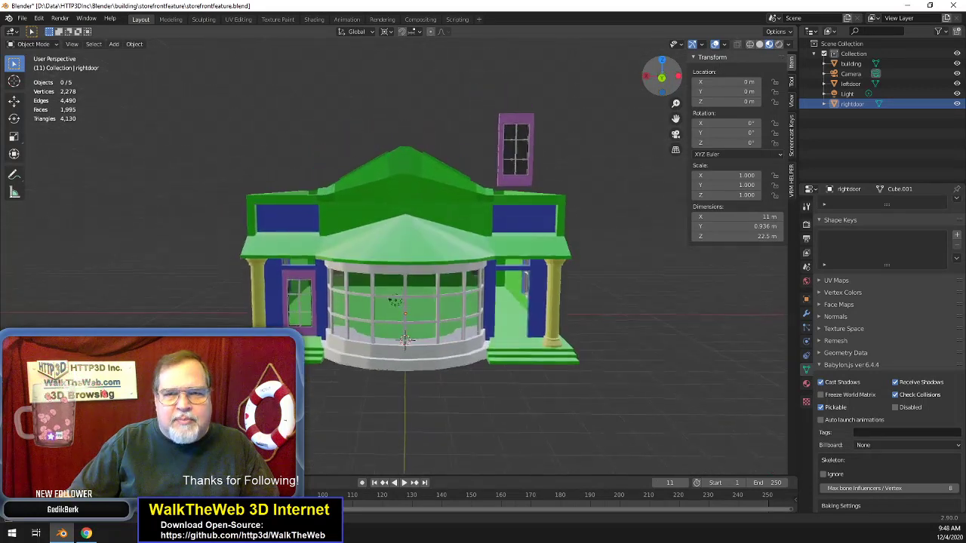
# - Enter Edit Mode on the building from inside the room and hide the rightdoor object
pyautogui.scroll(5, 554, 265)
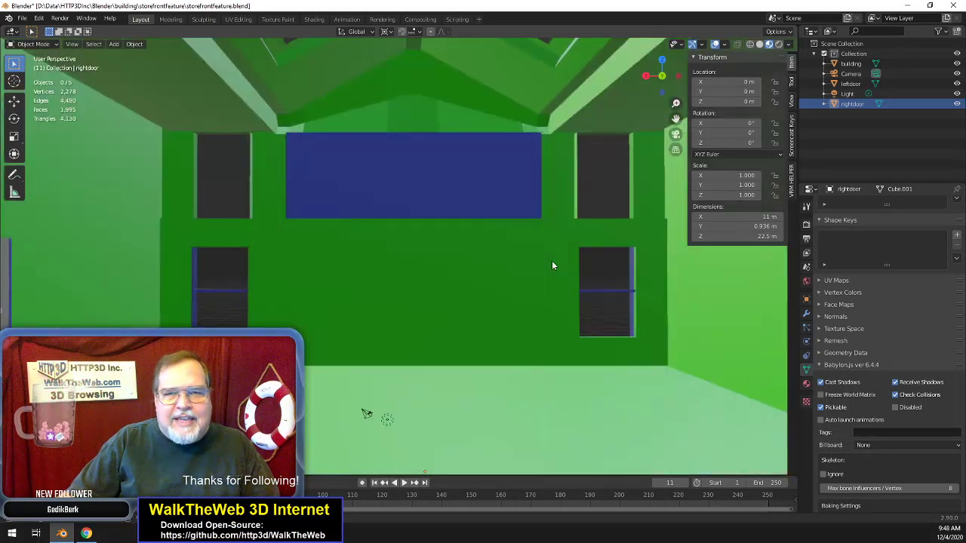
pyautogui.moveTo(360, 444); pyautogui.dragTo(413, 258, button='middle')
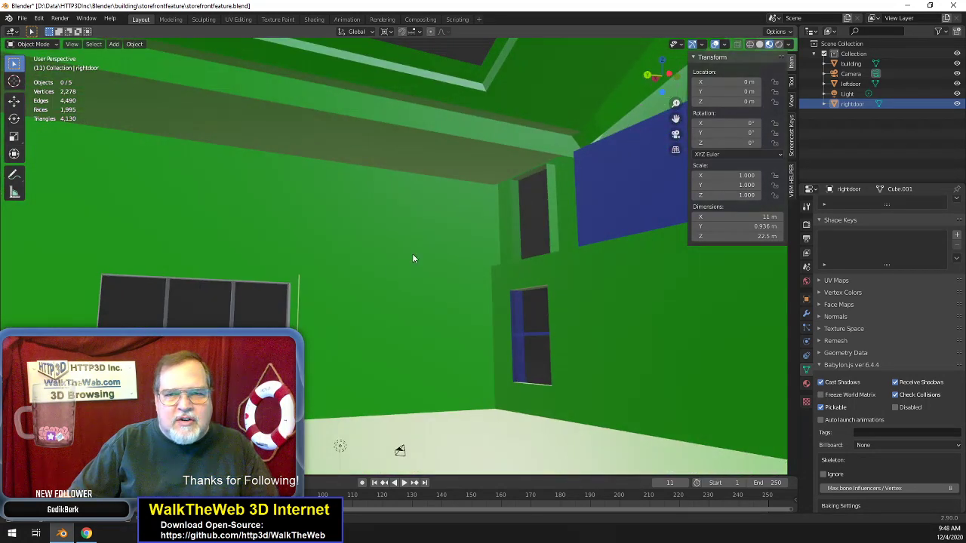
pyautogui.click(331, 285)
pyautogui.press('Tab')
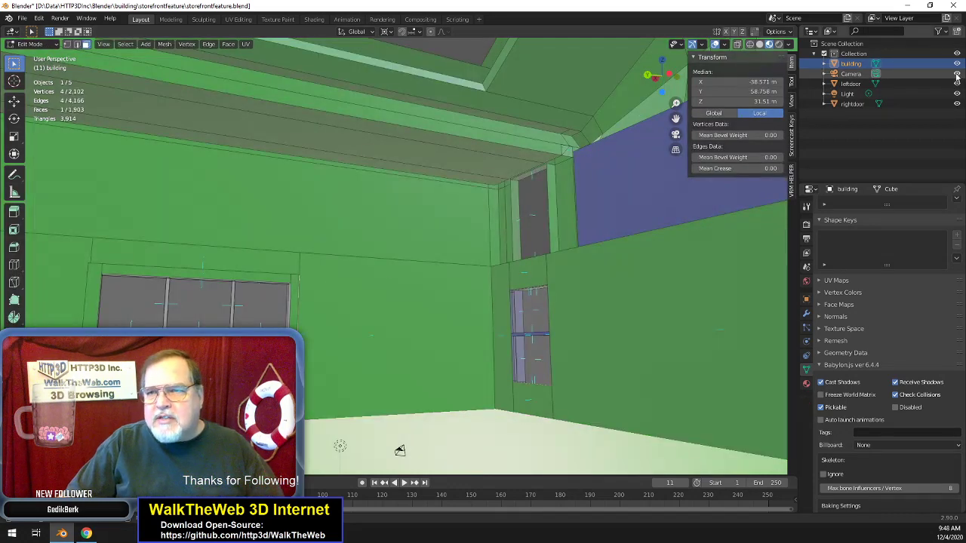
pyautogui.click(957, 104)
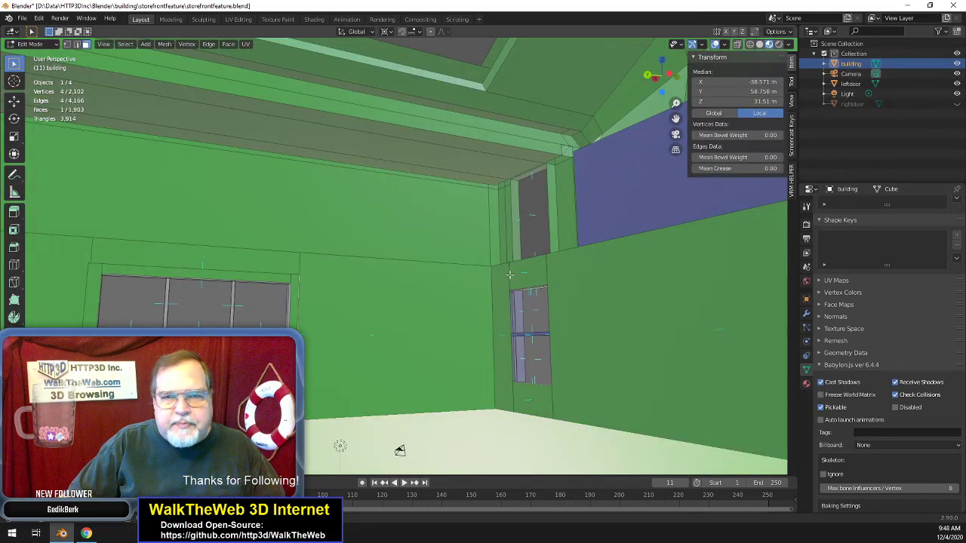
# - Examine the building's interior side walls, windows and upper wall faces from several angles
pyautogui.moveTo(395, 450); pyautogui.dragTo(443, 458, button='middle')
pyautogui.scroll(5, 443, 458)
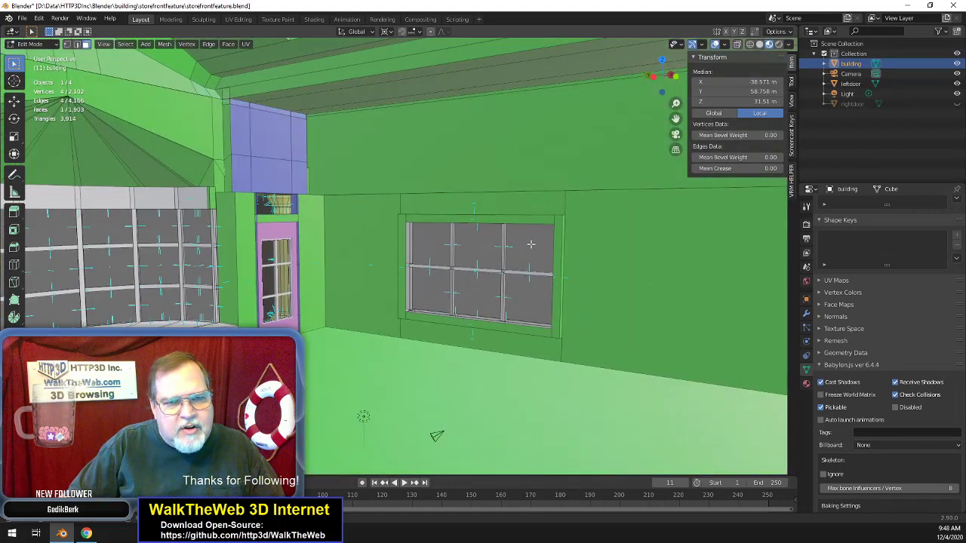
pyautogui.scroll(1, 531, 248)
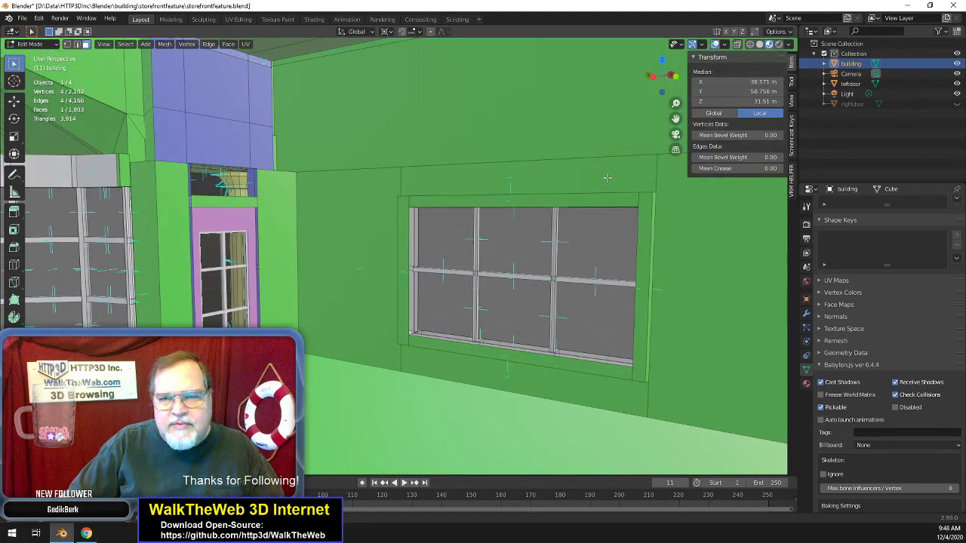
pyautogui.moveTo(674, 90); pyautogui.dragTo(421, 169)
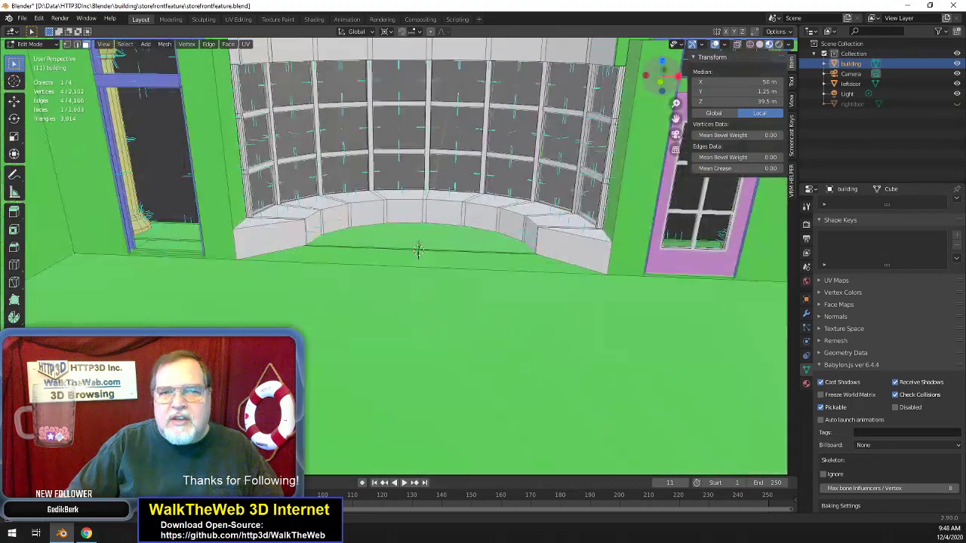
pyautogui.press('KP_Decimal')
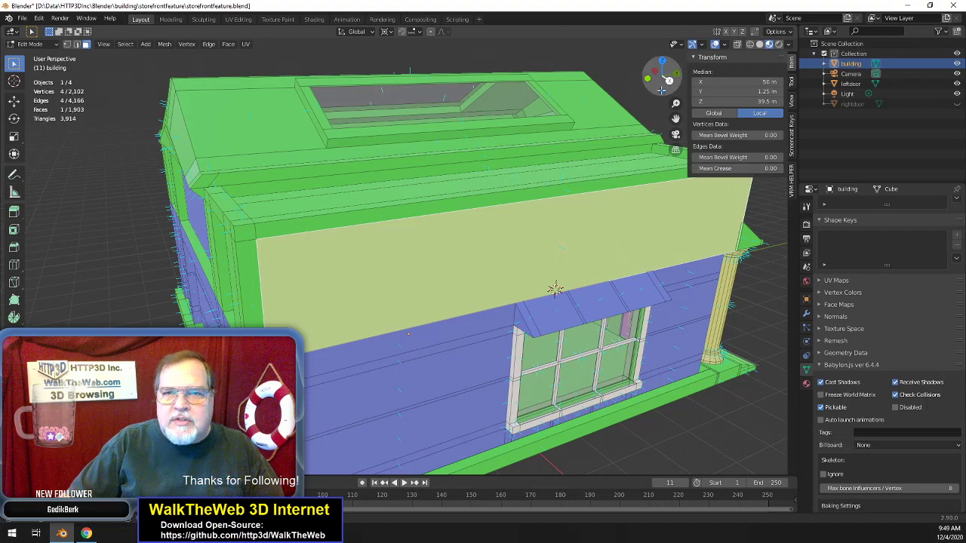
pyautogui.scroll(6, 558, 183)
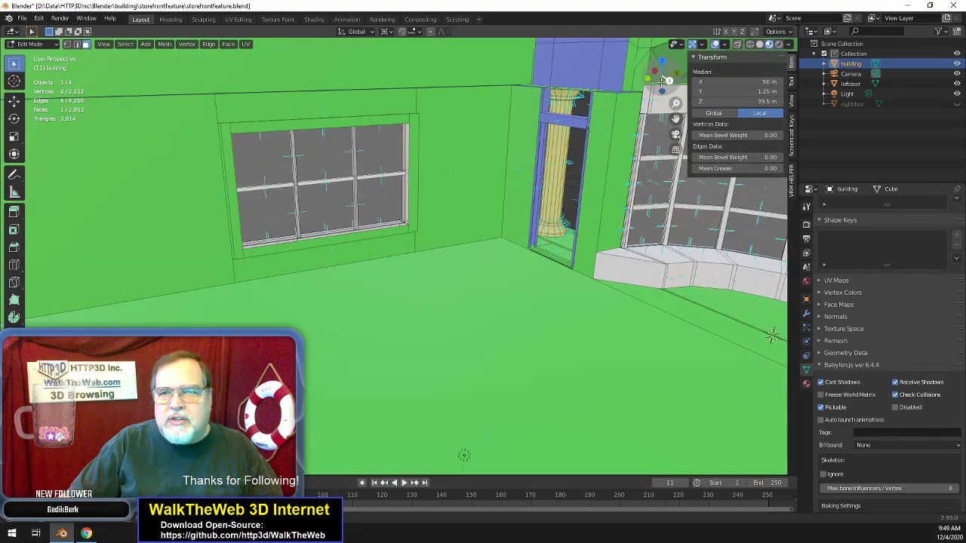
pyautogui.moveTo(665, 81); pyautogui.dragTo(597, 149)
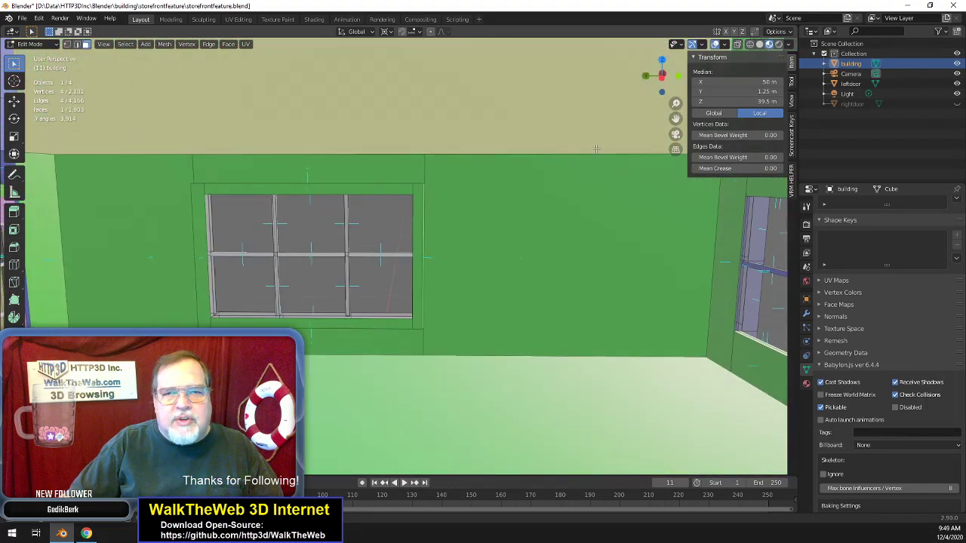
pyautogui.moveTo(676, 94); pyautogui.dragTo(665, 78)
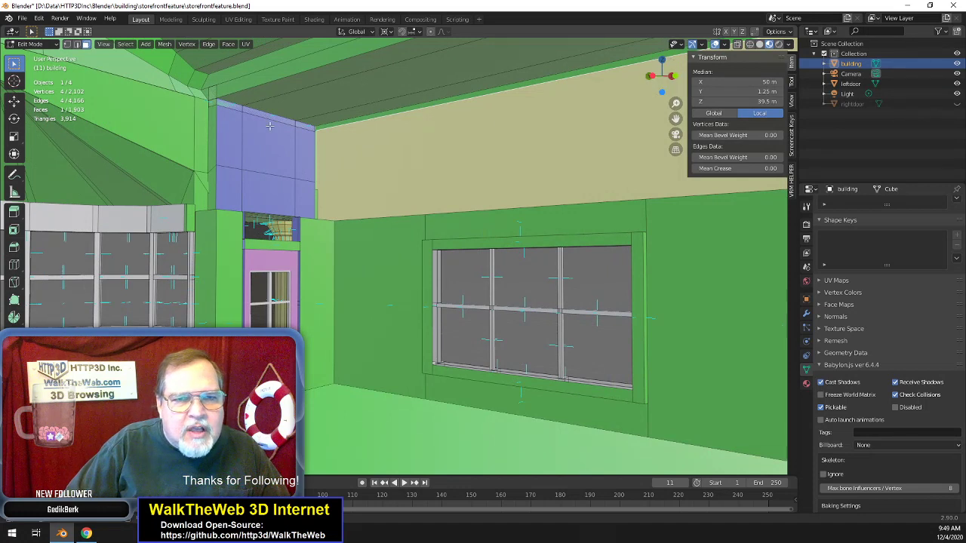
# - Switch to edge selection and check the Z height of the upper edge of the blue wall section above the purple door
pyautogui.click(266, 101)
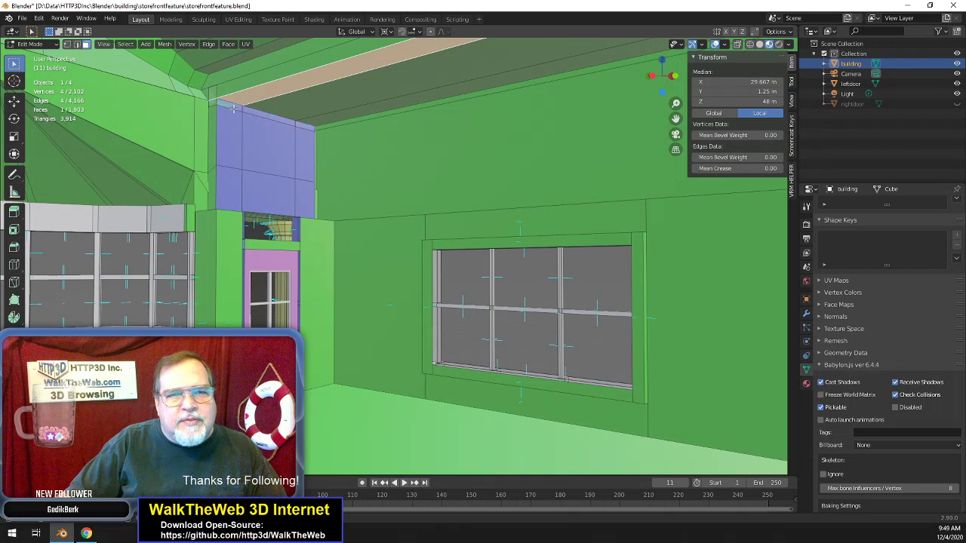
pyautogui.click(234, 109)
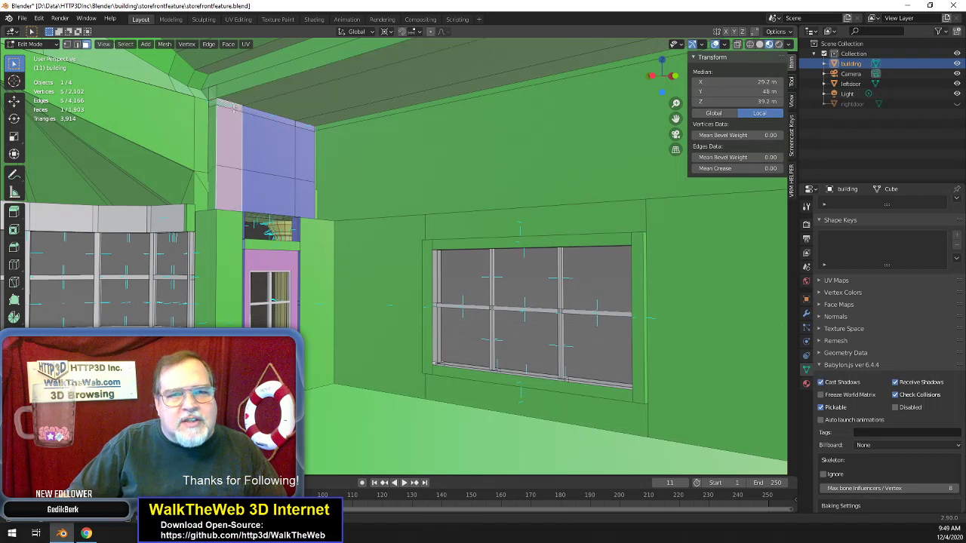
pyautogui.click(77, 45)
pyautogui.click(277, 122)
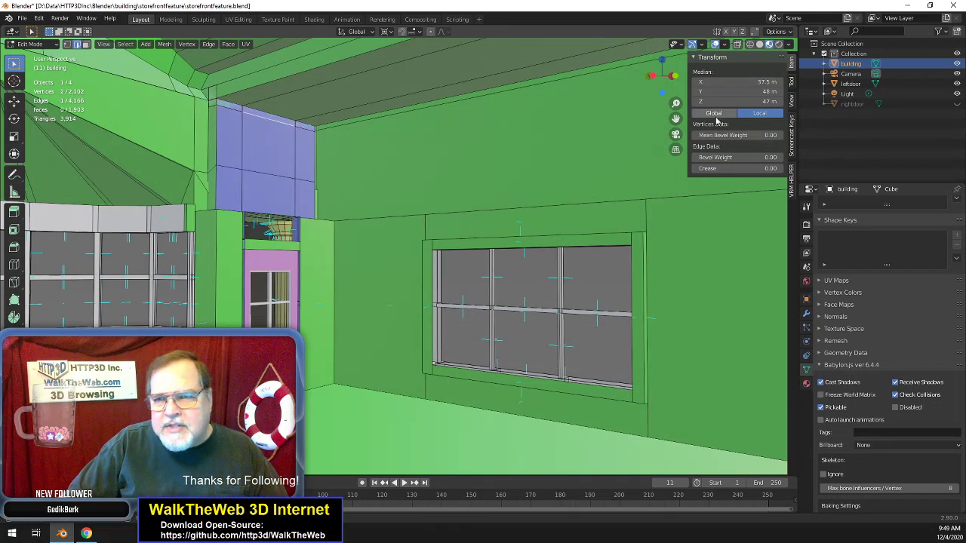
pyautogui.click(761, 102)
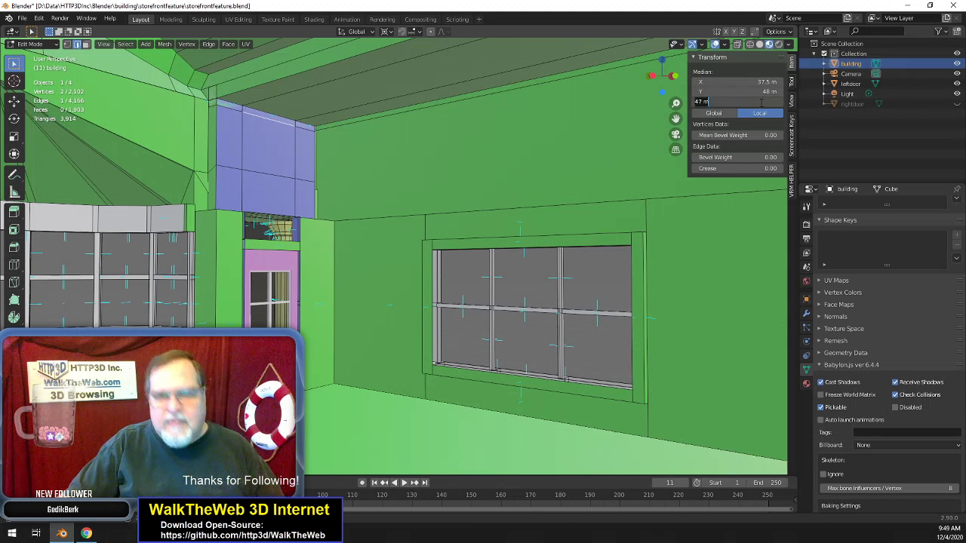
pyautogui.press('Return')
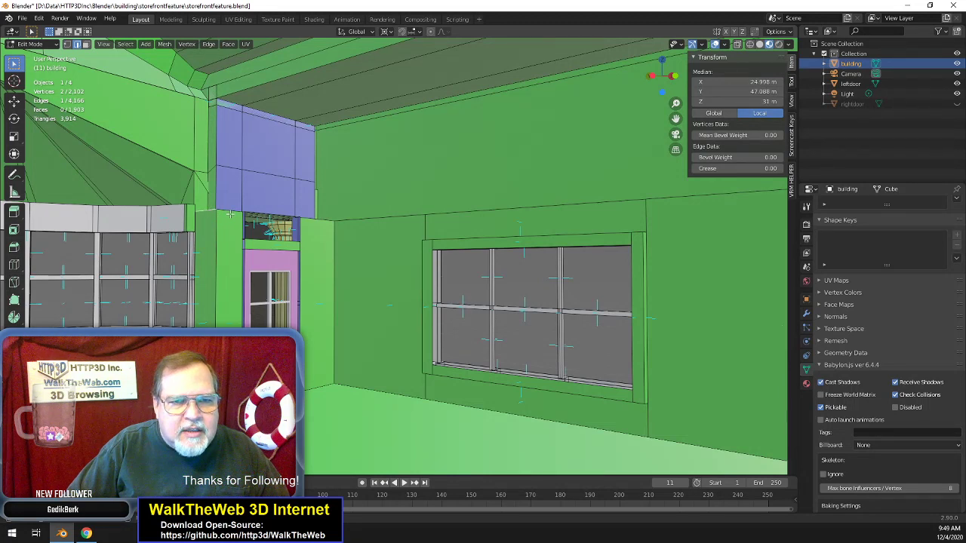
# - Select the horizontal wall edges beside the purple door, above the adjoining side window, and along the back wall
pyautogui.keyDown('shift'); pyautogui.click(230, 212); pyautogui.keyUp('shift')
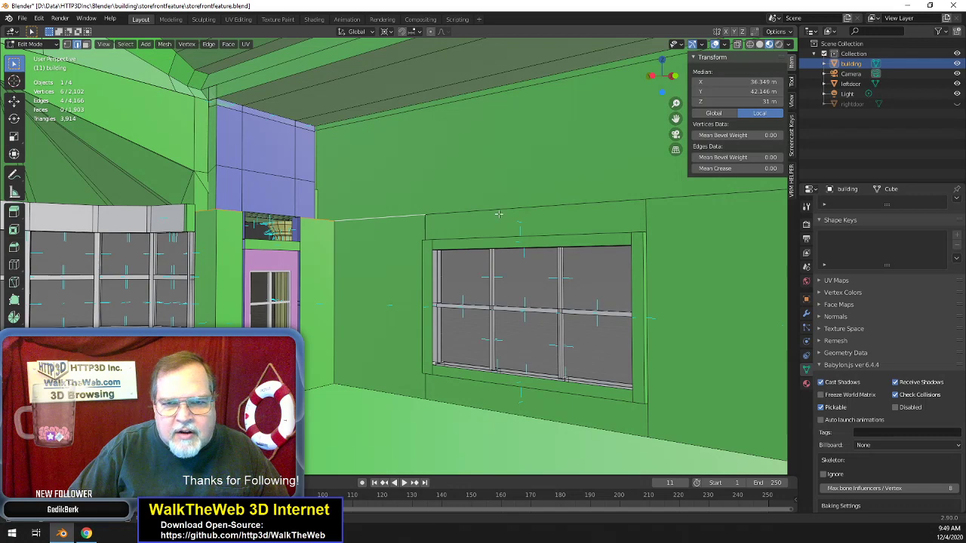
pyautogui.keyDown('shift'); pyautogui.click(672, 200); pyautogui.keyUp('shift')
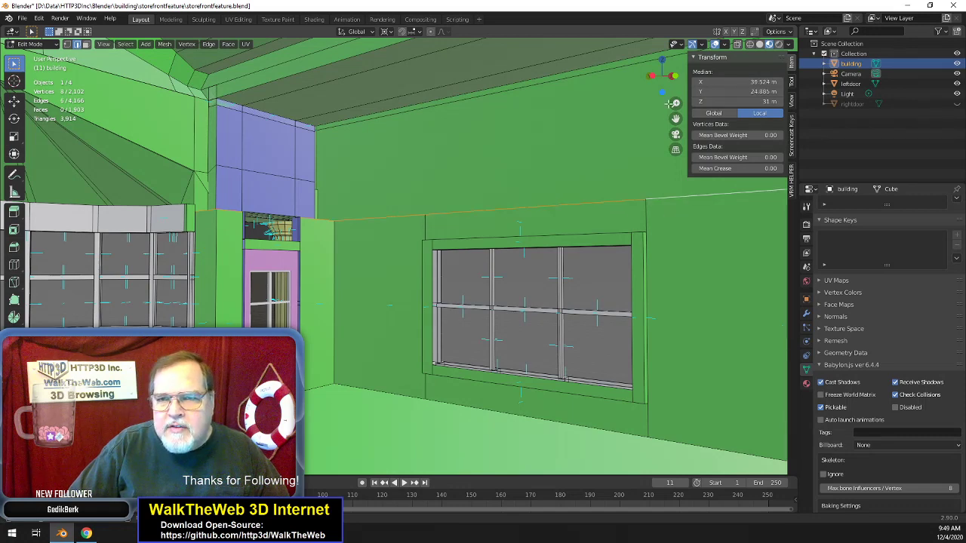
pyautogui.moveTo(664, 89); pyautogui.dragTo(531, 132)
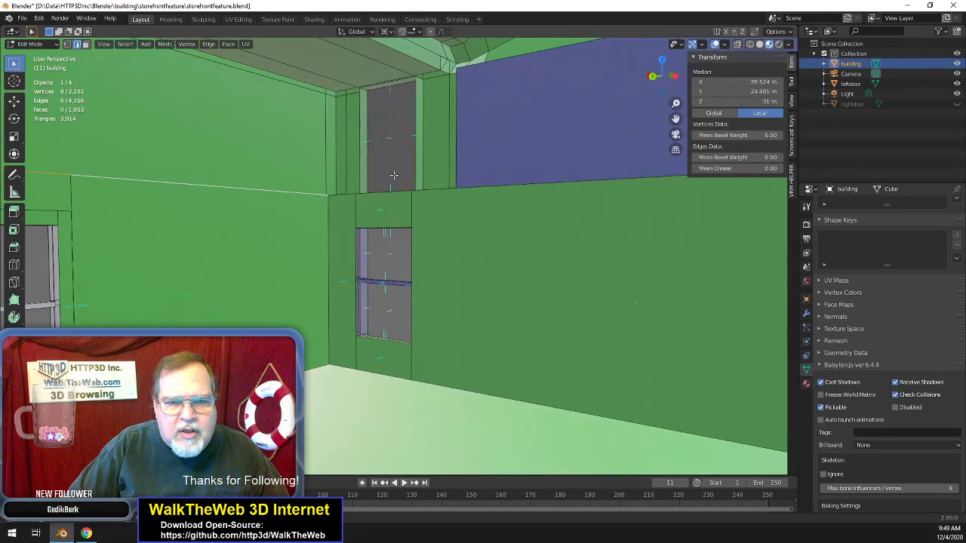
pyautogui.keyDown('shift'); pyautogui.click(347, 195); pyautogui.keyUp('shift')
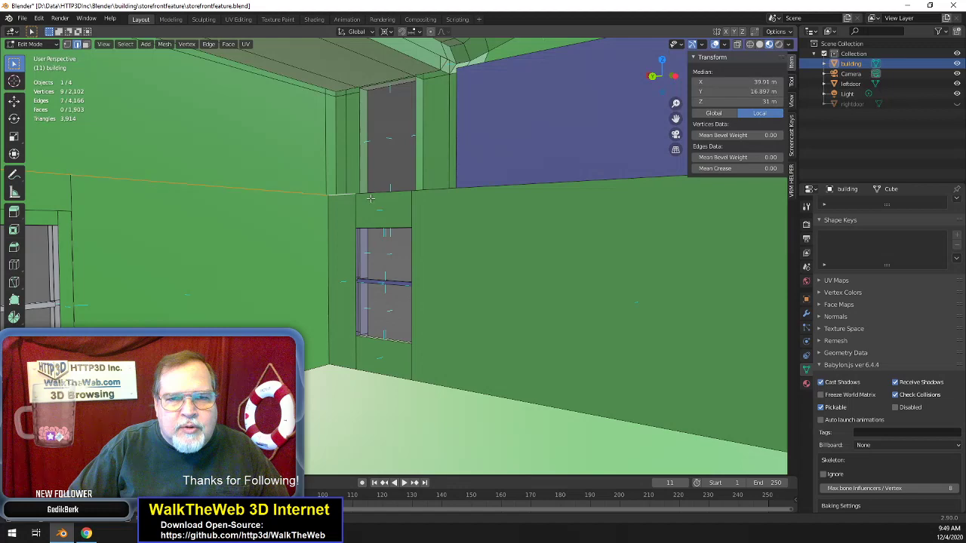
pyautogui.keyDown('shift'); pyautogui.click(457, 194); pyautogui.keyUp('shift')
# - Extend the edge selection around the far back corner and onto the opposite side wall up to its window
pyautogui.moveTo(663, 79); pyautogui.dragTo(650, 77)
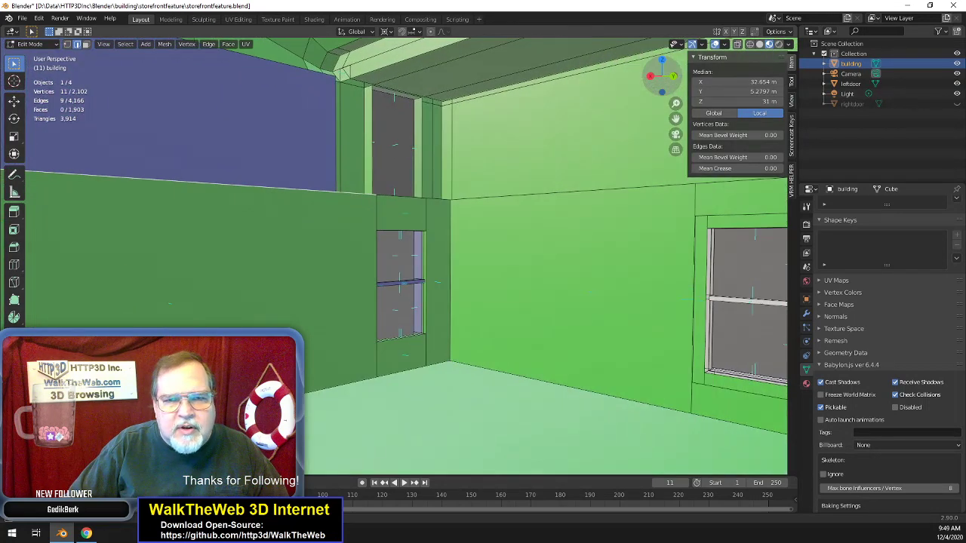
pyautogui.keyDown('shift'); pyautogui.click(422, 203); pyautogui.keyUp('shift')
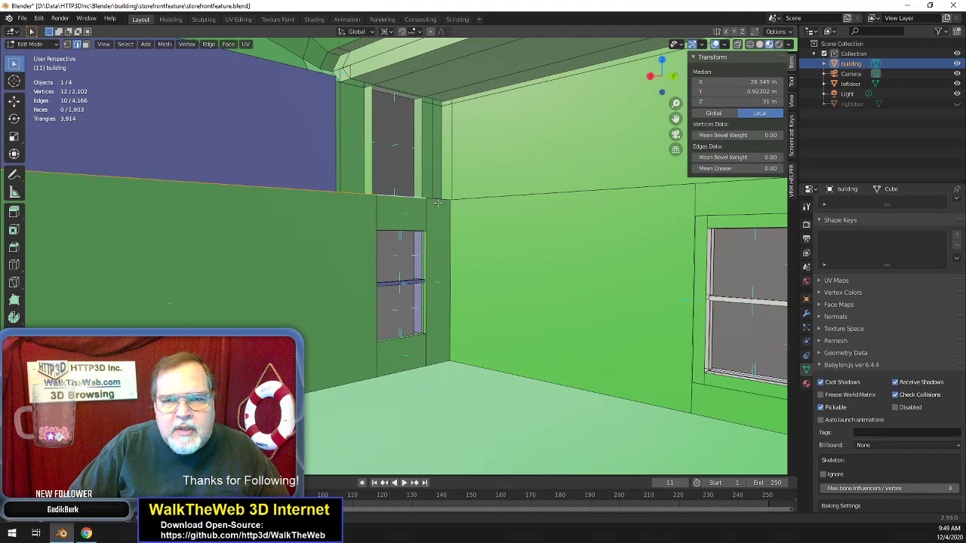
pyautogui.keyDown('shift'); pyautogui.click(412, 198); pyautogui.keyUp('shift')
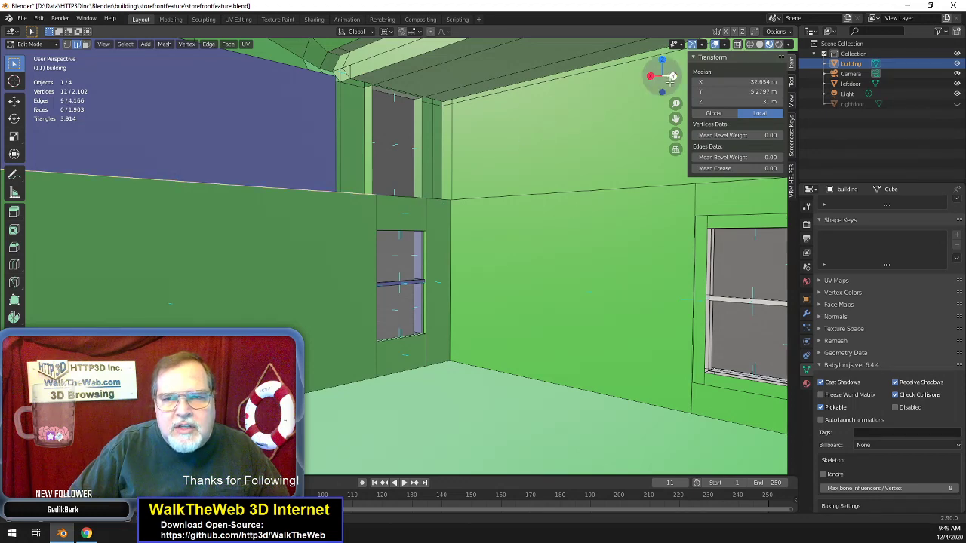
pyautogui.moveTo(658, 77); pyautogui.dragTo(202, 206)
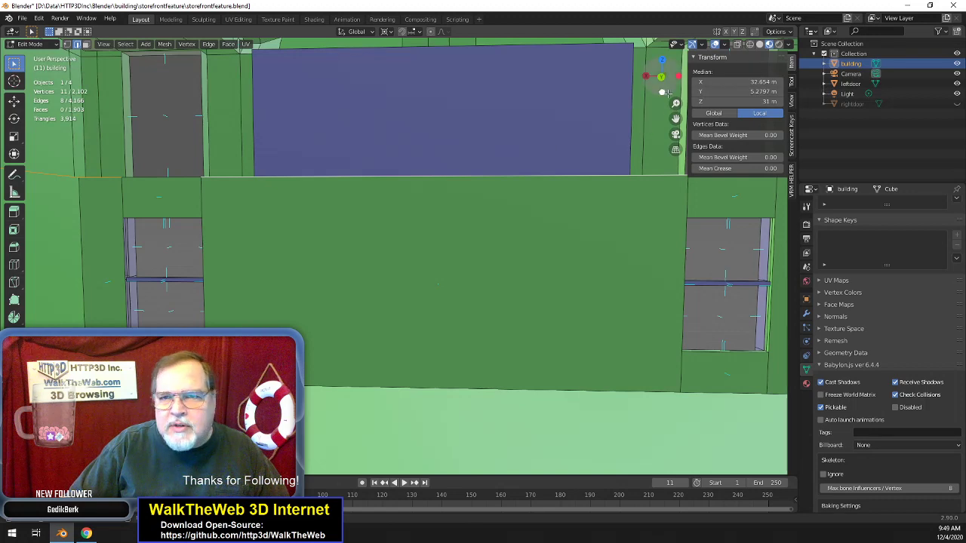
pyautogui.moveTo(666, 92); pyautogui.dragTo(377, 136)
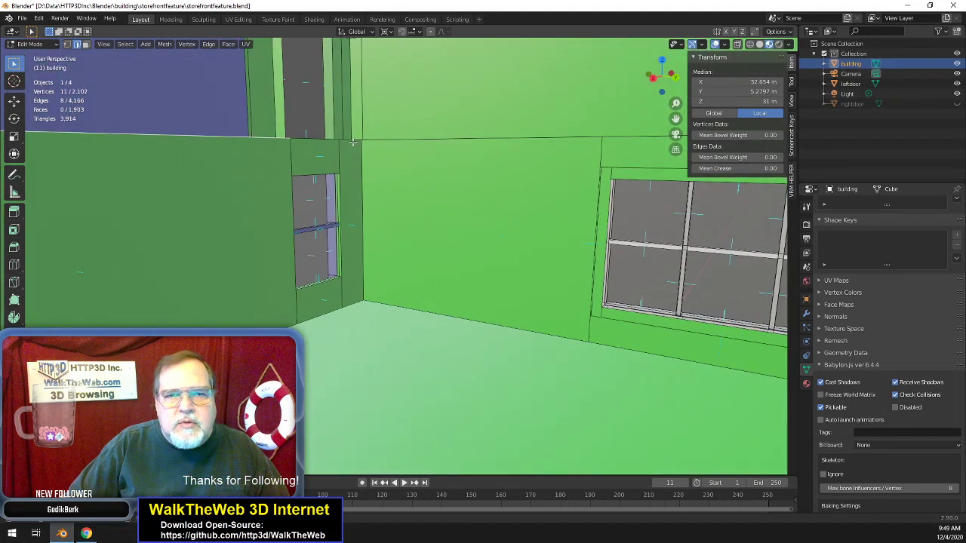
pyautogui.keyDown('shift'); pyautogui.click(353, 142); pyautogui.keyUp('shift')
pyautogui.keyDown('shift'); pyautogui.click(485, 140); pyautogui.keyUp('shift')
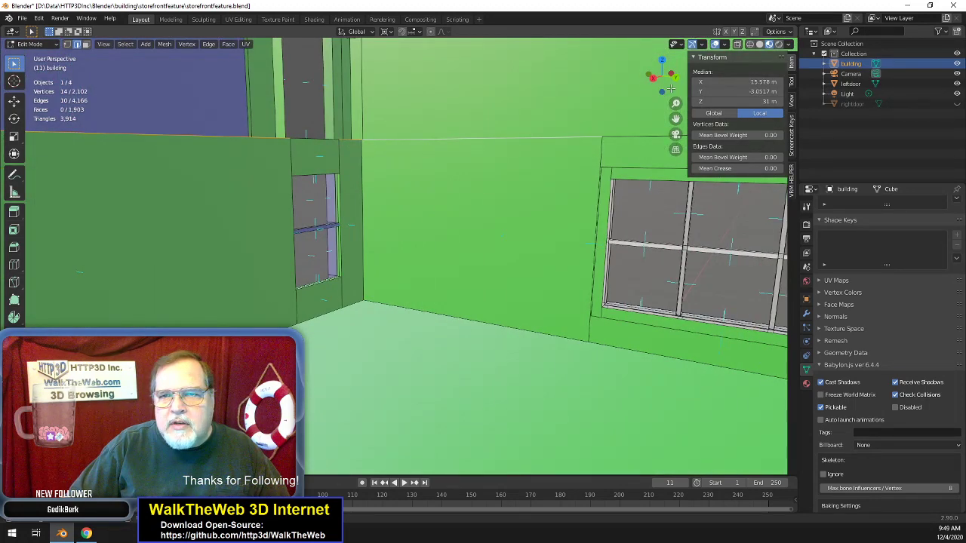
# - Add the edges above the opposite side window and toward the open doorway to complete the wall edge selection
pyautogui.moveTo(662, 77); pyautogui.dragTo(405, 148)
pyautogui.keyDown('shift'); pyautogui.click(410, 153); pyautogui.keyUp('shift')
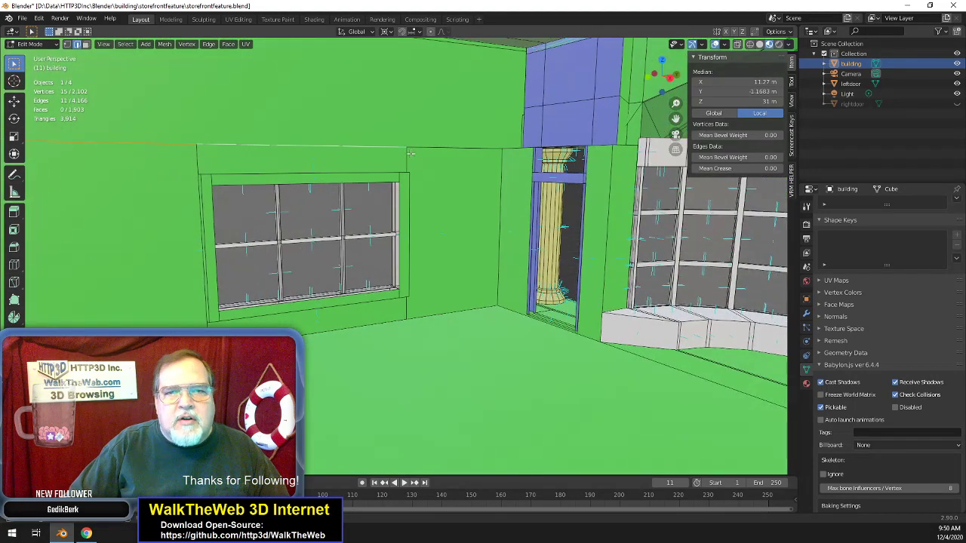
pyautogui.keyDown('shift'); pyautogui.click(453, 149); pyautogui.keyUp('shift')
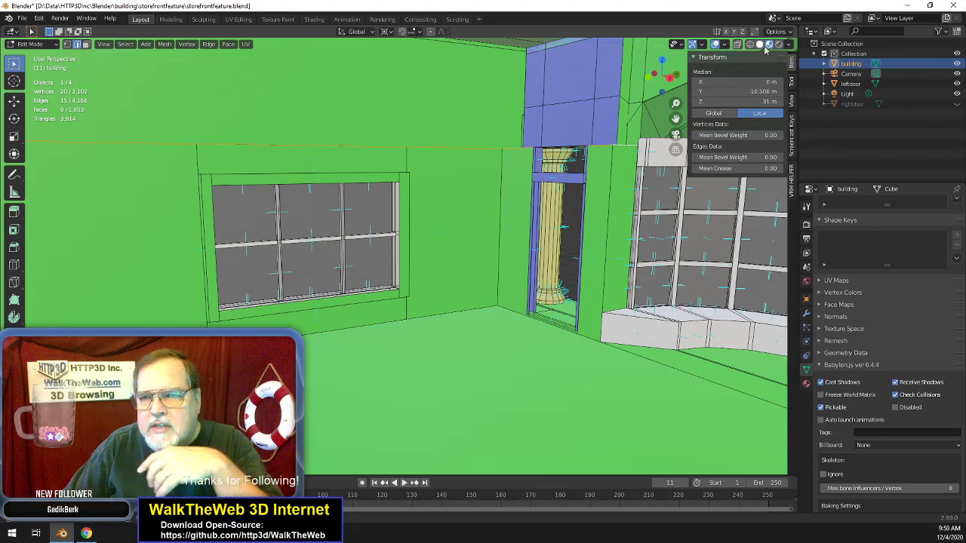
# - Turn on the Screencast Keys display, look over the viewport overlay settings, and return to the transform values
pyautogui.click(791, 138)
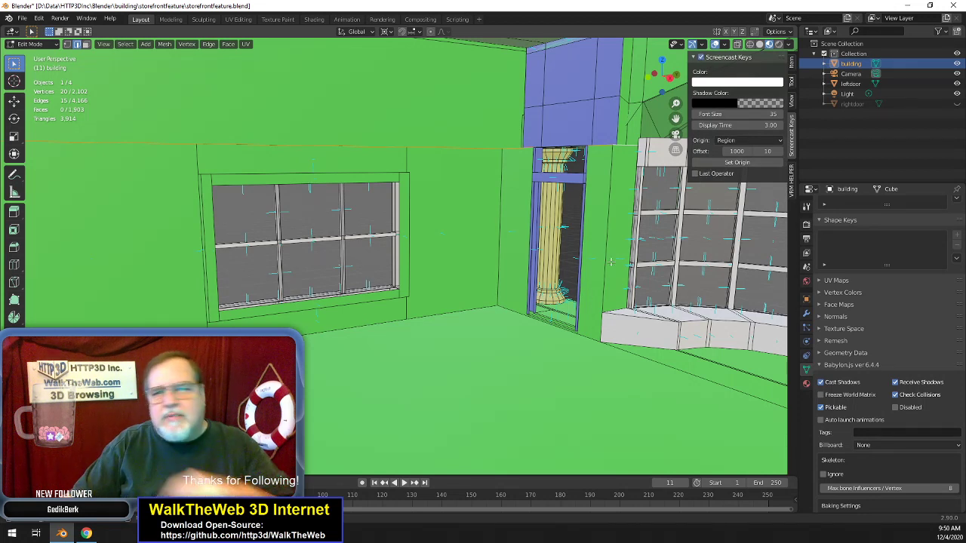
pyautogui.click(698, 34)
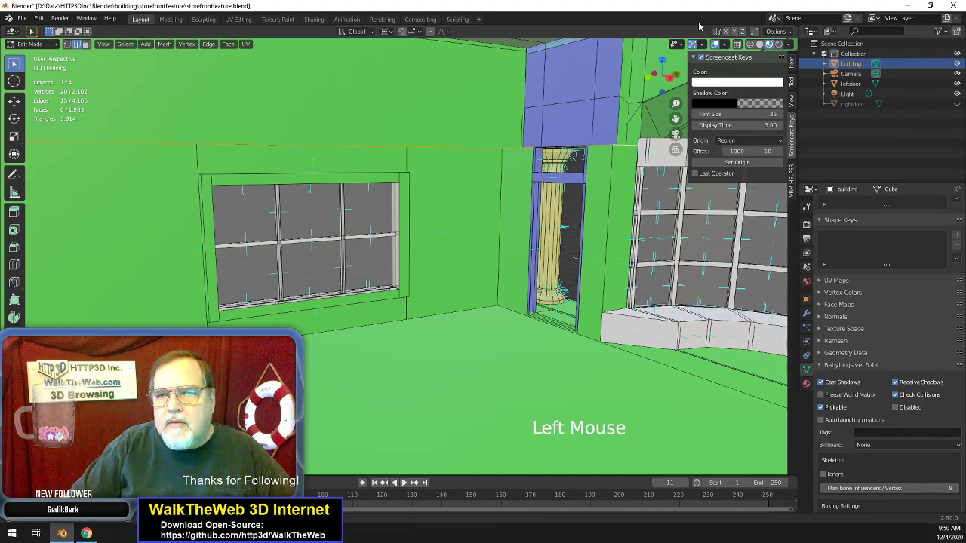
pyautogui.click(726, 45)
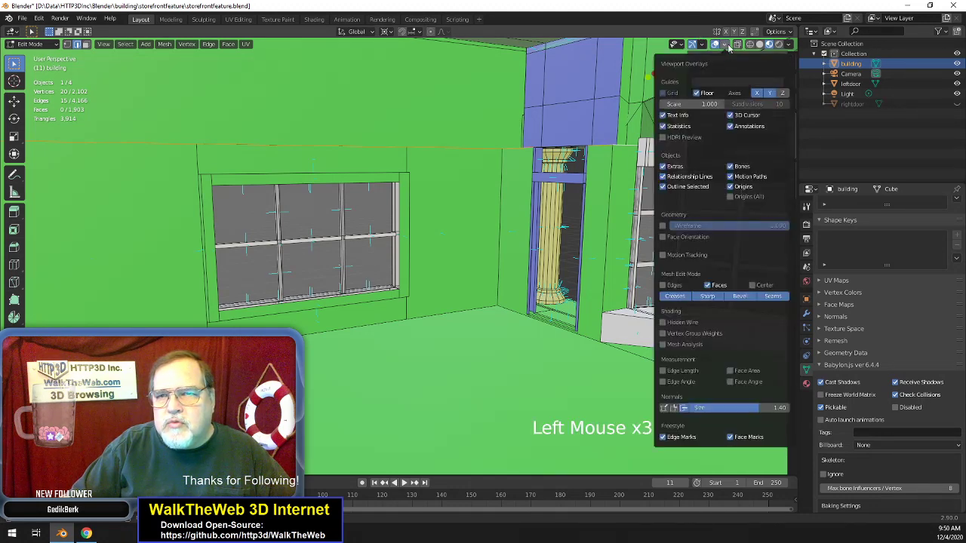
pyautogui.click(726, 45)
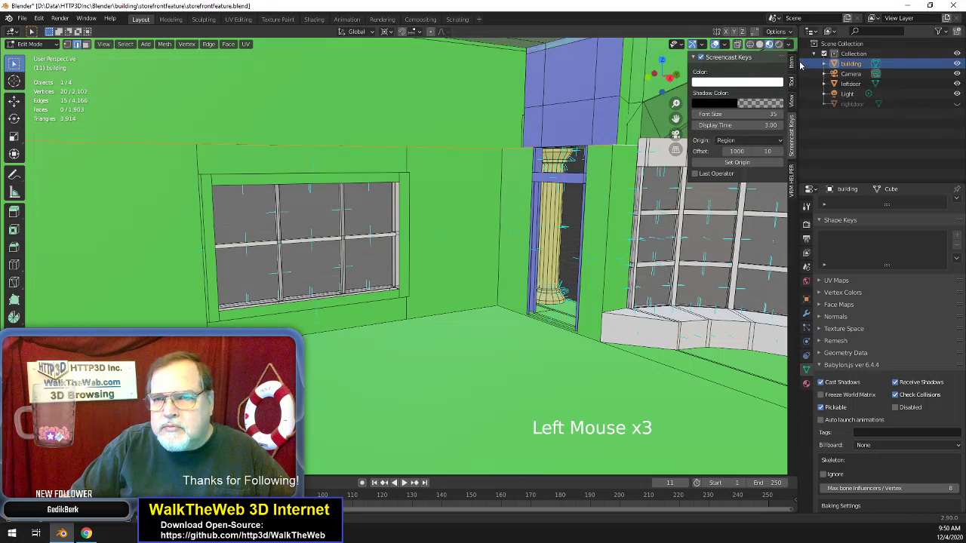
pyautogui.click(792, 64)
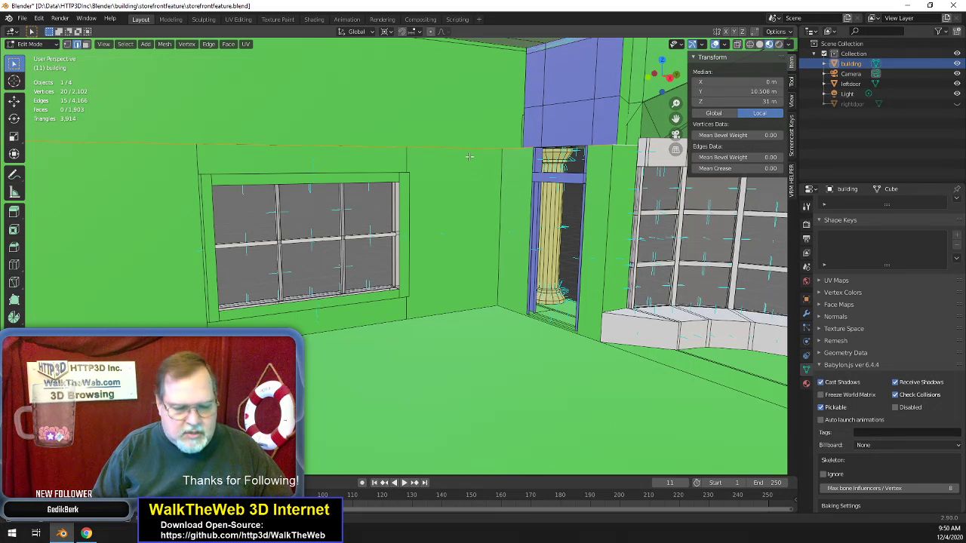
# - Extrude the selected wall edges straight up along Z to a height of about 46.1 m
pyautogui.press('e')
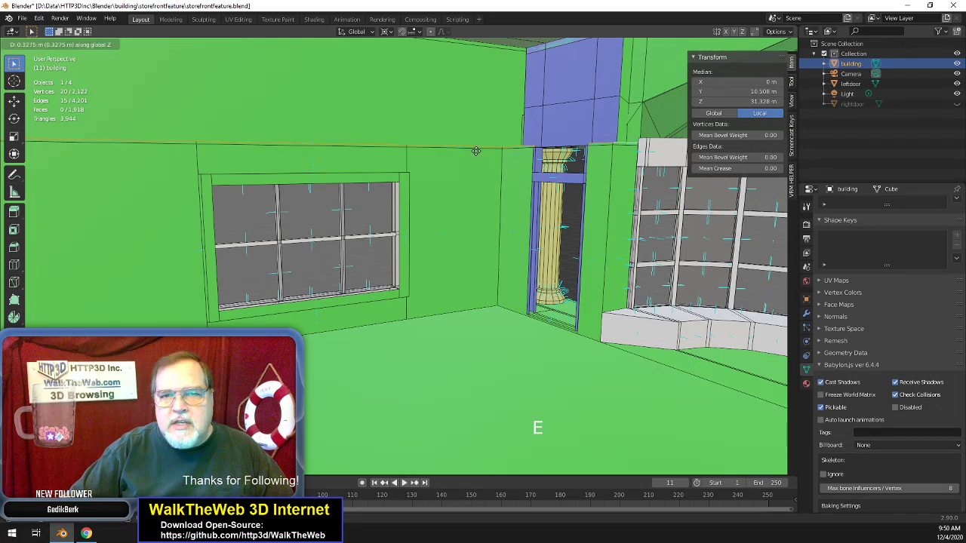
pyautogui.click(489, 459)
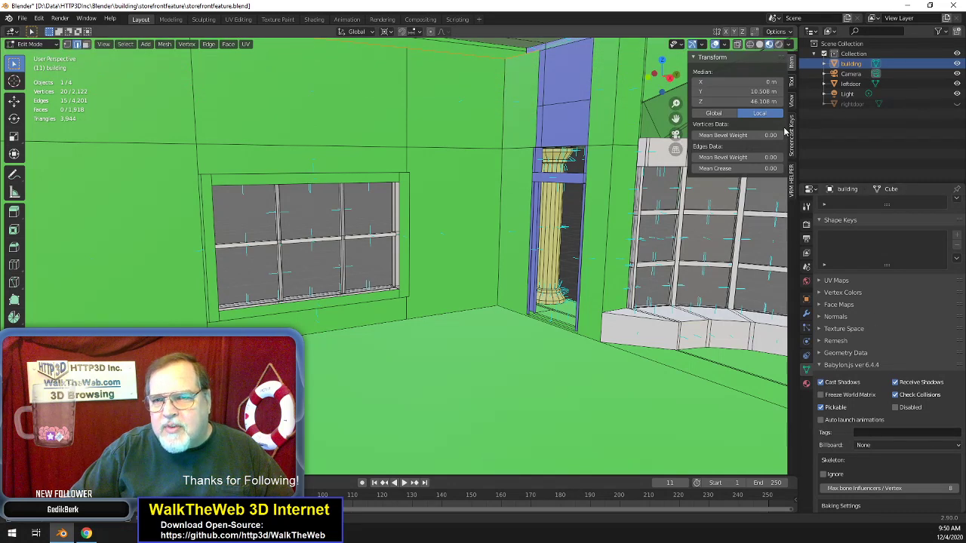
# - Set the median Z position of the selected extruded wall edges to 47 m
pyautogui.click(762, 101)
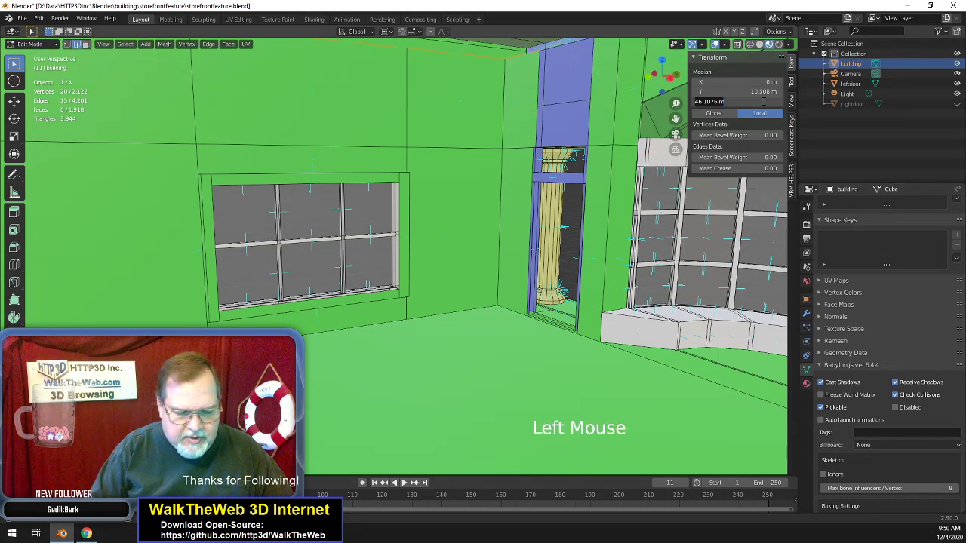
pyautogui.write('47')
pyautogui.press('Return')
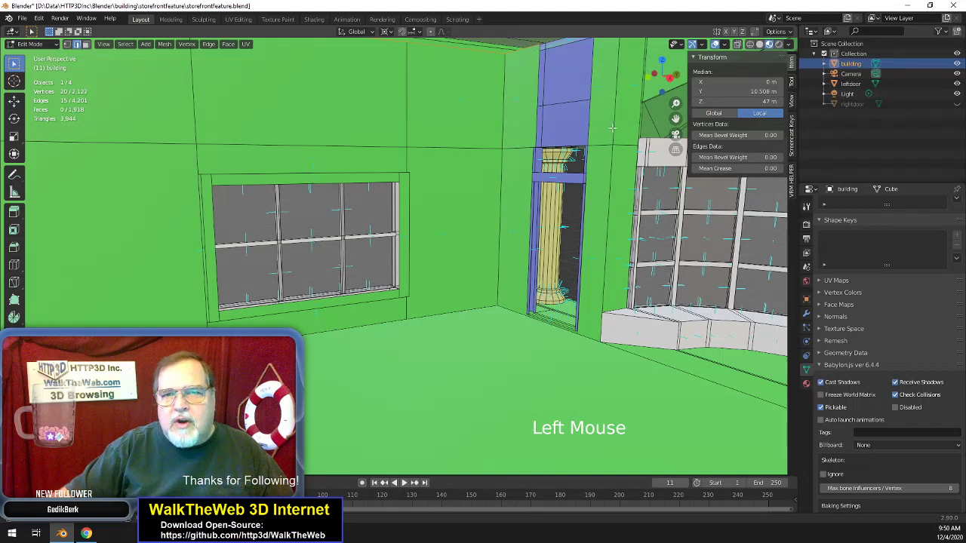
# - Examine from inside the room how the raised wall tops meet the ceiling and the upper window opening at the back corner
pyautogui.scroll(-2, 537, 120)
pyautogui.scroll(3, 537, 120)
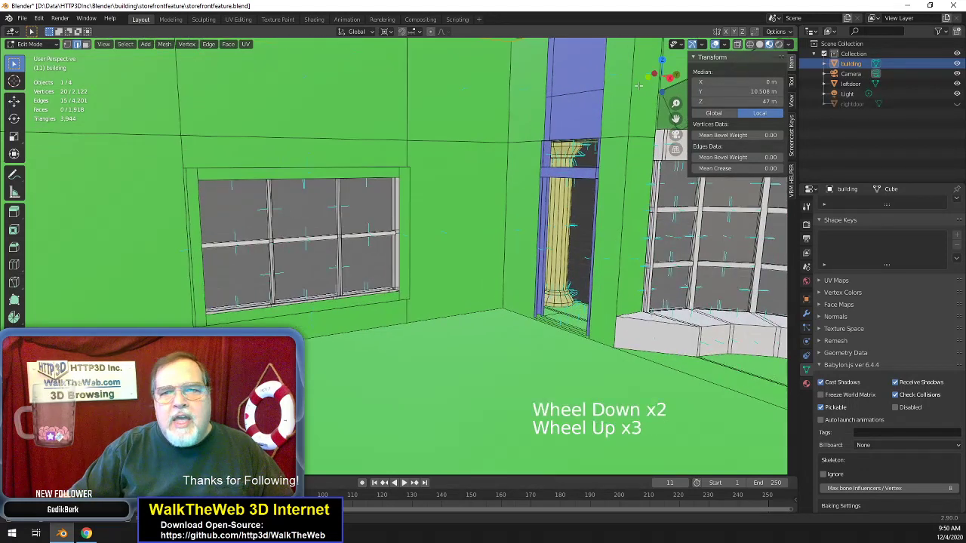
pyautogui.click(670, 77)
pyautogui.moveTo(669, 76); pyautogui.dragTo(661, 42)
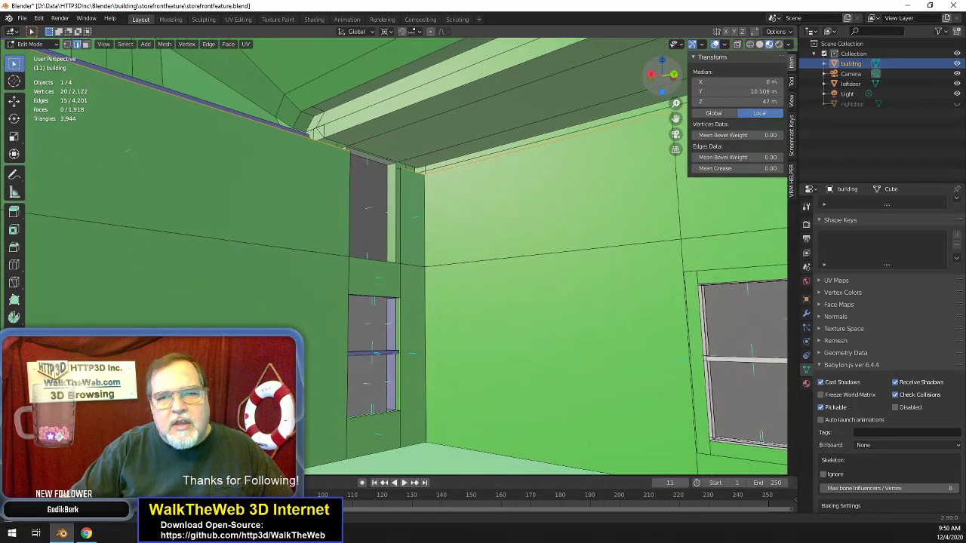
pyautogui.scroll(16, 599, 153)
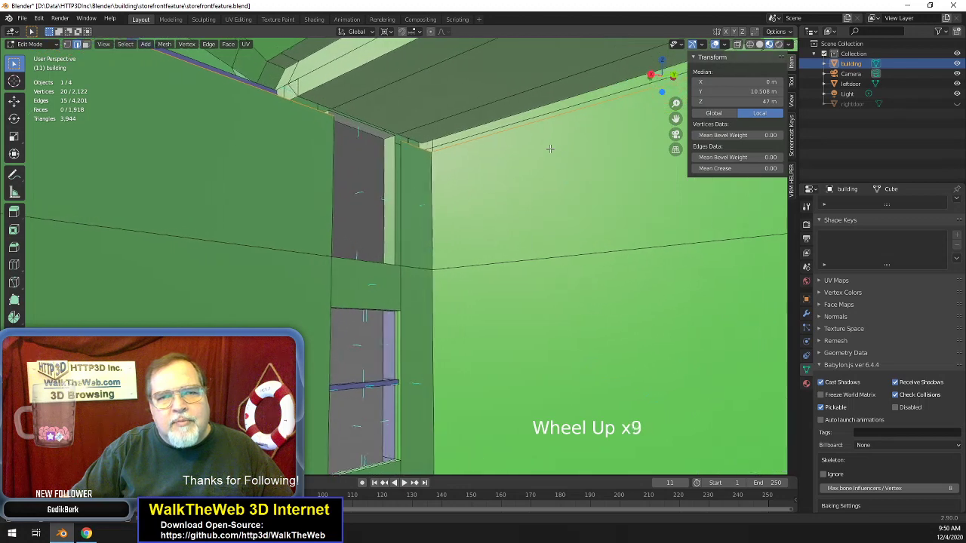
pyautogui.scroll(8, 598, 153)
pyautogui.scroll(-20, 598, 153)
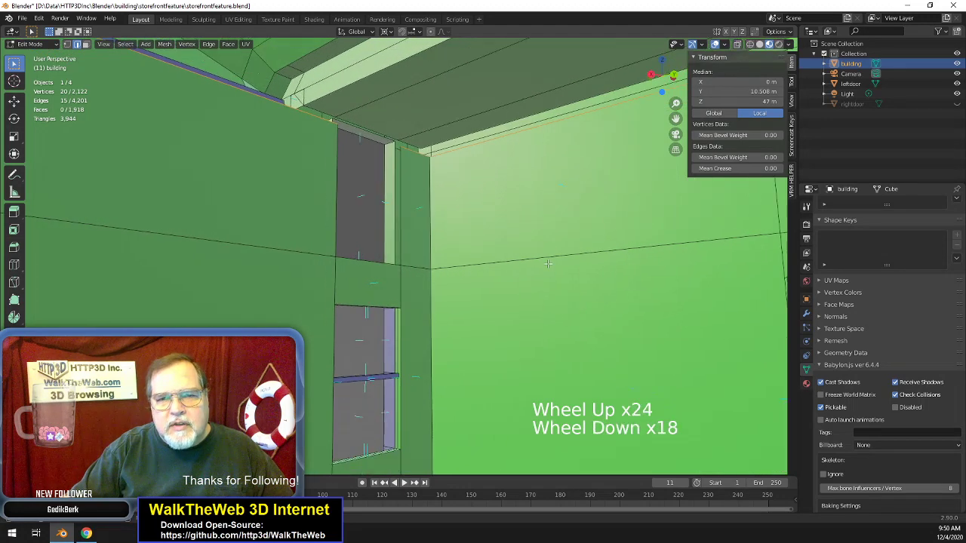
pyautogui.moveTo(542, 254); pyautogui.dragTo(470, 297)
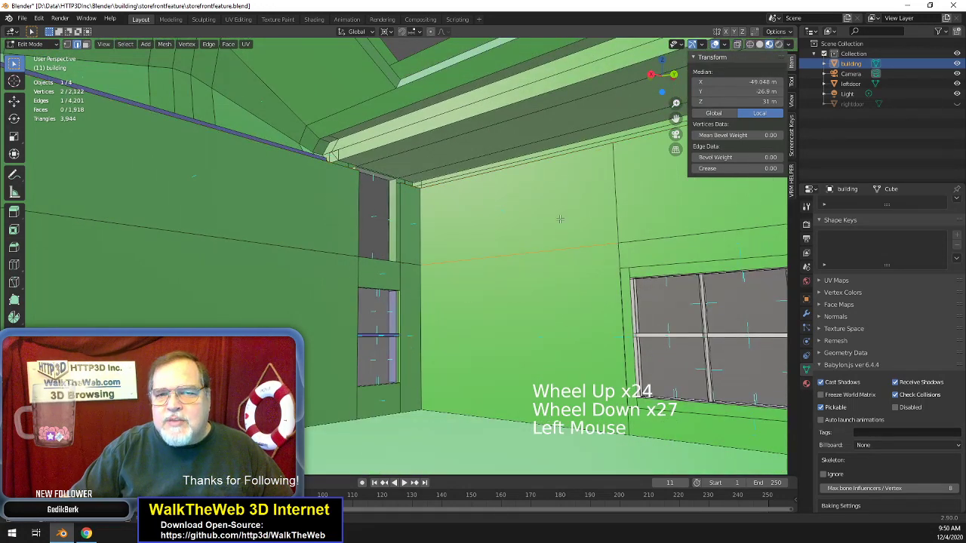
pyautogui.moveTo(663, 77); pyautogui.dragTo(623, 120)
pyautogui.scroll(-3, 610, 151)
pyautogui.moveTo(579, 308); pyautogui.dragTo(431, 287)
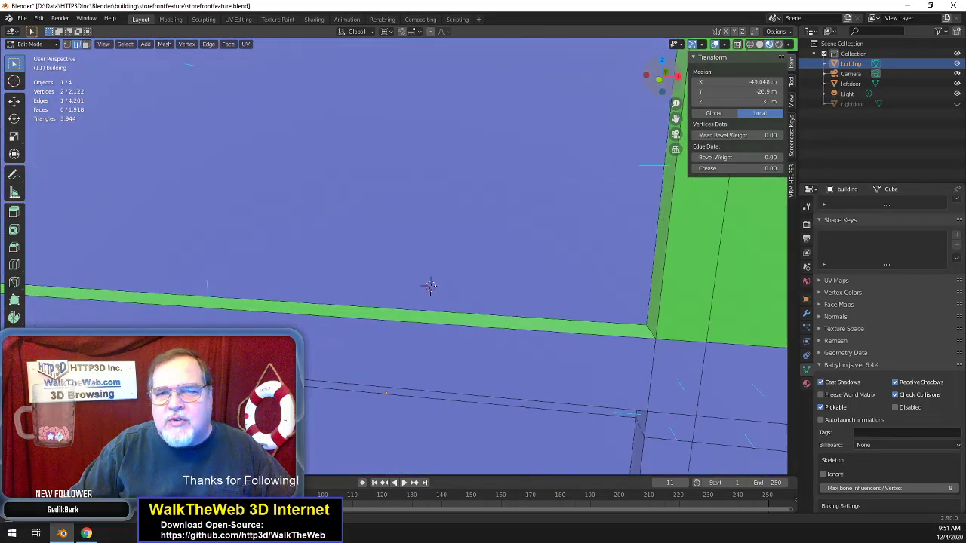
pyautogui.scroll(7, 431, 287)
pyautogui.moveTo(662, 79); pyautogui.dragTo(665, 116)
pyautogui.scroll(20, 594, 189)
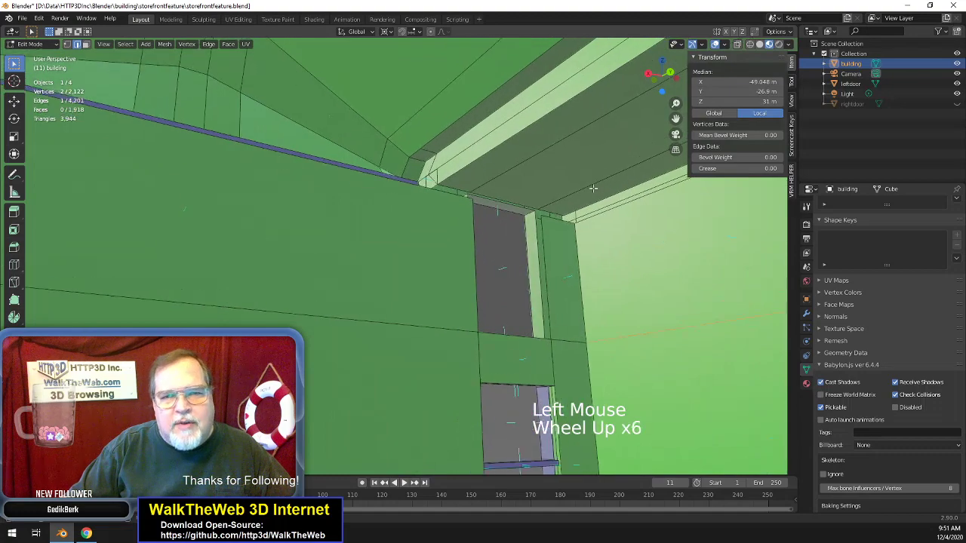
pyautogui.scroll(-20, 594, 189)
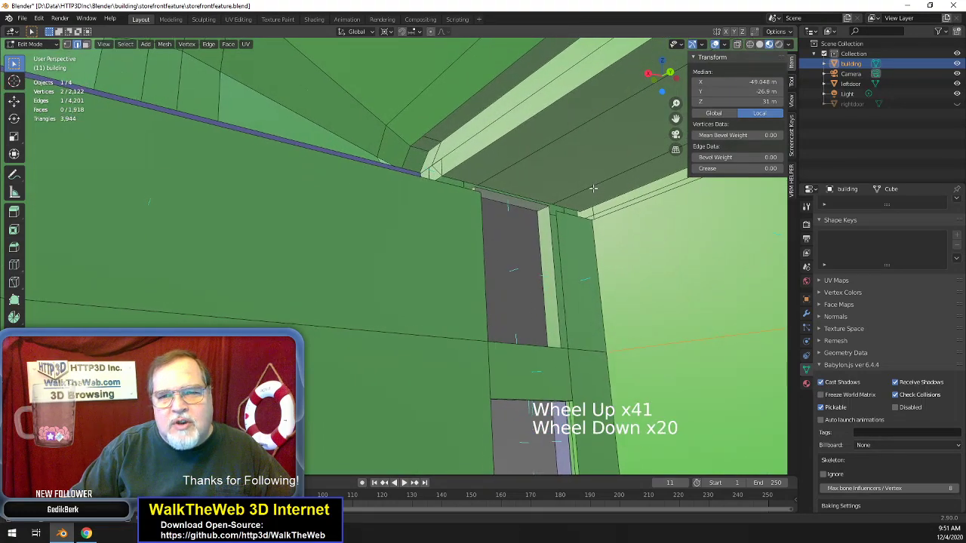
# - Compare the upper back window opening and roof line from outside the building and from inside the room
pyautogui.moveTo(653, 78); pyautogui.dragTo(566, 143)
pyautogui.scroll(-3, 543, 158)
pyautogui.scroll(-2, 542, 158)
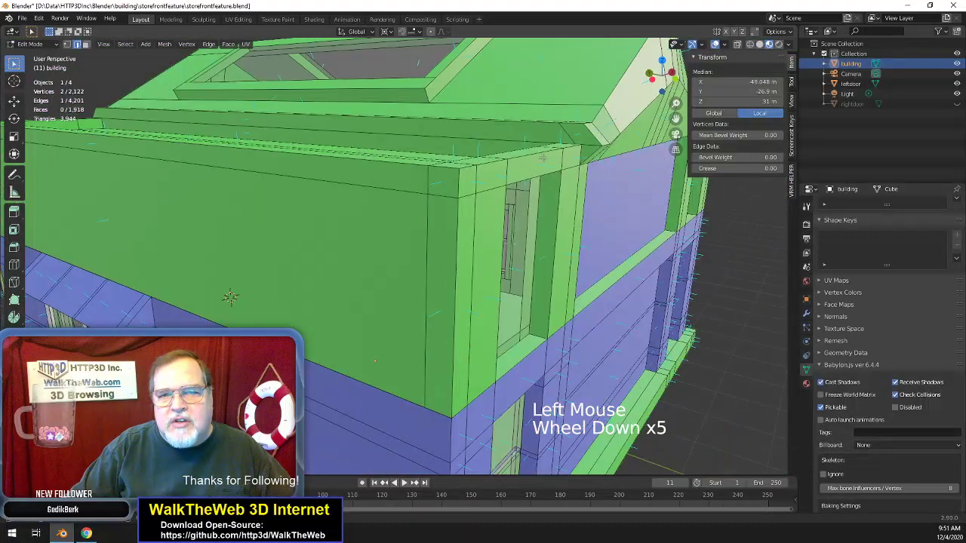
pyautogui.moveTo(655, 81)
pyautogui.mouseDown()
pyautogui.moveTo(634, 98)
pyautogui.moveTo(664, 87)
pyautogui.moveTo(657, 94)
pyautogui.moveTo(677, 105)
pyautogui.moveTo(674, 119)
pyautogui.moveTo(654, 84)
pyautogui.moveTo(642, 90)
pyautogui.moveTo(656, 78)
pyautogui.mouseUp()
pyautogui.scroll(5, 632, 99)
pyautogui.scroll(11, 608, 98)
pyautogui.scroll(-7, 573, 151)
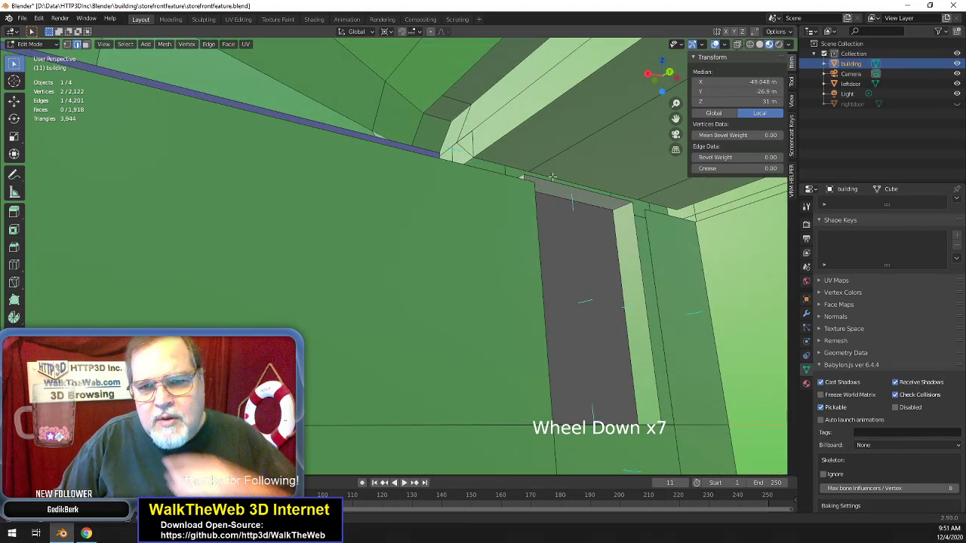
pyautogui.click(676, 78)
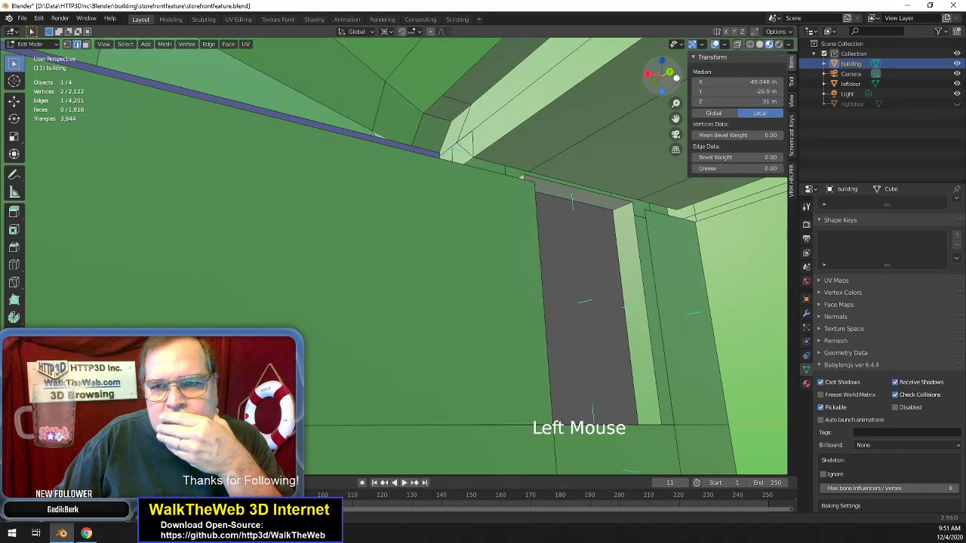
pyautogui.moveTo(676, 77); pyautogui.dragTo(328, 212)
pyautogui.scroll(-6, 343, 222)
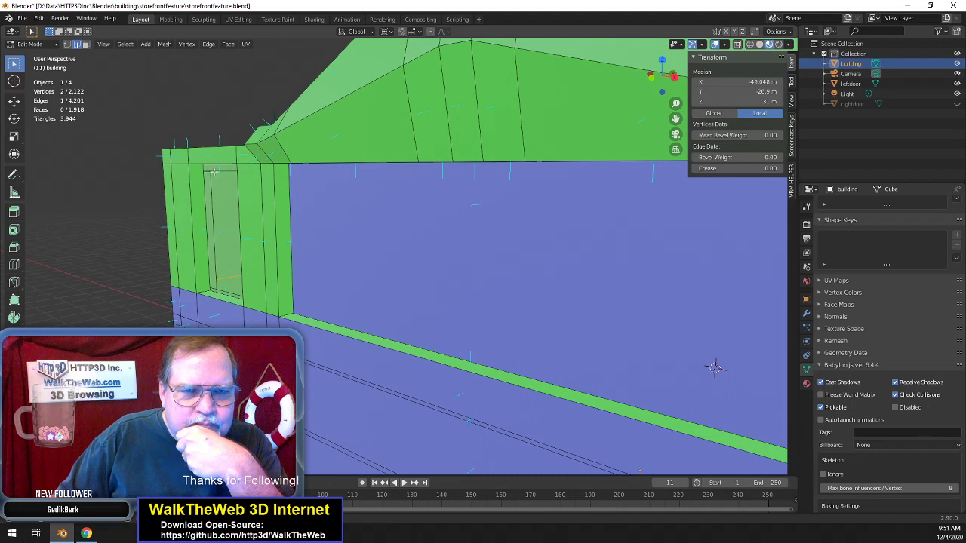
pyautogui.moveTo(670, 68); pyautogui.dragTo(610, 88)
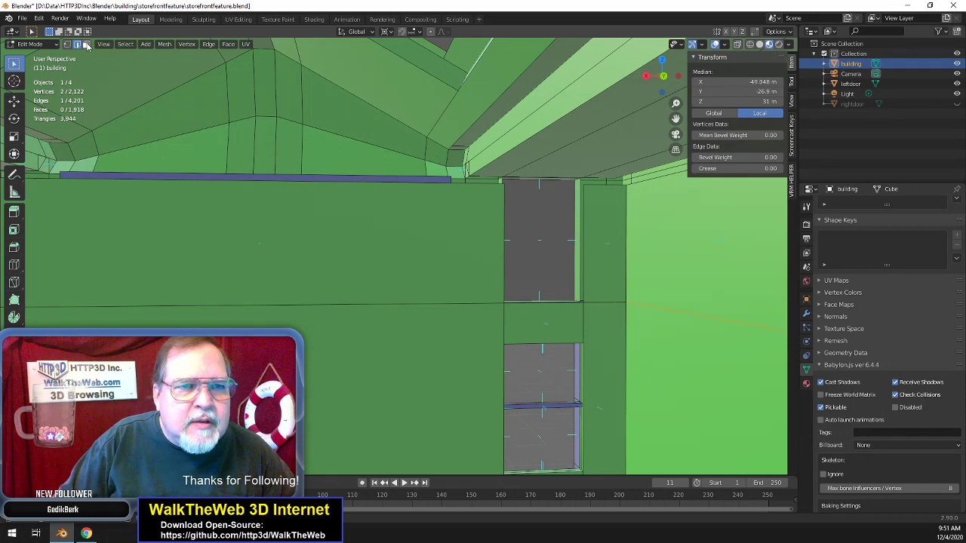
# - In face selection mode, select the top faces of both upper window openings in the back wall
pyautogui.click(519, 249)
pyautogui.click(571, 190)
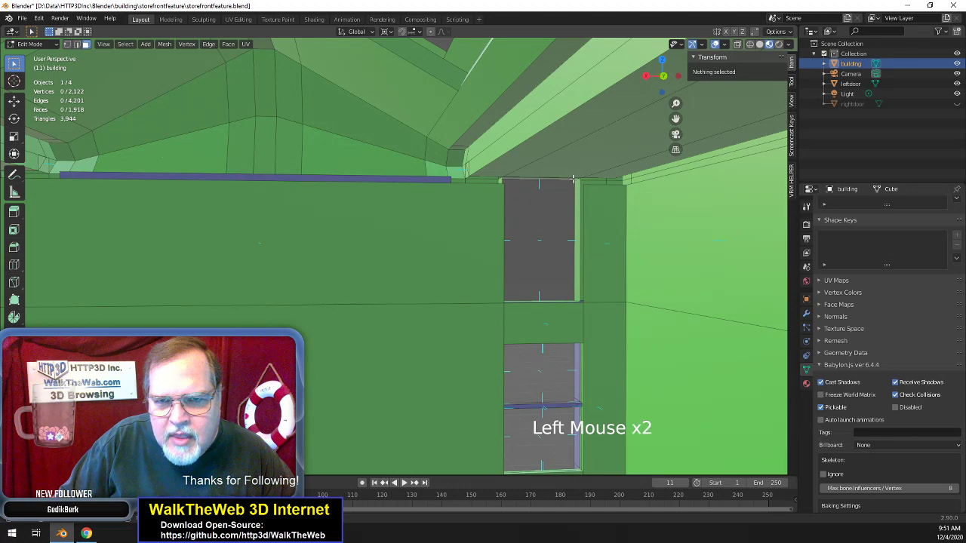
pyautogui.moveTo(662, 77); pyautogui.dragTo(221, 81)
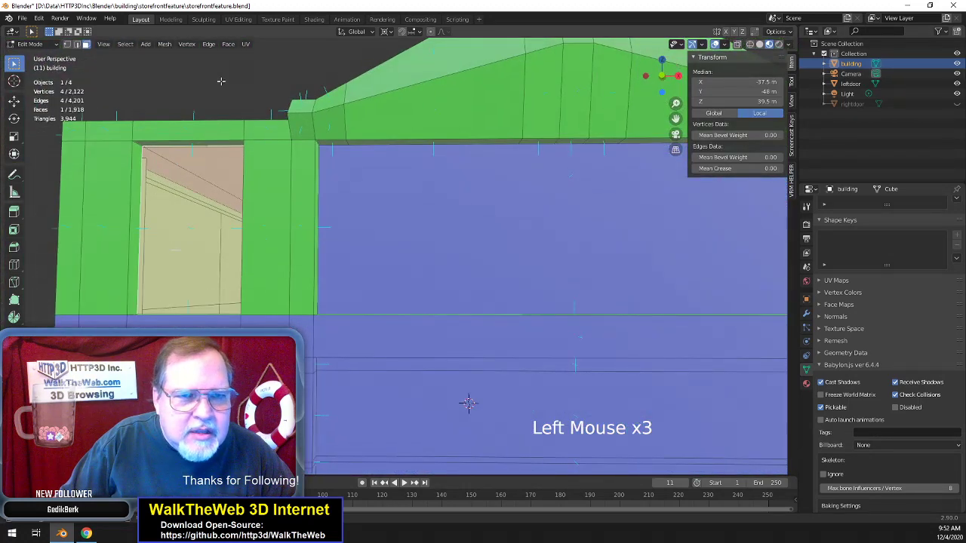
pyautogui.click(207, 141)
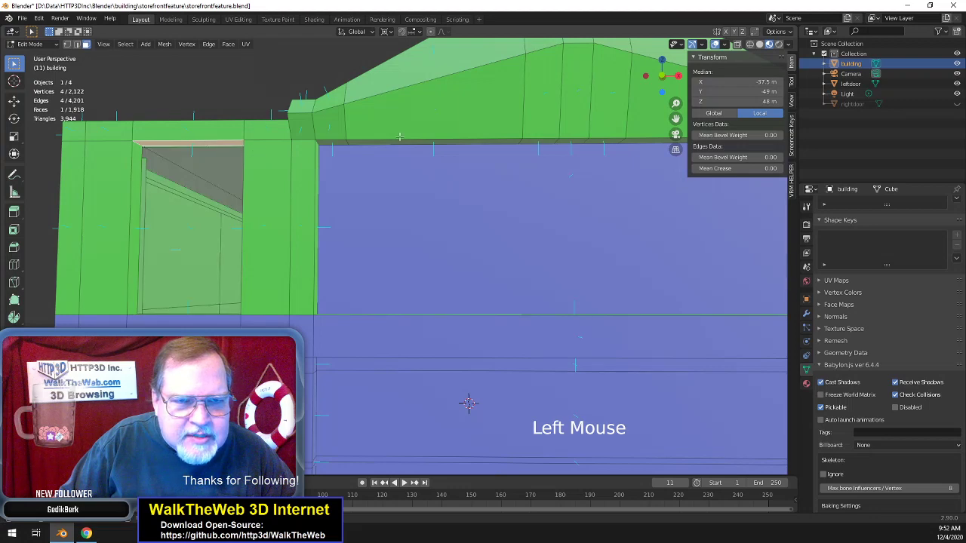
pyautogui.moveTo(675, 118); pyautogui.dragTo(630, 150)
pyautogui.keyDown('shift'); pyautogui.click(538, 122); pyautogui.keyUp('shift')
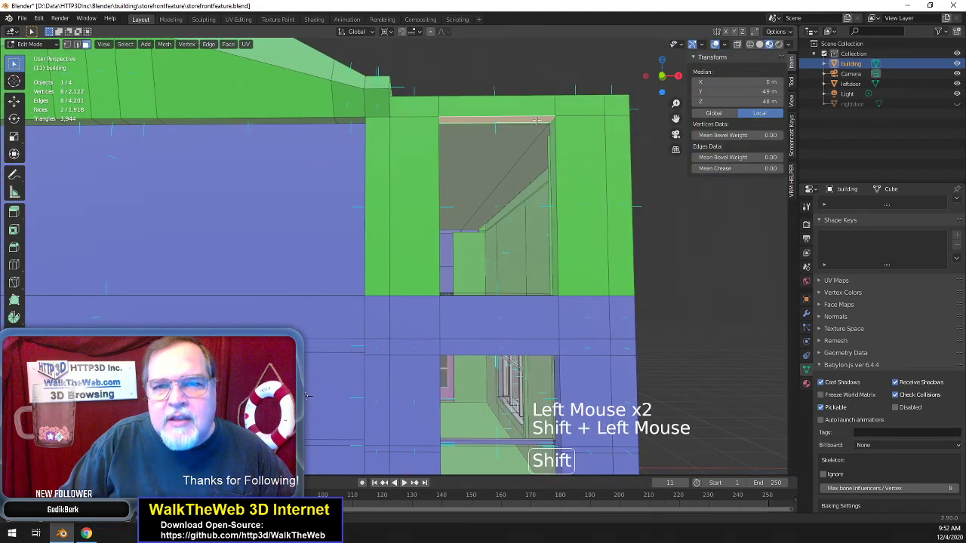
# - Lower the two window-top faces to a Z of 46 m and check them from inside the room
pyautogui.click(759, 102)
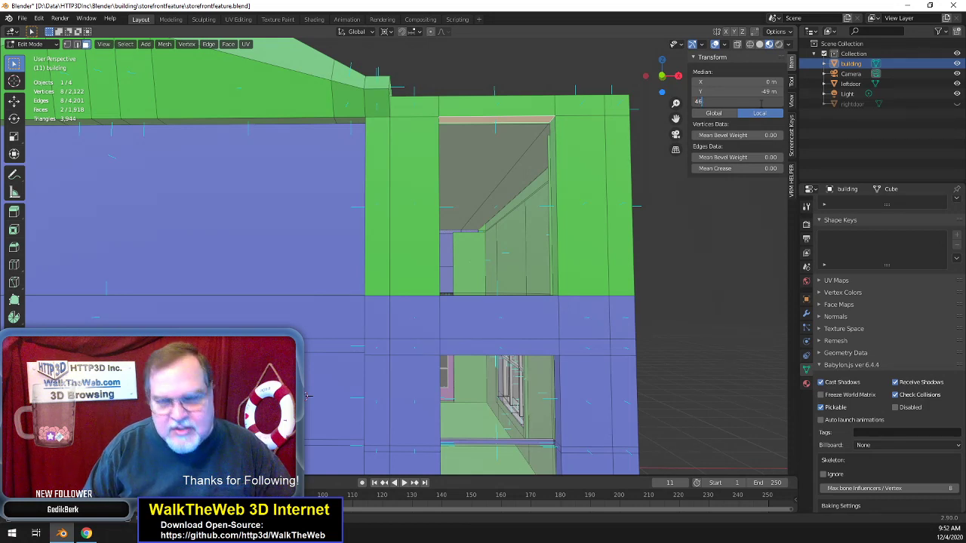
pyautogui.press('Return')
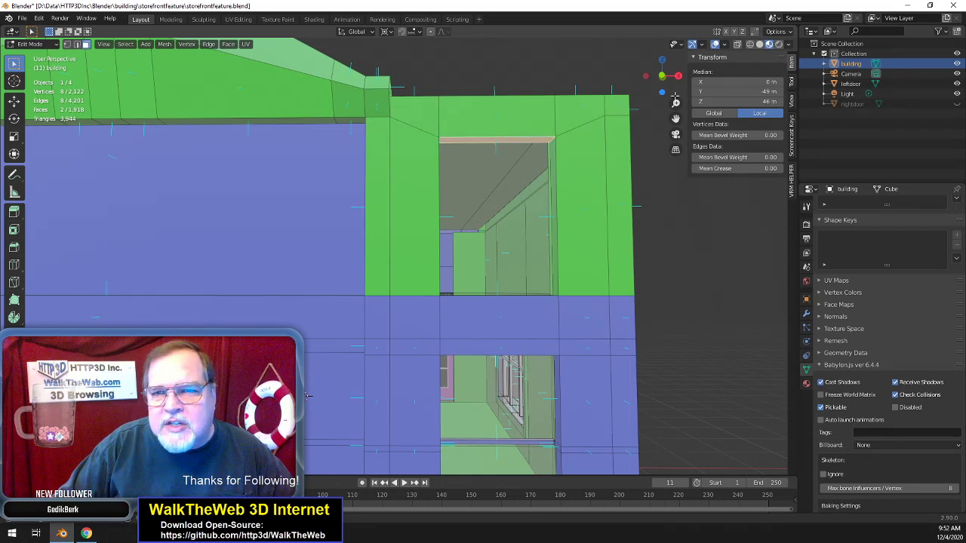
pyautogui.moveTo(676, 118); pyautogui.dragTo(789, 129)
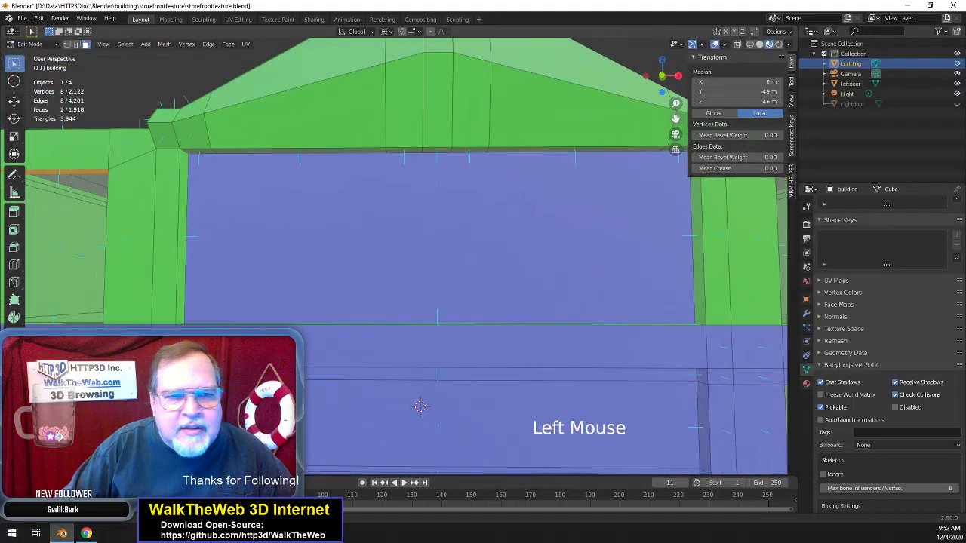
pyautogui.moveTo(662, 76); pyautogui.dragTo(639, 100)
pyautogui.scroll(3, 640, 244)
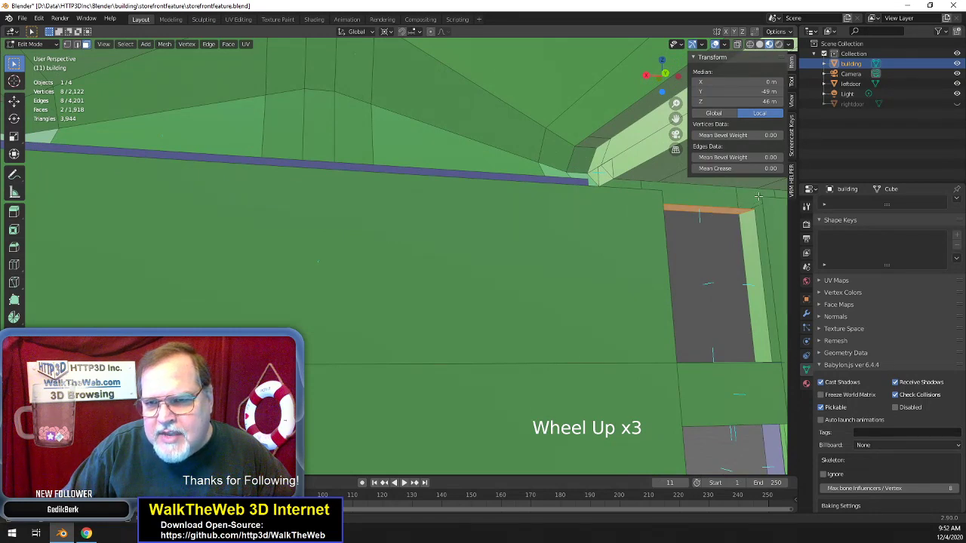
pyautogui.moveTo(679, 77); pyautogui.dragTo(774, 136)
pyautogui.scroll(-1, 596, 194)
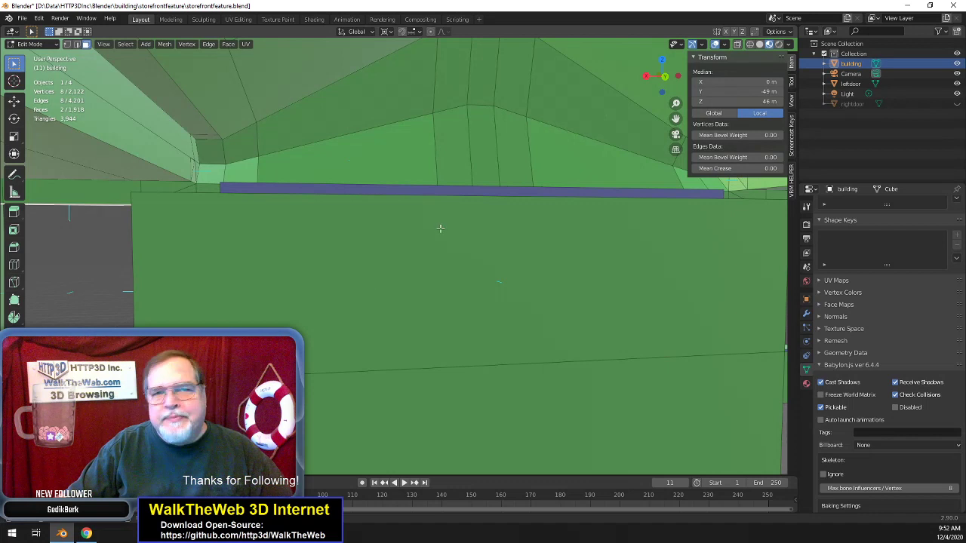
# - Check the back wall in Solid shading and return the viewport to Material Preview
pyautogui.press('z')
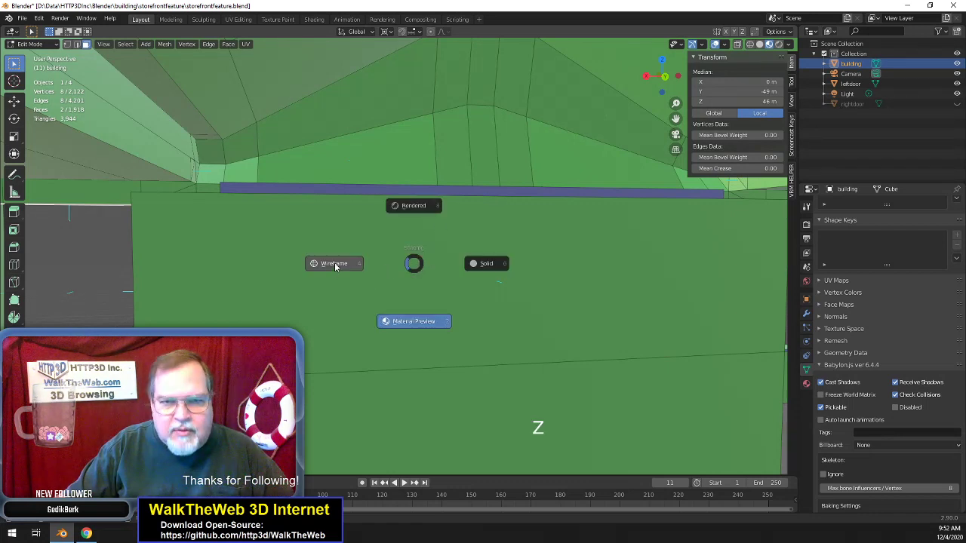
pyautogui.click(496, 266)
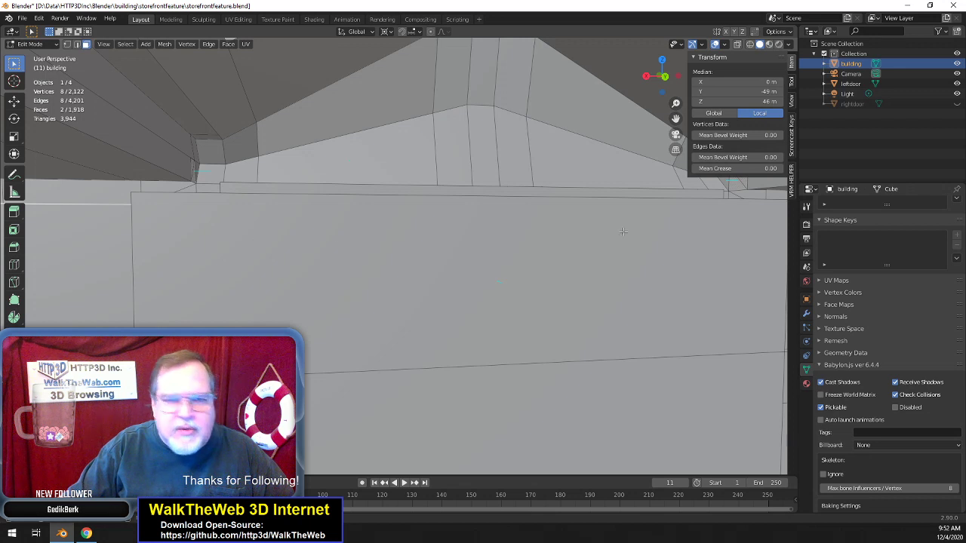
pyautogui.press('z')
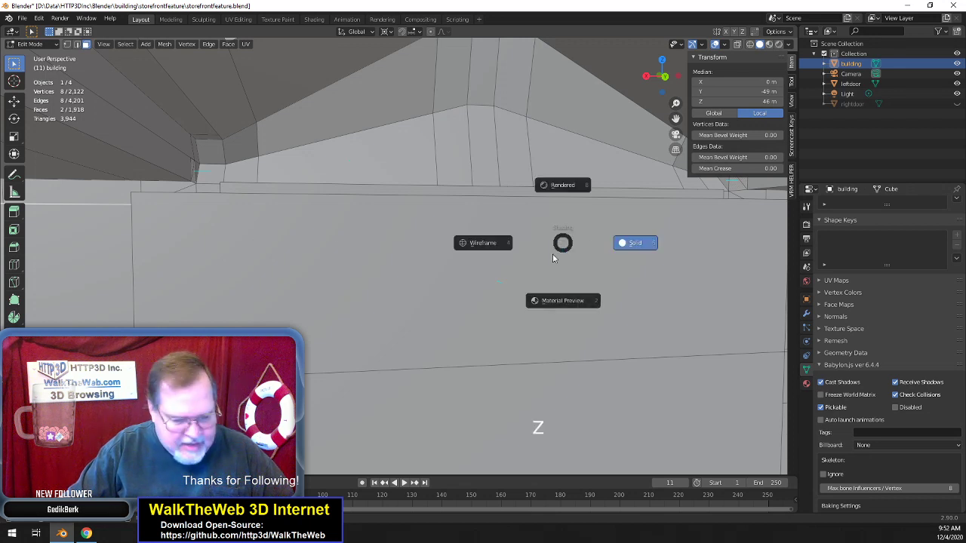
pyautogui.click(563, 302)
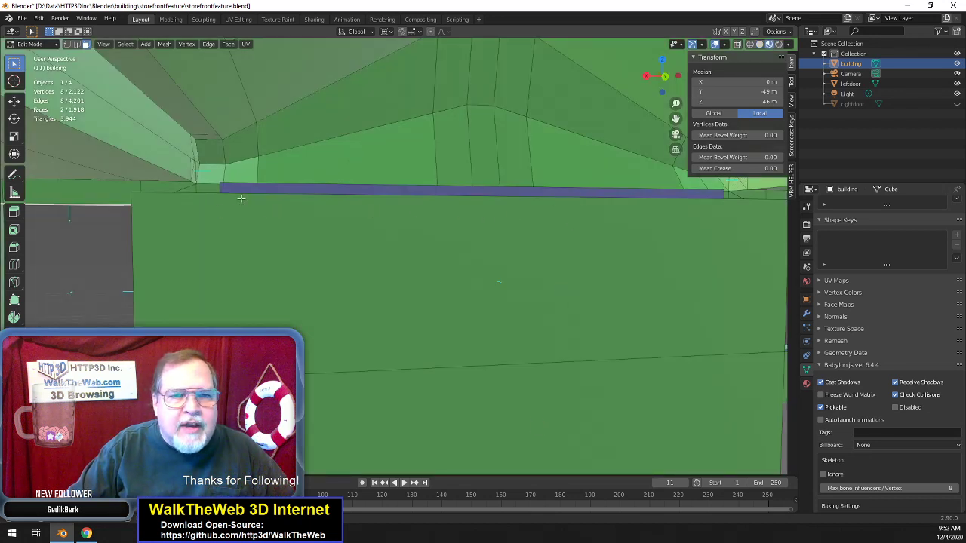
# - Select the top edge of the interior back wall and subdivide it with two cuts
pyautogui.click(76, 44)
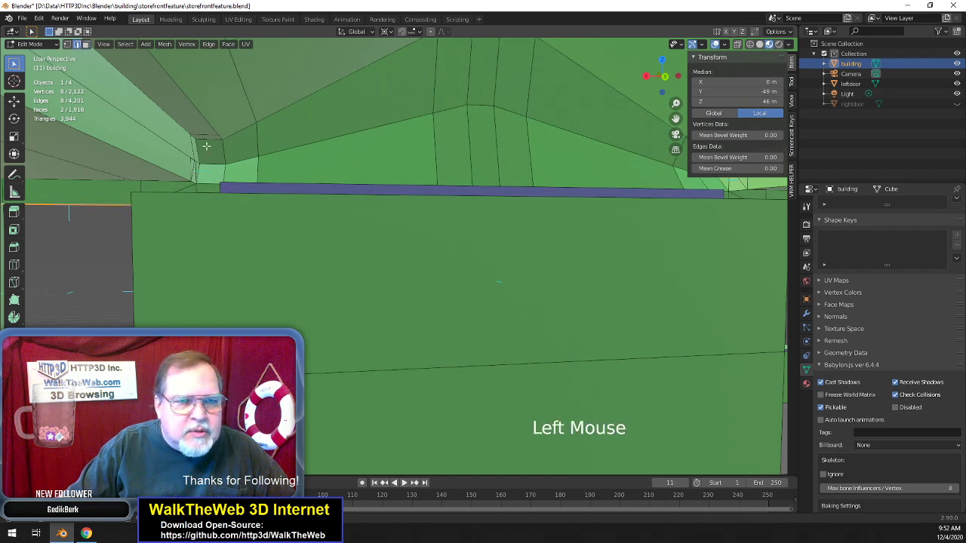
pyautogui.click(323, 196)
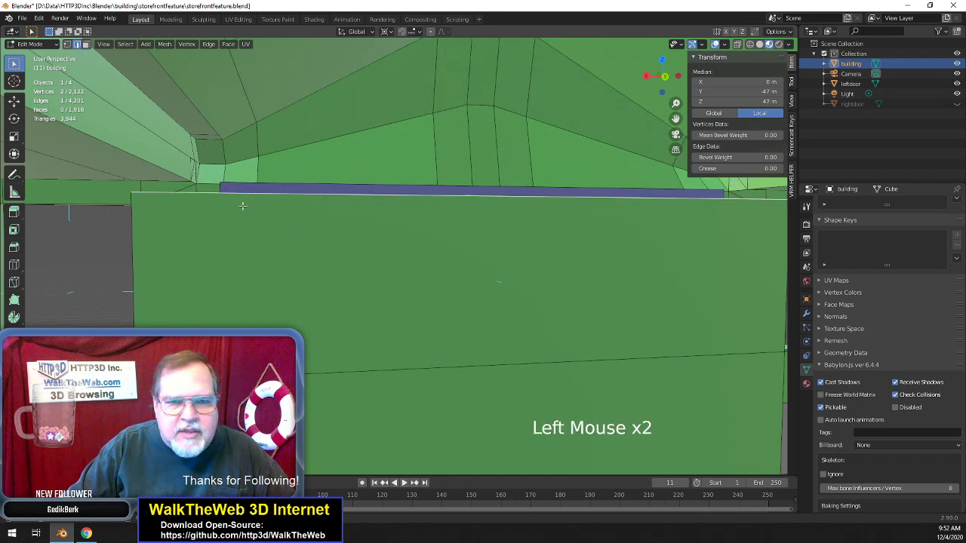
pyautogui.click(209, 43)
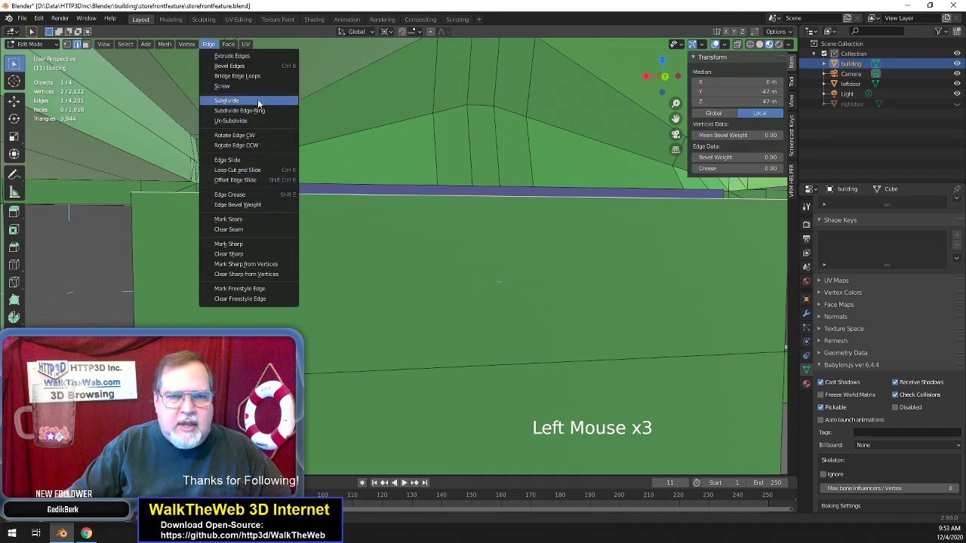
pyautogui.click(227, 101)
pyautogui.click(181, 422)
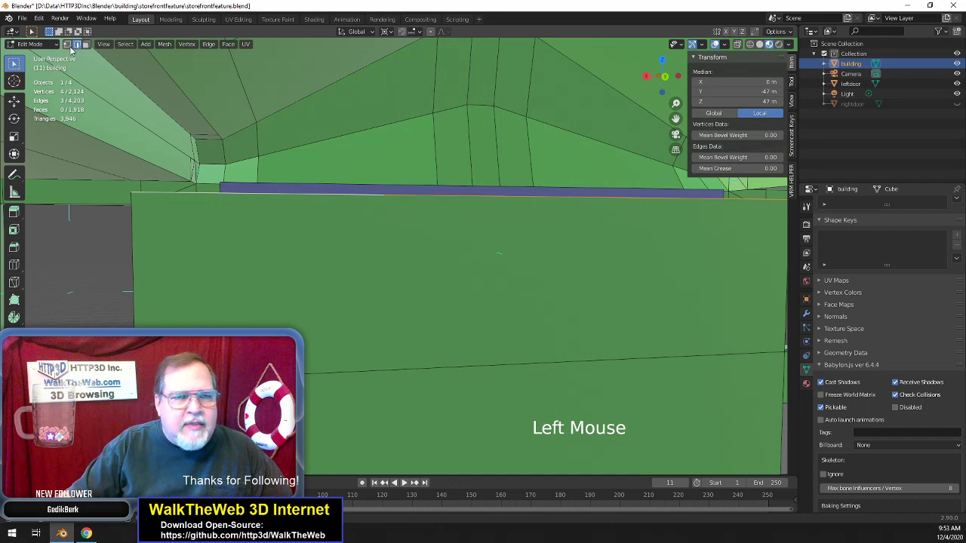
# - In vertex selection mode, check the adjacent roof-corner vertices and set the back wall's first subdivision vertex to an X of 25 m
pyautogui.click(67, 45)
pyautogui.click(193, 183)
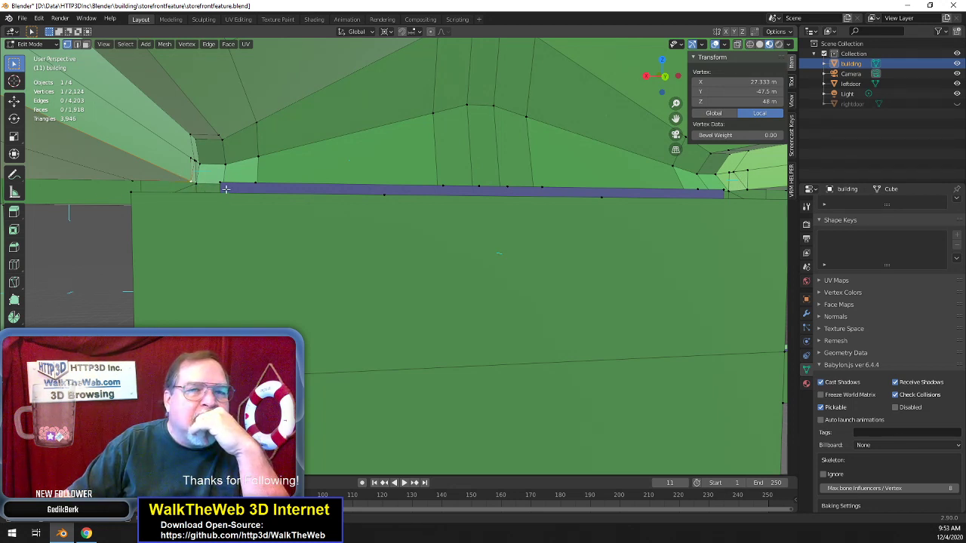
pyautogui.click(226, 148)
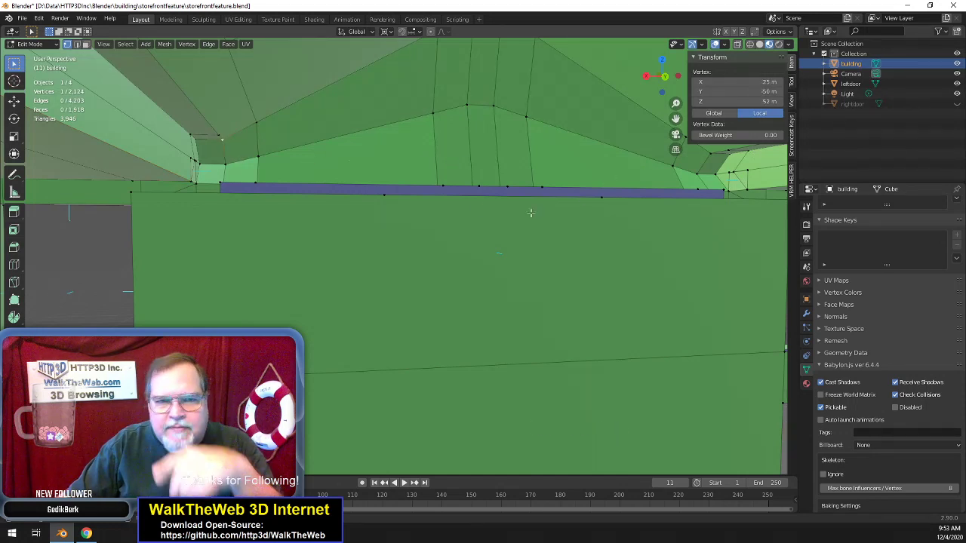
pyautogui.click(385, 200)
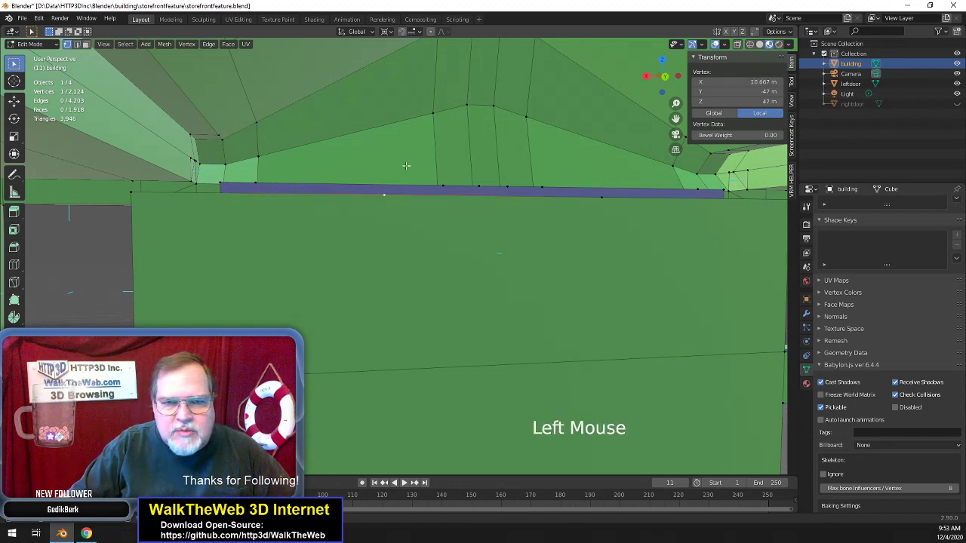
pyautogui.click(764, 83)
pyautogui.write('25')
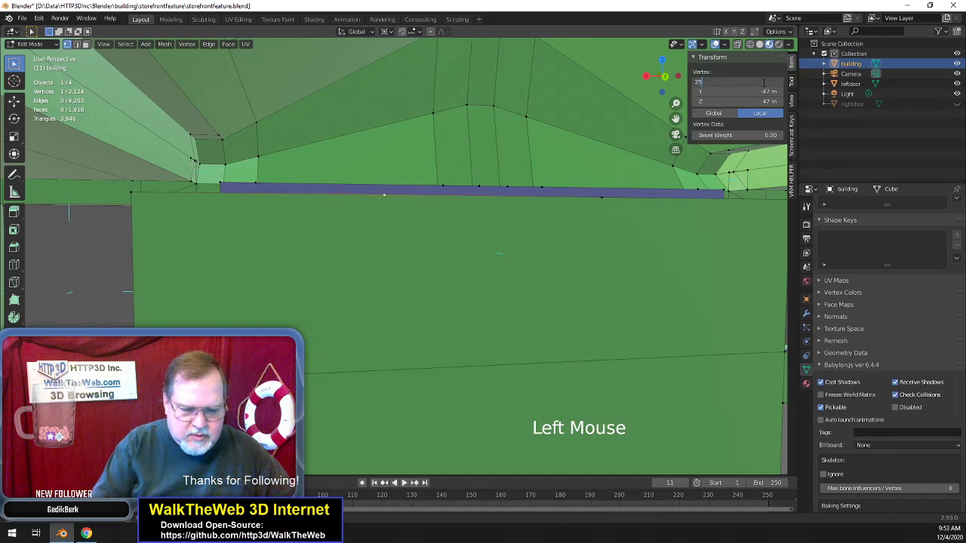
pyautogui.press('Return')
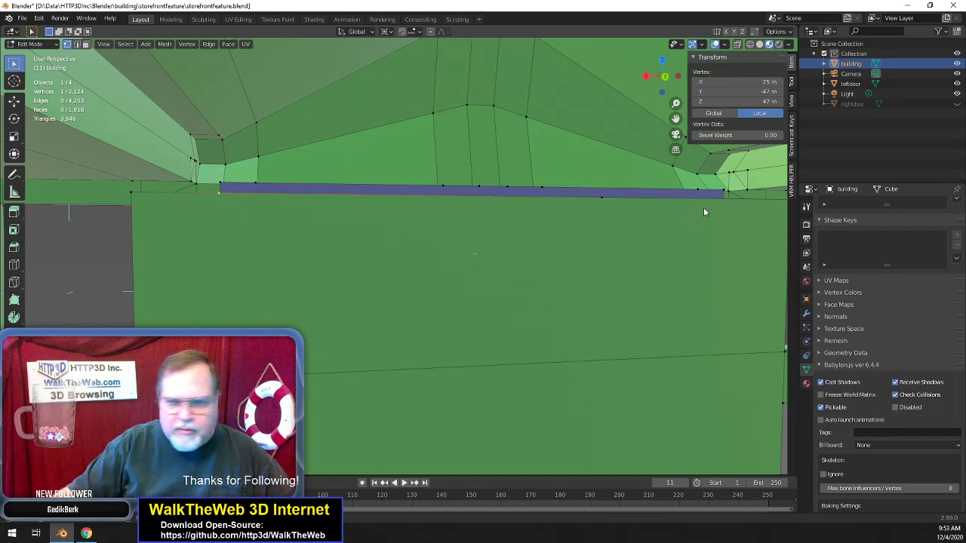
# - Set the X position of the second subdivision vertex on the back wall's top edge to -25 m
pyautogui.click(600, 201)
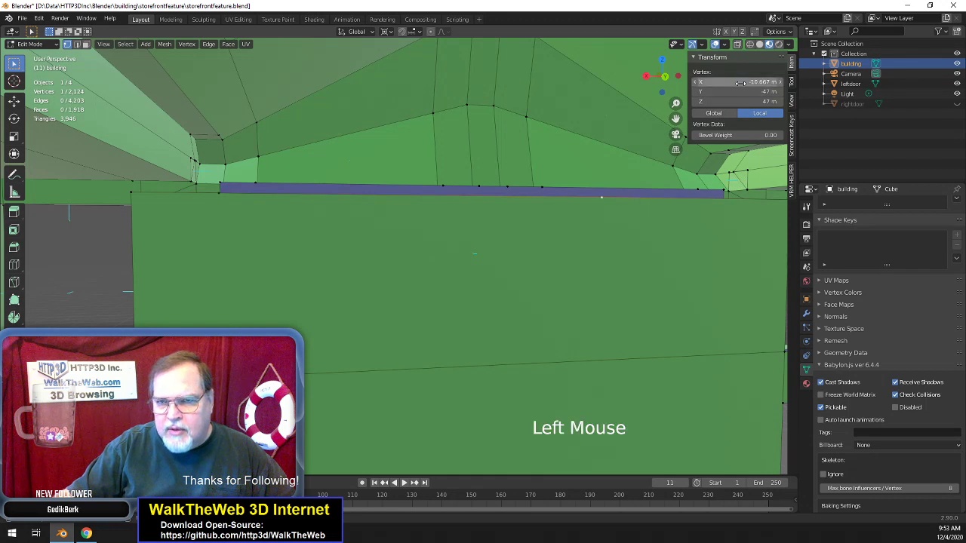
pyautogui.doubleClick(742, 83)
pyautogui.press('BackSpace')
pyautogui.write('-2')
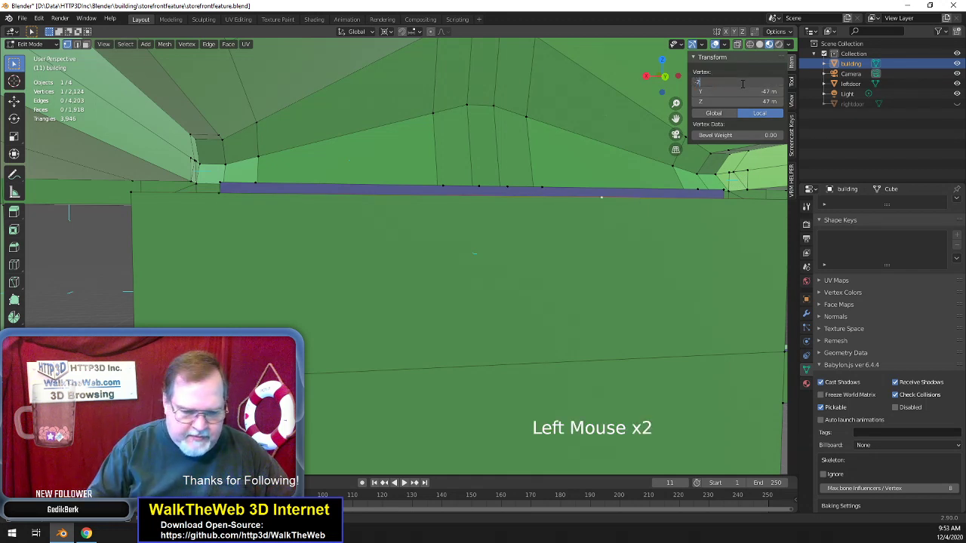
pyautogui.write('5')
pyautogui.press('Return')
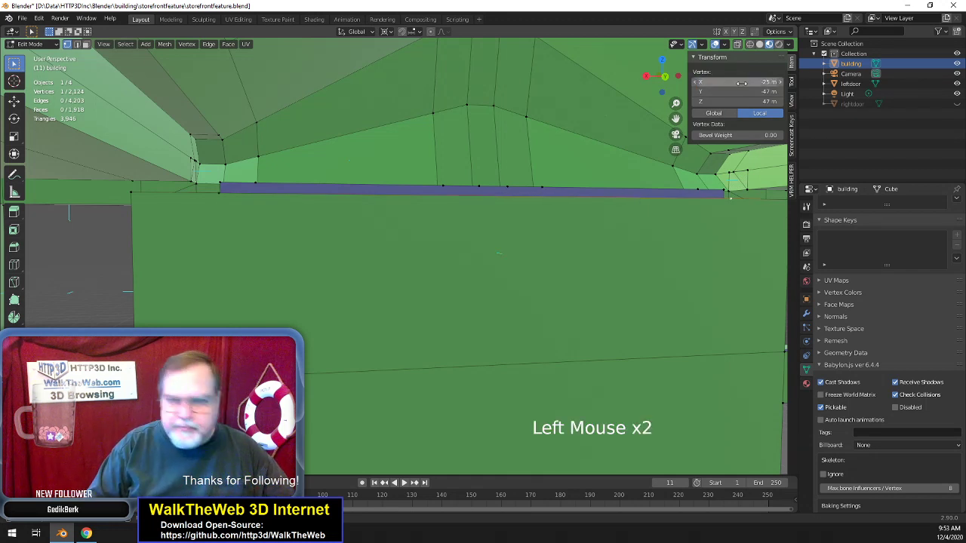
pyautogui.click(217, 198)
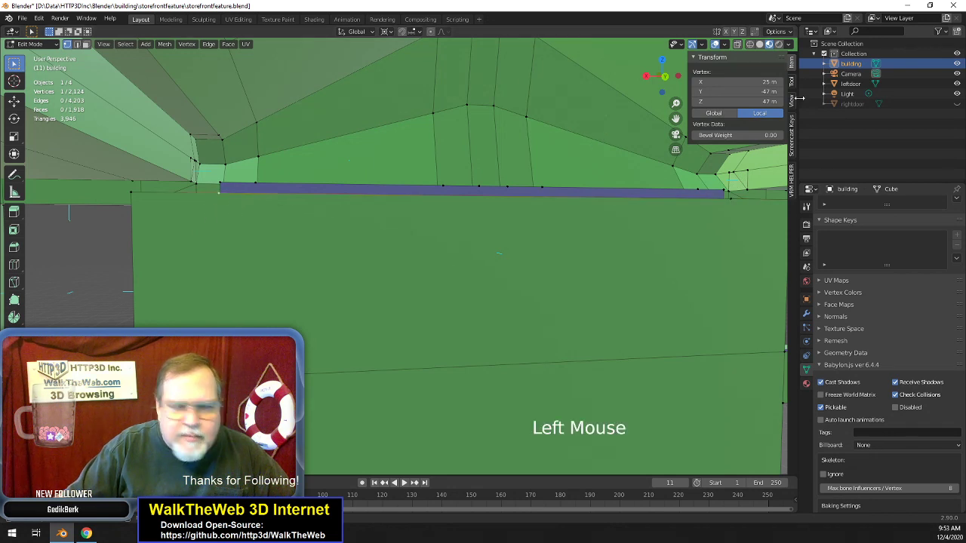
pyautogui.moveTo(676, 119); pyautogui.dragTo(143, 202)
pyautogui.keyDown('shift'); pyautogui.click(120, 181); pyautogui.keyUp('shift')
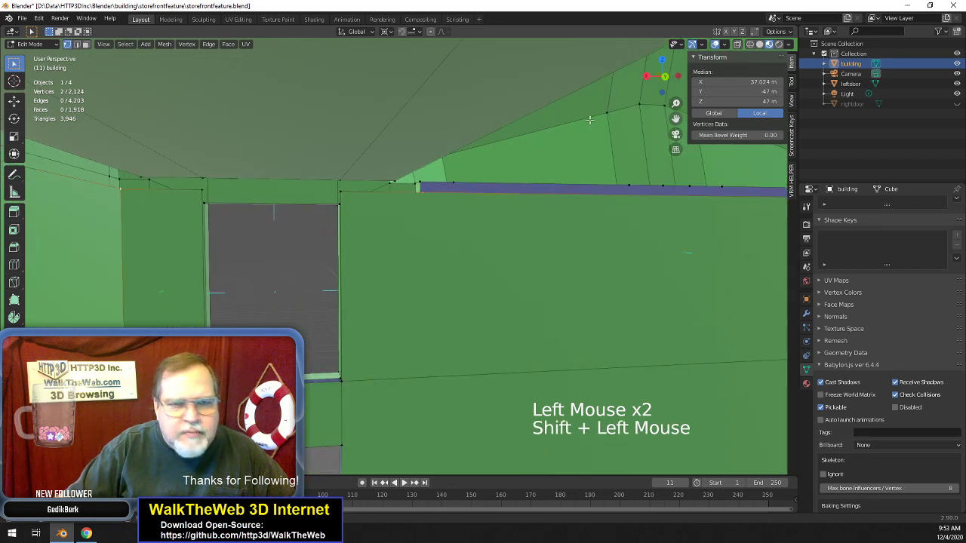
# - Fill a flat ceiling face between the front and back walls' top corner vertices on the positive X side of the room
pyautogui.moveTo(668, 89); pyautogui.dragTo(647, 74)
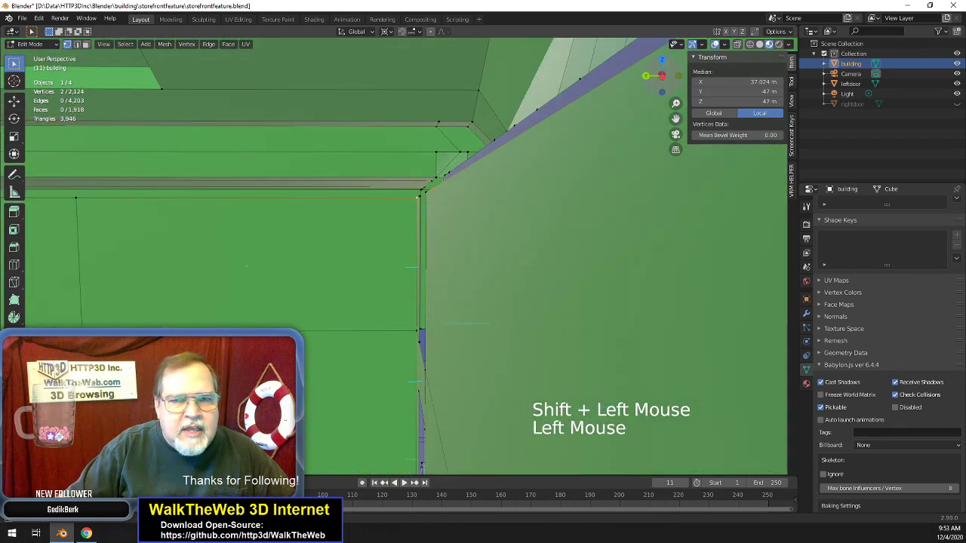
pyautogui.moveTo(677, 119); pyautogui.dragTo(678, 144)
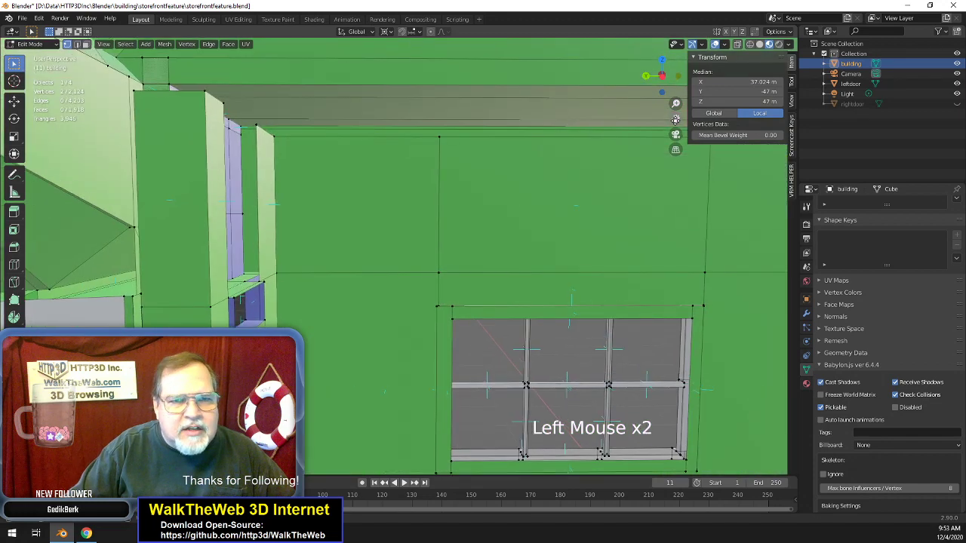
pyautogui.moveTo(664, 85); pyautogui.dragTo(654, 75)
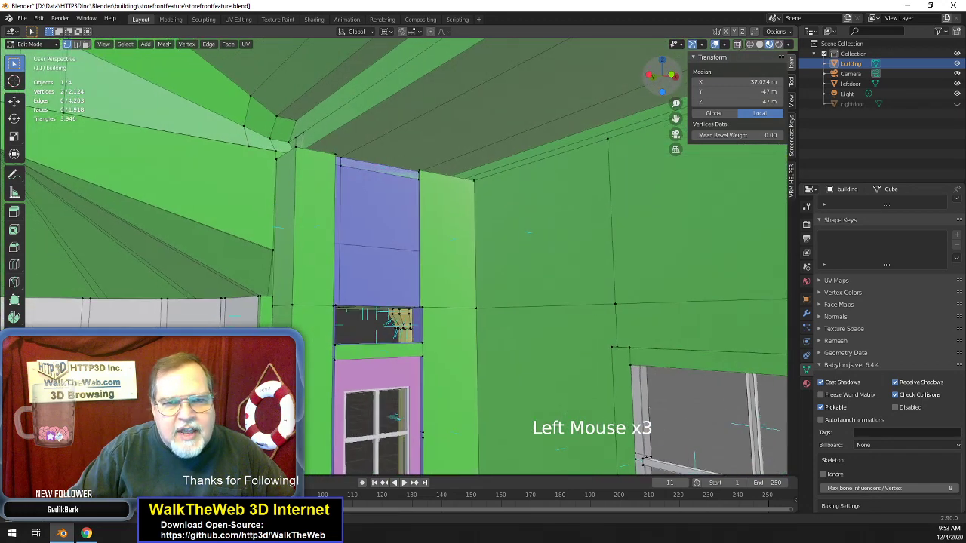
pyautogui.click(296, 152)
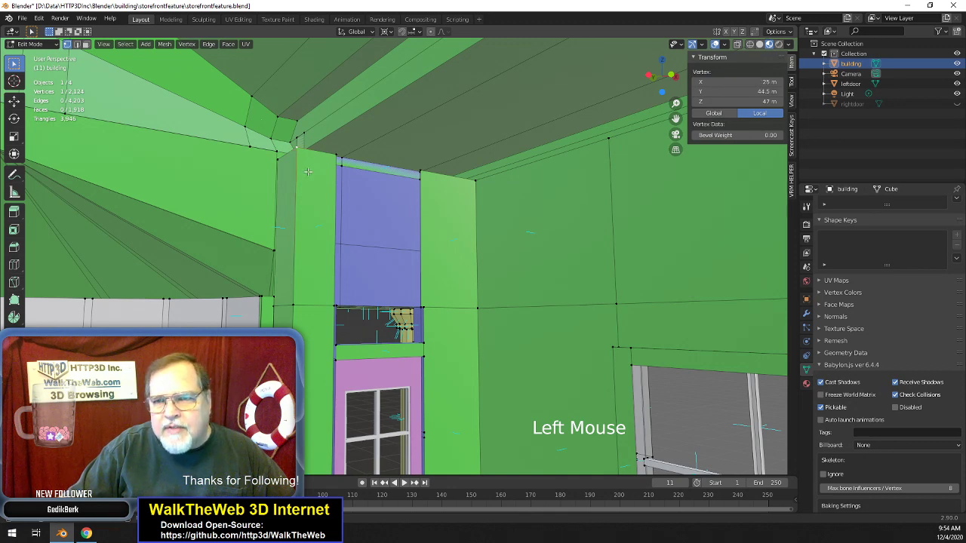
pyautogui.keyDown('shift'); pyautogui.click(475, 179); pyautogui.keyUp('shift')
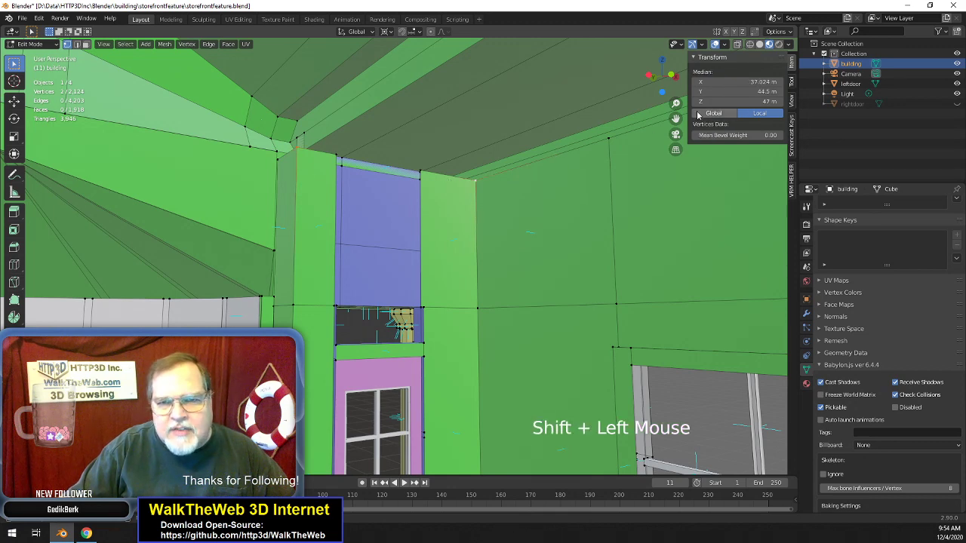
pyautogui.moveTo(683, 88); pyautogui.dragTo(703, 167)
pyautogui.keyDown('shift'); pyautogui.click(704, 214); pyautogui.keyUp('shift')
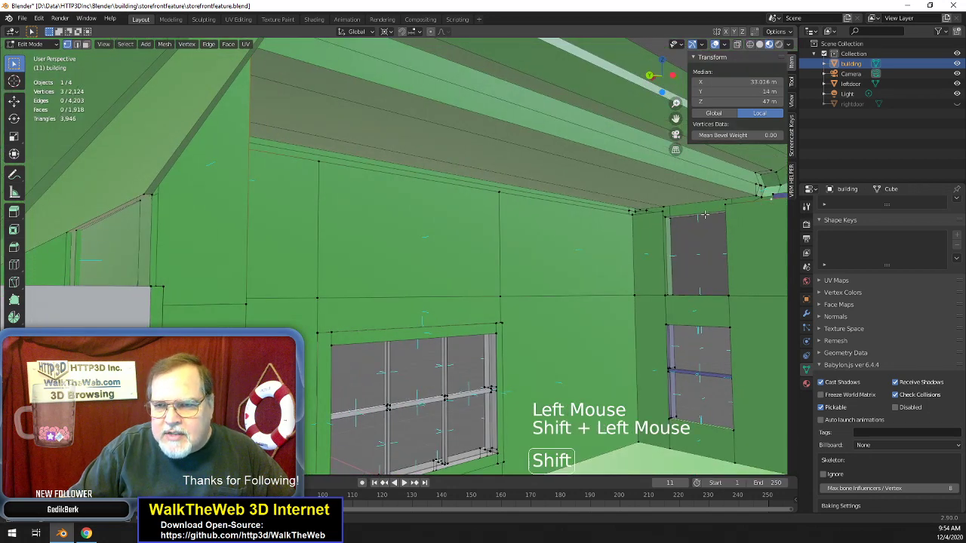
pyautogui.keyDown('shift'); pyautogui.click(634, 213); pyautogui.keyUp('shift')
pyautogui.keyDown('shift'); pyautogui.click(632, 214); pyautogui.keyUp('shift')
pyautogui.press('f')
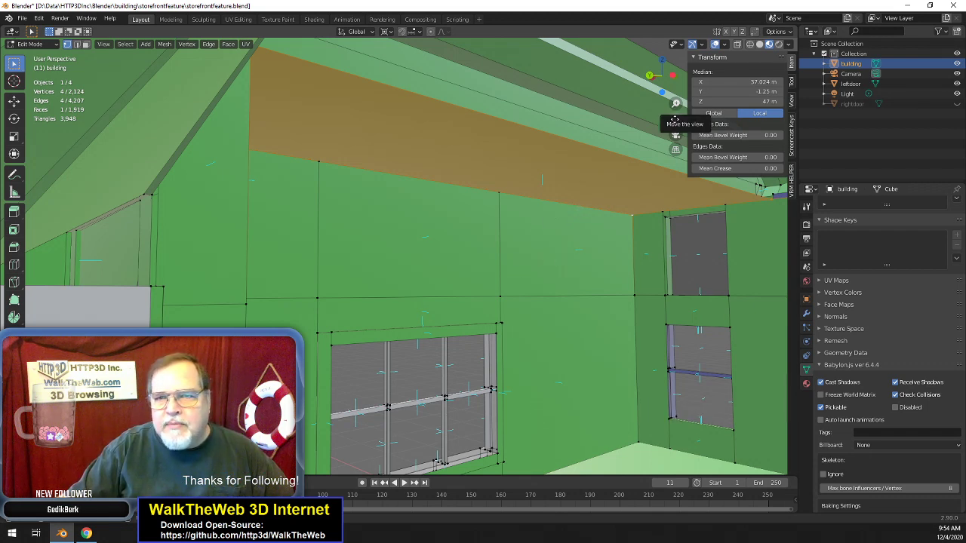
# - Fill the matching flat ceiling face between the front and back walls' top corner vertices on the negative X side
pyautogui.moveTo(674, 112); pyautogui.dragTo(573, 90)
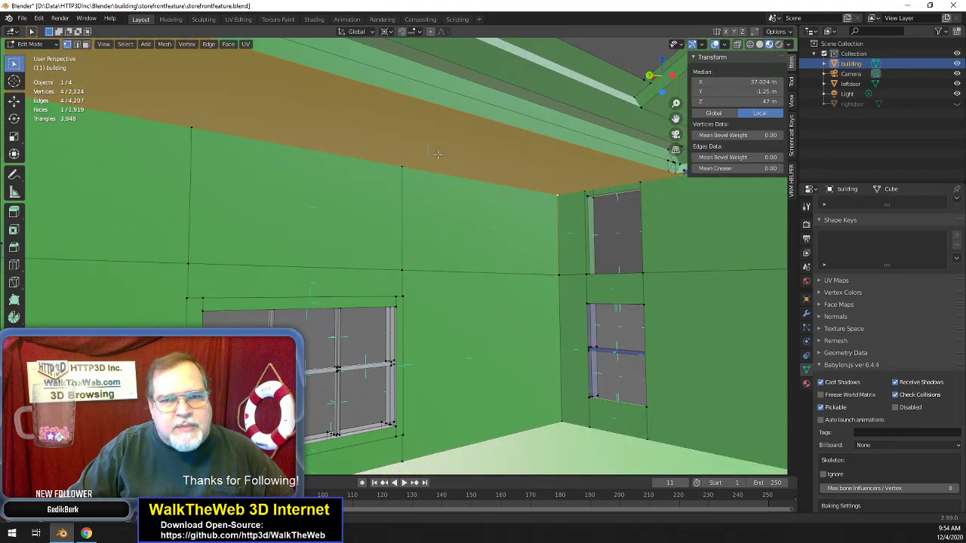
pyautogui.moveTo(661, 76); pyautogui.dragTo(637, 92)
pyautogui.scroll(9, 471, 206)
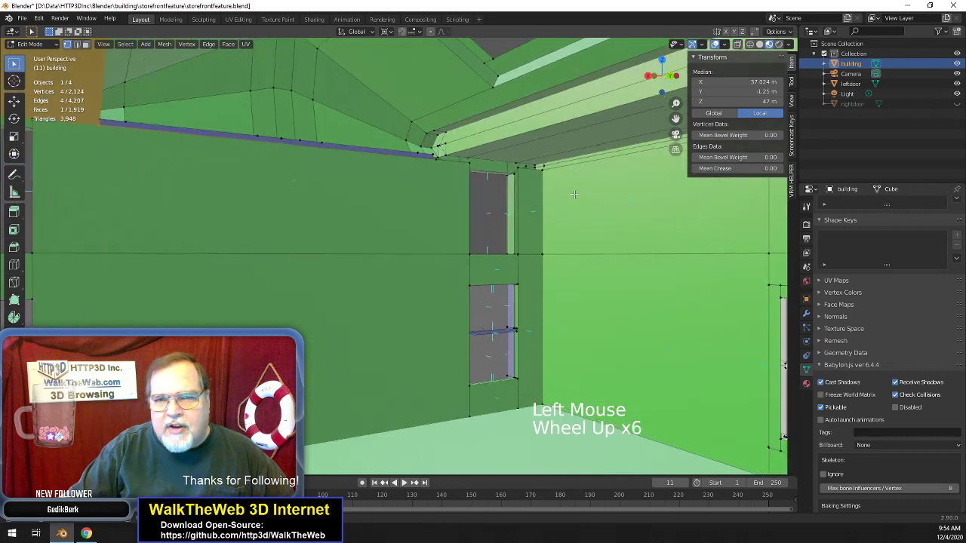
pyautogui.click(442, 163)
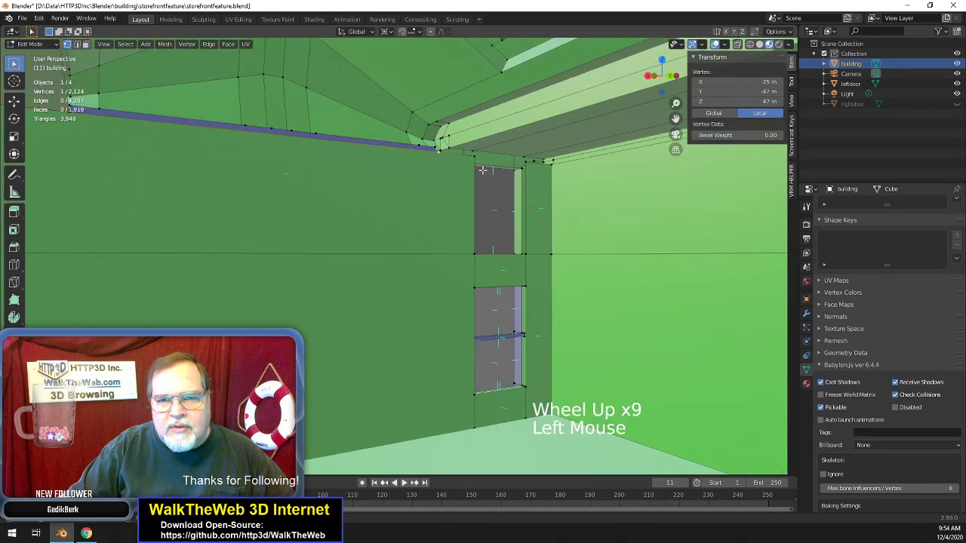
pyautogui.keyDown('shift'); pyautogui.click(552, 166); pyautogui.keyUp('shift')
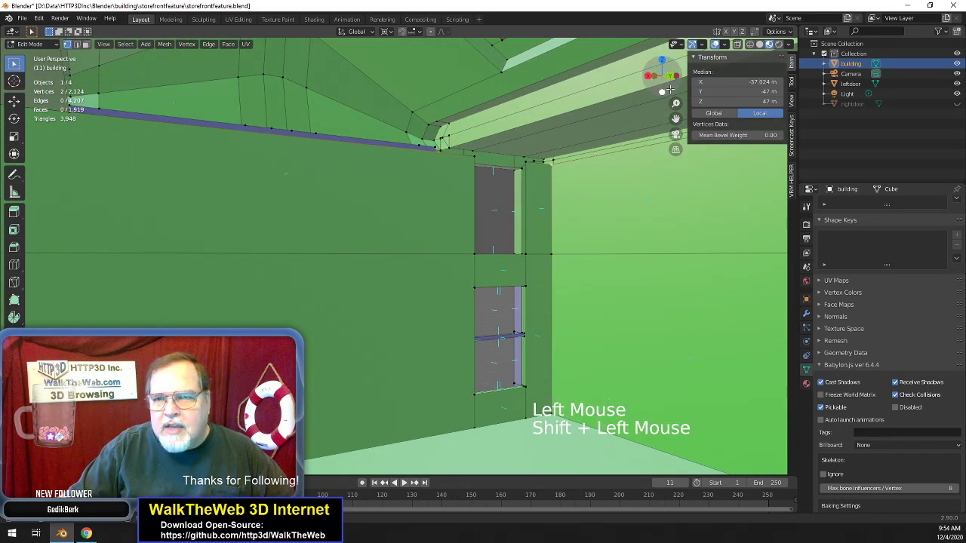
pyautogui.moveTo(662, 76); pyautogui.dragTo(652, 85)
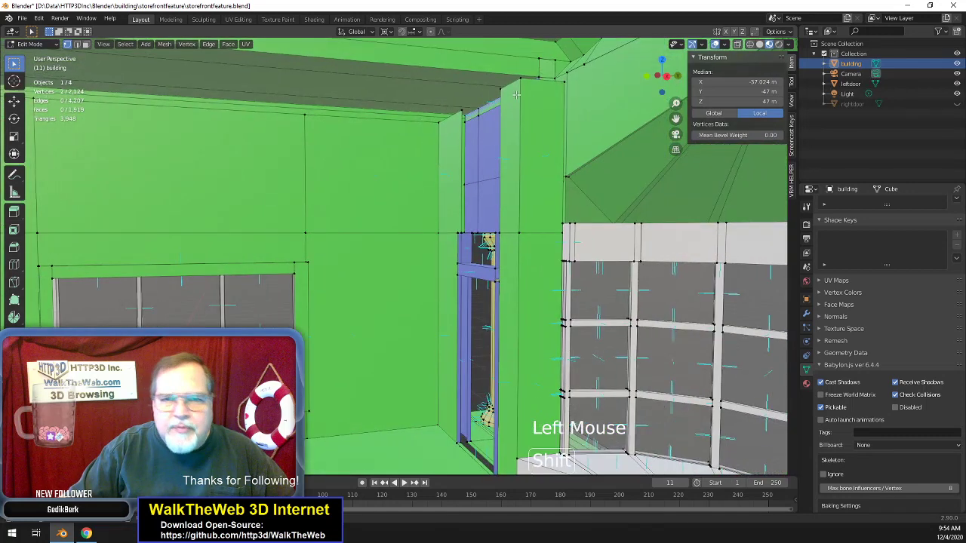
pyautogui.keyDown('shift'); pyautogui.click(485, 113); pyautogui.keyUp('shift')
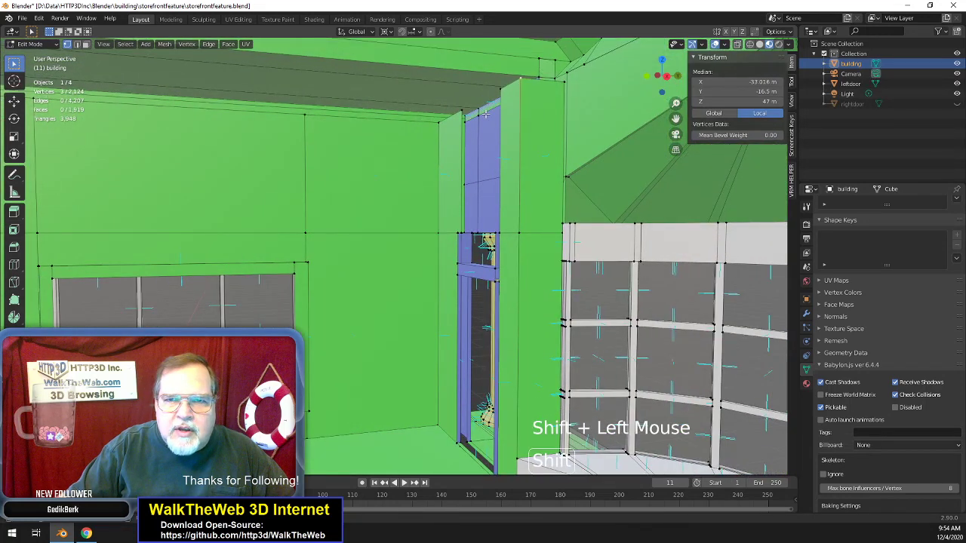
pyautogui.keyDown('shift'); pyautogui.click(441, 123); pyautogui.keyUp('shift')
pyautogui.press('f')
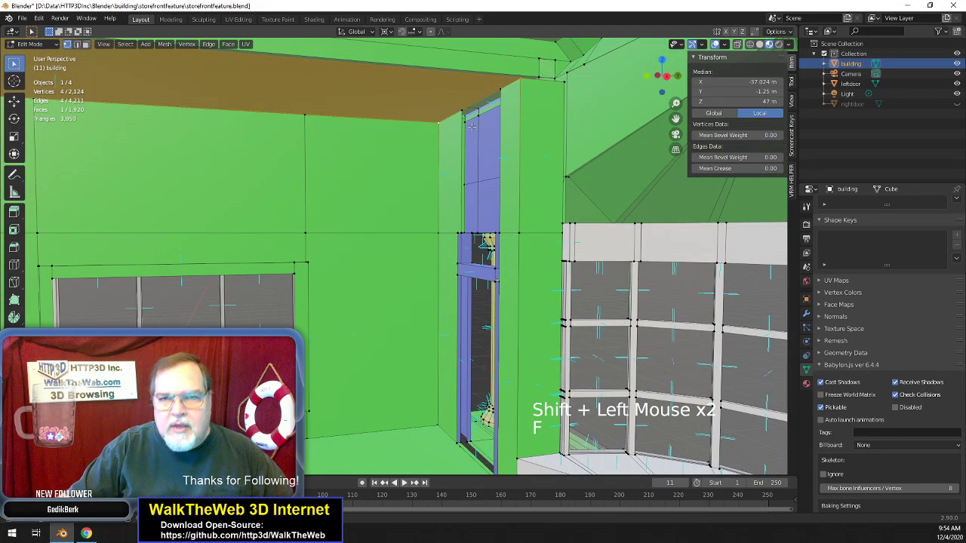
pyautogui.scroll(-2, 539, 163)
pyautogui.scroll(4, 610, 147)
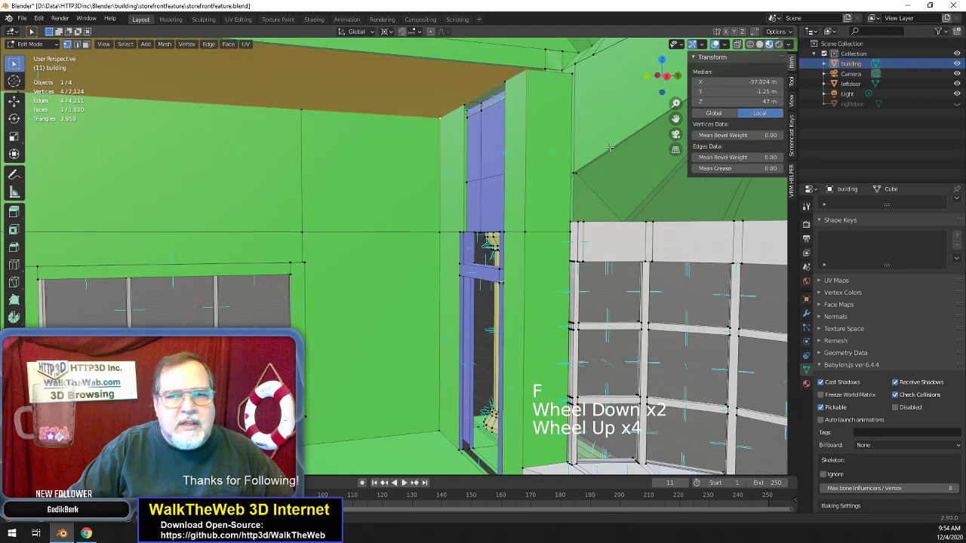
# - Fill a face along the negative X side, joining the ceiling strip's inner edge to the roof's lower edge through their front and back vertices
pyautogui.moveTo(662, 75)
pyautogui.mouseDown()
pyautogui.moveTo(669, 80)
pyautogui.moveTo(643, 74)
pyautogui.mouseUp()
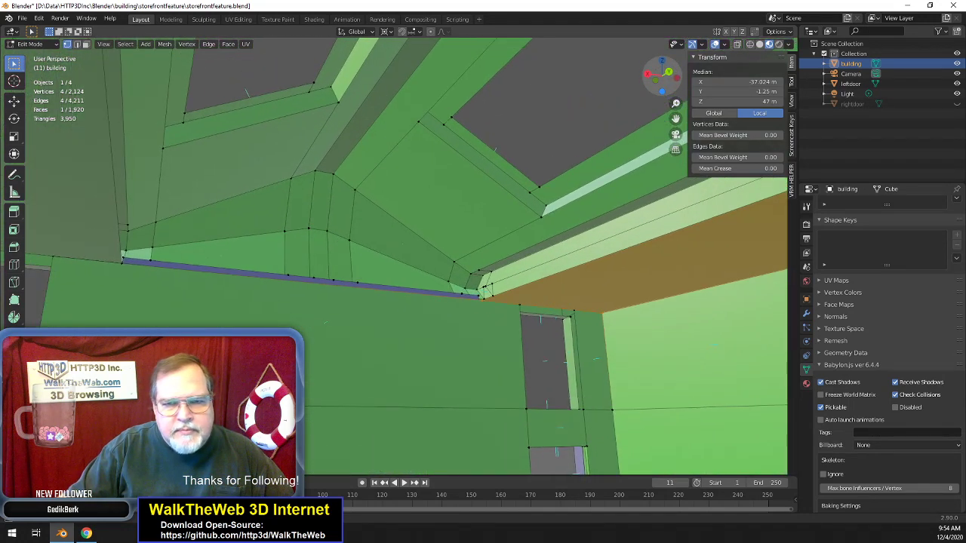
pyautogui.scroll(7, 545, 207)
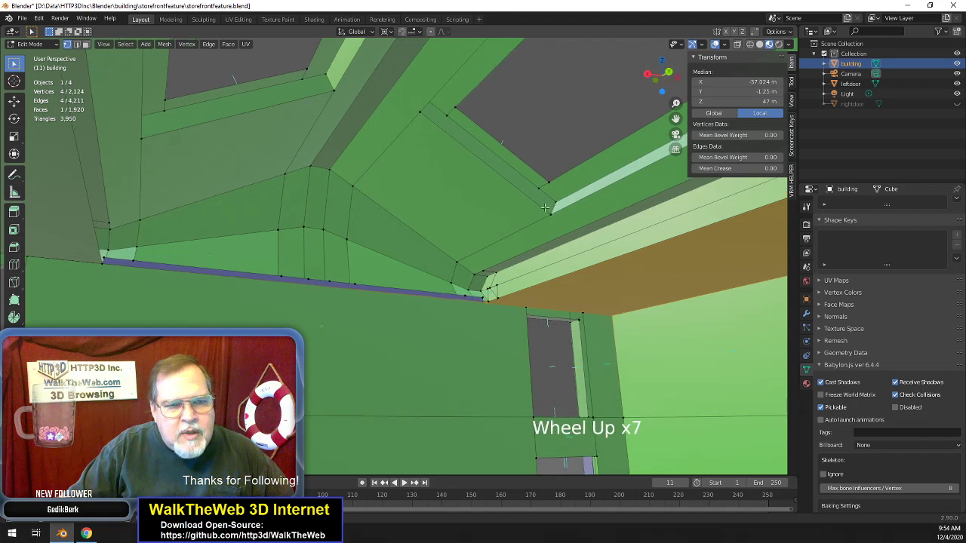
pyautogui.moveTo(662, 80); pyautogui.dragTo(676, 75)
pyautogui.click(468, 97)
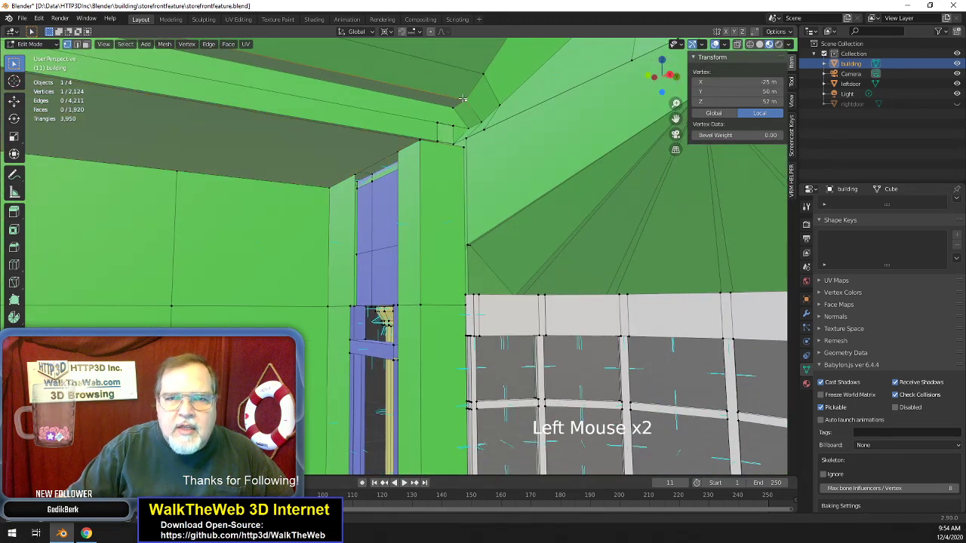
pyautogui.keyDown('shift'); pyautogui.click(465, 154); pyautogui.keyUp('shift')
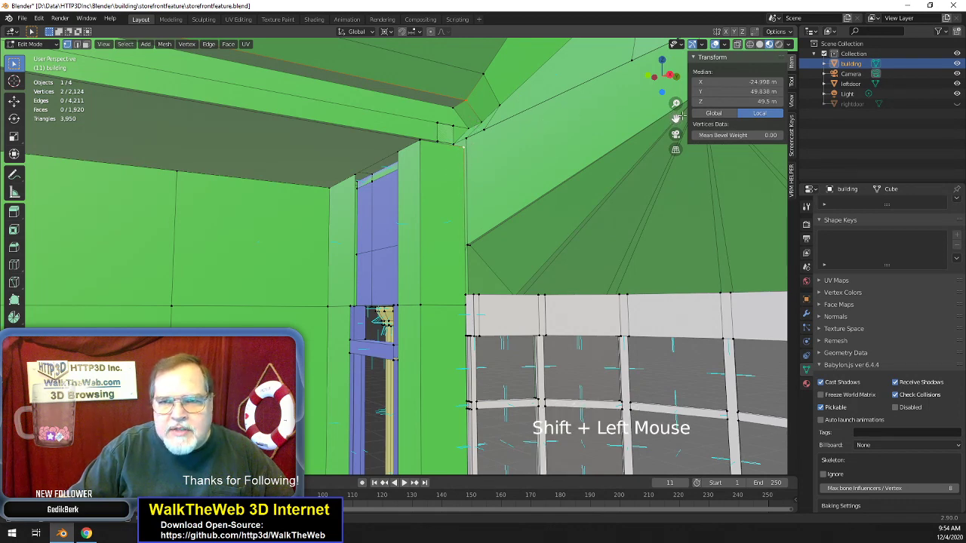
pyautogui.moveTo(678, 119); pyautogui.dragTo(685, 119)
pyautogui.doubleClick(668, 75)
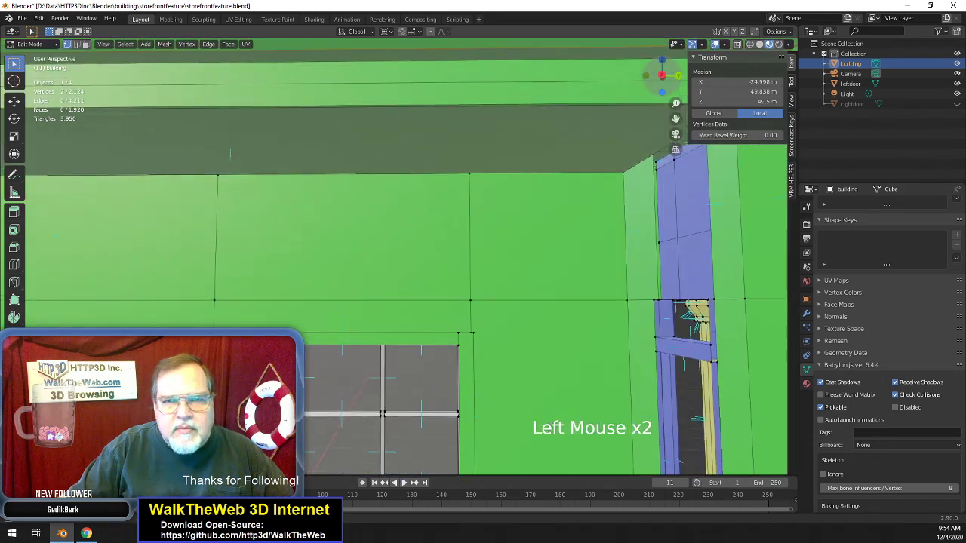
pyautogui.click(669, 96)
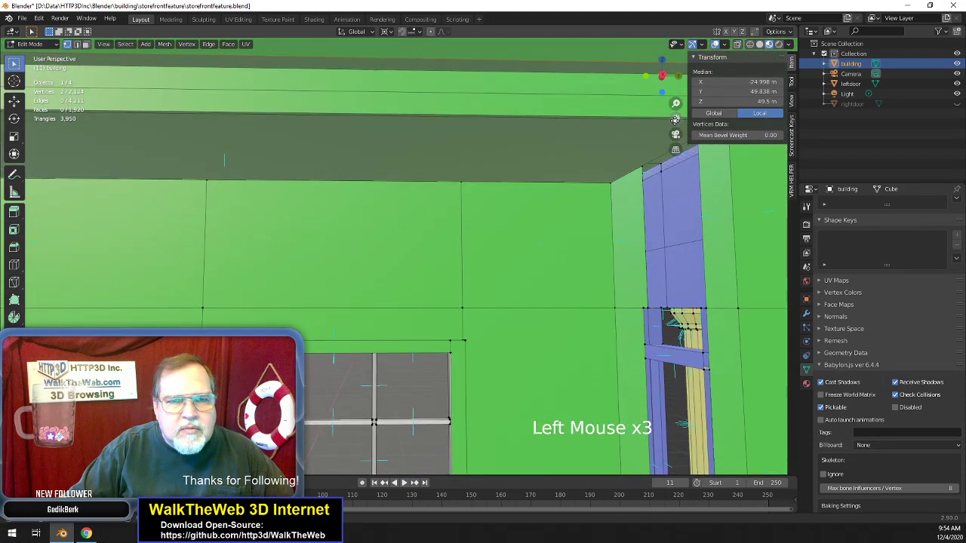
pyautogui.scroll(-4, 589, 196)
pyautogui.scroll(-5, 592, 194)
pyautogui.moveTo(677, 119); pyautogui.dragTo(174, 172)
pyautogui.keyDown('shift'); pyautogui.click(124, 175); pyautogui.keyUp('shift')
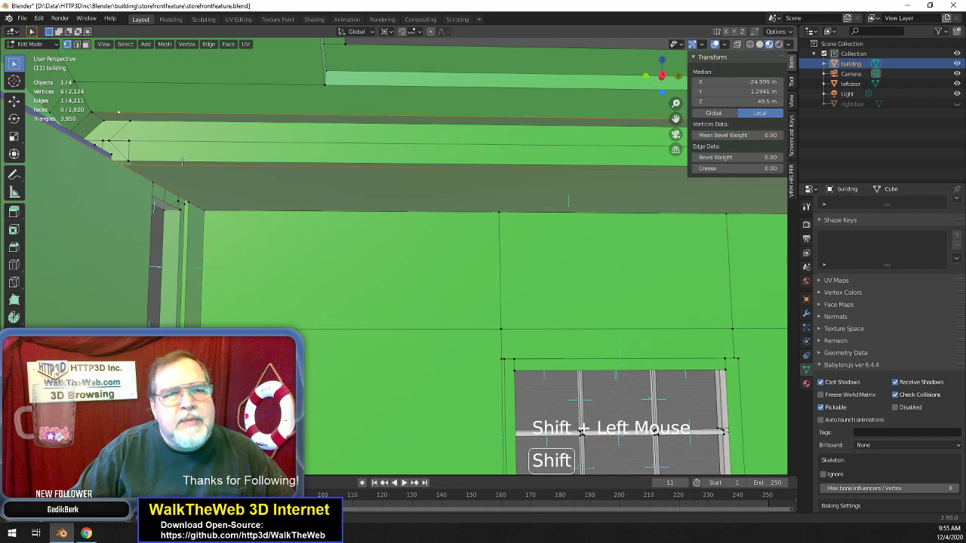
pyautogui.moveTo(676, 119); pyautogui.dragTo(237, 133)
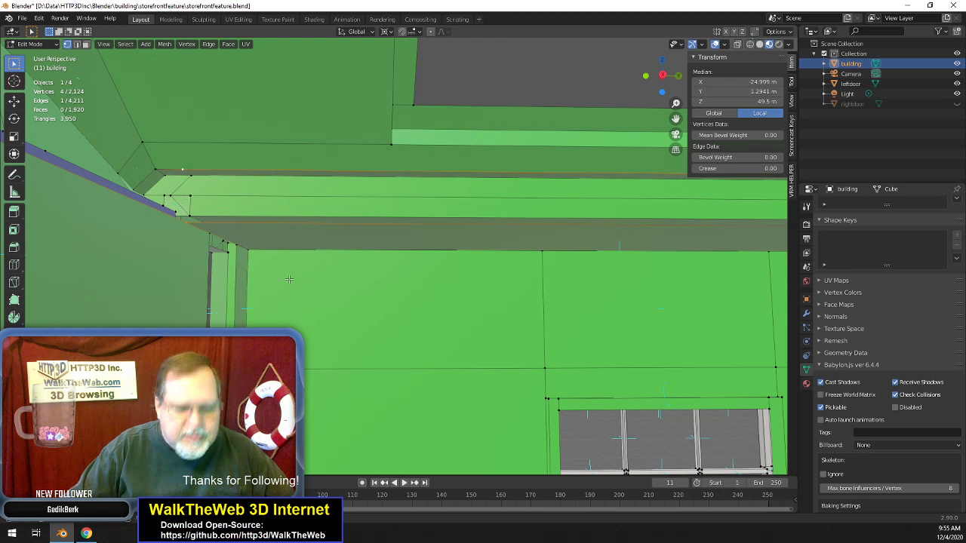
pyautogui.press('f')
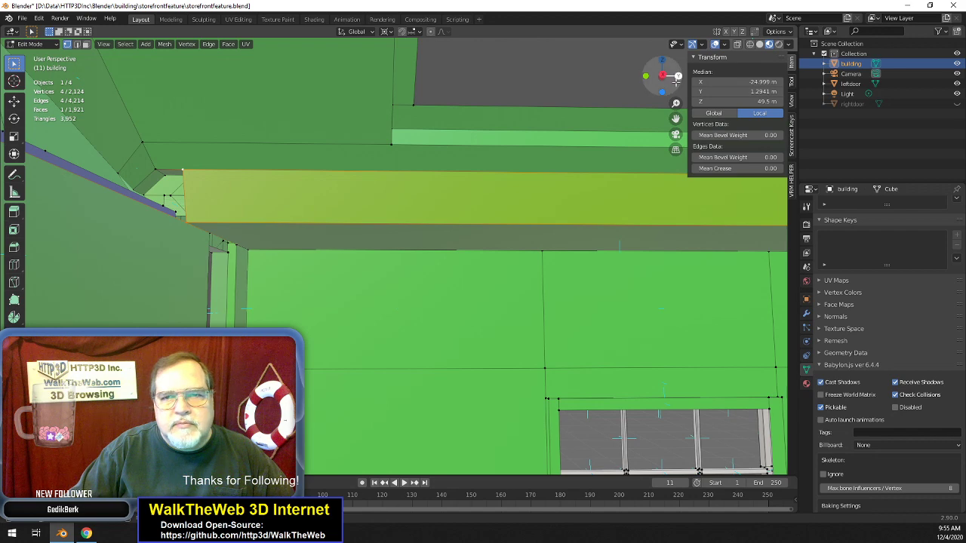
# - Fill the matching face along the positive X side, joining the ceiling strip's inner edge to the roof's lower edge through their front and back vertices
pyautogui.moveTo(659, 78); pyautogui.dragTo(655, 82)
pyautogui.click(477, 148)
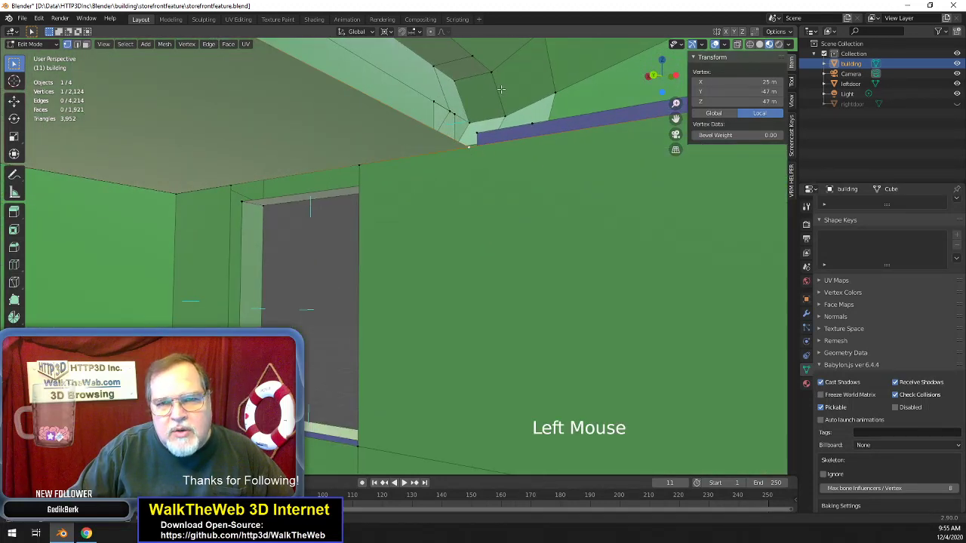
pyautogui.keyDown('shift'); pyautogui.click(473, 59); pyautogui.keyUp('shift')
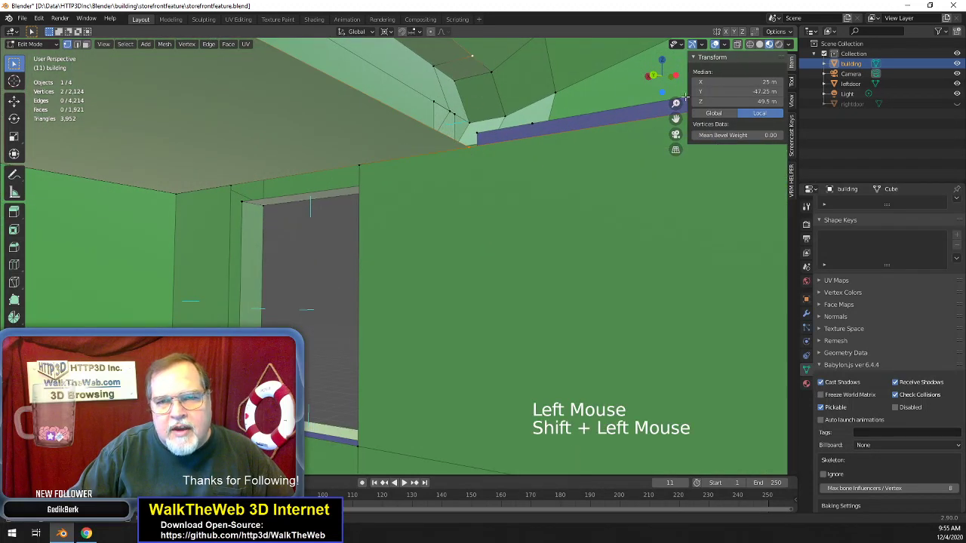
pyautogui.moveTo(664, 80); pyautogui.dragTo(661, 80)
pyautogui.click(661, 77)
pyautogui.keyDown('shift'); pyautogui.moveTo(422, 302); pyautogui.dragTo(297, 266, button='middle'); pyautogui.keyUp('shift')
pyautogui.keyDown('shift'); pyautogui.moveTo(317, 305); pyautogui.dragTo(310, 309, button='middle'); pyautogui.keyUp('shift')
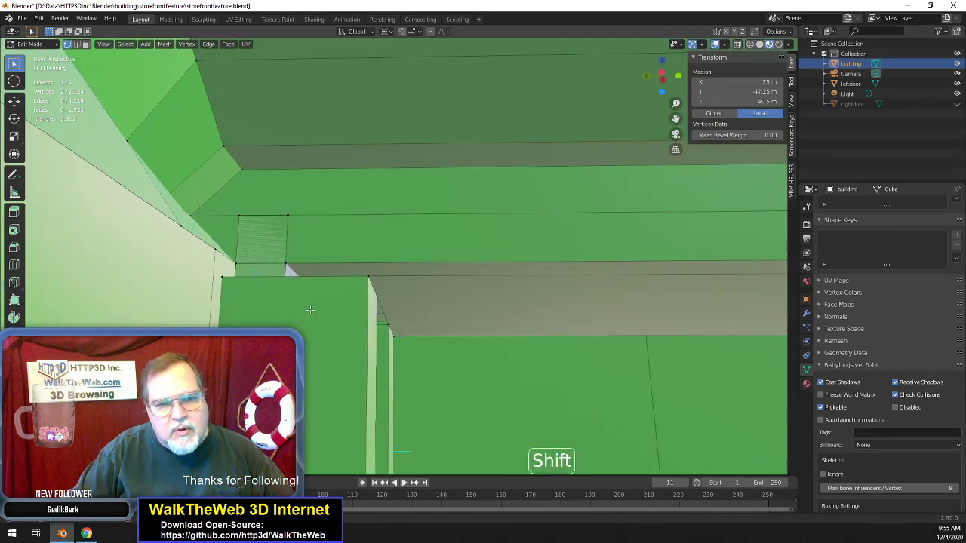
pyautogui.keyDown('shift'); pyautogui.click(252, 176); pyautogui.keyUp('shift')
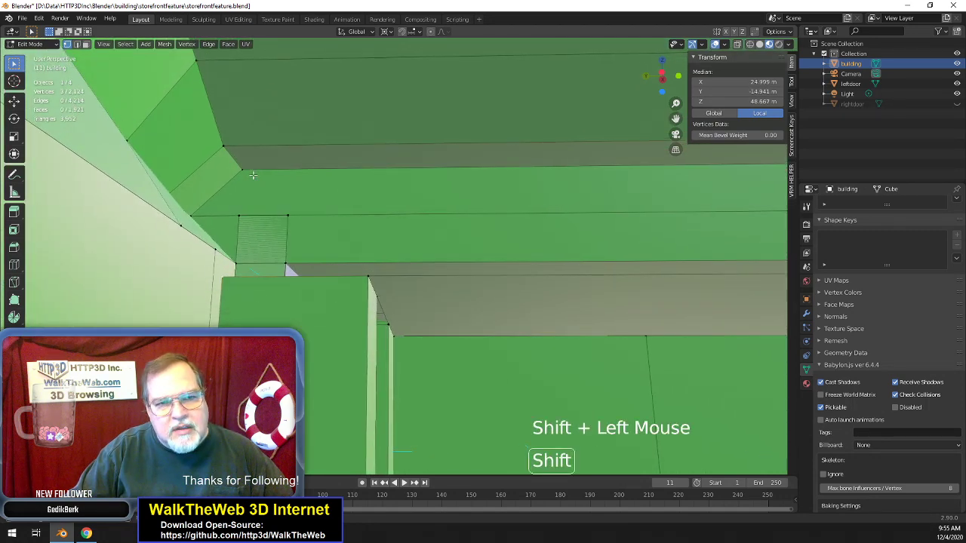
pyautogui.keyDown('shift'); pyautogui.click(250, 174); pyautogui.keyUp('shift')
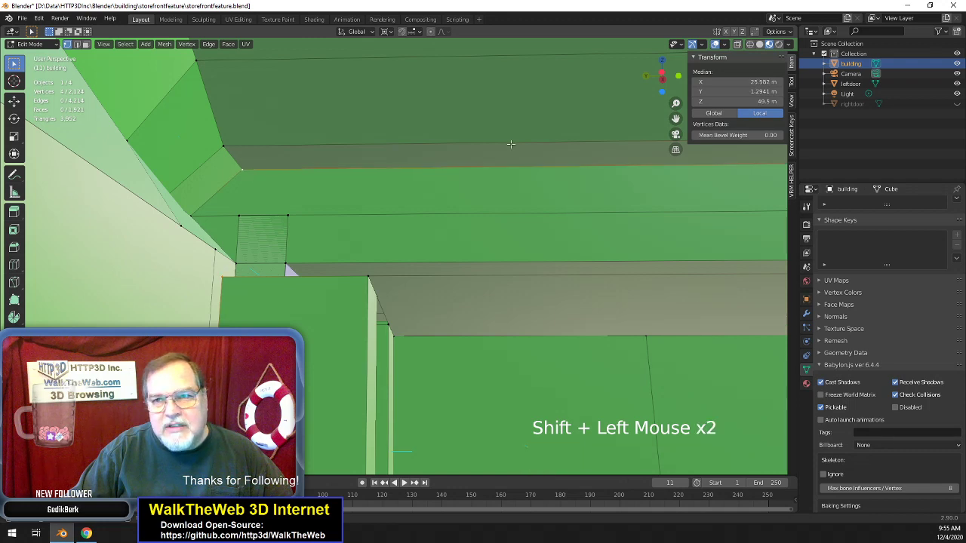
pyautogui.moveTo(659, 78); pyautogui.dragTo(604, 166)
pyautogui.scroll(-5, 579, 205)
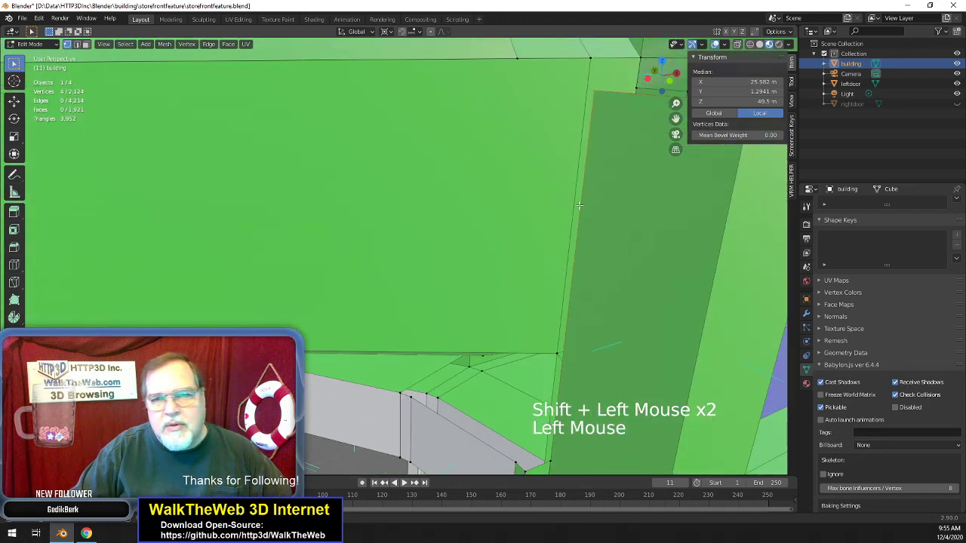
pyautogui.scroll(-2, 579, 206)
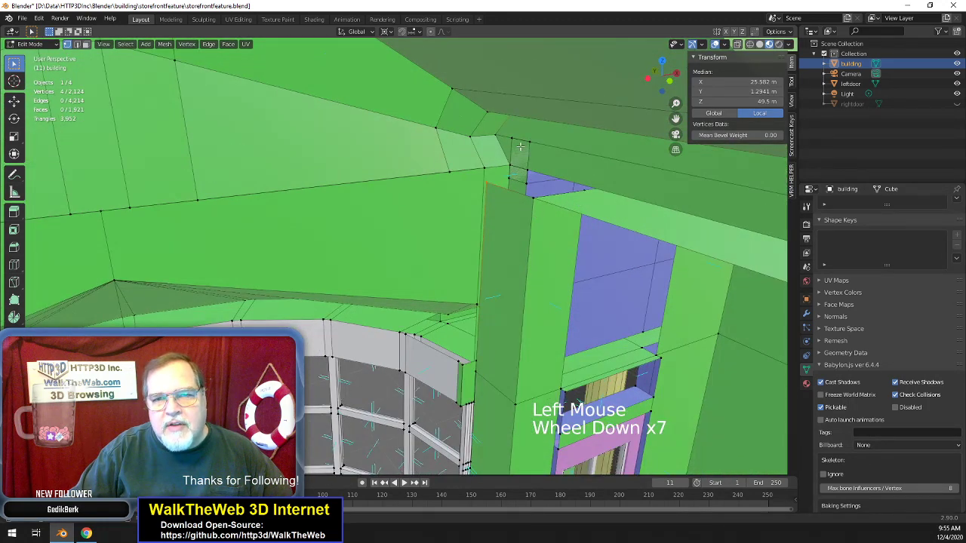
pyautogui.hotkey('ctrl', 'z')
pyautogui.keyDown('shift'); pyautogui.click(495, 117); pyautogui.keyUp('shift')
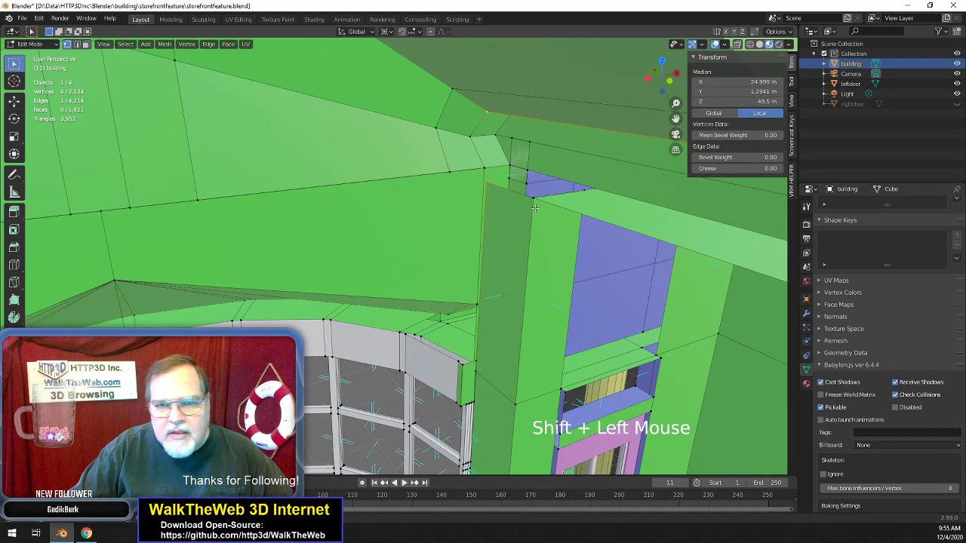
pyautogui.press('f')
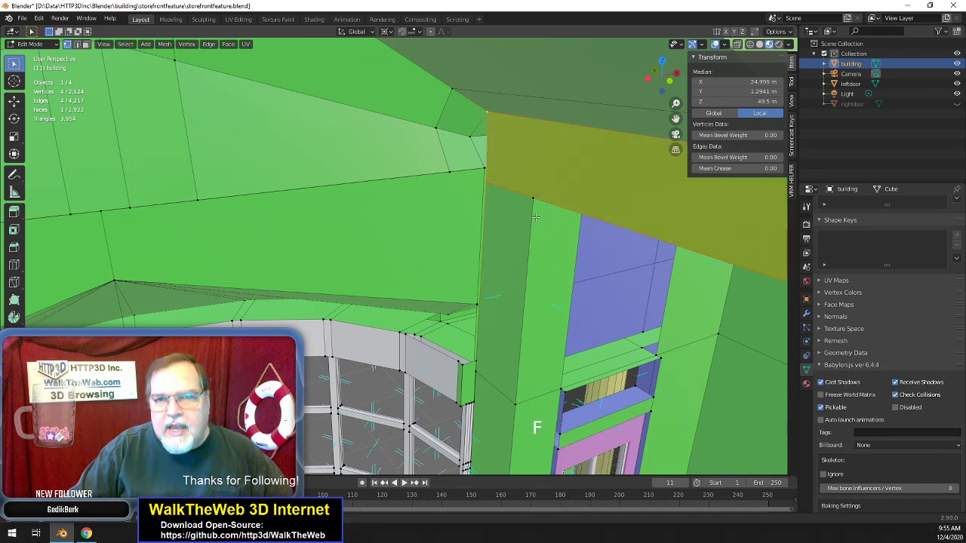
# - Examine the newly filled roof and ceiling faces along the positive X side from several angles, and clear the selection
pyautogui.moveTo(665, 75); pyautogui.dragTo(537, 239)
pyautogui.scroll(-5, 647, 135)
pyautogui.scroll(5, 647, 135)
pyautogui.scroll(-2, 537, 239)
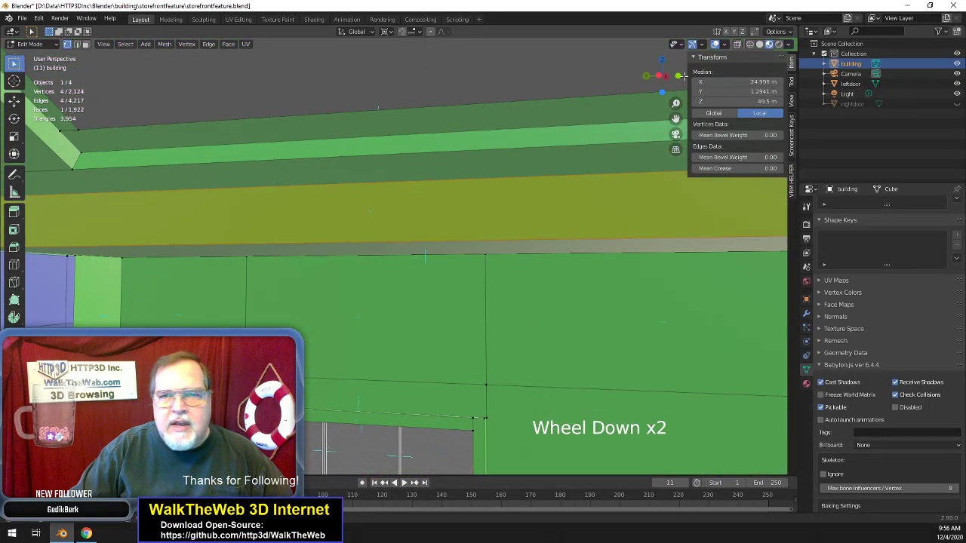
pyautogui.moveTo(658, 79); pyautogui.dragTo(690, 127)
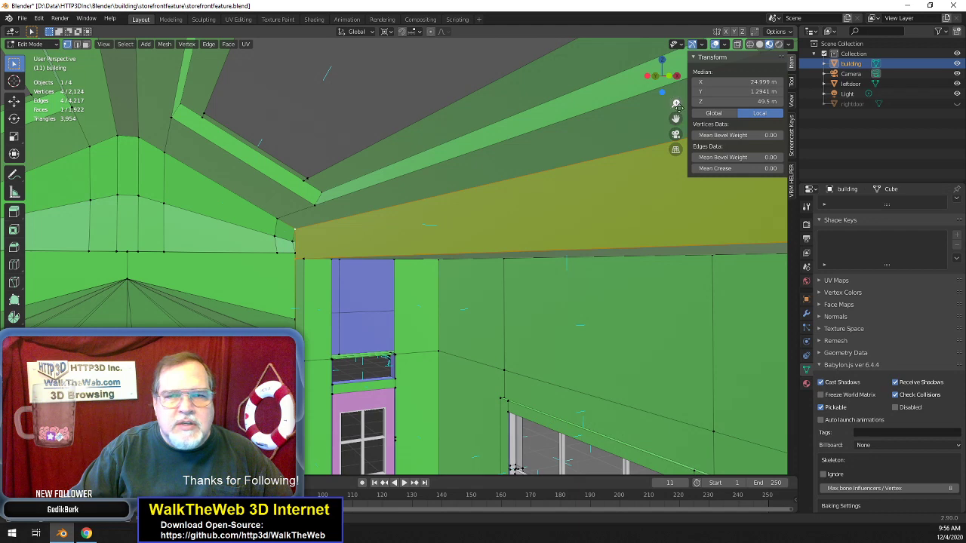
pyautogui.moveTo(662, 91); pyautogui.dragTo(670, 93)
pyautogui.scroll(-2, 590, 182)
pyautogui.scroll(-2, 589, 182)
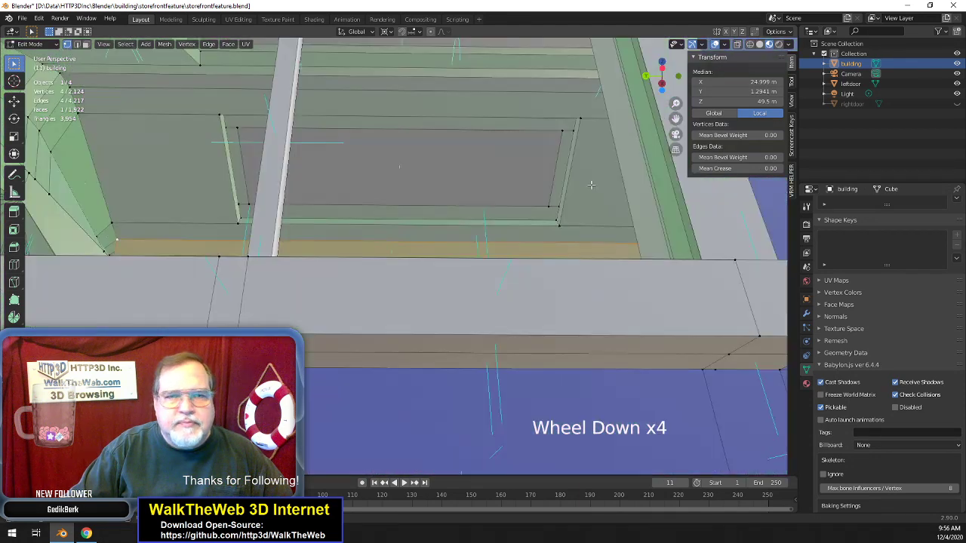
pyautogui.scroll(1, 591, 184)
pyautogui.click(145, 175)
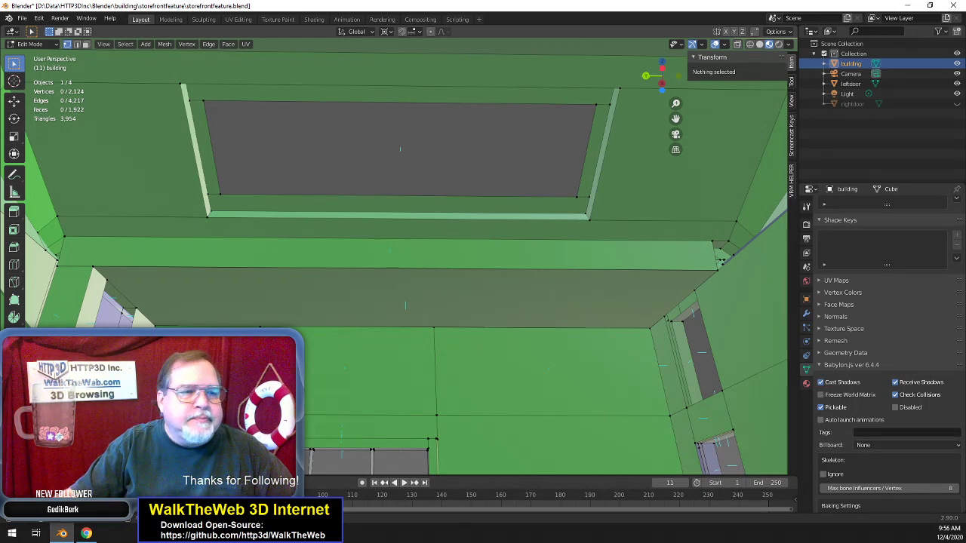
# - Select the four inner border edges of the skylight pane on the positive X side and extrude the pane about 4 m into the room
pyautogui.click(76, 45)
pyautogui.click(214, 153)
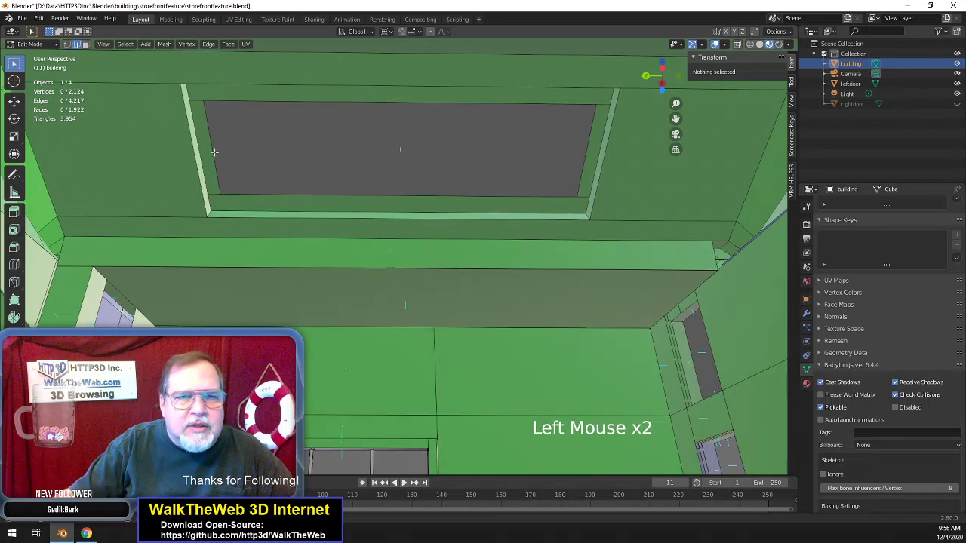
pyautogui.click(213, 151)
pyautogui.keyDown('shift'); pyautogui.click(359, 103); pyautogui.keyUp('shift')
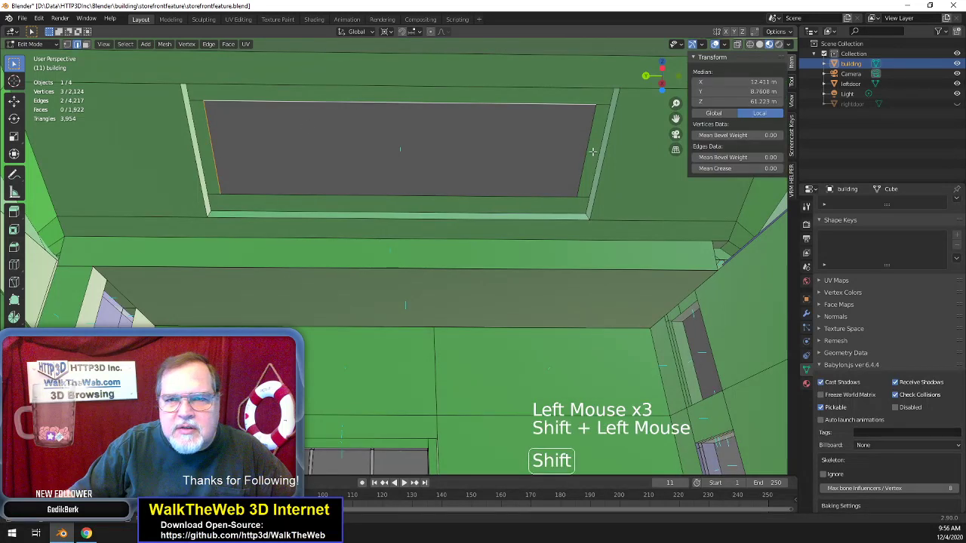
pyautogui.keyDown('shift'); pyautogui.click(574, 181); pyautogui.keyUp('shift')
pyautogui.keyDown('shift'); pyautogui.click(518, 197); pyautogui.keyUp('shift')
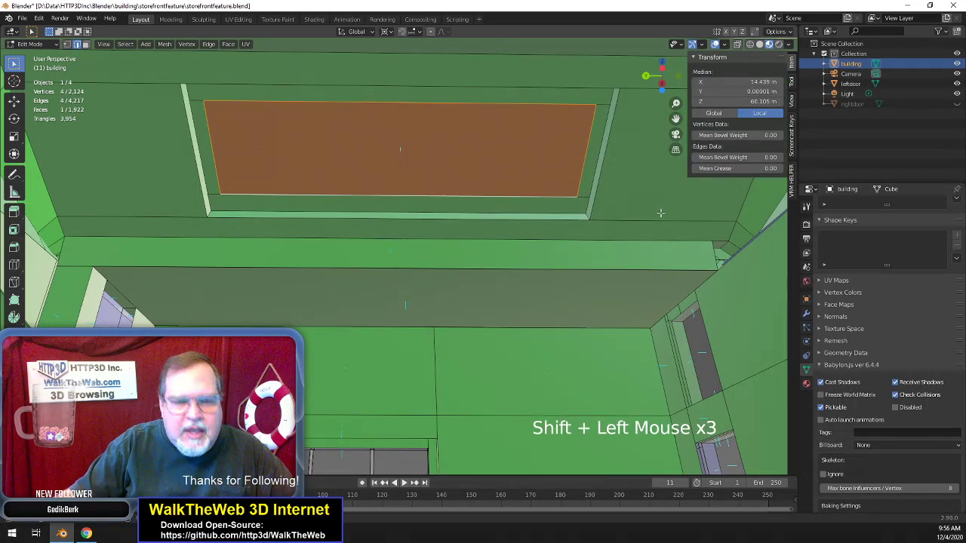
pyautogui.press('e')
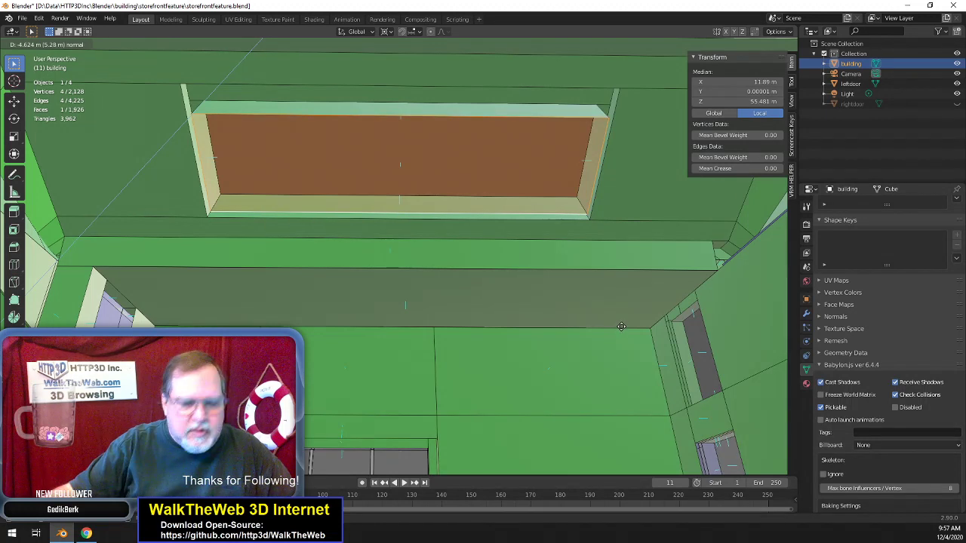
pyautogui.click(621, 326)
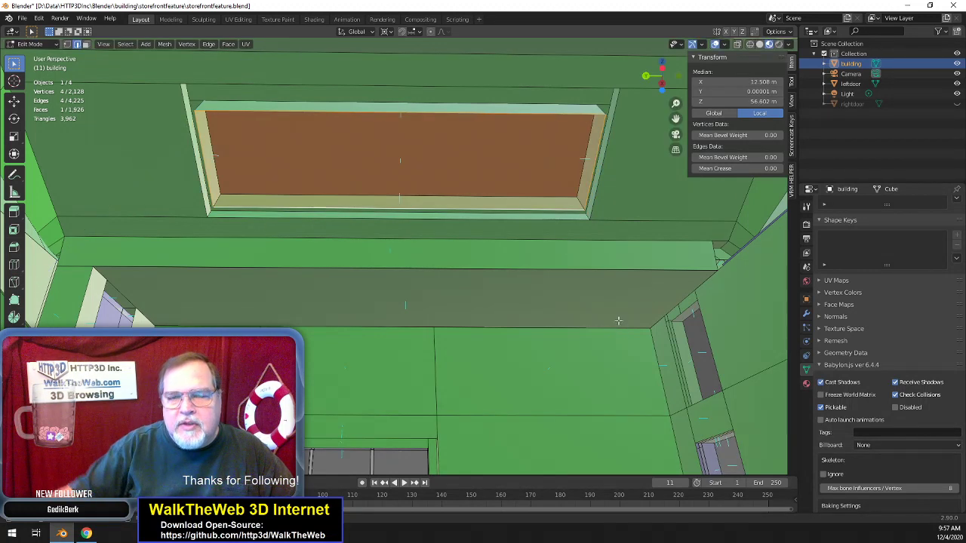
# - Select the four inner border edges of the negative X skylight pane and extrude that pane about 4 m into the room
pyautogui.moveTo(660, 78); pyautogui.dragTo(564, 188)
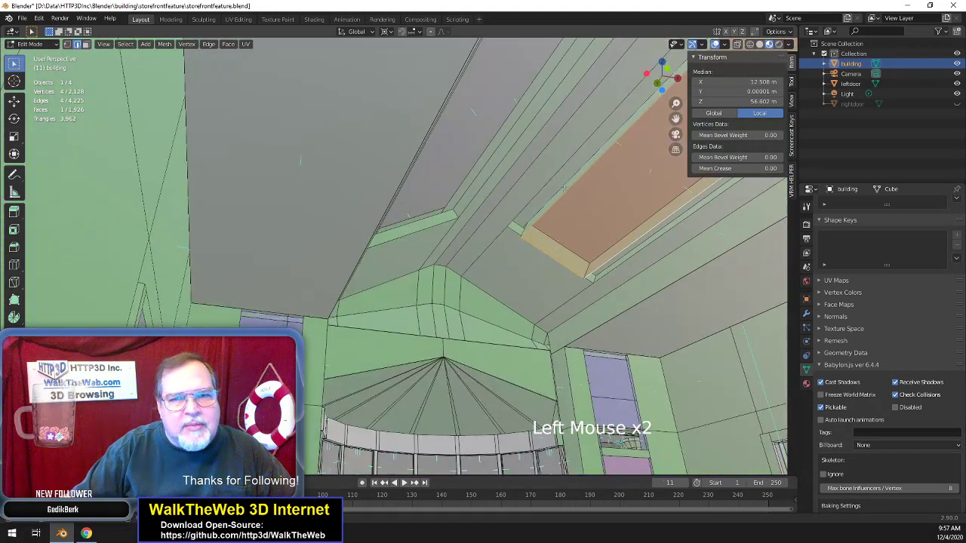
pyautogui.moveTo(657, 82); pyautogui.dragTo(541, 231)
pyautogui.scroll(5, 541, 230)
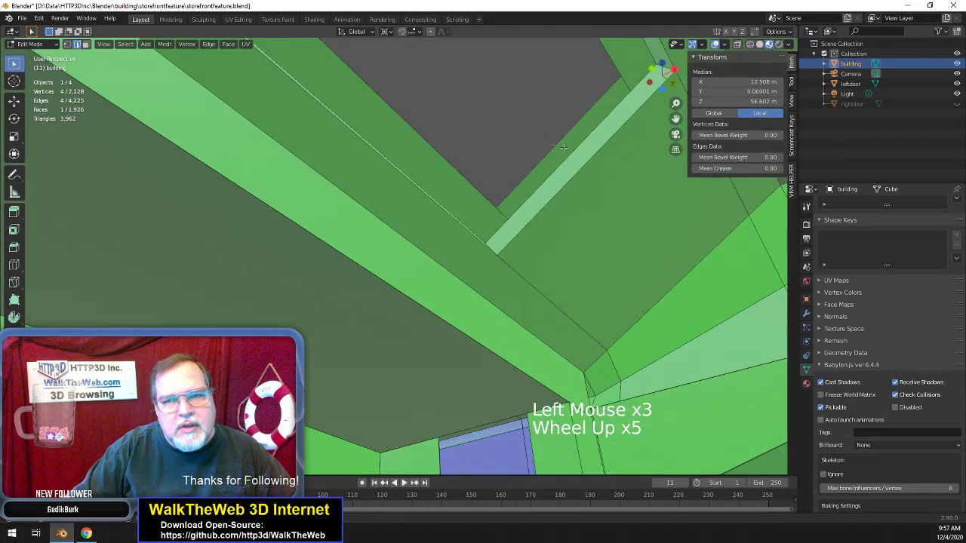
pyautogui.click(562, 144)
pyautogui.keyDown('shift'); pyautogui.click(618, 68); pyautogui.keyUp('shift')
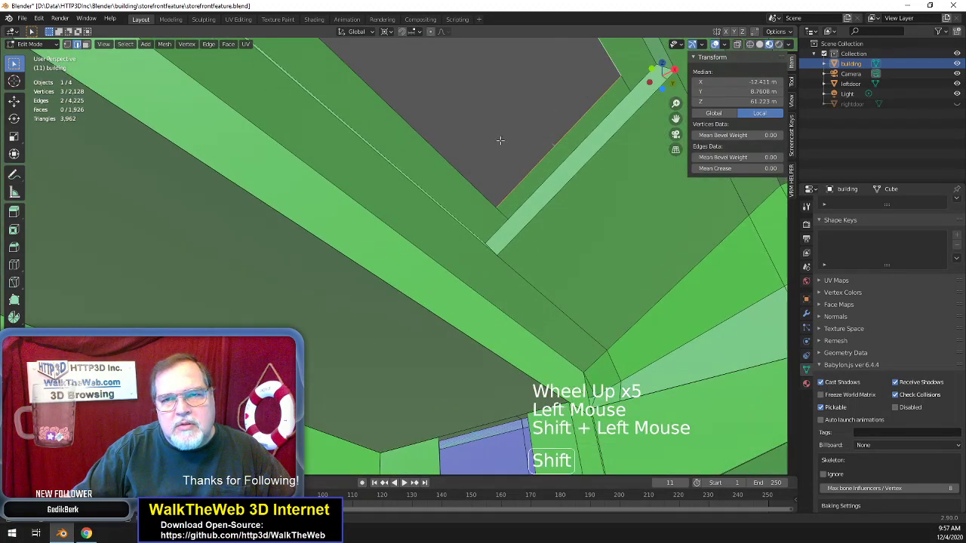
pyautogui.keyDown('shift'); pyautogui.click(648, 73); pyautogui.keyUp('shift')
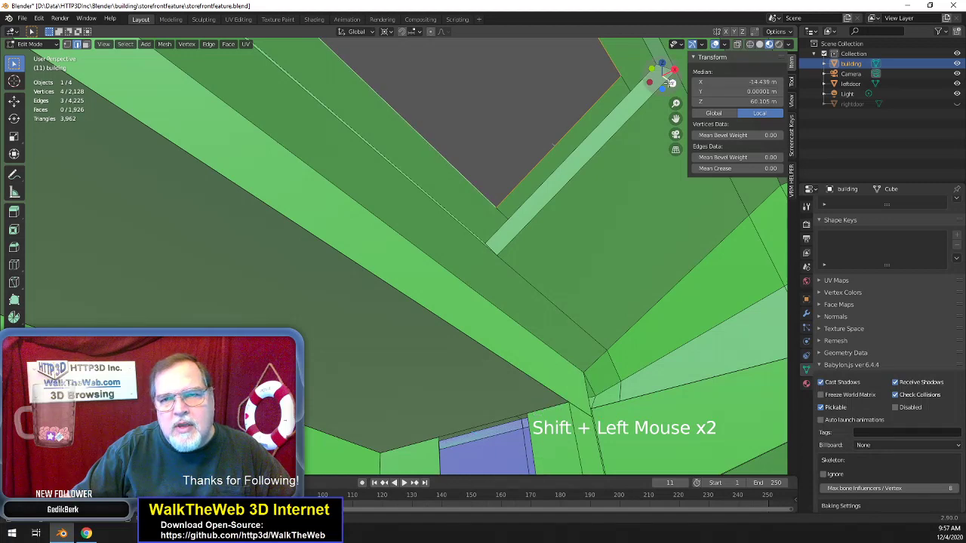
pyautogui.moveTo(671, 83); pyautogui.dragTo(527, 132)
pyautogui.press('shift')
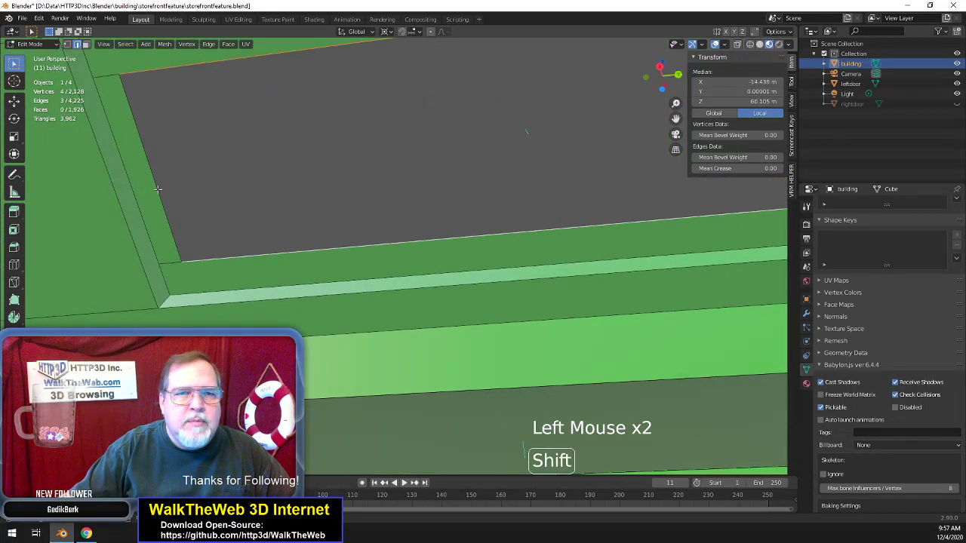
pyautogui.keyDown('shift'); pyautogui.click(157, 190); pyautogui.keyUp('shift')
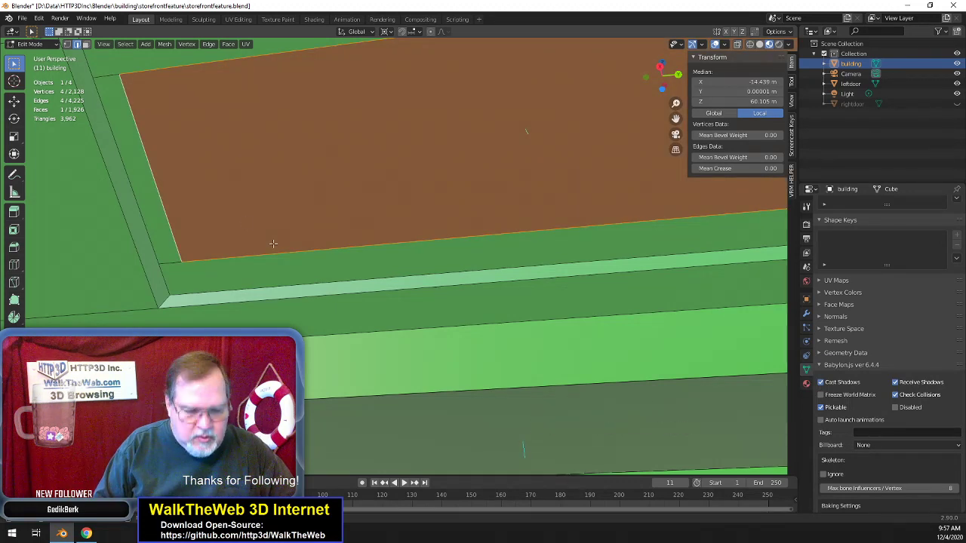
pyautogui.press('e')
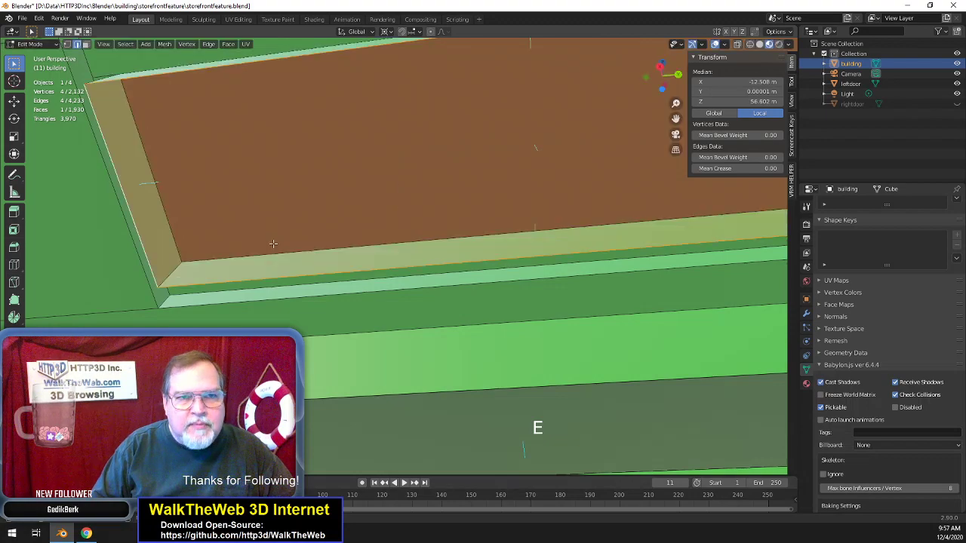
# - Extrude the narrow flat ceiling face along the roof ridge 4 m down into the room
pyautogui.click(664, 81)
pyautogui.moveTo(664, 76); pyautogui.dragTo(674, 54)
pyautogui.scroll(3, 641, 143)
pyautogui.scroll(-2, 642, 142)
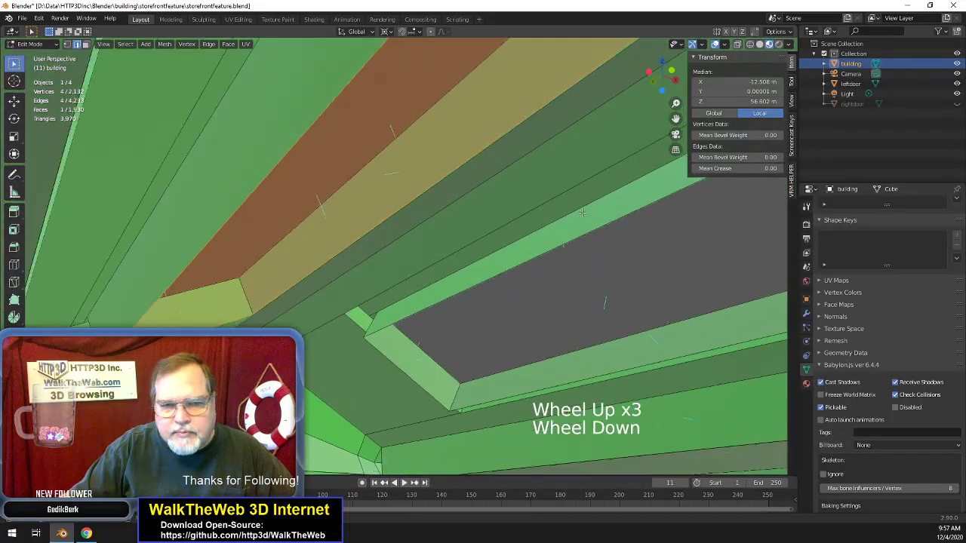
pyautogui.moveTo(663, 89); pyautogui.dragTo(678, 79)
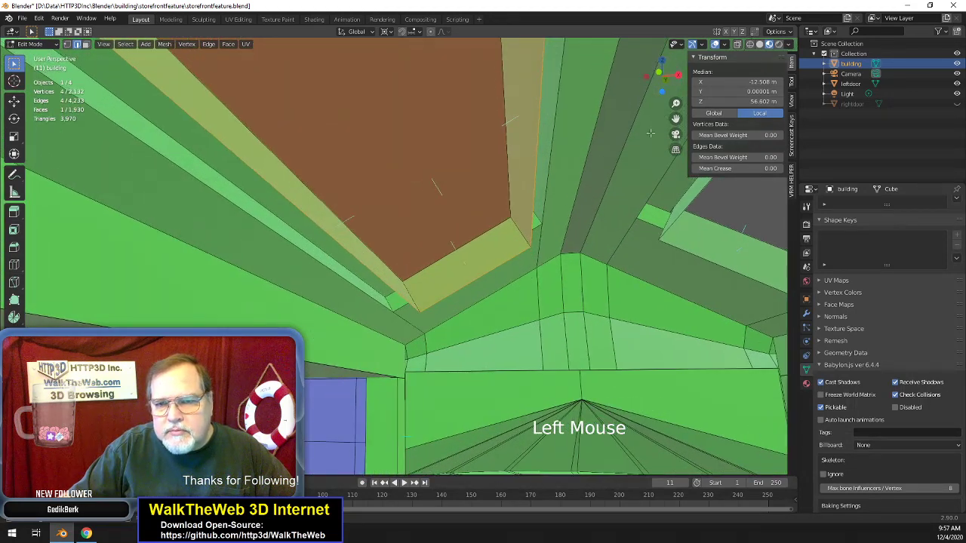
pyautogui.click(599, 165)
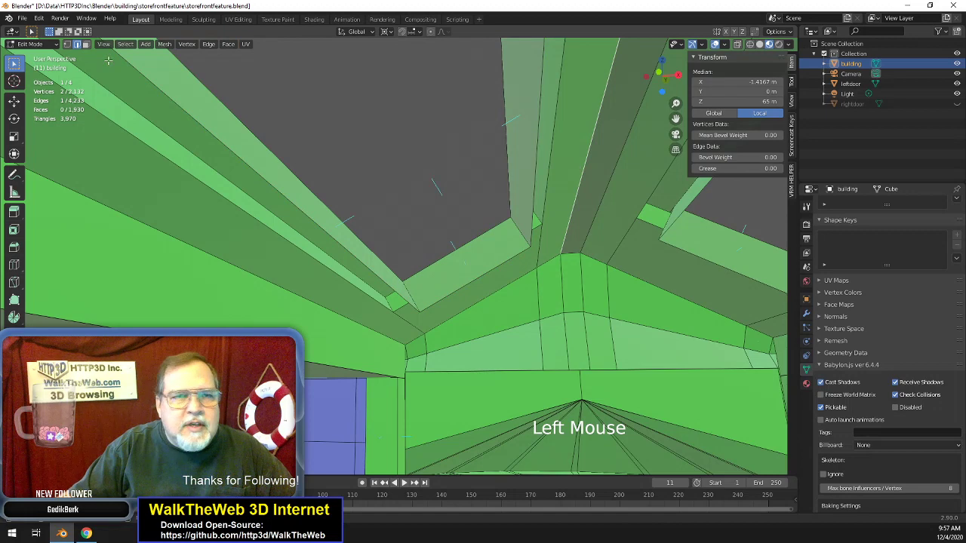
pyautogui.click(87, 44)
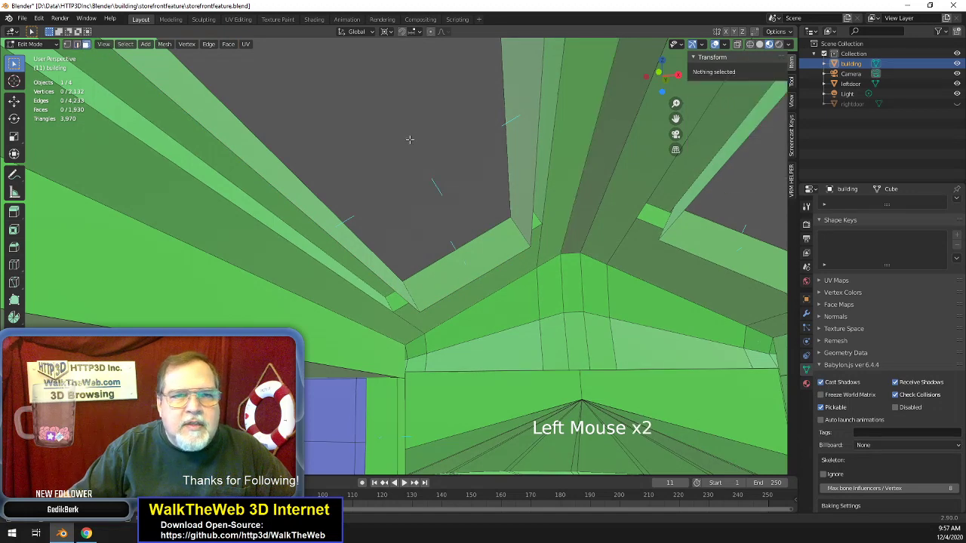
pyautogui.click(597, 157)
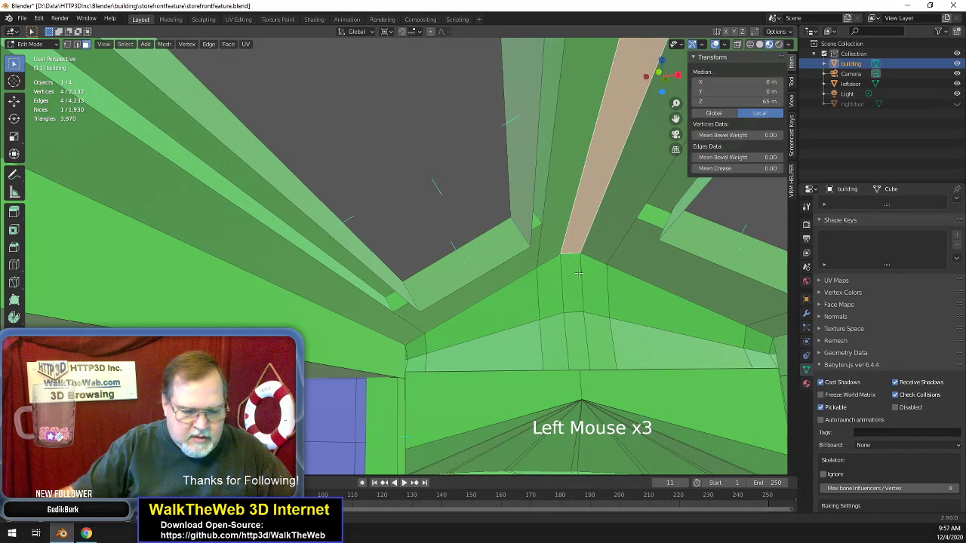
pyautogui.press('e')
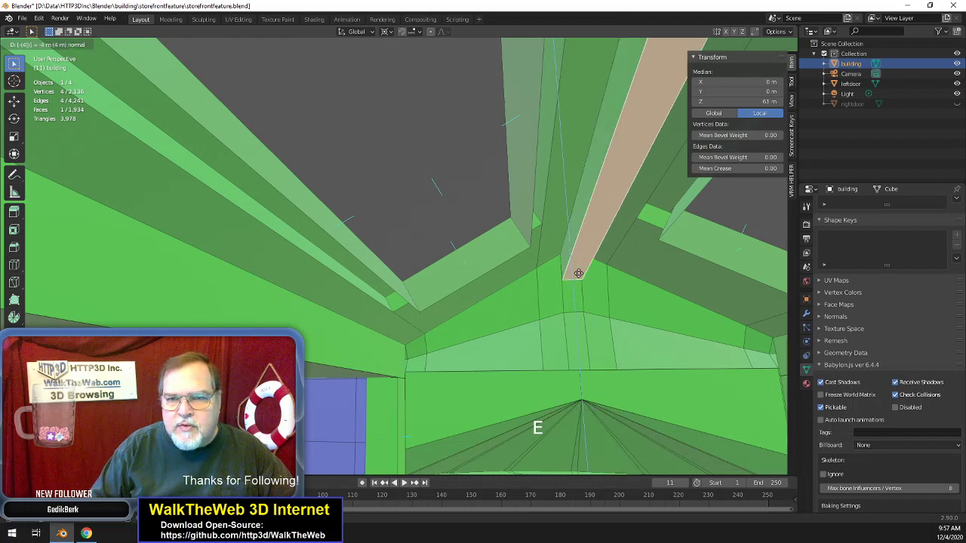
pyautogui.click(543, 239)
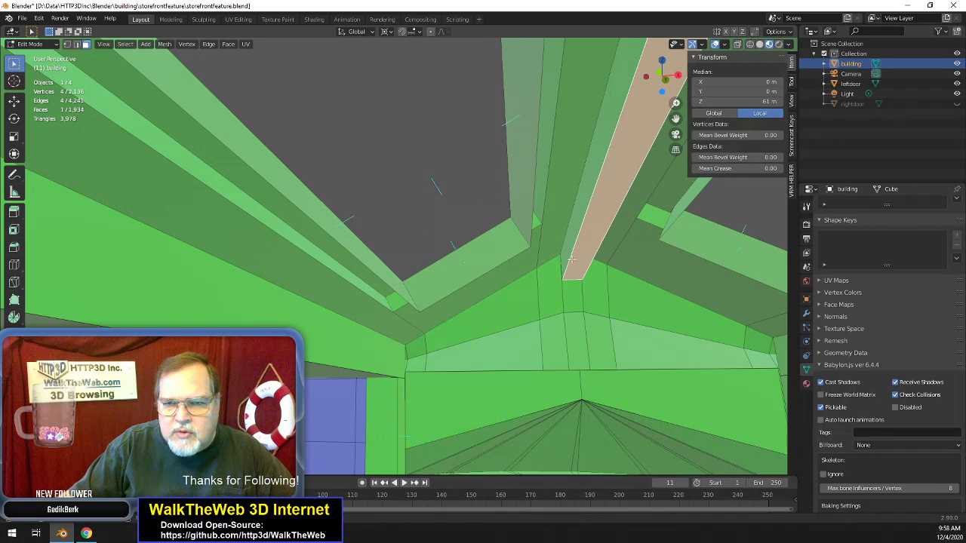
# - Select the bottom and both side faces of the recessed ridge channel from outside the roof and flip their normals
pyautogui.moveTo(662, 79); pyautogui.dragTo(675, 89)
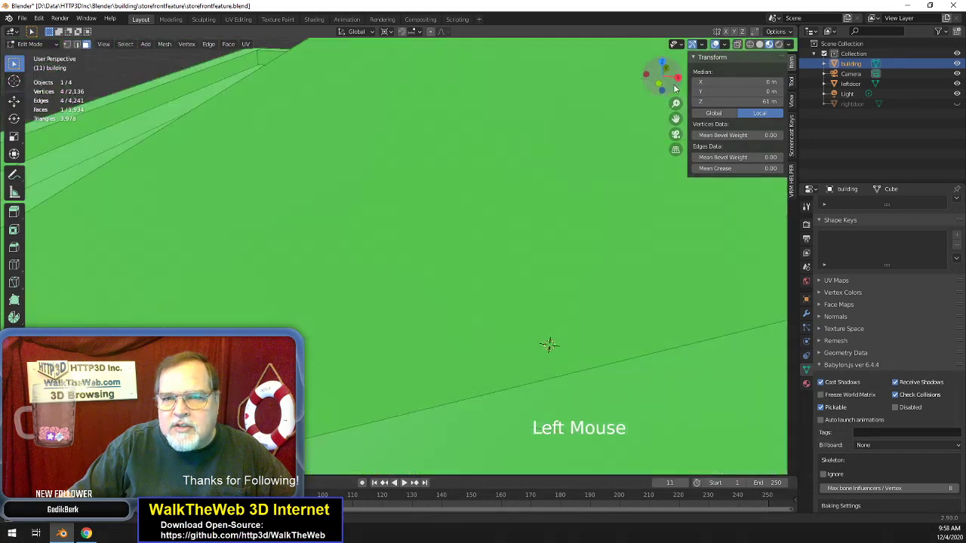
pyautogui.scroll(-7, 449, 299)
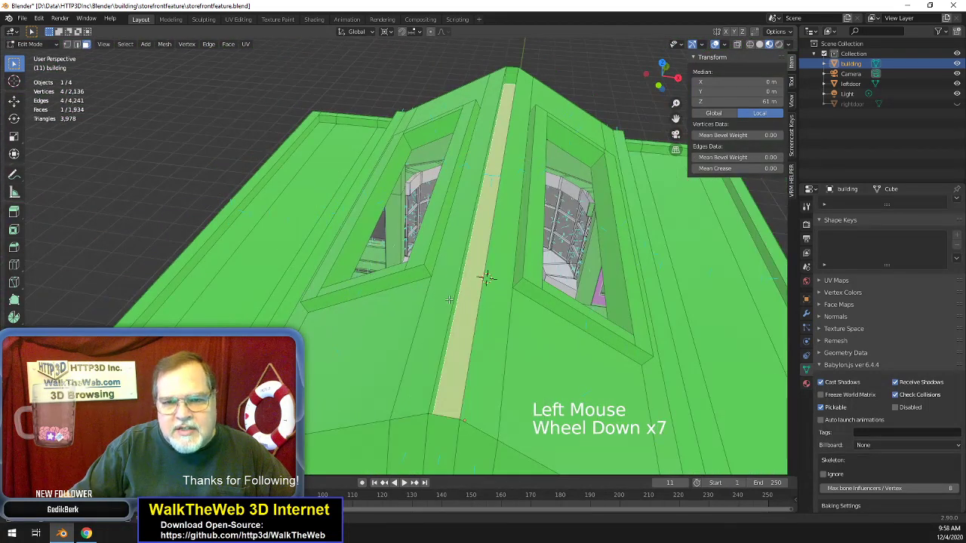
pyautogui.click(487, 278)
pyautogui.press('shift')
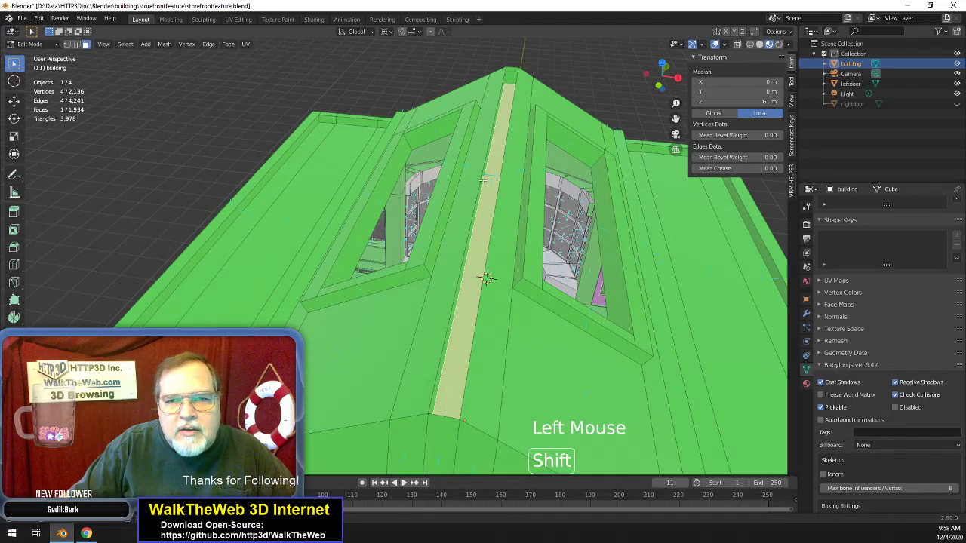
pyautogui.keyDown('shift'); pyautogui.click(484, 181); pyautogui.keyUp('shift')
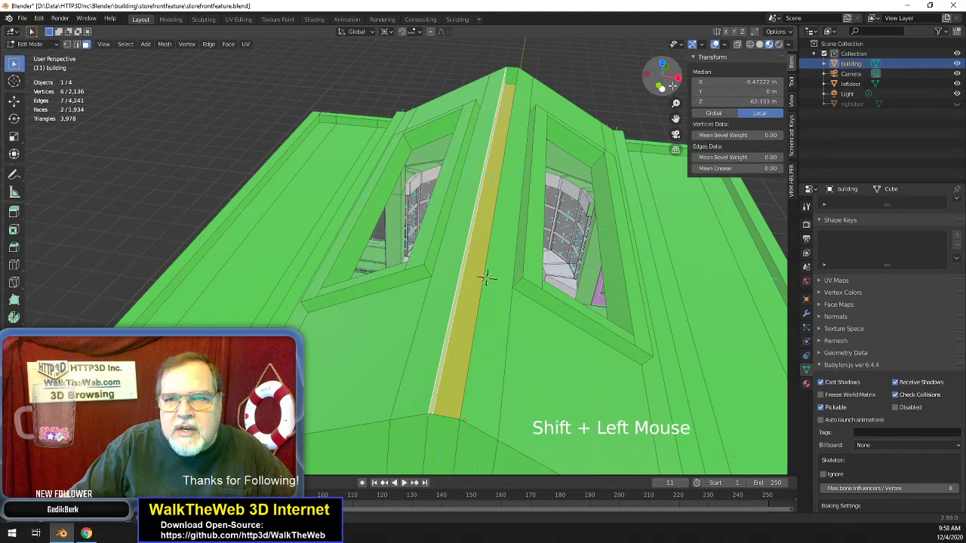
pyautogui.moveTo(658, 76); pyautogui.dragTo(528, 93)
pyautogui.press('shift')
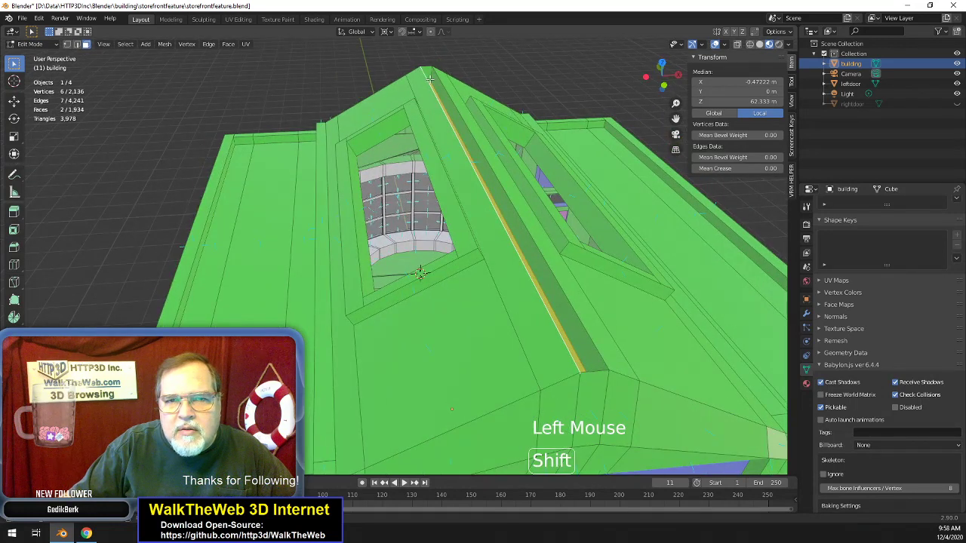
pyautogui.keyDown('shift'); pyautogui.click(577, 327); pyautogui.keyUp('shift')
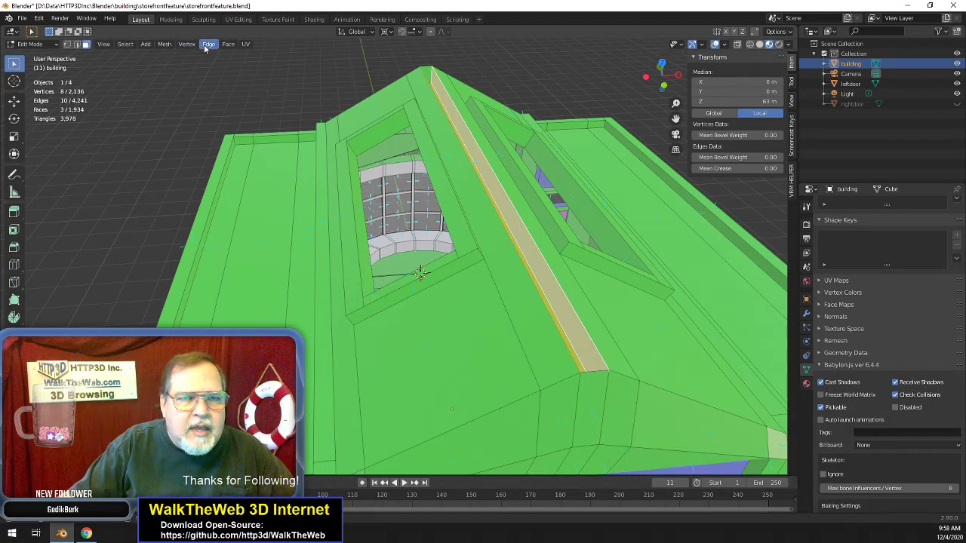
pyautogui.click(165, 44)
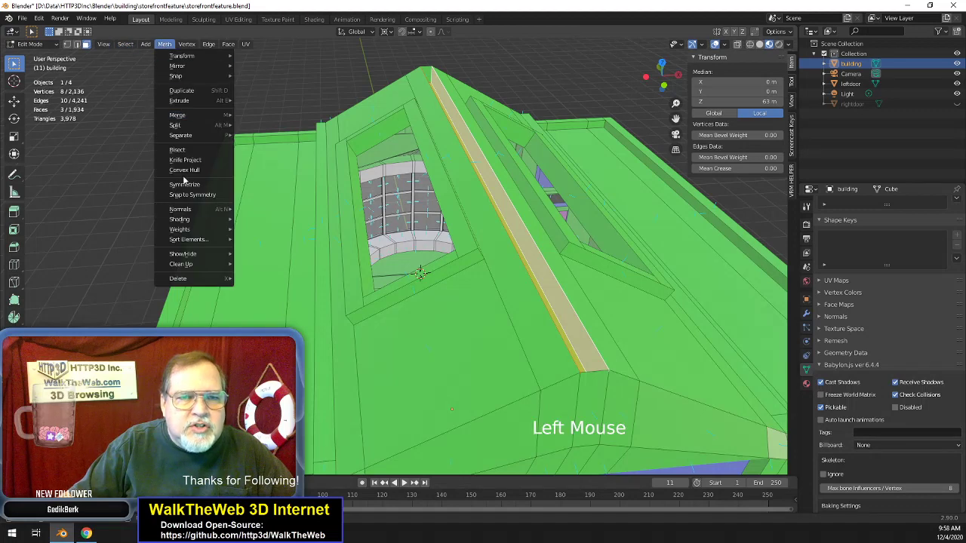
pyautogui.moveTo(189, 209)
pyautogui.click(275, 210)
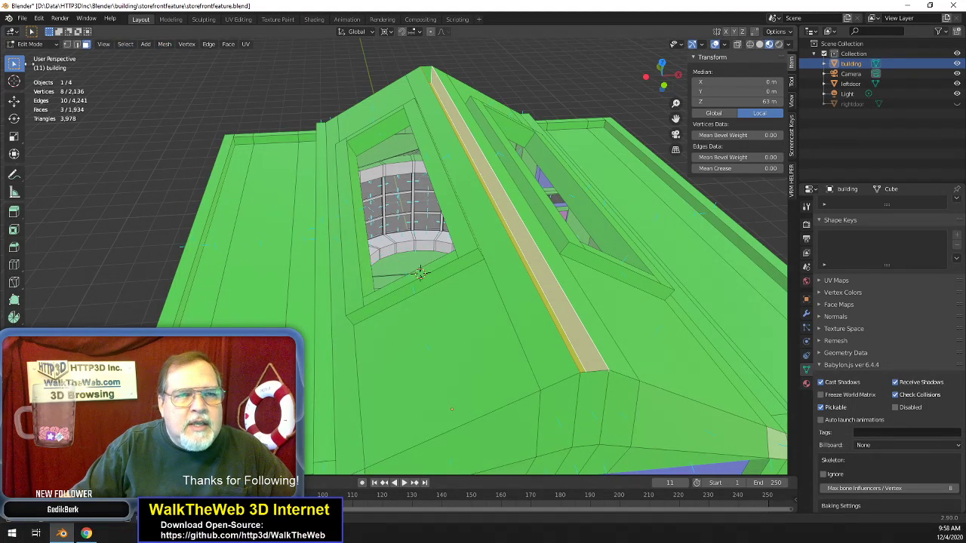
pyautogui.click(67, 44)
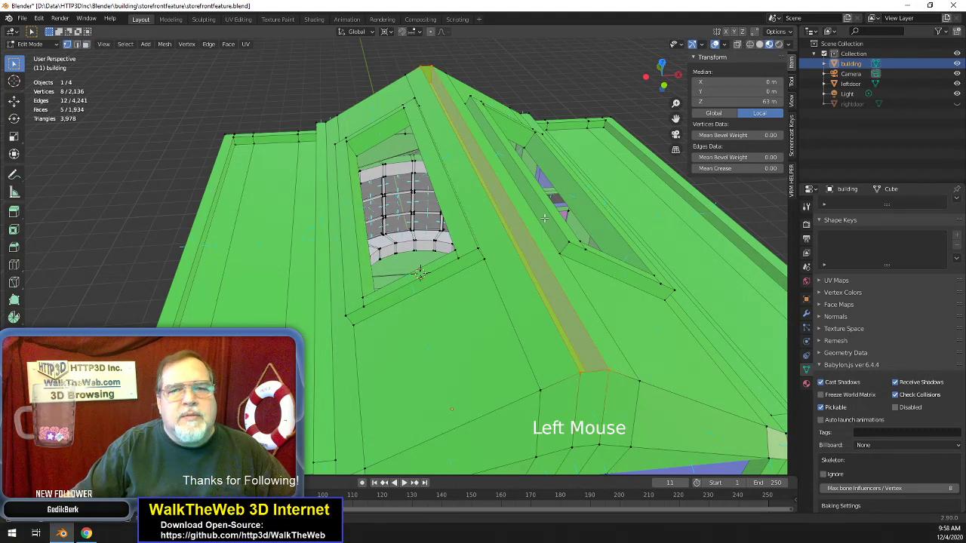
pyautogui.click(607, 380)
pyautogui.keyDown('shift'); pyautogui.click(555, 159); pyautogui.keyUp('shift')
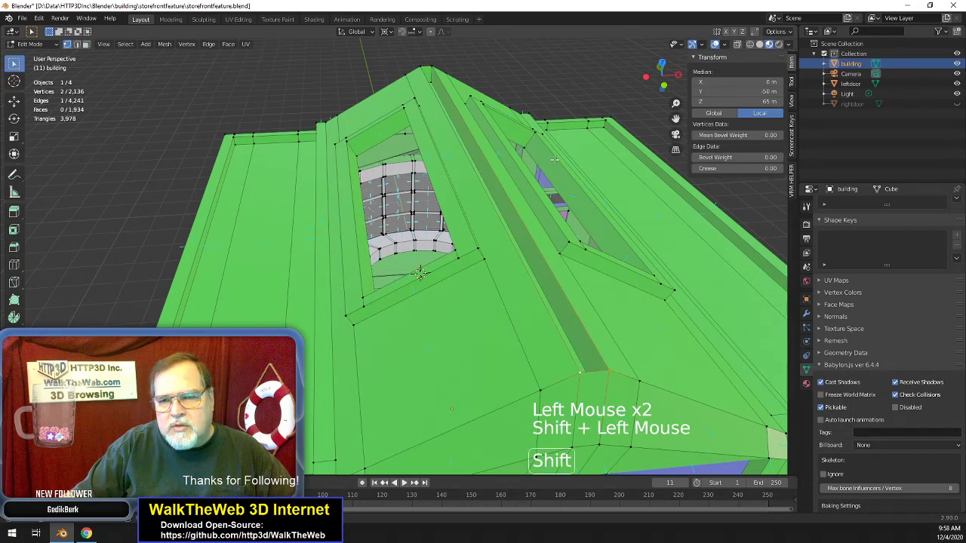
pyautogui.keyDown('shift'); pyautogui.click(423, 69); pyautogui.keyUp('shift')
pyautogui.keyDown('shift'); pyautogui.click(427, 77); pyautogui.keyUp('shift')
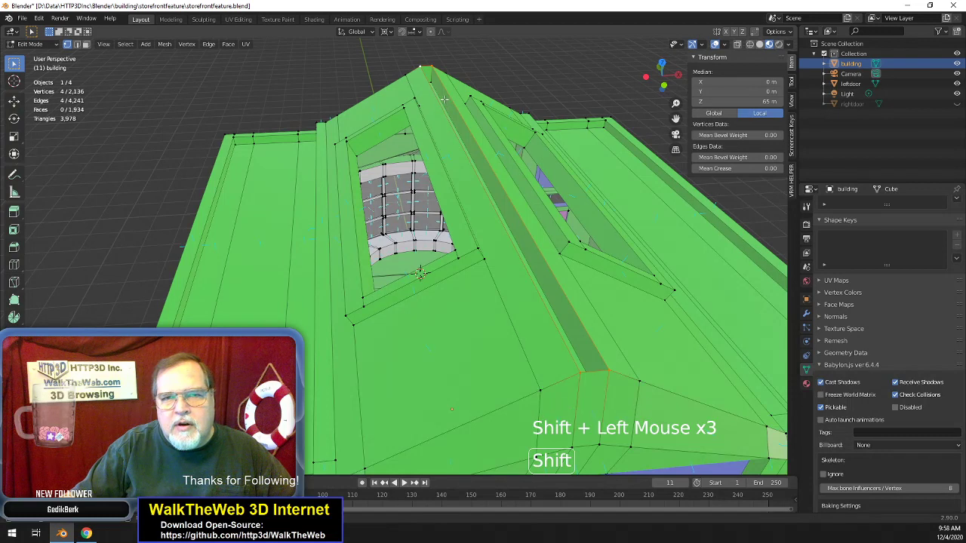
pyautogui.click(430, 75)
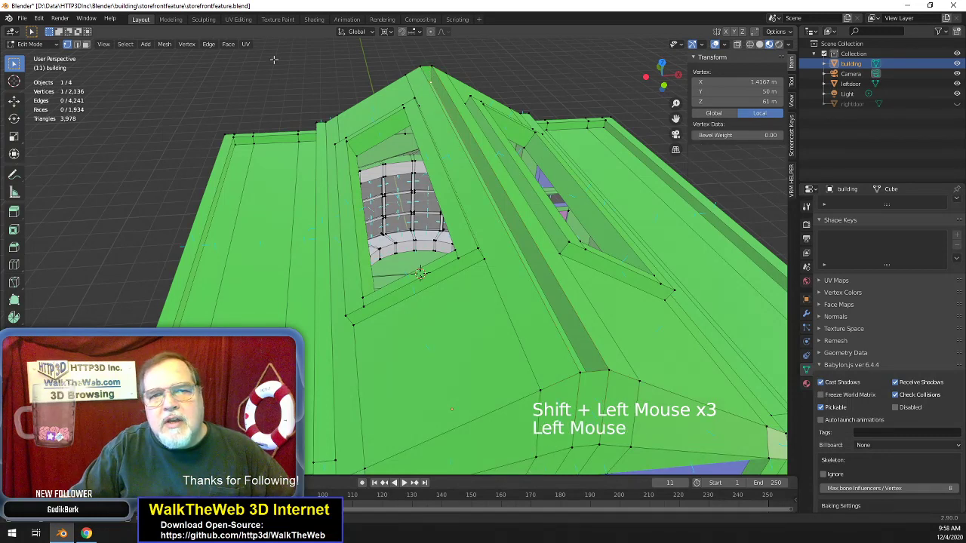
# - Select the small end faces at both ends of the ridge channel and delete only the faces
pyautogui.click(87, 45)
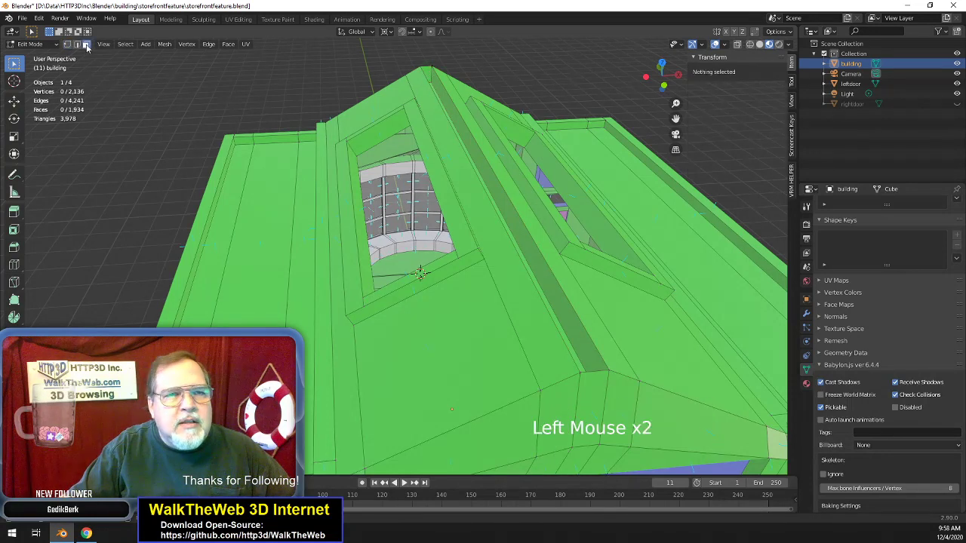
pyautogui.click(427, 76)
pyautogui.moveTo(662, 75); pyautogui.dragTo(407, 69)
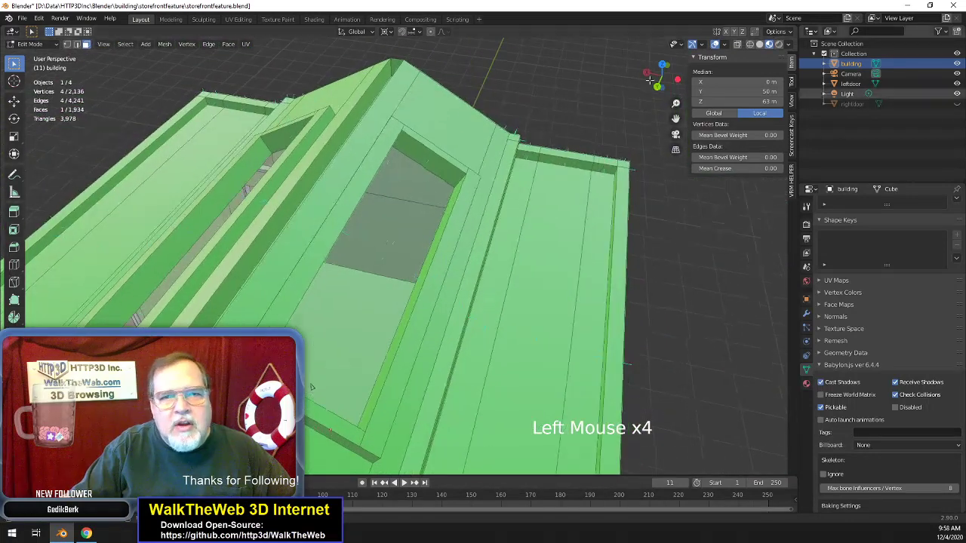
pyautogui.keyDown('shift'); pyautogui.click(396, 63); pyautogui.keyUp('shift')
pyautogui.press('Delete')
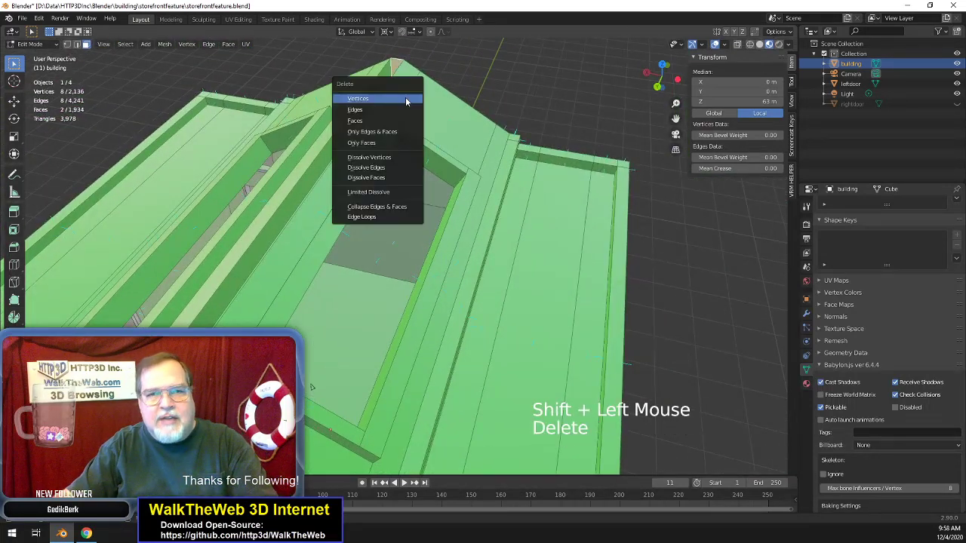
pyautogui.click(393, 143)
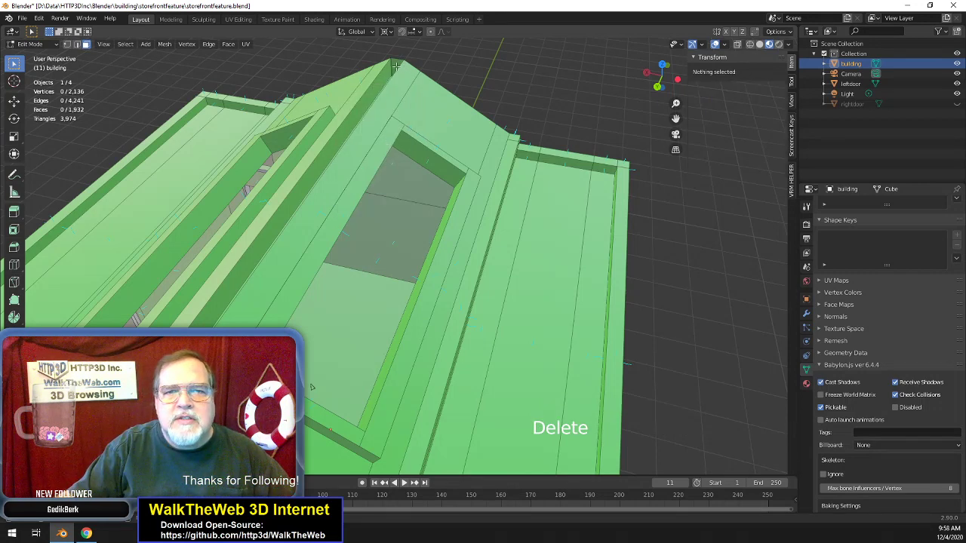
# - Select the four upper corner vertices of the ridge channel and fill a new face between them to close the roof ridge
pyautogui.click(62, 44)
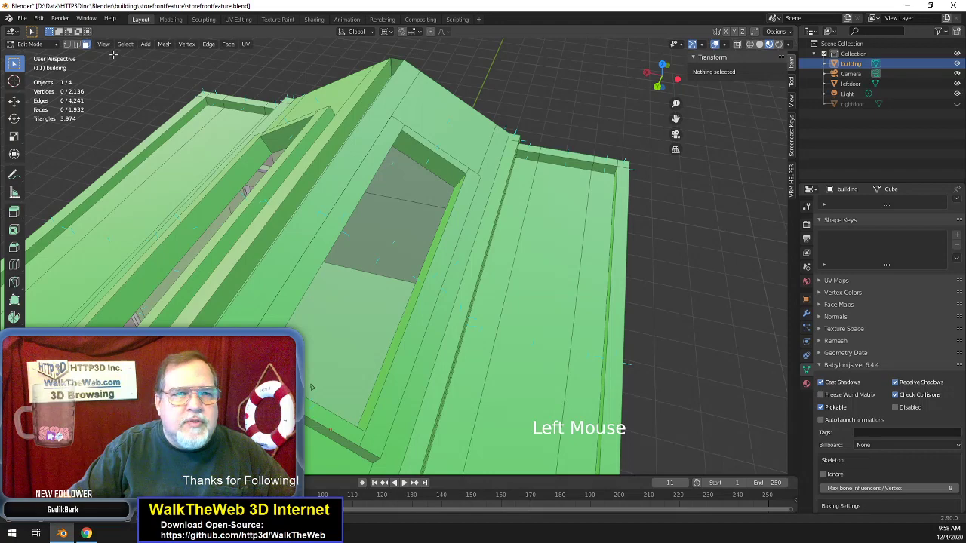
pyautogui.click(67, 45)
pyautogui.click(402, 65)
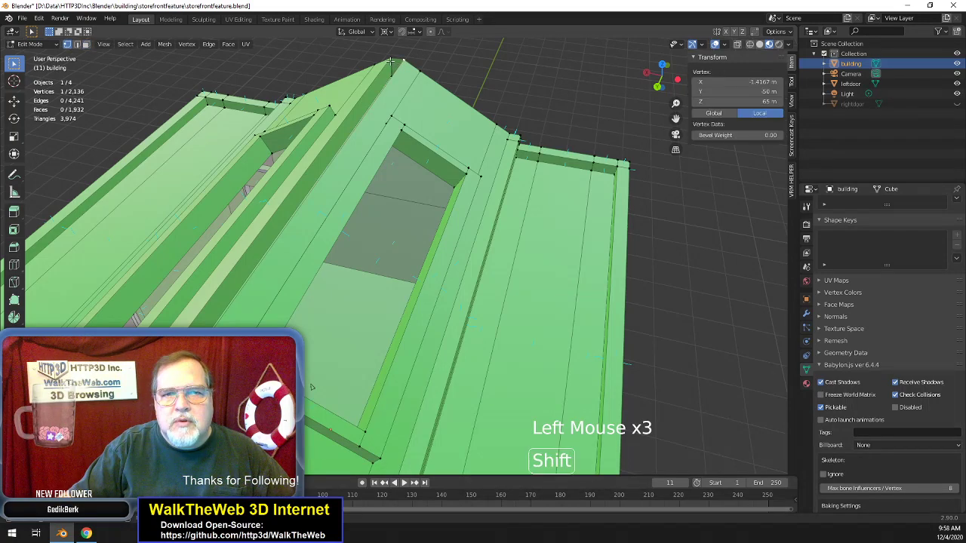
pyautogui.keyDown('shift'); pyautogui.click(394, 60); pyautogui.keyUp('shift')
pyautogui.moveTo(679, 80); pyautogui.dragTo(362, 83)
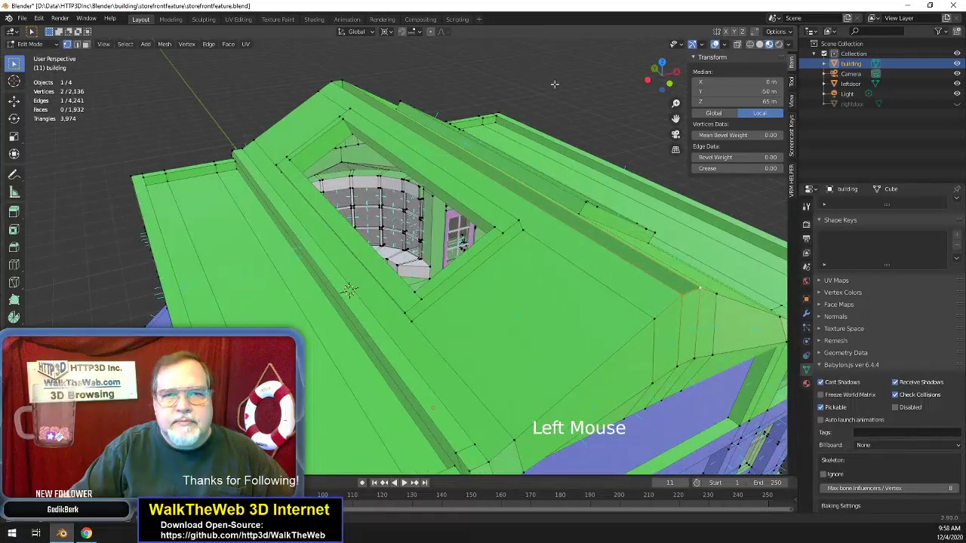
pyautogui.keyDown('shift'); pyautogui.click(342, 83); pyautogui.keyUp('shift')
pyautogui.keyDown('shift'); pyautogui.click(338, 88); pyautogui.keyUp('shift')
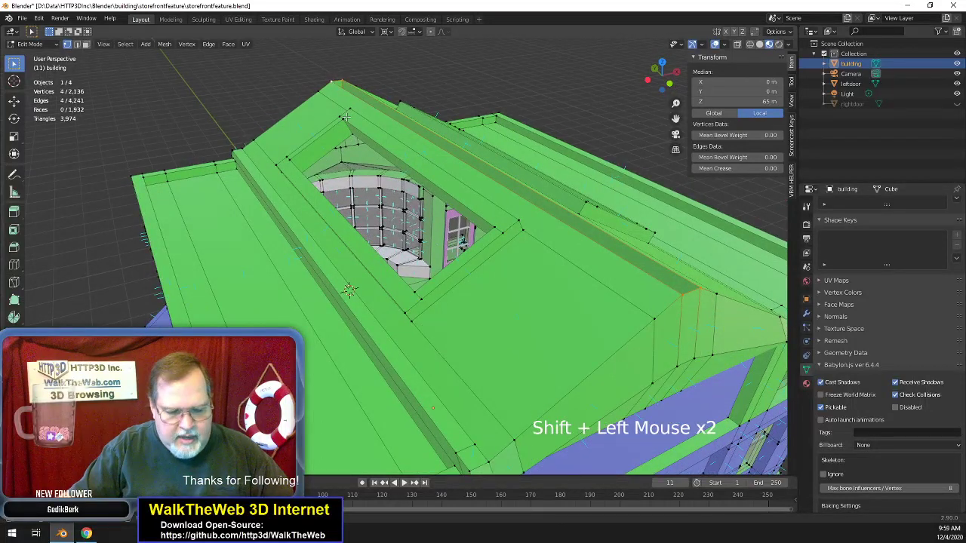
pyautogui.press('f')
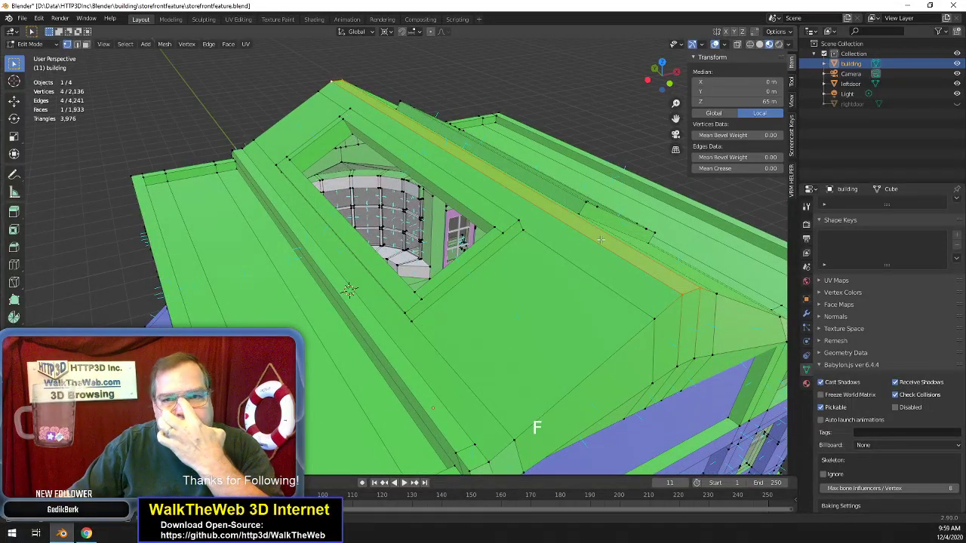
# - Select the two short vertical corner edges above the bay window, one at each side wall, and subdivide them
pyautogui.moveTo(662, 75); pyautogui.dragTo(648, 94)
pyautogui.scroll(4, 597, 222)
pyautogui.scroll(20, 597, 222)
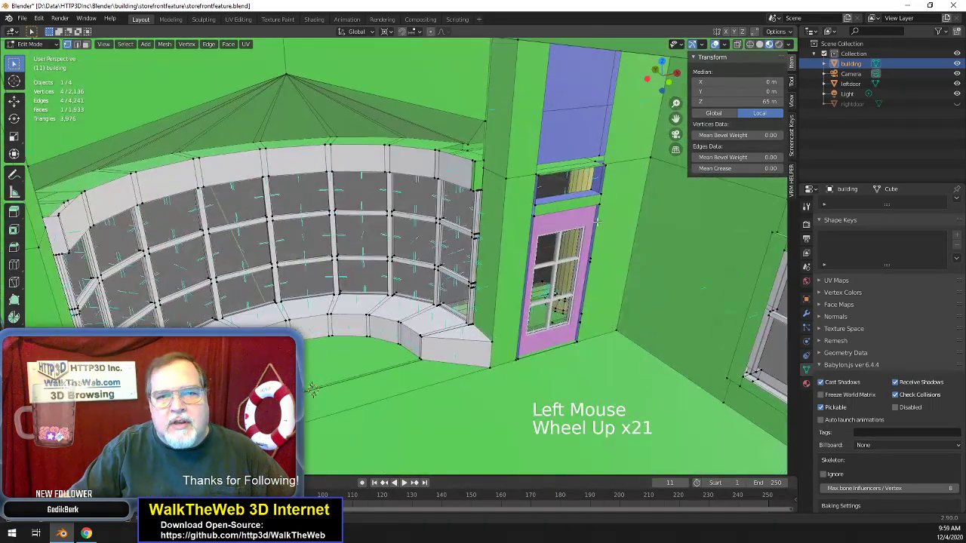
pyautogui.moveTo(647, 79); pyautogui.dragTo(657, 88)
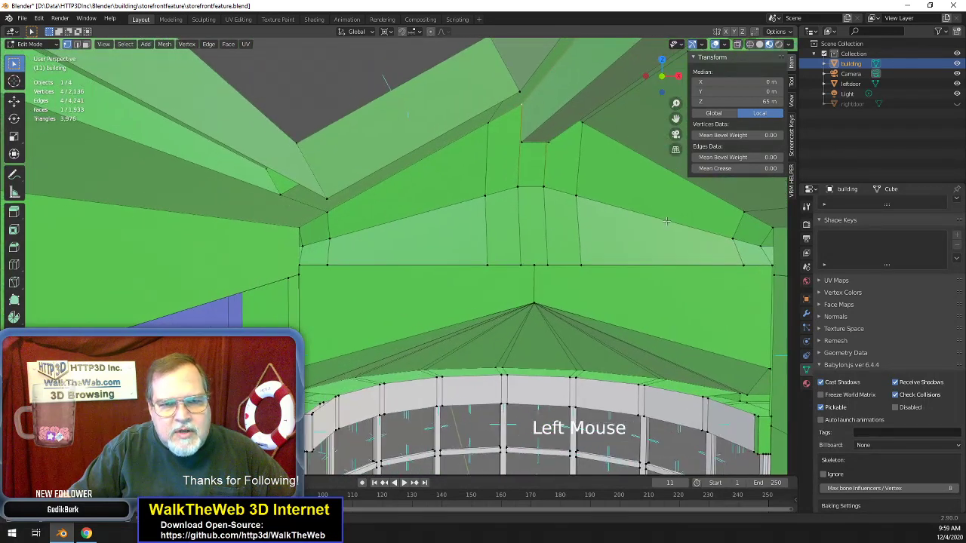
pyautogui.click(76, 44)
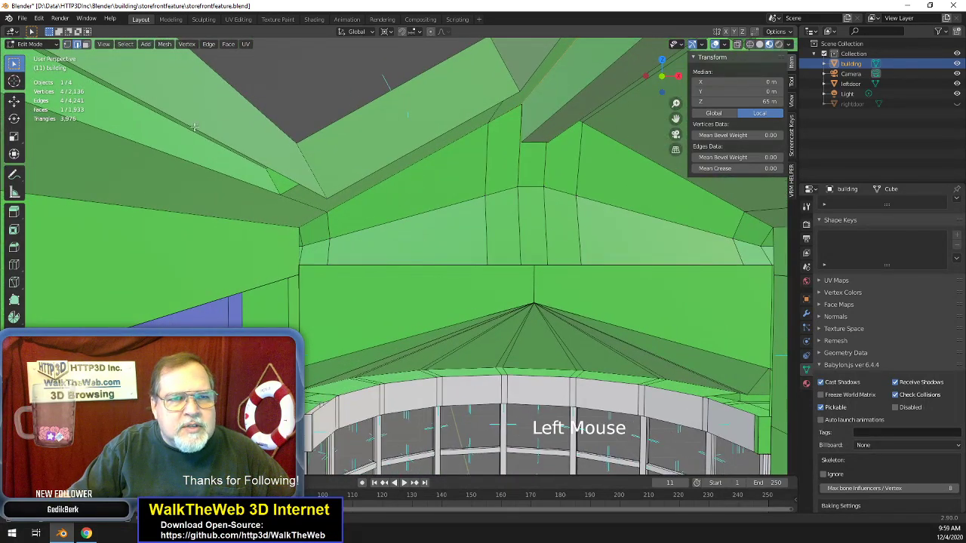
pyautogui.click(295, 262)
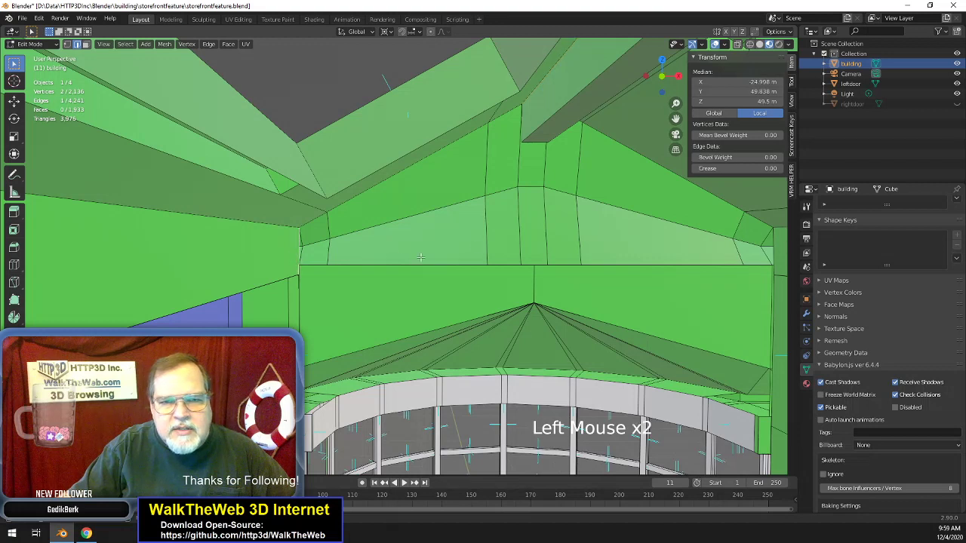
pyautogui.keyDown('shift'); pyautogui.click(773, 249); pyautogui.keyUp('shift')
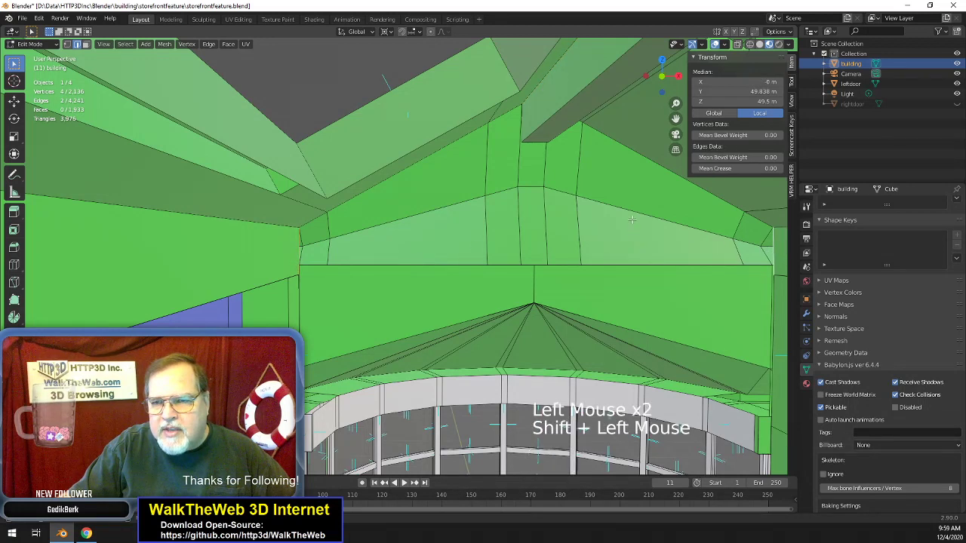
pyautogui.click(208, 44)
pyautogui.click(240, 102)
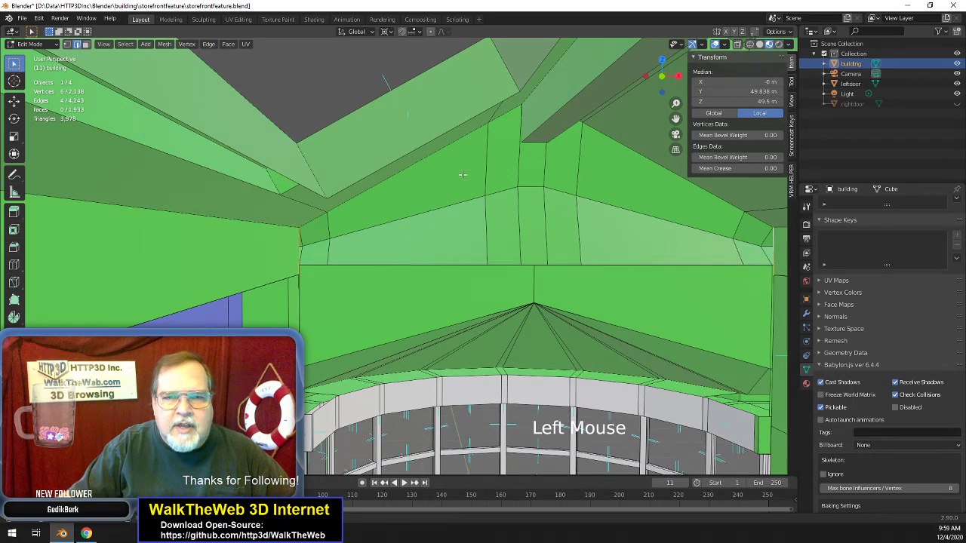
# - Select the matching vertical corner edges of both side walls at the opposite, negative Y gable end and subdivide them
pyautogui.moveTo(662, 77); pyautogui.dragTo(630, 147)
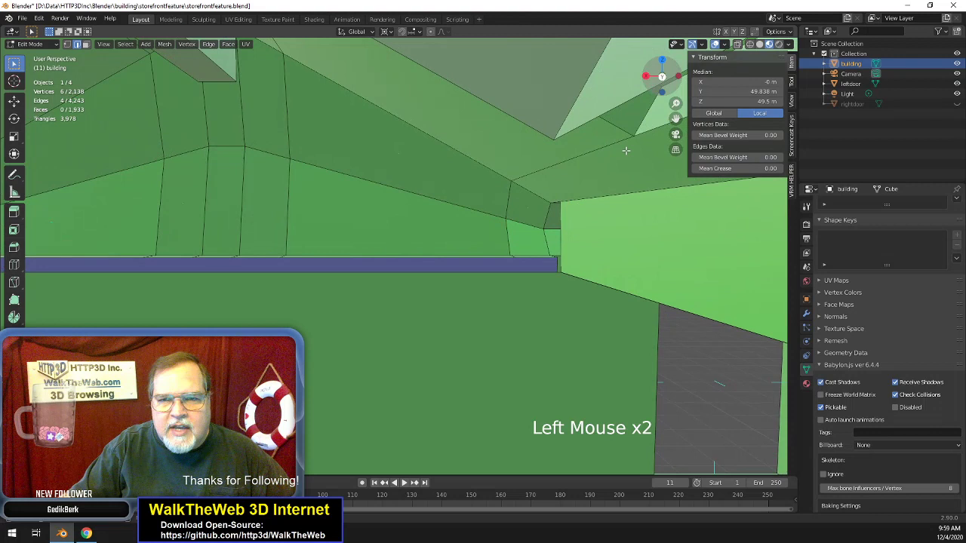
pyautogui.click(569, 235)
pyautogui.moveTo(676, 119); pyautogui.dragTo(682, 124)
pyautogui.scroll(-13, 332, 342)
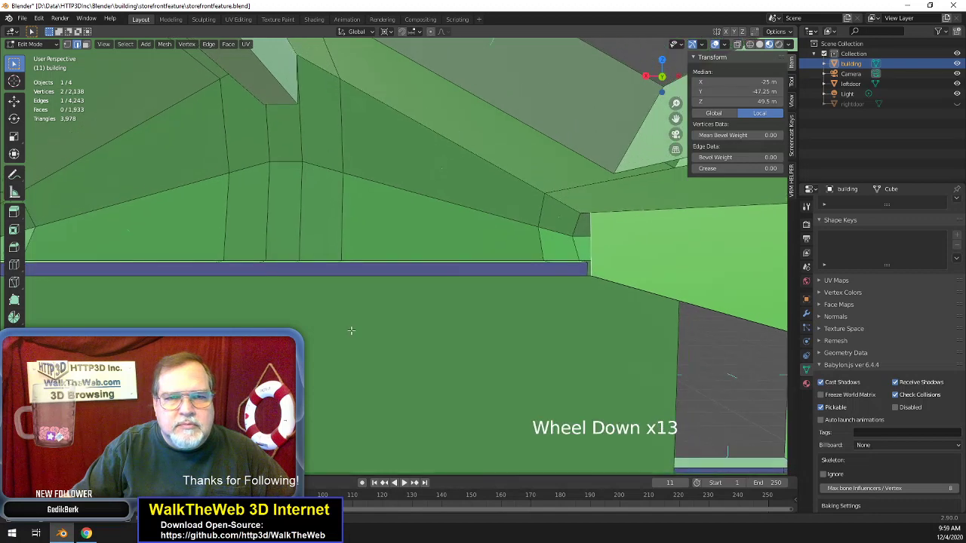
pyautogui.moveTo(668, 90); pyautogui.dragTo(668, 90)
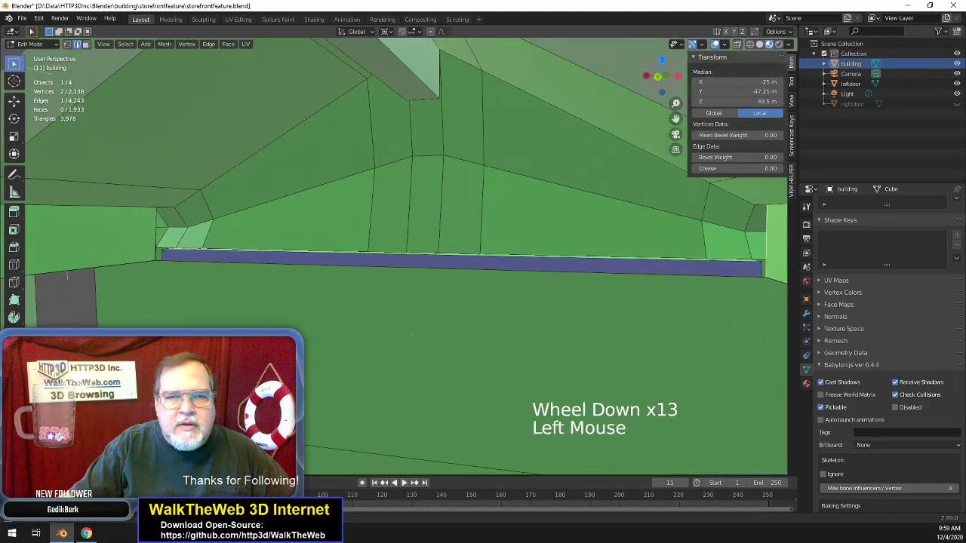
pyautogui.keyDown('shift'); pyautogui.click(157, 227); pyautogui.keyUp('shift')
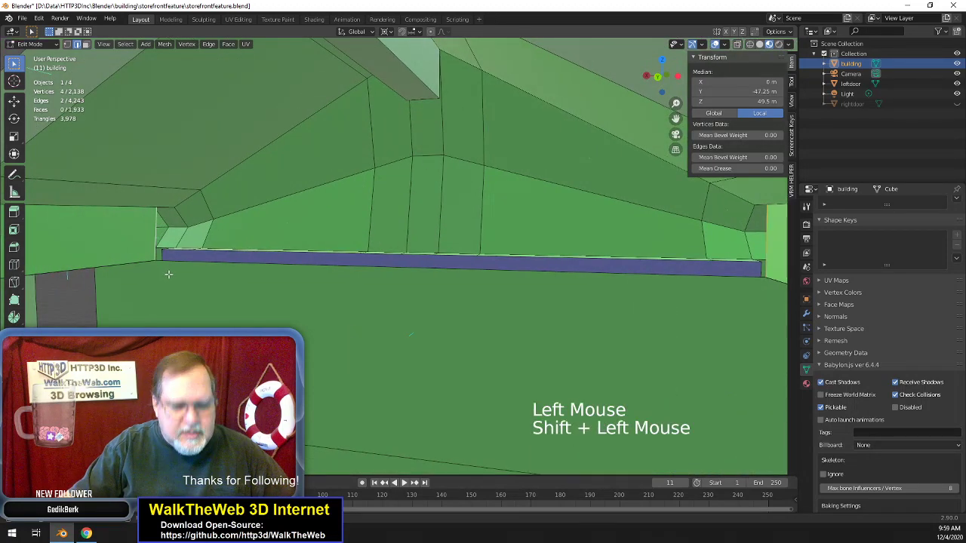
pyautogui.click(209, 43)
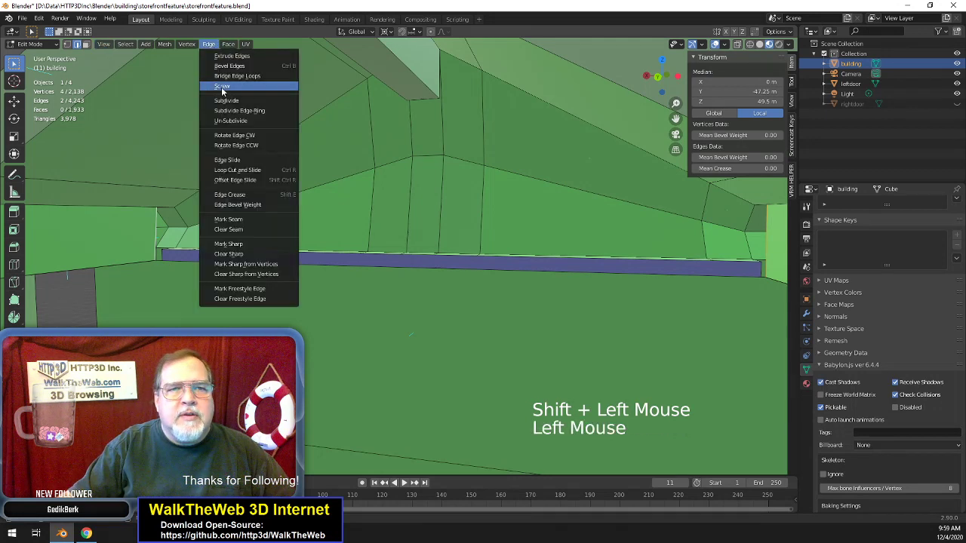
pyautogui.click(249, 106)
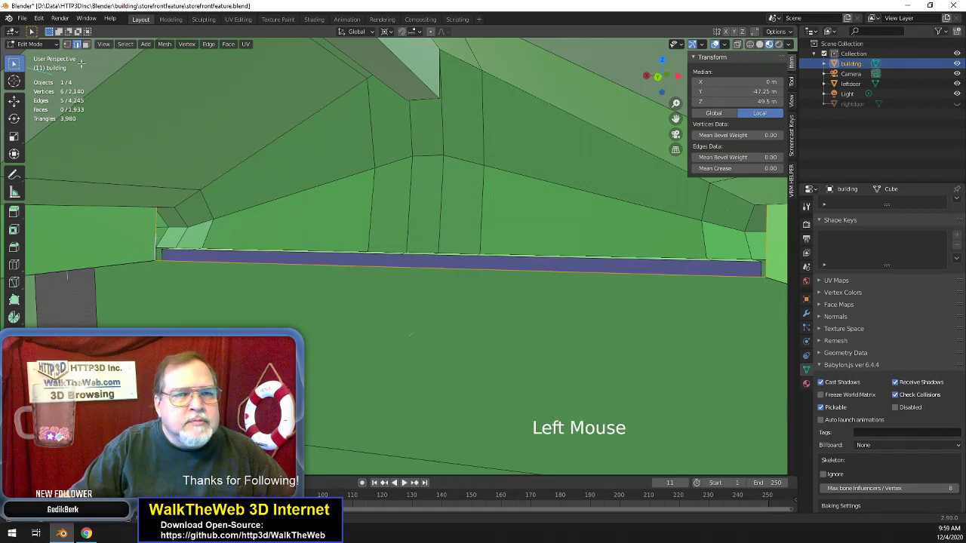
# - Select the two subdivided wall-corner vertices and two ridge vertices on the positive X side and fill a ceiling face between them
pyautogui.click(68, 43)
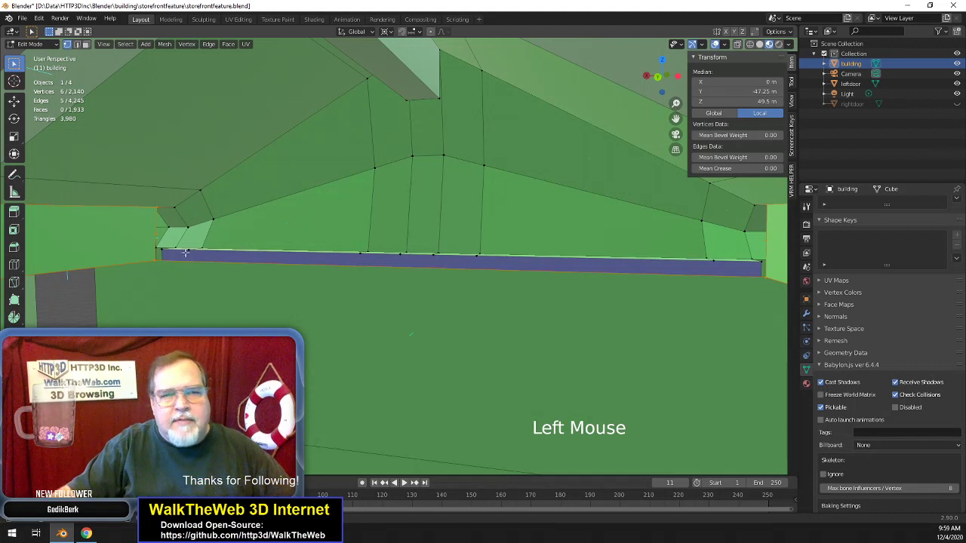
pyautogui.click(159, 235)
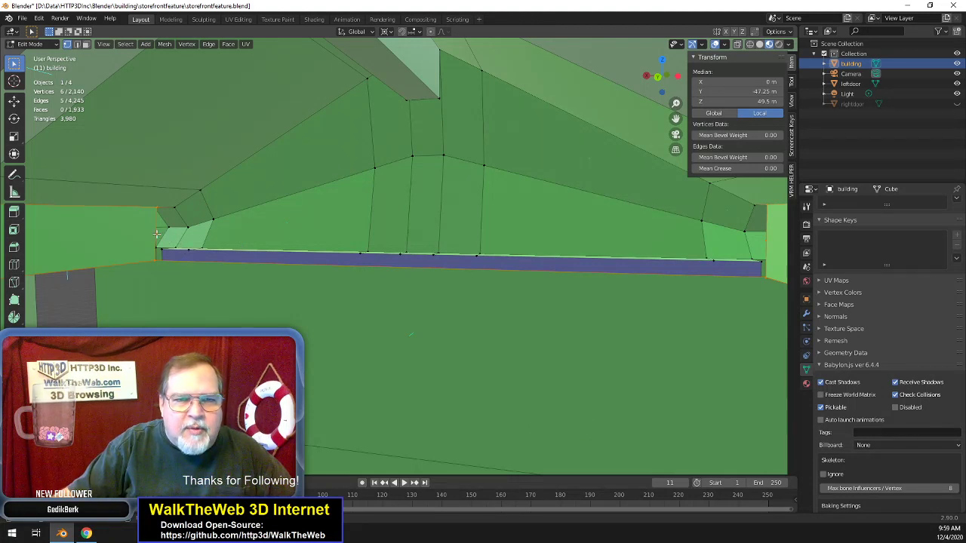
pyautogui.press('shift')
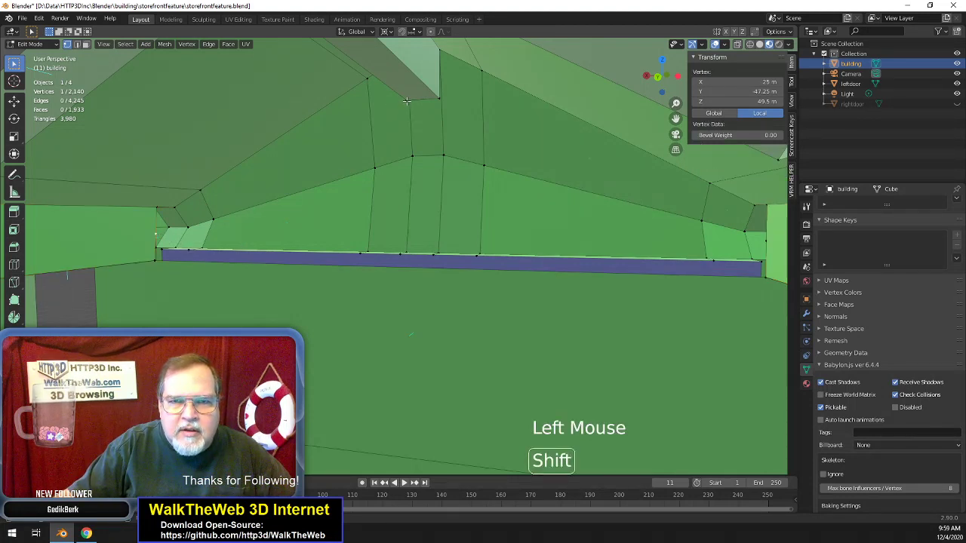
pyautogui.keyDown('shift'); pyautogui.click(406, 101); pyautogui.keyUp('shift')
pyautogui.moveTo(674, 91); pyautogui.dragTo(634, 123)
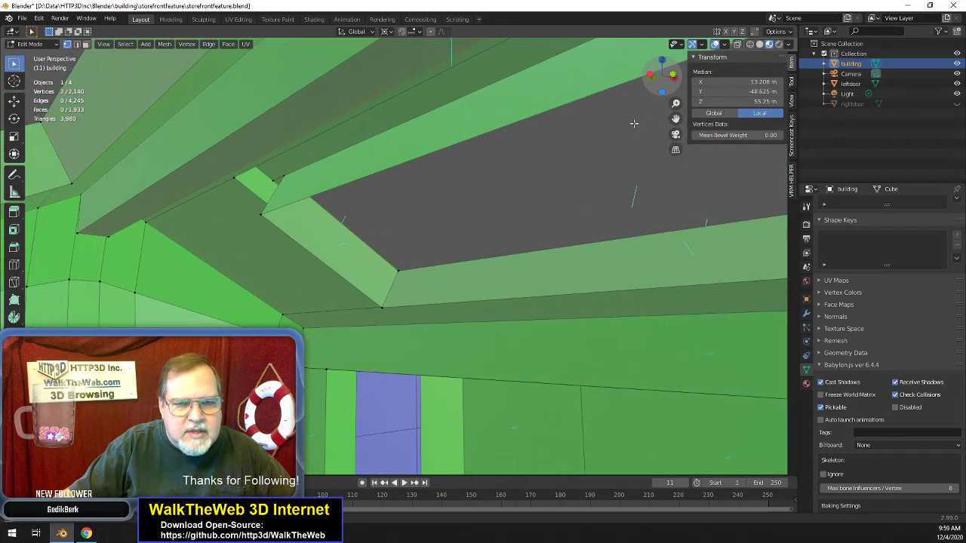
pyautogui.keyDown('shift'); pyautogui.click(307, 346); pyautogui.keyUp('shift')
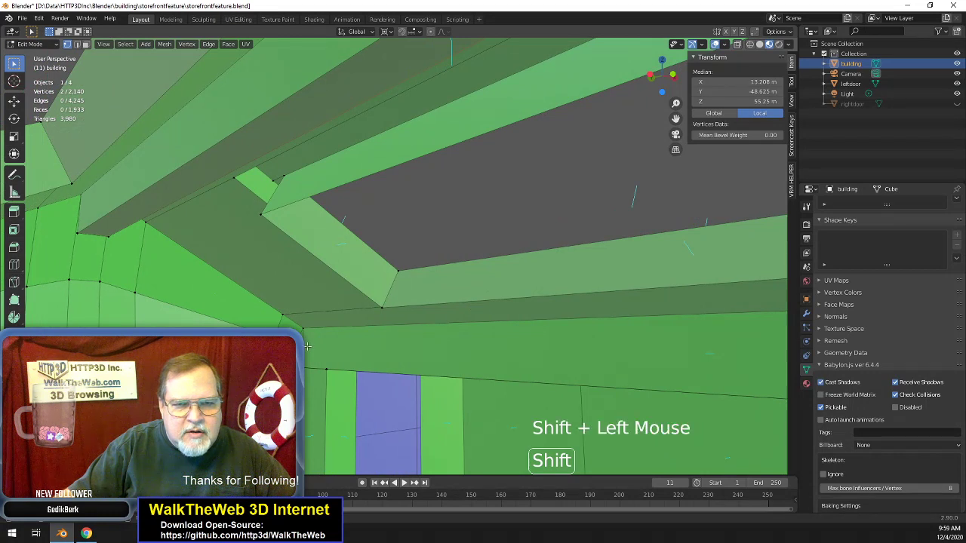
pyautogui.keyDown('shift'); pyautogui.click(109, 234); pyautogui.keyUp('shift')
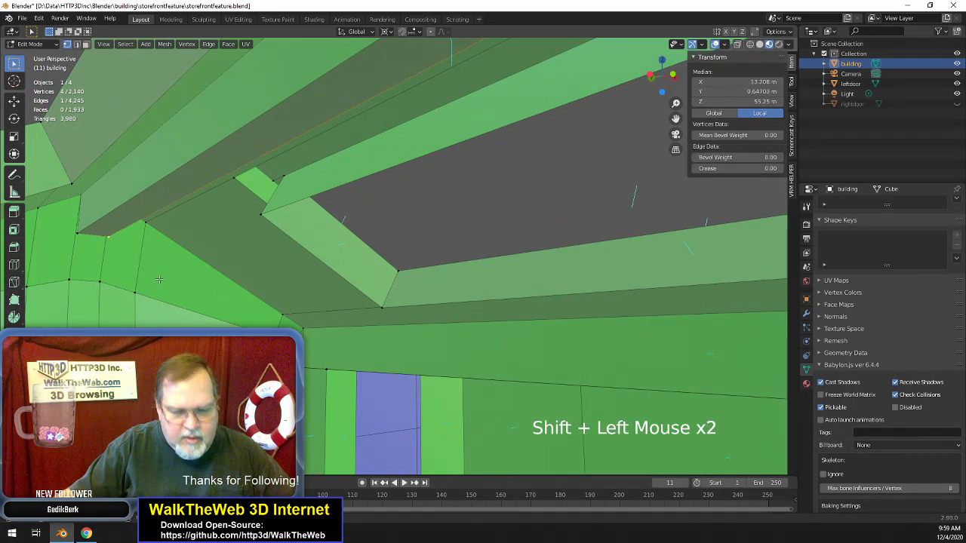
pyautogui.press('f')
# - Select the matching wall-corner and ridge vertices on the negative X side at both gable ends and fill the second ceiling face
pyautogui.moveTo(661, 79); pyautogui.dragTo(633, 89)
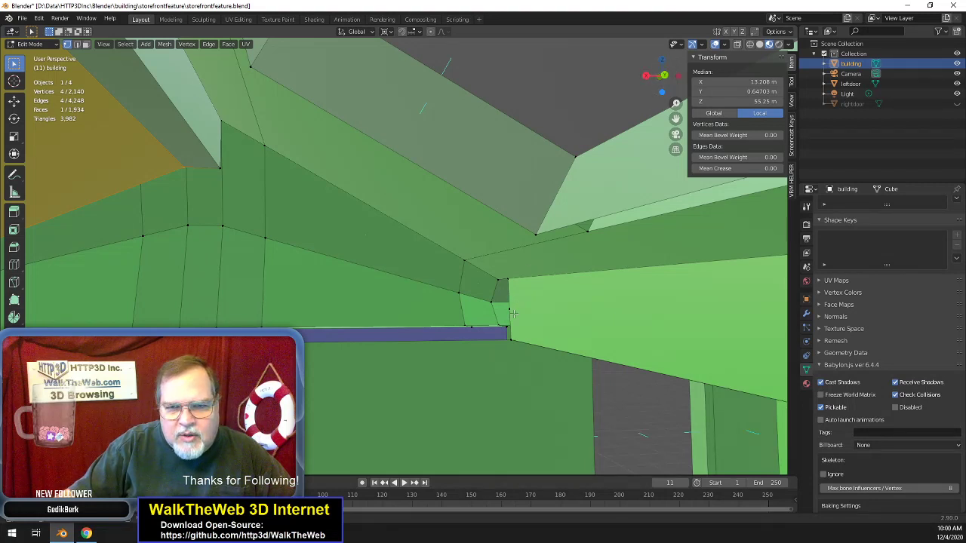
pyautogui.click(221, 167)
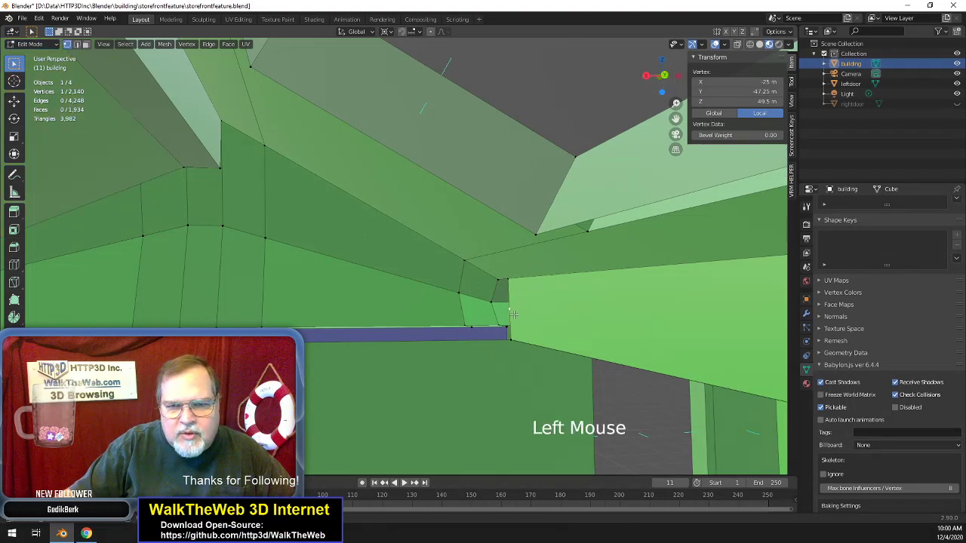
pyautogui.keyDown('shift'); pyautogui.click(215, 166); pyautogui.keyUp('shift')
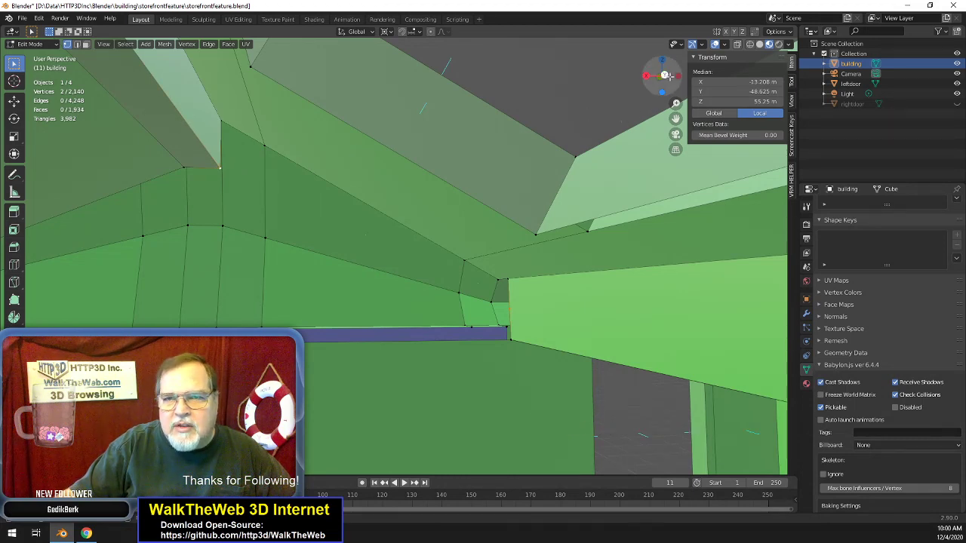
pyautogui.moveTo(666, 75); pyautogui.dragTo(622, 80)
pyautogui.keyDown('shift'); pyautogui.click(382, 306); pyautogui.keyUp('shift')
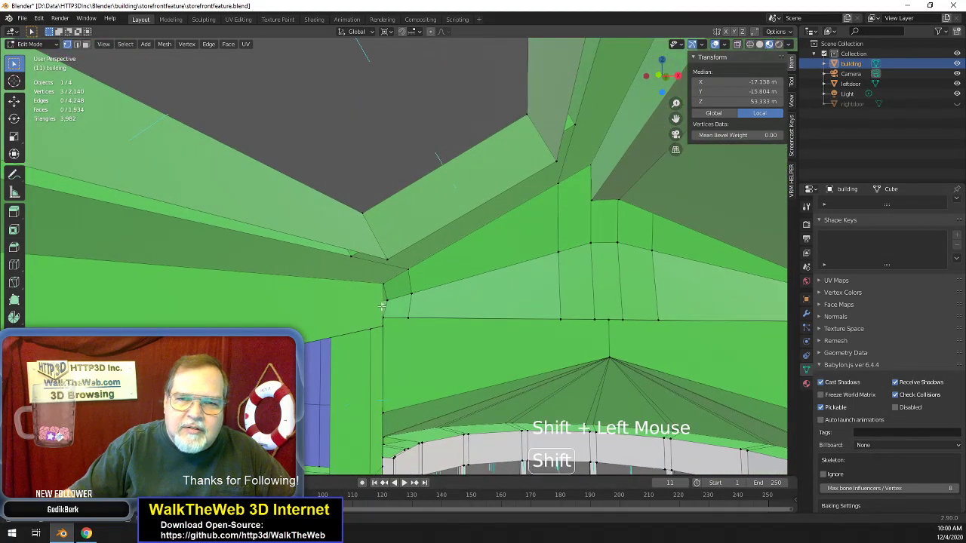
pyautogui.keyDown('shift'); pyautogui.click(596, 197); pyautogui.keyUp('shift')
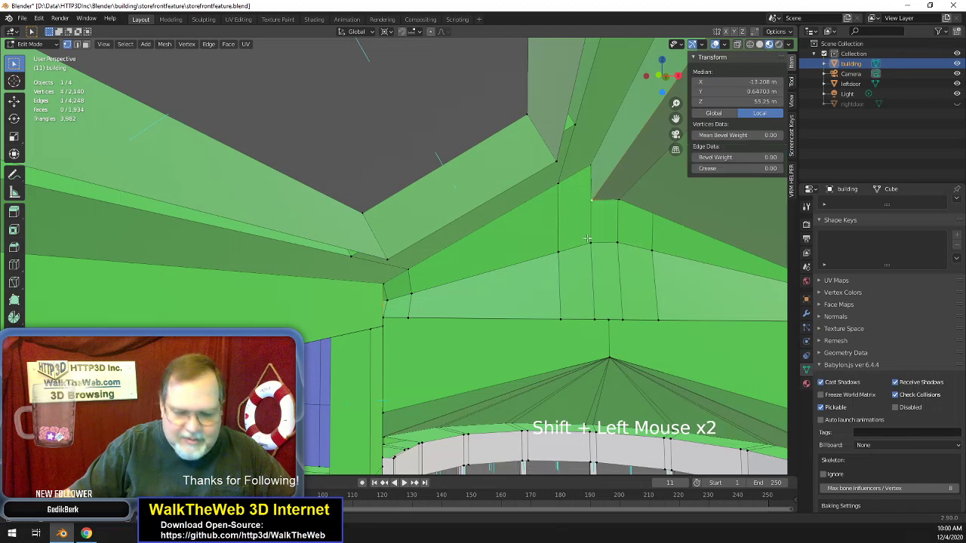
pyautogui.press('f')
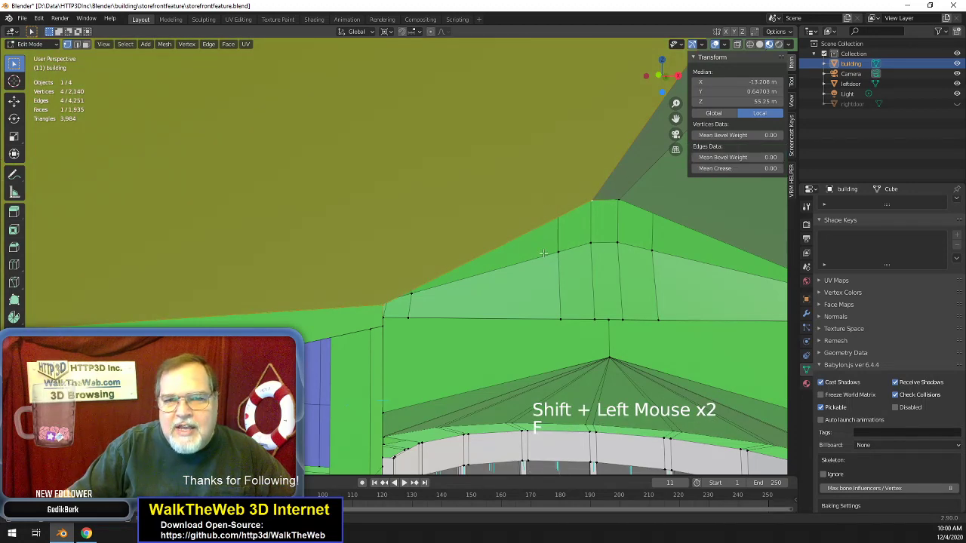
# - Examine the new ceiling from inside and outside the gable, undoing and redoing the last face fill to compare
pyautogui.scroll(-18, 602, 253)
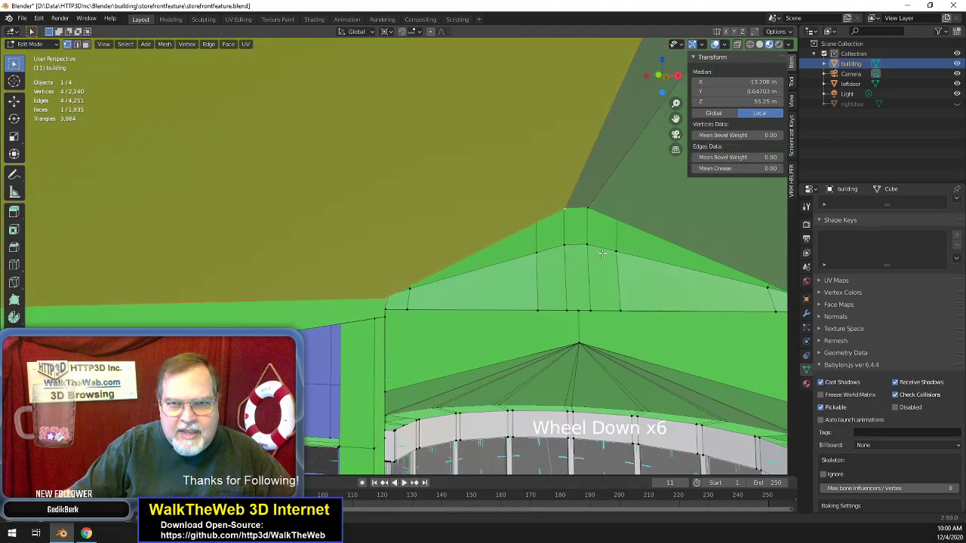
pyautogui.scroll(4, 602, 254)
pyautogui.scroll(5, 602, 254)
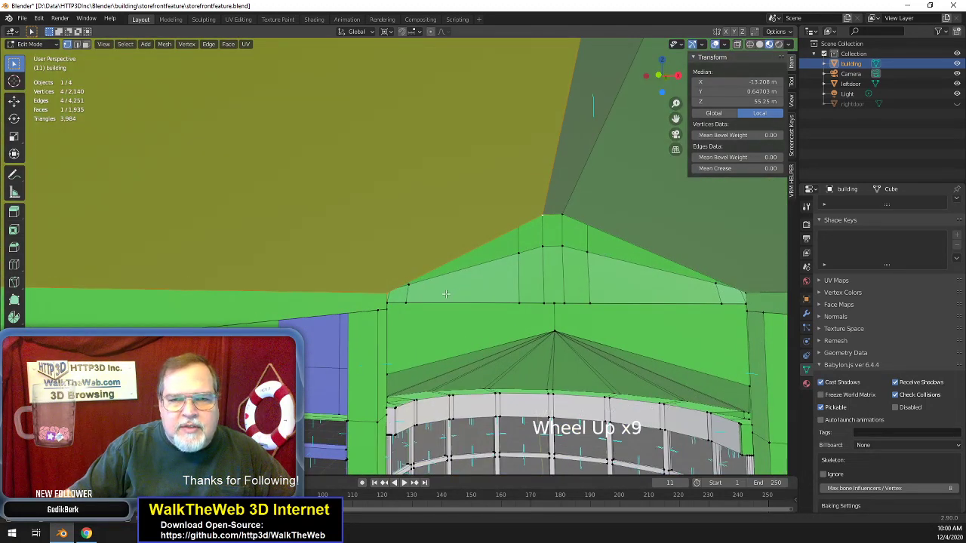
pyautogui.scroll(-9, 578, 258)
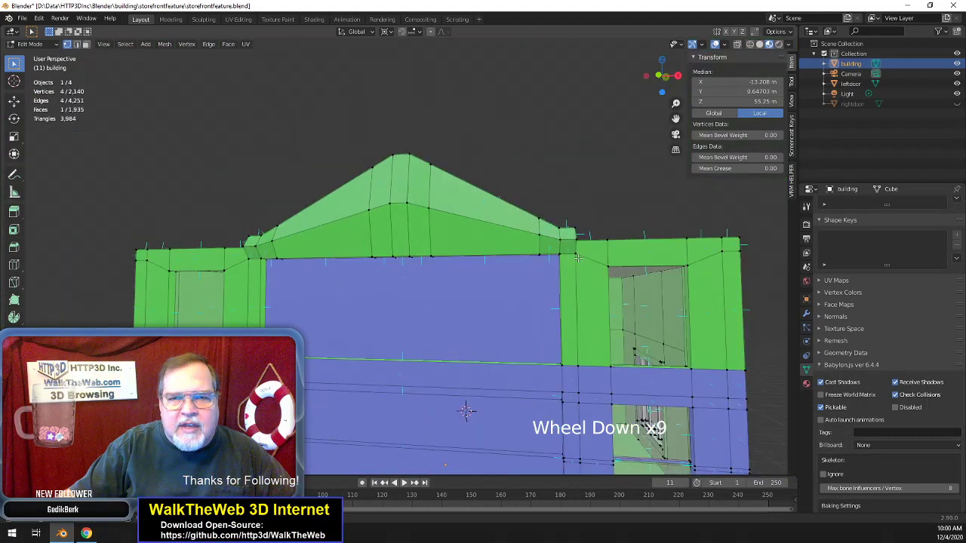
pyautogui.scroll(3, 577, 258)
pyautogui.scroll(6, 577, 258)
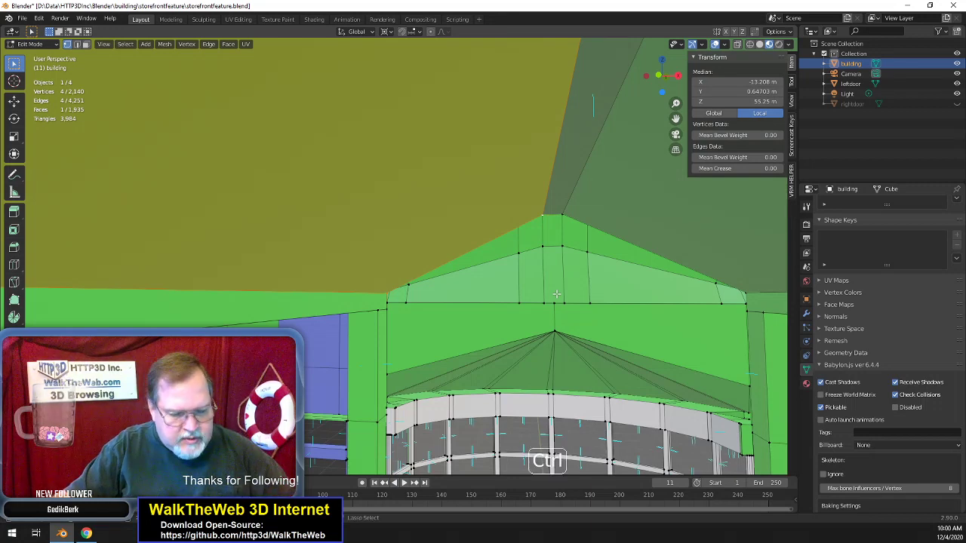
pyautogui.hotkey('ctrl', 'z')
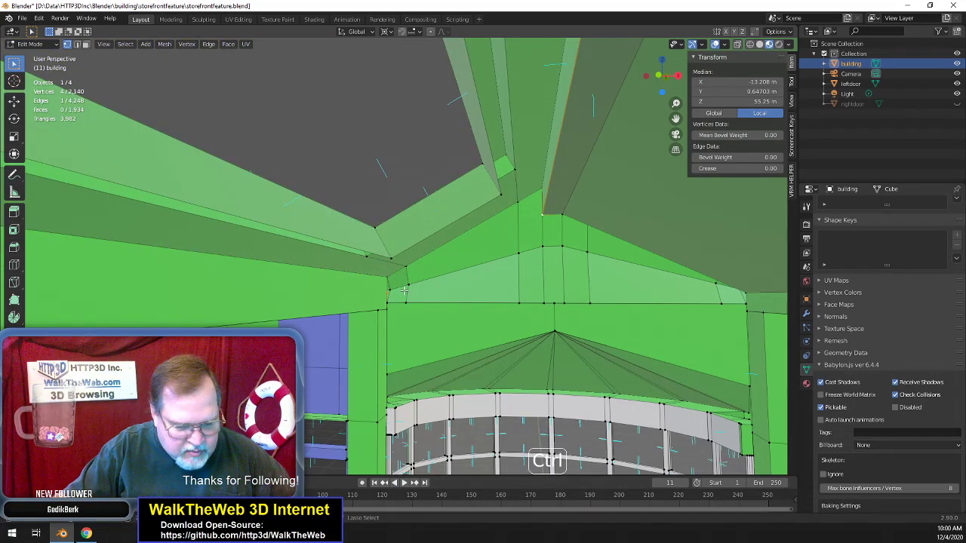
pyautogui.hotkey('ctrl', 'shift', 'z')
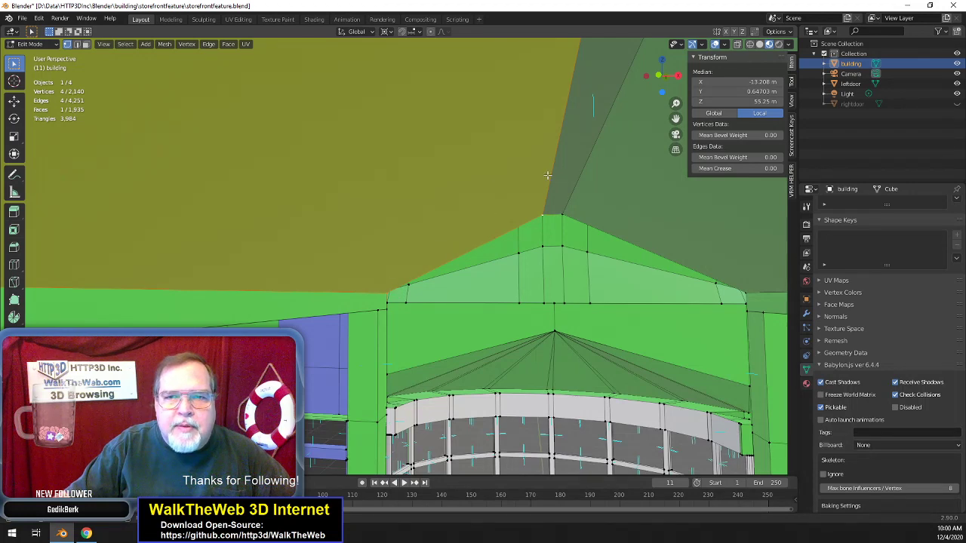
# - Select the four inner corner vertices of each roof skylight opening and move all eight about 1.79 m down along Z
pyautogui.moveTo(670, 84); pyautogui.dragTo(644, 108)
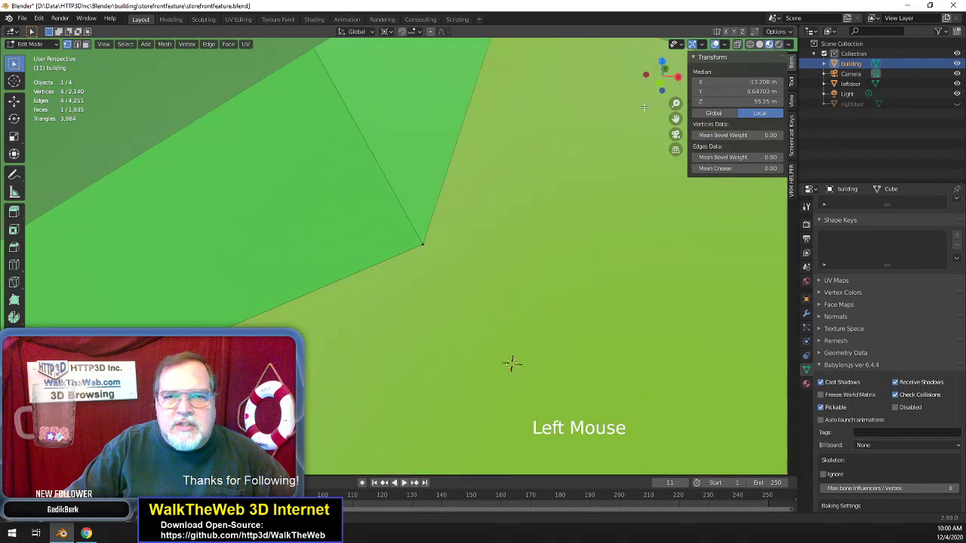
pyautogui.scroll(-3, 551, 194)
pyautogui.scroll(-1, 551, 194)
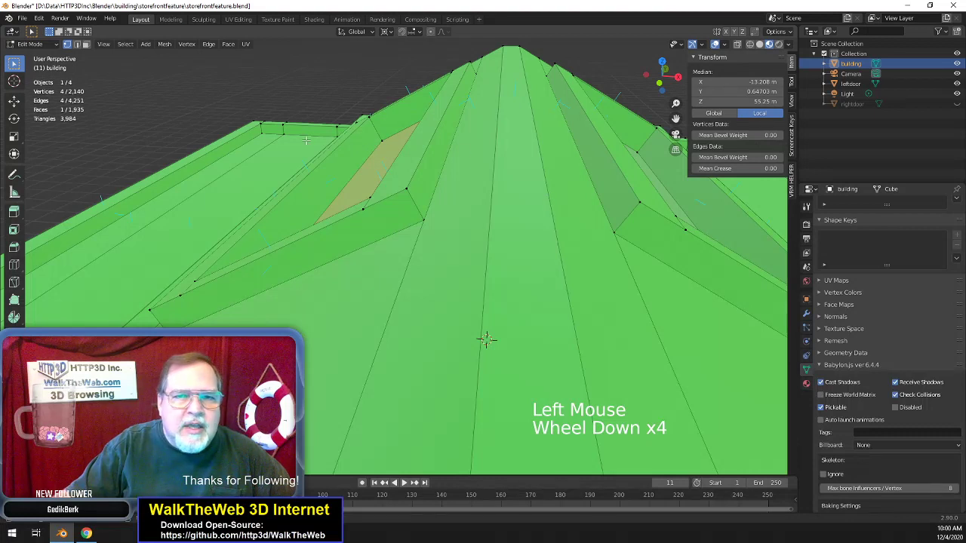
pyautogui.keyDown('alt'); pyautogui.click(388, 139); pyautogui.keyUp('alt')
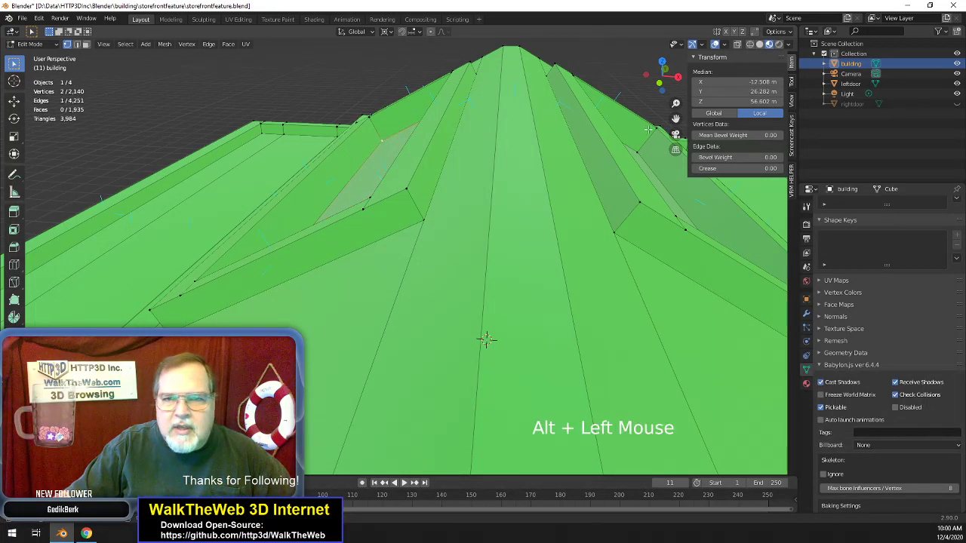
pyautogui.keyDown('alt'); pyautogui.keyDown('shift'); pyautogui.click(641, 151); pyautogui.keyUp('shift'); pyautogui.keyUp('alt')
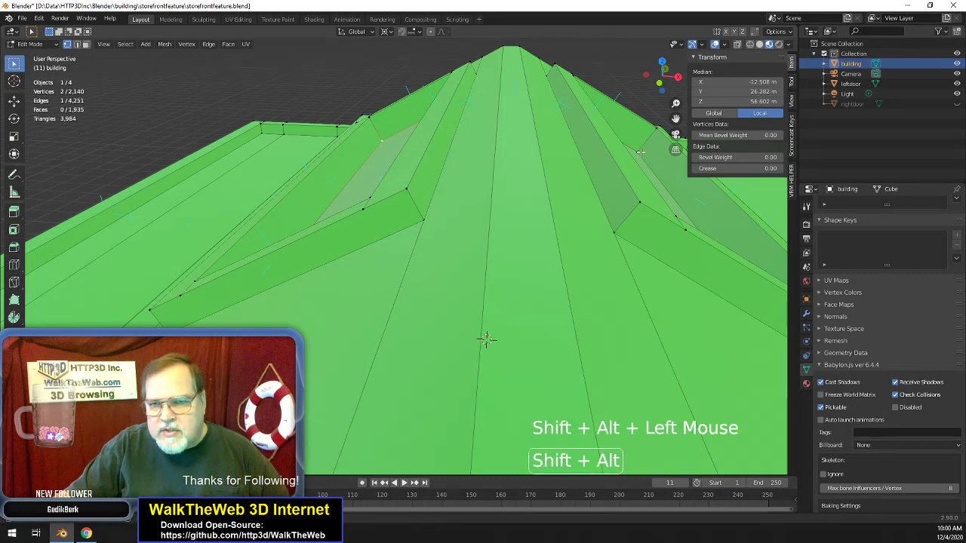
pyautogui.moveTo(674, 88); pyautogui.dragTo(546, 417)
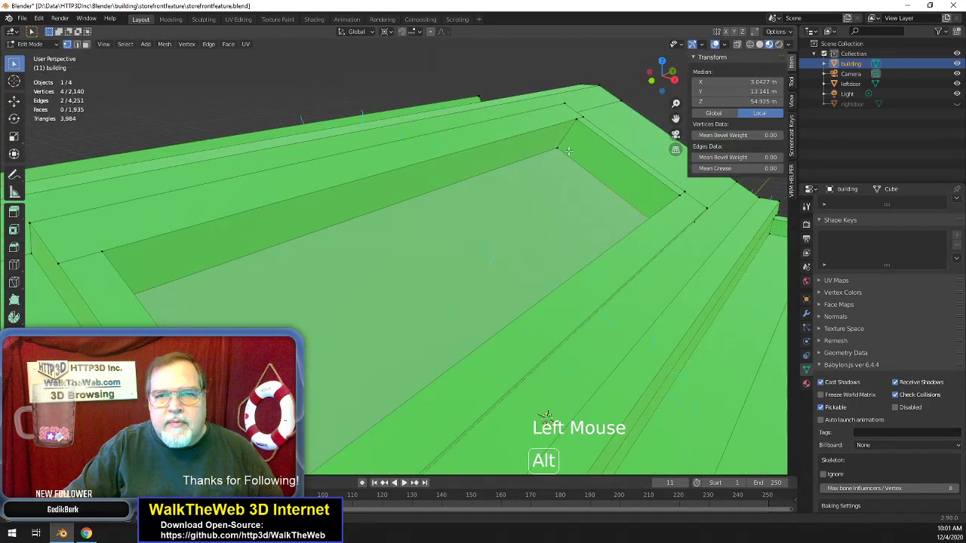
pyautogui.keyDown('shift'); pyautogui.click(497, 171); pyautogui.keyUp('shift')
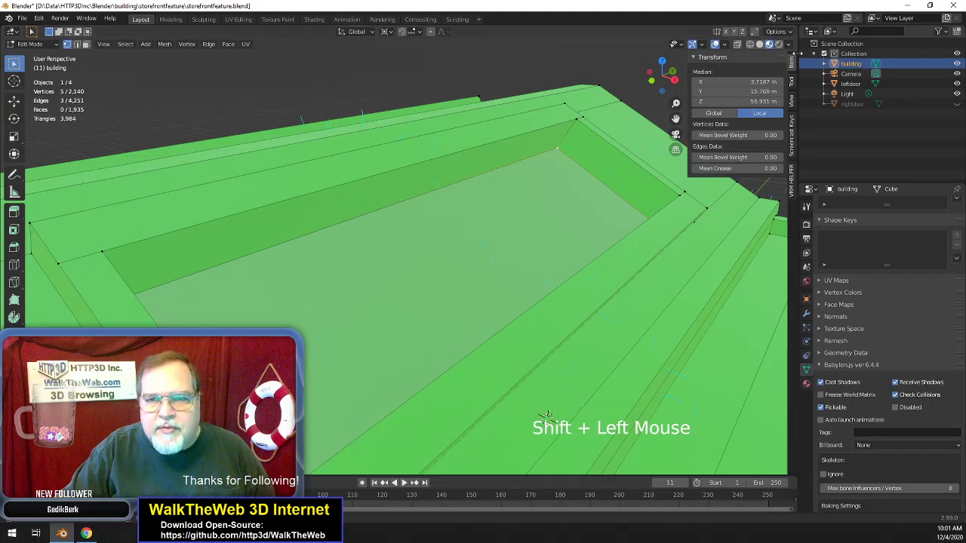
pyautogui.moveTo(663, 82)
pyautogui.mouseDown()
pyautogui.moveTo(657, 89)
pyautogui.moveTo(654, 77)
pyautogui.mouseUp()
pyautogui.keyDown('shift'); pyautogui.click(242, 155); pyautogui.keyUp('shift')
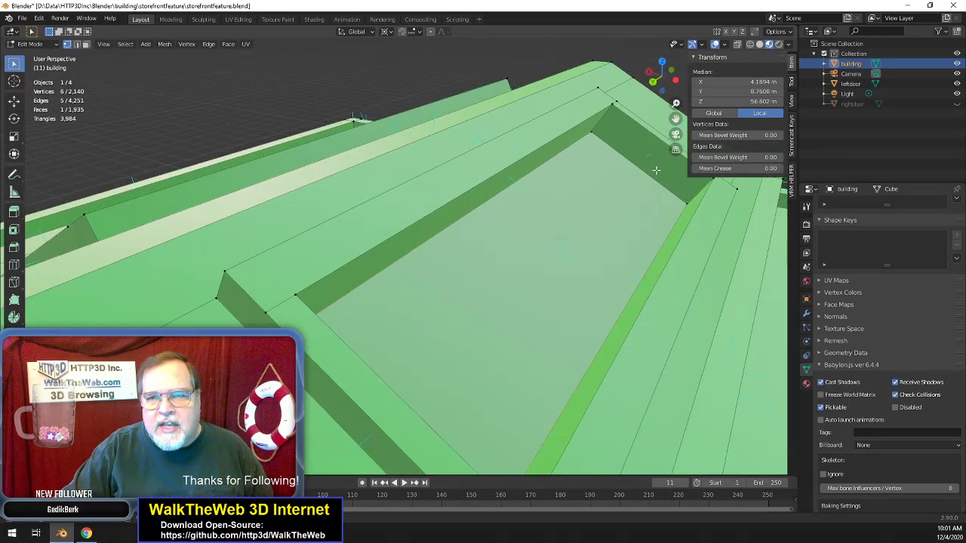
pyautogui.keyDown('shift'); pyautogui.click(687, 200); pyautogui.keyUp('shift')
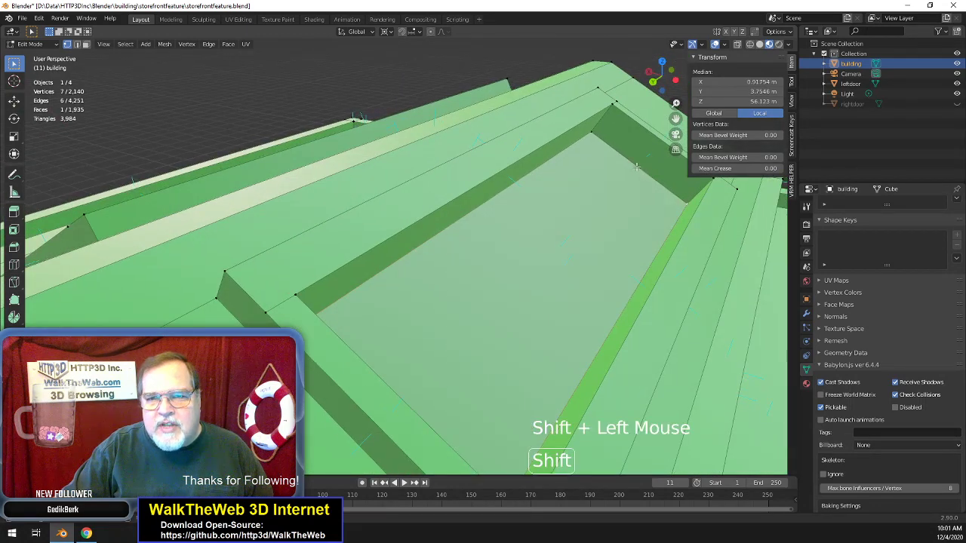
pyautogui.keyDown('shift'); pyautogui.click(596, 131); pyautogui.keyUp('shift')
pyautogui.moveTo(655, 75); pyautogui.dragTo(665, 87)
pyautogui.press('g')
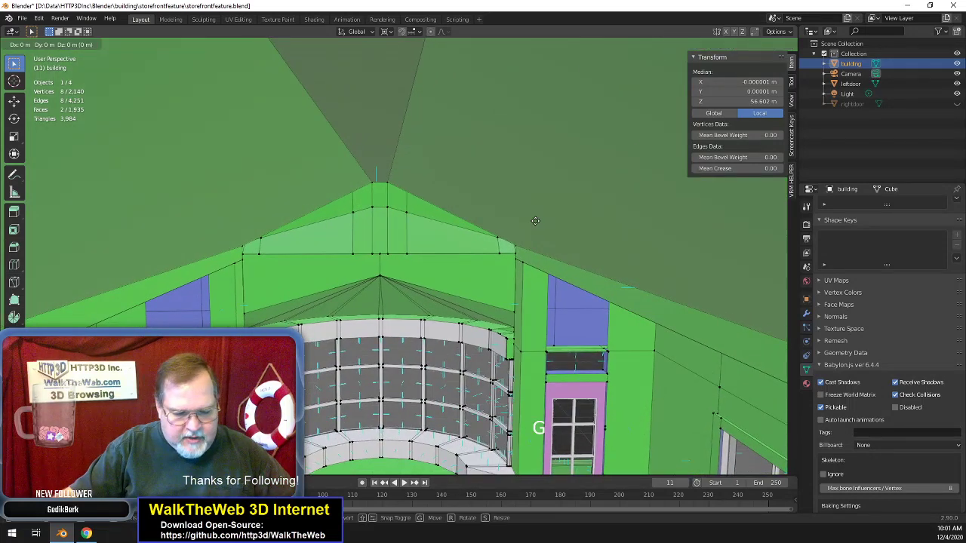
pyautogui.press('z')
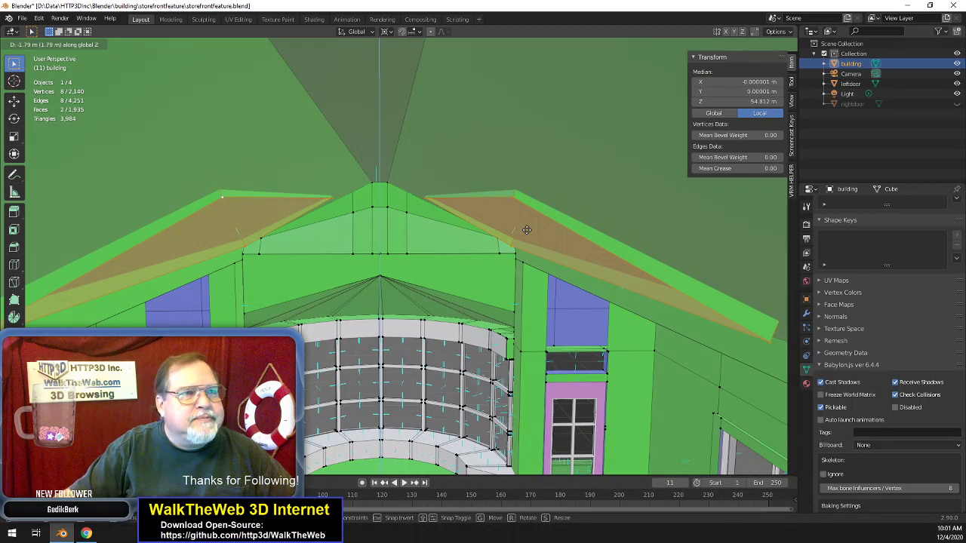
pyautogui.click(527, 229)
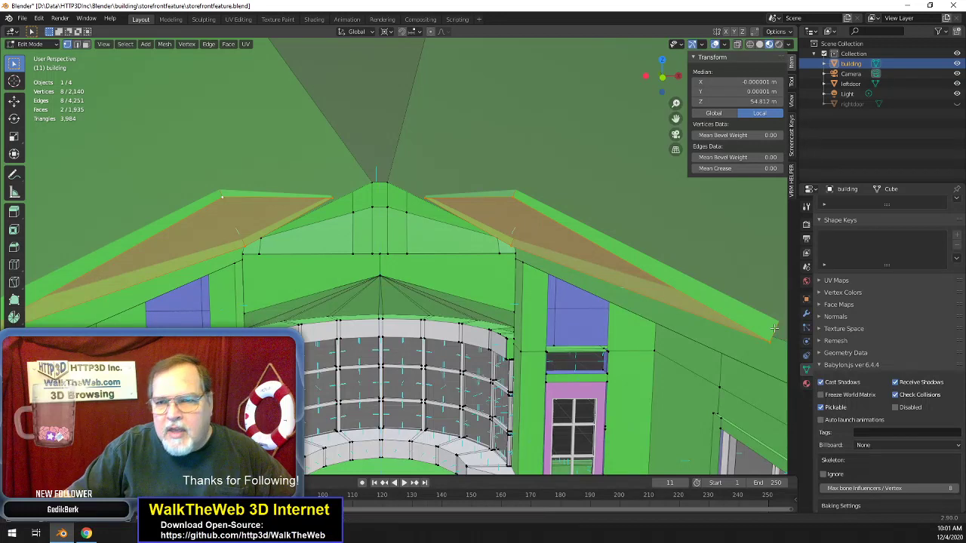
# - Deselect the upper vertices of both skylight panes and raise the remaining lower edges about 0.81 m along Z
pyautogui.keyDown('shift'); pyautogui.click(515, 202); pyautogui.keyUp('shift')
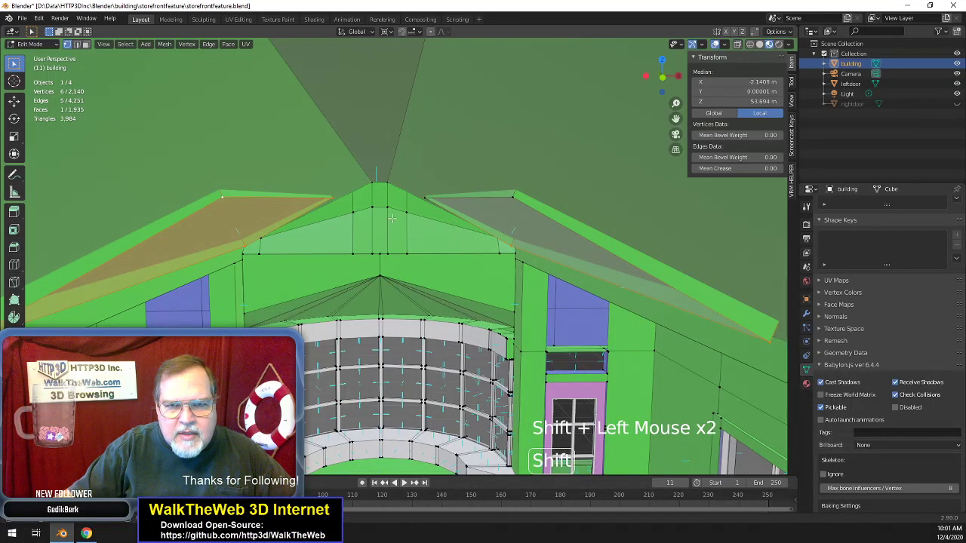
pyautogui.keyDown('shift'); pyautogui.click(223, 197); pyautogui.keyUp('shift')
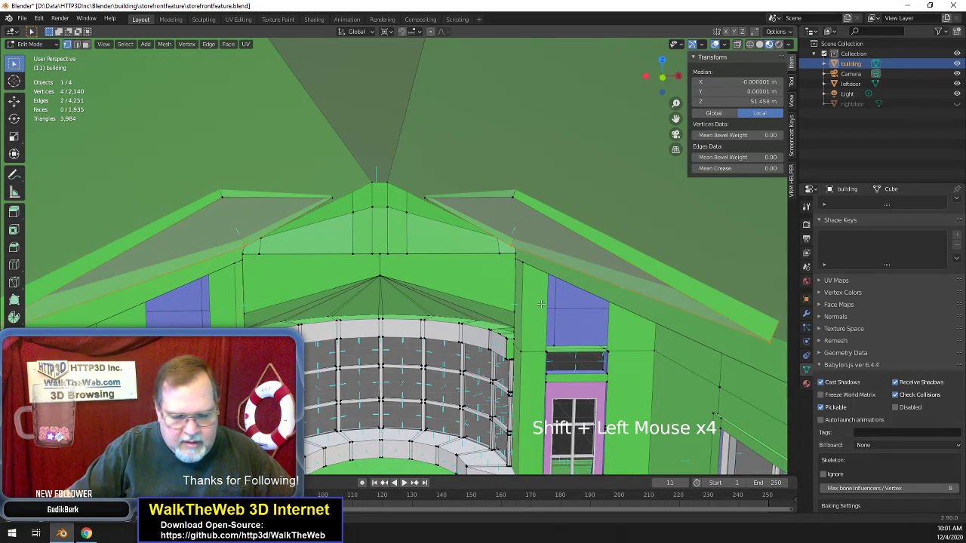
pyautogui.press('g')
pyautogui.press('z')
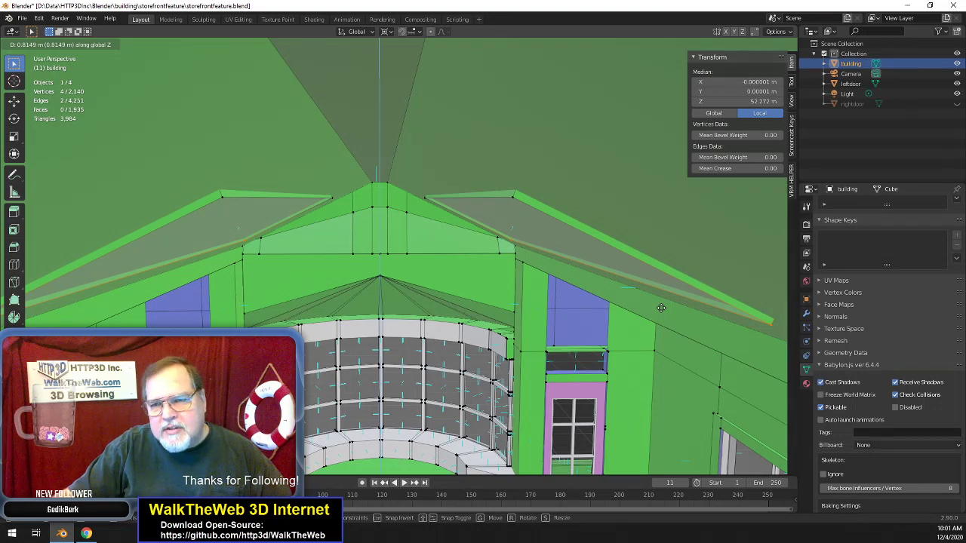
pyautogui.click(660, 308)
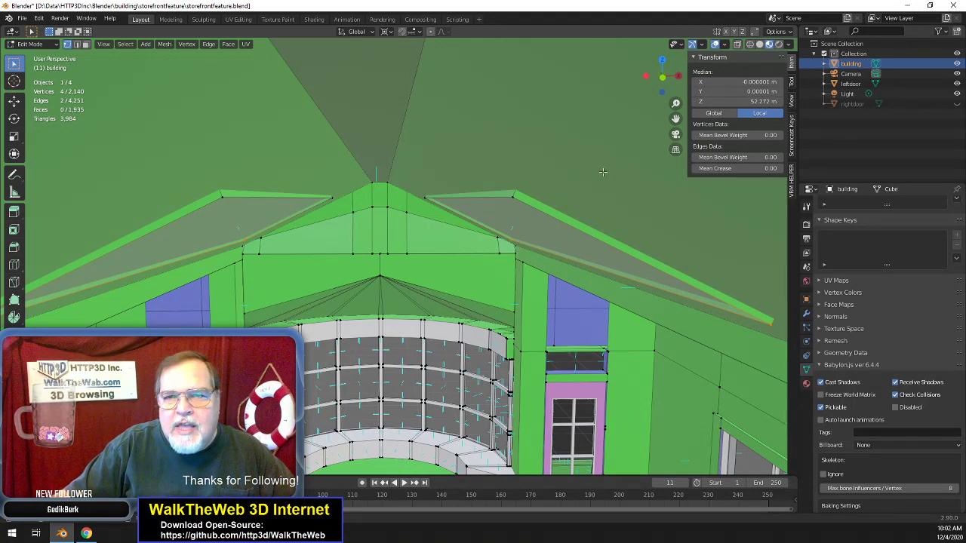
pyautogui.moveTo(662, 75); pyautogui.dragTo(649, 81)
pyautogui.scroll(2, 566, 251)
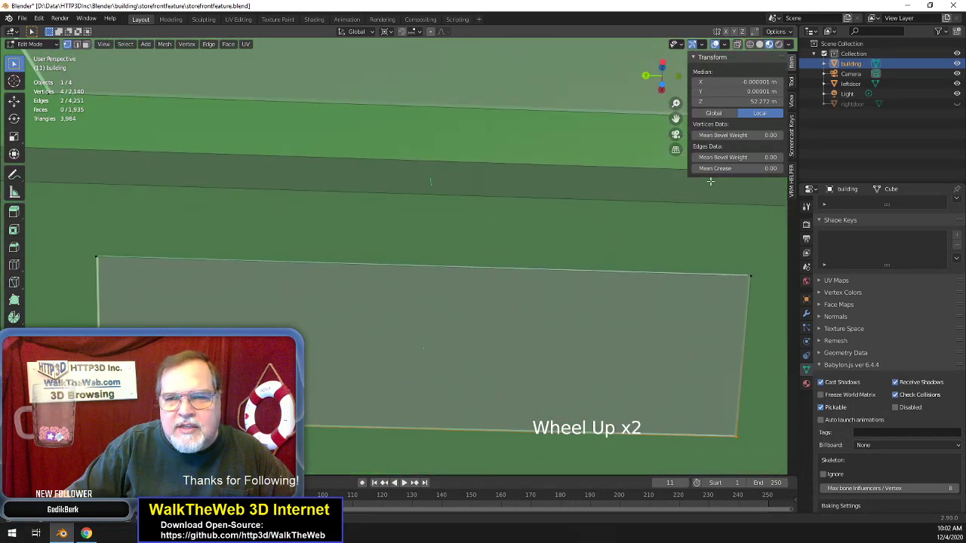
pyautogui.moveTo(676, 119); pyautogui.dragTo(649, 194)
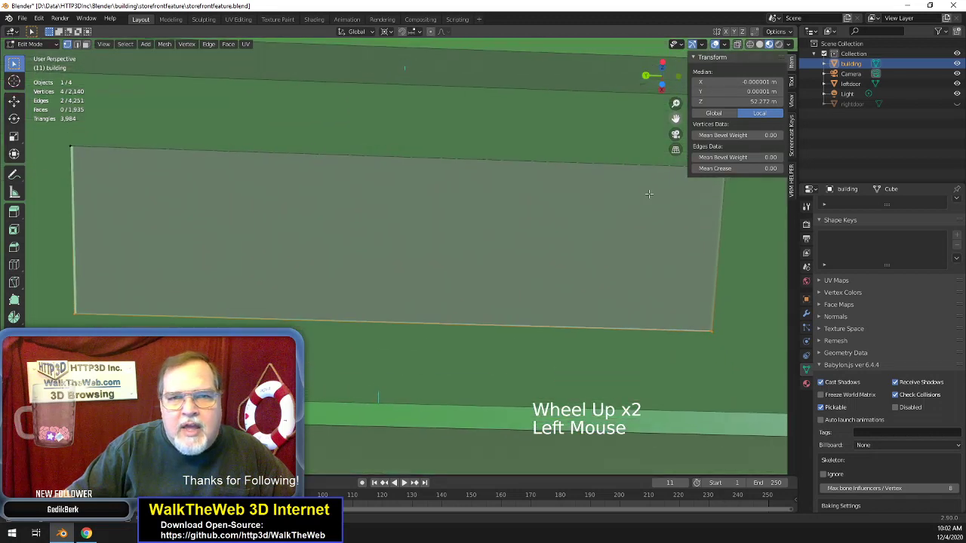
# - Subdivide the ridge and wall edges of the positive X ceiling face with two cuts in edge selection mode
pyautogui.click(77, 44)
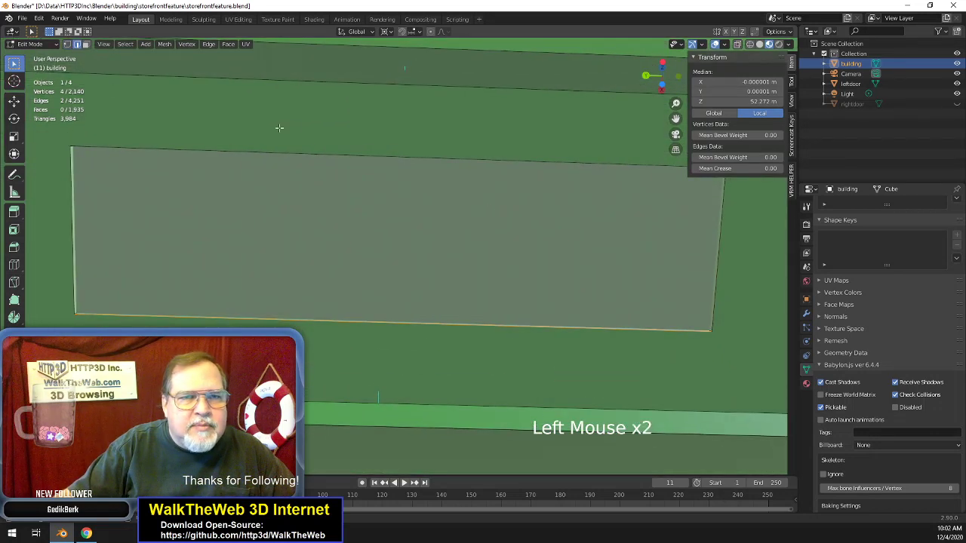
pyautogui.click(329, 111)
pyautogui.keyDown('shift'); pyautogui.click(380, 400); pyautogui.keyUp('shift')
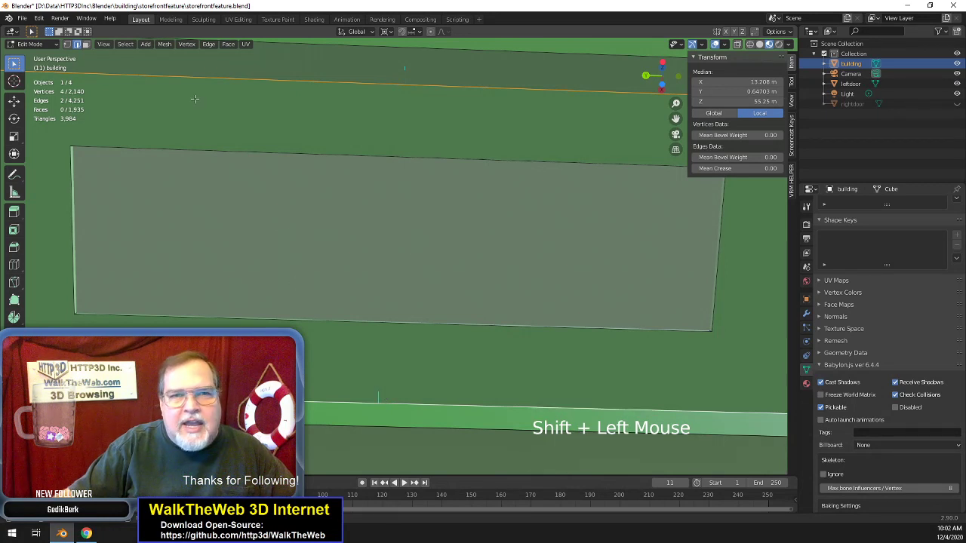
pyautogui.click(208, 46)
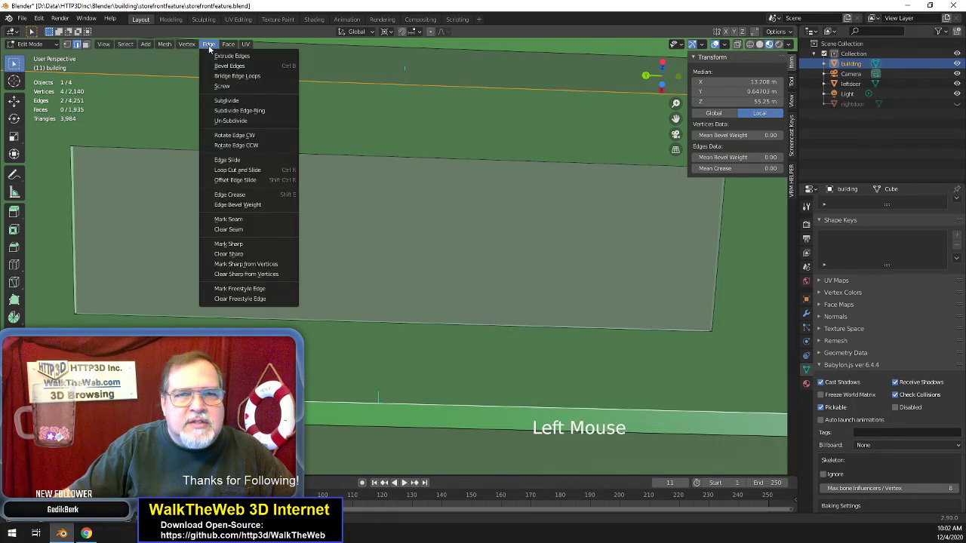
pyautogui.click(227, 101)
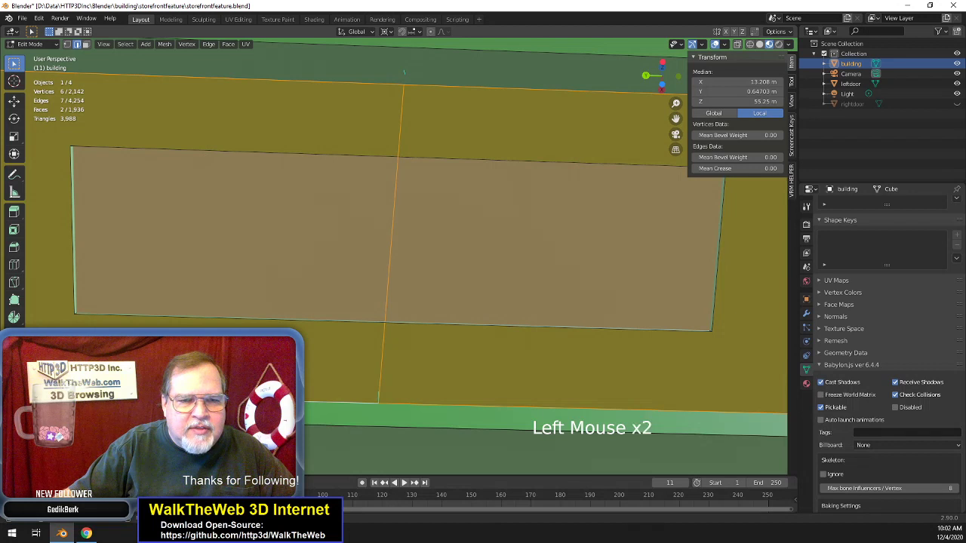
pyautogui.click(98, 423)
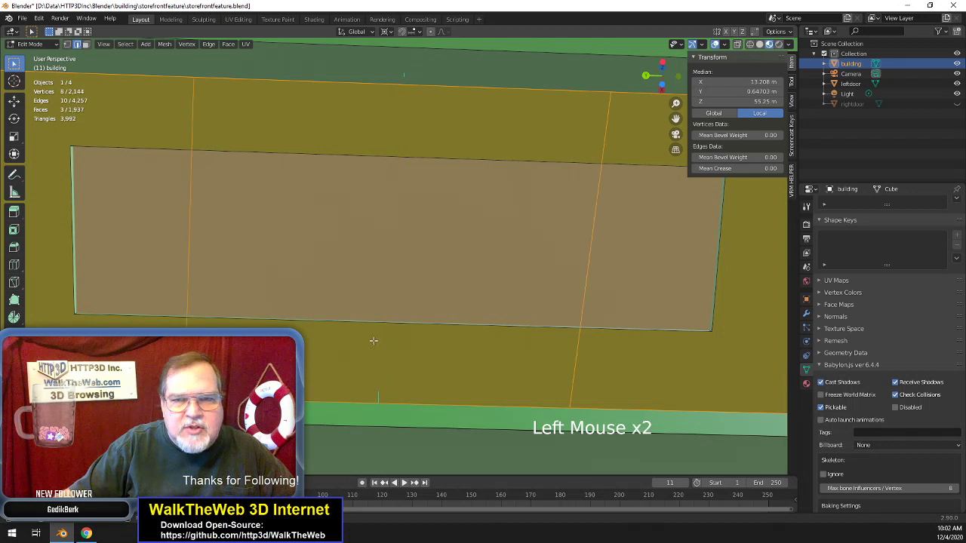
# - Copy the Y position of the skylight opening's positive Y end edge and set the nearest ceiling cut to 26.2825 m
pyautogui.click(70, 162)
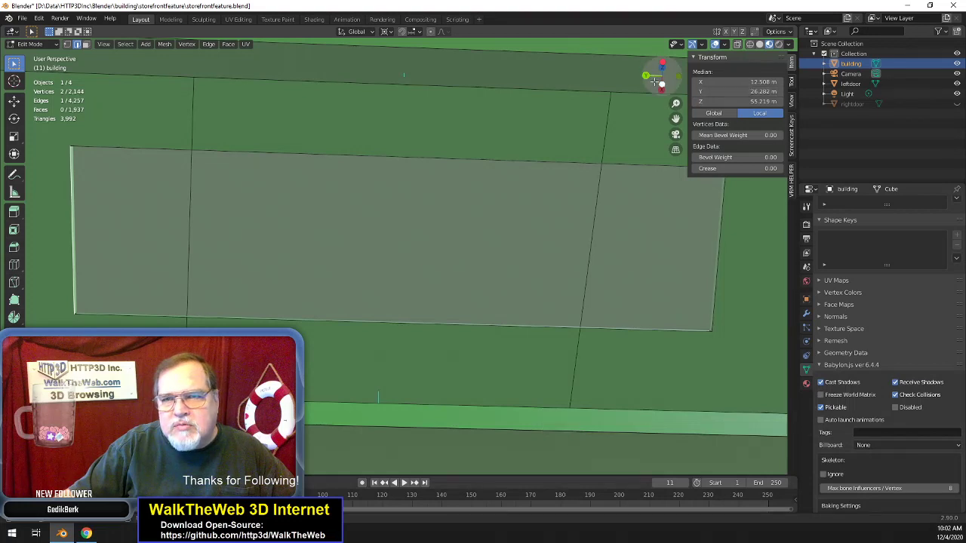
pyautogui.click(725, 91)
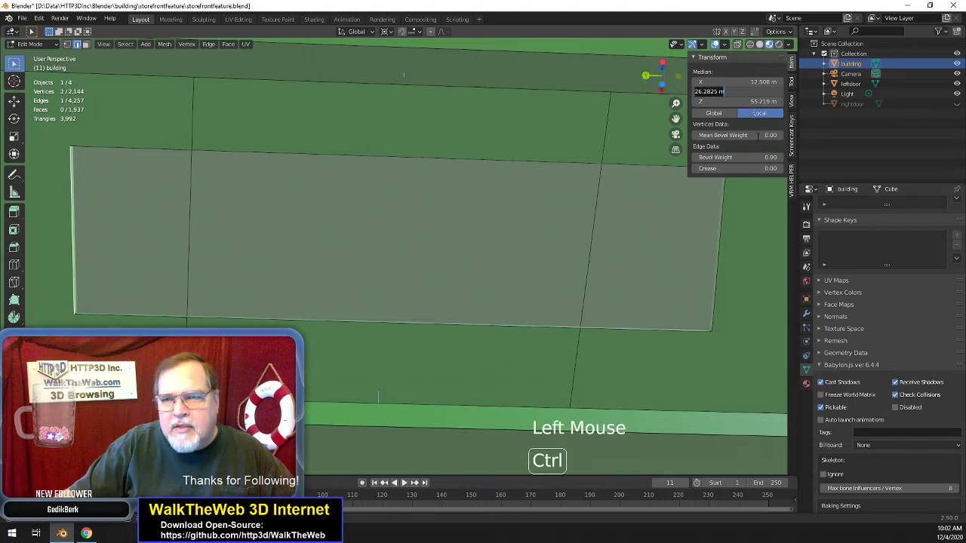
pyautogui.click(197, 125)
pyautogui.click(197, 126)
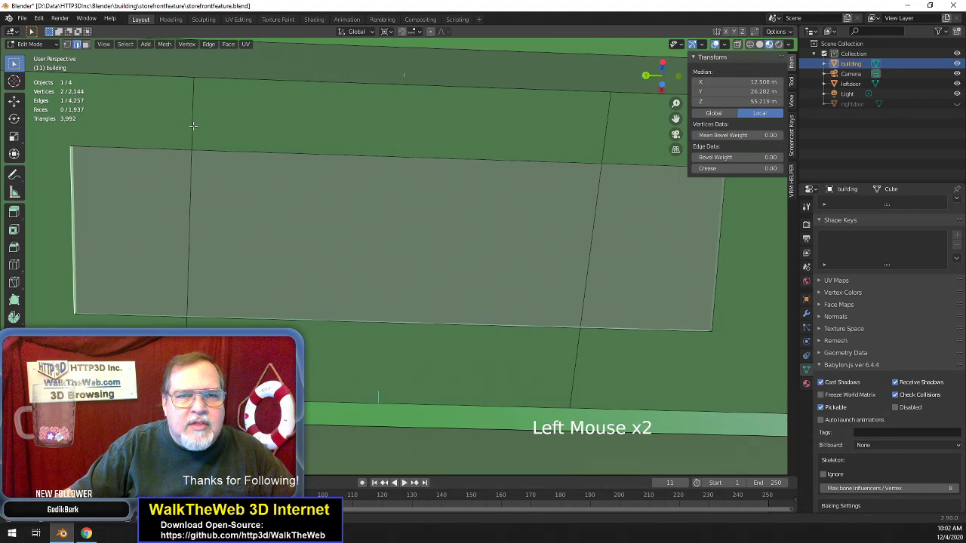
pyautogui.click(725, 91)
pyautogui.hotkey('ctrl', 'c')
pyautogui.press('Return')
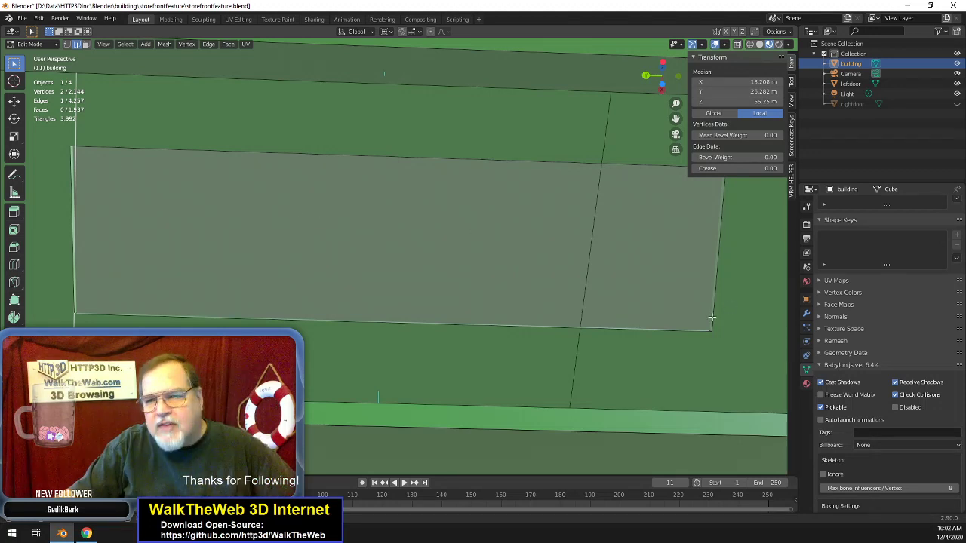
# - Copy the Y position of the opening's negative Y end edge and set the other ceiling cut to -26.2824 m
pyautogui.click(713, 258)
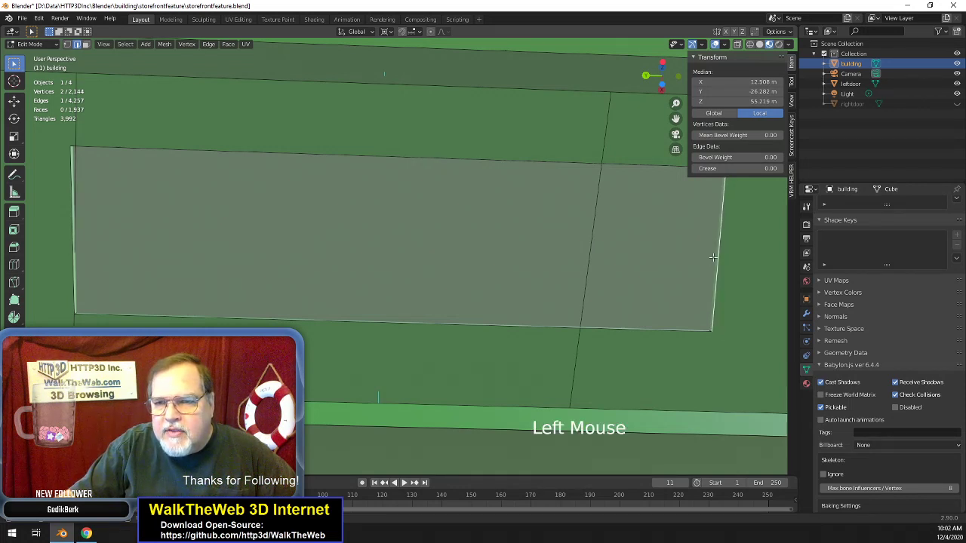
pyautogui.doubleClick(740, 91)
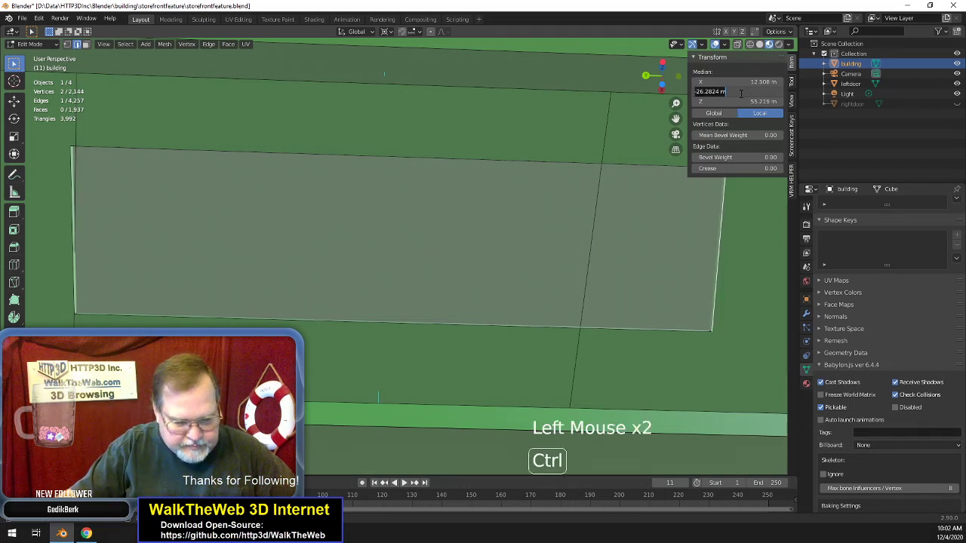
pyautogui.press('Return')
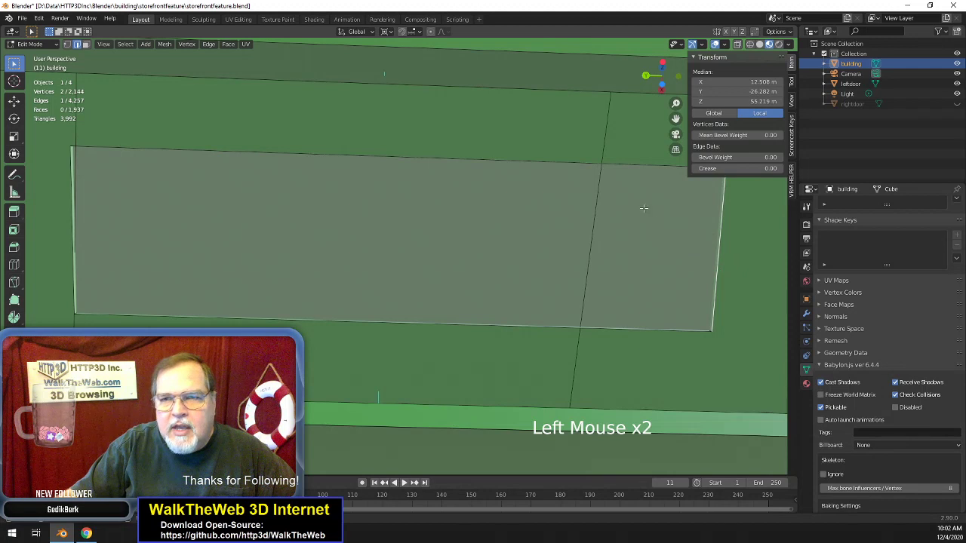
pyautogui.click(596, 212)
pyautogui.doubleClick(742, 90)
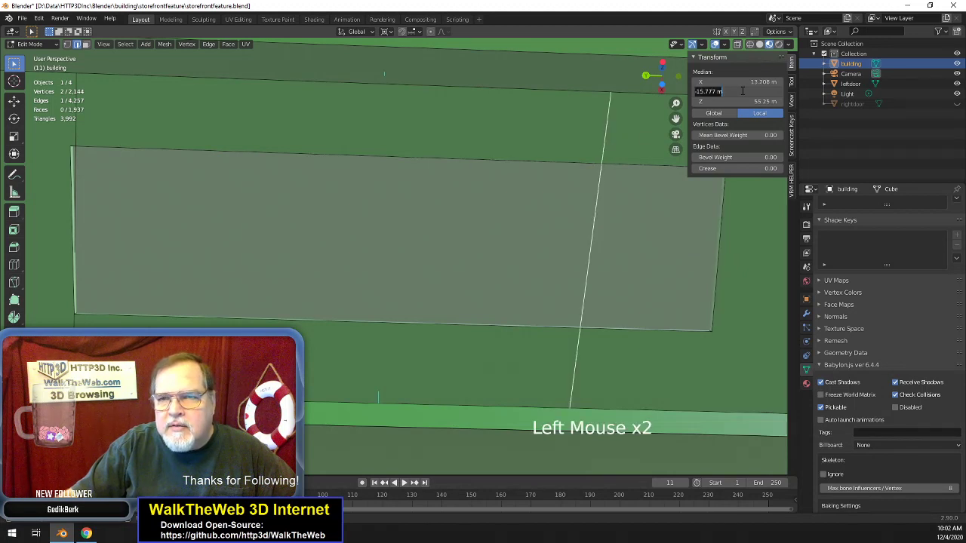
pyautogui.hotkey('ctrl', 'v')
pyautogui.press('Return')
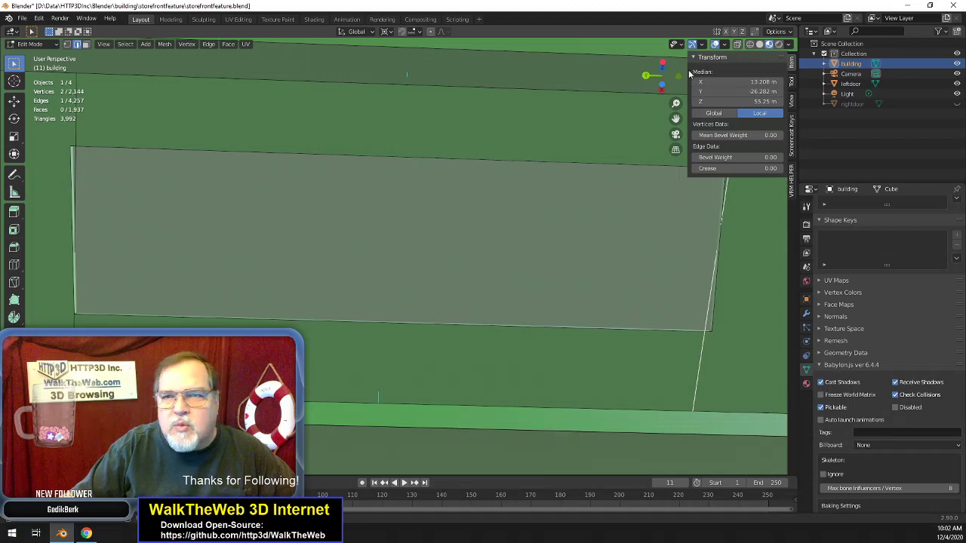
# - Subdivide the ridge and wall edges of the negative X ceiling face with two cuts
pyautogui.moveTo(662, 76); pyautogui.dragTo(636, 169)
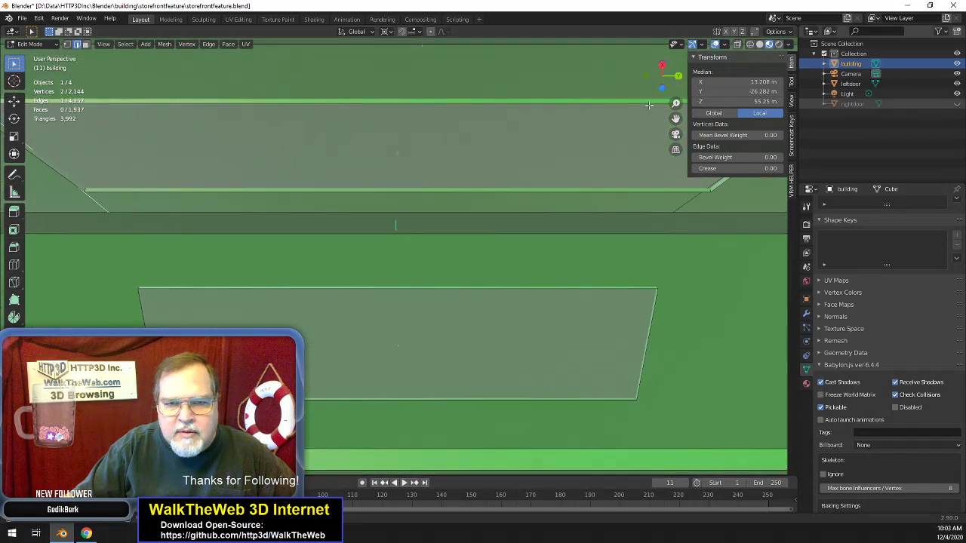
pyautogui.click(463, 241)
pyautogui.keyDown('shift'); pyautogui.click(435, 447); pyautogui.keyUp('shift')
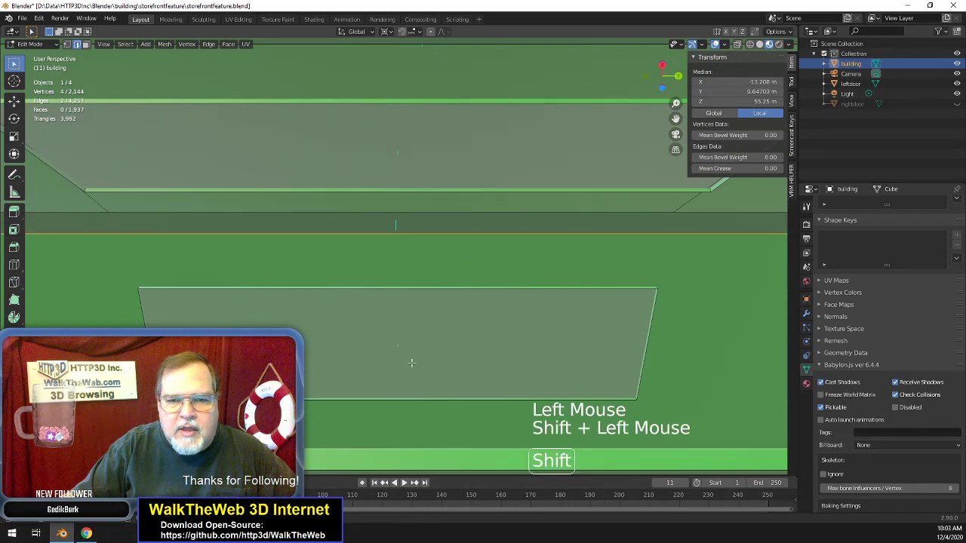
pyautogui.click(208, 44)
pyautogui.click(235, 103)
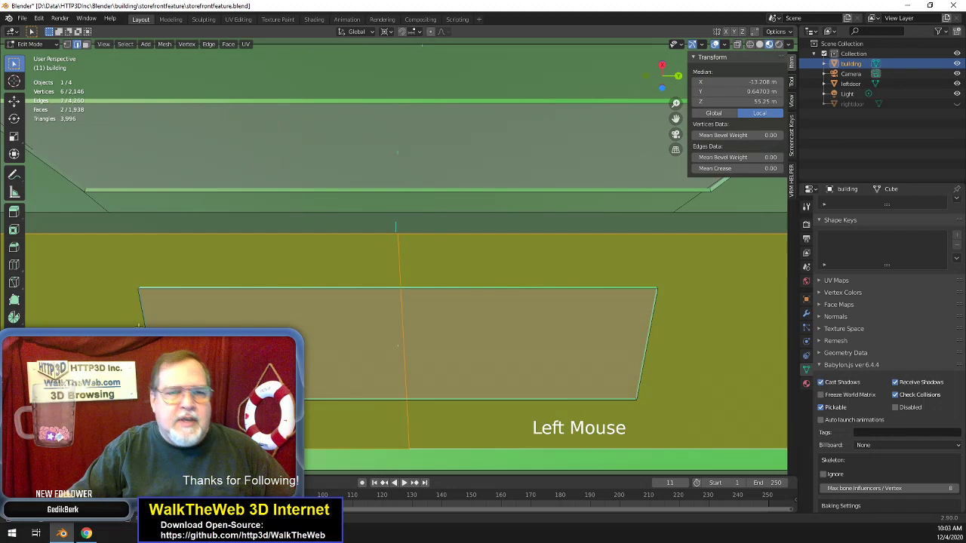
pyautogui.click(216, 318)
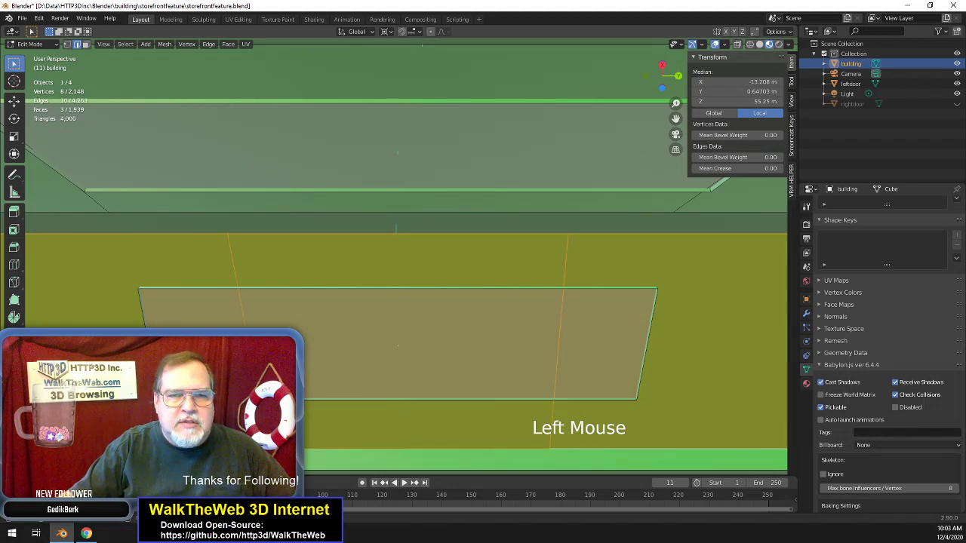
# - Copy the Y position of this skylight opening's negative Y end edge and set the nearest ceiling cut to -26.2824 m
pyautogui.click(217, 318)
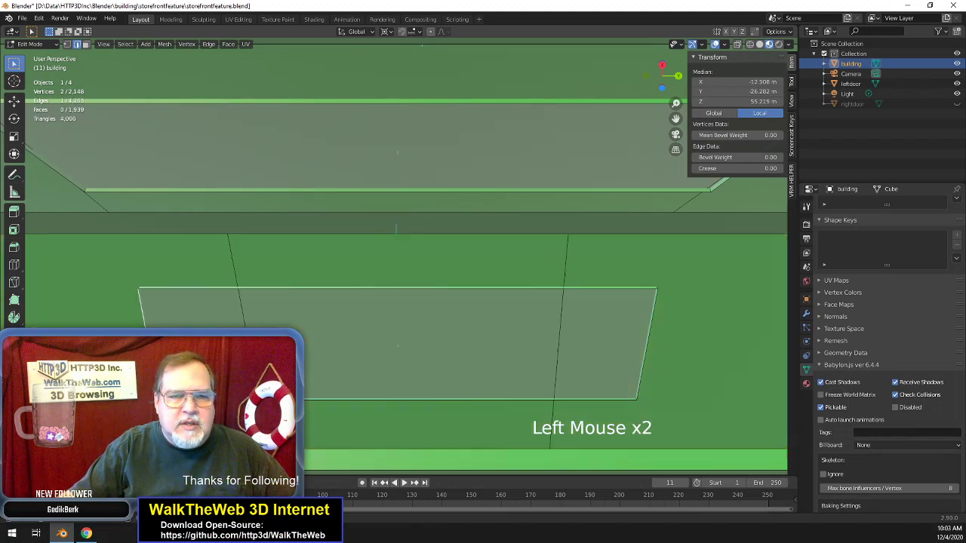
pyautogui.click(736, 92)
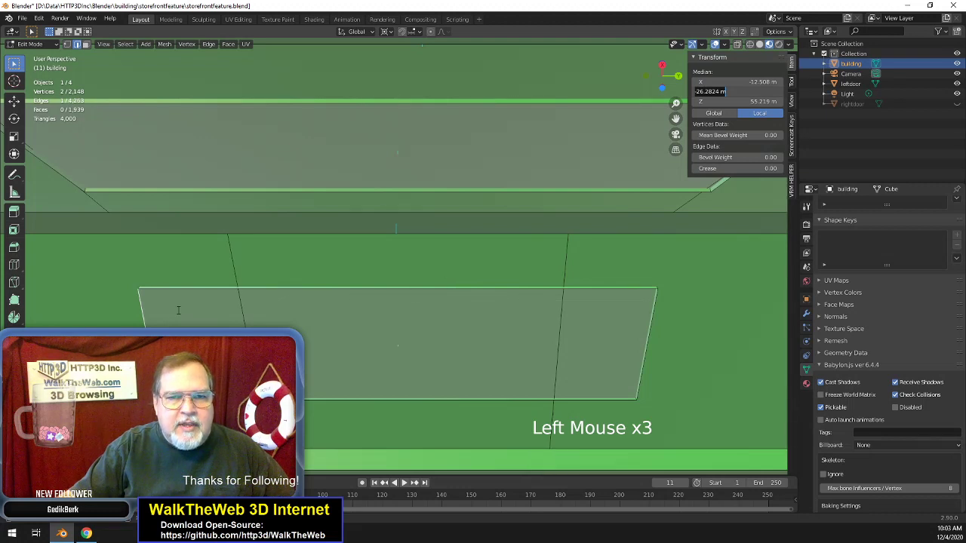
pyautogui.click(233, 266)
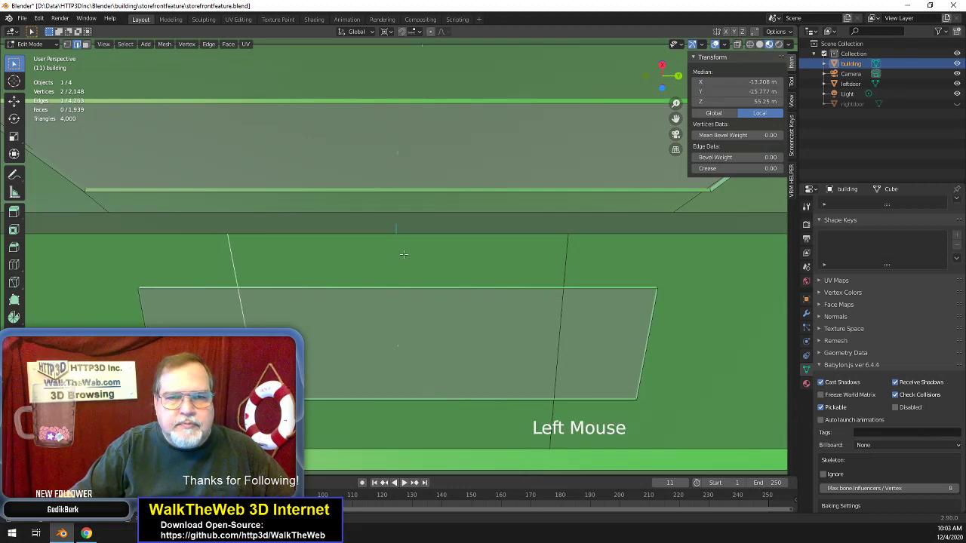
pyautogui.click(759, 91)
pyautogui.write('26.2824 m')
pyautogui.click(759, 96)
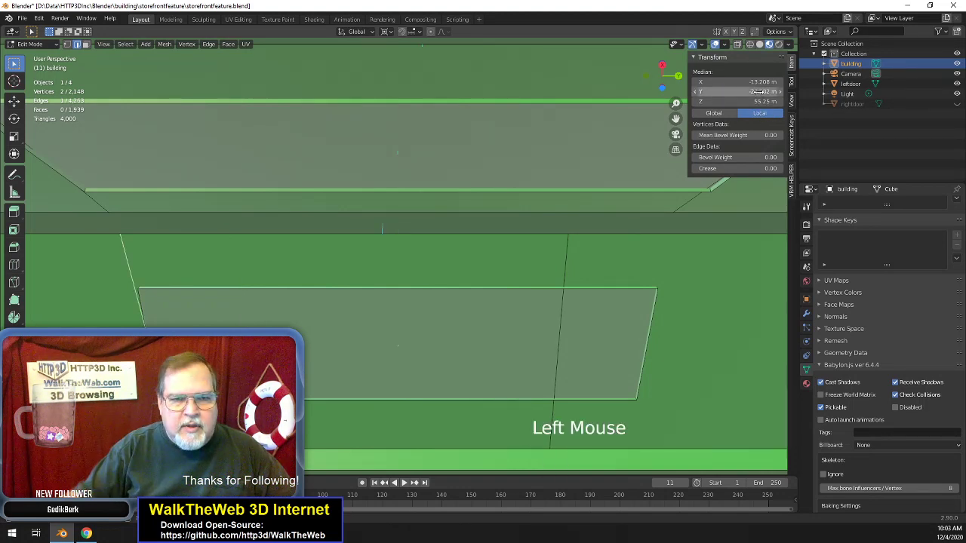
# - Copy the Y position of this opening's positive Y end edge and set the remaining ceiling cut to 26.2825 m
pyautogui.click(647, 335)
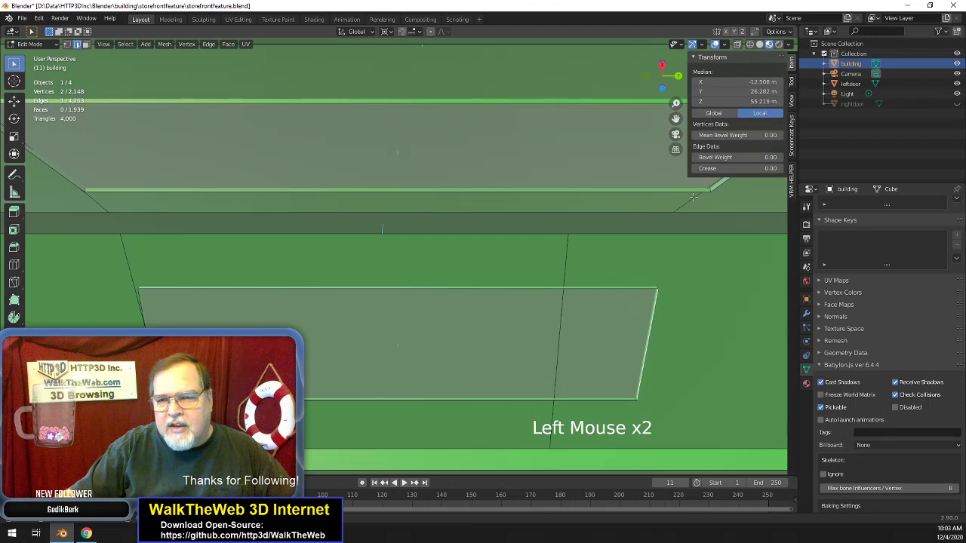
pyautogui.click(738, 93)
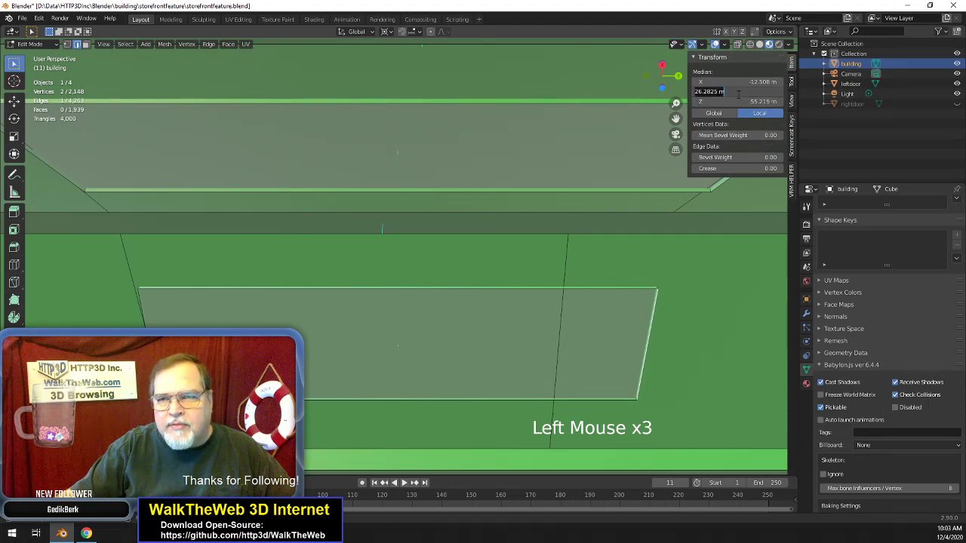
pyautogui.press('ctrl')
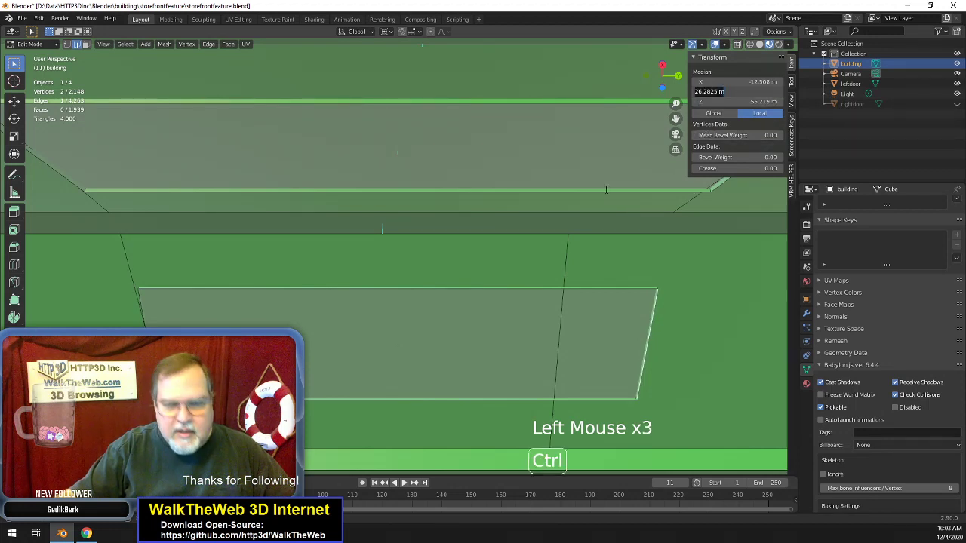
pyautogui.click(570, 256)
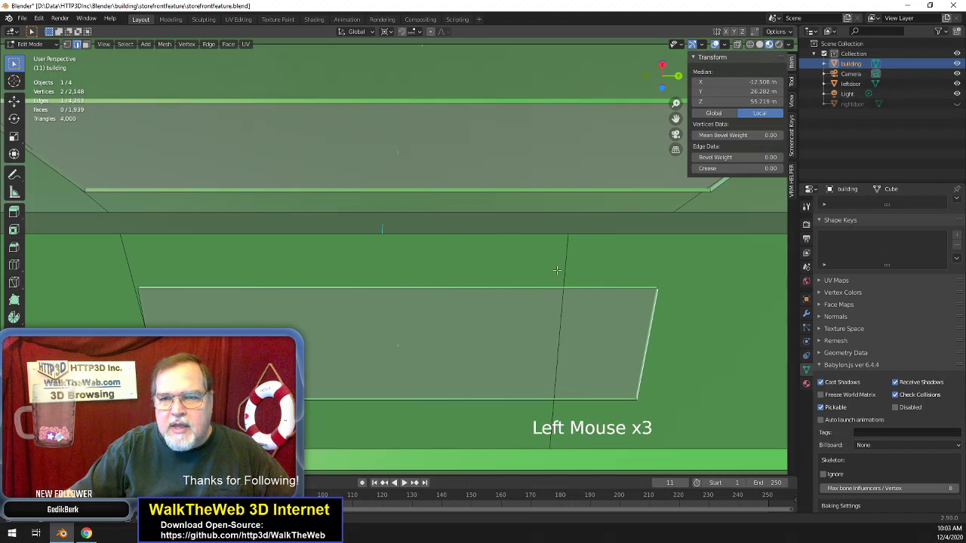
pyautogui.click(557, 269)
pyautogui.click(739, 91)
pyautogui.press('ctrl')
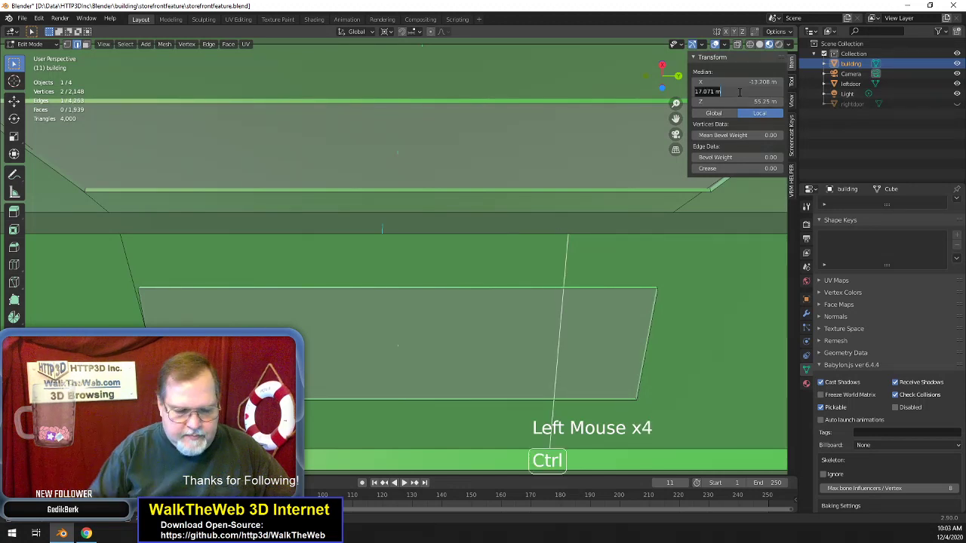
pyautogui.write('26.282 m')
pyautogui.press('Return')
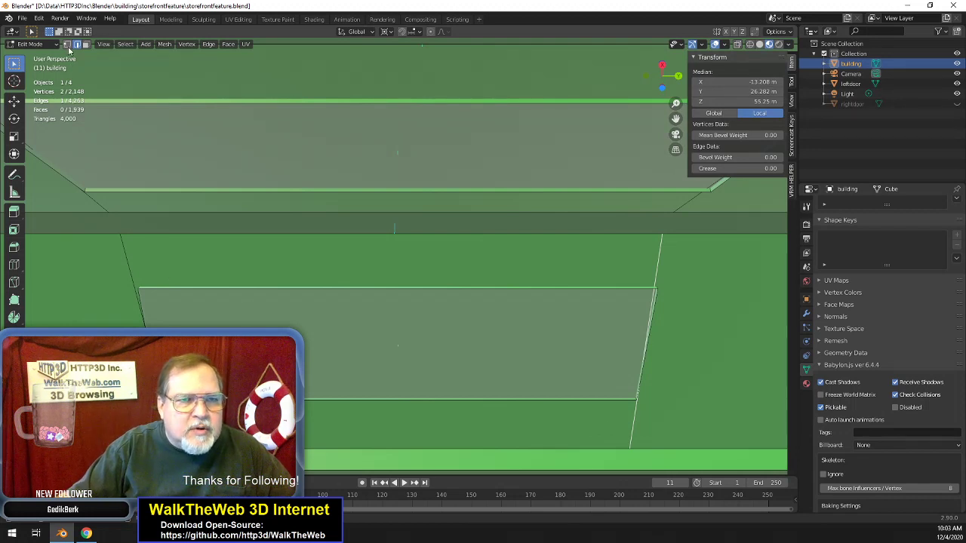
pyautogui.click(652, 302)
pyautogui.click(174, 448)
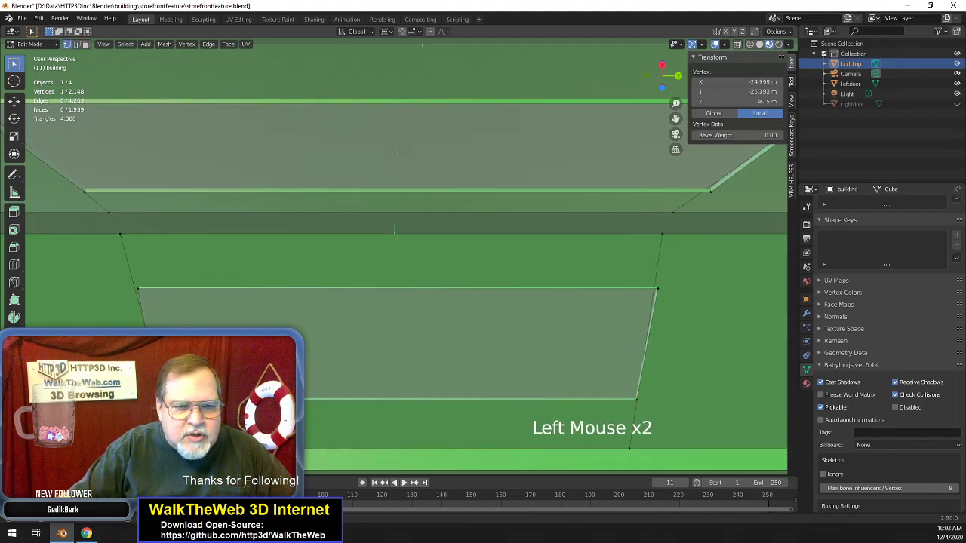
pyautogui.keyDown('shift'); pyautogui.click(159, 400); pyautogui.keyUp('shift')
pyautogui.keyDown('shift'); pyautogui.click(139, 288); pyautogui.keyUp('shift')
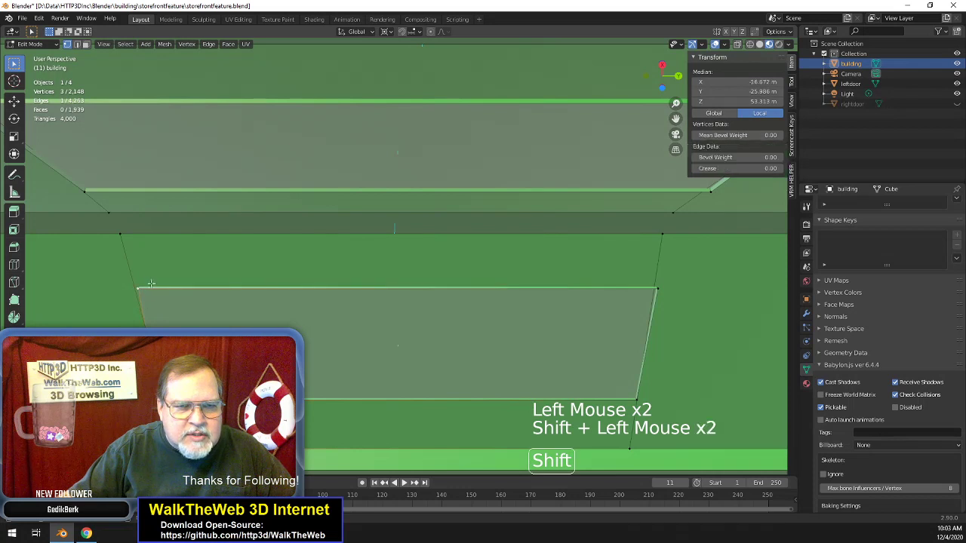
pyautogui.keyDown('shift'); pyautogui.click(126, 240); pyautogui.keyUp('shift')
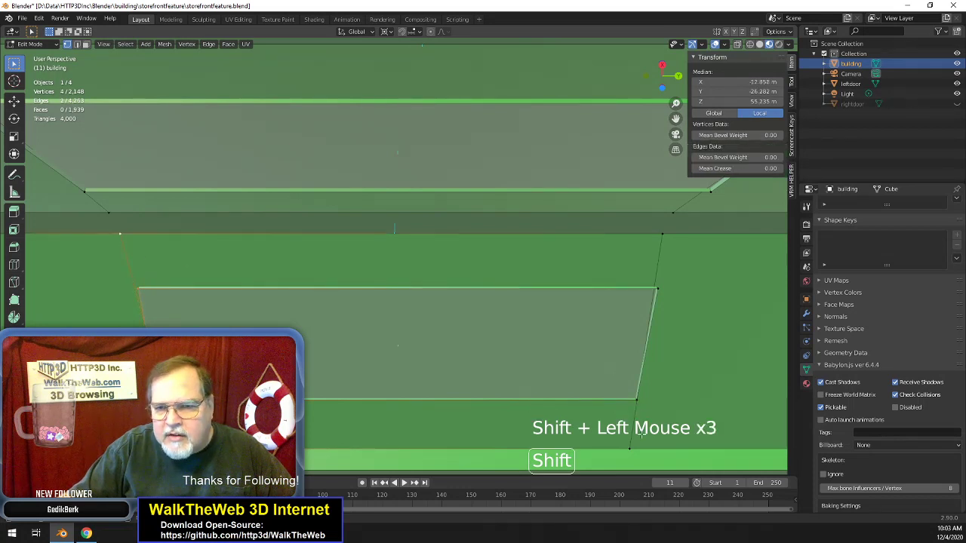
pyautogui.keyDown('shift'); pyautogui.click(631, 447); pyautogui.keyUp('shift')
pyautogui.keyDown('shift'); pyautogui.click(640, 395); pyautogui.keyUp('shift')
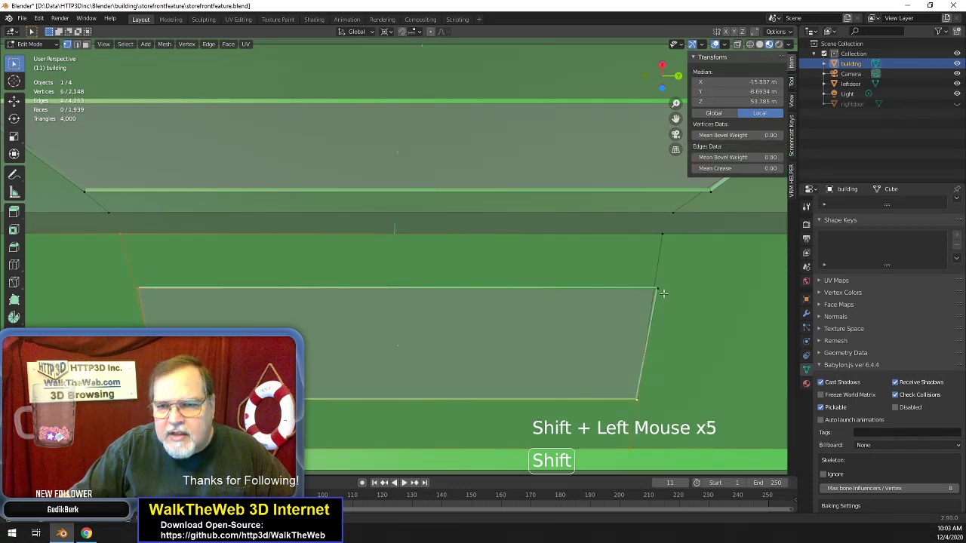
pyautogui.keyDown('shift'); pyautogui.click(657, 288); pyautogui.keyUp('shift')
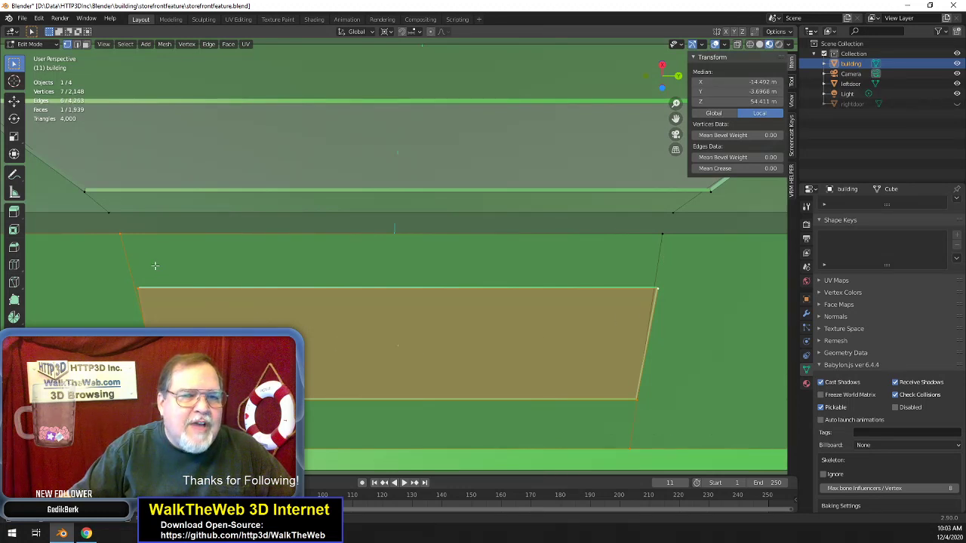
# - Snap the 3D cursor to the ridge vertex of the negative Y cut on the negative X ceiling face
pyautogui.click(128, 242)
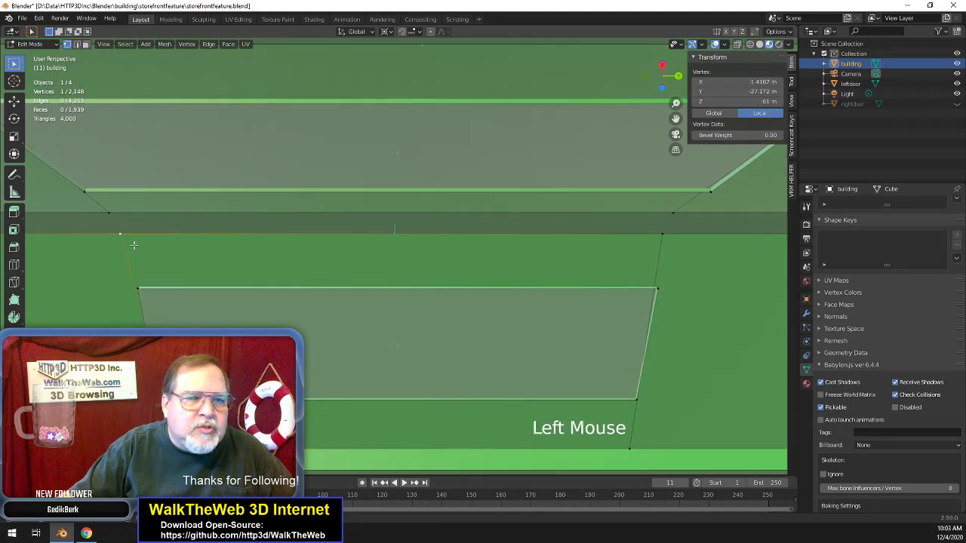
pyautogui.click(164, 43)
pyautogui.moveTo(194, 76)
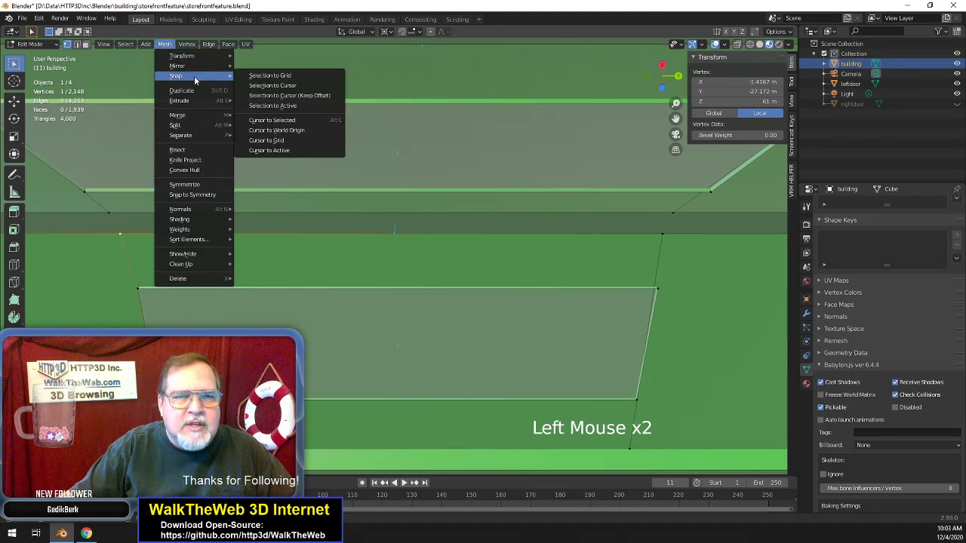
pyautogui.click(306, 121)
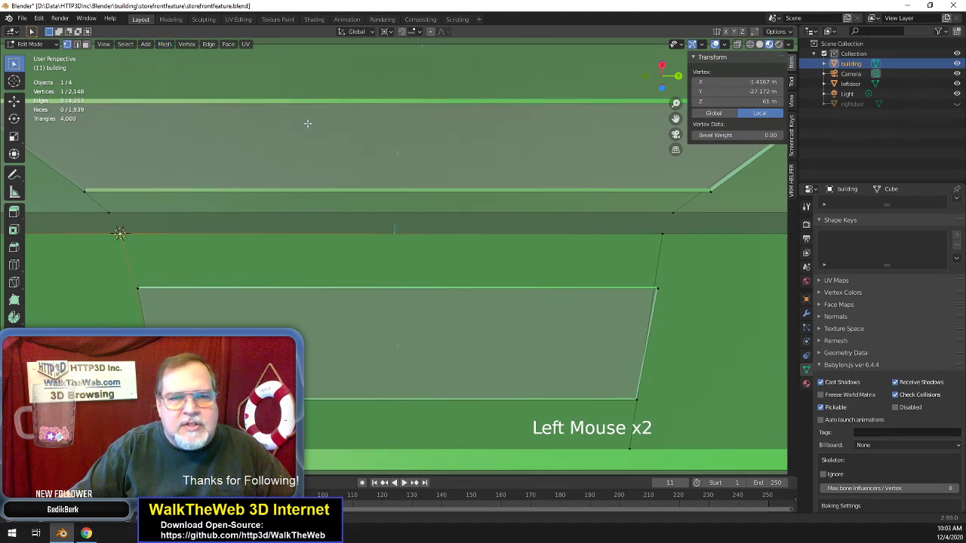
# - Extend the selection to the other vertices along the negative Y cuts and opening ends of both sloped ceiling faces
pyautogui.keyDown('shift'); pyautogui.click(142, 289); pyautogui.keyUp('shift')
pyautogui.keyDown('shift'); pyautogui.click(143, 401); pyautogui.keyUp('shift')
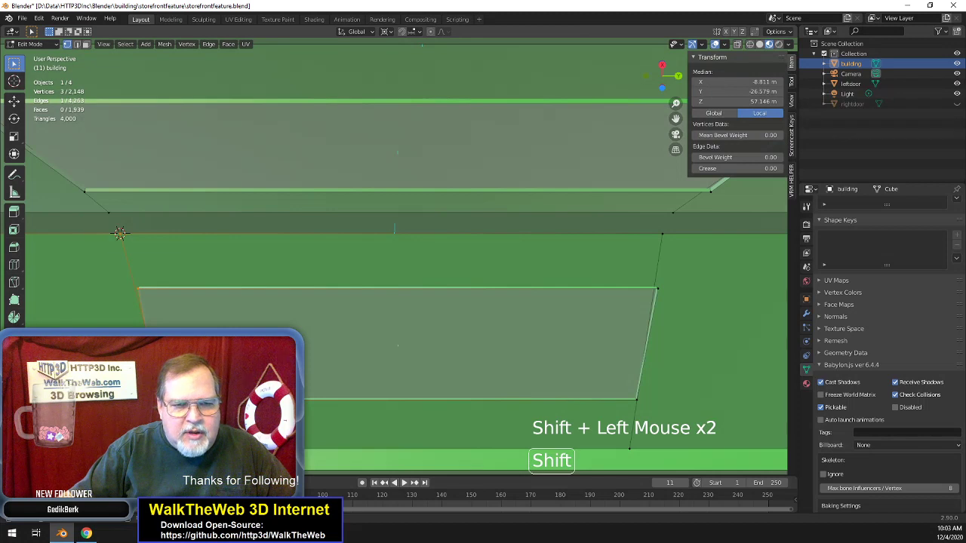
pyautogui.keyDown('shift'); pyautogui.click(306, 396); pyautogui.keyUp('shift')
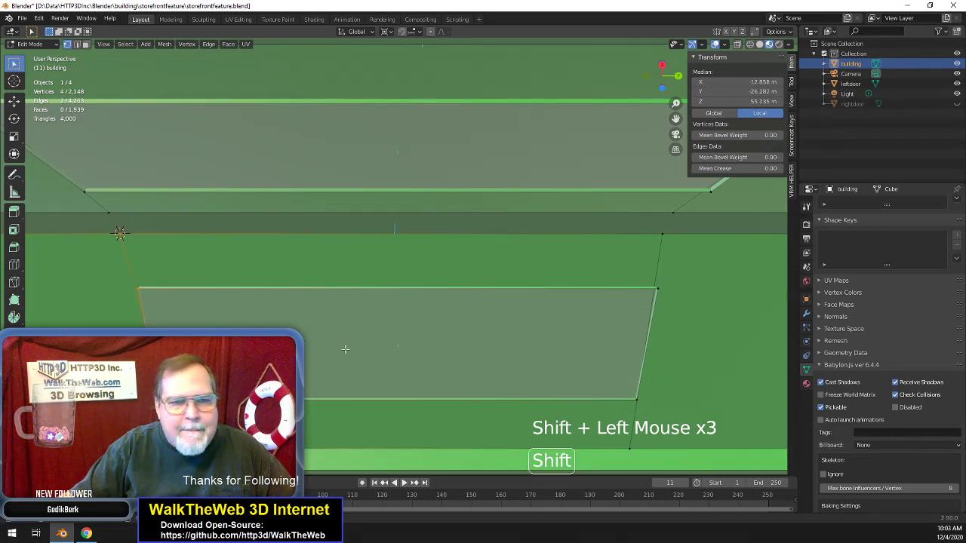
pyautogui.keyDown('shift'); pyautogui.click(113, 212); pyautogui.keyUp('shift')
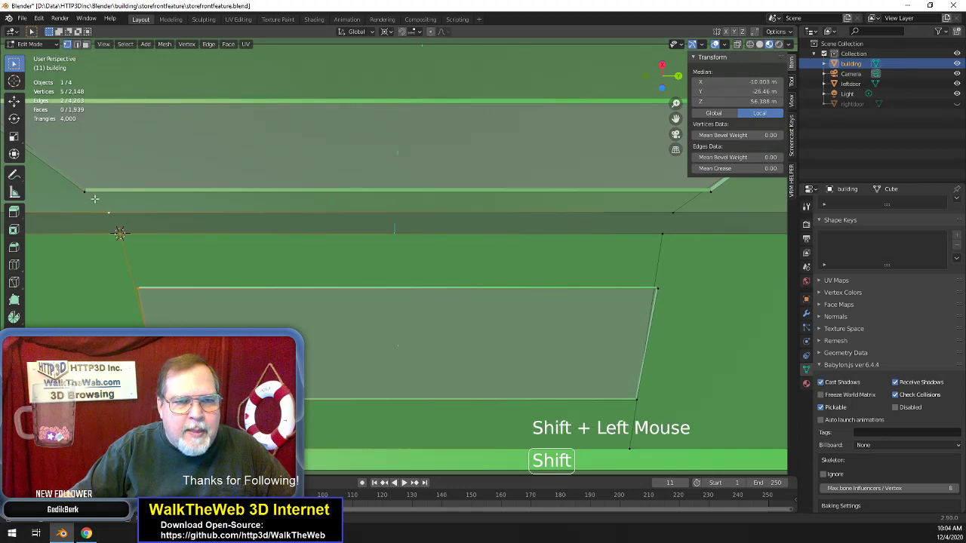
pyautogui.keyDown('shift'); pyautogui.click(87, 193); pyautogui.keyUp('shift')
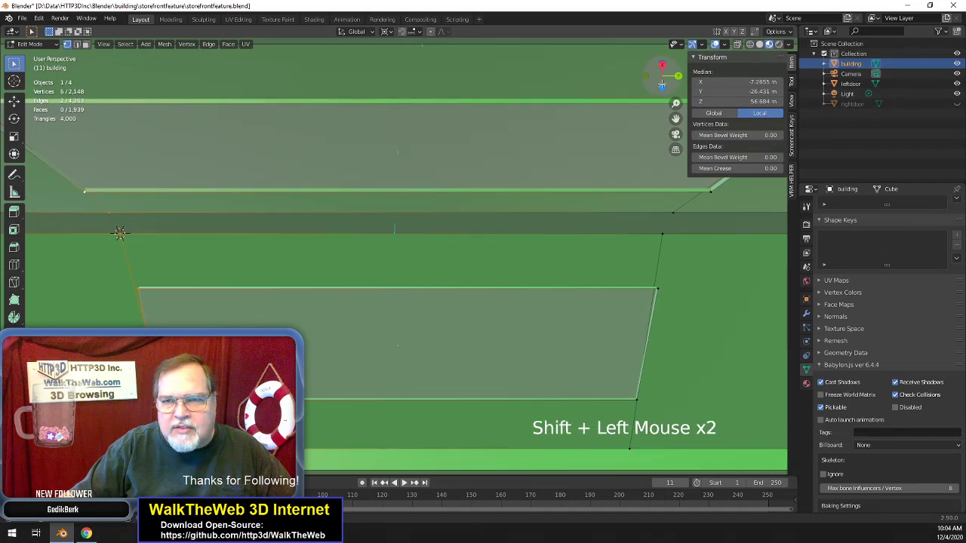
pyautogui.moveTo(662, 76); pyautogui.dragTo(646, 87)
pyautogui.moveTo(382, 327); pyautogui.dragTo(403, 319)
pyautogui.keyDown('shift'); pyautogui.click(405, 320); pyautogui.keyUp('shift')
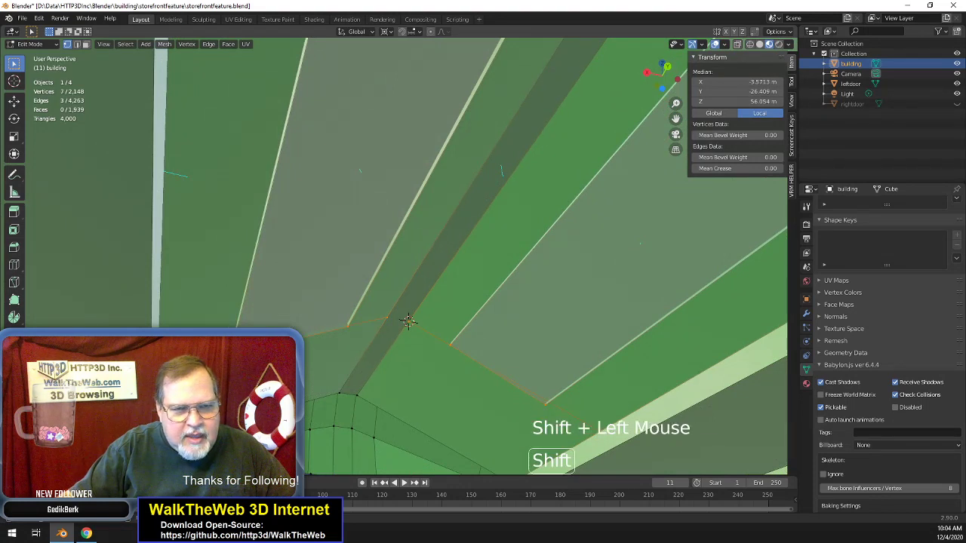
pyautogui.keyDown('shift'); pyautogui.click(553, 357); pyautogui.keyUp('shift')
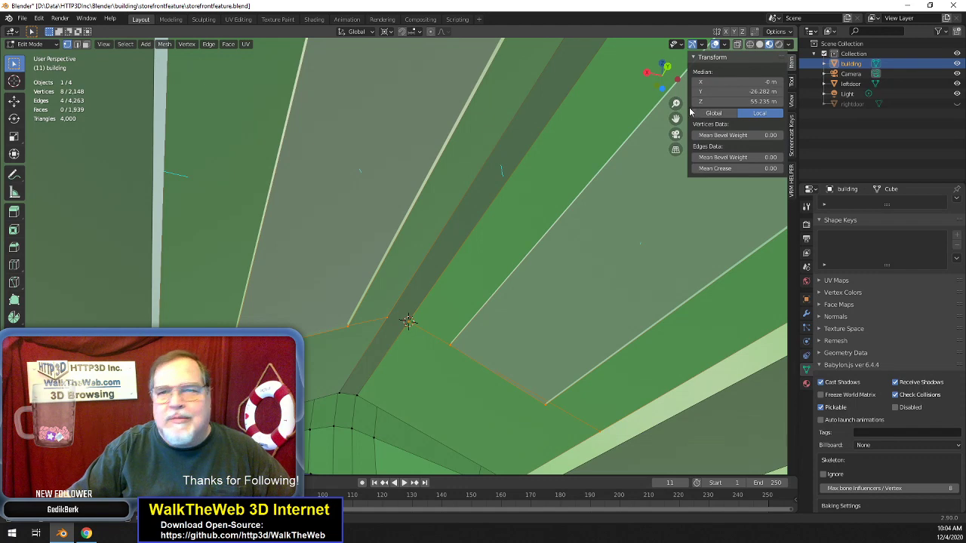
# - Add the roof-side corner vertices at the negative Y ends of both skylight openings to the selection
pyautogui.click(674, 87)
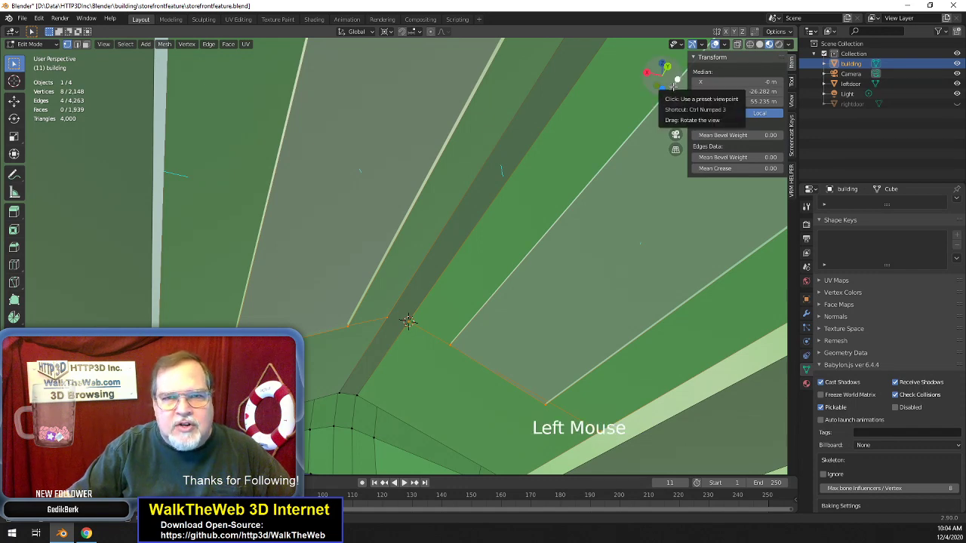
pyautogui.click(674, 87)
pyautogui.click(674, 87)
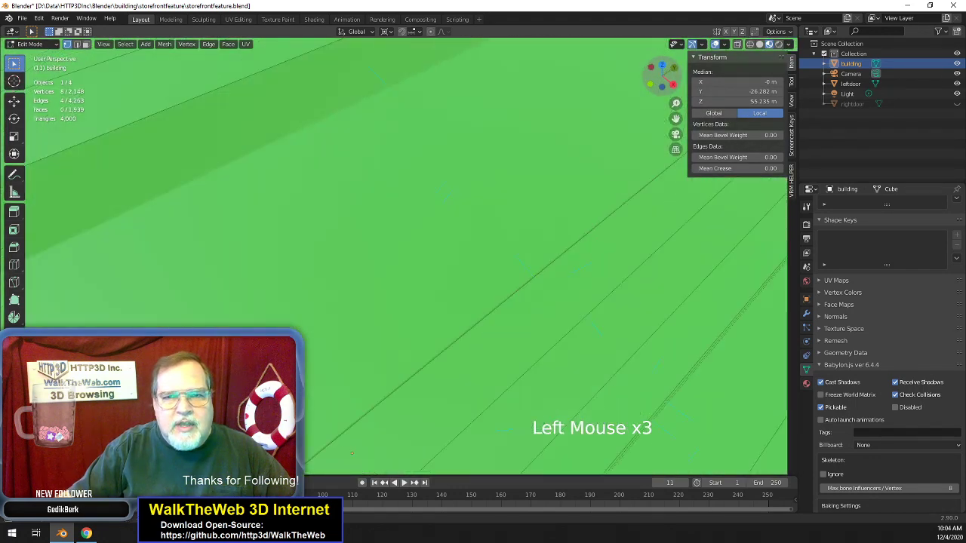
pyautogui.moveTo(674, 87); pyautogui.dragTo(387, 62)
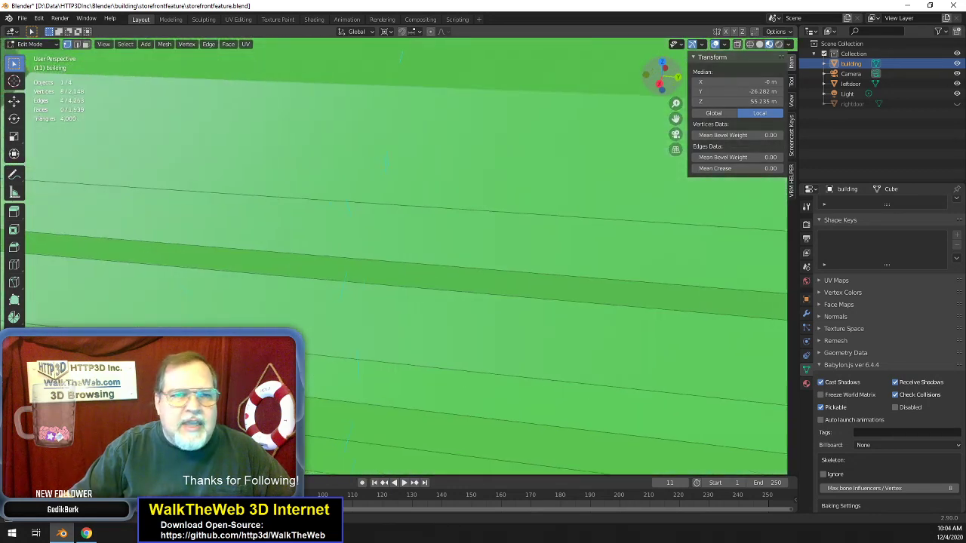
pyautogui.scroll(-3, 618, 226)
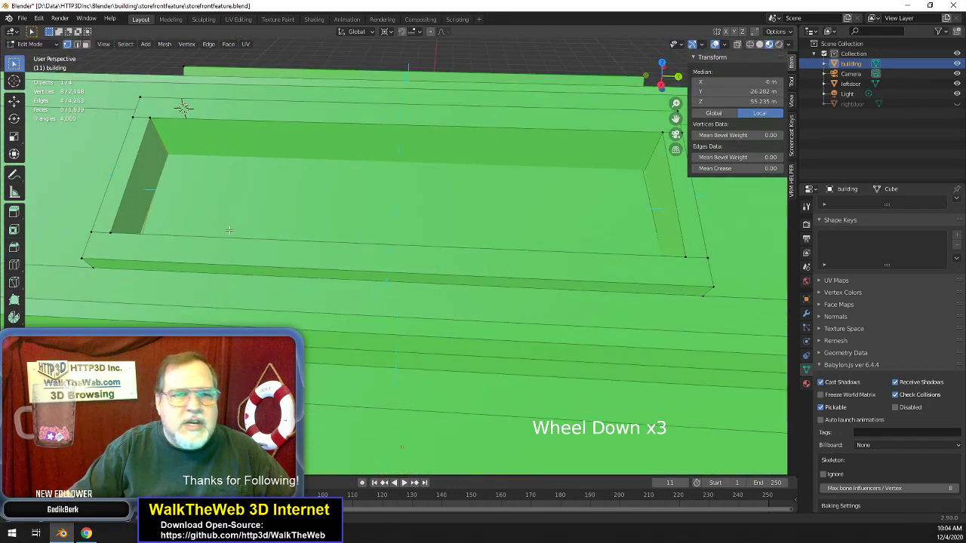
pyautogui.press('shift')
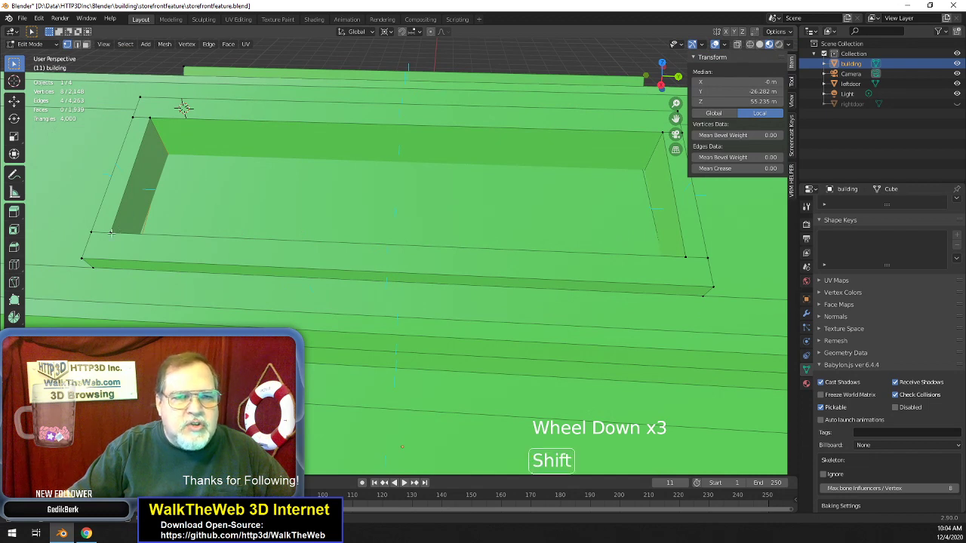
pyautogui.keyDown('shift'); pyautogui.click(111, 233); pyautogui.keyUp('shift')
pyautogui.keyDown('shift'); pyautogui.click(152, 126); pyautogui.keyUp('shift')
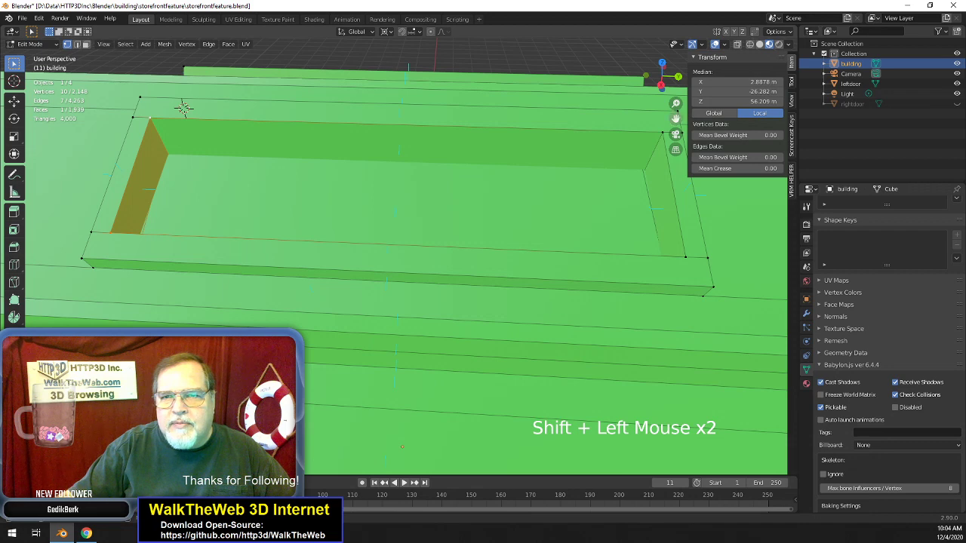
pyautogui.moveTo(675, 119); pyautogui.dragTo(663, 264)
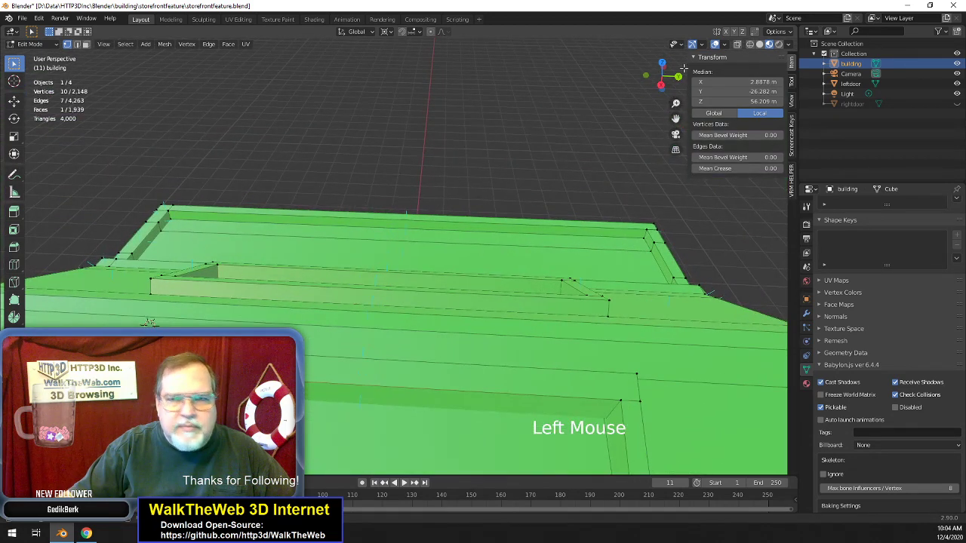
pyautogui.click(664, 82)
pyautogui.moveTo(664, 81); pyautogui.dragTo(455, 152)
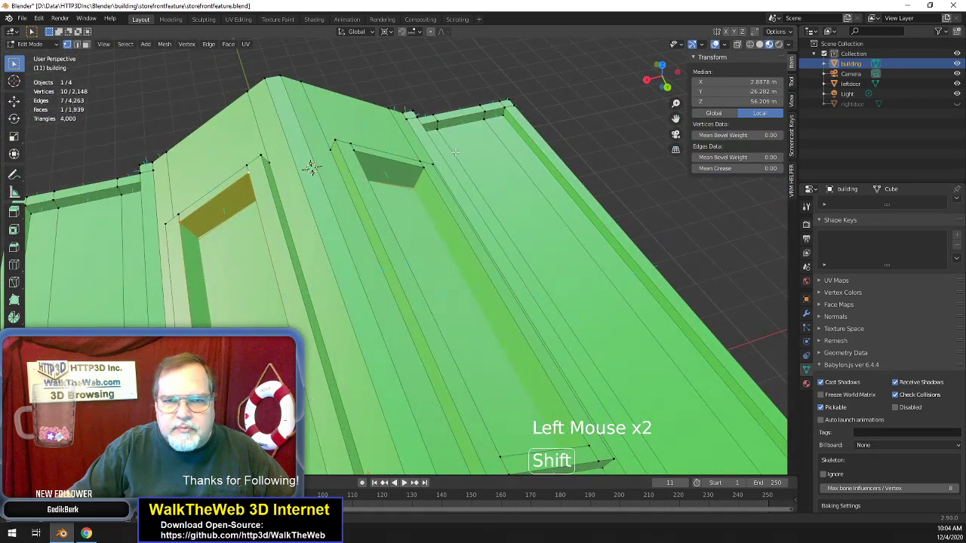
pyautogui.keyDown('shift'); pyautogui.click(418, 169); pyautogui.keyUp('shift')
pyautogui.keyDown('shift'); pyautogui.click(392, 174); pyautogui.keyUp('shift')
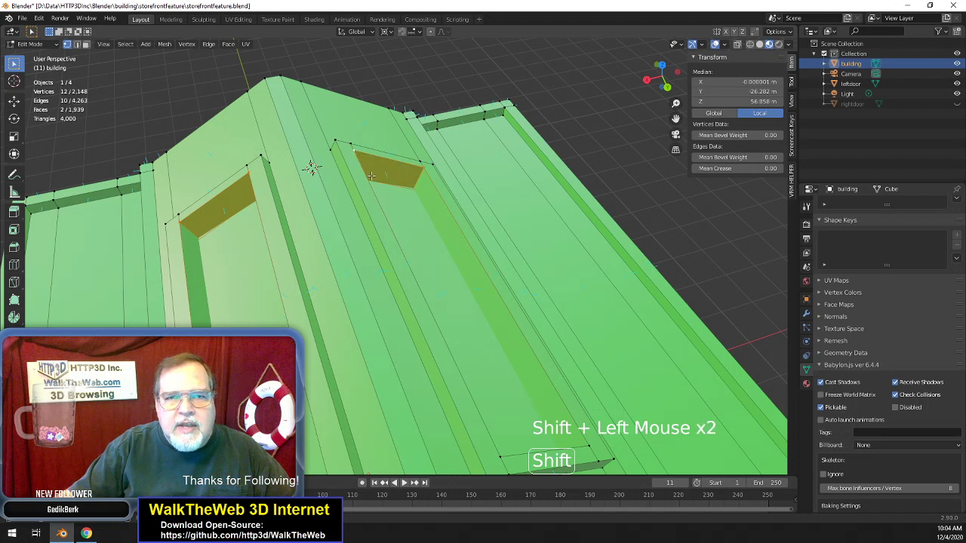
# - Flatten the selected negative Y end vertices into line with the 3D cursor by scaling them to 0 along Y
pyautogui.scroll(-1, 437, 225)
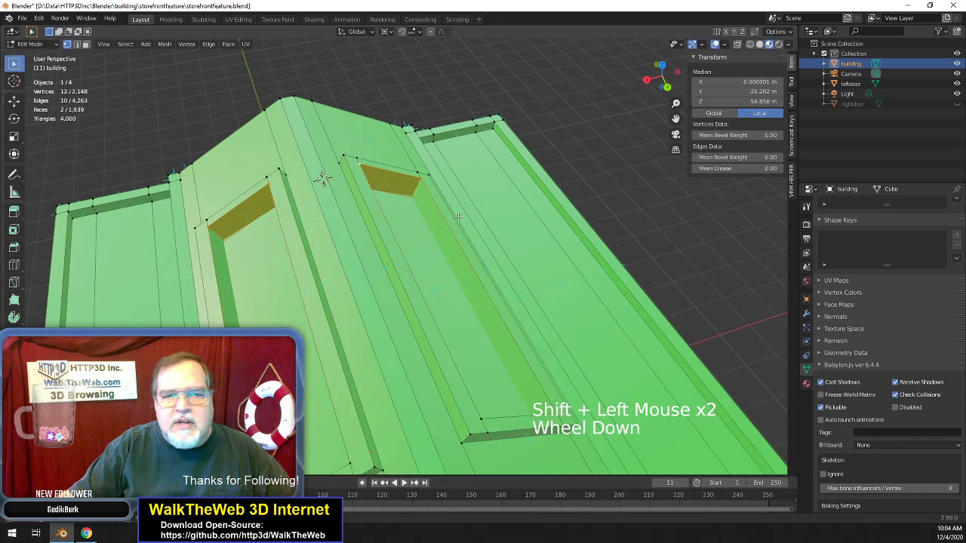
pyautogui.press('s')
pyautogui.press('y')
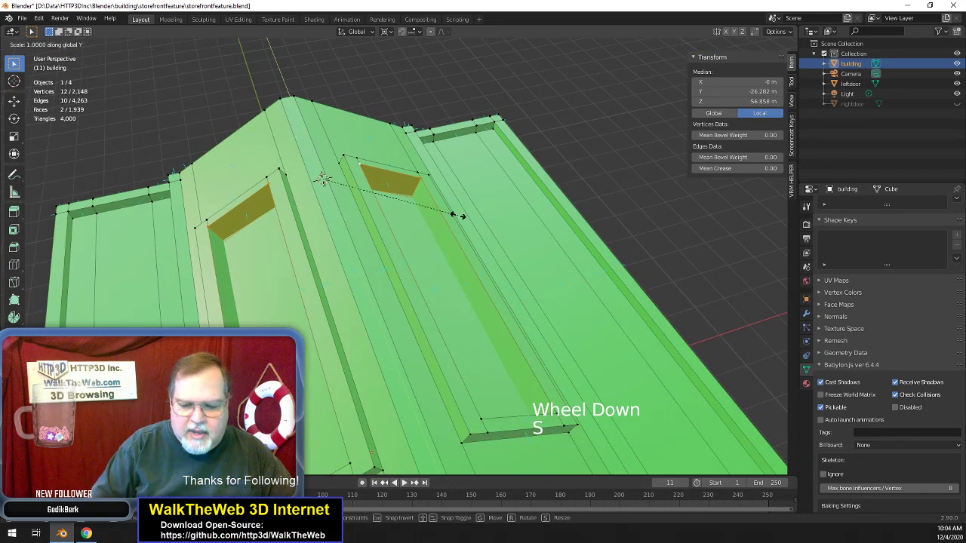
pyautogui.press('0')
pyautogui.press('Return')
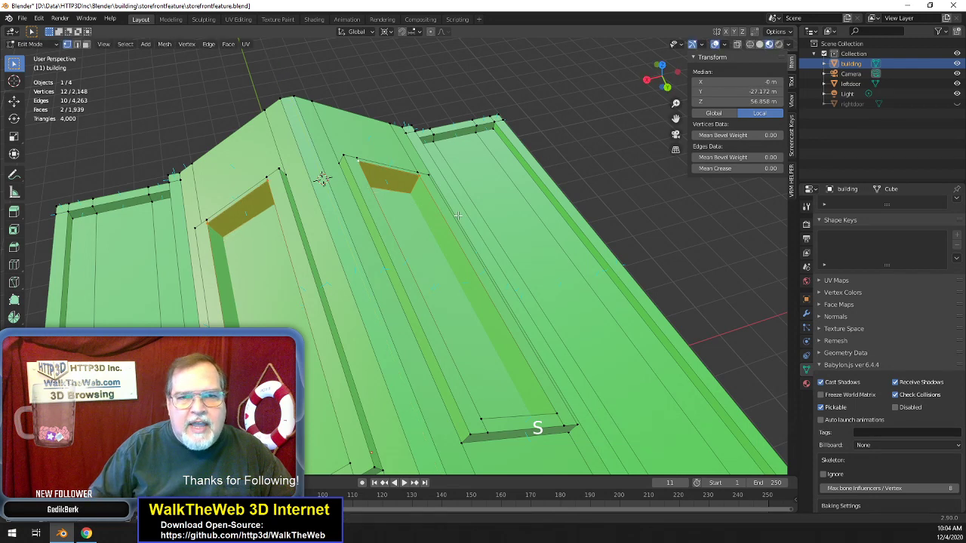
# - Snap the 3D cursor to the ridge vertex of the positive Y cut on the negative X ceiling face
pyautogui.moveTo(654, 82)
pyautogui.mouseDown()
pyautogui.moveTo(669, 73)
pyautogui.moveTo(661, 76)
pyautogui.mouseUp()
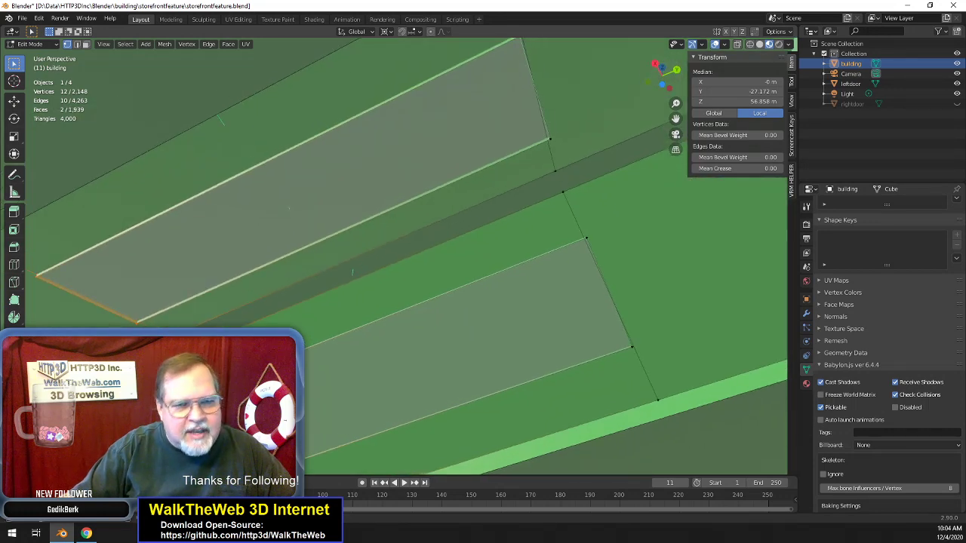
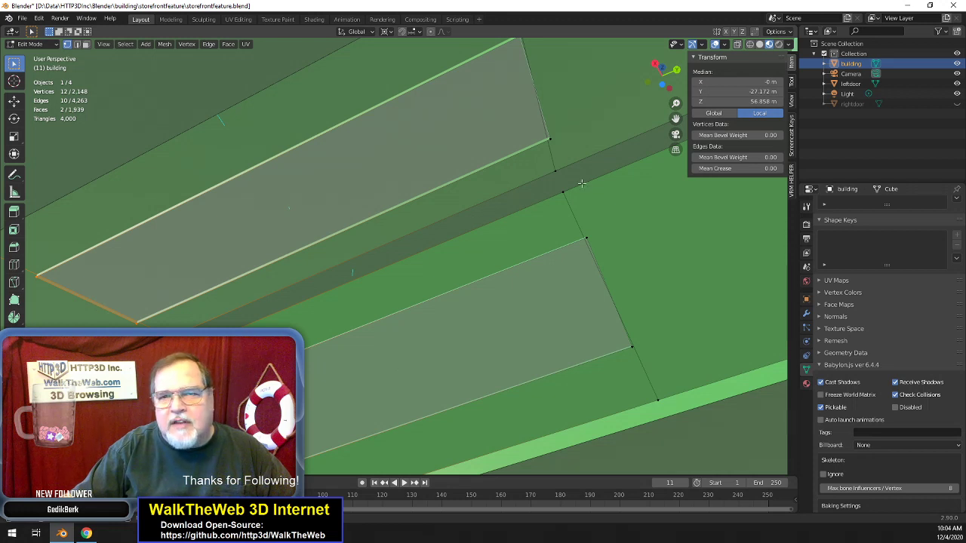
pyautogui.moveTo(676, 118); pyautogui.dragTo(621, 147)
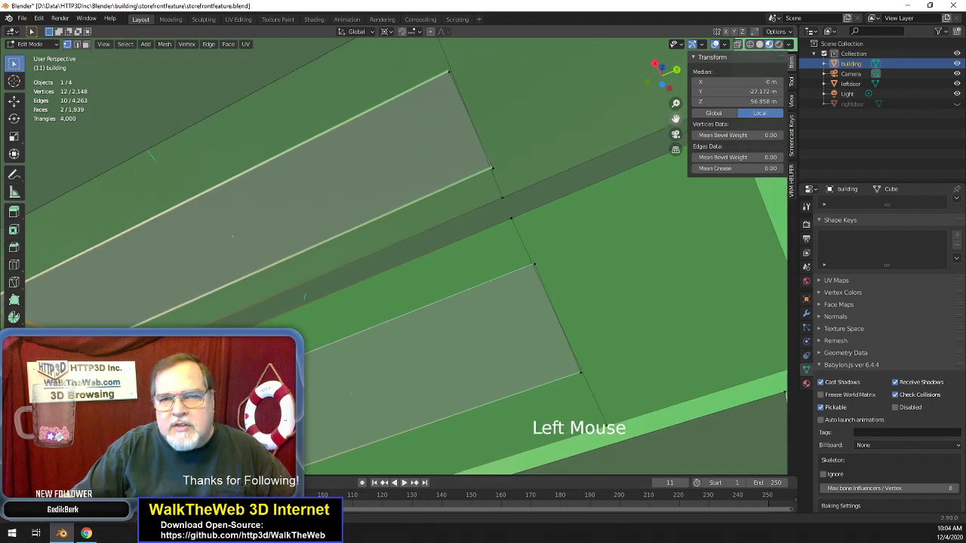
pyautogui.click(511, 220)
pyautogui.click(208, 43)
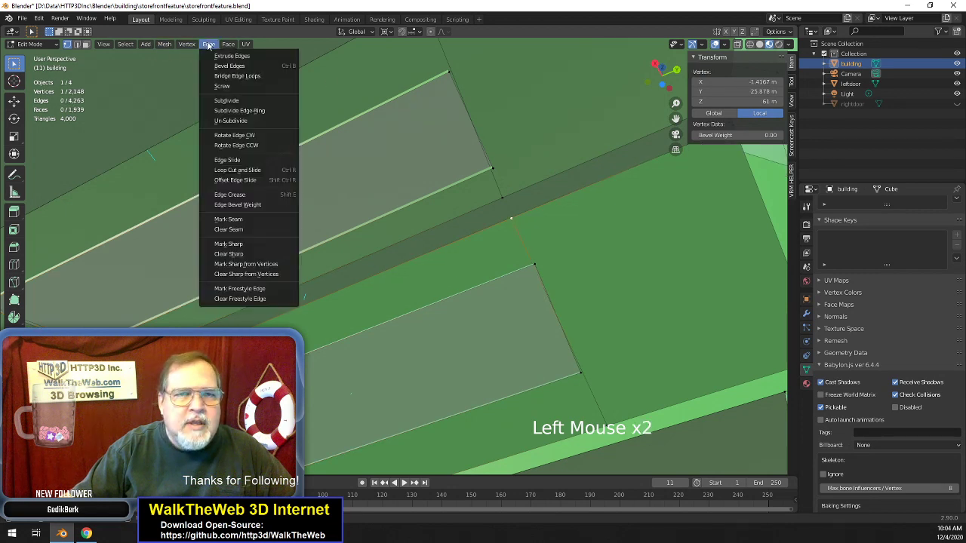
pyautogui.click(208, 48)
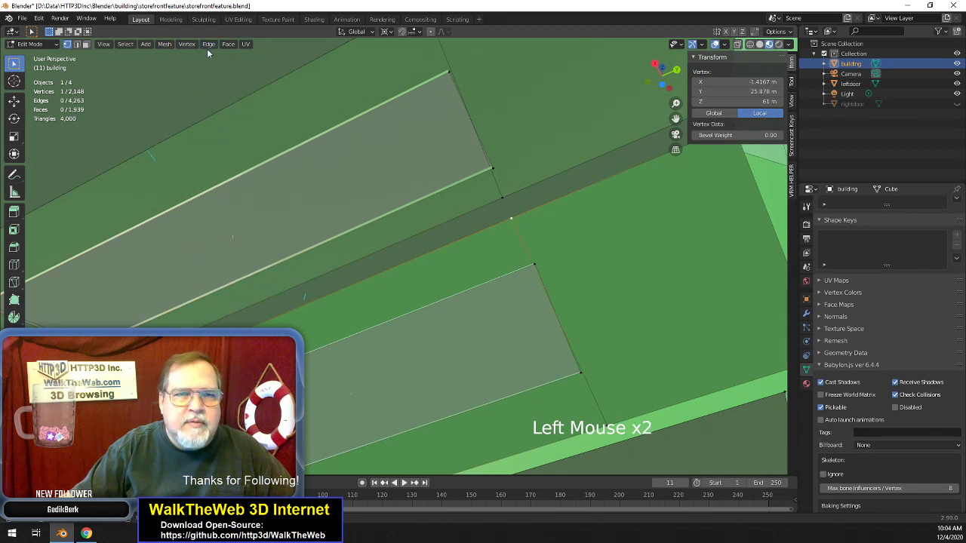
pyautogui.click(165, 45)
pyautogui.moveTo(189, 76)
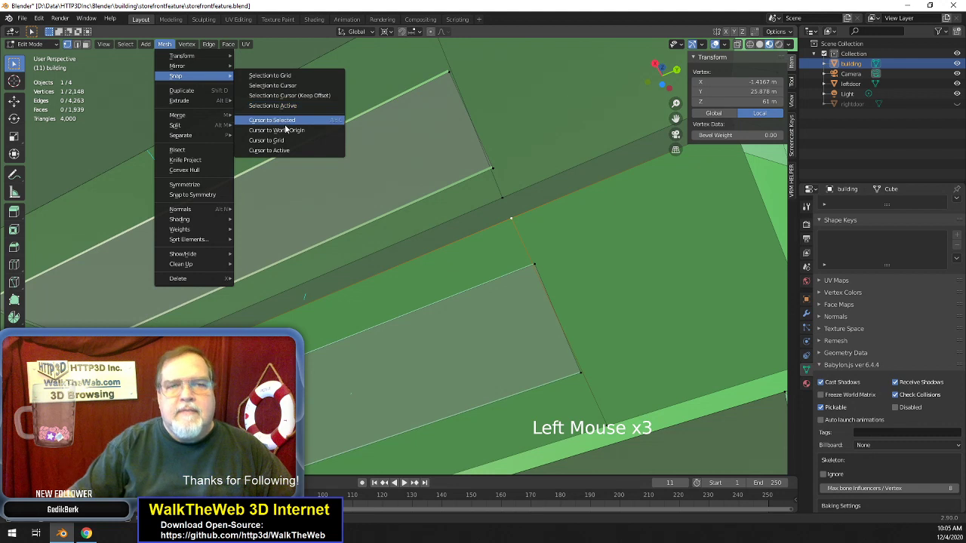
pyautogui.click(280, 121)
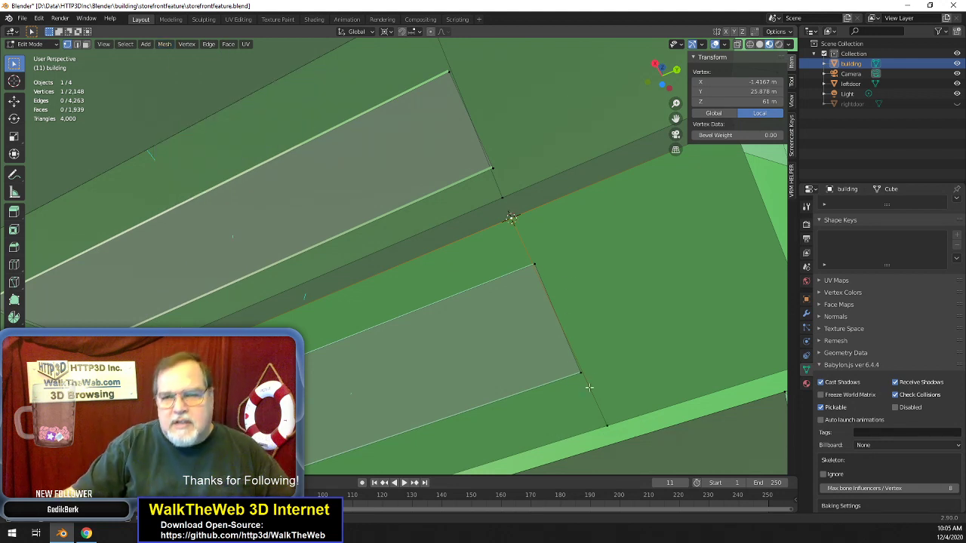
# - Select the cut and opening-end vertices at the positive Y ends of both sloped ceiling faces, up to the positive X opening's outer corner
pyautogui.click(614, 413)
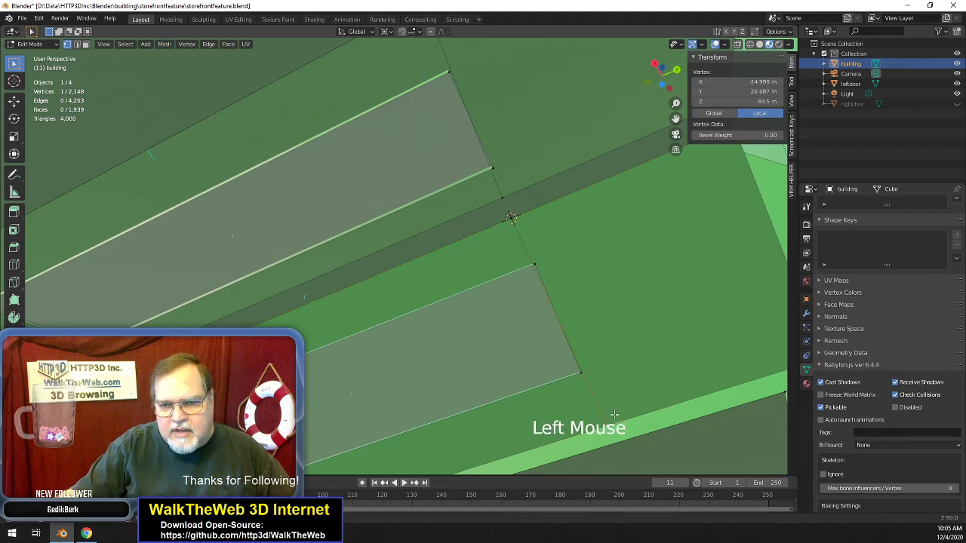
pyautogui.keyDown('shift'); pyautogui.click(589, 374); pyautogui.keyUp('shift')
pyautogui.keyDown('shift'); pyautogui.click(545, 259); pyautogui.keyUp('shift')
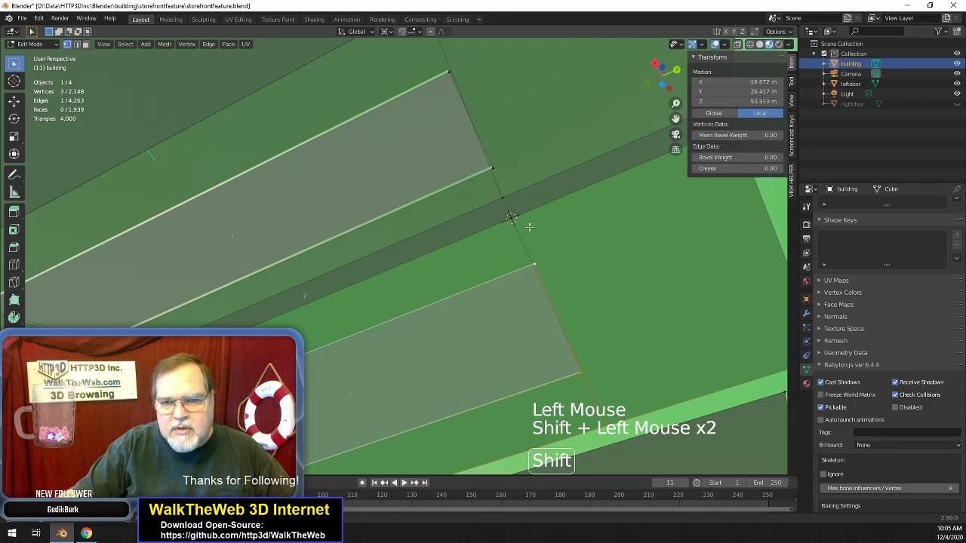
pyautogui.keyDown('shift'); pyautogui.click(520, 224); pyautogui.keyUp('shift')
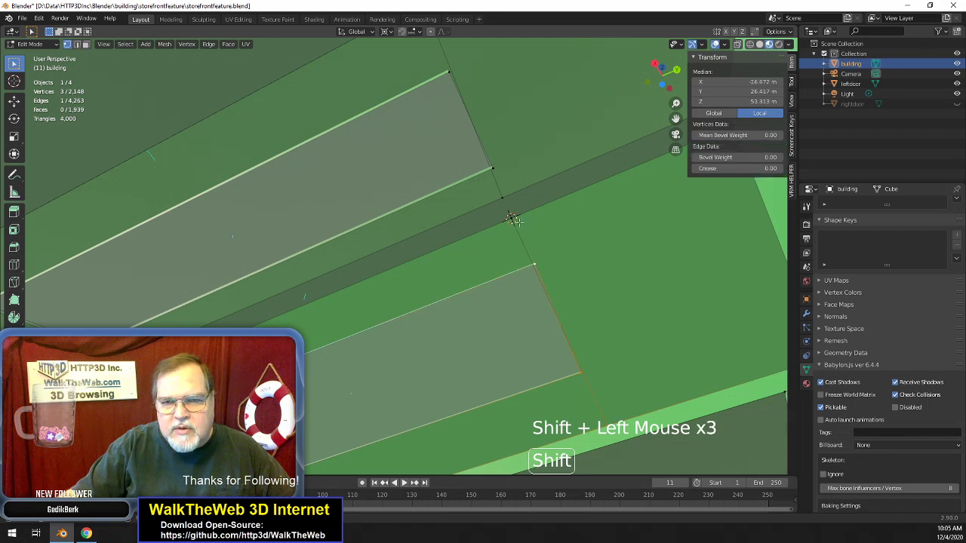
pyautogui.keyDown('shift'); pyautogui.click(495, 167); pyautogui.keyUp('shift')
pyautogui.keyDown('shift'); pyautogui.click(454, 73); pyautogui.keyUp('shift')
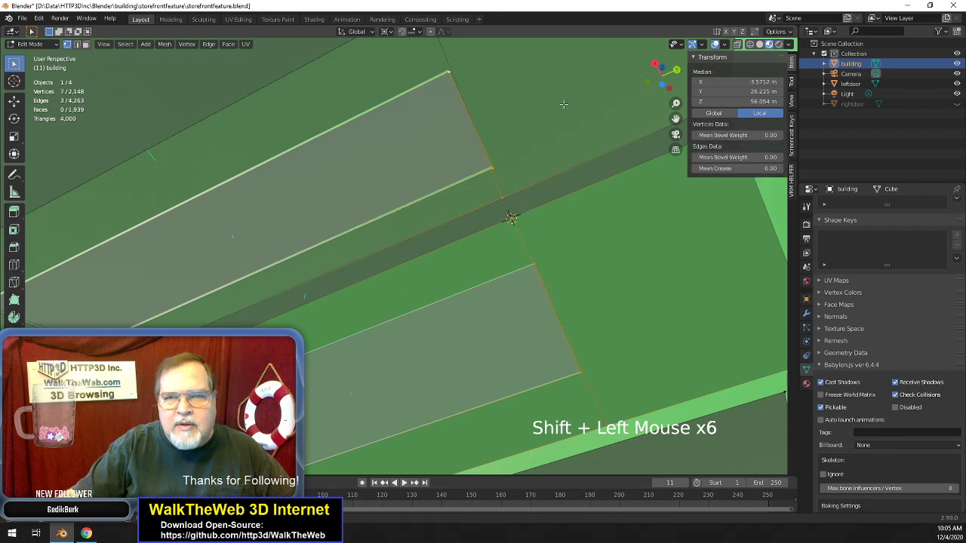
# - Show the model in wireframe and add the outer end vertex of the positive Y cut on the positive X ceiling face to the selection
pyautogui.moveTo(672, 83); pyautogui.dragTo(666, 75)
pyautogui.moveTo(508, 214); pyautogui.dragTo(442, 151, button='middle')
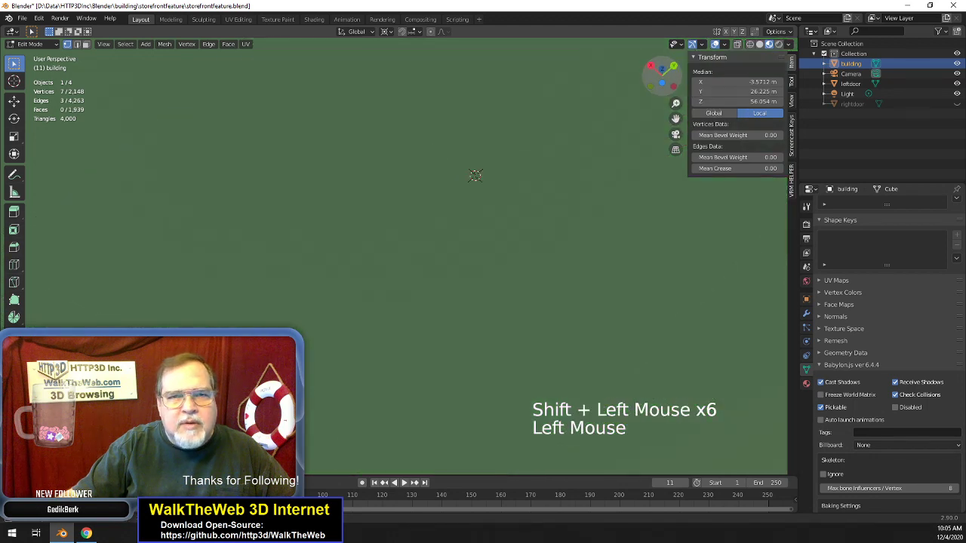
pyautogui.moveTo(537, 256); pyautogui.dragTo(535, 273, button='middle')
pyautogui.moveTo(662, 75); pyautogui.dragTo(634, 100)
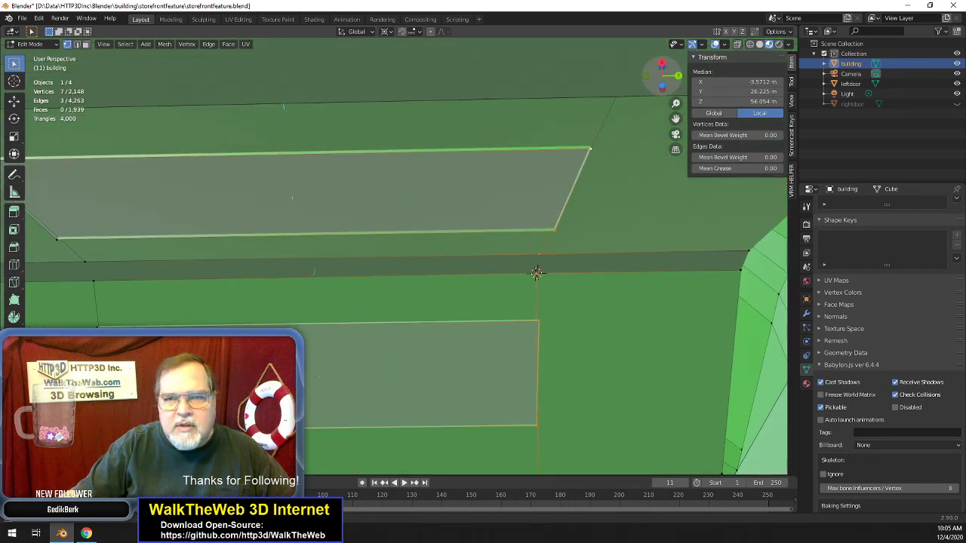
pyautogui.keyDown('shift'); pyautogui.click(622, 100); pyautogui.keyUp('shift')
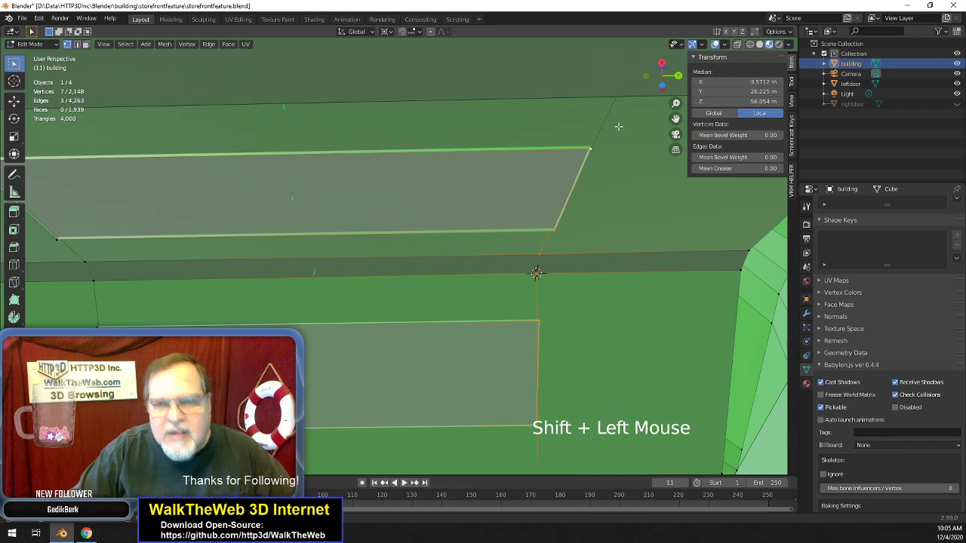
pyautogui.press('z')
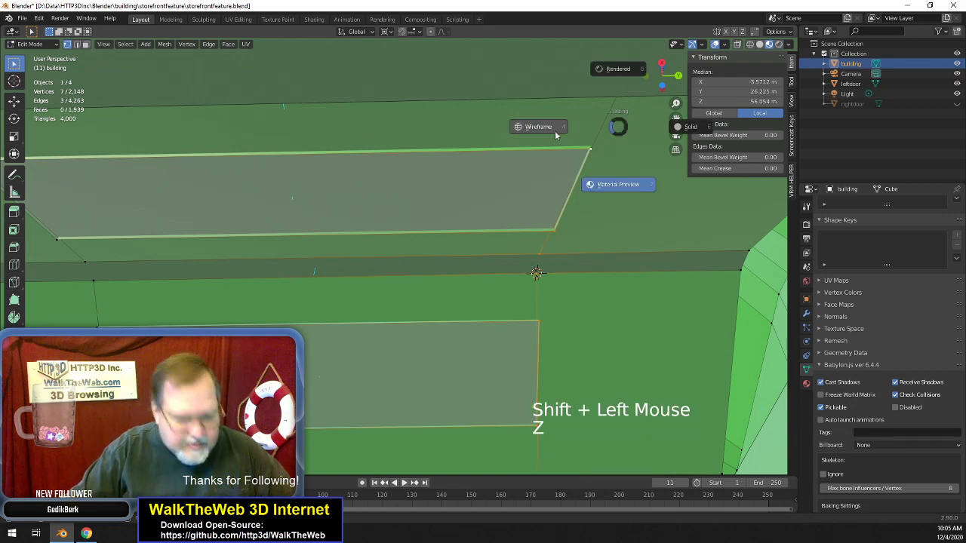
pyautogui.click(620, 126)
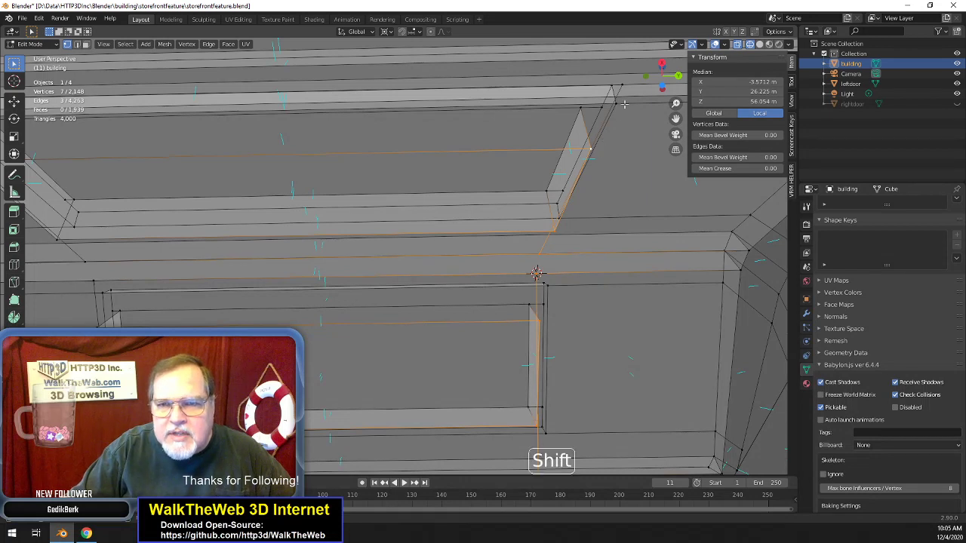
pyautogui.keyDown('shift'); pyautogui.click(618, 90); pyautogui.keyUp('shift')
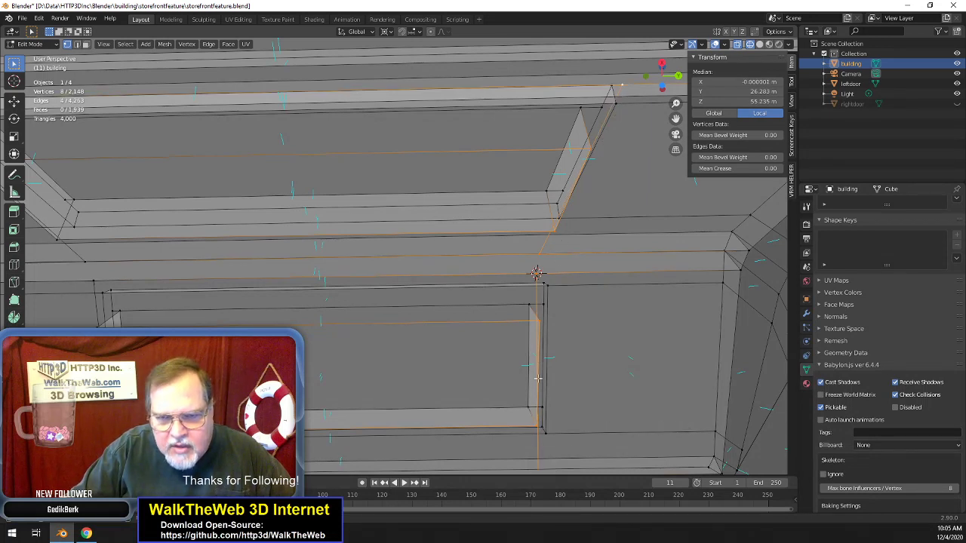
# - Add the roof-side corner vertices at the positive Y ends of both skylight openings to the selection
pyautogui.keyDown('shift'); pyautogui.click(529, 408); pyautogui.keyUp('shift')
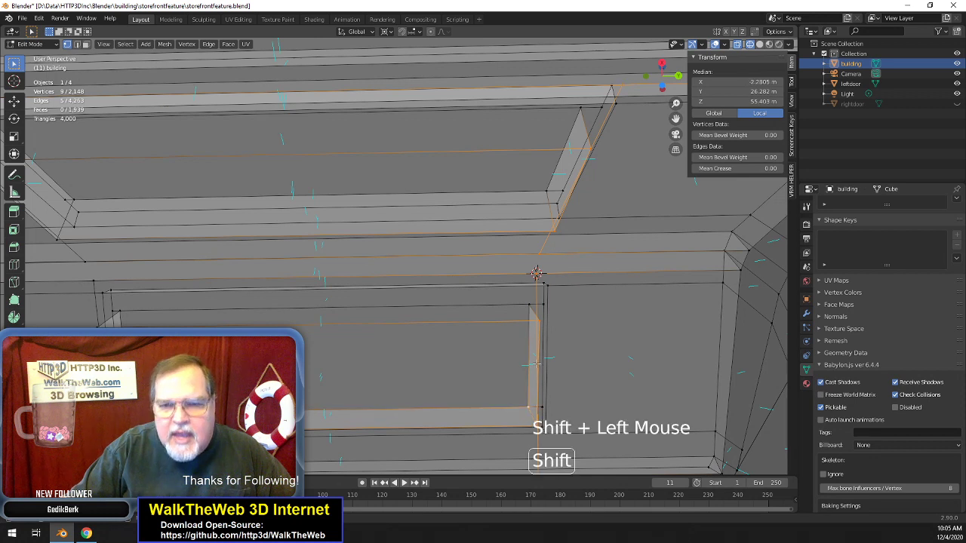
pyautogui.keyDown('shift'); pyautogui.click(530, 307); pyautogui.keyUp('shift')
pyautogui.keyDown('shift'); pyautogui.click(549, 195); pyautogui.keyUp('shift')
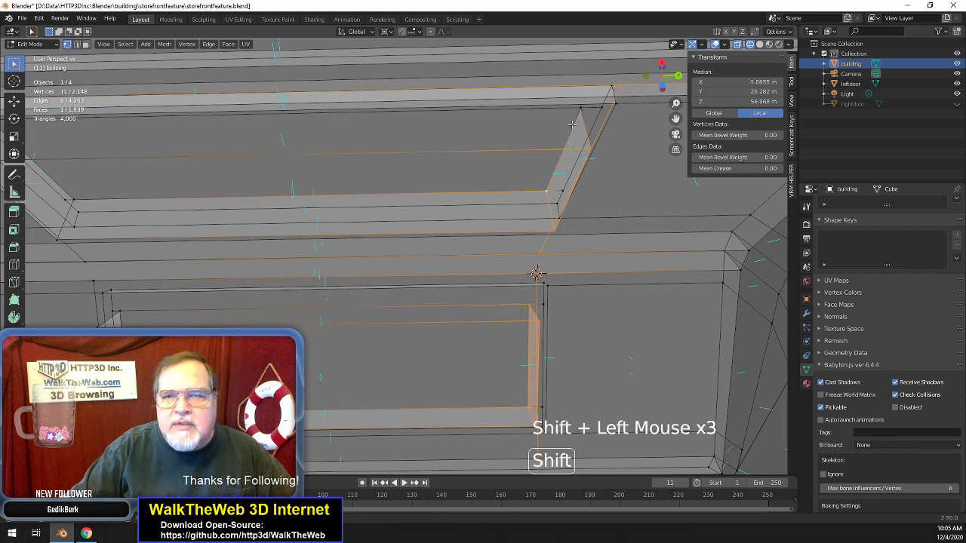
pyautogui.keyDown('shift'); pyautogui.click(581, 110); pyautogui.keyUp('shift')
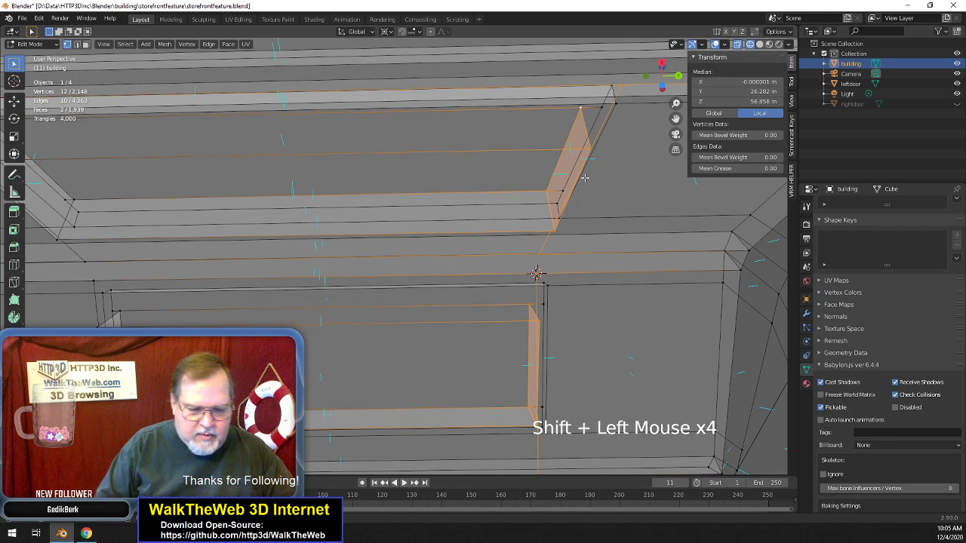
# - Flatten the selected positive Y end vertices to the 3D cursor by scaling them to 0 along Y, and return to Material Preview shading
pyautogui.press('s')
pyautogui.press('y')
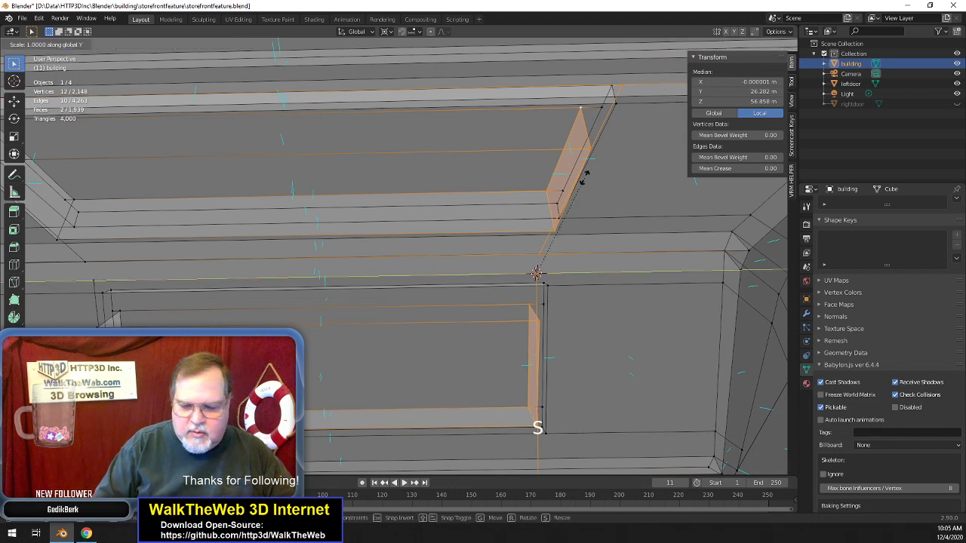
pyautogui.press('0')
pyautogui.click(585, 178)
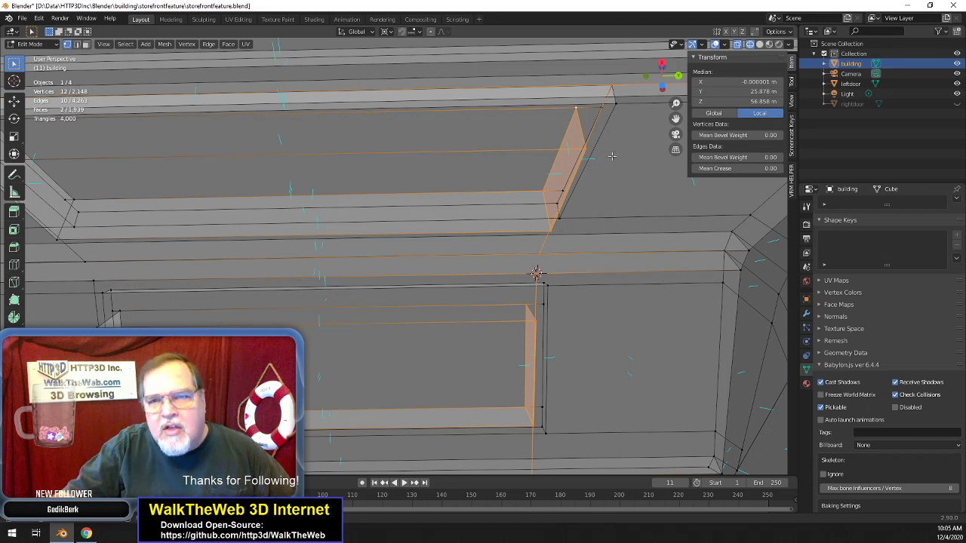
pyautogui.press('z')
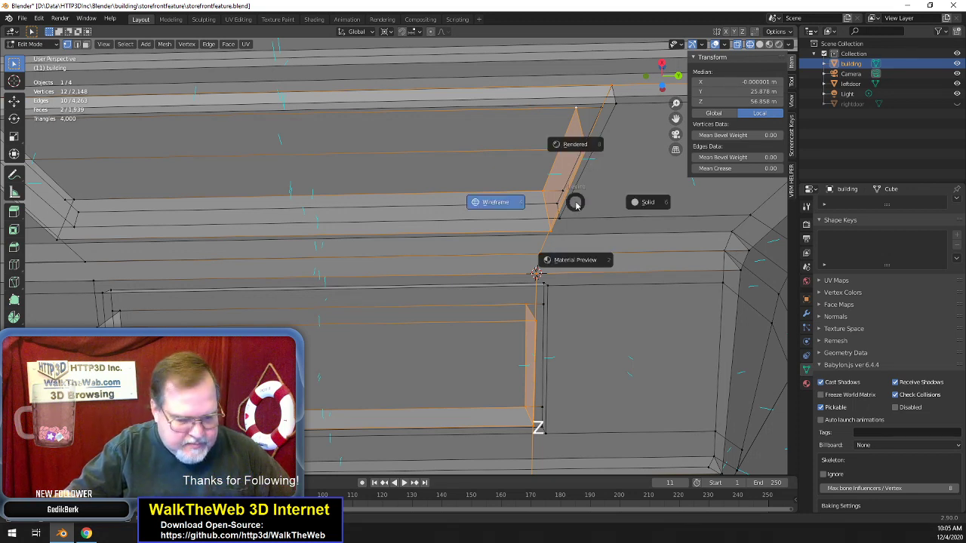
pyautogui.click(547, 285)
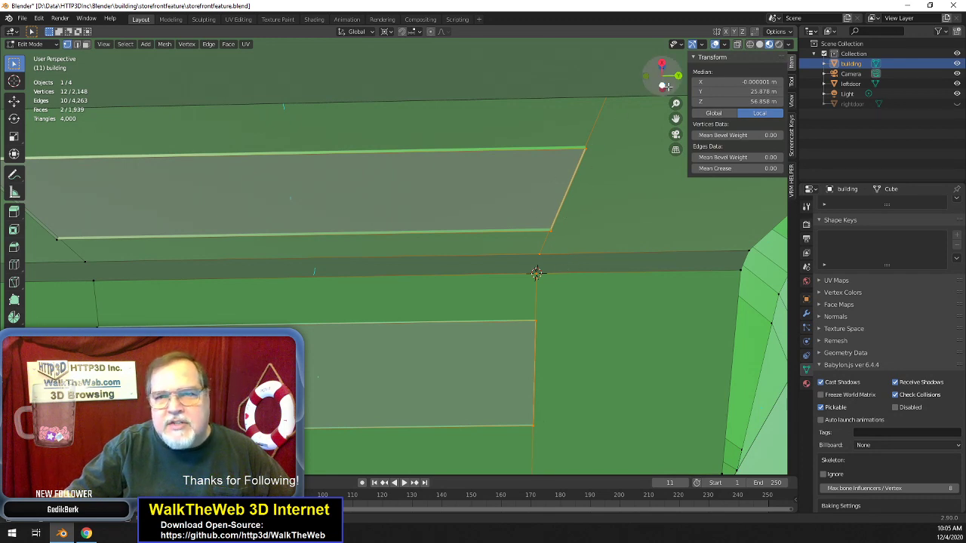
# - Examine the alignment of the positive Y cuts and skylight opening ends on both sloped ceiling faces
pyautogui.moveTo(663, 76); pyautogui.dragTo(670, 74)
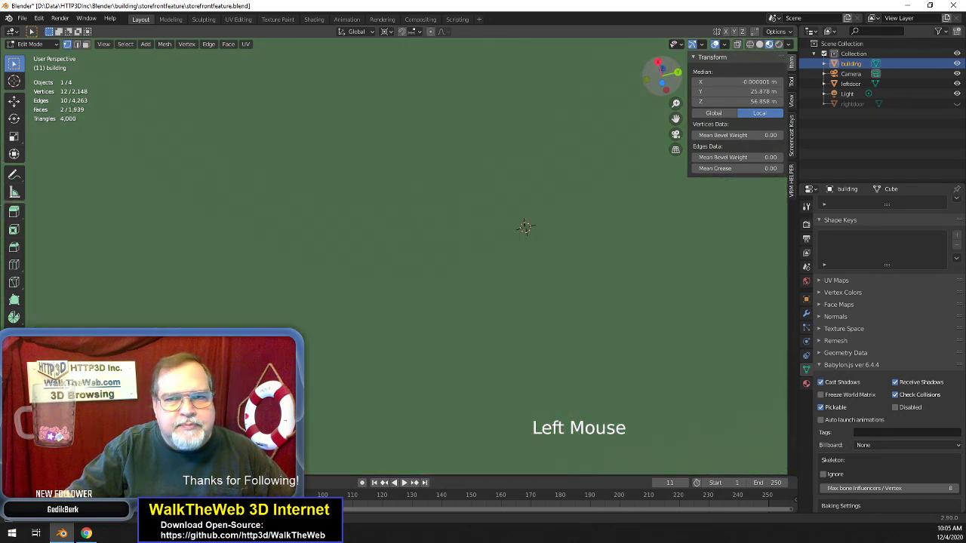
pyautogui.scroll(-4, 527, 226)
pyautogui.moveTo(530, 249); pyautogui.dragTo(611, 181, button='middle')
pyautogui.scroll(1, 606, 186)
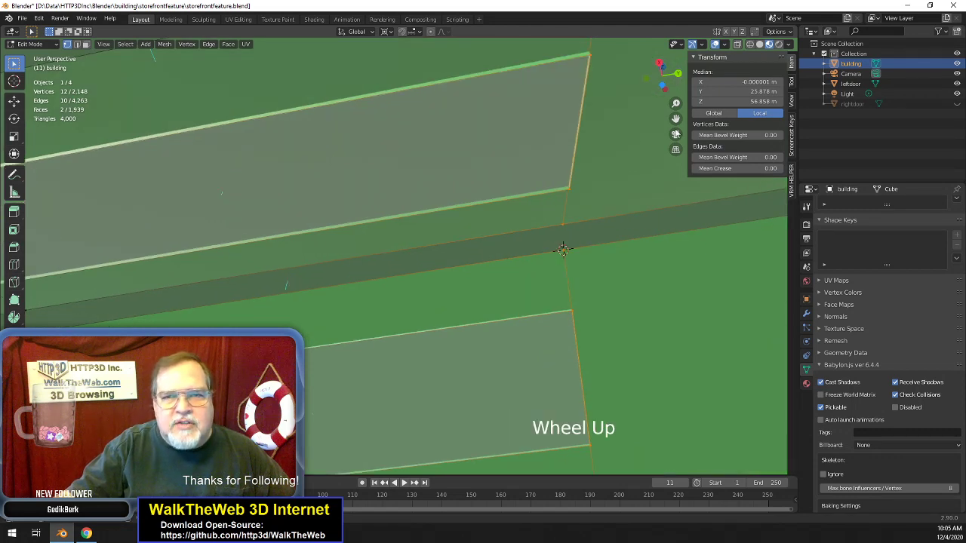
pyautogui.moveTo(667, 82); pyautogui.dragTo(614, 124)
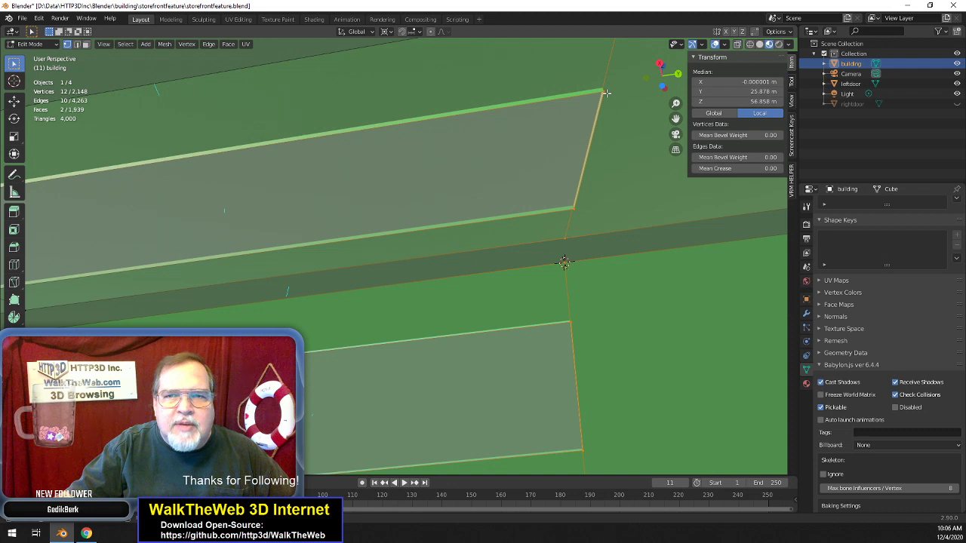
pyautogui.scroll(-2, 611, 124)
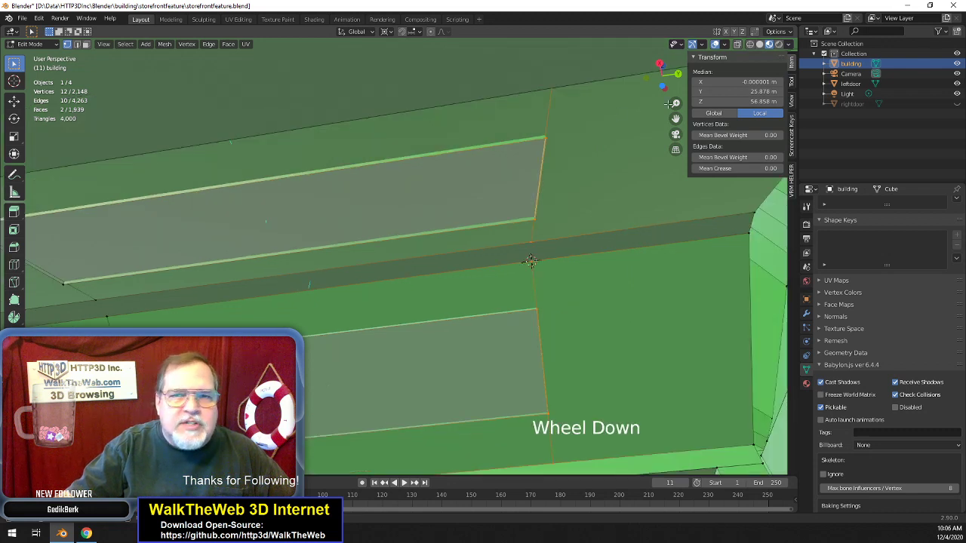
pyautogui.moveTo(675, 119); pyautogui.dragTo(569, 195)
# - Switch to face selection and hide the building's large bottom face to expose the interior from below
pyautogui.scroll(-9, 507, 220)
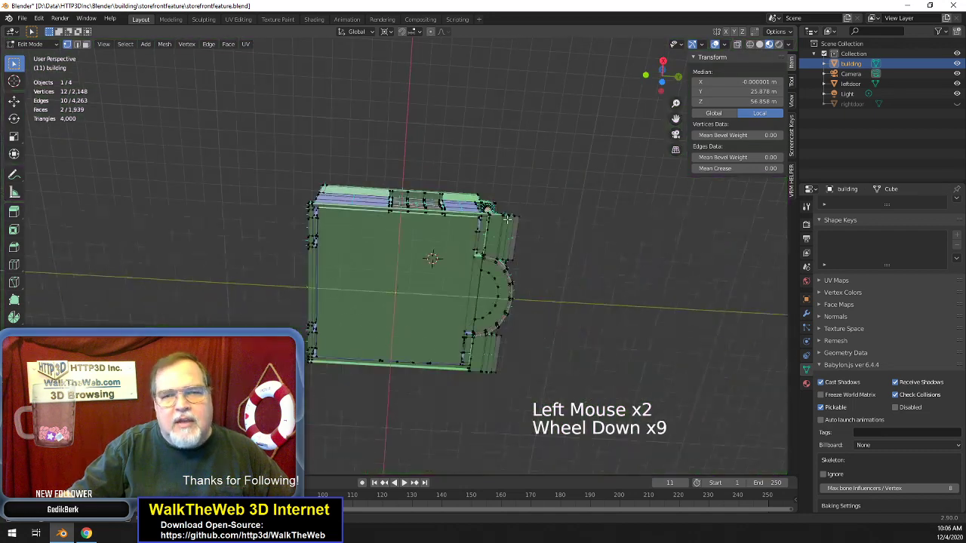
pyautogui.scroll(2, 507, 220)
pyautogui.click(87, 44)
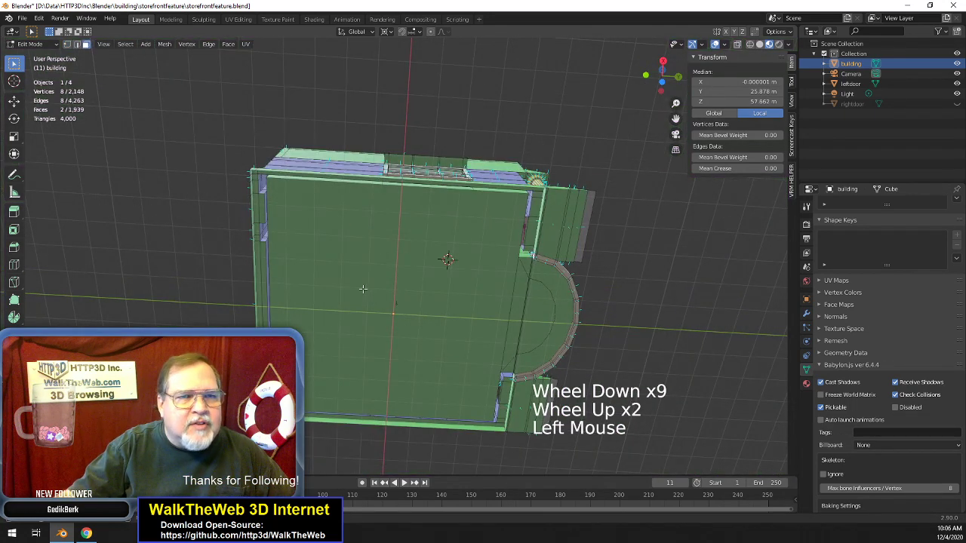
pyautogui.click(373, 286)
pyautogui.press('h')
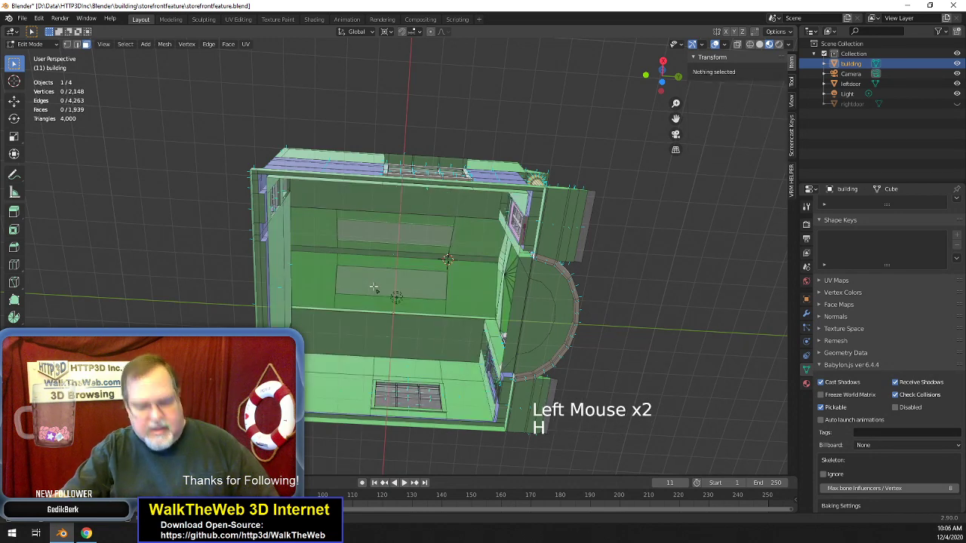
# - Switch to edge selection and select the negative Y cut edge on the positive X sloped ceiling face
pyautogui.scroll(6, 417, 283)
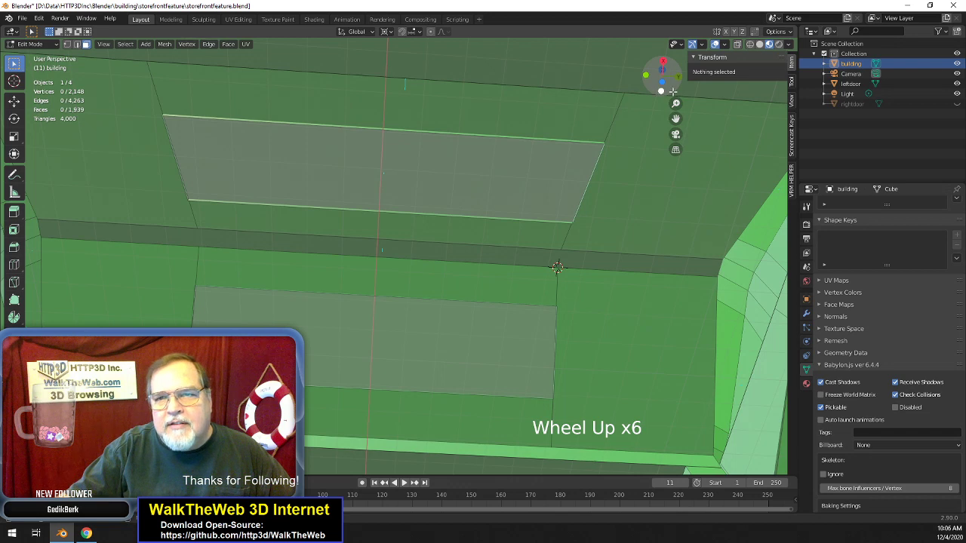
pyautogui.moveTo(657, 76); pyautogui.dragTo(658, 63)
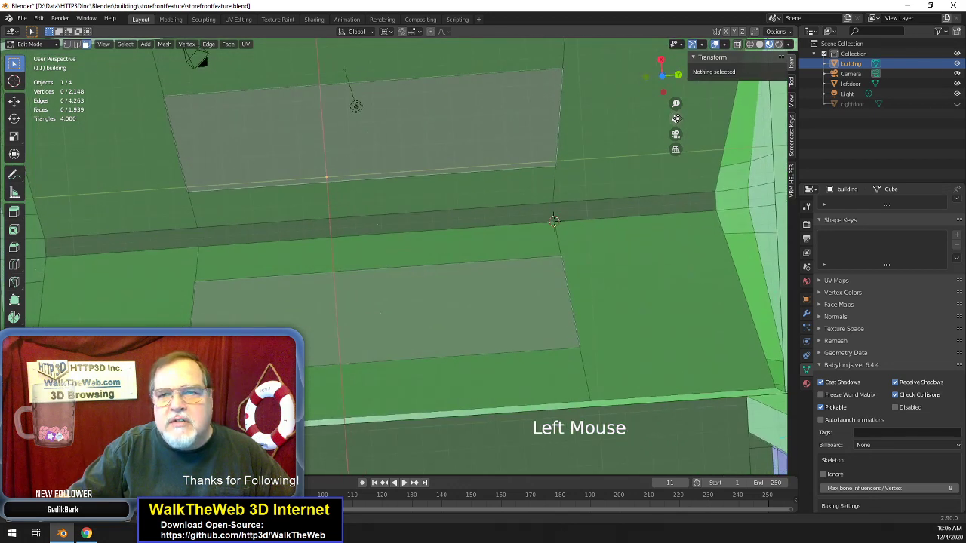
pyautogui.moveTo(676, 119); pyautogui.dragTo(662, 65)
pyautogui.click(261, 87)
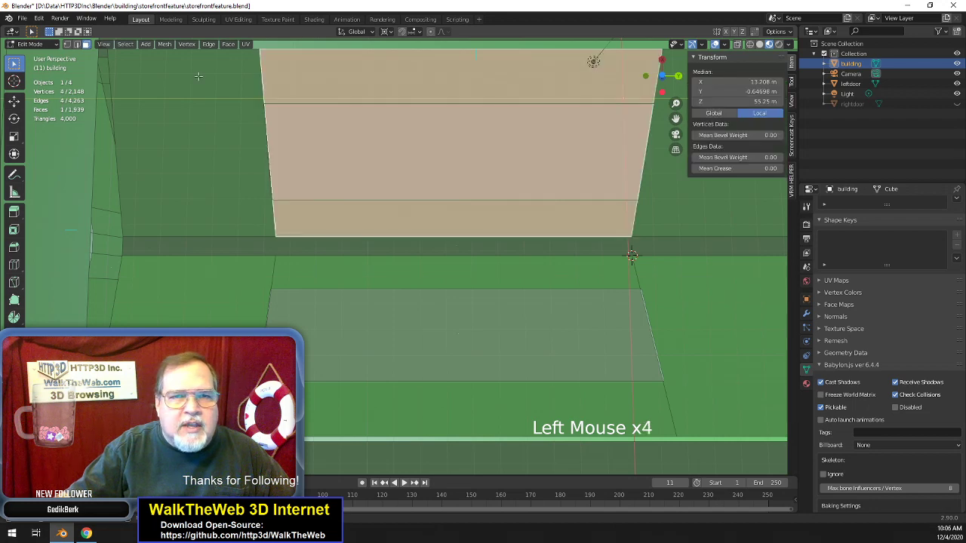
pyautogui.click(86, 44)
pyautogui.click(269, 82)
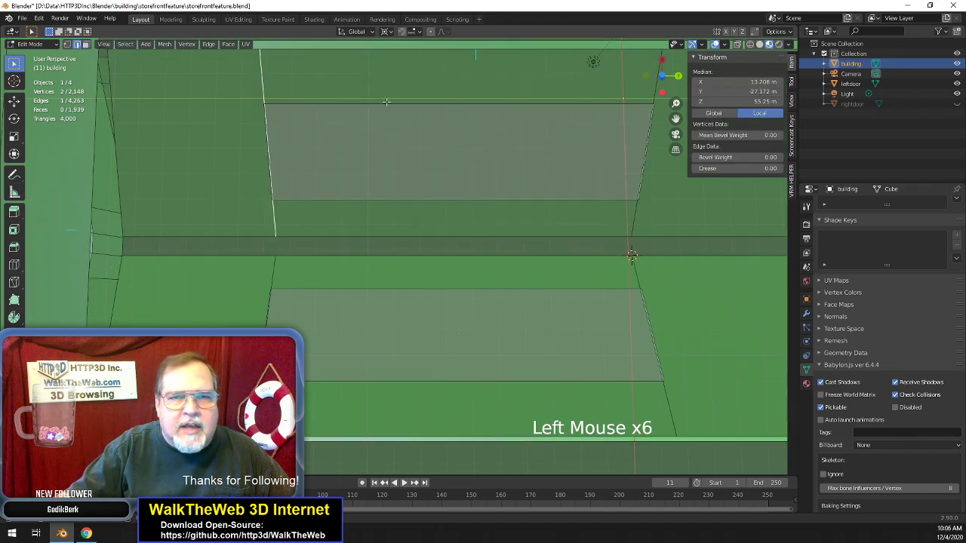
pyautogui.keyDown('shift'); pyautogui.click(663, 75); pyautogui.keyUp('shift')
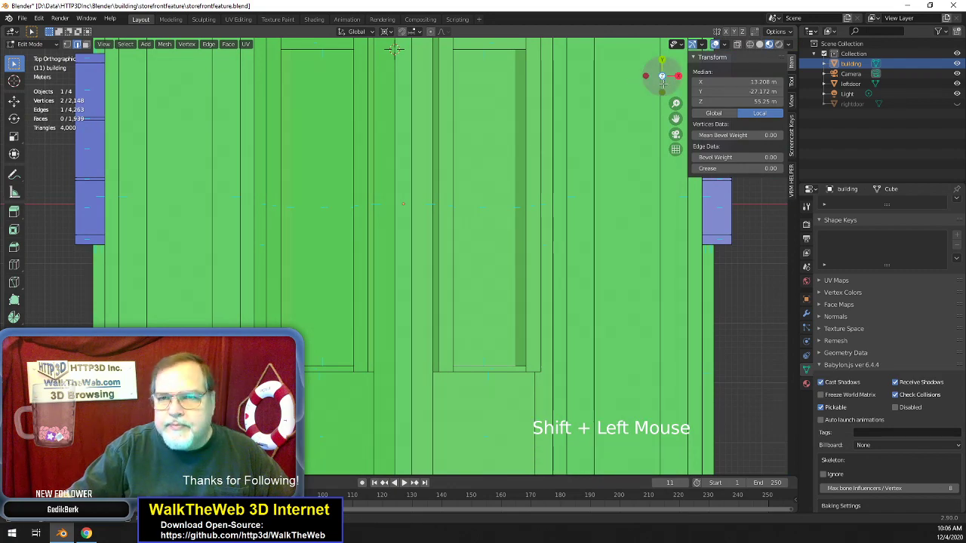
# - Select both the negative and positive Y cut edges of the positive X ceiling face and subdivide them to split the face lengthwise
pyautogui.moveTo(662, 76); pyautogui.dragTo(551, 391)
pyautogui.scroll(-1, 613, 229)
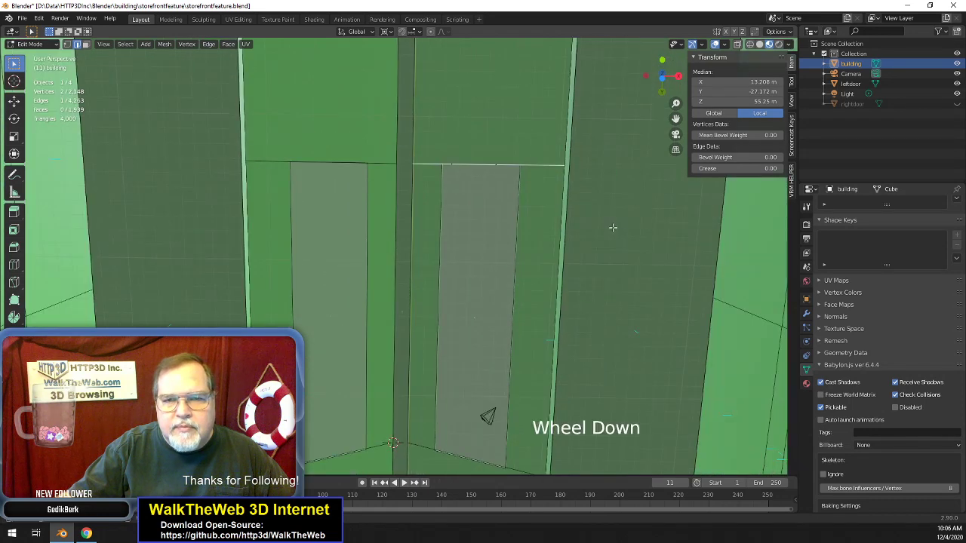
pyautogui.moveTo(676, 118); pyautogui.dragTo(653, 160)
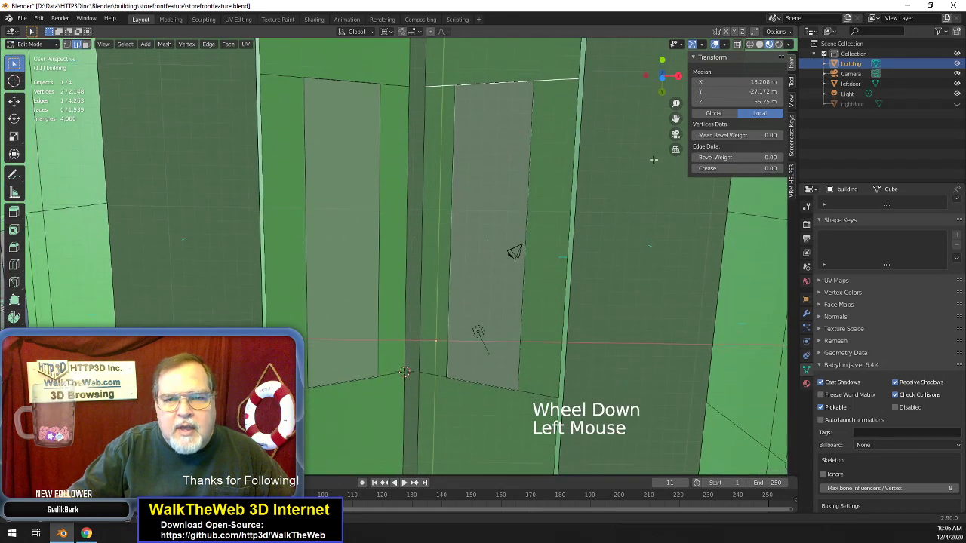
pyautogui.click(554, 81)
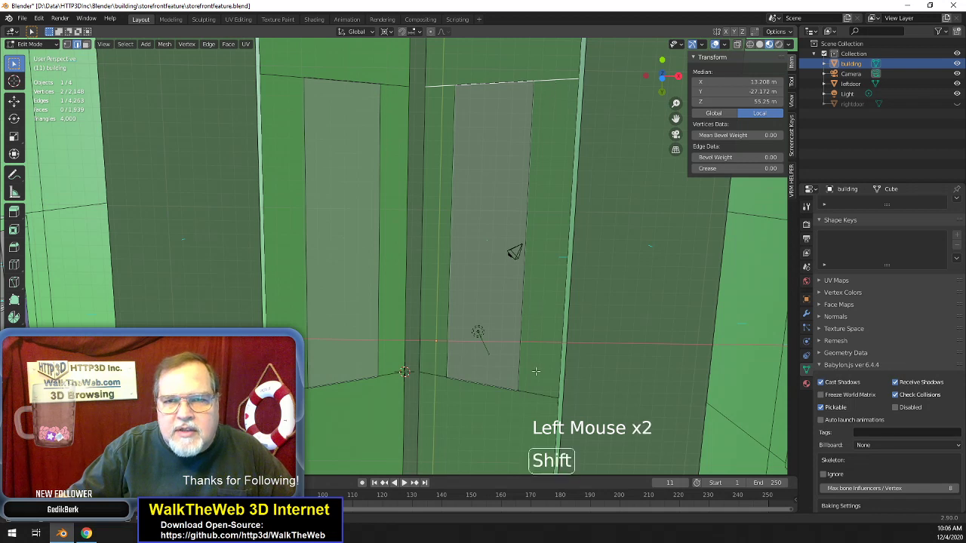
pyautogui.keyDown('shift'); pyautogui.click(536, 396); pyautogui.keyUp('shift')
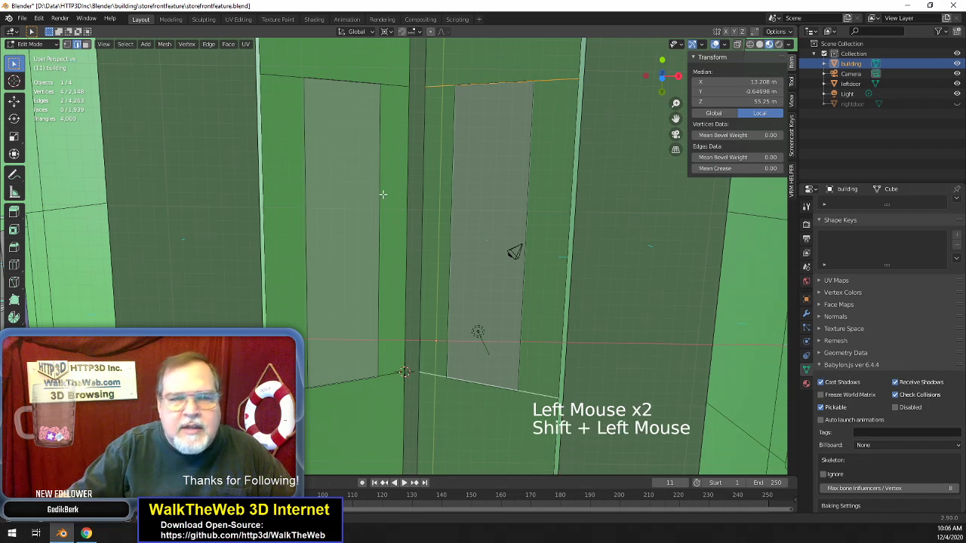
pyautogui.click(208, 44)
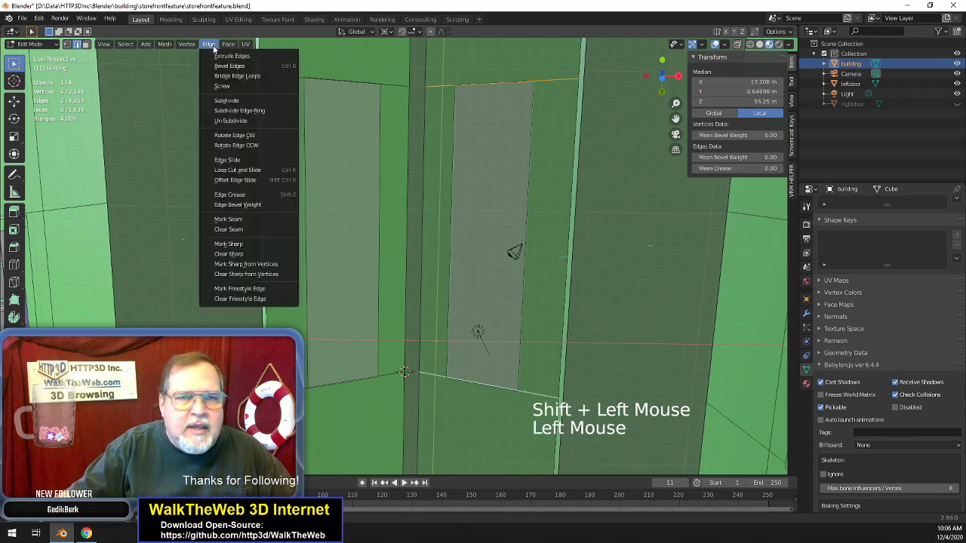
pyautogui.click(236, 101)
pyautogui.click(523, 226)
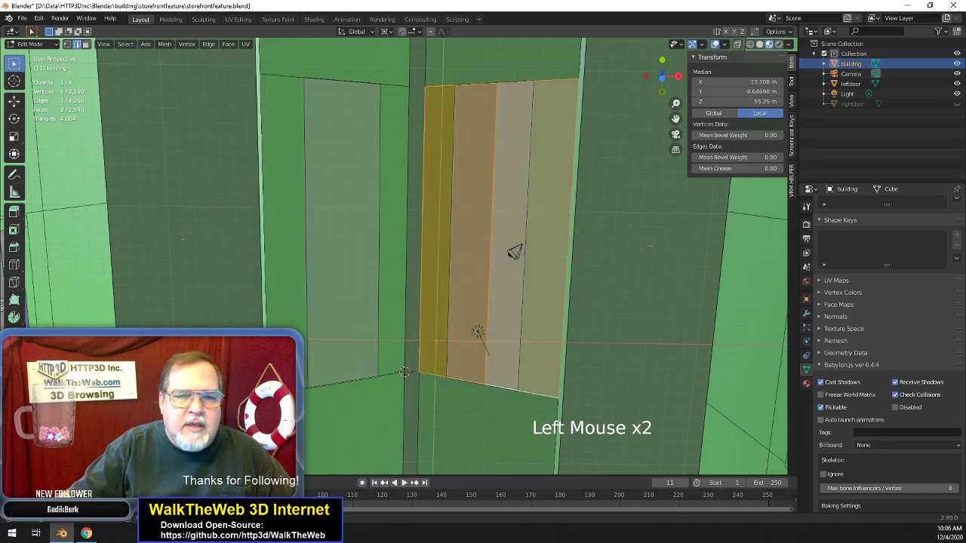
# - Subdivide the negative and positive Y end edges of the negative X sloped ceiling face with two cuts
pyautogui.click(403, 87)
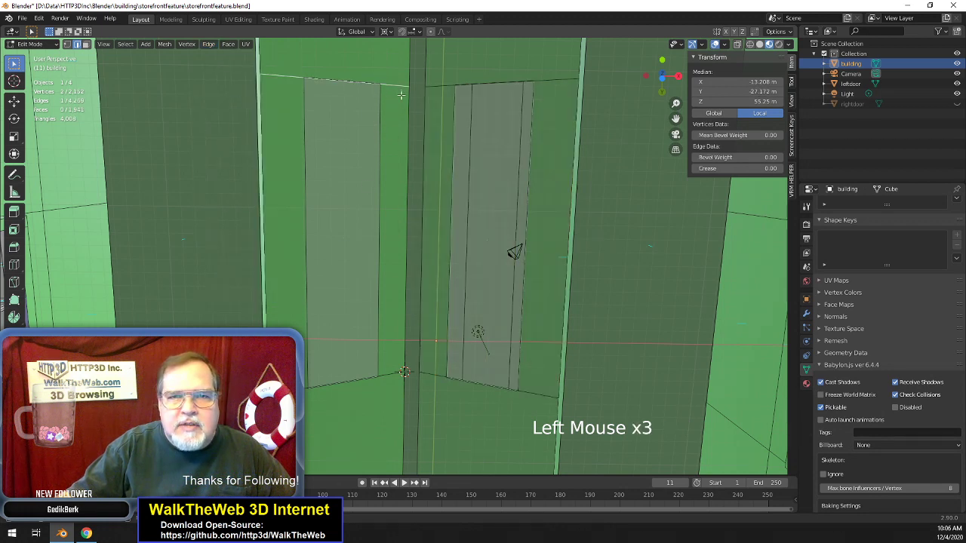
pyautogui.keyDown('shift'); pyautogui.click(394, 374); pyautogui.keyUp('shift')
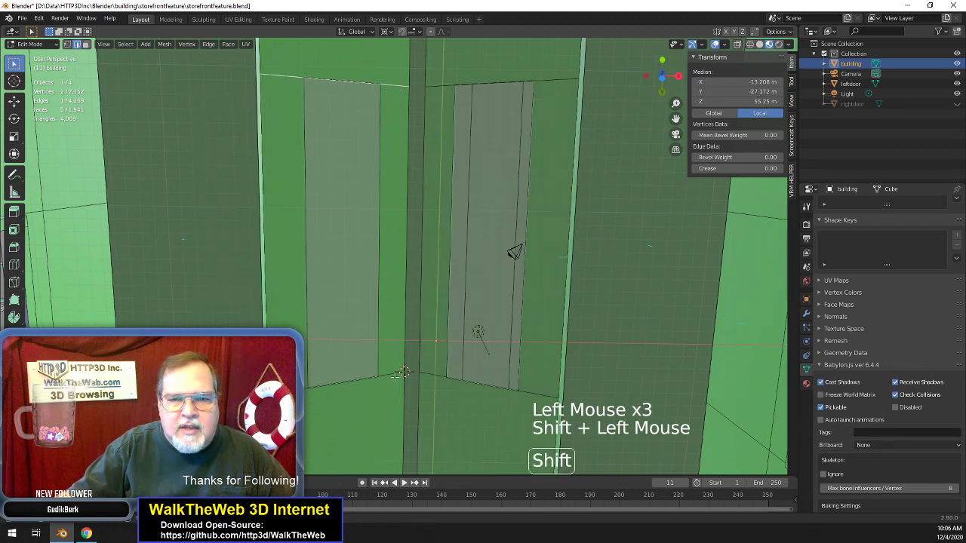
pyautogui.click(208, 44)
pyautogui.click(240, 102)
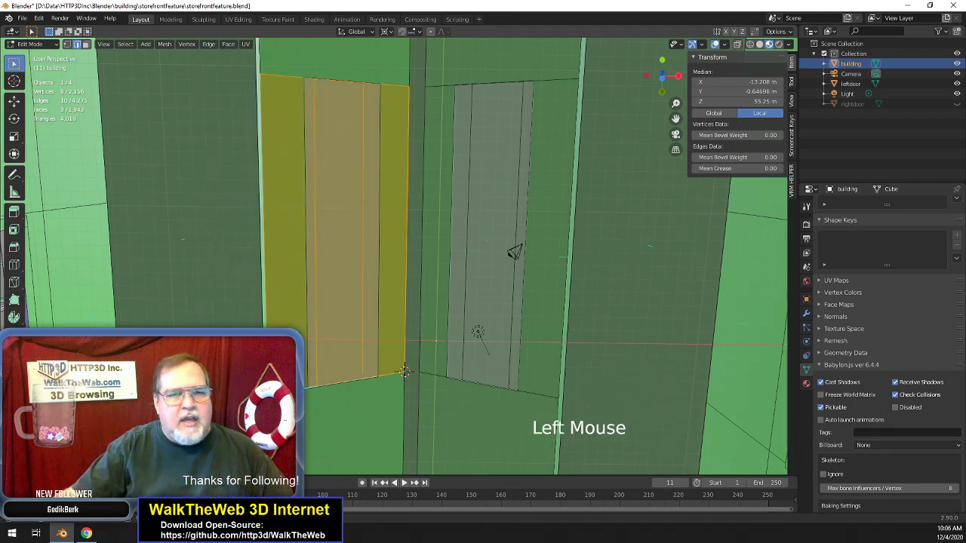
pyautogui.moveTo(249, 376); pyautogui.dragTo(311, 376)
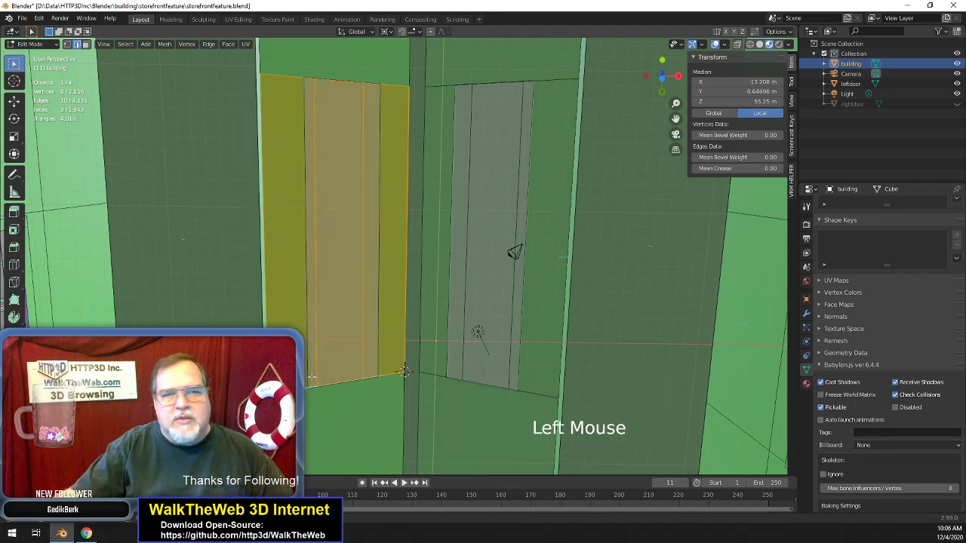
# - Examine how the outer skylight edges and the positive X skylight's negative Y corner vertex line up with the new ceiling cuts
pyautogui.click(303, 226)
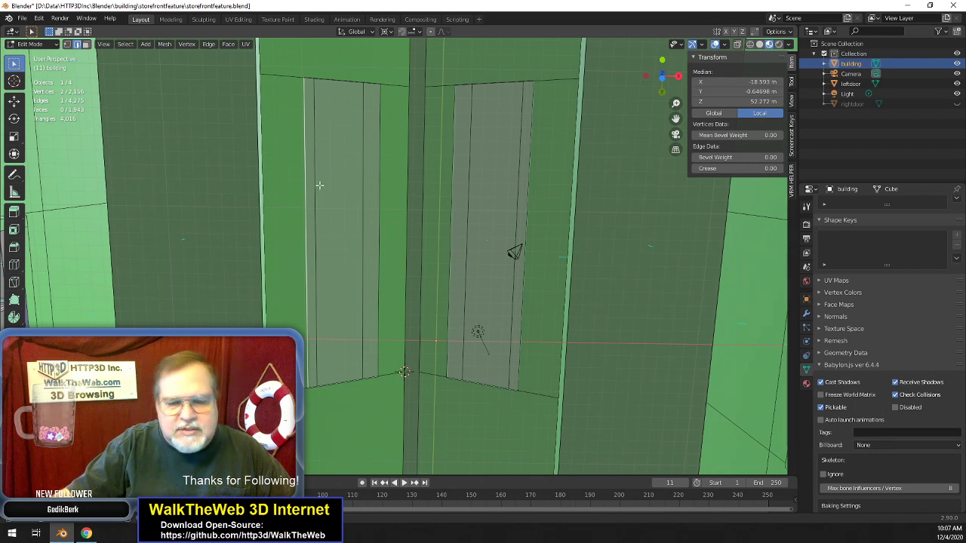
pyautogui.scroll(1, 349, 198)
pyautogui.scroll(-1, 348, 193)
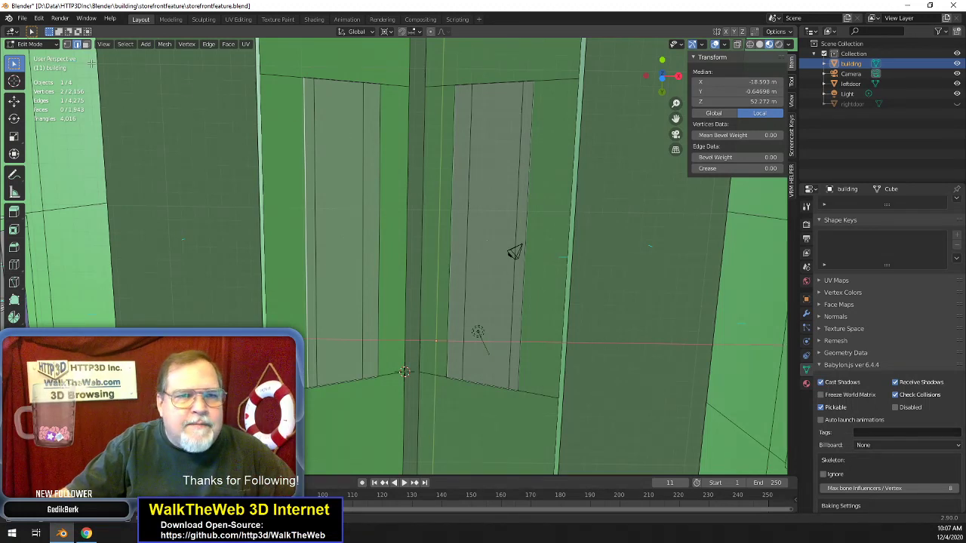
pyautogui.click(67, 44)
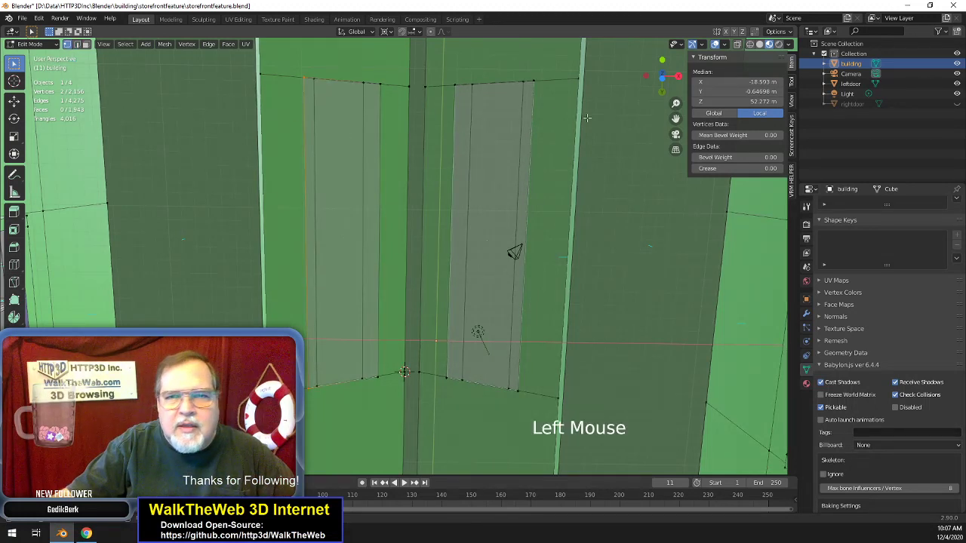
pyautogui.click(542, 79)
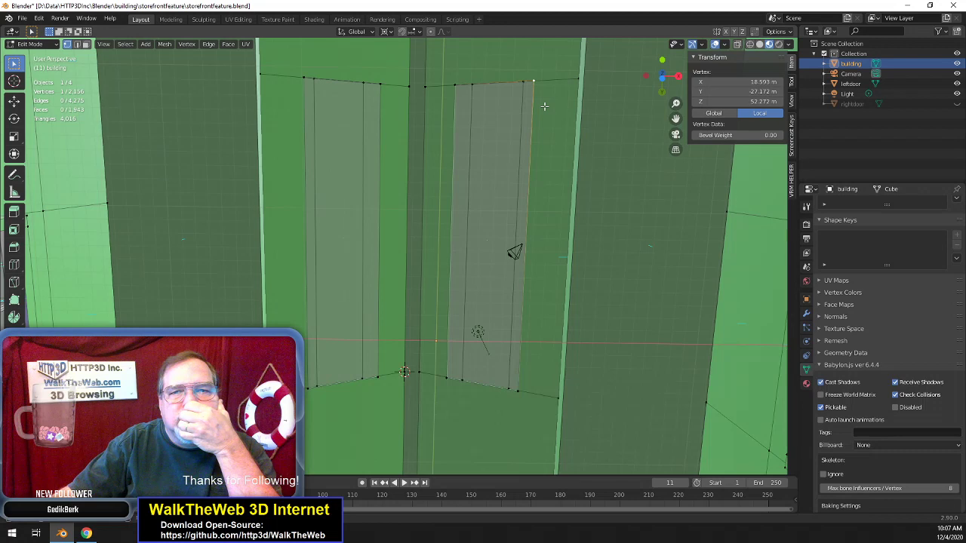
pyautogui.scroll(-3, 548, 117)
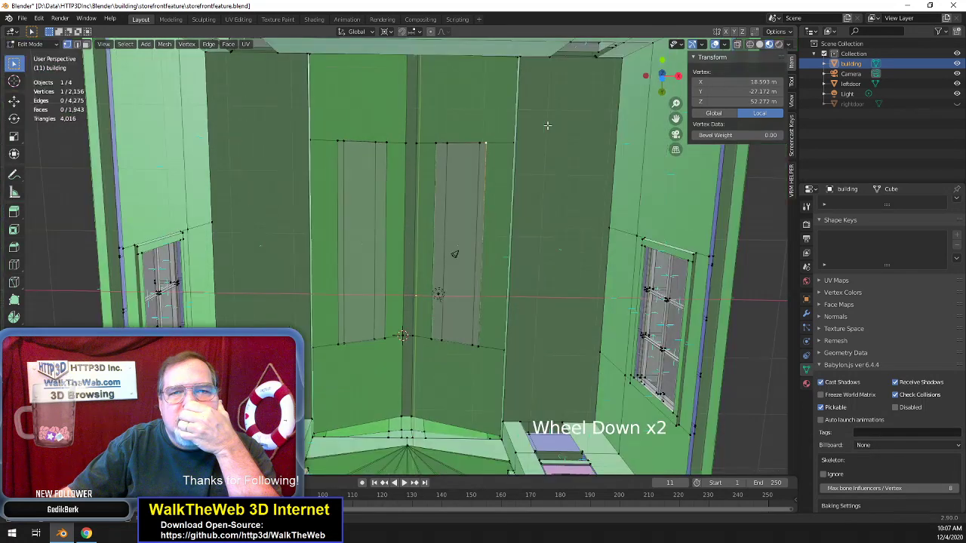
pyautogui.scroll(3, 547, 121)
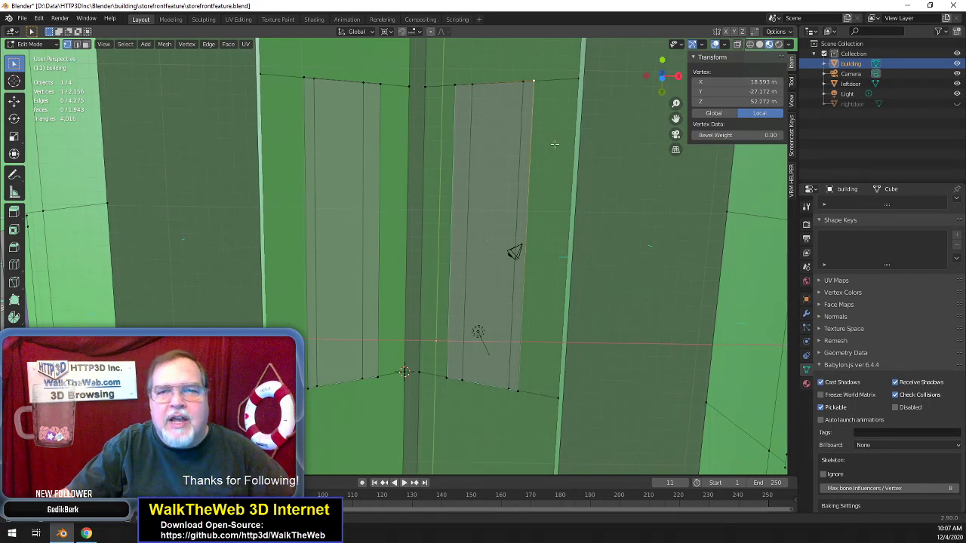
pyautogui.click(556, 145)
# - In edge selection, subdivide the outermost end edges at both Y ends of the positive X ceiling face with three cuts
pyautogui.click(76, 43)
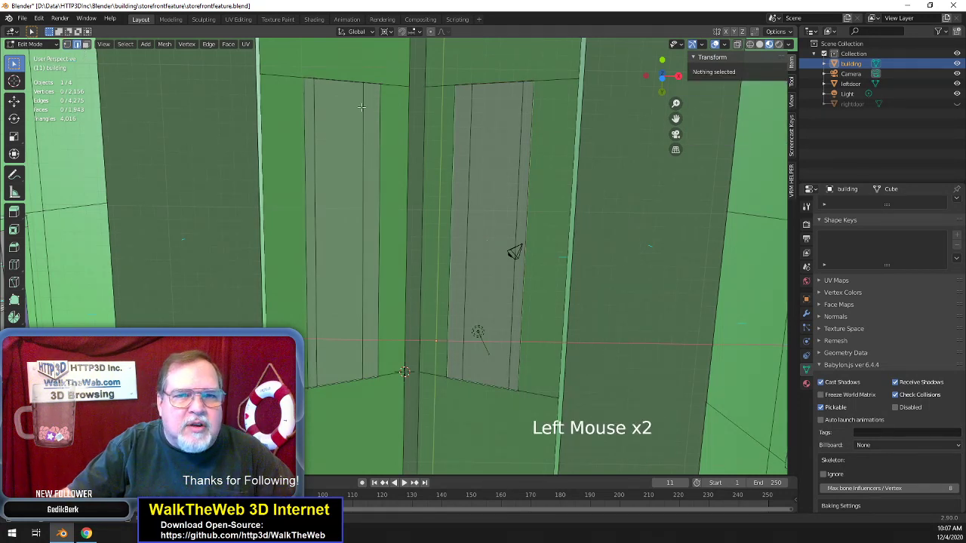
pyautogui.click(559, 91)
pyautogui.keyDown('shift'); pyautogui.click(536, 389); pyautogui.keyUp('shift')
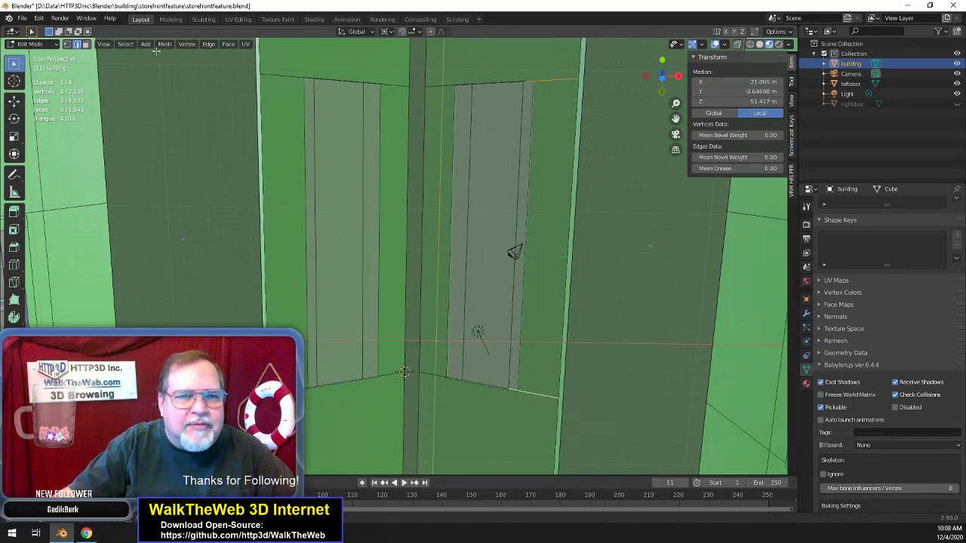
pyautogui.click(208, 44)
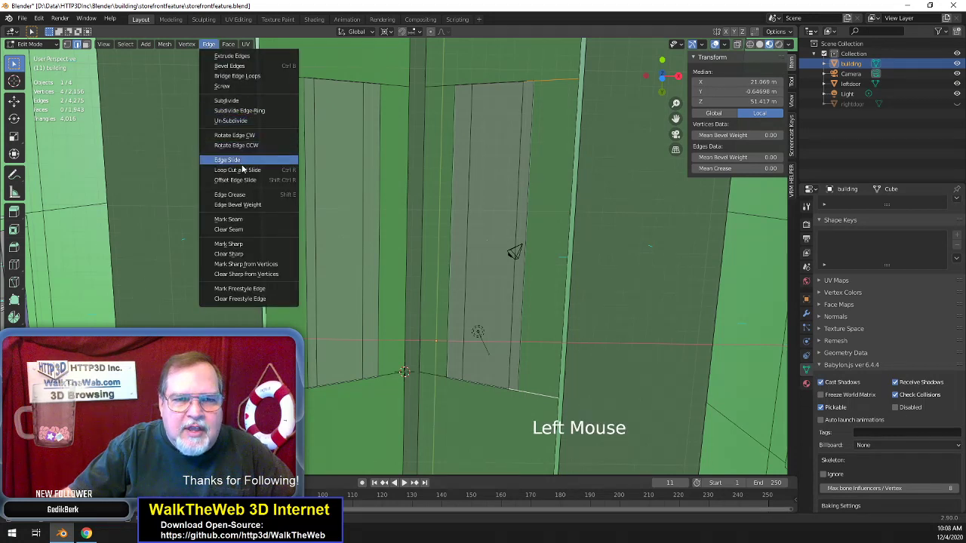
pyautogui.click(246, 101)
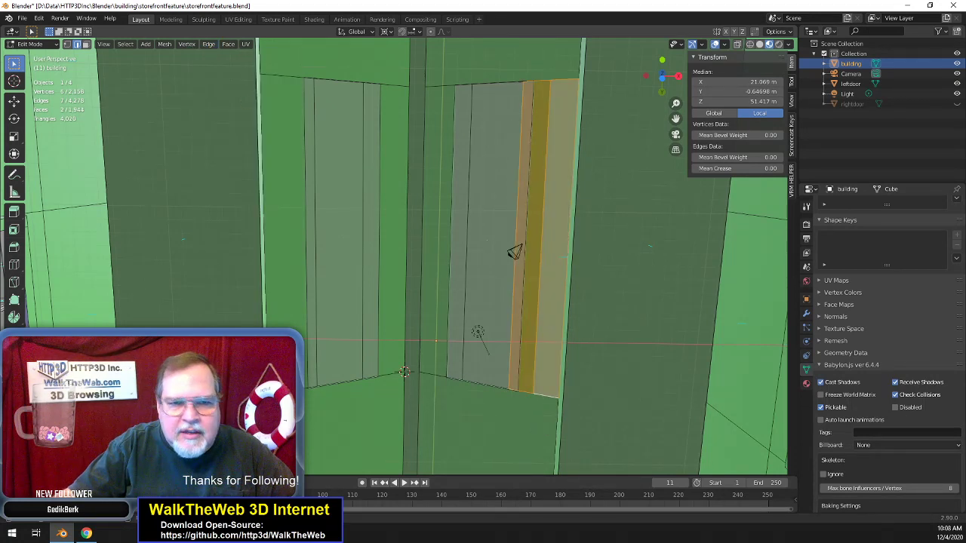
pyautogui.click(514, 252)
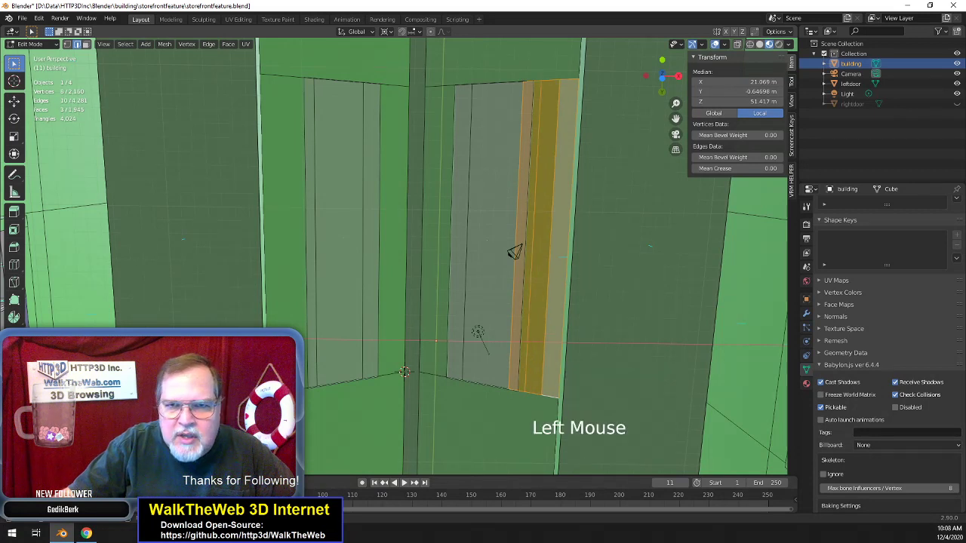
pyautogui.click(514, 252)
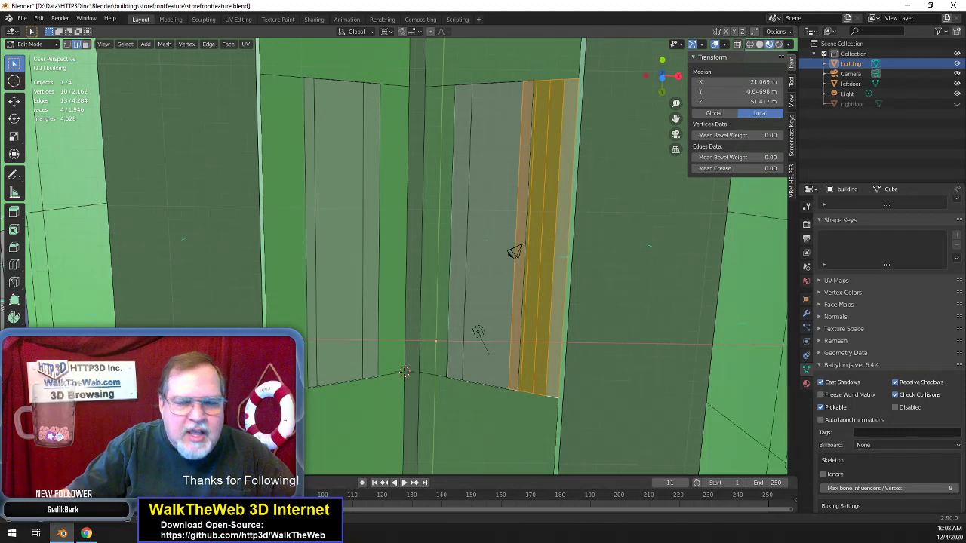
# - Subdivide the outermost end edges at both Y ends of the negative X ceiling face with three cuts
pyautogui.click(295, 314)
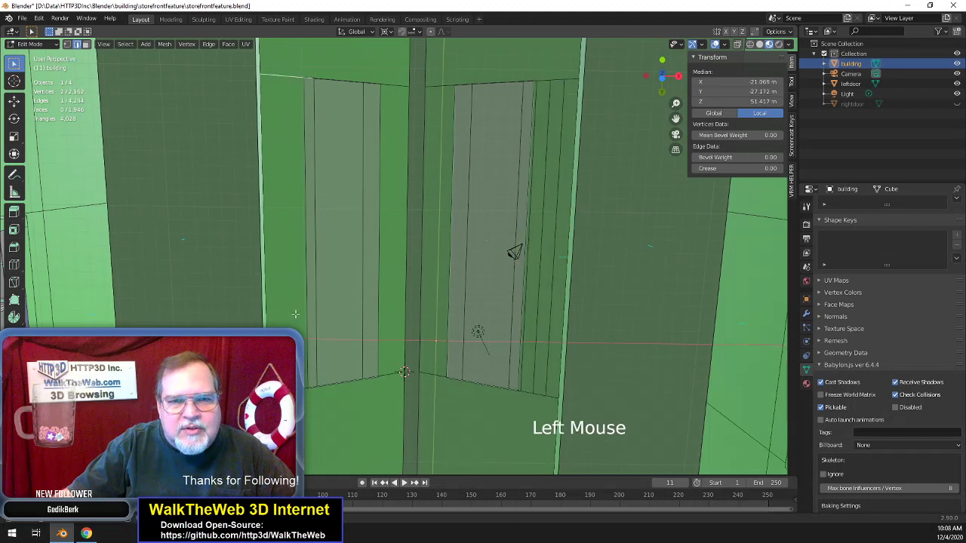
pyautogui.keyDown('shift'); pyautogui.click(294, 75); pyautogui.keyUp('shift')
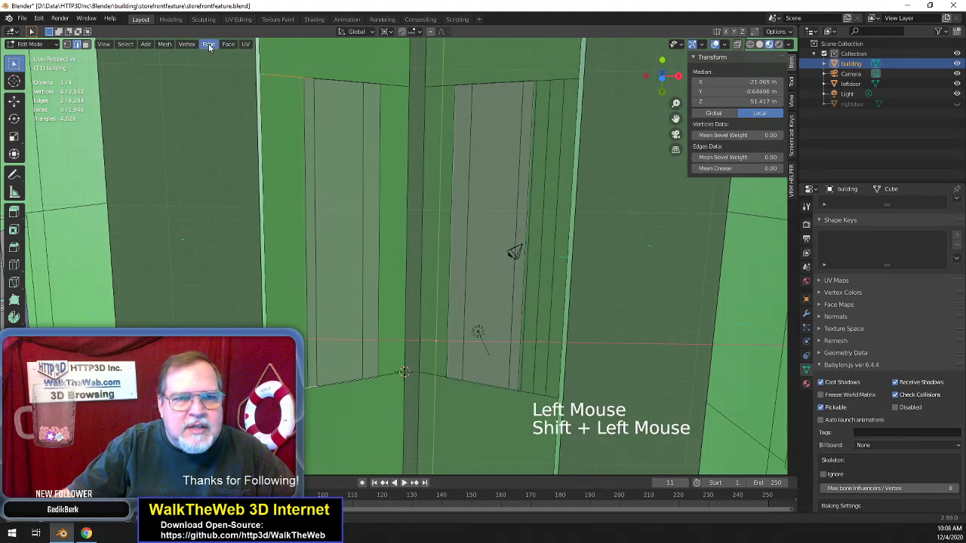
pyautogui.click(209, 44)
pyautogui.click(224, 100)
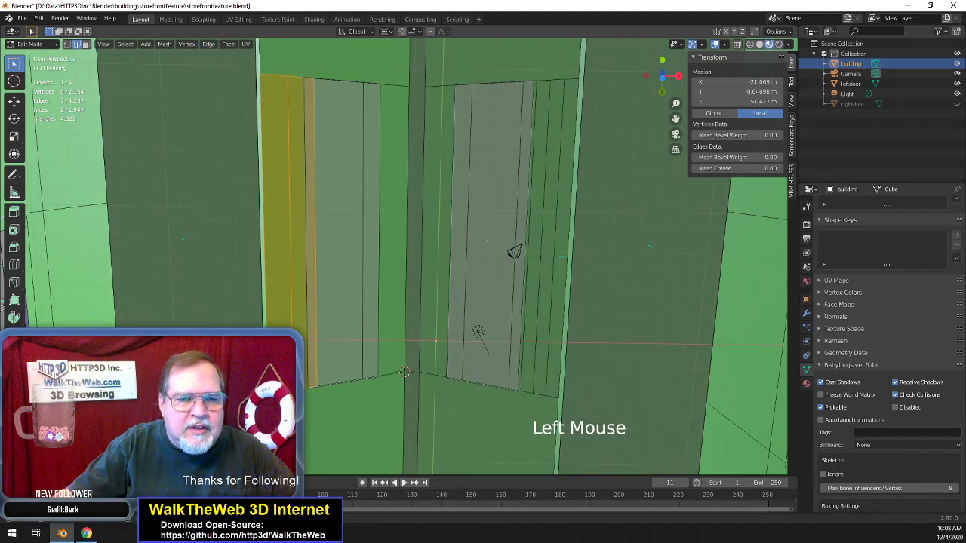
pyautogui.click(181, 388)
pyautogui.click(181, 387)
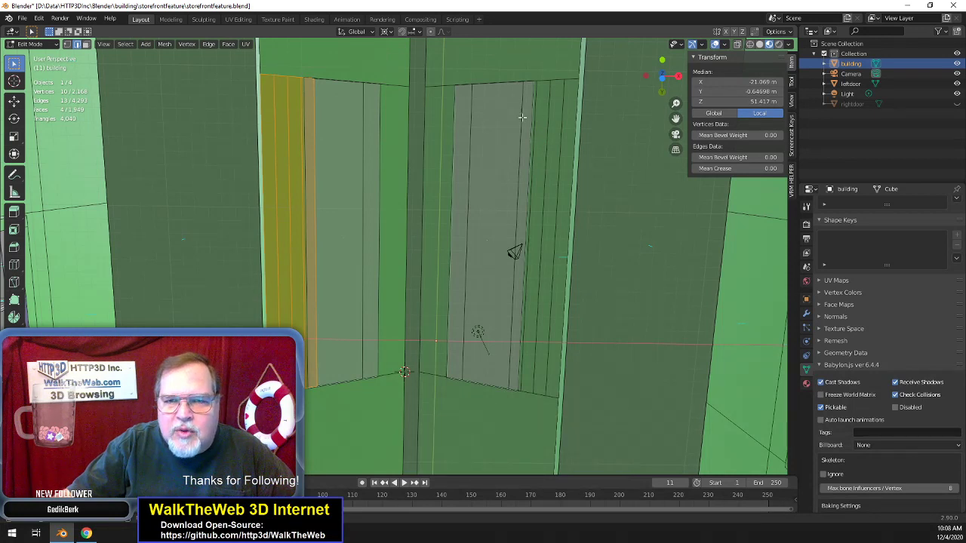
# - In vertex selection, merge the positive X skylight's outer negative Y corner into the adjacent cut vertex using At Last
pyautogui.click(67, 44)
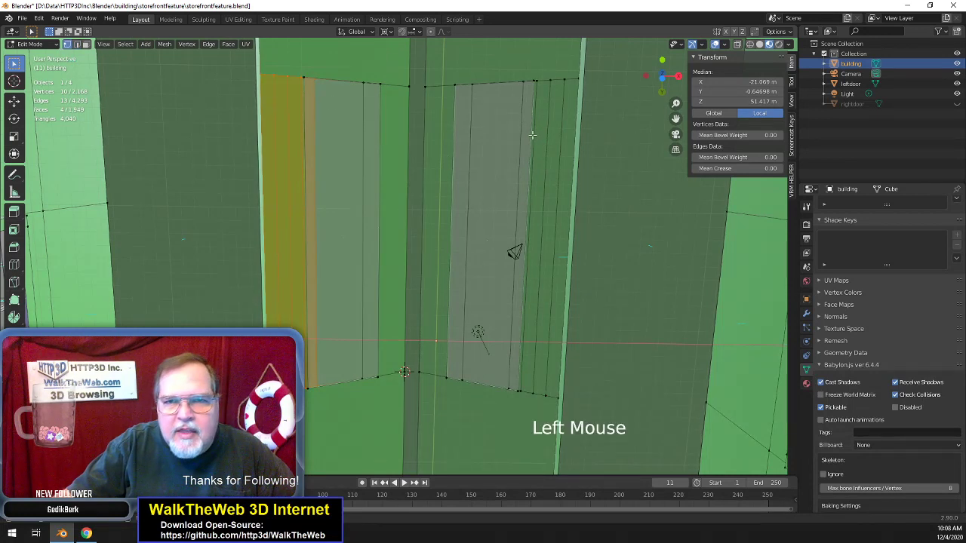
pyautogui.click(531, 86)
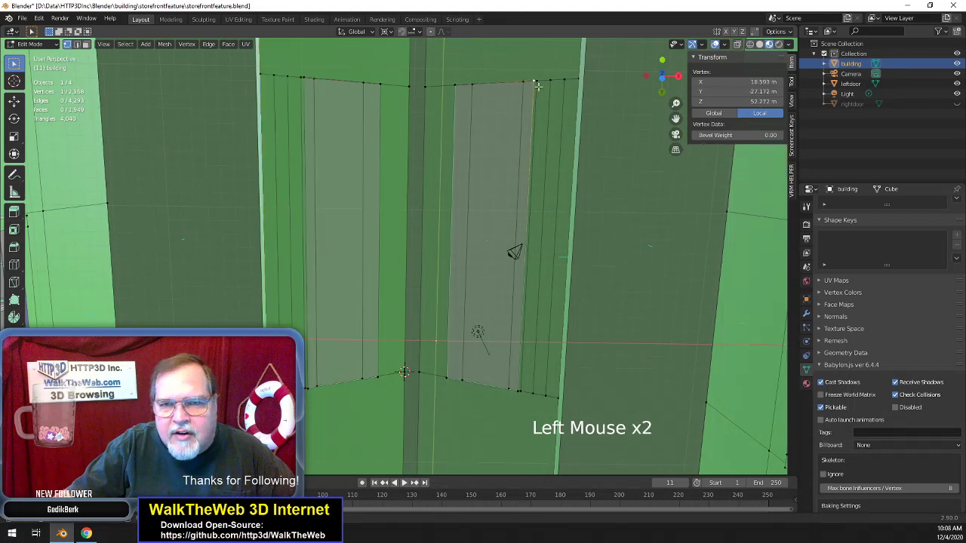
pyautogui.keyDown('shift'); pyautogui.click(539, 86); pyautogui.keyUp('shift')
pyautogui.press('m')
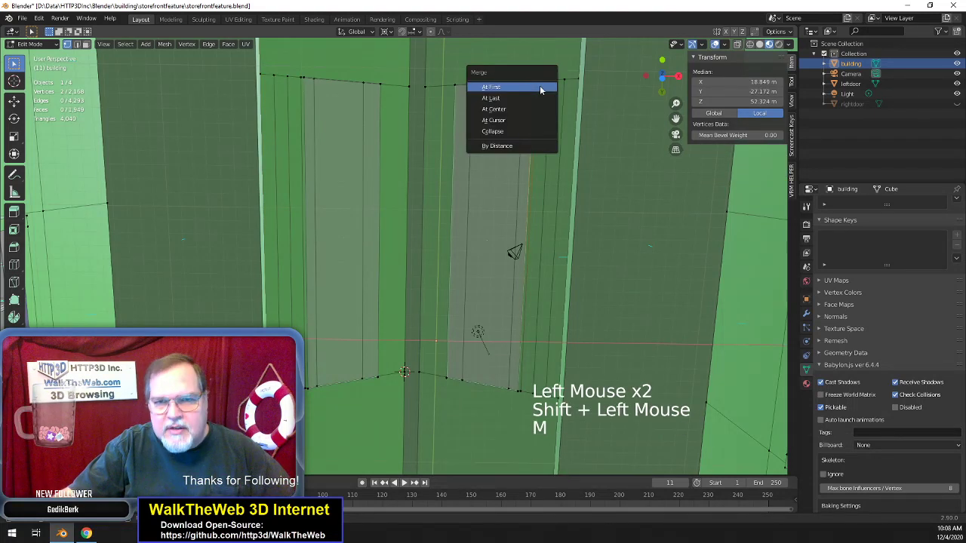
pyautogui.click(538, 99)
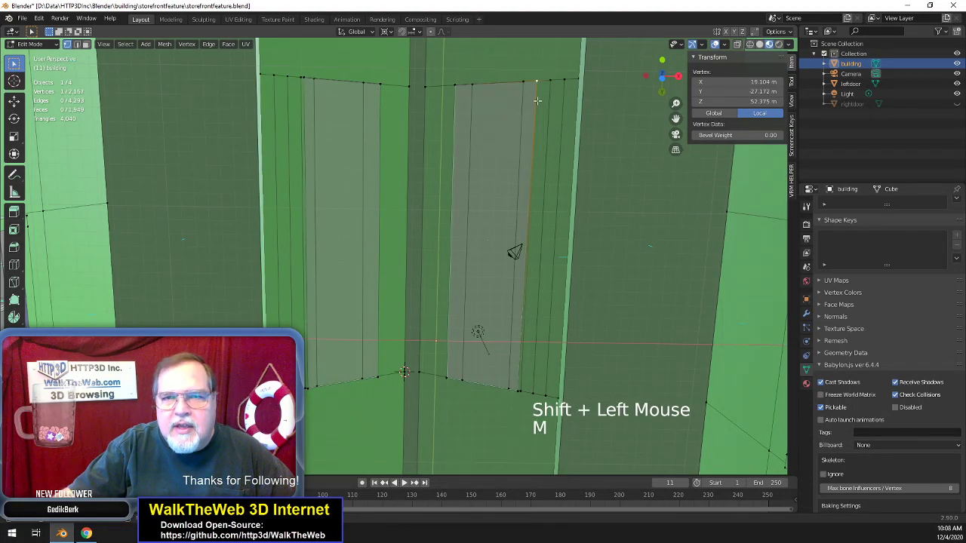
# - Merge the positive X skylight's outer positive Y corner into the adjacent cut vertex using At Last
pyautogui.click(518, 392)
pyautogui.keyDown('shift'); pyautogui.click(520, 391); pyautogui.keyUp('shift')
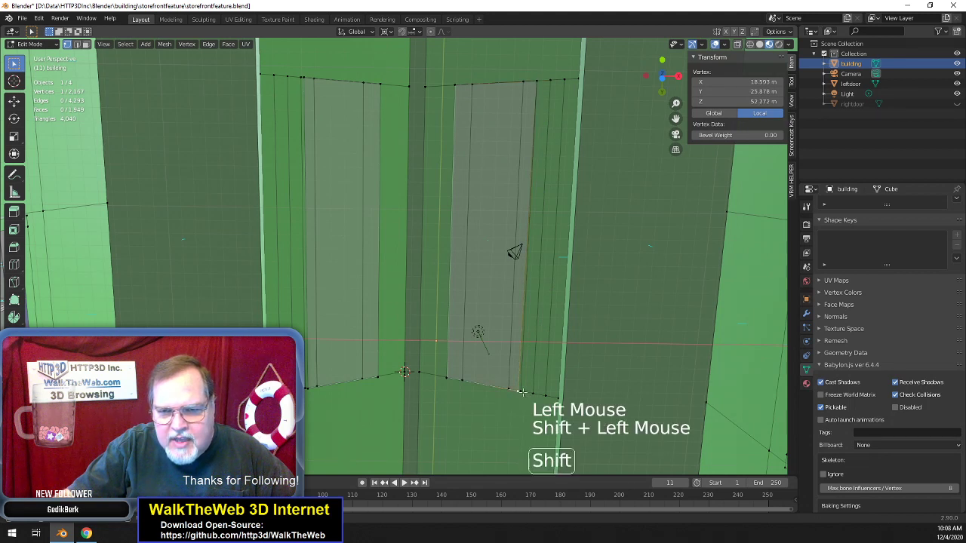
pyautogui.press('m')
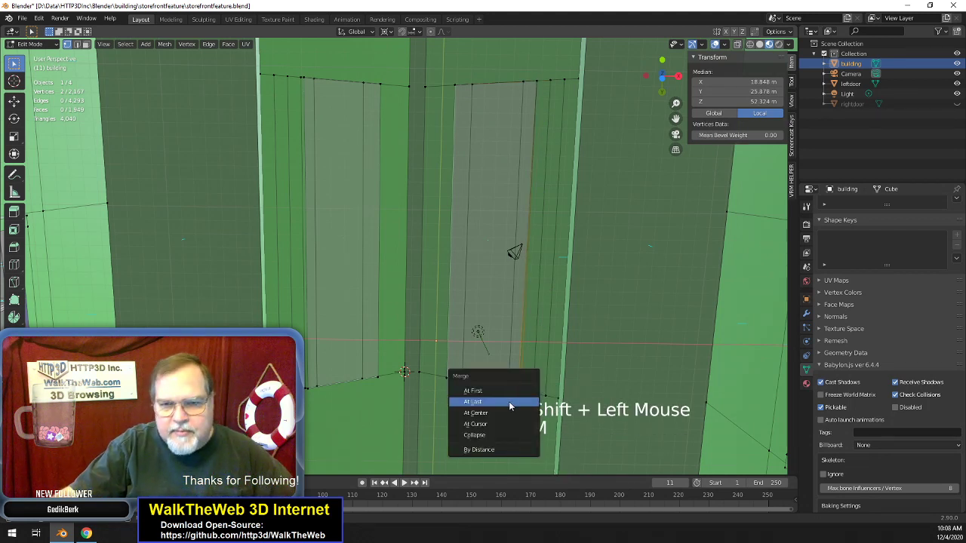
pyautogui.click(510, 406)
# - Merge the three surplus cut vertices beside the positive X skylight's outer positive Y corner into that corner using At Last
pyautogui.click(508, 390)
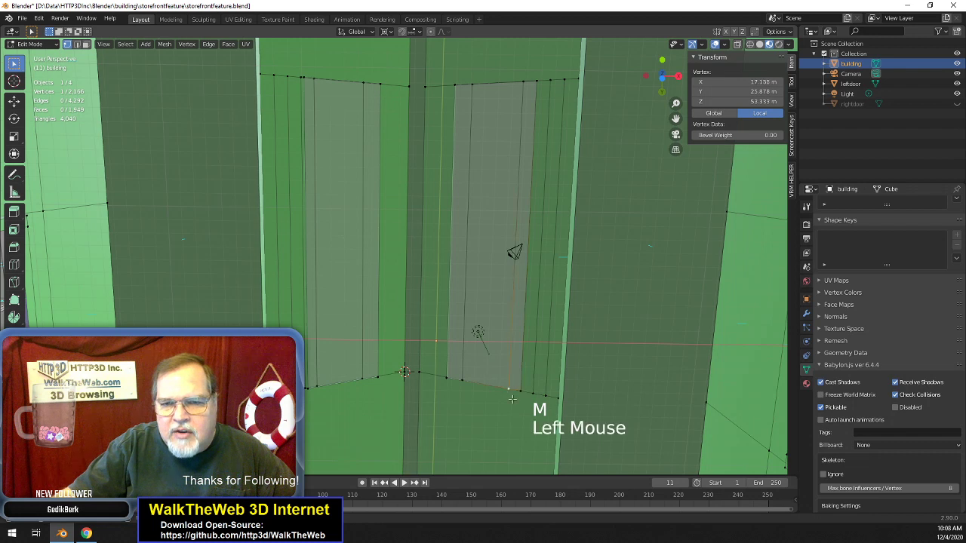
pyautogui.keyDown('shift'); pyautogui.click(545, 397); pyautogui.keyUp('shift')
pyautogui.keyDown('shift'); pyautogui.click(533, 394); pyautogui.keyUp('shift')
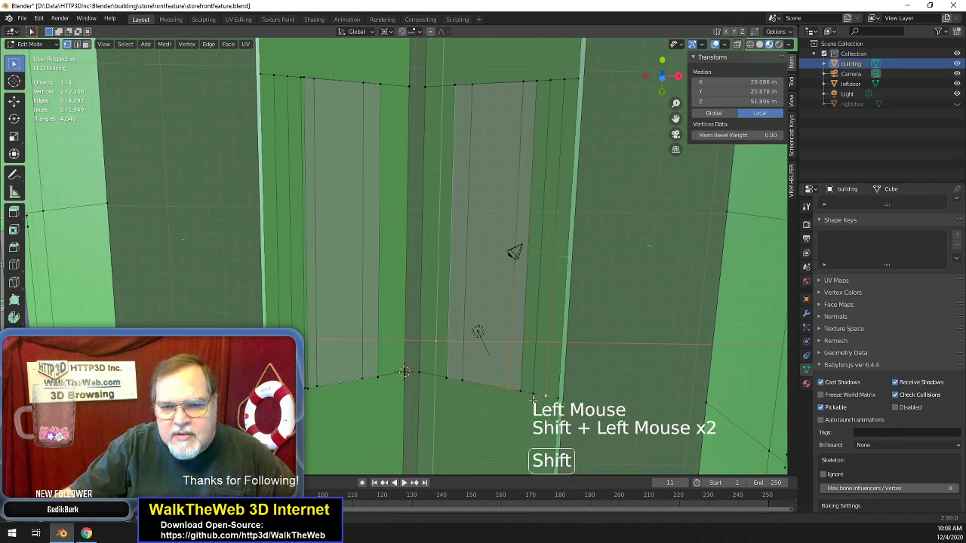
pyautogui.keyDown('shift'); pyautogui.click(520, 392); pyautogui.keyUp('shift')
pyautogui.press('m')
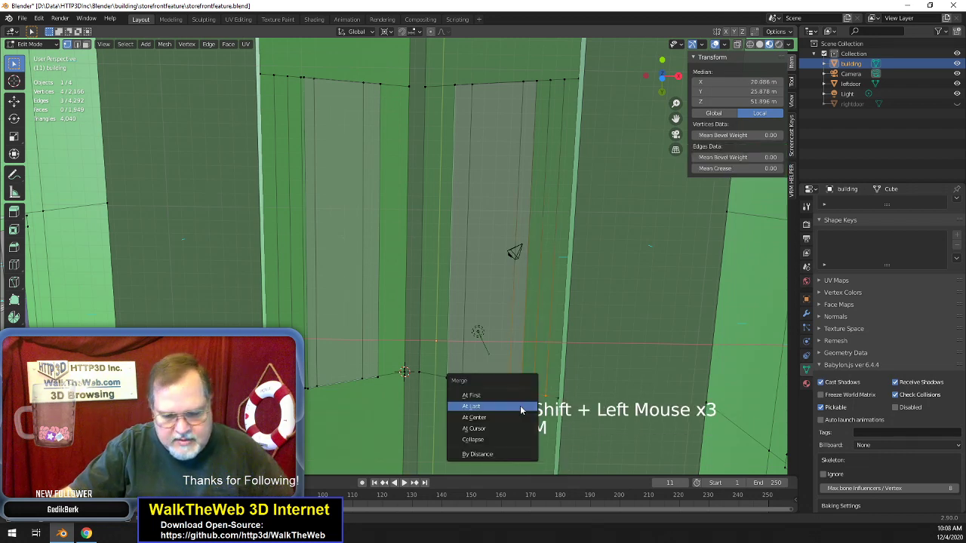
pyautogui.click(520, 405)
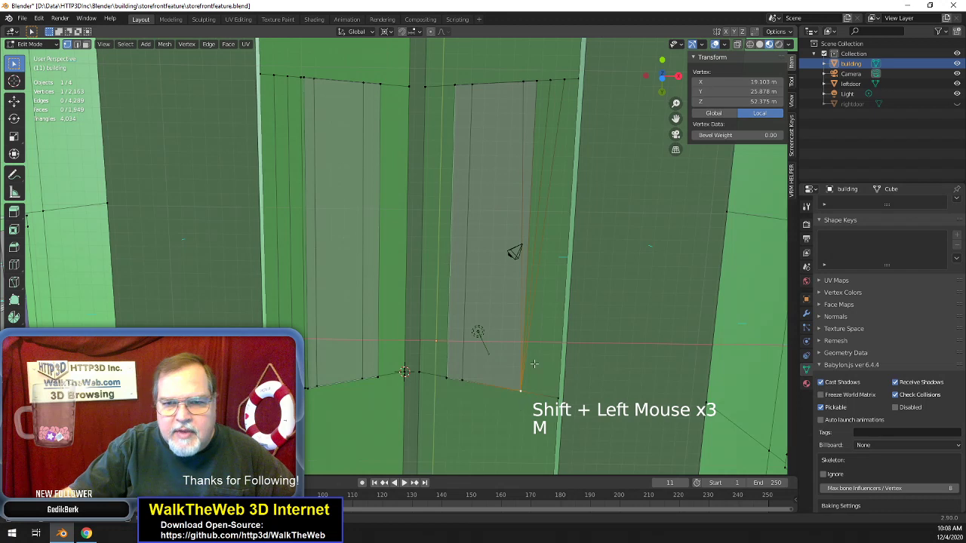
# - Merge the three surplus cut vertices beside the positive X skylight's outer negative Y corner into that corner vertex
pyautogui.click(524, 89)
pyautogui.keyDown('shift'); pyautogui.click(553, 85); pyautogui.keyUp('shift')
pyautogui.keyDown('shift'); pyautogui.click(544, 83); pyautogui.keyUp('shift')
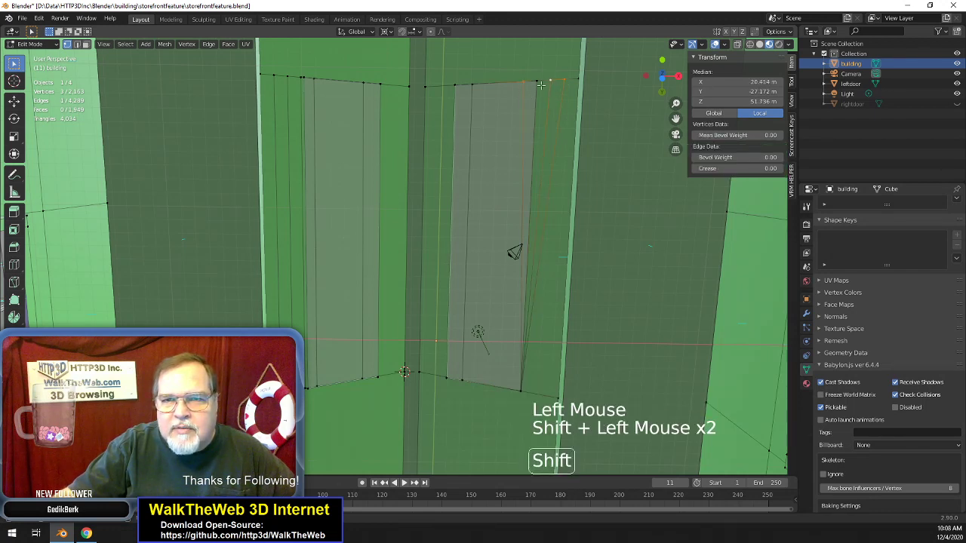
pyautogui.keyDown('shift'); pyautogui.click(536, 82); pyautogui.keyUp('shift')
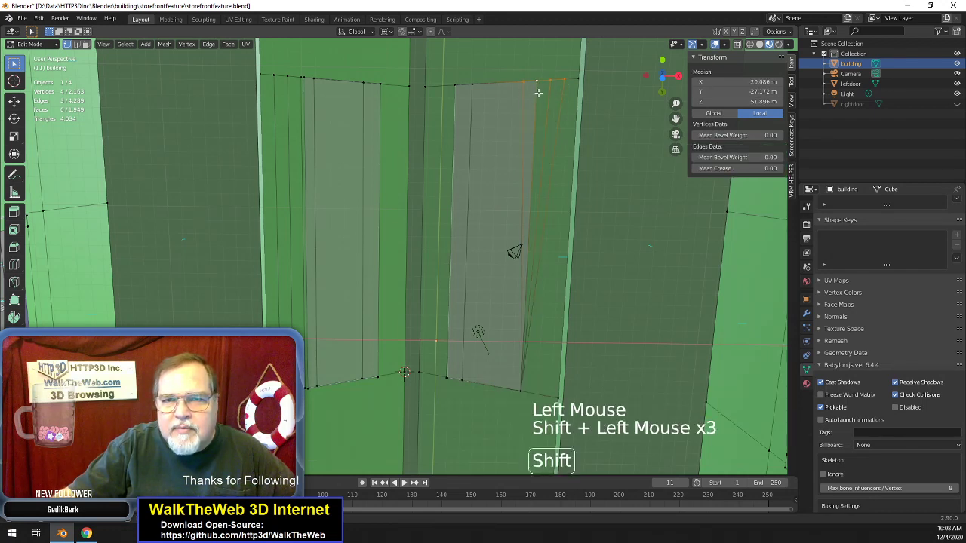
pyautogui.press('m')
pyautogui.click(537, 142)
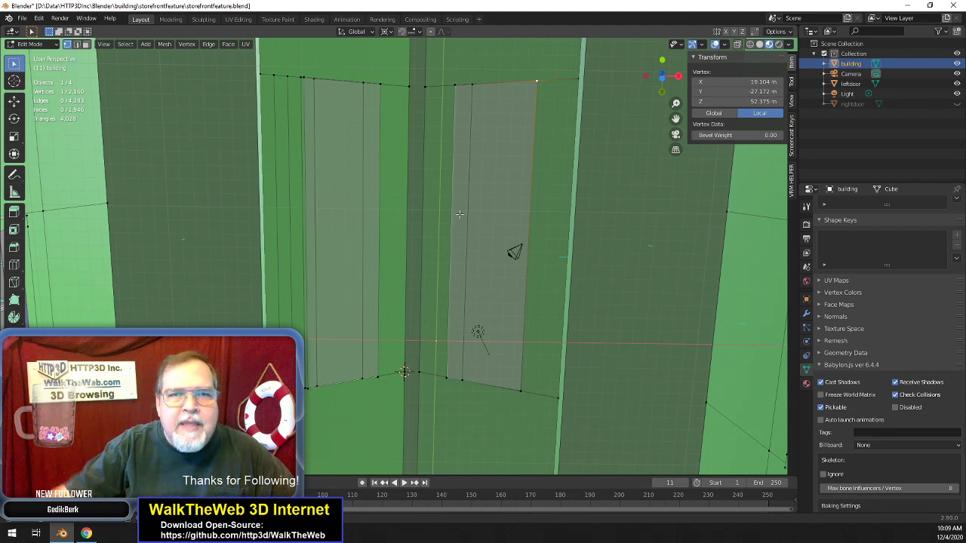
# - Merge the negative X skylight's outer negative Y corner into the adjacent cut vertex using At Last
pyautogui.click(314, 85)
pyautogui.keyDown('shift'); pyautogui.click(314, 85); pyautogui.keyUp('shift')
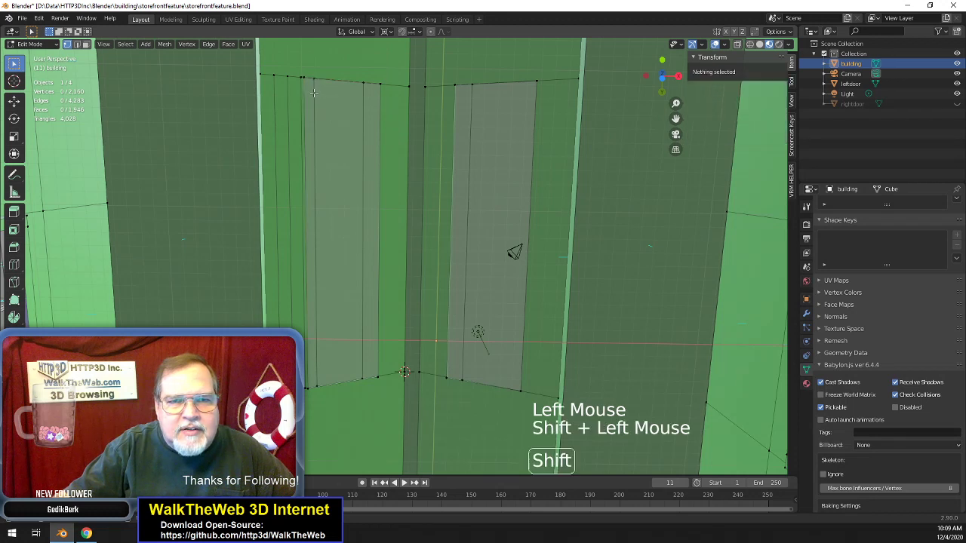
pyautogui.click(305, 96)
pyautogui.keyDown('shift'); pyautogui.click(302, 100); pyautogui.keyUp('shift')
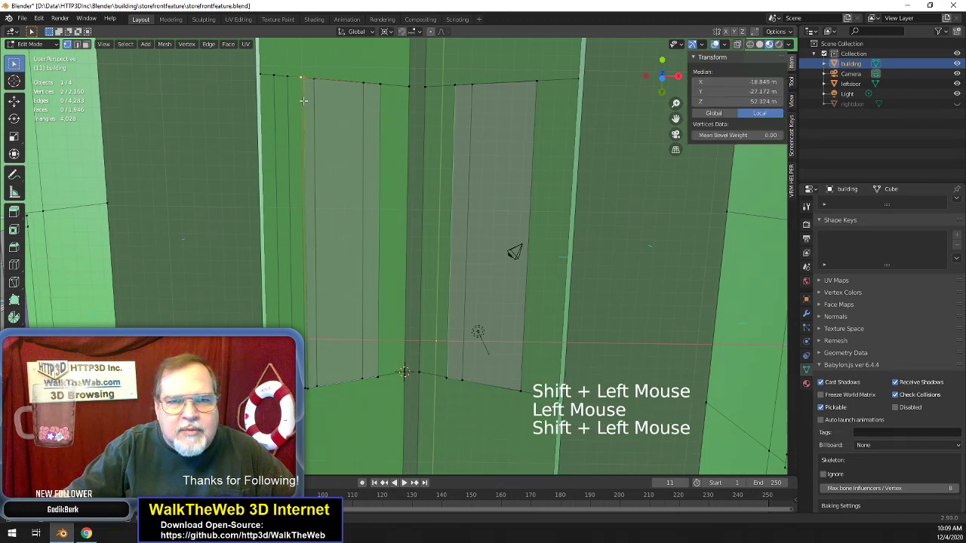
pyautogui.press('m')
pyautogui.click(302, 101)
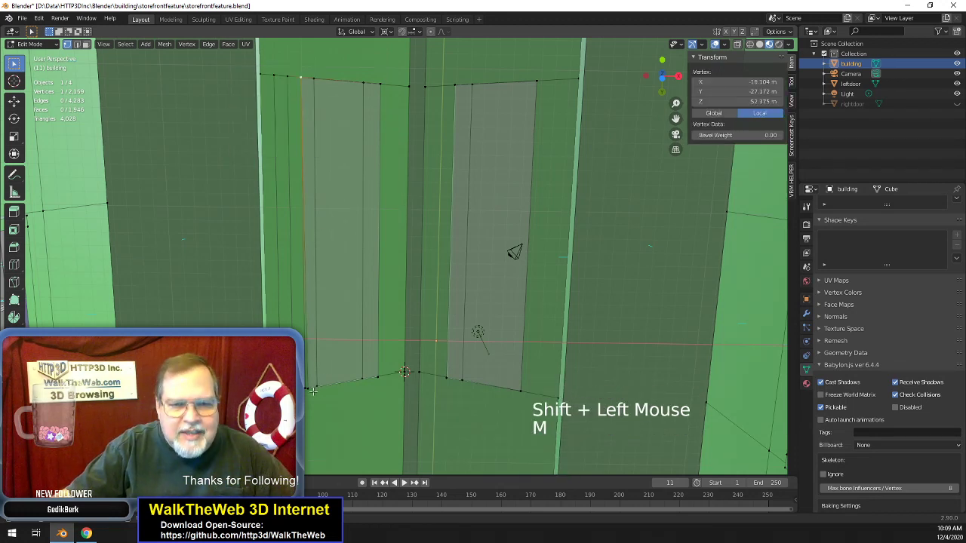
# - Merge the negative X skylight's outer positive Y corner into the adjacent cut vertex using At Last
pyautogui.click(315, 387)
pyautogui.keyDown('shift'); pyautogui.click(315, 387); pyautogui.keyUp('shift')
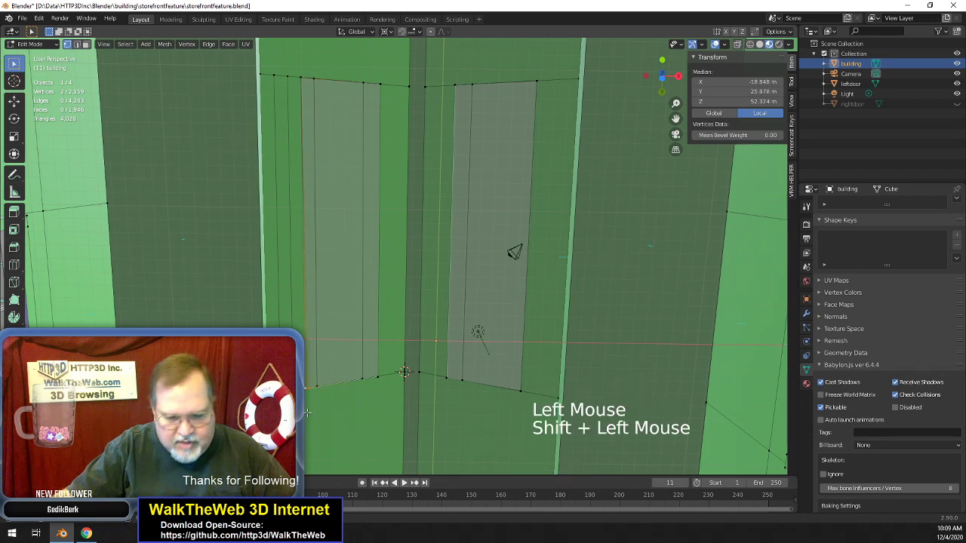
pyautogui.press('m')
pyautogui.click(317, 415)
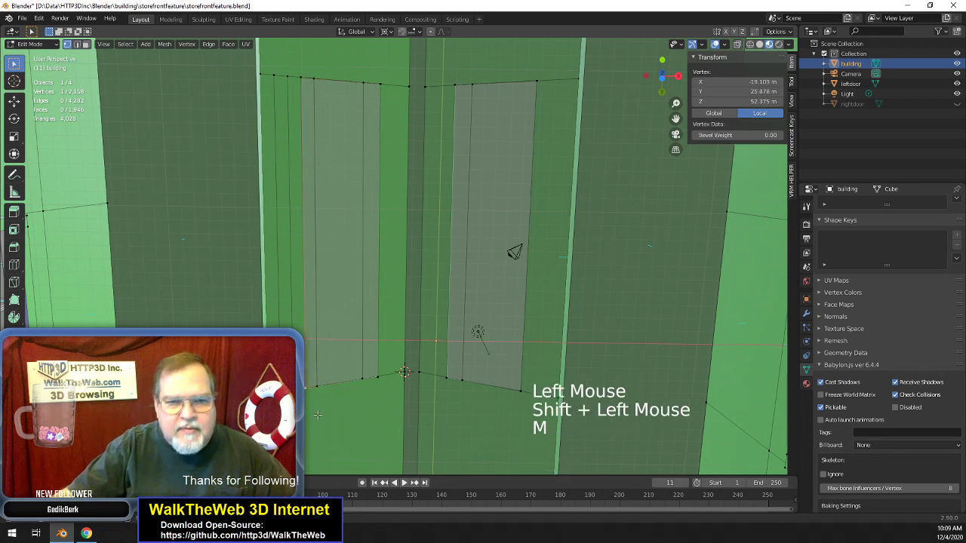
# - Merge the three surplus cut vertices beside the negative X skylight's outer negative Y corner into that corner using At Last
pyautogui.click(315, 82)
pyautogui.keyDown('shift'); pyautogui.click(274, 80); pyautogui.keyUp('shift')
pyautogui.keyDown('shift'); pyautogui.click(286, 83); pyautogui.keyUp('shift')
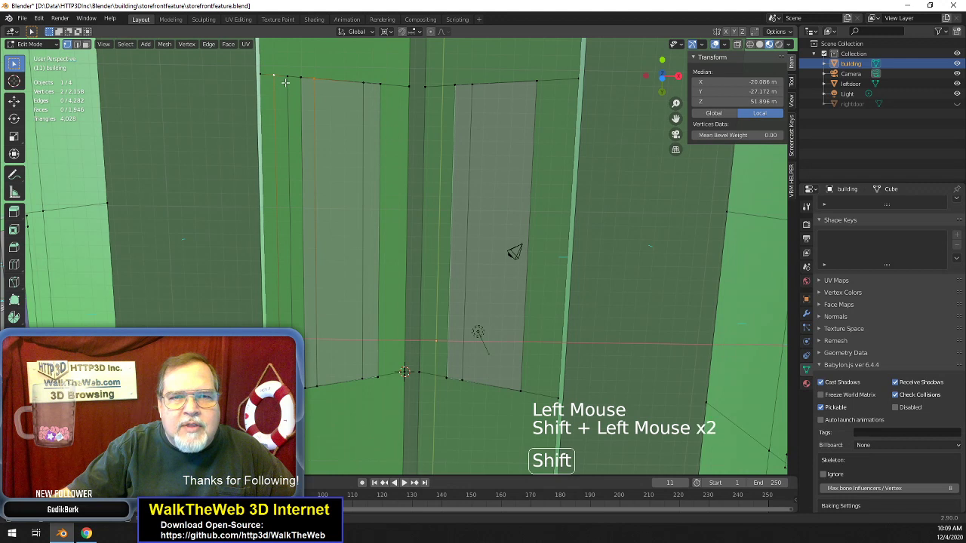
pyautogui.keyDown('shift'); pyautogui.click(286, 82); pyautogui.keyUp('shift')
pyautogui.press('m')
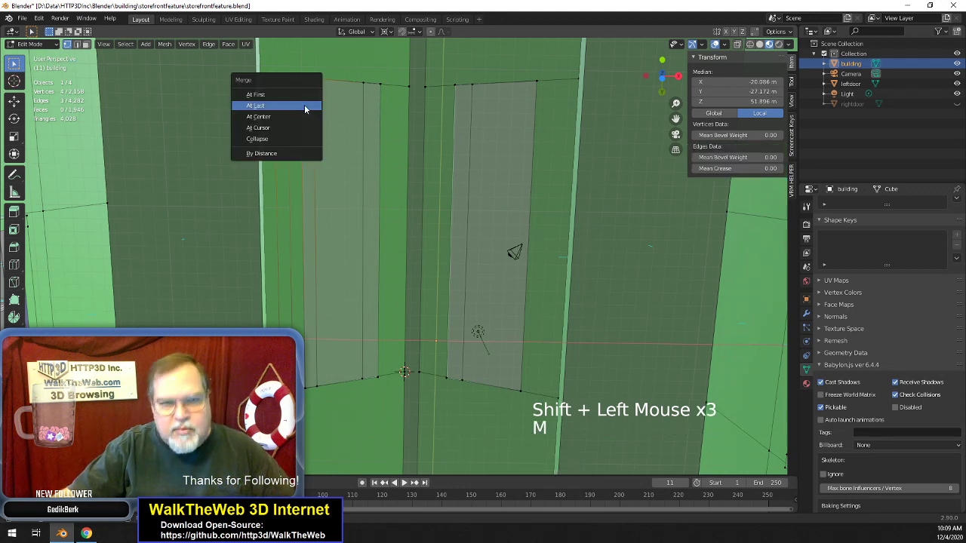
pyautogui.click(305, 109)
# - Merge the three surplus cut vertices beside the negative X skylight's outer positive Y corner into that corner using At Last
pyautogui.click(315, 387)
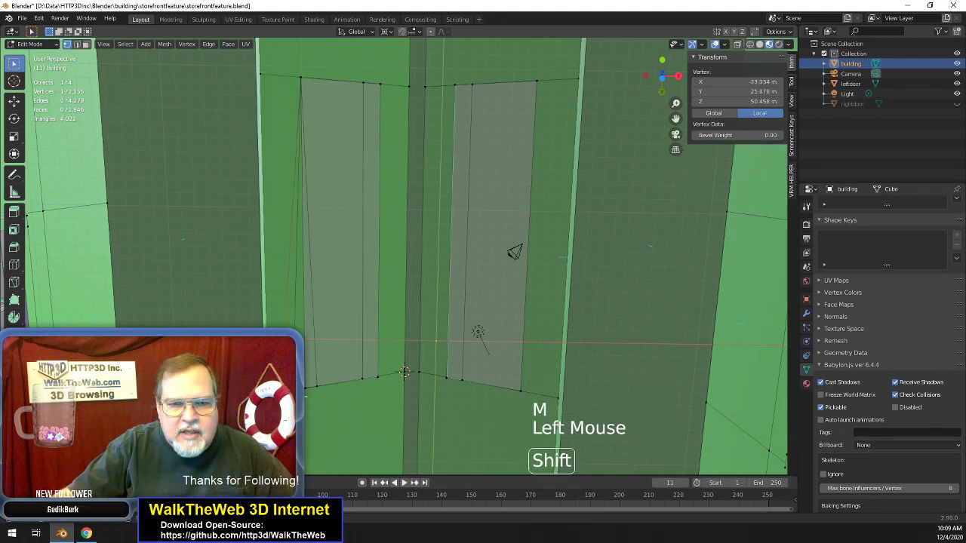
pyautogui.keyDown('shift'); pyautogui.click(312, 390); pyautogui.keyUp('shift')
pyautogui.keyDown('shift'); pyautogui.click(310, 393); pyautogui.keyUp('shift')
pyautogui.keyDown('shift'); pyautogui.click(310, 395); pyautogui.keyUp('shift')
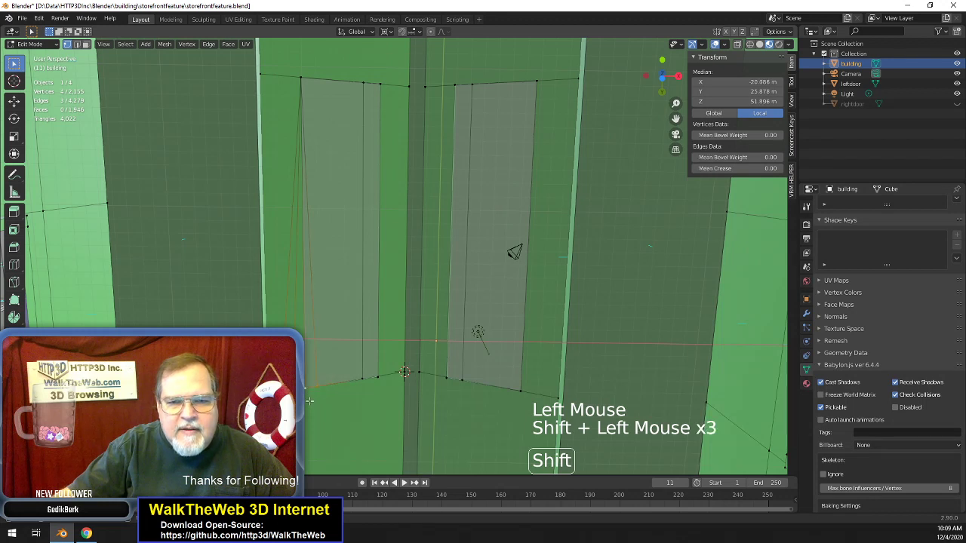
pyautogui.press('m')
pyautogui.click(310, 400)
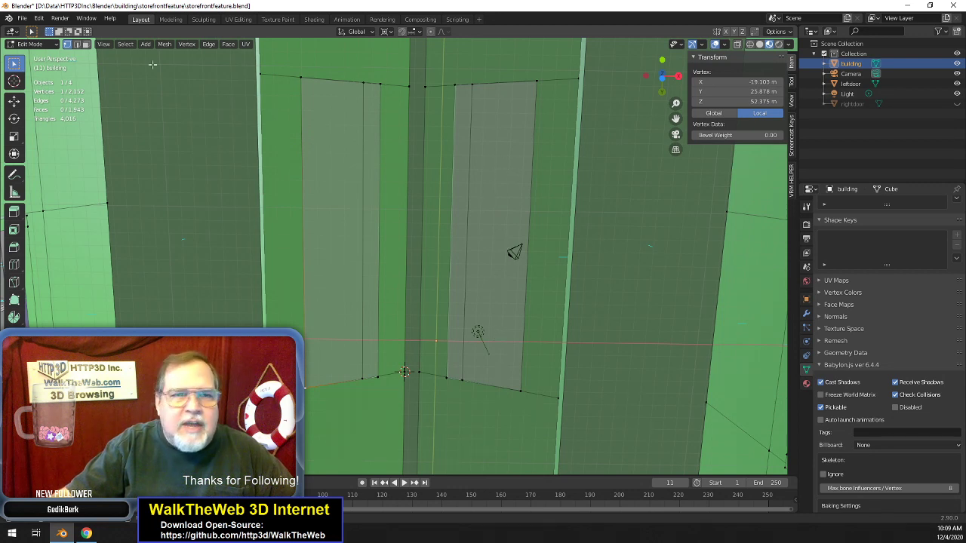
# - In edge selection, subdivide the four ceiling end edges on the ridge side of both skylights with two cuts
pyautogui.click(76, 44)
pyautogui.click(76, 44)
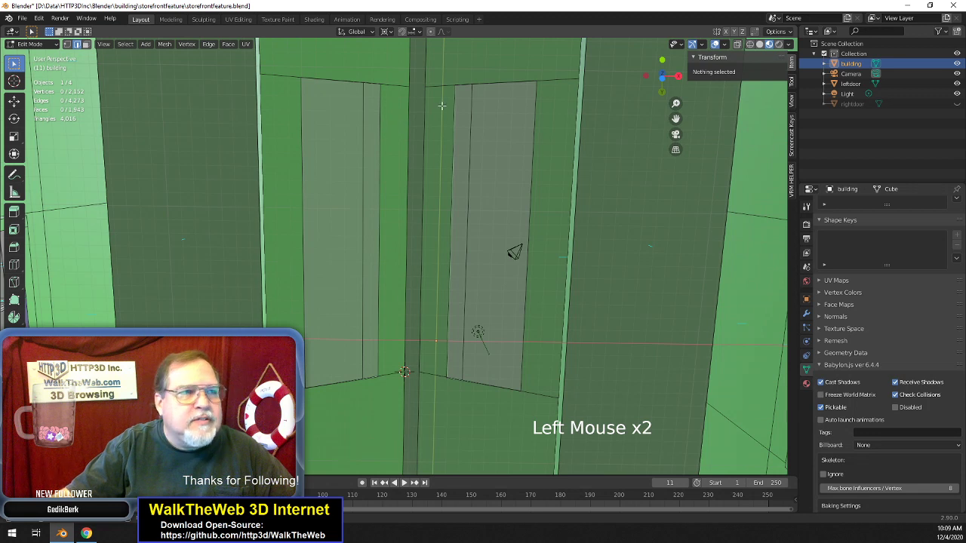
pyautogui.keyDown('shift'); pyautogui.click(434, 375); pyautogui.keyUp('shift')
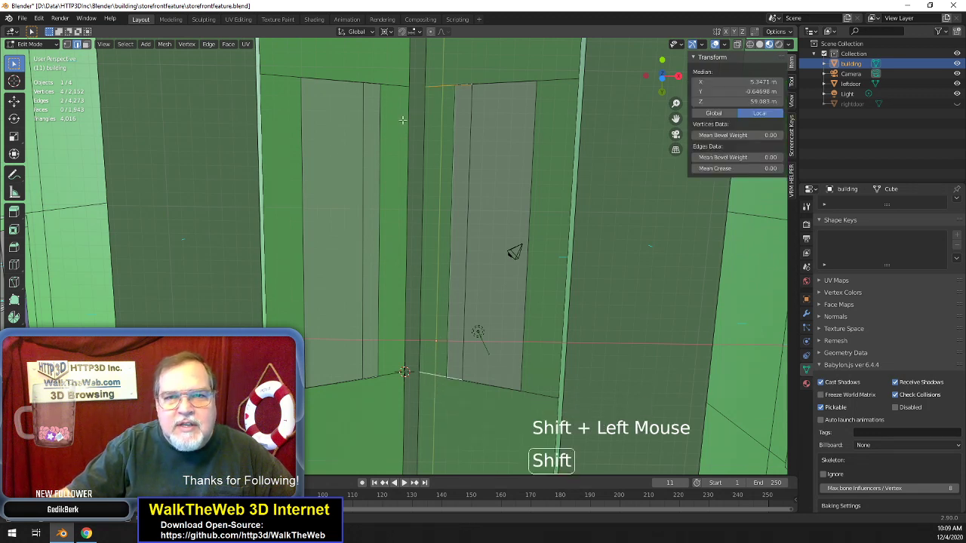
pyautogui.keyDown('shift'); pyautogui.click(389, 83); pyautogui.keyUp('shift')
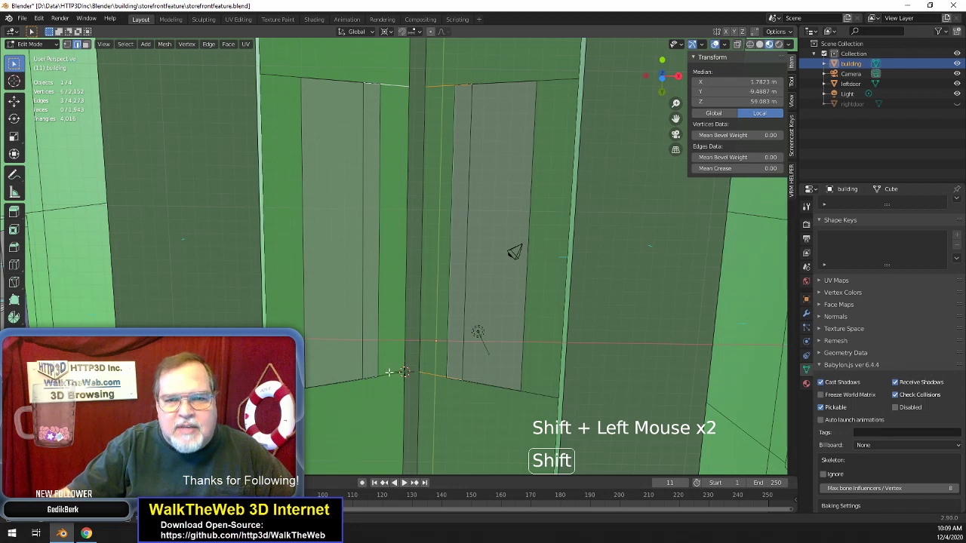
pyautogui.keyDown('shift'); pyautogui.click(389, 373); pyautogui.keyUp('shift')
pyautogui.click(209, 43)
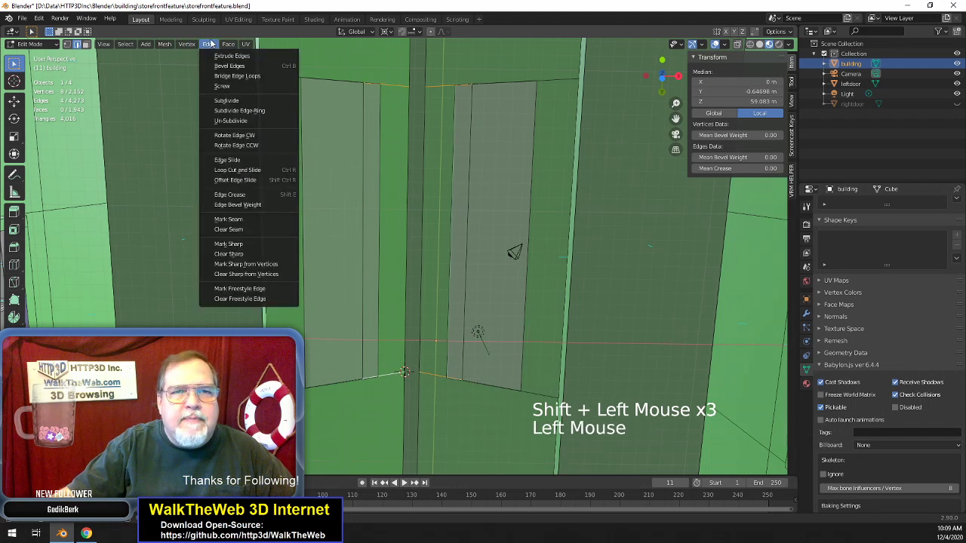
pyautogui.click(238, 101)
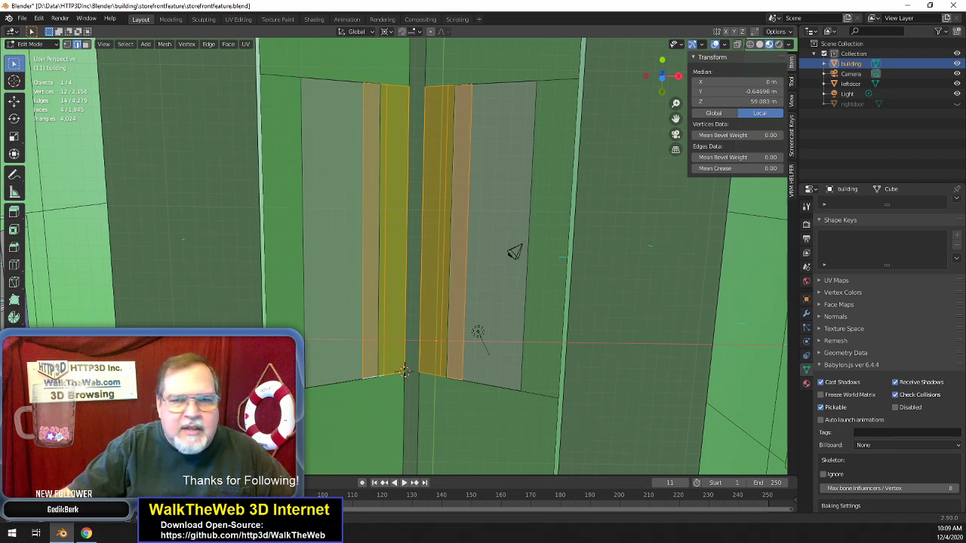
pyautogui.click(405, 370)
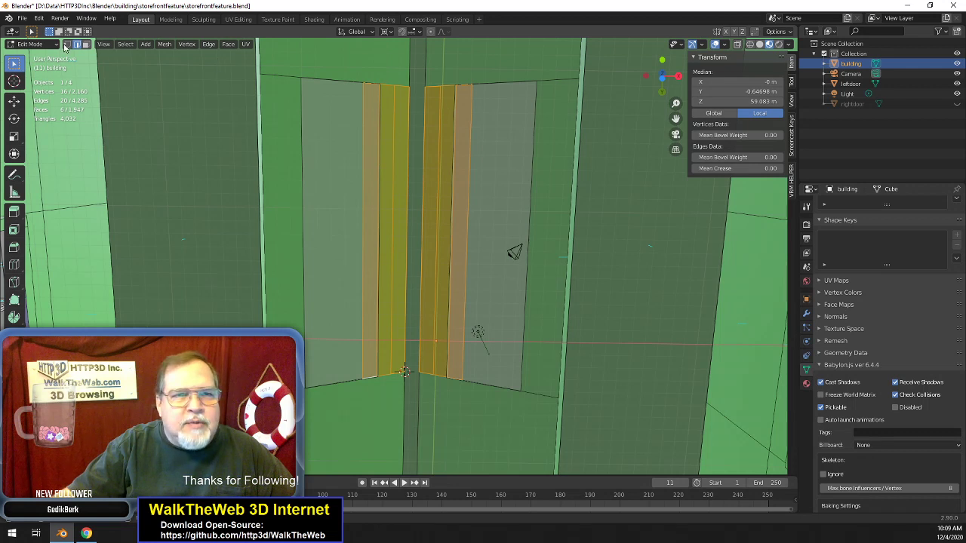
# - In vertex selection, merge the positive X skylight's inner negative Y corner into the adjacent cut vertex using At Last
pyautogui.click(68, 44)
pyautogui.click(453, 87)
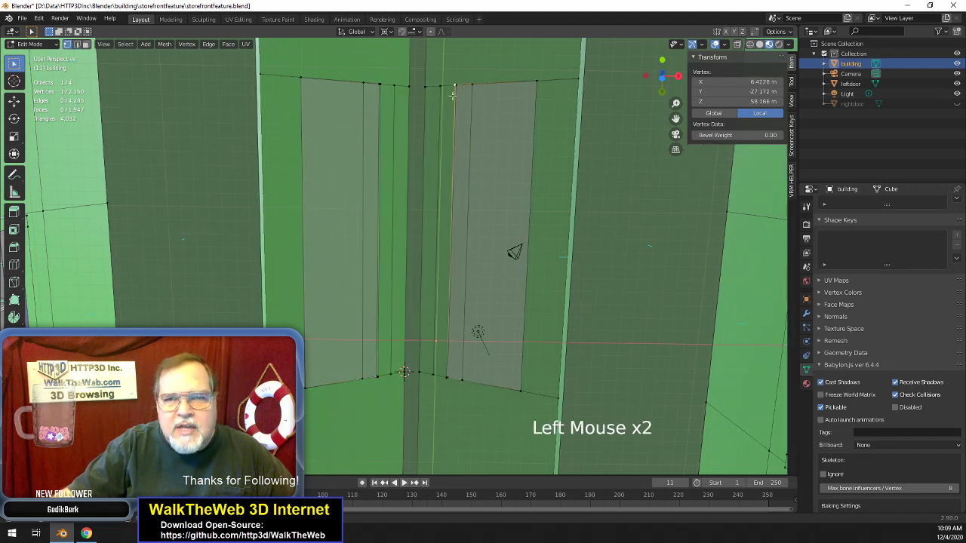
pyautogui.keyDown('shift'); pyautogui.click(460, 91); pyautogui.keyUp('shift')
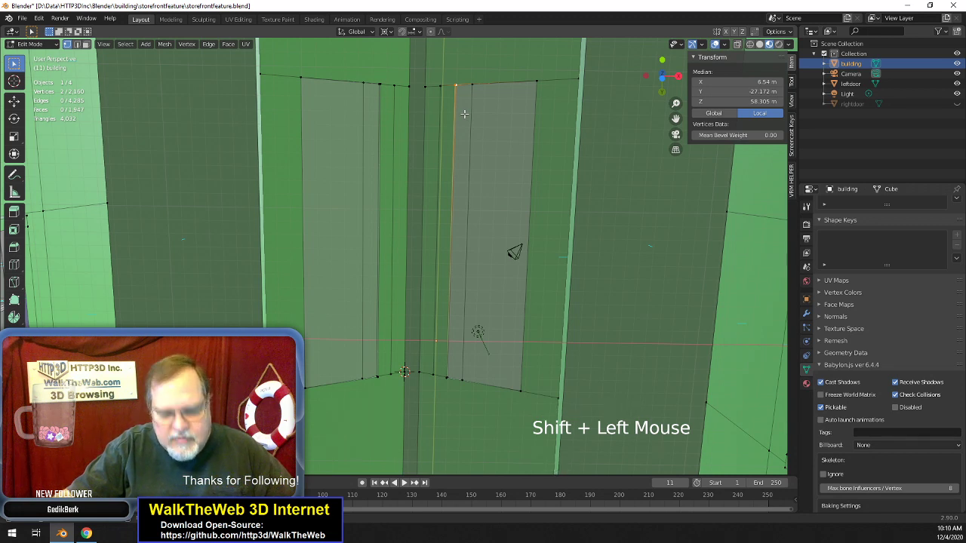
pyautogui.press('m')
pyautogui.click(464, 113)
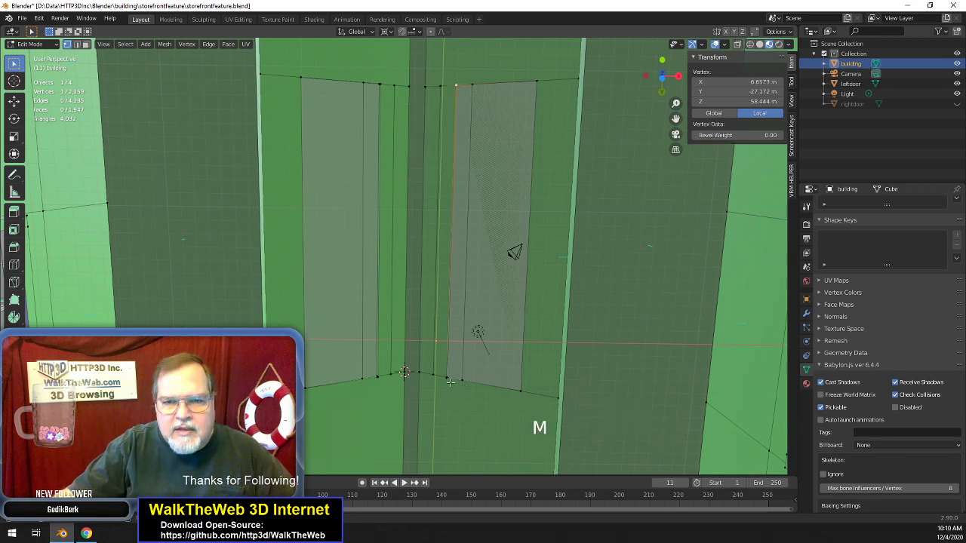
# - In wireframe shading, merge the positive X skylight's inner positive Y corner into the adjacent cut vertex using At Last
pyautogui.click(447, 383)
pyautogui.keyDown('shift'); pyautogui.click(446, 382); pyautogui.keyUp('shift')
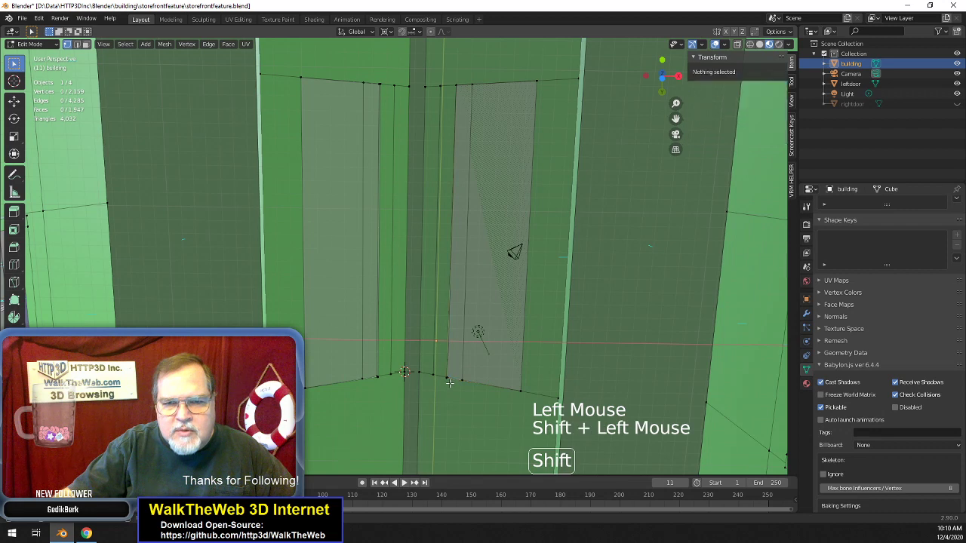
pyautogui.click(446, 381)
pyautogui.keyDown('shift'); pyautogui.click(446, 382); pyautogui.keyUp('shift')
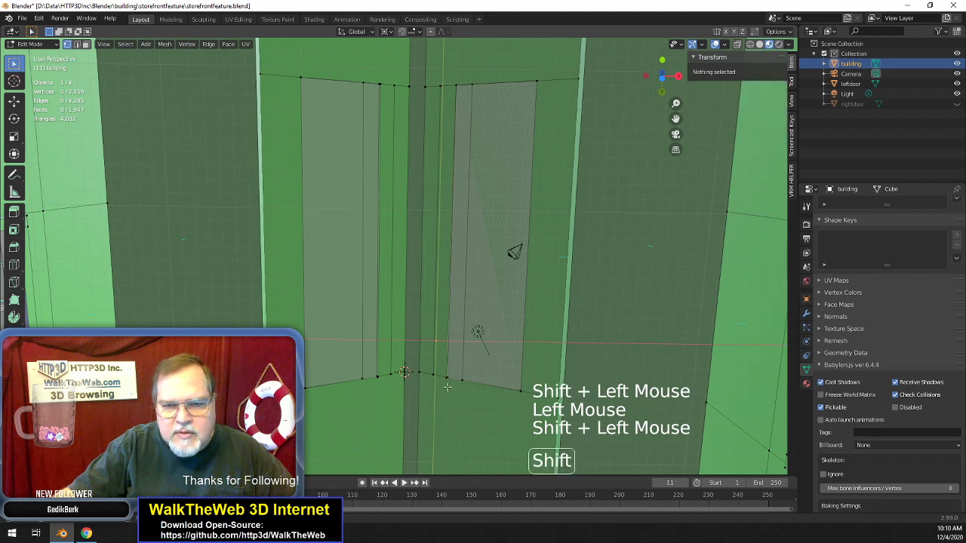
pyautogui.press('z')
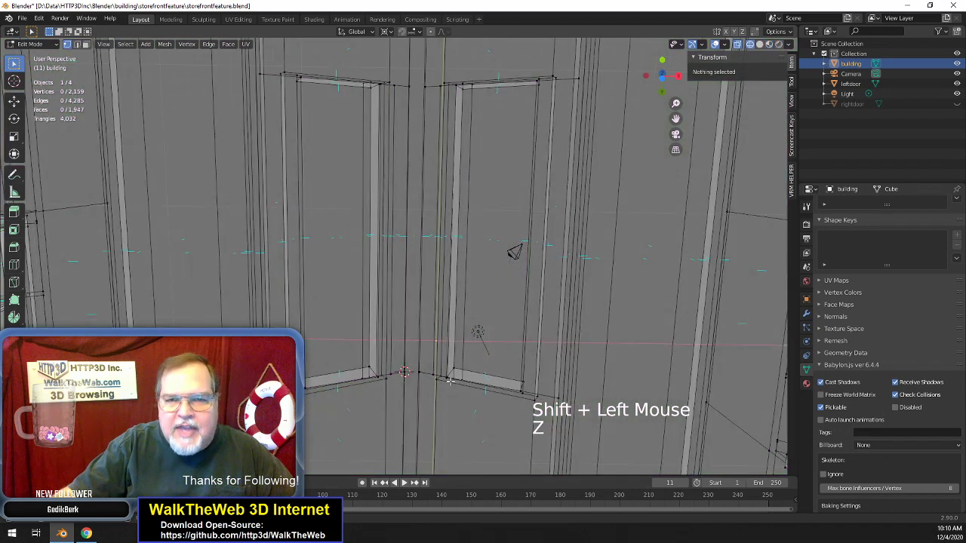
pyautogui.click(446, 382)
pyautogui.keyDown('shift'); pyautogui.click(449, 381); pyautogui.keyUp('shift')
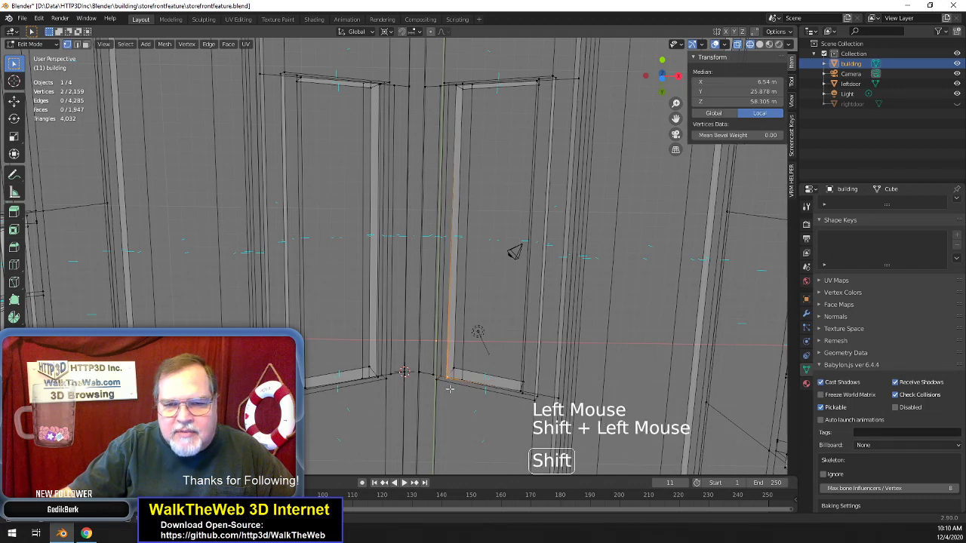
pyautogui.press('m')
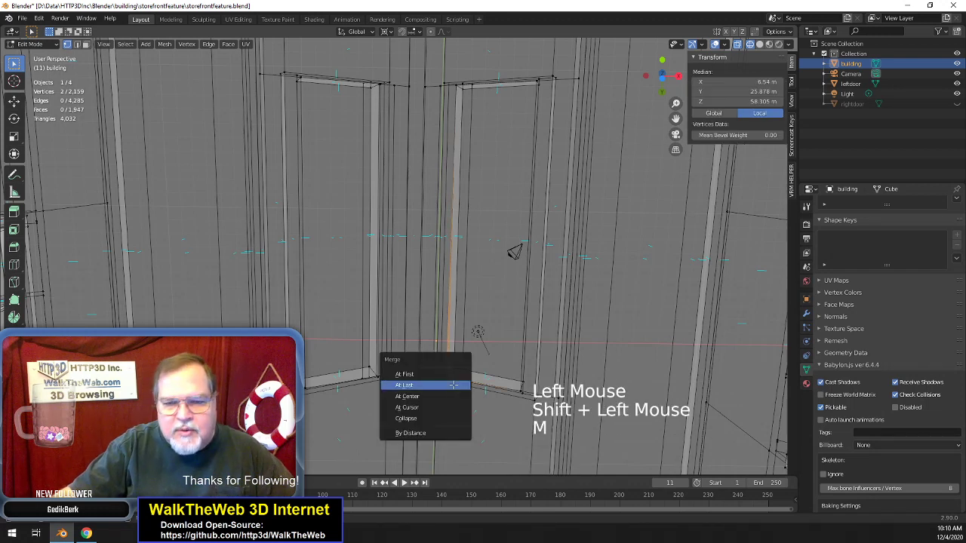
pyautogui.click(453, 385)
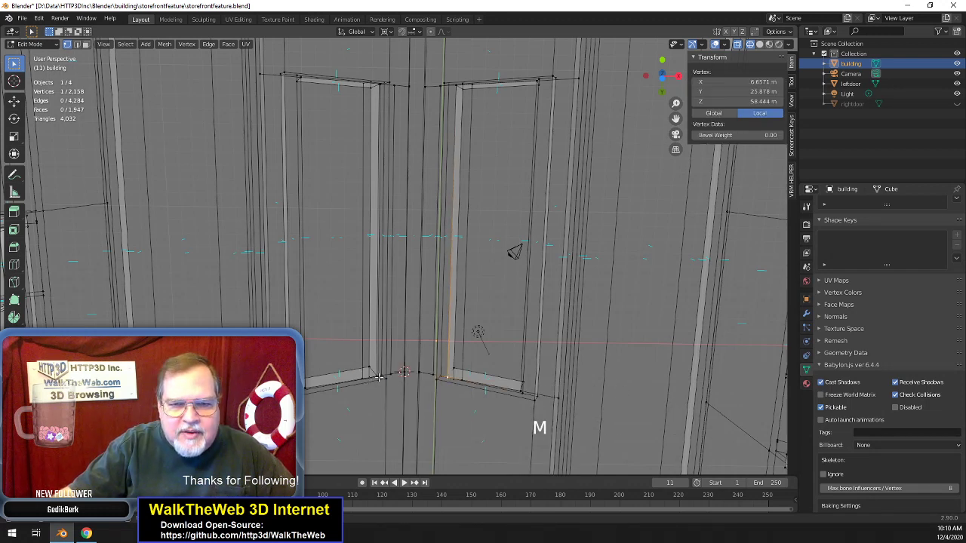
# - Merge the negative X skylight's inner positive Y corner into the adjacent cut vertex using At Last
pyautogui.click(377, 377)
pyautogui.keyDown('shift'); pyautogui.click(374, 377); pyautogui.keyUp('shift')
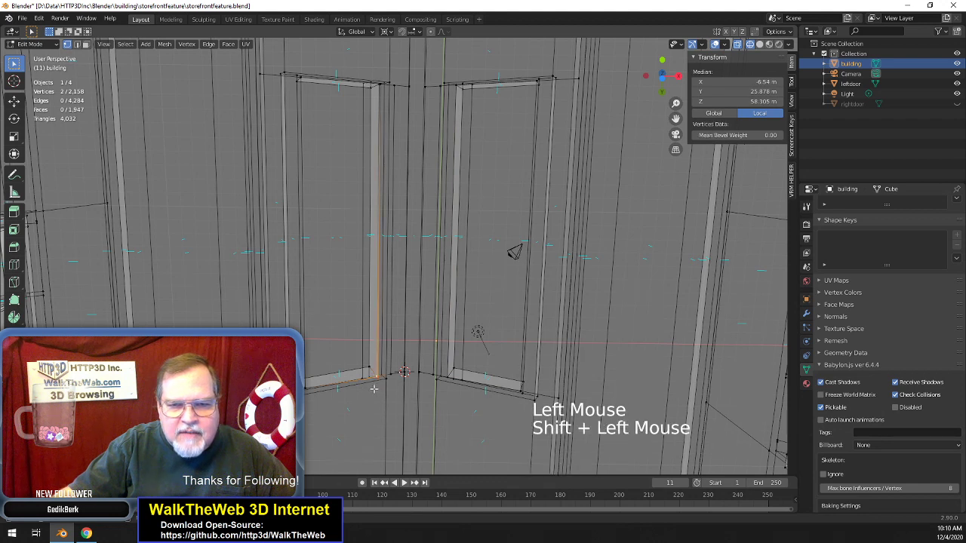
pyautogui.press('m')
pyautogui.click(375, 389)
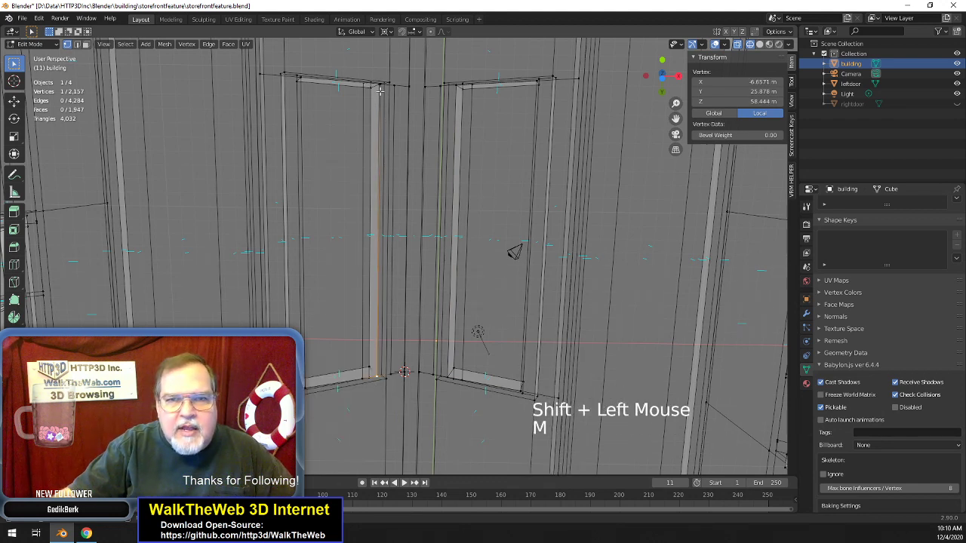
# - Merge the negative X skylight's inner negative Y corner into the adjacent cut vertex using At Last and return to Material Preview shading
pyautogui.click(380, 89)
pyautogui.keyDown('shift'); pyautogui.click(382, 99); pyautogui.keyUp('shift')
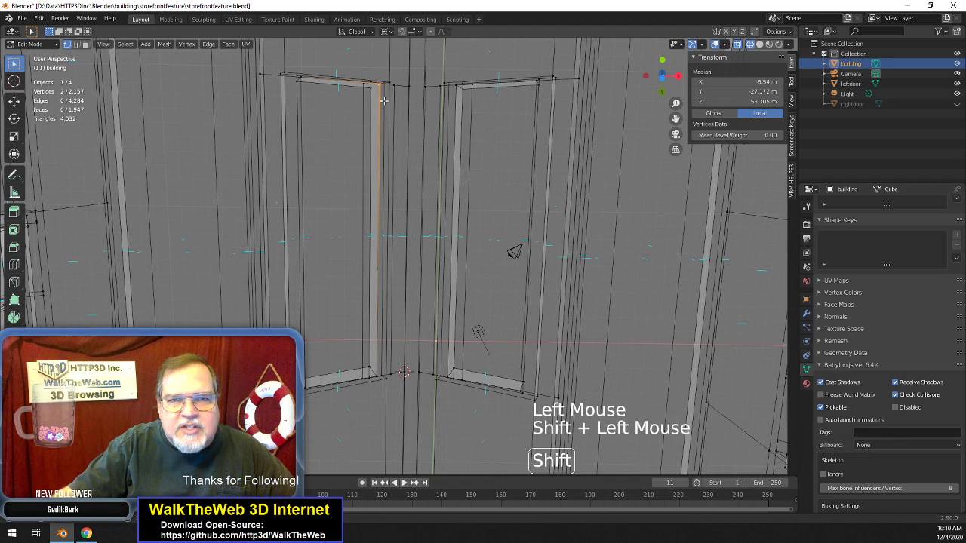
pyautogui.press('m')
pyautogui.click(385, 101)
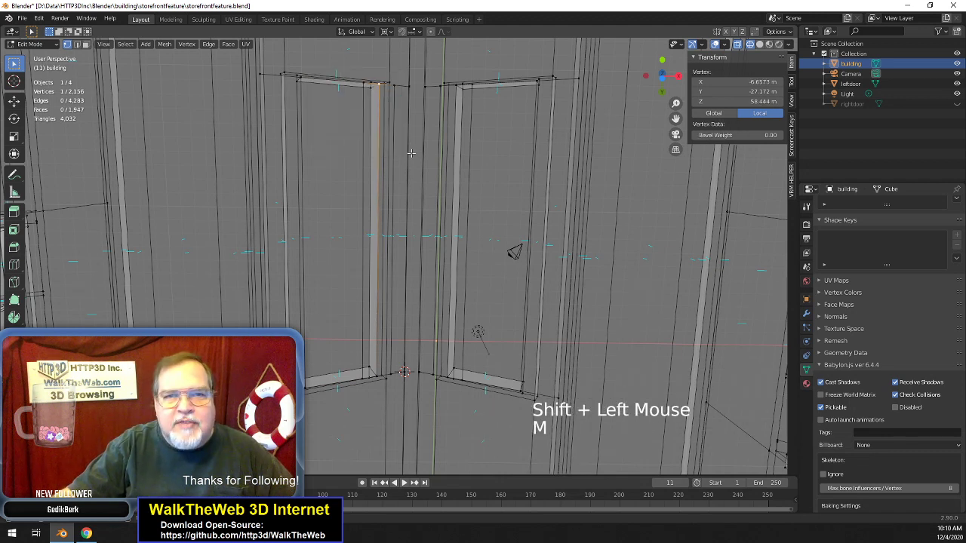
pyautogui.press('z')
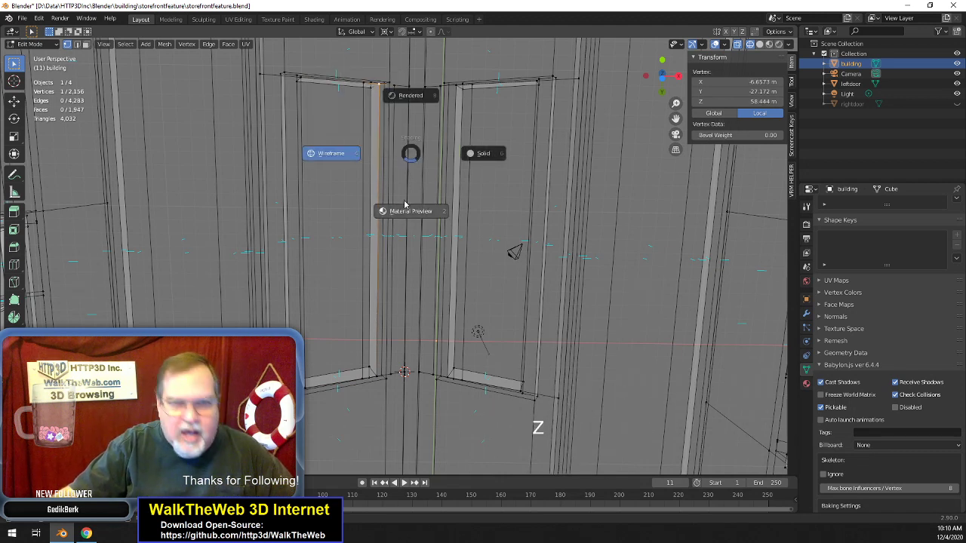
# - In Material Preview shading, merge the three vertices at the left roof opening's lower ridge-side corner At Last, onto the middle vertex
pyautogui.click(418, 216)
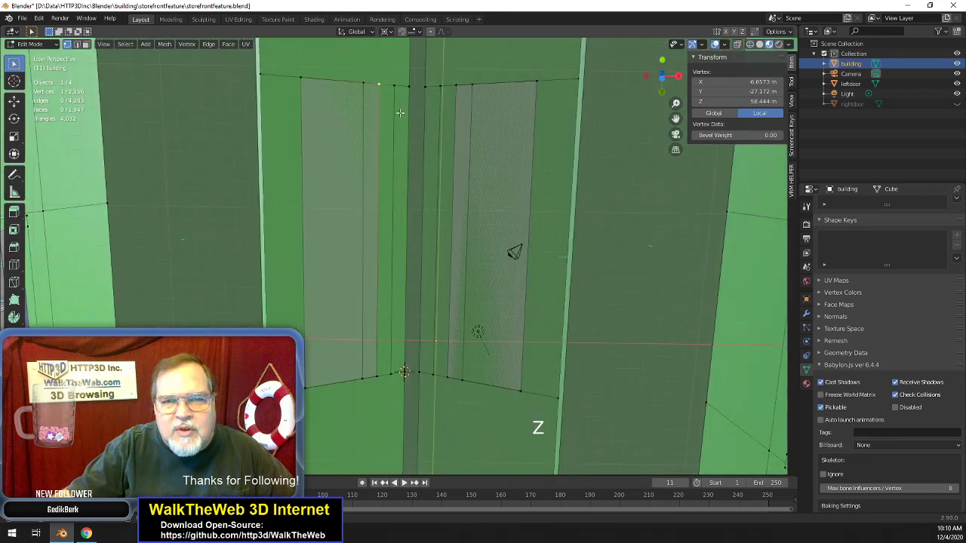
pyautogui.click(362, 378)
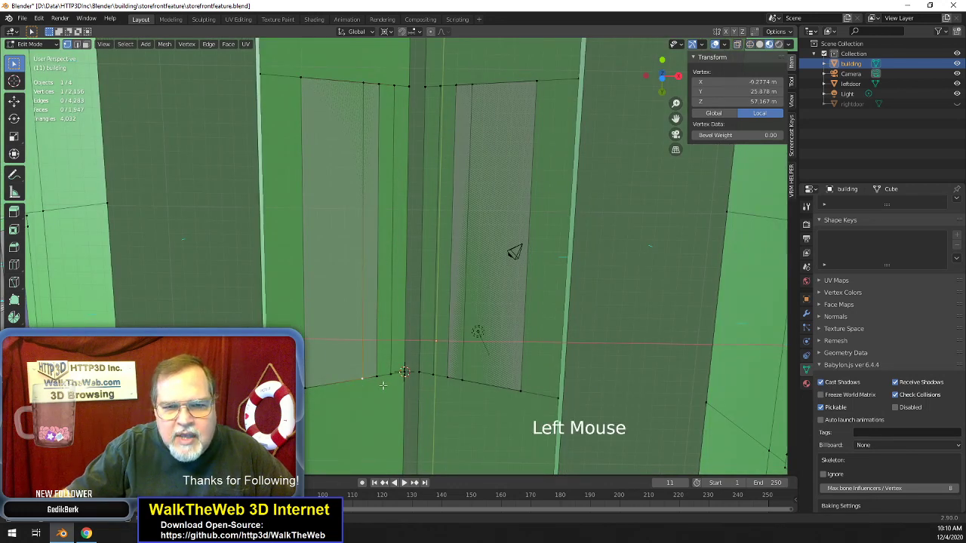
pyautogui.keyDown('shift'); pyautogui.click(391, 379); pyautogui.keyUp('shift')
pyautogui.keyDown('shift'); pyautogui.click(380, 381); pyautogui.keyUp('shift')
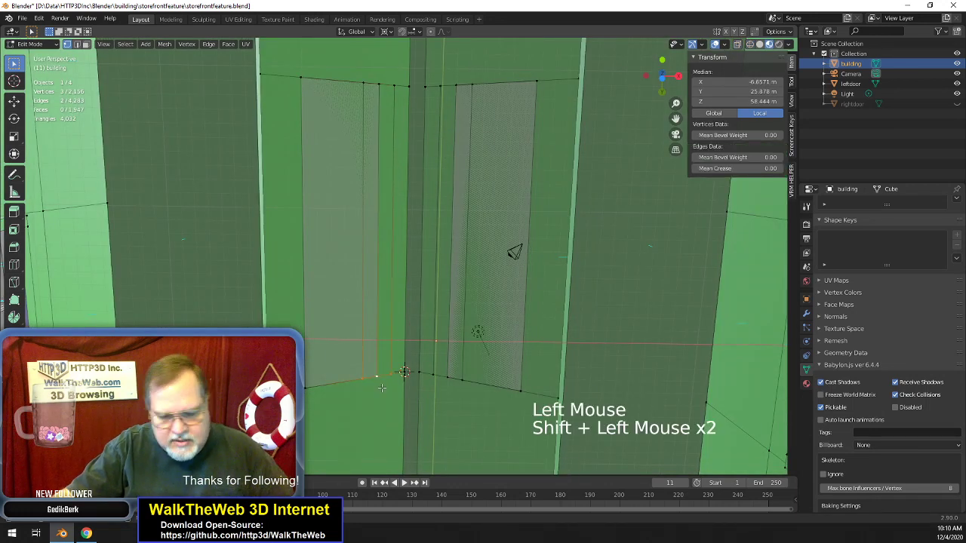
pyautogui.press('m')
pyautogui.click(382, 392)
# - Merge the three vertices at the left roof opening's upper ridge-side corner At Last, onto the middle vertex
pyautogui.click(368, 94)
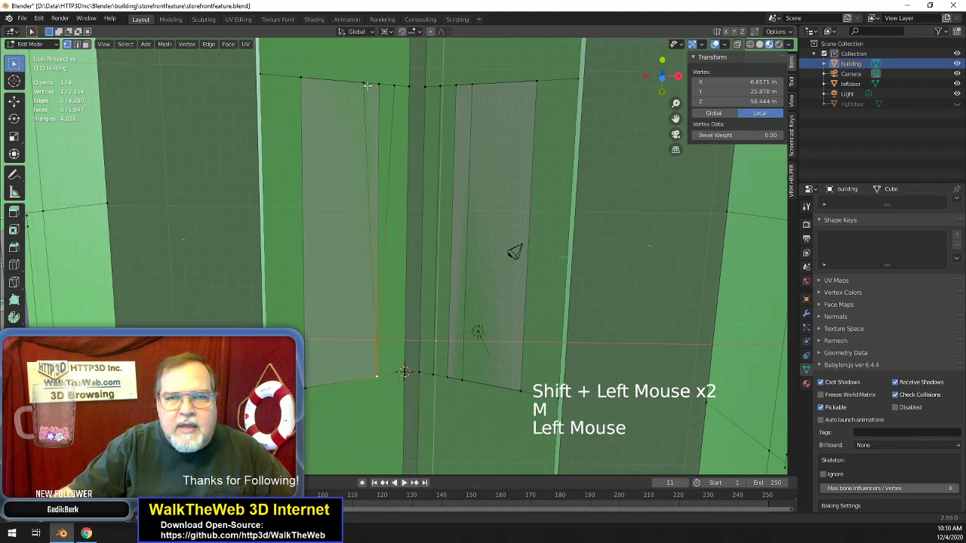
pyautogui.keyDown('shift'); pyautogui.click(380, 85); pyautogui.keyUp('shift')
pyautogui.keyDown('shift'); pyautogui.click(392, 88); pyautogui.keyUp('shift')
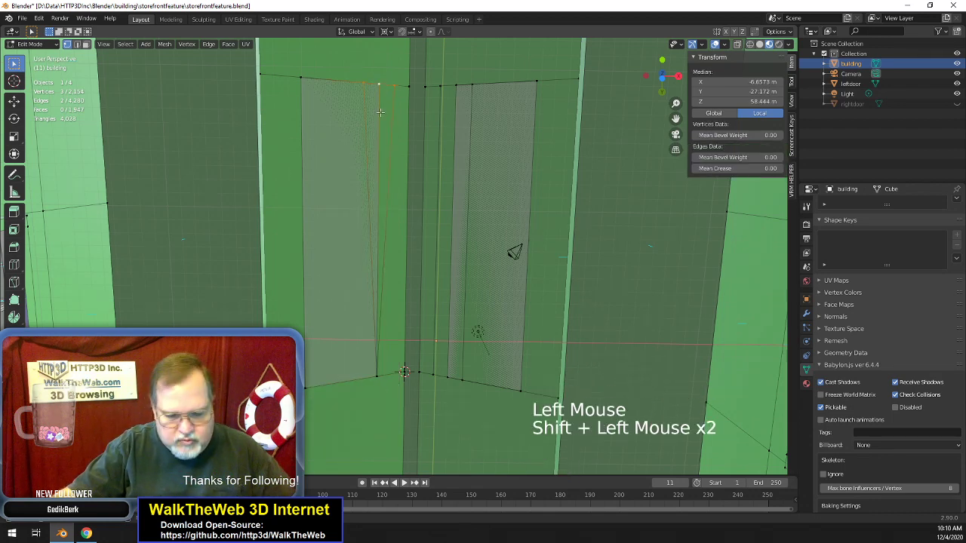
pyautogui.press('m')
pyautogui.click(382, 113)
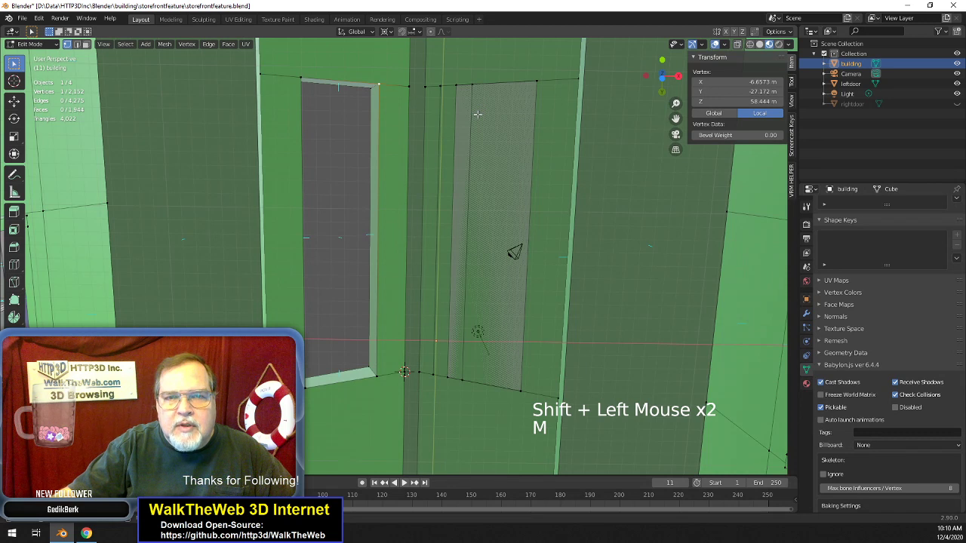
# - Merge the three vertices at the right roof opening's lower ridge-side corner At Last, onto the middle vertex
pyautogui.click(436, 375)
pyautogui.keyDown('shift'); pyautogui.click(448, 377); pyautogui.keyUp('shift')
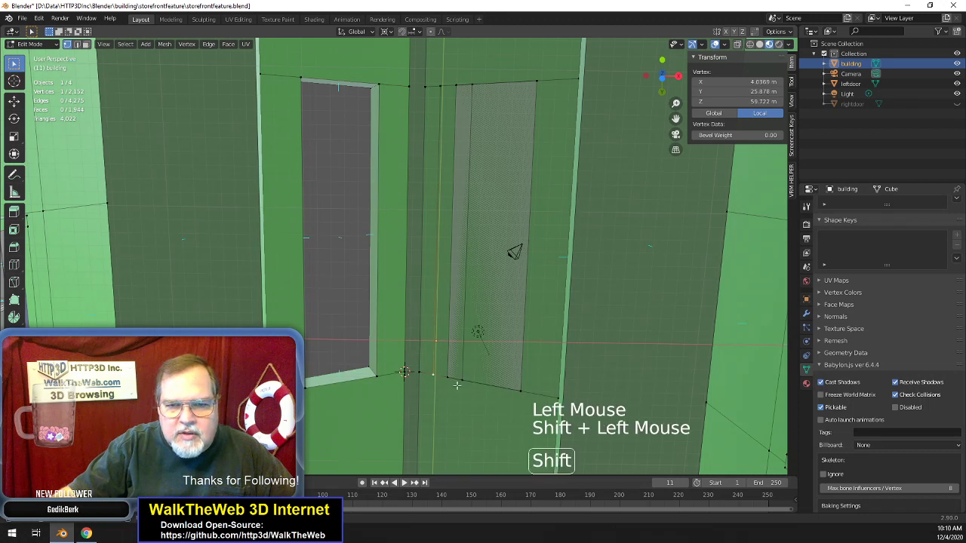
pyautogui.keyDown('shift'); pyautogui.click(448, 380); pyautogui.keyUp('shift')
pyautogui.press('m')
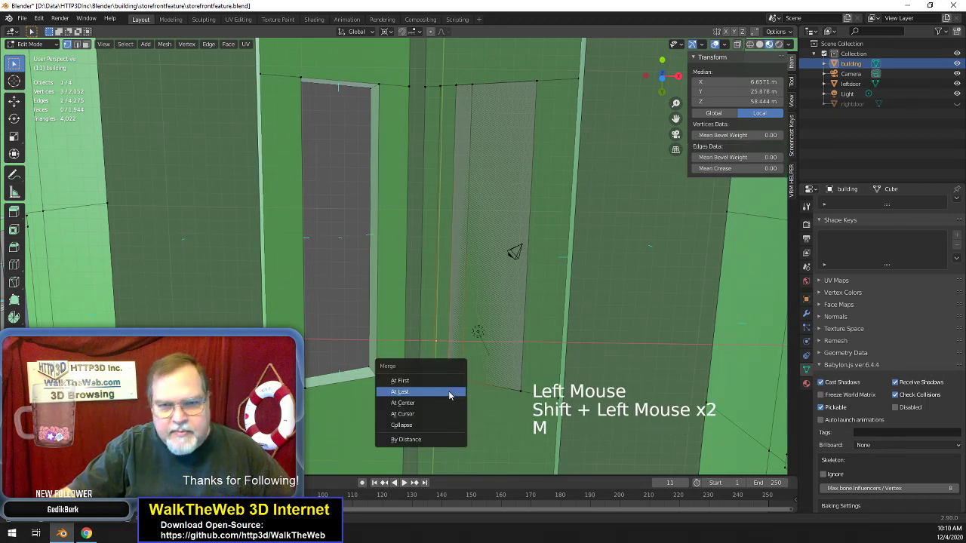
pyautogui.click(450, 393)
# - Merge the three vertices at the right roof opening's upper ridge-side corner At Last, onto the middle vertex
pyautogui.click(441, 87)
pyautogui.keyDown('shift'); pyautogui.click(456, 86); pyautogui.keyUp('shift')
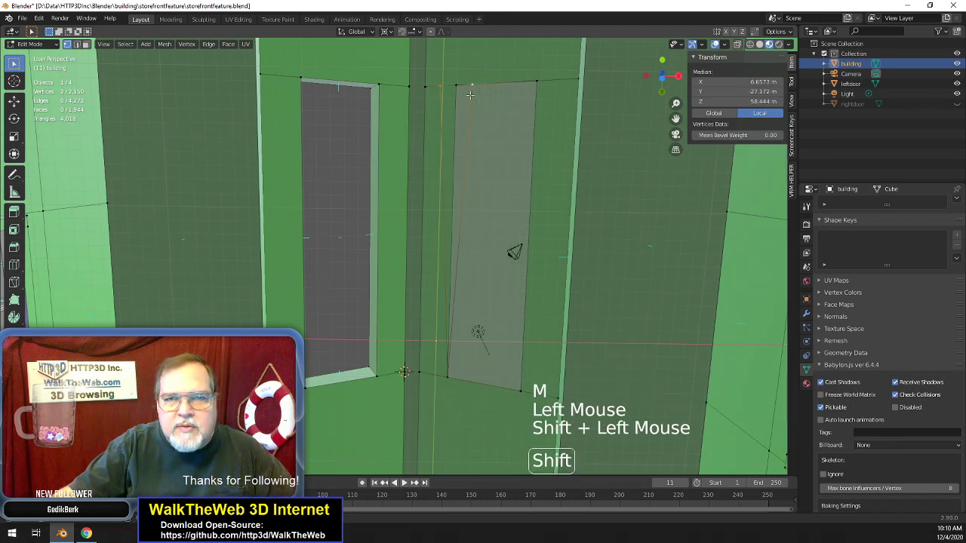
pyautogui.keyDown('shift'); pyautogui.click(456, 85); pyautogui.keyUp('shift')
pyautogui.press('m')
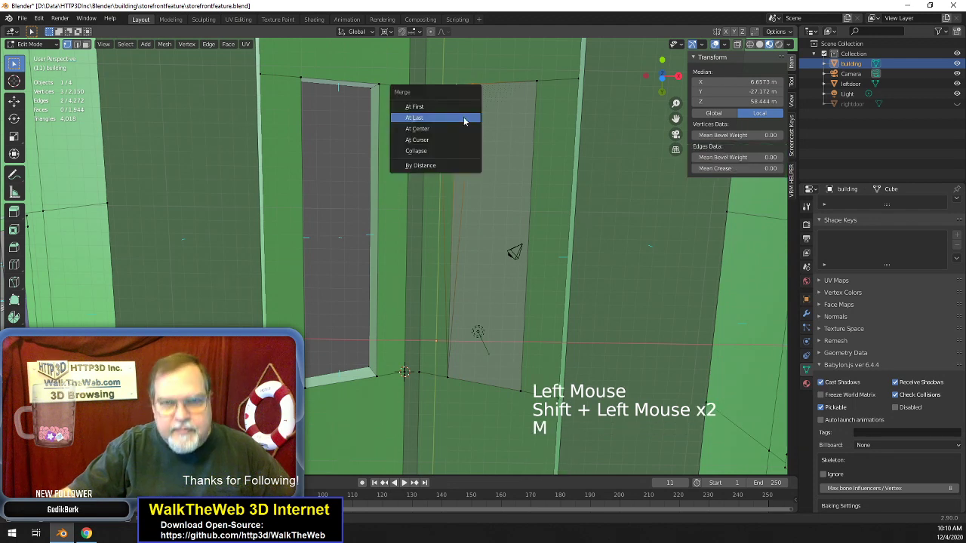
pyautogui.click(464, 119)
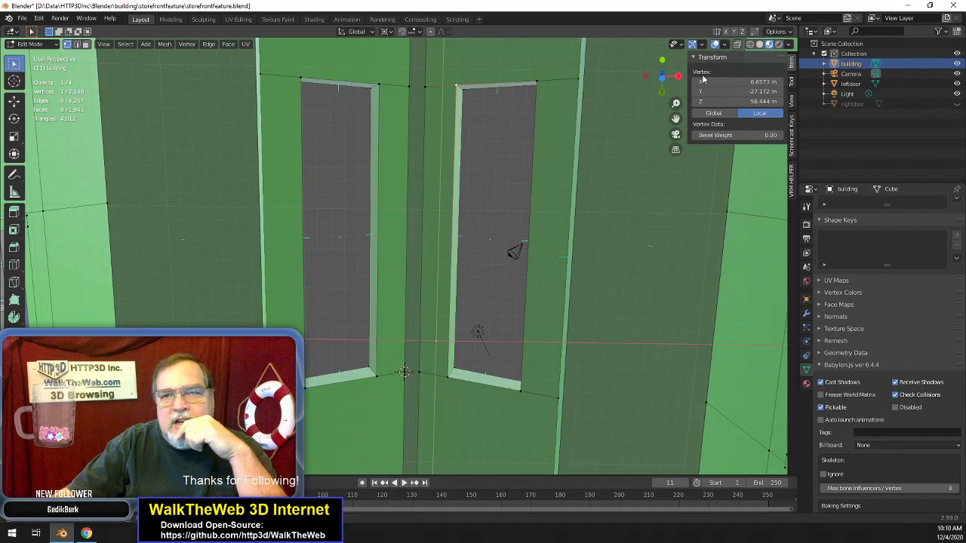
# - Show the outside of the building's roof in Solid shading
pyautogui.moveTo(663, 76); pyautogui.dragTo(711, 149)
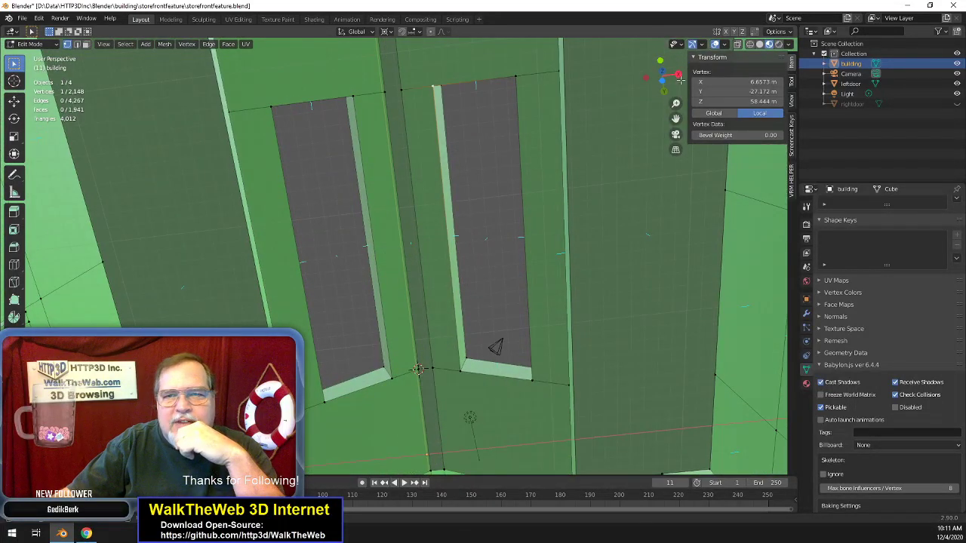
pyautogui.moveTo(680, 79); pyautogui.dragTo(689, 52)
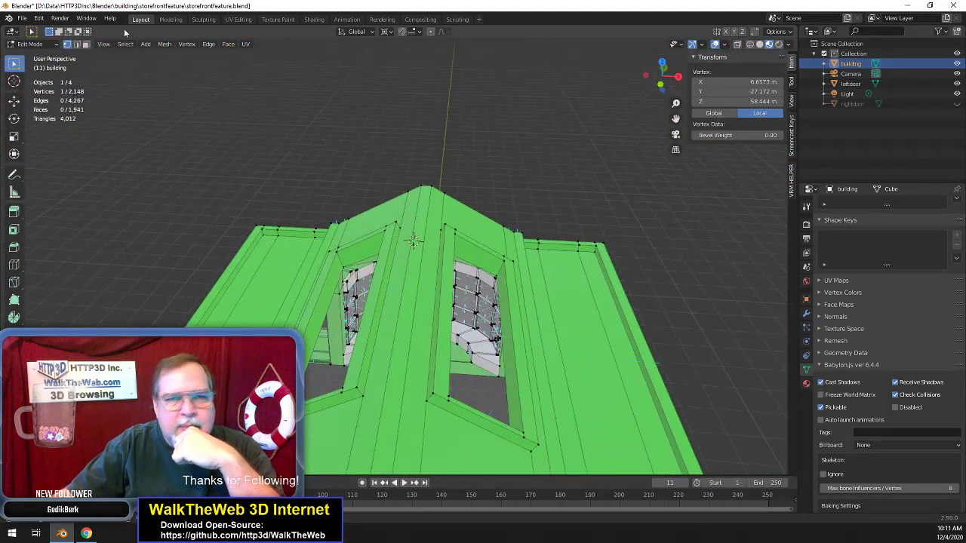
pyautogui.press('z')
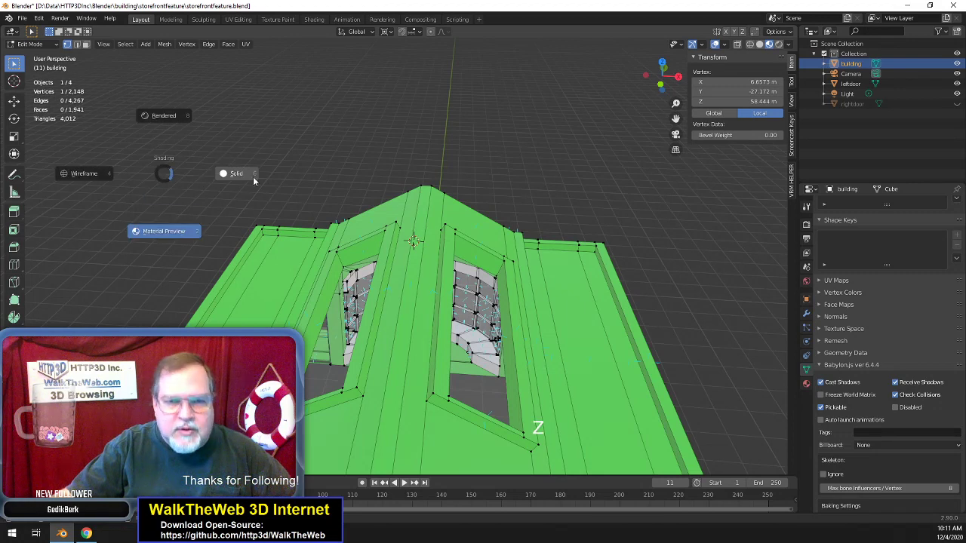
pyautogui.click(243, 172)
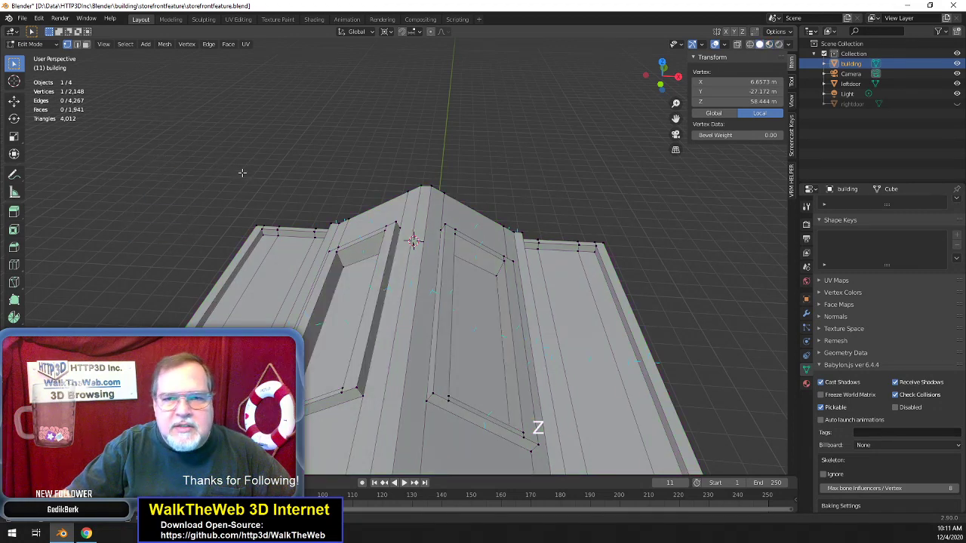
pyautogui.click(484, 335)
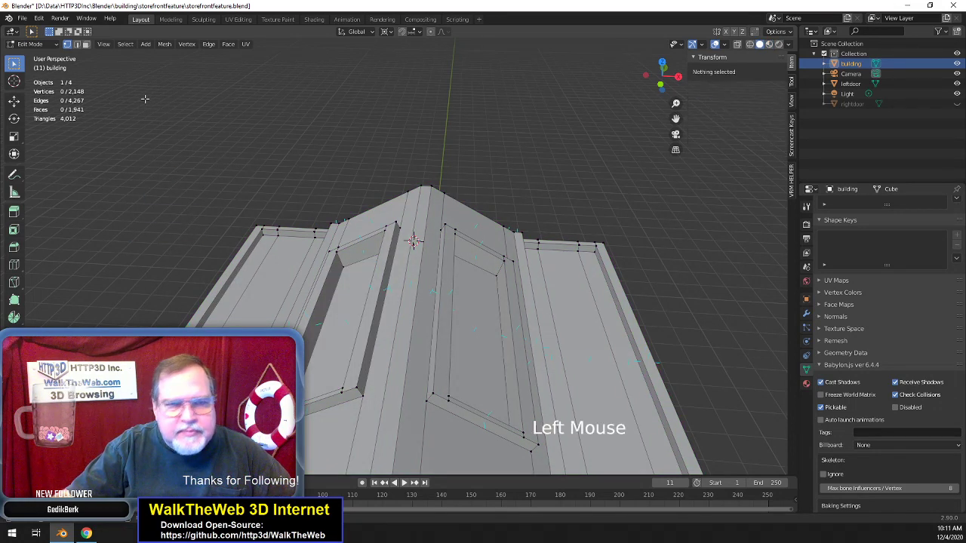
pyautogui.click(86, 44)
pyautogui.click(481, 351)
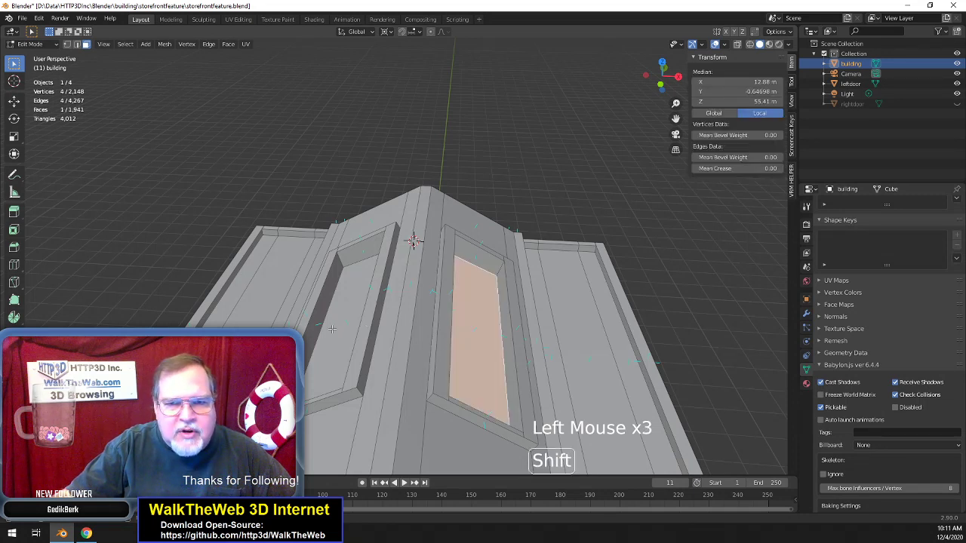
pyautogui.keyDown('shift'); pyautogui.click(367, 327); pyautogui.keyUp('shift')
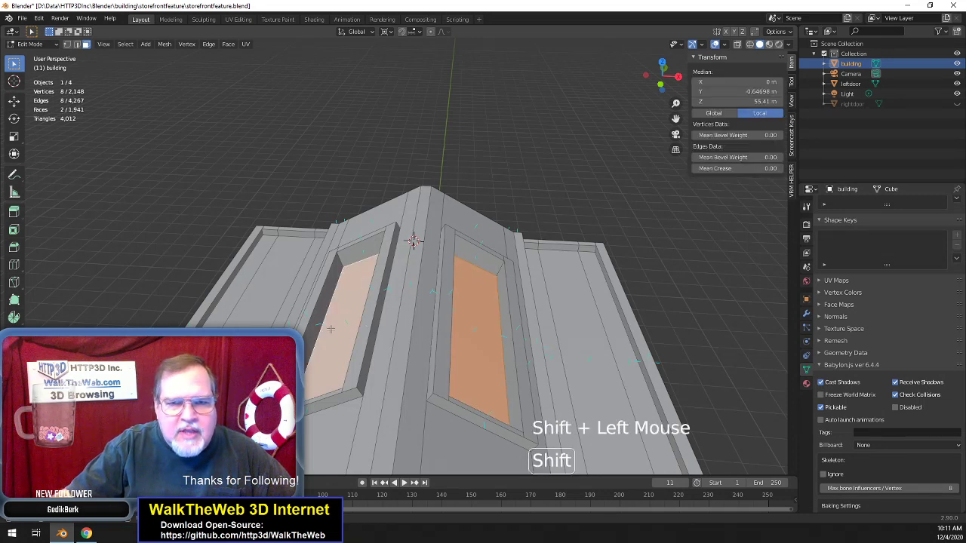
pyautogui.click(164, 44)
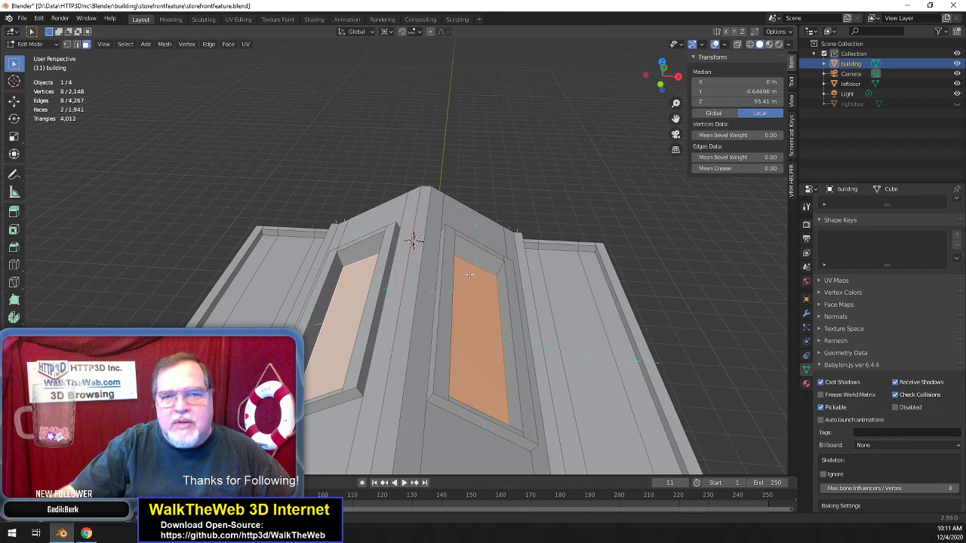
# - In vertex selection mode, fill a new face between the four rim corner vertices of the right roof window
pyautogui.click(67, 44)
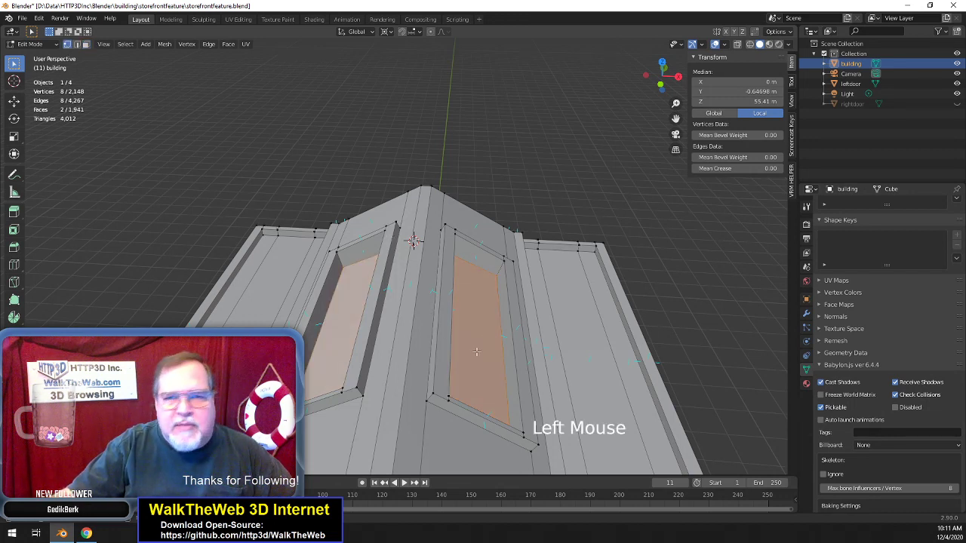
pyautogui.click(509, 257)
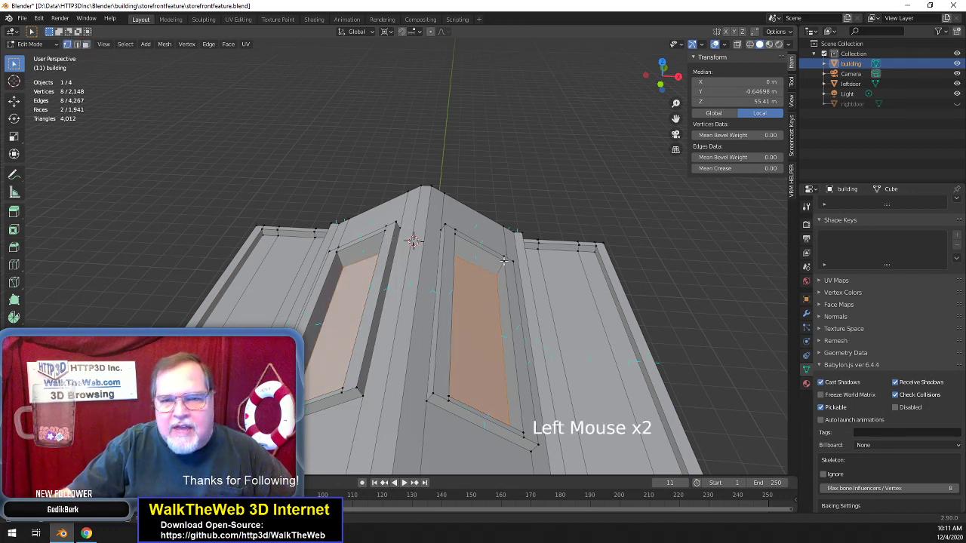
pyautogui.keyDown('shift'); pyautogui.click(455, 234); pyautogui.keyUp('shift')
pyautogui.keyDown('shift'); pyautogui.click(523, 427); pyautogui.keyUp('shift')
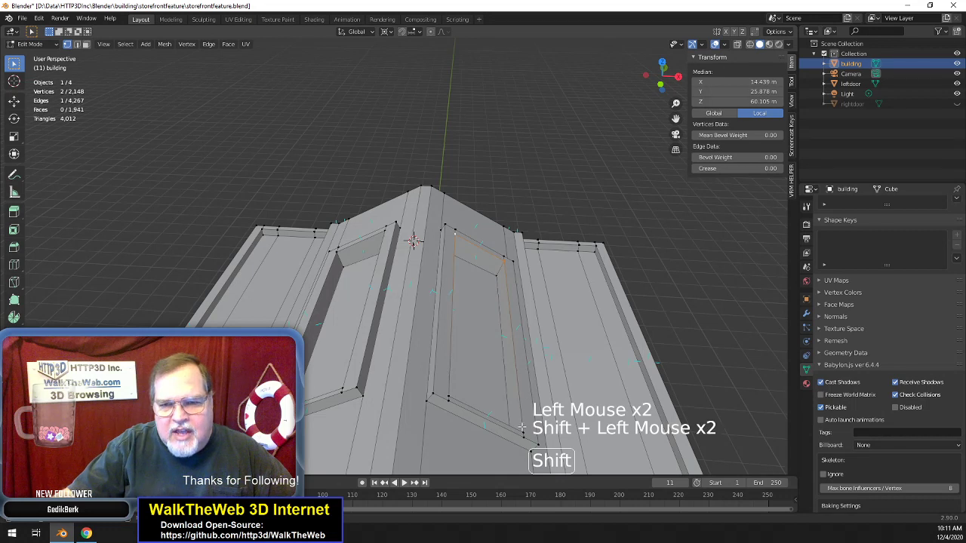
pyautogui.keyDown('shift'); pyautogui.click(453, 397); pyautogui.keyUp('shift')
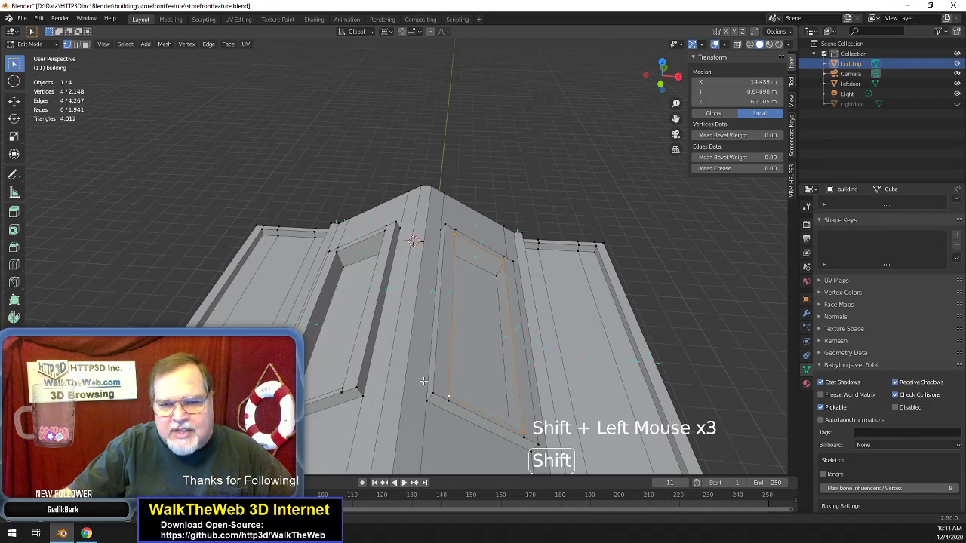
pyautogui.keyDown('shift'); pyautogui.click(344, 388); pyautogui.keyUp('shift')
pyautogui.keyDown('shift'); pyautogui.click(344, 388); pyautogui.keyUp('shift')
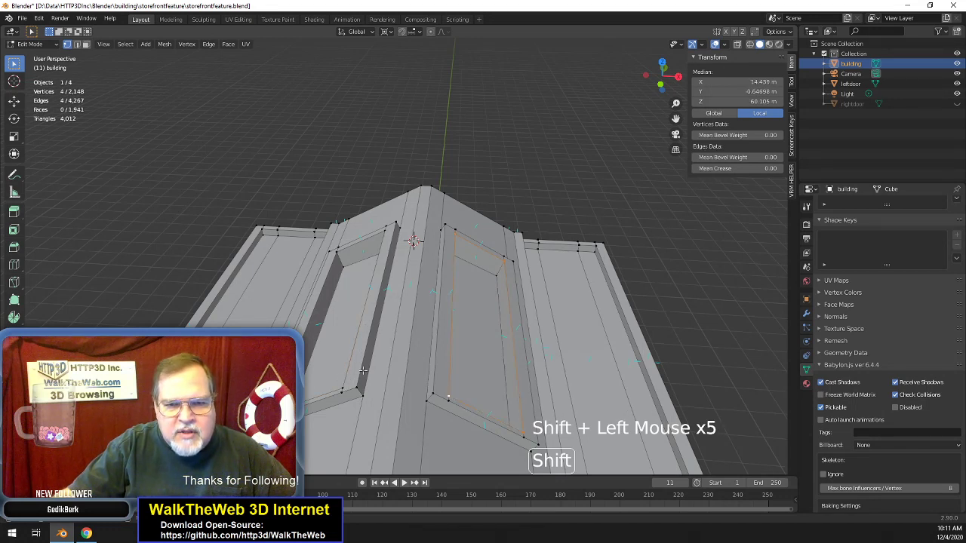
pyautogui.press('f')
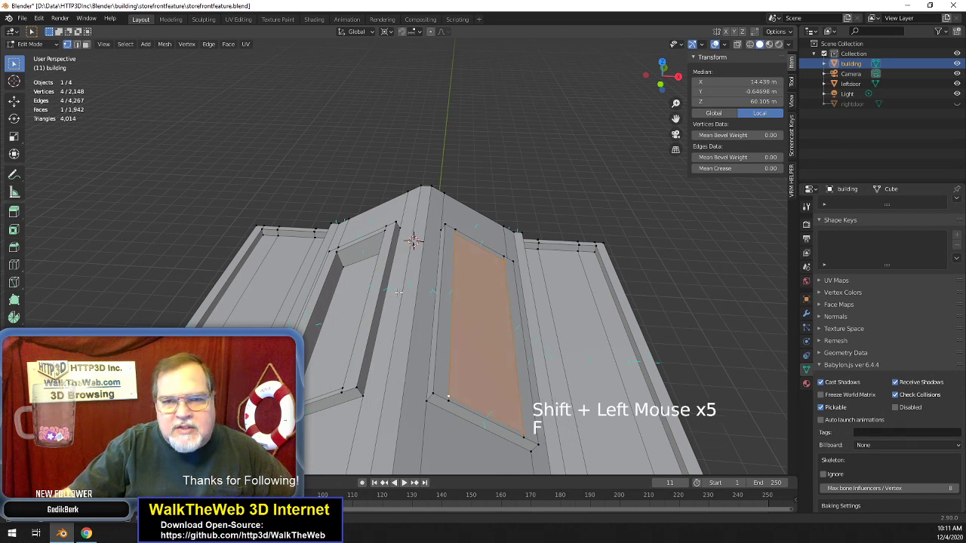
# - Fill a matching face between the four rim corner vertices of the left roof window
pyautogui.click(392, 226)
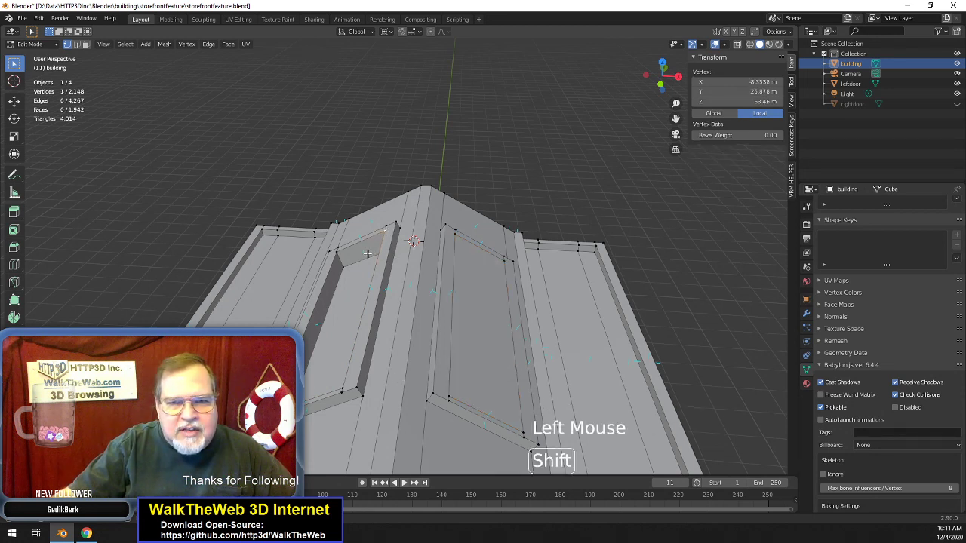
pyautogui.keyDown('shift'); pyautogui.click(337, 252); pyautogui.keyUp('shift')
pyautogui.keyDown('shift'); pyautogui.click(412, 241); pyautogui.keyUp('shift')
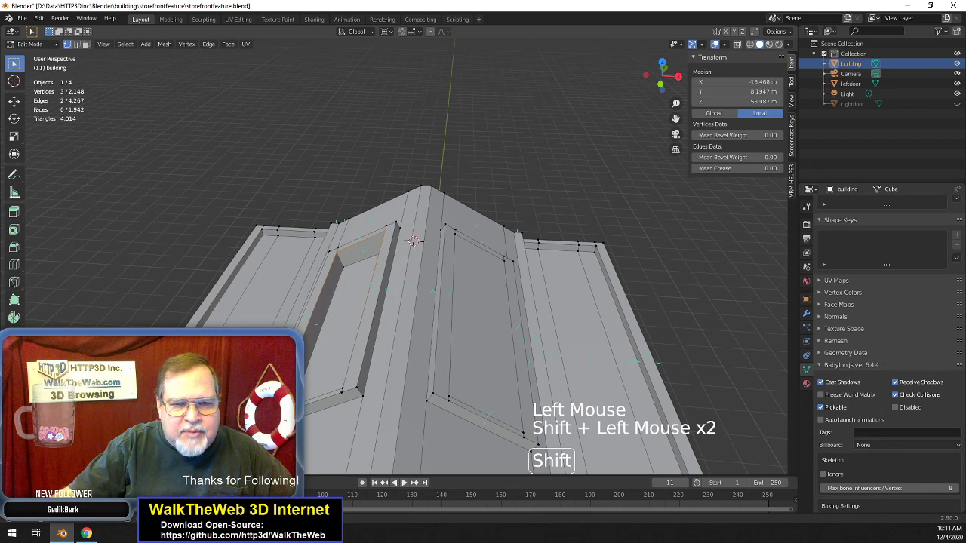
pyautogui.keyDown('shift'); pyautogui.click(359, 388); pyautogui.keyUp('shift')
pyautogui.press('f')
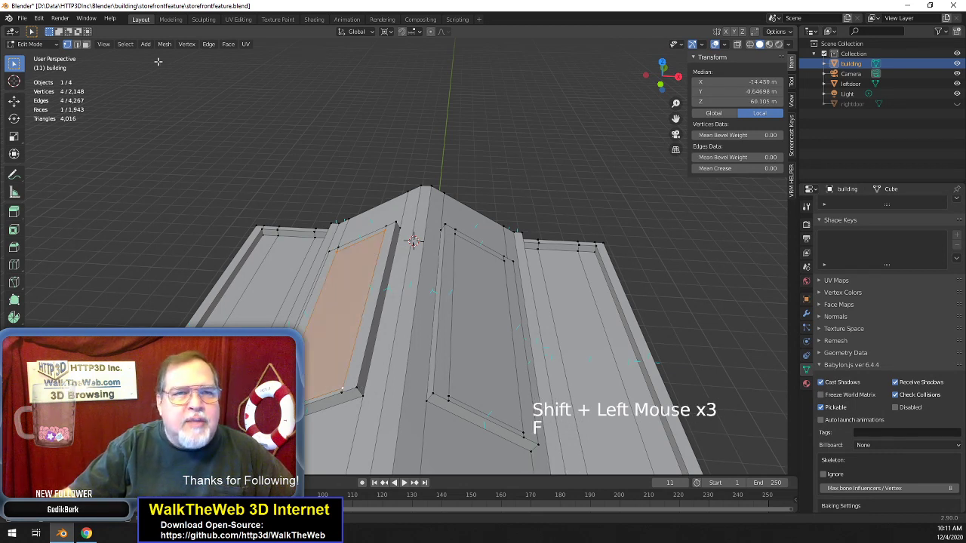
# - Select both new roof window faces in face selection mode and assign them the windowpanes material
pyautogui.click(87, 44)
pyautogui.click(355, 288)
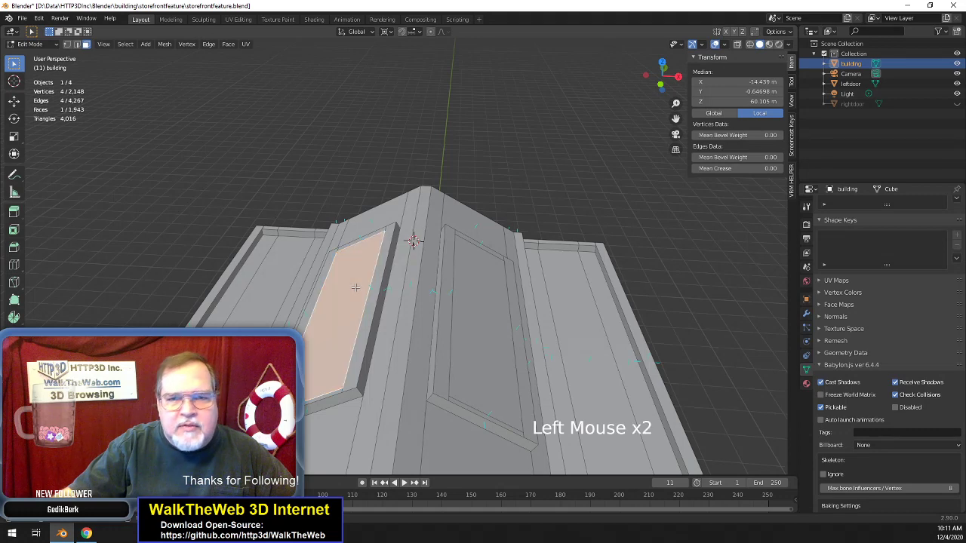
pyautogui.keyDown('shift'); pyautogui.click(481, 299); pyautogui.keyUp('shift')
pyautogui.click(806, 384)
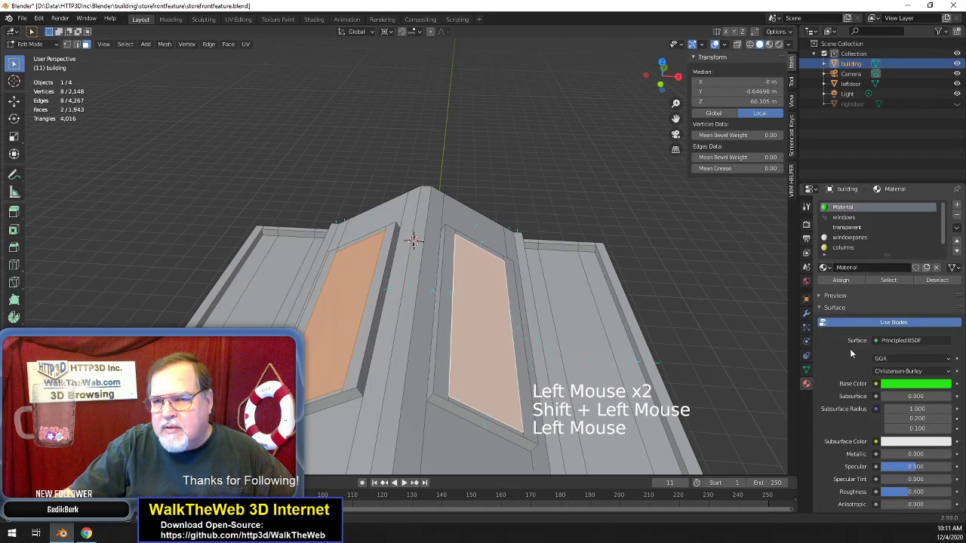
pyautogui.click(862, 238)
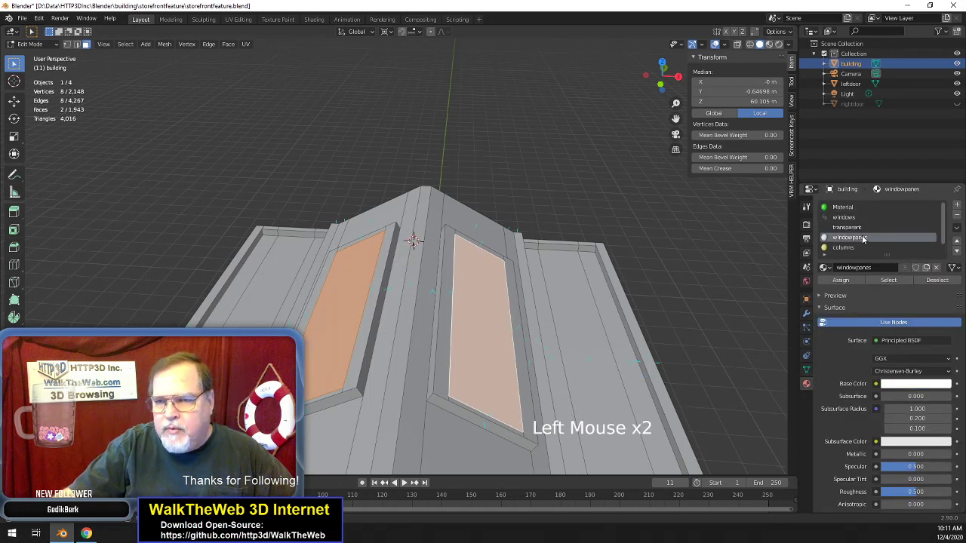
pyautogui.click(843, 280)
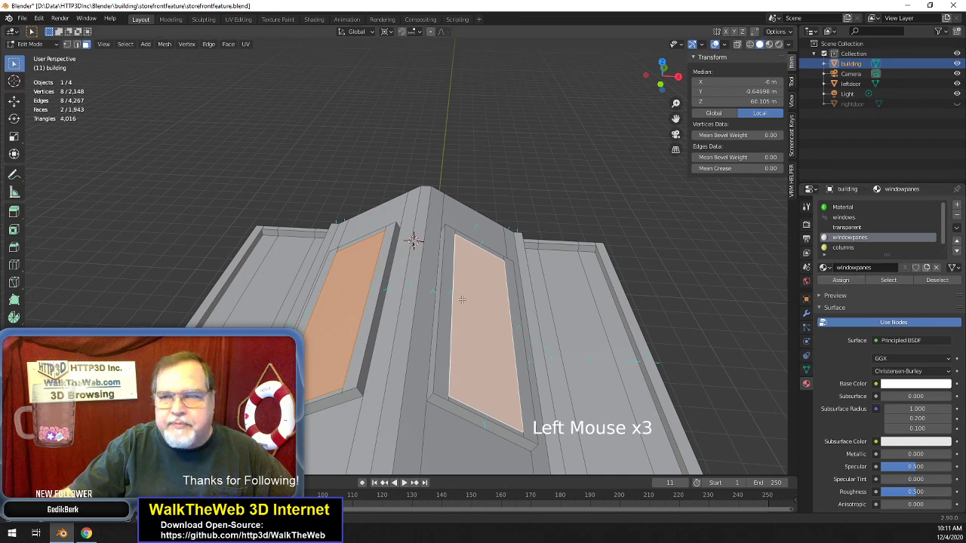
# - Clear the selection and examine the roof windows' material in Material Preview shading
pyautogui.click(165, 44)
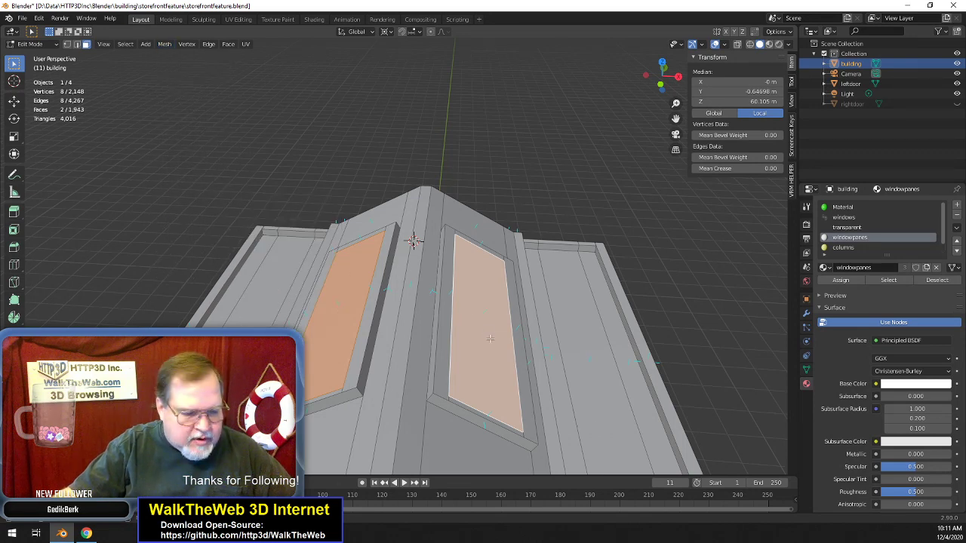
pyautogui.press('z')
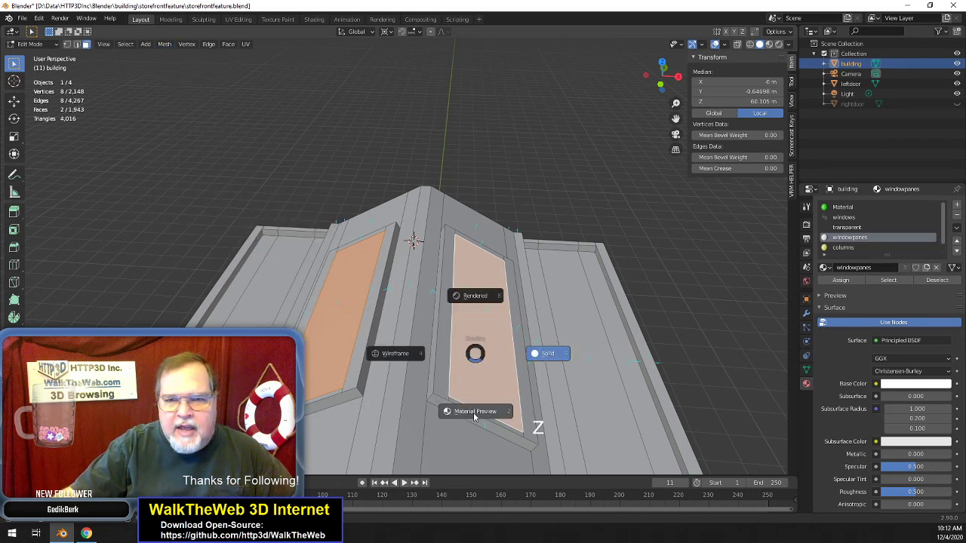
pyautogui.click(555, 145)
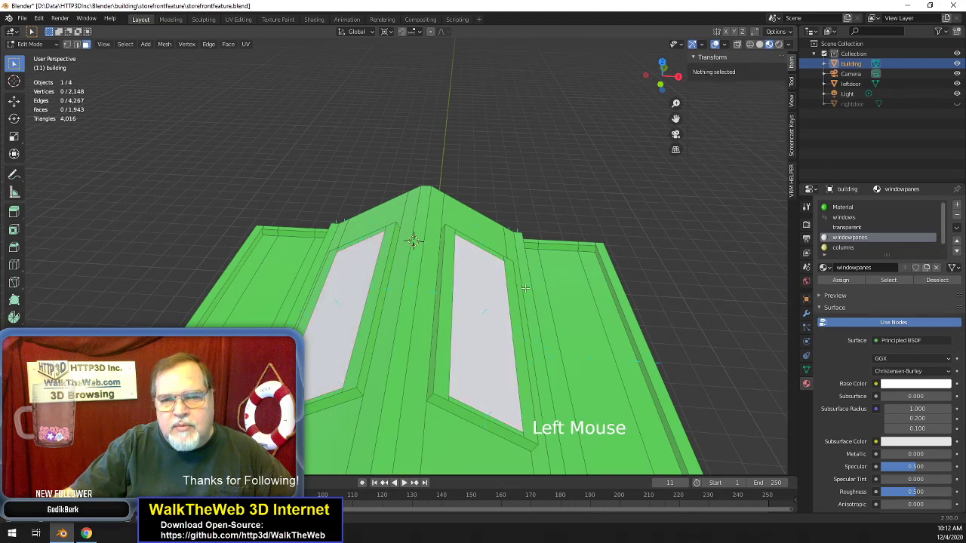
# - Examine the building's interior beneath the two roof windows, up to the gable recess at the end wall
pyautogui.moveTo(662, 75)
pyautogui.mouseDown()
pyautogui.moveTo(666, 98)
pyautogui.moveTo(663, 70)
pyautogui.moveTo(662, 80)
pyautogui.mouseUp()
pyautogui.moveTo(408, 365); pyautogui.dragTo(367, 357, button='middle')
pyautogui.scroll(6, 369, 351)
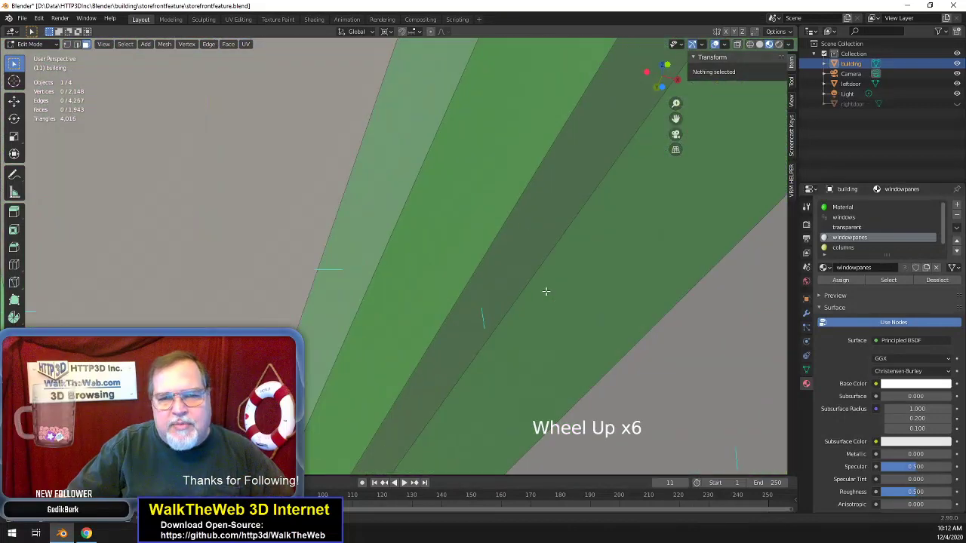
pyautogui.moveTo(670, 85); pyautogui.dragTo(347, 410)
pyautogui.moveTo(676, 119); pyautogui.dragTo(676, 83)
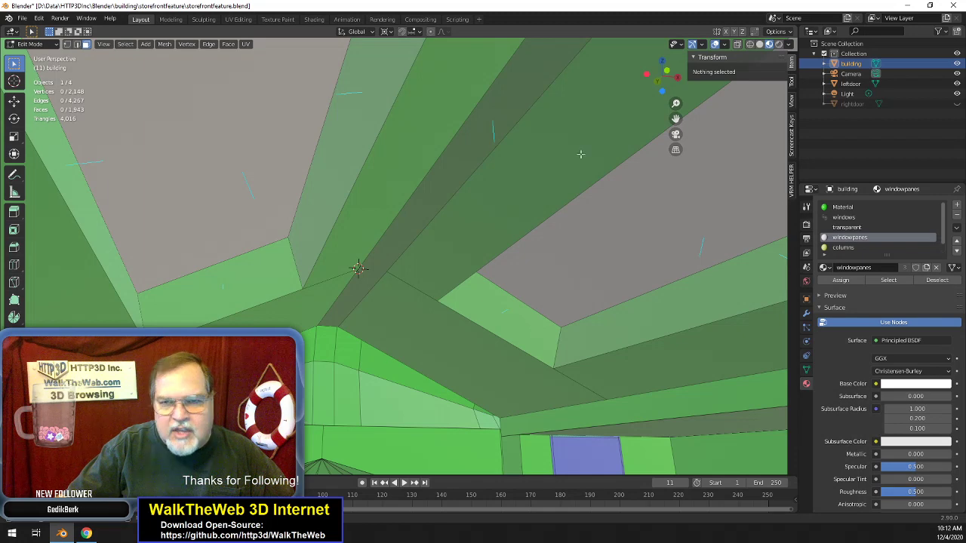
pyautogui.moveTo(677, 92); pyautogui.dragTo(675, 136)
pyautogui.scroll(11, 419, 320)
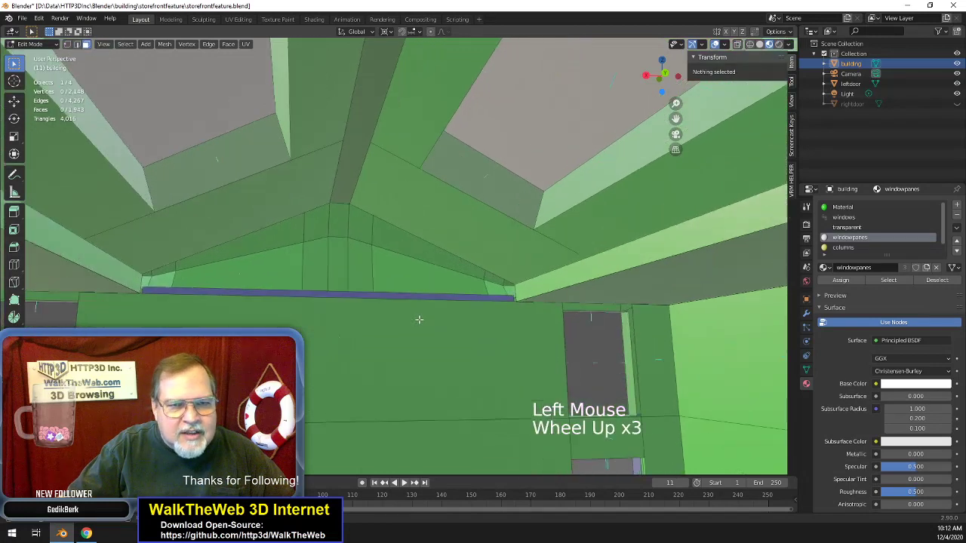
pyautogui.scroll(1, 419, 319)
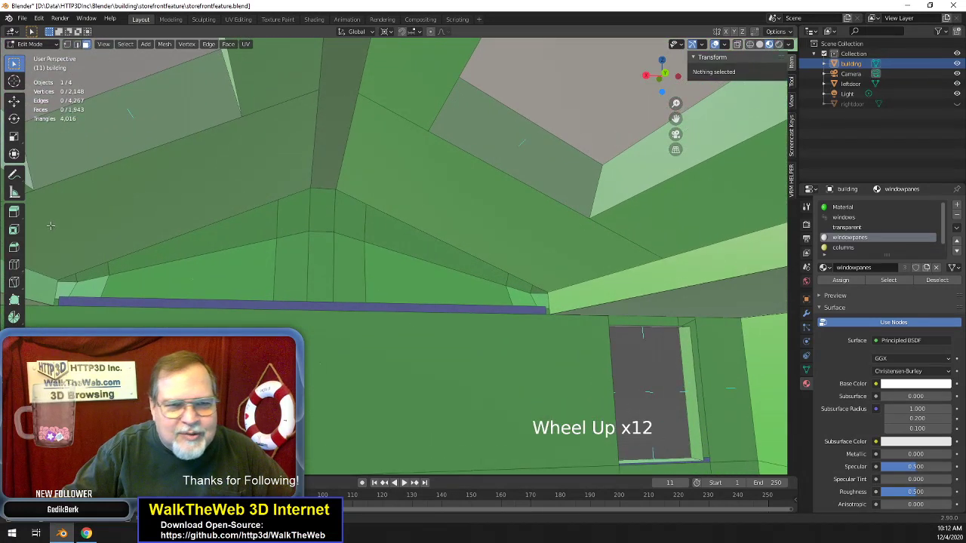
pyautogui.click(66, 52)
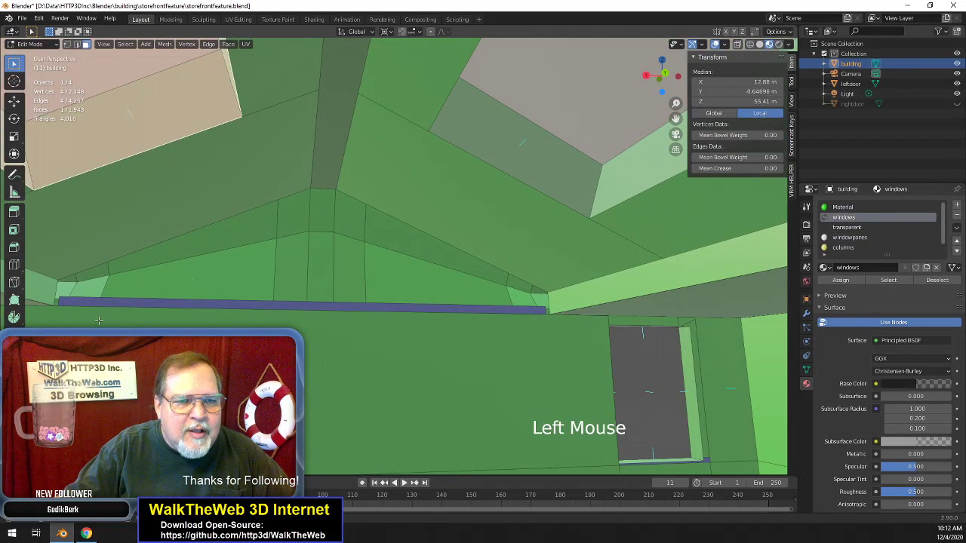
pyautogui.click(68, 44)
pyautogui.click(57, 322)
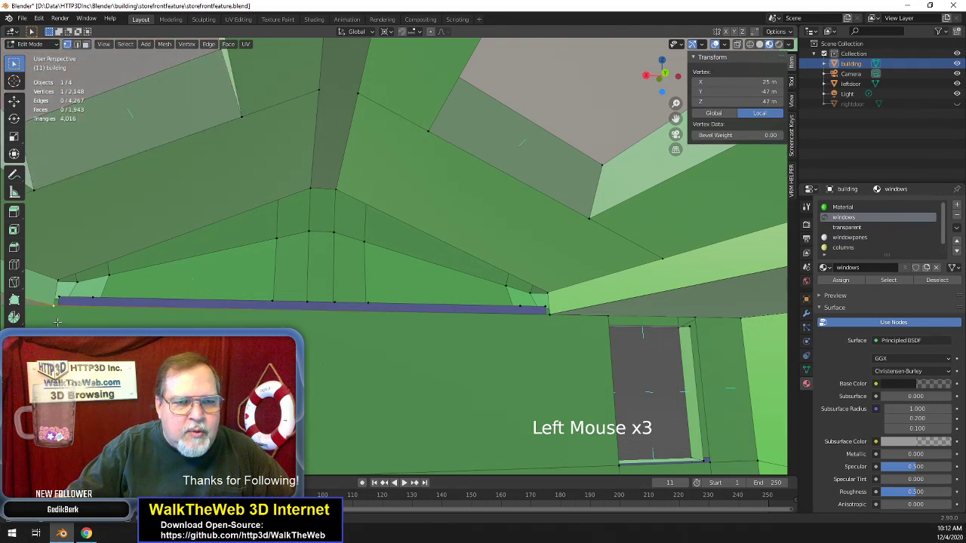
pyautogui.keyDown('shift'); pyautogui.click(200, 183); pyautogui.keyUp('shift')
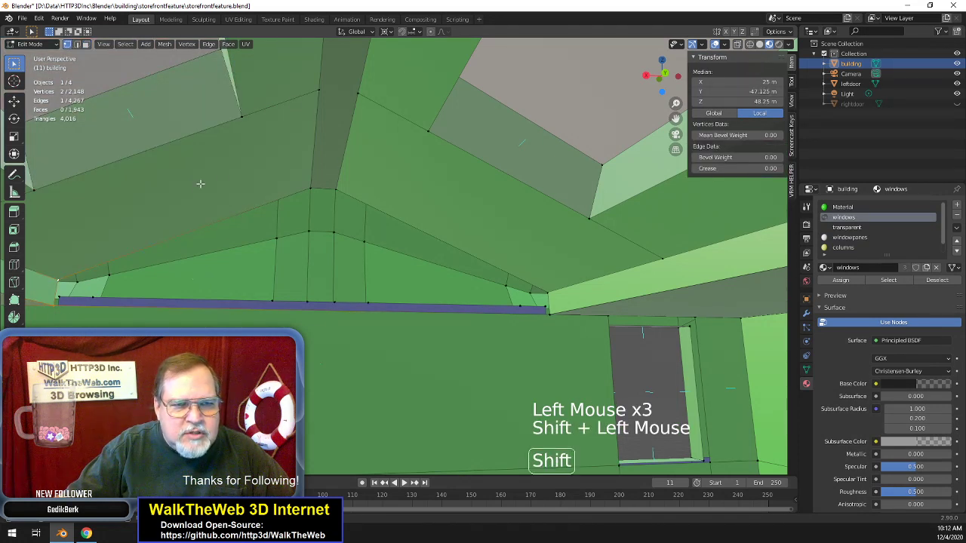
pyautogui.keyDown('shift'); pyautogui.click(311, 185); pyautogui.keyUp('shift')
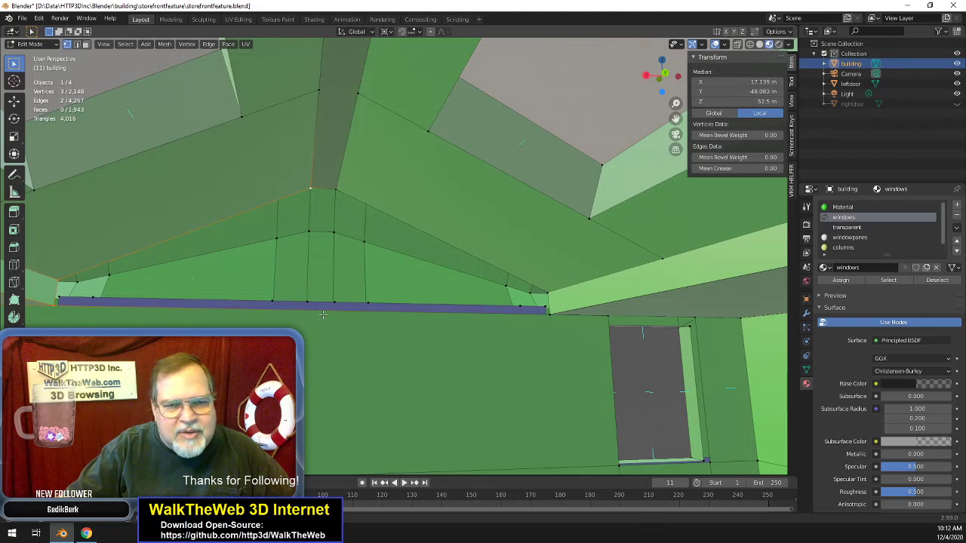
# - In edge selection mode, subdivide the long bottom edge of the gable opening into three segments
pyautogui.press('2')
pyautogui.click(264, 304)
pyautogui.click(330, 318)
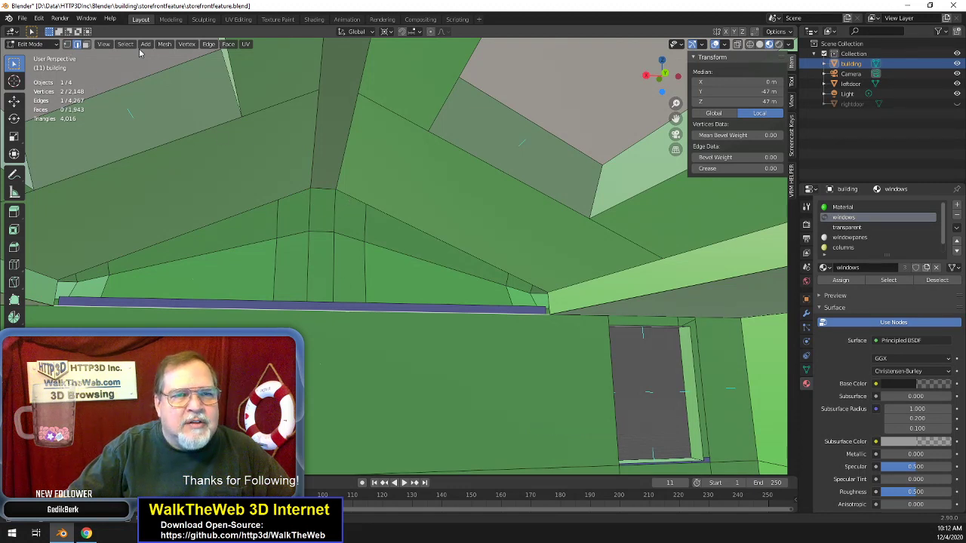
pyautogui.click(208, 44)
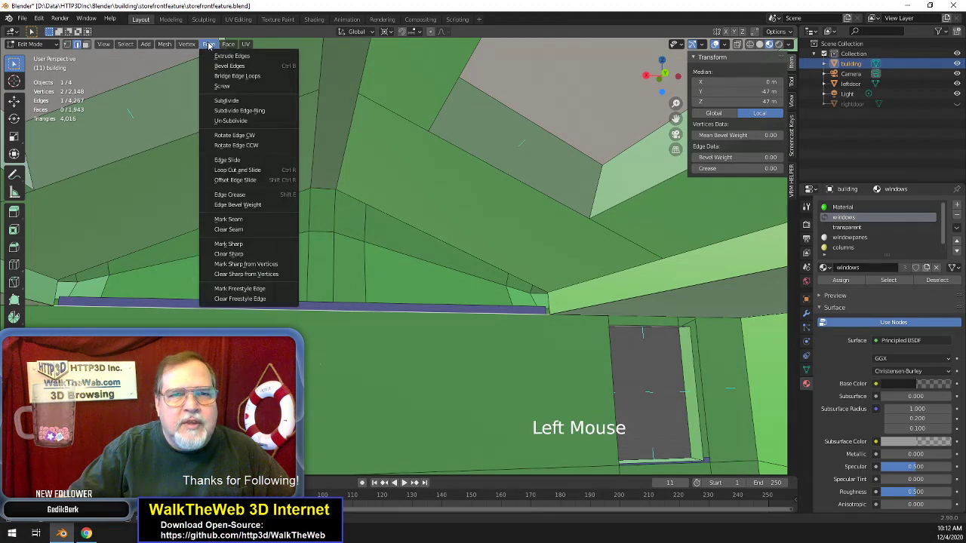
pyautogui.click(245, 103)
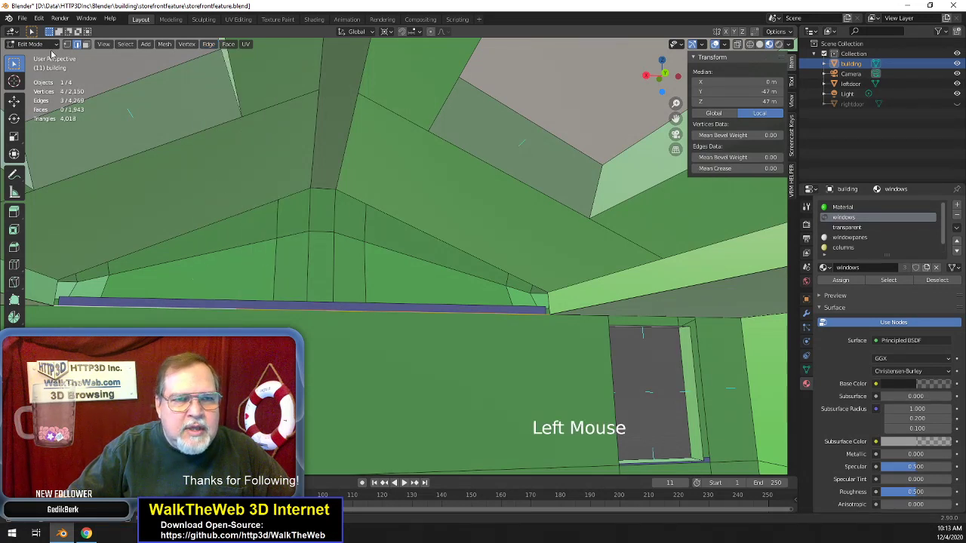
# - Copy the X coordinate of the left ridge vertex and apply it to the left new bottom-edge vertex, setting X to 1.4167 m
pyautogui.click(68, 44)
pyautogui.click(312, 183)
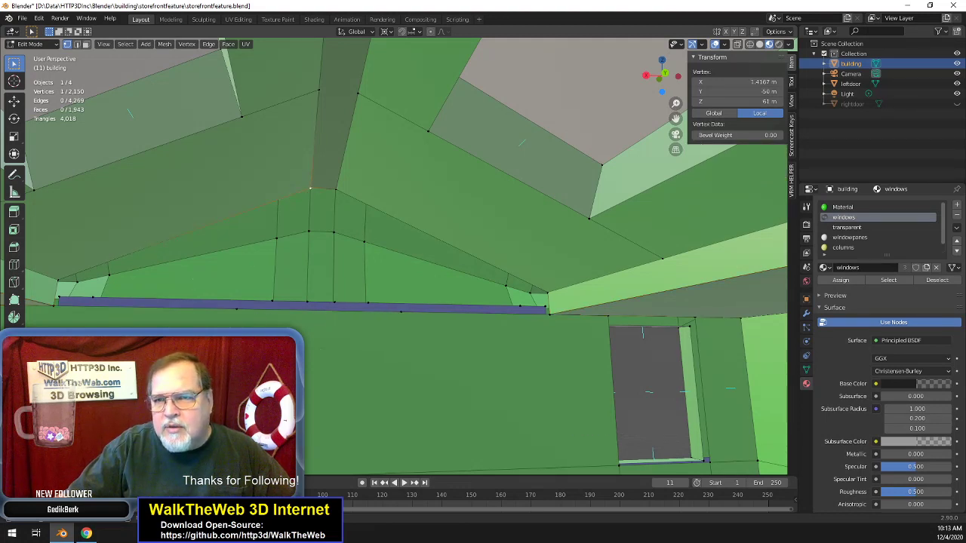
pyautogui.click(709, 82)
pyautogui.hotkey('ctrl', 'c')
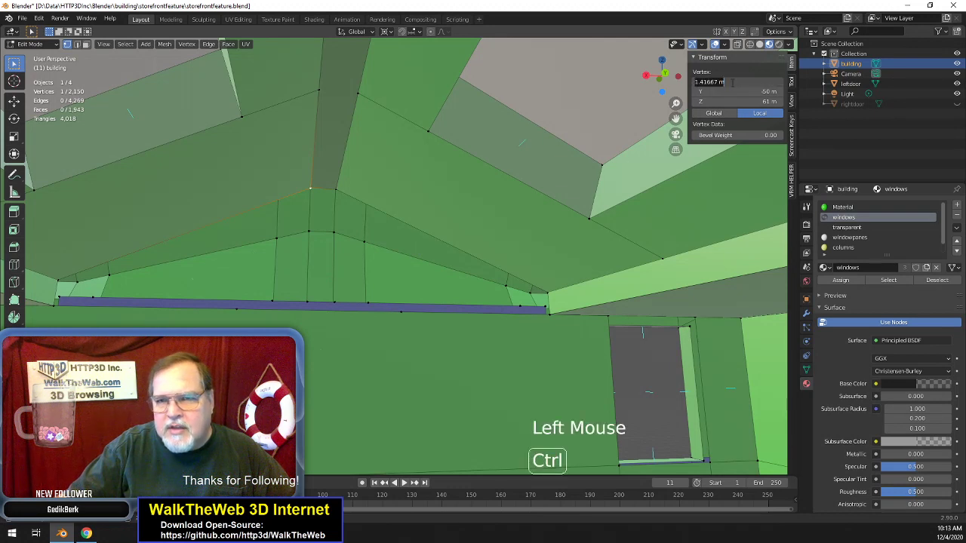
pyautogui.click(238, 322)
pyautogui.click(239, 322)
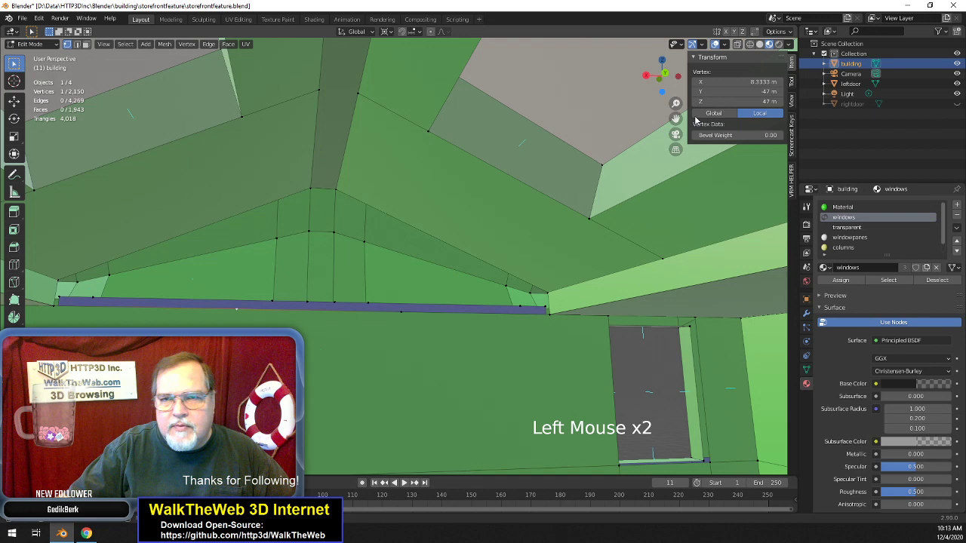
pyautogui.click(724, 82)
pyautogui.write('1.4167 m')
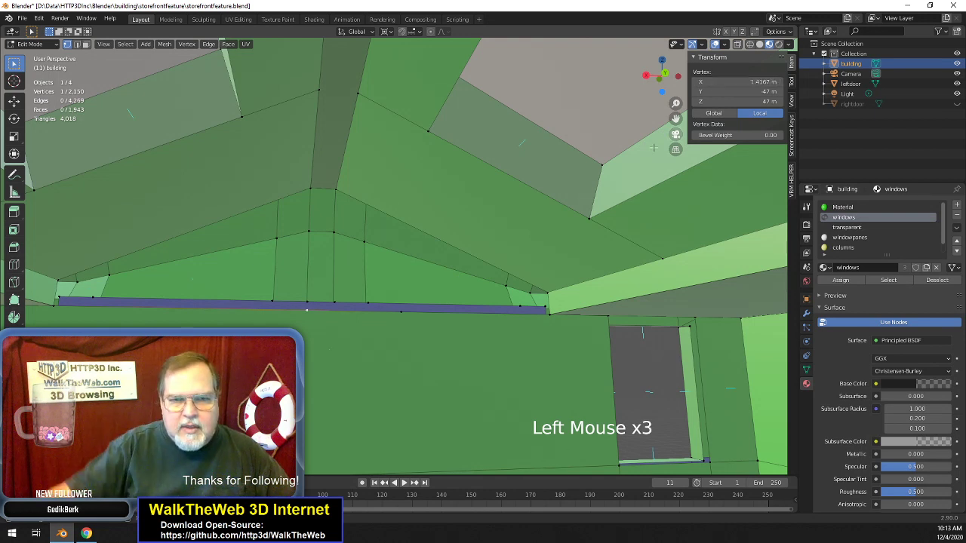
# - Set the X coordinate of the right new bottom-edge vertex to -1.4167 m
pyautogui.click(406, 323)
pyautogui.click(739, 81)
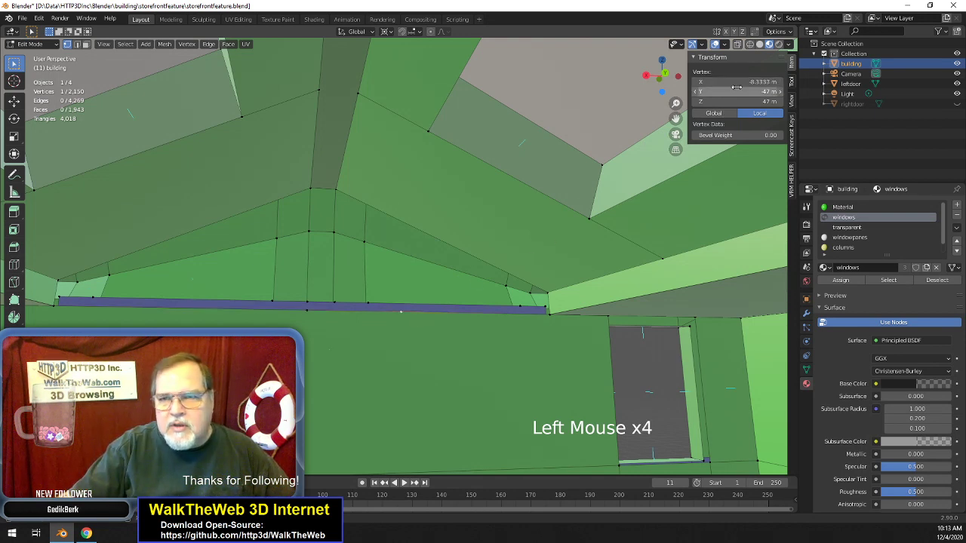
pyautogui.hotkey('ctrl', 'v')
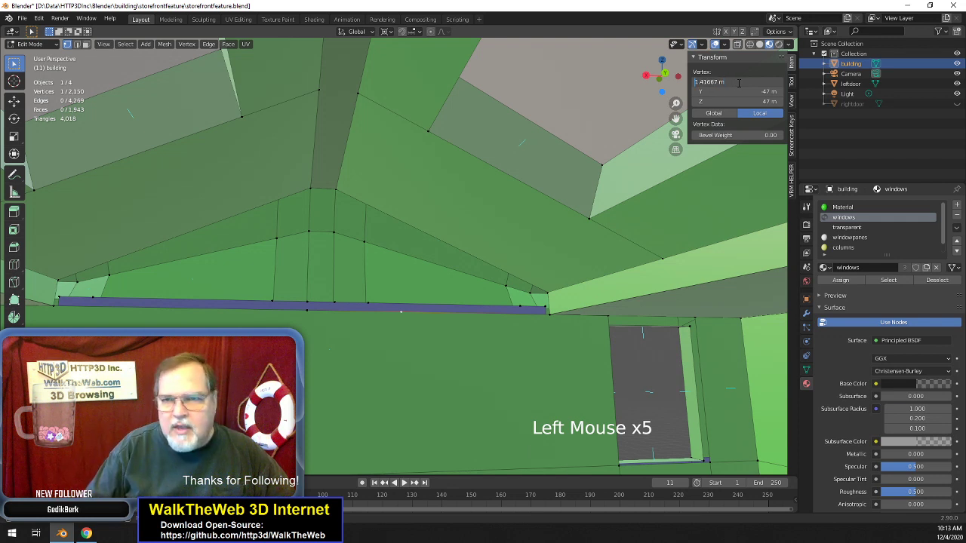
pyautogui.press('Return')
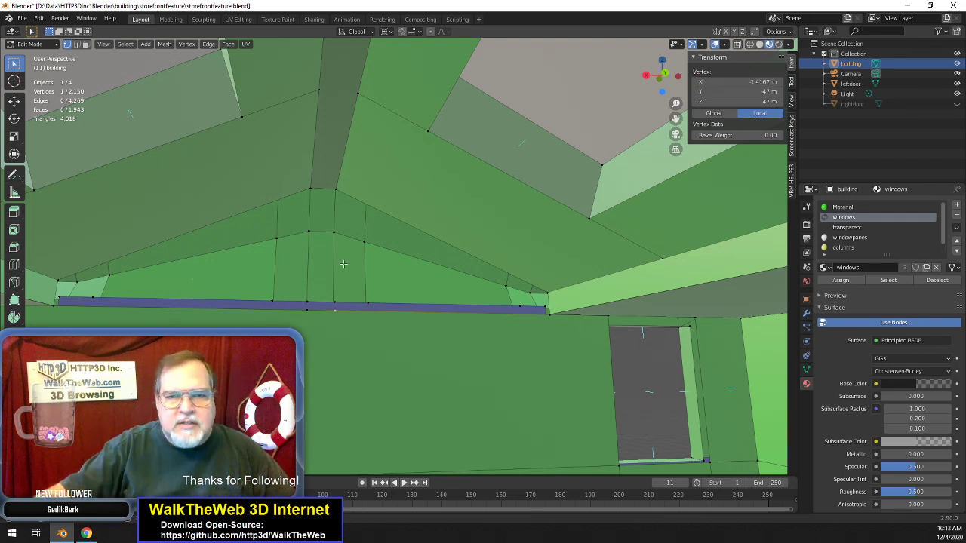
# - Fill the left part of the gable opening with a face between the ridge, eave and bottom-edge vertices
pyautogui.click(306, 313)
pyautogui.keyDown('shift'); pyautogui.click(310, 188); pyautogui.keyUp('shift')
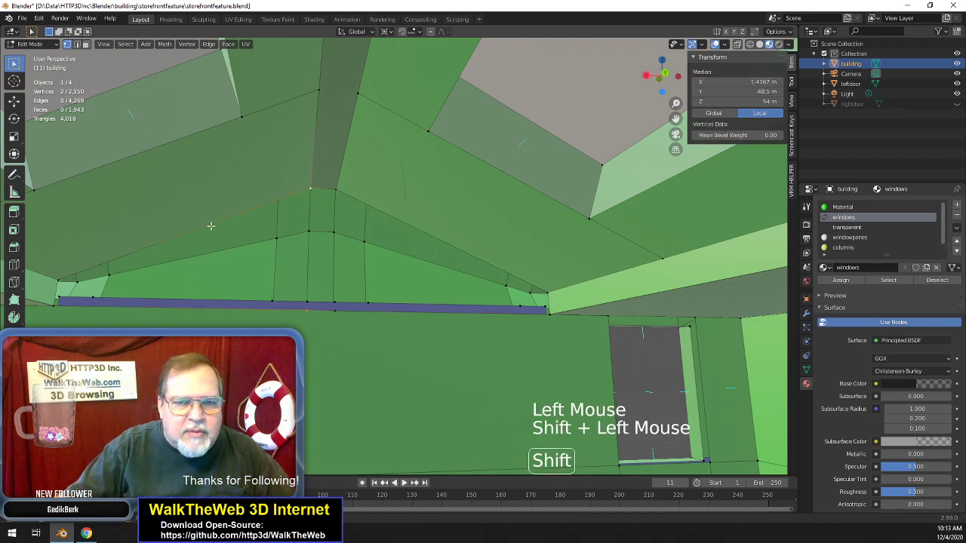
pyautogui.keyDown('shift'); pyautogui.click(64, 278); pyautogui.keyUp('shift')
pyautogui.keyDown('shift'); pyautogui.click(56, 306); pyautogui.keyUp('shift')
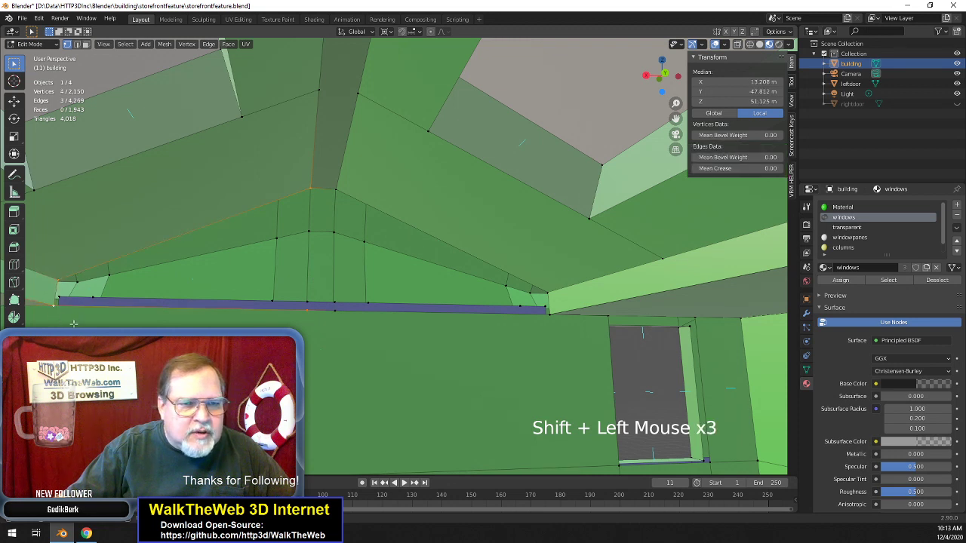
pyautogui.press('f')
# - Fill the narrow middle strip of the gable opening with a face between the two ridge and two bottom-edge vertices
pyautogui.click(332, 314)
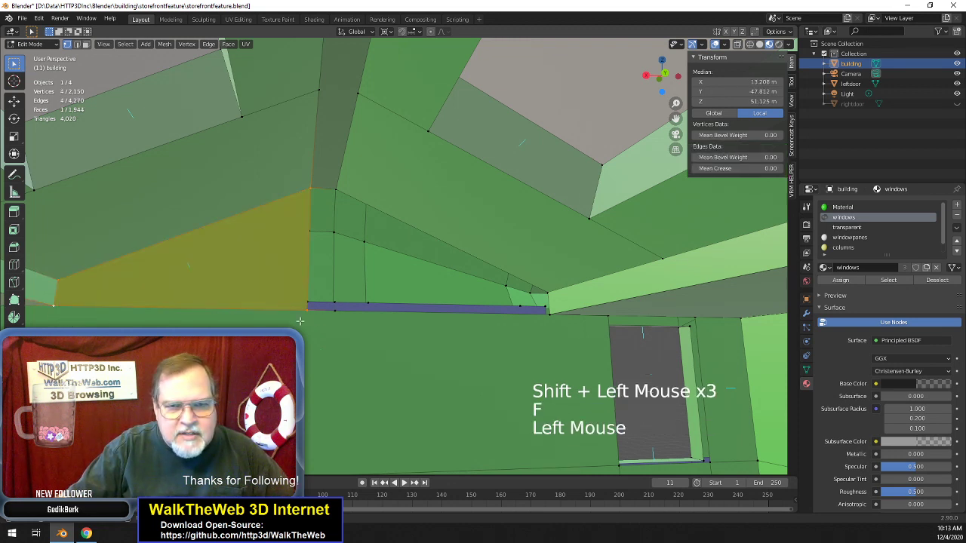
pyautogui.keyDown('shift'); pyautogui.click(340, 184); pyautogui.keyUp('shift')
pyautogui.keyDown('shift'); pyautogui.click(329, 183); pyautogui.keyUp('shift')
pyautogui.keyDown('shift'); pyautogui.click(364, 183); pyautogui.keyUp('shift')
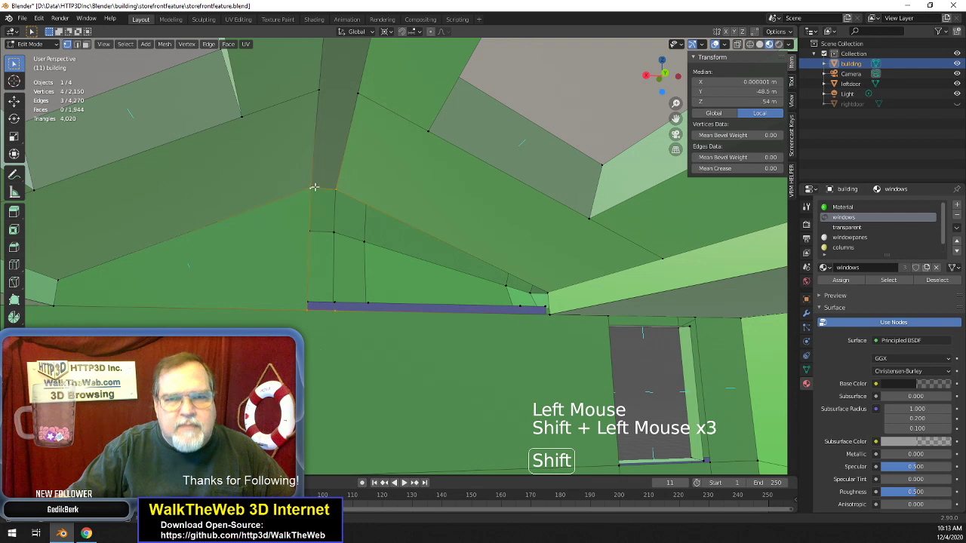
pyautogui.press('f')
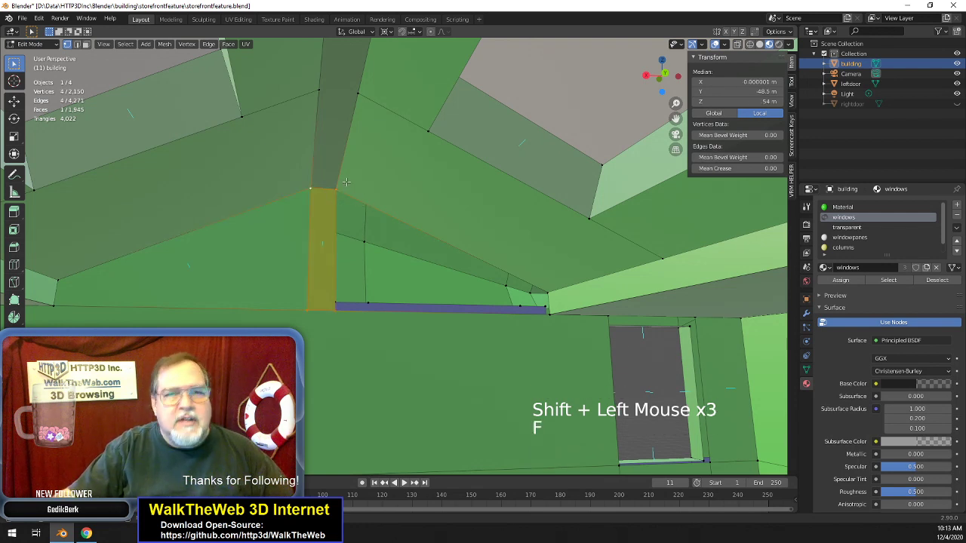
# - Fill the remaining right part of the gable opening with a face between its four corner vertices
pyautogui.click(335, 308)
pyautogui.keyDown('shift'); pyautogui.click(539, 306); pyautogui.keyUp('shift')
pyautogui.keyDown('shift'); pyautogui.click(549, 293); pyautogui.keyUp('shift')
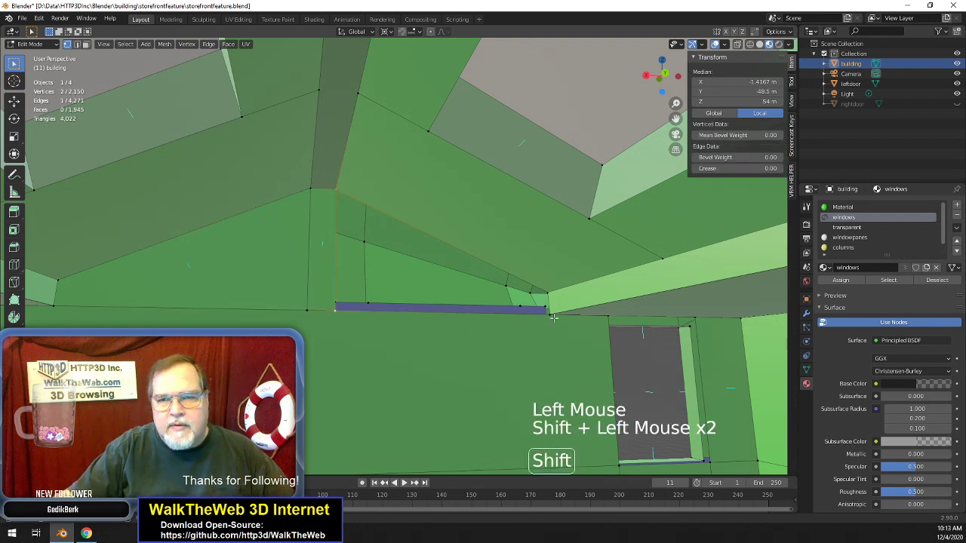
pyautogui.keyDown('shift'); pyautogui.click(335, 191); pyautogui.keyUp('shift')
pyautogui.press('f')
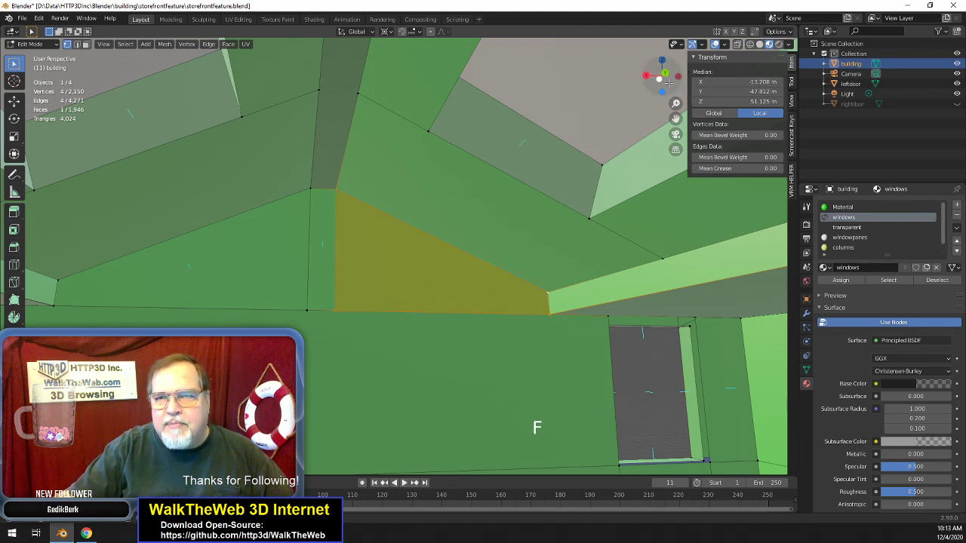
# - Inspect the band above the curved bay window from inside and outside the building, checking one of its faces in face selection mode
pyautogui.moveTo(655, 78); pyautogui.dragTo(678, 99)
pyautogui.scroll(-1, 563, 263)
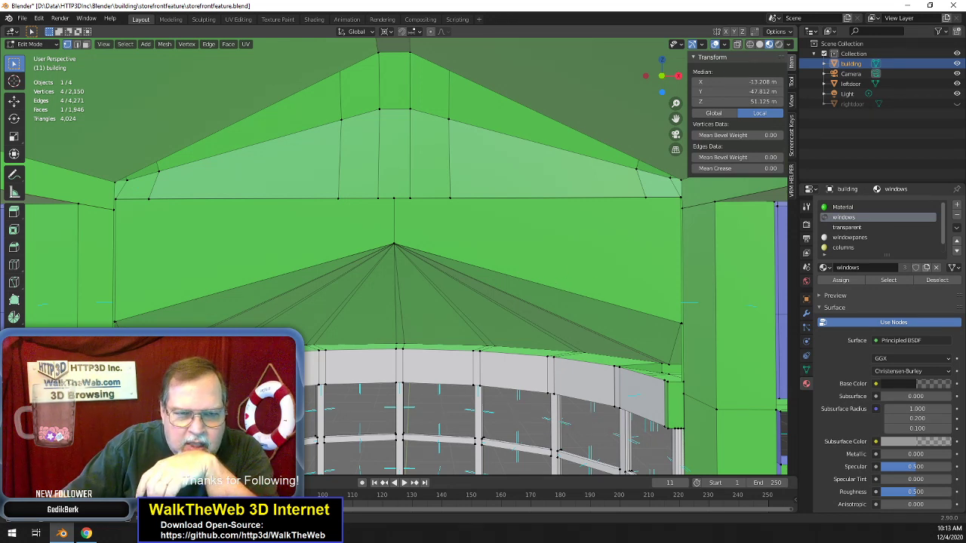
pyautogui.click(632, 395)
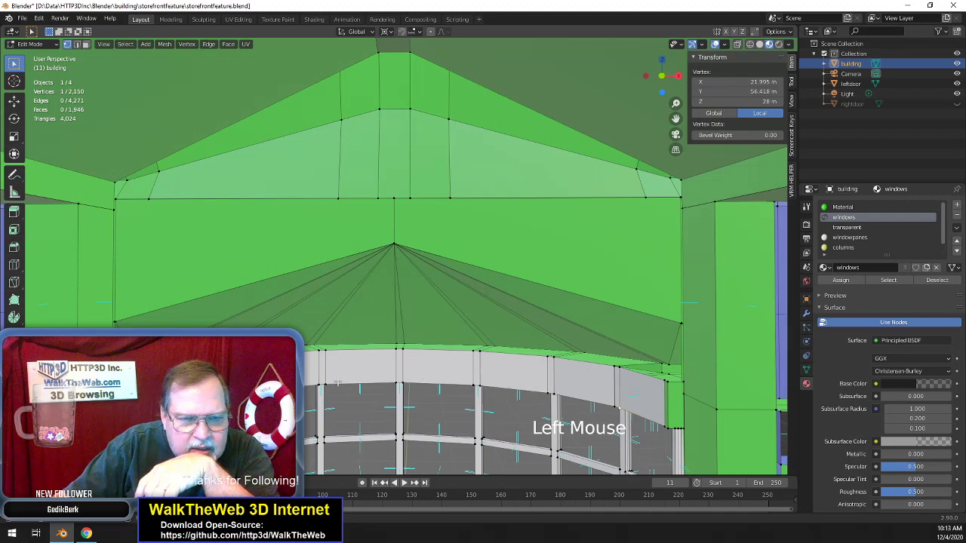
pyautogui.moveTo(675, 119); pyautogui.dragTo(657, 32)
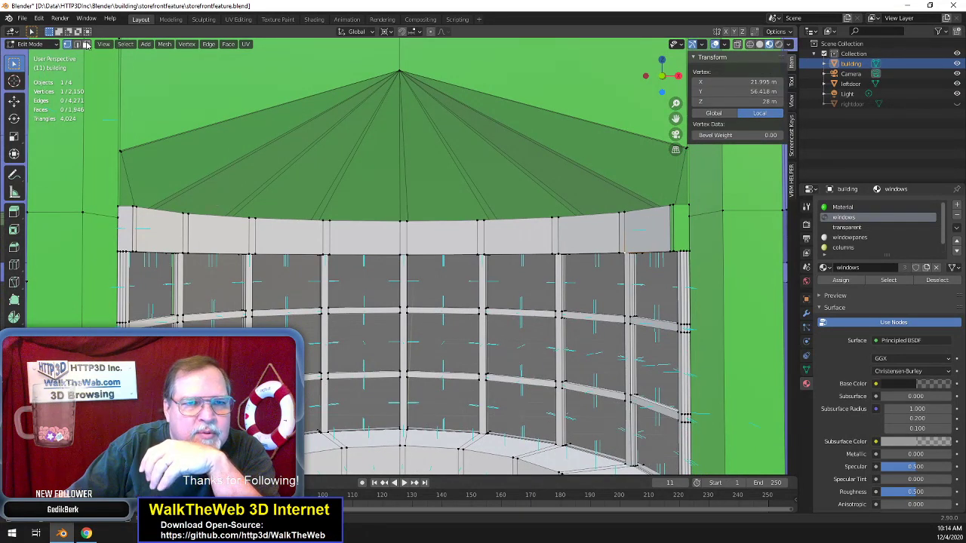
pyautogui.click(613, 218)
pyautogui.click(642, 235)
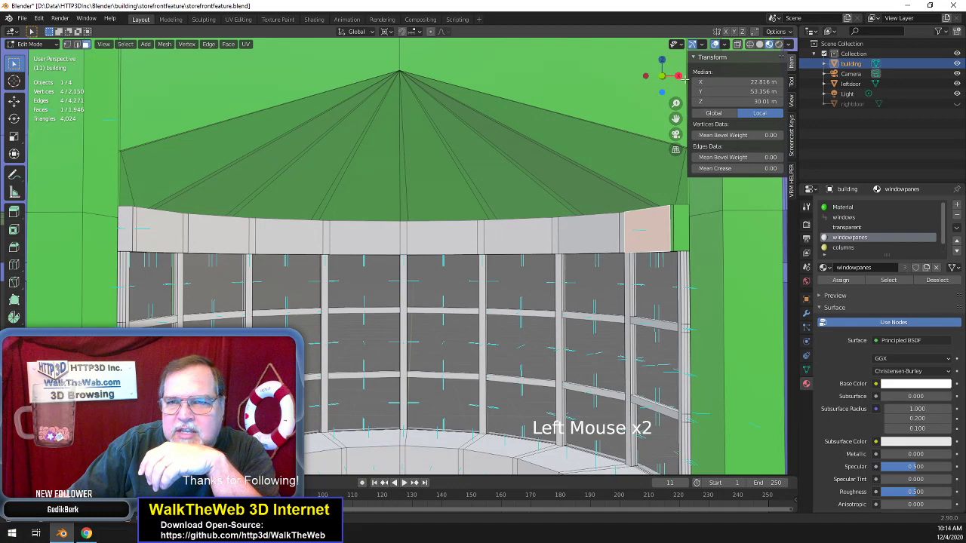
pyautogui.click(647, 430)
pyautogui.press('KP_Decimal')
pyautogui.scroll(-17, 615, 149)
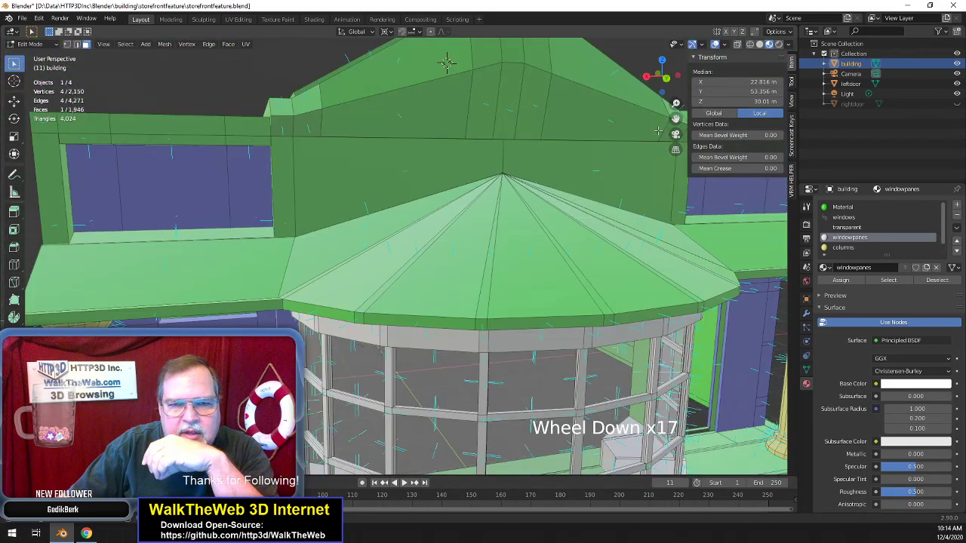
pyautogui.moveTo(662, 77); pyautogui.dragTo(661, 52)
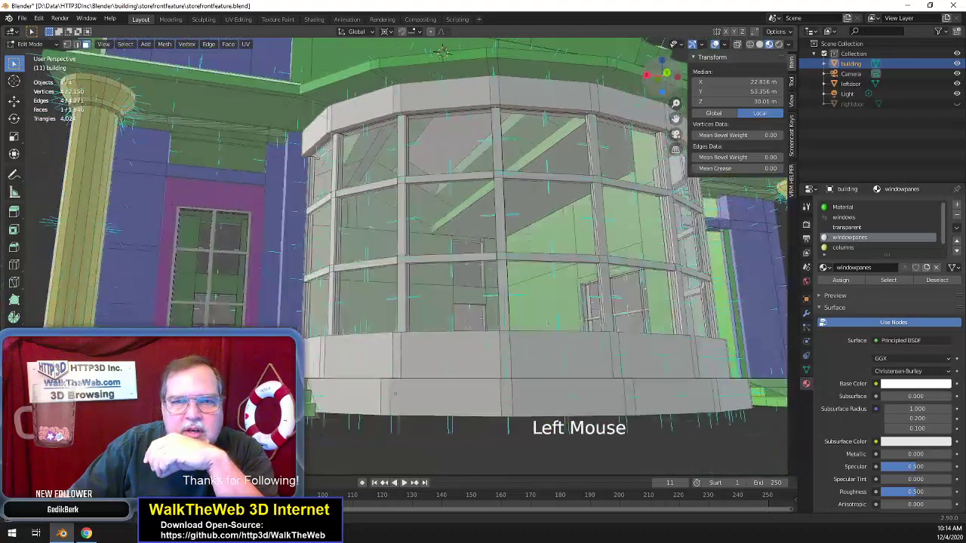
pyautogui.moveTo(444, 52); pyautogui.dragTo(575, 205)
pyautogui.scroll(9, 575, 205)
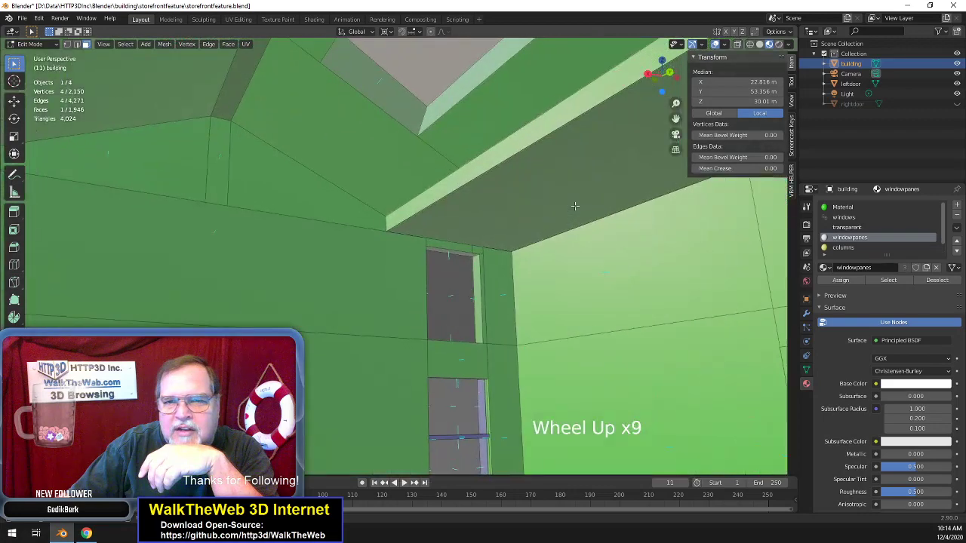
pyautogui.moveTo(662, 75); pyautogui.dragTo(688, 82)
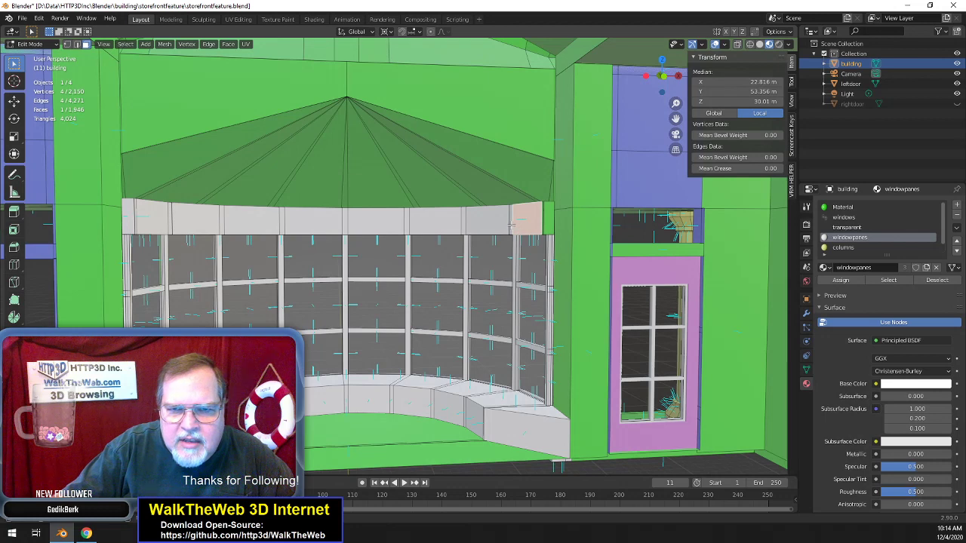
# - Flip the normals of the faces along the band above the curved bay window, including the green end face
pyautogui.click(511, 225)
pyautogui.keyDown('shift'); pyautogui.click(469, 225); pyautogui.keyUp('shift')
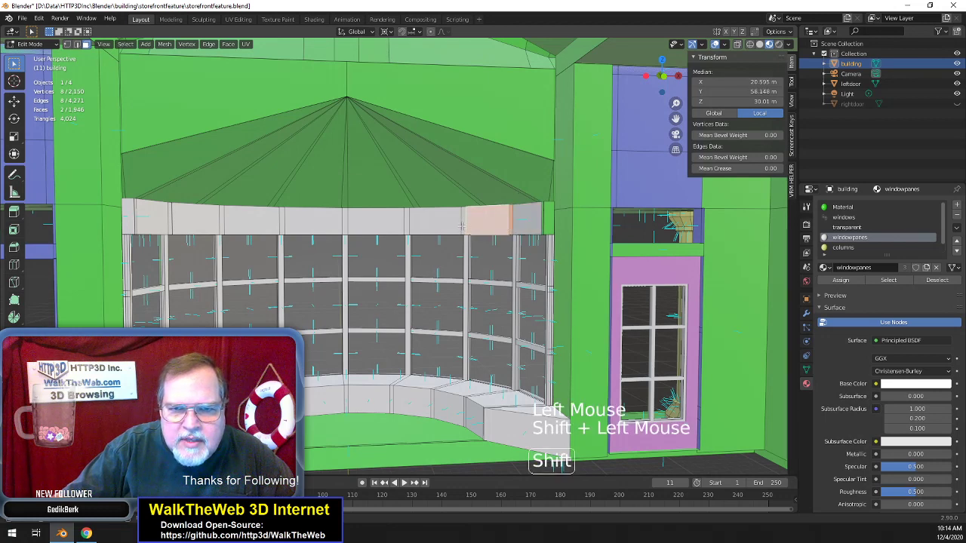
pyautogui.keyDown('shift'); pyautogui.click(462, 225); pyautogui.keyUp('shift')
pyautogui.keyDown('shift'); pyautogui.click(408, 225); pyautogui.keyUp('shift')
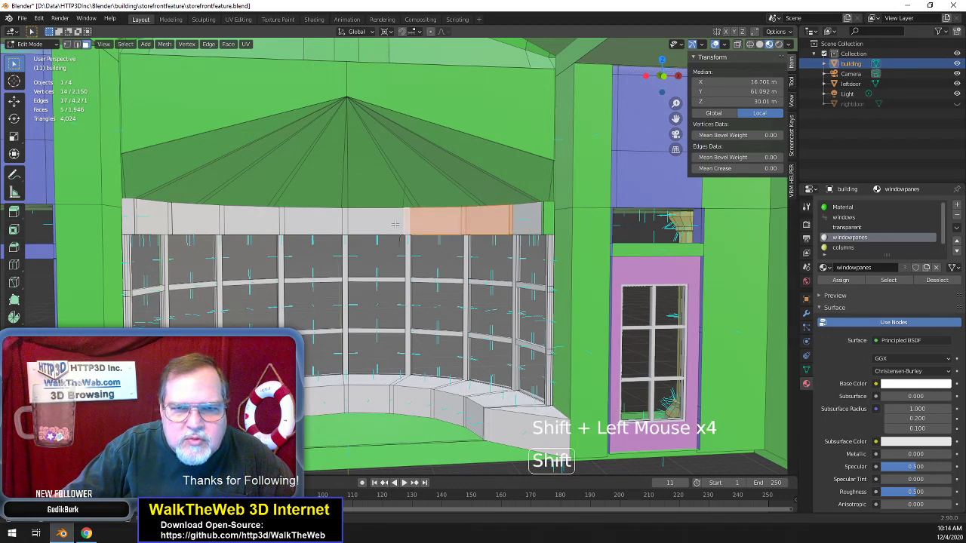
pyautogui.keyDown('shift'); pyautogui.click(353, 224); pyautogui.keyUp('shift')
pyautogui.keyDown('shift'); pyautogui.click(336, 224); pyautogui.keyUp('shift')
pyautogui.keyDown('shift'); pyautogui.click(328, 222); pyautogui.keyUp('shift')
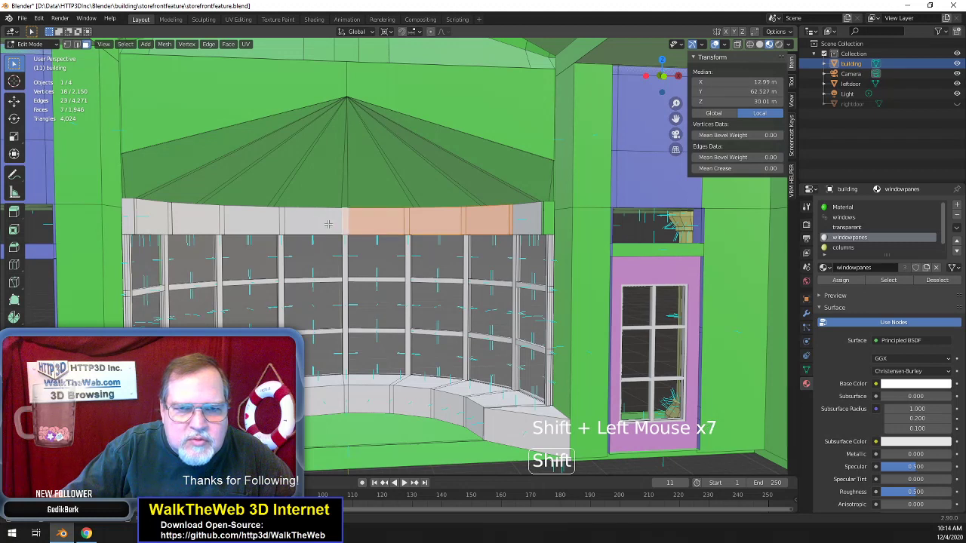
pyautogui.keyDown('shift'); pyautogui.click(276, 222); pyautogui.keyUp('shift')
pyautogui.keyDown('shift'); pyautogui.click(240, 225); pyautogui.keyUp('shift')
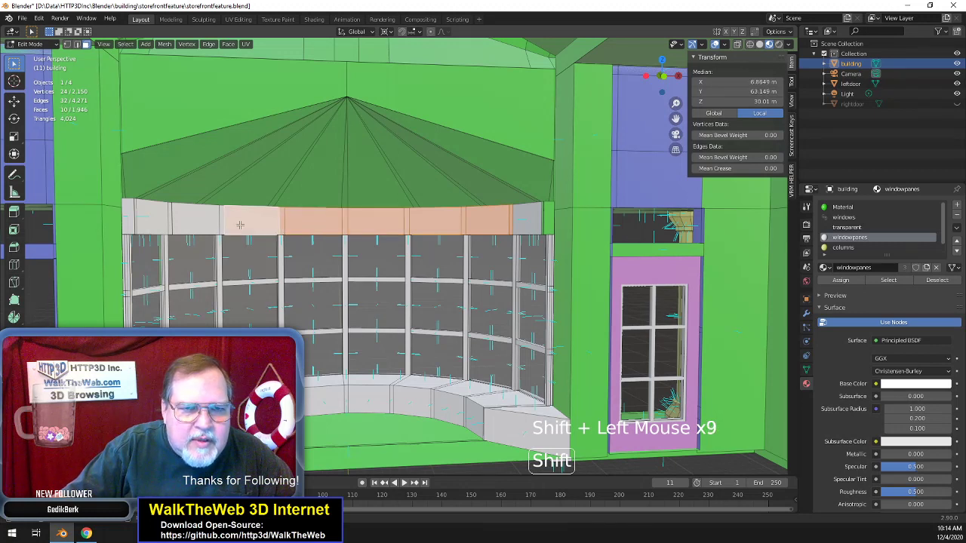
pyautogui.keyDown('shift'); pyautogui.click(199, 223); pyautogui.keyUp('shift')
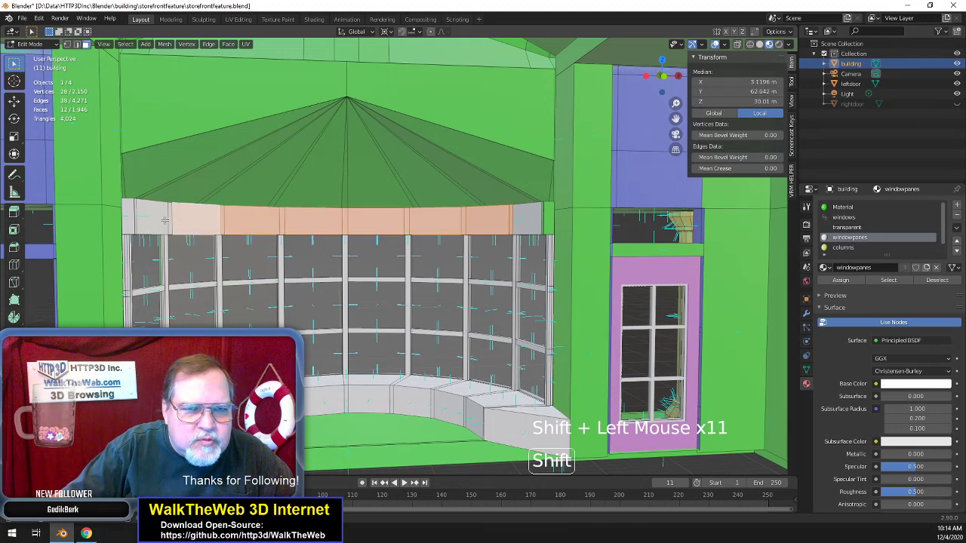
pyautogui.keyDown('shift'); pyautogui.click(168, 221); pyautogui.keyUp('shift')
pyautogui.keyDown('shift'); pyautogui.click(152, 222); pyautogui.keyUp('shift')
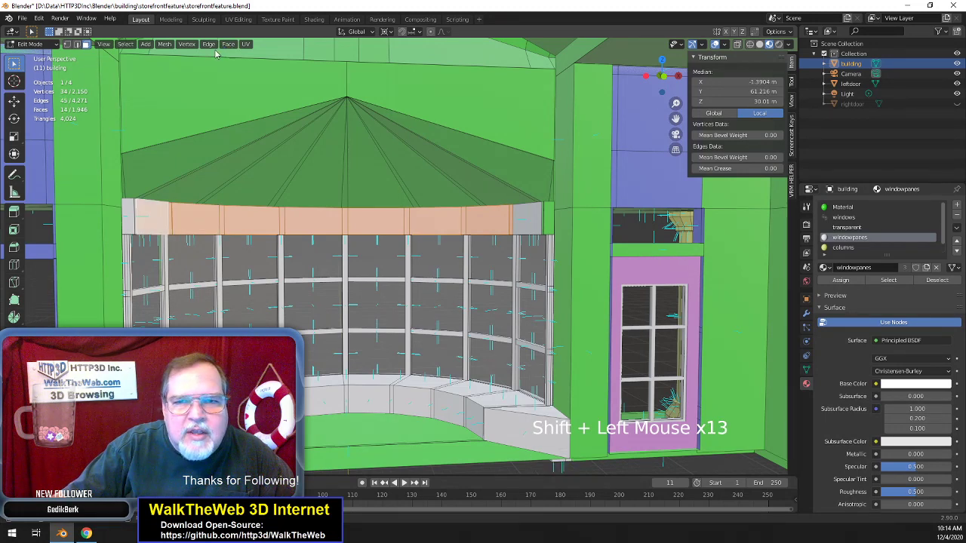
pyautogui.scroll(8, 259, 190)
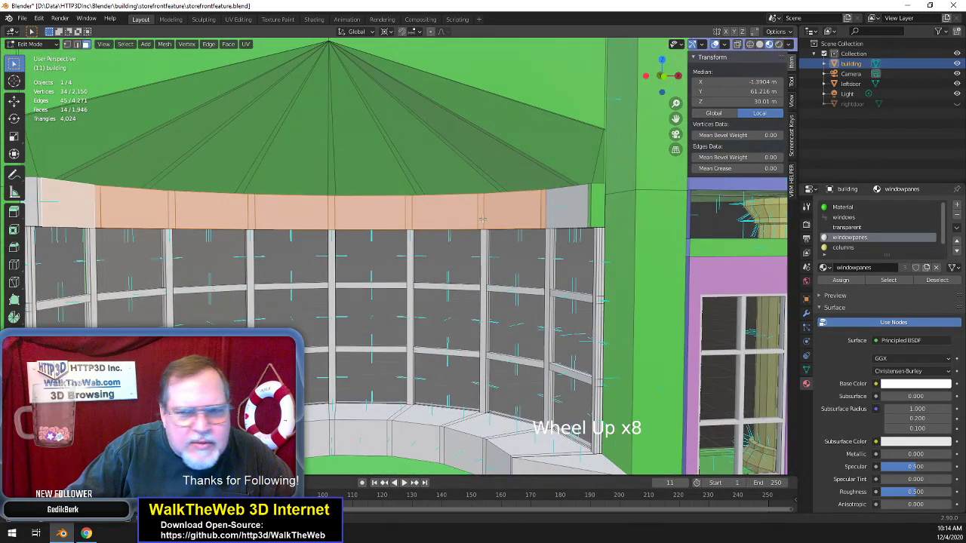
pyautogui.keyDown('shift'); pyautogui.click(589, 207); pyautogui.keyUp('shift')
pyautogui.keyDown('shift'); pyautogui.scroll(-7, 590, 215); pyautogui.keyUp('shift')
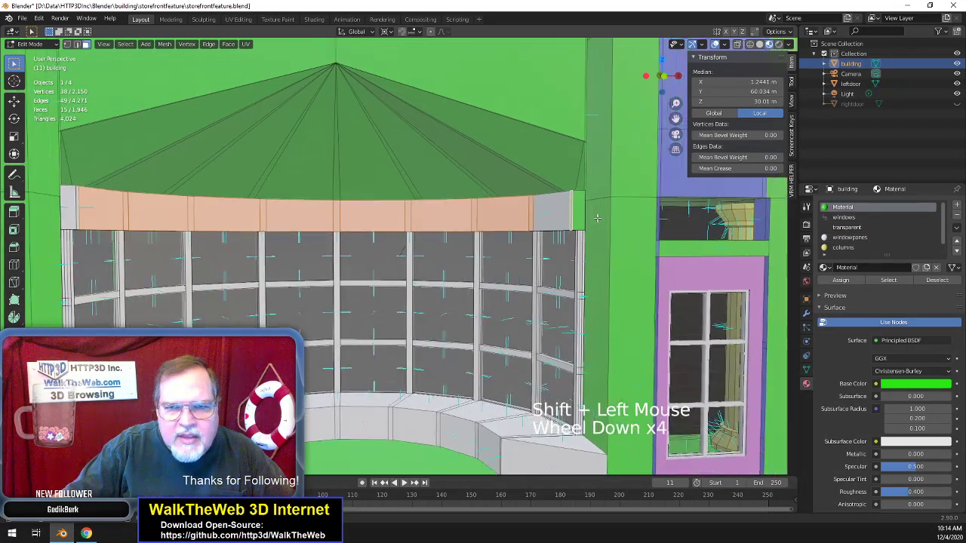
pyautogui.scroll(1, 591, 223)
pyautogui.keyDown('shift'); pyautogui.click(572, 228); pyautogui.keyUp('shift')
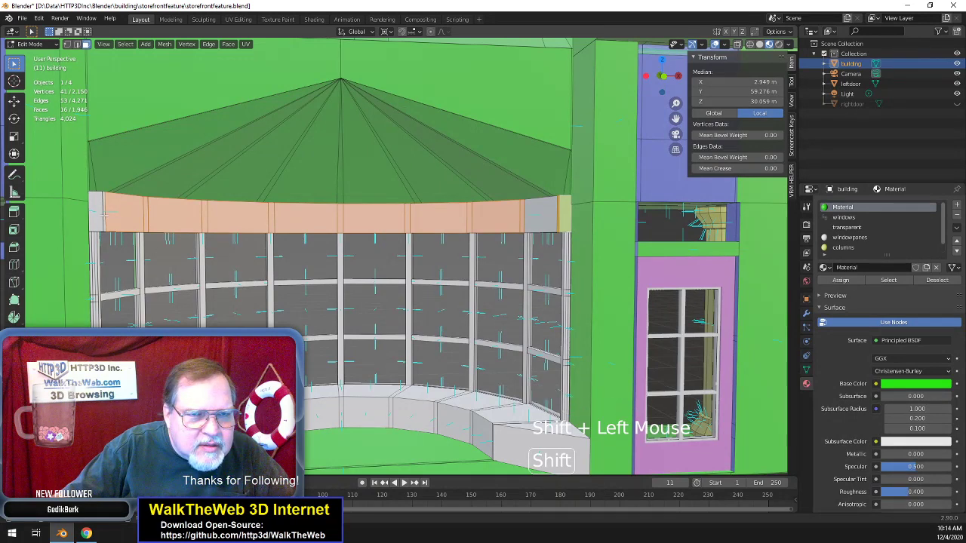
pyautogui.keyDown('shift'); pyautogui.click(106, 215); pyautogui.keyUp('shift')
pyautogui.scroll(4, 151, 242)
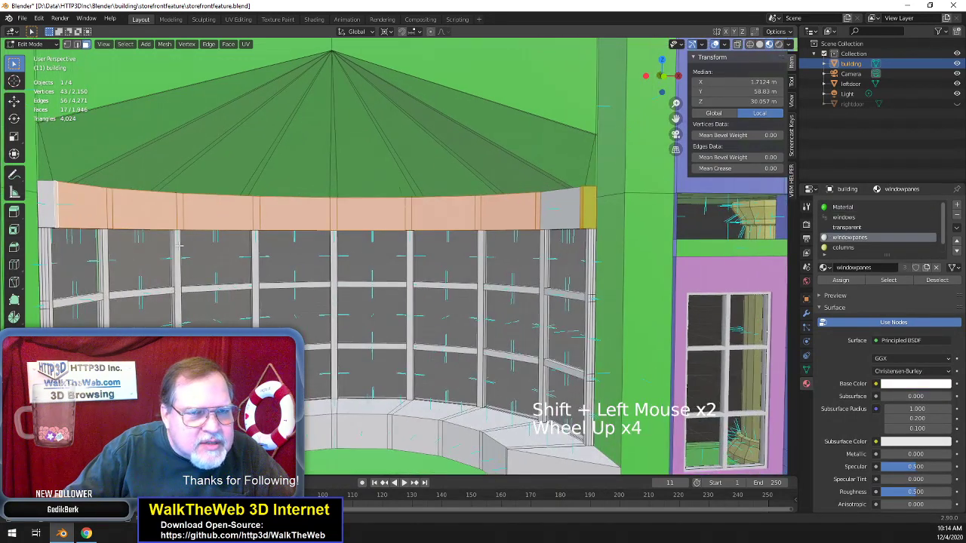
pyautogui.keyDown('shift'); pyautogui.click(57, 213); pyautogui.keyUp('shift')
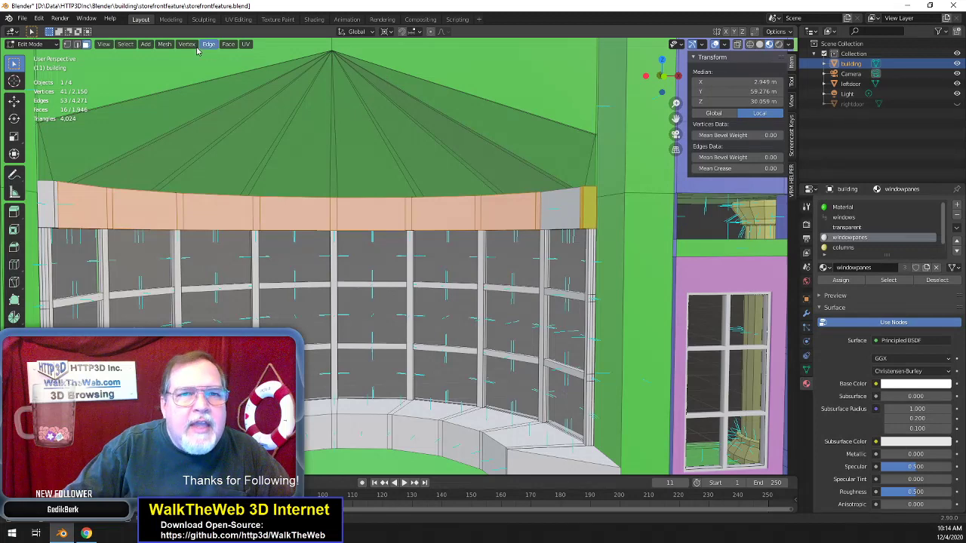
pyautogui.click(164, 44)
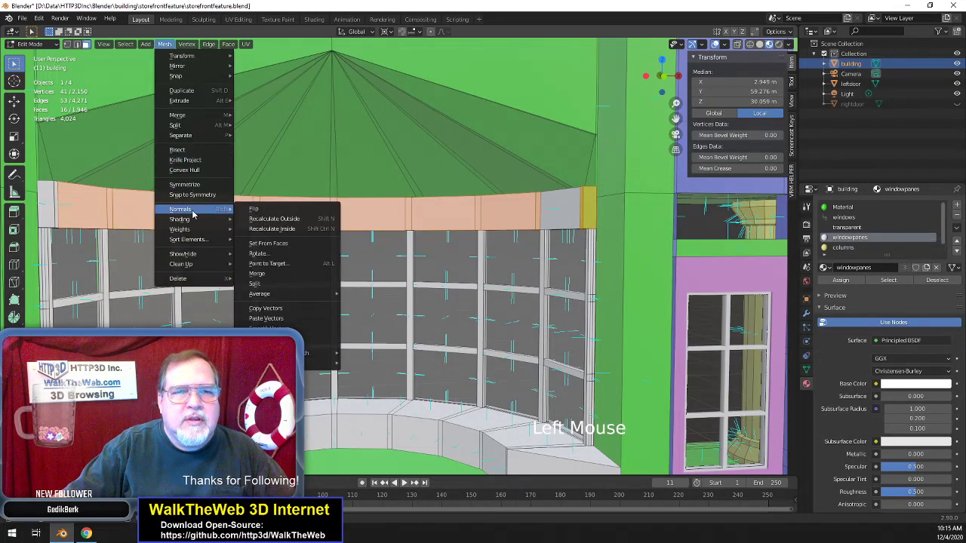
pyautogui.click(253, 209)
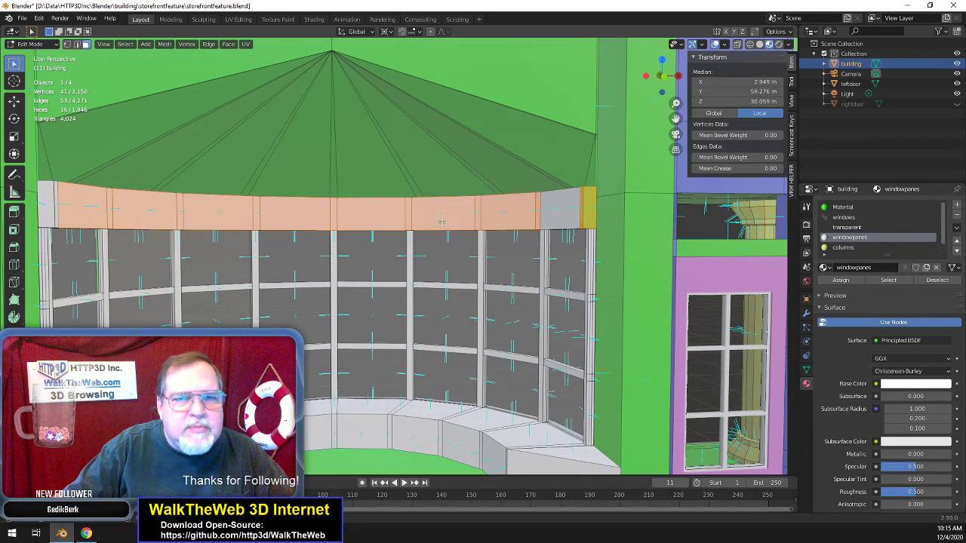
# - Examine the band and compare the positions of the canopy's peak vertex and the upper-left wall corner vertex above the bay window
pyautogui.scroll(-4, 443, 222)
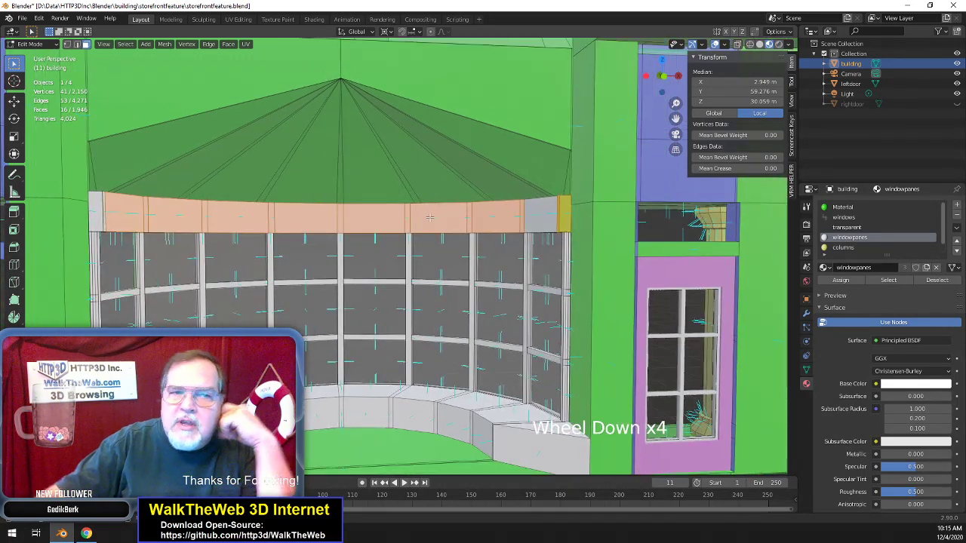
pyautogui.scroll(-2, 368, 207)
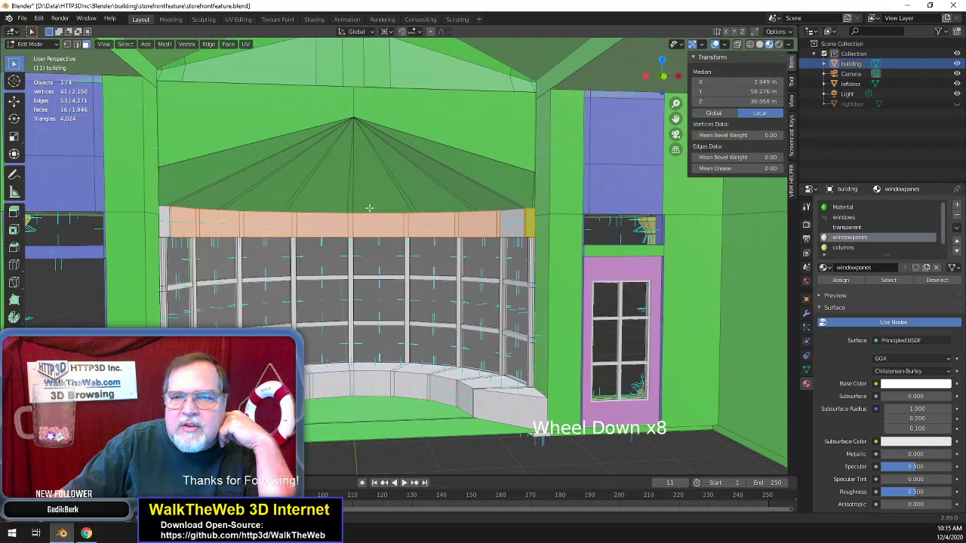
pyautogui.scroll(3, 427, 204)
pyautogui.scroll(-1, 432, 204)
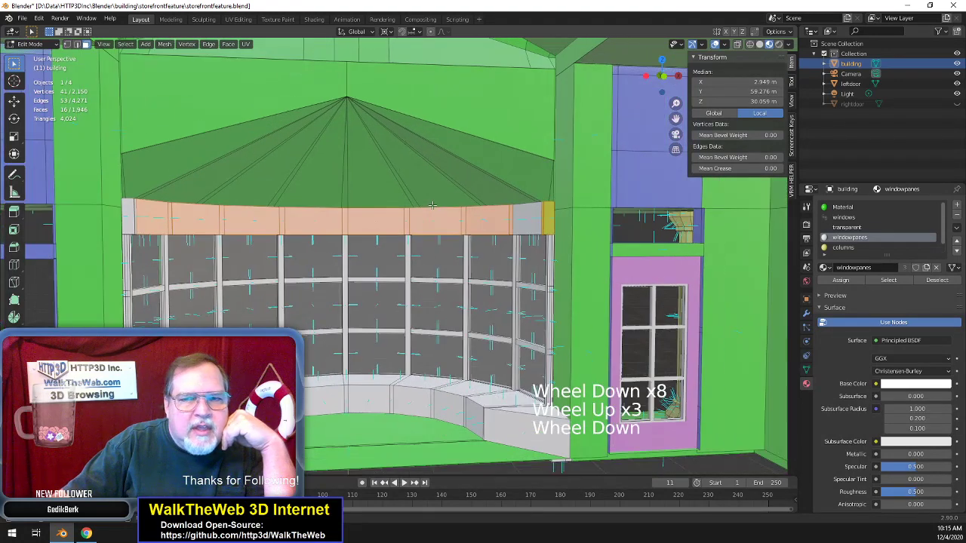
pyautogui.scroll(-4, 289, 151)
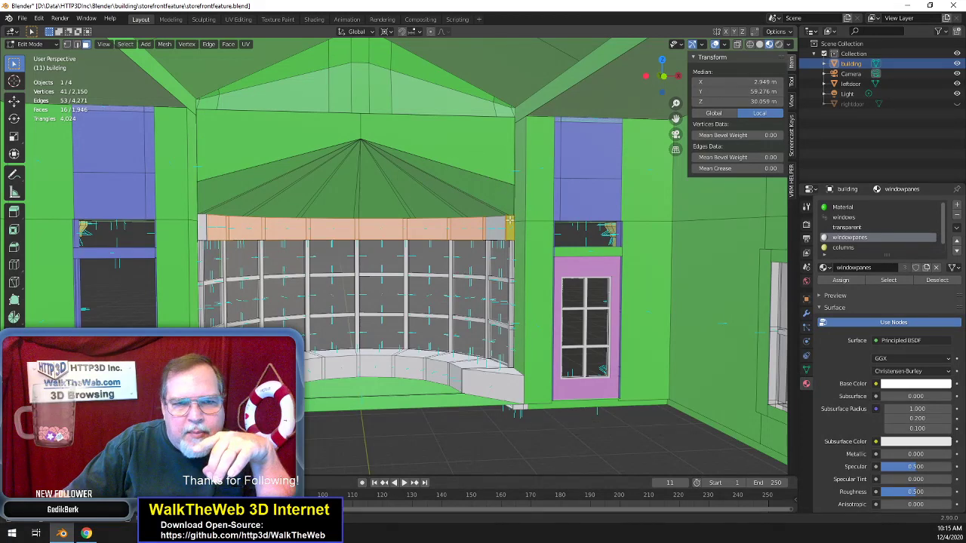
pyautogui.scroll(4, 238, 217)
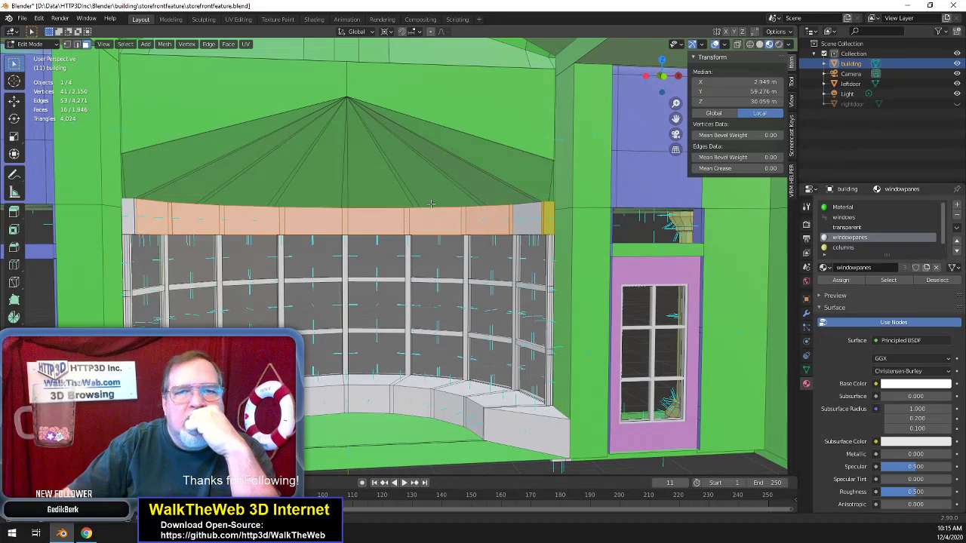
pyautogui.scroll(-3, 430, 203)
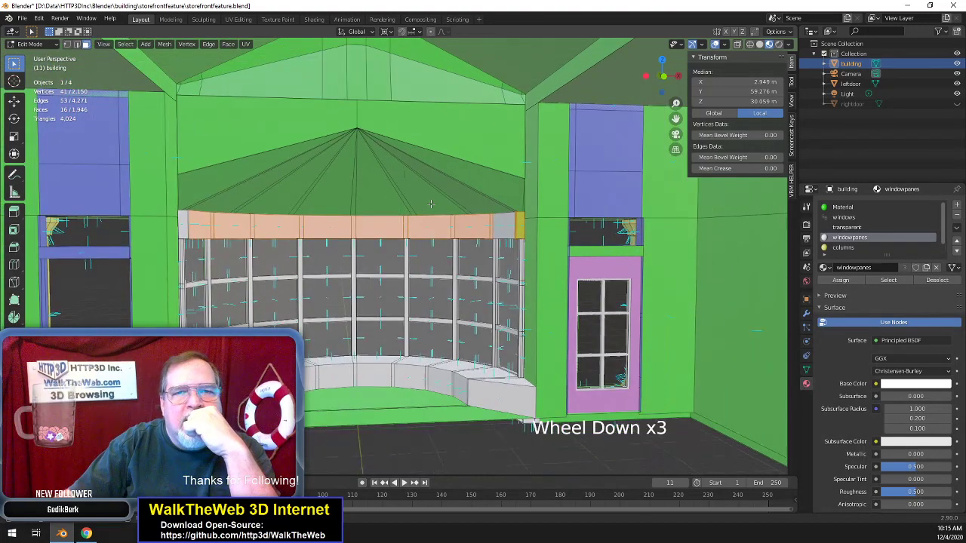
pyautogui.click(355, 129)
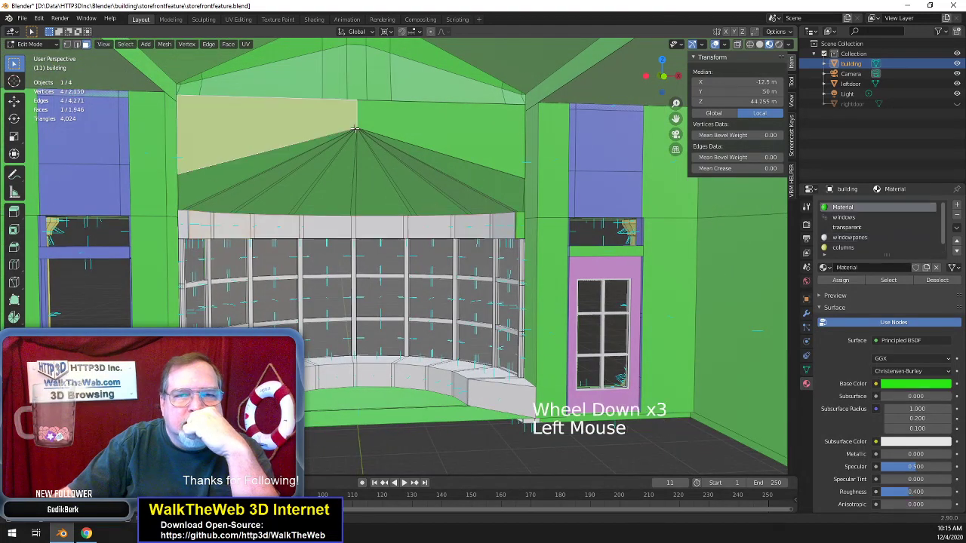
pyautogui.click(66, 44)
pyautogui.click(363, 132)
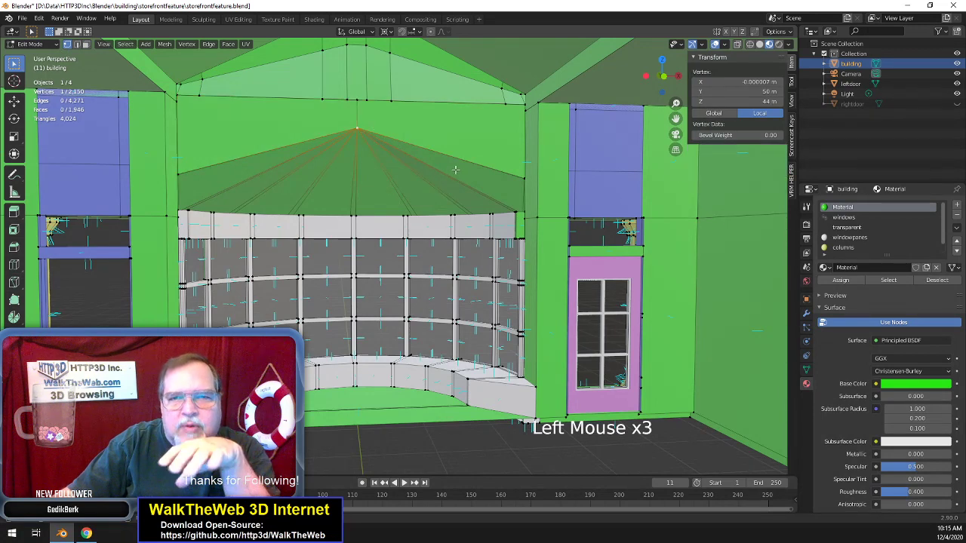
pyautogui.scroll(1, 455, 170)
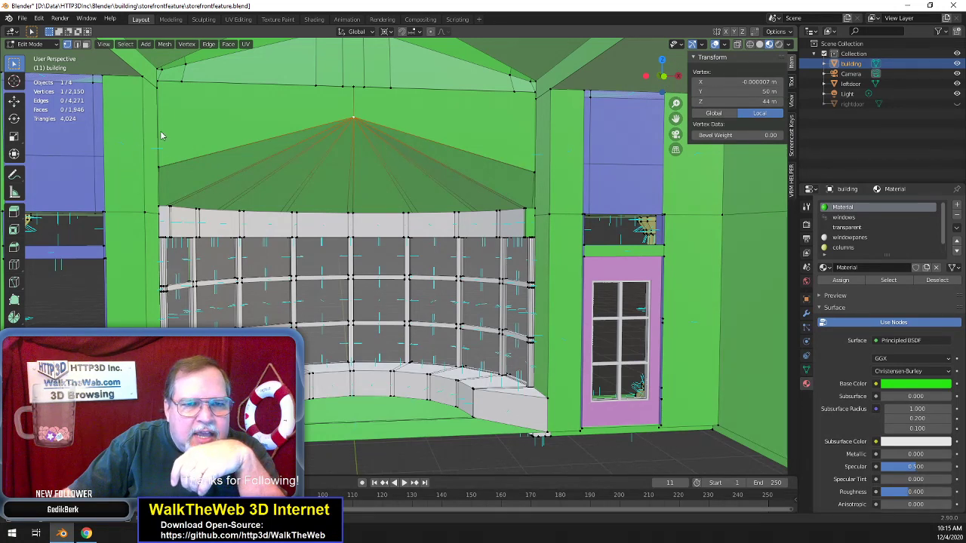
pyautogui.click(156, 95)
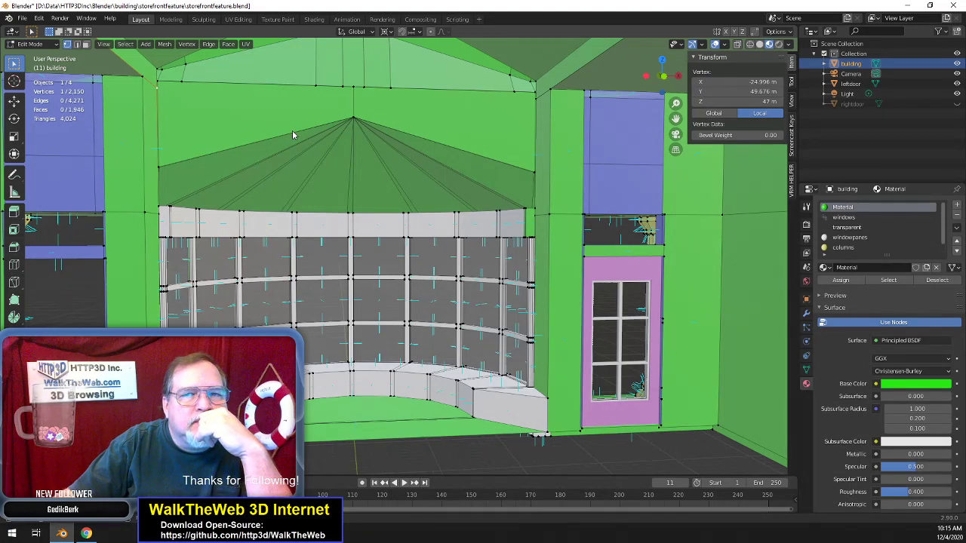
pyautogui.click(354, 119)
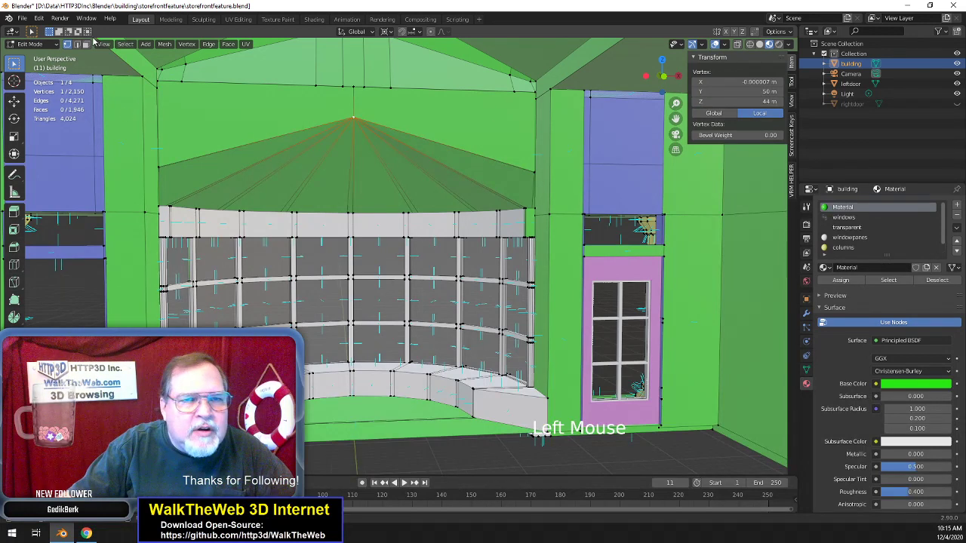
# - Subdivide the two vertical wall edges flanking the canopy above the bay window
pyautogui.click(196, 182)
pyautogui.click(162, 158)
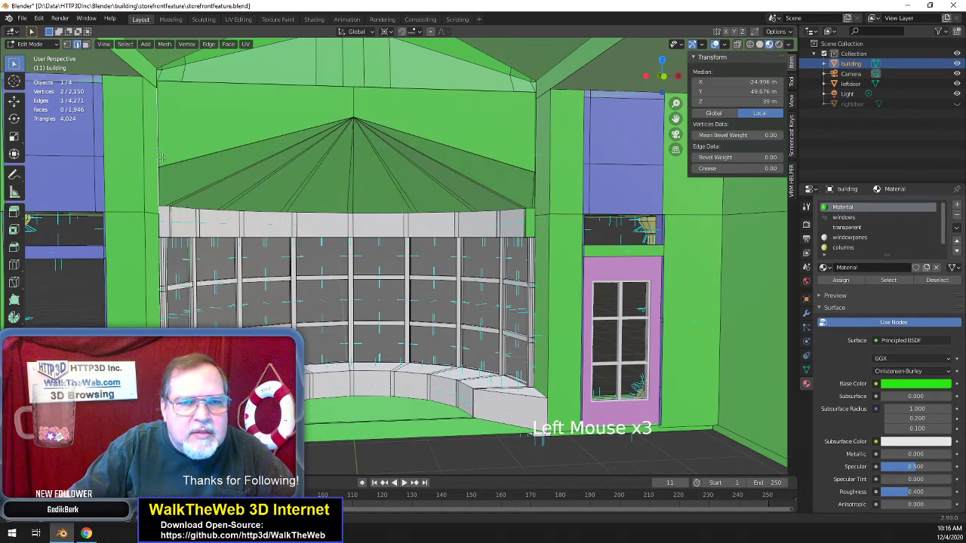
pyautogui.keyDown('shift'); pyautogui.click(540, 155); pyautogui.keyUp('shift')
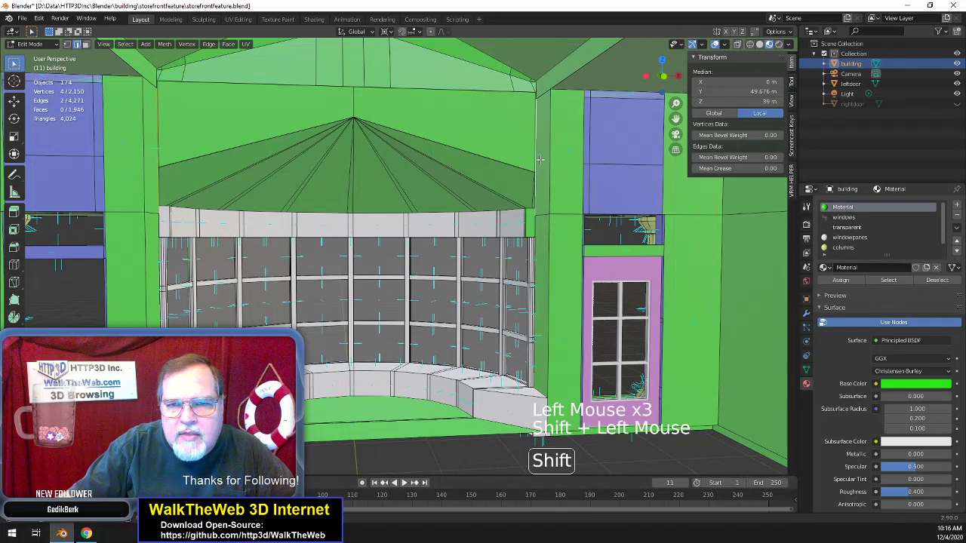
pyautogui.click(209, 44)
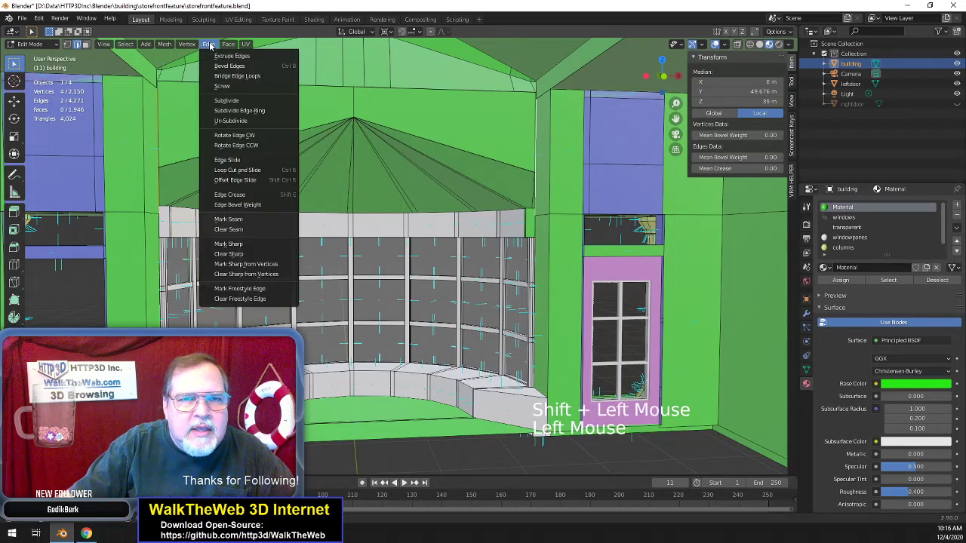
pyautogui.click(248, 101)
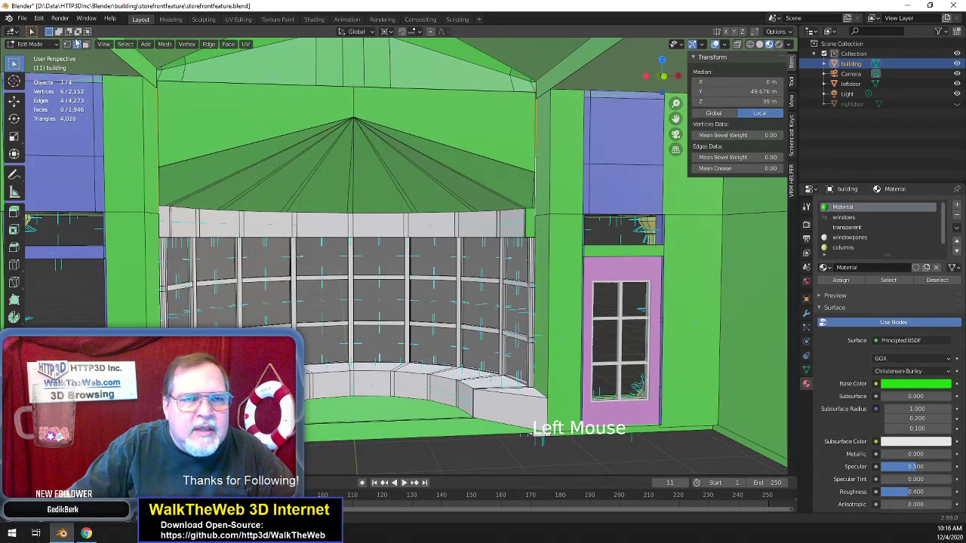
# - Set the Z position of the two new midpoint vertices to 44 m and connect them with an edge across the wall
pyautogui.click(68, 44)
pyautogui.click(159, 160)
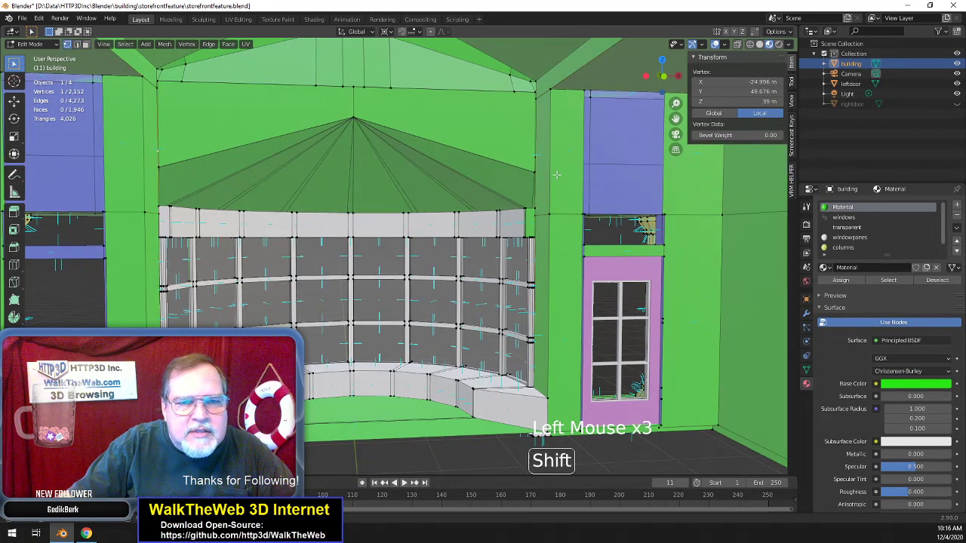
pyautogui.keyDown('shift'); pyautogui.click(537, 161); pyautogui.keyUp('shift')
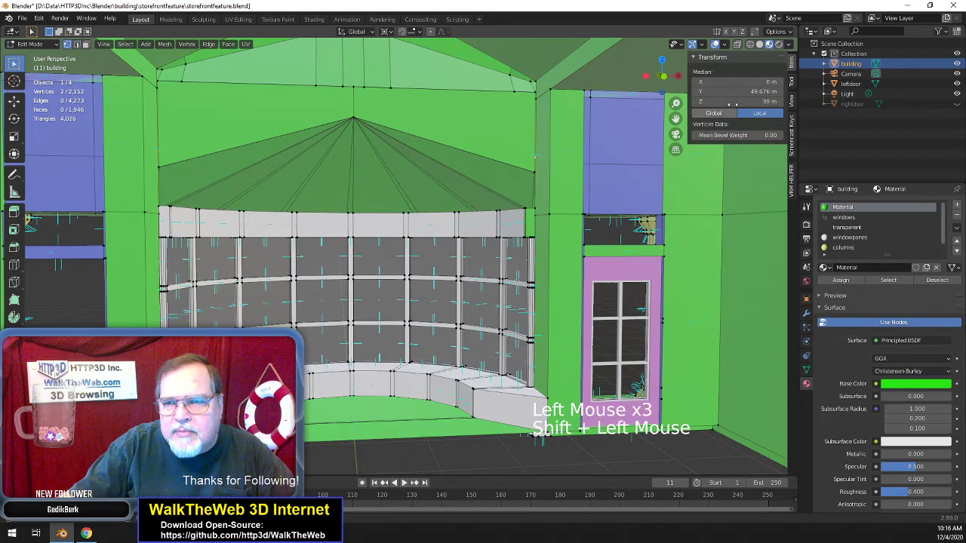
pyautogui.click(736, 102)
pyautogui.moveTo(736, 101); pyautogui.dragTo(738, 101)
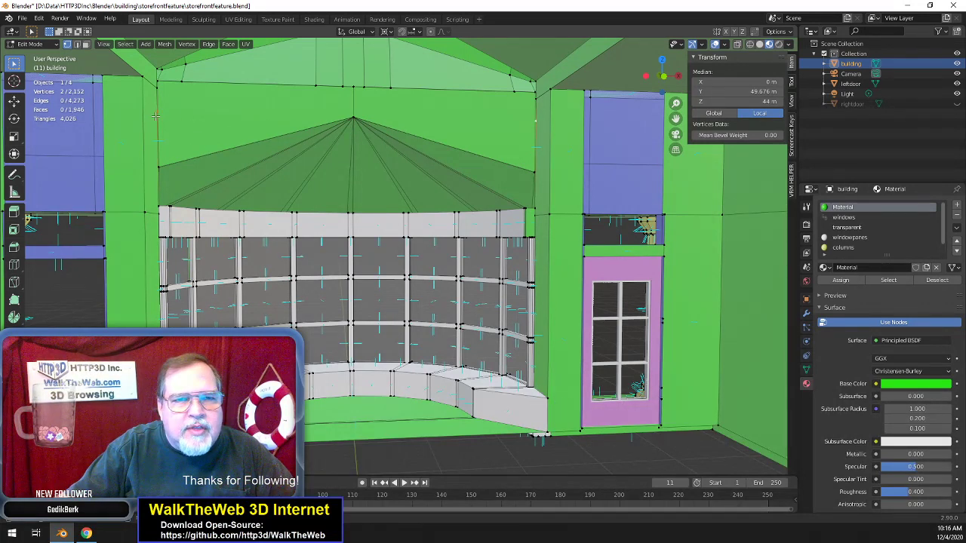
pyautogui.scroll(-1, 362, 124)
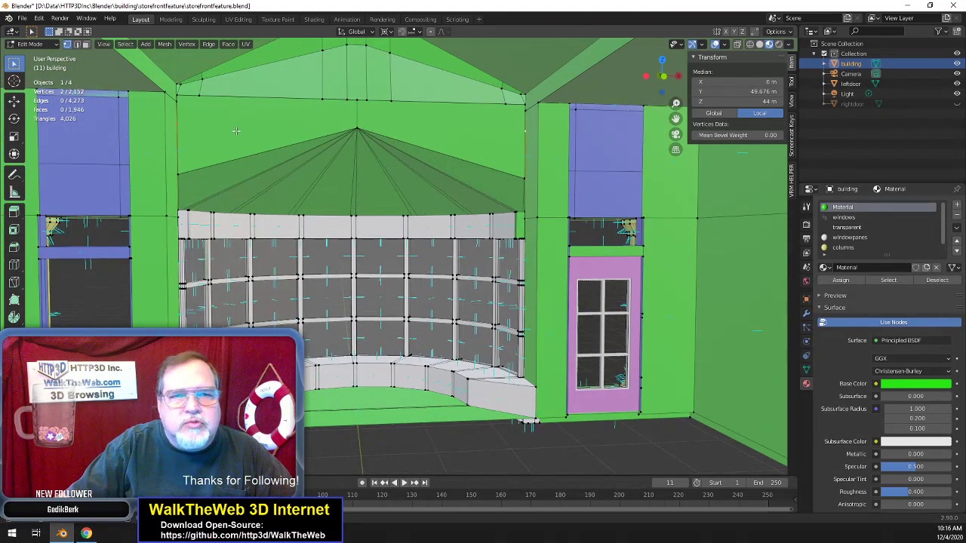
pyautogui.press('f')
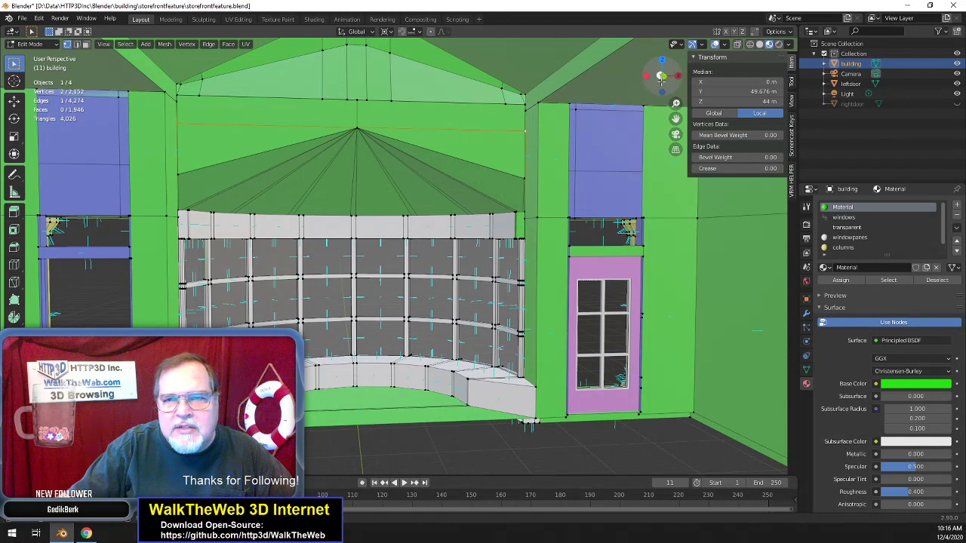
# - Copy the X position of the left vertex at the gable's ridge
pyautogui.moveTo(662, 77); pyautogui.dragTo(666, 95)
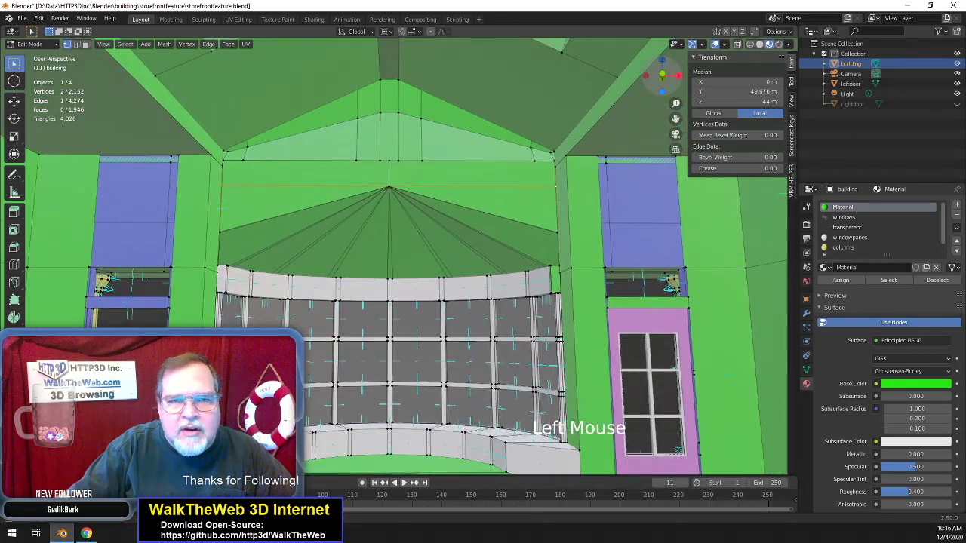
pyautogui.click(382, 82)
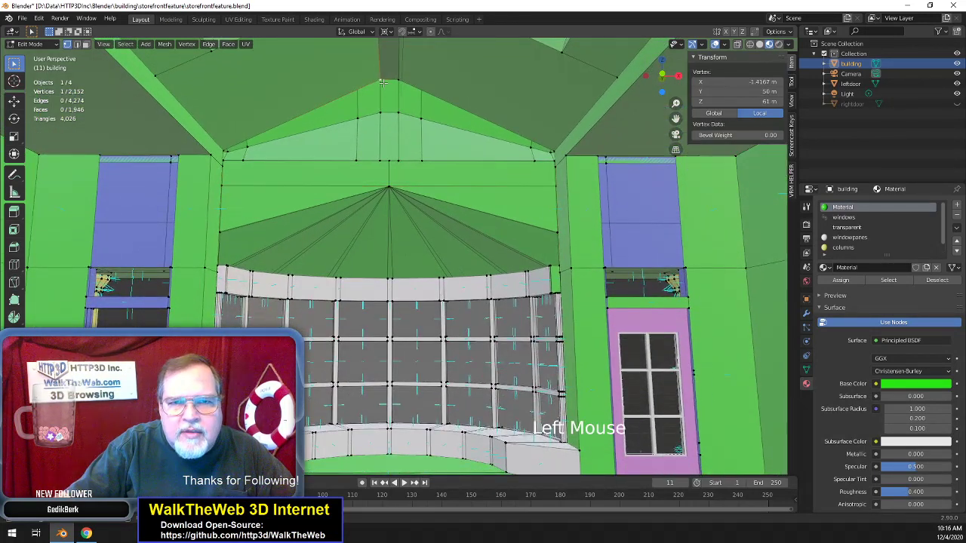
pyautogui.doubleClick(741, 84)
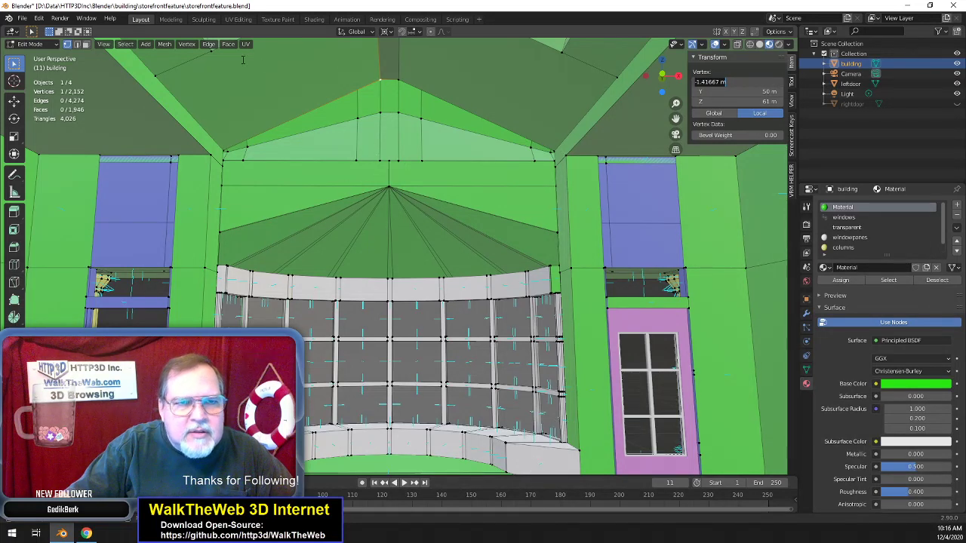
# - Subdivide the horizontal edge across the wall above the canopy with two cuts
pyautogui.click(413, 218)
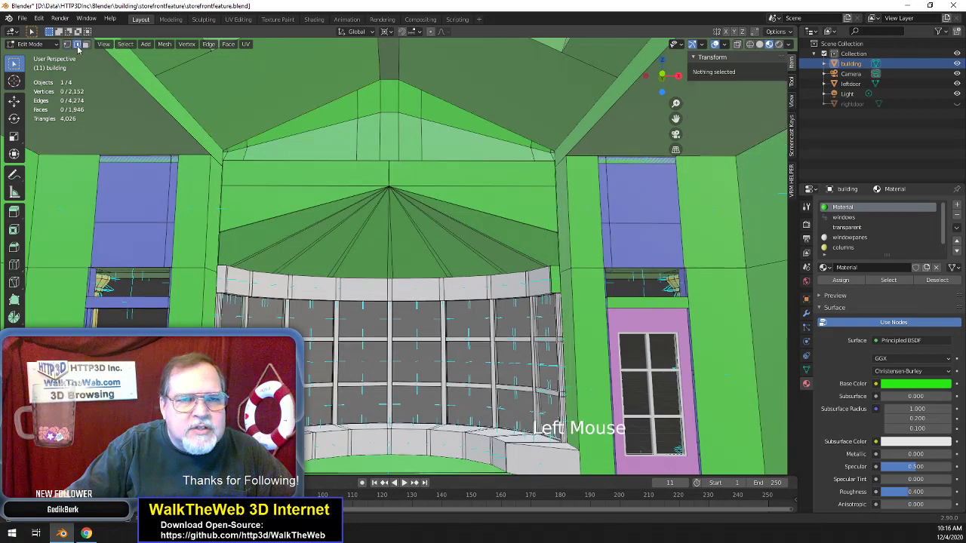
pyautogui.click(352, 186)
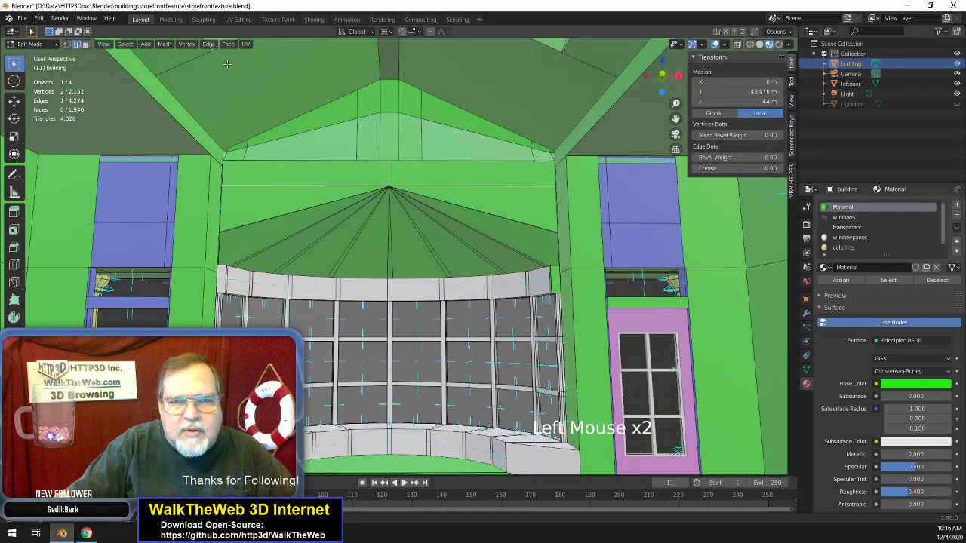
pyautogui.click(209, 44)
pyautogui.click(240, 102)
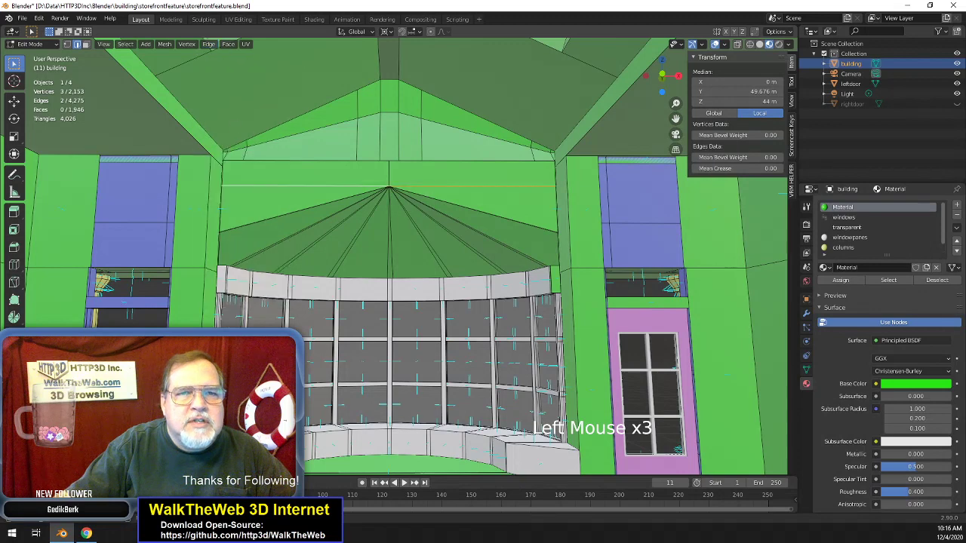
pyautogui.click(144, 354)
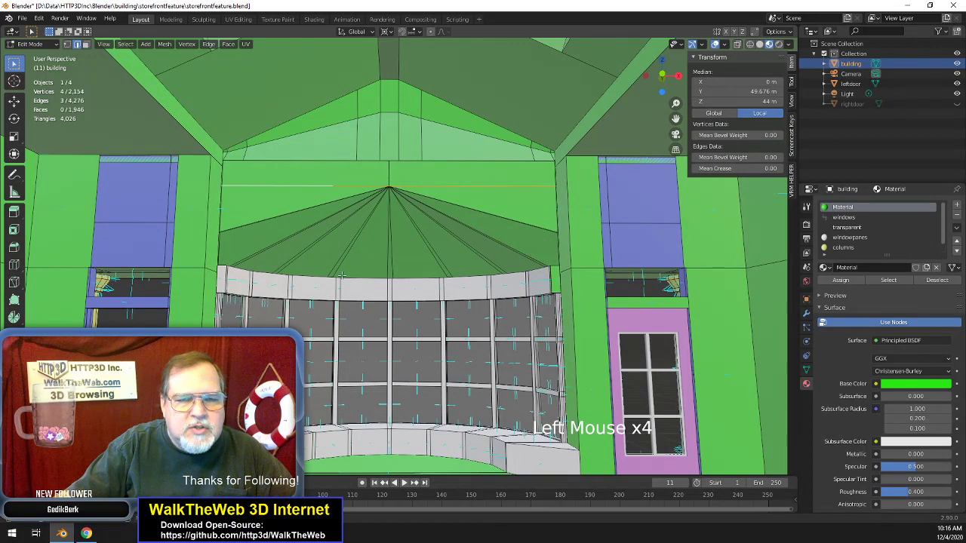
# - Set the X positions of the horizontal edge's two new vertices to -1.41667 m for the left and 1.41667 m for the right
pyautogui.click(66, 44)
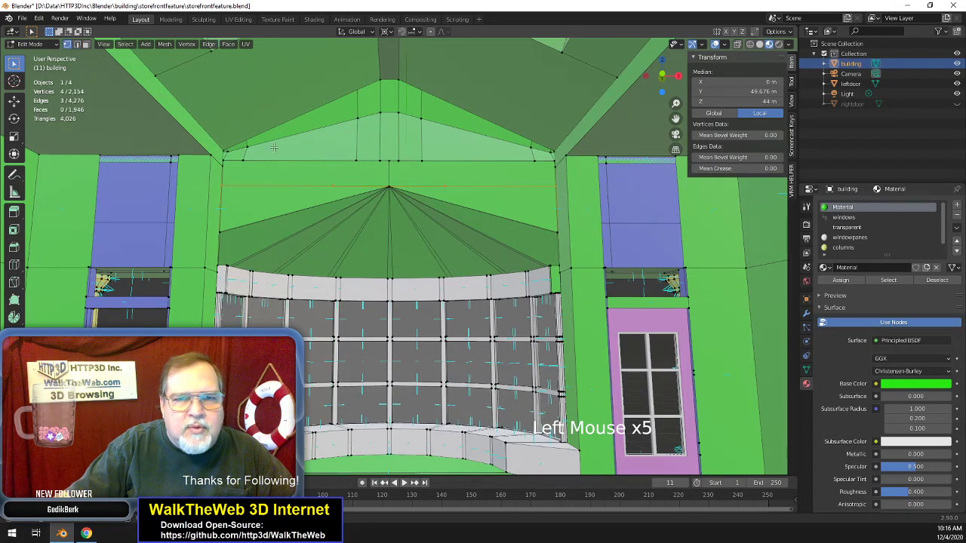
pyautogui.click(330, 182)
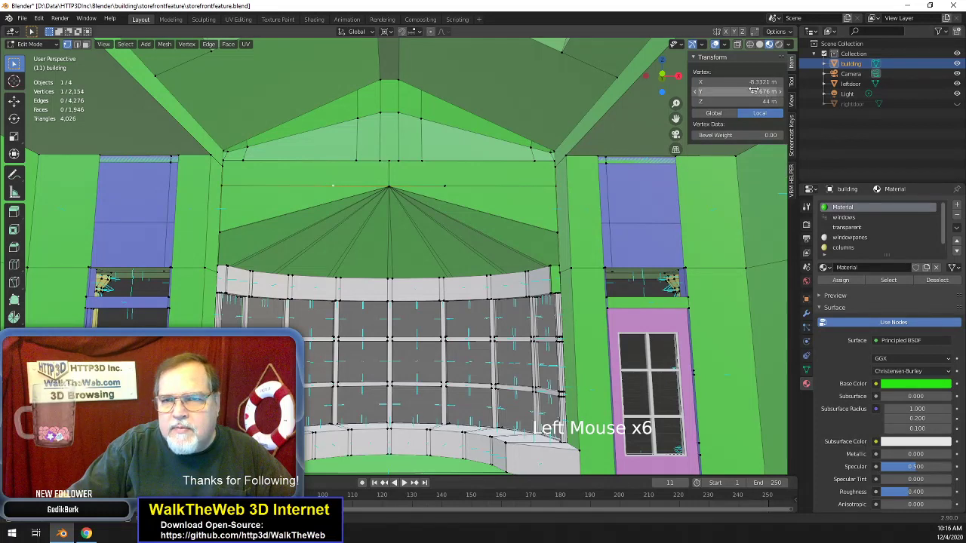
pyautogui.moveTo(757, 82); pyautogui.dragTo(756, 81)
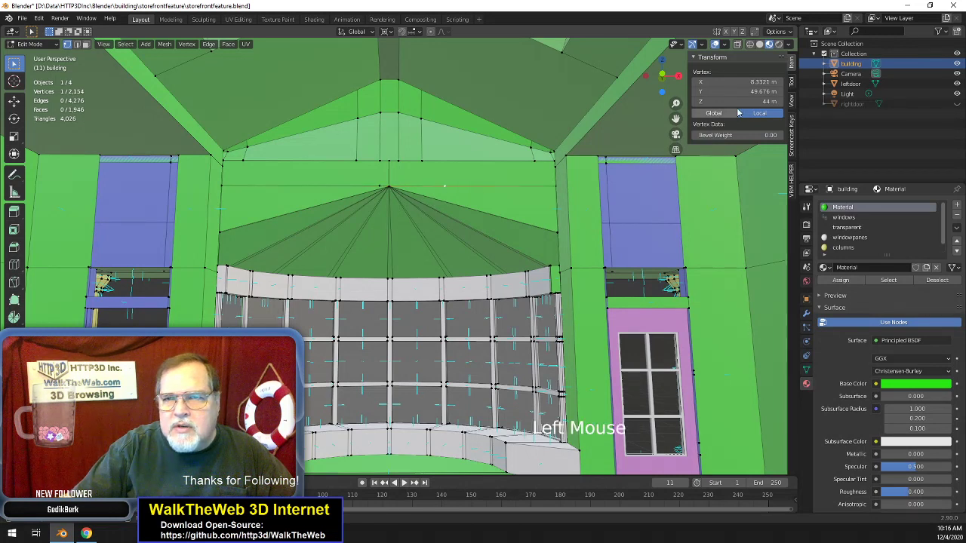
pyautogui.keyDown('ctrl'); pyautogui.doubleClick(749, 81); pyautogui.keyUp('ctrl')
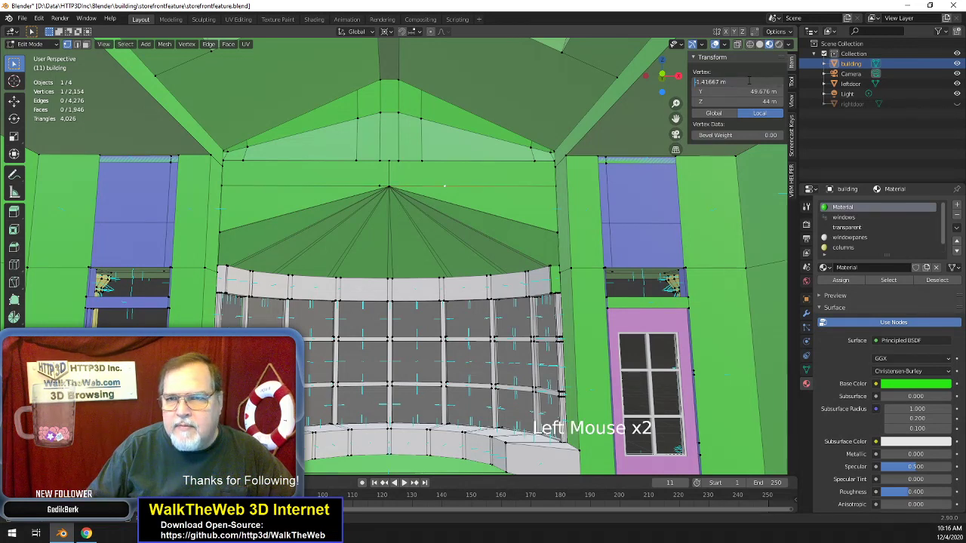
pyautogui.press('Home')
pyautogui.press('Delete')
pyautogui.press('Return')
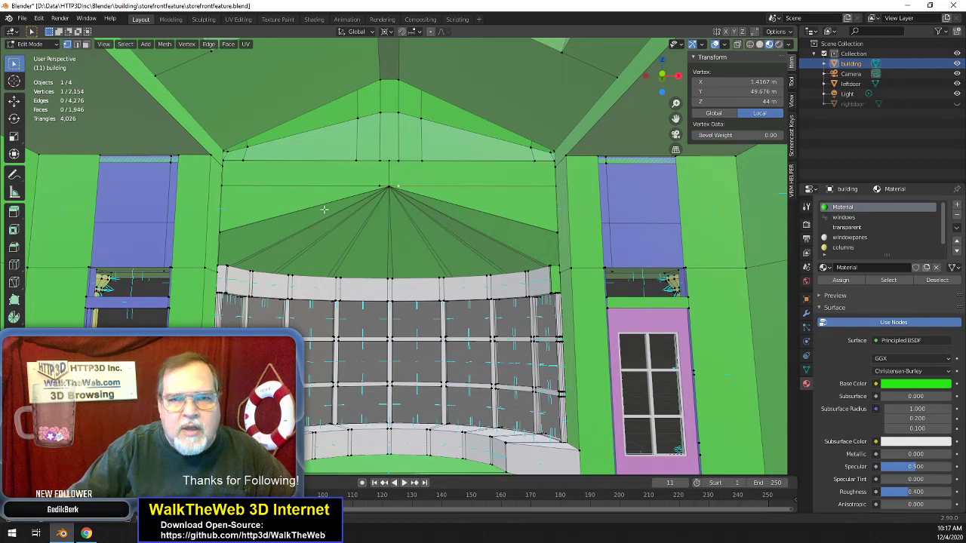
# - Fill a face on the left half of the gable between the ridge, the eave corner and the horizontal edge above the canopy
pyautogui.click(372, 202)
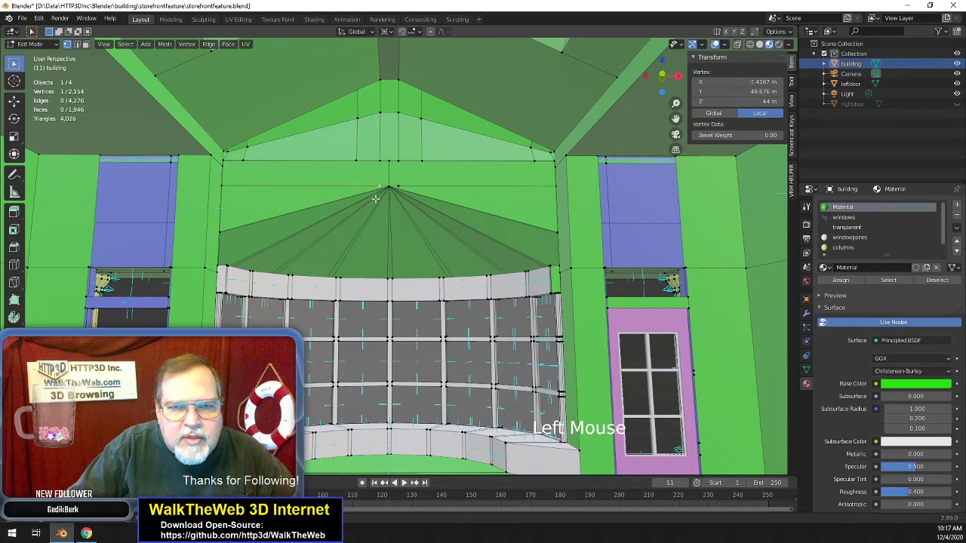
pyautogui.keyDown('shift'); pyautogui.click(382, 79); pyautogui.keyUp('shift')
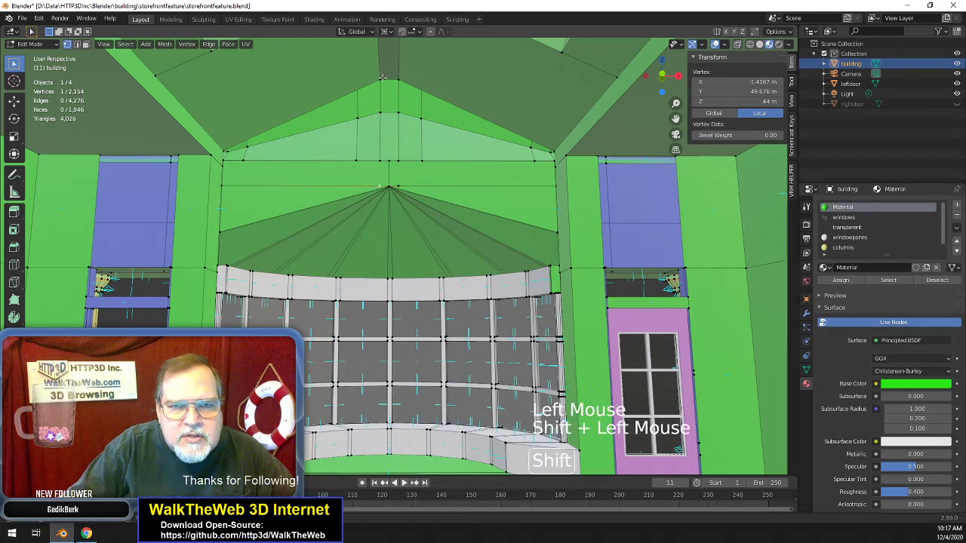
pyautogui.keyDown('shift'); pyautogui.click(225, 148); pyautogui.keyUp('shift')
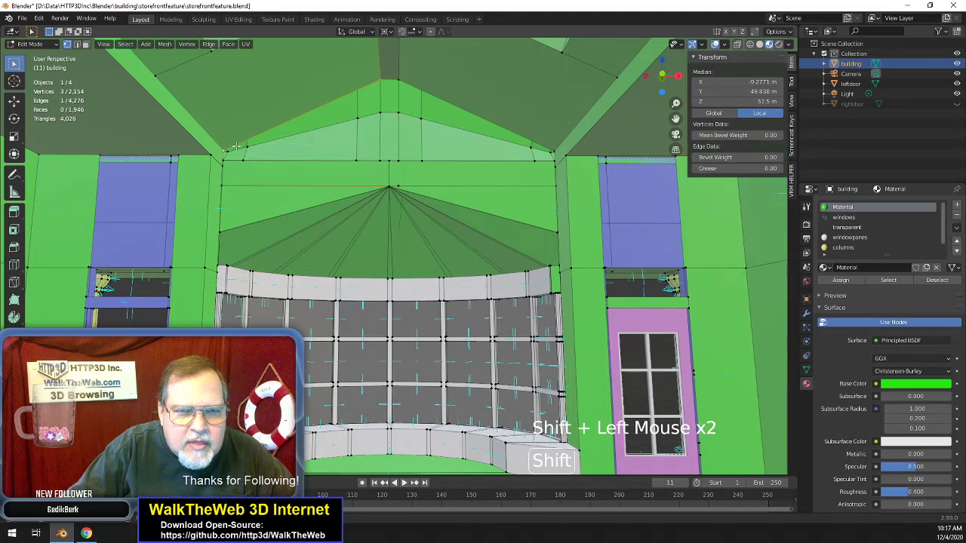
pyautogui.keyDown('shift'); pyautogui.click(219, 187); pyautogui.keyUp('shift')
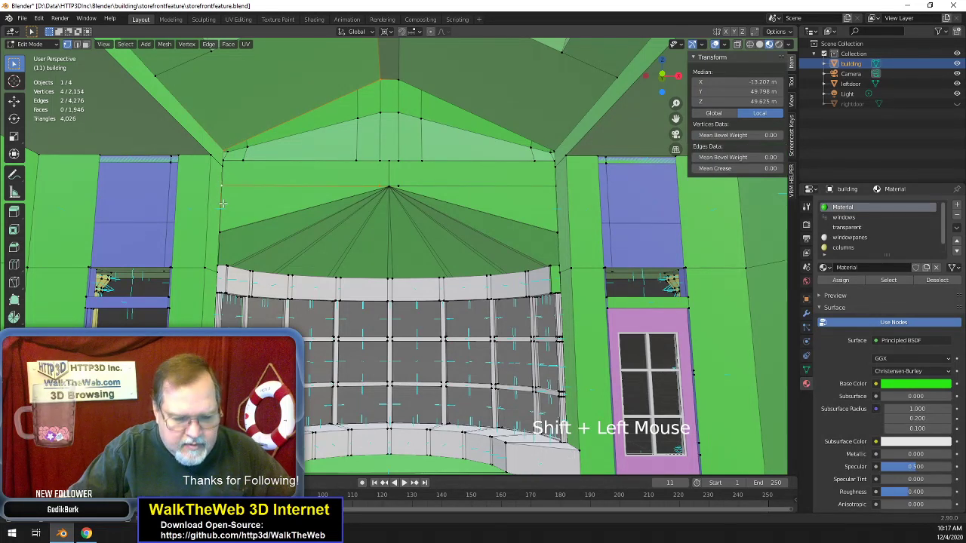
pyautogui.press('f')
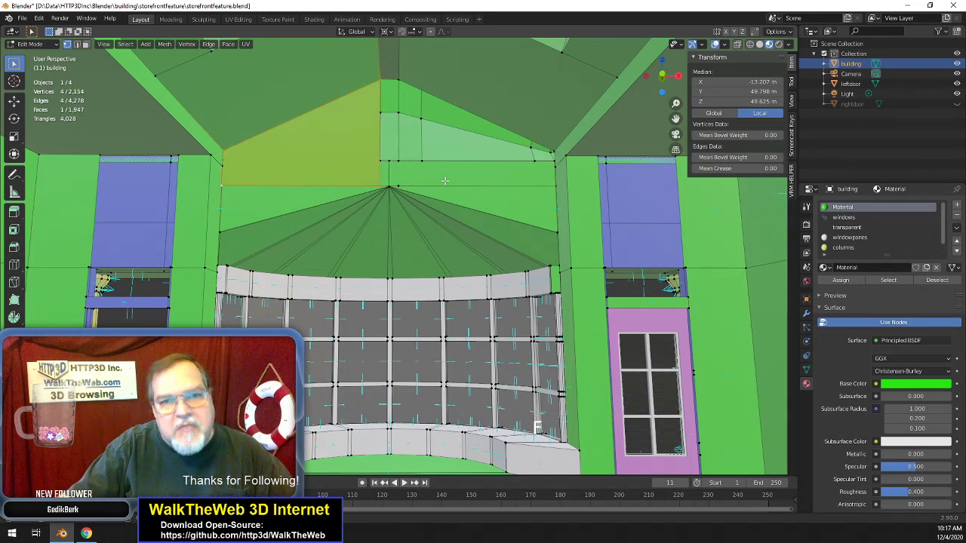
# - Fill a matching face on the right half of the gable between the ridge, the eave corner and the horizontal edge
pyautogui.click(391, 185)
pyautogui.keyDown('shift'); pyautogui.click(401, 80); pyautogui.keyUp('shift')
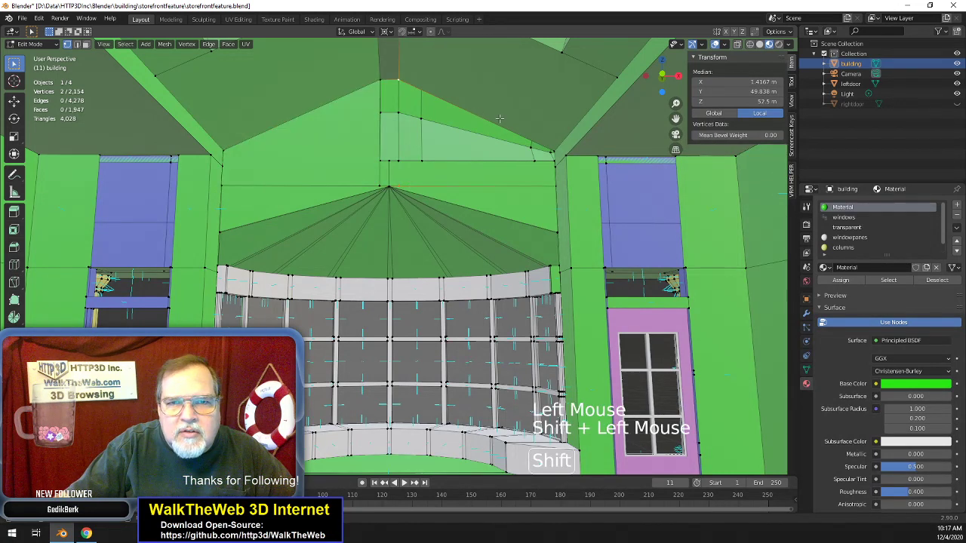
pyautogui.keyDown('shift'); pyautogui.click(559, 147); pyautogui.keyUp('shift')
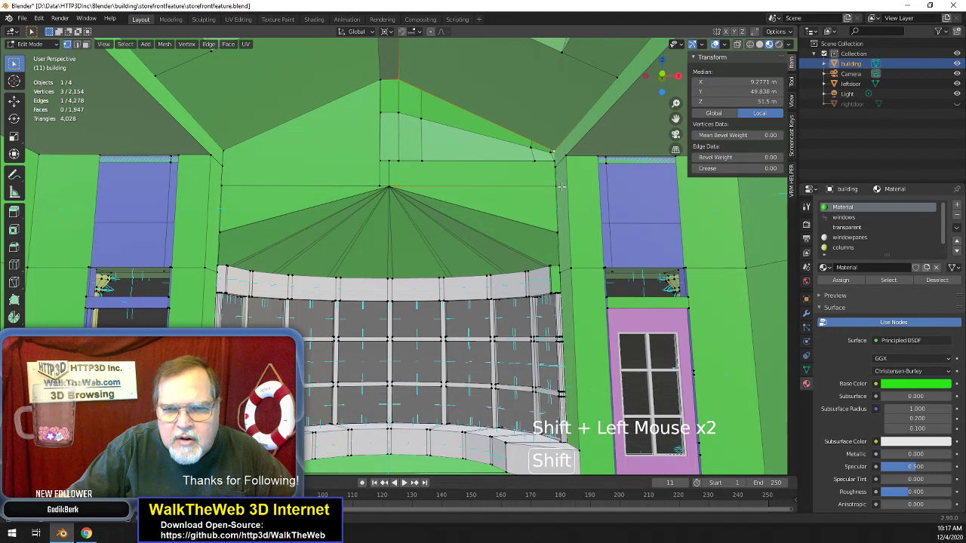
pyautogui.keyDown('shift'); pyautogui.click(560, 189); pyautogui.keyUp('shift')
pyautogui.press('f')
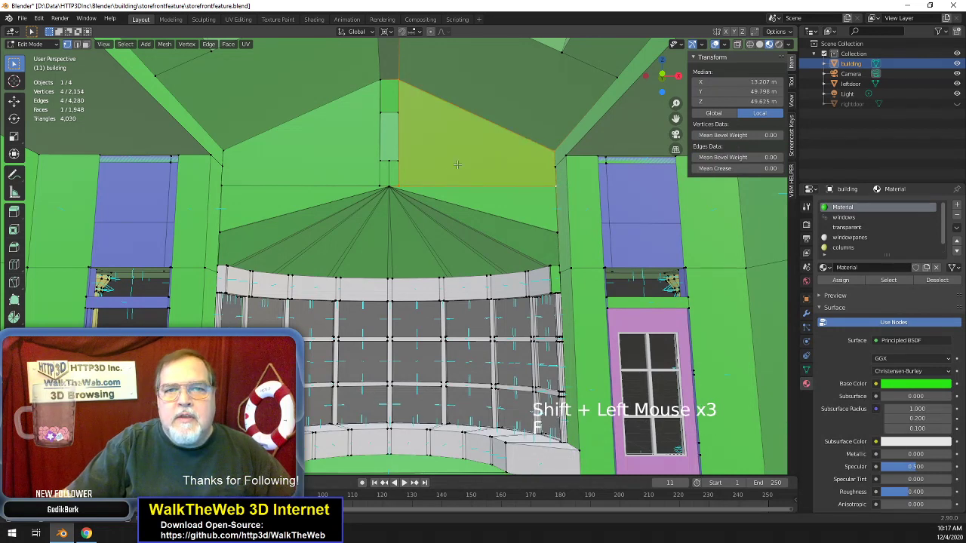
# - Fill the narrow central strip between the two gable halves, from the horizontal edge up to the ridge
pyautogui.click(389, 185)
pyautogui.keyDown('shift'); pyautogui.click(390, 160); pyautogui.keyUp('shift')
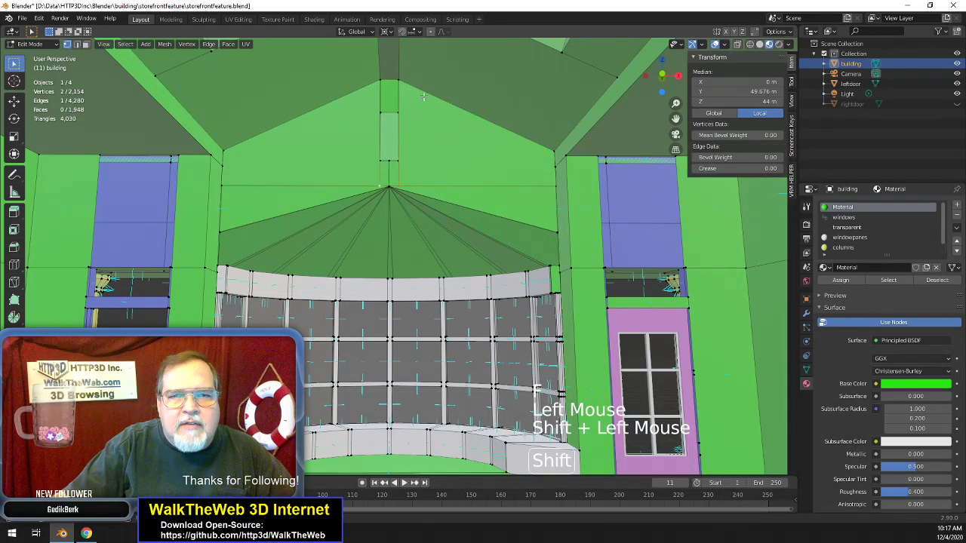
pyautogui.keyDown('shift'); pyautogui.click(388, 81); pyautogui.keyUp('shift')
pyautogui.keyDown('shift'); pyautogui.click(380, 81); pyautogui.keyUp('shift')
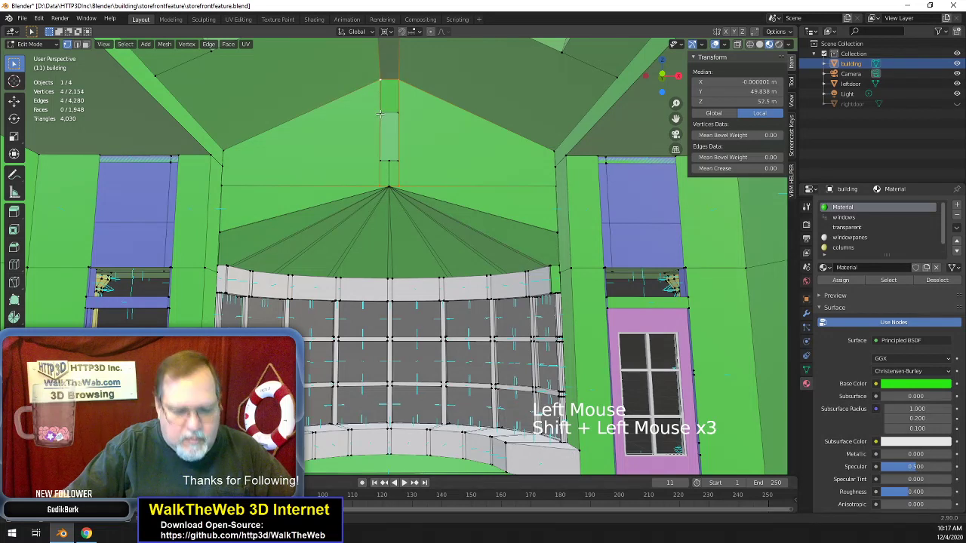
pyautogui.press('f')
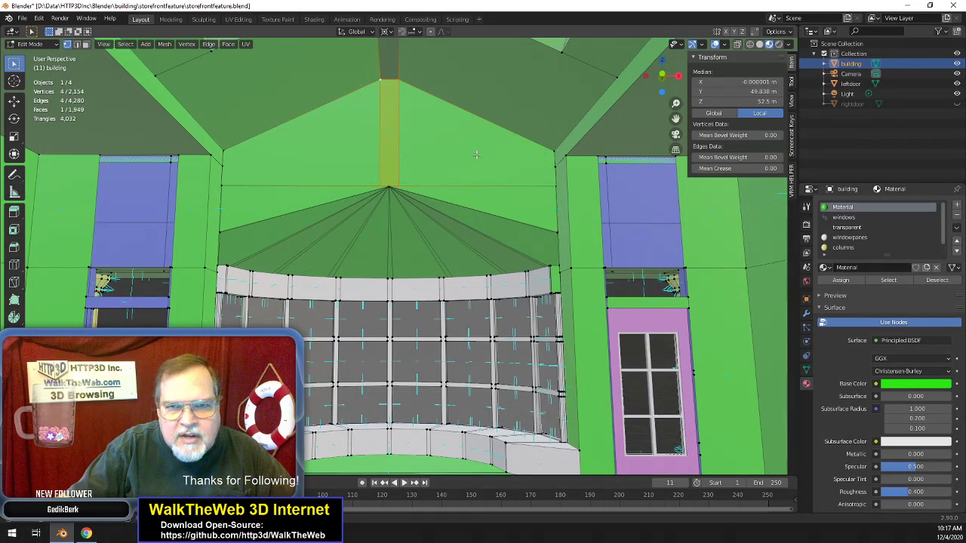
# - Flip the normals of the two large gable faces on either side of the central strip
pyautogui.scroll(6, 476, 154)
pyautogui.click(411, 131)
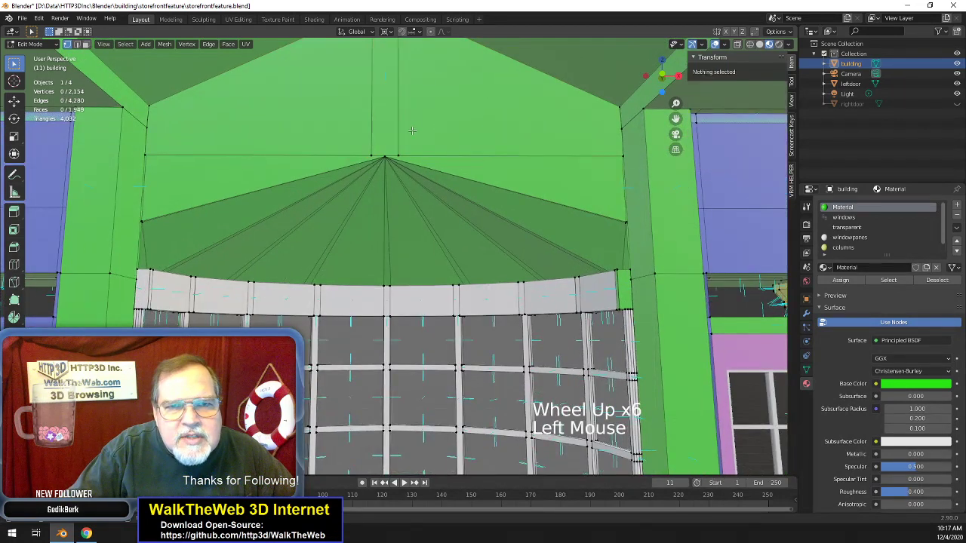
pyautogui.click(86, 43)
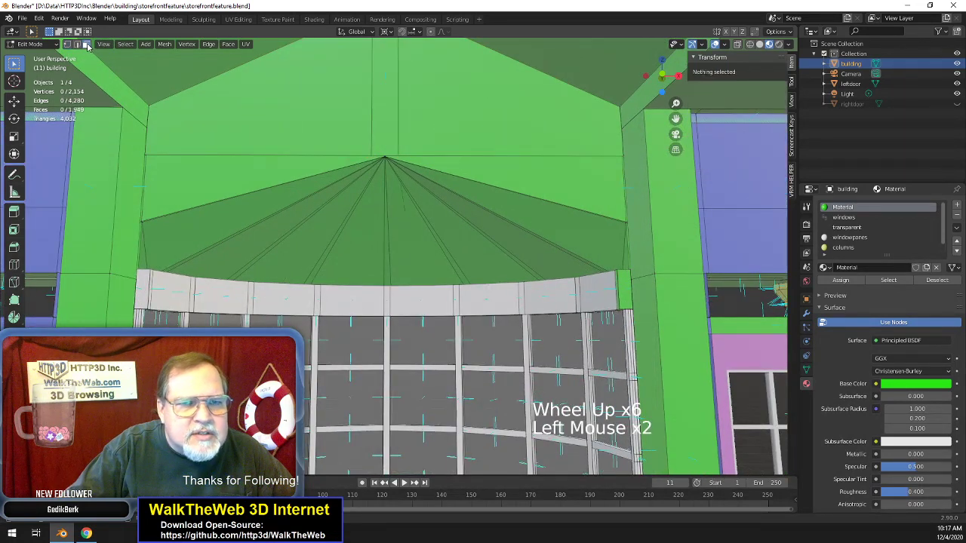
pyautogui.click(260, 102)
pyautogui.keyDown('shift'); pyautogui.click(433, 124); pyautogui.keyUp('shift')
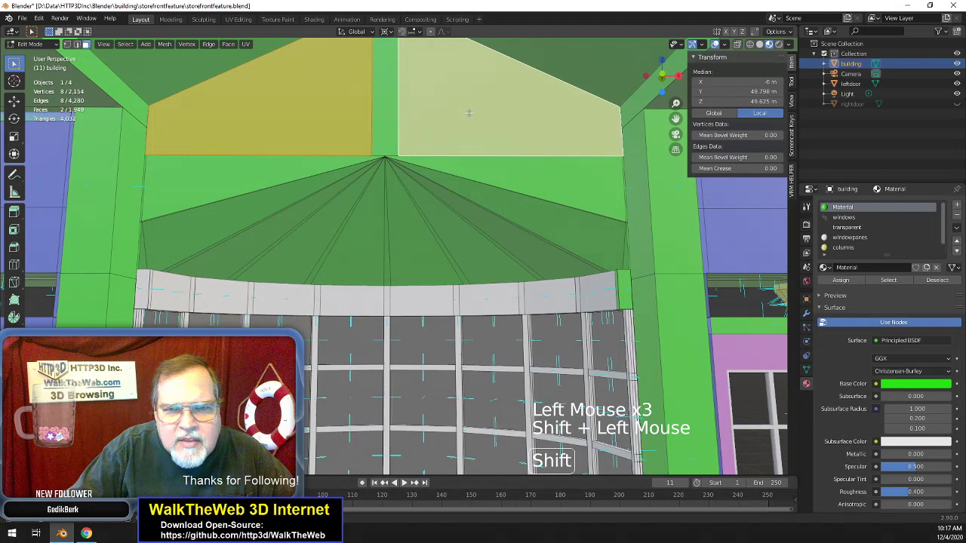
pyautogui.click(164, 44)
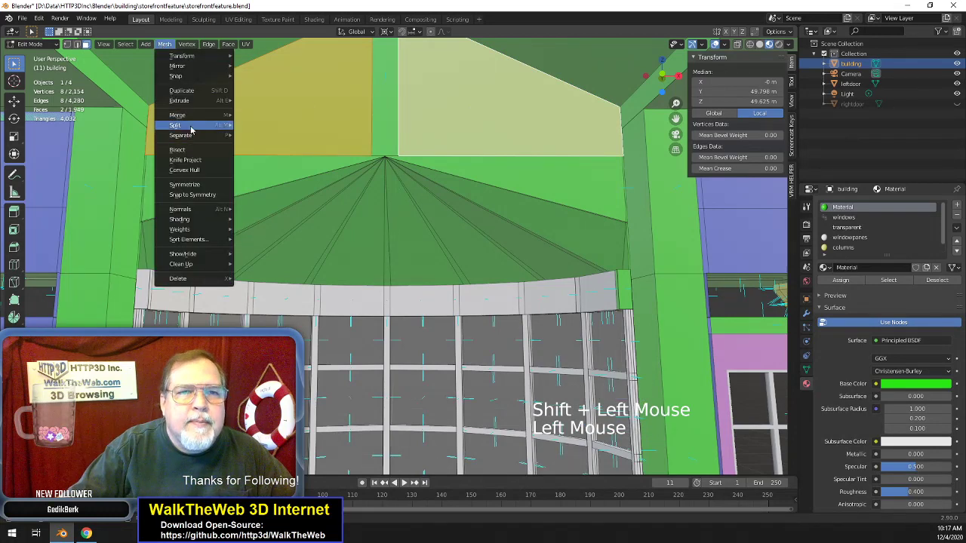
pyautogui.moveTo(194, 214)
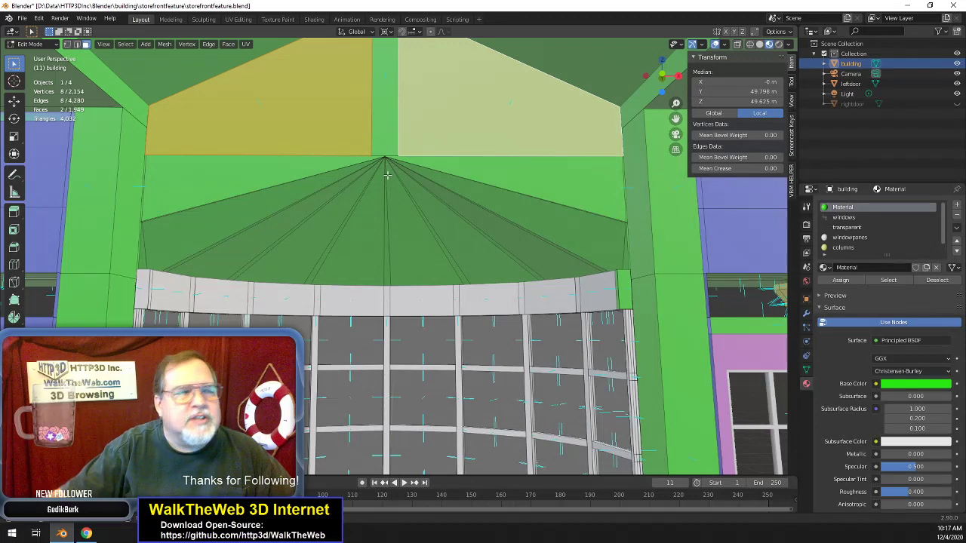
# - Subdivide the short horizontal edge below the central strip, at the canopy's peak, and switch to vertex selection
pyautogui.scroll(-2, 386, 182)
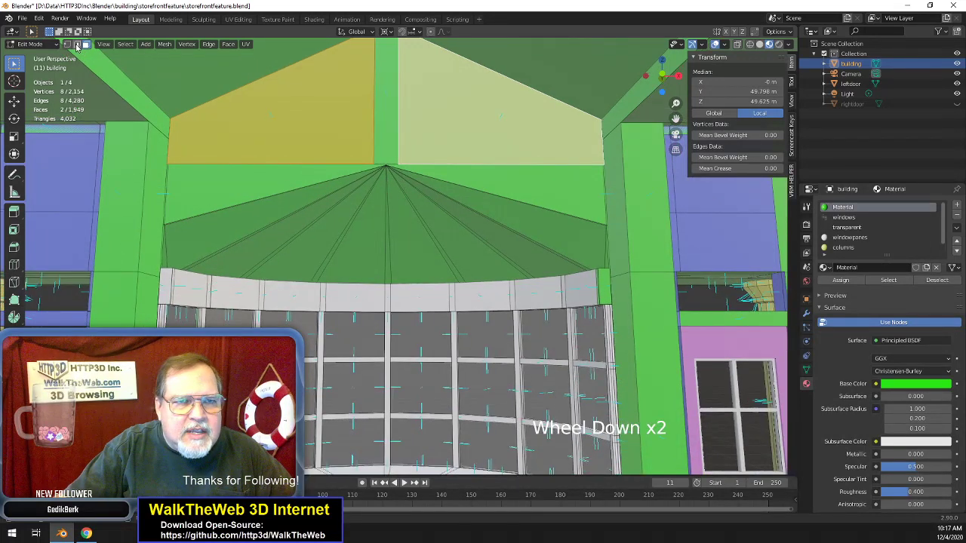
pyautogui.click(387, 164)
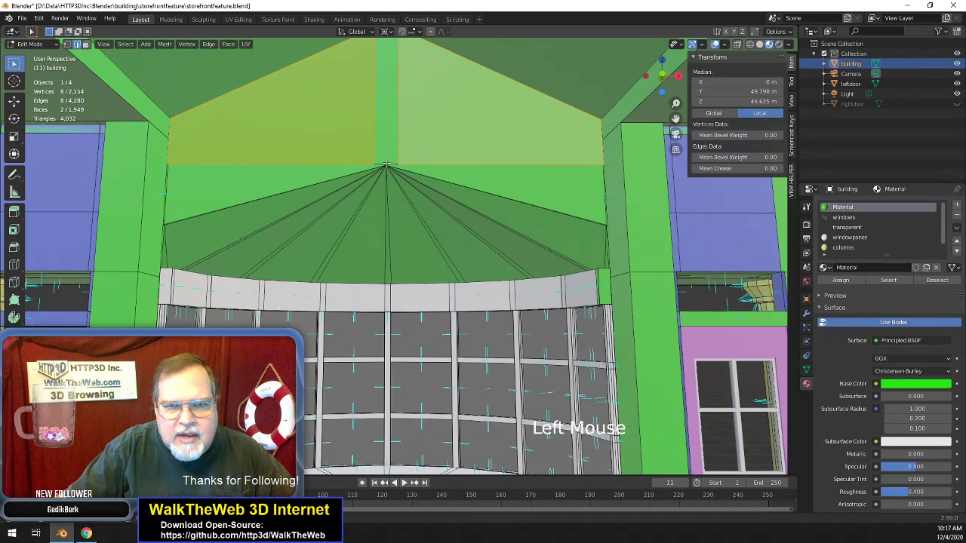
pyautogui.click(386, 163)
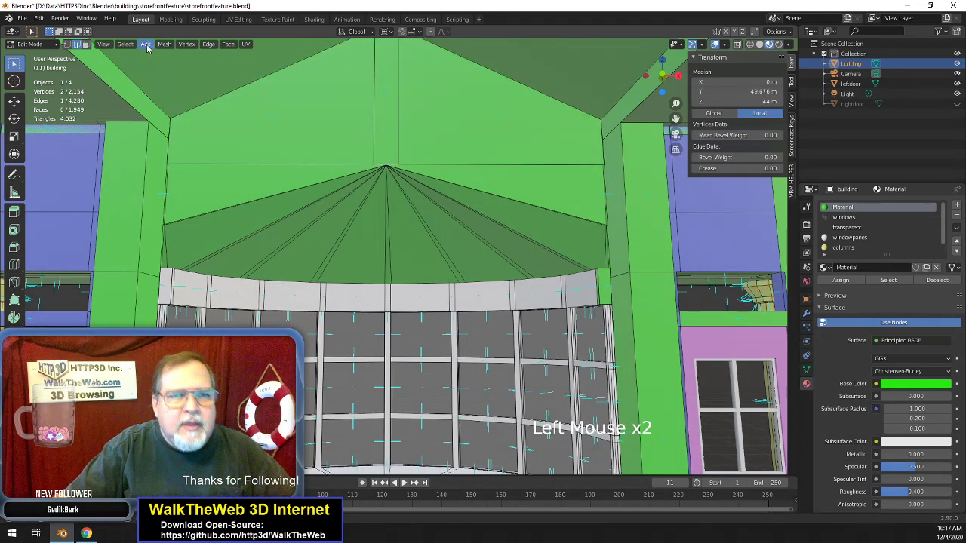
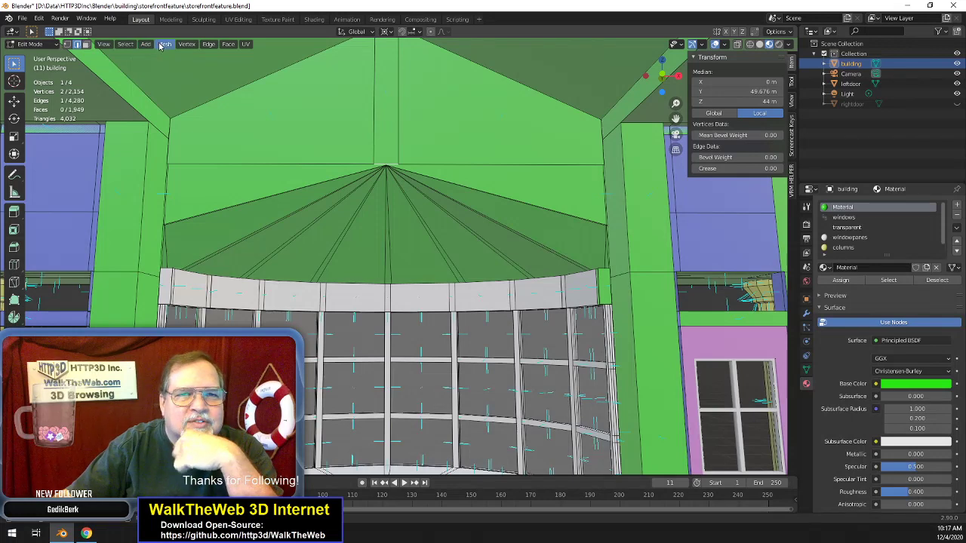
pyautogui.click(208, 44)
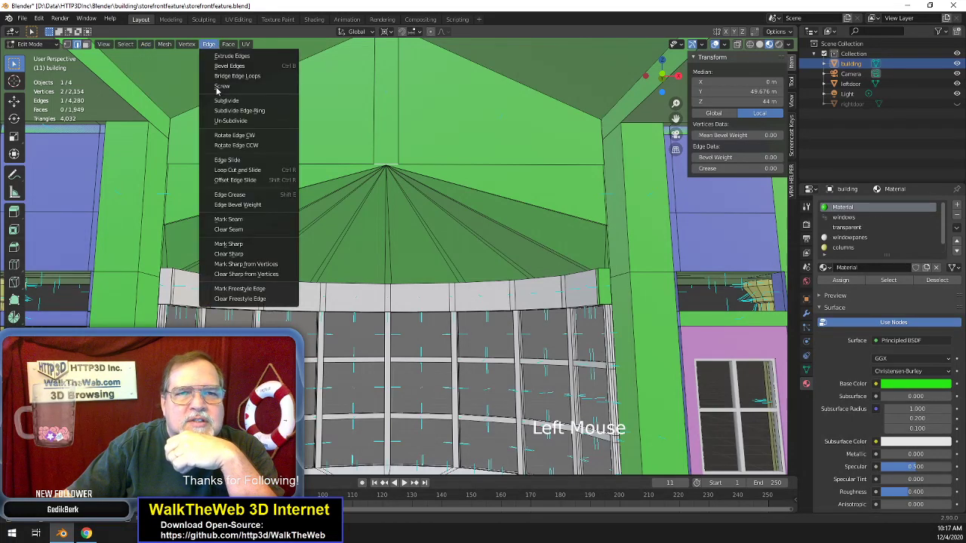
pyautogui.click(240, 103)
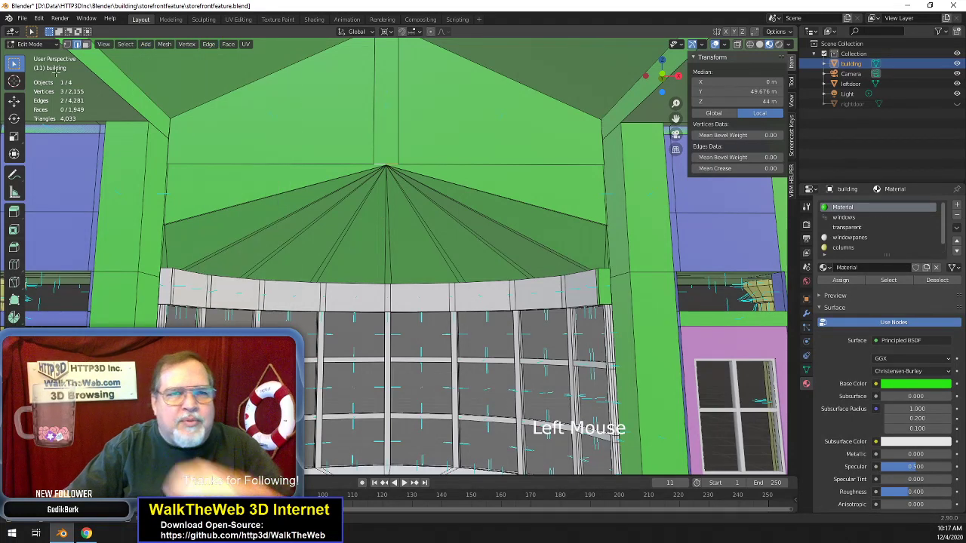
pyautogui.click(67, 44)
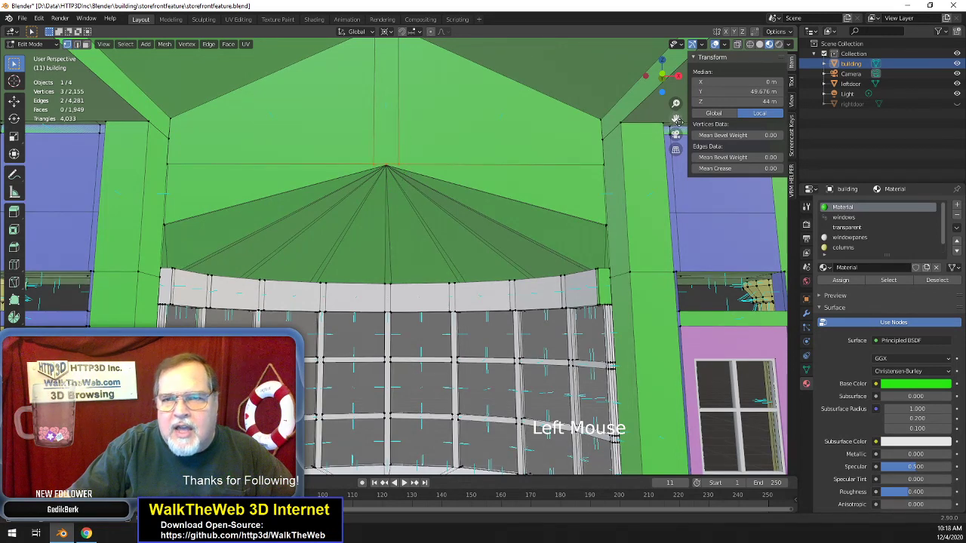
# - Select the ring of flat green faces between the canopy underside and the white header above the bay window
pyautogui.moveTo(675, 118); pyautogui.dragTo(678, 48)
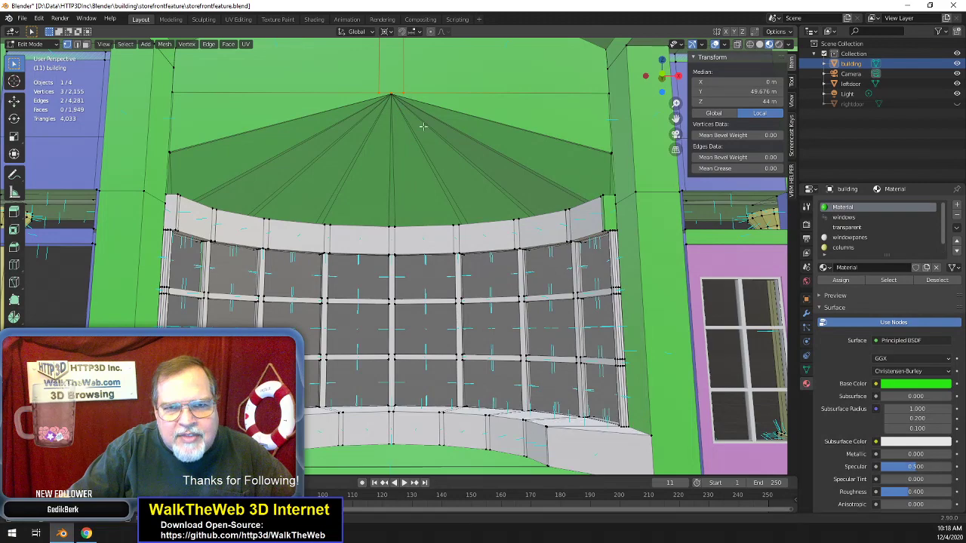
pyautogui.scroll(1, 468, 178)
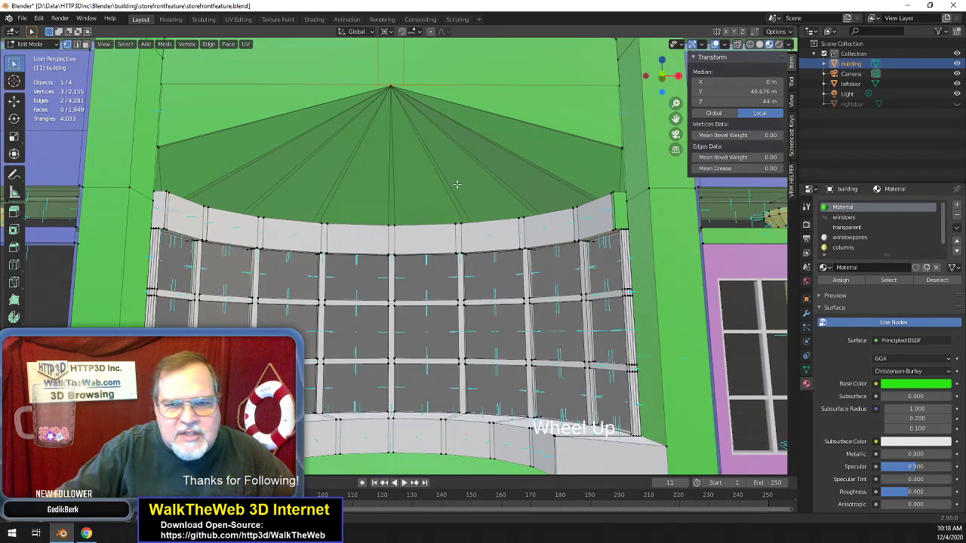
pyautogui.moveTo(661, 78); pyautogui.dragTo(677, 119)
pyautogui.doubleClick(677, 120)
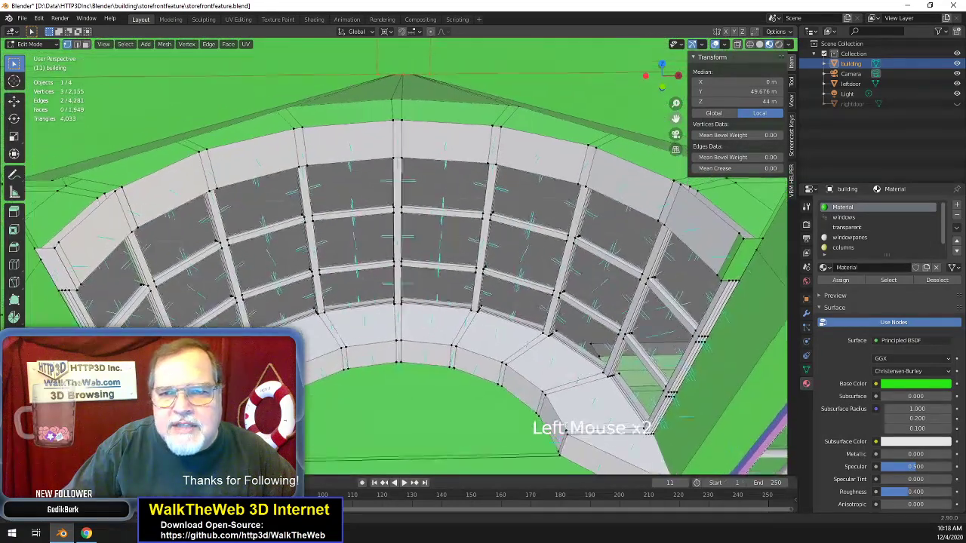
pyautogui.click(734, 222)
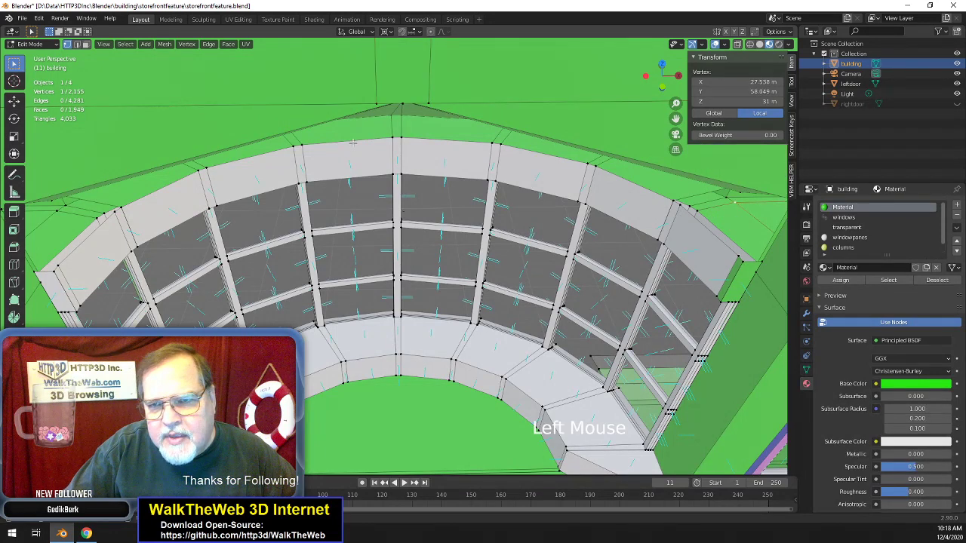
pyautogui.click(87, 45)
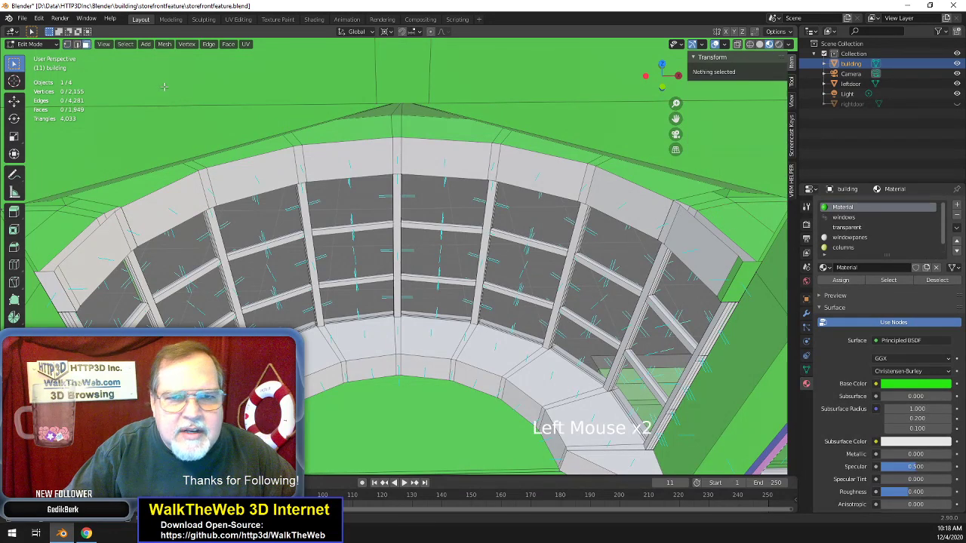
pyautogui.click(427, 130)
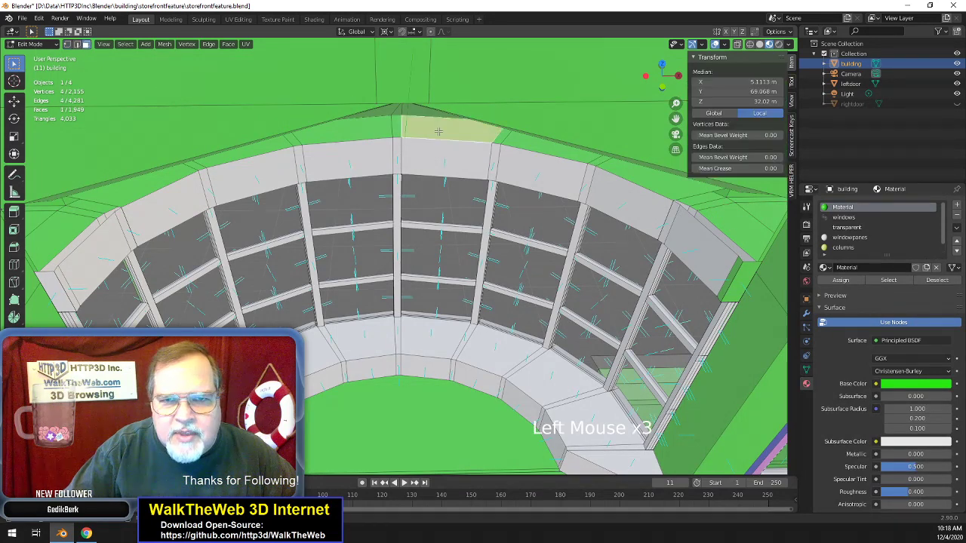
pyautogui.keyDown('shift'); pyautogui.click(396, 125); pyautogui.keyUp('shift')
pyautogui.keyDown('shift'); pyautogui.click(393, 125); pyautogui.keyUp('shift')
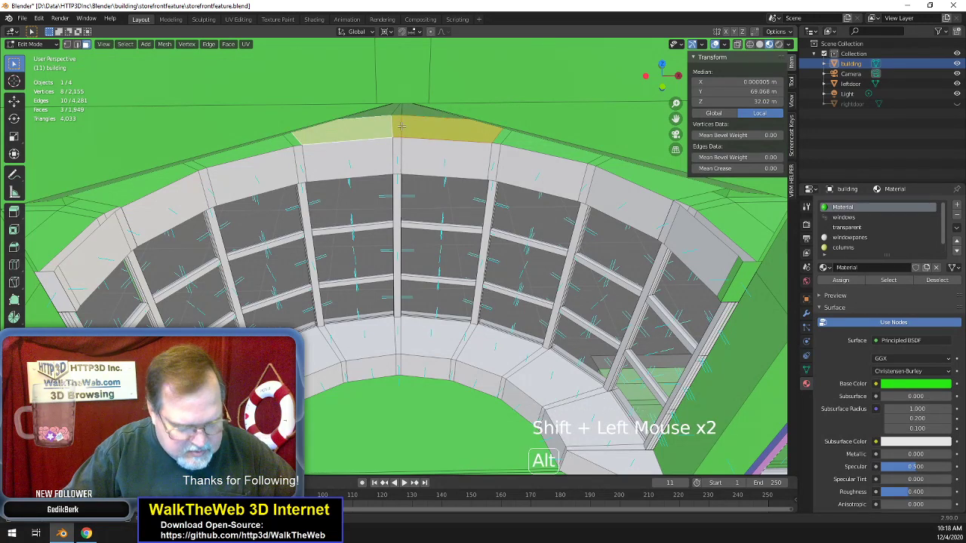
pyautogui.keyDown('alt'); pyautogui.click(402, 126); pyautogui.keyUp('alt')
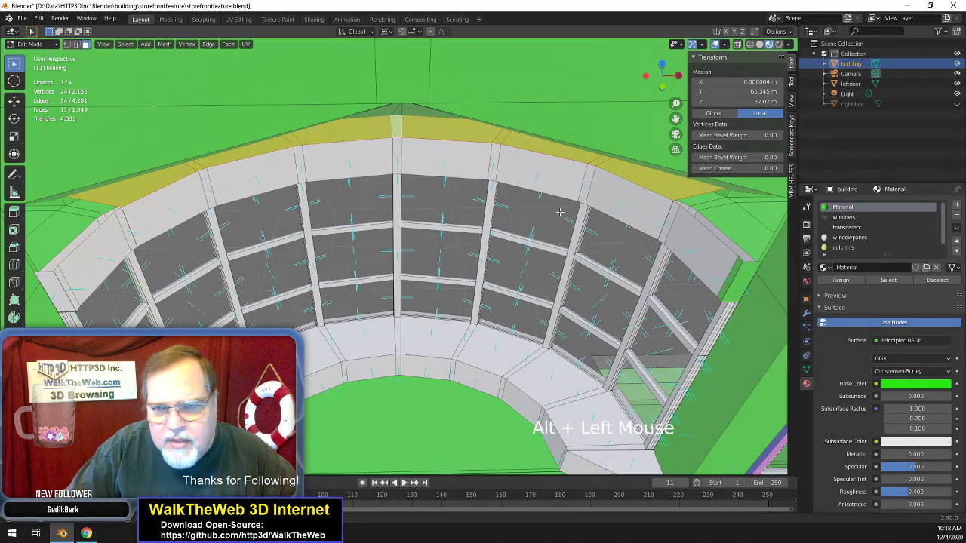
# - Examine the bay window canopy and gable from outside, and return to the interior view beneath the canopy
pyautogui.moveTo(662, 76); pyautogui.dragTo(452, 245)
pyautogui.scroll(-4, 449, 246)
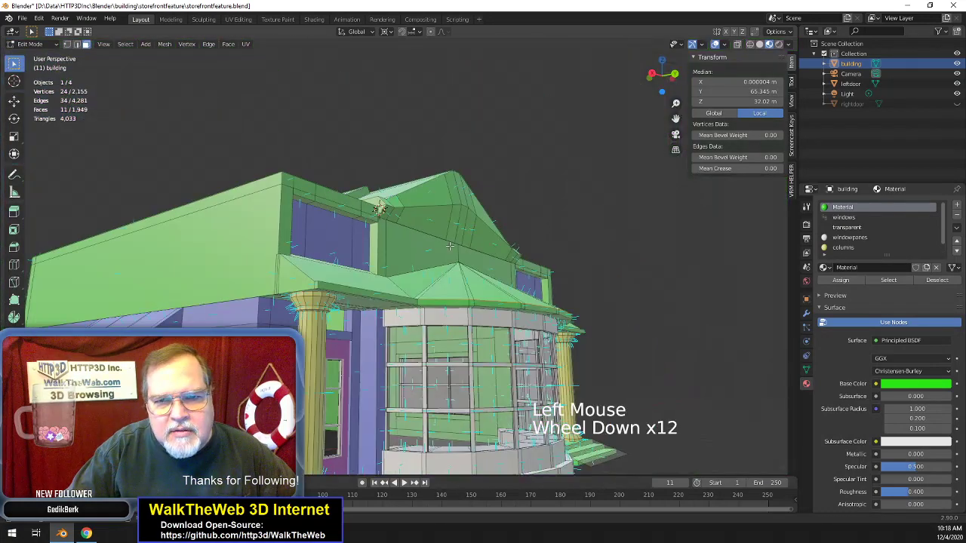
pyautogui.moveTo(648, 75); pyautogui.dragTo(688, 69)
pyautogui.click(653, 75)
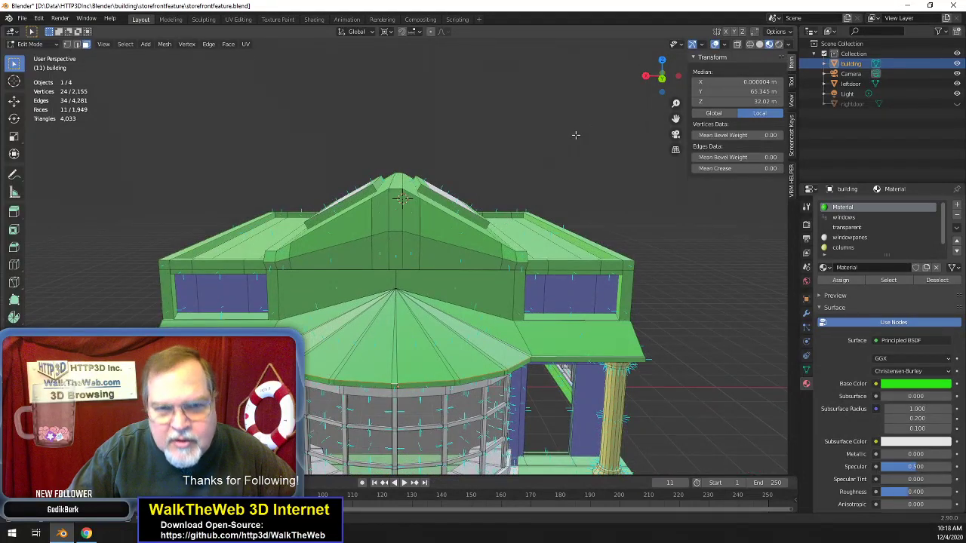
pyautogui.moveTo(657, 76)
pyautogui.mouseDown()
pyautogui.moveTo(661, 83)
pyautogui.moveTo(658, 75)
pyautogui.mouseUp()
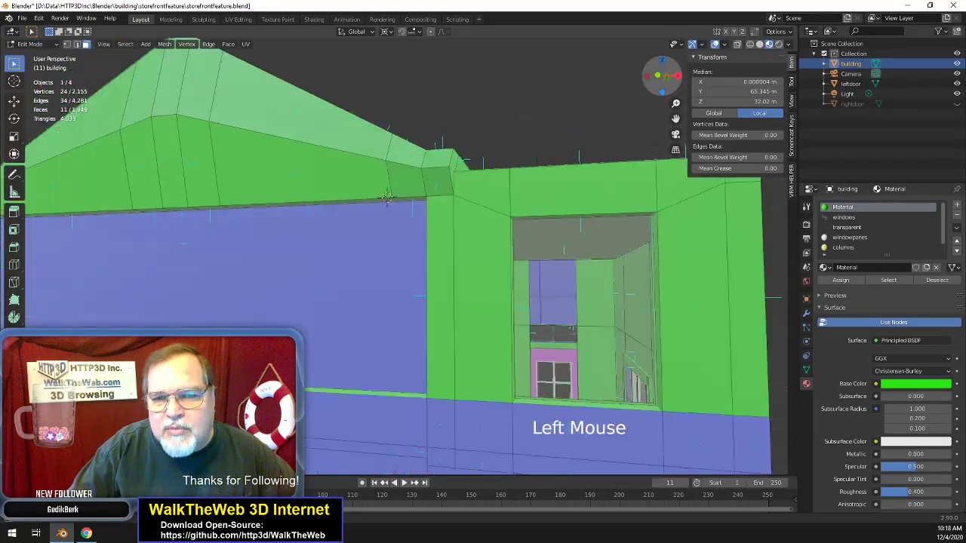
pyautogui.scroll(11, 630, 159)
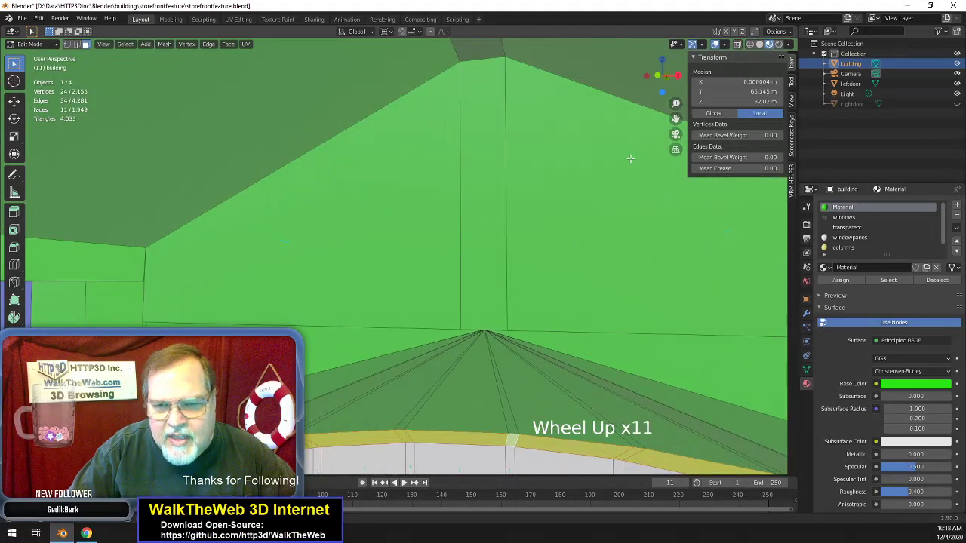
pyautogui.moveTo(657, 76); pyautogui.dragTo(663, 75)
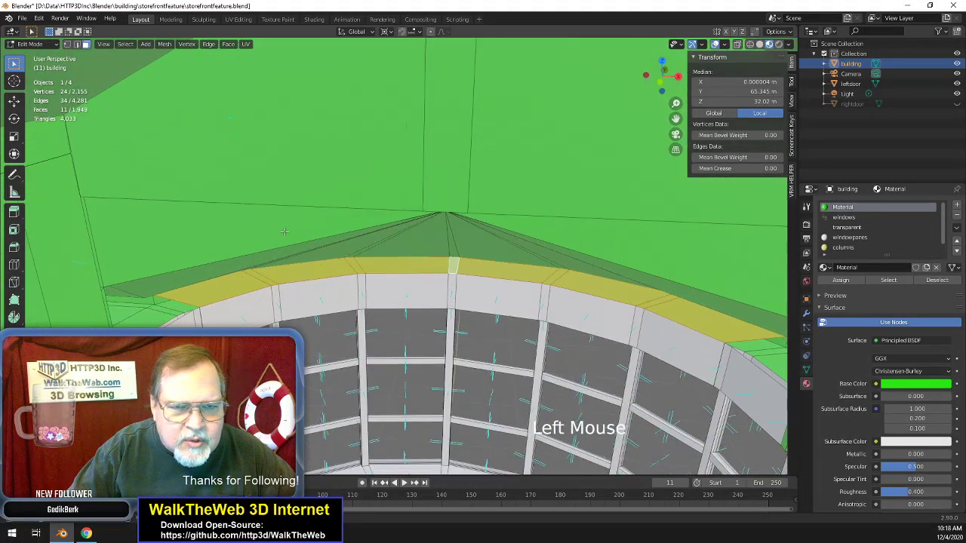
# - Delete only the edges and faces for the twelve cross edges along the flat strip between the canopy underside and the window header
pyautogui.click(77, 44)
pyautogui.click(191, 299)
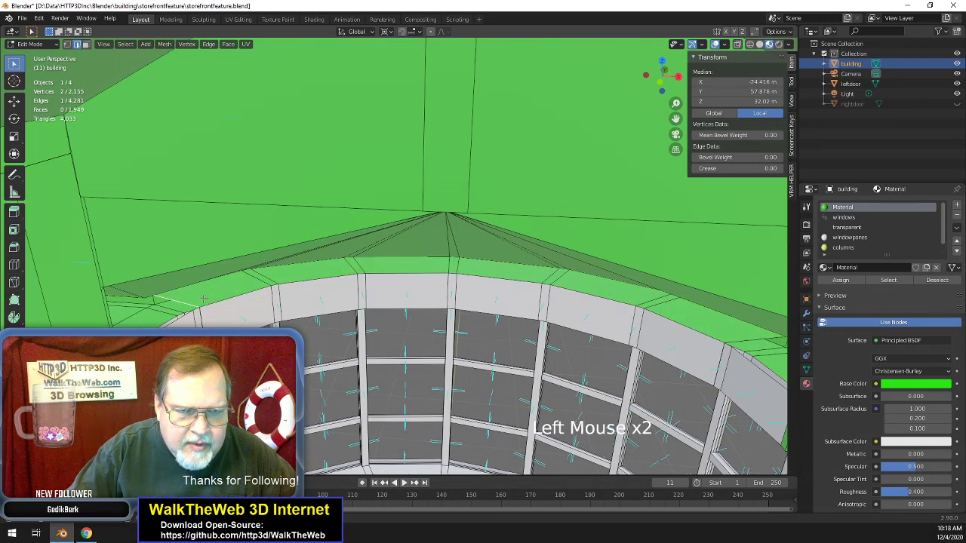
pyautogui.keyDown('shift'); pyautogui.click(250, 282); pyautogui.keyUp('shift')
pyautogui.keyDown('shift'); pyautogui.click(280, 277); pyautogui.keyUp('shift')
pyautogui.keyDown('shift'); pyautogui.click(352, 267); pyautogui.keyUp('shift')
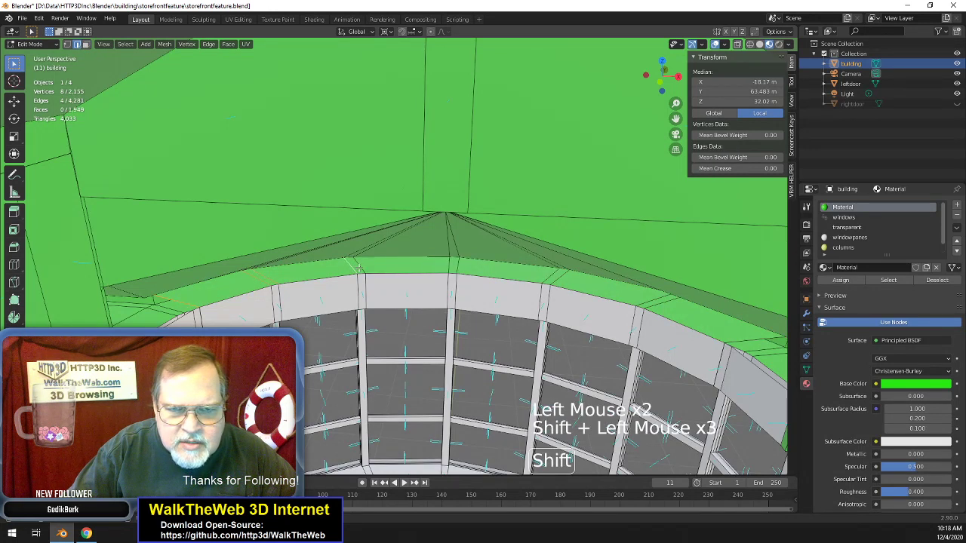
pyautogui.keyDown('shift'); pyautogui.click(392, 266); pyautogui.keyUp('shift')
pyautogui.keyDown('shift'); pyautogui.click(458, 262); pyautogui.keyUp('shift')
pyautogui.keyDown('shift'); pyautogui.click(539, 273); pyautogui.keyUp('shift')
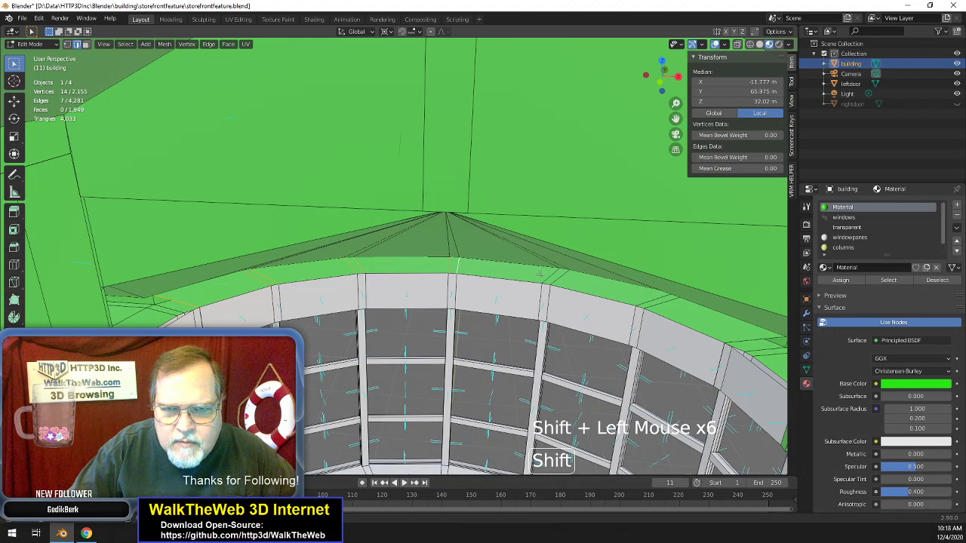
pyautogui.keyDown('shift'); pyautogui.click(553, 276); pyautogui.keyUp('shift')
pyautogui.keyDown('shift'); pyautogui.click(593, 287); pyautogui.keyUp('shift')
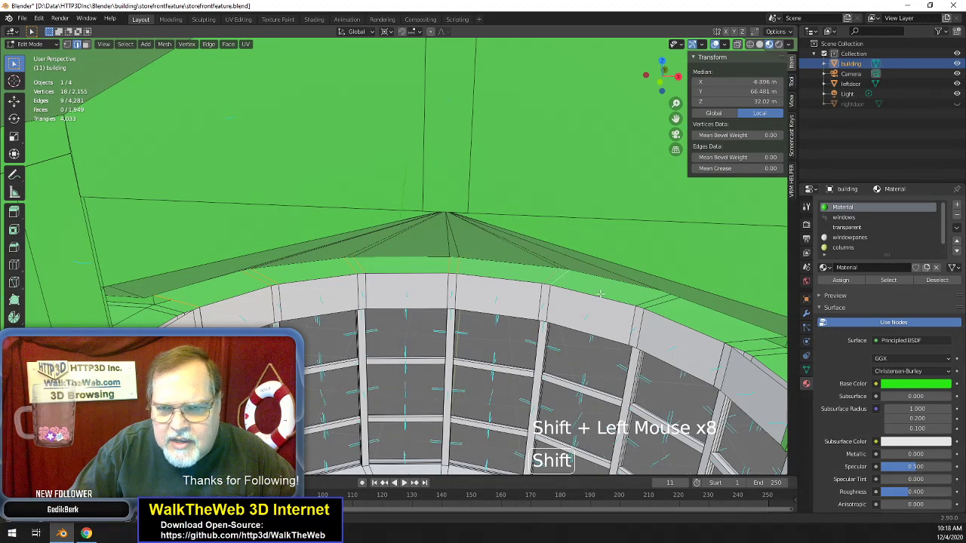
pyautogui.keyDown('shift'); pyautogui.click(661, 301); pyautogui.keyUp('shift')
pyautogui.keyDown('shift'); pyautogui.click(709, 317); pyautogui.keyUp('shift')
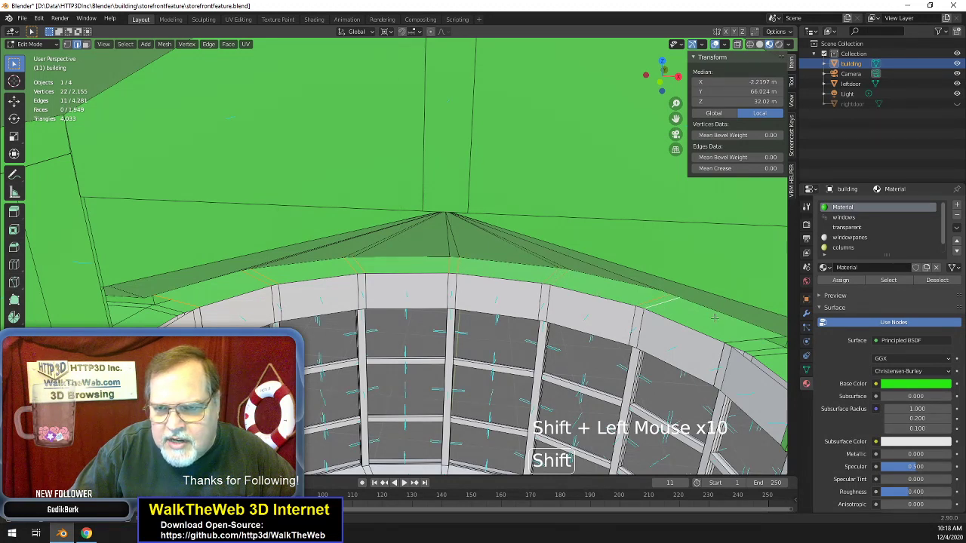
pyautogui.keyDown('shift'); pyautogui.click(748, 338); pyautogui.keyUp('shift')
pyautogui.scroll(-2, 747, 363)
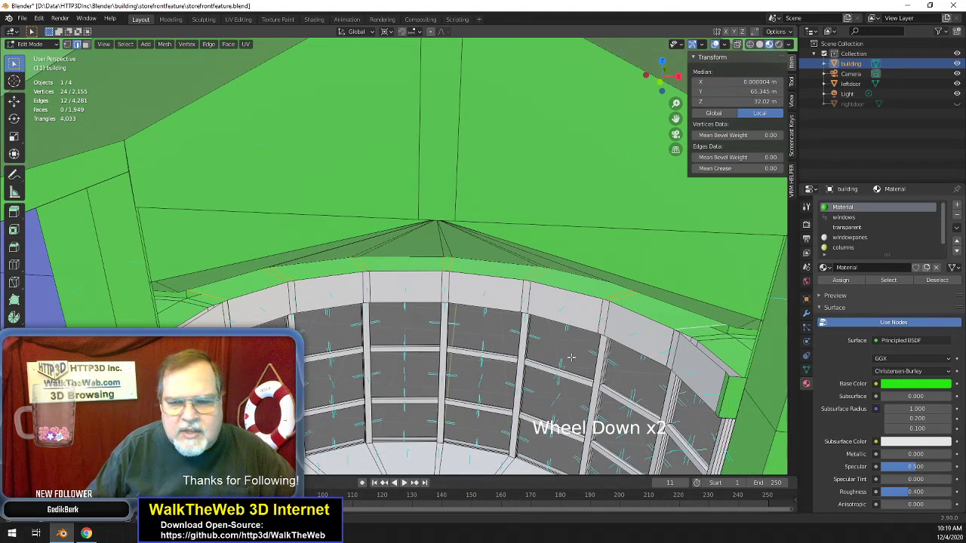
pyautogui.press('x')
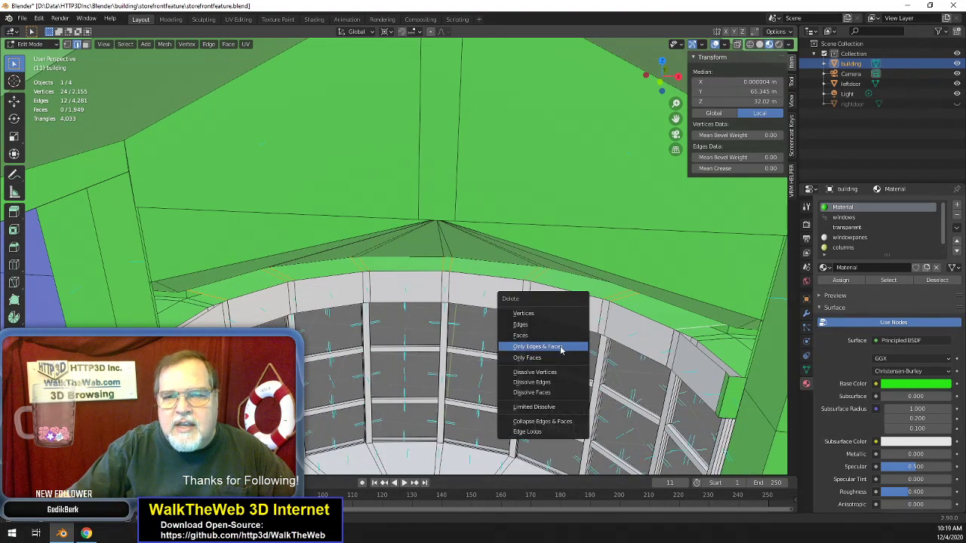
pyautogui.click(559, 346)
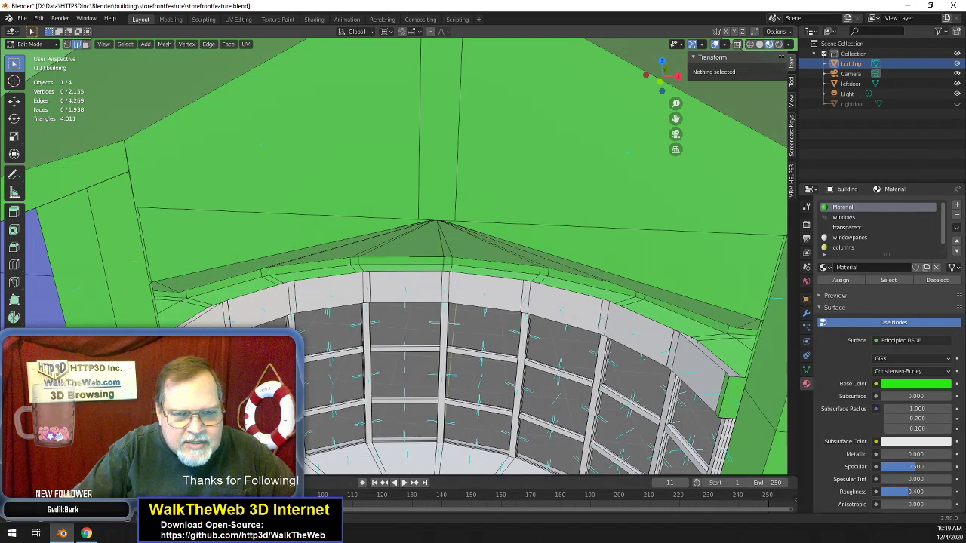
# - Fill a narrow triangle between the canopy peak and the two header vertices above the bay window's central mullion
pyautogui.click(67, 44)
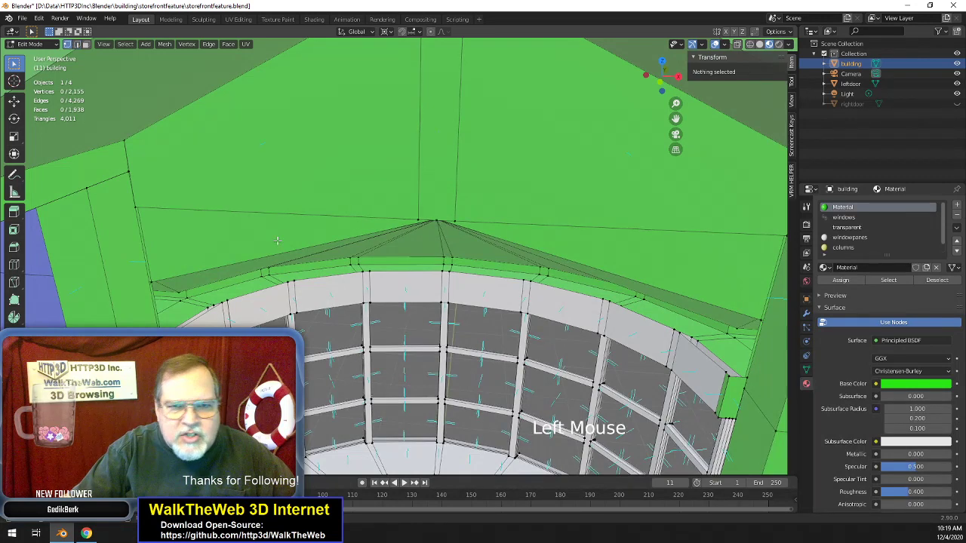
pyautogui.click(445, 273)
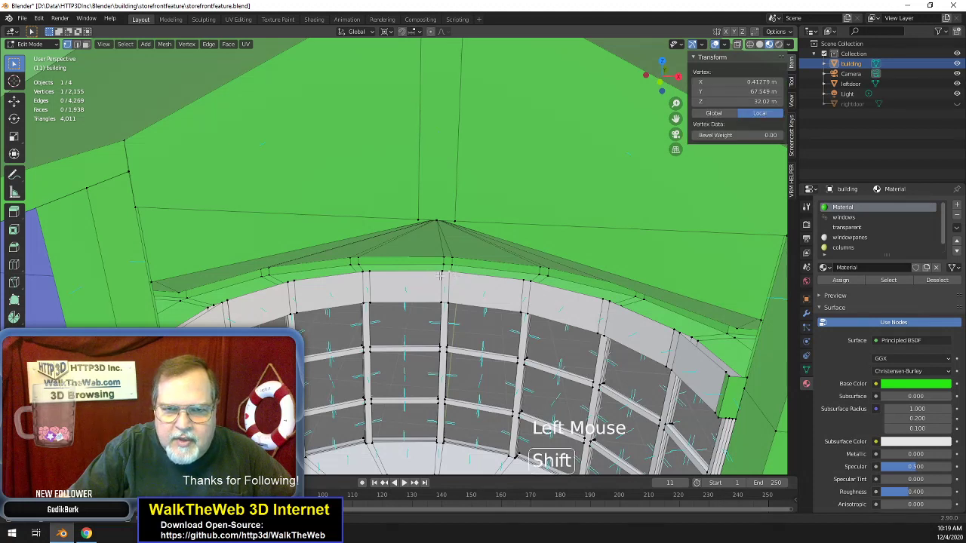
pyautogui.keyDown('shift'); pyautogui.click(442, 218); pyautogui.keyUp('shift')
pyautogui.keyDown('shift'); pyautogui.click(442, 211); pyautogui.keyUp('shift')
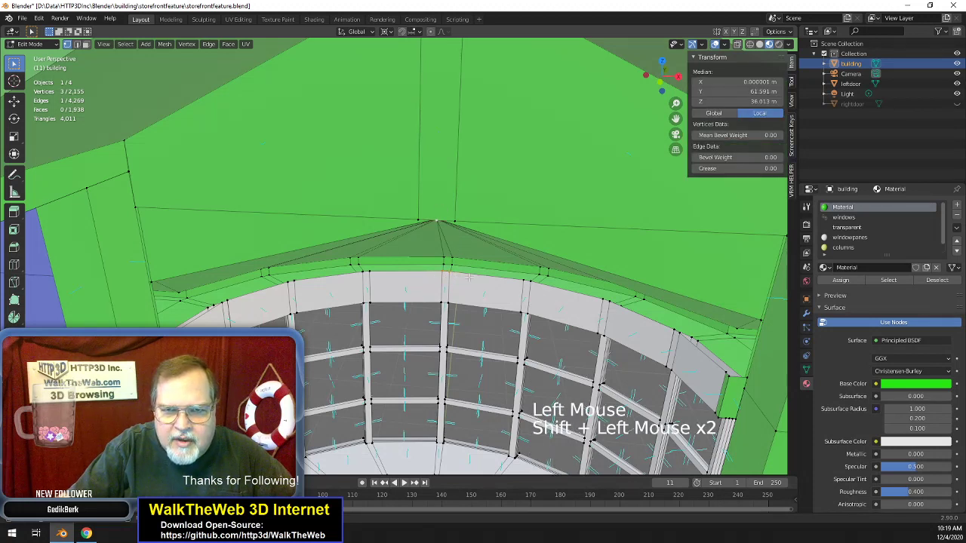
pyautogui.press('f')
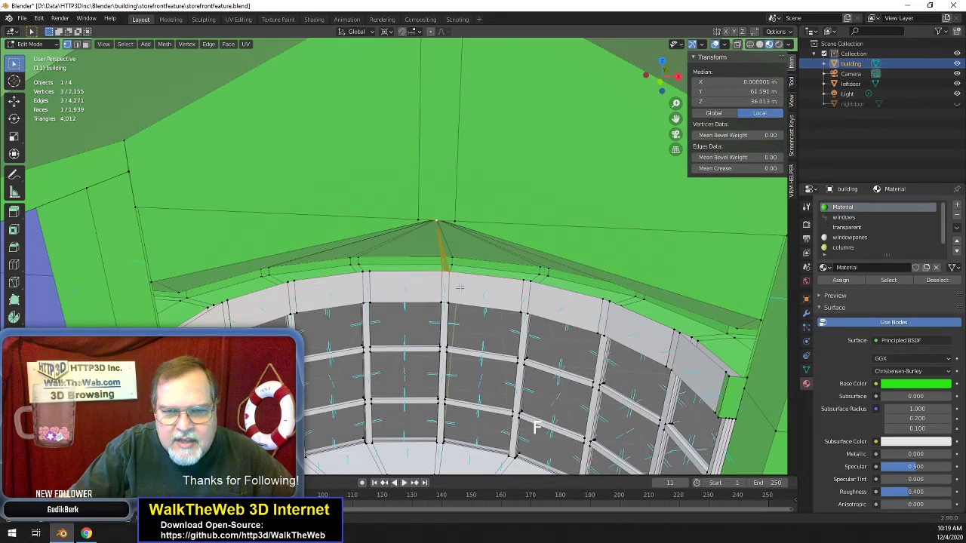
# - Fill the wide triangle from the canopy peak to the header right of the central mullion, plus the narrow one above the next mullion
pyautogui.click(453, 277)
pyautogui.keyDown('shift'); pyautogui.click(528, 280); pyautogui.keyUp('shift')
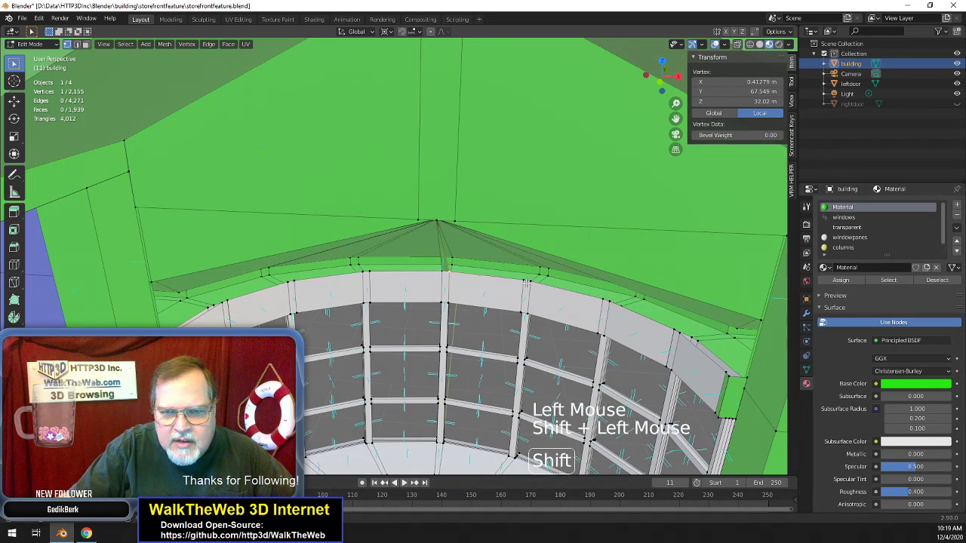
pyautogui.keyDown('shift'); pyautogui.click(438, 216); pyautogui.keyUp('shift')
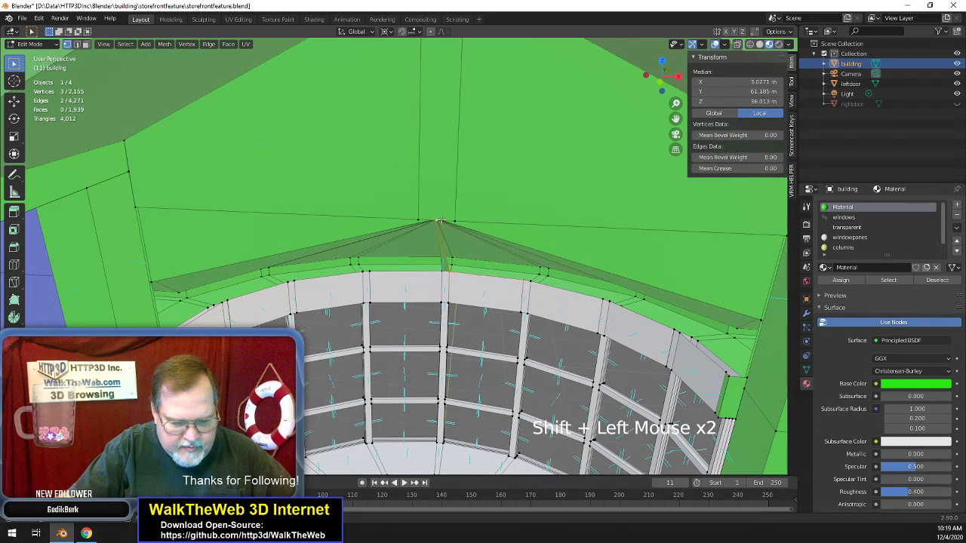
pyautogui.press('f')
pyautogui.click(528, 281)
pyautogui.keyDown('shift'); pyautogui.click(543, 272); pyautogui.keyUp('shift')
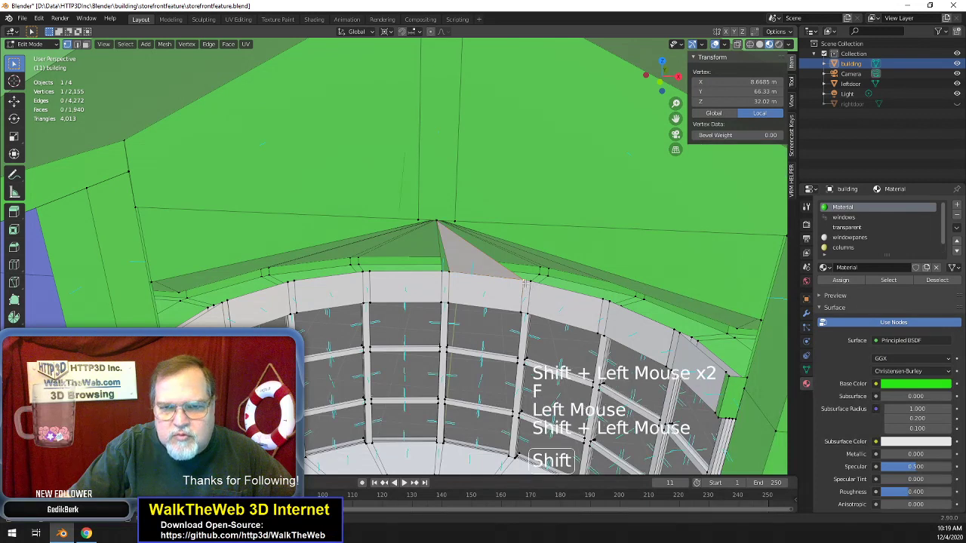
pyautogui.keyDown('shift'); pyautogui.click(440, 225); pyautogui.keyUp('shift')
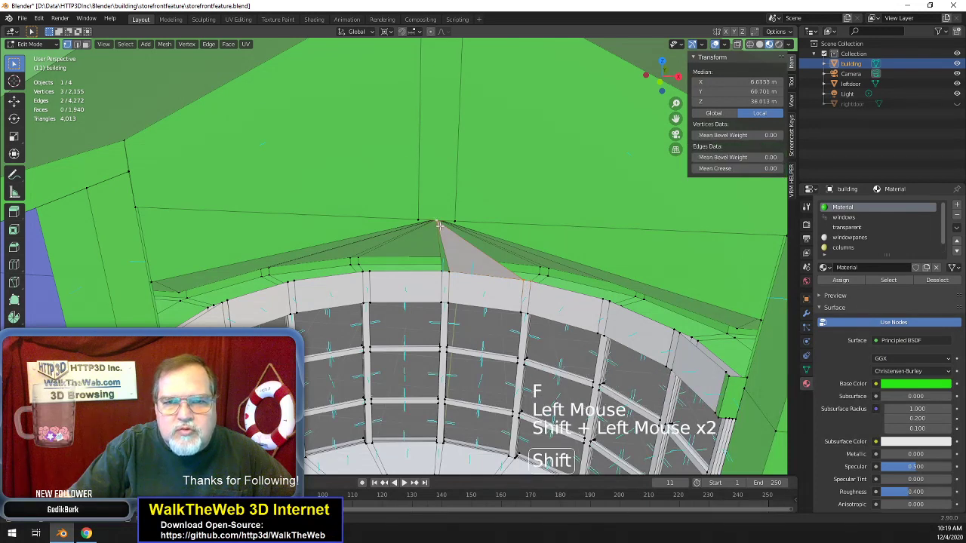
pyautogui.press('f')
# - Fill a wide triangle from the canopy peak to the header between the first and second mullions right of center
pyautogui.click(531, 286)
pyautogui.keyDown('shift'); pyautogui.click(604, 302); pyautogui.keyUp('shift')
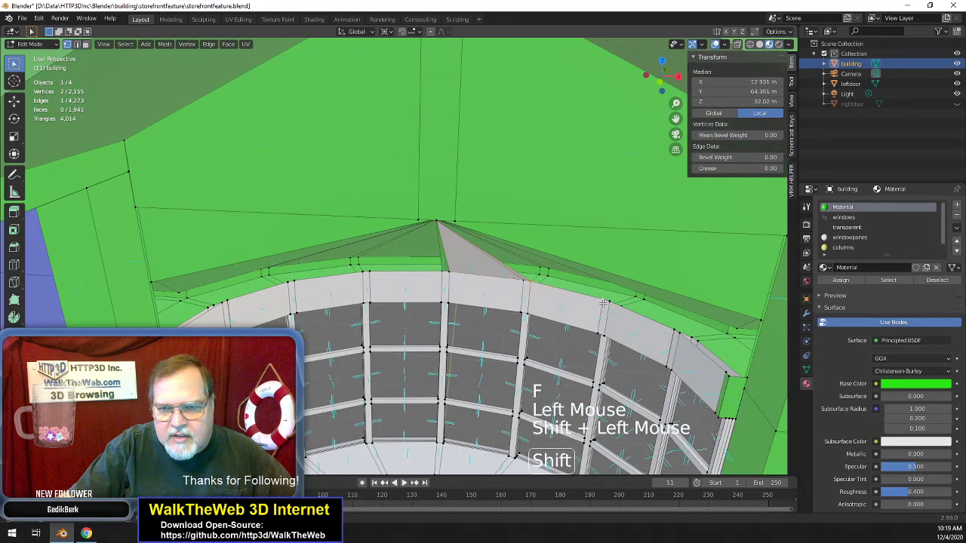
pyautogui.keyDown('shift'); pyautogui.click(430, 214); pyautogui.keyUp('shift')
pyautogui.press('f')
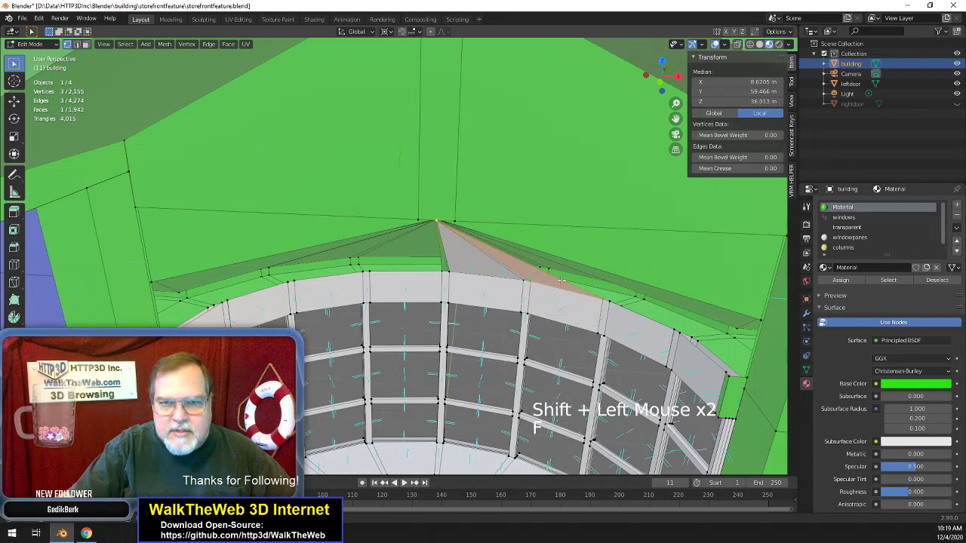
# - Fill a narrow triangle between the canopy peak and the two header vertices above the second mullion right of center
pyautogui.click(601, 303)
pyautogui.keyDown('shift'); pyautogui.click(617, 306); pyautogui.keyUp('shift')
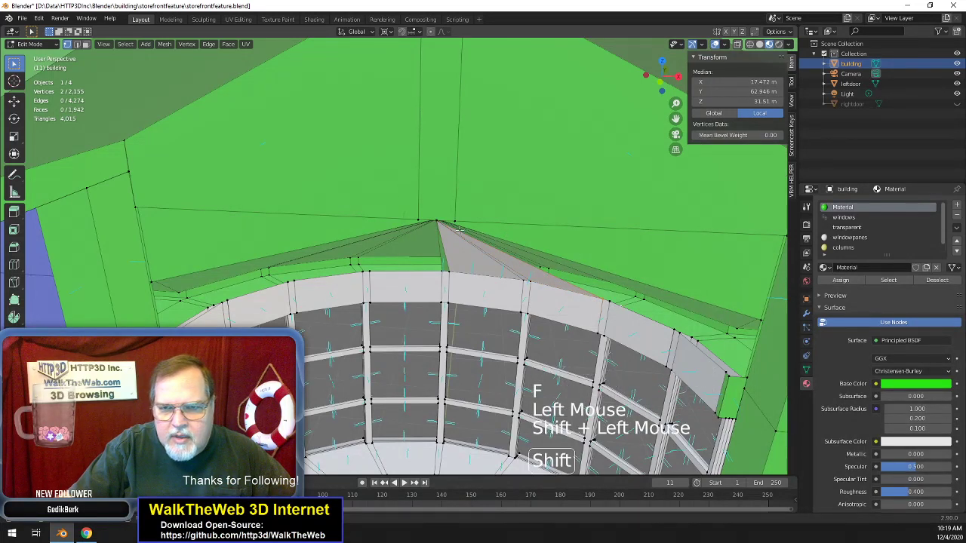
pyautogui.hotkey('ctrl', 'z')
pyautogui.keyDown('shift'); pyautogui.click(610, 303); pyautogui.keyUp('shift')
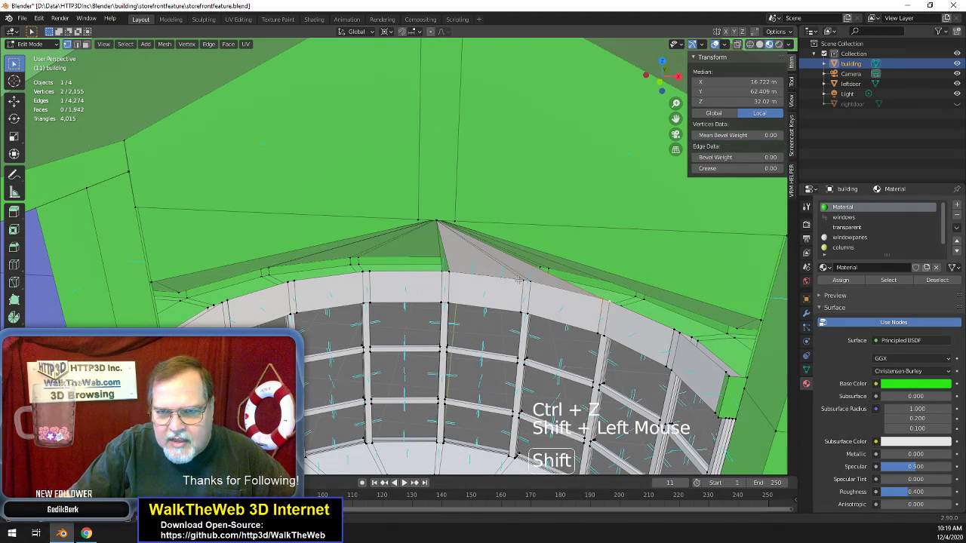
pyautogui.keyDown('shift'); pyautogui.click(436, 220); pyautogui.keyUp('shift')
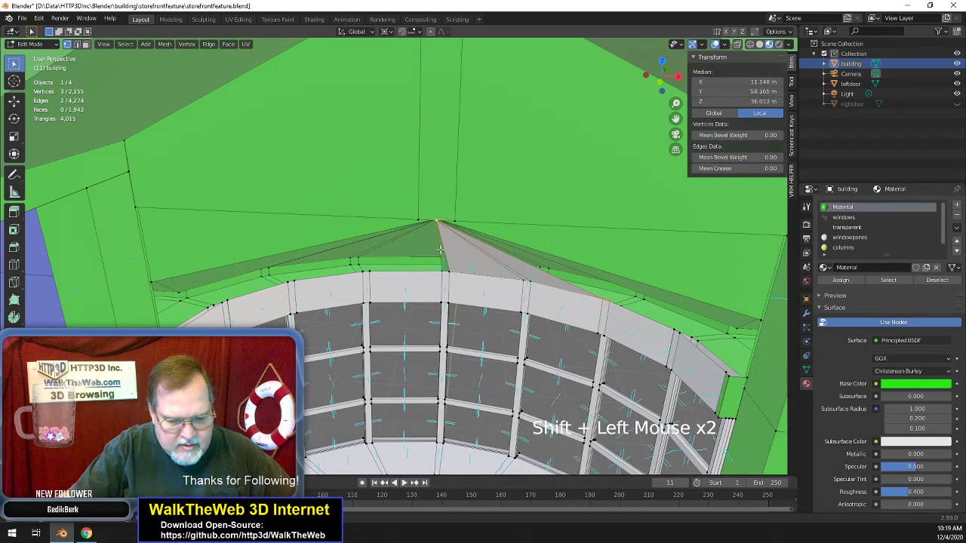
pyautogui.press('f')
# - Fill a wide triangle from the canopy peak to the header between the second and third mullions right of center
pyautogui.click(609, 303)
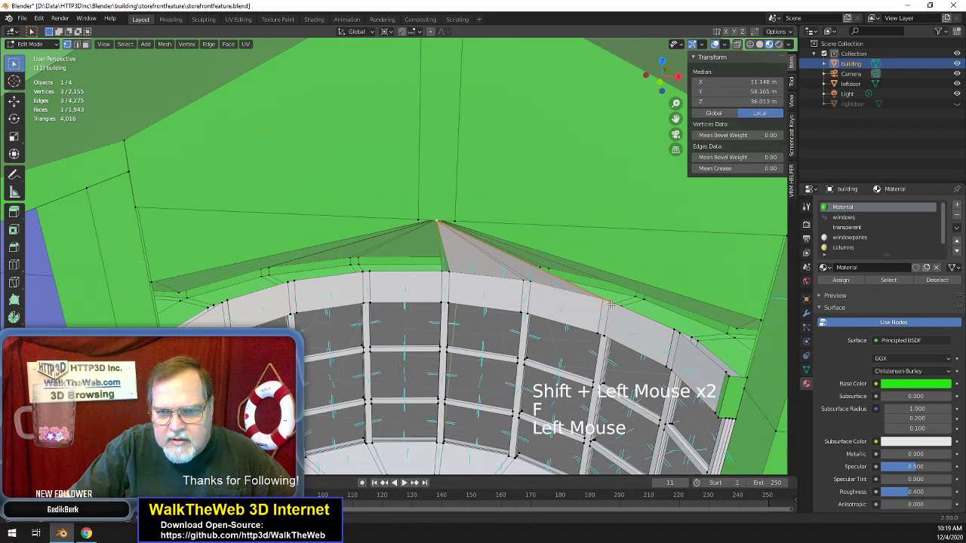
pyautogui.keyDown('shift'); pyautogui.click(614, 335); pyautogui.keyUp('shift')
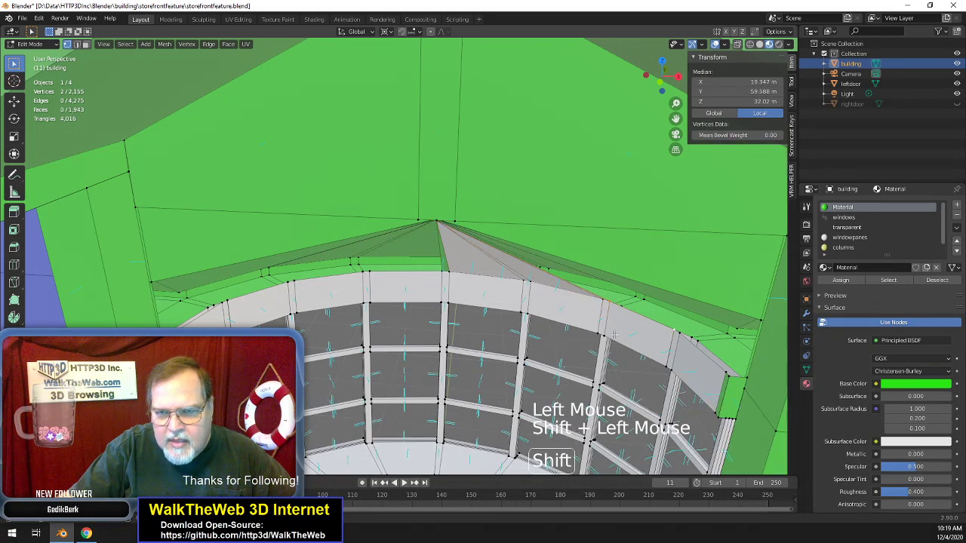
pyautogui.keyDown('shift'); pyautogui.click(437, 221); pyautogui.keyUp('shift')
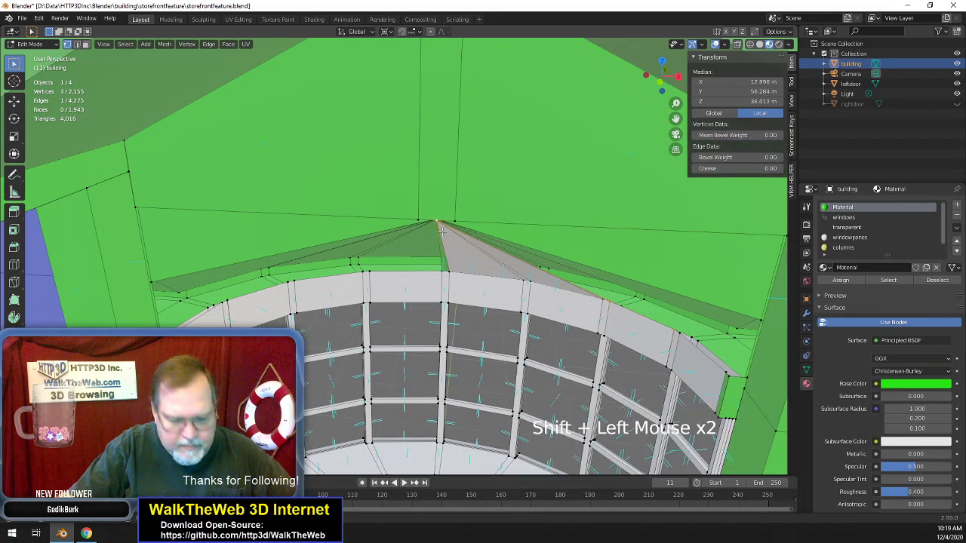
pyautogui.press('f')
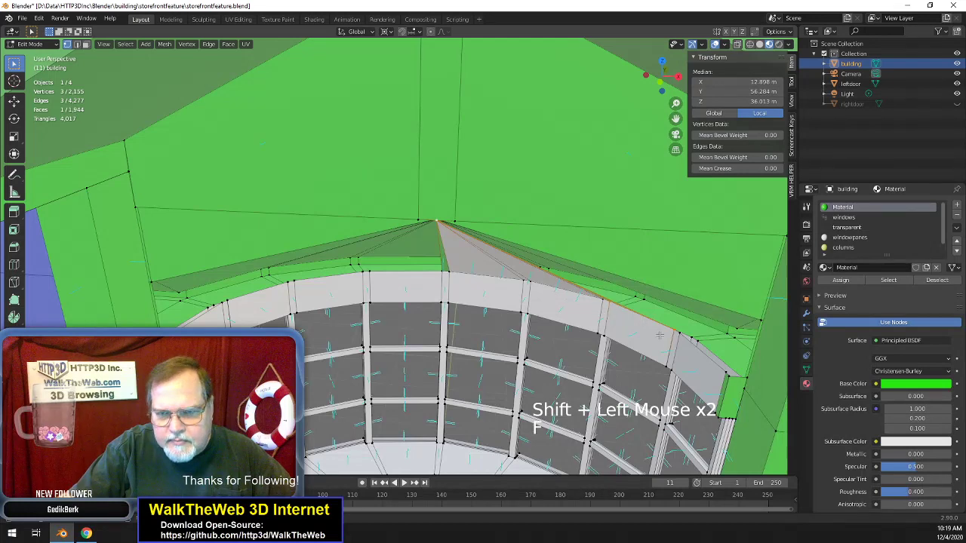
# - Fill a narrow triangle between the canopy peak and the two header vertices above the third mullion right of center
pyautogui.moveTo(667, 83)
pyautogui.mouseDown()
pyautogui.moveTo(675, 120)
pyautogui.moveTo(672, 101)
pyautogui.mouseUp()
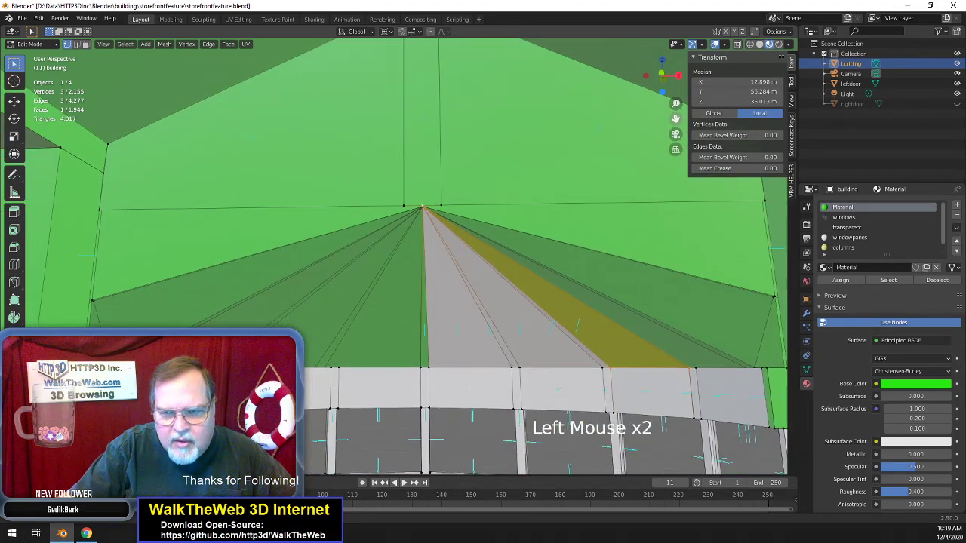
pyautogui.click(691, 372)
pyautogui.keyDown('shift'); pyautogui.click(606, 367); pyautogui.keyUp('shift')
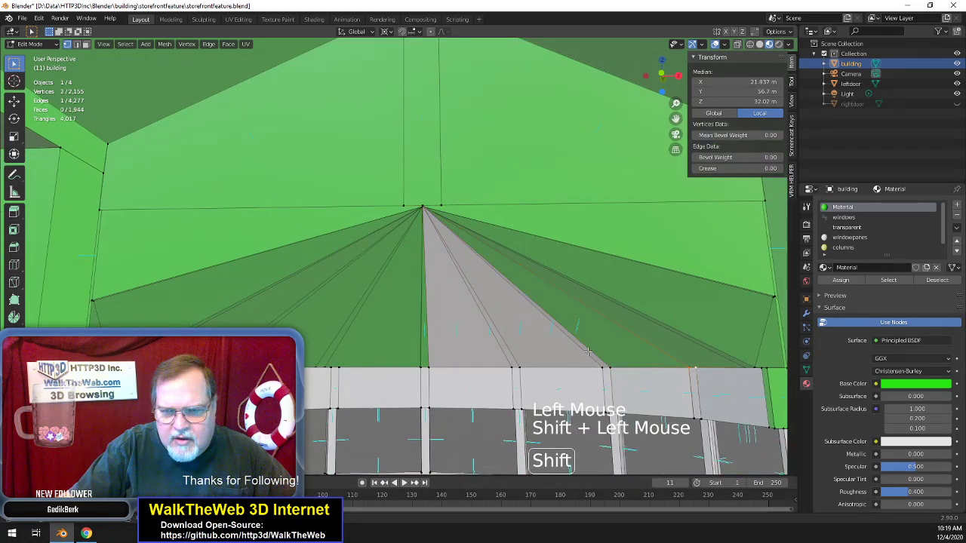
pyautogui.keyDown('shift'); pyautogui.click(421, 201); pyautogui.keyUp('shift')
pyautogui.press('f')
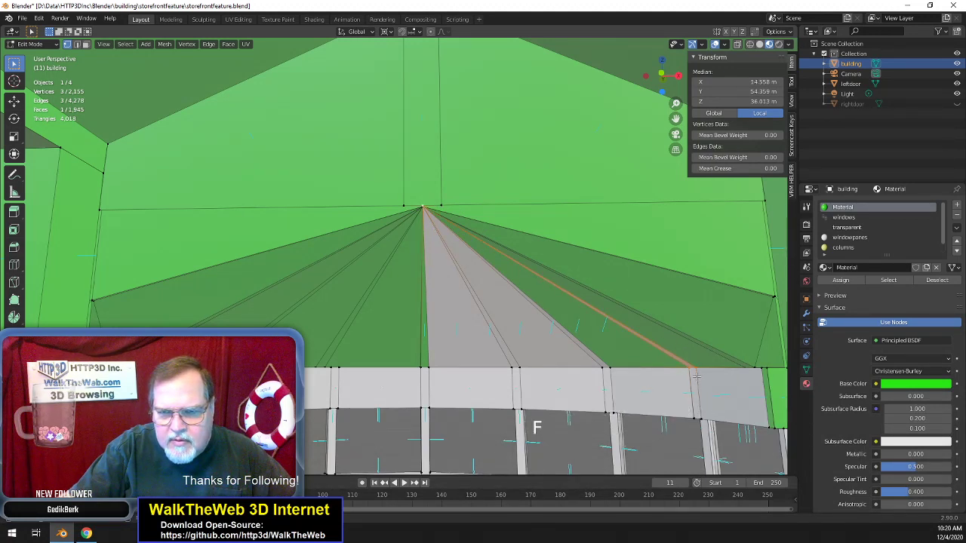
# - Fill a wide triangle from the canopy peak to the header between the third mullion right of center and the header's right end
pyautogui.click(632, 365)
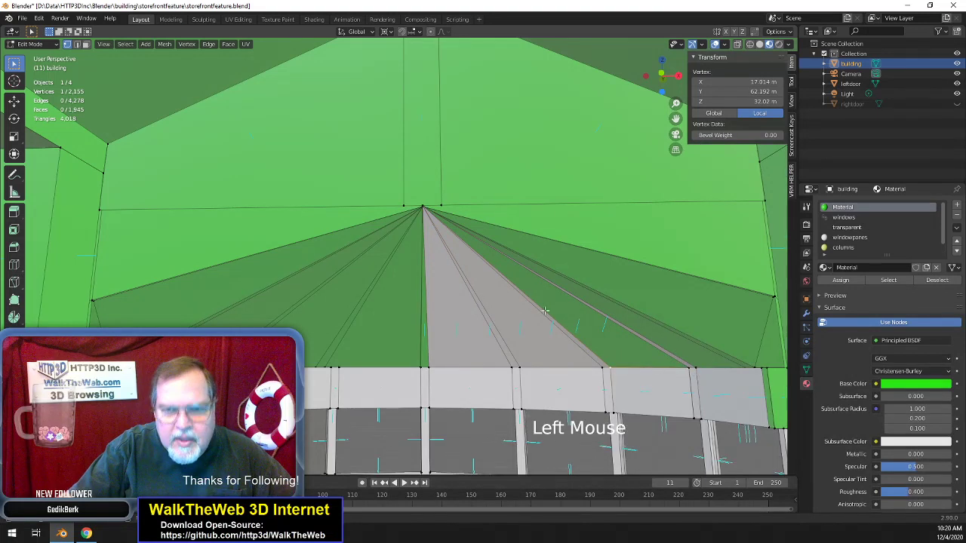
pyautogui.click(712, 373)
pyautogui.press('shift')
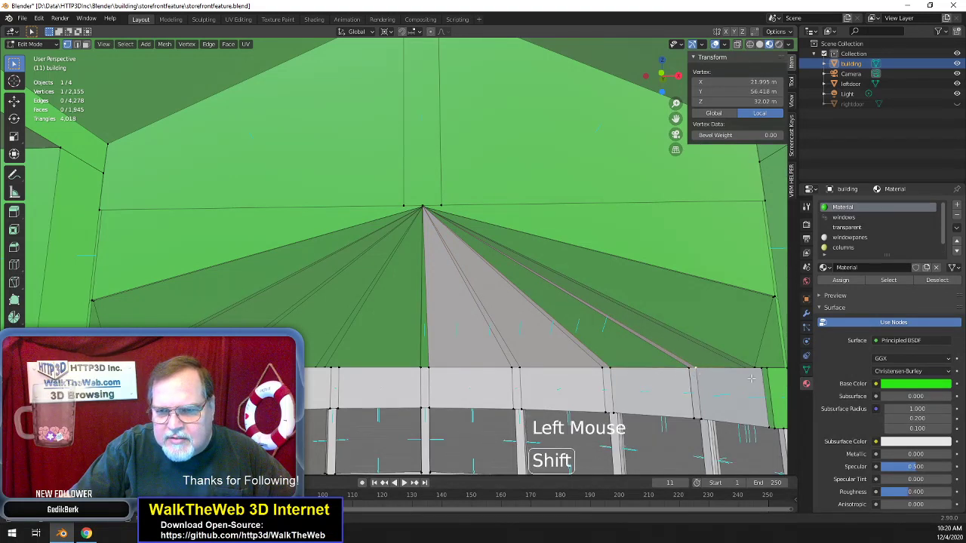
pyautogui.keyDown('shift'); pyautogui.click(759, 372); pyautogui.keyUp('shift')
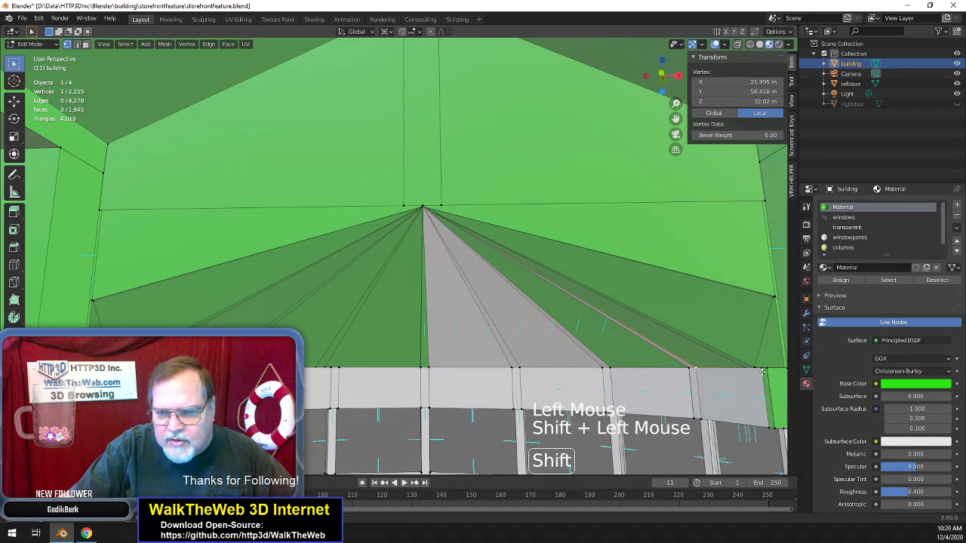
pyautogui.keyDown('shift'); pyautogui.click(451, 241); pyautogui.keyUp('shift')
pyautogui.press('f')
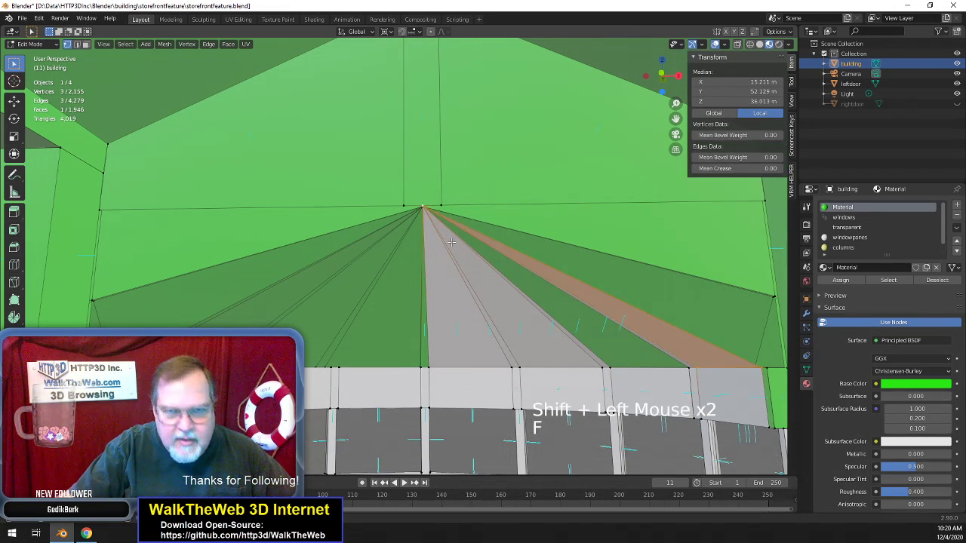
# - Fill the thin triangle between the canopy peak and the two closely spaced vertices at the header's right end
pyautogui.click(766, 369)
pyautogui.keyDown('shift'); pyautogui.click(754, 379); pyautogui.keyUp('shift')
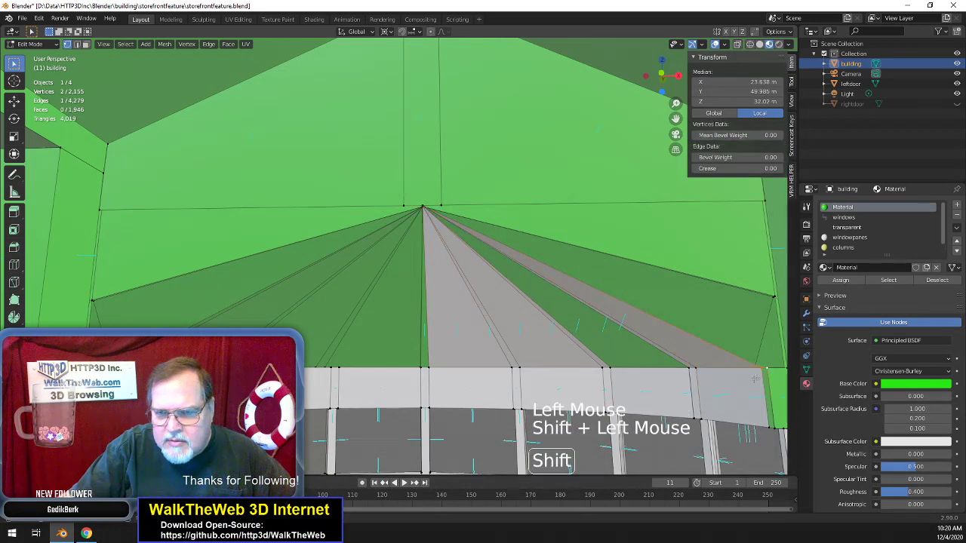
pyautogui.keyDown('shift'); pyautogui.click(423, 207); pyautogui.keyUp('shift')
pyautogui.press('f')
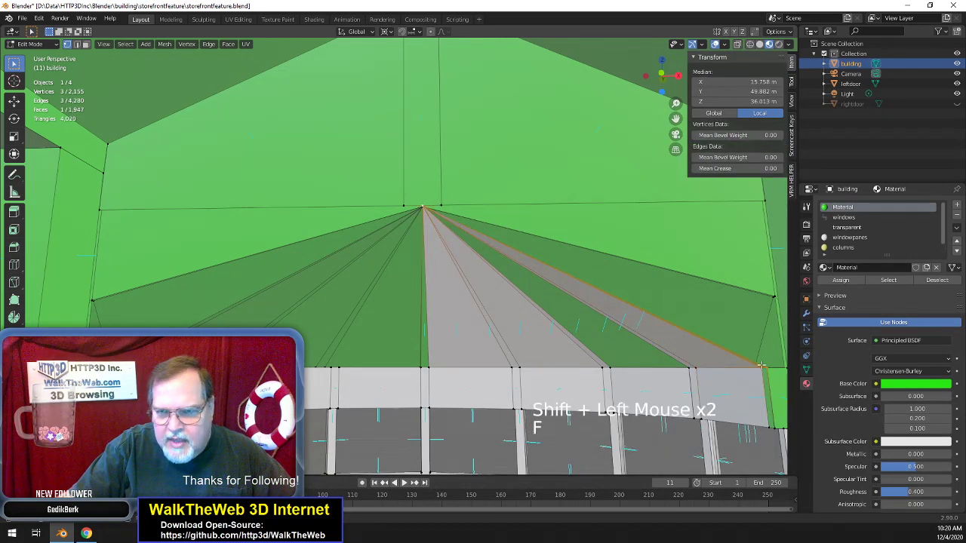
# - Fill a narrow triangle from the canopy peak to the header's right end vertex and the adjacent side wall corner
pyautogui.click(766, 369)
pyautogui.keyDown('shift'); pyautogui.click(773, 296); pyautogui.keyUp('shift')
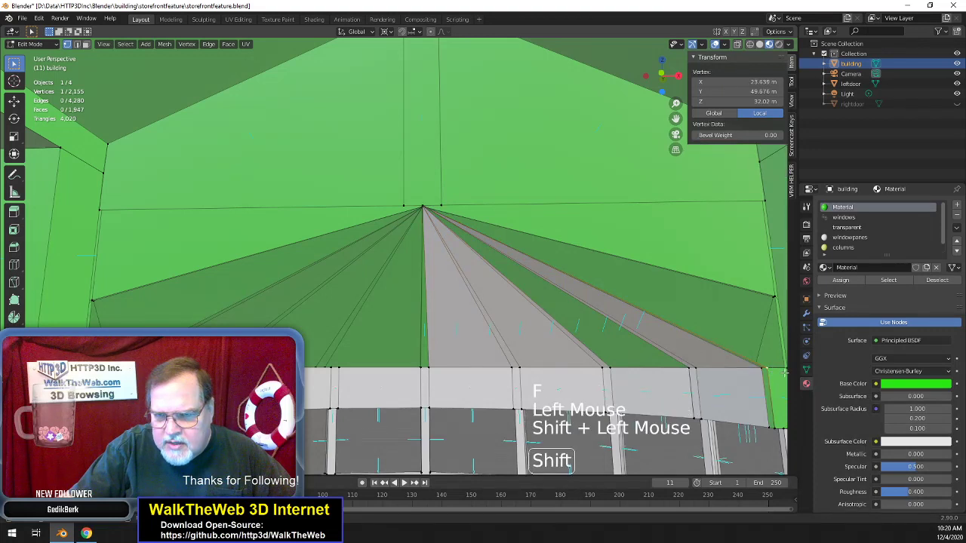
pyautogui.keyDown('shift'); pyautogui.click(424, 206); pyautogui.keyUp('shift')
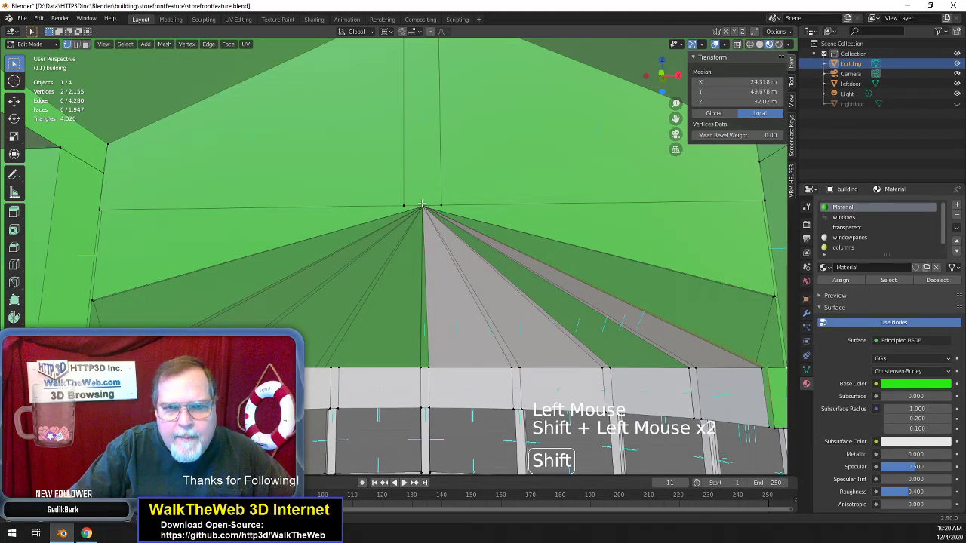
pyautogui.press('f')
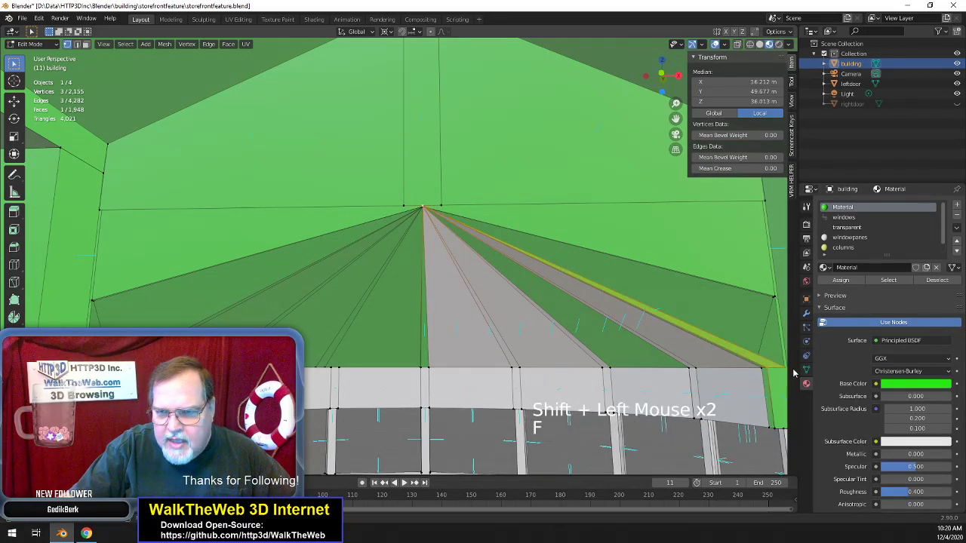
# - Fill the large gable triangle between the canopy peak, the right wall corner at header height and the wall vertex level with the peak
pyautogui.click(780, 297)
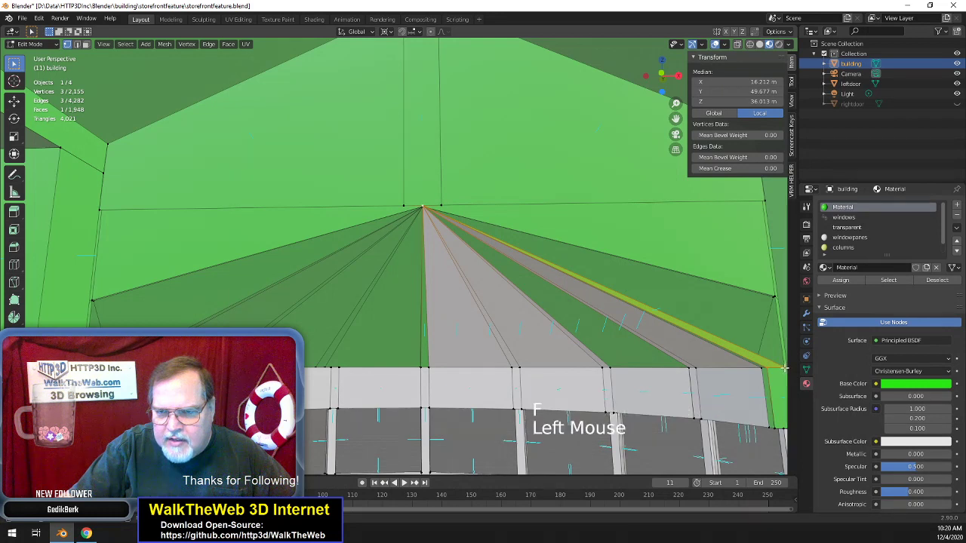
pyautogui.keyDown('shift'); pyautogui.click(775, 311); pyautogui.keyUp('shift')
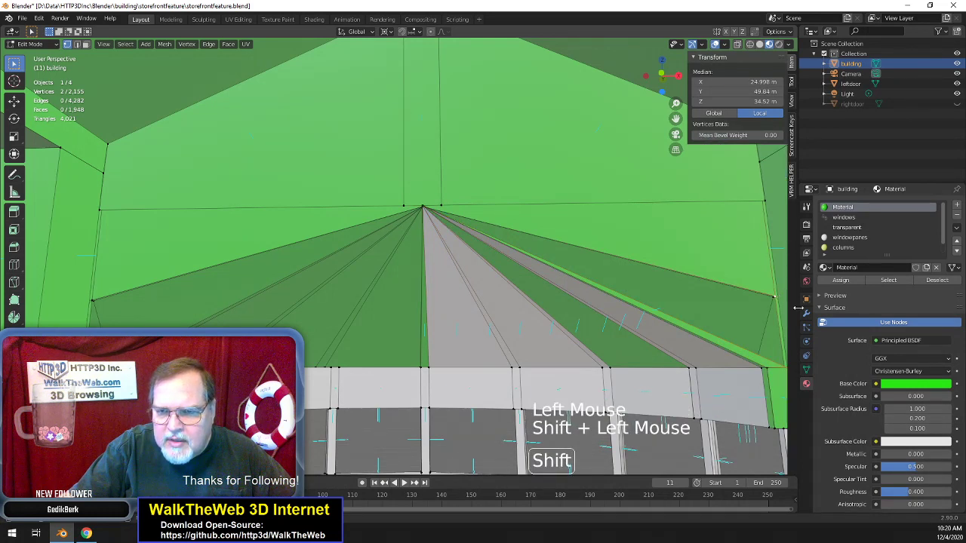
pyautogui.scroll(-2, 773, 313)
pyautogui.scroll(-1, 773, 313)
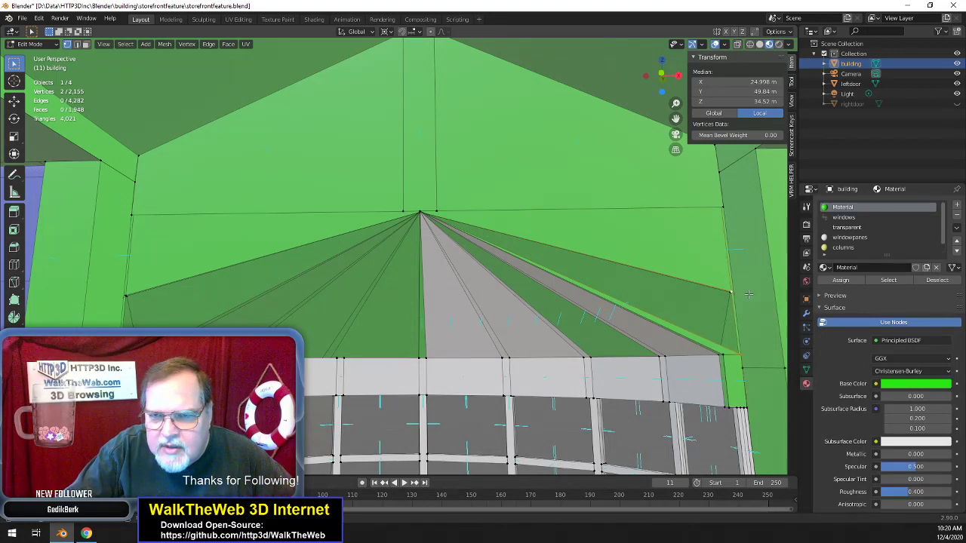
pyautogui.hotkey('ctrl', 'z')
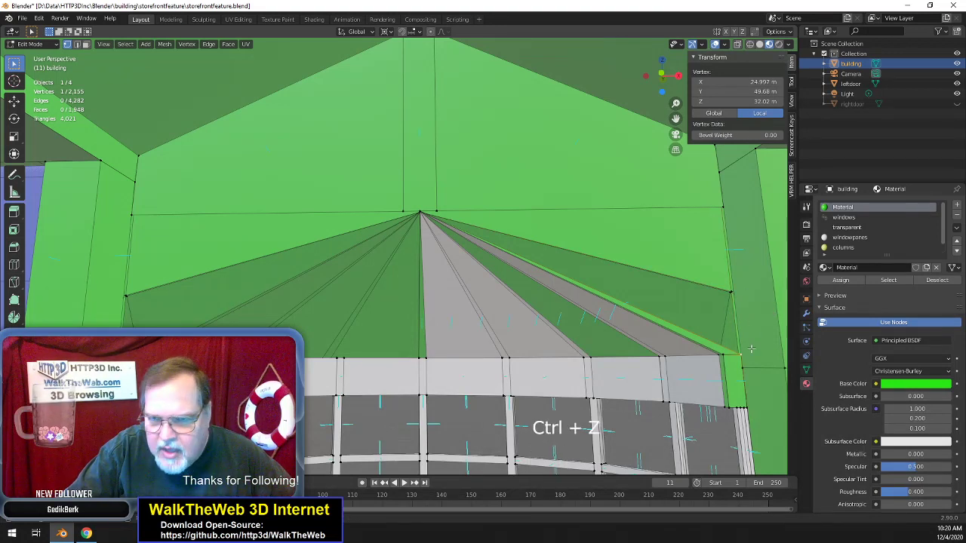
pyautogui.keyDown('shift'); pyautogui.click(729, 210); pyautogui.keyUp('shift')
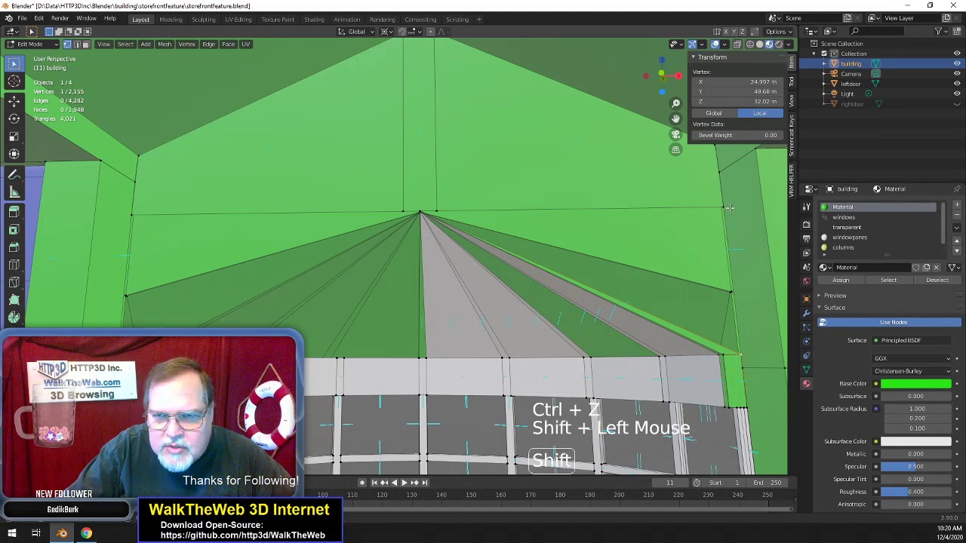
pyautogui.keyDown('shift'); pyautogui.click(421, 212); pyautogui.keyUp('shift')
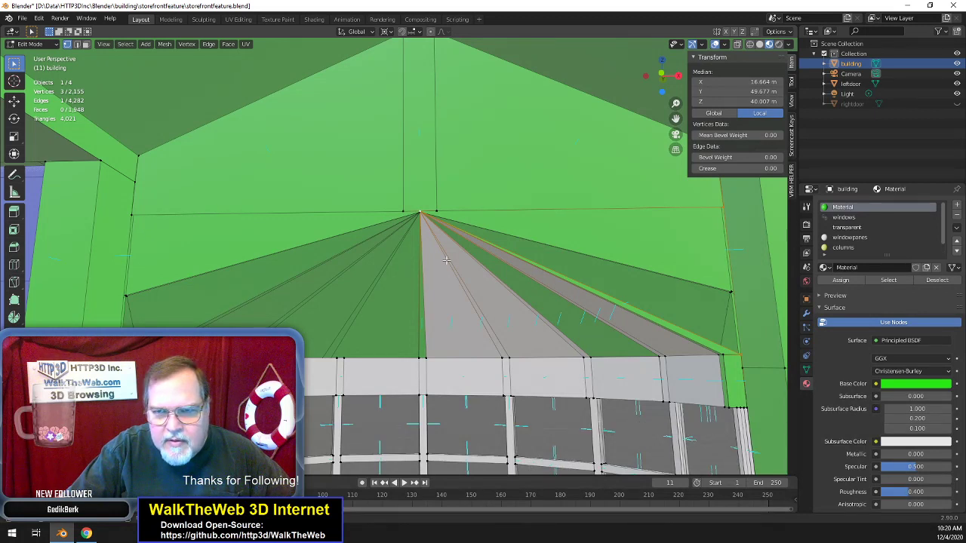
pyautogui.press('f')
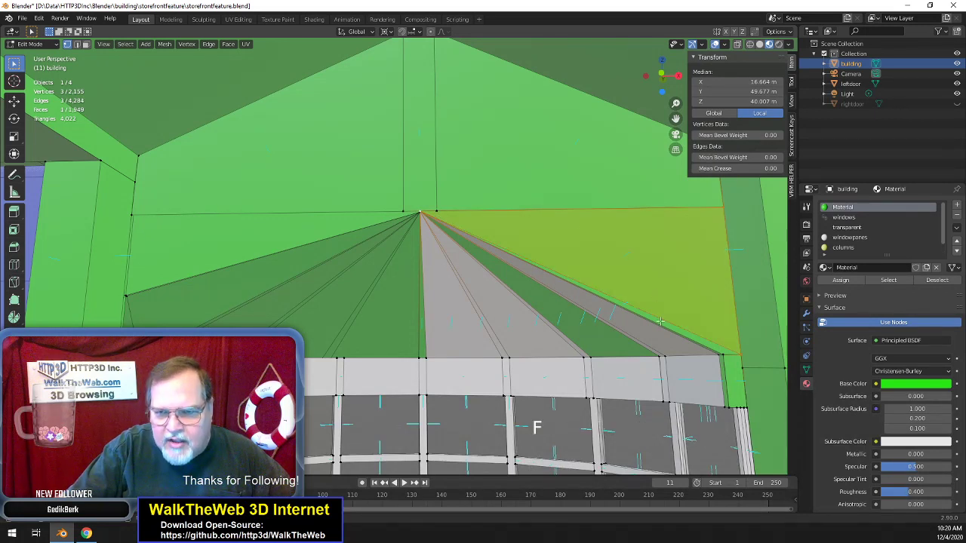
# - Fill a wide triangle from the canopy peak to the header between the central mullion and the first mullion left of it
pyautogui.click(421, 361)
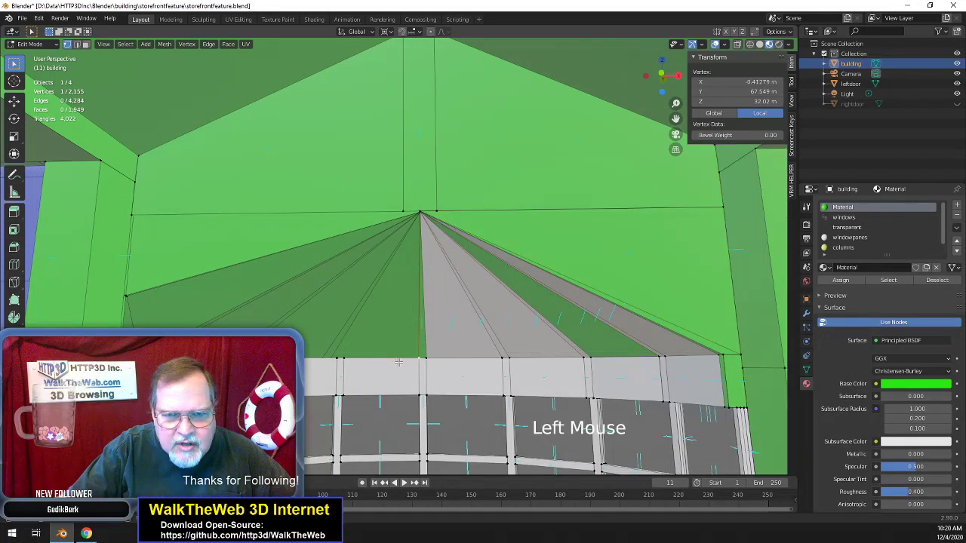
pyautogui.keyDown('shift'); pyautogui.click(343, 360); pyautogui.keyUp('shift')
pyautogui.keyDown('shift'); pyautogui.click(424, 206); pyautogui.keyUp('shift')
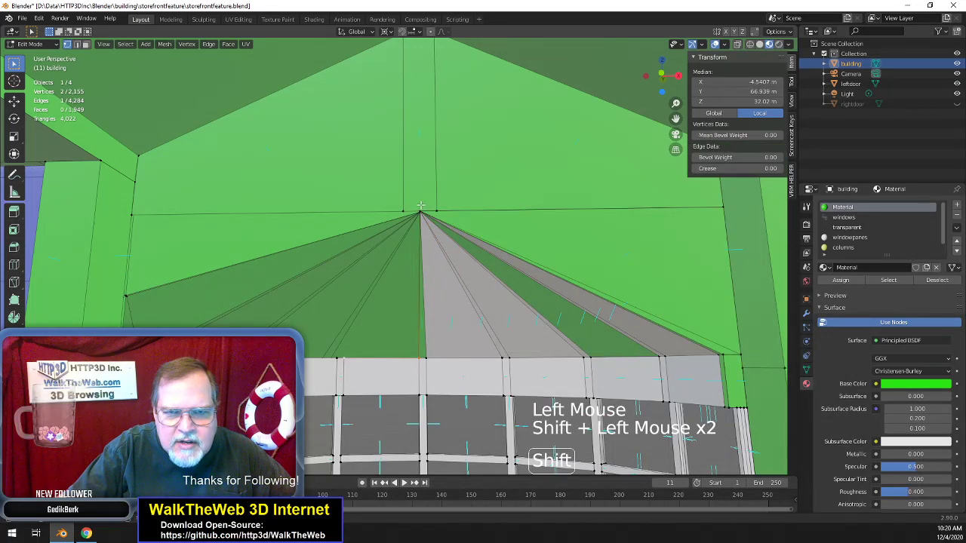
pyautogui.press('f')
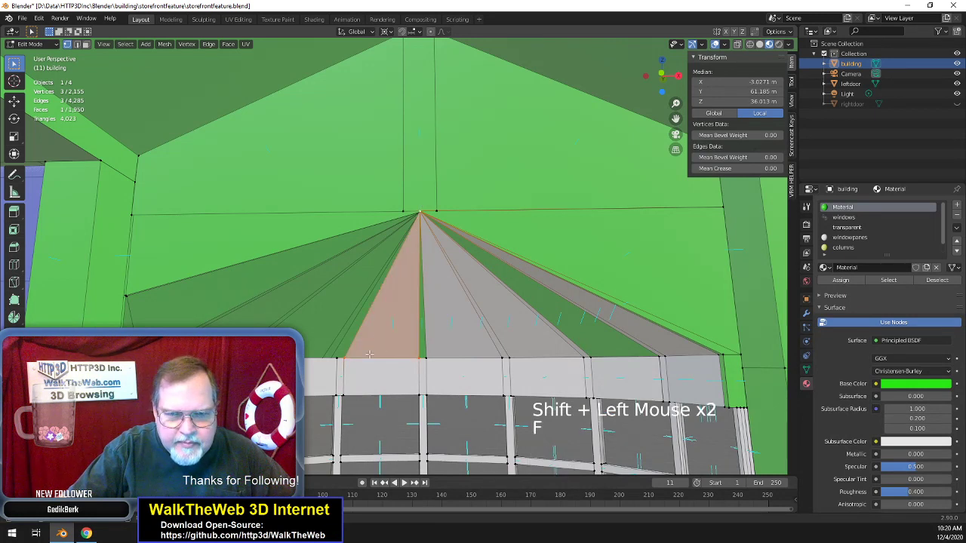
# - Fill a narrow triangle between the canopy peak and the two header vertices above the first mullion left of center
pyautogui.click(346, 359)
pyautogui.keyDown('shift'); pyautogui.click(437, 211); pyautogui.keyUp('shift')
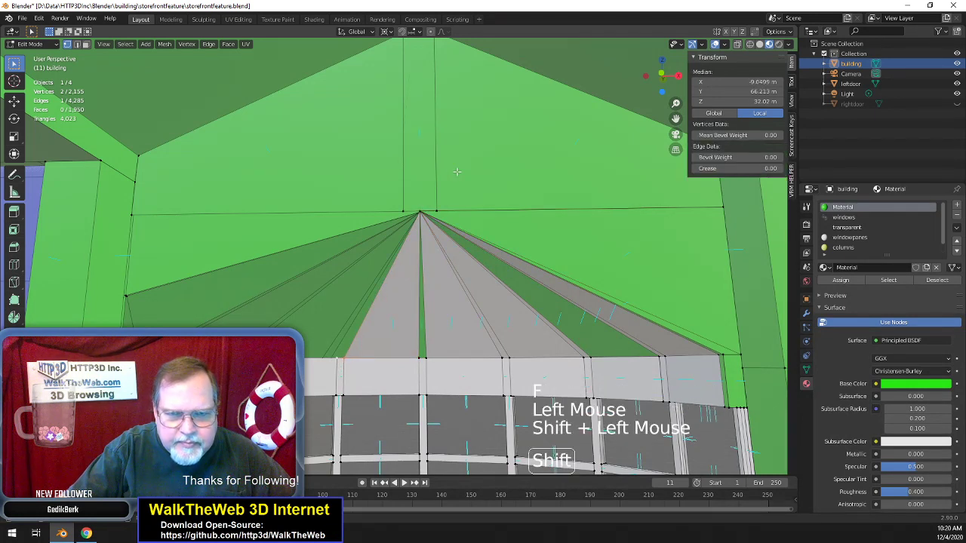
pyautogui.keyDown('shift'); pyautogui.click(425, 201); pyautogui.keyUp('shift')
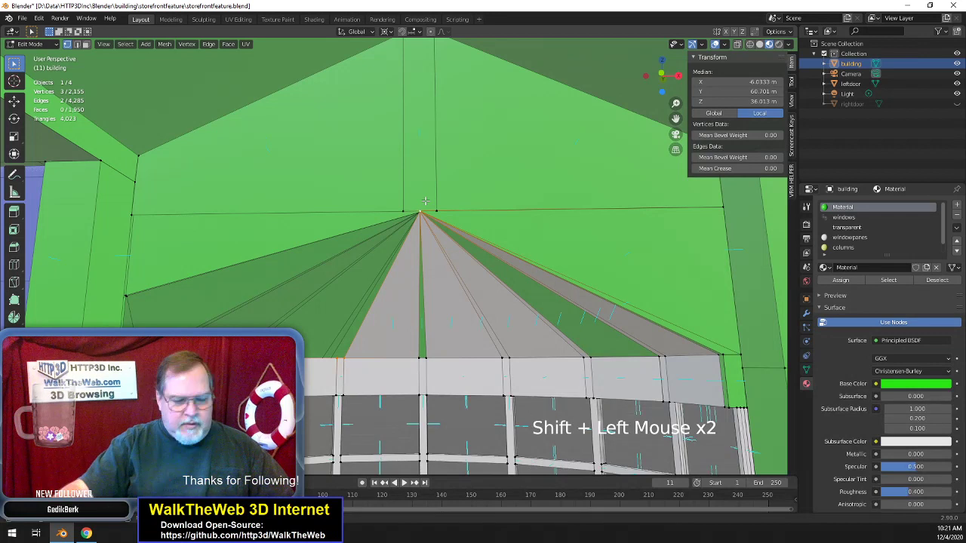
pyautogui.press('f')
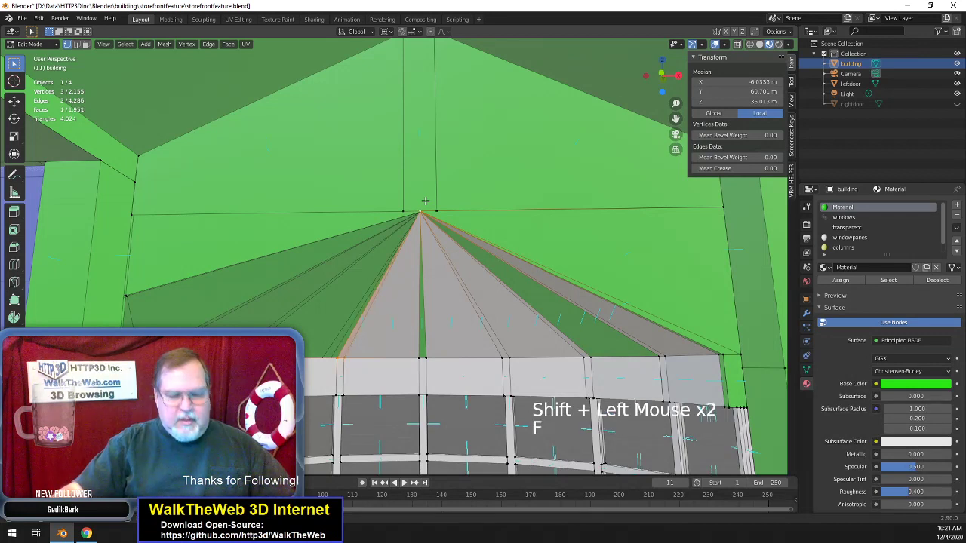
# - Fill a wide triangle from the canopy peak to the header between the first and second mullions left of center
pyautogui.click(341, 360)
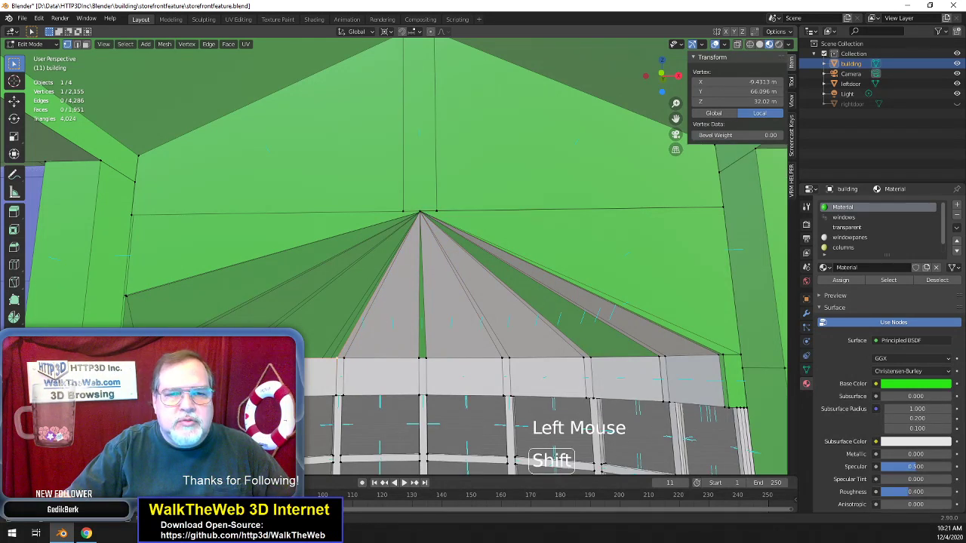
pyautogui.keyDown('shift'); pyautogui.click(423, 358); pyautogui.keyUp('shift')
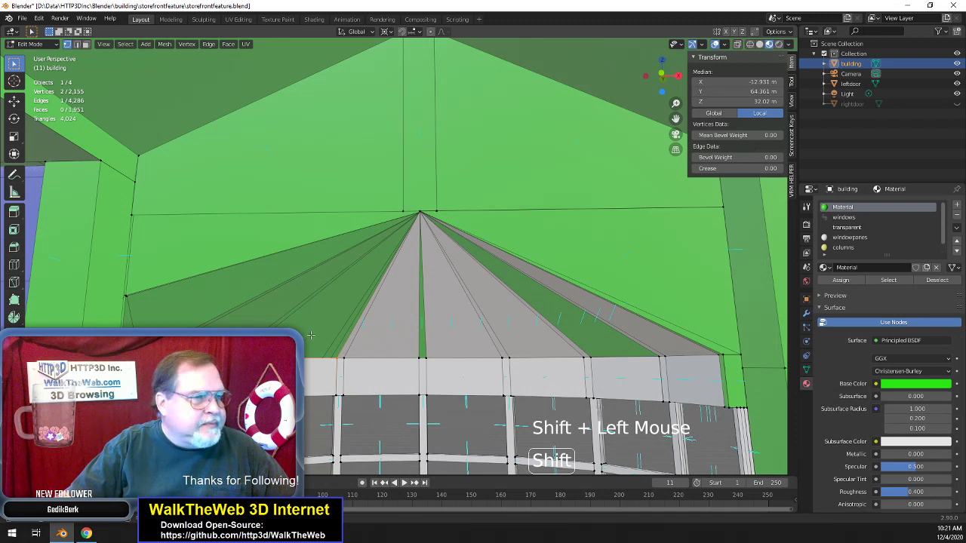
pyautogui.keyDown('shift'); pyautogui.click(407, 227); pyautogui.keyUp('shift')
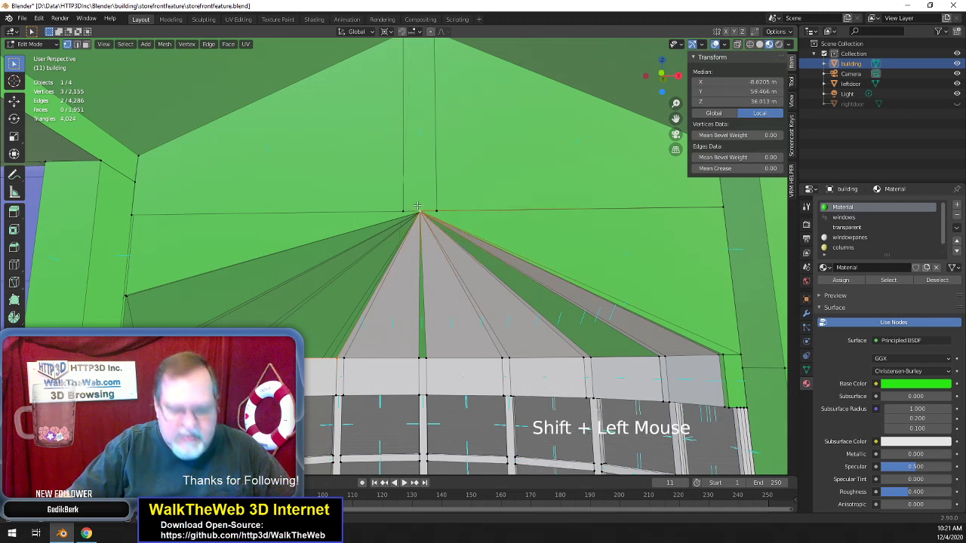
pyautogui.press('f')
# - Fill a narrow triangle between the canopy peak and the two header vertices above the second mullion left of center
pyautogui.click(420, 214)
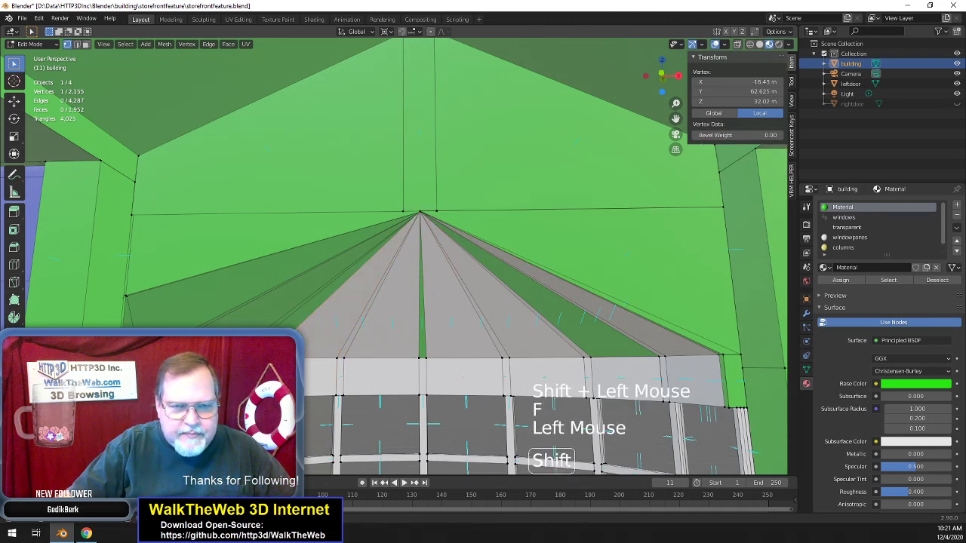
pyautogui.keyDown('shift'); pyautogui.click(339, 267); pyautogui.keyUp('shift')
pyautogui.keyDown('shift'); pyautogui.click(419, 215); pyautogui.keyUp('shift')
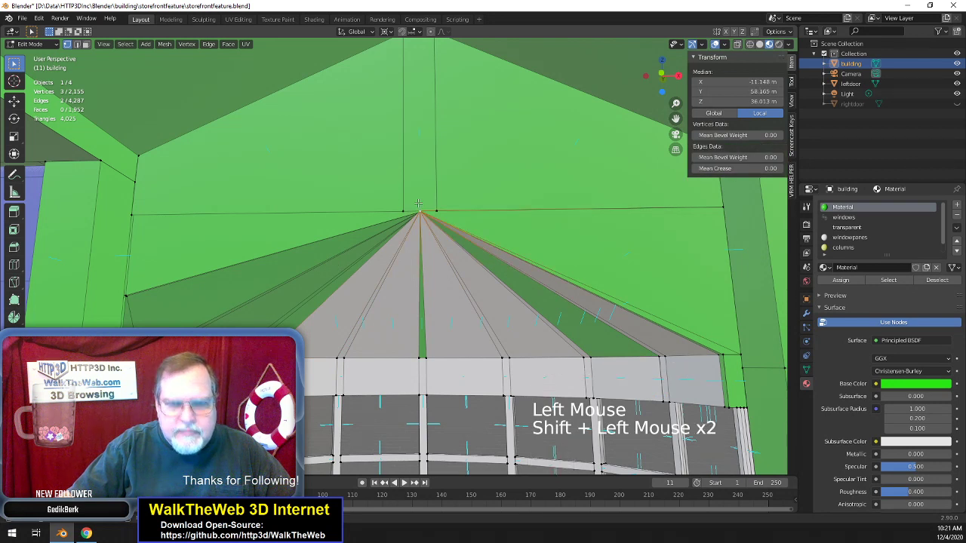
pyautogui.press('f')
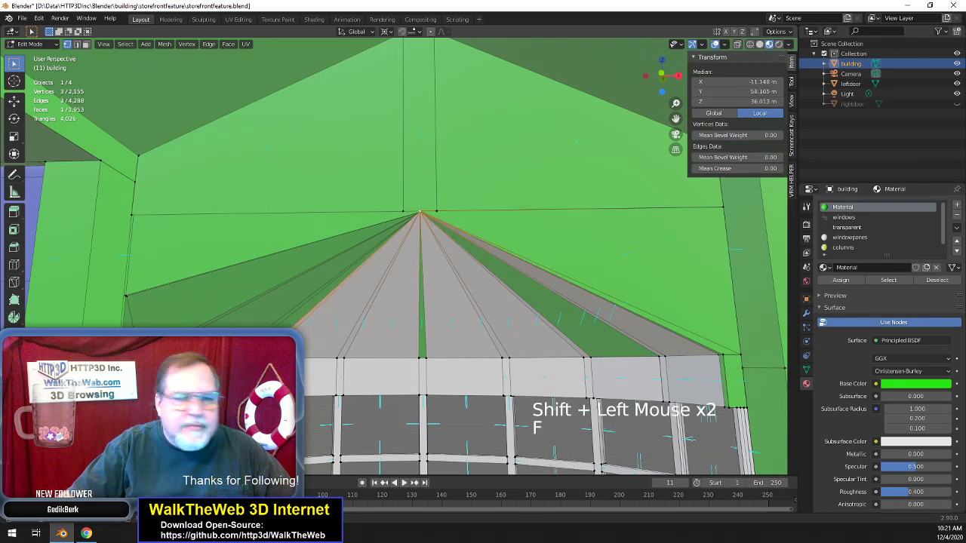
# - Fill a wide triangle from the canopy peak to the header between the second and third mullions left of center
pyautogui.click(421, 214)
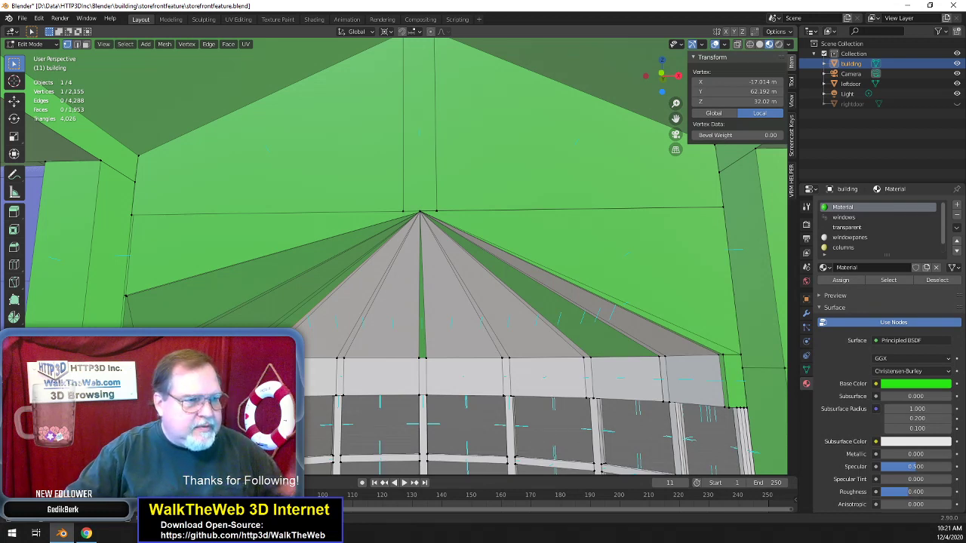
pyautogui.click(420, 212)
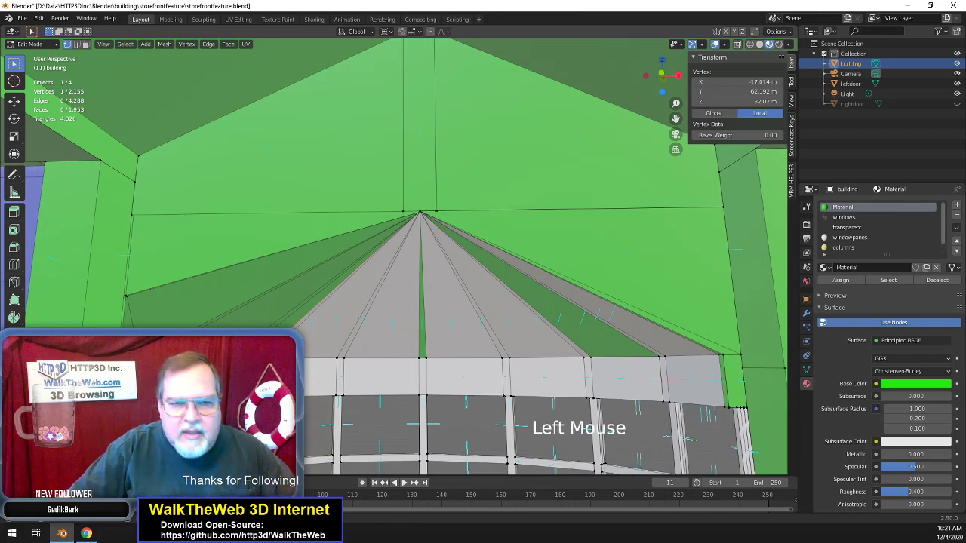
pyautogui.keyDown('shift'); pyautogui.click(424, 208); pyautogui.keyUp('shift')
pyautogui.keyDown('shift'); pyautogui.click(425, 208); pyautogui.keyUp('shift')
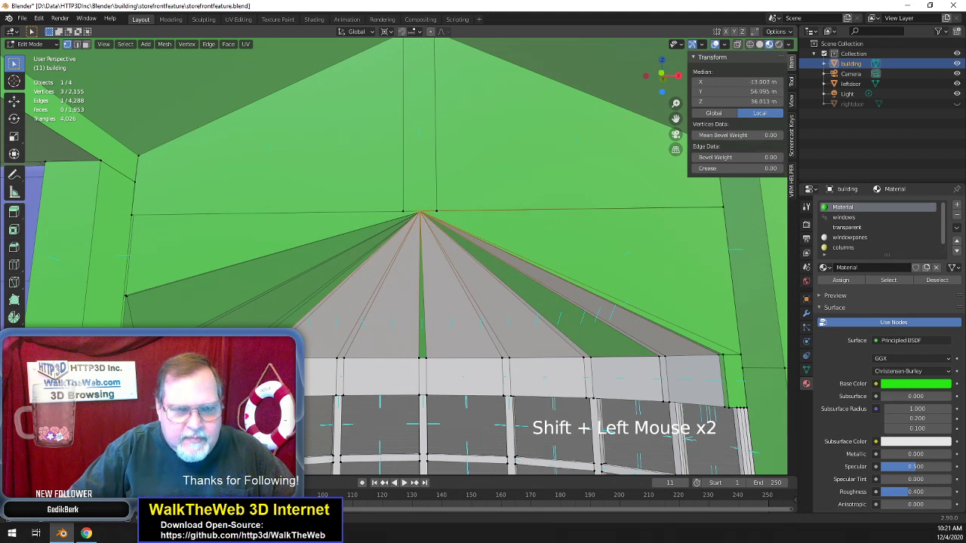
pyautogui.keyDown('shift'); pyautogui.click(424, 208); pyautogui.keyUp('shift')
pyautogui.keyDown('shift'); pyautogui.click(424, 208); pyautogui.keyUp('shift')
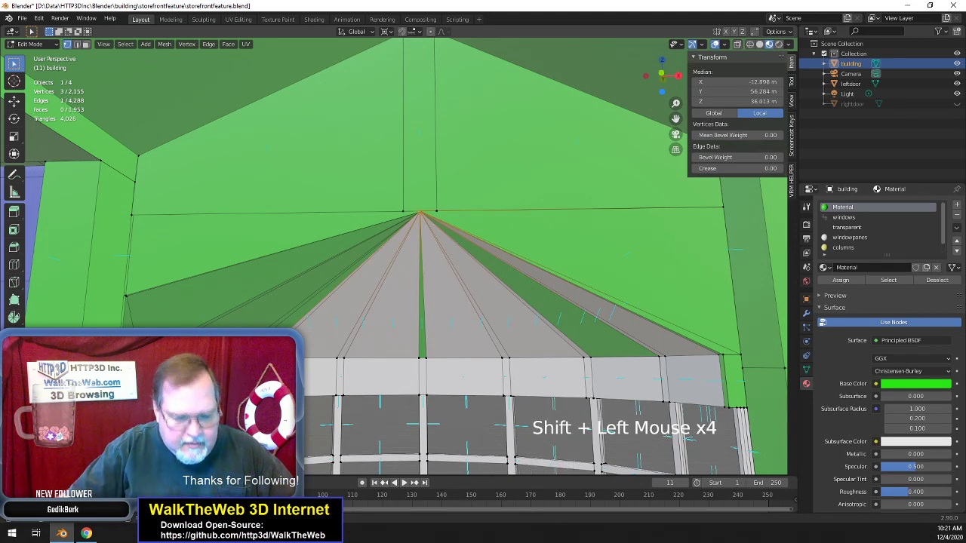
pyautogui.press('f')
# - Fill a narrow triangle between the canopy peak and the two header vertices above the third mullion left of center
pyautogui.click(425, 208)
pyautogui.keyDown('shift'); pyautogui.click(424, 209); pyautogui.keyUp('shift')
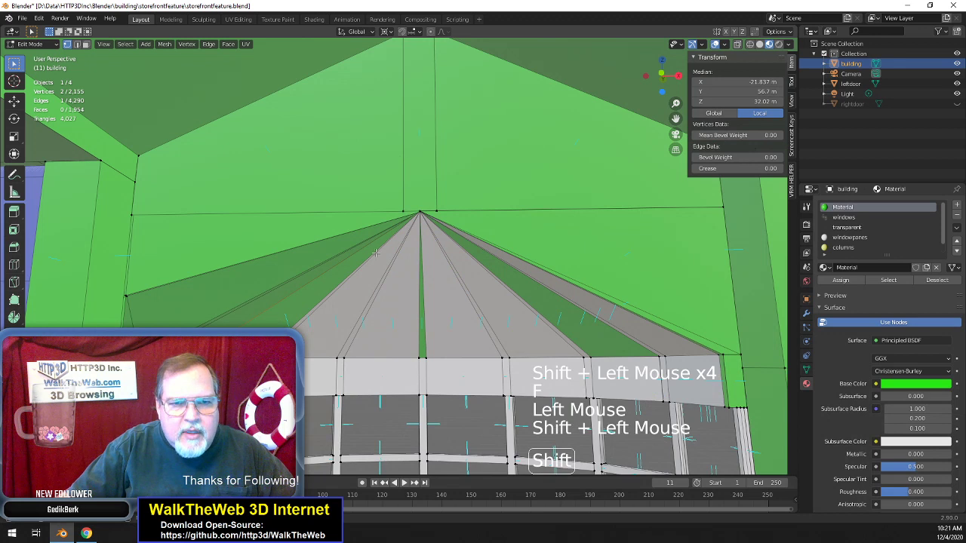
pyautogui.keyDown('shift'); pyautogui.click(326, 328); pyautogui.keyUp('shift')
pyautogui.press('f')
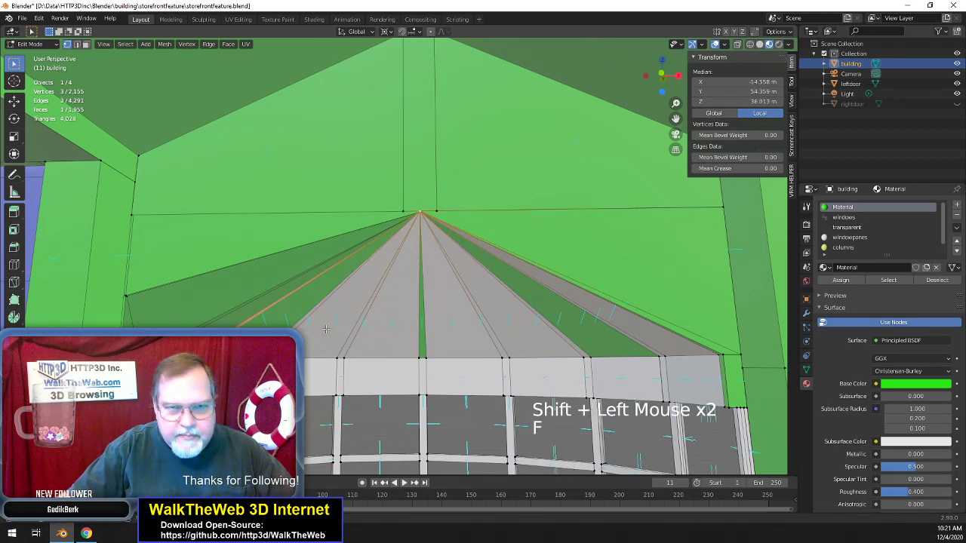
# - Fill a wide triangle from the canopy peak to the header between the third and outermost mullions left of center
pyautogui.click(421, 213)
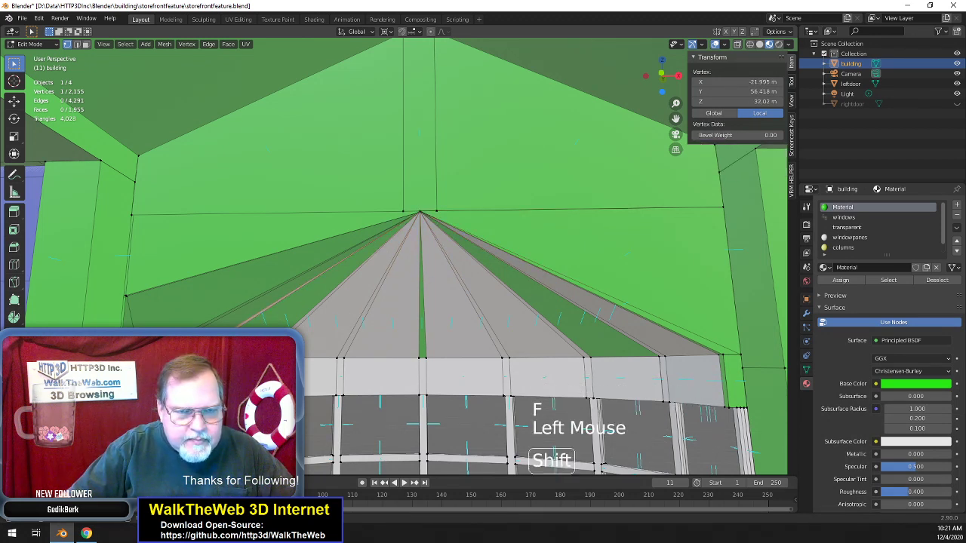
pyautogui.keyDown('shift'); pyautogui.click(202, 322); pyautogui.keyUp('shift')
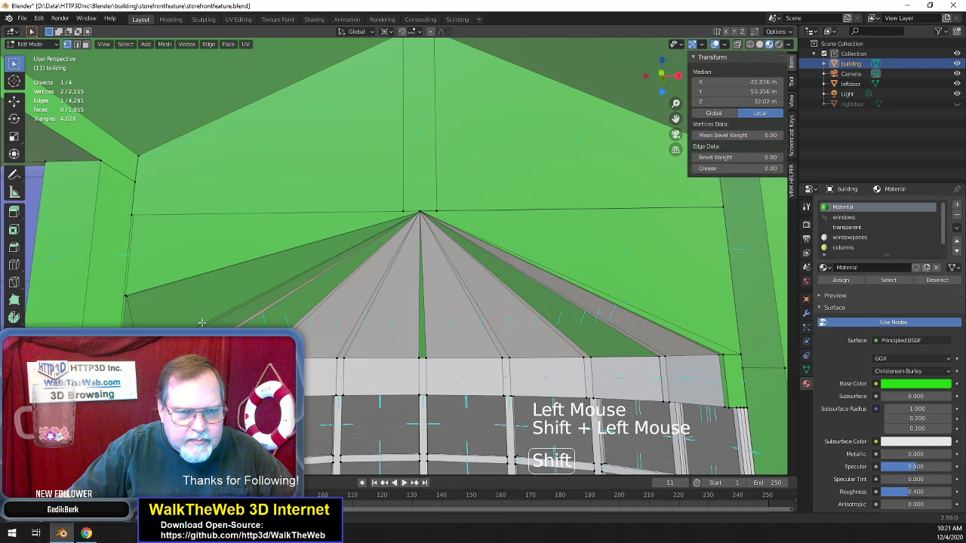
pyautogui.keyDown('shift'); pyautogui.click(424, 201); pyautogui.keyUp('shift')
pyautogui.press('f')
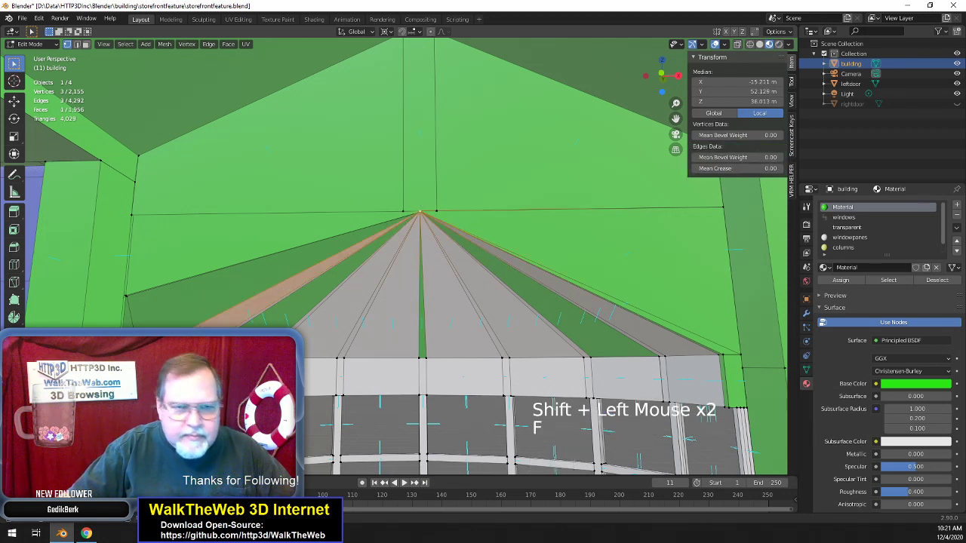
# - Fill a narrow triangle between the canopy peak and the two header vertices at the outermost left mullion, using wireframe shading to pick them
pyautogui.click(422, 213)
pyautogui.keyDown('shift'); pyautogui.click(201, 311); pyautogui.keyUp('shift')
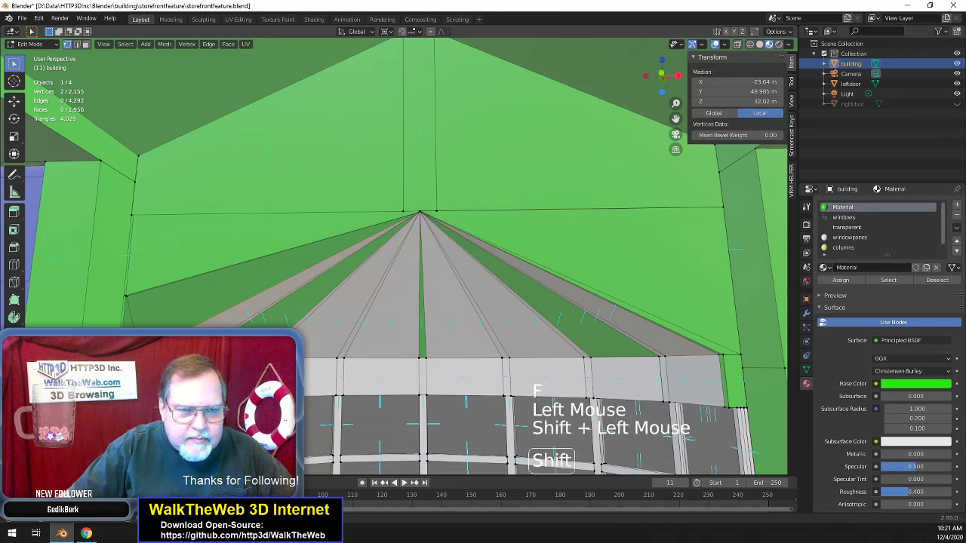
pyautogui.keyDown('shift'); pyautogui.click(201, 311); pyautogui.keyUp('shift')
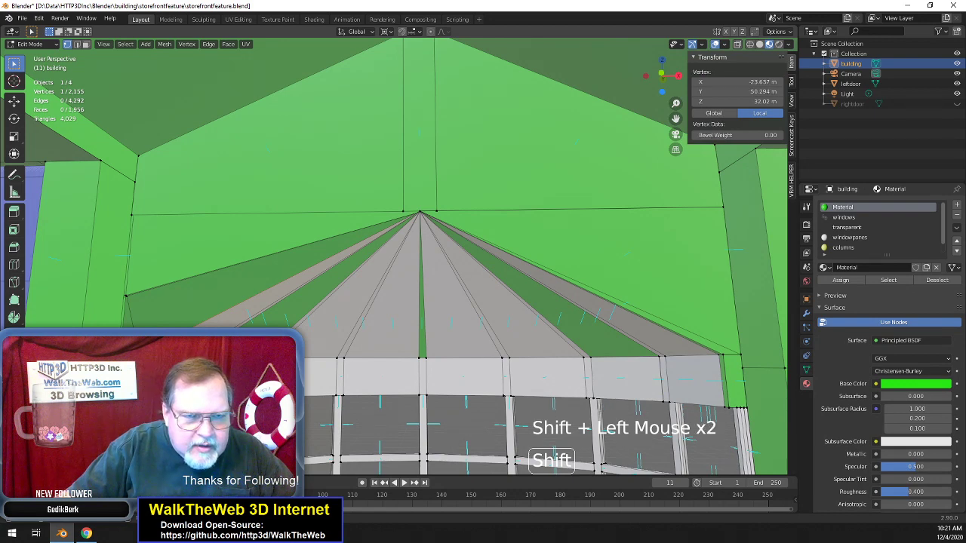
pyautogui.click(201, 310)
pyautogui.click(201, 311)
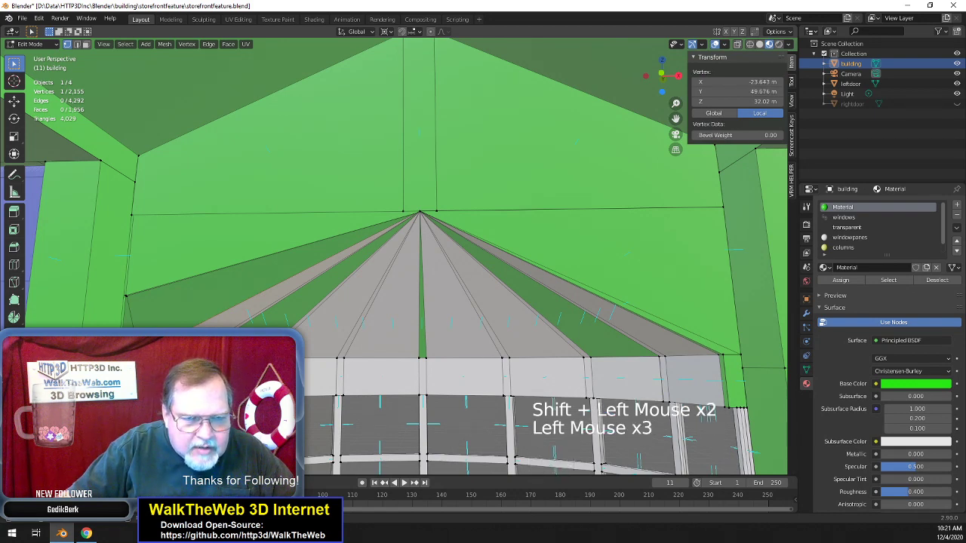
pyautogui.scroll(1, 421, 213)
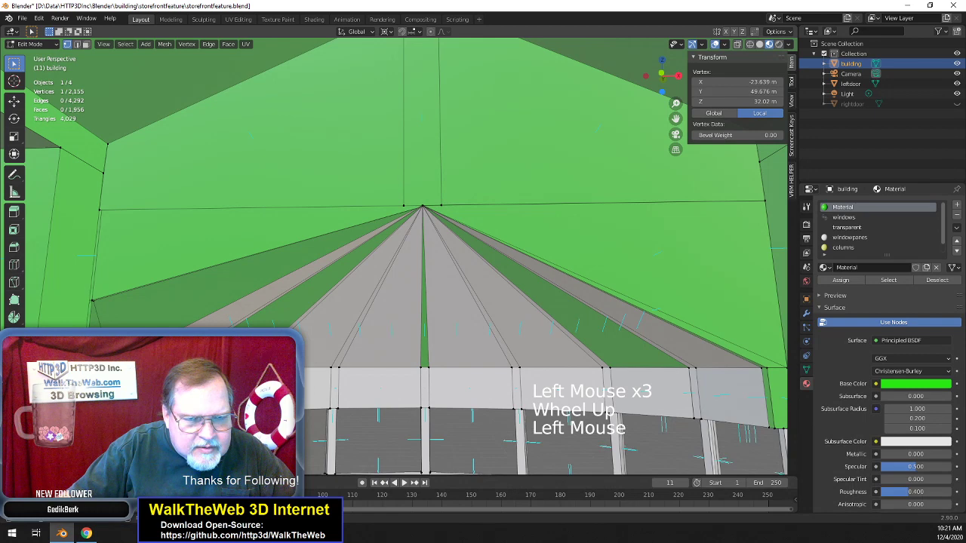
pyautogui.keyDown('shift'); pyautogui.click(422, 206); pyautogui.keyUp('shift')
pyautogui.click(423, 205)
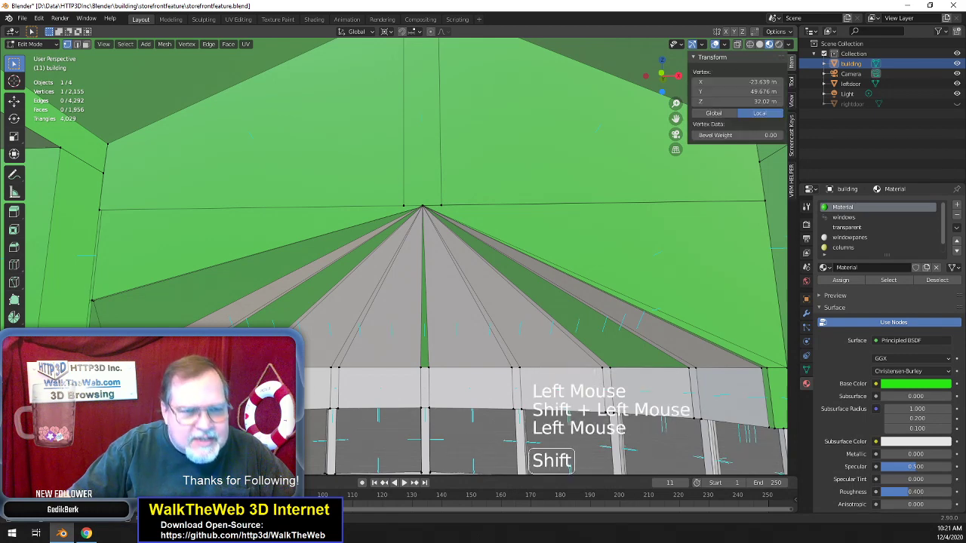
pyautogui.press('z')
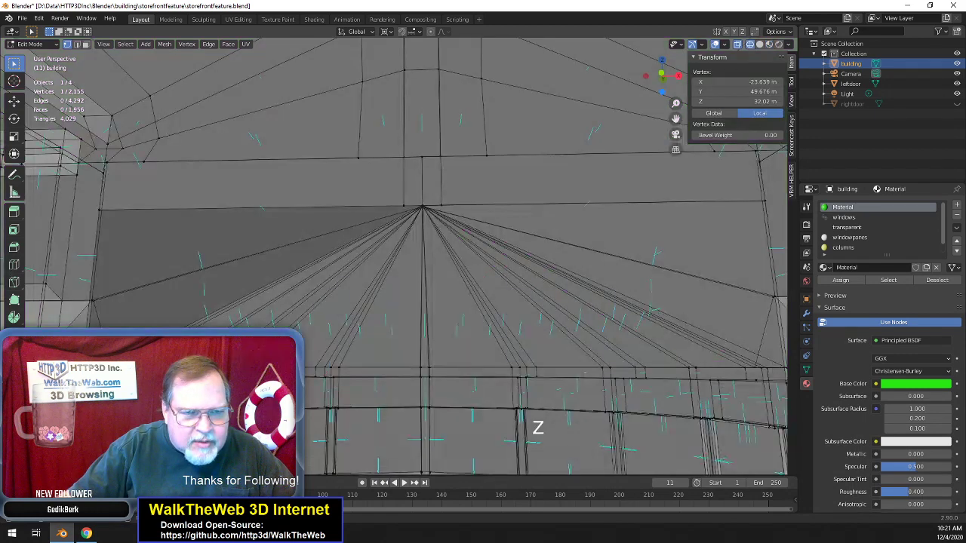
pyautogui.press('shift')
pyautogui.keyDown('shift'); pyautogui.click(347, 243); pyautogui.keyUp('shift')
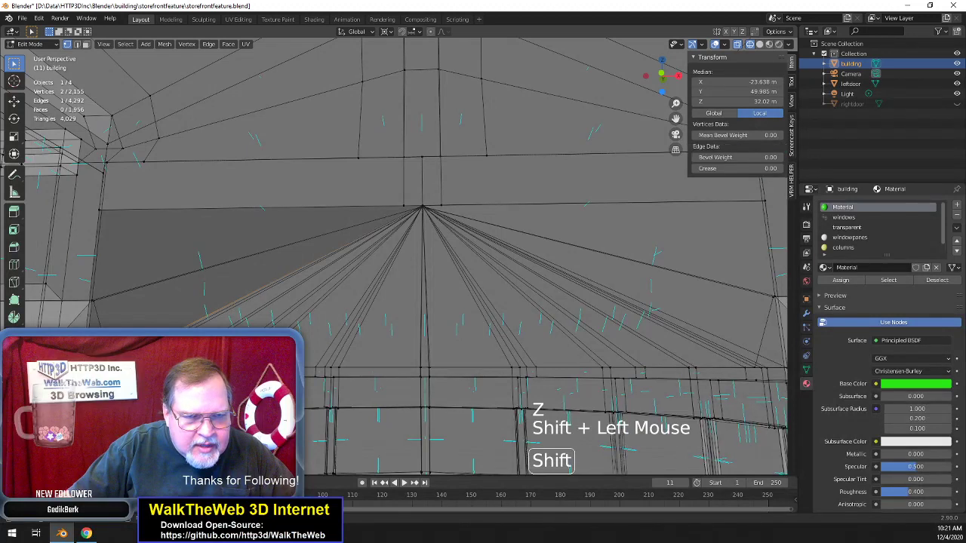
pyautogui.keyDown('shift'); pyautogui.click(422, 200); pyautogui.keyUp('shift')
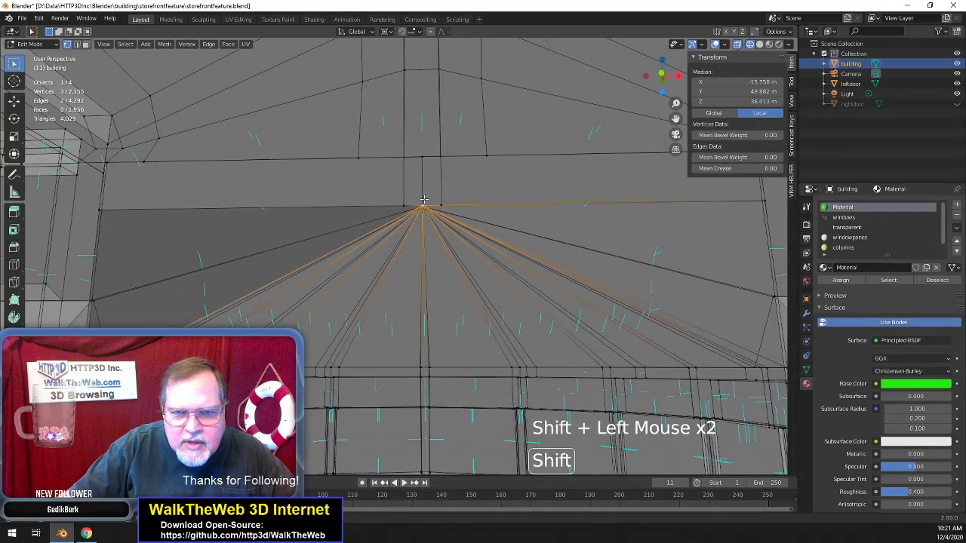
pyautogui.press('f')
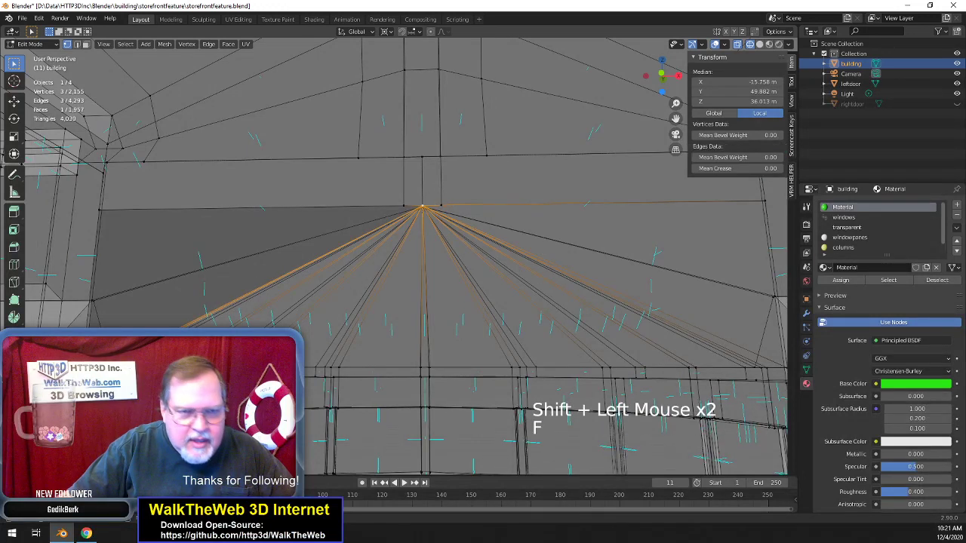
# - Return to shaded display and fill the thin triangle between the canopy peak, the header's left end and the adjacent wall corner
pyautogui.click(422, 205)
pyautogui.click(422, 205)
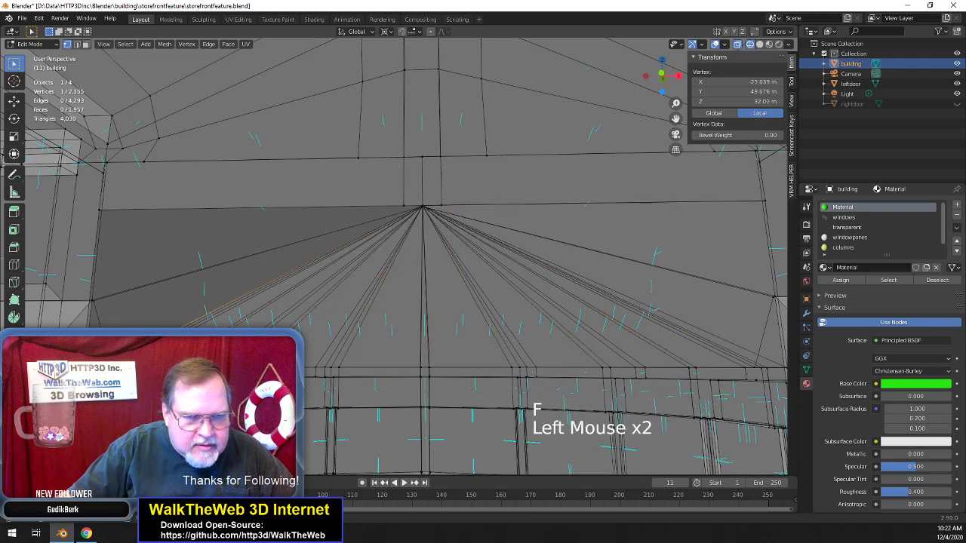
pyautogui.press('z')
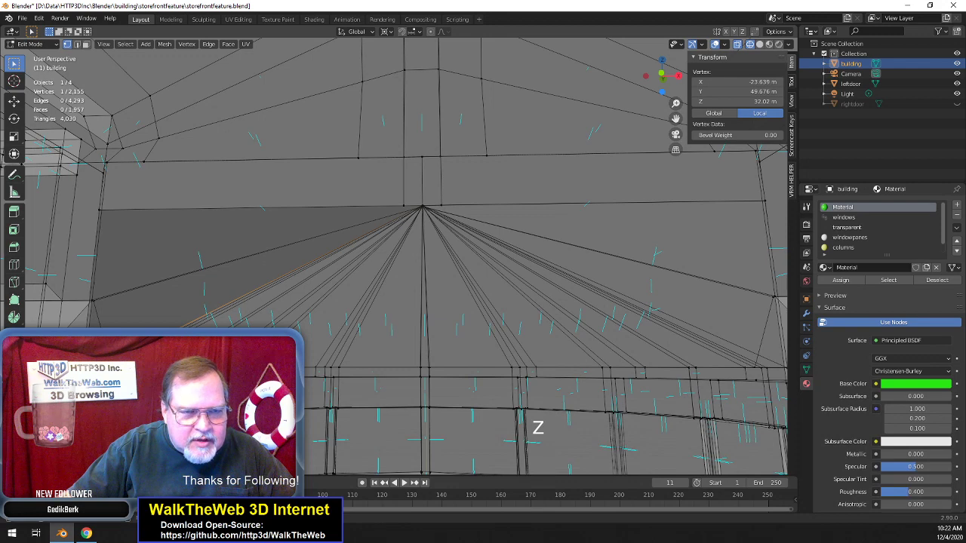
pyautogui.press('z')
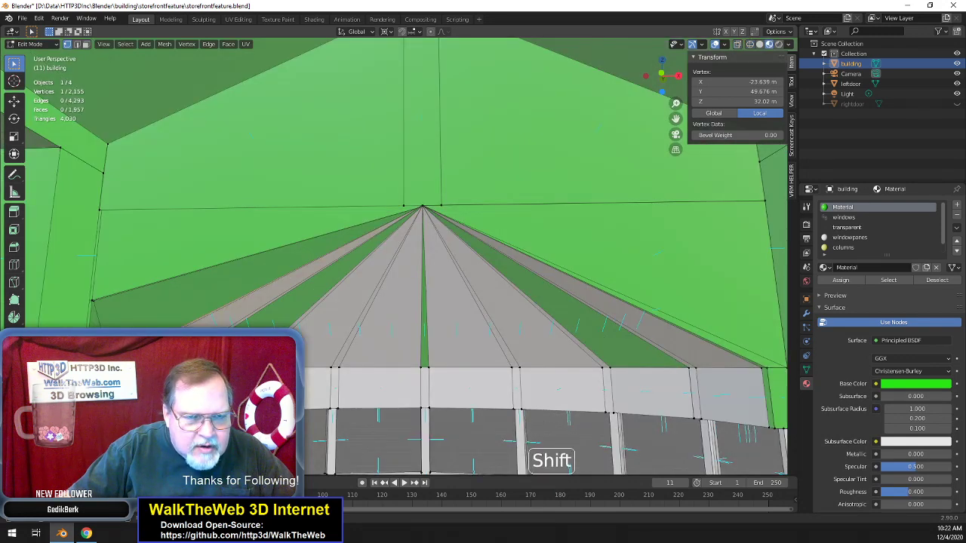
pyautogui.keyDown('shift'); pyautogui.click(404, 206); pyautogui.keyUp('shift')
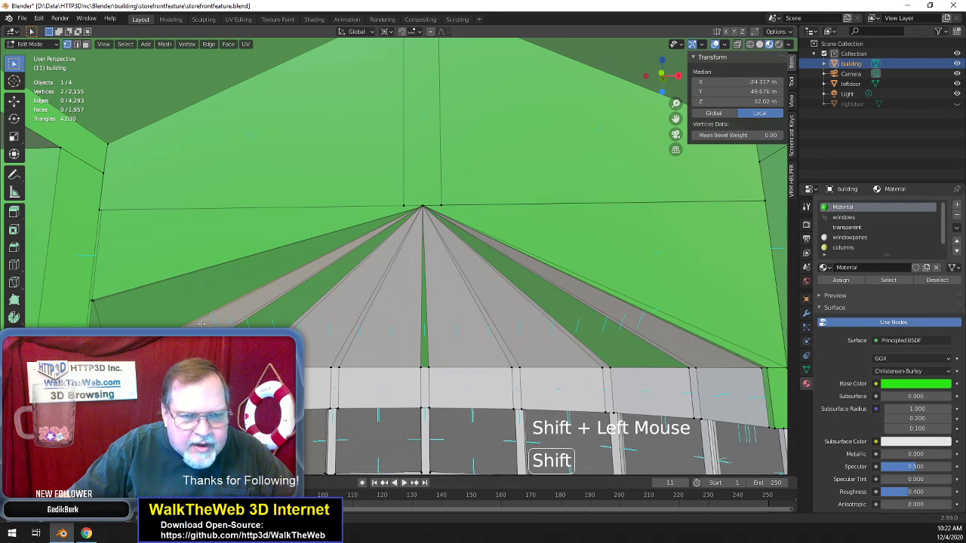
pyautogui.keyDown('shift'); pyautogui.click(423, 205); pyautogui.keyUp('shift')
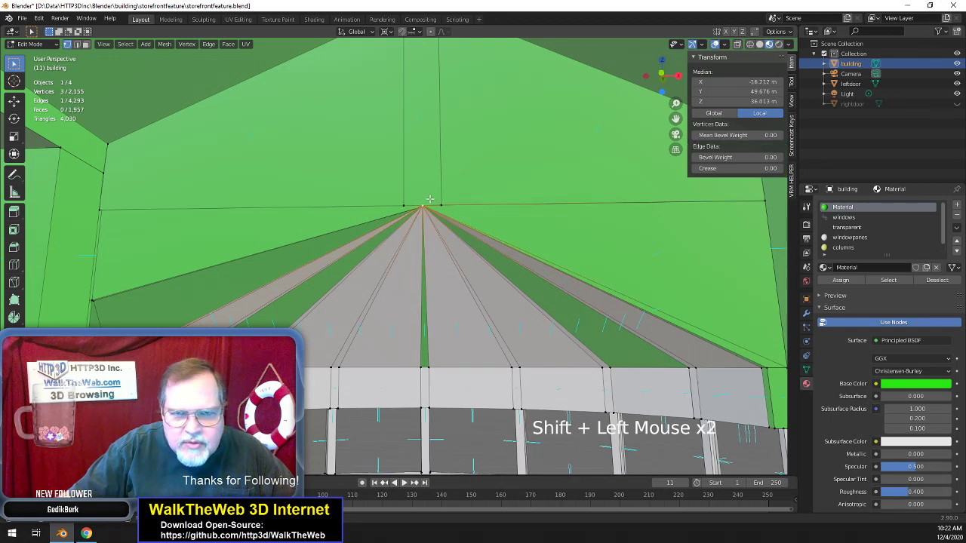
pyautogui.press('f')
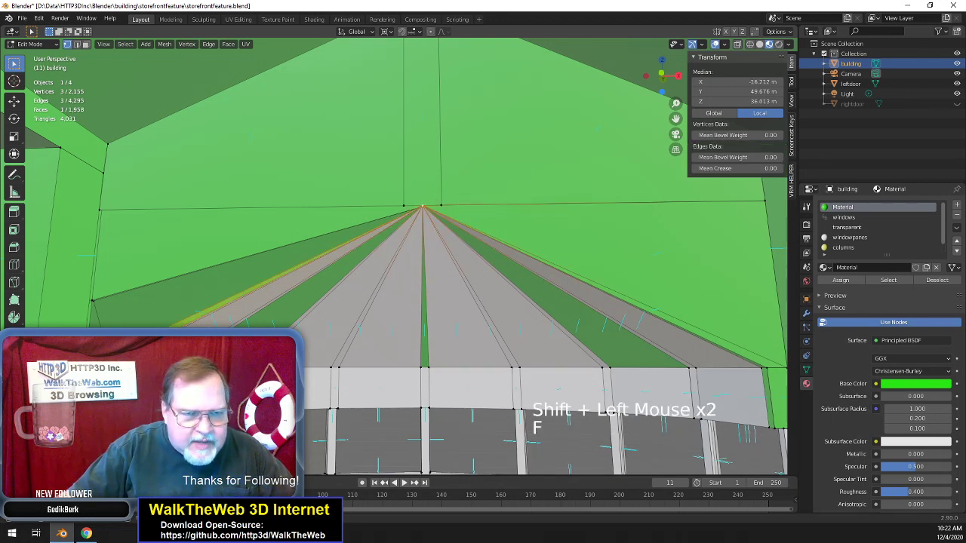
# - Fill the triangular gable face between the canopy peak and the lower and upper corners of the left wall
pyautogui.click(423, 204)
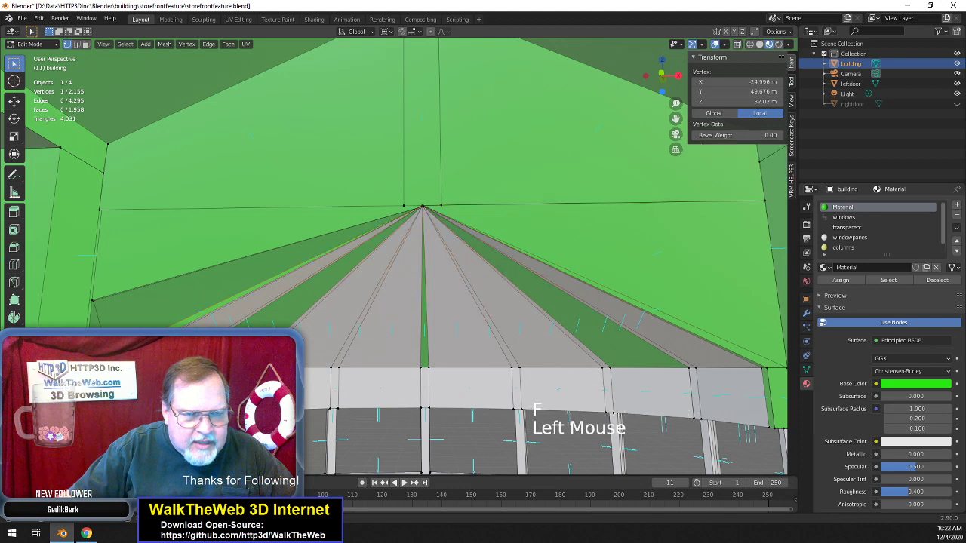
pyautogui.keyDown('shift'); pyautogui.click(95, 212); pyautogui.keyUp('shift')
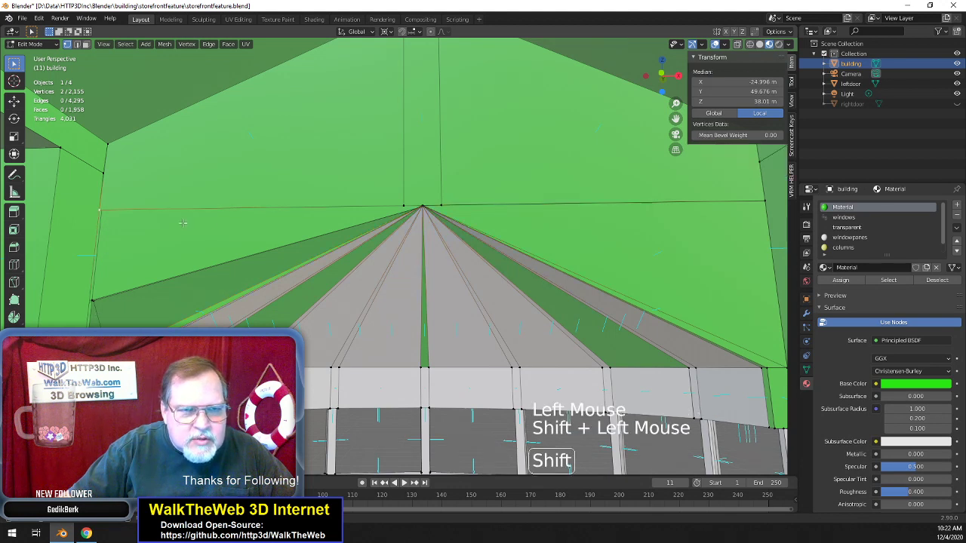
pyautogui.keyDown('shift'); pyautogui.click(423, 202); pyautogui.keyUp('shift')
pyautogui.press('f')
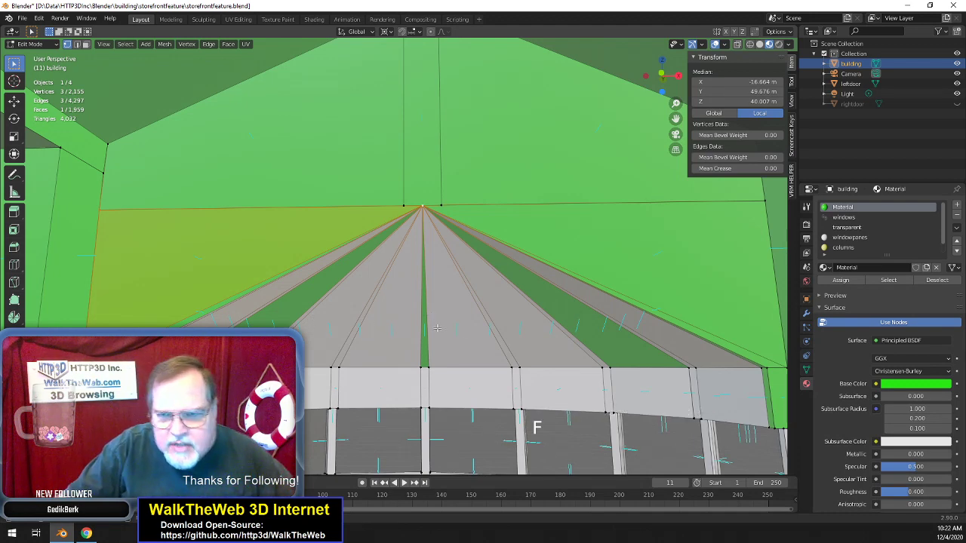
# - Assign the windowpanes material to all canopy ceiling triangles, the thin edge strip and the two faces at the header's right end
pyautogui.moveTo(667, 102); pyautogui.dragTo(619, 164)
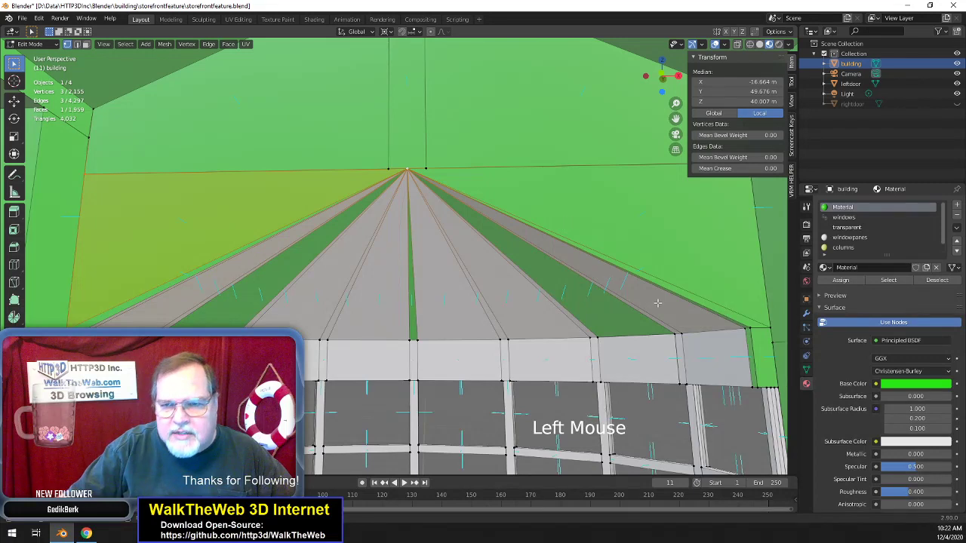
pyautogui.scroll(-1, 634, 306)
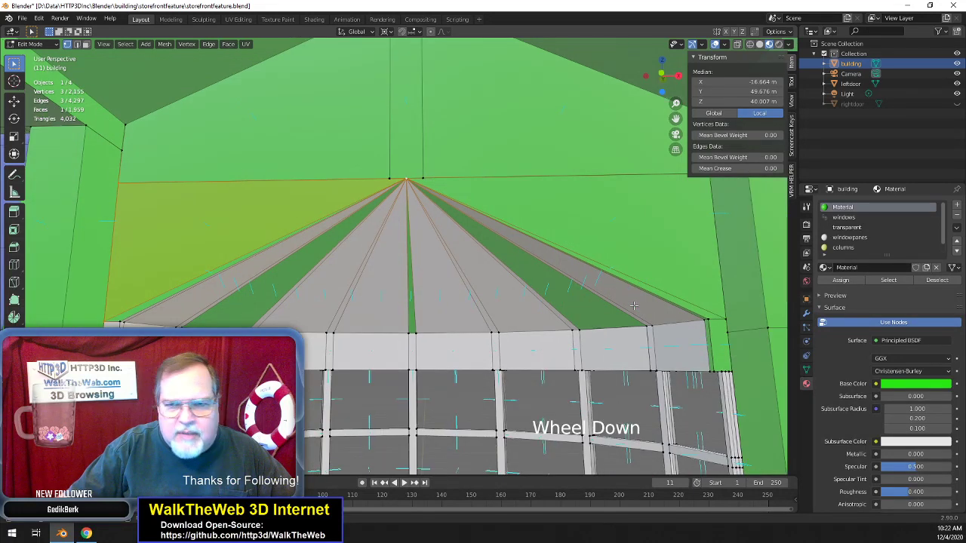
pyautogui.click(725, 333)
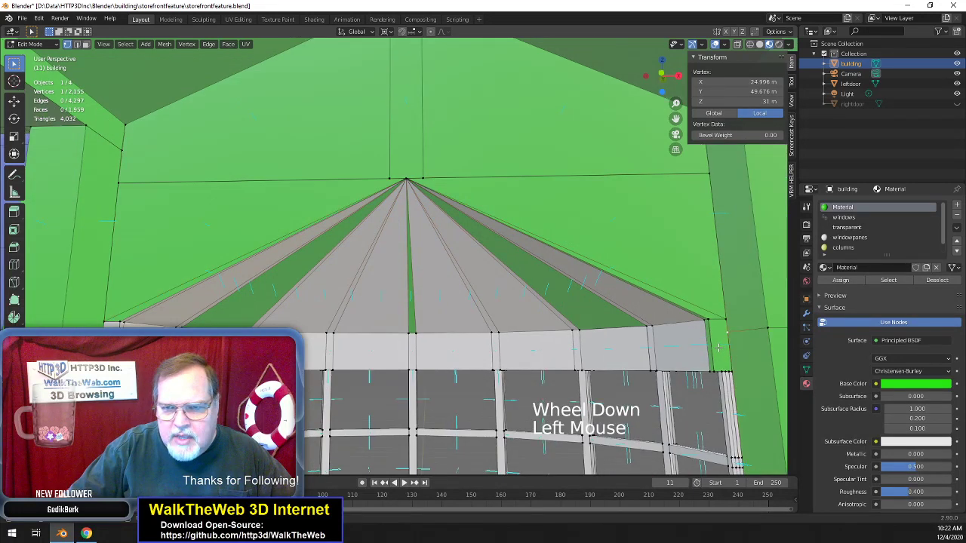
pyautogui.click(86, 46)
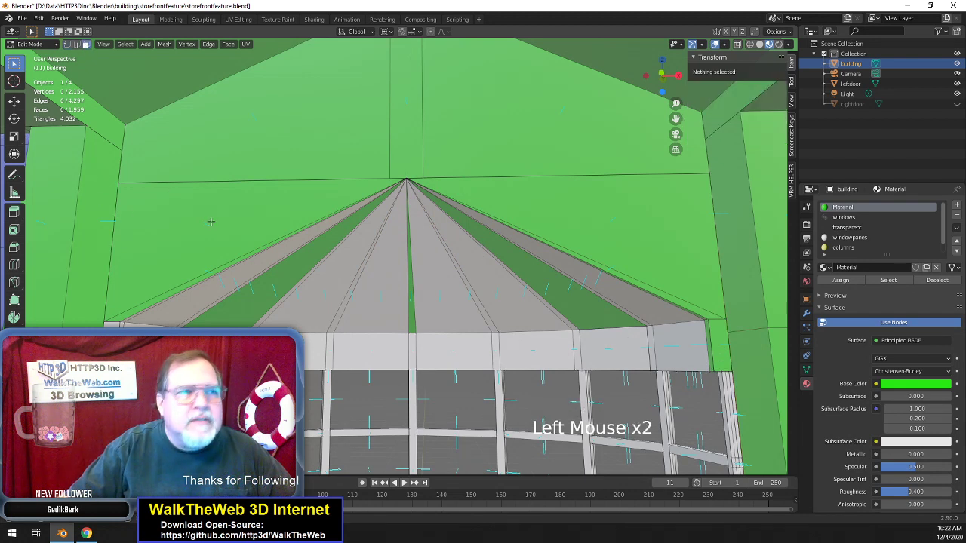
pyautogui.click(713, 334)
pyautogui.keyDown('shift'); pyautogui.click(710, 325); pyautogui.keyUp('shift')
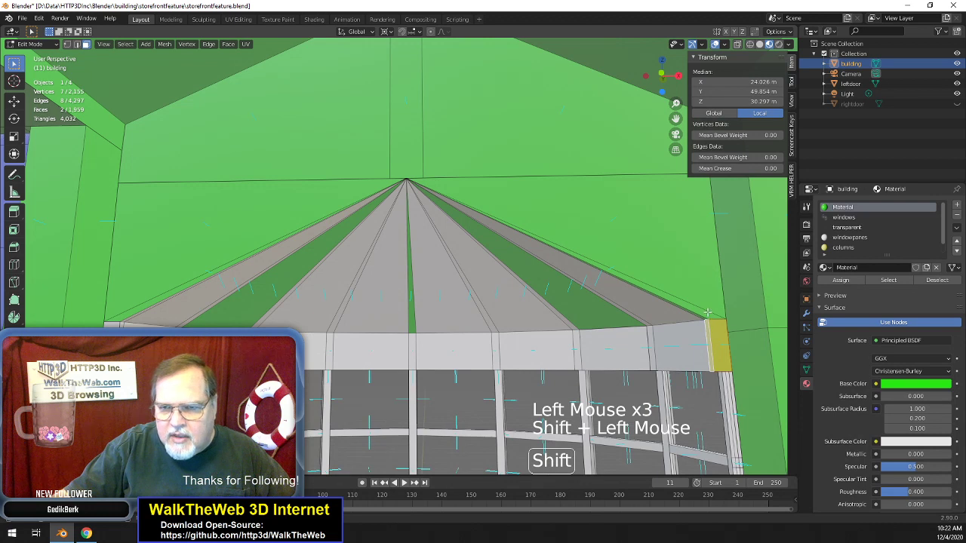
pyautogui.keyDown('shift'); pyautogui.click(702, 314); pyautogui.keyUp('shift')
pyautogui.keyDown('shift'); pyautogui.click(683, 317); pyautogui.keyUp('shift')
pyautogui.press('c')
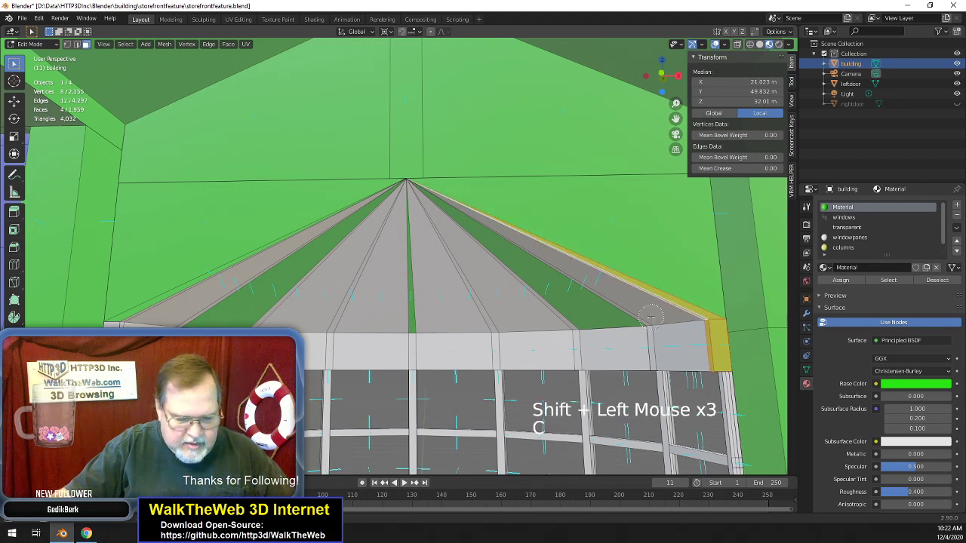
pyautogui.moveTo(626, 313)
pyautogui.mouseDown()
pyautogui.moveTo(412, 302)
pyautogui.moveTo(236, 278)
pyautogui.mouseUp()
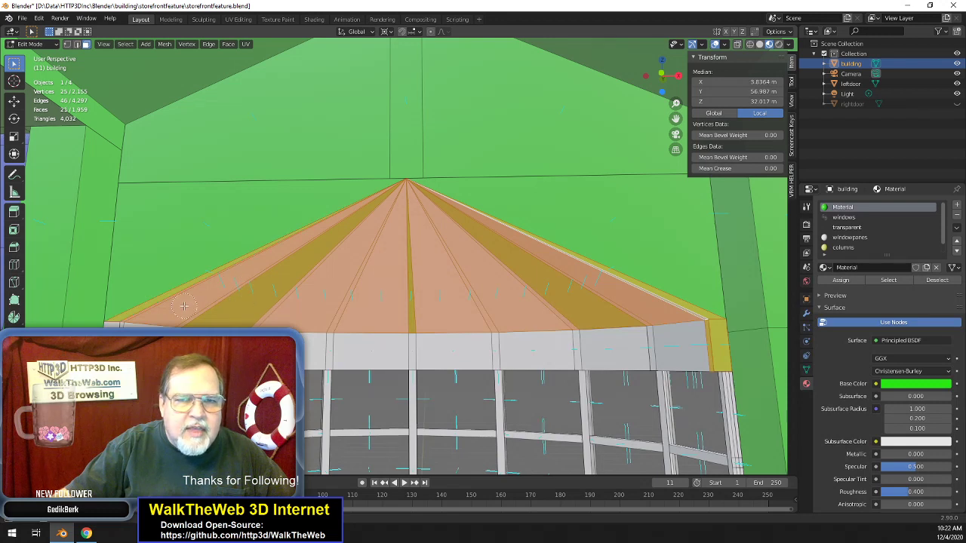
pyautogui.press('Escape')
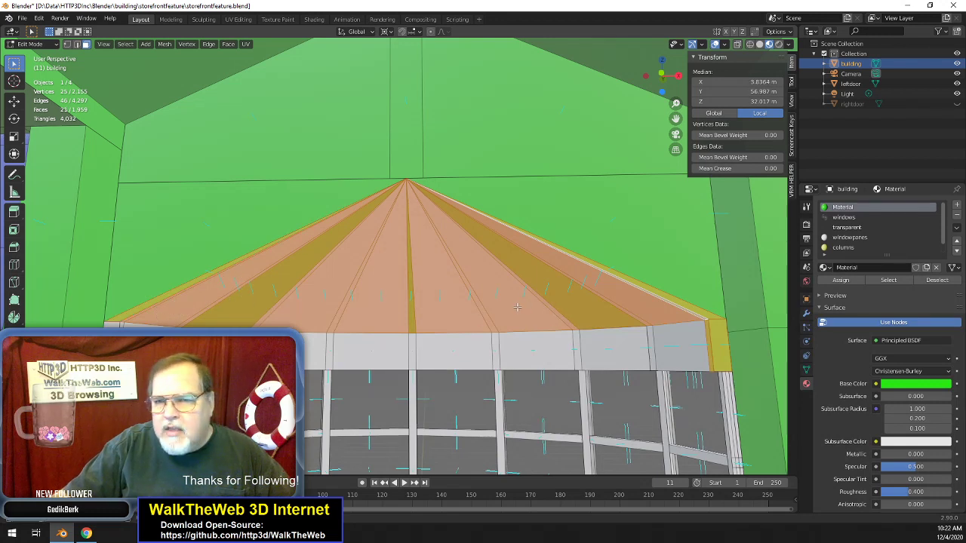
pyautogui.click(859, 239)
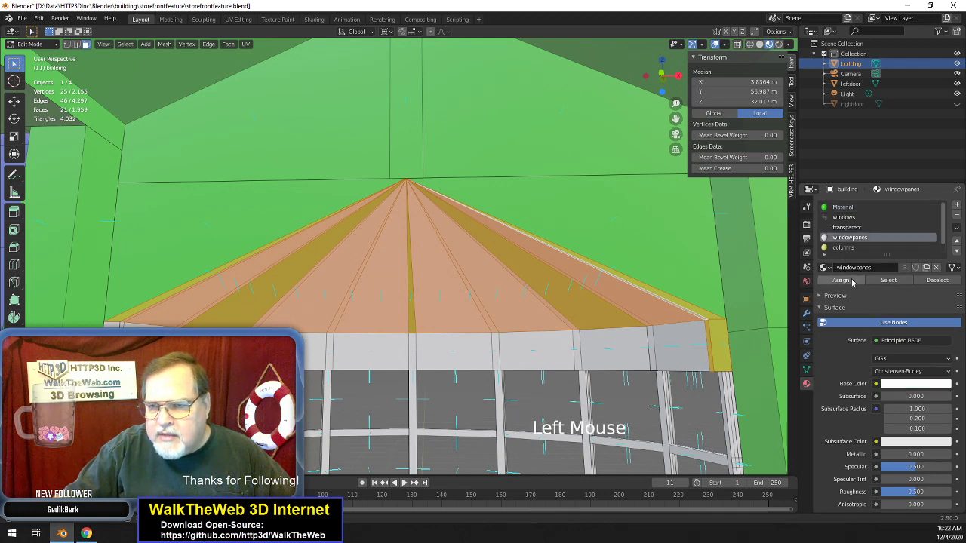
pyautogui.click(852, 281)
pyautogui.click(570, 219)
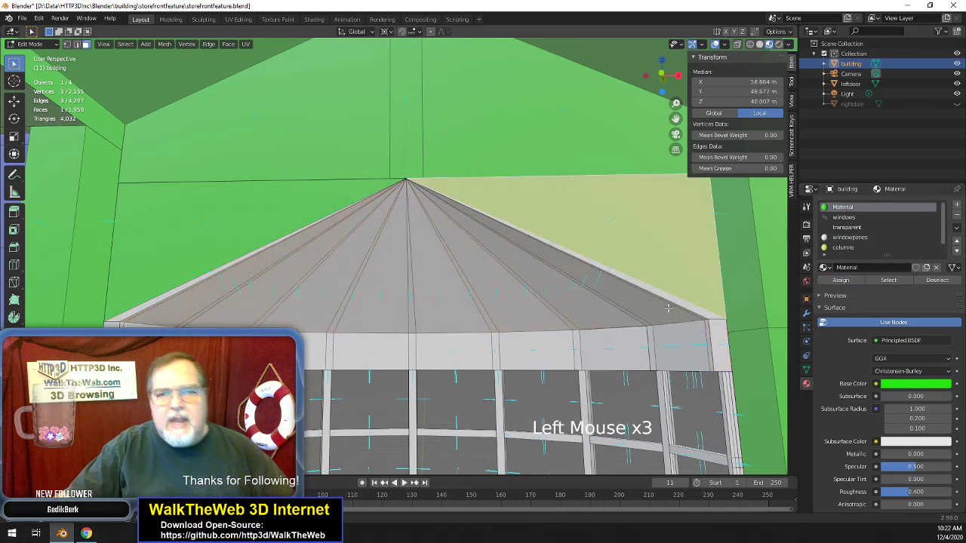
pyautogui.click(437, 232)
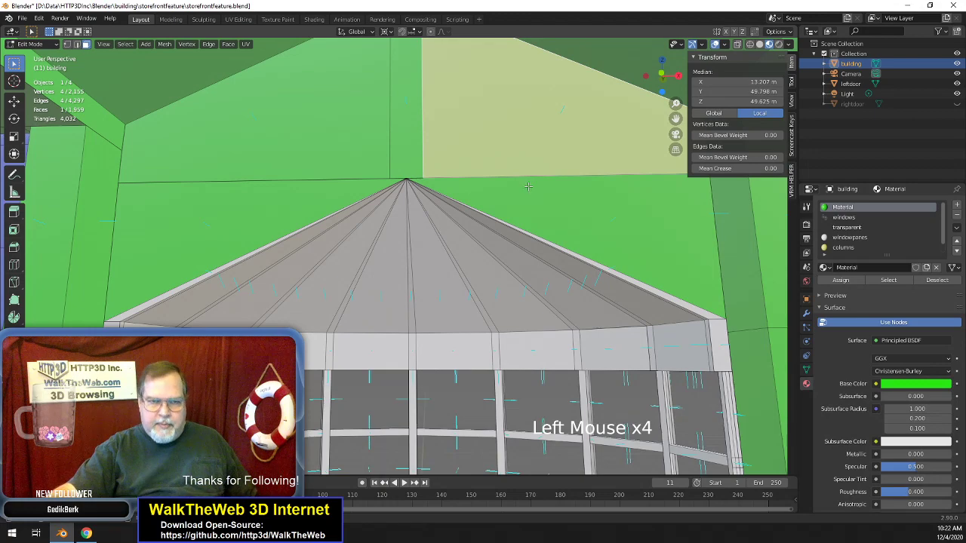
# - Select the thin middle strip face just below the ceiling on the blue wall above the right door, using wireframe shading
pyautogui.scroll(-2, 657, 167)
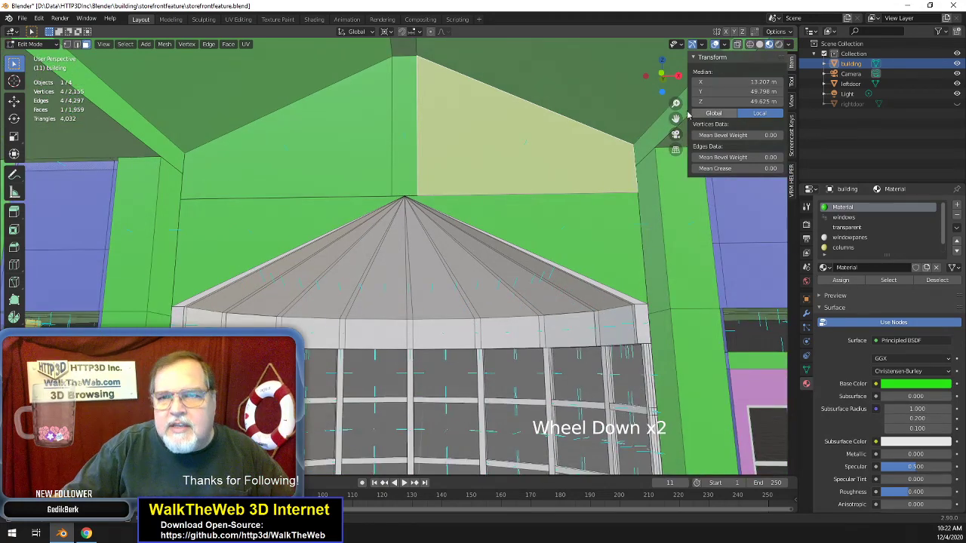
pyautogui.moveTo(662, 77)
pyautogui.mouseDown()
pyautogui.moveTo(653, 73)
pyautogui.moveTo(667, 77)
pyautogui.mouseUp()
pyautogui.moveTo(676, 119); pyautogui.dragTo(374, 121)
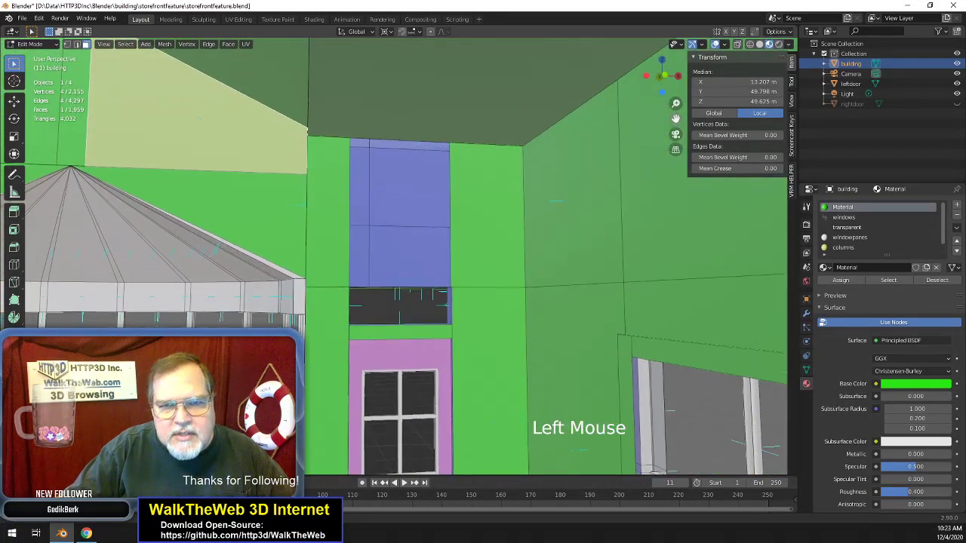
pyautogui.click(416, 154)
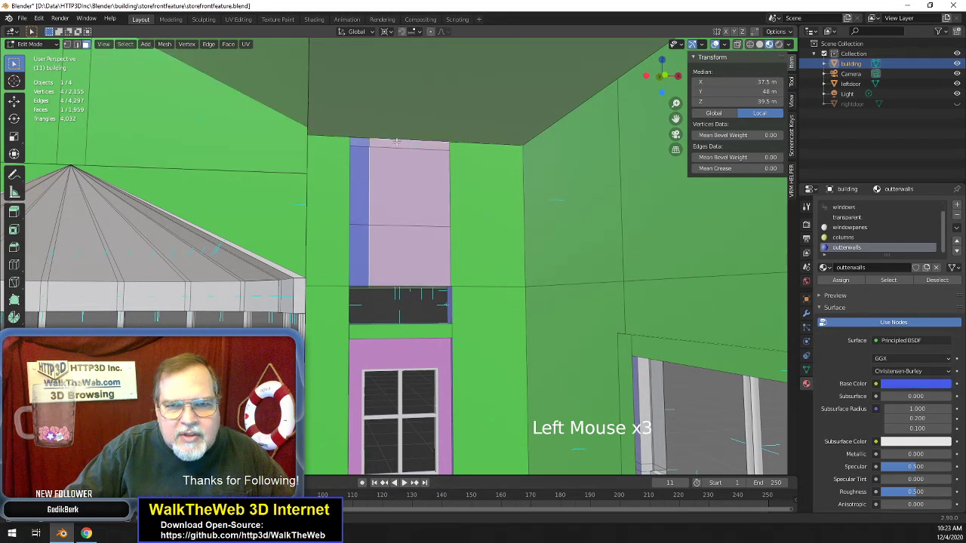
pyautogui.click(417, 144)
pyautogui.press('z')
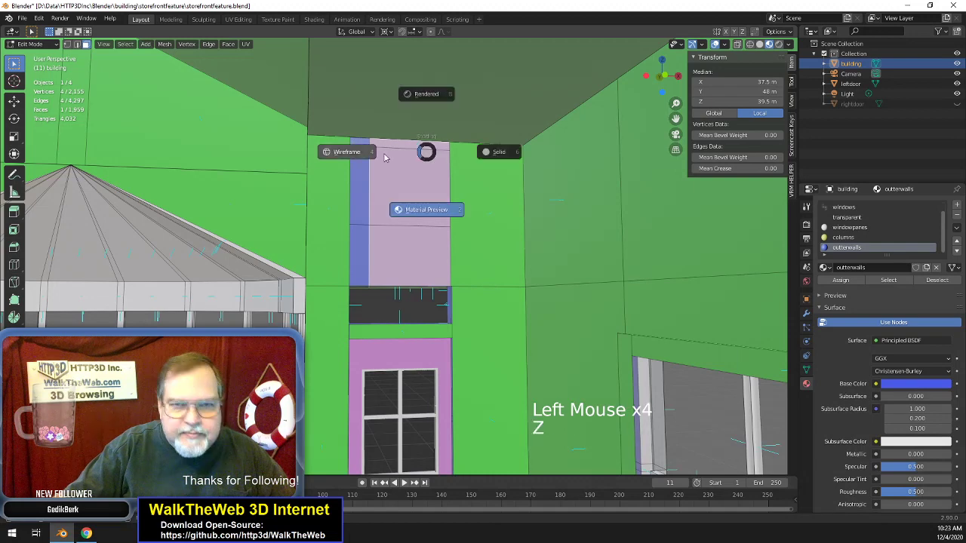
pyautogui.click(359, 154)
pyautogui.click(420, 143)
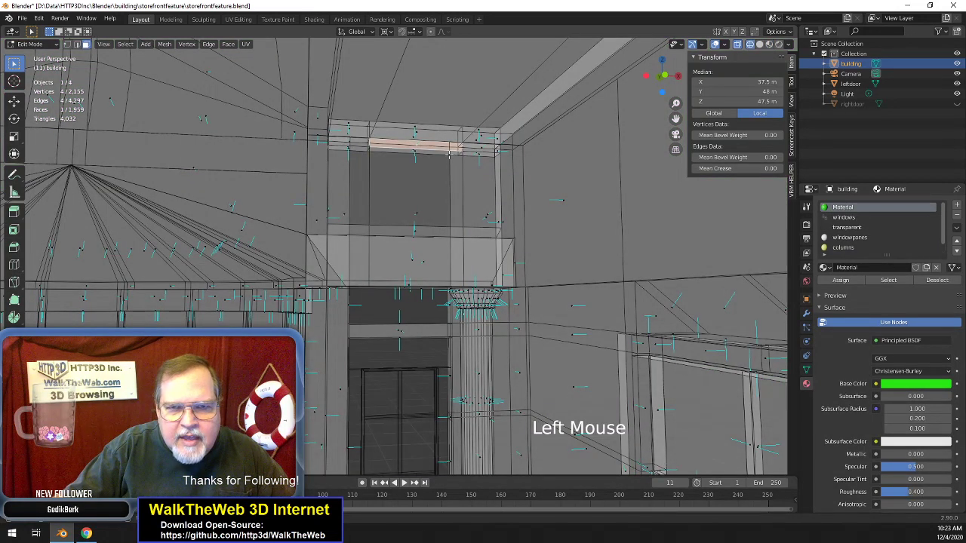
pyautogui.click(425, 152)
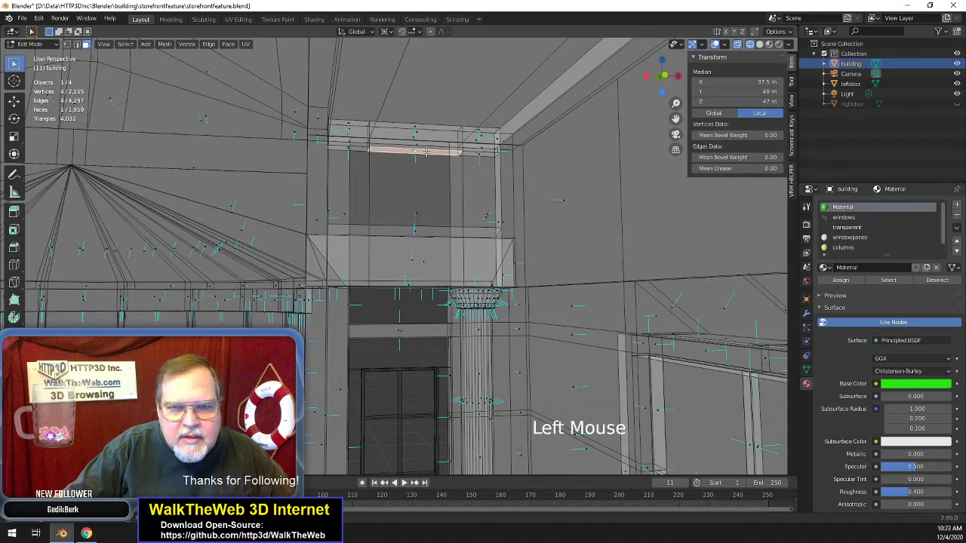
pyautogui.click(429, 148)
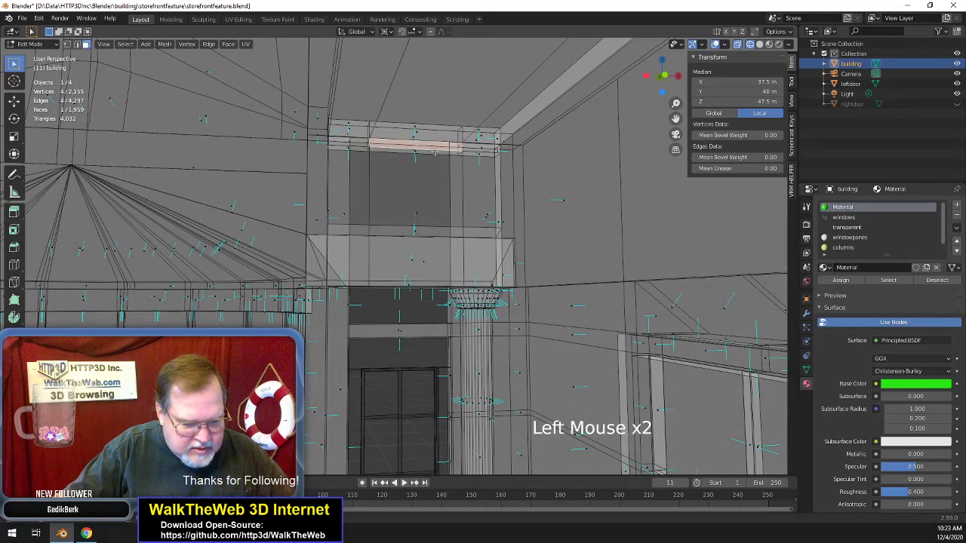
pyautogui.press('z')
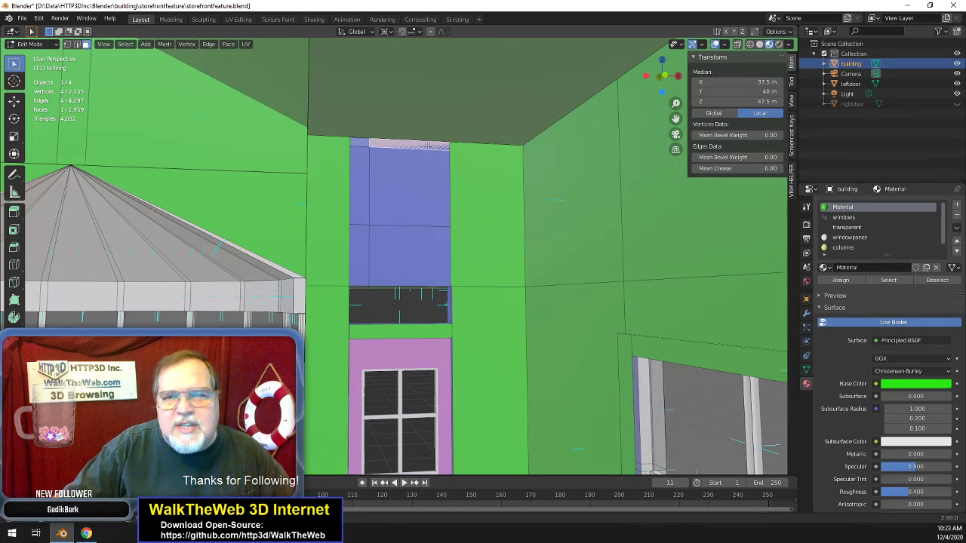
pyautogui.click(369, 145)
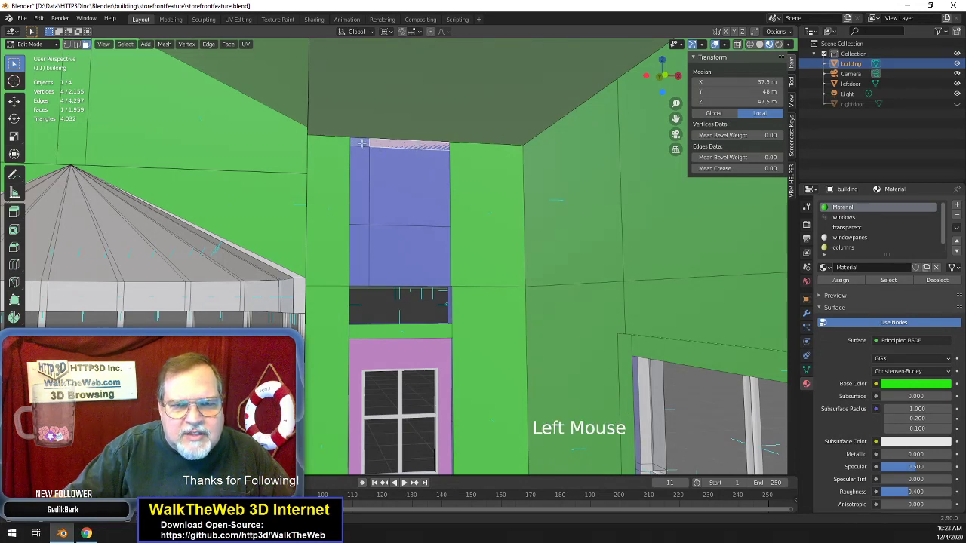
pyautogui.click(391, 144)
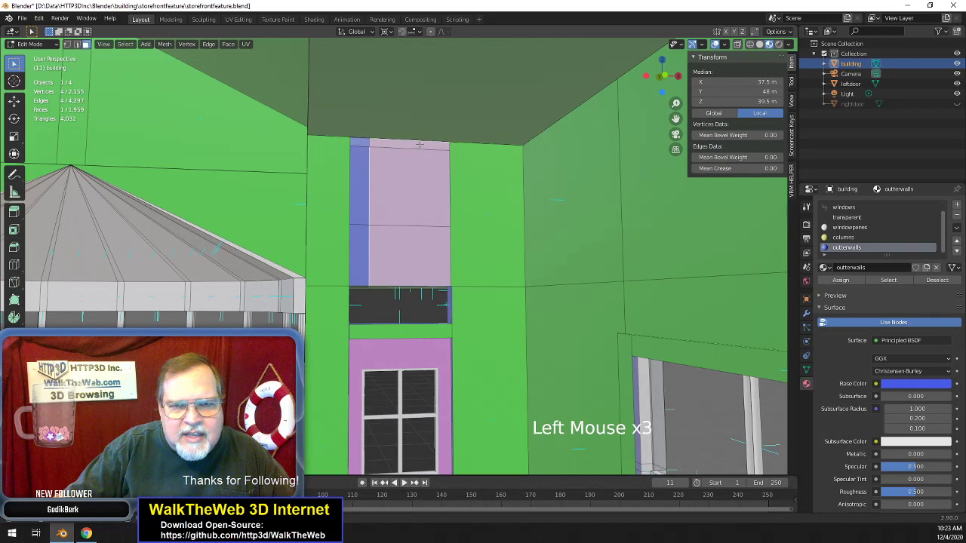
pyautogui.press('z')
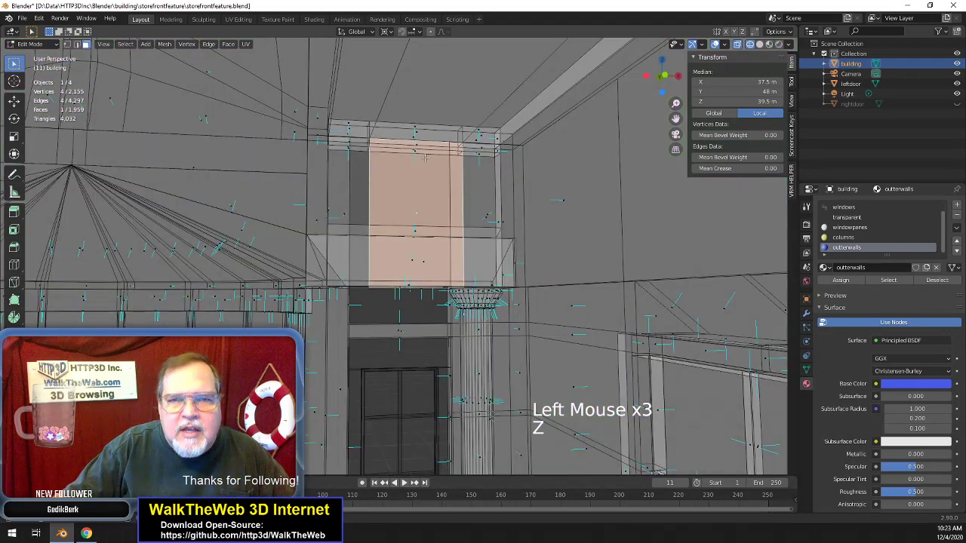
pyautogui.click(430, 146)
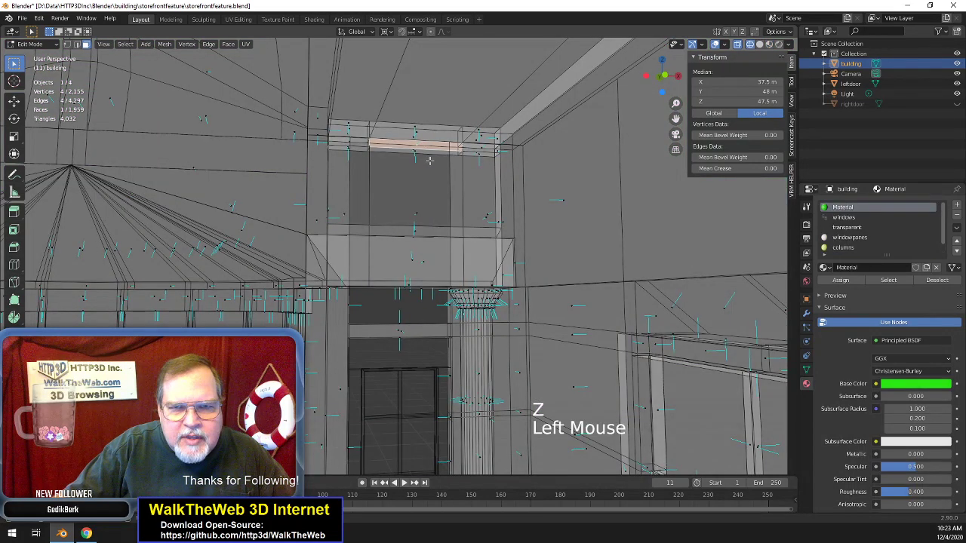
# - Examine the selected strip's location from outside the building in material preview, then return to the interior above the door
pyautogui.moveTo(661, 81); pyautogui.dragTo(697, 190)
pyautogui.scroll(-5, 447, 264)
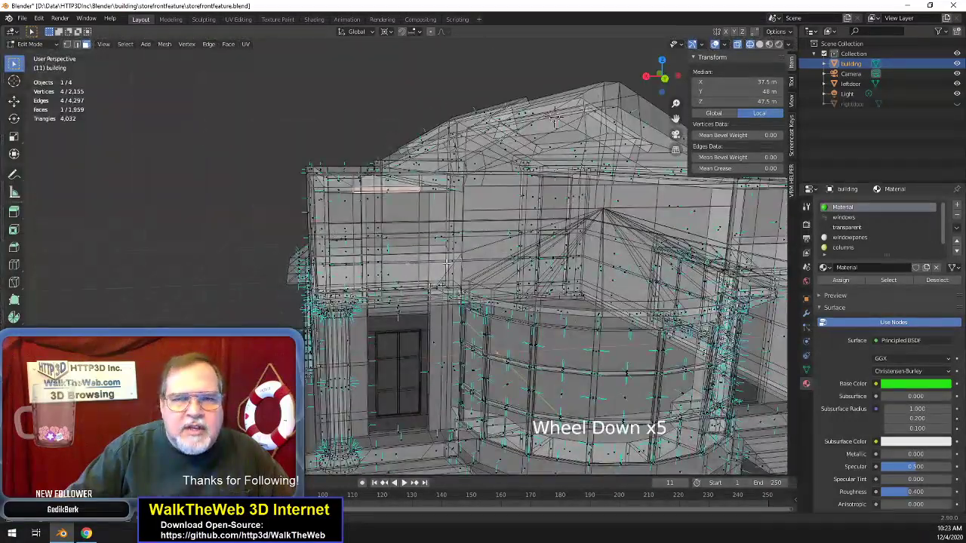
pyautogui.press('z')
pyautogui.click(433, 310)
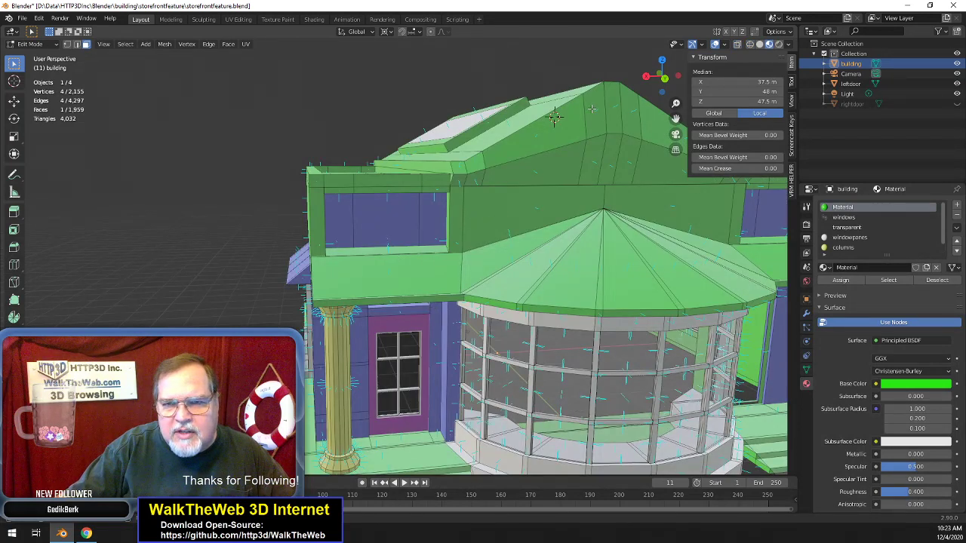
pyautogui.moveTo(676, 118); pyautogui.dragTo(435, 220)
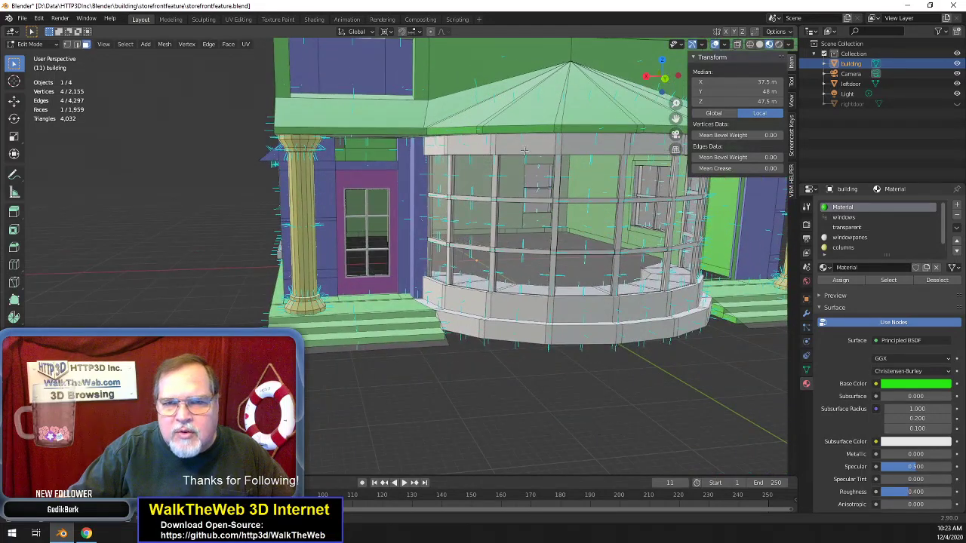
pyautogui.scroll(4, 684, 95)
pyautogui.moveTo(677, 119)
pyautogui.mouseDown()
pyautogui.moveTo(551, 189)
pyautogui.moveTo(677, 118)
pyautogui.moveTo(656, 166)
pyautogui.moveTo(671, 117)
pyautogui.mouseUp()
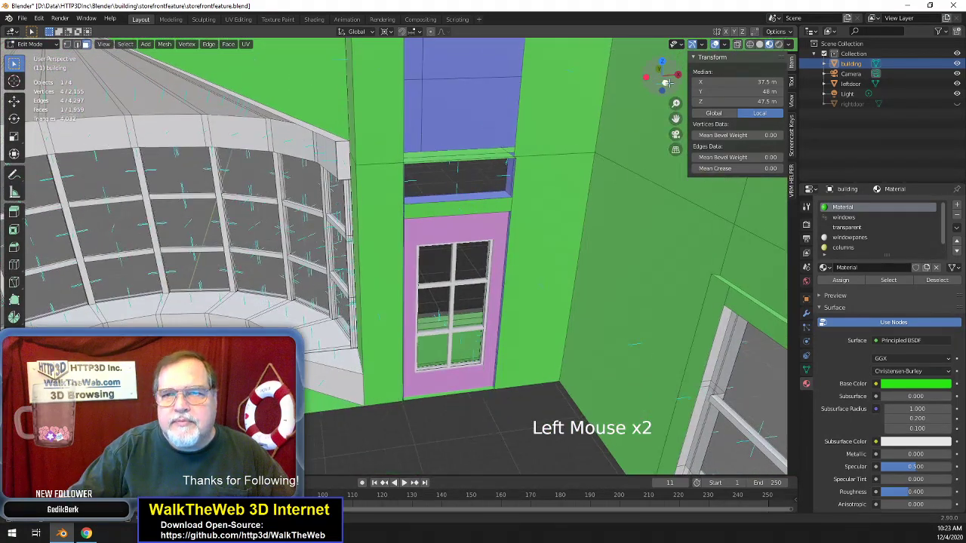
pyautogui.moveTo(665, 82); pyautogui.dragTo(575, 211)
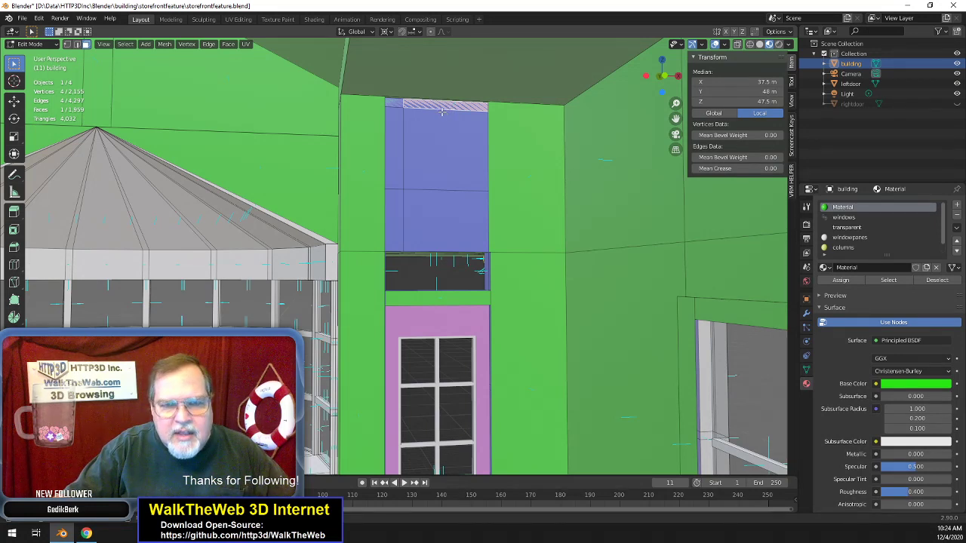
# - Delete only the faces of the selected middle strip and its two side strips at the top of the wall above the door
pyautogui.press('x')
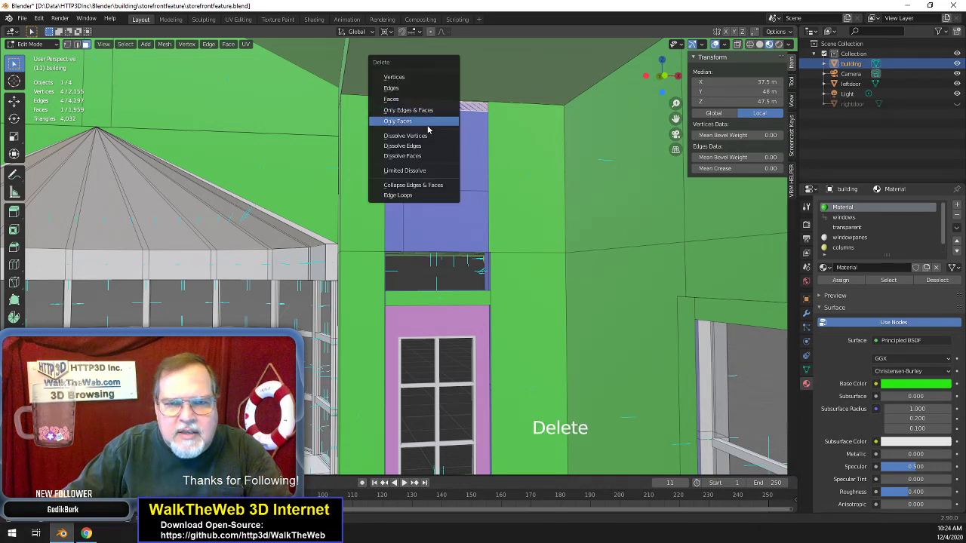
pyautogui.click(441, 126)
pyautogui.press('z')
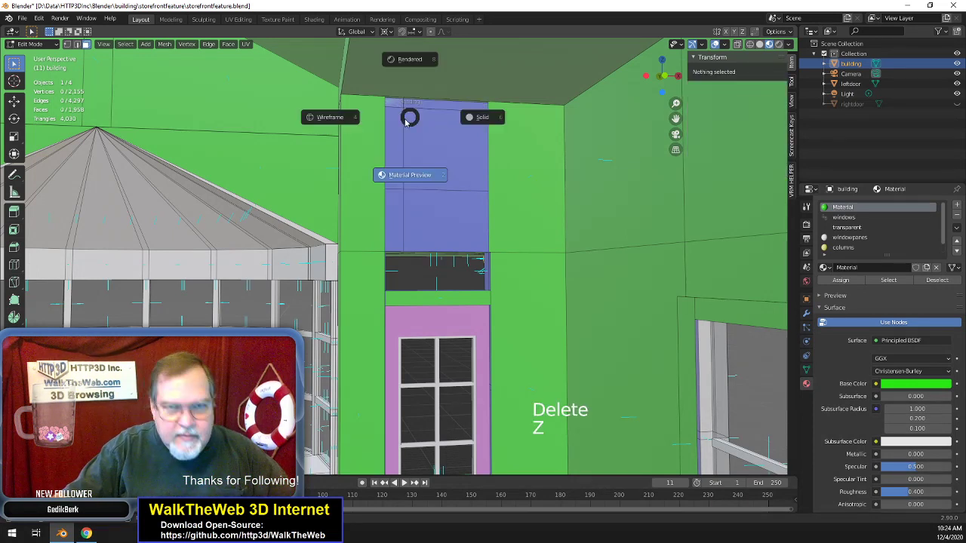
pyautogui.click(348, 117)
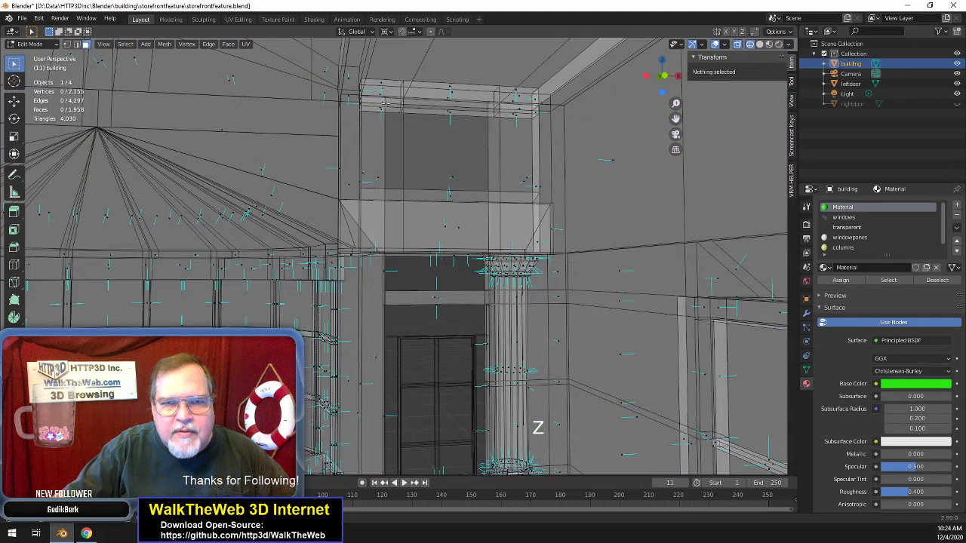
pyautogui.click(382, 100)
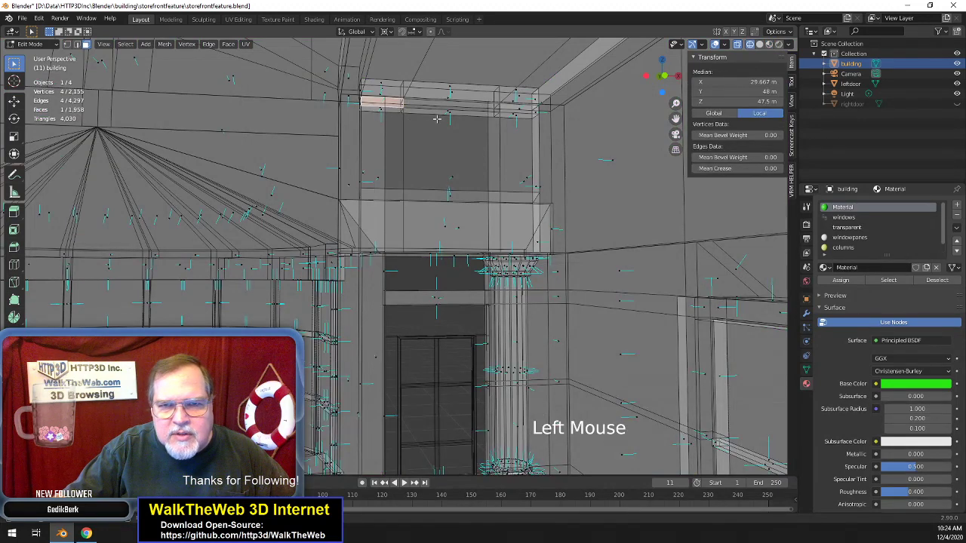
pyautogui.press('shift')
pyautogui.keyDown('shift'); pyautogui.click(519, 109); pyautogui.keyUp('shift')
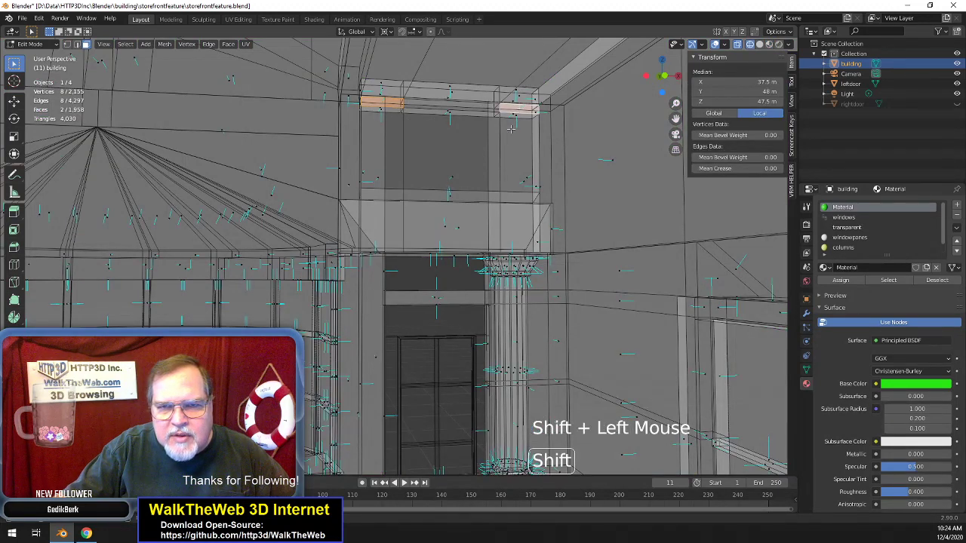
pyautogui.press('Delete')
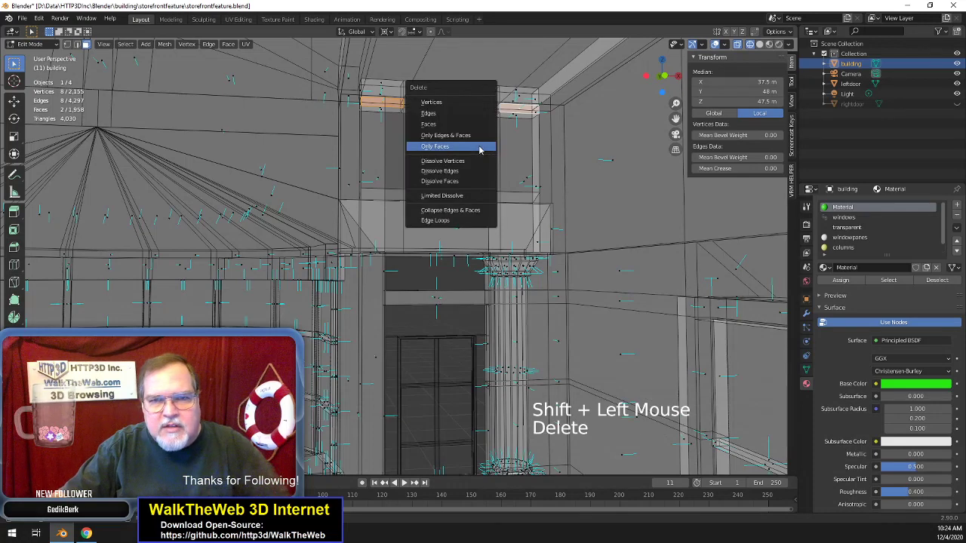
pyautogui.click(479, 148)
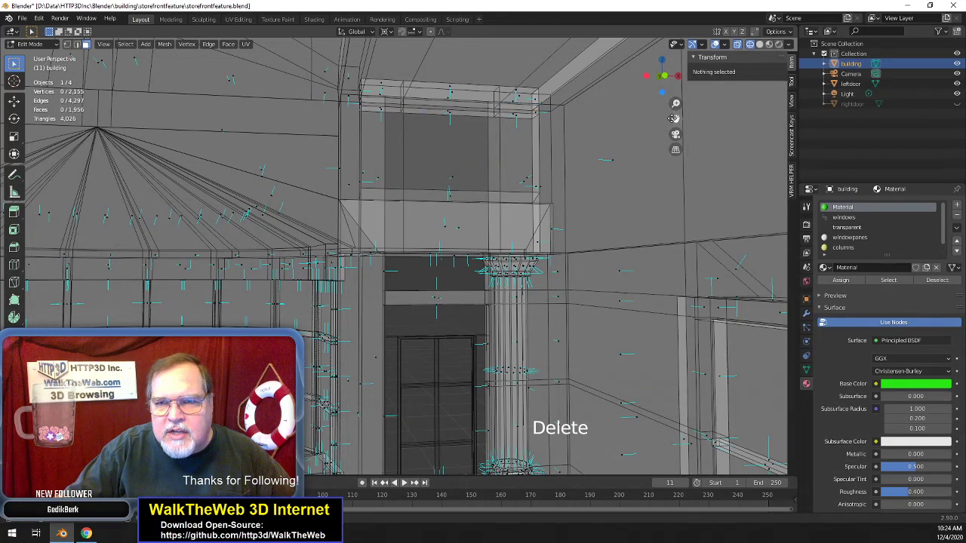
# - Delete the faces of the middle strip and its two side strips at the top of the wall above the opposite door
pyautogui.moveTo(676, 119); pyautogui.dragTo(378, 139)
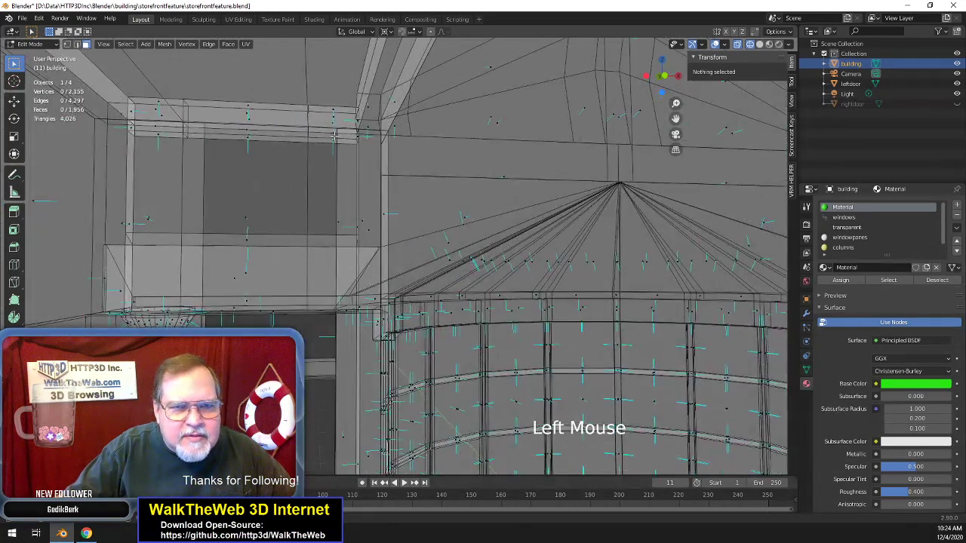
pyautogui.doubleClick(250, 130)
pyautogui.keyDown('shift'); pyautogui.click(332, 135); pyautogui.keyUp('shift')
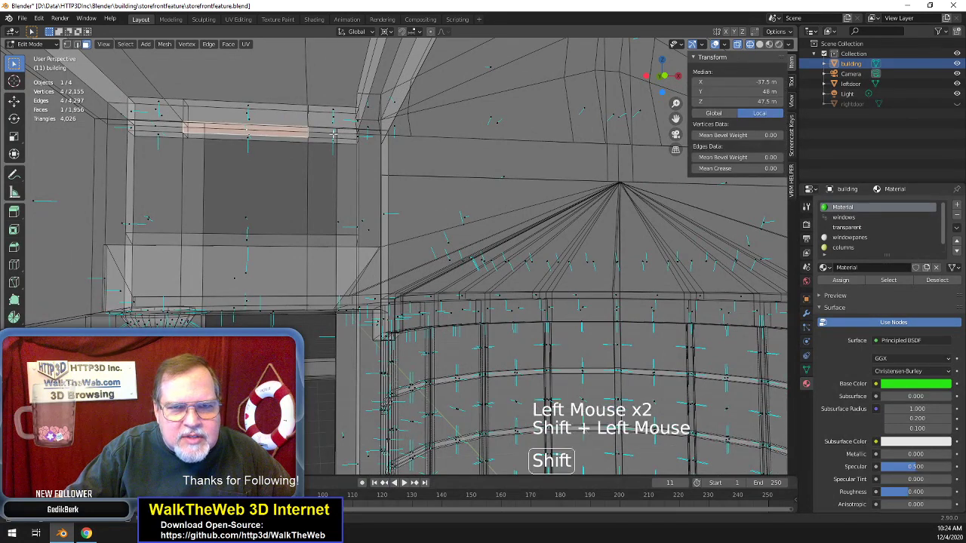
pyautogui.keyDown('shift'); pyautogui.click(160, 126); pyautogui.keyUp('shift')
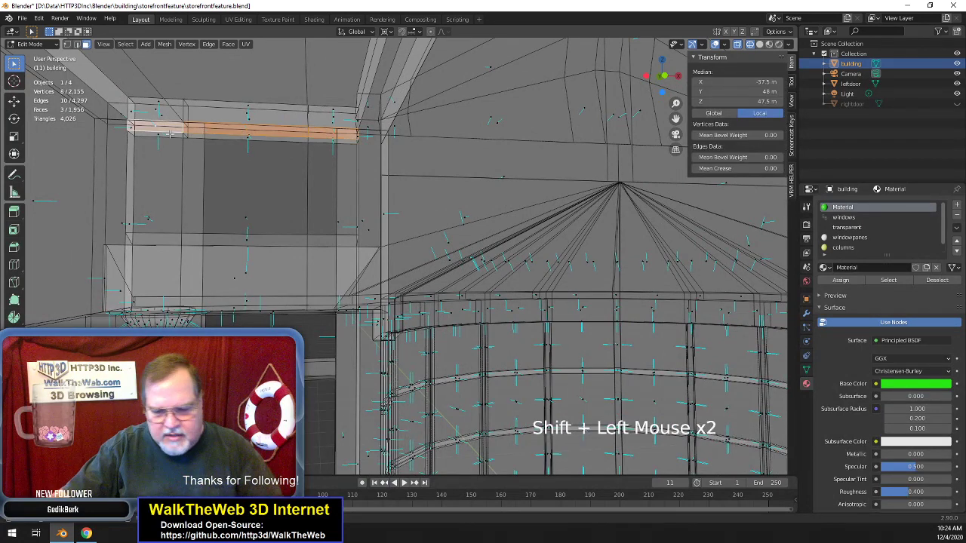
pyautogui.press('Delete')
pyautogui.click(170, 136)
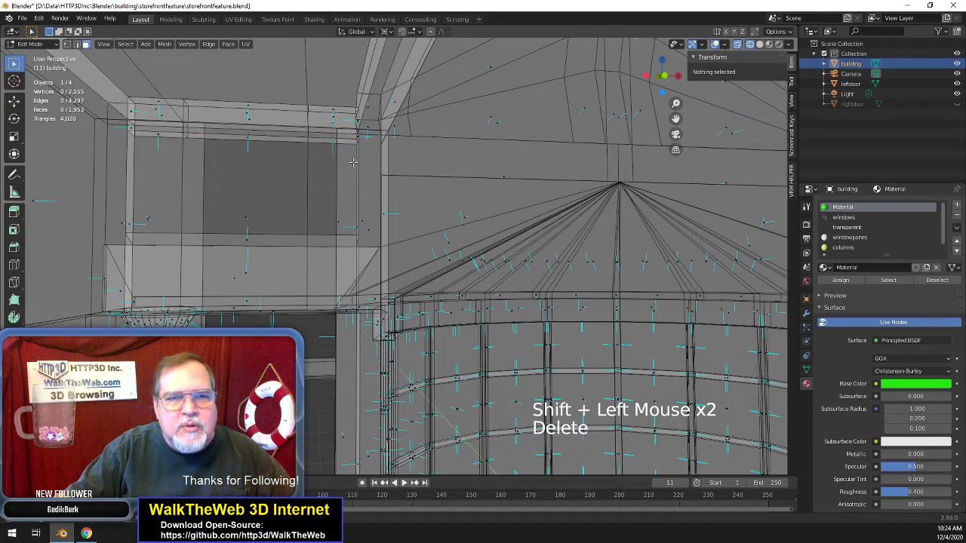
# - Compare vertex coordinates along the green wall strip beside the right door's blue panel, at its lower seam and ceiling corners, in material preview
pyautogui.moveTo(676, 118); pyautogui.dragTo(175, 104)
pyautogui.press('z')
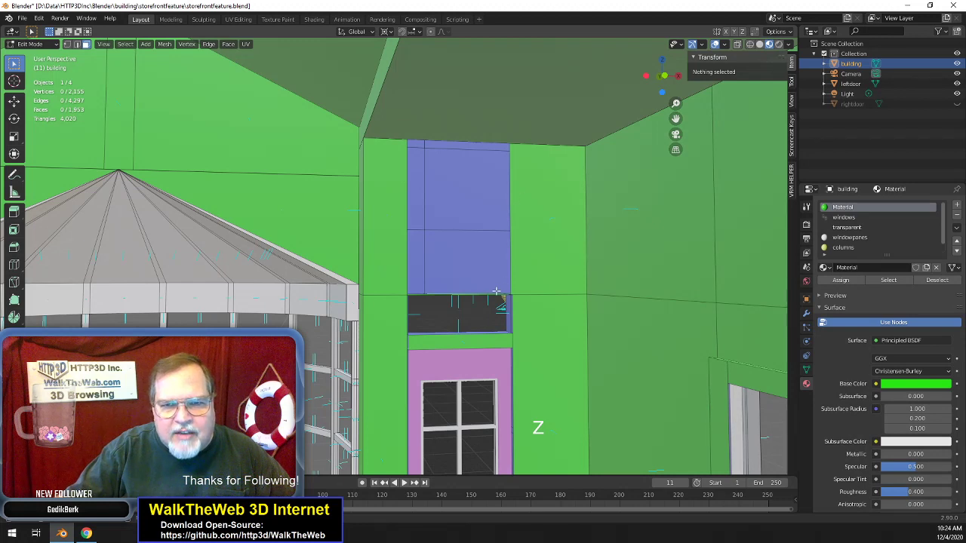
pyautogui.click(67, 45)
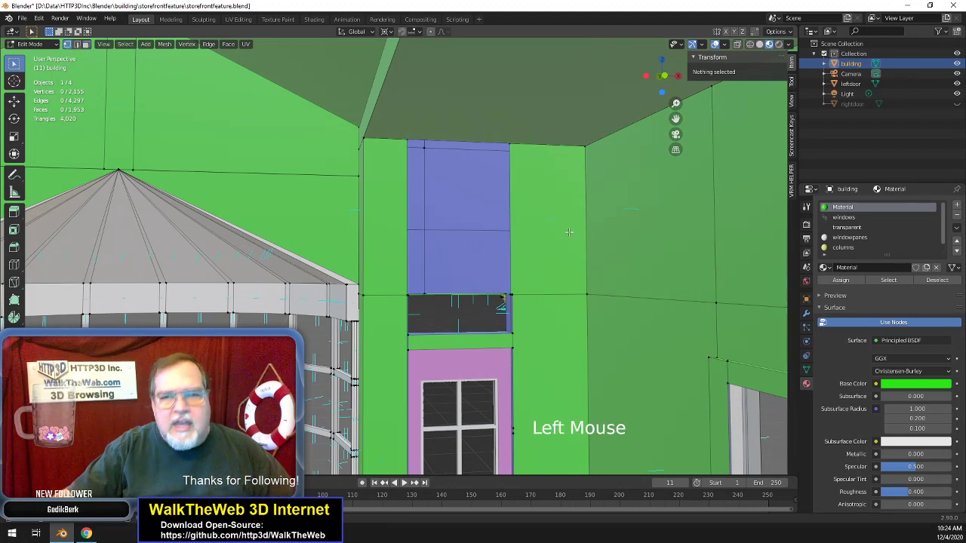
pyautogui.click(517, 283)
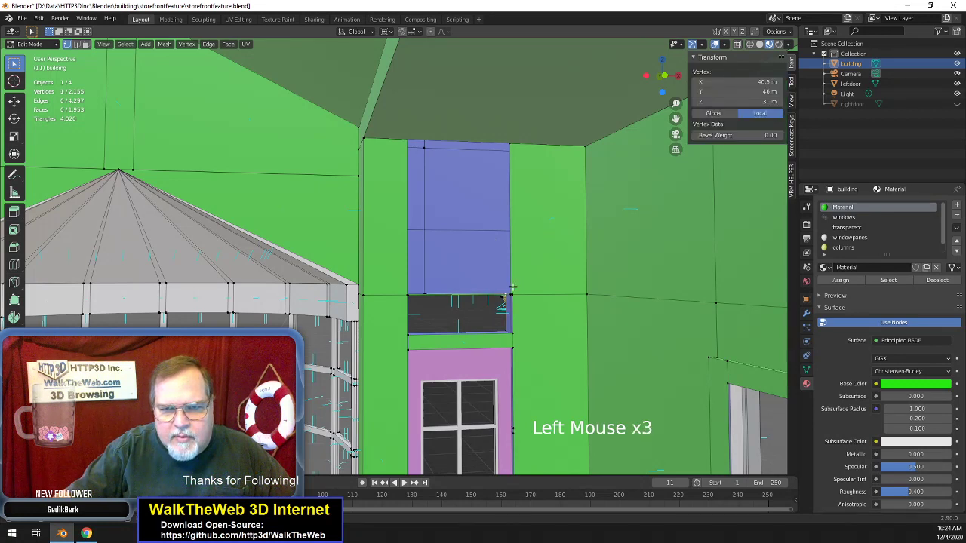
pyautogui.click(514, 288)
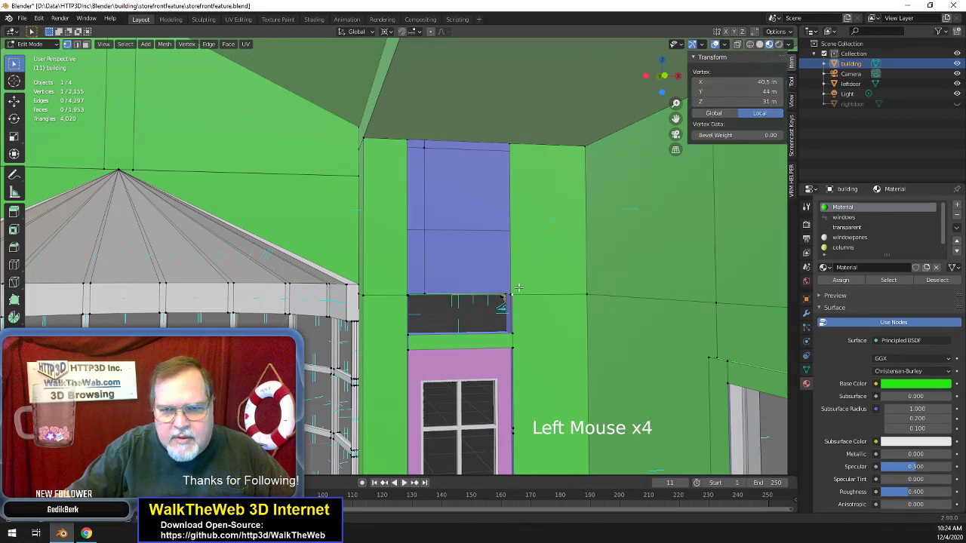
pyautogui.click(585, 287)
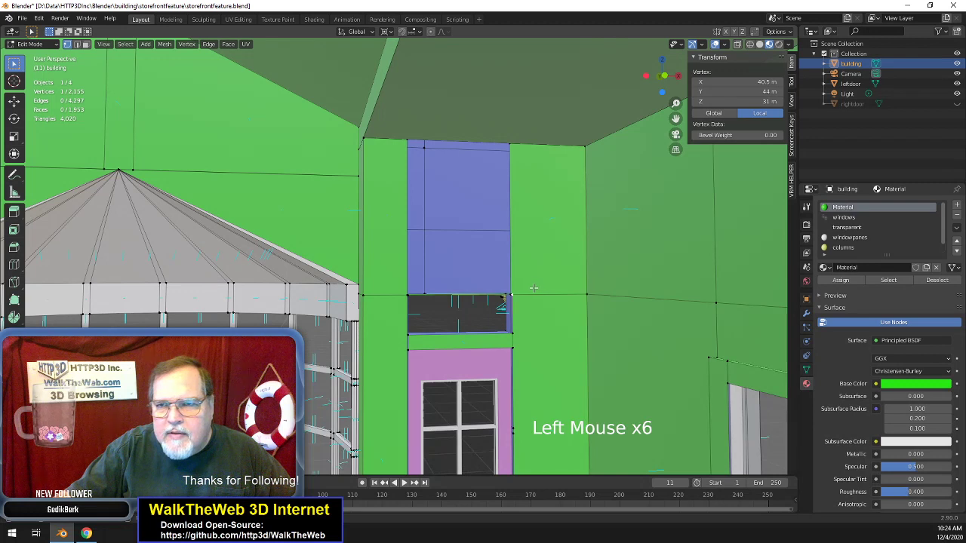
pyautogui.click(595, 284)
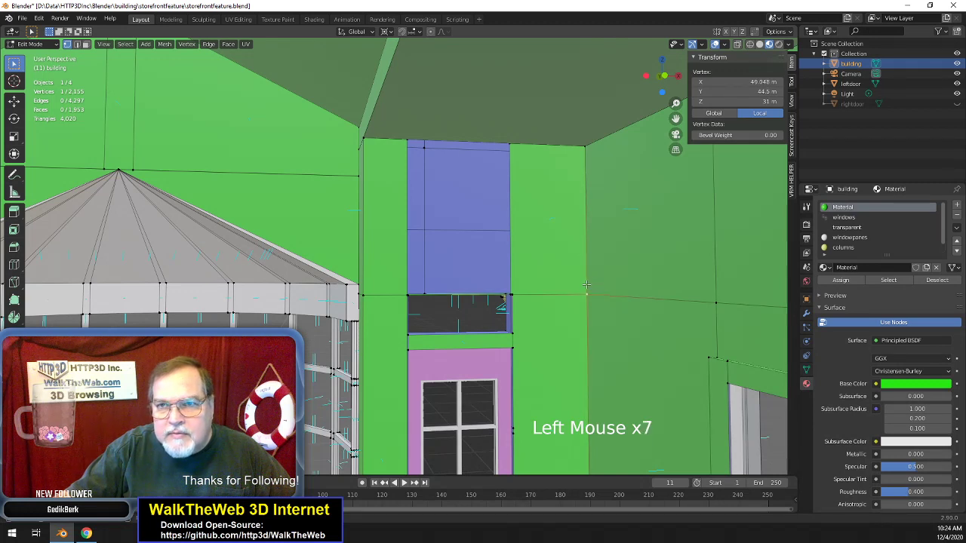
pyautogui.click(520, 287)
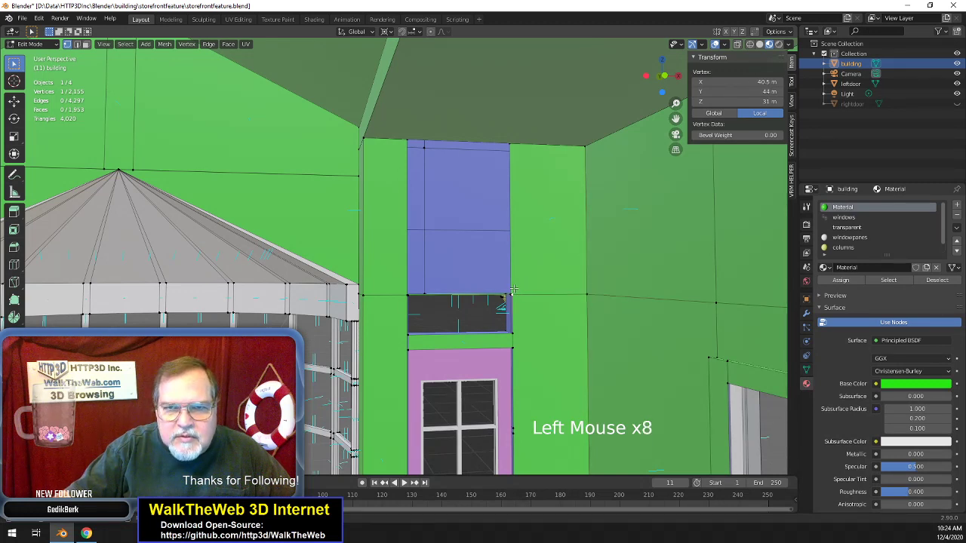
pyautogui.click(523, 305)
pyautogui.click(519, 282)
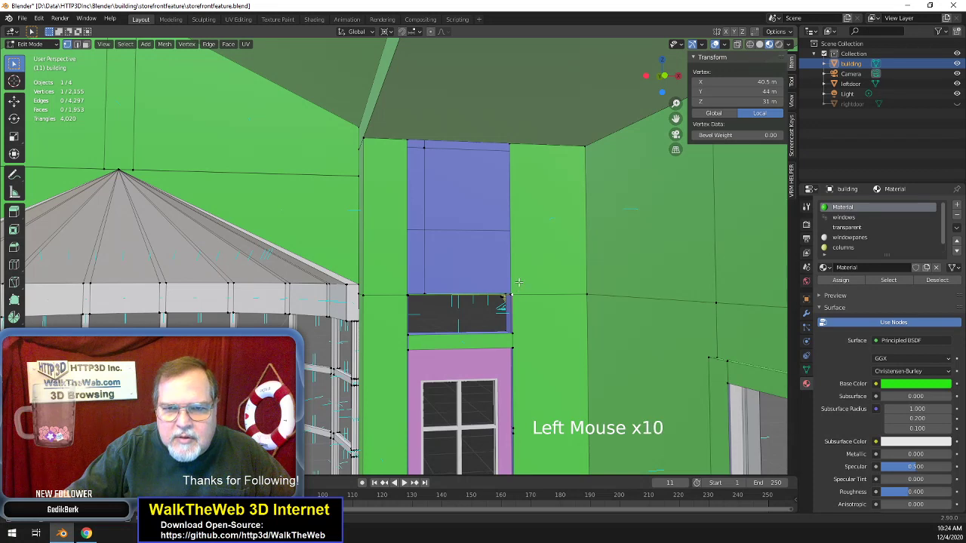
pyautogui.click(519, 145)
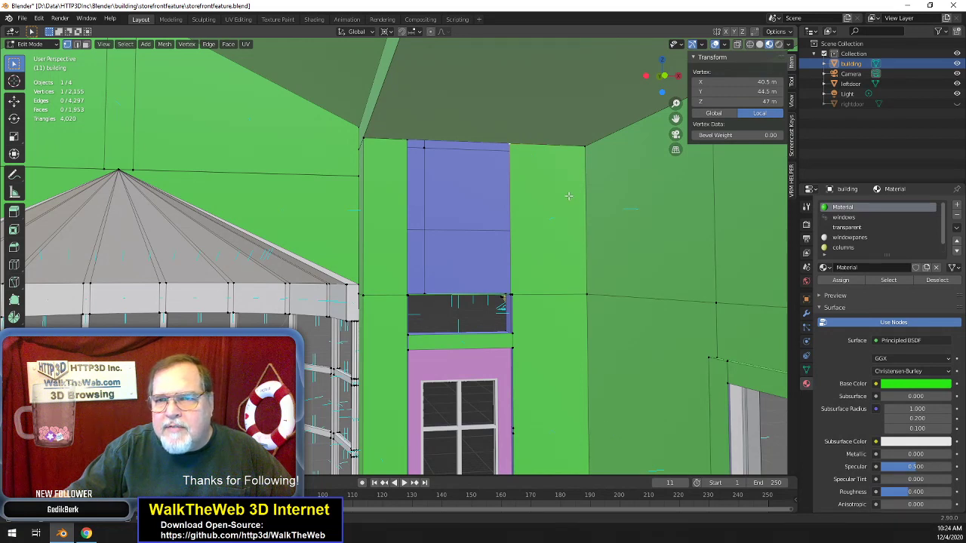
pyautogui.click(520, 286)
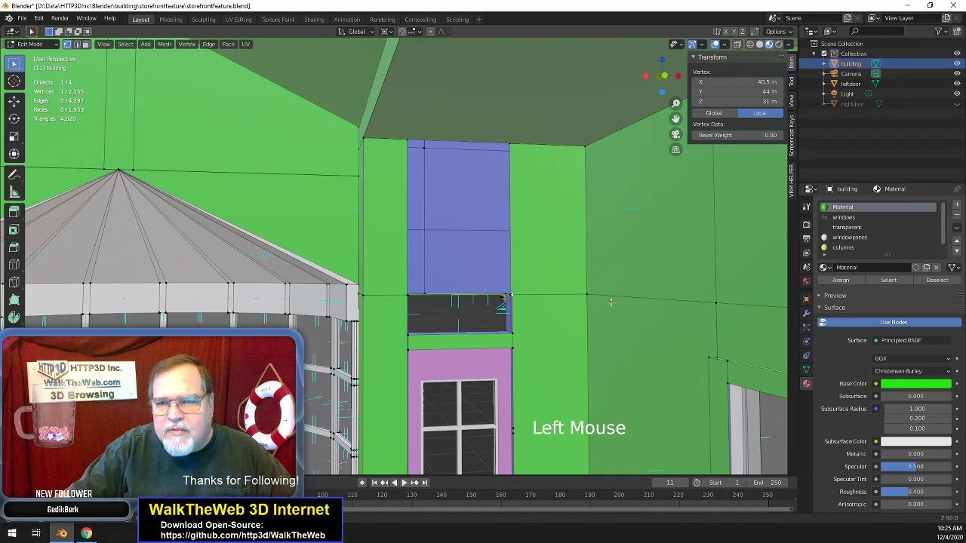
pyautogui.click(588, 295)
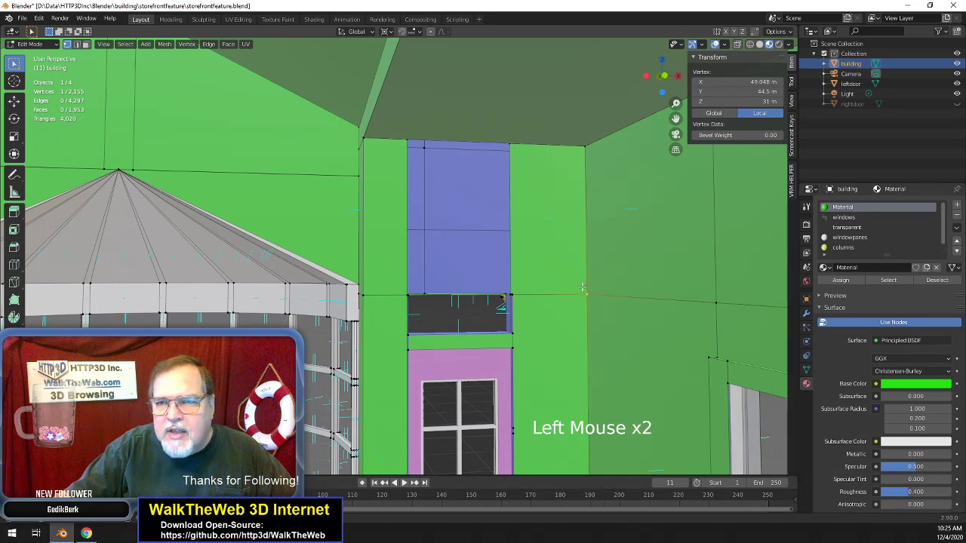
pyautogui.click(590, 154)
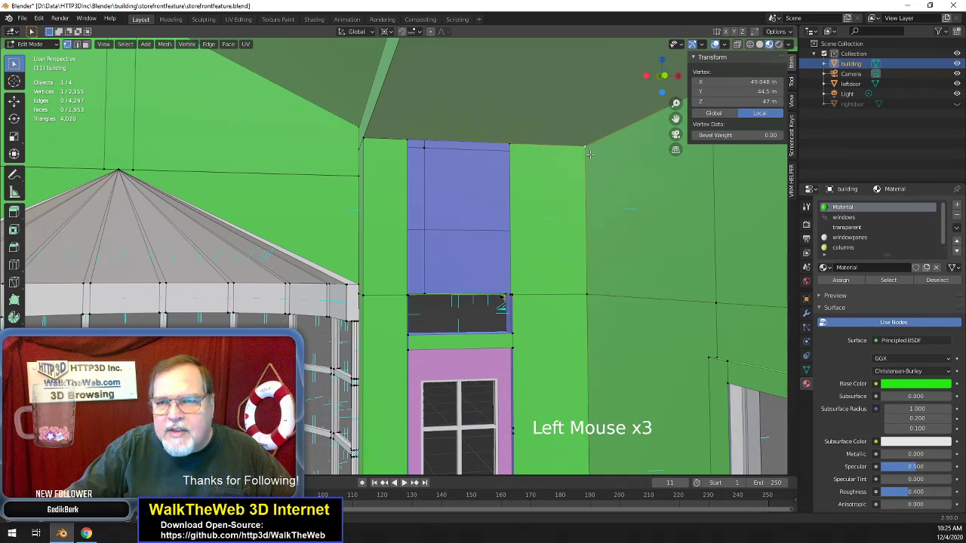
pyautogui.click(514, 145)
# - Examine from an angle how the green wall strip's vertices align with the edge of the opening above the right door
pyautogui.scroll(5, 565, 172)
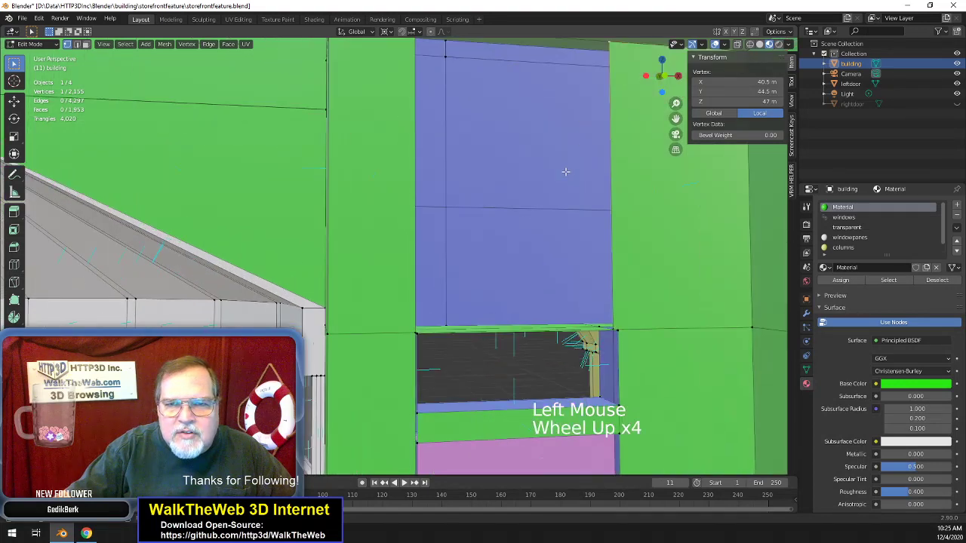
pyautogui.moveTo(662, 75); pyautogui.dragTo(649, 87)
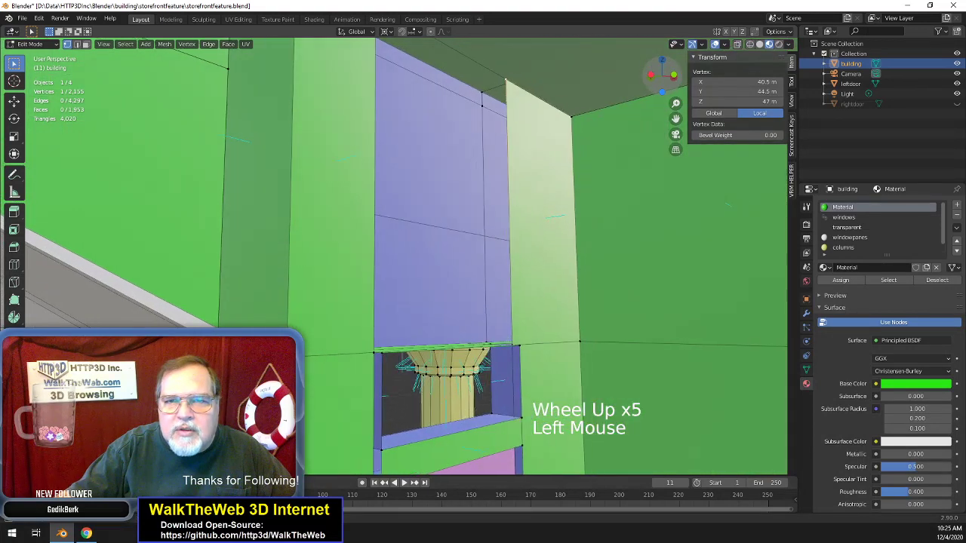
pyautogui.scroll(-1, 625, 138)
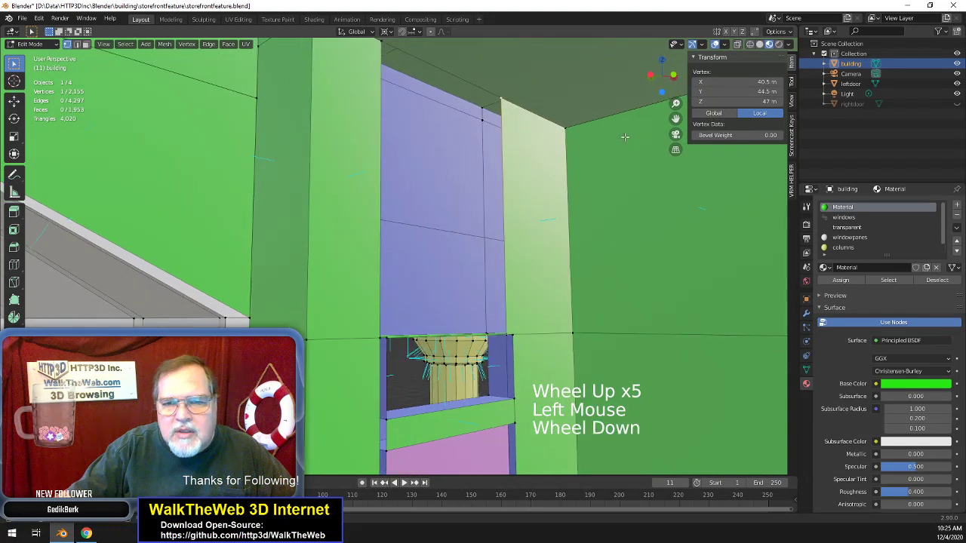
pyautogui.click(512, 320)
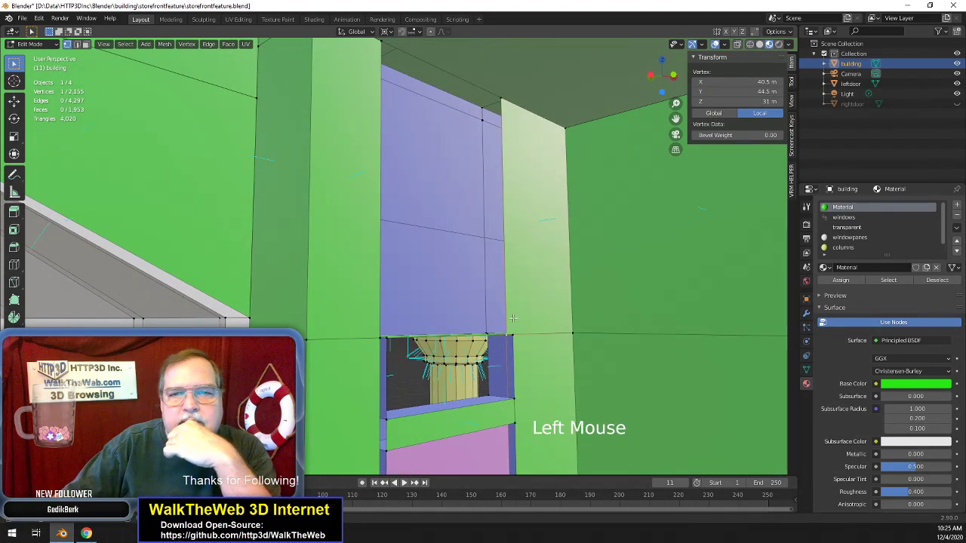
pyautogui.click(504, 100)
pyautogui.scroll(-10, 535, 271)
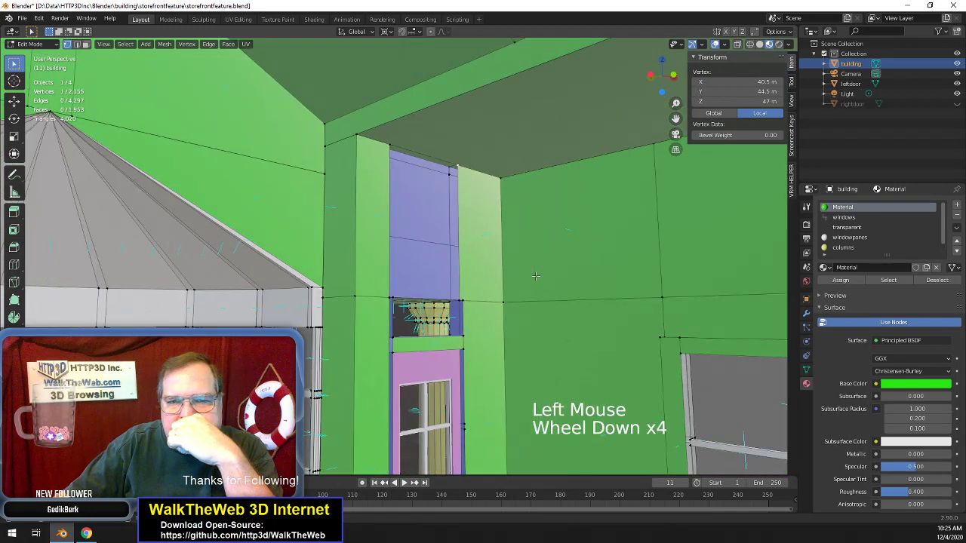
pyautogui.scroll(-6, 535, 276)
pyautogui.scroll(12, 535, 277)
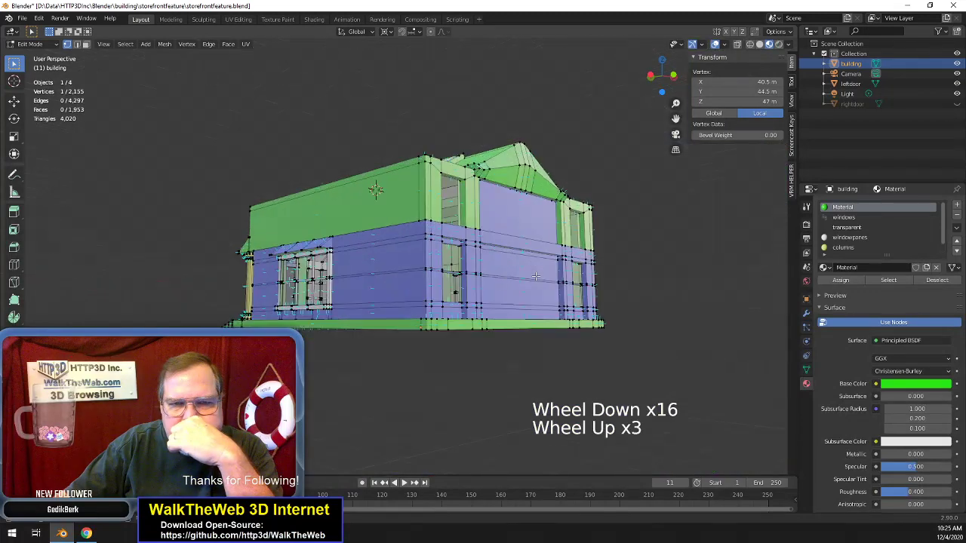
pyautogui.scroll(2, 535, 276)
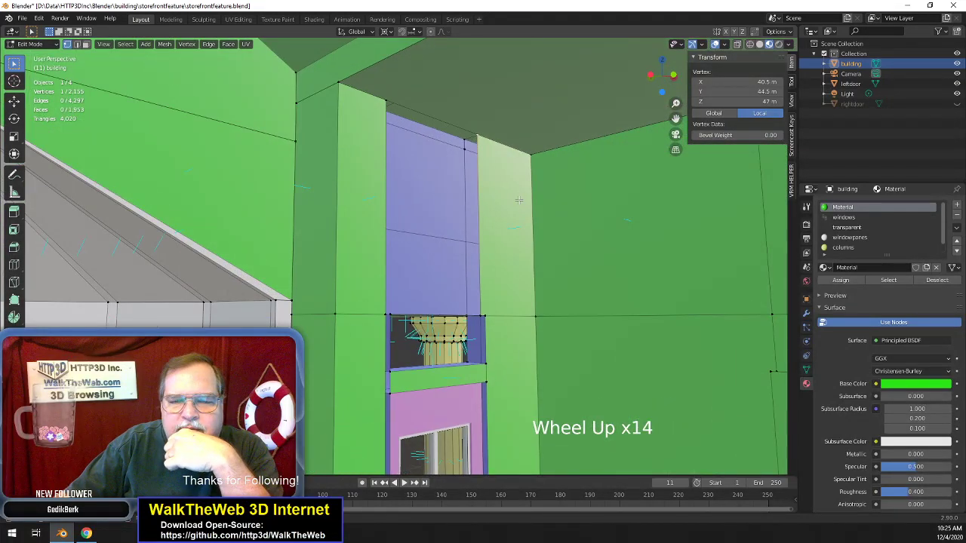
pyautogui.click(481, 311)
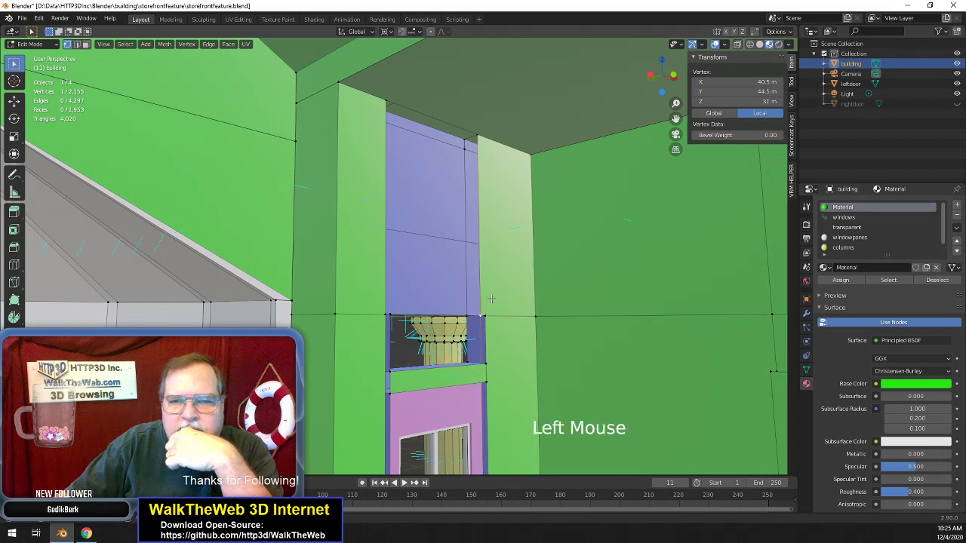
pyautogui.click(524, 316)
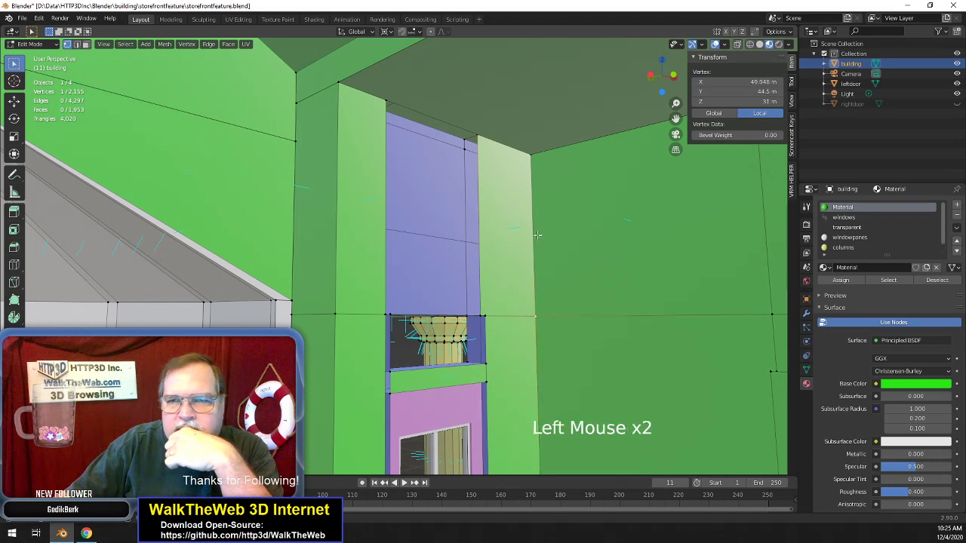
pyautogui.click(532, 157)
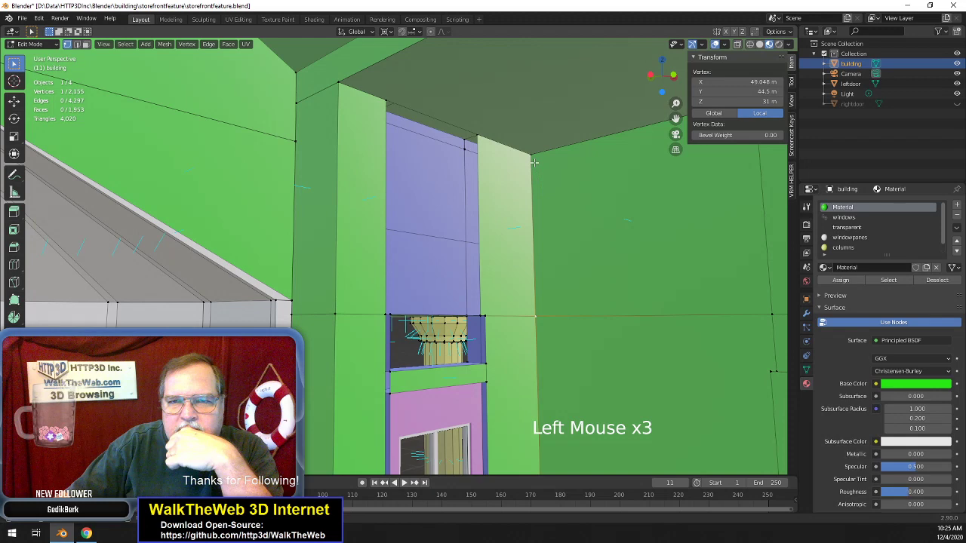
pyautogui.click(491, 320)
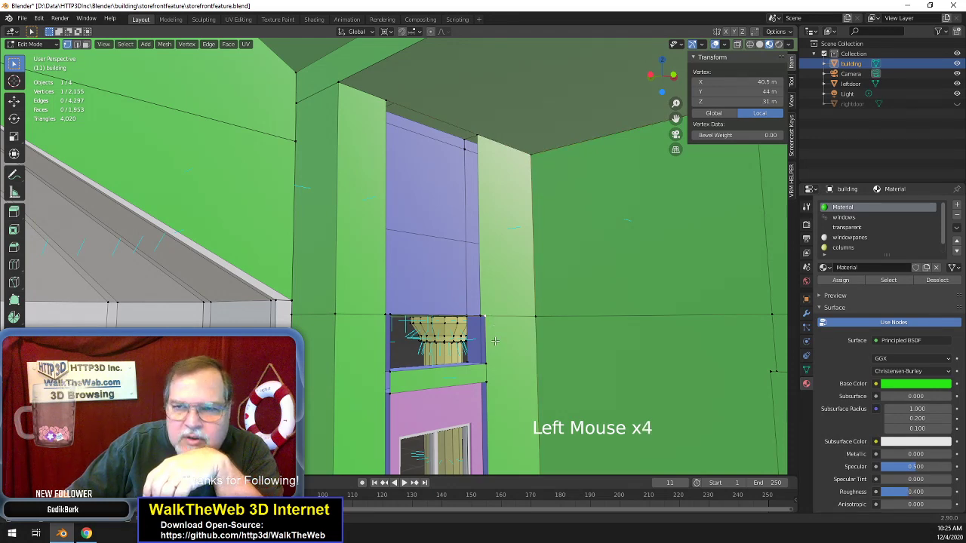
# - Check the coordinates of the floor-level vertices at the wall corner and door frame, then inspect the wall above the door again
pyautogui.scroll(-4, 509, 352)
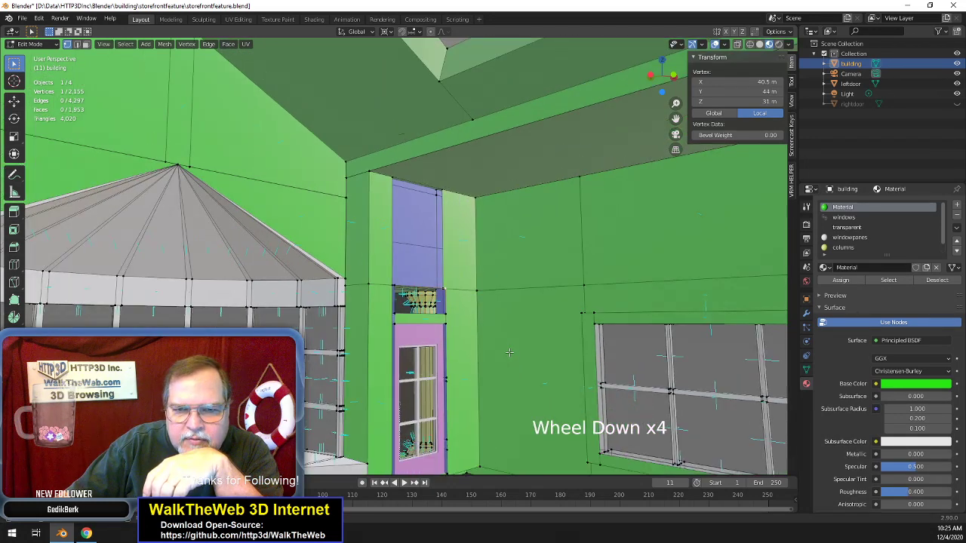
pyautogui.scroll(-1, 510, 352)
pyautogui.scroll(2, 474, 422)
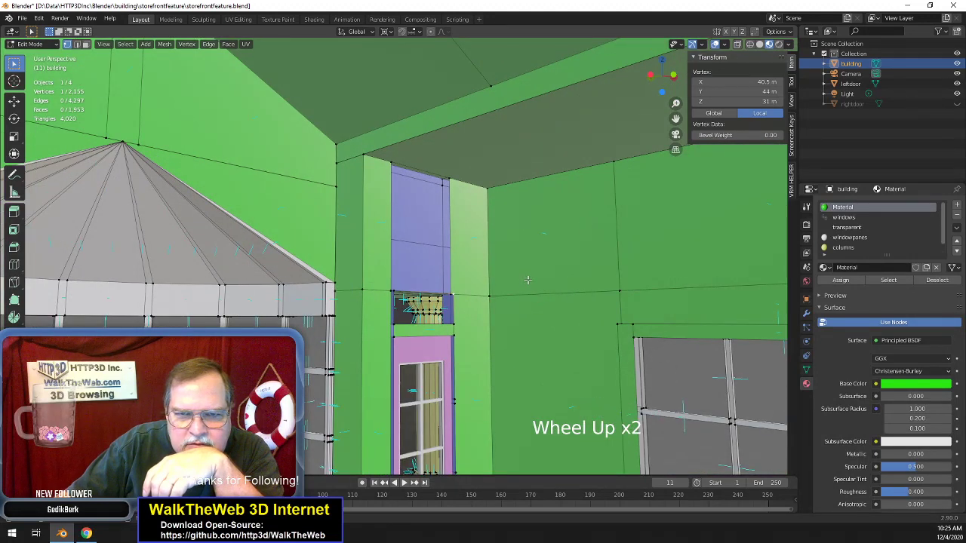
pyautogui.scroll(-1, 504, 315)
pyautogui.scroll(-1, 503, 315)
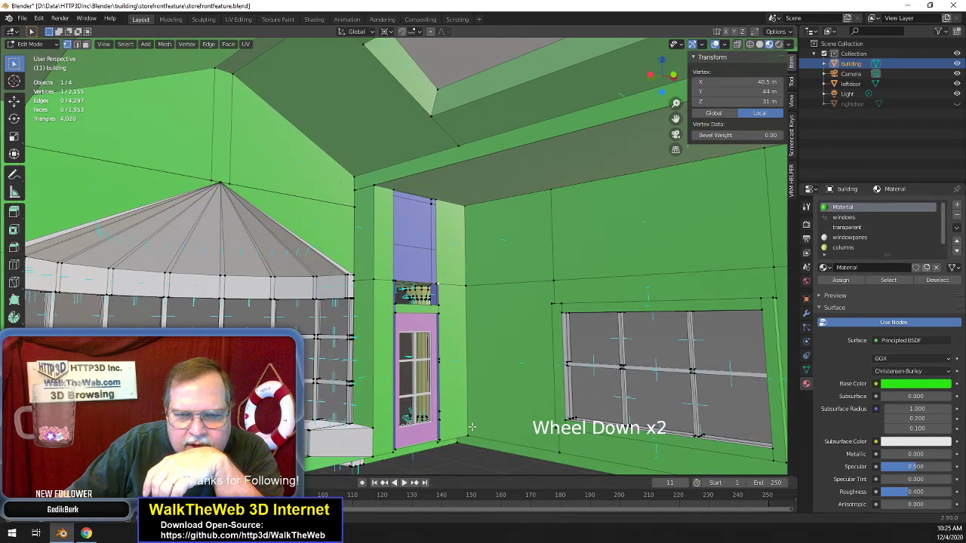
pyautogui.click(472, 427)
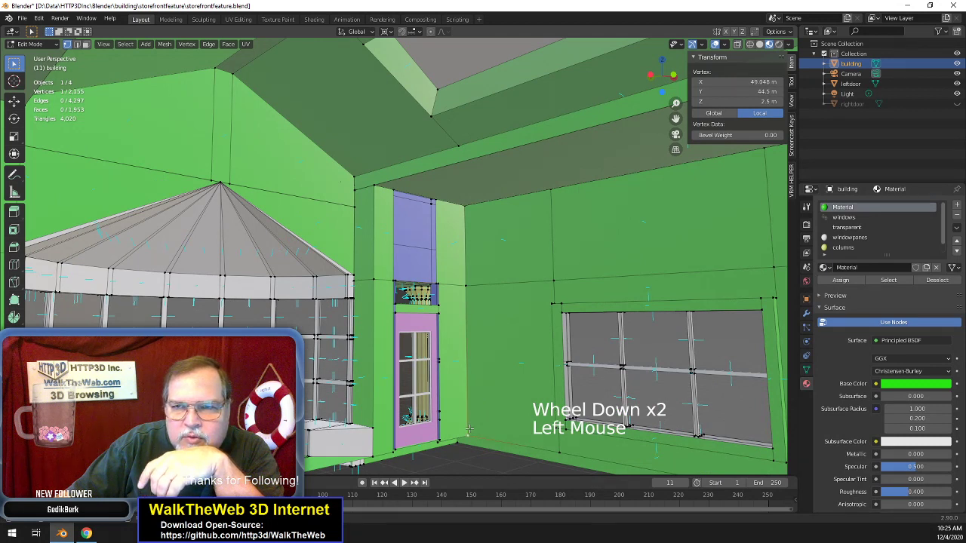
pyautogui.click(449, 434)
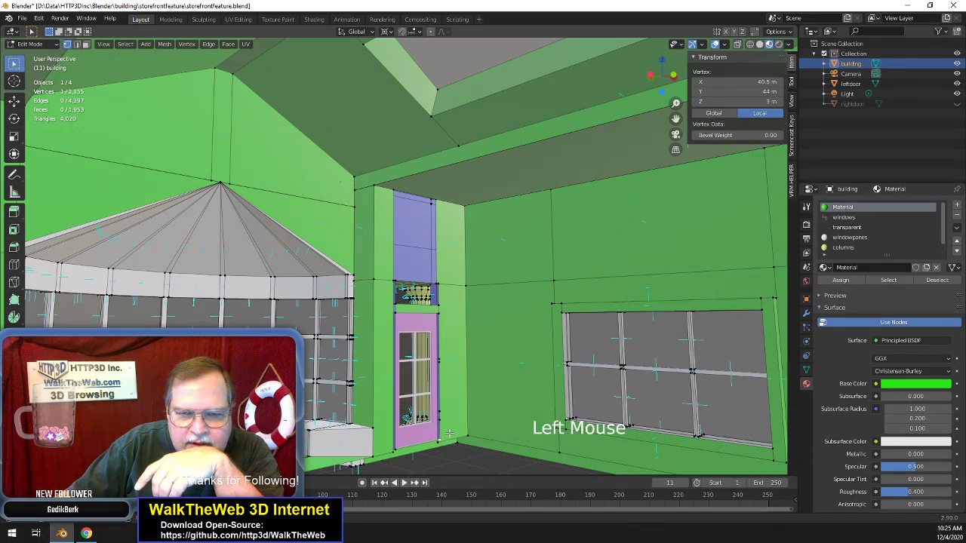
pyautogui.scroll(2, 484, 370)
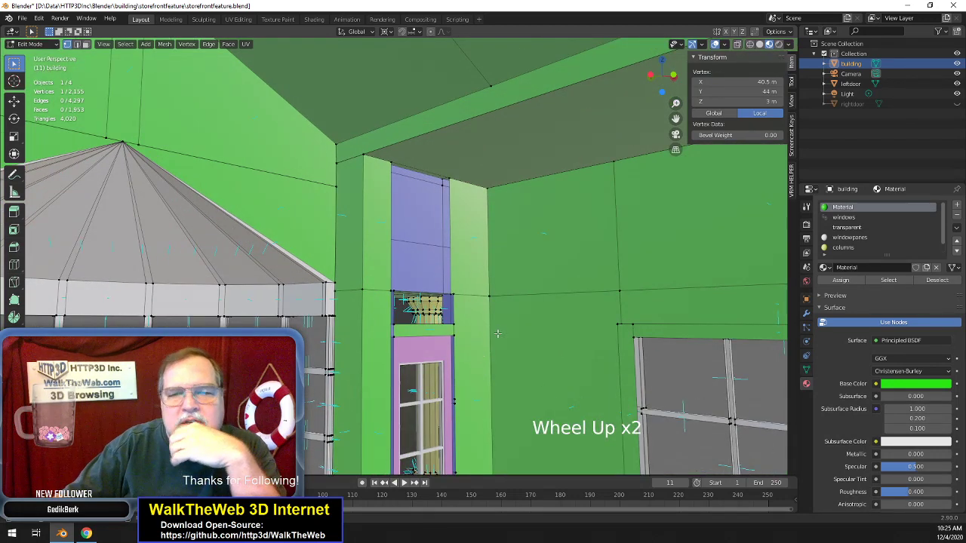
pyautogui.scroll(-1, 497, 331)
pyautogui.scroll(-1, 498, 331)
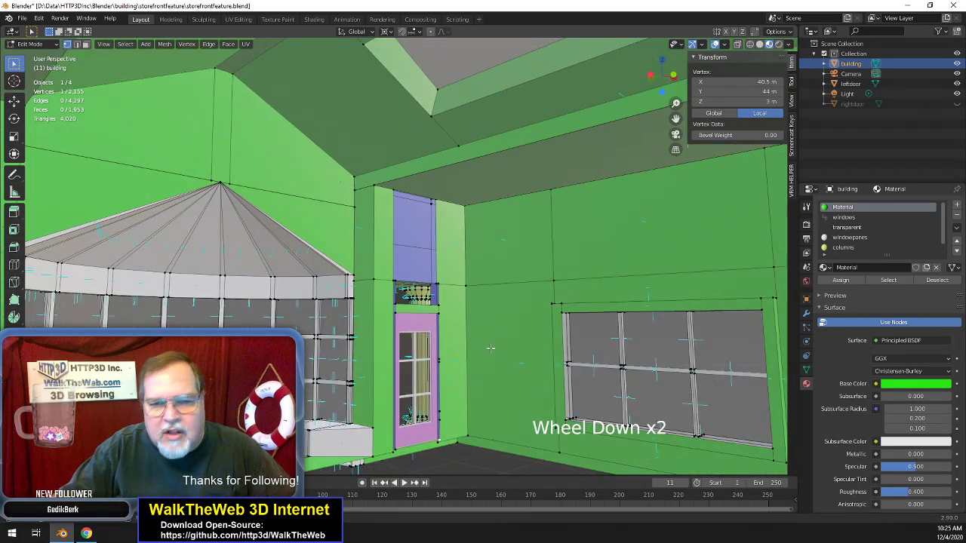
pyautogui.scroll(8, 503, 338)
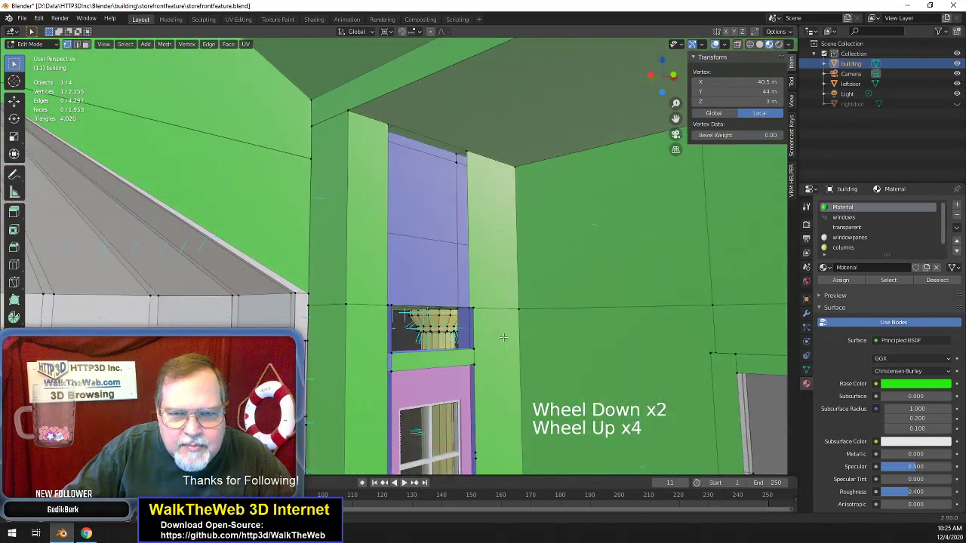
# - Inspect the wall around the right door and check the coordinates of the vertex at the base of its frame
pyautogui.scroll(-1, 503, 337)
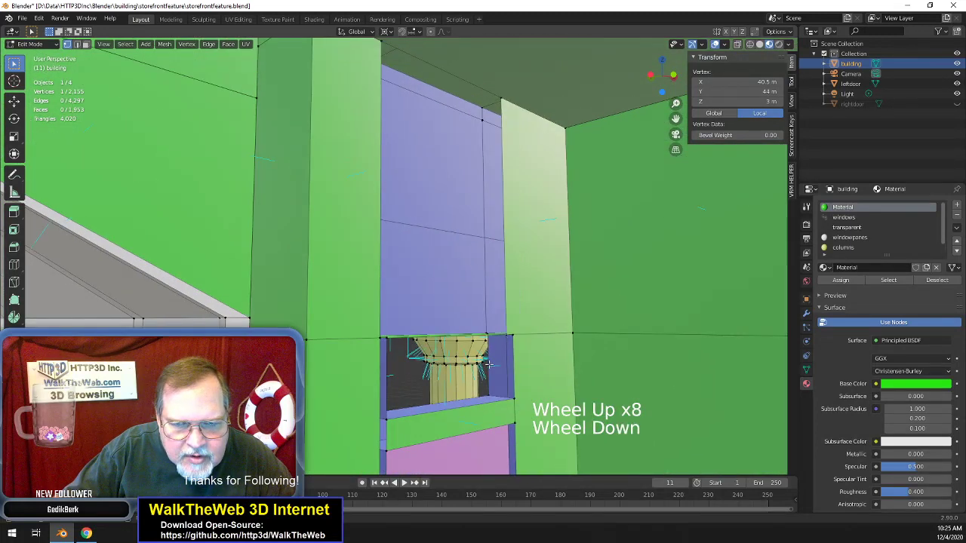
pyautogui.scroll(-2, 490, 366)
pyautogui.scroll(-3, 490, 366)
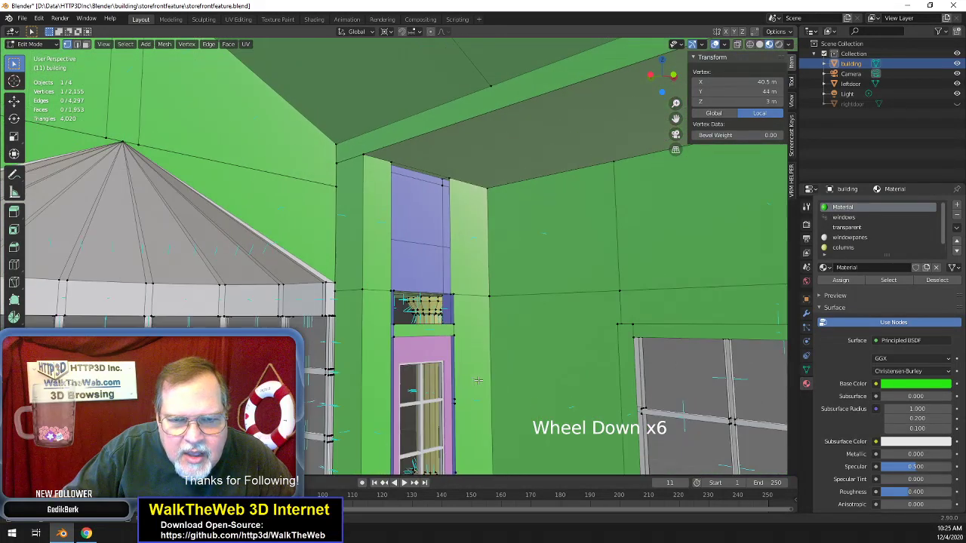
pyautogui.click(388, 407)
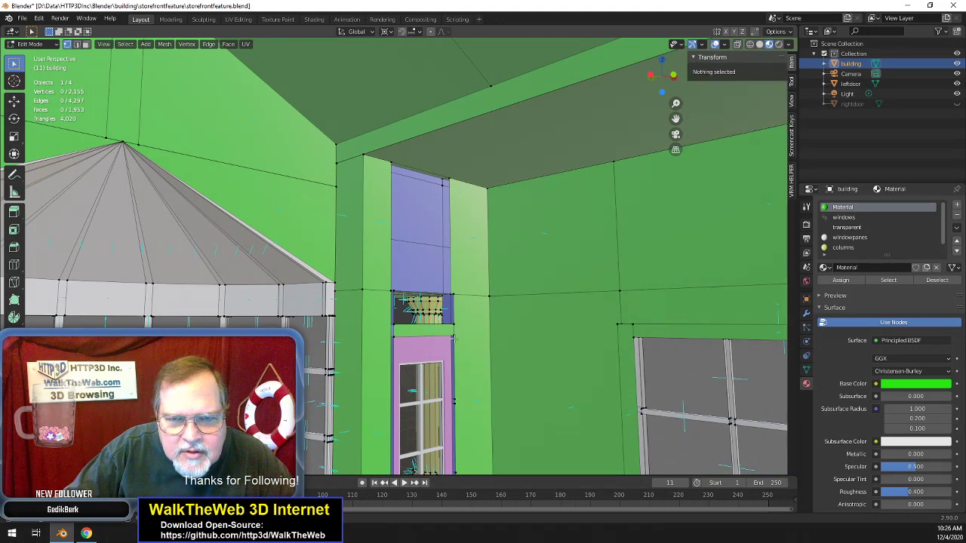
pyautogui.scroll(-2, 528, 248)
pyautogui.scroll(4, 583, 246)
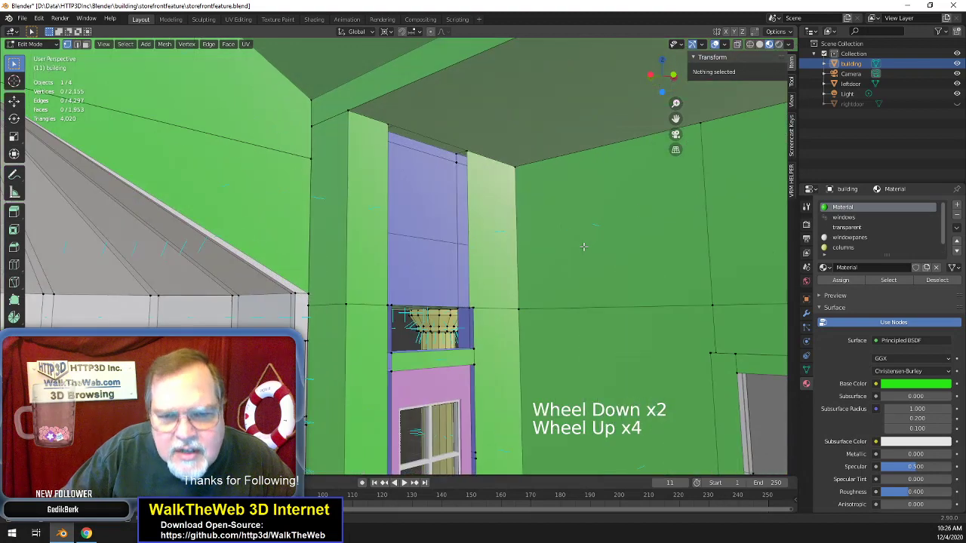
pyautogui.click(583, 247)
pyautogui.moveTo(391, 459); pyautogui.dragTo(385, 441, button='middle')
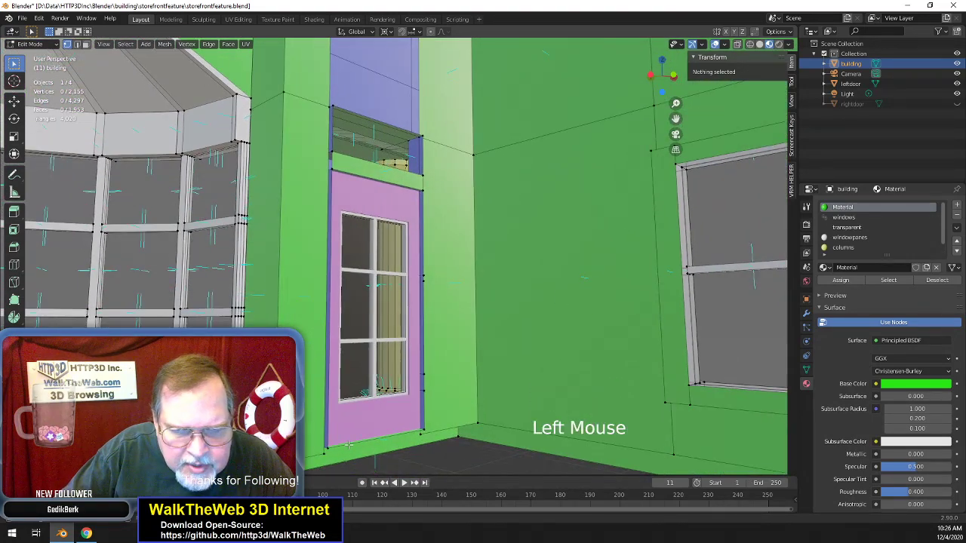
pyautogui.click(427, 429)
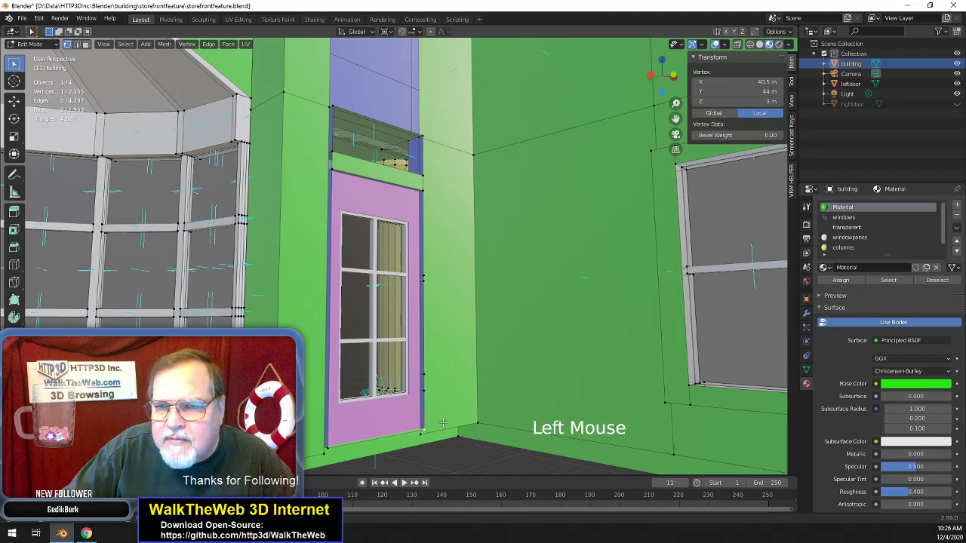
pyautogui.click(425, 434)
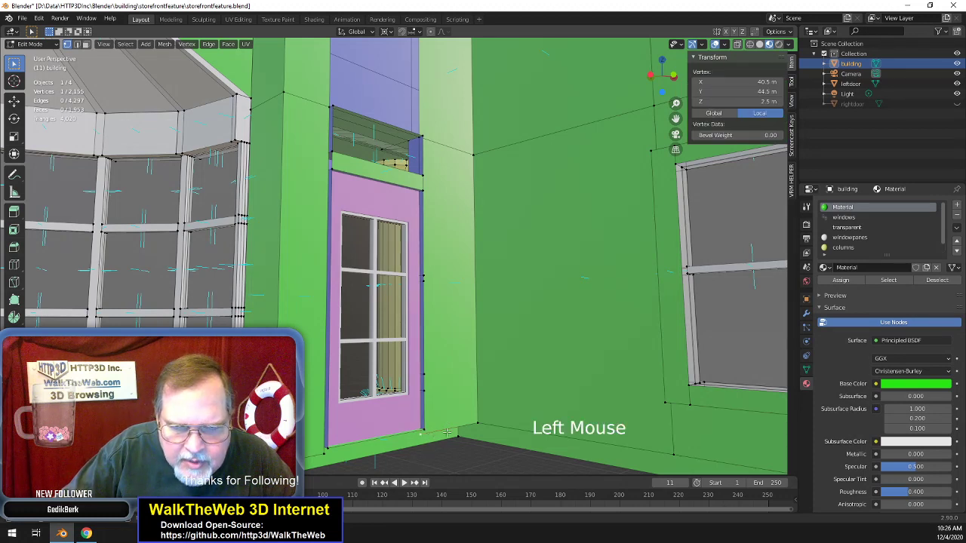
pyautogui.keyDown('shift'); pyautogui.click(460, 435); pyautogui.keyUp('shift')
pyautogui.keyDown('shift'); pyautogui.click(323, 452); pyautogui.keyUp('shift')
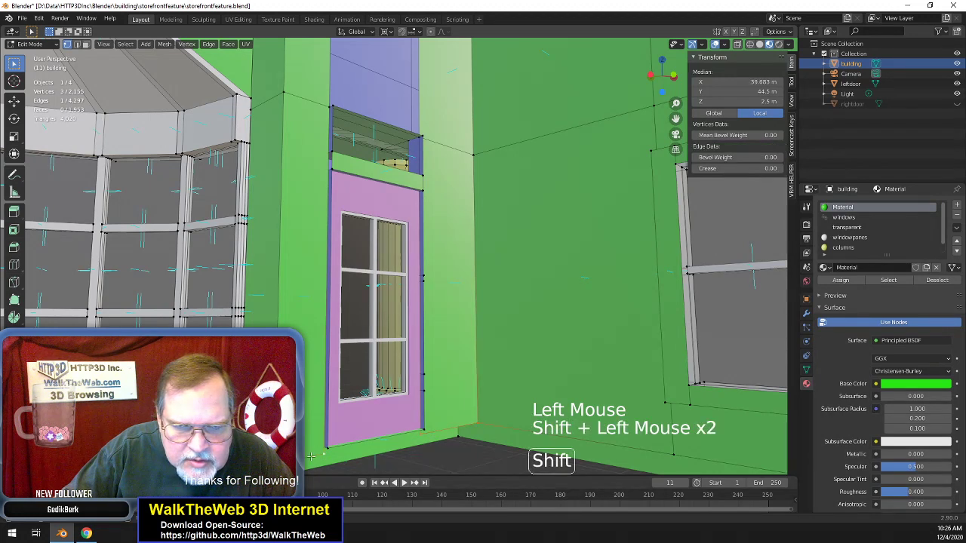
pyautogui.keyDown('shift'); pyautogui.click(326, 448); pyautogui.keyUp('shift')
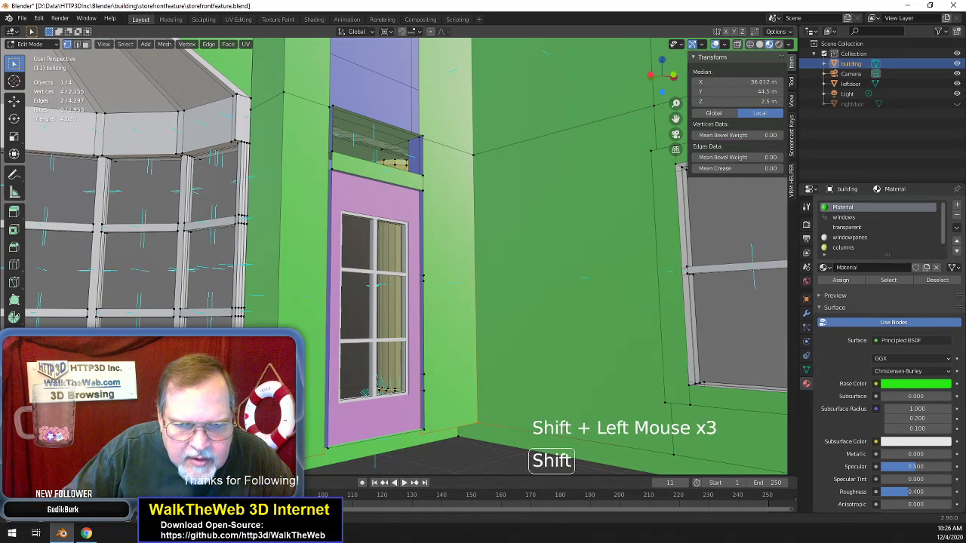
pyautogui.keyDown('shift'); pyautogui.click(330, 172); pyautogui.keyUp('shift')
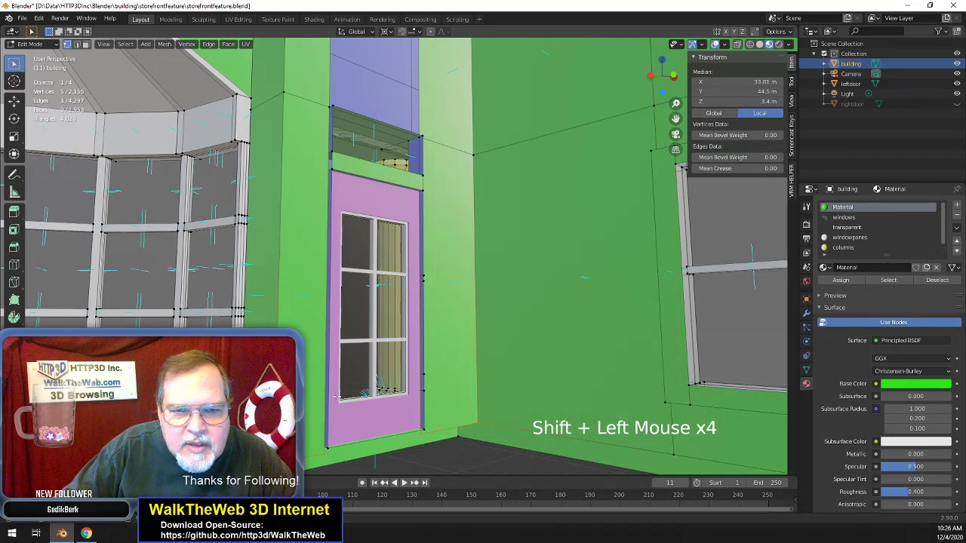
# - Snap the 3D cursor to the vertex at the base of the door frame, on the side nearest the wall corner
pyautogui.click(429, 427)
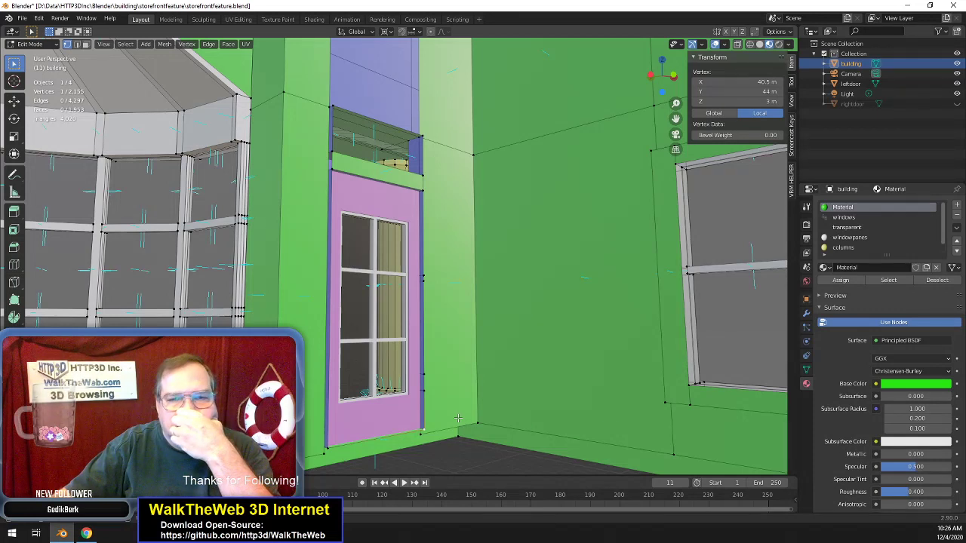
pyautogui.click(417, 416)
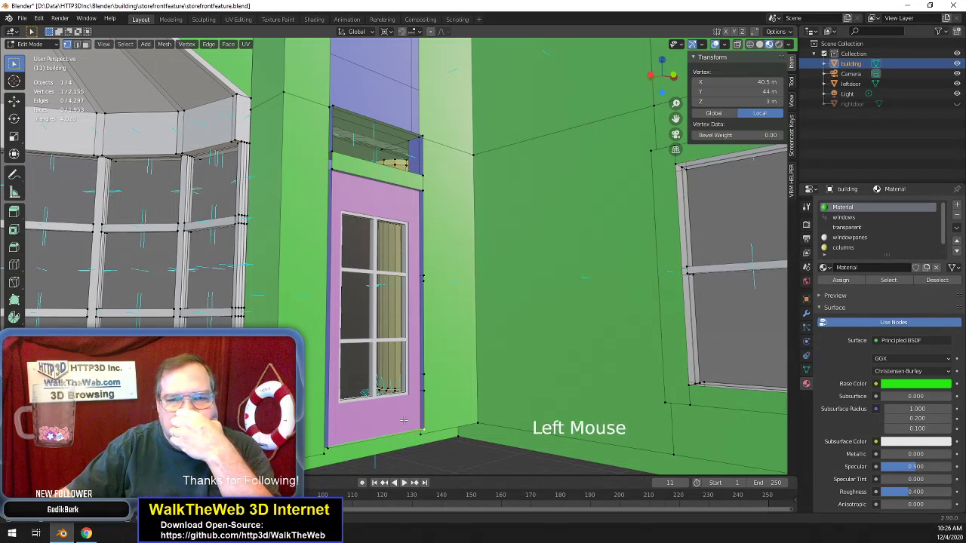
pyautogui.click(435, 416)
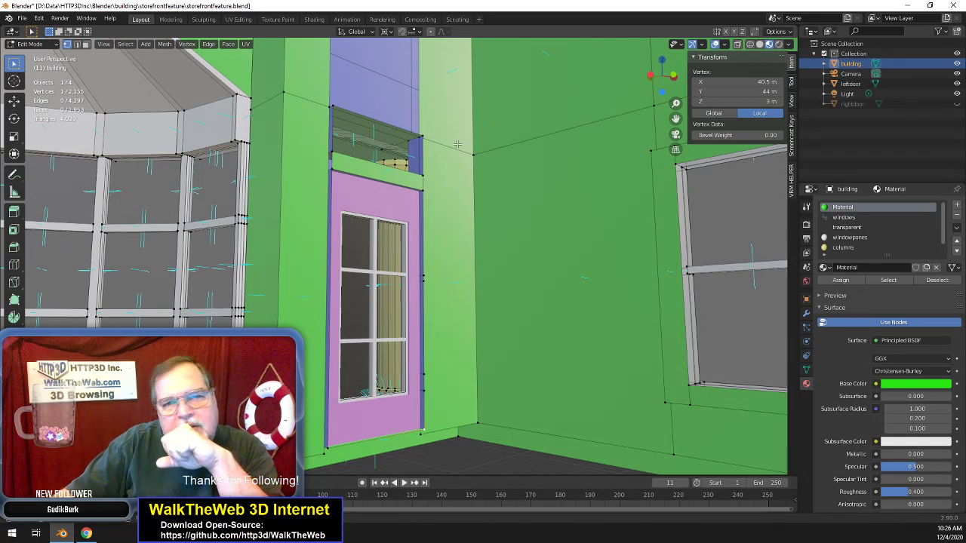
pyautogui.scroll(-5, 338, 249)
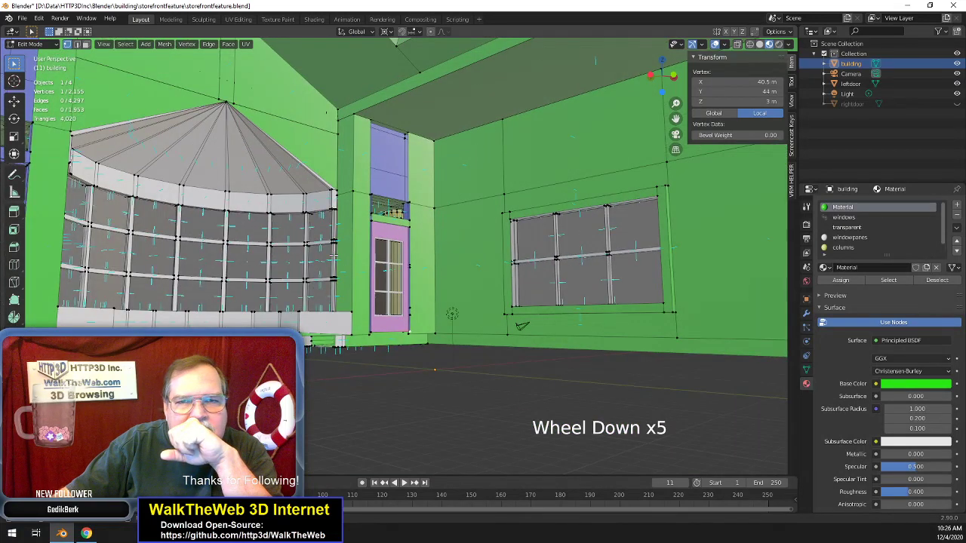
pyautogui.scroll(2, 333, 255)
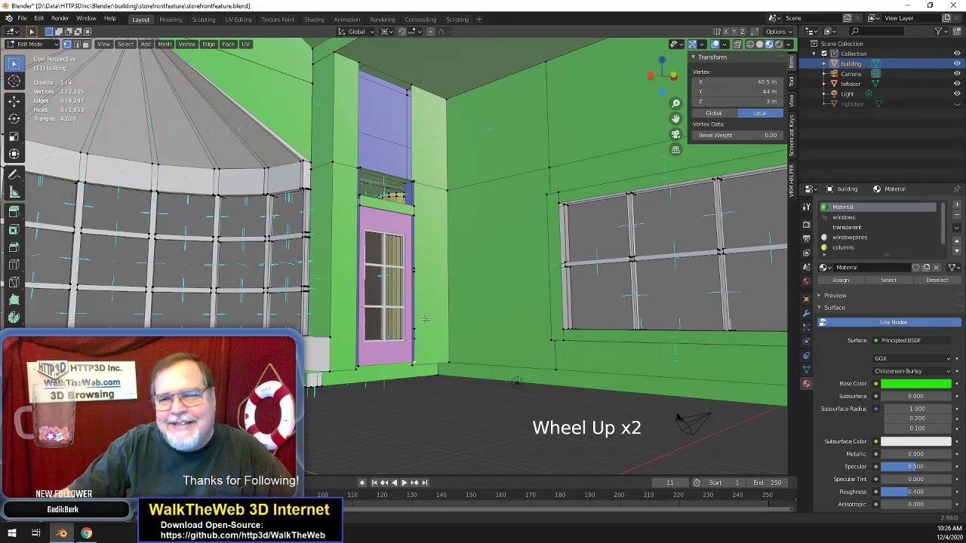
pyautogui.scroll(1, 455, 352)
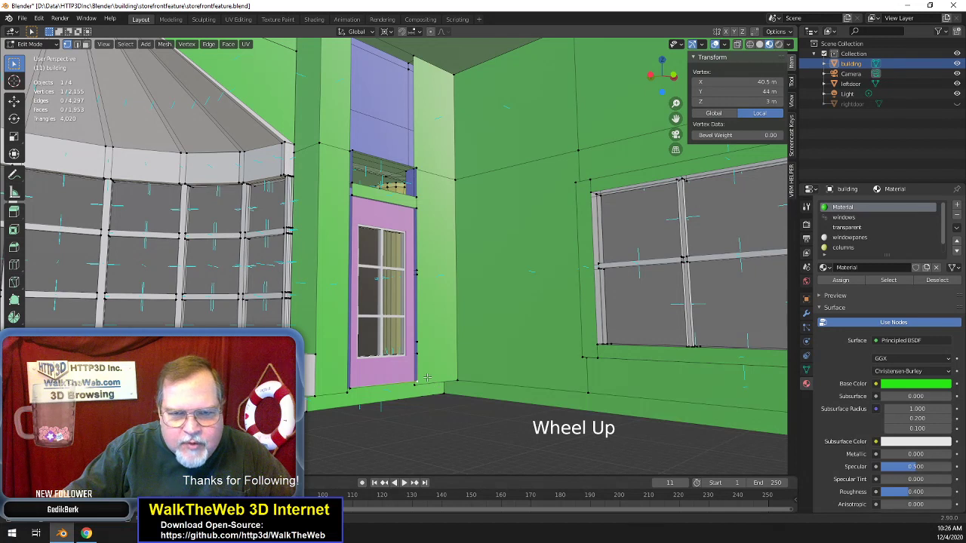
pyautogui.click(168, 45)
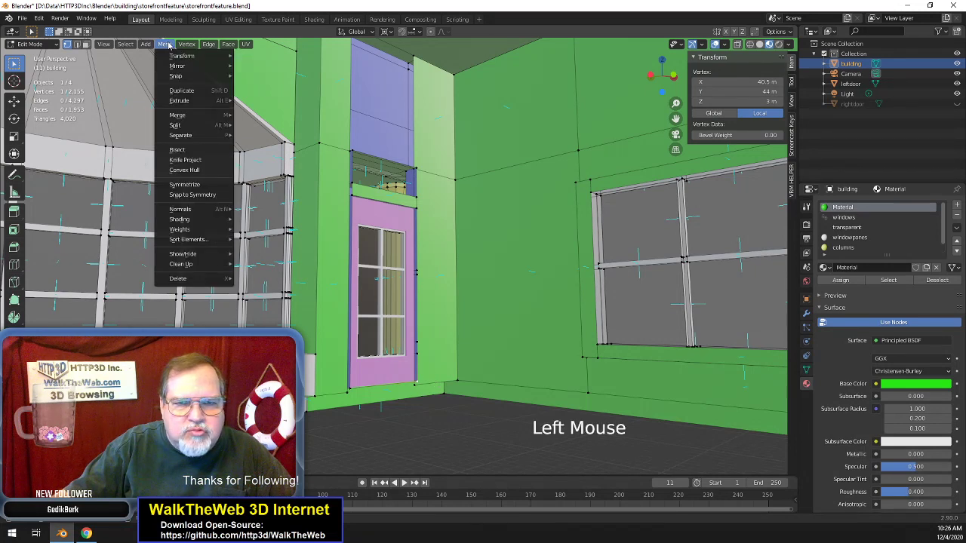
pyautogui.moveTo(181, 77)
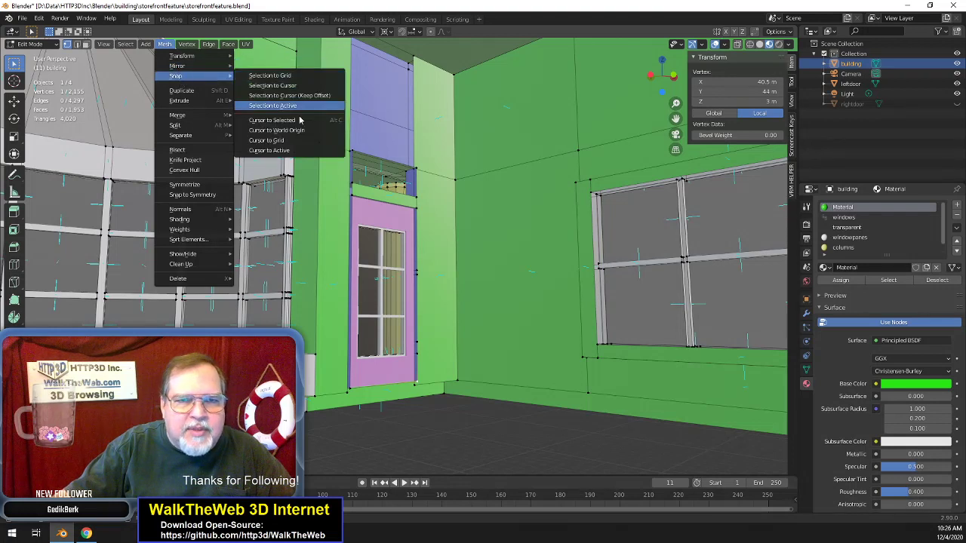
pyautogui.click(300, 120)
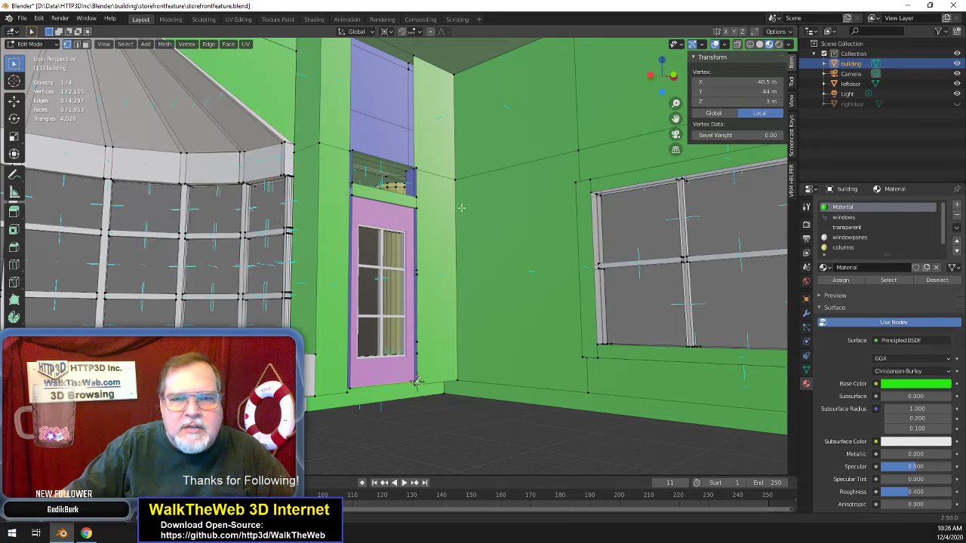
# - Select the vertices of the green wall strip between the door and the wall corner, from floor to ceiling
pyautogui.click(459, 379)
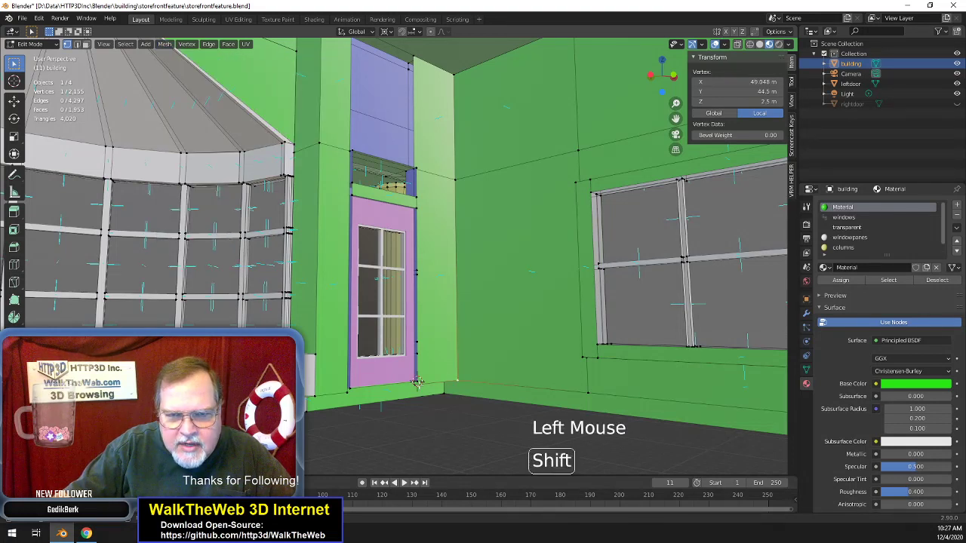
pyautogui.keyDown('shift'); pyautogui.click(458, 182); pyautogui.keyUp('shift')
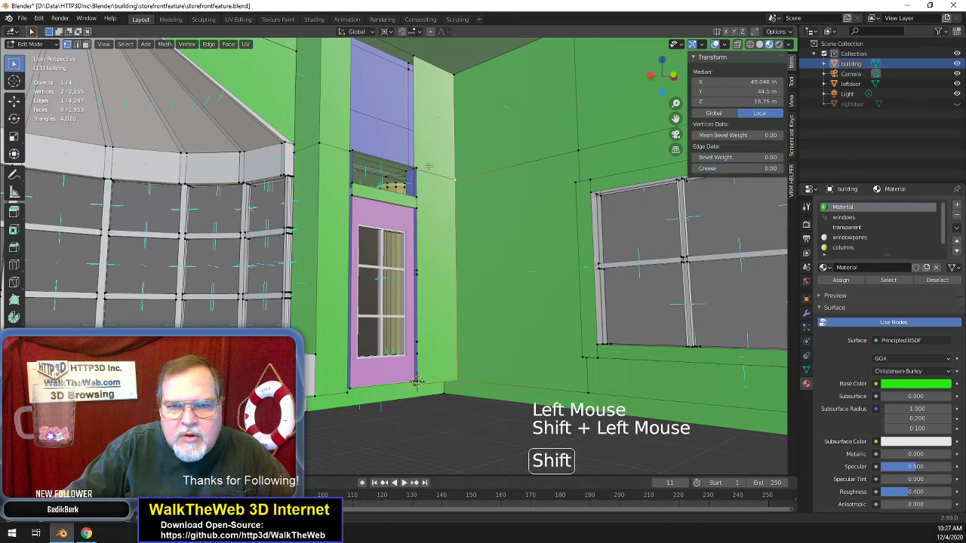
pyautogui.keyDown('shift'); pyautogui.click(417, 382); pyautogui.keyUp('shift')
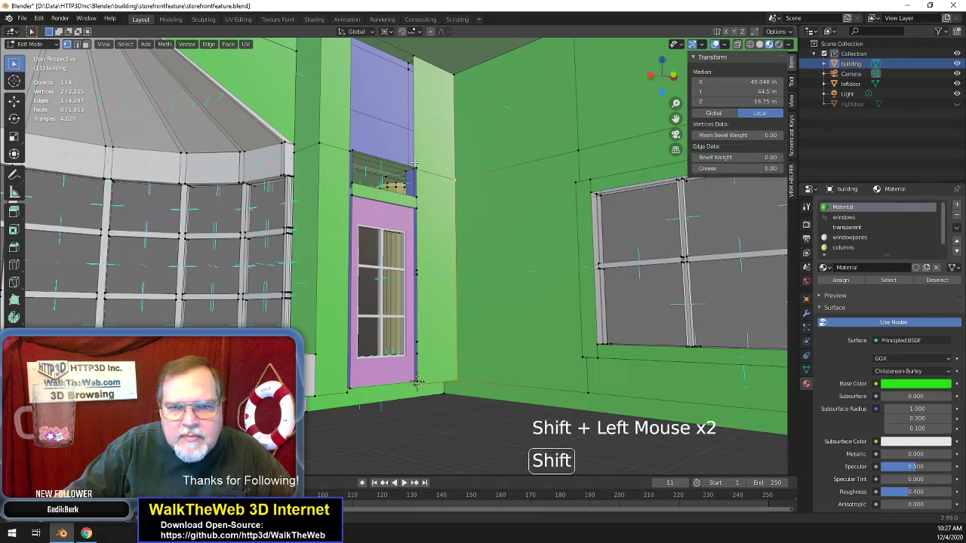
pyautogui.keyDown('shift'); pyautogui.click(415, 59); pyautogui.keyUp('shift')
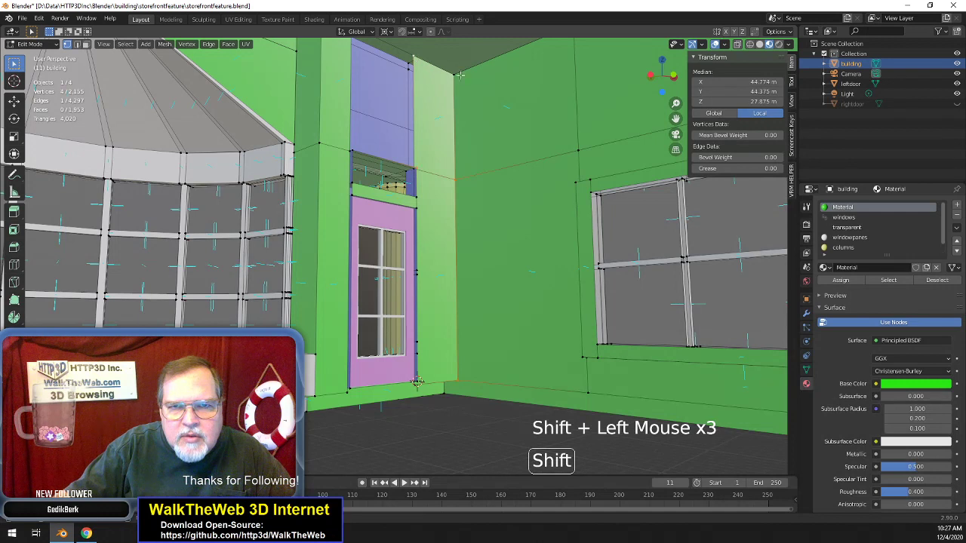
pyautogui.keyDown('shift'); pyautogui.click(456, 74); pyautogui.keyUp('shift')
# - Add the vertices of the green wall strip on the bay-window side of the door to the selection, from floor to ceiling
pyautogui.keyDown('shift'); pyautogui.click(342, 148); pyautogui.keyUp('shift')
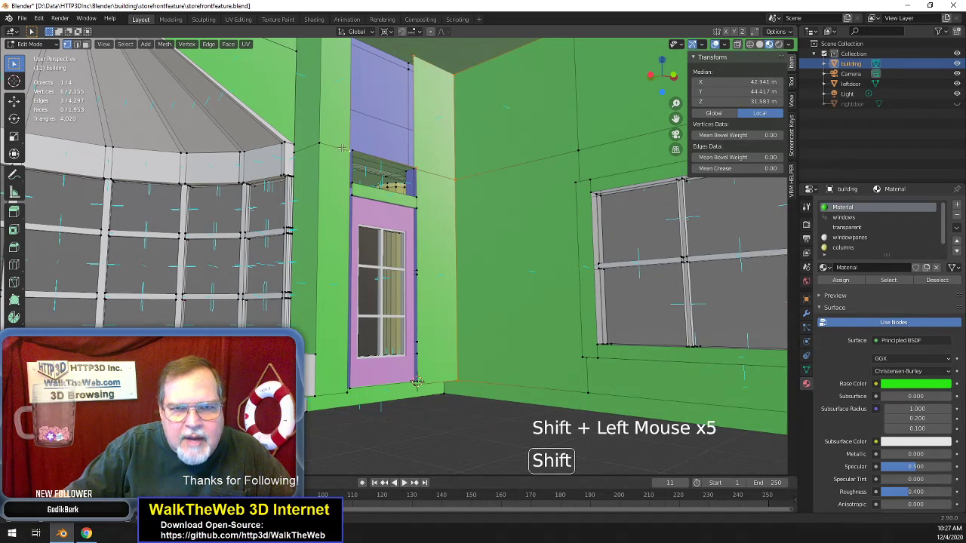
pyautogui.keyDown('shift'); pyautogui.click(322, 144); pyautogui.keyUp('shift')
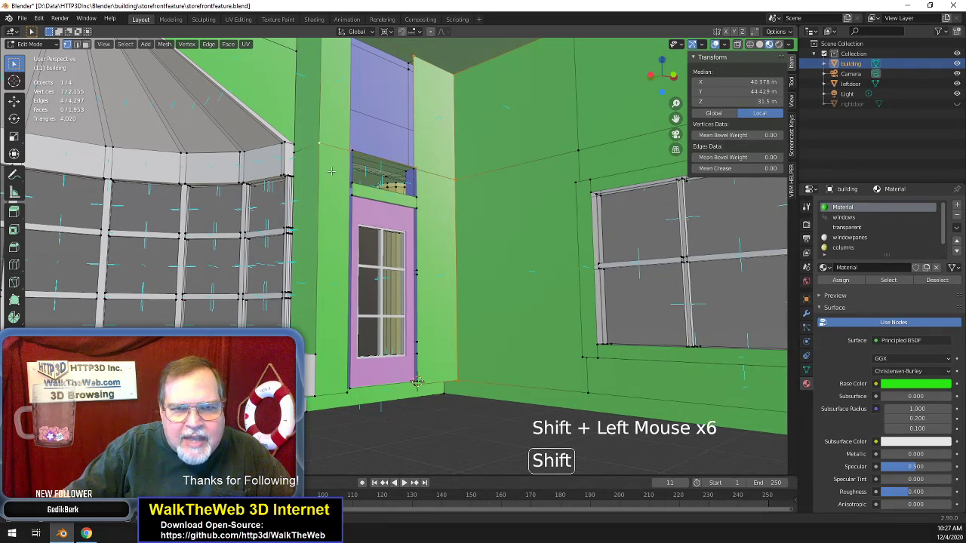
pyautogui.keyDown('shift'); pyautogui.click(319, 356); pyautogui.keyUp('shift')
pyautogui.keyDown('shift'); pyautogui.click(320, 394); pyautogui.keyUp('shift')
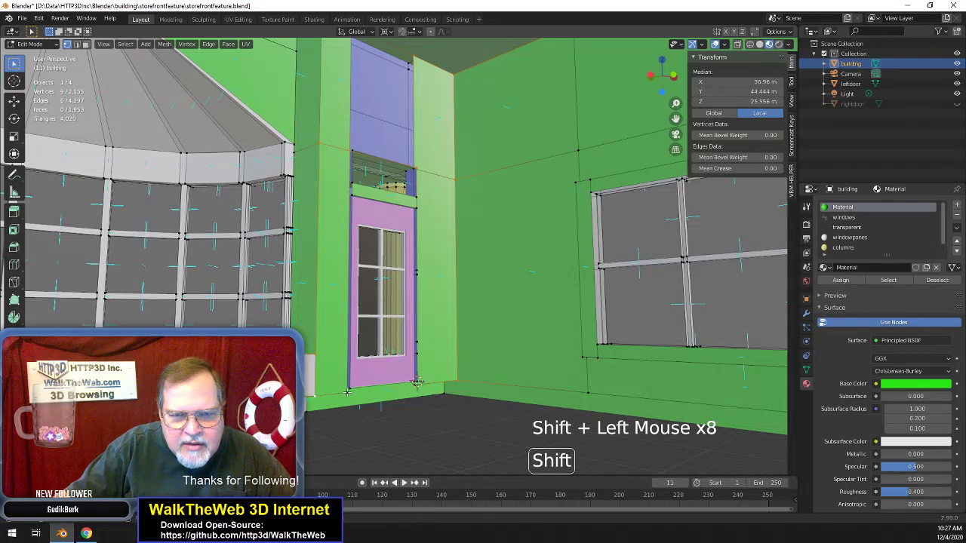
pyautogui.keyDown('shift'); pyautogui.click(348, 392); pyautogui.keyUp('shift')
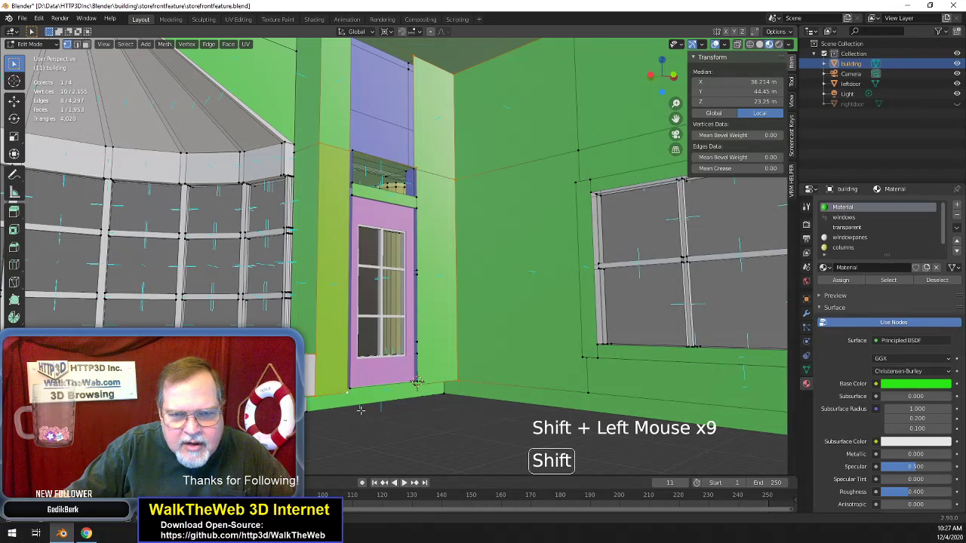
pyautogui.click(416, 383)
pyautogui.keyDown('shift'); pyautogui.moveTo(410, 413); pyautogui.dragTo(408, 464, button='middle'); pyautogui.keyUp('shift')
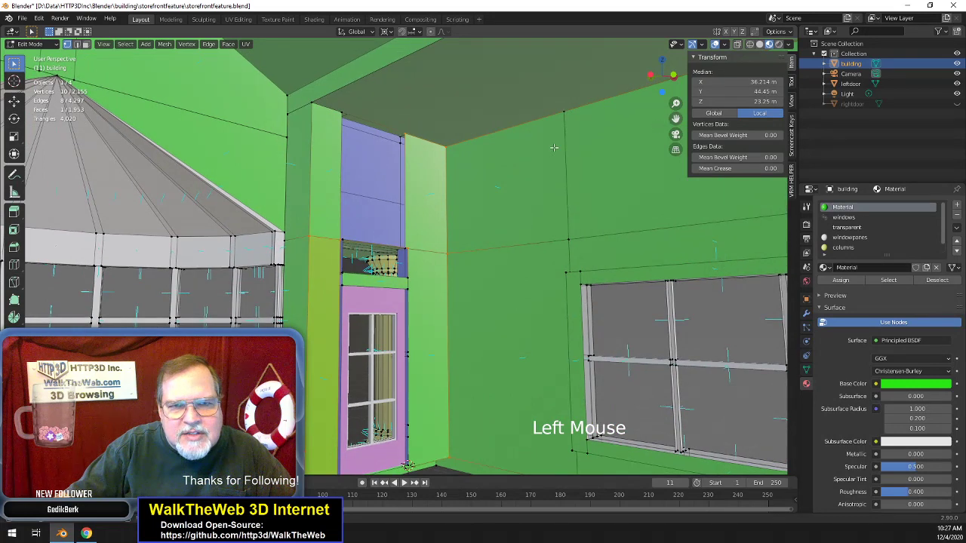
pyautogui.keyDown('shift'); pyautogui.click(313, 105); pyautogui.keyUp('shift')
pyautogui.keyDown('shift'); pyautogui.click(341, 114); pyautogui.keyUp('shift')
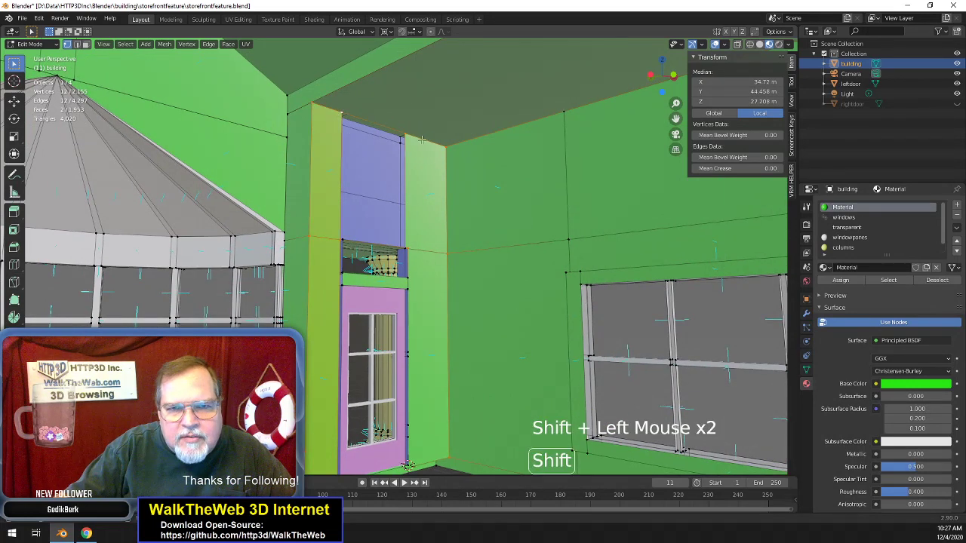
# - Extend the selection with the vertices at the blue panel's lower seam and at both base corners of the door opening
pyautogui.keyDown('shift'); pyautogui.click(406, 249); pyautogui.keyUp('shift')
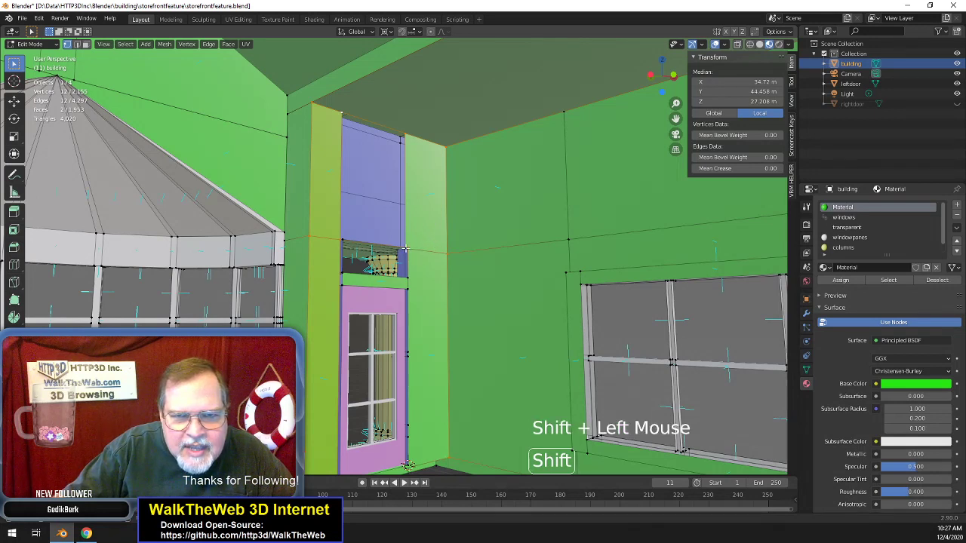
pyautogui.keyDown('shift'); pyautogui.click(343, 240); pyautogui.keyUp('shift')
pyautogui.scroll(-1, 450, 274)
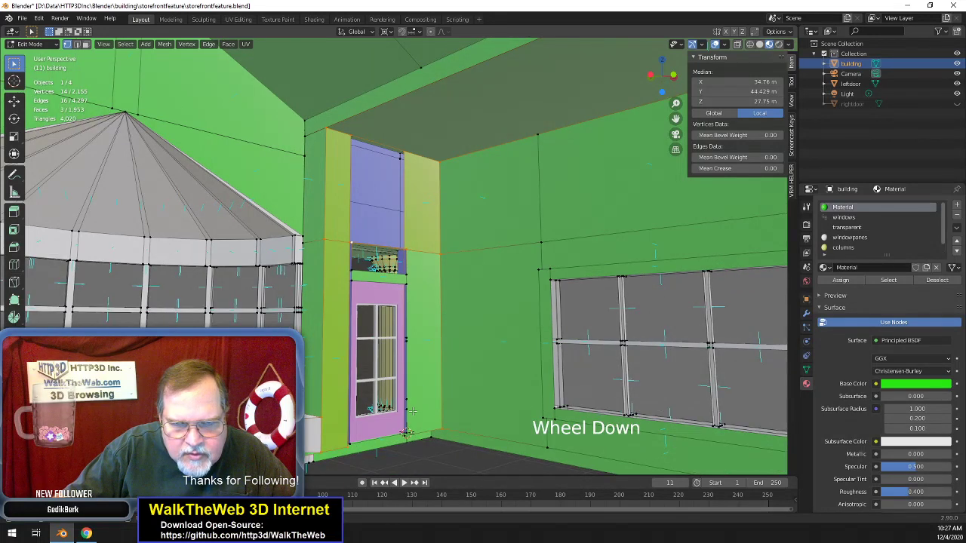
pyautogui.keyDown('shift'); pyautogui.click(349, 444); pyautogui.keyUp('shift')
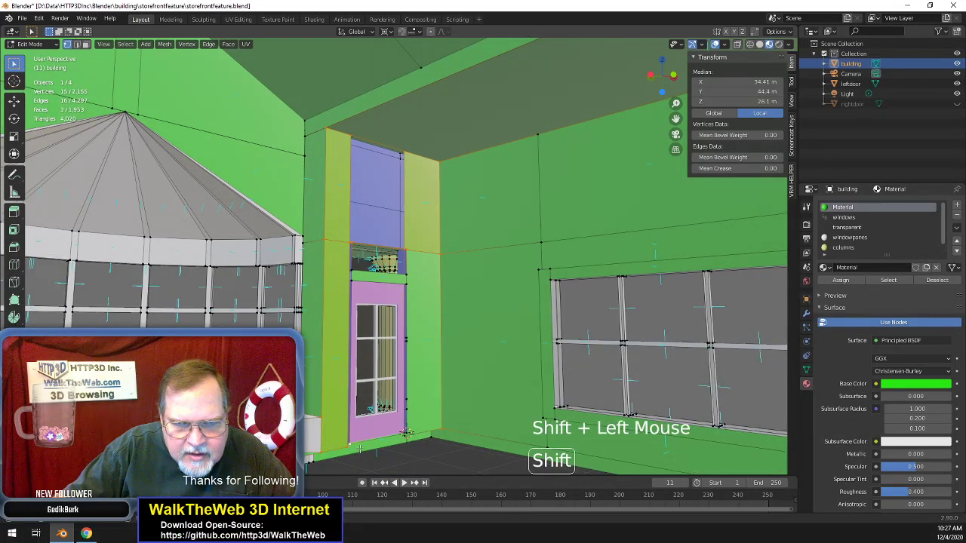
pyautogui.keyDown('shift'); pyautogui.click(406, 434); pyautogui.keyUp('shift')
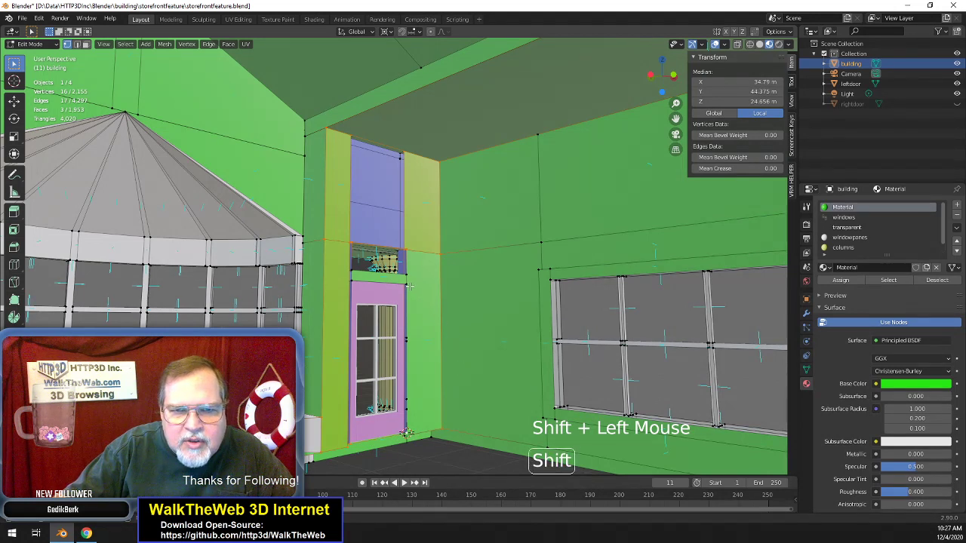
# - Include the corner vertices of the narrow green strip directly above the door in the selection
pyautogui.keyDown('shift'); pyautogui.click(350, 279); pyautogui.keyUp('shift')
pyautogui.keyDown('shift'); pyautogui.click(351, 272); pyautogui.keyUp('shift')
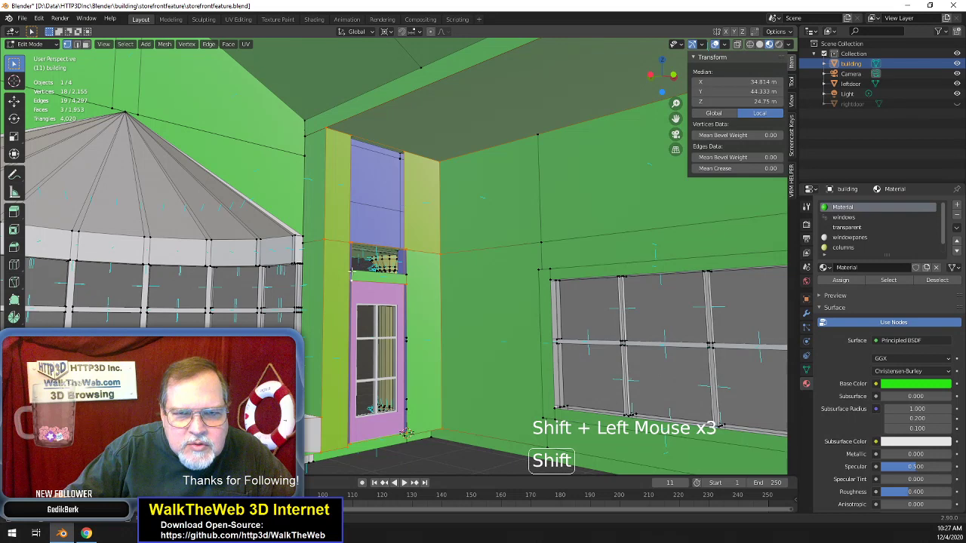
pyautogui.keyDown('shift'); pyautogui.click(397, 276); pyautogui.keyUp('shift')
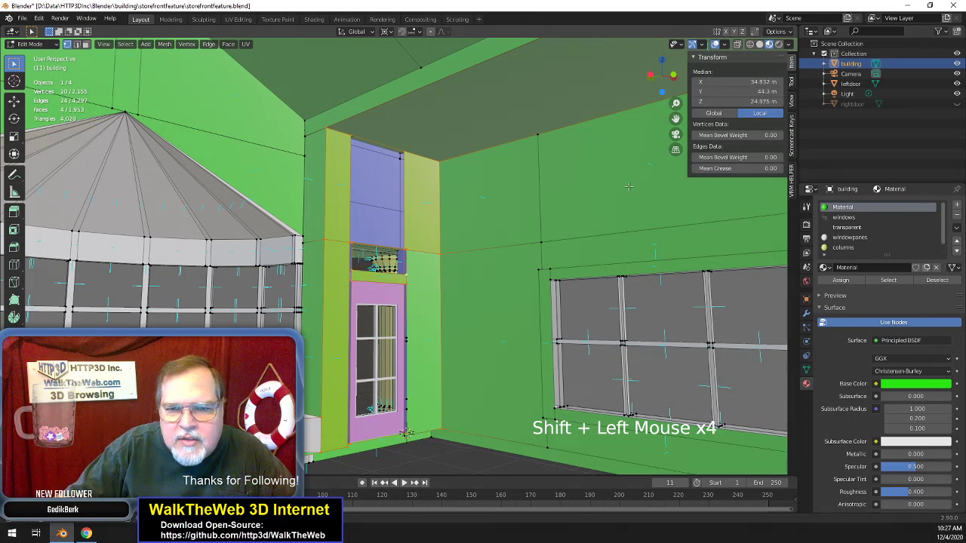
# - Add the ceiling-line vertices of the blue panel and both green strips at the door across the bay window to the selection
pyautogui.moveTo(664, 78); pyautogui.dragTo(671, 84)
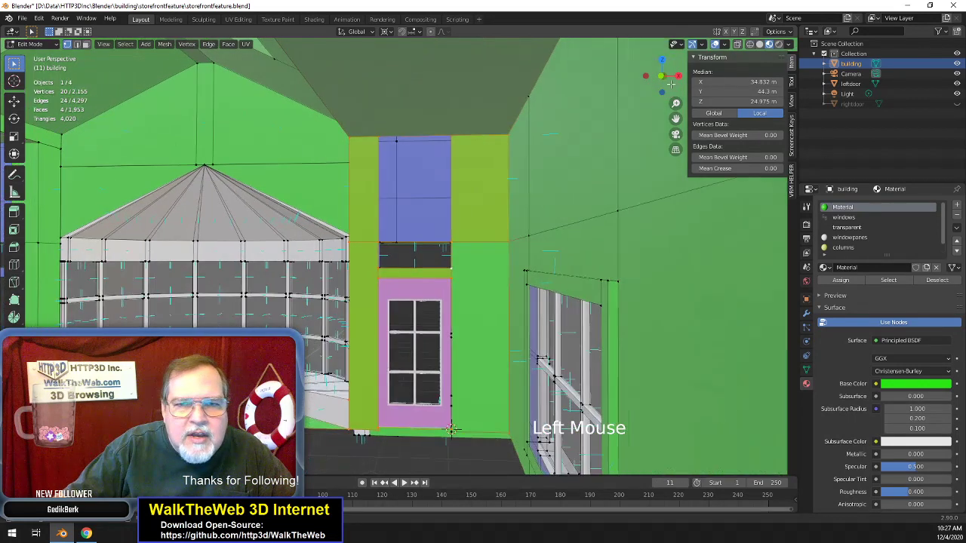
pyautogui.moveTo(675, 117); pyautogui.dragTo(785, 122)
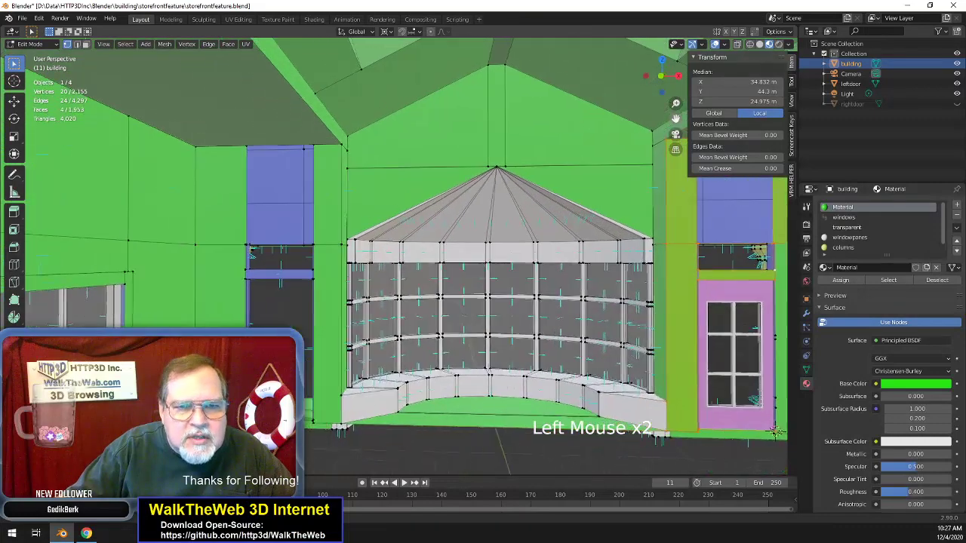
pyautogui.moveTo(776, 432); pyautogui.dragTo(768, 395)
pyautogui.scroll(4, 489, 242)
pyautogui.scroll(-1, 489, 243)
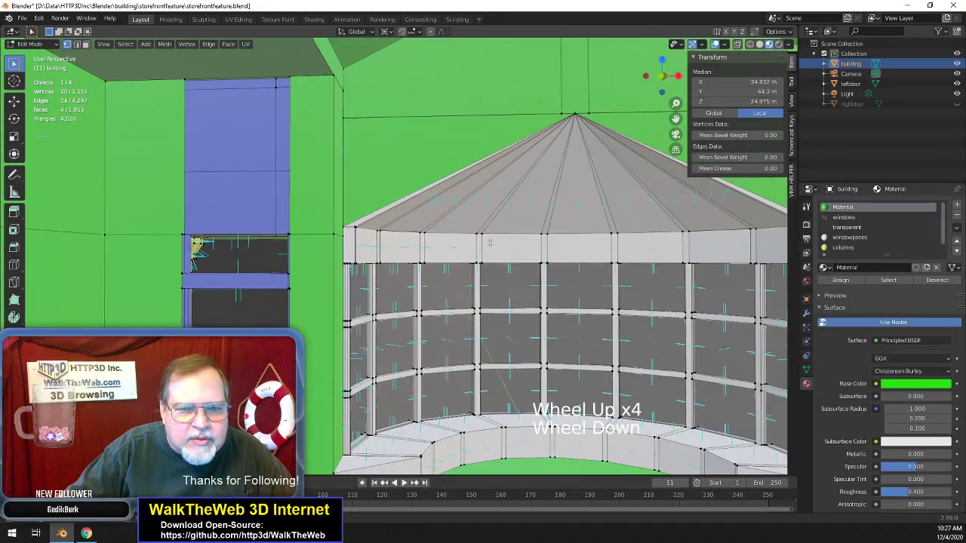
pyautogui.scroll(-2, 489, 242)
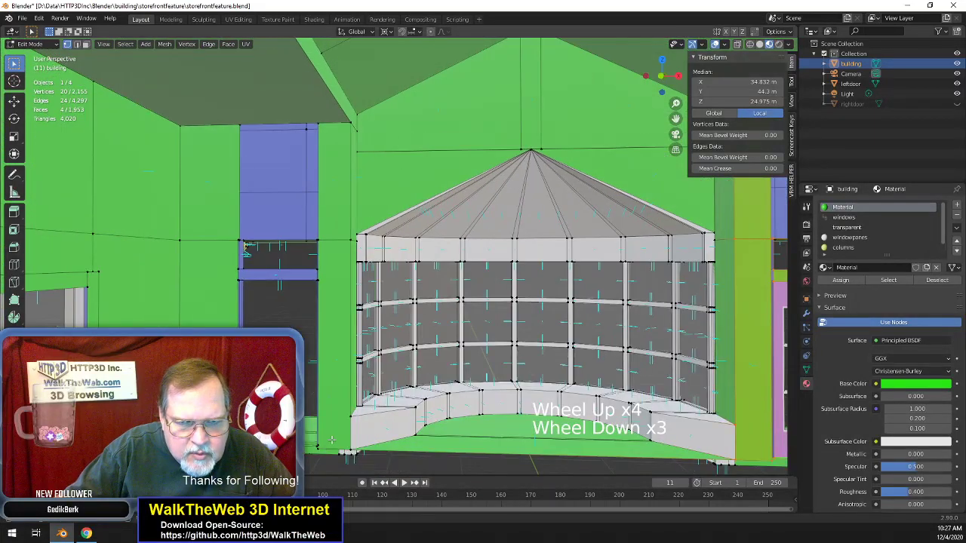
pyautogui.keyDown('shift'); pyautogui.click(351, 127); pyautogui.keyUp('shift')
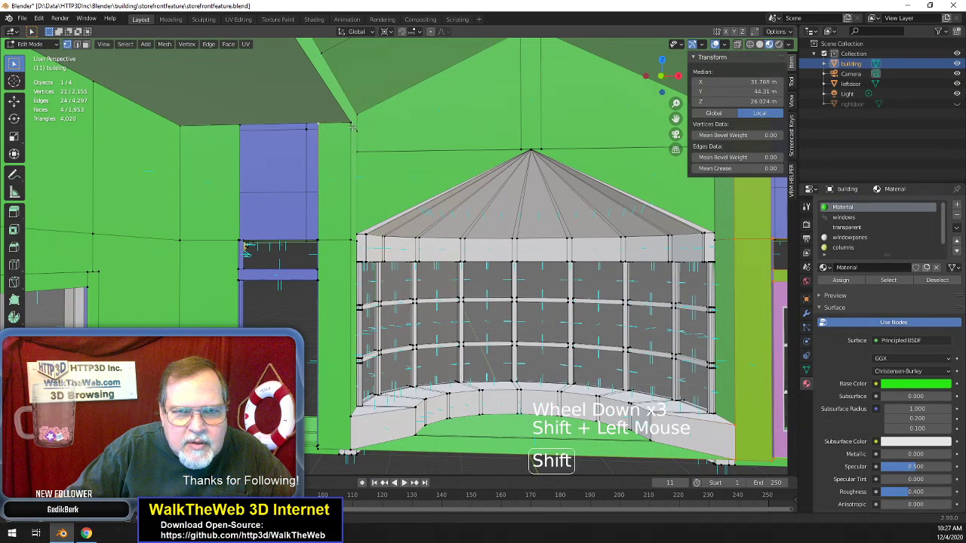
pyautogui.keyDown('shift'); pyautogui.click(317, 126); pyautogui.keyUp('shift')
pyautogui.keyDown('shift'); pyautogui.click(239, 125); pyautogui.keyUp('shift')
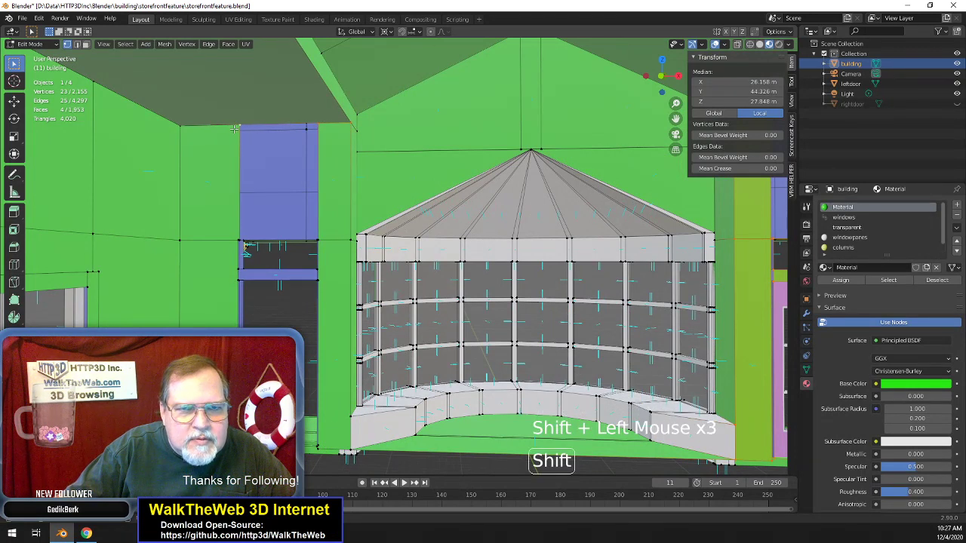
pyautogui.keyDown('shift'); pyautogui.click(181, 126); pyautogui.keyUp('shift')
# - Extend the selection with the vertices along that door wall's horizontal seam, from the wall corner to the bay window
pyautogui.keyDown('shift'); pyautogui.click(181, 240); pyautogui.keyUp('shift')
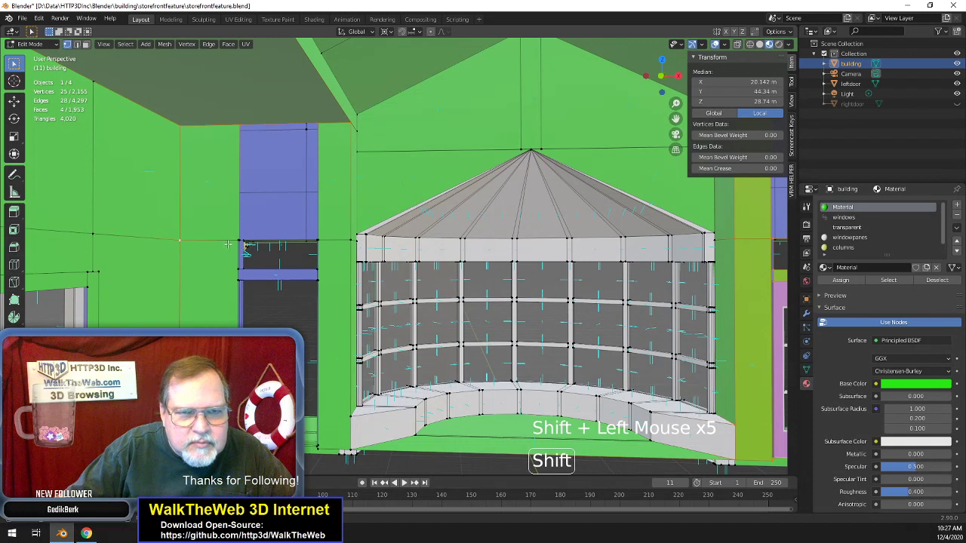
pyautogui.keyDown('shift'); pyautogui.click(231, 240); pyautogui.keyUp('shift')
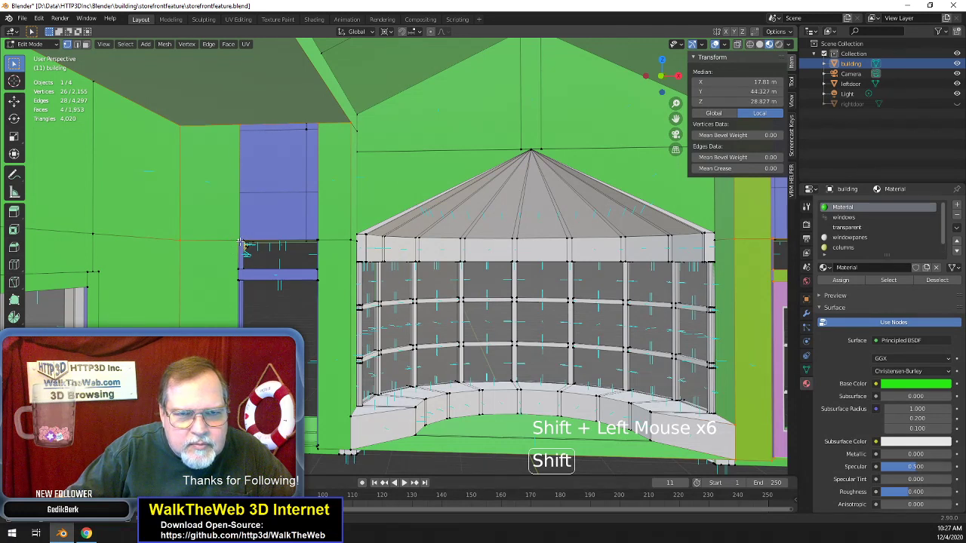
pyautogui.keyDown('shift'); pyautogui.click(241, 242); pyautogui.keyUp('shift')
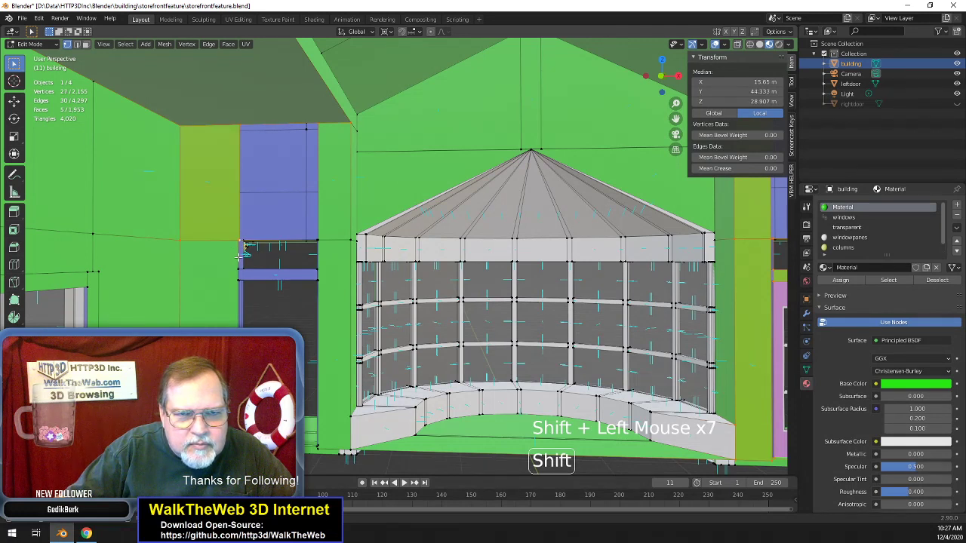
pyautogui.keyDown('shift'); pyautogui.click(322, 241); pyautogui.keyUp('shift')
pyautogui.keyDown('shift'); pyautogui.click(315, 240); pyautogui.keyUp('shift')
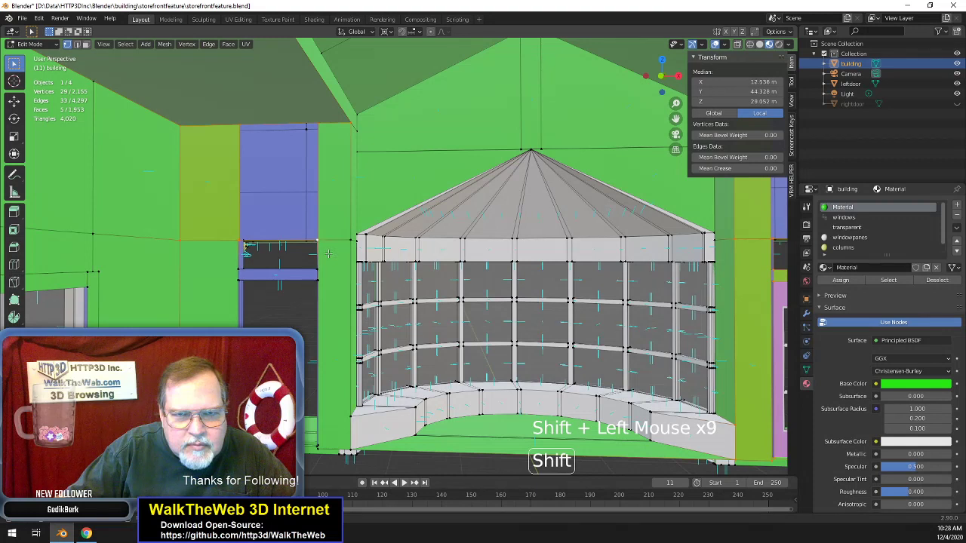
pyautogui.keyDown('shift'); pyautogui.click(349, 243); pyautogui.keyUp('shift')
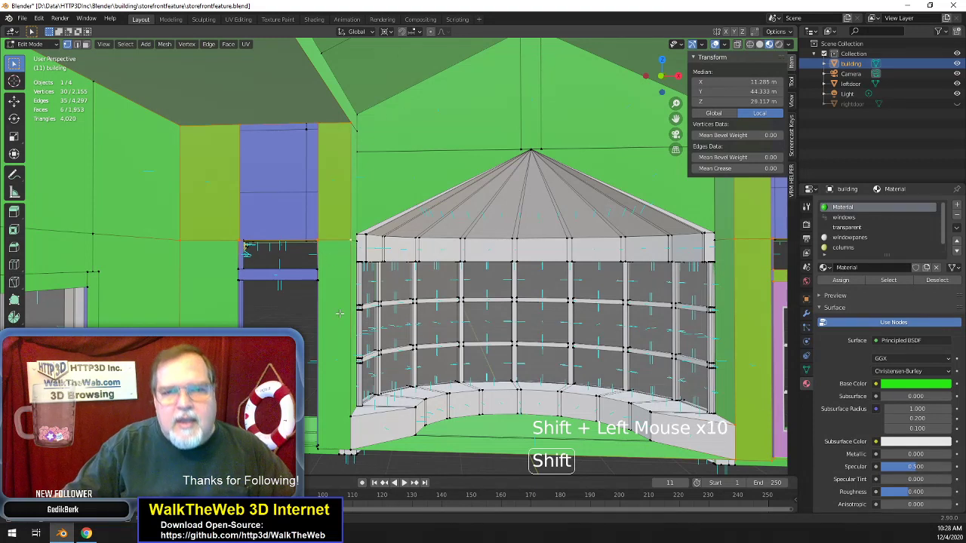
# - Add the floor-level vertices of the green strips on both sides of that door opening to the selection
pyautogui.keyDown('shift'); pyautogui.click(352, 435); pyautogui.keyUp('shift')
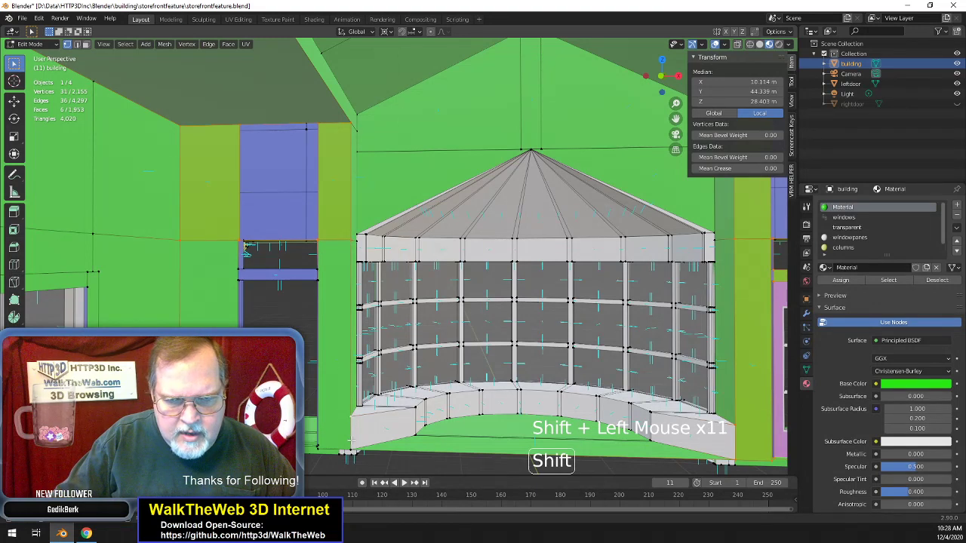
pyautogui.keyDown('shift'); pyautogui.click(332, 445); pyautogui.keyUp('shift')
pyautogui.keyDown('shift'); pyautogui.click(335, 445); pyautogui.keyUp('shift')
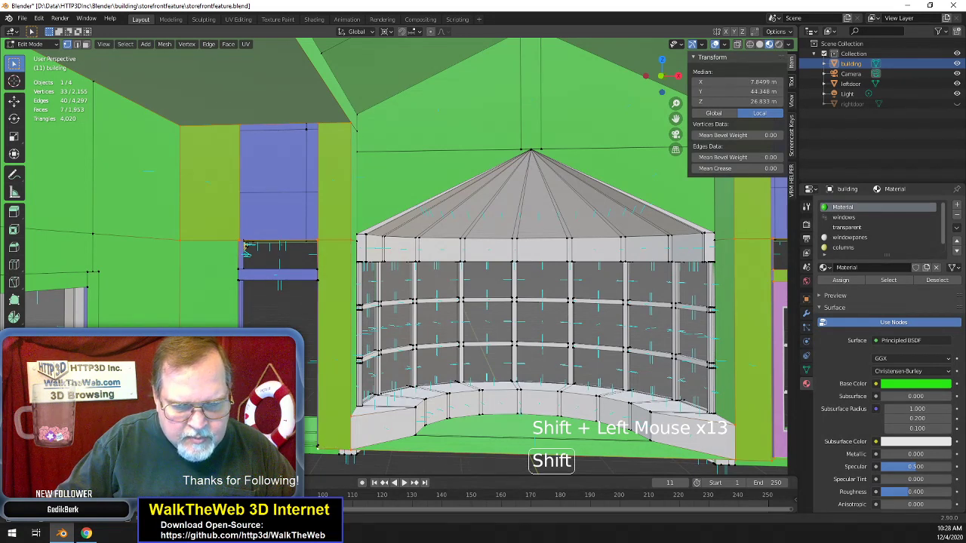
pyautogui.keyDown('shift'); pyautogui.click(347, 452); pyautogui.keyUp('shift')
pyautogui.keyDown('shift'); pyautogui.click(245, 250); pyautogui.keyUp('shift')
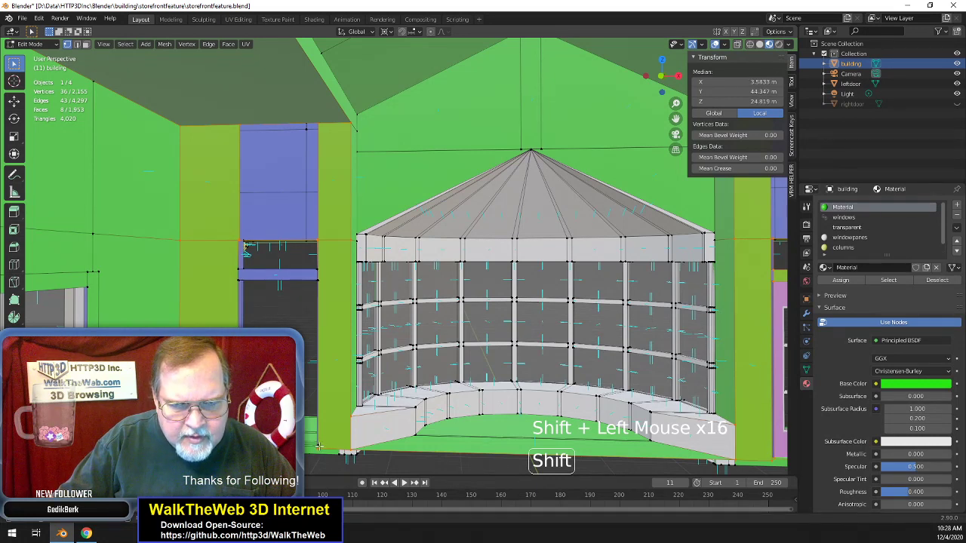
pyautogui.keyDown('shift'); pyautogui.click(336, 446); pyautogui.keyUp('shift')
pyautogui.keyDown('shift'); pyautogui.click(318, 448); pyautogui.keyUp('shift')
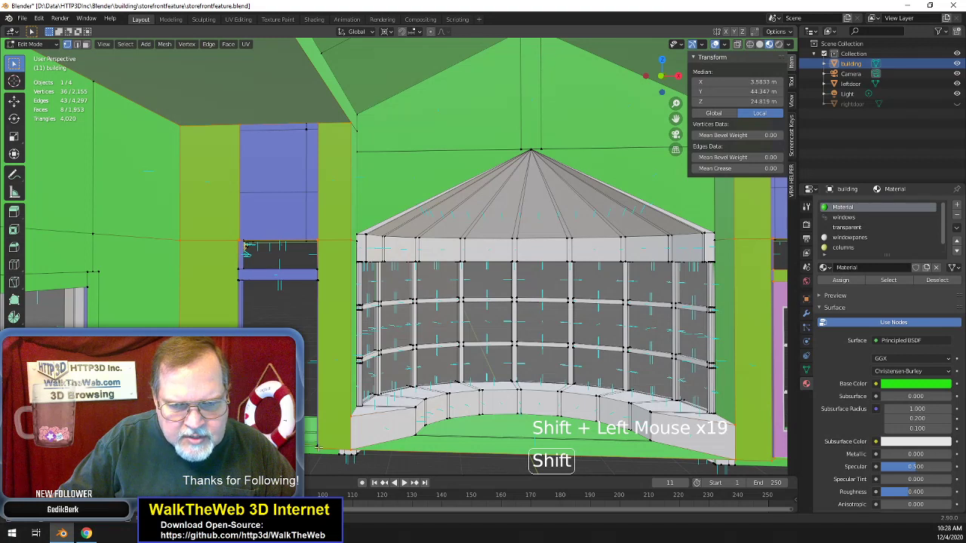
pyautogui.keyDown('shift'); pyautogui.click(320, 448); pyautogui.keyUp('shift')
pyautogui.keyDown('shift'); pyautogui.click(322, 450); pyautogui.keyUp('shift')
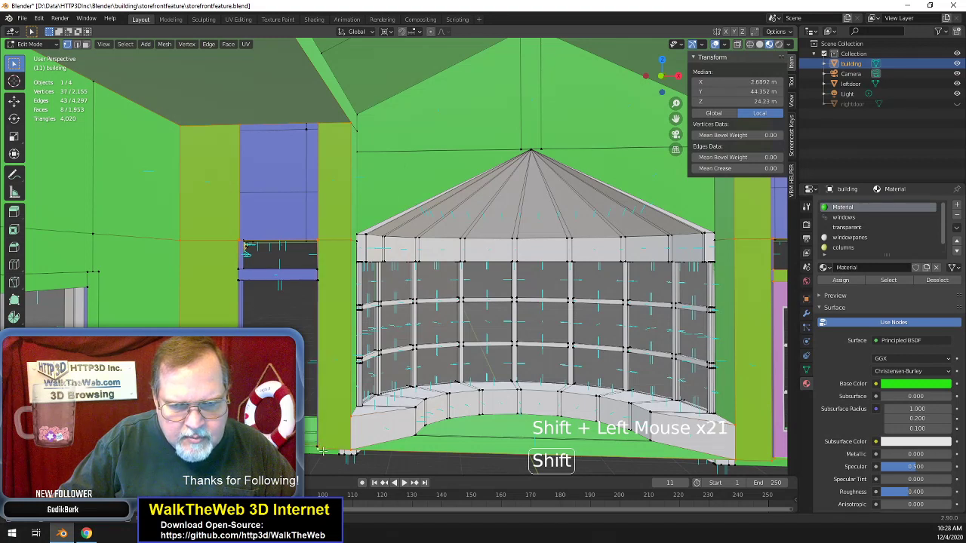
pyautogui.keyDown('shift'); pyautogui.click(326, 446); pyautogui.keyUp('shift')
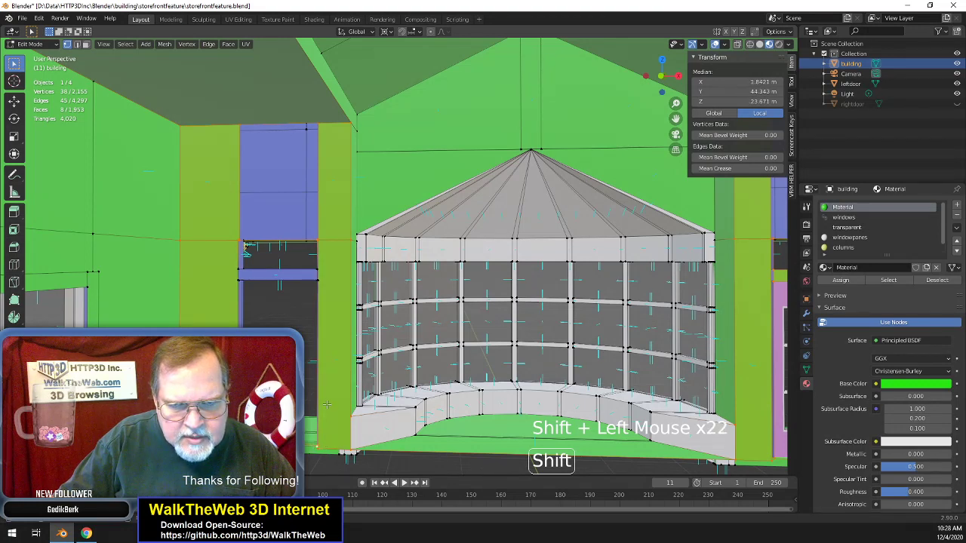
# - Include the corner vertices of the narrow blue crossbar directly above the door opening in the selection
pyautogui.keyDown('shift'); pyautogui.click(325, 281); pyautogui.keyUp('shift')
pyautogui.keyDown('shift'); pyautogui.click(323, 271); pyautogui.keyUp('shift')
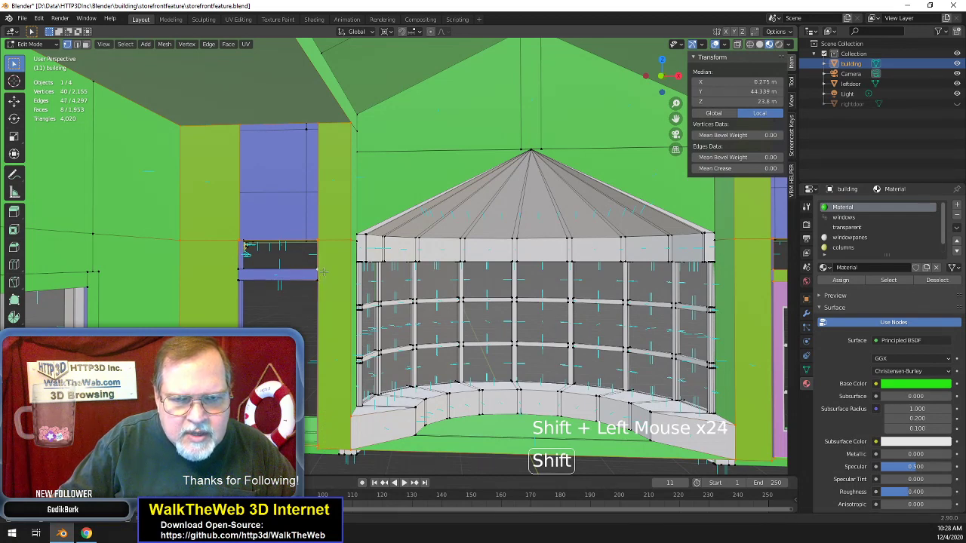
pyautogui.keyDown('shift'); pyautogui.click(318, 280); pyautogui.keyUp('shift')
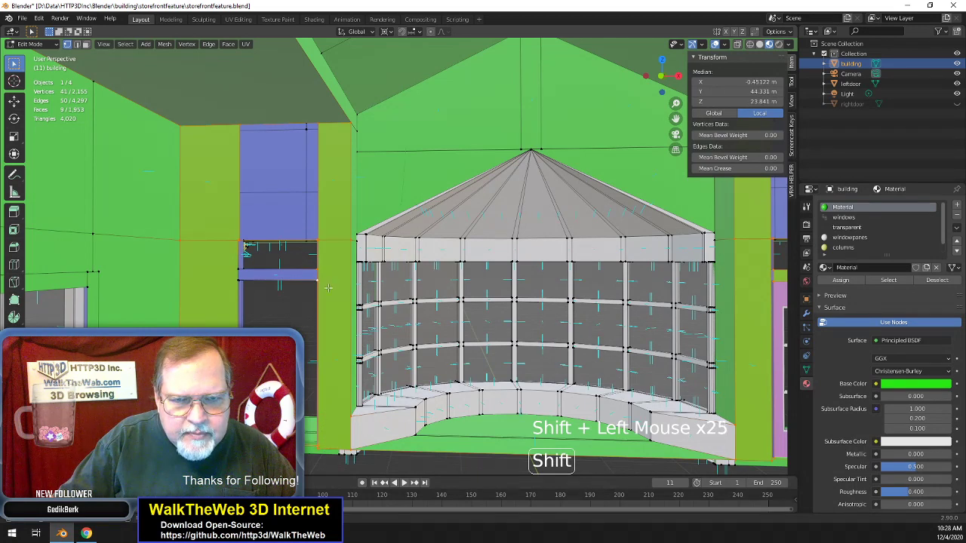
pyautogui.keyDown('shift'); pyautogui.click(236, 280); pyautogui.keyUp('shift')
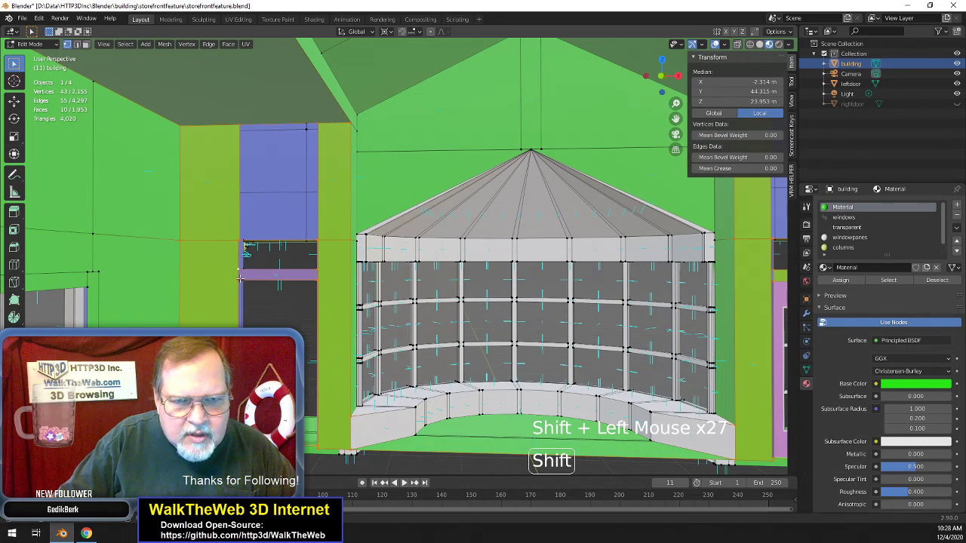
pyautogui.scroll(6, 240, 278)
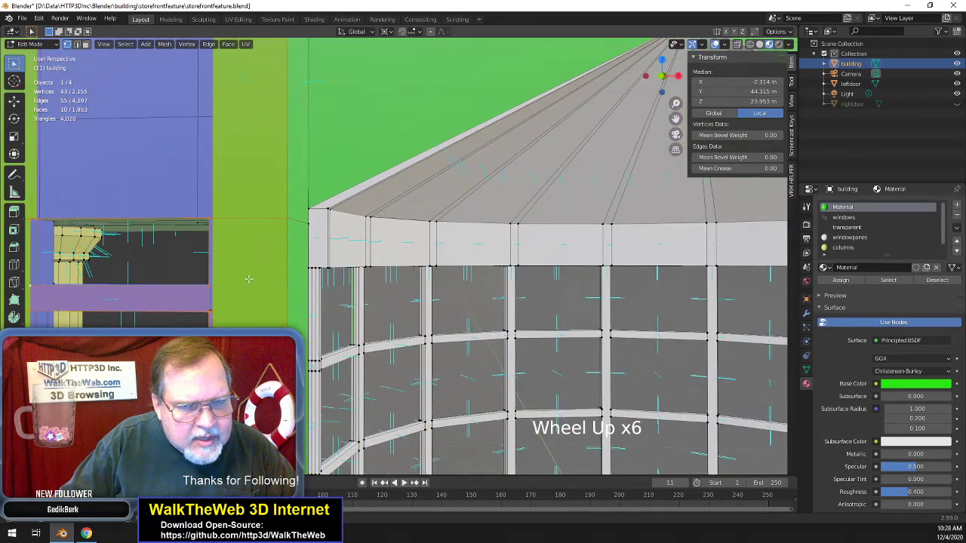
pyautogui.moveTo(675, 119); pyautogui.dragTo(733, 38)
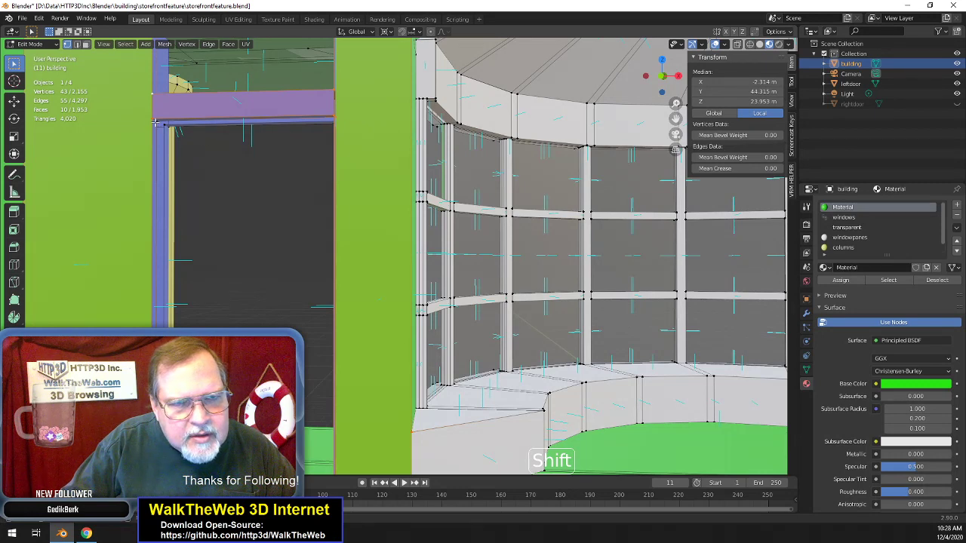
pyautogui.keyDown('shift'); pyautogui.click(164, 147); pyautogui.keyUp('shift')
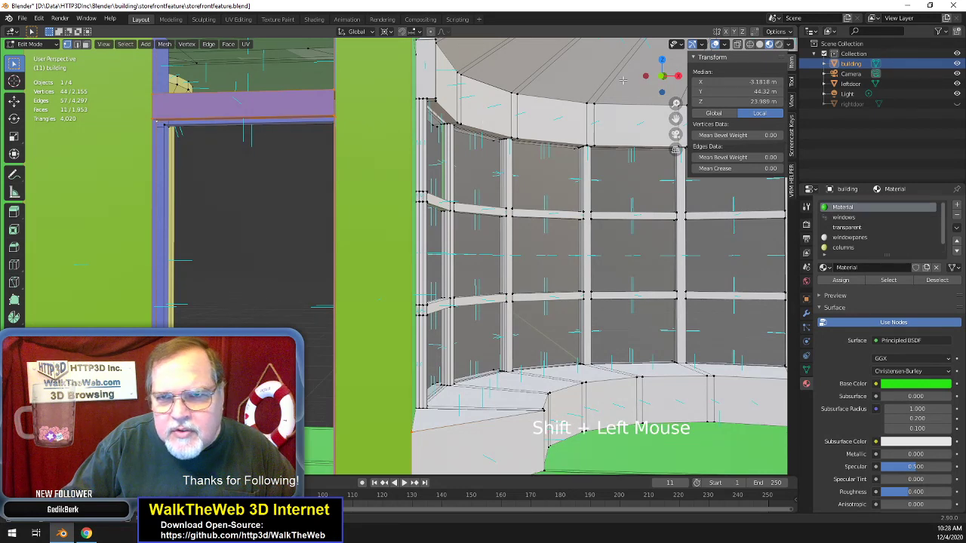
pyautogui.moveTo(659, 76); pyautogui.dragTo(638, 124)
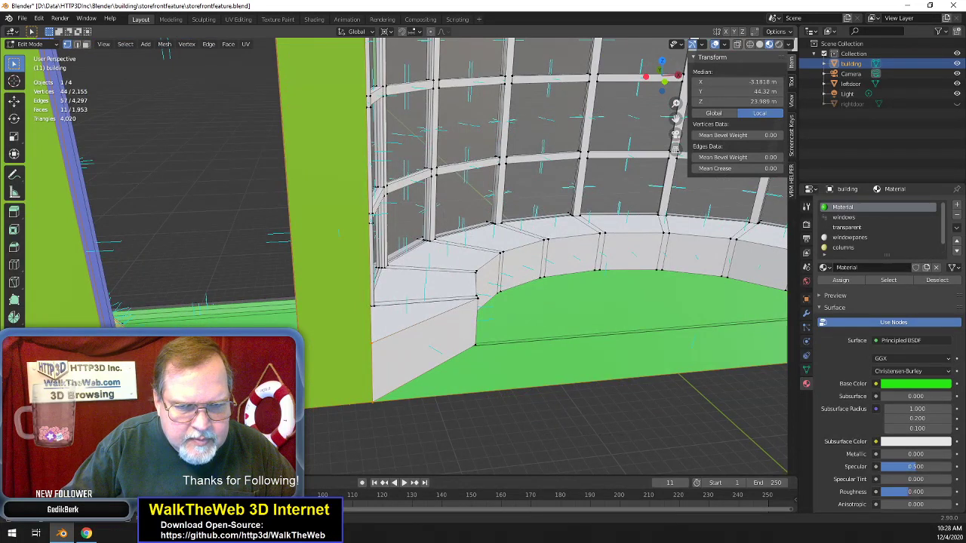
# - Add one more front-wall vertex to the selection and hide the leftdoor object to expose its doorway
pyautogui.press('shift')
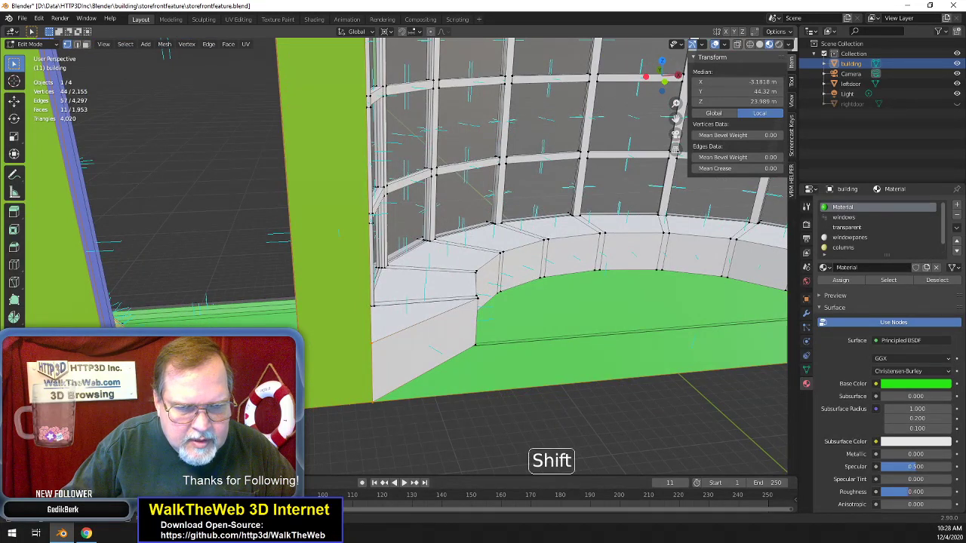
pyautogui.keyDown('shift'); pyautogui.click(643, 138); pyautogui.keyUp('shift')
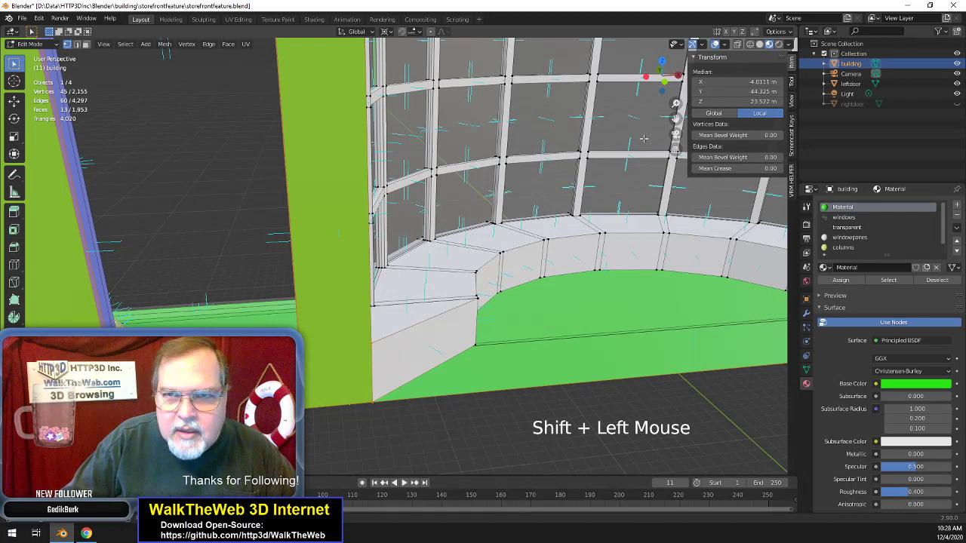
pyautogui.moveTo(662, 77); pyautogui.dragTo(691, 108)
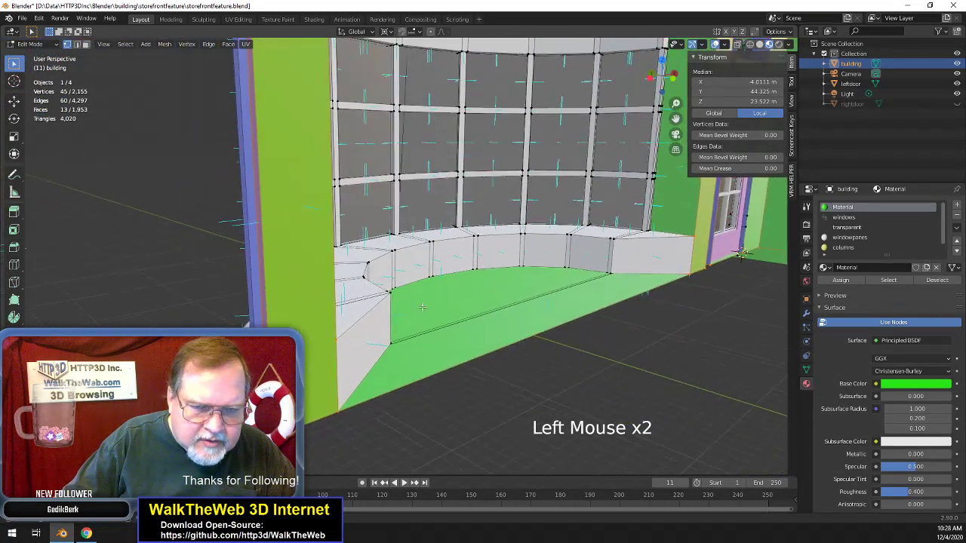
pyautogui.moveTo(659, 74); pyautogui.dragTo(676, 381)
pyautogui.moveTo(661, 76); pyautogui.dragTo(582, 361)
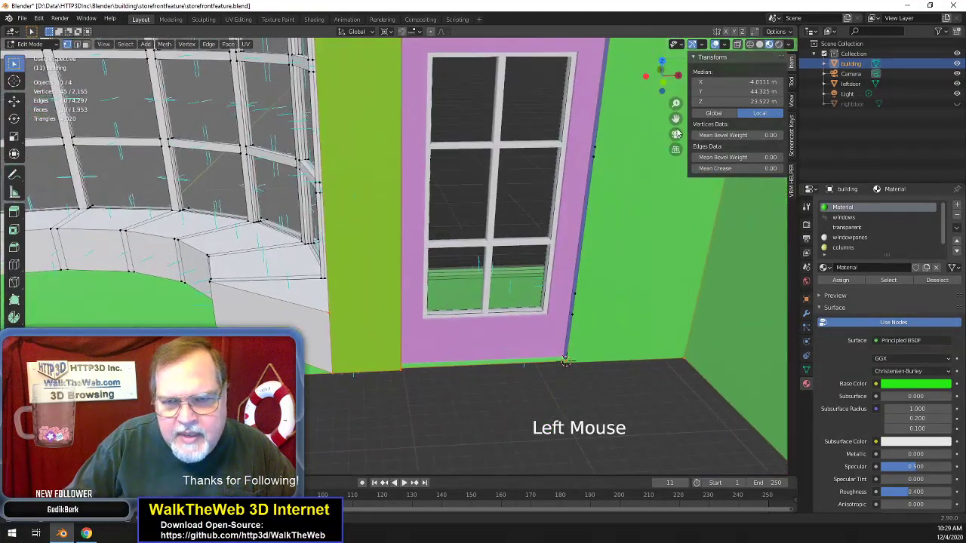
pyautogui.click(957, 84)
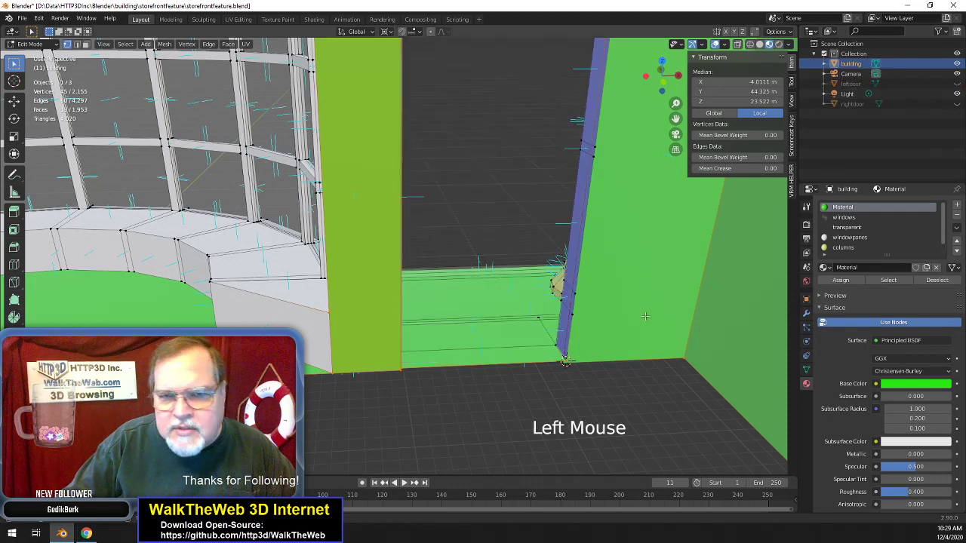
# - Add the floor-level corner vertex of the left doorway's jamb to the selection, leaving out the small frame vertices above it
pyautogui.press('shift')
pyautogui.keyDown('shift'); pyautogui.click(566, 360); pyautogui.keyUp('shift')
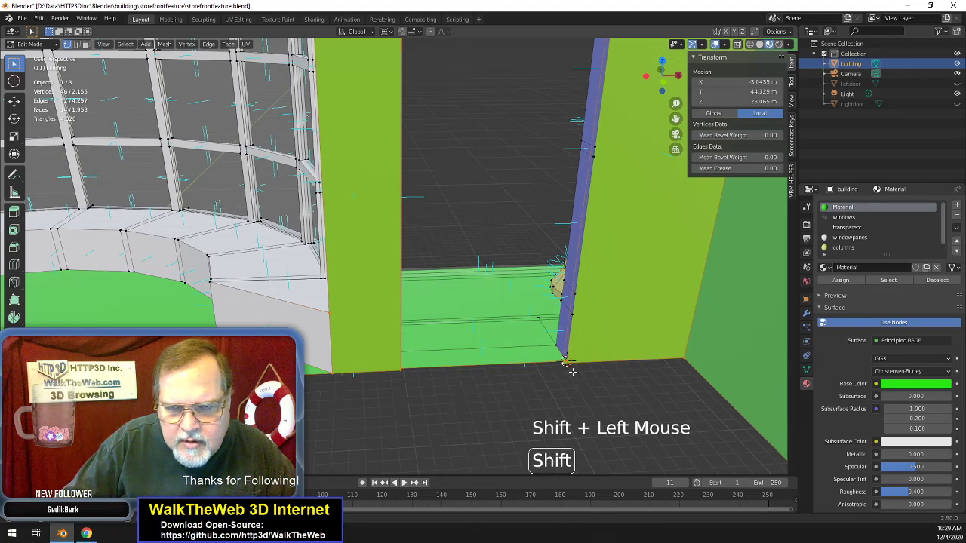
pyautogui.keyDown('shift'); pyautogui.click(574, 318); pyautogui.keyUp('shift')
pyautogui.keyDown('shift'); pyautogui.click(577, 295); pyautogui.keyUp('shift')
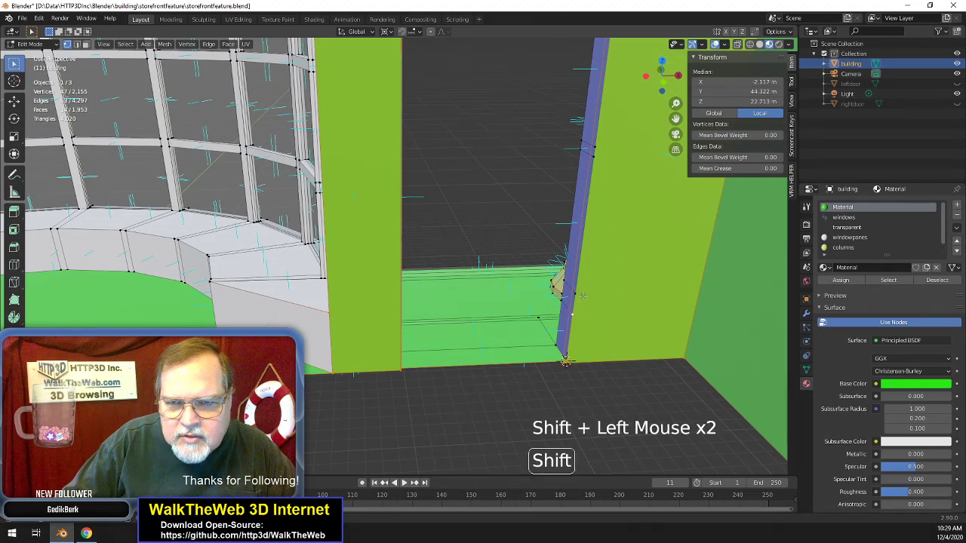
pyautogui.keyDown('shift'); pyautogui.click(582, 300); pyautogui.keyUp('shift')
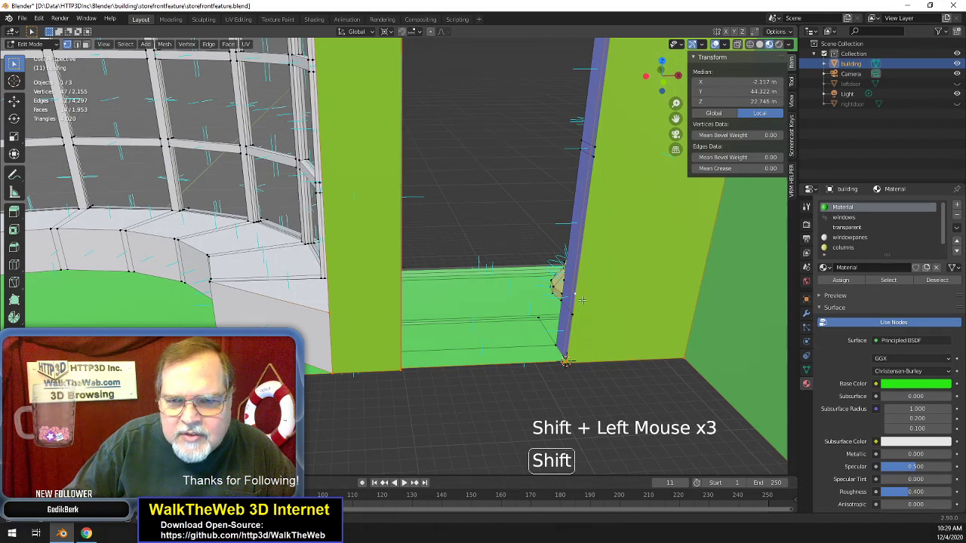
pyautogui.keyDown('shift'); pyautogui.click(579, 290); pyautogui.keyUp('shift')
# - Flatten the selected inner front-wall vertices into one plane by scaling them to 0 along Y
pyautogui.moveTo(664, 77); pyautogui.dragTo(764, 111)
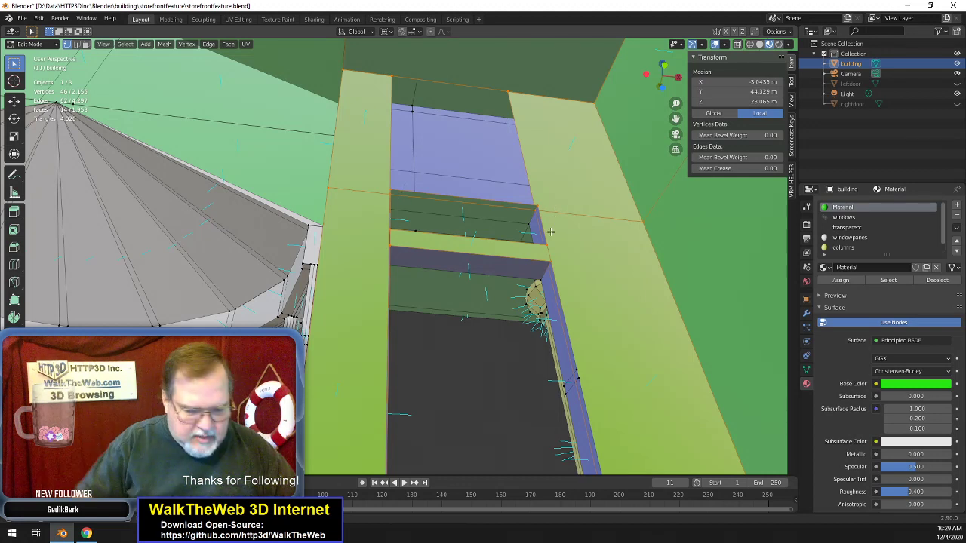
pyautogui.press('s')
pyautogui.press('y')
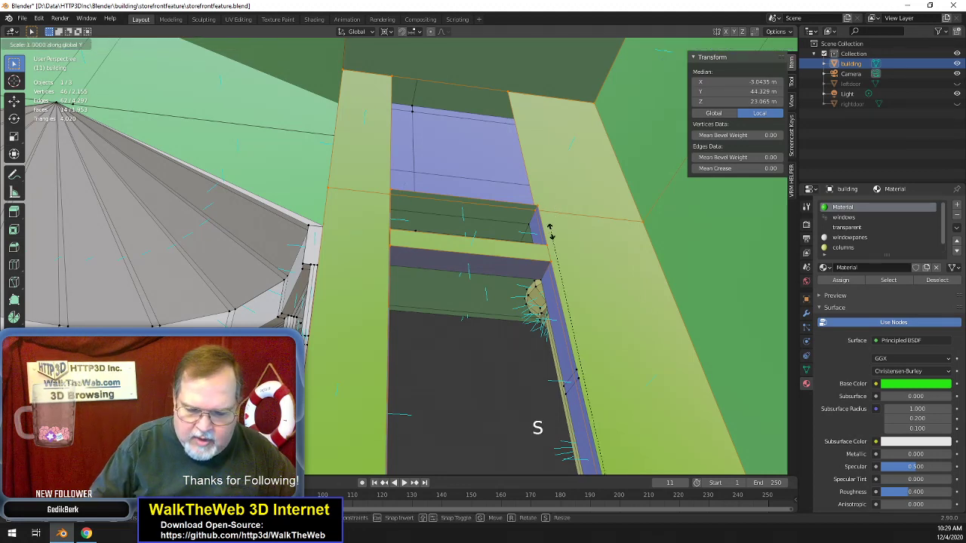
pyautogui.press('0')
pyautogui.press('Return')
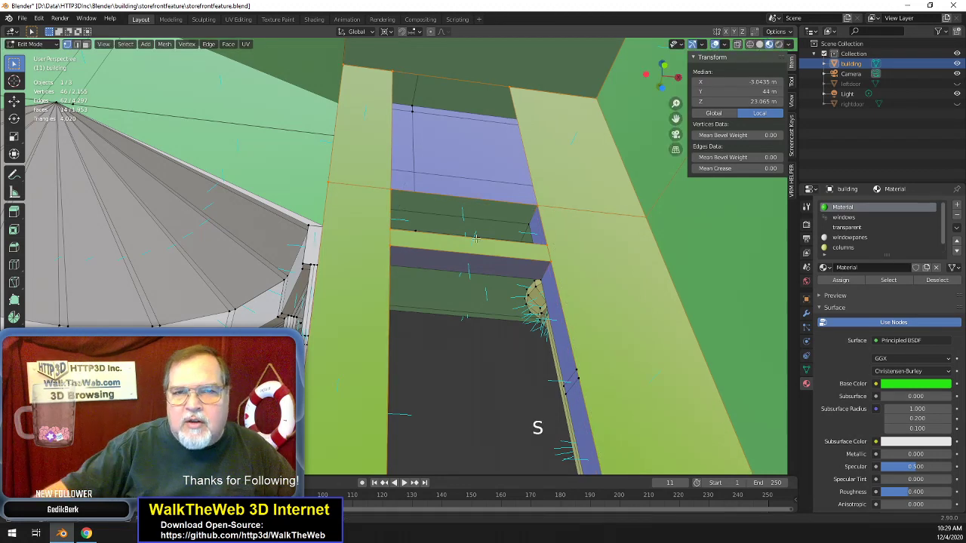
# - Examine the flattened wall around the left doorway and the opening above it from several angles
pyautogui.scroll(-5, 503, 432)
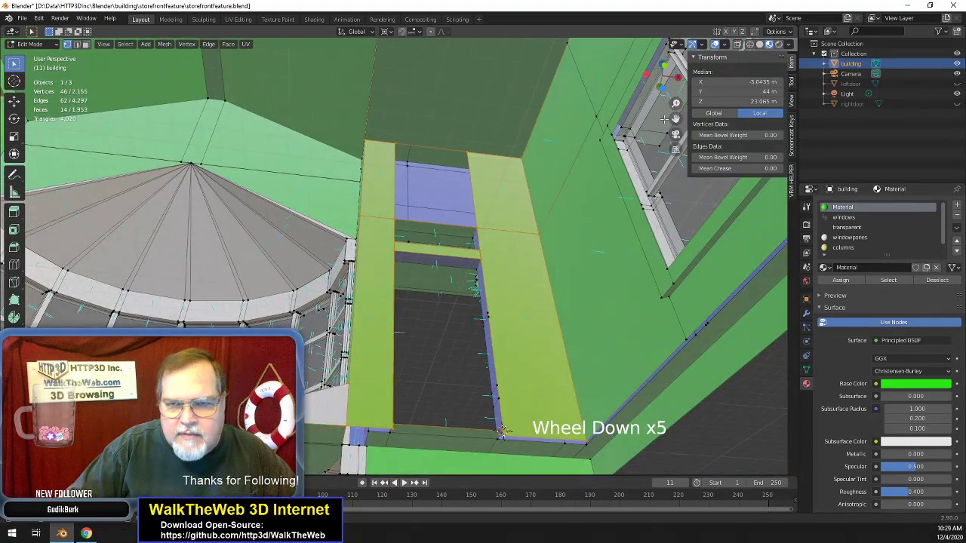
pyautogui.moveTo(503, 431); pyautogui.dragTo(504, 372)
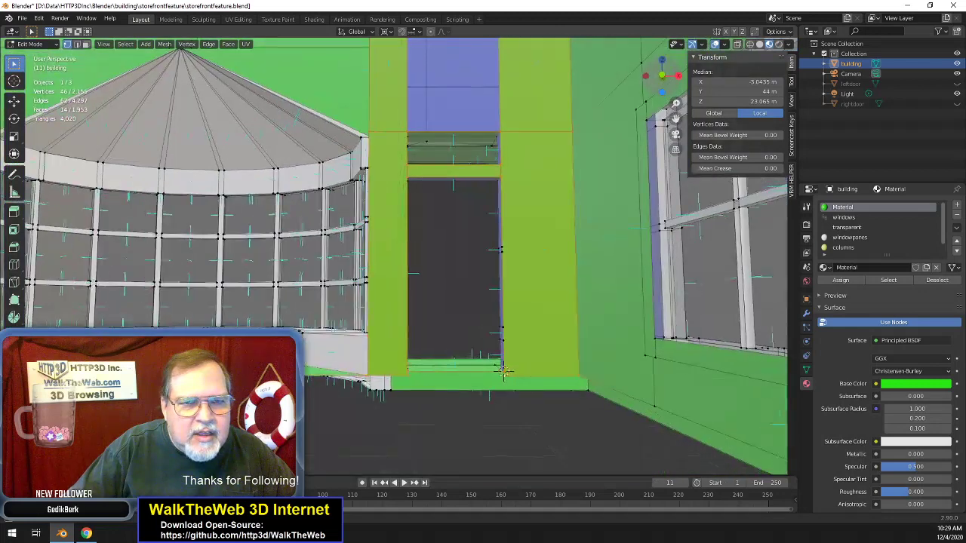
pyautogui.scroll(4, 548, 157)
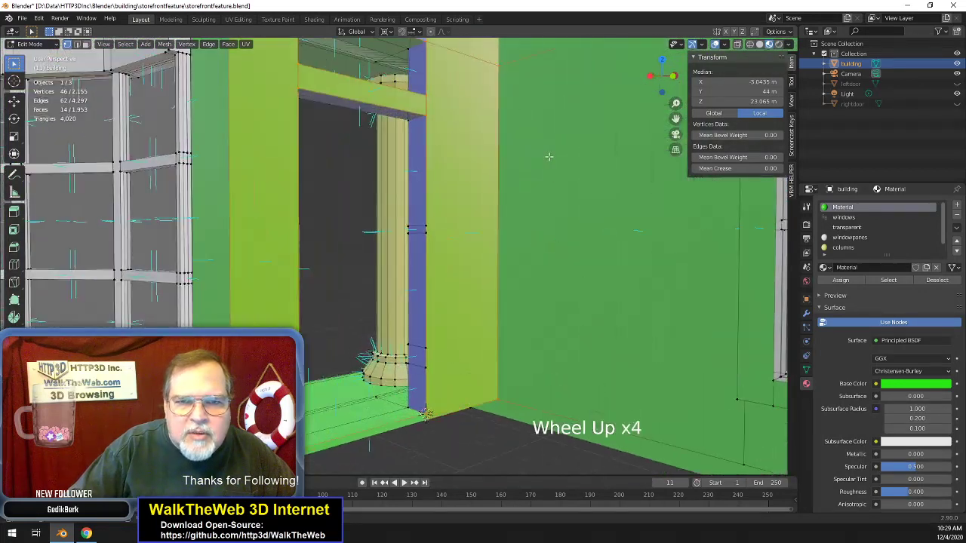
pyautogui.scroll(1, 549, 156)
pyautogui.scroll(-2, 549, 156)
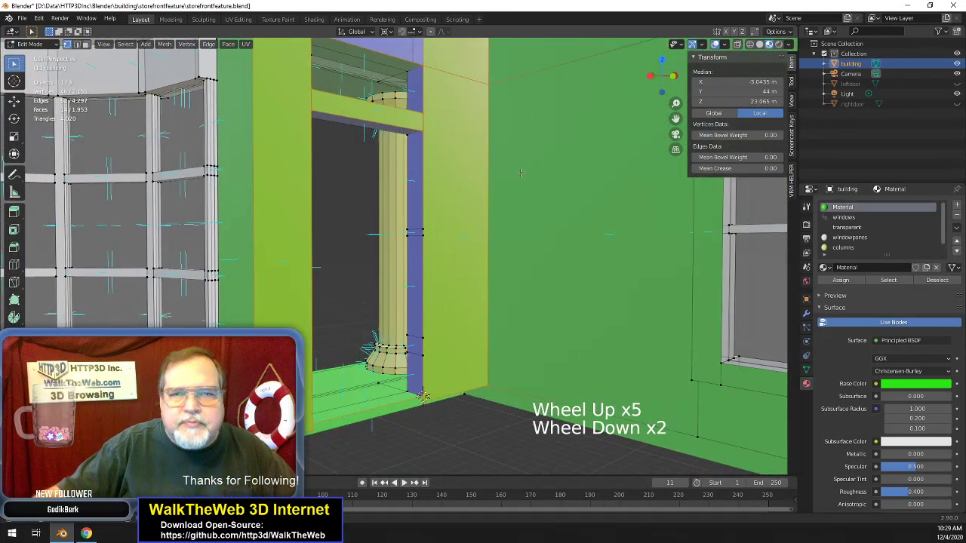
pyautogui.moveTo(673, 83); pyautogui.dragTo(645, 78)
pyautogui.moveTo(474, 416); pyautogui.dragTo(473, 464, button='middle')
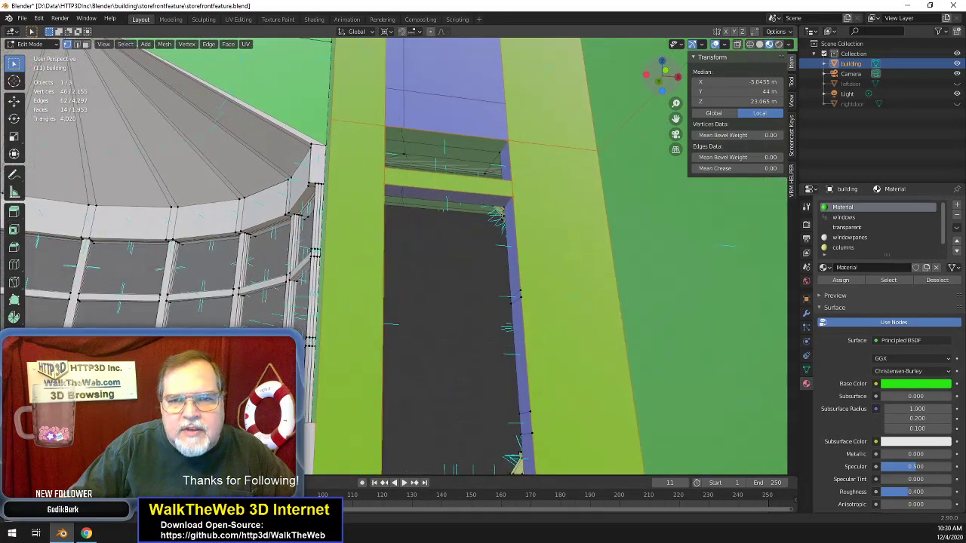
# - Fill the wall opening above the left doorway with a new face between its four corner vertices
pyautogui.click(662, 61)
pyautogui.moveTo(661, 89); pyautogui.dragTo(658, 80)
pyautogui.click(452, 169)
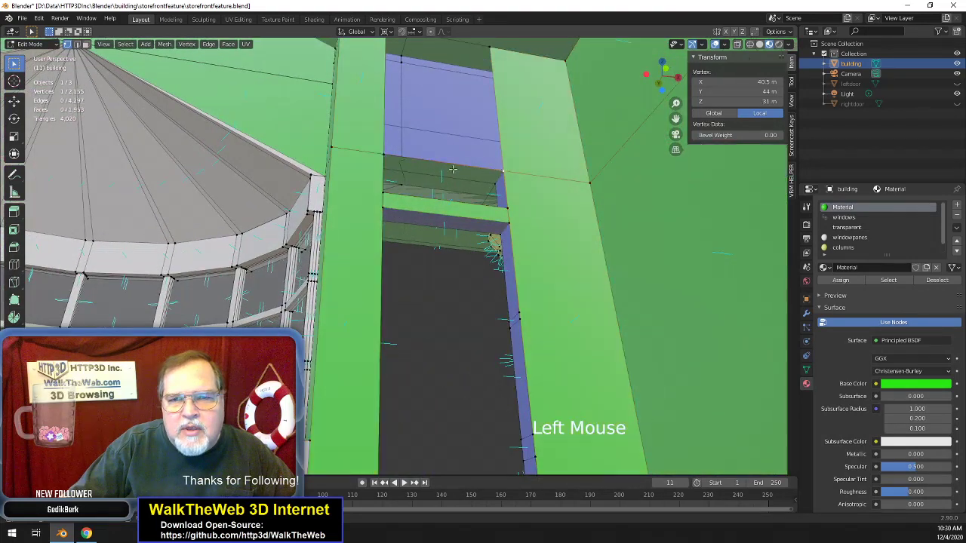
pyautogui.keyDown('shift'); pyautogui.click(385, 157); pyautogui.keyUp('shift')
pyautogui.keyDown('shift'); pyautogui.click(492, 49); pyautogui.keyUp('shift')
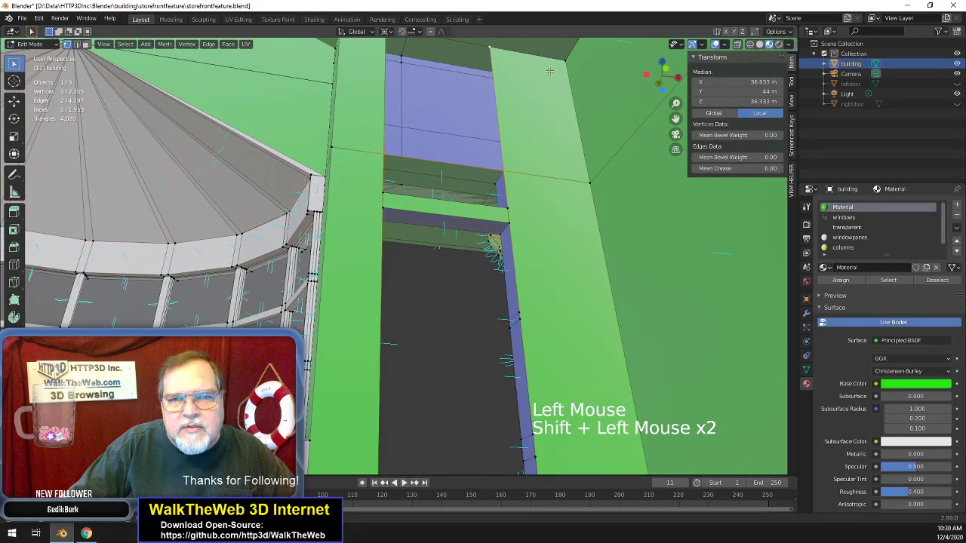
pyautogui.moveTo(671, 120); pyautogui.dragTo(683, 157)
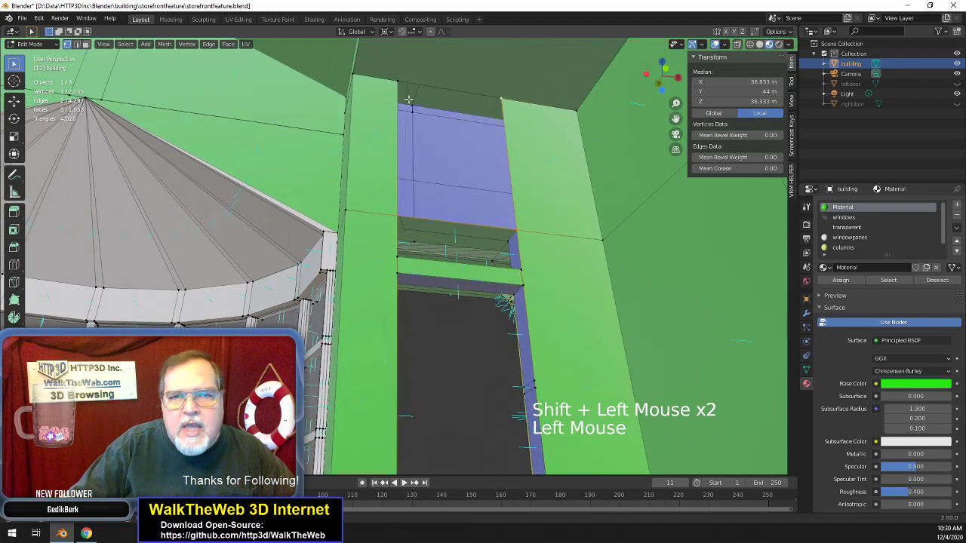
pyautogui.keyDown('shift'); pyautogui.click(395, 137); pyautogui.keyUp('shift')
pyautogui.press('f')
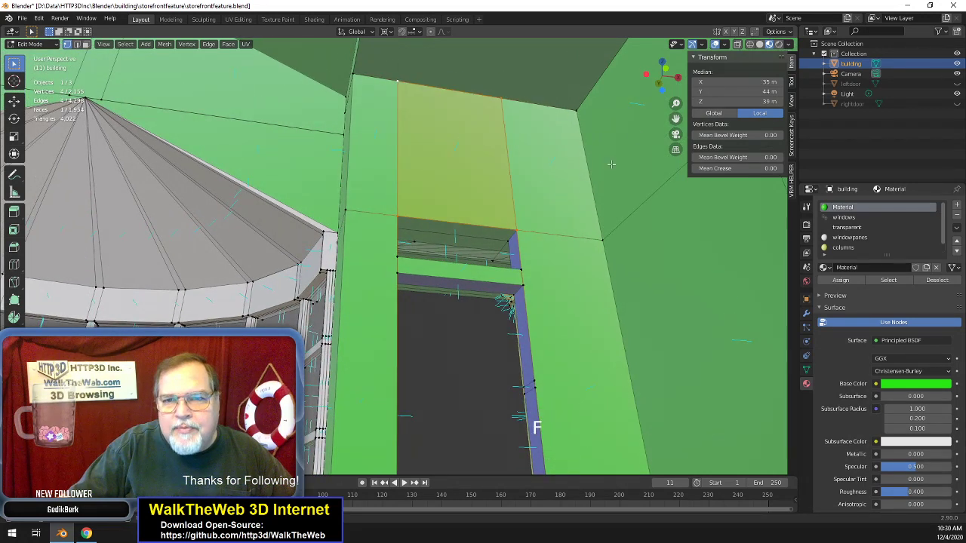
# - Fill the matching wall opening above the right doorway with a face between its four corner vertices
pyautogui.moveTo(675, 119); pyautogui.dragTo(477, 239)
pyautogui.click(427, 274)
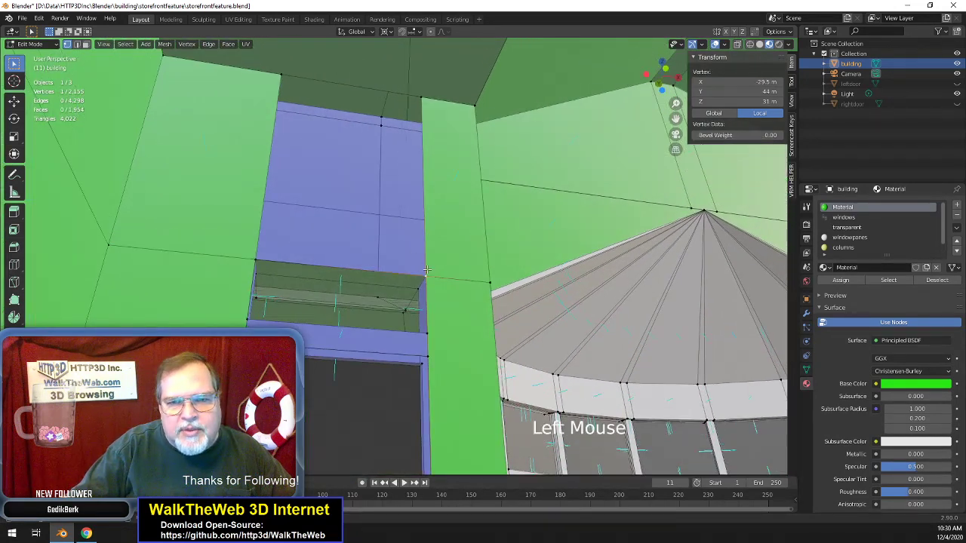
pyautogui.keyDown('shift'); pyautogui.click(256, 261); pyautogui.keyUp('shift')
pyautogui.keyDown('shift'); pyautogui.click(280, 76); pyautogui.keyUp('shift')
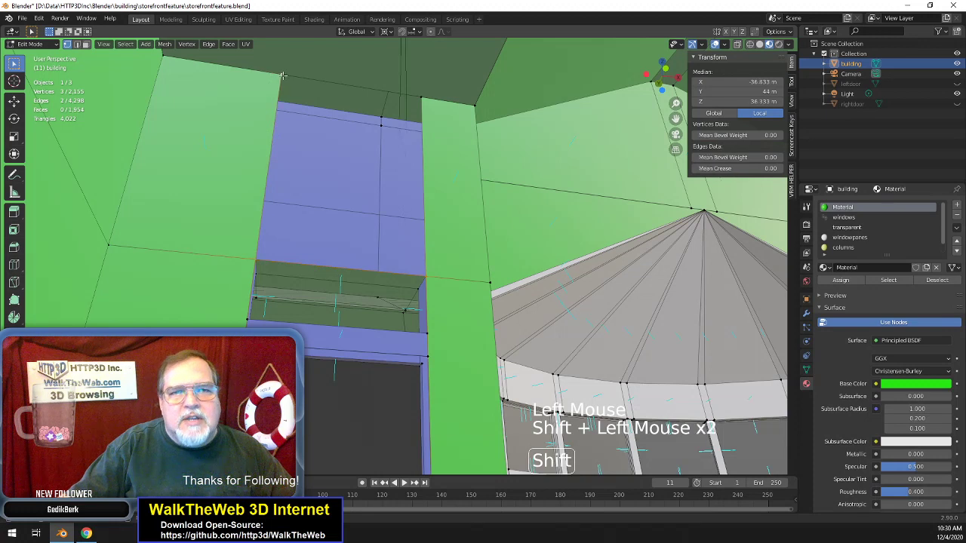
pyautogui.keyDown('shift'); pyautogui.click(422, 99); pyautogui.keyUp('shift')
pyautogui.press('f')
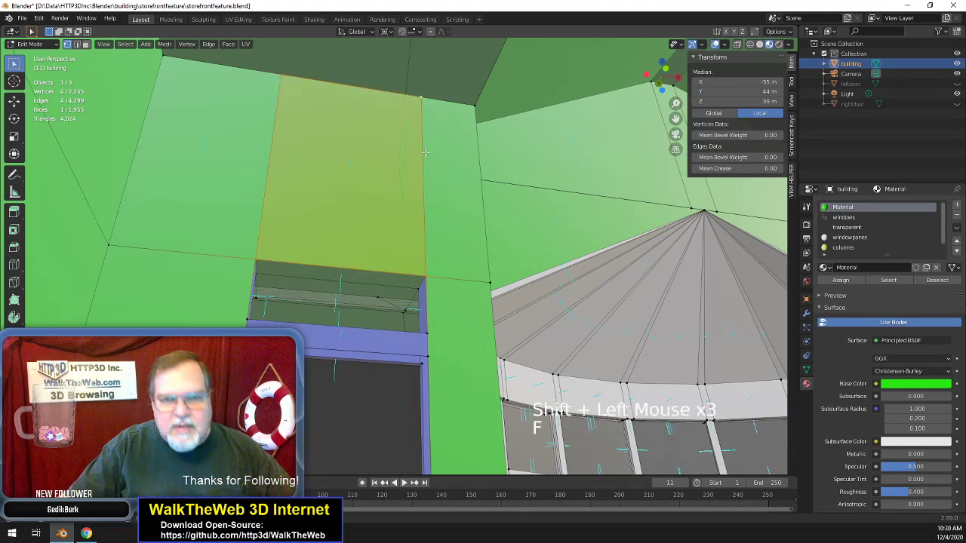
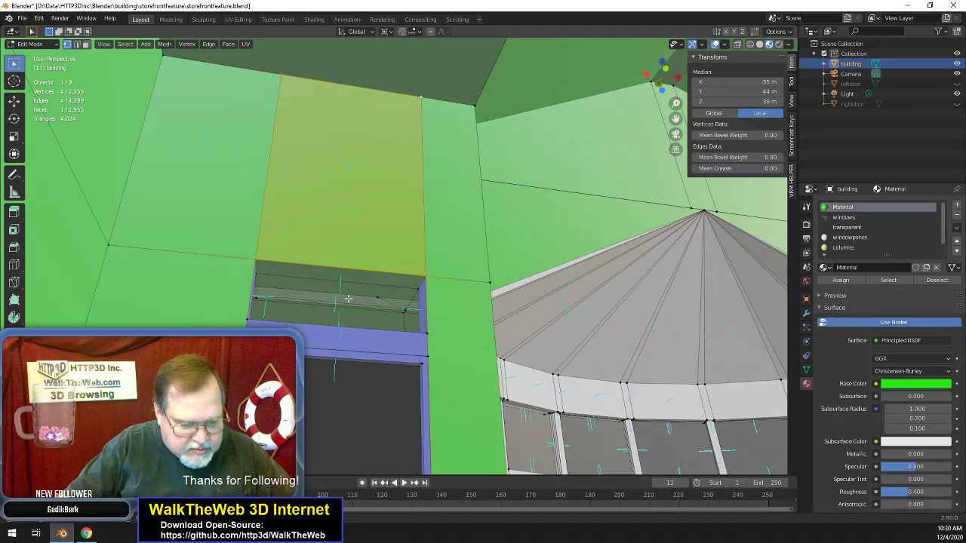
# - Switch to wireframe shading and face selection, then select the narrow underside face along the inner wall above the right doorway
pyautogui.press('z')
pyautogui.click(281, 302)
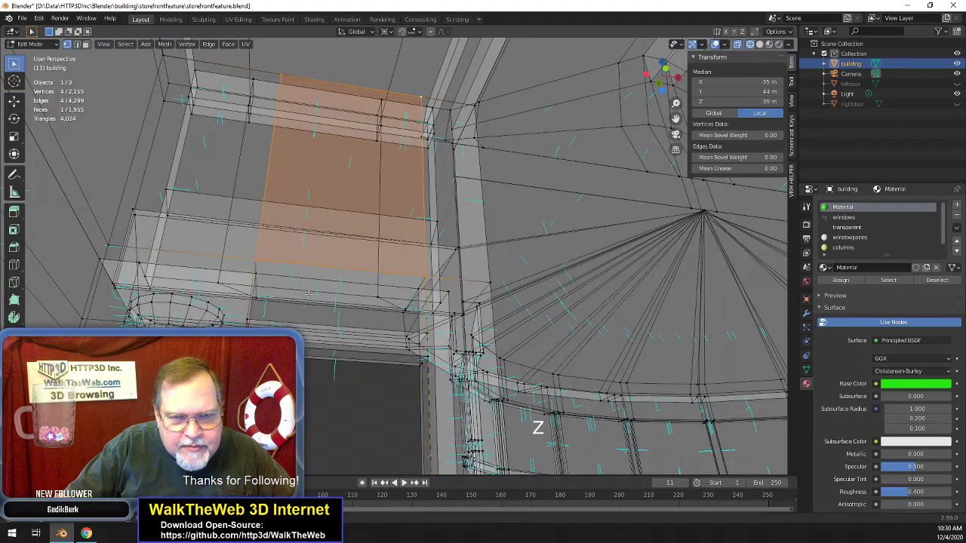
pyautogui.click(295, 189)
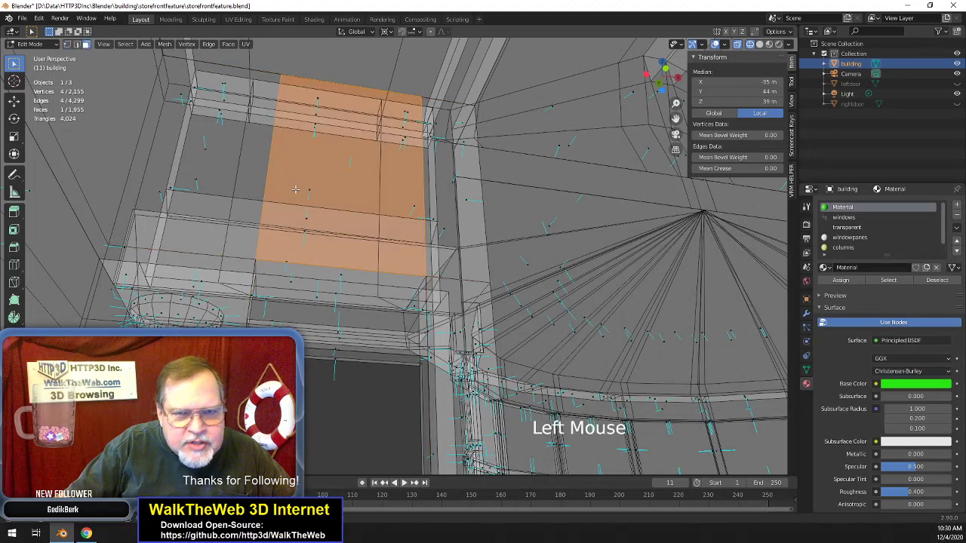
pyautogui.click(297, 284)
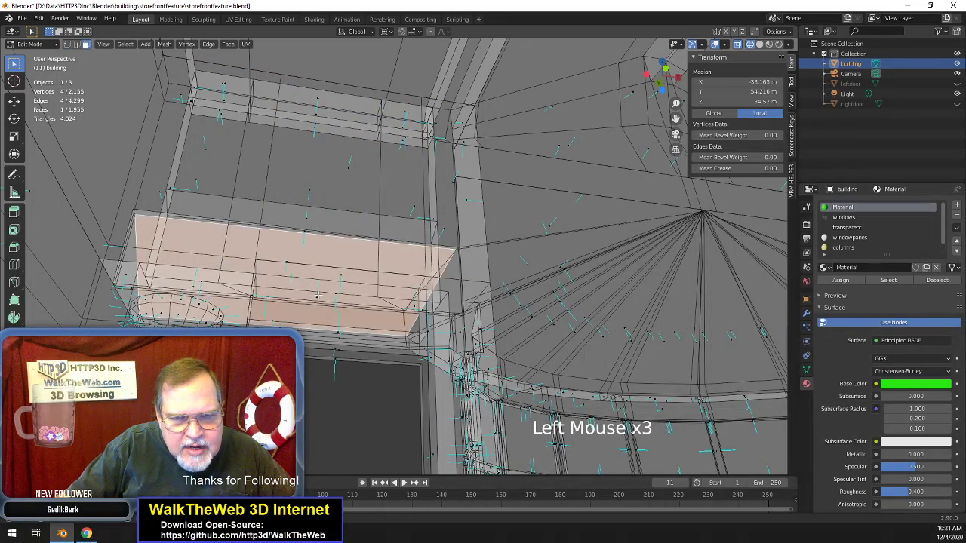
pyautogui.click(317, 297)
pyautogui.click(344, 283)
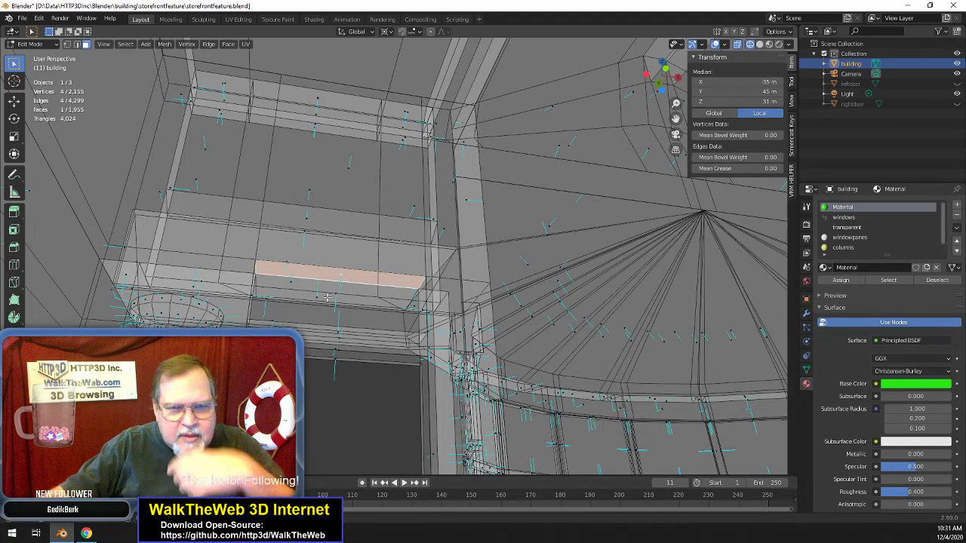
pyautogui.click(321, 295)
pyautogui.click(309, 286)
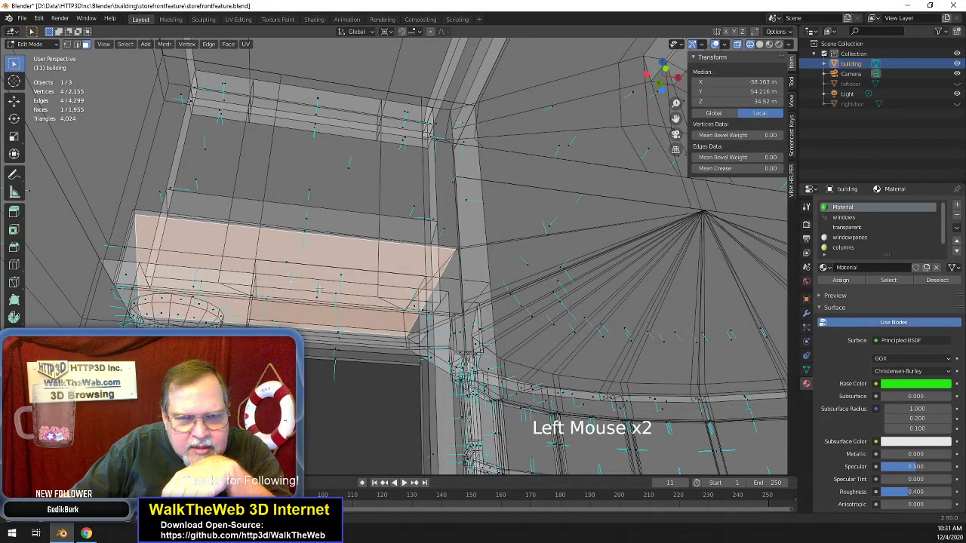
pyautogui.click(344, 276)
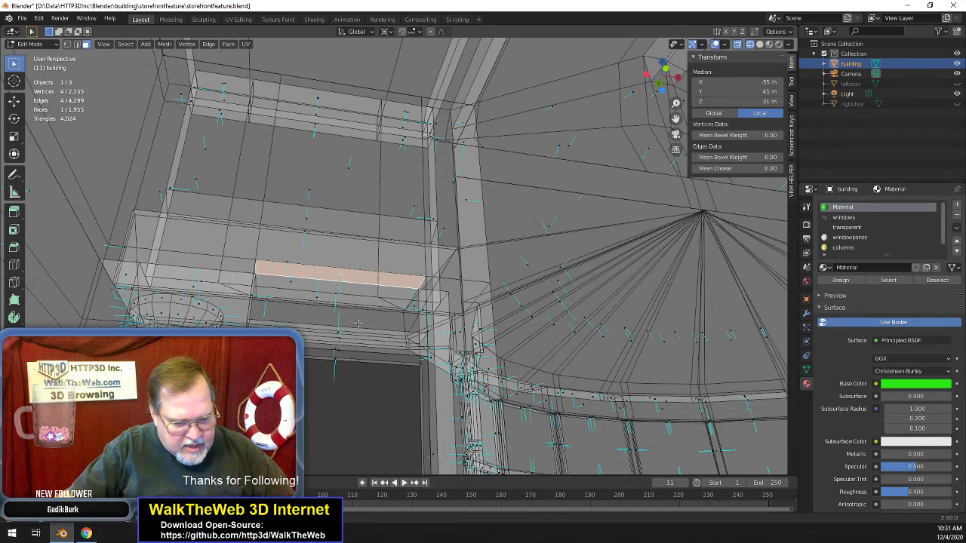
# - Inspect the underside faces above the right doorway in material preview and wireframe, selecting the neighbouring faces one after another
pyautogui.press('z')
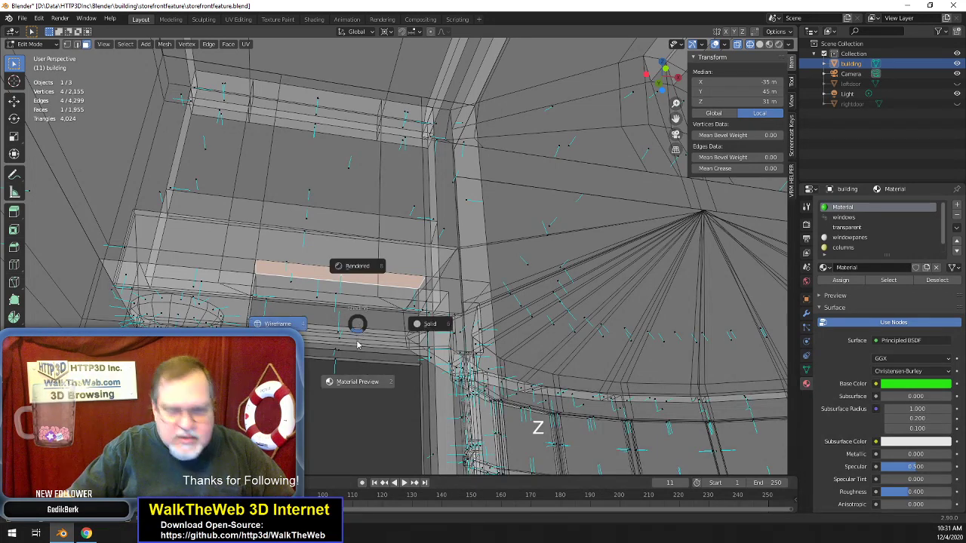
pyautogui.click(363, 383)
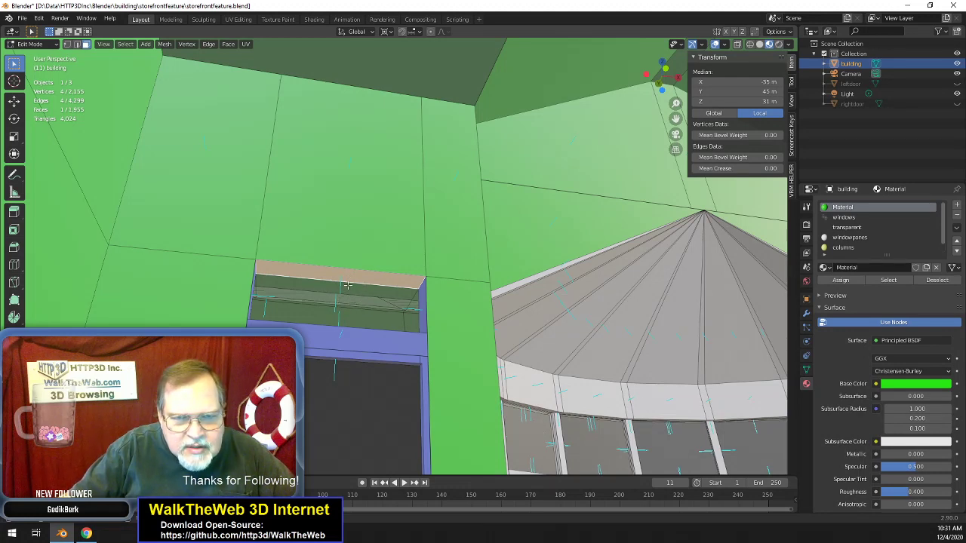
pyautogui.click(411, 302)
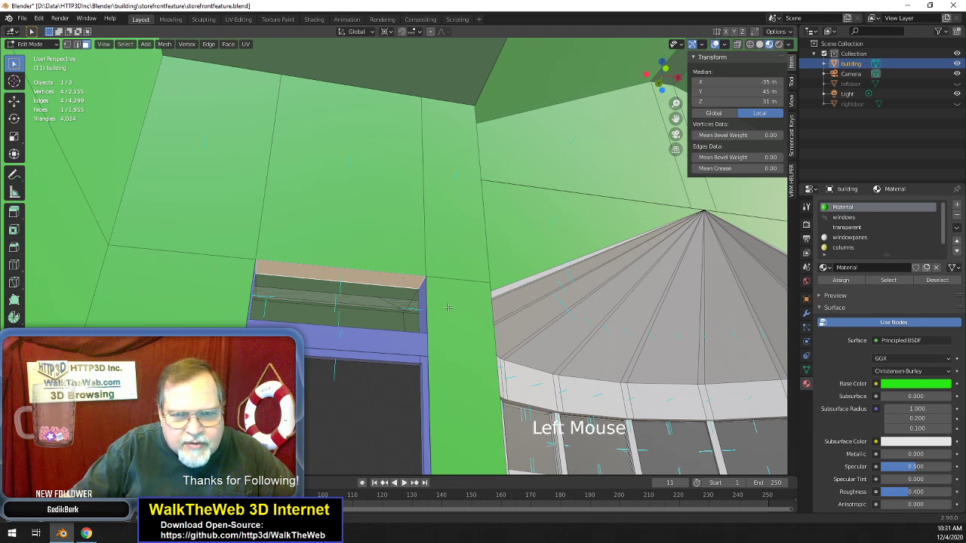
pyautogui.click(341, 302)
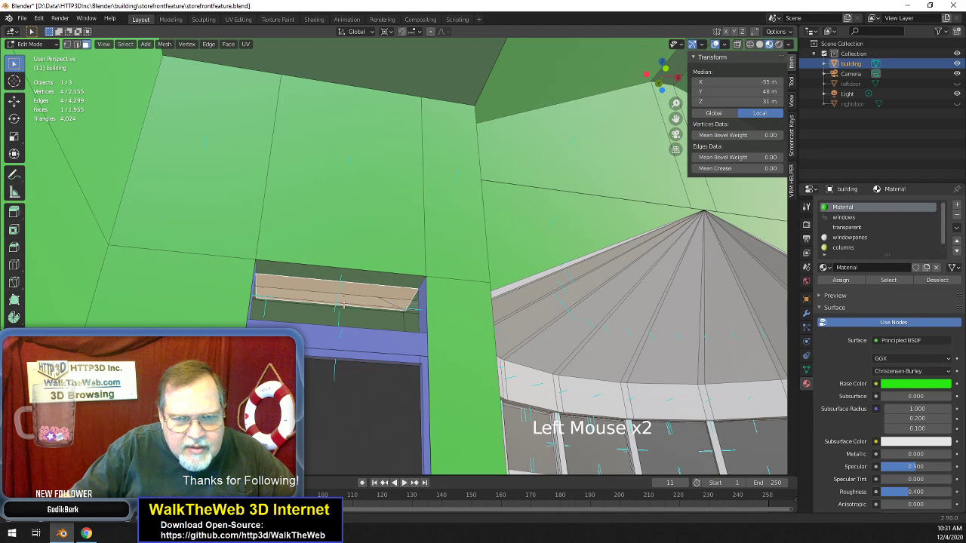
pyautogui.press('z')
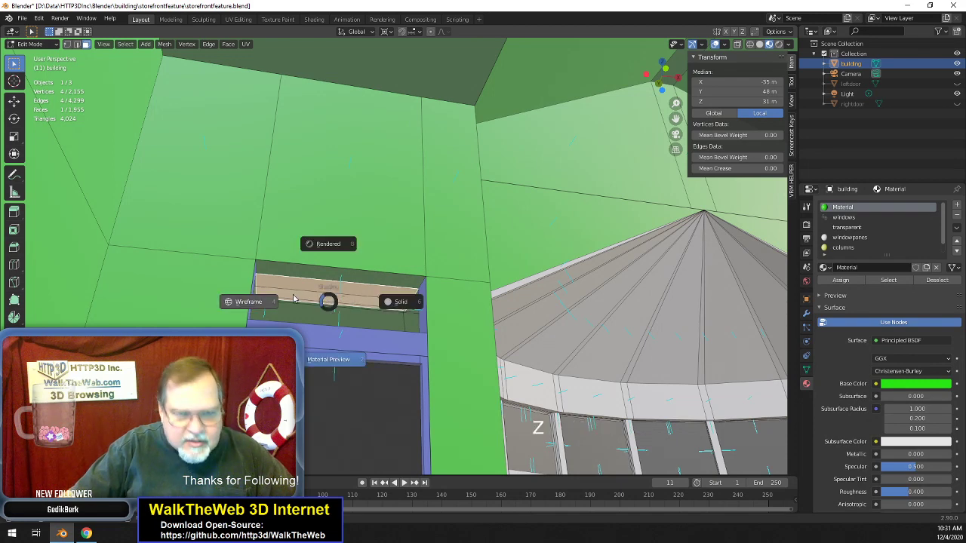
pyautogui.click(256, 302)
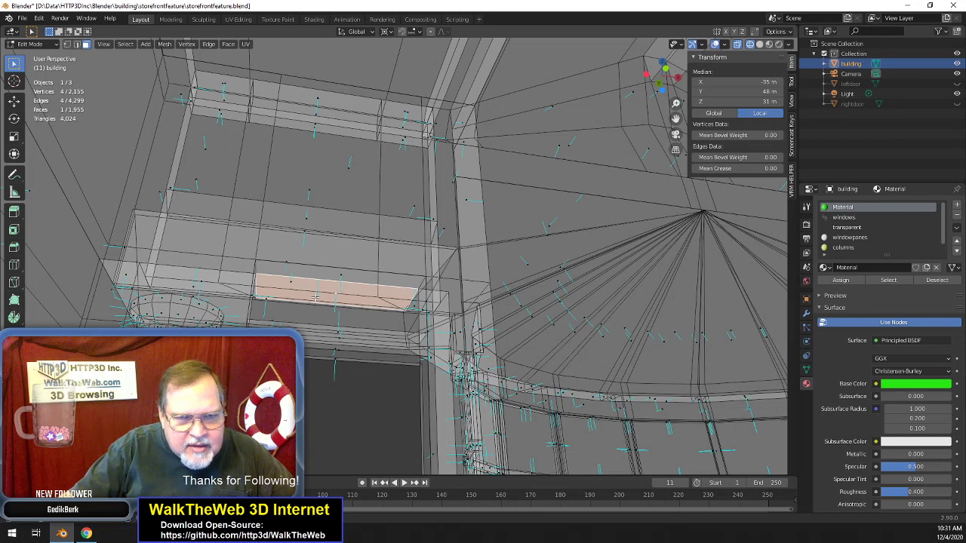
pyautogui.click(315, 298)
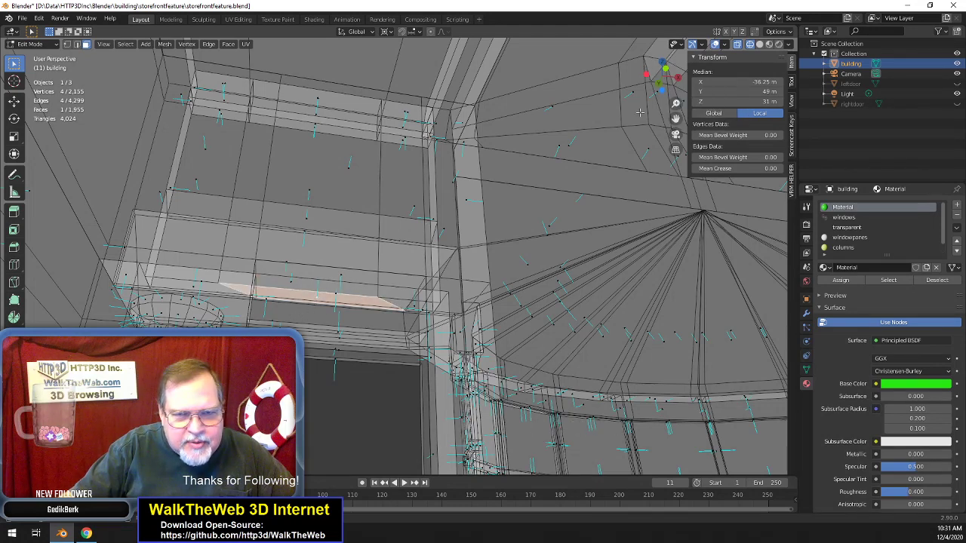
# - In the right orthographic view, deselect everything, then select the vertices of the building behind the storefront section and hide them
pyautogui.moveTo(663, 72)
pyautogui.mouseDown()
pyautogui.moveTo(652, 74)
pyautogui.moveTo(661, 78)
pyautogui.mouseUp()
pyautogui.scroll(-4, 568, 203)
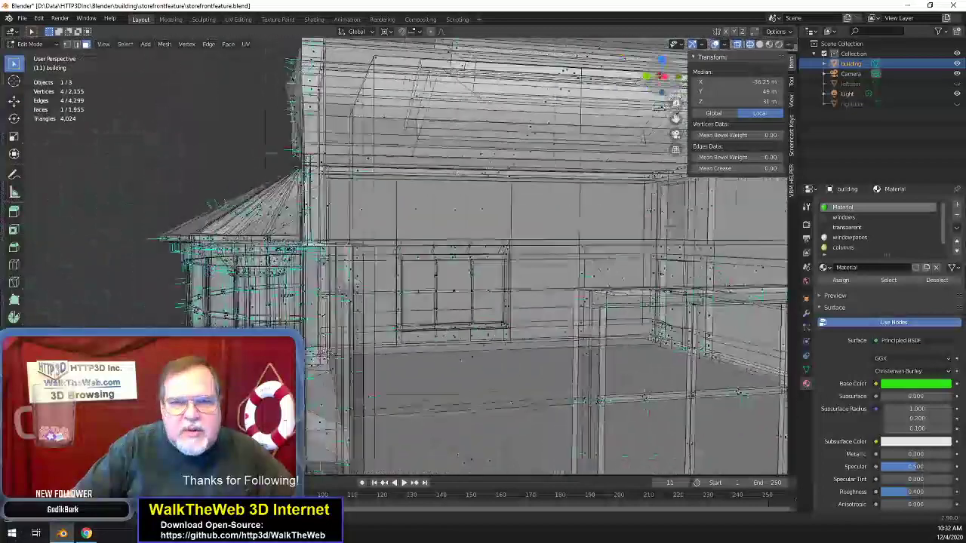
pyautogui.scroll(-9, 518, 225)
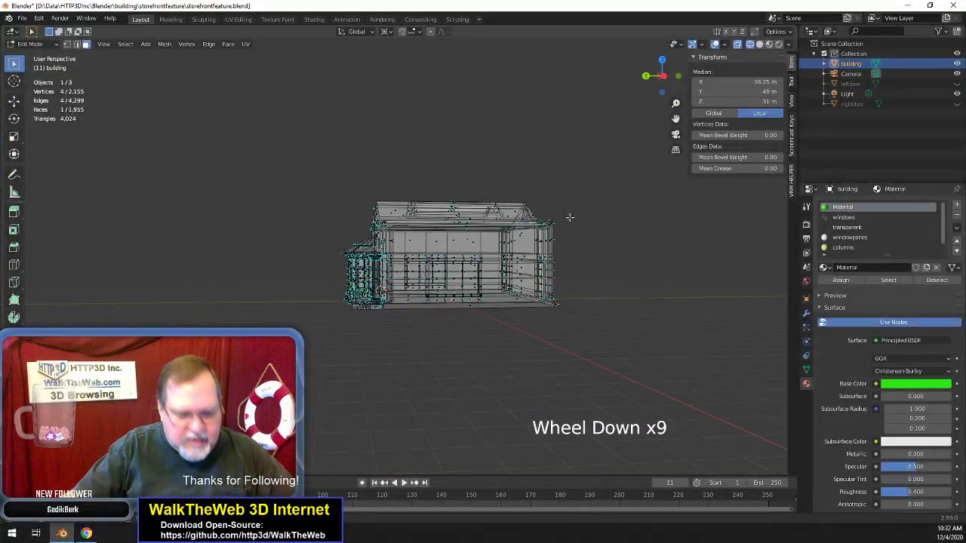
pyautogui.click(660, 77)
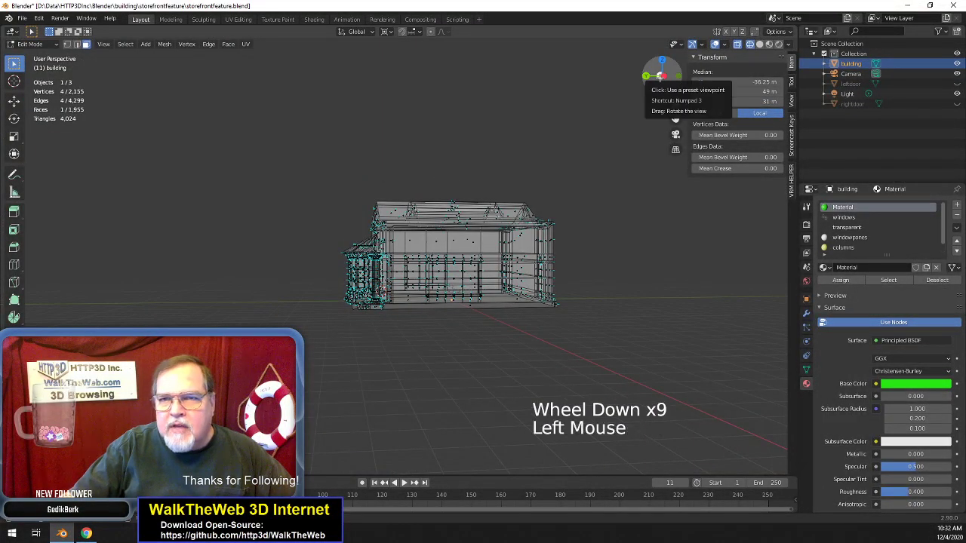
pyautogui.scroll(4, 555, 202)
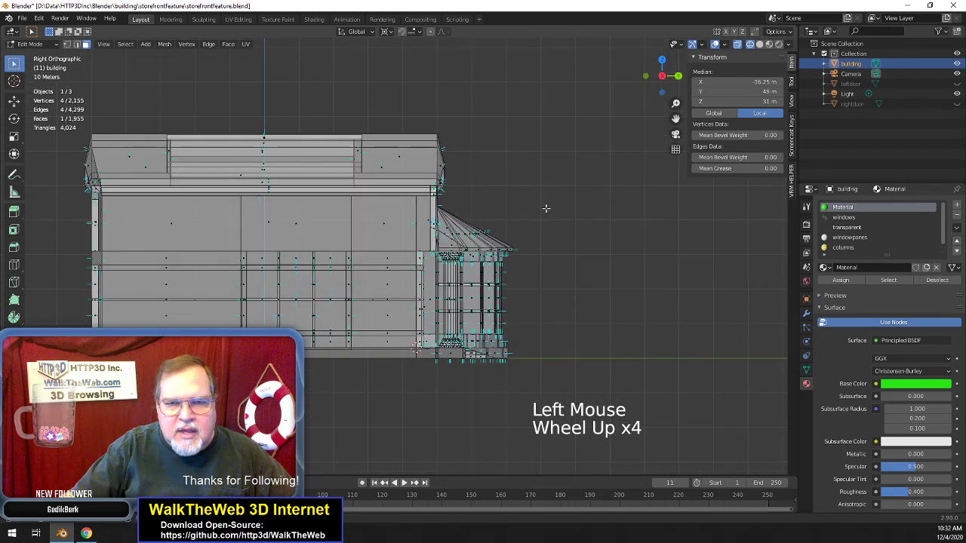
pyautogui.scroll(-1, 458, 209)
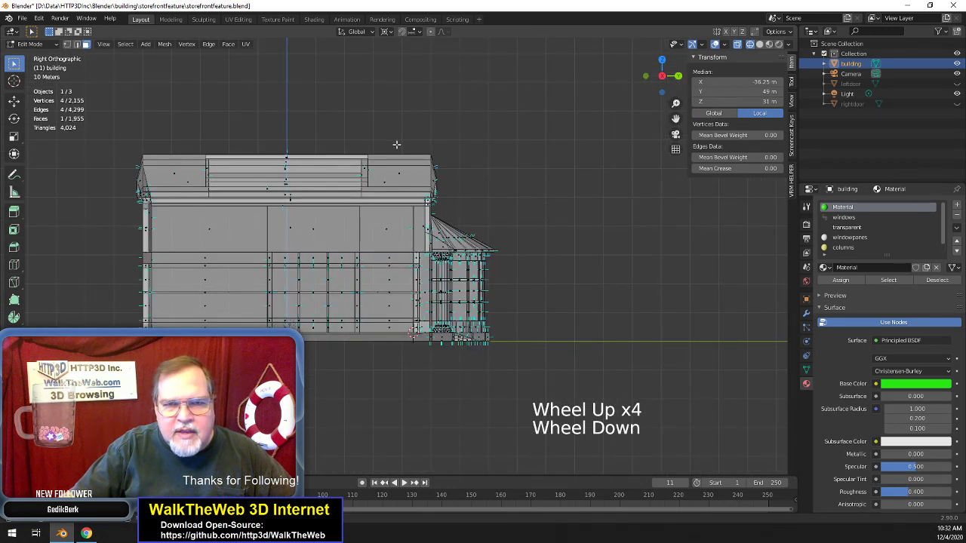
pyautogui.click(67, 43)
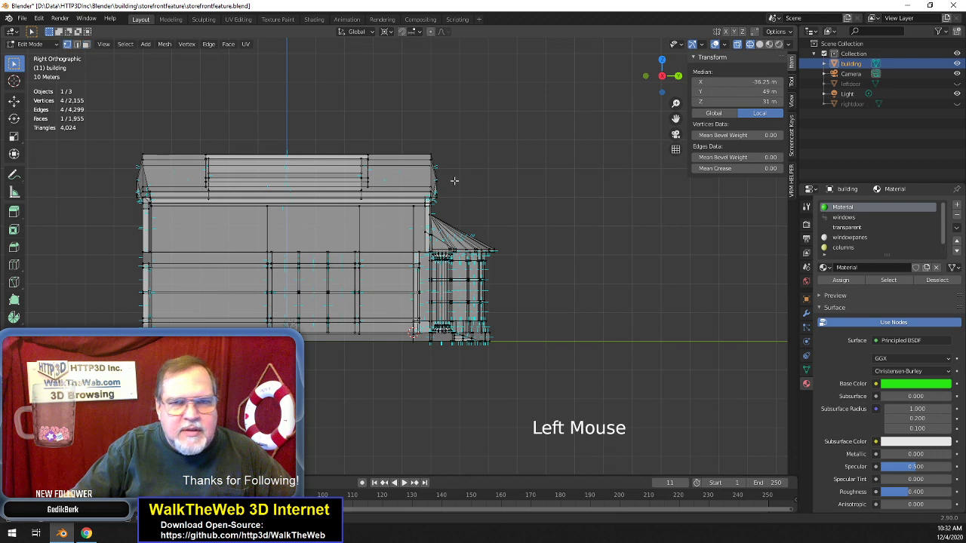
pyautogui.hotkey('alt', 'a')
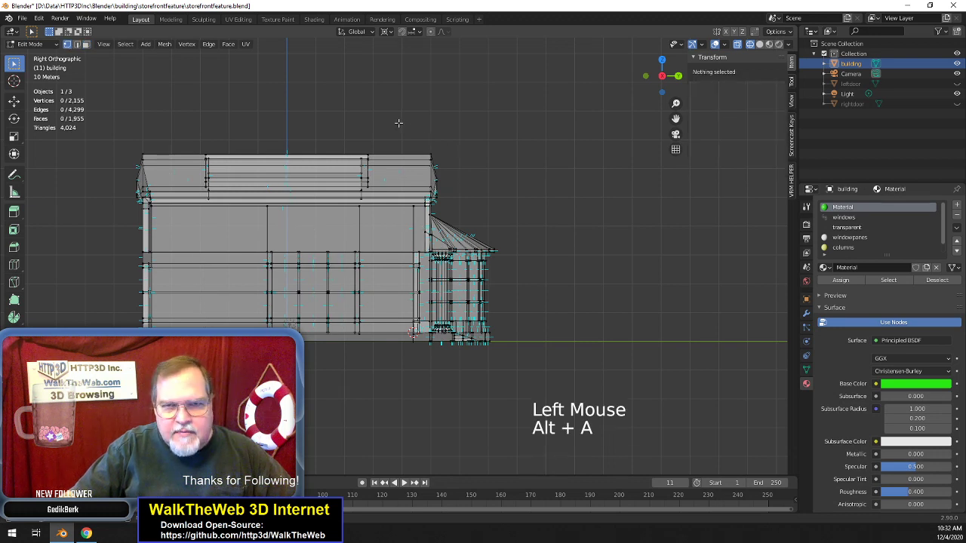
pyautogui.moveTo(398, 123); pyautogui.dragTo(100, 406)
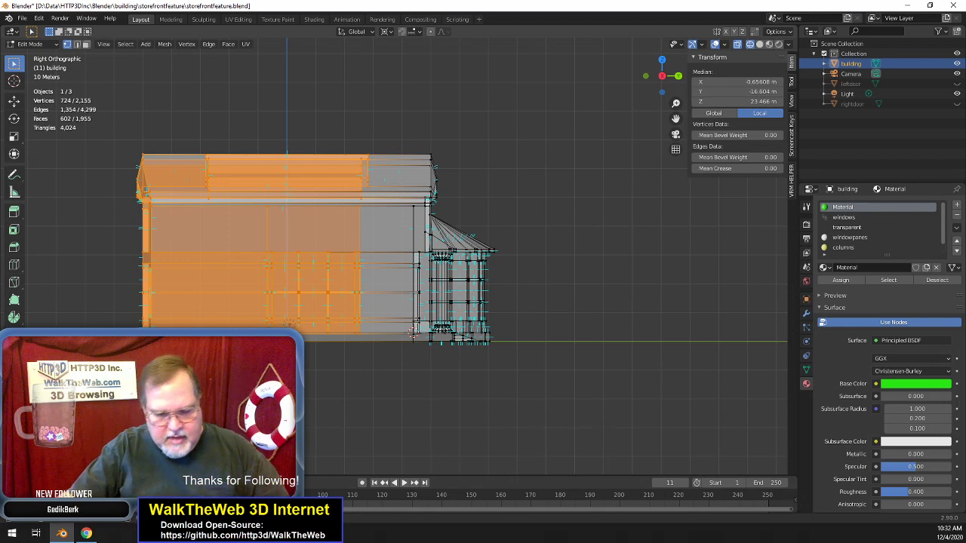
pyautogui.press('h')
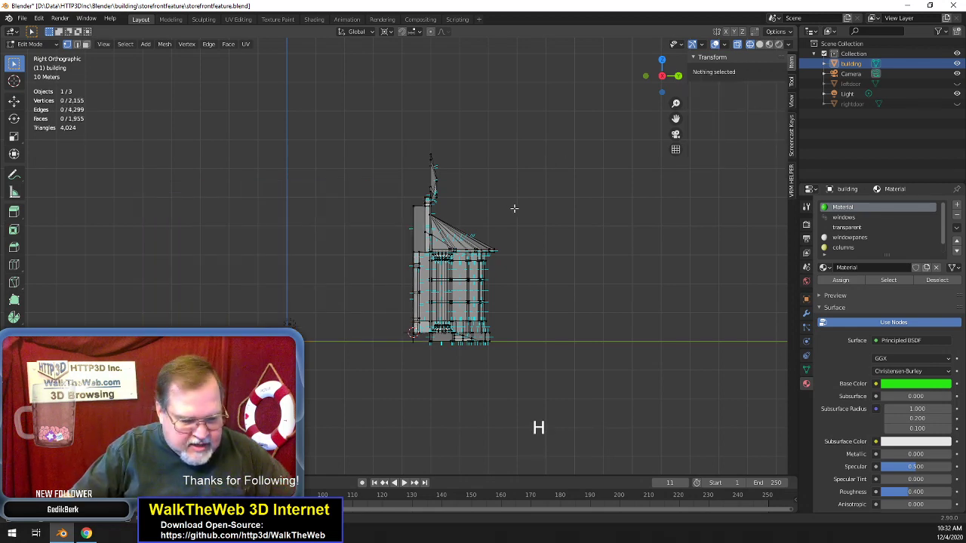
# - Select the entire linked column in front of the right doorway and hide it
pyautogui.moveTo(670, 85); pyautogui.dragTo(651, 79)
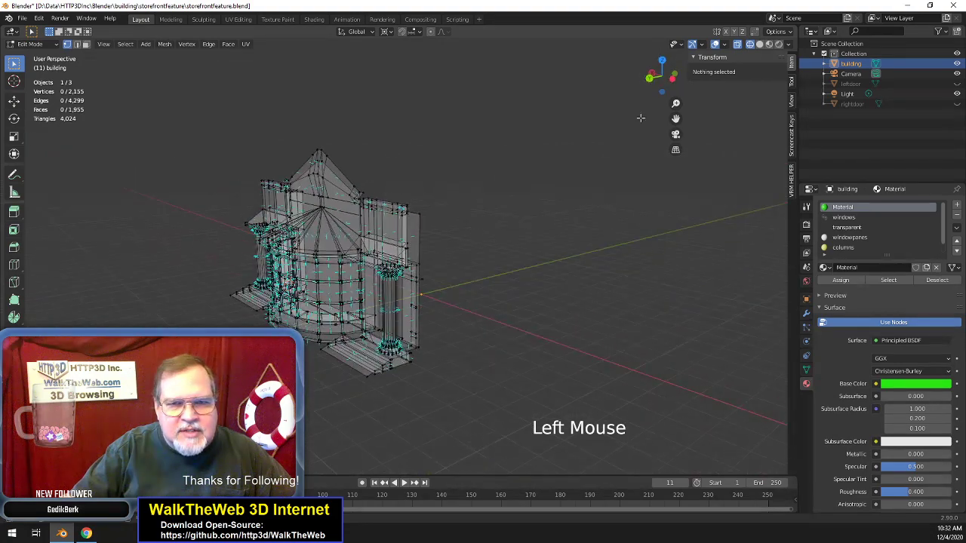
pyautogui.scroll(7, 603, 147)
pyautogui.scroll(-1, 604, 147)
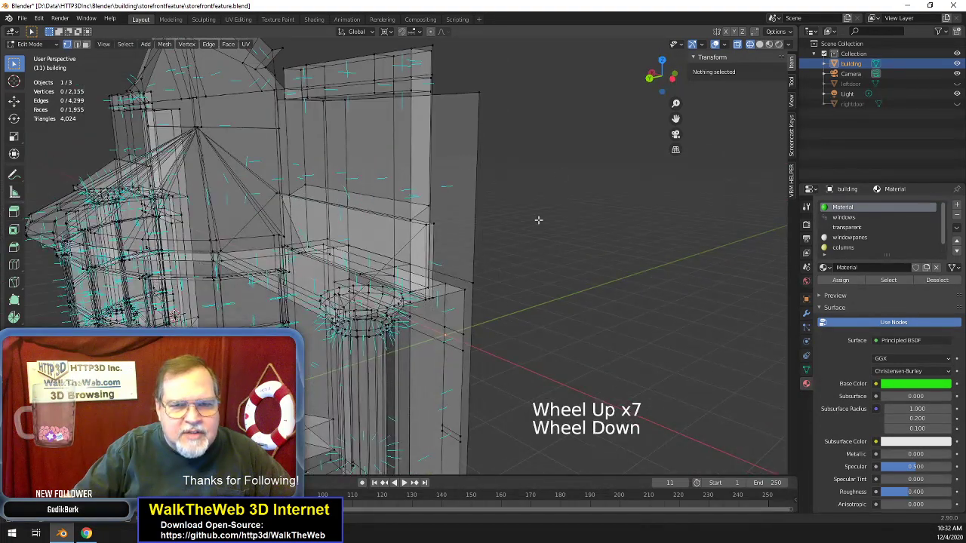
pyautogui.scroll(-3, 524, 223)
pyautogui.click(385, 425)
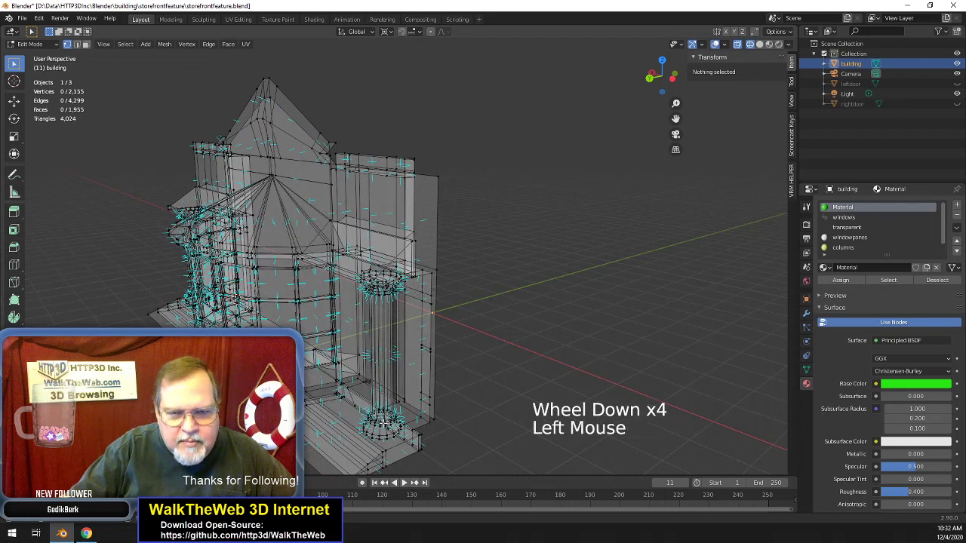
pyautogui.hotkey('alt', 'l')
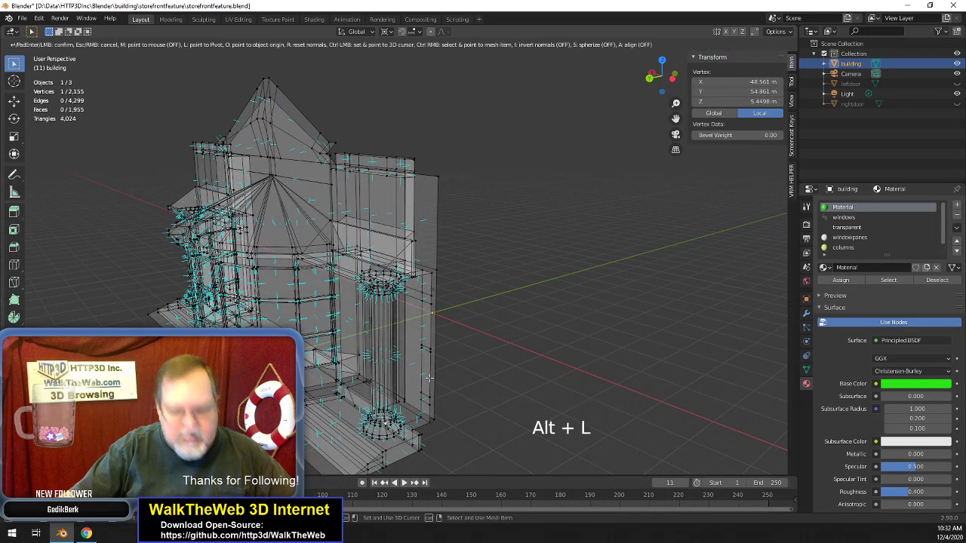
pyautogui.hotkey('ctrl', 'l')
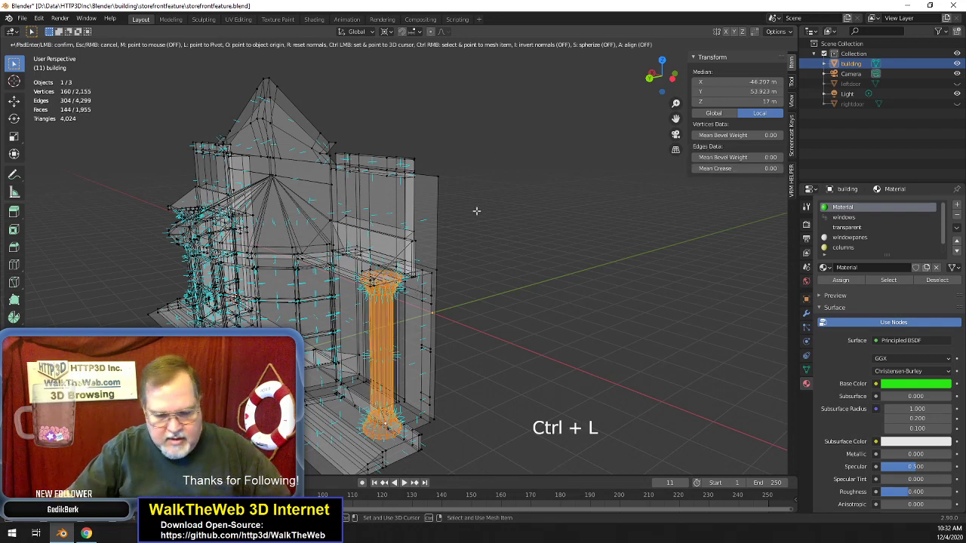
pyautogui.press('h')
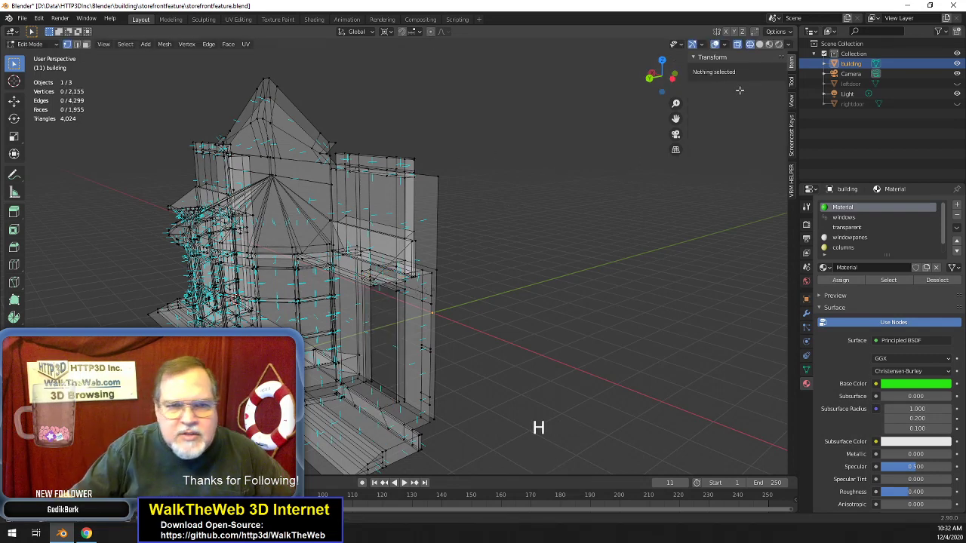
# - Select the entire linked column in front of the left doorway and hide it
pyautogui.moveTo(661, 75); pyautogui.dragTo(622, 139)
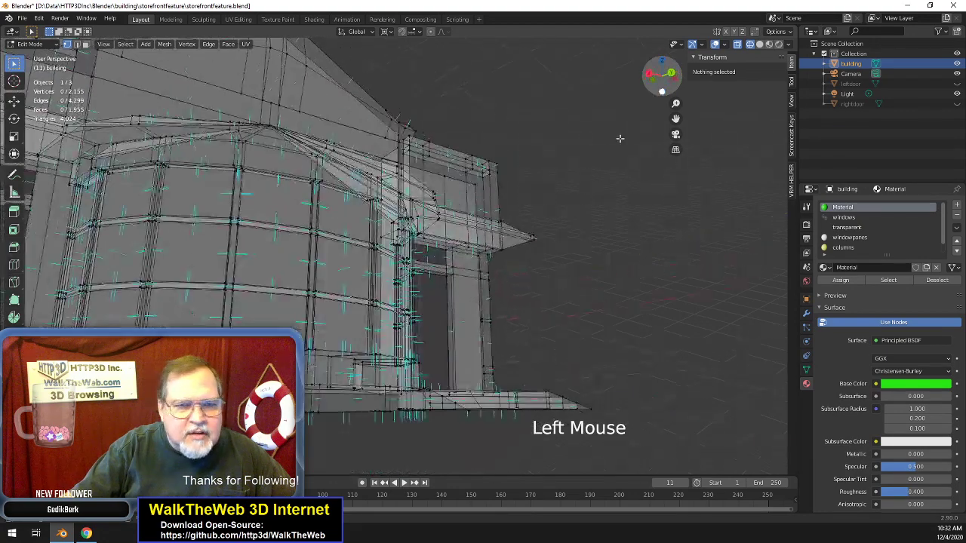
pyautogui.moveTo(676, 119); pyautogui.dragTo(574, 121)
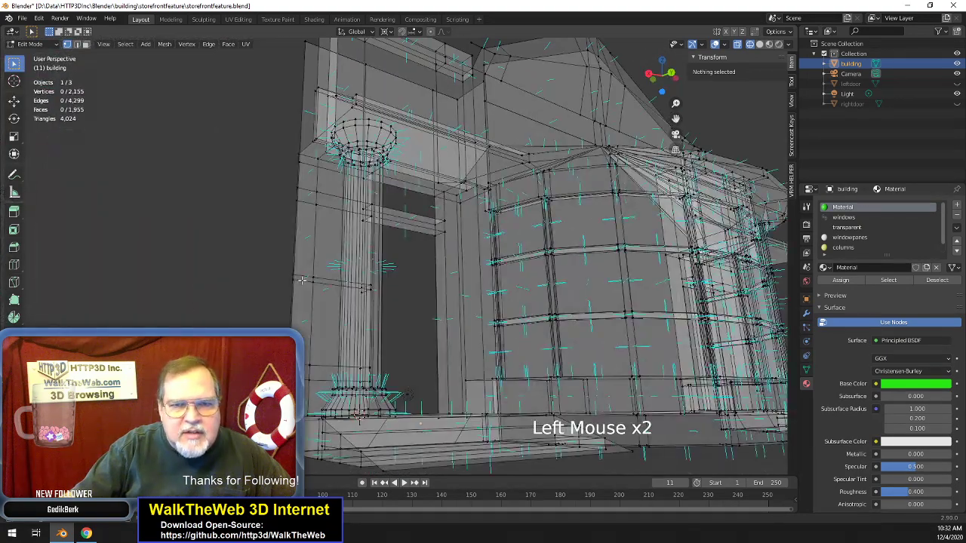
pyautogui.click(369, 401)
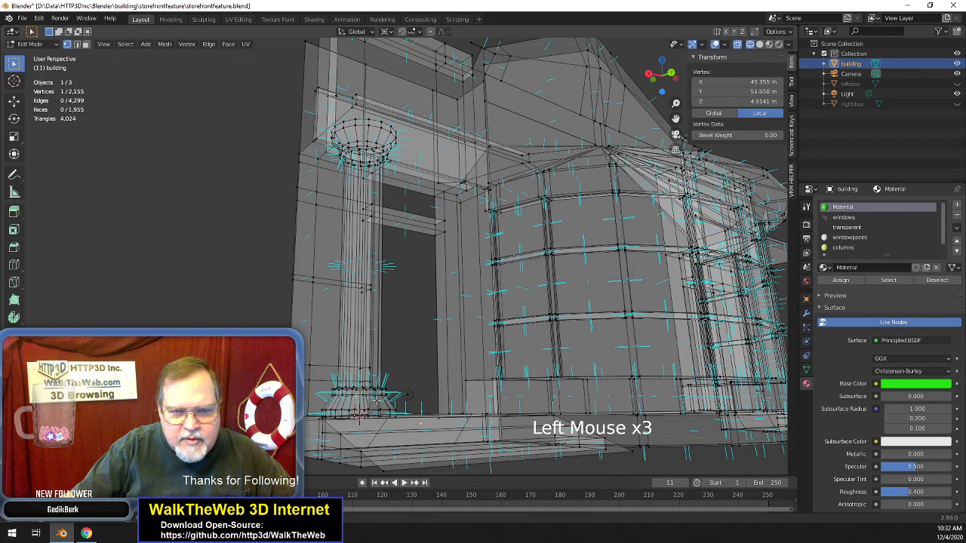
pyautogui.press('ctrl')
pyautogui.hotkey('ctrl', 'l')
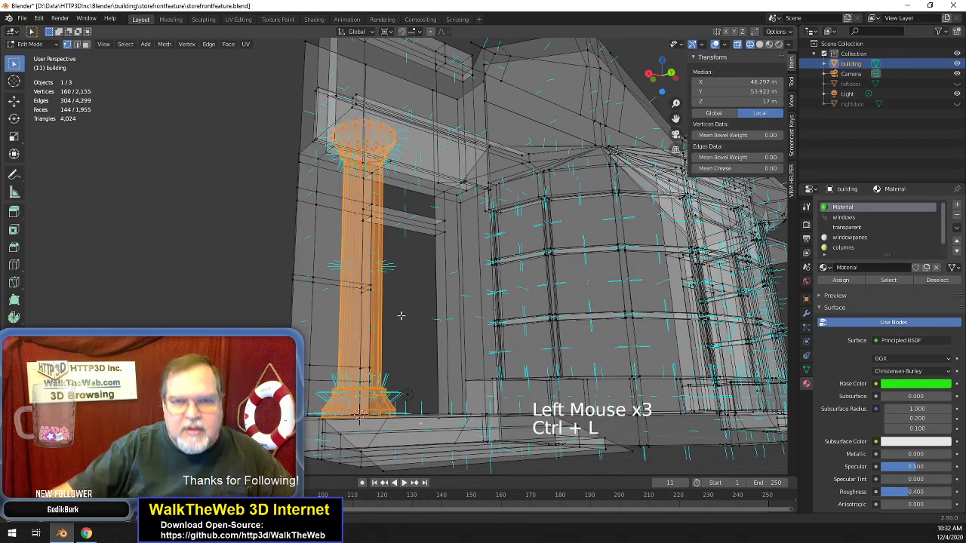
pyautogui.press('h')
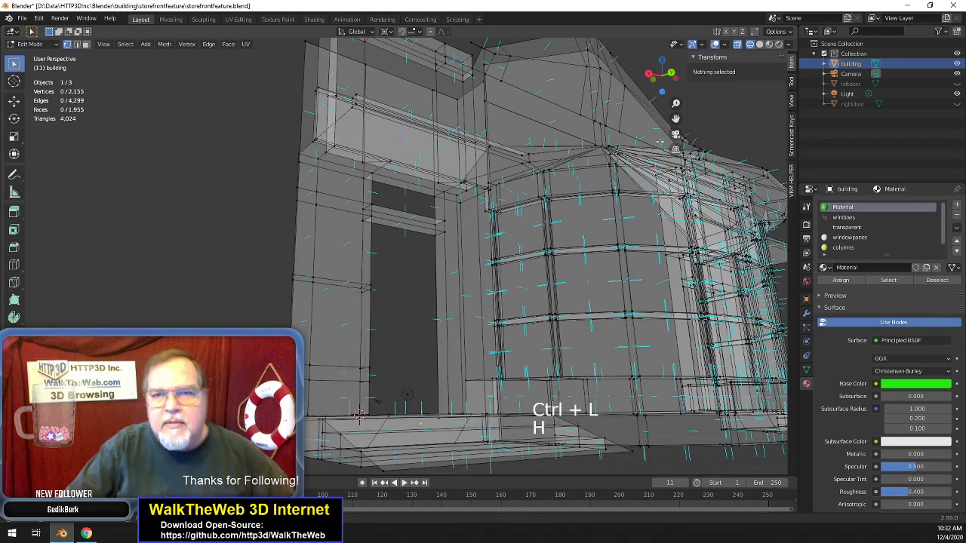
# - Switch the isolated storefront to material preview and look over the inner front wall and both doorways
pyautogui.moveTo(662, 76)
pyautogui.mouseDown()
pyautogui.moveTo(718, 80)
pyautogui.moveTo(662, 75)
pyautogui.mouseUp()
pyautogui.press('z')
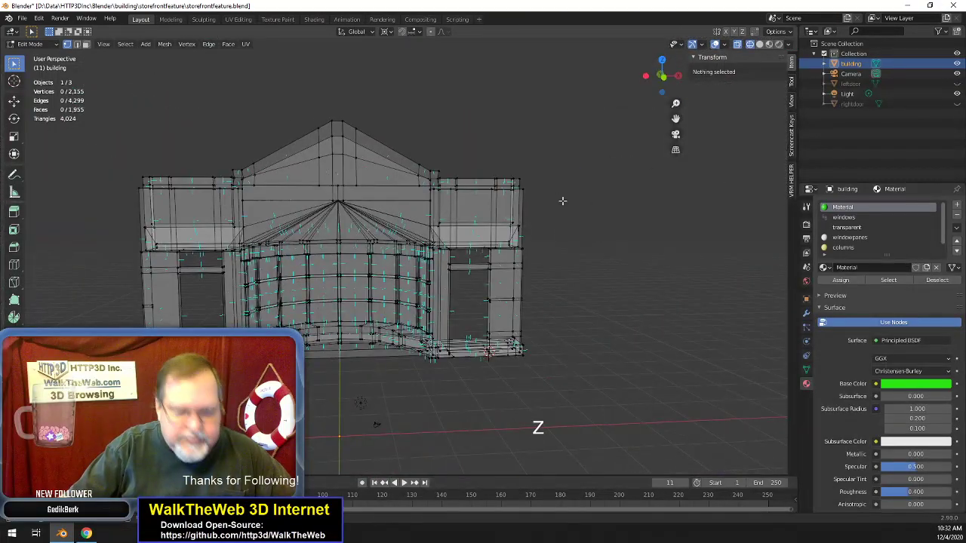
pyautogui.press('z')
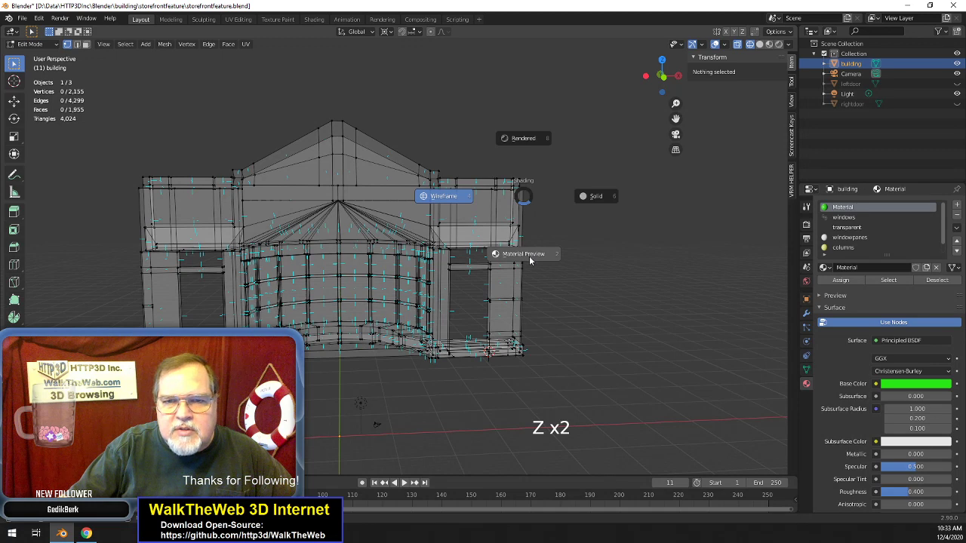
pyautogui.click(530, 260)
pyautogui.scroll(5, 534, 217)
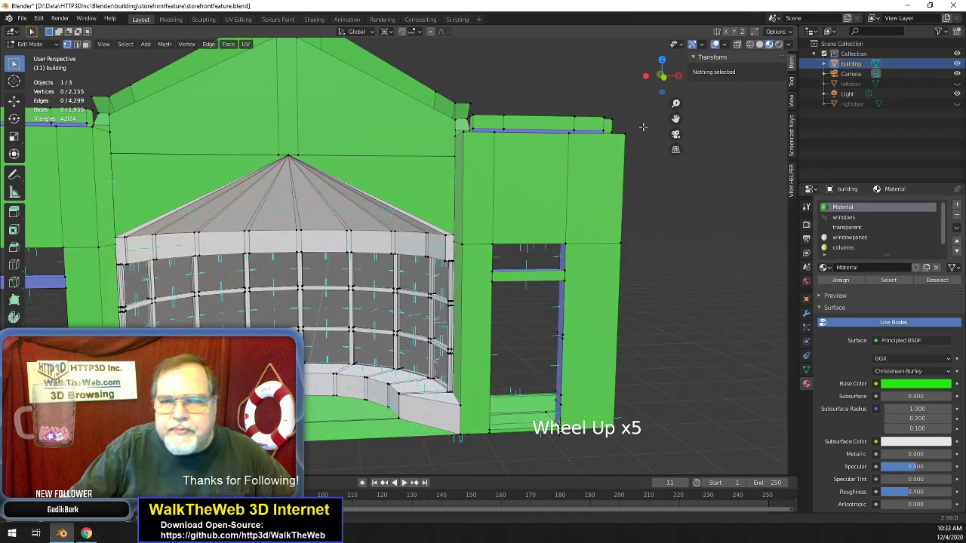
pyautogui.moveTo(676, 118); pyautogui.dragTo(777, 131)
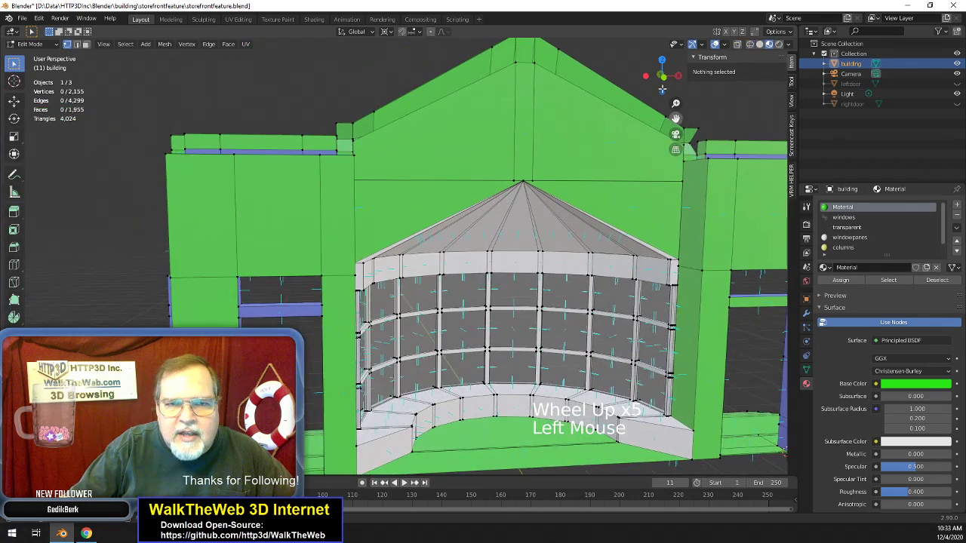
# - Examine the underside of the overhang above the right doorway from outside and below, in material preview and wireframe
pyautogui.moveTo(648, 73); pyautogui.dragTo(906, 98)
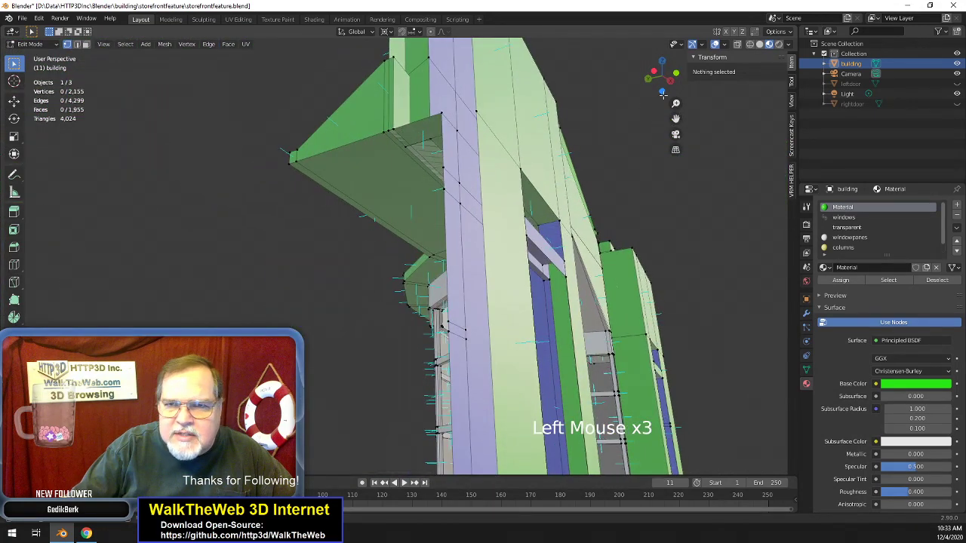
pyautogui.moveTo(657, 79)
pyautogui.mouseDown()
pyautogui.moveTo(674, 90)
pyautogui.moveTo(665, 81)
pyautogui.mouseUp()
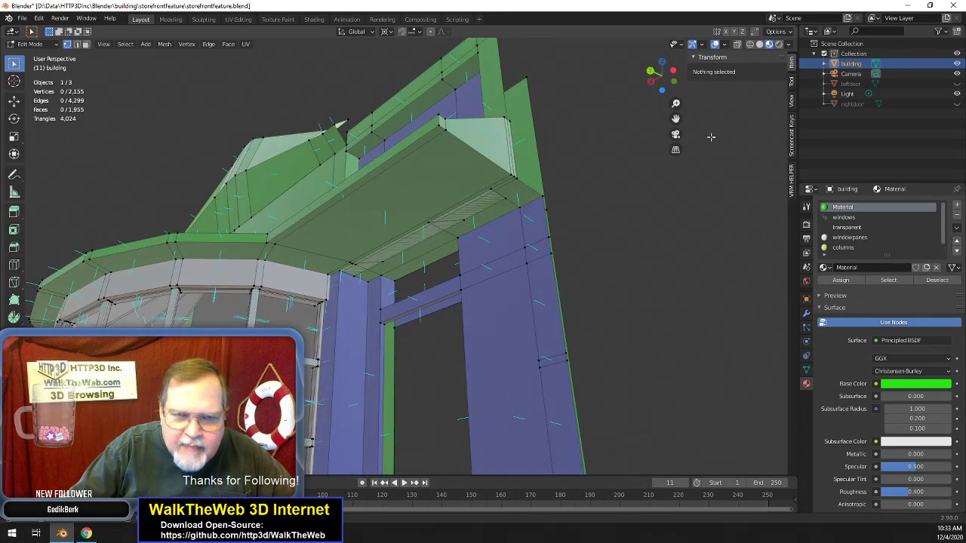
pyautogui.moveTo(648, 77); pyautogui.dragTo(665, 66)
pyautogui.scroll(6, 151, 245)
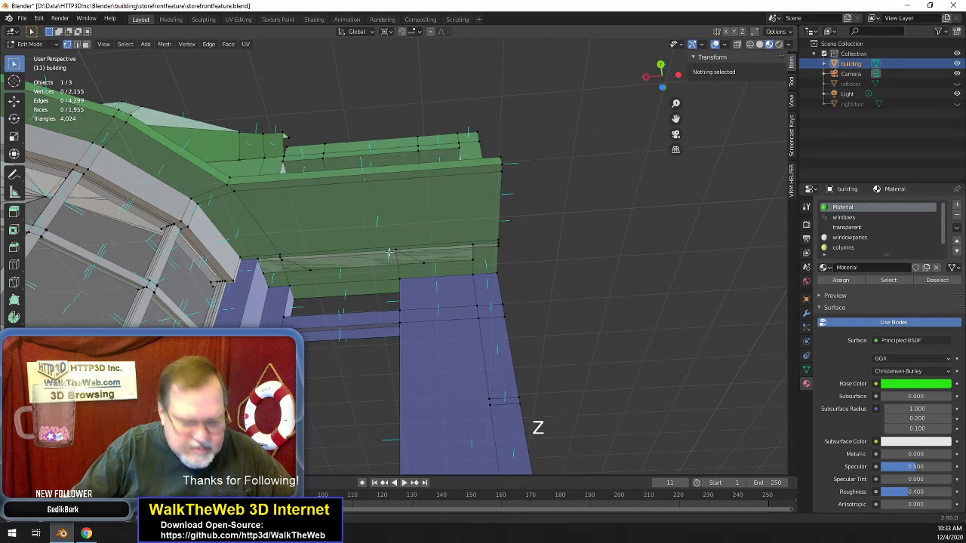
pyautogui.press('z')
pyautogui.click(257, 255)
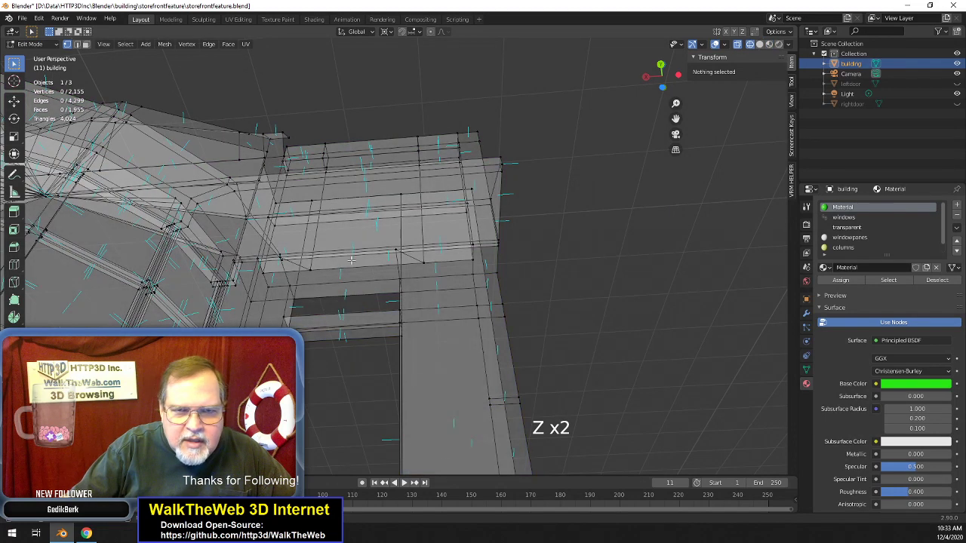
# - Select the three adjoining thin faces in the strip beneath the overhang above the right doorway and examine how they are divided
pyautogui.click(354, 263)
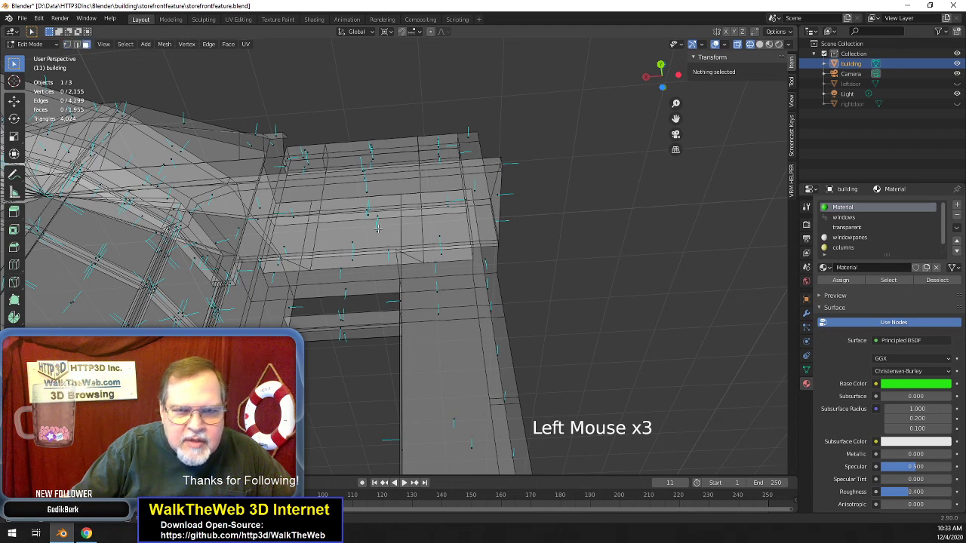
pyautogui.click(352, 260)
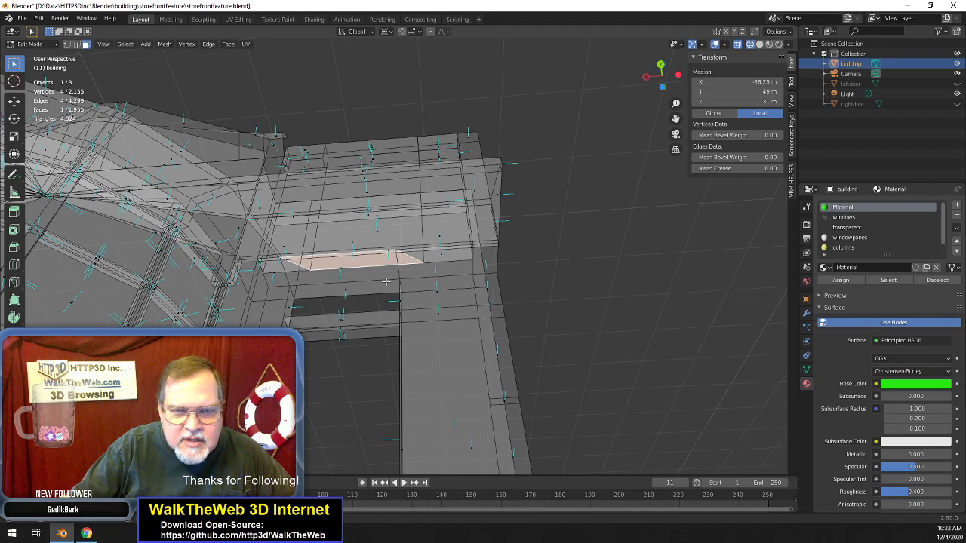
pyautogui.keyDown('shift'); pyautogui.click(445, 256); pyautogui.keyUp('shift')
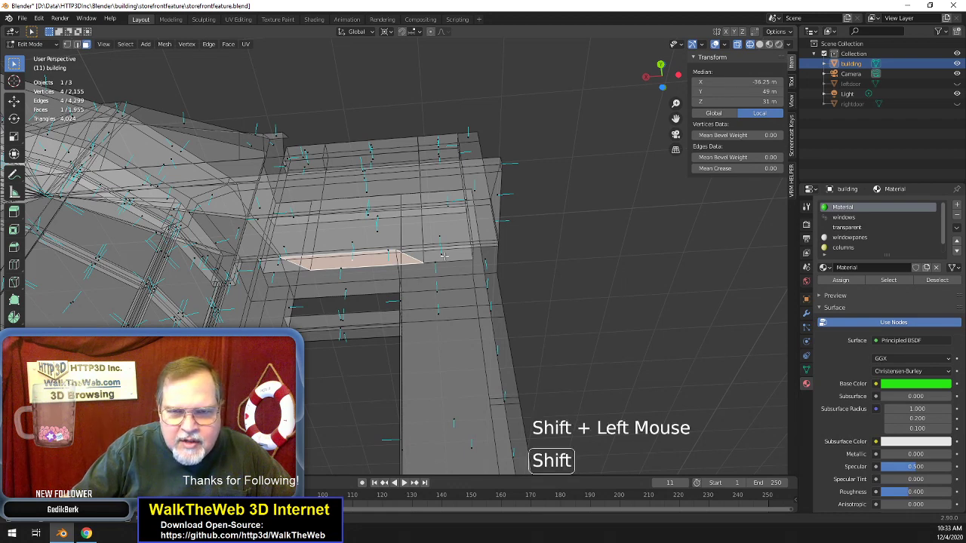
pyautogui.keyDown('shift'); pyautogui.click(279, 265); pyautogui.keyUp('shift')
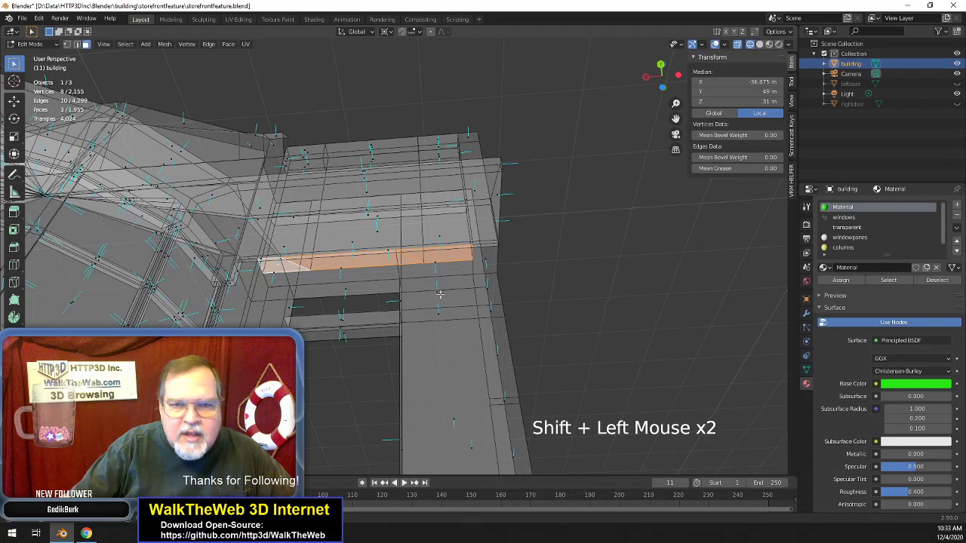
pyautogui.moveTo(658, 68); pyautogui.dragTo(661, 76)
pyautogui.scroll(4, 598, 187)
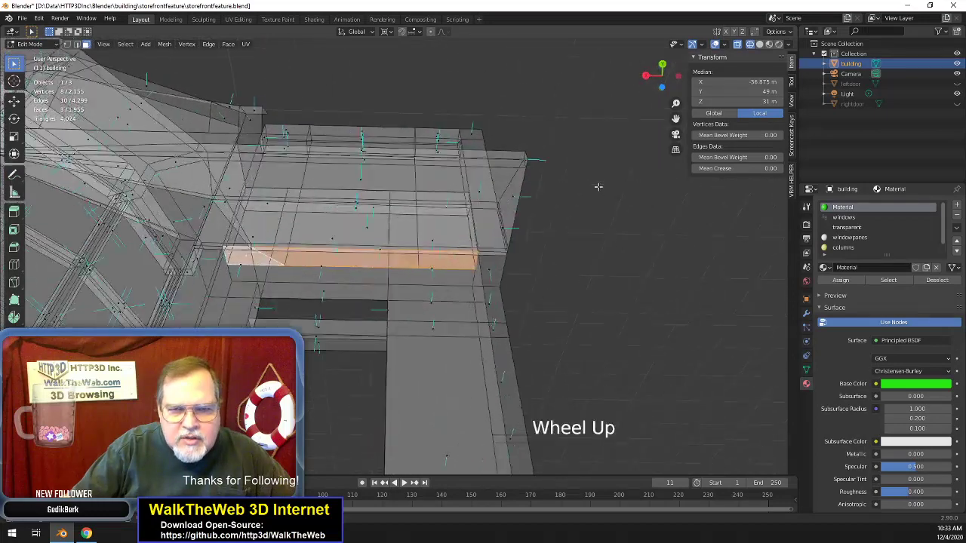
pyautogui.scroll(-1, 568, 209)
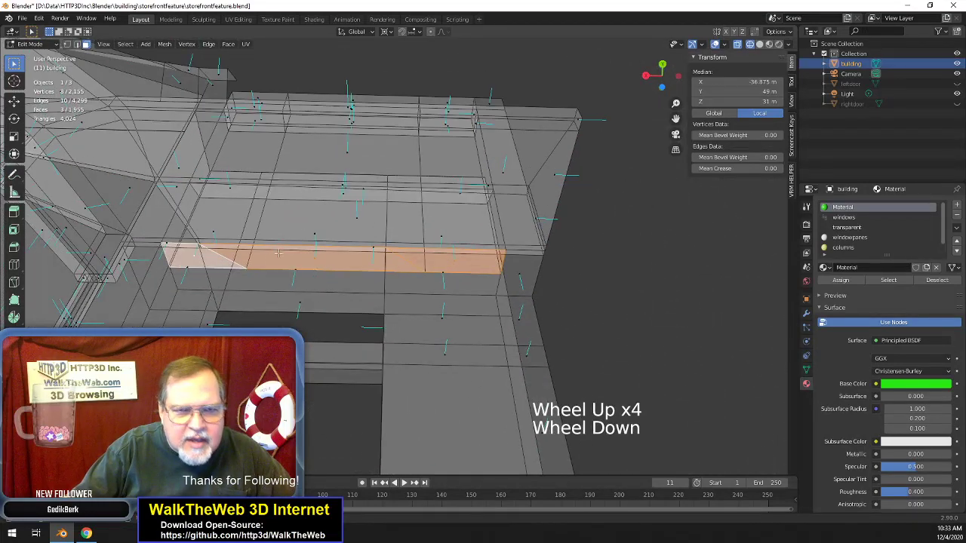
# - Delete the two short diagonal edges in the strip beneath the overhang with Only Edges & Faces, removing their adjoining faces too
pyautogui.click(75, 43)
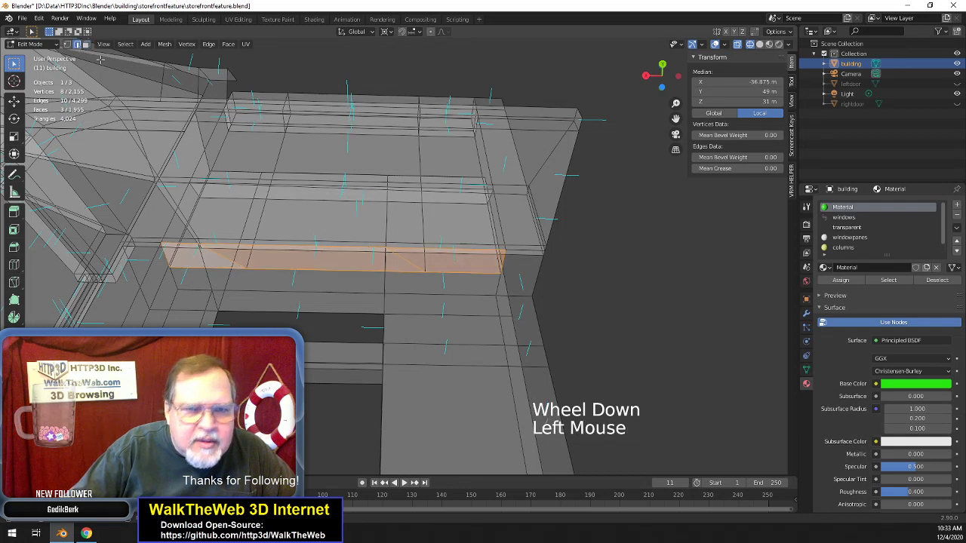
pyautogui.click(222, 257)
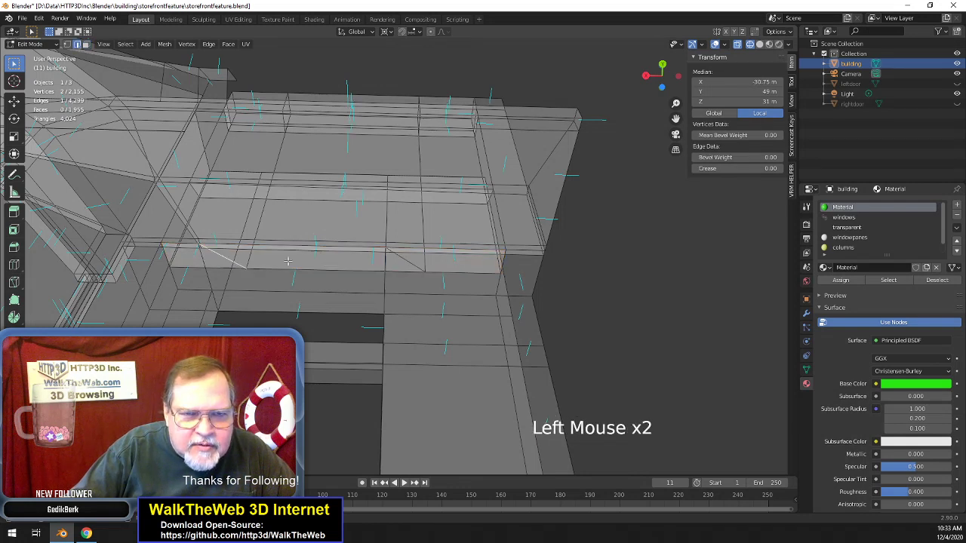
pyautogui.keyDown('shift'); pyautogui.click(420, 262); pyautogui.keyUp('shift')
pyautogui.press('Delete')
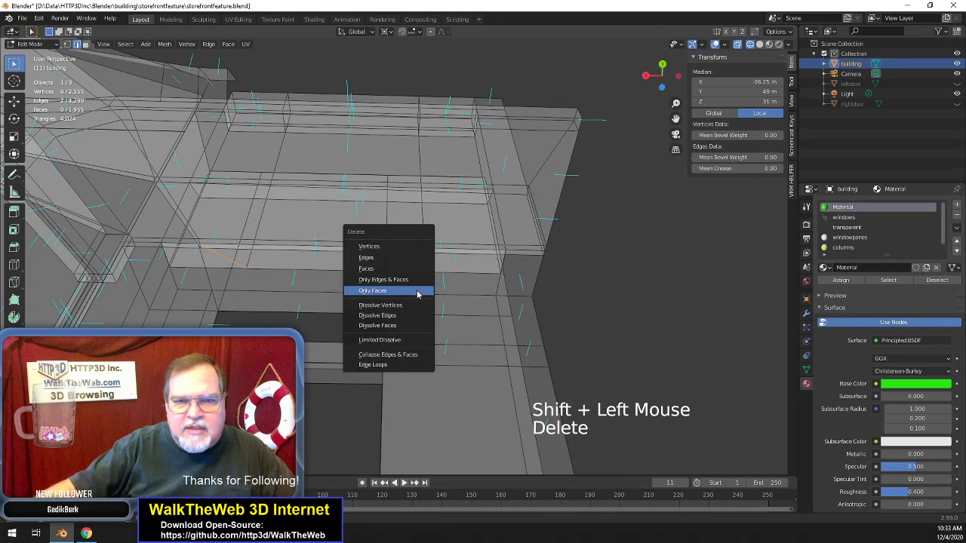
pyautogui.click(414, 280)
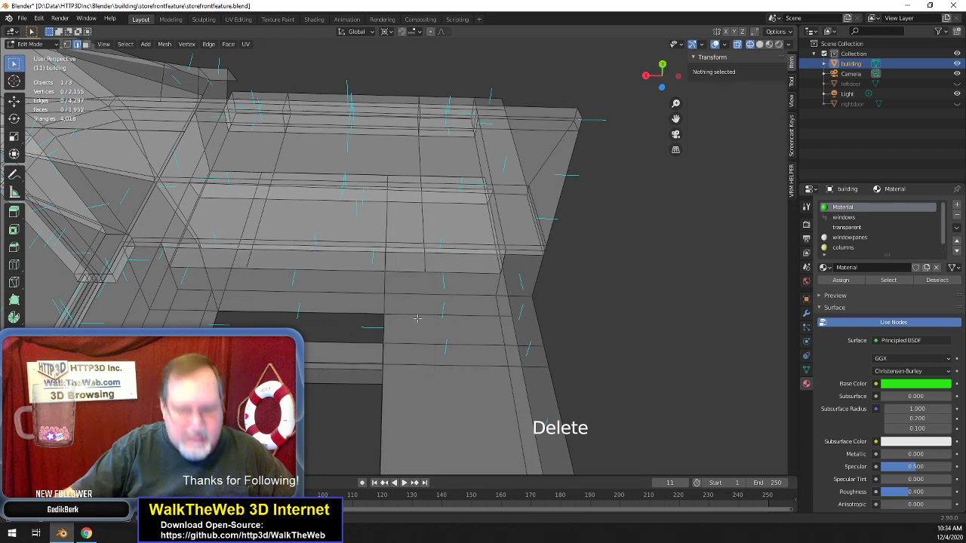
# - Examine the underside of the overhang above the right doorway up close in material preview
pyautogui.press('z')
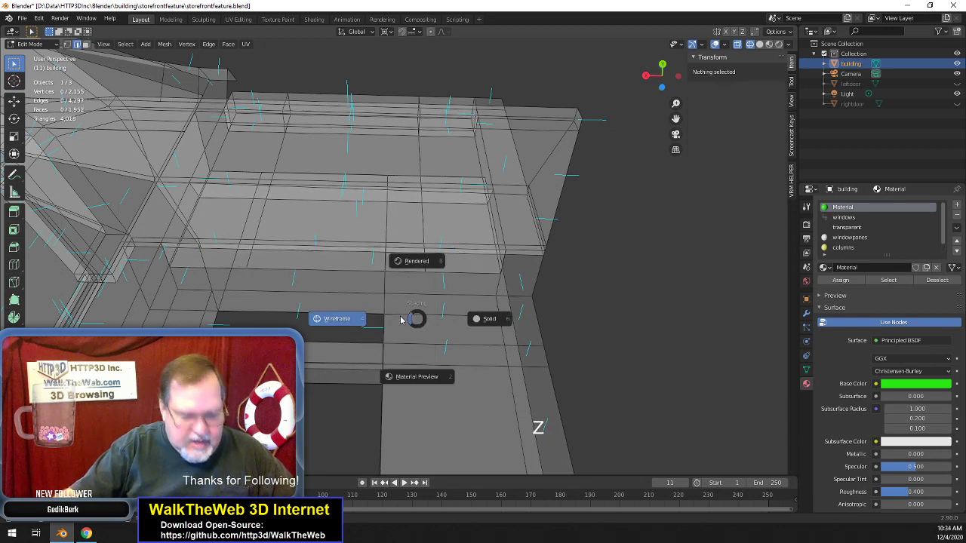
pyautogui.click(449, 368)
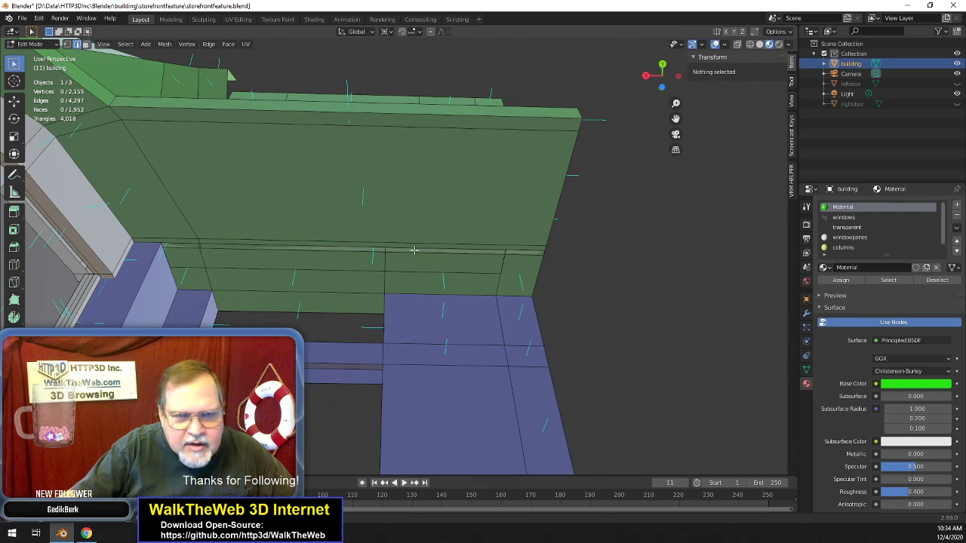
pyautogui.moveTo(660, 87); pyautogui.dragTo(594, 174)
pyautogui.scroll(3, 594, 174)
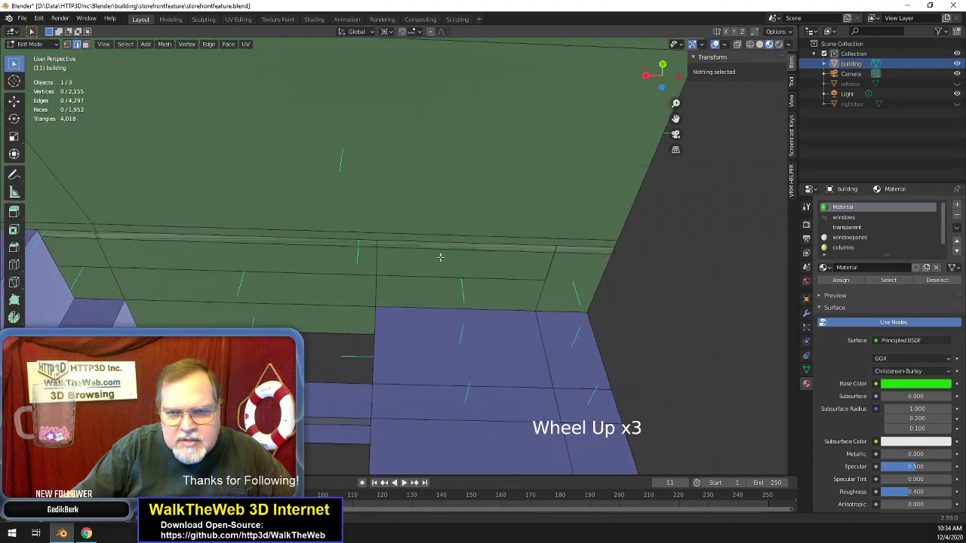
pyautogui.scroll(-1, 316, 250)
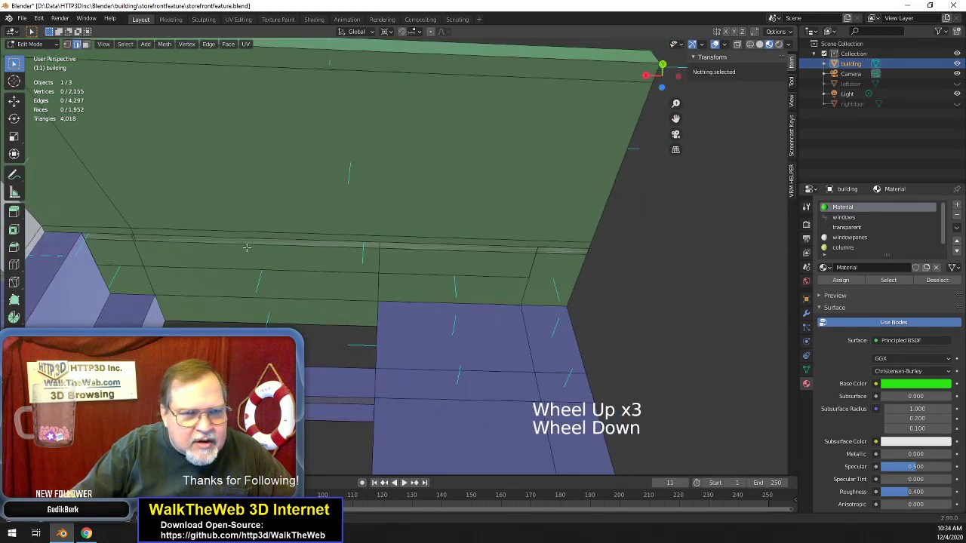
# - In wireframe, check the overlapping faces around the overhang and select the long narrow face along its lower edge
pyautogui.press('z')
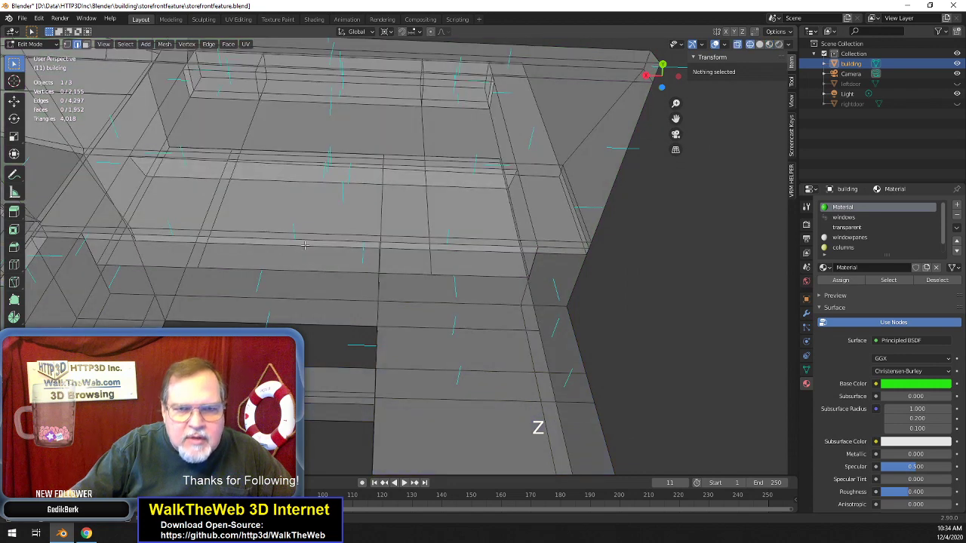
pyautogui.click(298, 243)
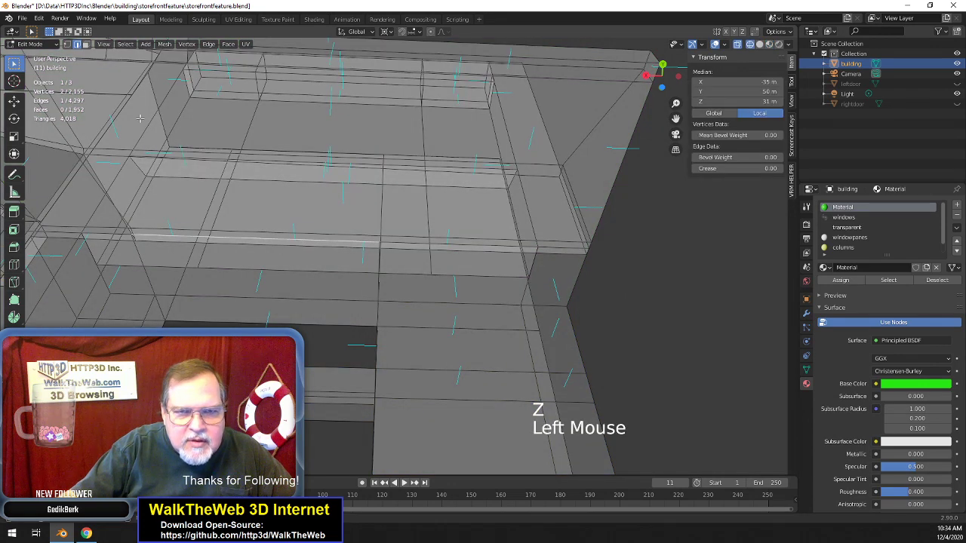
pyautogui.click(86, 44)
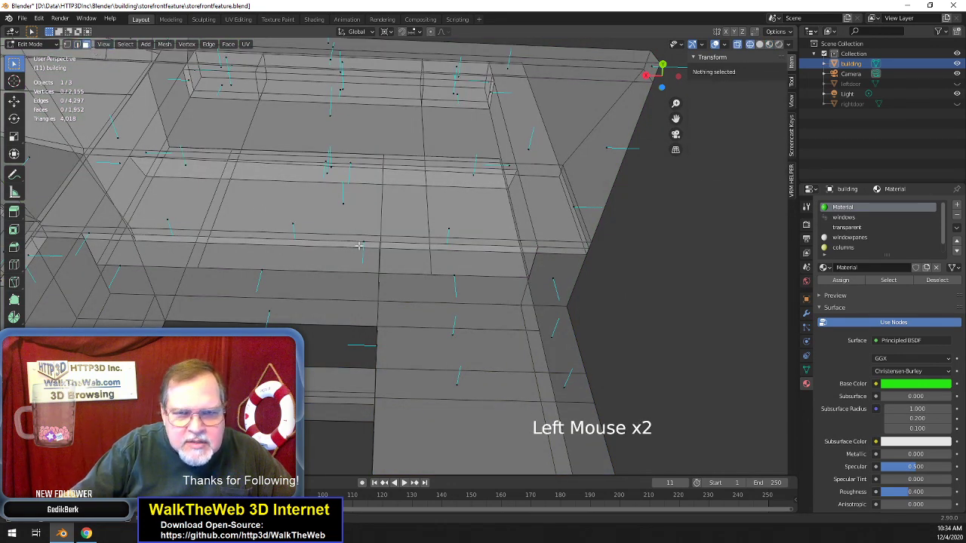
pyautogui.click(331, 245)
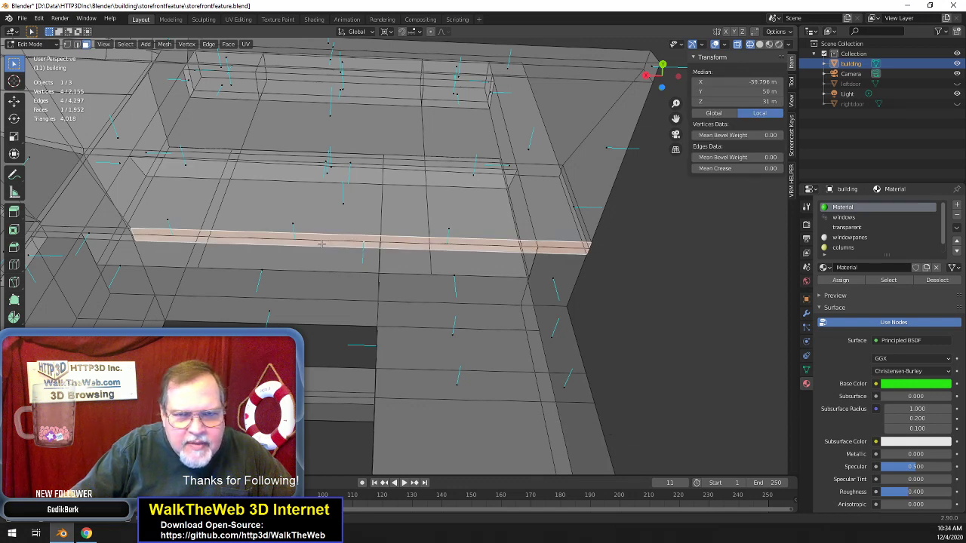
pyautogui.click(307, 242)
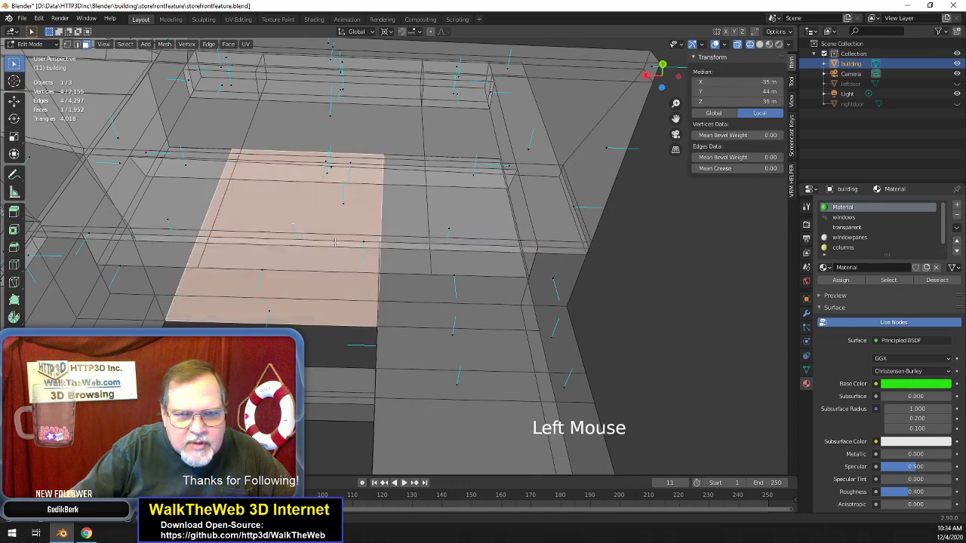
pyautogui.click(336, 242)
pyautogui.click(439, 225)
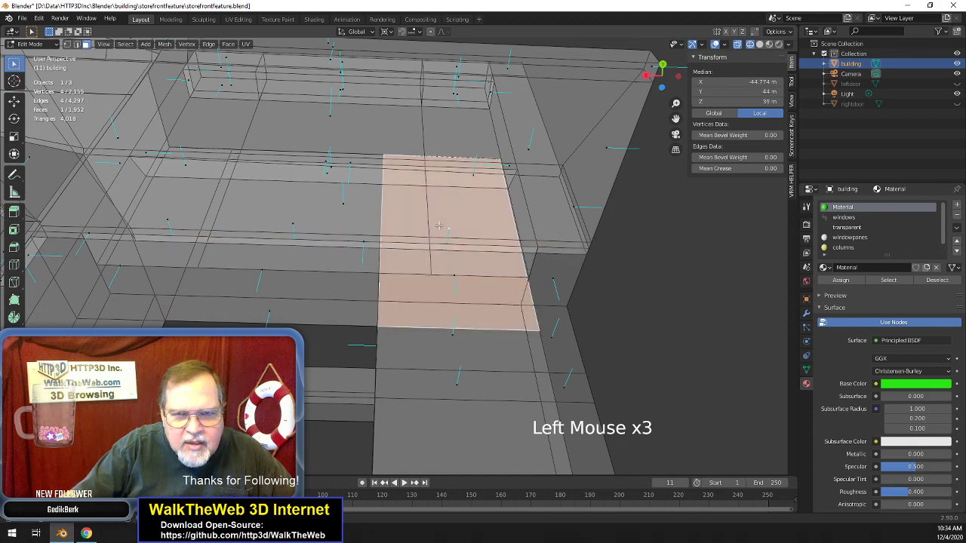
pyautogui.click(351, 240)
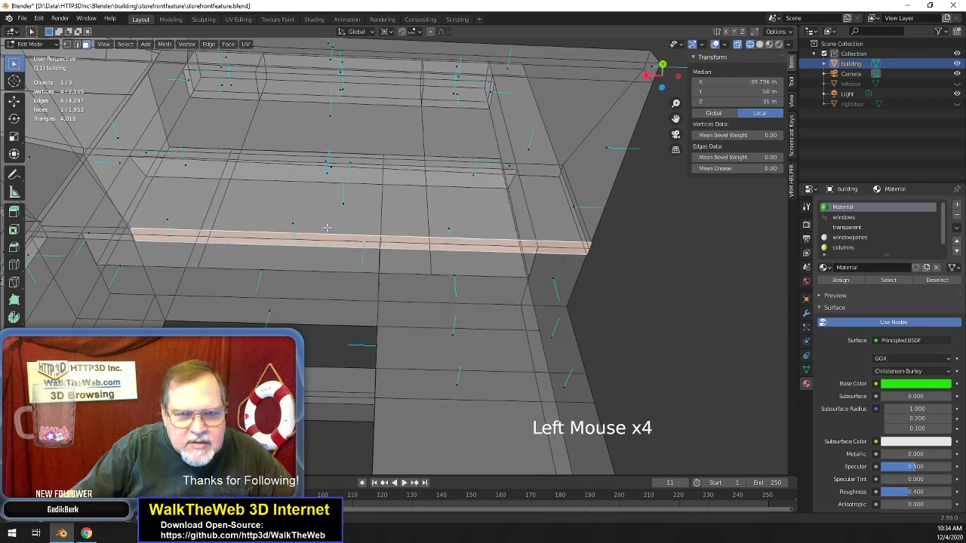
pyautogui.click(349, 203)
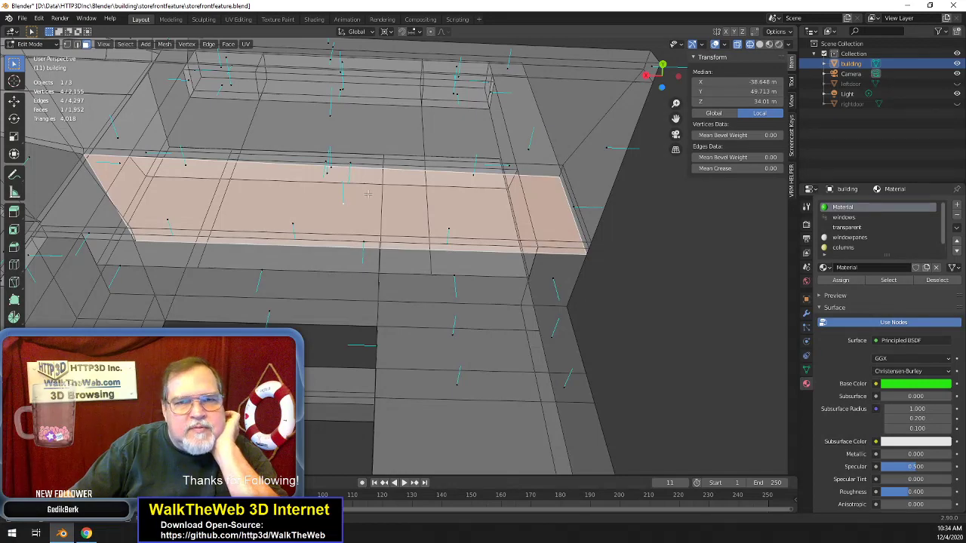
pyautogui.moveTo(662, 75)
pyautogui.mouseDown()
pyautogui.moveTo(662, 57)
pyautogui.moveTo(637, 81)
pyautogui.moveTo(658, 68)
pyautogui.moveTo(652, 81)
pyautogui.moveTo(655, 69)
pyautogui.mouseUp()
pyautogui.click(354, 214)
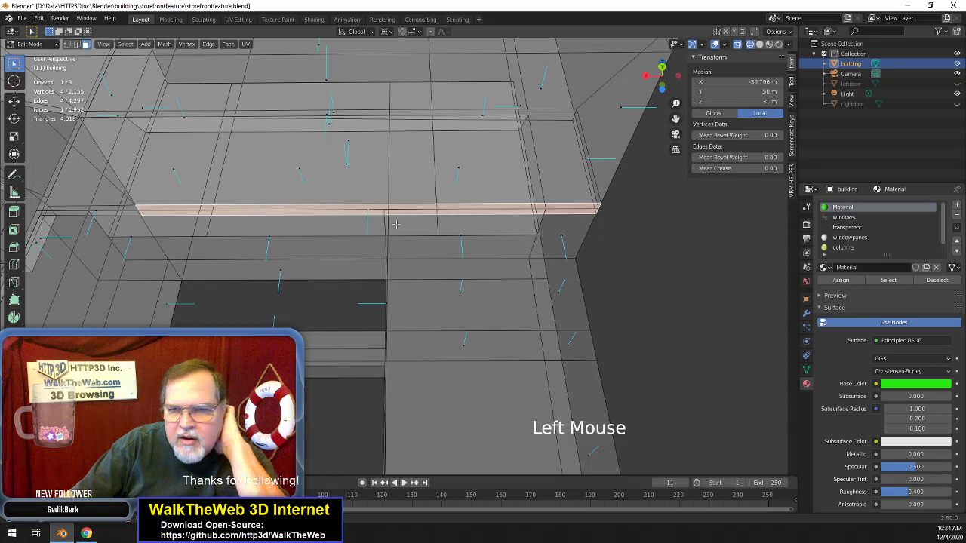
# - Examine the selected narrow face in material preview from several angles, comparing it with the overhang and wall around it
pyautogui.press('z')
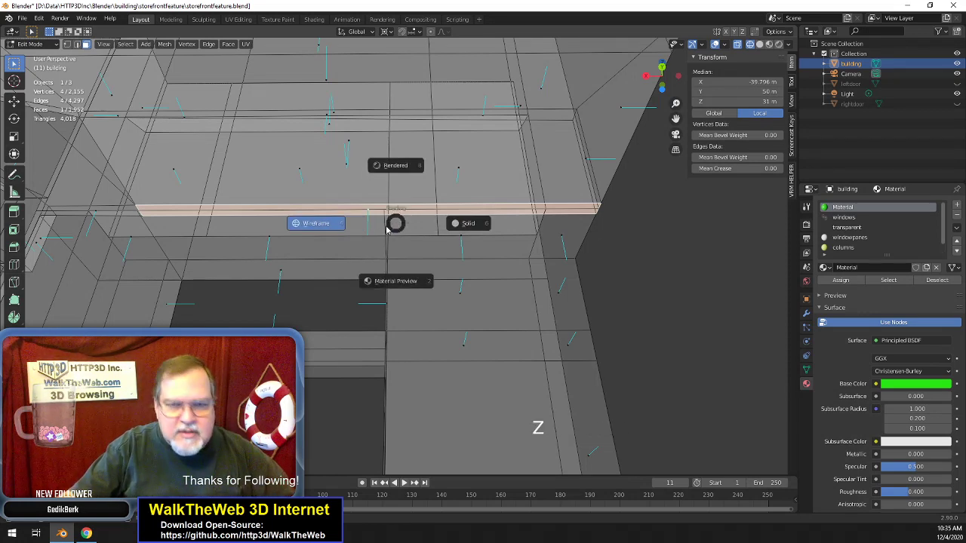
pyautogui.click(394, 282)
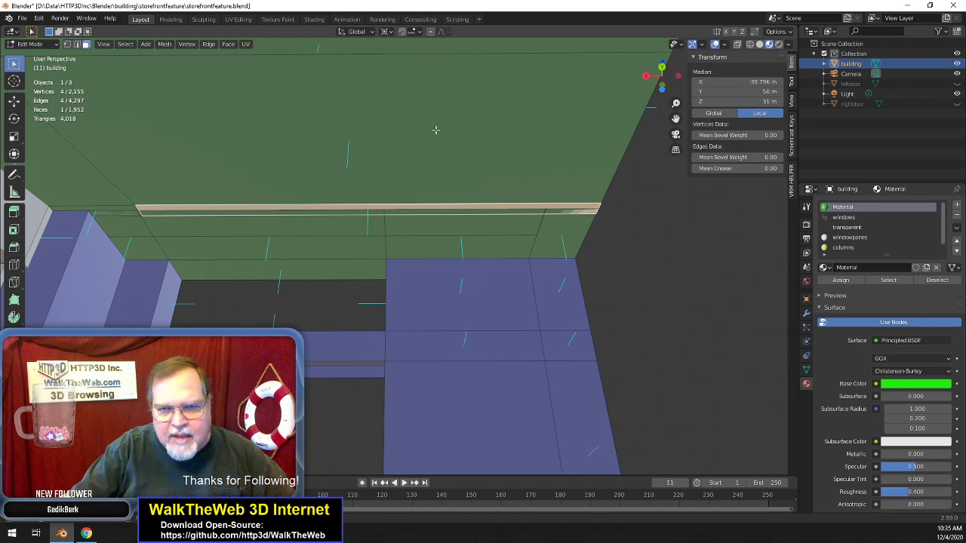
pyautogui.scroll(-3, 438, 230)
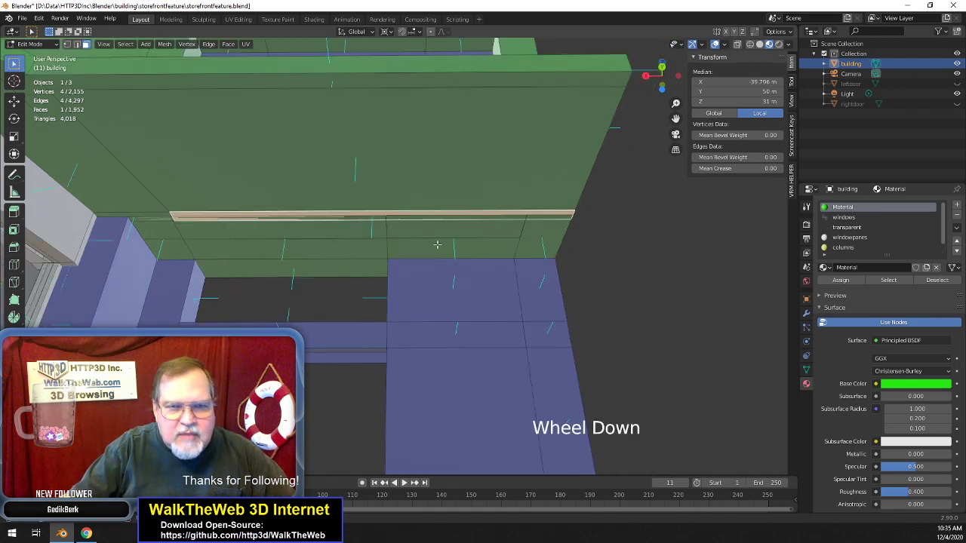
pyautogui.scroll(1, 437, 245)
pyautogui.scroll(-1, 437, 244)
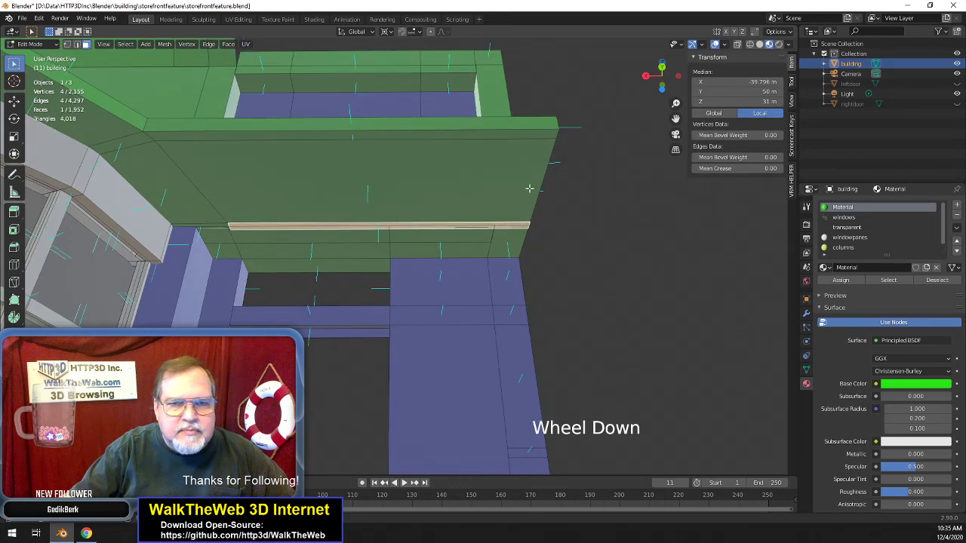
pyautogui.moveTo(670, 94); pyautogui.dragTo(593, 77)
pyautogui.scroll(5, 393, 257)
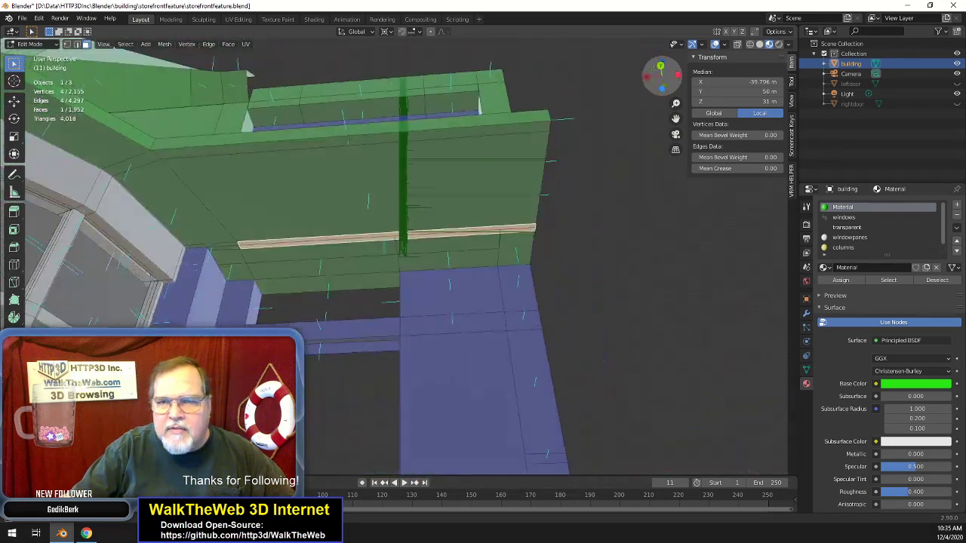
pyautogui.scroll(-3, 385, 260)
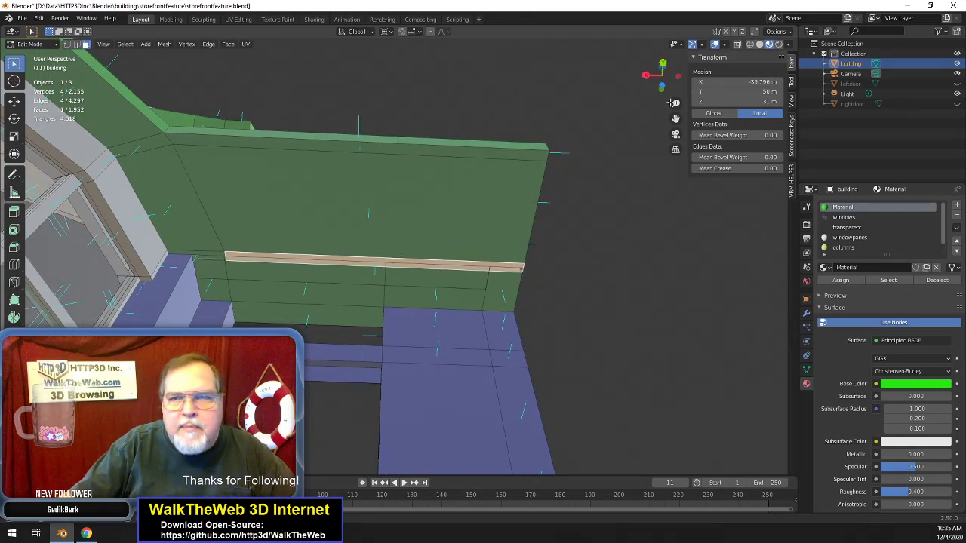
pyautogui.moveTo(674, 88); pyautogui.dragTo(662, 77)
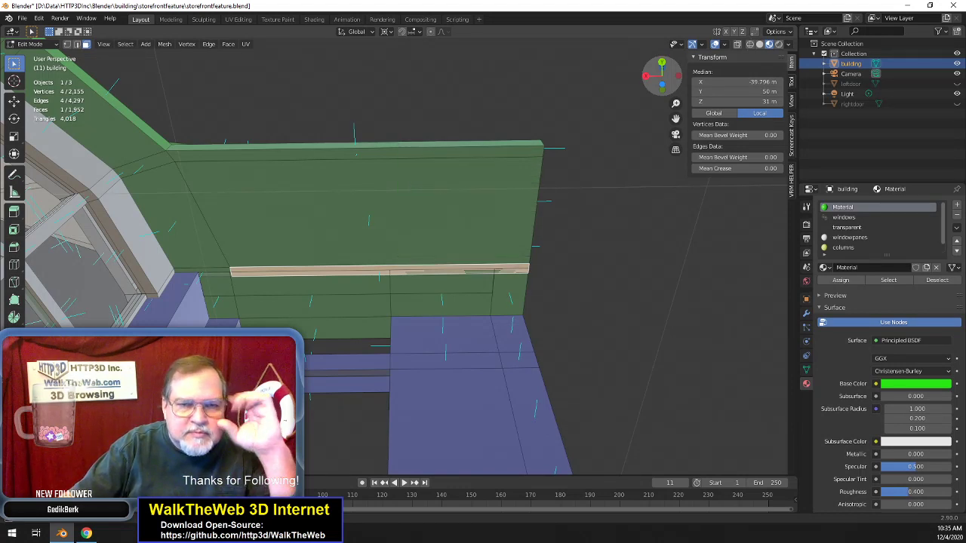
pyautogui.moveTo(400, 227); pyautogui.dragTo(377, 364, button='middle')
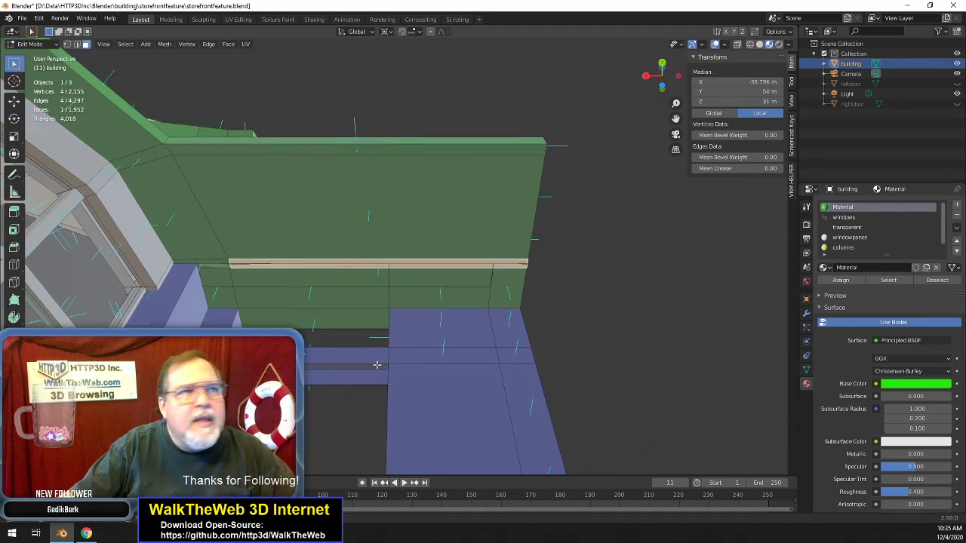
# - Delete the selected narrow face along the overhang's lower edge with Only Faces, leaving its edges and nothing else selected
pyautogui.press('Delete')
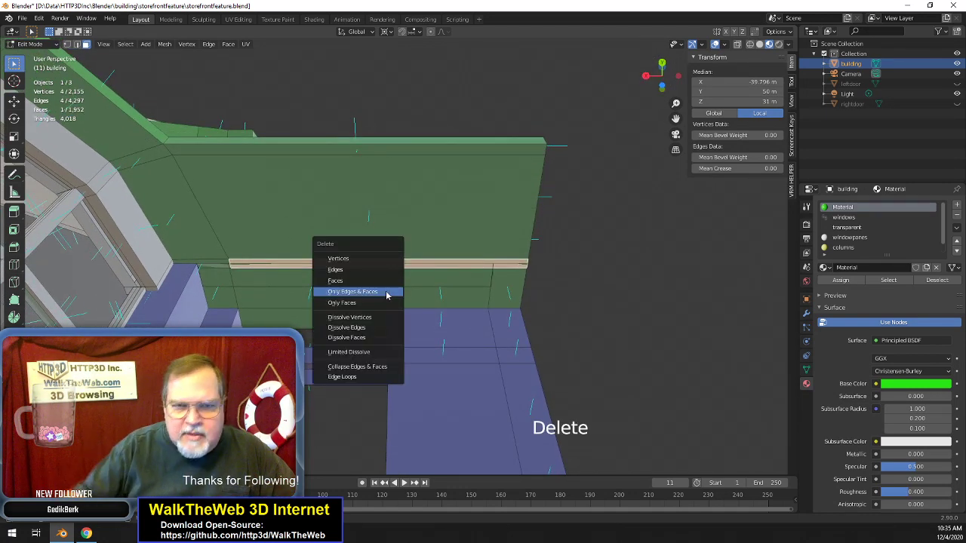
pyautogui.click(376, 304)
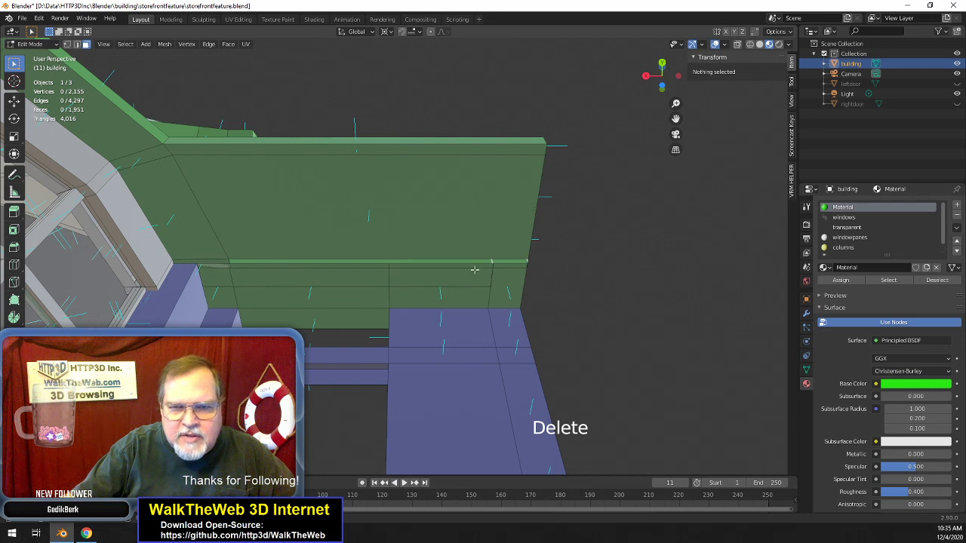
pyautogui.click(346, 264)
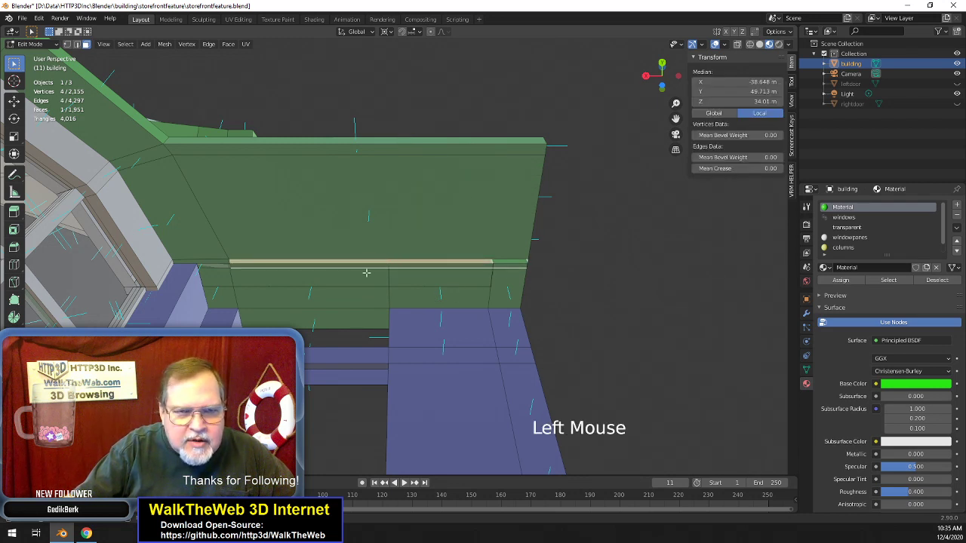
pyautogui.hotkey('ctrl', 'z')
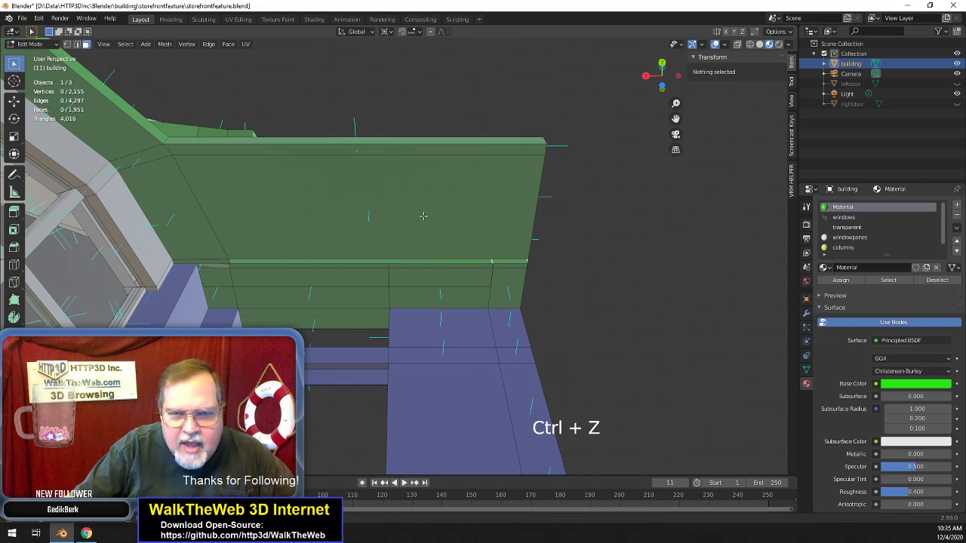
# - Undo the deletion of the long narrow face along the overhang's lower edge, restoring it as the only selected face
pyautogui.click(423, 216)
pyautogui.keyDown('shift'); pyautogui.click(399, 262); pyautogui.keyUp('shift')
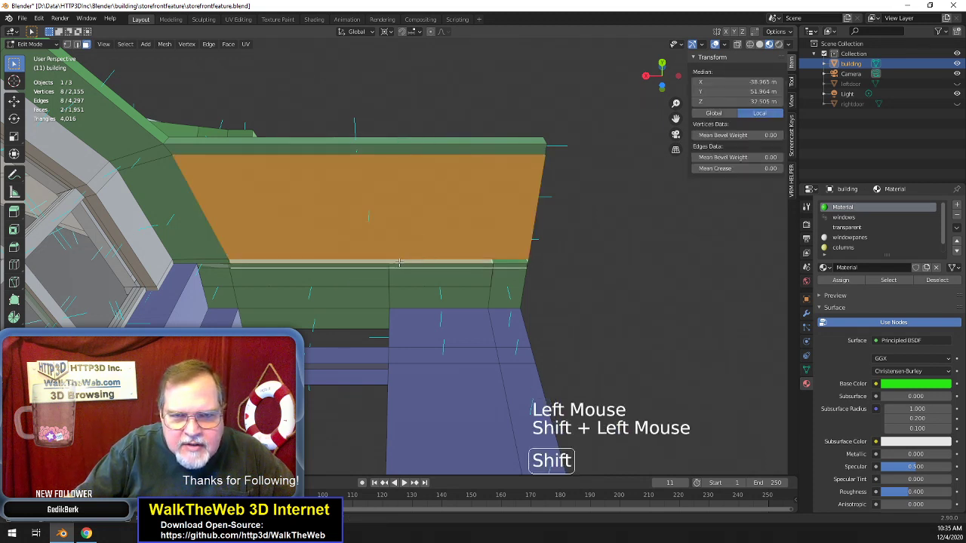
pyautogui.hotkey('ctrl', 'z')
pyautogui.hotkey('ctrl', 'z')
pyautogui.hotkey('ctrl', 'z')
pyautogui.hotkey('ctrl', 'z')
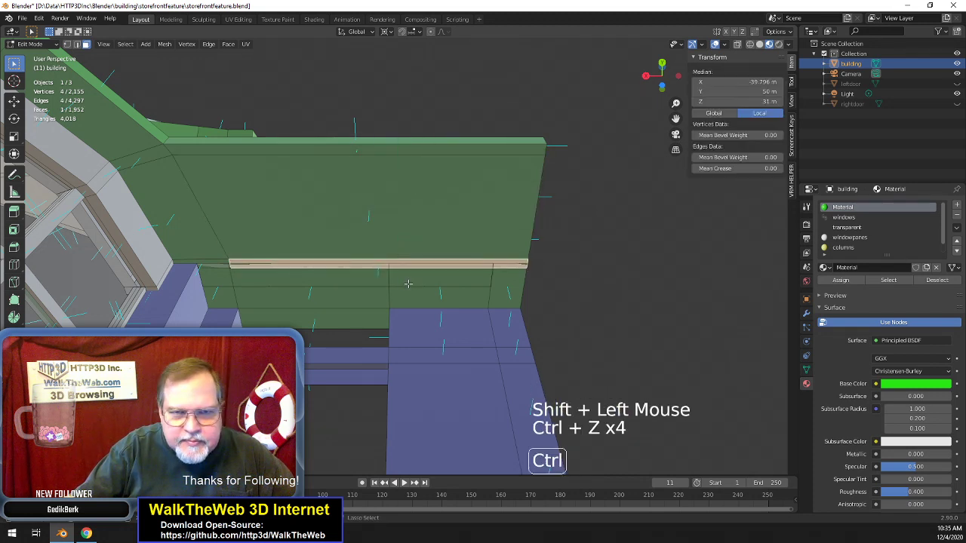
pyautogui.hotkey('ctrl', 'z')
pyautogui.hotkey('ctrl', 'shift', 'z')
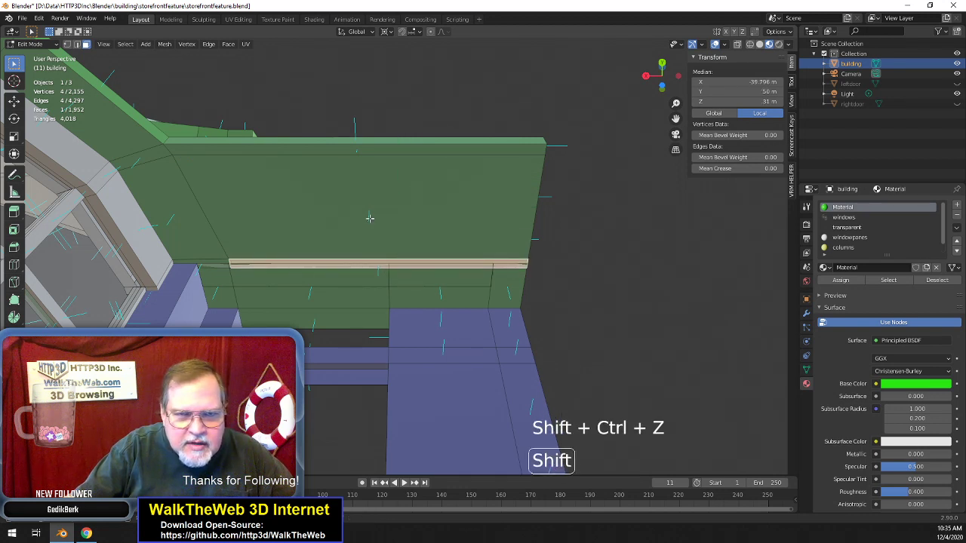
# - Add the four underside faces and the short narrow face beside the doorway to the selection, and merge them with Dissolve Faces
pyautogui.keyDown('shift'); pyautogui.click(350, 278); pyautogui.keyUp('shift')
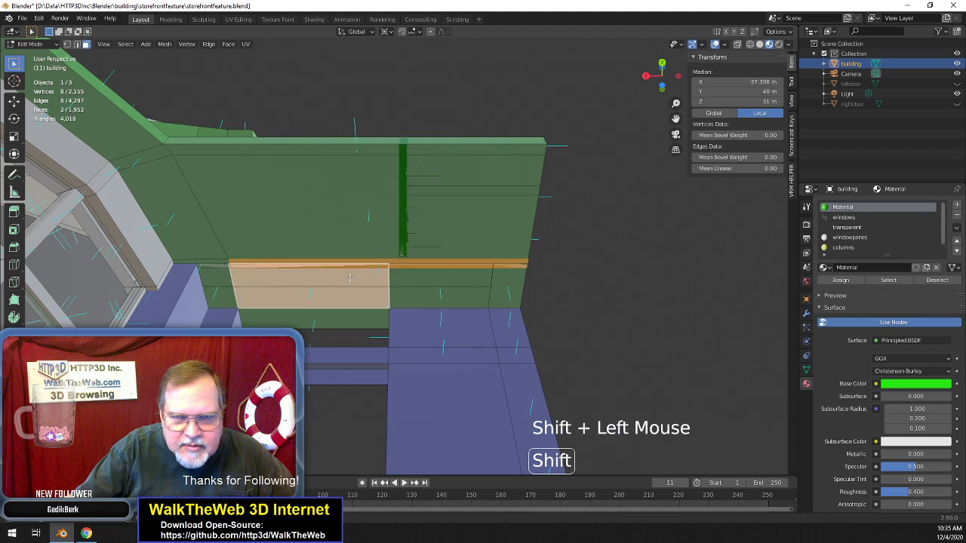
pyautogui.keyDown('shift'); pyautogui.click(425, 279); pyautogui.keyUp('shift')
pyautogui.keyDown('shift'); pyautogui.click(506, 286); pyautogui.keyUp('shift')
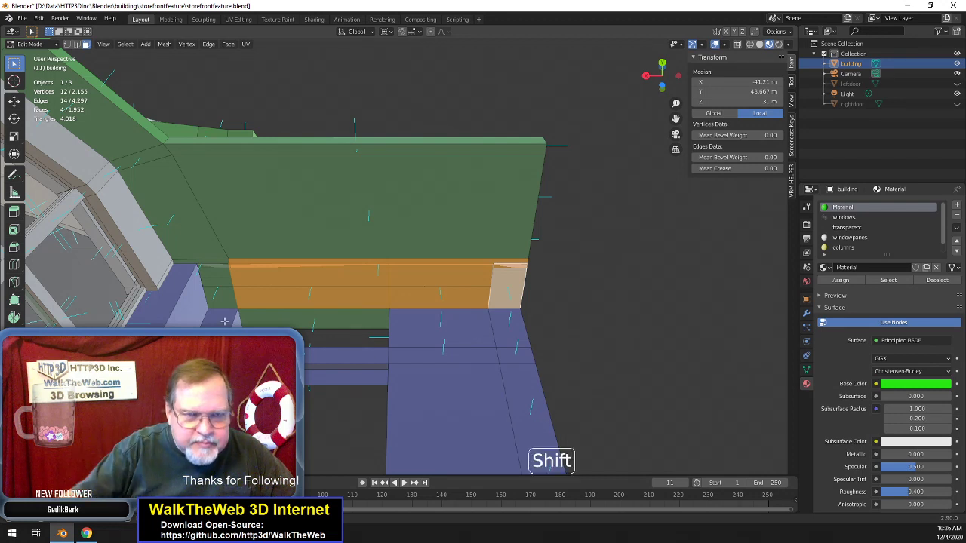
pyautogui.keyDown('shift'); pyautogui.click(220, 298); pyautogui.keyUp('shift')
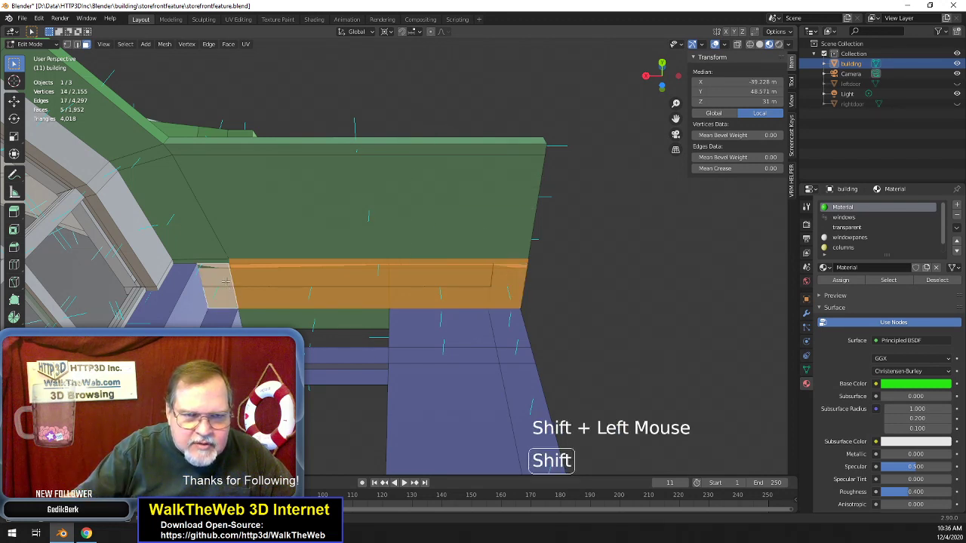
pyautogui.keyDown('shift'); pyautogui.click(212, 264); pyautogui.keyUp('shift')
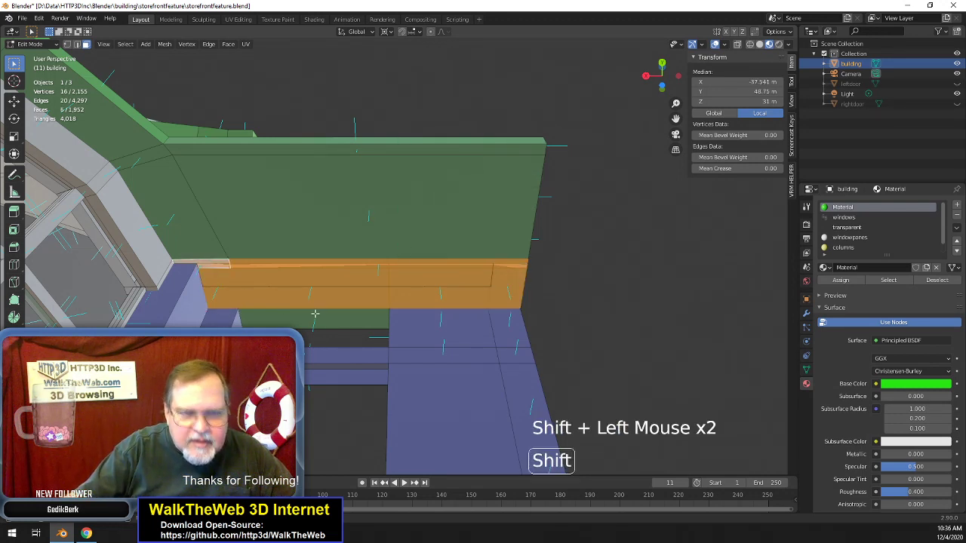
pyautogui.press('Delete')
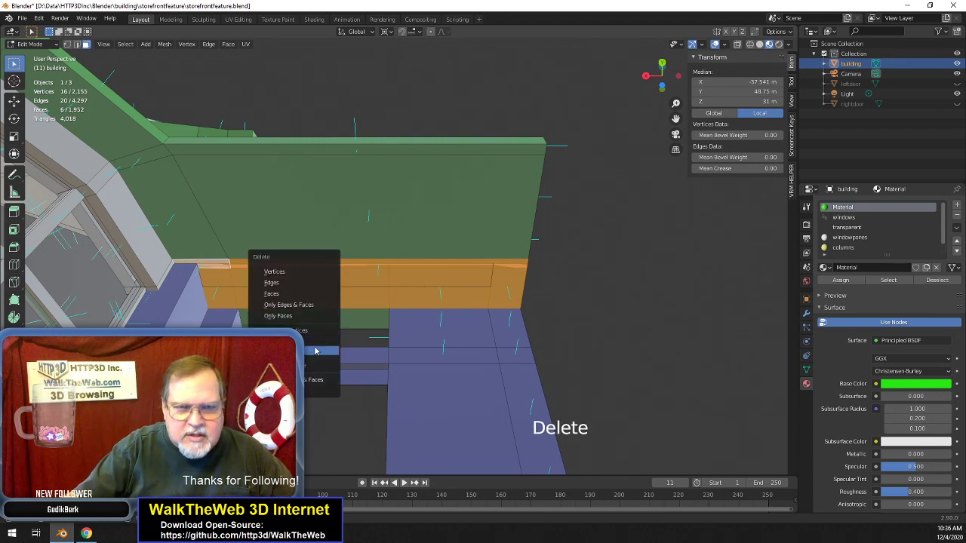
pyautogui.click(316, 351)
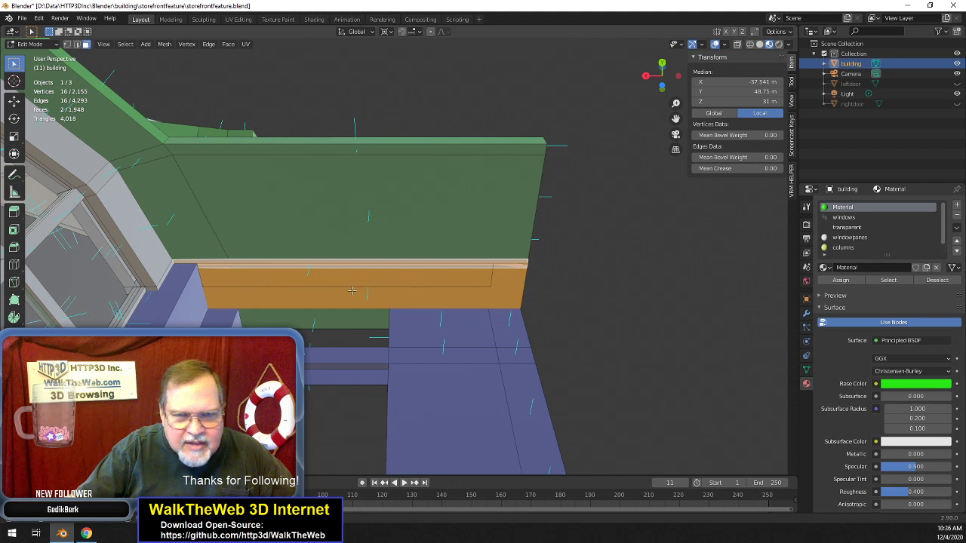
# - Select the merged wide underside face and the long narrow face in turn to check their extents
pyautogui.click(351, 290)
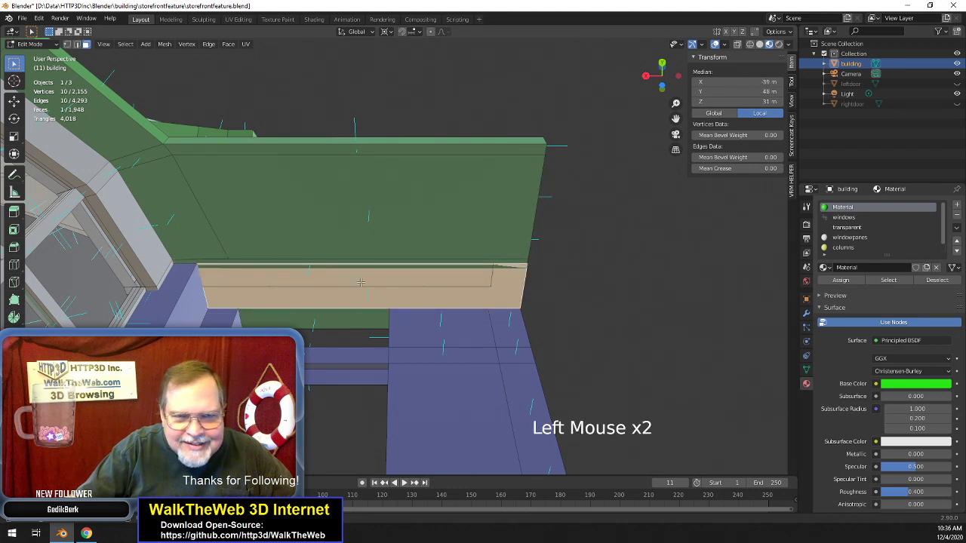
pyautogui.click(320, 262)
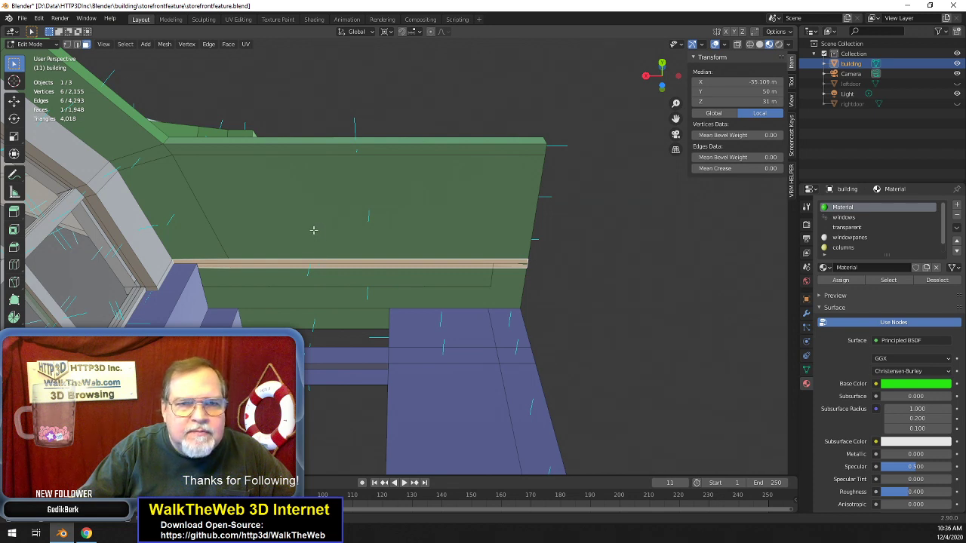
pyautogui.click(403, 296)
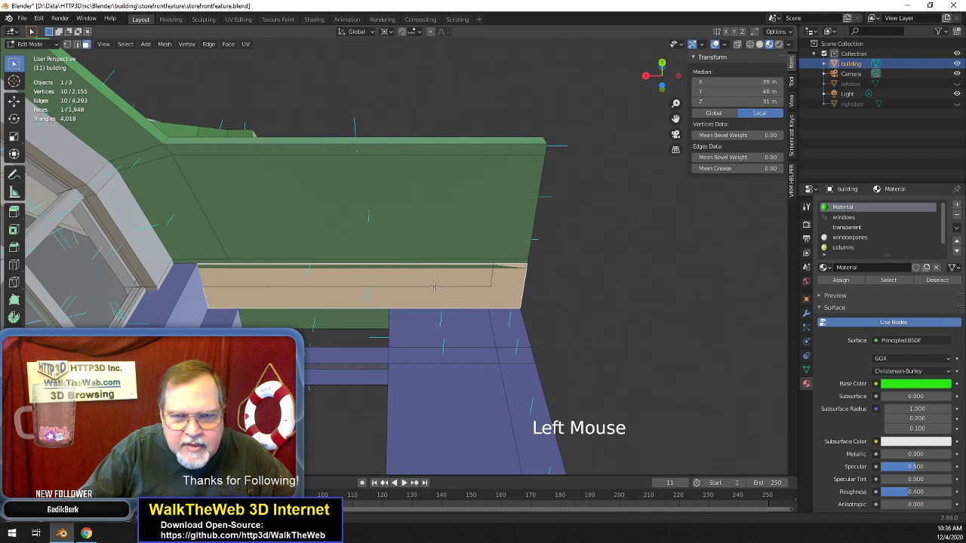
pyautogui.click(443, 279)
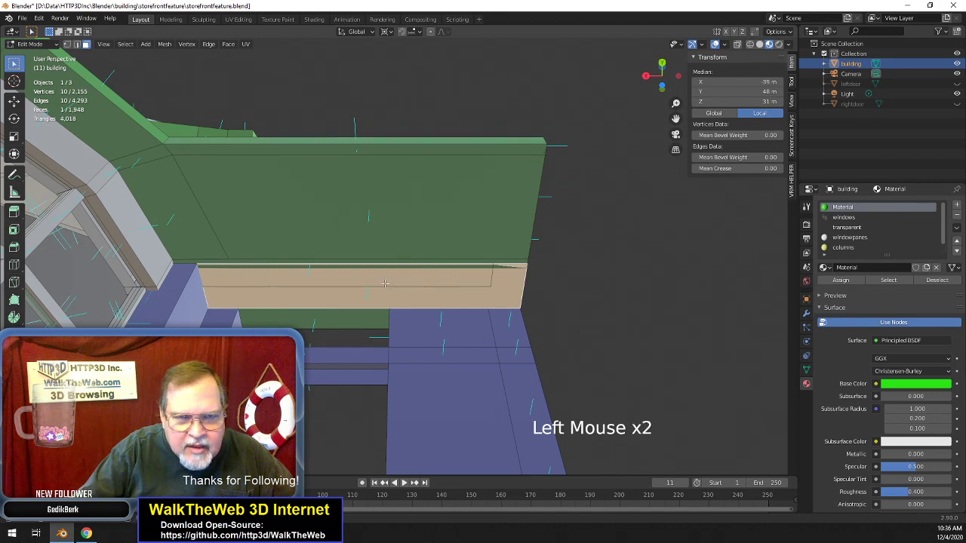
# - Check the overlapping faces beneath the overhang by selecting them in turn in wireframe, and compare the underside and narrow faces in material preview
pyautogui.press('z')
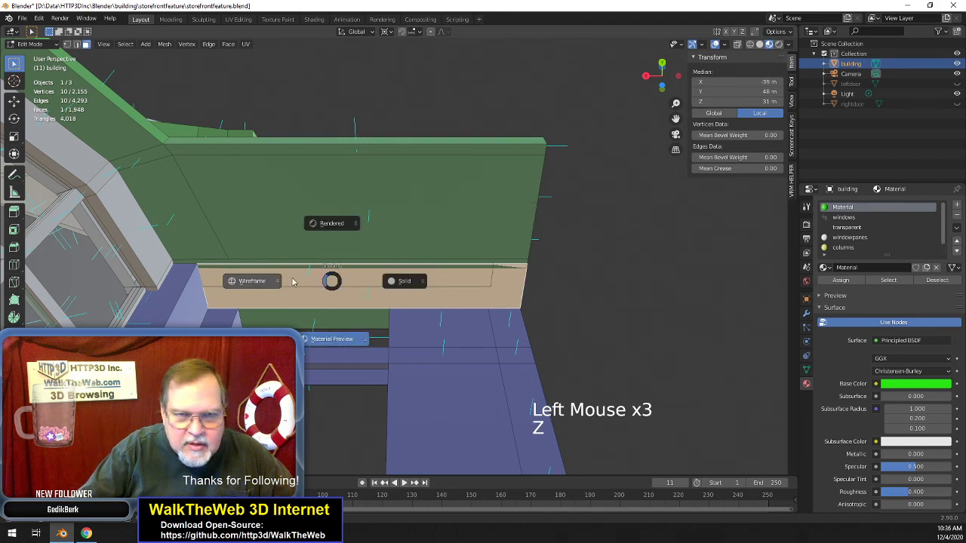
pyautogui.click(270, 280)
pyautogui.click(336, 278)
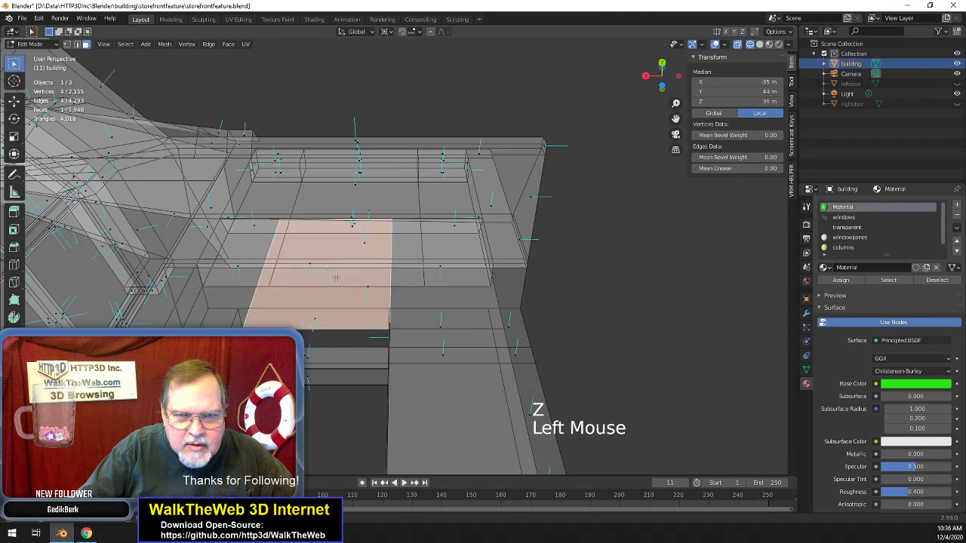
pyautogui.click(384, 275)
pyautogui.click(306, 265)
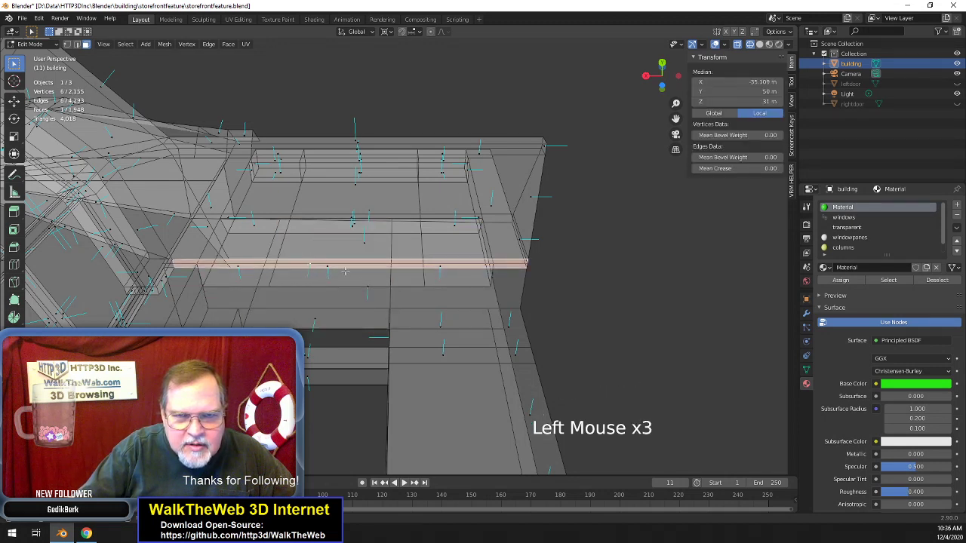
pyautogui.click(441, 274)
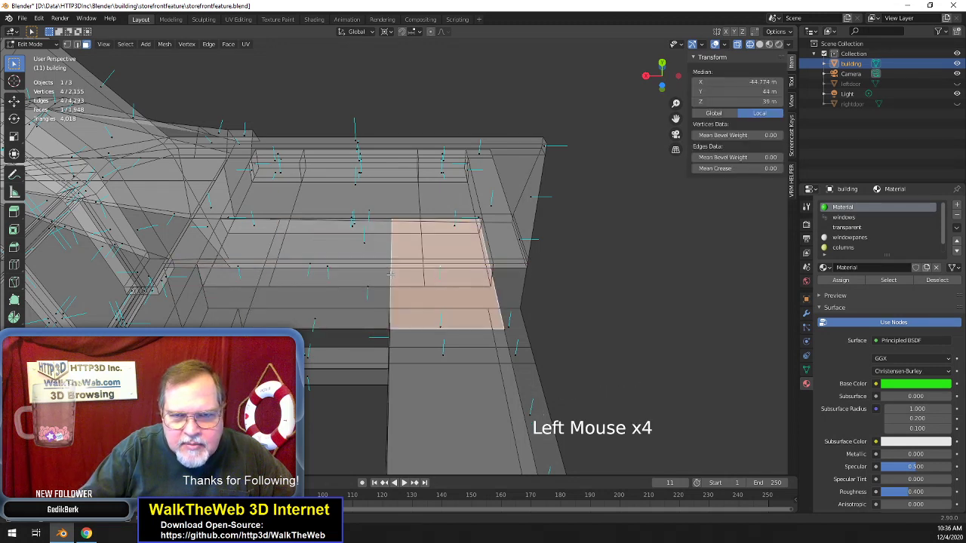
pyautogui.click(367, 285)
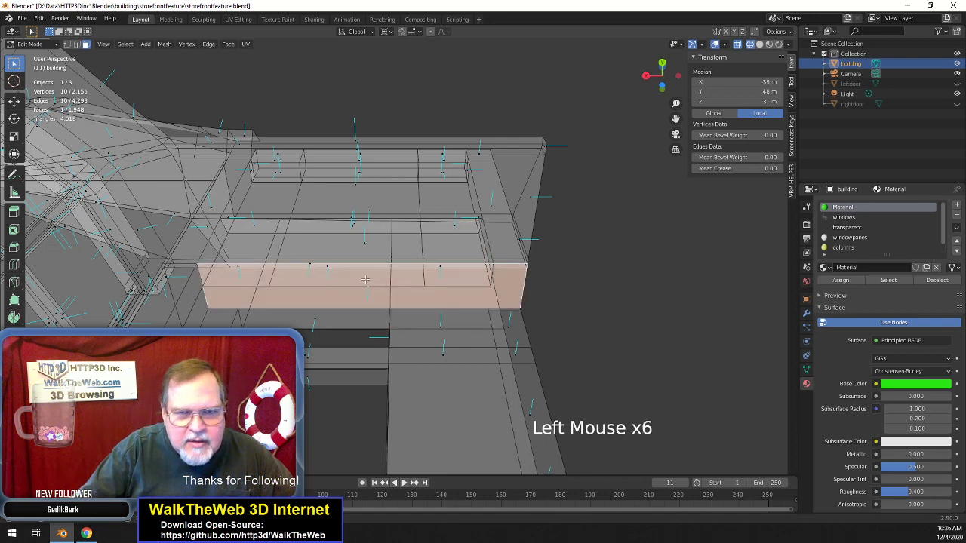
pyautogui.click(375, 248)
pyautogui.press('z')
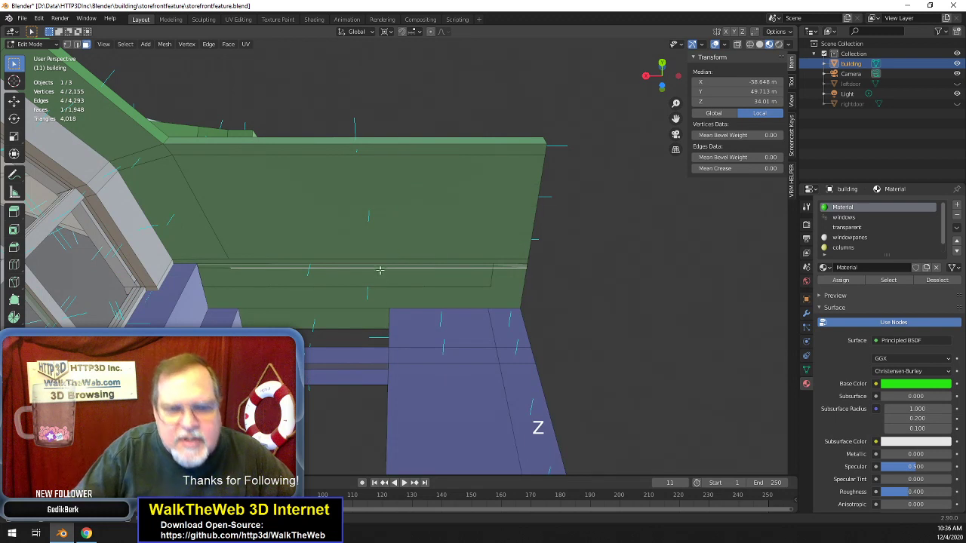
pyautogui.click(369, 287)
pyautogui.click(370, 262)
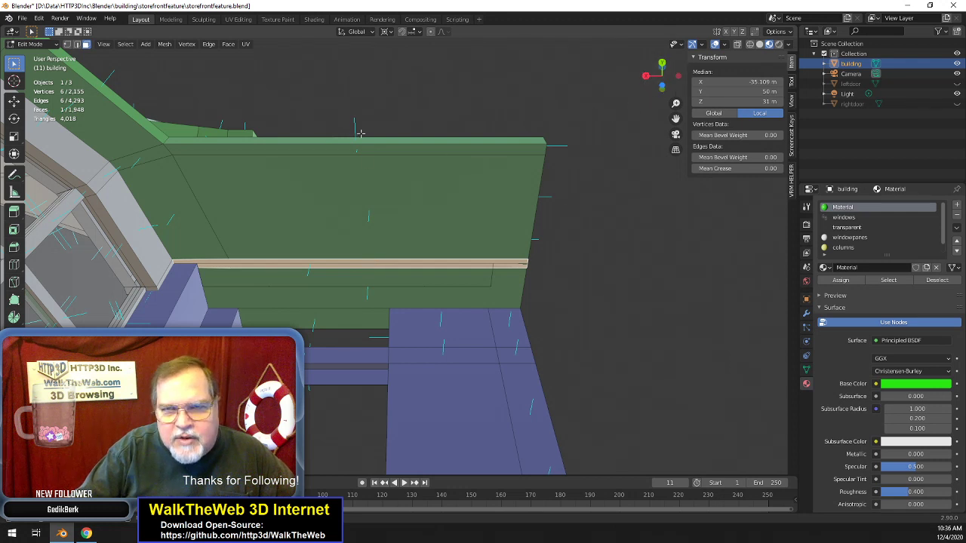
# - Select the two long edges between the narrow face and the wide underside face and delete them with Only Edges & Faces
pyautogui.click(76, 44)
pyautogui.click(358, 264)
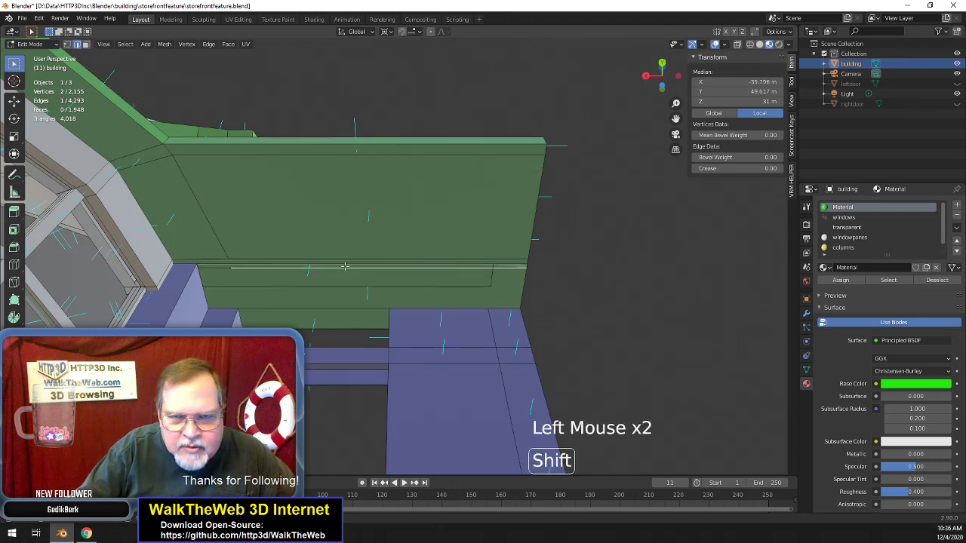
pyautogui.keyDown('shift'); pyautogui.click(279, 264); pyautogui.keyUp('shift')
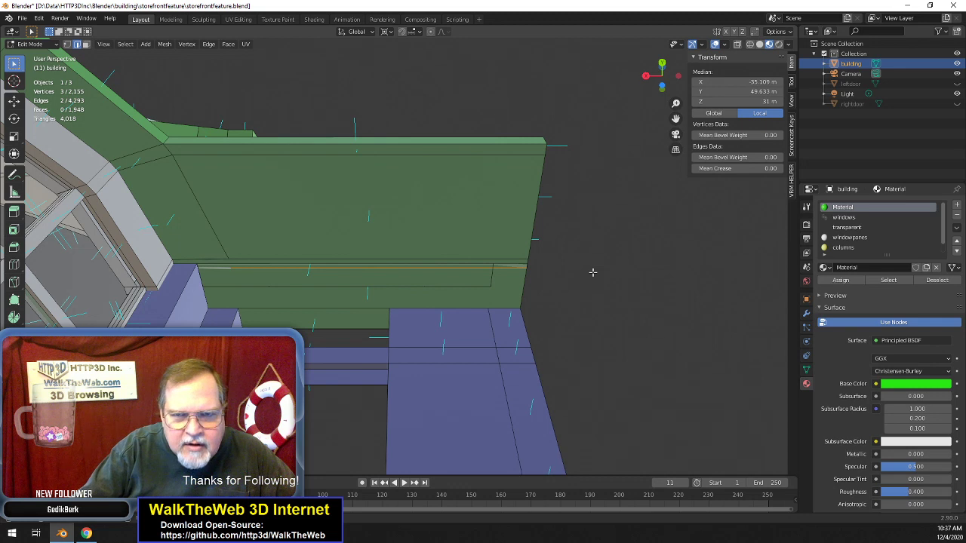
pyautogui.press('Delete')
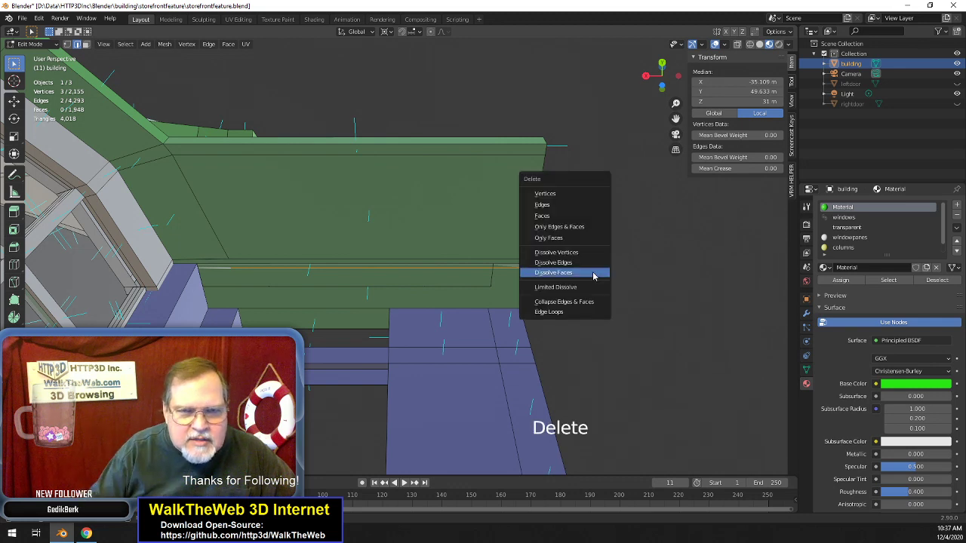
pyautogui.click(588, 227)
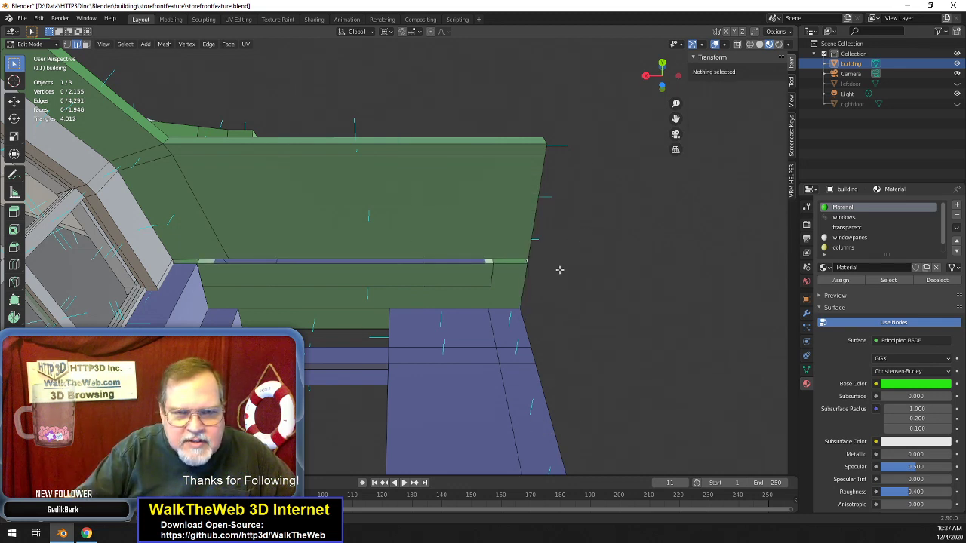
# - Examine the gap along the overhang's lower edge from a closer angle and select the wide underside face to check its extent
pyautogui.moveTo(662, 76); pyautogui.dragTo(253, 159)
pyautogui.scroll(2, 400, 271)
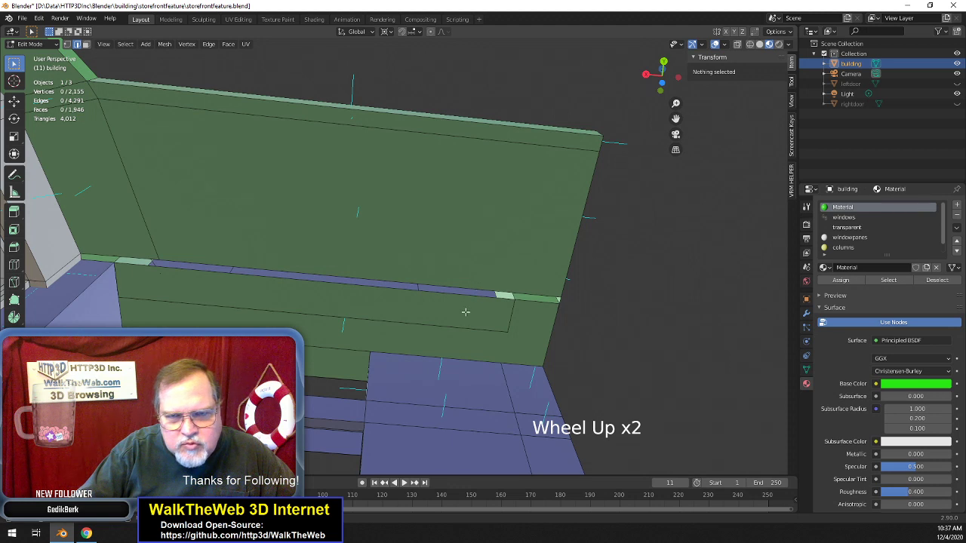
pyautogui.click(362, 336)
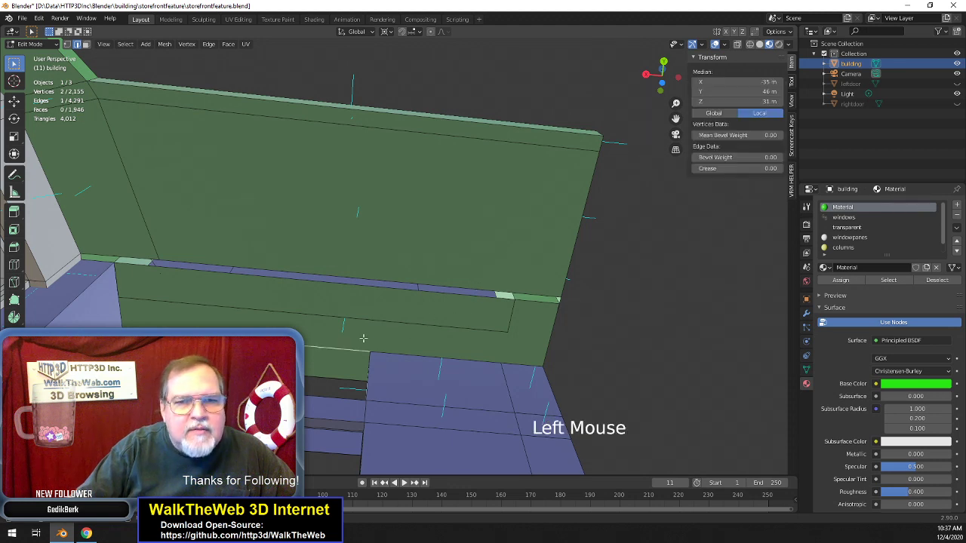
pyautogui.click(87, 44)
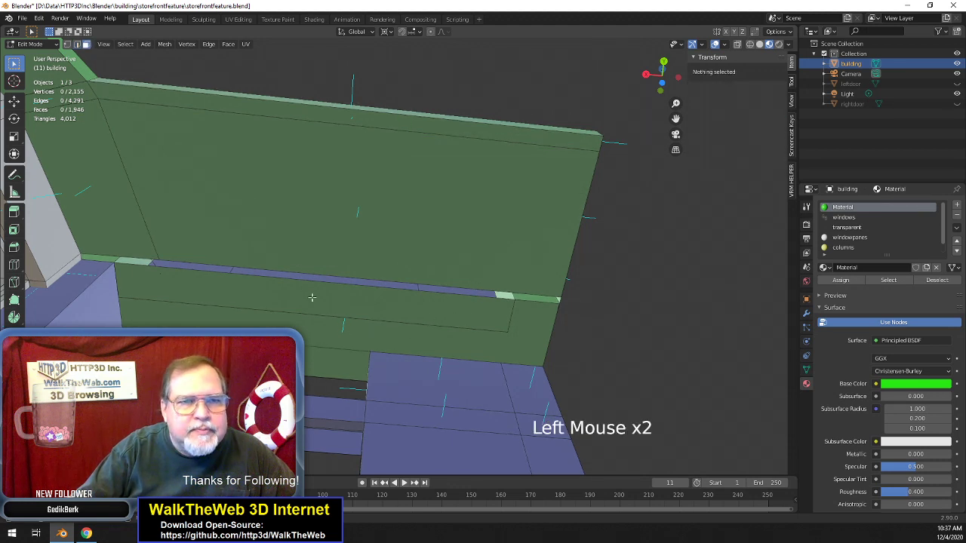
pyautogui.press('shift')
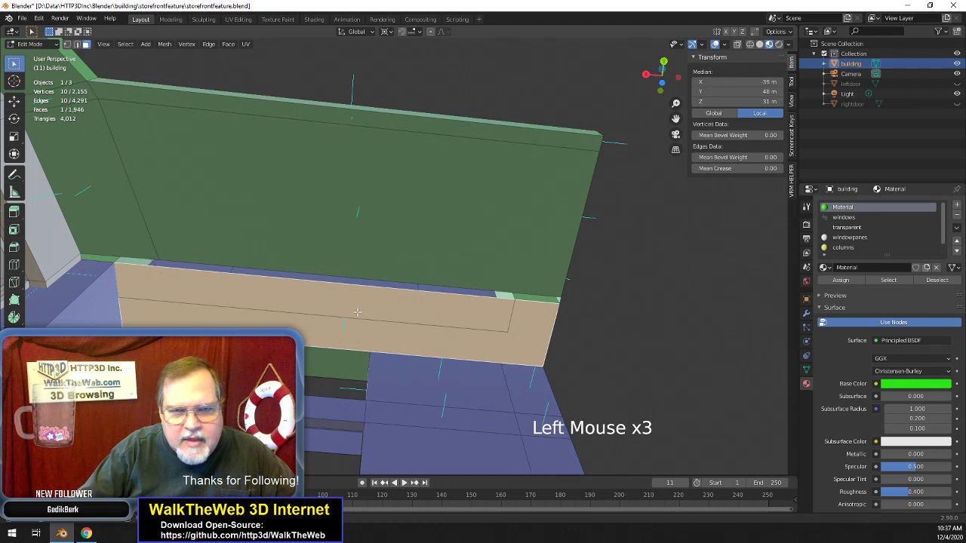
# - Select the four connected edges running across the wide underside face and inspect them from several angles
pyautogui.click(78, 44)
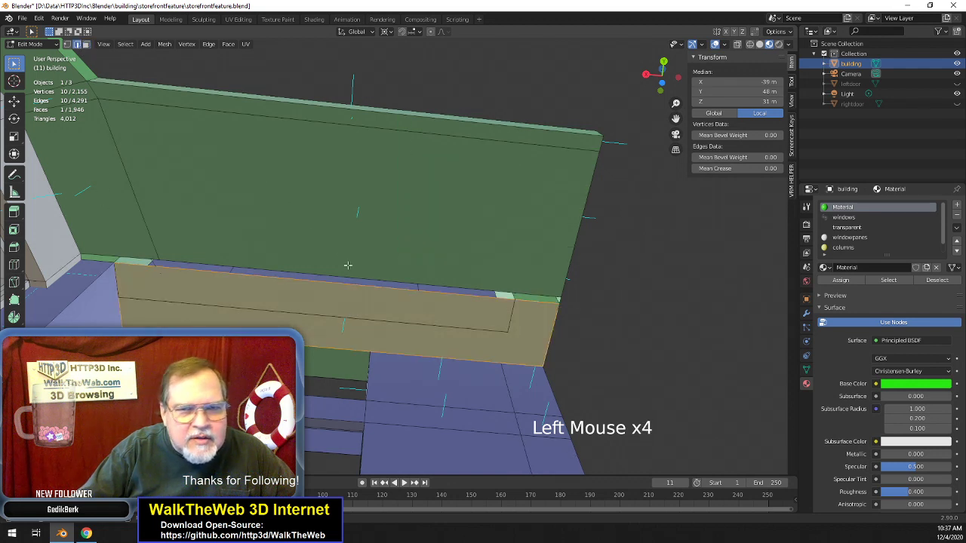
pyautogui.click(346, 318)
pyautogui.keyDown('shift'); pyautogui.click(172, 308); pyautogui.keyUp('shift')
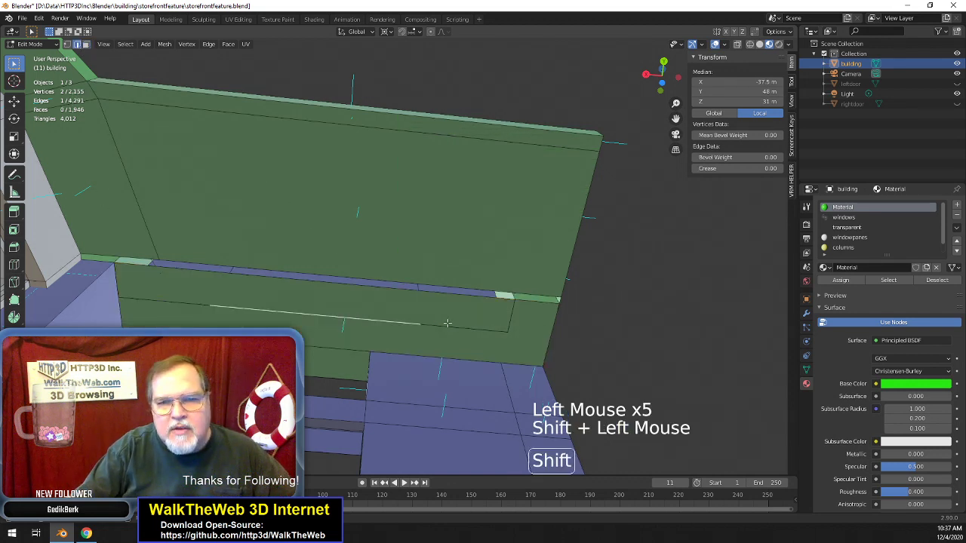
pyautogui.keyDown('shift'); pyautogui.click(172, 297); pyautogui.keyUp('shift')
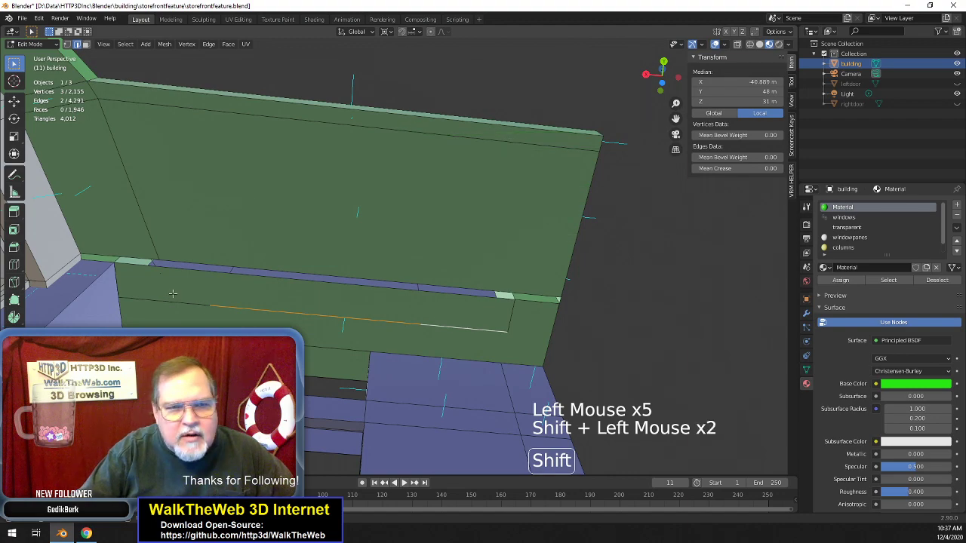
pyautogui.keyDown('shift'); pyautogui.click(511, 310); pyautogui.keyUp('shift')
pyautogui.moveTo(662, 76)
pyautogui.mouseDown()
pyautogui.moveTo(562, 138)
pyautogui.moveTo(524, 390)
pyautogui.moveTo(611, 207)
pyautogui.moveTo(636, 300)
pyautogui.moveTo(658, 211)
pyautogui.moveTo(661, 83)
pyautogui.mouseUp()
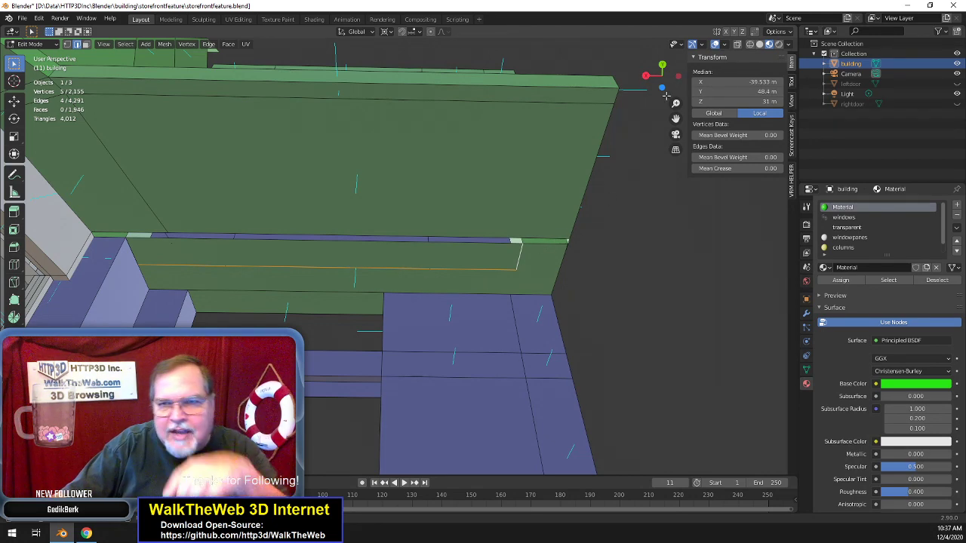
pyautogui.moveTo(657, 82)
pyautogui.mouseDown()
pyautogui.moveTo(658, 106)
pyautogui.moveTo(658, 89)
pyautogui.mouseUp()
# - Select the vertex at the inner end of the overhang's lower edge in wireframe and examine the surrounding geometry up close
pyautogui.click(67, 44)
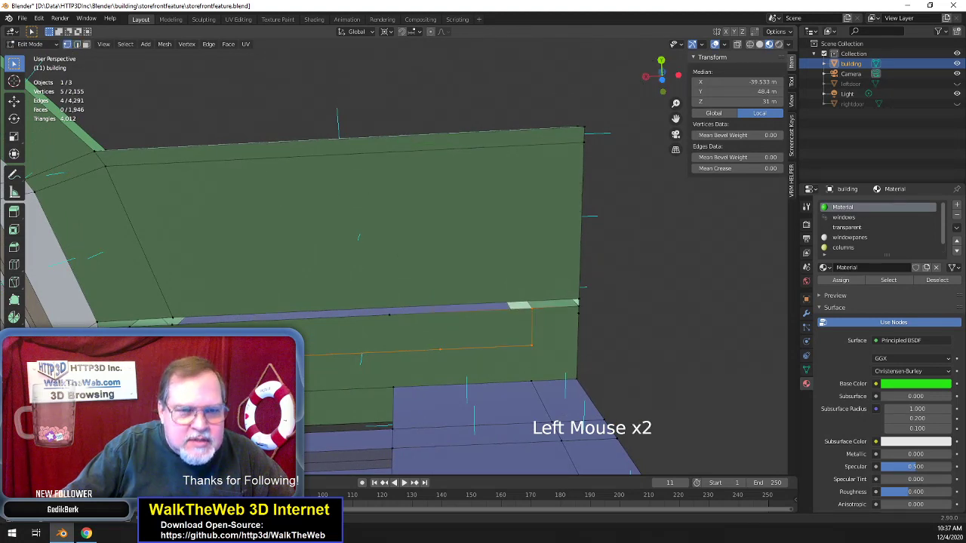
pyautogui.click(99, 320)
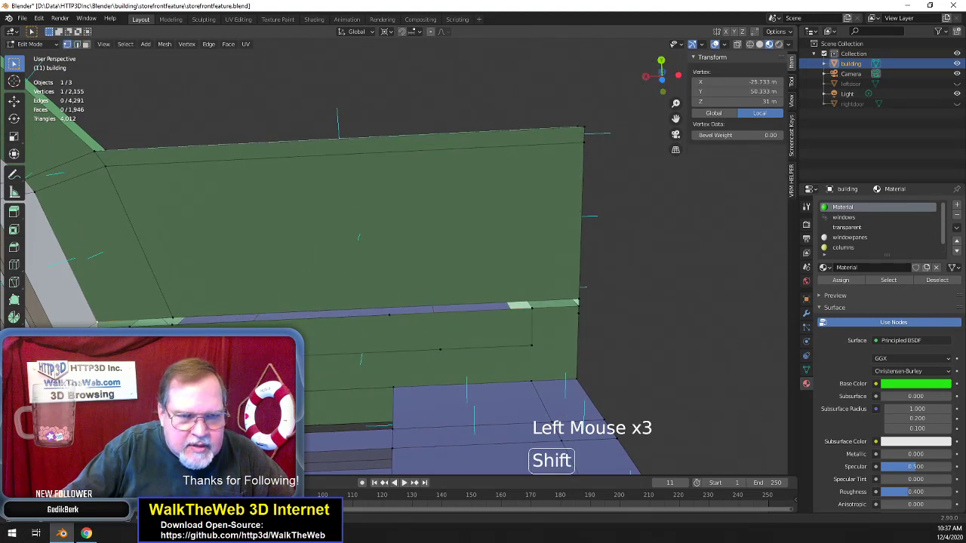
pyautogui.keyDown('shift'); pyautogui.click(99, 320); pyautogui.keyUp('shift')
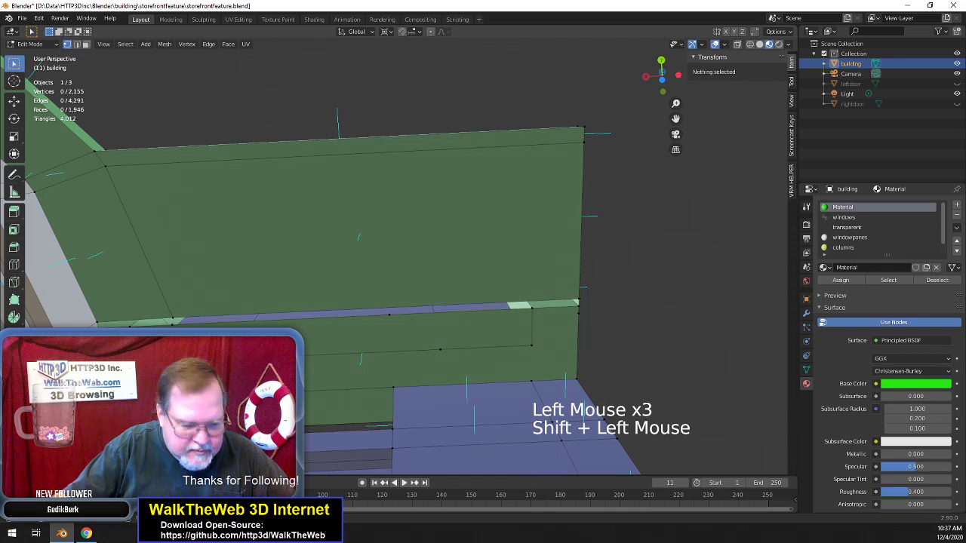
pyautogui.press('z')
pyautogui.press('z')
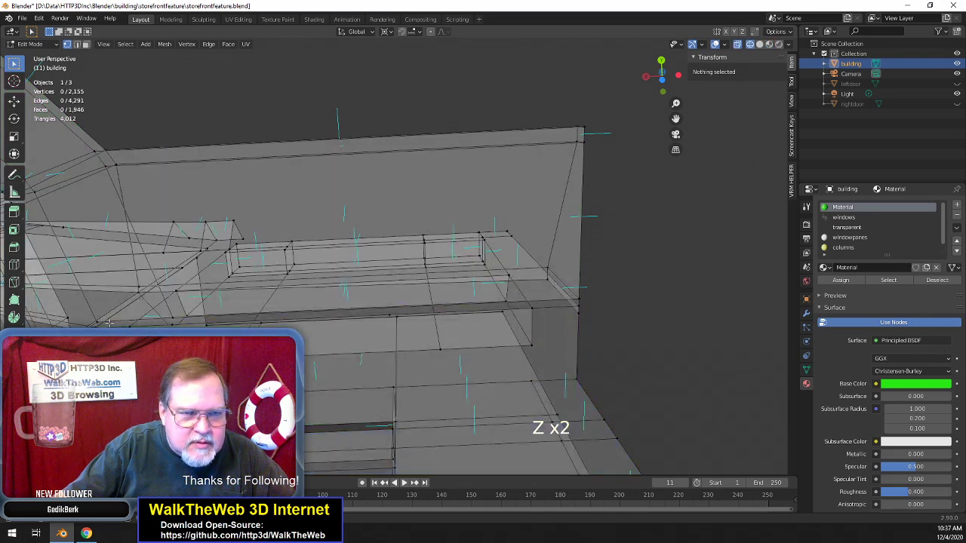
pyautogui.click(99, 322)
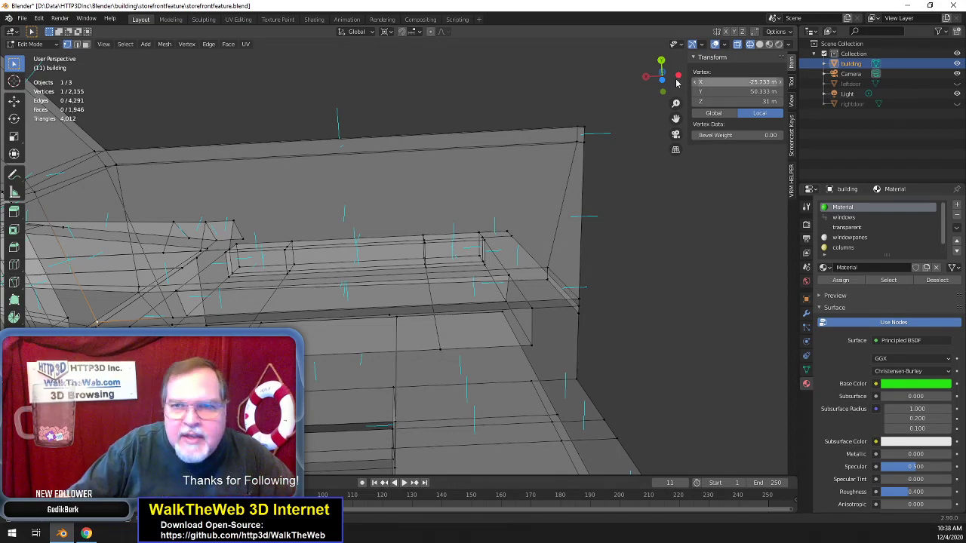
pyautogui.moveTo(671, 83); pyautogui.dragTo(641, 174)
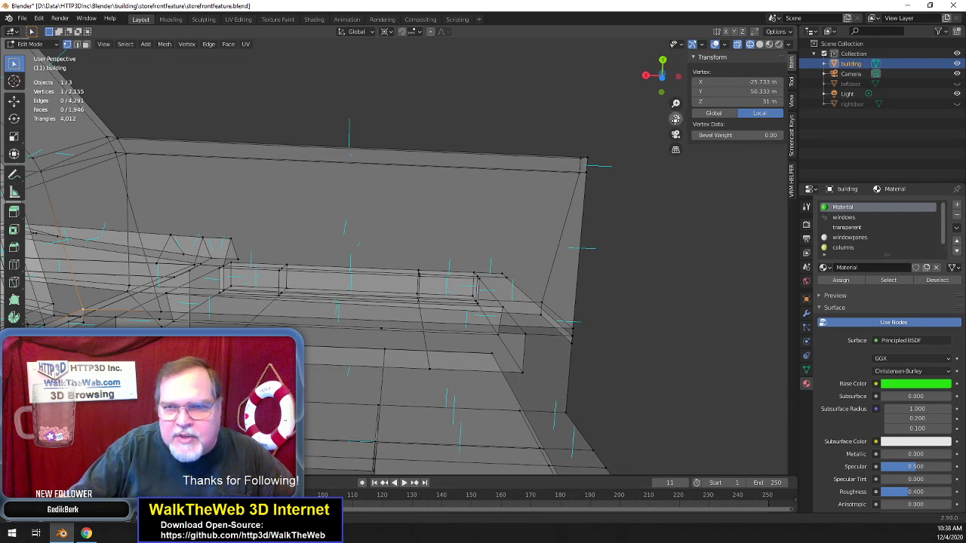
pyautogui.moveTo(675, 119); pyautogui.dragTo(405, 248)
pyautogui.scroll(3, 296, 298)
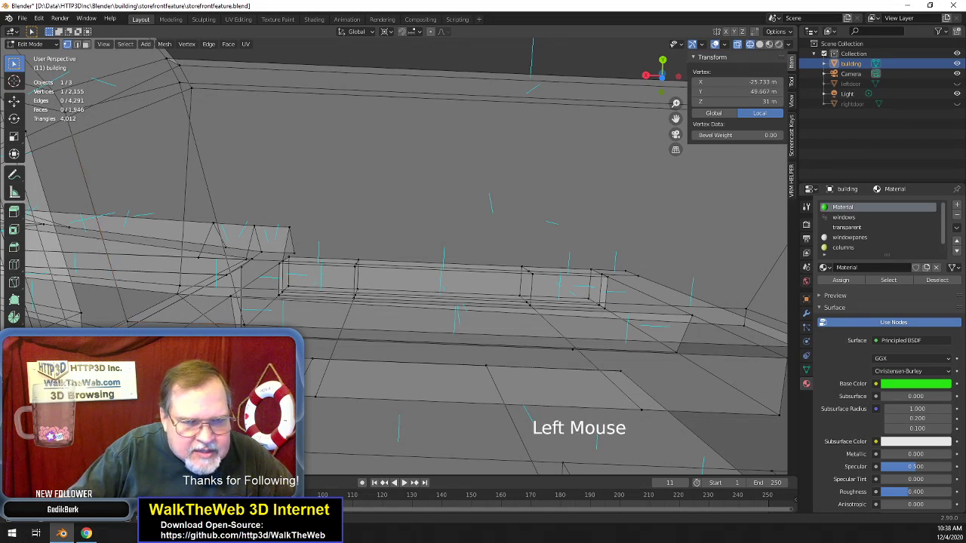
# - Select the four corner vertices of the narrow gap along the overhang's lower edge and fill it with a face
pyautogui.click(530, 273)
pyautogui.scroll(-3, 531, 273)
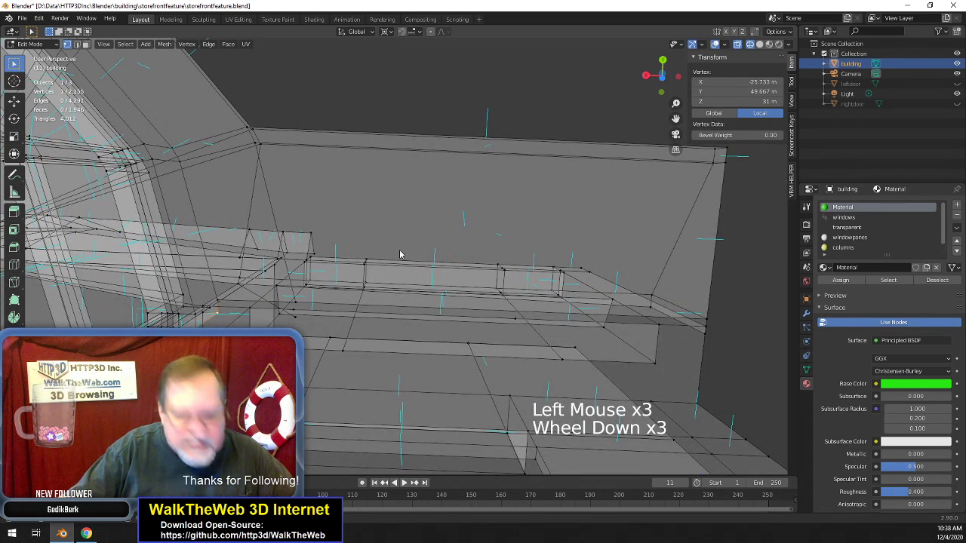
pyautogui.press('z')
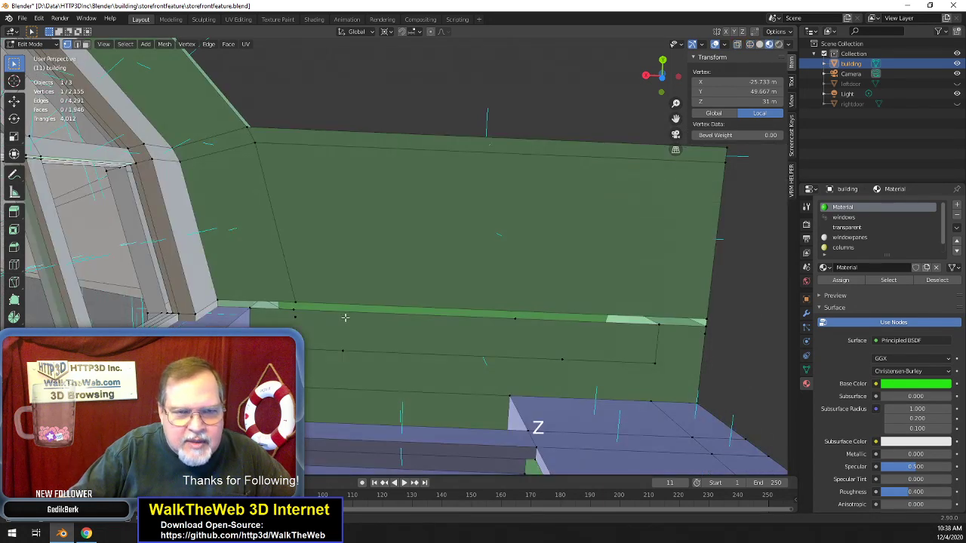
pyautogui.press('z')
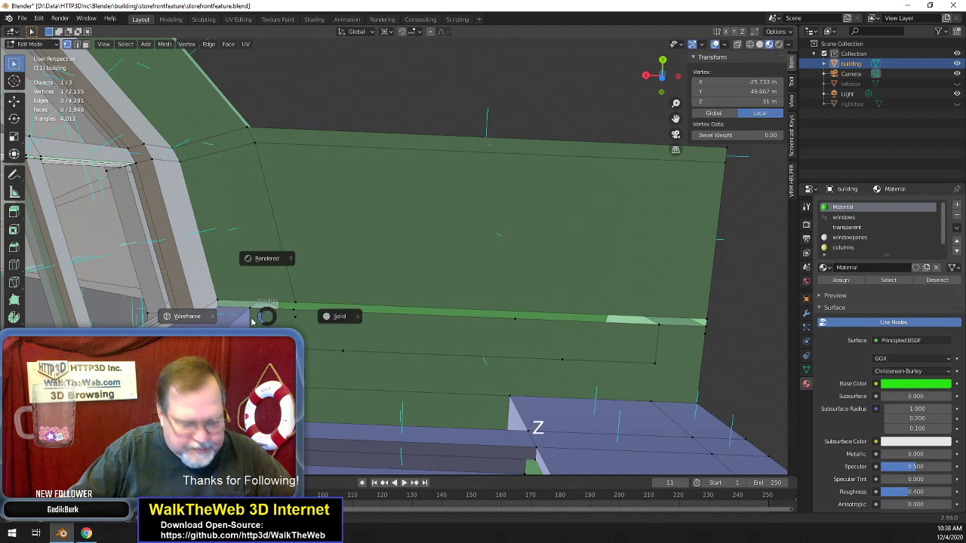
pyautogui.click(197, 317)
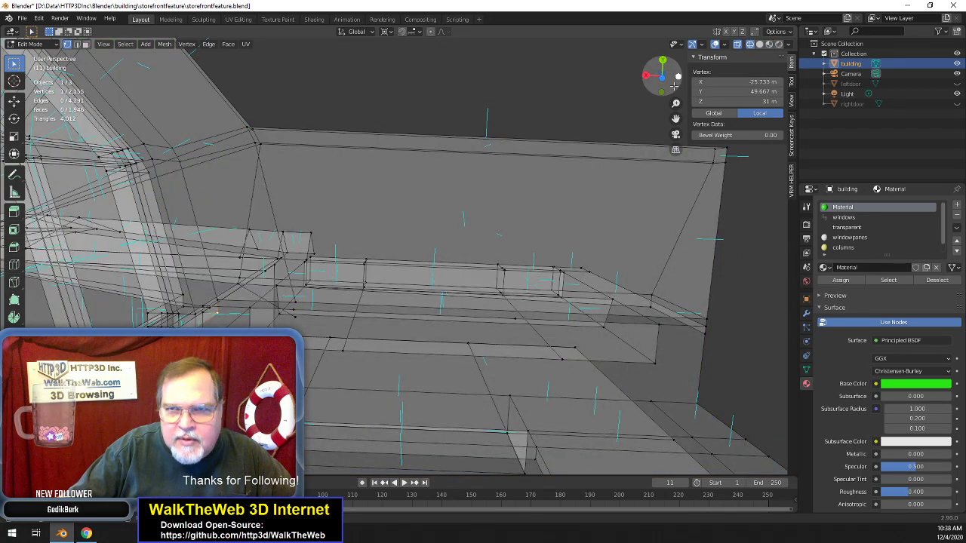
pyautogui.moveTo(659, 77)
pyautogui.mouseDown()
pyautogui.moveTo(646, 60)
pyautogui.moveTo(659, 61)
pyautogui.moveTo(652, 74)
pyautogui.mouseUp()
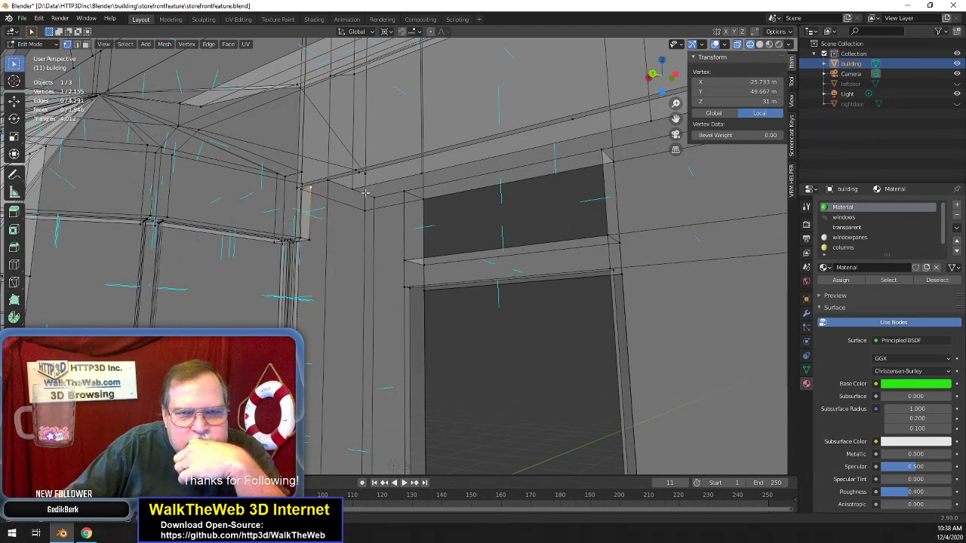
pyautogui.moveTo(664, 86); pyautogui.dragTo(650, 106)
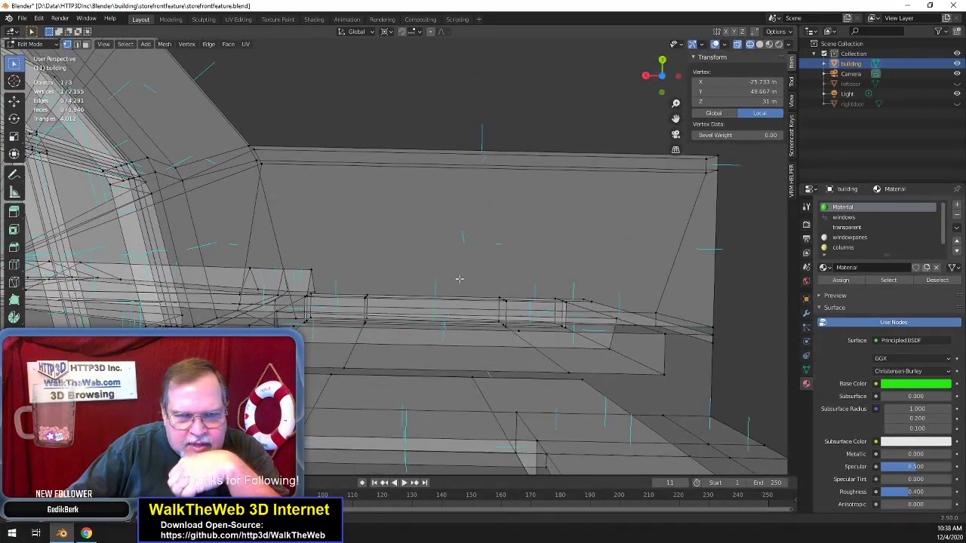
pyautogui.keyDown('shift'); pyautogui.click(226, 319); pyautogui.keyUp('shift')
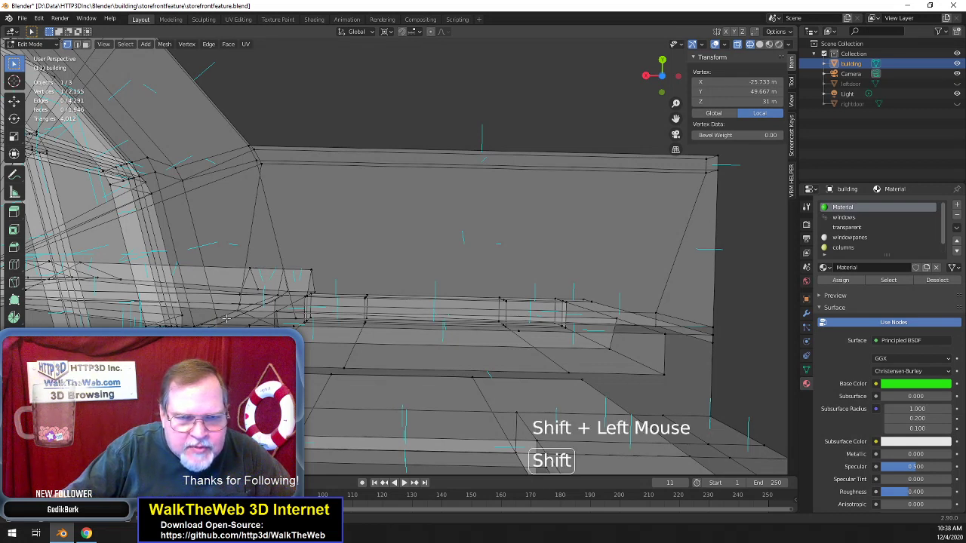
pyautogui.keyDown('shift'); pyautogui.click(714, 344); pyautogui.keyUp('shift')
pyautogui.keyDown('shift'); pyautogui.click(716, 347); pyautogui.keyUp('shift')
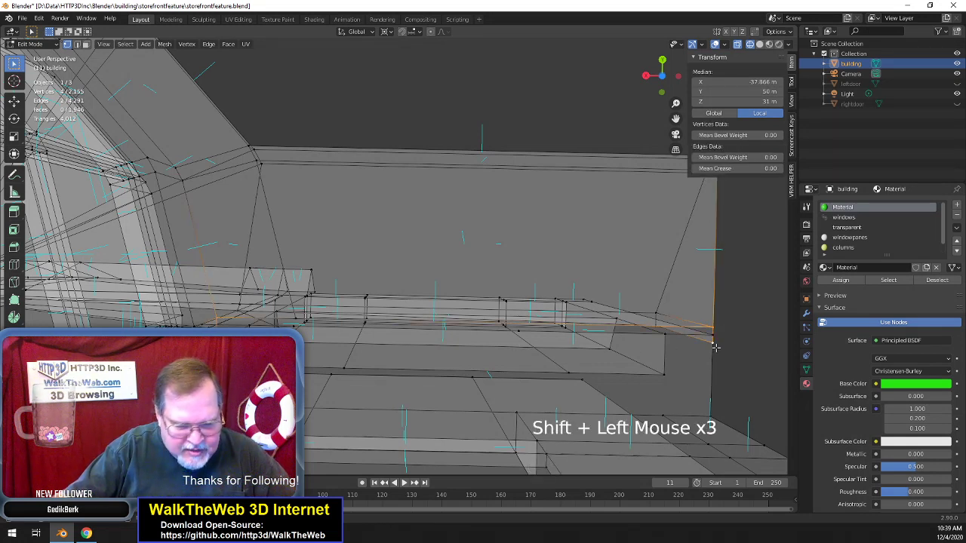
pyautogui.press('f')
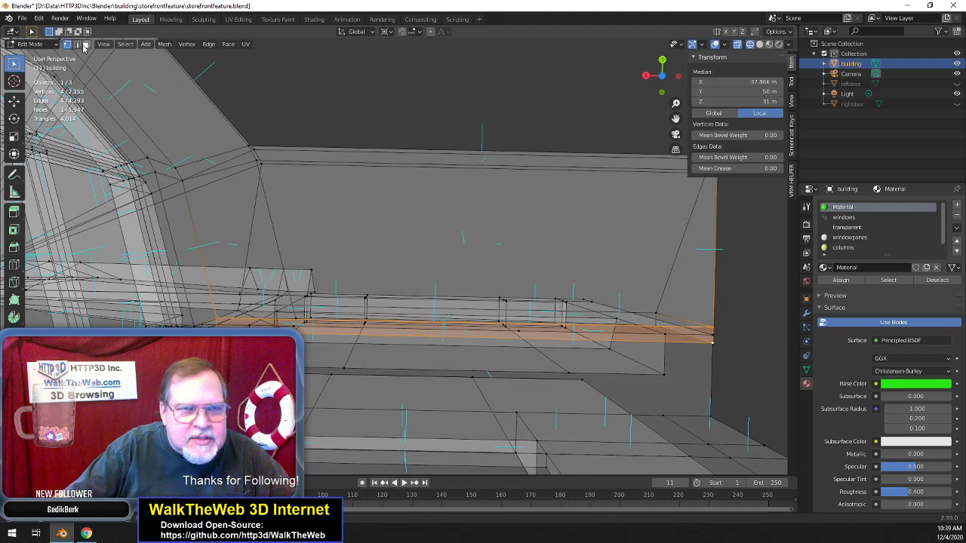
# - Select the wide underside face and compare its outline in wireframe and material preview
pyautogui.click(506, 379)
pyautogui.click(488, 370)
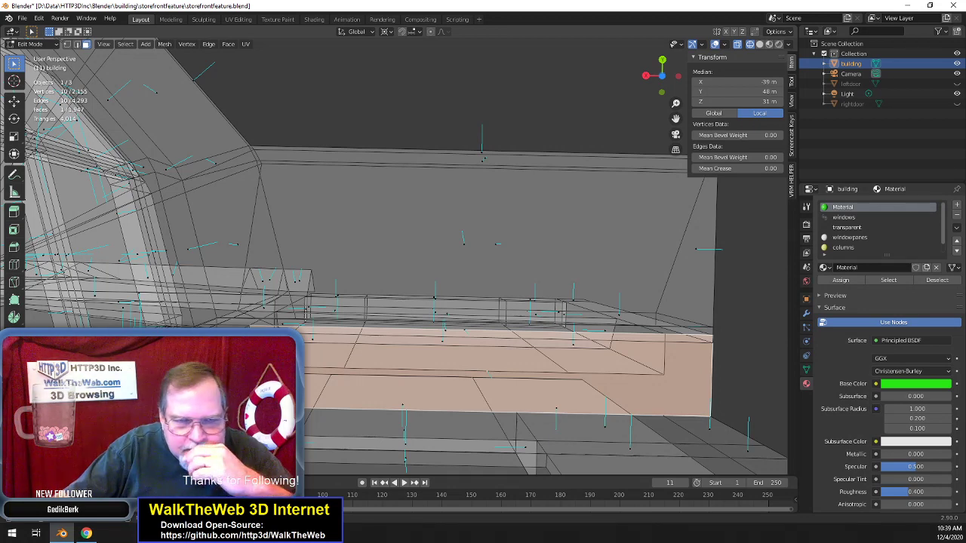
pyautogui.click(67, 45)
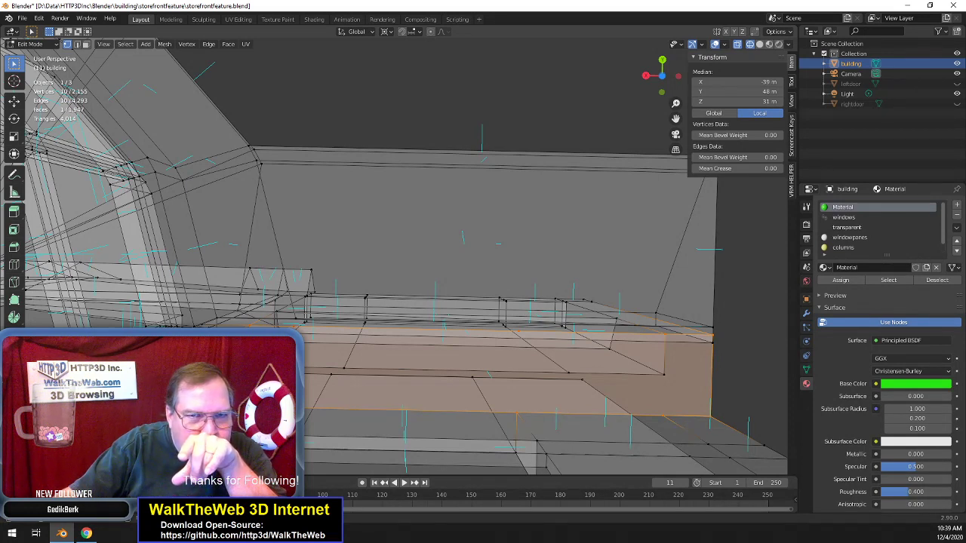
pyautogui.press('z')
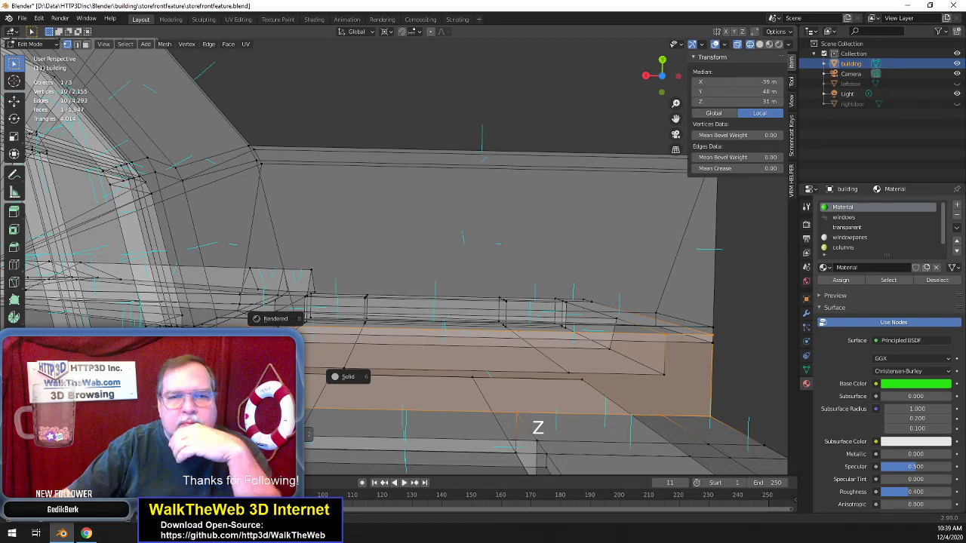
pyautogui.click(347, 376)
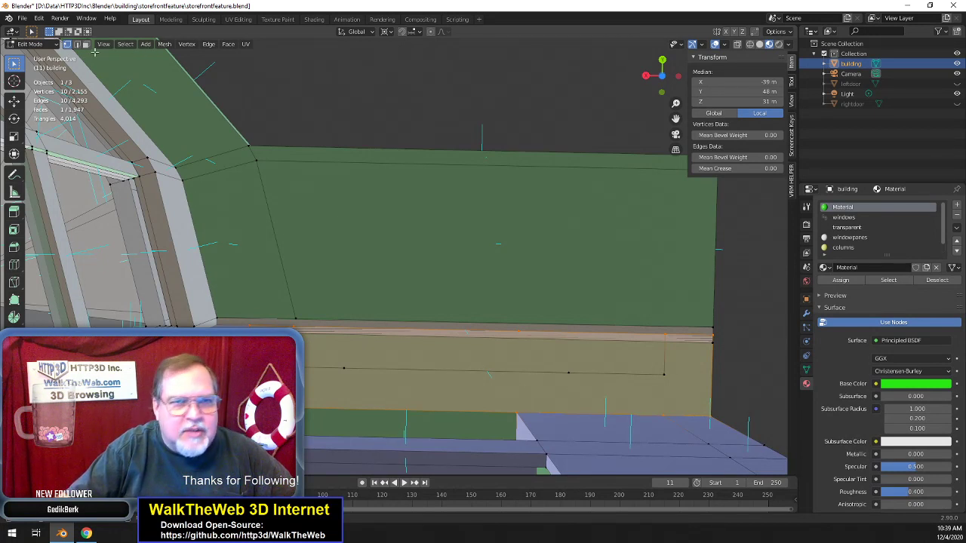
# - Extrude the wide underside face 0.5 m downward along Z
pyautogui.click(503, 377)
pyautogui.click(504, 377)
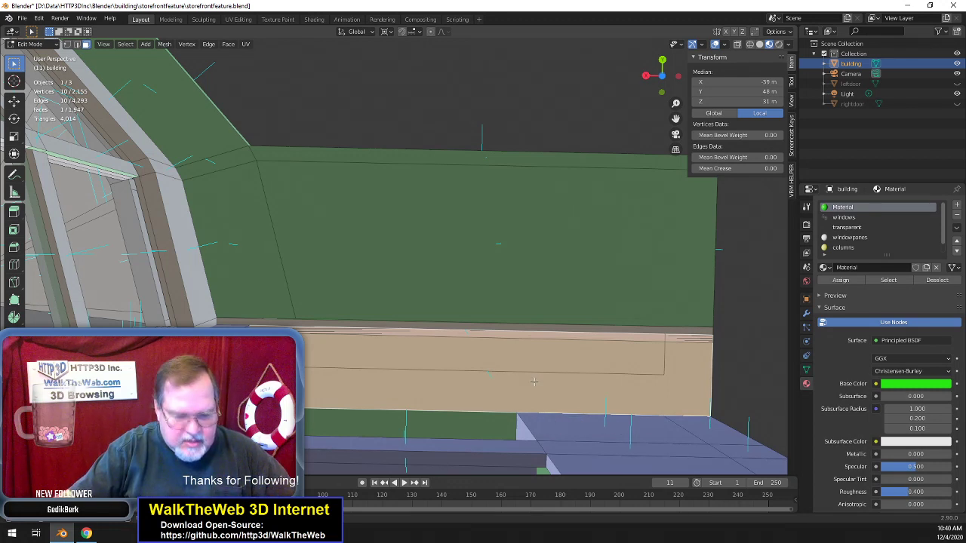
pyautogui.press('e')
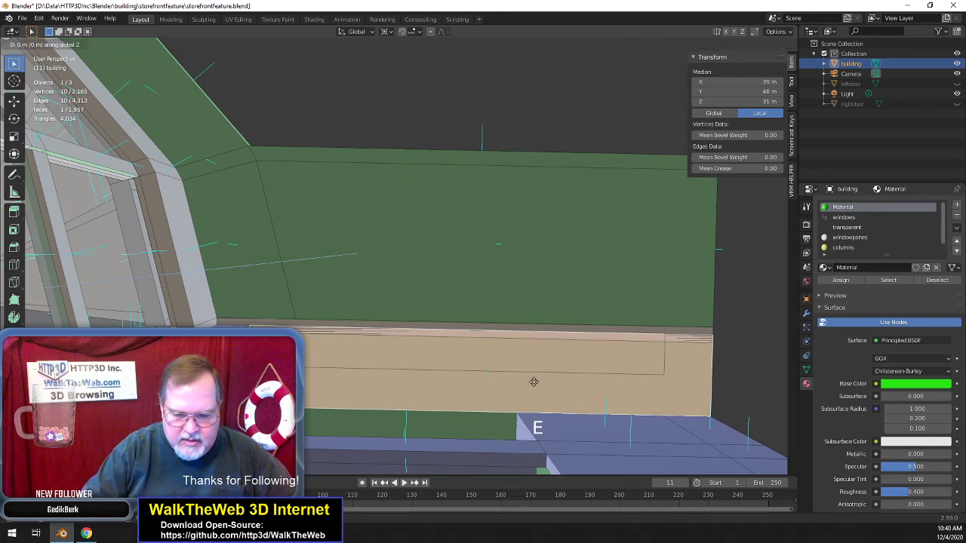
pyautogui.click(534, 382)
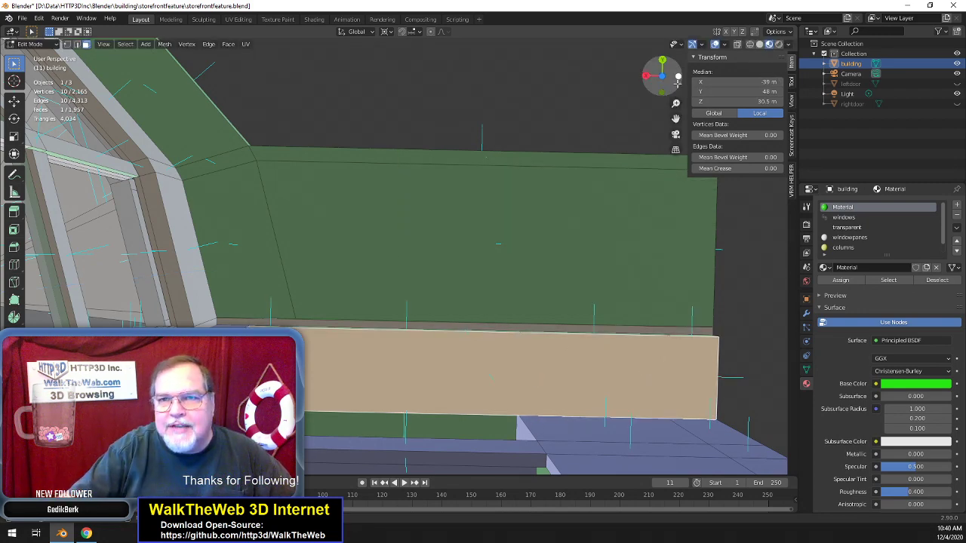
# - Select the four adjoining underside faces beneath the overhang at the other doorway and merge them with Dissolve Faces
pyautogui.moveTo(660, 76); pyautogui.dragTo(648, 76)
pyautogui.scroll(-4, 596, 173)
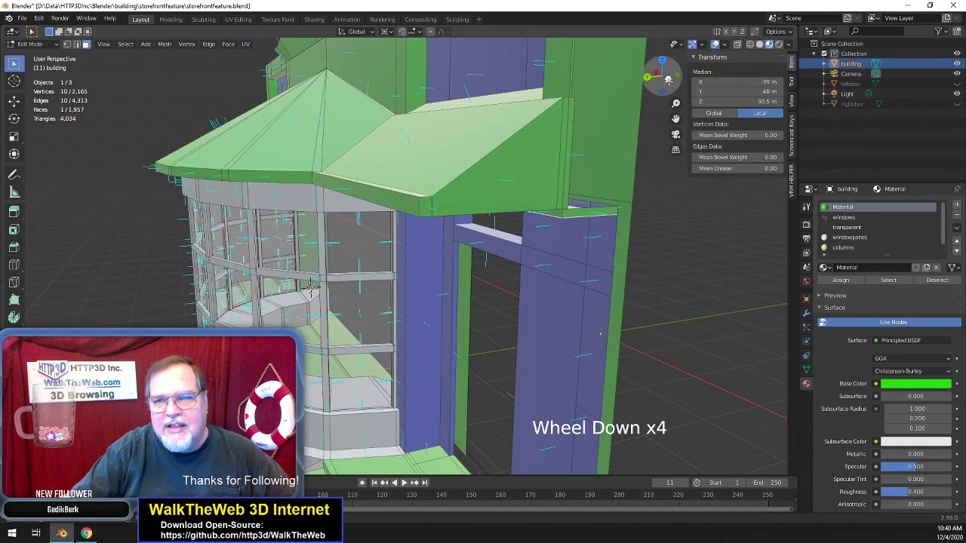
pyautogui.moveTo(661, 76)
pyautogui.mouseDown()
pyautogui.moveTo(649, 78)
pyautogui.moveTo(672, 78)
pyautogui.mouseUp()
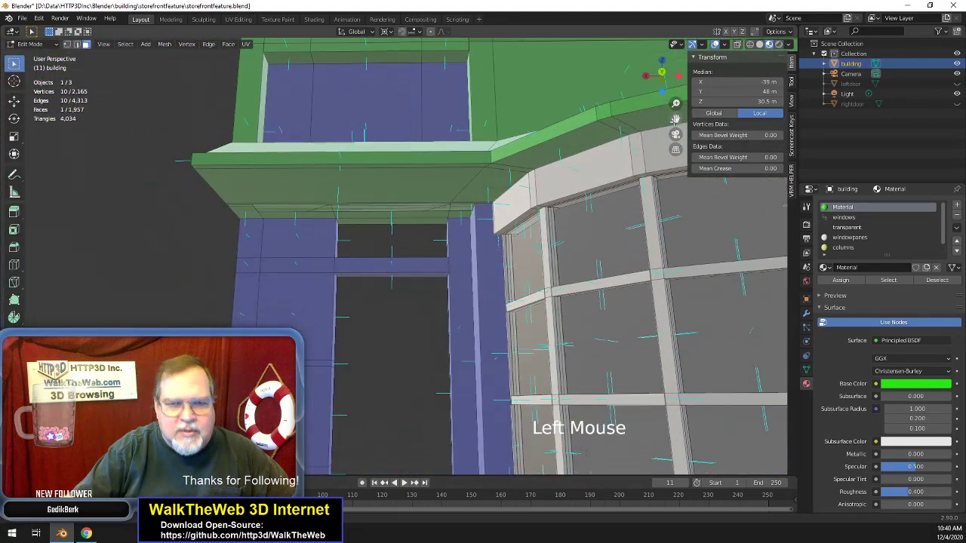
pyautogui.click(363, 214)
pyautogui.scroll(6, 389, 217)
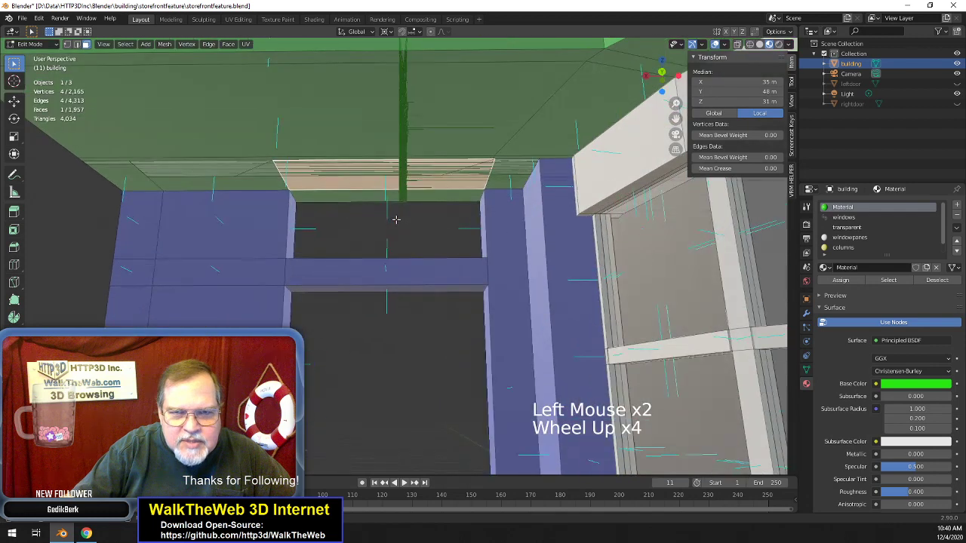
pyautogui.click(539, 159)
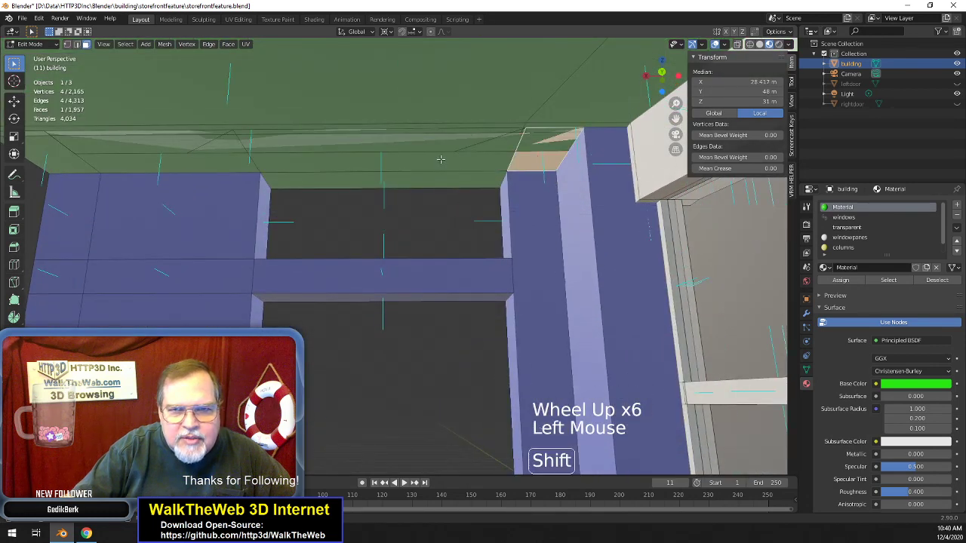
pyautogui.keyDown('shift'); pyautogui.click(317, 160); pyautogui.keyUp('shift')
pyautogui.keyDown('shift'); pyautogui.click(201, 161); pyautogui.keyUp('shift')
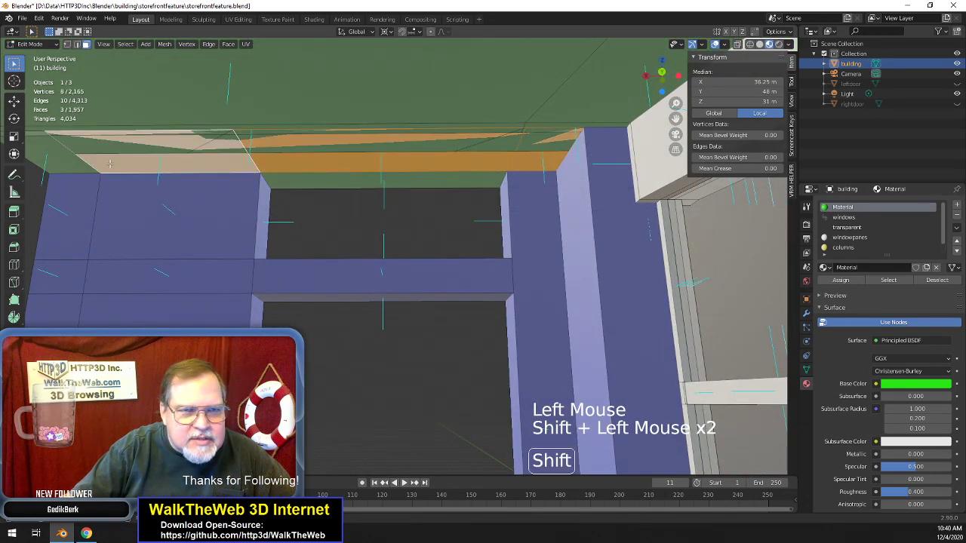
pyautogui.keyDown('shift'); pyautogui.click(59, 162); pyautogui.keyUp('shift')
pyautogui.scroll(-1, 221, 202)
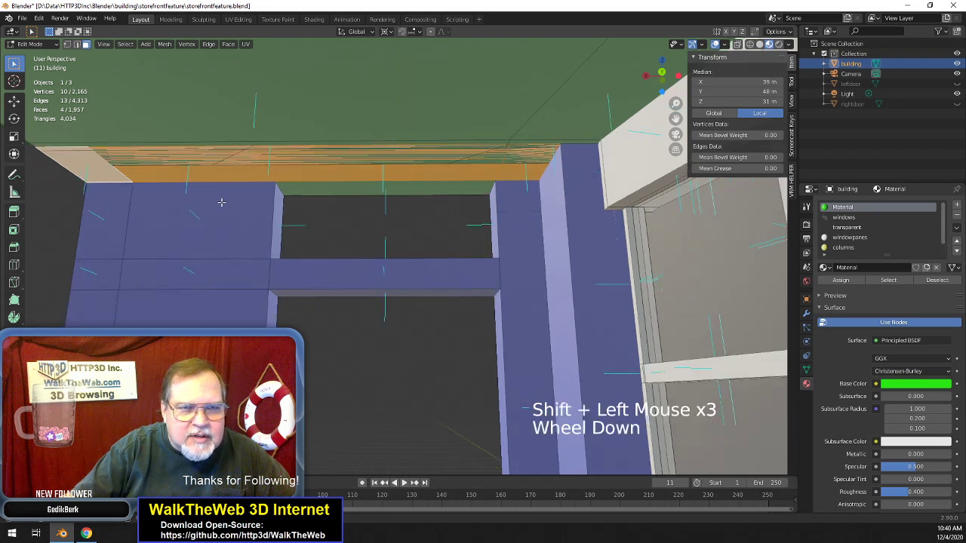
pyautogui.press('Delete')
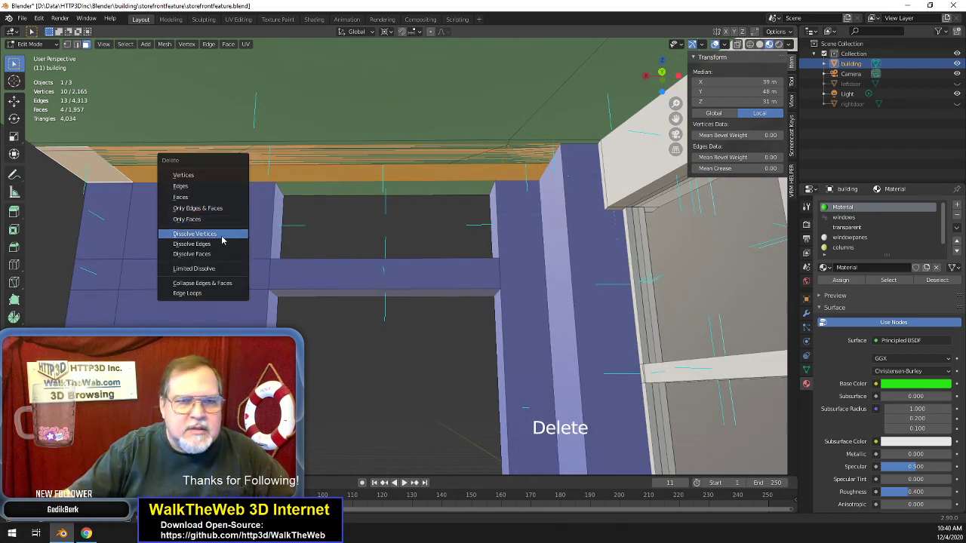
pyautogui.click(220, 249)
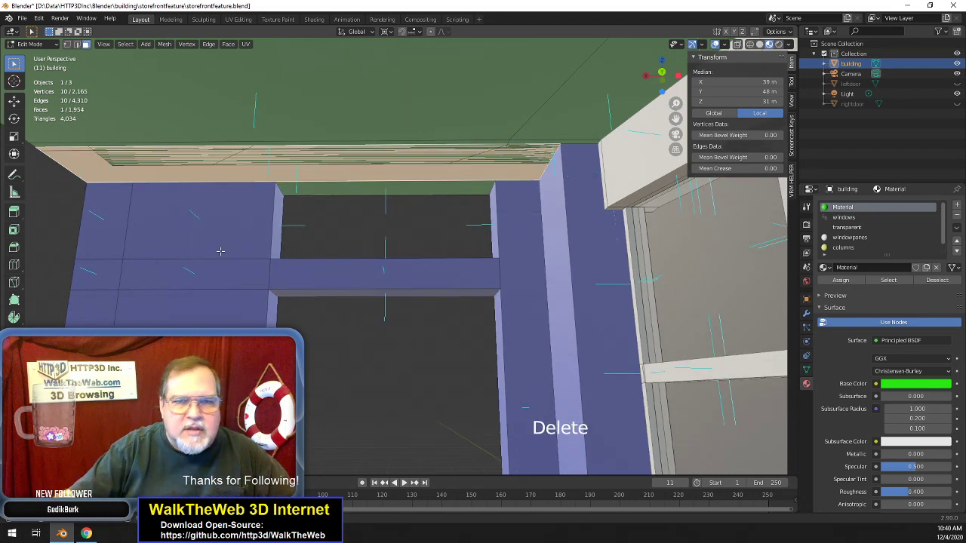
# - Extrude the merged underside face at this doorway by -0.5 m along Z and display the model in wireframe
pyautogui.click(315, 175)
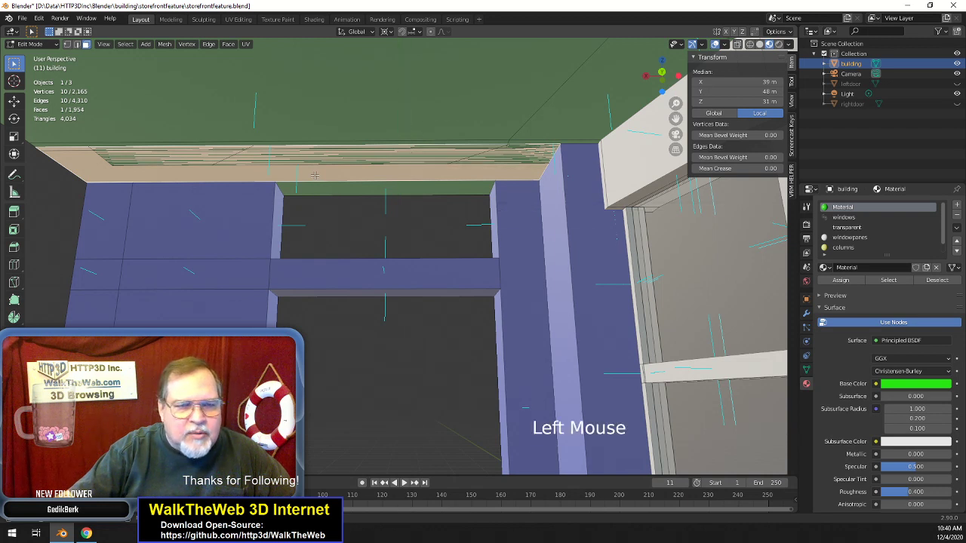
pyautogui.write('e')
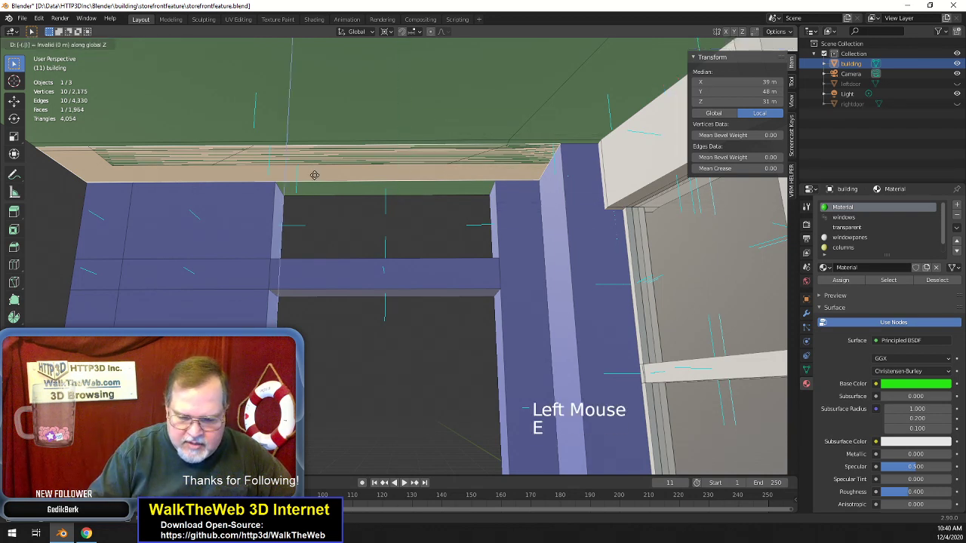
pyautogui.write('-.5')
pyautogui.press('Return')
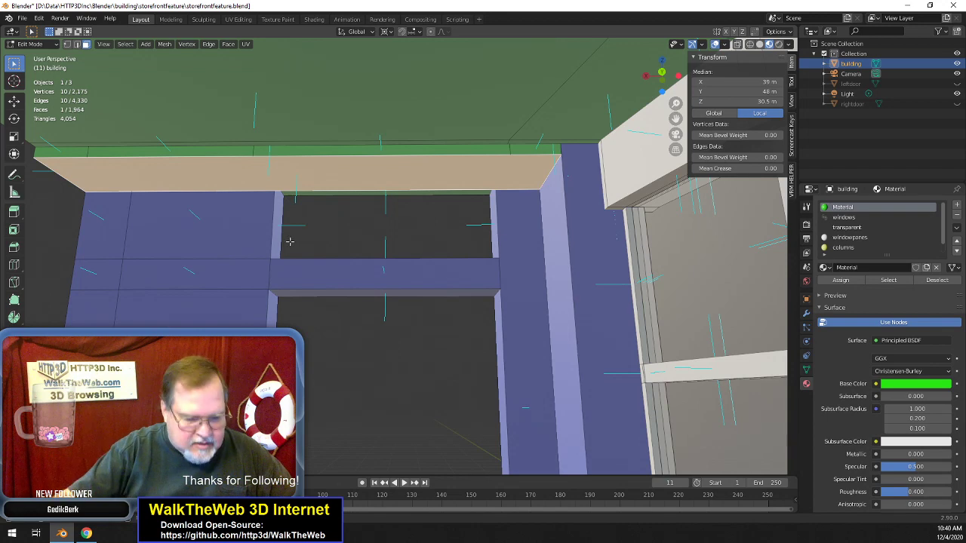
pyautogui.press('z')
pyautogui.click(213, 243)
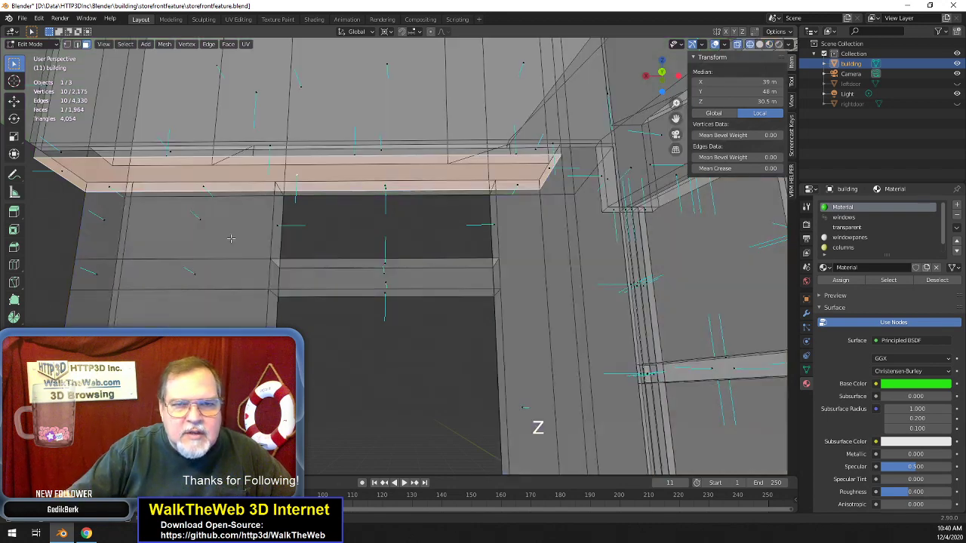
# - Delete the two diagonal edges above the doorway underside with Only Edges & Faces and display the model in material preview
pyautogui.click(76, 45)
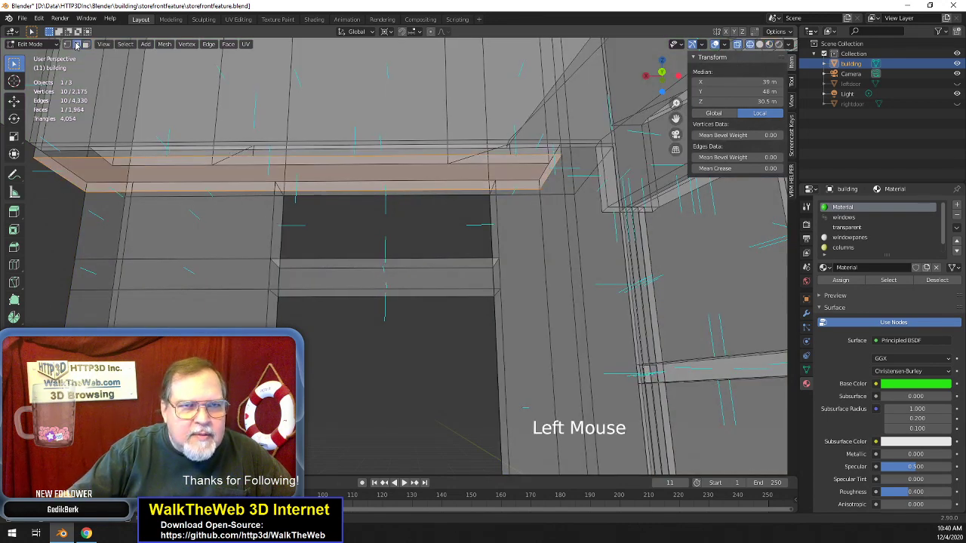
pyautogui.doubleClick(237, 153)
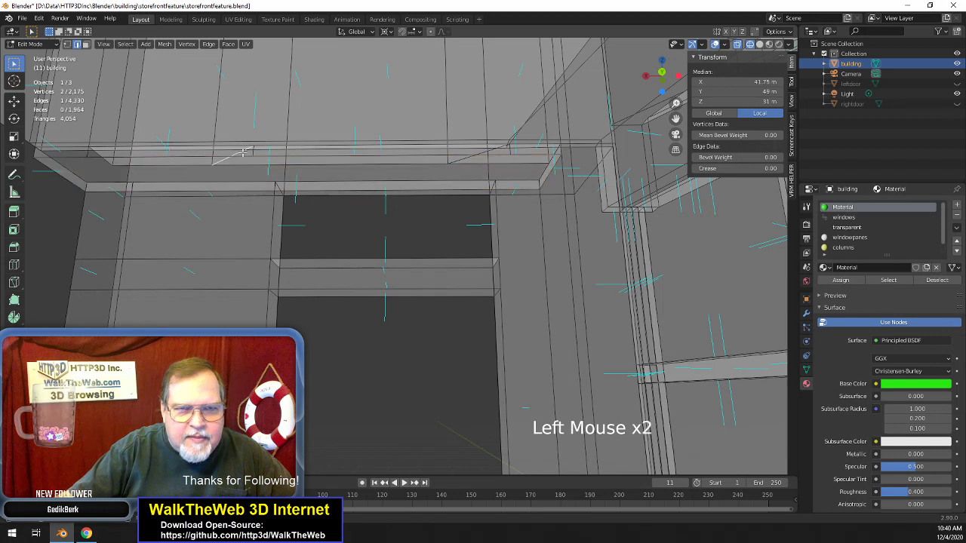
pyautogui.keyDown('shift'); pyautogui.click(482, 151); pyautogui.keyUp('shift')
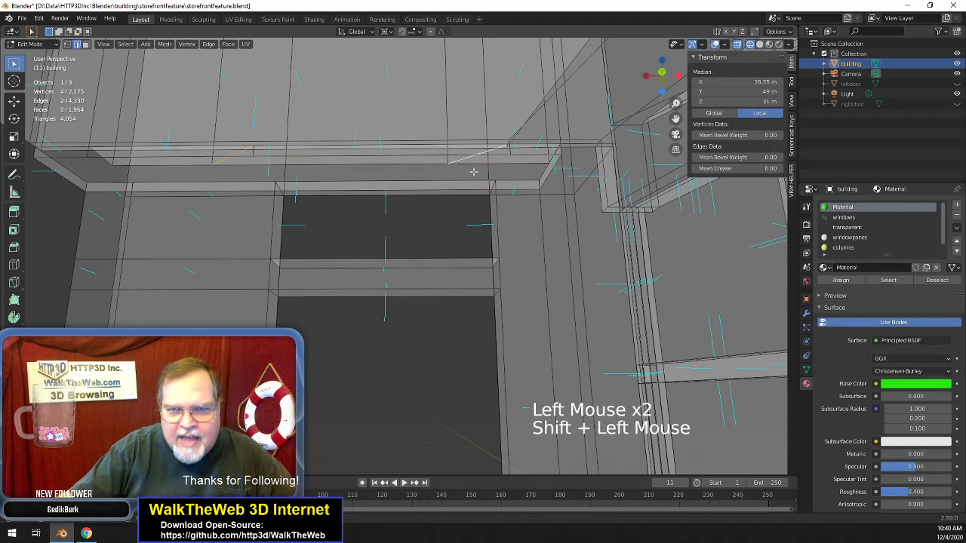
pyautogui.press('Delete')
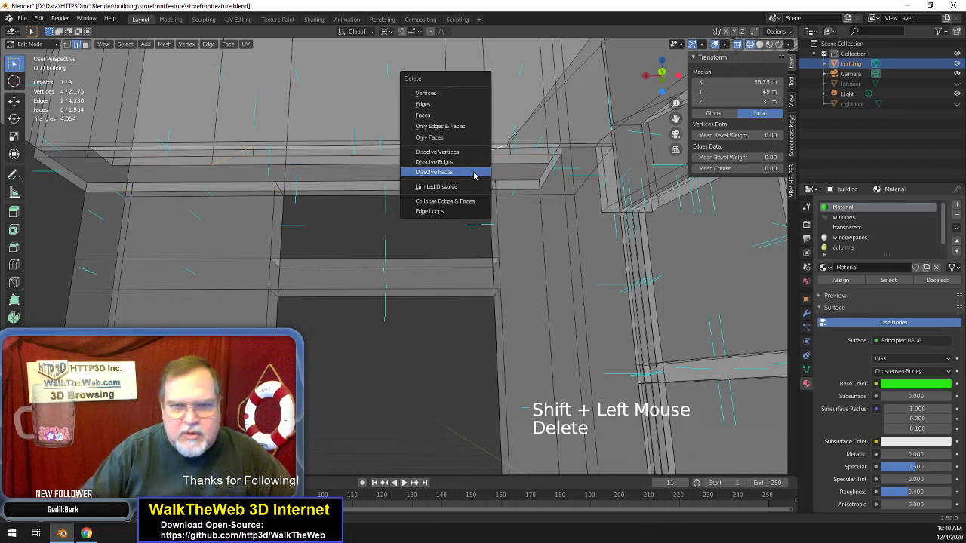
pyautogui.click(468, 125)
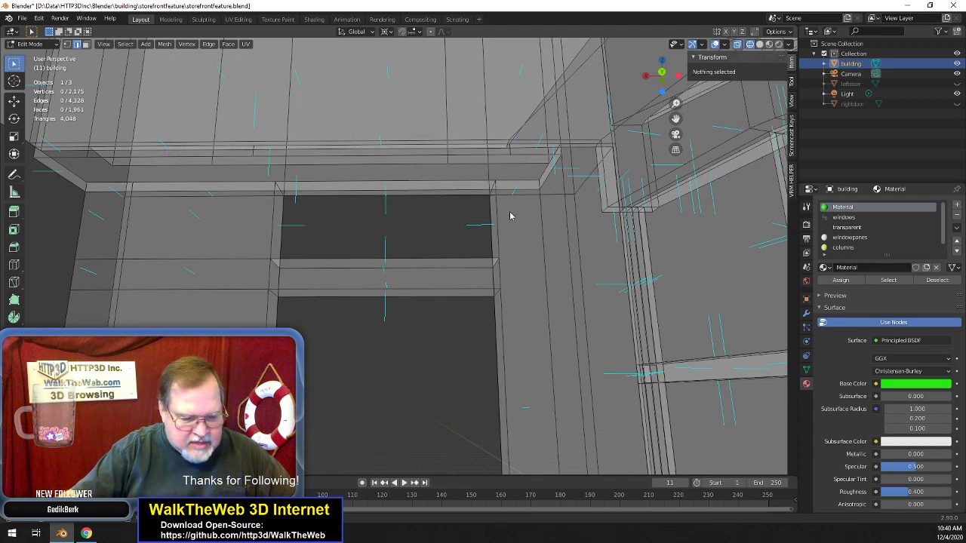
pyautogui.press('z')
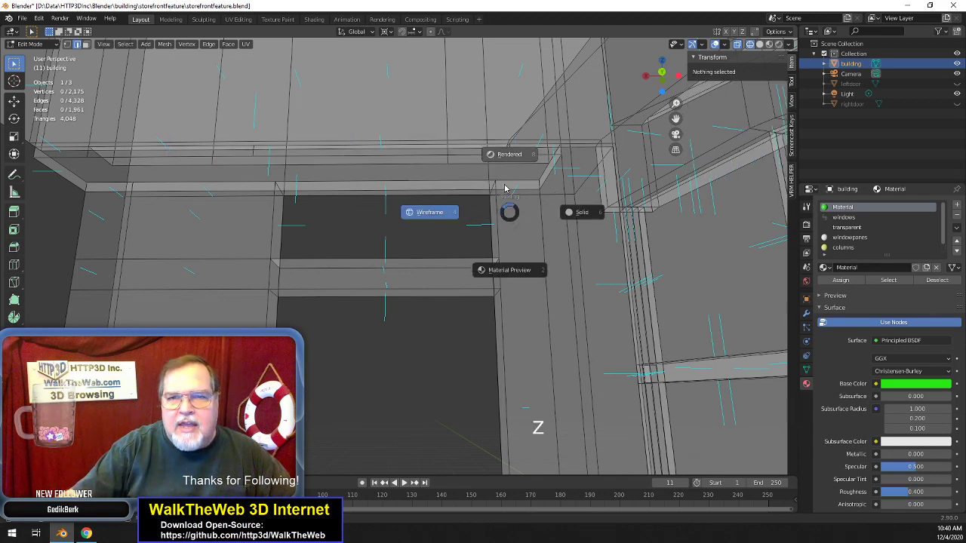
pyautogui.click(413, 309)
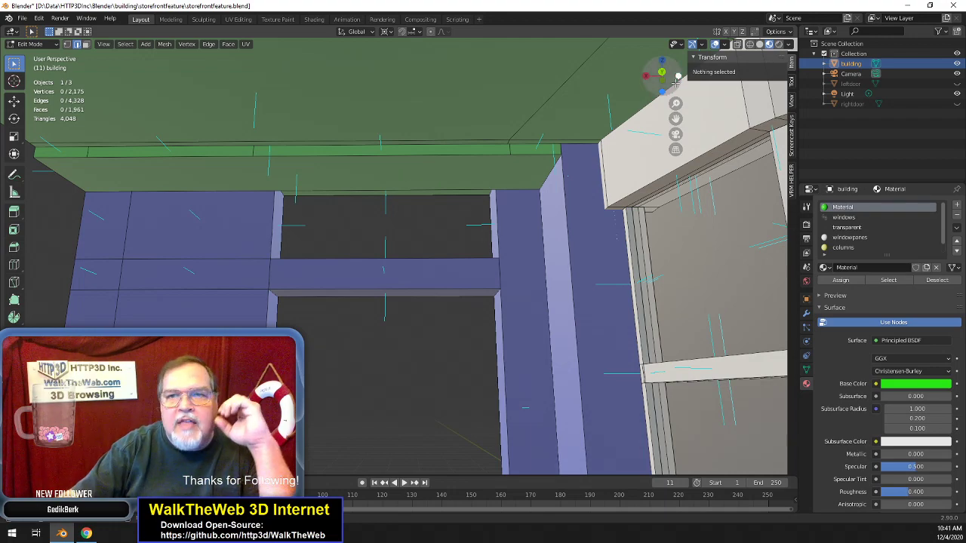
# - Select the four collinear edge segments along the front of the lowered underside at this doorway and set their Z to 31 m
pyautogui.moveTo(677, 78); pyautogui.dragTo(523, 209)
pyautogui.scroll(-5, 523, 209)
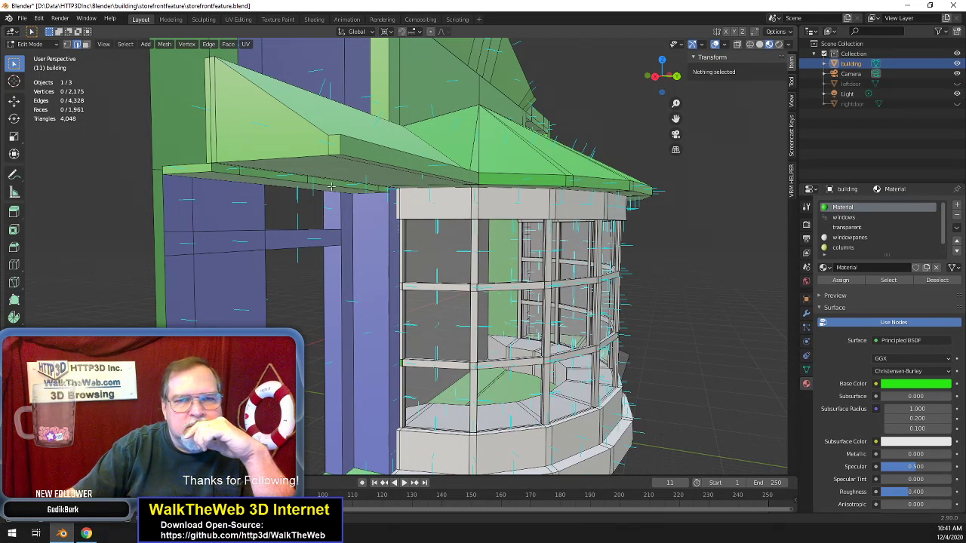
pyautogui.moveTo(667, 89)
pyautogui.mouseDown()
pyautogui.moveTo(650, 61)
pyautogui.moveTo(626, 68)
pyautogui.moveTo(659, 72)
pyautogui.mouseUp()
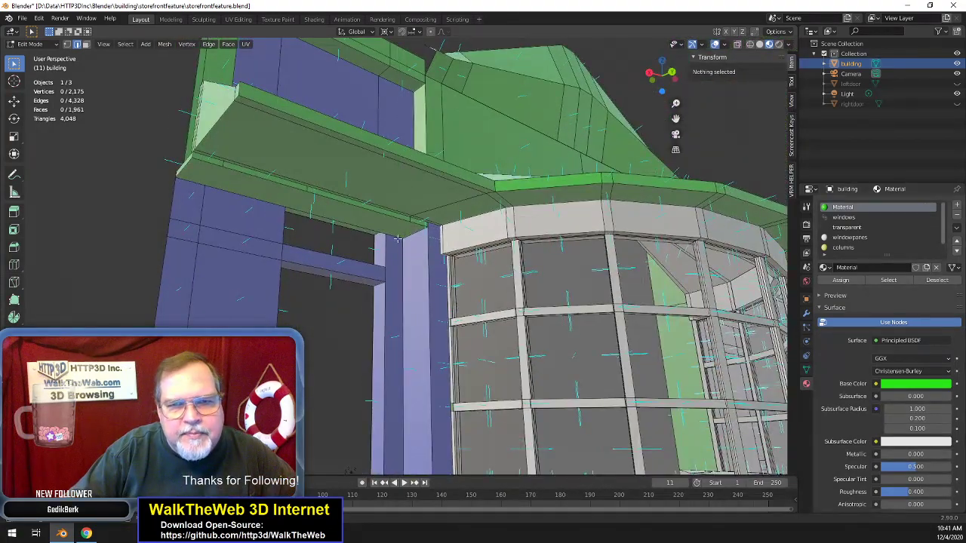
pyautogui.click(257, 172)
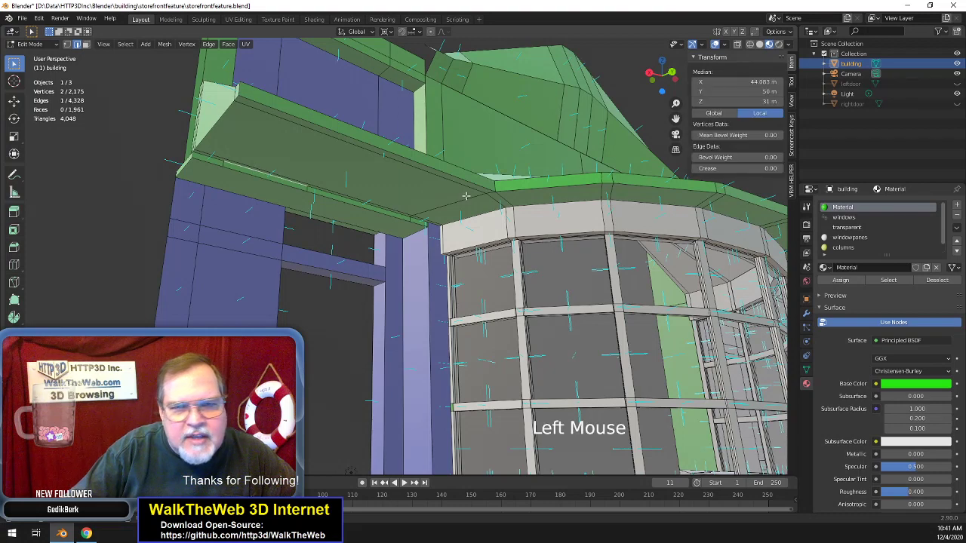
pyautogui.click(414, 231)
pyautogui.keyDown('shift'); pyautogui.click(279, 201); pyautogui.keyUp('shift')
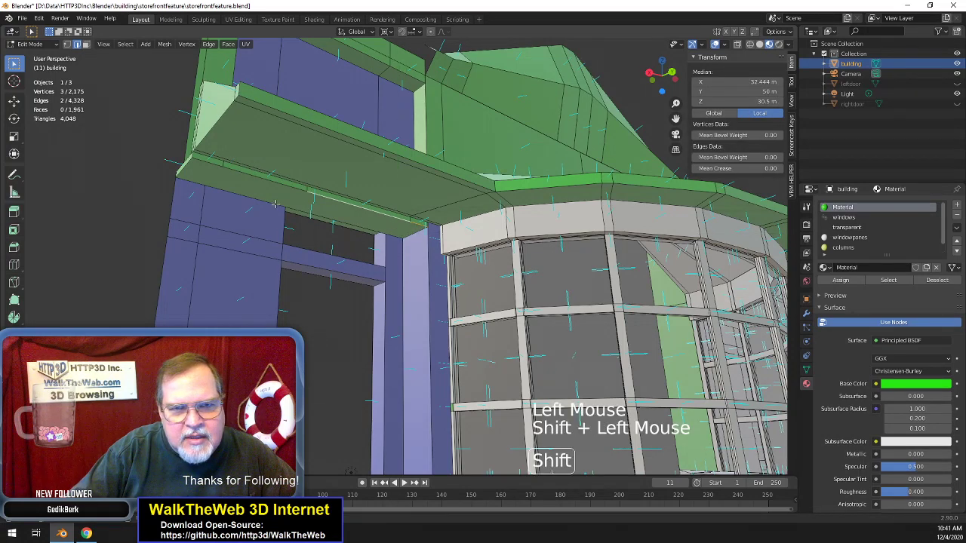
pyautogui.keyDown('shift'); pyautogui.click(253, 180); pyautogui.keyUp('shift')
pyautogui.keyDown('shift'); pyautogui.click(208, 167); pyautogui.keyUp('shift')
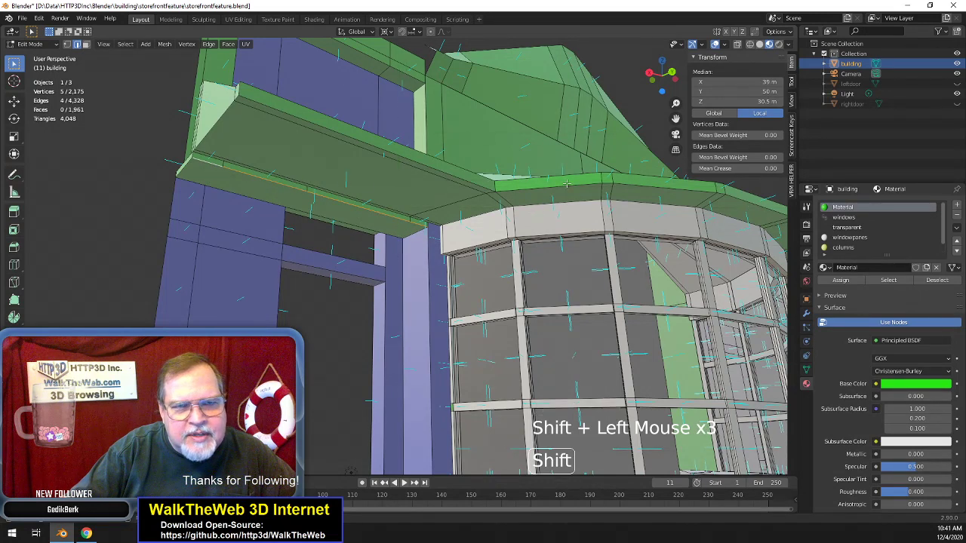
pyautogui.click(755, 101)
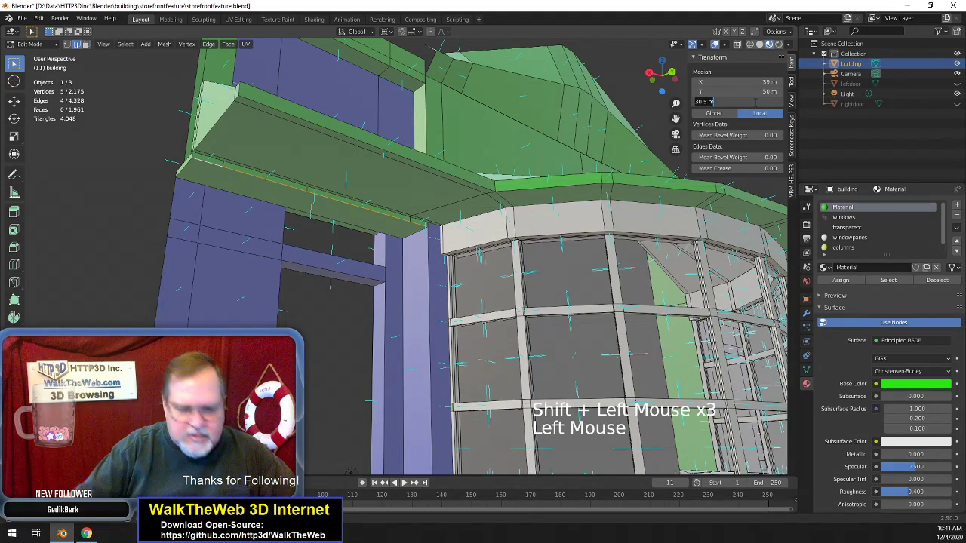
pyautogui.write('31')
pyautogui.press('Return')
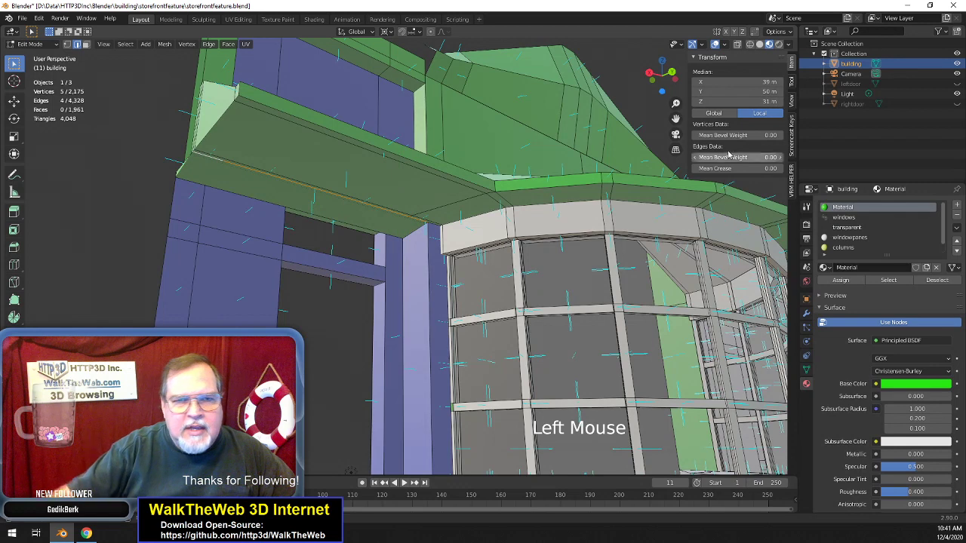
# - Select the three matching front edge segments of the underside at the opposite doorway and set their Z to 31 m
pyautogui.moveTo(676, 118); pyautogui.dragTo(317, 113)
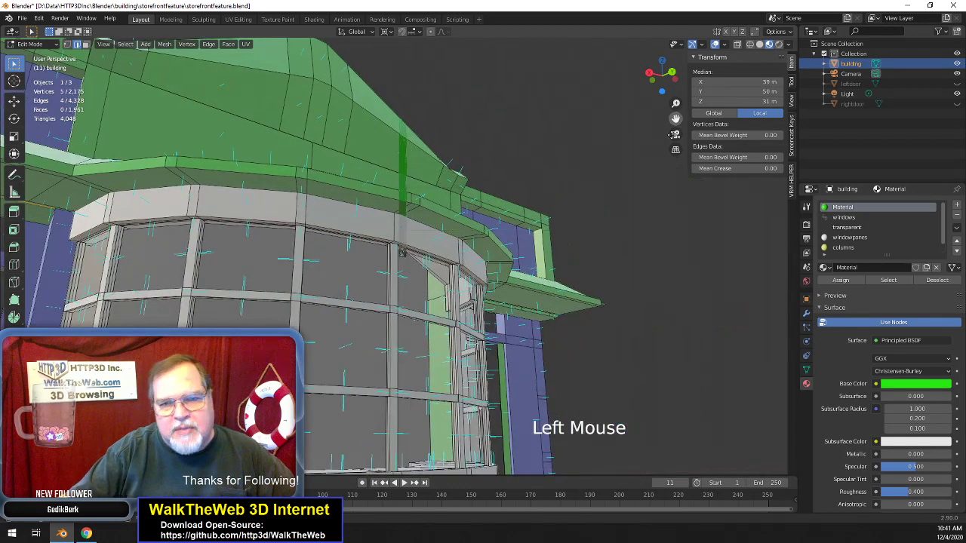
pyautogui.click(552, 317)
pyautogui.keyDown('shift'); pyautogui.click(513, 311); pyautogui.keyUp('shift')
pyautogui.keyDown('shift'); pyautogui.click(508, 309); pyautogui.keyUp('shift')
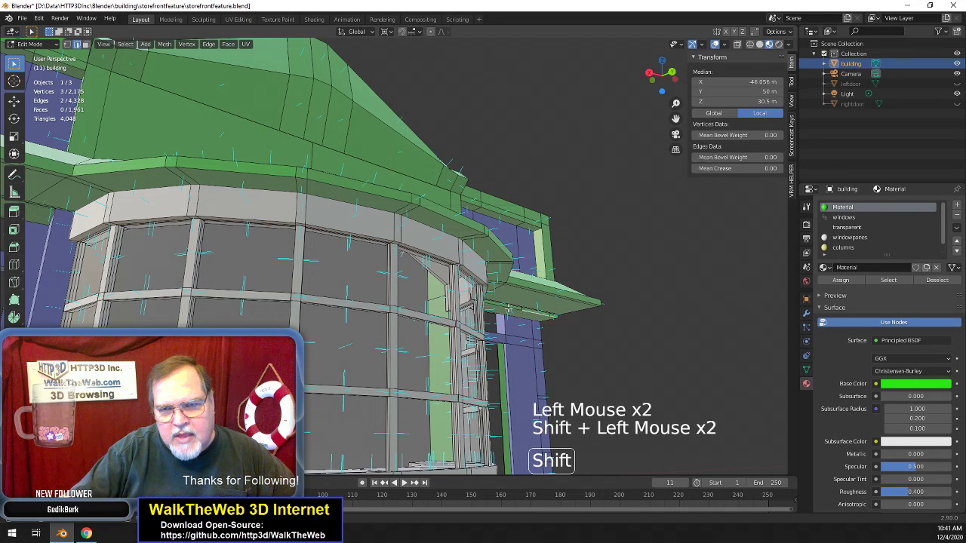
pyautogui.click(764, 105)
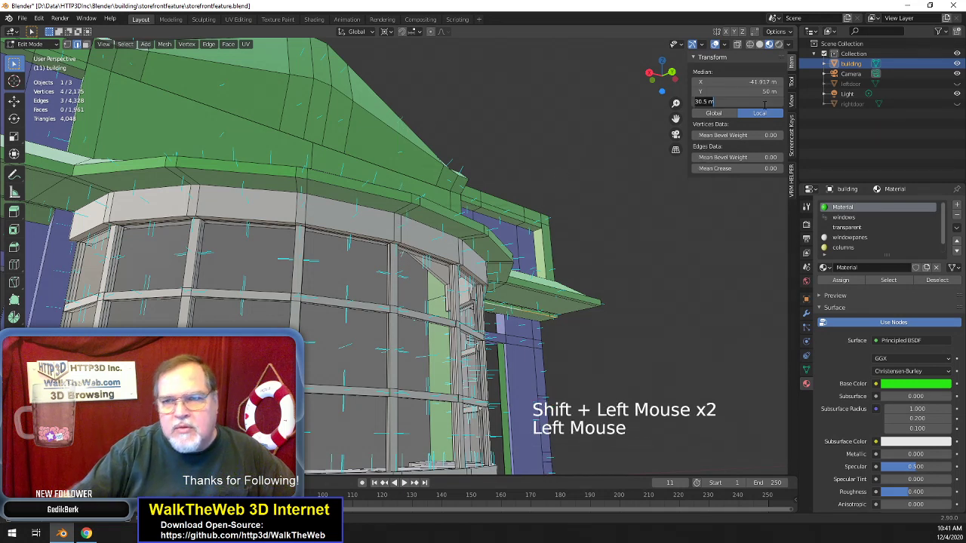
pyautogui.write('31')
pyautogui.press('Return')
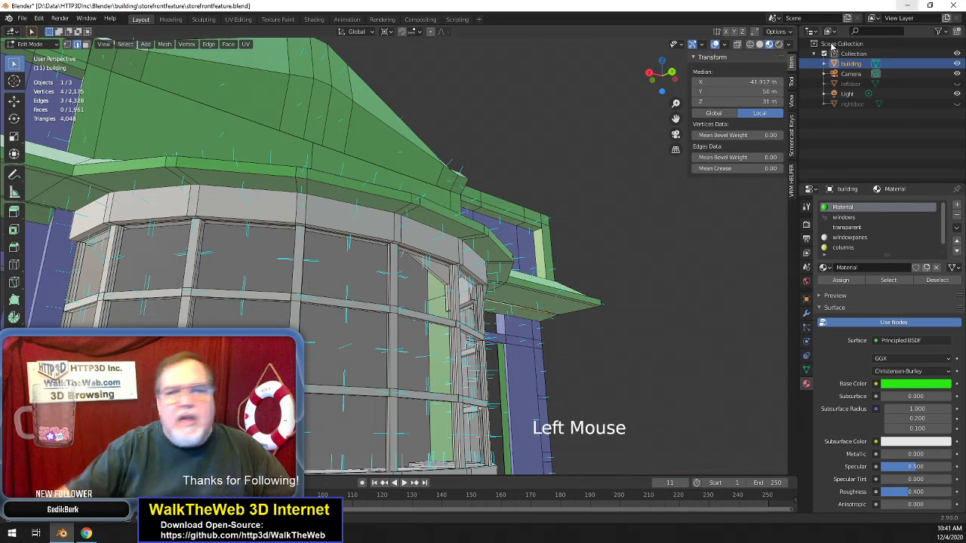
# - Reveal all hidden geometry of the building
pyautogui.moveTo(661, 73); pyautogui.dragTo(563, 209)
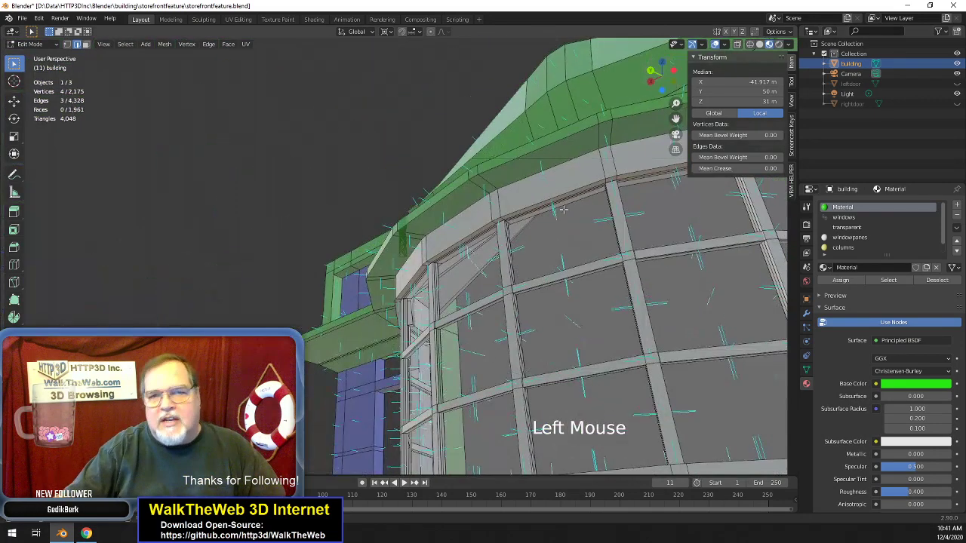
pyautogui.scroll(-6, 563, 209)
pyautogui.scroll(4, 559, 218)
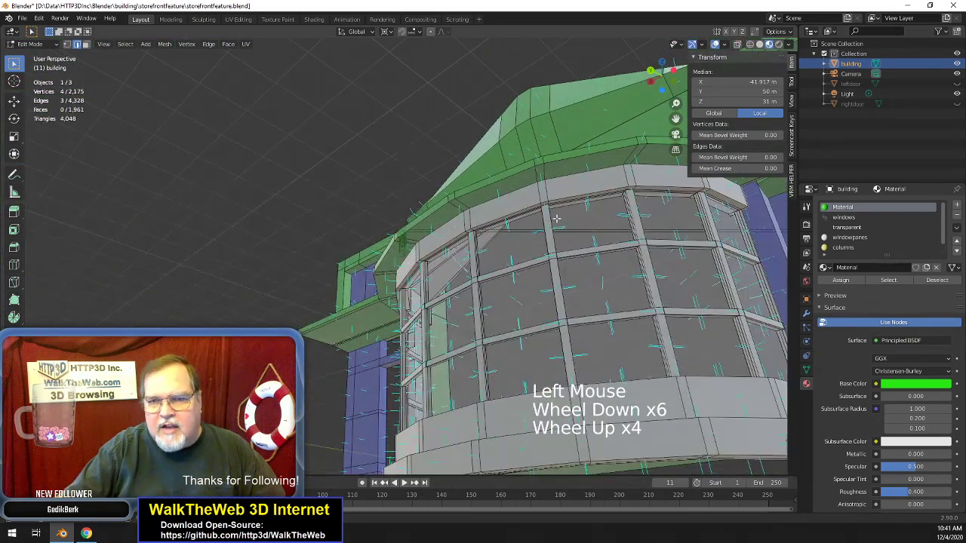
pyautogui.hotkey('alt', 'h')
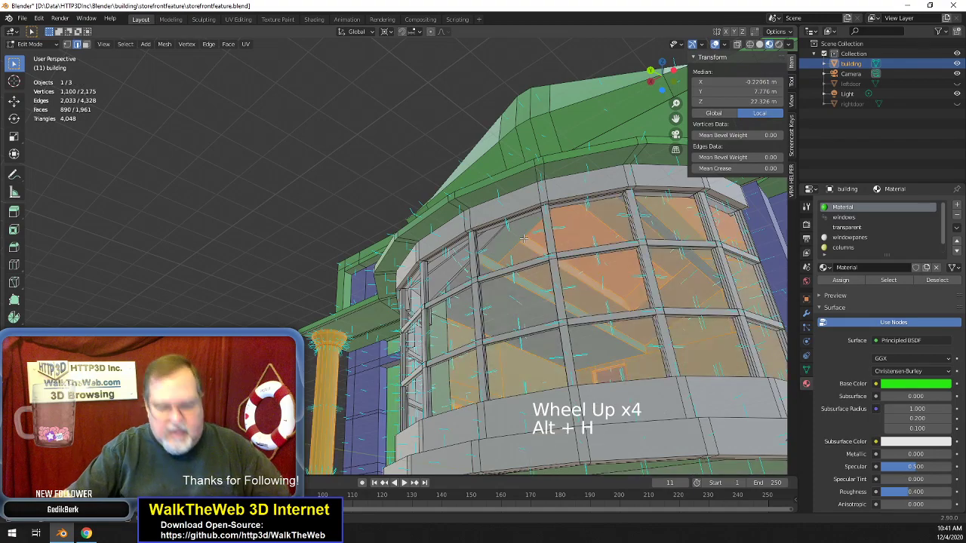
pyautogui.moveTo(661, 75); pyautogui.dragTo(538, 142)
pyautogui.scroll(-4, 537, 142)
pyautogui.scroll(2, 537, 141)
pyautogui.scroll(-1, 538, 141)
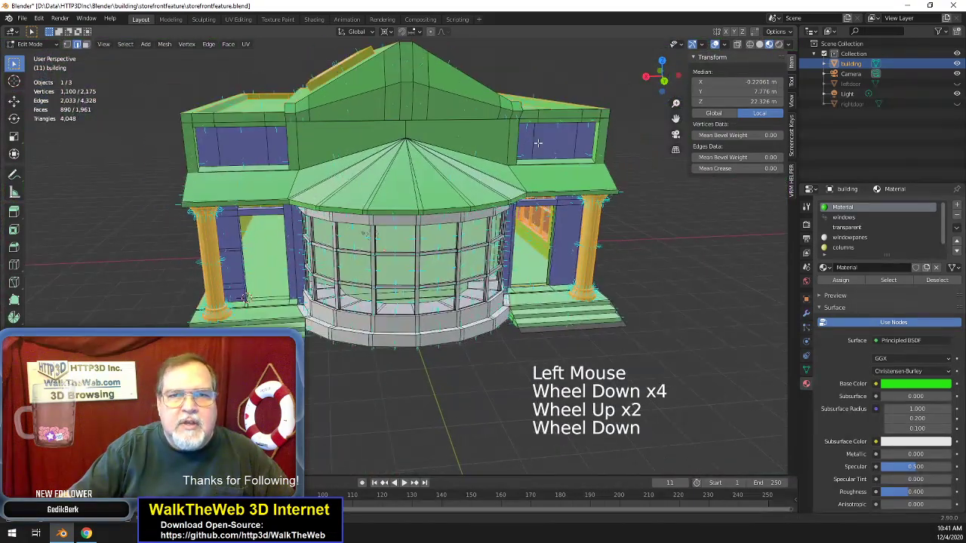
# - Clear the selection of the revealed geometry and save the storefrontfeature file
pyautogui.moveTo(657, 75); pyautogui.dragTo(528, 151)
pyautogui.scroll(-4, 483, 173)
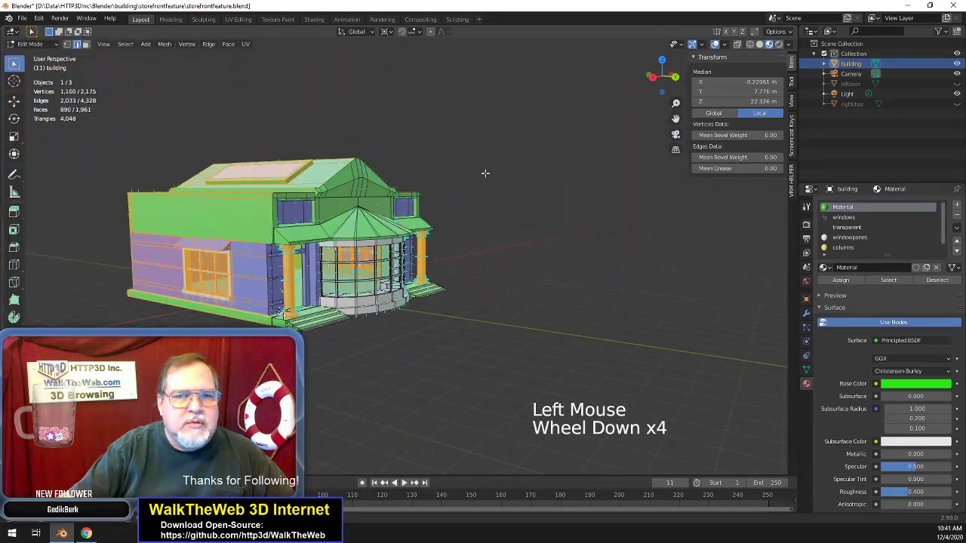
pyautogui.scroll(2, 491, 163)
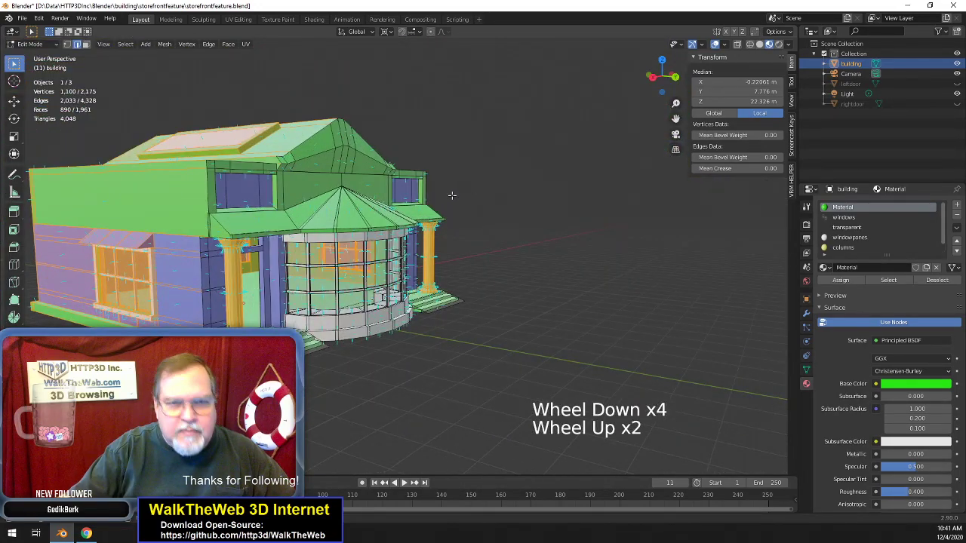
pyautogui.hotkey('alt', 'a')
pyautogui.scroll(3, 524, 200)
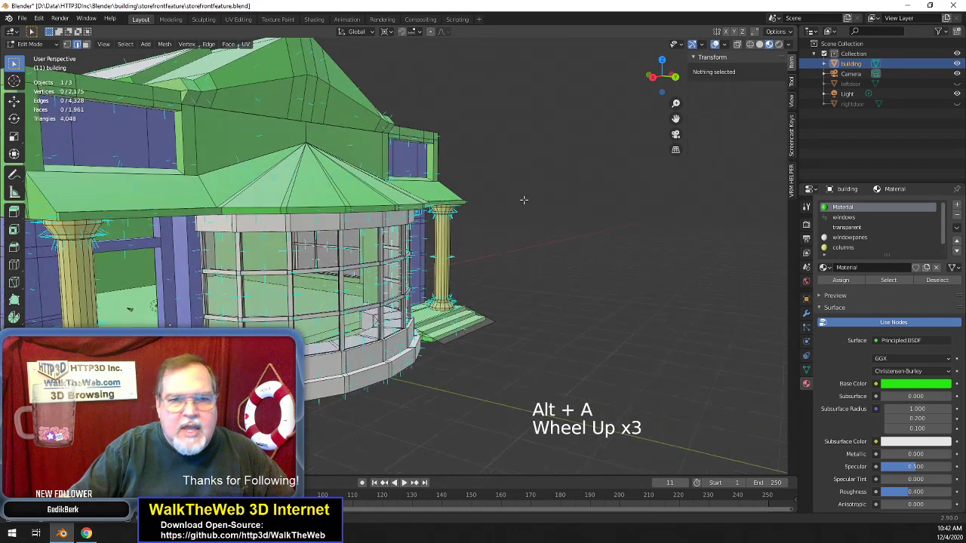
pyautogui.moveTo(675, 119); pyautogui.dragTo(906, 223)
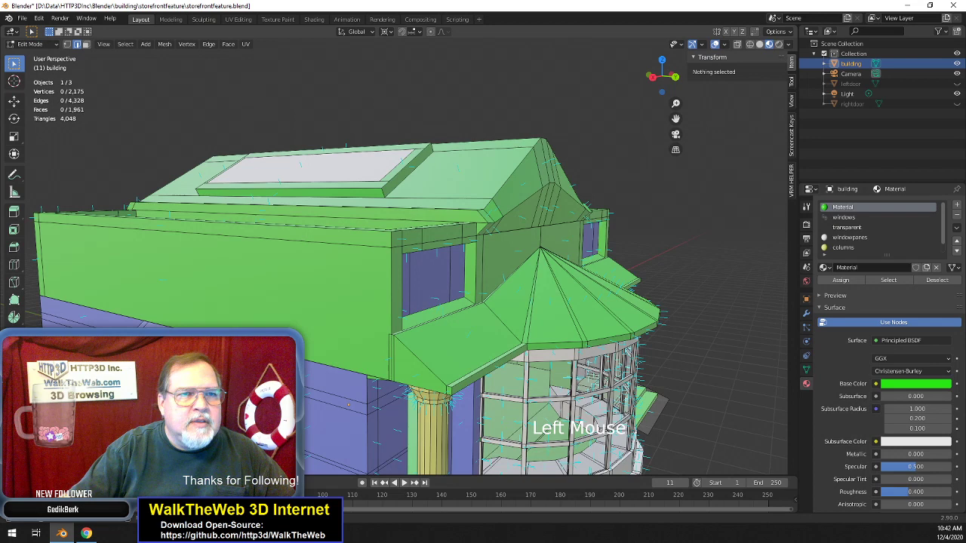
pyautogui.click(22, 18)
pyautogui.click(30, 86)
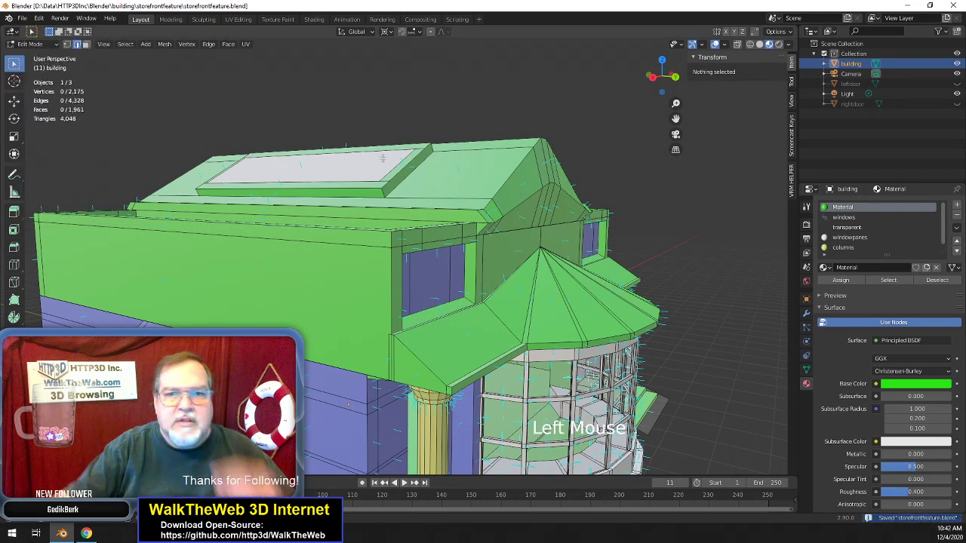
# - Examine the building's front, including the upper windows, overhangs, doorways and bay window roof, from several angles
pyautogui.scroll(4, 504, 245)
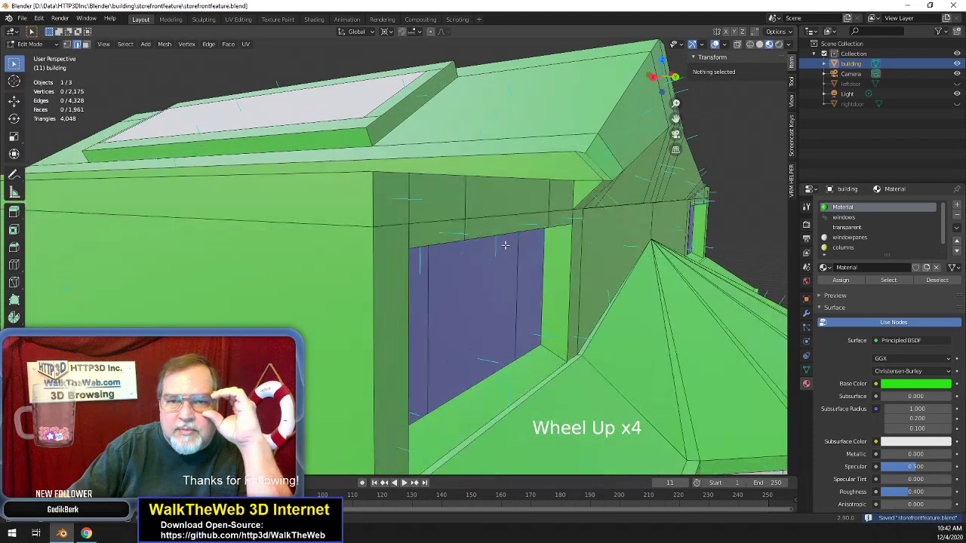
pyautogui.moveTo(674, 79); pyautogui.dragTo(662, 161)
pyautogui.scroll(-5, 679, 105)
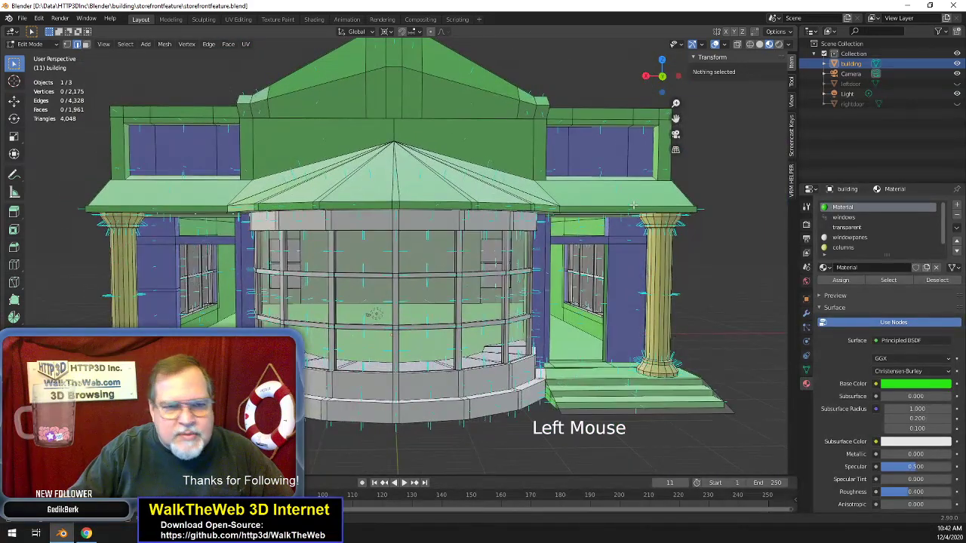
pyautogui.scroll(2, 635, 195)
pyautogui.scroll(-1, 636, 195)
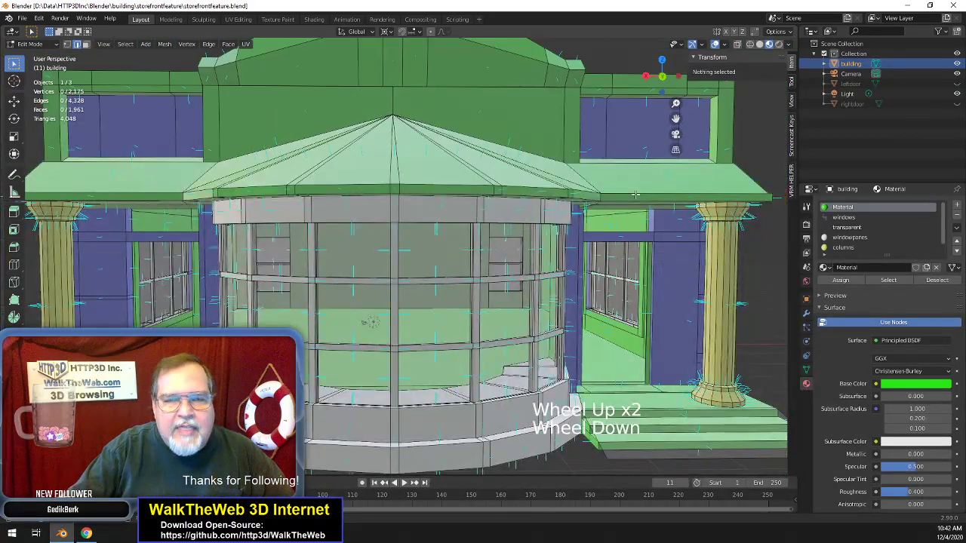
pyautogui.scroll(-1, 633, 196)
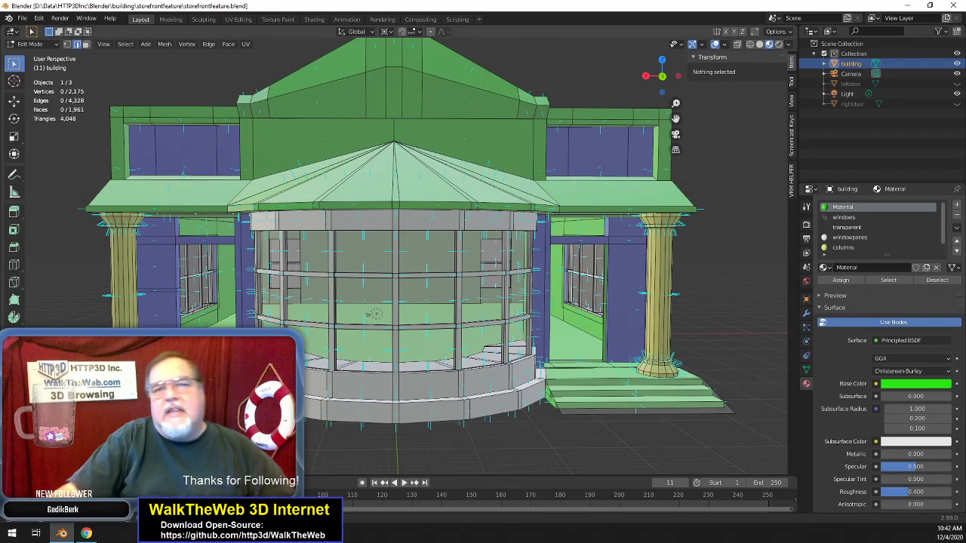
pyautogui.scroll(-2, 564, 202)
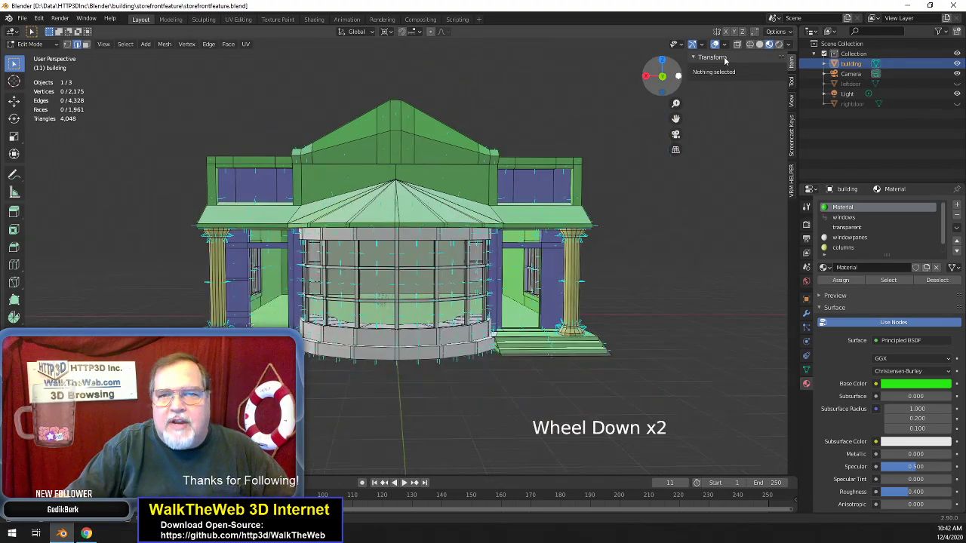
pyautogui.moveTo(662, 76); pyautogui.dragTo(596, 326)
pyautogui.moveTo(596, 327); pyautogui.dragTo(513, 287, button='middle')
pyautogui.scroll(5, 491, 226)
pyautogui.moveTo(496, 330); pyautogui.dragTo(332, 265, button='middle')
pyautogui.scroll(-8, 422, 287)
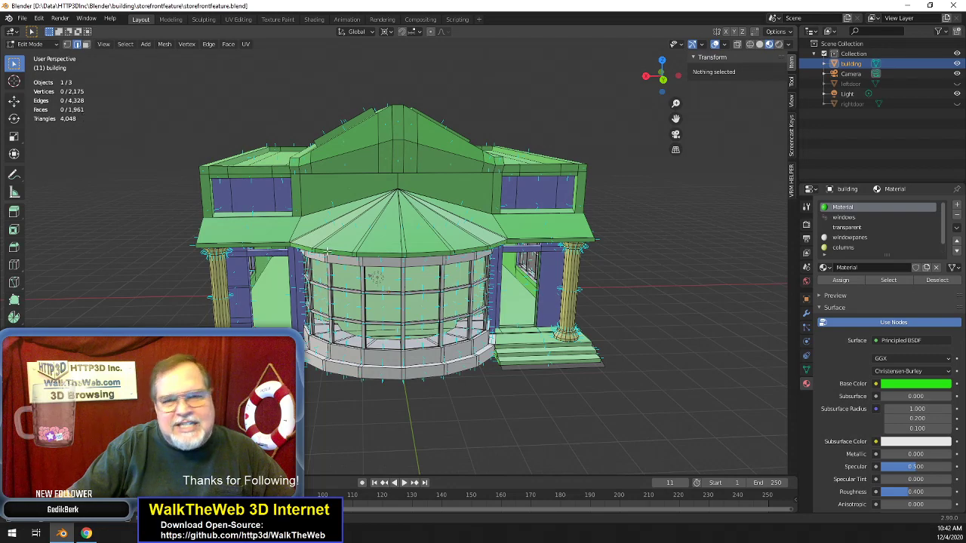
pyautogui.scroll(5, 582, 247)
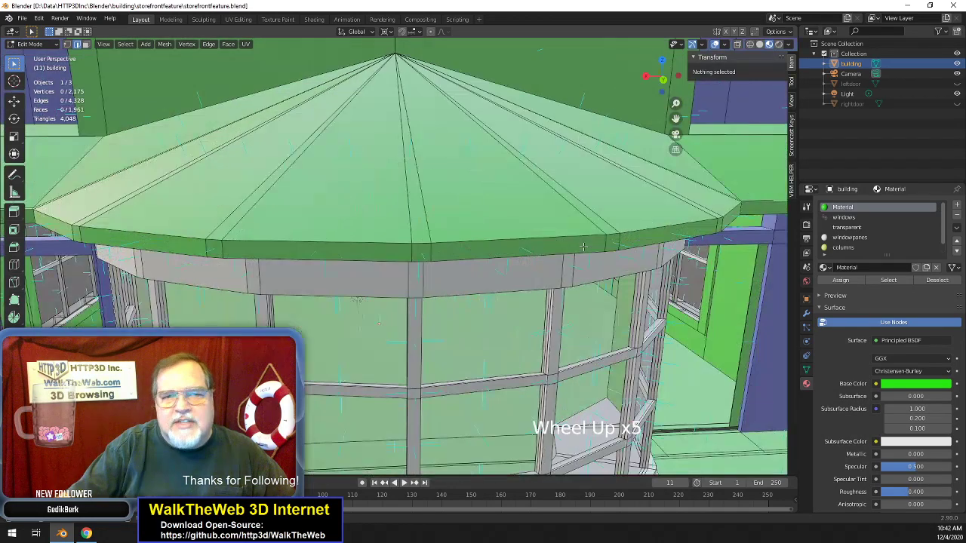
pyautogui.scroll(-2, 583, 247)
pyautogui.click(382, 139)
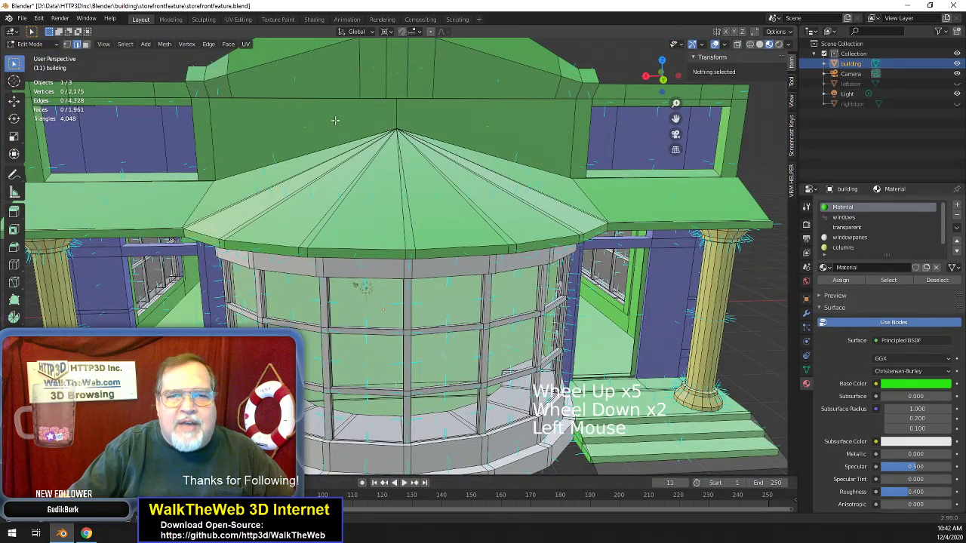
# - Switch to face selection and select the two facade faces directly above the peak of the bay window roof
pyautogui.click(87, 44)
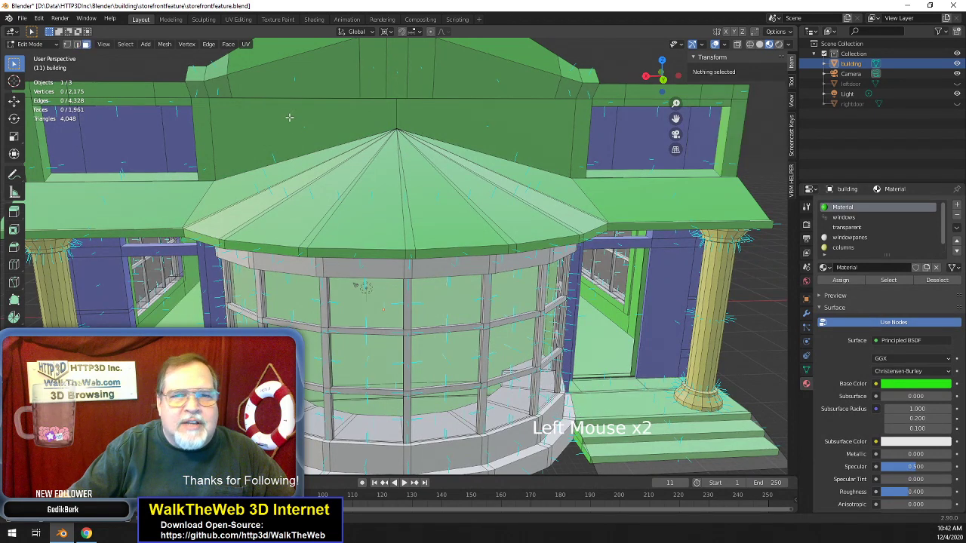
pyautogui.click(290, 118)
pyautogui.keyDown('shift'); pyautogui.click(437, 125); pyautogui.keyUp('shift')
pyautogui.scroll(-2, 381, 176)
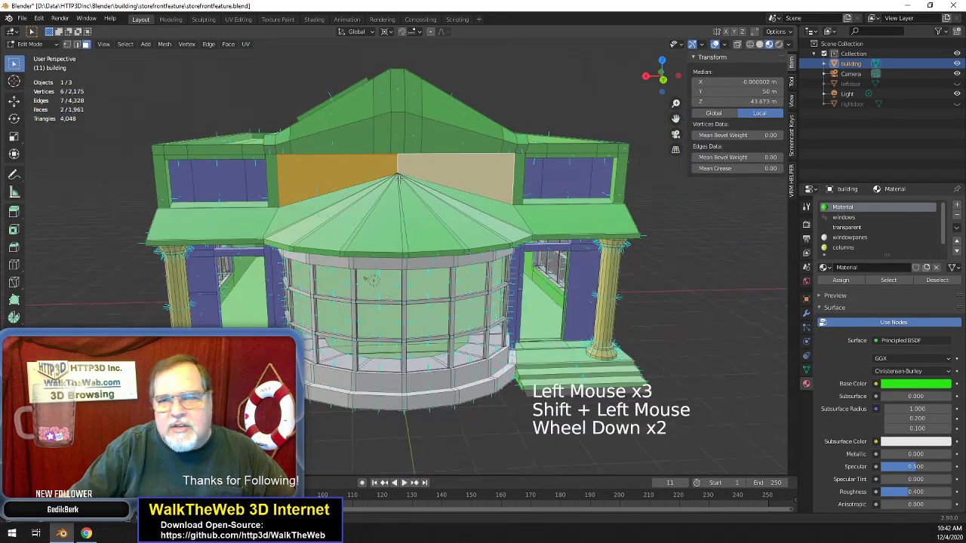
# - Dissolve the three outerwalls faces in the upper recess on the facade's negative X side into one face
pyautogui.click(534, 182)
pyautogui.keyDown('shift'); pyautogui.click(564, 181); pyautogui.keyUp('shift')
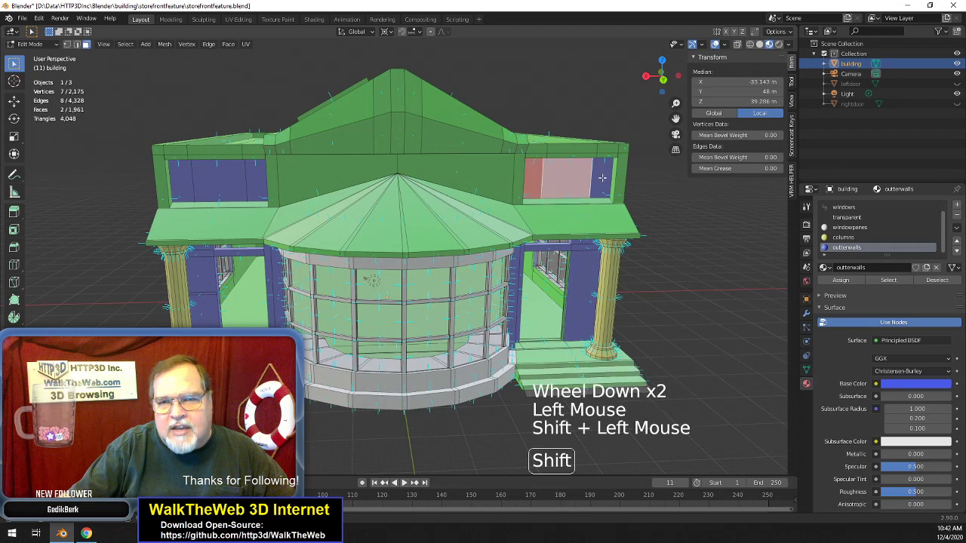
pyautogui.keyDown('shift'); pyautogui.click(604, 178); pyautogui.keyUp('shift')
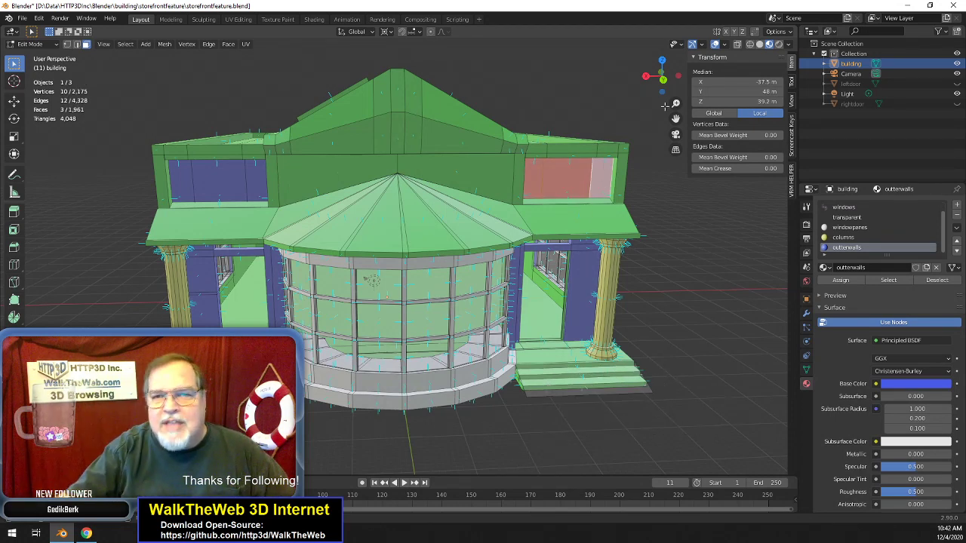
pyautogui.moveTo(662, 78)
pyautogui.mouseDown()
pyautogui.moveTo(513, 302)
pyautogui.moveTo(379, 446)
pyautogui.moveTo(531, 233)
pyautogui.mouseUp()
pyautogui.press('z')
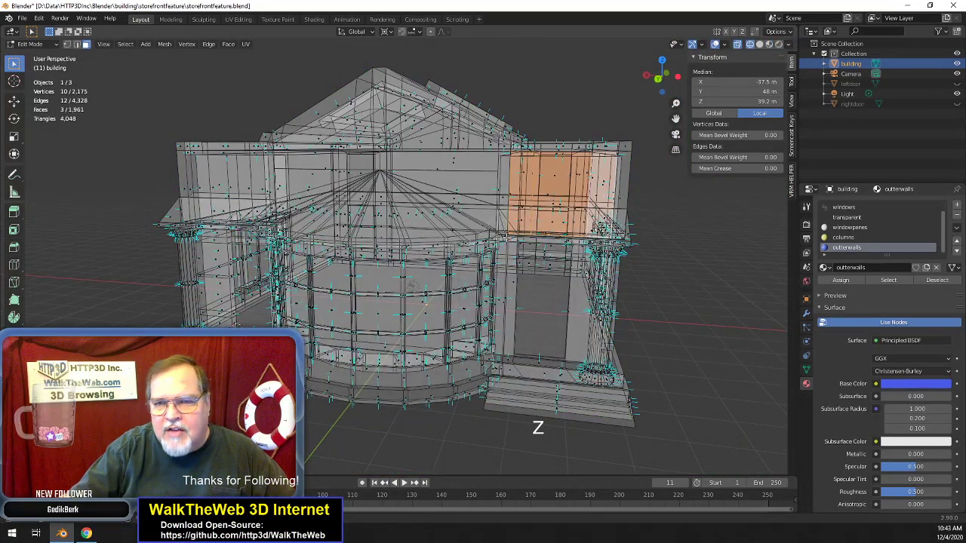
pyautogui.moveTo(662, 78); pyautogui.dragTo(612, 87)
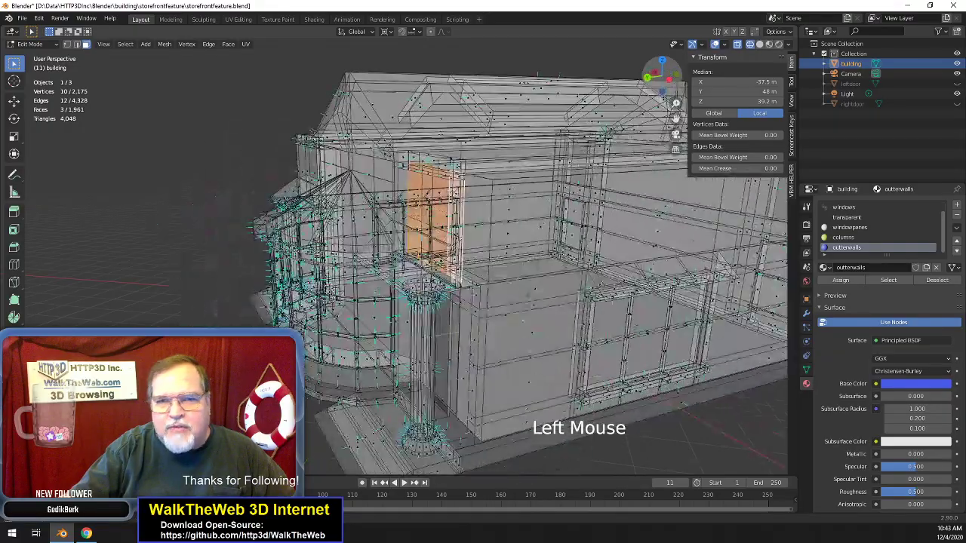
pyautogui.moveTo(538, 74); pyautogui.dragTo(634, 81)
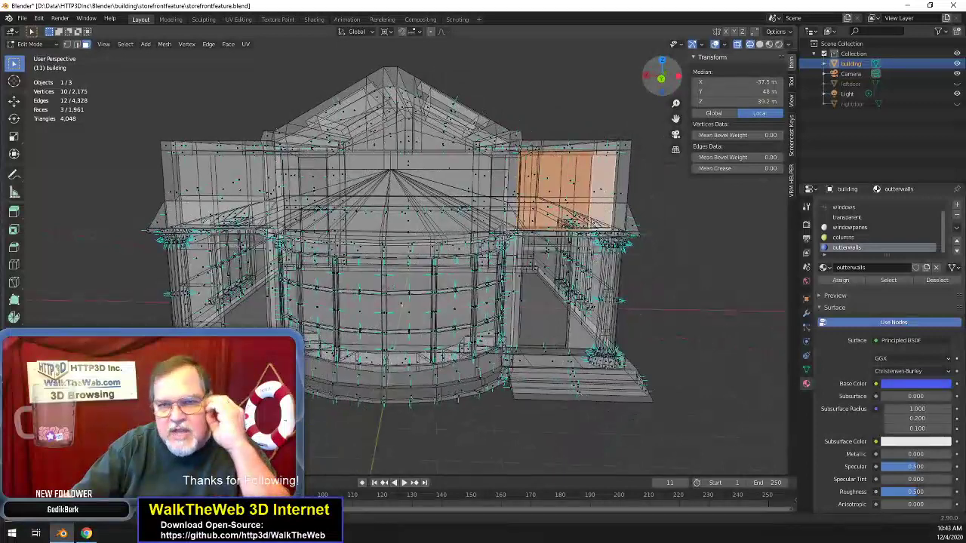
pyautogui.press('z')
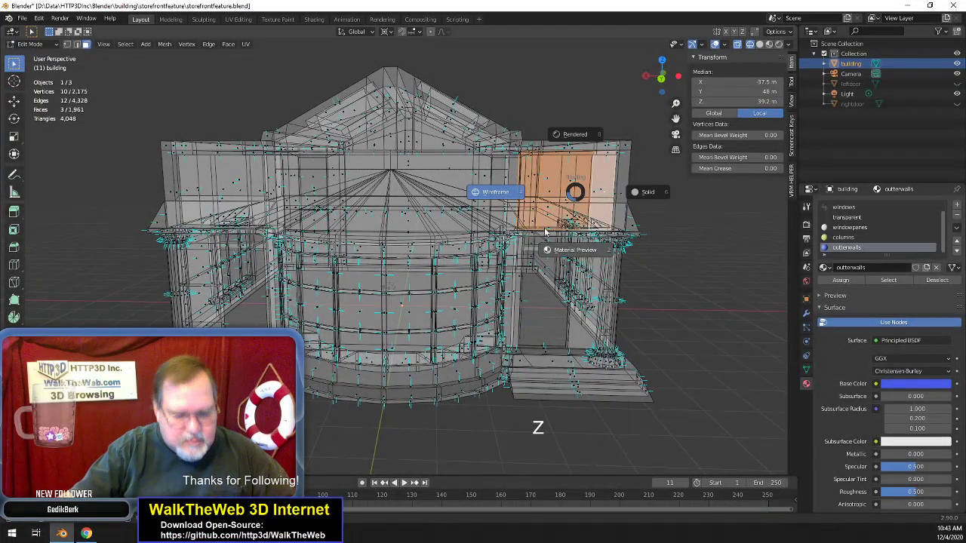
pyautogui.click(578, 251)
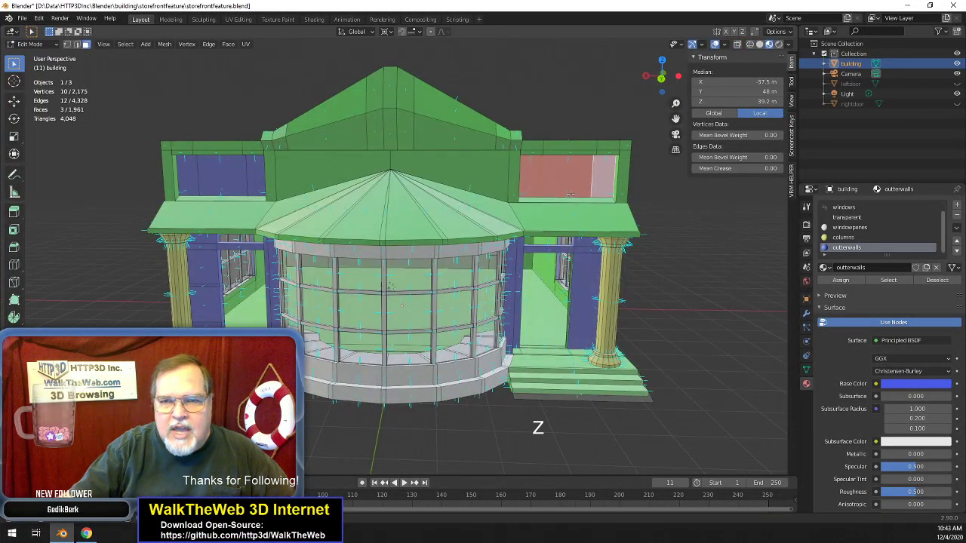
pyautogui.press('Delete')
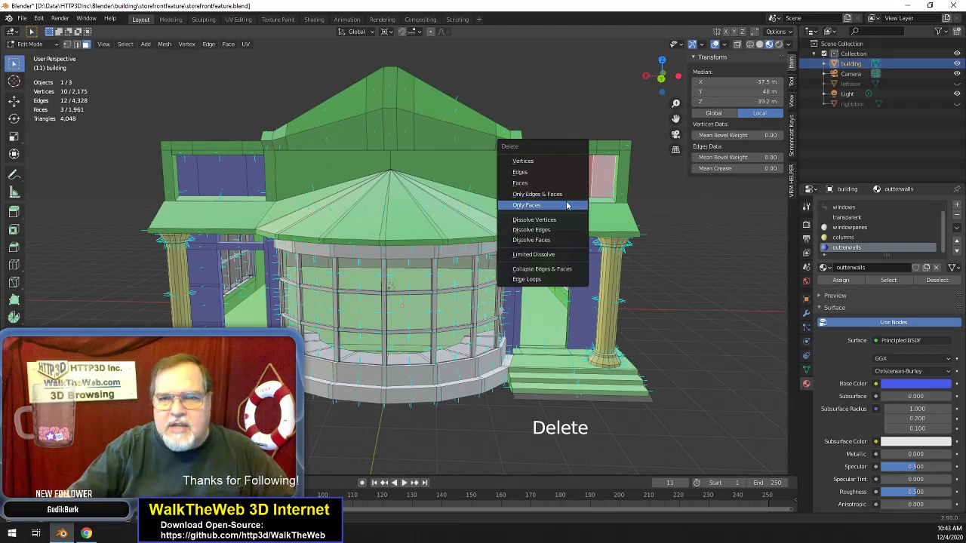
pyautogui.click(548, 240)
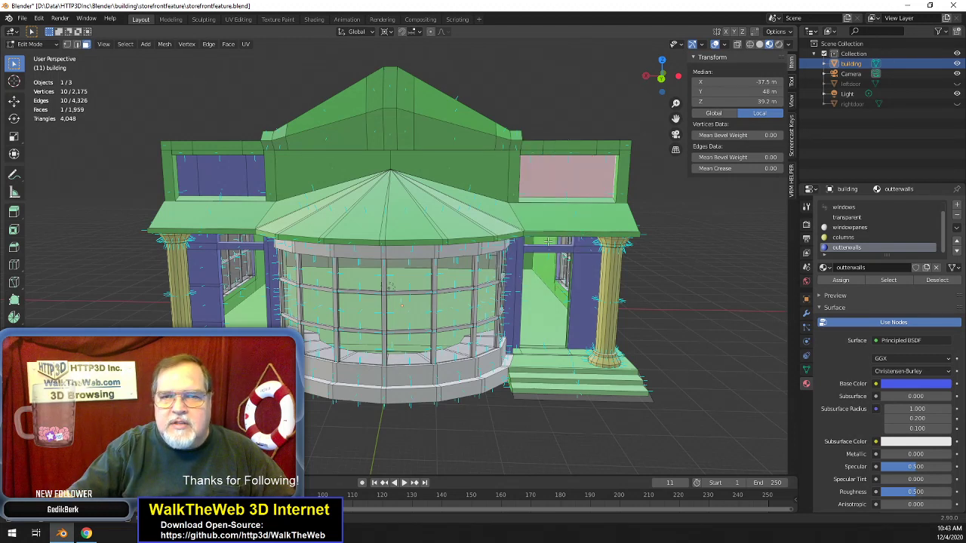
# - Dissolve the three outerwalls faces in the upper recess on the facade's positive X side into one face
pyautogui.click(255, 176)
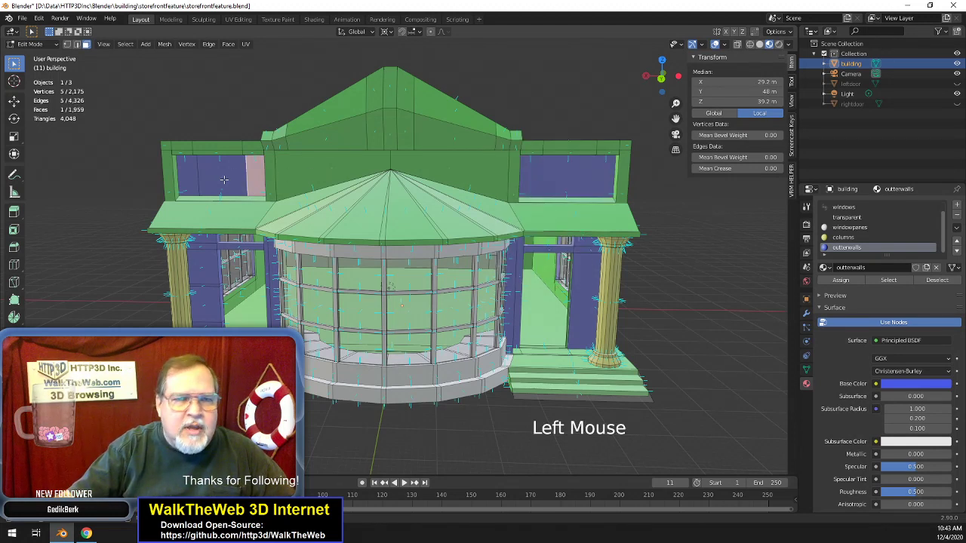
pyautogui.keyDown('shift'); pyautogui.click(221, 175); pyautogui.keyUp('shift')
pyautogui.keyDown('shift'); pyautogui.click(191, 178); pyautogui.keyUp('shift')
pyautogui.press('Delete')
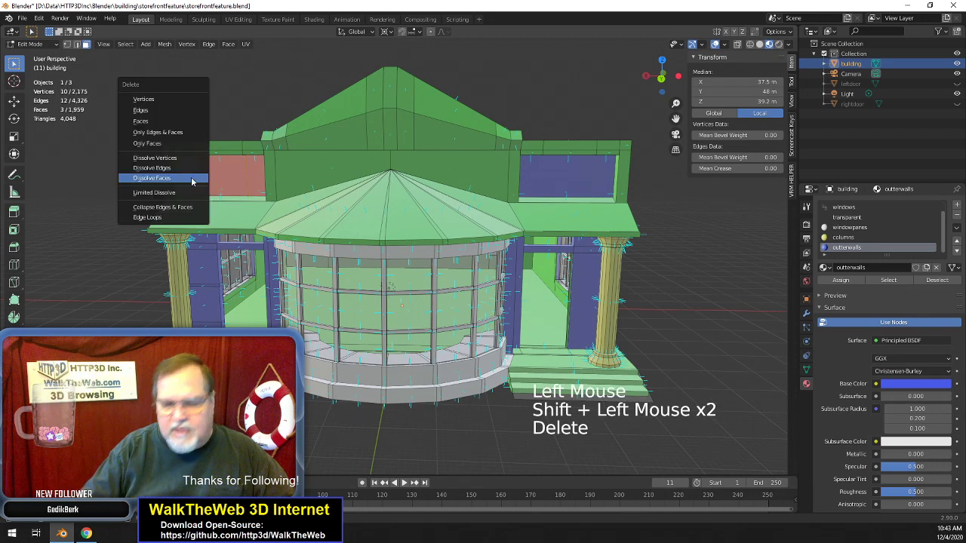
pyautogui.click(192, 178)
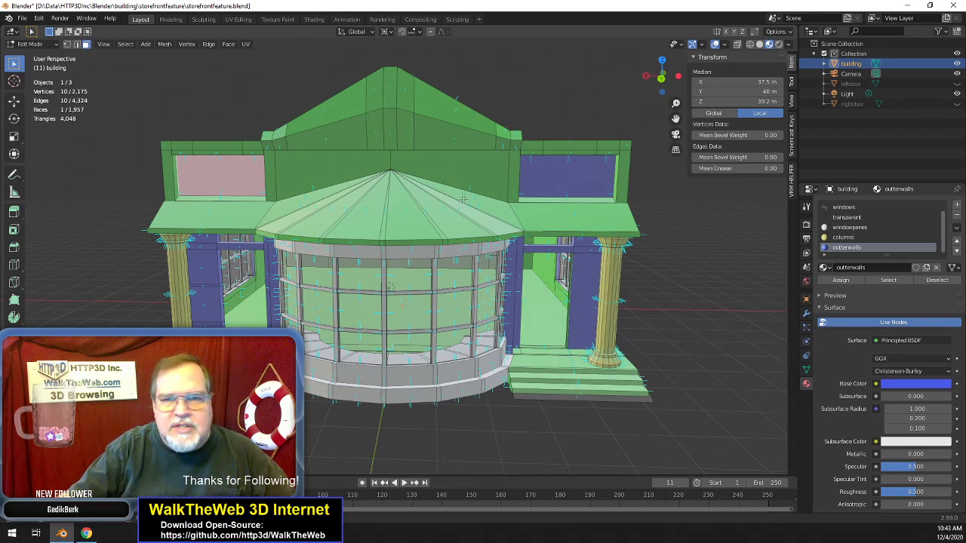
# - Dissolve the six green strip faces above the upper recess on the facade's negative X side into a single face
pyautogui.scroll(2, 464, 199)
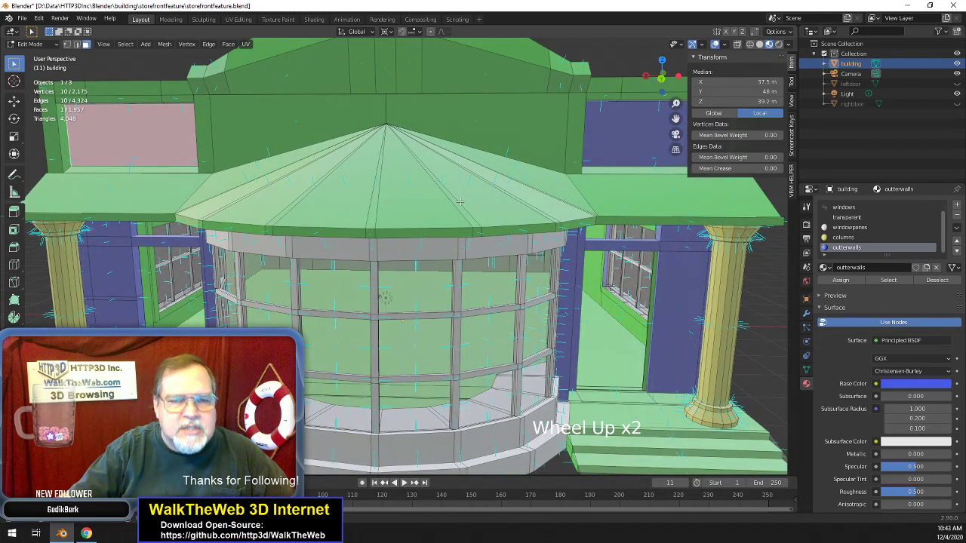
pyautogui.scroll(-1, 459, 201)
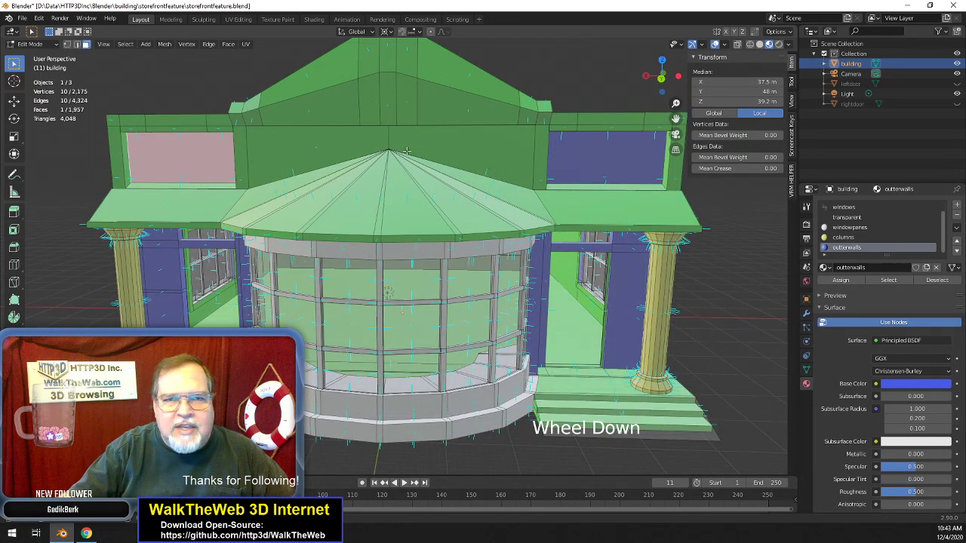
pyautogui.moveTo(662, 75); pyautogui.dragTo(582, 154)
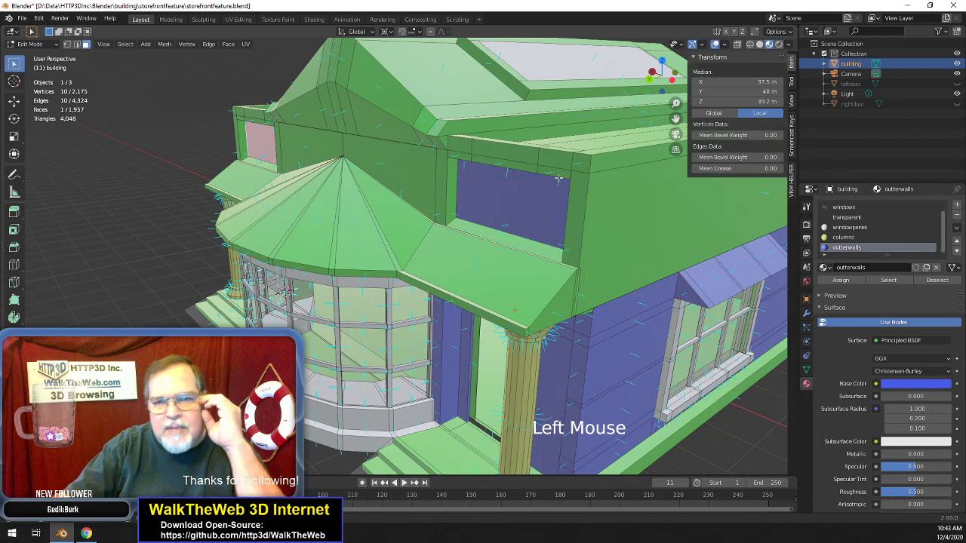
pyautogui.click(466, 156)
pyautogui.keyDown('shift'); pyautogui.click(462, 150); pyautogui.keyUp('shift')
pyautogui.keyDown('shift'); pyautogui.click(495, 161); pyautogui.keyUp('shift')
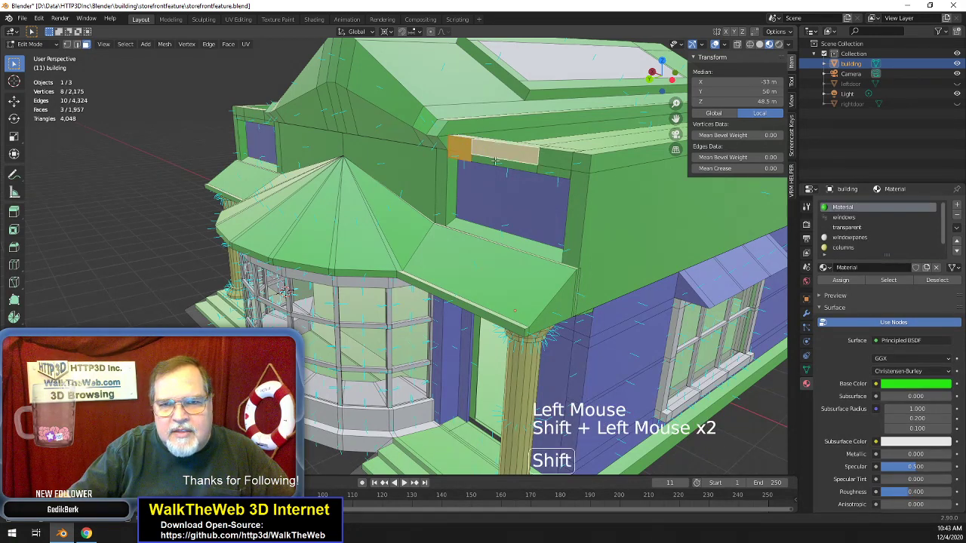
pyautogui.keyDown('shift'); pyautogui.click(511, 161); pyautogui.keyUp('shift')
pyautogui.keyDown('shift'); pyautogui.click(555, 162); pyautogui.keyUp('shift')
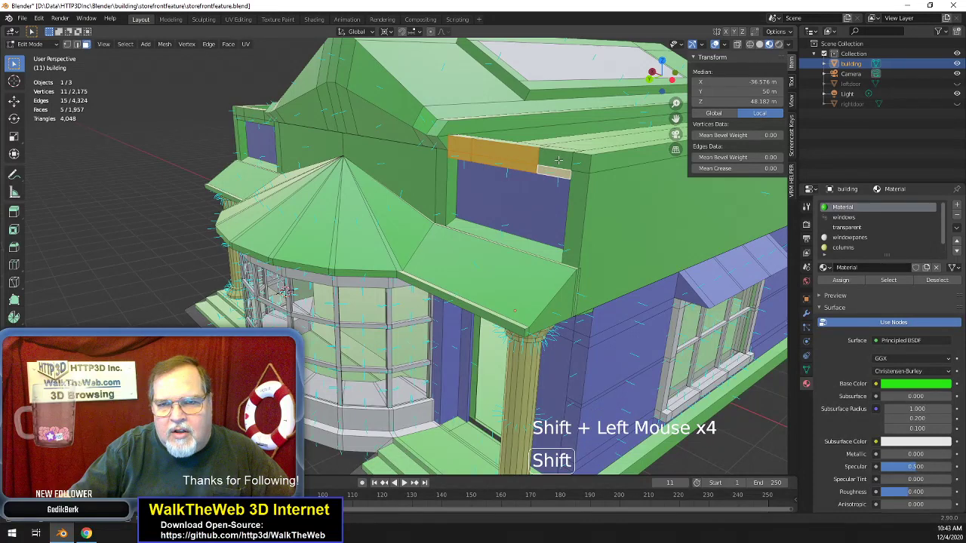
pyautogui.keyDown('shift'); pyautogui.click(557, 158); pyautogui.keyUp('shift')
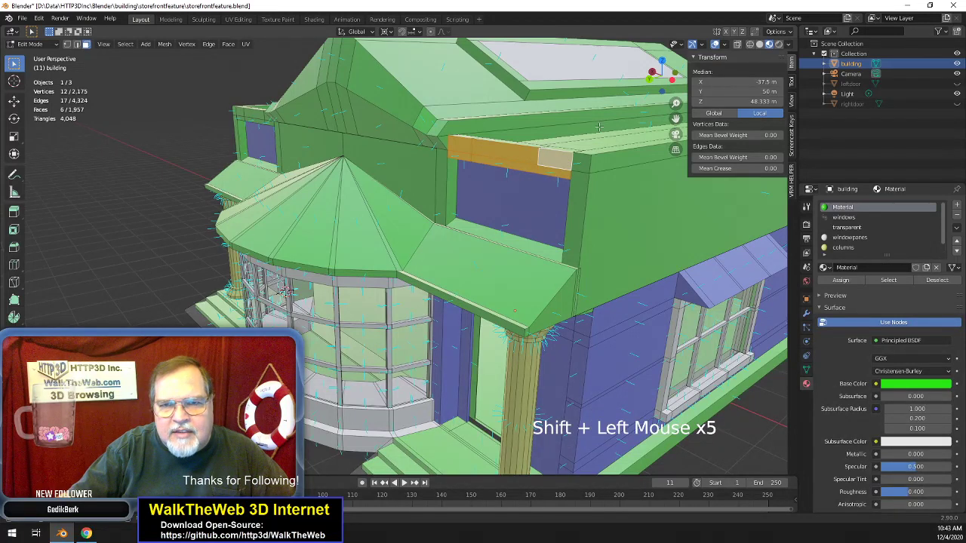
pyautogui.moveTo(662, 76); pyautogui.dragTo(593, 162)
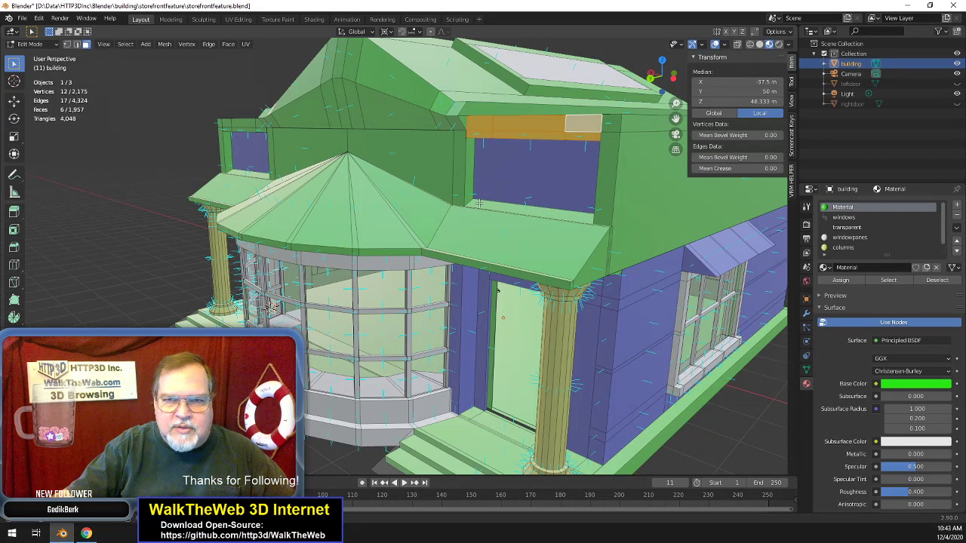
pyautogui.press('Delete')
pyautogui.click(478, 203)
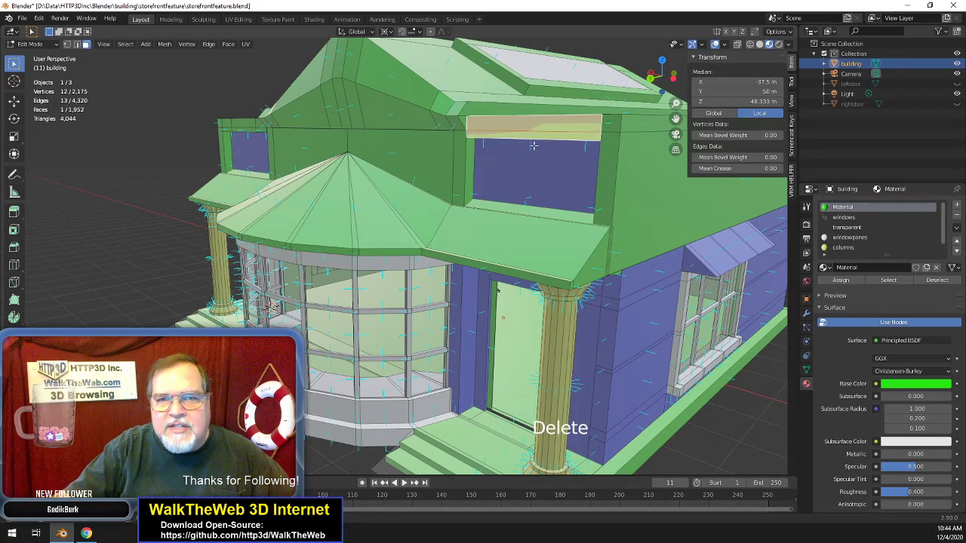
# - Try to correct the normals of the merged strip face above the upper recess
pyautogui.moveTo(672, 89); pyautogui.dragTo(666, 81)
pyautogui.click(476, 173)
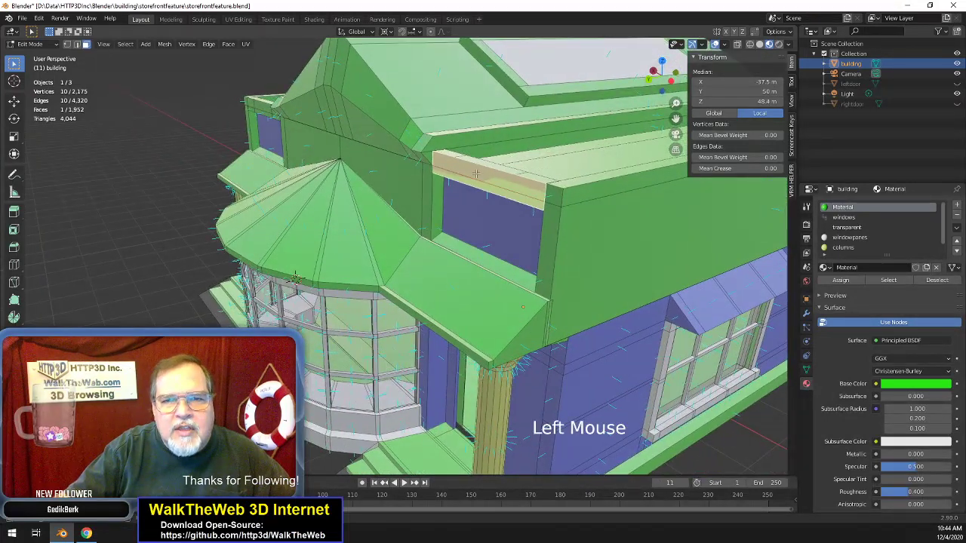
pyautogui.click(163, 44)
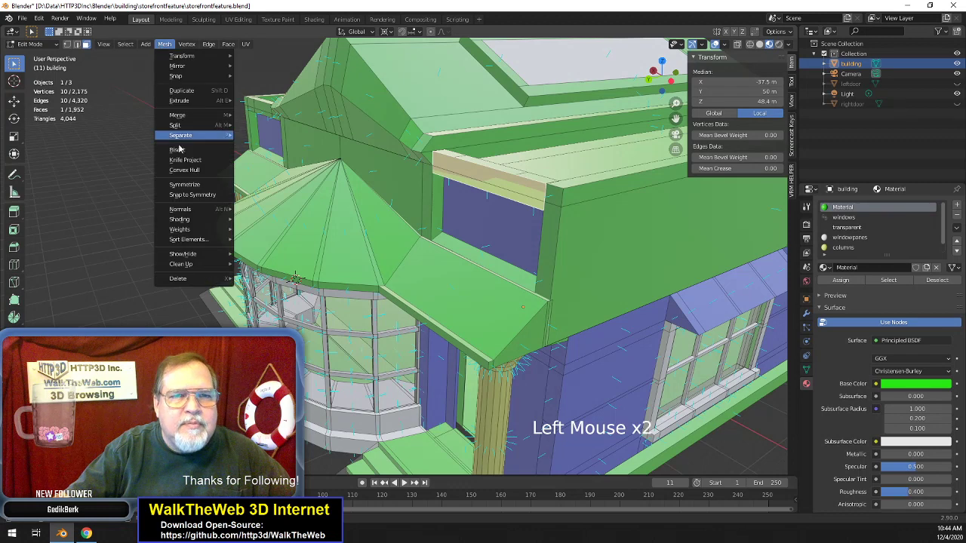
pyautogui.moveTo(195, 209)
pyautogui.click(279, 212)
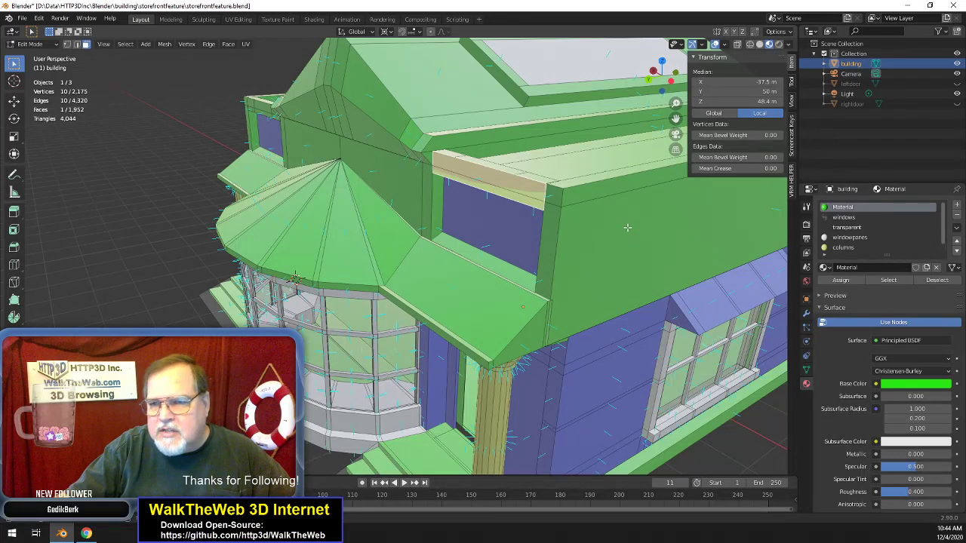
# - Assign the green material named Material to the merged strip face
pyautogui.scroll(3, 889, 223)
pyautogui.click(858, 209)
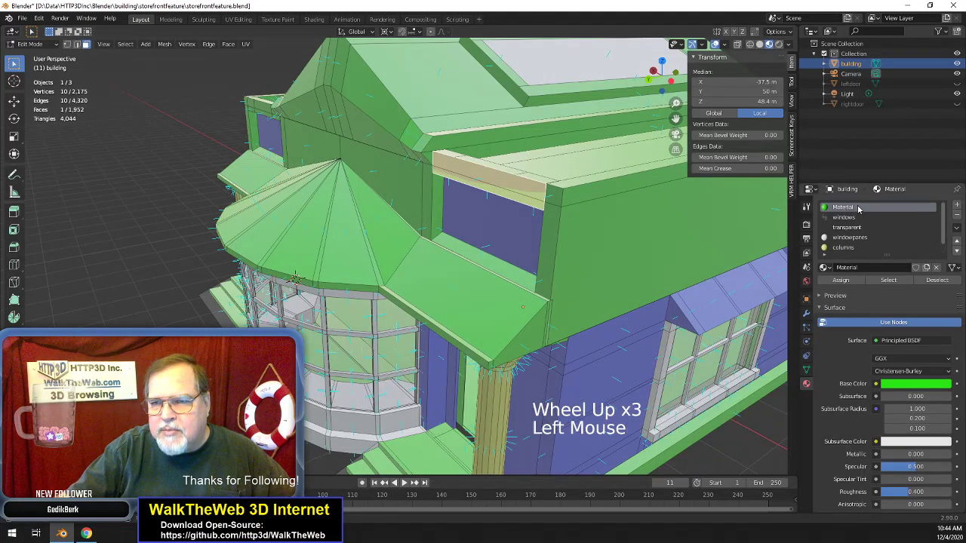
pyautogui.click(848, 282)
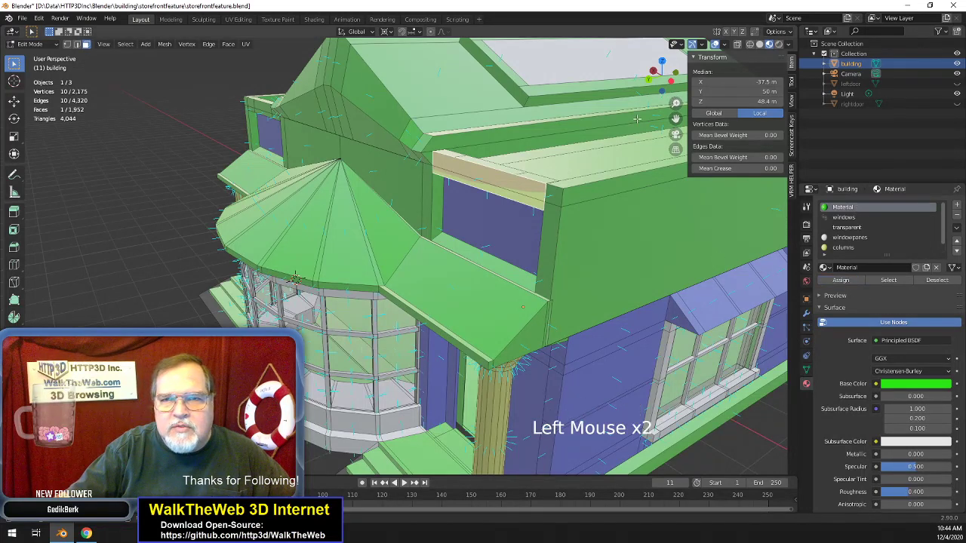
# - Check the corner and vertical trim faces beside the recess, and reselect the merged strip face above it
pyautogui.click(556, 198)
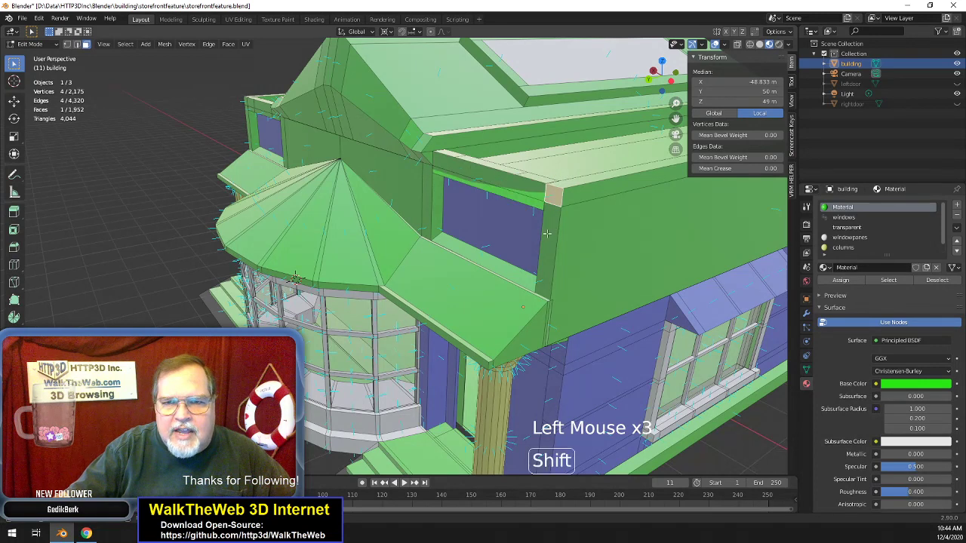
pyautogui.keyDown('shift'); pyautogui.click(548, 234); pyautogui.keyUp('shift')
pyautogui.click(492, 184)
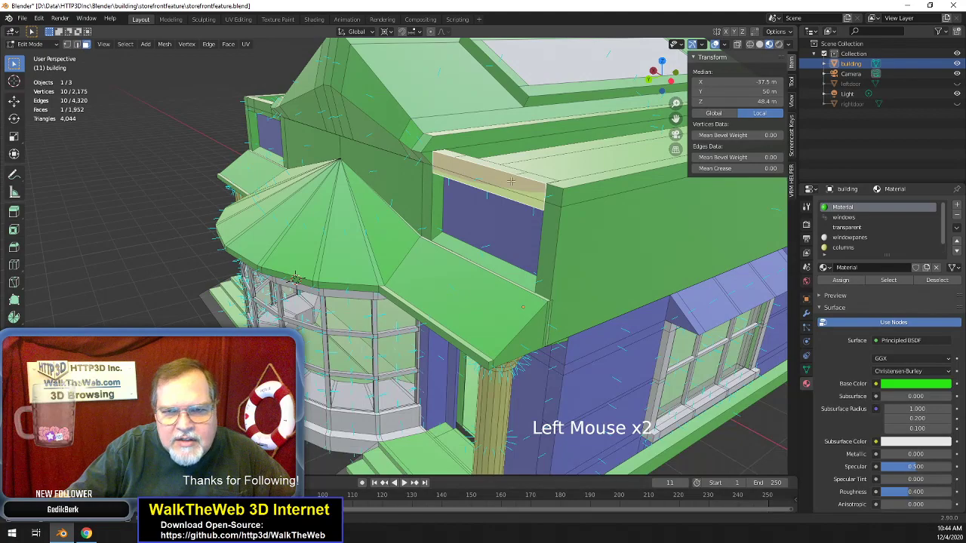
pyautogui.moveTo(684, 85); pyautogui.dragTo(279, 302)
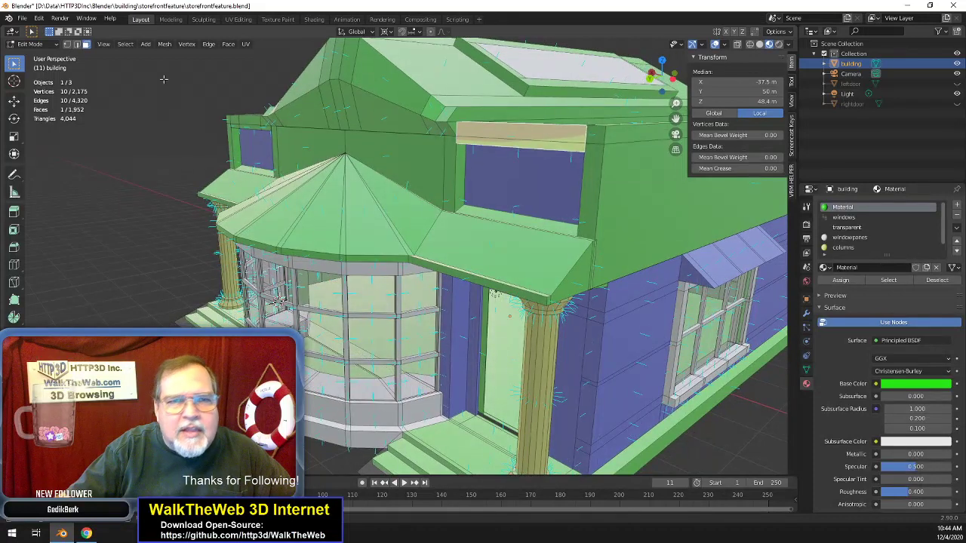
# - Check the edges around the merged strip face in edge selection mode
pyautogui.click(77, 45)
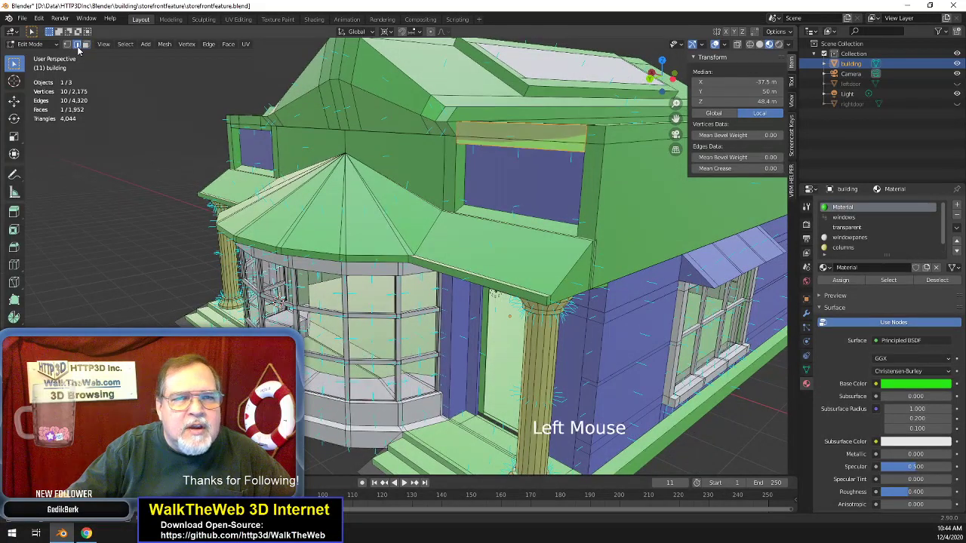
pyautogui.click(539, 138)
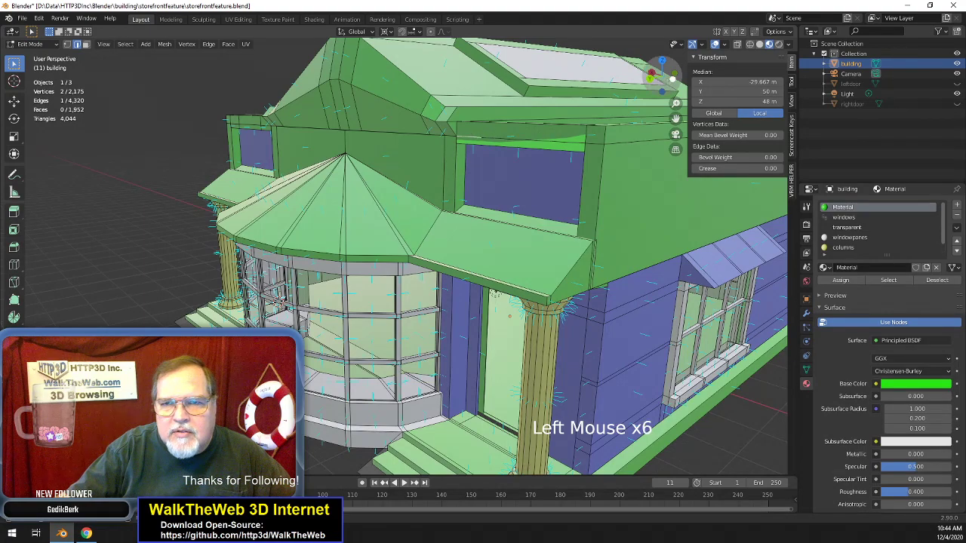
pyautogui.moveTo(662, 62); pyautogui.dragTo(651, 83)
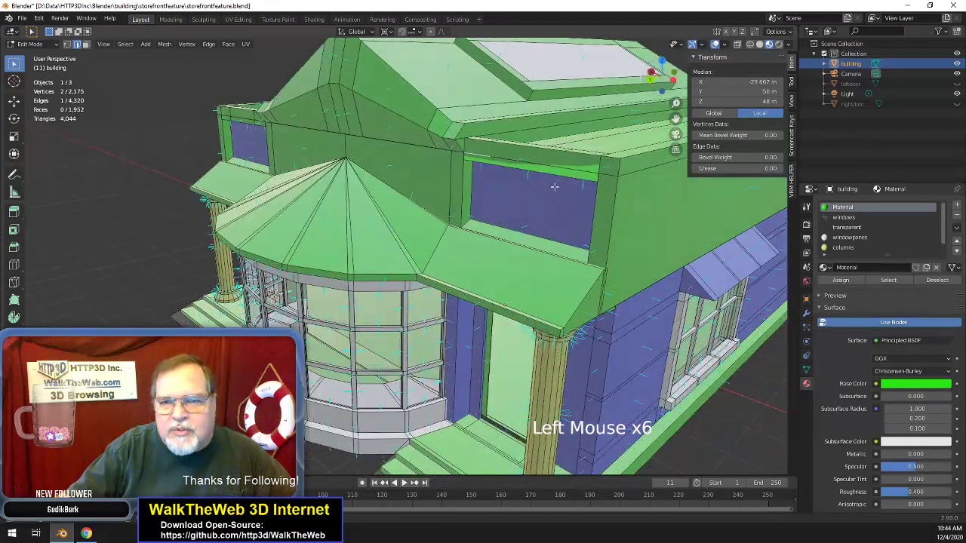
# - Dissolve the corner face and the vertical trim face beside the upper recess into one face
pyautogui.click(86, 45)
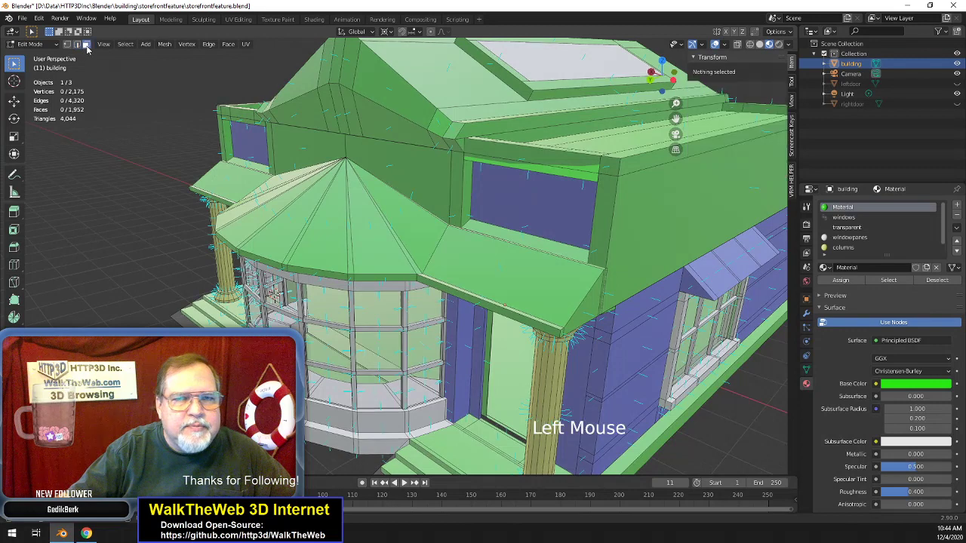
pyautogui.click(615, 167)
pyautogui.keyDown('shift'); pyautogui.click(614, 219); pyautogui.keyUp('shift')
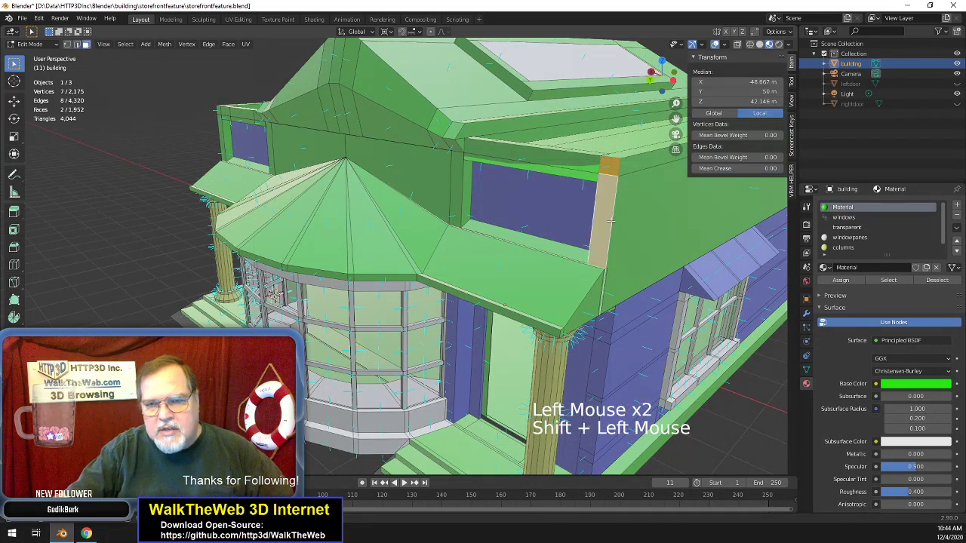
pyautogui.press('Delete')
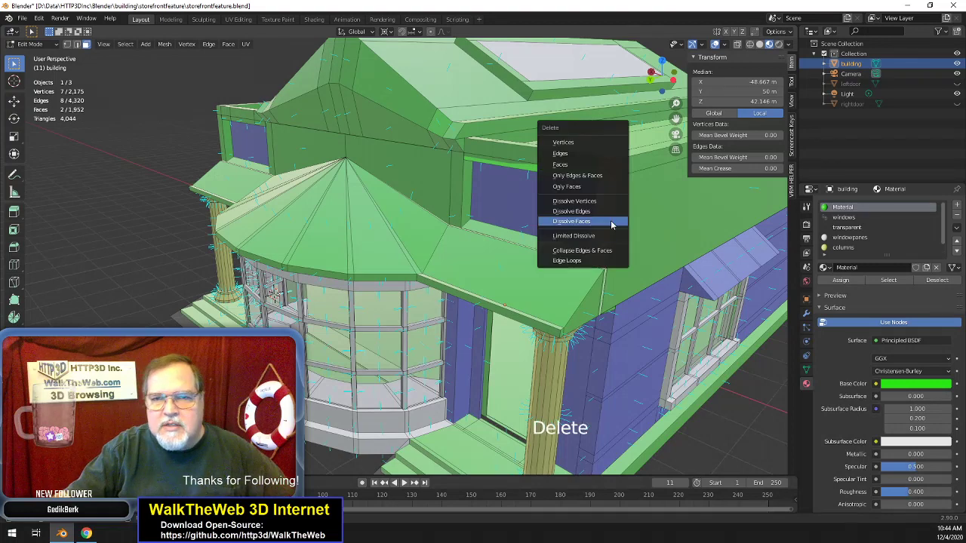
pyautogui.click(611, 222)
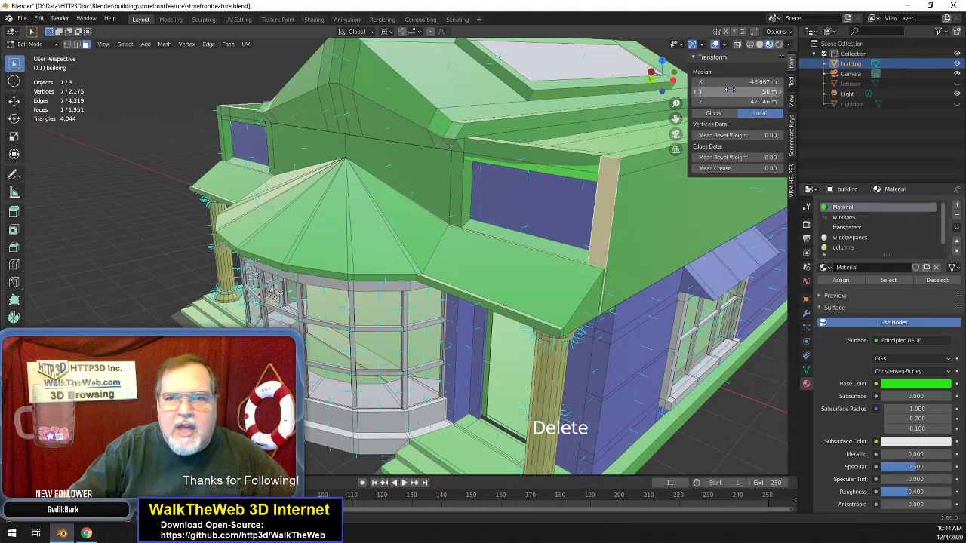
# - Dissolve the six split faces above the upper recess at the other end of the facade into one strip
pyautogui.moveTo(663, 74); pyautogui.dragTo(652, 80)
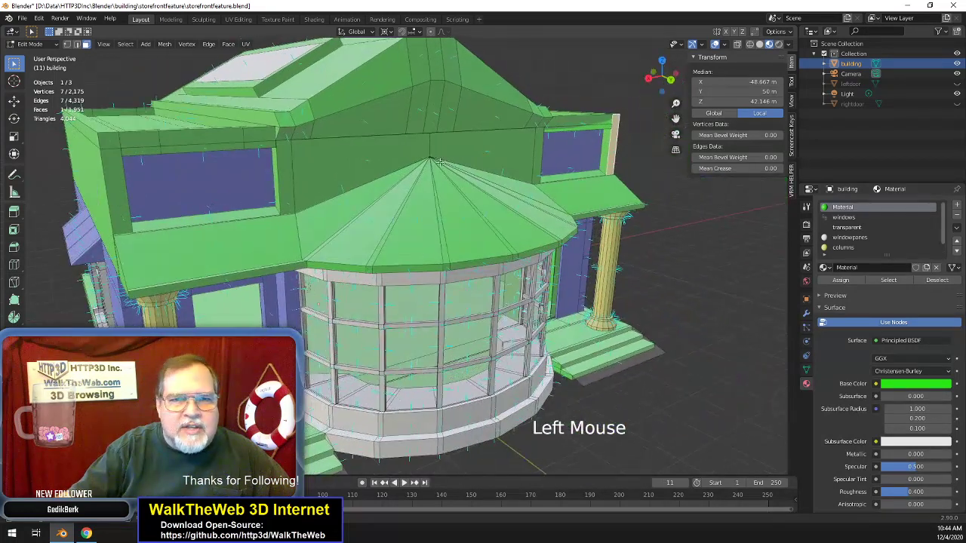
pyautogui.keyDown('shift'); pyautogui.click(261, 140); pyautogui.keyUp('shift')
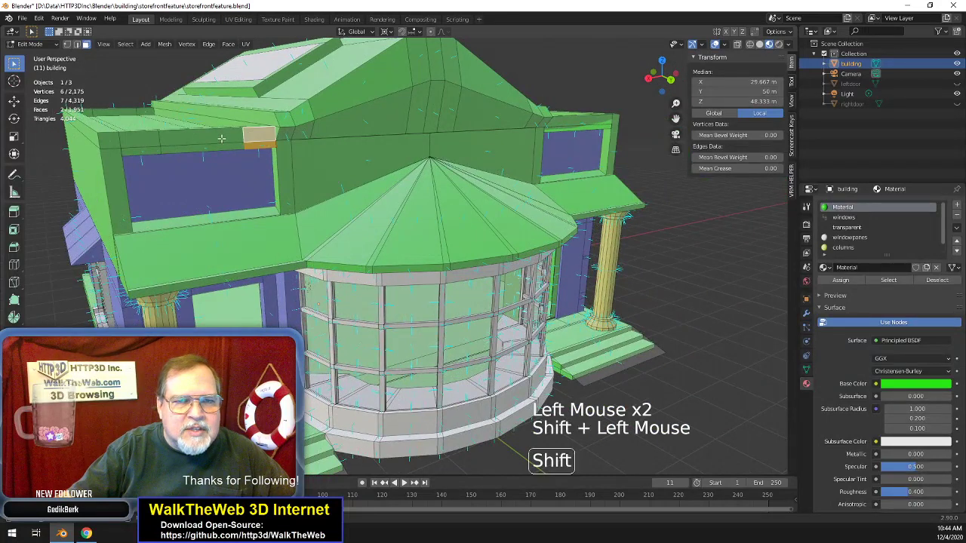
pyautogui.keyDown('shift'); pyautogui.click(200, 136); pyautogui.keyUp('shift')
pyautogui.keyDown('shift'); pyautogui.click(200, 147); pyautogui.keyUp('shift')
pyautogui.keyDown('shift'); pyautogui.click(146, 140); pyautogui.keyUp('shift')
pyautogui.keyDown('shift'); pyautogui.click(147, 149); pyautogui.keyUp('shift')
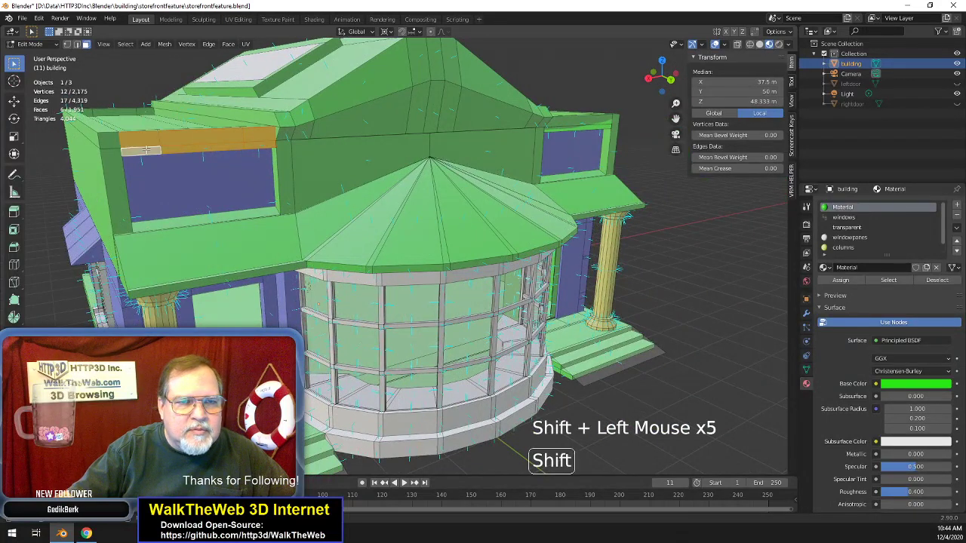
pyautogui.press('x')
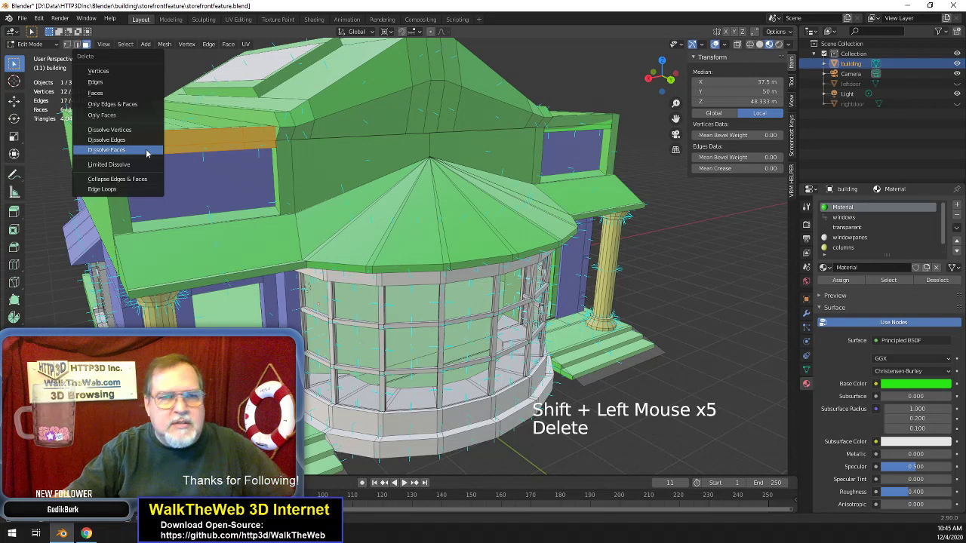
pyautogui.click(146, 150)
# - Dissolve the corner and vertical trim faces at the outer edge of that second recess into one face
pyautogui.click(108, 143)
pyautogui.keyDown('shift'); pyautogui.click(115, 168); pyautogui.keyUp('shift')
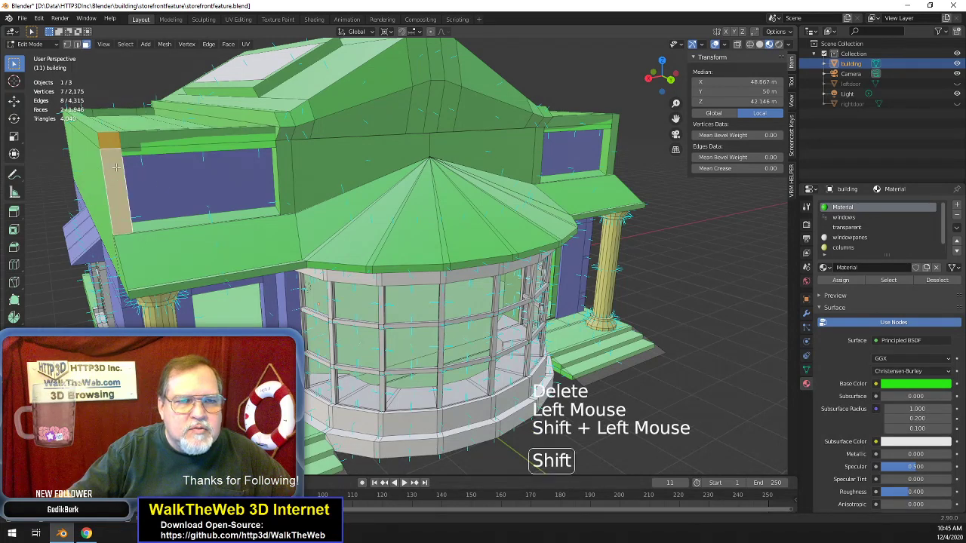
pyautogui.press('x')
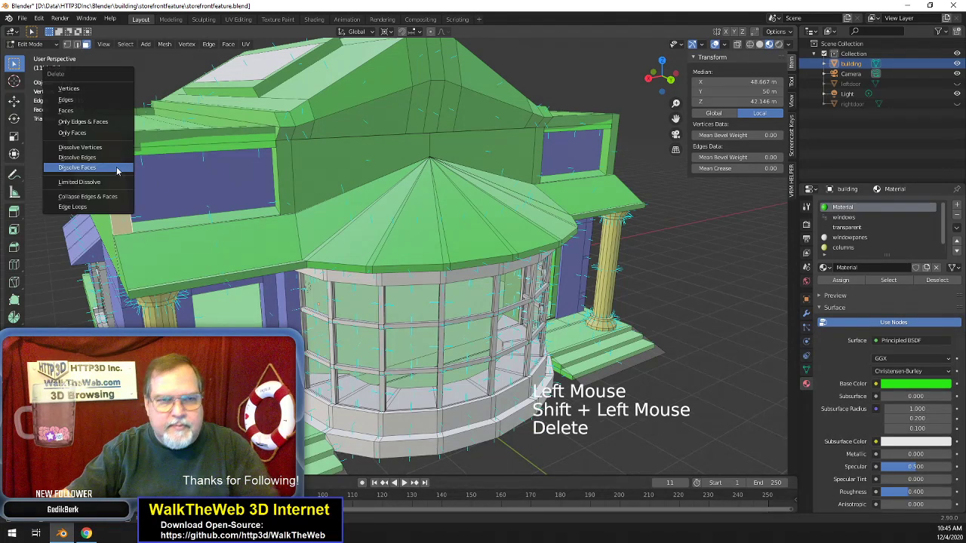
pyautogui.click(117, 166)
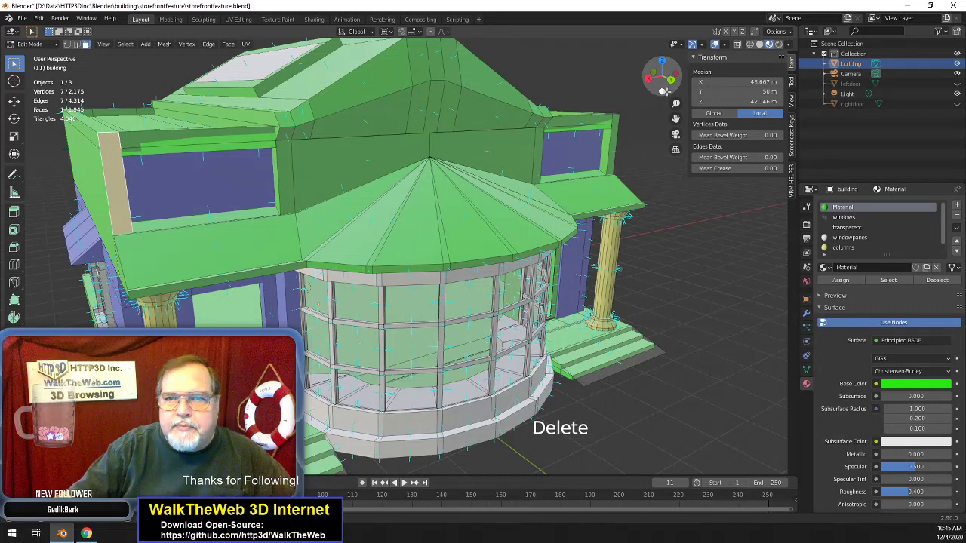
# - Dissolve the upper side wall's main face, top strip, rear corner and rear vertical trim into one face
pyautogui.moveTo(681, 90)
pyautogui.mouseDown()
pyautogui.moveTo(672, 79)
pyautogui.moveTo(665, 91)
pyautogui.mouseUp()
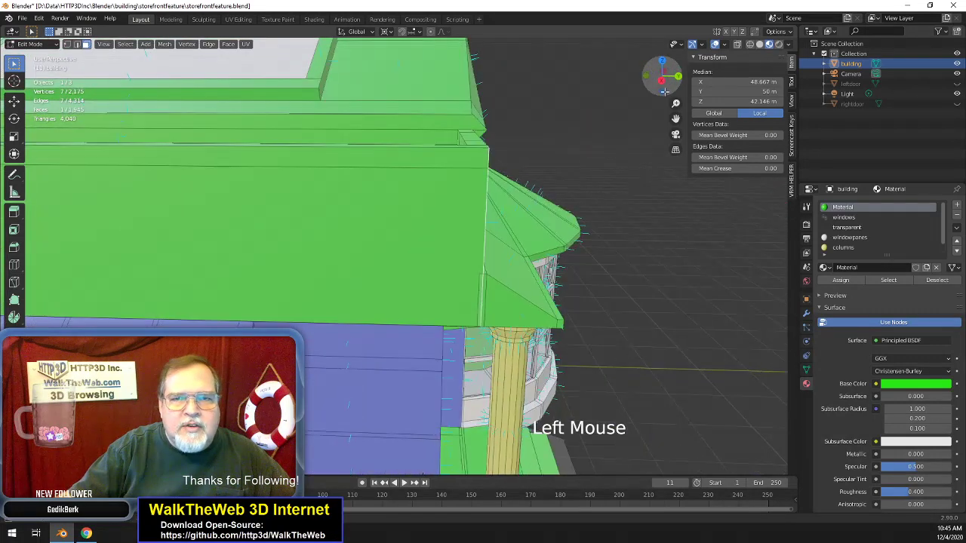
pyautogui.click(431, 207)
pyautogui.keyDown('shift'); pyautogui.click(433, 203); pyautogui.keyUp('shift')
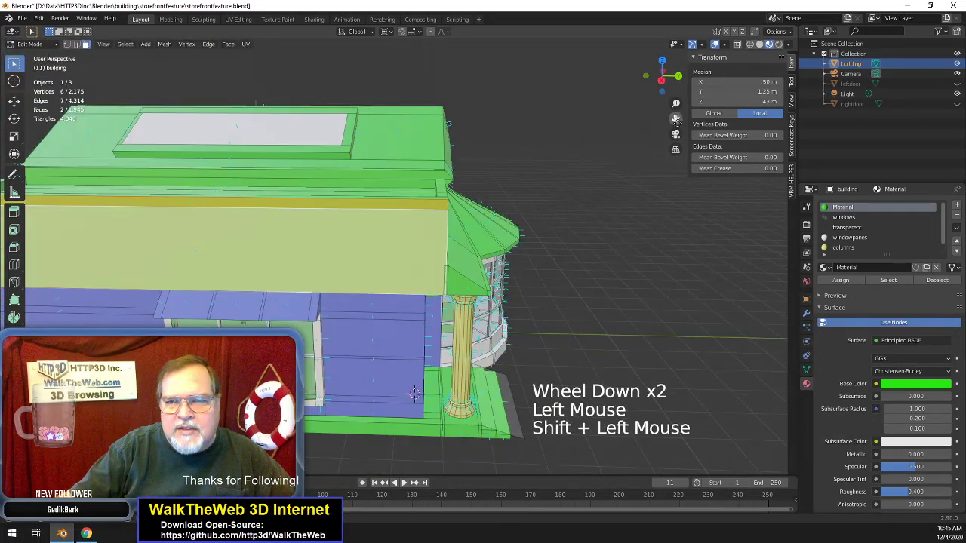
pyautogui.moveTo(676, 119); pyautogui.dragTo(804, 121)
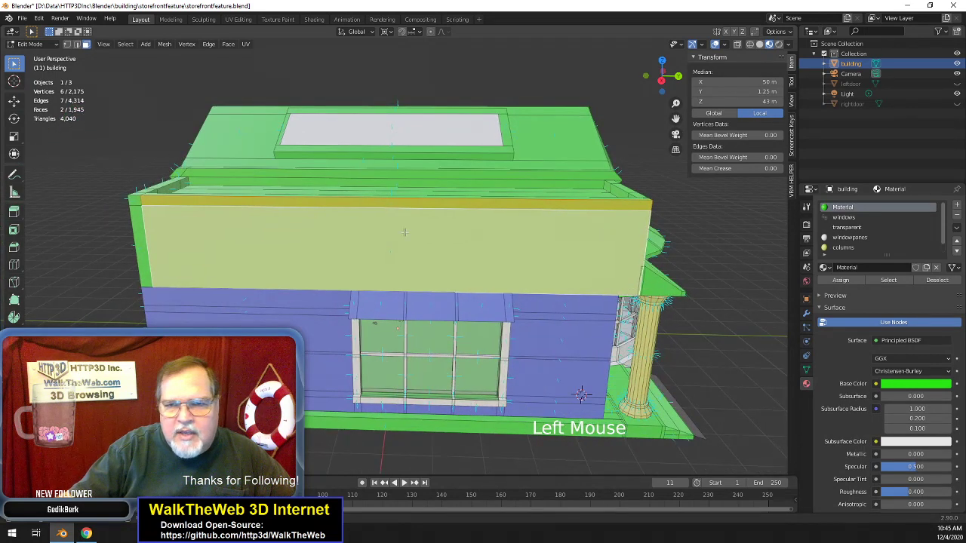
pyautogui.press('shift')
pyautogui.keyDown('shift'); pyautogui.click(136, 218); pyautogui.keyUp('shift')
pyautogui.keyDown('shift'); pyautogui.click(148, 220); pyautogui.keyUp('shift')
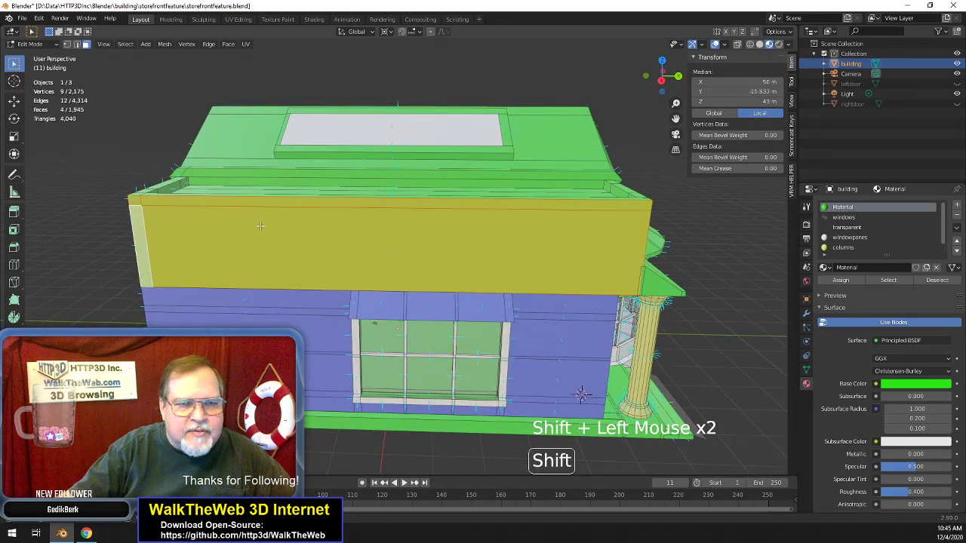
pyautogui.press('Delete')
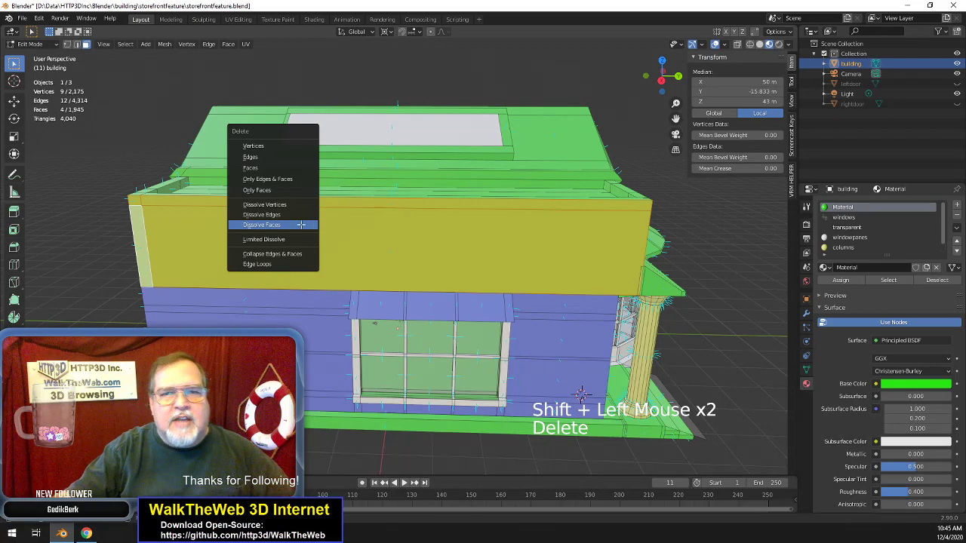
pyautogui.click(302, 224)
# - Dissolve the four matching upper wall faces on the opposite side of the building into one face
pyautogui.moveTo(663, 77); pyautogui.dragTo(646, 172)
pyautogui.click(634, 218)
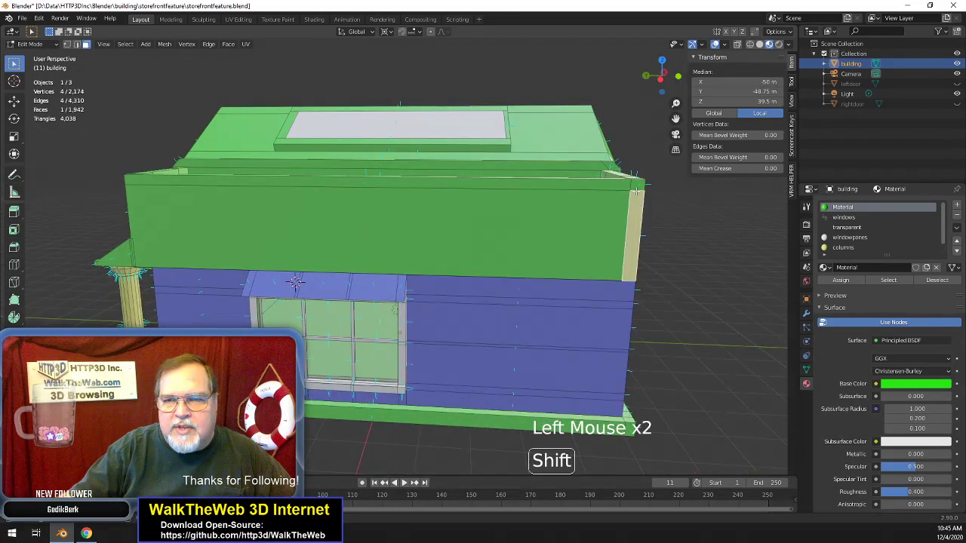
pyautogui.keyDown('shift'); pyautogui.click(634, 188); pyautogui.keyUp('shift')
pyautogui.keyDown('shift'); pyautogui.click(615, 187); pyautogui.keyUp('shift')
pyautogui.keyDown('shift'); pyautogui.click(396, 223); pyautogui.keyUp('shift')
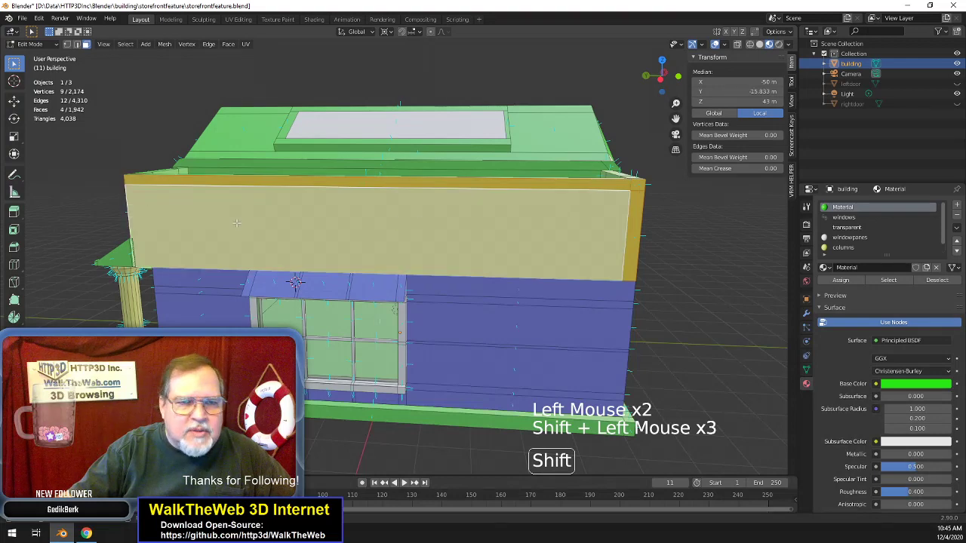
pyautogui.press('Delete')
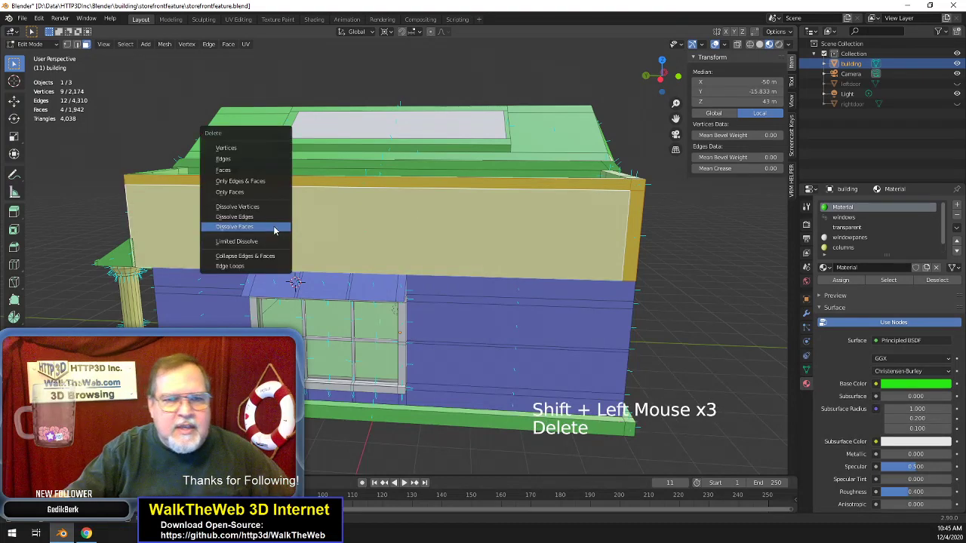
pyautogui.click(275, 228)
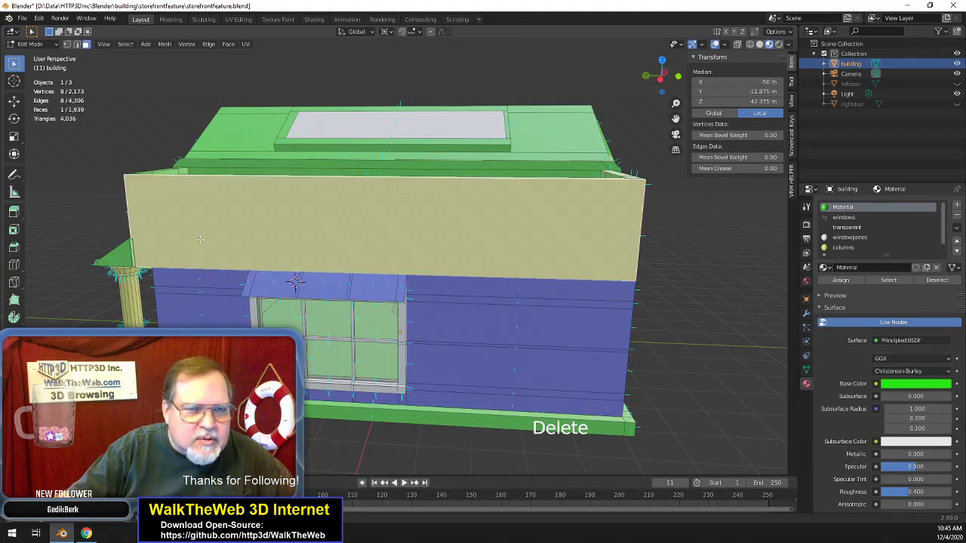
# - Examine the narrow vertical face where the porch roof's end meets the upper side wall
pyautogui.scroll(3, 200, 240)
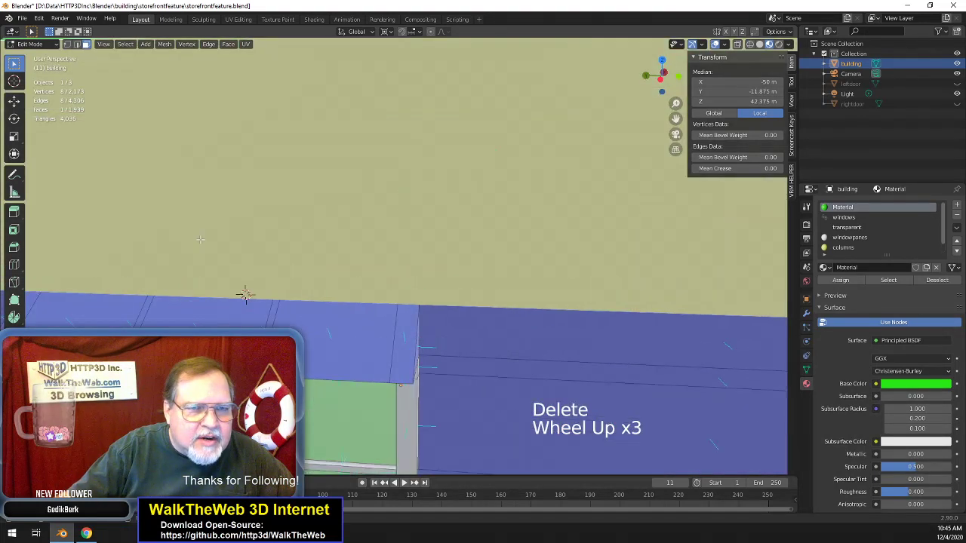
pyautogui.click(265, 299)
pyautogui.moveTo(265, 300); pyautogui.dragTo(430, 311, button='middle')
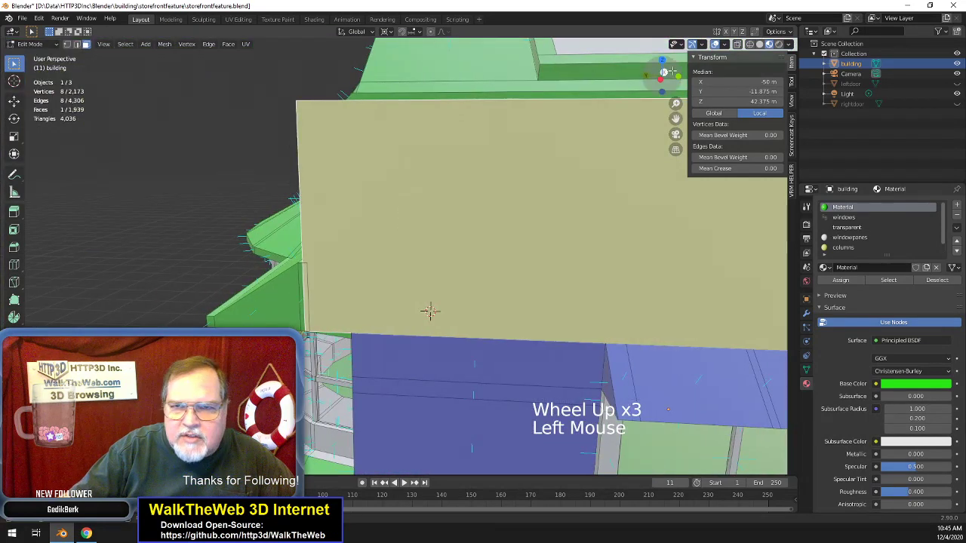
pyautogui.moveTo(662, 77); pyautogui.dragTo(668, 96)
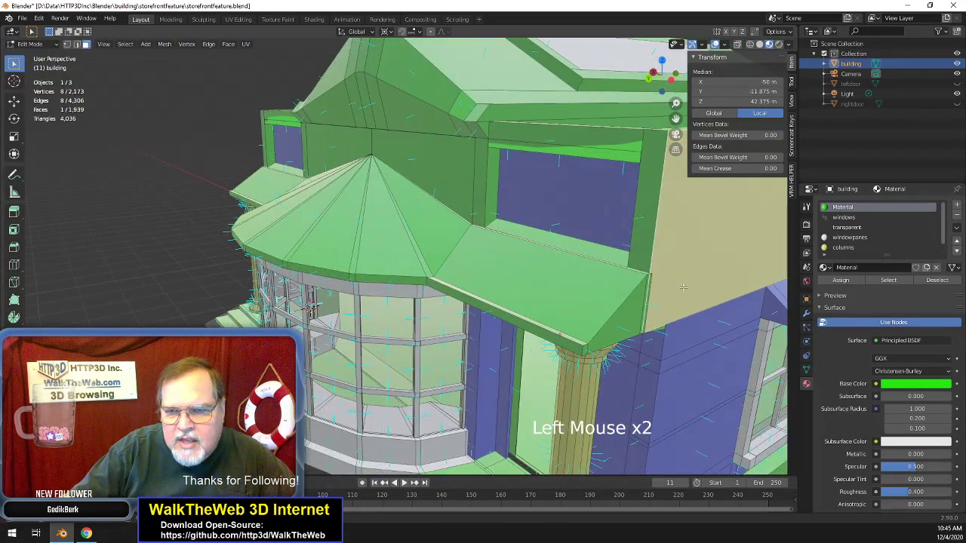
pyautogui.click(643, 308)
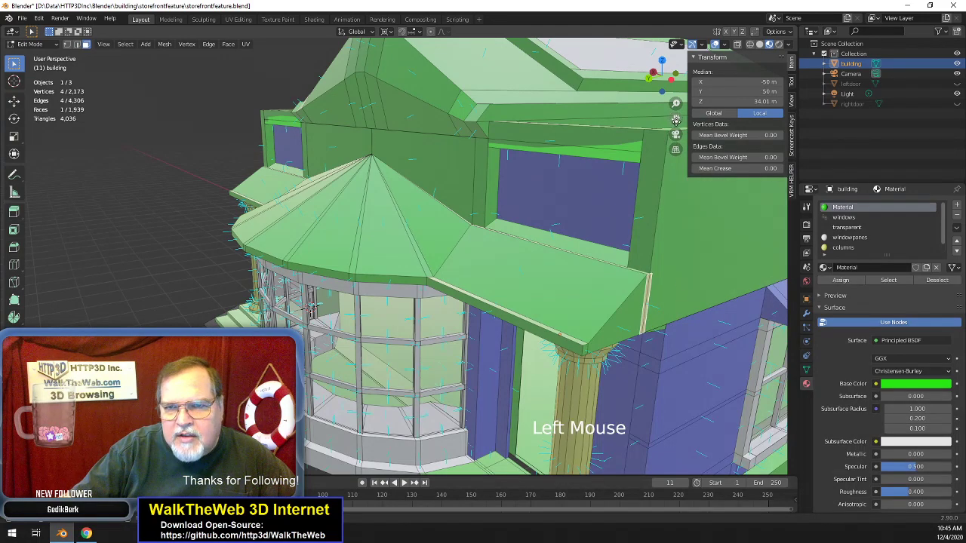
pyautogui.moveTo(676, 119); pyautogui.dragTo(571, 229)
pyautogui.scroll(2, 571, 229)
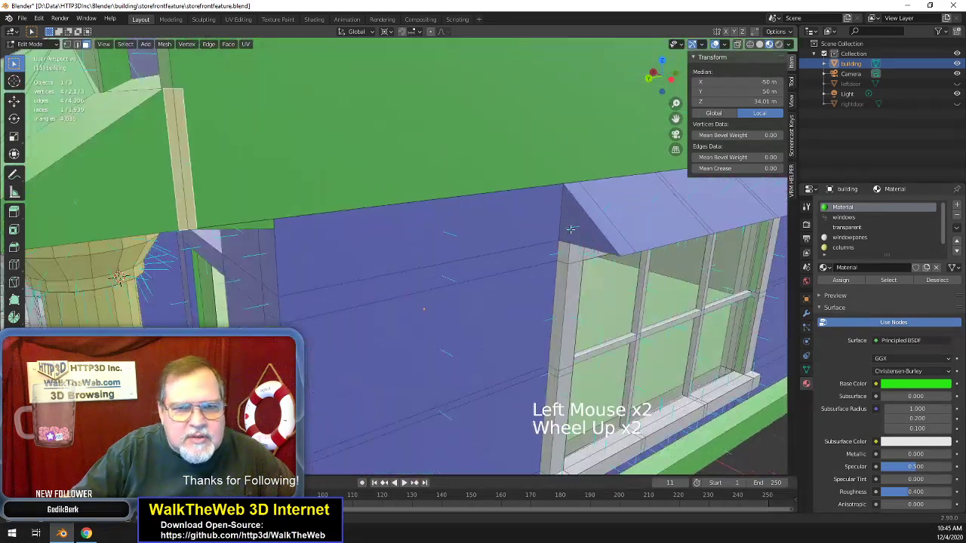
pyautogui.scroll(1, 571, 229)
pyautogui.scroll(-1, 573, 231)
pyautogui.scroll(-1, 568, 233)
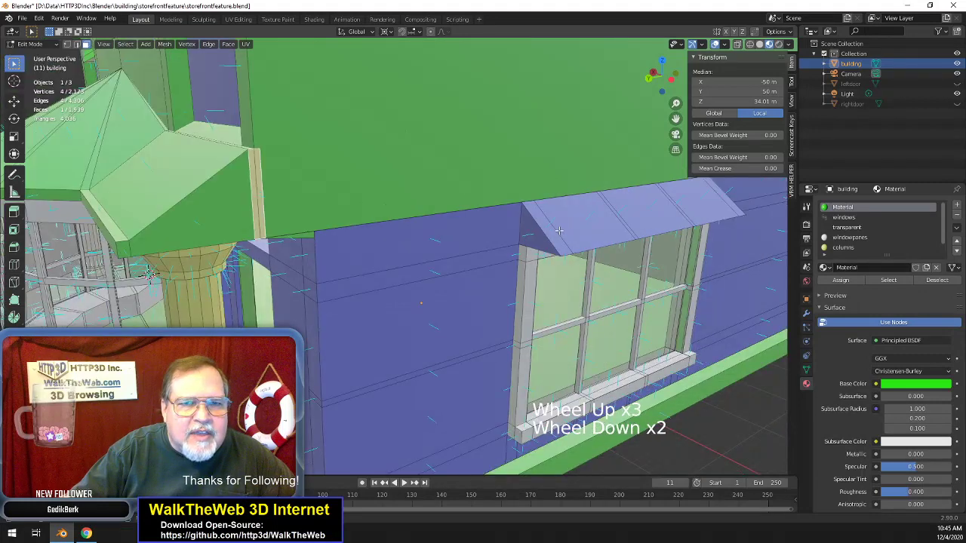
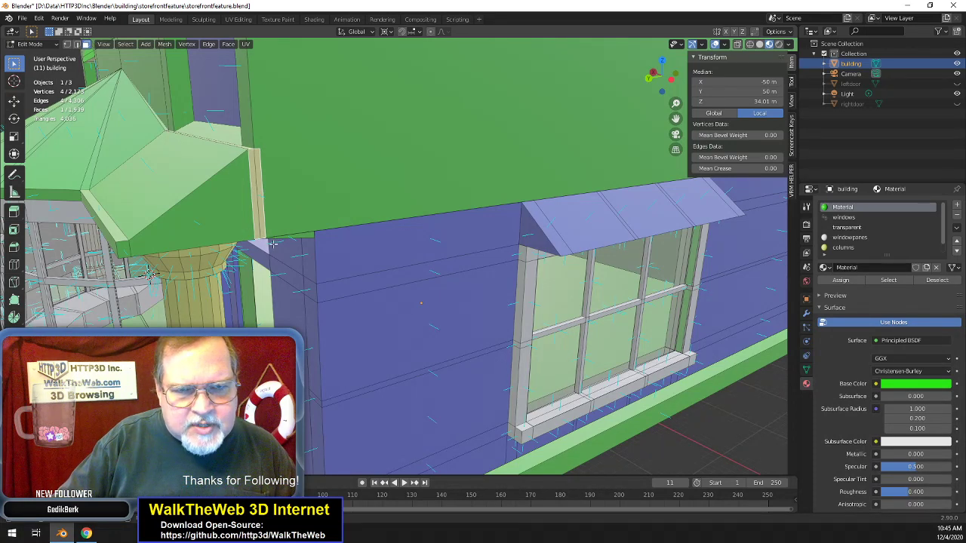
# - Merge the protruding lower vertex of the narrow face onto the neighbouring wall corner vertex in vertex selection mode
pyautogui.press('1')
pyautogui.click(294, 219)
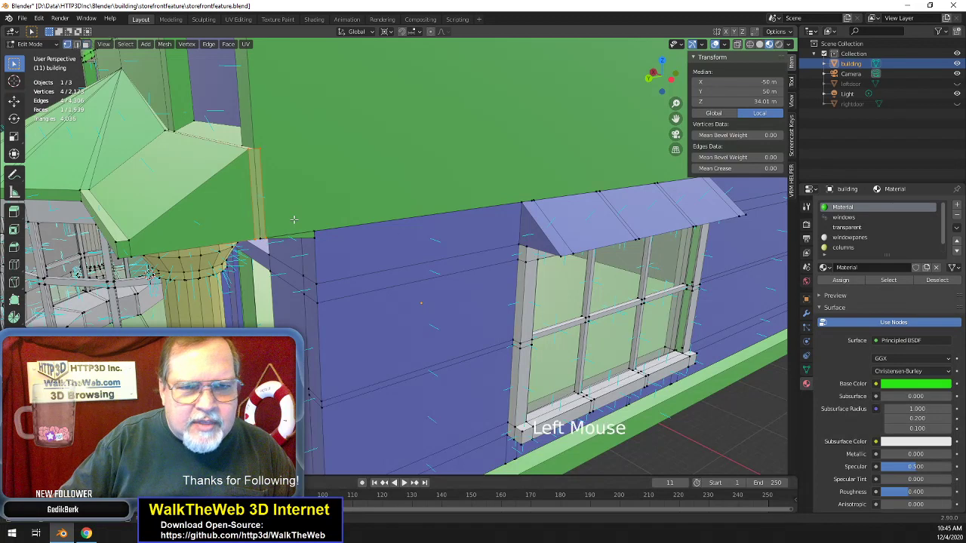
pyautogui.click(258, 242)
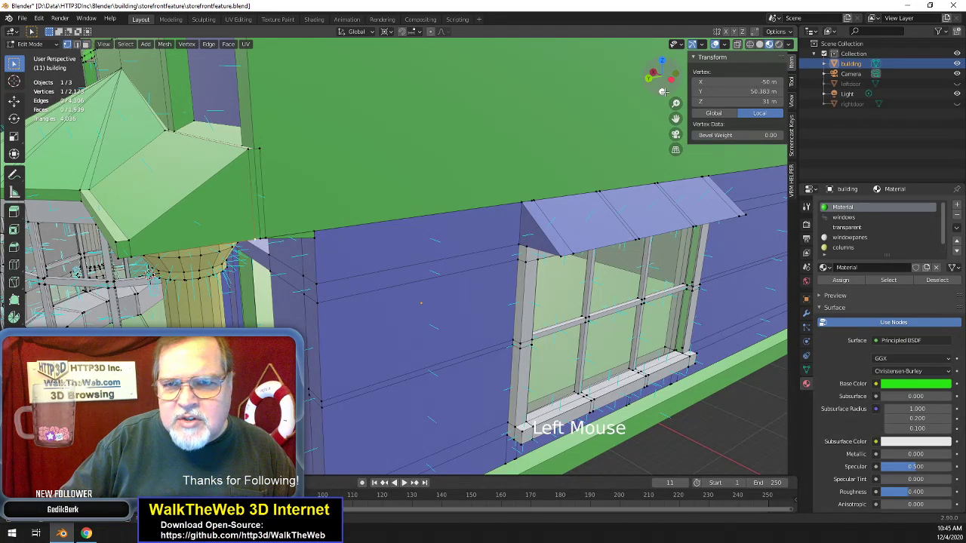
pyautogui.moveTo(663, 91); pyautogui.dragTo(647, 87)
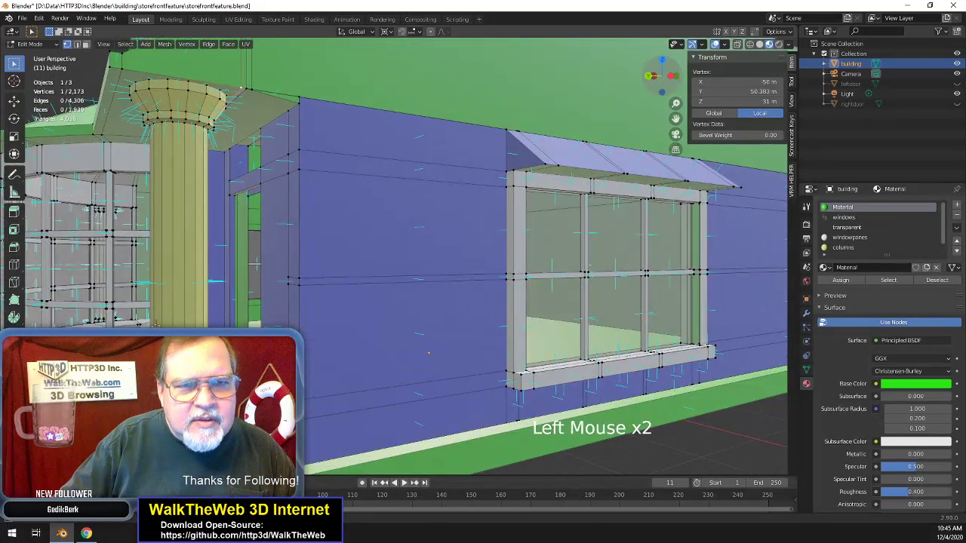
pyautogui.moveTo(255, 265); pyautogui.dragTo(139, 258, button='middle')
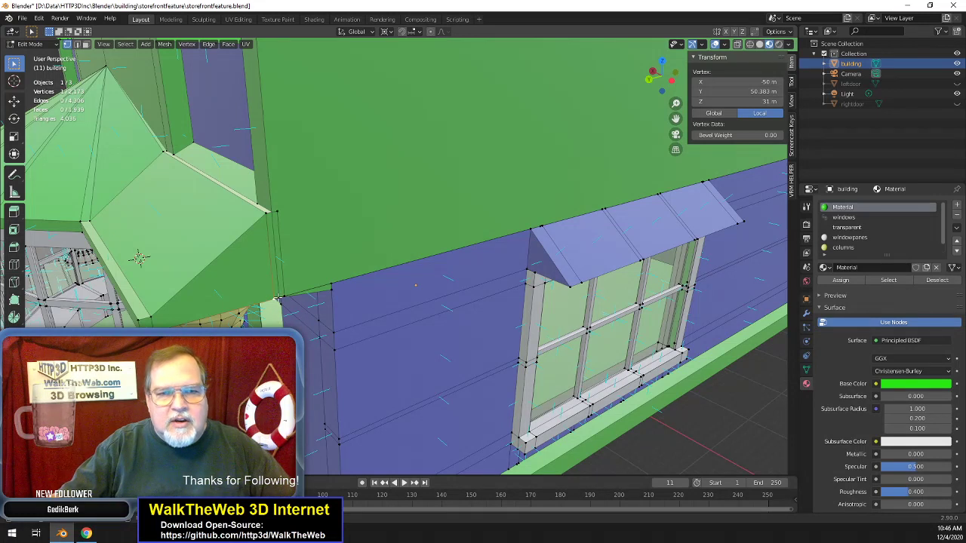
pyautogui.keyDown('shift'); pyautogui.click(313, 301); pyautogui.keyUp('shift')
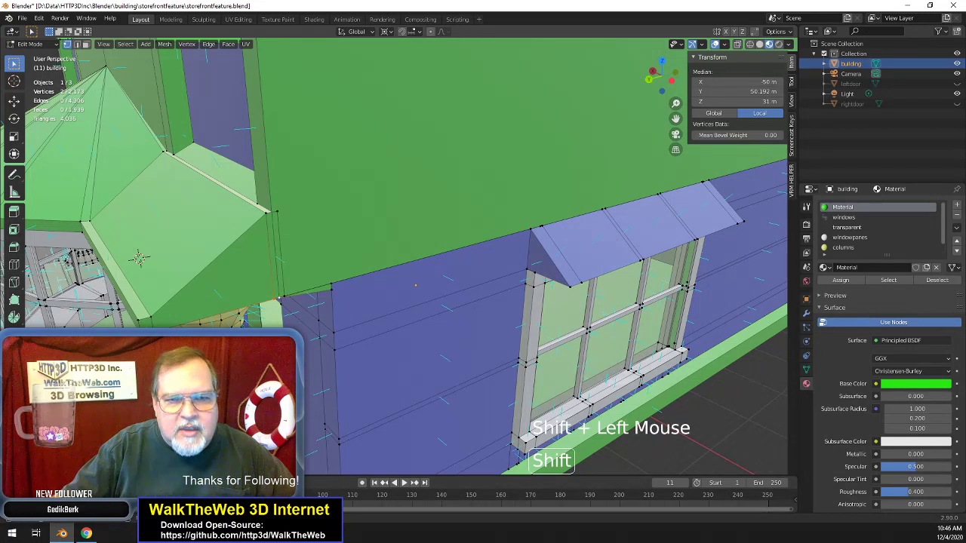
pyautogui.press('m')
pyautogui.click(313, 302)
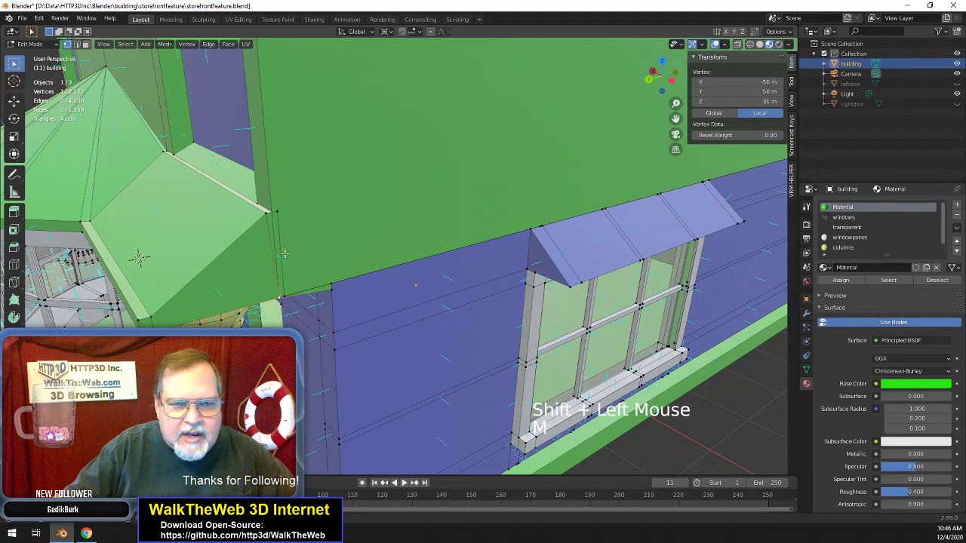
# - Set the local Y coordinate of the porch roof's outer upper corner vertex to 50 m
pyautogui.click(277, 217)
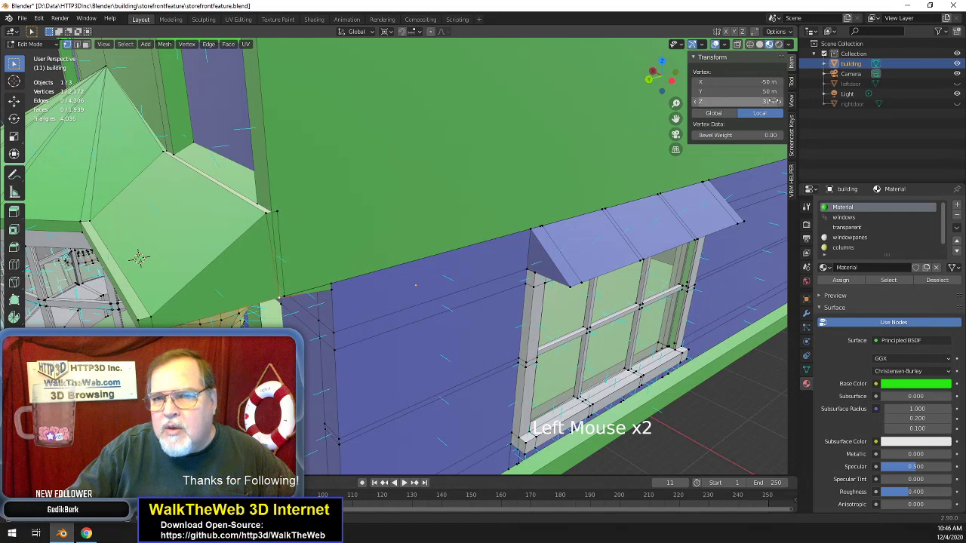
pyautogui.click(275, 215)
pyautogui.doubleClick(762, 91)
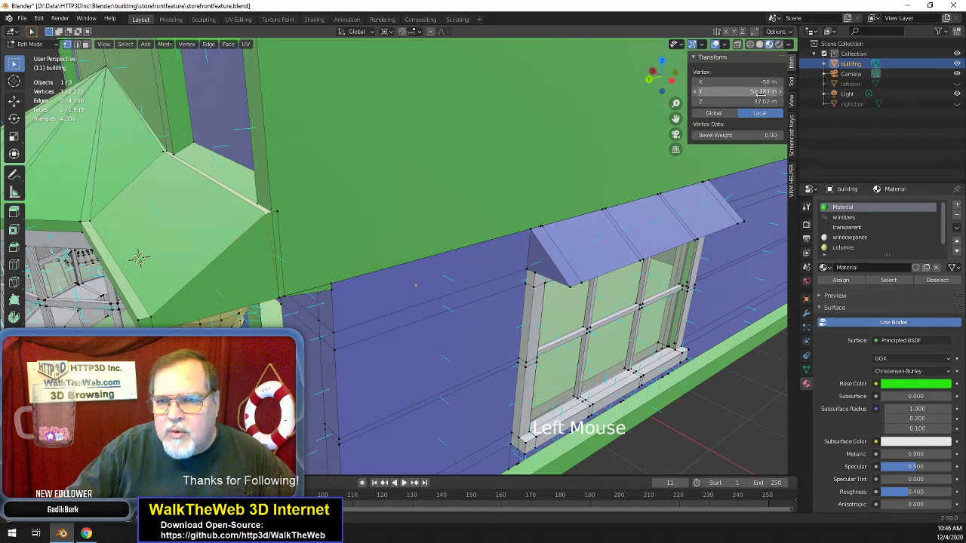
pyautogui.write('50')
pyautogui.press('Return')
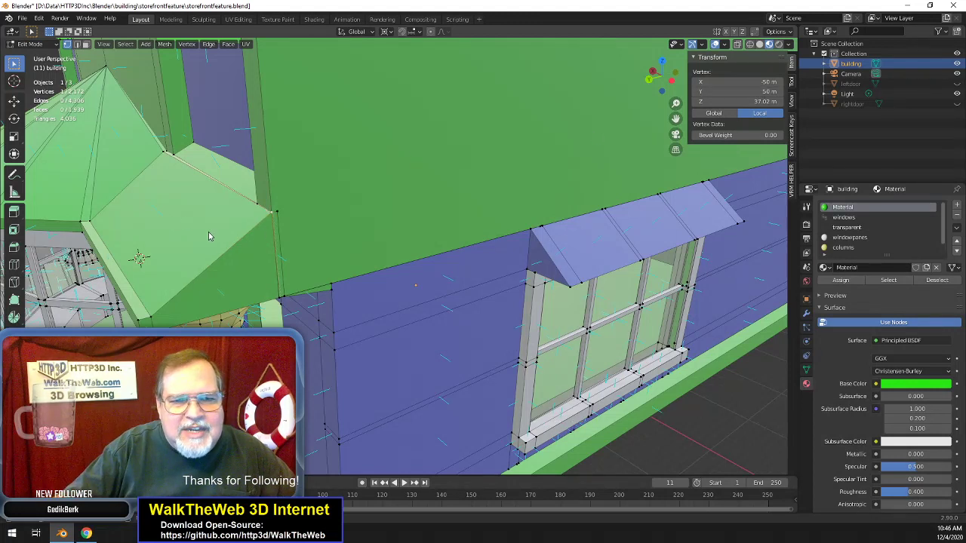
# - Merge the porch roof's protruding inner upper vertex onto the adjacent recess wall corner vertex, using At Last
pyautogui.click(166, 158)
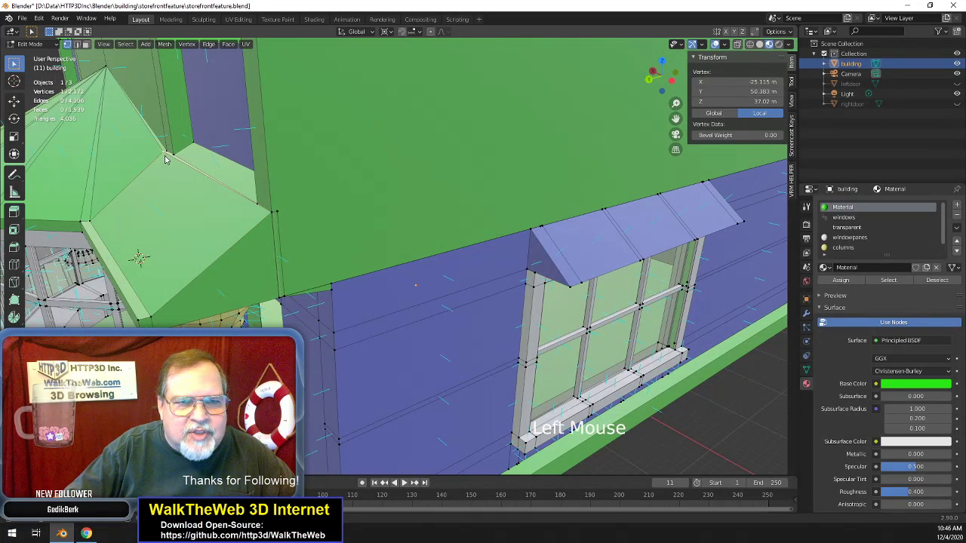
pyautogui.keyDown('shift'); pyautogui.click(170, 178); pyautogui.keyUp('shift')
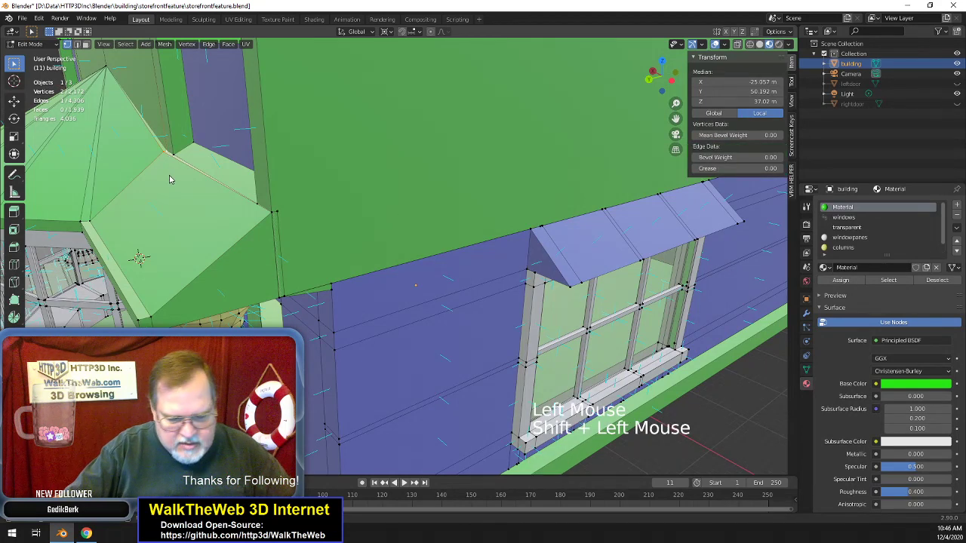
pyautogui.press('m')
pyautogui.click(170, 177)
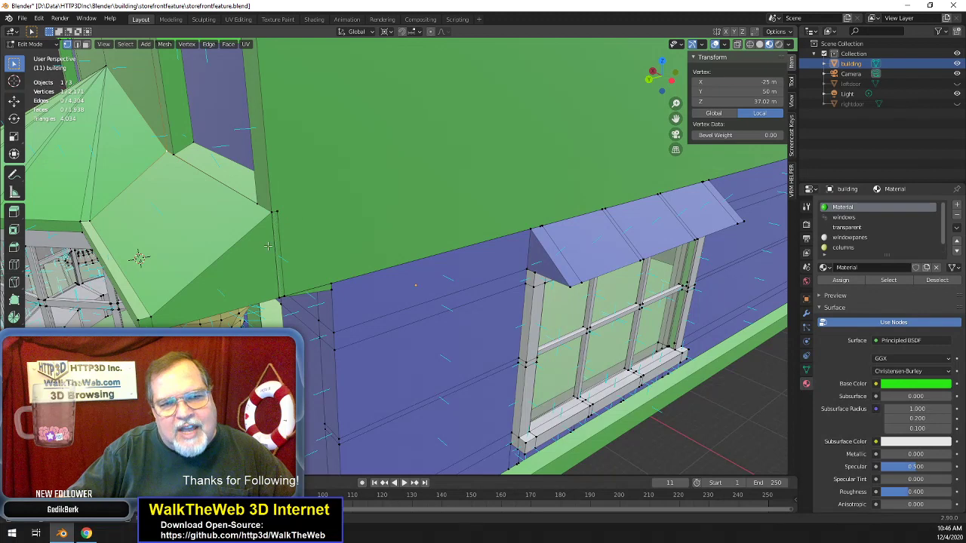
# - Collapse the narrow strip beside the porch roof by merging its upper and lower wall-side vertices onto the adjacent corner vertices with At Last
pyautogui.click(281, 215)
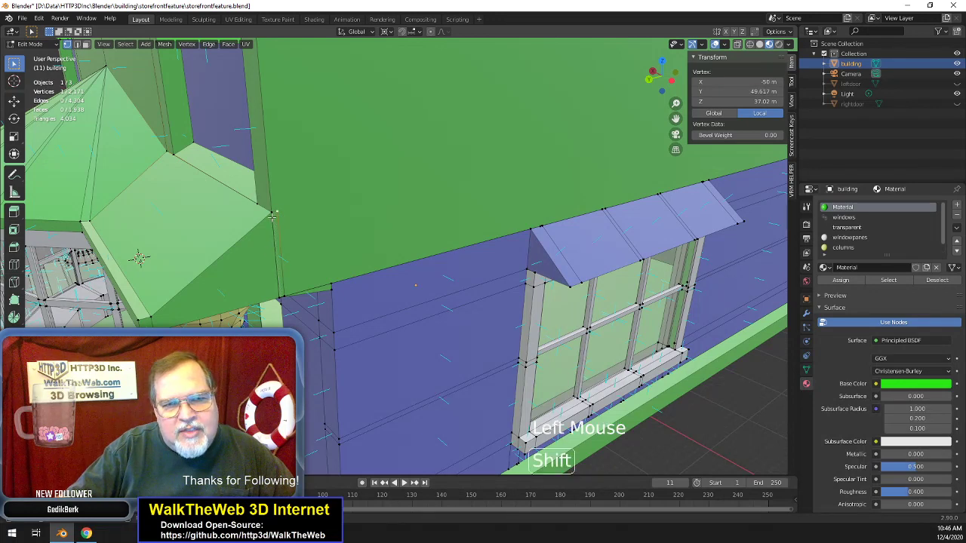
pyautogui.keyDown('shift'); pyautogui.click(290, 226); pyautogui.keyUp('shift')
pyautogui.press('m')
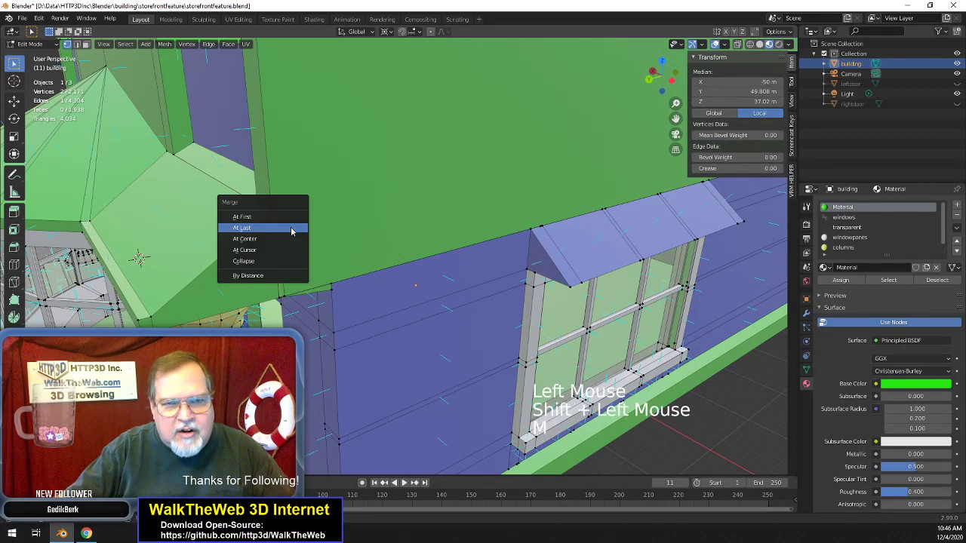
pyautogui.click(290, 227)
pyautogui.keyDown('shift'); pyautogui.click(306, 277); pyautogui.keyUp('shift')
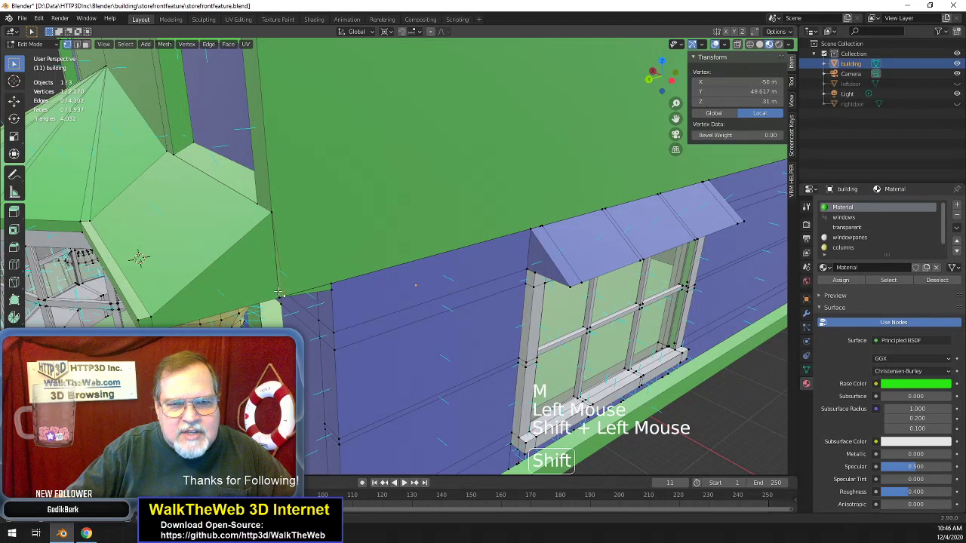
pyautogui.click(290, 291)
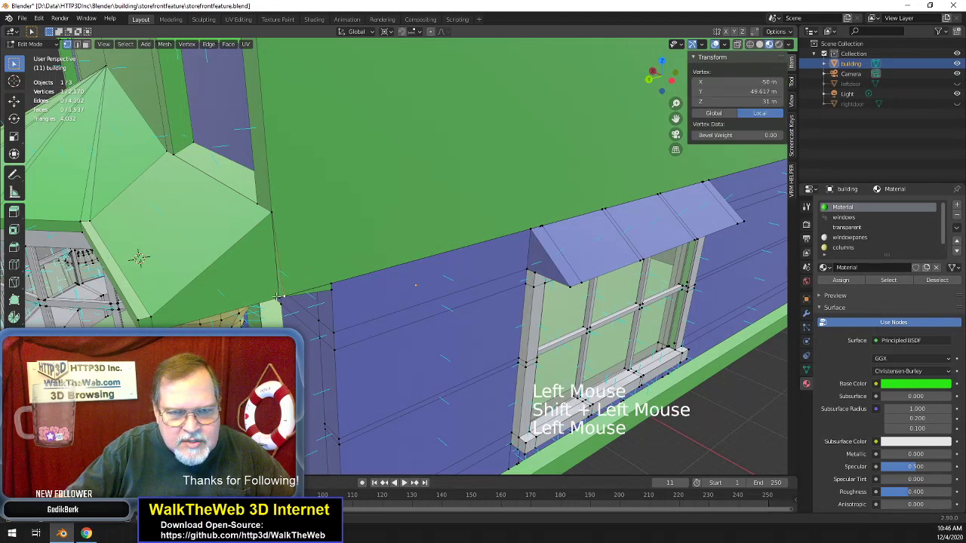
pyautogui.keyDown('shift'); pyautogui.click(275, 298); pyautogui.keyUp('shift')
pyautogui.press('m')
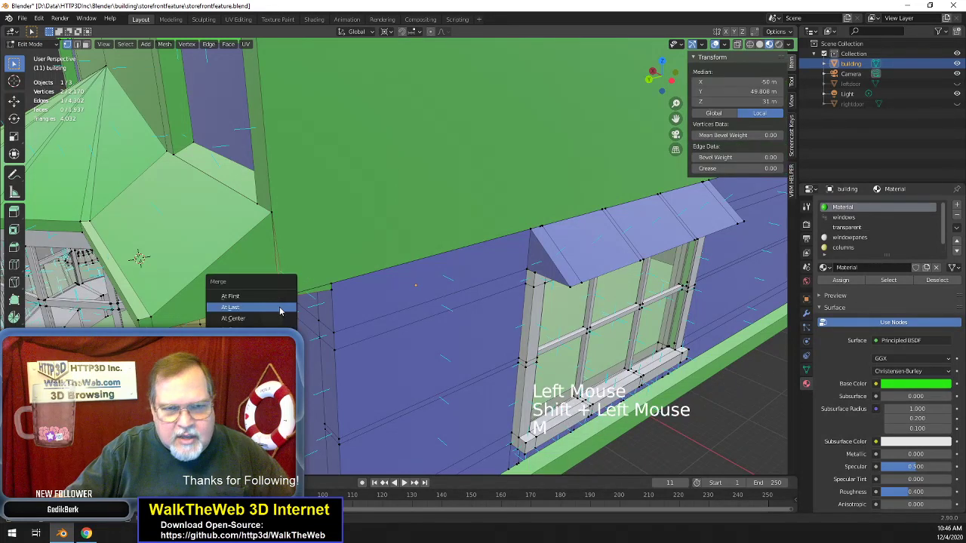
pyautogui.click(280, 304)
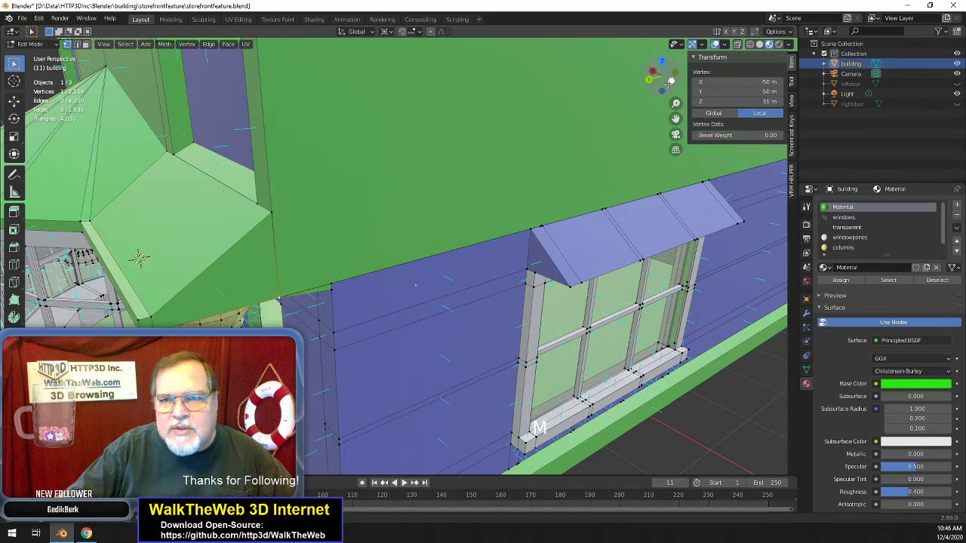
# - On the building's opposite side, merge the porch roof's protruding inner upper vertex onto the adjacent wall corner vertex with At Last
pyautogui.moveTo(670, 82); pyautogui.dragTo(676, 117)
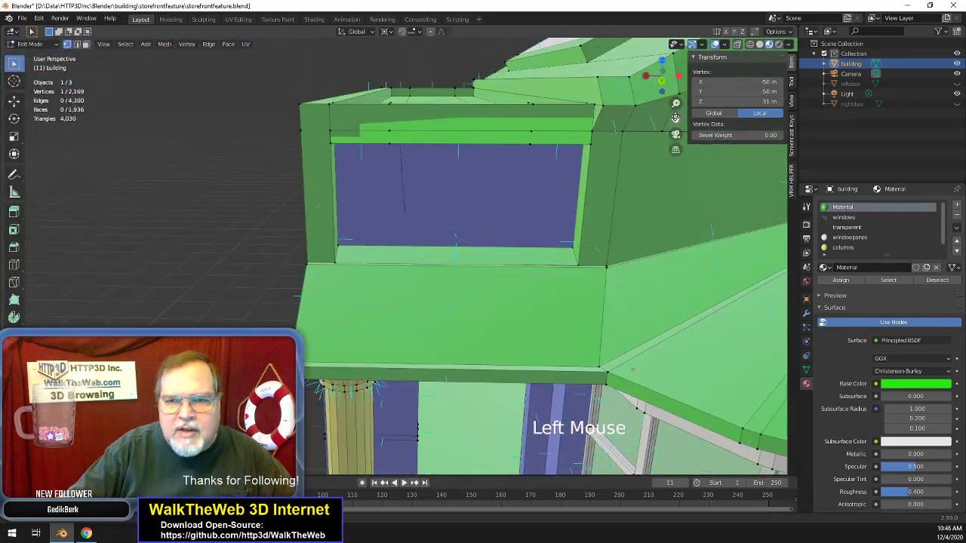
pyautogui.keyDown('shift'); pyautogui.click(613, 270); pyautogui.keyUp('shift')
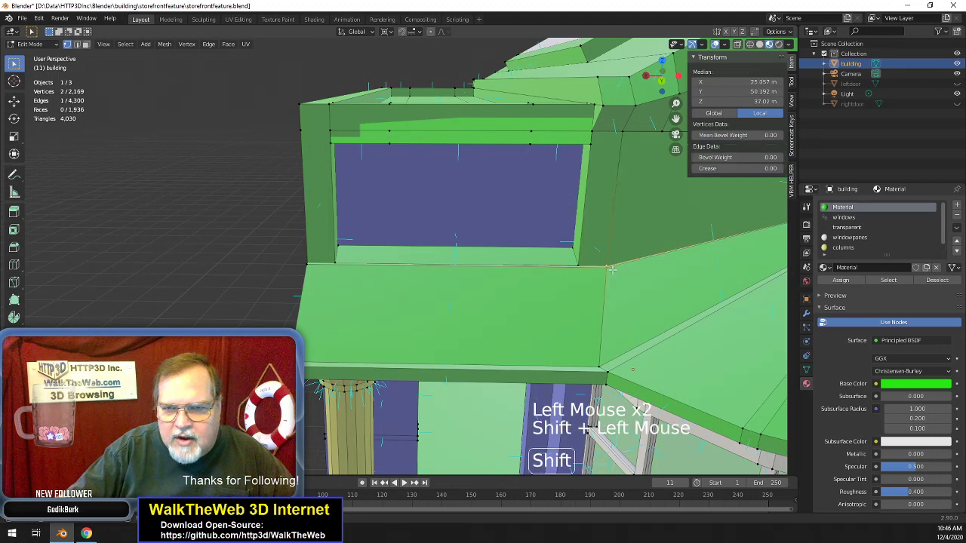
pyautogui.press('m')
pyautogui.click(613, 271)
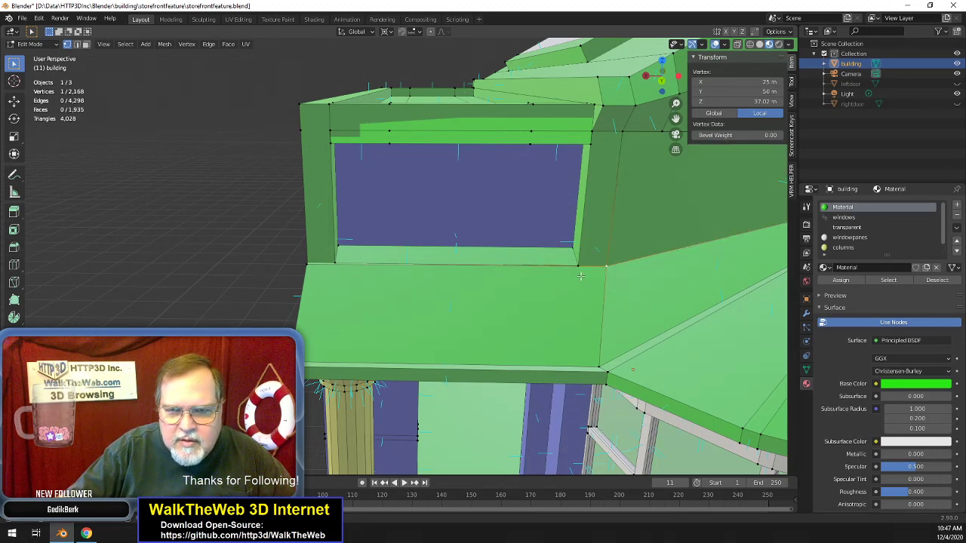
# - Set the local Y coordinate of the opposite porch roof's outer upper corner vertex to 50 m
pyautogui.moveTo(662, 75); pyautogui.dragTo(579, 276)
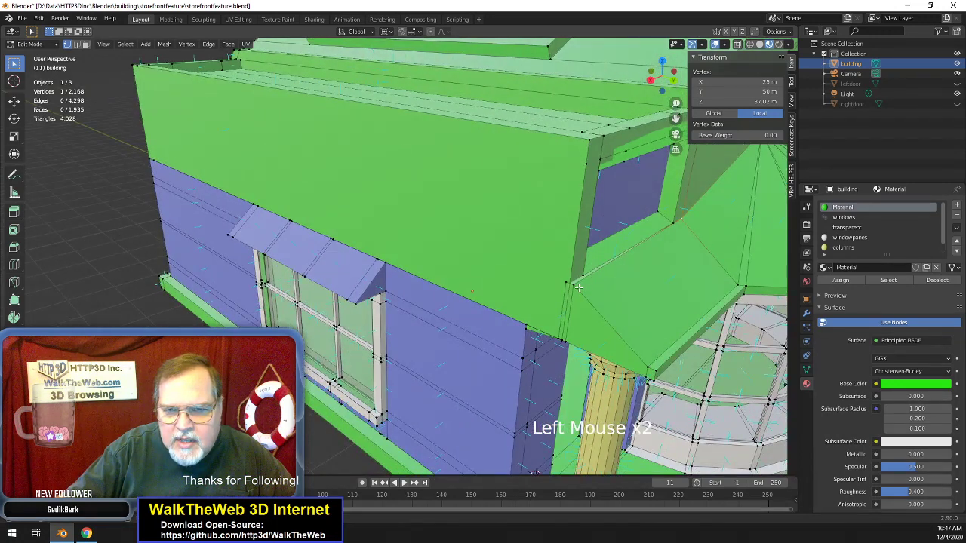
pyautogui.click(750, 92)
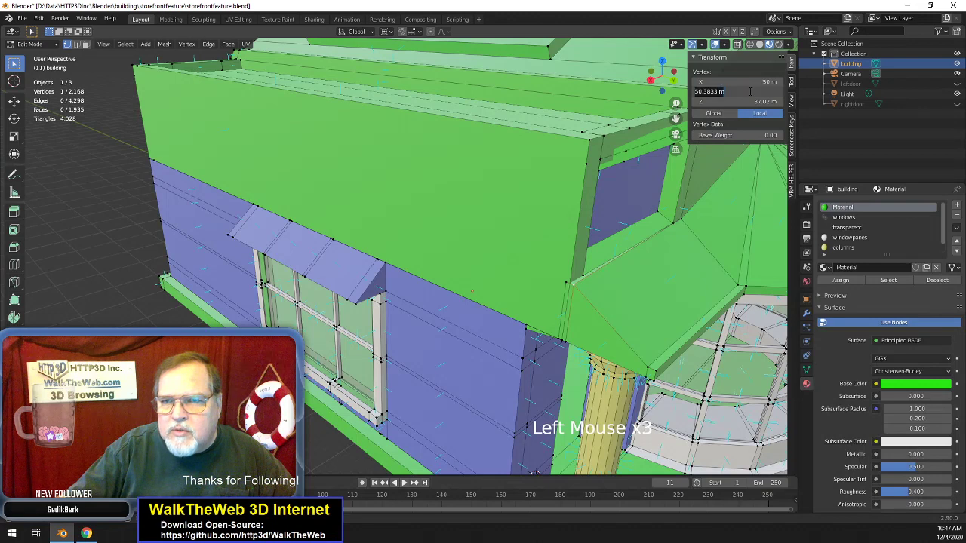
pyautogui.write('50')
pyautogui.press('Return')
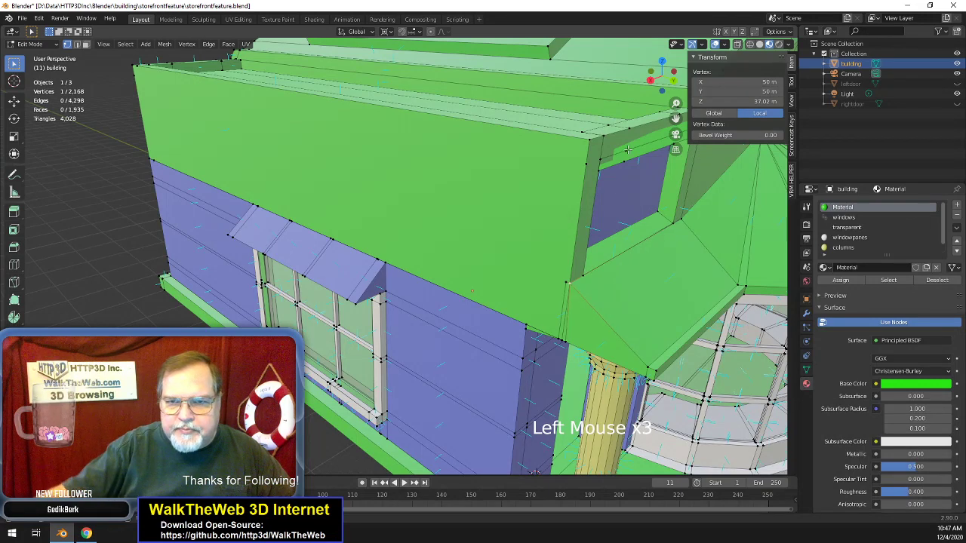
# - Merge the protruding lower vertex at the opposite porch roof's end onto the neighbouring wall corner vertex with At Last
pyautogui.click(567, 342)
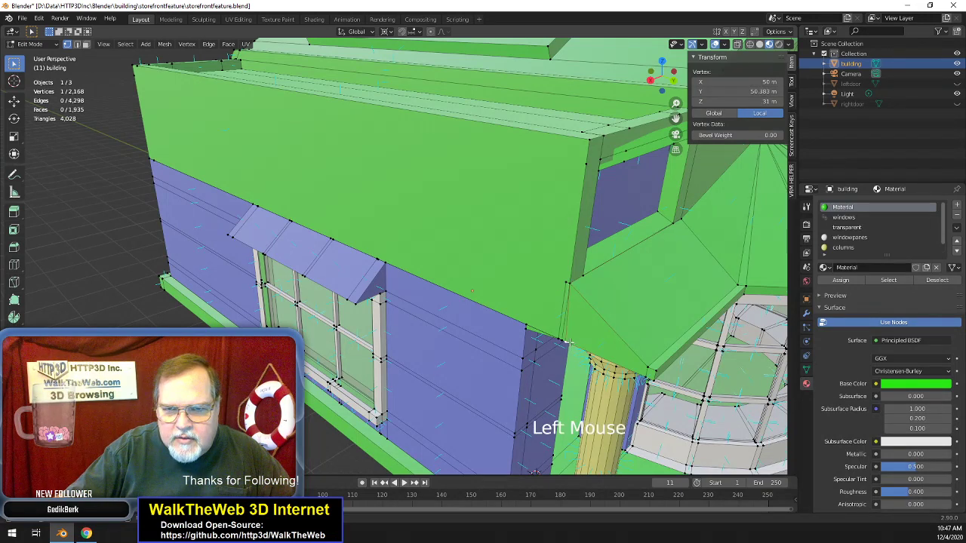
pyautogui.keyDown('shift'); pyautogui.click(576, 341); pyautogui.keyUp('shift')
pyautogui.press('m')
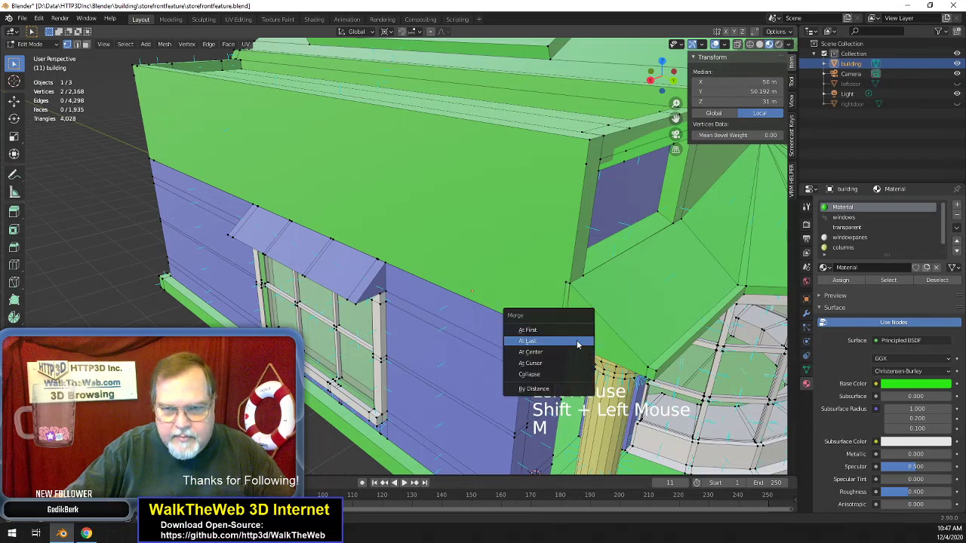
pyautogui.click(574, 341)
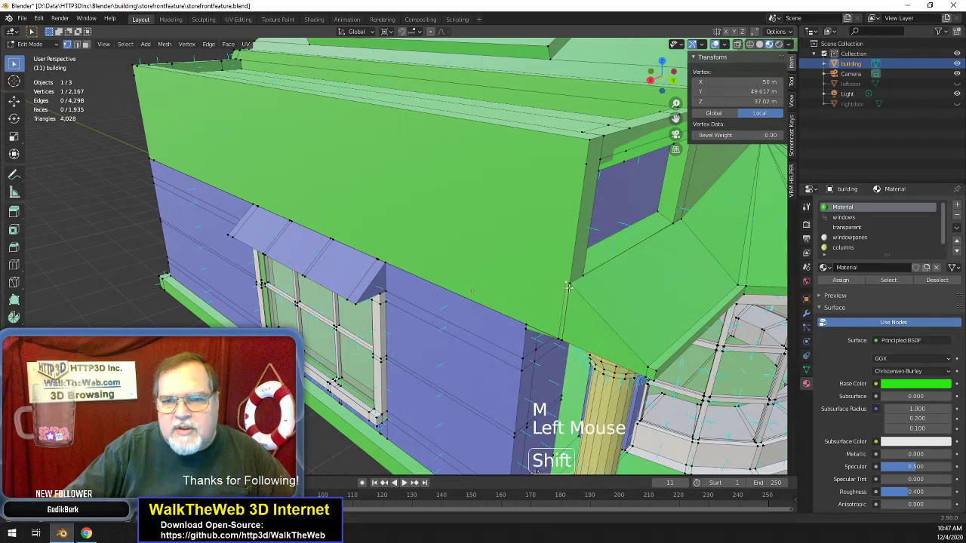
# - Merge the opposite narrow strip's upper and lower wall-side vertices onto the adjacent porch roof corner vertices with At Last
pyautogui.keyDown('shift'); pyautogui.click(568, 286); pyautogui.keyUp('shift')
pyautogui.press('m')
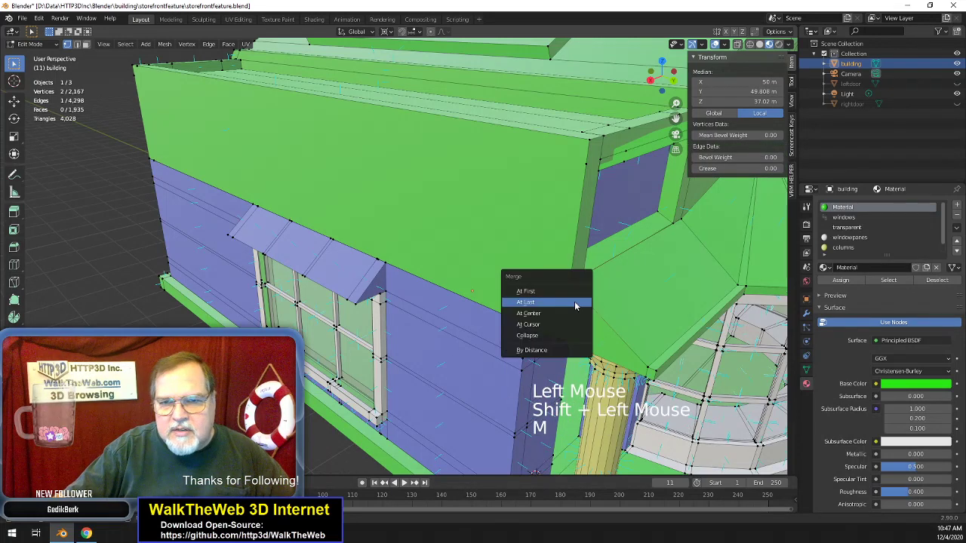
pyautogui.click(575, 304)
pyautogui.click(558, 335)
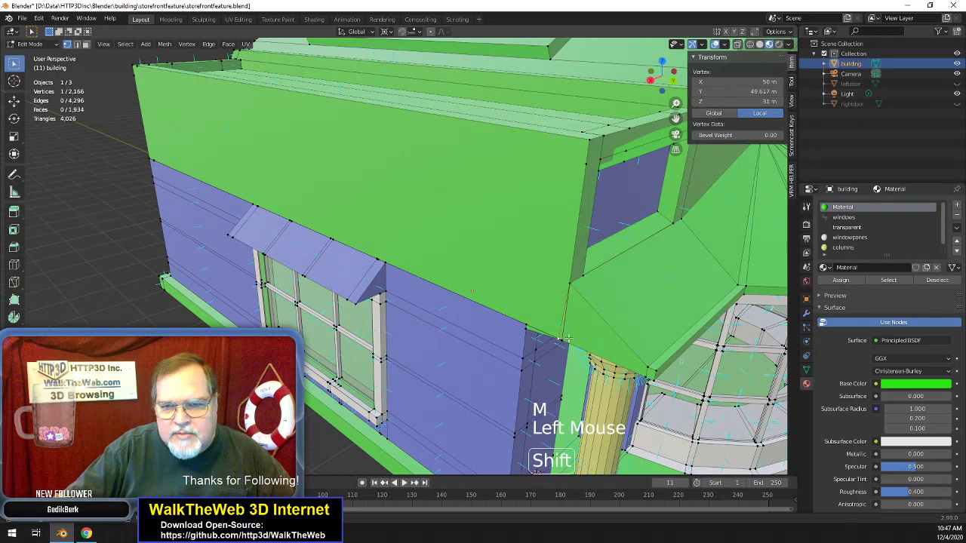
pyautogui.keyDown('shift'); pyautogui.click(568, 337); pyautogui.keyUp('shift')
pyautogui.press('m')
pyautogui.click(568, 338)
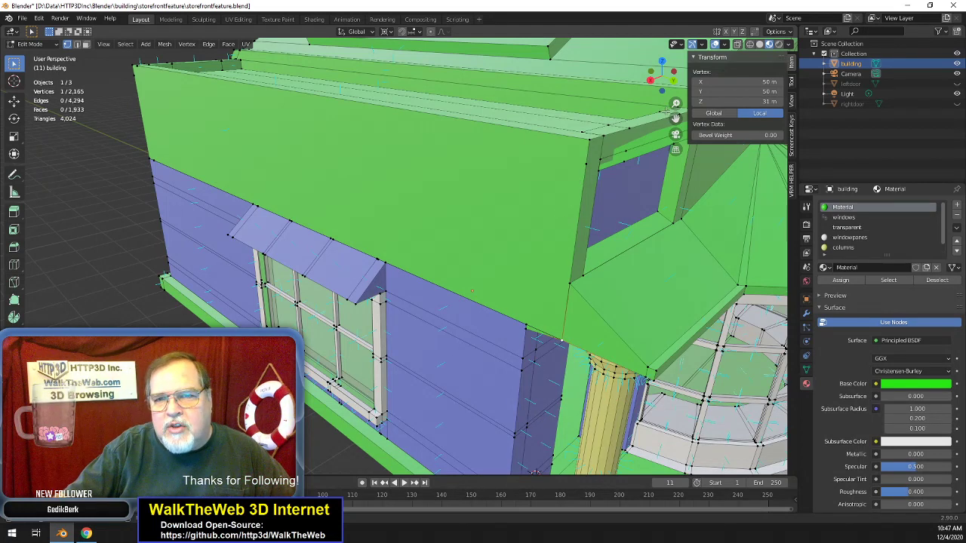
# - In face selection mode, dissolve the three split faces on top of the front parapet above the recess into one face
pyautogui.moveTo(662, 76); pyautogui.dragTo(674, 142)
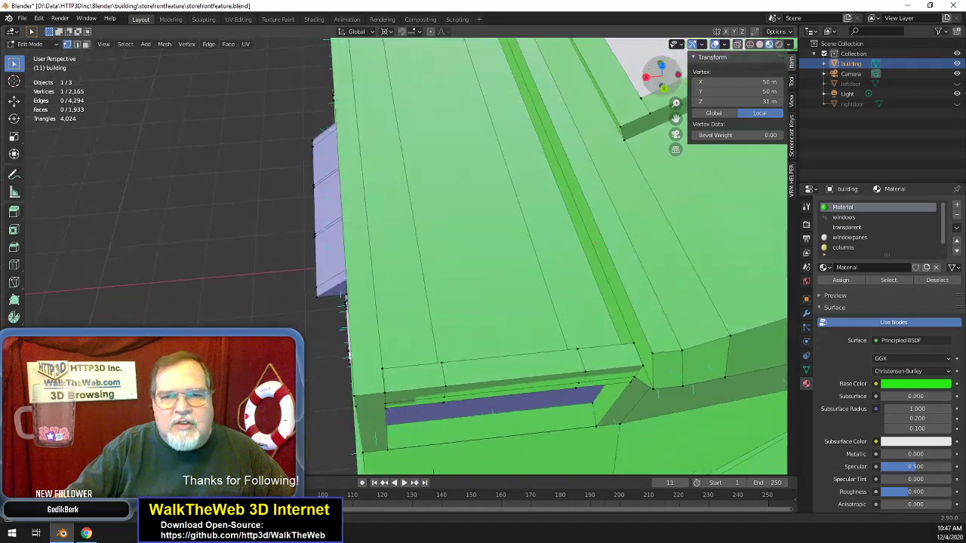
pyautogui.moveTo(528, 249); pyautogui.dragTo(227, 179, button='middle')
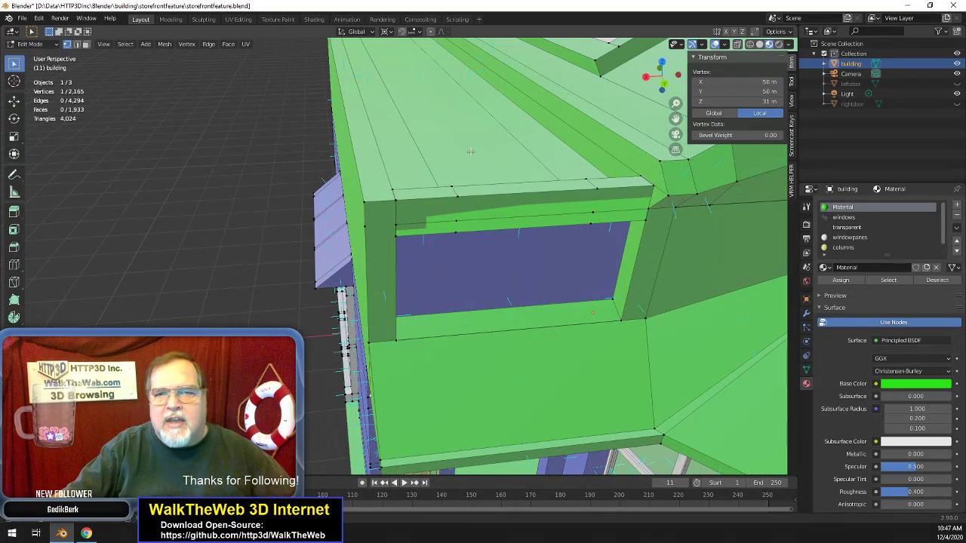
pyautogui.click(85, 44)
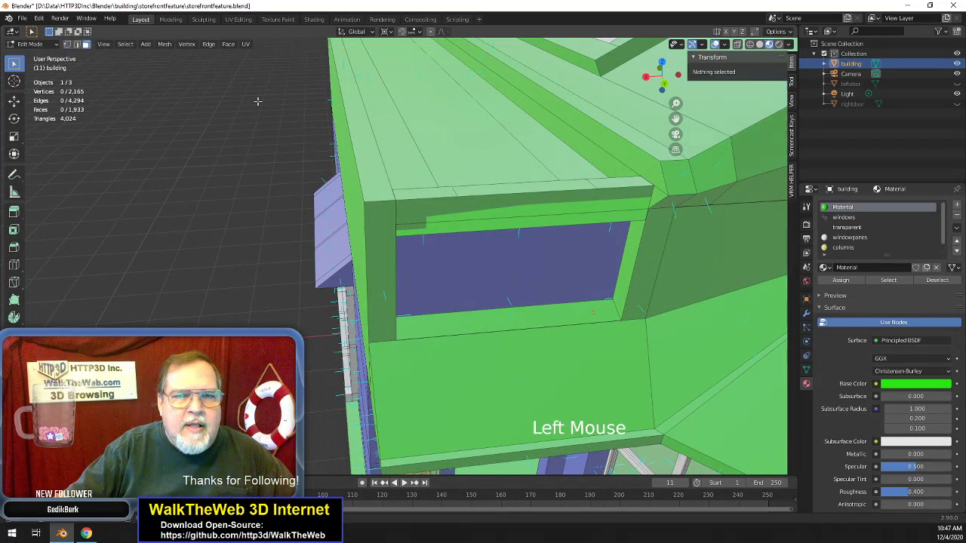
pyautogui.click(609, 182)
pyautogui.keyDown('shift'); pyautogui.click(489, 187); pyautogui.keyUp('shift')
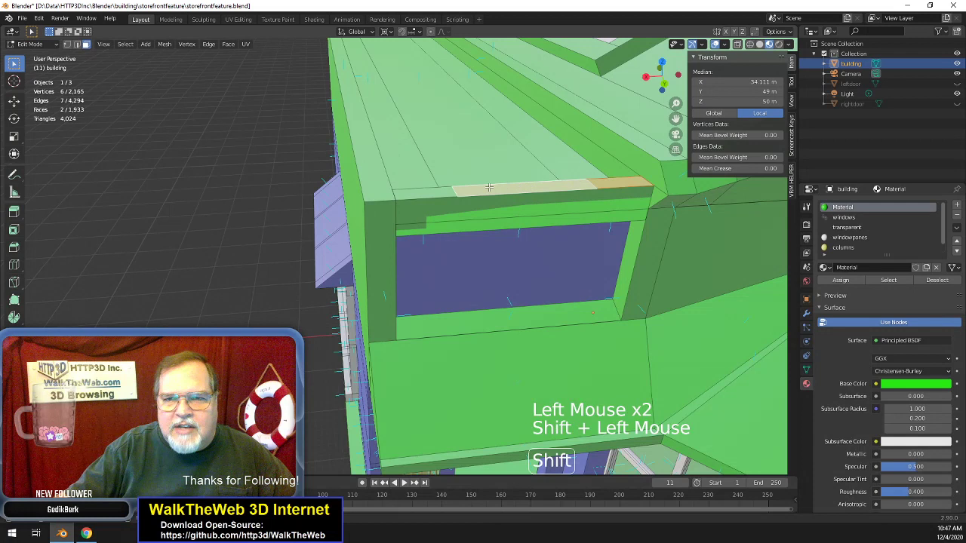
pyautogui.keyDown('shift'); pyautogui.click(432, 192); pyautogui.keyUp('shift')
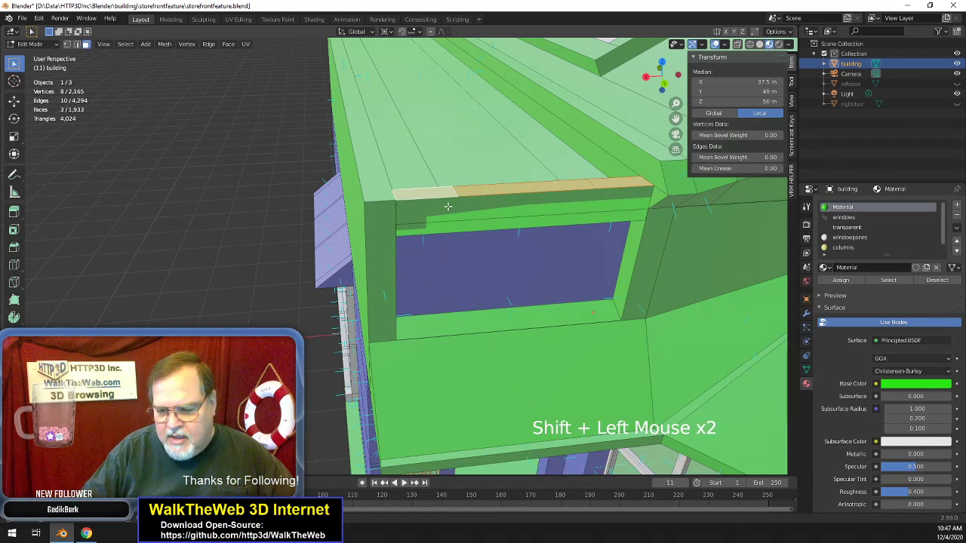
pyautogui.press('Delete')
pyautogui.click(448, 207)
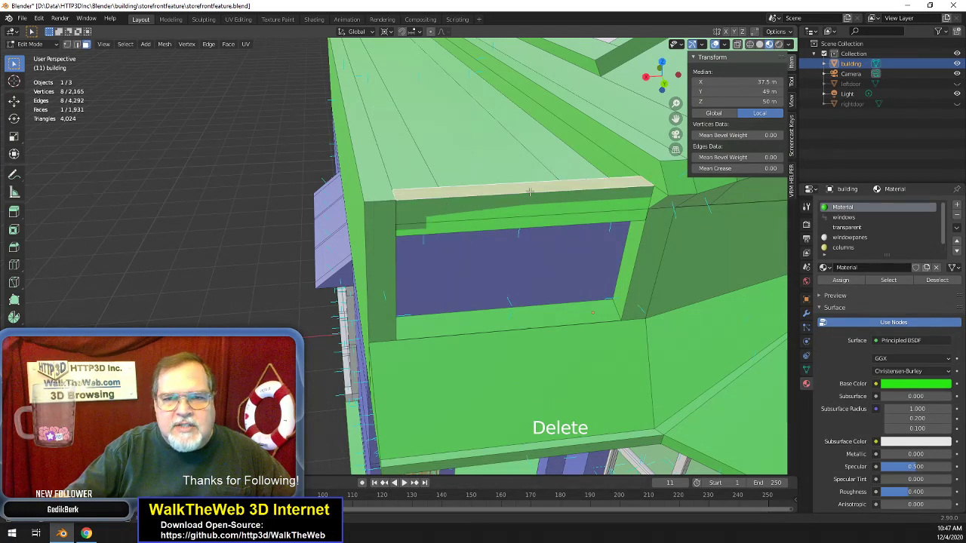
# - Dissolve the three matching top faces of the front parapet on the building's other side into one face
pyautogui.moveTo(675, 119); pyautogui.dragTo(634, 151)
pyautogui.click(331, 241)
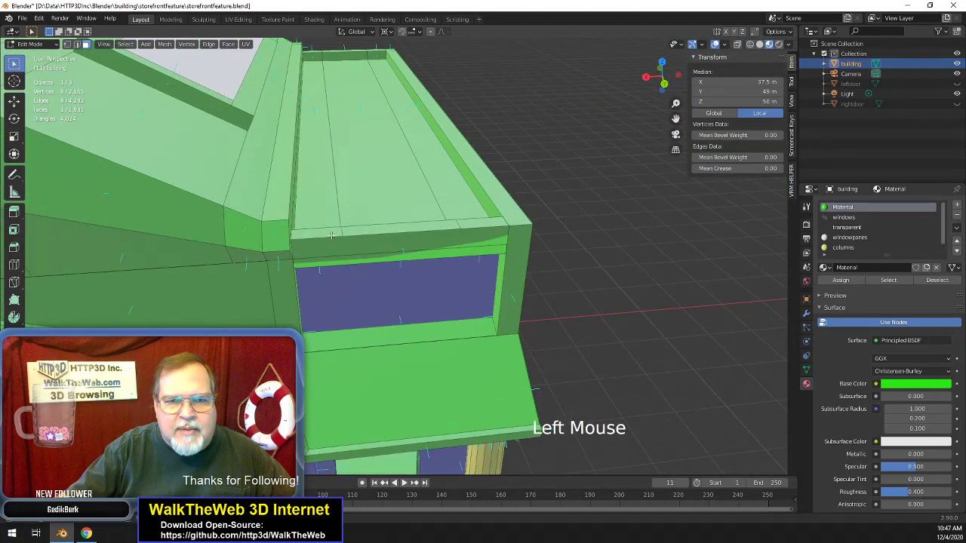
pyautogui.keyDown('shift'); pyautogui.click(447, 227); pyautogui.keyUp('shift')
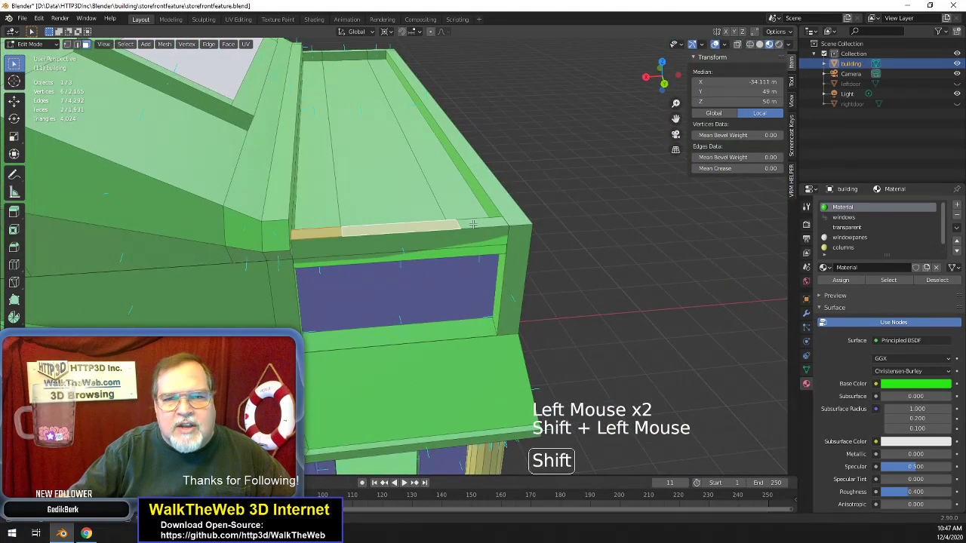
pyautogui.keyDown('shift'); pyautogui.click(472, 225); pyautogui.keyUp('shift')
pyautogui.press('Delete')
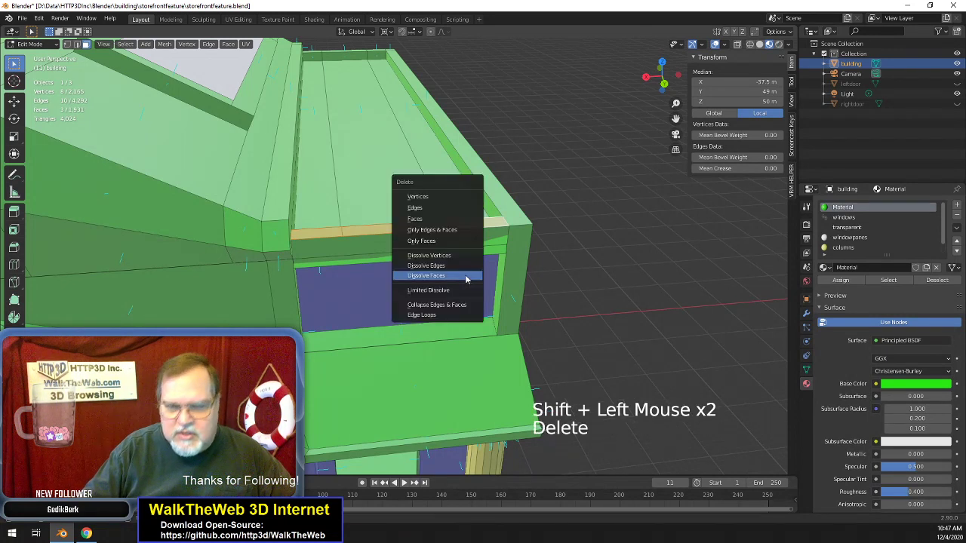
pyautogui.click(466, 277)
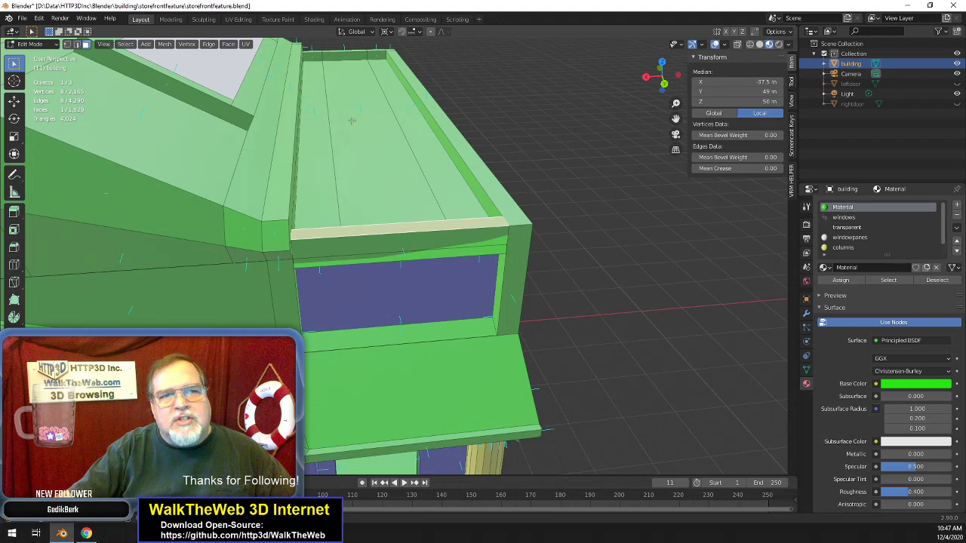
# - Dissolve the three split faces along the inner side of the front parapet into one face
pyautogui.moveTo(662, 76); pyautogui.dragTo(445, 59)
pyautogui.click(351, 92)
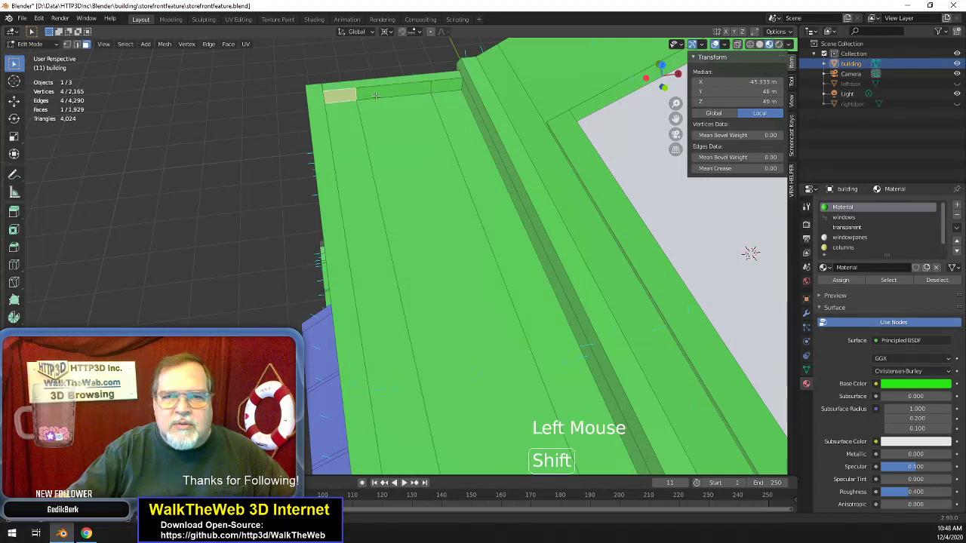
pyautogui.keyDown('shift'); pyautogui.click(434, 93); pyautogui.keyUp('shift')
pyautogui.keyDown('shift'); pyautogui.click(443, 88); pyautogui.keyUp('shift')
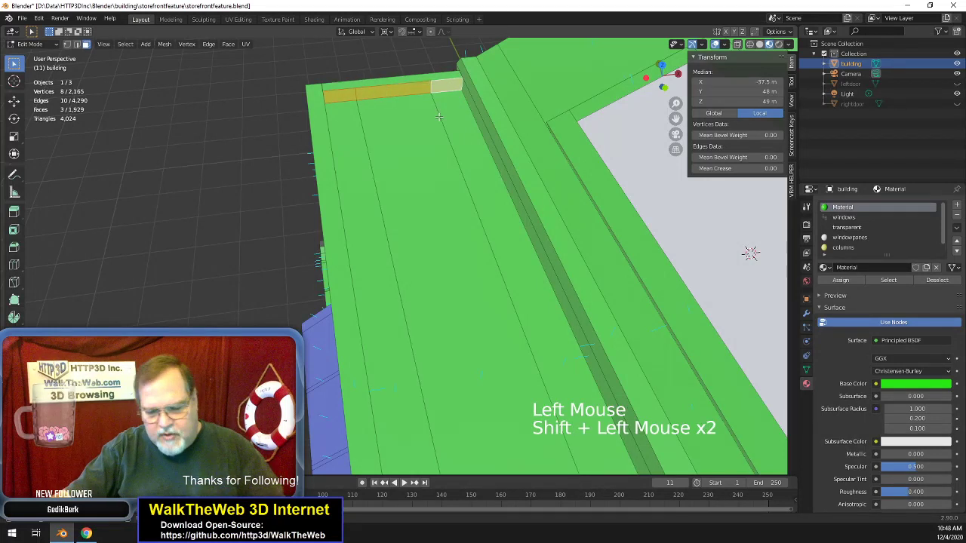
pyautogui.press('Delete')
pyautogui.click(439, 118)
# - Dissolve the three long strips of the flat roof surface between the parapets into one face
pyautogui.click(354, 148)
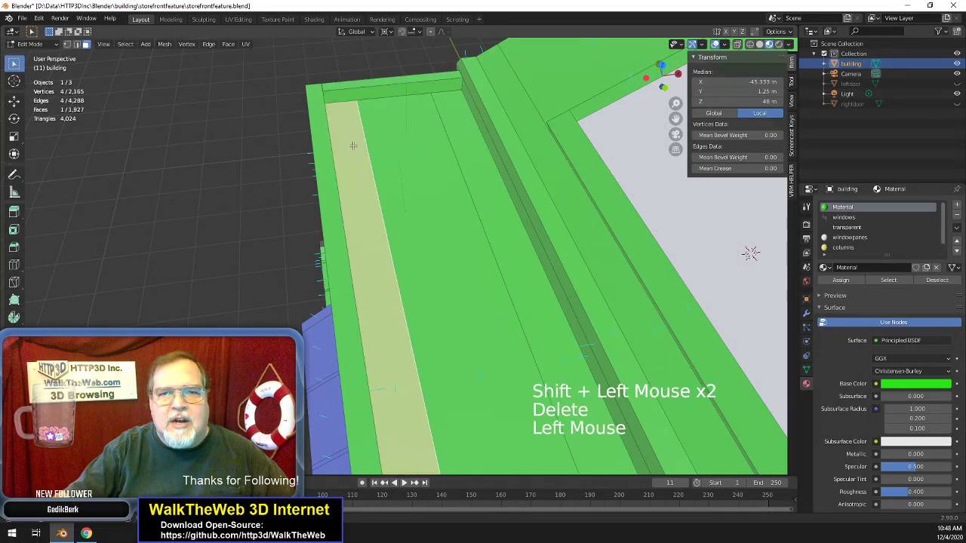
pyautogui.keyDown('shift'); pyautogui.click(385, 153); pyautogui.keyUp('shift')
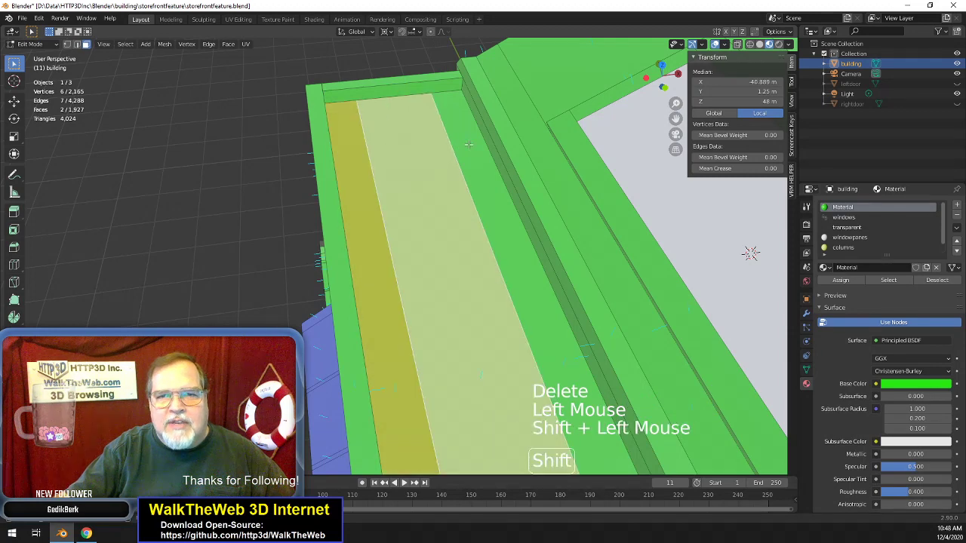
pyautogui.keyDown('shift'); pyautogui.click(469, 144); pyautogui.keyUp('shift')
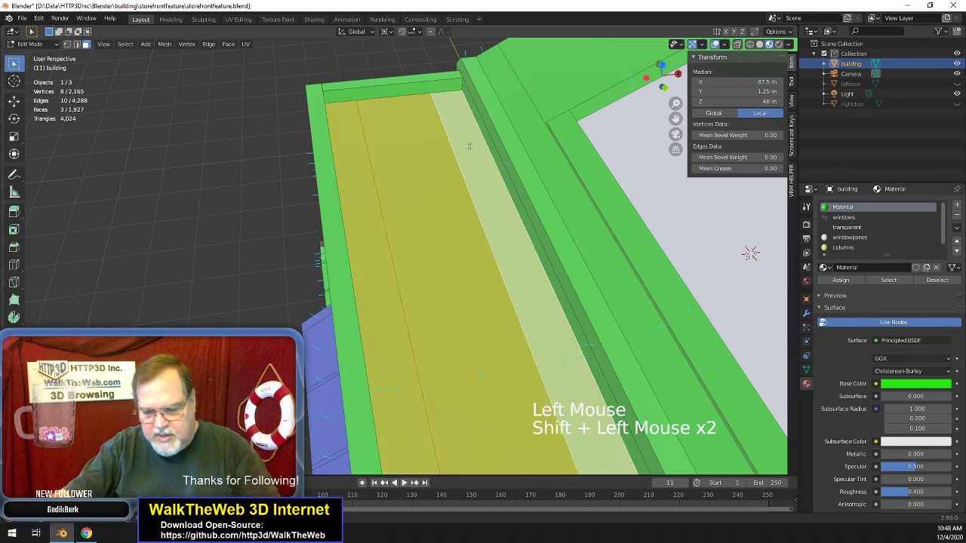
pyautogui.press('Delete')
pyautogui.click(470, 147)
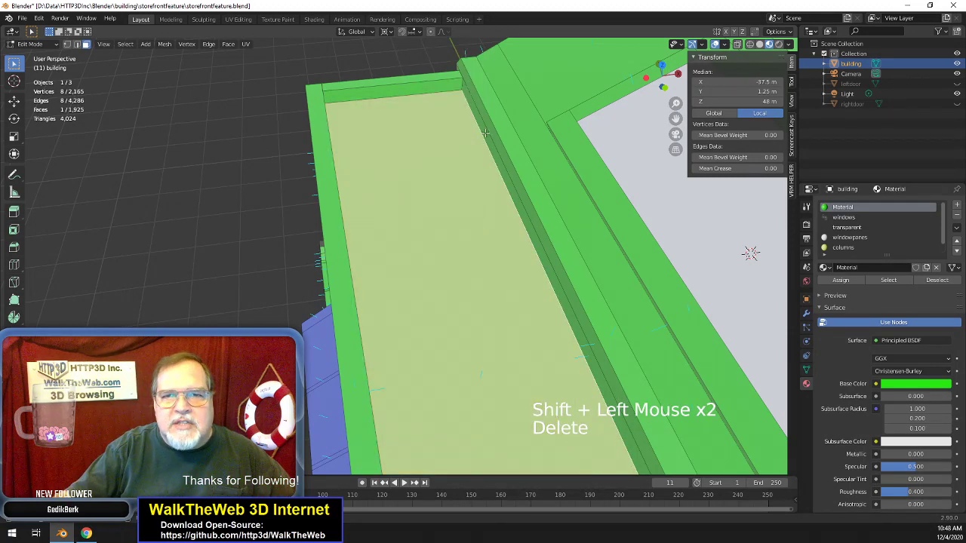
# - Select the three split faces along the inner side of the rear parapet
pyautogui.moveTo(661, 74)
pyautogui.mouseDown()
pyautogui.moveTo(642, 98)
pyautogui.moveTo(495, 119)
pyautogui.moveTo(539, 119)
pyautogui.moveTo(607, 71)
pyautogui.moveTo(659, 78)
pyautogui.mouseUp()
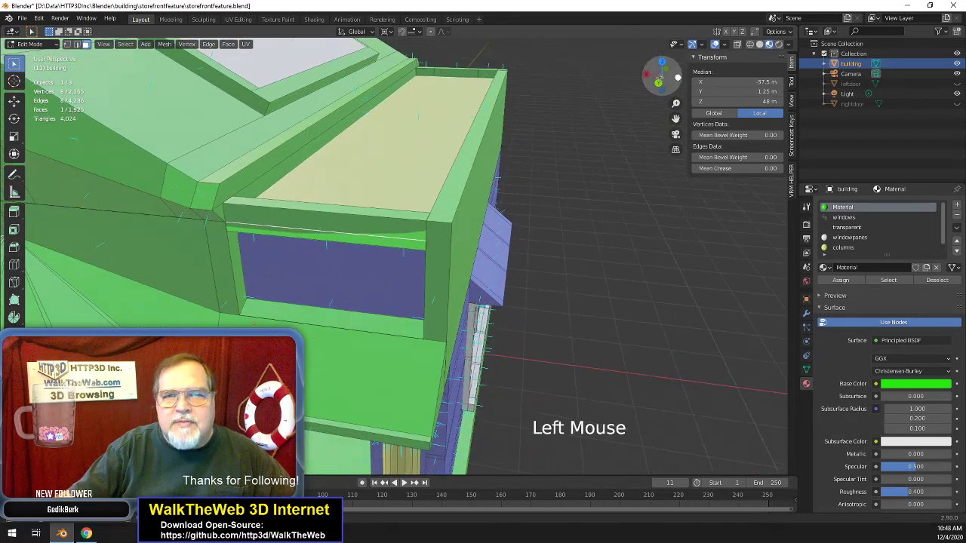
pyautogui.keyDown('shift'); pyautogui.click(490, 72); pyautogui.keyUp('shift')
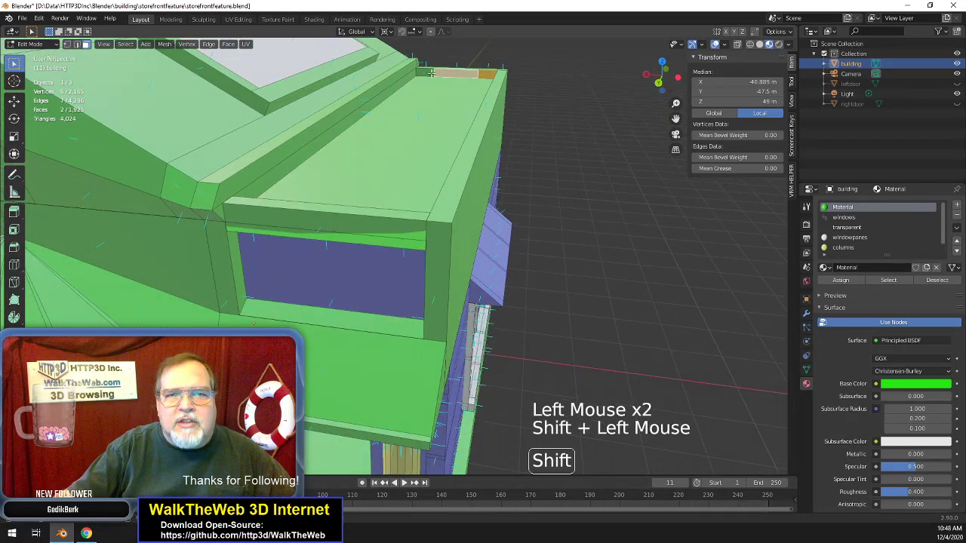
pyautogui.keyDown('shift'); pyautogui.click(428, 76); pyautogui.keyUp('shift')
pyautogui.press('Delete')
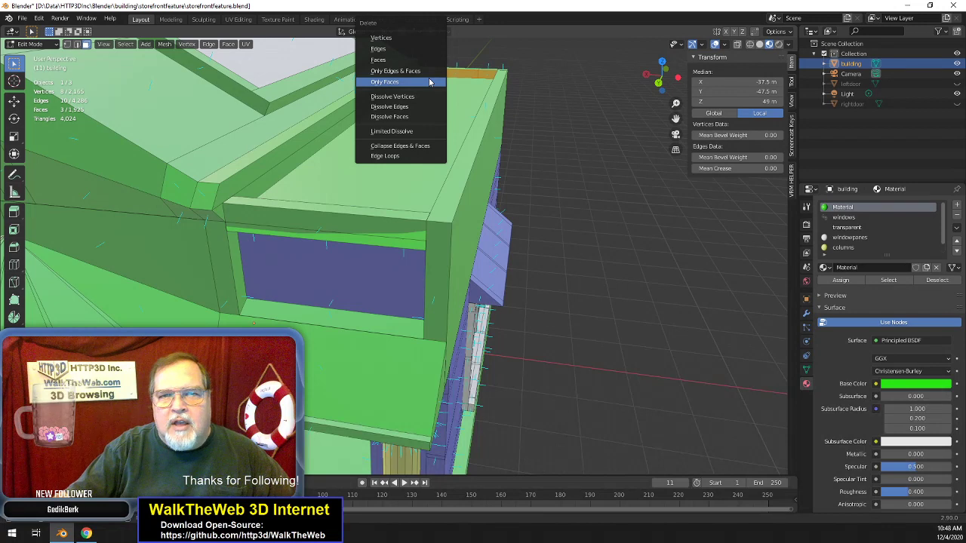
pyautogui.click(429, 82)
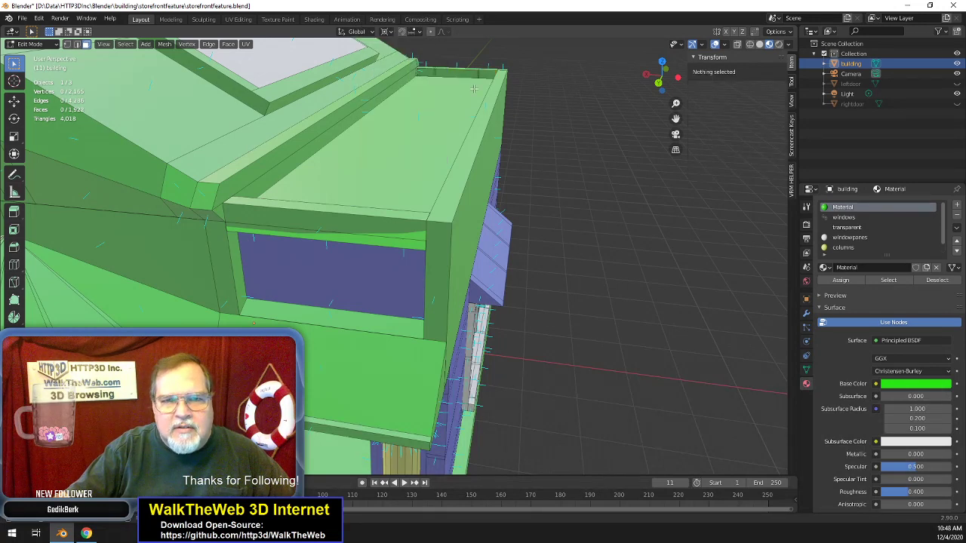
pyautogui.press('ctrl')
pyautogui.hotkey('ctrl', 'z')
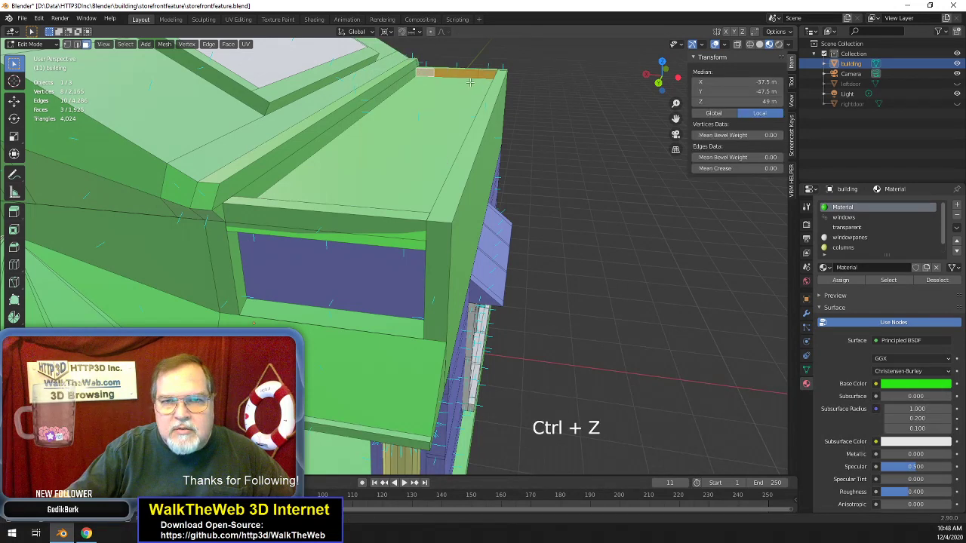
# - Dissolve the three selected inner faces of the rear parapet into one face
pyautogui.press('Delete')
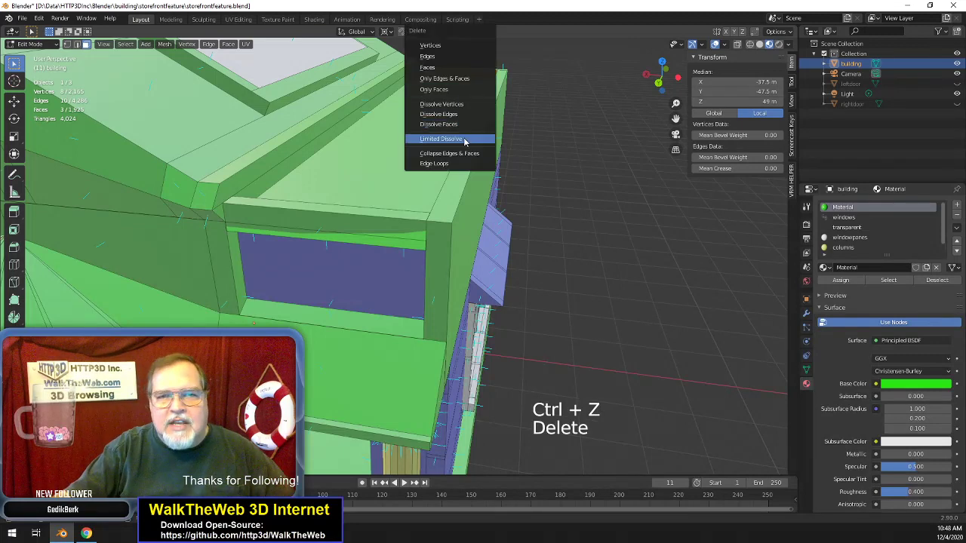
pyautogui.click(462, 139)
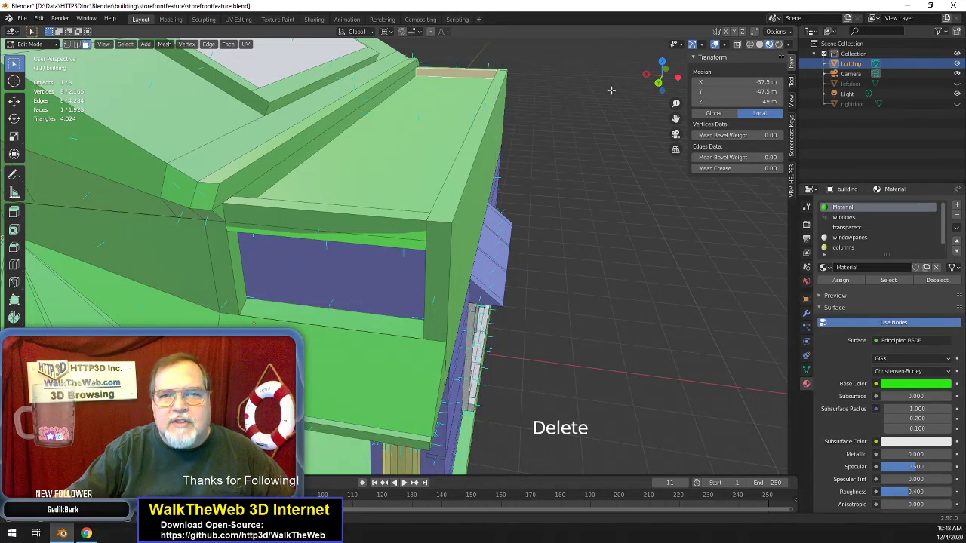
# - Dissolve the small rear corner face and the long top face of the outer side parapet into one face
pyautogui.moveTo(657, 76); pyautogui.dragTo(562, 151)
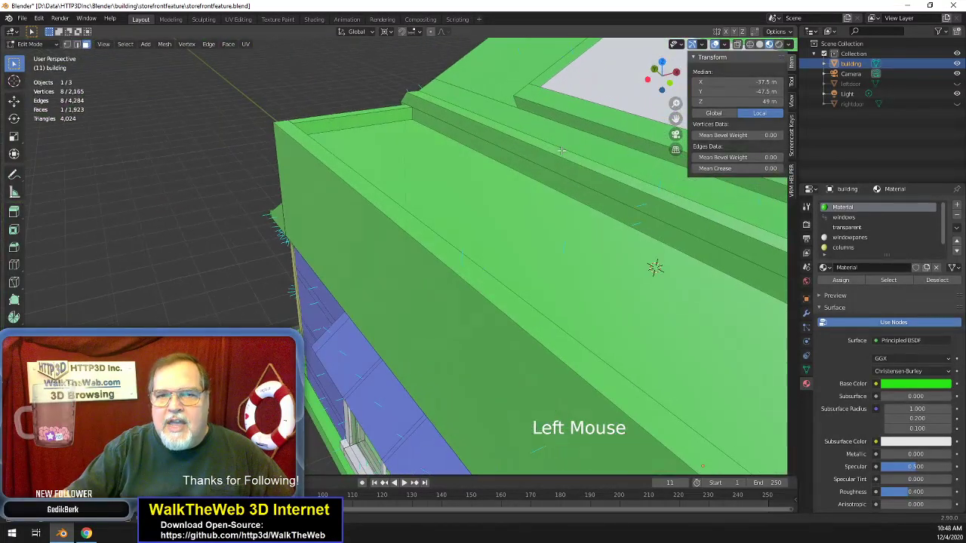
pyautogui.scroll(-4, 561, 151)
pyautogui.scroll(1, 570, 155)
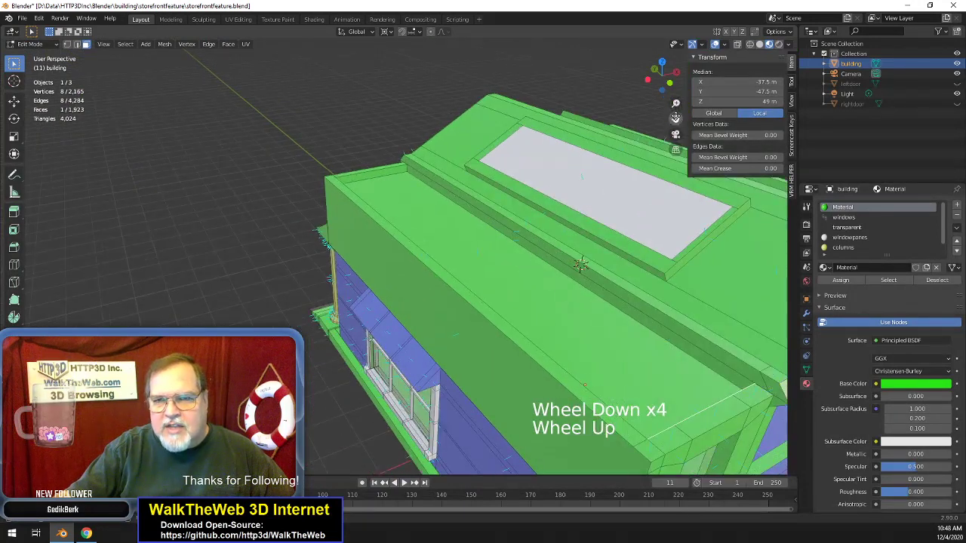
pyautogui.moveTo(676, 118); pyautogui.dragTo(589, 57)
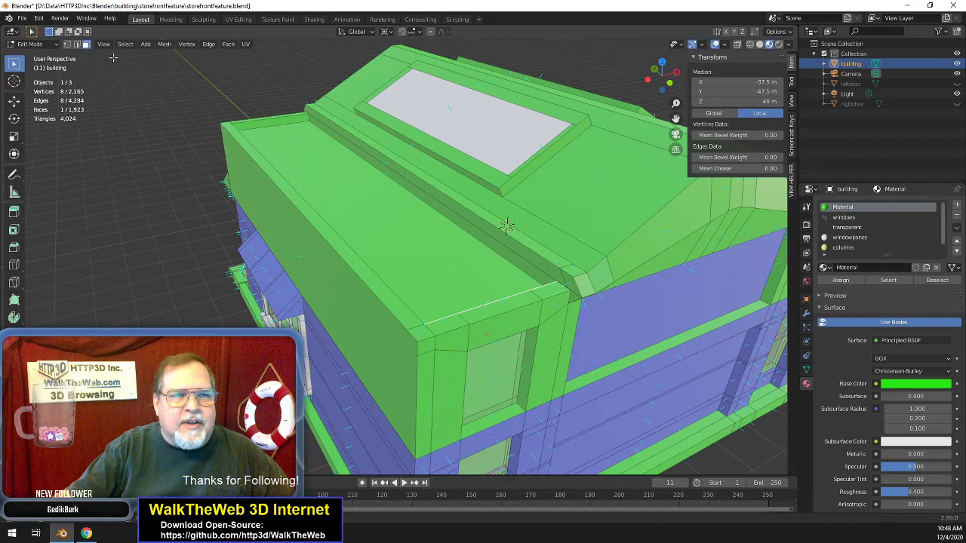
pyautogui.click(419, 327)
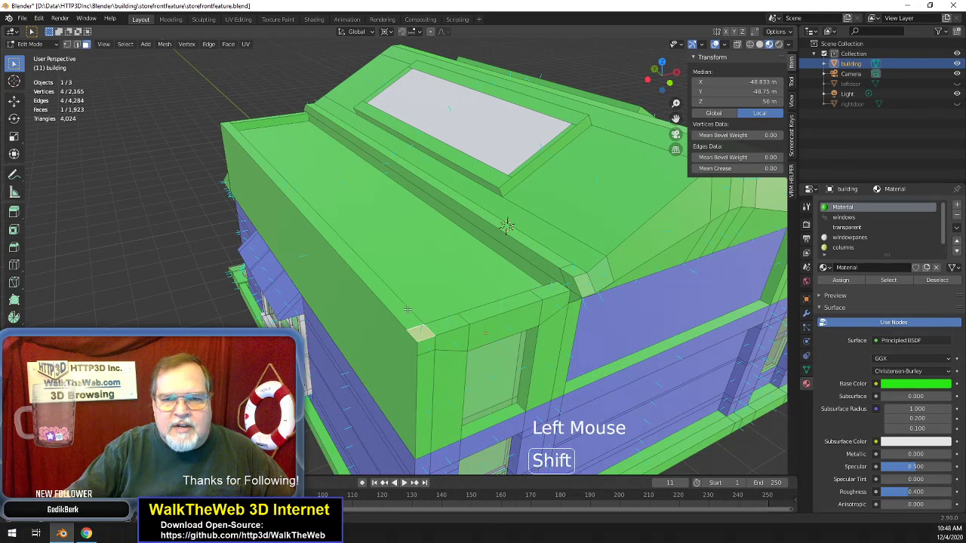
pyautogui.keyDown('shift'); pyautogui.click(406, 309); pyautogui.keyUp('shift')
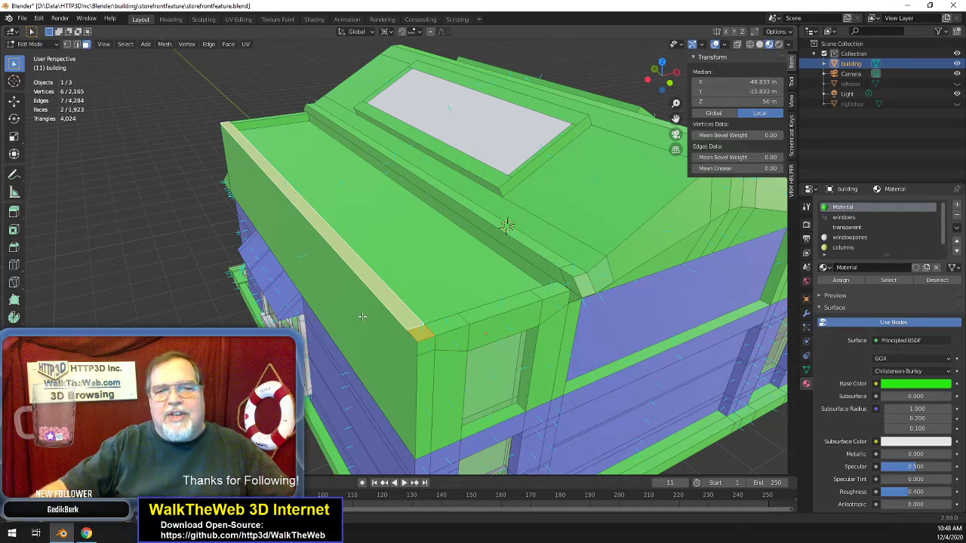
pyautogui.press('Delete')
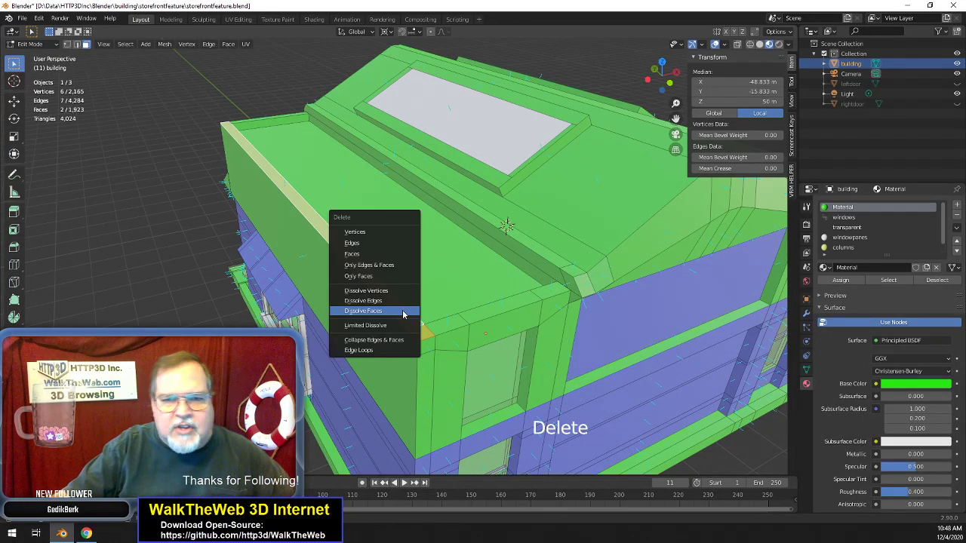
pyautogui.click(403, 311)
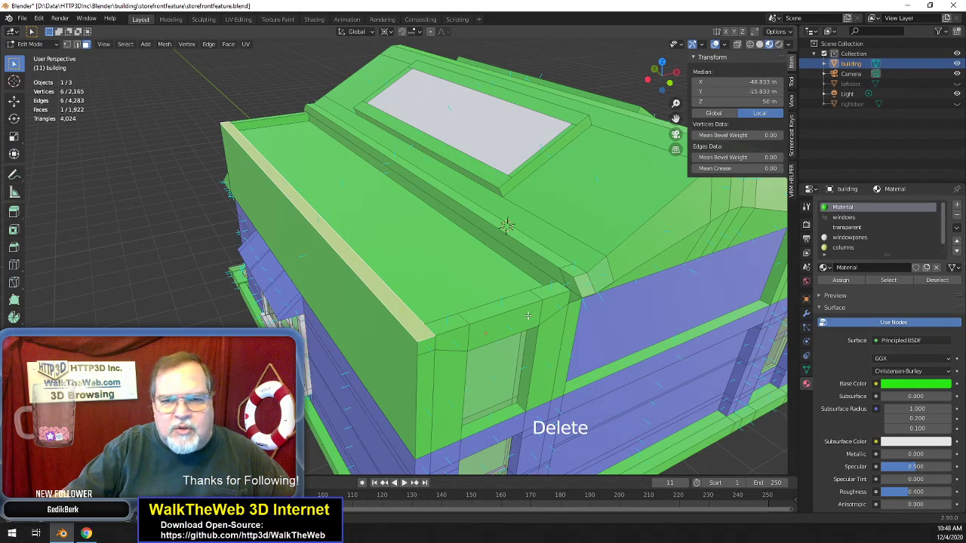
# - Dissolve the three split faces on top of the rear parapet into one face
pyautogui.click(553, 294)
pyautogui.keyDown('shift'); pyautogui.click(498, 308); pyautogui.keyUp('shift')
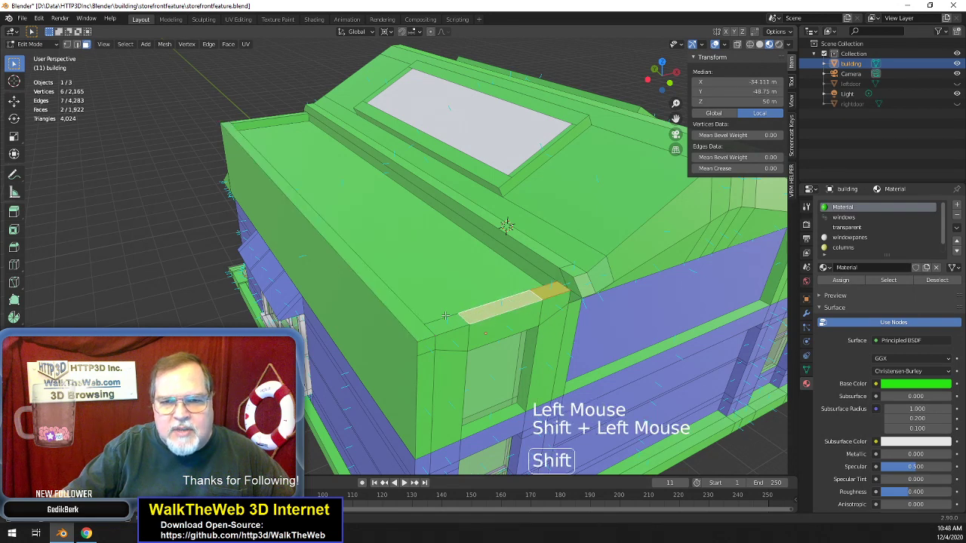
pyautogui.keyDown('shift'); pyautogui.click(459, 321); pyautogui.keyUp('shift')
pyautogui.press('Delete')
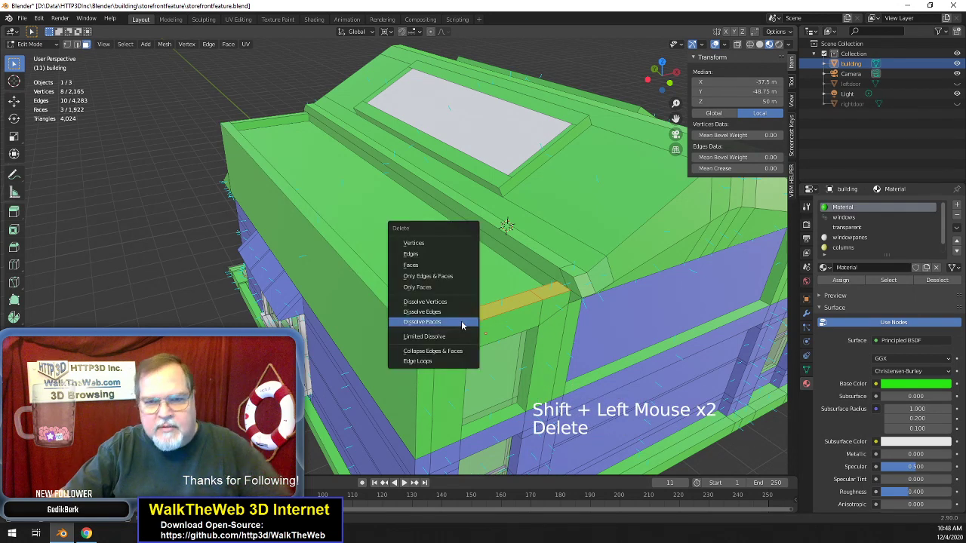
pyautogui.click(460, 320)
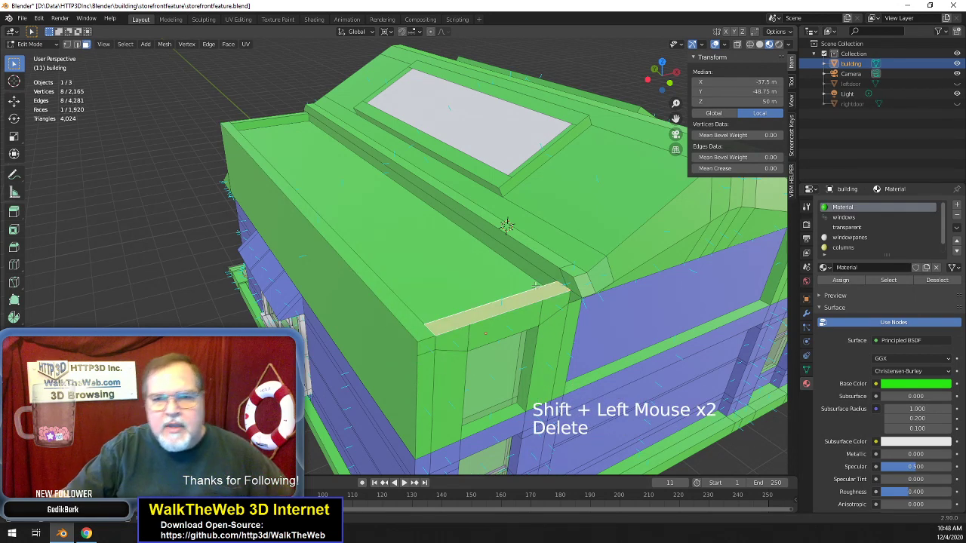
# - Dissolve the small rear end pieces into the long top face and the long side face of the main roof's edge beside the flat roof
pyautogui.click(569, 267)
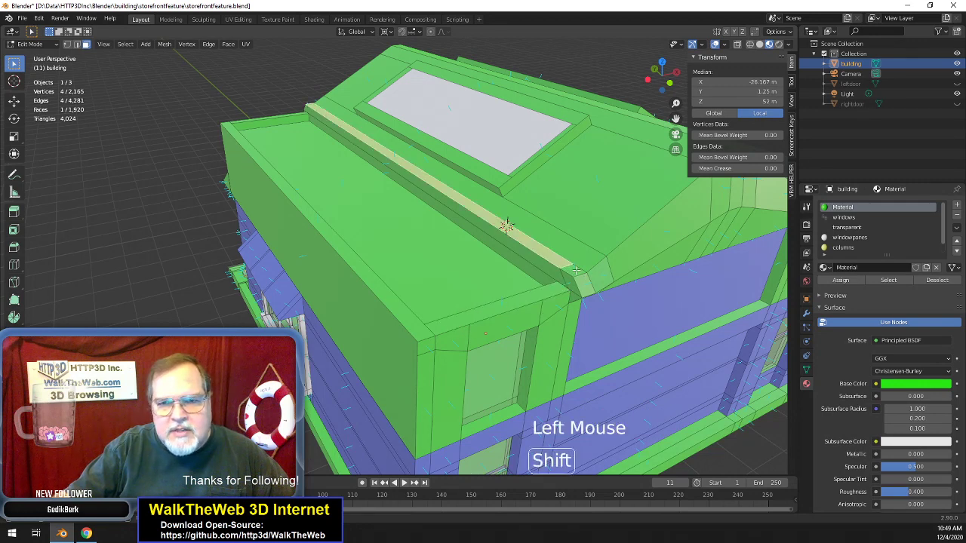
pyautogui.keyDown('shift'); pyautogui.click(576, 271); pyautogui.keyUp('shift')
pyautogui.press('Delete')
pyautogui.click(574, 272)
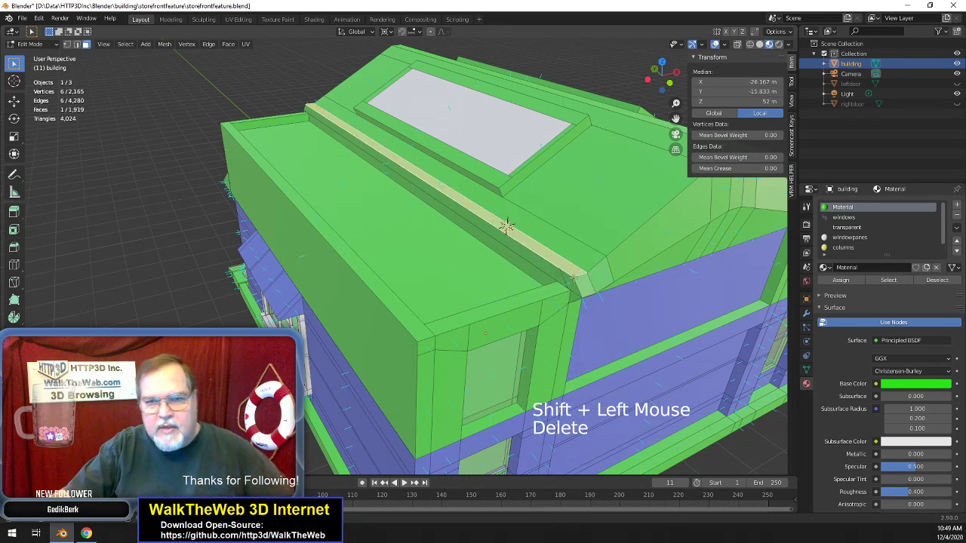
pyautogui.click(557, 273)
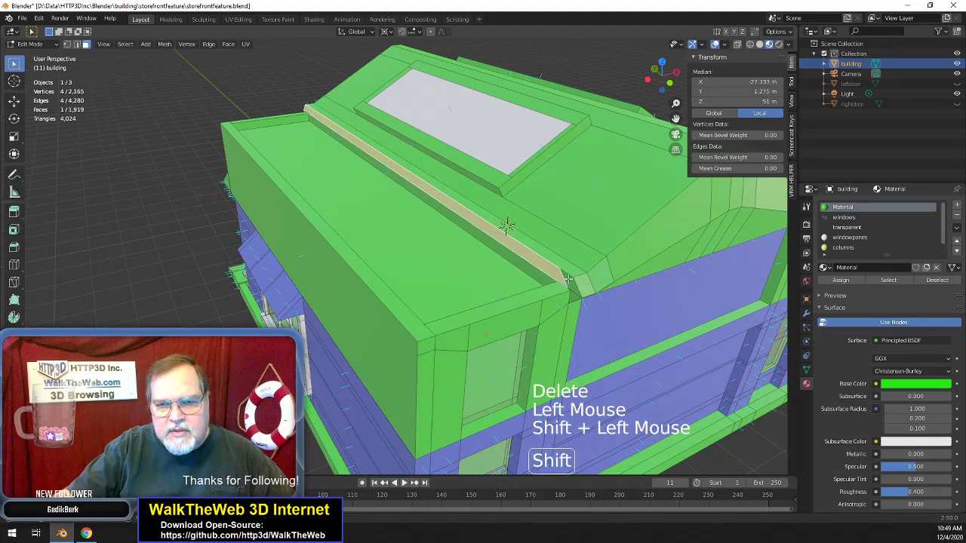
pyautogui.keyDown('shift'); pyautogui.click(563, 279); pyautogui.keyUp('shift')
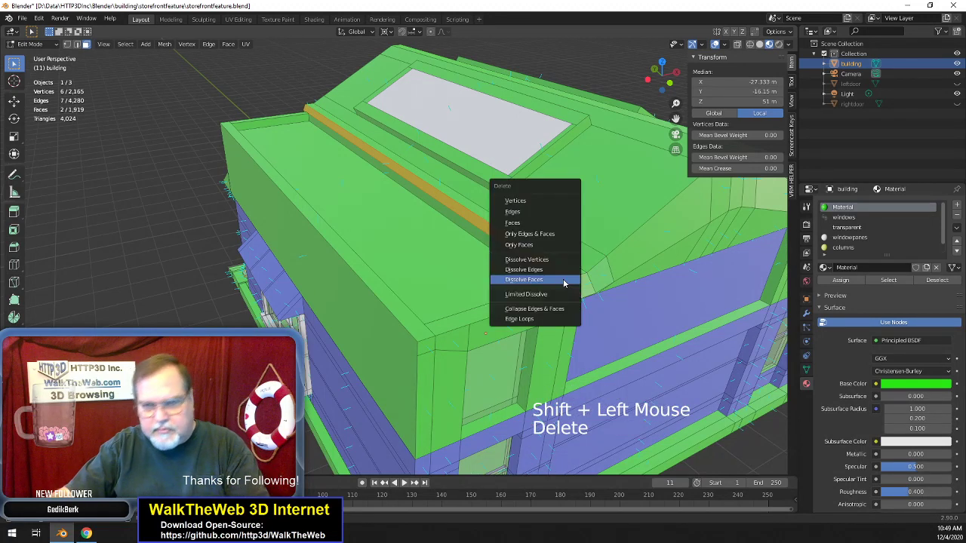
pyautogui.press('Delete')
pyautogui.click(563, 279)
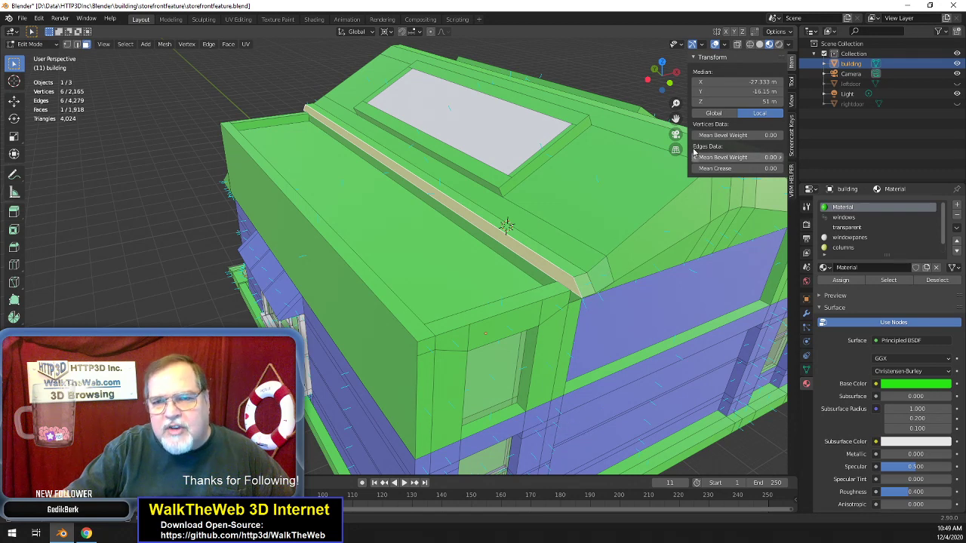
# - On the building's opposite side, dissolve the small rear end pieces into the main roof edge's long top and side faces
pyautogui.moveTo(664, 78)
pyautogui.mouseDown()
pyautogui.moveTo(642, 74)
pyautogui.moveTo(669, 85)
pyautogui.mouseUp()
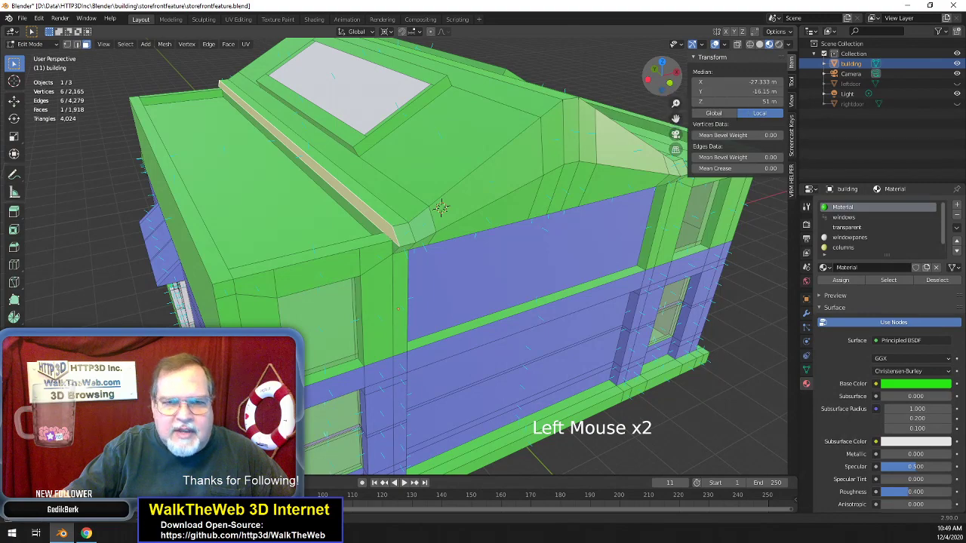
pyautogui.moveTo(441, 208); pyautogui.dragTo(634, 289, button='middle')
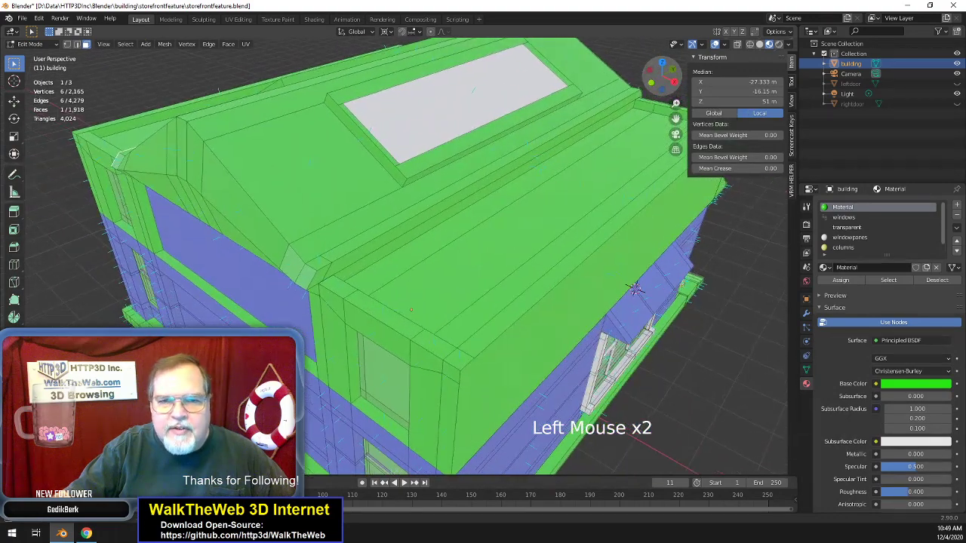
pyautogui.click(336, 253)
pyautogui.keyDown('shift'); pyautogui.click(320, 264); pyautogui.keyUp('shift')
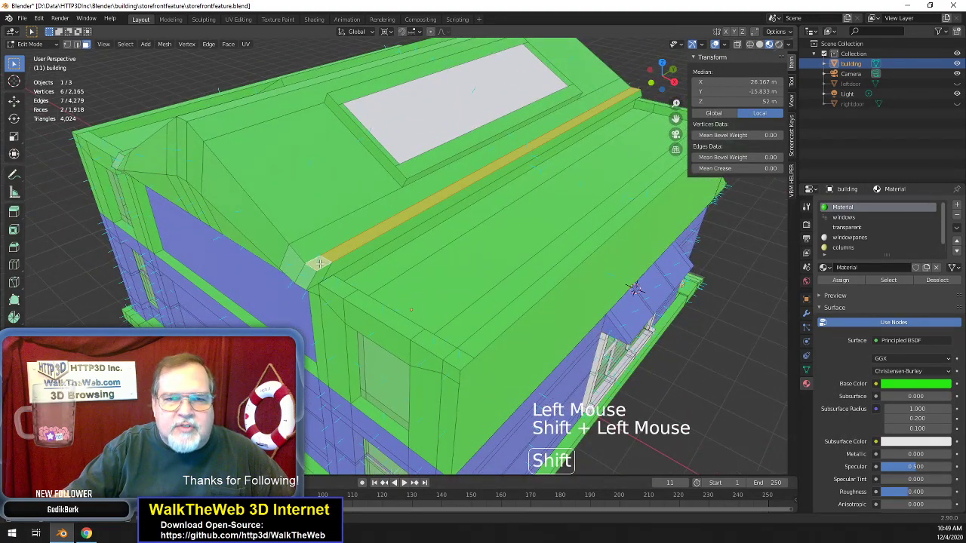
pyautogui.press('Delete')
pyautogui.click(325, 265)
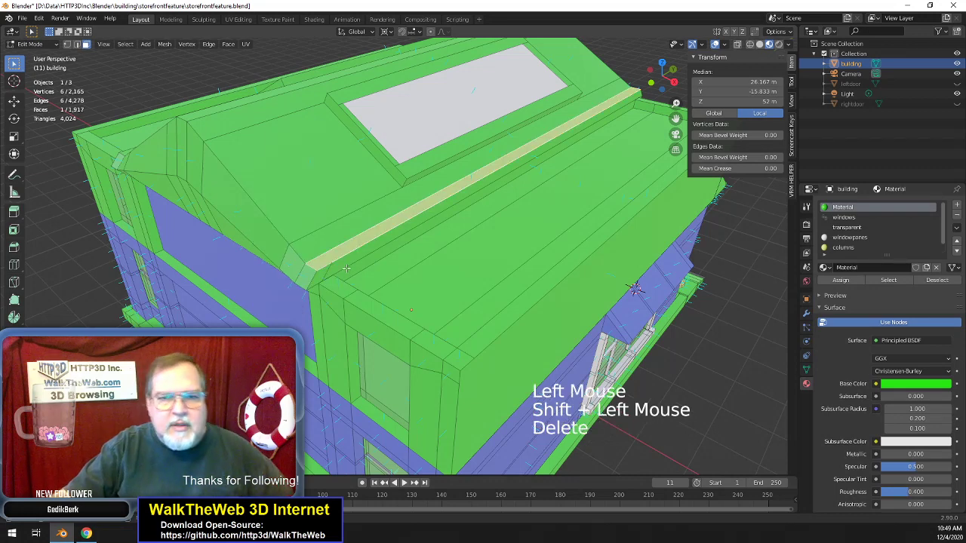
pyautogui.click(341, 261)
pyautogui.keyDown('shift'); pyautogui.click(330, 274); pyautogui.keyUp('shift')
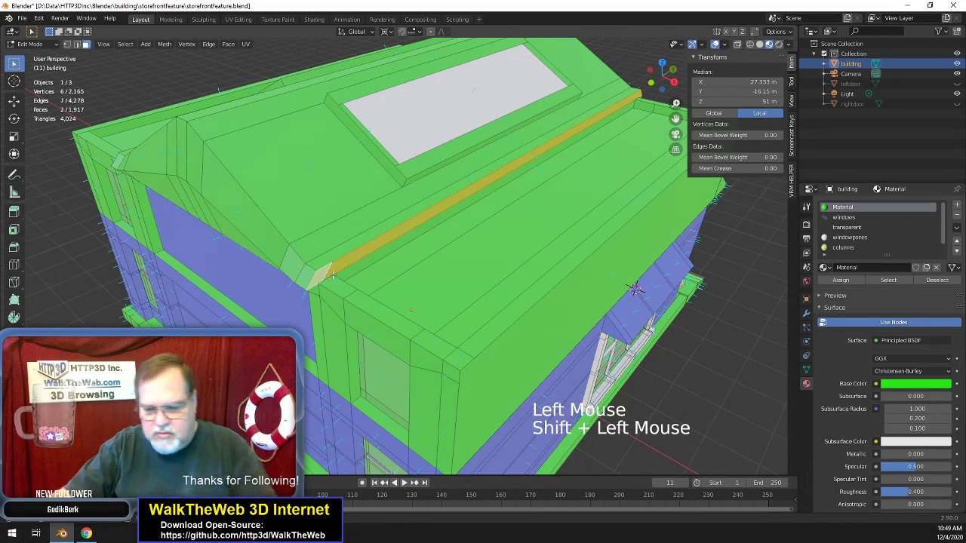
pyautogui.press('Delete')
pyautogui.click(334, 275)
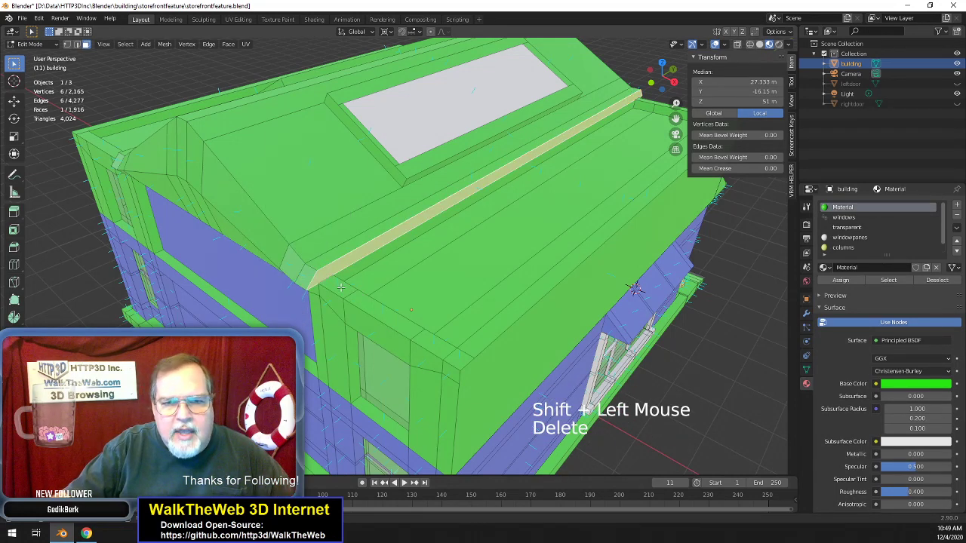
# - Dissolve the three split faces on top of the rear parapet beside this side's flat roof into one face
pyautogui.click(332, 285)
pyautogui.keyDown('shift'); pyautogui.click(374, 311); pyautogui.keyUp('shift')
pyautogui.keyDown('shift'); pyautogui.click(423, 341); pyautogui.keyUp('shift')
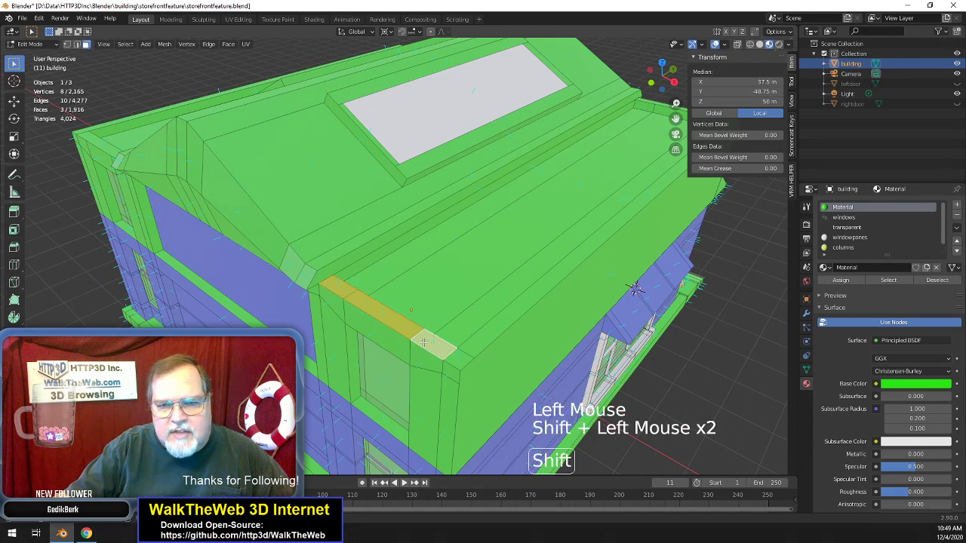
pyautogui.press('Delete')
pyautogui.click(425, 345)
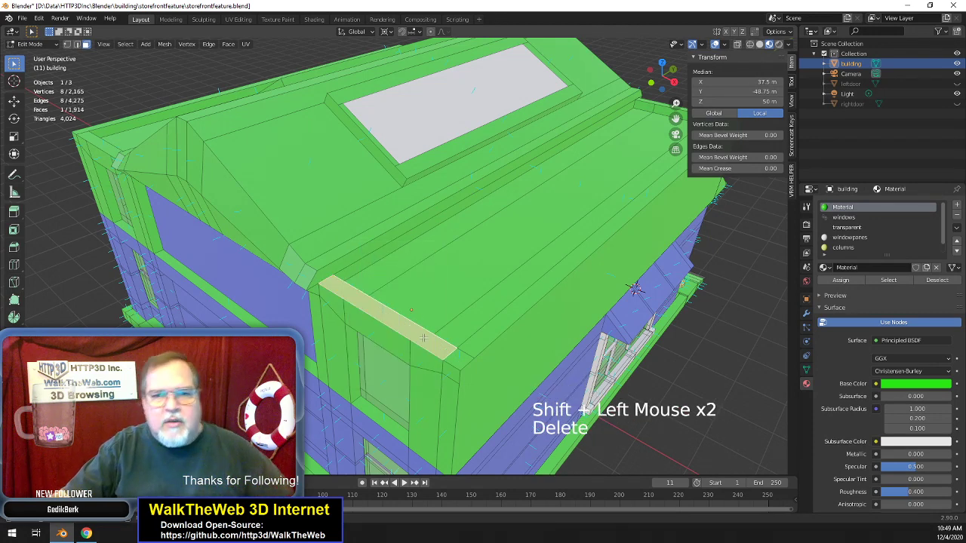
# - Dissolve the three long strips of this side's flat roof into a single face
pyautogui.click(412, 261)
pyautogui.keyDown('shift'); pyautogui.click(468, 226); pyautogui.keyUp('shift')
pyautogui.keyDown('shift'); pyautogui.click(511, 285); pyautogui.keyUp('shift')
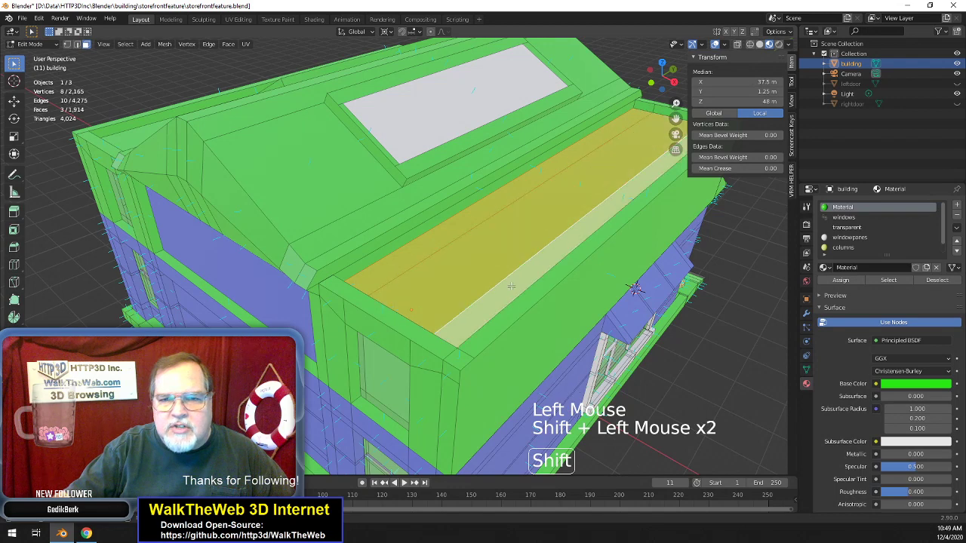
pyautogui.press('Delete')
pyautogui.click(511, 285)
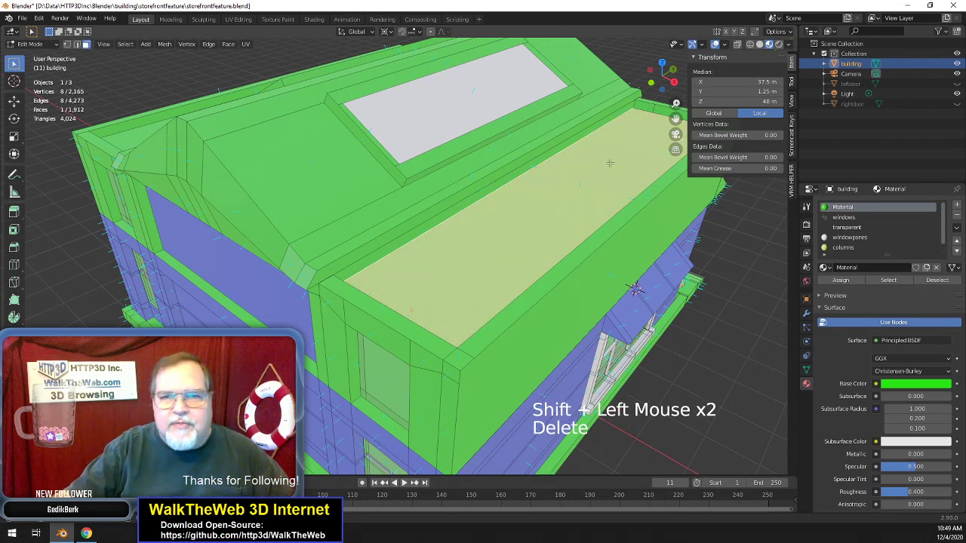
# - Dissolve the three split faces on the inner side of the front parapet, at the flat roof's far end, into one face
pyautogui.moveTo(681, 117); pyautogui.dragTo(599, 134)
pyautogui.click(553, 141)
pyautogui.keyDown('shift'); pyautogui.click(604, 151); pyautogui.keyUp('shift')
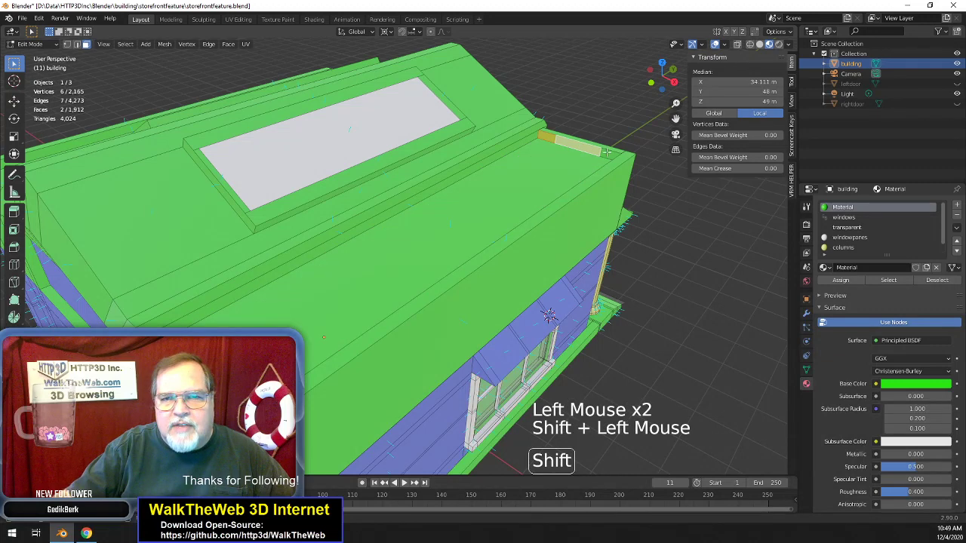
pyautogui.keyDown('shift'); pyautogui.click(605, 153); pyautogui.keyUp('shift')
pyautogui.press('Delete')
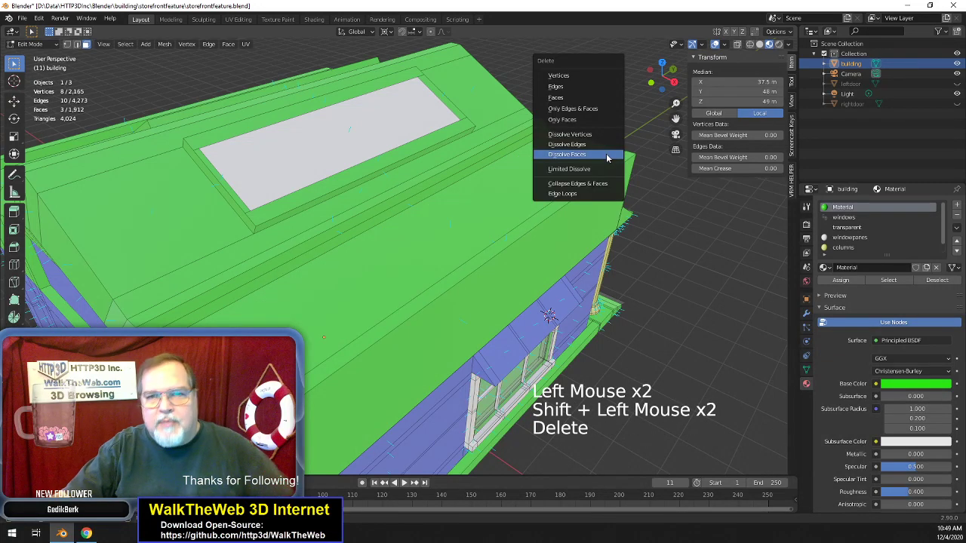
pyautogui.click(603, 156)
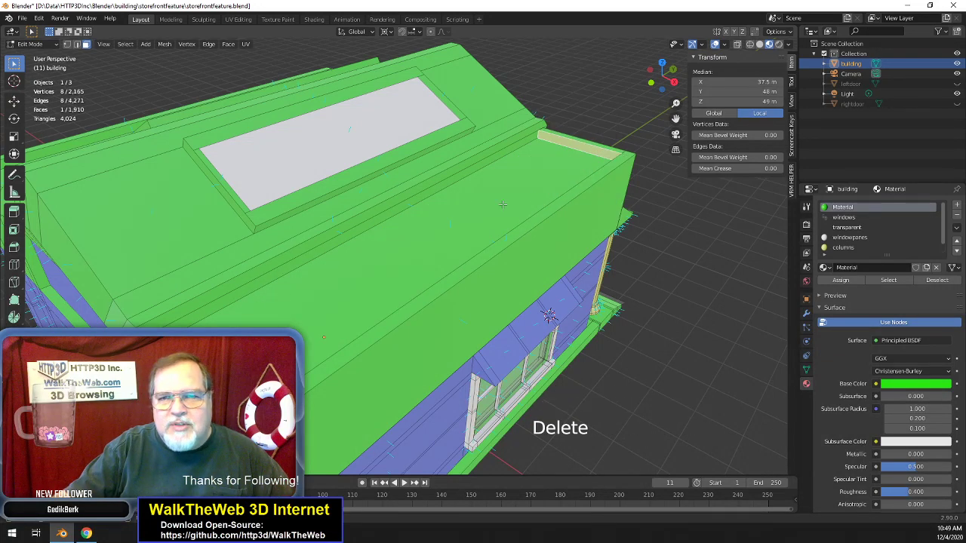
# - Dissolve the small rear corner piece and the long top face of this side's outer parapet into one face
pyautogui.click(490, 257)
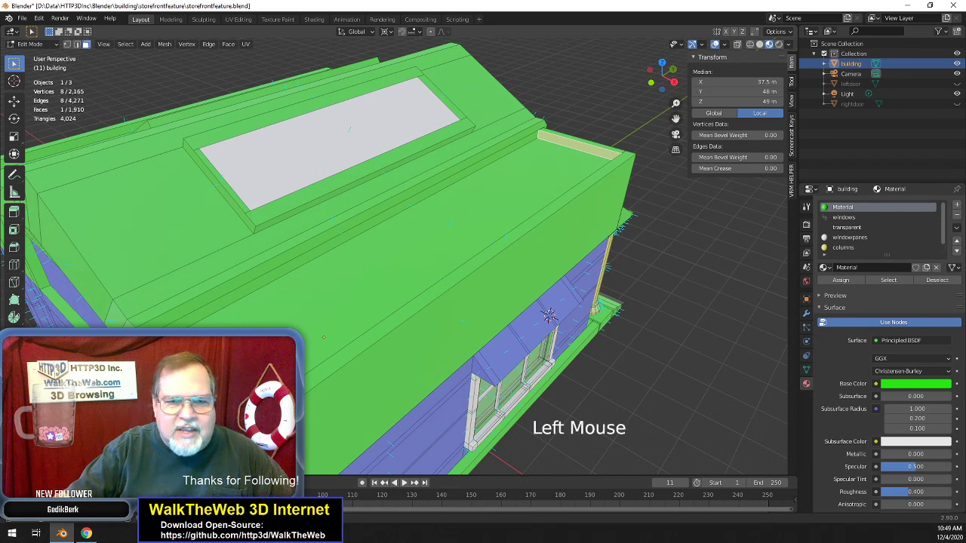
pyautogui.keyDown('shift'); pyautogui.click(340, 355); pyautogui.keyUp('shift')
pyautogui.press('Delete')
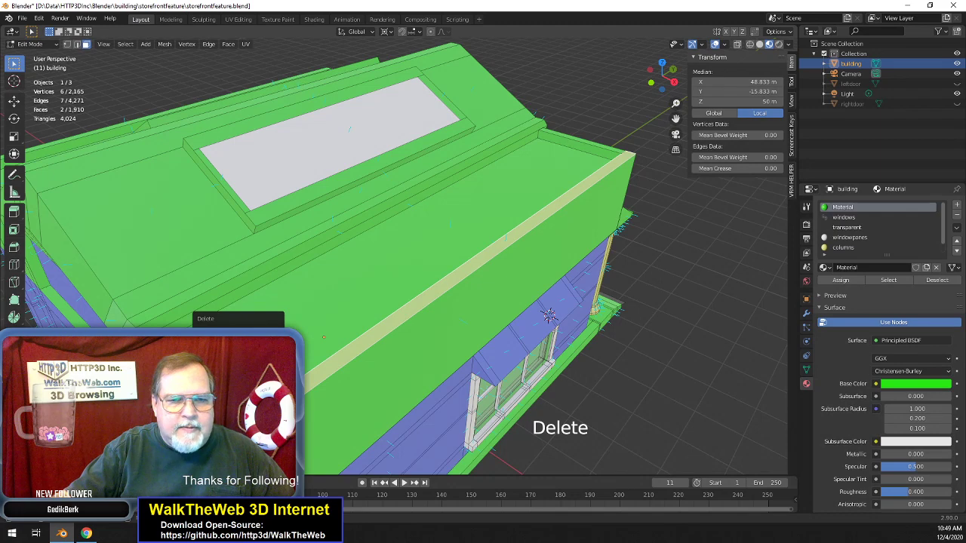
pyautogui.click(238, 360)
# - On the rear wall, dissolve the four split faces between the upper window opening and the building's outer corner into one face
pyautogui.moveTo(678, 117); pyautogui.dragTo(674, 117)
pyautogui.moveTo(669, 80)
pyautogui.mouseDown()
pyautogui.moveTo(659, 75)
pyautogui.moveTo(663, 88)
pyautogui.mouseUp()
pyautogui.click(558, 86)
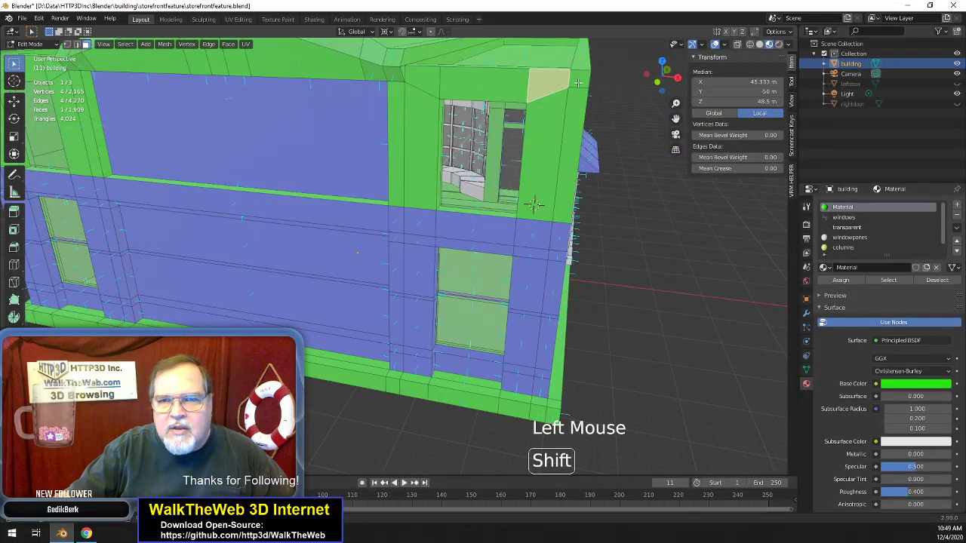
pyautogui.keyDown('shift'); pyautogui.click(578, 82); pyautogui.keyUp('shift')
pyautogui.keyDown('shift'); pyautogui.click(565, 113); pyautogui.keyUp('shift')
pyautogui.keyDown('shift'); pyautogui.click(558, 116); pyautogui.keyUp('shift')
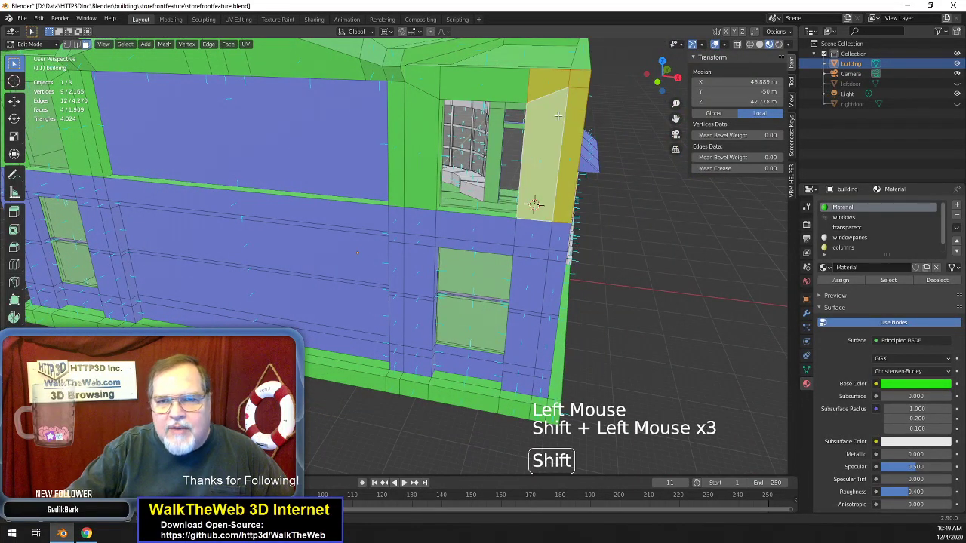
pyautogui.press('Delete')
pyautogui.click(558, 115)
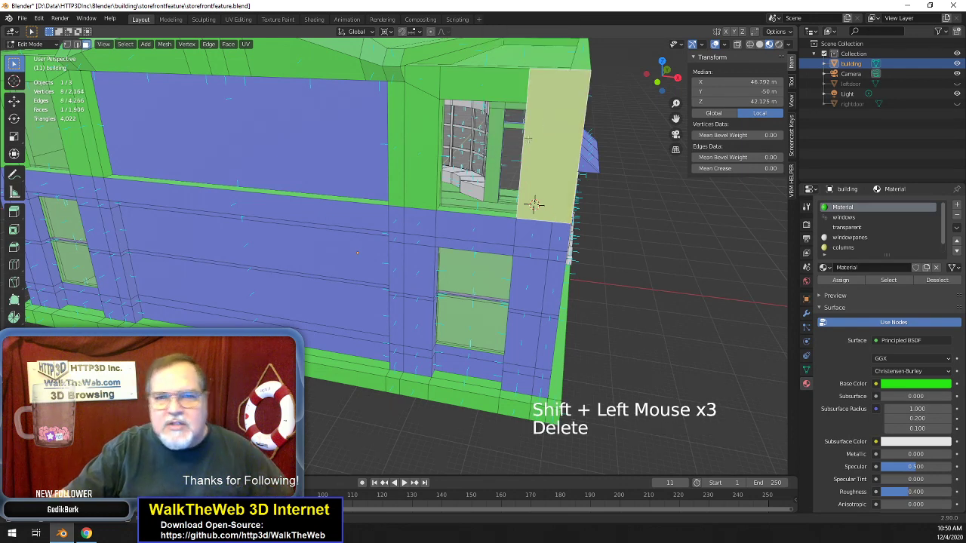
# - Dissolve the two stacked wall faces on the inner side of the same upper rear window opening into one face
pyautogui.click(433, 83)
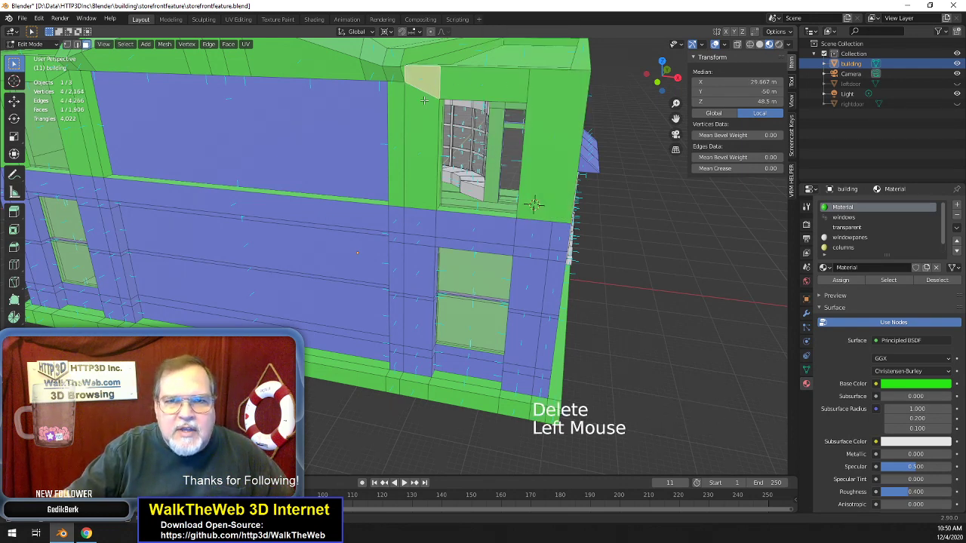
pyautogui.keyDown('shift'); pyautogui.click(417, 117); pyautogui.keyUp('shift')
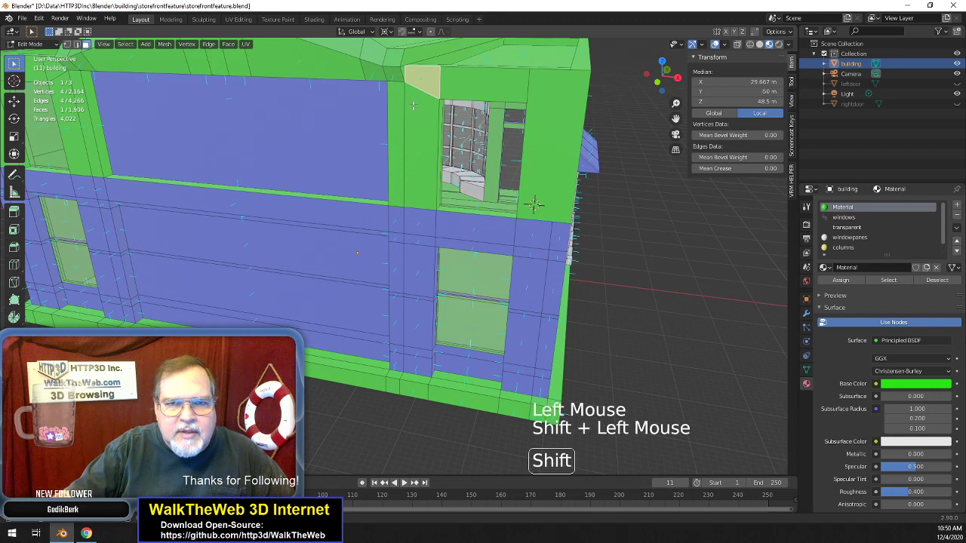
pyautogui.press('Delete')
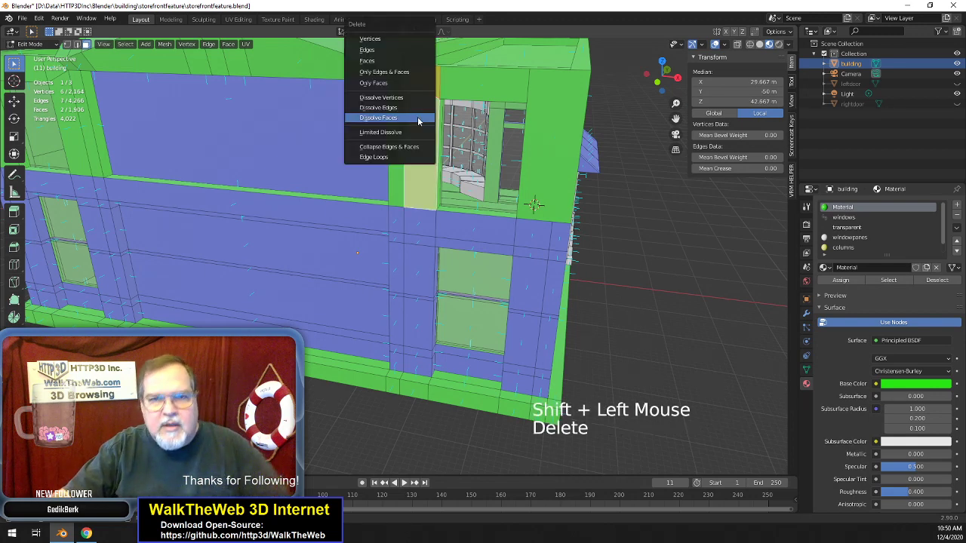
pyautogui.click(397, 88)
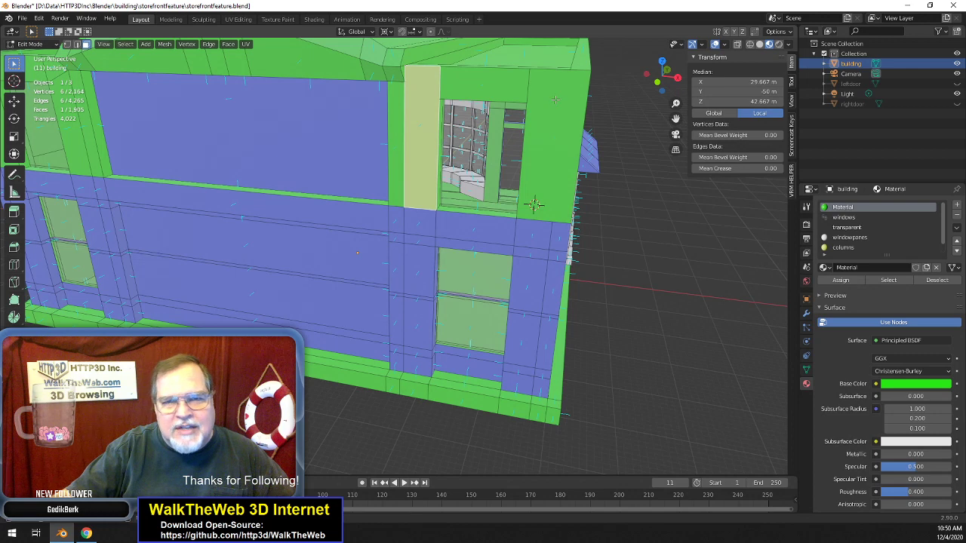
# - At the opposite end of the rear wall, dissolve the two stacked faces on the upper window's inner side into one face
pyautogui.moveTo(534, 204); pyautogui.dragTo(434, 188)
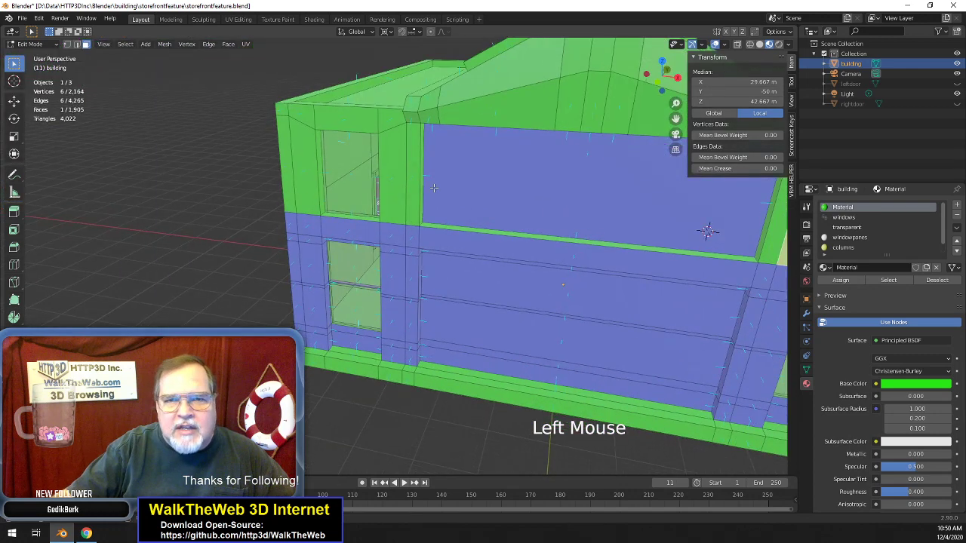
pyautogui.keyDown('shift'); pyautogui.click(392, 168); pyautogui.keyUp('shift')
pyautogui.press('Delete')
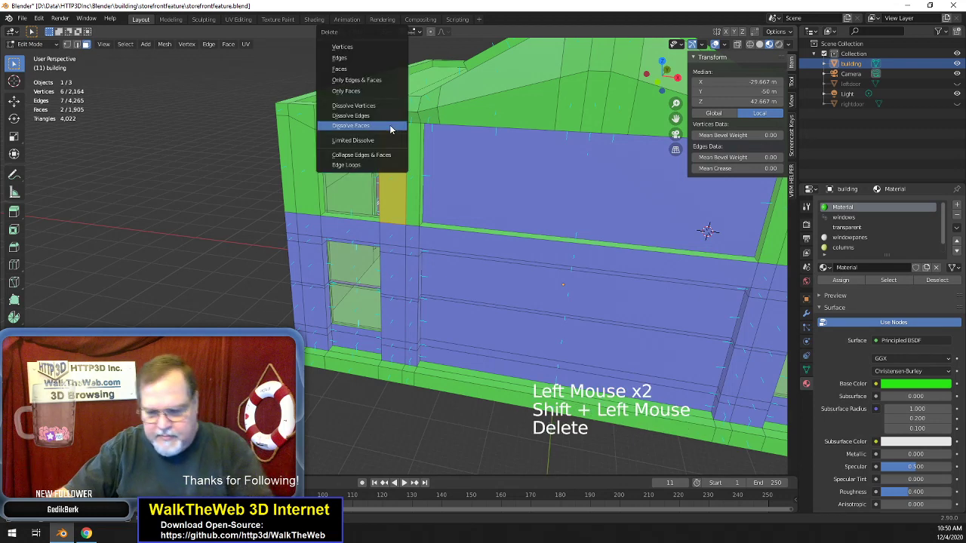
pyautogui.click(390, 130)
# - Dissolve the four split faces between that upper window and the building's outer corner into one face
pyautogui.click(275, 113)
pyautogui.keyDown('shift'); pyautogui.click(285, 114); pyautogui.keyUp('shift')
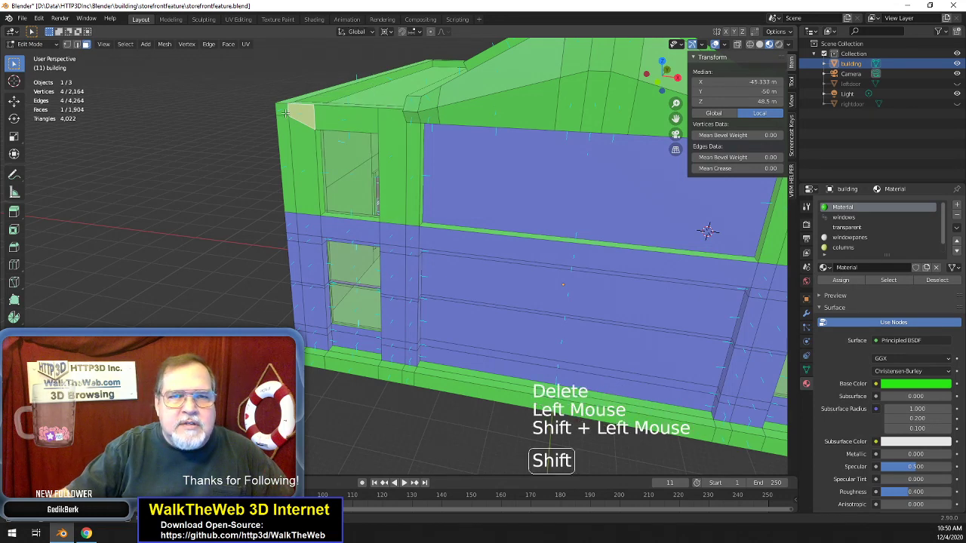
pyautogui.keyDown('shift'); pyautogui.click(284, 140); pyautogui.keyUp('shift')
pyautogui.keyDown('shift'); pyautogui.click(285, 188); pyautogui.keyUp('shift')
pyautogui.press('Delete')
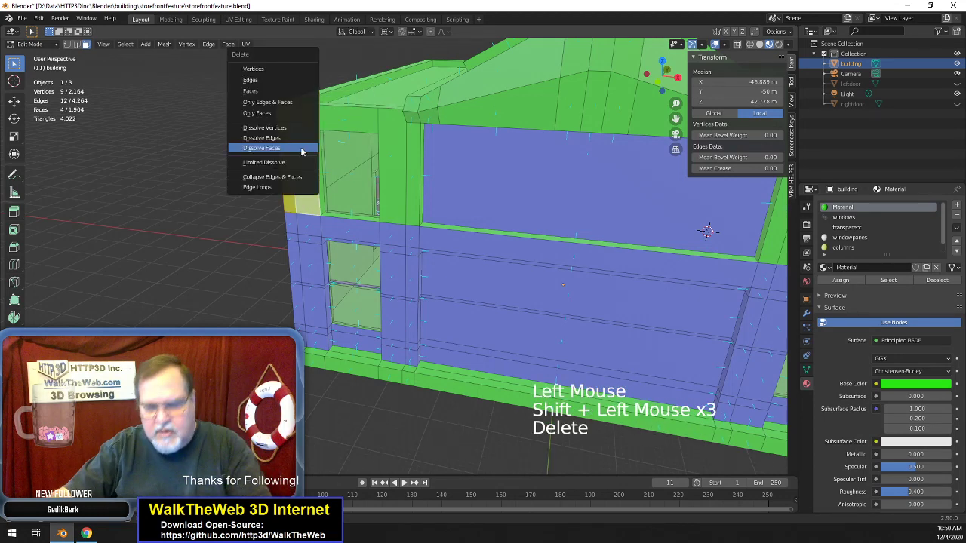
pyautogui.click(301, 148)
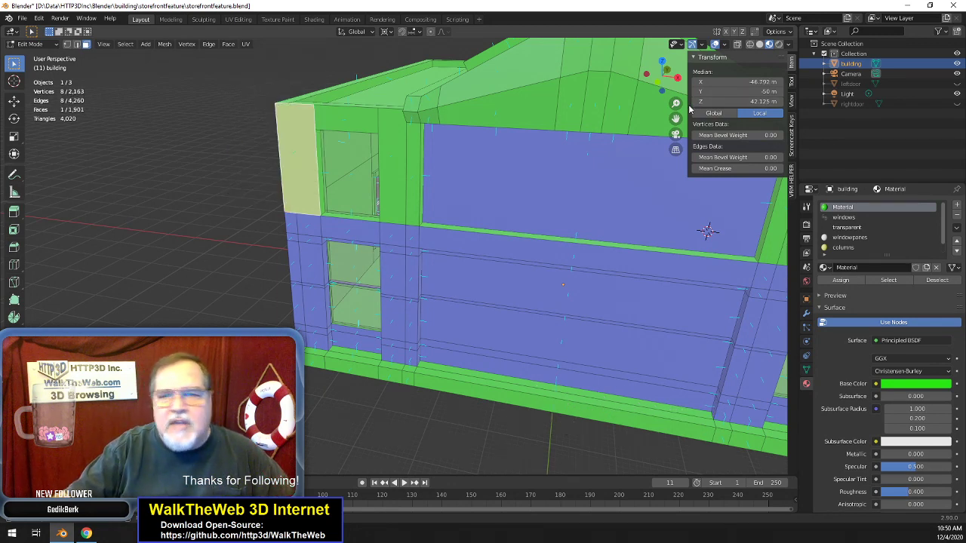
# - Dissolve the stacked split faces of the recessed lower rear wall, between the two lower windows, into one face
pyautogui.moveTo(678, 118); pyautogui.dragTo(634, 78)
pyautogui.moveTo(664, 191); pyautogui.dragTo(630, 232)
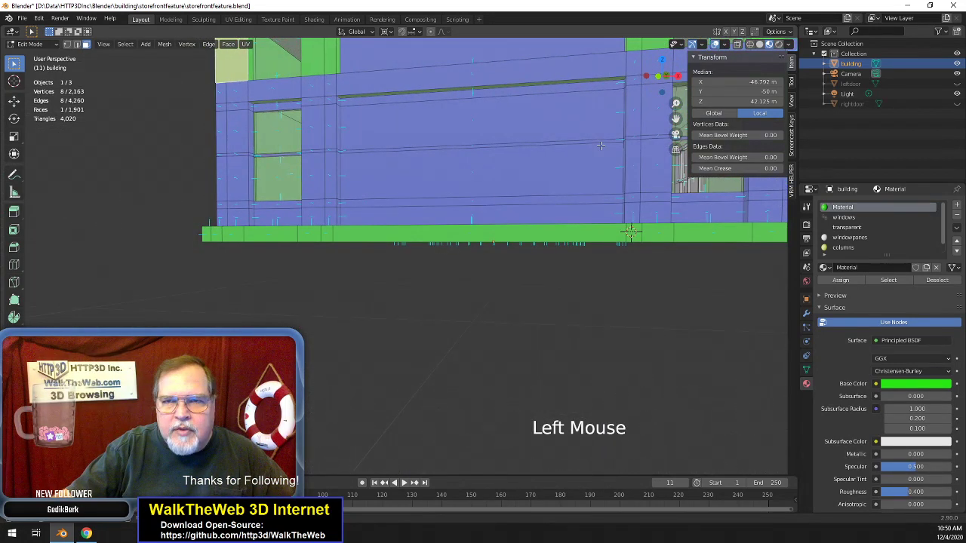
pyautogui.keyDown('shift'); pyautogui.click(495, 136); pyautogui.keyUp('shift')
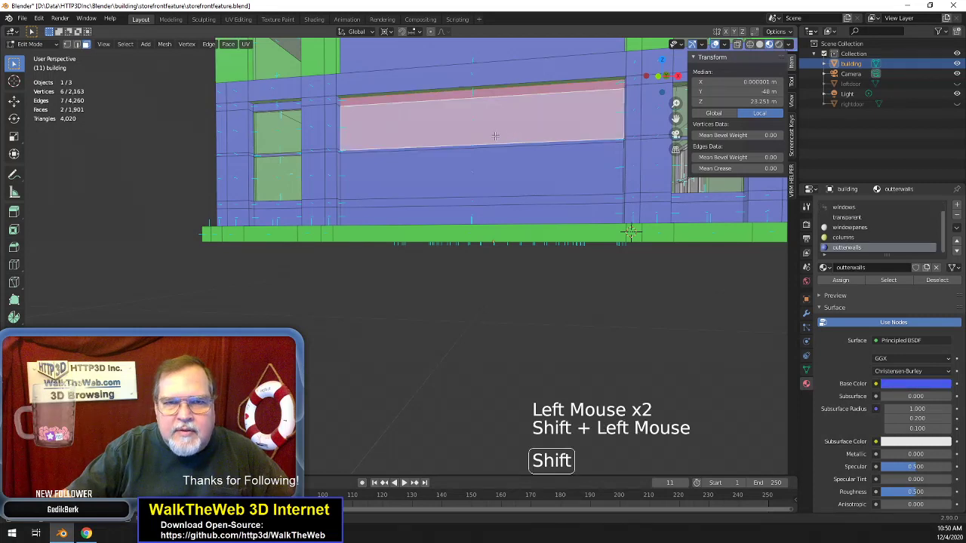
pyautogui.keyDown('shift'); pyautogui.click(491, 148); pyautogui.keyUp('shift')
pyautogui.keyDown('shift'); pyautogui.click(487, 182); pyautogui.keyUp('shift')
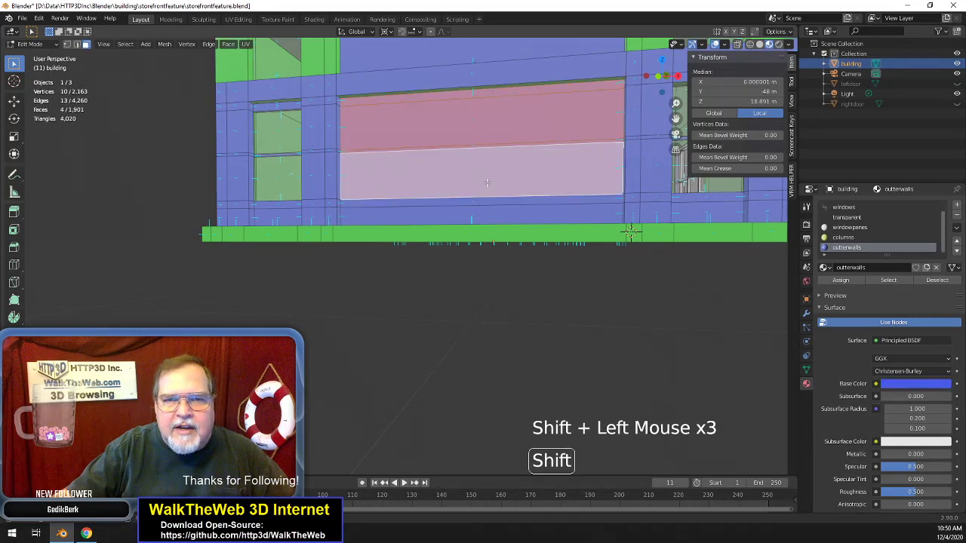
# - Dissolve the stacked faces of the recessed central wall panel on the ground floor into a single face
pyautogui.keyDown('shift'); pyautogui.click(484, 202); pyautogui.keyUp('shift')
pyautogui.keyDown('shift'); pyautogui.click(485, 213); pyautogui.keyUp('shift')
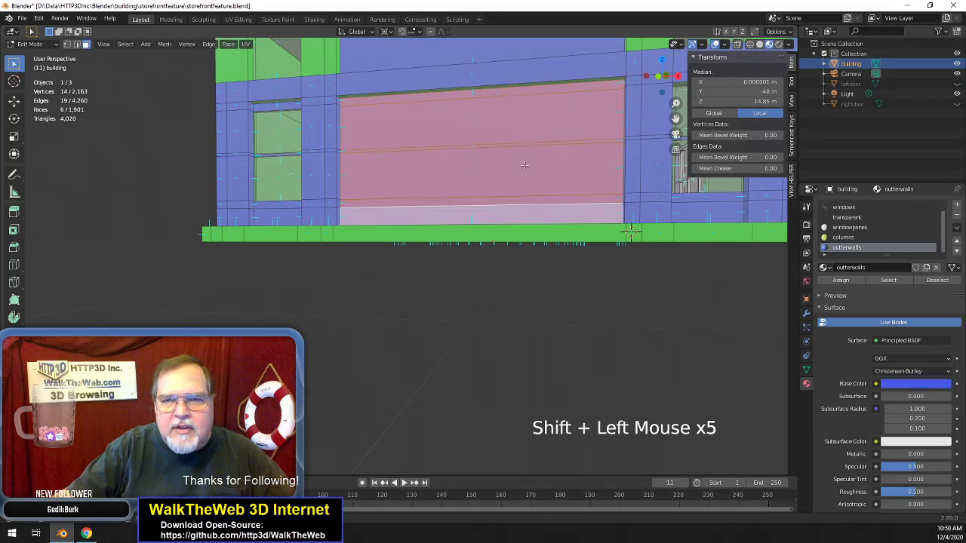
pyautogui.moveTo(666, 90); pyautogui.dragTo(591, 143)
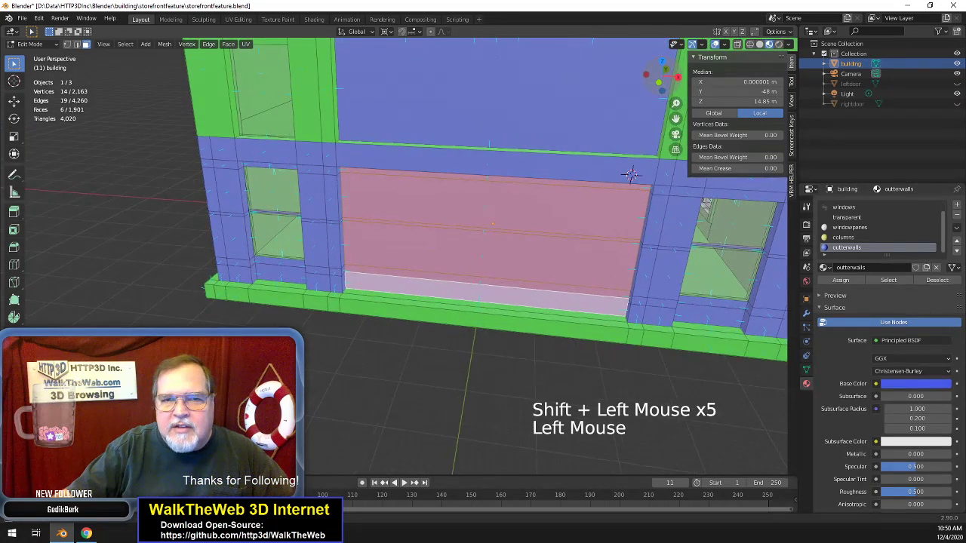
pyautogui.press('Delete')
pyautogui.click(559, 169)
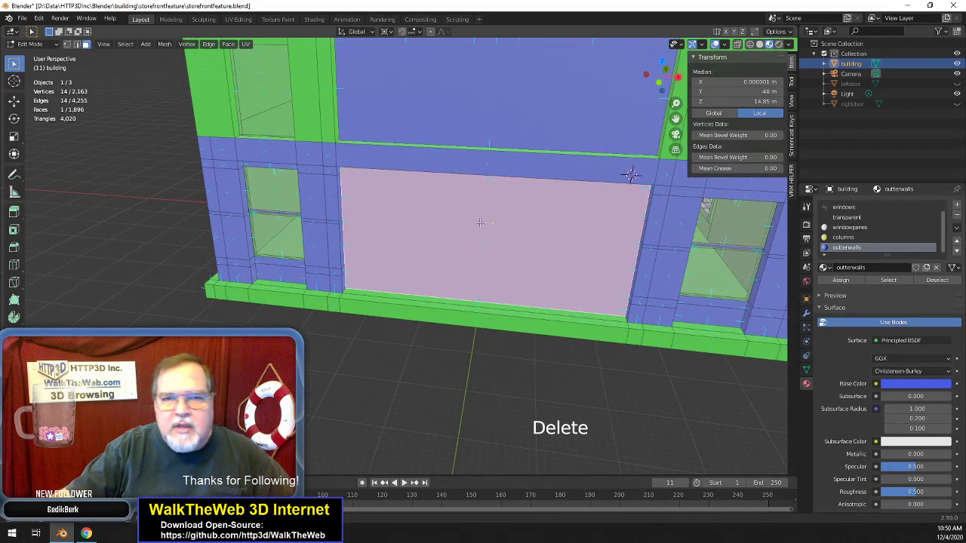
# - Dissolve the stacked faces of the narrow side return at one end of the recessed central panel into one face
pyautogui.click(488, 305)
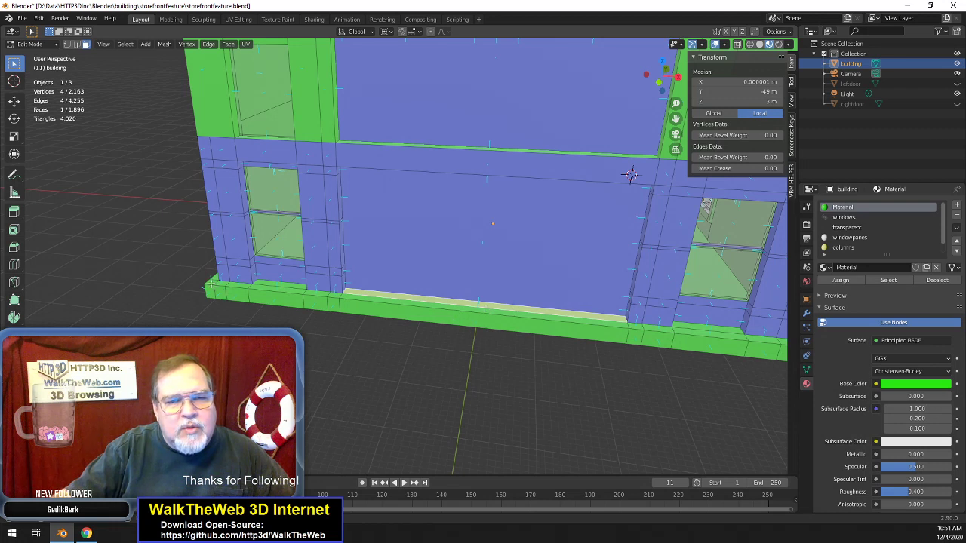
pyautogui.click(628, 308)
pyautogui.moveTo(662, 79)
pyautogui.mouseDown()
pyautogui.moveTo(668, 85)
pyautogui.moveTo(651, 82)
pyautogui.mouseUp()
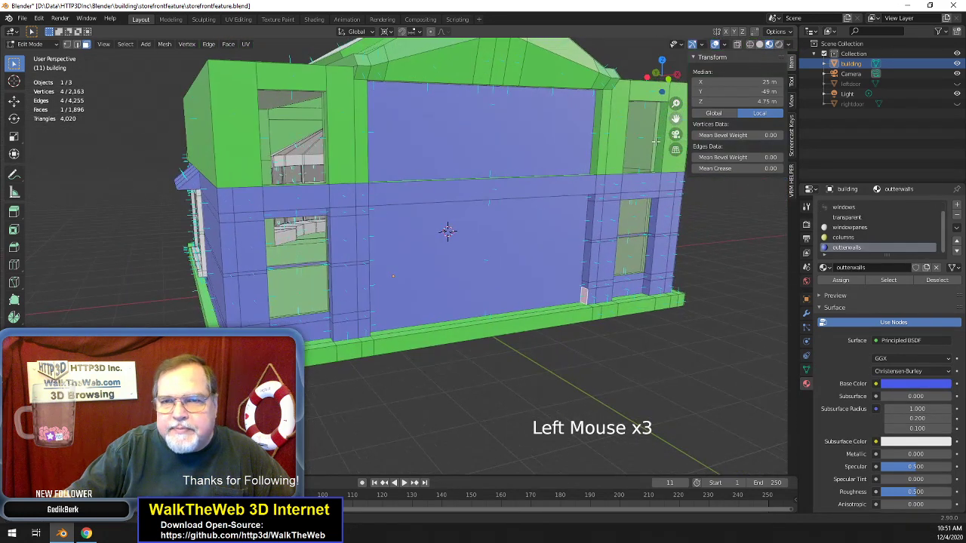
pyautogui.keyDown('shift'); pyautogui.click(585, 286); pyautogui.keyUp('shift')
pyautogui.keyDown('shift'); pyautogui.click(587, 247); pyautogui.keyUp('shift')
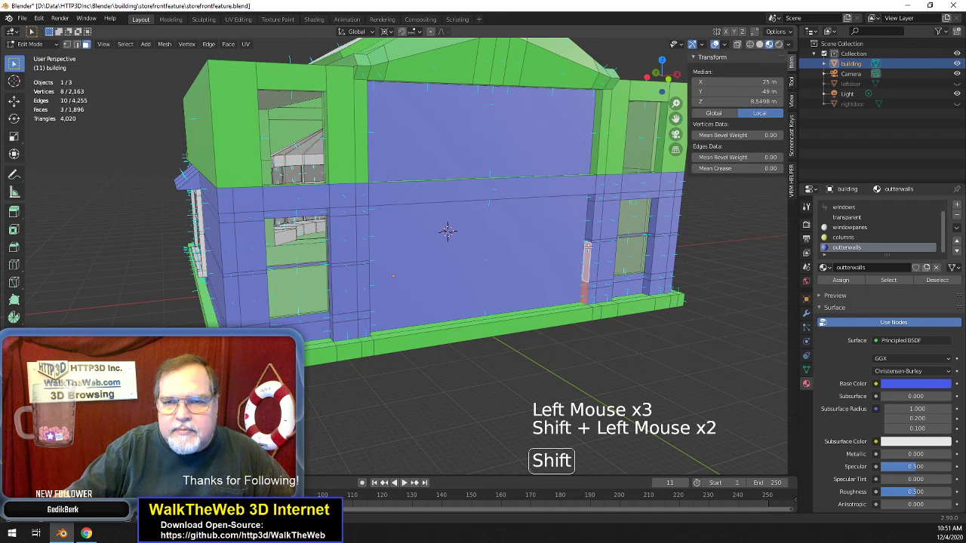
pyautogui.keyDown('shift'); pyautogui.click(588, 240); pyautogui.keyUp('shift')
pyautogui.keyDown('shift'); pyautogui.click(590, 219); pyautogui.keyUp('shift')
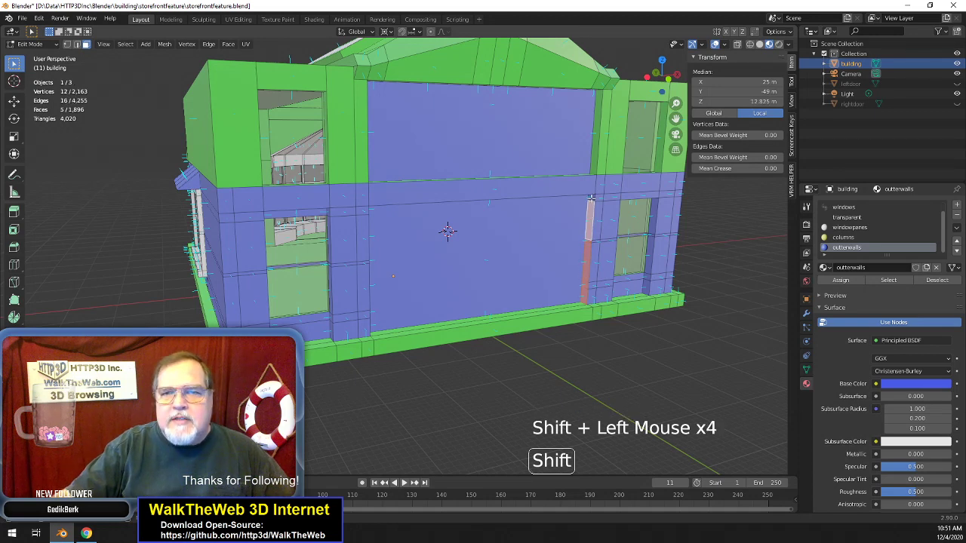
pyautogui.press('Delete')
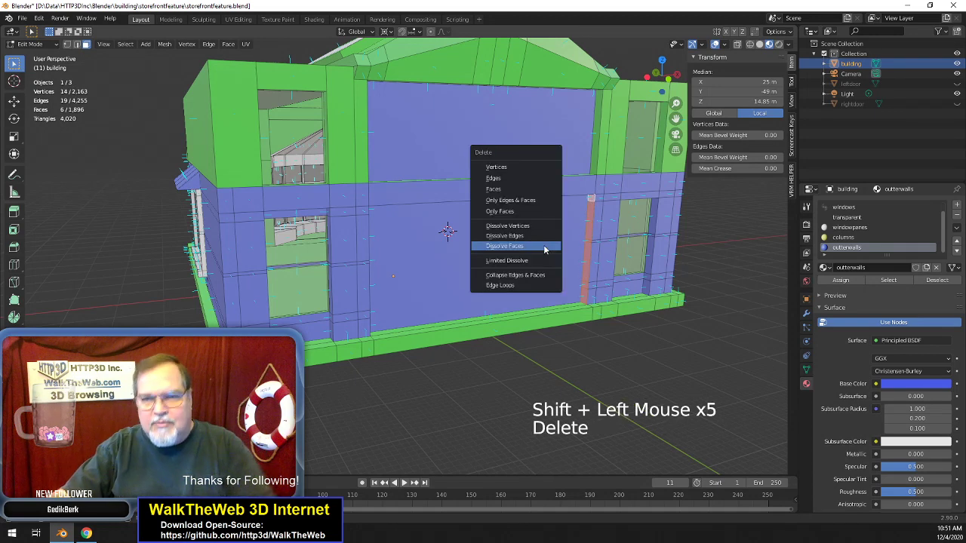
pyautogui.click(543, 246)
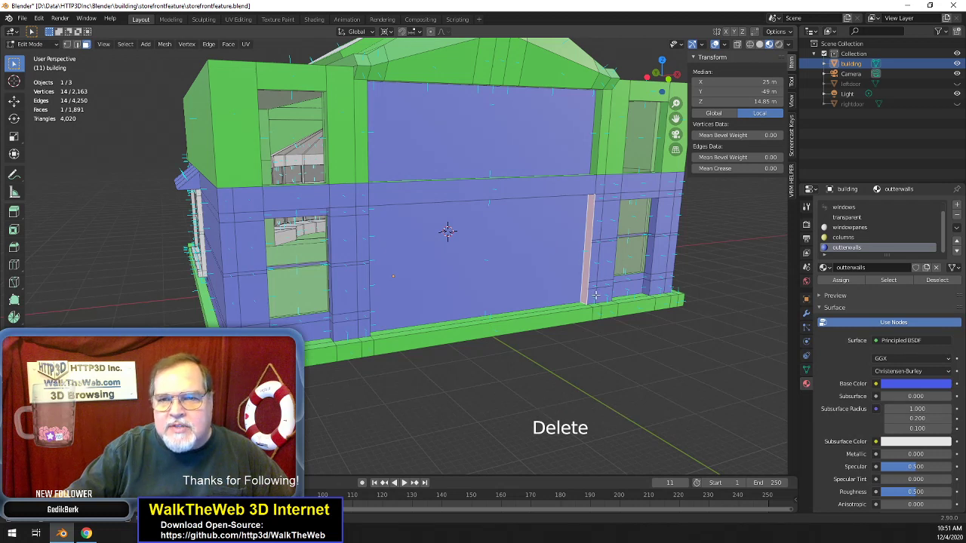
# - Dissolve all front faces of the ground-floor wall pier between that side return and the neighbouring window into one face
pyautogui.click(594, 298)
pyautogui.keyDown('shift'); pyautogui.click(604, 298); pyautogui.keyUp('shift')
pyautogui.keyDown('shift'); pyautogui.click(604, 287); pyautogui.keyUp('shift')
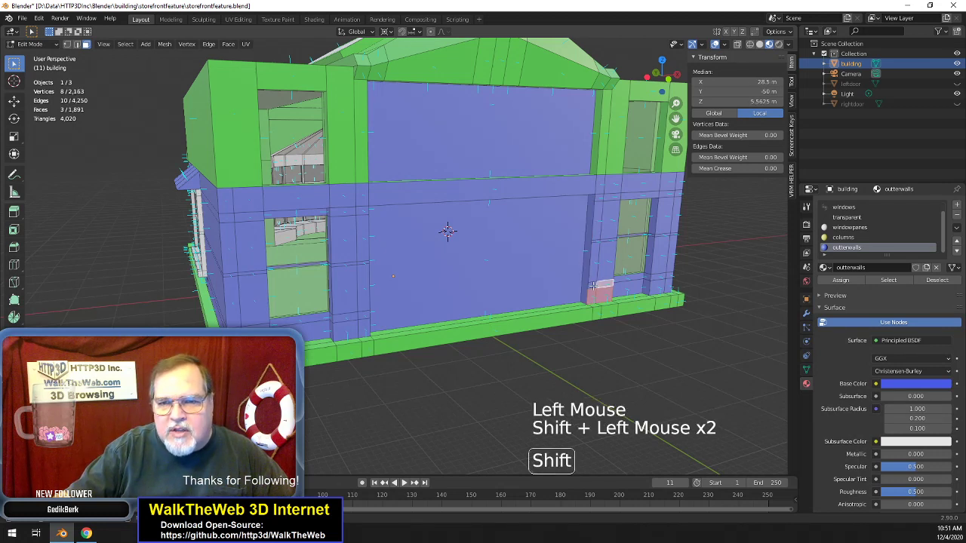
pyautogui.keyDown('shift'); pyautogui.click(592, 286); pyautogui.keyUp('shift')
pyautogui.keyDown('shift'); pyautogui.click(595, 270); pyautogui.keyUp('shift')
pyautogui.keyDown('shift'); pyautogui.click(602, 255); pyautogui.keyUp('shift')
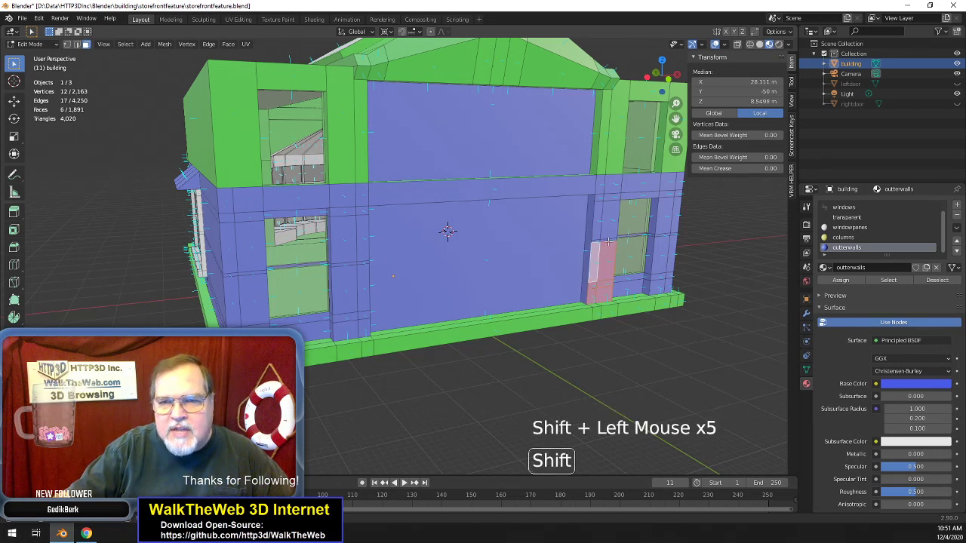
pyautogui.keyDown('shift'); pyautogui.click(609, 243); pyautogui.keyUp('shift')
pyautogui.keyDown('shift'); pyautogui.click(596, 243); pyautogui.keyUp('shift')
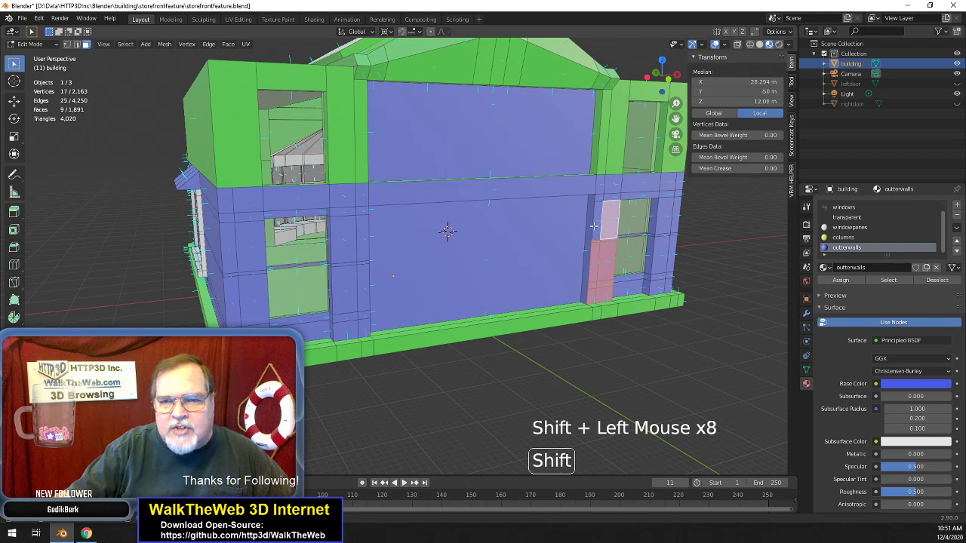
pyautogui.keyDown('shift'); pyautogui.click(607, 220); pyautogui.keyUp('shift')
pyautogui.keyDown('shift'); pyautogui.click(611, 197); pyautogui.keyUp('shift')
pyautogui.keyDown('shift'); pyautogui.click(612, 194); pyautogui.keyUp('shift')
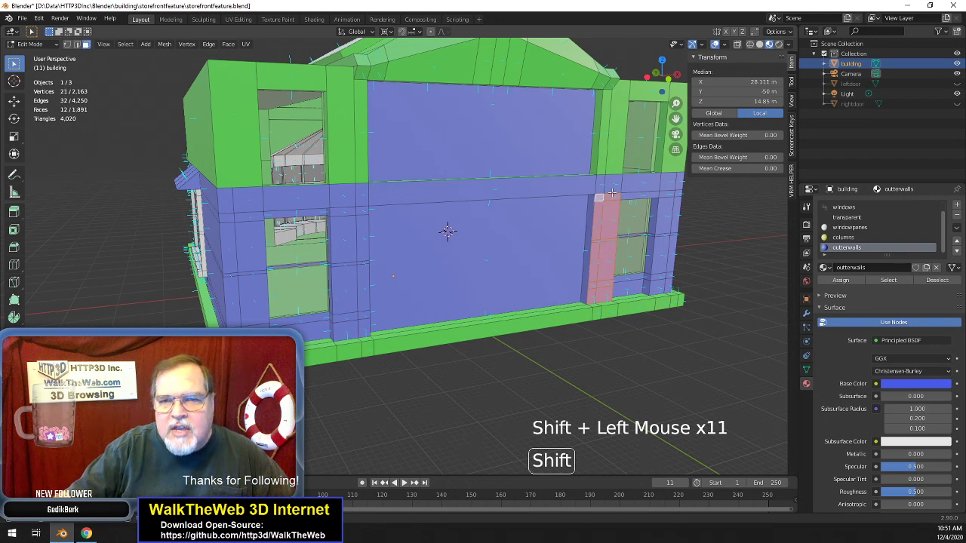
pyautogui.keyDown('shift'); pyautogui.click(613, 187); pyautogui.keyUp('shift')
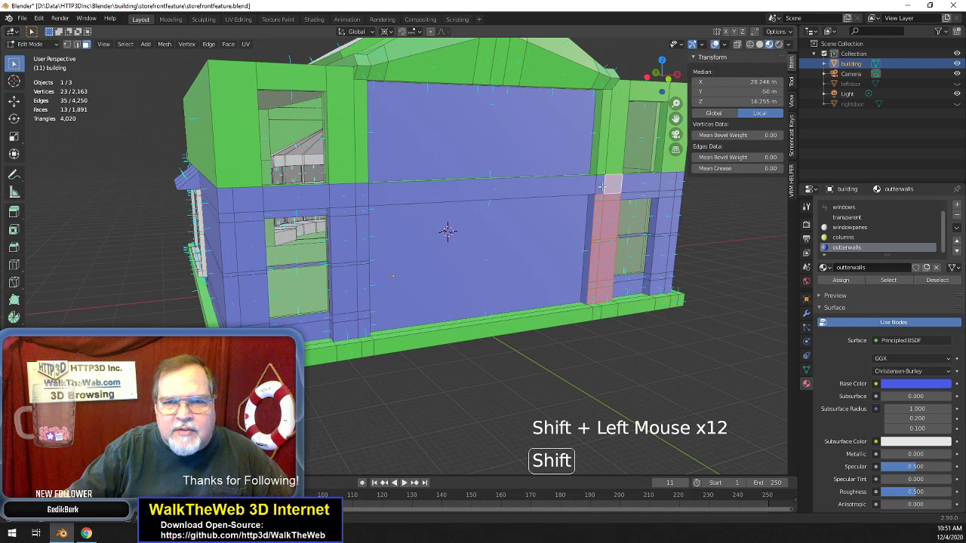
pyautogui.keyDown('shift'); pyautogui.click(611, 194); pyautogui.keyUp('shift')
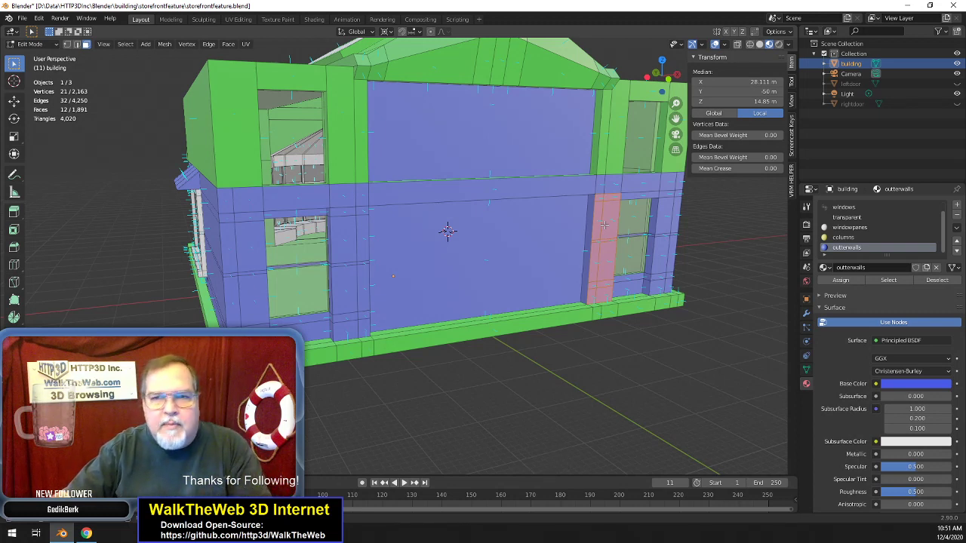
pyautogui.press('x')
pyautogui.click(604, 224)
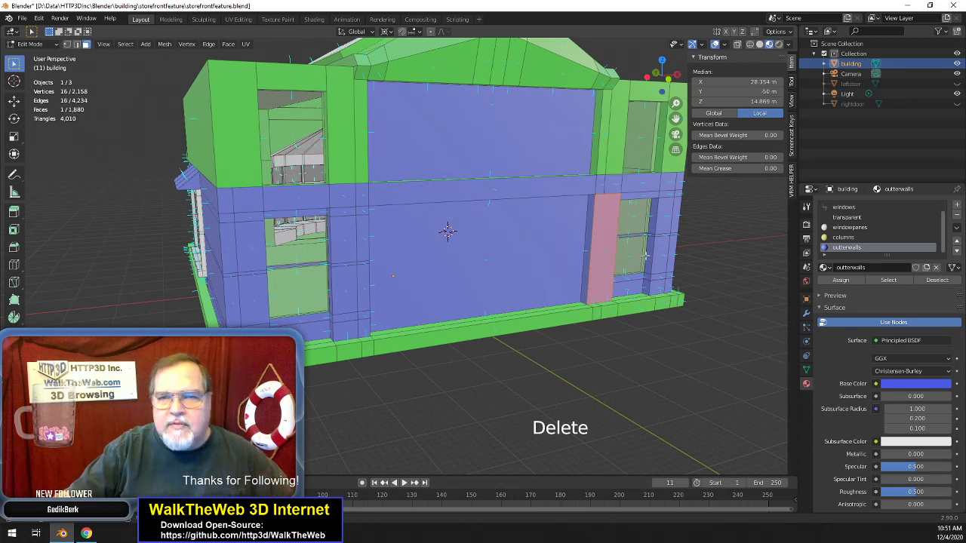
# - Dissolve the row of faces in the horizontal band above the ground-floor windows into one full-width face
pyautogui.click(670, 183)
pyautogui.keyDown('shift'); pyautogui.click(641, 183); pyautogui.keyUp('shift')
pyautogui.keyDown('shift'); pyautogui.click(670, 183); pyautogui.keyUp('shift')
pyautogui.keyDown('shift'); pyautogui.click(642, 183); pyautogui.keyUp('shift')
pyautogui.keyDown('shift'); pyautogui.click(611, 185); pyautogui.keyUp('shift')
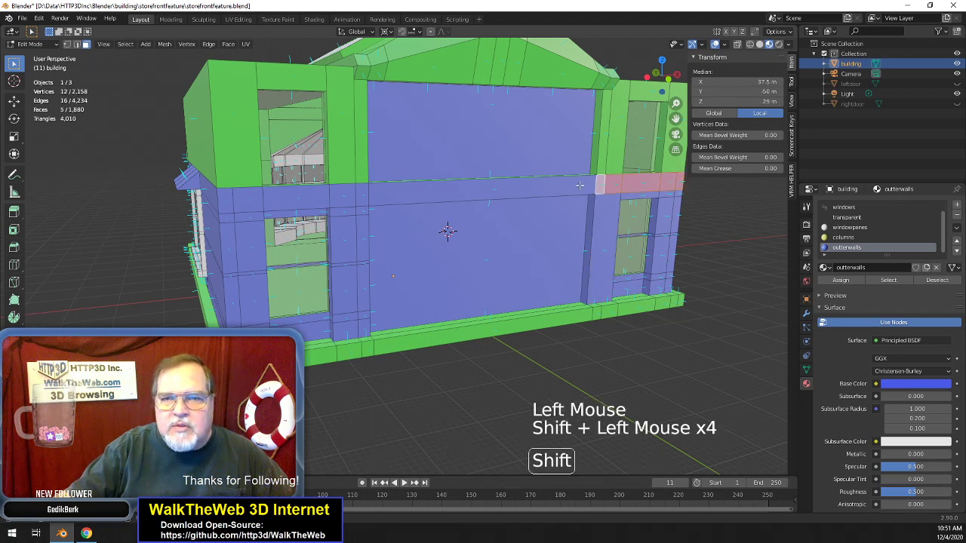
pyautogui.keyDown('shift'); pyautogui.click(484, 185); pyautogui.keyUp('shift')
pyautogui.keyDown('shift'); pyautogui.click(349, 190); pyautogui.keyUp('shift')
pyautogui.keyDown('shift'); pyautogui.click(349, 192); pyautogui.keyUp('shift')
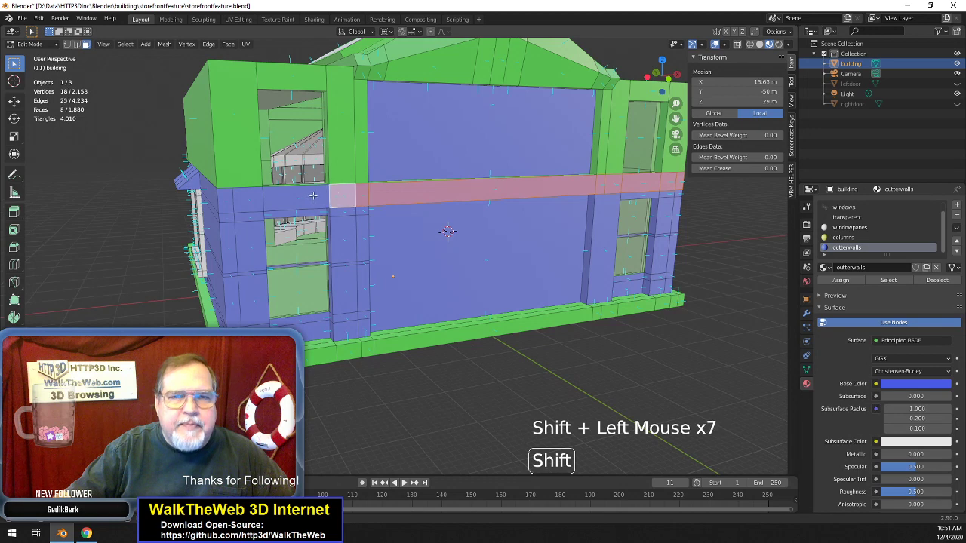
pyautogui.keyDown('shift'); pyautogui.click(265, 195); pyautogui.keyUp('shift')
pyautogui.keyDown('shift'); pyautogui.click(253, 195); pyautogui.keyUp('shift')
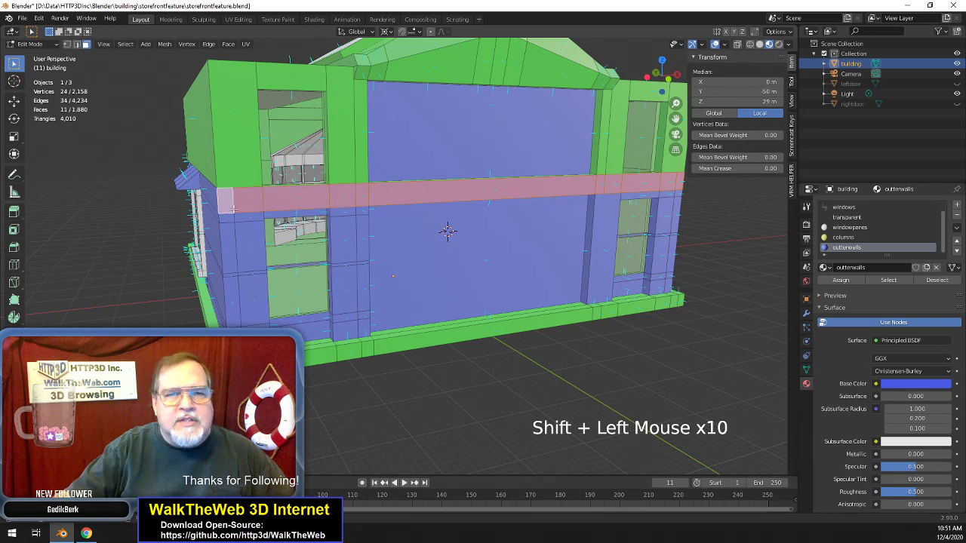
pyautogui.press('Delete')
pyautogui.click(234, 210)
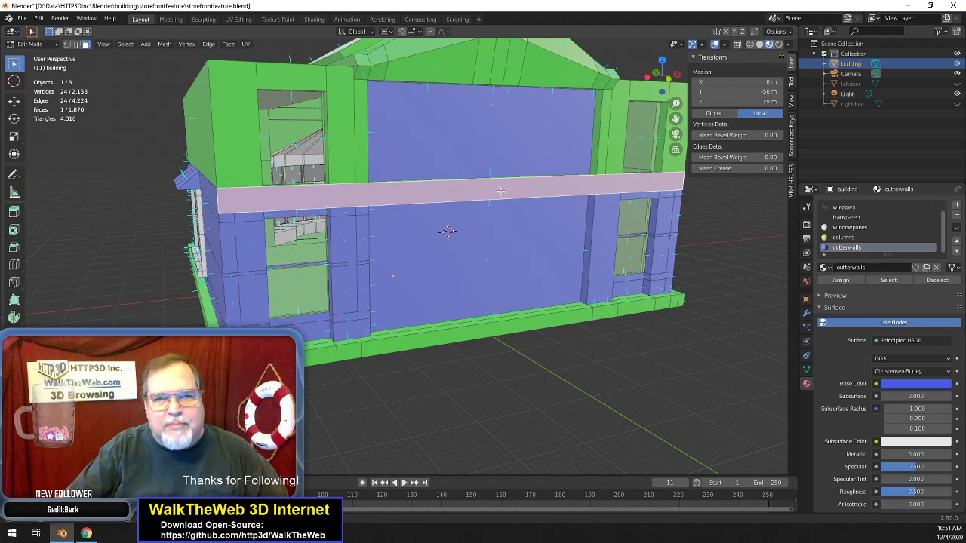
# - Dissolve the stacked faces of the recess side beside the window next to the merged pier, on the pier's side, into one face
pyautogui.moveTo(448, 230); pyautogui.dragTo(565, 296)
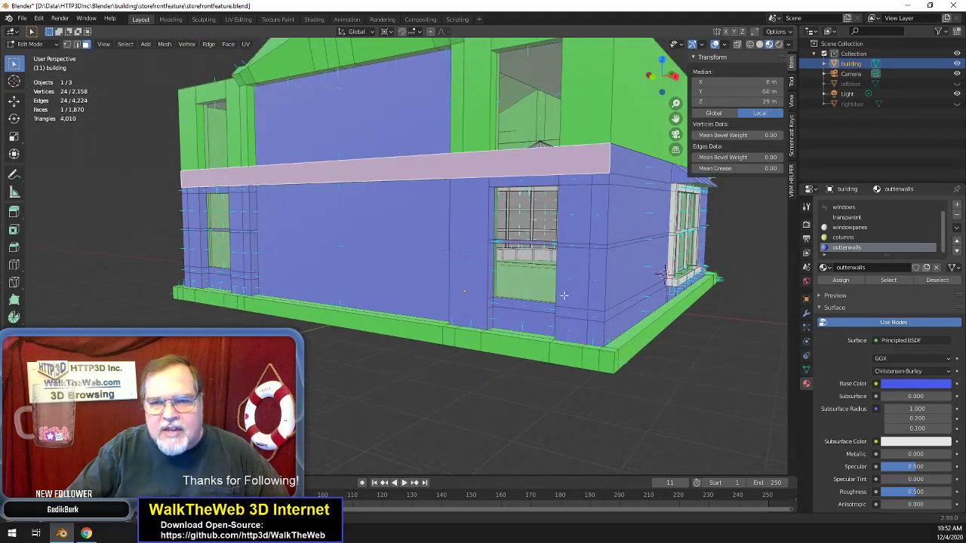
pyautogui.click(489, 318)
pyautogui.keyDown('shift'); pyautogui.click(491, 302); pyautogui.keyUp('shift')
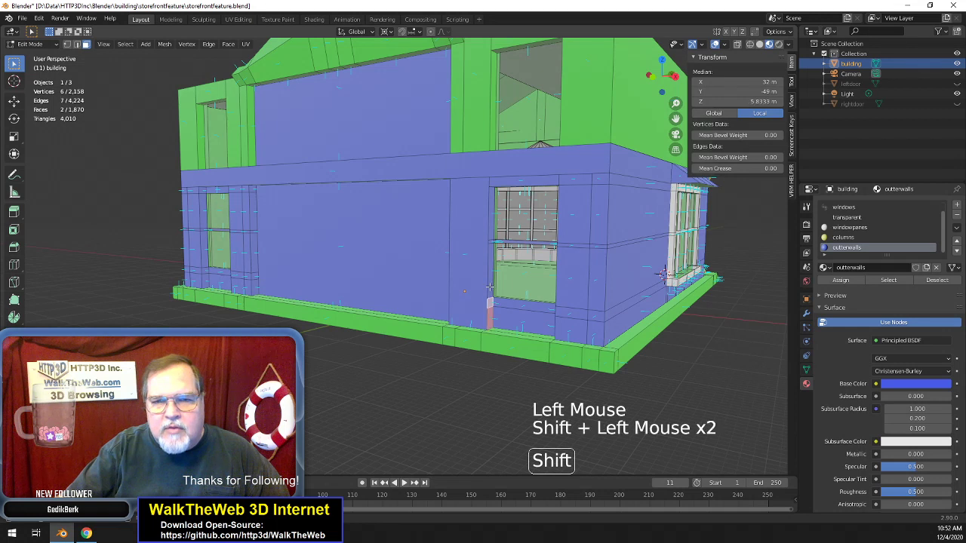
pyautogui.keyDown('shift'); pyautogui.click(491, 284); pyautogui.keyUp('shift')
pyautogui.keyDown('shift'); pyautogui.click(491, 240); pyautogui.keyUp('shift')
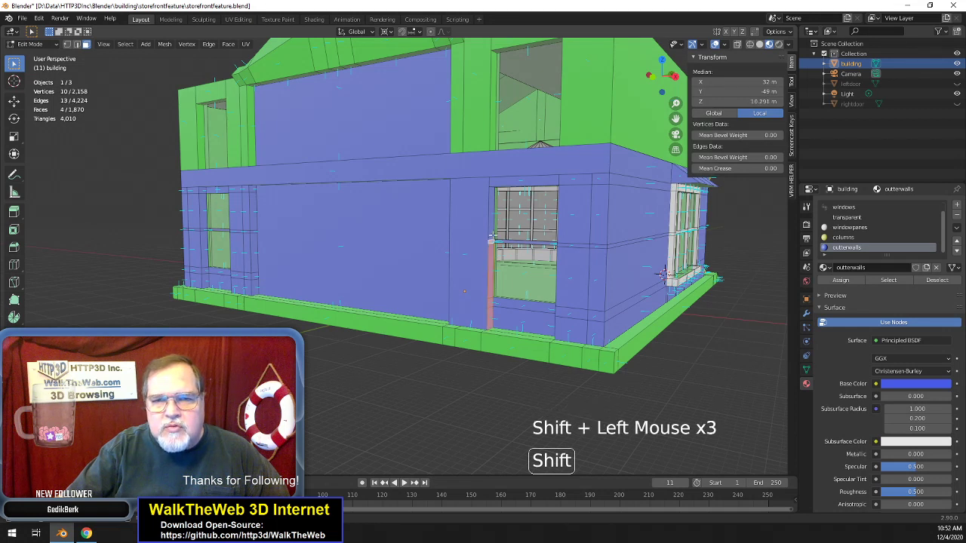
pyautogui.keyDown('shift'); pyautogui.click(492, 215); pyautogui.keyUp('shift')
pyautogui.press('Delete')
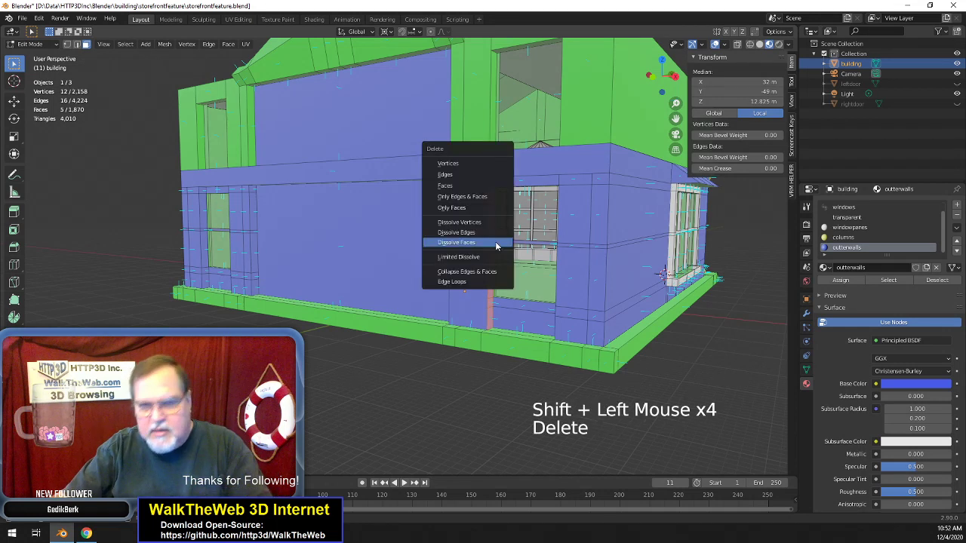
pyautogui.click(495, 242)
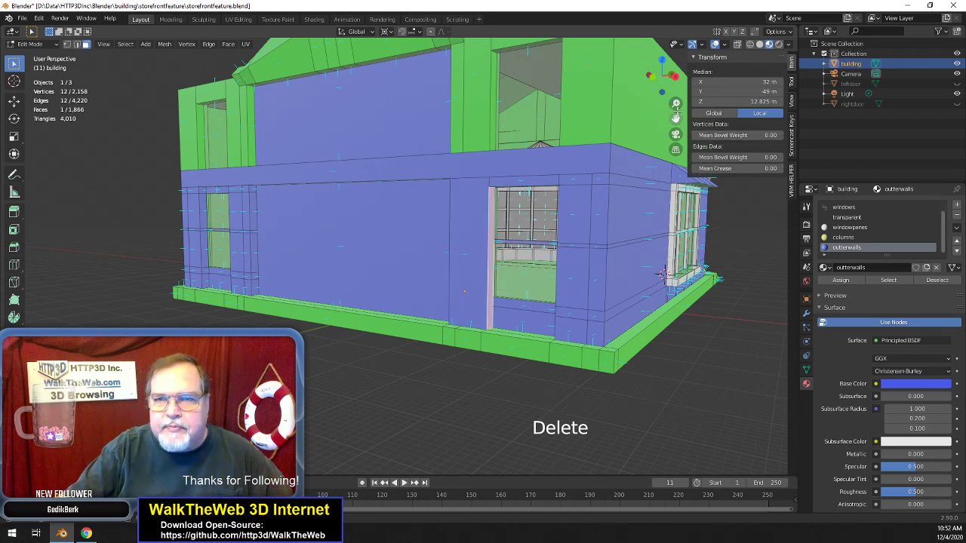
# - Dissolve the stacked faces of the same window's opposite recess side, nearest the building corner, into one face
pyautogui.moveTo(673, 85)
pyautogui.mouseDown()
pyautogui.moveTo(661, 79)
pyautogui.moveTo(667, 93)
pyautogui.mouseUp()
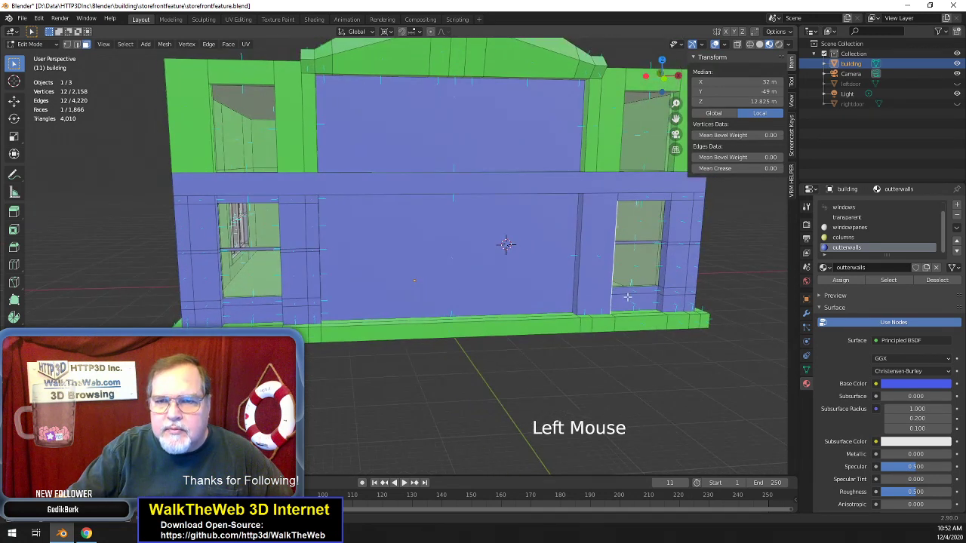
pyautogui.click(659, 302)
pyautogui.keyDown('shift'); pyautogui.click(660, 286); pyautogui.keyUp('shift')
pyautogui.keyDown('shift'); pyautogui.click(662, 261); pyautogui.keyUp('shift')
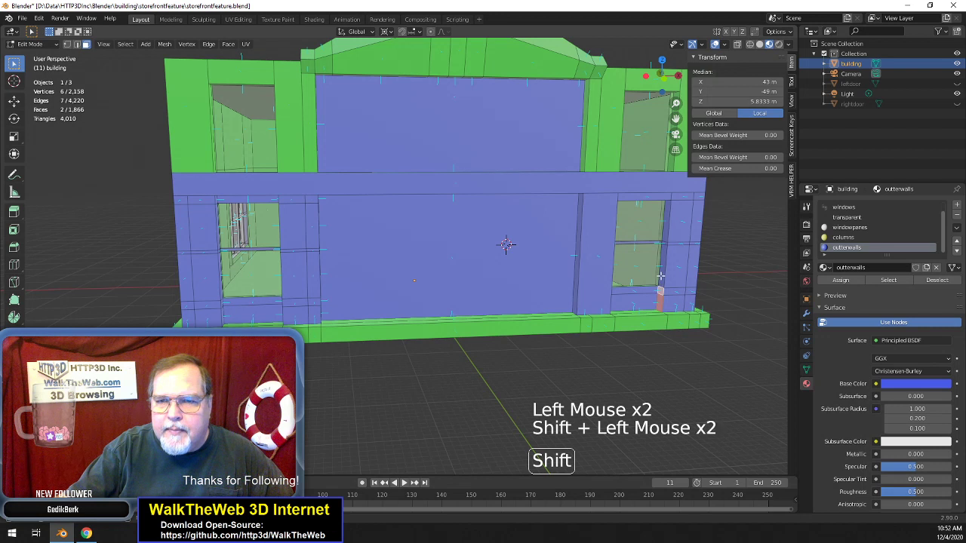
pyautogui.keyDown('shift'); pyautogui.click(665, 240); pyautogui.keyUp('shift')
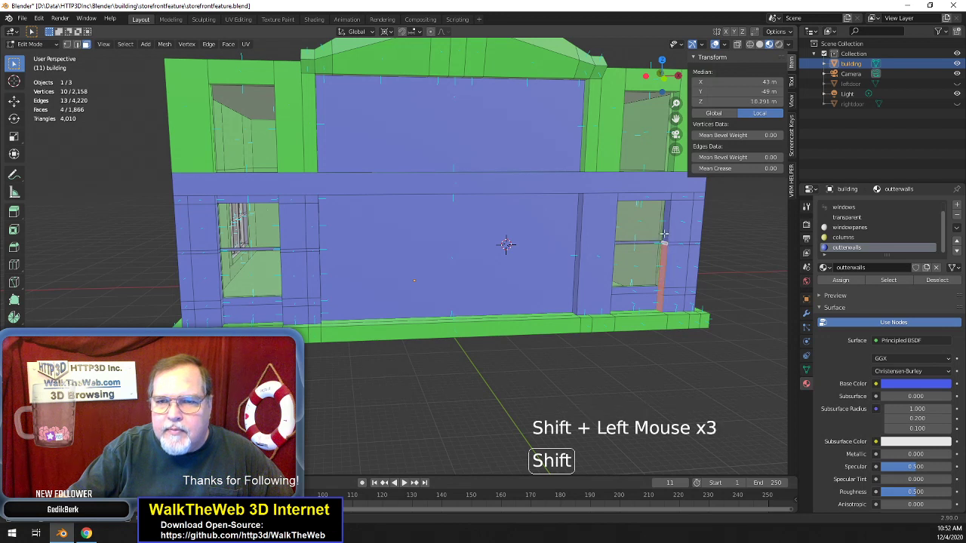
pyautogui.keyDown('shift'); pyautogui.click(665, 226); pyautogui.keyUp('shift')
pyautogui.press('Delete')
pyautogui.click(668, 245)
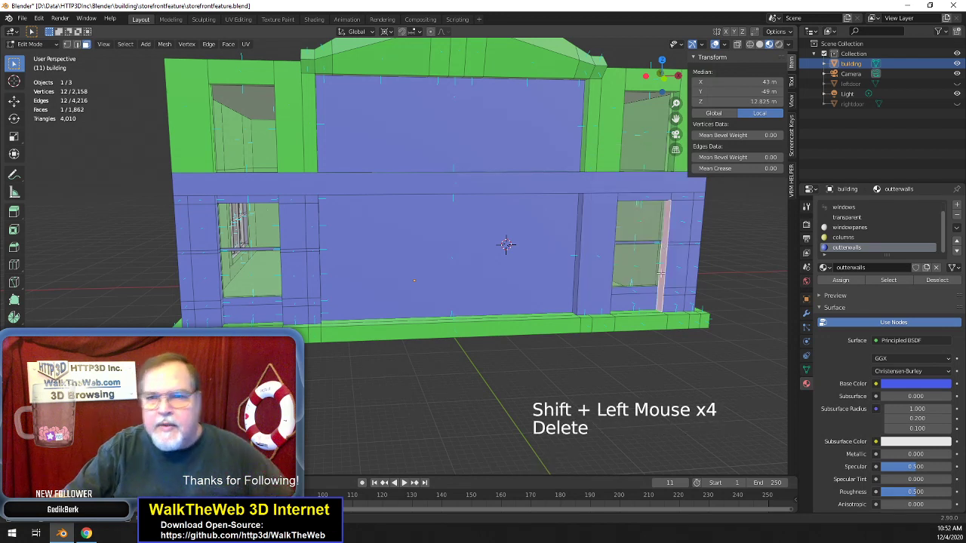
# - Dissolve all front faces of the ground-floor corner pier at the facade's right end into one face
pyautogui.click(677, 305)
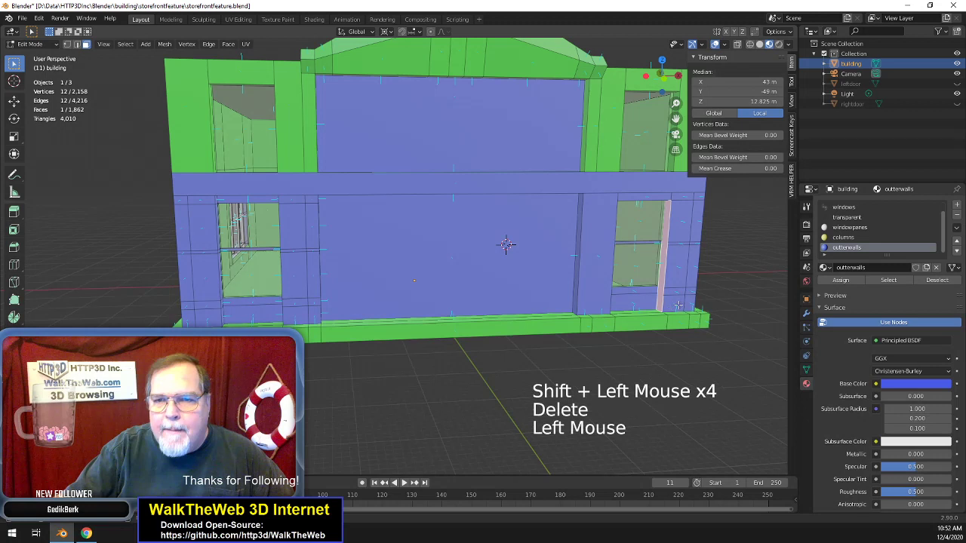
pyautogui.keyDown('shift'); pyautogui.click(691, 295); pyautogui.keyUp('shift')
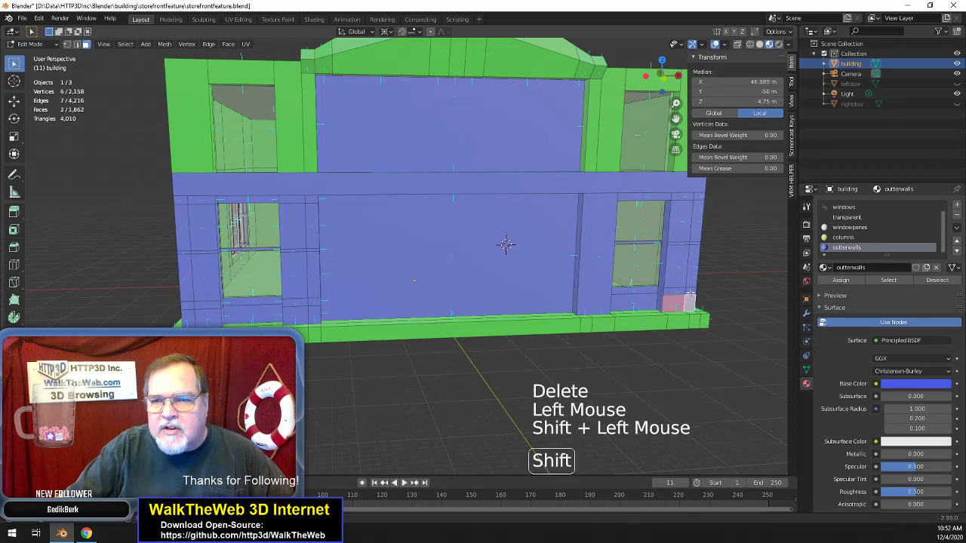
pyautogui.keyDown('shift'); pyautogui.click(687, 304); pyautogui.keyUp('shift')
pyautogui.keyDown('shift'); pyautogui.click(674, 290); pyautogui.keyUp('shift')
pyautogui.keyDown('shift'); pyautogui.click(688, 274); pyautogui.keyUp('shift')
pyautogui.keyDown('shift'); pyautogui.click(695, 247); pyautogui.keyUp('shift')
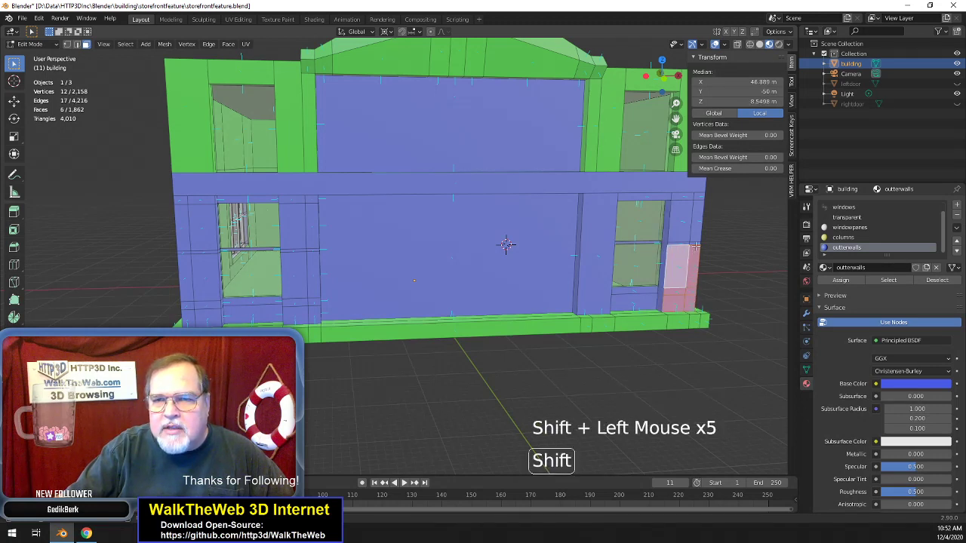
pyautogui.keyDown('shift'); pyautogui.click(696, 243); pyautogui.keyUp('shift')
pyautogui.keyDown('shift'); pyautogui.click(688, 243); pyautogui.keyUp('shift')
pyautogui.keyDown('shift'); pyautogui.click(691, 235); pyautogui.keyUp('shift')
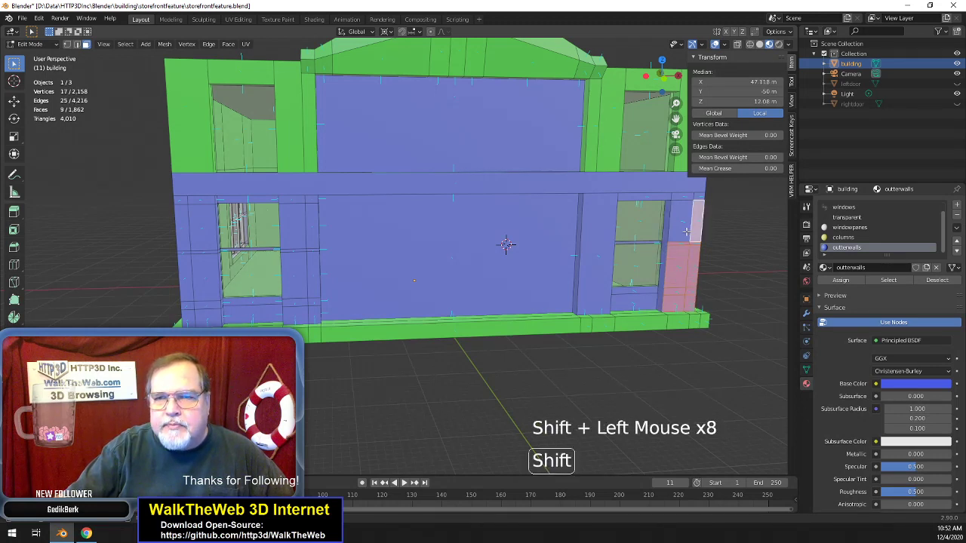
pyautogui.keyDown('shift'); pyautogui.click(694, 200); pyautogui.keyUp('shift')
pyautogui.keyDown('shift'); pyautogui.click(695, 197); pyautogui.keyUp('shift')
pyautogui.keyDown('shift'); pyautogui.click(686, 198); pyautogui.keyUp('shift')
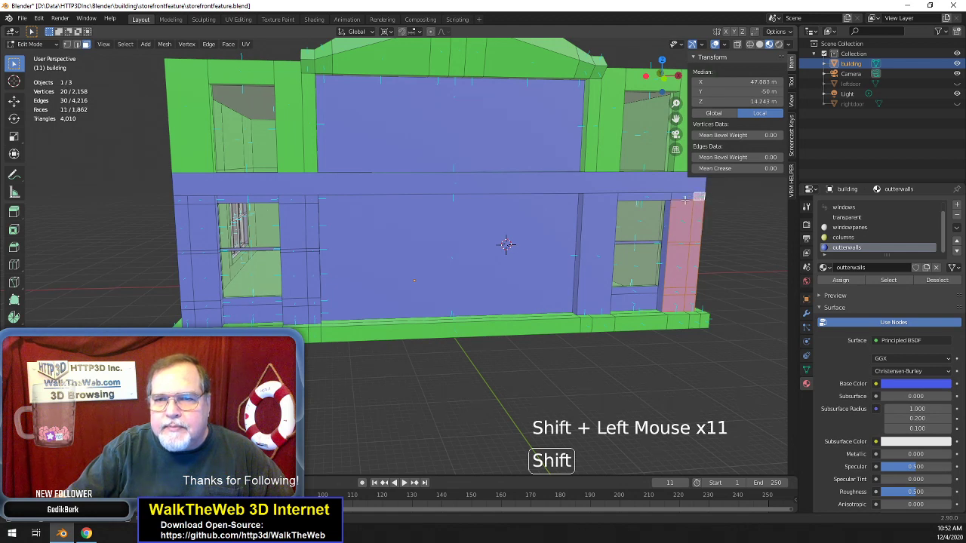
pyautogui.press('Delete')
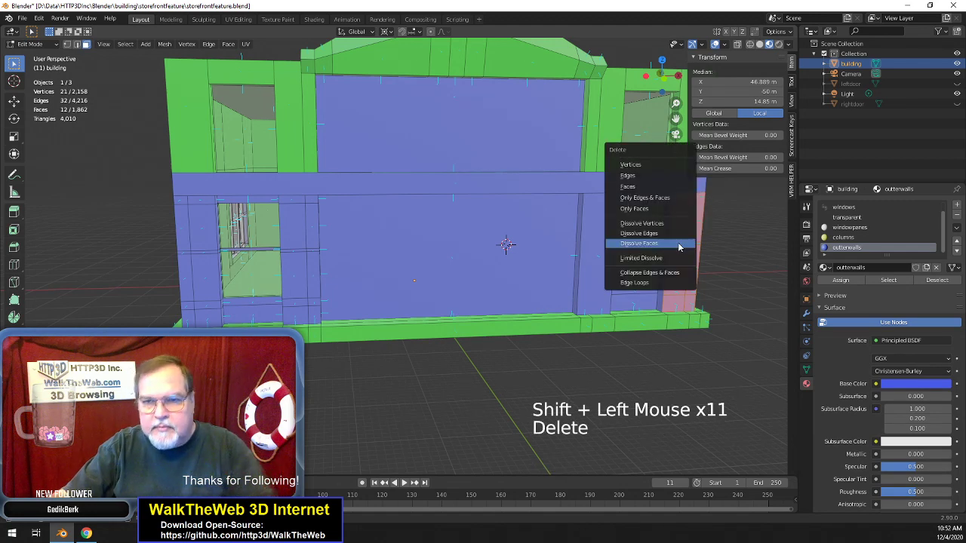
pyautogui.click(682, 244)
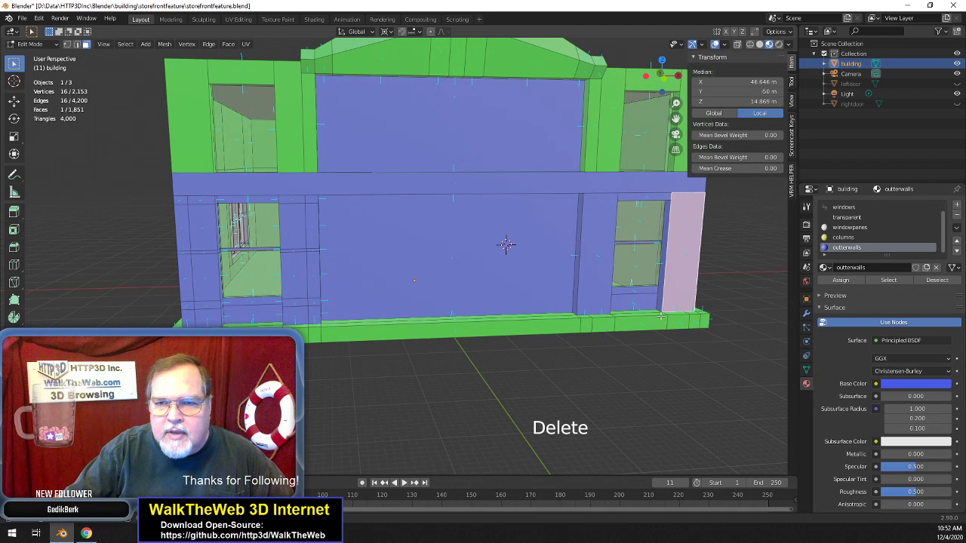
# - Dissolve the row of upward-facing ledge faces along the top of the green front base into one full-width face
pyautogui.click(699, 312)
pyautogui.keyDown('shift'); pyautogui.click(686, 313); pyautogui.keyUp('shift')
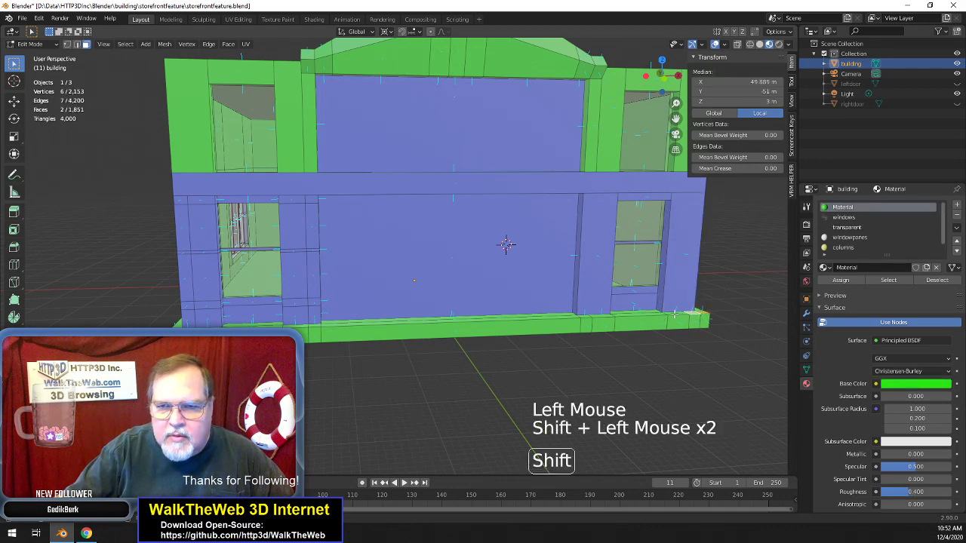
pyautogui.keyDown('shift'); pyautogui.click(663, 313); pyautogui.keyUp('shift')
pyautogui.keyDown('shift'); pyautogui.click(647, 314); pyautogui.keyUp('shift')
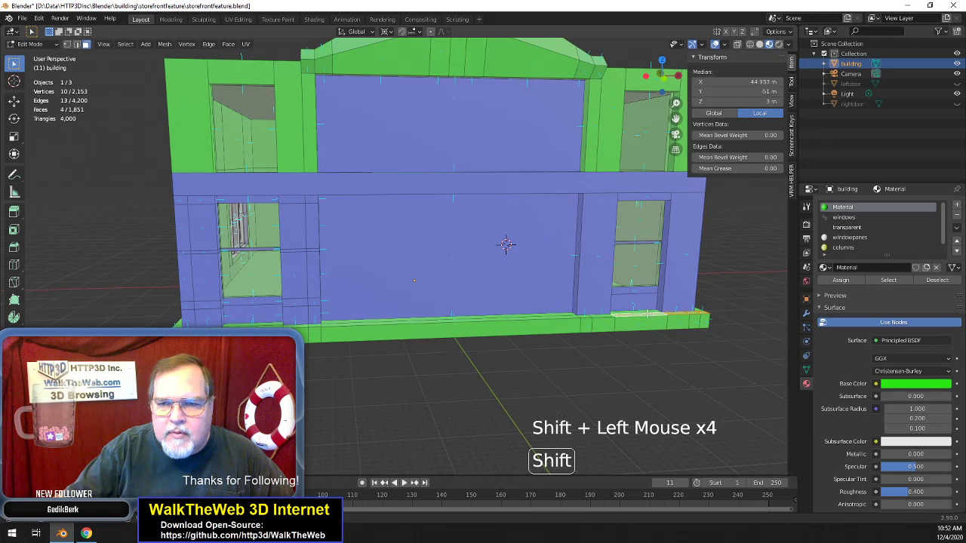
pyautogui.keyDown('shift'); pyautogui.click(603, 315); pyautogui.keyUp('shift')
pyautogui.keyDown('shift'); pyautogui.click(585, 316); pyautogui.keyUp('shift')
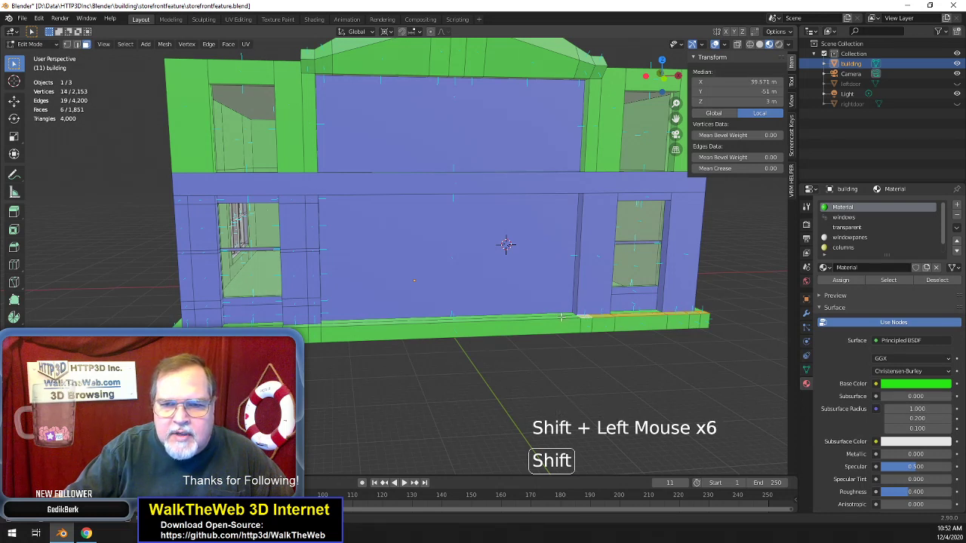
pyautogui.keyDown('shift'); pyautogui.click(473, 321); pyautogui.keyUp('shift')
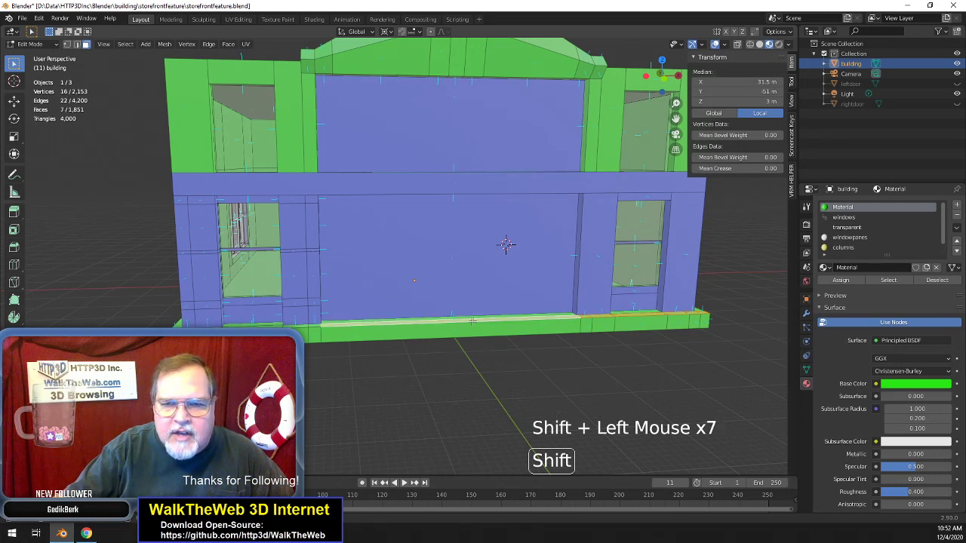
pyautogui.keyDown('shift'); pyautogui.click(311, 325); pyautogui.keyUp('shift')
pyautogui.keyDown('shift'); pyautogui.click(278, 324); pyautogui.keyUp('shift')
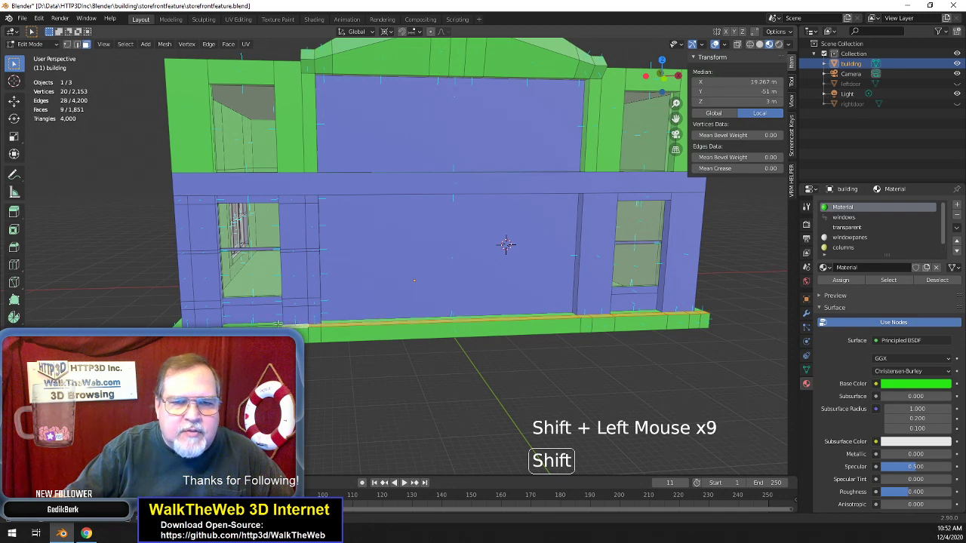
pyautogui.keyDown('shift'); pyautogui.click(262, 324); pyautogui.keyUp('shift')
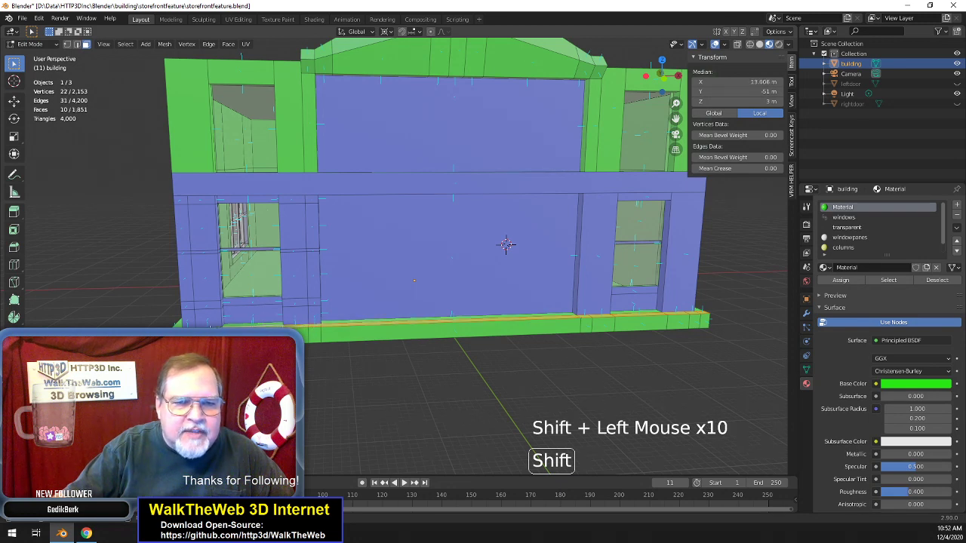
pyautogui.keyDown('shift'); pyautogui.click(250, 326); pyautogui.keyUp('shift')
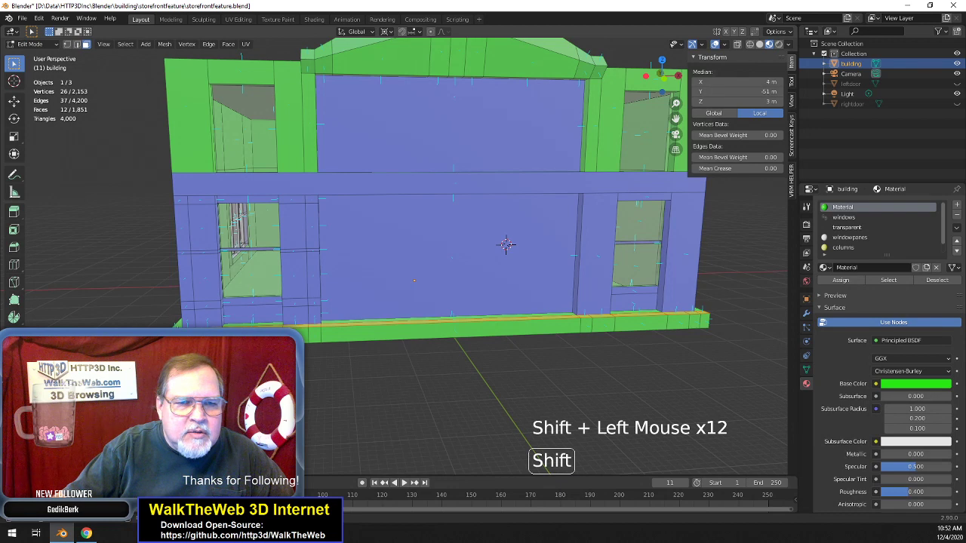
pyautogui.press('Delete')
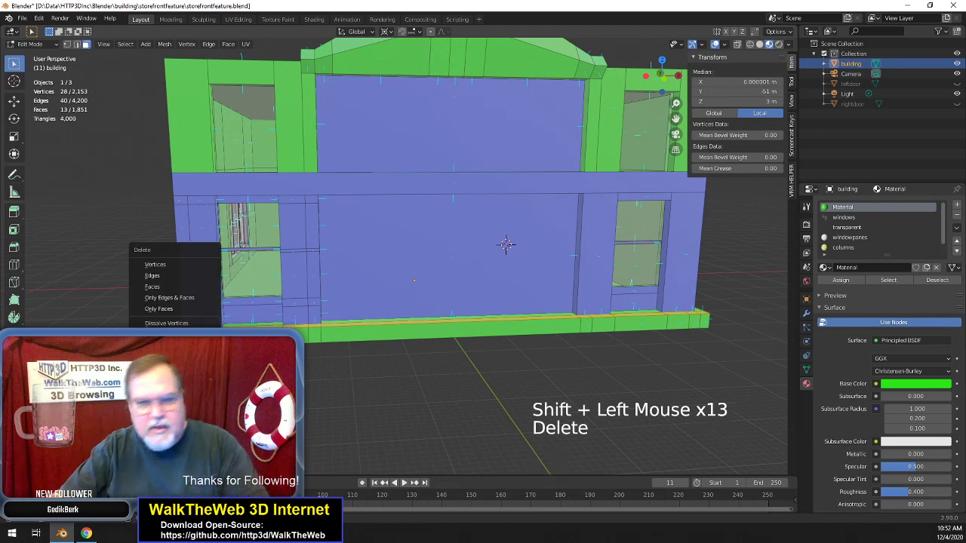
pyautogui.click(169, 297)
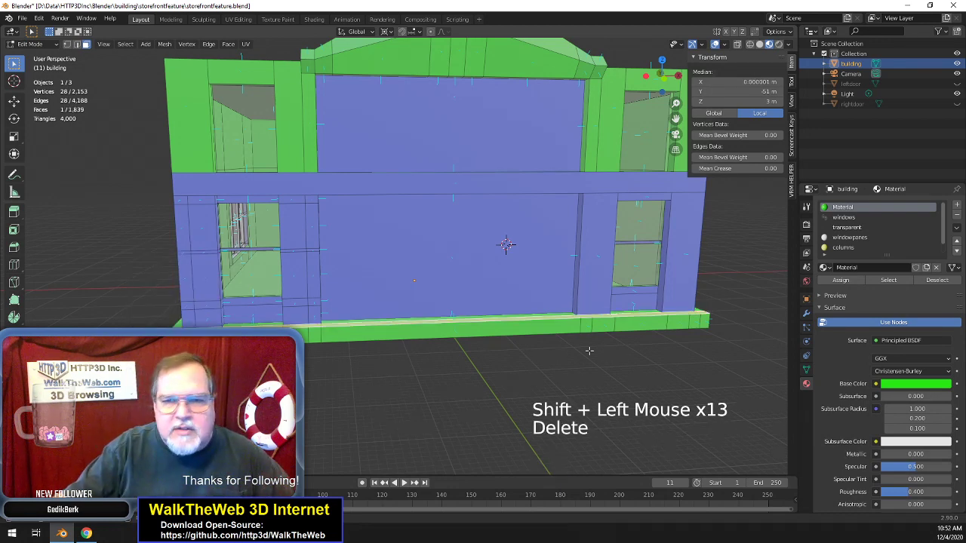
# - Dissolve the row of vertical front faces of the green base into one full-width face and clear the selection
pyautogui.click(698, 325)
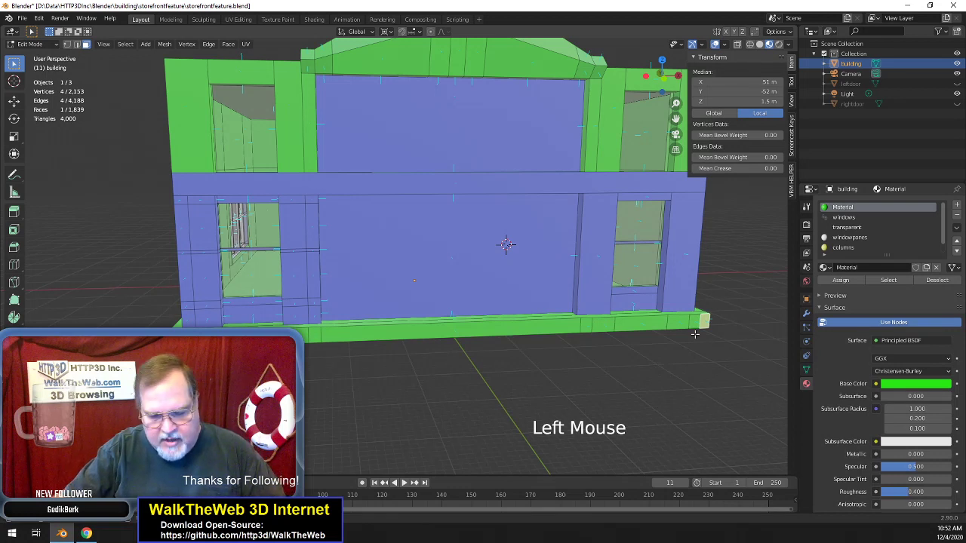
pyautogui.press('c')
pyautogui.moveTo(693, 335); pyautogui.dragTo(317, 349)
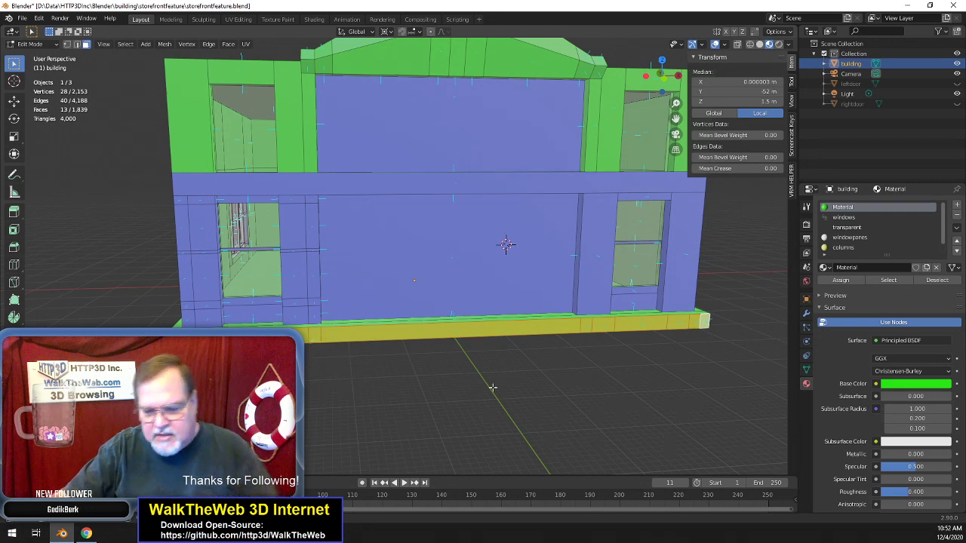
pyautogui.press('Delete')
pyautogui.click(493, 389)
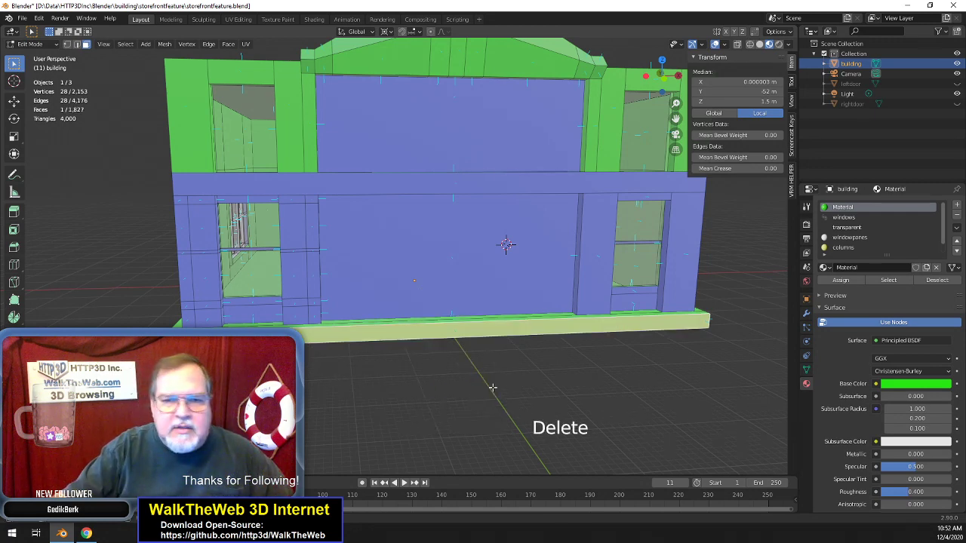
pyautogui.click(546, 369)
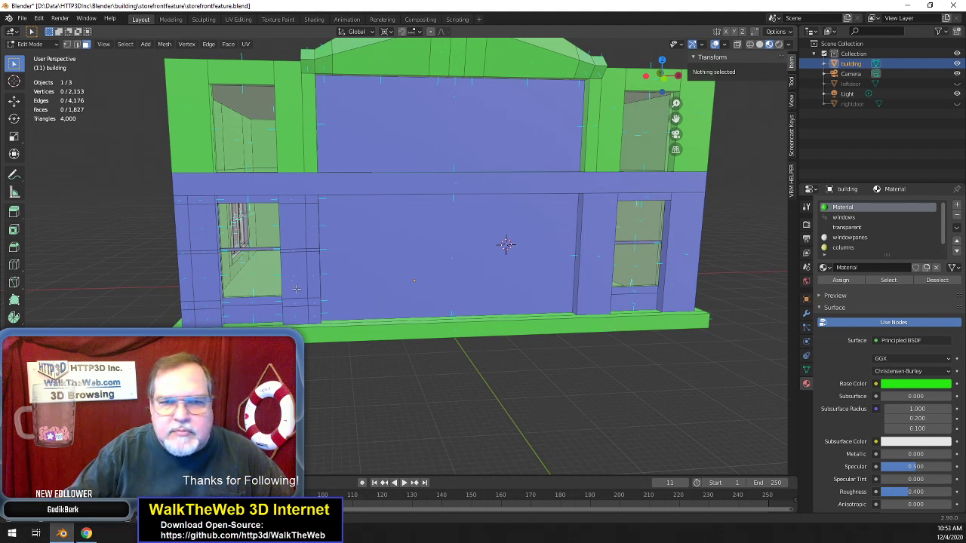
# - Dissolve all front faces of the ground-floor pier between the facade's left-hand window and the central wall into one face
pyautogui.click(314, 315)
pyautogui.press('c')
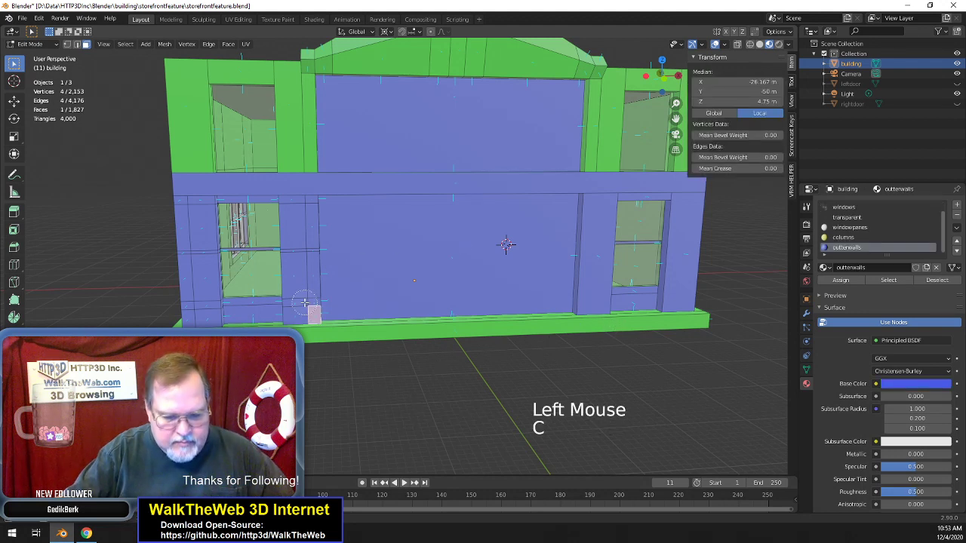
pyautogui.moveTo(306, 296); pyautogui.dragTo(299, 217)
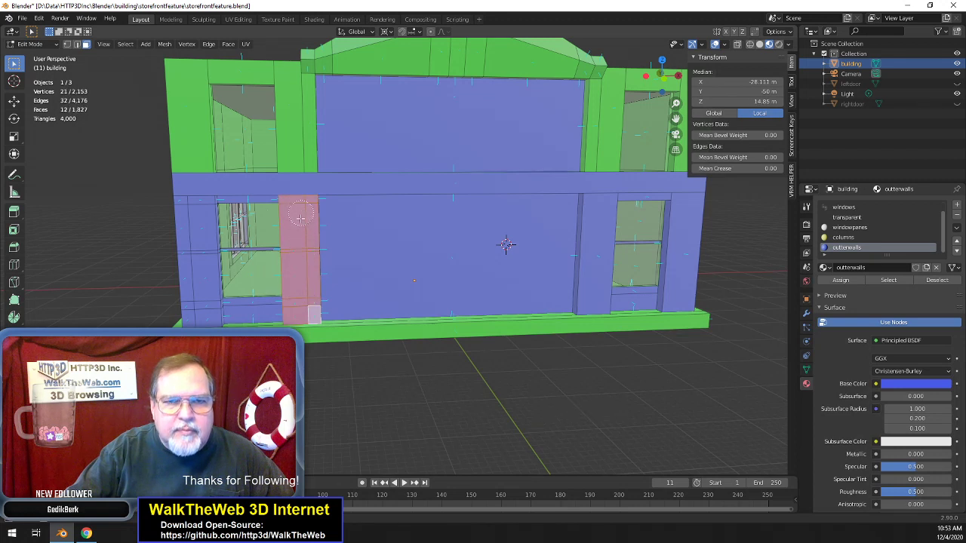
pyautogui.press('Delete')
pyautogui.click(309, 264)
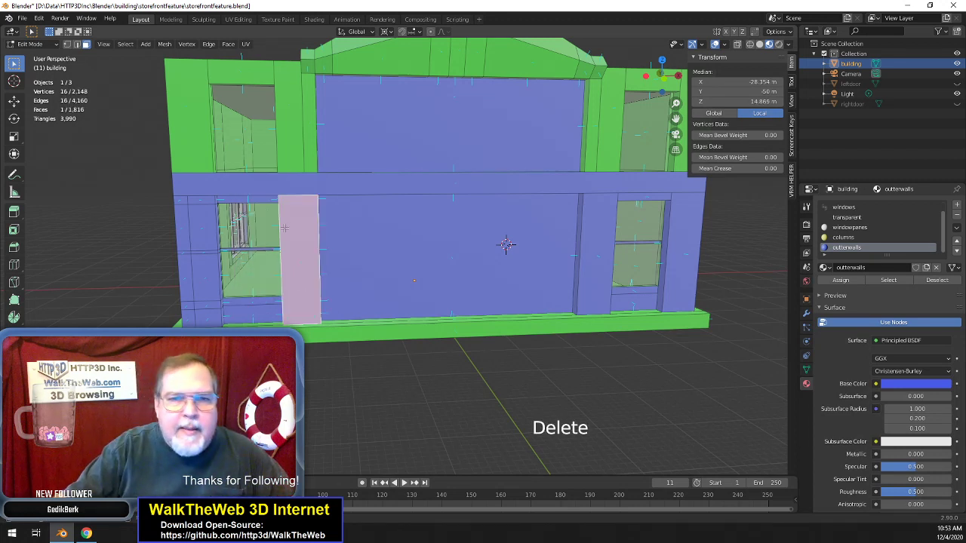
# - Dissolve all front faces of the ground-floor corner pier at the facade's left end into one face
pyautogui.click(205, 319)
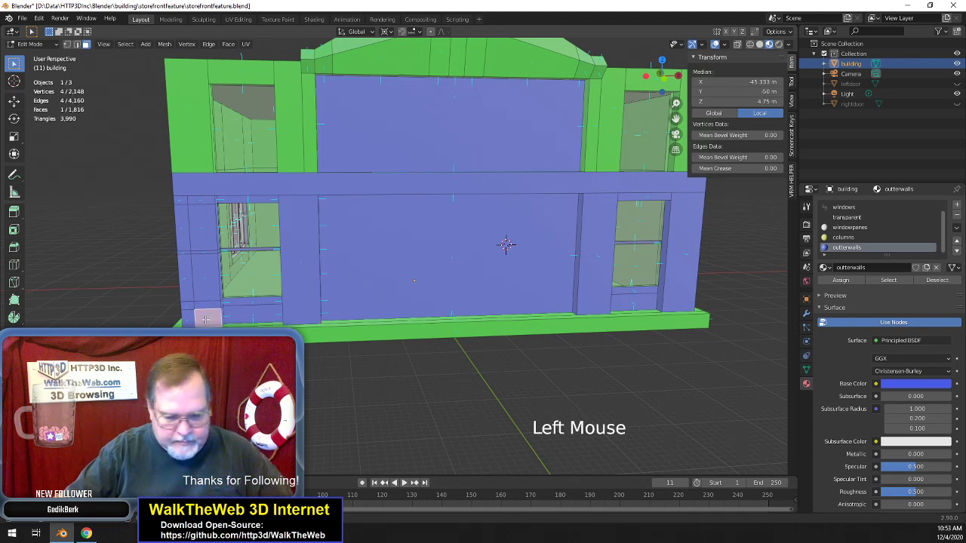
pyautogui.press('c')
pyautogui.moveTo(196, 312)
pyautogui.mouseDown()
pyautogui.moveTo(197, 215)
pyautogui.moveTo(198, 231)
pyautogui.mouseUp()
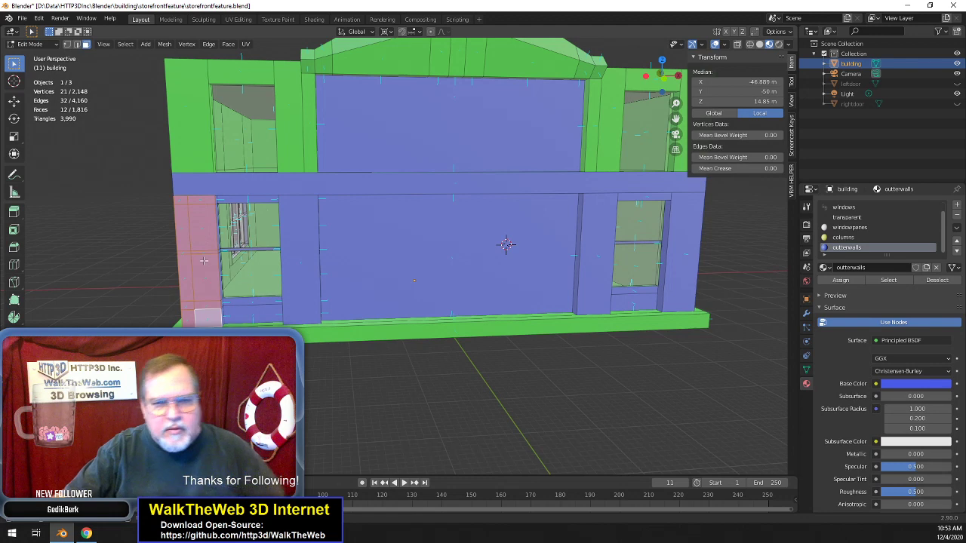
pyautogui.press('Delete')
pyautogui.click(203, 260)
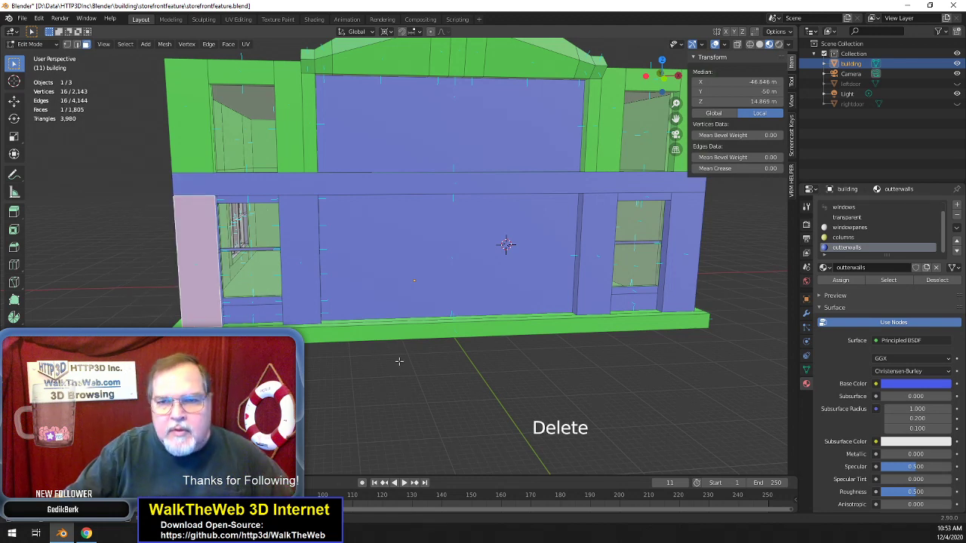
# - Dissolve the two stacked wall faces beneath the facade's left-hand ground-floor window into one face
pyautogui.scroll(3, 400, 362)
pyautogui.scroll(-1, 399, 362)
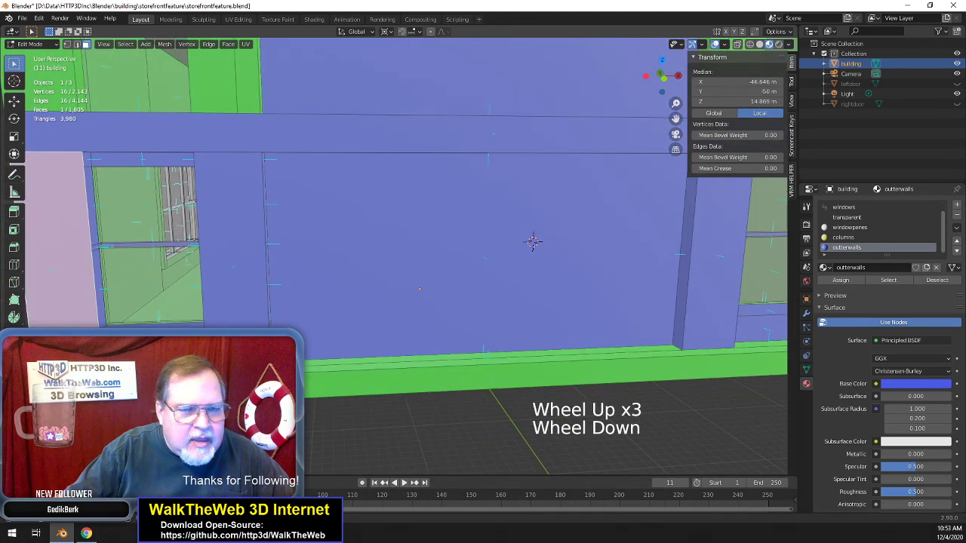
pyautogui.click(151, 325)
pyautogui.keyDown('shift'); pyautogui.click(113, 326); pyautogui.keyUp('shift')
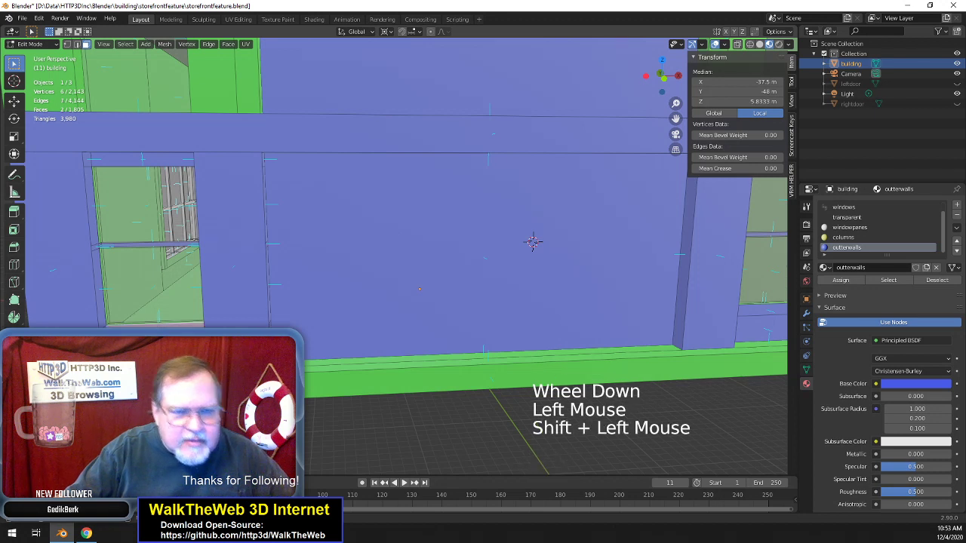
pyautogui.press('Delete')
pyautogui.click(121, 323)
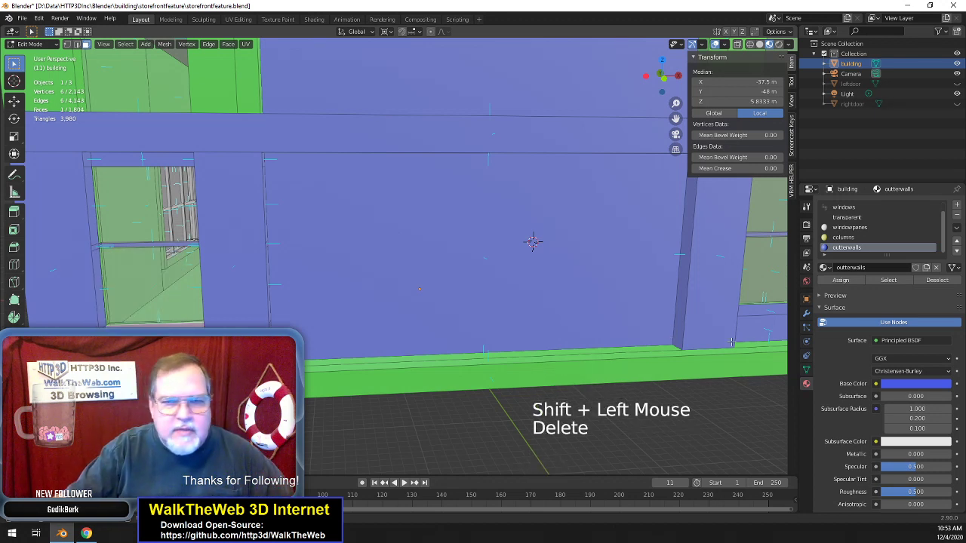
# - Dissolve the two stacked wall faces beneath the facade's right-hand ground-floor window into one face
pyautogui.click(775, 329)
pyautogui.keyDown('shift'); pyautogui.click(771, 317); pyautogui.keyUp('shift')
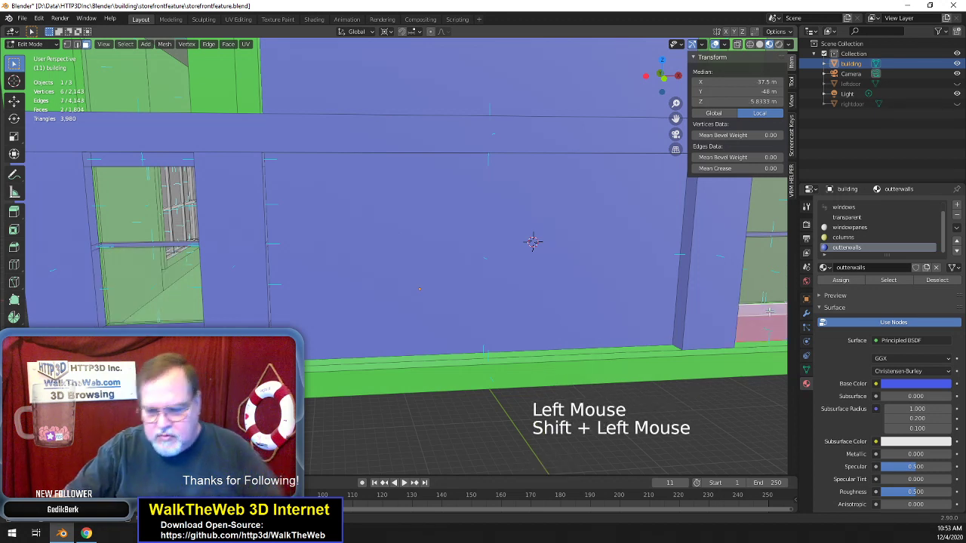
pyautogui.press('Delete')
pyautogui.click(770, 313)
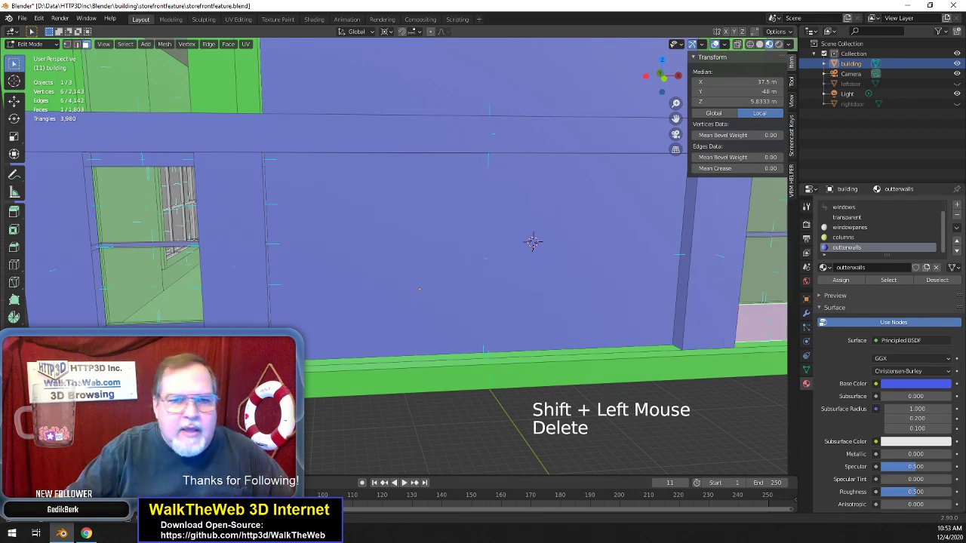
# - Dissolve the stacked side faces of the pier where it meets the central wall, near the facade's left-hand window, into one face
pyautogui.moveTo(669, 88); pyautogui.dragTo(664, 82)
pyautogui.moveTo(676, 120); pyautogui.dragTo(408, 353)
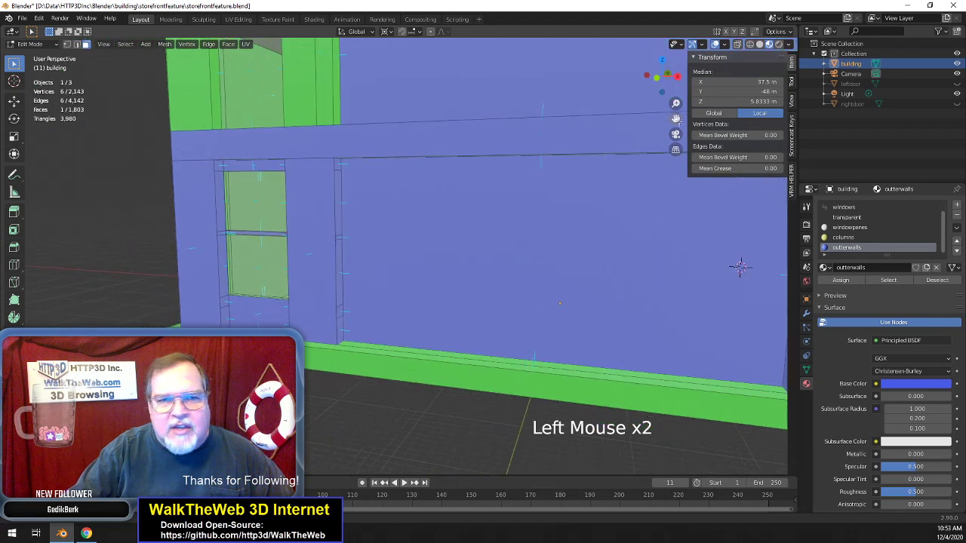
pyautogui.click(341, 331)
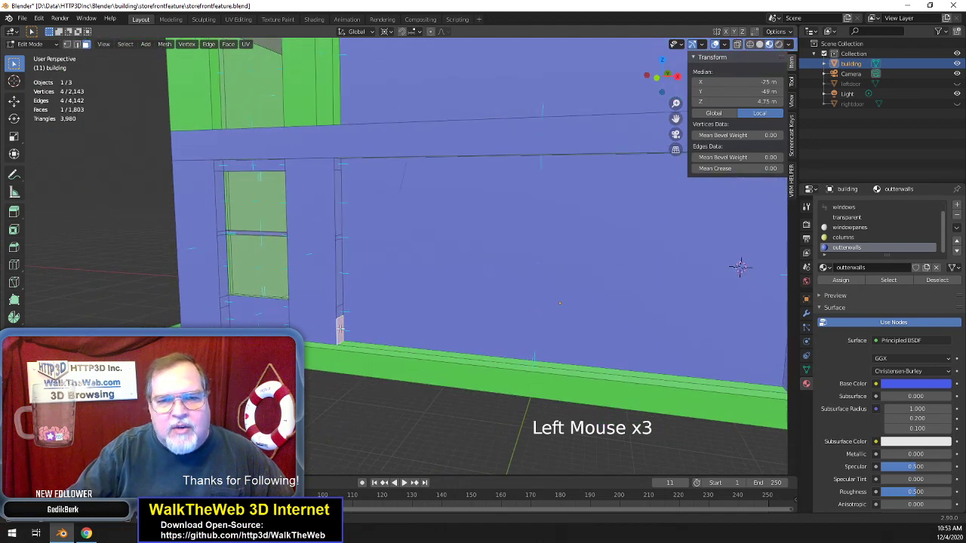
pyautogui.keyDown('shift'); pyautogui.click(340, 321); pyautogui.keyUp('shift')
pyautogui.keyDown('shift'); pyautogui.click(344, 278); pyautogui.keyUp('shift')
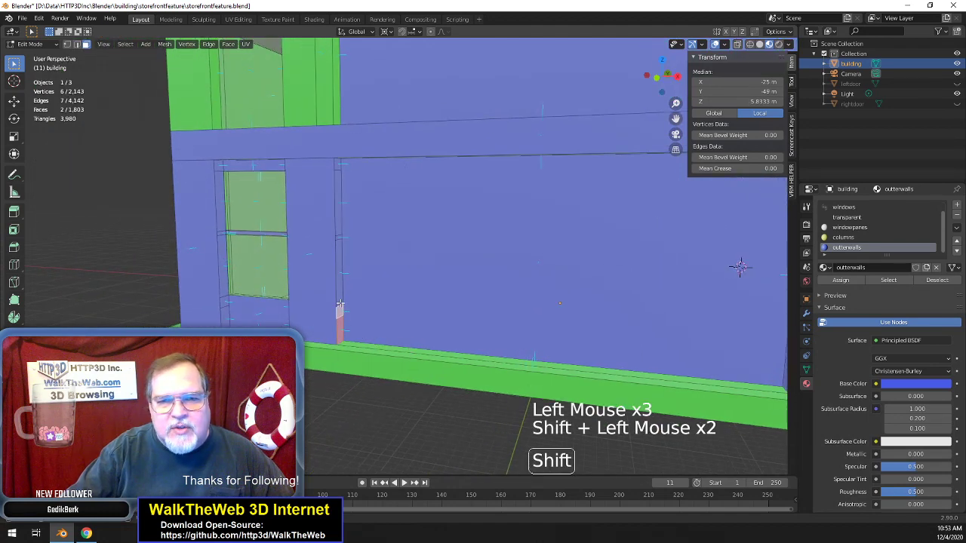
pyautogui.keyDown('shift'); pyautogui.click(340, 234); pyautogui.keyUp('shift')
pyautogui.keyDown('shift'); pyautogui.click(339, 224); pyautogui.keyUp('shift')
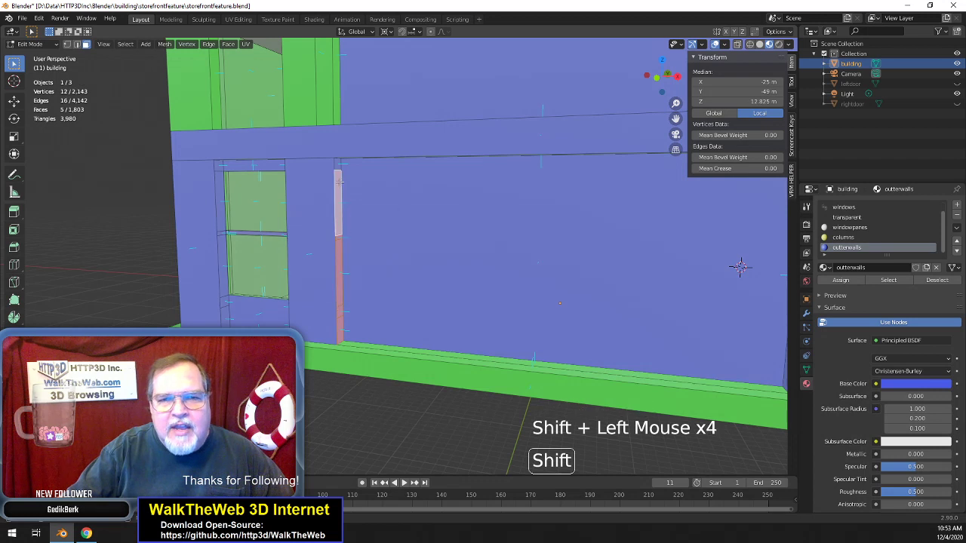
pyautogui.press('Delete')
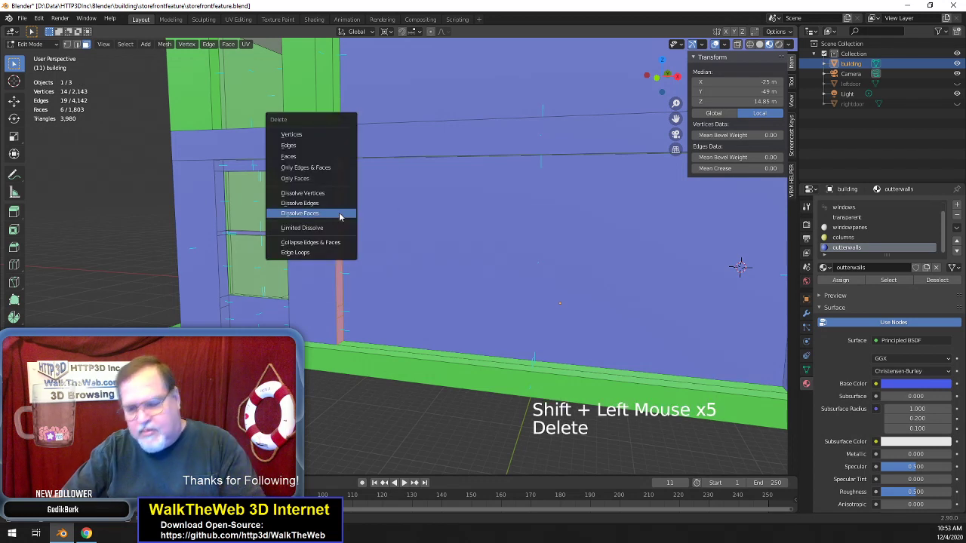
pyautogui.click(339, 212)
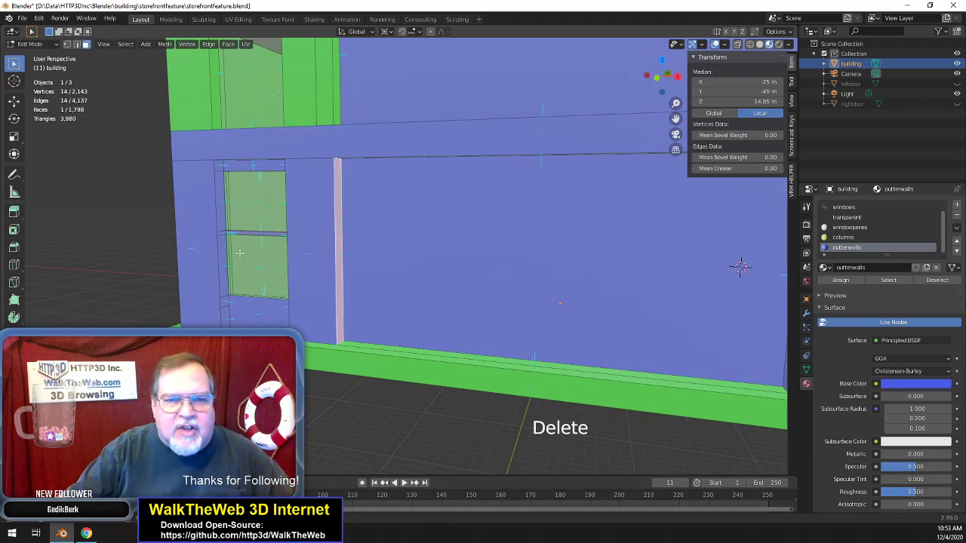
# - Dissolve the stacked inner side faces of the facade's left corner pier, next to the left-hand ground-floor window, into one face
pyautogui.click(227, 322)
pyautogui.keyDown('shift'); pyautogui.click(225, 313); pyautogui.keyUp('shift')
pyautogui.keyDown('shift'); pyautogui.click(224, 298); pyautogui.keyUp('shift')
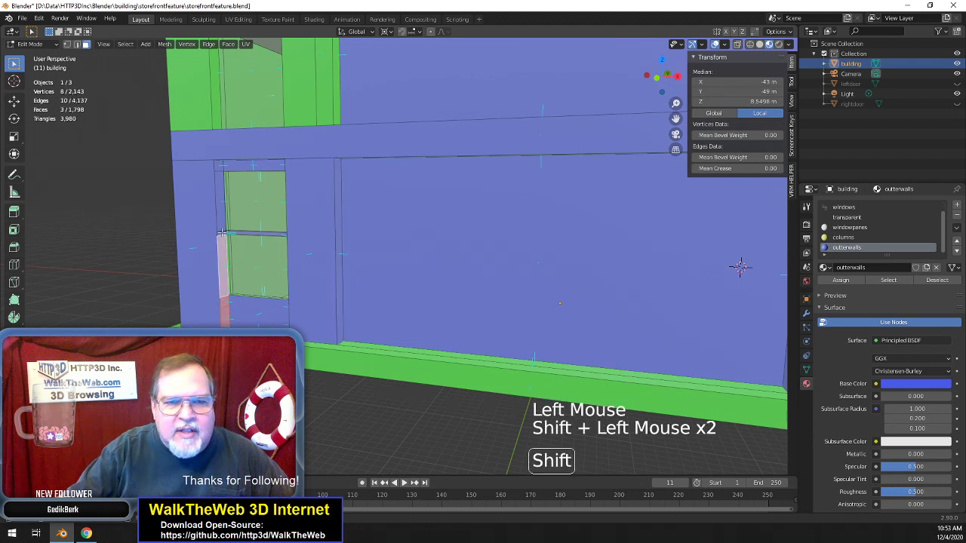
pyautogui.keyDown('shift'); pyautogui.click(221, 231); pyautogui.keyUp('shift')
pyautogui.keyDown('shift'); pyautogui.click(222, 200); pyautogui.keyUp('shift')
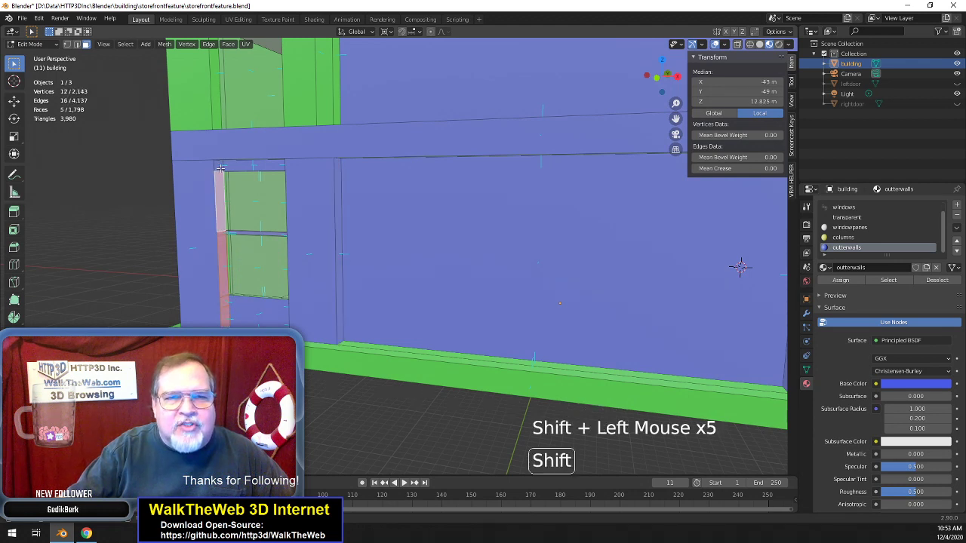
pyautogui.press('Delete')
pyautogui.click(201, 197)
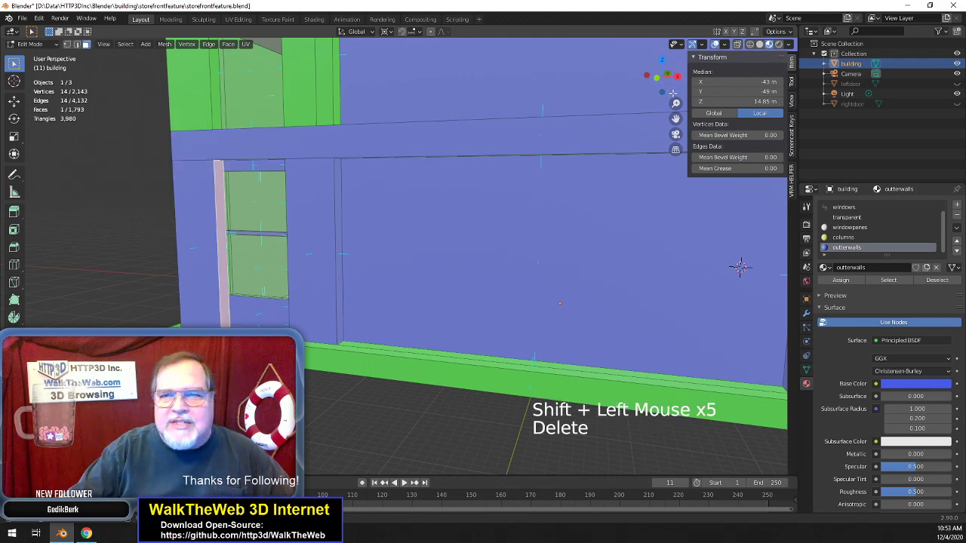
# - Dissolve the stacked window-side faces of the pier between the left-hand ground-floor window and the central wall into one face
pyautogui.moveTo(662, 77); pyautogui.dragTo(668, 105)
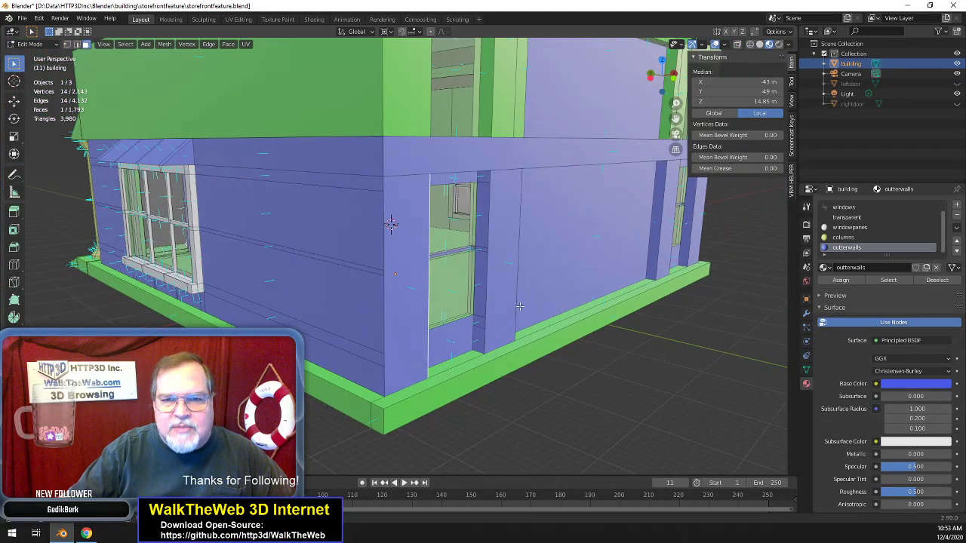
pyautogui.click(475, 344)
pyautogui.keyDown('shift'); pyautogui.click(479, 332); pyautogui.keyUp('shift')
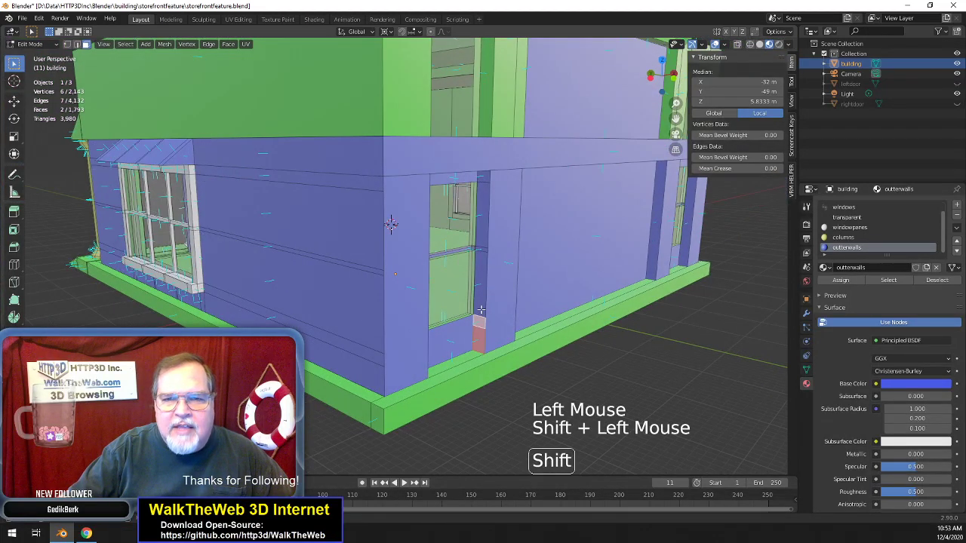
pyautogui.keyDown('shift'); pyautogui.click(483, 279); pyautogui.keyUp('shift')
pyautogui.keyDown('shift'); pyautogui.click(486, 230); pyautogui.keyUp('shift')
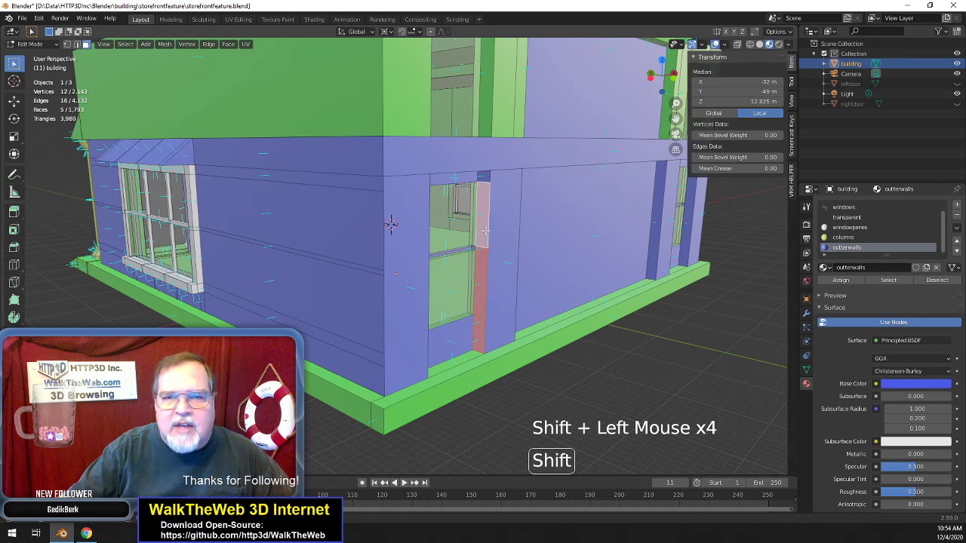
pyautogui.keyDown('shift'); pyautogui.click(481, 177); pyautogui.keyUp('shift')
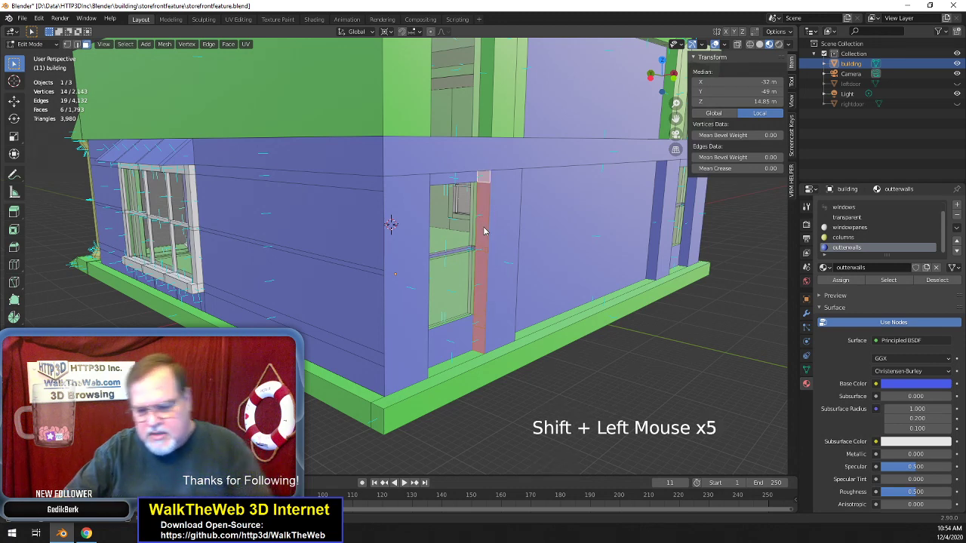
pyautogui.press('Delete')
pyautogui.click(484, 230)
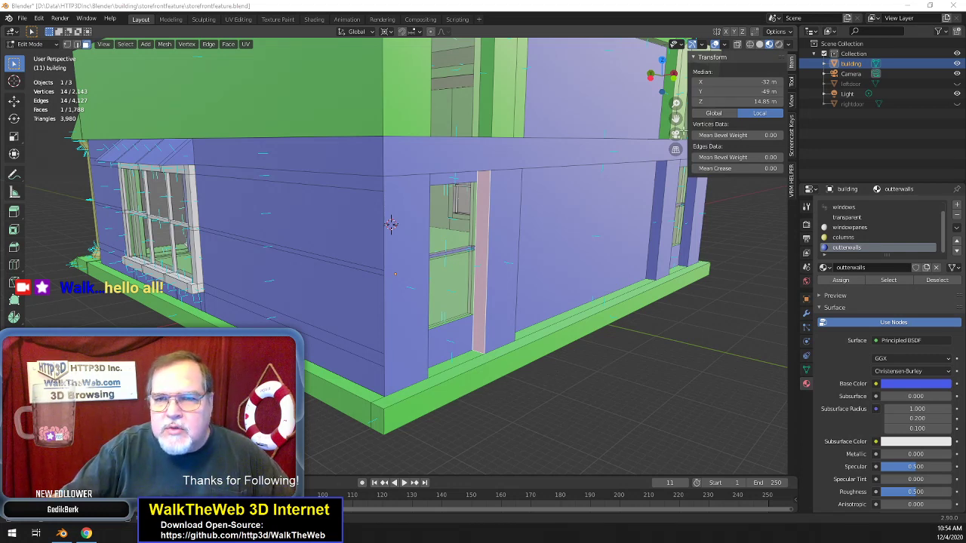
# - Dissolve the green base's five outer side faces, running from the building's corner to the steps beside the column
pyautogui.moveTo(661, 77)
pyautogui.mouseDown()
pyautogui.moveTo(667, 44)
pyautogui.moveTo(668, 68)
pyautogui.moveTo(668, 46)
pyautogui.moveTo(679, 43)
pyautogui.moveTo(667, 54)
pyautogui.moveTo(669, 76)
pyautogui.moveTo(656, 78)
pyautogui.mouseUp()
pyautogui.scroll(-2, 596, 209)
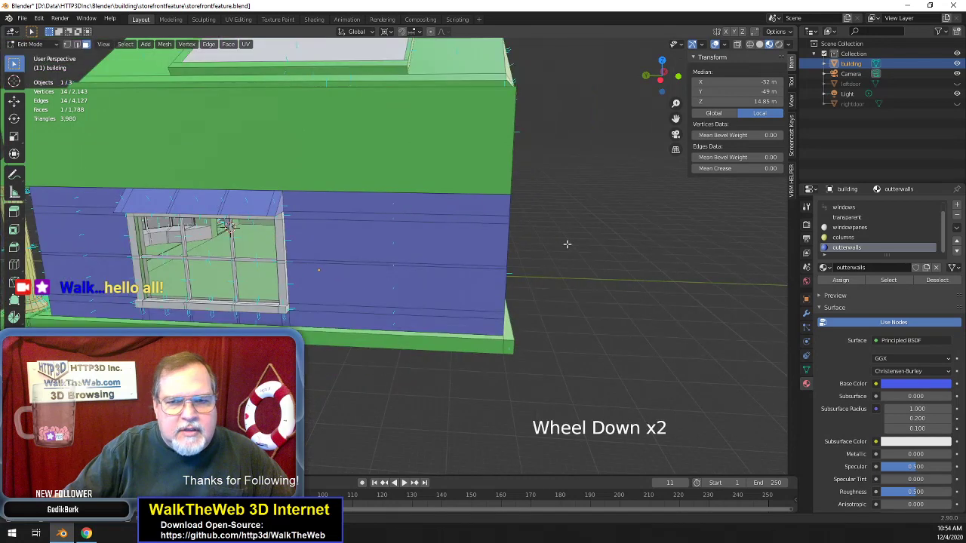
pyautogui.click(506, 346)
pyautogui.keyDown('shift'); pyautogui.click(483, 349); pyautogui.keyUp('shift')
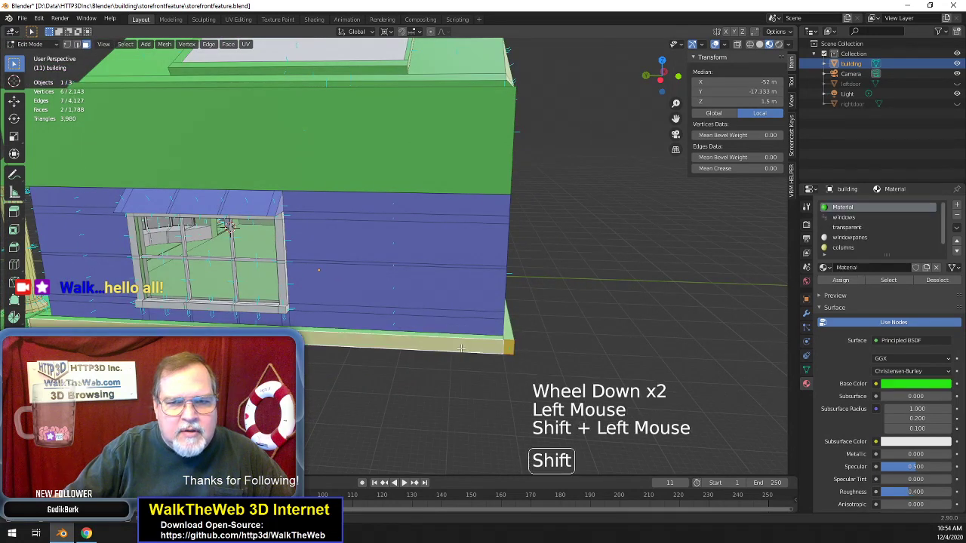
pyautogui.moveTo(662, 76); pyautogui.dragTo(448, 270)
pyautogui.scroll(4, 448, 270)
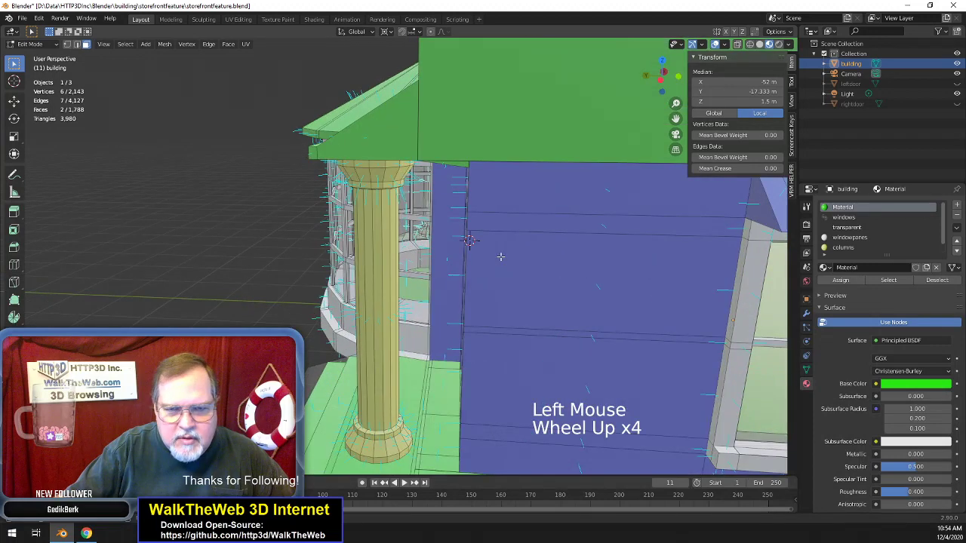
pyautogui.moveTo(676, 118); pyautogui.dragTo(667, 34)
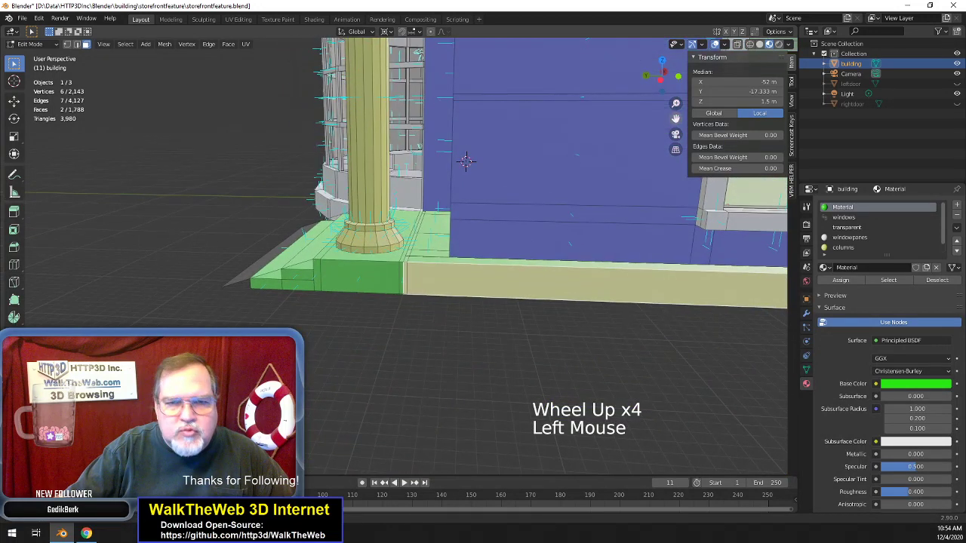
pyautogui.keyDown('shift'); pyautogui.click(406, 286); pyautogui.keyUp('shift')
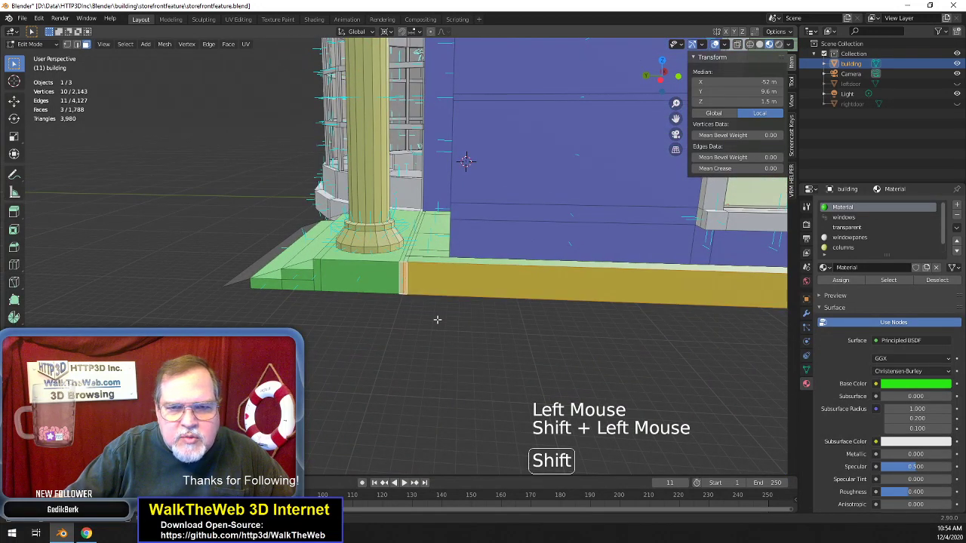
pyautogui.keyDown('shift'); pyautogui.click(368, 289); pyautogui.keyUp('shift')
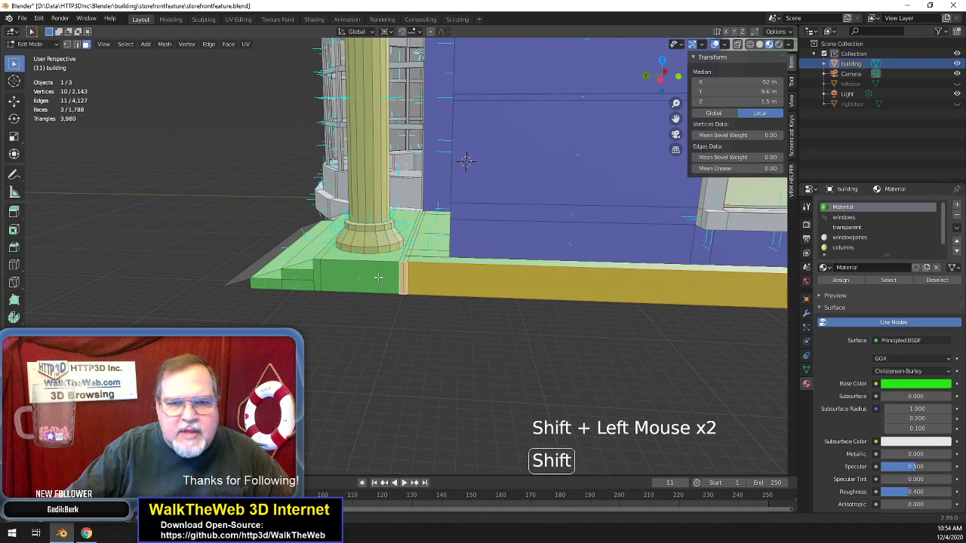
pyautogui.keyDown('shift'); pyautogui.click(316, 276); pyautogui.keyUp('shift')
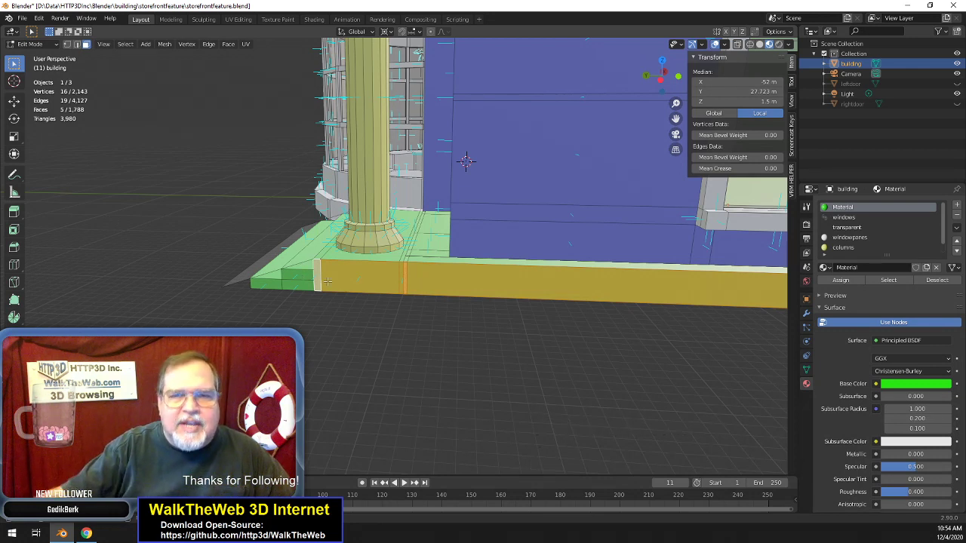
pyautogui.press('Delete')
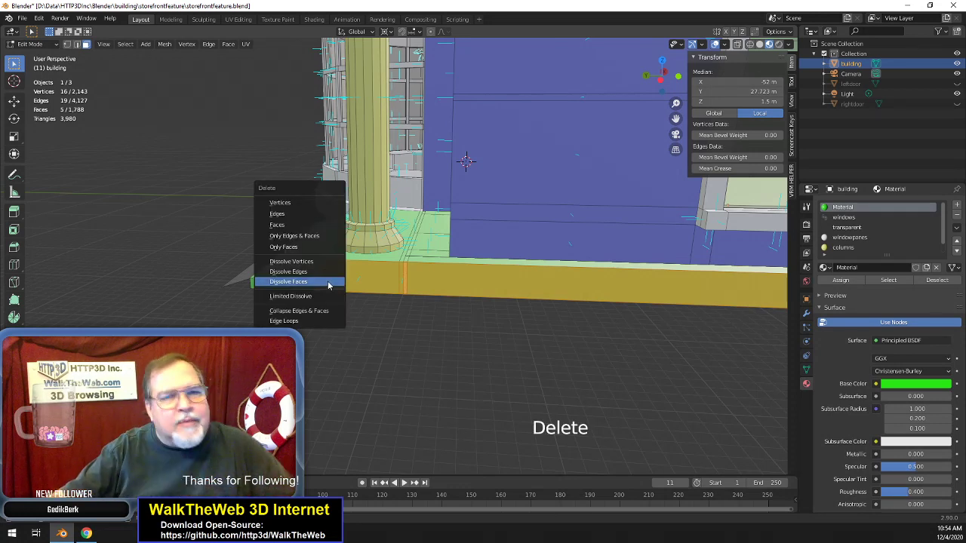
pyautogui.click(329, 283)
# - Delete only the base side face beneath the column that overlaps the long face along the wall, keeping its vertices
pyautogui.click(408, 279)
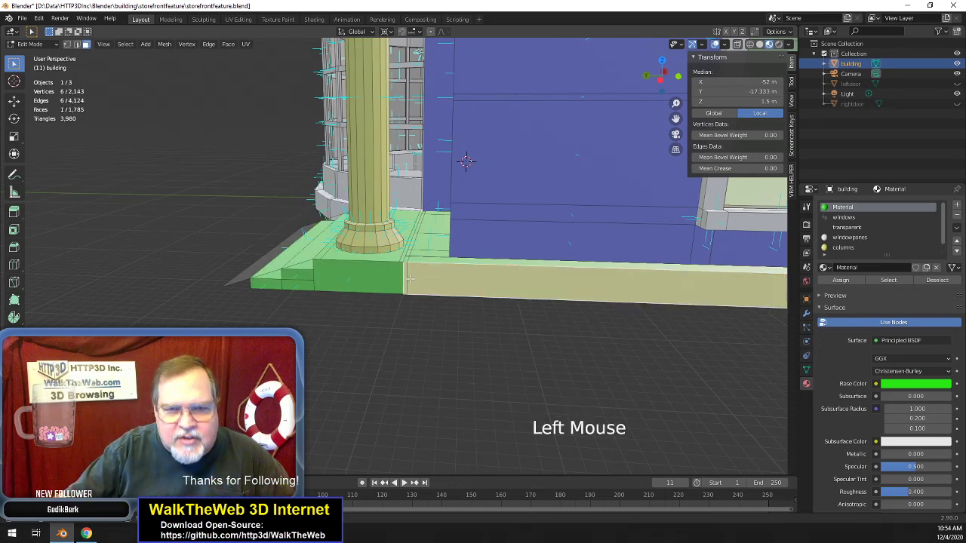
pyautogui.click(388, 280)
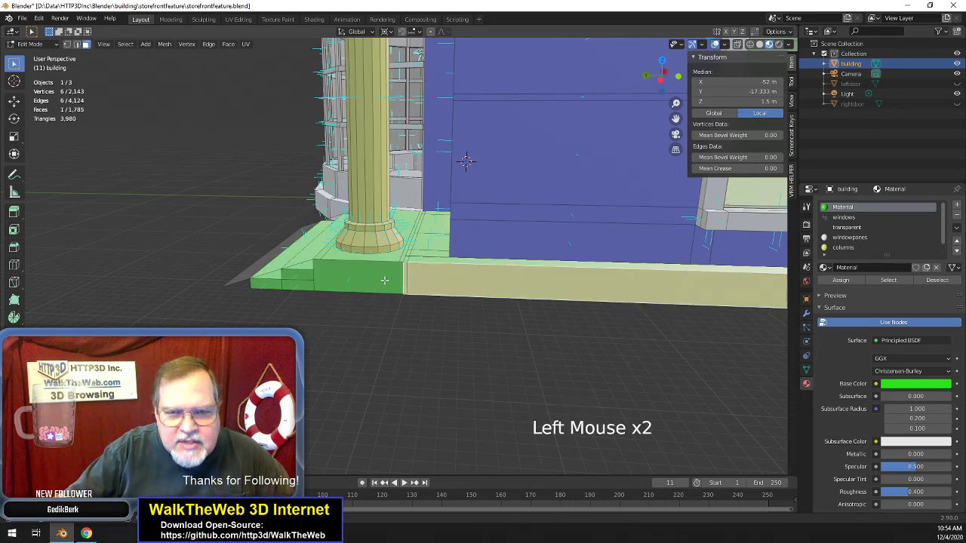
pyautogui.click(397, 278)
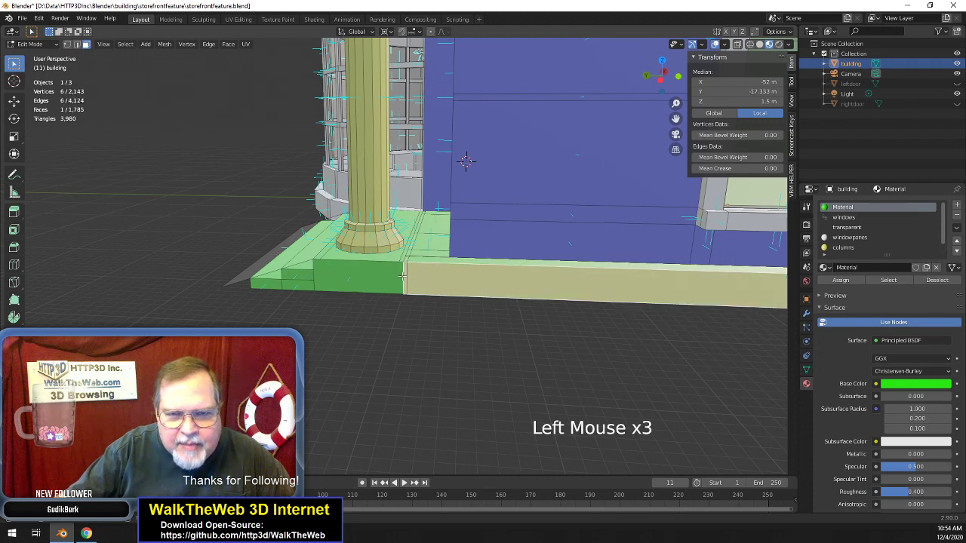
pyautogui.scroll(5, 453, 269)
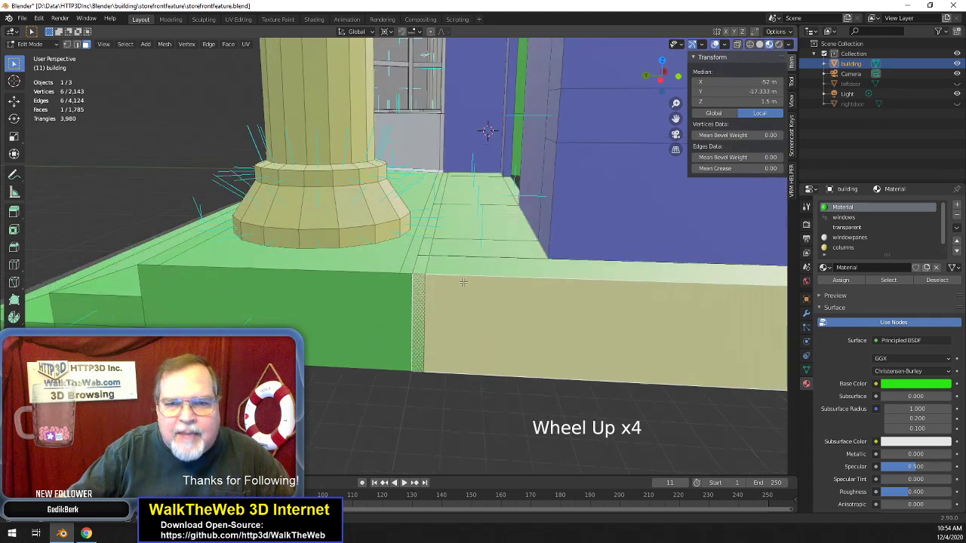
pyautogui.moveTo(676, 120); pyautogui.dragTo(734, 123)
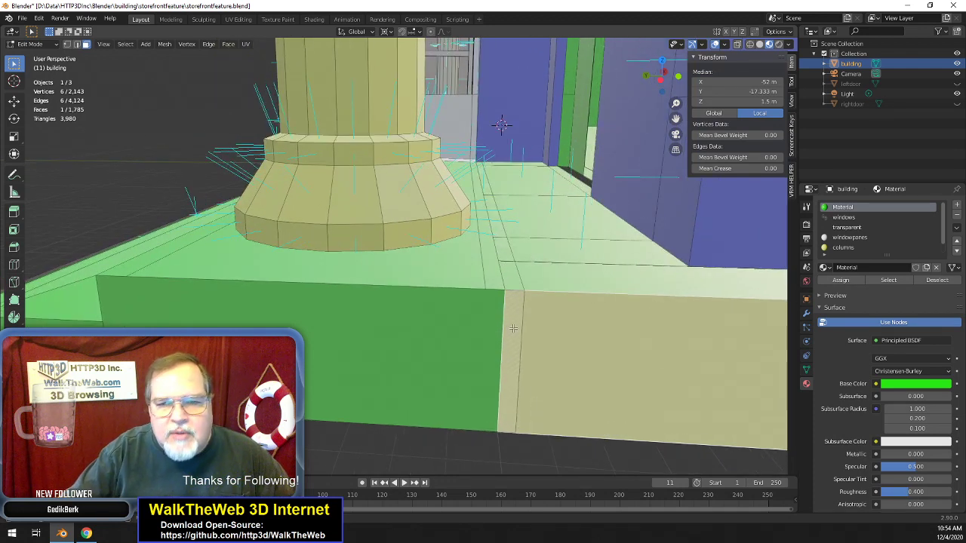
pyautogui.click(452, 329)
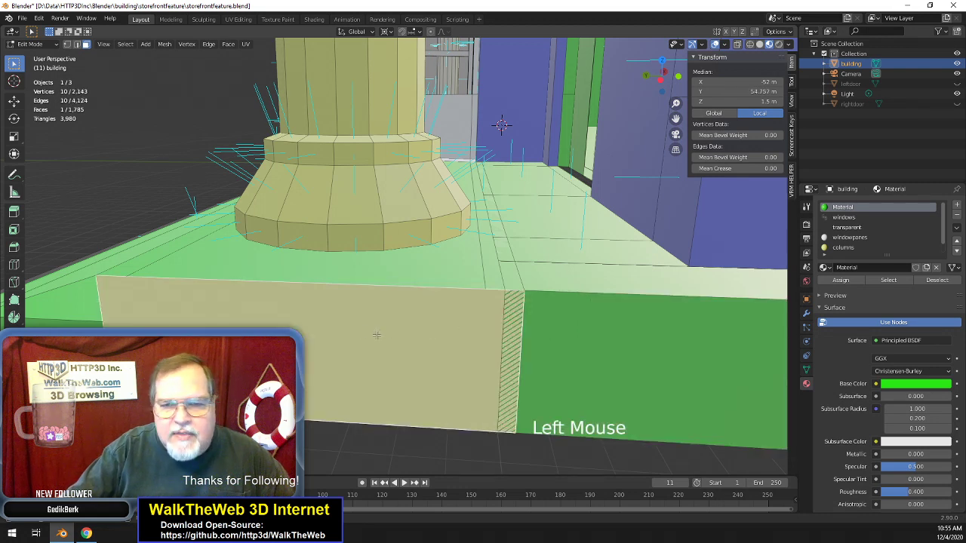
pyautogui.press('Delete')
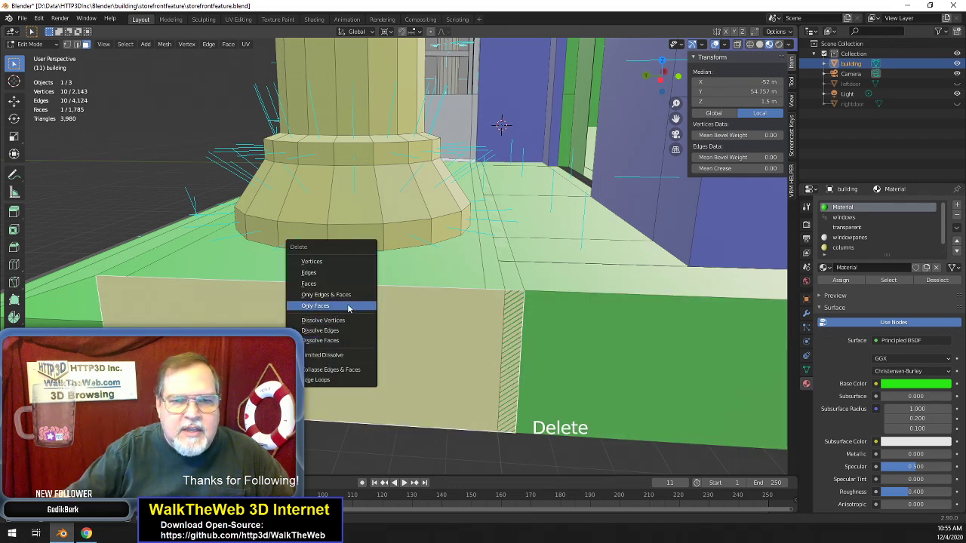
pyautogui.click(347, 305)
# - Fill the opening in the base beneath the column with a new face spanning its four corner vertices, and clear the selection
pyautogui.click(67, 44)
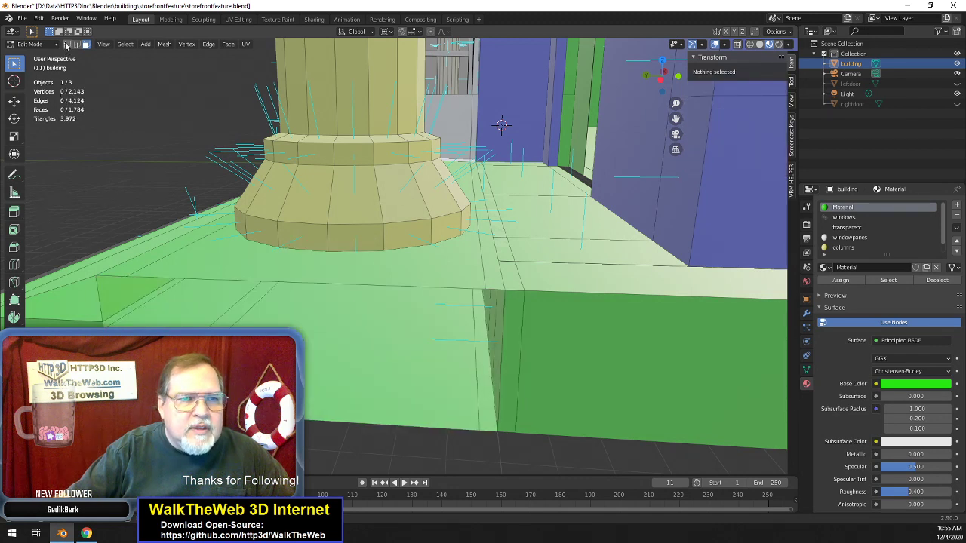
pyautogui.click(97, 278)
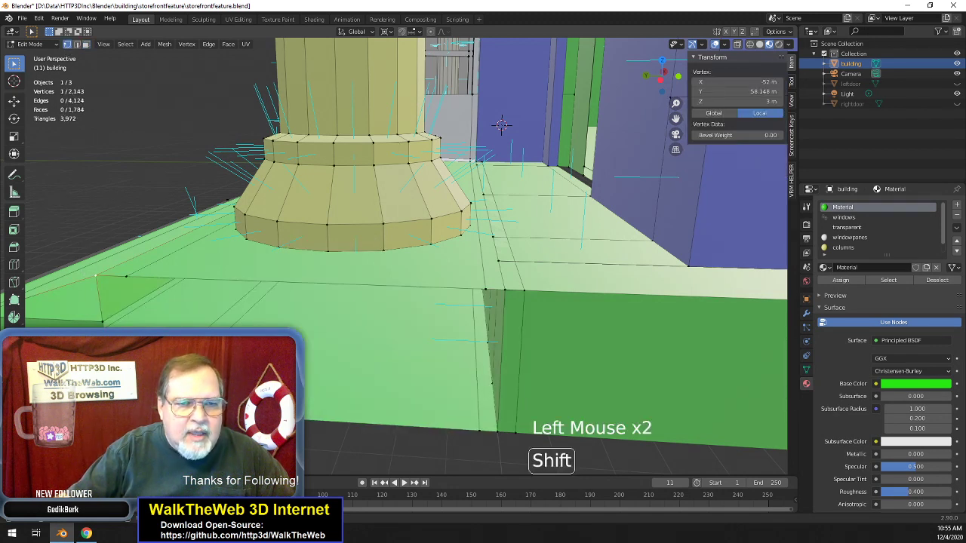
pyautogui.keyDown('shift'); pyautogui.click(97, 278); pyautogui.keyUp('shift')
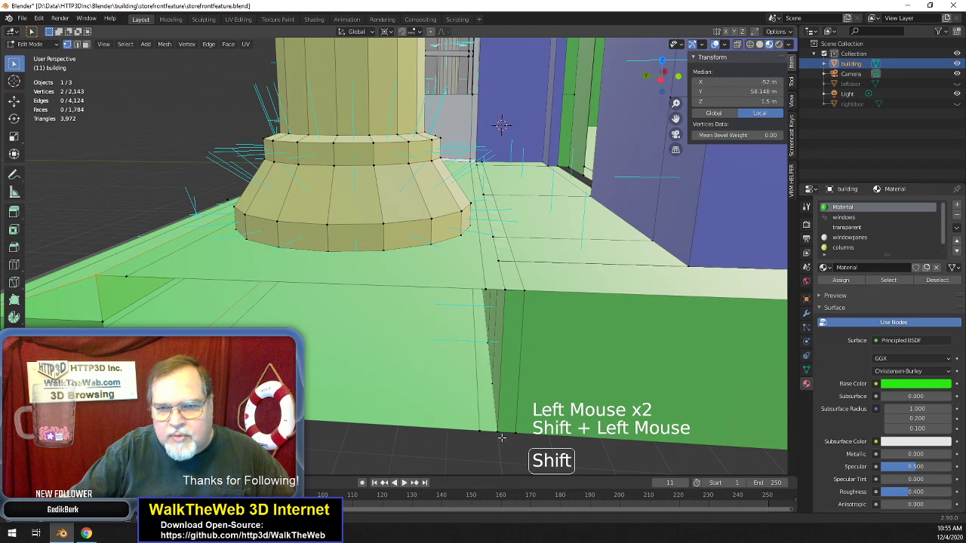
pyautogui.keyDown('shift'); pyautogui.click(505, 291); pyautogui.keyUp('shift')
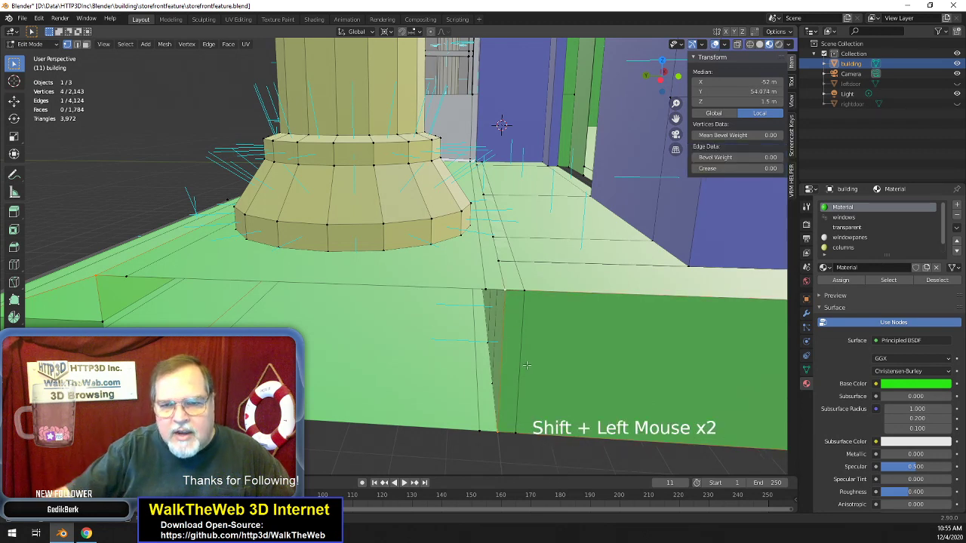
pyautogui.press('f')
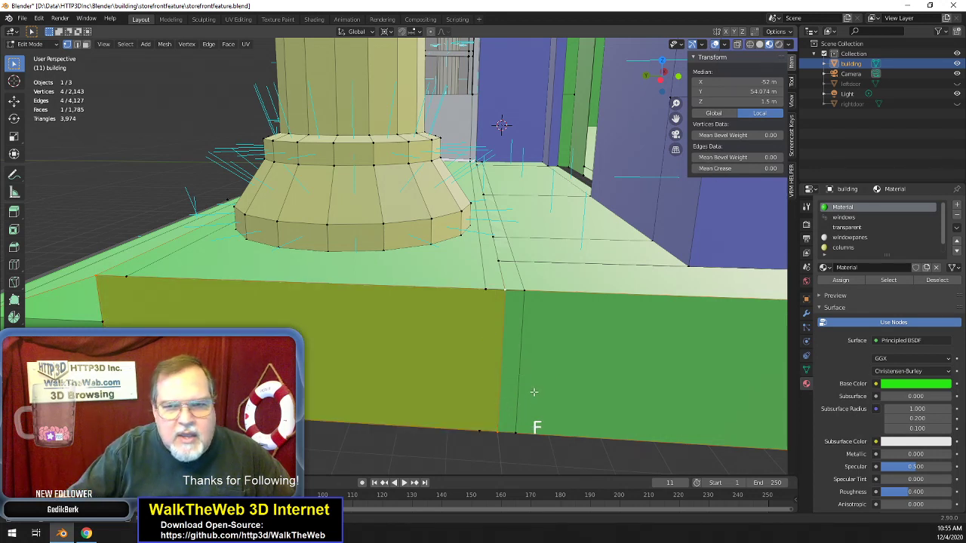
pyautogui.click(535, 346)
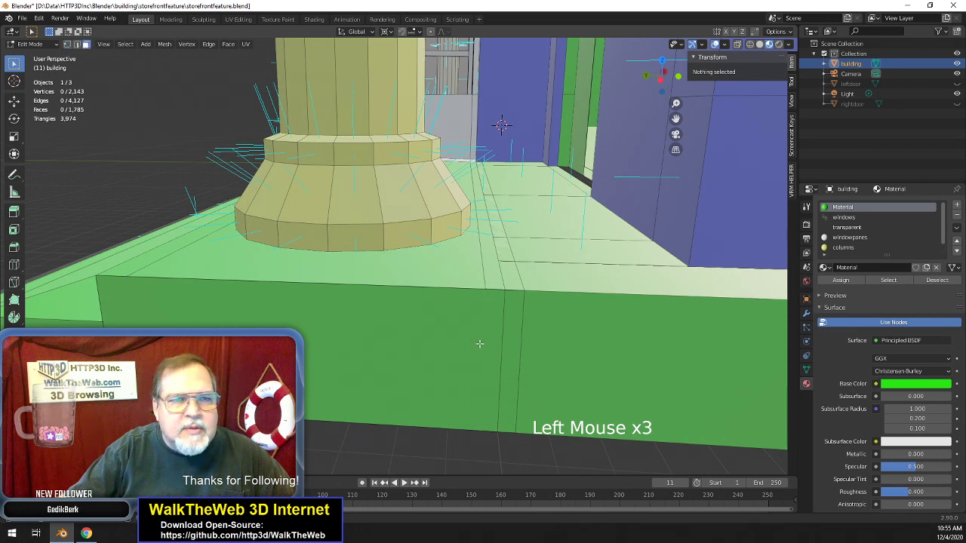
# - Delete the extra vertical edge just beside the seam in the green base's outer side, along with its overlapping face
pyautogui.click(531, 357)
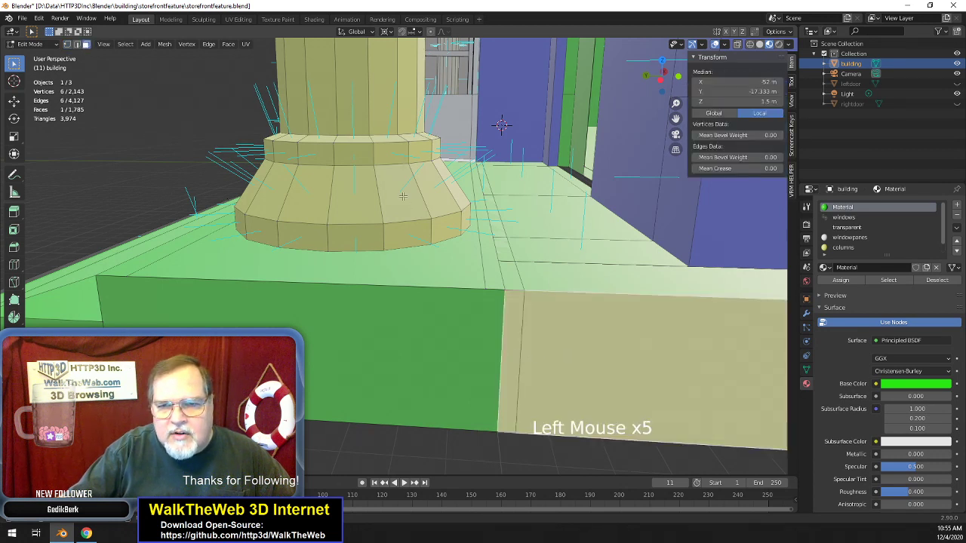
pyautogui.click(79, 45)
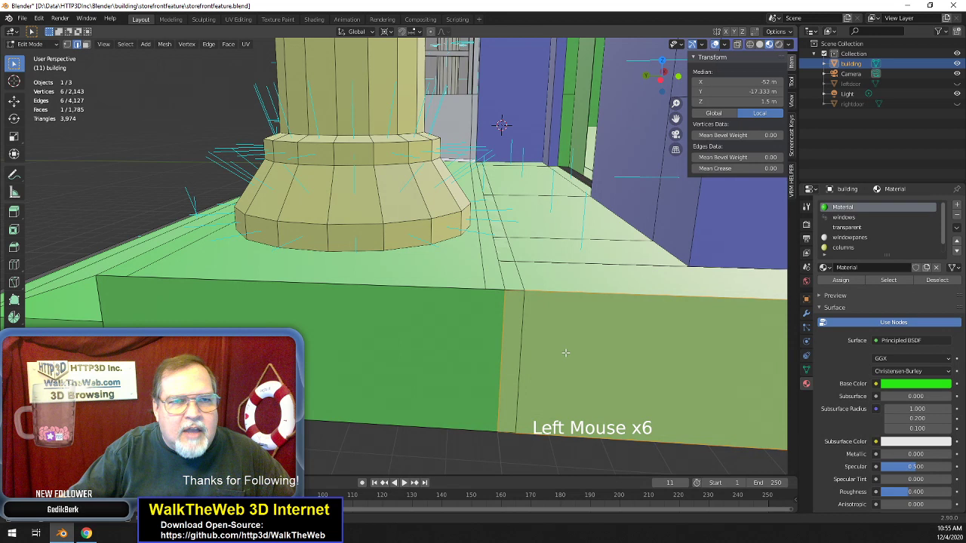
pyautogui.click(530, 364)
pyautogui.press('x')
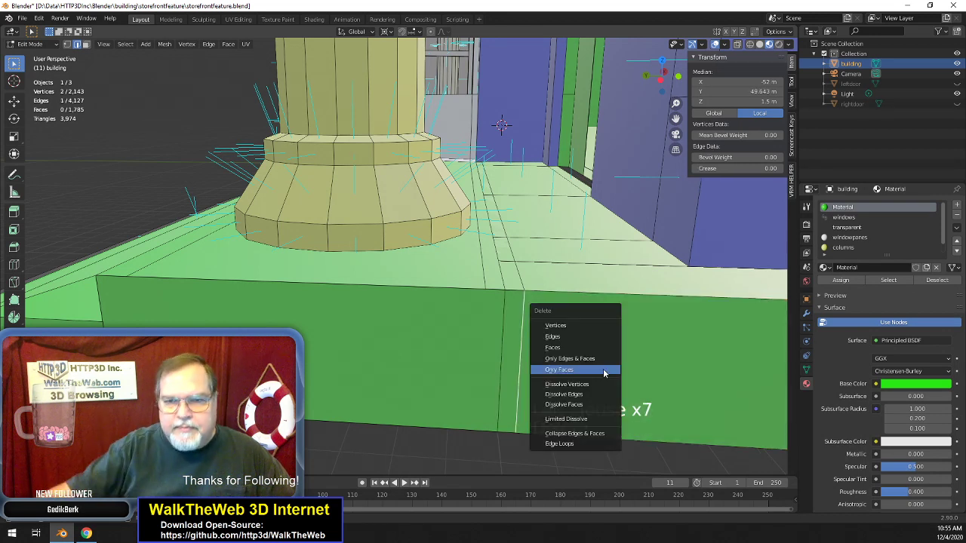
pyautogui.click(567, 337)
pyautogui.scroll(-9, 575, 342)
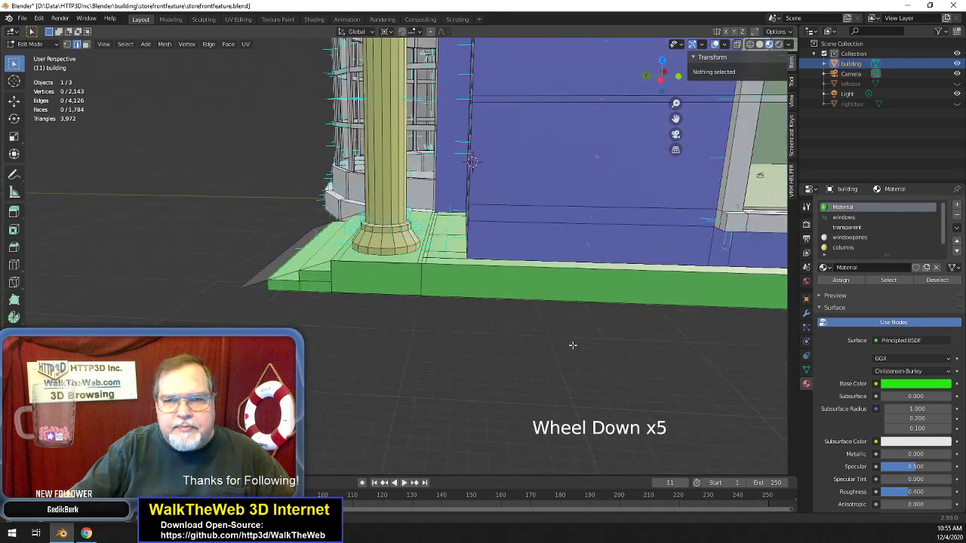
pyautogui.scroll(8, 573, 345)
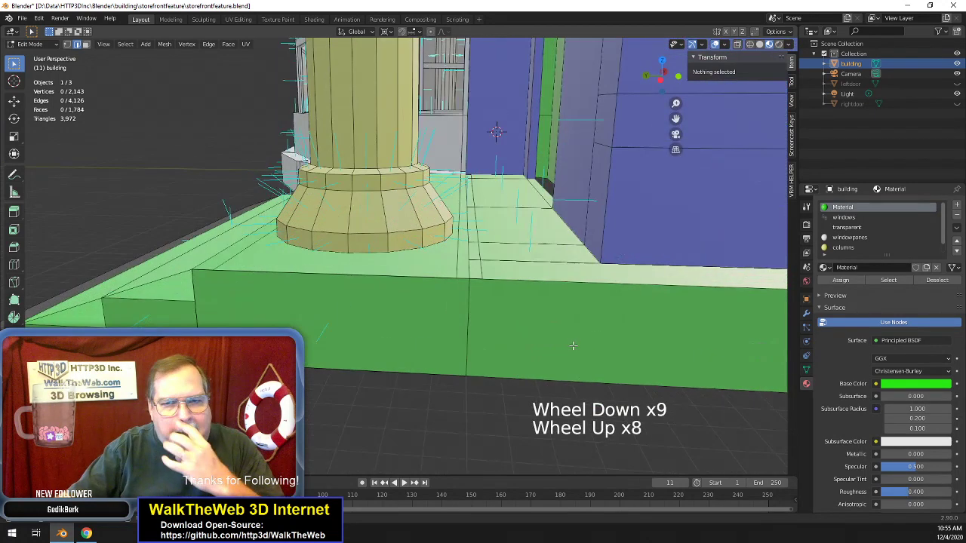
# - Dissolve the base's two adjoining outer side faces, beneath the column and along the wall, into one face
pyautogui.click(498, 328)
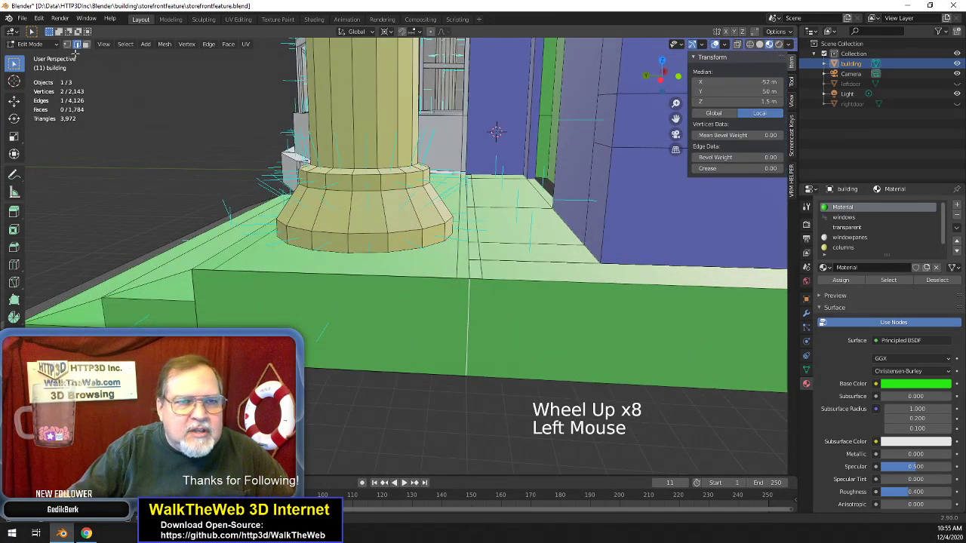
pyautogui.click(85, 45)
pyautogui.click(528, 333)
pyautogui.keyDown('shift'); pyautogui.click(436, 320); pyautogui.keyUp('shift')
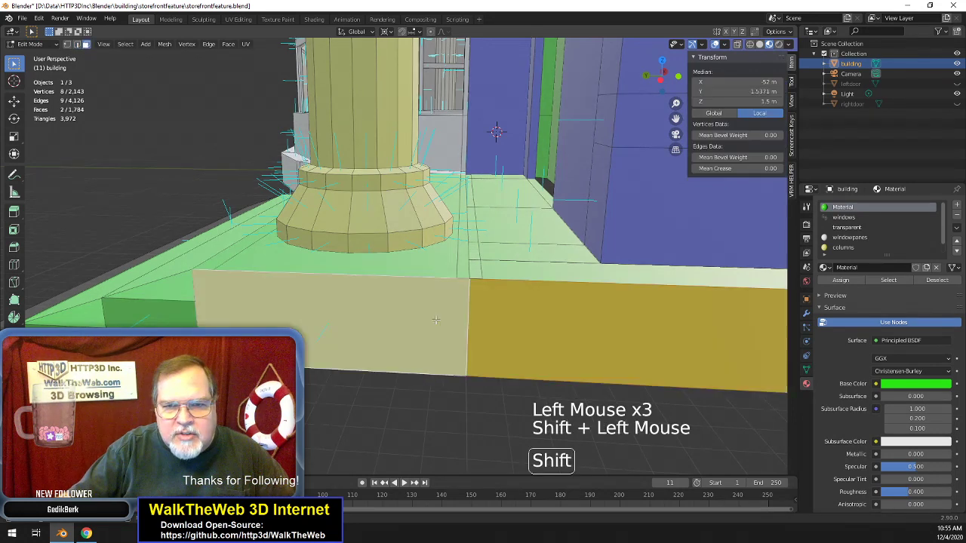
pyautogui.press('Delete')
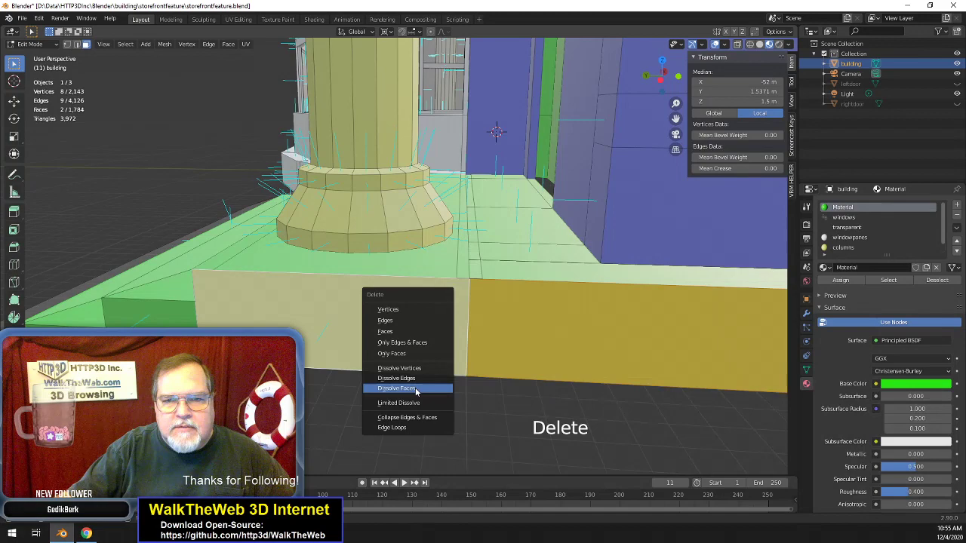
pyautogui.click(416, 388)
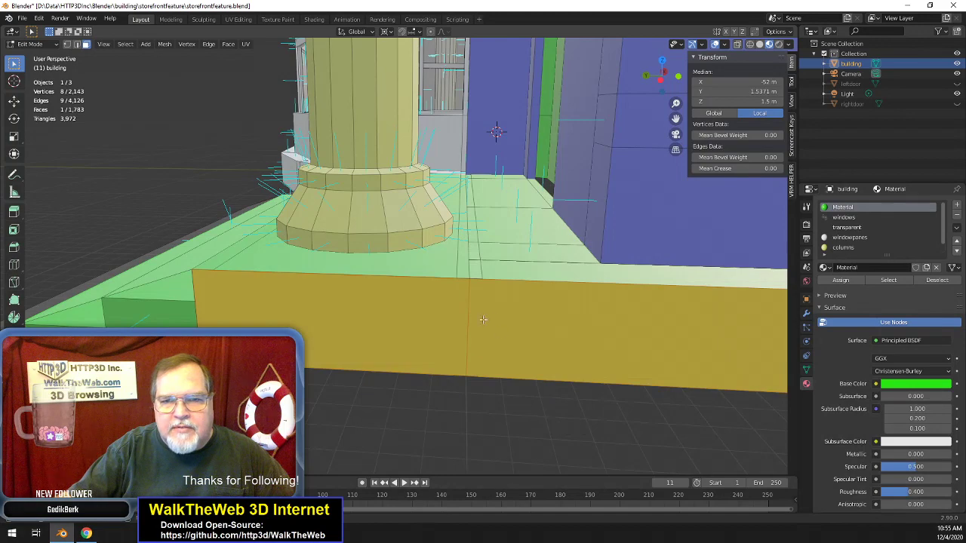
pyautogui.click(493, 321)
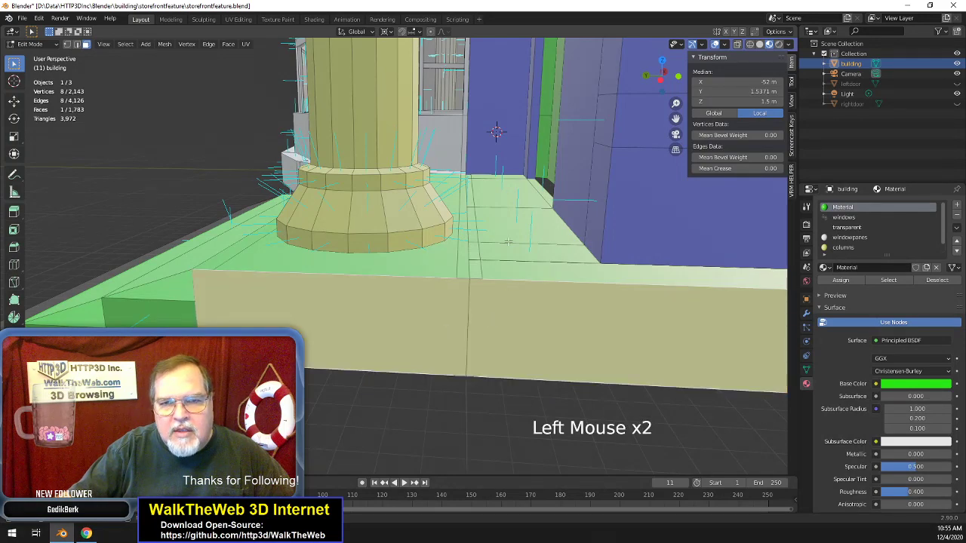
# - Delete only the five underside faces of the base beneath the steps and the column, keeping their edges and vertices
pyautogui.moveTo(657, 75); pyautogui.dragTo(455, 367)
pyautogui.moveTo(456, 368); pyautogui.dragTo(452, 176, button='middle')
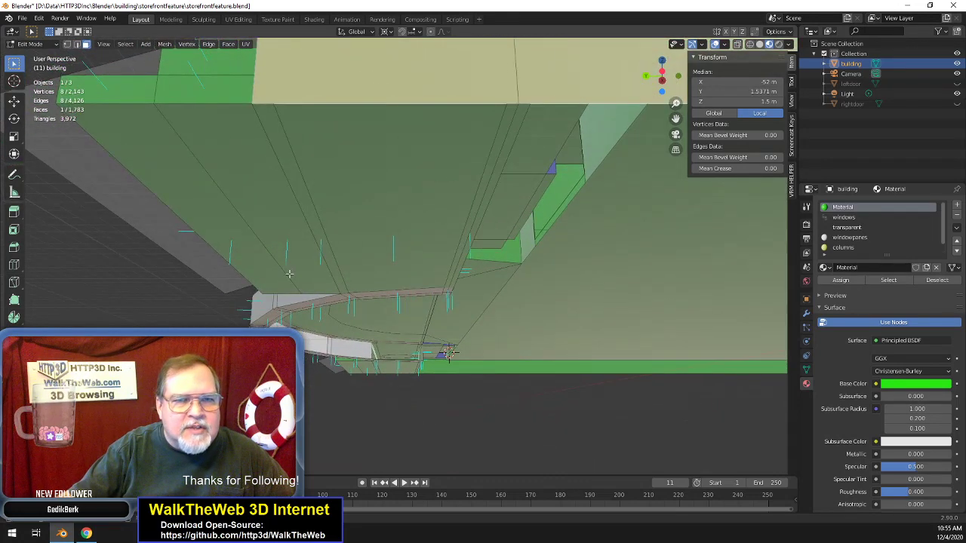
pyautogui.click(234, 241)
pyautogui.keyDown('shift'); pyautogui.click(325, 229); pyautogui.keyUp('shift')
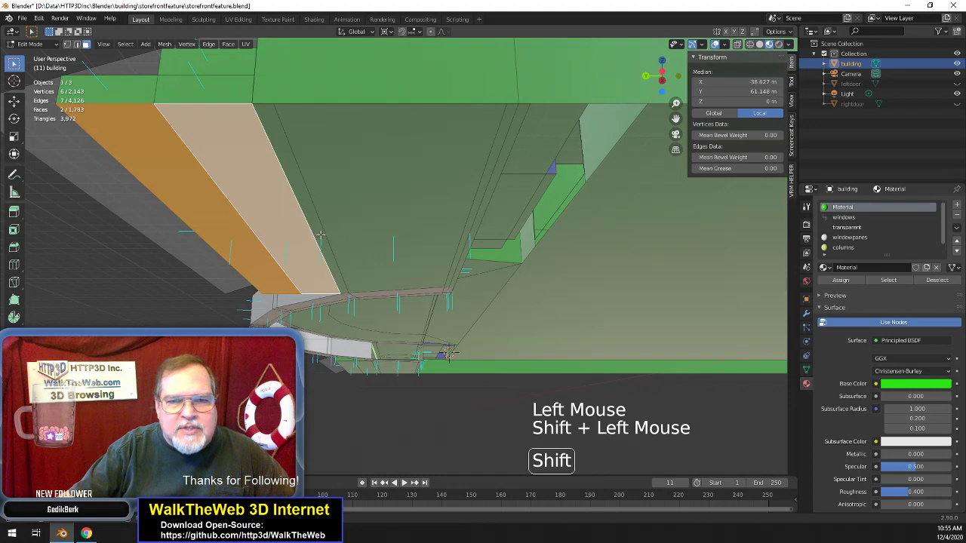
pyautogui.keyDown('shift'); pyautogui.click(325, 235); pyautogui.keyUp('shift')
pyautogui.keyDown('shift'); pyautogui.click(418, 237); pyautogui.keyUp('shift')
pyautogui.keyDown('shift'); pyautogui.click(470, 239); pyautogui.keyUp('shift')
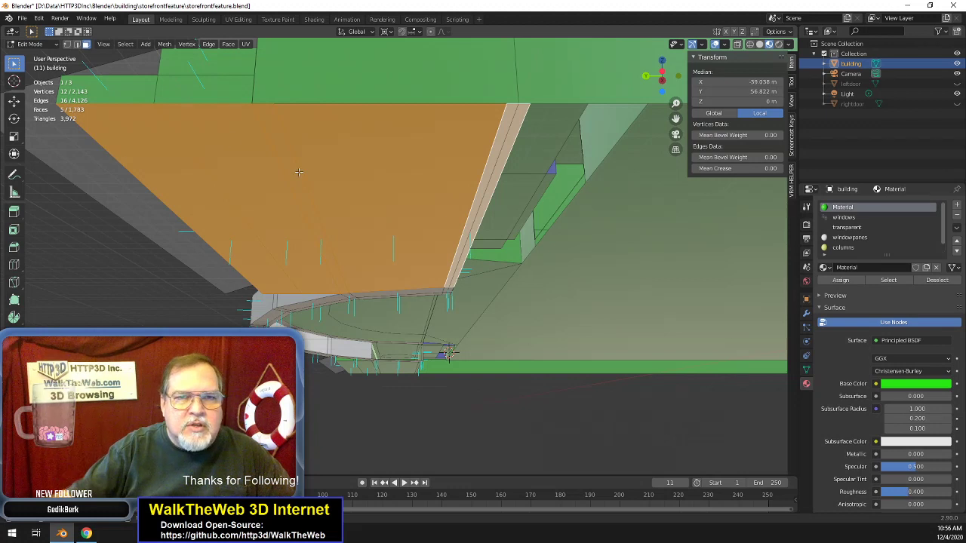
pyautogui.press('Delete')
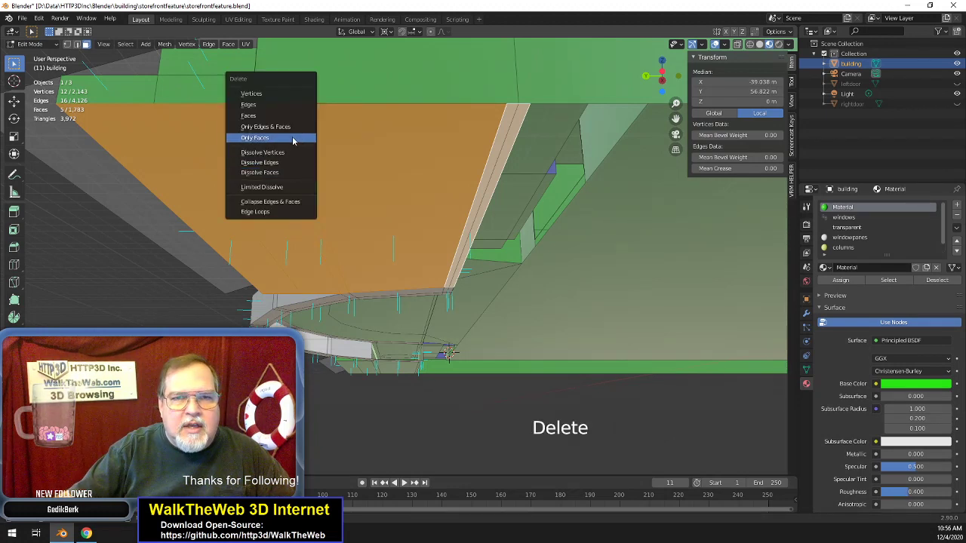
pyautogui.click(294, 139)
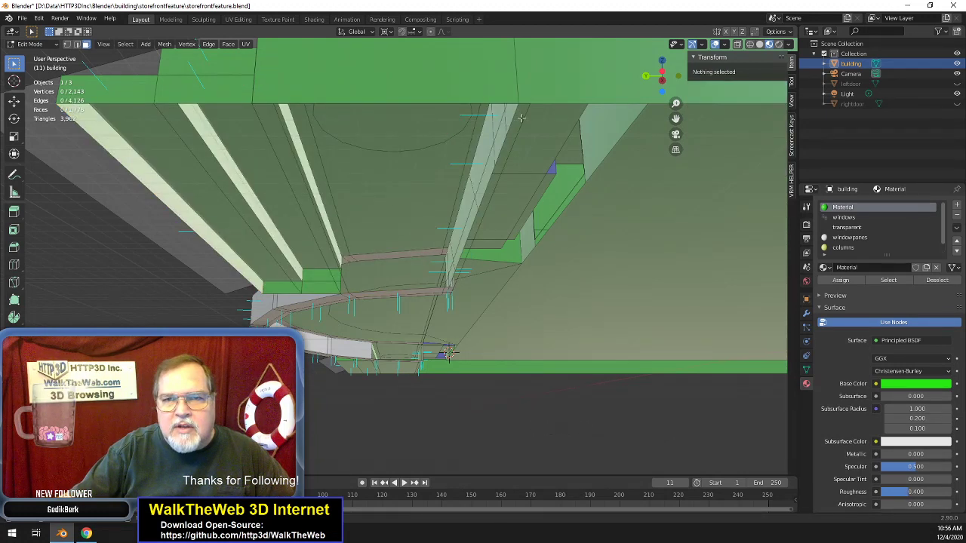
# - Delete the hidden inner partition beneath the base by removing its vertical and bottom edges with their faces, using wireframe shading to reach them
pyautogui.moveTo(674, 83); pyautogui.dragTo(649, 92)
pyautogui.moveTo(458, 115); pyautogui.dragTo(622, 108)
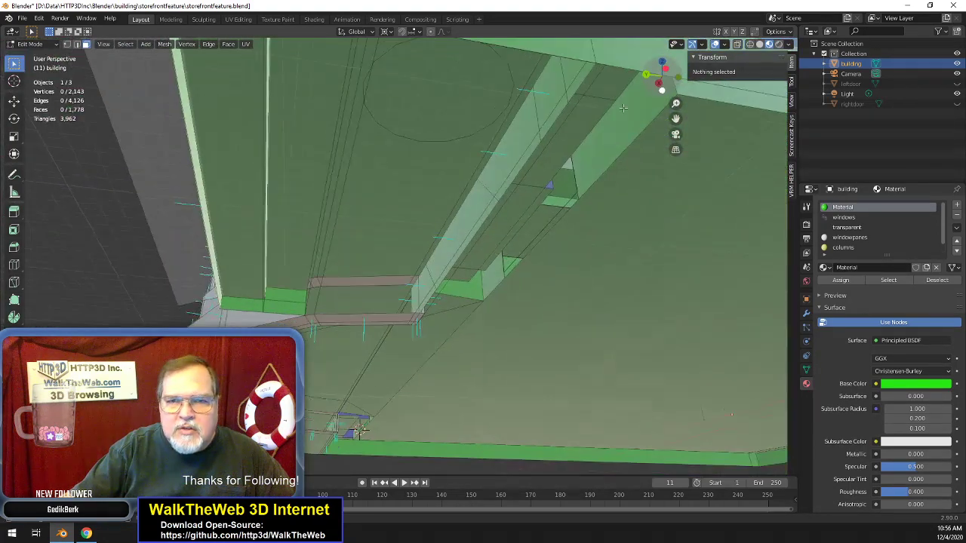
pyautogui.click(545, 107)
pyautogui.click(523, 127)
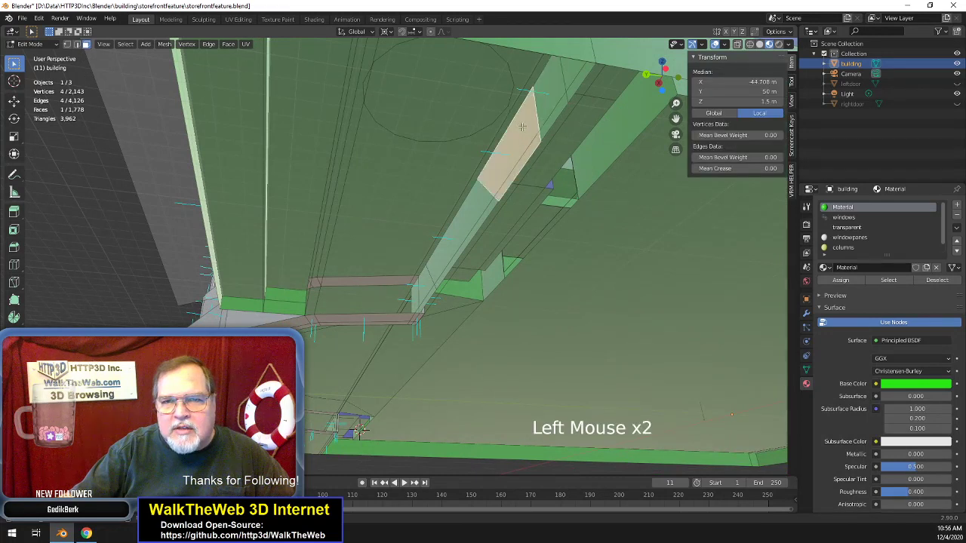
pyautogui.click(466, 209)
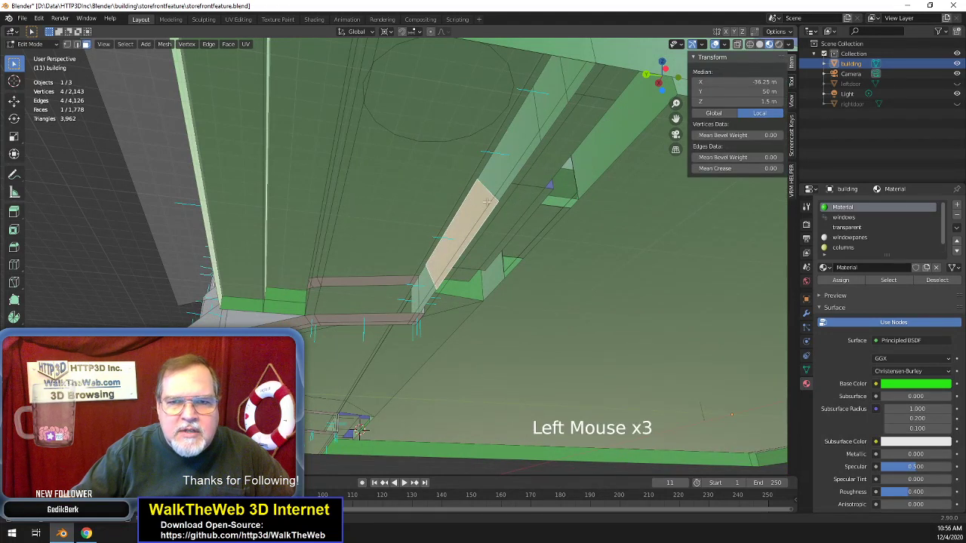
pyautogui.click(76, 44)
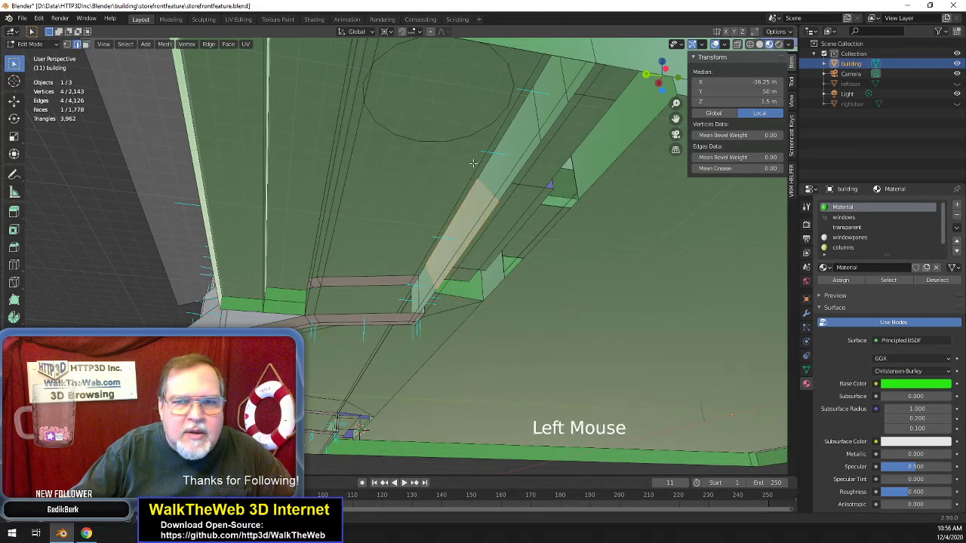
pyautogui.click(487, 194)
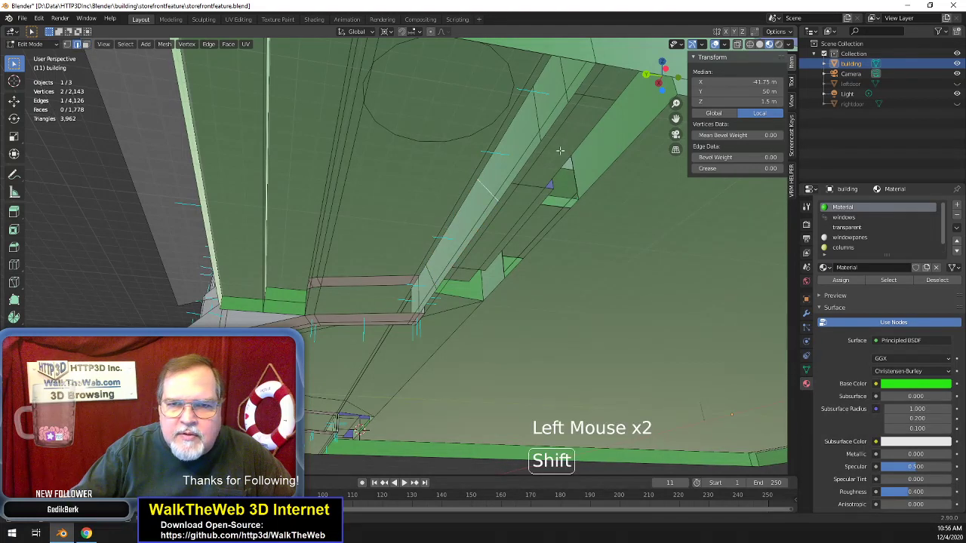
pyautogui.keyDown('shift'); pyautogui.click(538, 119); pyautogui.keyUp('shift')
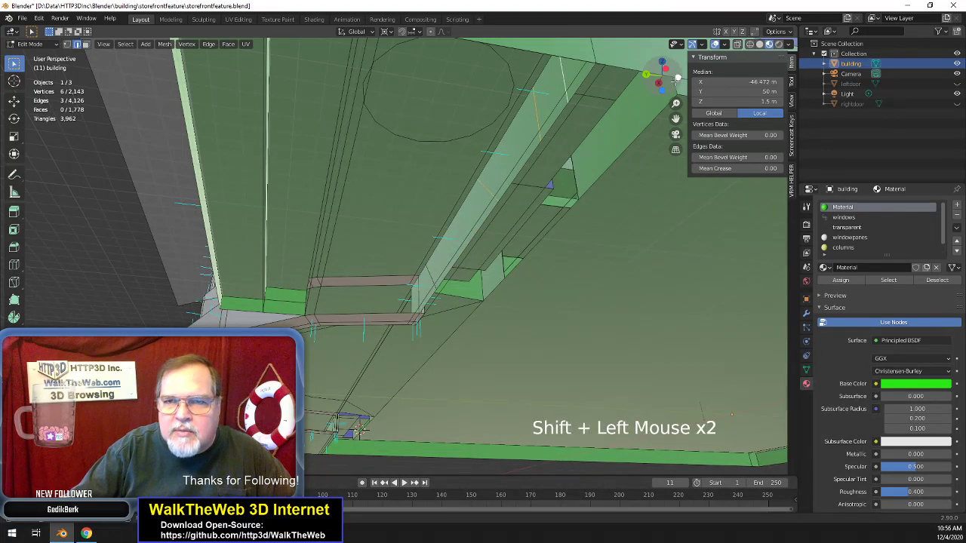
pyautogui.moveTo(655, 76)
pyautogui.mouseDown()
pyautogui.moveTo(659, 101)
pyautogui.moveTo(655, 72)
pyautogui.mouseUp()
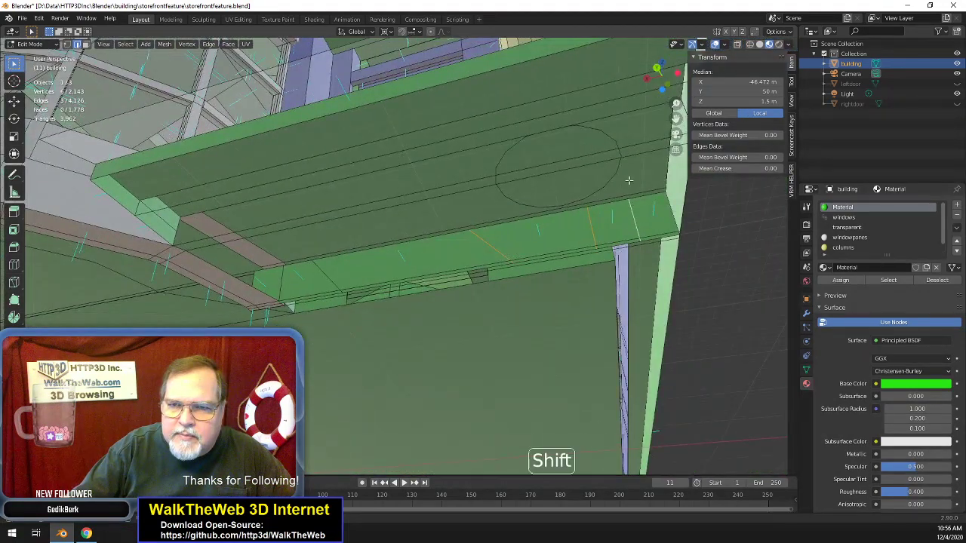
pyautogui.keyDown('shift'); pyautogui.click(638, 226); pyautogui.keyUp('shift')
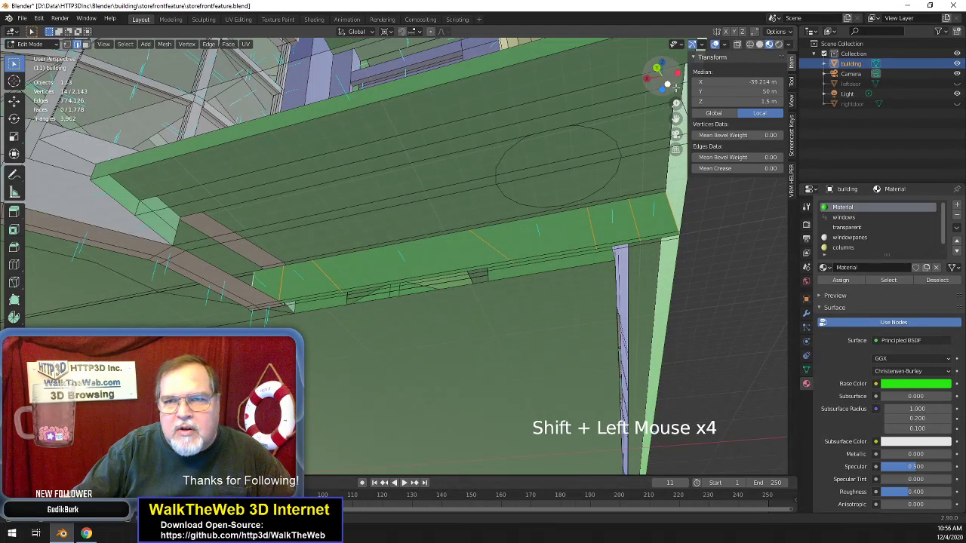
pyautogui.moveTo(654, 69)
pyautogui.mouseDown()
pyautogui.moveTo(658, 97)
pyautogui.moveTo(659, 76)
pyautogui.mouseUp()
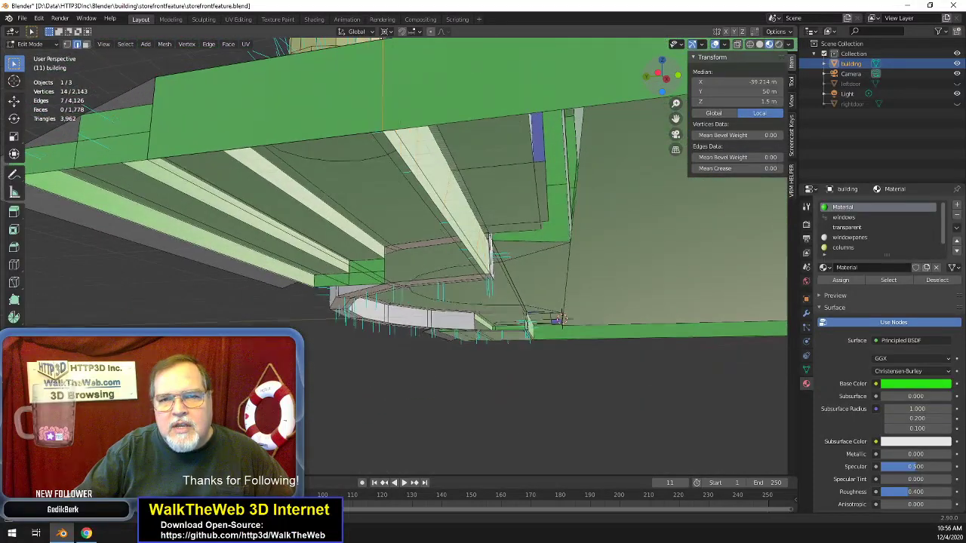
pyautogui.keyDown('shift'); pyautogui.click(458, 224); pyautogui.keyUp('shift')
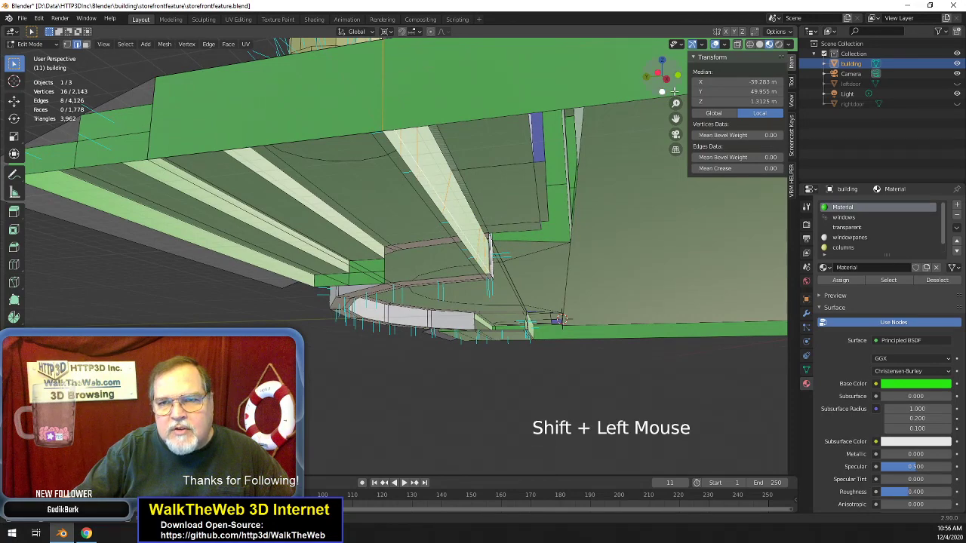
pyautogui.moveTo(674, 92); pyautogui.dragTo(573, 209)
pyautogui.scroll(-2, 577, 209)
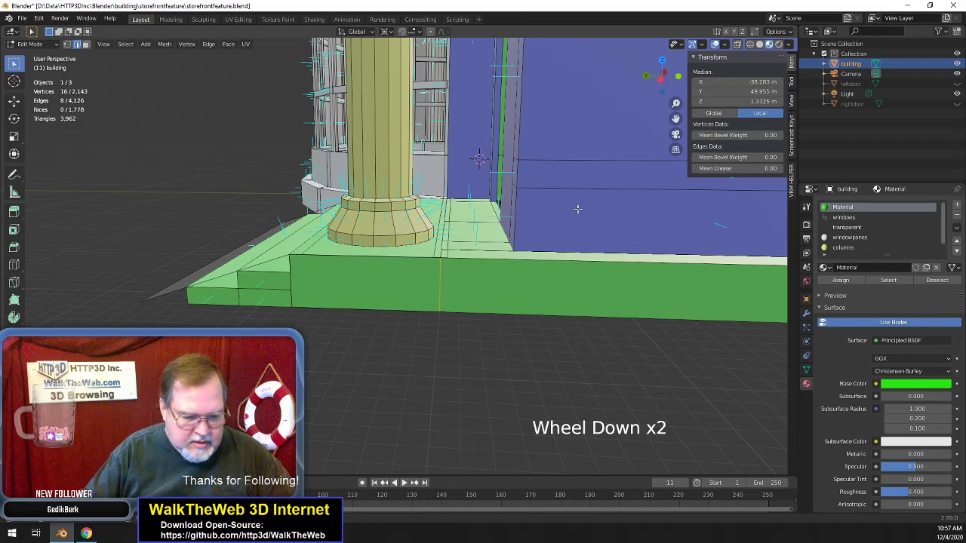
pyautogui.press('z')
pyautogui.click(497, 209)
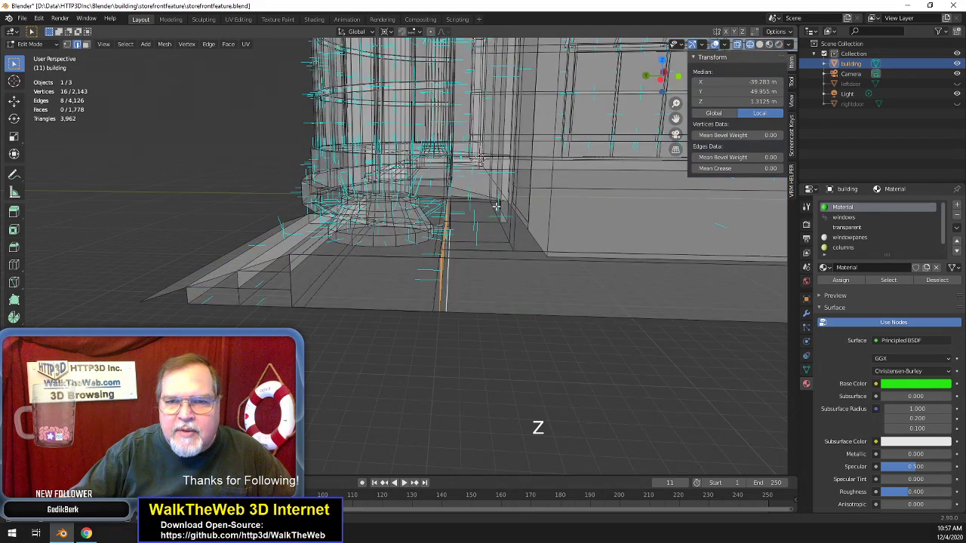
pyautogui.scroll(-1, 503, 216)
pyautogui.moveTo(662, 74)
pyautogui.mouseDown()
pyautogui.moveTo(640, 76)
pyautogui.moveTo(655, 75)
pyautogui.mouseUp()
pyautogui.keyDown('shift'); pyautogui.click(494, 266); pyautogui.keyUp('shift')
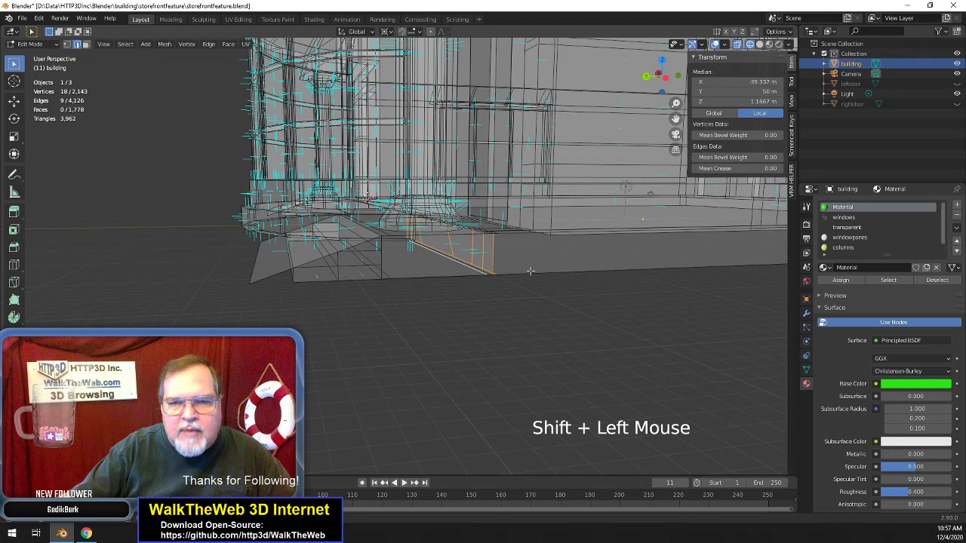
pyautogui.press('Delete')
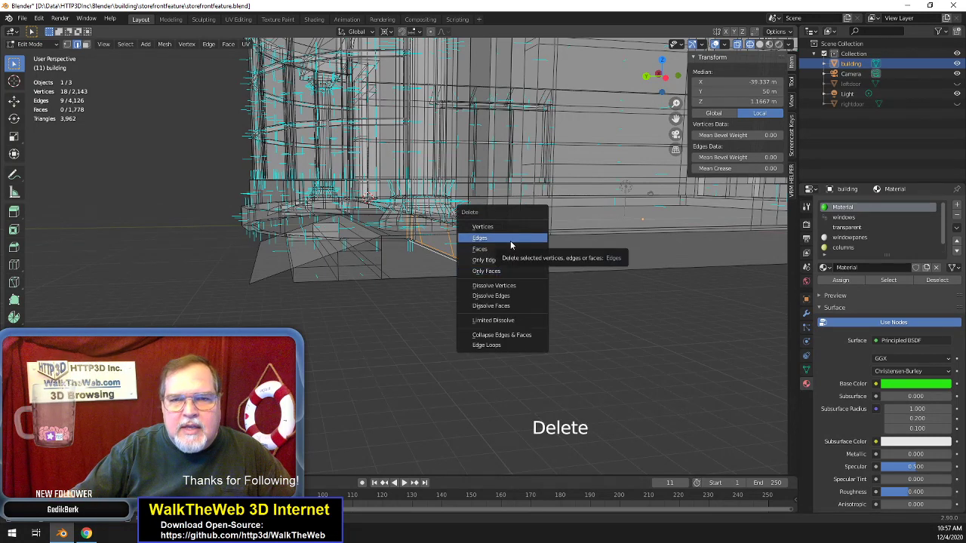
pyautogui.click(510, 260)
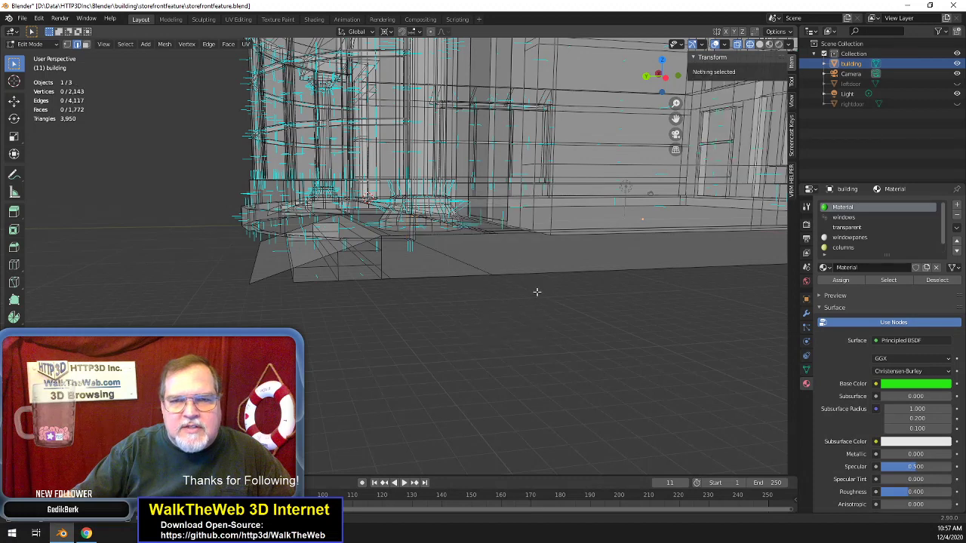
# - Return to Material Preview shading and delete the eight leftover lengthwise edges beneath the steps and the column, using Only Edges & Faces
pyautogui.press('z')
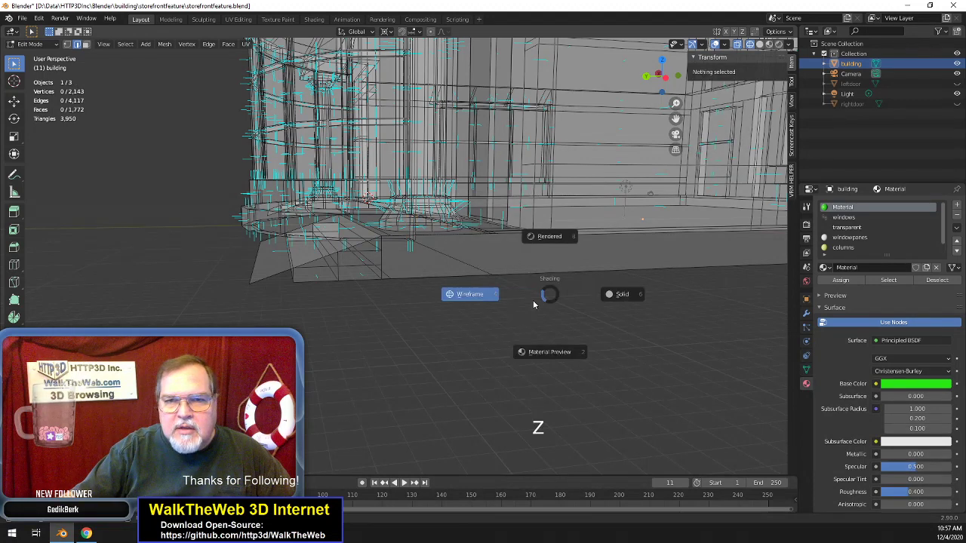
pyautogui.click(547, 348)
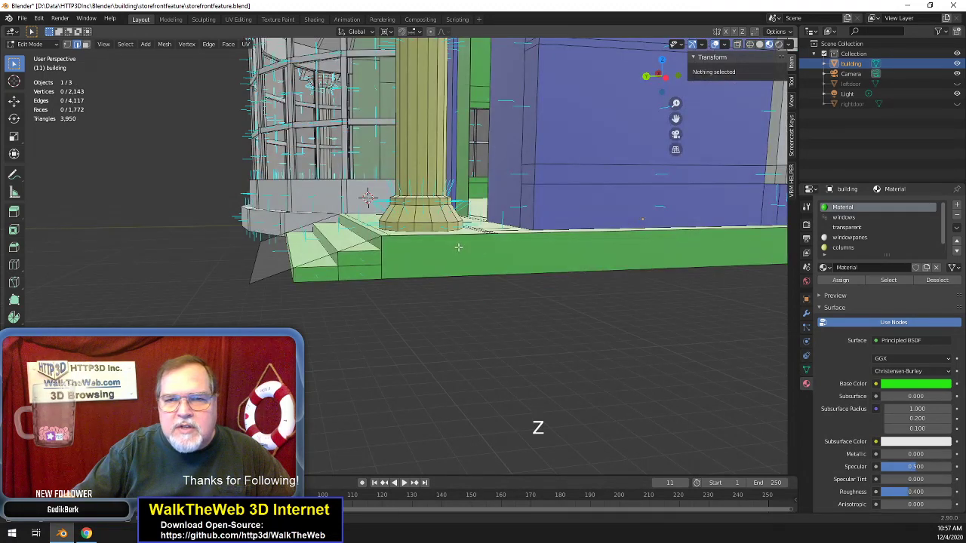
pyautogui.moveTo(674, 83); pyautogui.dragTo(576, 165)
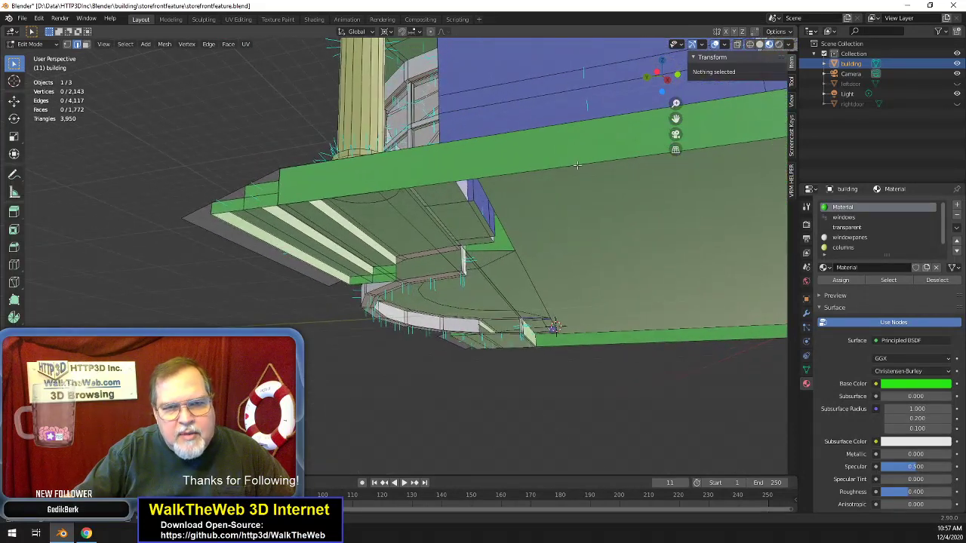
pyautogui.click(309, 231)
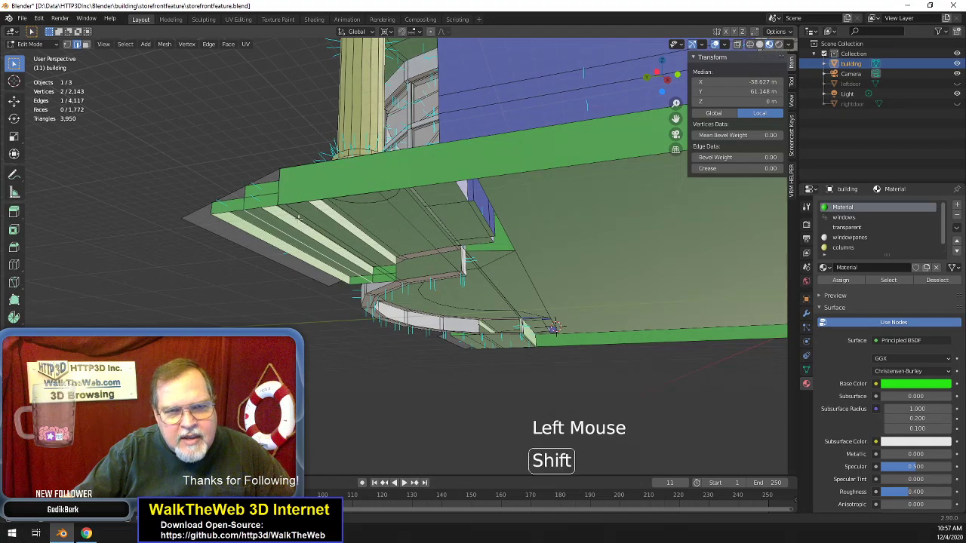
pyautogui.keyDown('shift'); pyautogui.click(421, 228); pyautogui.keyUp('shift')
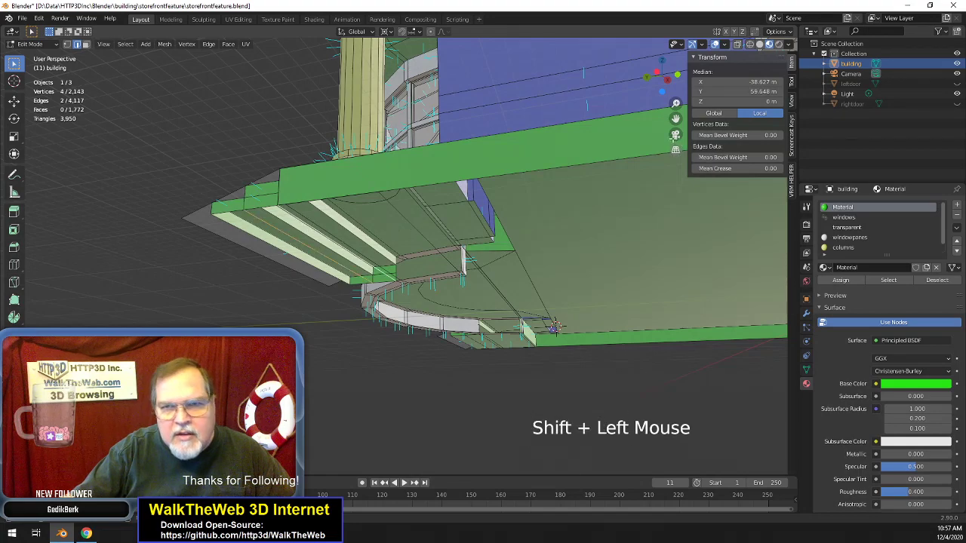
pyautogui.moveTo(664, 89); pyautogui.dragTo(631, 71)
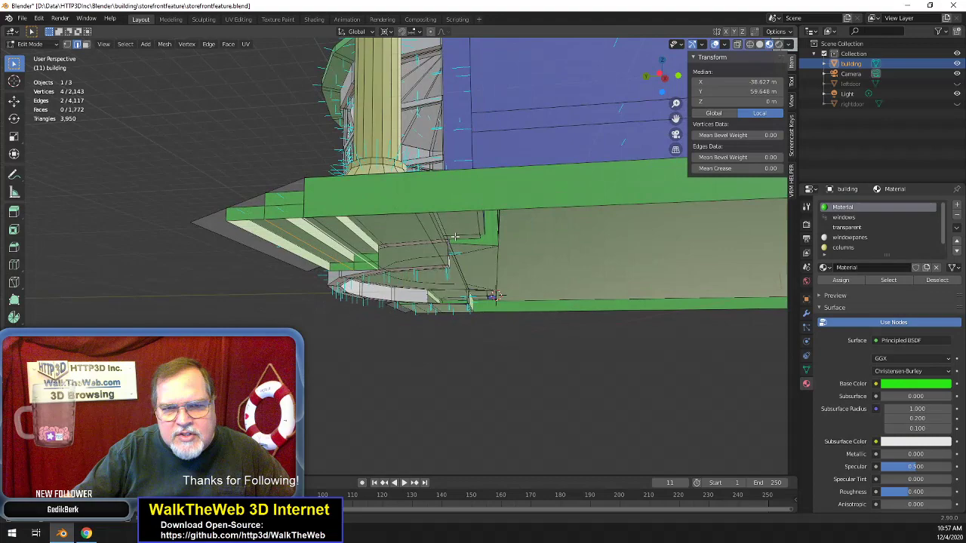
pyautogui.keyDown('shift'); pyautogui.click(352, 243); pyautogui.keyUp('shift')
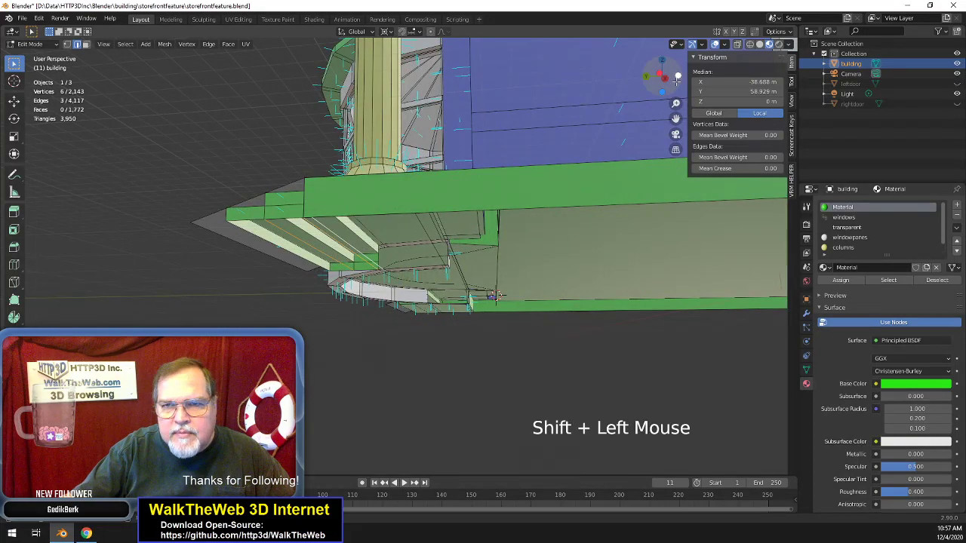
pyautogui.moveTo(647, 76); pyautogui.dragTo(643, 74)
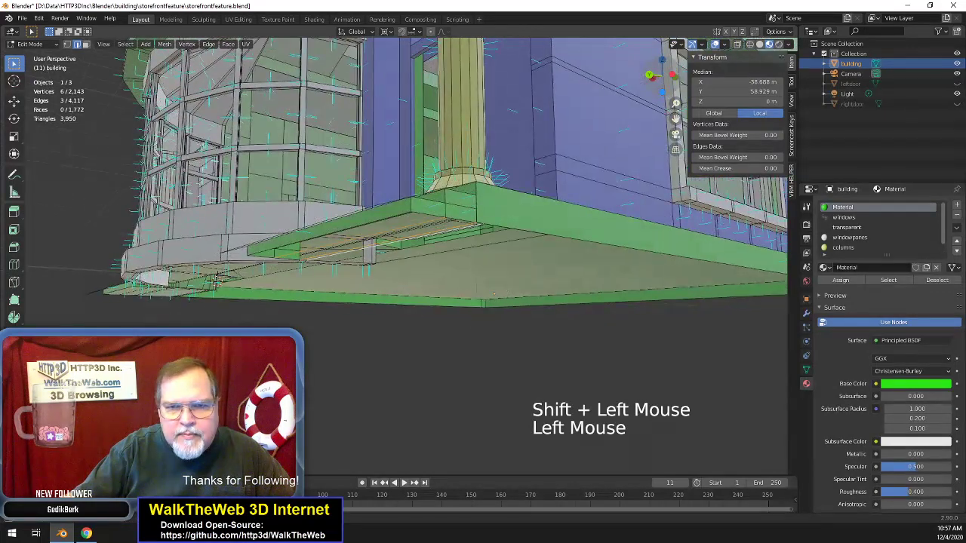
pyautogui.keyDown('shift'); pyautogui.click(491, 241); pyautogui.keyUp('shift')
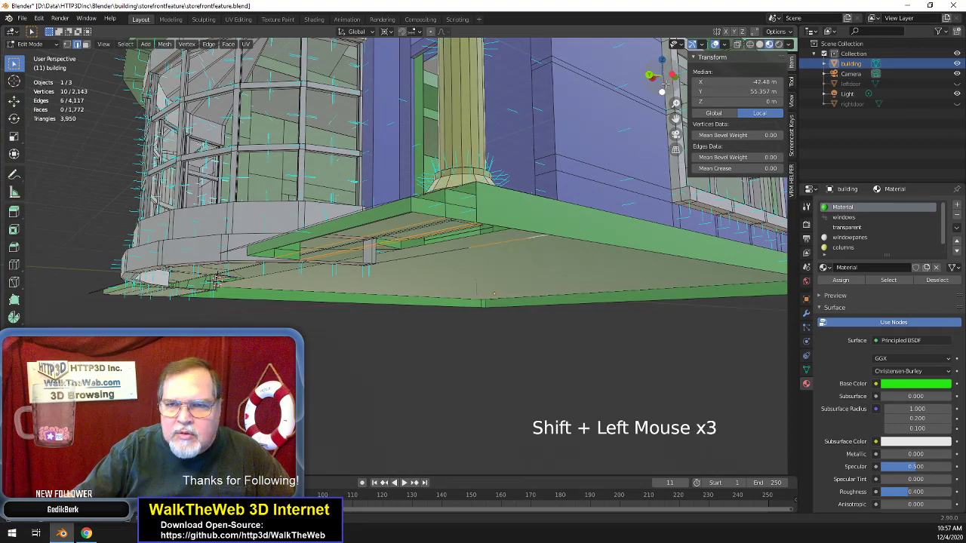
pyautogui.moveTo(663, 85); pyautogui.dragTo(650, 72)
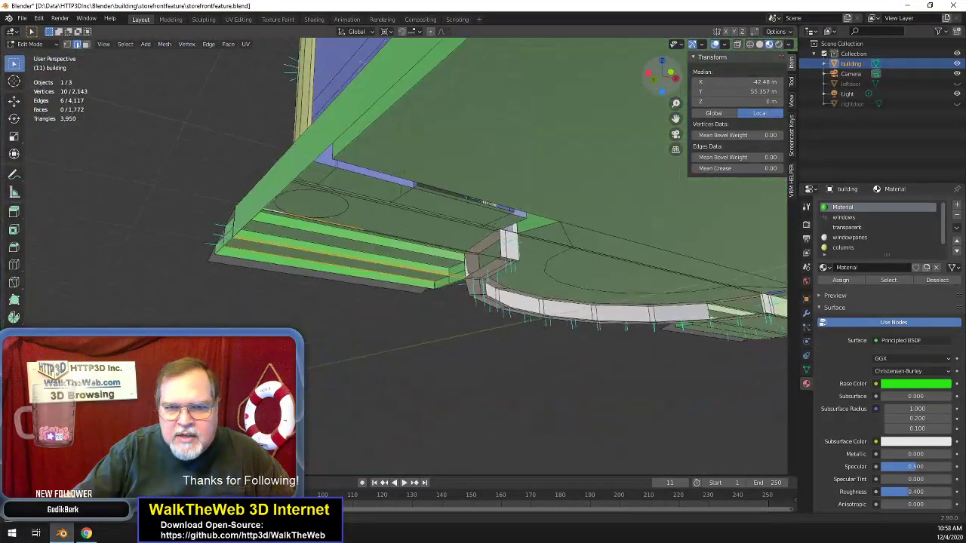
pyautogui.moveTo(489, 203); pyautogui.dragTo(490, 236, button='middle')
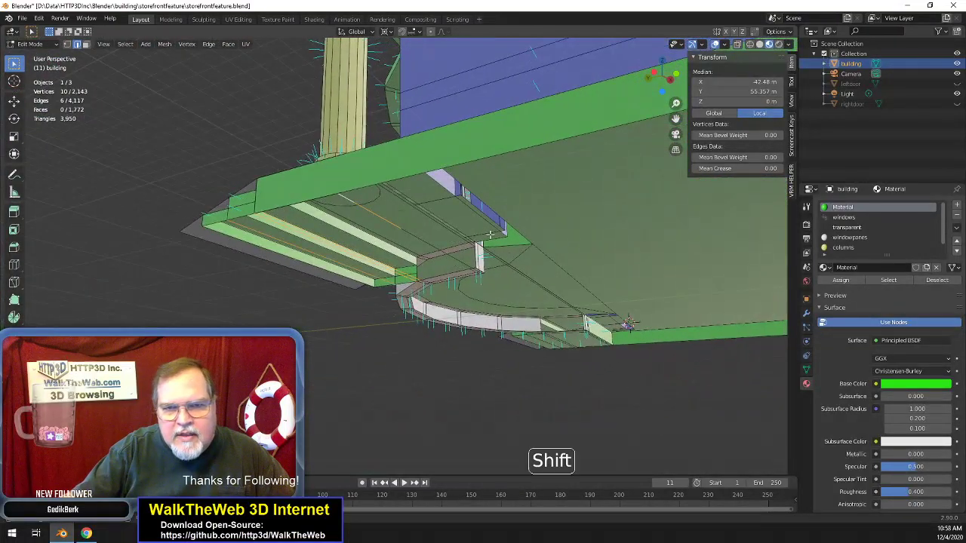
pyautogui.keyDown('shift'); pyautogui.click(437, 249); pyautogui.keyUp('shift')
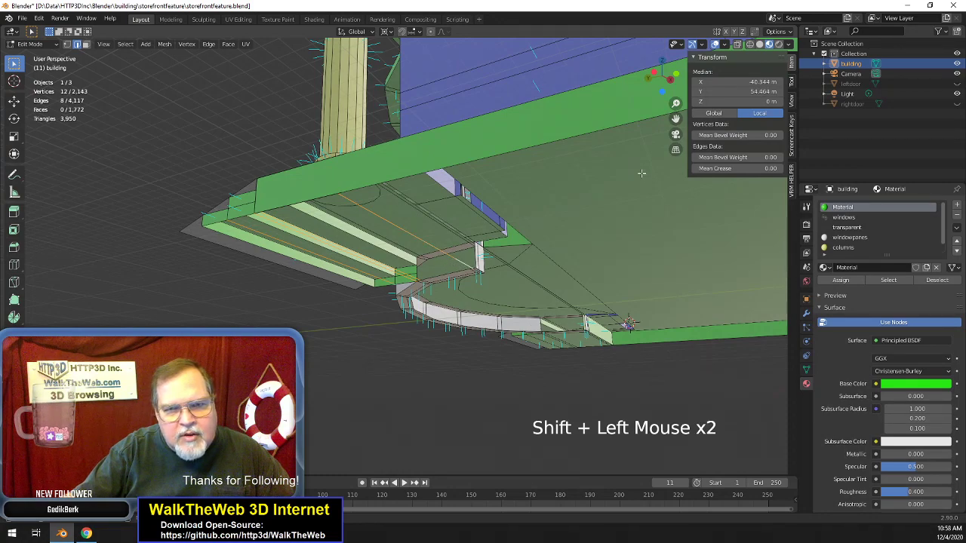
pyautogui.moveTo(665, 91)
pyautogui.mouseDown()
pyautogui.moveTo(658, 70)
pyautogui.moveTo(662, 77)
pyautogui.mouseUp()
pyautogui.press('Delete')
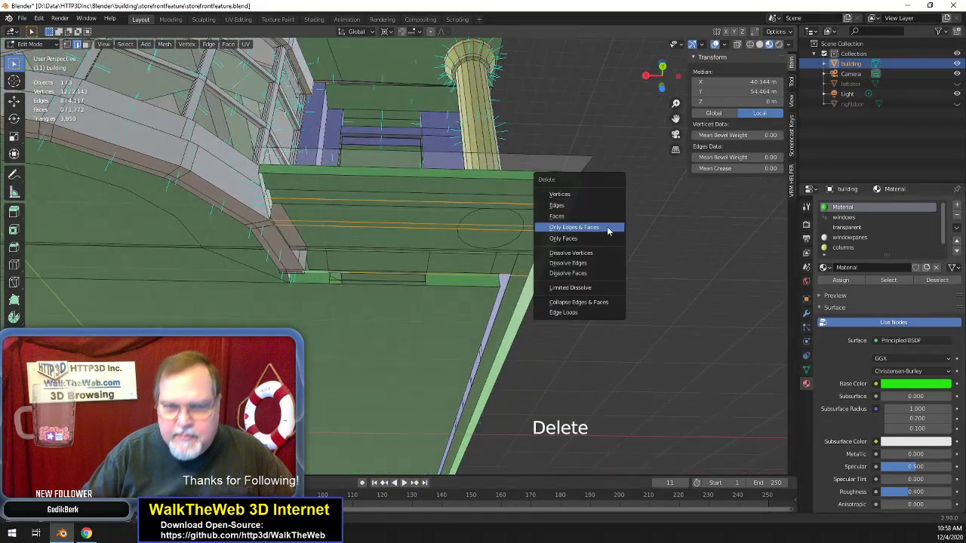
pyautogui.click(609, 229)
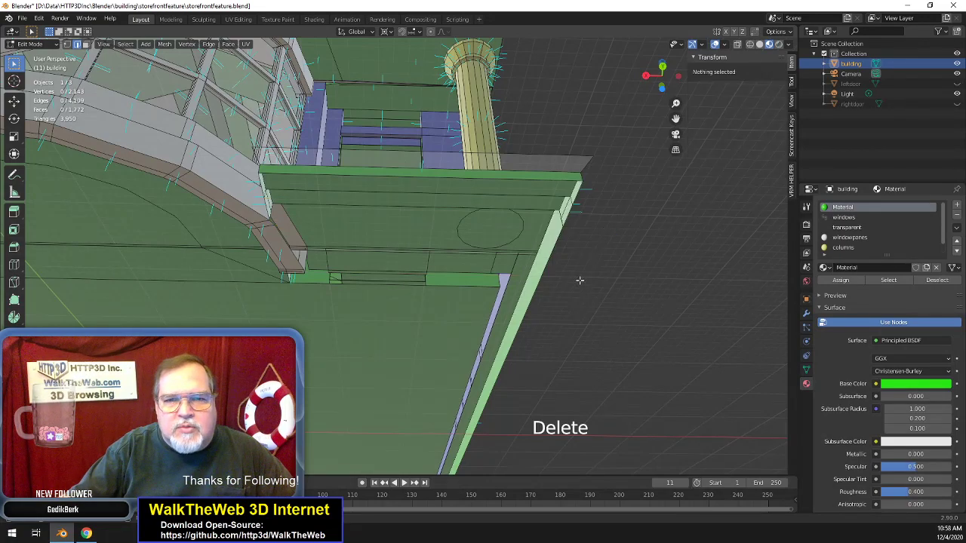
# - Dissolve the two stacked side faces at the end of the middle step, next to the base's long side, into one face
pyautogui.moveTo(664, 84); pyautogui.dragTo(653, 76)
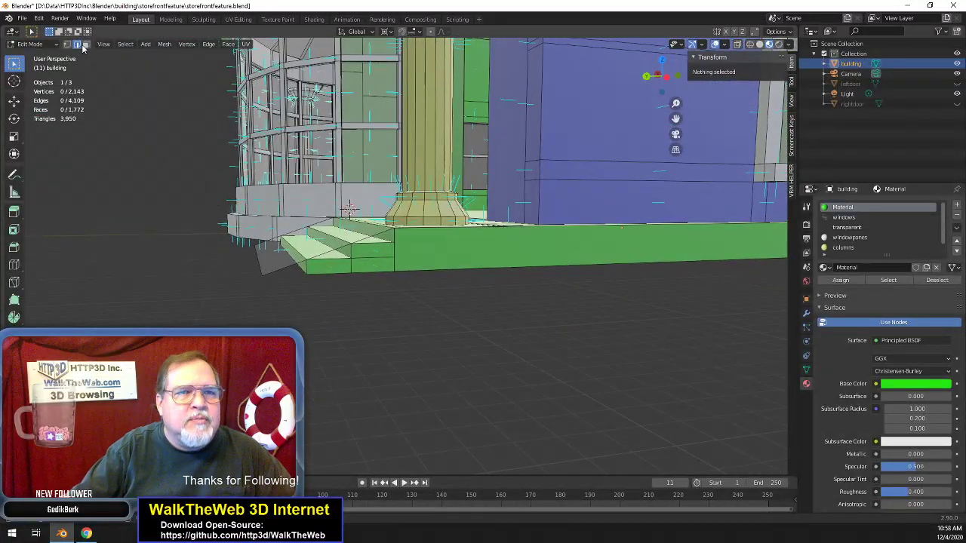
pyautogui.click(86, 45)
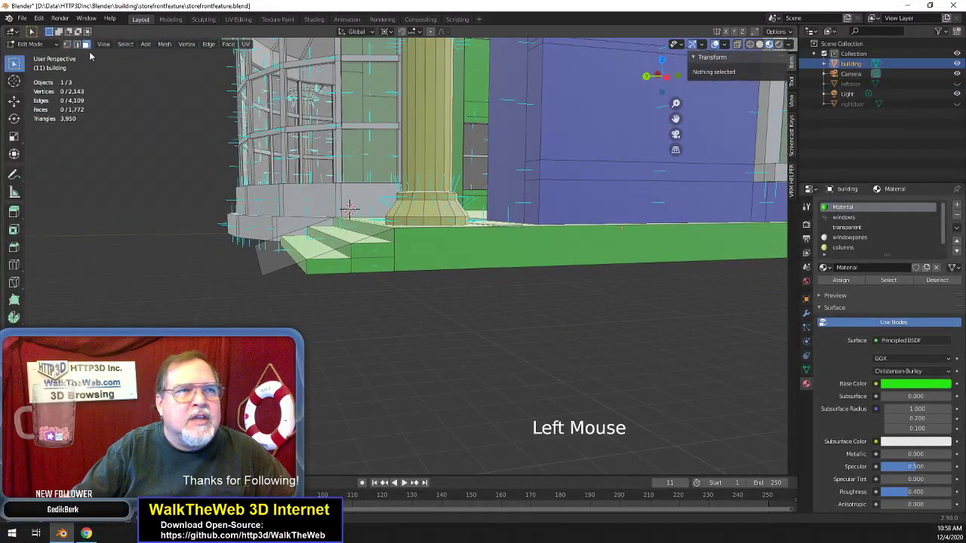
pyautogui.doubleClick(373, 262)
pyautogui.keyDown('shift'); pyautogui.click(372, 263); pyautogui.keyUp('shift')
pyautogui.press('Delete')
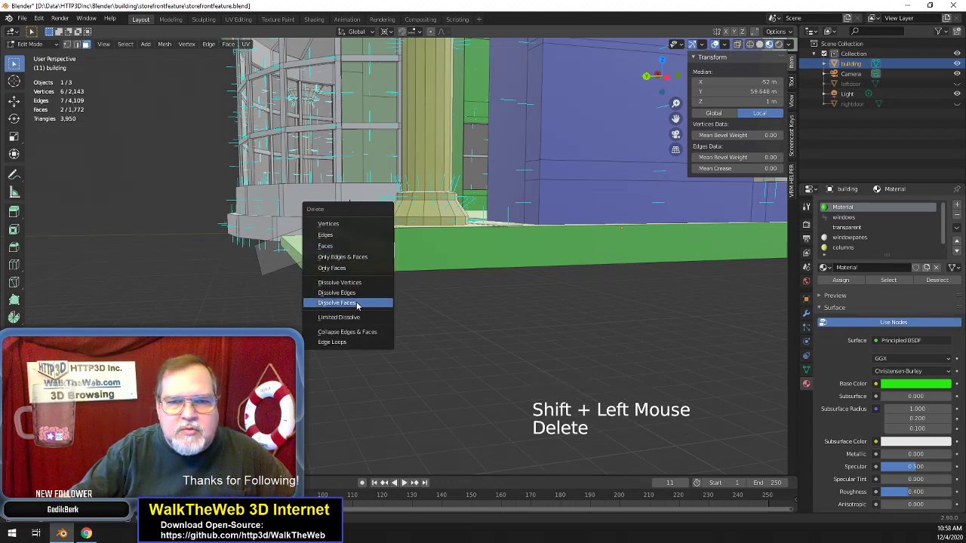
pyautogui.click(357, 305)
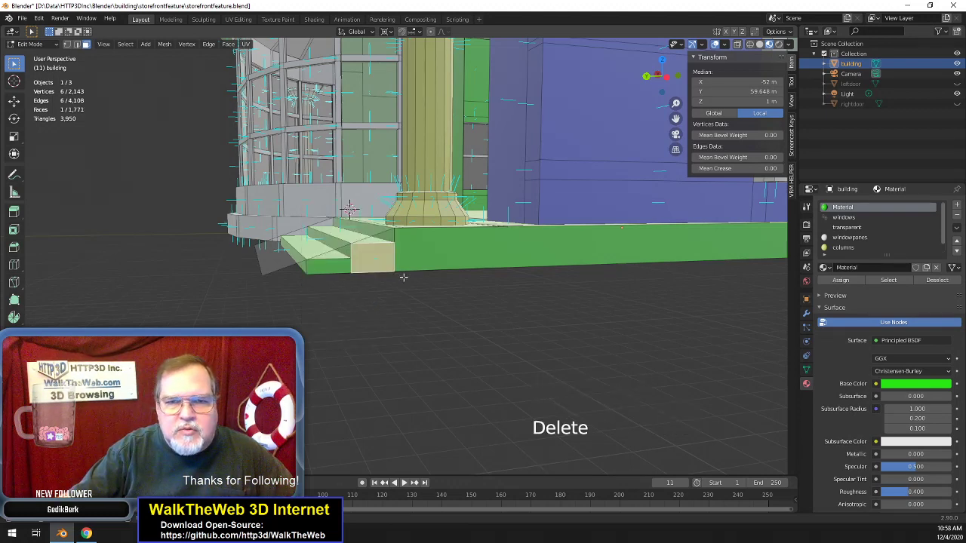
pyautogui.click(397, 286)
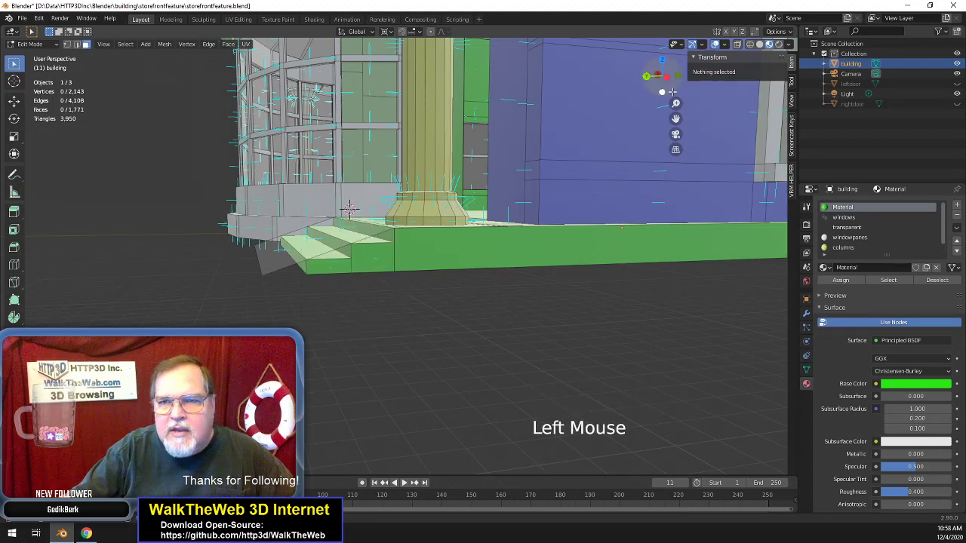
# - Delete the long edge running beneath the base between the column and the doorway, along with its attached narrow face
pyautogui.moveTo(672, 92); pyautogui.dragTo(453, 272)
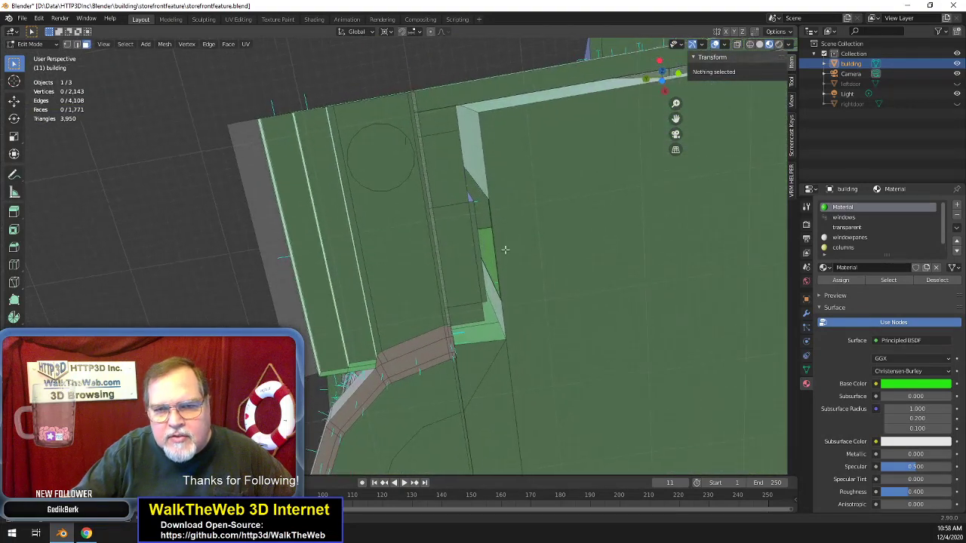
pyautogui.click(465, 302)
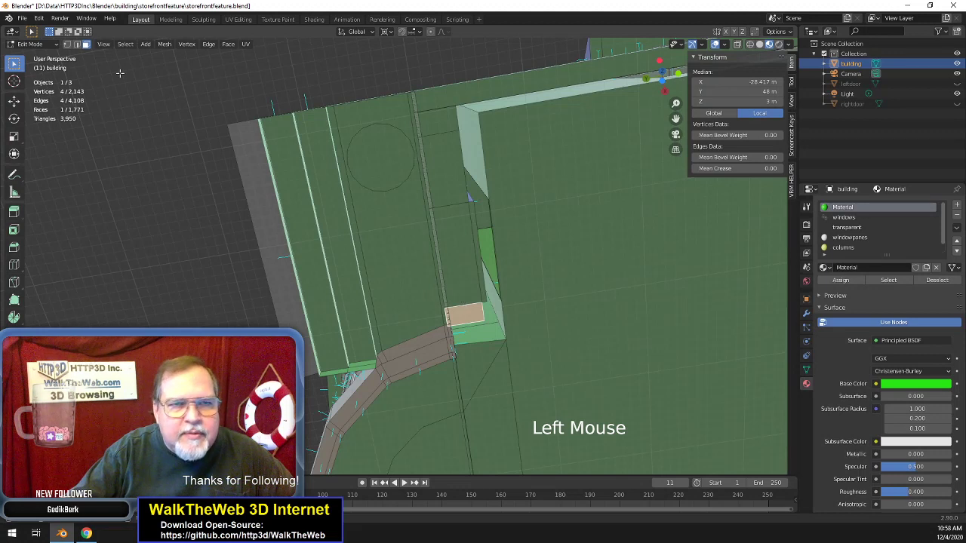
pyautogui.click(78, 45)
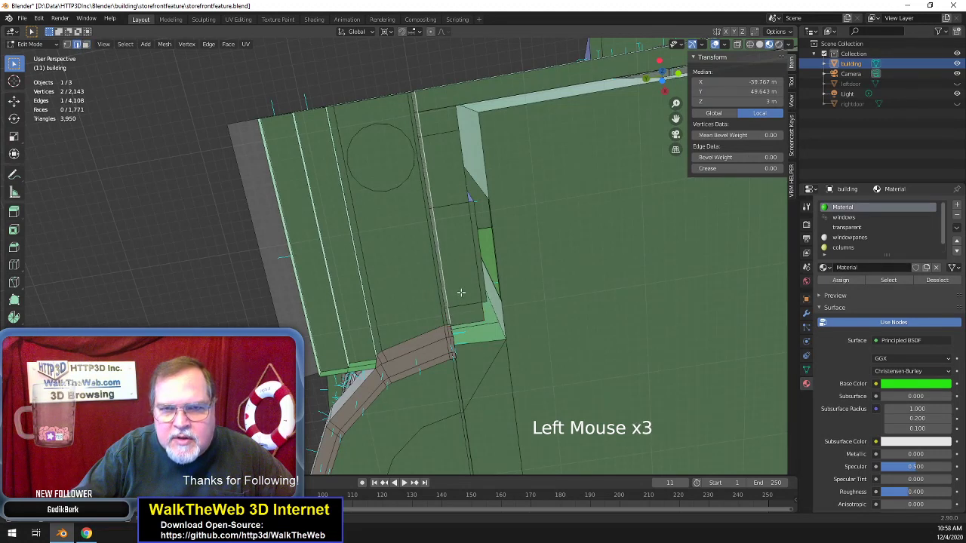
pyautogui.moveTo(665, 89)
pyautogui.mouseDown()
pyautogui.moveTo(653, 77)
pyautogui.moveTo(668, 99)
pyautogui.moveTo(655, 79)
pyautogui.mouseUp()
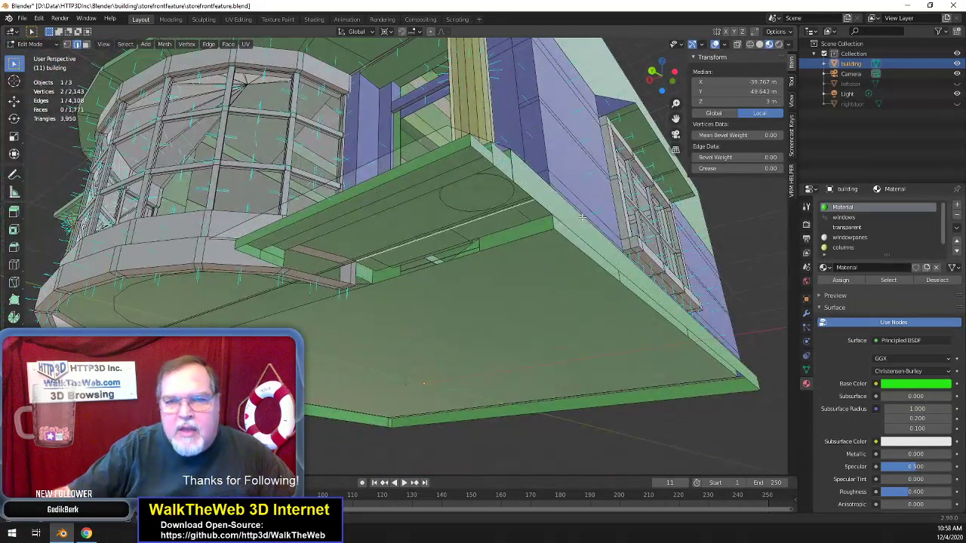
pyautogui.press('Delete')
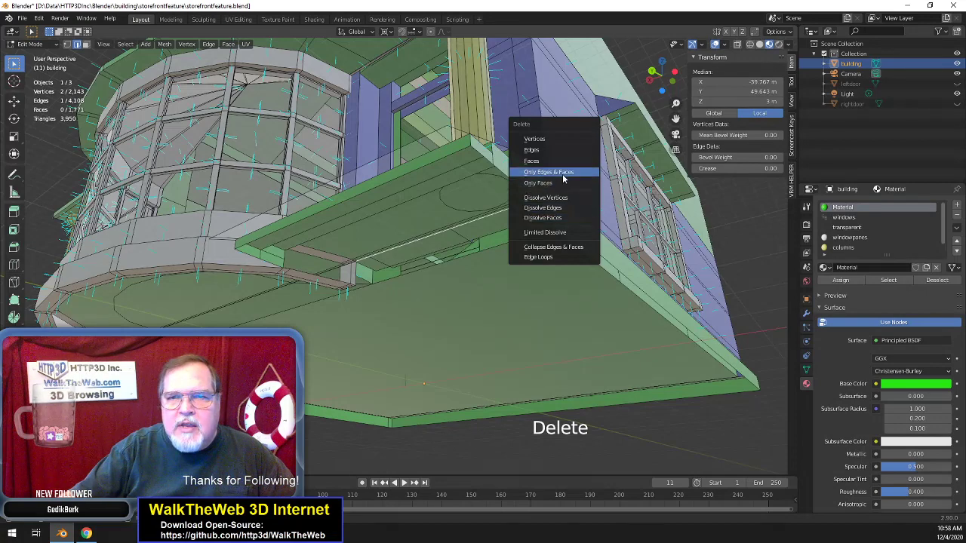
pyautogui.click(562, 174)
# - Examine the narrow gap in the base's top surface between the column and the doorway, and the adjoining steps, from several angles
pyautogui.moveTo(654, 94); pyautogui.dragTo(648, 72)
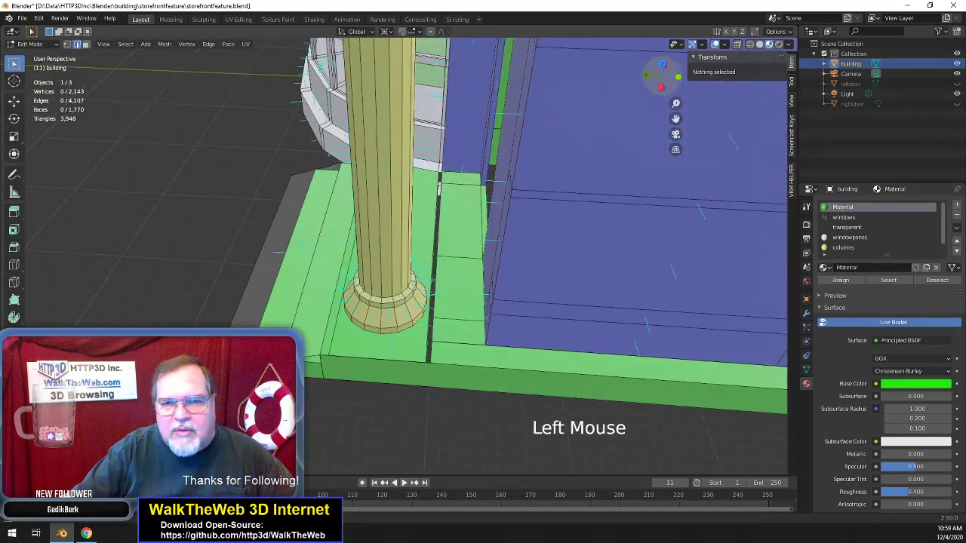
pyautogui.scroll(2, 506, 200)
pyautogui.scroll(1, 506, 201)
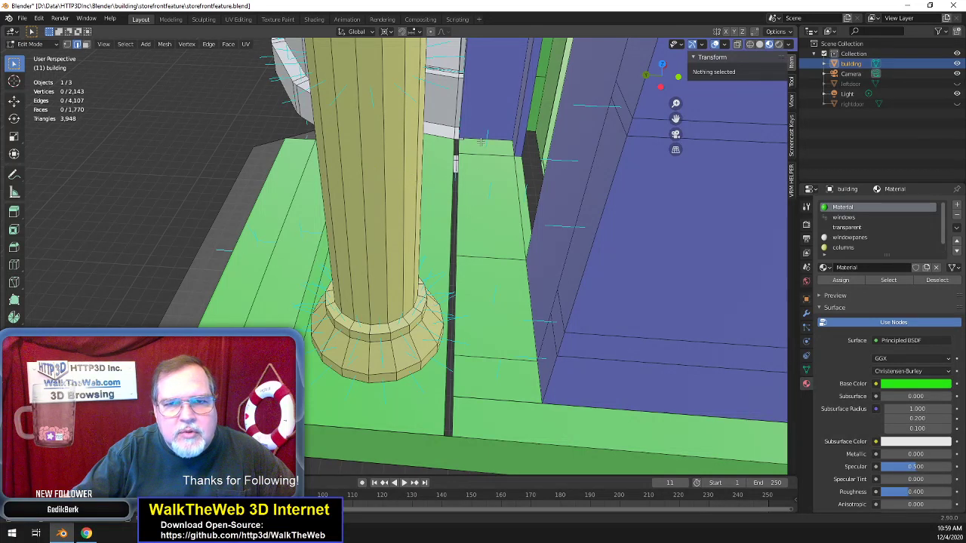
pyautogui.moveTo(661, 77); pyautogui.dragTo(575, 83)
pyautogui.moveTo(350, 75); pyautogui.dragTo(477, 408)
pyautogui.moveTo(477, 408); pyautogui.dragTo(400, 269, button='middle')
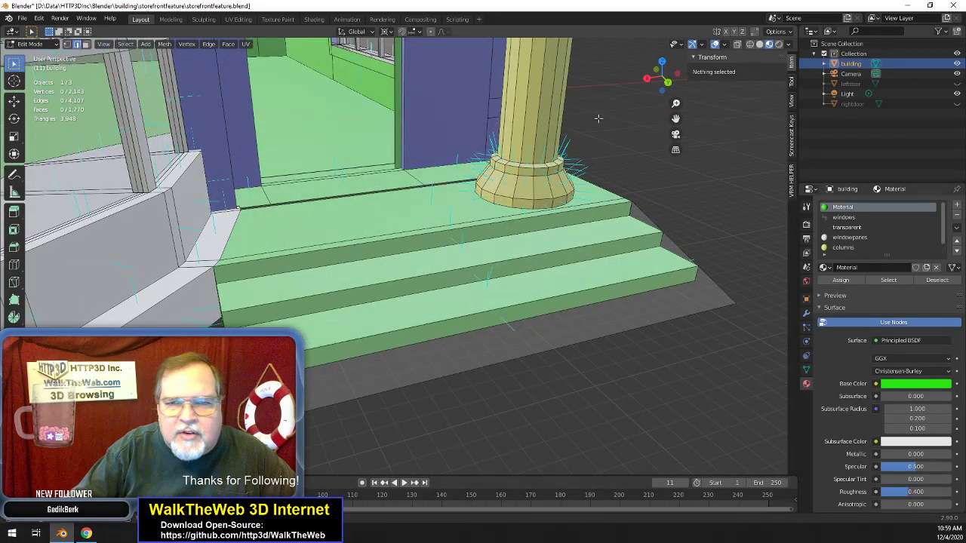
pyautogui.moveTo(657, 79); pyautogui.dragTo(295, 71)
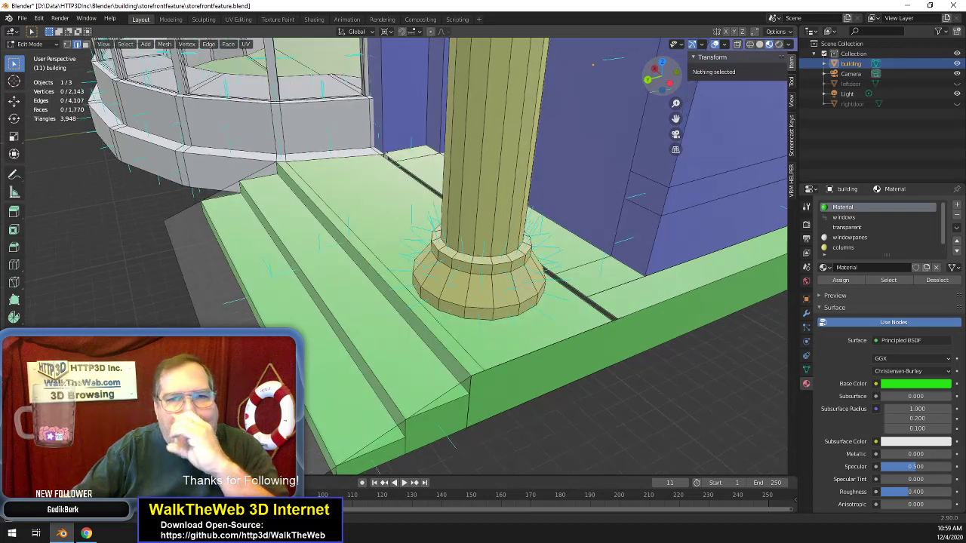
pyautogui.moveTo(294, 70); pyautogui.dragTo(285, 171, button='middle')
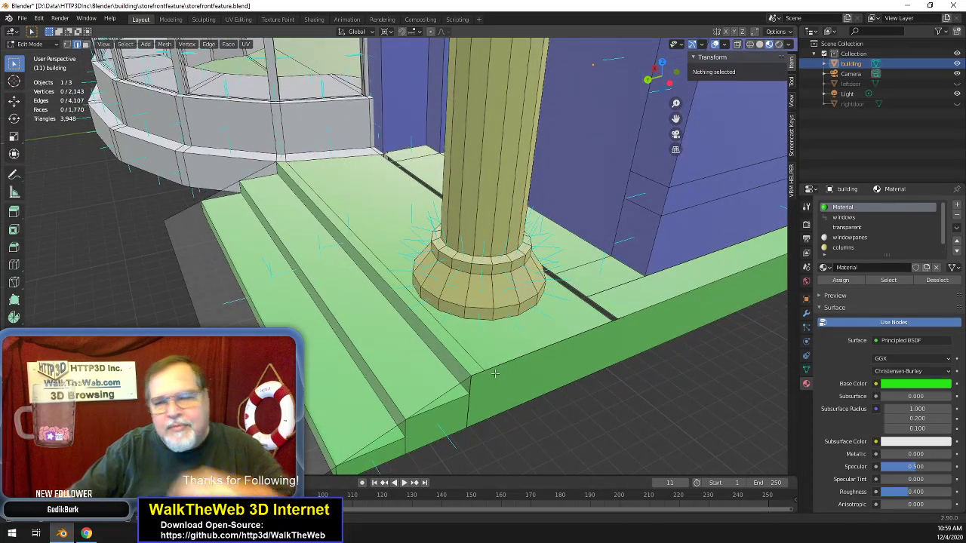
pyautogui.moveTo(658, 76); pyautogui.dragTo(633, 95)
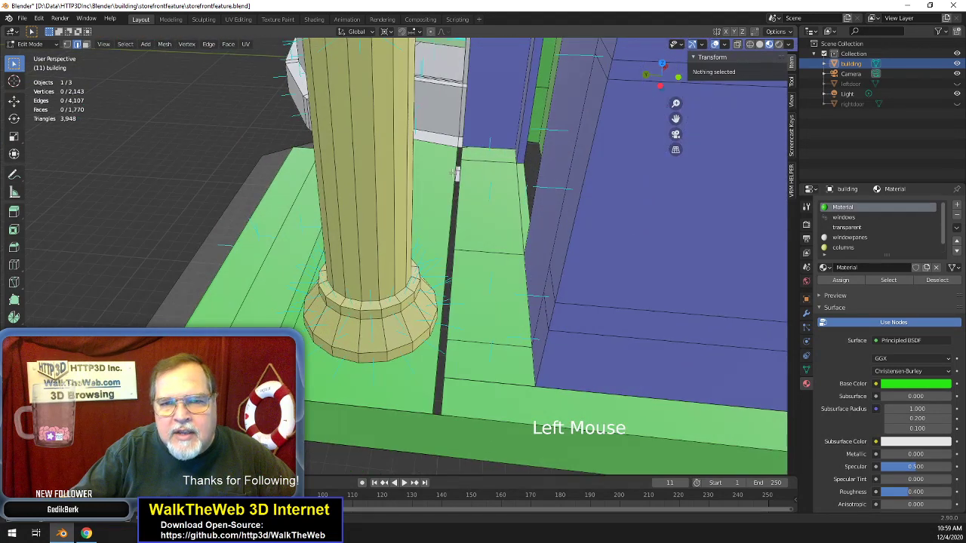
pyautogui.click(67, 45)
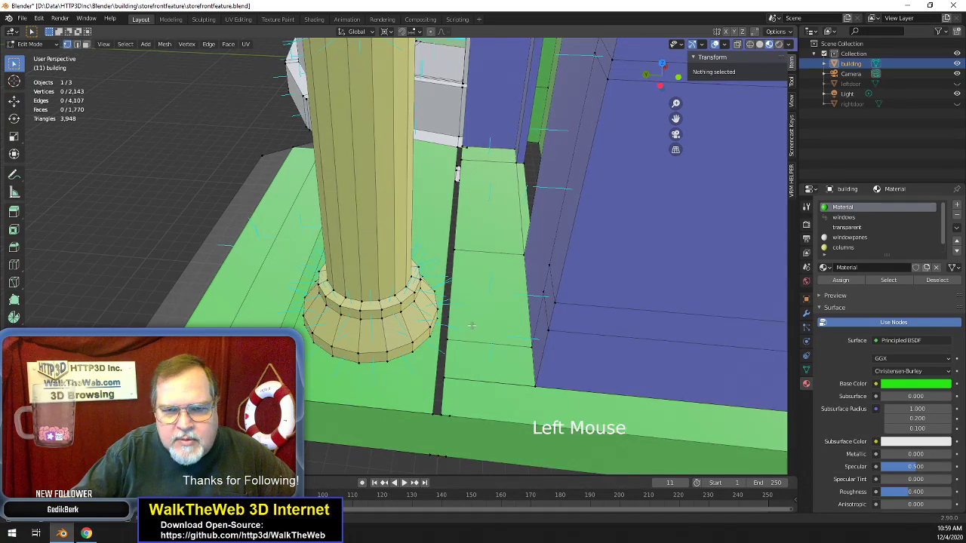
pyautogui.click(457, 413)
pyautogui.keyDown('shift'); pyautogui.click(430, 414); pyautogui.keyUp('shift')
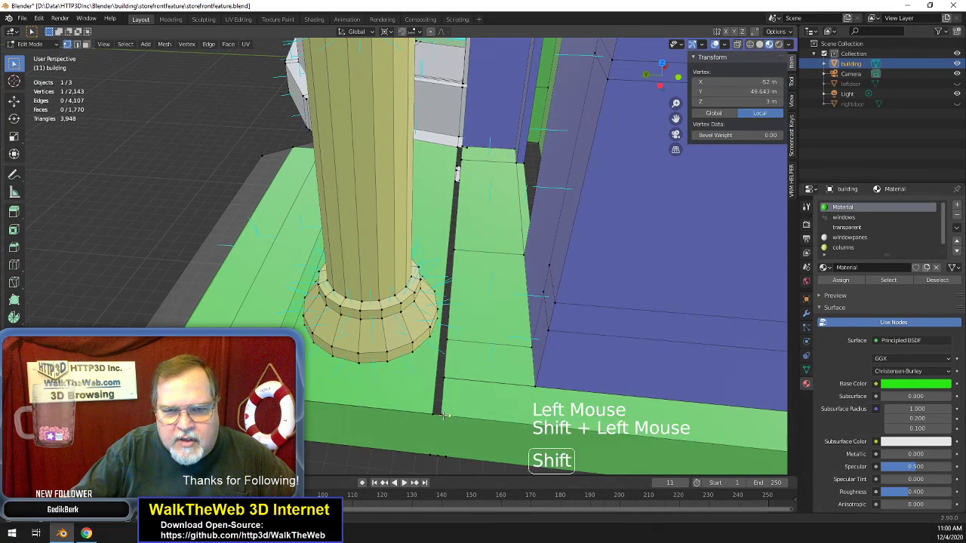
pyautogui.click(503, 381)
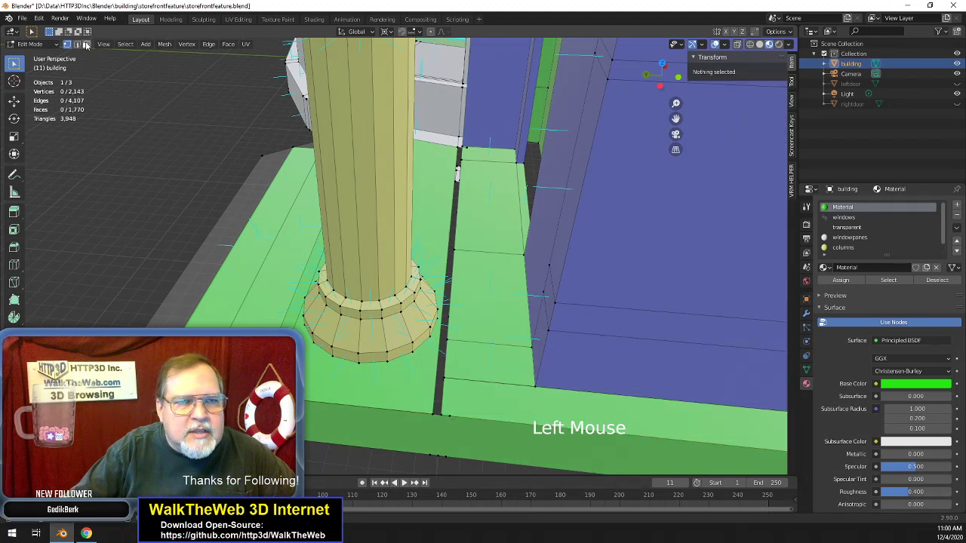
# - Dissolve the four top faces of the green base strip between the narrow gap and the doorway wall into one face
pyautogui.click(475, 155)
pyautogui.keyDown('shift'); pyautogui.click(487, 205); pyautogui.keyUp('shift')
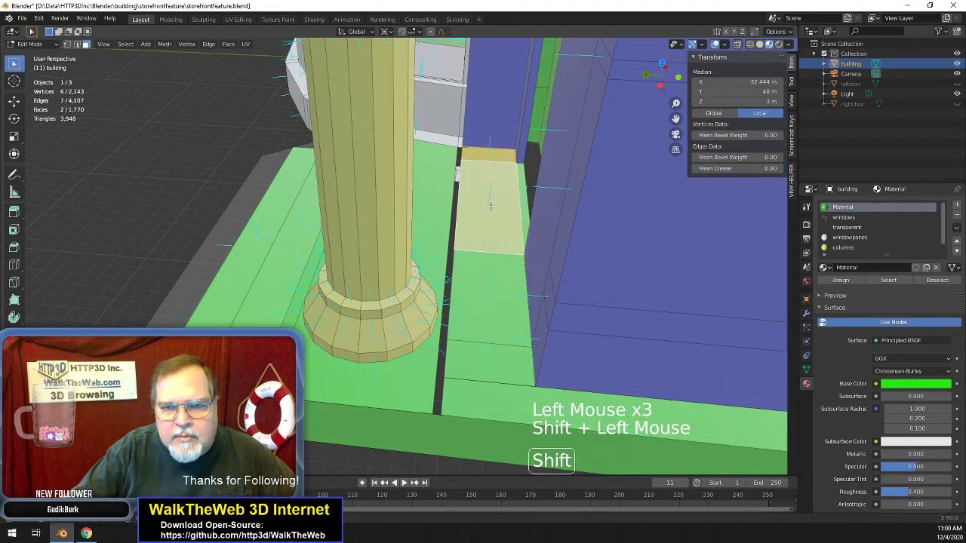
pyautogui.keyDown('shift'); pyautogui.click(491, 309); pyautogui.keyUp('shift')
pyautogui.keyDown('shift'); pyautogui.click(490, 352); pyautogui.keyUp('shift')
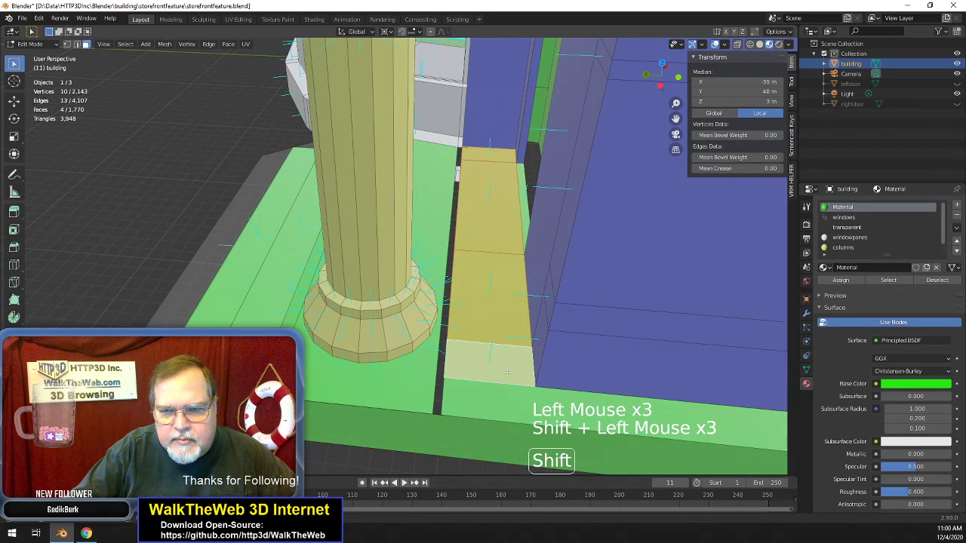
pyautogui.scroll(-6, 556, 393)
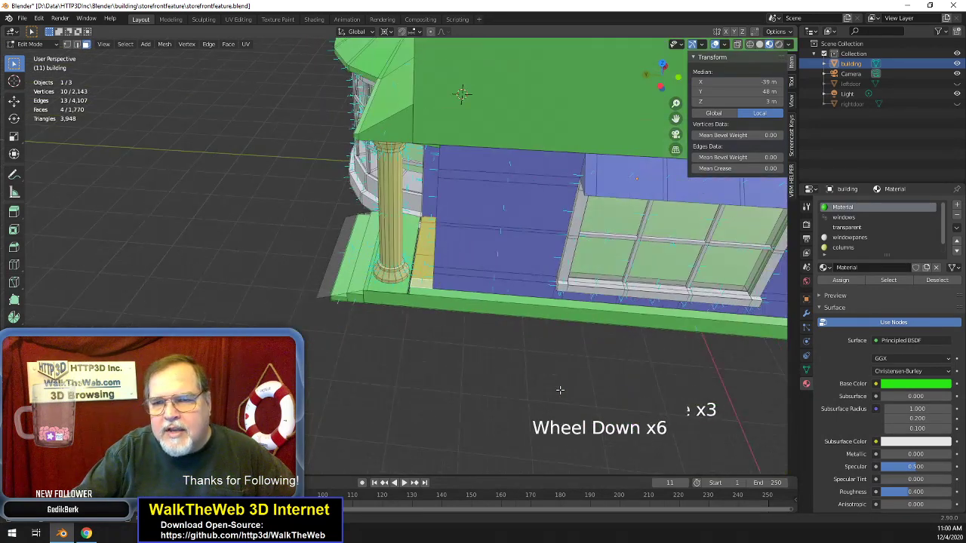
pyautogui.scroll(-2, 559, 390)
pyautogui.scroll(8, 560, 391)
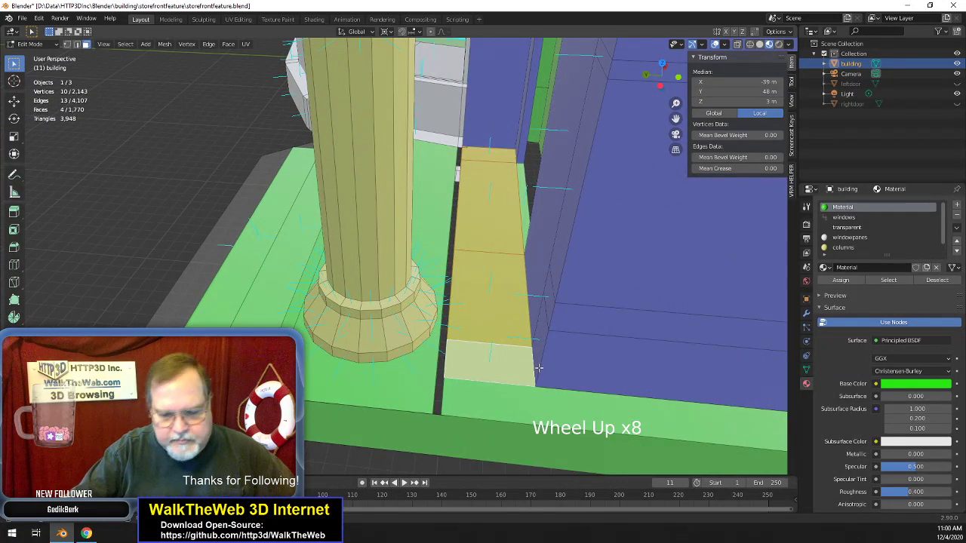
pyautogui.press('Delete')
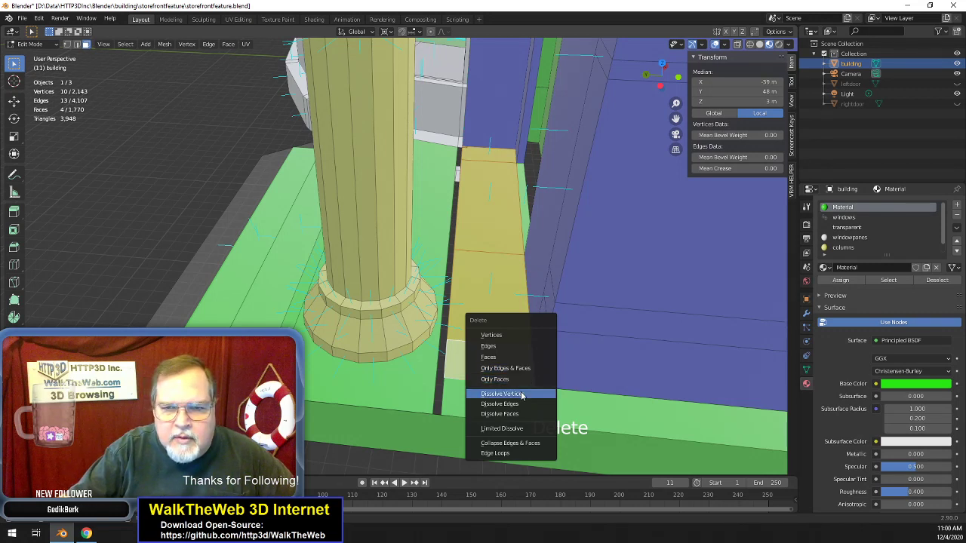
pyautogui.click(519, 416)
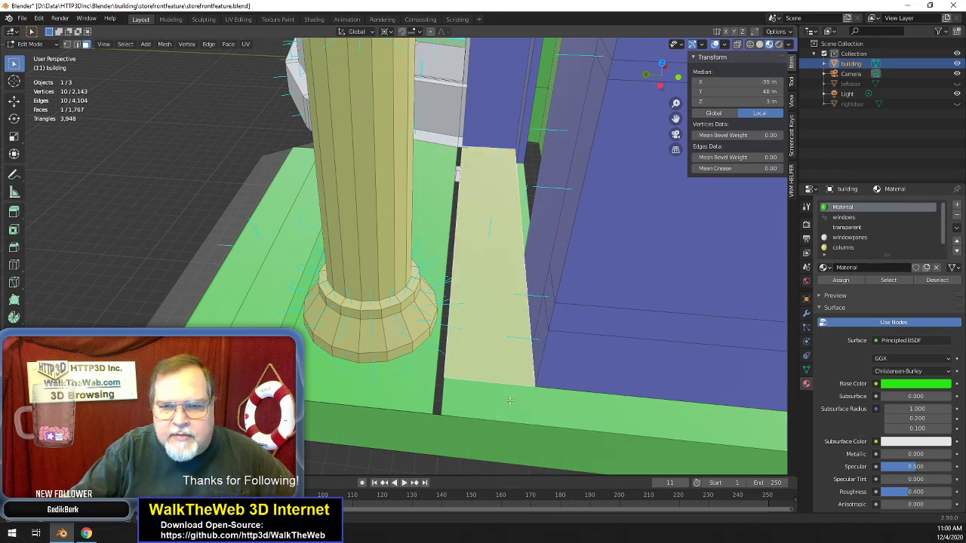
# - Examine the merged strip and the vertices at the gap's inner end, using Wireframe shading and vertex selection
pyautogui.click(512, 406)
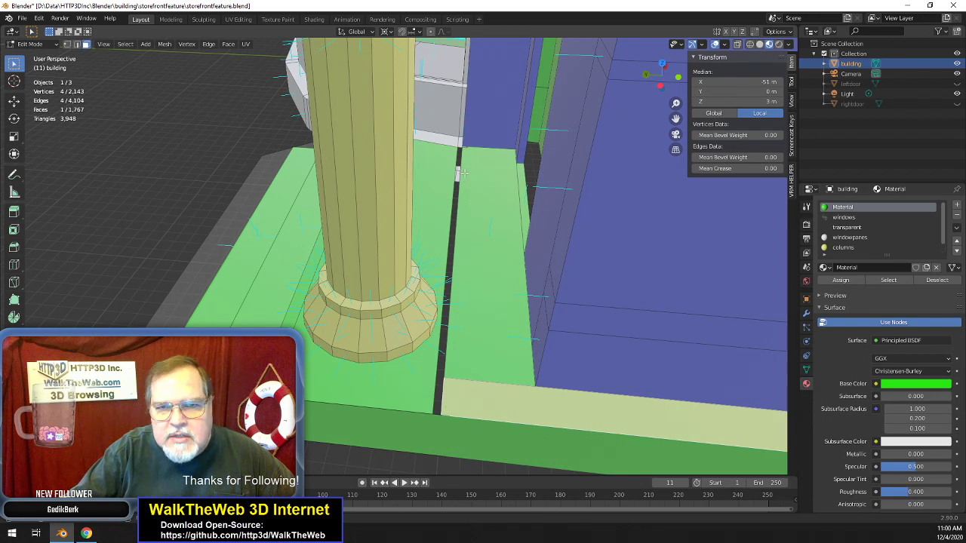
pyautogui.click(485, 185)
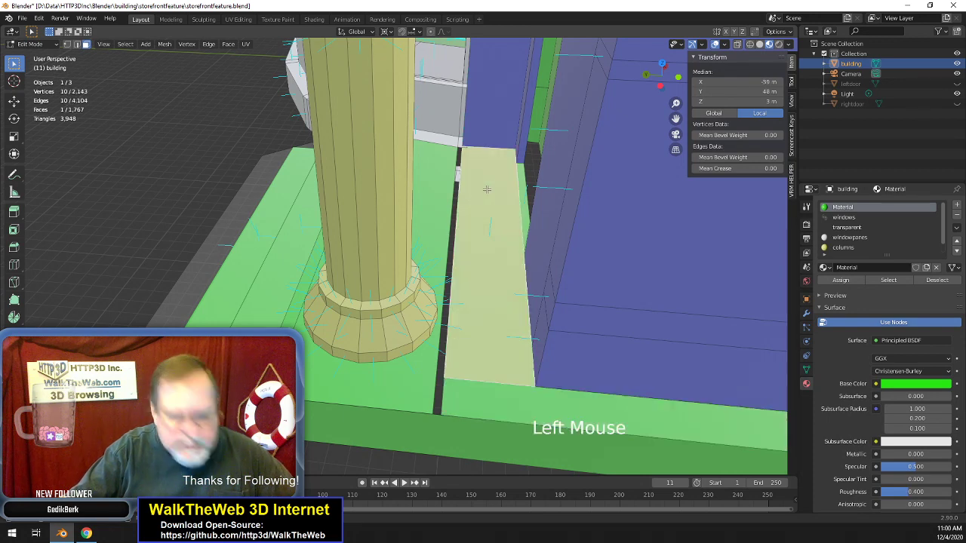
pyautogui.press('a')
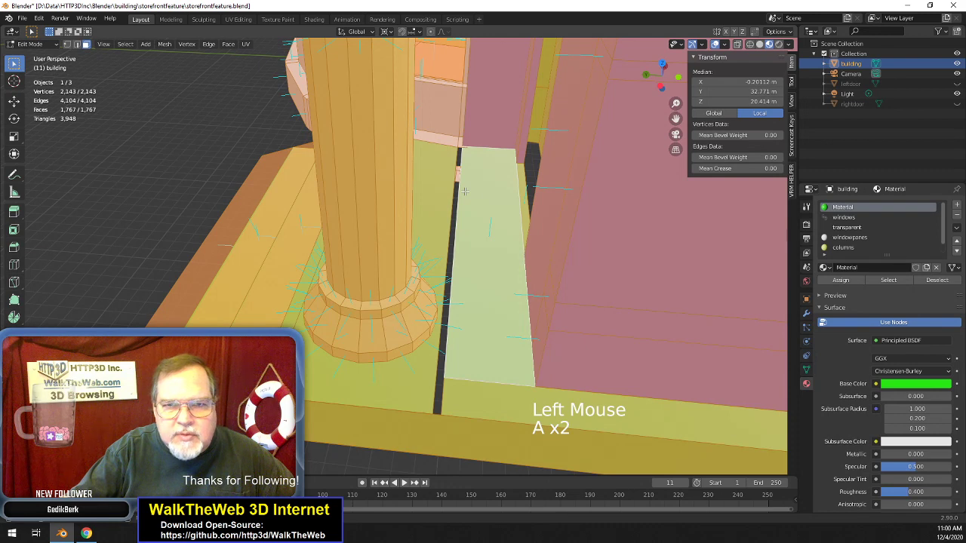
pyautogui.hotkey('alt', 'a')
pyautogui.click(467, 216)
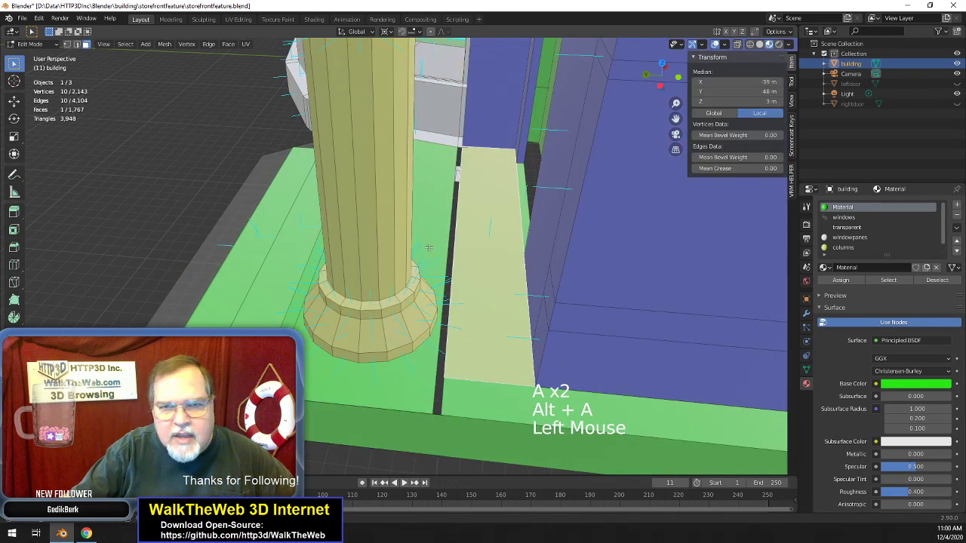
pyautogui.press('z')
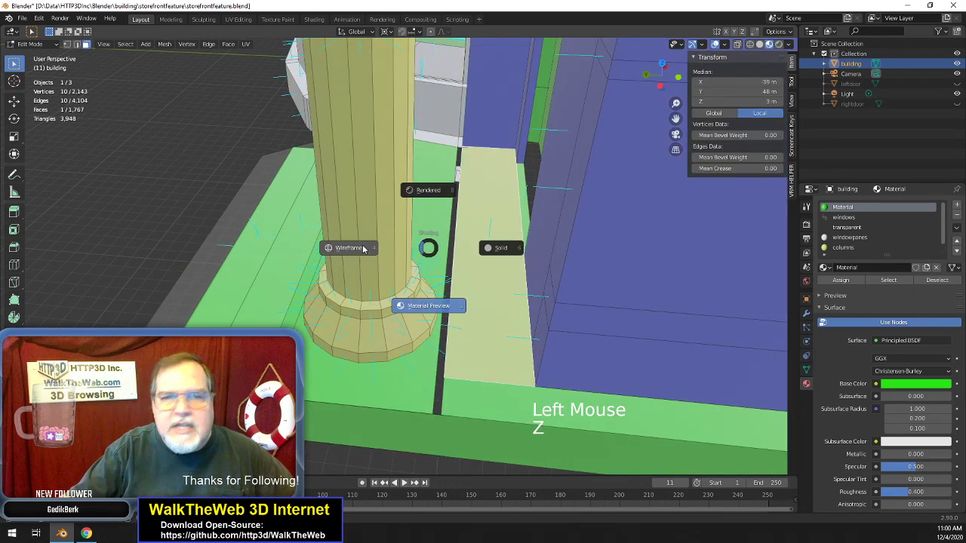
pyautogui.click(363, 249)
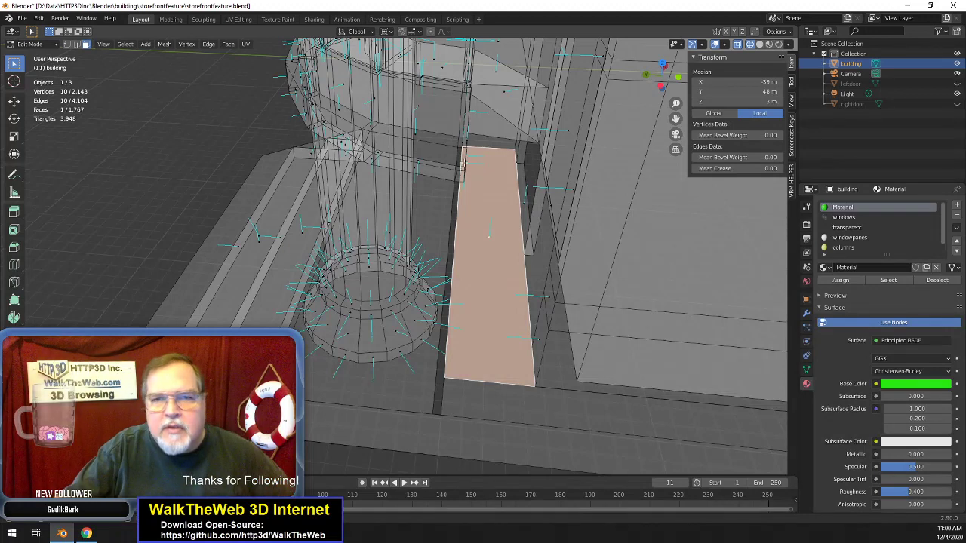
pyautogui.click(67, 44)
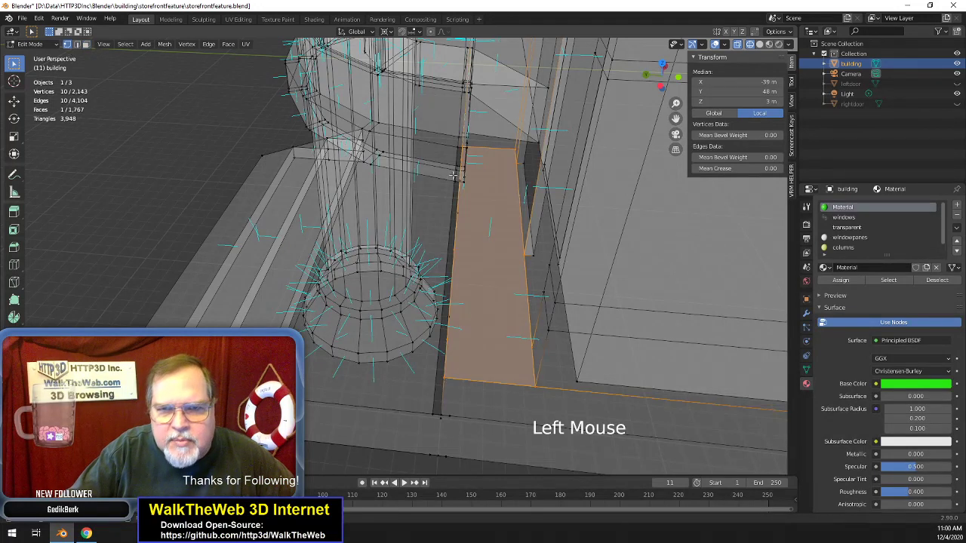
pyautogui.click(474, 160)
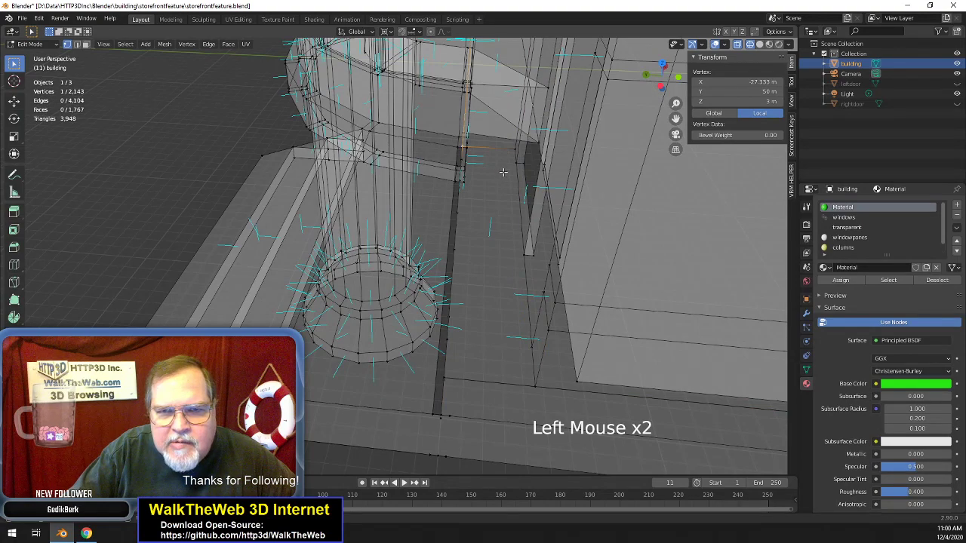
pyautogui.moveTo(665, 76)
pyautogui.mouseDown()
pyautogui.moveTo(638, 93)
pyautogui.moveTo(649, 131)
pyautogui.moveTo(657, 115)
pyautogui.moveTo(633, 113)
pyautogui.moveTo(620, 137)
pyautogui.moveTo(669, 92)
pyautogui.mouseUp()
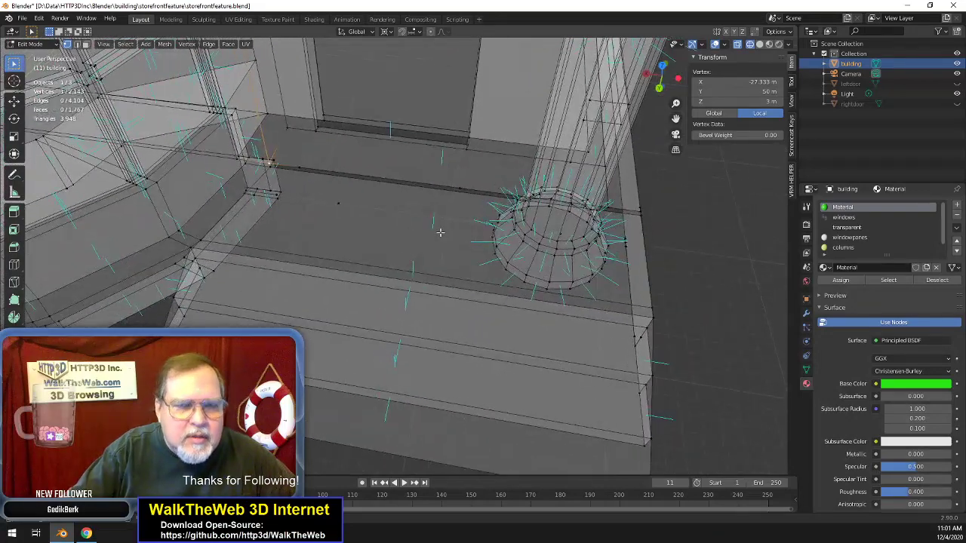
pyautogui.press('z')
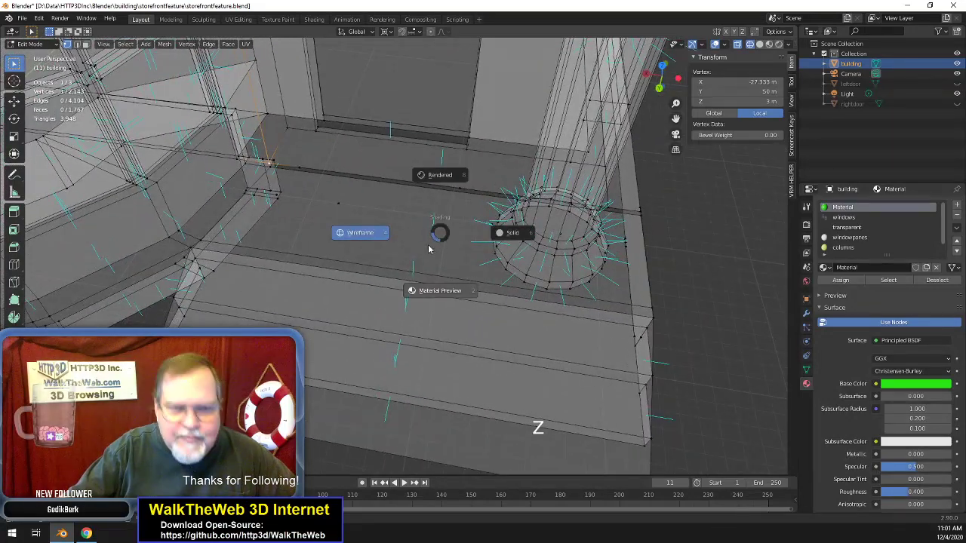
pyautogui.click(446, 292)
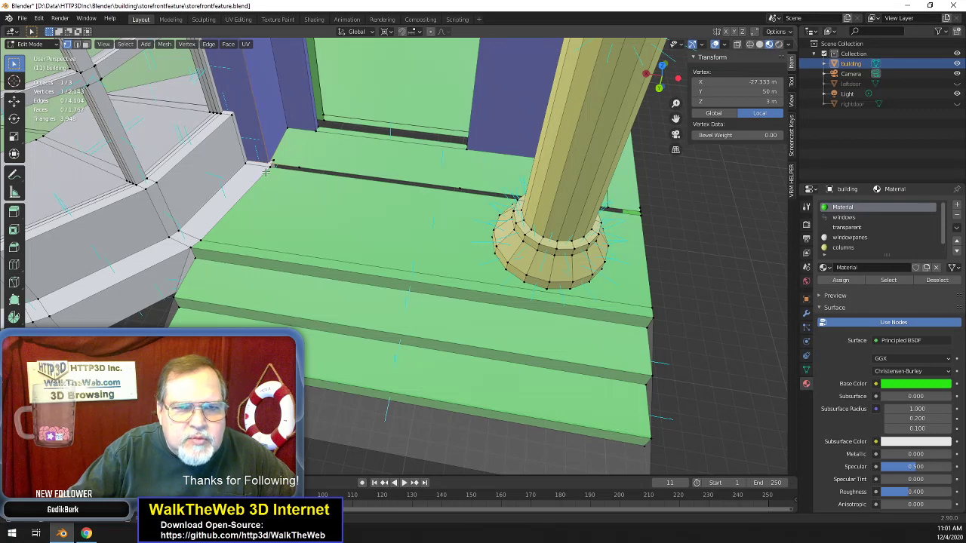
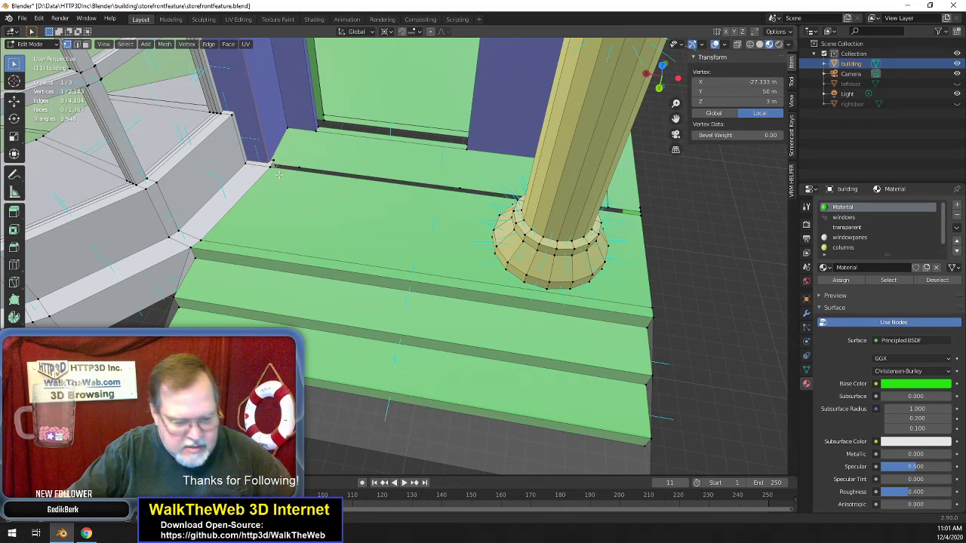
# - In Wireframe shading, merge the gap-edge vertex beside the bay window into the neighbouring wall corner vertex, using At Last
pyautogui.press('z')
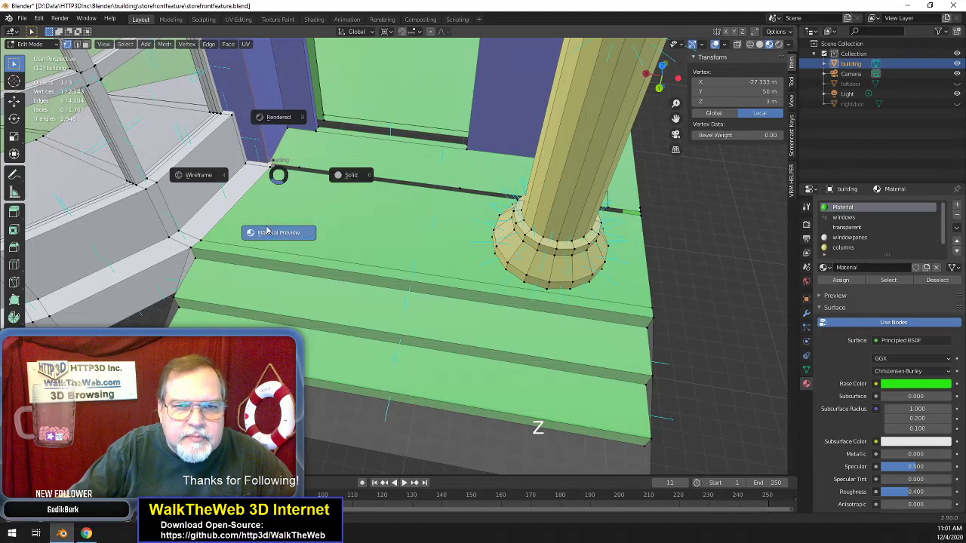
pyautogui.click(246, 188)
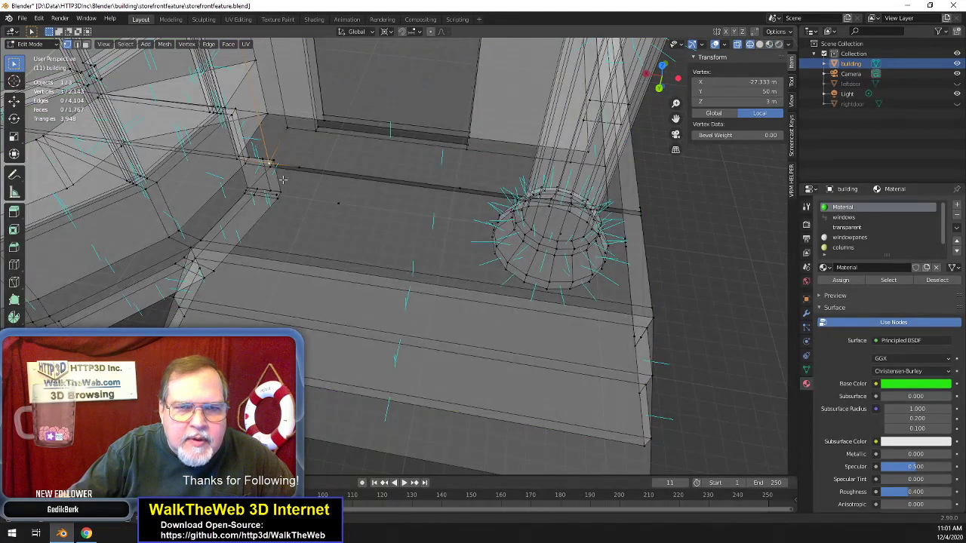
pyautogui.scroll(2, 283, 178)
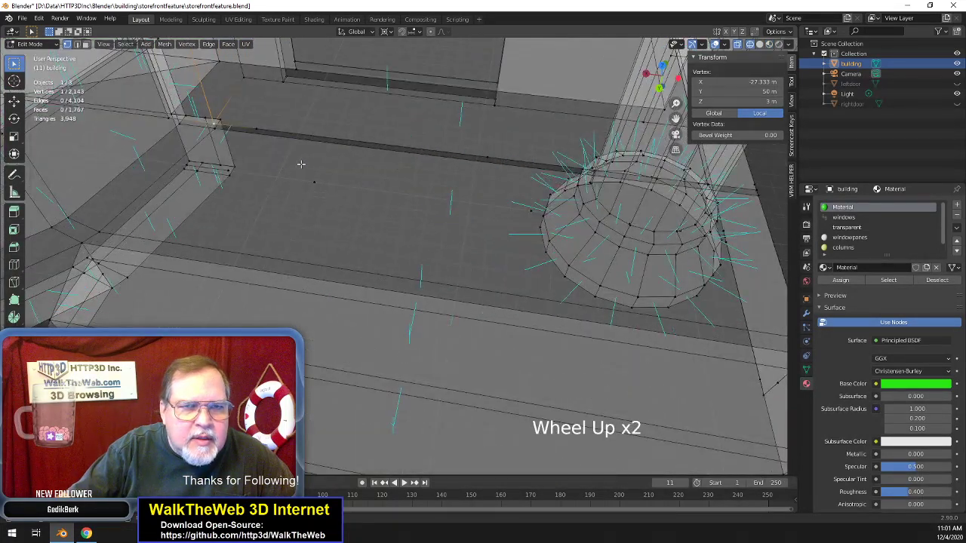
pyautogui.moveTo(679, 117); pyautogui.dragTo(733, 166)
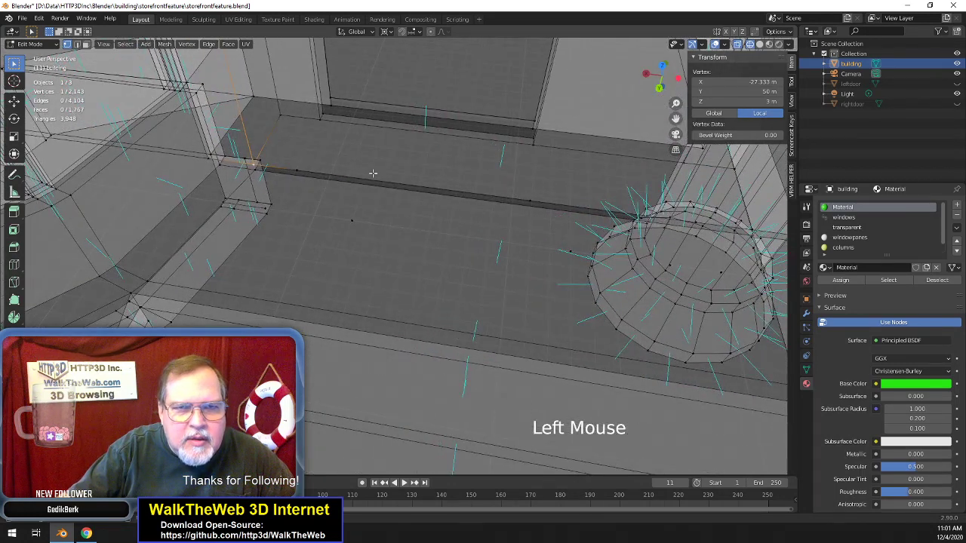
pyautogui.click(253, 169)
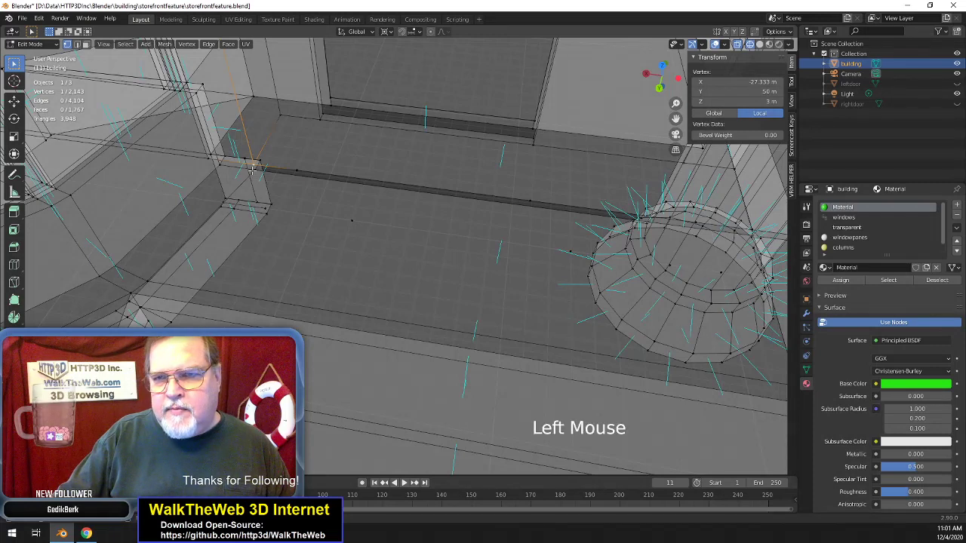
pyautogui.click(254, 169)
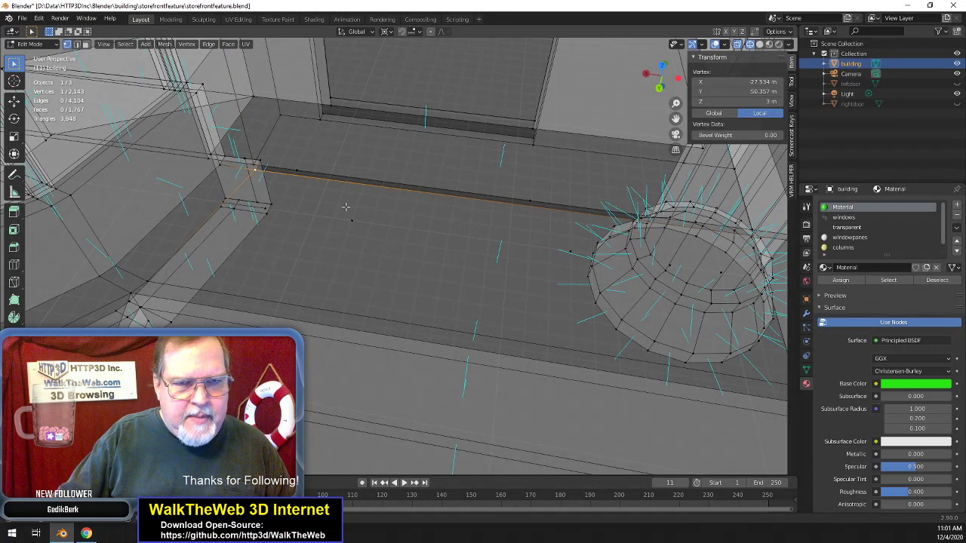
pyautogui.click(268, 183)
pyautogui.keyDown('shift'); pyautogui.click(258, 168); pyautogui.keyUp('shift')
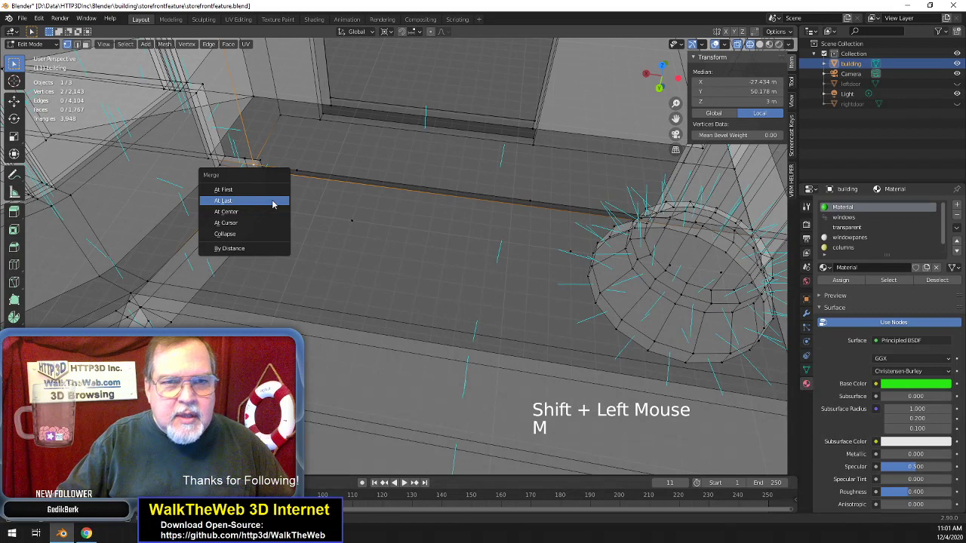
pyautogui.click(273, 202)
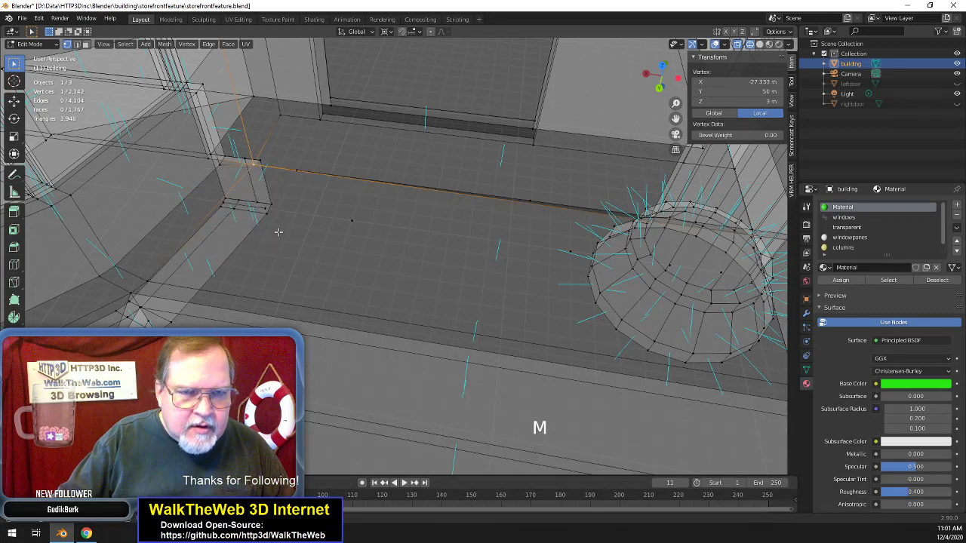
# - Return to Material Preview shading and merge the doorway strip's inner corner vertex into the same wall corner vertex
pyautogui.press('z')
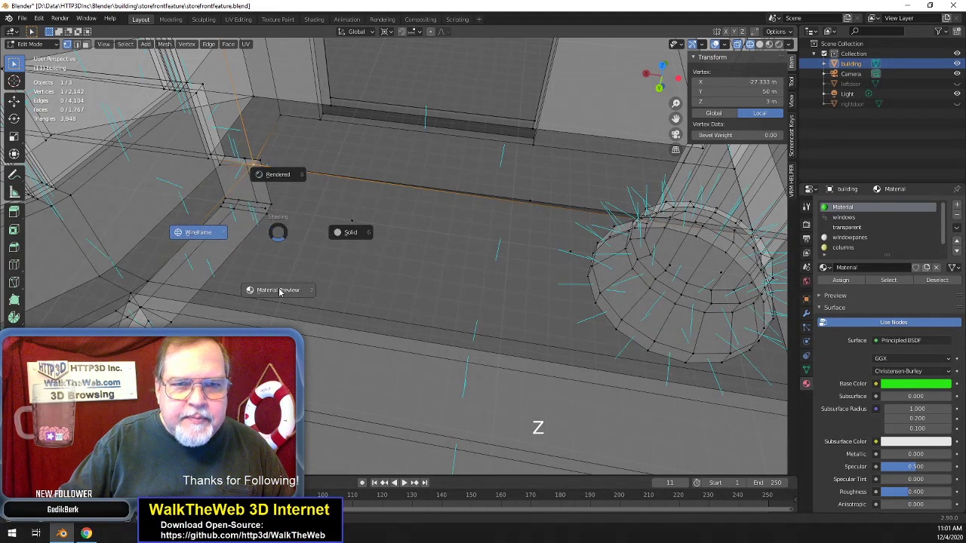
pyautogui.click(307, 300)
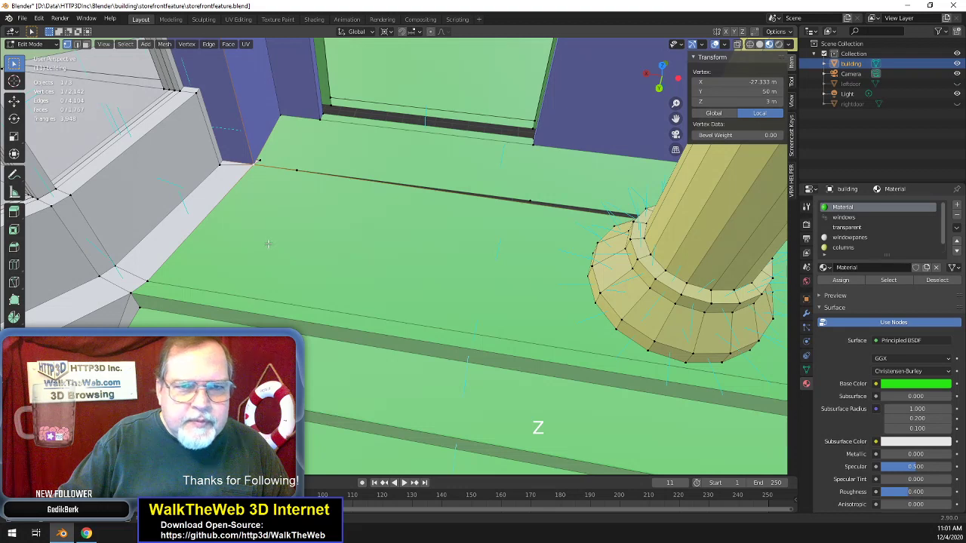
pyautogui.click(260, 160)
pyautogui.keyDown('shift'); pyautogui.click(258, 172); pyautogui.keyUp('shift')
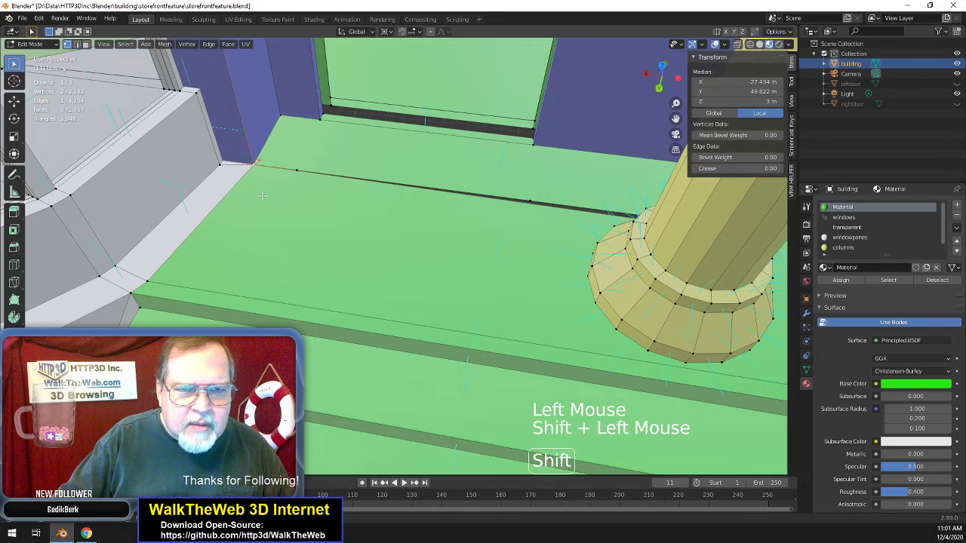
pyautogui.press('m')
pyautogui.click(263, 201)
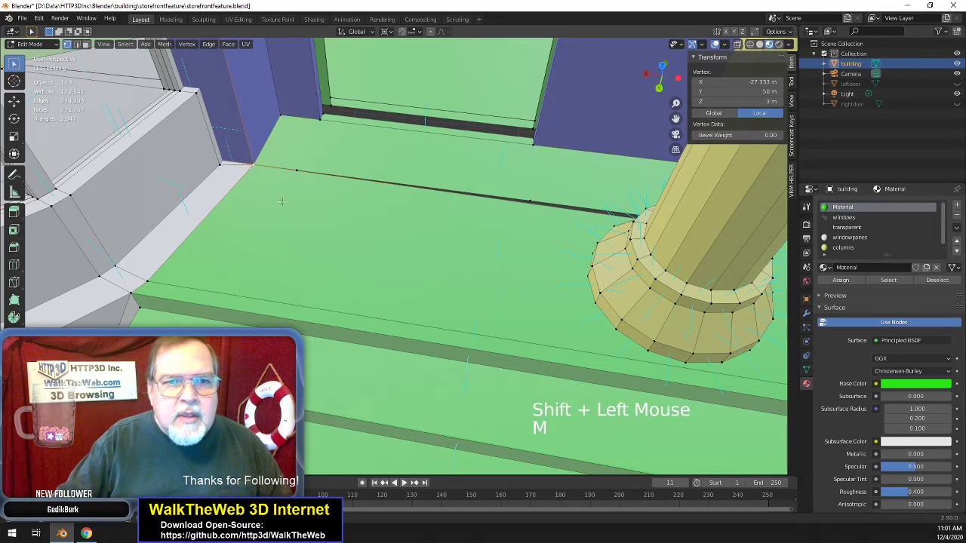
# - Merge the column-side vertex at the gap's outer end into the vertex next to it on the base's long edge
pyautogui.moveTo(676, 118); pyautogui.dragTo(619, 199)
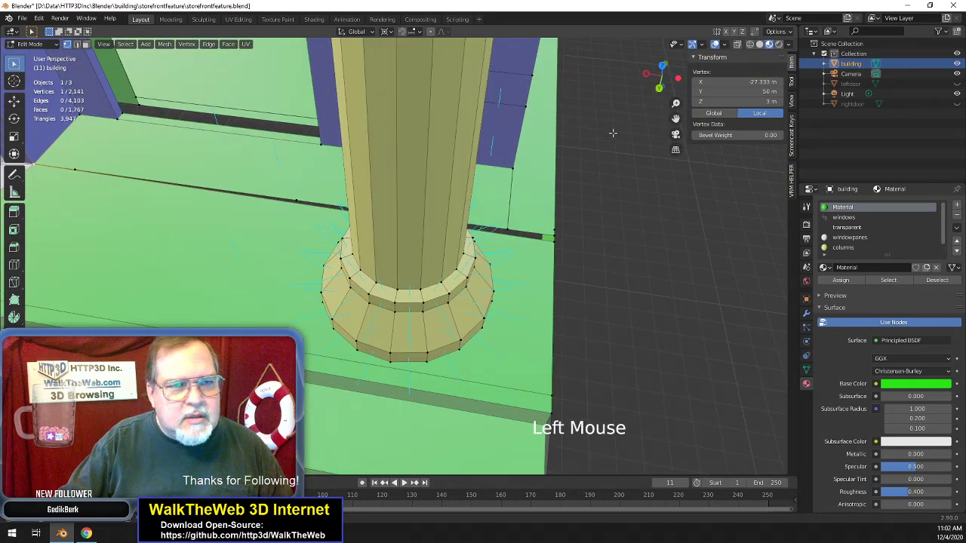
pyautogui.moveTo(656, 75); pyautogui.dragTo(453, 48)
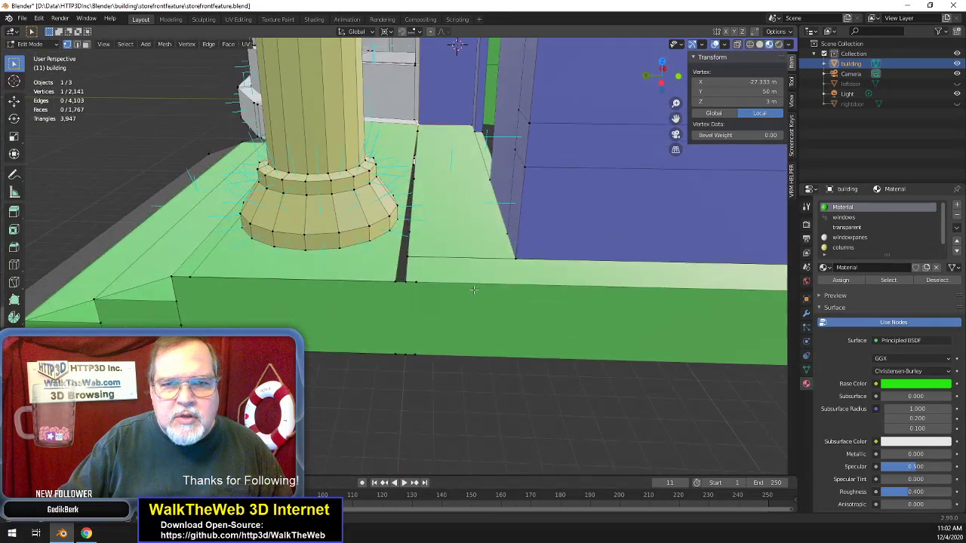
pyautogui.click(401, 279)
pyautogui.keyDown('shift'); pyautogui.click(403, 293); pyautogui.keyUp('shift')
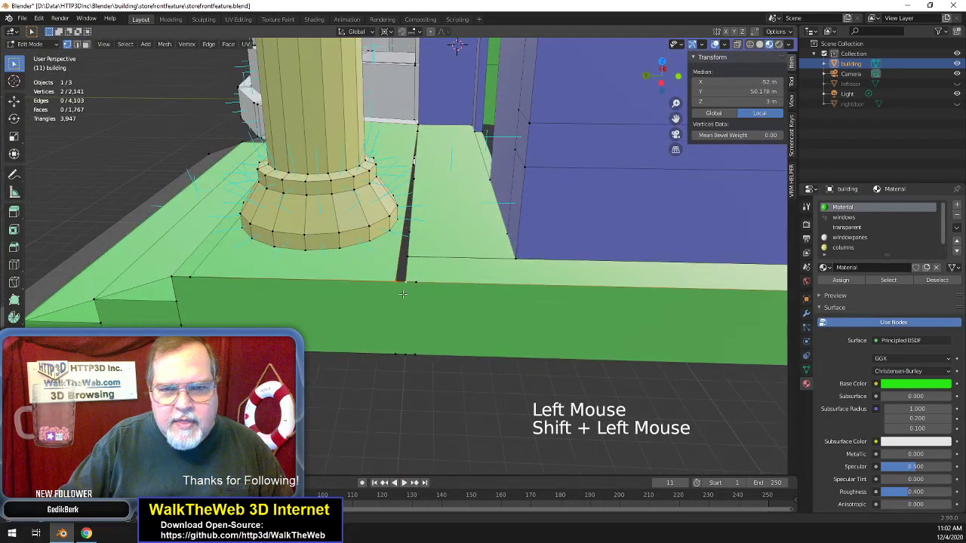
pyautogui.press('m')
pyautogui.click(404, 293)
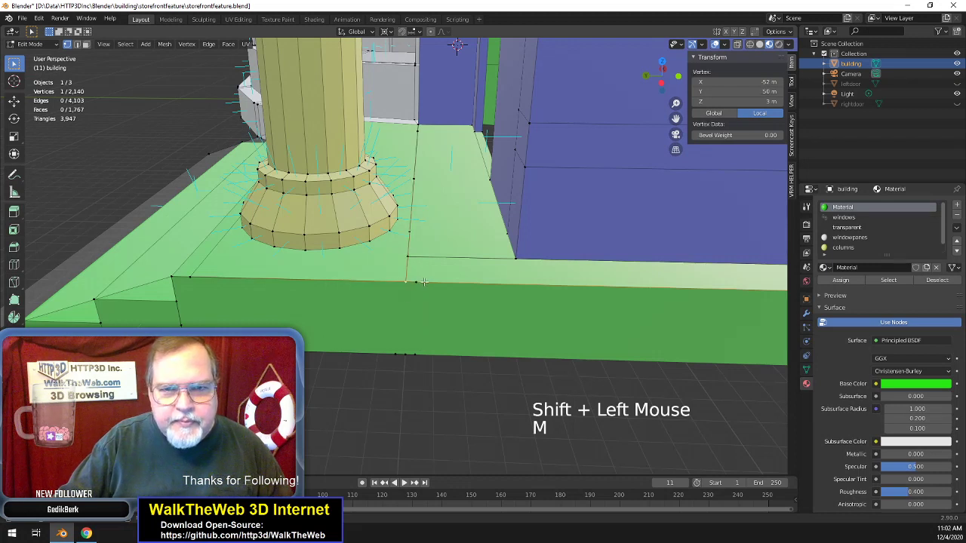
# - Merge the two neighbouring vertices at the closed gap's outer end on the base's upper long edge
pyautogui.click(407, 283)
pyautogui.keyDown('shift'); pyautogui.click(408, 298); pyautogui.keyUp('shift')
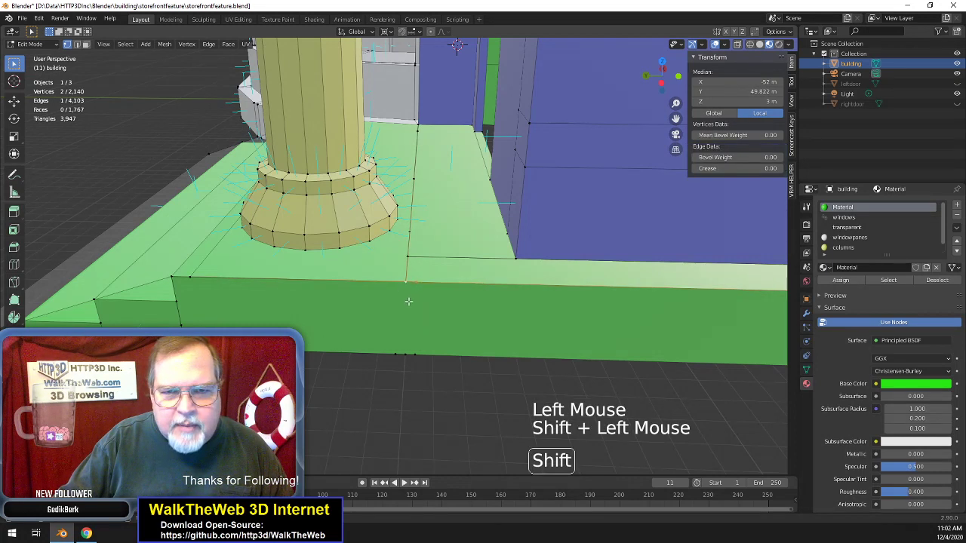
pyautogui.press('m')
pyautogui.click(409, 298)
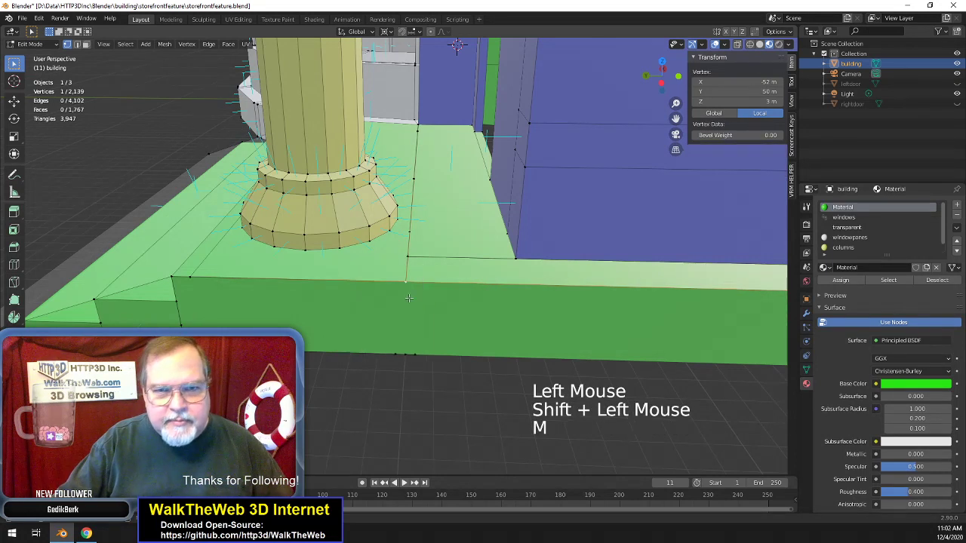
# - Merge the leftover vertices along the base's bottom edge below the closed gap into the bottom corner vertex beside the steps
pyautogui.click(408, 354)
pyautogui.keyDown('shift'); pyautogui.click(395, 354); pyautogui.keyUp('shift')
pyautogui.keyDown('shift'); pyautogui.click(320, 347); pyautogui.keyUp('shift')
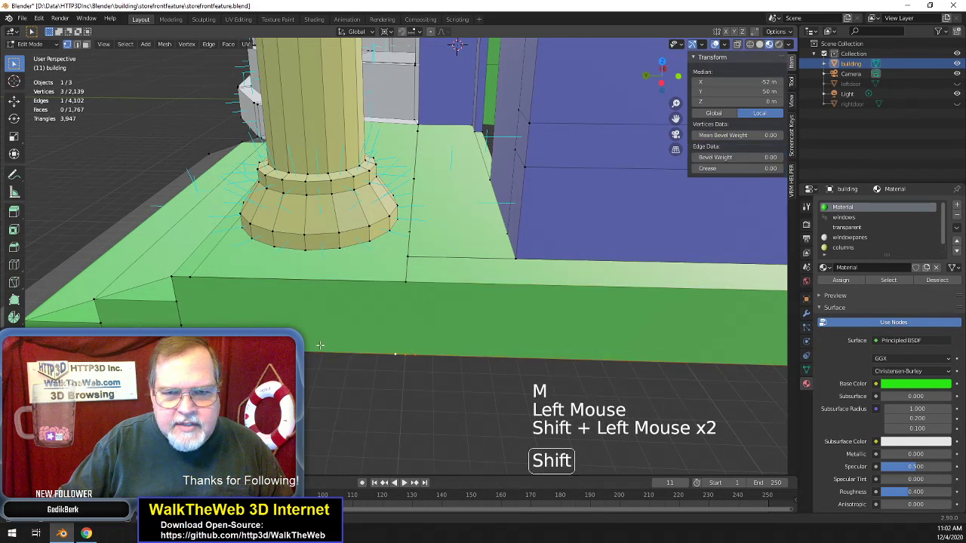
pyautogui.keyDown('shift'); pyautogui.click(397, 354); pyautogui.keyUp('shift')
pyautogui.keyDown('shift'); pyautogui.click(400, 354); pyautogui.keyUp('shift')
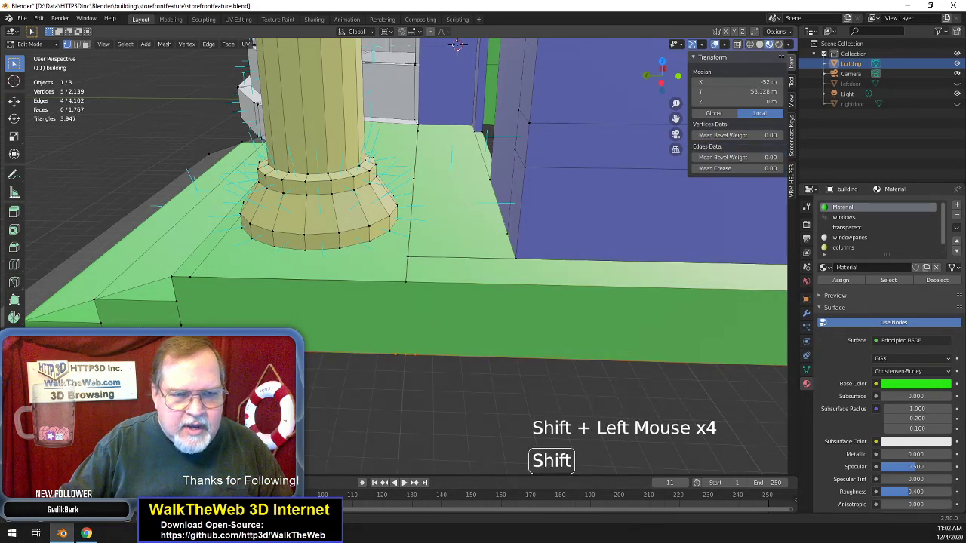
pyautogui.press('m')
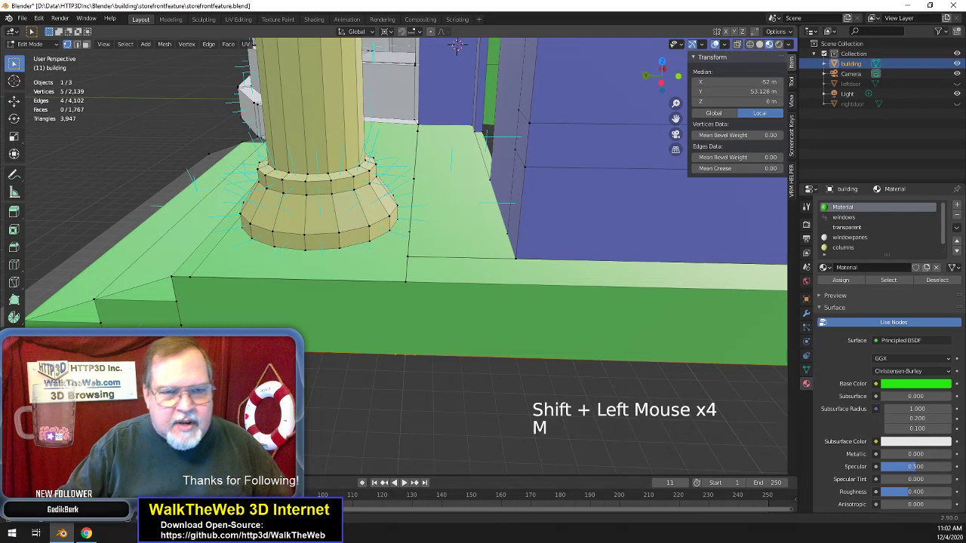
pyautogui.click(405, 359)
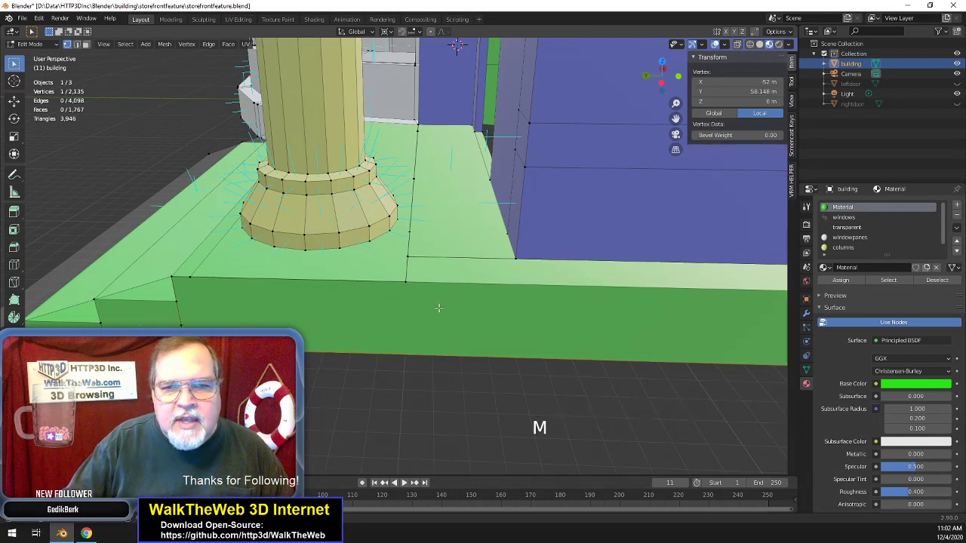
# - In Wireframe shading, delete the four loose vertices lying in a row beneath the base
pyautogui.click(421, 139)
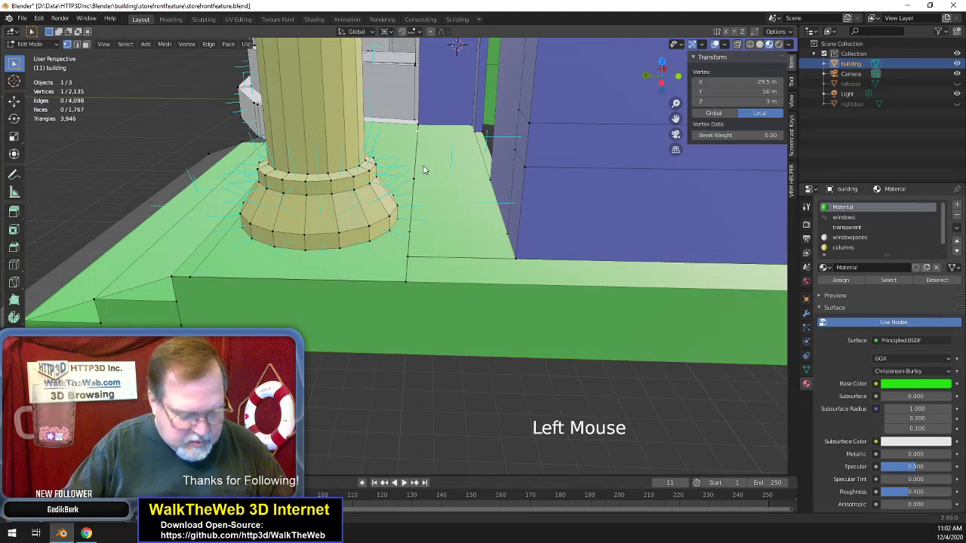
pyautogui.press('z')
pyautogui.click(472, 167)
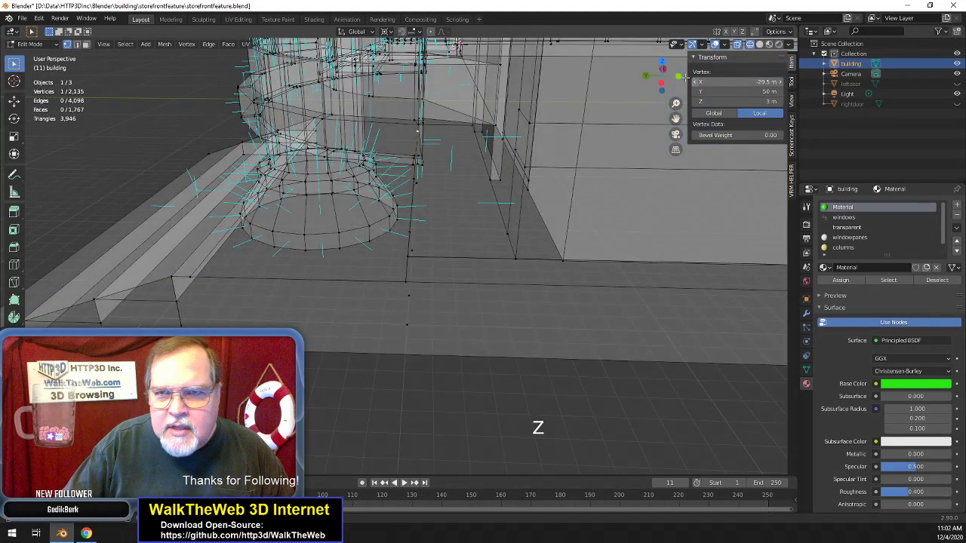
pyautogui.moveTo(663, 75)
pyautogui.mouseDown()
pyautogui.moveTo(625, 80)
pyautogui.moveTo(651, 79)
pyautogui.mouseUp()
pyautogui.click(449, 215)
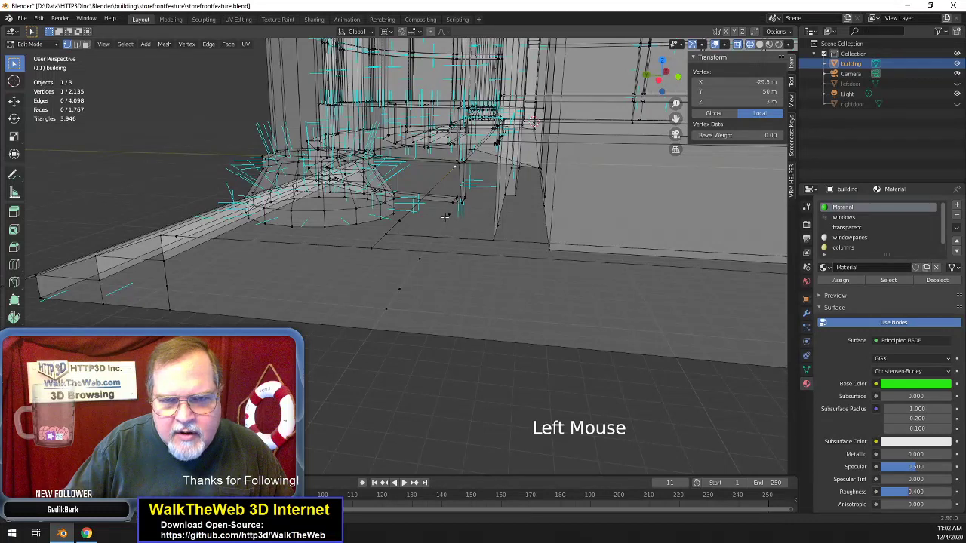
pyautogui.keyDown('shift'); pyautogui.click(419, 259); pyautogui.keyUp('shift')
pyautogui.keyDown('shift'); pyautogui.click(400, 295); pyautogui.keyUp('shift')
pyautogui.keyDown('shift'); pyautogui.click(388, 308); pyautogui.keyUp('shift')
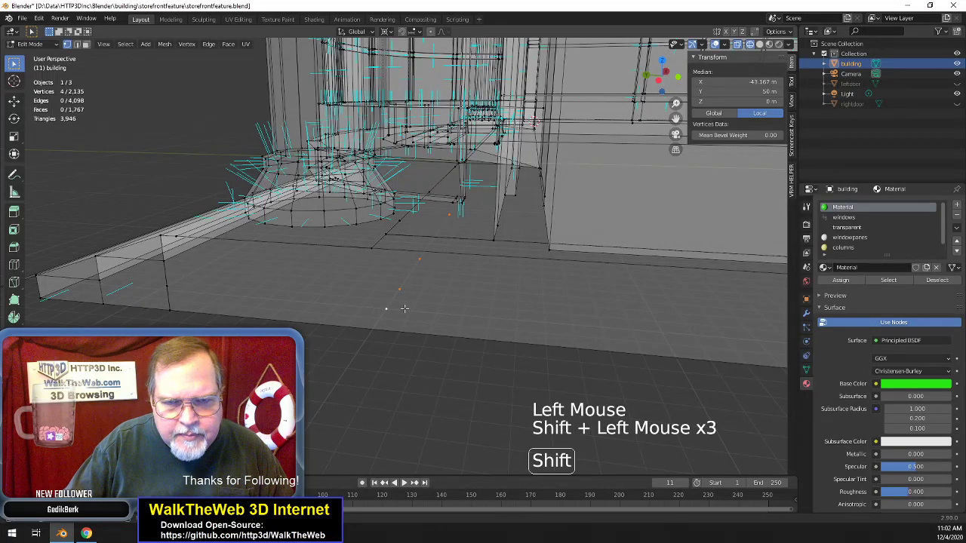
pyautogui.press('Delete')
pyautogui.click(403, 227)
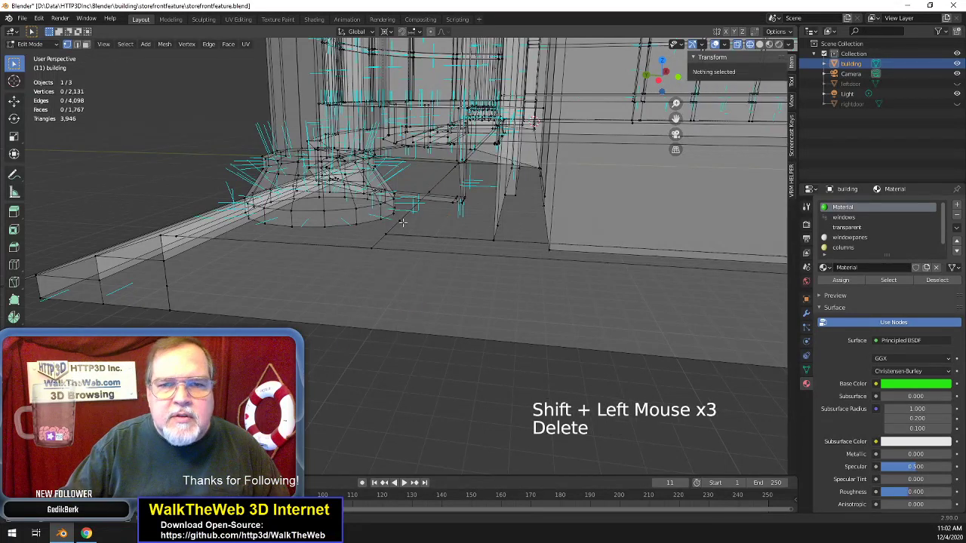
# - Merge the four vertices along the porch seam beside the column into the outermost one, using At Last
pyautogui.click(444, 207)
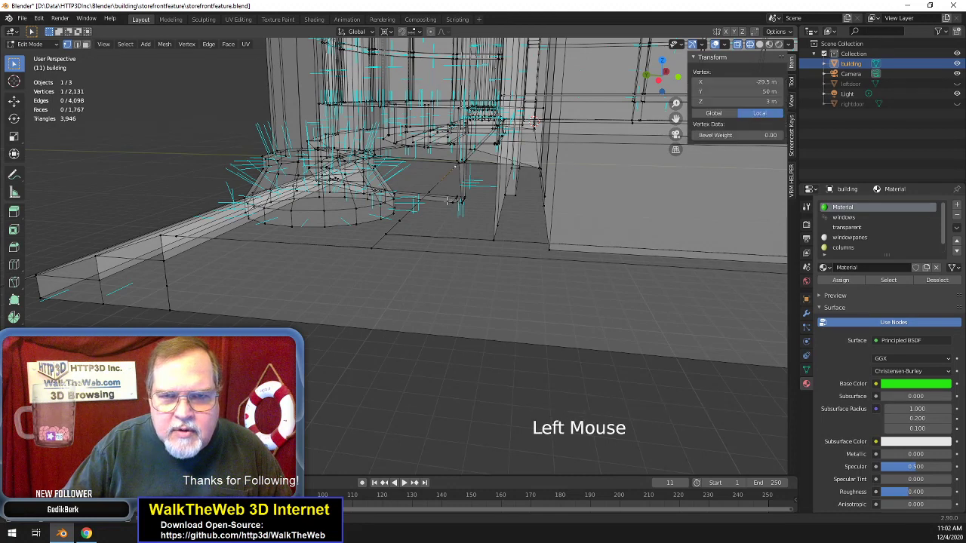
pyautogui.keyDown('shift'); pyautogui.click(428, 192); pyautogui.keyUp('shift')
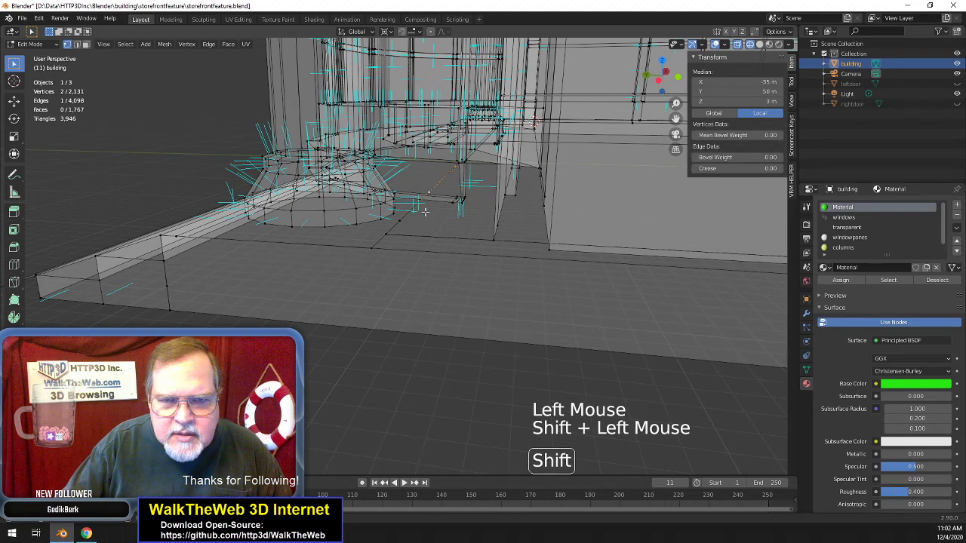
pyautogui.keyDown('shift'); pyautogui.click(395, 235); pyautogui.keyUp('shift')
pyautogui.keyDown('shift'); pyautogui.click(391, 247); pyautogui.keyUp('shift')
pyautogui.press('m')
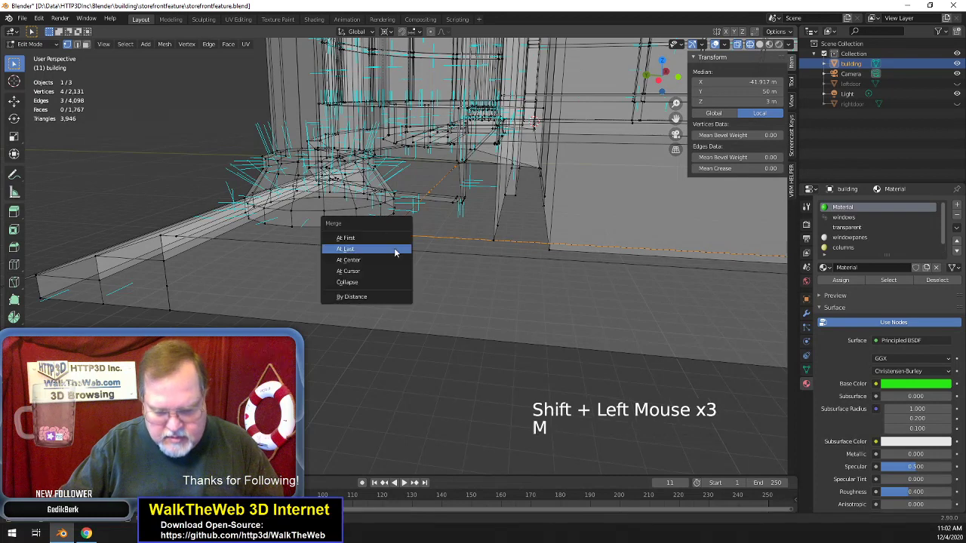
pyautogui.click(394, 250)
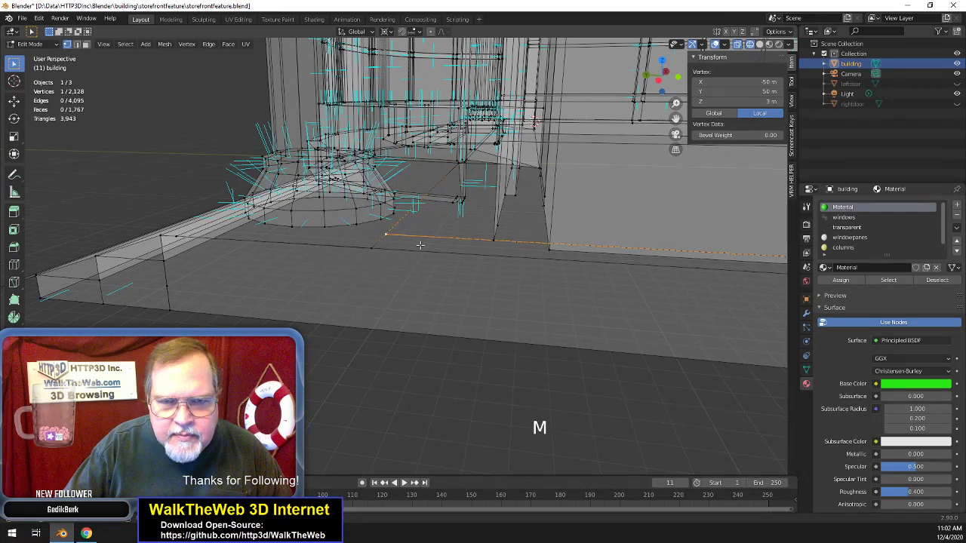
# - Examine the coordinates of the remaining vertices at the porch seam's outer end and beside the bay window
pyautogui.click(389, 240)
pyautogui.click(389, 241)
pyautogui.click(379, 249)
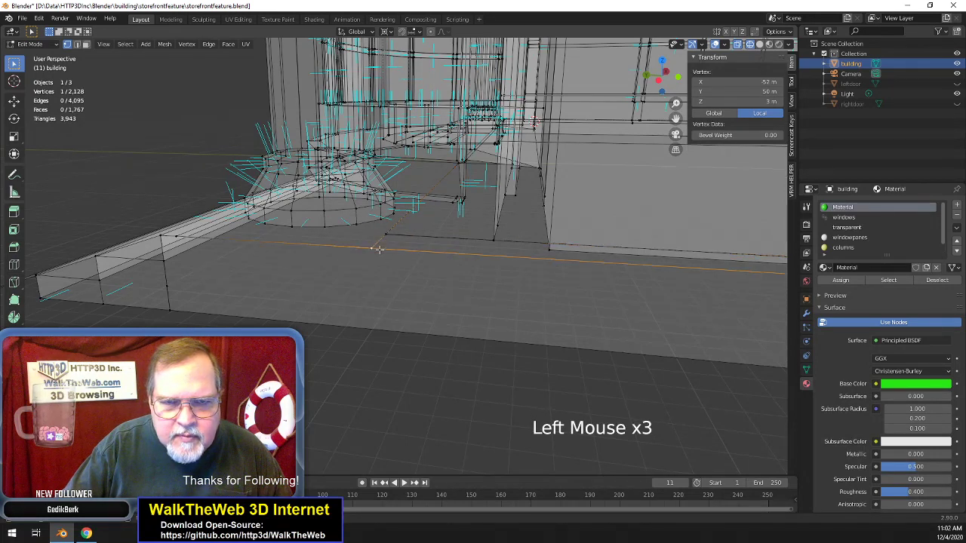
pyautogui.click(389, 238)
pyautogui.click(389, 238)
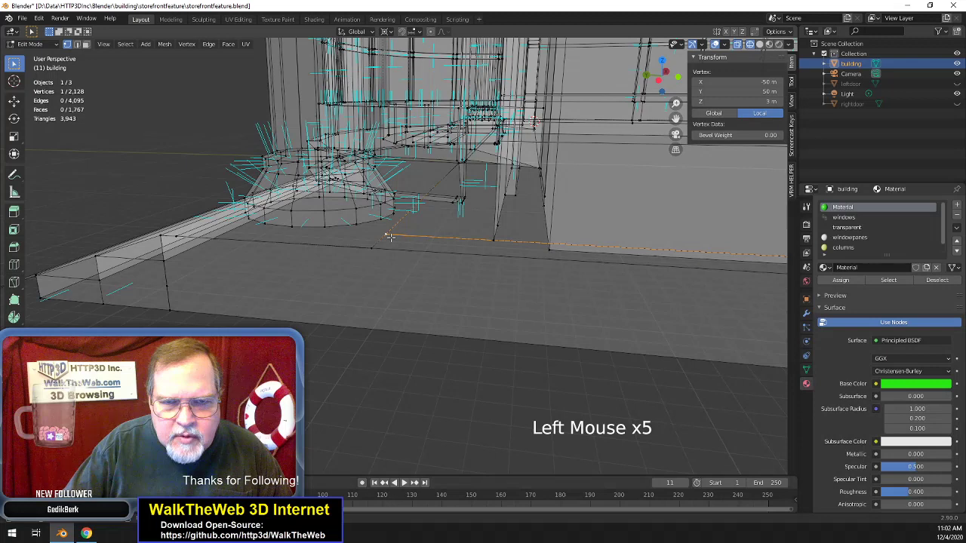
pyautogui.click(458, 167)
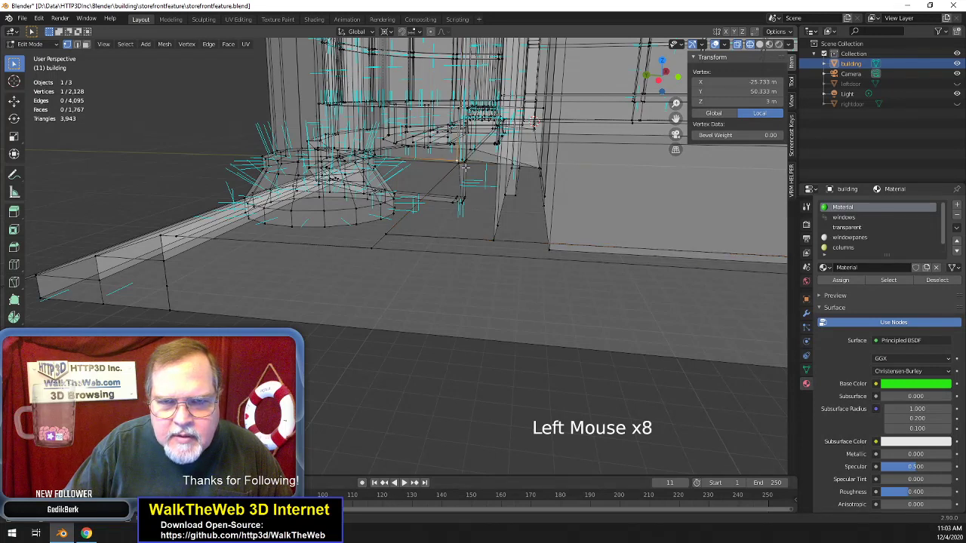
pyautogui.click(466, 167)
pyautogui.click(467, 212)
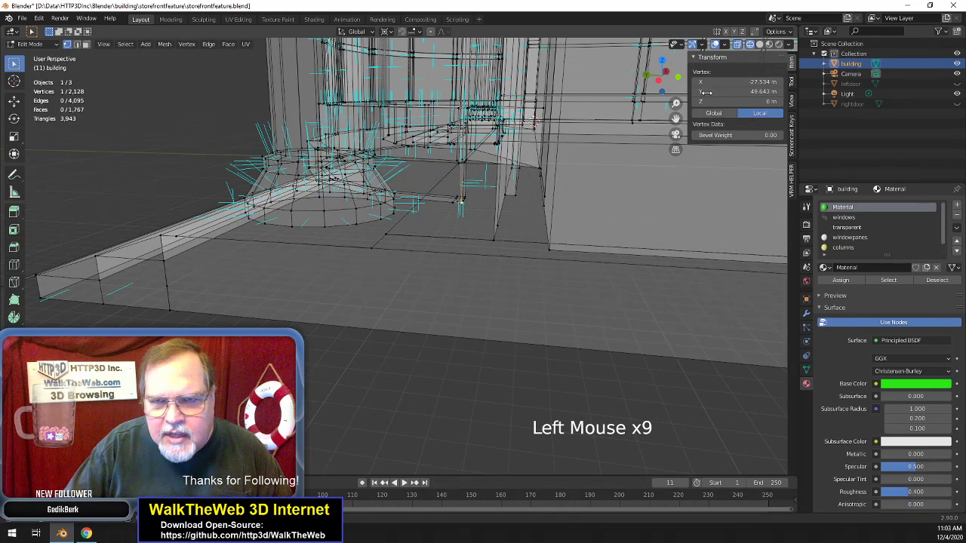
# - Merge the extra vertex on the base's vertical corner edge beside the steps into the bottom corner vertex
pyautogui.moveTo(677, 78); pyautogui.dragTo(669, 80)
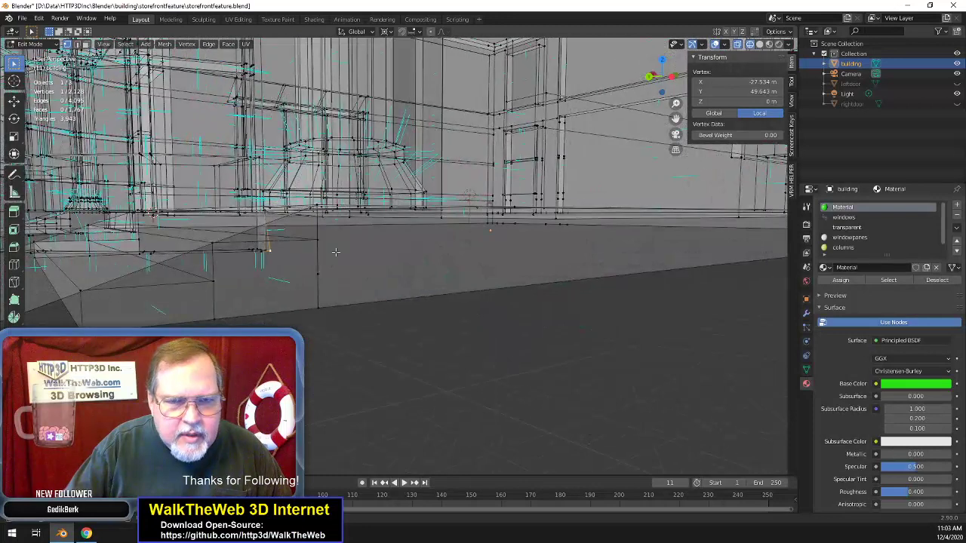
pyautogui.click(319, 305)
pyautogui.keyDown('shift'); pyautogui.click(319, 305); pyautogui.keyUp('shift')
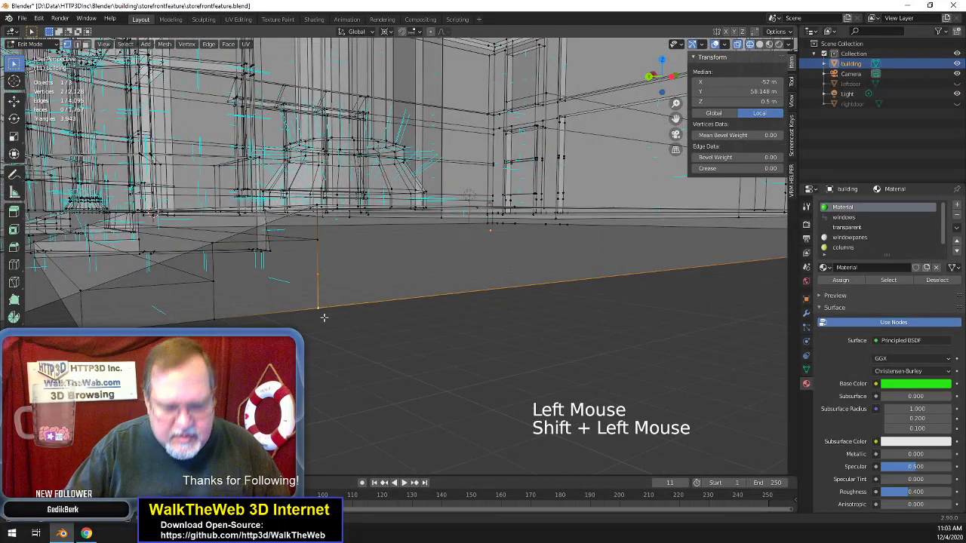
pyautogui.press('m')
pyautogui.click(324, 320)
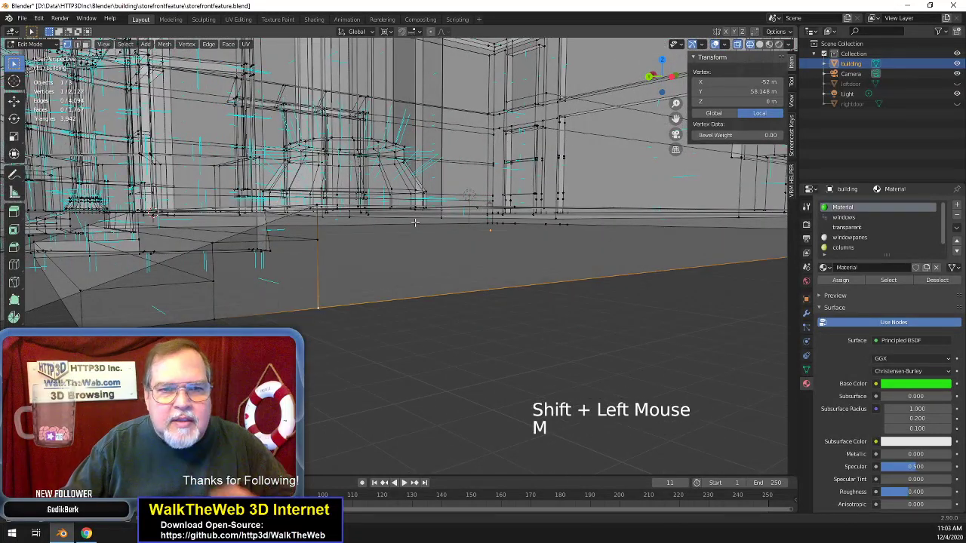
# - In Material Preview shading, merge the three vertices at the opposite gap's inner end into the wall corner vertex beside the bay window, using At Last
pyautogui.moveTo(666, 80); pyautogui.dragTo(563, 197)
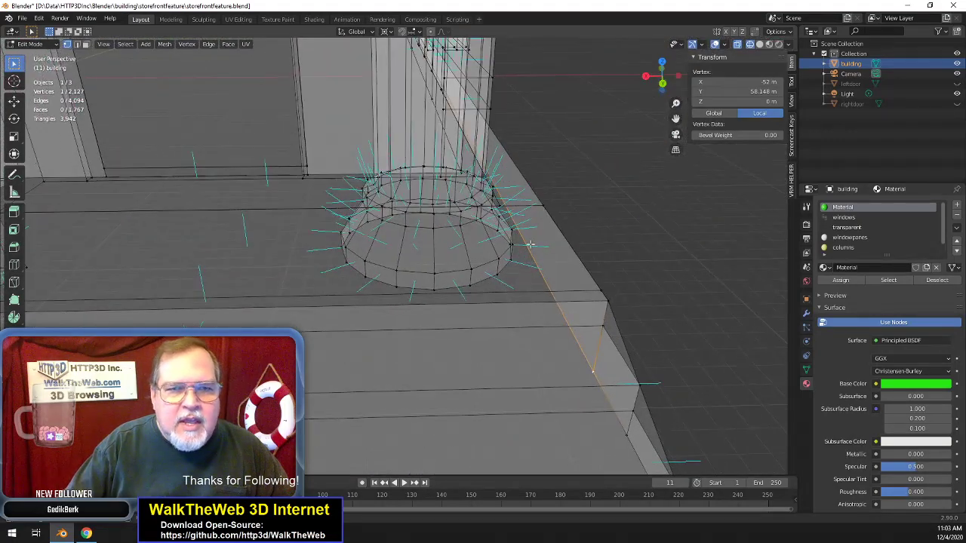
pyautogui.scroll(-3, 531, 243)
pyautogui.moveTo(675, 117); pyautogui.dragTo(415, 181)
pyautogui.scroll(2, 595, 242)
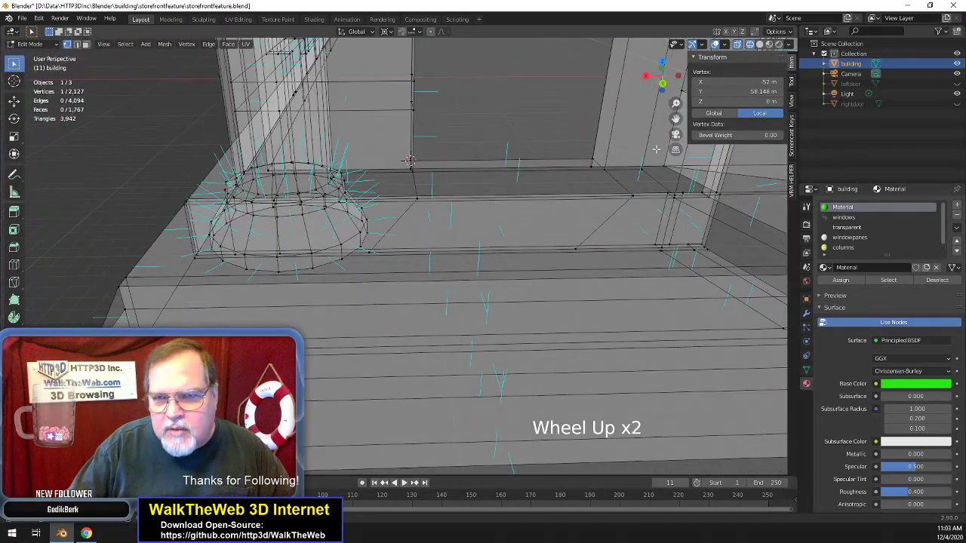
pyautogui.moveTo(675, 118); pyautogui.dragTo(674, 148)
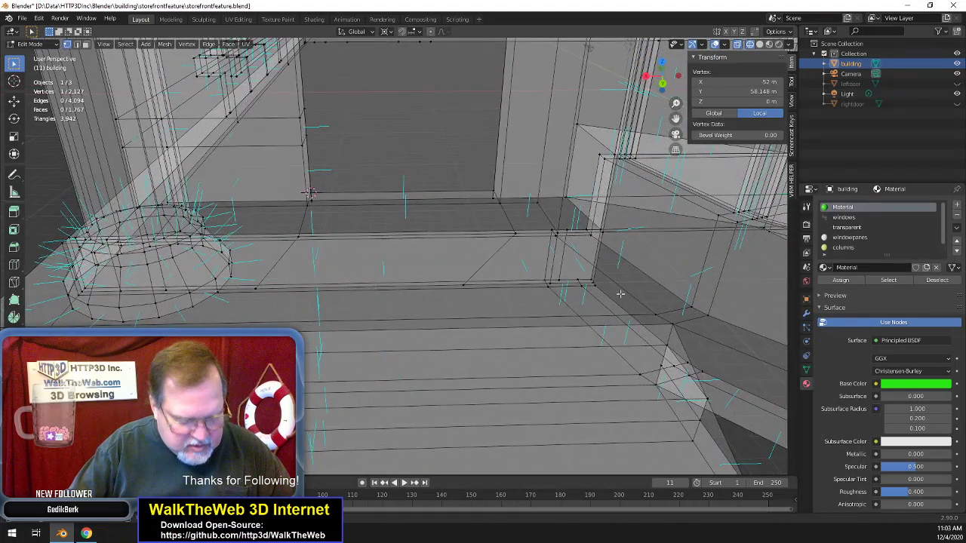
pyautogui.press('z')
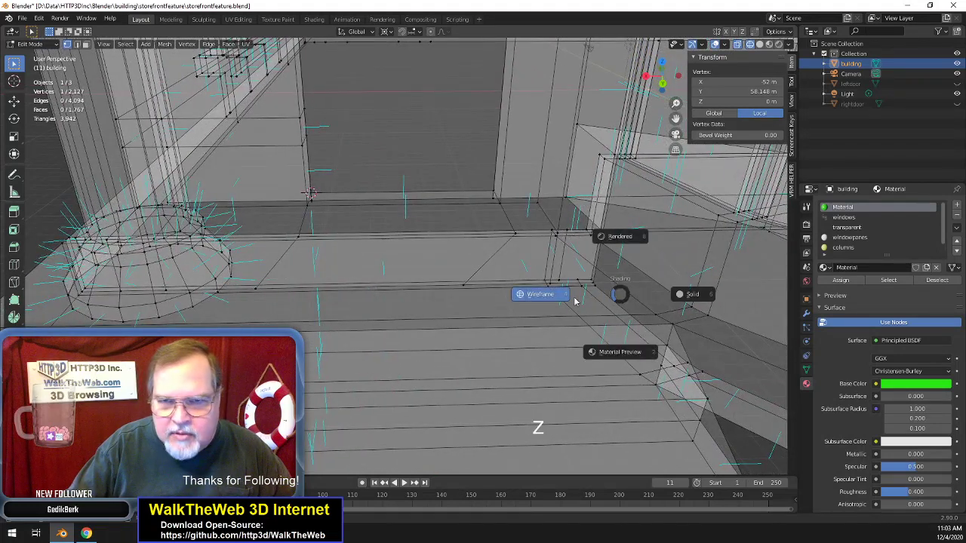
pyautogui.click(625, 319)
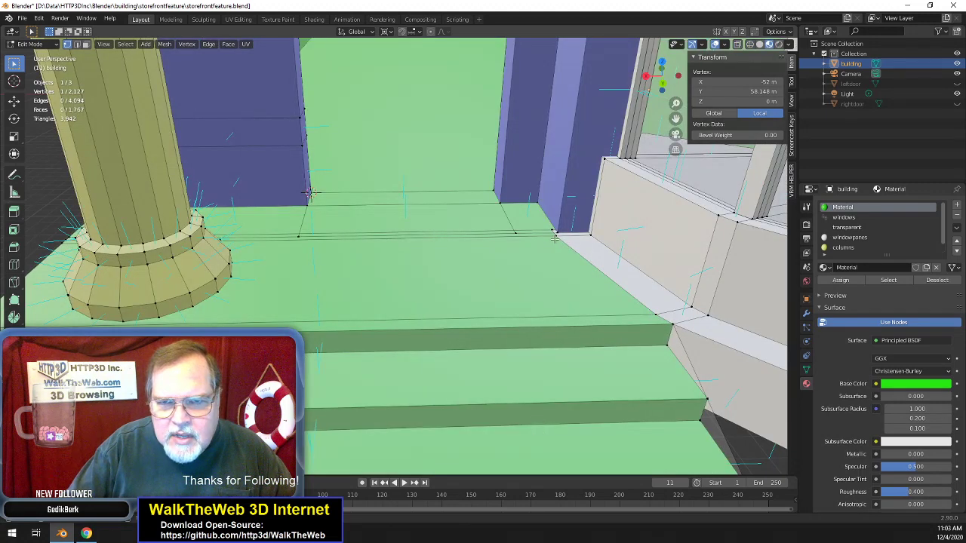
pyautogui.click(555, 236)
pyautogui.keyDown('shift'); pyautogui.click(554, 236); pyautogui.keyUp('shift')
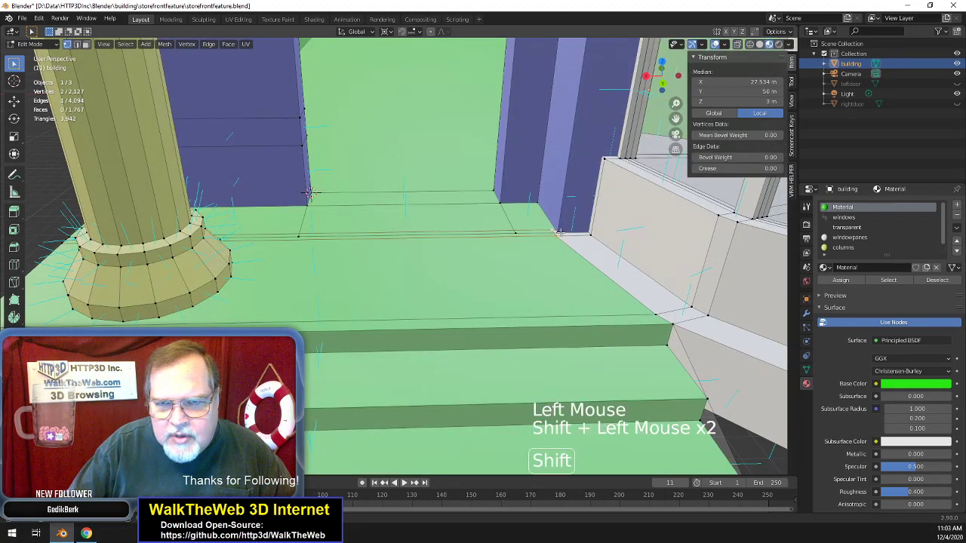
pyautogui.press('m')
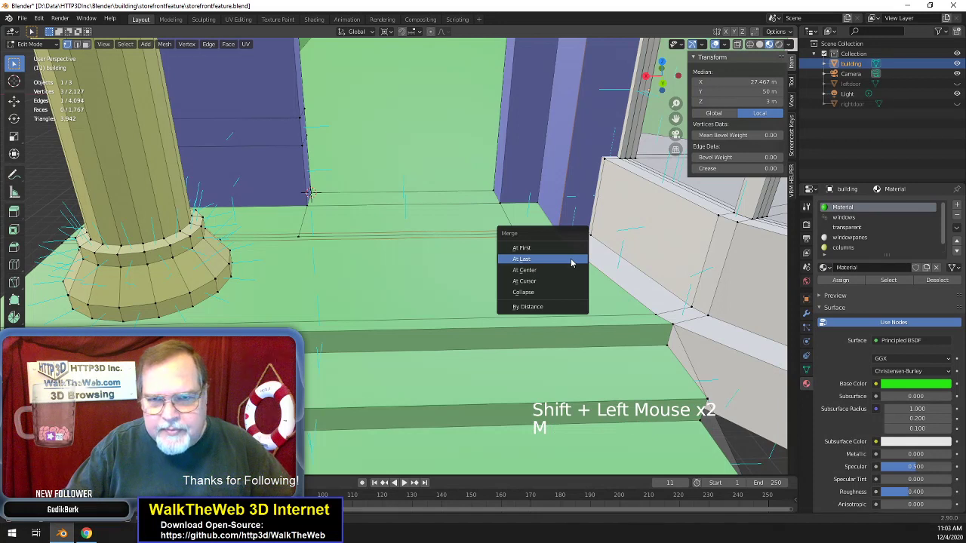
pyautogui.click(572, 260)
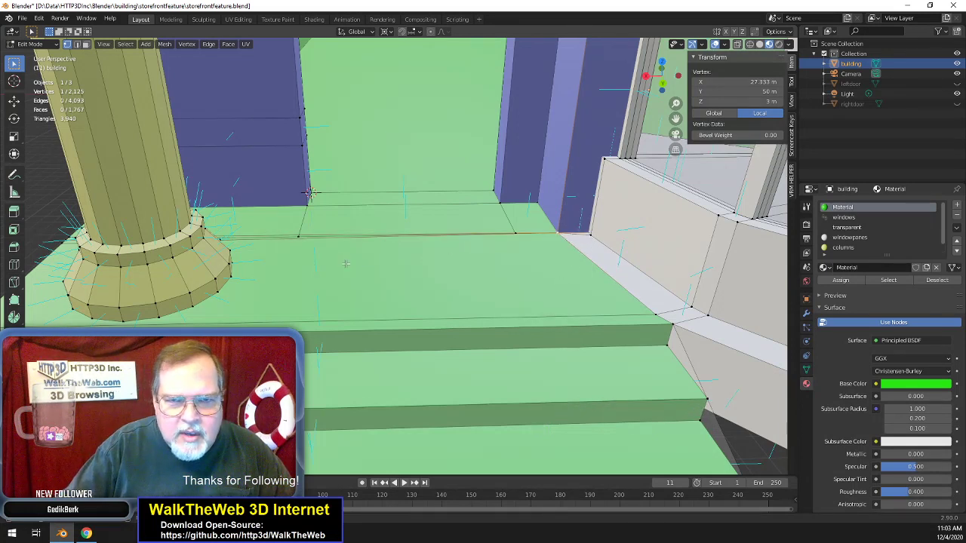
# - Merge the three vertices at this gap's outer end into the middle one on the base's upper edge, using At Last
pyautogui.moveTo(662, 79); pyautogui.dragTo(658, 80)
pyautogui.scroll(-2, 538, 354)
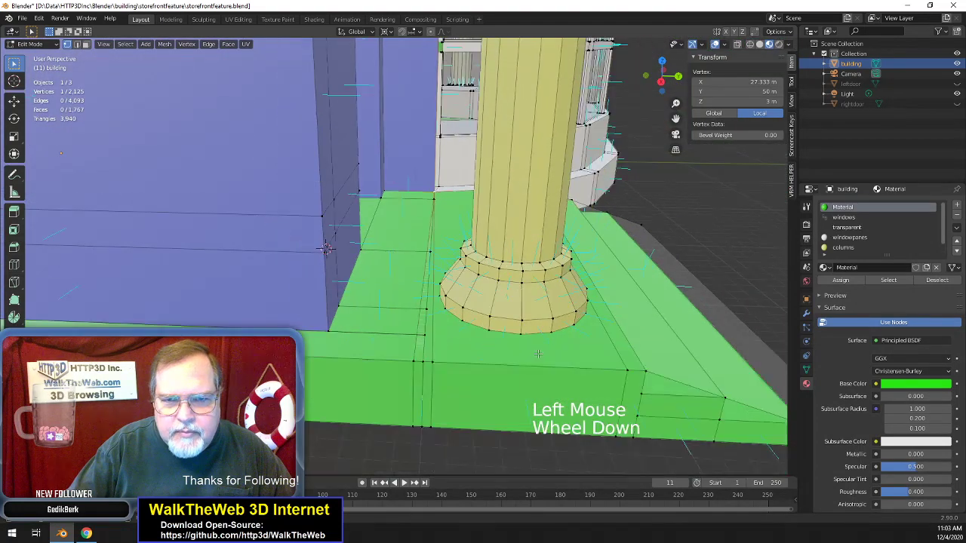
pyautogui.keyDown('shift'); pyautogui.click(426, 375); pyautogui.keyUp('shift')
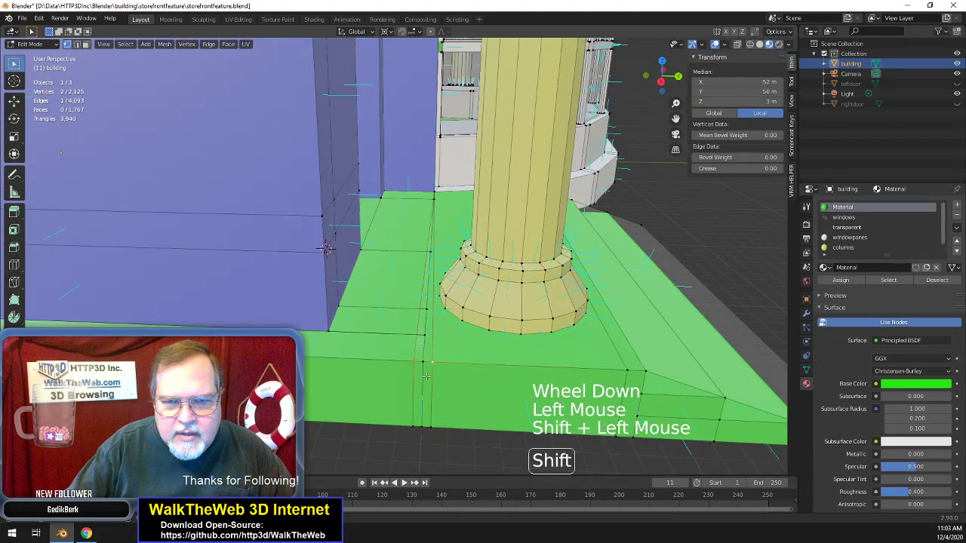
pyautogui.keyDown('shift'); pyautogui.click(423, 369); pyautogui.keyUp('shift')
pyautogui.press('m')
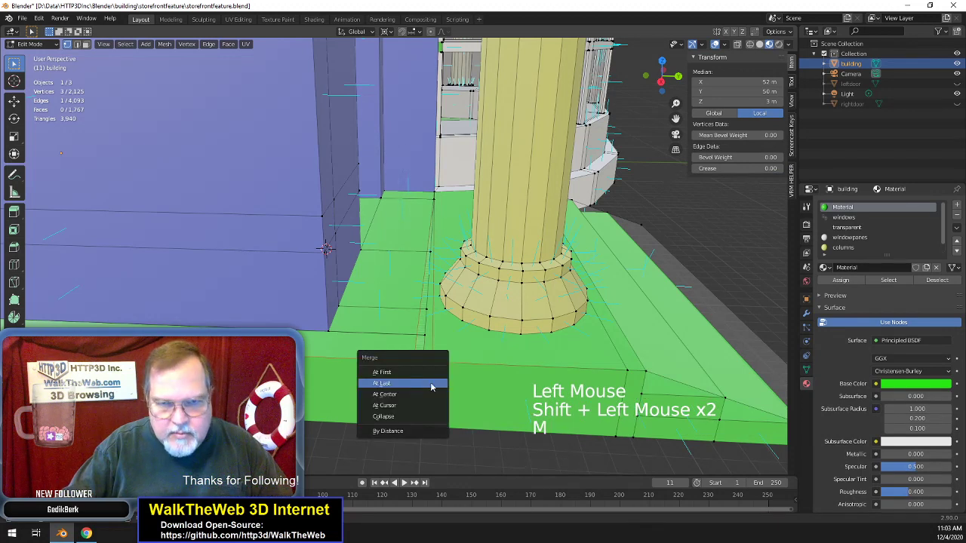
pyautogui.click(432, 385)
# - Merge the three vertices on the base's lower edge at the gap's outer end into the middle one, using At Last
pyautogui.click(420, 429)
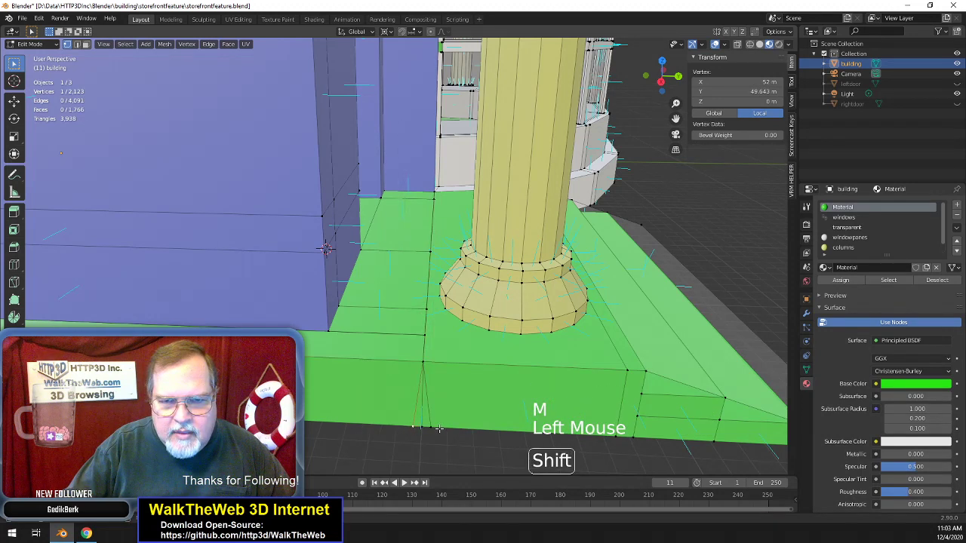
pyautogui.keyDown('shift'); pyautogui.click(422, 432); pyautogui.keyUp('shift')
pyautogui.keyDown('shift'); pyautogui.click(422, 437); pyautogui.keyUp('shift')
pyautogui.press('m')
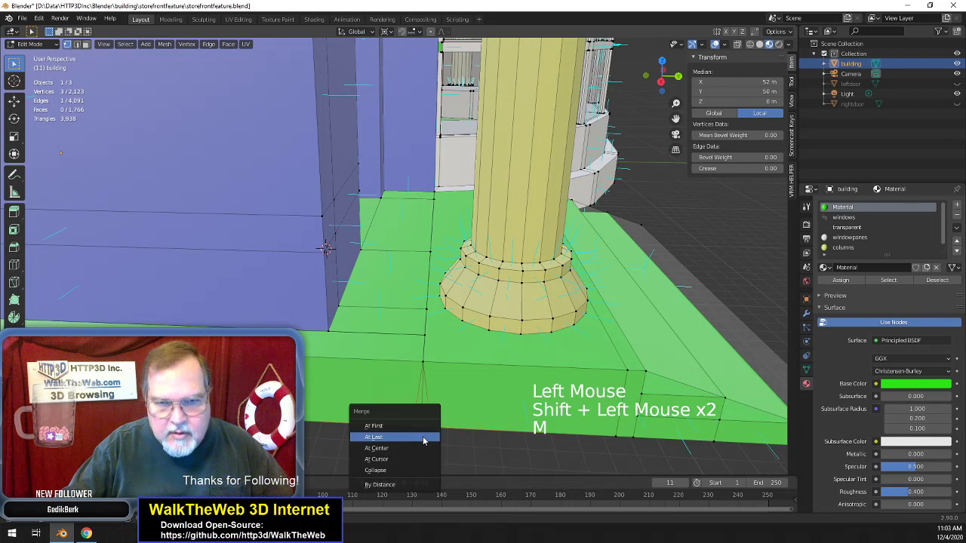
pyautogui.click(424, 436)
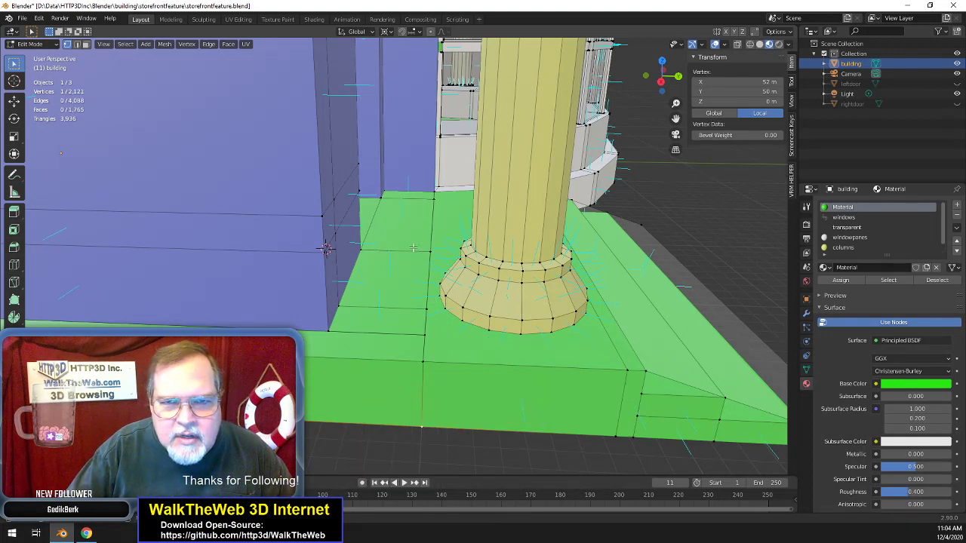
# - In face select mode, dissolve the four green top faces between the blue wall and the column base into one face
pyautogui.click(274, 176)
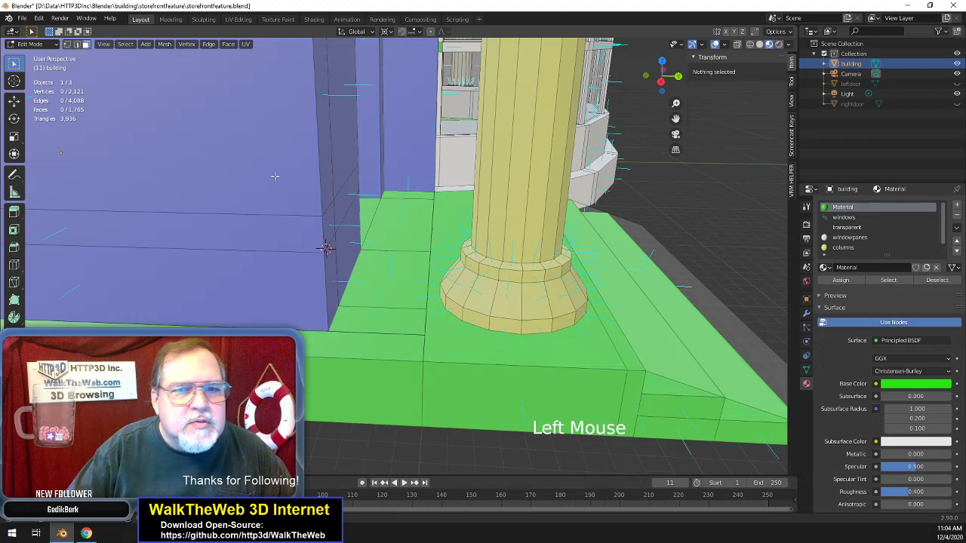
pyautogui.click(405, 313)
pyautogui.keyDown('shift'); pyautogui.click(405, 279); pyautogui.keyUp('shift')
pyautogui.keyDown('shift'); pyautogui.click(406, 238); pyautogui.keyUp('shift')
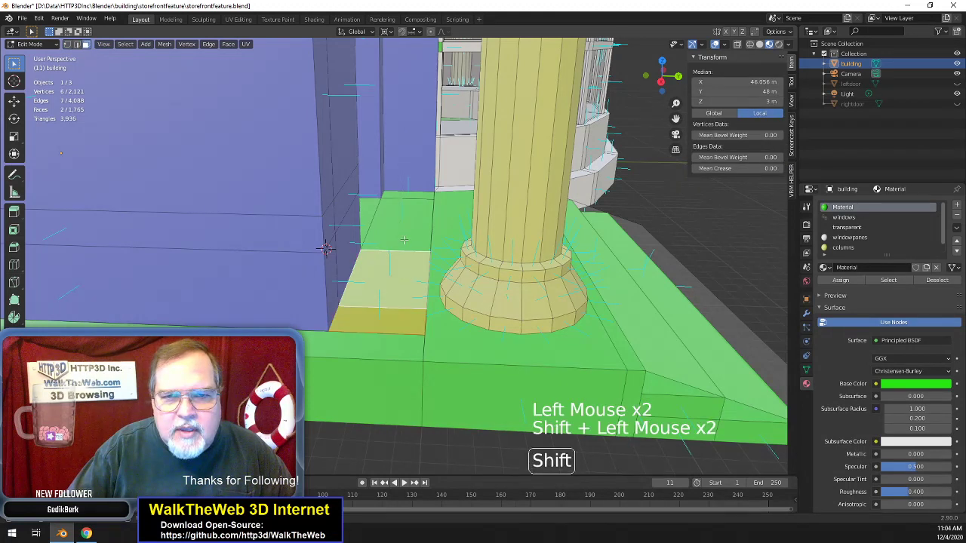
pyautogui.keyDown('shift'); pyautogui.click(408, 195); pyautogui.keyUp('shift')
pyautogui.press('m')
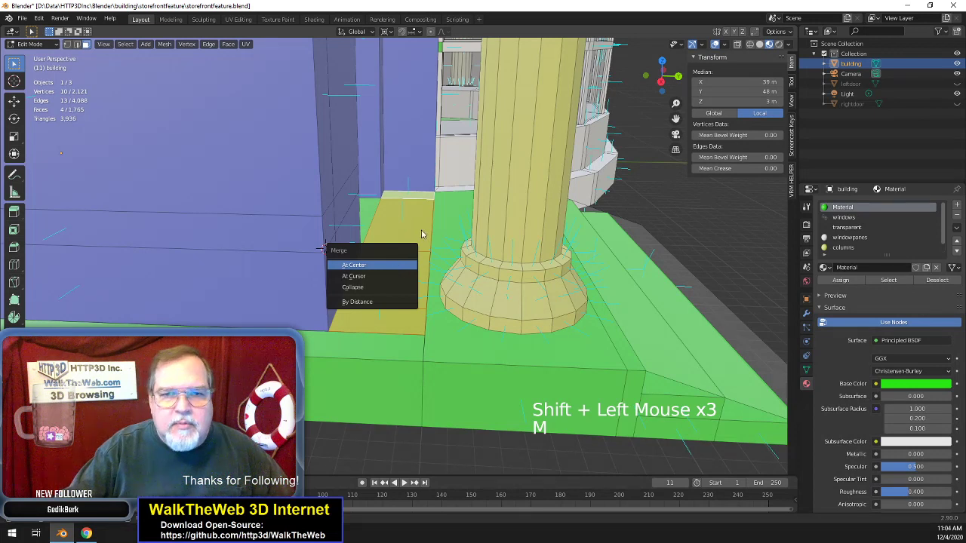
pyautogui.press('Delete')
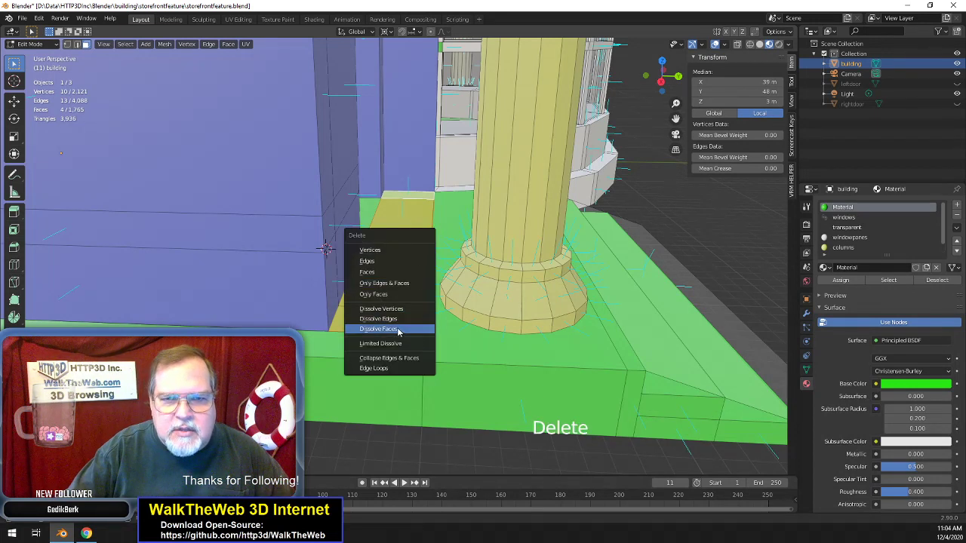
pyautogui.click(398, 333)
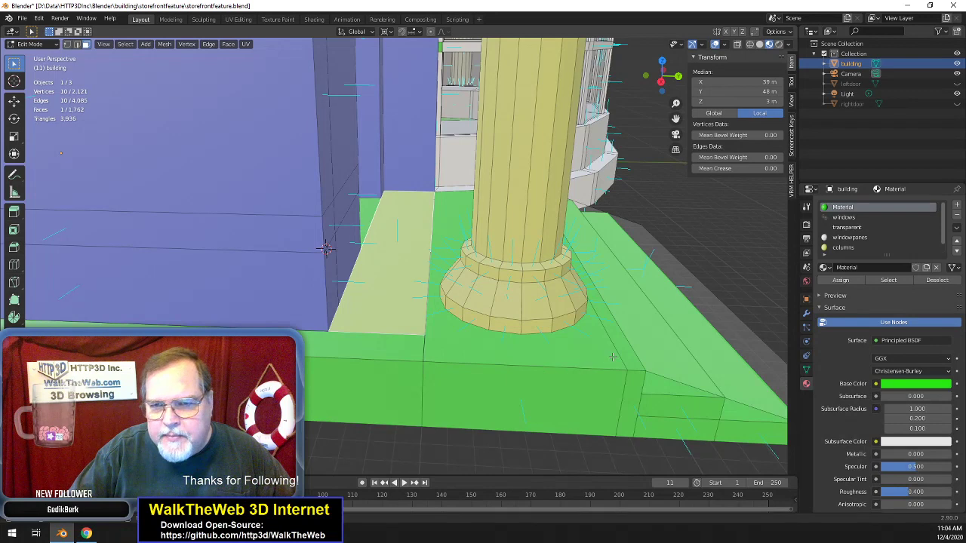
# - Dissolve the four faces along the green base's long side, from the steps to the far end, into one face
pyautogui.click(633, 401)
pyautogui.keyDown('shift'); pyautogui.click(560, 400); pyautogui.keyUp('shift')
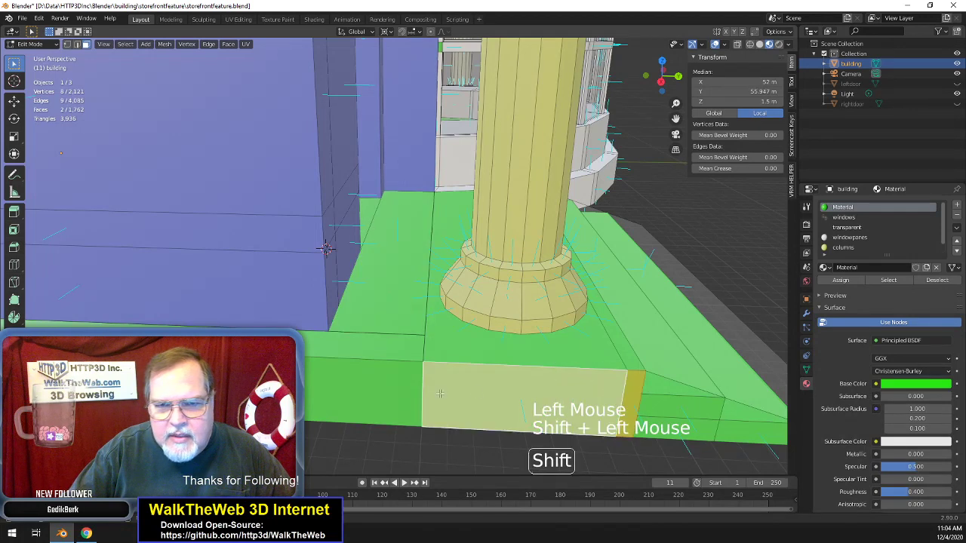
pyautogui.keyDown('shift'); pyautogui.click(384, 390); pyautogui.keyUp('shift')
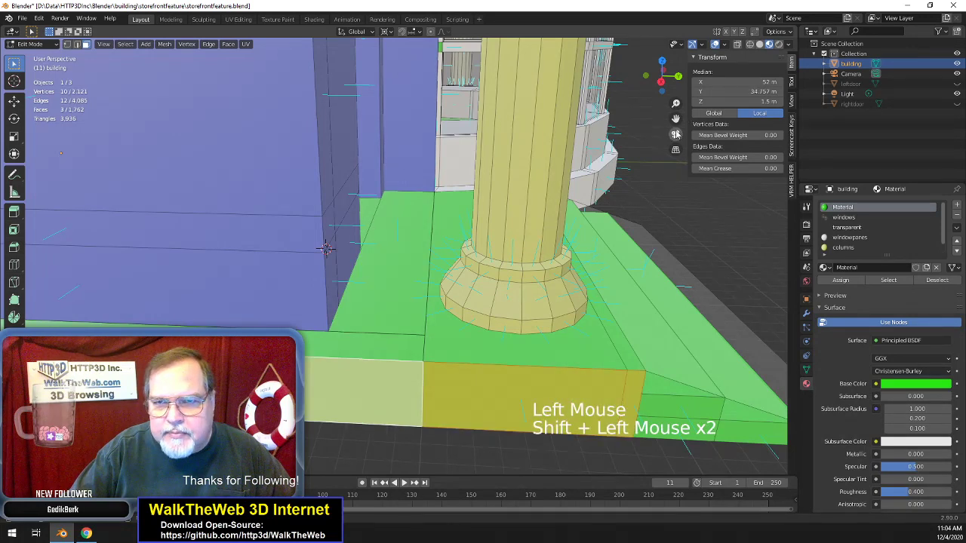
pyautogui.scroll(-10, 458, 241)
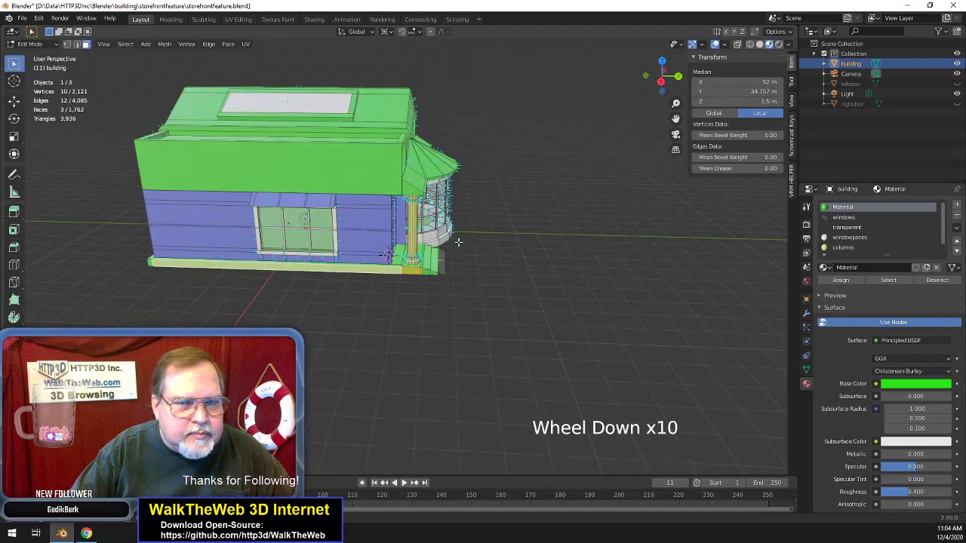
pyautogui.keyDown('shift'); pyautogui.click(151, 262); pyautogui.keyUp('shift')
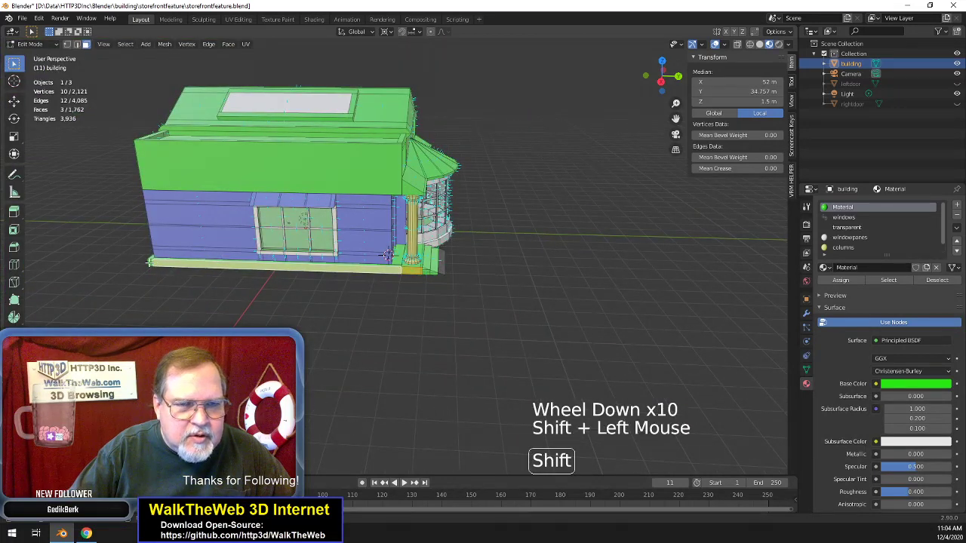
pyautogui.press('Delete')
pyautogui.click(184, 293)
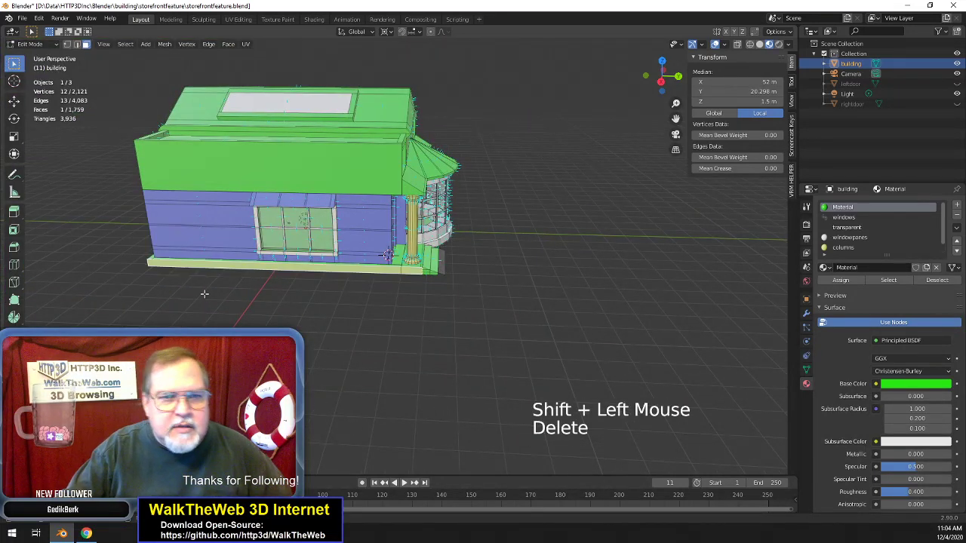
# - Dissolve the two stacked side faces of the upper step beside the base's corner into one face
pyautogui.scroll(8, 478, 317)
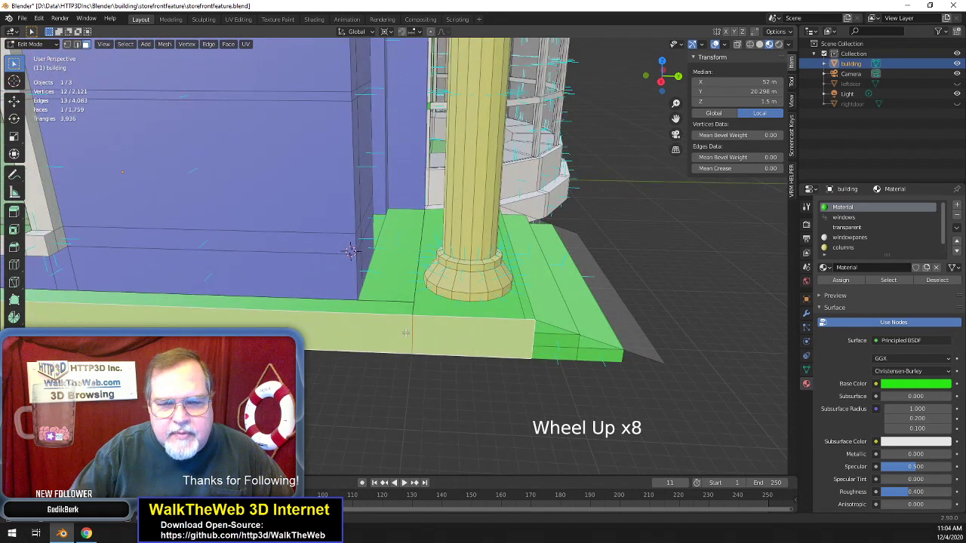
pyautogui.click(451, 335)
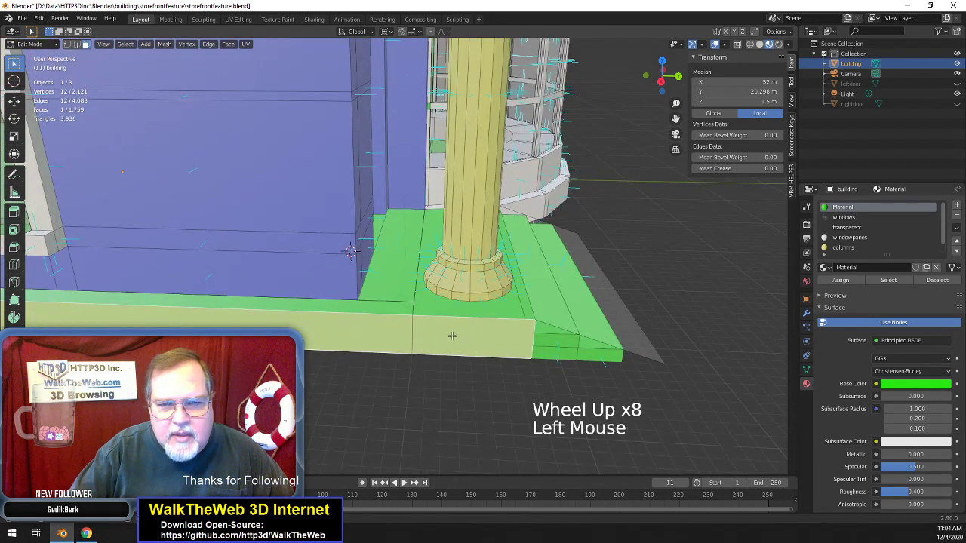
pyautogui.click(553, 353)
pyautogui.keyDown('shift'); pyautogui.click(556, 344); pyautogui.keyUp('shift')
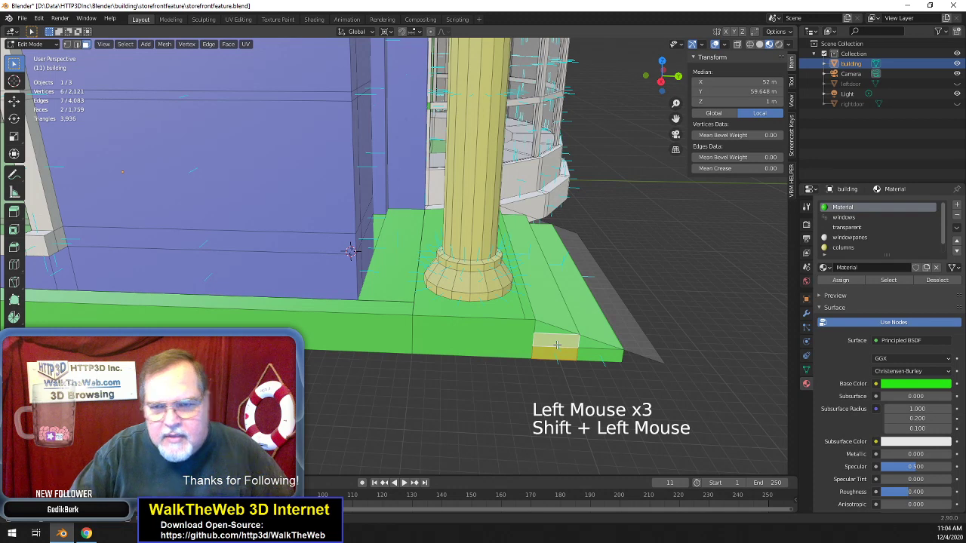
pyautogui.press('Delete')
pyautogui.click(517, 347)
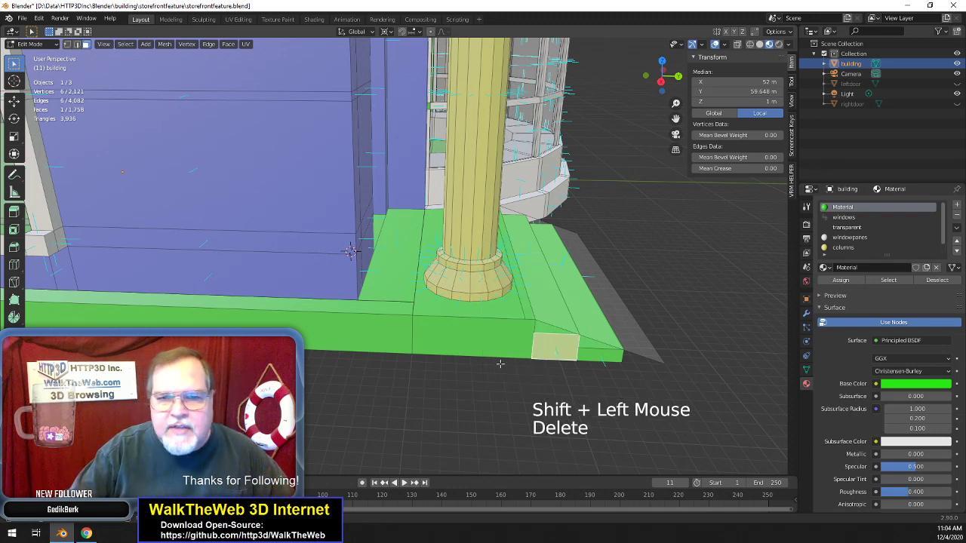
# - In Wireframe shading and edge select mode, delete the five leftover bottom edges running beneath the column base and steps
pyautogui.moveTo(662, 78); pyautogui.dragTo(651, 80)
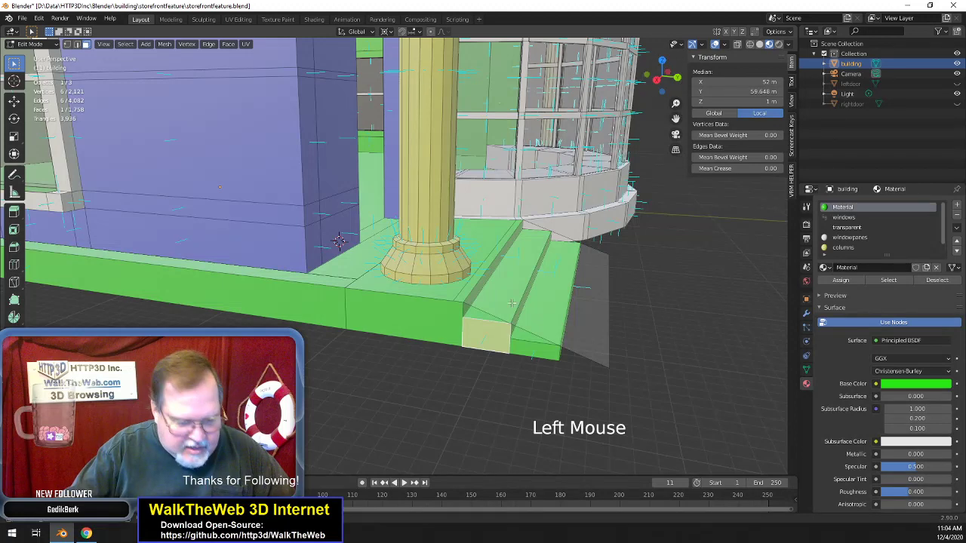
pyautogui.press('z')
pyautogui.press('z')
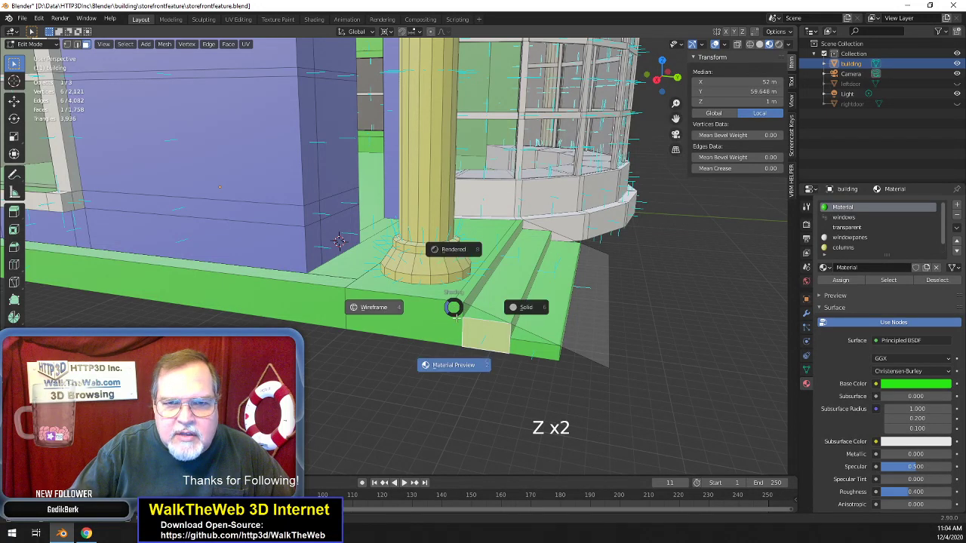
pyautogui.press('4')
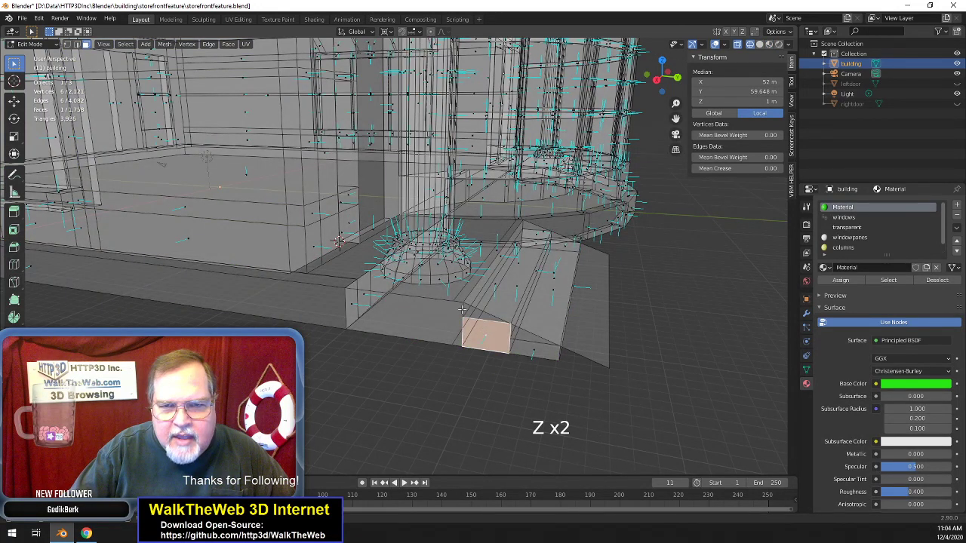
pyautogui.click(76, 45)
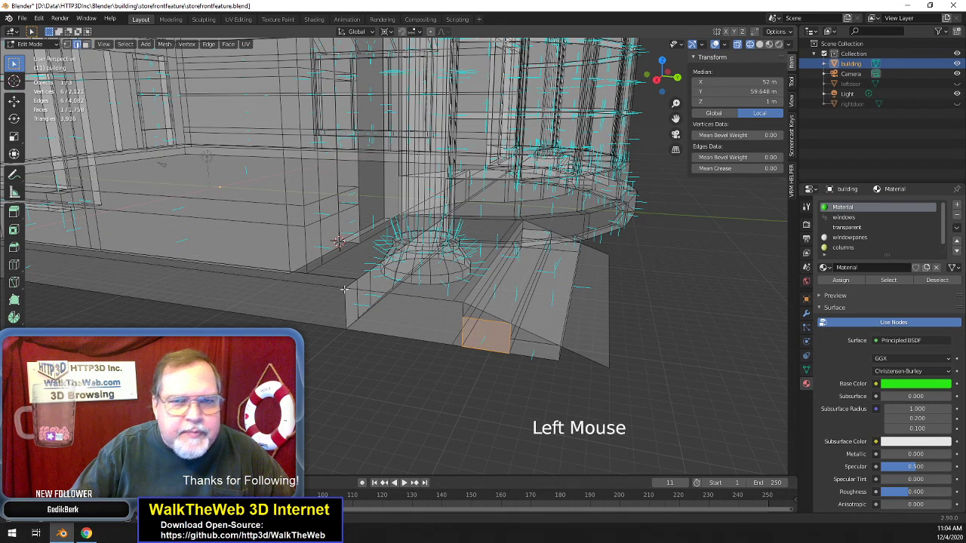
pyautogui.doubleClick(364, 316)
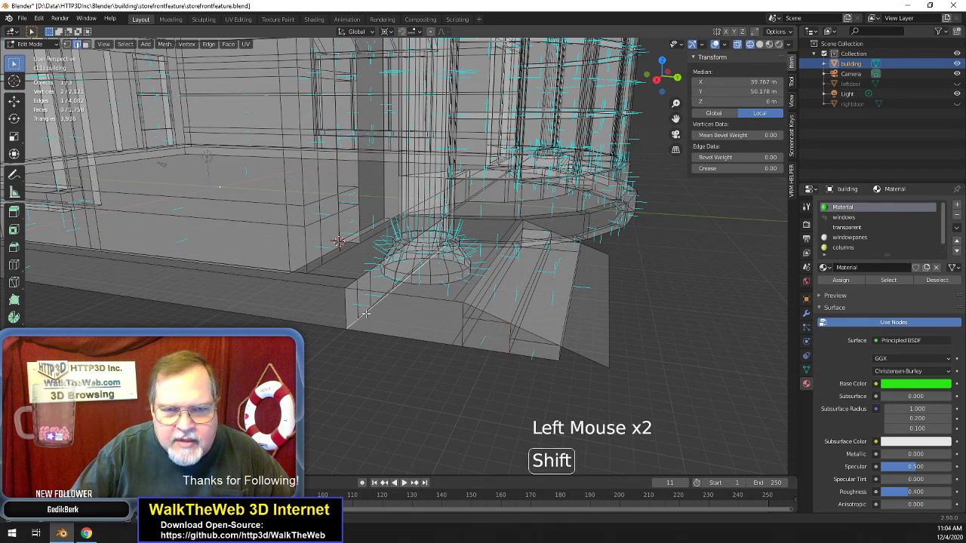
pyautogui.keyDown('shift'); pyautogui.click(379, 304); pyautogui.keyUp('shift')
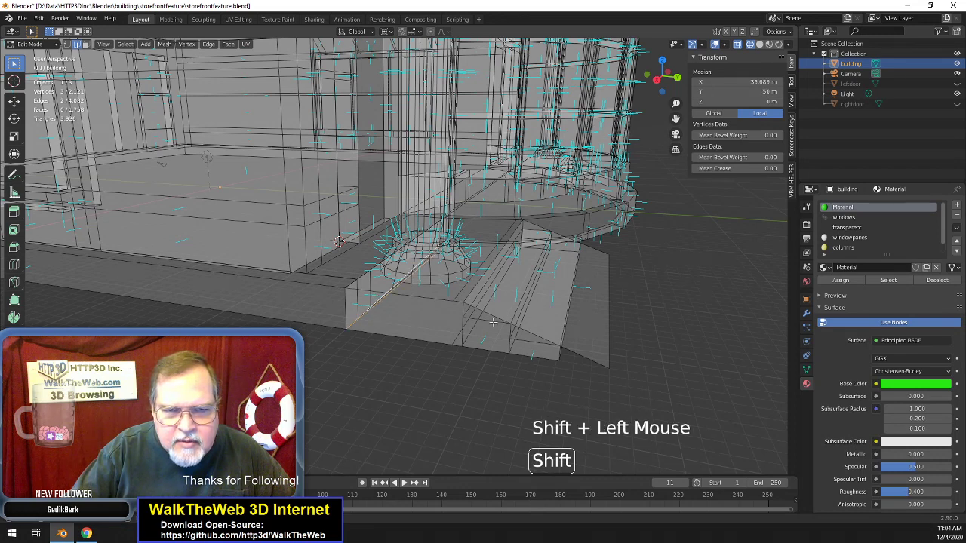
pyautogui.keyDown('shift'); pyautogui.click(468, 324); pyautogui.keyUp('shift')
pyautogui.keyDown('shift'); pyautogui.click(468, 324); pyautogui.keyUp('shift')
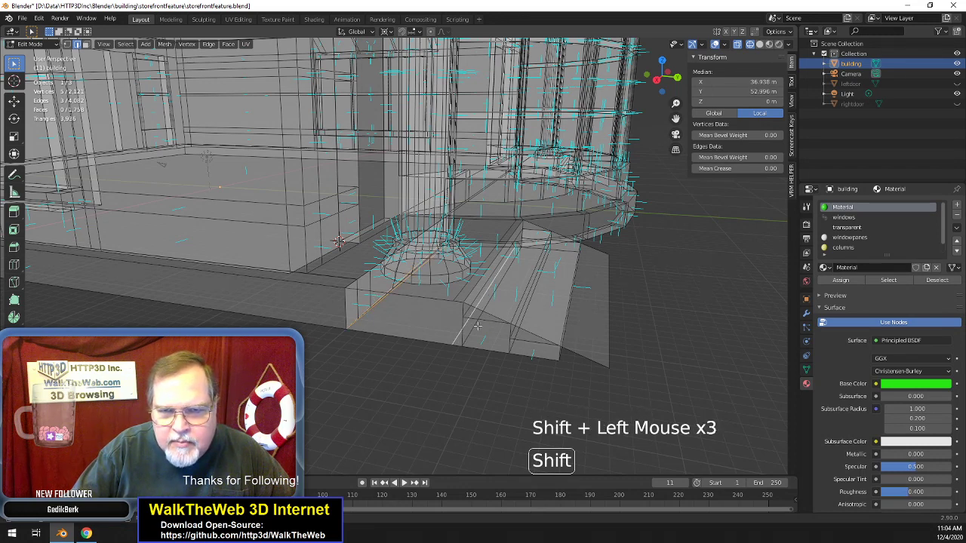
pyautogui.keyDown('shift'); pyautogui.click(517, 347); pyautogui.keyUp('shift')
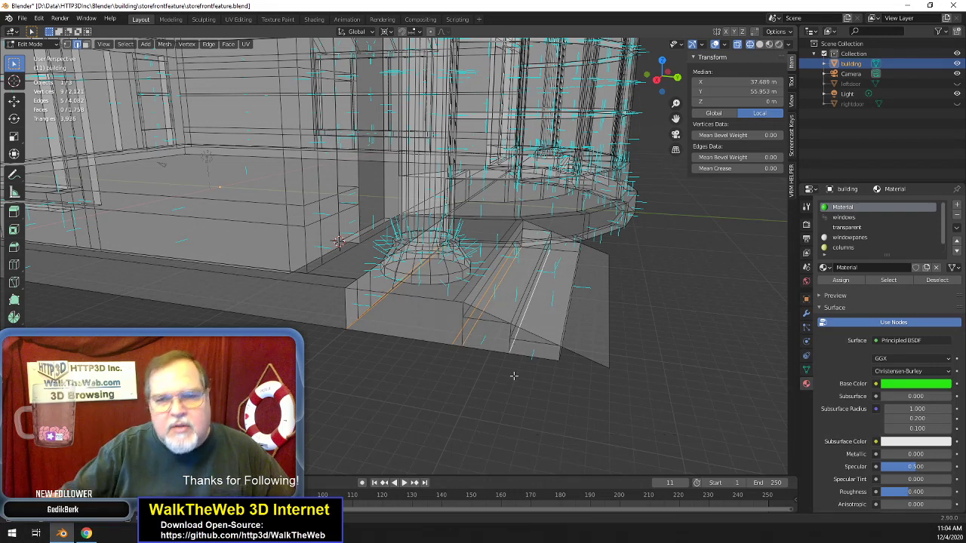
pyautogui.press('Delete')
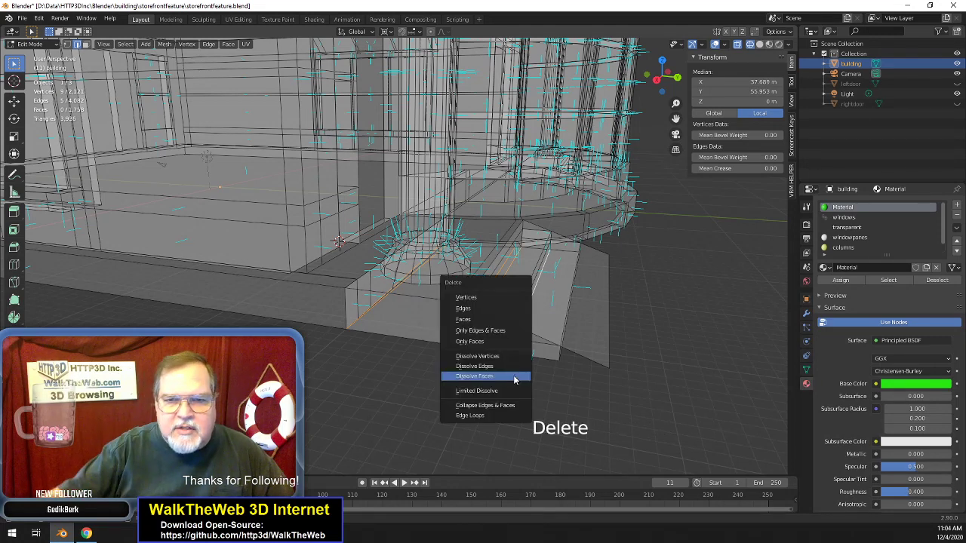
pyautogui.click(493, 330)
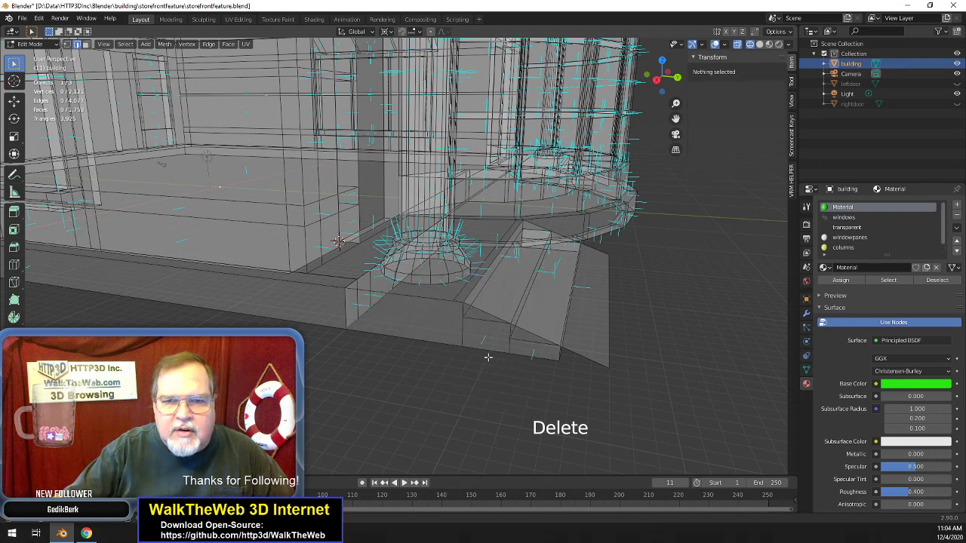
# - In vertex select mode, delete the three leftover vertices in a row on the underside beneath the column base
pyautogui.click(353, 319)
pyautogui.keyDown('shift'); pyautogui.click(370, 314); pyautogui.keyUp('shift')
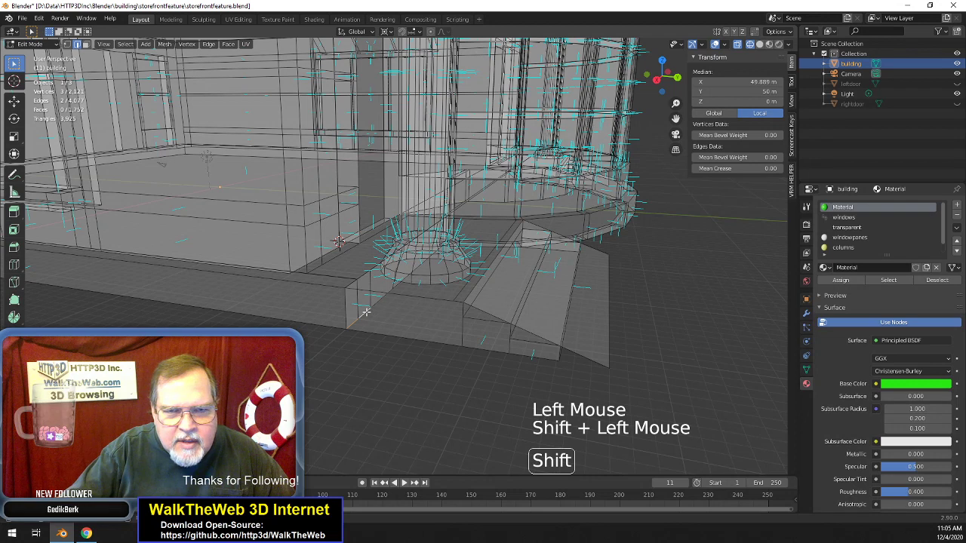
pyautogui.click(67, 43)
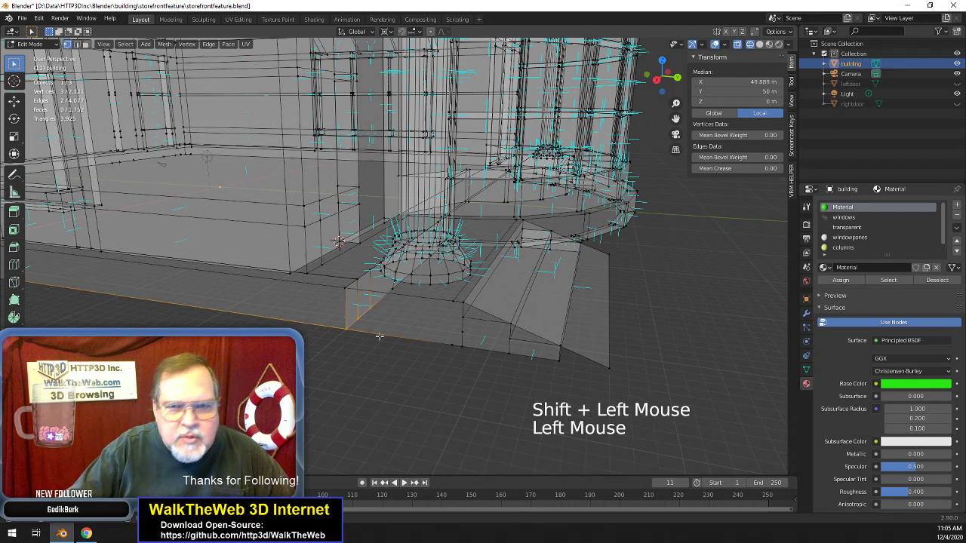
pyautogui.click(364, 319)
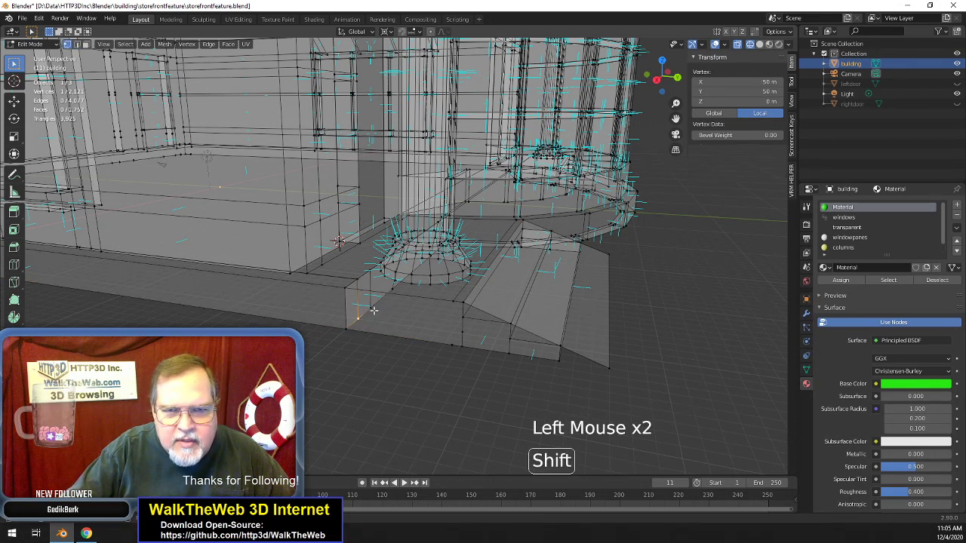
pyautogui.keyDown('shift'); pyautogui.click(389, 299); pyautogui.keyUp('shift')
pyautogui.keyDown('shift'); pyautogui.click(393, 290); pyautogui.keyUp('shift')
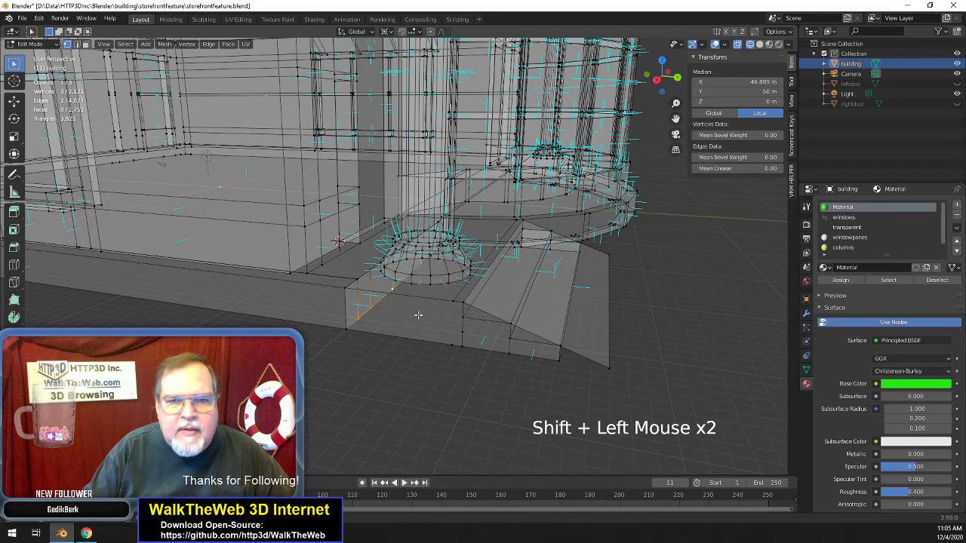
pyautogui.press('x')
pyautogui.click(405, 284)
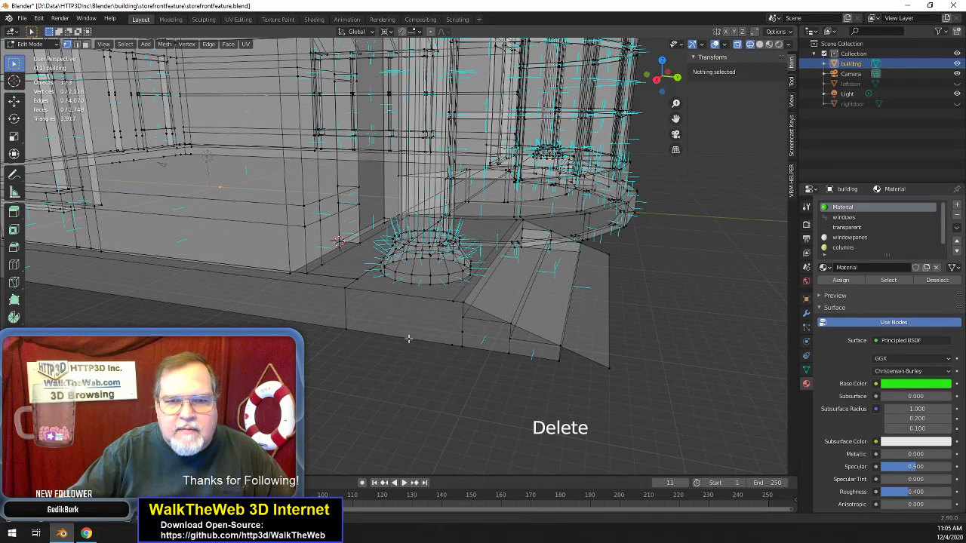
# - Delete the stray ground-level vertex beneath the porch floor, between the column base and the bay window
pyautogui.scroll(2, 437, 310)
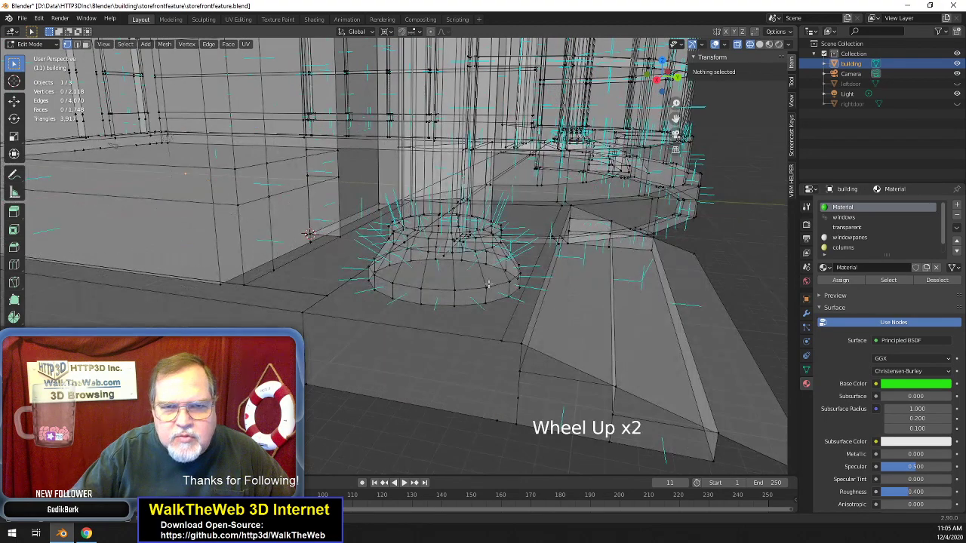
pyautogui.moveTo(668, 76); pyautogui.dragTo(615, 79)
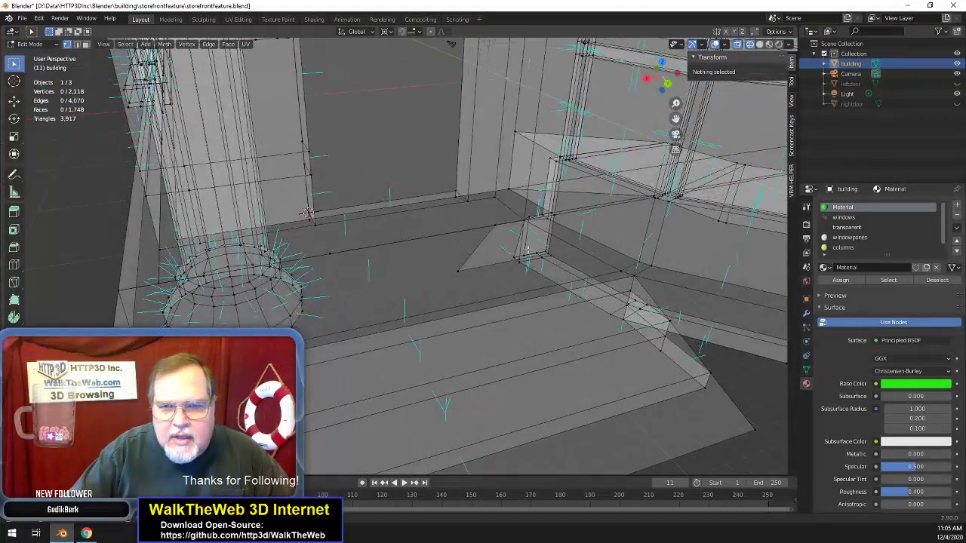
pyautogui.click(458, 272)
pyautogui.press('Delete')
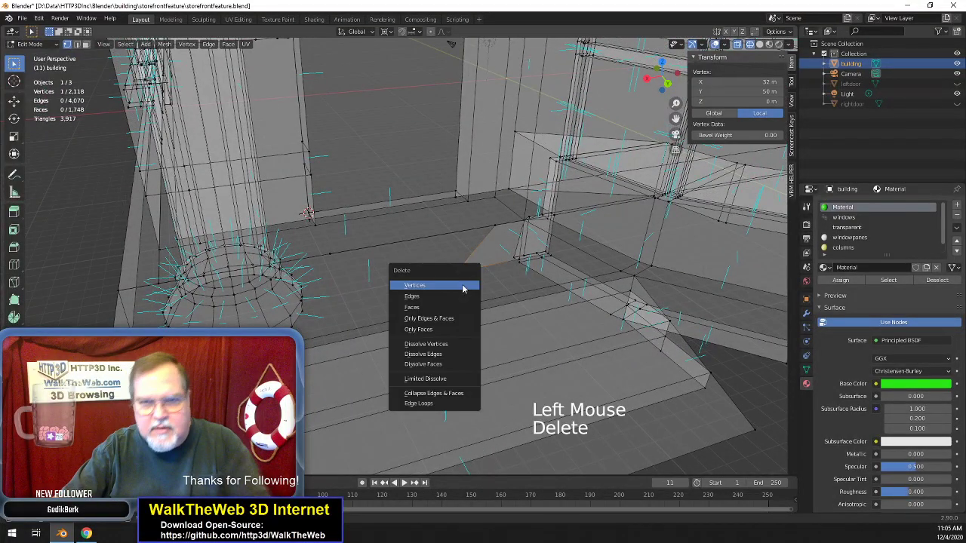
pyautogui.click(457, 286)
# - Merge the four vertices along the porch floor's inner edge into the last one, at the base's corner, using At Last
pyautogui.click(494, 225)
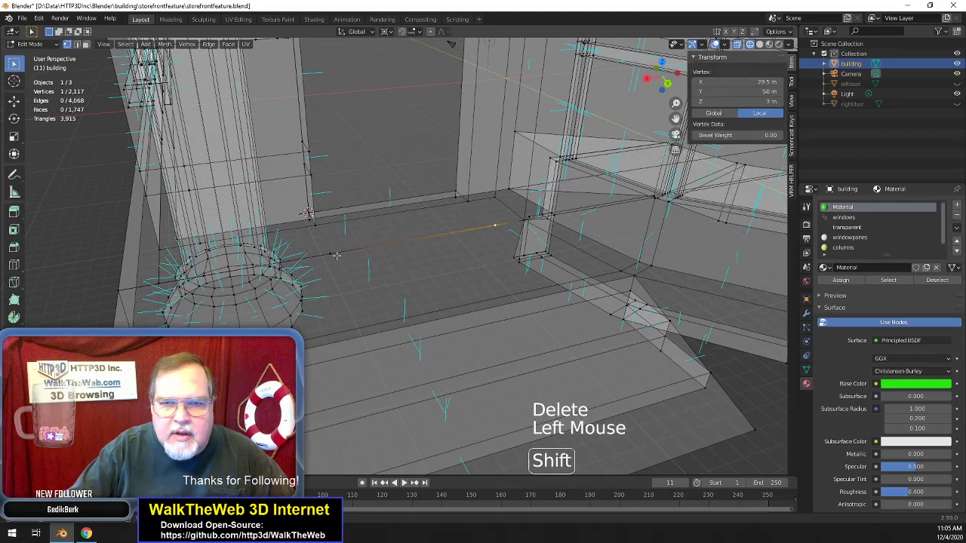
pyautogui.keyDown('shift'); pyautogui.click(330, 253); pyautogui.keyUp('shift')
pyautogui.moveTo(668, 83); pyautogui.dragTo(662, 80)
pyautogui.keyDown('shift'); pyautogui.click(465, 348); pyautogui.keyUp('shift')
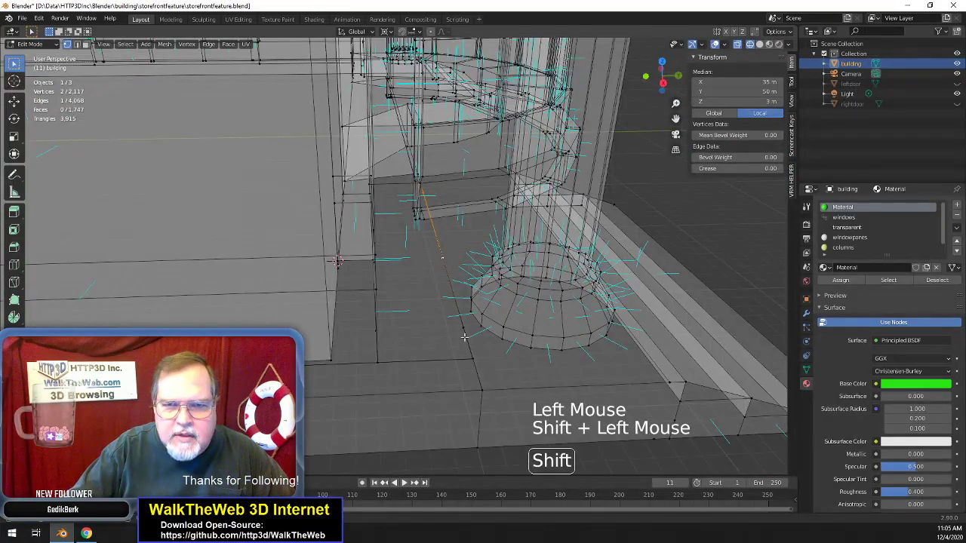
pyautogui.keyDown('shift'); pyautogui.click(468, 362); pyautogui.keyUp('shift')
pyautogui.press('m')
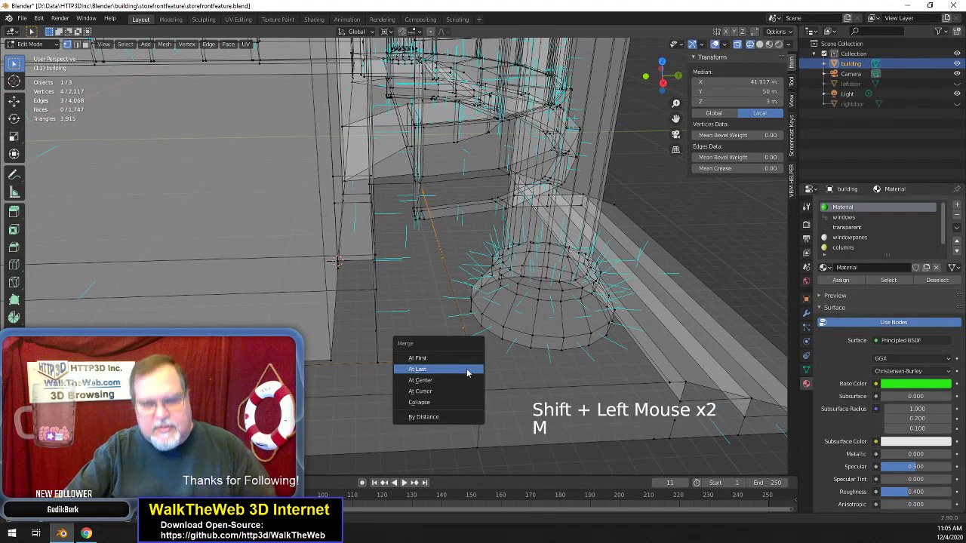
pyautogui.click(461, 370)
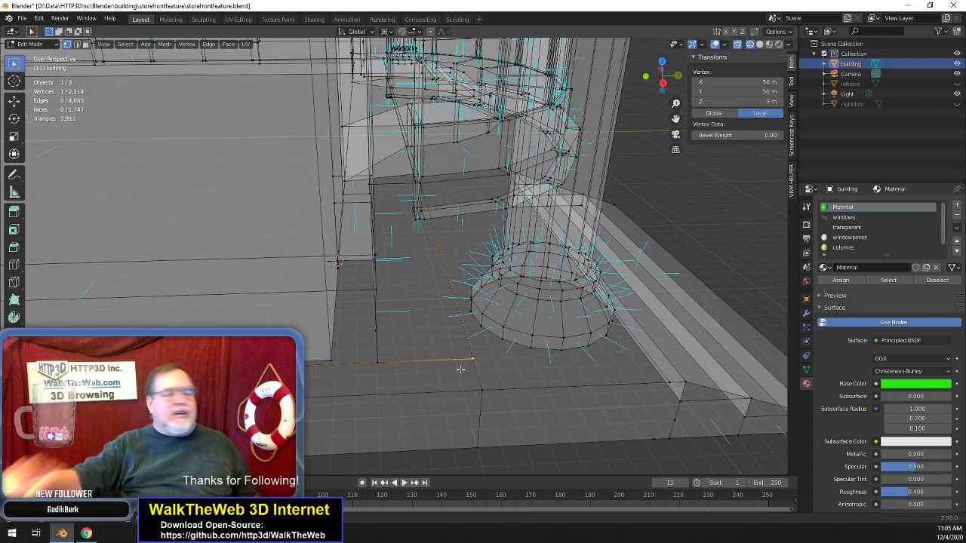
# - Merge the three clustered vertices where the base's side meets the upper step into the bottom corner vertex, using At Last
pyautogui.moveTo(499, 364); pyautogui.dragTo(496, 401)
pyautogui.click(656, 441)
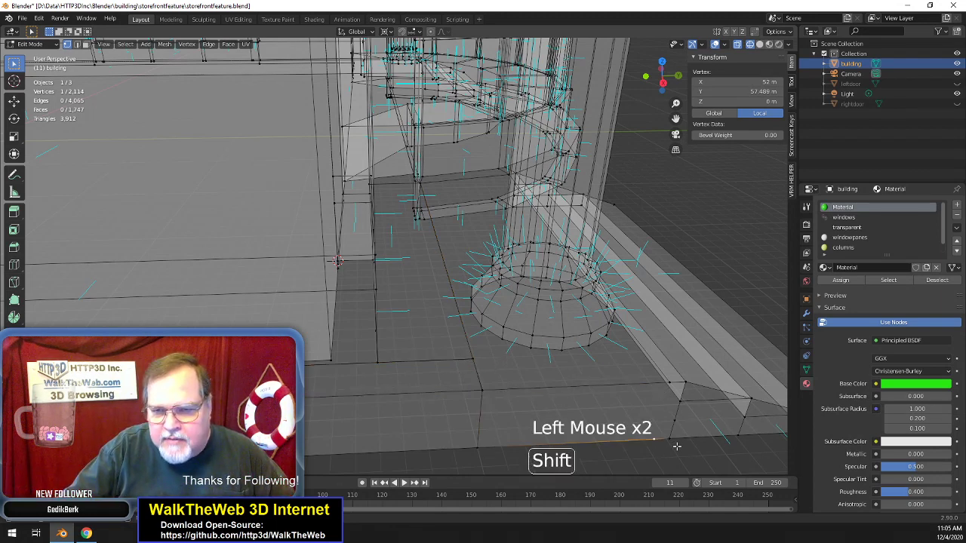
pyautogui.keyDown('shift'); pyautogui.click(657, 440); pyautogui.keyUp('shift')
pyautogui.click(679, 434)
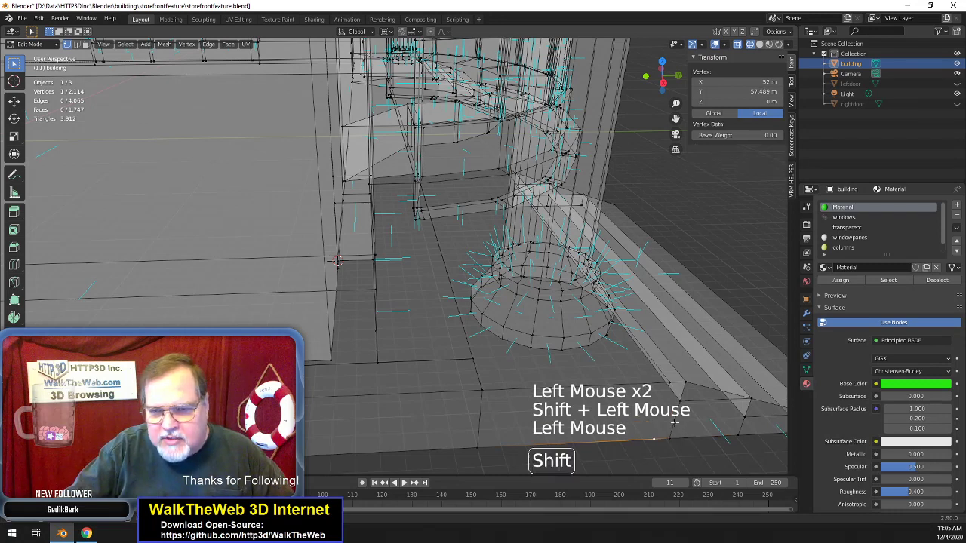
pyautogui.keyDown('shift'); pyautogui.click(676, 441); pyautogui.keyUp('shift')
pyautogui.keyDown('shift'); pyautogui.click(676, 443); pyautogui.keyUp('shift')
pyautogui.press('m')
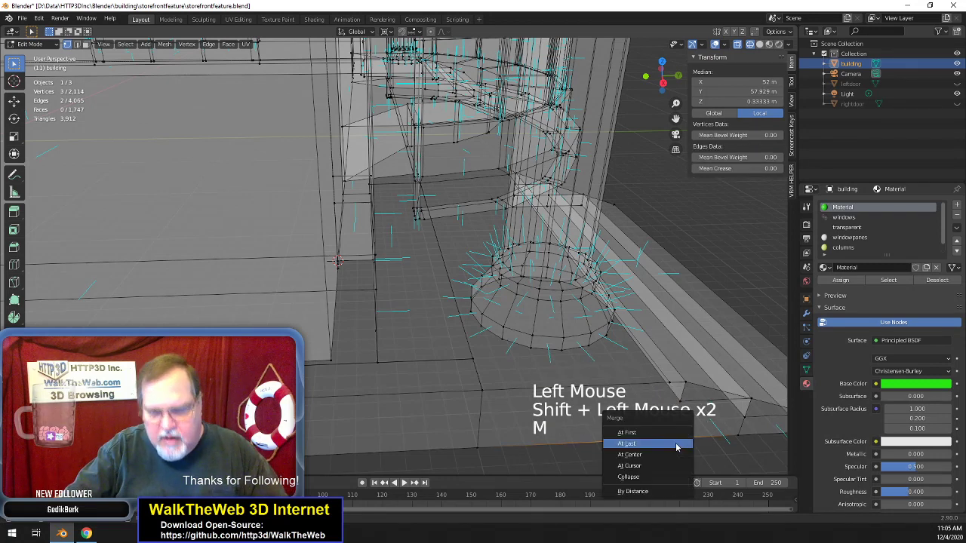
pyautogui.click(674, 446)
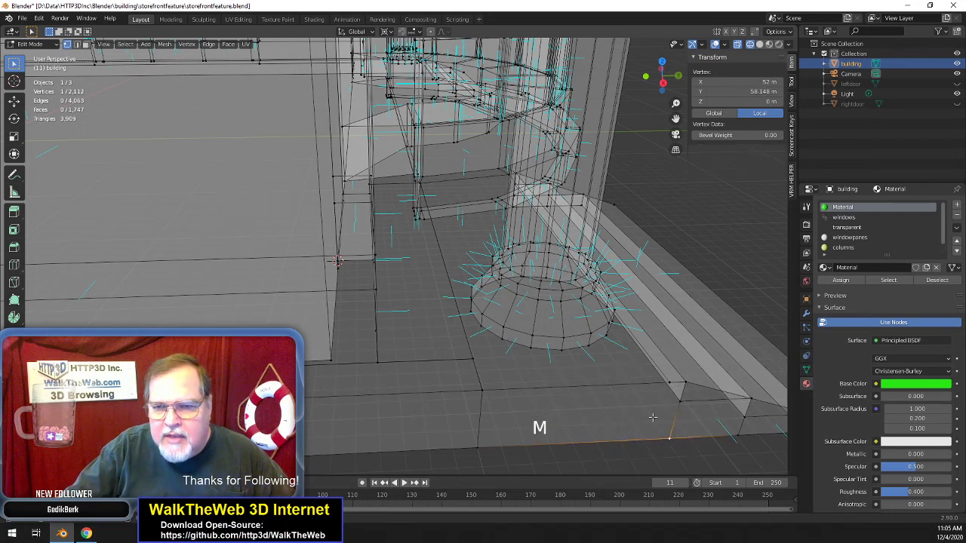
# - Examine the cleaned base corner, column base and steps from several angles in Material Preview shading
pyautogui.scroll(-1, 646, 419)
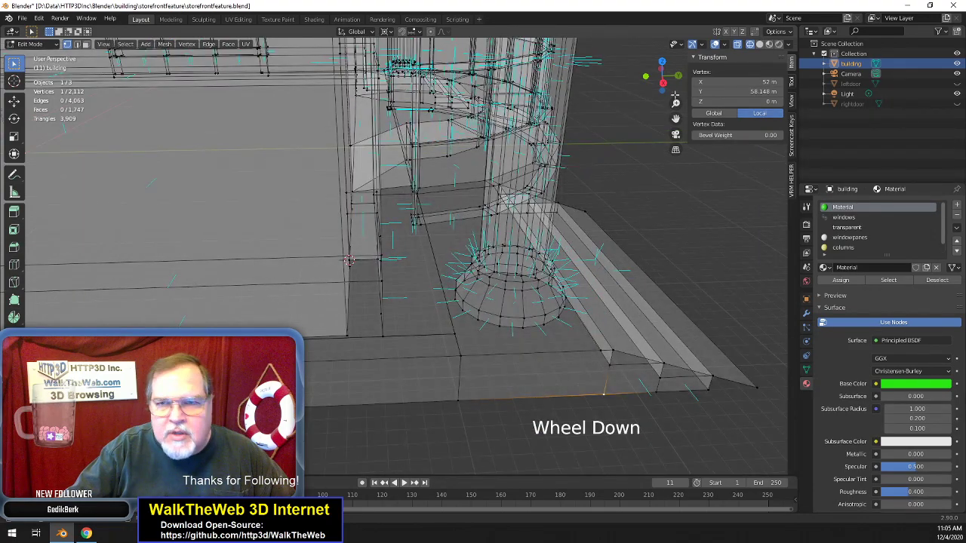
pyautogui.moveTo(662, 77); pyautogui.dragTo(593, 93)
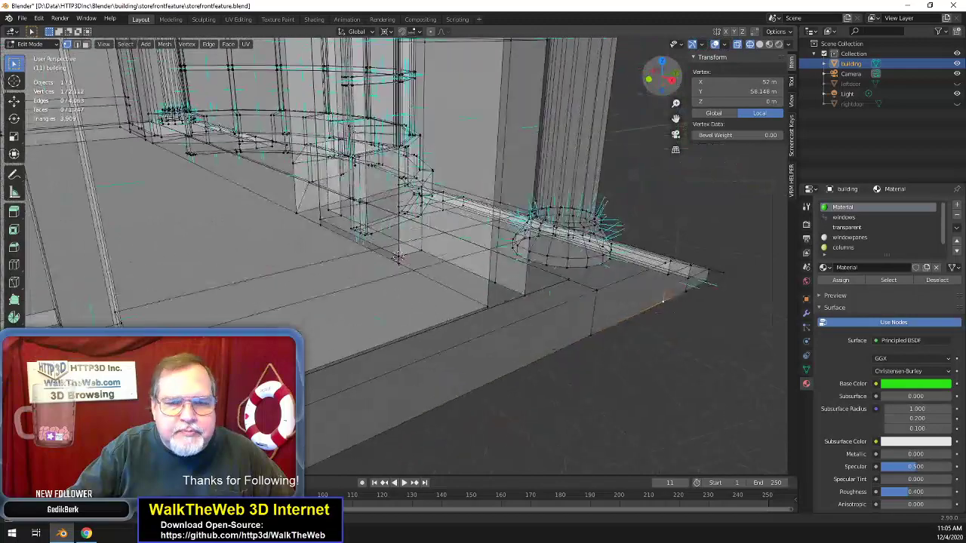
pyautogui.keyDown('shift'); pyautogui.moveTo(528, 226); pyautogui.dragTo(549, 205, button='middle'); pyautogui.keyUp('shift')
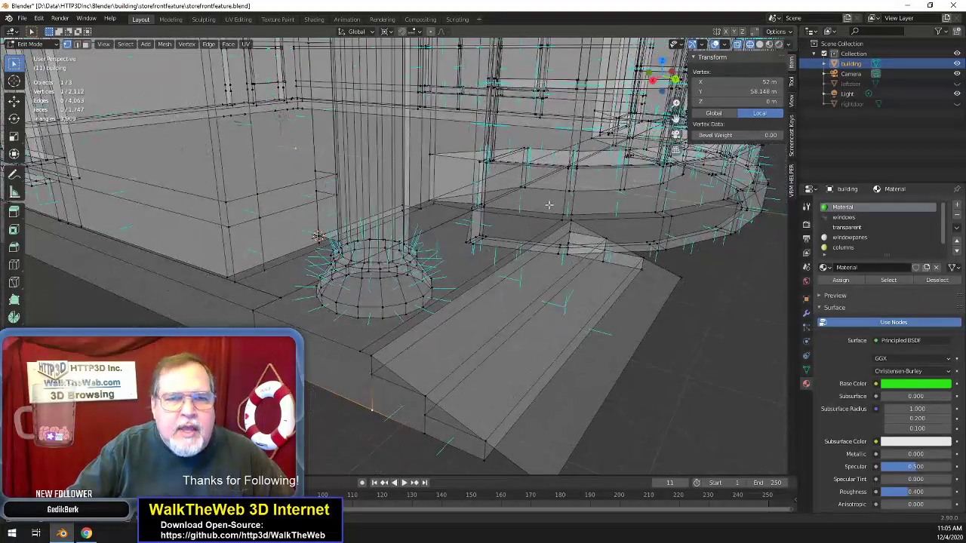
pyautogui.scroll(-4, 549, 204)
pyautogui.press('z')
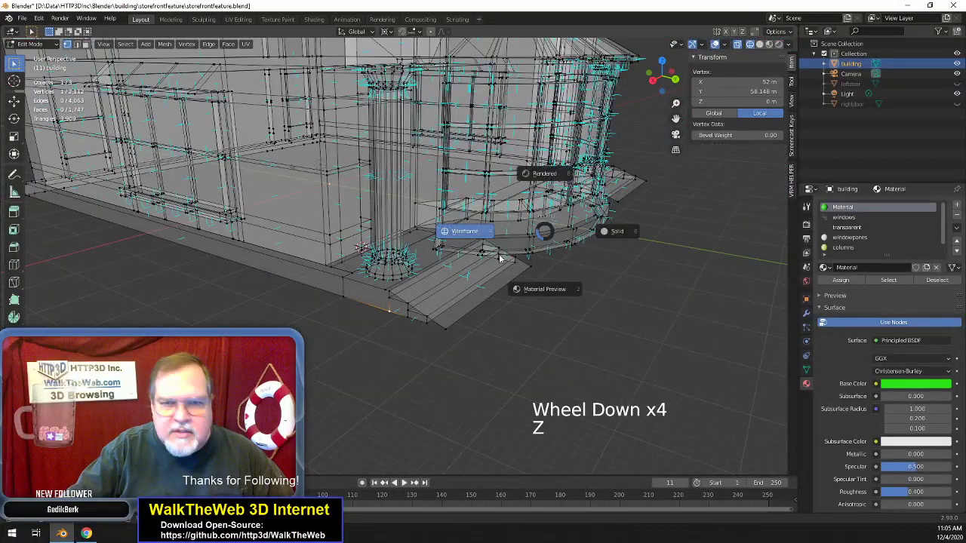
pyautogui.click(554, 292)
pyautogui.scroll(2, 562, 264)
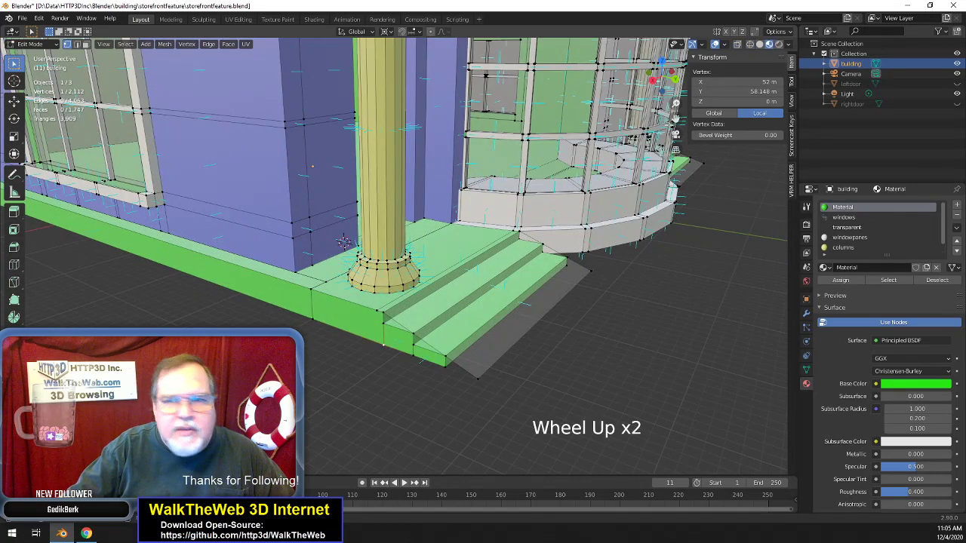
pyautogui.moveTo(663, 76); pyautogui.dragTo(642, 78)
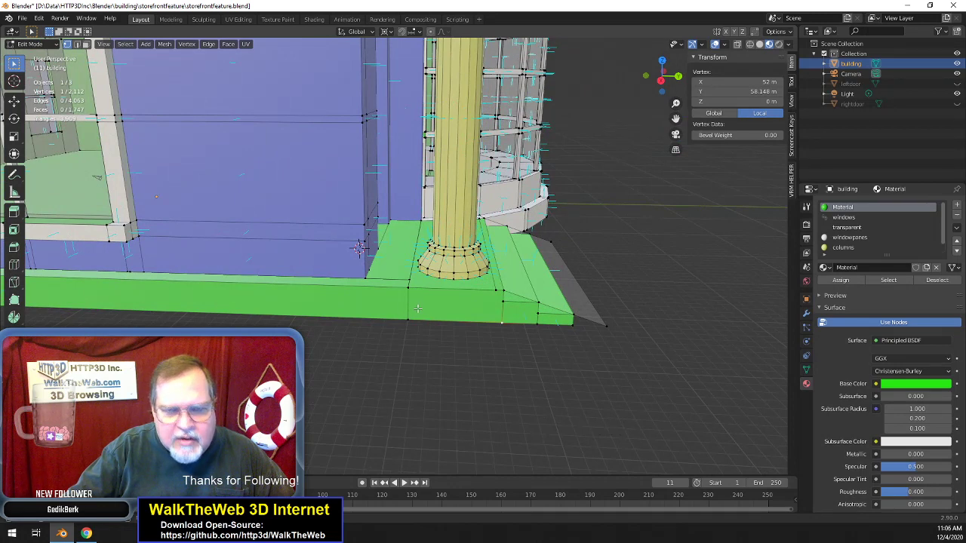
# - In Wireframe shading and edge select mode, delete the vertical edge splitting the base's side face beside the column
pyautogui.press('z')
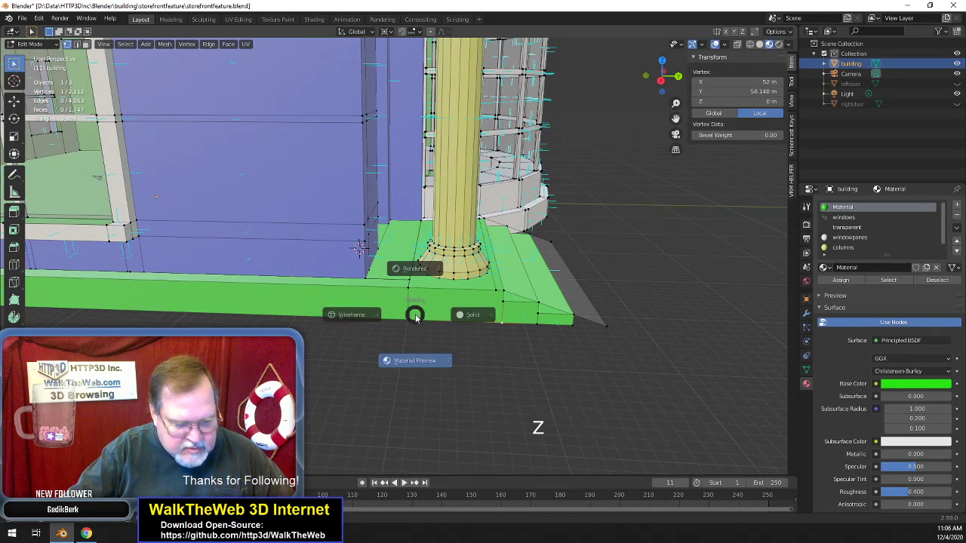
pyautogui.click(367, 321)
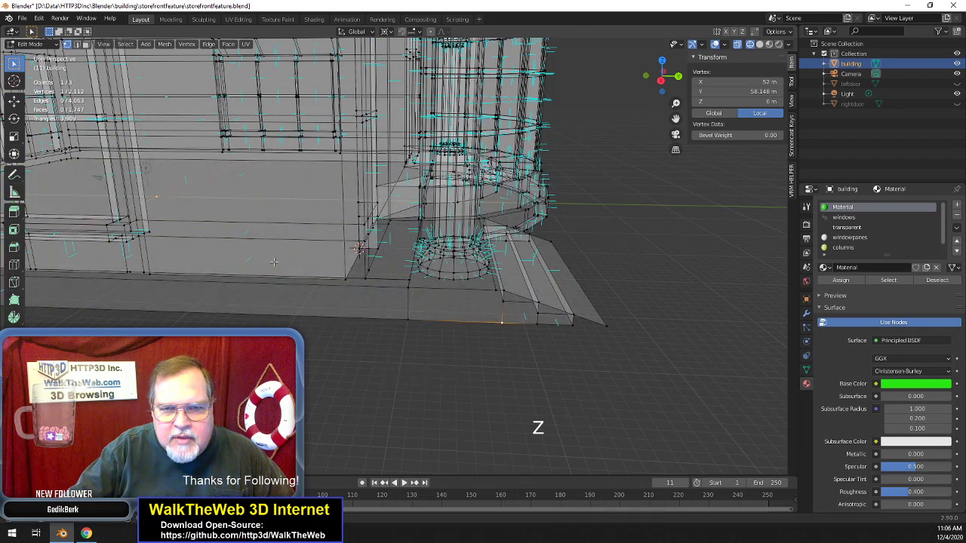
pyautogui.click(75, 44)
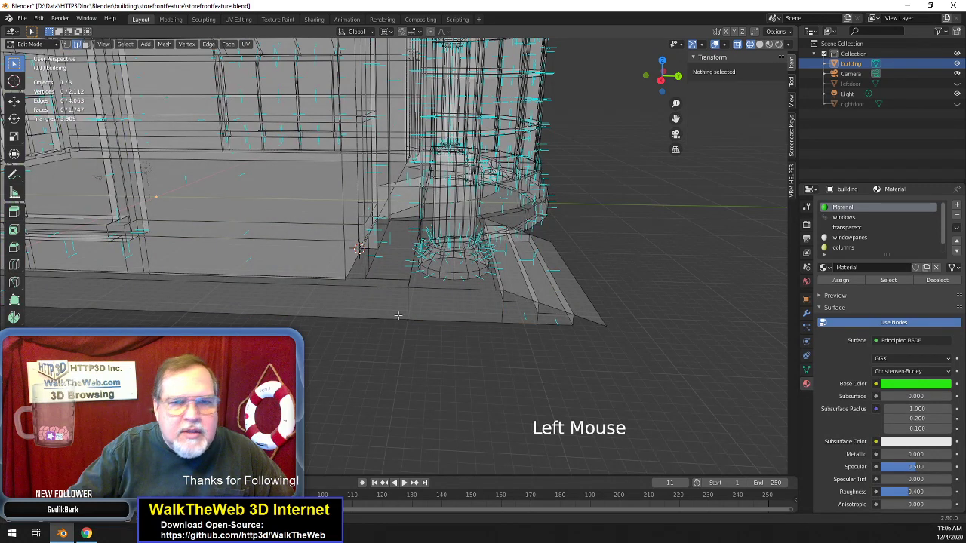
pyautogui.click(415, 306)
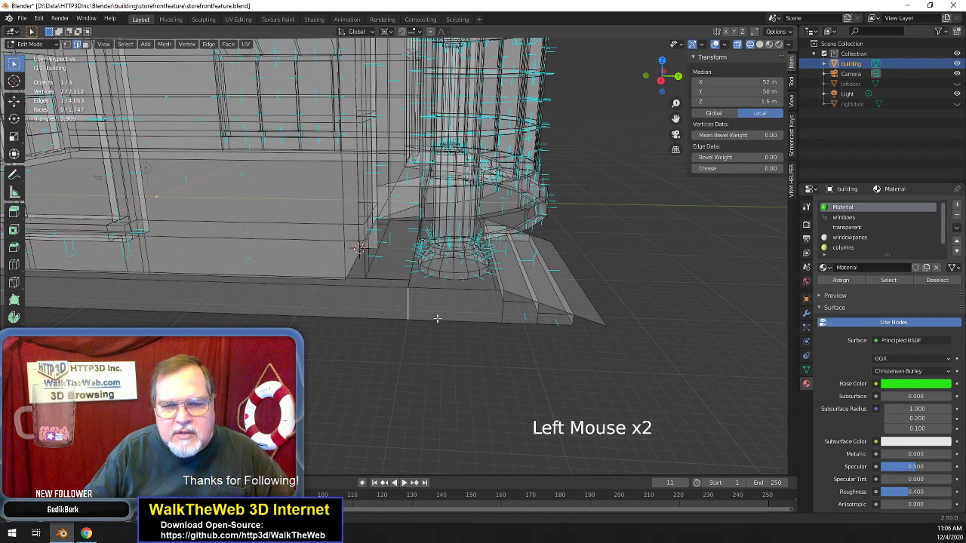
pyautogui.press('Delete')
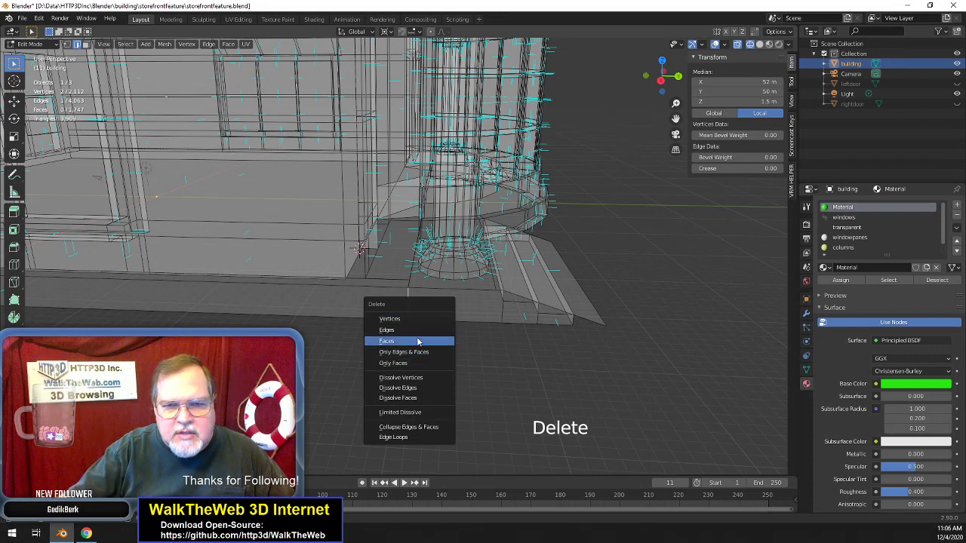
pyautogui.click(413, 332)
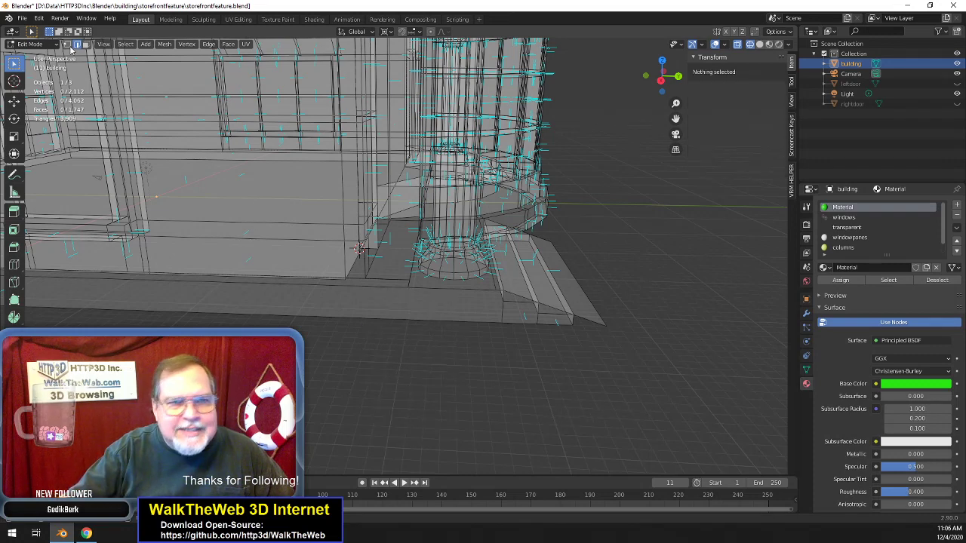
# - In vertex select mode, merge the leftover bottom vertex below the column into the step's bottom corner vertex, using At Last
pyautogui.click(67, 44)
pyautogui.click(406, 321)
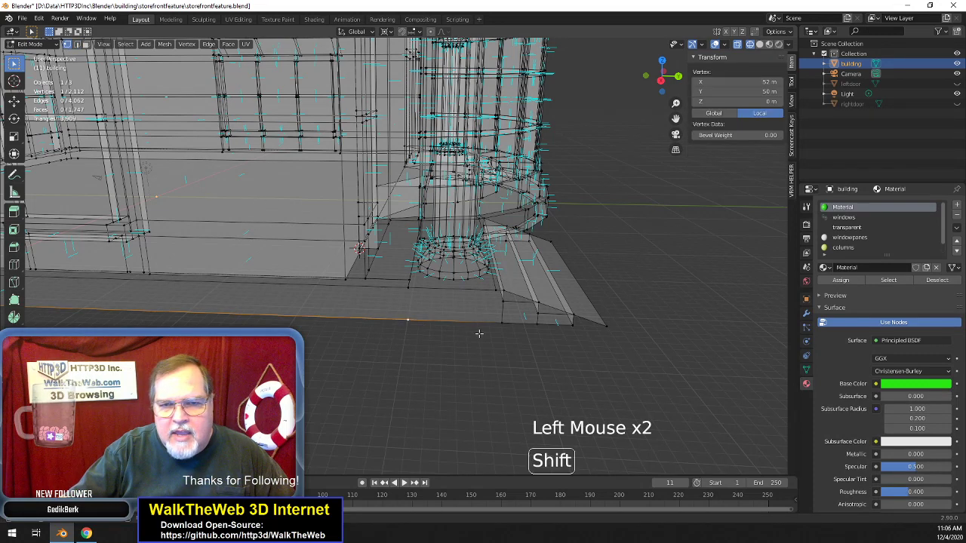
pyautogui.keyDown('shift'); pyautogui.click(502, 324); pyautogui.keyUp('shift')
pyautogui.press('m')
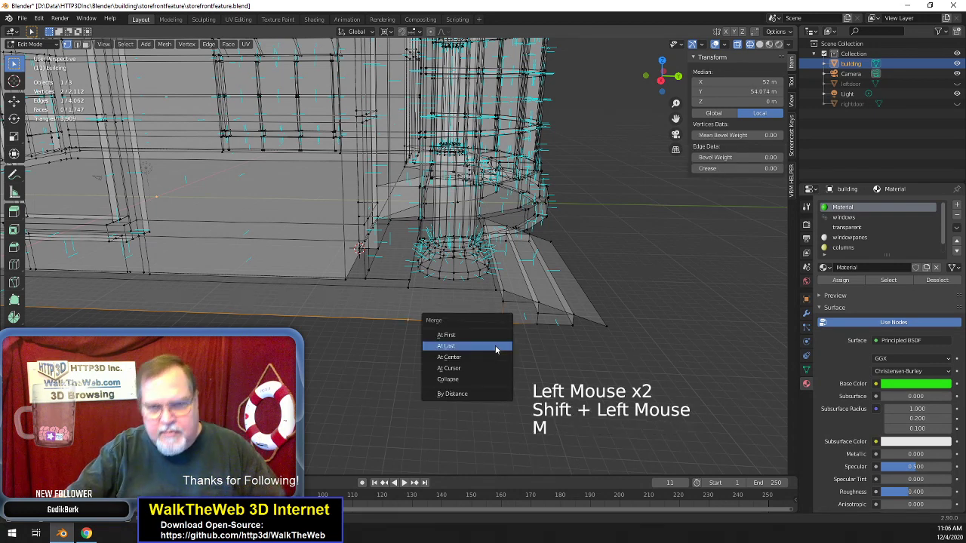
pyautogui.click(496, 348)
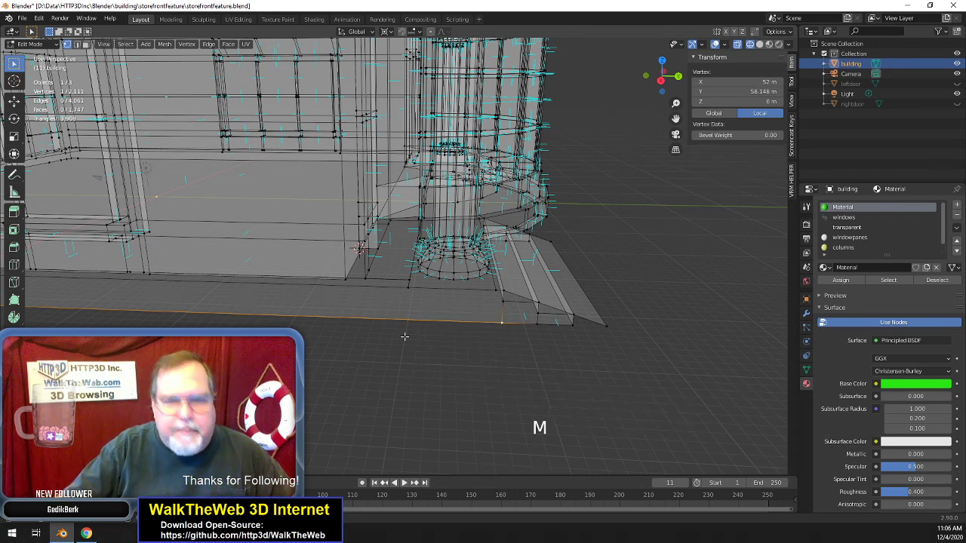
# - Switch to Material Preview shading and inspect the base, the building's side and the rear wall for leftover vertices
pyautogui.press('z')
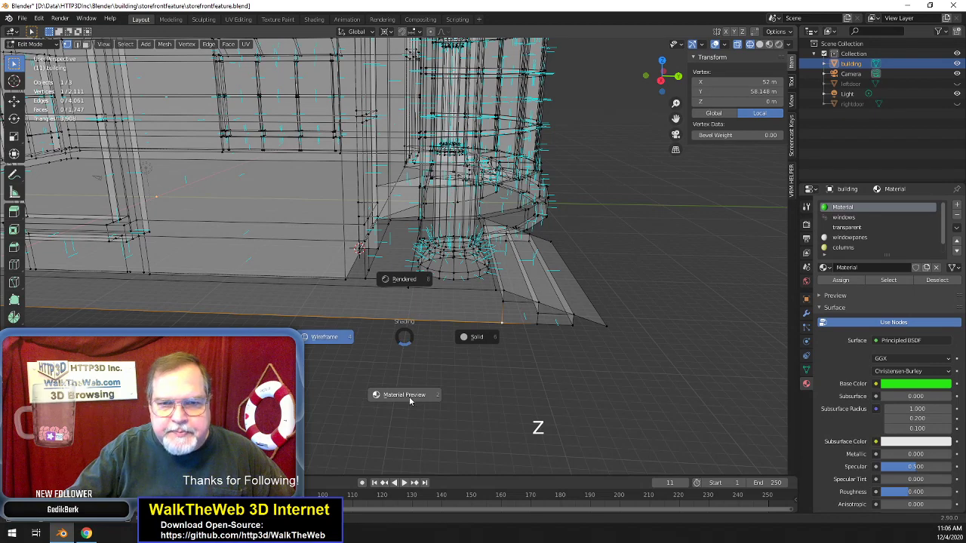
pyautogui.click(669, 80)
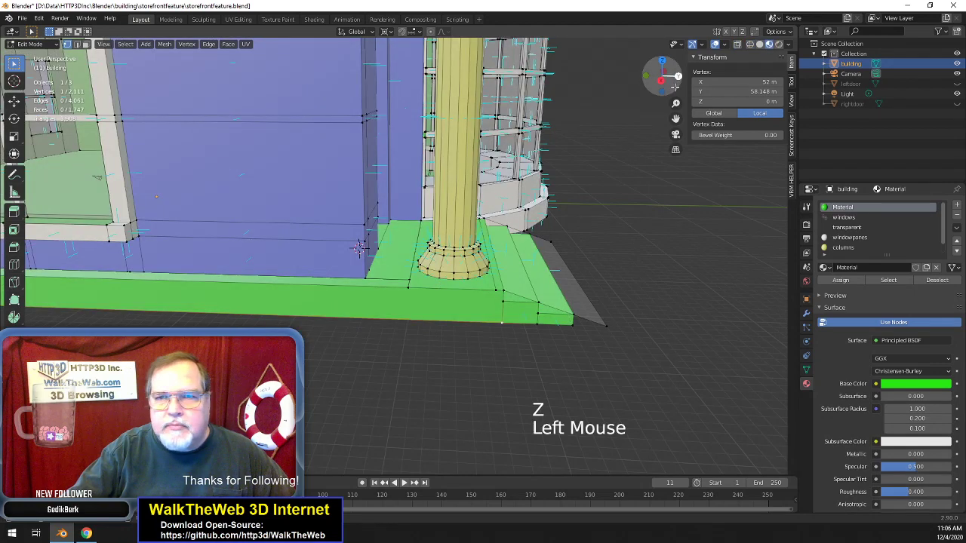
pyautogui.scroll(-4, 614, 199)
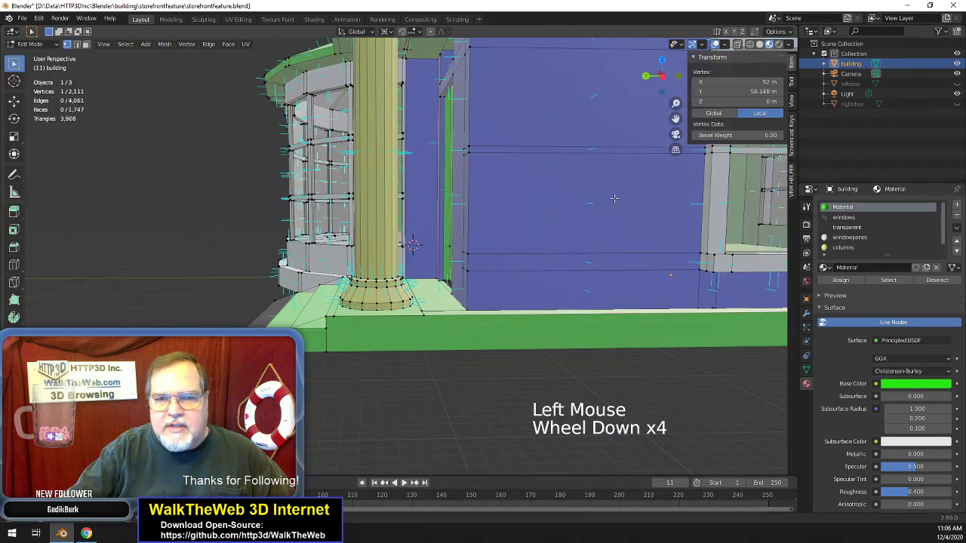
pyautogui.moveTo(657, 101); pyautogui.dragTo(544, 107)
pyautogui.scroll(3, 372, 249)
pyautogui.moveTo(373, 249); pyautogui.dragTo(528, 168, button='middle')
pyautogui.scroll(-4, 412, 240)
pyautogui.scroll(-3, 529, 168)
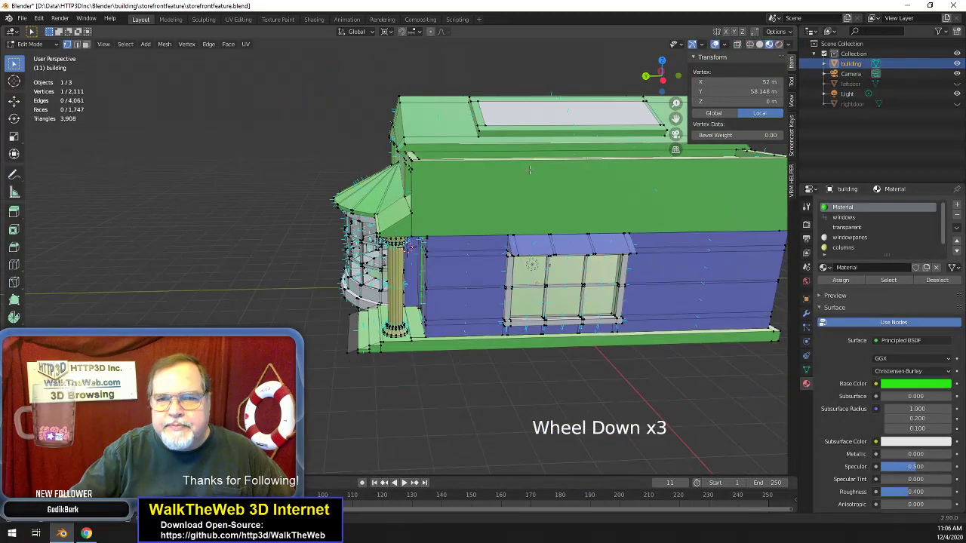
pyautogui.moveTo(668, 89); pyautogui.dragTo(592, 95)
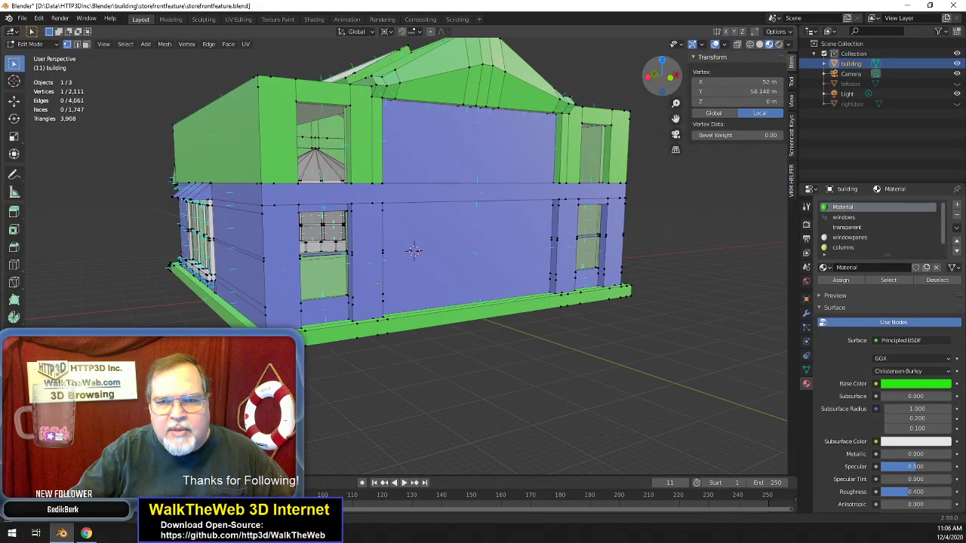
pyautogui.scroll(2, 559, 181)
pyautogui.scroll(-1, 559, 182)
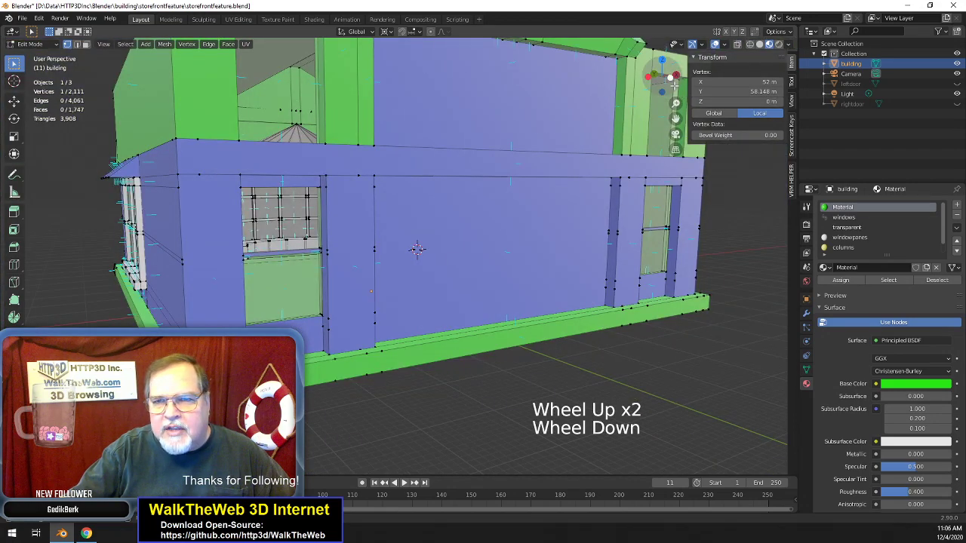
pyautogui.moveTo(662, 76); pyautogui.dragTo(417, 250)
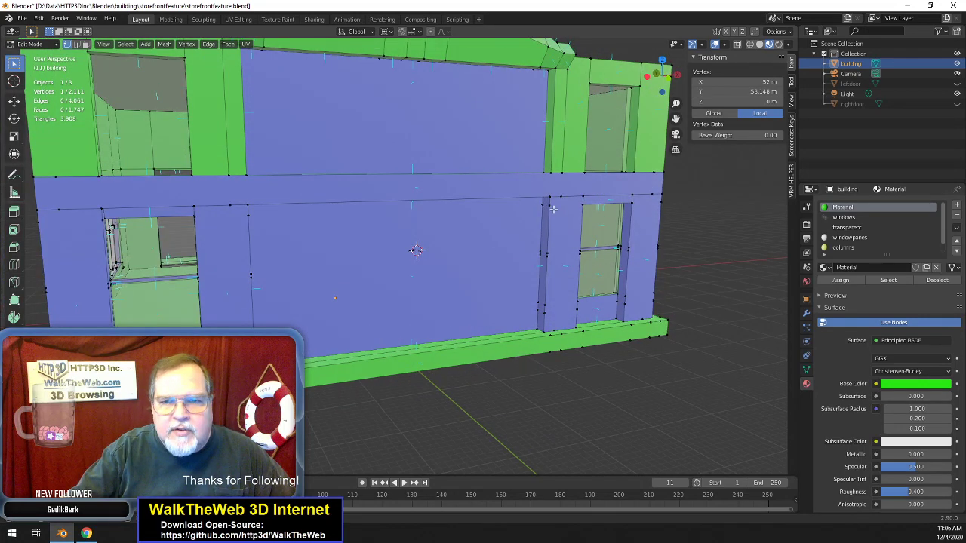
# - Merge the vertices along the outer vertical edge of the rear wall's pillar beside the window into its bottom vertex, using At Last
pyautogui.click(550, 202)
pyautogui.keyDown('shift'); pyautogui.click(546, 255); pyautogui.keyUp('shift')
pyautogui.keyDown('shift'); pyautogui.click(548, 287); pyautogui.keyUp('shift')
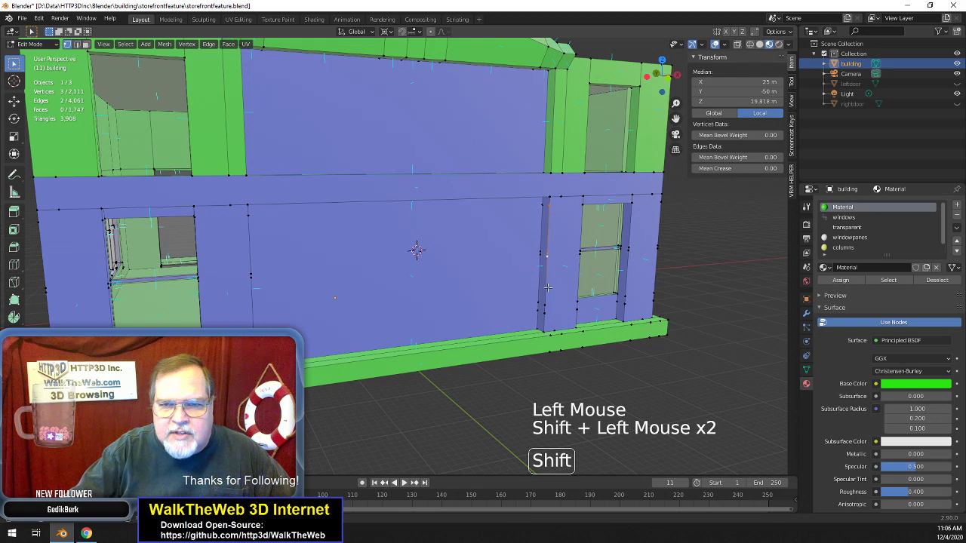
pyautogui.keyDown('shift'); pyautogui.click(548, 330); pyautogui.keyUp('shift')
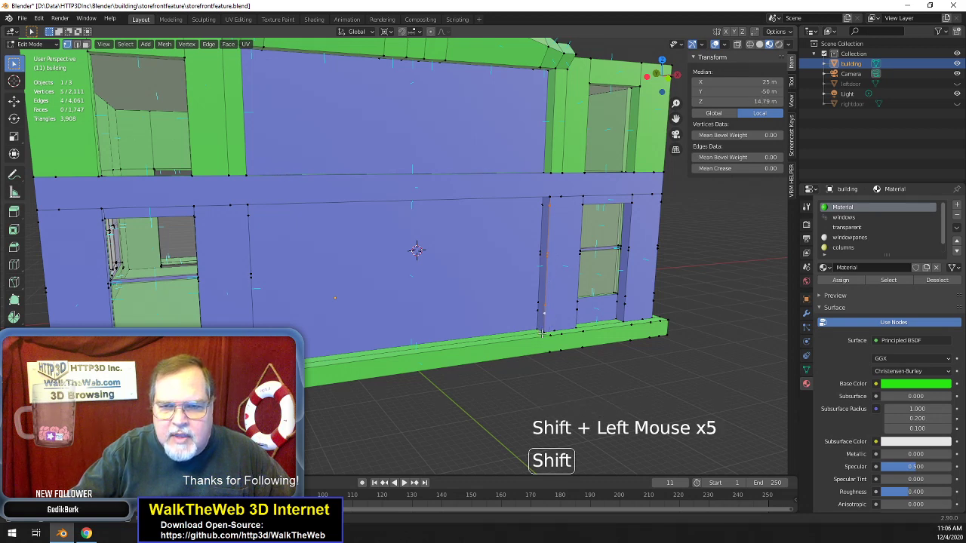
pyautogui.keyDown('shift'); pyautogui.click(542, 332); pyautogui.keyUp('shift')
pyautogui.press('m')
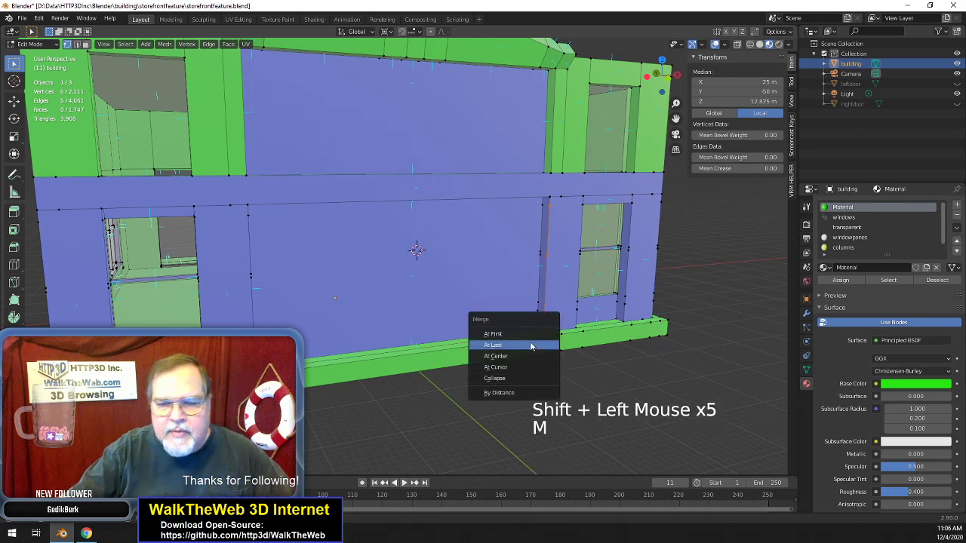
pyautogui.click(531, 346)
# - Merge the vertices along the pillar's inner vertical edge, where it meets the recessed wall panel, into the bottom vertex with At Last
pyautogui.click(548, 209)
pyautogui.keyDown('shift'); pyautogui.click(543, 251); pyautogui.keyUp('shift')
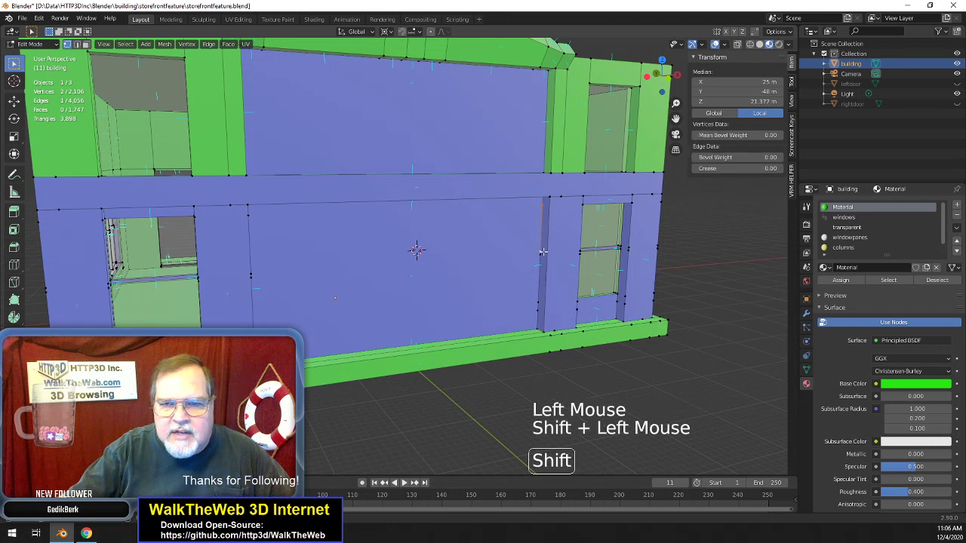
pyautogui.keyDown('shift'); pyautogui.click(541, 270); pyautogui.keyUp('shift')
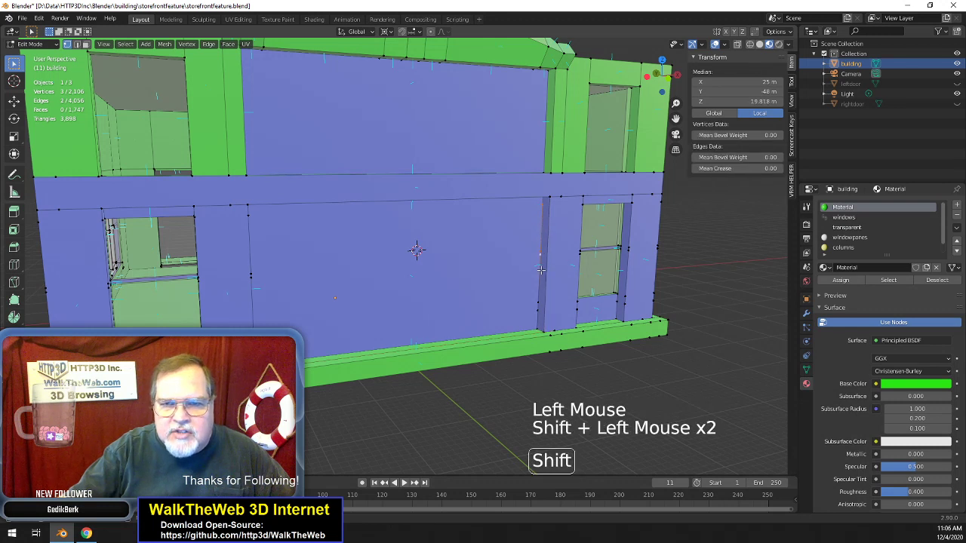
pyautogui.keyDown('shift'); pyautogui.click(535, 329); pyautogui.keyUp('shift')
pyautogui.press('m')
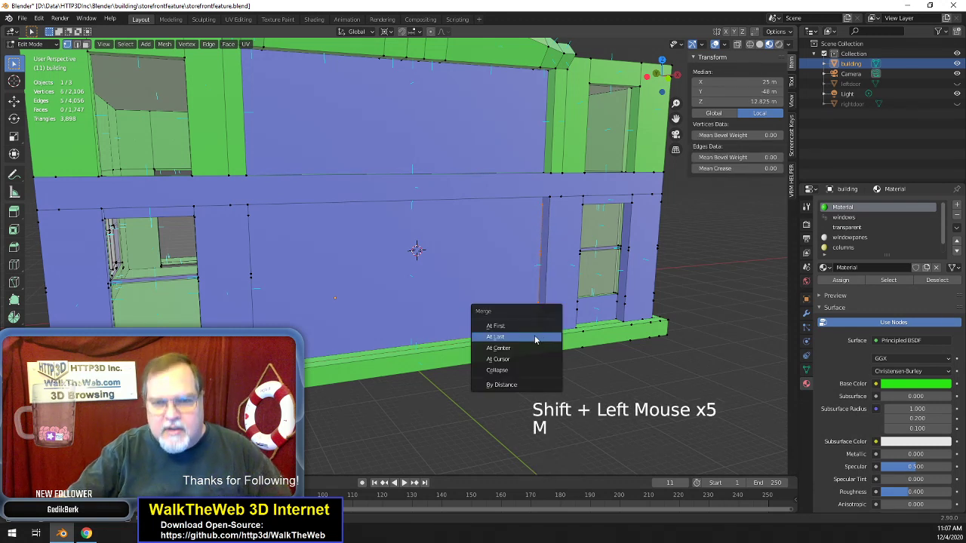
pyautogui.click(535, 339)
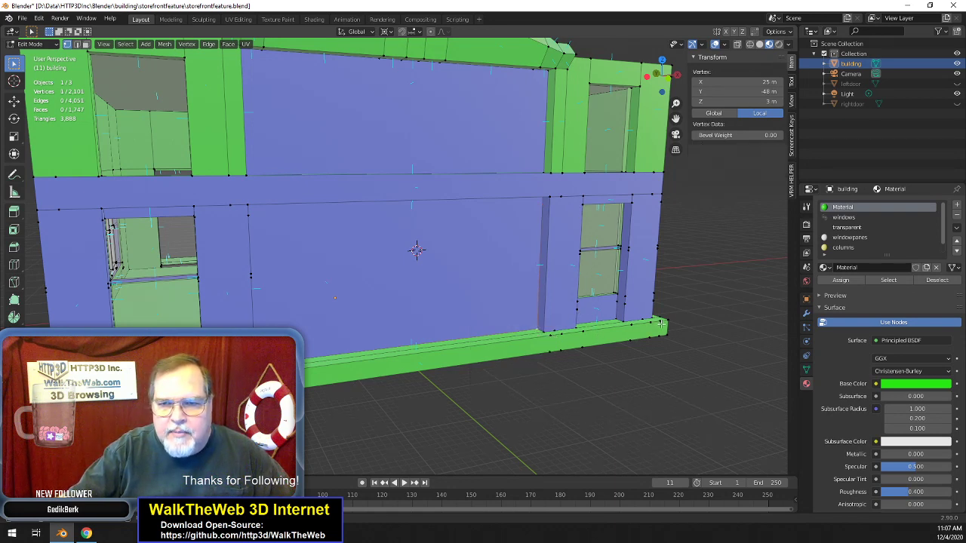
# - Merge the subdividing vertices along the upper outer edge of the green base's rear side into the far corner vertex
pyautogui.click(661, 325)
pyautogui.keyDown('shift'); pyautogui.click(619, 328); pyautogui.keyUp('shift')
pyautogui.keyDown('shift'); pyautogui.click(579, 335); pyautogui.keyUp('shift')
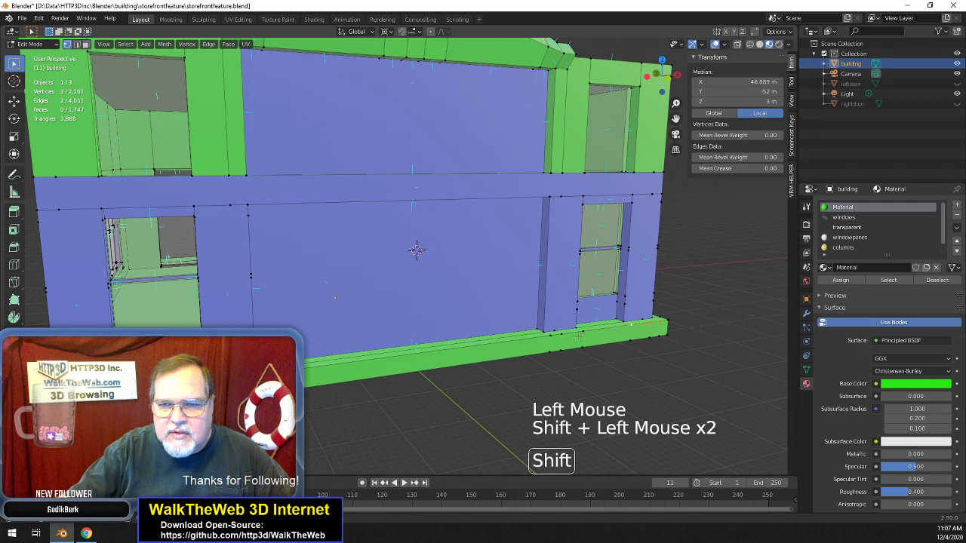
pyautogui.keyDown('shift'); pyautogui.click(562, 336); pyautogui.keyUp('shift')
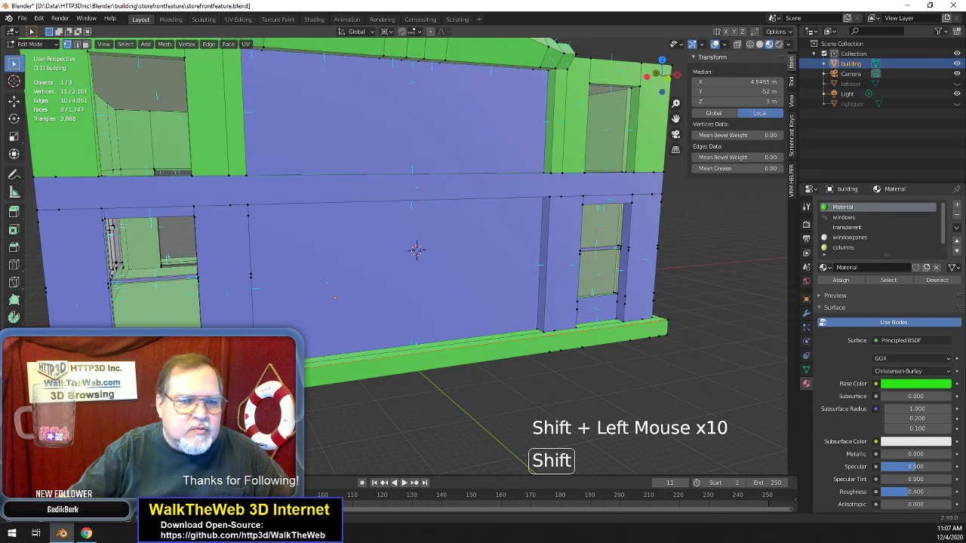
pyautogui.press('m')
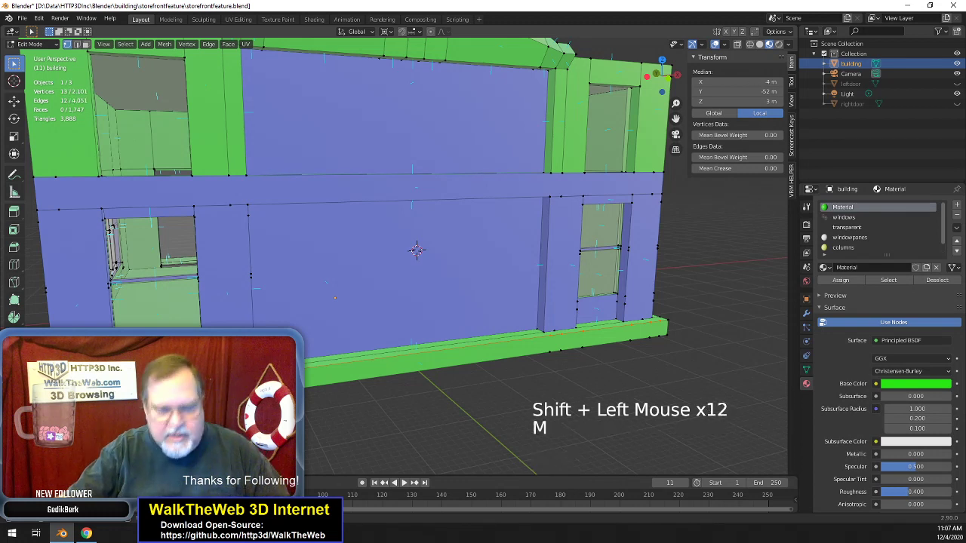
pyautogui.click(648, 355)
# - Merge the subdividing vertices along the bottom edge of the green base's rear side into the far corner vertex
pyautogui.click(660, 332)
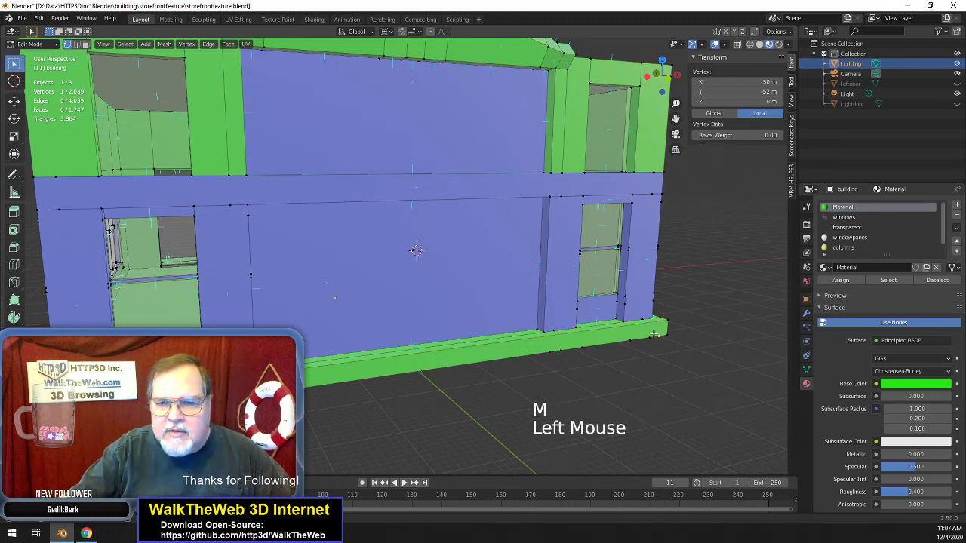
pyautogui.keyDown('shift'); pyautogui.click(630, 340); pyautogui.keyUp('shift')
pyautogui.keyDown('shift'); pyautogui.click(583, 347); pyautogui.keyUp('shift')
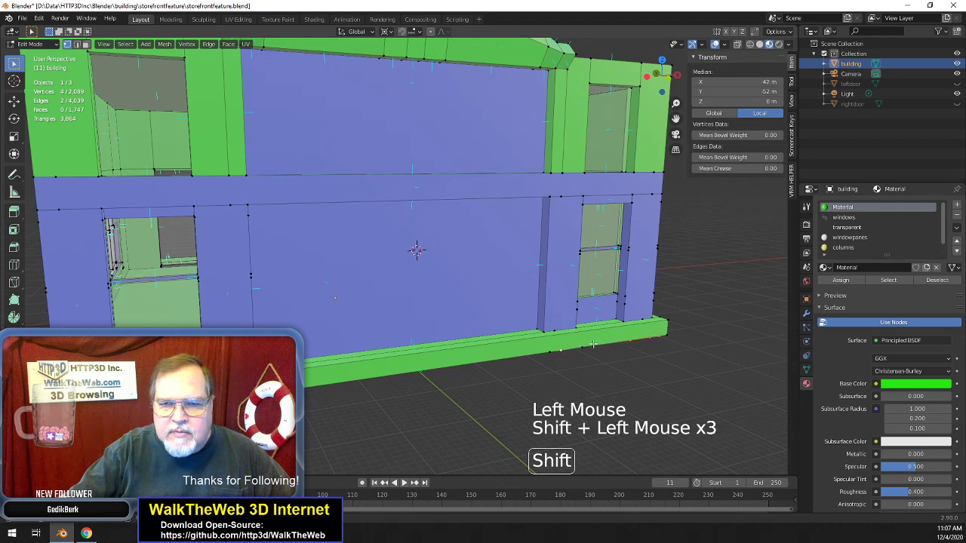
pyautogui.keyDown('shift'); pyautogui.click(551, 351); pyautogui.keyUp('shift')
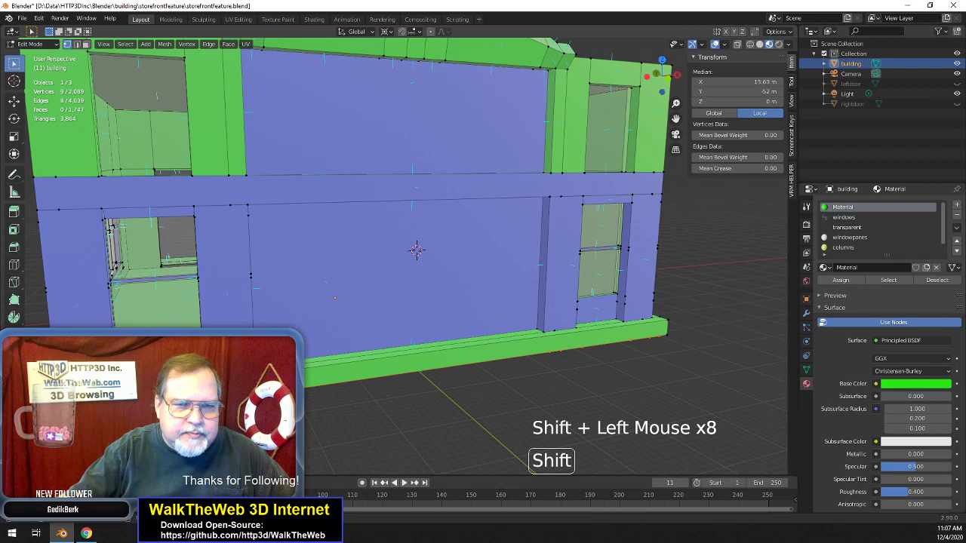
pyautogui.keyDown('shift'); pyautogui.click(189, 344); pyautogui.keyUp('shift')
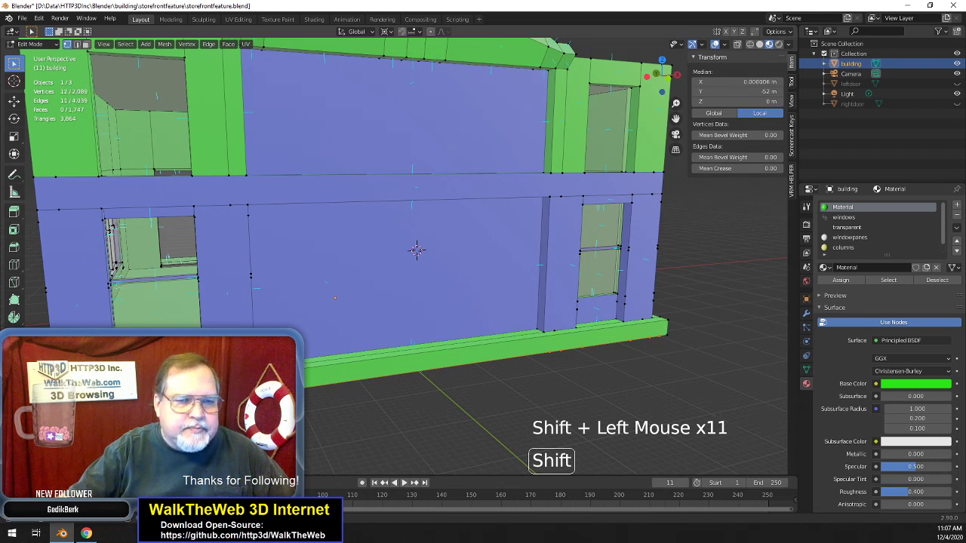
pyautogui.press('m')
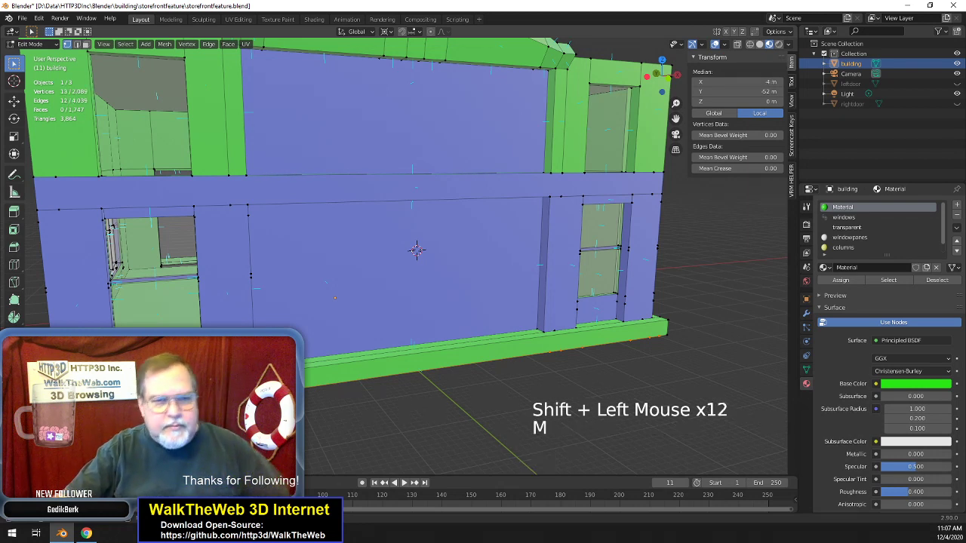
pyautogui.click(417, 250)
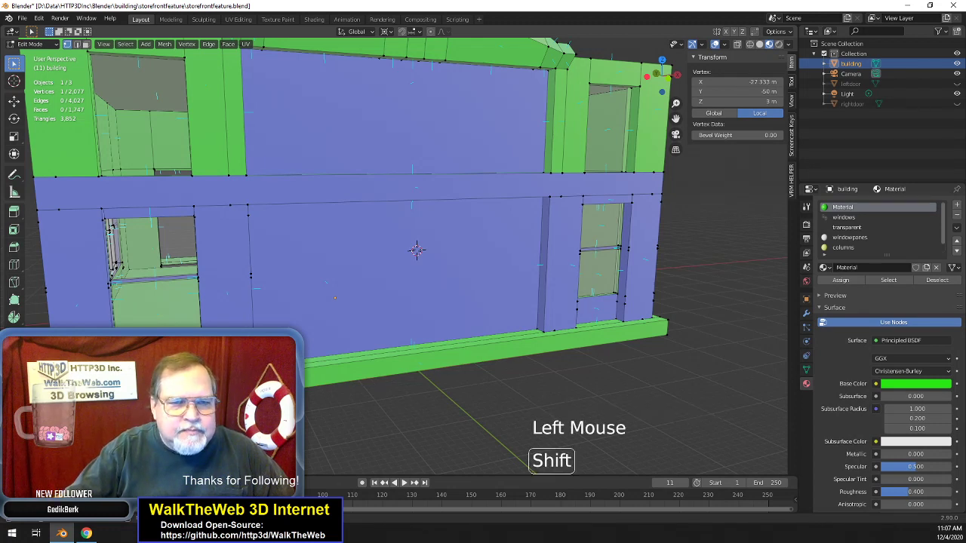
# - In Wireframe shading, merge the leftover vertices at the rear wall's foot into the corners at X -25 m and X -50 m
pyautogui.press('z')
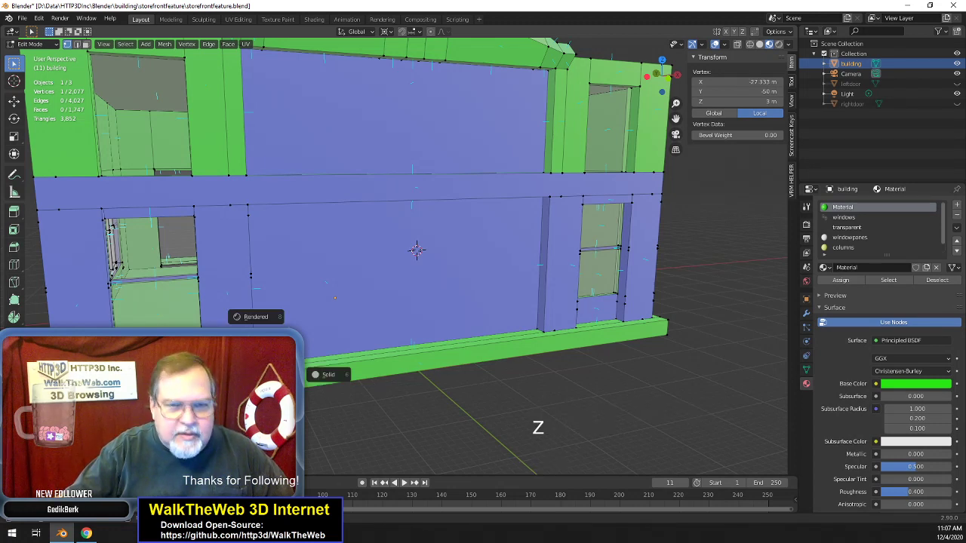
pyautogui.press('4')
pyautogui.keyDown('shift'); pyautogui.click(416, 250); pyautogui.keyUp('shift')
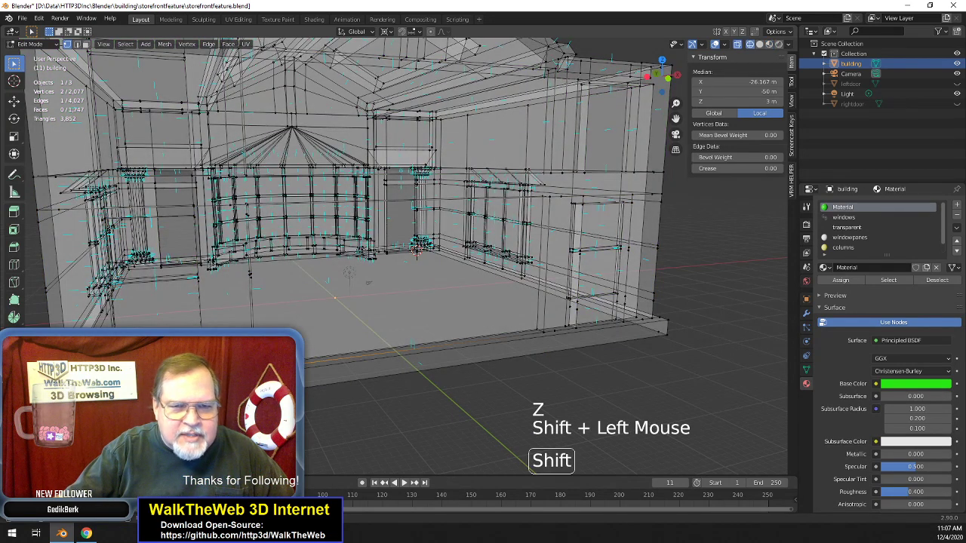
pyautogui.press('m')
pyautogui.click(417, 250)
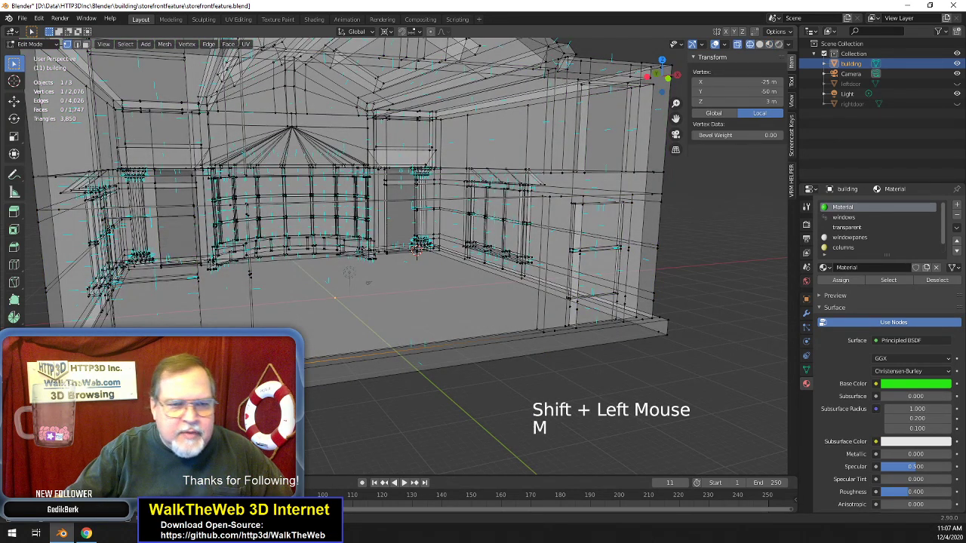
pyautogui.click(416, 250)
pyautogui.keyDown('shift'); pyautogui.click(417, 250); pyautogui.keyUp('shift')
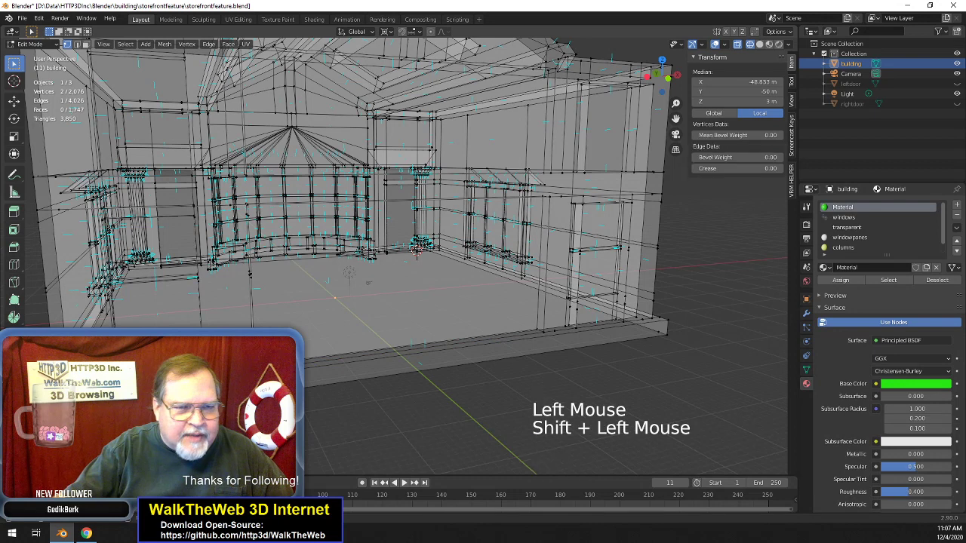
pyautogui.press('m')
pyautogui.click(416, 250)
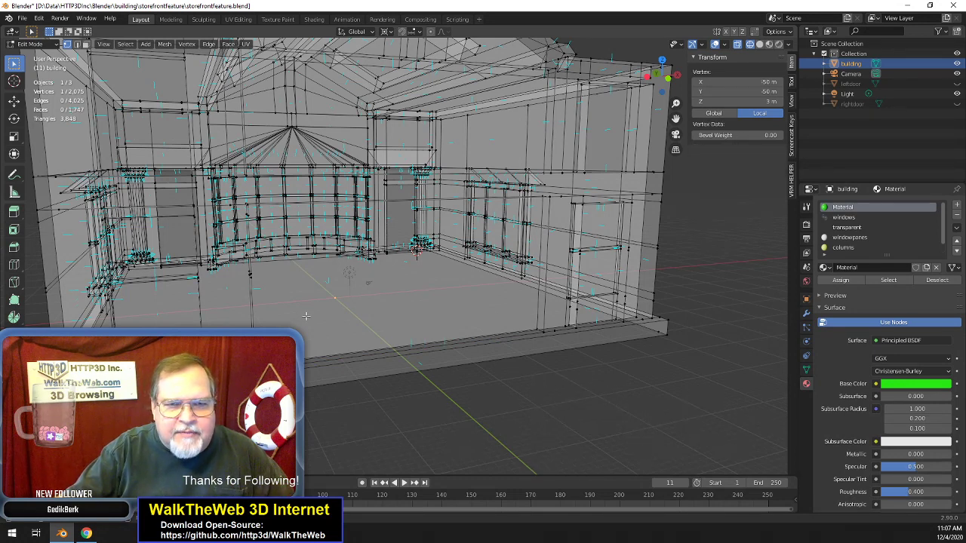
# - Merge the leftover vertices at the rear wall's foot into the pillar corner at X 25 m and the wall corner at X 50 m
pyautogui.click(553, 332)
pyautogui.keyDown('shift'); pyautogui.click(544, 336); pyautogui.keyUp('shift')
pyautogui.press('m')
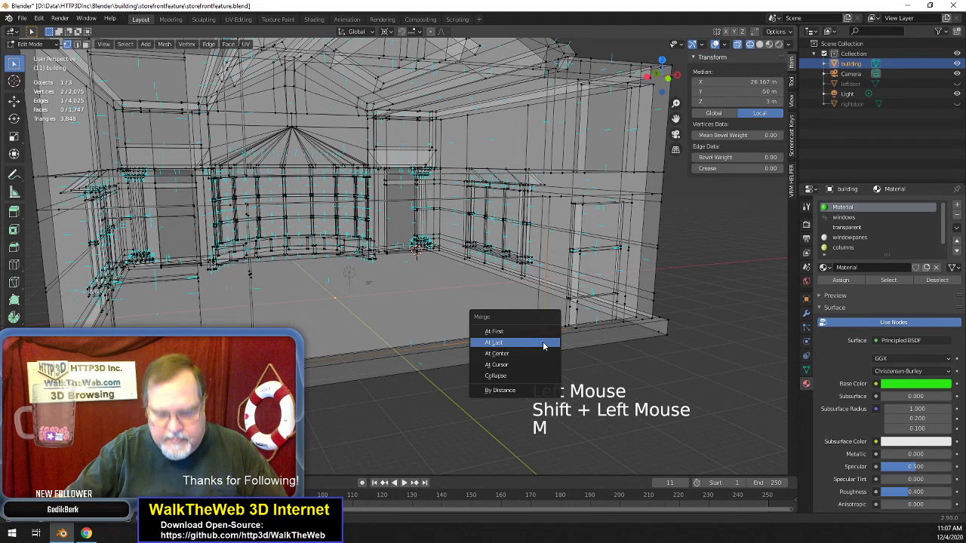
pyautogui.click(543, 343)
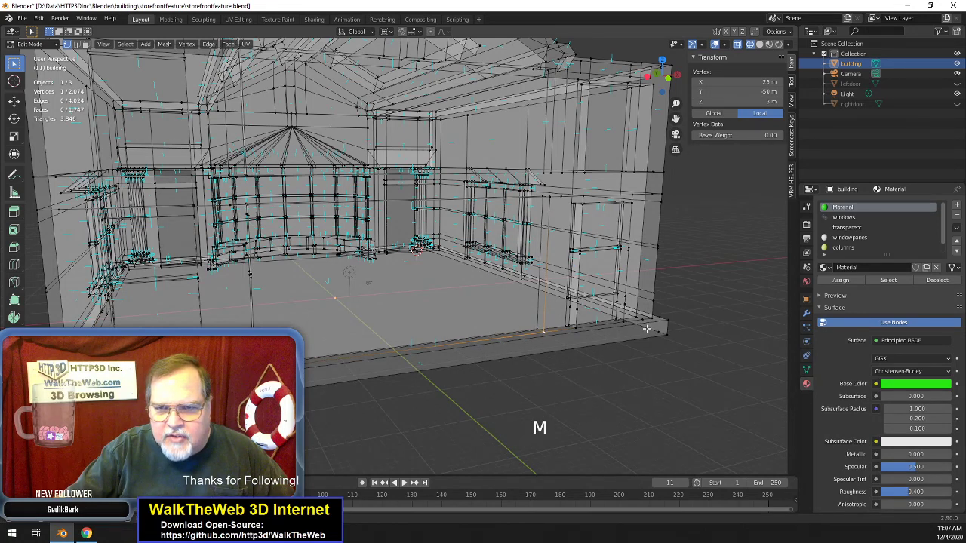
pyautogui.click(642, 320)
pyautogui.keyDown('shift'); pyautogui.click(654, 319); pyautogui.keyUp('shift')
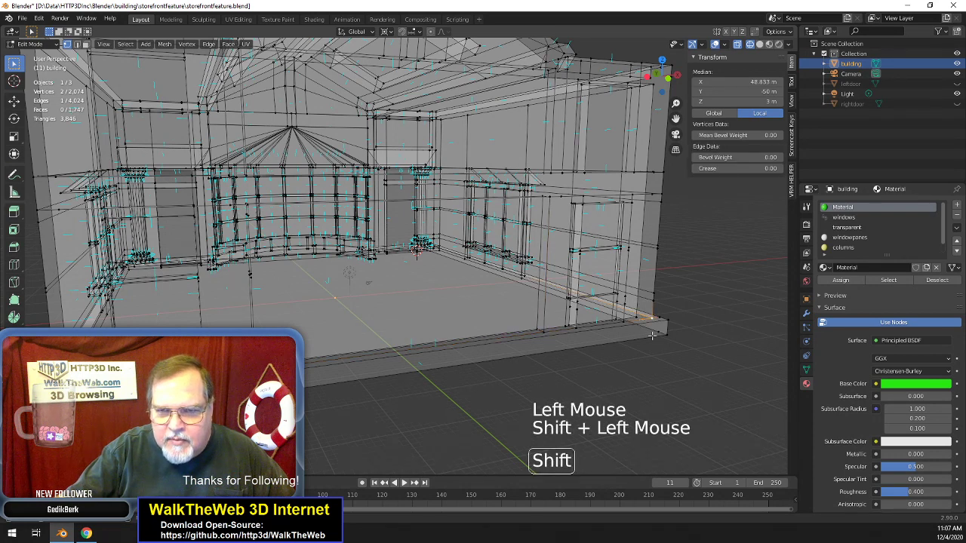
pyautogui.press('m')
pyautogui.click(652, 341)
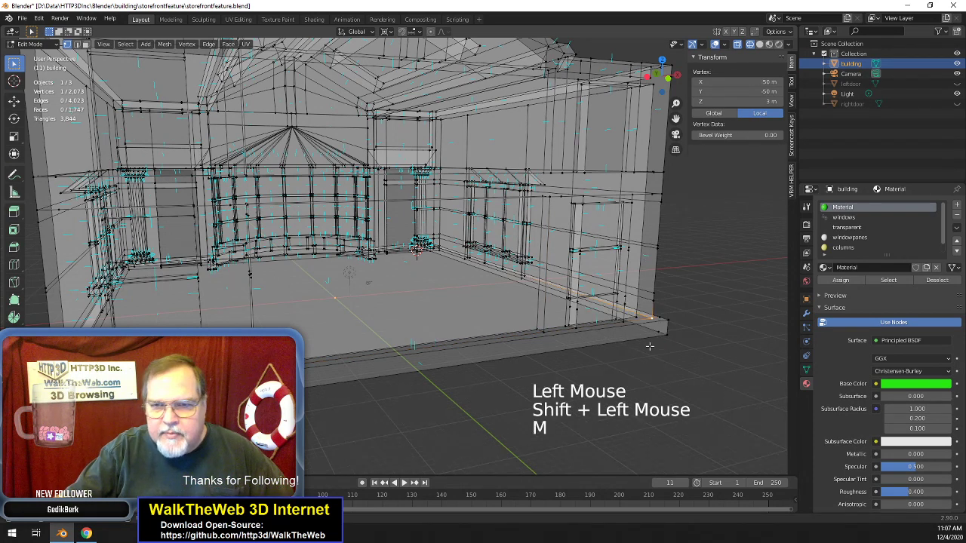
# - Merge the leftover bottom vertices on the base's two sides into the rear corner vertices at X 52 m and X -52 m
pyautogui.keyDown('shift'); pyautogui.click(668, 334); pyautogui.keyUp('shift')
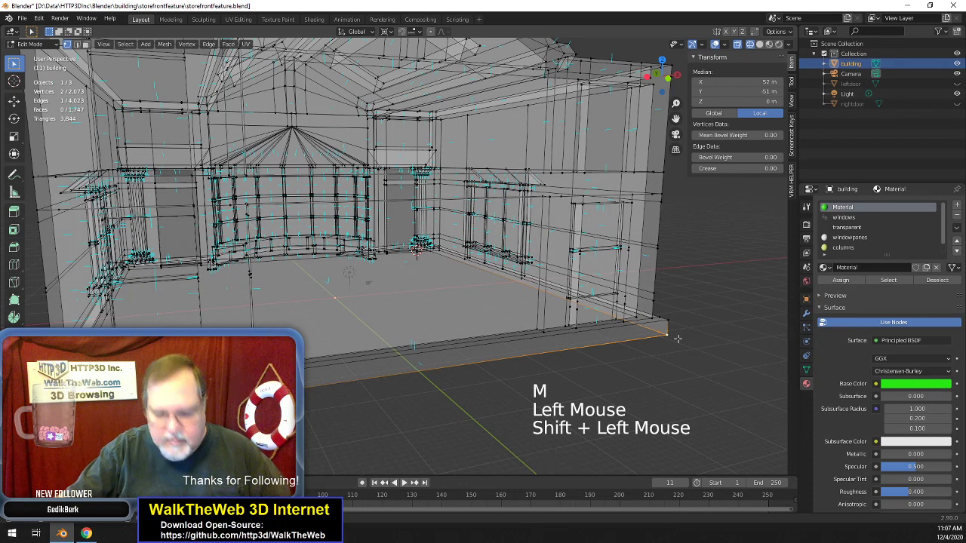
pyautogui.press('m')
pyautogui.click(674, 339)
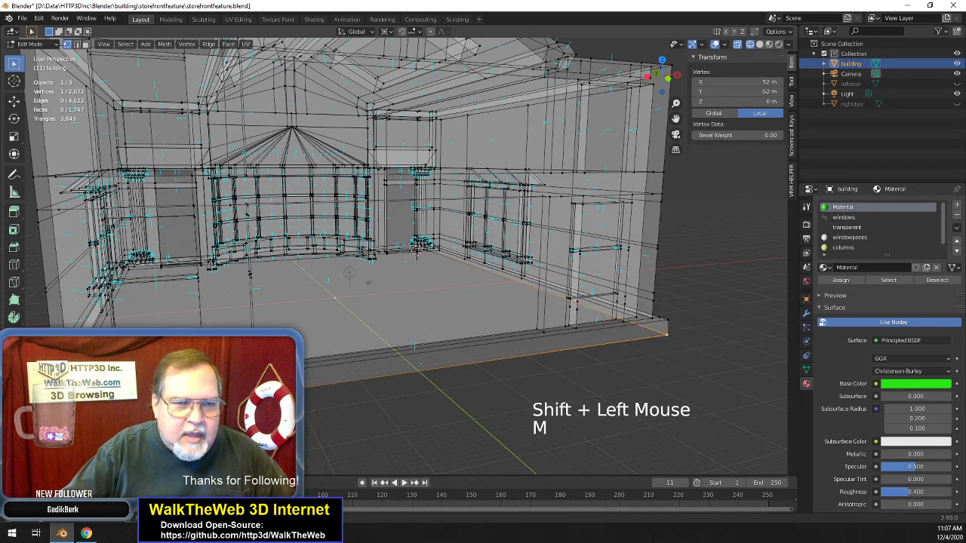
pyautogui.click(574, 299)
pyautogui.keyDown('shift'); pyautogui.click(631, 287); pyautogui.keyUp('shift')
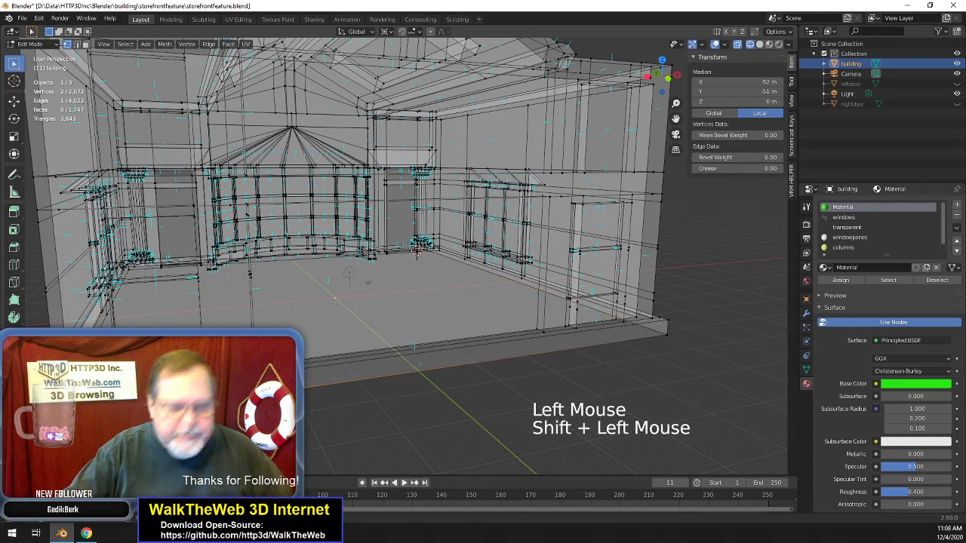
pyautogui.press('m')
pyautogui.click(637, 293)
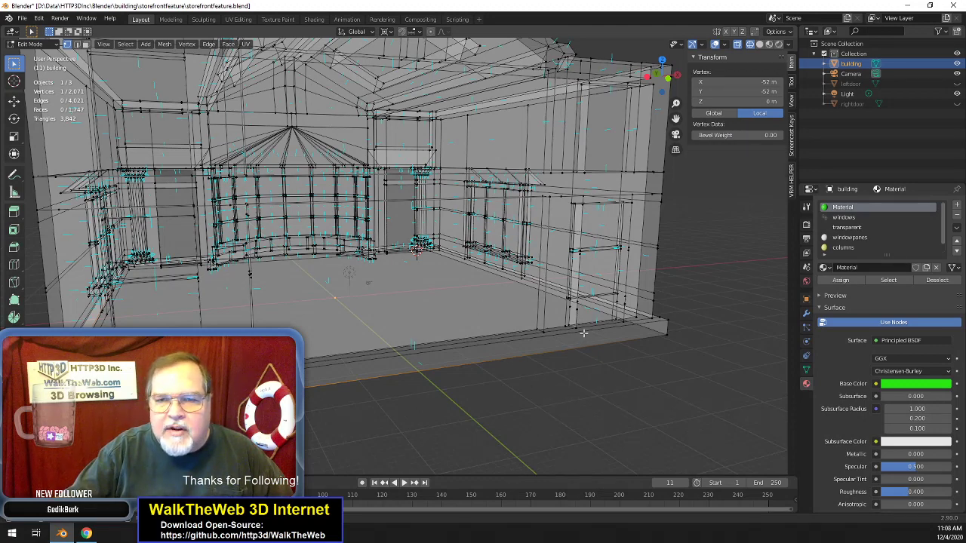
# - Merge the vertices along the outer vertical edge at X 32 m, Y -50 m beside the rear window into one vertex
pyautogui.moveTo(667, 79); pyautogui.dragTo(502, 242)
pyautogui.scroll(2, 573, 191)
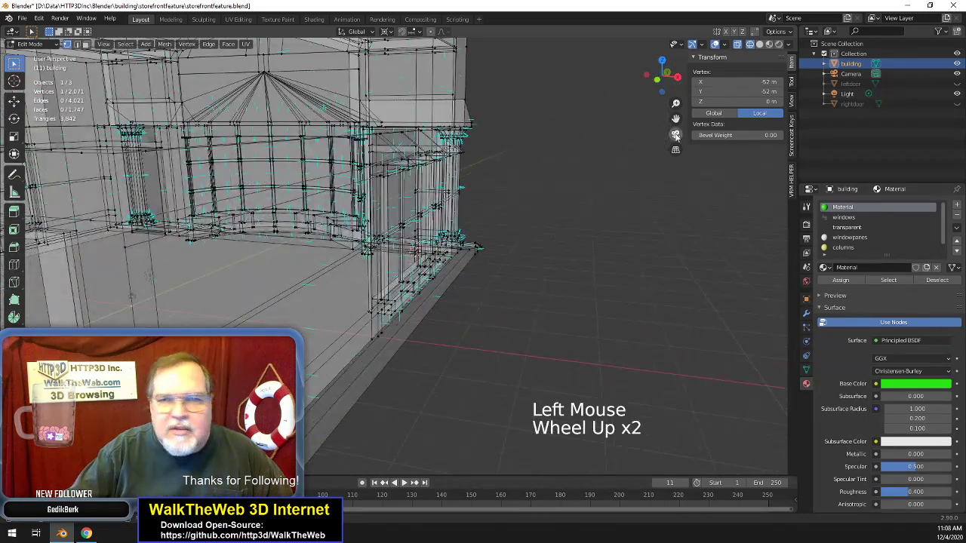
pyautogui.moveTo(676, 117); pyautogui.dragTo(755, 96)
pyautogui.keyDown('shift'); pyautogui.click(214, 266); pyautogui.keyUp('shift')
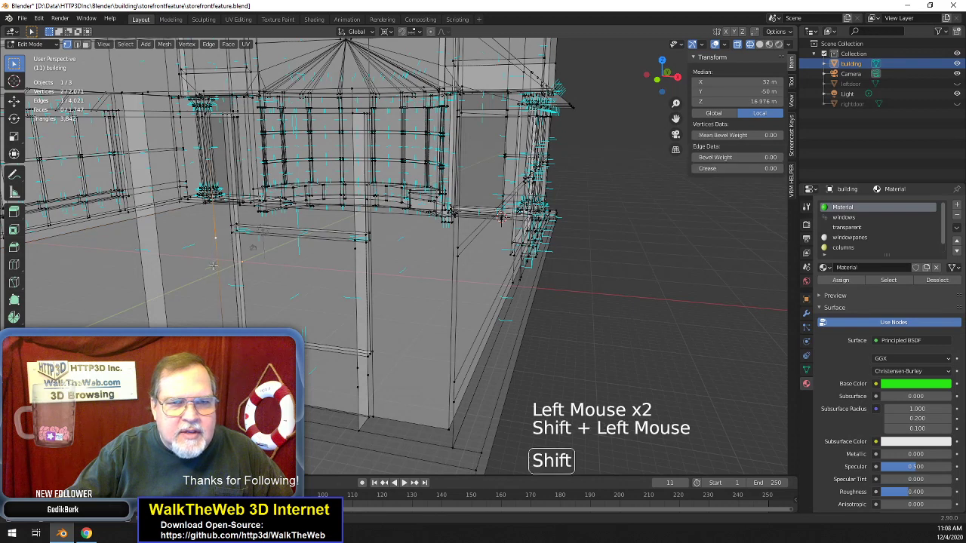
pyautogui.keyDown('shift'); pyautogui.click(500, 219); pyautogui.keyUp('shift')
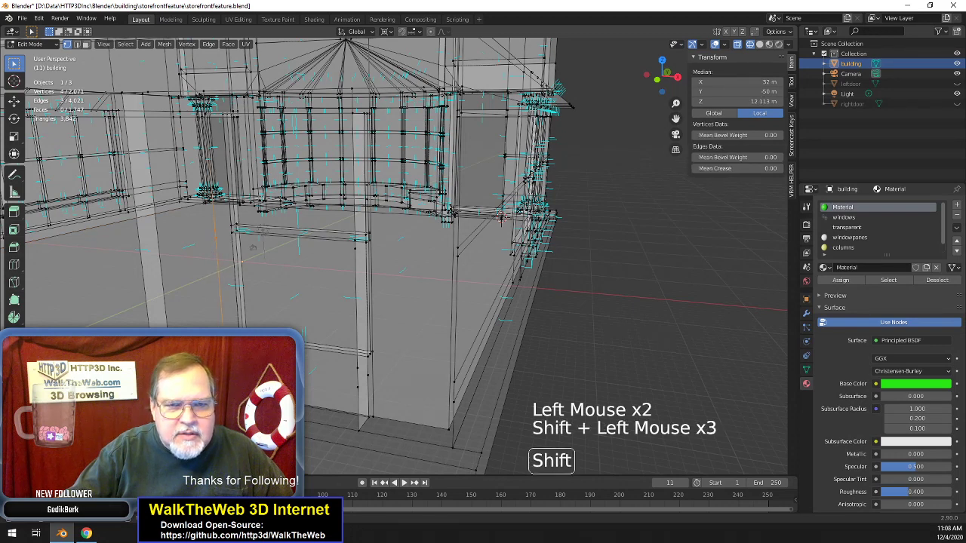
pyautogui.keyDown('shift'); pyautogui.click(501, 218); pyautogui.keyUp('shift')
pyautogui.press('m')
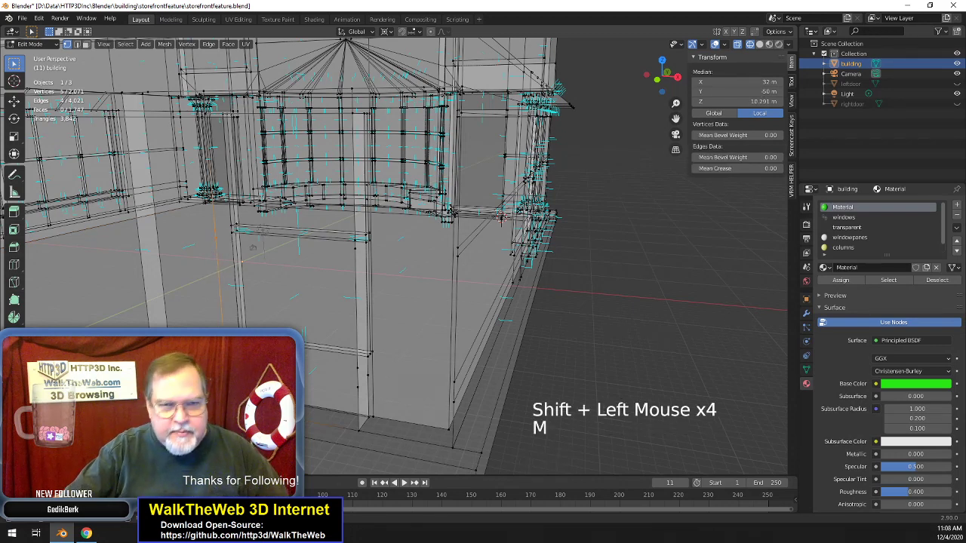
pyautogui.click(250, 287)
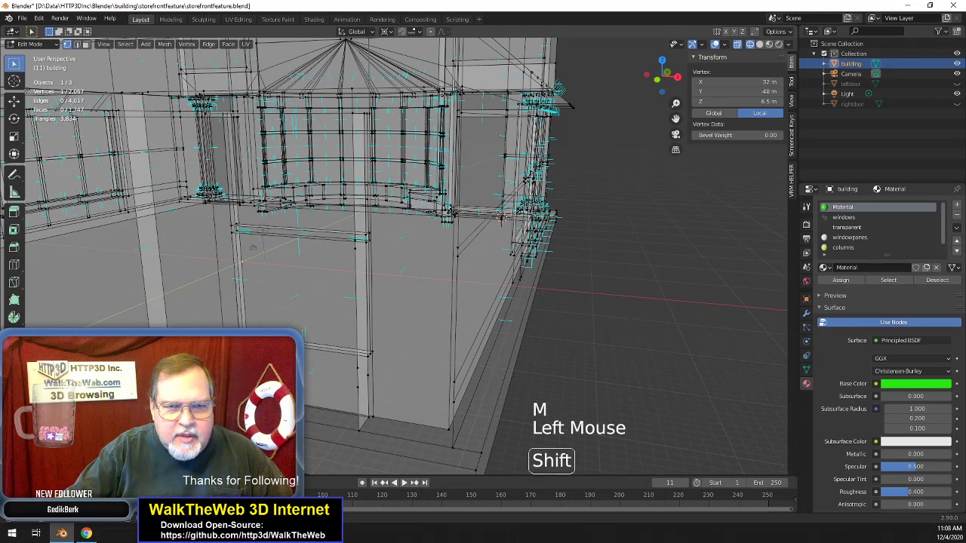
# - Merge the leftover vertex on the inner vertical edge beside the rear window into the vertex below it at Z 3 m
pyautogui.keyDown('shift'); pyautogui.click(501, 218); pyautogui.keyUp('shift')
pyautogui.press('m')
pyautogui.click(500, 223)
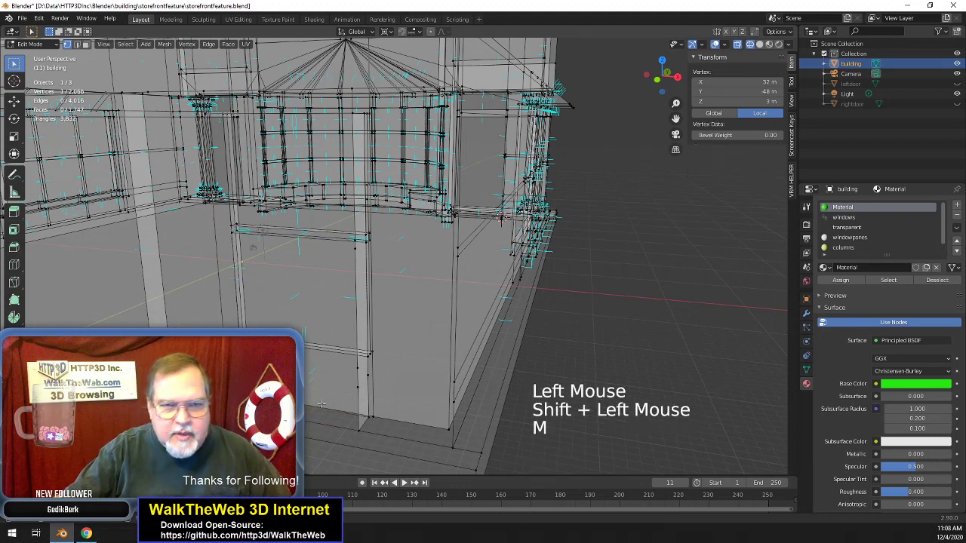
# - Merge the leftover vertices along the outer vertical edge at X 43 m, Y -50 m beside the rear window into its bottom vertex at Z 3 m
pyautogui.click(355, 369)
pyautogui.keyDown('shift'); pyautogui.click(359, 434); pyautogui.keyUp('shift')
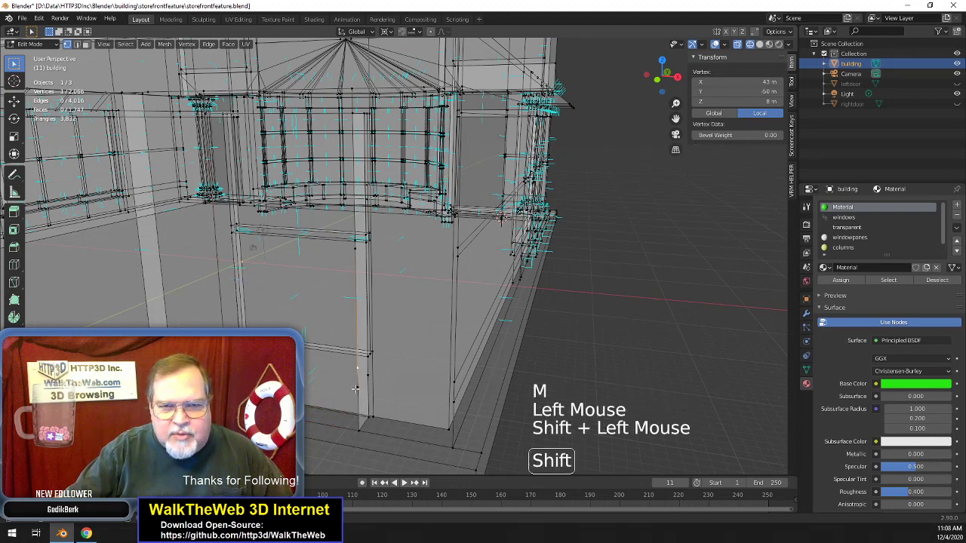
pyautogui.keyDown('shift'); pyautogui.click(360, 430); pyautogui.keyUp('shift')
pyautogui.press('m')
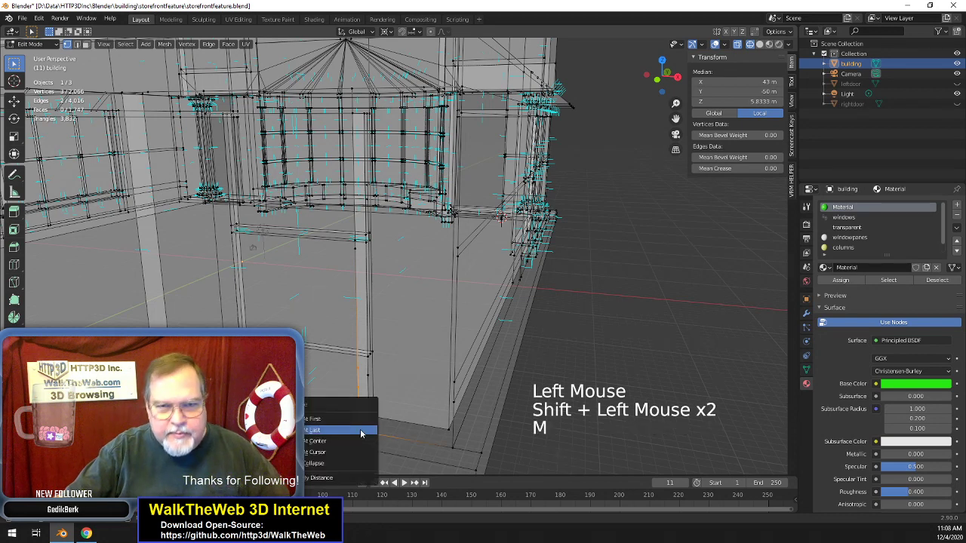
pyautogui.click(360, 431)
pyautogui.click(355, 252)
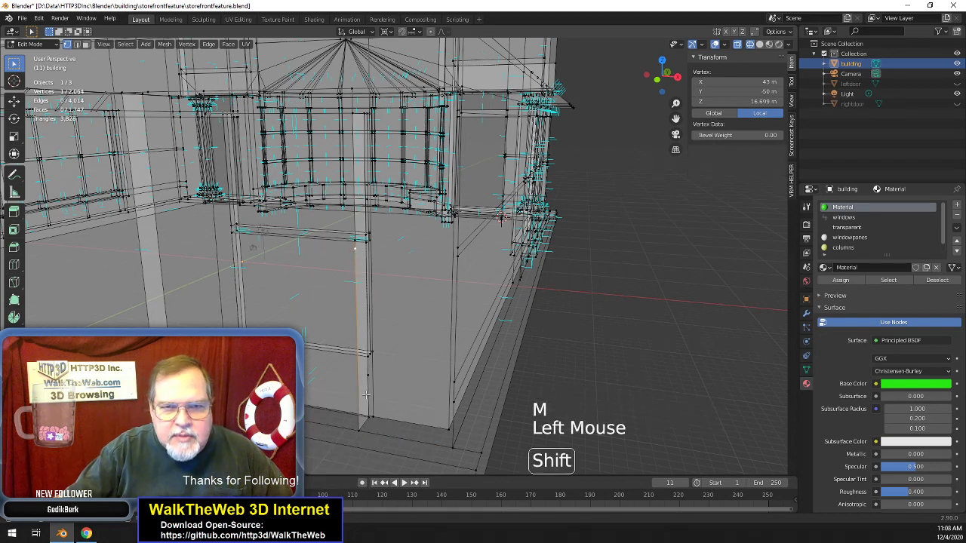
pyautogui.keyDown('shift'); pyautogui.click(361, 434); pyautogui.keyUp('shift')
pyautogui.press('m')
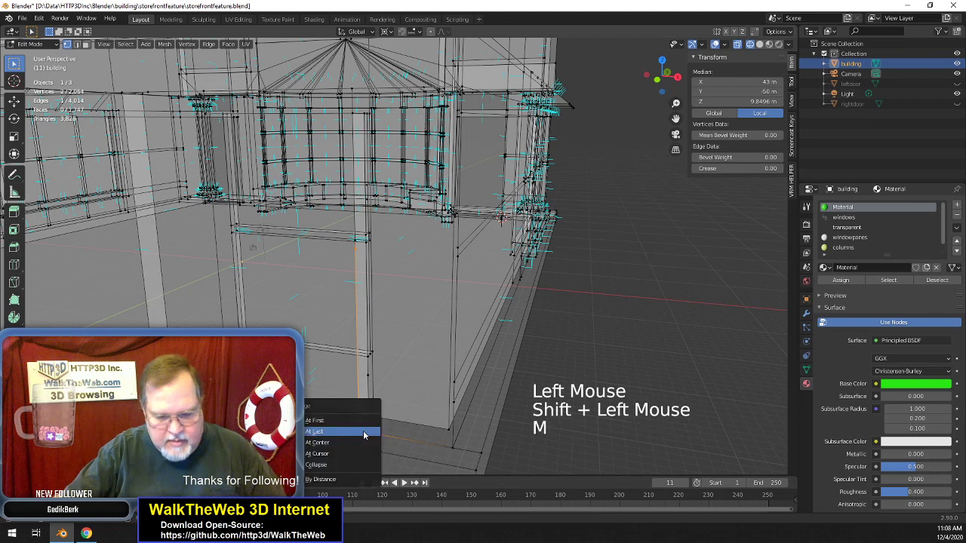
pyautogui.click(366, 431)
# - Merge the leftover vertex on the inner vertical edge at X 43 m, Y -48 m into the vertex below it at Z 3 m
pyautogui.click(371, 381)
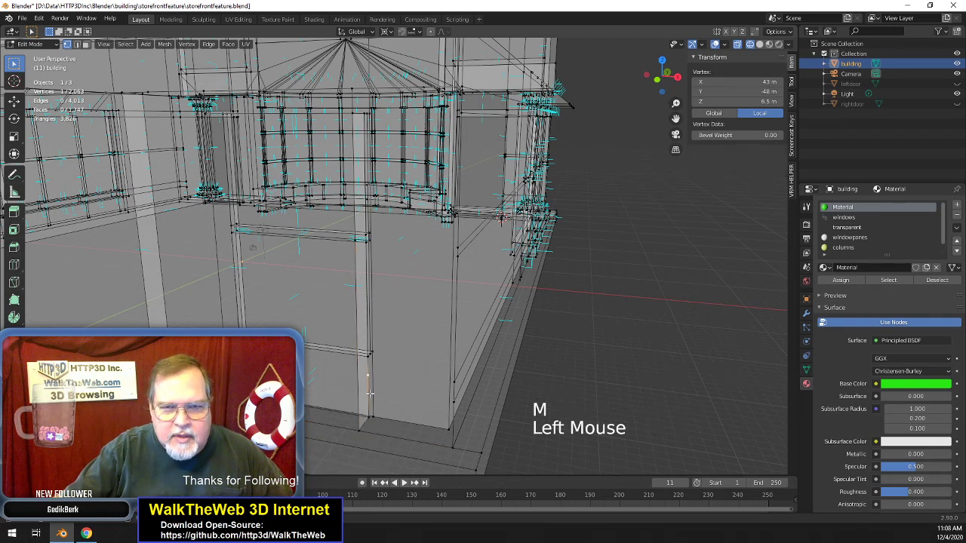
pyautogui.keyDown('shift'); pyautogui.click(370, 431); pyautogui.keyUp('shift')
pyautogui.press('m')
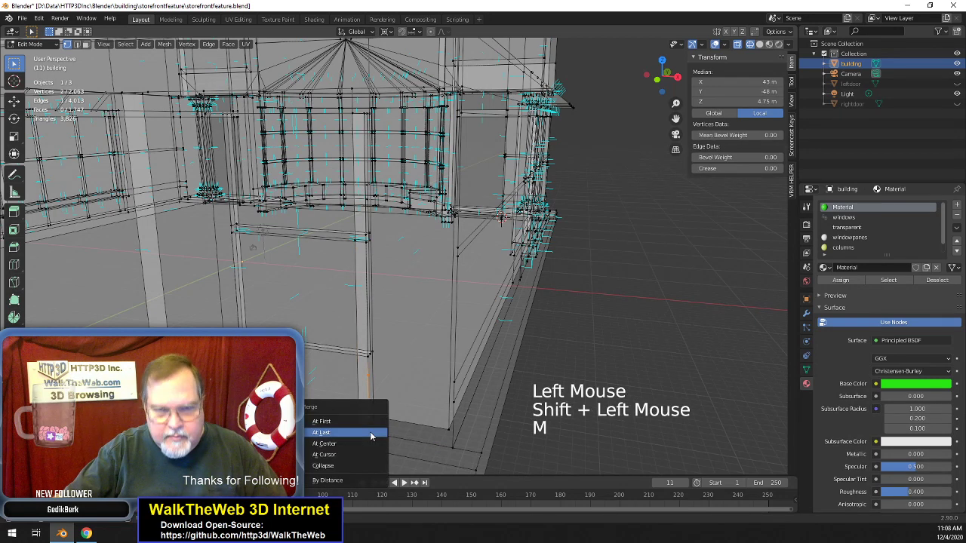
pyautogui.click(370, 432)
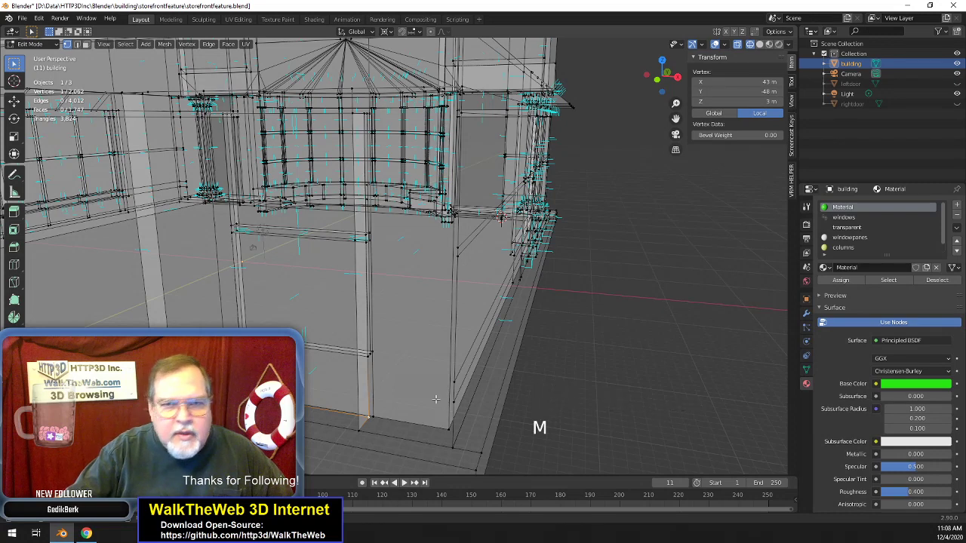
# - Switch to Material Preview shading and merge the two leftover rear-wall vertices at Z 27 m into the corner vertices at X 25 m and X 50 m
pyautogui.scroll(-1, 436, 400)
pyautogui.press('z')
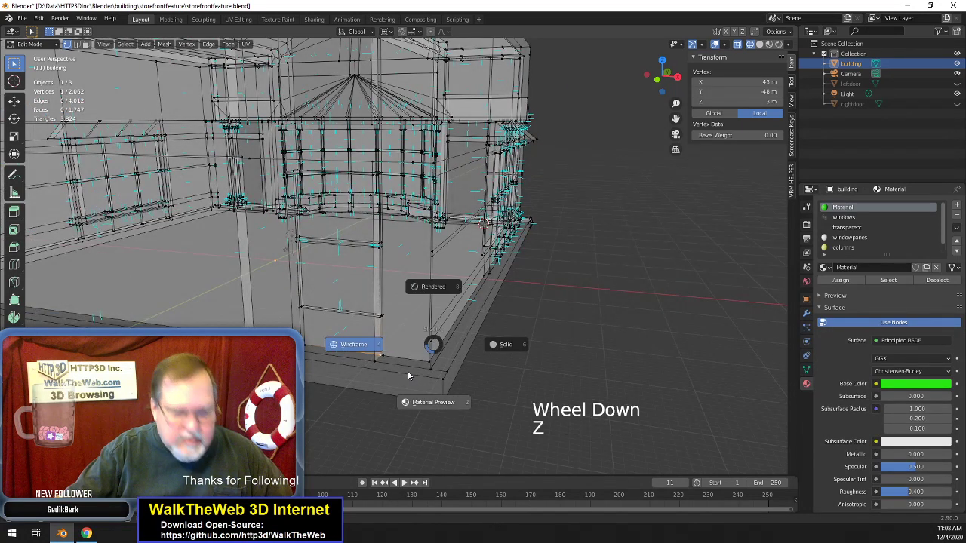
pyautogui.click(423, 393)
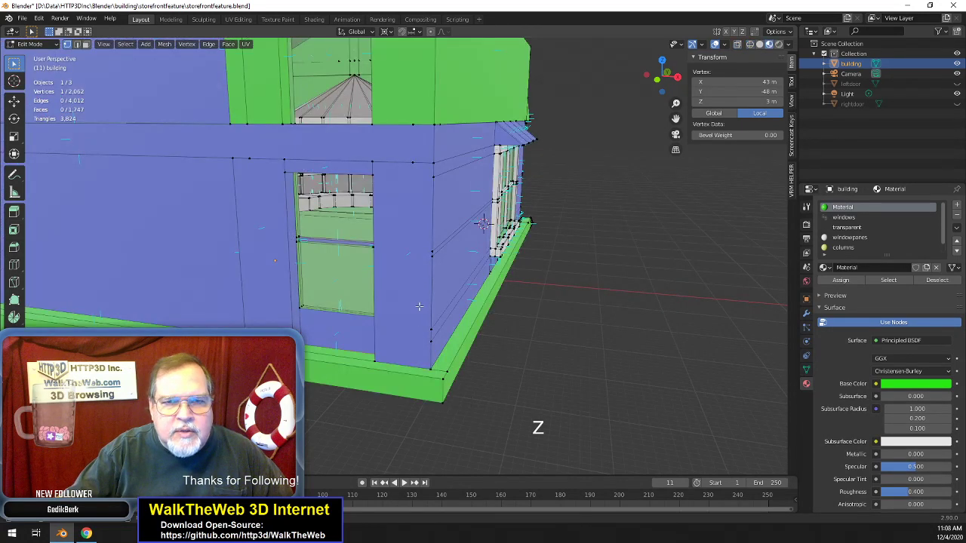
pyautogui.click(250, 159)
pyautogui.keyDown('shift'); pyautogui.click(233, 158); pyautogui.keyUp('shift')
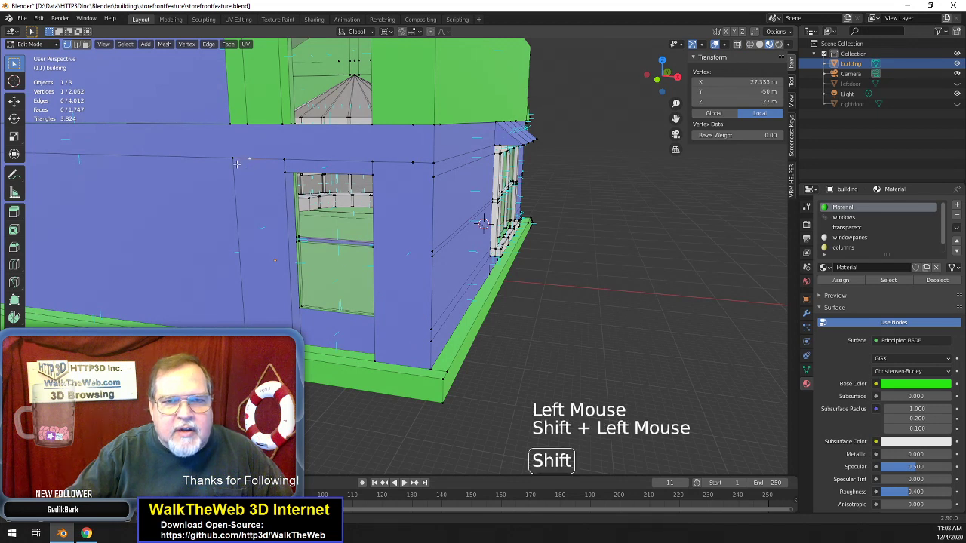
pyautogui.press('m')
pyautogui.click(237, 175)
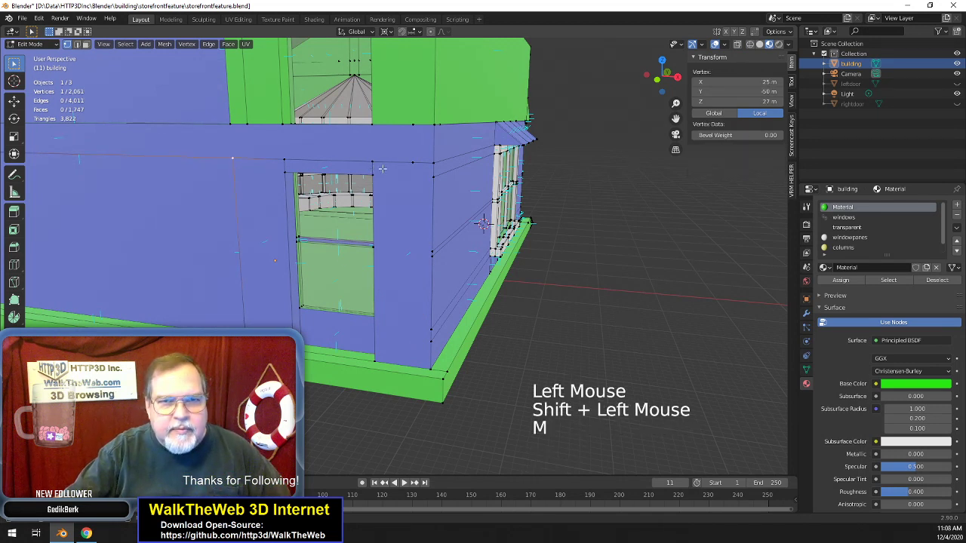
pyautogui.keyDown('shift'); pyautogui.click(425, 176); pyautogui.keyUp('shift')
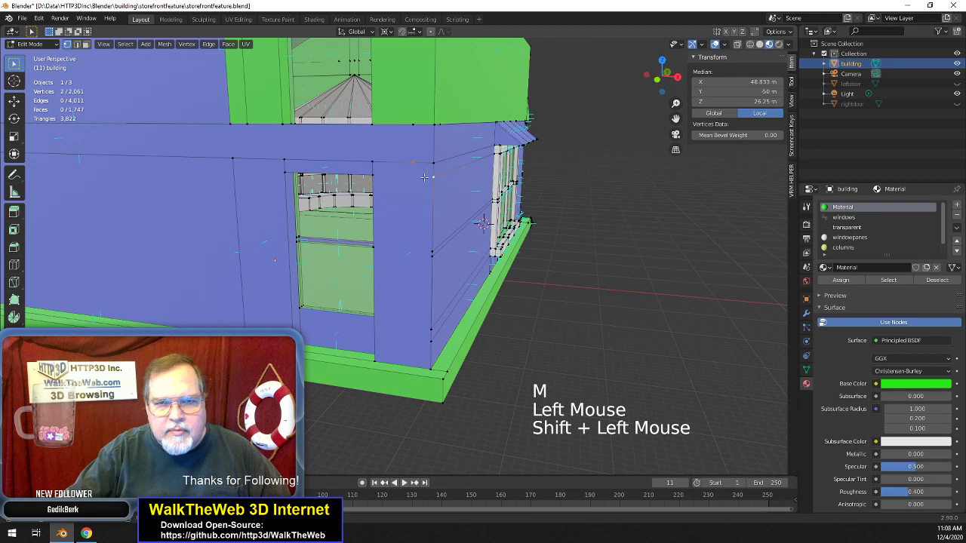
pyautogui.keyDown('shift'); pyautogui.click(423, 174); pyautogui.keyUp('shift')
pyautogui.keyDown('shift'); pyautogui.click(422, 173); pyautogui.keyUp('shift')
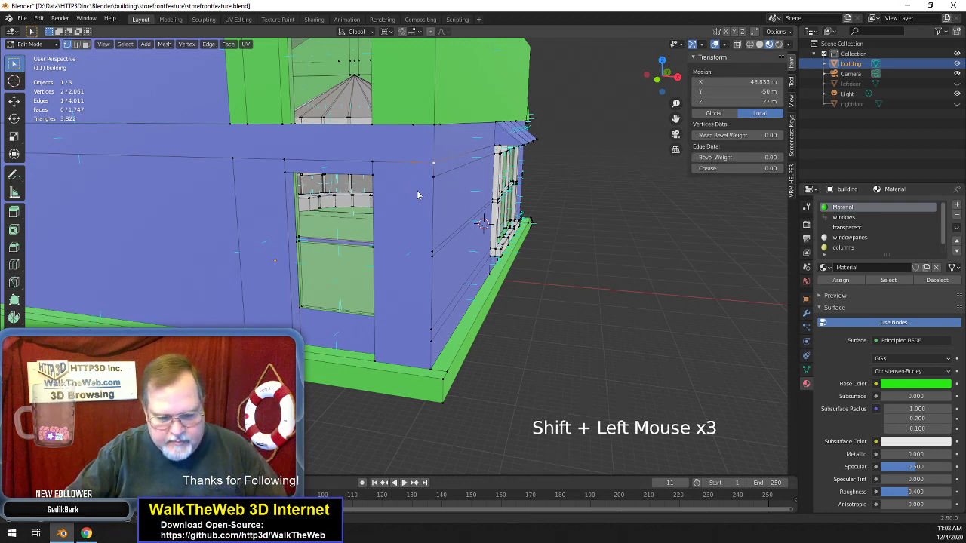
pyautogui.press('m')
pyautogui.click(417, 190)
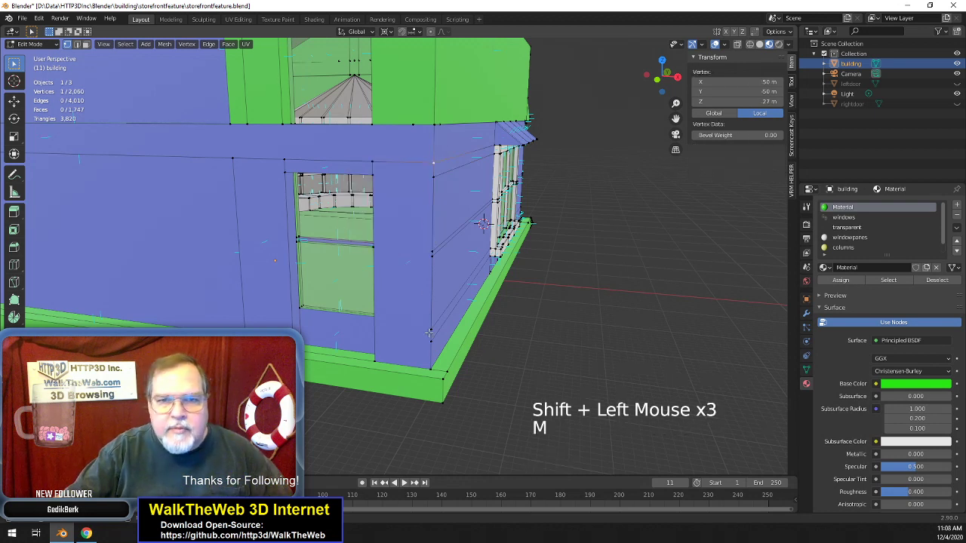
# - Merge the leftover vertices on both sides of the building corner at Z 31 m into the corner vertex at X 50 m, Y -50 m
pyautogui.click(430, 129)
pyautogui.keyDown('shift'); pyautogui.click(431, 143); pyautogui.keyUp('shift')
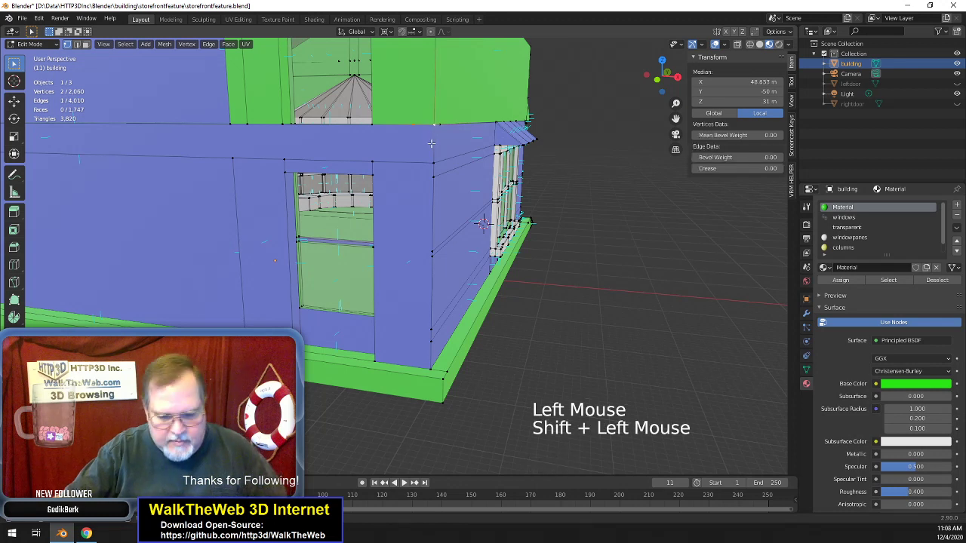
pyautogui.press('m')
pyautogui.click(431, 144)
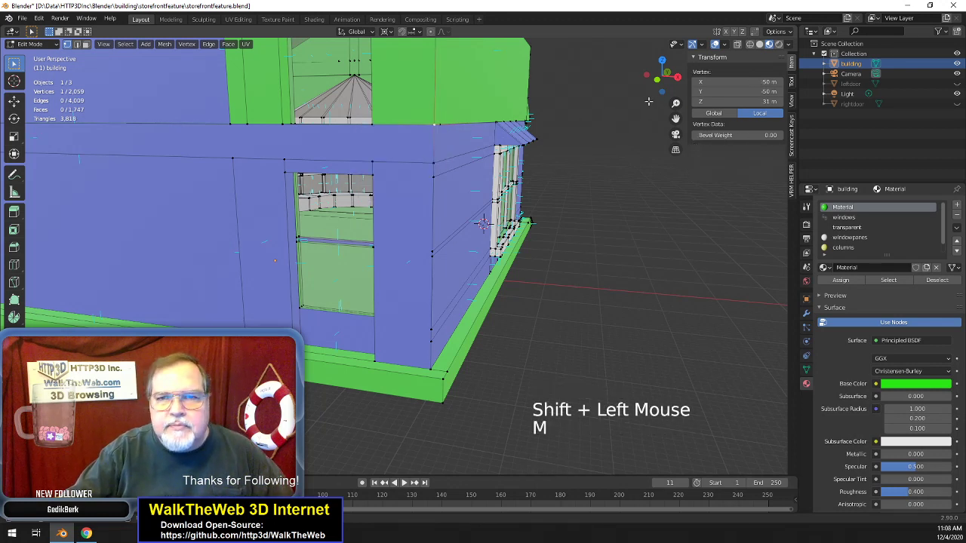
pyautogui.click(444, 129)
pyautogui.keyDown('shift'); pyautogui.click(442, 141); pyautogui.keyUp('shift')
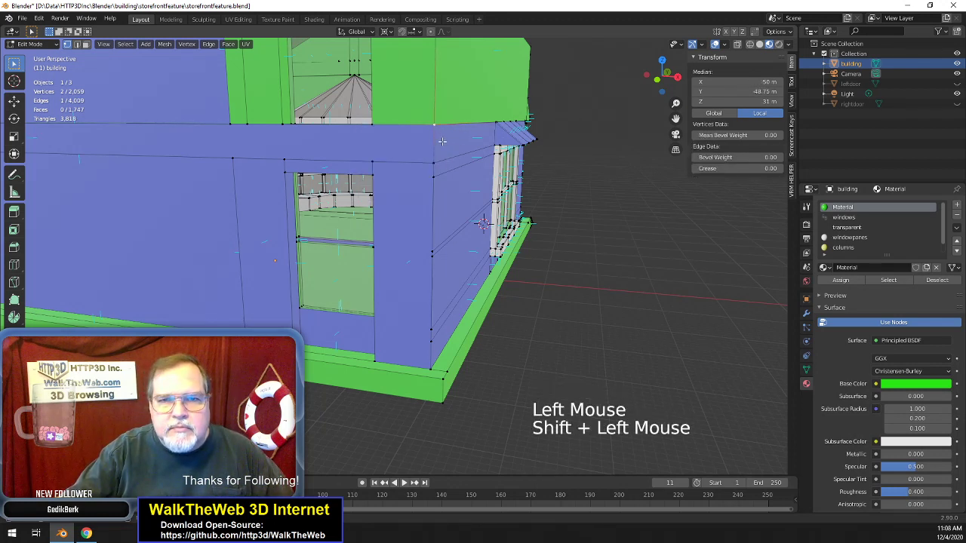
pyautogui.press('m')
pyautogui.click(442, 142)
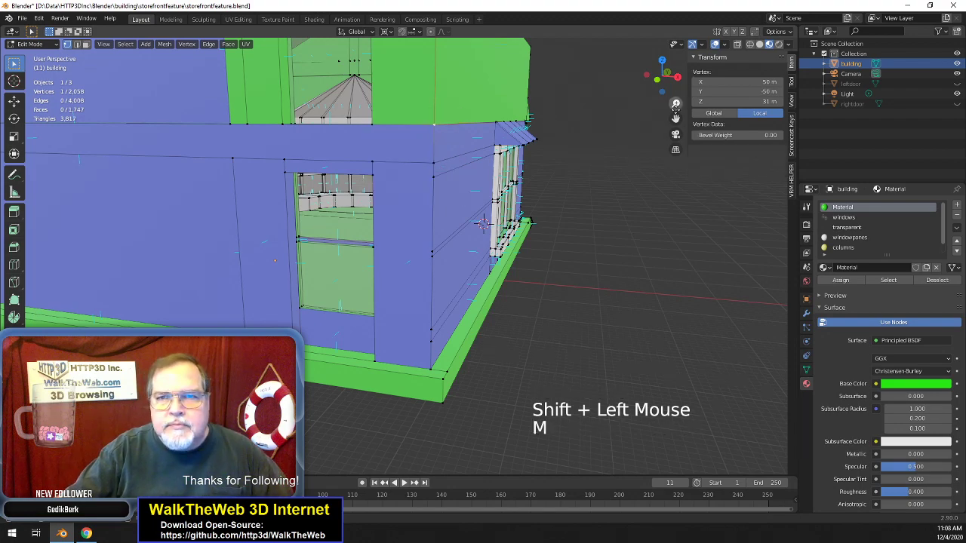
# - Merge all vertices along the recessed wall's inner vertical edge at X -25 m, Y -48 m into its bottom vertex at Z 3 m
pyautogui.moveTo(676, 118); pyautogui.dragTo(755, 106)
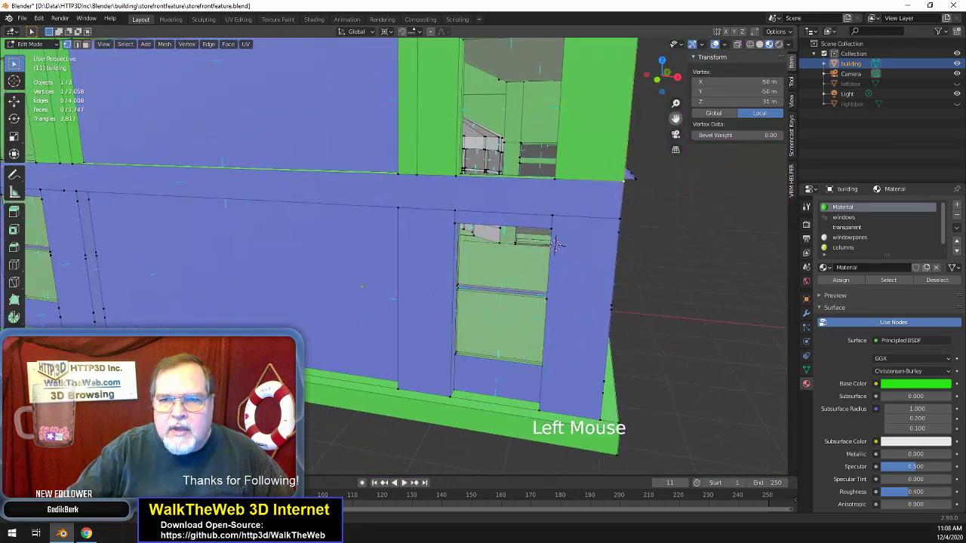
pyautogui.moveTo(662, 75)
pyautogui.mouseDown()
pyautogui.moveTo(651, 89)
pyautogui.moveTo(667, 75)
pyautogui.mouseUp()
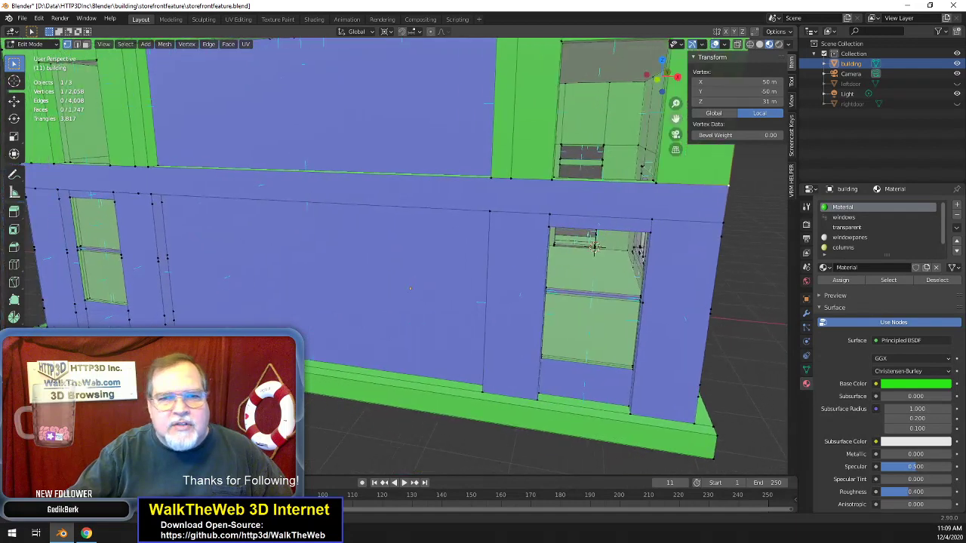
pyautogui.moveTo(594, 247); pyautogui.dragTo(702, 251, button='middle')
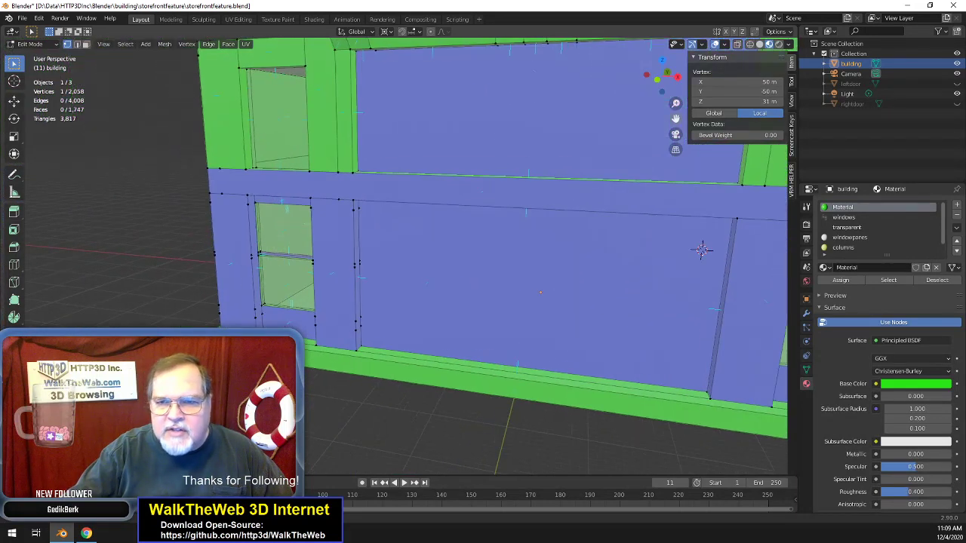
pyautogui.click(363, 213)
pyautogui.keyDown('shift'); pyautogui.click(365, 264); pyautogui.keyUp('shift')
pyautogui.keyDown('shift'); pyautogui.click(366, 266); pyautogui.keyUp('shift')
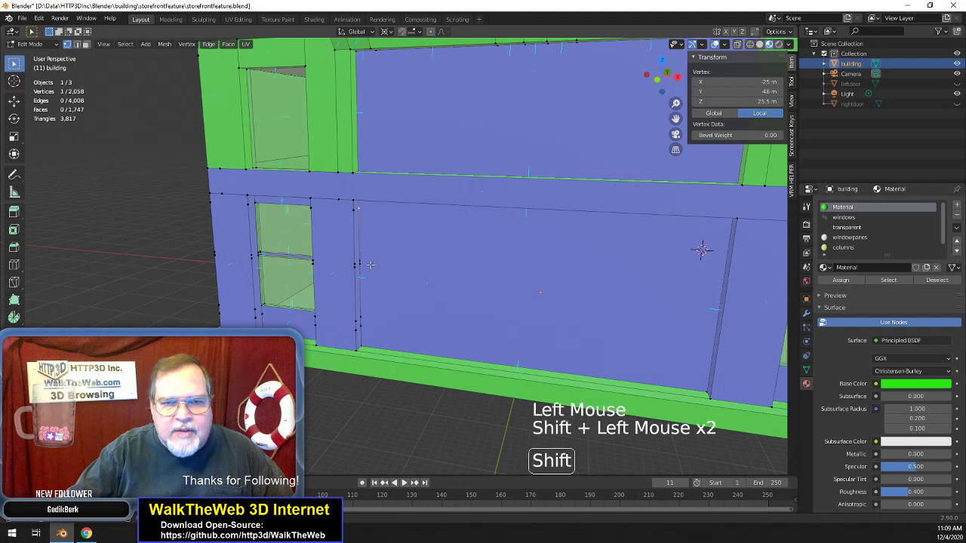
pyautogui.keyDown('shift'); pyautogui.click(365, 264); pyautogui.keyUp('shift')
pyautogui.keyDown('shift'); pyautogui.click(364, 262); pyautogui.keyUp('shift')
pyautogui.keyDown('shift'); pyautogui.click(363, 264); pyautogui.keyUp('shift')
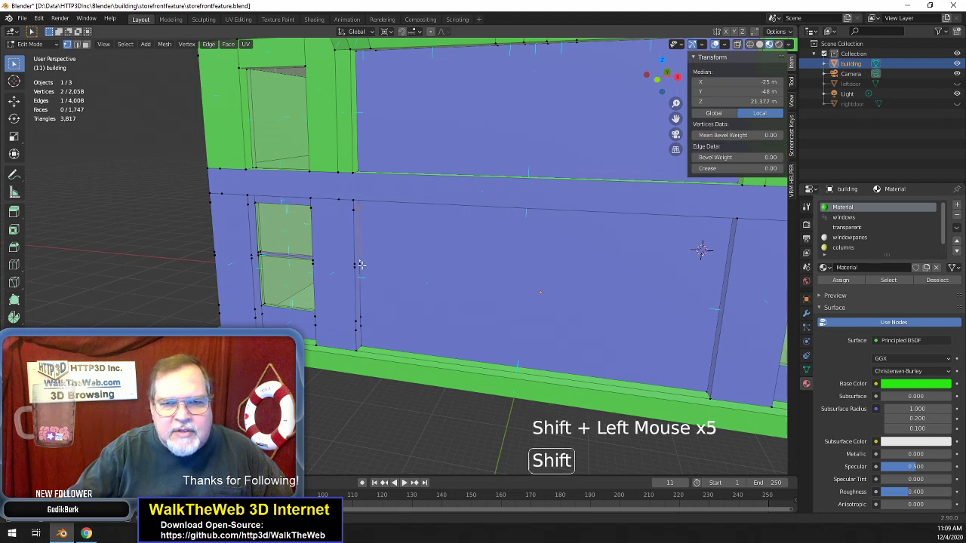
pyautogui.keyDown('shift'); pyautogui.click(365, 269); pyautogui.keyUp('shift')
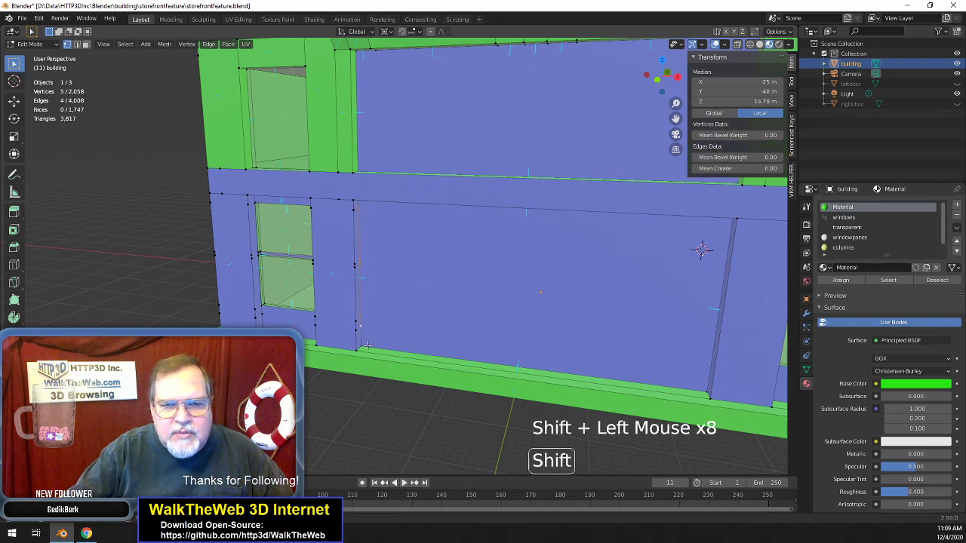
pyautogui.press('m')
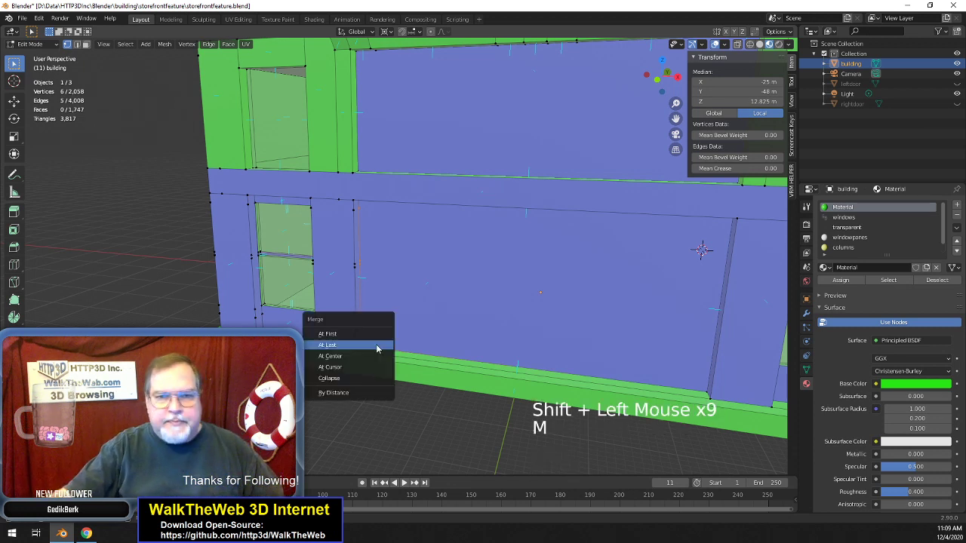
pyautogui.click(376, 345)
# - Merge the leftover vertices along the outer vertical edge at X -25 m, Y -50 m into its bottom vertex at Z 3 m
pyautogui.click(349, 234)
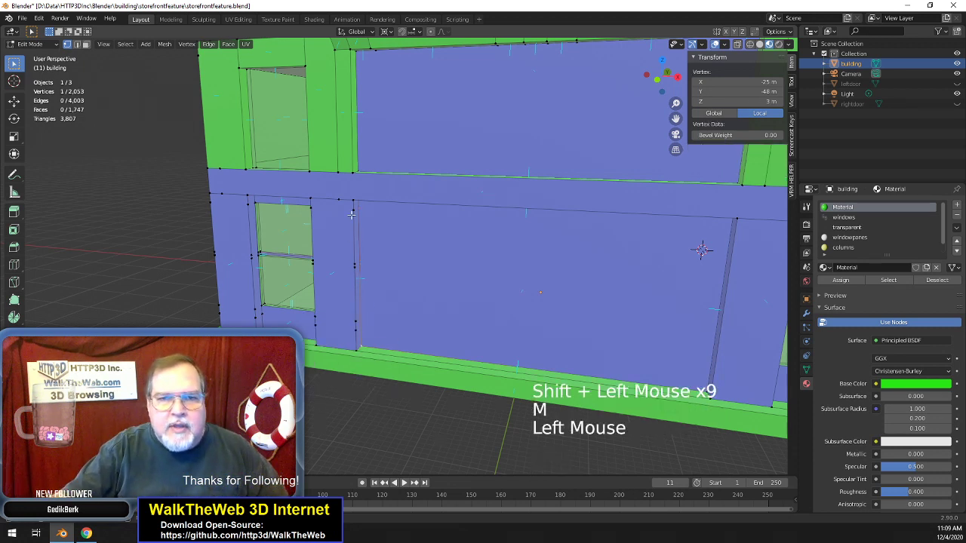
pyautogui.keyDown('shift'); pyautogui.click(352, 268); pyautogui.keyUp('shift')
pyautogui.keyDown('shift'); pyautogui.click(352, 268); pyautogui.keyUp('shift')
pyautogui.keyDown('shift'); pyautogui.click(353, 268); pyautogui.keyUp('shift')
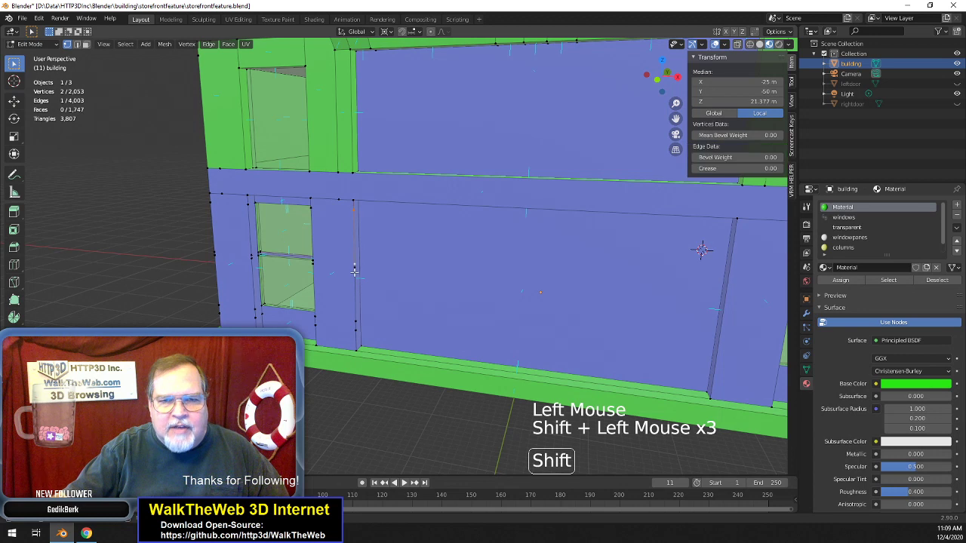
pyautogui.keyDown('shift'); pyautogui.click(361, 312); pyautogui.keyUp('shift')
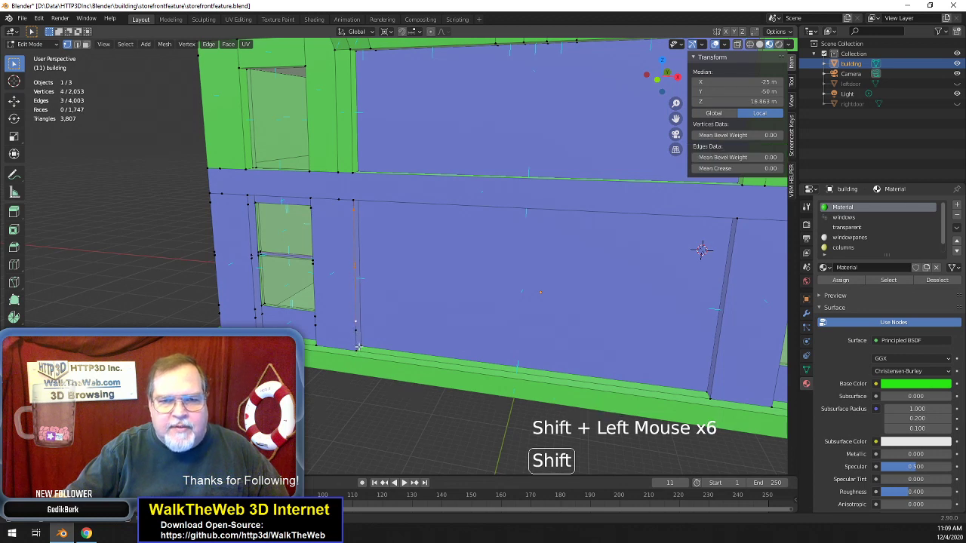
pyautogui.keyDown('shift'); pyautogui.click(355, 351); pyautogui.keyUp('shift')
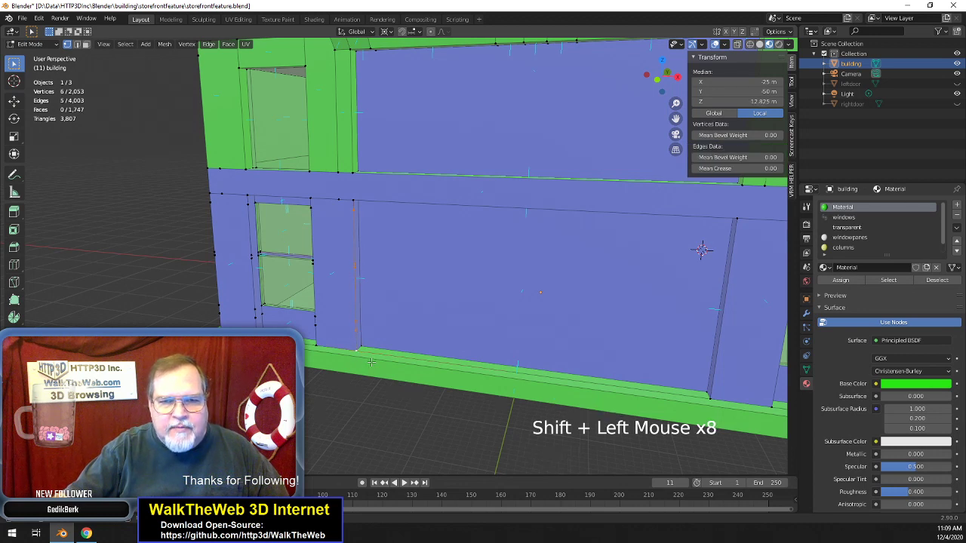
pyautogui.press('m')
pyautogui.click(355, 353)
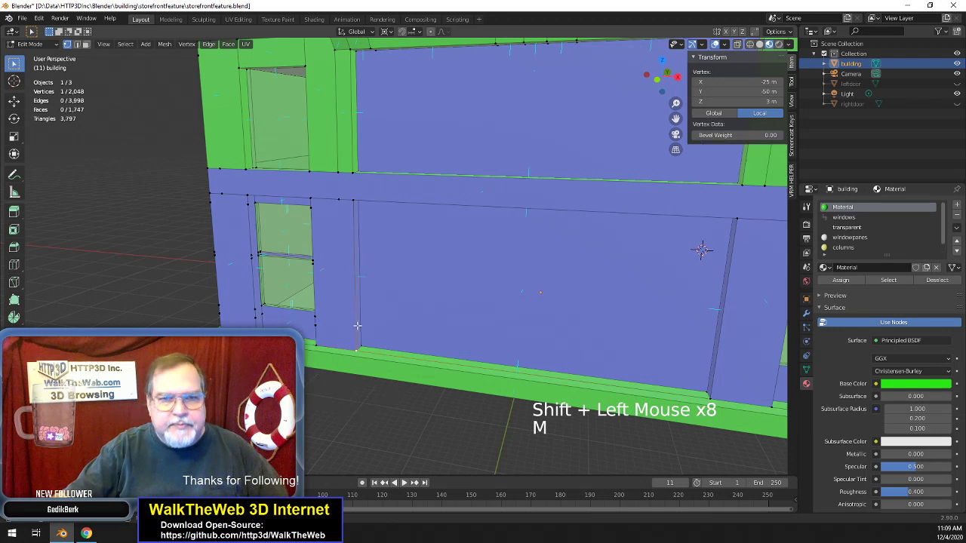
# - Merge the leftover vertex on the rear wall's upper line at Z 27 m into the pillar corner at X -25 m, Y -50 m
pyautogui.click(354, 202)
pyautogui.keyDown('shift'); pyautogui.click(351, 220); pyautogui.keyUp('shift')
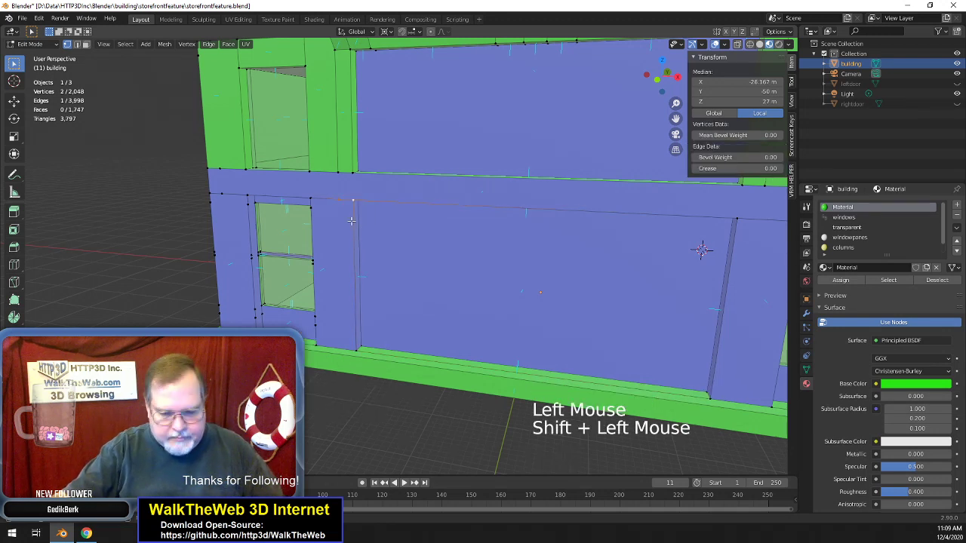
pyautogui.press('m')
pyautogui.click(354, 222)
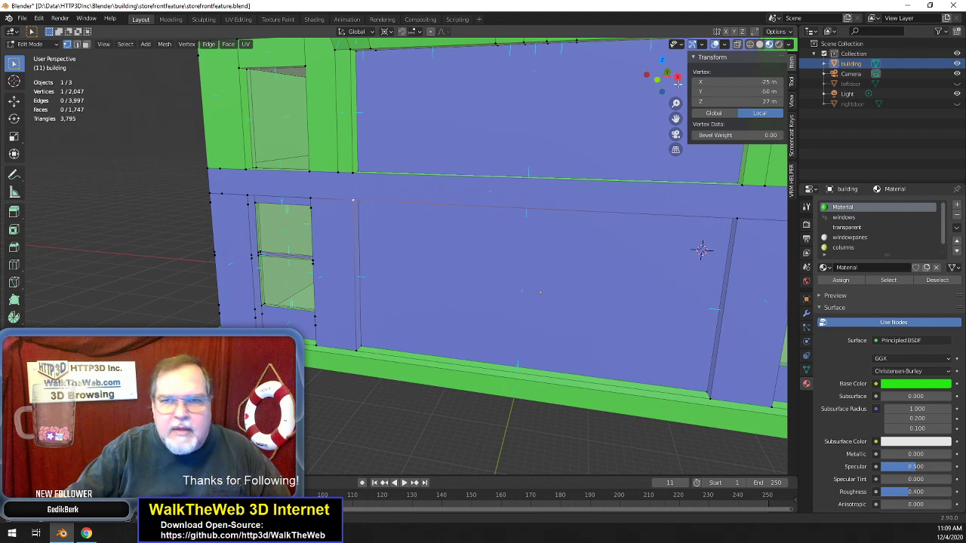
# - Select the leftover vertices from Z 25.5 m down along the outer vertical edge at X -32 m, Y -50 m beside the other rear window
pyautogui.moveTo(678, 83); pyautogui.dragTo(736, 86)
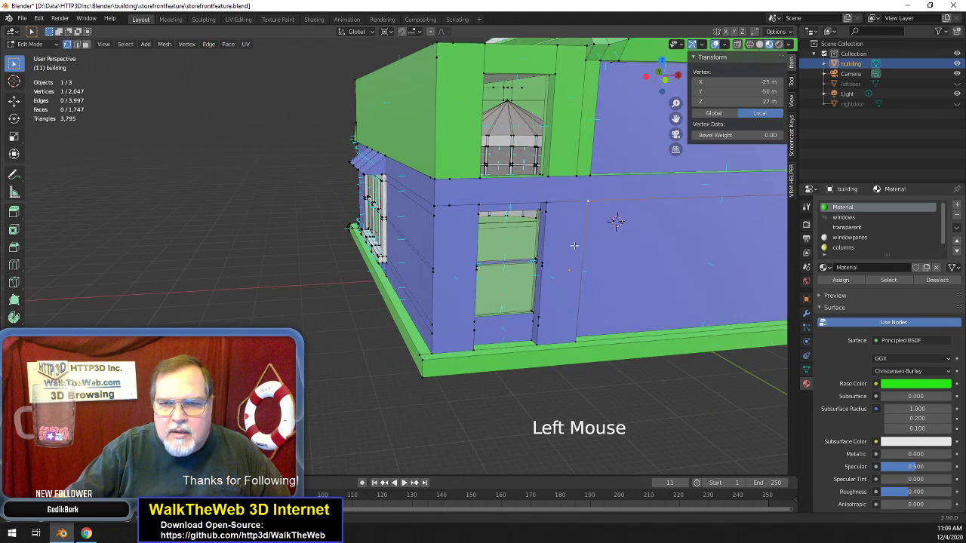
pyautogui.scroll(1, 574, 245)
pyautogui.click(612, 179)
pyautogui.keyDown('shift'); pyautogui.click(605, 272); pyautogui.keyUp('shift')
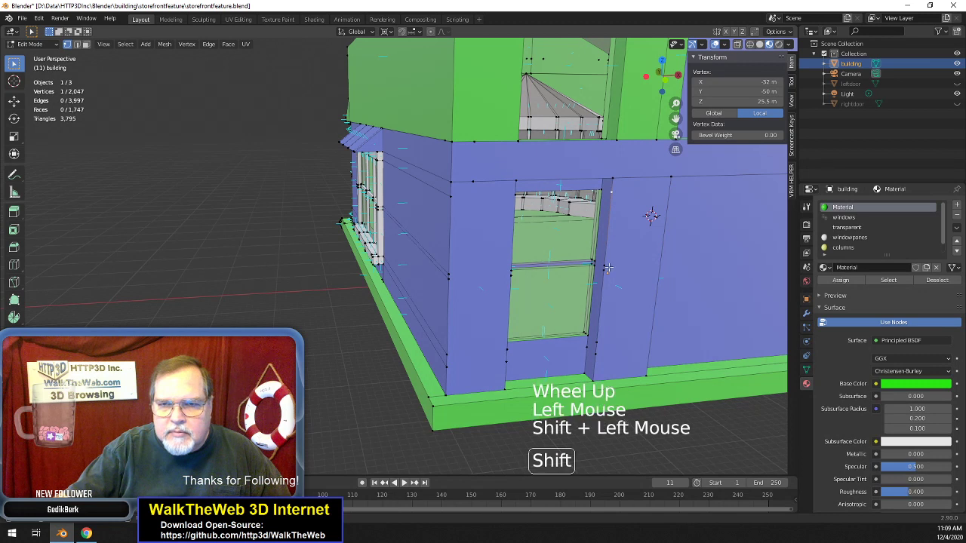
pyautogui.keyDown('shift'); pyautogui.click(596, 335); pyautogui.keyUp('shift')
pyautogui.keyDown('shift'); pyautogui.click(602, 360); pyautogui.keyUp('shift')
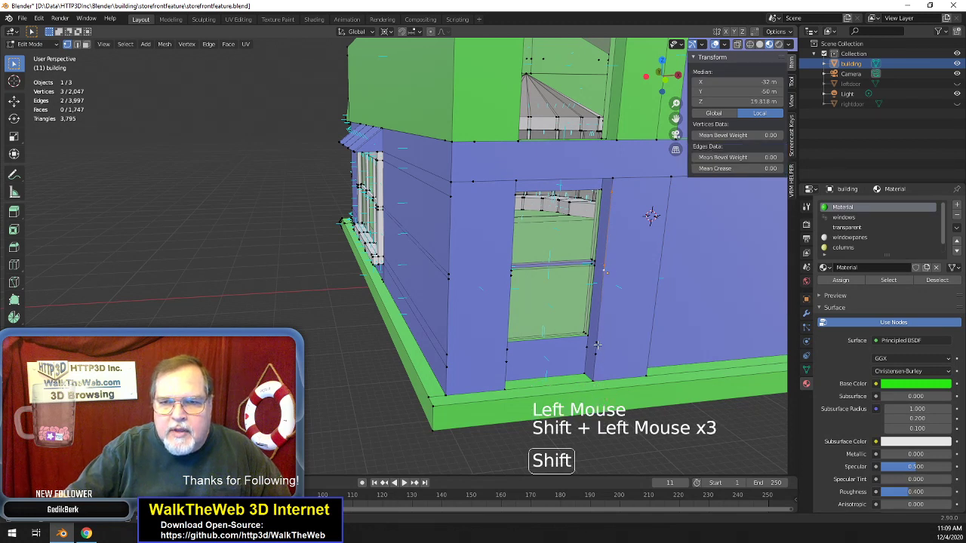
# - Merge the selected extra vertices along the outer right edge of the window recess into its bottom corner vertex with Merge At Last
pyautogui.keyDown('shift'); pyautogui.click(599, 356); pyautogui.keyUp('shift')
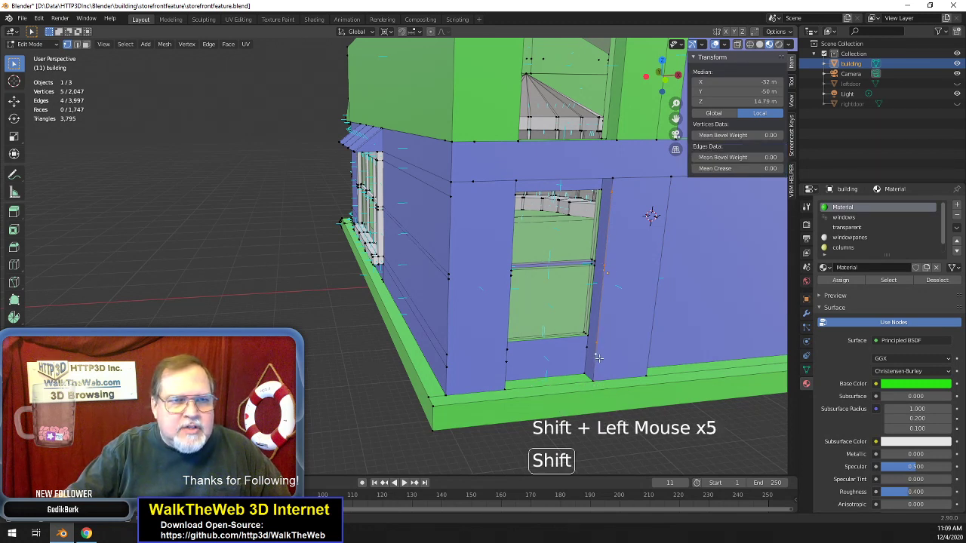
pyautogui.keyDown('shift'); pyautogui.click(599, 383); pyautogui.keyUp('shift')
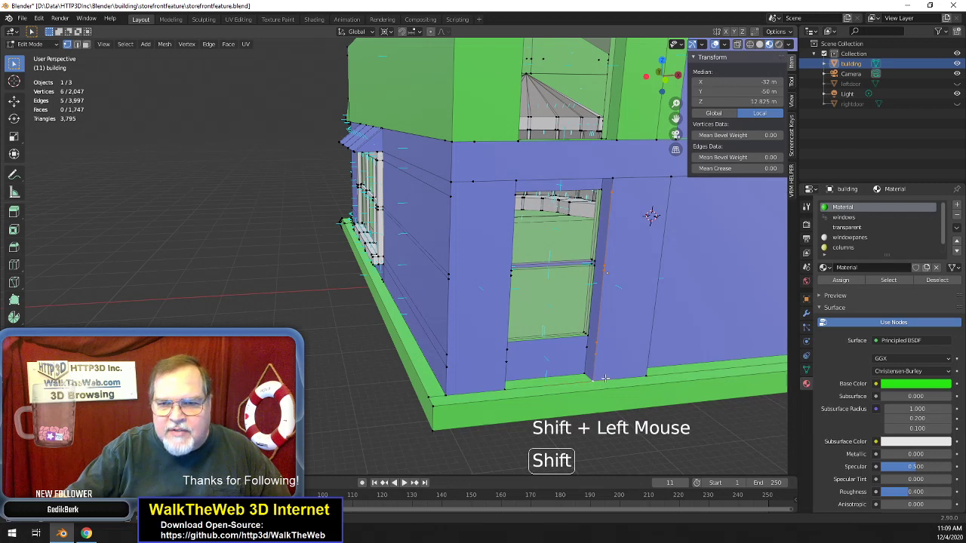
pyautogui.press('m')
pyautogui.click(606, 376)
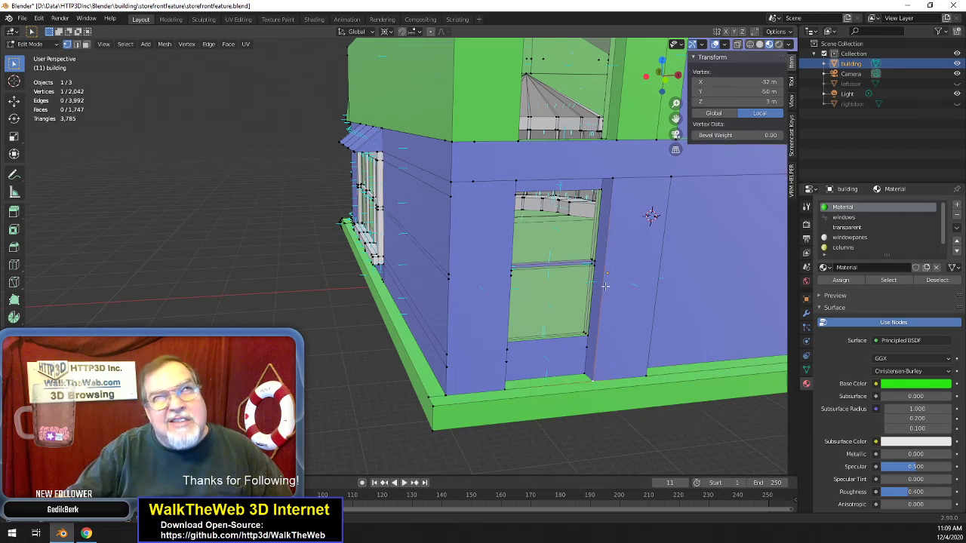
# - Merge the stray vertex low on the inner right edge of the window recess into the vertex at its base, using At Last
pyautogui.click(592, 346)
pyautogui.keyDown('shift'); pyautogui.click(602, 369); pyautogui.keyUp('shift')
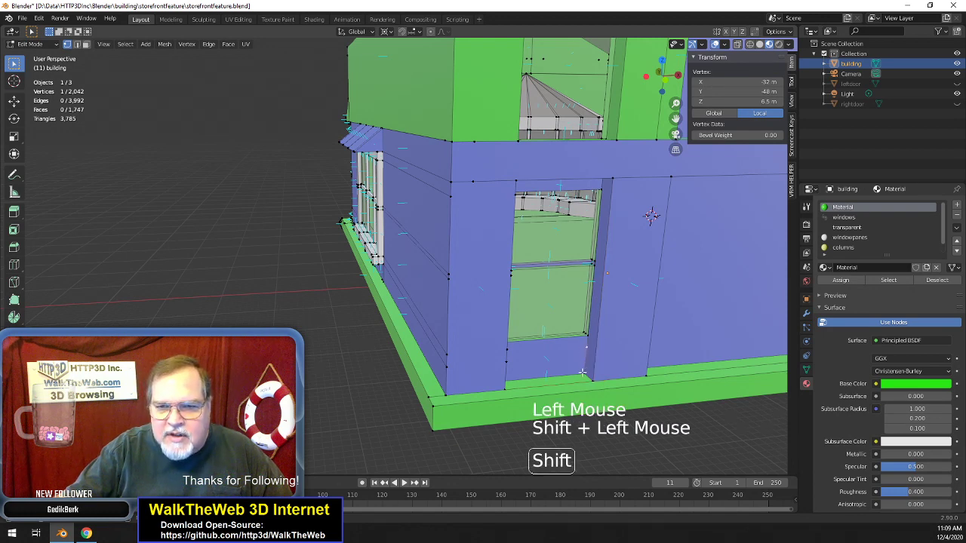
pyautogui.press('m')
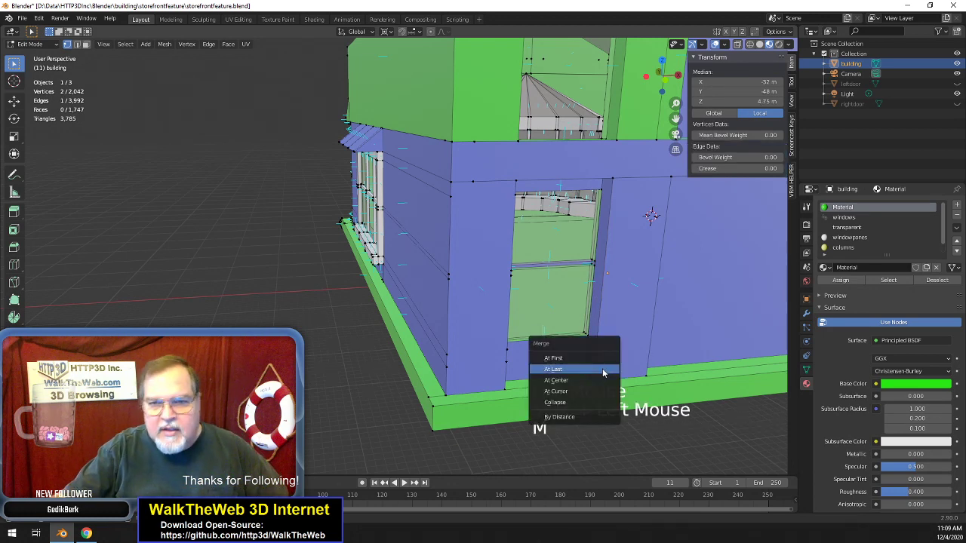
pyautogui.click(603, 368)
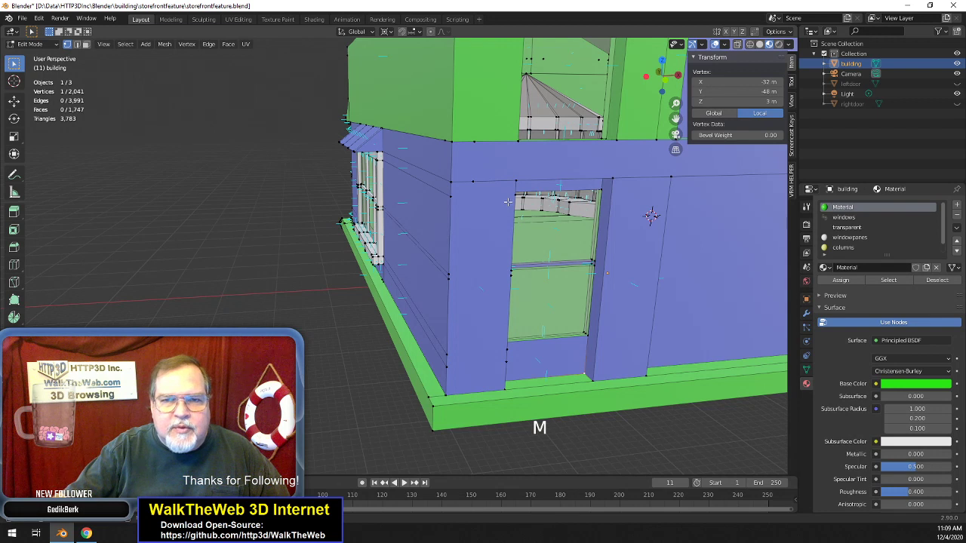
# - Merge the extra vertices down the left edge of the window recess into its bottom corner vertex, using At Last
pyautogui.click(502, 254)
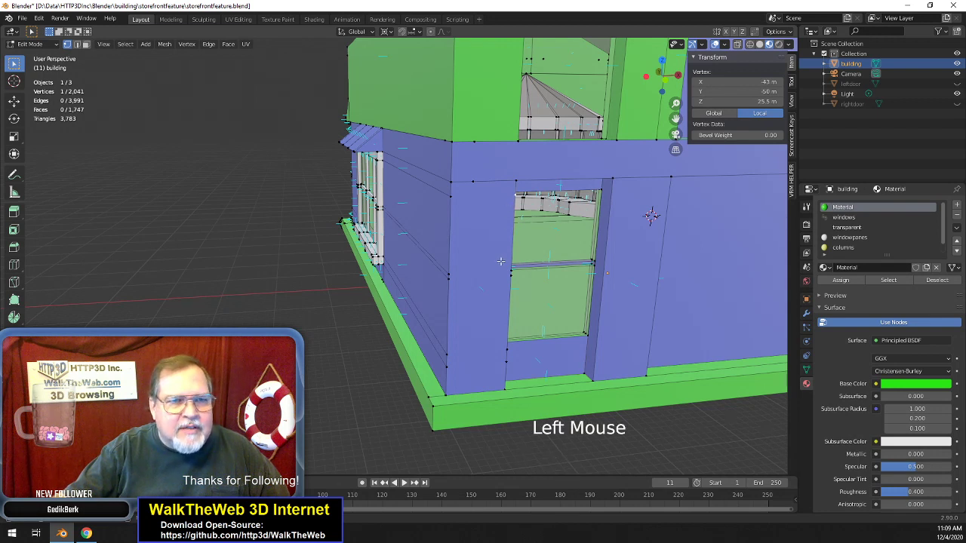
pyautogui.keyDown('shift'); pyautogui.click(503, 339); pyautogui.keyUp('shift')
pyautogui.keyDown('shift'); pyautogui.click(503, 339); pyautogui.keyUp('shift')
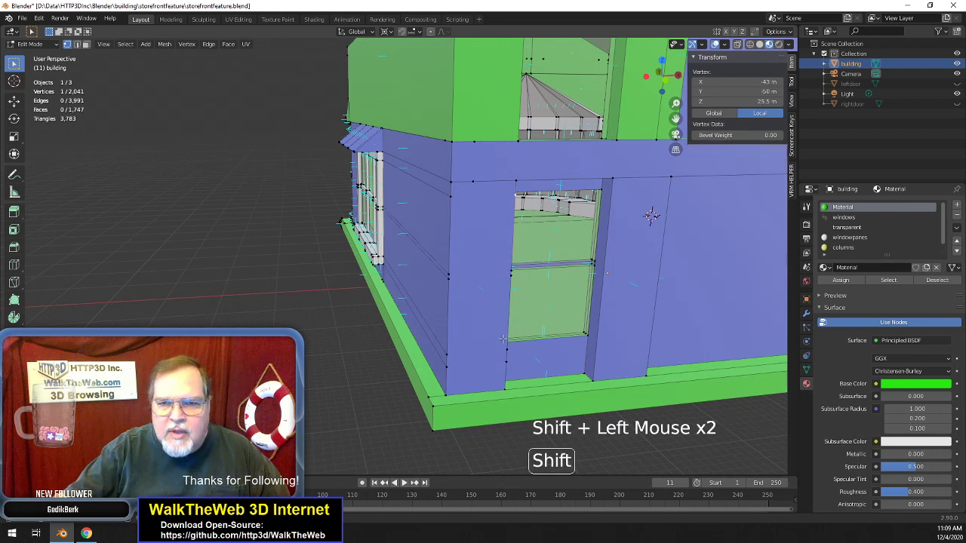
pyautogui.keyDown('shift'); pyautogui.click(507, 270); pyautogui.keyUp('shift')
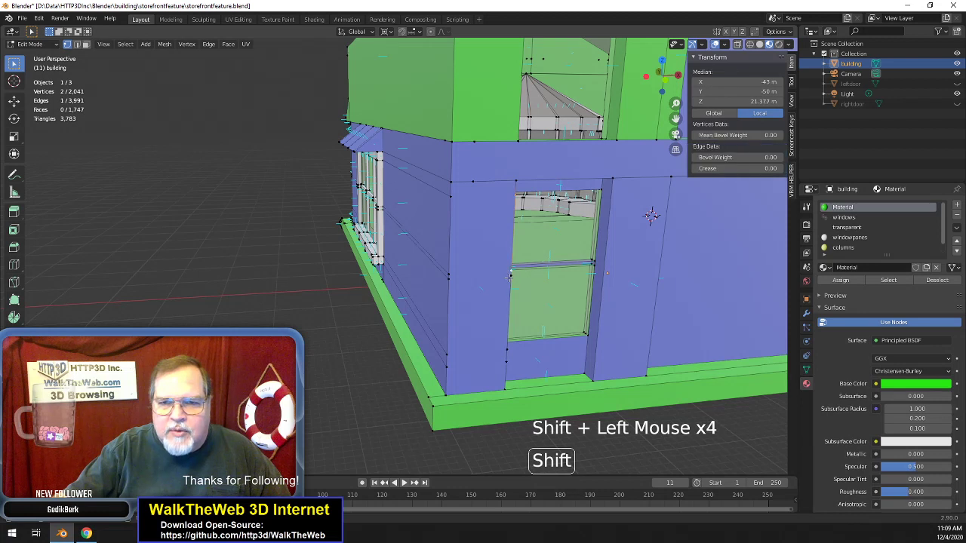
pyautogui.keyDown('shift'); pyautogui.click(504, 343); pyautogui.keyUp('shift')
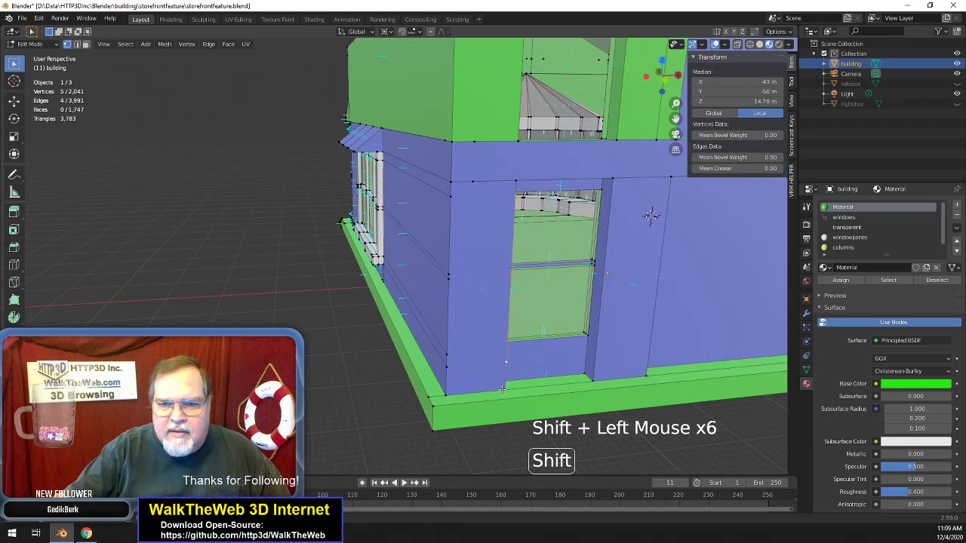
pyautogui.press('m')
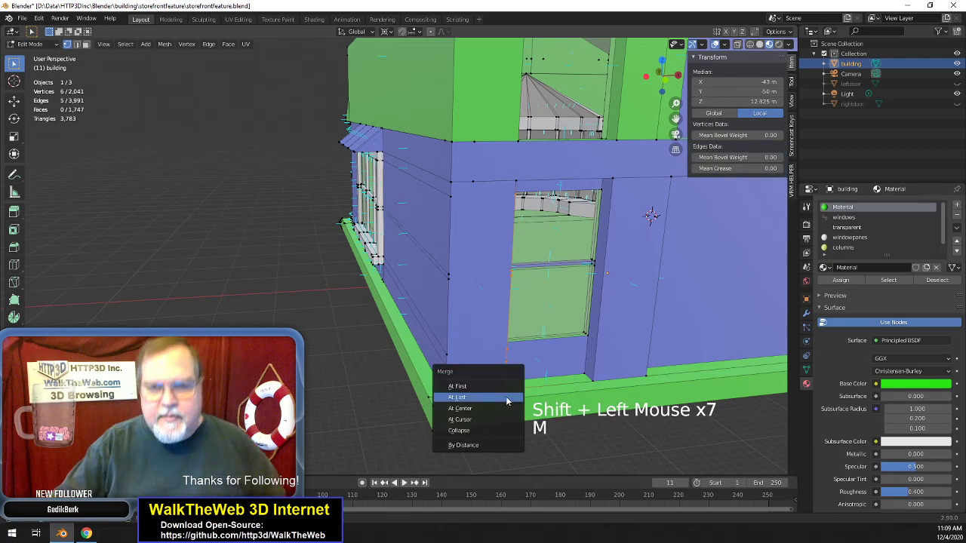
pyautogui.click(501, 394)
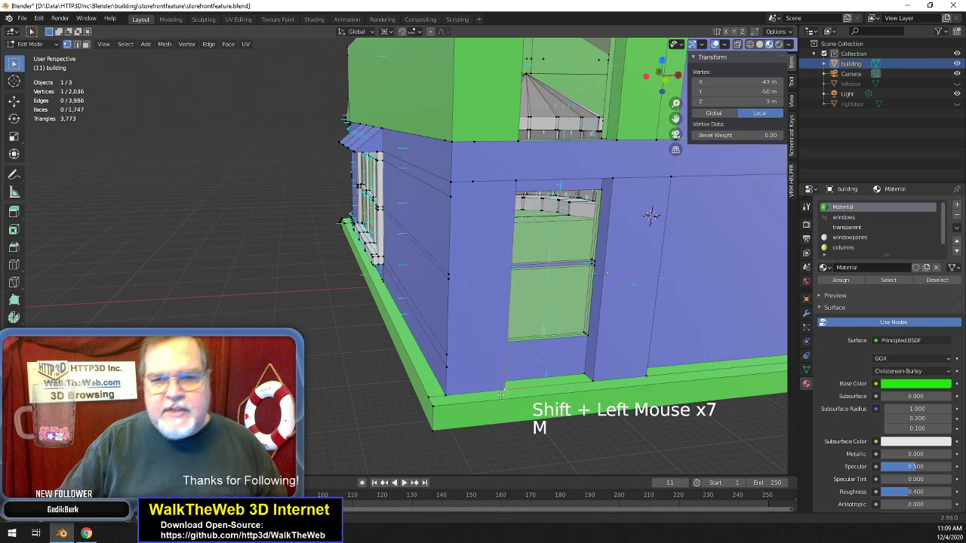
# - Merge the stray vertices along the two horizontal trim lines above the recess into the building's corner vertices, using At Last
pyautogui.click(473, 182)
pyautogui.keyDown('shift'); pyautogui.click(450, 182); pyautogui.keyUp('shift')
pyautogui.press('m')
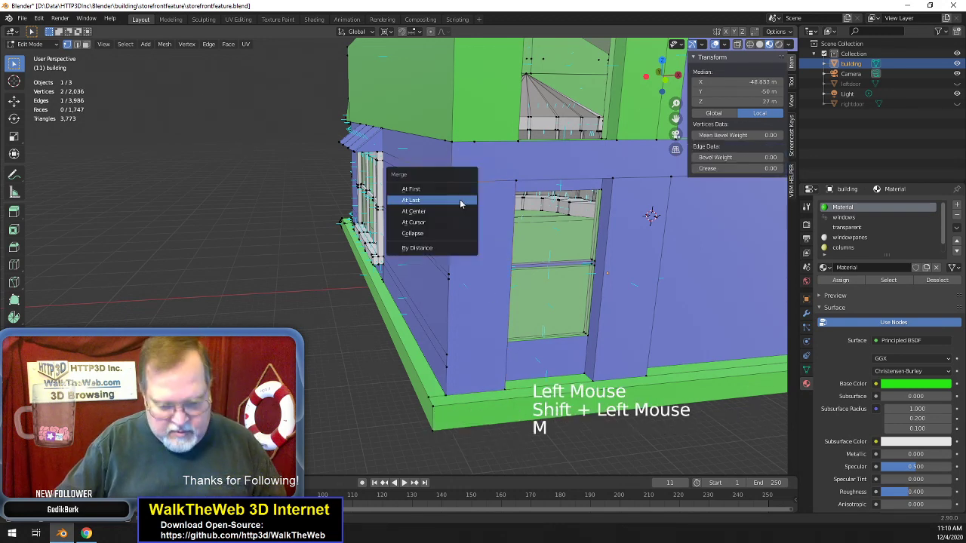
pyautogui.click(460, 199)
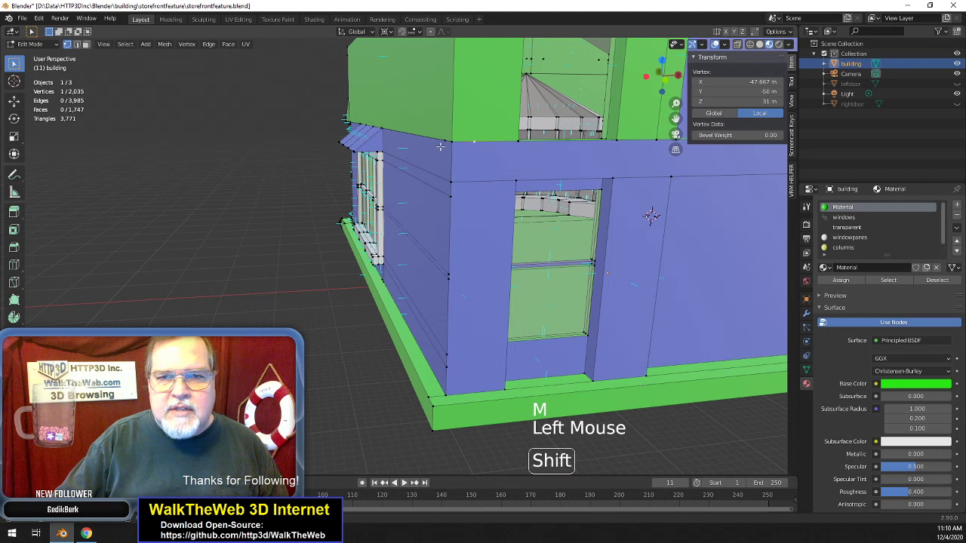
pyautogui.keyDown('shift'); pyautogui.click(440, 145); pyautogui.keyUp('shift')
pyautogui.keyDown('shift'); pyautogui.click(451, 142); pyautogui.keyUp('shift')
pyautogui.press('m')
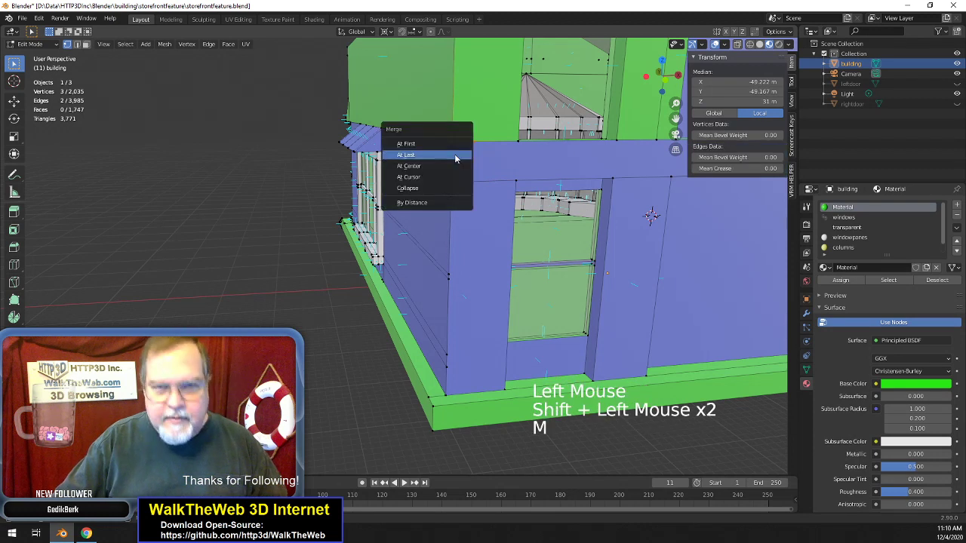
pyautogui.click(455, 156)
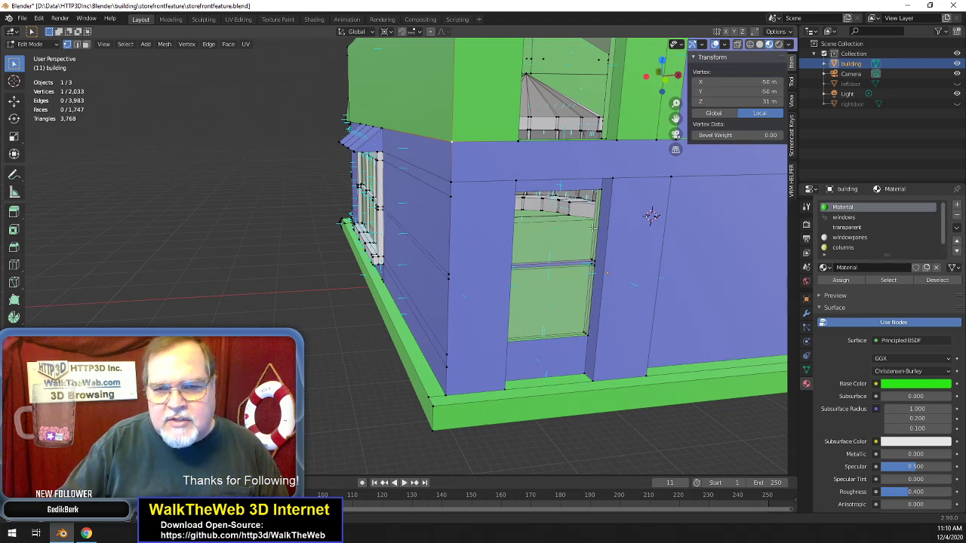
# - Dissolve the seven blue side-wall faces to the right of the paned window into a single face
pyautogui.moveTo(662, 76); pyautogui.dragTo(637, 79)
pyautogui.scroll(3, 640, 141)
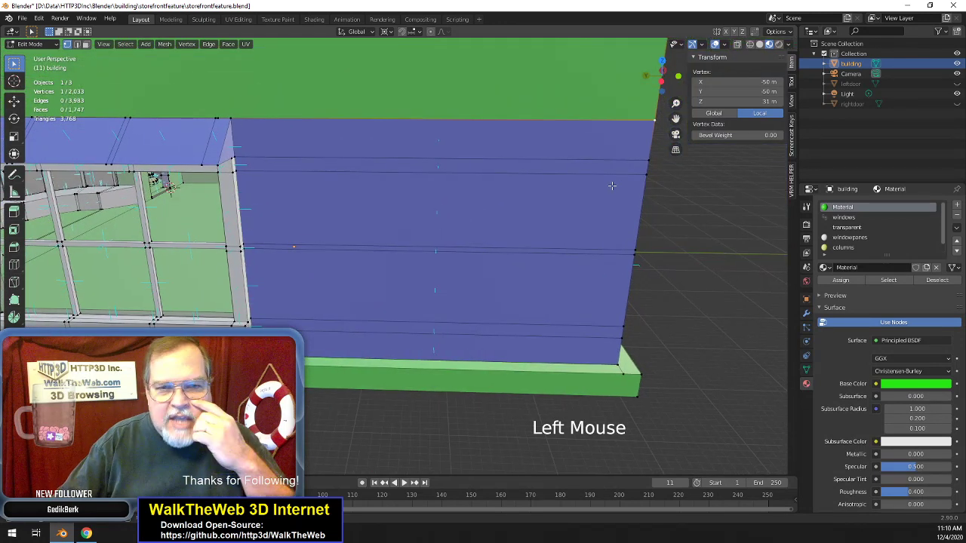
pyautogui.scroll(-1, 536, 222)
pyautogui.scroll(-1, 536, 223)
pyautogui.scroll(1, 536, 222)
pyautogui.scroll(-2, 536, 223)
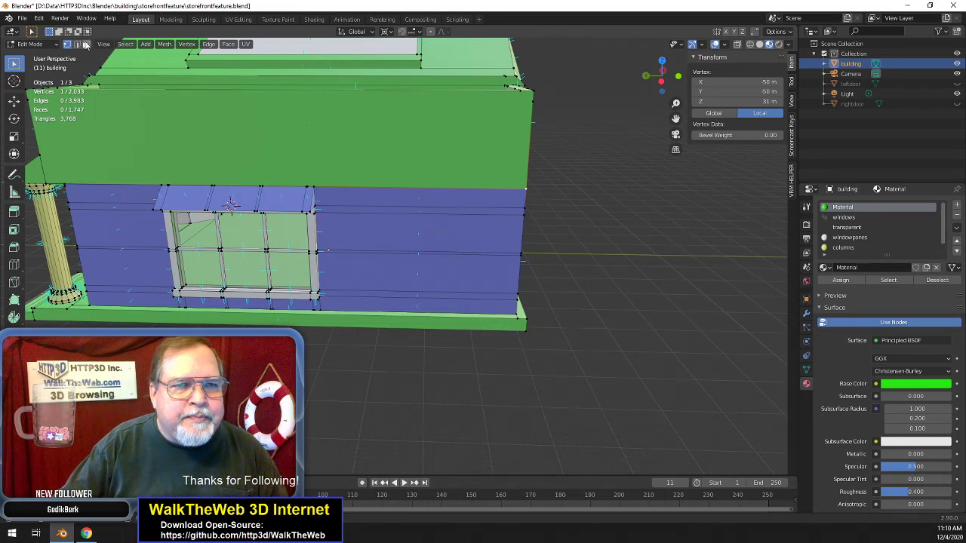
pyautogui.click(397, 225)
pyautogui.click(427, 197)
pyautogui.keyDown('shift'); pyautogui.click(427, 219); pyautogui.keyUp('shift')
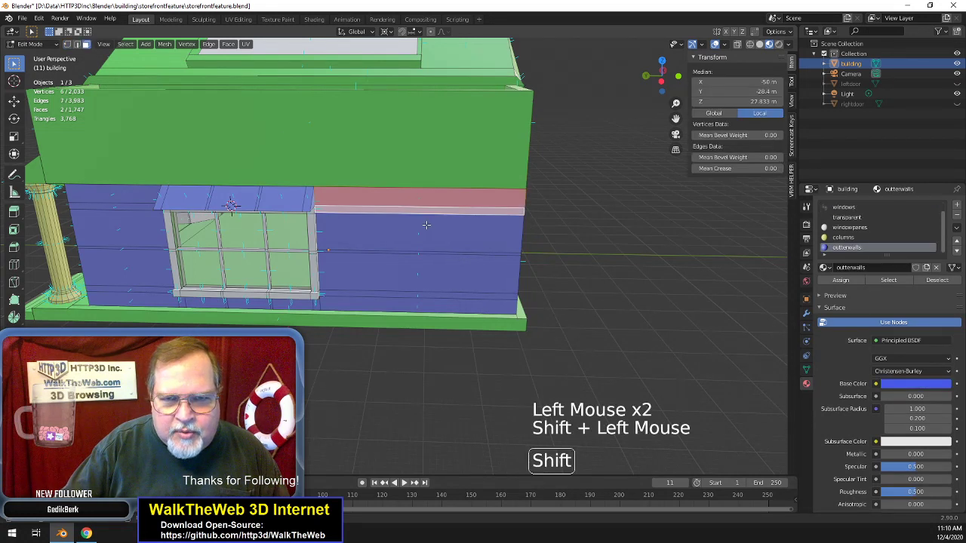
pyautogui.keyDown('shift'); pyautogui.click(425, 230); pyautogui.keyUp('shift')
pyautogui.keyDown('shift'); pyautogui.click(424, 257); pyautogui.keyUp('shift')
pyautogui.keyDown('shift'); pyautogui.click(424, 270); pyautogui.keyUp('shift')
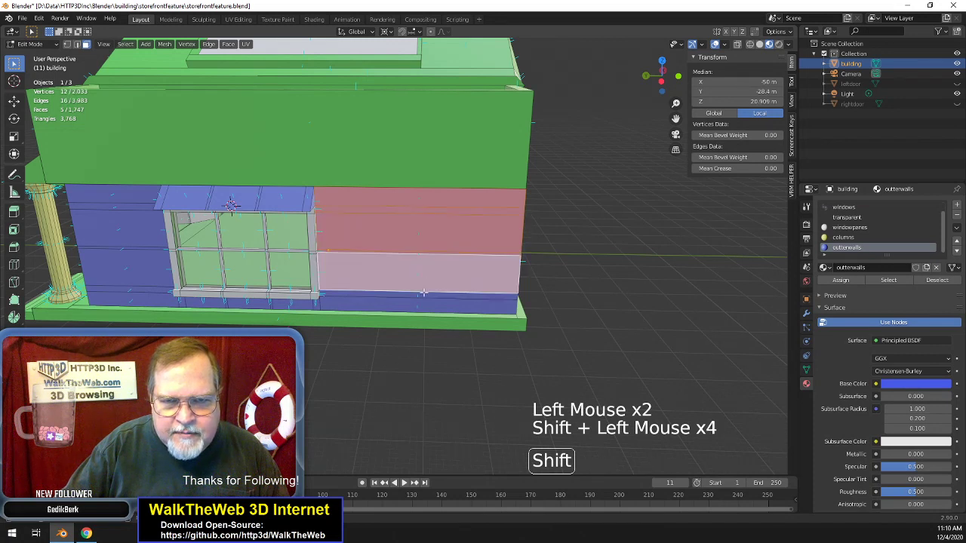
pyautogui.keyDown('shift'); pyautogui.click(425, 305); pyautogui.keyUp('shift')
pyautogui.keyDown('shift'); pyautogui.click(424, 306); pyautogui.keyUp('shift')
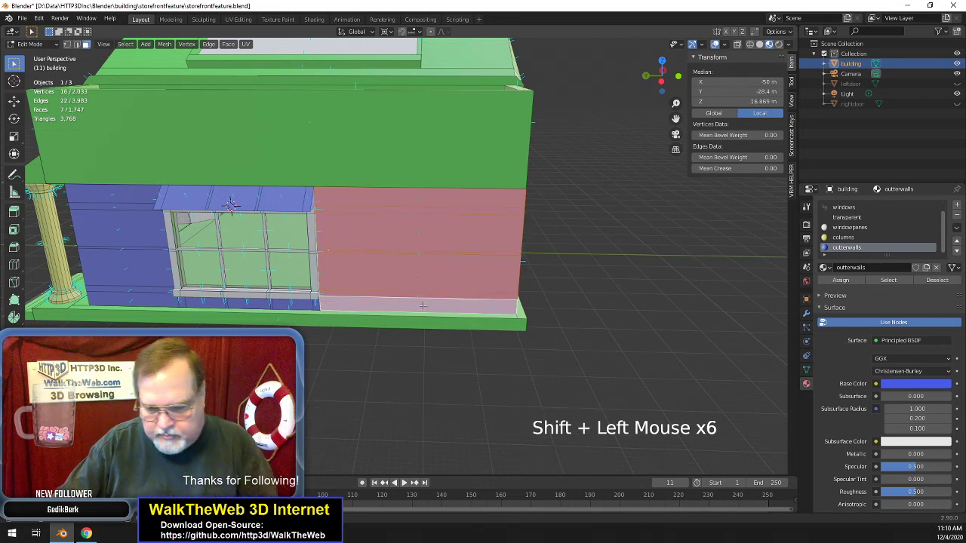
pyautogui.press('Delete')
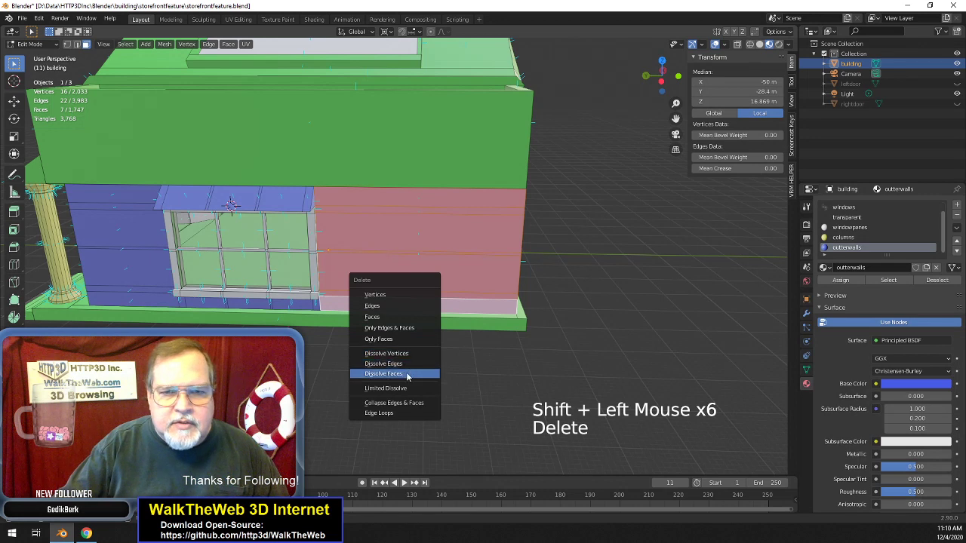
pyautogui.click(406, 373)
# - Dissolve the seven stacked side-wall faces between the column and the paned window into one face
pyautogui.click(129, 197)
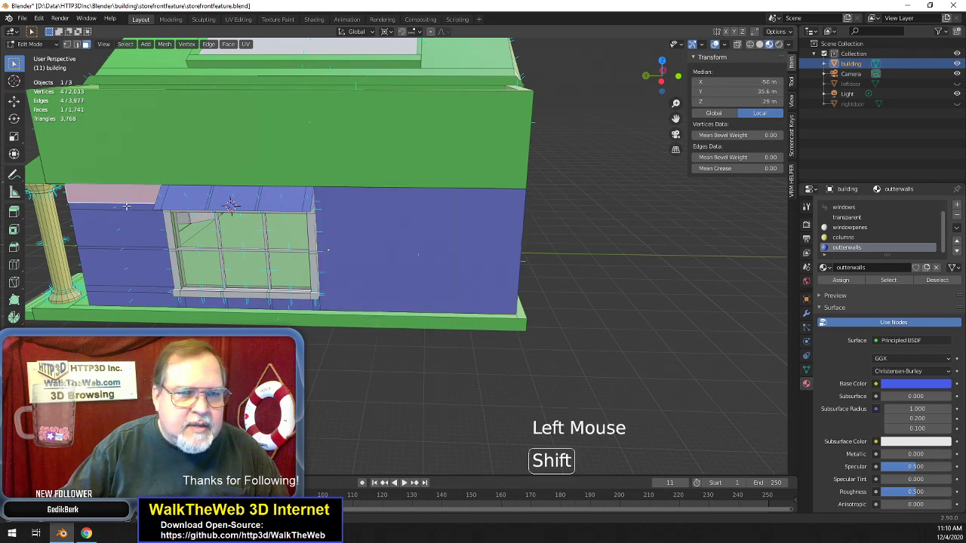
pyautogui.keyDown('shift'); pyautogui.click(127, 214); pyautogui.keyUp('shift')
pyautogui.keyDown('shift'); pyautogui.click(123, 248); pyautogui.keyUp('shift')
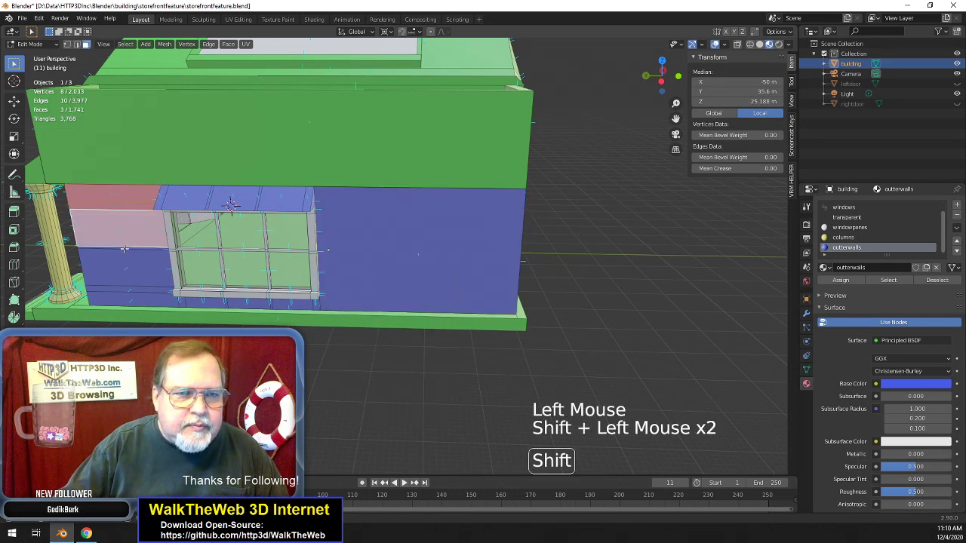
pyautogui.keyDown('shift'); pyautogui.click(126, 265); pyautogui.keyUp('shift')
pyautogui.keyDown('shift'); pyautogui.click(129, 282); pyautogui.keyUp('shift')
pyautogui.keyDown('shift'); pyautogui.click(129, 296); pyautogui.keyUp('shift')
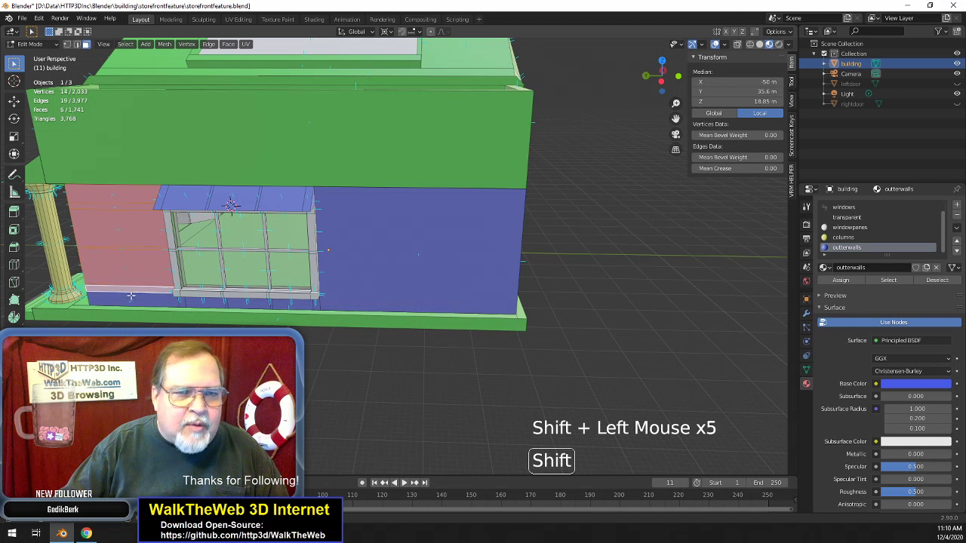
pyautogui.keyDown('shift'); pyautogui.click(131, 300); pyautogui.keyUp('shift')
pyautogui.press('Delete')
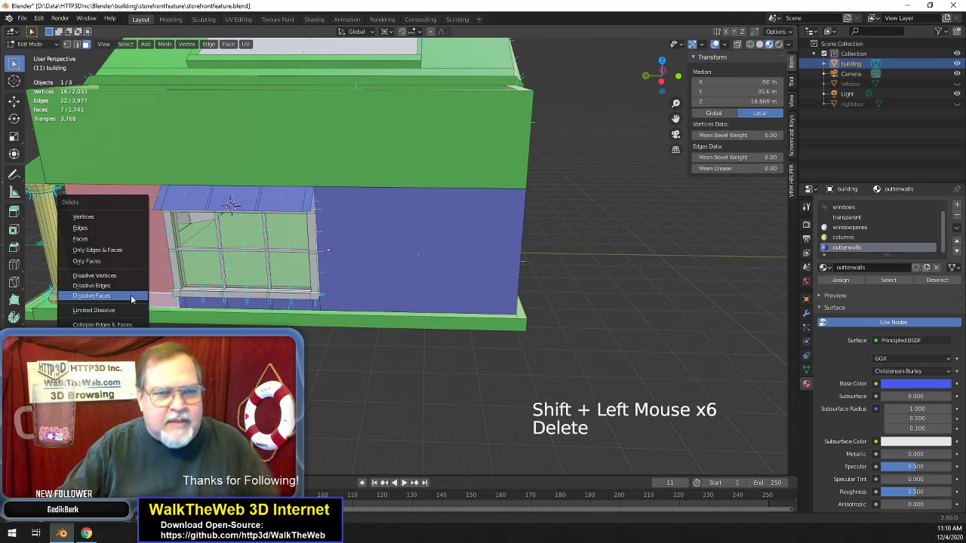
pyautogui.click(132, 297)
# - Dissolve the row of seven small wall faces beneath the paned side window into one face
pyautogui.click(183, 303)
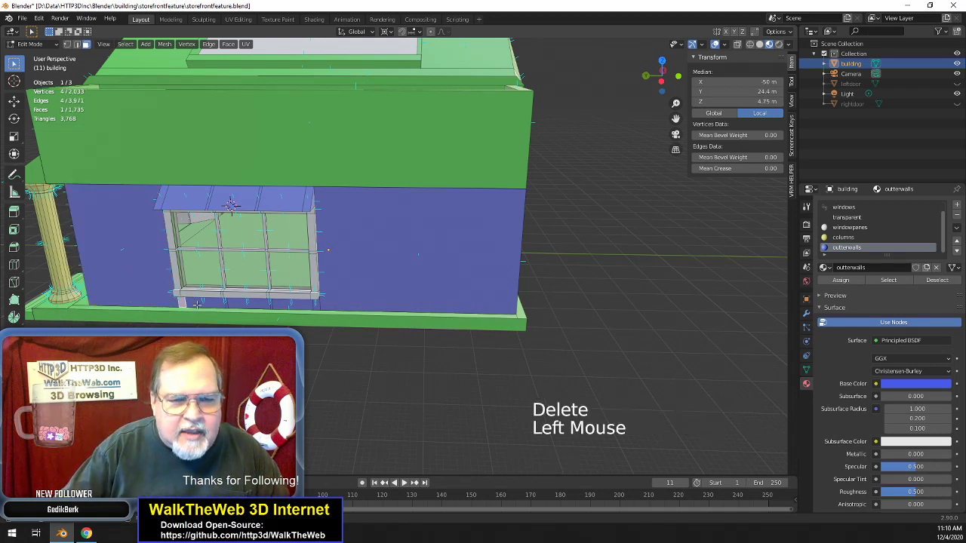
pyautogui.keyDown('shift'); pyautogui.click(222, 304); pyautogui.keyUp('shift')
pyautogui.keyDown('shift'); pyautogui.click(236, 305); pyautogui.keyUp('shift')
pyautogui.keyDown('shift'); pyautogui.click(272, 305); pyautogui.keyUp('shift')
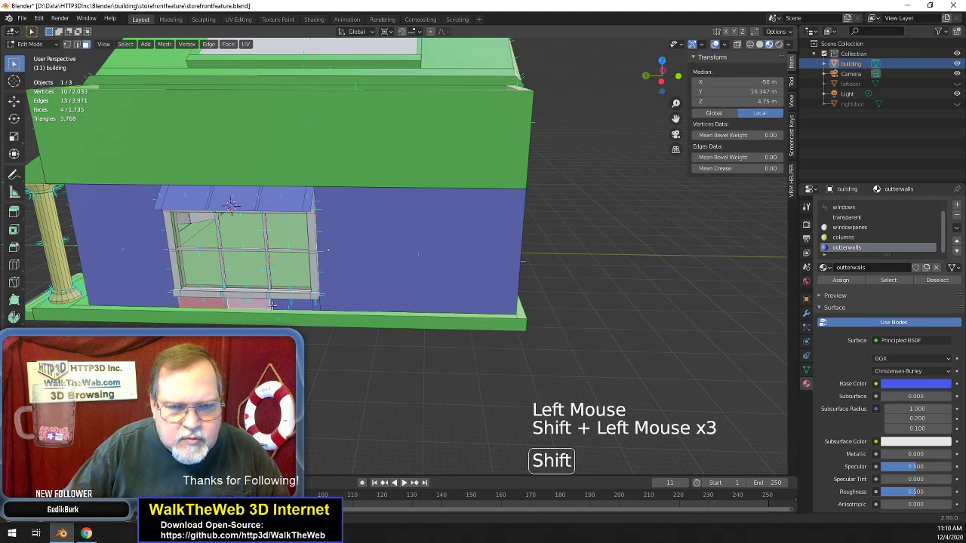
pyautogui.keyDown('shift'); pyautogui.click(287, 306); pyautogui.keyUp('shift')
pyautogui.keyDown('shift'); pyautogui.click(304, 307); pyautogui.keyUp('shift')
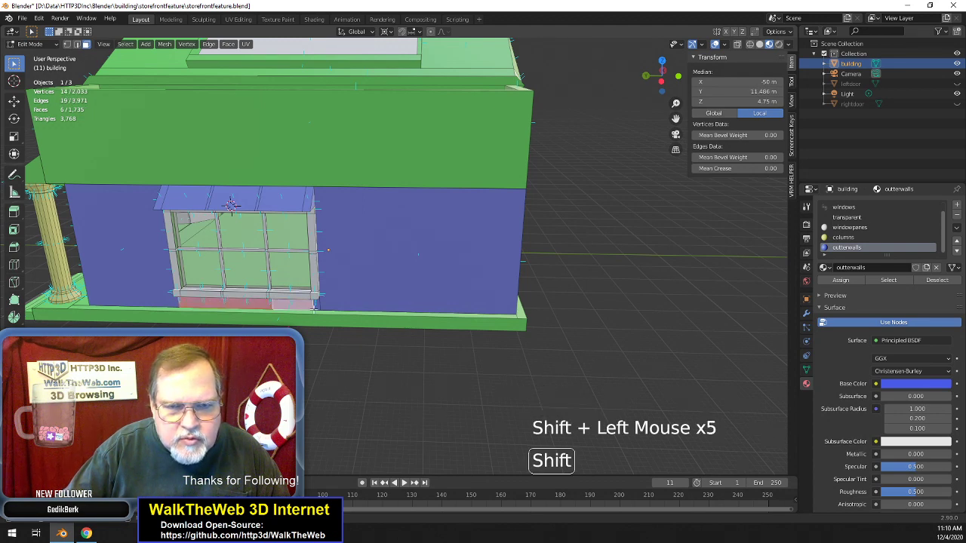
pyautogui.keyDown('shift'); pyautogui.click(317, 306); pyautogui.keyUp('shift')
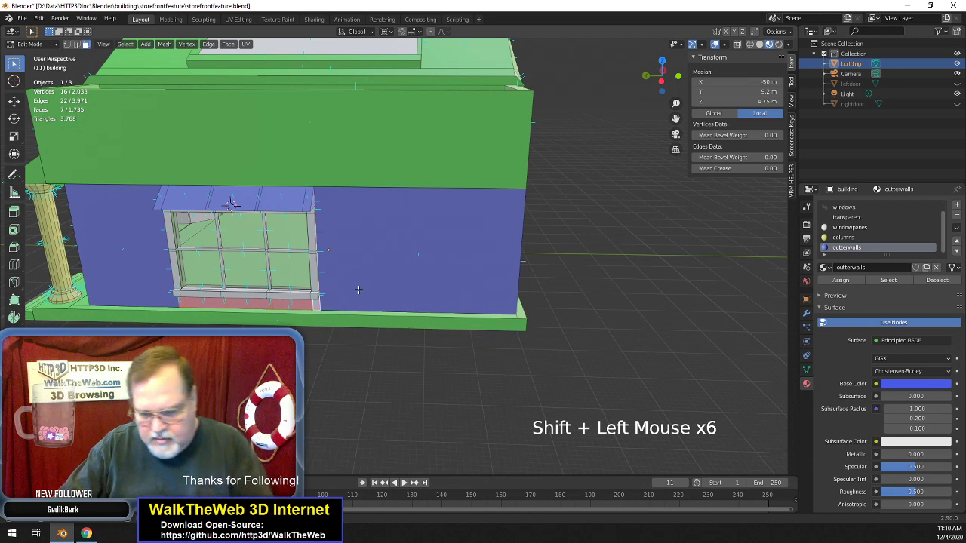
pyautogui.press('Delete')
pyautogui.click(359, 295)
# - Dissolve the seven sloped top faces of the awning above the paned side window into a single face
pyautogui.scroll(1, 356, 291)
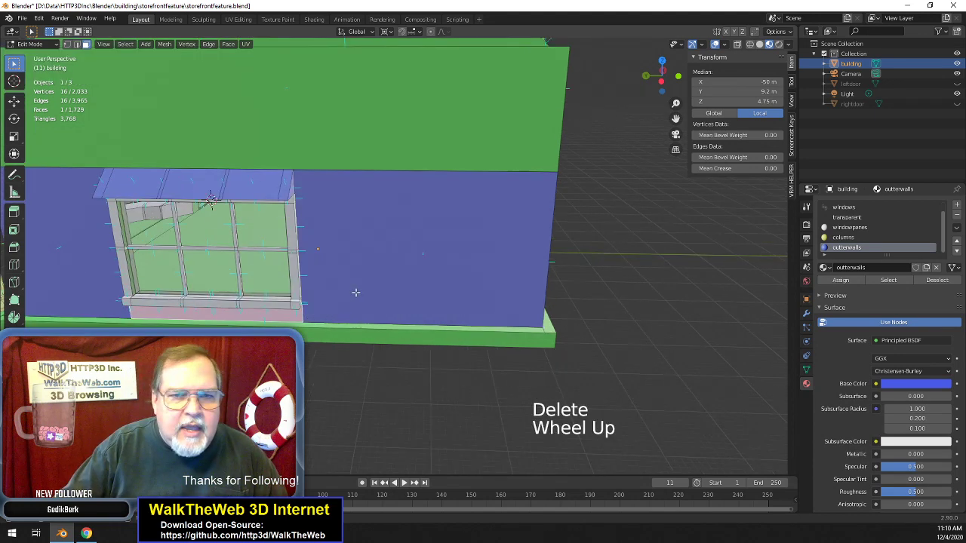
pyautogui.click(284, 185)
pyautogui.keyDown('shift'); pyautogui.click(234, 186); pyautogui.keyUp('shift')
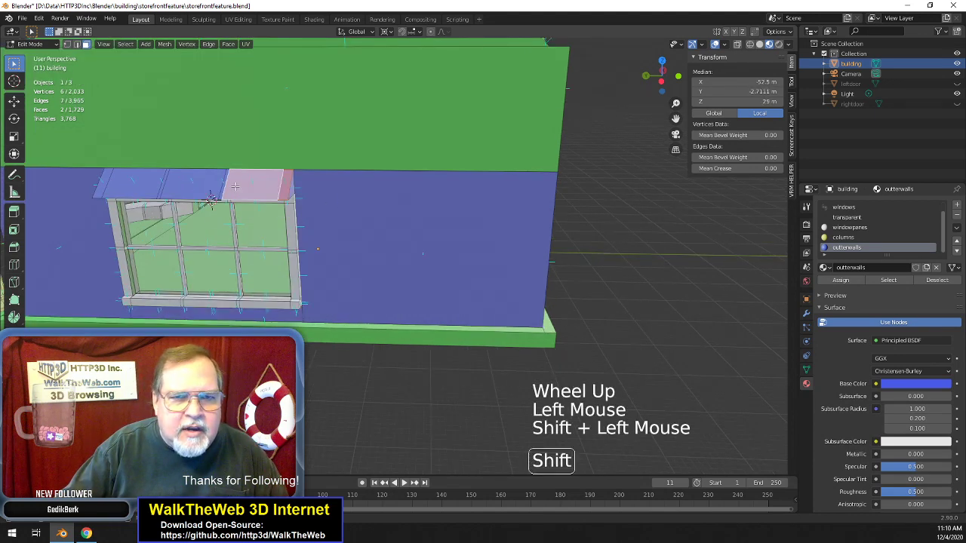
pyautogui.keyDown('shift'); pyautogui.click(221, 185); pyautogui.keyUp('shift')
pyautogui.keyDown('shift'); pyautogui.click(202, 184); pyautogui.keyUp('shift')
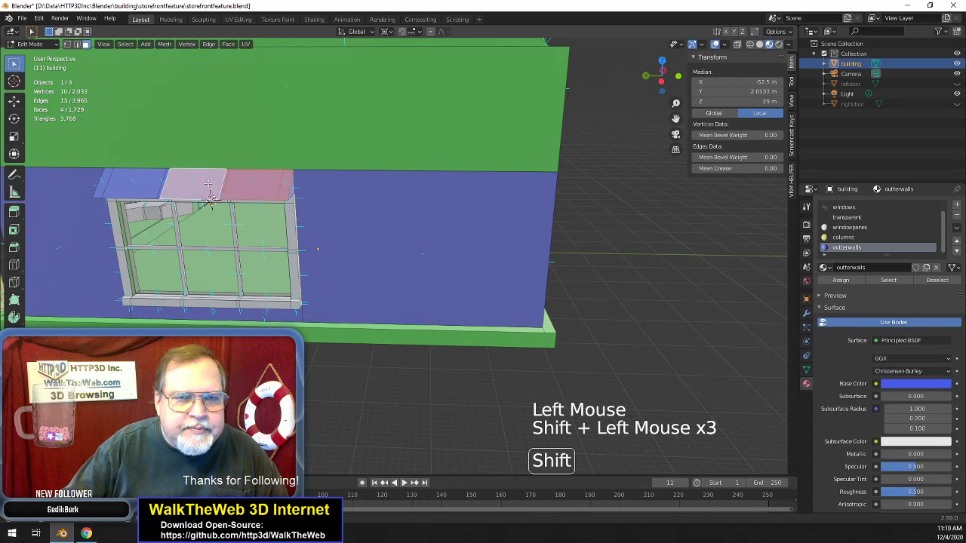
pyautogui.keyDown('shift'); pyautogui.click(158, 183); pyautogui.keyUp('shift')
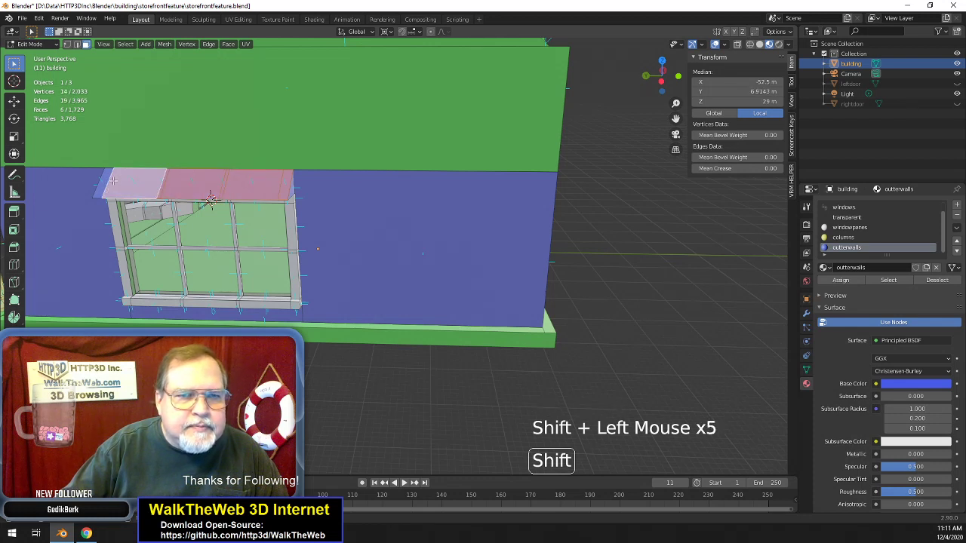
pyautogui.press('Delete')
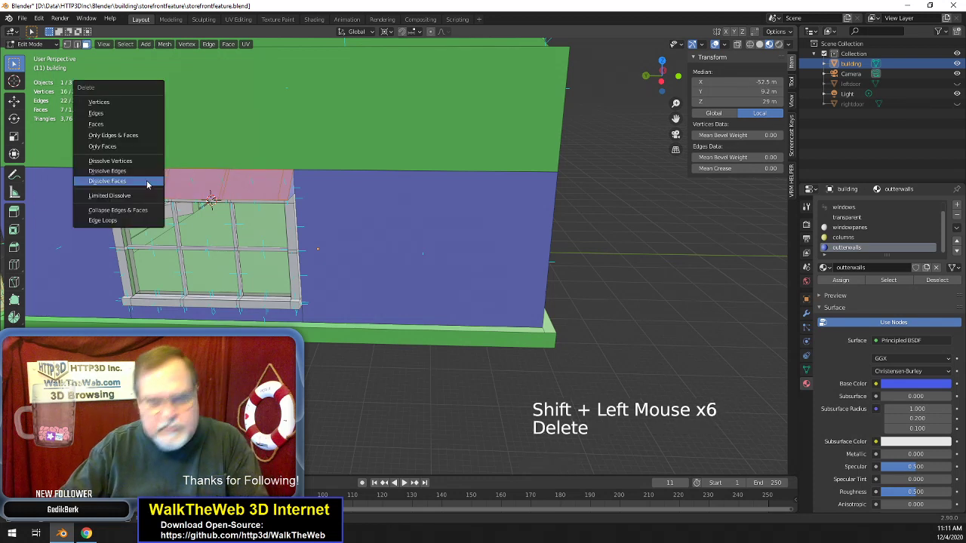
pyautogui.click(146, 181)
# - Dissolve the seven faces along the underside of the side window's awning into one face
pyautogui.moveTo(657, 80); pyautogui.dragTo(655, 80)
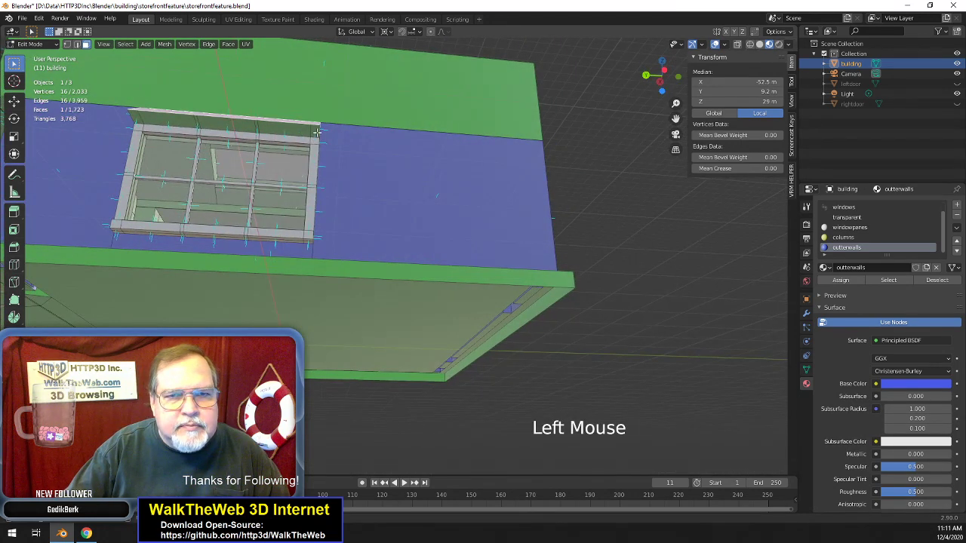
pyautogui.click(317, 132)
pyautogui.keyDown('shift'); pyautogui.click(273, 132); pyautogui.keyUp('shift')
pyautogui.keyDown('shift'); pyautogui.click(243, 125); pyautogui.keyUp('shift')
pyautogui.keyDown('shift'); pyautogui.click(206, 123); pyautogui.keyUp('shift')
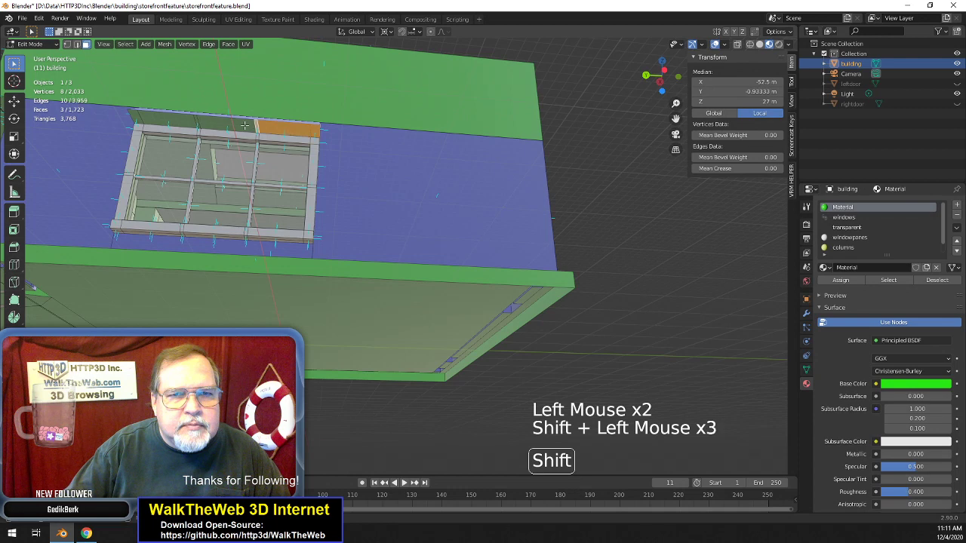
pyautogui.keyDown('shift'); pyautogui.click(188, 123); pyautogui.keyUp('shift')
pyautogui.keyDown('shift'); pyautogui.click(162, 119); pyautogui.keyUp('shift')
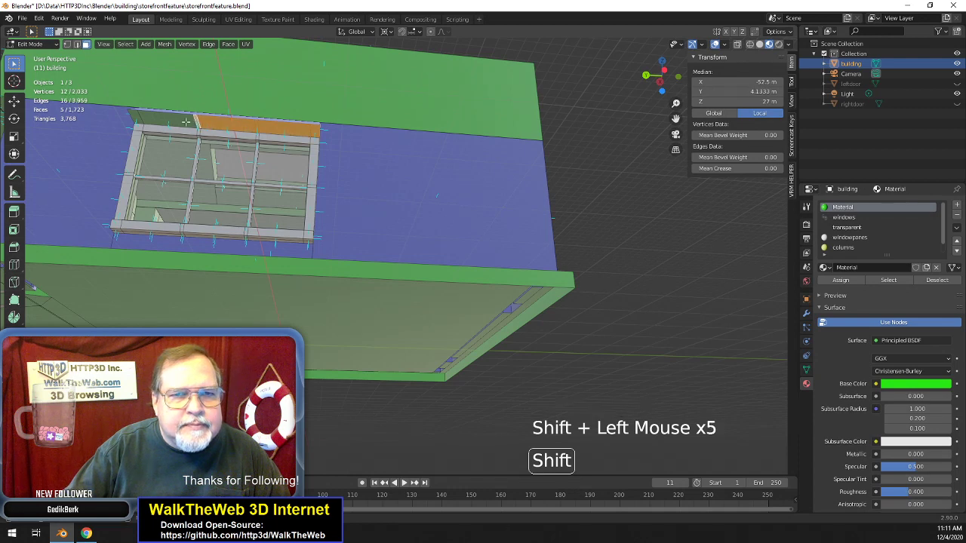
pyautogui.keyDown('shift'); pyautogui.click(137, 117); pyautogui.keyUp('shift')
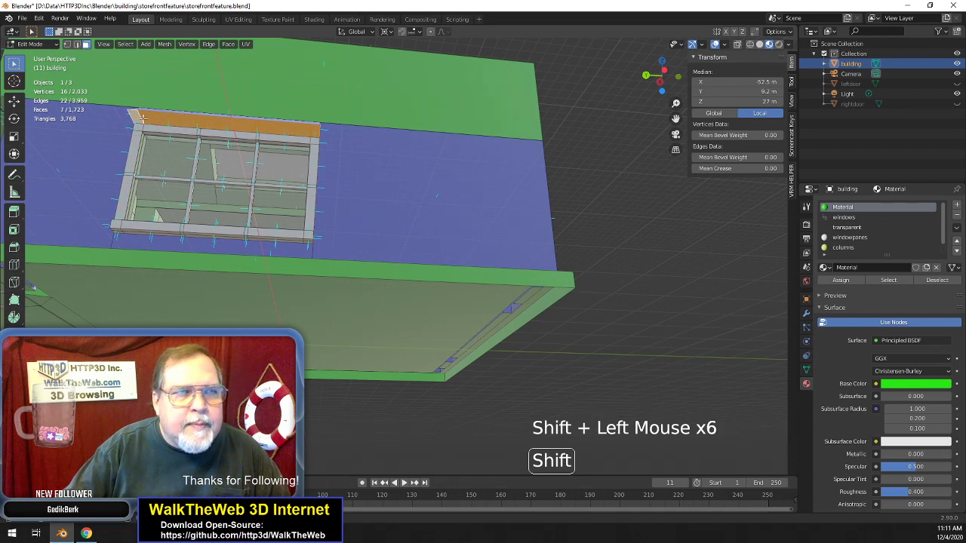
pyautogui.press('Delete')
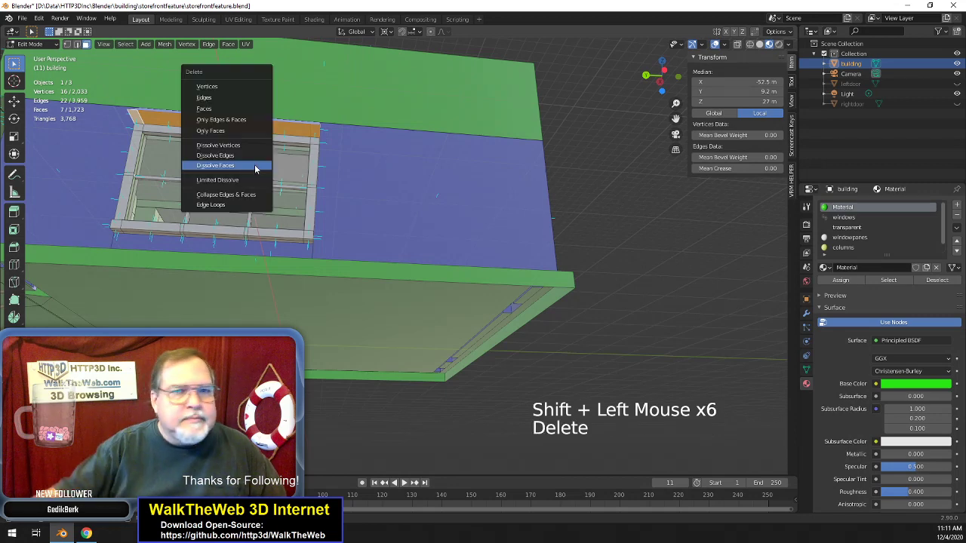
pyautogui.click(256, 166)
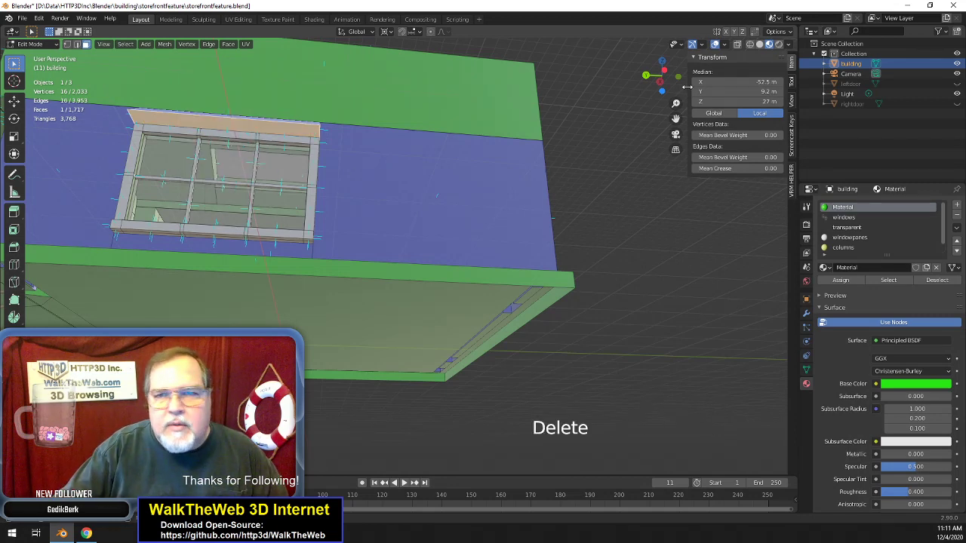
# - Dissolve the two small faces on the column-side end of the side window's sill into one face
pyautogui.moveTo(687, 87)
pyautogui.mouseDown()
pyautogui.moveTo(664, 89)
pyautogui.moveTo(702, 85)
pyautogui.moveTo(676, 87)
pyautogui.mouseUp()
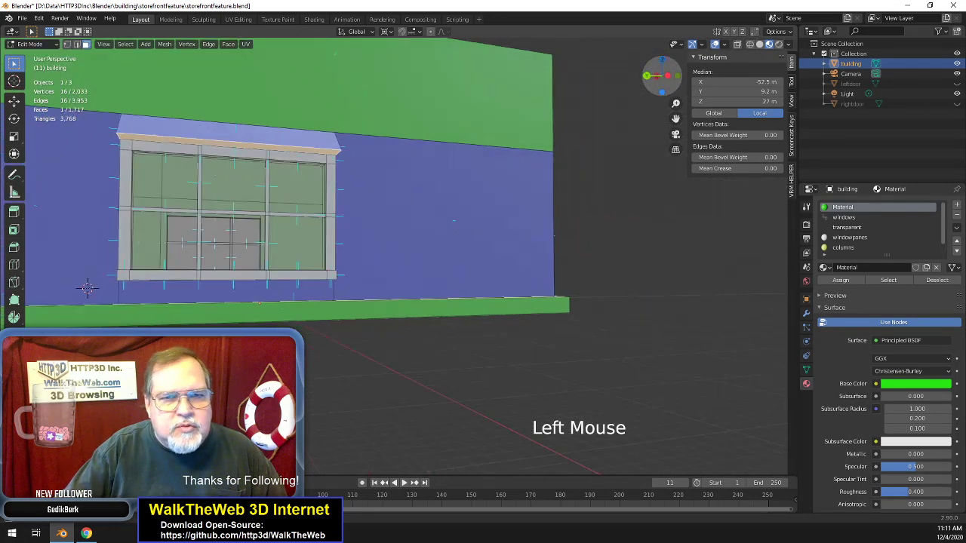
pyautogui.moveTo(87, 287); pyautogui.dragTo(488, 251, button='middle')
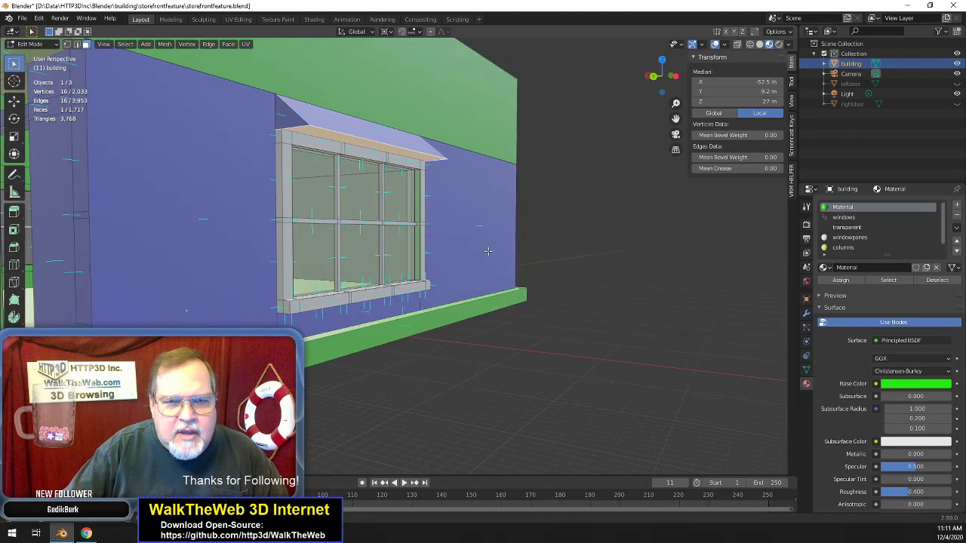
pyautogui.click(281, 306)
pyautogui.keyDown('shift'); pyautogui.click(283, 305); pyautogui.keyUp('shift')
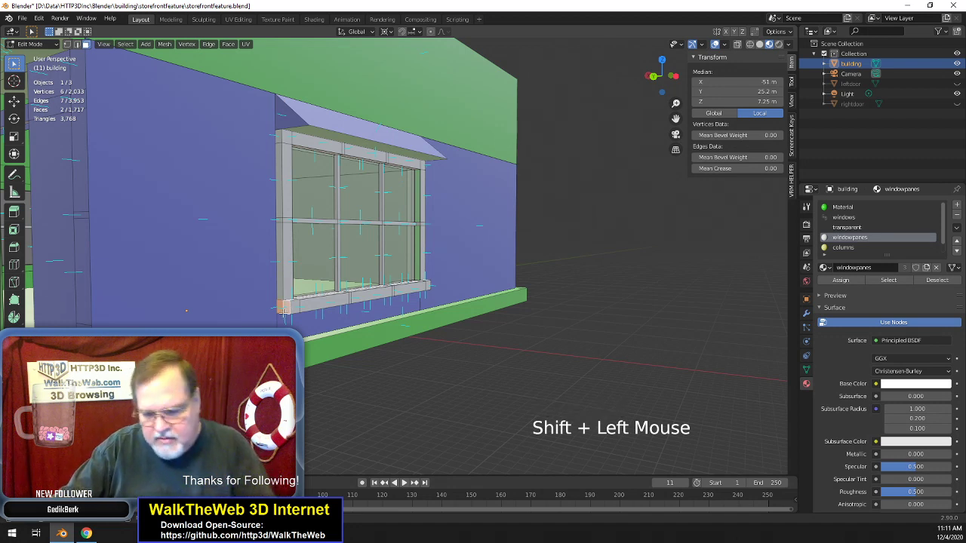
pyautogui.press('Delete')
pyautogui.click(283, 314)
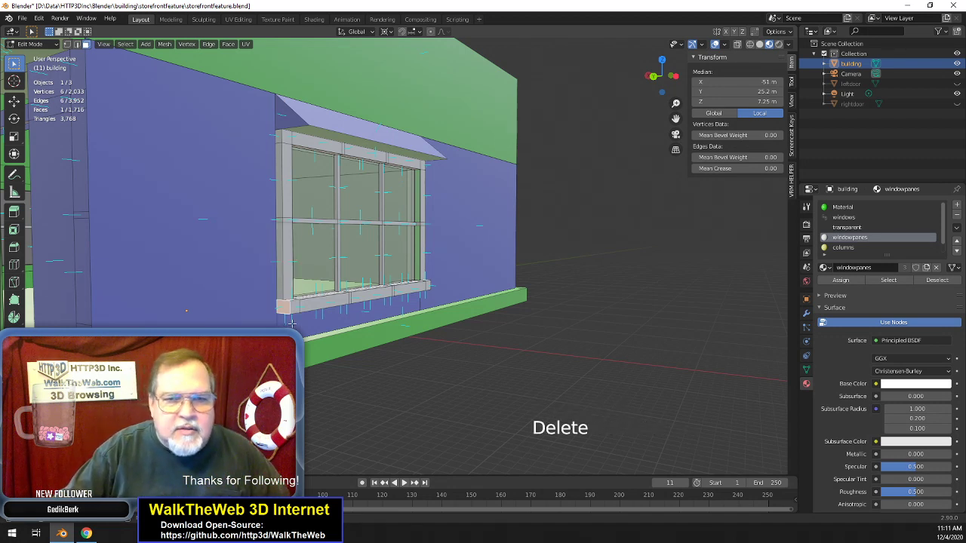
# - Dissolve the seven front faces running along the side window's sill into a single face
pyautogui.click(298, 306)
pyautogui.keyDown('shift'); pyautogui.click(325, 302); pyautogui.keyUp('shift')
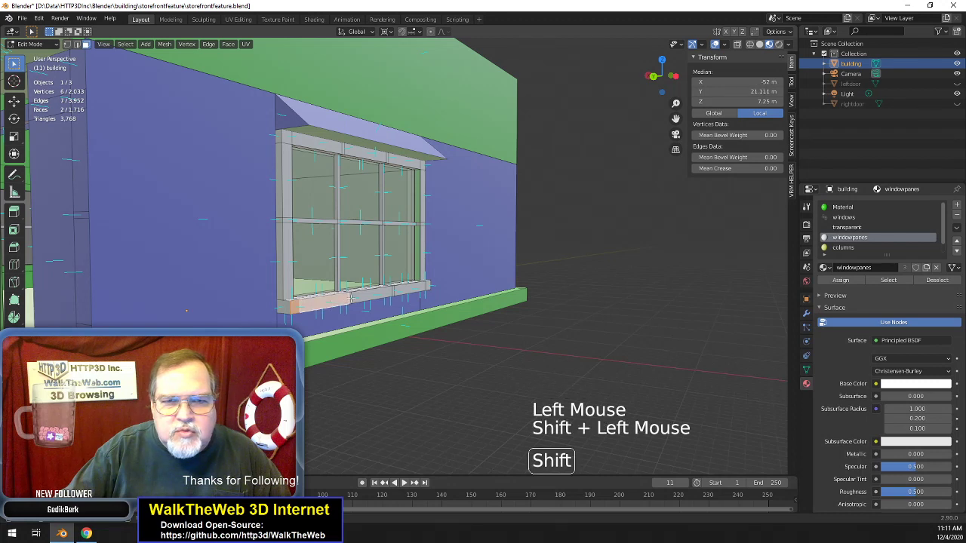
pyautogui.keyDown('shift'); pyautogui.click(352, 299); pyautogui.keyUp('shift')
pyautogui.keyDown('shift'); pyautogui.click(392, 290); pyautogui.keyUp('shift')
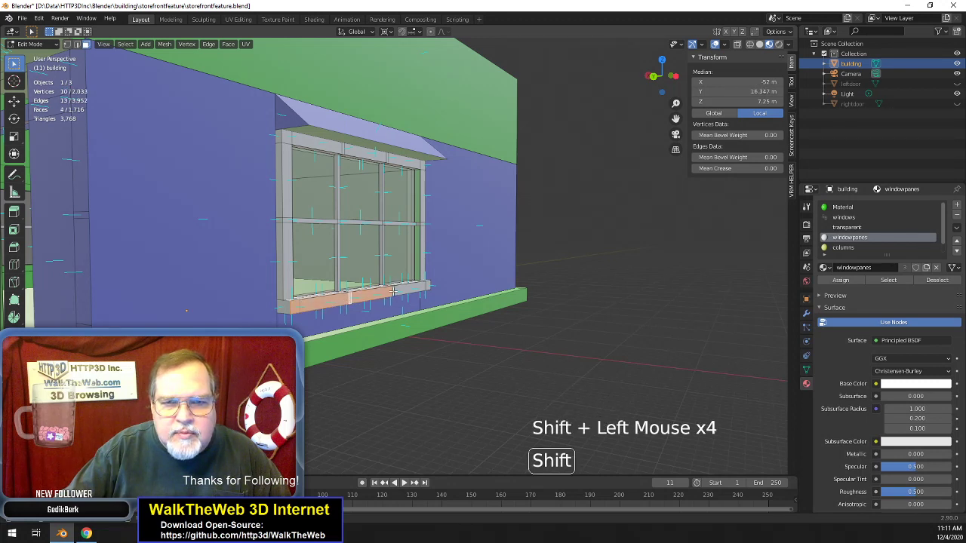
pyautogui.keyDown('shift'); pyautogui.click(427, 287); pyautogui.keyUp('shift')
pyautogui.keyDown('shift'); pyautogui.click(414, 289); pyautogui.keyUp('shift')
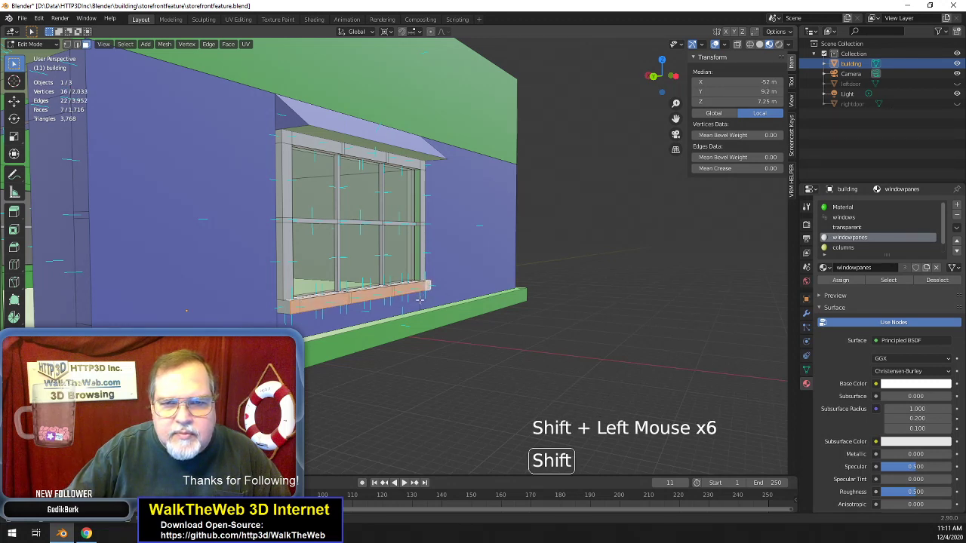
pyautogui.press('Delete')
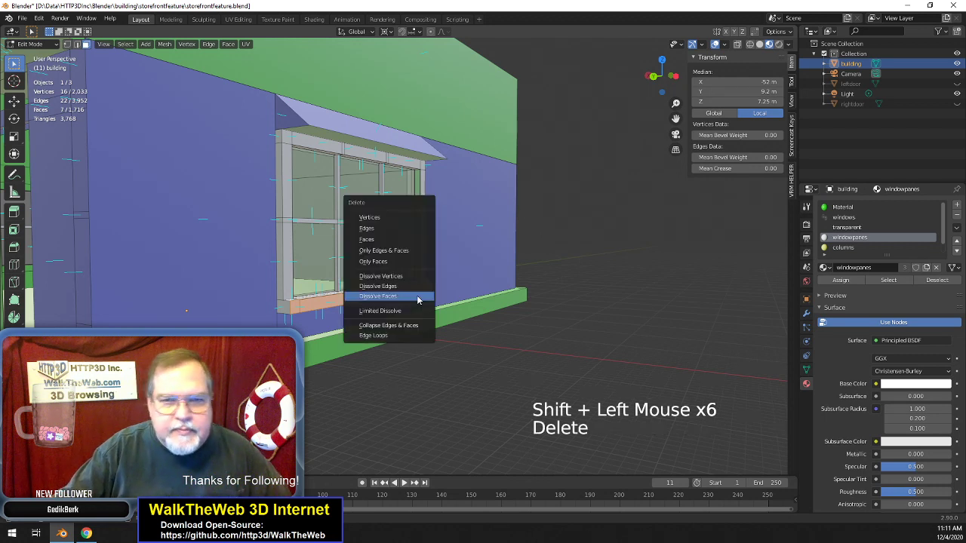
pyautogui.click(417, 300)
# - Dissolve the four stacked faces on the outer side of the window frame's column-side upright into one face
pyautogui.click(280, 234)
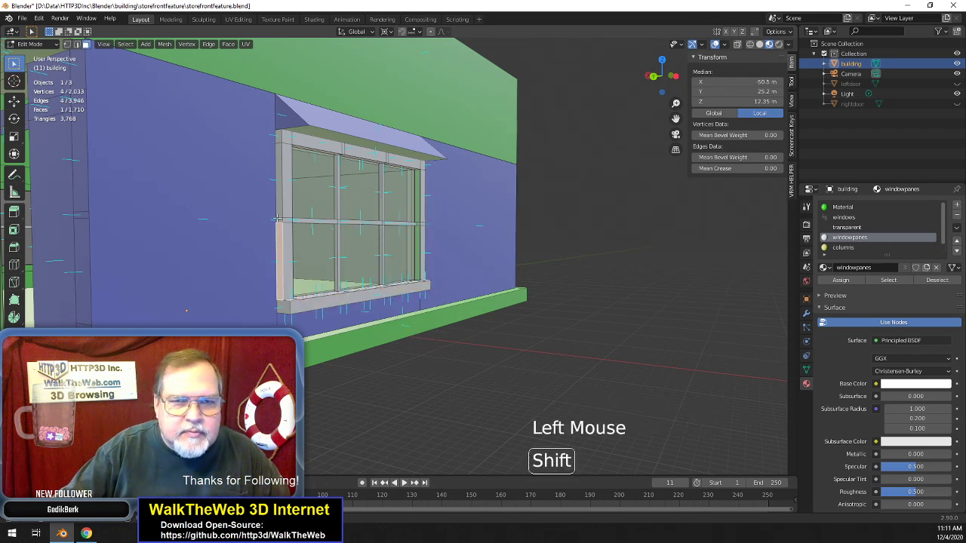
pyautogui.keyDown('shift'); pyautogui.click(279, 212); pyautogui.keyUp('shift')
pyautogui.keyDown('shift'); pyautogui.click(279, 202); pyautogui.keyUp('shift')
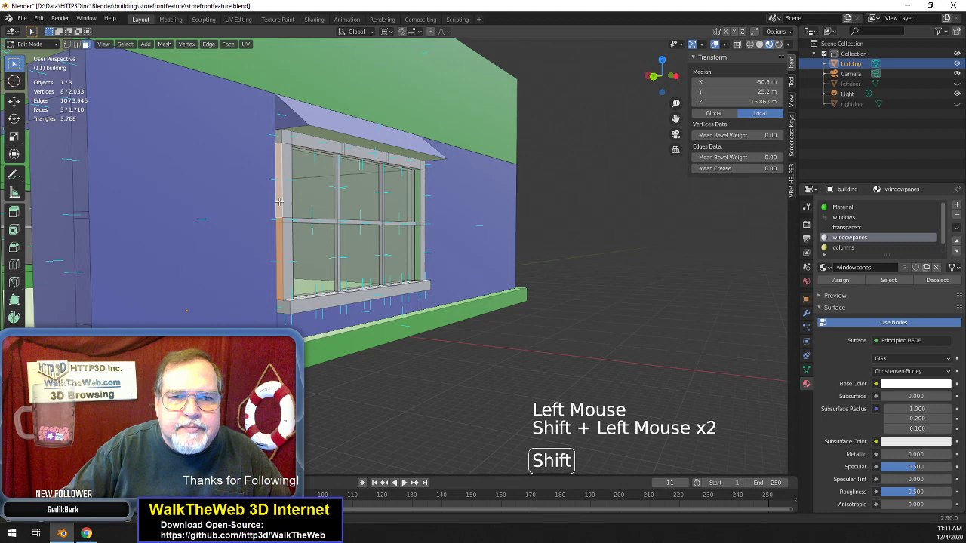
pyautogui.keyDown('shift'); pyautogui.click(281, 142); pyautogui.keyUp('shift')
pyautogui.press('Delete')
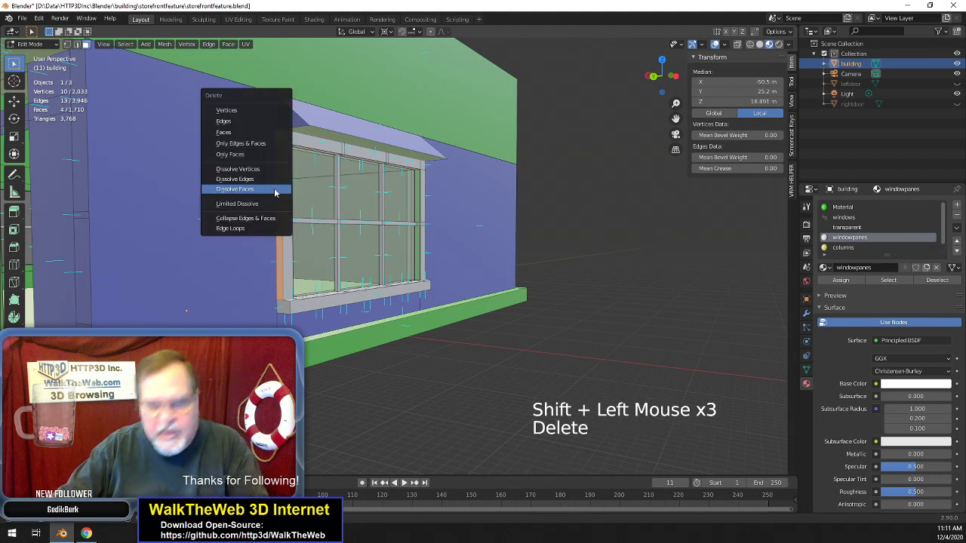
pyautogui.click(275, 190)
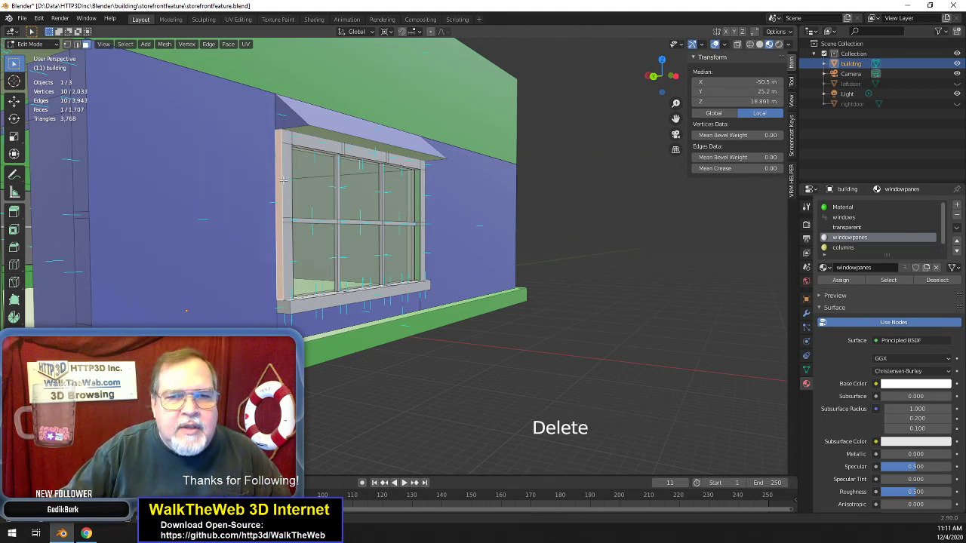
# - Dissolve the four stacked front faces of the window frame's column-side upright into one face
pyautogui.click(285, 145)
pyautogui.keyDown('shift'); pyautogui.click(289, 217); pyautogui.keyUp('shift')
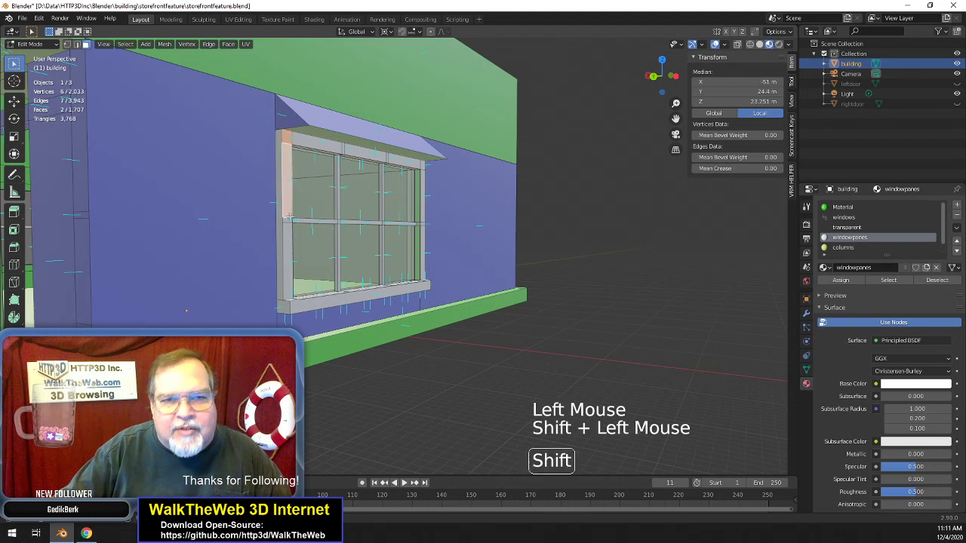
pyautogui.keyDown('shift'); pyautogui.click(288, 224); pyautogui.keyUp('shift')
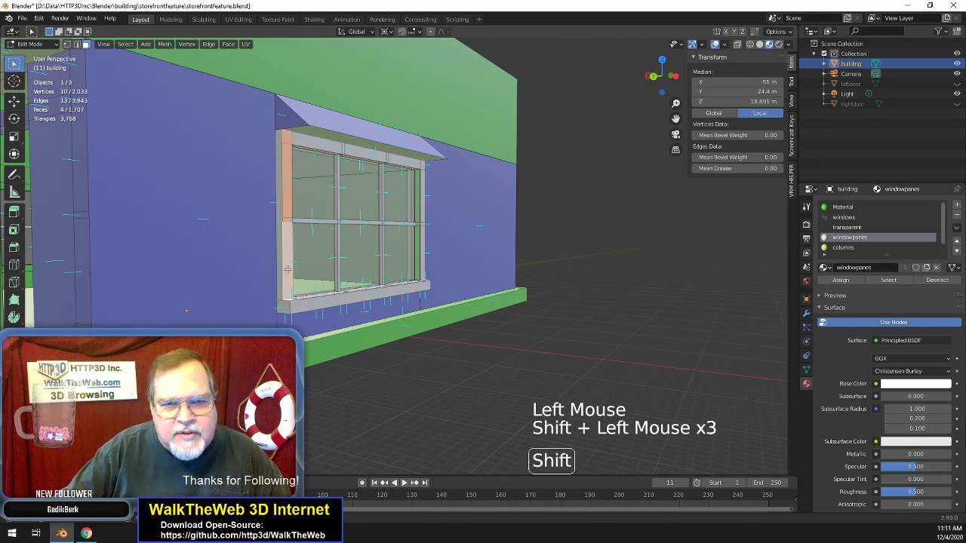
pyautogui.press('Delete')
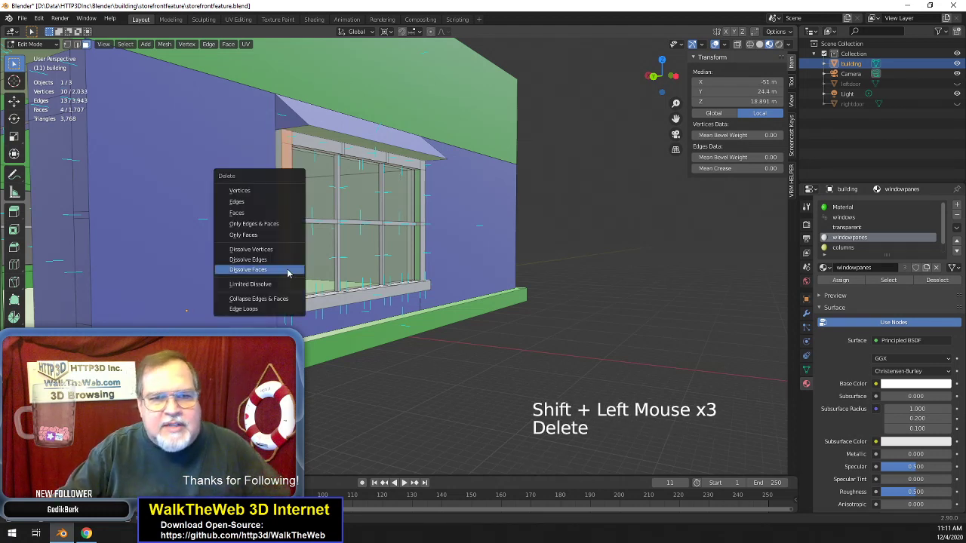
pyautogui.click(287, 273)
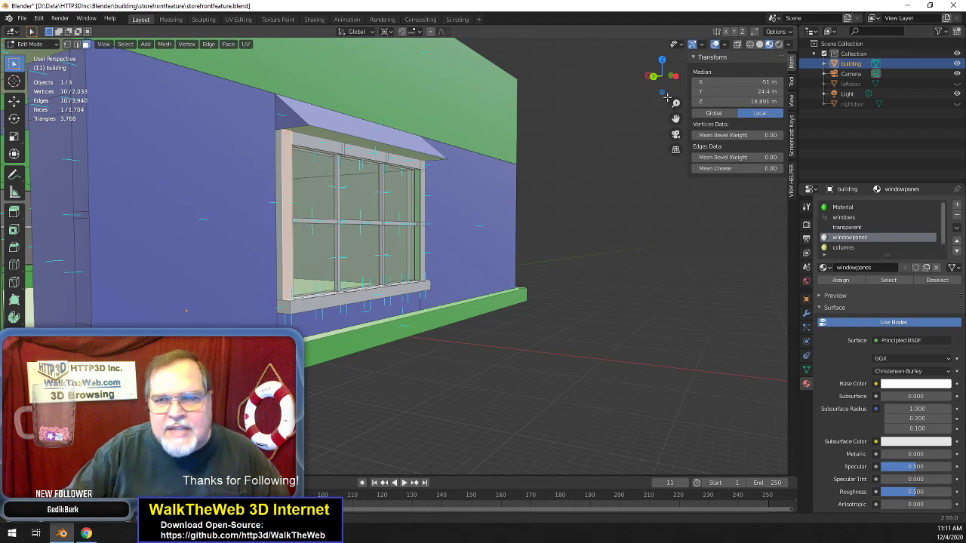
# - Dissolve the two small faces on the window sill's opposite end, away from the columns, into one face
pyautogui.moveTo(666, 97); pyautogui.dragTo(496, 165)
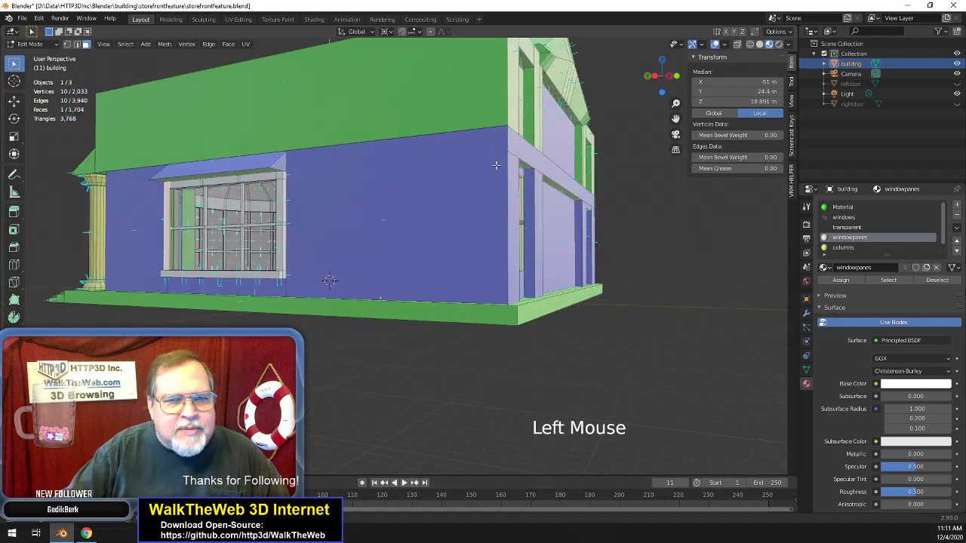
pyautogui.scroll(2, 495, 166)
pyautogui.click(230, 286)
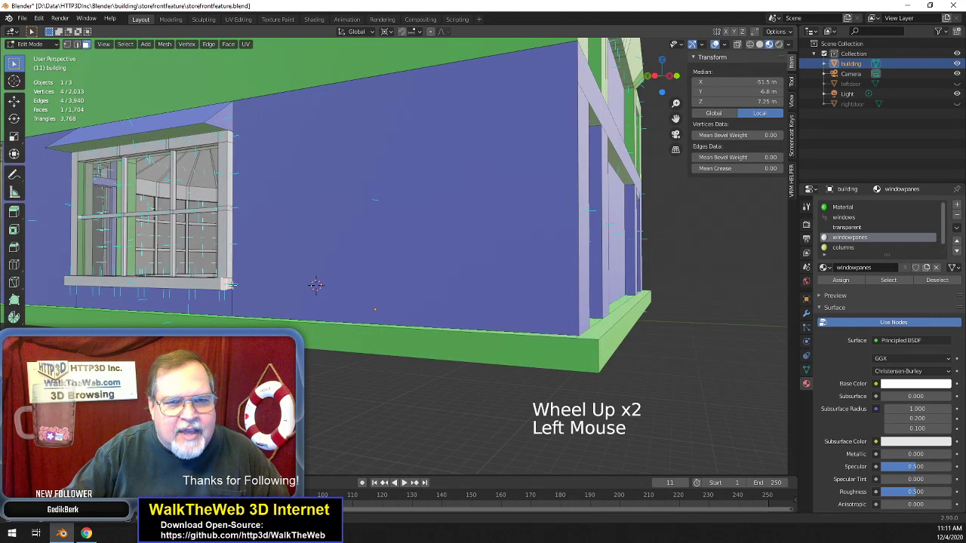
pyautogui.keyDown('shift'); pyautogui.click(228, 284); pyautogui.keyUp('shift')
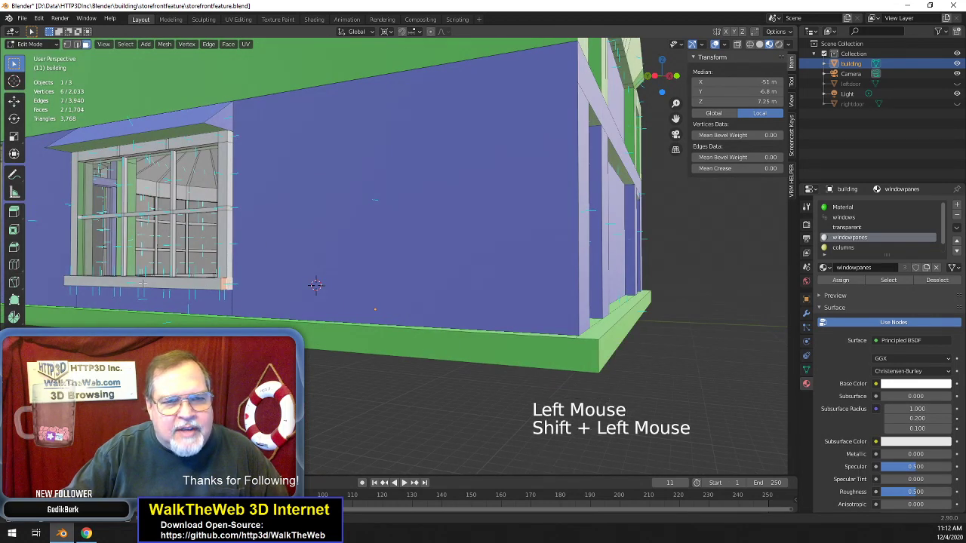
pyautogui.press('Delete')
pyautogui.click(167, 284)
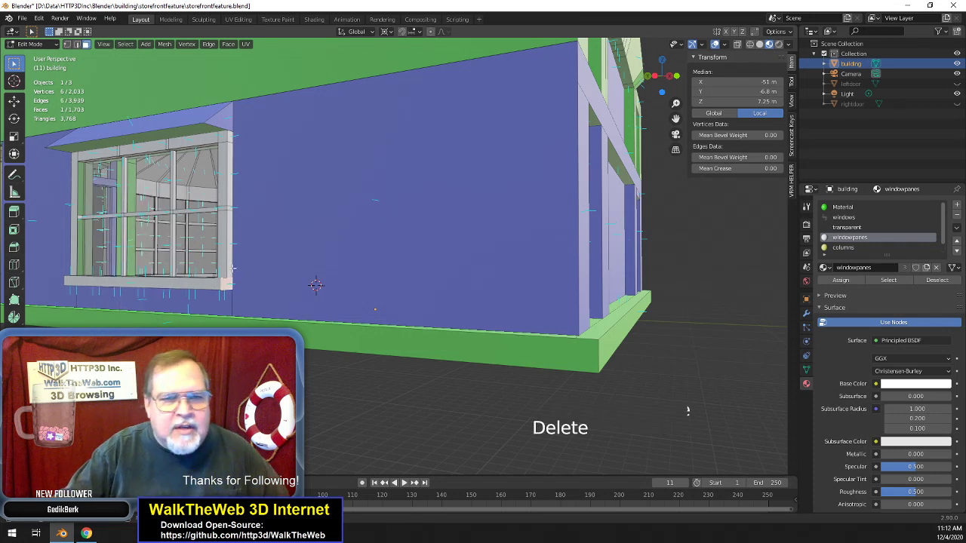
# - Dissolve the four stacked outer side faces of the window frame upright farthest from the columns into one face
pyautogui.click(228, 273)
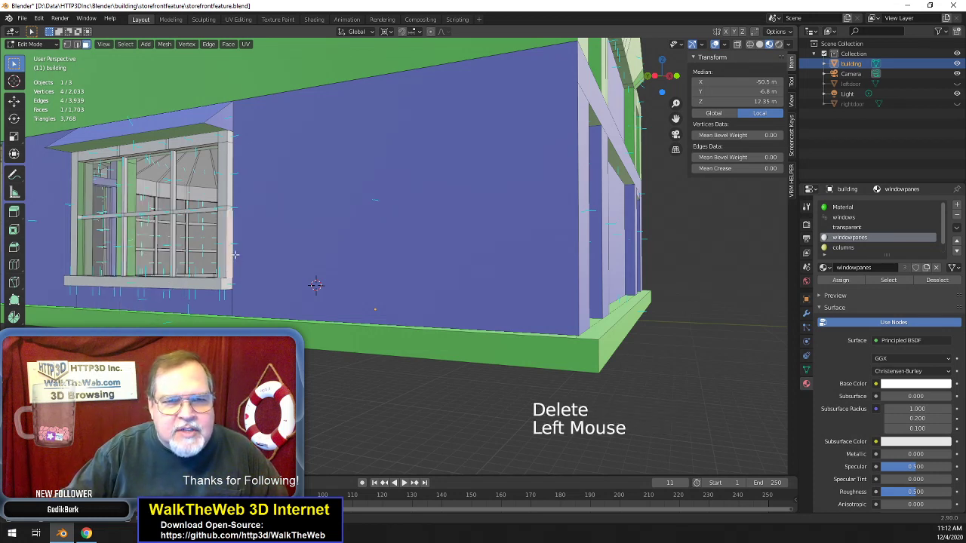
pyautogui.keyDown('shift'); pyautogui.click(231, 207); pyautogui.keyUp('shift')
pyautogui.keyDown('shift'); pyautogui.click(231, 203); pyautogui.keyUp('shift')
pyautogui.keyDown('shift'); pyautogui.click(235, 173); pyautogui.keyUp('shift')
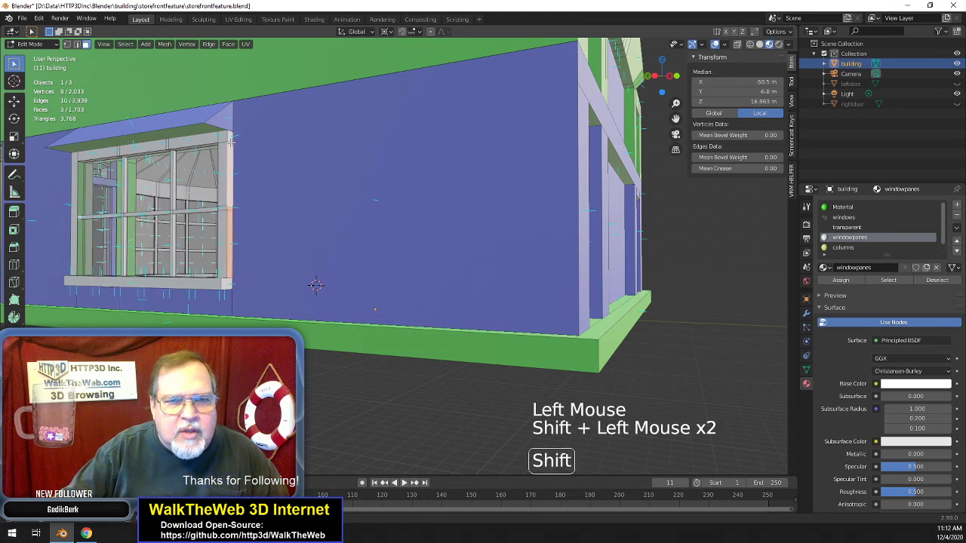
pyautogui.keyDown('shift'); pyautogui.click(231, 142); pyautogui.keyUp('shift')
pyautogui.press('Delete')
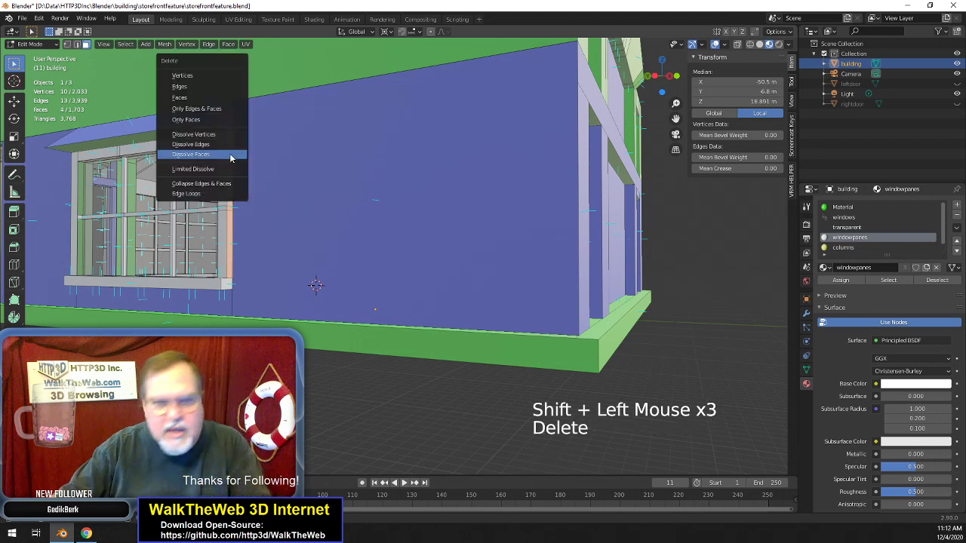
pyautogui.click(231, 155)
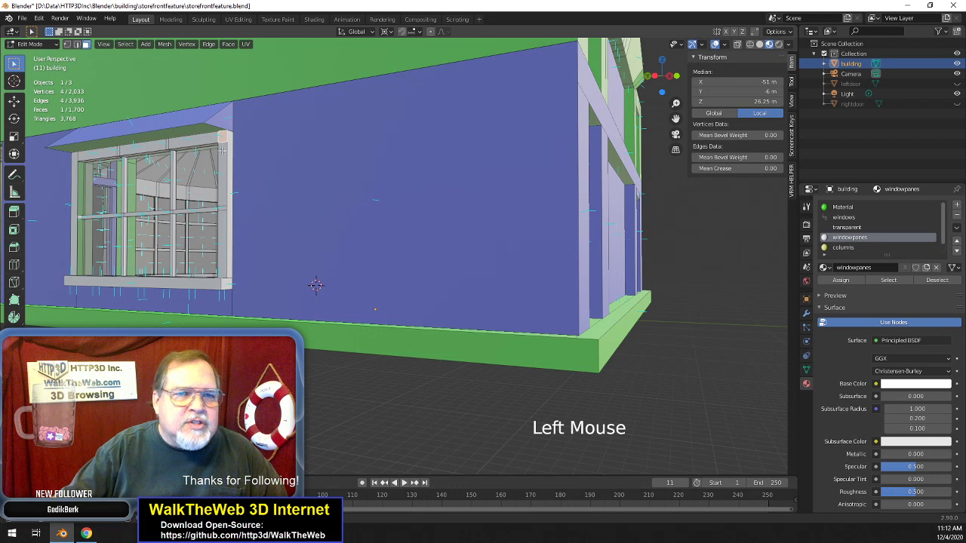
# - Dissolve the four stacked front faces of the window frame upright farthest from the columns into one face
pyautogui.keyDown('shift'); pyautogui.click(225, 196); pyautogui.keyUp('shift')
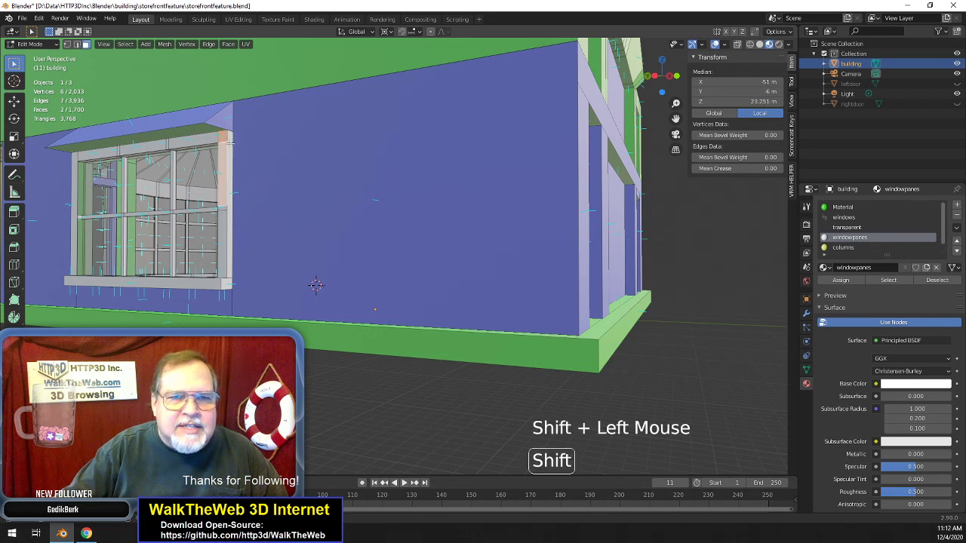
pyautogui.keyDown('shift'); pyautogui.click(222, 211); pyautogui.keyUp('shift')
pyautogui.keyDown('shift'); pyautogui.click(225, 230); pyautogui.keyUp('shift')
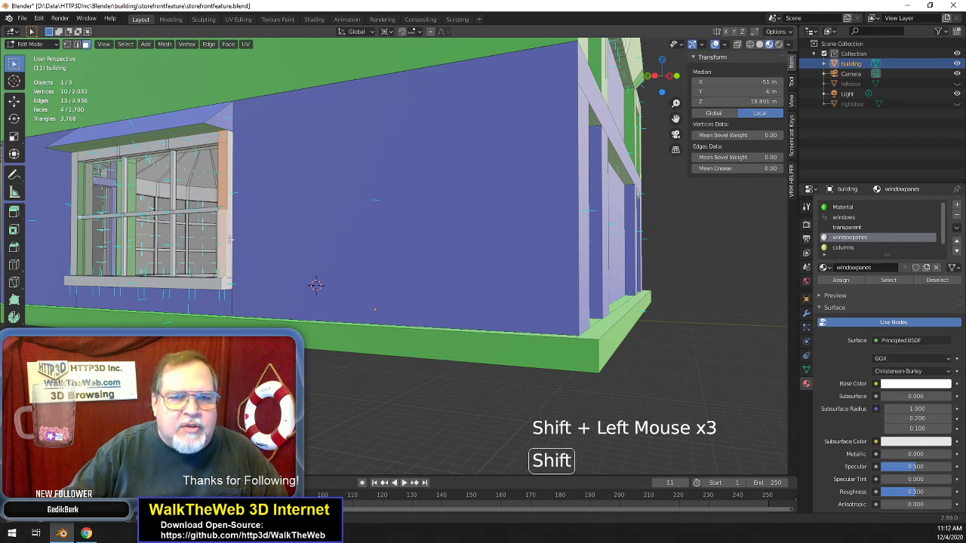
pyautogui.press('Delete')
pyautogui.click(227, 233)
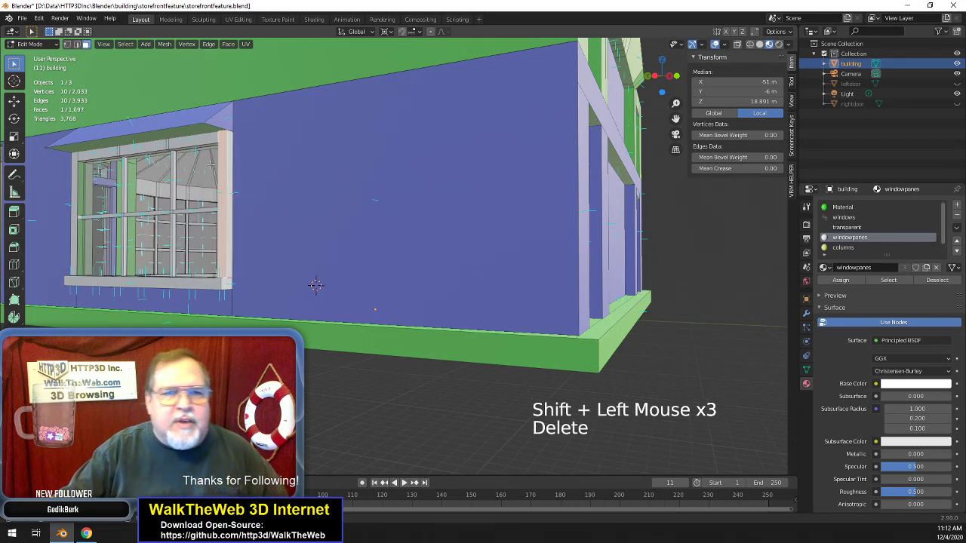
# - Dissolve the five front faces along the window frame's top rail, beneath the awning, into one face
pyautogui.click(189, 141)
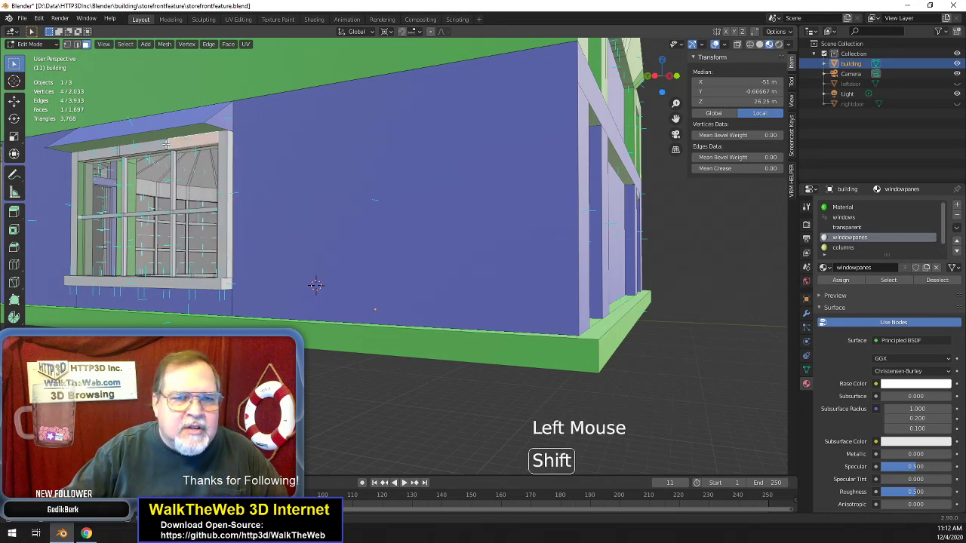
pyautogui.keyDown('shift'); pyautogui.click(166, 143); pyautogui.keyUp('shift')
pyautogui.keyDown('shift'); pyautogui.click(141, 150); pyautogui.keyUp('shift')
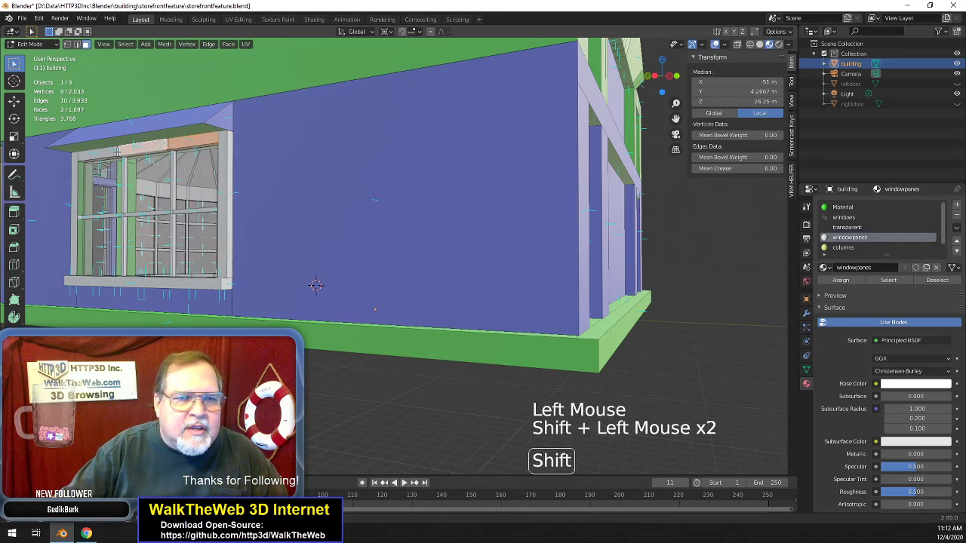
pyautogui.keyDown('shift'); pyautogui.click(118, 153); pyautogui.keyUp('shift')
pyautogui.keyDown('shift'); pyautogui.click(112, 153); pyautogui.keyUp('shift')
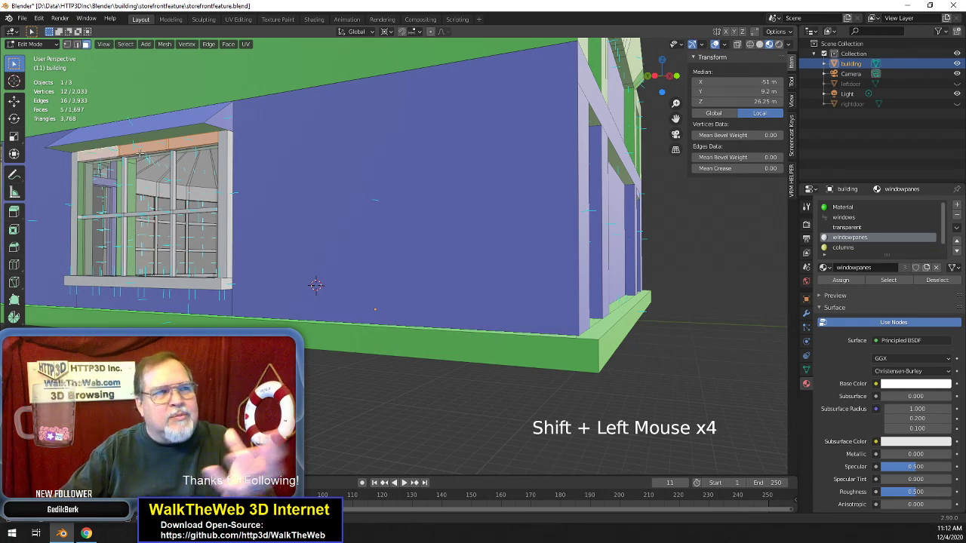
pyautogui.press('Delete')
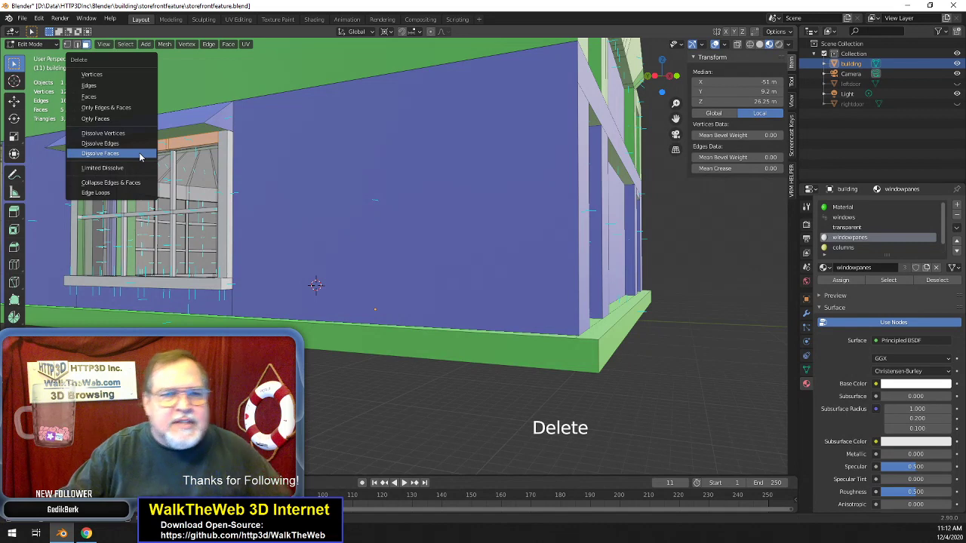
pyautogui.click(140, 155)
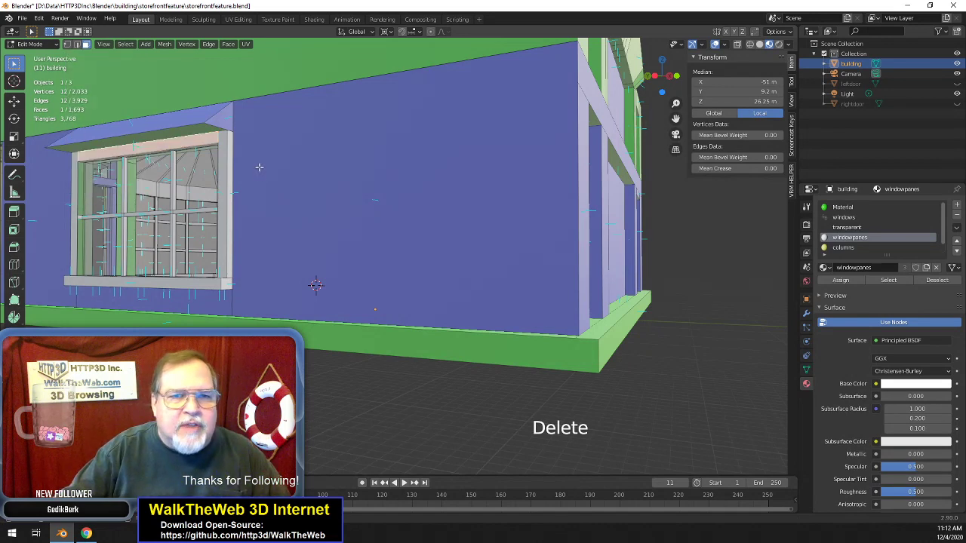
# - Dissolve the five underside faces along the window frame's top rail into one face
pyautogui.scroll(2, 259, 167)
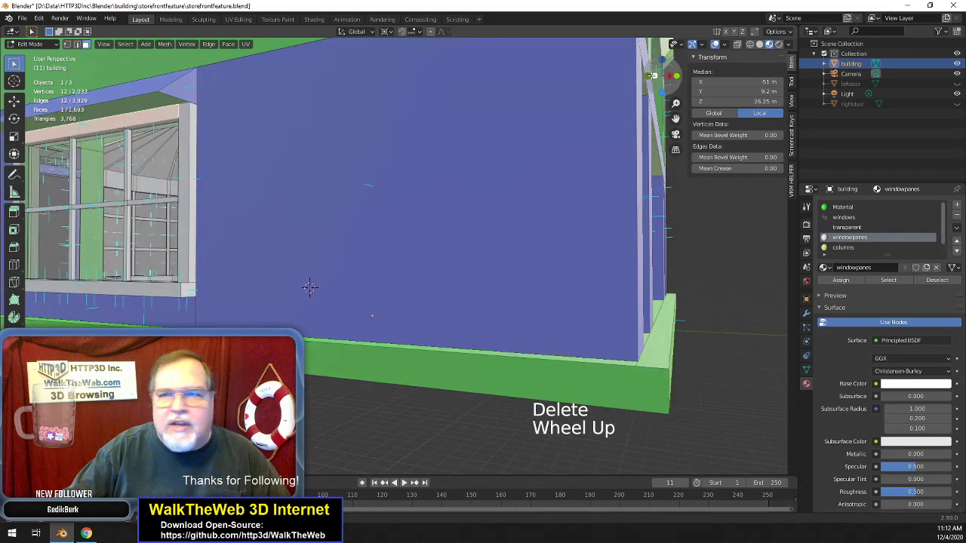
pyautogui.moveTo(667, 80); pyautogui.dragTo(626, 119)
pyautogui.scroll(-2, 625, 120)
pyautogui.scroll(-1, 626, 119)
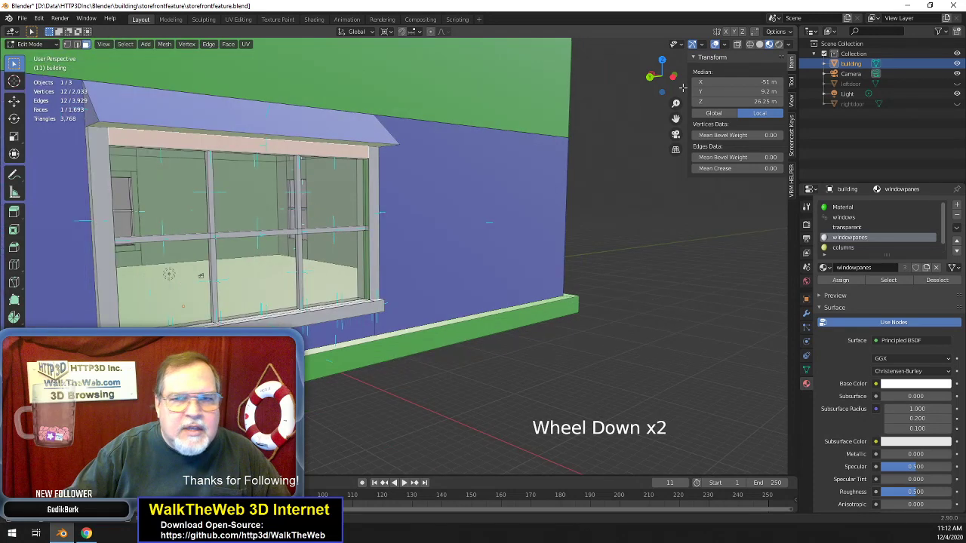
pyautogui.moveTo(659, 74); pyautogui.dragTo(655, 78)
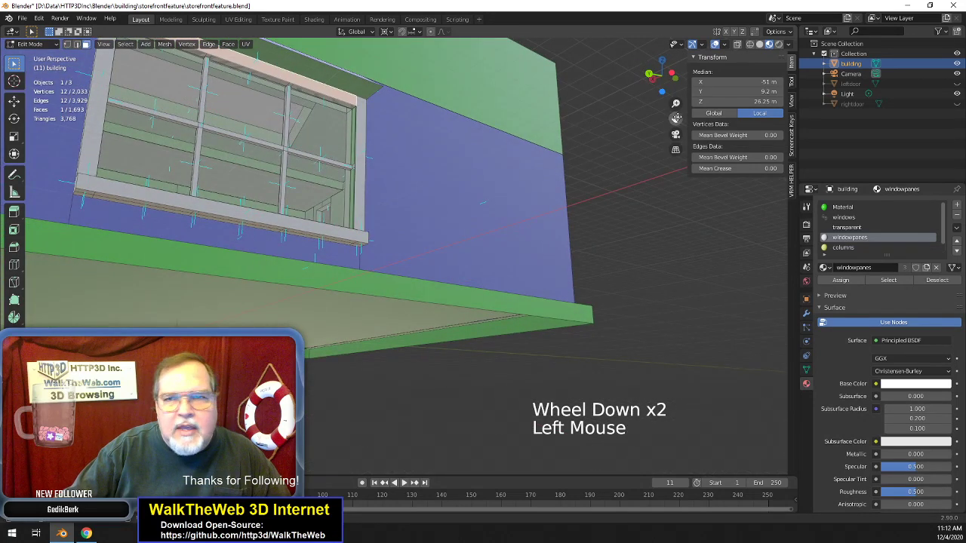
pyautogui.moveTo(675, 118); pyautogui.dragTo(552, 184)
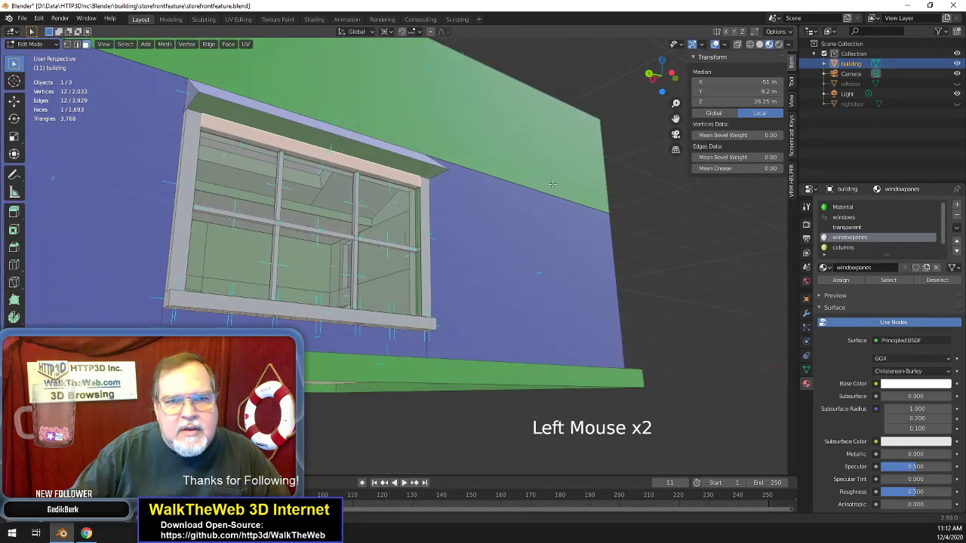
pyautogui.click(396, 185)
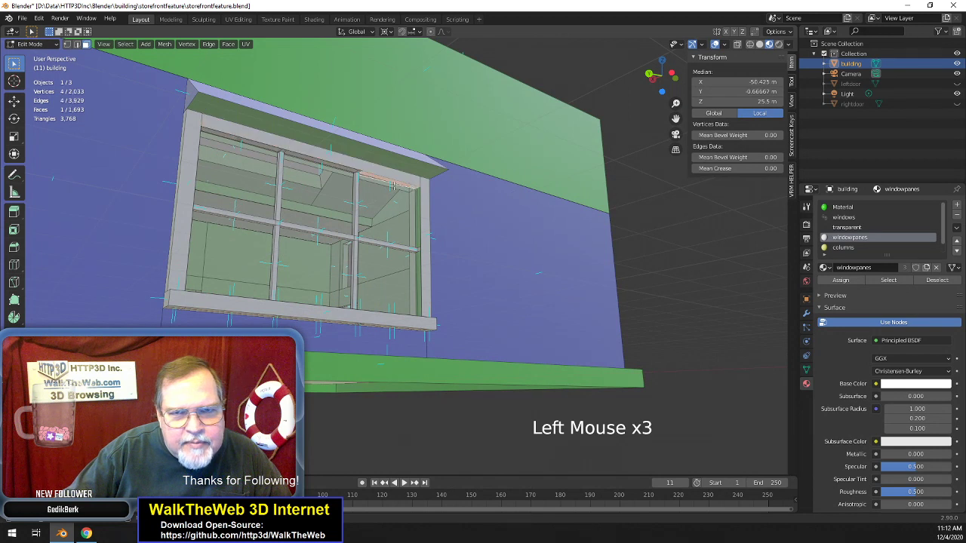
pyautogui.keyDown('shift'); pyautogui.click(358, 172); pyautogui.keyUp('shift')
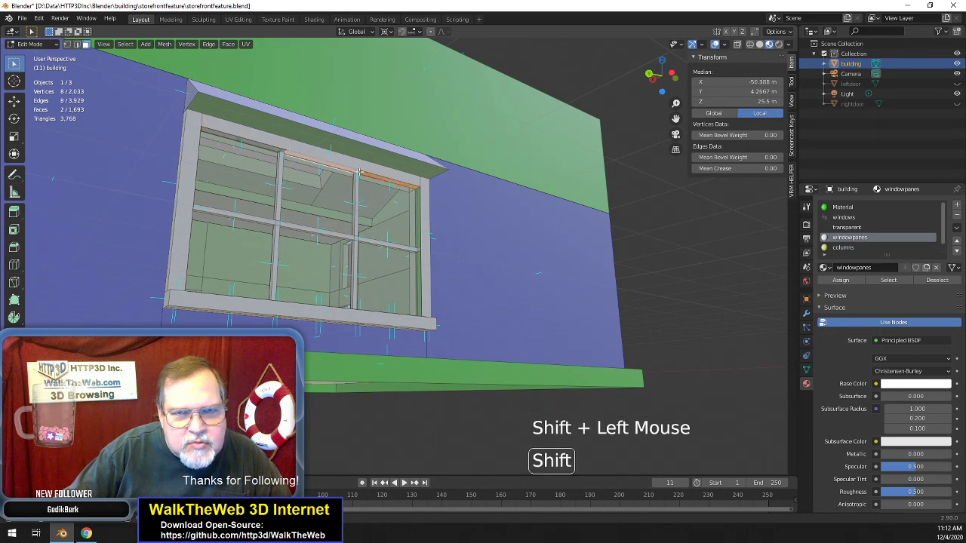
pyautogui.keyDown('shift'); pyautogui.click(324, 166); pyautogui.keyUp('shift')
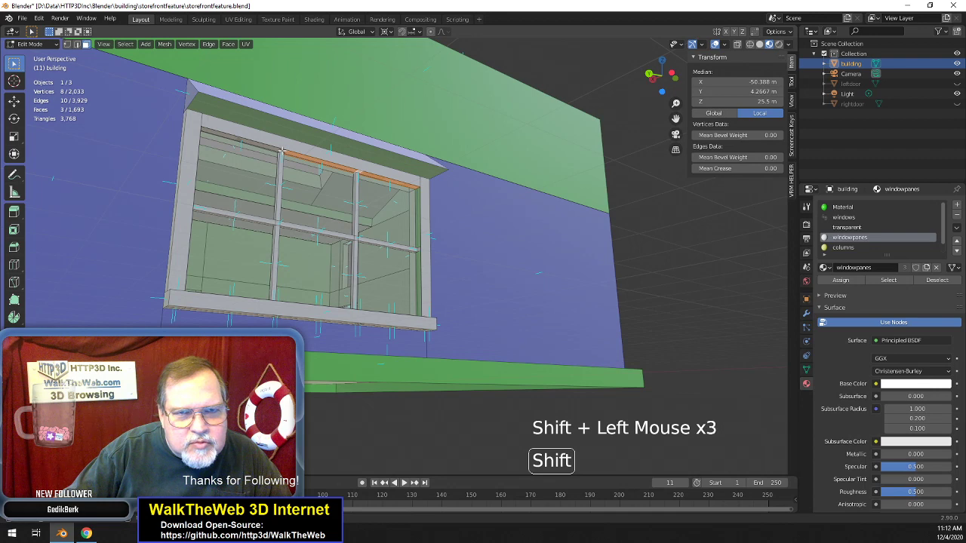
pyautogui.keyDown('shift'); pyautogui.click(255, 146); pyautogui.keyUp('shift')
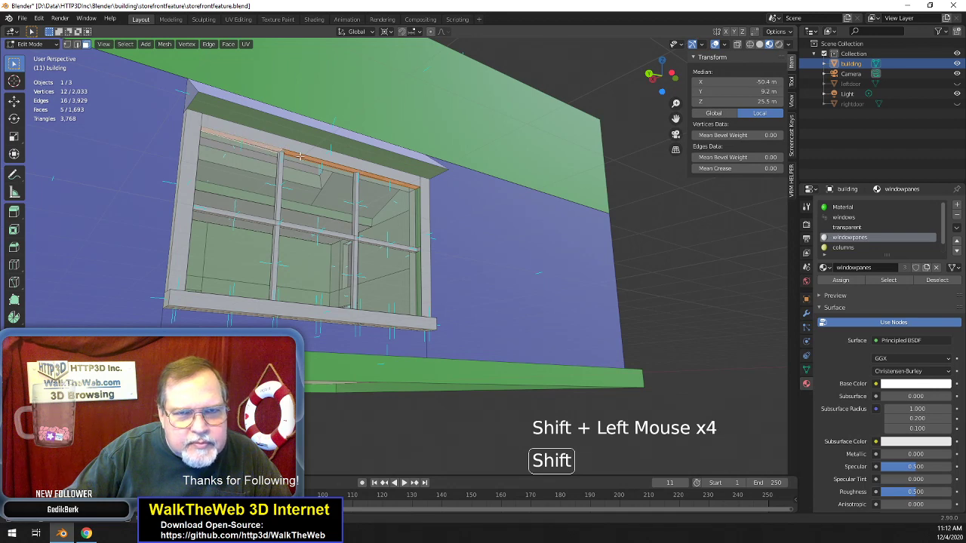
pyautogui.moveTo(652, 86); pyautogui.dragTo(635, 74)
pyautogui.press('Delete')
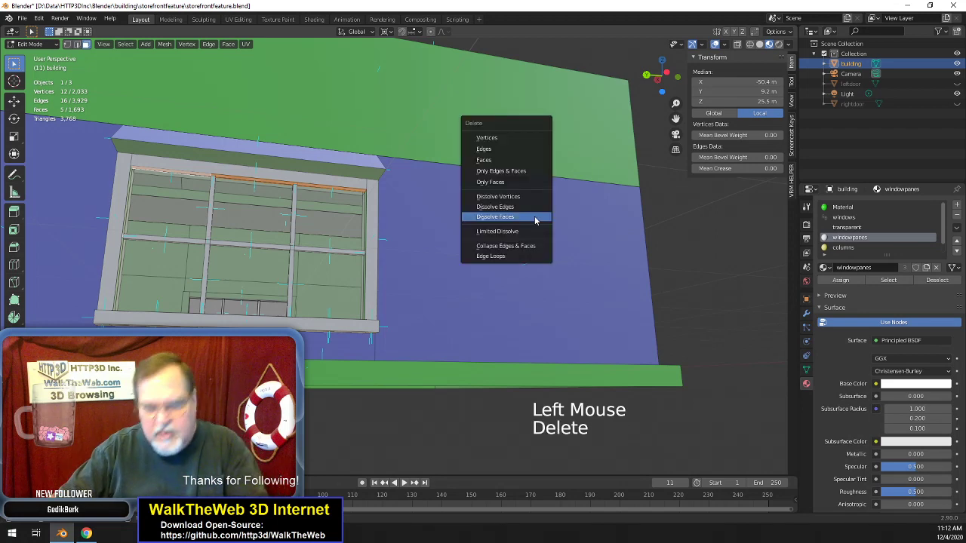
pyautogui.click(535, 218)
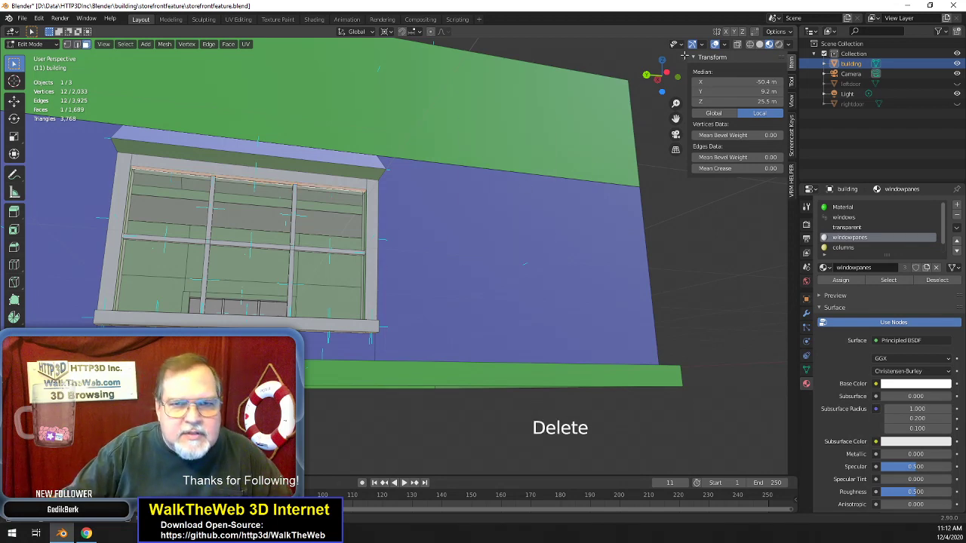
pyautogui.moveTo(654, 79); pyautogui.dragTo(130, 215)
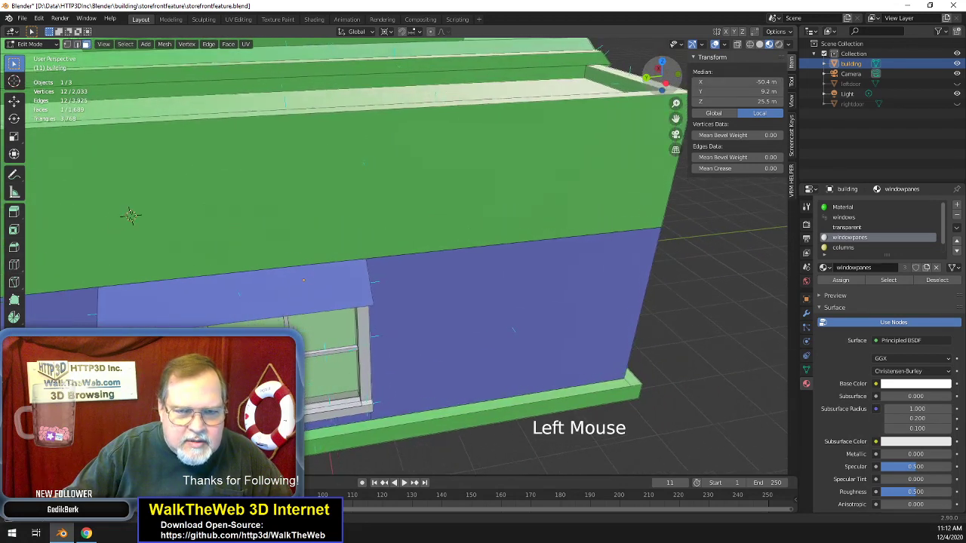
pyautogui.click(364, 405)
pyautogui.keyDown('shift'); pyautogui.click(351, 408); pyautogui.keyUp('shift')
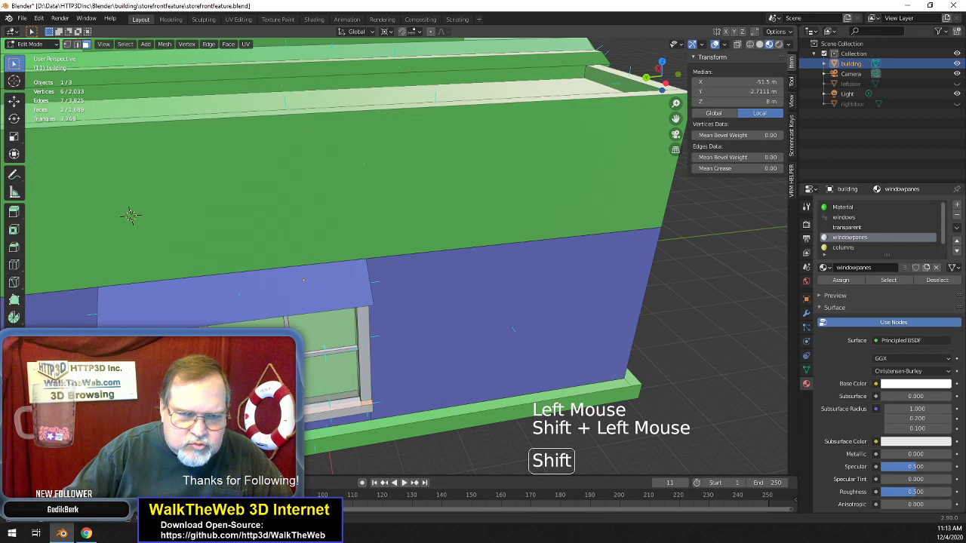
pyautogui.keyDown('shift'); pyautogui.click(334, 409); pyautogui.keyUp('shift')
pyautogui.keyDown('shift'); pyautogui.click(355, 406); pyautogui.keyUp('shift')
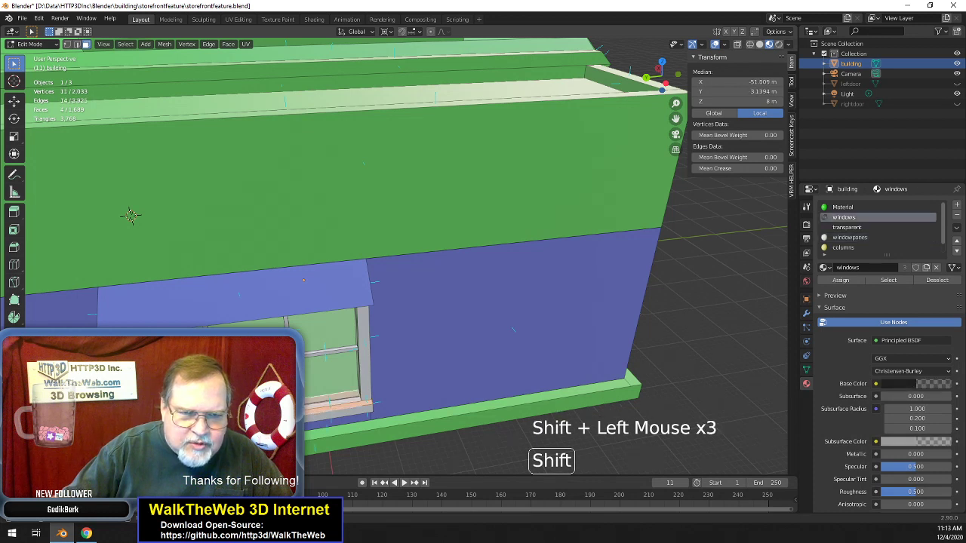
pyautogui.keyDown('shift'); pyautogui.click(339, 408); pyautogui.keyUp('shift')
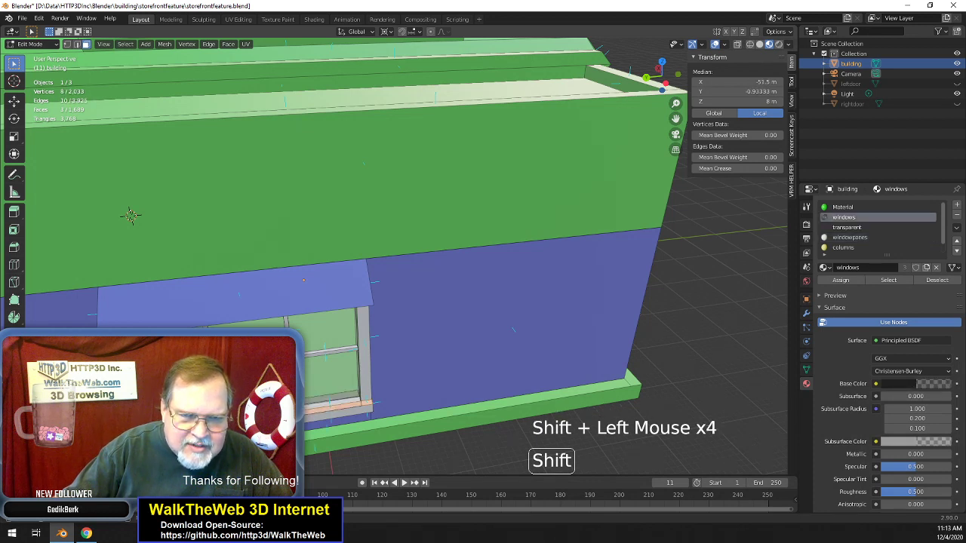
pyautogui.scroll(2, 405, 390)
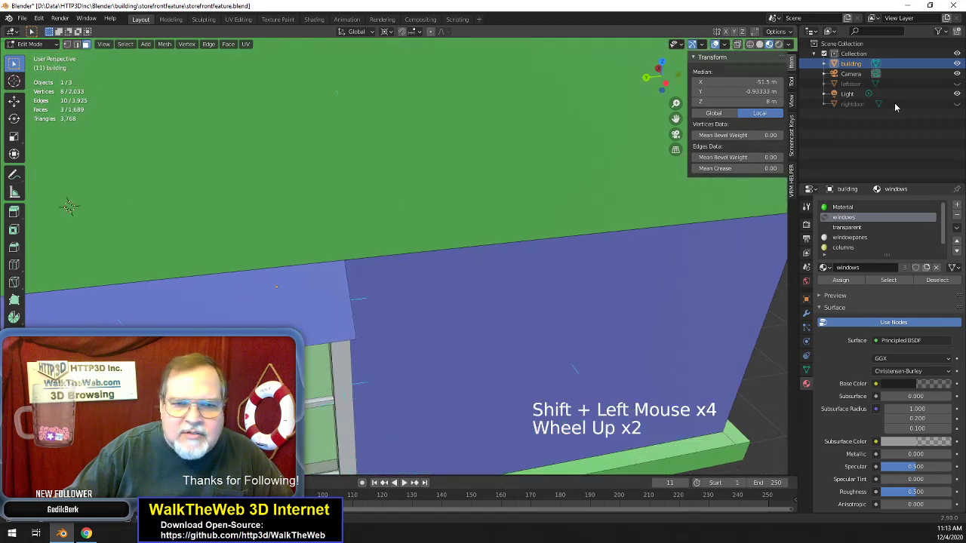
# - Dissolve the seven faces along the outer strip of the window sill's top surface into one face
pyautogui.moveTo(675, 118); pyautogui.dragTo(475, 329)
pyautogui.scroll(1, 475, 329)
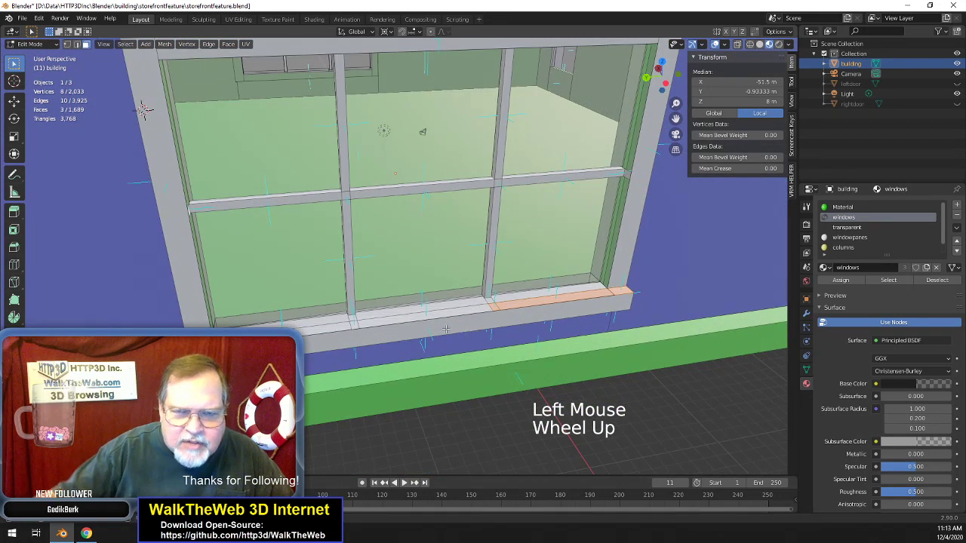
pyautogui.click(422, 308)
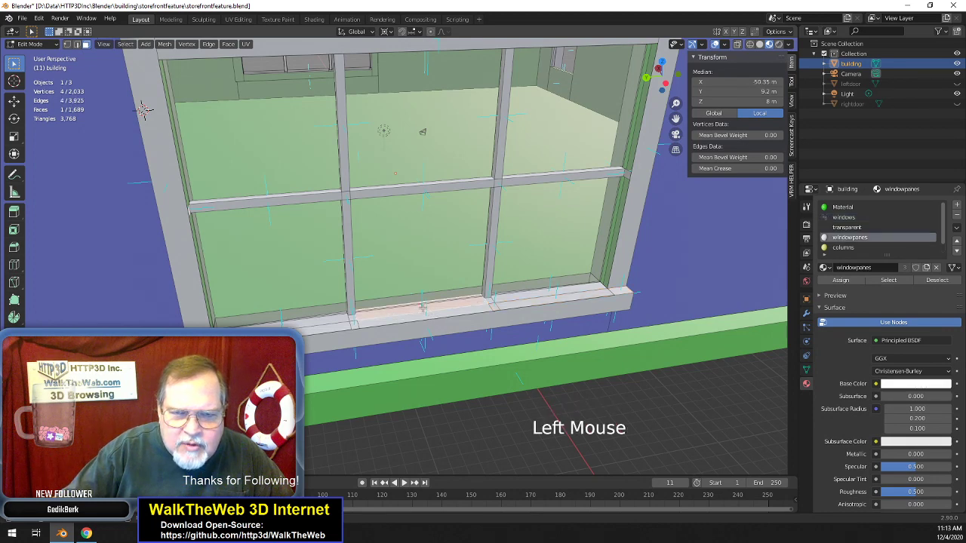
pyautogui.click(424, 308)
pyautogui.click(430, 314)
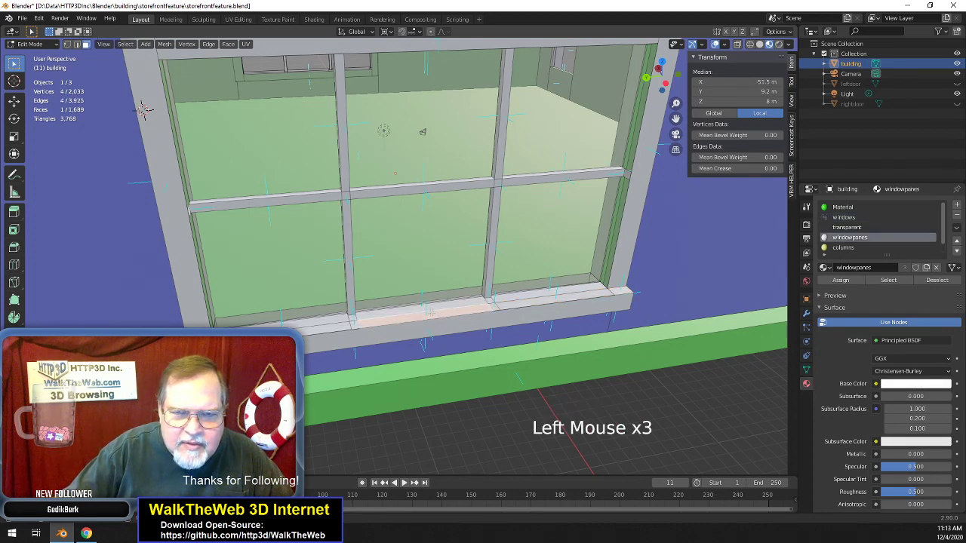
pyautogui.click(443, 308)
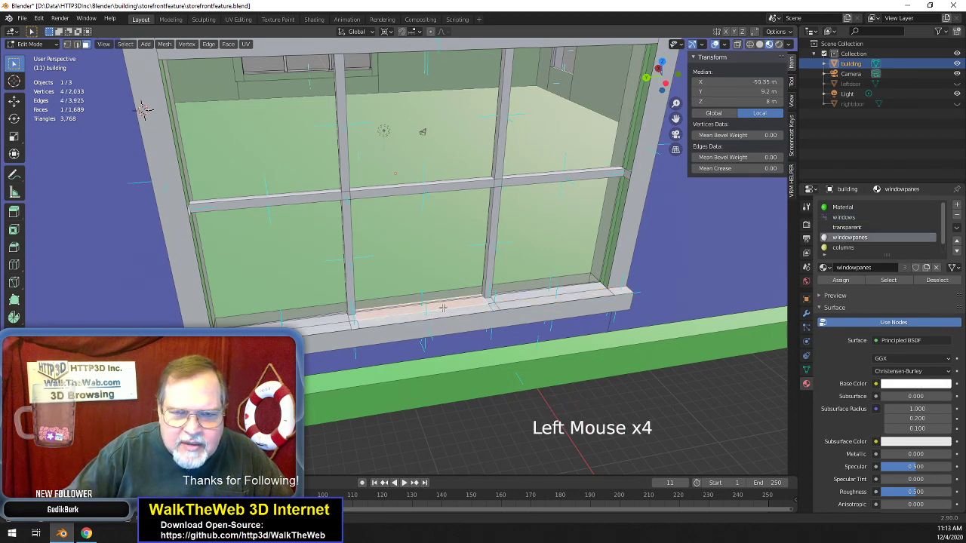
pyautogui.click(614, 292)
pyautogui.keyDown('shift'); pyautogui.click(551, 298); pyautogui.keyUp('shift')
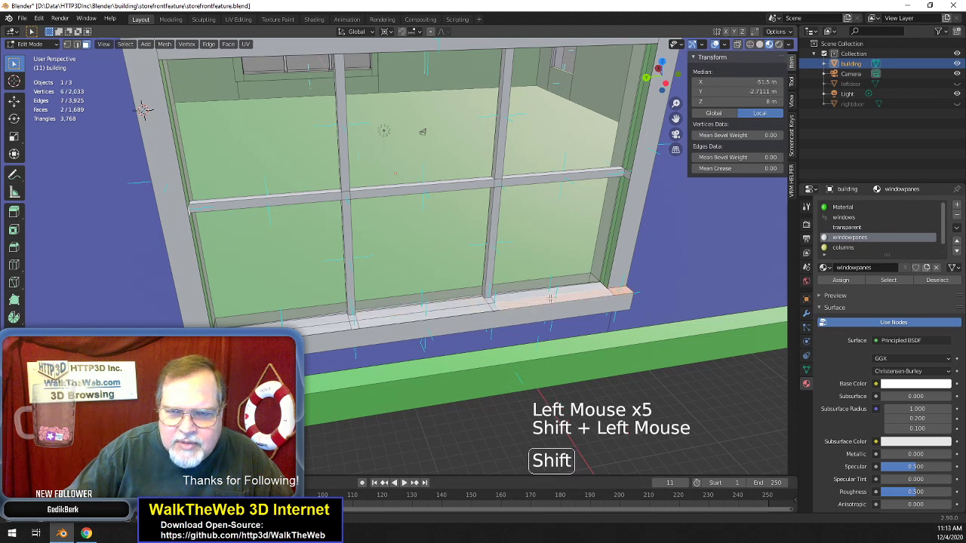
pyautogui.keyDown('shift'); pyautogui.click(474, 310); pyautogui.keyUp('shift')
pyautogui.keyDown('shift'); pyautogui.click(362, 321); pyautogui.keyUp('shift')
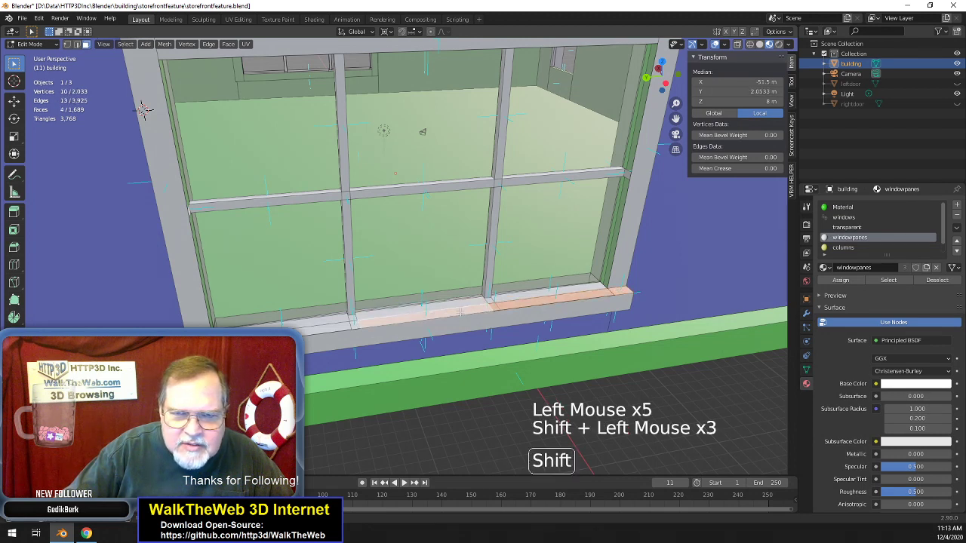
pyautogui.keyDown('shift'); pyautogui.click(353, 324); pyautogui.keyUp('shift')
pyautogui.keyDown('shift'); pyautogui.click(308, 330); pyautogui.keyUp('shift')
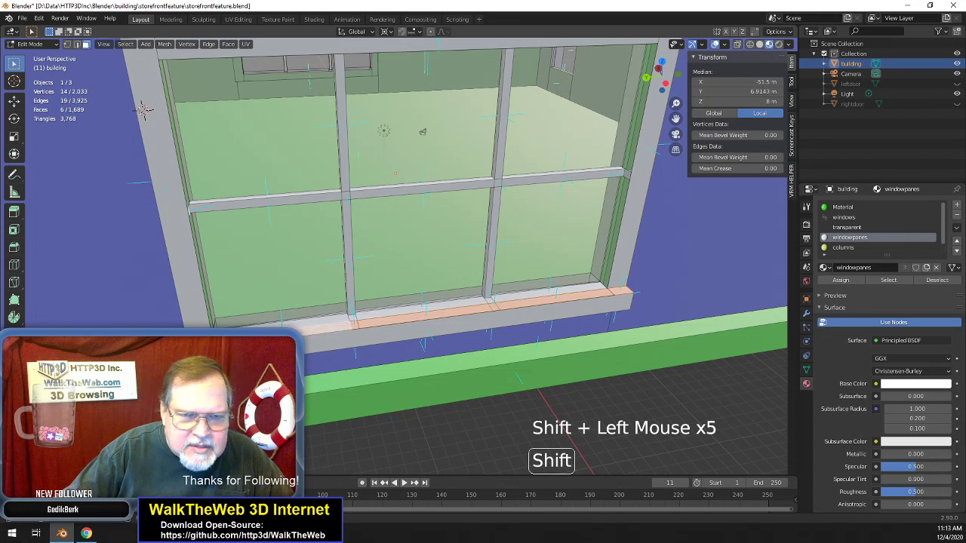
pyautogui.keyDown('shift'); pyautogui.click(323, 330); pyautogui.keyUp('shift')
pyautogui.press('Delete')
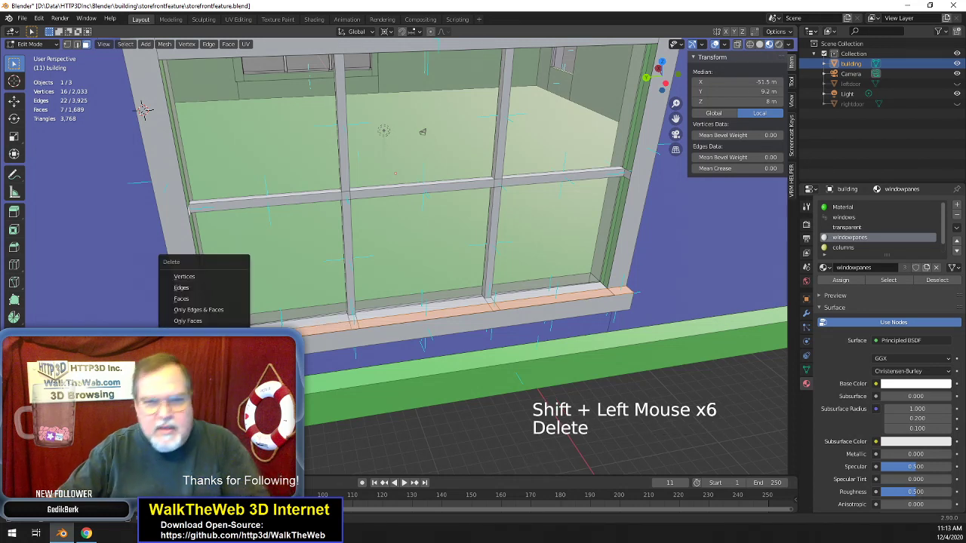
pyautogui.click(200, 358)
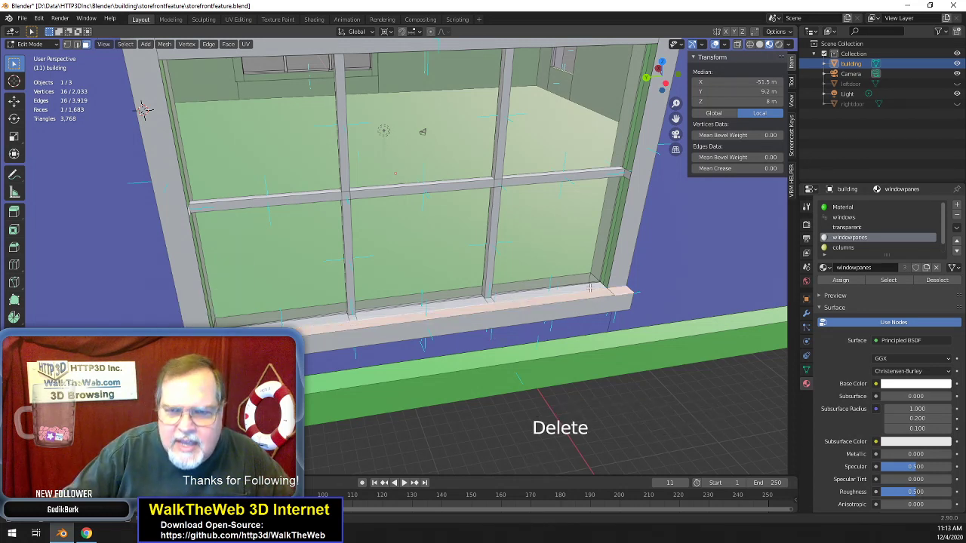
# - Dissolve the five faces along the inner strip of the window sill's top surface into one face
pyautogui.click(566, 292)
pyautogui.keyDown('shift'); pyautogui.click(475, 300); pyautogui.keyUp('shift')
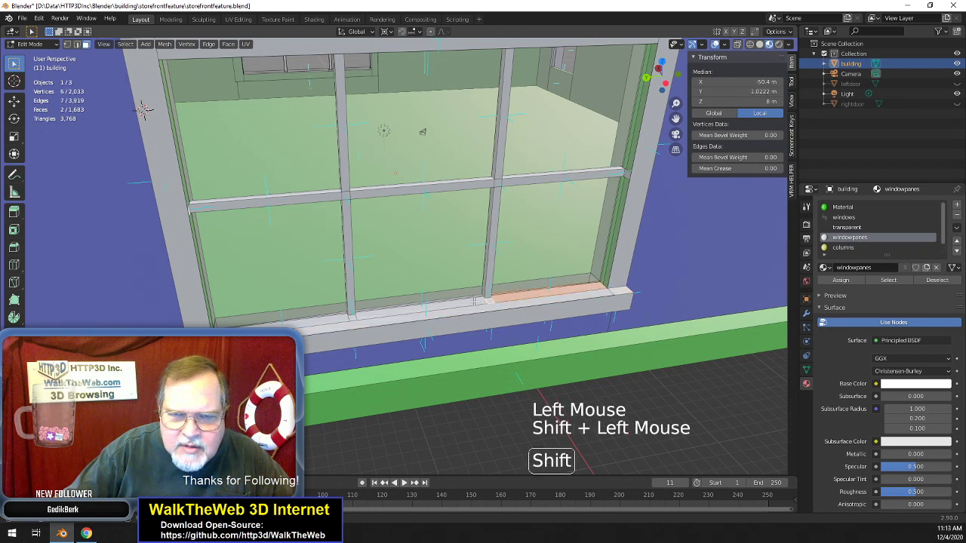
pyautogui.keyDown('shift'); pyautogui.click(451, 306); pyautogui.keyUp('shift')
pyautogui.keyDown('shift'); pyautogui.click(370, 314); pyautogui.keyUp('shift')
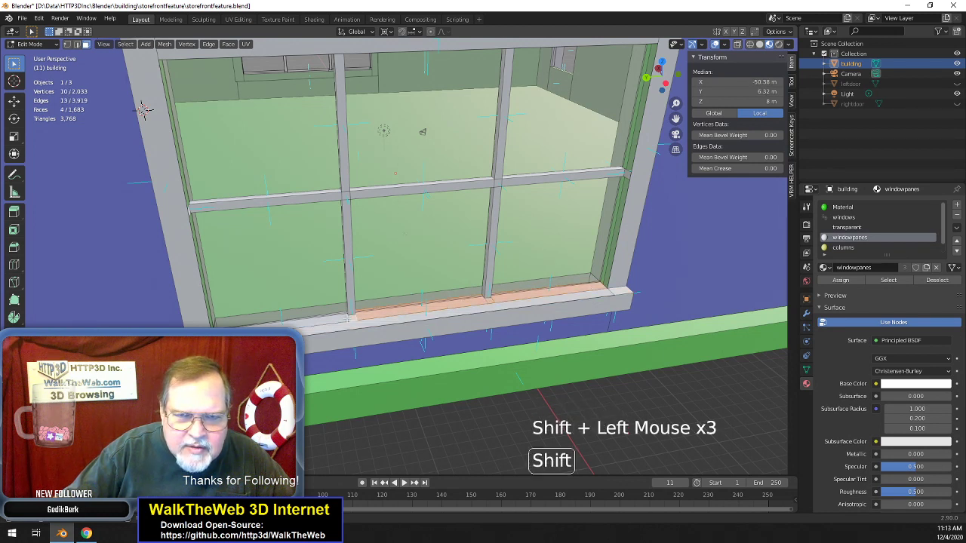
pyautogui.keyDown('shift'); pyautogui.click(337, 320); pyautogui.keyUp('shift')
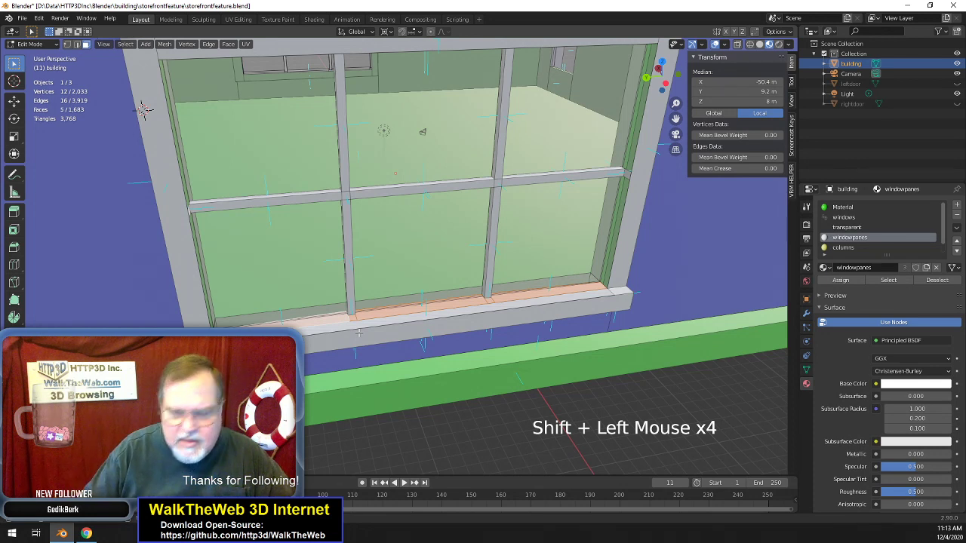
pyautogui.press('Delete')
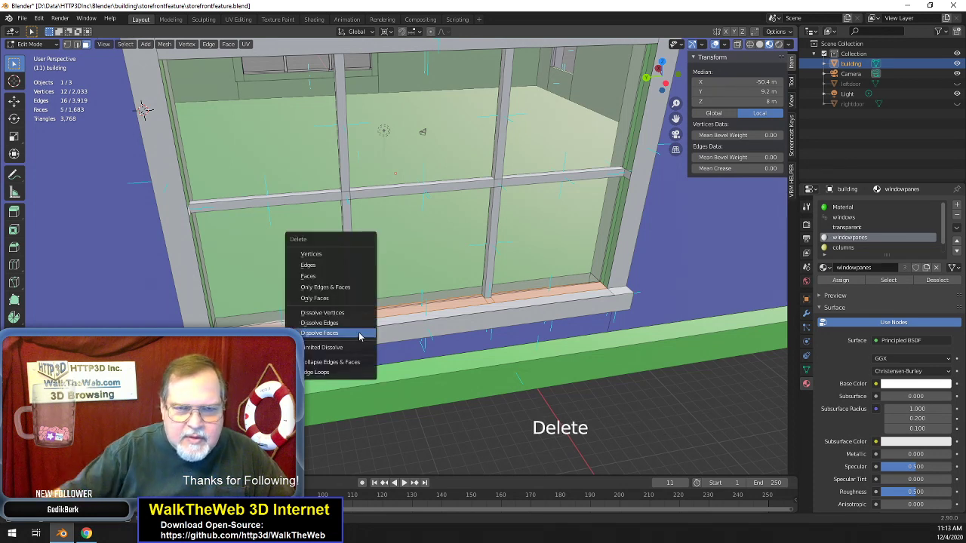
pyautogui.click(359, 335)
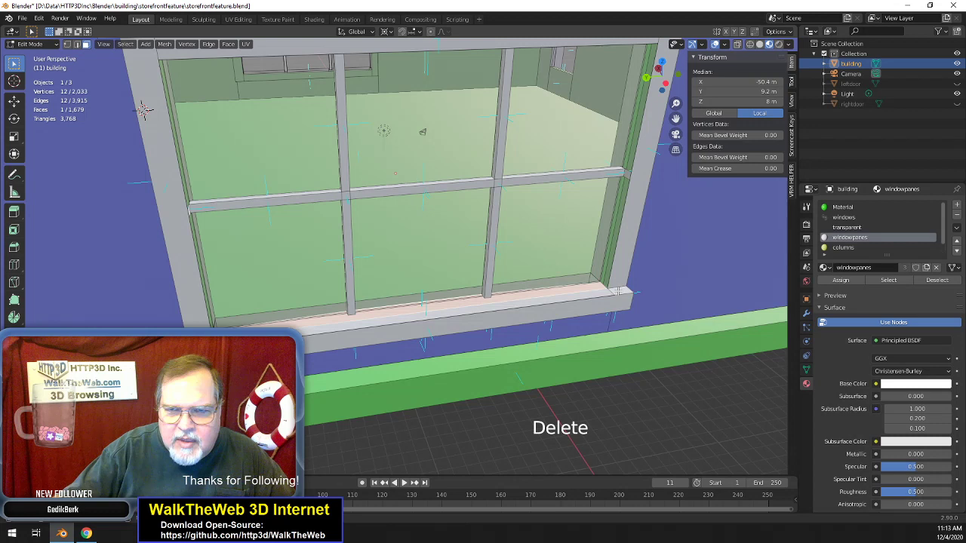
# - Delete the two short end edges of the window sill's inner strip with the Only Edges & Faces option
pyautogui.click(616, 294)
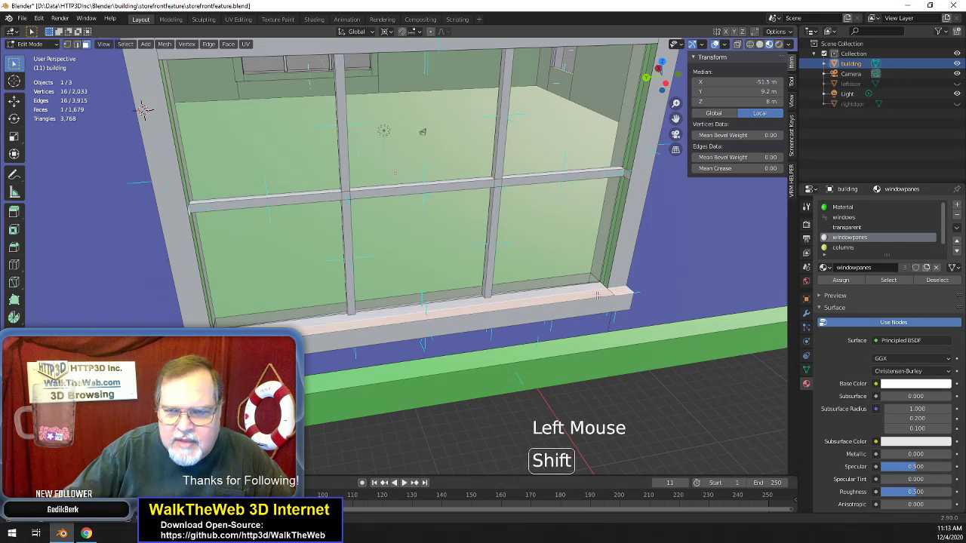
pyautogui.click(144, 109)
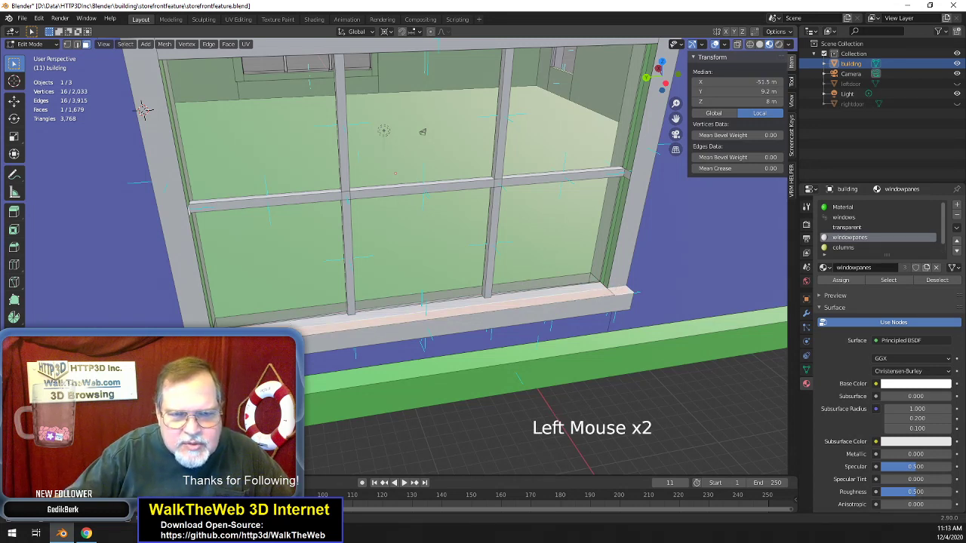
pyautogui.click(77, 45)
pyautogui.click(530, 303)
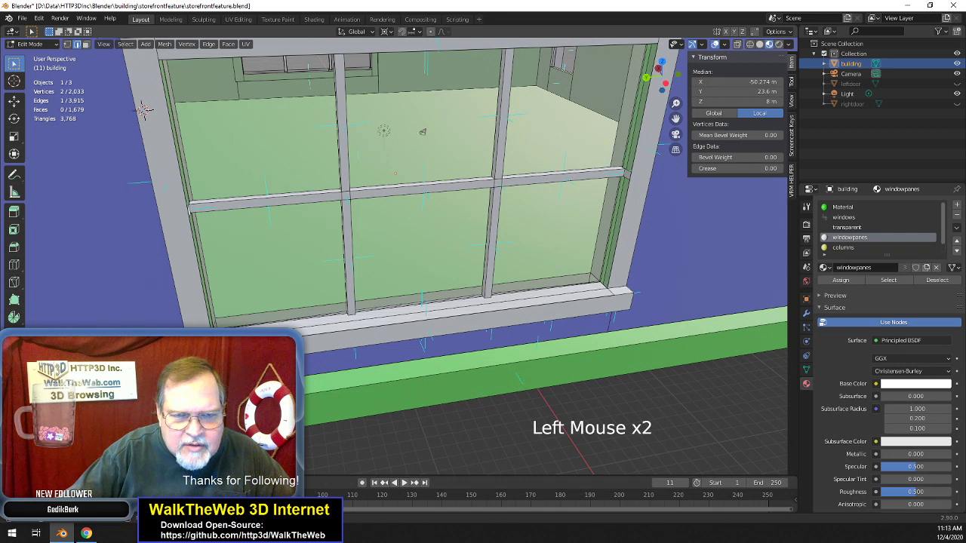
pyautogui.click(611, 291)
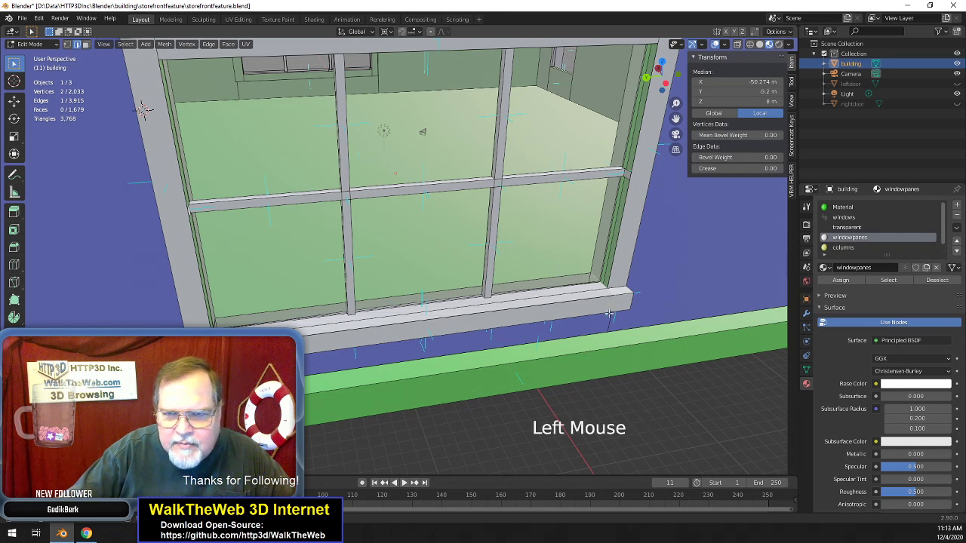
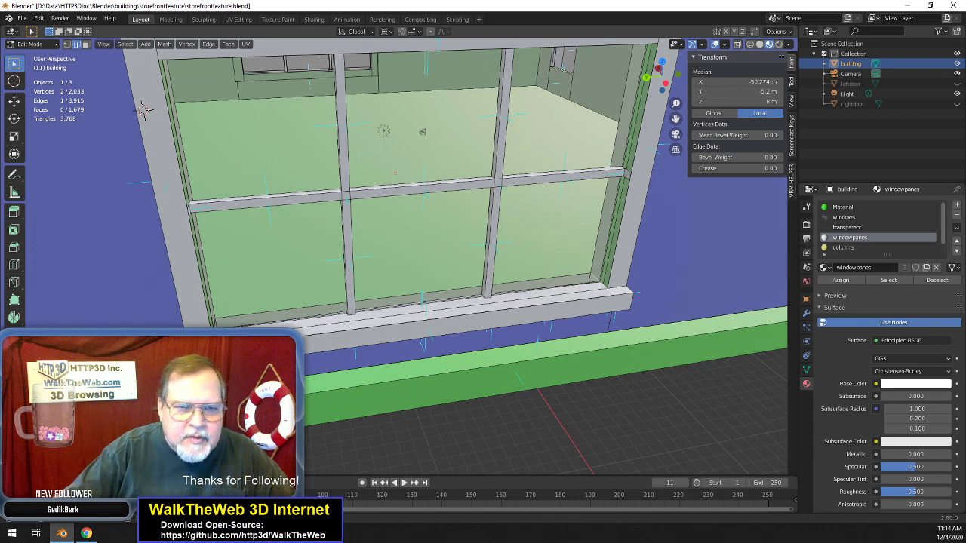
pyautogui.keyDown('shift'); pyautogui.click(603, 285); pyautogui.keyUp('shift')
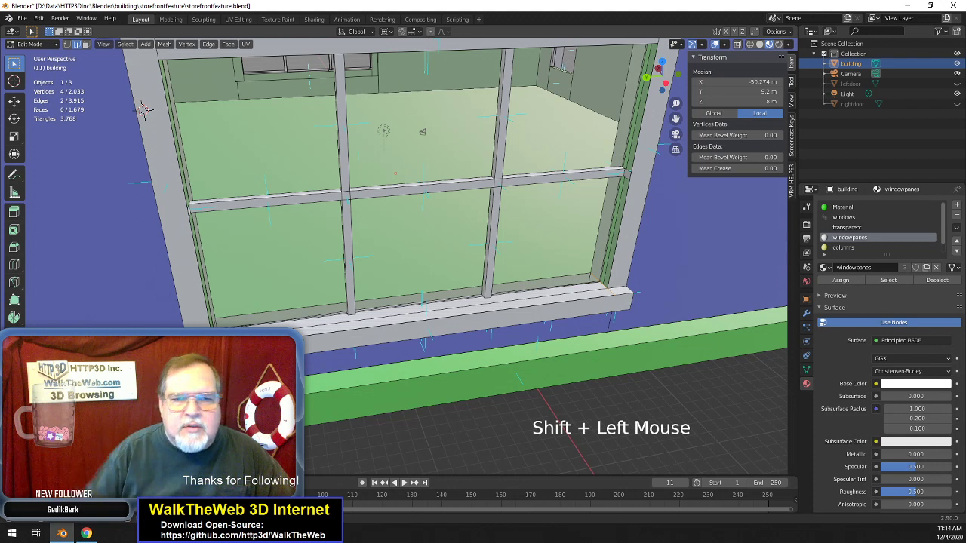
pyautogui.press('Delete')
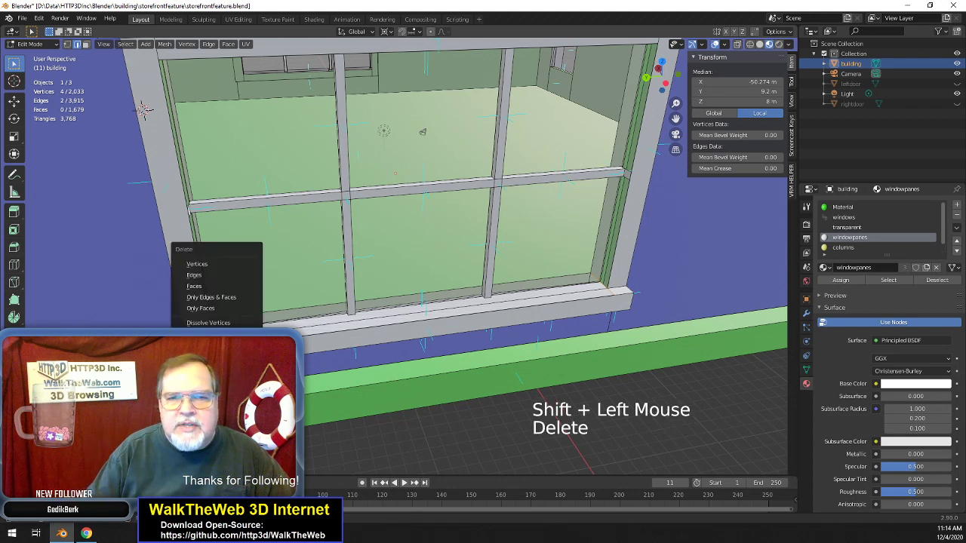
pyautogui.click(219, 297)
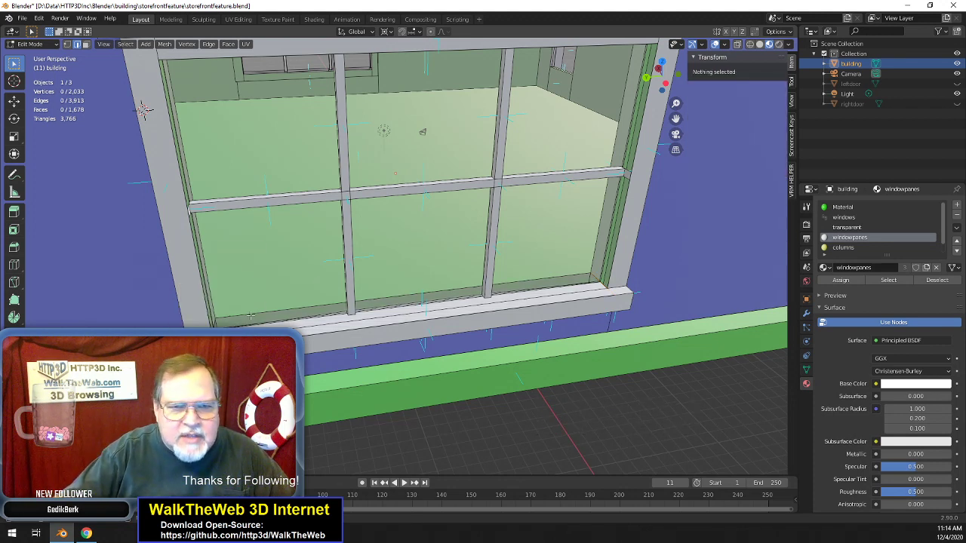
# - Hide the two window glass faces, one behind the other, that cover the window opening
pyautogui.click(313, 247)
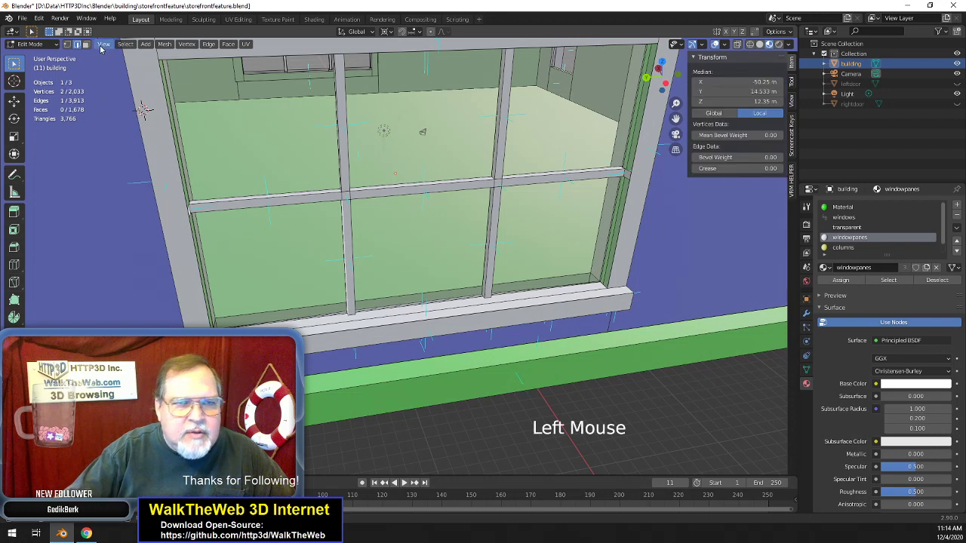
pyautogui.click(261, 230)
pyautogui.click(286, 250)
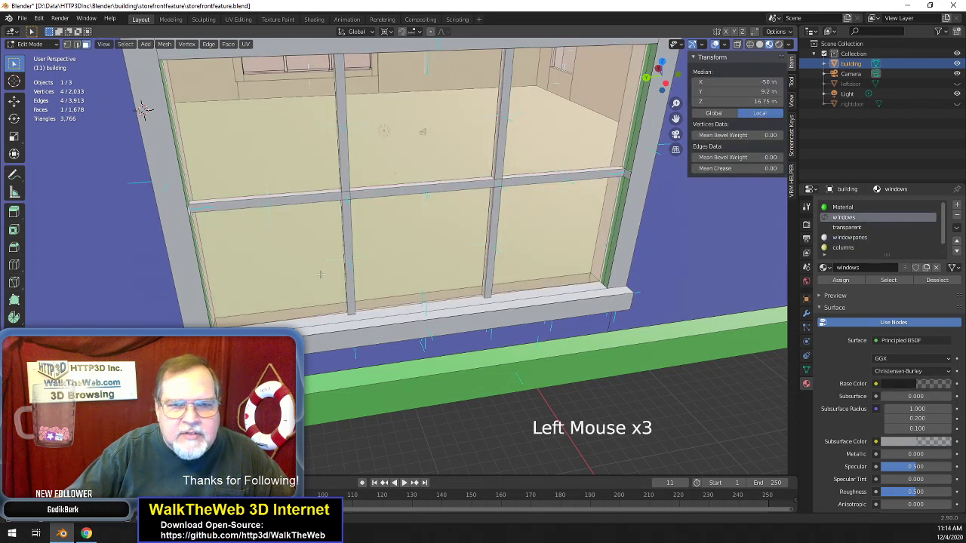
pyautogui.press('h')
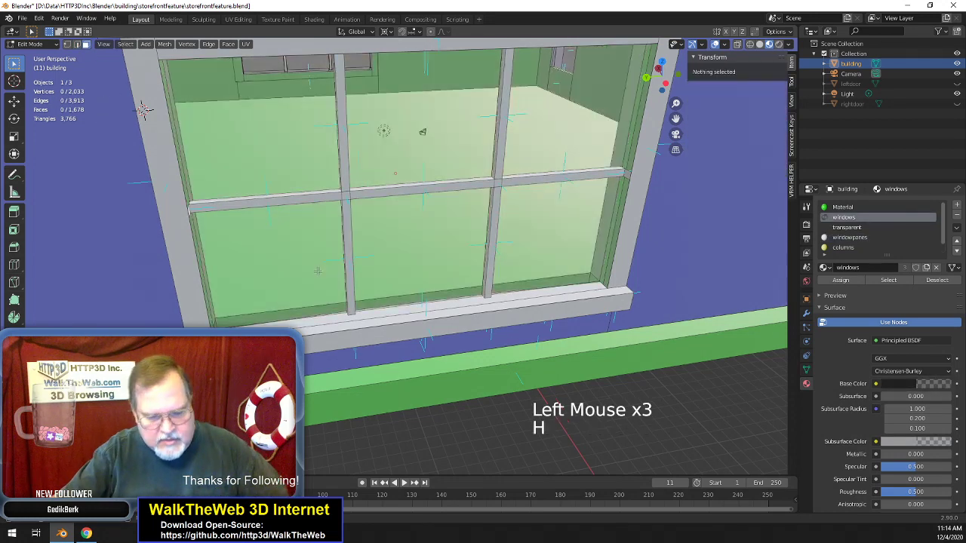
pyautogui.click(361, 264)
pyautogui.press('h')
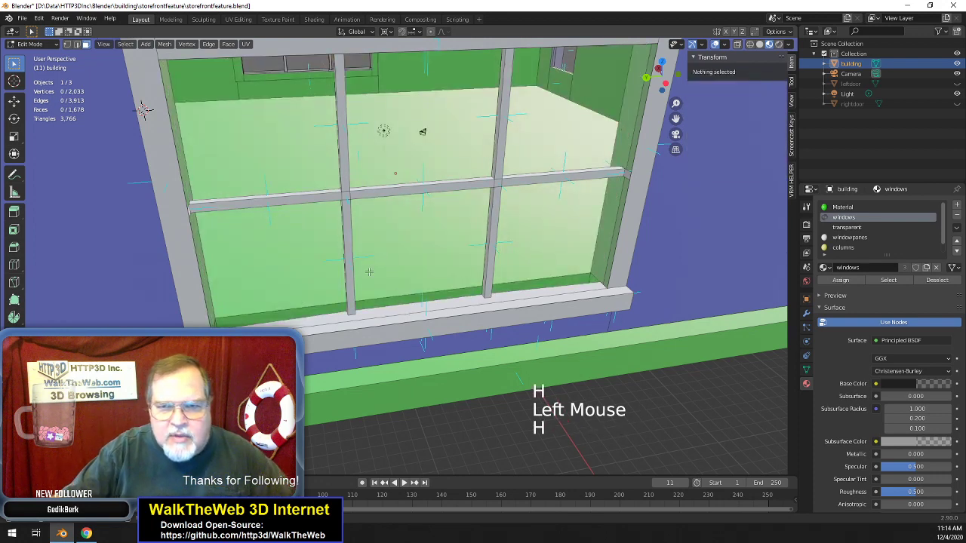
# - Delete the three long edge segments along the sill's inner strip, behind the window bars, with the Only Edges & Faces option
pyautogui.click(67, 44)
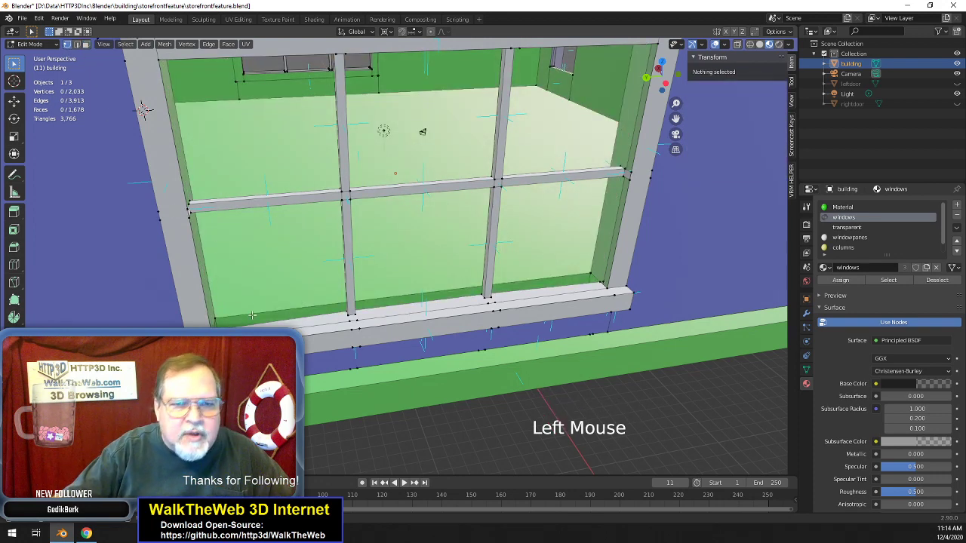
pyautogui.click(216, 316)
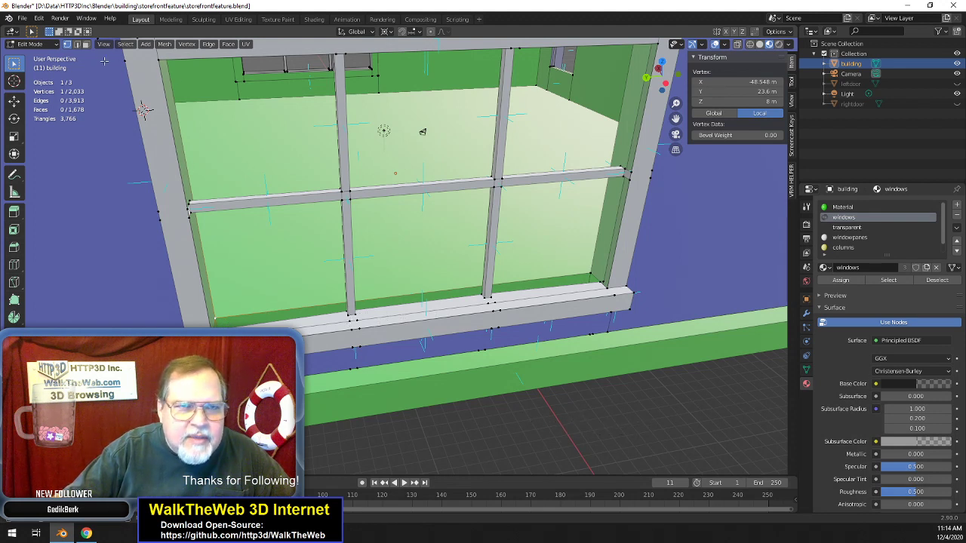
pyautogui.click(153, 152)
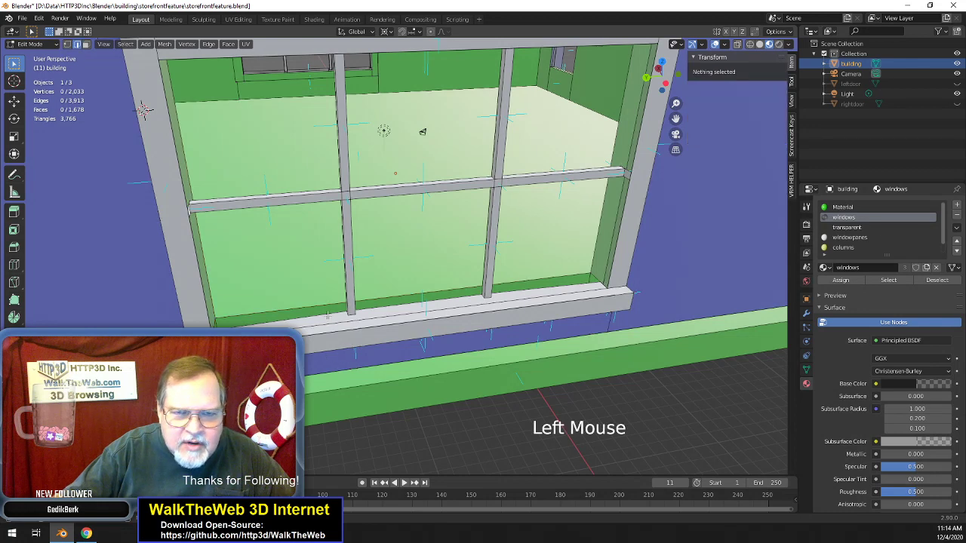
pyautogui.click(327, 315)
pyautogui.keyDown('shift'); pyautogui.click(423, 307); pyautogui.keyUp('shift')
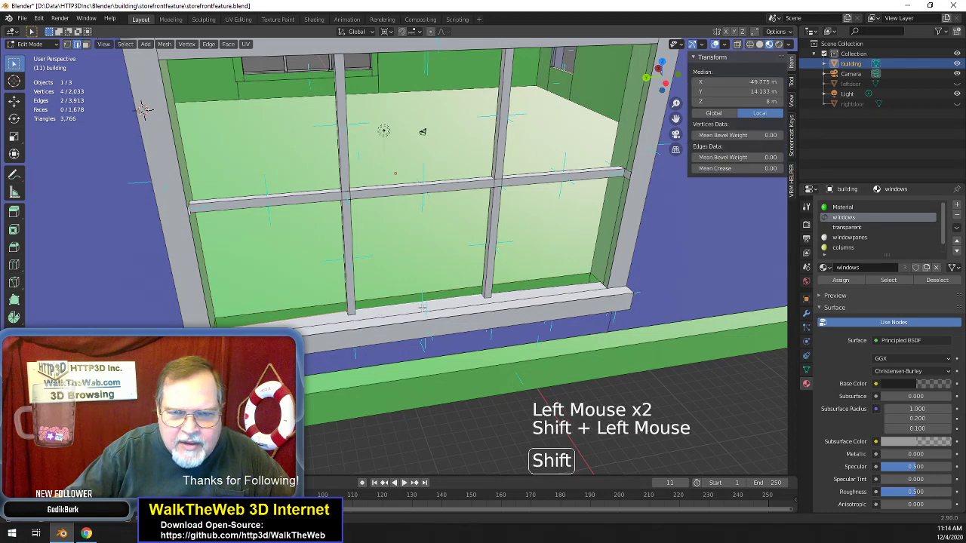
pyautogui.keyDown('shift'); pyautogui.click(534, 299); pyautogui.keyUp('shift')
pyautogui.press('Delete')
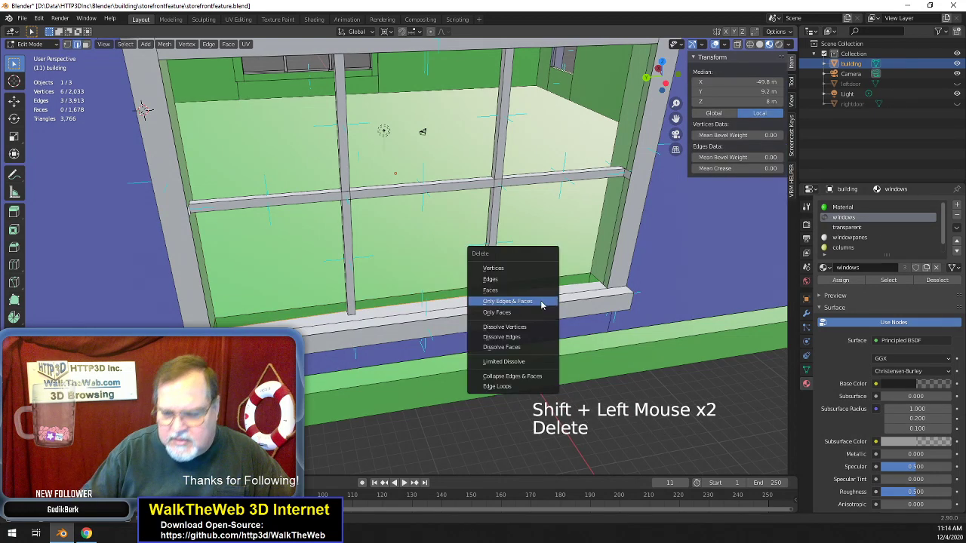
pyautogui.click(541, 302)
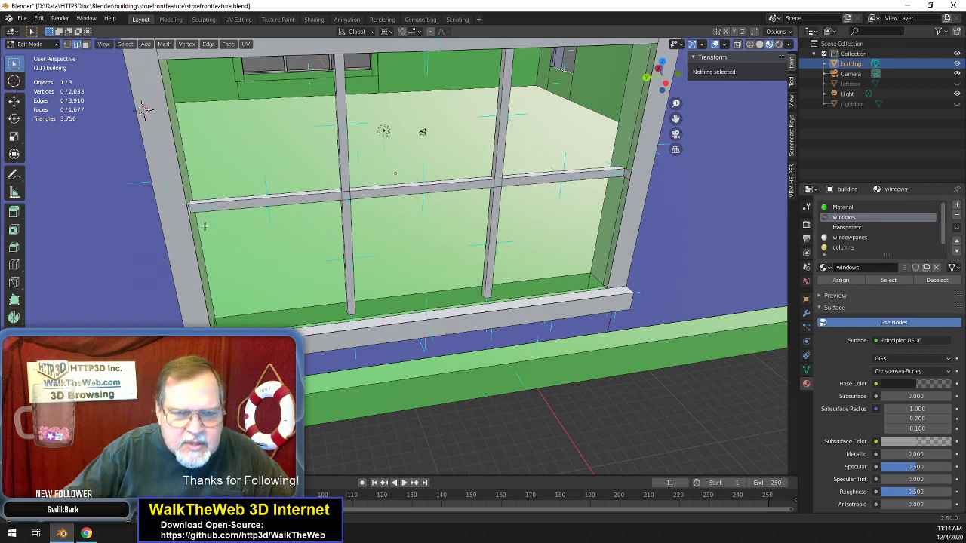
# - Fill a single face between the four corner vertices of the window opening's bottom, behind the outer sill strip
pyautogui.click(67, 44)
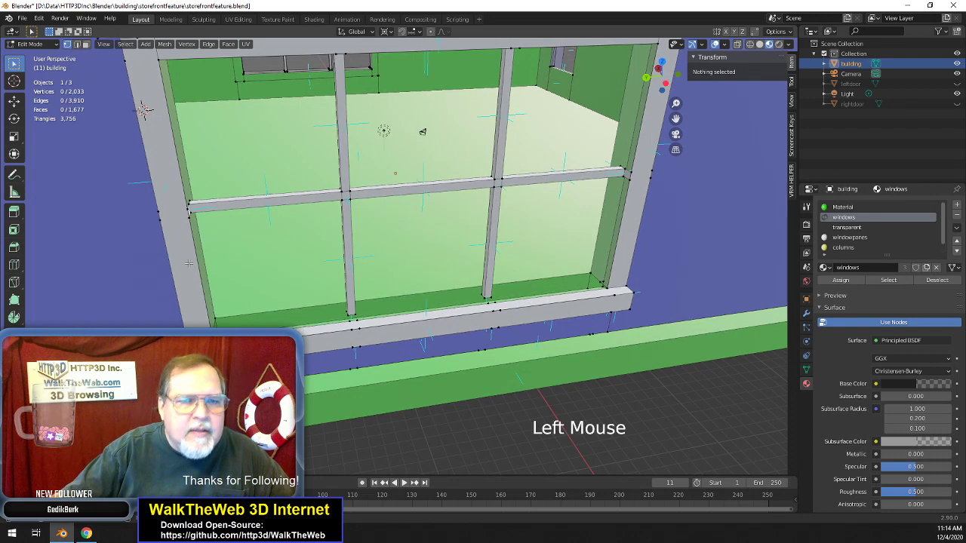
pyautogui.click(489, 302)
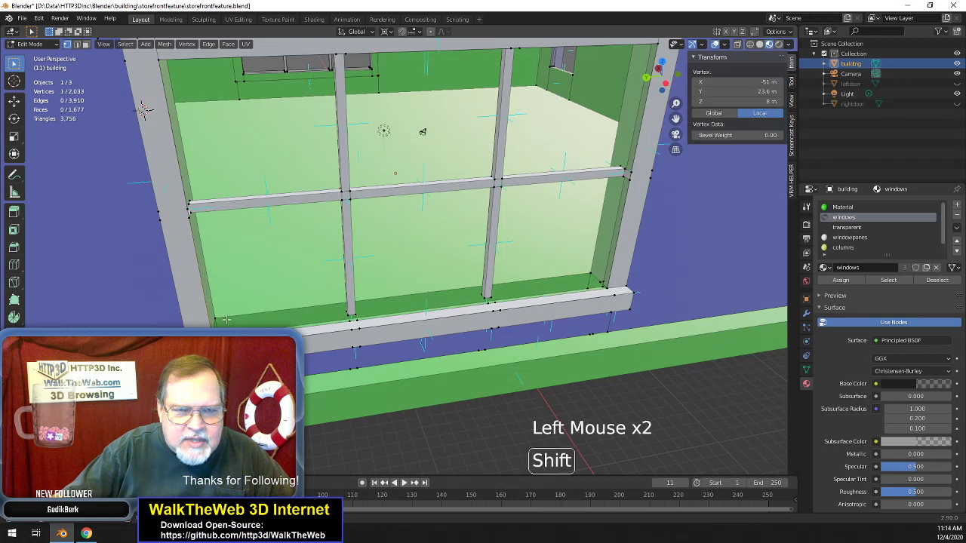
pyautogui.keyDown('shift'); pyautogui.click(504, 308); pyautogui.keyUp('shift')
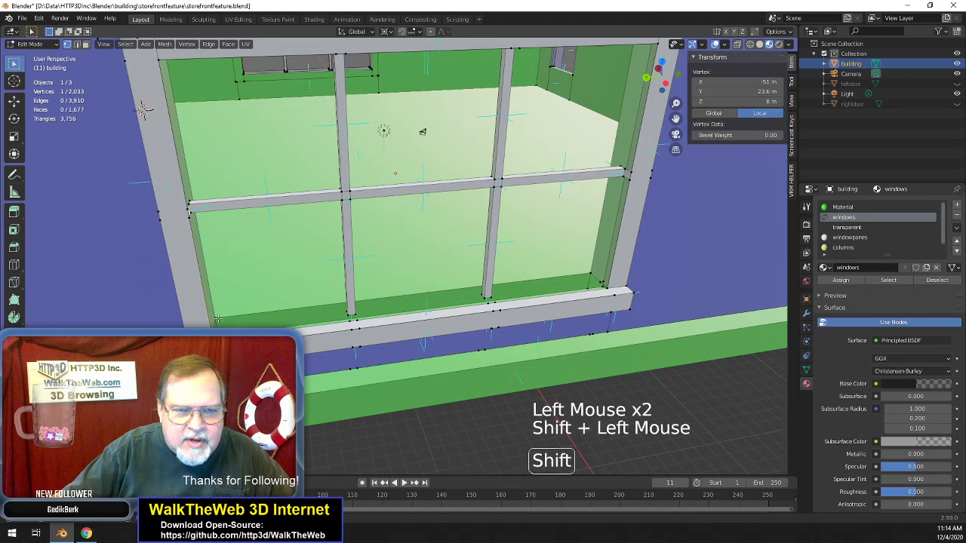
pyautogui.keyDown('shift'); pyautogui.click(611, 289); pyautogui.keyUp('shift')
pyautogui.keyDown('shift'); pyautogui.click(593, 272); pyautogui.keyUp('shift')
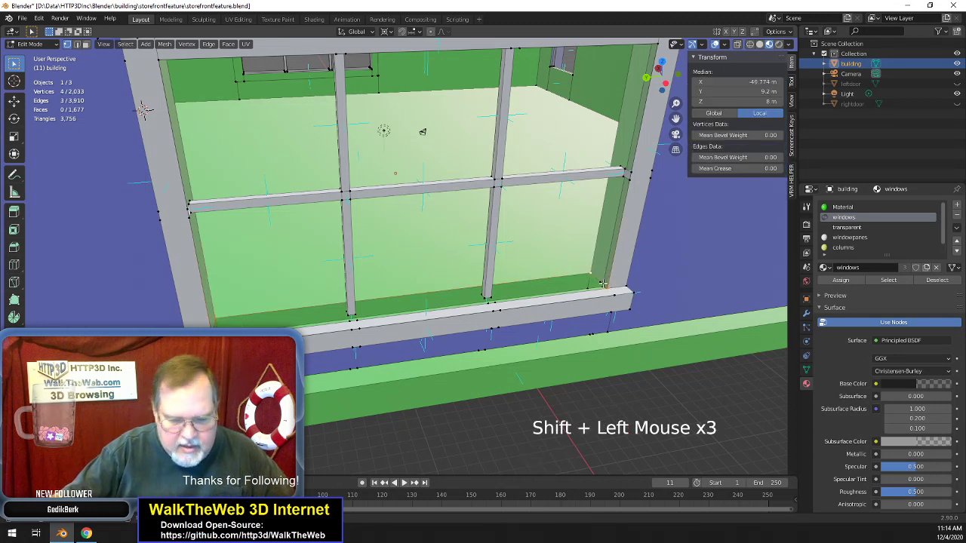
pyautogui.press('f')
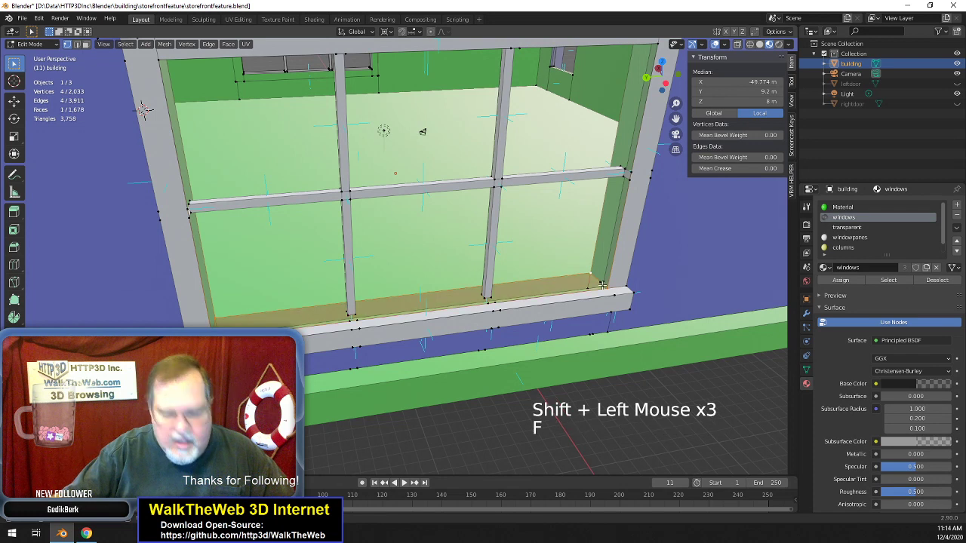
# - Assign the windowpanes material to the new face at the bottom of the window opening
pyautogui.click(437, 315)
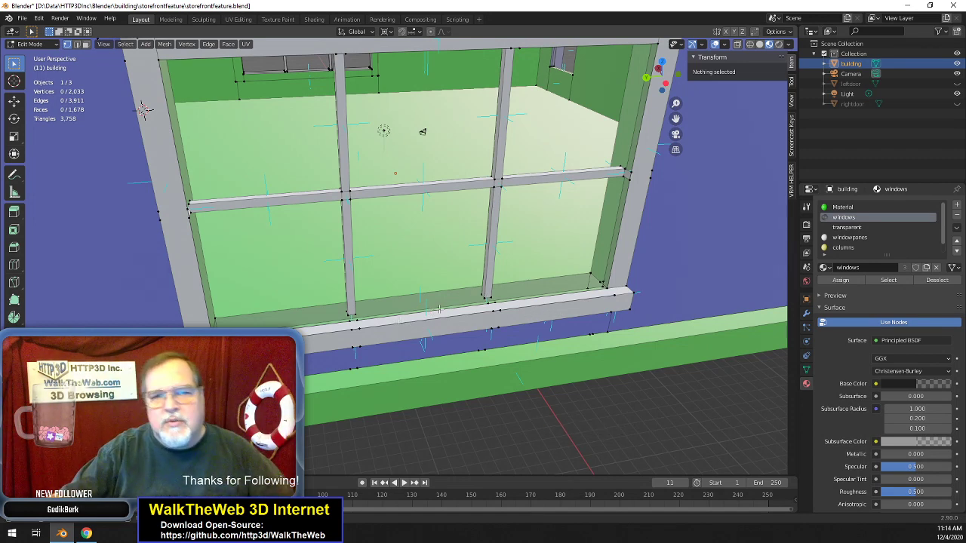
pyautogui.click(452, 247)
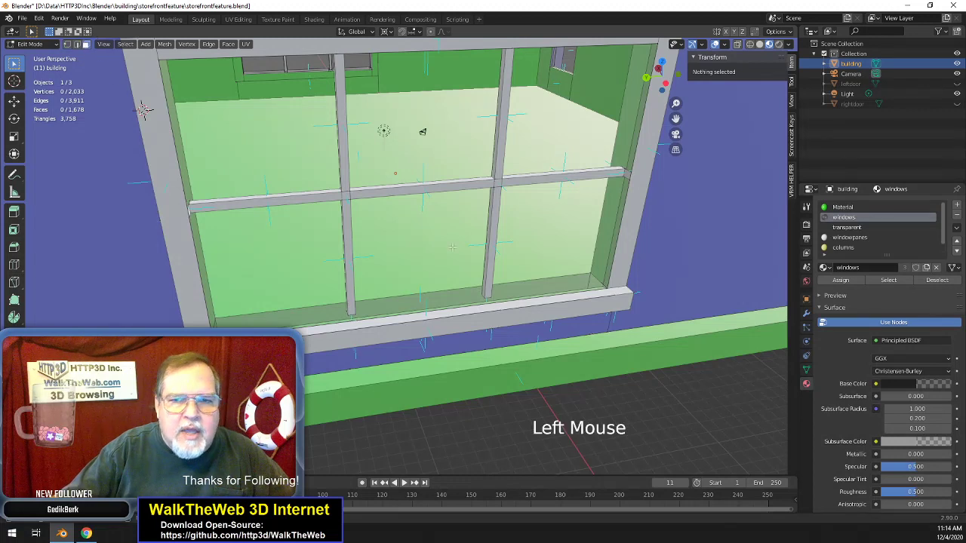
pyautogui.click(436, 295)
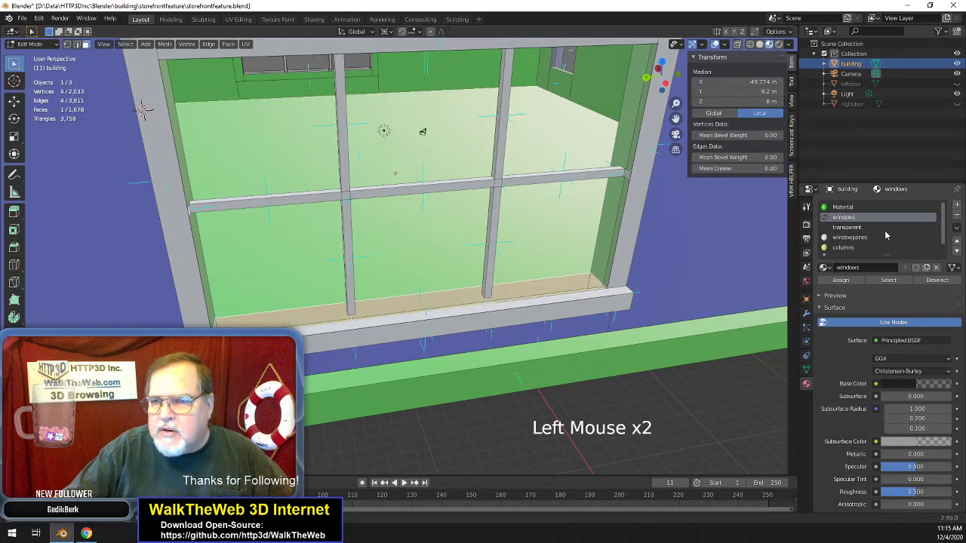
pyautogui.click(850, 237)
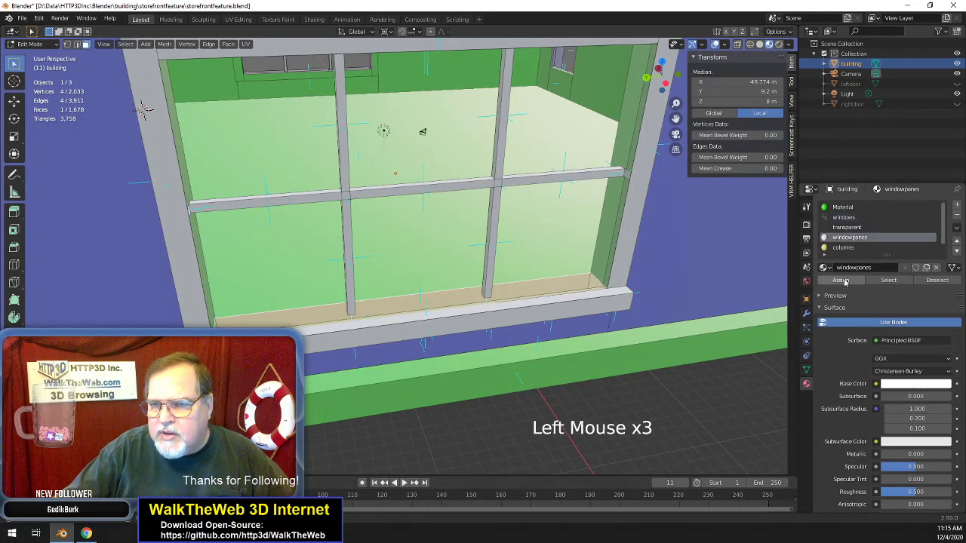
pyautogui.click(841, 280)
# - Merge the five vertices along the sill top's inner edge, in front of the window bars, into the right-hand end vertex using At Last
pyautogui.click(597, 306)
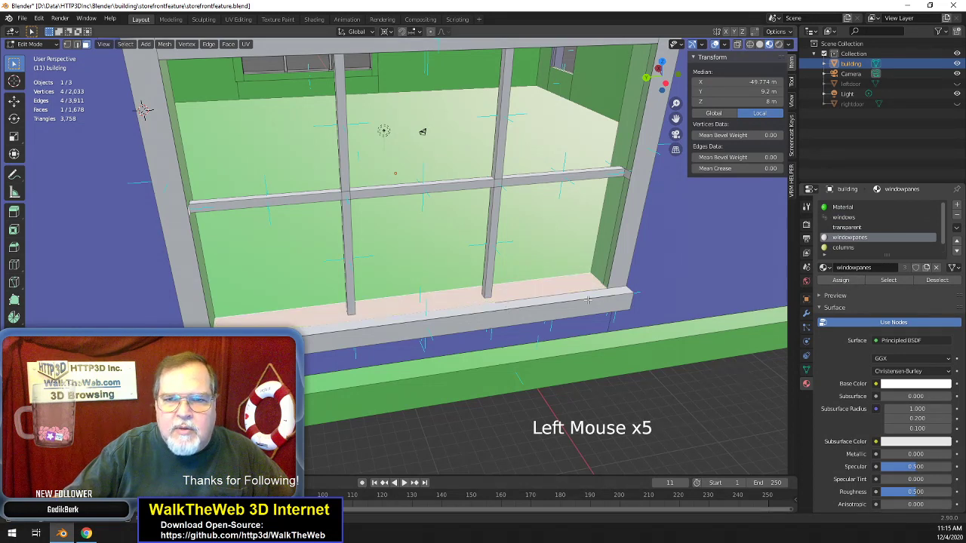
pyautogui.click(540, 301)
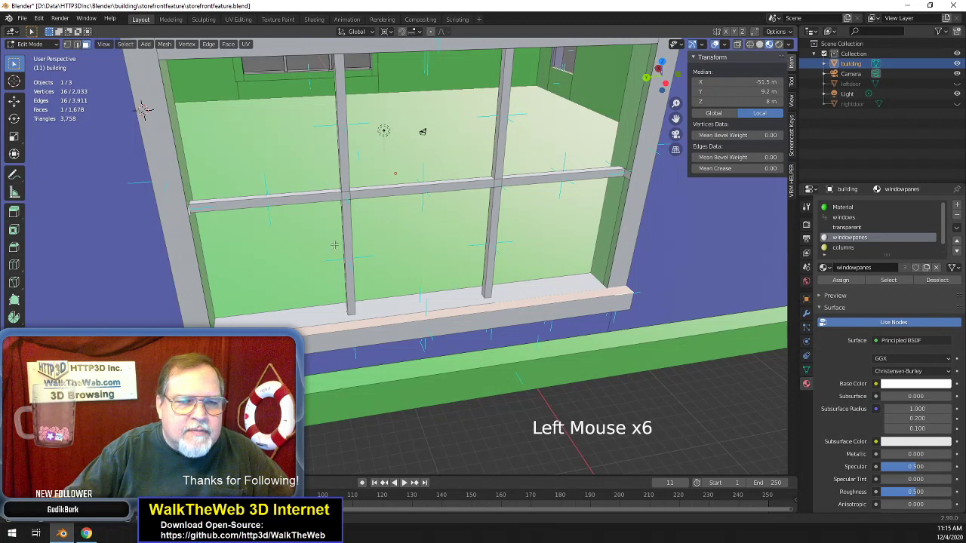
pyautogui.click(67, 45)
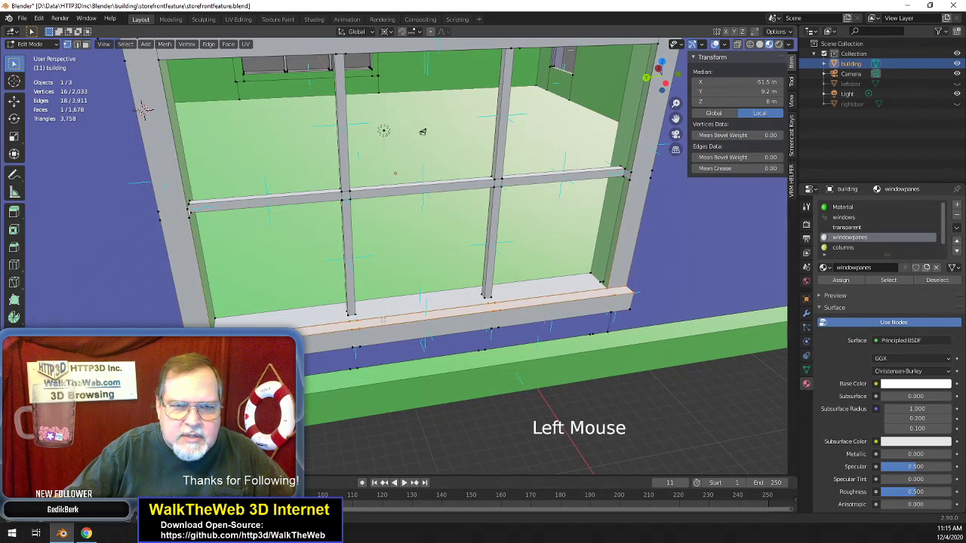
pyautogui.click(366, 318)
pyautogui.keyDown('shift'); pyautogui.click(457, 310); pyautogui.keyUp('shift')
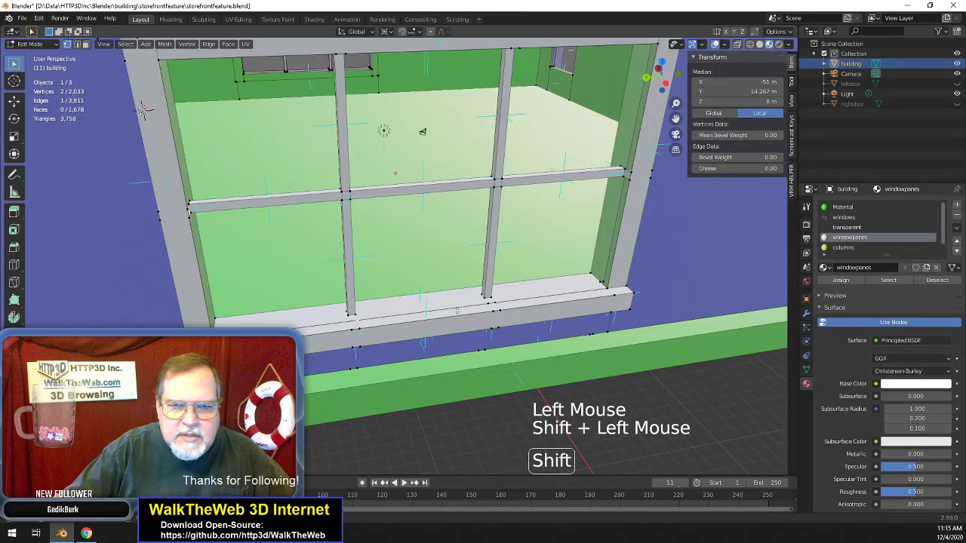
pyautogui.keyDown('shift'); pyautogui.click(490, 303); pyautogui.keyUp('shift')
pyautogui.keyDown('shift'); pyautogui.click(506, 302); pyautogui.keyUp('shift')
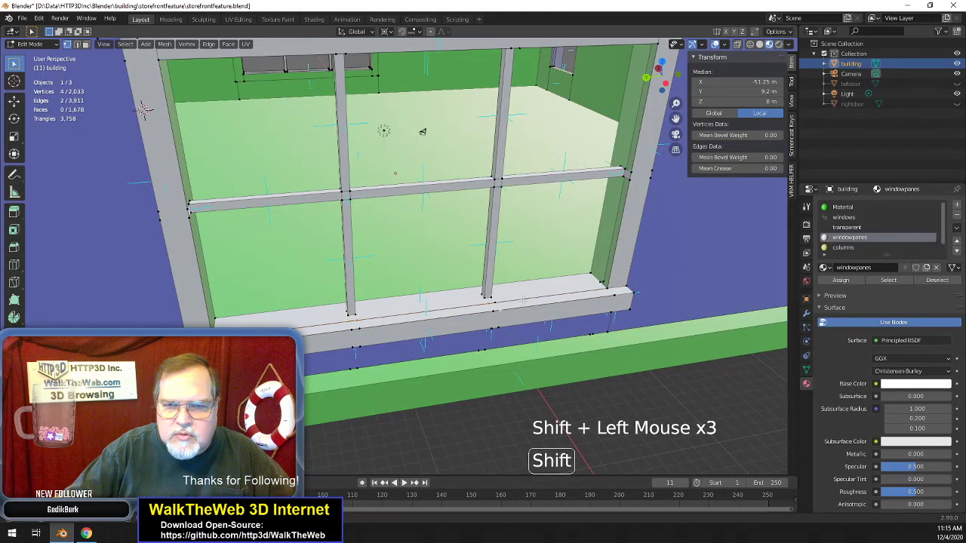
pyautogui.keyDown('shift'); pyautogui.click(499, 305); pyautogui.keyUp('shift')
pyautogui.keyDown('shift'); pyautogui.click(529, 297); pyautogui.keyUp('shift')
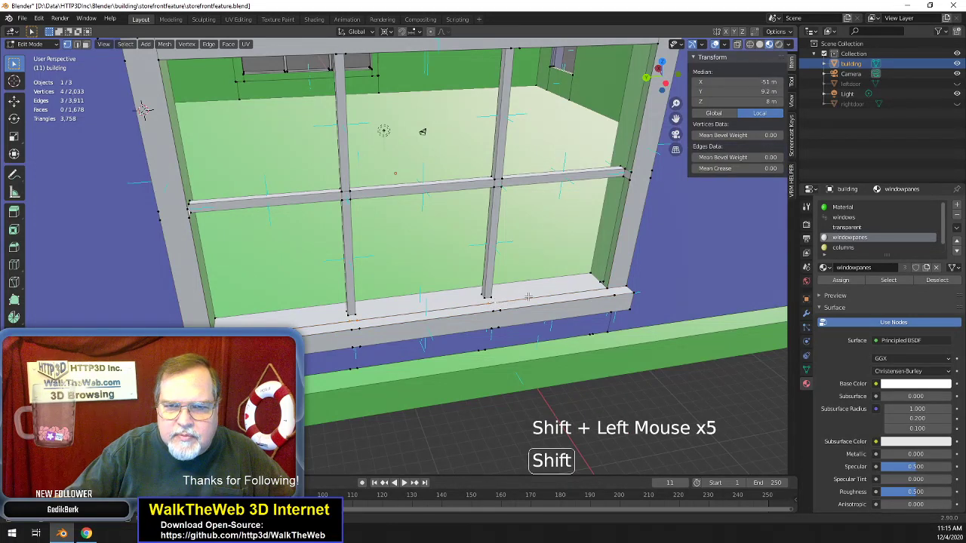
pyautogui.keyDown('shift'); pyautogui.click(607, 289); pyautogui.keyUp('shift')
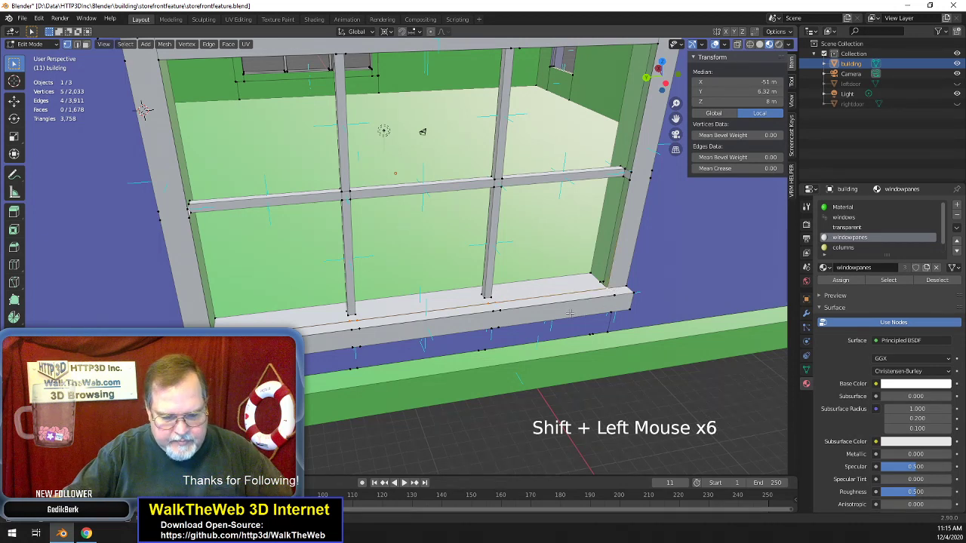
pyautogui.press('m')
pyautogui.click(540, 317)
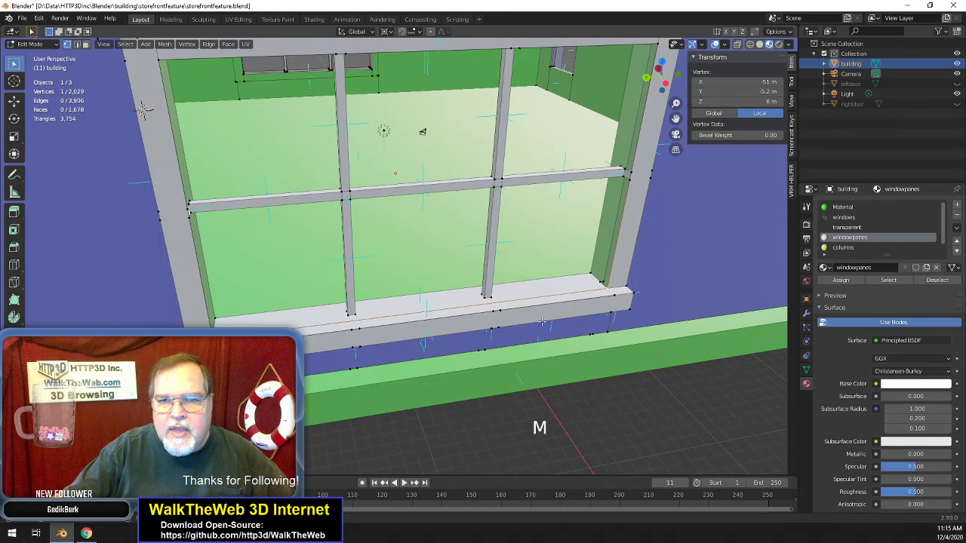
# - Merge the seven vertices along the sill's upper front edge into its right-hand corner vertex using At Last
pyautogui.click(317, 335)
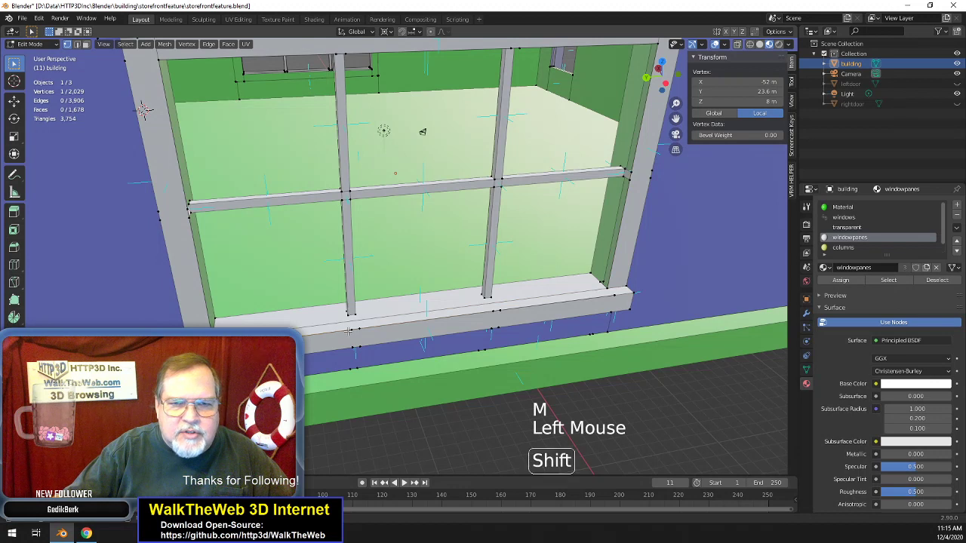
pyautogui.keyDown('shift'); pyautogui.click(397, 328); pyautogui.keyUp('shift')
pyautogui.keyDown('shift'); pyautogui.click(483, 316); pyautogui.keyUp('shift')
pyautogui.keyDown('shift'); pyautogui.click(498, 314); pyautogui.keyUp('shift')
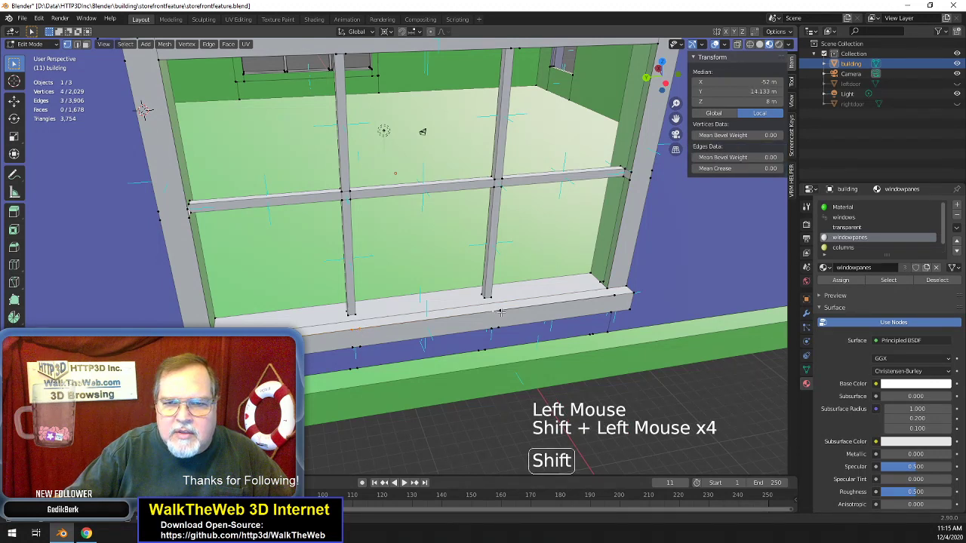
pyautogui.keyDown('shift'); pyautogui.click(633, 296); pyautogui.keyUp('shift')
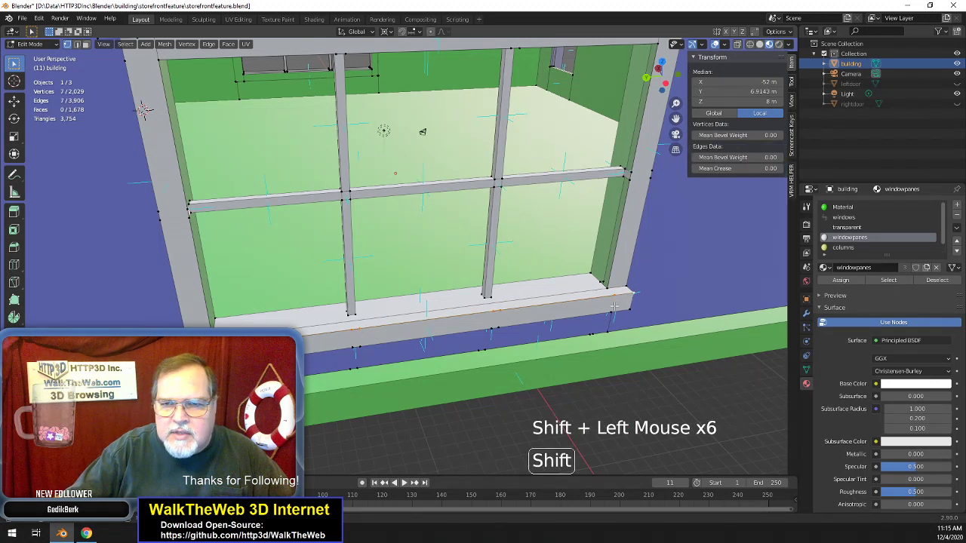
pyautogui.press('m')
pyautogui.click(602, 306)
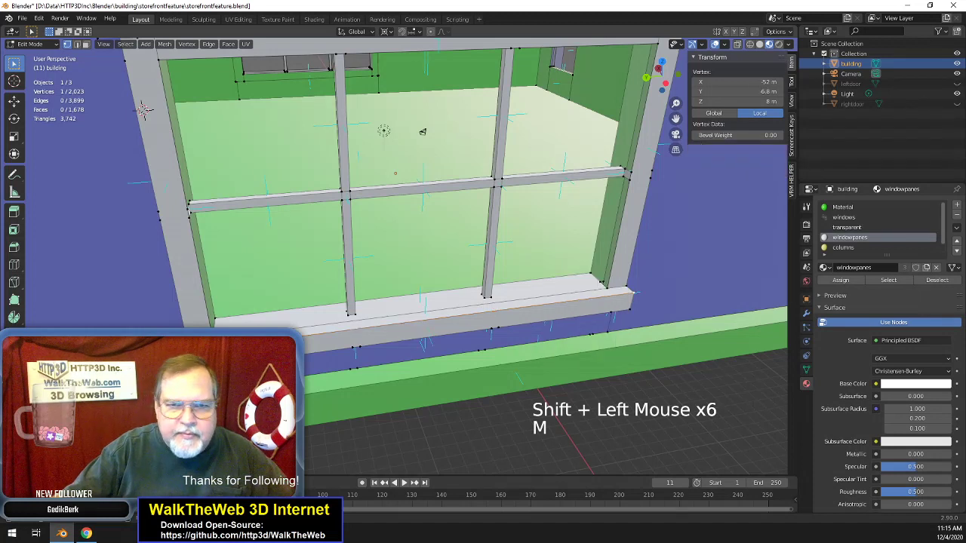
# - Merge the seven vertices along the sill's lower front edge into its right-hand corner vertex using At Last
pyautogui.click(326, 352)
pyautogui.keyDown('shift'); pyautogui.click(350, 344); pyautogui.keyUp('shift')
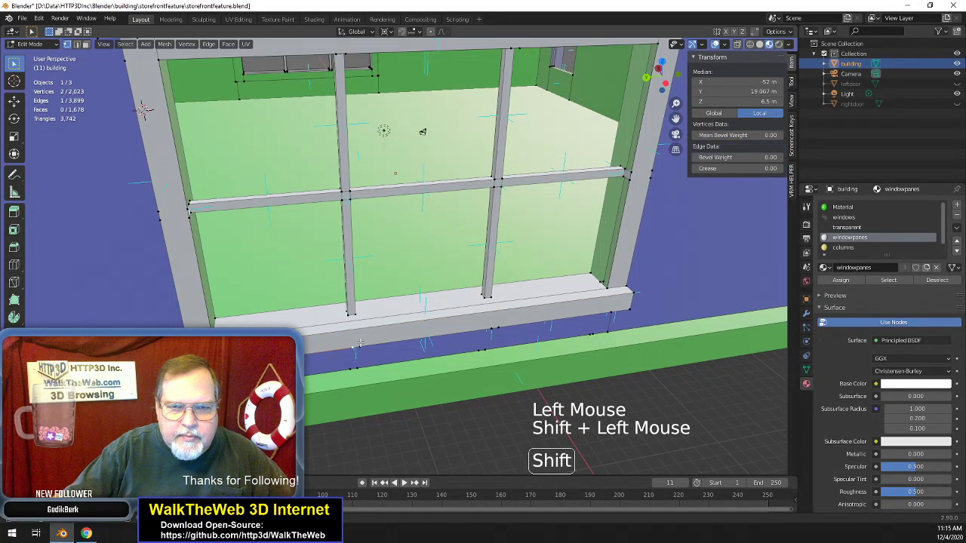
pyautogui.keyDown('shift'); pyautogui.click(404, 336); pyautogui.keyUp('shift')
pyautogui.keyDown('shift'); pyautogui.click(489, 327); pyautogui.keyUp('shift')
pyautogui.keyDown('shift'); pyautogui.click(506, 326); pyautogui.keyUp('shift')
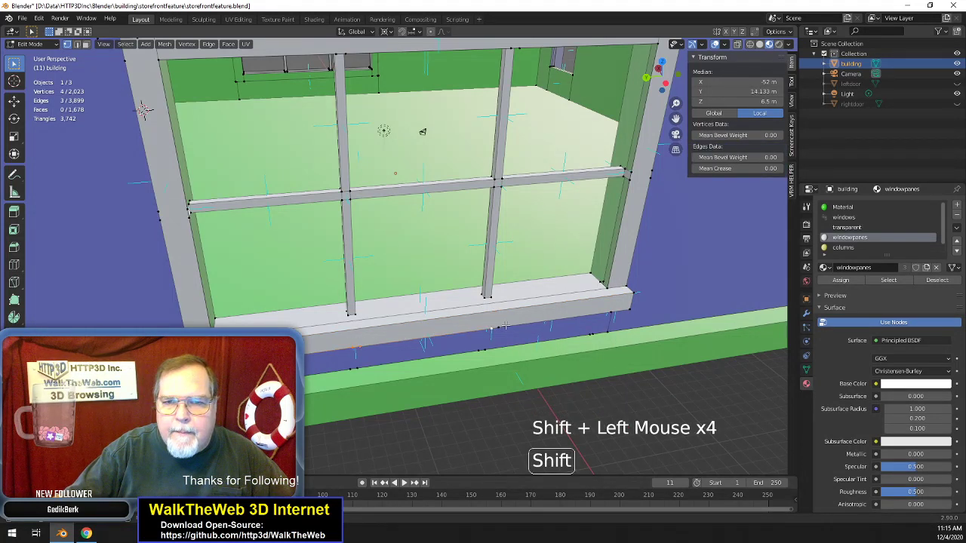
pyautogui.keyDown('shift'); pyautogui.click(520, 323); pyautogui.keyUp('shift')
pyautogui.keyDown('shift'); pyautogui.click(629, 308); pyautogui.keyUp('shift')
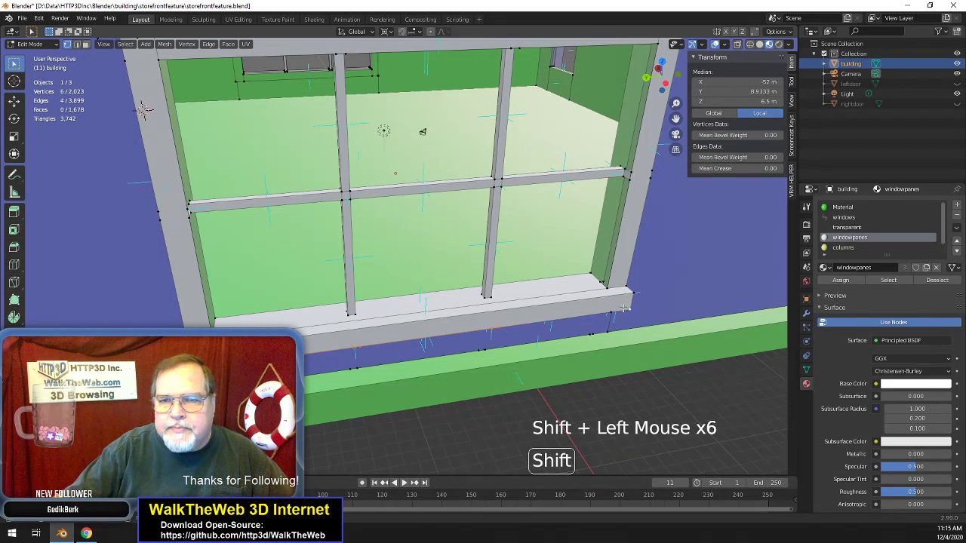
pyautogui.keyDown('shift'); pyautogui.click(611, 308); pyautogui.keyUp('shift')
pyautogui.keyDown('shift'); pyautogui.click(624, 305); pyautogui.keyUp('shift')
pyautogui.keyDown('shift'); pyautogui.click(626, 309); pyautogui.keyUp('shift')
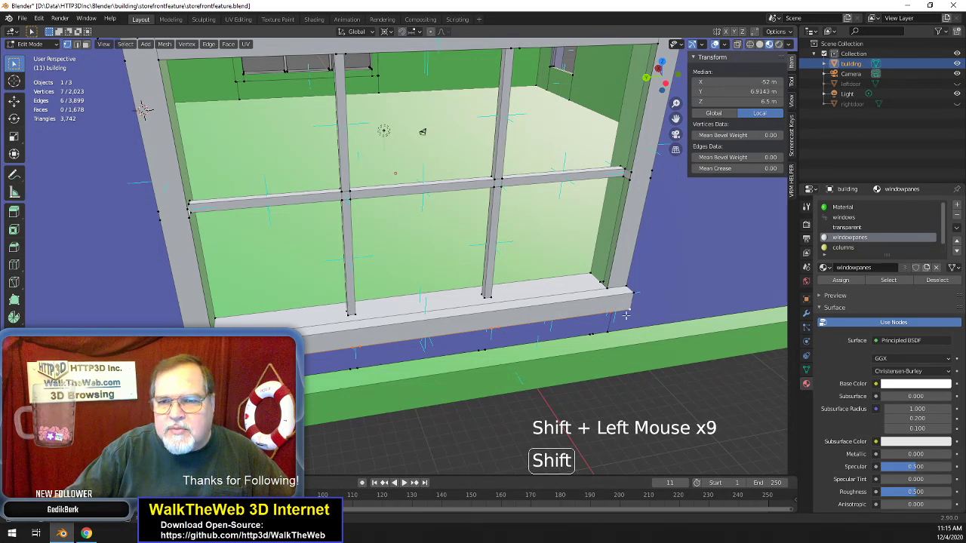
pyautogui.press('m')
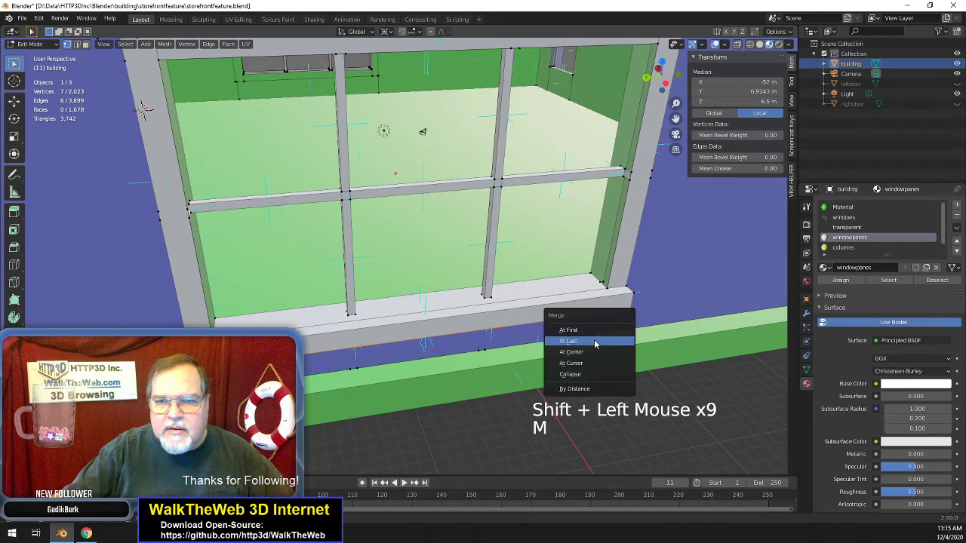
pyautogui.click(608, 340)
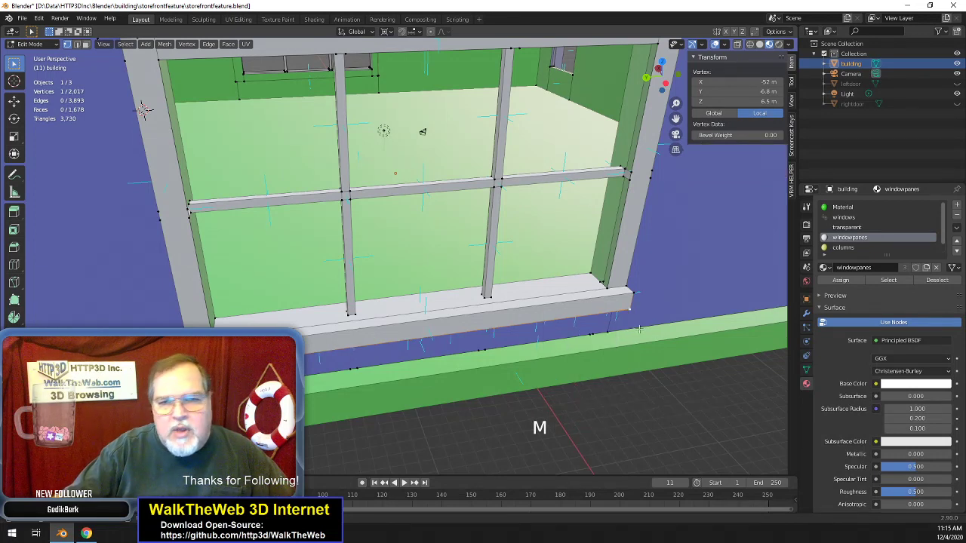
# - Combine the seven faces of the rear strip on the sill's underside with Limited Dissolve
pyautogui.moveTo(662, 75); pyautogui.dragTo(662, 116)
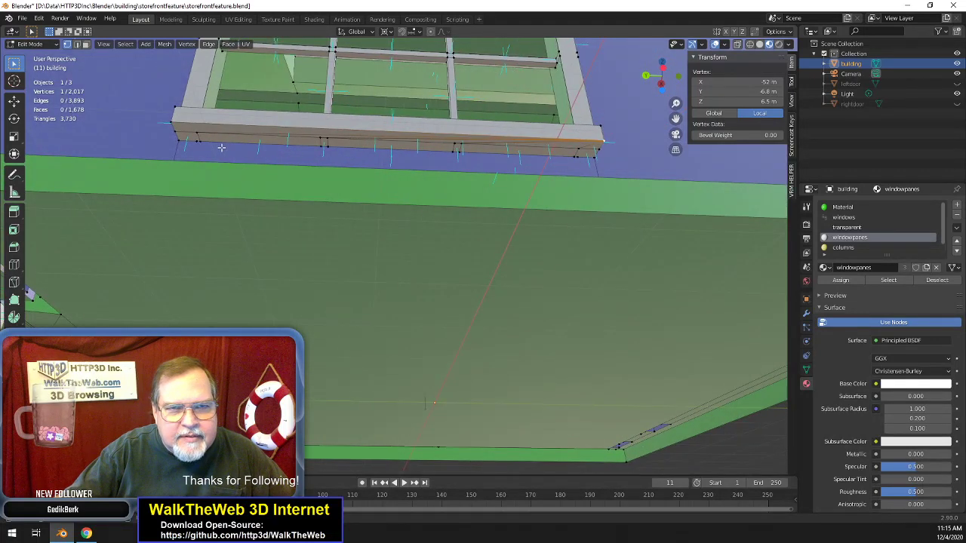
pyautogui.click(203, 134)
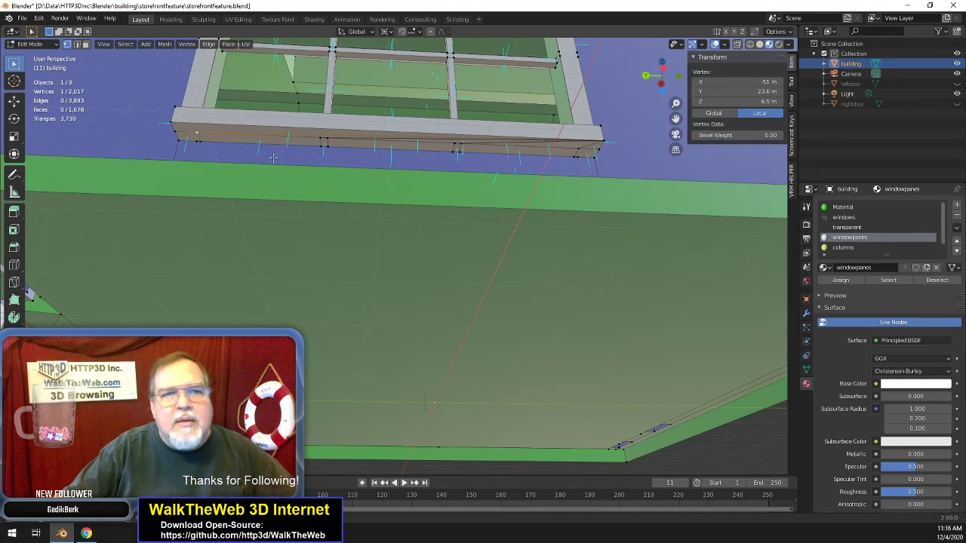
pyautogui.click(261, 178)
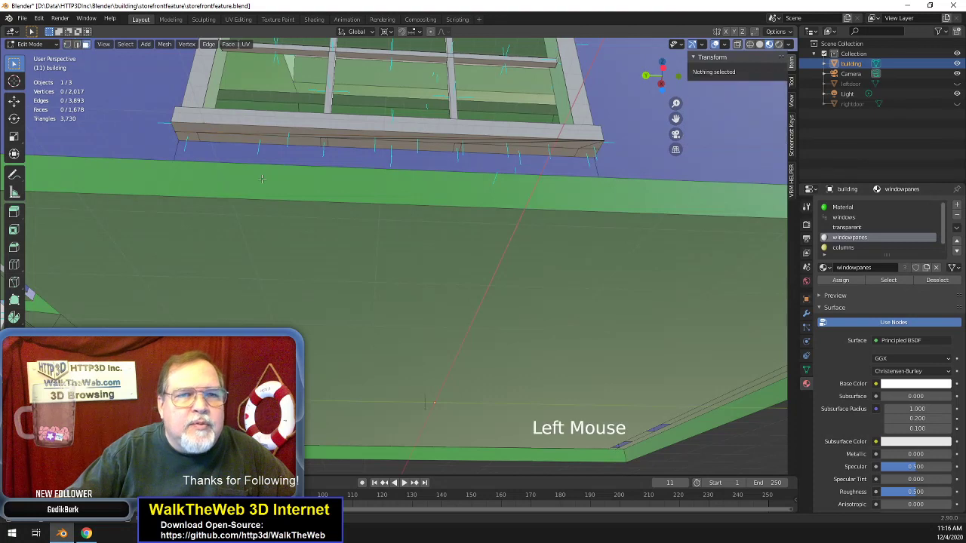
pyautogui.doubleClick(195, 138)
pyautogui.keyDown('shift'); pyautogui.click(228, 137); pyautogui.keyUp('shift')
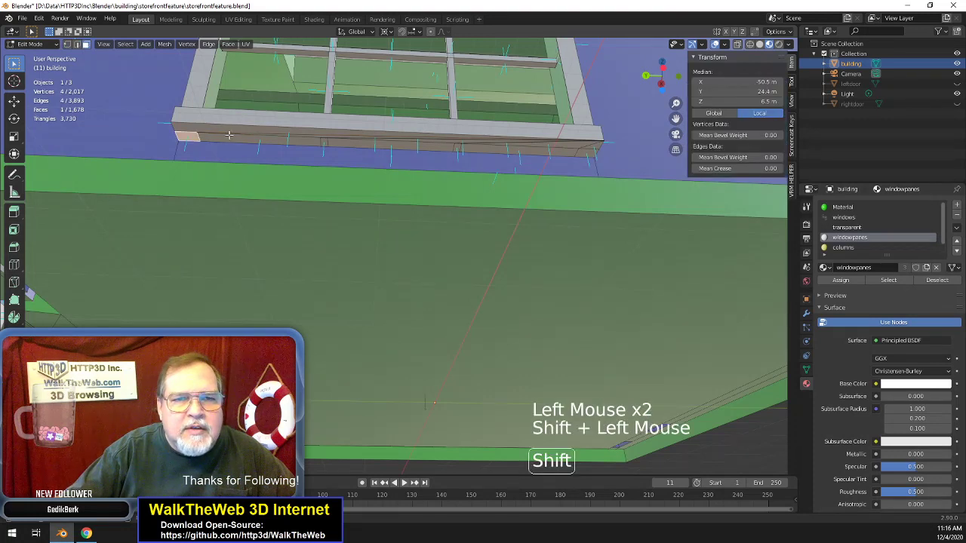
pyautogui.keyDown('shift'); pyautogui.click(329, 143); pyautogui.keyUp('shift')
pyautogui.keyDown('shift'); pyautogui.click(453, 149); pyautogui.keyUp('shift')
pyautogui.keyDown('shift'); pyautogui.click(457, 148); pyautogui.keyUp('shift')
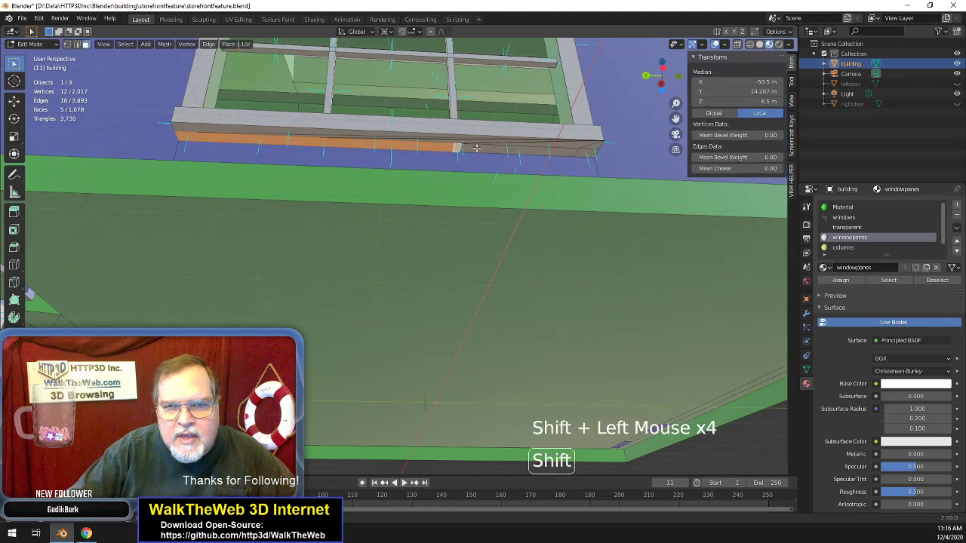
pyautogui.keyDown('shift'); pyautogui.click(547, 153); pyautogui.keyUp('shift')
pyautogui.keyDown('shift'); pyautogui.click(582, 152); pyautogui.keyUp('shift')
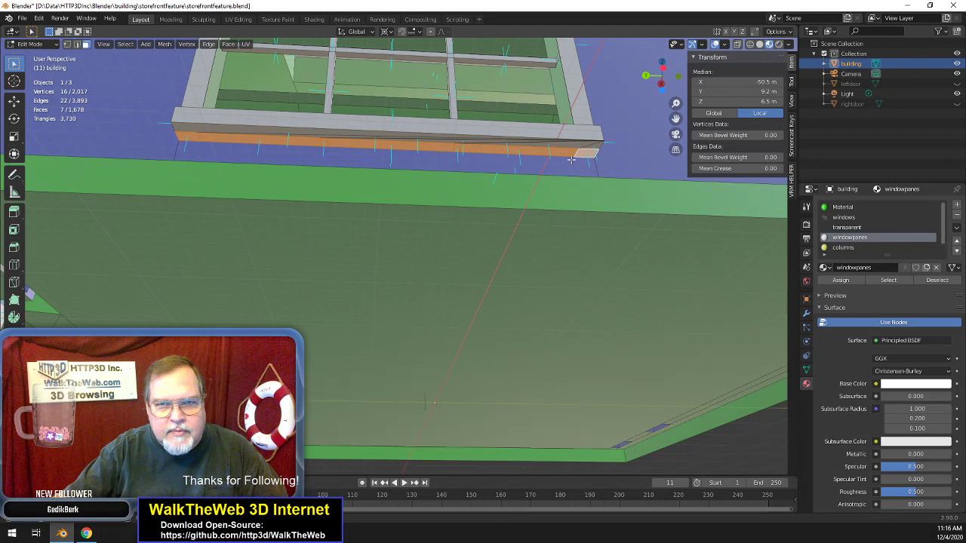
pyautogui.press('m')
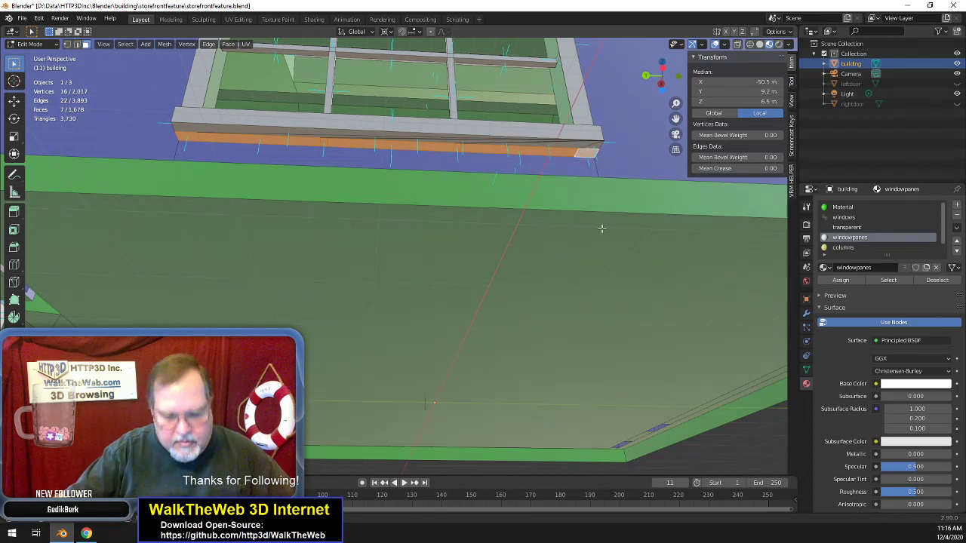
pyautogui.press('Delete')
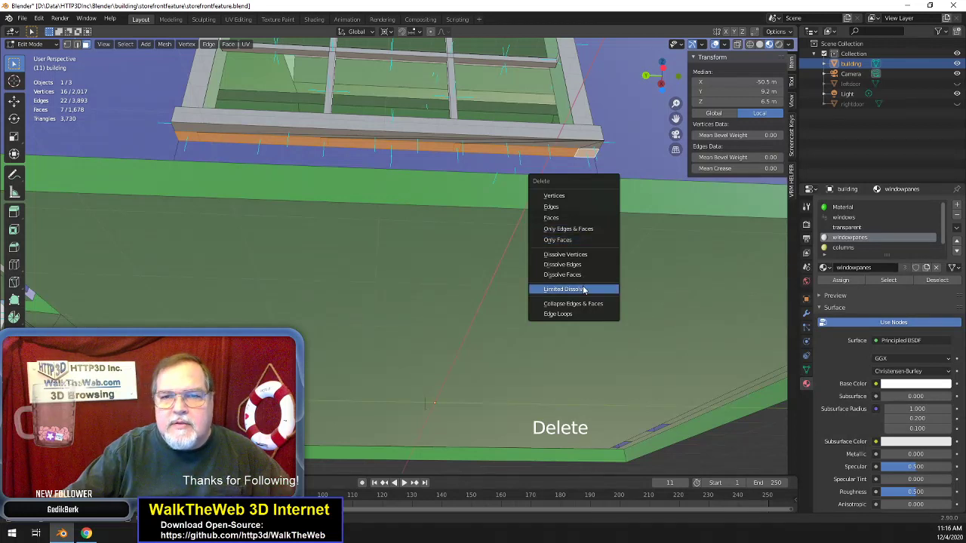
pyautogui.click(584, 290)
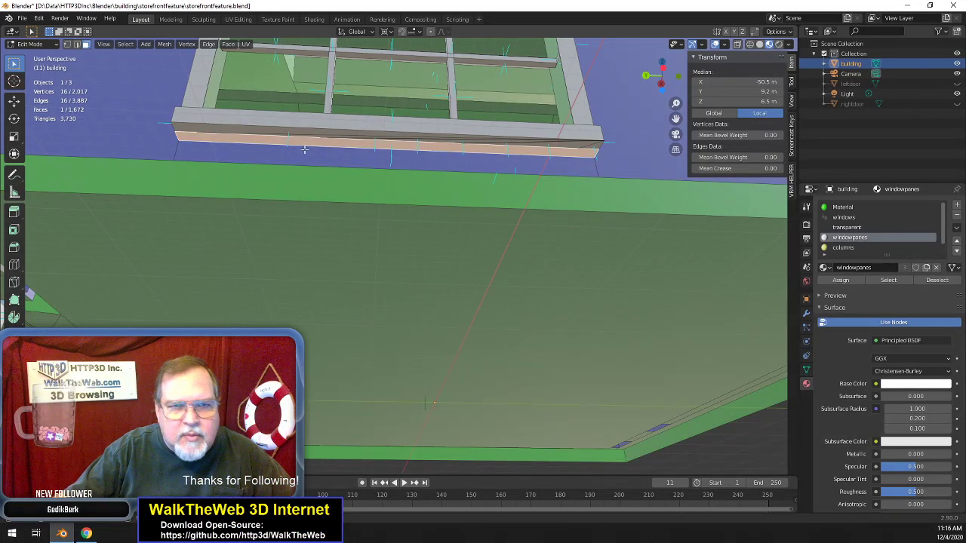
# - Examine the narrow front face on the sill's underside in Wireframe shading, and return the view to Material Preview
pyautogui.click(576, 137)
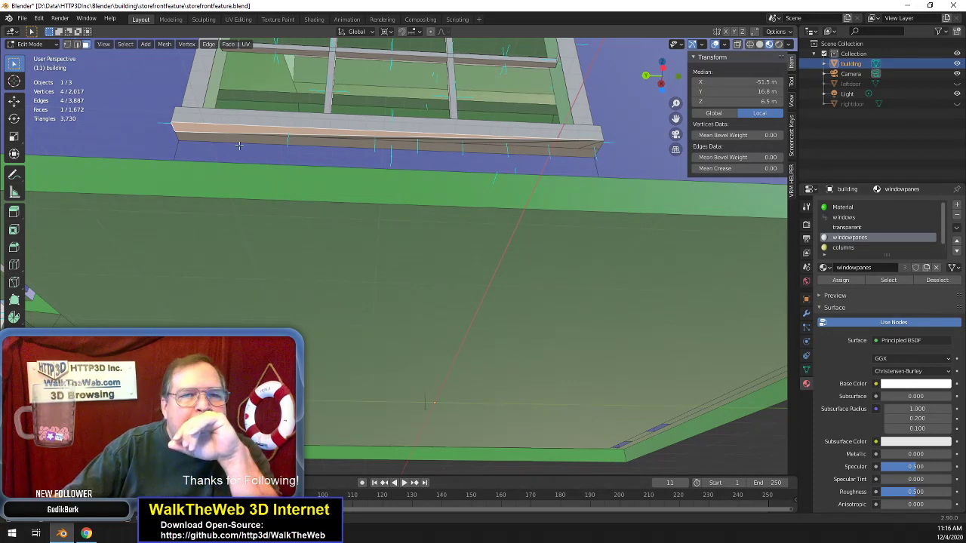
pyautogui.press('z')
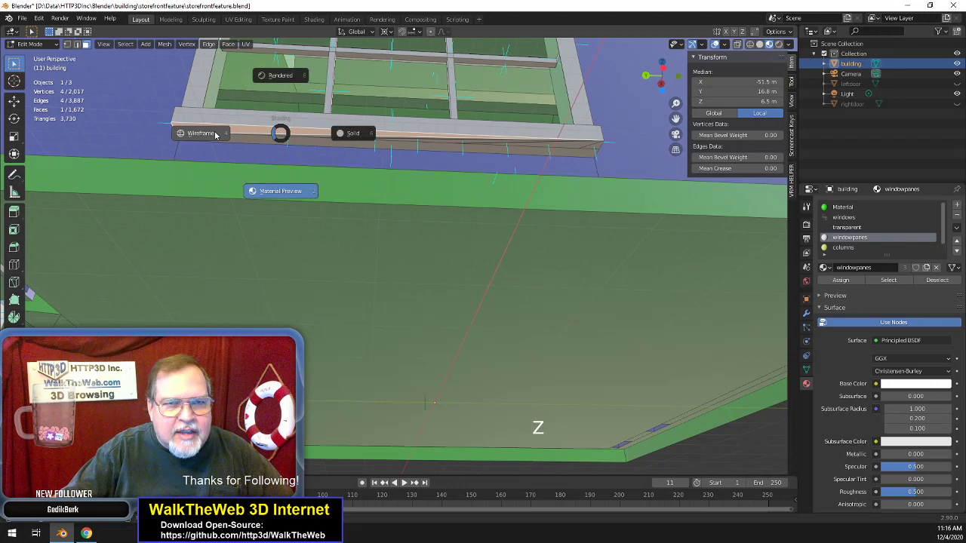
pyautogui.click(224, 141)
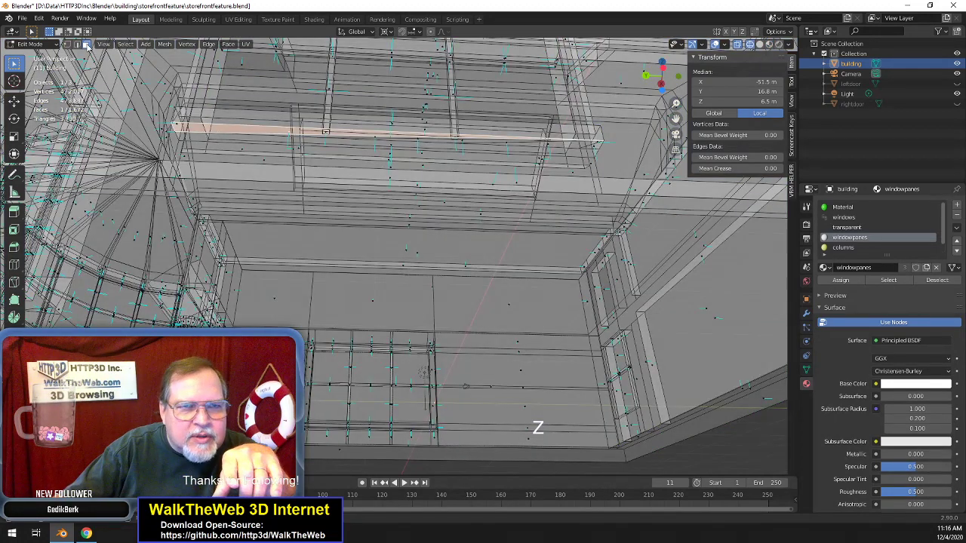
pyautogui.click(205, 133)
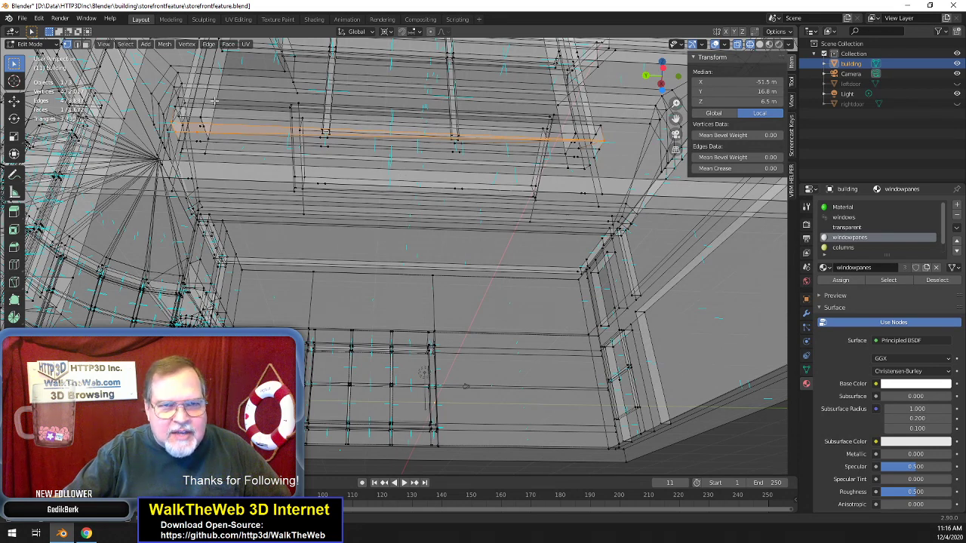
pyautogui.press('z')
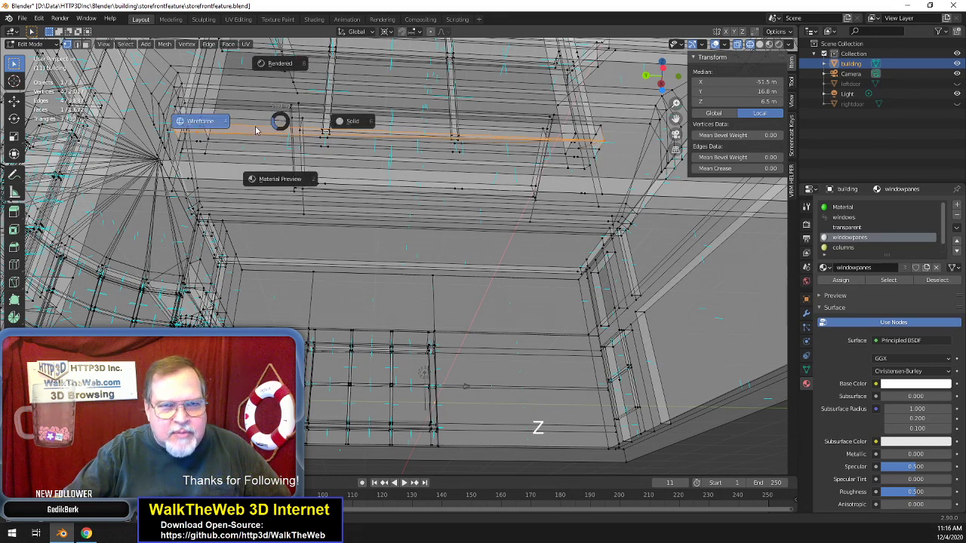
pyautogui.click(287, 181)
# - Merge the seven vertices along the middle edge of the sill's underside into its right-hand end vertex using At Last
pyautogui.click(204, 137)
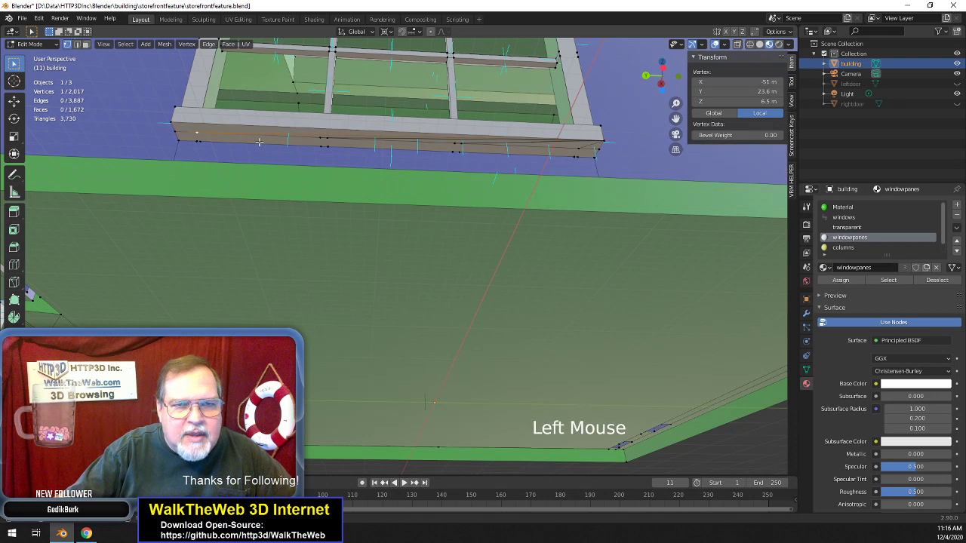
pyautogui.keyDown('shift'); pyautogui.click(320, 141); pyautogui.keyUp('shift')
pyautogui.keyDown('shift'); pyautogui.click(336, 139); pyautogui.keyUp('shift')
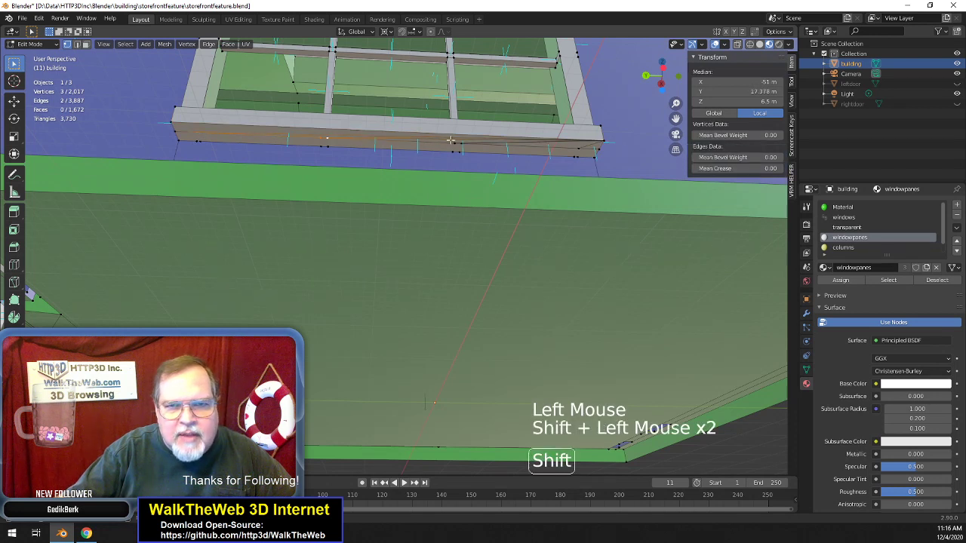
pyautogui.keyDown('shift'); pyautogui.click(455, 143); pyautogui.keyUp('shift')
pyautogui.keyDown('shift'); pyautogui.click(526, 148); pyautogui.keyUp('shift')
pyautogui.keyDown('shift'); pyautogui.click(578, 146); pyautogui.keyUp('shift')
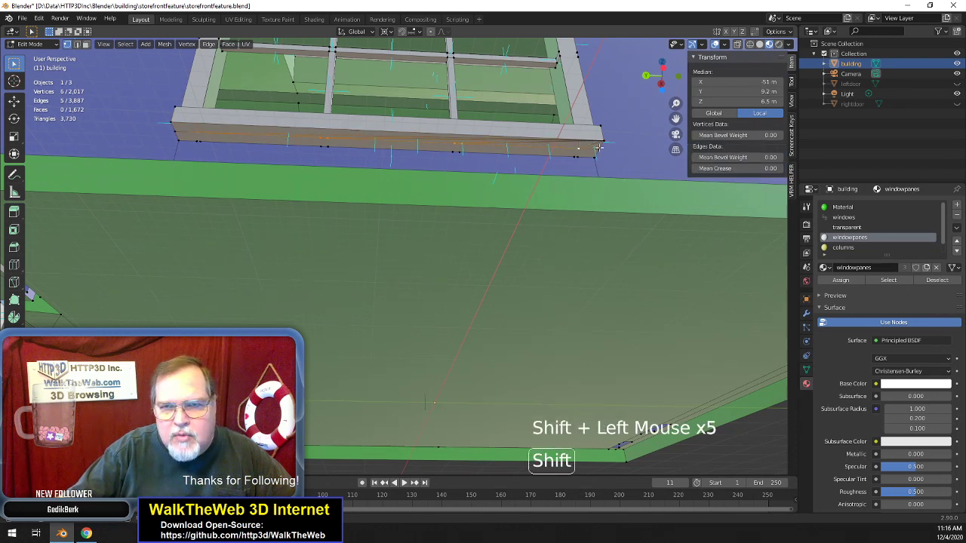
pyautogui.keyDown('shift'); pyautogui.click(598, 151); pyautogui.keyUp('shift')
pyautogui.press('m')
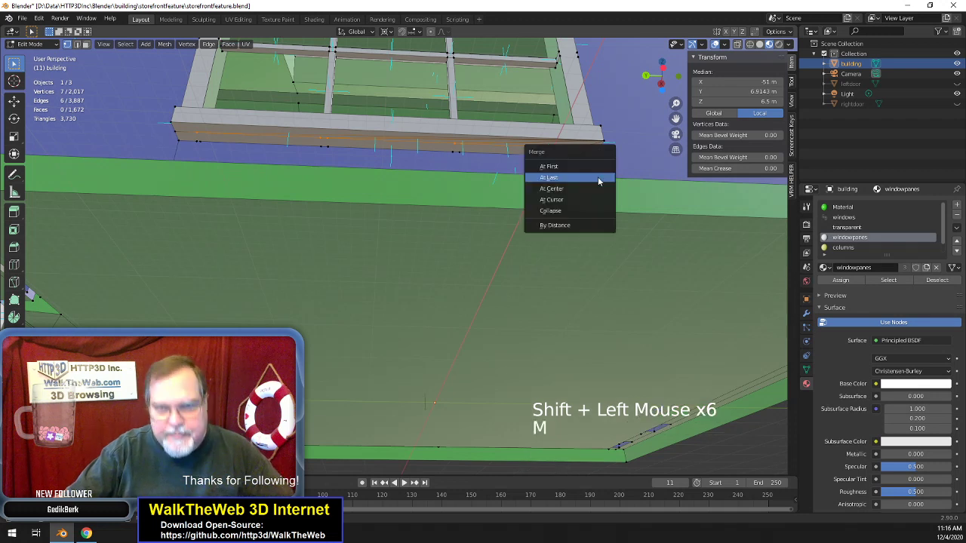
pyautogui.click(600, 178)
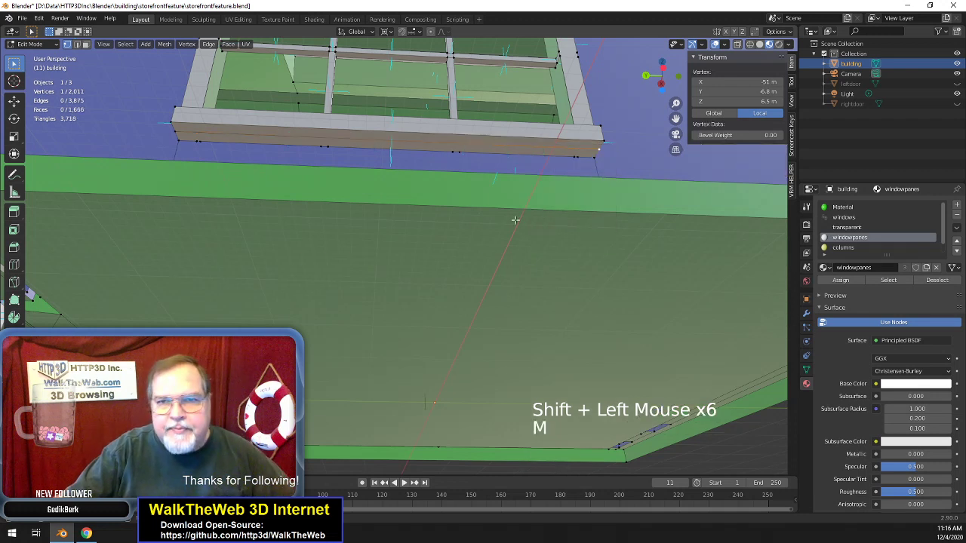
# - Merge the nine vertices along the wall-side edge of the sill's underside into its right-hand corner vertex using At Last
pyautogui.click(198, 140)
pyautogui.keyDown('shift'); pyautogui.click(288, 147); pyautogui.keyUp('shift')
pyautogui.keyDown('shift'); pyautogui.click(317, 147); pyautogui.keyUp('shift')
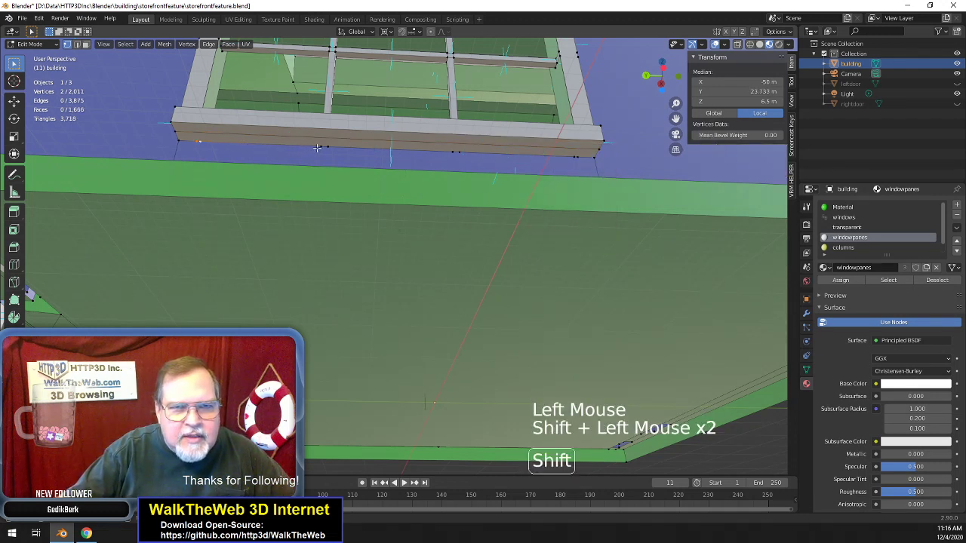
pyautogui.keyDown('shift'); pyautogui.click(332, 147); pyautogui.keyUp('shift')
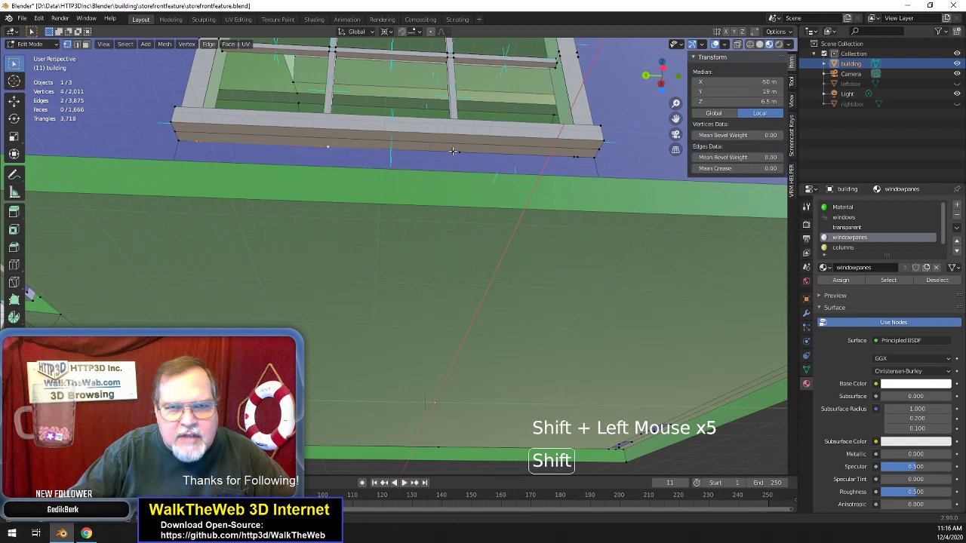
pyautogui.keyDown('shift'); pyautogui.click(453, 152); pyautogui.keyUp('shift')
pyautogui.keyDown('shift'); pyautogui.click(552, 157); pyautogui.keyUp('shift')
pyautogui.keyDown('shift'); pyautogui.click(575, 154); pyautogui.keyUp('shift')
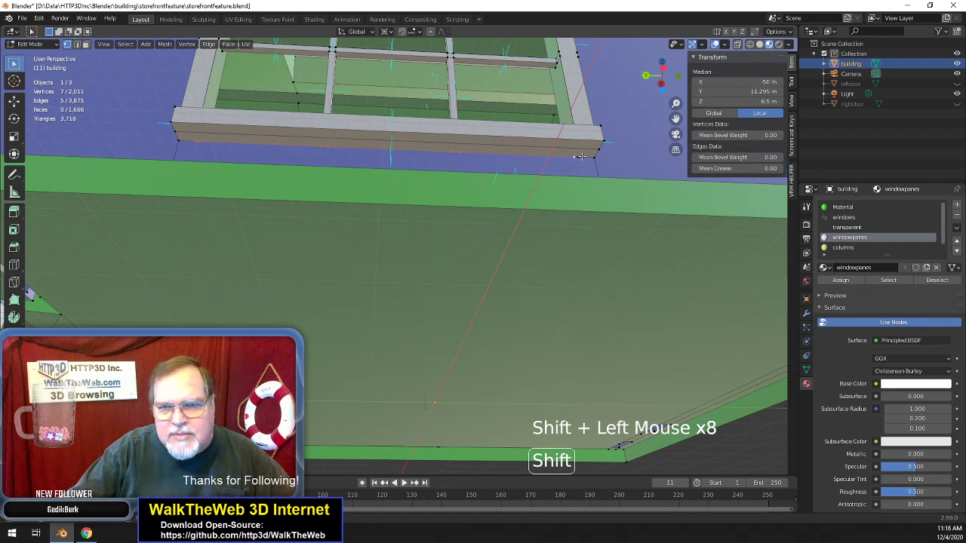
pyautogui.keyDown('shift'); pyautogui.click(589, 162); pyautogui.keyUp('shift')
pyautogui.keyDown('shift'); pyautogui.click(595, 158); pyautogui.keyUp('shift')
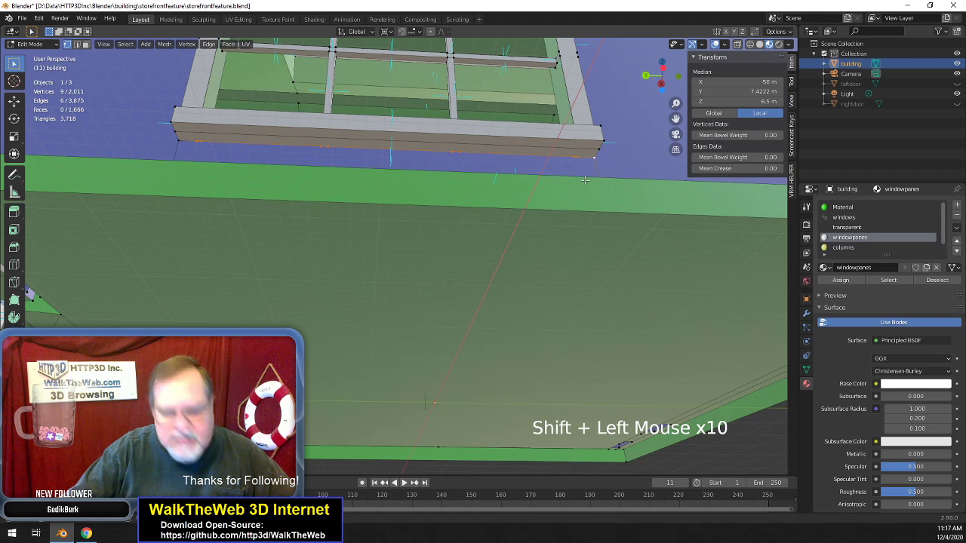
pyautogui.press('z')
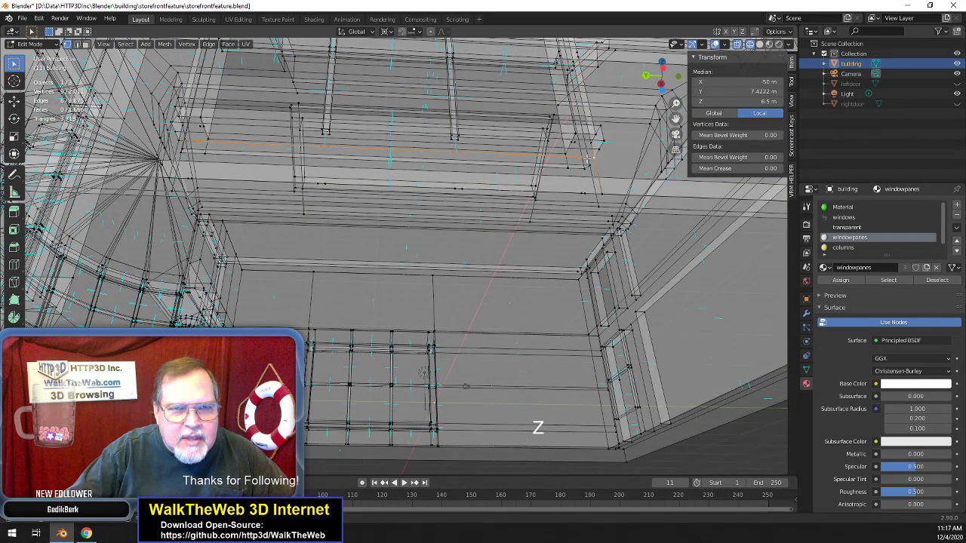
pyautogui.press('z')
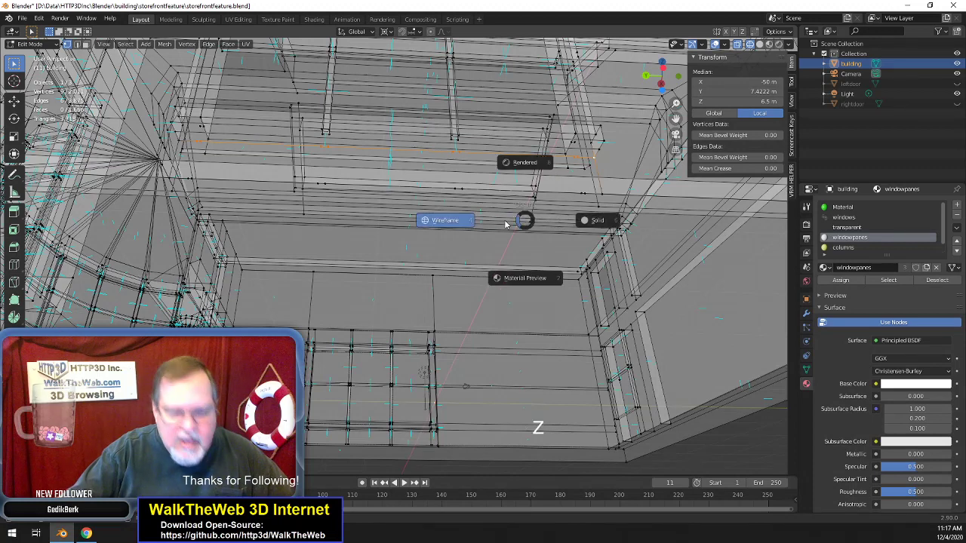
pyautogui.click(507, 194)
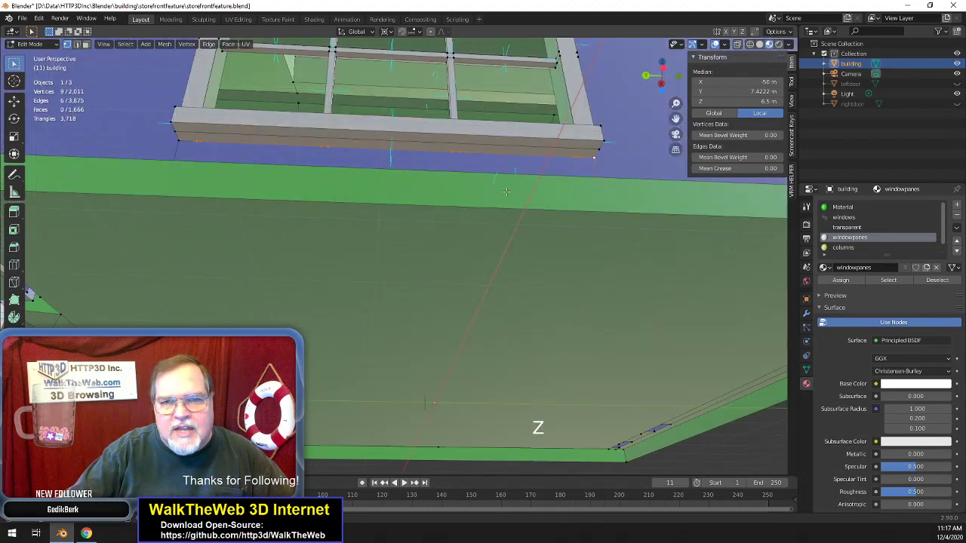
pyautogui.press('Delete')
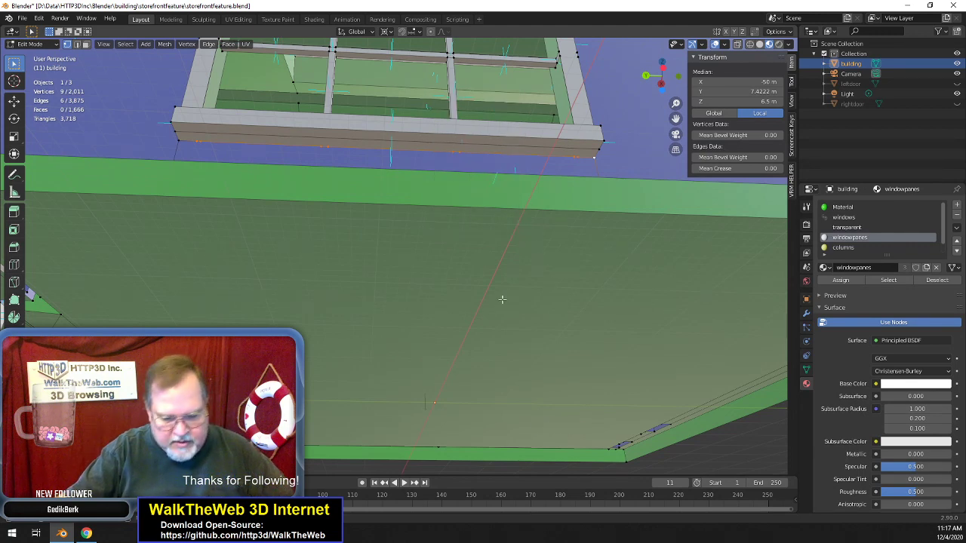
pyautogui.press('m')
pyautogui.click(477, 304)
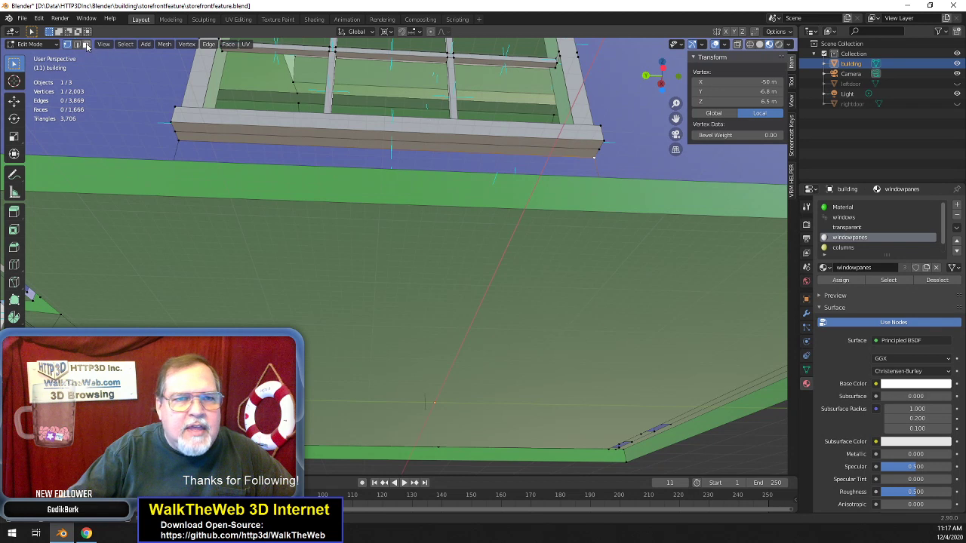
# - Combine the two long faces of the sill's underside into one with Dissolve Faces
pyautogui.click(142, 66)
pyautogui.click(405, 135)
pyautogui.keyDown('shift'); pyautogui.click(403, 146); pyautogui.keyUp('shift')
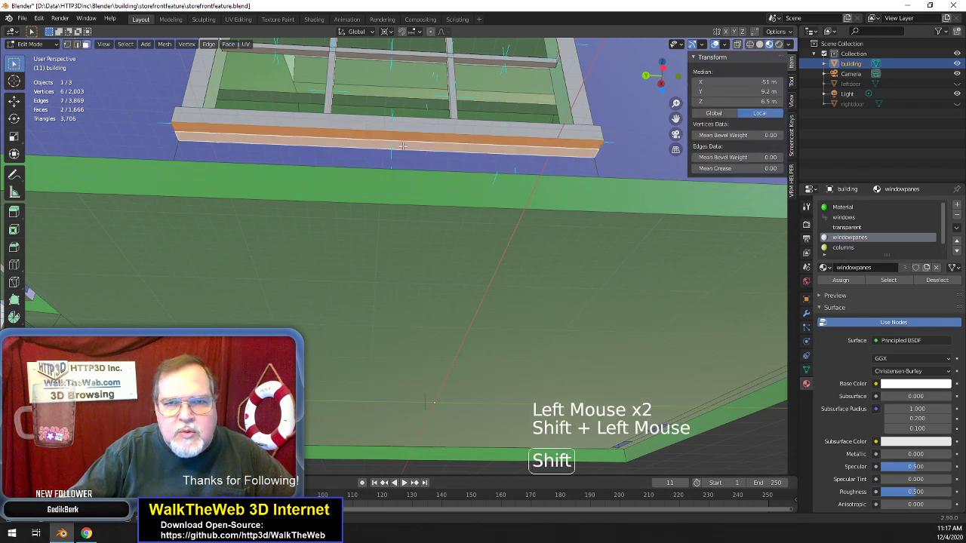
pyautogui.press('Delete')
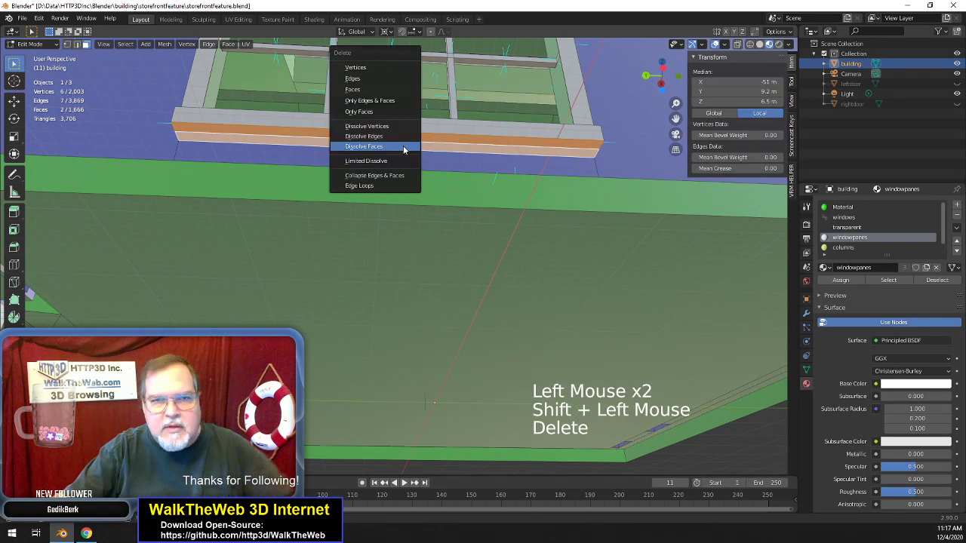
pyautogui.click(403, 146)
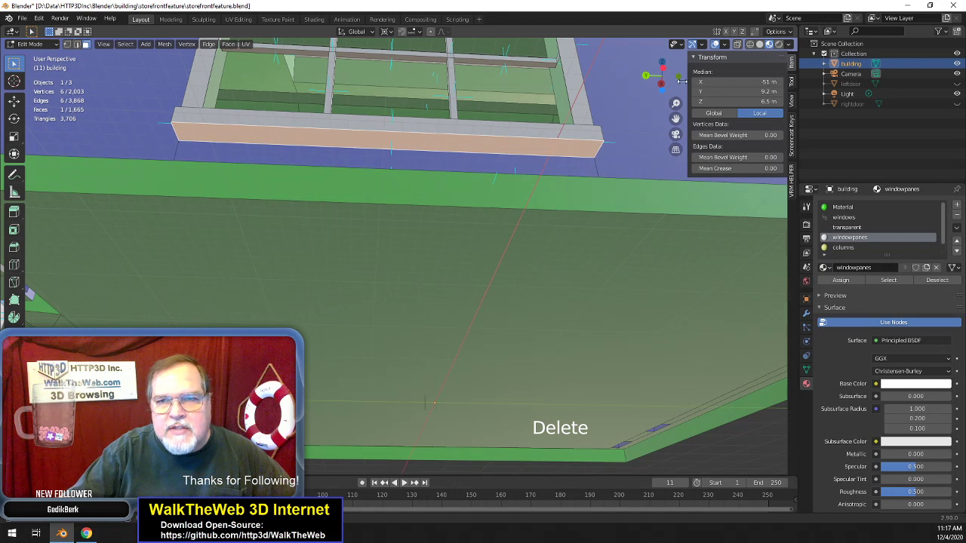
# - Merge the extra middle vertex at the left end of the sill's underside into the front corner vertex using At Last
pyautogui.moveTo(681, 81); pyautogui.dragTo(653, 85)
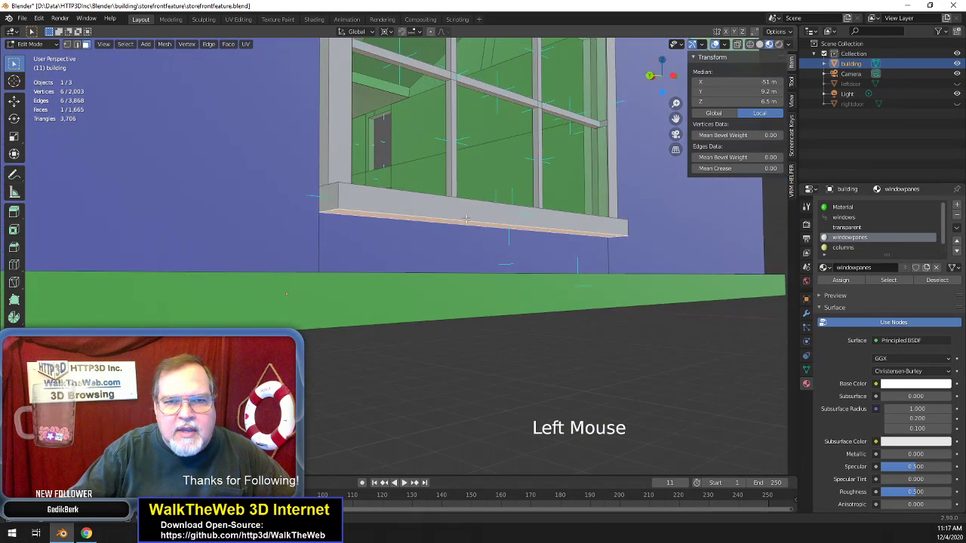
pyautogui.press('z')
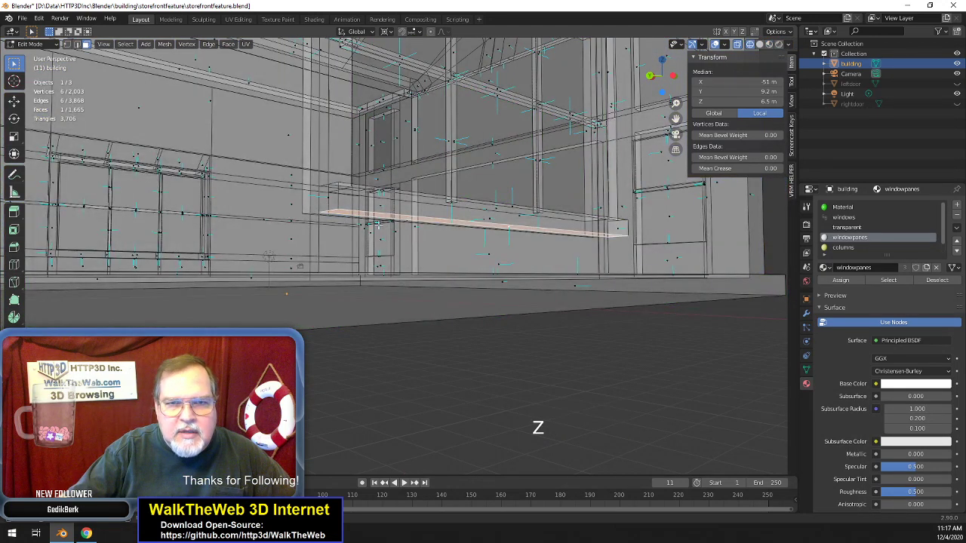
pyautogui.press('z')
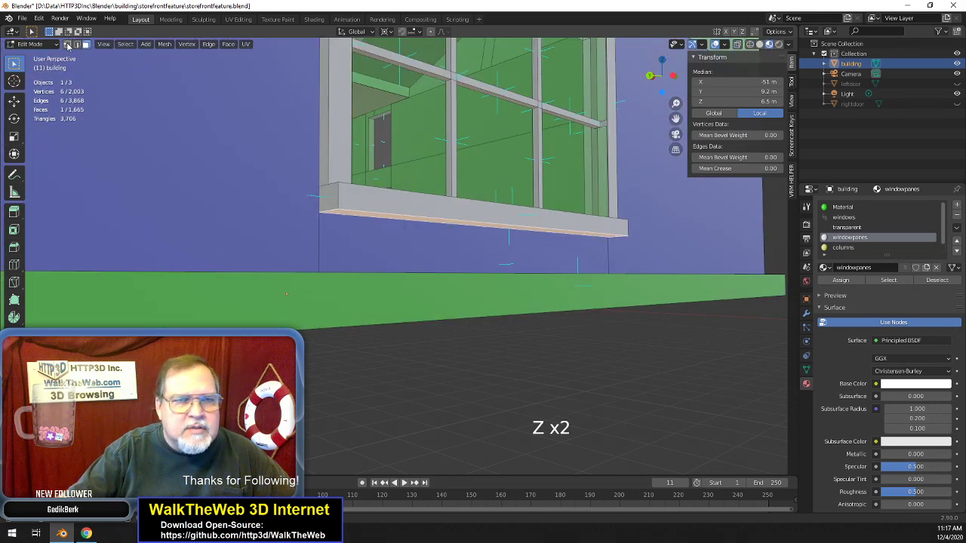
pyautogui.click(352, 225)
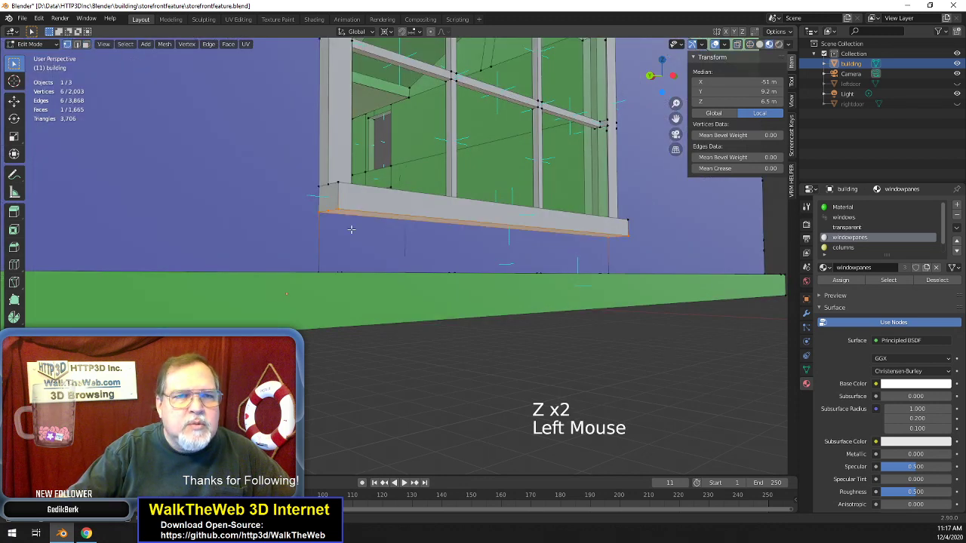
pyautogui.click(328, 213)
pyautogui.keyDown('shift'); pyautogui.click(375, 213); pyautogui.keyUp('shift')
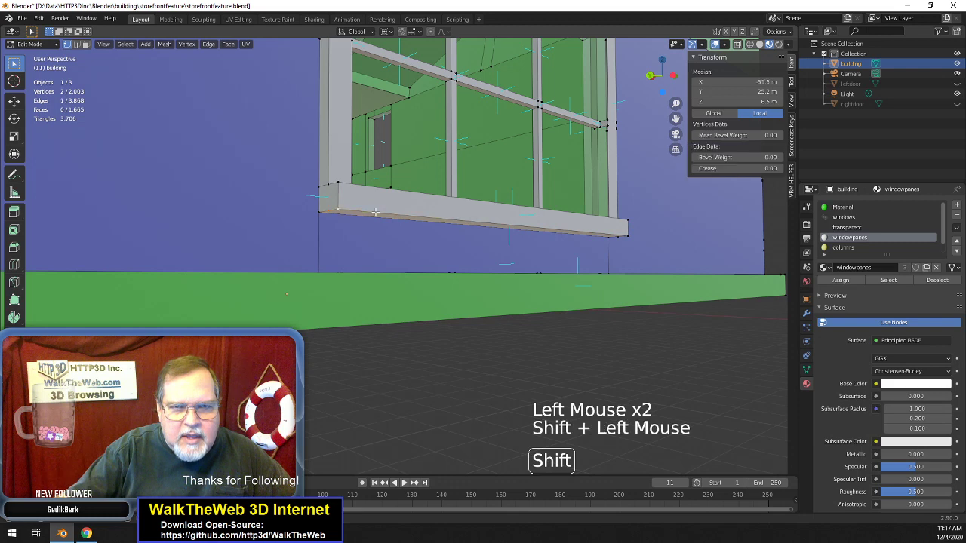
pyautogui.press('m')
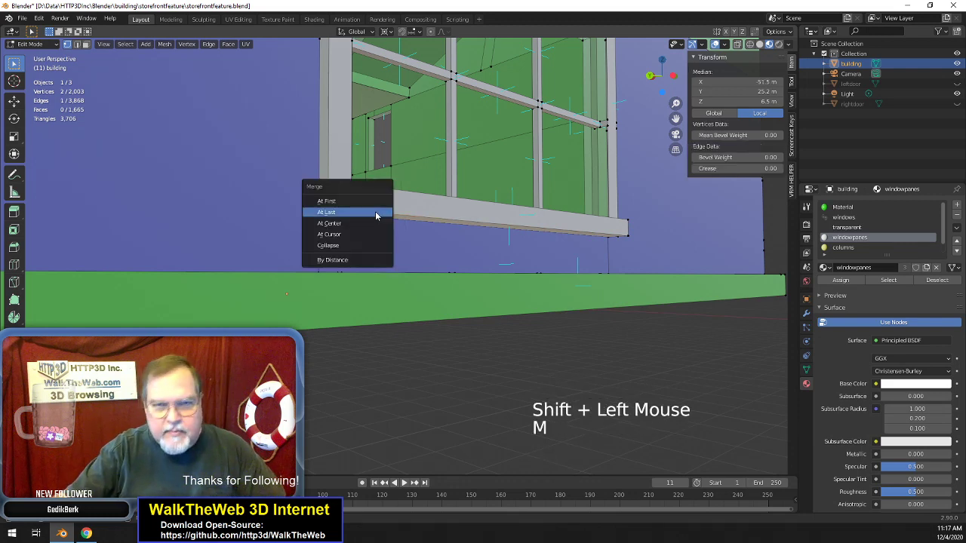
pyautogui.click(375, 215)
# - Merge the extra middle vertex at the right end of the sill's underside into the front corner vertex using At Last
pyautogui.moveTo(667, 76); pyautogui.dragTo(655, 80)
pyautogui.click(424, 217)
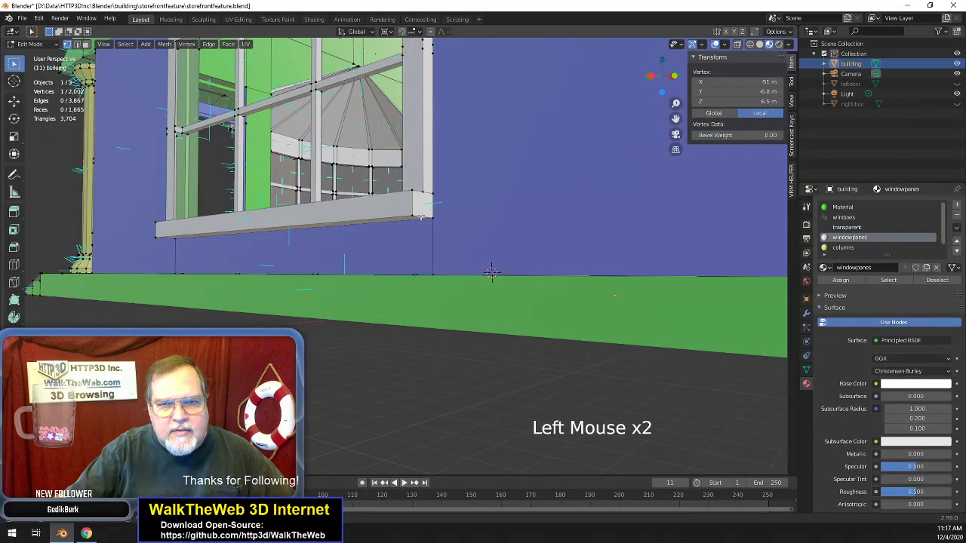
pyautogui.keyDown('shift'); pyautogui.click(419, 217); pyautogui.keyUp('shift')
pyautogui.press('m')
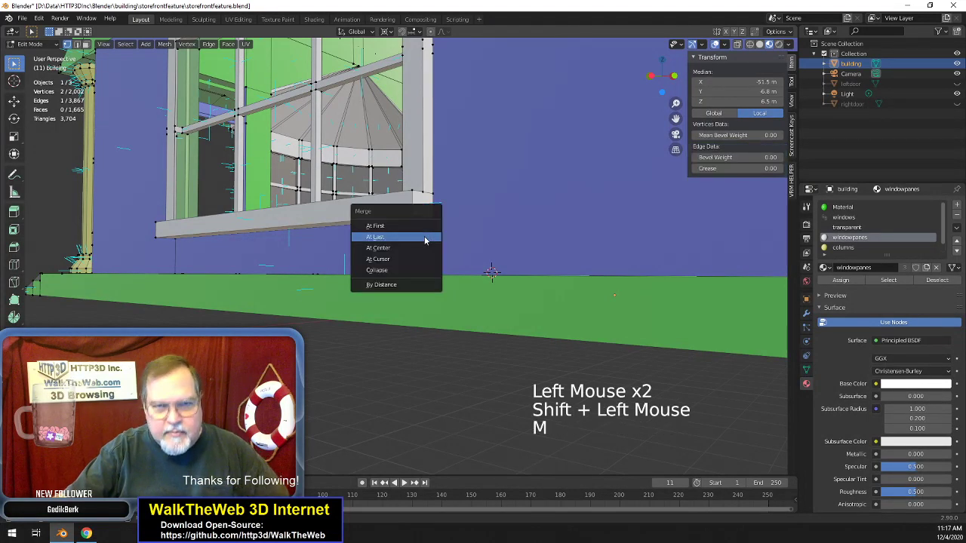
pyautogui.click(424, 237)
# - Merge the four vertices along the wall-side outer edge of the window's right frame post into the lowest one using At Last
pyautogui.moveTo(680, 86)
pyautogui.mouseDown()
pyautogui.moveTo(266, 155)
pyautogui.moveTo(491, 184)
pyautogui.moveTo(664, 83)
pyautogui.moveTo(662, 92)
pyautogui.mouseUp()
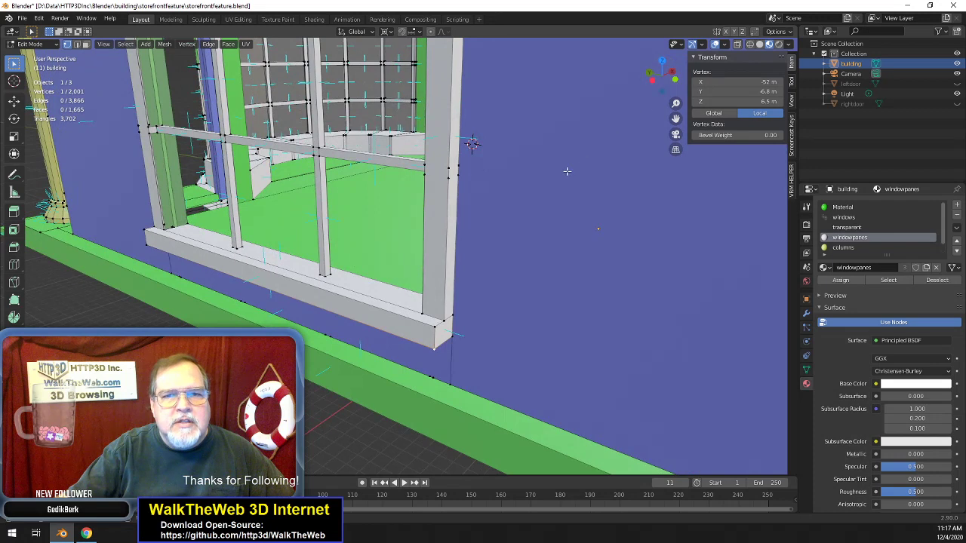
pyautogui.scroll(-2, 566, 171)
pyautogui.scroll(1, 567, 172)
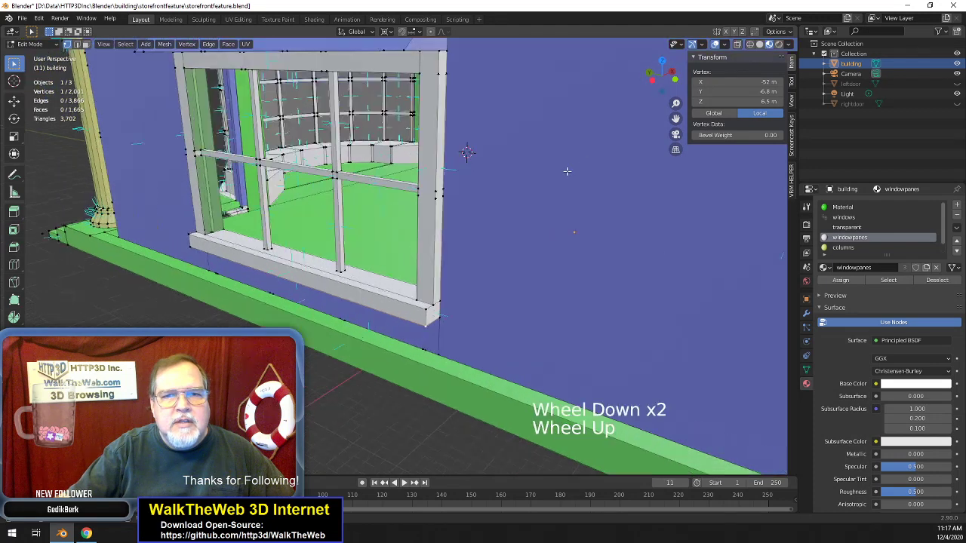
pyautogui.click(446, 76)
pyautogui.keyDown('shift'); pyautogui.click(440, 196); pyautogui.keyUp('shift')
pyautogui.keyDown('shift'); pyautogui.click(449, 244); pyautogui.keyUp('shift')
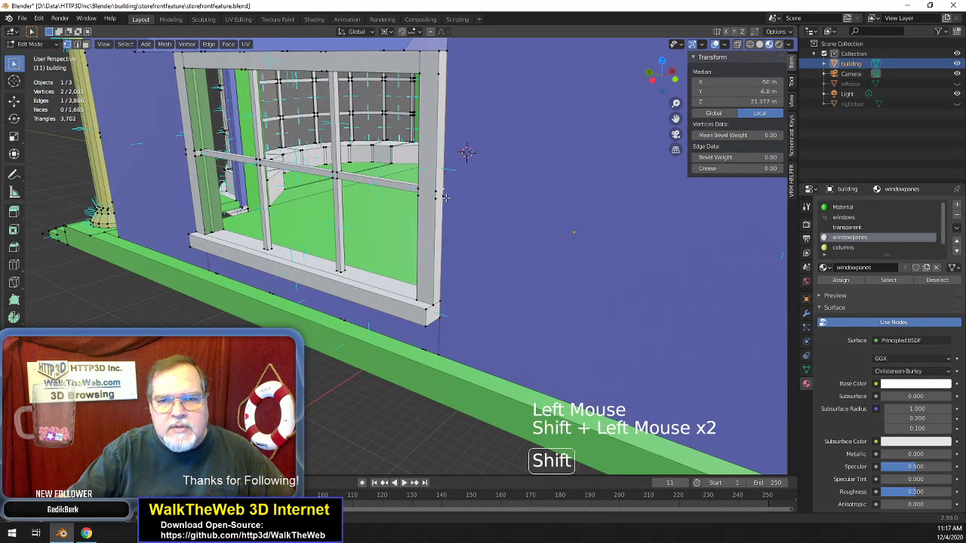
pyautogui.keyDown('shift'); pyautogui.click(443, 299); pyautogui.keyUp('shift')
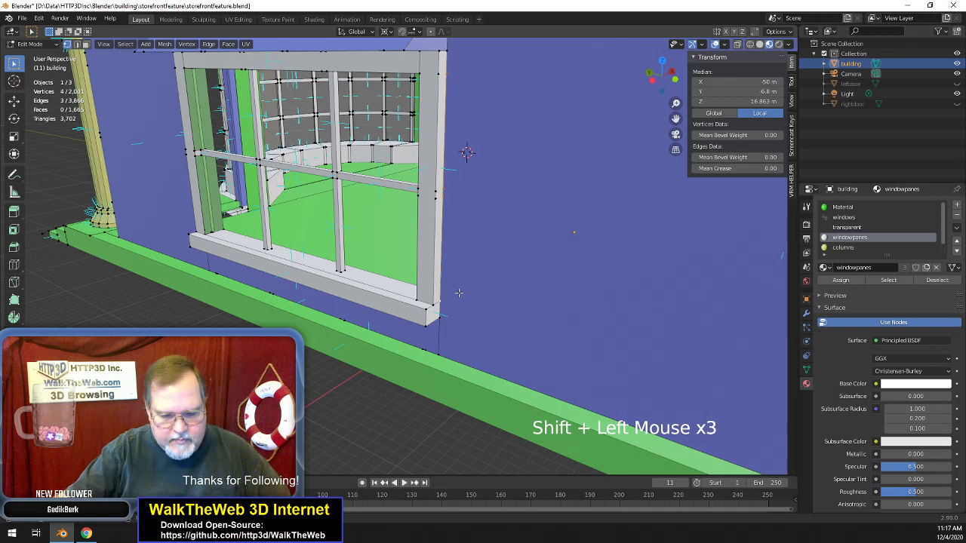
pyautogui.press('m')
pyautogui.click(459, 296)
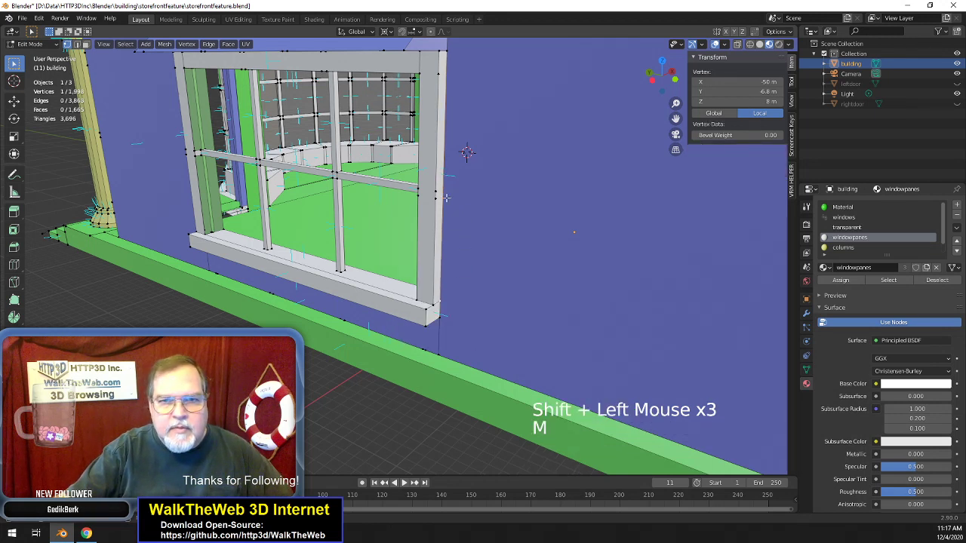
# - Merge the four vertices along the front outer edge of the window's right frame post into the lowest one using At Last
pyautogui.click(444, 78)
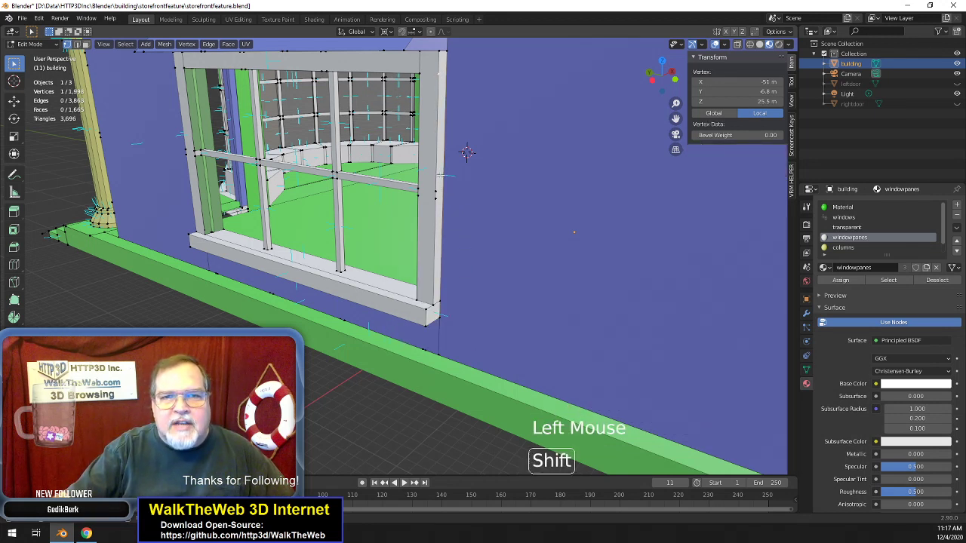
pyautogui.keyDown('shift'); pyautogui.click(439, 188); pyautogui.keyUp('shift')
pyautogui.keyDown('shift'); pyautogui.click(435, 198); pyautogui.keyUp('shift')
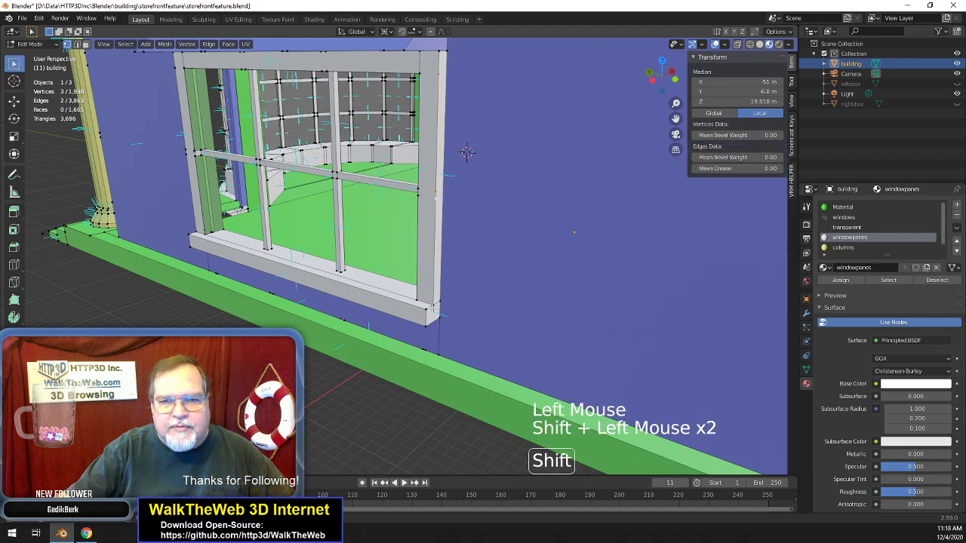
pyautogui.keyDown('shift'); pyautogui.click(434, 308); pyautogui.keyUp('shift')
pyautogui.press('m')
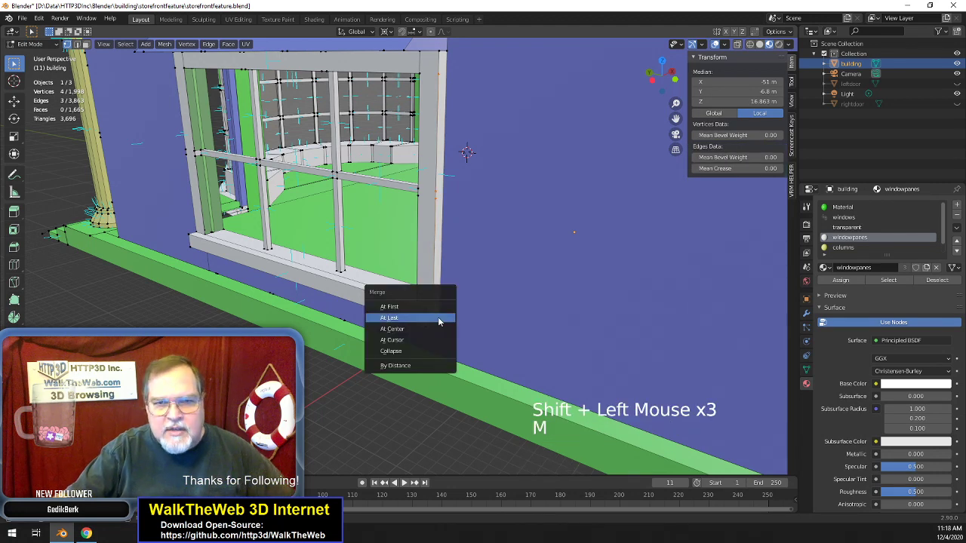
pyautogui.click(438, 321)
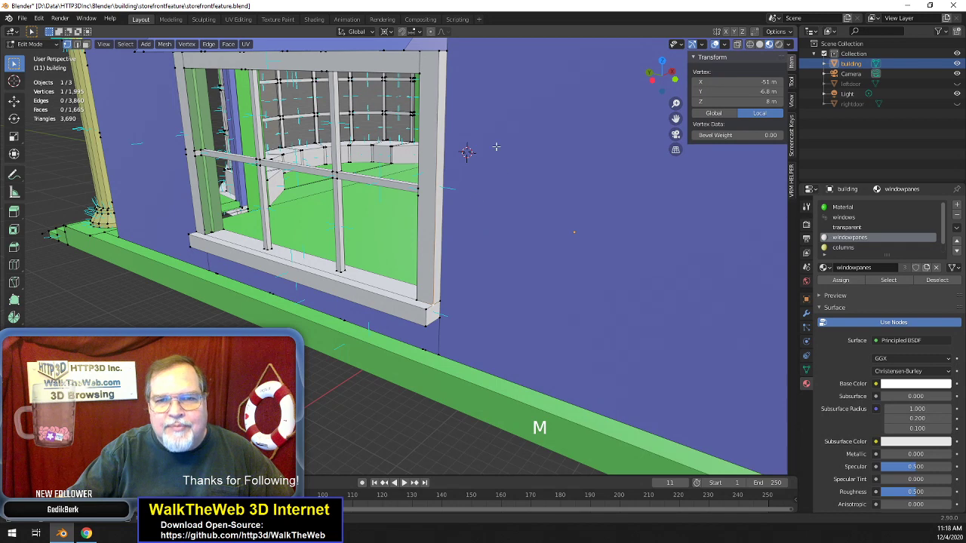
pyautogui.moveTo(669, 81); pyautogui.dragTo(641, 76)
pyautogui.moveTo(184, 182)
pyautogui.mouseDown(button='middle')
pyautogui.moveTo(173, 182)
pyautogui.moveTo(173, 205)
pyautogui.moveTo(173, 195)
pyautogui.mouseUp(button='middle')
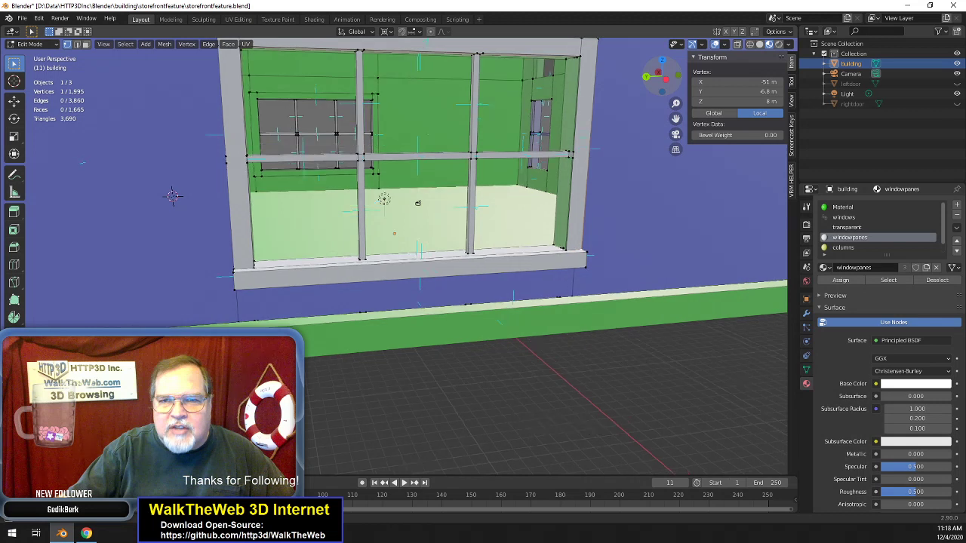
# - Merge the three vertices along the front outer edge of the window's left frame post into the lowest one using At Last
pyautogui.click(575, 152)
pyautogui.keyDown('shift'); pyautogui.click(571, 154); pyautogui.keyUp('shift')
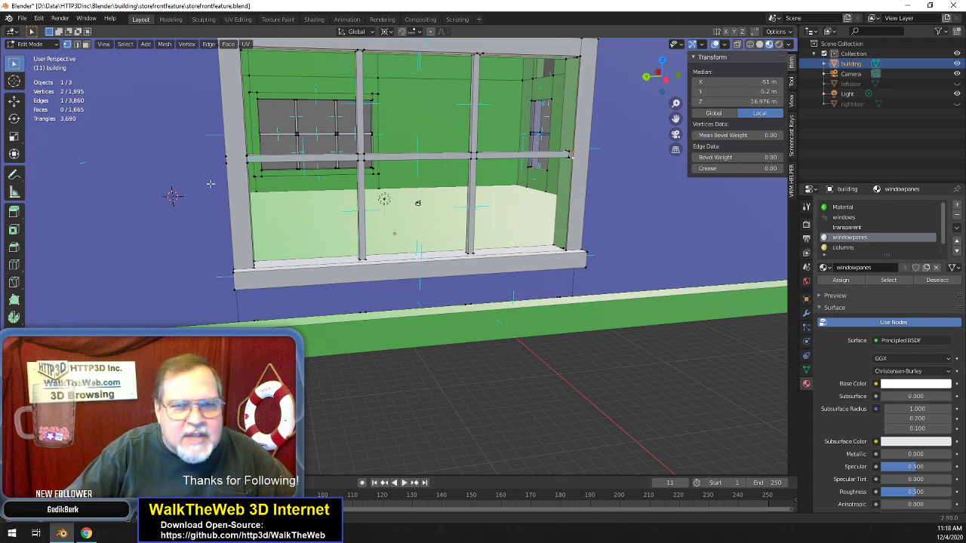
pyautogui.click(229, 159)
pyautogui.keyDown('shift'); pyautogui.click(237, 197); pyautogui.keyUp('shift')
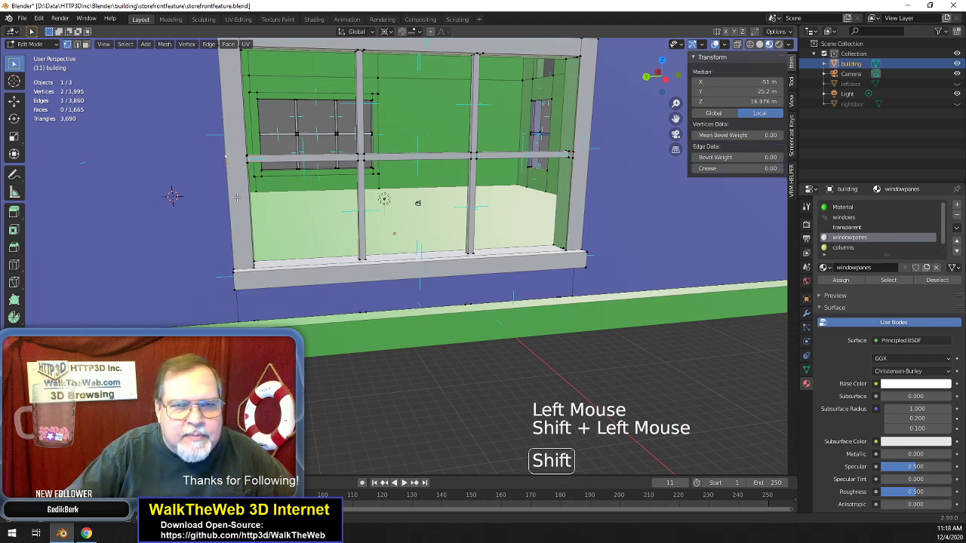
pyautogui.keyDown('shift'); pyautogui.click(236, 261); pyautogui.keyUp('shift')
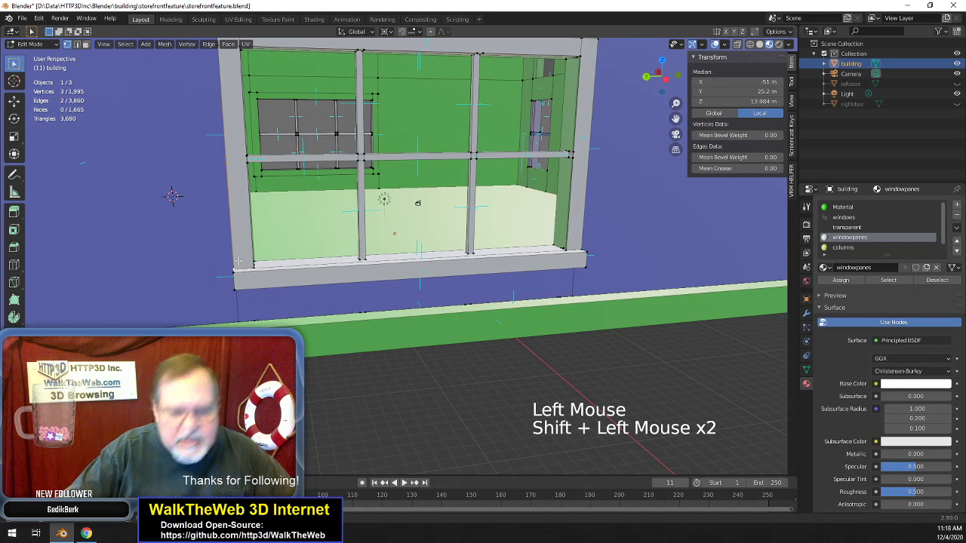
pyautogui.press('m')
pyautogui.click(238, 264)
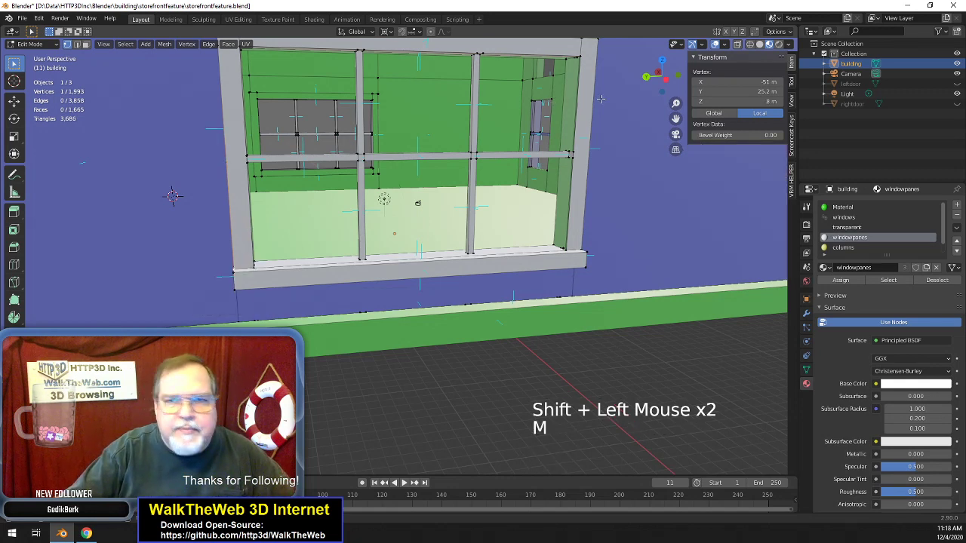
# - Merge the extra vertex near the top of the left frame post's front outer edge into the top corner vertex using At Last
pyautogui.moveTo(239, 265); pyautogui.dragTo(475, 135, button='middle')
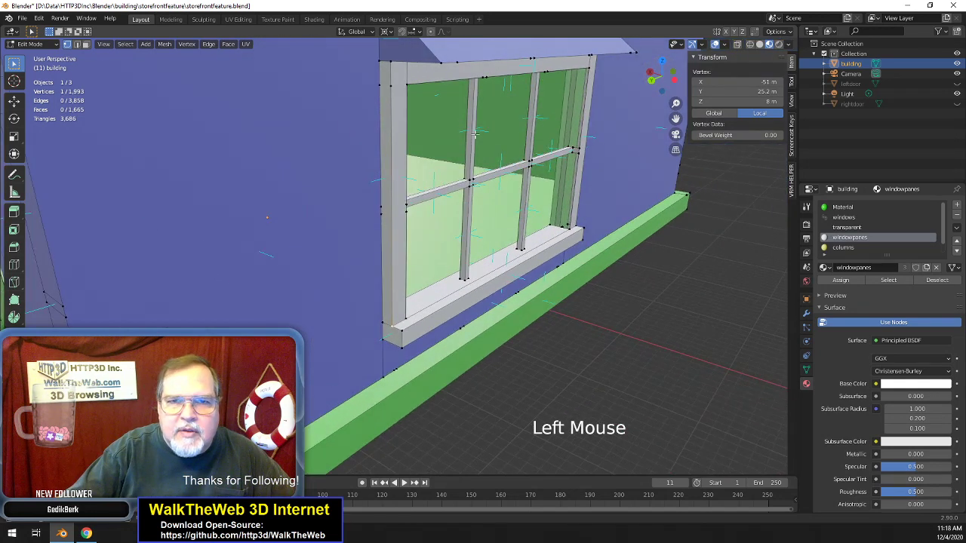
pyautogui.click(393, 83)
pyautogui.keyDown('shift'); pyautogui.click(396, 65); pyautogui.keyUp('shift')
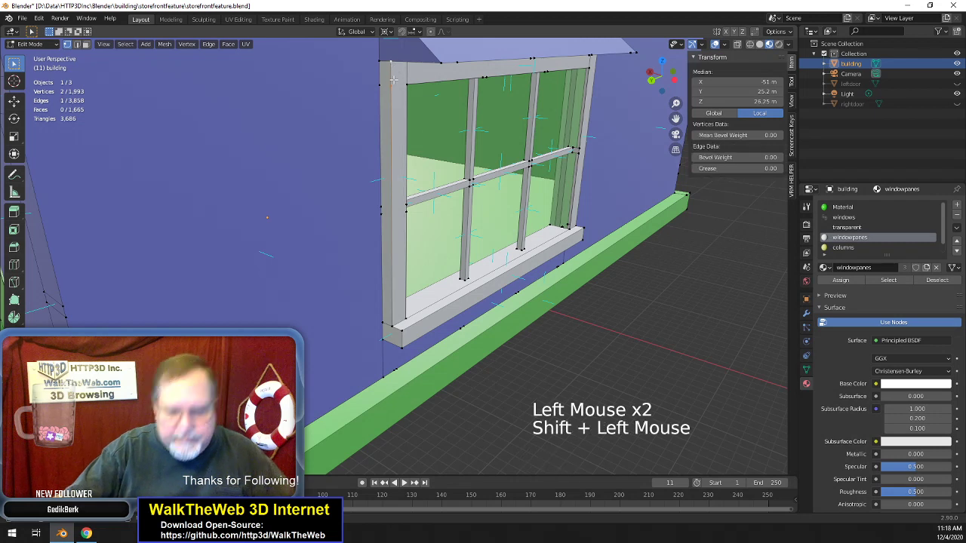
pyautogui.press('m')
pyautogui.click(394, 81)
# - Merge the four vertices along the wall-side outer edge of the window's left frame post into the lowest one using At Last
pyautogui.click(386, 212)
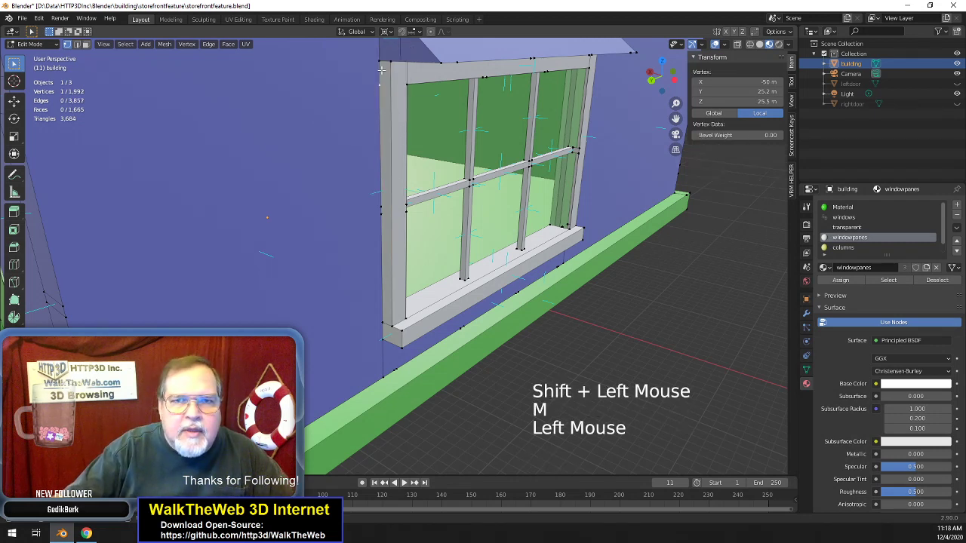
pyautogui.keyDown('shift'); pyautogui.click(383, 210); pyautogui.keyUp('shift')
pyautogui.keyDown('shift'); pyautogui.click(379, 258); pyautogui.keyUp('shift')
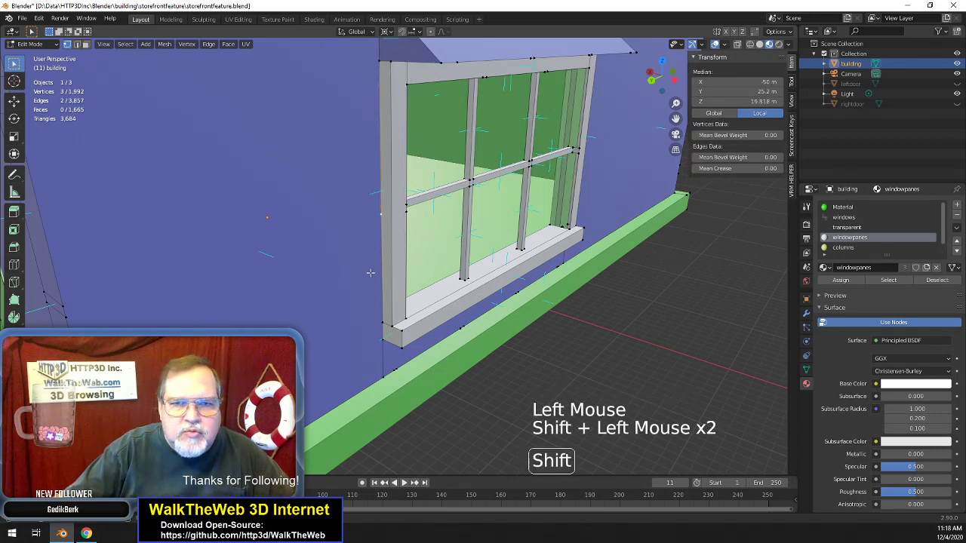
pyautogui.keyDown('shift'); pyautogui.click(381, 325); pyautogui.keyUp('shift')
pyautogui.press('m')
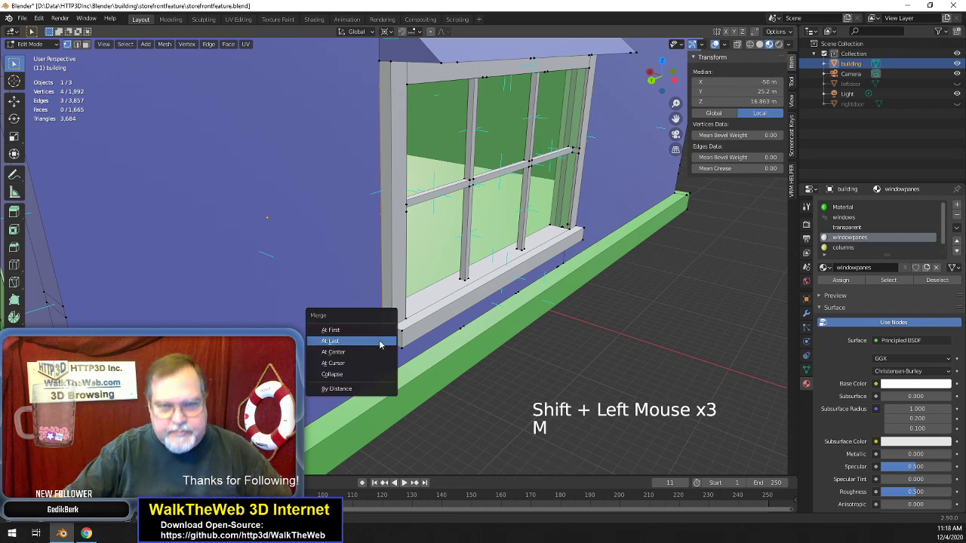
pyautogui.click(393, 338)
# - Merge the three vertices along the front inner edge of the left frame post into the lowest one using At Last
pyautogui.click(405, 204)
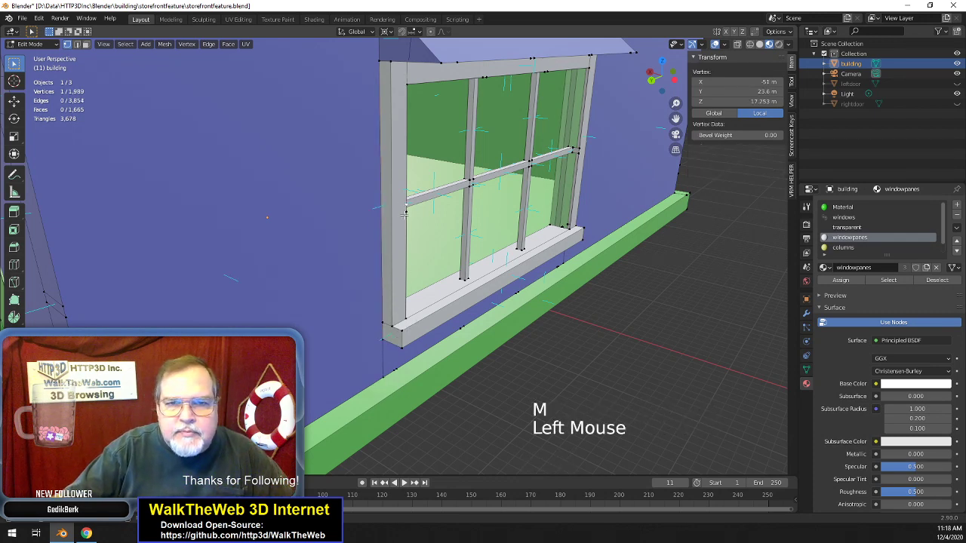
pyautogui.keyDown('shift'); pyautogui.click(412, 303); pyautogui.keyUp('shift')
pyautogui.keyDown('shift'); pyautogui.click(408, 323); pyautogui.keyUp('shift')
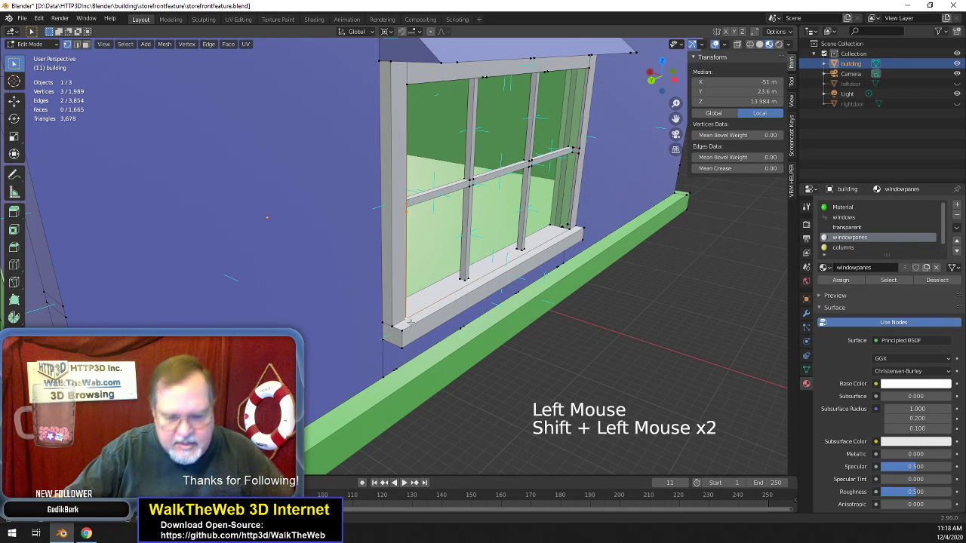
pyautogui.press('m')
pyautogui.click(374, 320)
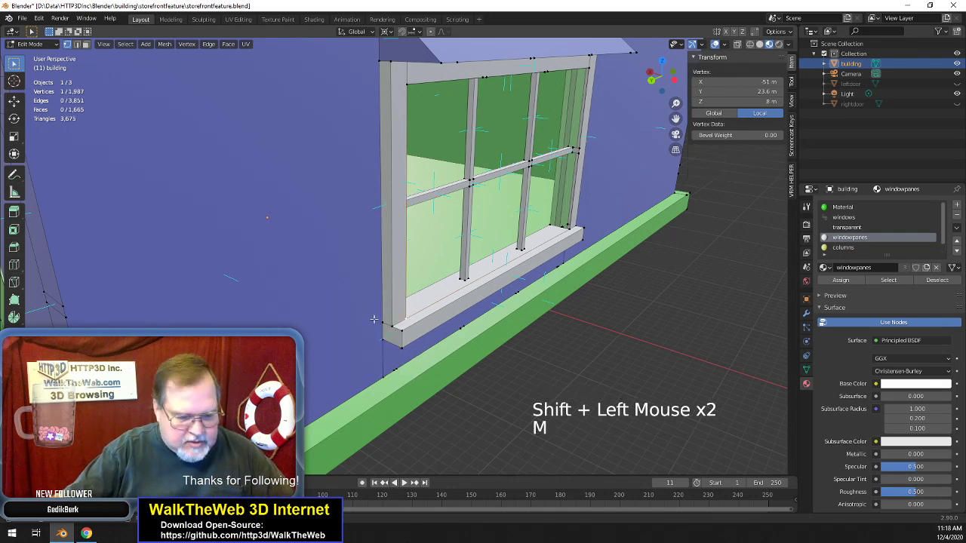
# - In wireframe shading, delete the two stray slanted edges inside the left frame post below the crossbar using Only Edges & Faces
pyautogui.press('z')
pyautogui.click(312, 324)
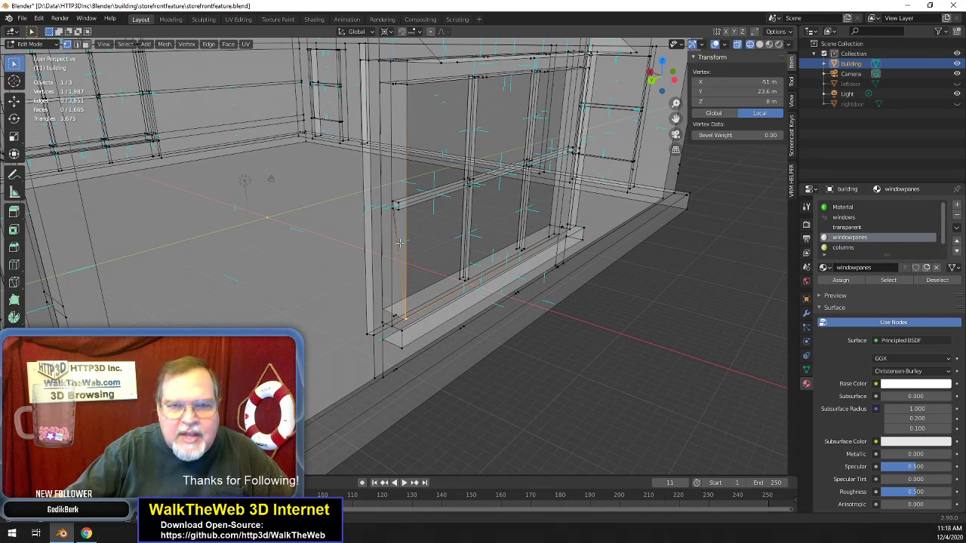
pyautogui.click(363, 248)
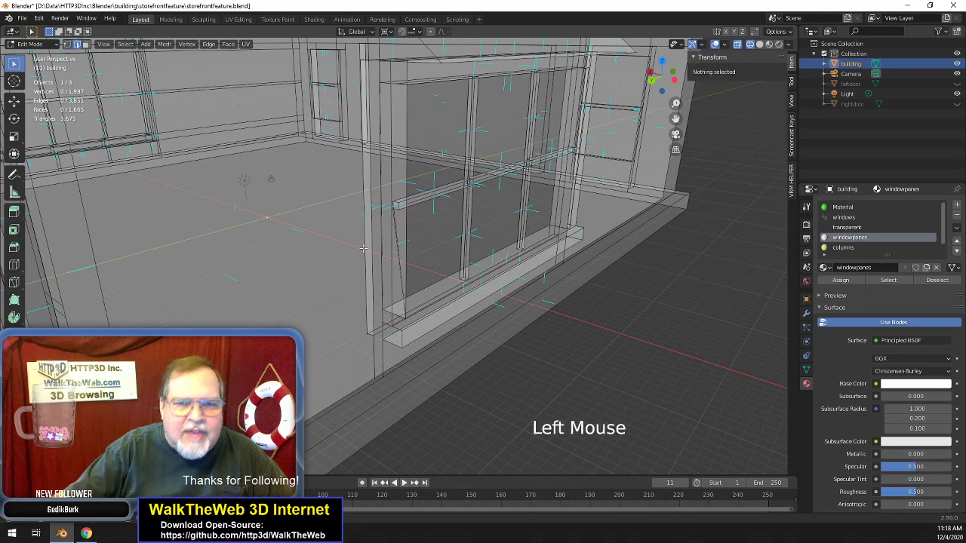
pyautogui.click(399, 269)
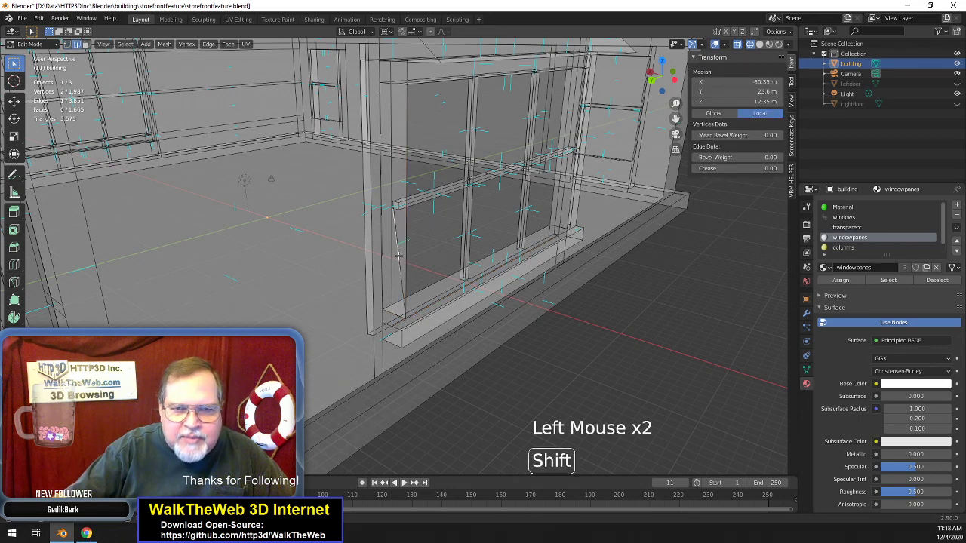
pyautogui.keyDown('shift'); pyautogui.click(398, 266); pyautogui.keyUp('shift')
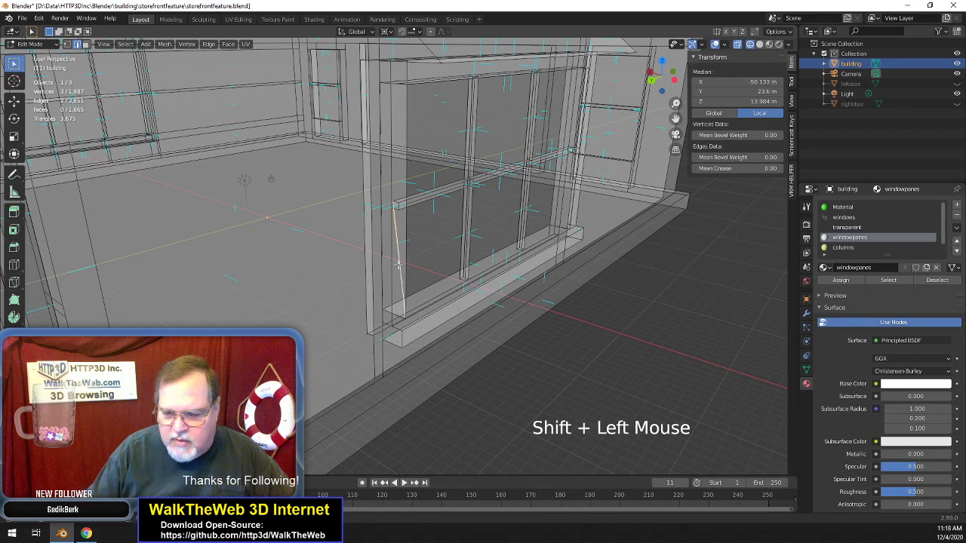
pyautogui.press('Delete')
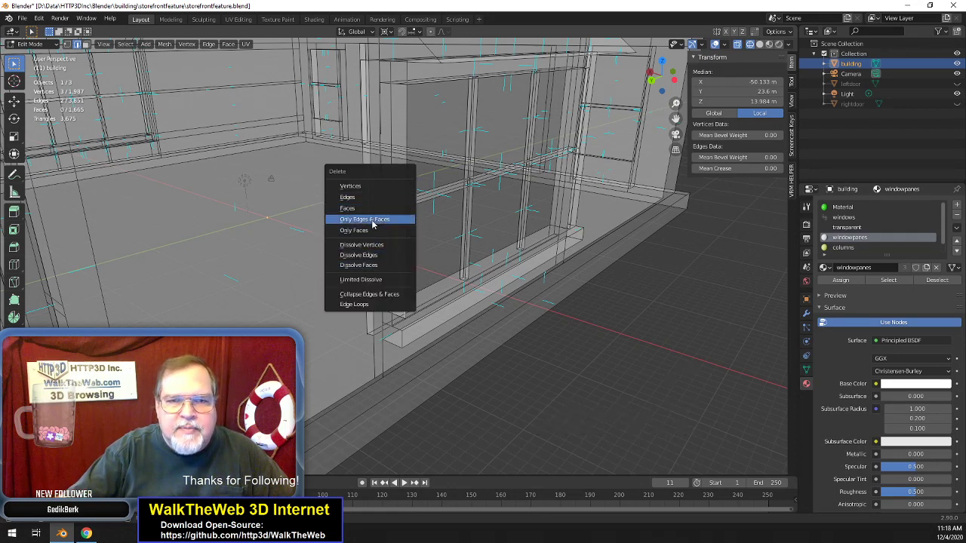
pyautogui.click(372, 221)
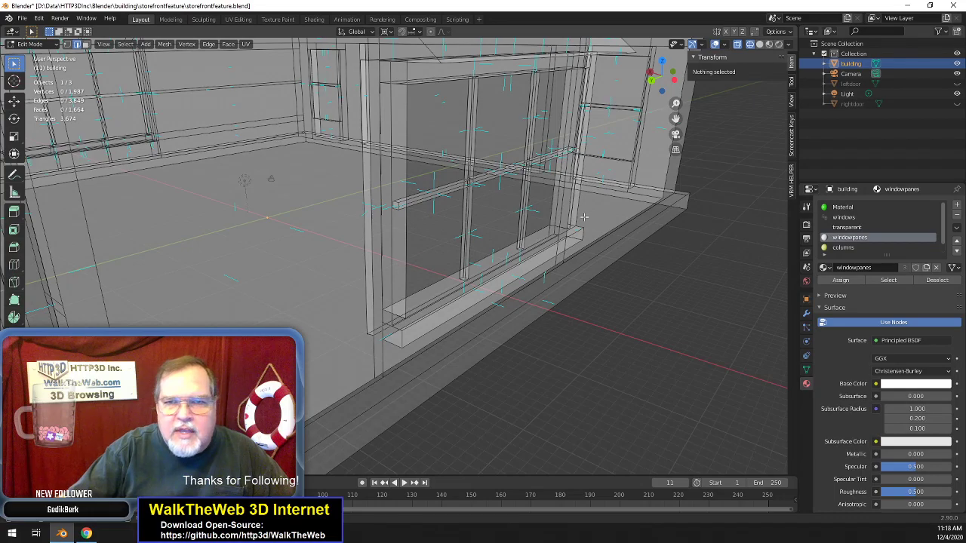
# - Return the viewport to Material Preview shading and bring the whole window back into view
pyautogui.moveTo(664, 78); pyautogui.dragTo(405, 153)
pyautogui.moveTo(203, 132); pyautogui.dragTo(600, 148)
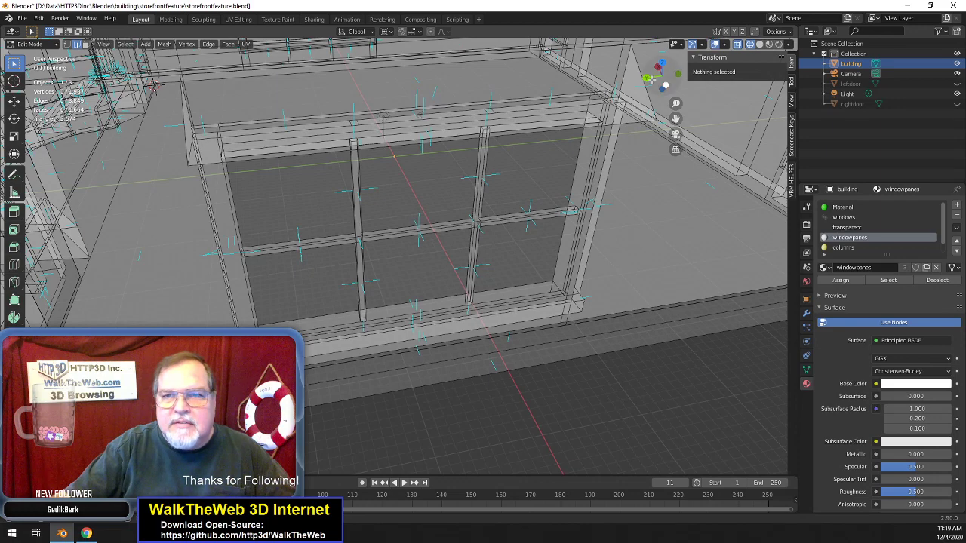
pyautogui.moveTo(648, 78); pyautogui.dragTo(628, 121)
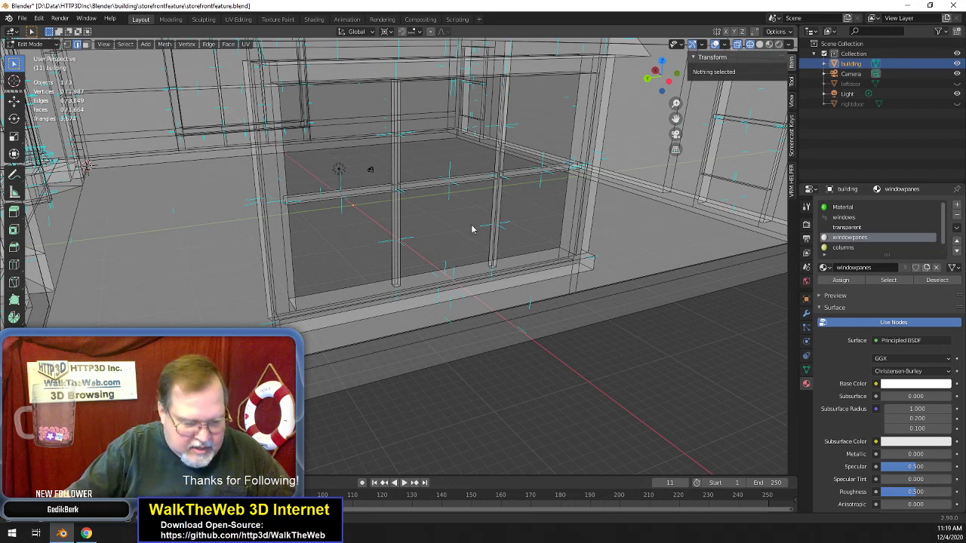
pyautogui.press('z')
pyautogui.press('z')
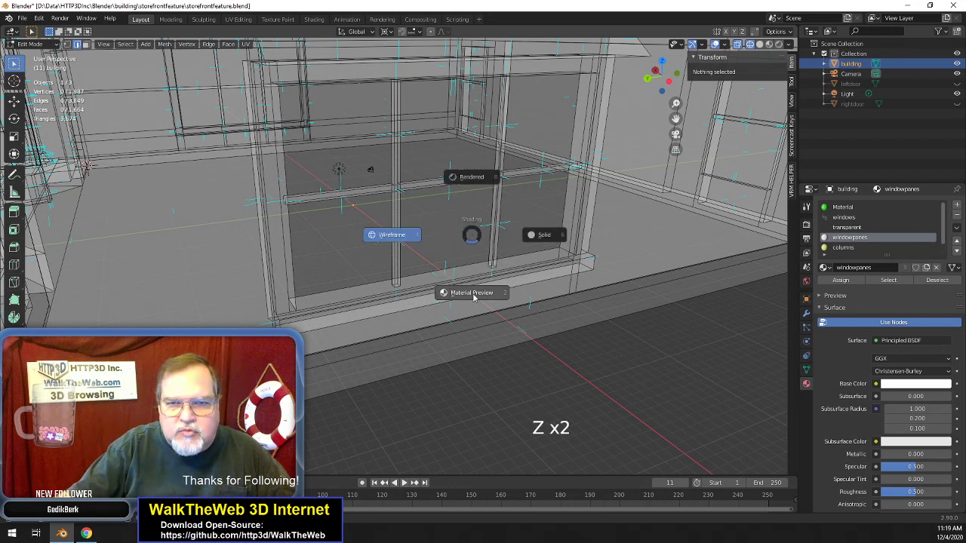
pyautogui.click(474, 295)
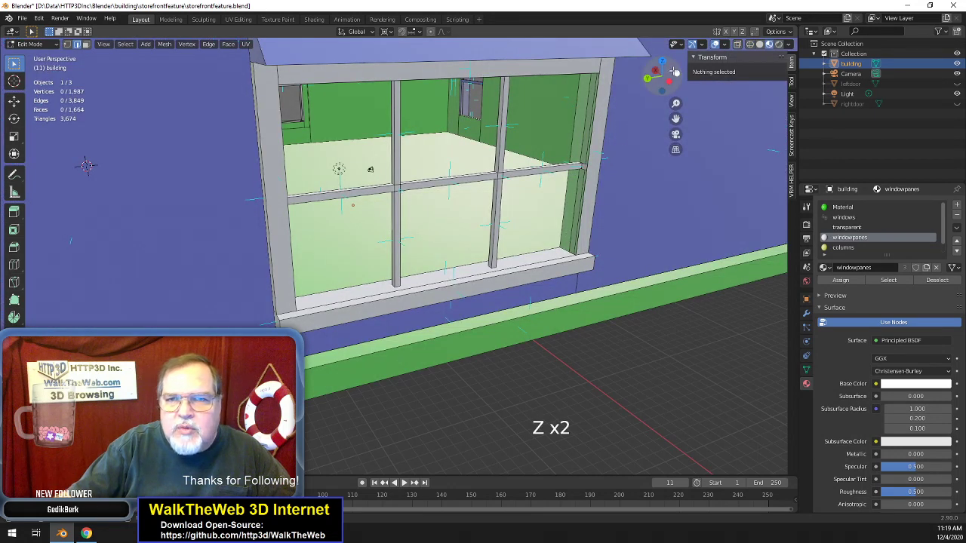
pyautogui.moveTo(658, 77)
pyautogui.mouseDown()
pyautogui.moveTo(669, 80)
pyautogui.moveTo(662, 77)
pyautogui.mouseUp()
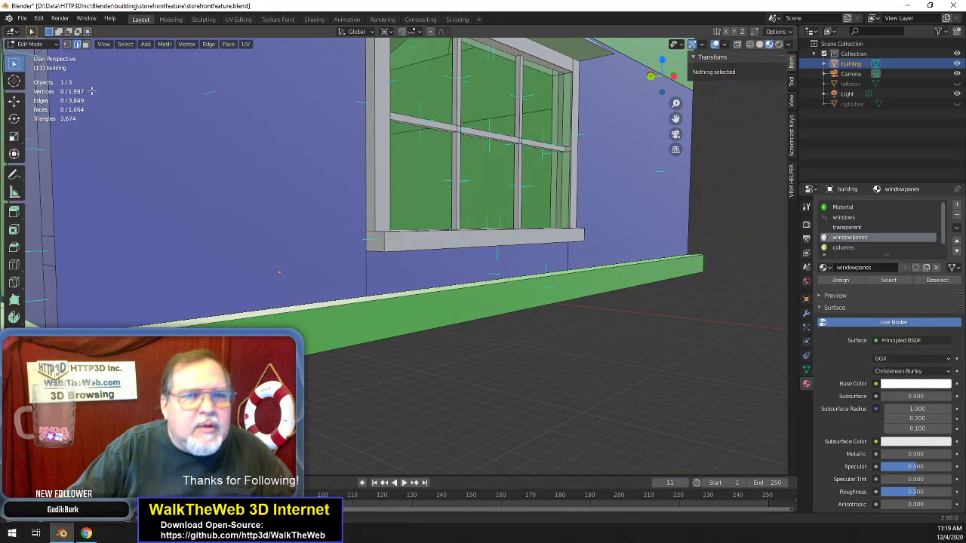
# - Try to fill a face between the four corner vertices on the inner side of the right frame post
pyautogui.click(67, 44)
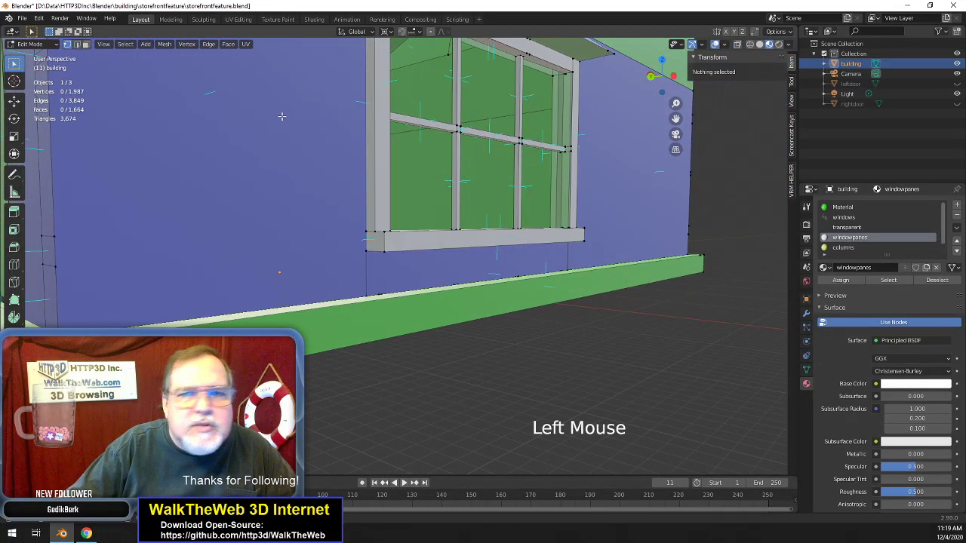
pyautogui.click(552, 76)
pyautogui.keyDown('shift'); pyautogui.click(572, 117); pyautogui.keyUp('shift')
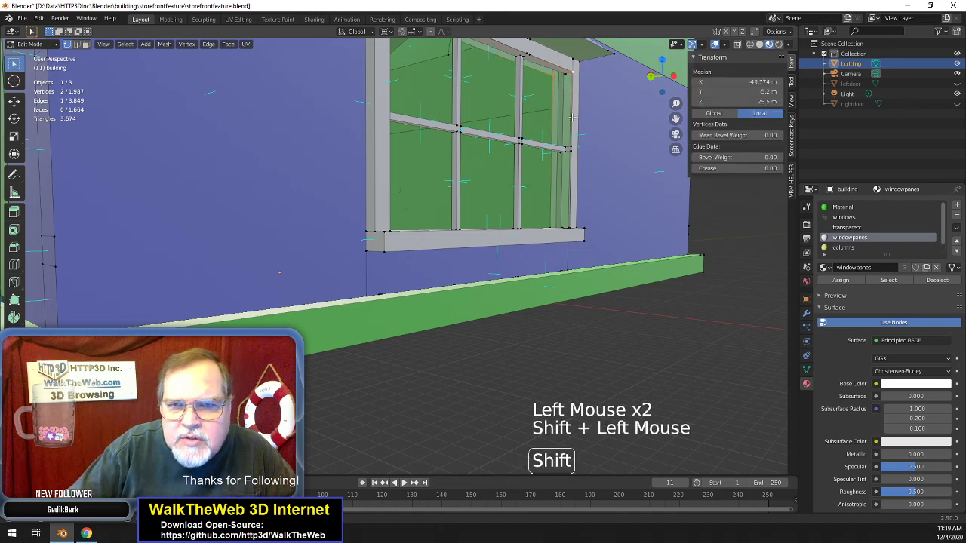
pyautogui.keyDown('shift'); pyautogui.click(568, 222); pyautogui.keyUp('shift')
pyautogui.moveTo(661, 67); pyautogui.dragTo(662, 80)
pyautogui.keyDown('shift'); pyautogui.click(560, 240); pyautogui.keyUp('shift')
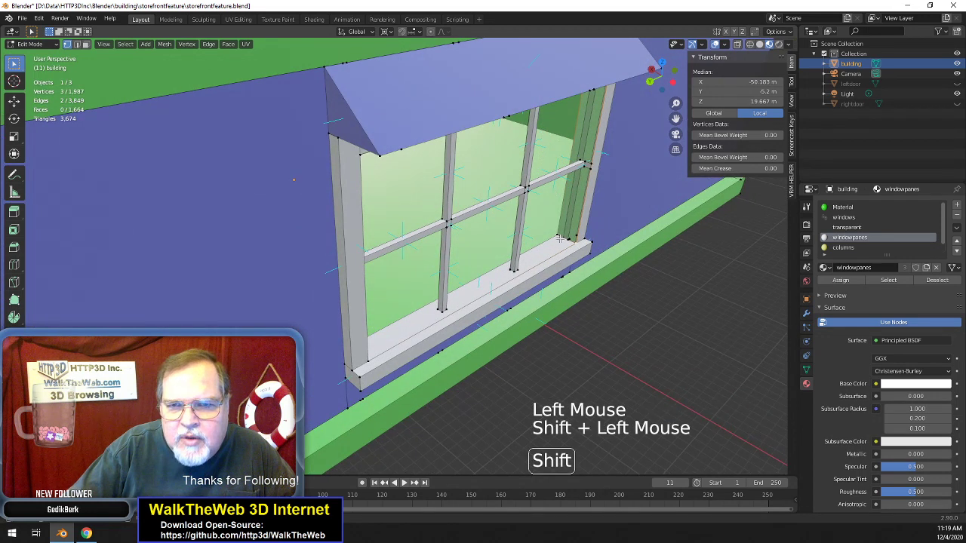
pyautogui.press('f')
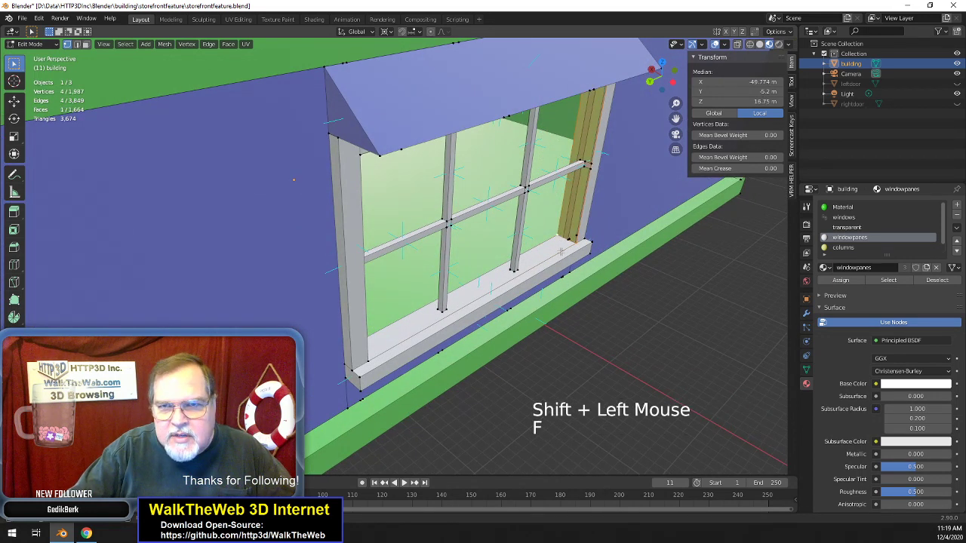
pyautogui.press('f')
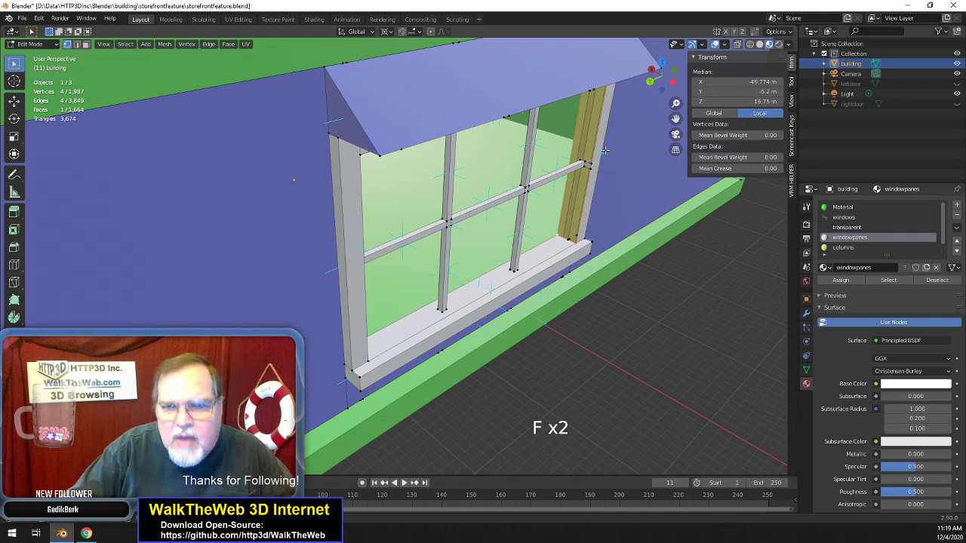
# - Delete the two leftover edges at the crossbar's end on the inner side of the right frame post
pyautogui.moveTo(656, 75); pyautogui.dragTo(54, 225)
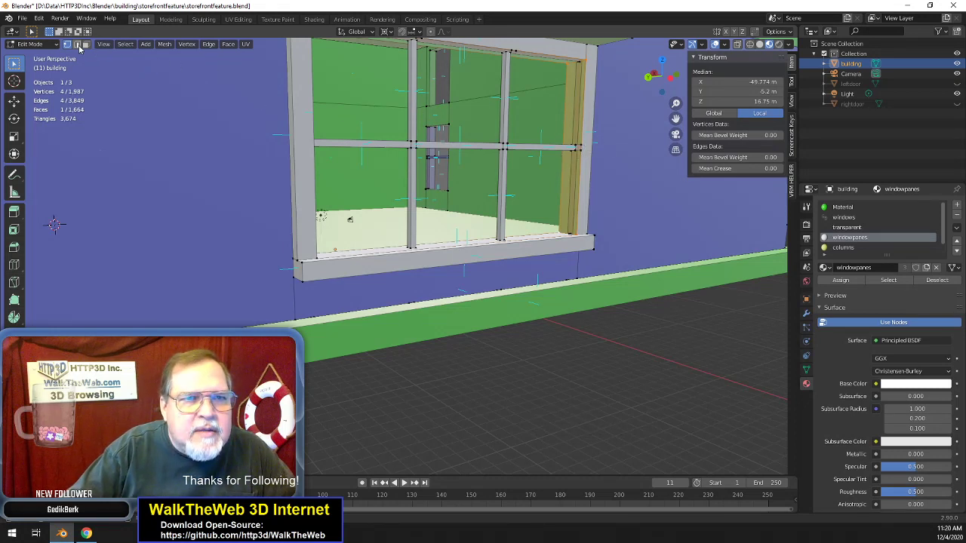
pyautogui.click(449, 167)
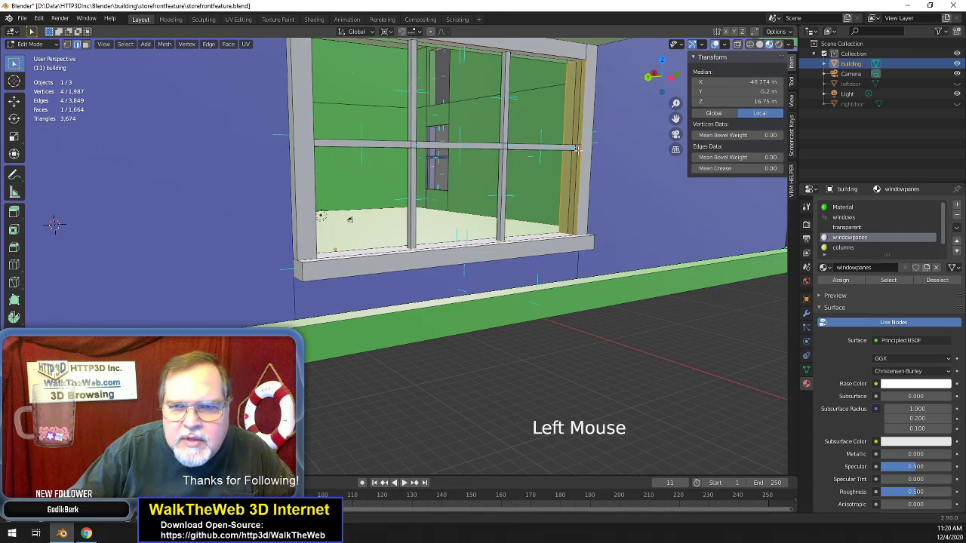
pyautogui.doubleClick(577, 150)
pyautogui.keyDown('shift'); pyautogui.click(578, 167); pyautogui.keyUp('shift')
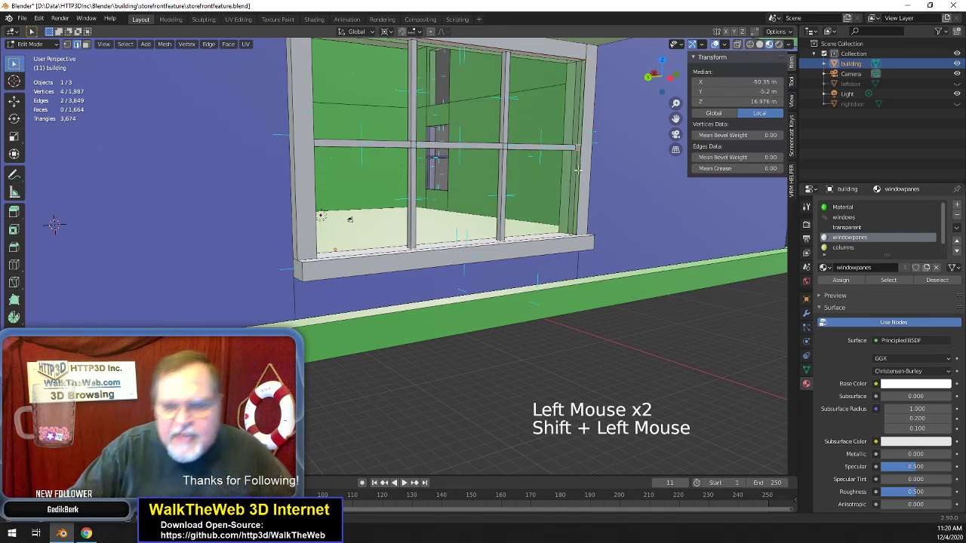
pyautogui.press('Delete')
pyautogui.click(578, 174)
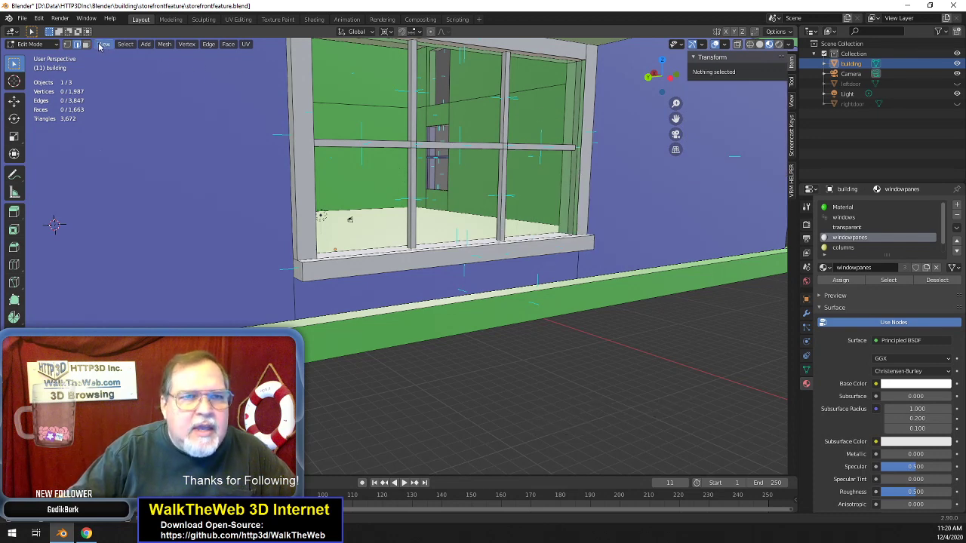
# - Assign the windowpanes material to the inner side face of the right frame post
pyautogui.click(85, 44)
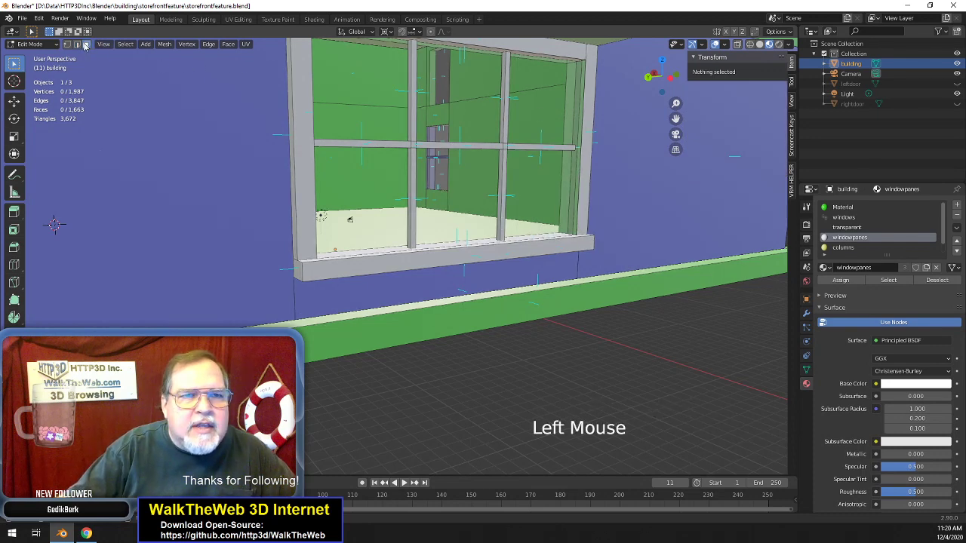
pyautogui.click(576, 152)
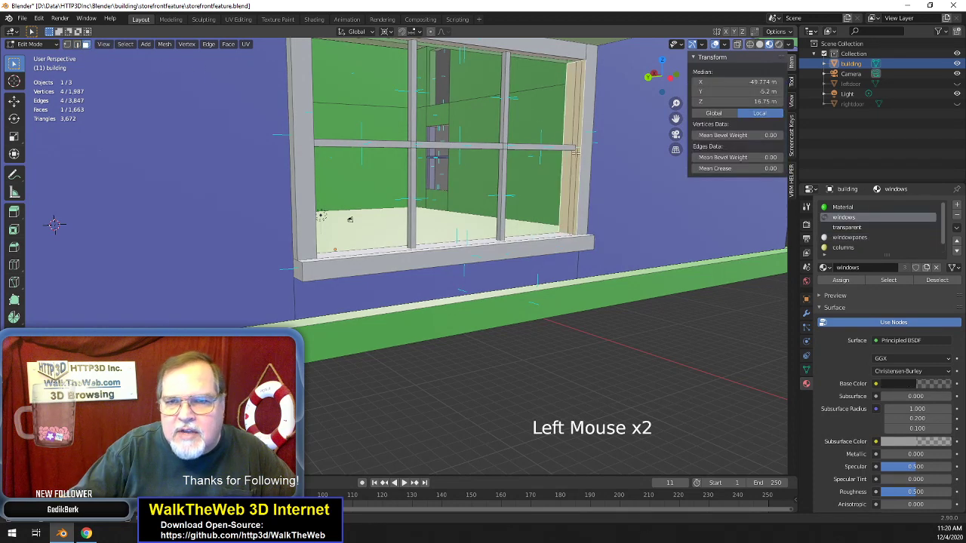
pyautogui.click(855, 238)
pyautogui.click(841, 280)
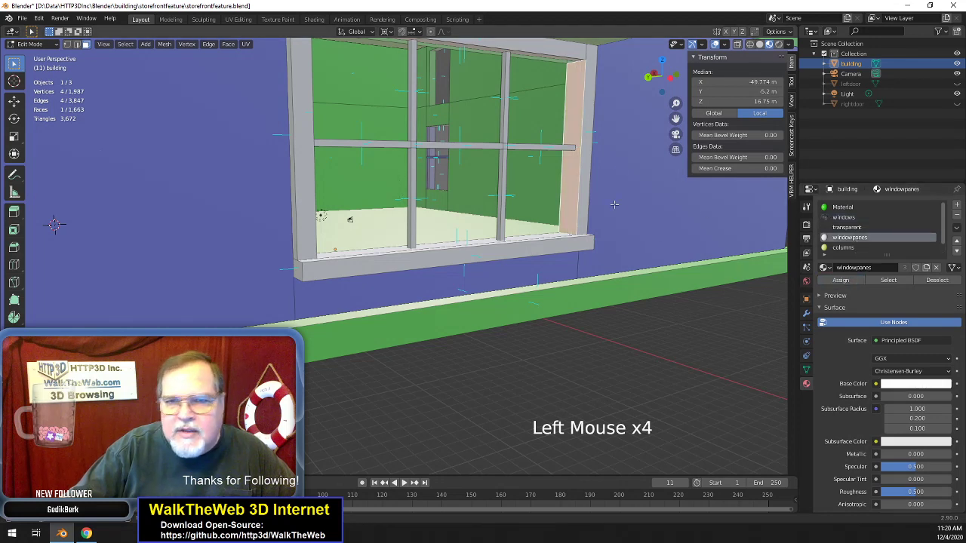
# - Assign the windowpanes material to the inner side face of the left frame post
pyautogui.moveTo(668, 82); pyautogui.dragTo(717, 139)
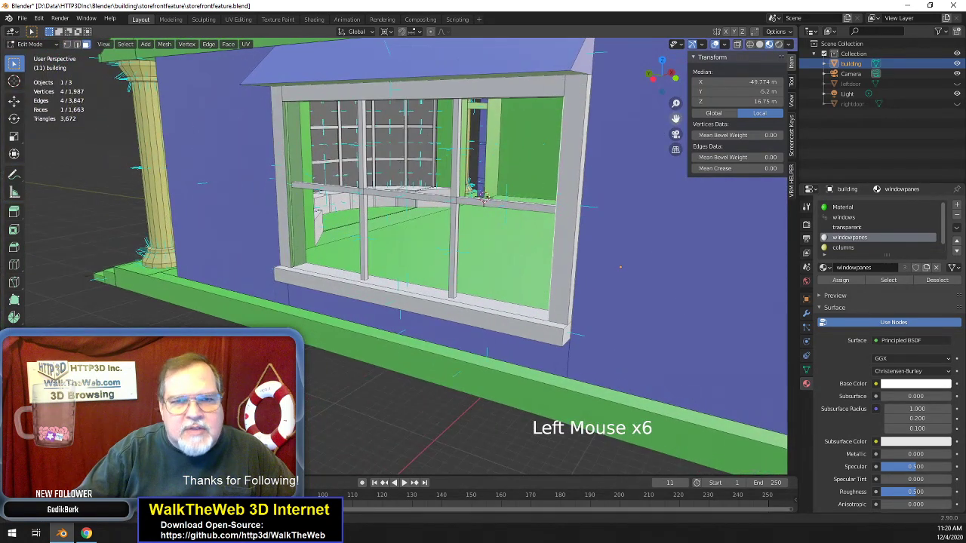
pyautogui.click(294, 204)
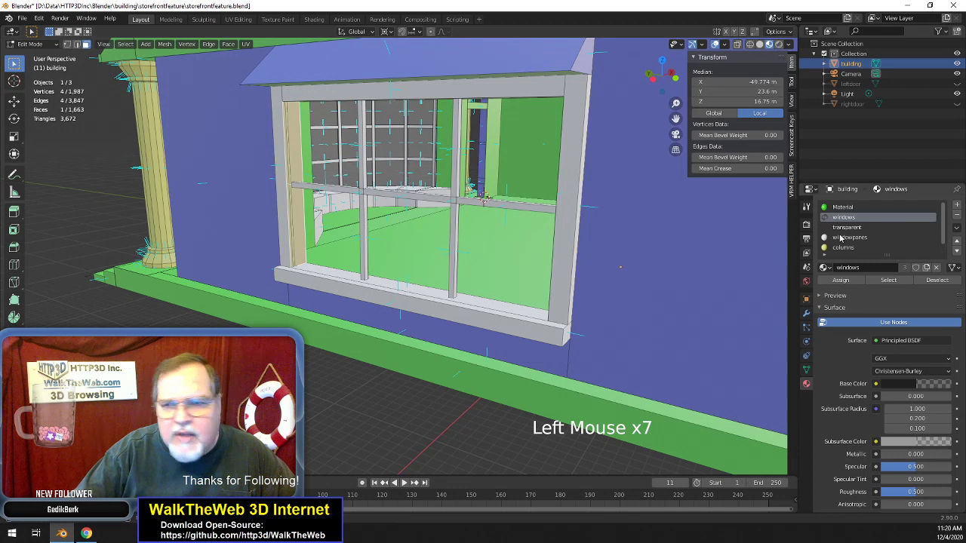
pyautogui.click(850, 238)
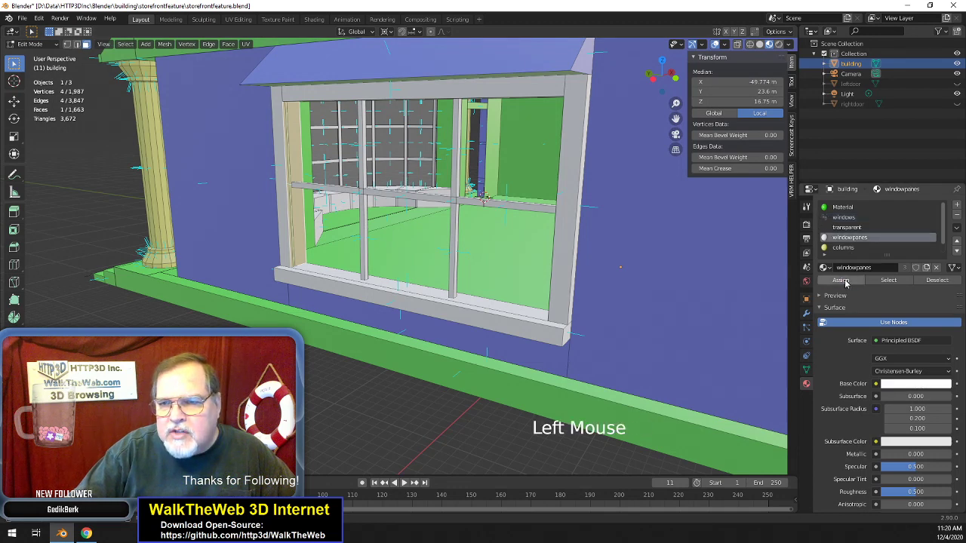
pyautogui.click(842, 281)
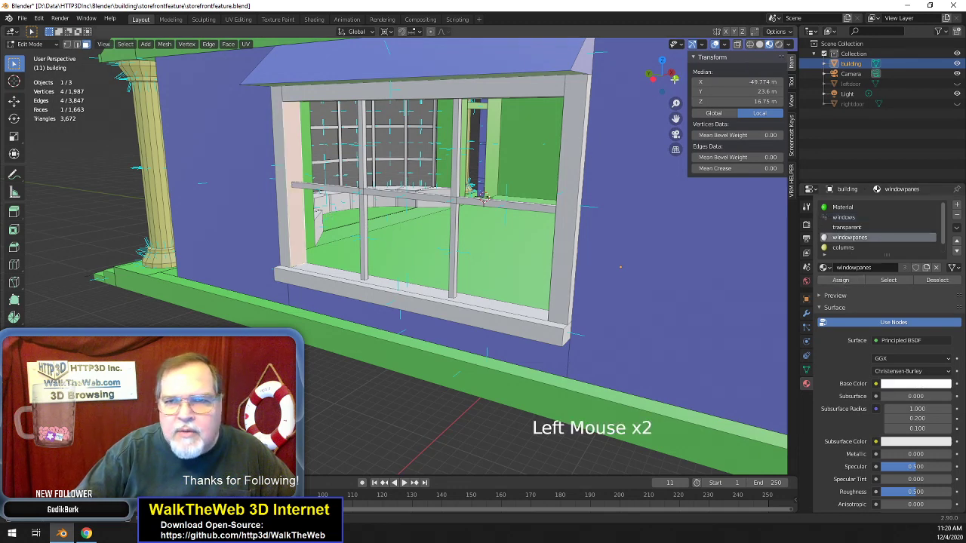
# - Delete the three edges along the inner underside of the window's top frame bar, using Only Edges & Faces
pyautogui.moveTo(674, 79); pyautogui.dragTo(666, 82)
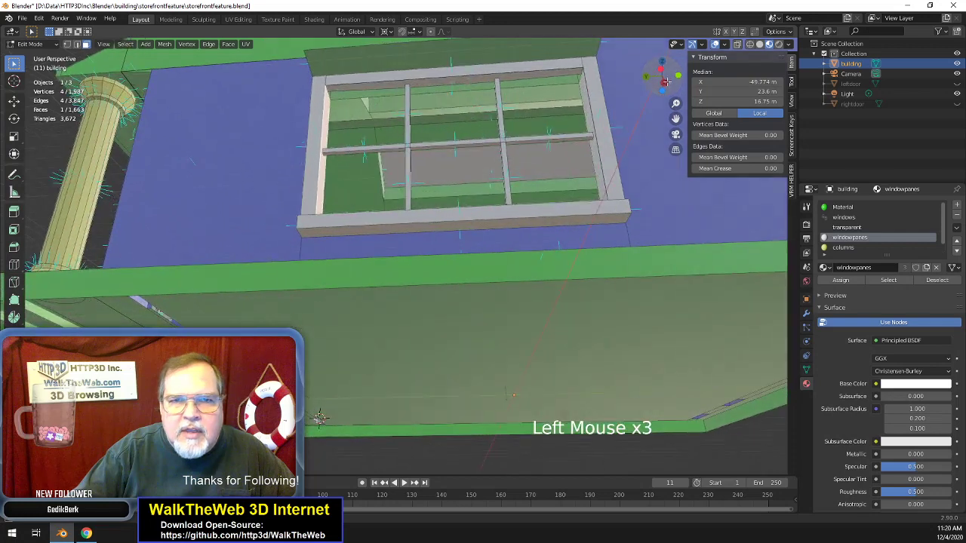
pyautogui.click(539, 76)
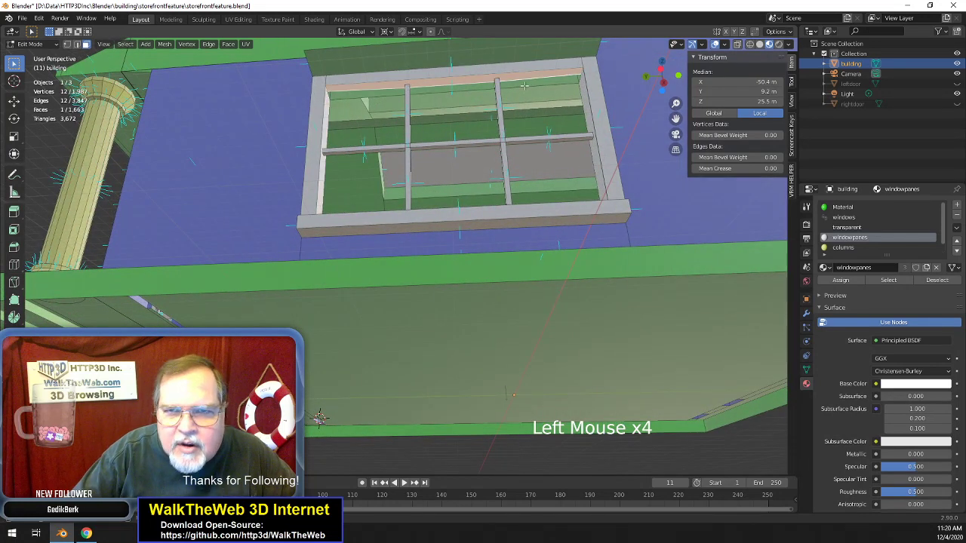
pyautogui.click(76, 44)
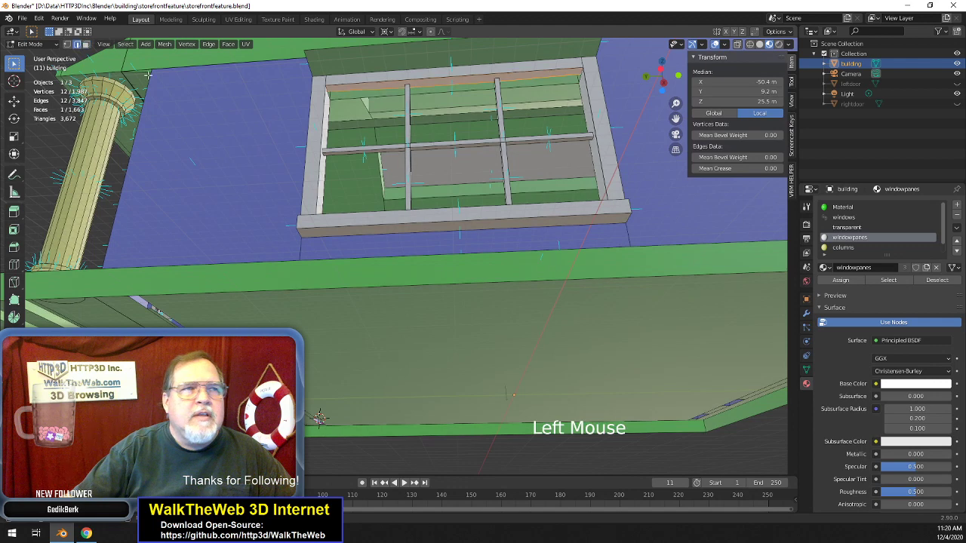
pyautogui.click(536, 78)
pyautogui.keyDown('shift'); pyautogui.click(502, 86); pyautogui.keyUp('shift')
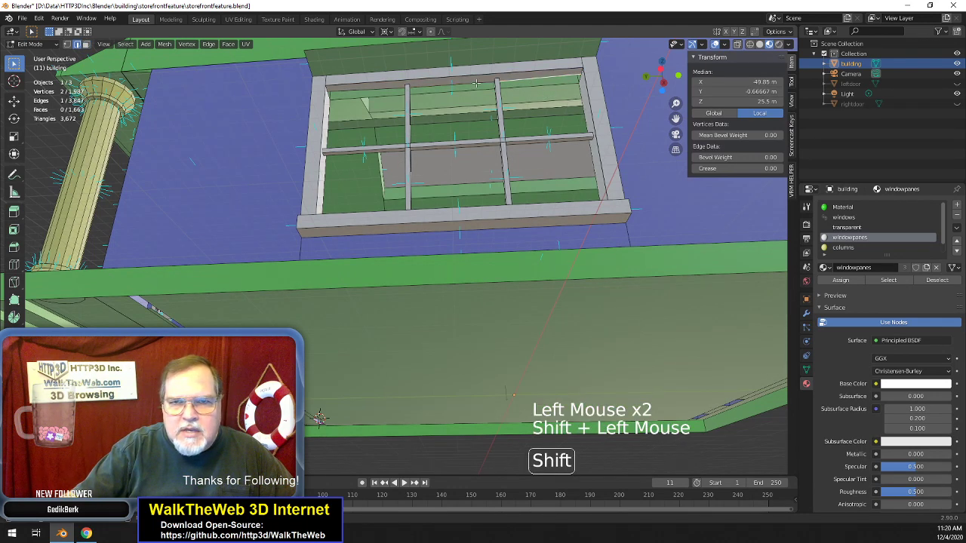
pyautogui.keyDown('shift'); pyautogui.click(393, 89); pyautogui.keyUp('shift')
pyautogui.press('Delete')
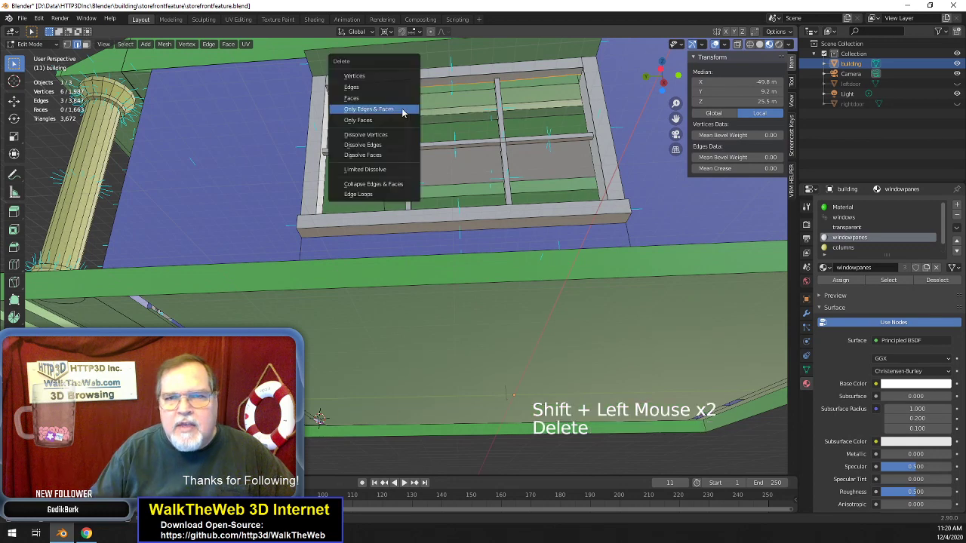
pyautogui.click(402, 112)
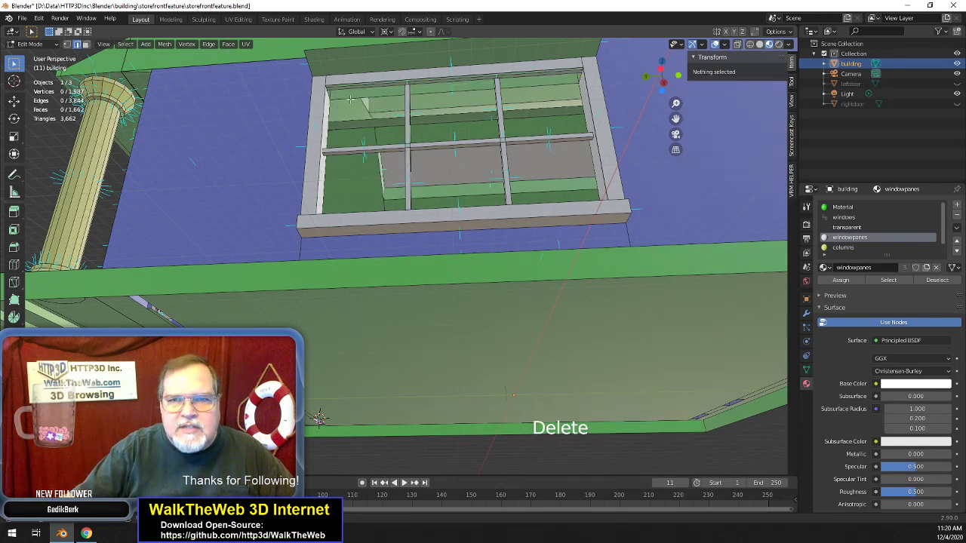
# - Fill a face between the four corner vertices under the top frame bar and assign it the windowpanes material
pyautogui.click(67, 44)
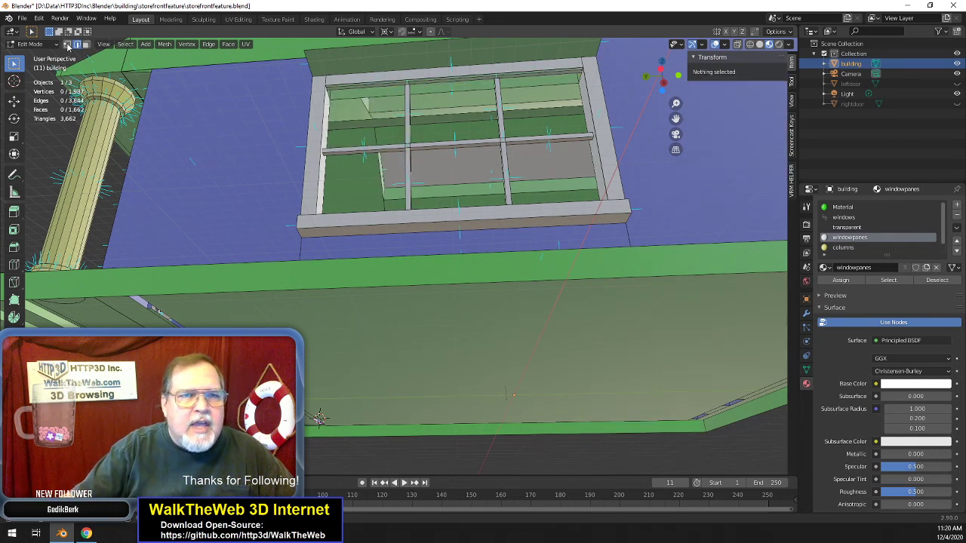
pyautogui.click(334, 100)
pyautogui.keyDown('shift'); pyautogui.click(394, 87); pyautogui.keyUp('shift')
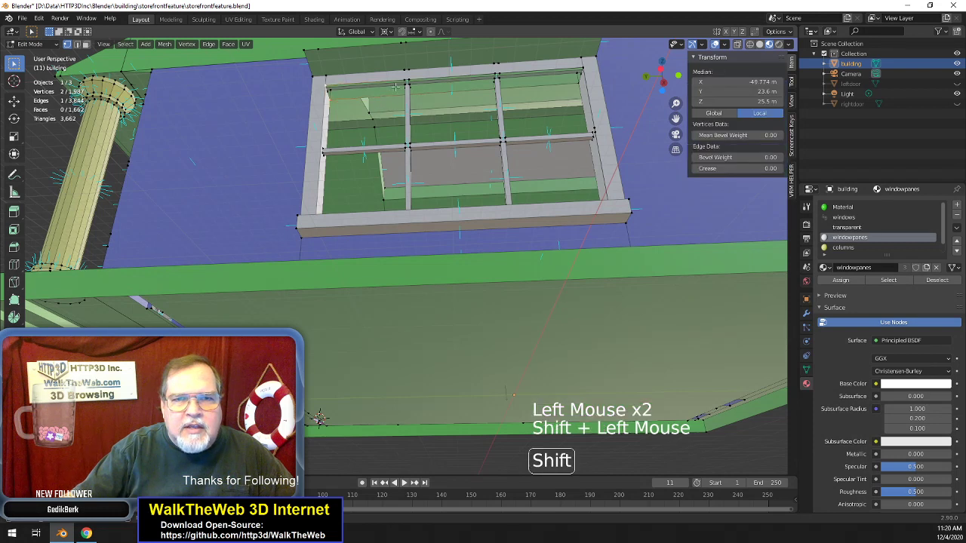
pyautogui.keyDown('shift'); pyautogui.click(587, 69); pyautogui.keyUp('shift')
pyautogui.keyDown('shift'); pyautogui.click(578, 84); pyautogui.keyUp('shift')
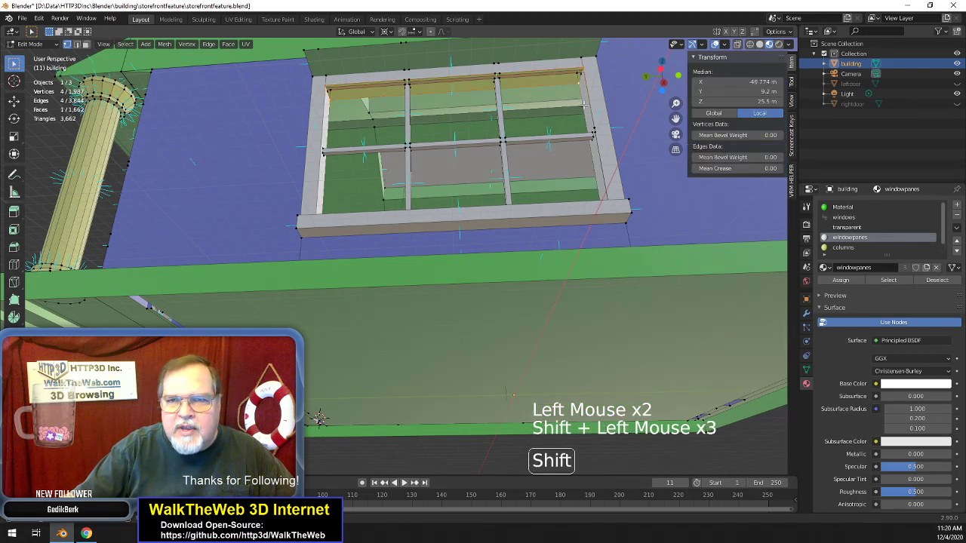
pyautogui.press('f')
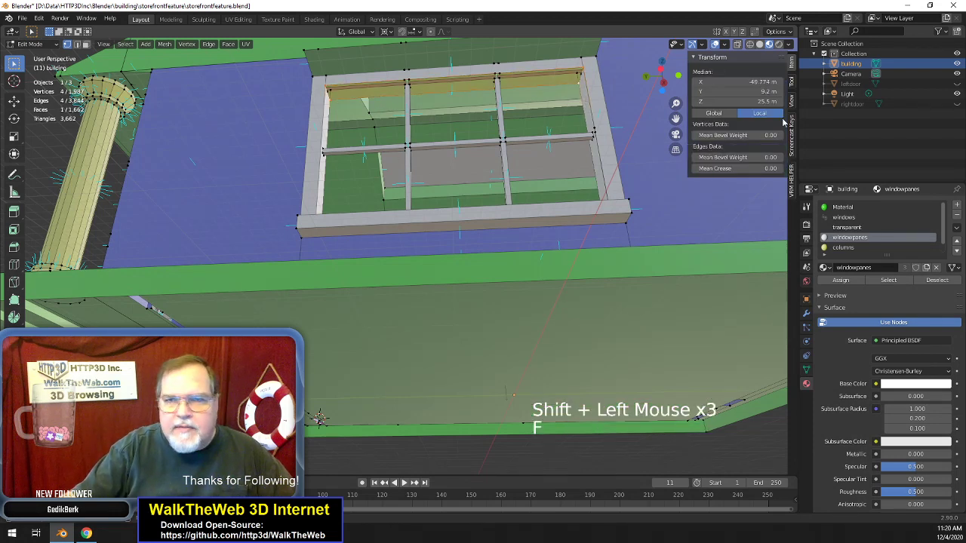
pyautogui.click(841, 281)
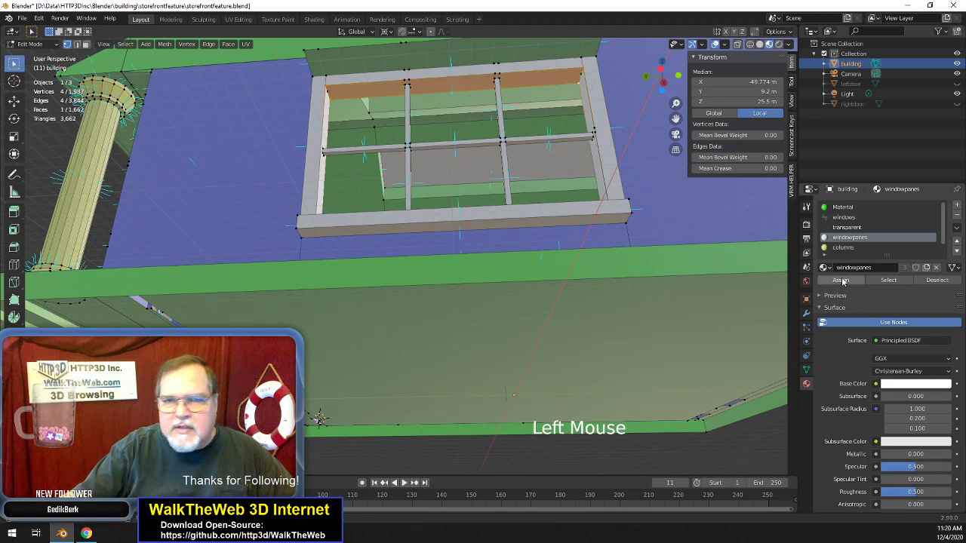
# - Merge the leftover crossbar vertices on the right frame post's front inner edge into the post's upper inner corner vertex
pyautogui.moveTo(664, 80); pyautogui.dragTo(661, 89)
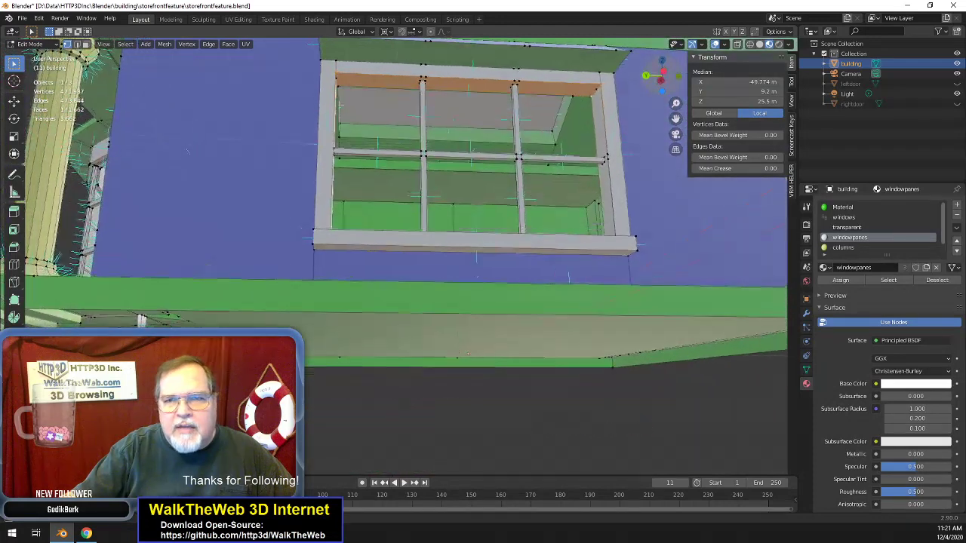
pyautogui.click(612, 154)
pyautogui.click(610, 157)
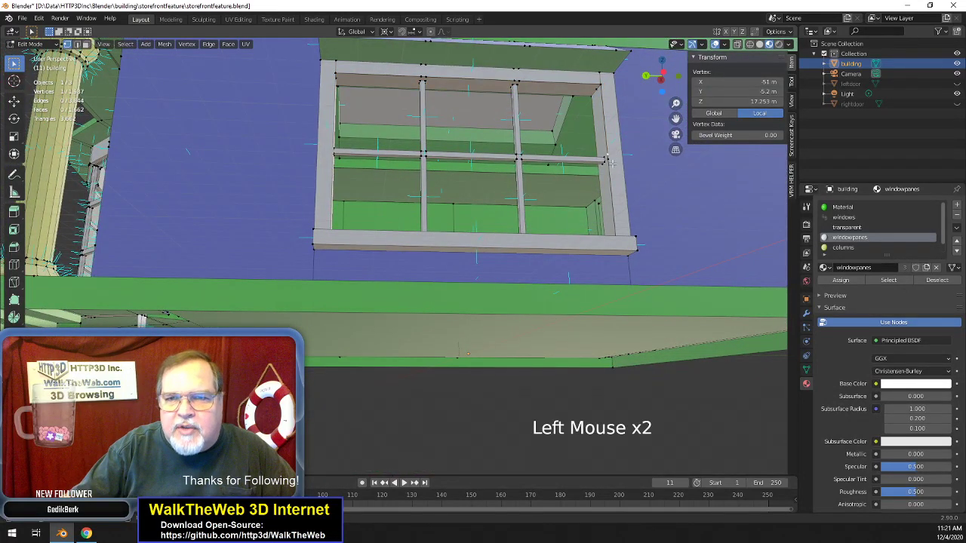
pyautogui.keyDown('shift'); pyautogui.click(611, 160); pyautogui.keyUp('shift')
pyautogui.keyDown('shift'); pyautogui.click(605, 84); pyautogui.keyUp('shift')
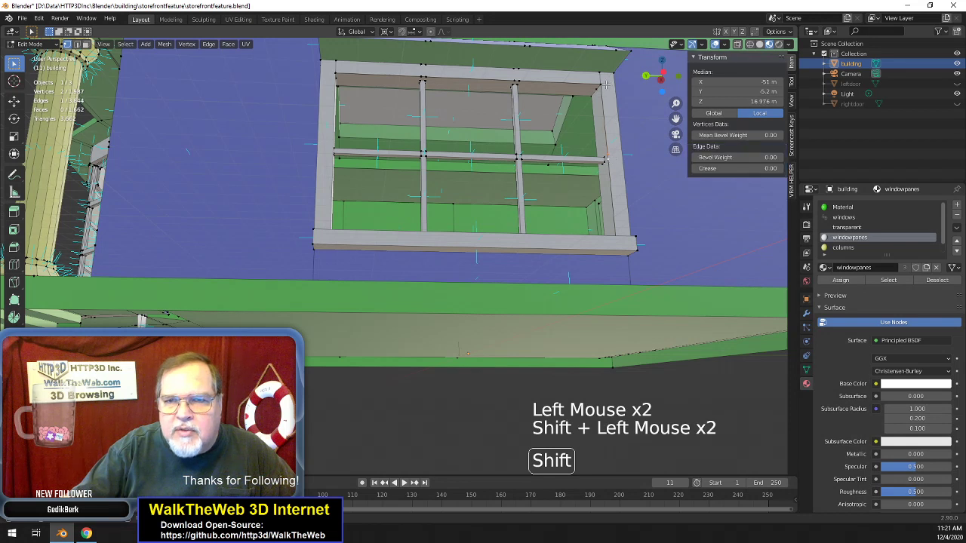
pyautogui.press('m')
pyautogui.click(608, 86)
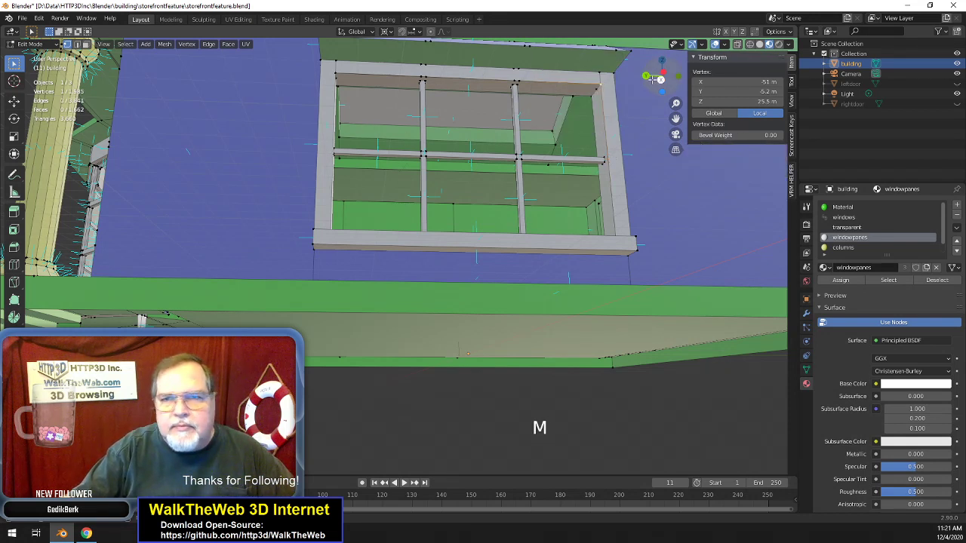
# - Try to merge the two vertices at the upper inner corner of the left frame post
pyautogui.moveTo(660, 77); pyautogui.dragTo(514, 142)
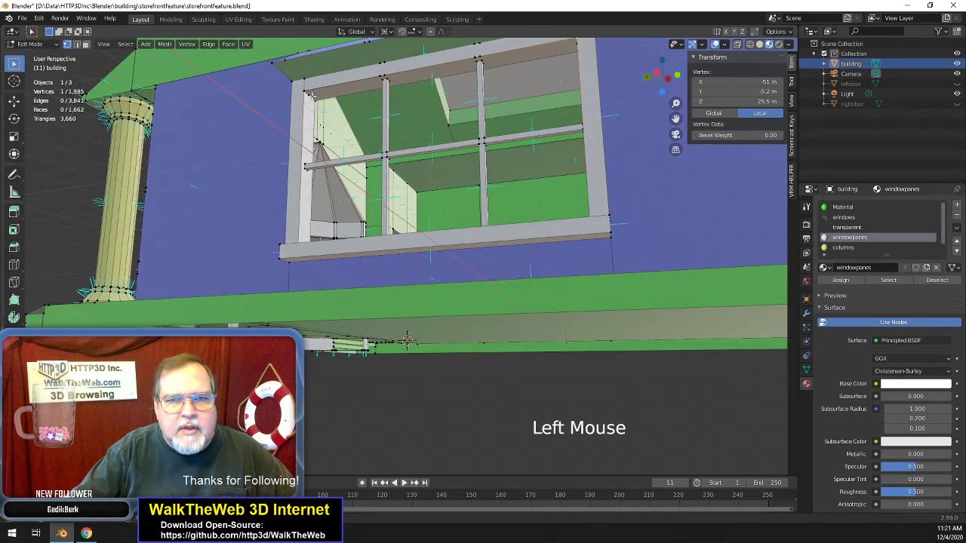
pyautogui.click(306, 94)
pyautogui.keyDown('shift'); pyautogui.click(313, 123); pyautogui.keyUp('shift')
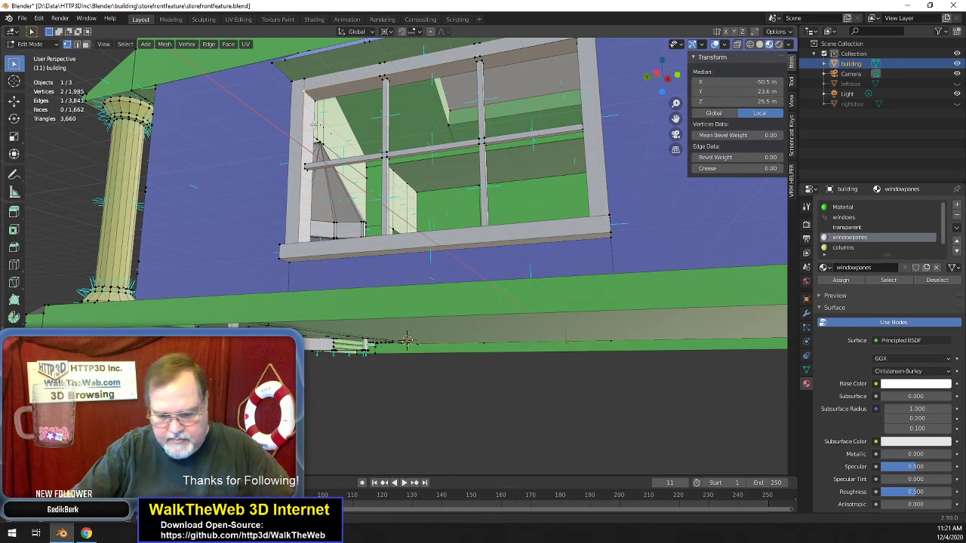
pyautogui.press('m')
pyautogui.click(314, 125)
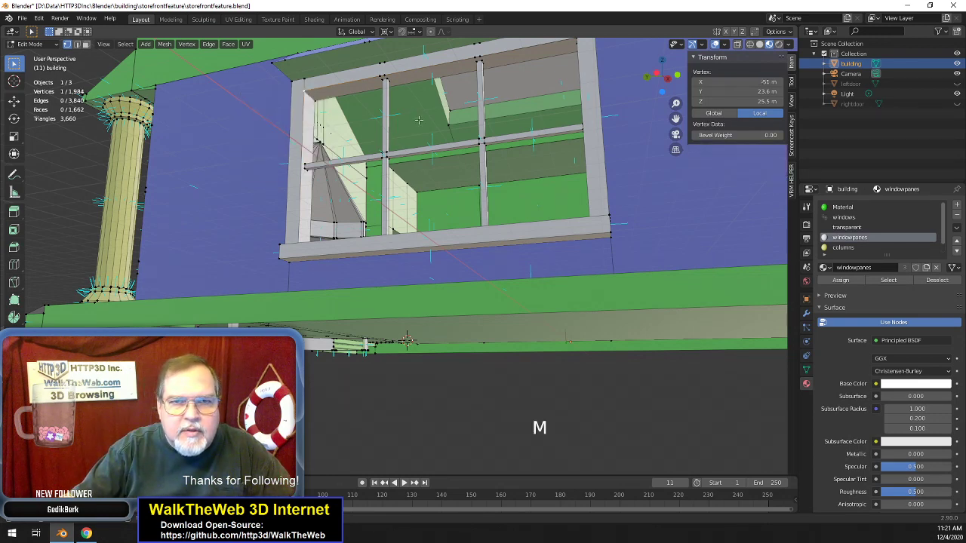
# - Undo the vertex merge at the upper inner corner of the left frame post
pyautogui.moveTo(651, 63); pyautogui.dragTo(597, 108)
pyautogui.click(601, 104)
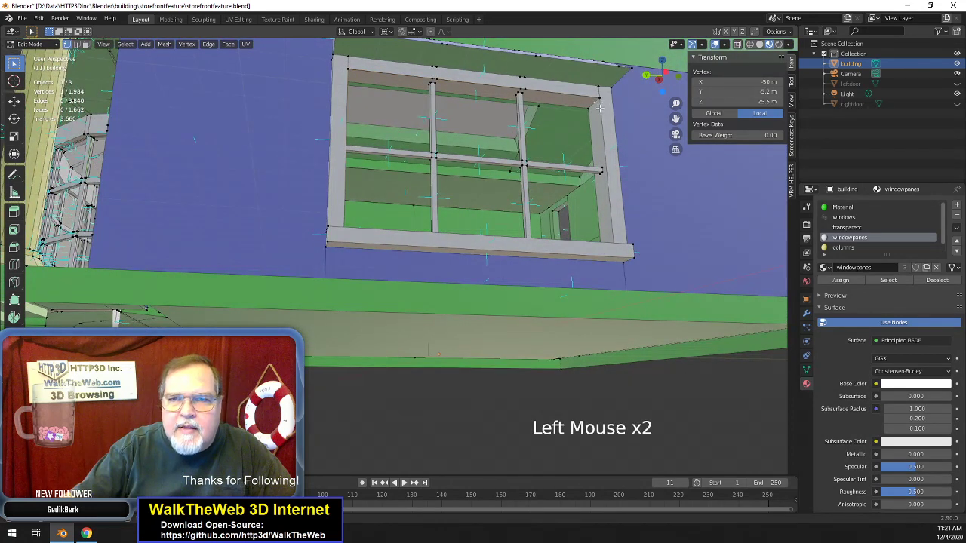
pyautogui.hotkey('ctrl', 'z')
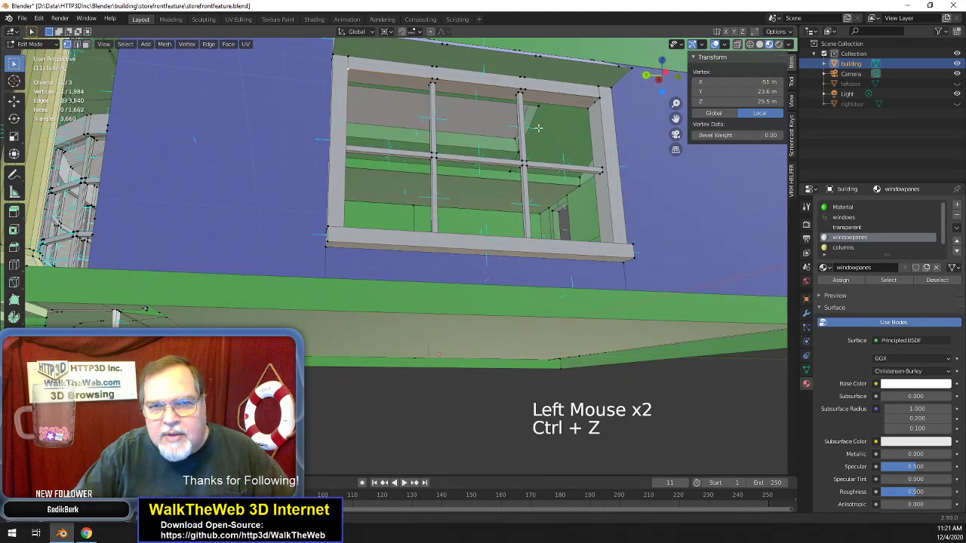
pyautogui.moveTo(661, 80); pyautogui.dragTo(647, 102)
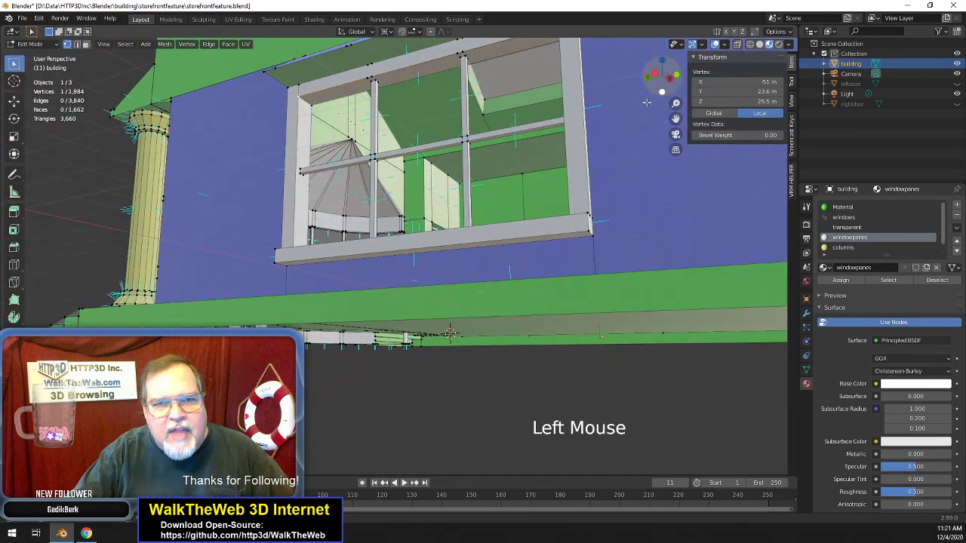
pyautogui.hotkey('ctrl', 'z')
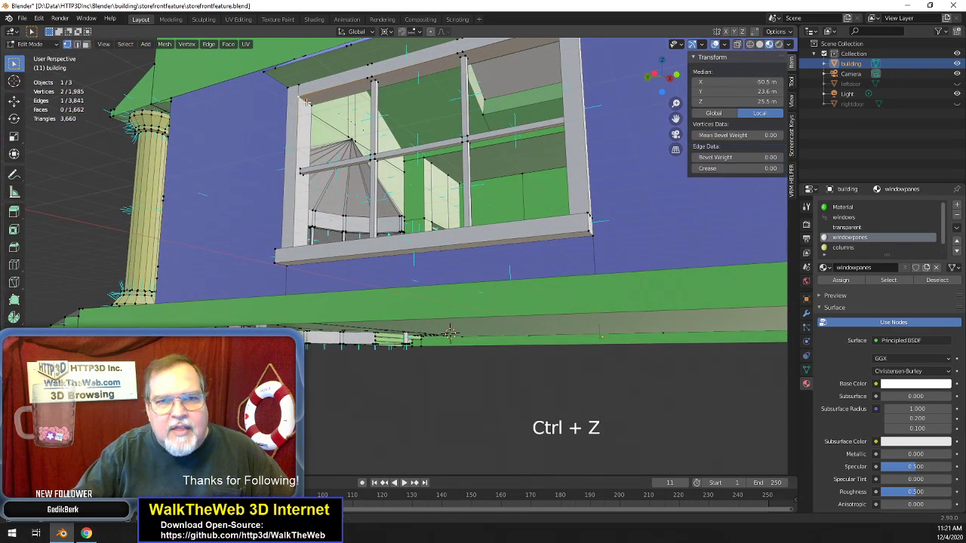
# - Merge the extra mullion vertices along the top frame bar's lower front edge into its right corner vertex
pyautogui.moveTo(651, 76); pyautogui.dragTo(239, 111)
pyautogui.moveTo(479, 142); pyautogui.dragTo(464, 91)
pyautogui.moveTo(407, 373); pyautogui.dragTo(433, 382, button='middle')
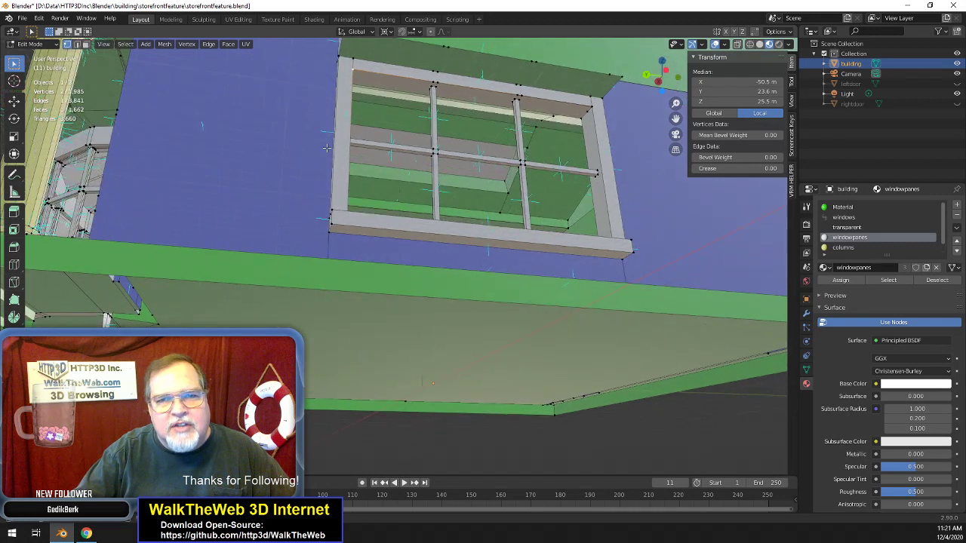
pyautogui.click(435, 81)
pyautogui.click(436, 82)
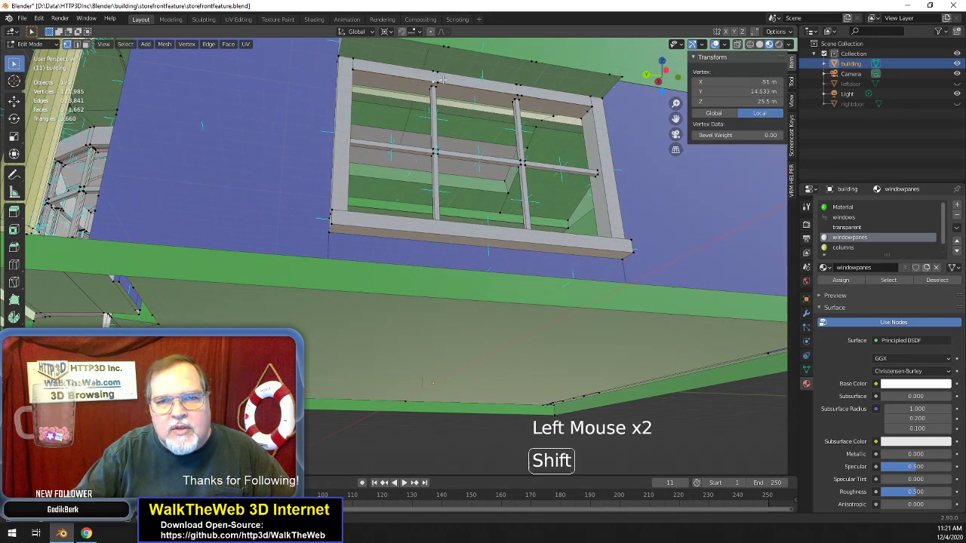
pyautogui.keyDown('shift'); pyautogui.click(501, 89); pyautogui.keyUp('shift')
pyautogui.keyDown('shift'); pyautogui.click(521, 163); pyautogui.keyUp('shift')
pyautogui.keyDown('shift'); pyautogui.click(543, 98); pyautogui.keyUp('shift')
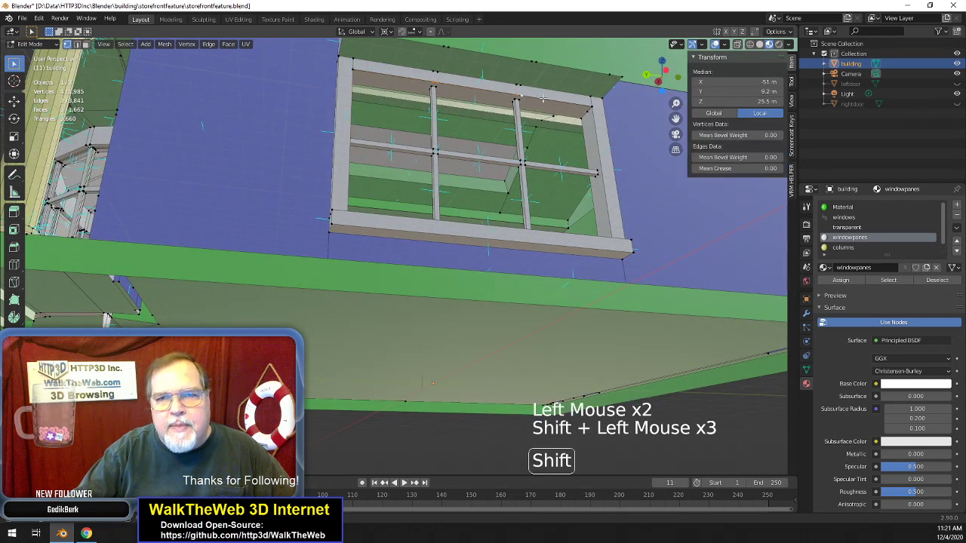
pyautogui.keyDown('shift'); pyautogui.click(589, 102); pyautogui.keyUp('shift')
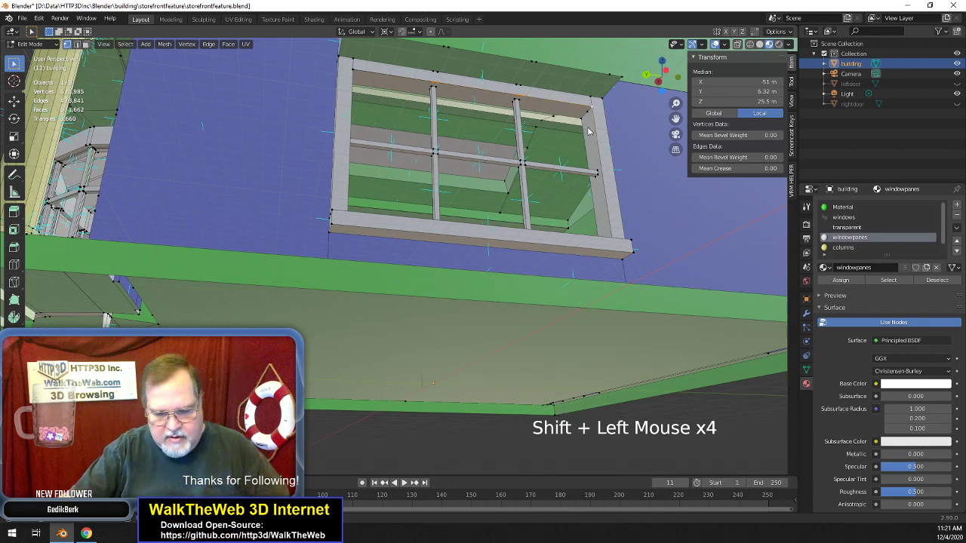
pyautogui.press('m')
pyautogui.click(589, 132)
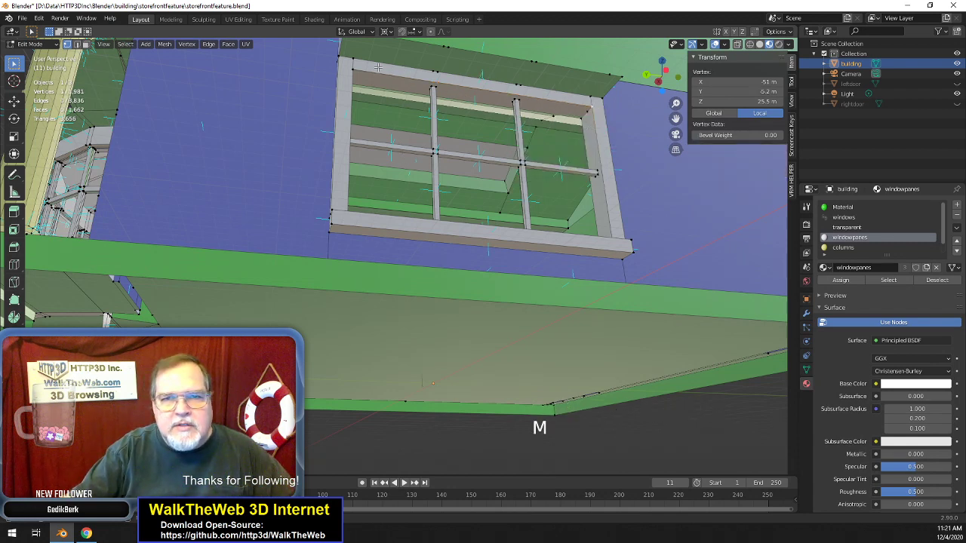
# - Merge the extra vertices along the top frame bar's upper front edge into its right corner vertex
pyautogui.click(437, 70)
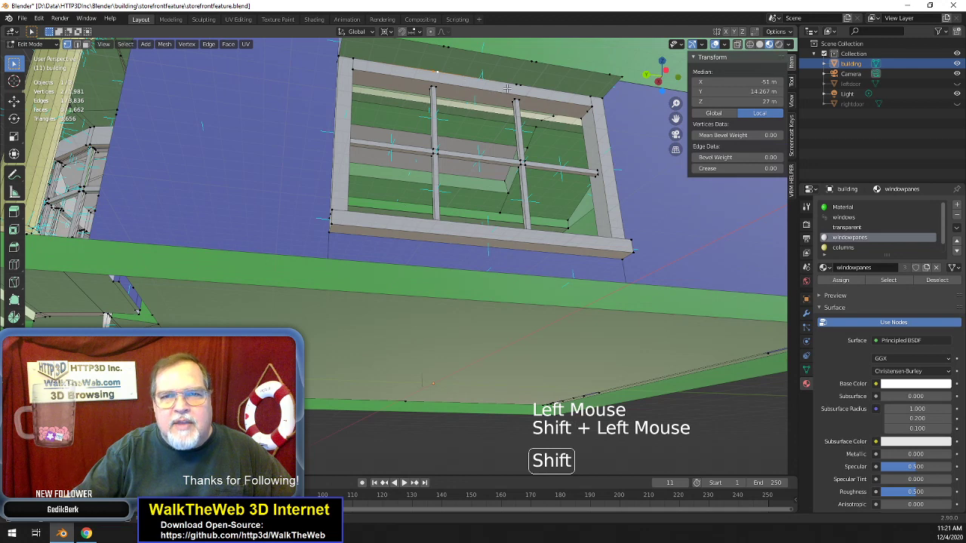
pyautogui.keyDown('shift'); pyautogui.click(520, 160); pyautogui.keyUp('shift')
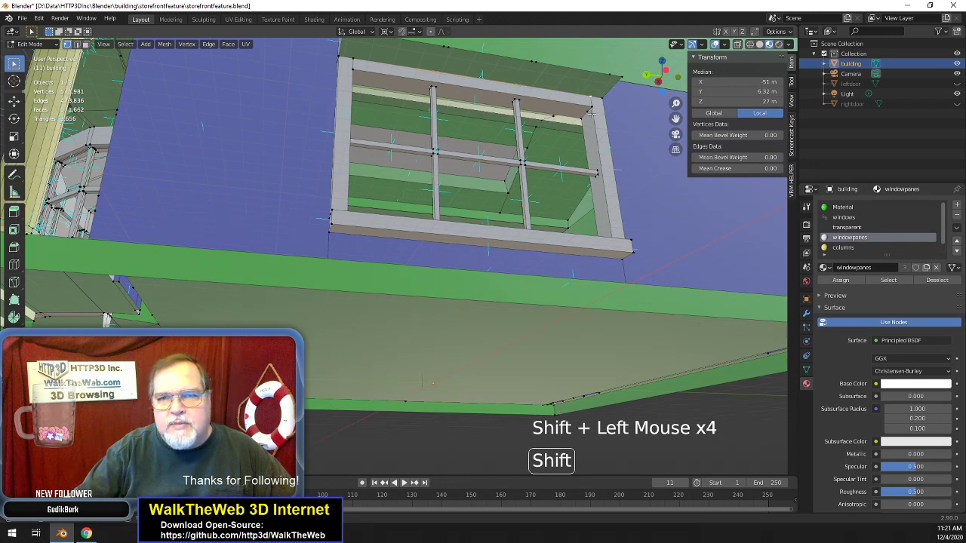
pyautogui.press('m')
pyautogui.click(592, 113)
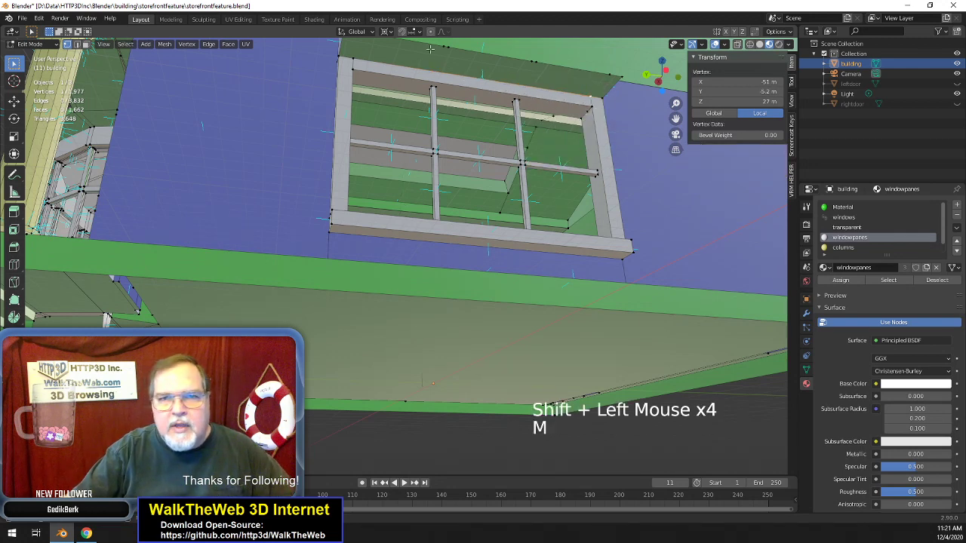
pyautogui.moveTo(661, 75); pyautogui.dragTo(185, 233)
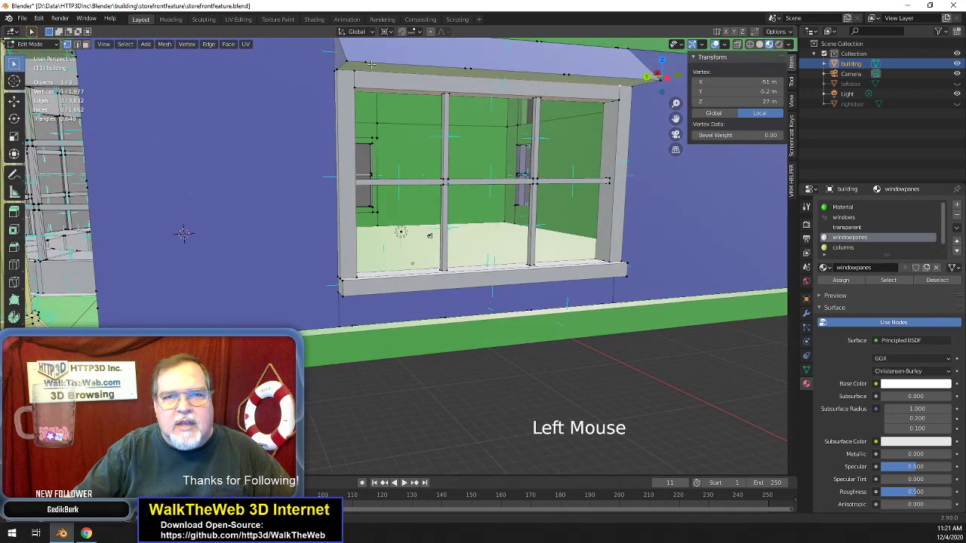
# - Merge the extra vertices along the awning's lower front edge into its right corner vertex
pyautogui.keyDown('shift'); pyautogui.doubleClick(471, 69); pyautogui.keyUp('shift')
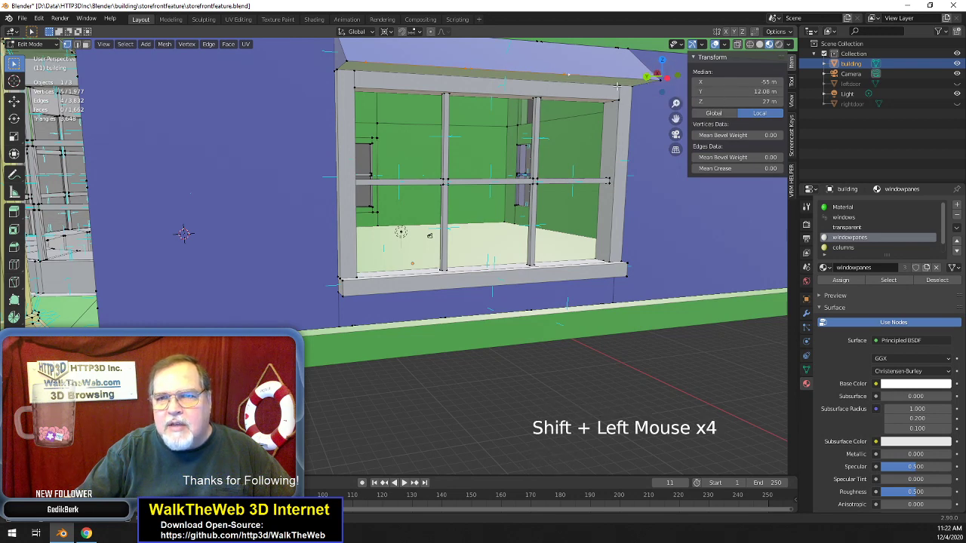
pyautogui.moveTo(674, 116); pyautogui.dragTo(562, 108)
pyautogui.keyDown('shift'); pyautogui.click(562, 108); pyautogui.keyUp('shift')
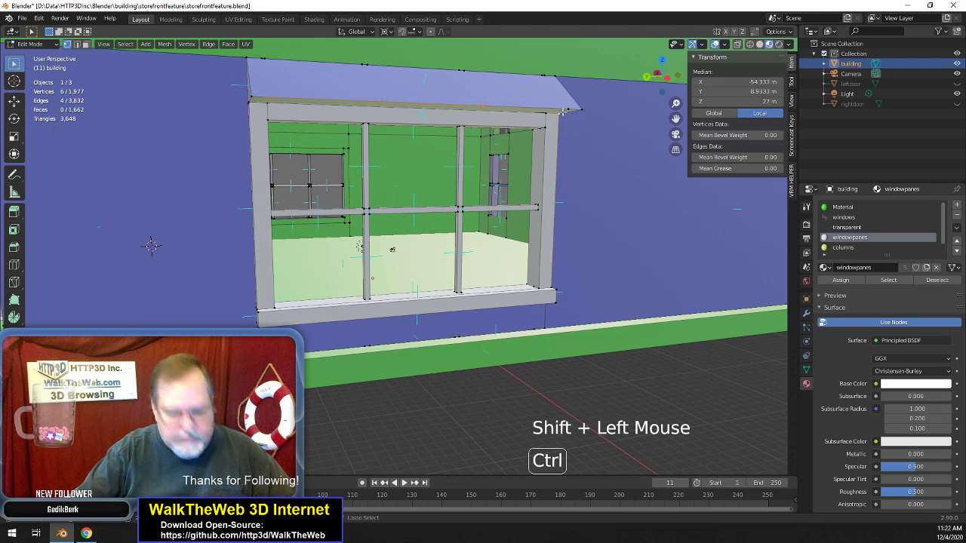
pyautogui.hotkey('ctrl', 'z')
pyautogui.keyDown('shift'); pyautogui.click(581, 115); pyautogui.keyUp('shift')
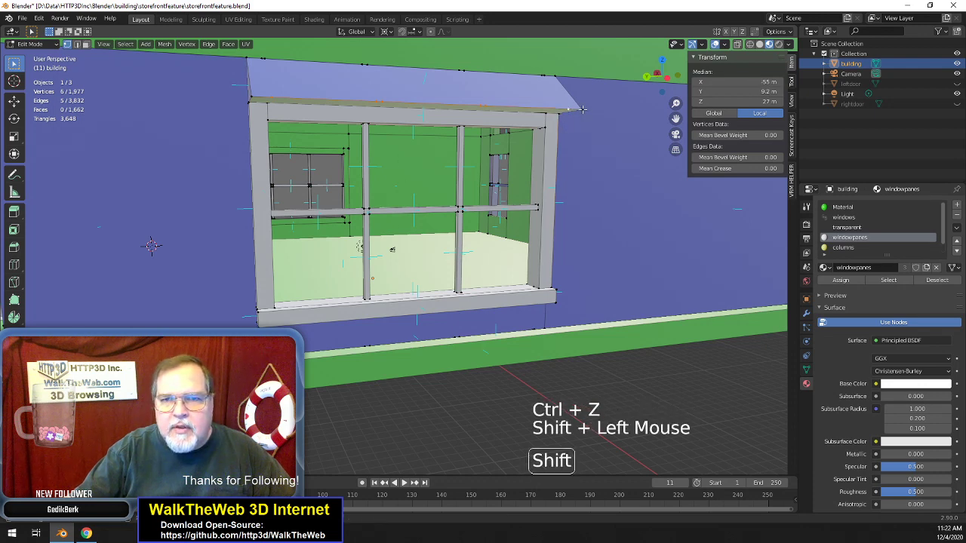
pyautogui.press('m')
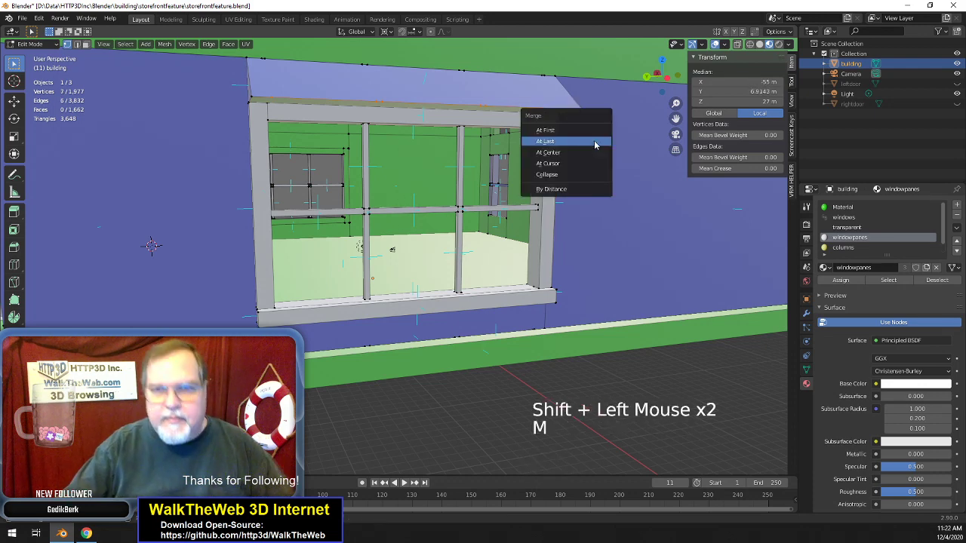
pyautogui.click(596, 141)
# - Merge the extra vertices along the awning's upper edge against the wall into its right corner vertex
pyautogui.click(265, 59)
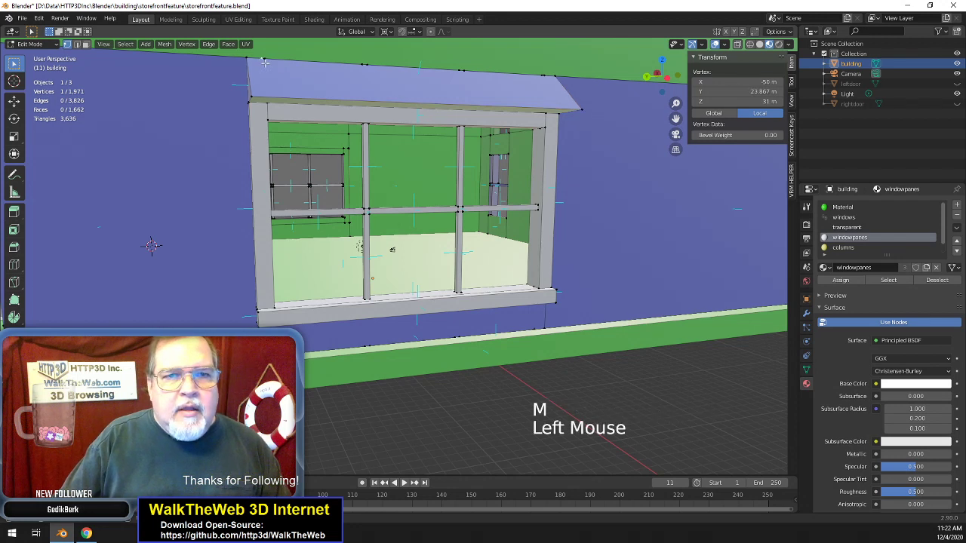
pyautogui.keyDown('shift'); pyautogui.click(265, 60); pyautogui.keyUp('shift')
pyautogui.keyDown('shift'); pyautogui.click(362, 67); pyautogui.keyUp('shift')
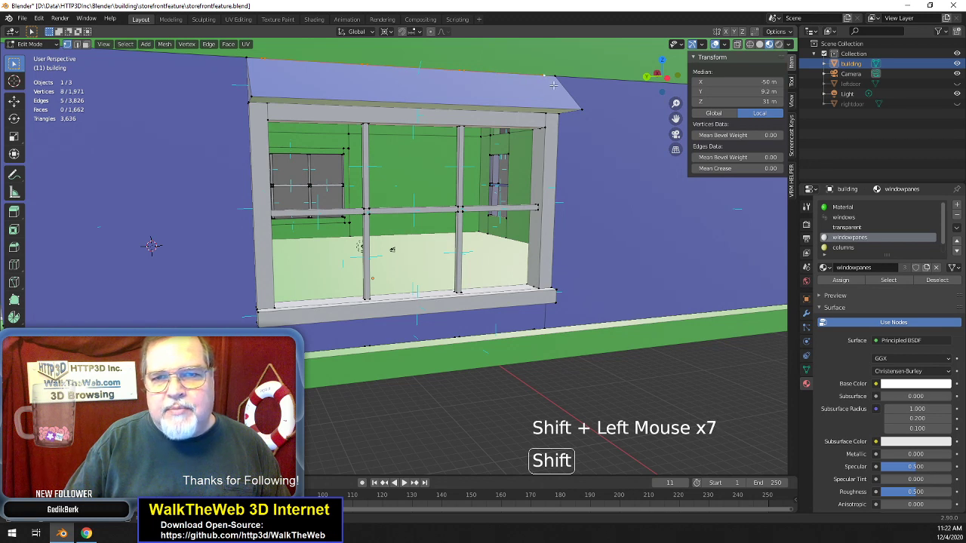
pyautogui.press('m')
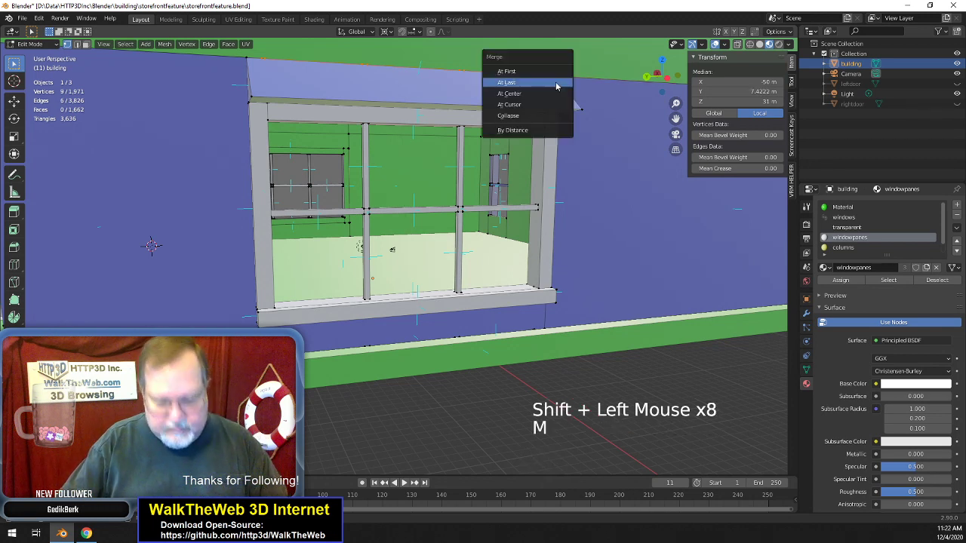
pyautogui.click(556, 85)
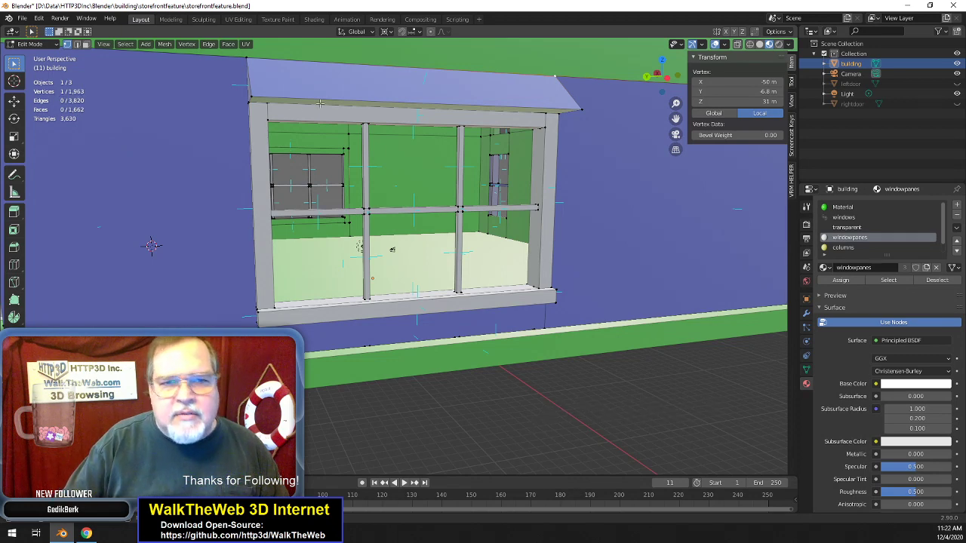
# - Merge the extra vertices along the outer wall's bottom edge beneath the window into the one below the sill's right end
pyautogui.moveTo(659, 80); pyautogui.dragTo(639, 77)
pyautogui.moveTo(595, 269); pyautogui.dragTo(214, 240, button='middle')
pyautogui.click(213, 241)
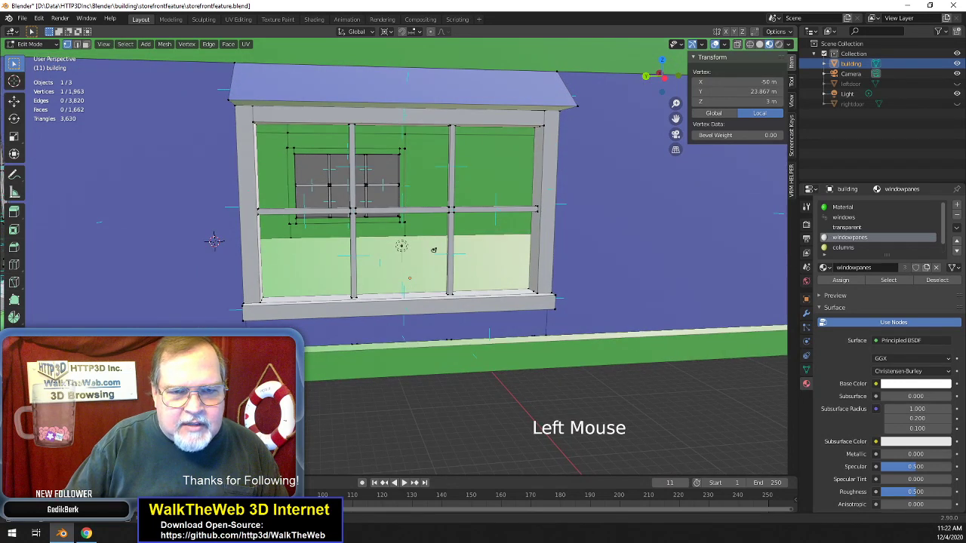
pyautogui.keyDown('shift'); pyautogui.click(213, 241); pyautogui.keyUp('shift')
pyautogui.keyDown('shift'); pyautogui.click(351, 344); pyautogui.keyUp('shift')
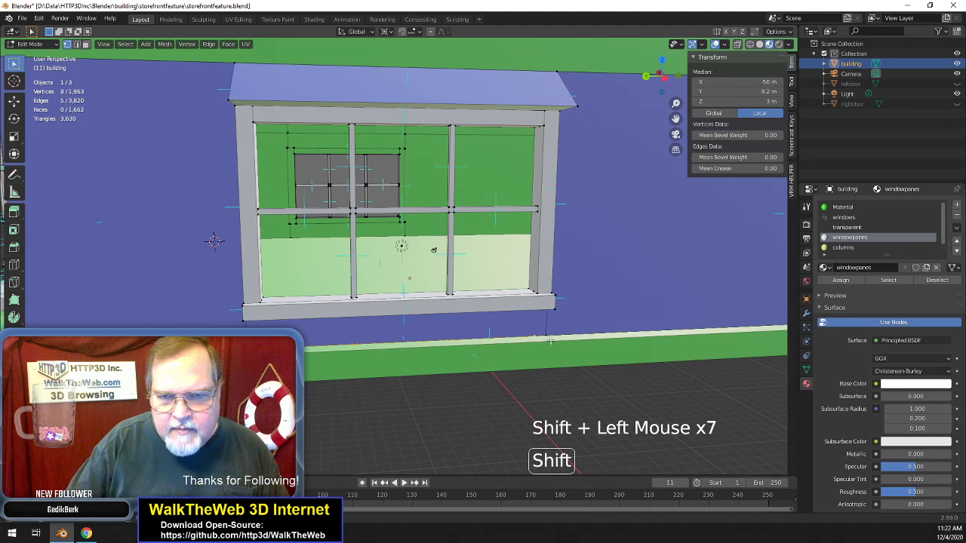
pyautogui.press('m')
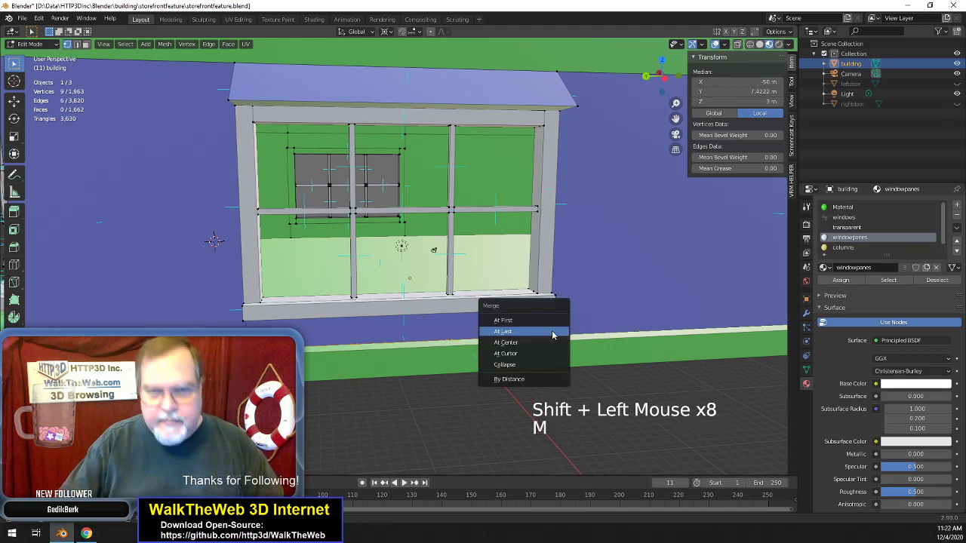
pyautogui.click(551, 330)
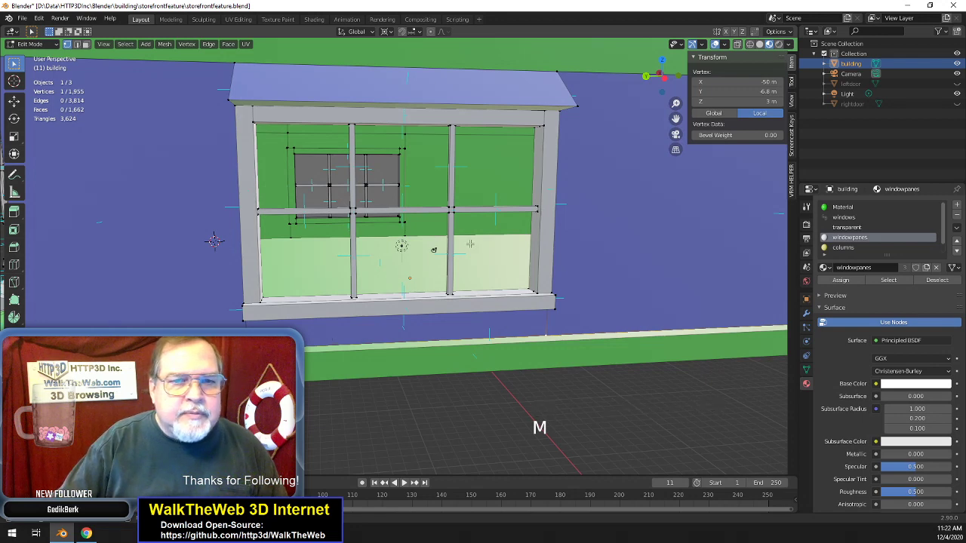
# - Dissolve the subdivided outer wall faces on the narrow front wall section beside the corner column into one face
pyautogui.moveTo(654, 77); pyautogui.dragTo(716, 74)
pyautogui.moveTo(474, 79); pyautogui.dragTo(785, 151)
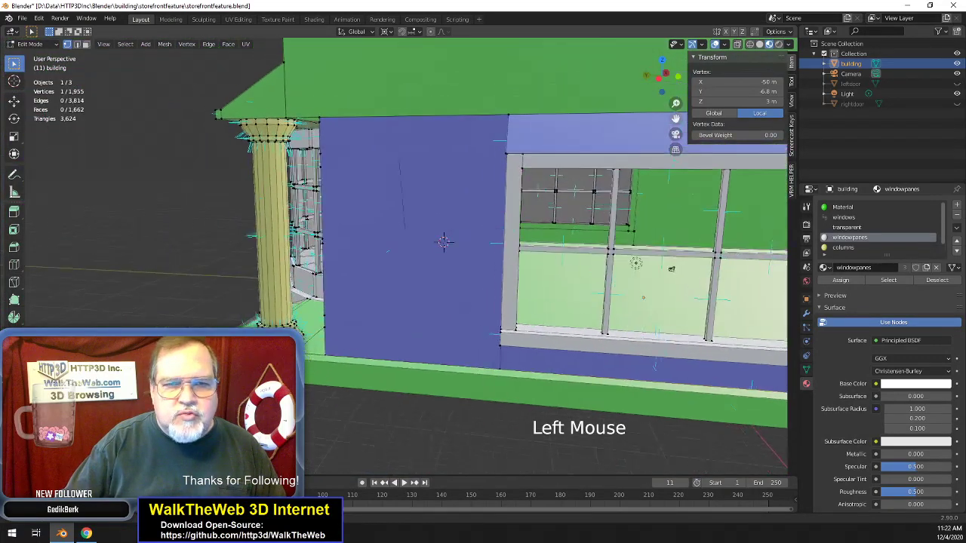
pyautogui.click(675, 118)
pyautogui.moveTo(658, 77); pyautogui.dragTo(637, 80)
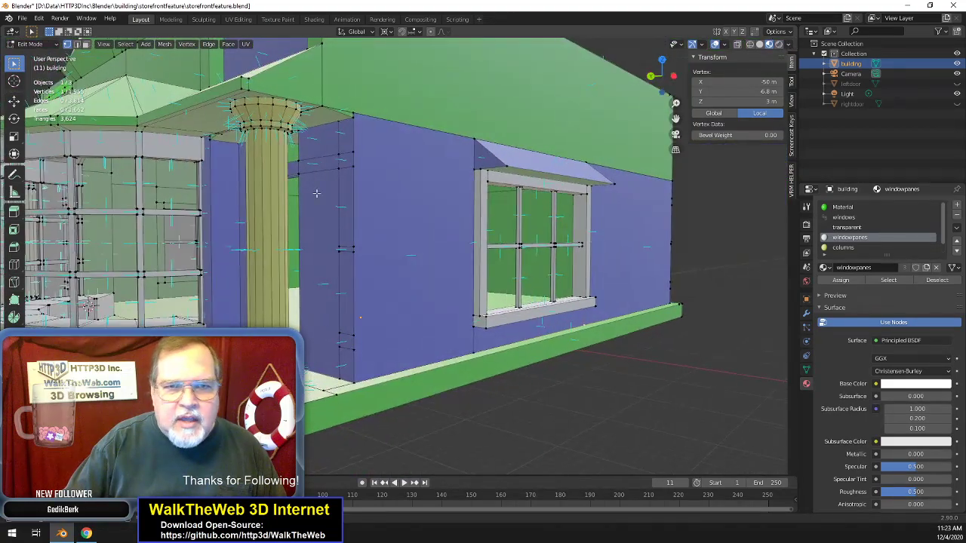
pyautogui.click(327, 144)
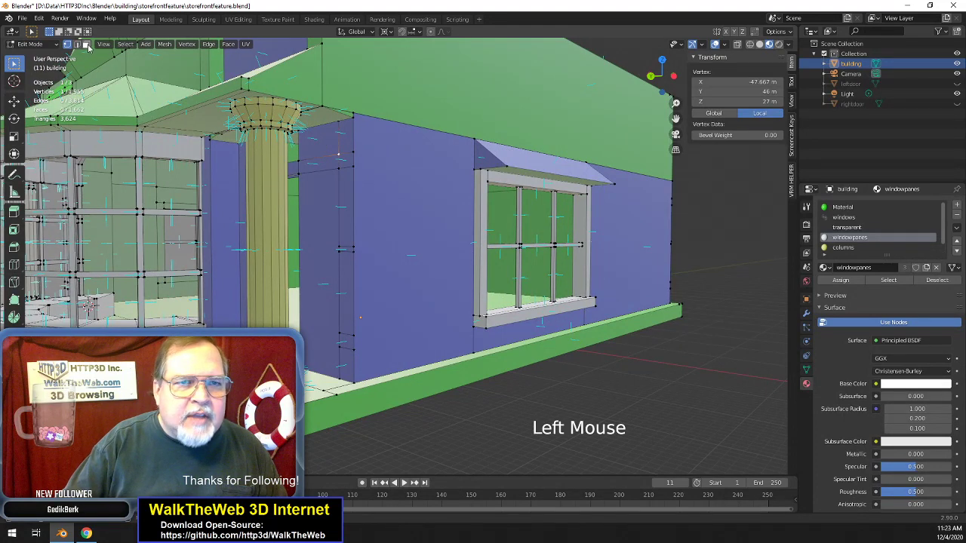
pyautogui.click(86, 45)
pyautogui.click(315, 146)
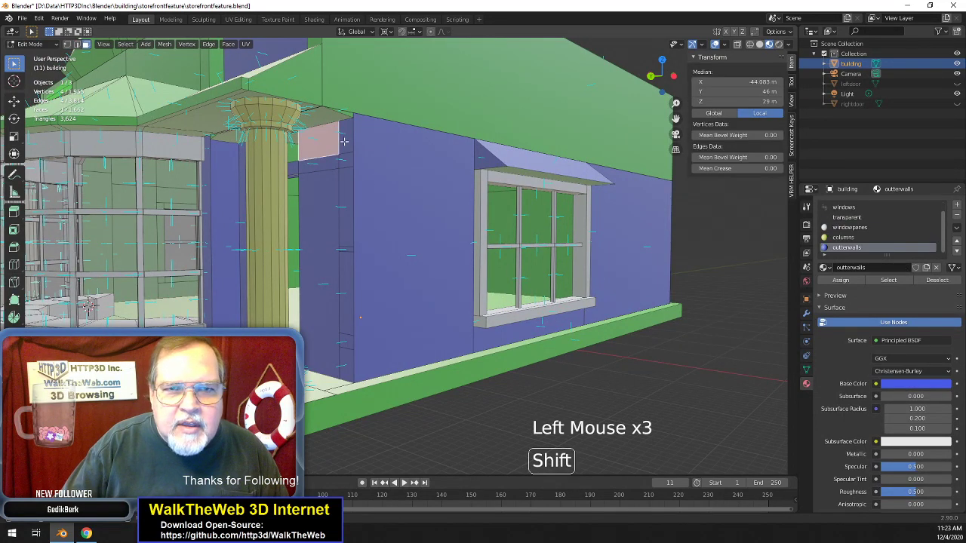
pyautogui.keyDown('shift'); pyautogui.click(341, 142); pyautogui.keyUp('shift')
pyautogui.keyDown('shift'); pyautogui.click(344, 162); pyautogui.keyUp('shift')
pyautogui.keyDown('shift'); pyautogui.click(323, 163); pyautogui.keyUp('shift')
pyautogui.keyDown('shift'); pyautogui.click(321, 227); pyautogui.keyUp('shift')
pyautogui.keyDown('shift'); pyautogui.click(347, 200); pyautogui.keyUp('shift')
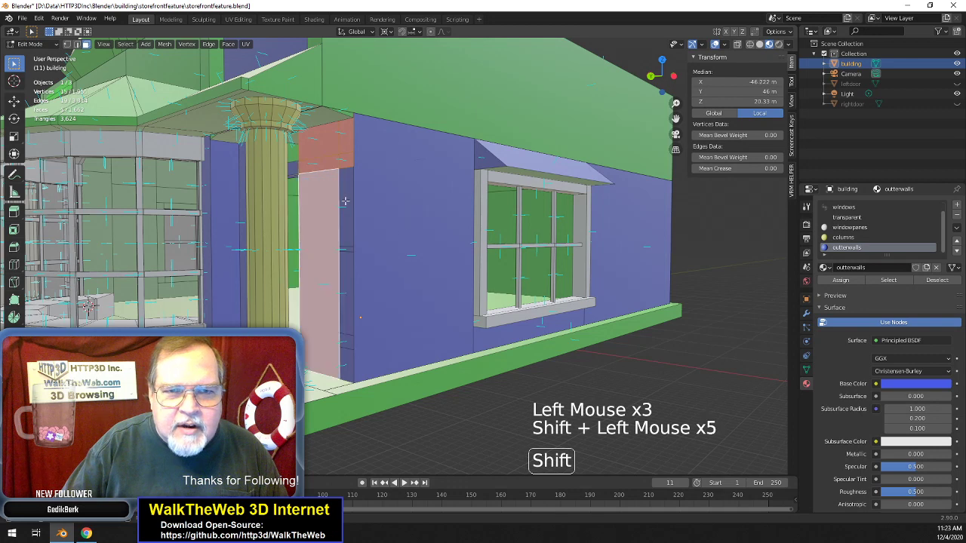
pyautogui.keyDown('shift'); pyautogui.click(347, 256); pyautogui.keyUp('shift')
pyautogui.keyDown('shift'); pyautogui.click(345, 316); pyautogui.keyUp('shift')
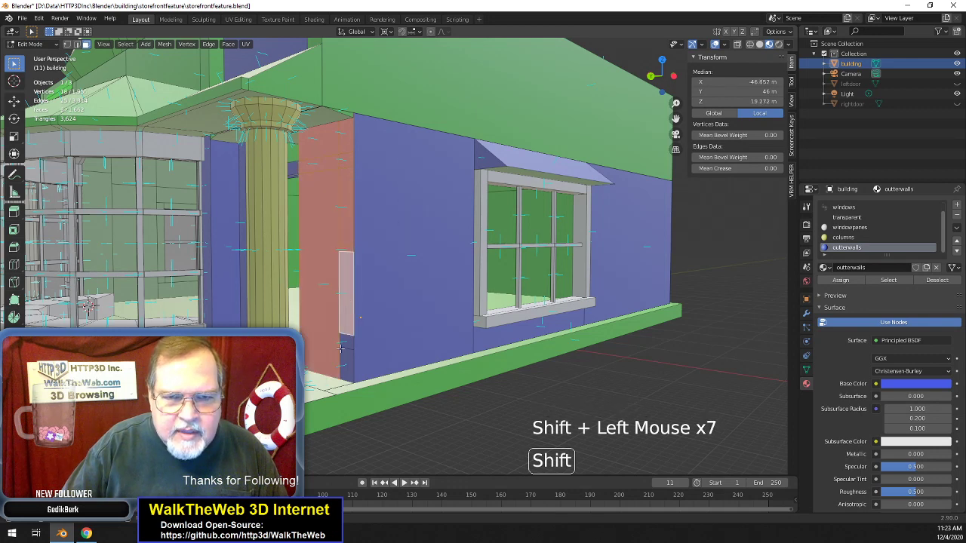
pyautogui.keyDown('shift'); pyautogui.click(341, 346); pyautogui.keyUp('shift')
pyautogui.keyDown('shift'); pyautogui.click(344, 362); pyautogui.keyUp('shift')
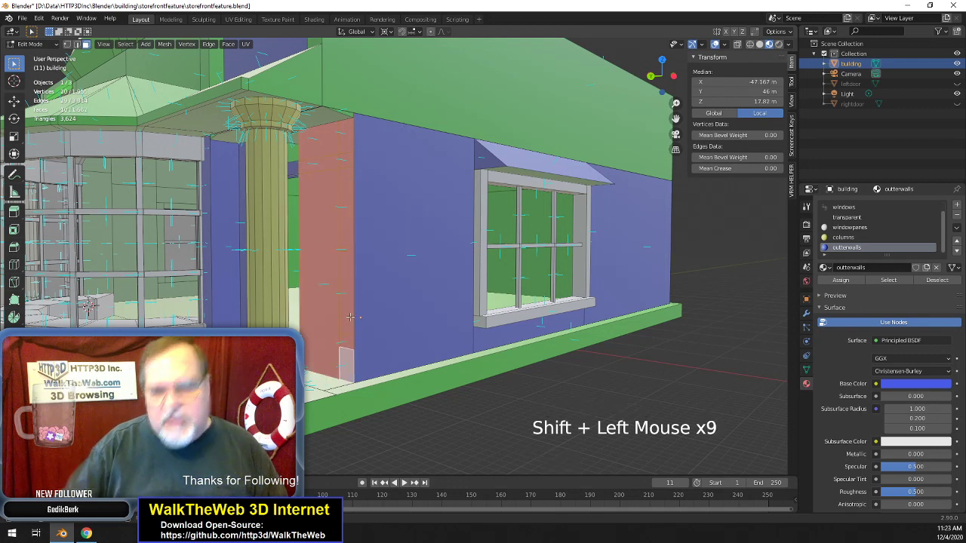
pyautogui.press('Delete')
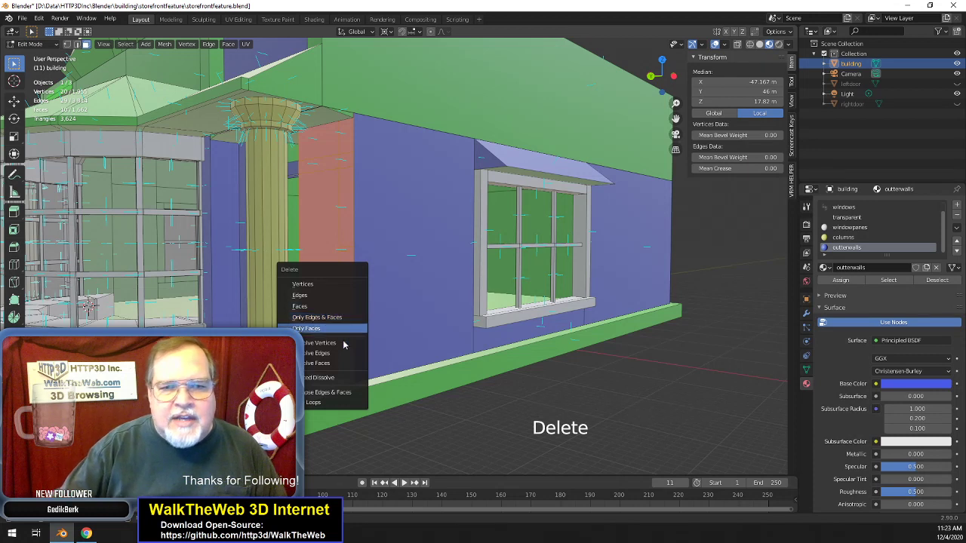
pyautogui.click(348, 364)
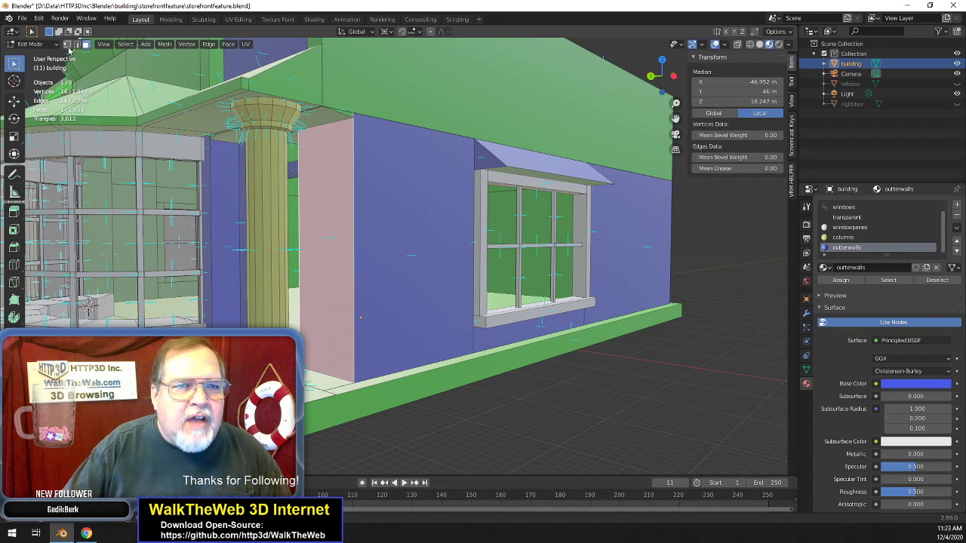
# - Merge the extra vertices along the vertical corner edge between the front and side walls into the bottom corner vertex
pyautogui.click(67, 46)
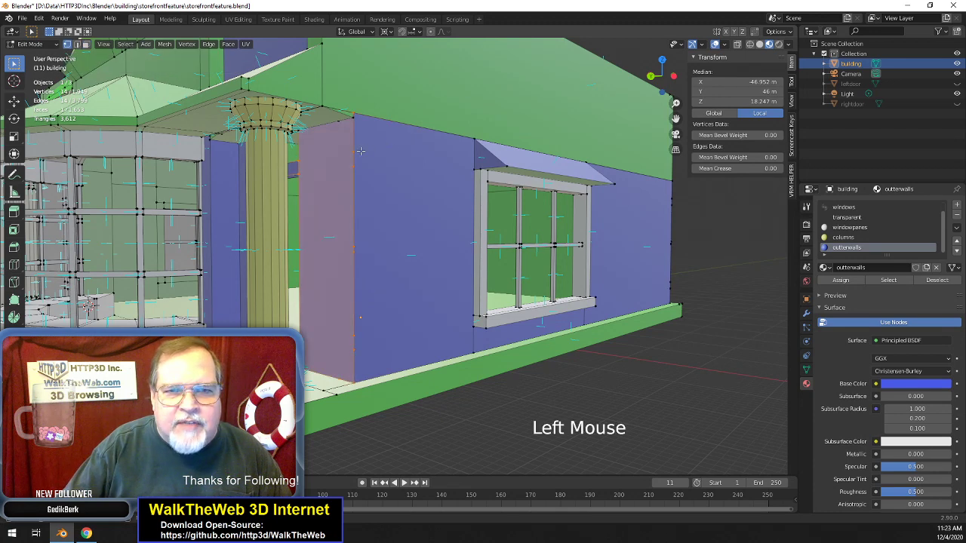
pyautogui.click(361, 151)
pyautogui.keyDown('shift'); pyautogui.click(365, 186); pyautogui.keyUp('shift')
pyautogui.keyDown('shift'); pyautogui.click(356, 249); pyautogui.keyUp('shift')
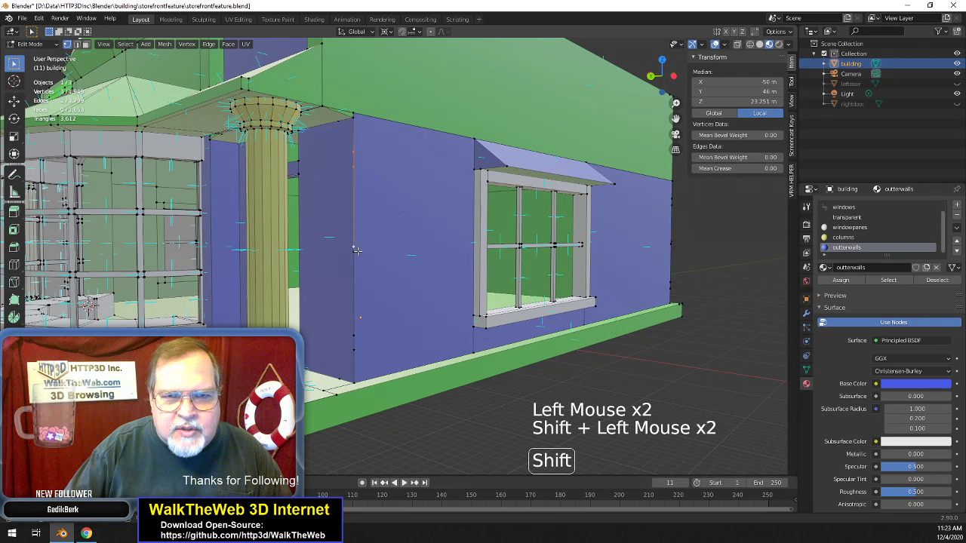
pyautogui.keyDown('shift'); pyautogui.click(357, 347); pyautogui.keyUp('shift')
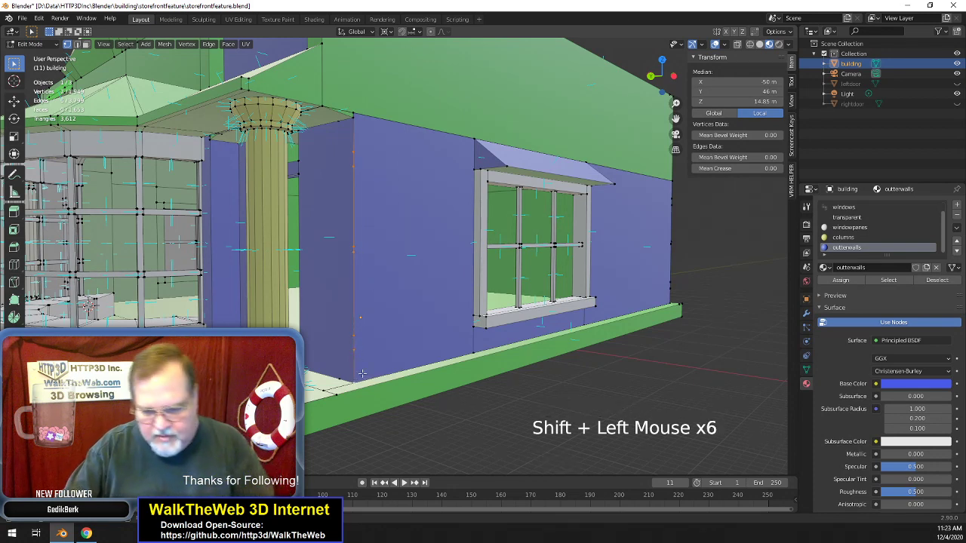
pyautogui.press('Delete')
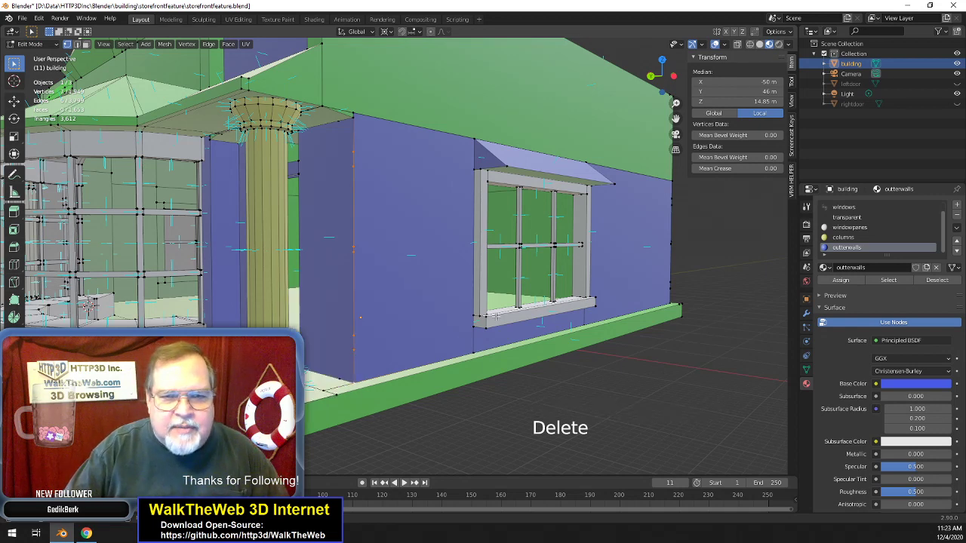
pyautogui.press('m')
pyautogui.click(462, 317)
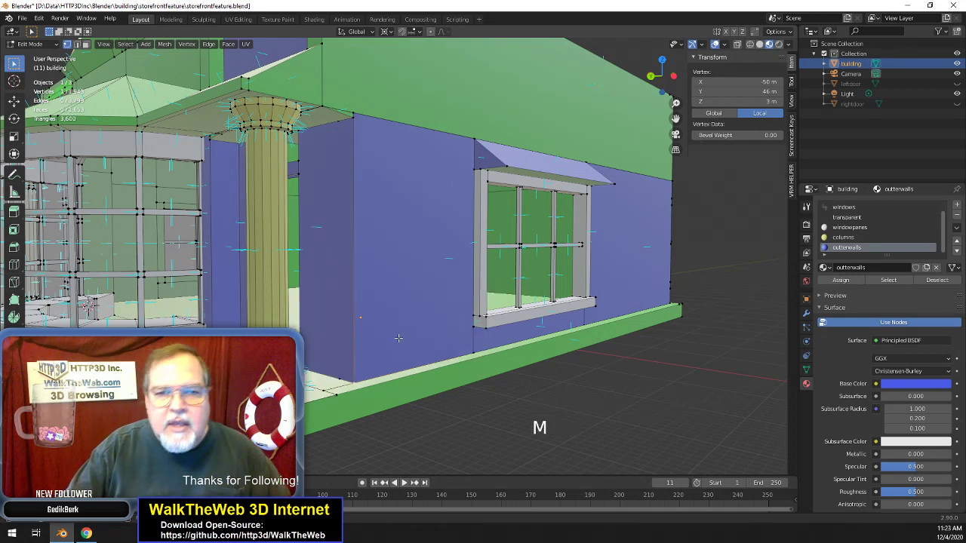
# - Merge the extra vertex on the narrow front wall's bottom edge into the building's corner vertex
pyautogui.click(362, 374)
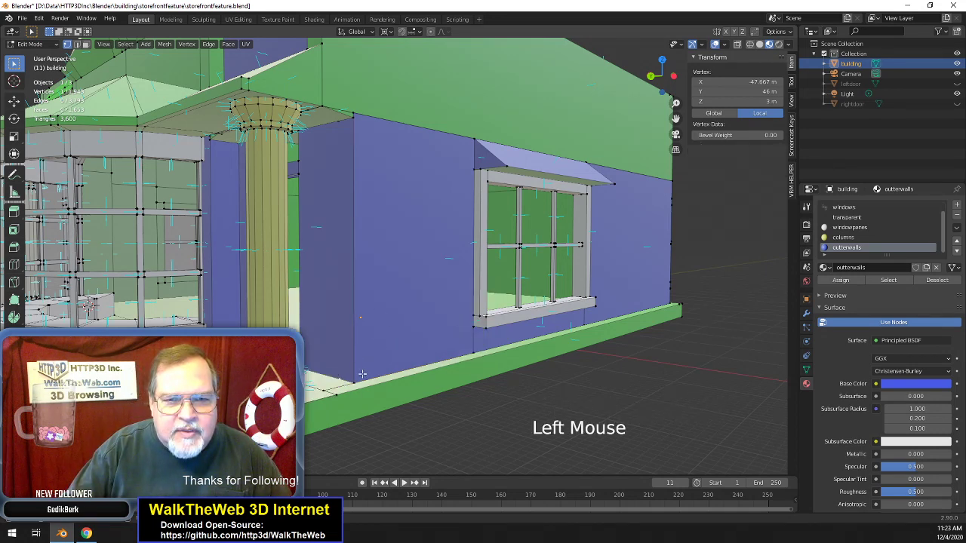
pyautogui.keyDown('shift'); pyautogui.click(354, 380); pyautogui.keyUp('shift')
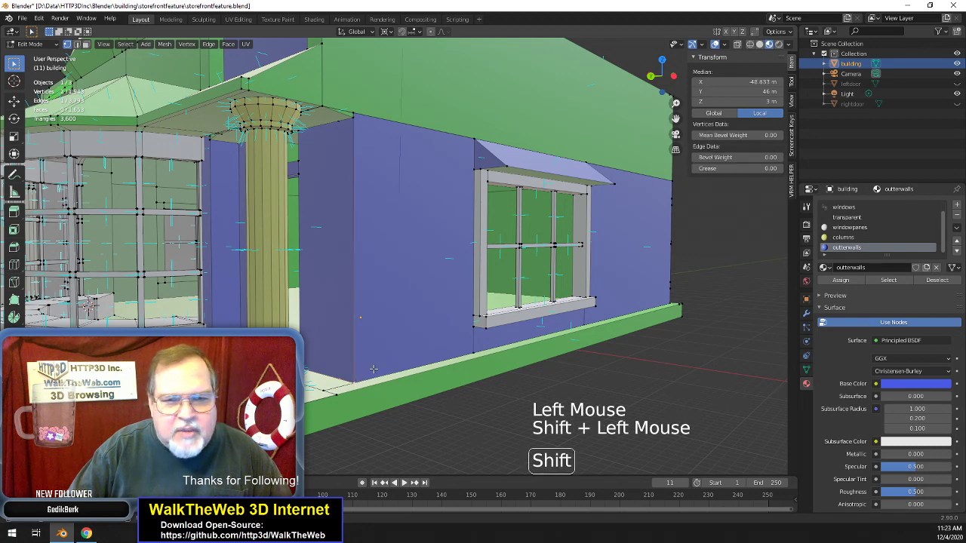
pyautogui.press('m')
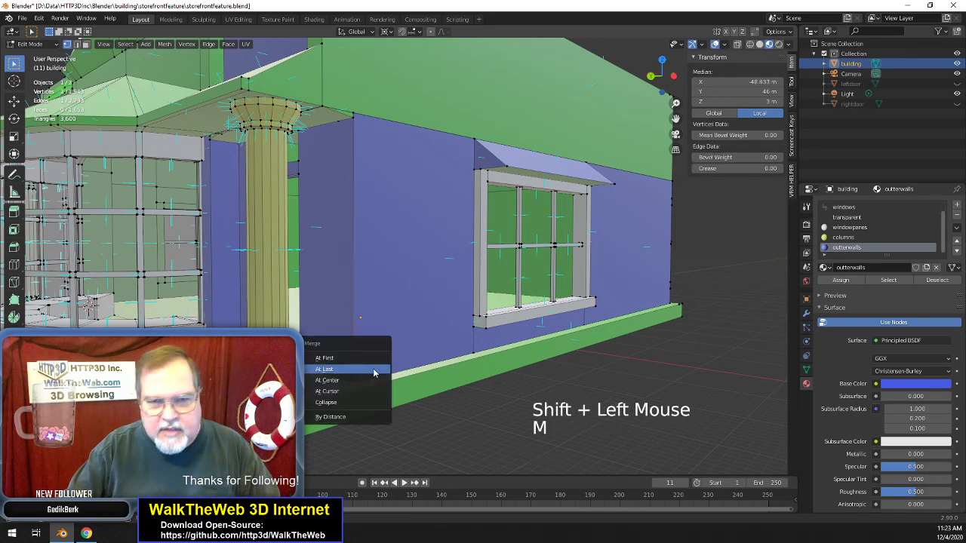
pyautogui.click(375, 370)
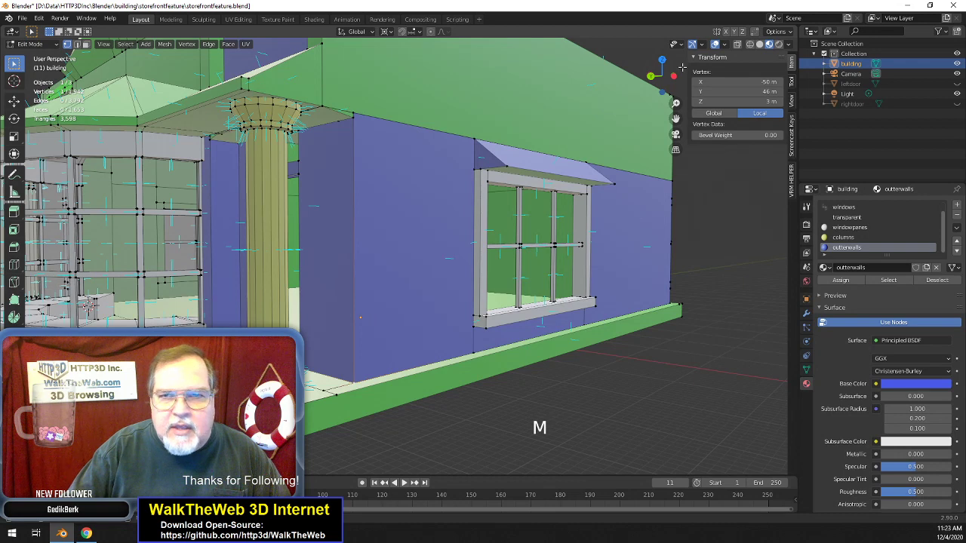
# - Merge the extra vertex on the narrow front wall's top edge into the upper corner vertex under the roof
pyautogui.moveTo(682, 67); pyautogui.dragTo(519, 119)
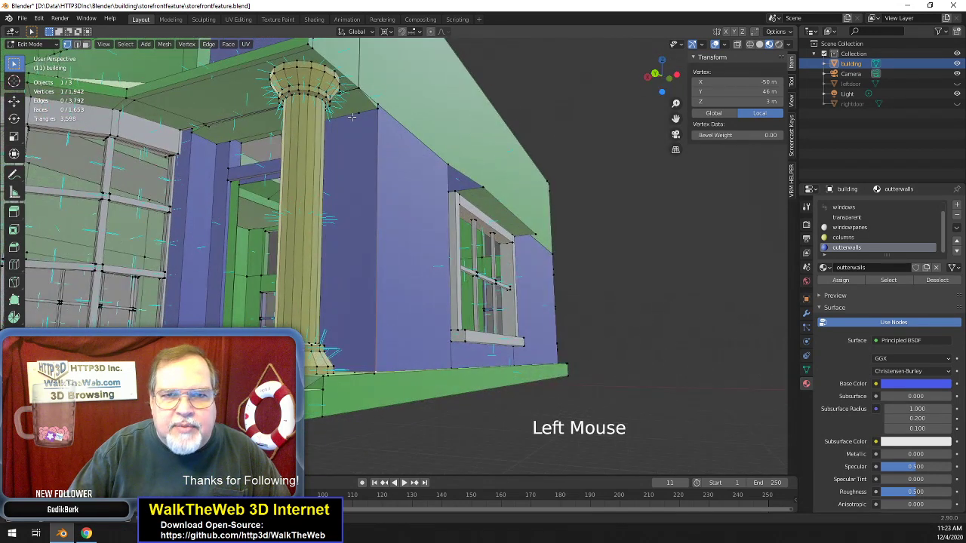
pyautogui.keyDown('shift'); pyautogui.click(379, 111); pyautogui.keyUp('shift')
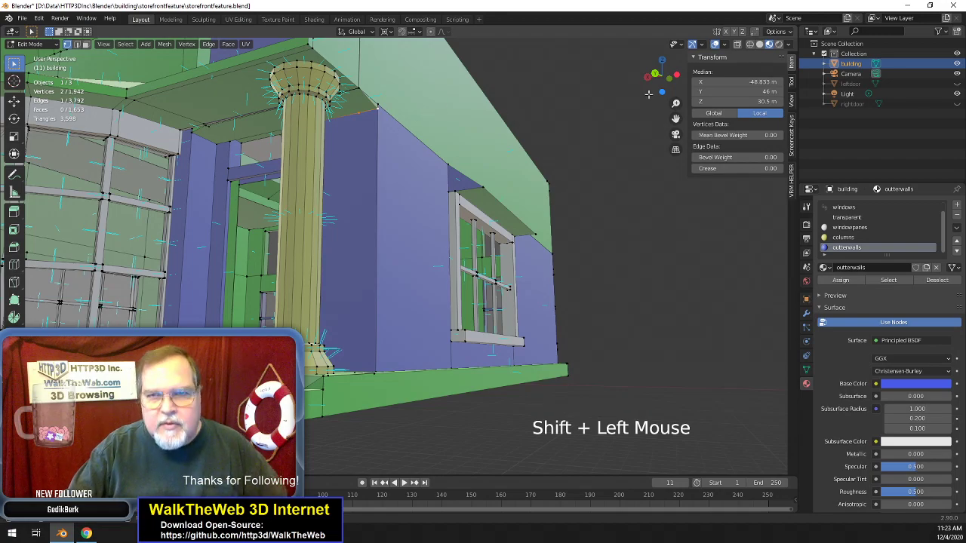
pyautogui.moveTo(648, 94)
pyautogui.mouseDown()
pyautogui.moveTo(498, 102)
pyautogui.moveTo(494, 125)
pyautogui.moveTo(491, 109)
pyautogui.moveTo(476, 117)
pyautogui.moveTo(468, 96)
pyautogui.moveTo(422, 101)
pyautogui.moveTo(633, 99)
pyautogui.mouseUp()
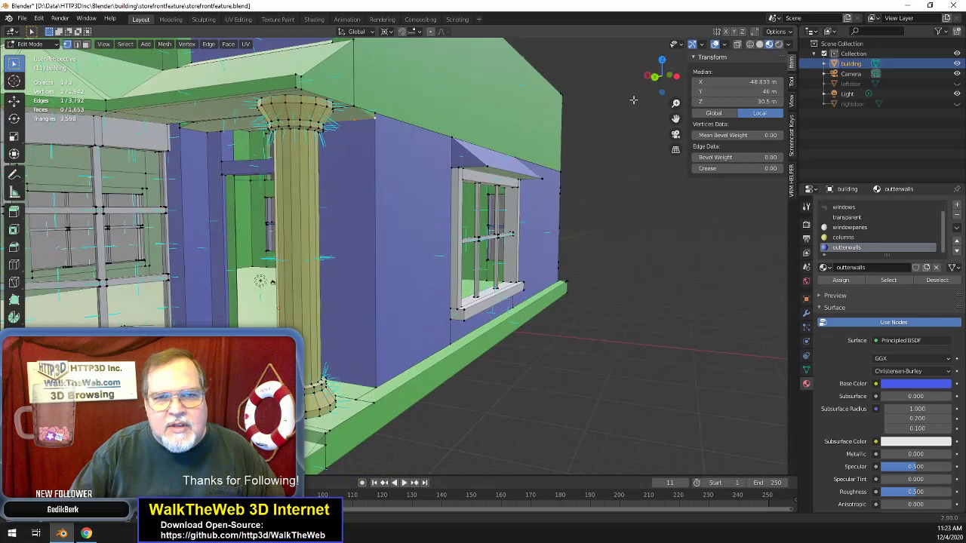
pyautogui.press('m')
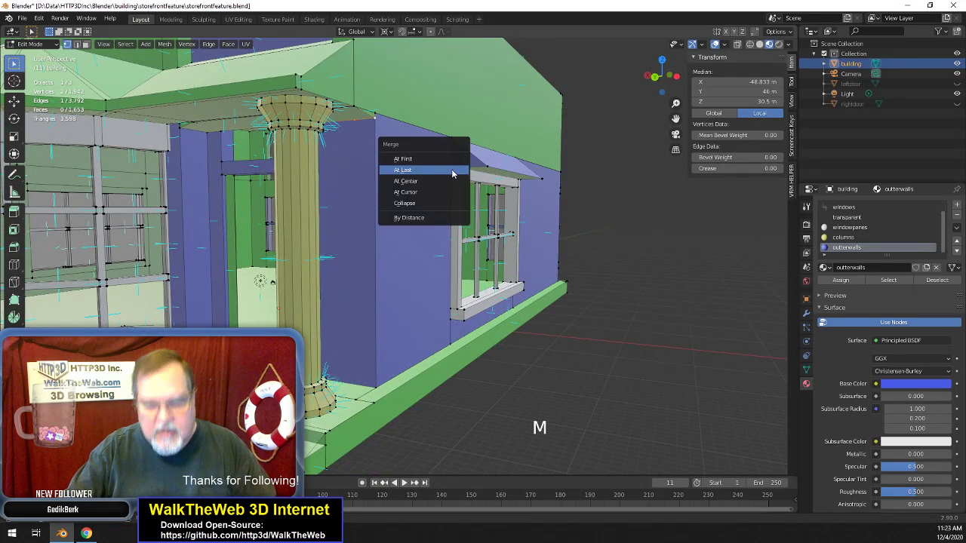
pyautogui.click(452, 173)
pyautogui.moveTo(676, 119)
pyautogui.mouseDown()
pyautogui.moveTo(663, 72)
pyautogui.moveTo(663, 93)
pyautogui.moveTo(662, 83)
pyautogui.moveTo(662, 93)
pyautogui.moveTo(641, 99)
pyautogui.moveTo(670, 99)
pyautogui.moveTo(665, 121)
pyautogui.mouseUp()
pyautogui.doubleClick(654, 82)
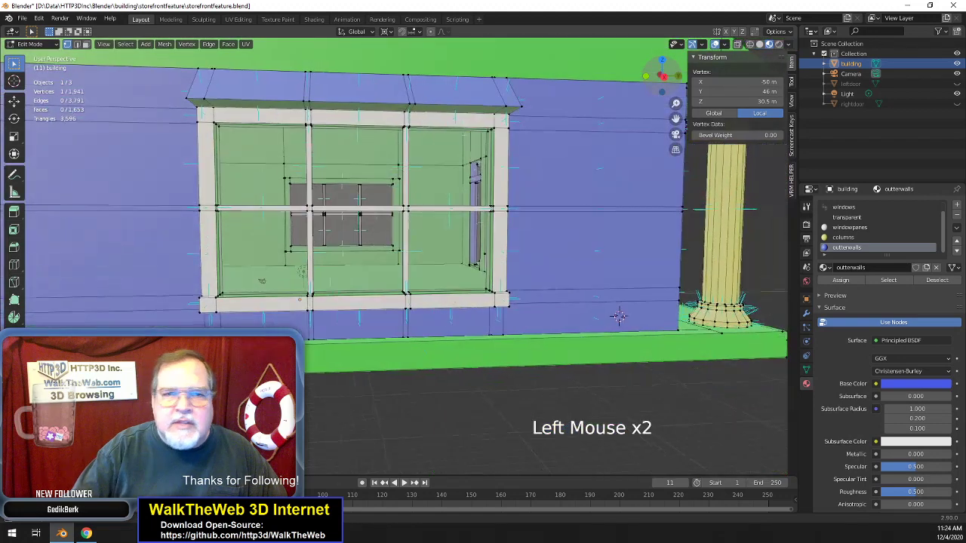
# - Dissolve the seven stacked outer wall faces left of the side window into a single face
pyautogui.scroll(-4, 259, 226)
pyautogui.click(240, 184)
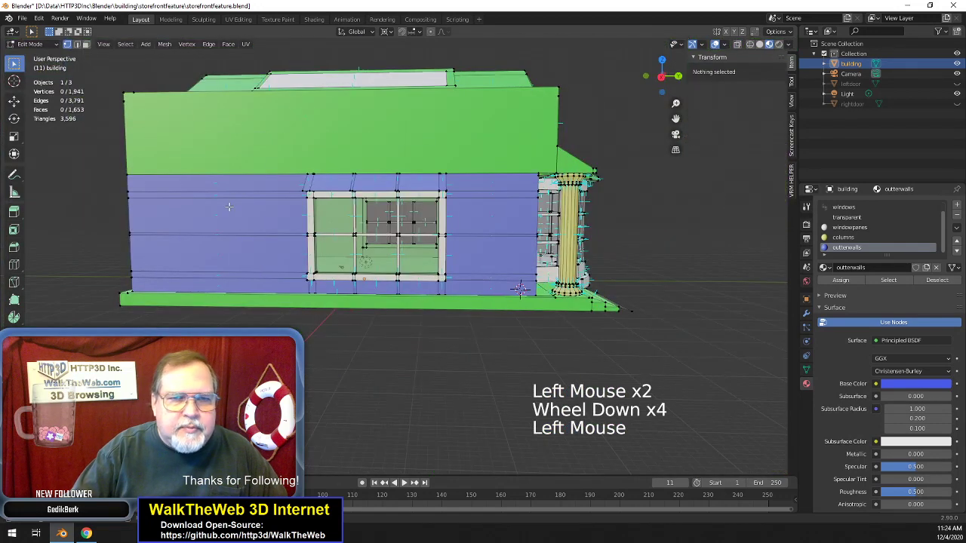
pyautogui.click(86, 44)
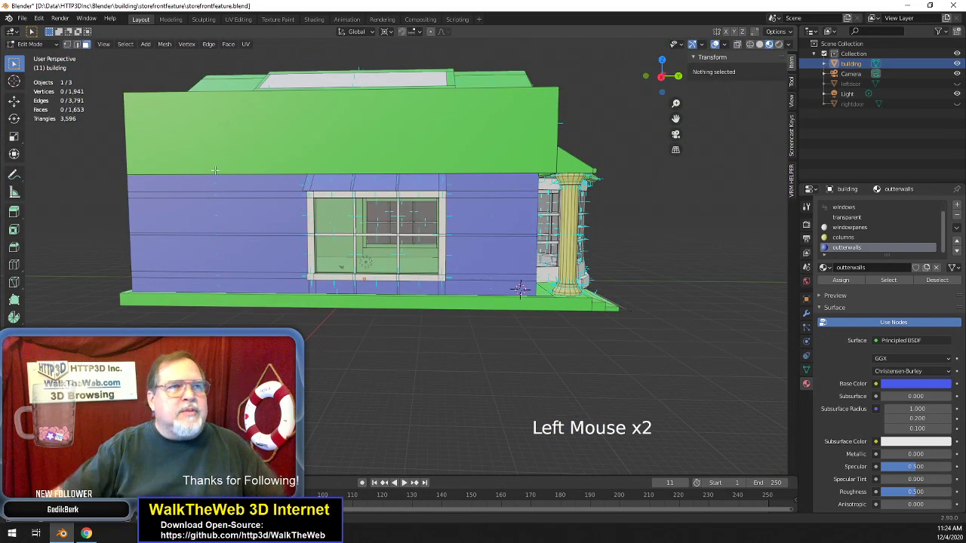
pyautogui.click(244, 185)
pyautogui.keyDown('shift'); pyautogui.click(243, 195); pyautogui.keyUp('shift')
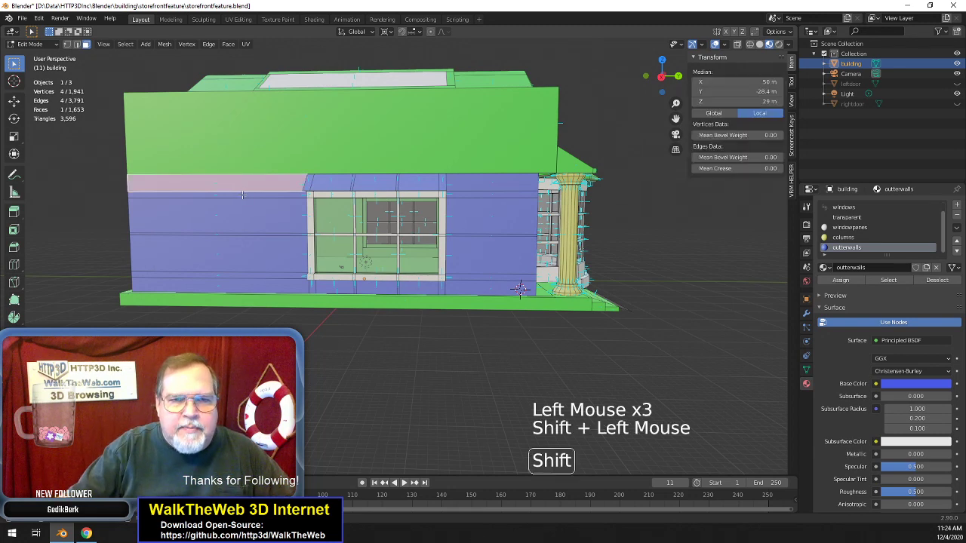
pyautogui.keyDown('shift'); pyautogui.click(238, 232); pyautogui.keyUp('shift')
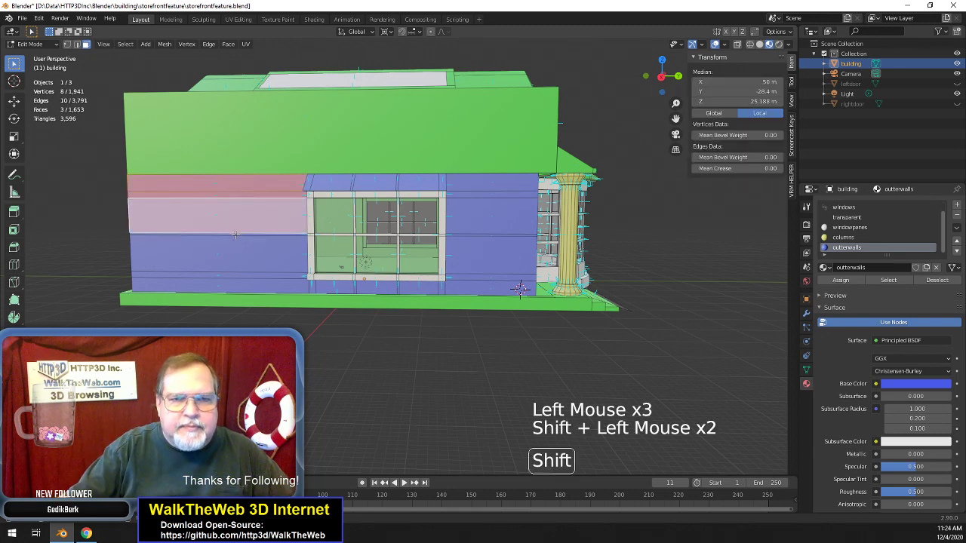
pyautogui.keyDown('shift'); pyautogui.click(235, 237); pyautogui.keyUp('shift')
pyautogui.keyDown('shift'); pyautogui.click(233, 256); pyautogui.keyUp('shift')
pyautogui.keyDown('shift'); pyautogui.click(231, 276); pyautogui.keyUp('shift')
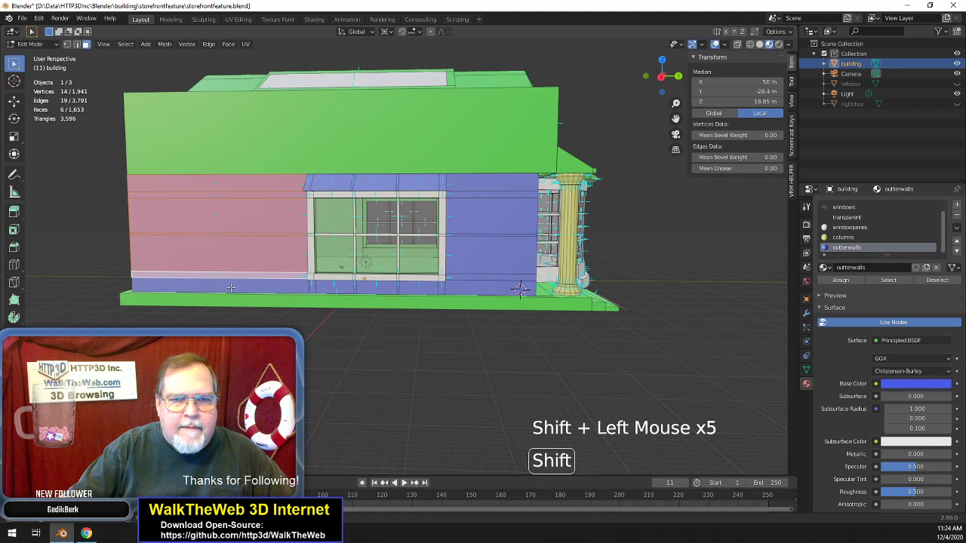
pyautogui.keyDown('shift'); pyautogui.click(231, 287); pyautogui.keyUp('shift')
pyautogui.press('Delete')
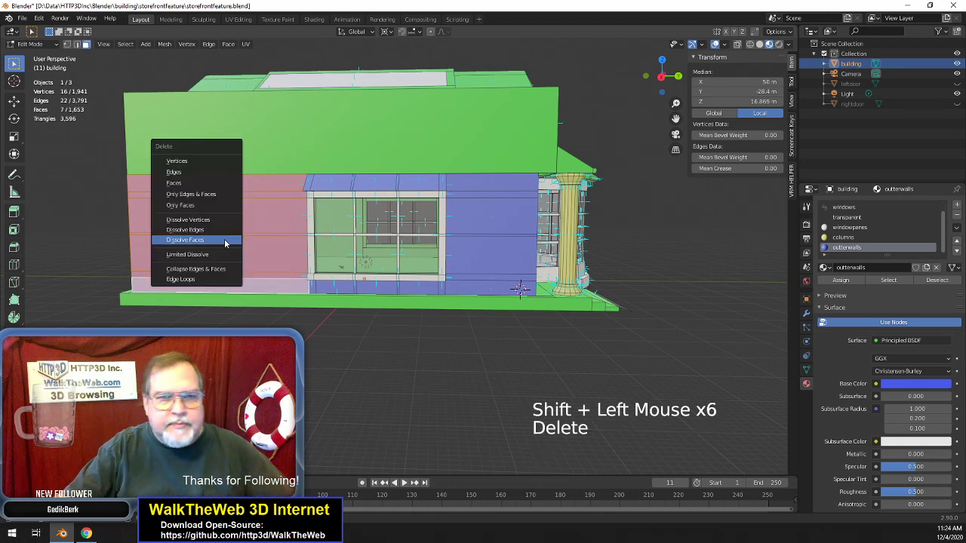
pyautogui.click(224, 239)
# - Dissolve the row of outer wall faces beneath the side window into one face
pyautogui.click(329, 284)
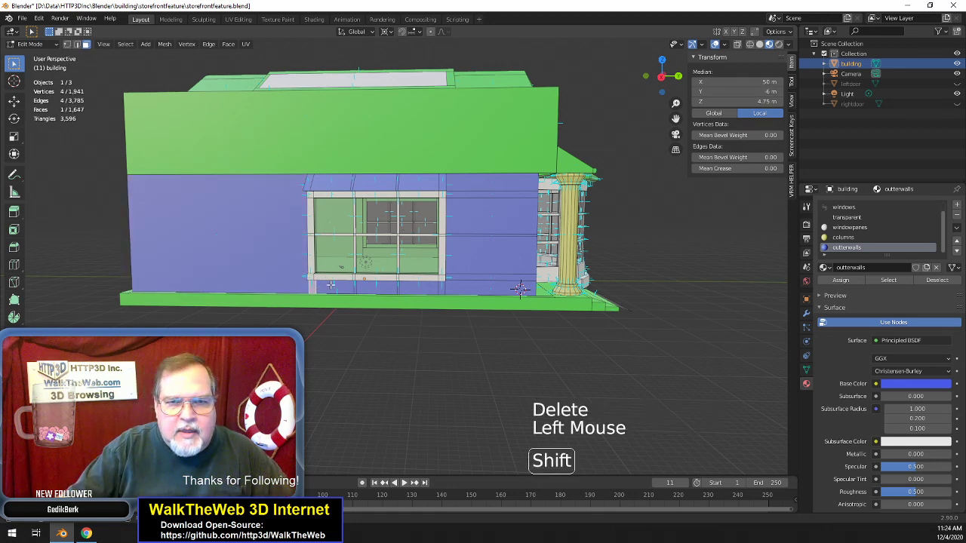
pyautogui.keyDown('shift'); pyautogui.click(358, 288); pyautogui.keyUp('shift')
pyautogui.keyDown('shift'); pyautogui.click(368, 288); pyautogui.keyUp('shift')
pyautogui.keyDown('shift'); pyautogui.click(394, 291); pyautogui.keyUp('shift')
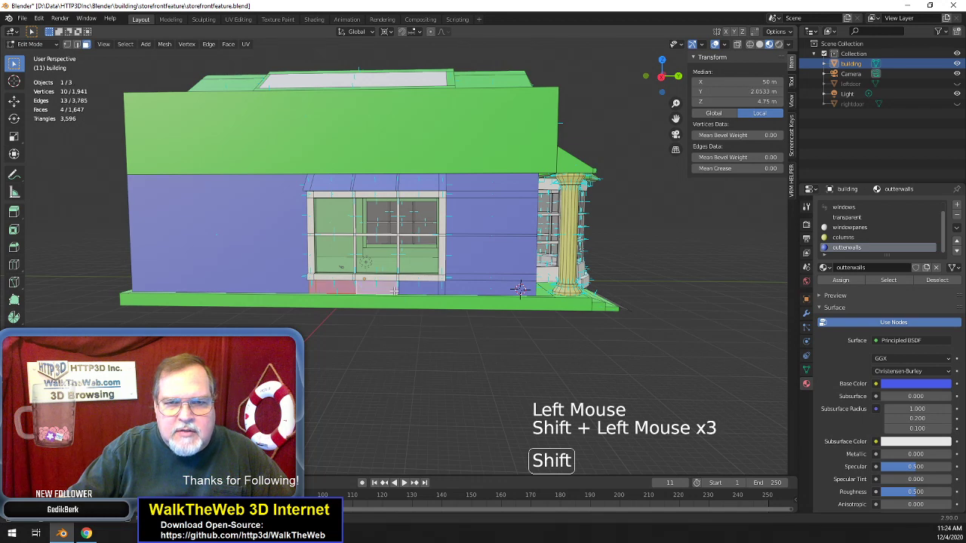
pyautogui.keyDown('shift'); pyautogui.click(404, 289); pyautogui.keyUp('shift')
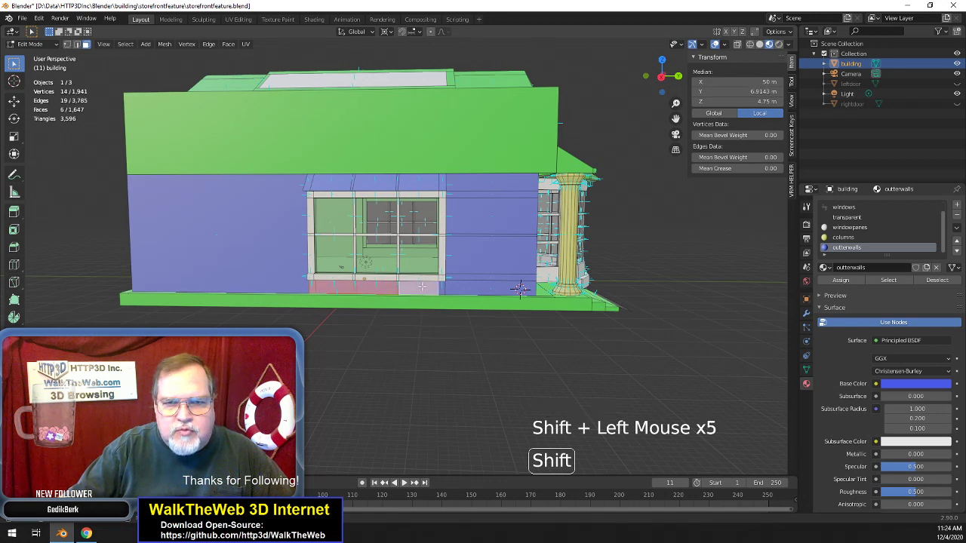
pyautogui.keyDown('shift'); pyautogui.click(456, 285); pyautogui.keyUp('shift')
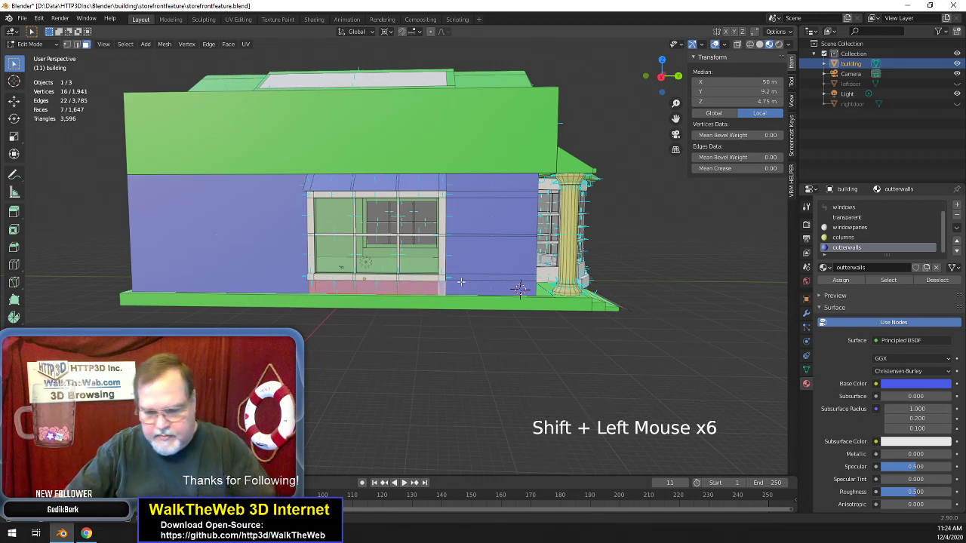
pyautogui.press('Delete')
pyautogui.click(461, 283)
# - Dissolve the seven stacked outer wall faces between the side window and the corner column into one face
pyautogui.click(490, 287)
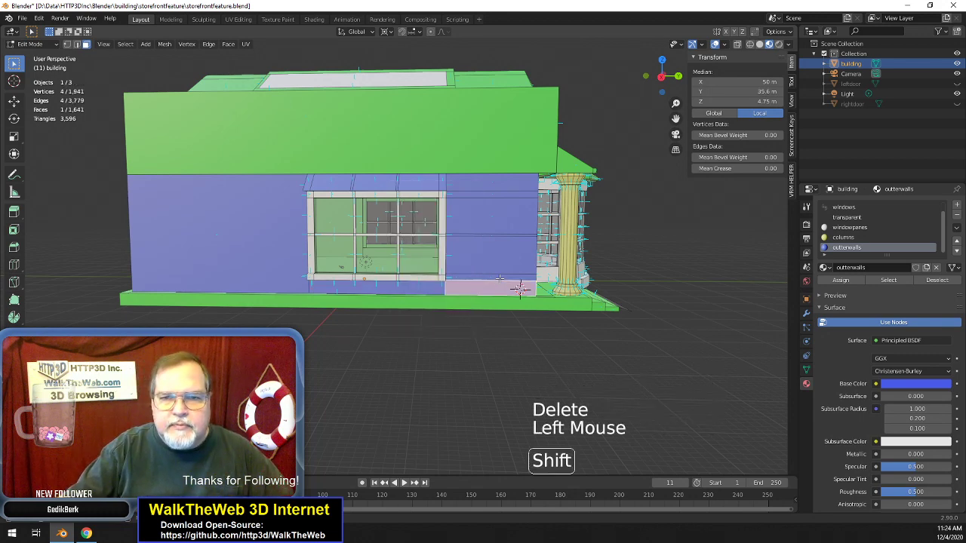
pyautogui.keyDown('shift'); pyautogui.click(468, 287); pyautogui.keyUp('shift')
pyautogui.keyDown('shift'); pyautogui.click(510, 287); pyautogui.keyUp('shift')
pyautogui.keyDown('shift'); pyautogui.click(500, 234); pyautogui.keyUp('shift')
pyautogui.keyDown('shift'); pyautogui.click(502, 212); pyautogui.keyUp('shift')
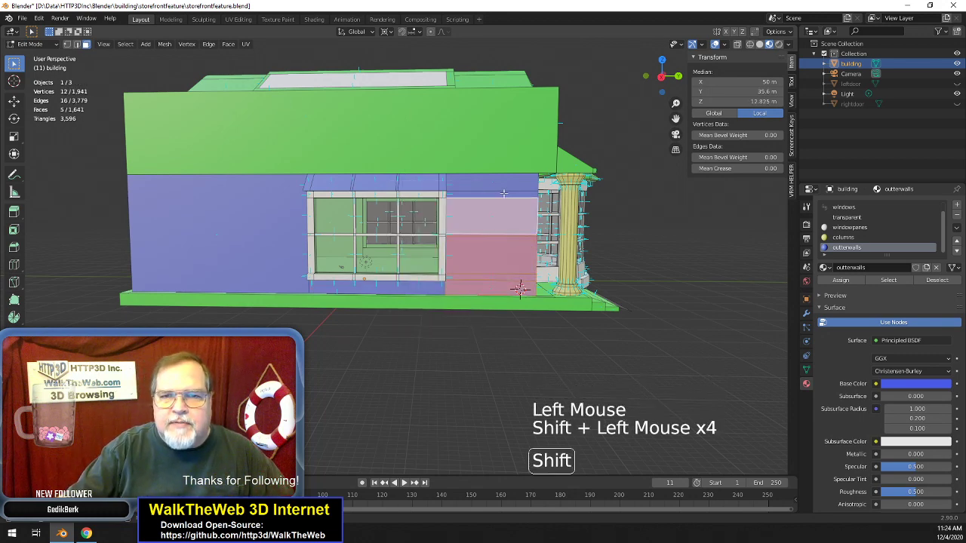
pyautogui.keyDown('shift'); pyautogui.click(504, 190); pyautogui.keyUp('shift')
pyautogui.keyDown('shift'); pyautogui.click(503, 181); pyautogui.keyUp('shift')
pyautogui.press('Delete')
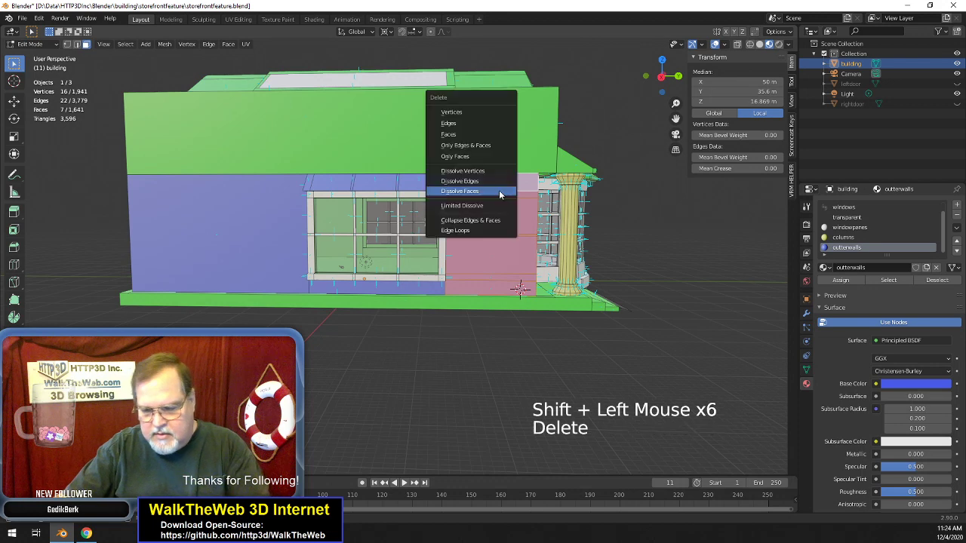
pyautogui.click(500, 192)
# - Select all seven sloped top faces of the awning above the side window
pyautogui.scroll(4, 641, 324)
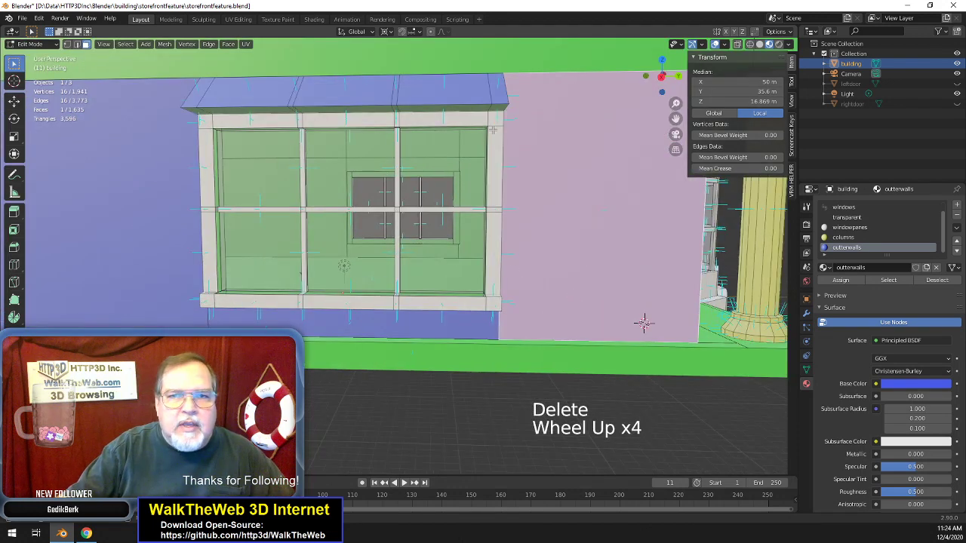
pyautogui.click(499, 90)
pyautogui.keyDown('shift'); pyautogui.click(419, 92); pyautogui.keyUp('shift')
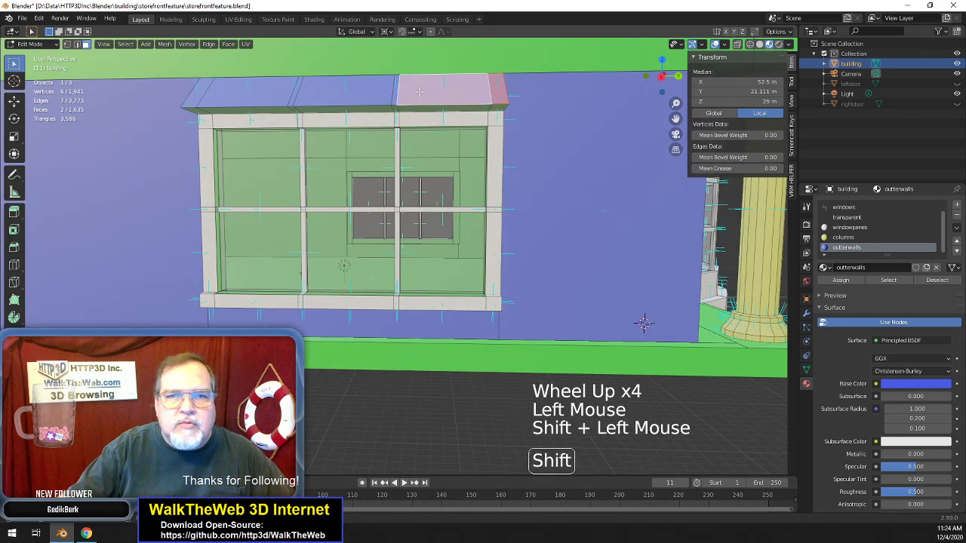
pyautogui.keyDown('shift'); pyautogui.click(378, 92); pyautogui.keyUp('shift')
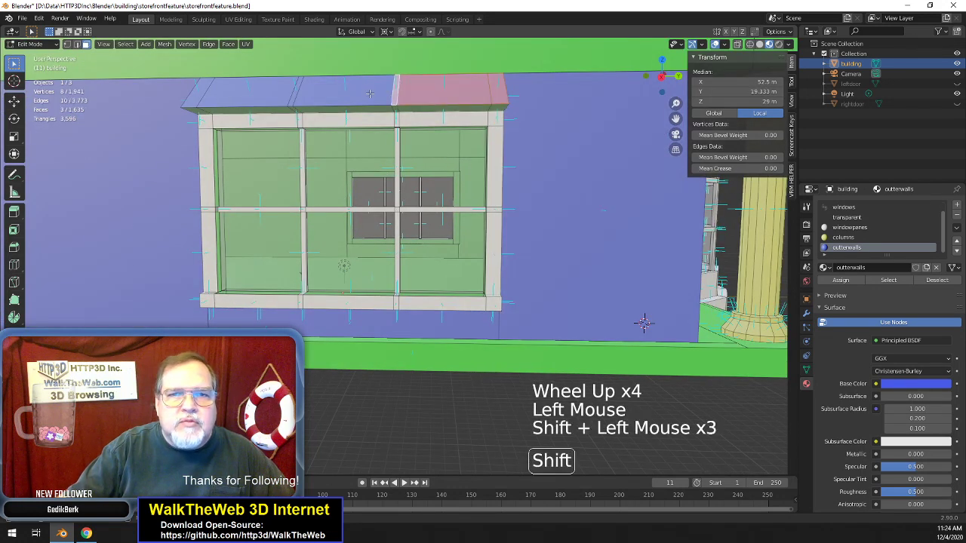
pyautogui.keyDown('shift'); pyautogui.click(276, 93); pyautogui.keyUp('shift')
pyautogui.keyDown('shift'); pyautogui.click(277, 92); pyautogui.keyUp('shift')
pyautogui.keyDown('shift'); pyautogui.click(201, 92); pyautogui.keyUp('shift')
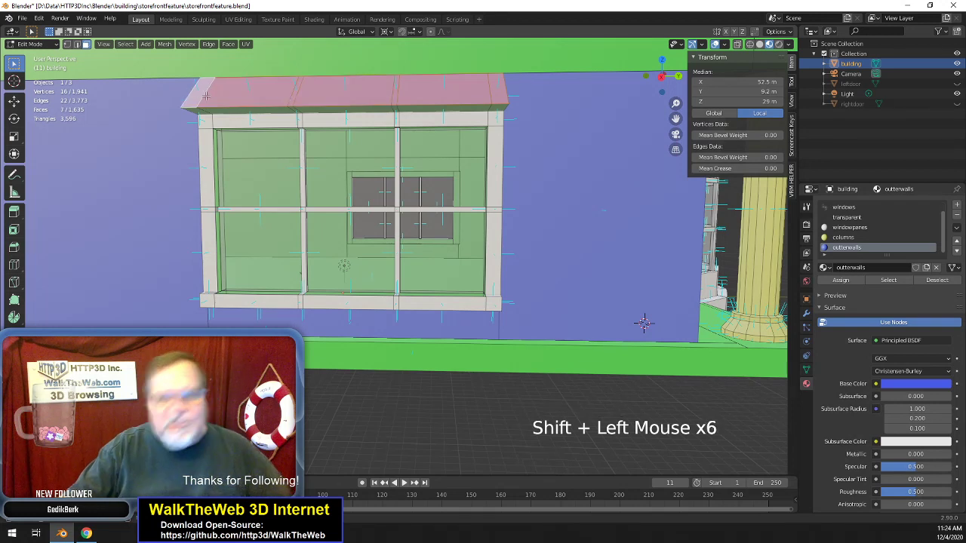
pyautogui.press('Delete')
pyautogui.click(206, 99)
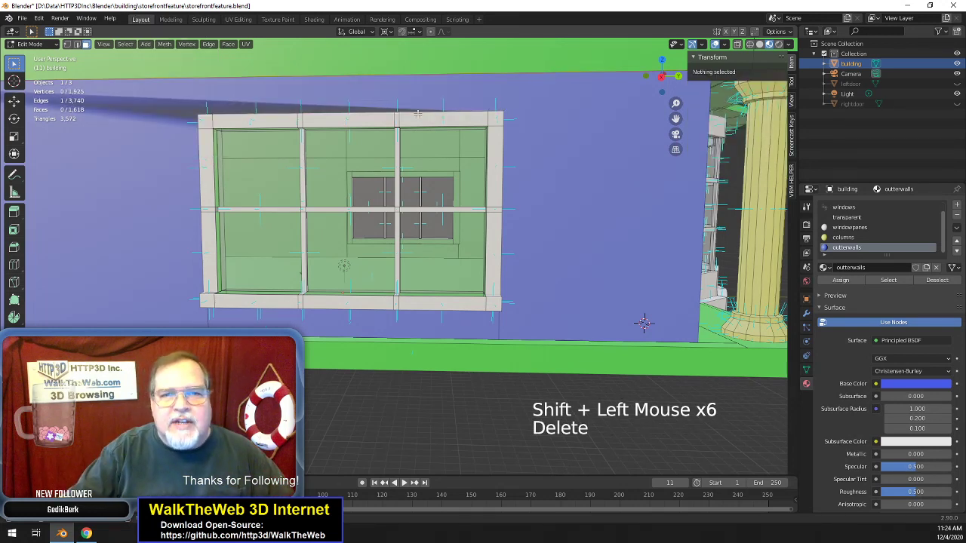
pyautogui.hotkey('ctrl', 'z')
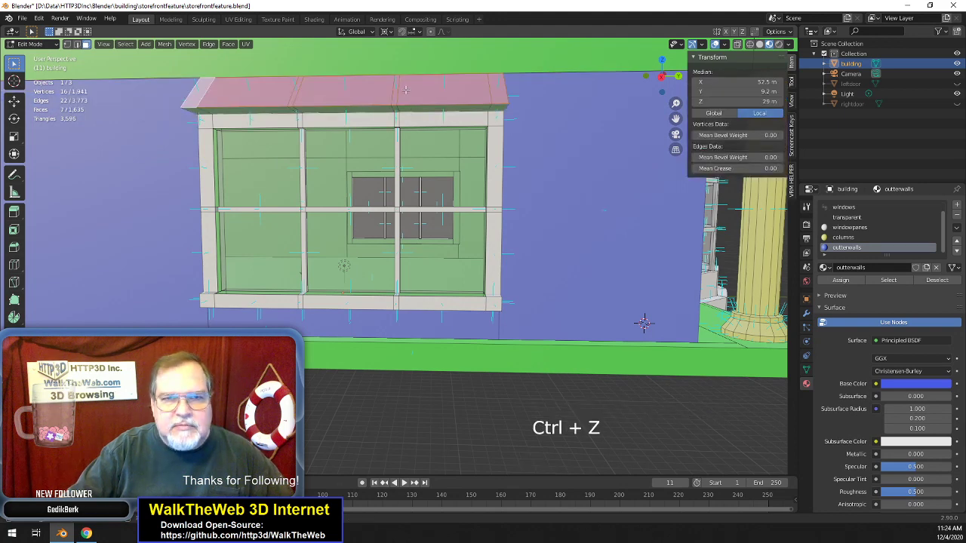
# - Dissolve the selected sloped awning faces above the side window into one face
pyautogui.scroll(-4, 476, 134)
pyautogui.scroll(1, 473, 135)
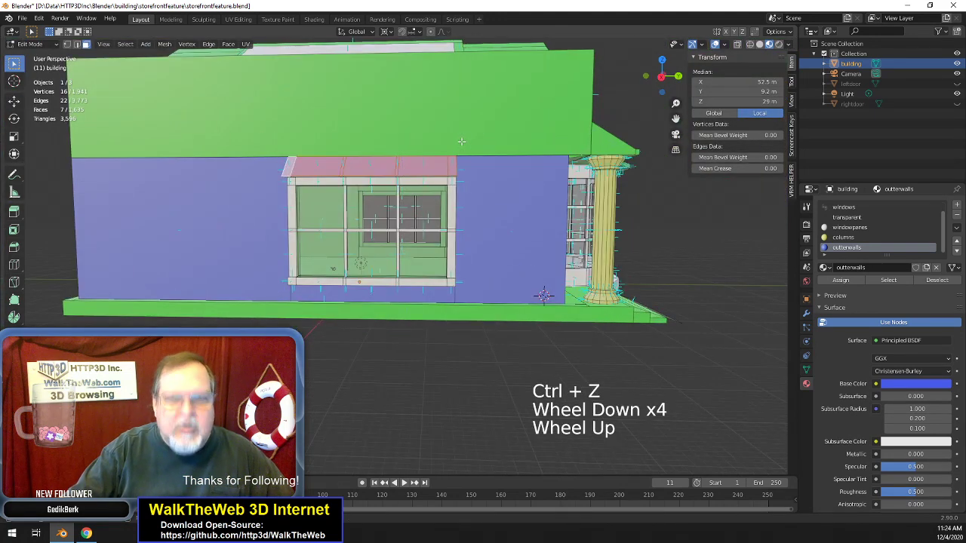
pyautogui.press('Delete')
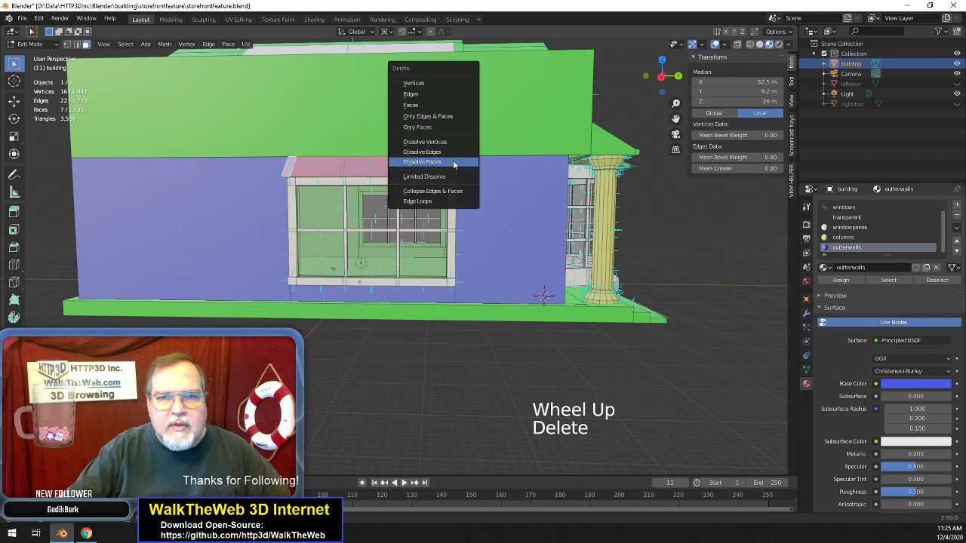
pyautogui.click(453, 163)
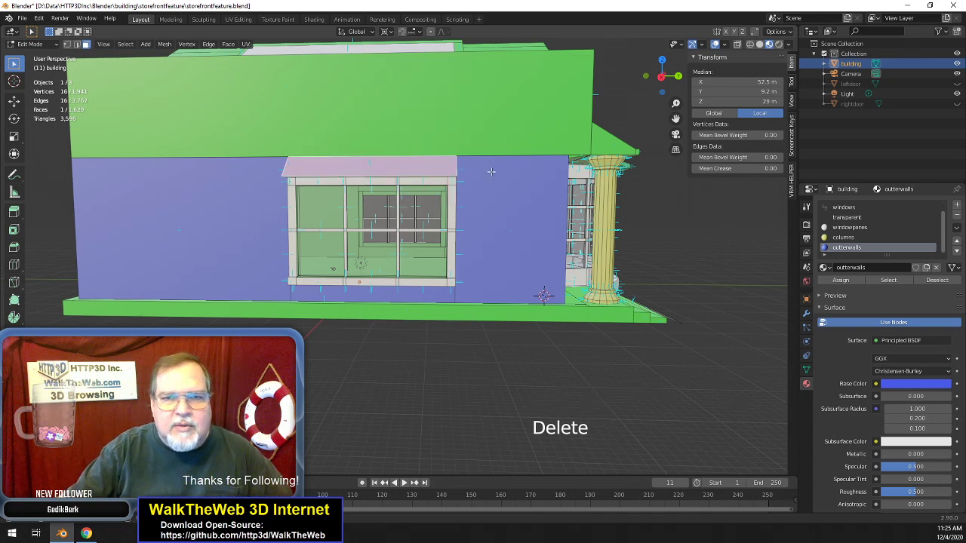
# - Dissolve the seven green underside faces of the side window's awning into one face
pyautogui.scroll(2, 491, 171)
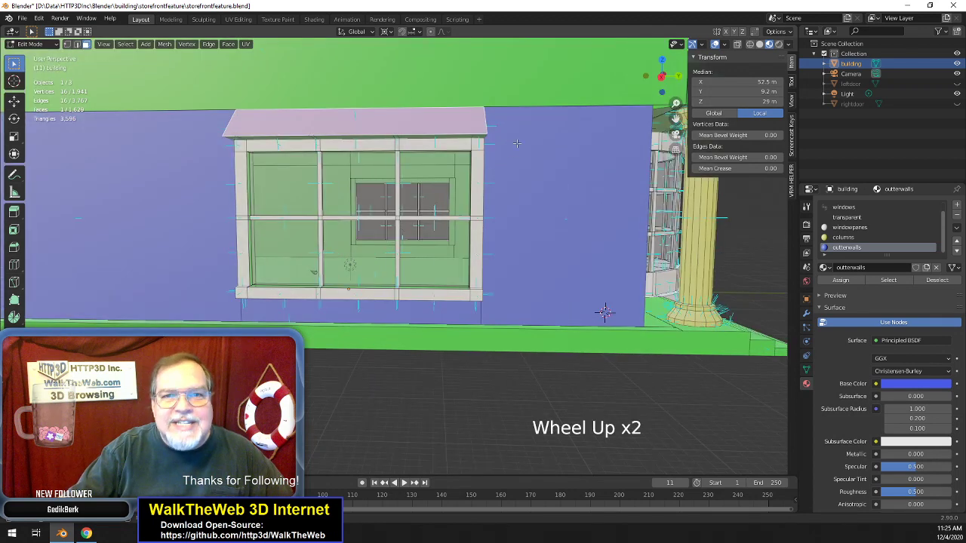
pyautogui.click(608, 323)
pyautogui.moveTo(662, 76); pyautogui.dragTo(662, 66)
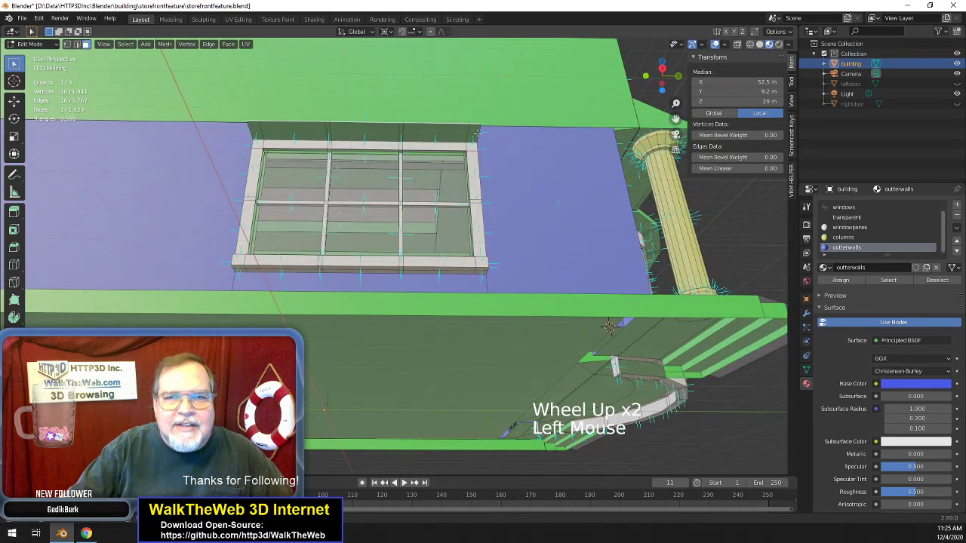
pyautogui.click(476, 134)
pyautogui.keyDown('shift'); pyautogui.click(437, 132); pyautogui.keyUp('shift')
pyautogui.keyDown('shift'); pyautogui.click(397, 132); pyautogui.keyUp('shift')
pyautogui.keyDown('shift'); pyautogui.click(330, 133); pyautogui.keyUp('shift')
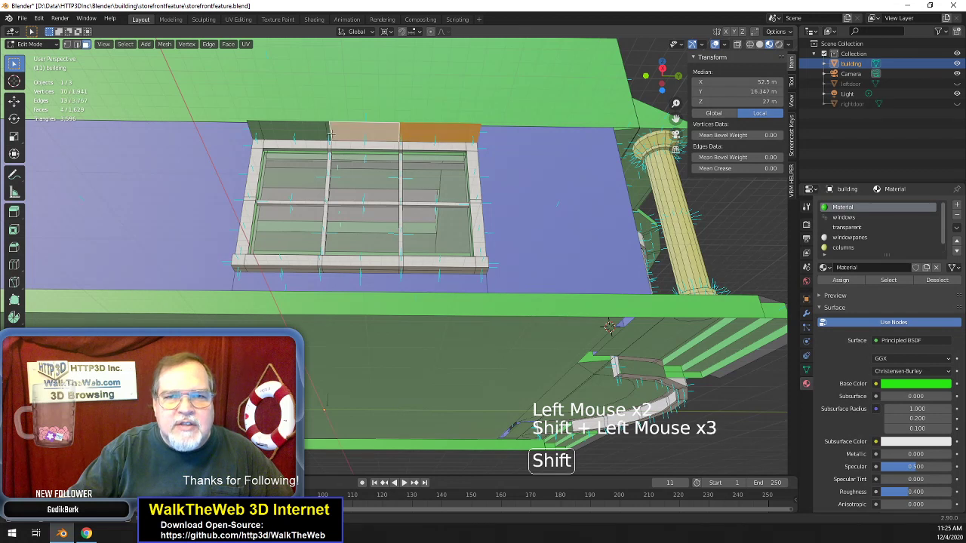
pyautogui.keyDown('shift'); pyautogui.click(315, 133); pyautogui.keyUp('shift')
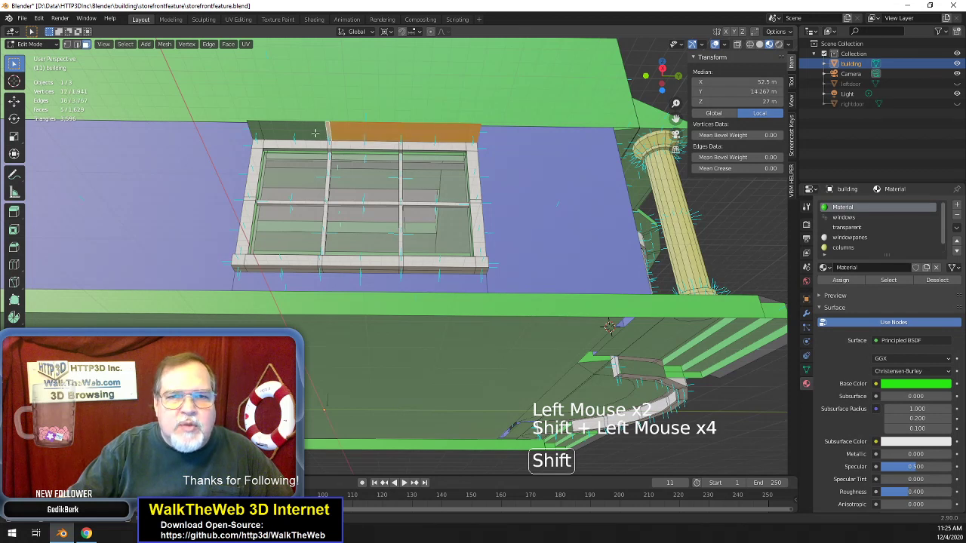
pyautogui.keyDown('shift'); pyautogui.click(252, 132); pyautogui.keyUp('shift')
pyautogui.press('Delete')
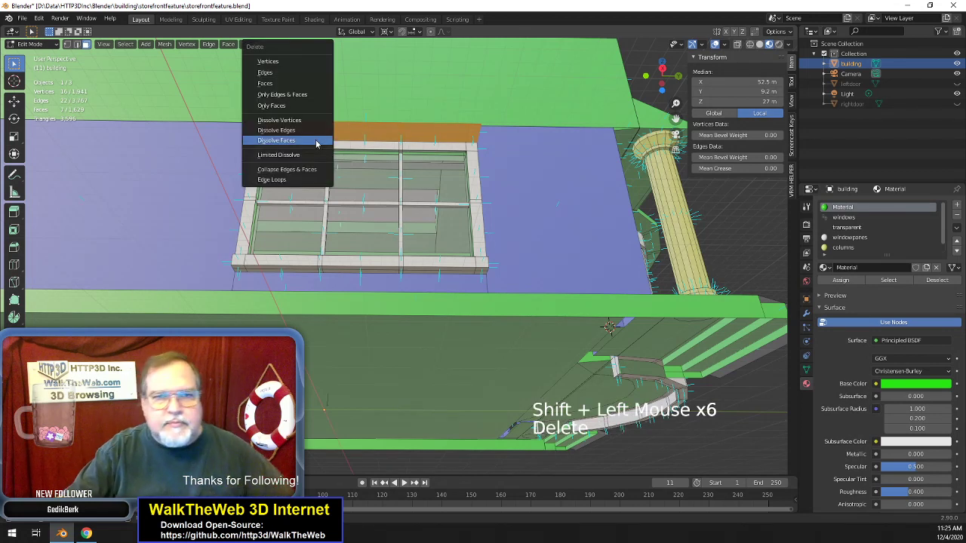
pyautogui.click(315, 141)
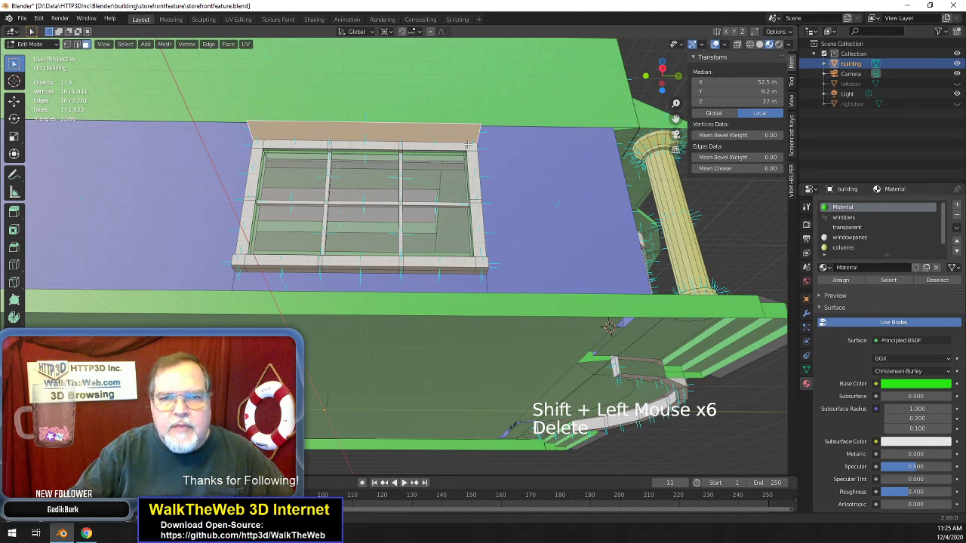
# - Dissolve the front faces of the side window frame's top bar between its two corner pieces into one face
pyautogui.click(470, 145)
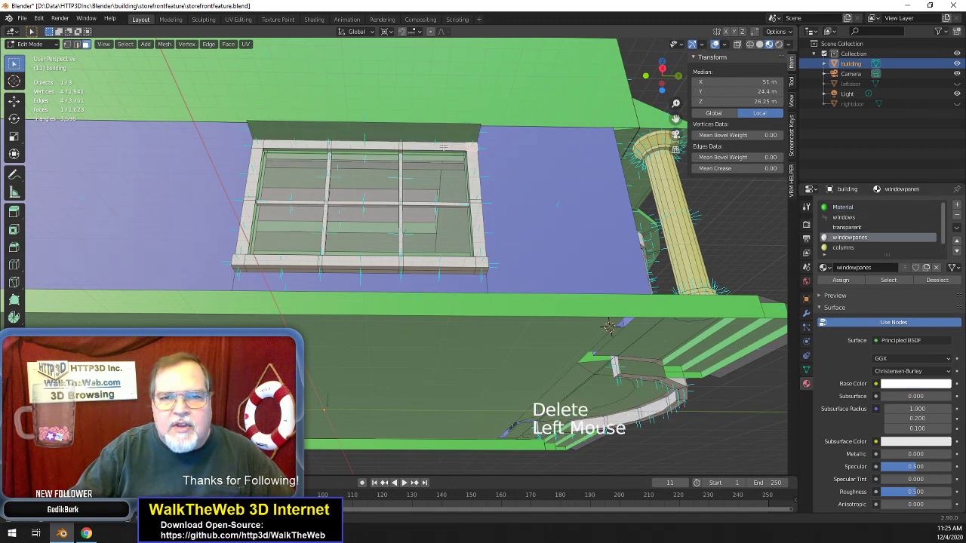
pyautogui.keyDown('shift'); pyautogui.click(470, 147); pyautogui.keyUp('shift')
pyautogui.click(472, 147)
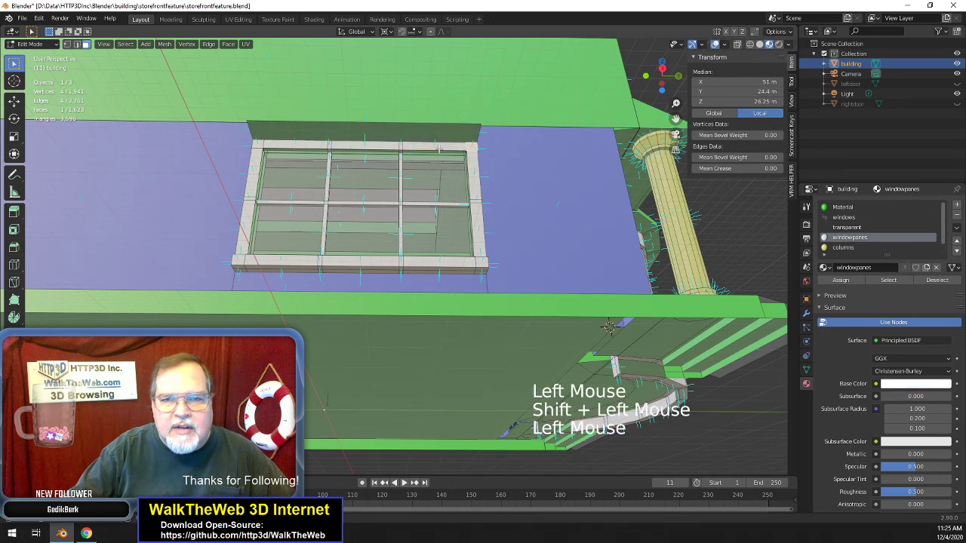
pyautogui.click(438, 149)
pyautogui.keyDown('shift'); pyautogui.click(383, 146); pyautogui.keyUp('shift')
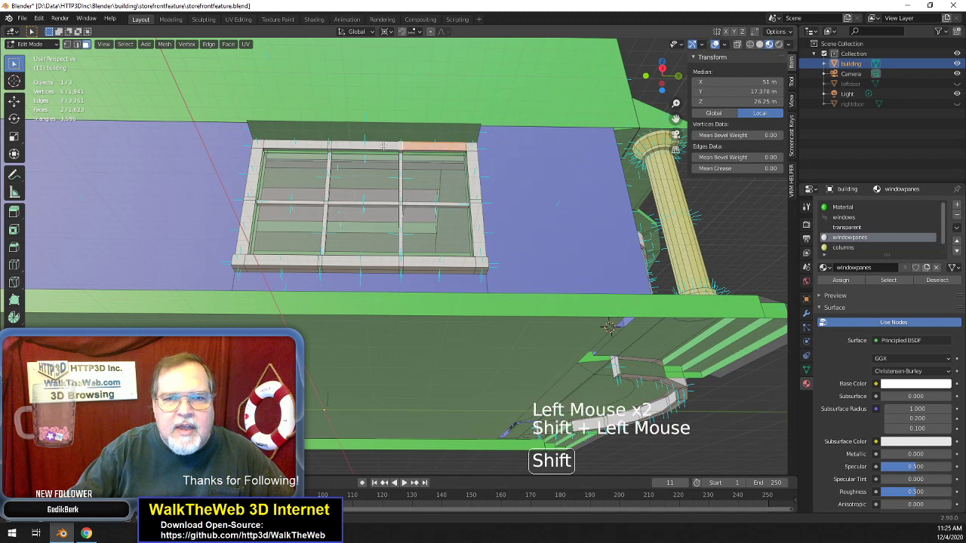
pyautogui.keyDown('shift'); pyautogui.click(326, 144); pyautogui.keyUp('shift')
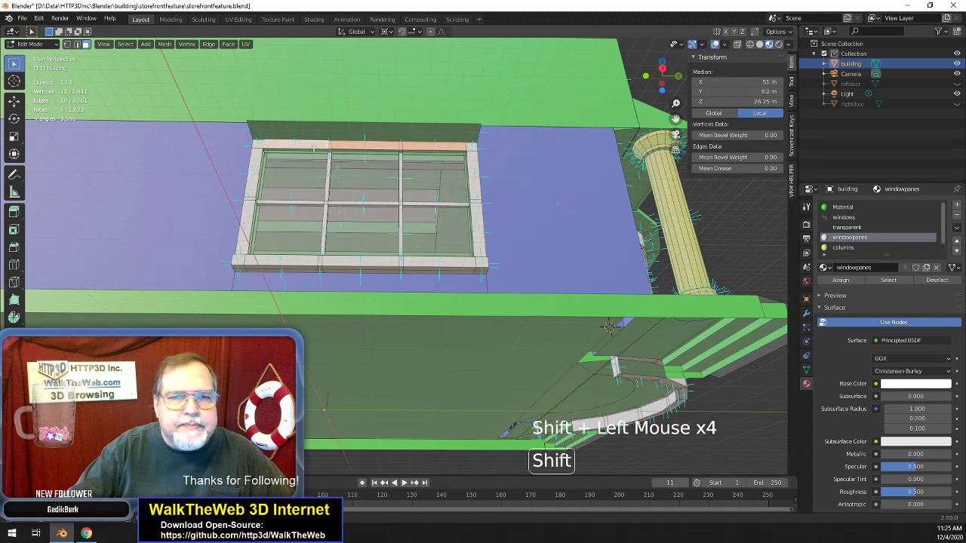
pyautogui.press('Delete')
pyautogui.click(322, 146)
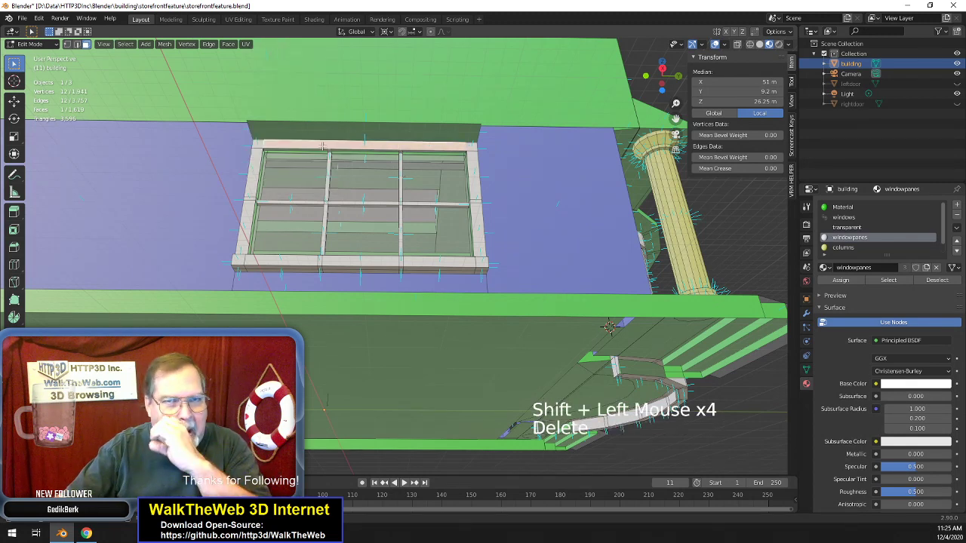
# - Dissolve the four front faces of the side window frame's vertical bar nearest the column into one face
pyautogui.click(473, 168)
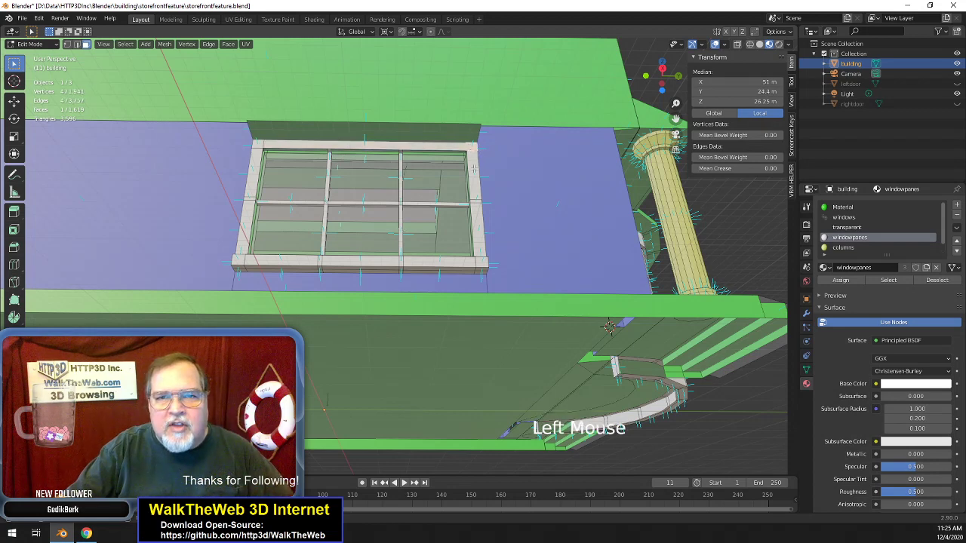
pyautogui.keyDown('shift'); pyautogui.click(476, 195); pyautogui.keyUp('shift')
pyautogui.keyDown('shift'); pyautogui.click(479, 226); pyautogui.keyUp('shift')
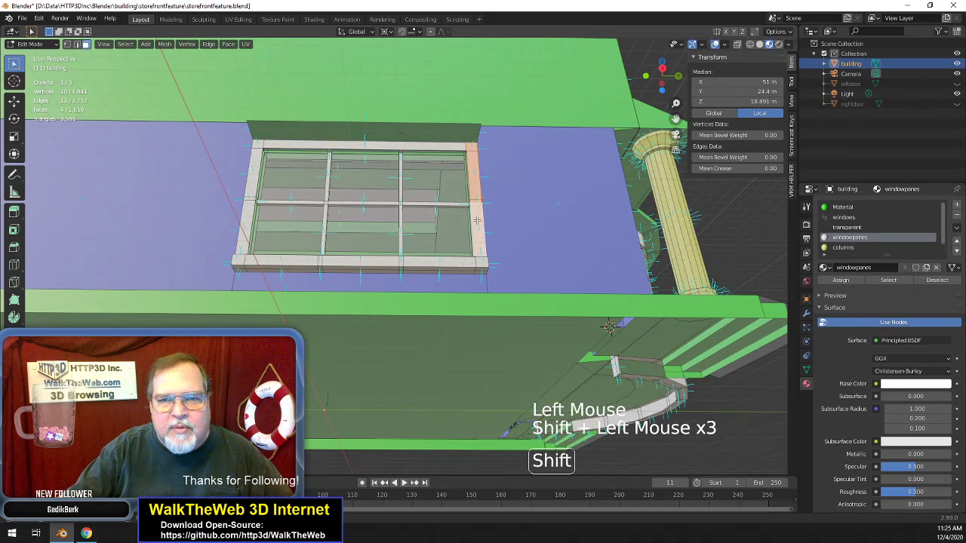
pyautogui.moveTo(682, 83); pyautogui.dragTo(526, 186)
pyautogui.press('Delete')
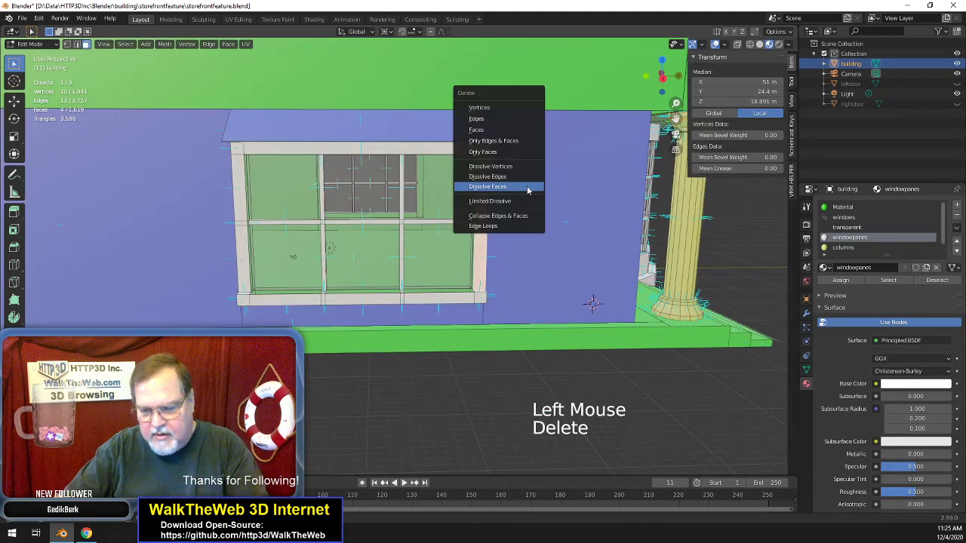
pyautogui.click(526, 188)
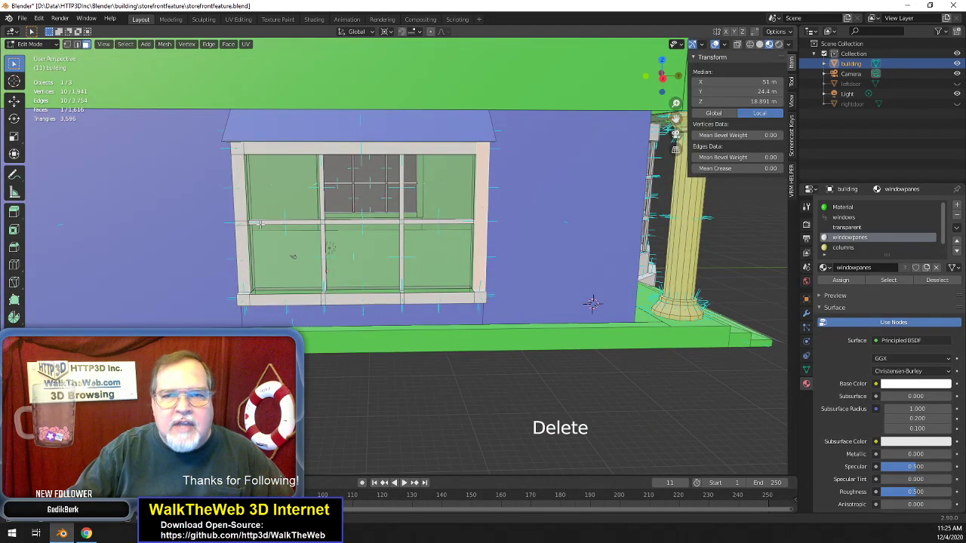
# - Dissolve the four front faces of the side window frame's vertical bar farthest from the column into one face
pyautogui.click(239, 150)
pyautogui.keyDown('shift'); pyautogui.click(238, 240); pyautogui.keyUp('shift')
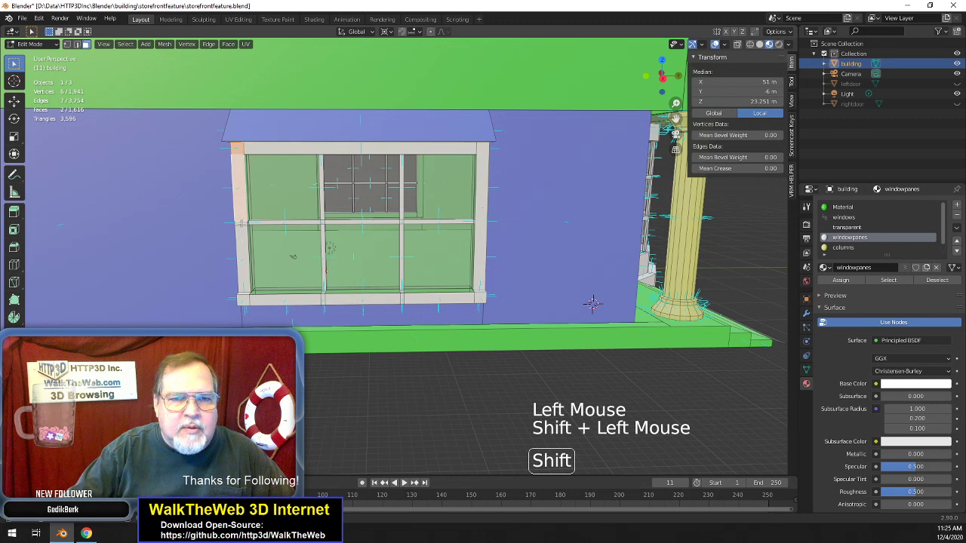
pyautogui.keyDown('shift'); pyautogui.click(240, 223); pyautogui.keyUp('shift')
pyautogui.keyDown('shift'); pyautogui.click(242, 266); pyautogui.keyUp('shift')
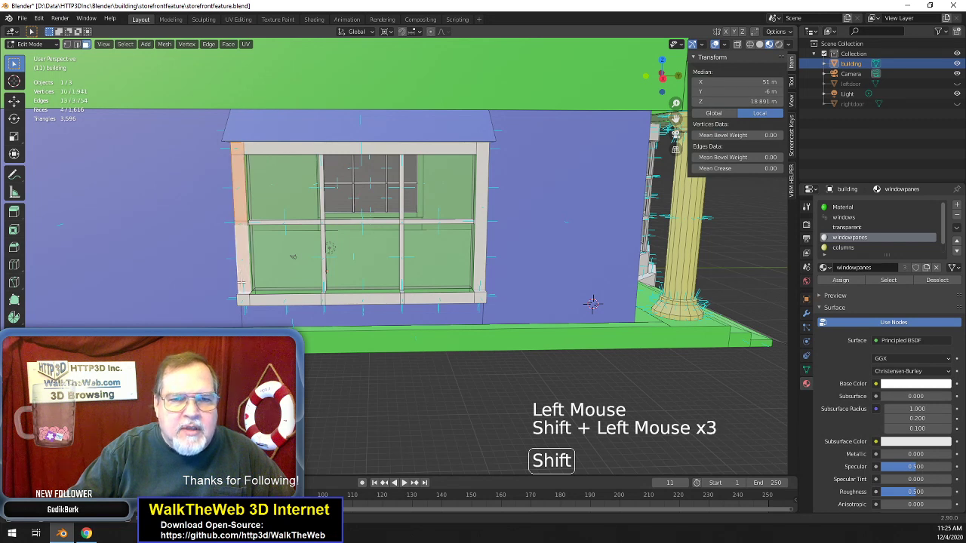
pyautogui.press('Delete')
pyautogui.click(333, 245)
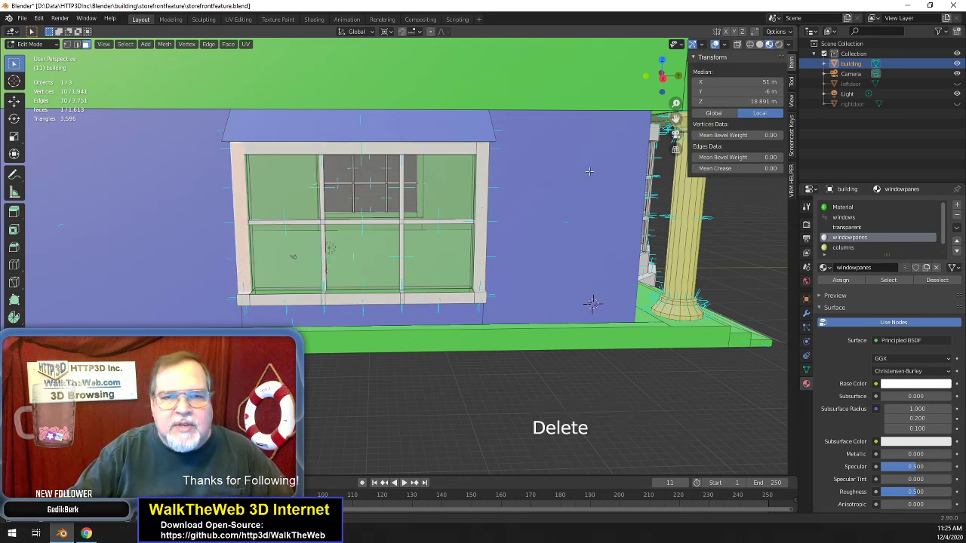
# - Dissolve the seven front faces of the side window's sill into one face
pyautogui.moveTo(665, 75); pyautogui.dragTo(636, 77)
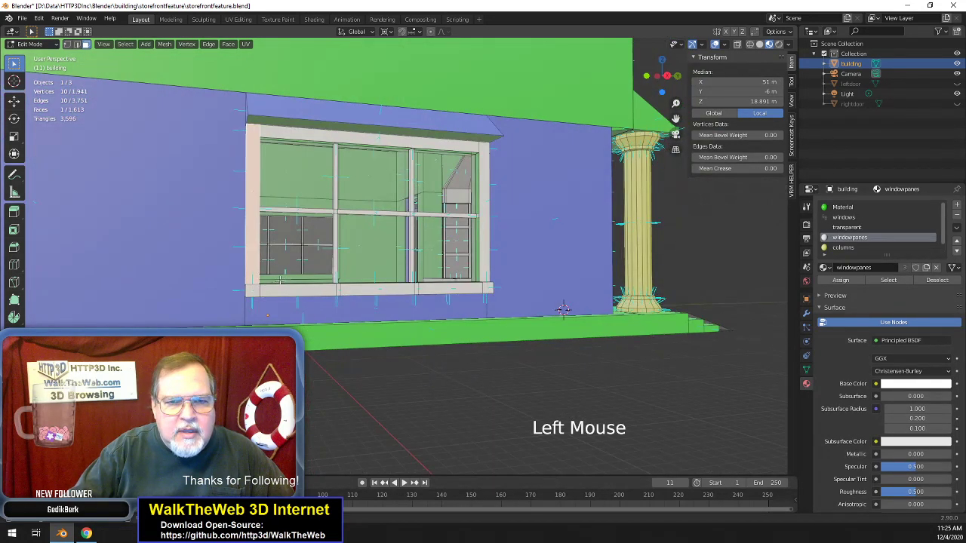
pyautogui.click(302, 291)
pyautogui.keyDown('shift'); pyautogui.click(332, 292); pyautogui.keyUp('shift')
pyautogui.keyDown('shift'); pyautogui.click(348, 291); pyautogui.keyUp('shift')
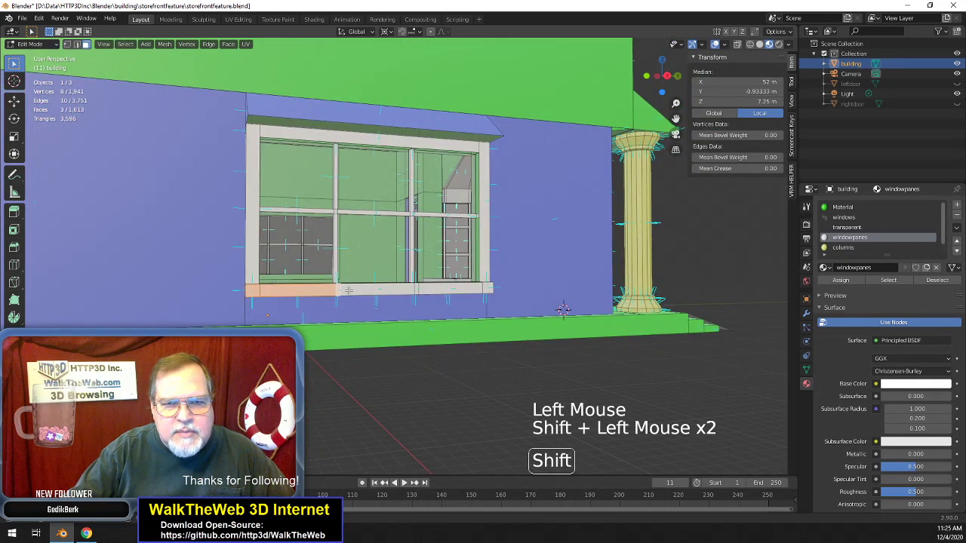
pyautogui.keyDown('shift'); pyautogui.click(381, 291); pyautogui.keyUp('shift')
pyautogui.keyDown('shift'); pyautogui.click(415, 290); pyautogui.keyUp('shift')
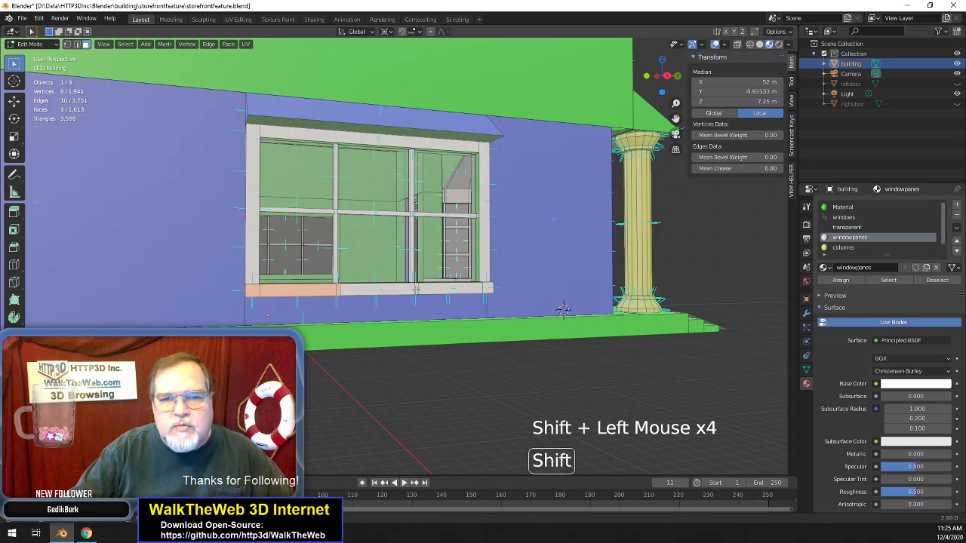
pyautogui.keyDown('shift'); pyautogui.click(377, 291); pyautogui.keyUp('shift')
pyautogui.keyDown('shift'); pyautogui.click(453, 289); pyautogui.keyUp('shift')
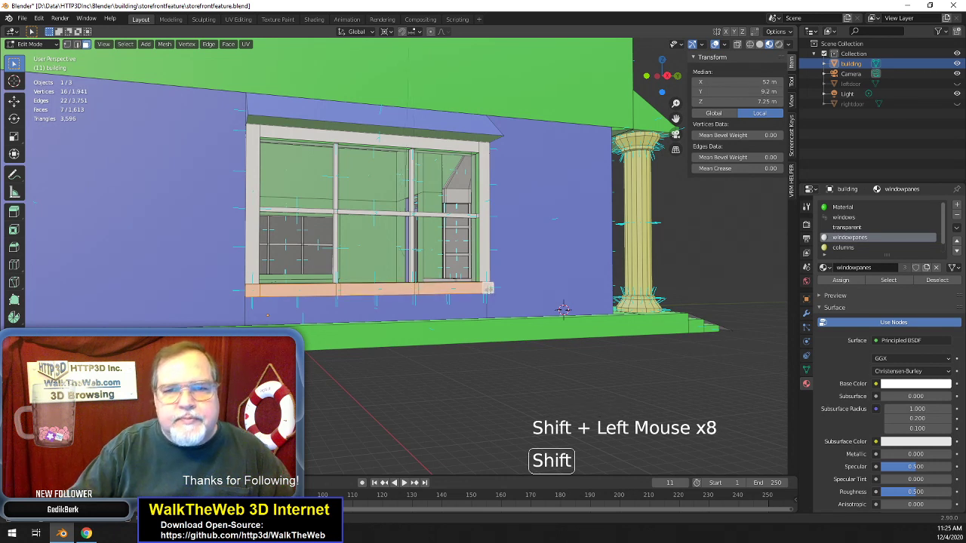
pyautogui.press('Delete')
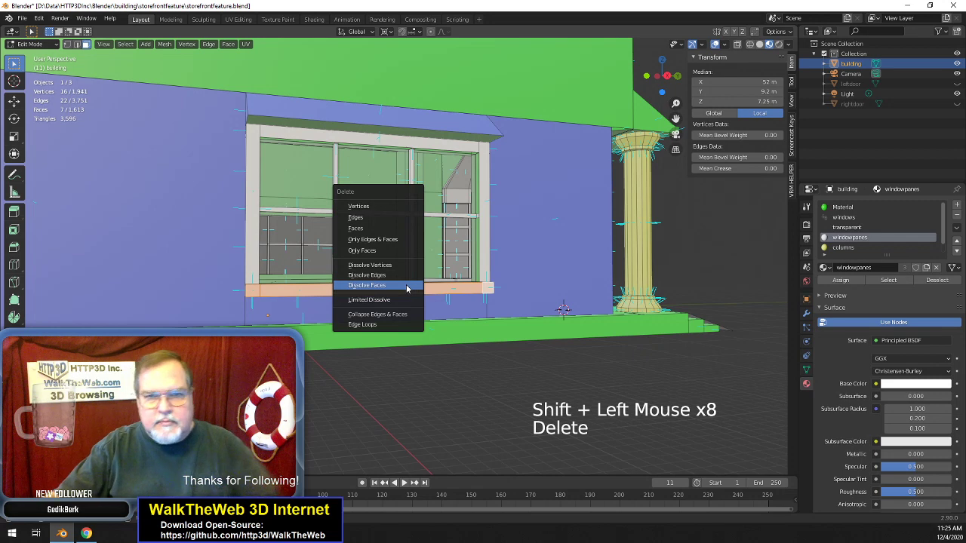
pyautogui.click(408, 285)
# - Dissolve all fourteen underside faces of the side window's sill into one face
pyautogui.moveTo(664, 76); pyautogui.dragTo(679, 110)
pyautogui.click(487, 272)
pyautogui.keyDown('shift'); pyautogui.click(487, 270); pyautogui.keyUp('shift')
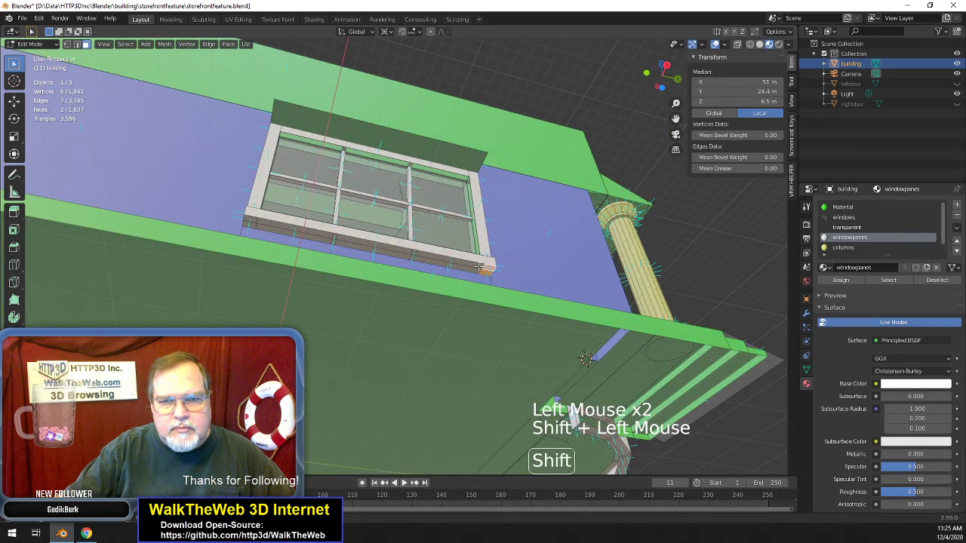
pyautogui.keyDown('shift'); pyautogui.click(449, 260); pyautogui.keyUp('shift')
pyautogui.keyDown('shift'); pyautogui.click(447, 261); pyautogui.keyUp('shift')
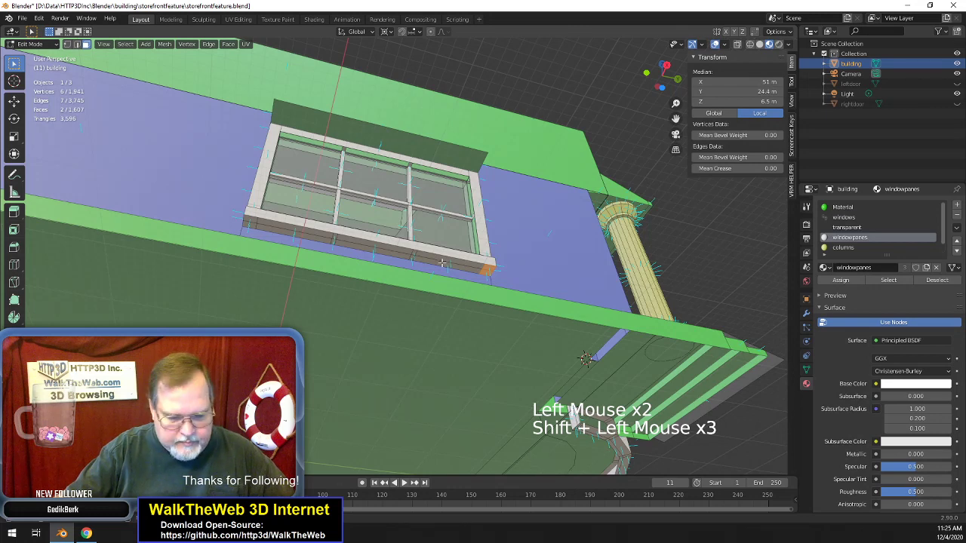
pyautogui.keyDown('shift'); pyautogui.click(440, 257); pyautogui.keyUp('shift')
pyautogui.keyDown('shift'); pyautogui.click(416, 257); pyautogui.keyUp('shift')
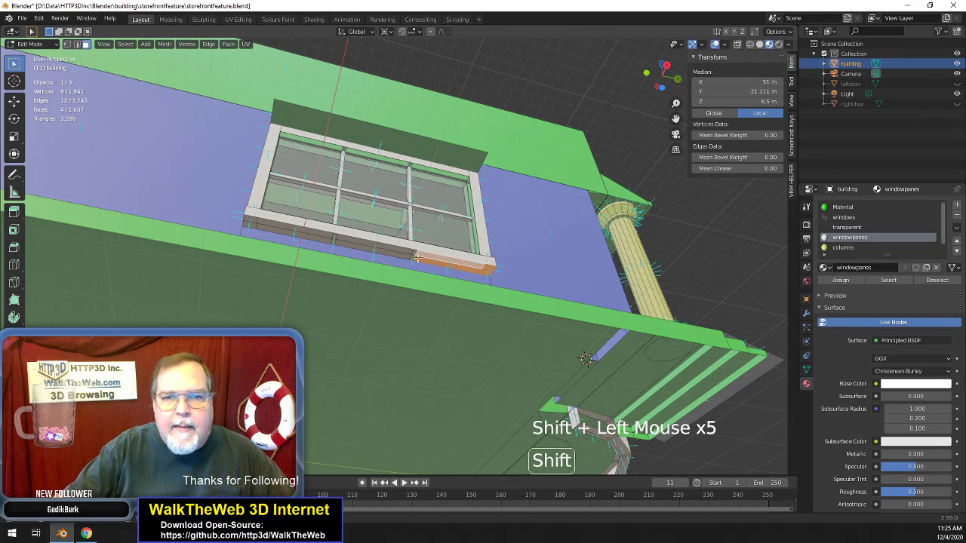
pyautogui.keyDown('shift'); pyautogui.click(413, 257); pyautogui.keyUp('shift')
pyautogui.keyDown('shift'); pyautogui.click(397, 249); pyautogui.keyUp('shift')
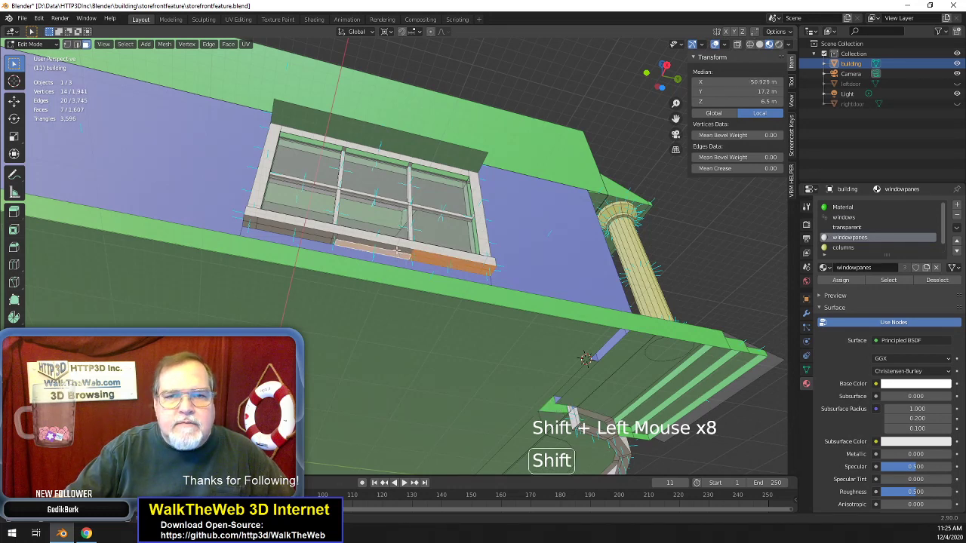
pyautogui.keyDown('shift'); pyautogui.click(330, 241); pyautogui.keyUp('shift')
pyautogui.keyDown('shift'); pyautogui.click(332, 239); pyautogui.keyUp('shift')
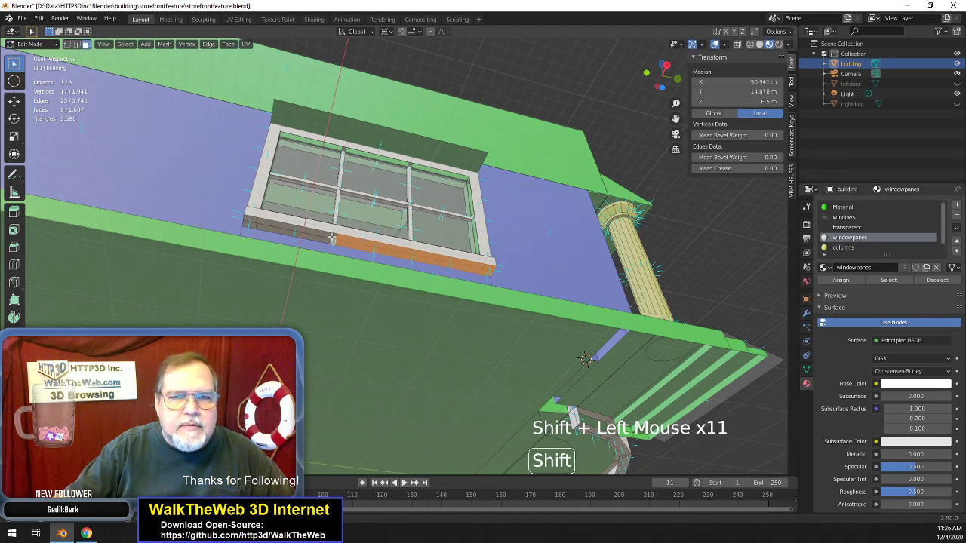
pyautogui.keyDown('shift'); pyautogui.click(231, 229); pyautogui.keyUp('shift')
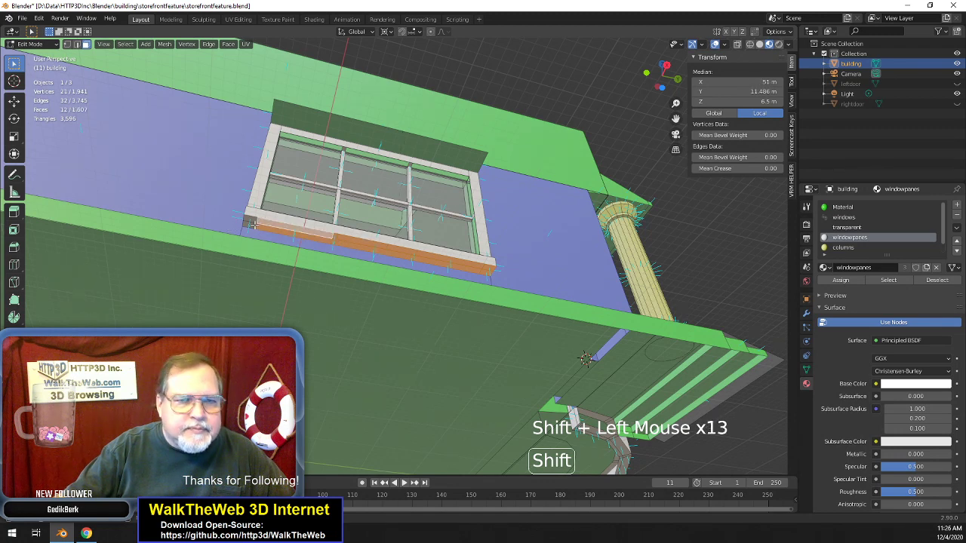
pyautogui.keyDown('shift'); pyautogui.click(253, 222); pyautogui.keyUp('shift')
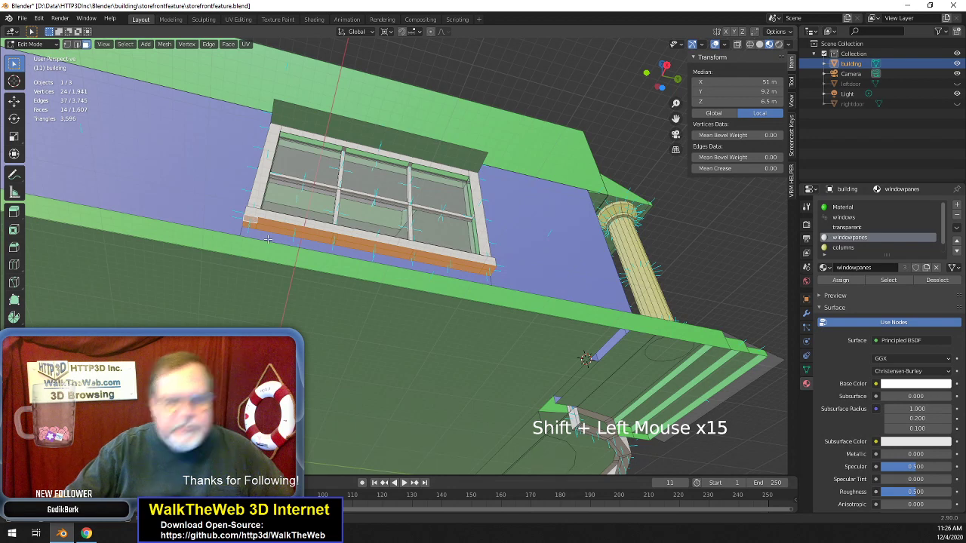
pyautogui.press('Delete')
pyautogui.click(249, 241)
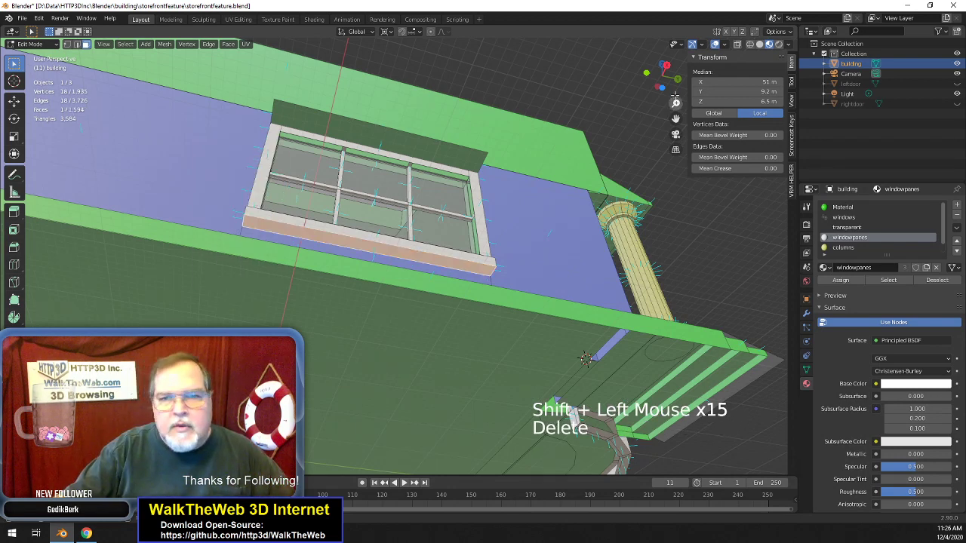
# - Dissolve the two end faces of the side window's sill on the side away from the column into one face
pyautogui.moveTo(658, 75); pyautogui.dragTo(447, 355)
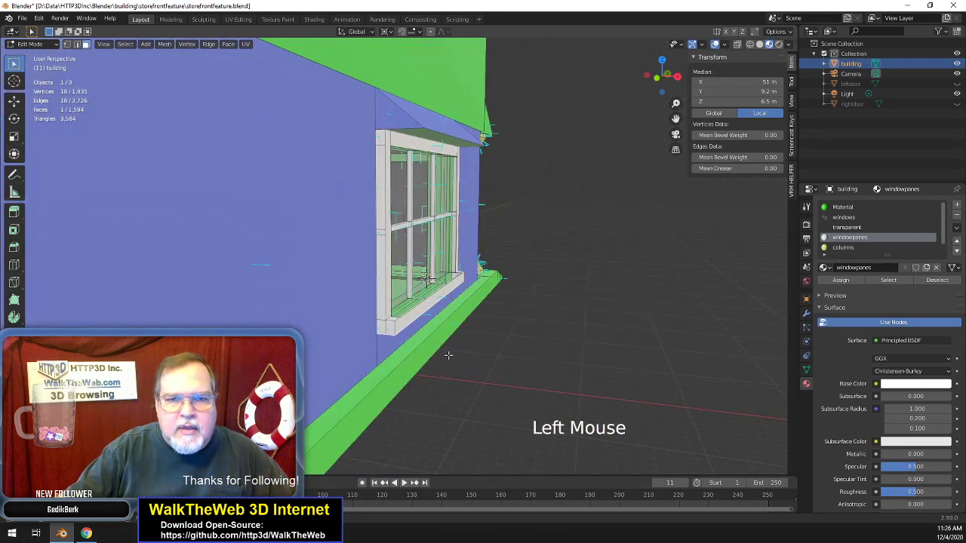
pyautogui.click(383, 330)
pyautogui.keyDown('shift'); pyautogui.click(391, 332); pyautogui.keyUp('shift')
pyautogui.press('Delete')
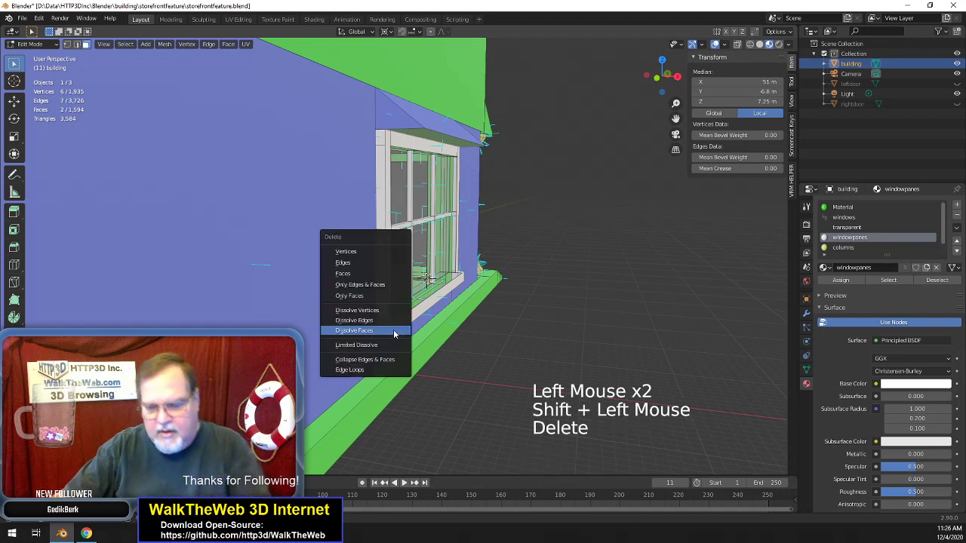
pyautogui.click(393, 334)
# - Dissolve the two end faces of the side window's sill on the side facing the column into one face
pyautogui.moveTo(661, 75); pyautogui.dragTo(492, 220)
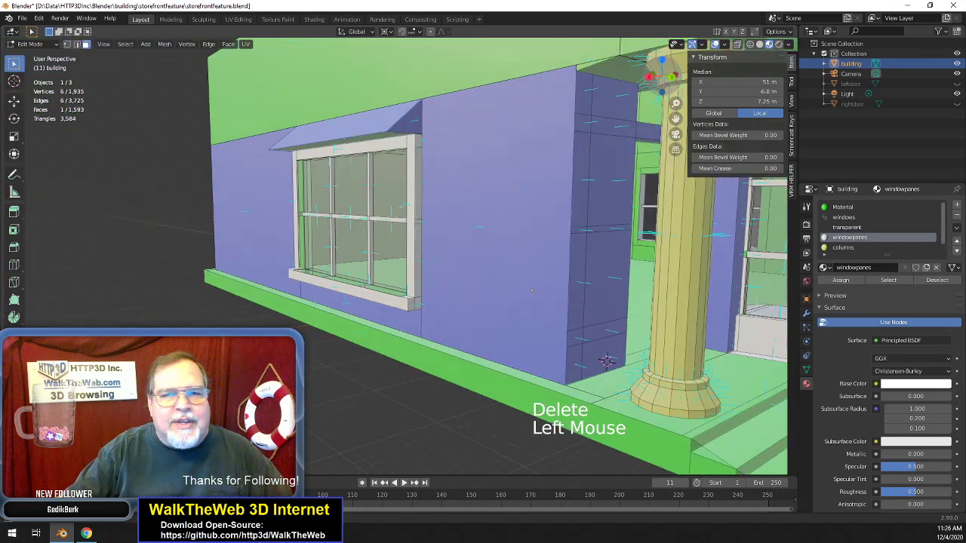
pyautogui.click(414, 305)
pyautogui.keyDown('shift'); pyautogui.click(417, 304); pyautogui.keyUp('shift')
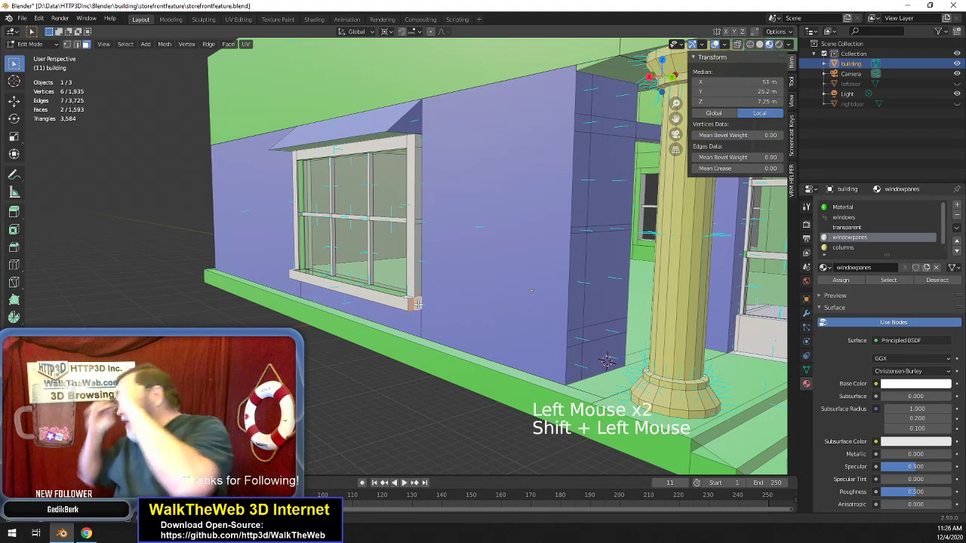
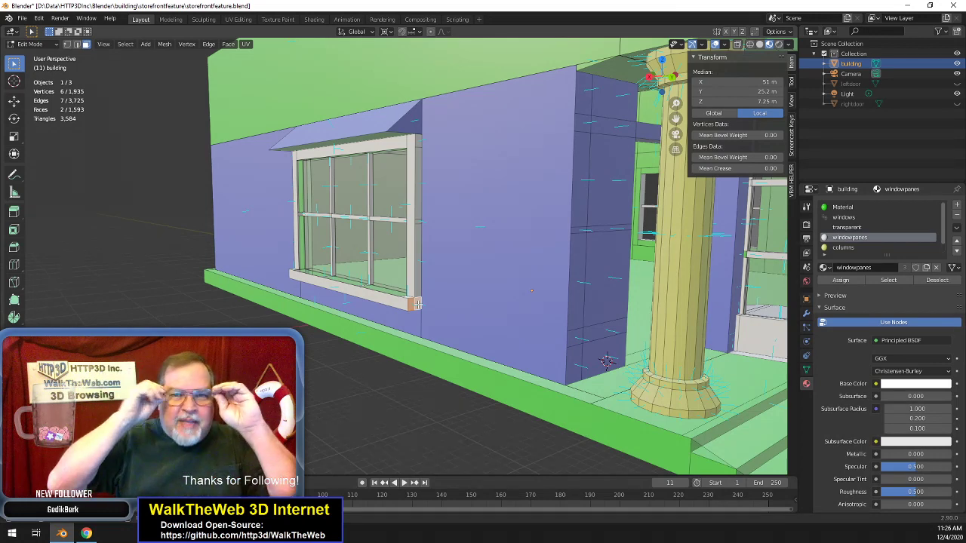
pyautogui.press('Delete')
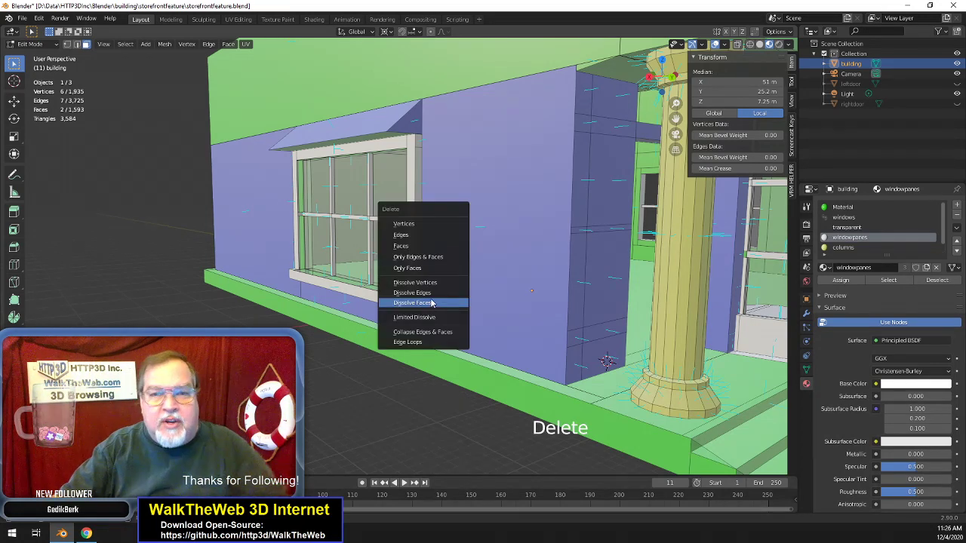
# - Dissolve the two selected faces on the window sill's porch-side end into a single face
pyautogui.click(432, 302)
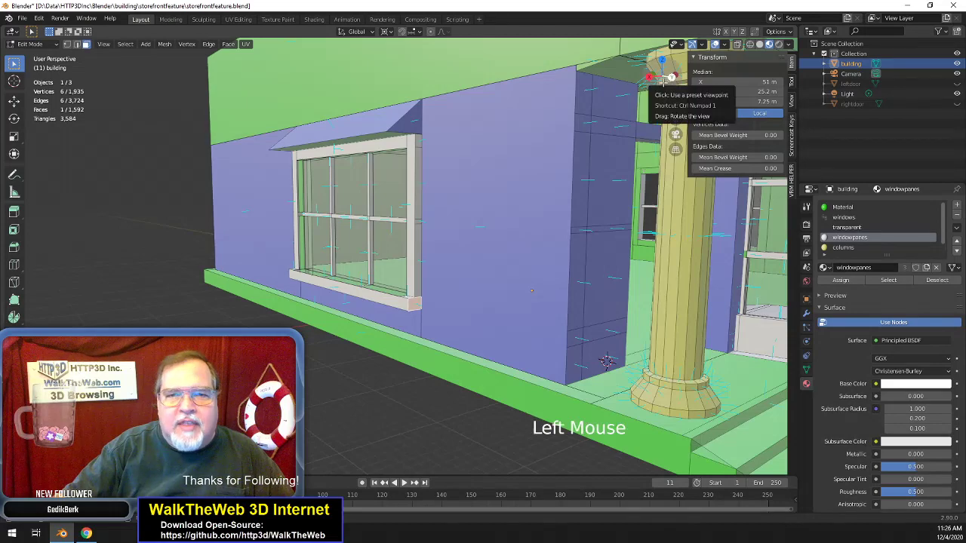
# - Select all the small faces of the outer side wall beside the porch column and dissolve them into one face
pyautogui.moveTo(663, 77); pyautogui.dragTo(493, 331)
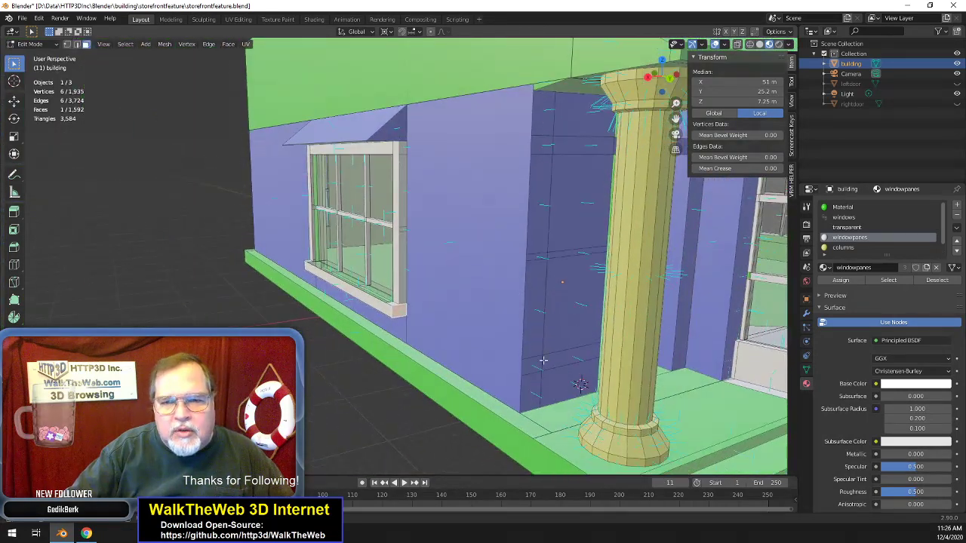
pyautogui.click(534, 395)
pyautogui.keyDown('shift'); pyautogui.click(533, 392); pyautogui.keyUp('shift')
pyautogui.keyDown('shift'); pyautogui.click(545, 367); pyautogui.keyUp('shift')
pyautogui.keyDown('shift'); pyautogui.click(533, 370); pyautogui.keyUp('shift')
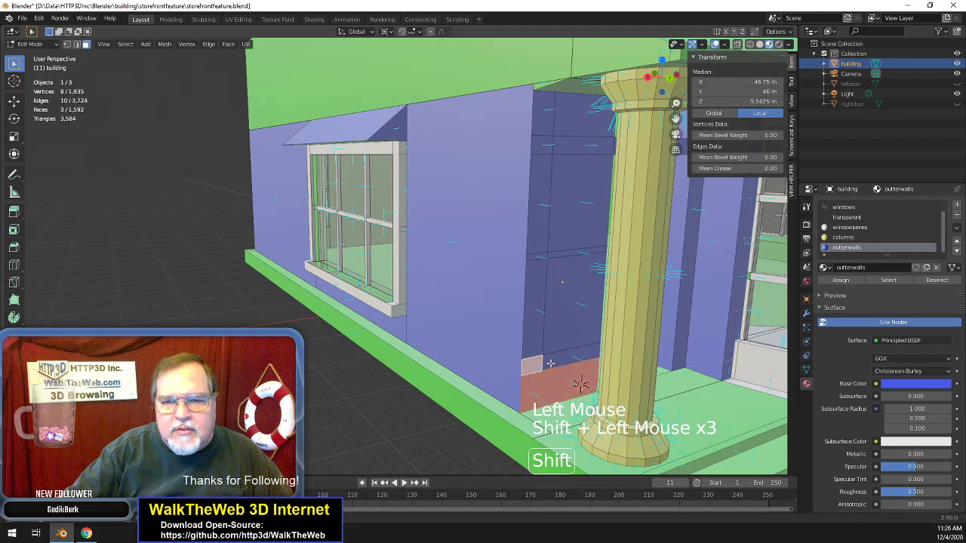
pyautogui.keyDown('shift'); pyautogui.click(552, 364); pyautogui.keyUp('shift')
pyautogui.keyDown('shift'); pyautogui.click(544, 329); pyautogui.keyUp('shift')
pyautogui.keyDown('shift'); pyautogui.click(547, 272); pyautogui.keyUp('shift')
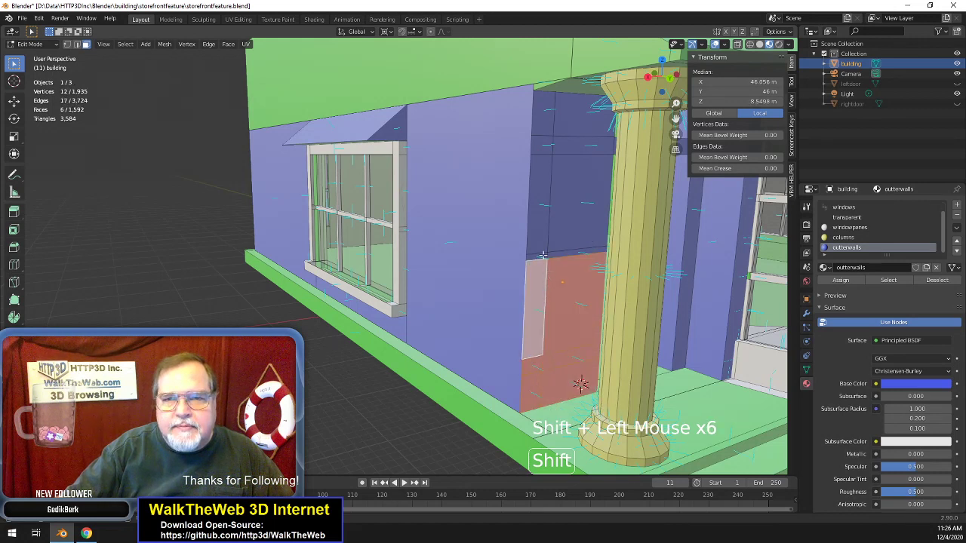
pyautogui.keyDown('shift'); pyautogui.click(558, 259); pyautogui.keyUp('shift')
pyautogui.keyDown('shift'); pyautogui.click(543, 256); pyautogui.keyUp('shift')
pyautogui.keyDown('shift'); pyautogui.click(546, 241); pyautogui.keyUp('shift')
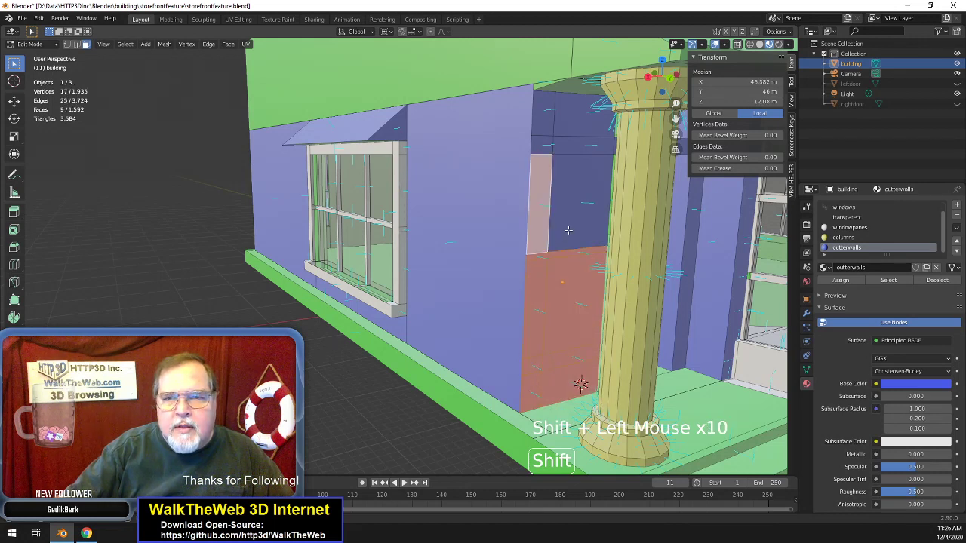
pyautogui.keyDown('shift'); pyautogui.click(569, 228); pyautogui.keyUp('shift')
pyautogui.keyDown('shift'); pyautogui.click(578, 145); pyautogui.keyUp('shift')
pyautogui.keyDown('shift'); pyautogui.click(542, 145); pyautogui.keyUp('shift')
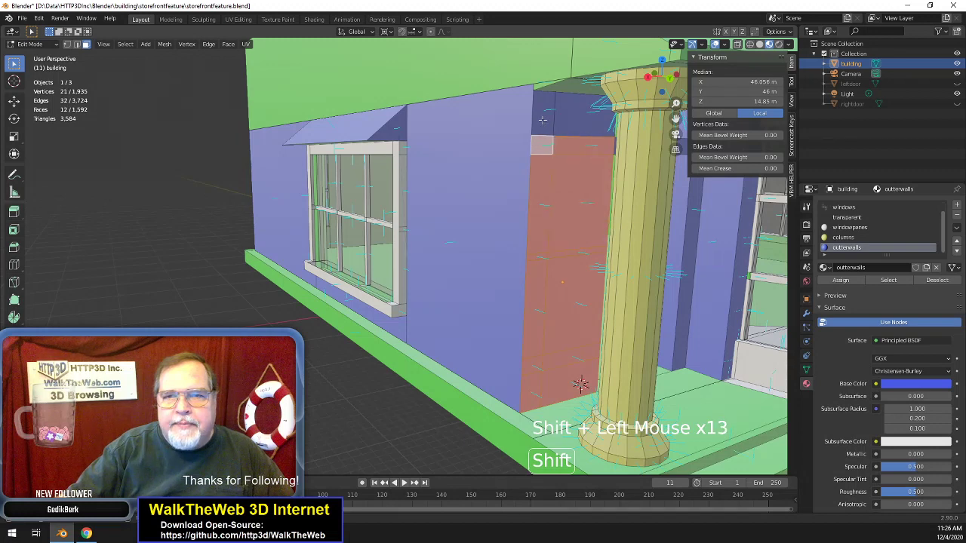
pyautogui.keyDown('shift'); pyautogui.click(544, 113); pyautogui.keyUp('shift')
pyautogui.keyDown('shift'); pyautogui.click(575, 119); pyautogui.keyUp('shift')
pyautogui.scroll(-2, 584, 173)
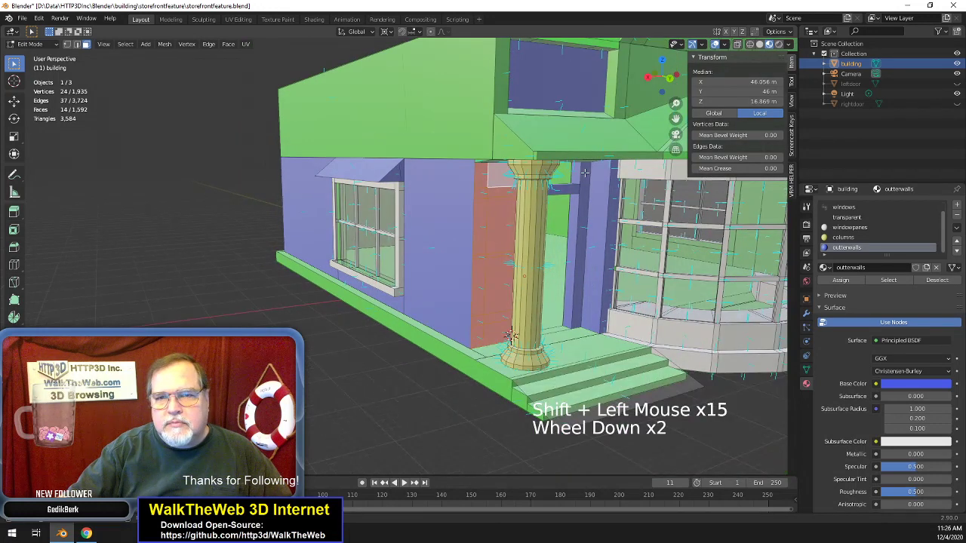
pyautogui.press('Delete')
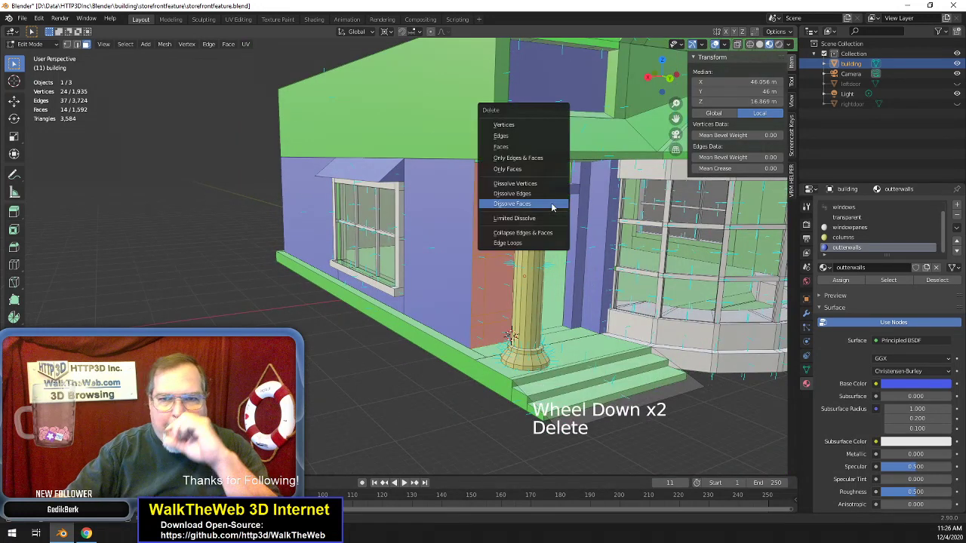
pyautogui.click(537, 198)
# - Select the four outer side faces of the window frame's post farthest from the porch
pyautogui.scroll(3, 637, 367)
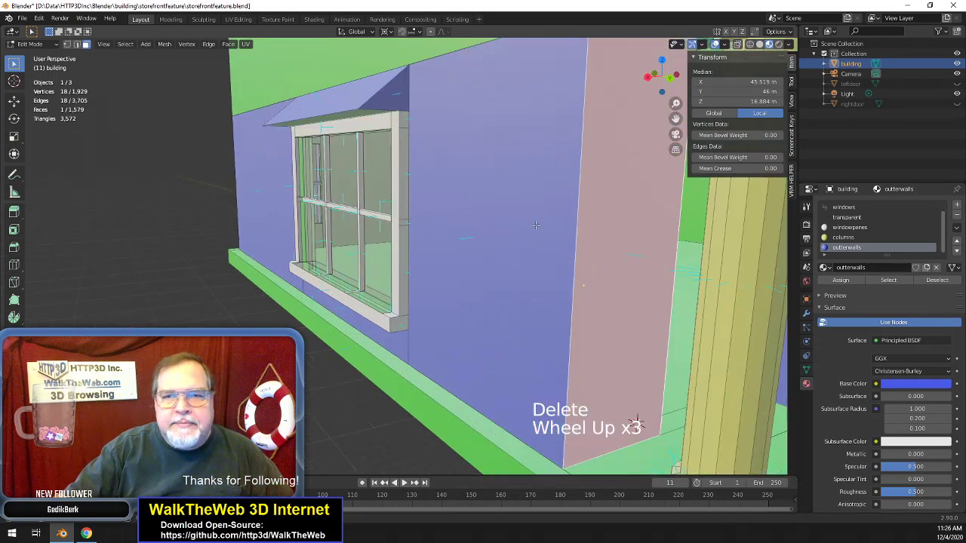
pyautogui.click(682, 381)
pyautogui.moveTo(681, 381); pyautogui.dragTo(519, 246, button='middle')
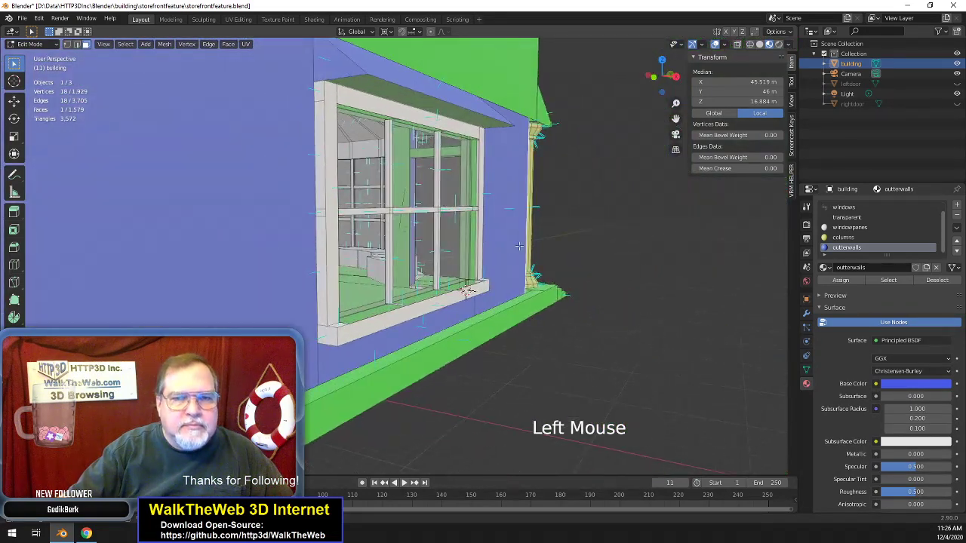
pyautogui.click(323, 287)
pyautogui.keyDown('shift'); pyautogui.click(322, 199); pyautogui.keyUp('shift')
pyautogui.keyDown('shift'); pyautogui.click(326, 147); pyautogui.keyUp('shift')
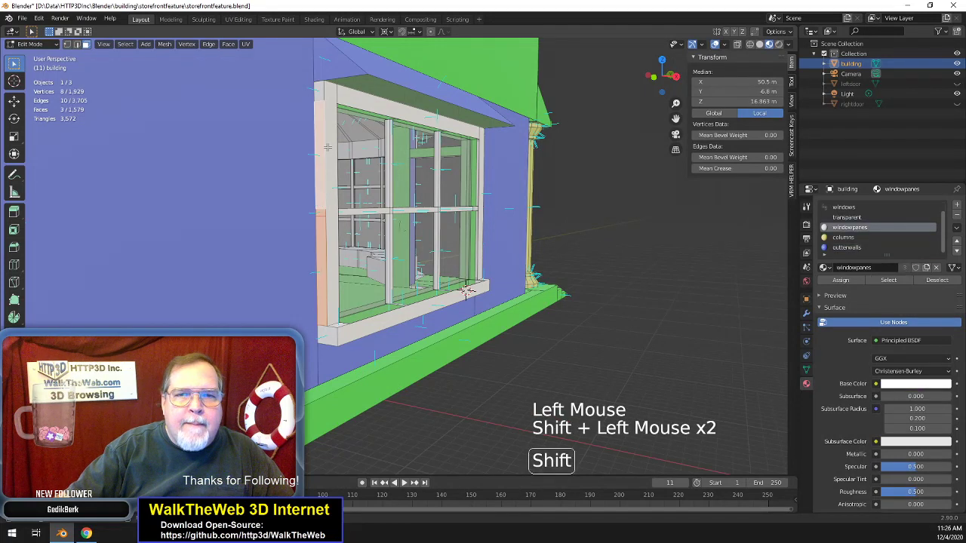
pyautogui.keyDown('shift'); pyautogui.click(322, 97); pyautogui.keyUp('shift')
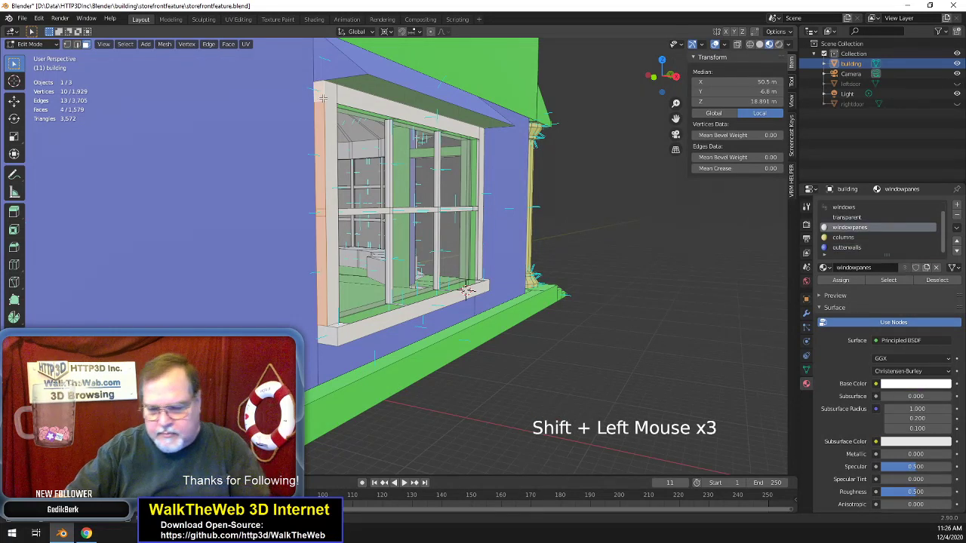
pyautogui.press('Delete')
pyautogui.click(324, 99)
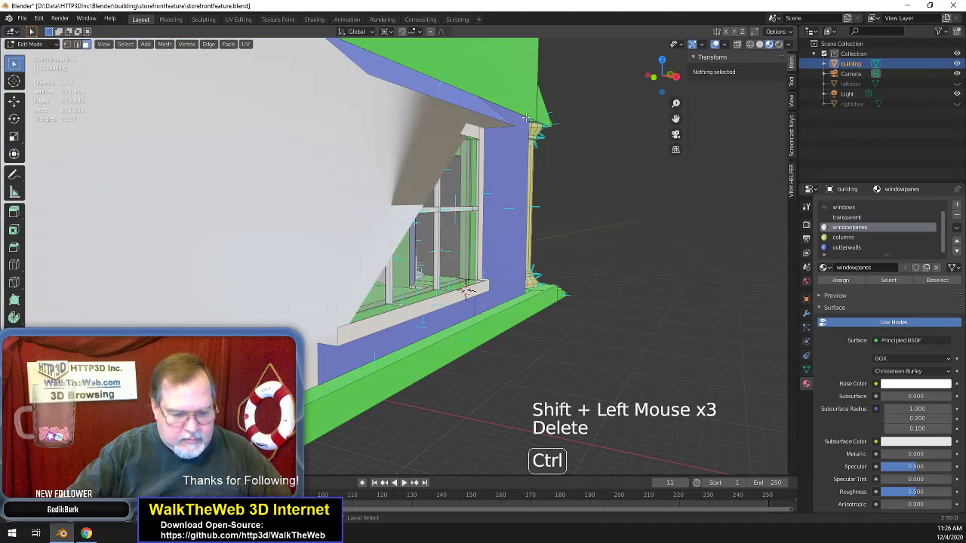
pyautogui.hotkey('ctrl', 'z')
# - Dissolve the four selected side faces of the window frame's post into one face
pyautogui.press('Delete')
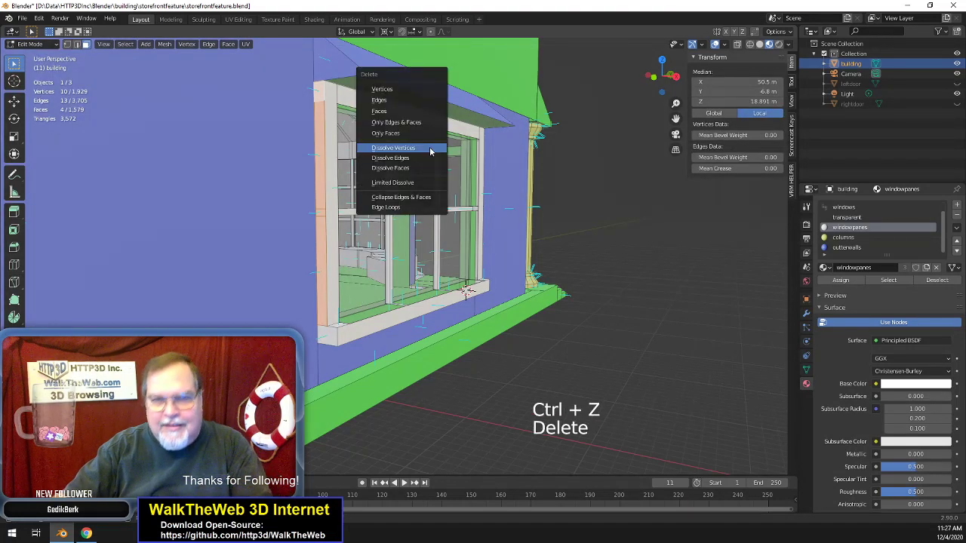
pyautogui.click(427, 167)
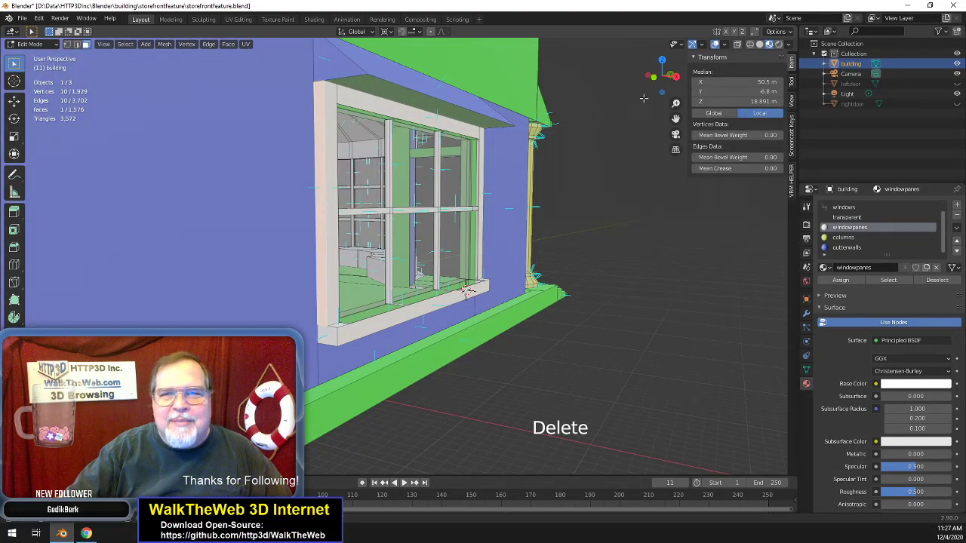
# - Dissolve the four outer side faces of the window frame's post nearest the porch into one face
pyautogui.moveTo(644, 98); pyautogui.dragTo(443, 269)
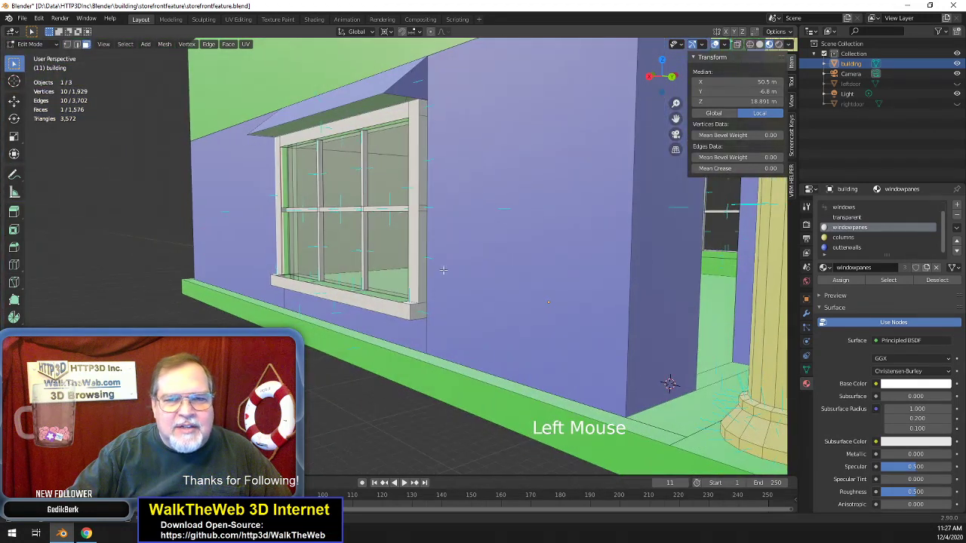
pyautogui.doubleClick(424, 269)
pyautogui.keyDown('shift'); pyautogui.click(427, 189); pyautogui.keyUp('shift')
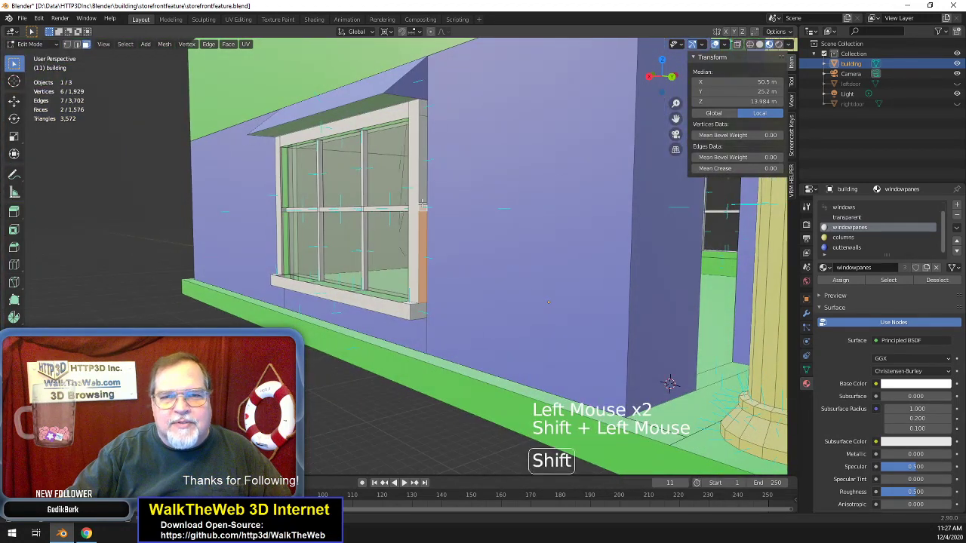
pyautogui.keyDown('shift'); pyautogui.click(427, 189); pyautogui.keyUp('shift')
pyautogui.keyDown('shift'); pyautogui.click(425, 110); pyautogui.keyUp('shift')
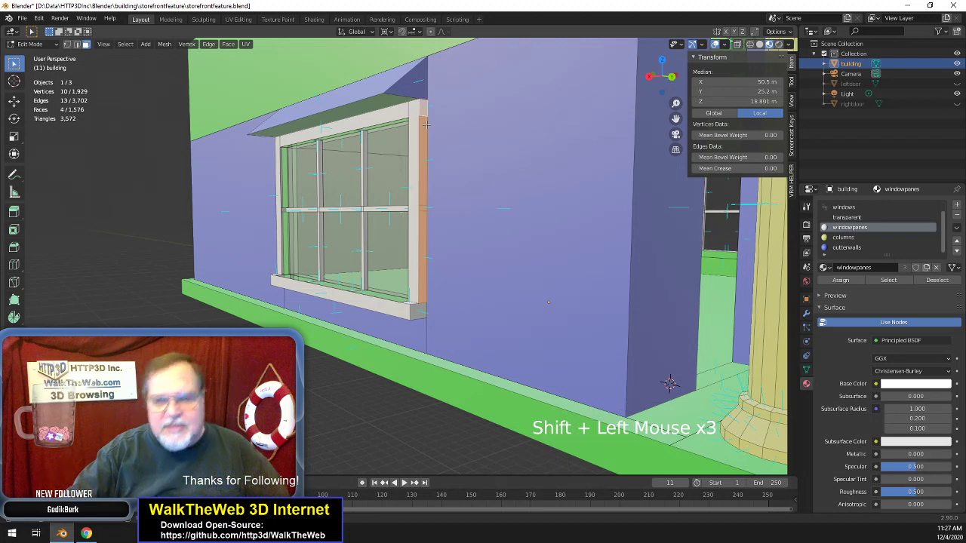
pyautogui.press('Delete')
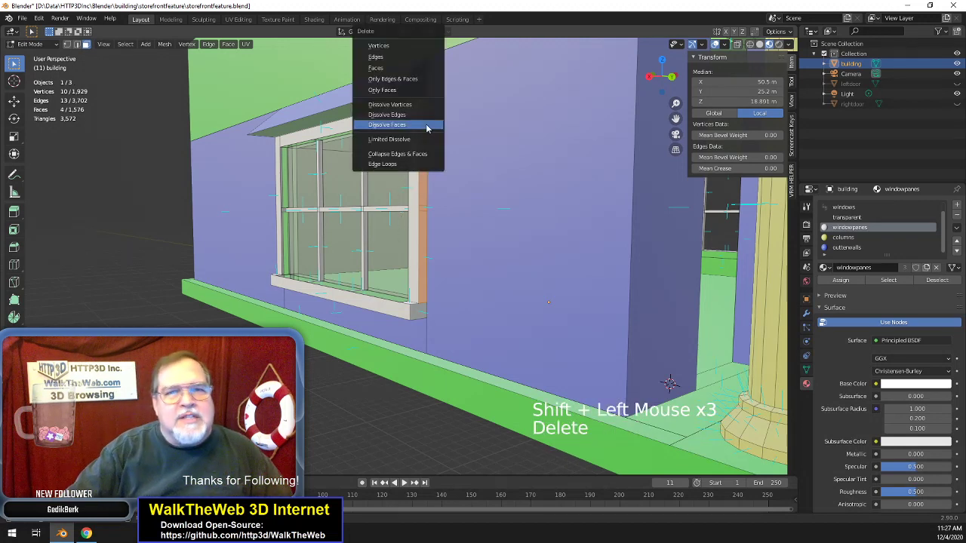
pyautogui.click(426, 127)
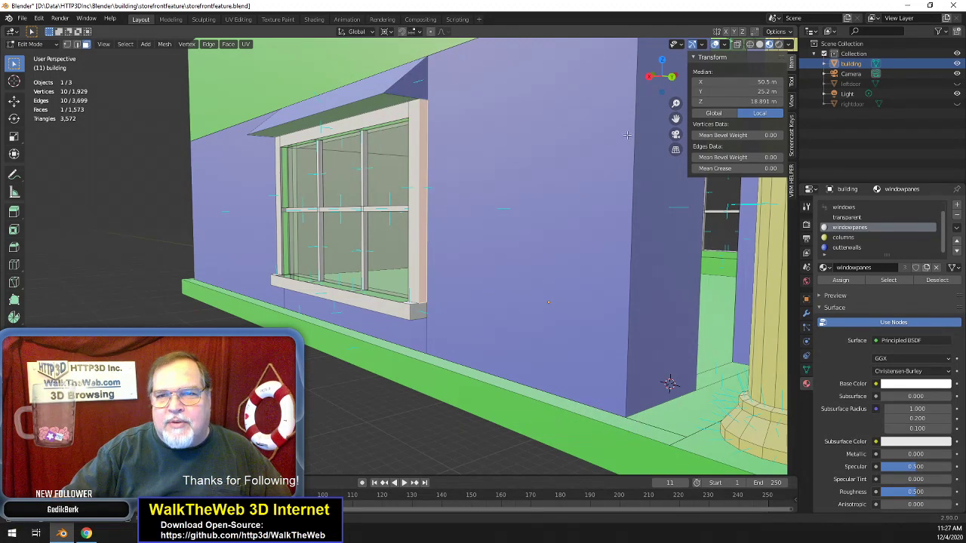
# - In vertex mode, delete the four extra vertices on the sill at the feet of the two vertical window bars
pyautogui.moveTo(665, 78); pyautogui.dragTo(638, 89)
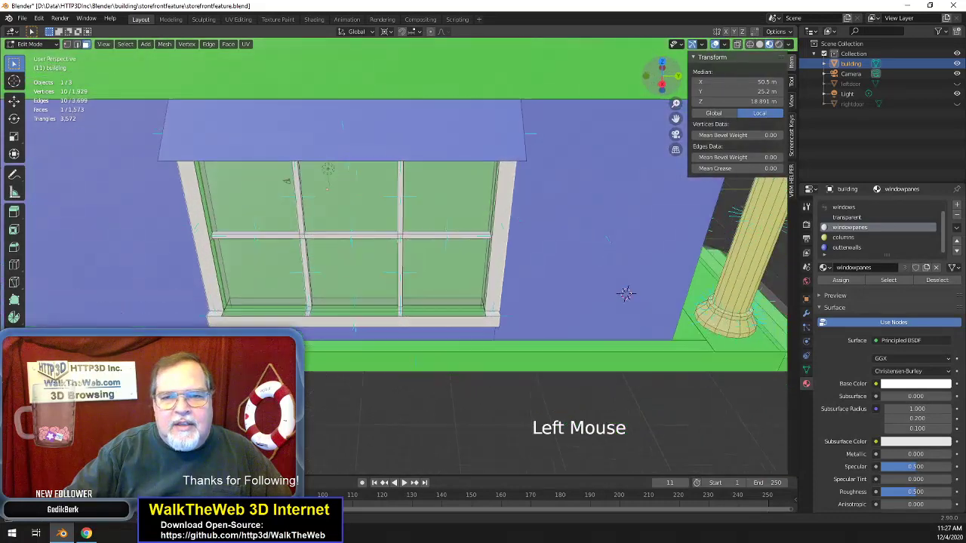
pyautogui.moveTo(627, 294)
pyautogui.mouseDown()
pyautogui.moveTo(566, 237)
pyautogui.moveTo(602, 263)
pyautogui.moveTo(612, 233)
pyautogui.moveTo(578, 302)
pyautogui.moveTo(620, 282)
pyautogui.mouseUp()
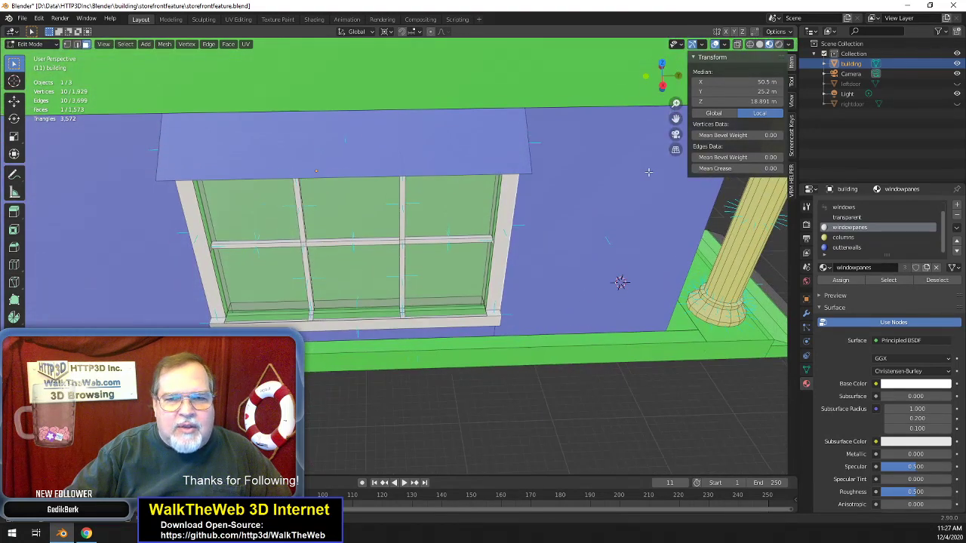
pyautogui.scroll(3, 648, 172)
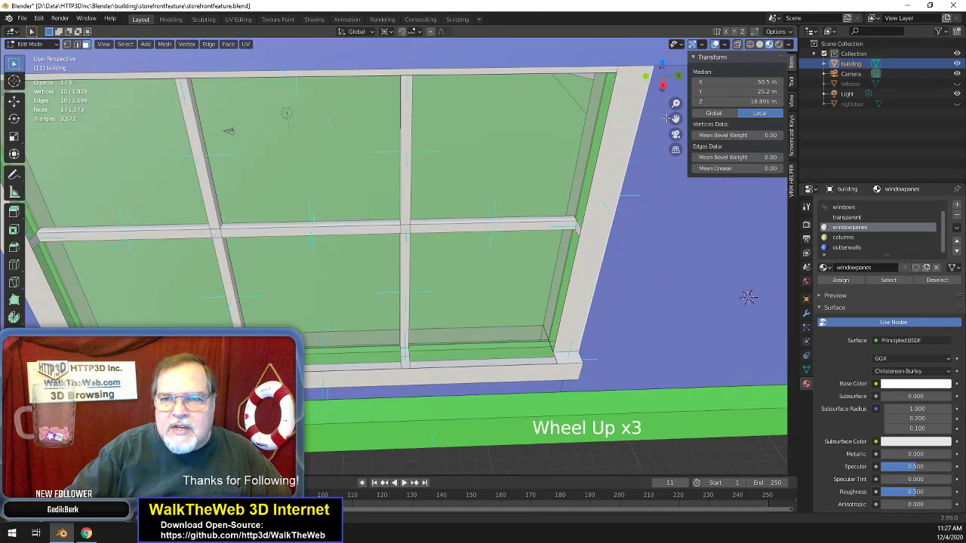
pyautogui.moveTo(662, 78); pyautogui.dragTo(626, 330)
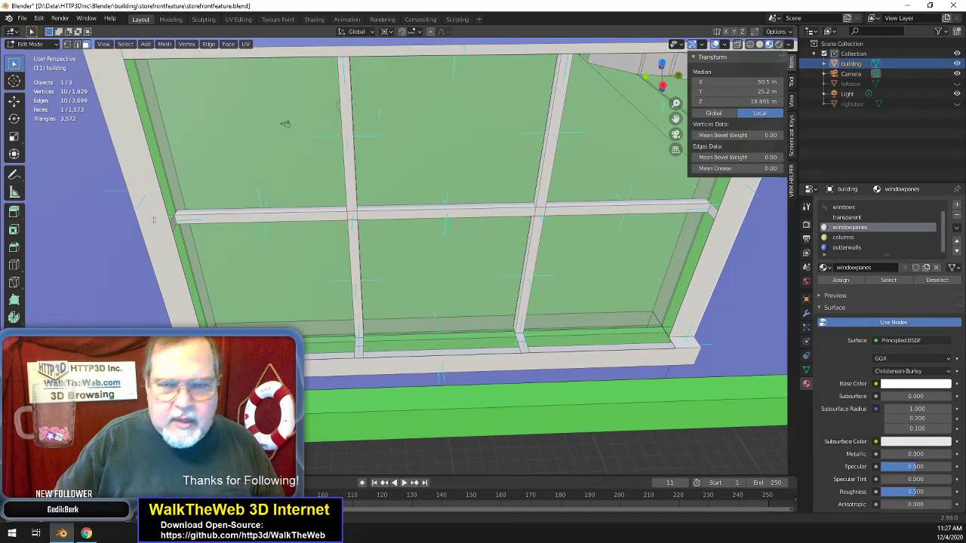
pyautogui.click(68, 43)
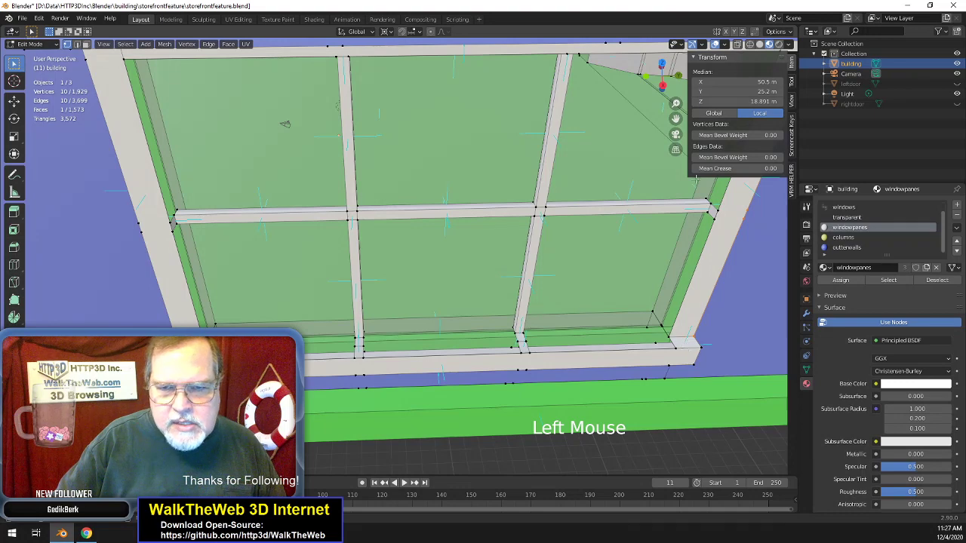
pyautogui.moveTo(662, 78); pyautogui.dragTo(625, 250)
pyautogui.doubleClick(533, 326)
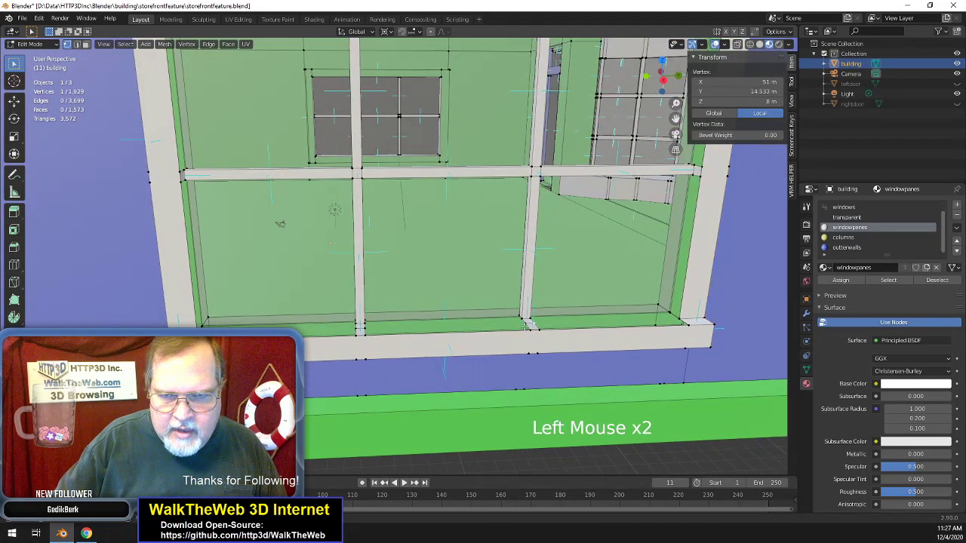
pyautogui.keyDown('shift'); pyautogui.click(528, 321); pyautogui.keyUp('shift')
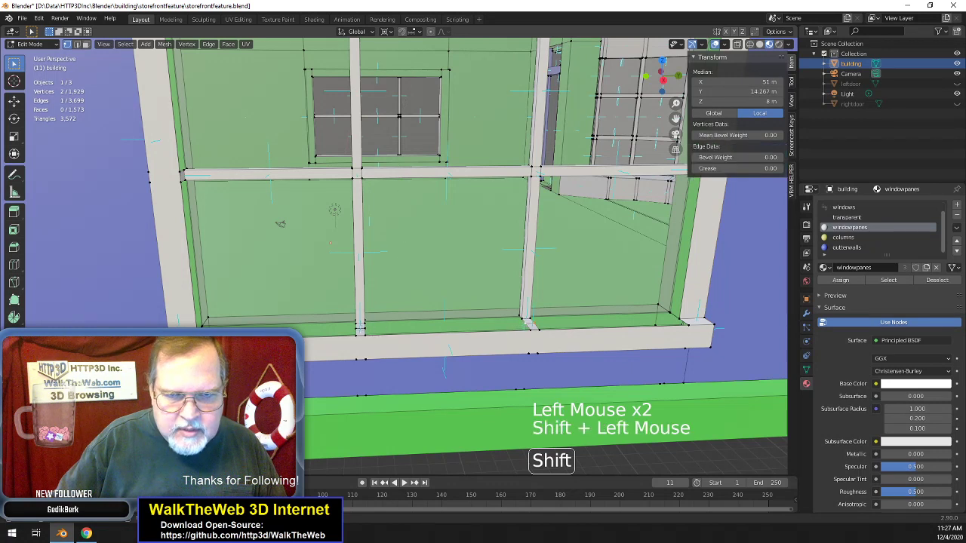
pyautogui.keyDown('shift'); pyautogui.click(360, 329); pyautogui.keyUp('shift')
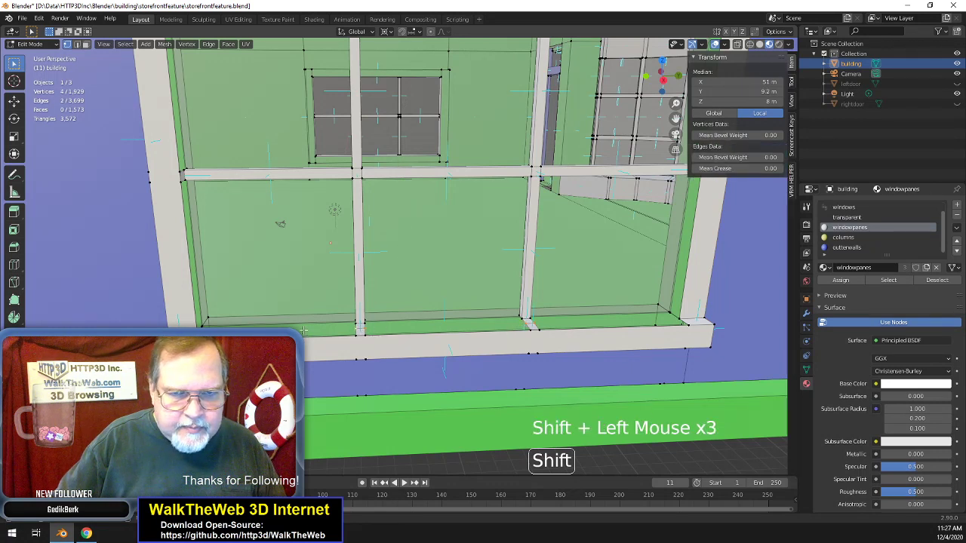
pyautogui.press('Delete')
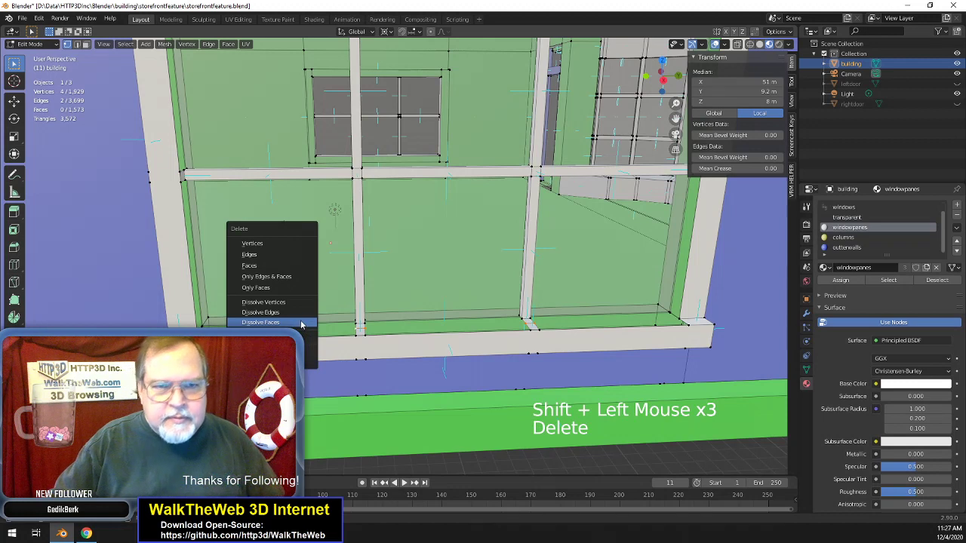
pyautogui.click(290, 243)
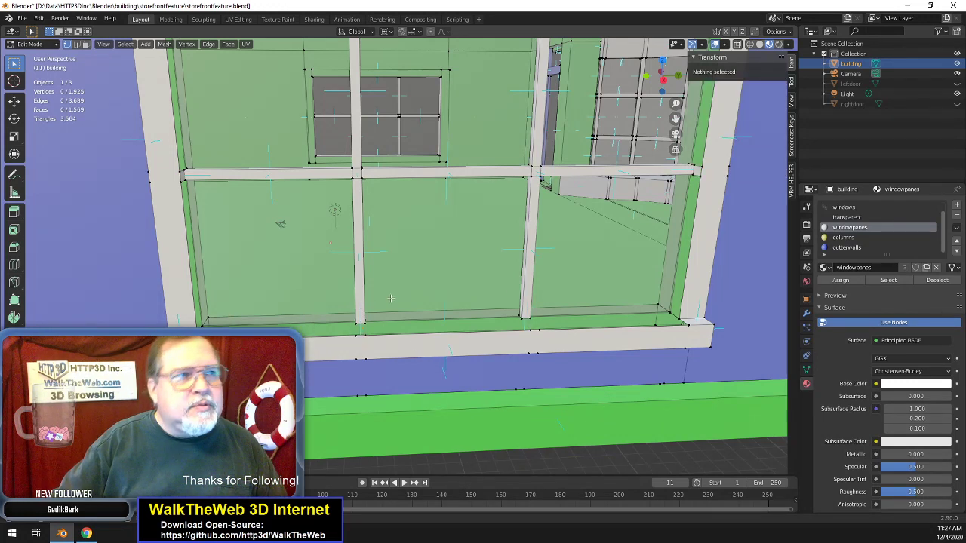
# - Hide the two transparent glass faces covering the window opening, working in face selection mode
pyautogui.click(690, 332)
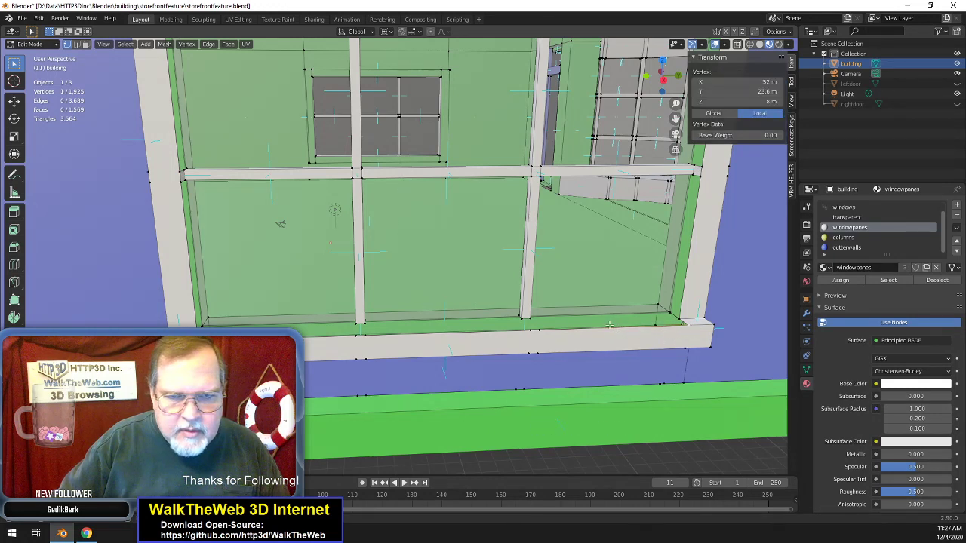
pyautogui.click(462, 253)
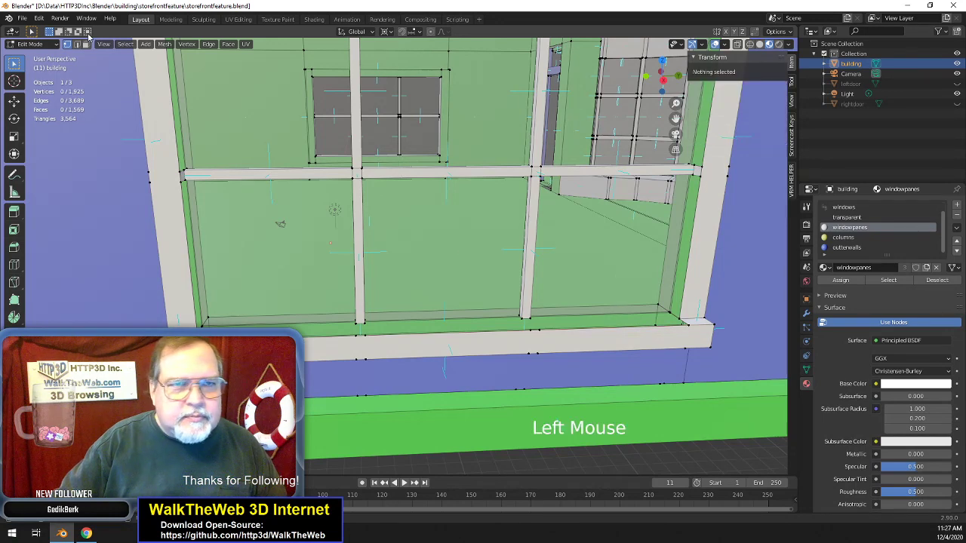
pyautogui.press('h')
pyautogui.click(468, 225)
pyautogui.press('h')
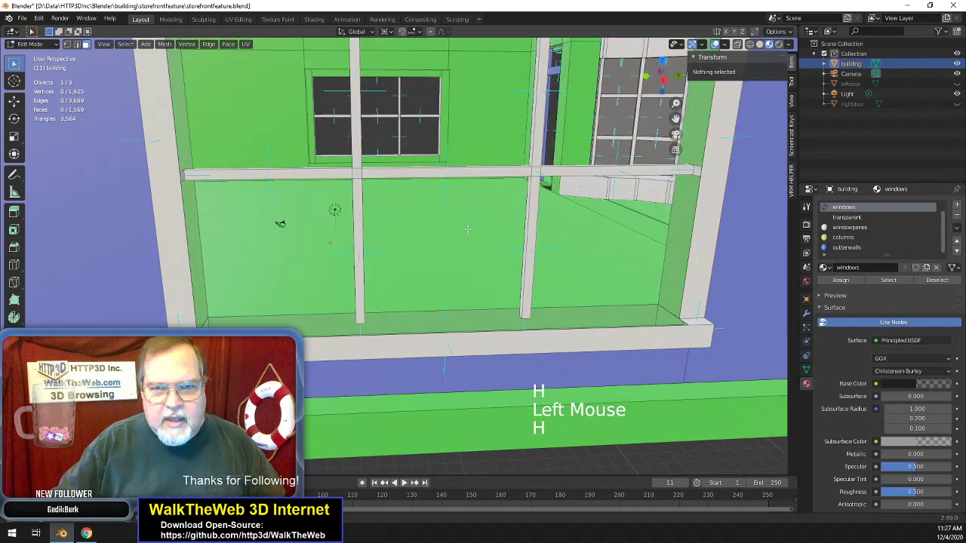
# - Fill a face between the four inner corner vertices of the window opening's bottom and assign it the windowpanes material
pyautogui.click(69, 45)
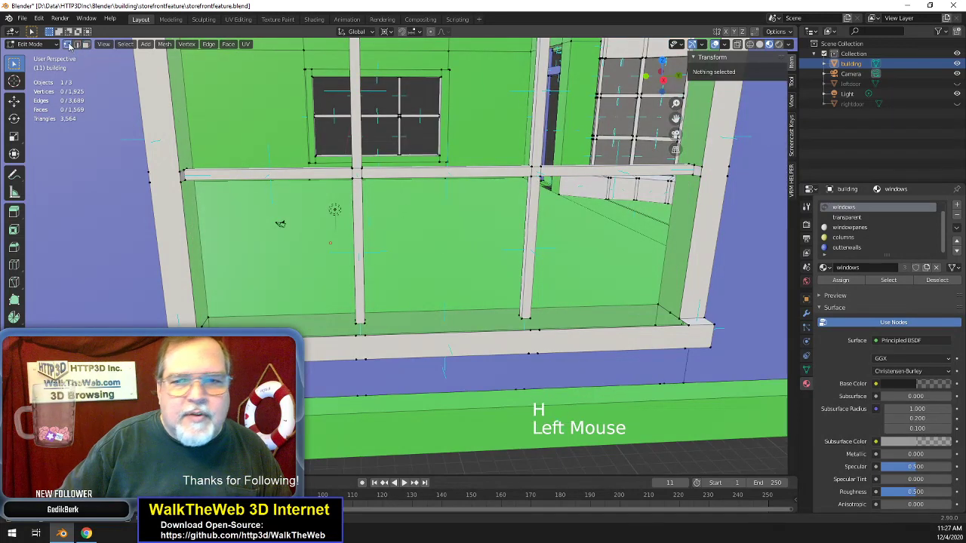
pyautogui.click(689, 326)
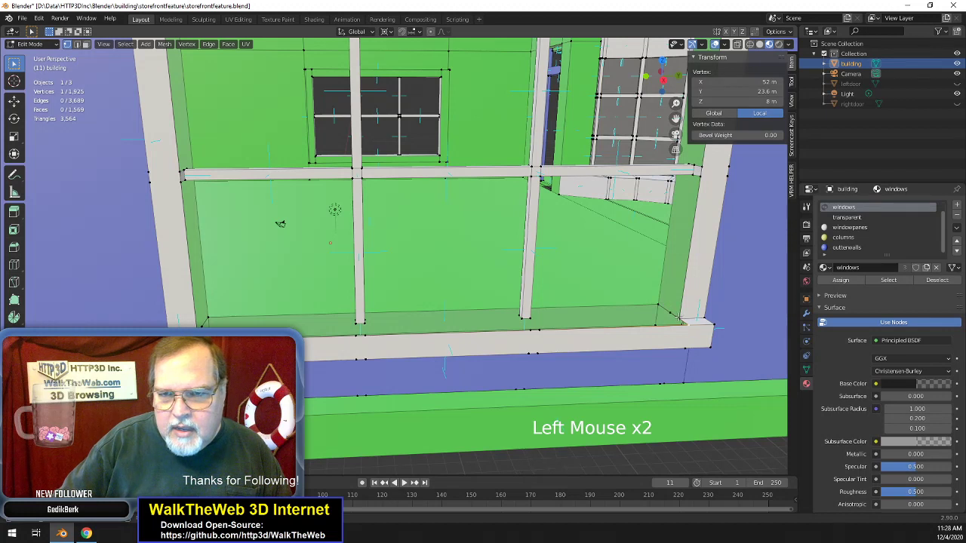
pyautogui.click(659, 305)
pyautogui.keyDown('shift'); pyautogui.click(208, 320); pyautogui.keyUp('shift')
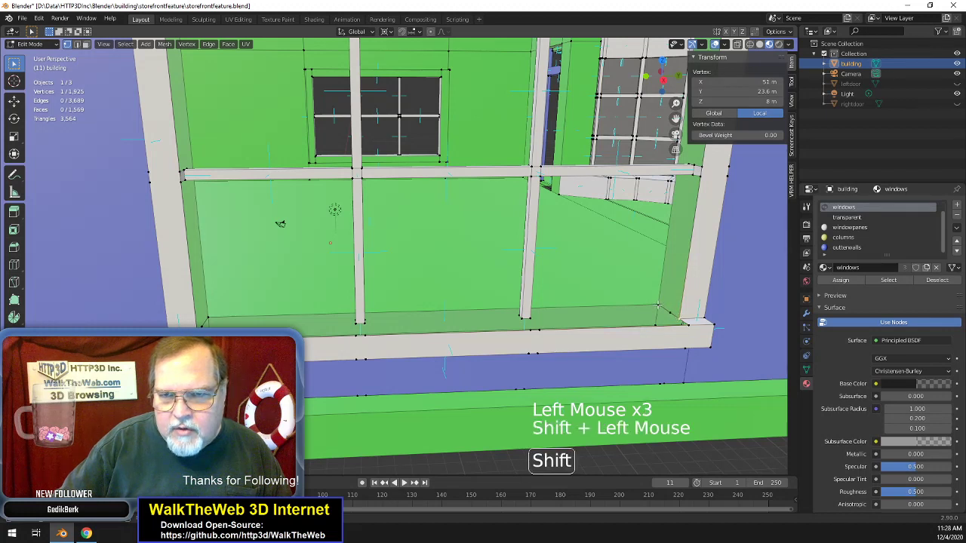
pyautogui.keyDown('shift'); pyautogui.click(211, 314); pyautogui.keyUp('shift')
pyautogui.keyDown('shift'); pyautogui.click(280, 223); pyautogui.keyUp('shift')
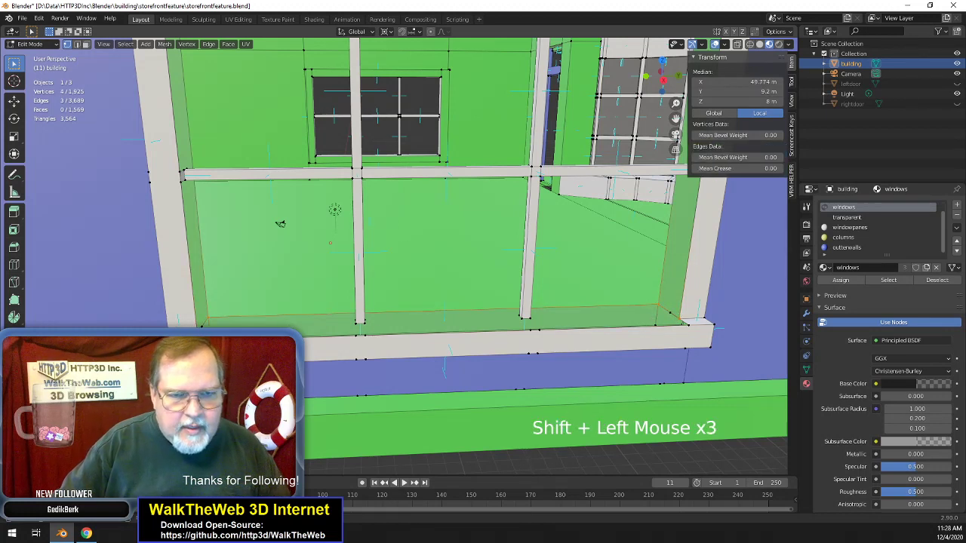
pyautogui.press('f')
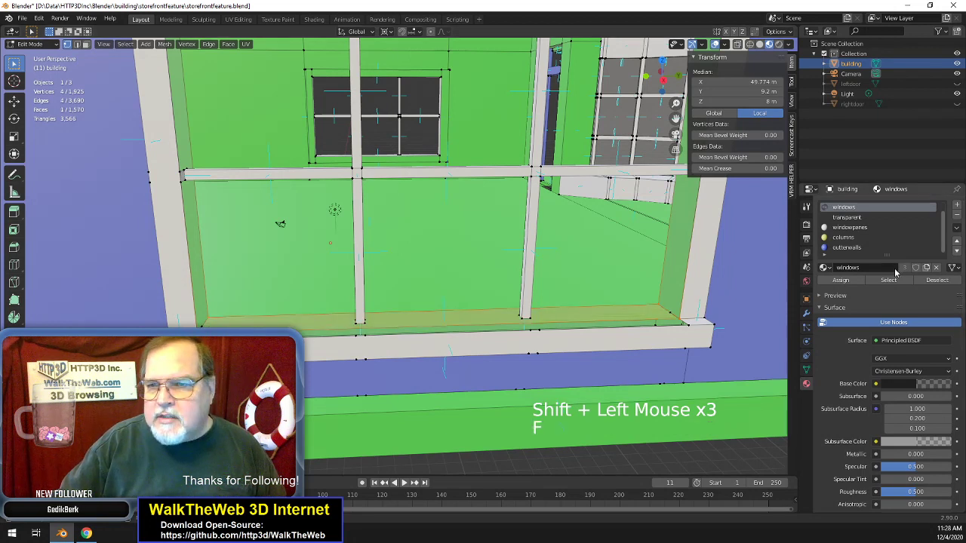
pyautogui.click(853, 228)
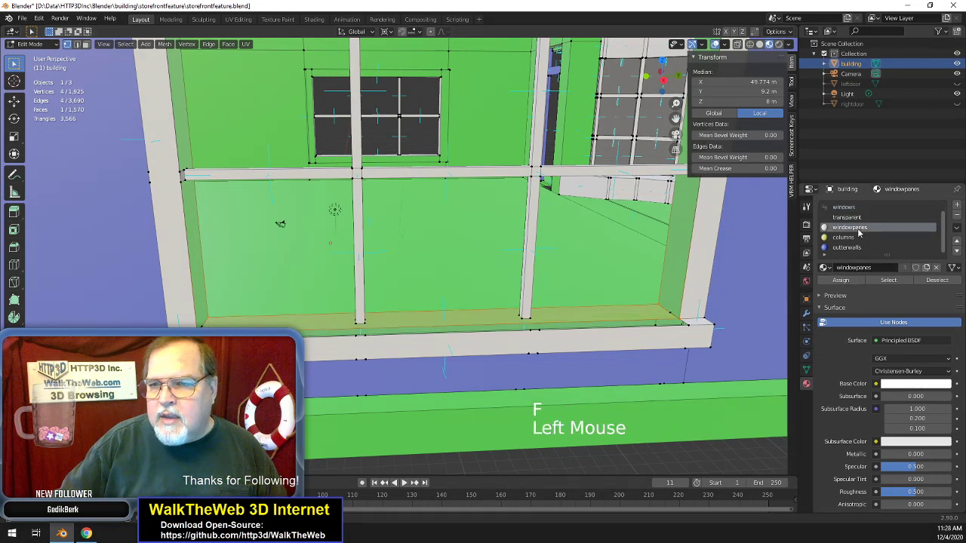
pyautogui.click(841, 280)
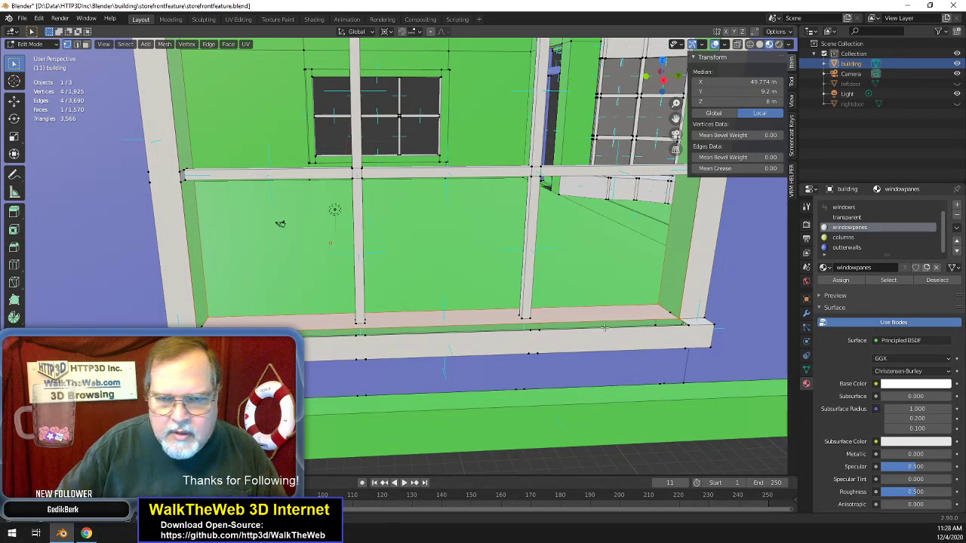
# - Fill the narrow gap along the front of the window sill with a face and assign it the windowpanes material
pyautogui.click(331, 317)
pyautogui.keyDown('shift'); pyautogui.click(332, 317); pyautogui.keyUp('shift')
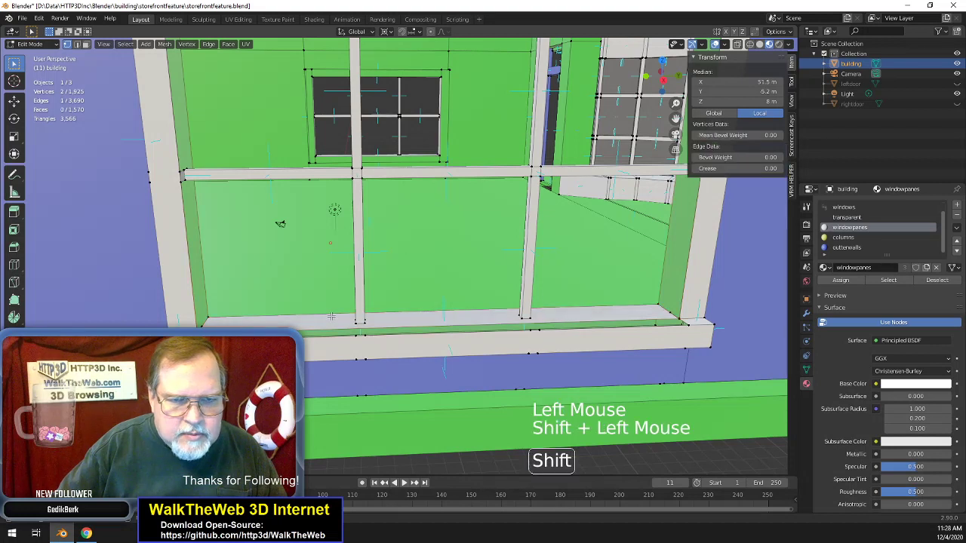
pyautogui.keyDown('shift'); pyautogui.click(693, 325); pyautogui.keyUp('shift')
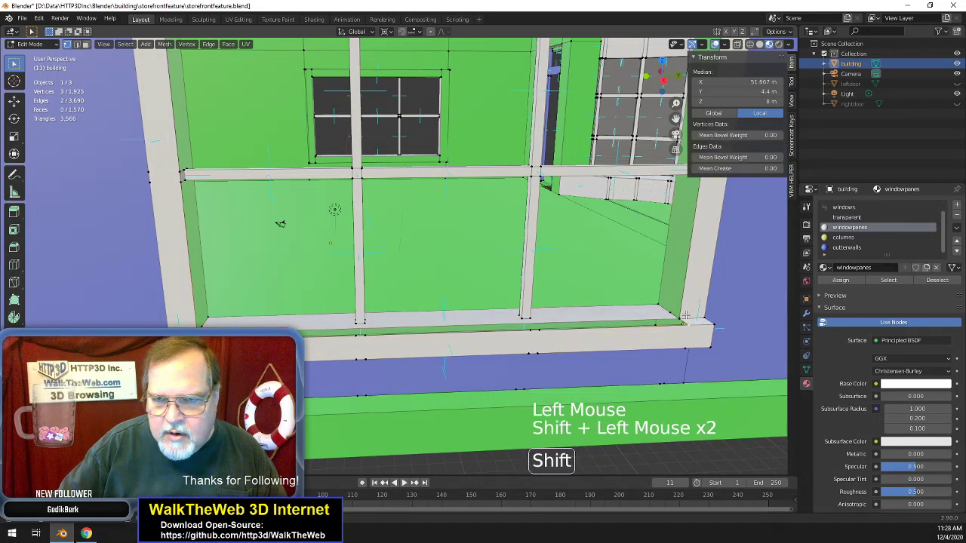
pyautogui.press('f')
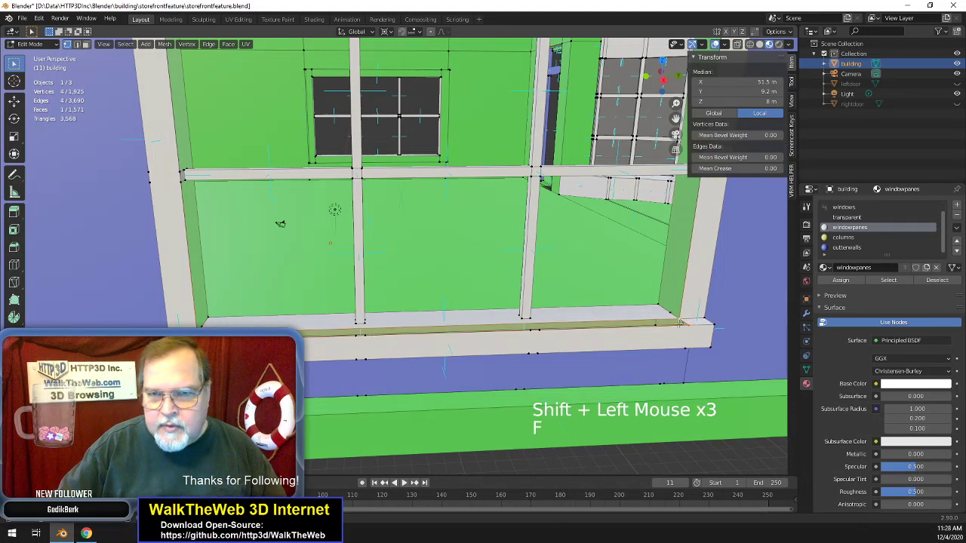
pyautogui.click(652, 298)
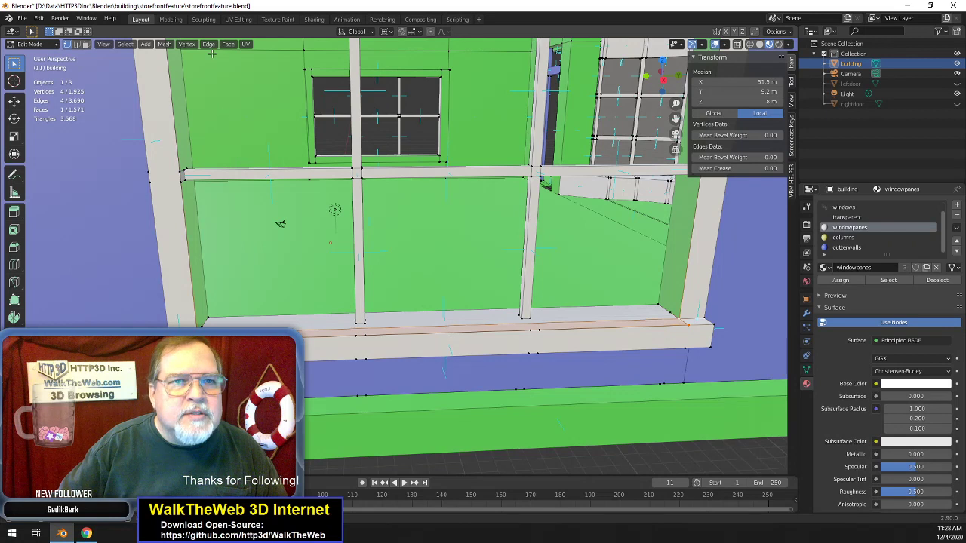
# - Flip the normal of the new narrow face along the front of the sill
pyautogui.click(165, 44)
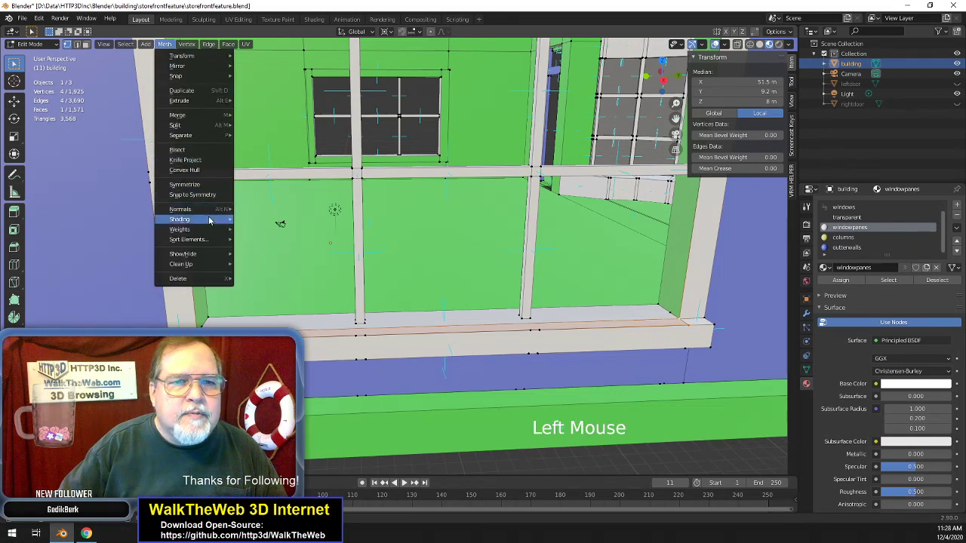
pyautogui.moveTo(210, 220)
pyautogui.click(261, 208)
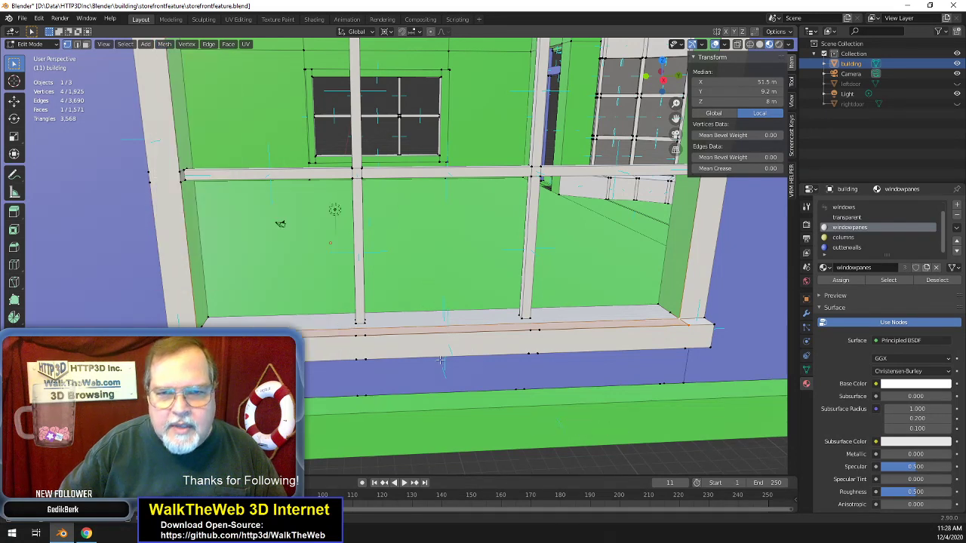
# - In face mode, dissolve the narrow sill strip and the small top faces at its two ends into one face
pyautogui.click(86, 43)
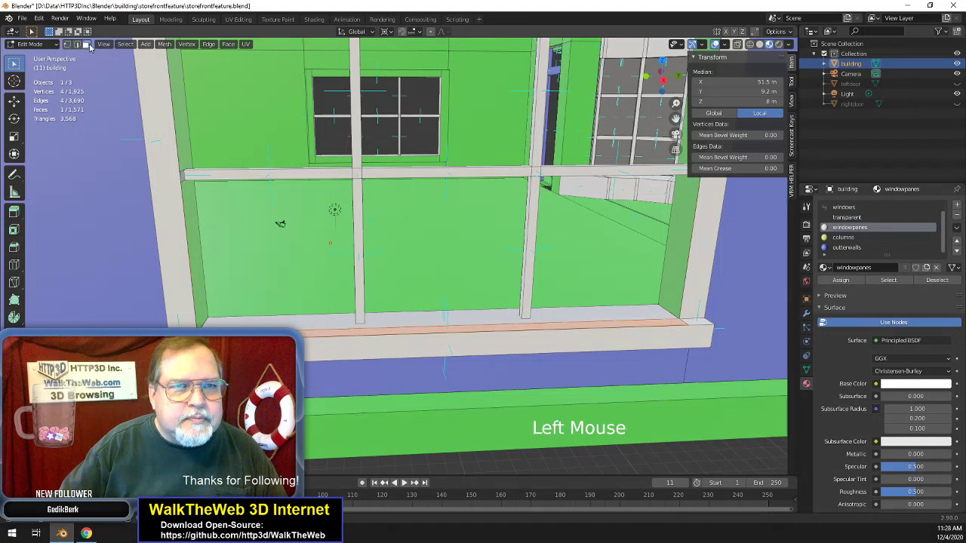
pyautogui.click(466, 329)
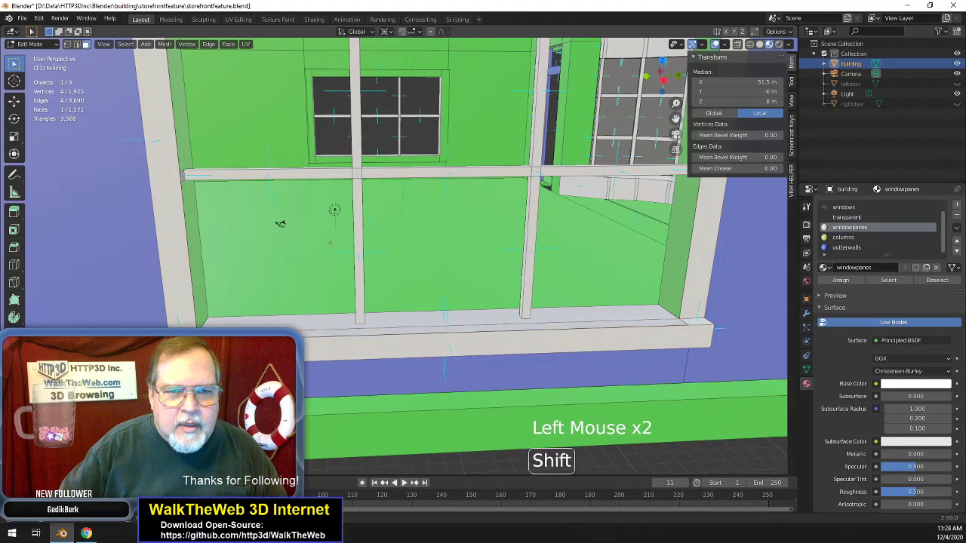
pyautogui.keyDown('shift'); pyautogui.click(384, 348); pyautogui.keyUp('shift')
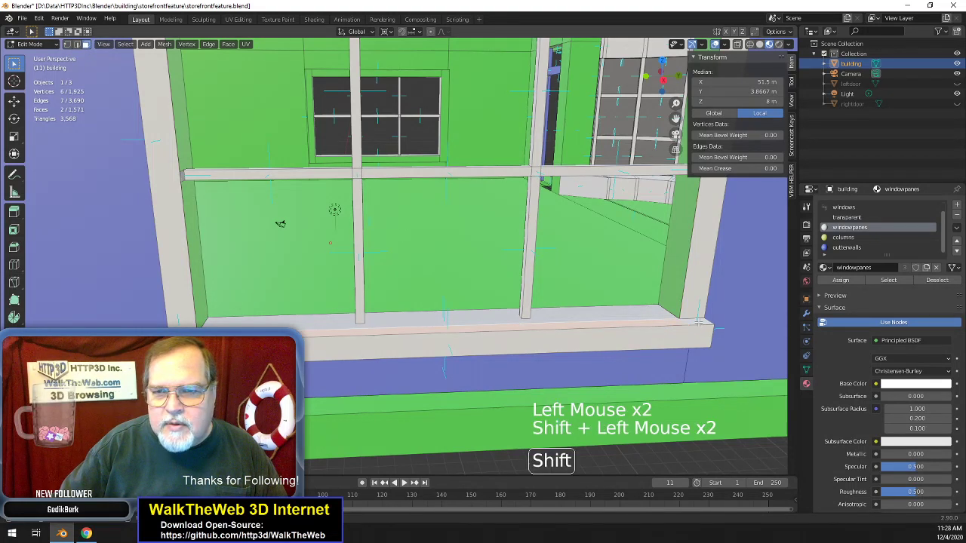
pyautogui.keyDown('shift'); pyautogui.click(699, 322); pyautogui.keyUp('shift')
pyautogui.press('Delete')
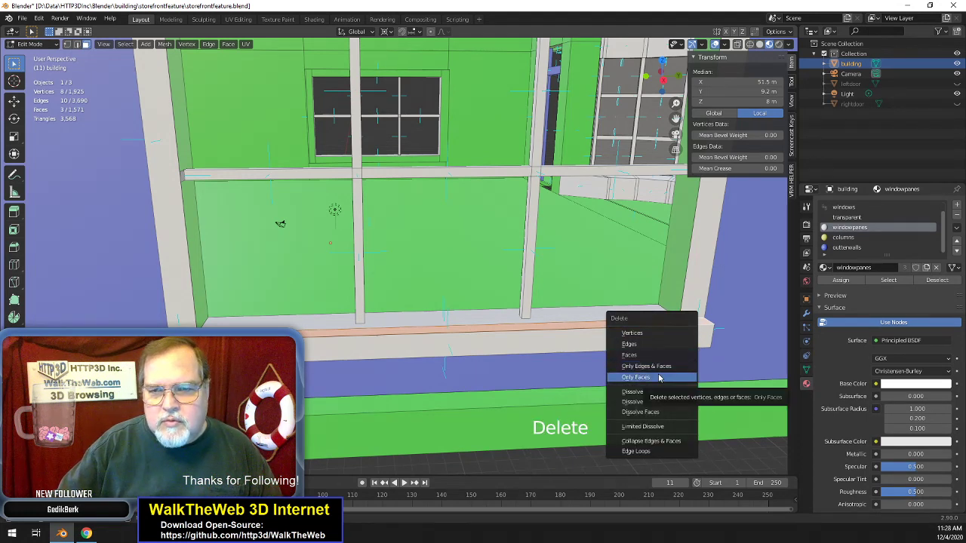
pyautogui.click(653, 413)
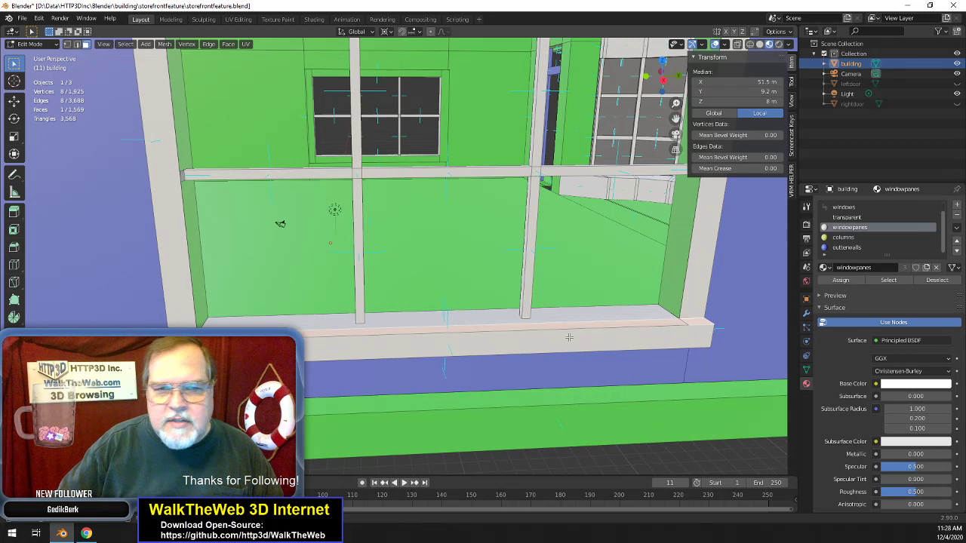
# - In edge mode, delete the two leftover edges at the ends of the sill opening using Only Edges & Faces
pyautogui.click(76, 44)
pyautogui.click(178, 298)
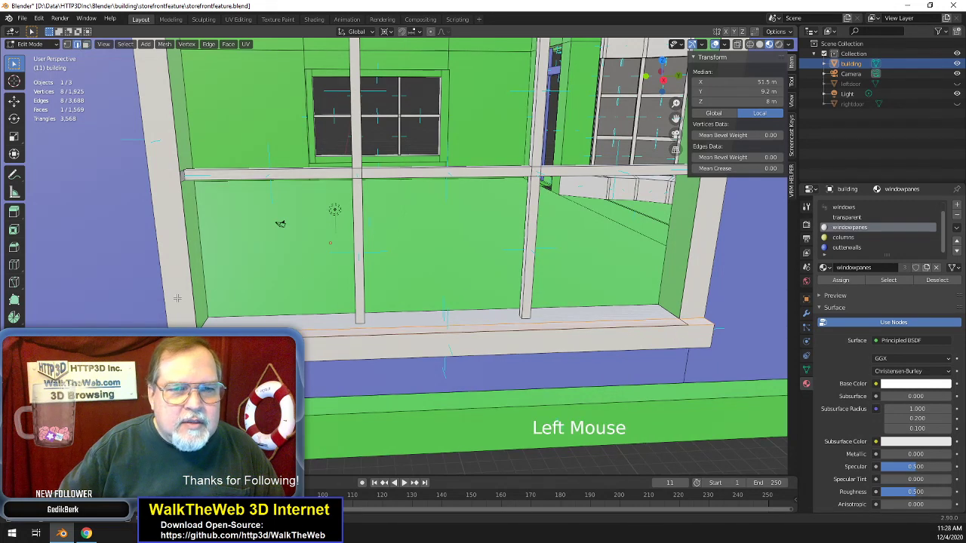
pyautogui.click(507, 320)
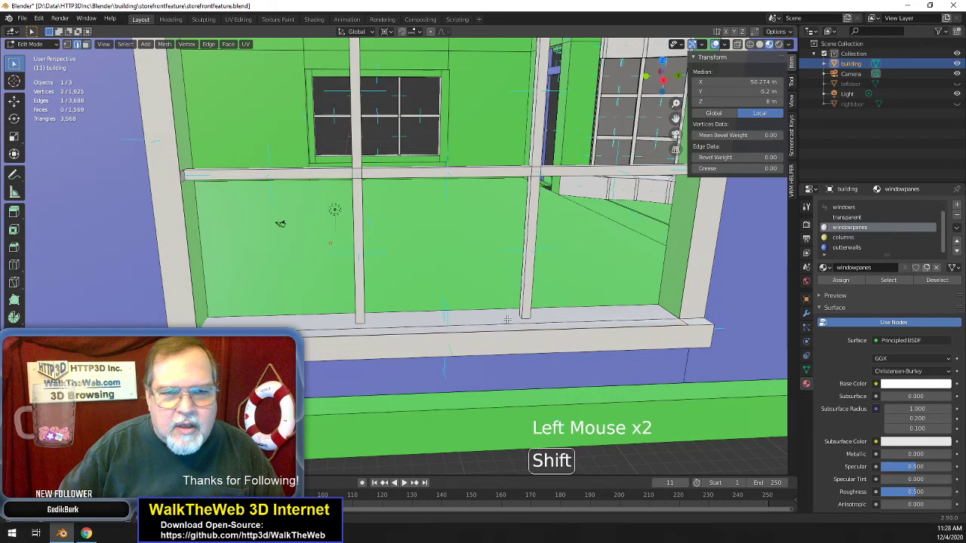
pyautogui.keyDown('shift'); pyautogui.click(678, 333); pyautogui.keyUp('shift')
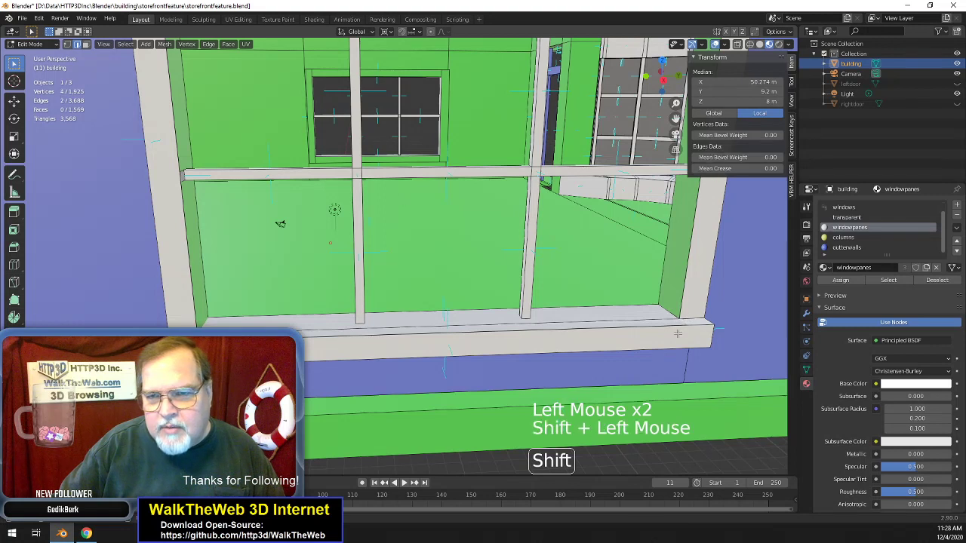
pyautogui.press('Delete')
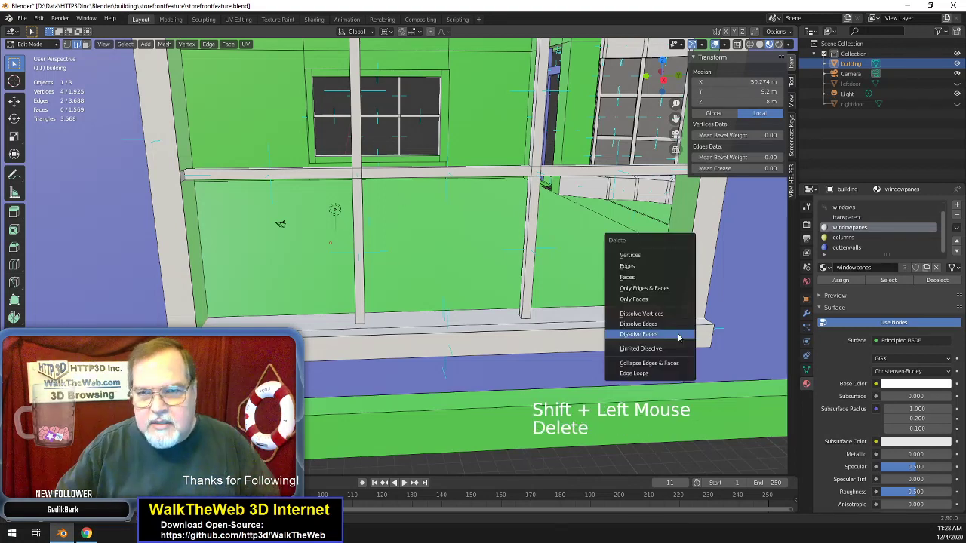
pyautogui.click(664, 288)
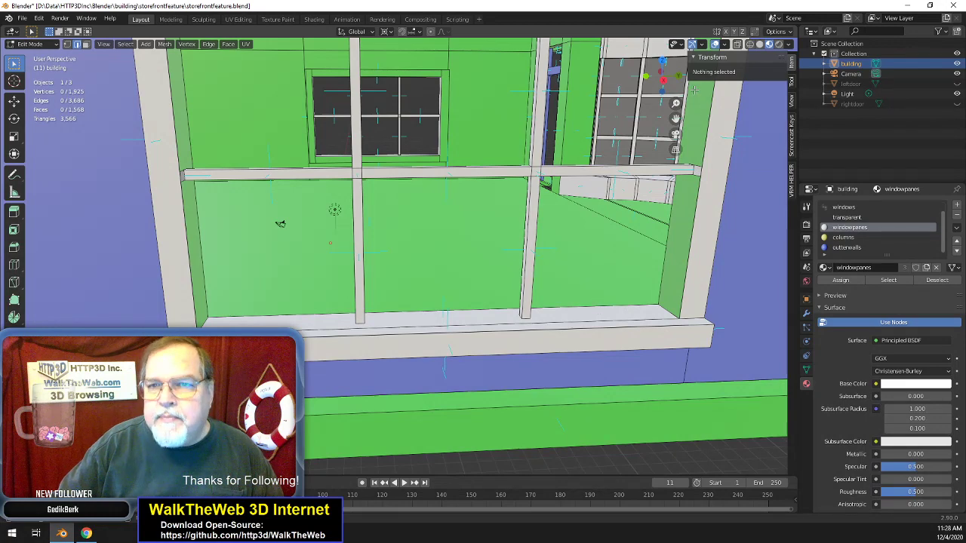
# - Assign the windowpanes material to the inner side face of the window opening nearest the yellow column
pyautogui.moveTo(676, 76); pyautogui.dragTo(612, 220)
pyautogui.click(584, 299)
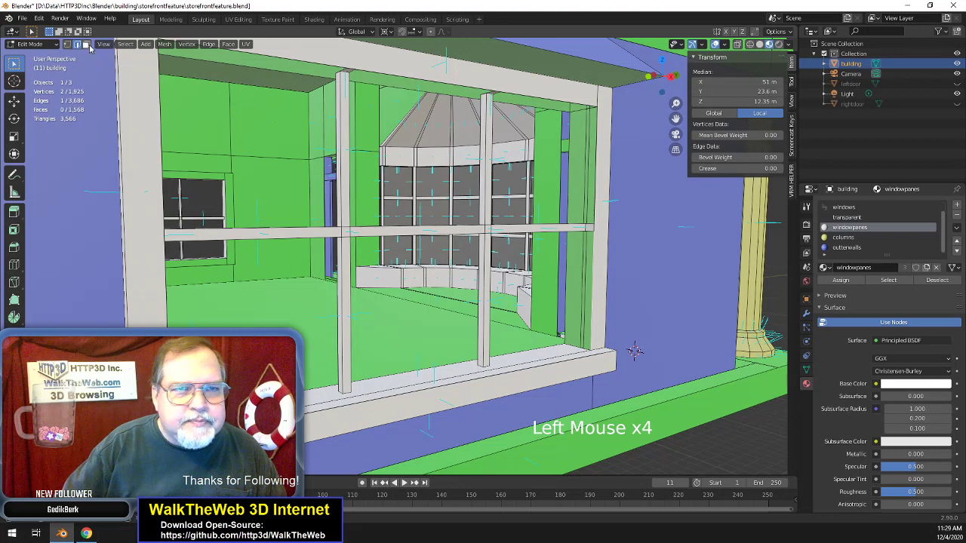
pyautogui.click(596, 261)
pyautogui.click(587, 277)
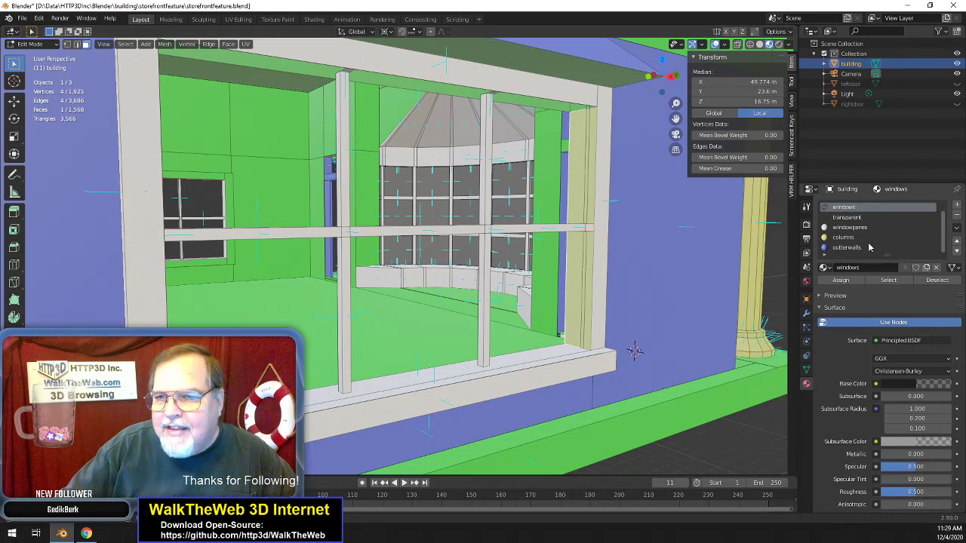
pyautogui.click(850, 227)
pyautogui.click(841, 280)
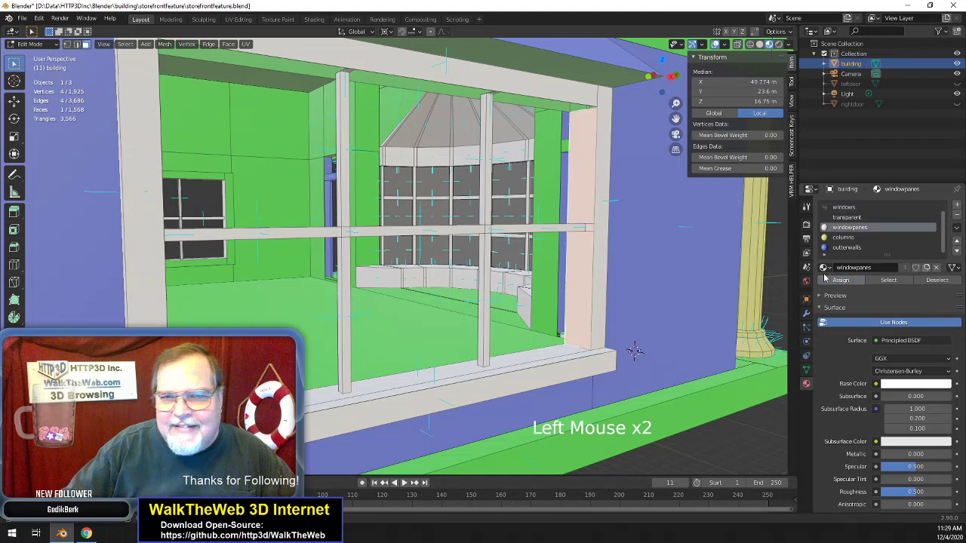
# - Assign the windowpanes material to the inner face across the top of the window opening
pyautogui.click(531, 100)
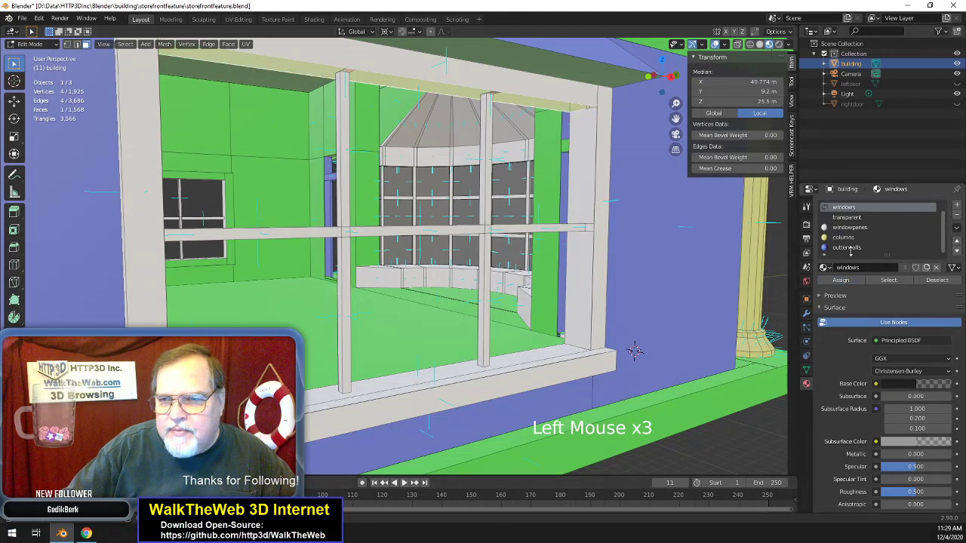
pyautogui.click(850, 228)
pyautogui.click(841, 280)
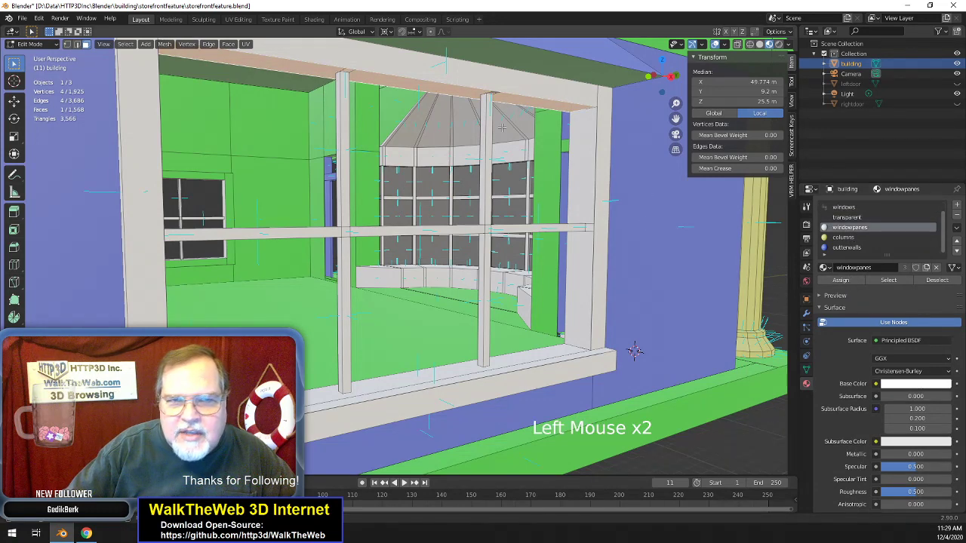
# - Delete the two short edges between the horizontal bar's column-side end and the frame, using Only Edges & Faces
pyautogui.click(543, 193)
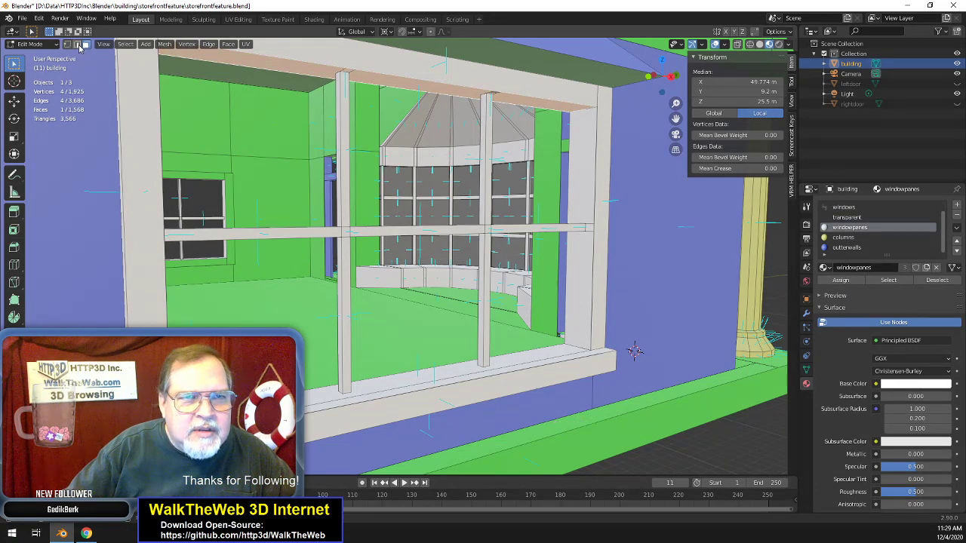
pyautogui.click(590, 228)
pyautogui.keyDown('shift'); pyautogui.click(594, 240); pyautogui.keyUp('shift')
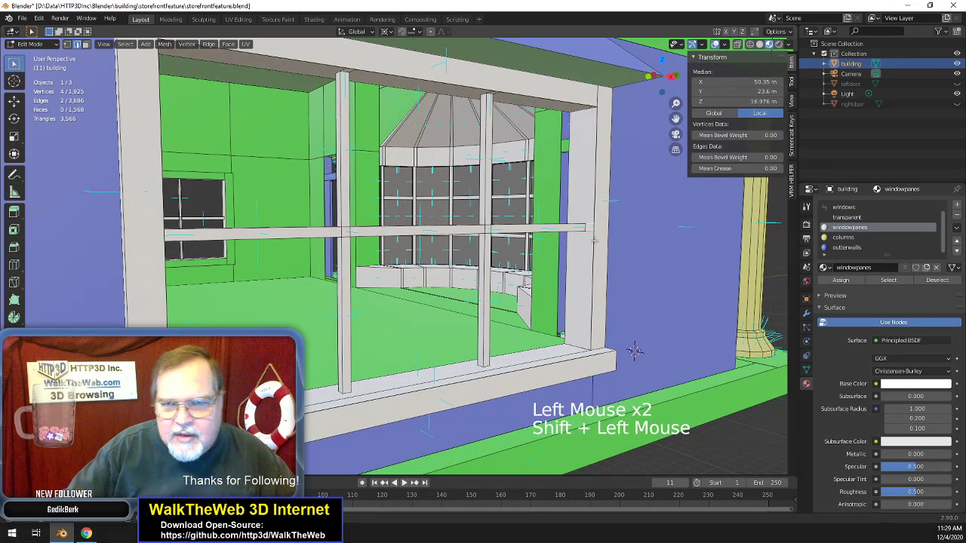
pyautogui.press('Delete')
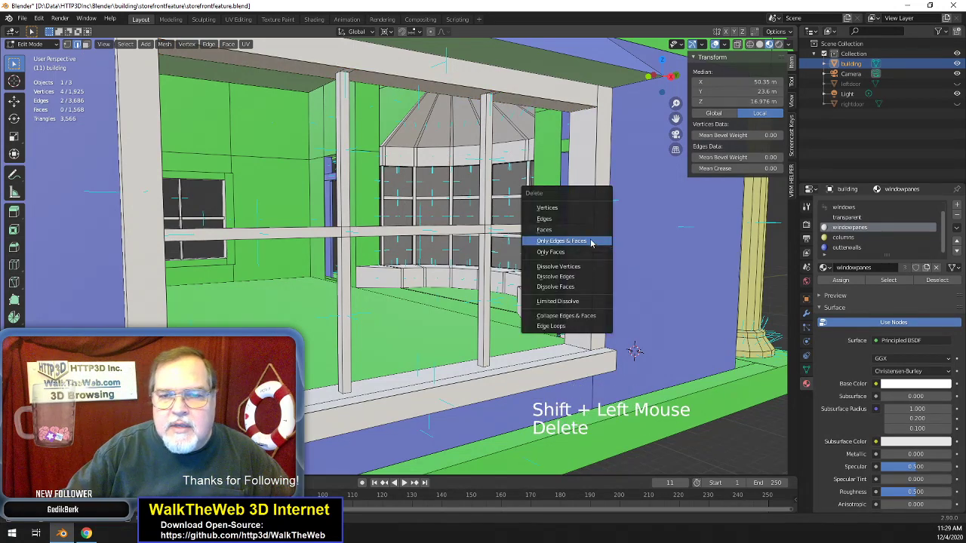
pyautogui.click(595, 242)
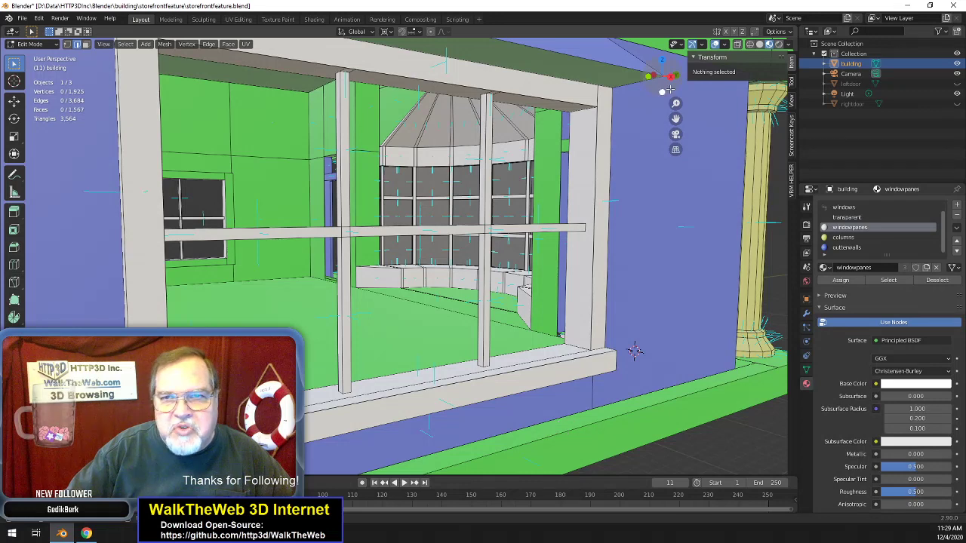
# - Delete the two short edges between the horizontal bar's end farthest from the yellow column and the frame, using Only Edges & Faces
pyautogui.moveTo(667, 89); pyautogui.dragTo(604, 102)
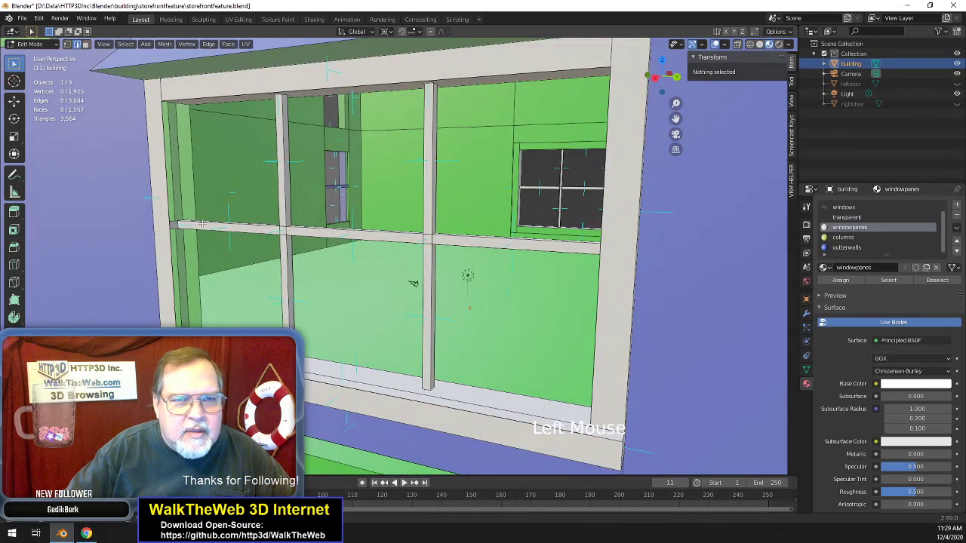
pyautogui.click(174, 224)
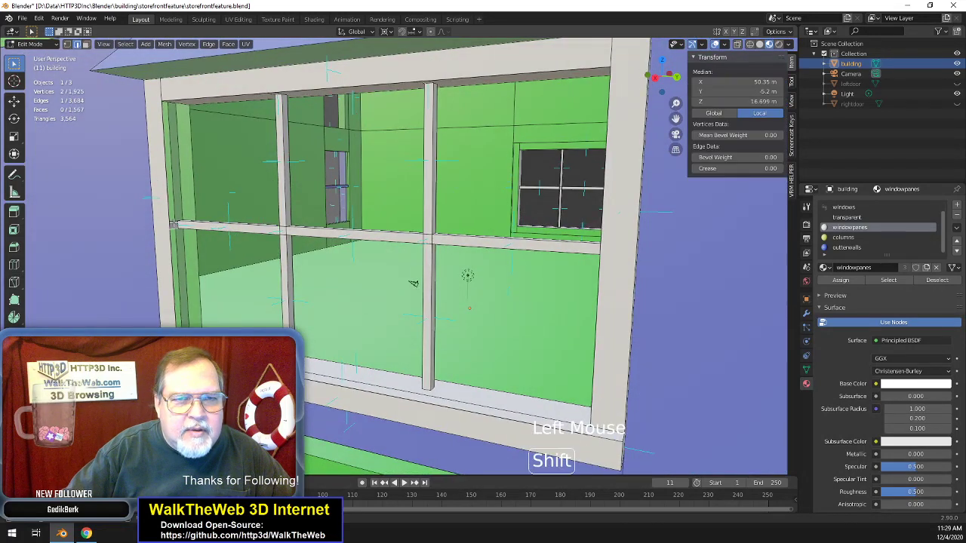
pyautogui.keyDown('shift'); pyautogui.click(175, 223); pyautogui.keyUp('shift')
pyautogui.press('Delete')
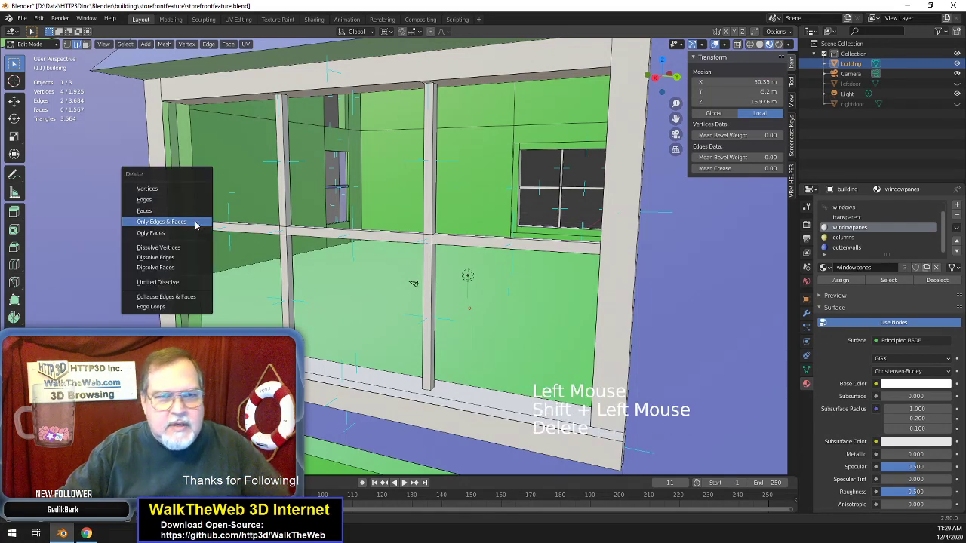
pyautogui.click(198, 221)
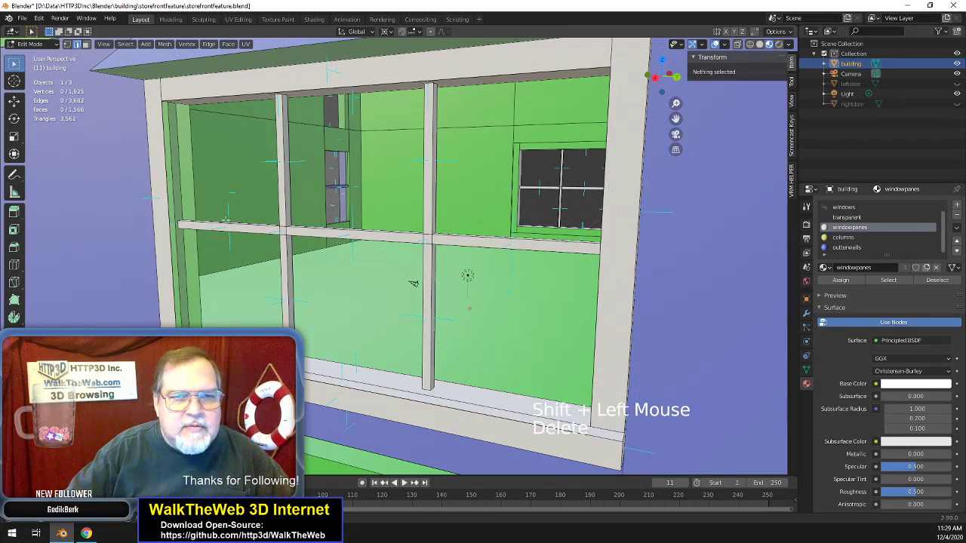
# - Assign the windowpanes material to the inner side face of the window opening farthest from the yellow column
pyautogui.click(87, 44)
pyautogui.doubleClick(179, 175)
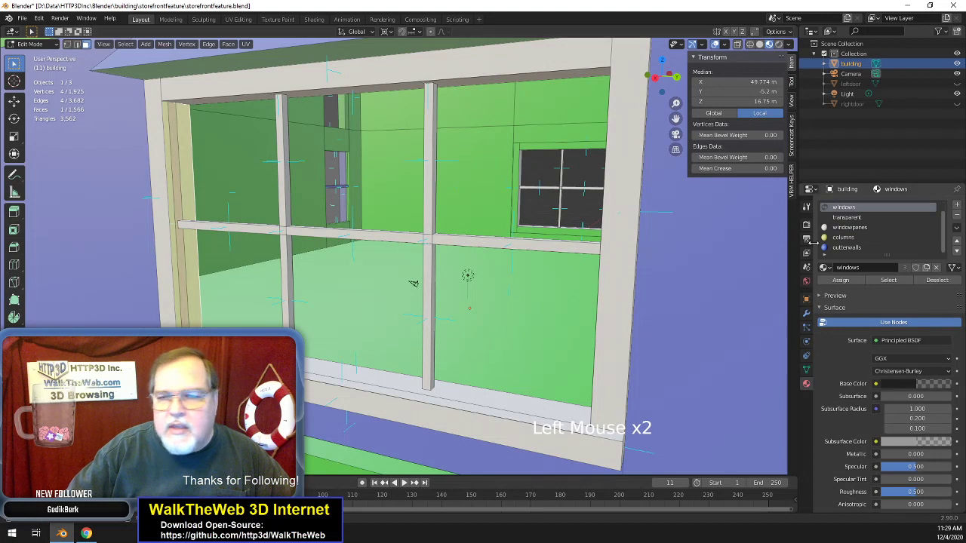
pyautogui.click(851, 228)
pyautogui.click(844, 280)
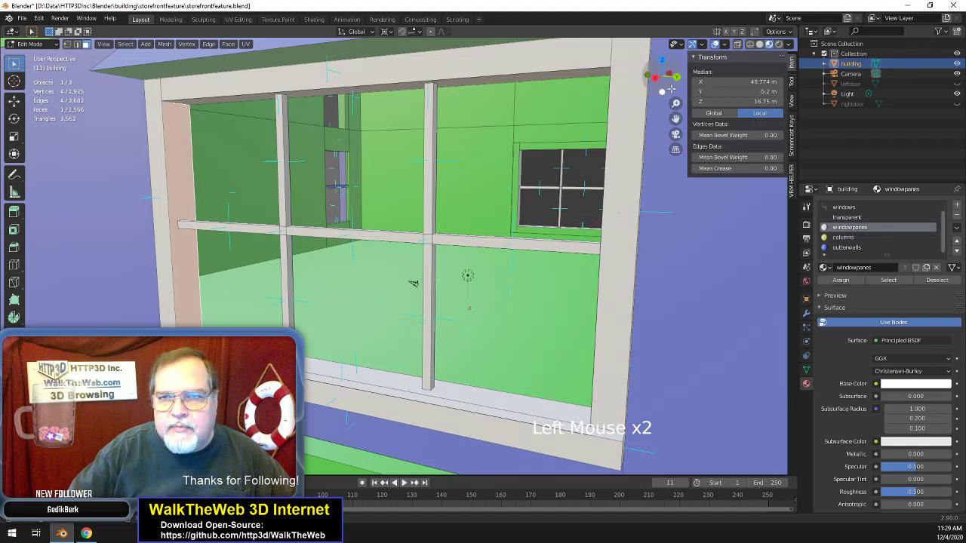
# - In edge mode, select the four short corner edges of the window opening on the building's opposite side wall
pyautogui.moveTo(648, 76); pyautogui.dragTo(725, 249)
pyautogui.scroll(-9, 604, 146)
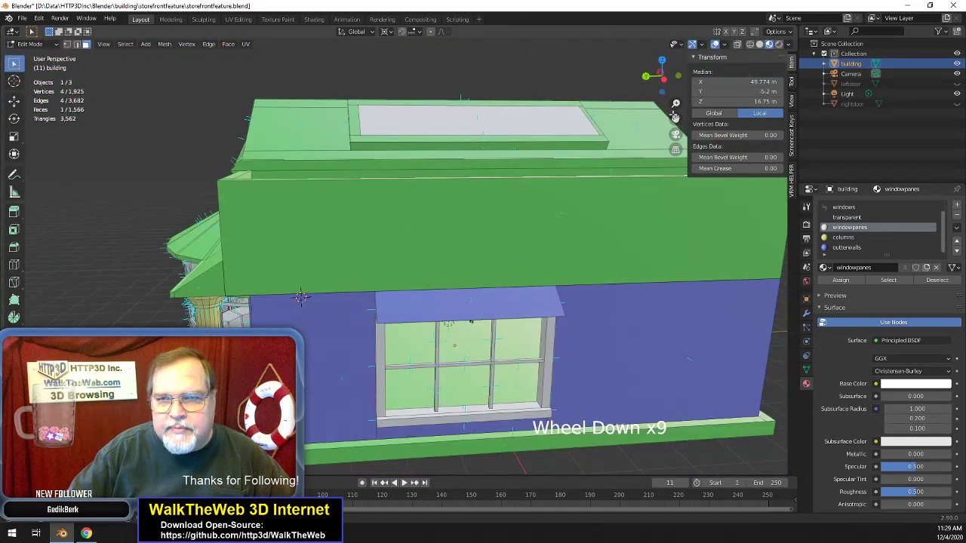
pyautogui.moveTo(675, 119); pyautogui.dragTo(691, 12)
pyautogui.scroll(2, 282, 212)
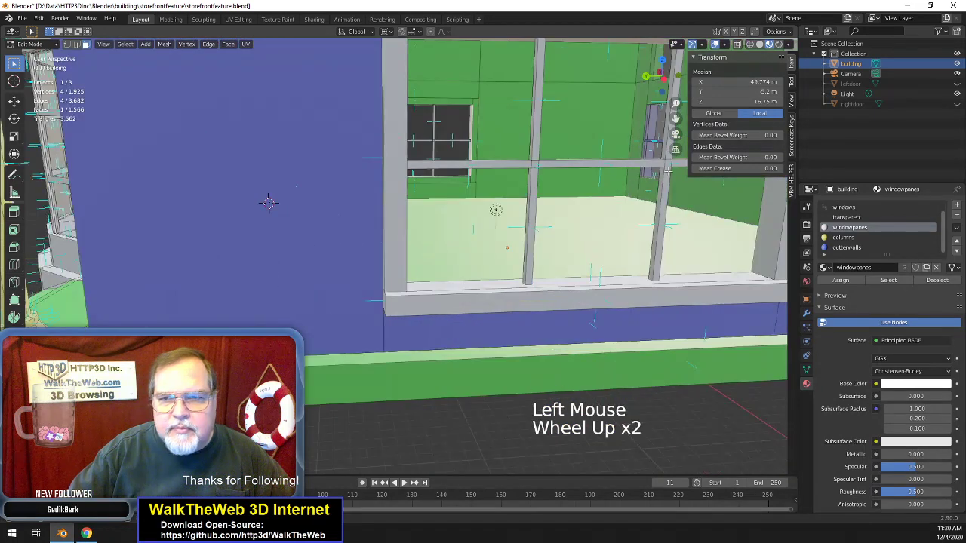
pyautogui.moveTo(654, 75); pyautogui.dragTo(649, 105)
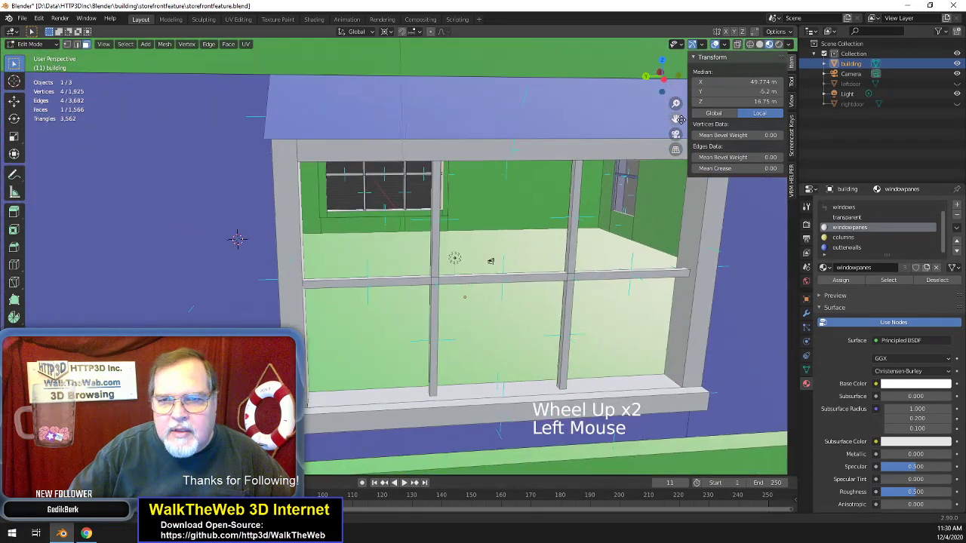
pyautogui.click(67, 44)
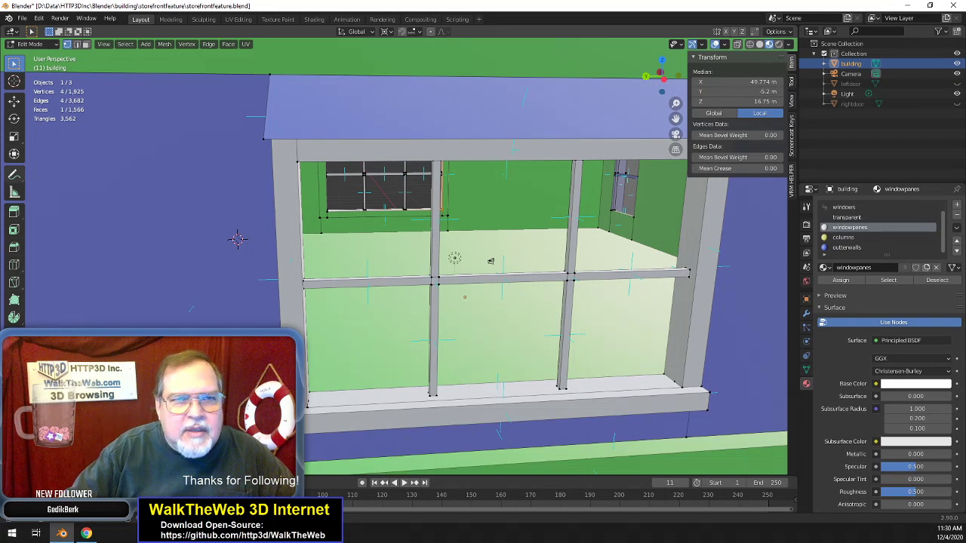
pyautogui.click(77, 45)
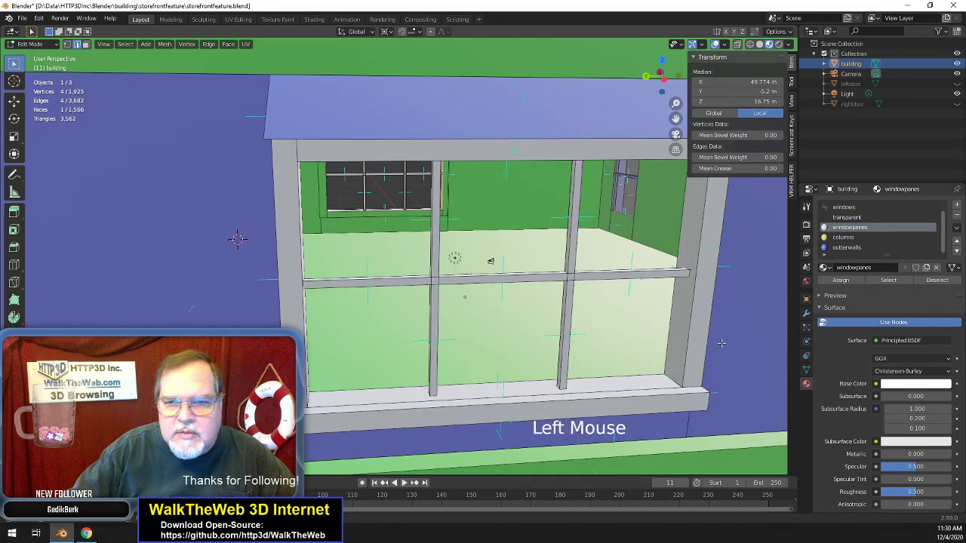
pyautogui.click(668, 371)
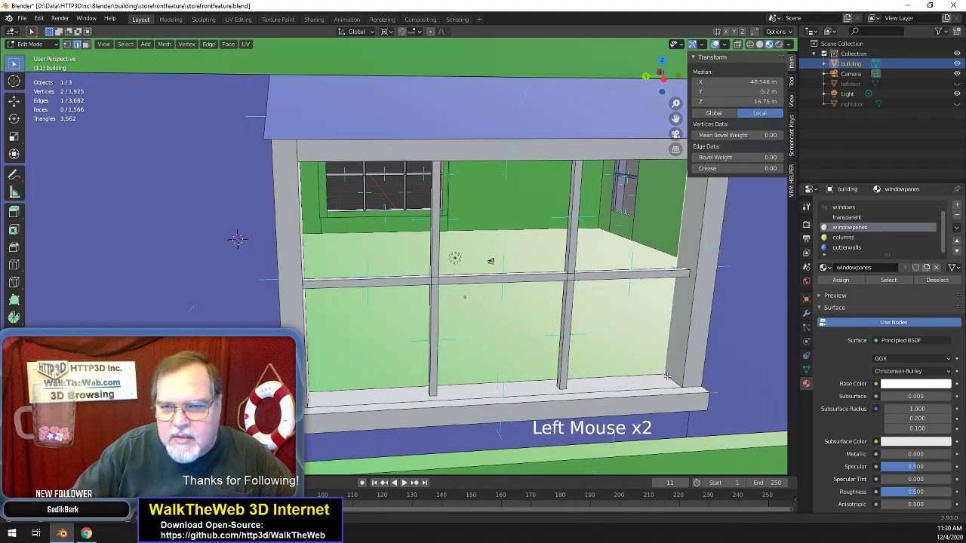
pyautogui.click(668, 379)
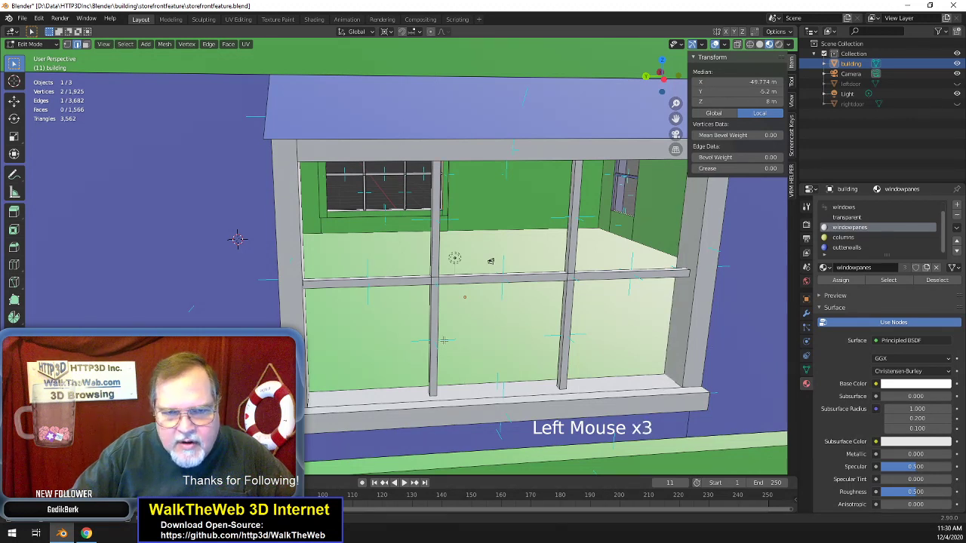
pyautogui.moveTo(668, 86); pyautogui.dragTo(676, 118)
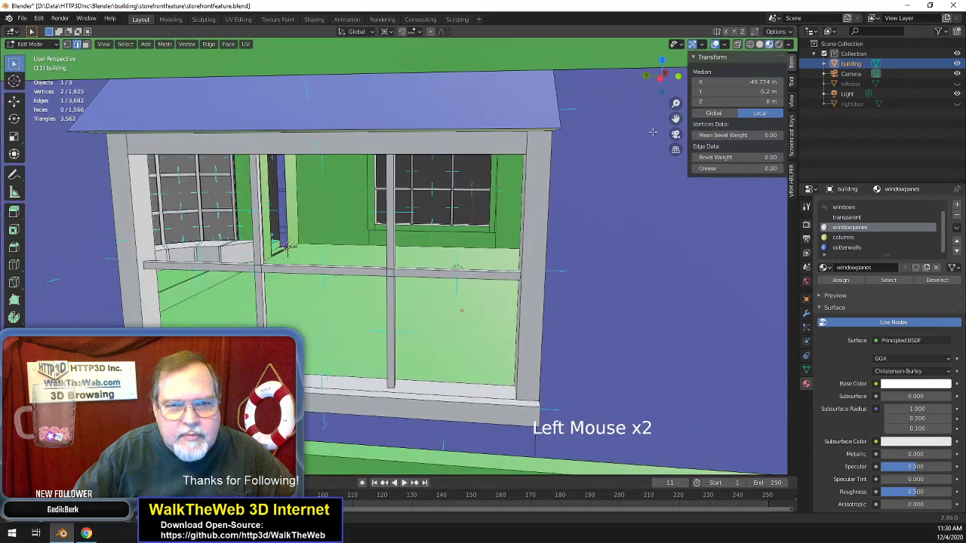
pyautogui.keyDown('shift'); pyautogui.click(182, 322); pyautogui.keyUp('shift')
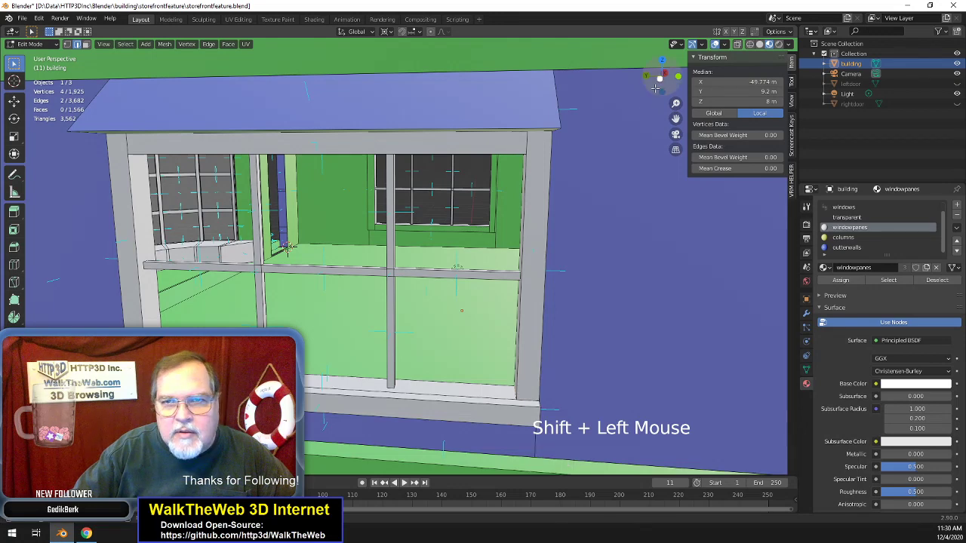
pyautogui.moveTo(660, 85); pyautogui.dragTo(677, 119)
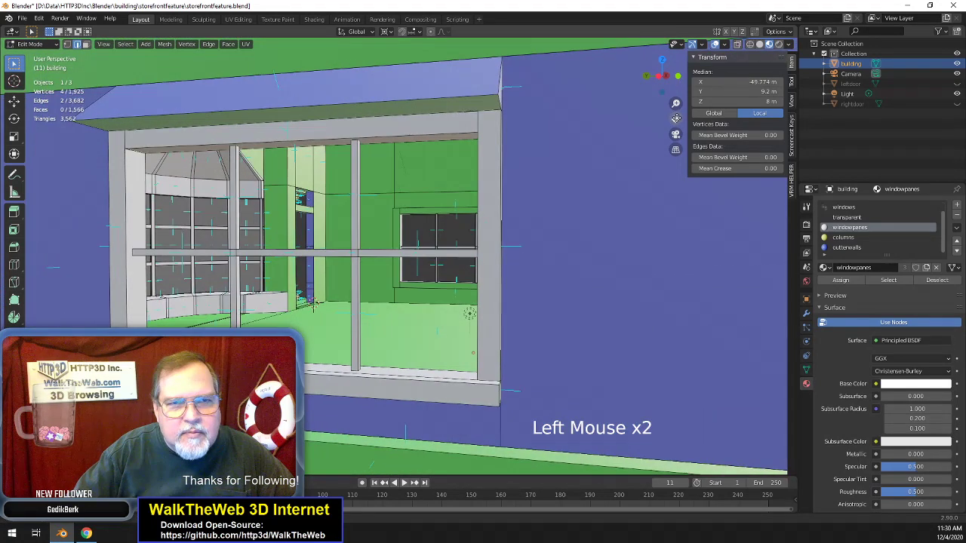
pyautogui.keyDown('shift'); pyautogui.click(145, 157); pyautogui.keyUp('shift')
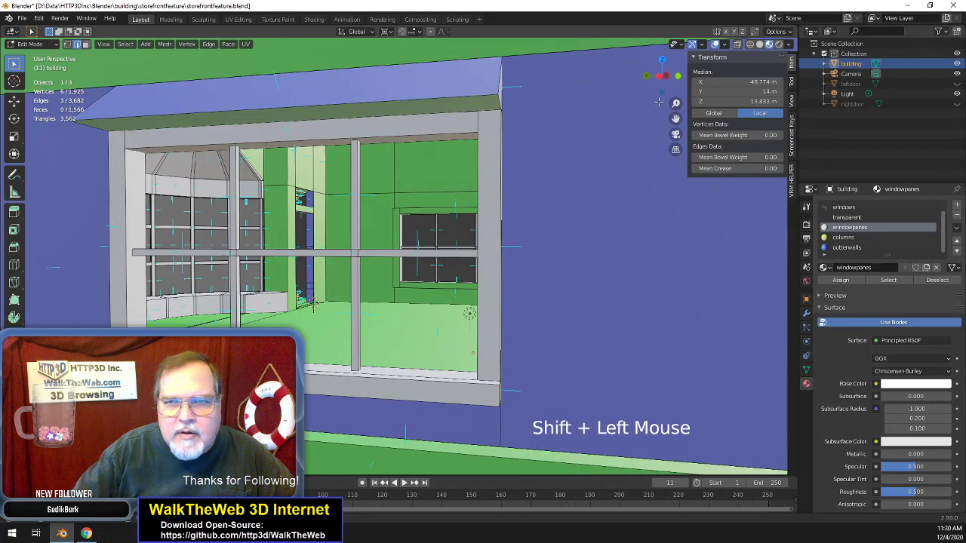
pyautogui.moveTo(658, 84); pyautogui.dragTo(625, 157)
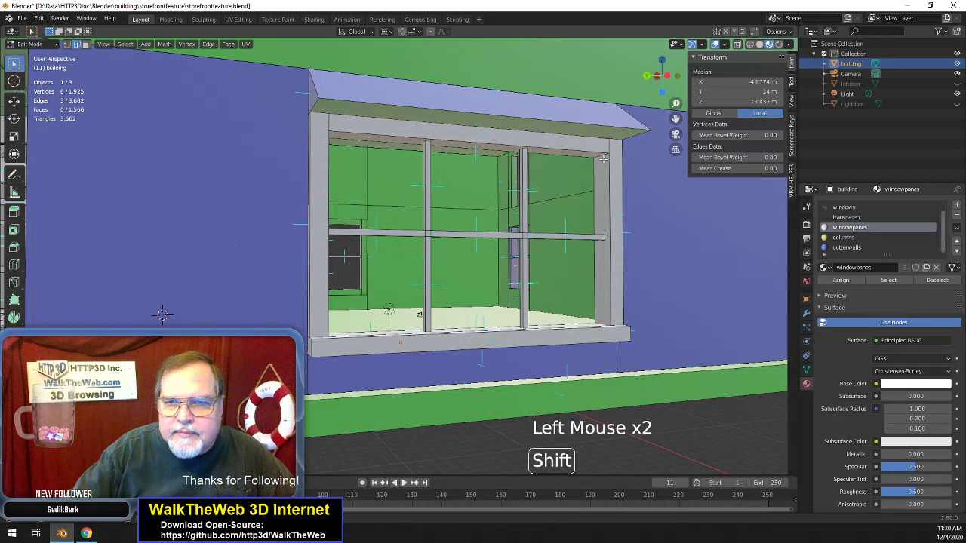
pyautogui.keyDown('shift'); pyautogui.click(381, 115); pyautogui.keyUp('shift')
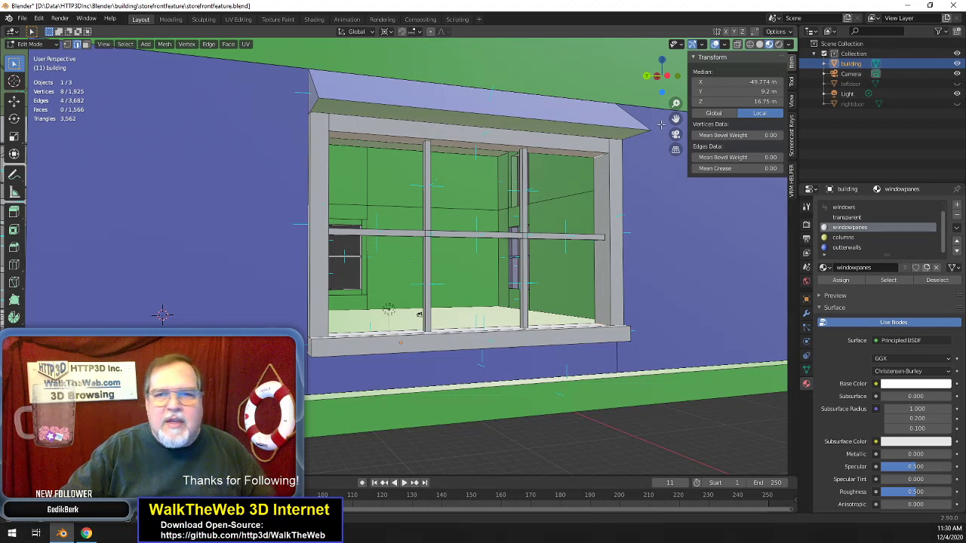
# - Subdivide the upper and lower short corner edges at the opposite side window's end farthest from the columns
pyautogui.click(589, 176)
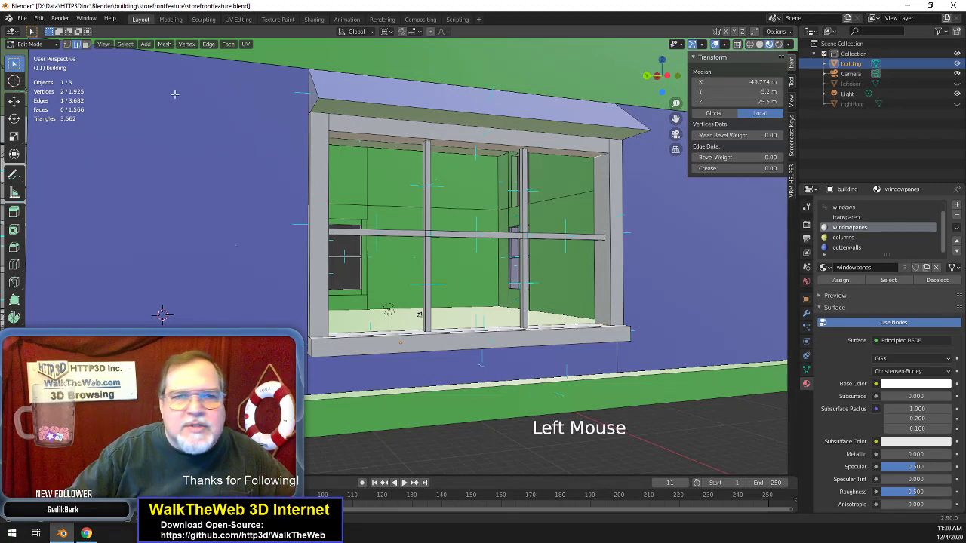
pyautogui.click(210, 46)
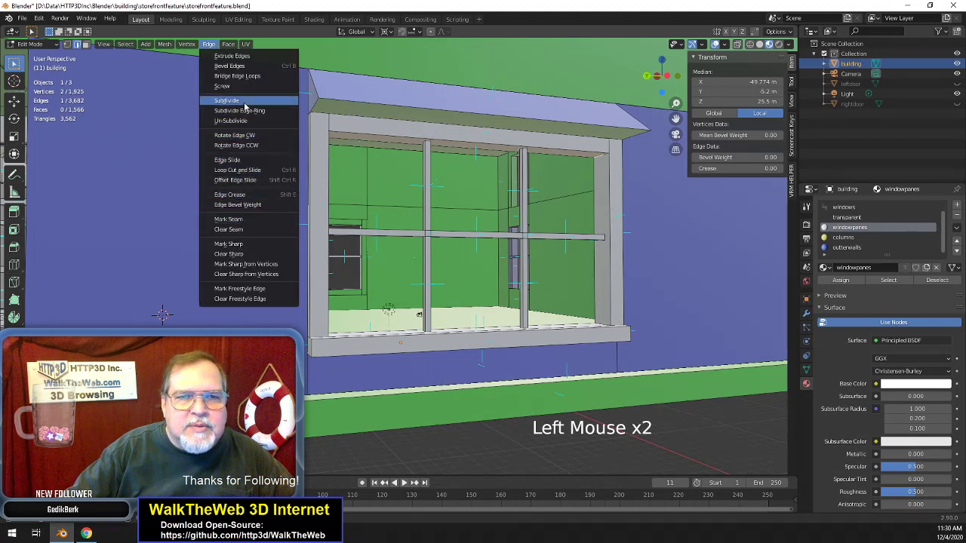
pyautogui.click(243, 102)
pyautogui.click(606, 295)
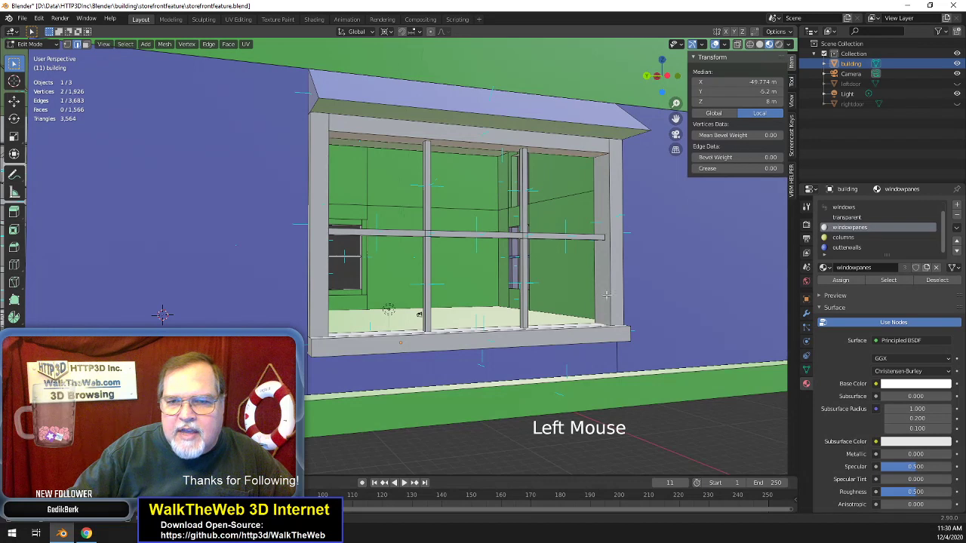
pyautogui.click(209, 44)
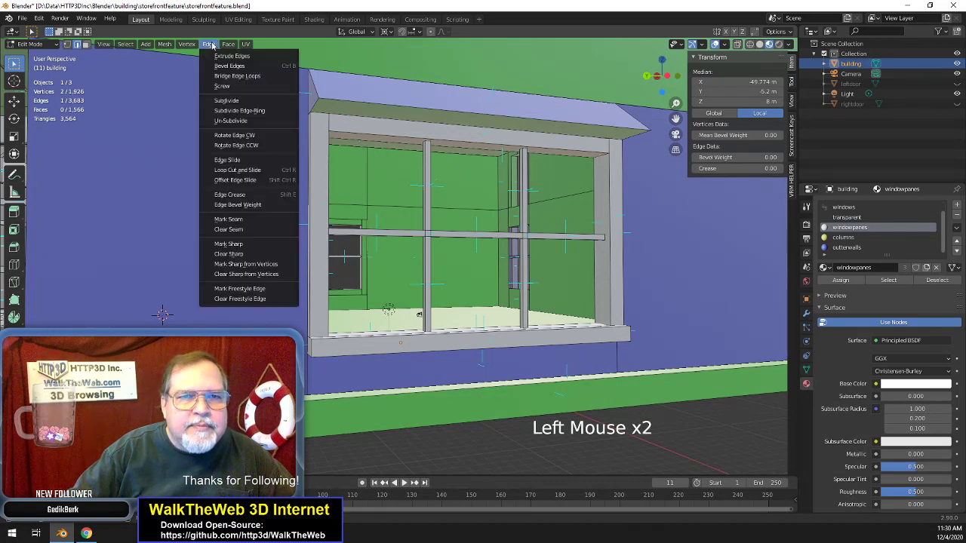
pyautogui.click(244, 104)
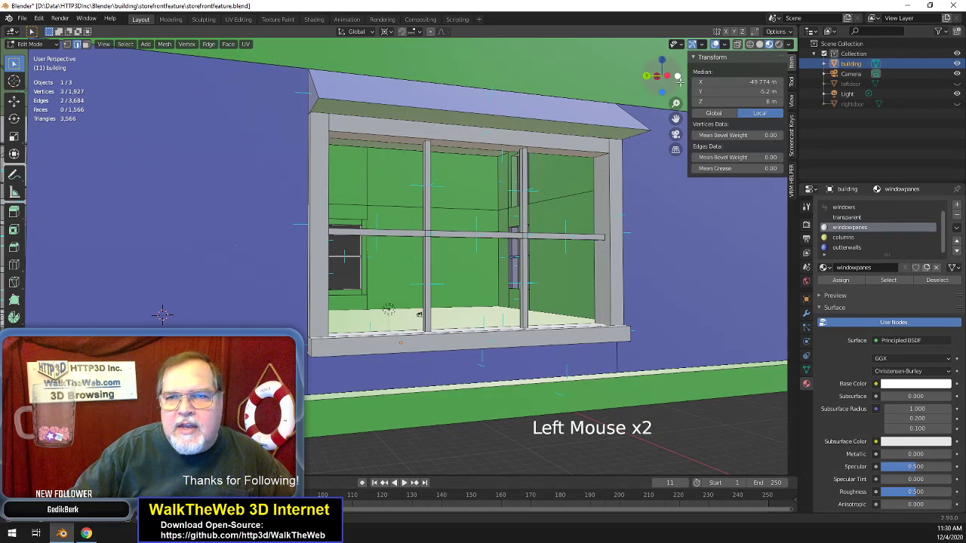
# - Subdivide the upper and lower short corner edges at the same window's end nearest the columns
pyautogui.moveTo(679, 80); pyautogui.dragTo(675, 132)
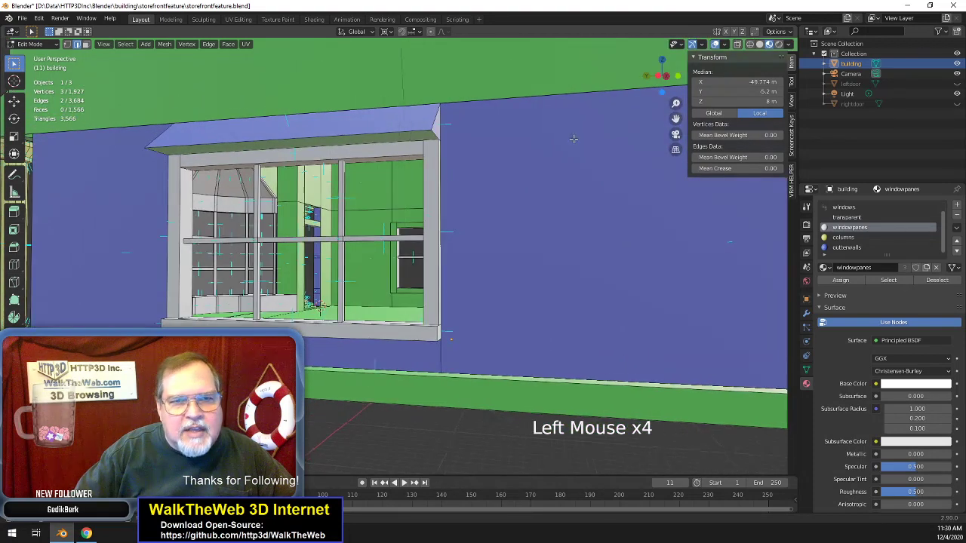
pyautogui.click(191, 173)
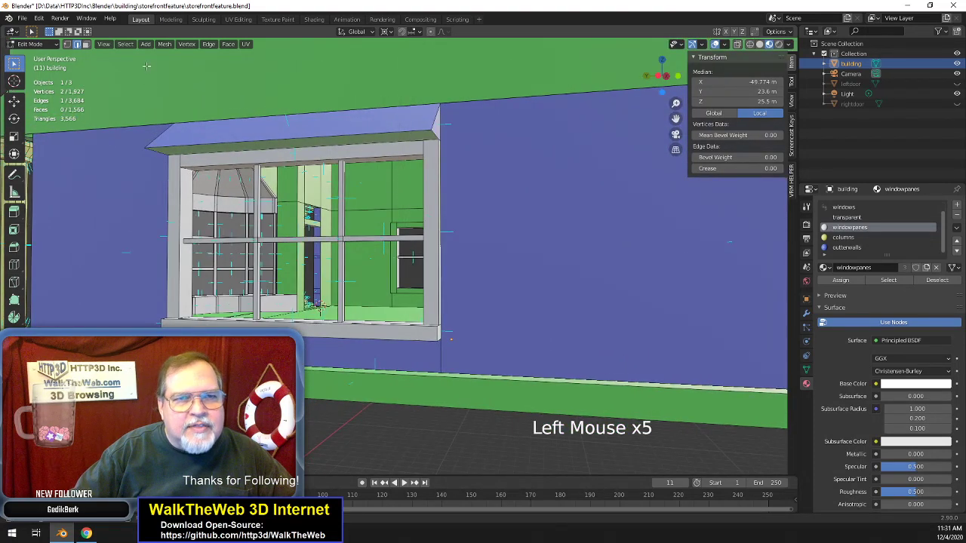
pyautogui.click(209, 44)
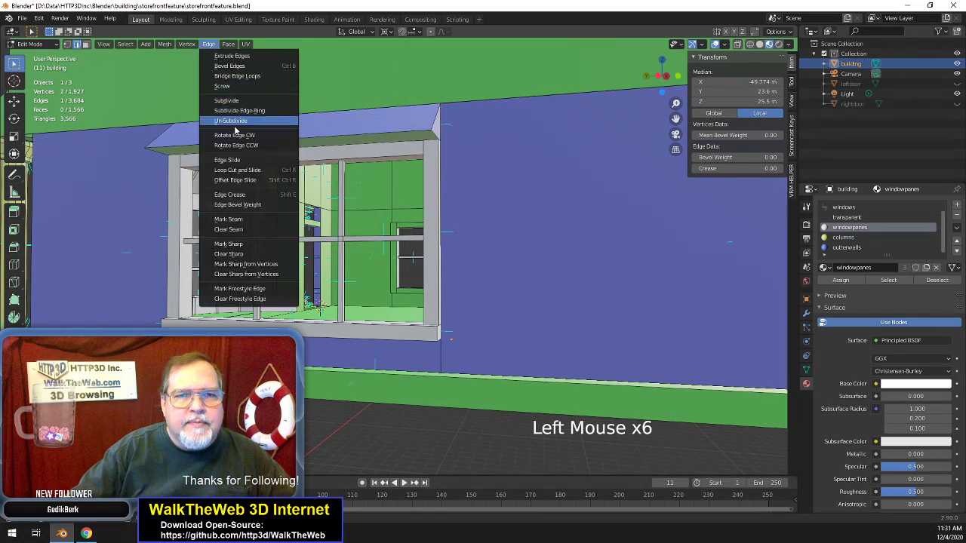
pyautogui.click(237, 102)
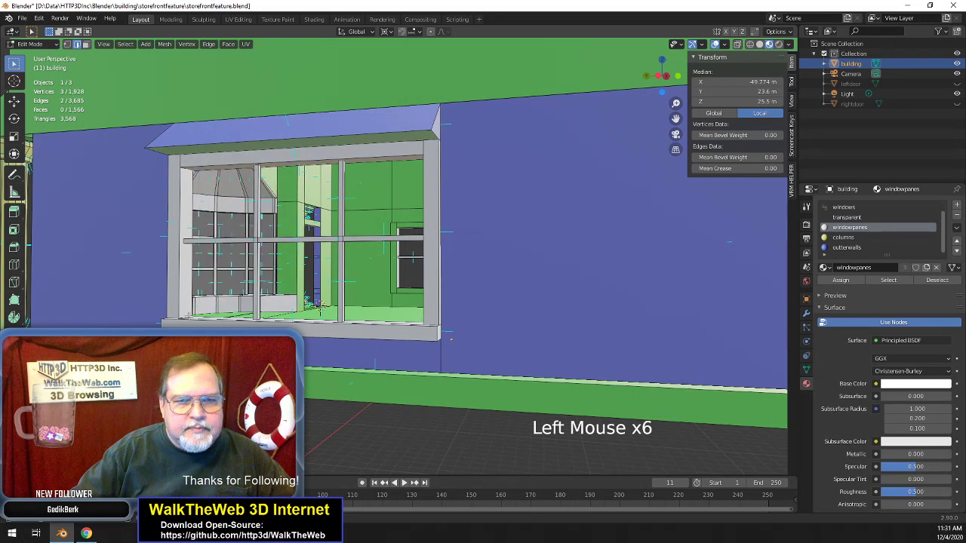
pyautogui.click(205, 215)
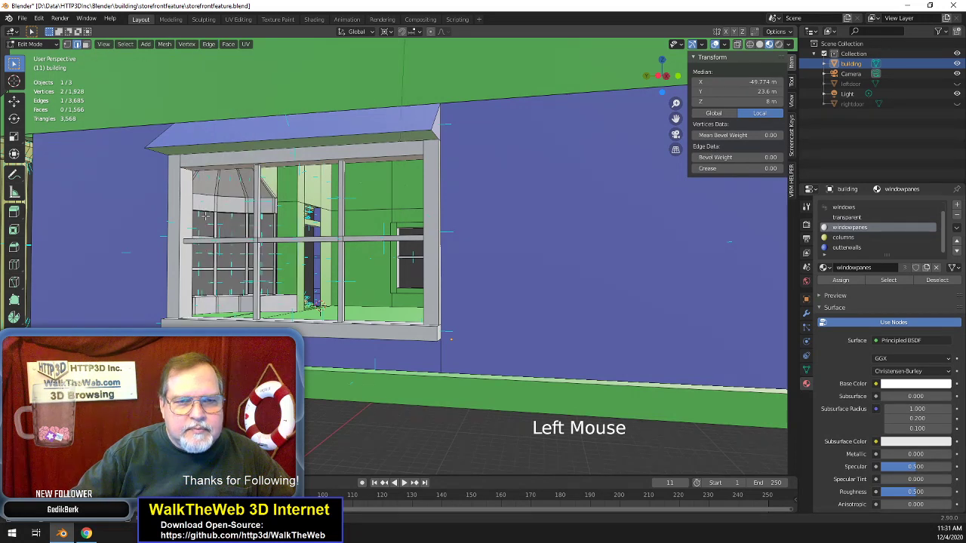
pyautogui.click(208, 44)
pyautogui.click(248, 101)
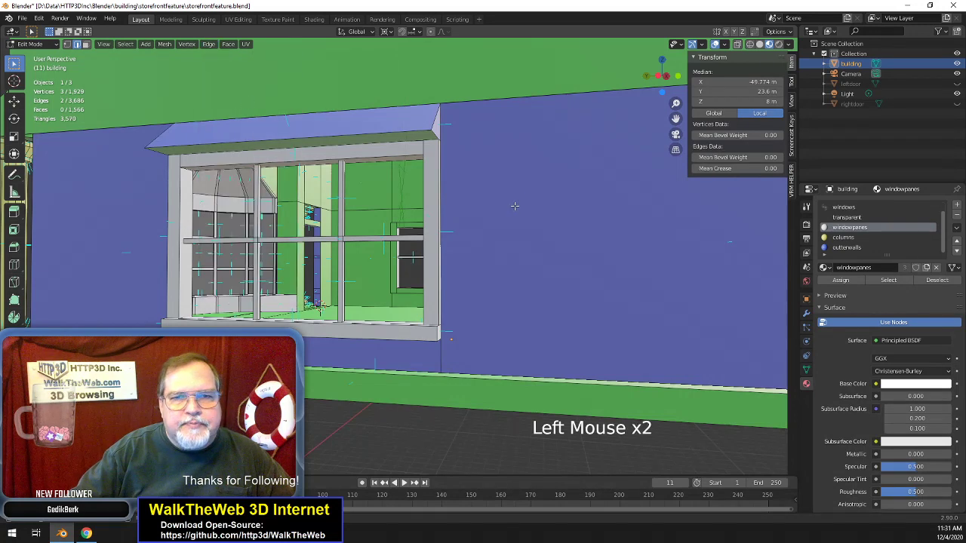
# - Reveal all hidden geometry of the building mesh
pyautogui.scroll(3, 532, 181)
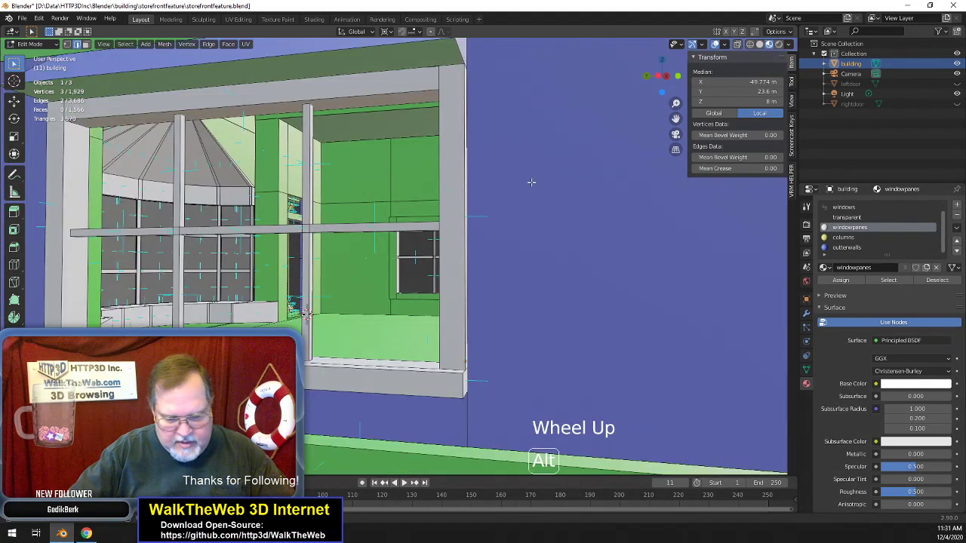
pyautogui.hotkey('alt', 'h')
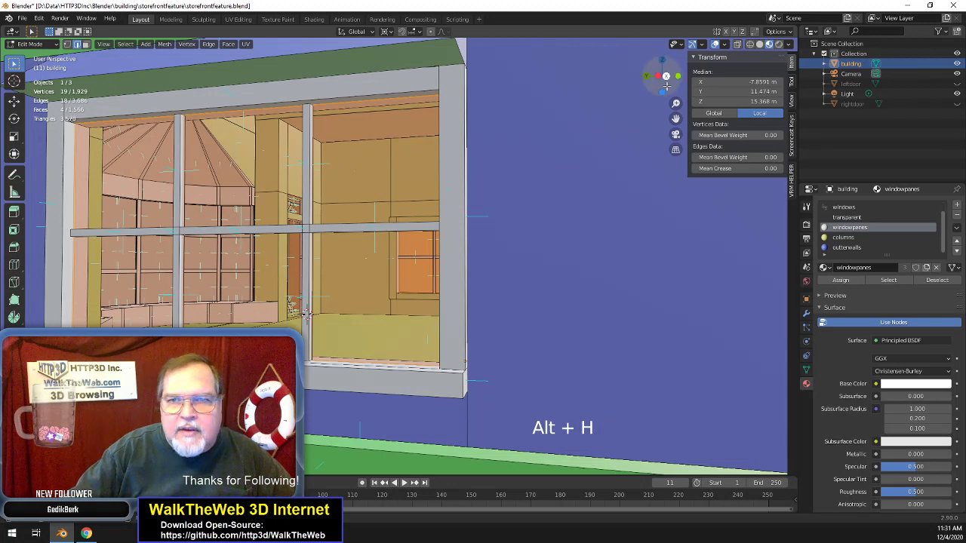
pyautogui.moveTo(662, 75); pyautogui.dragTo(638, 78)
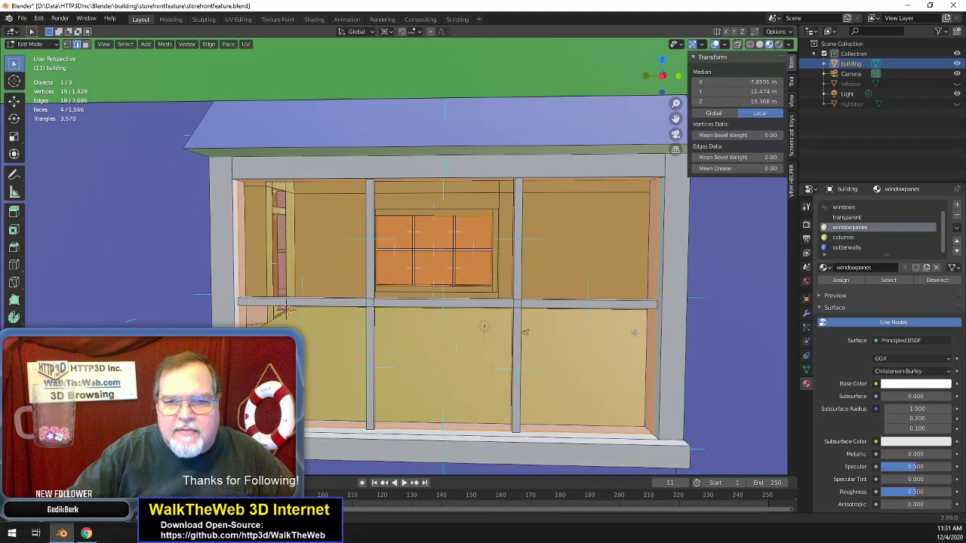
pyautogui.moveTo(678, 86); pyautogui.dragTo(660, 218)
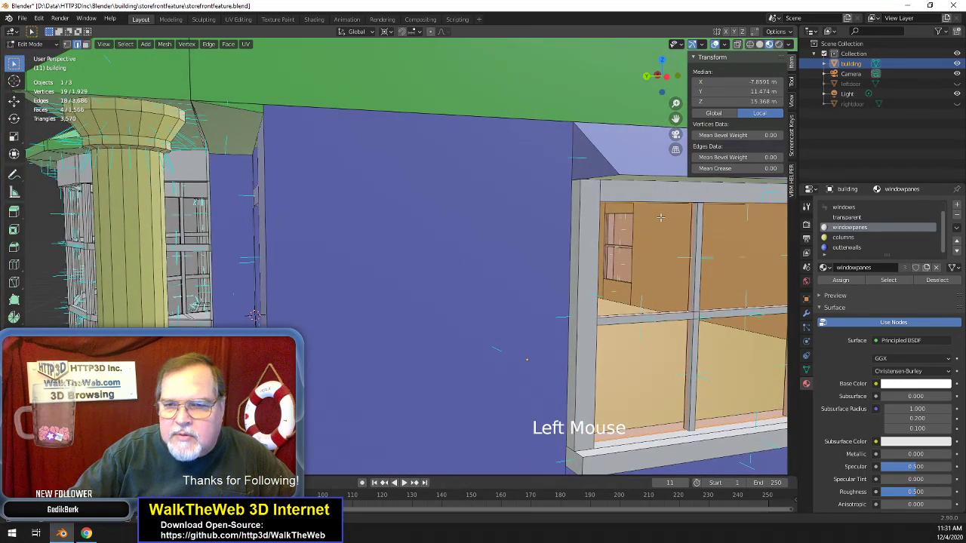
pyautogui.moveTo(673, 90); pyautogui.dragTo(772, 98)
pyautogui.scroll(2, 602, 226)
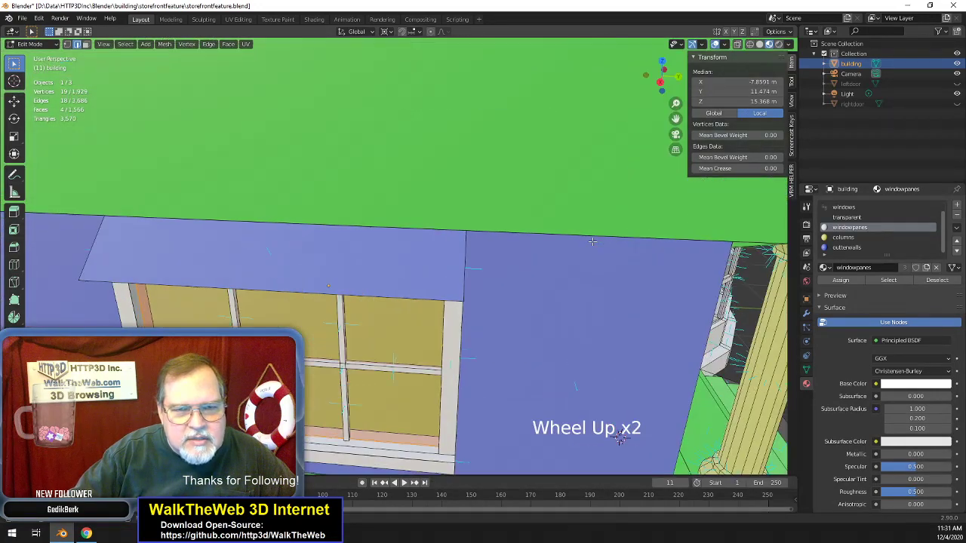
# - In face mode, hide the side window's outer glass face and check the full median X value of the inner glass face behind it
pyautogui.click(619, 438)
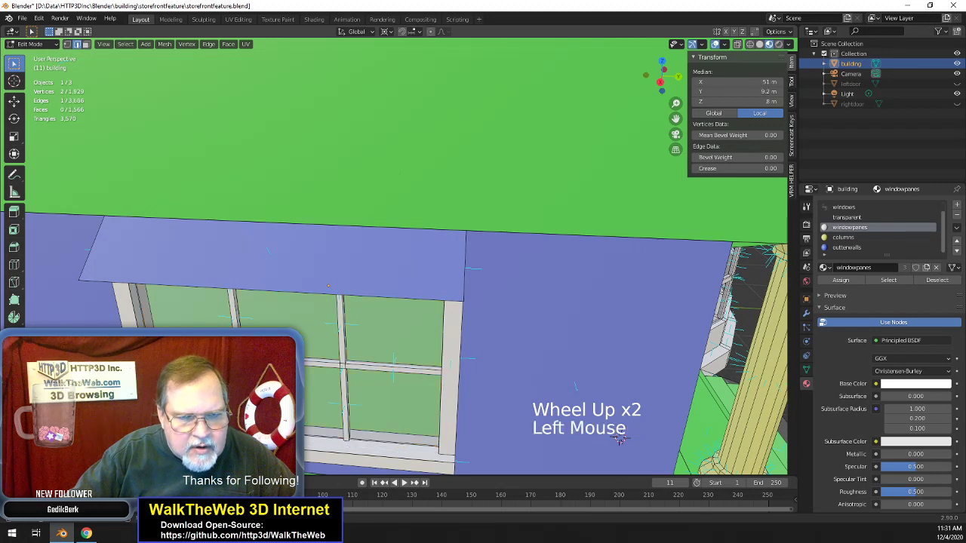
pyautogui.click(619, 441)
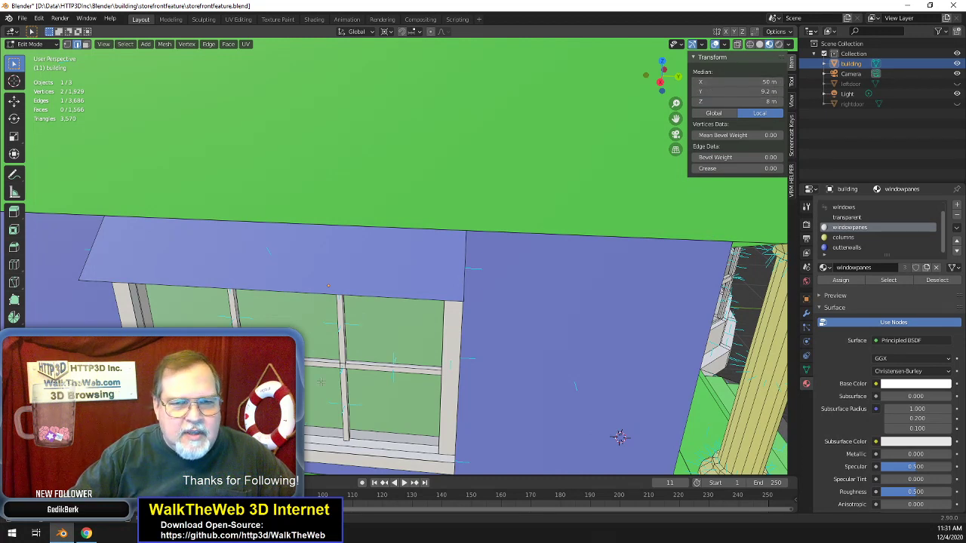
pyautogui.click(86, 44)
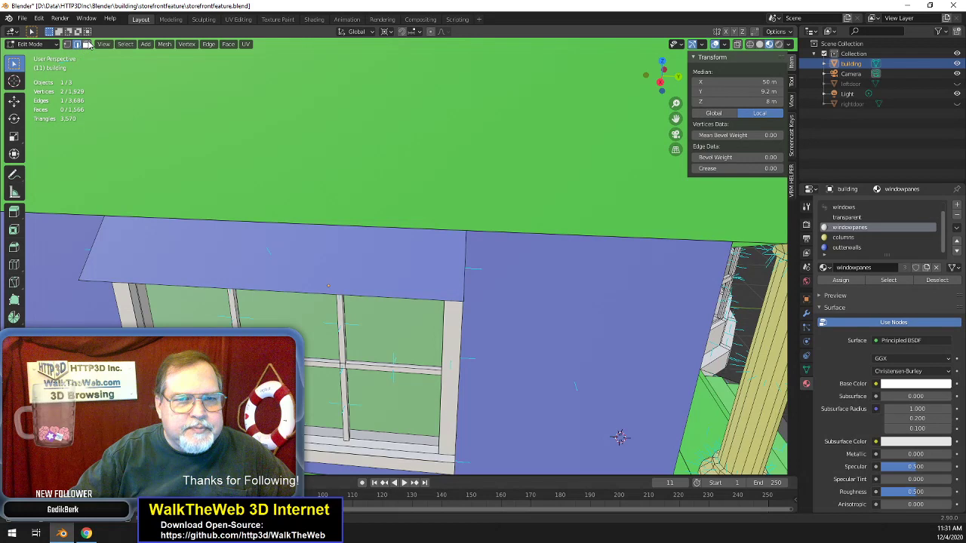
pyautogui.click(317, 390)
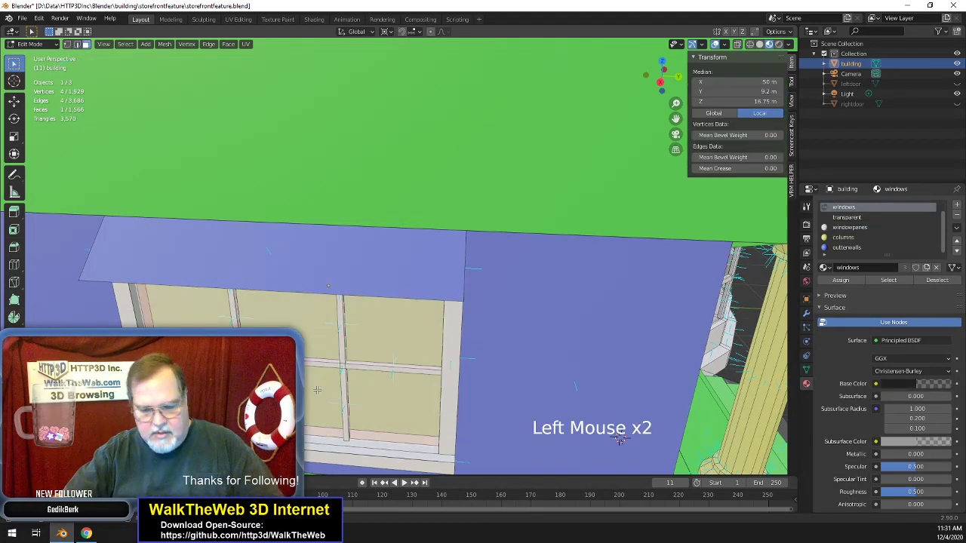
pyautogui.press('h')
pyautogui.click(619, 438)
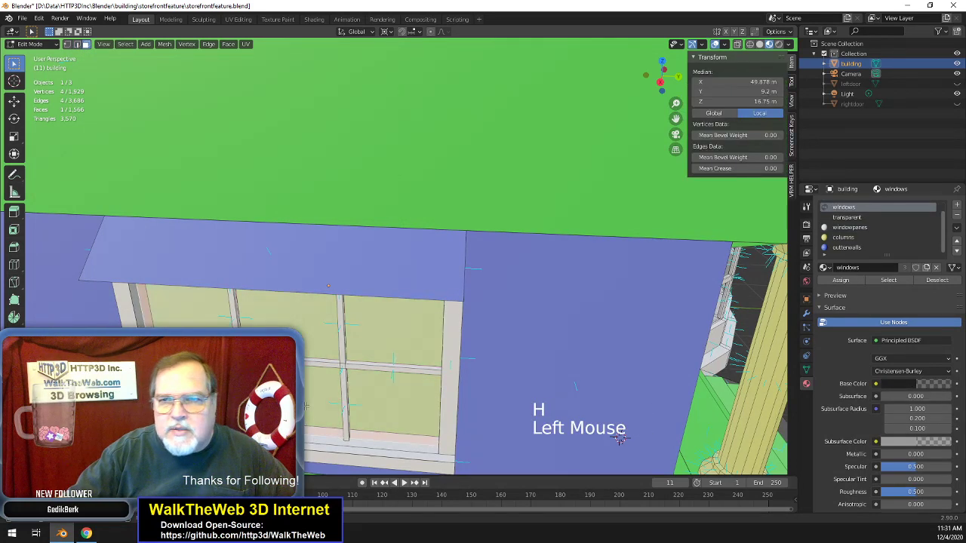
pyautogui.doubleClick(750, 81)
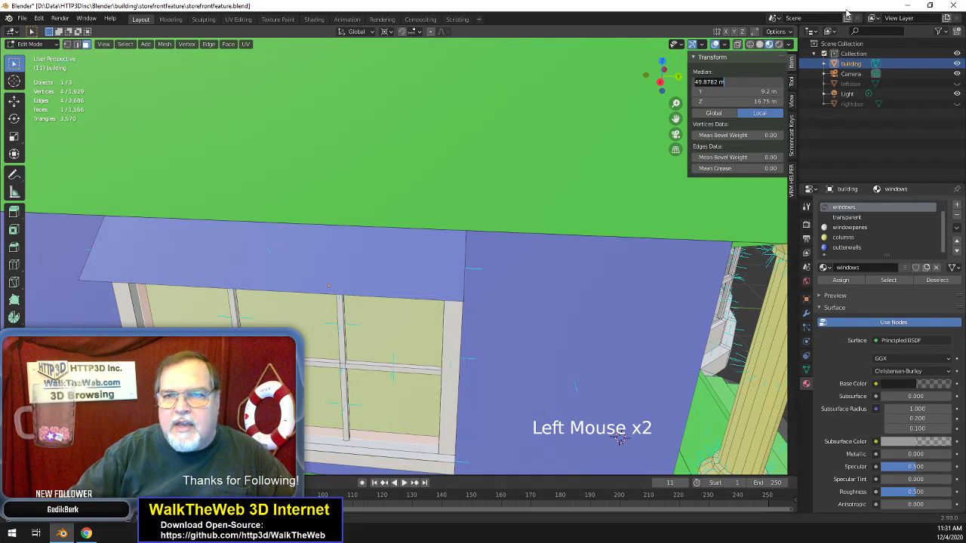
pyautogui.click(619, 440)
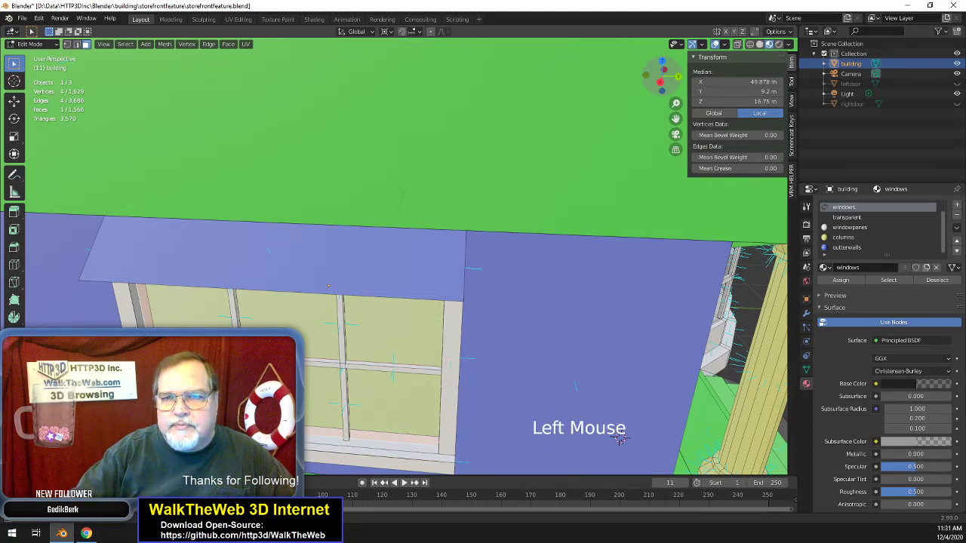
# - Hide the outer and inner glass faces of the side window on the building's opposite wall
pyautogui.press('KP_Decimal')
pyautogui.moveTo(459, 284); pyautogui.dragTo(602, 178, button='middle')
pyautogui.scroll(-3, 602, 178)
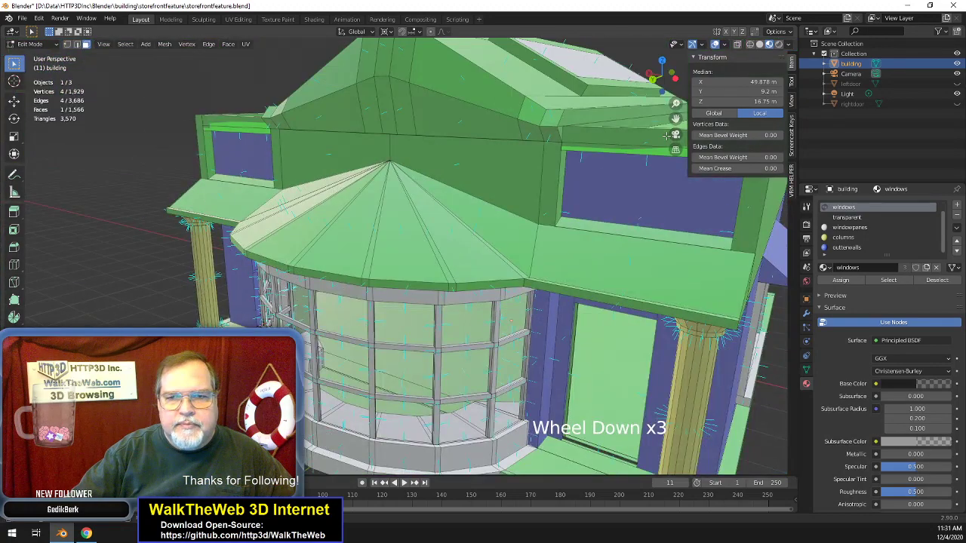
pyautogui.moveTo(664, 81); pyautogui.dragTo(298, 305)
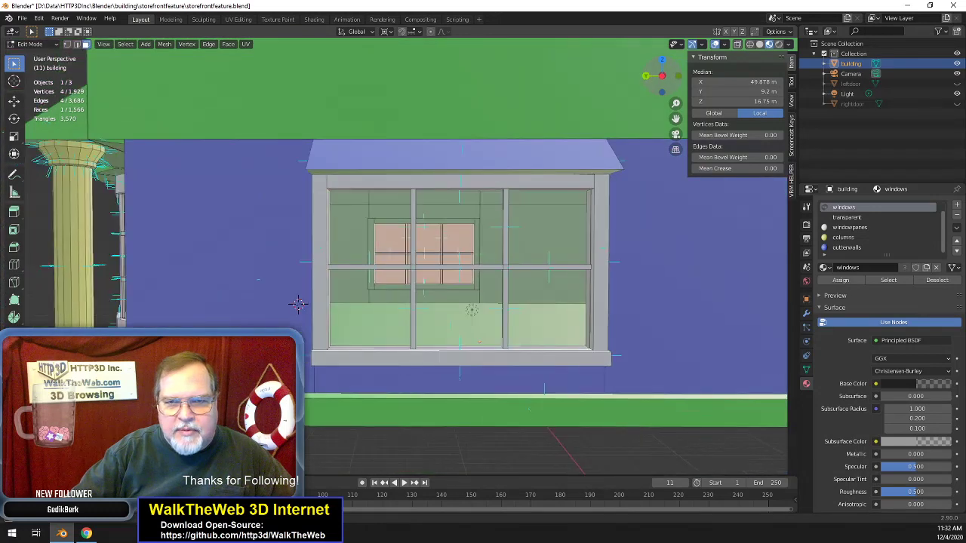
pyautogui.scroll(1, 298, 304)
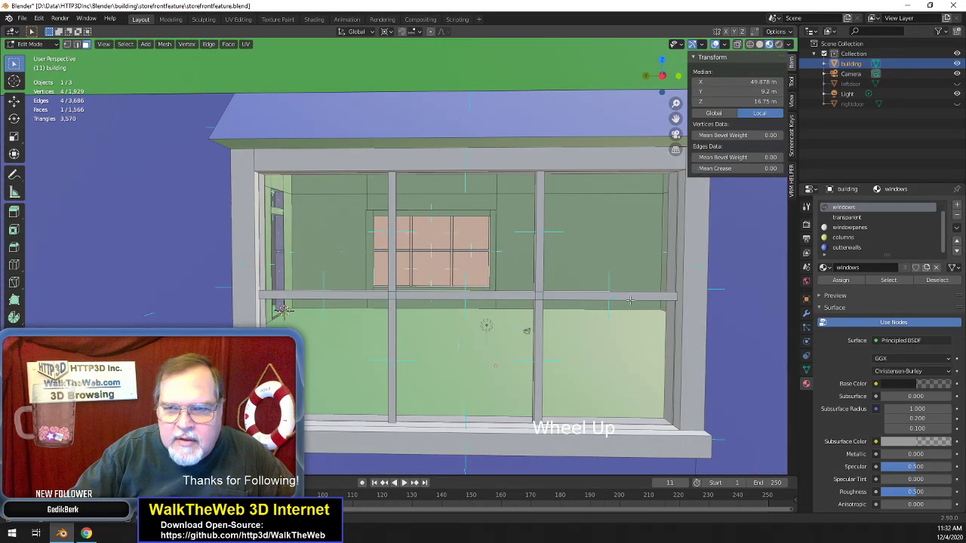
pyautogui.moveTo(663, 81); pyautogui.dragTo(662, 102)
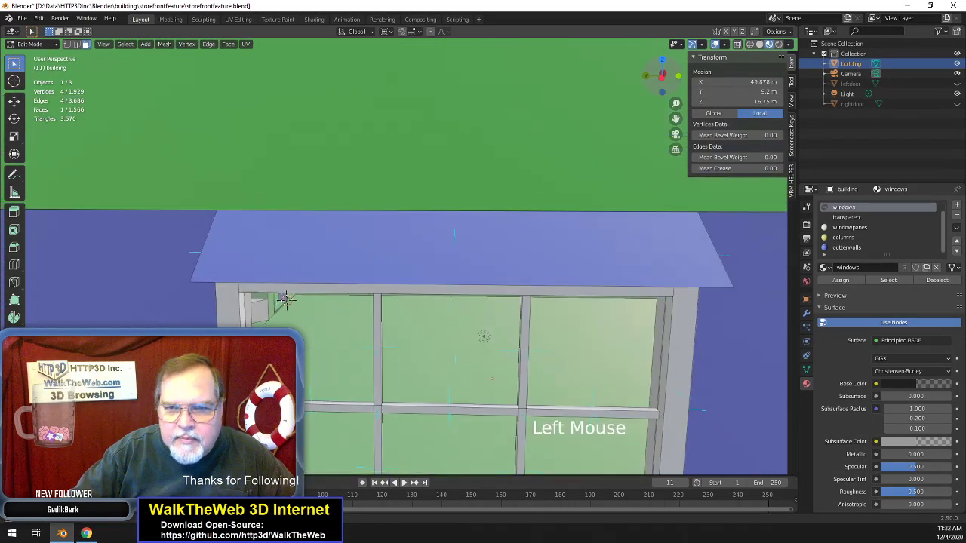
pyautogui.moveTo(285, 300); pyautogui.dragTo(277, 274)
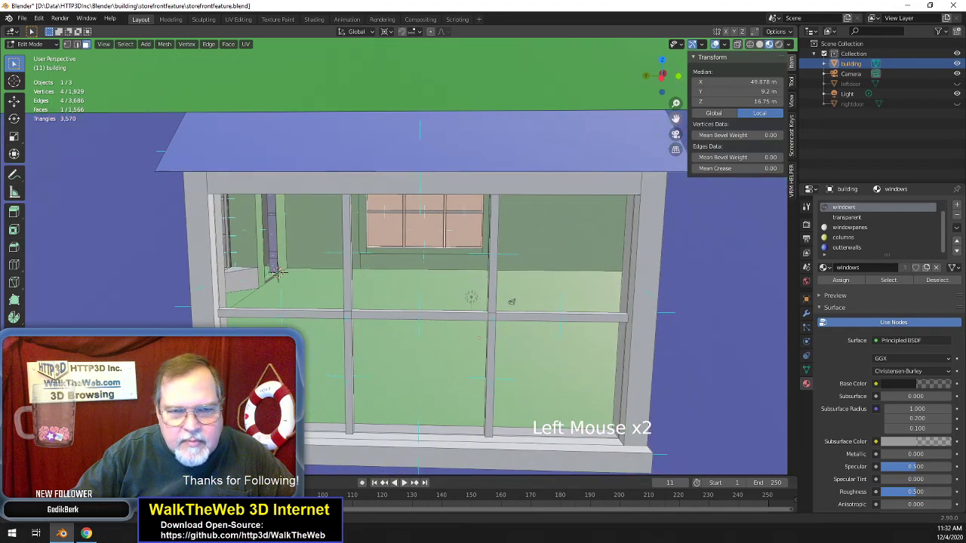
pyautogui.click(277, 273)
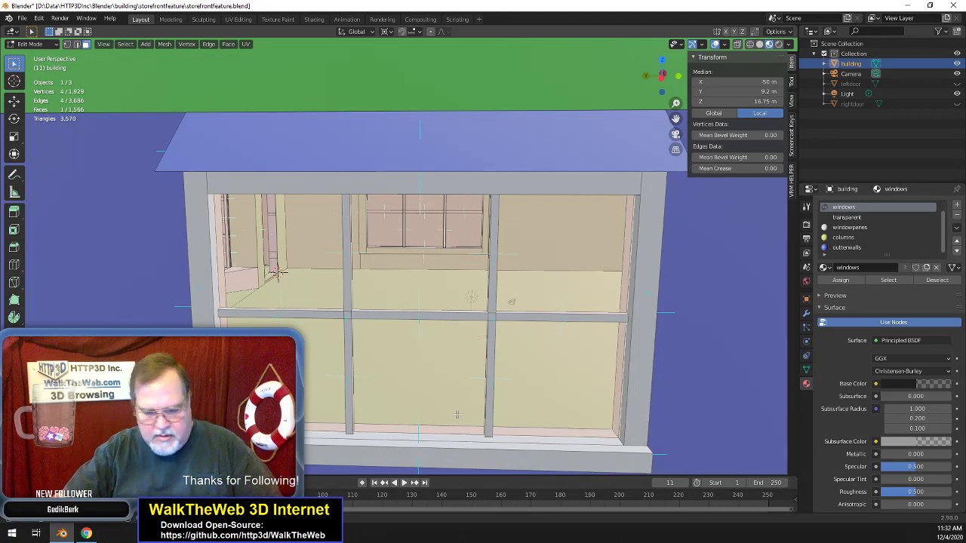
pyautogui.press('h')
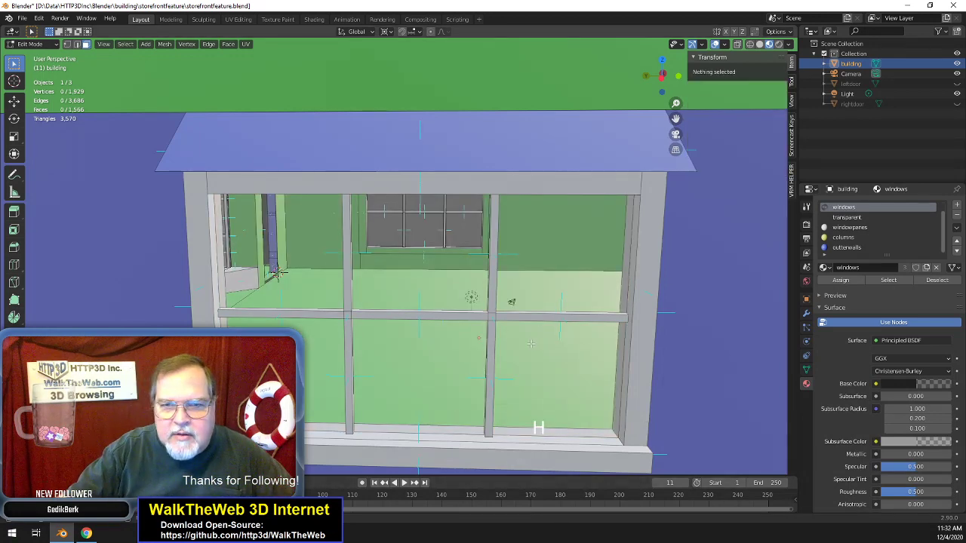
pyautogui.click(278, 273)
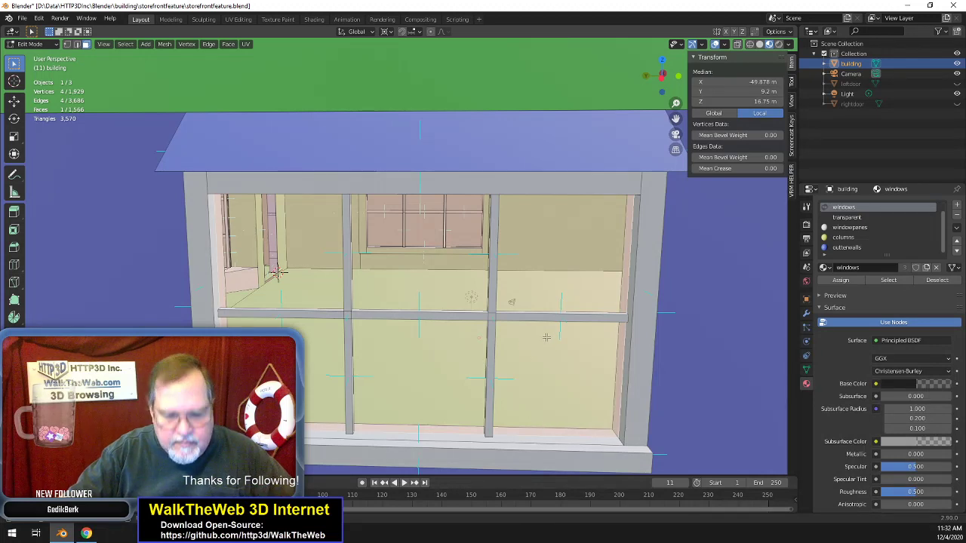
pyautogui.press('h')
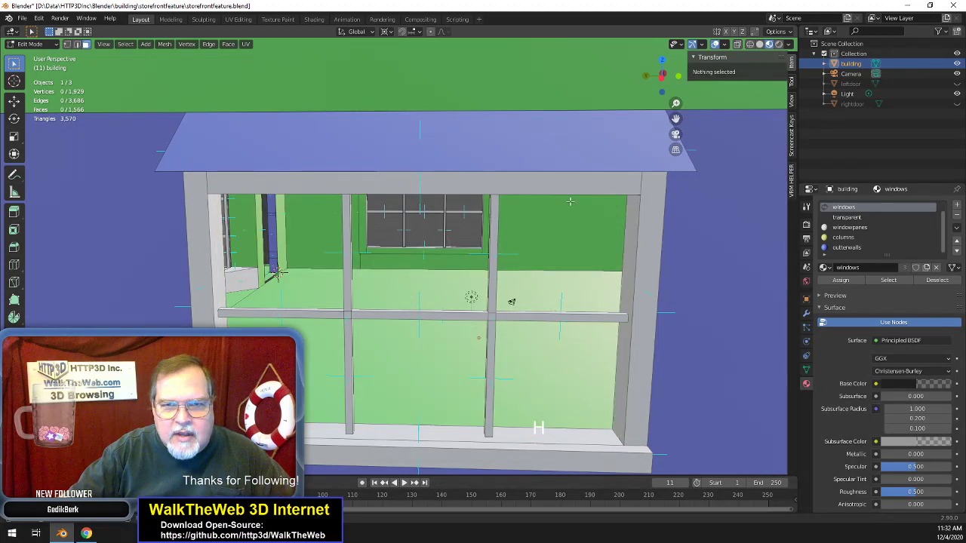
# - Return to the first side window, reveal all hidden geometry of the building mesh and clear the selection
pyautogui.moveTo(655, 83); pyautogui.dragTo(610, 120)
pyautogui.scroll(3, 511, 330)
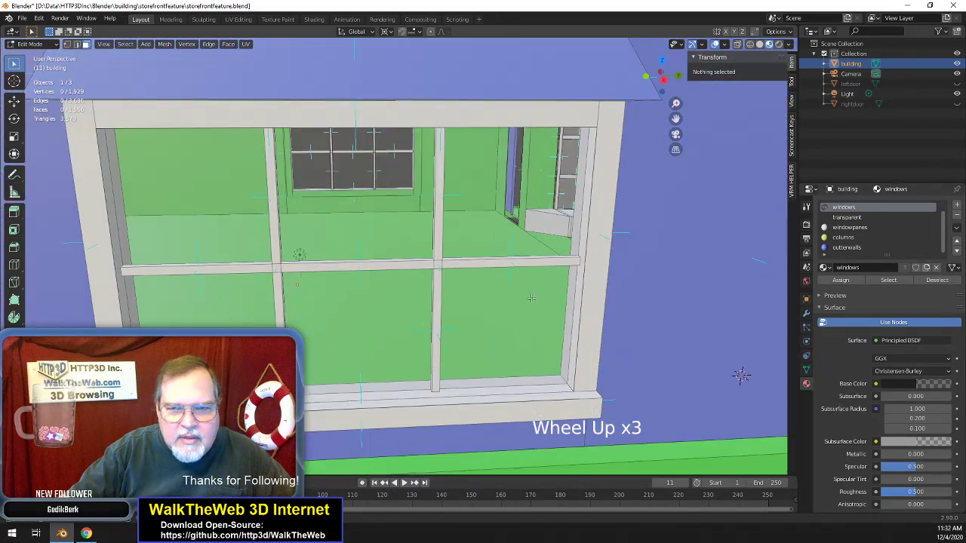
pyautogui.click(511, 330)
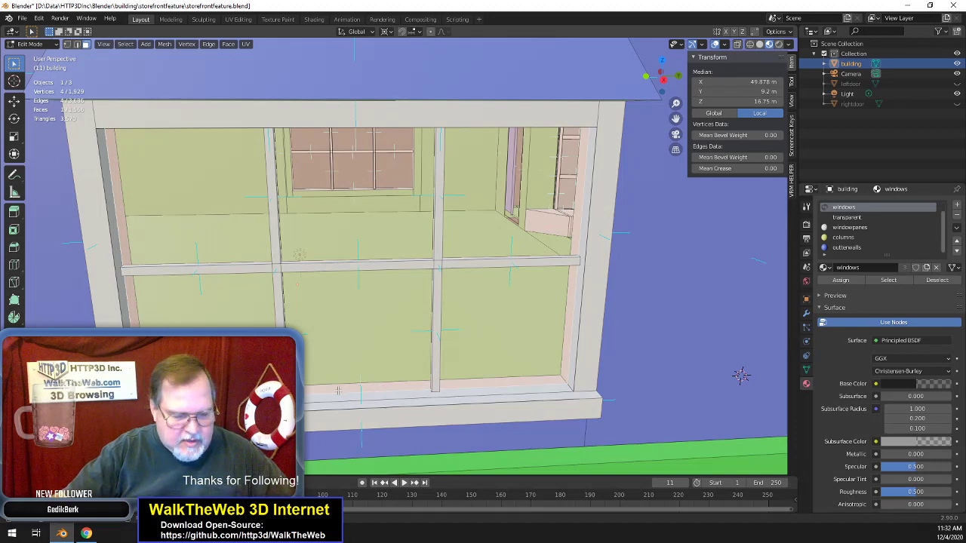
pyautogui.click(67, 45)
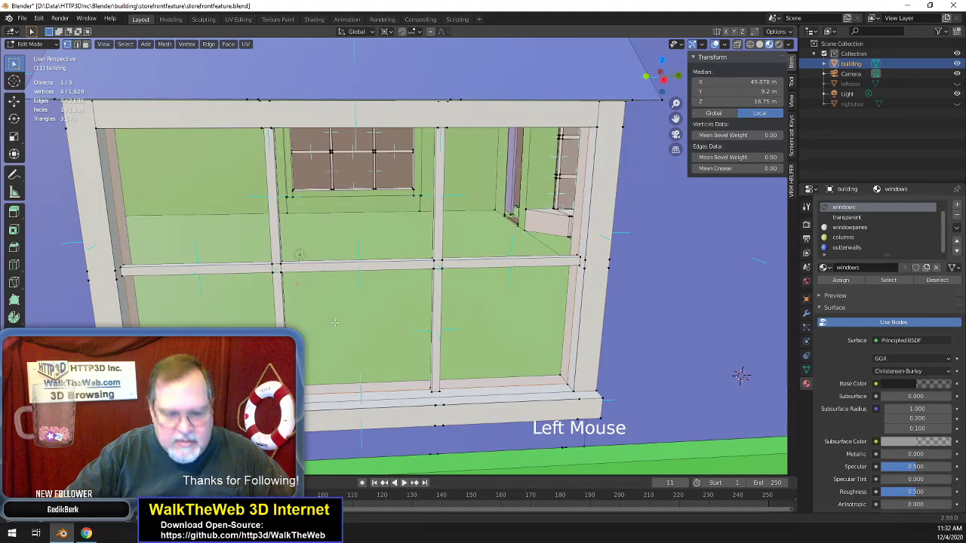
pyautogui.press('alt')
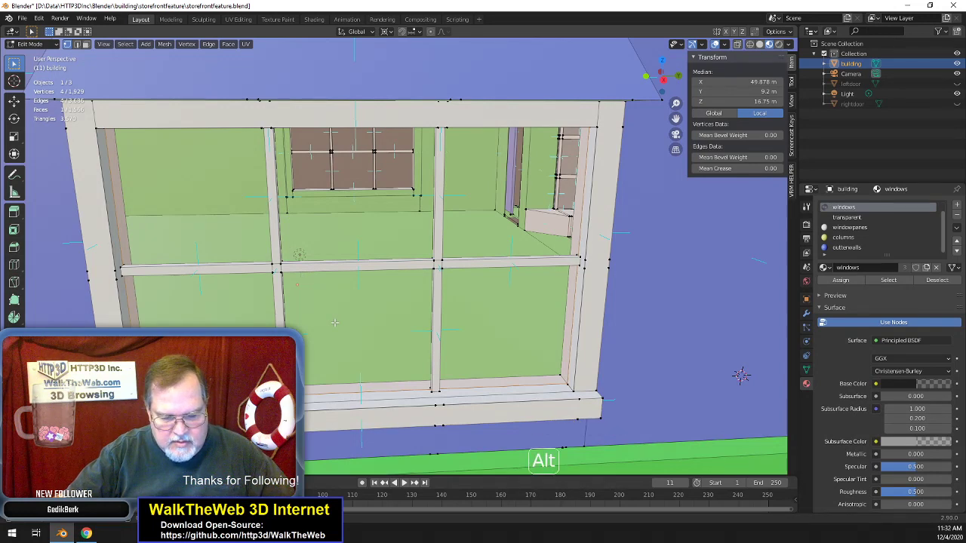
pyautogui.hotkey('alt', 'h')
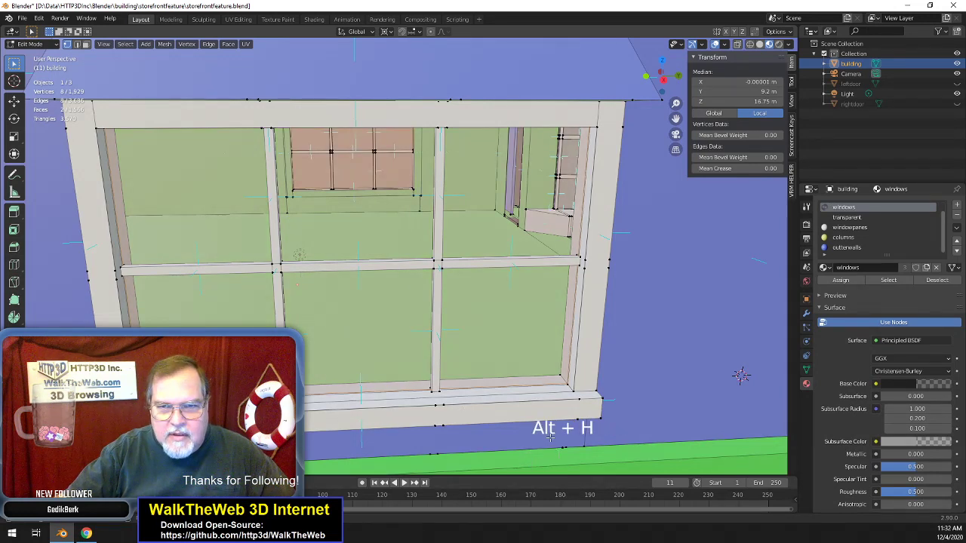
pyautogui.click(489, 355)
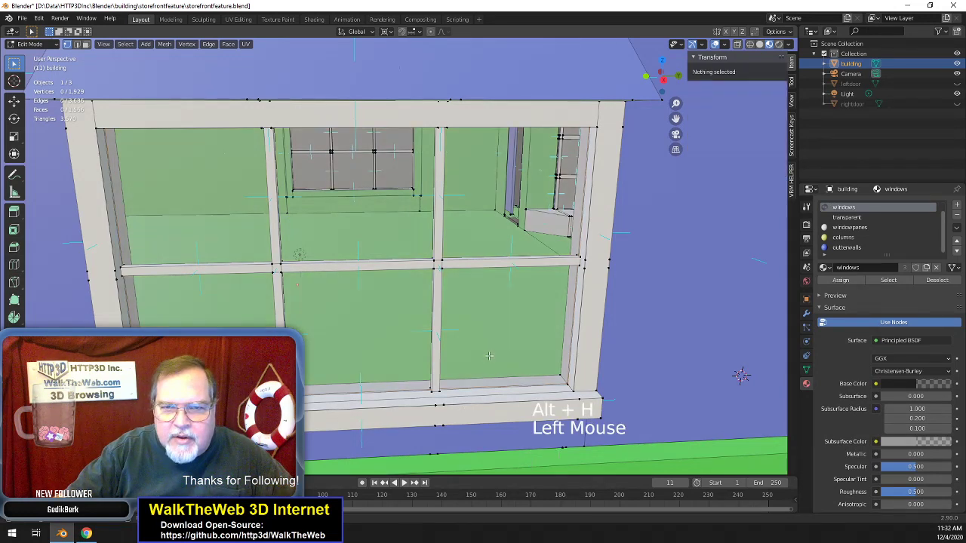
pyautogui.click(366, 287)
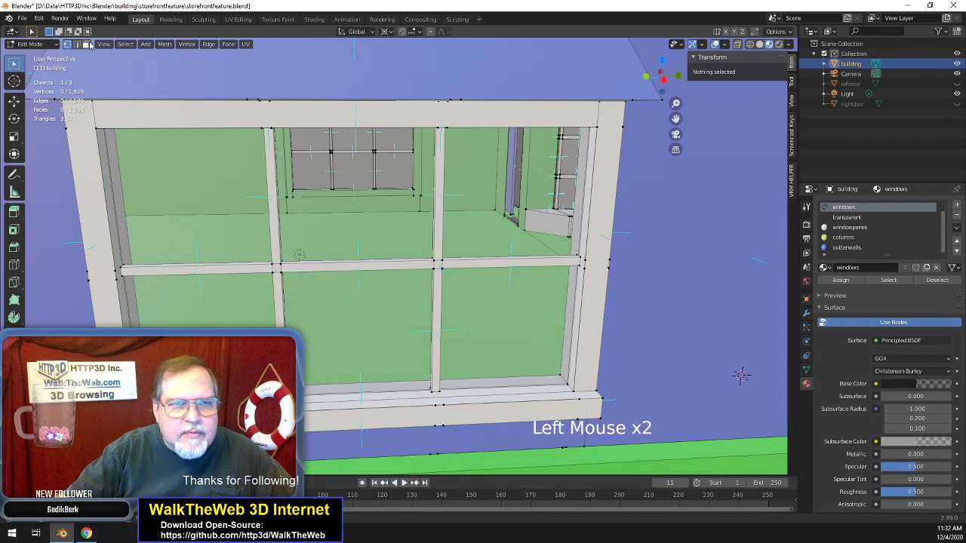
# - In face mode, hide the outer and inner glass faces of the first side window
pyautogui.click(87, 44)
pyautogui.click(357, 234)
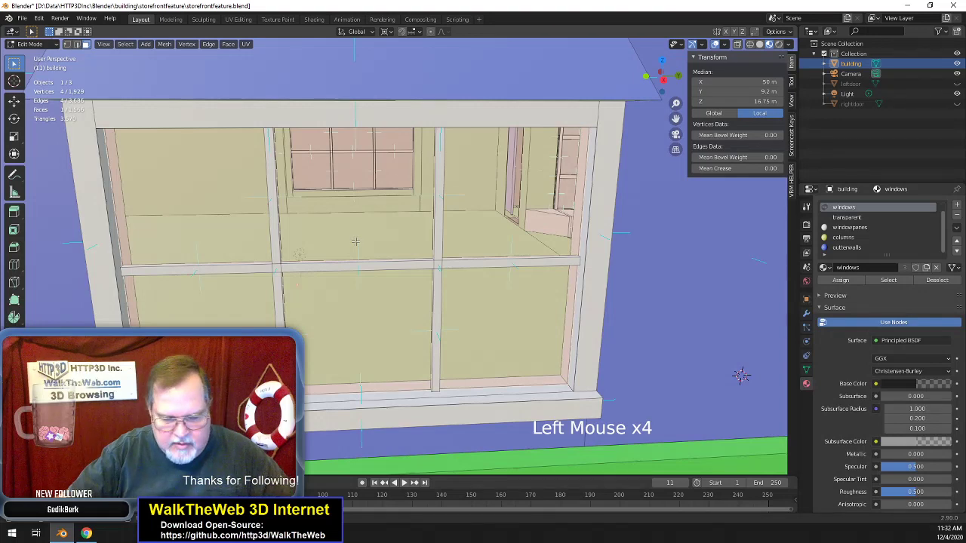
pyautogui.press('h')
pyautogui.click(355, 242)
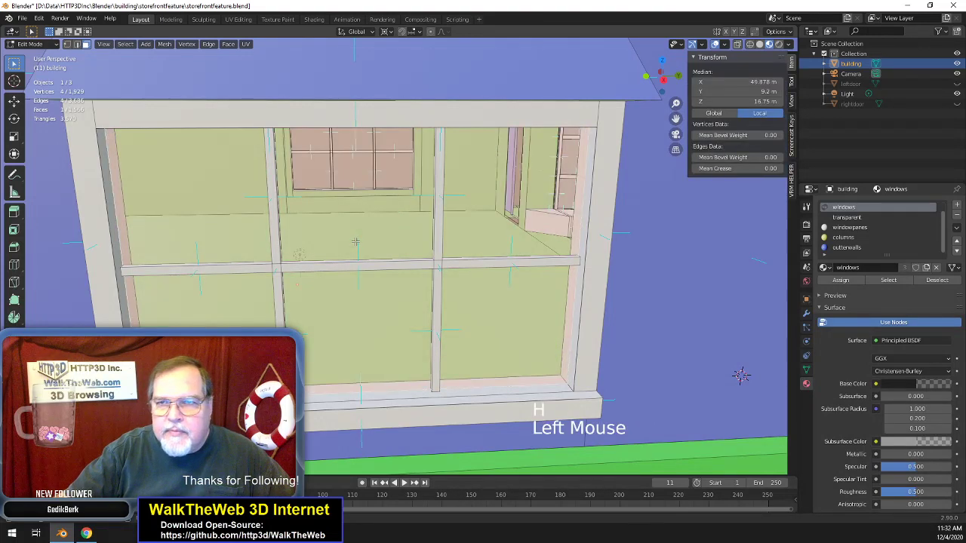
pyautogui.press('h')
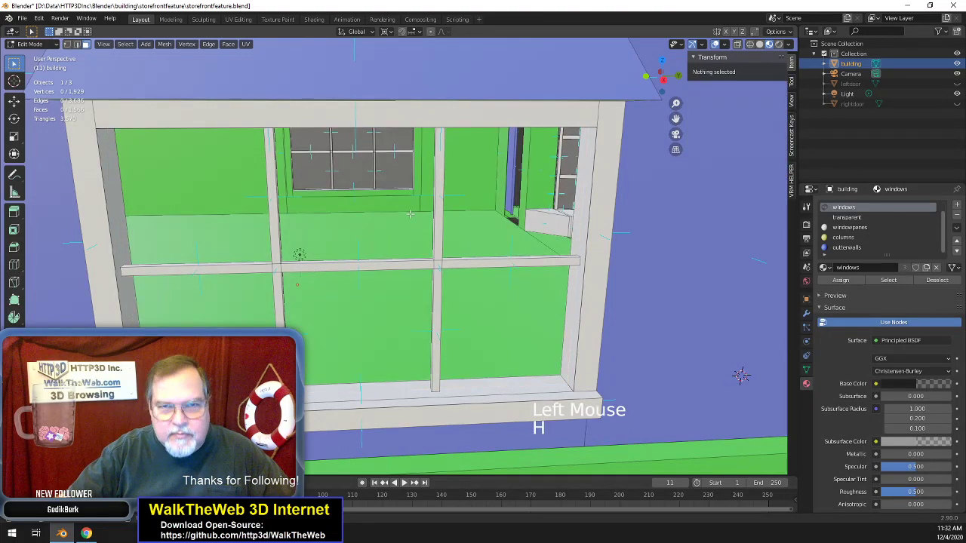
# - Display the mesh vertices and examine the frames and openings of the windows on both side walls from several angles
pyautogui.moveTo(741, 375); pyautogui.dragTo(719, 341)
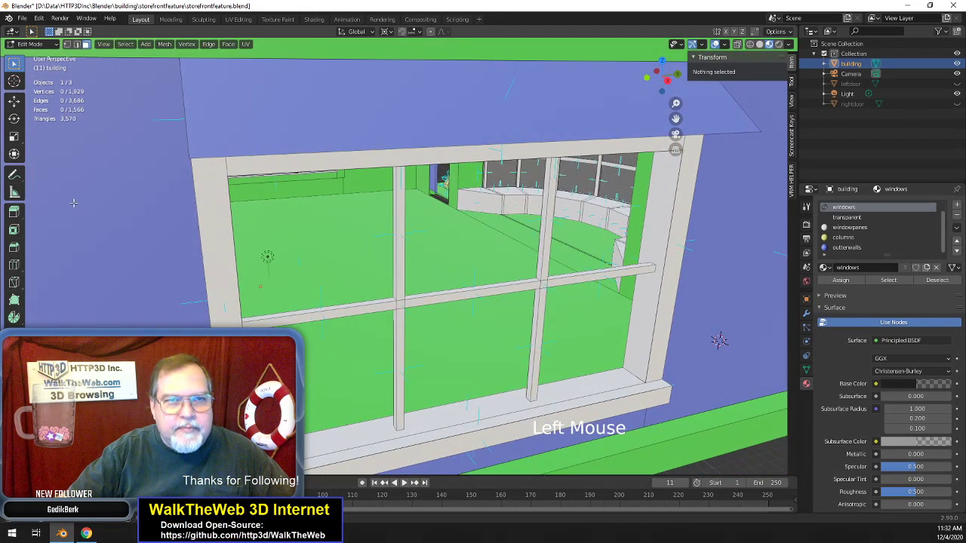
pyautogui.click(67, 45)
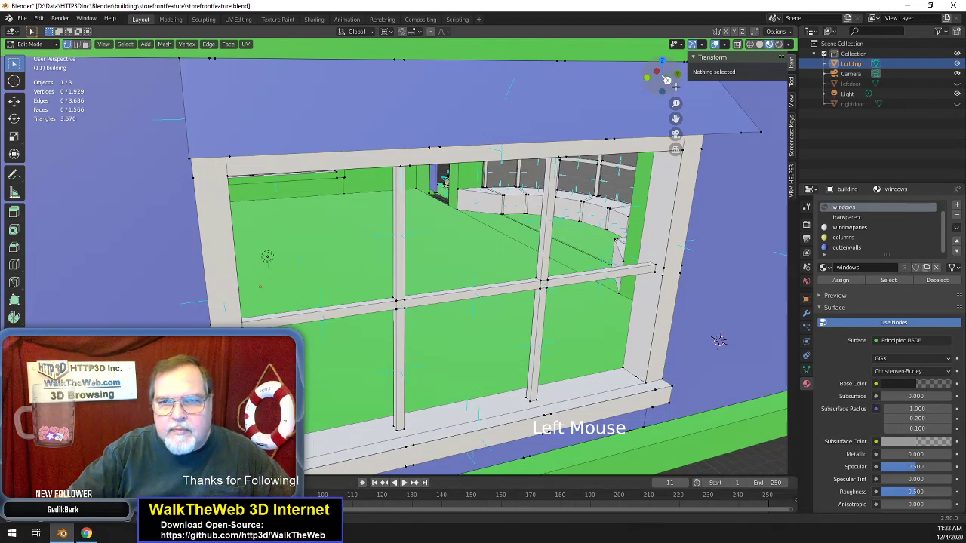
pyautogui.moveTo(719, 341); pyautogui.dragTo(727, 351)
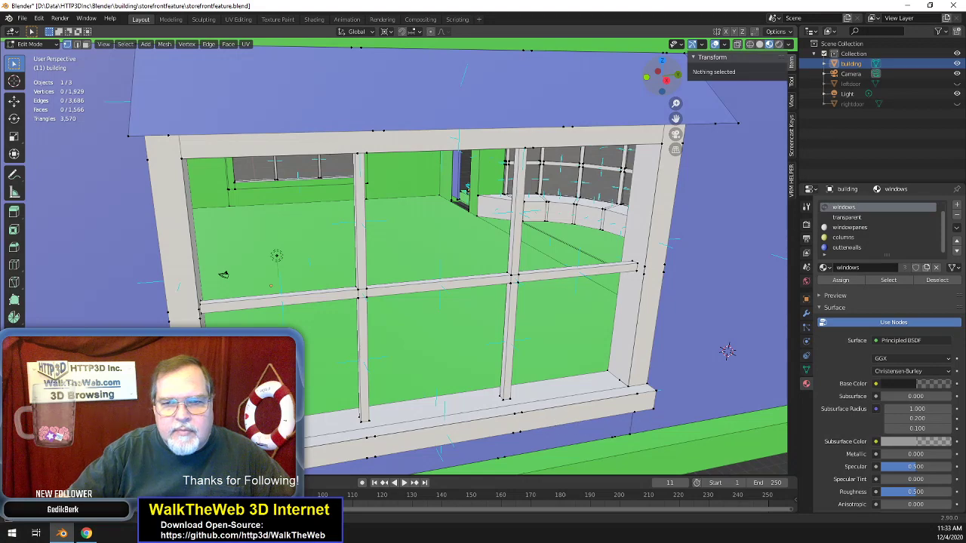
pyautogui.moveTo(727, 351); pyautogui.dragTo(675, 103, button='middle')
pyautogui.moveTo(677, 84); pyautogui.dragTo(242, 283)
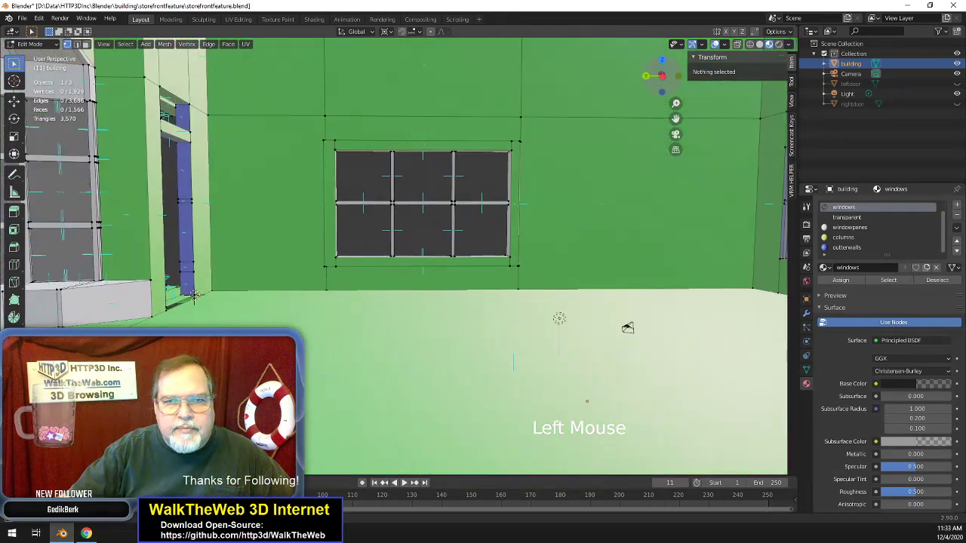
pyautogui.scroll(-2, 613, 136)
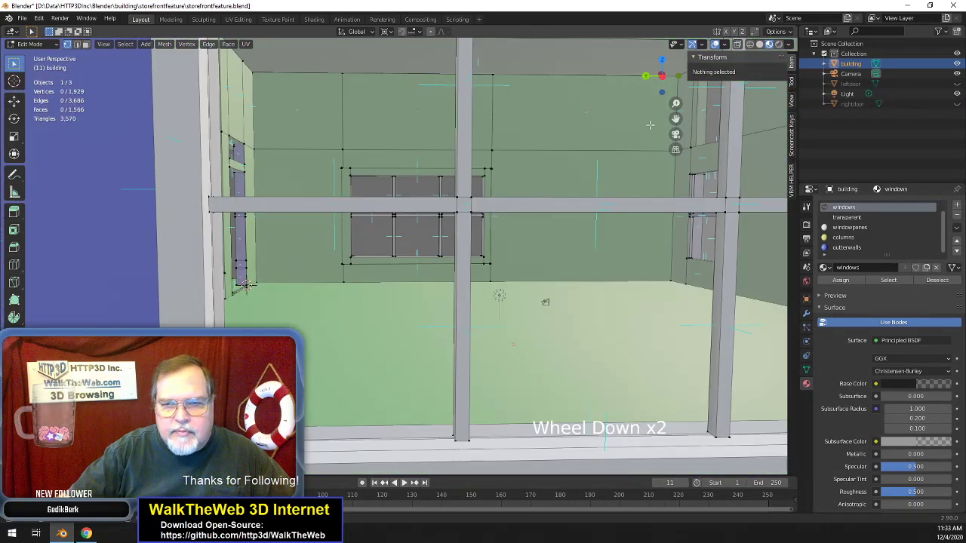
pyautogui.moveTo(662, 78); pyautogui.dragTo(662, 83)
pyautogui.scroll(-1, 595, 187)
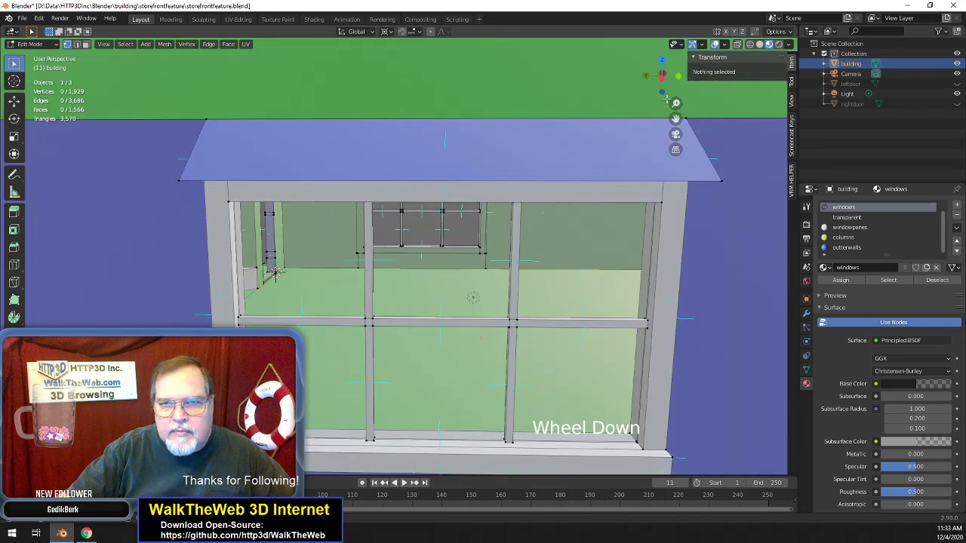
pyautogui.moveTo(662, 79); pyautogui.dragTo(639, 78)
pyautogui.scroll(-1, 280, 280)
pyautogui.scroll(2, 252, 274)
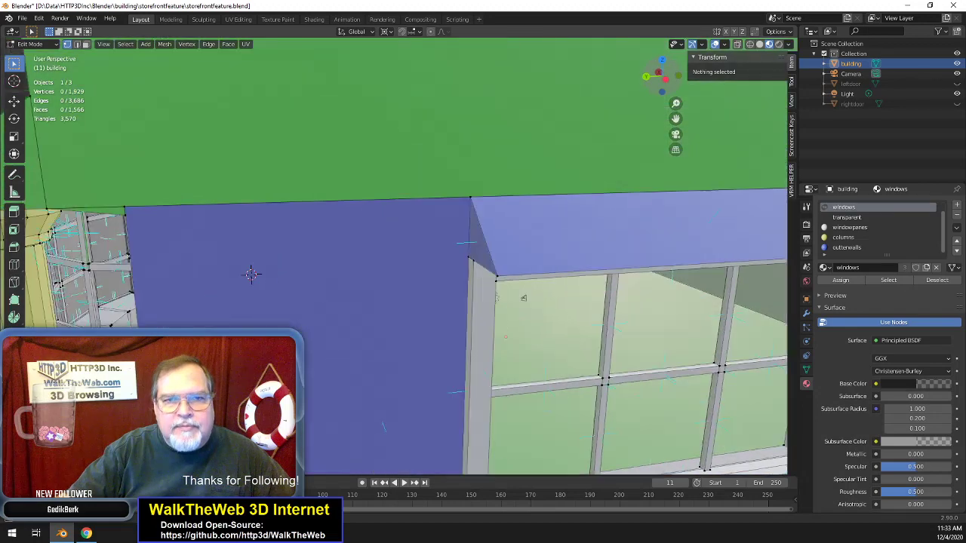
pyautogui.scroll(-2, 601, 175)
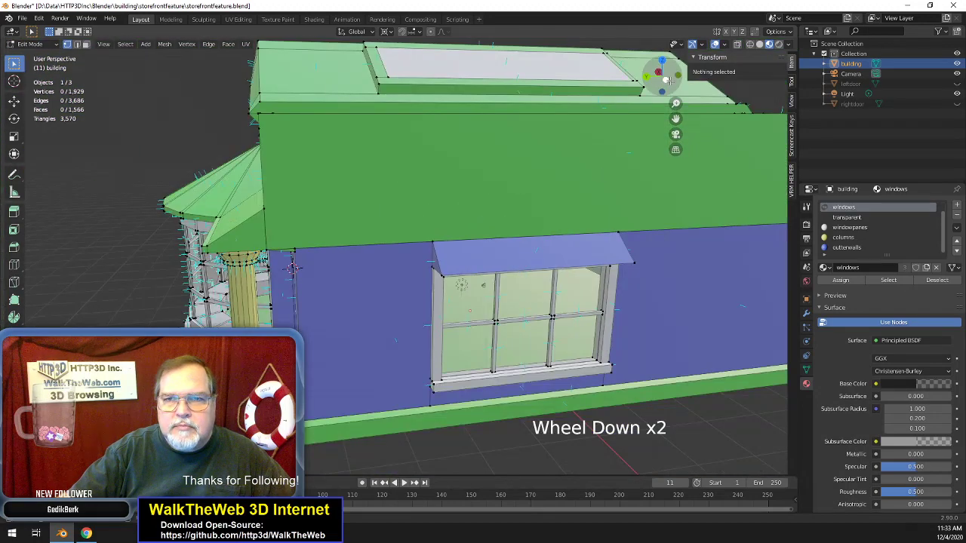
pyautogui.moveTo(662, 79); pyautogui.dragTo(641, 120)
pyautogui.scroll(4, 641, 120)
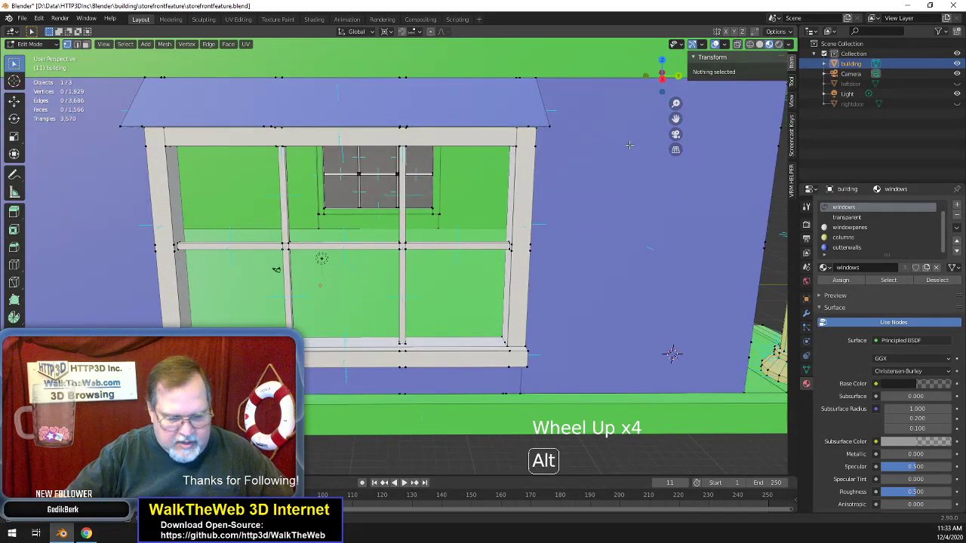
# - Reveal the hidden glass faces, and merge the extra vertices along the awning's upper edge into its +Y end corner using At Last
pyautogui.hotkey('alt', 'h')
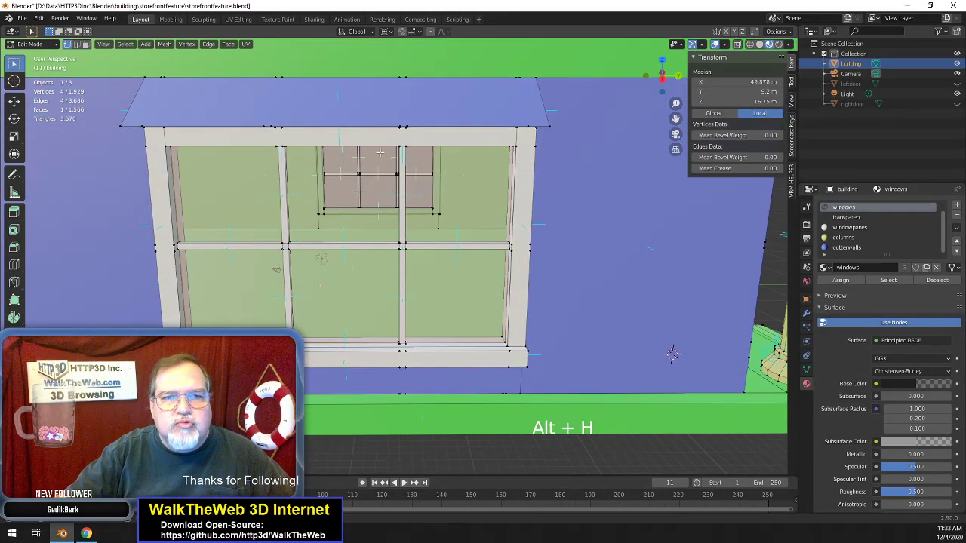
pyautogui.moveTo(676, 119); pyautogui.dragTo(285, 186)
pyautogui.click(201, 197)
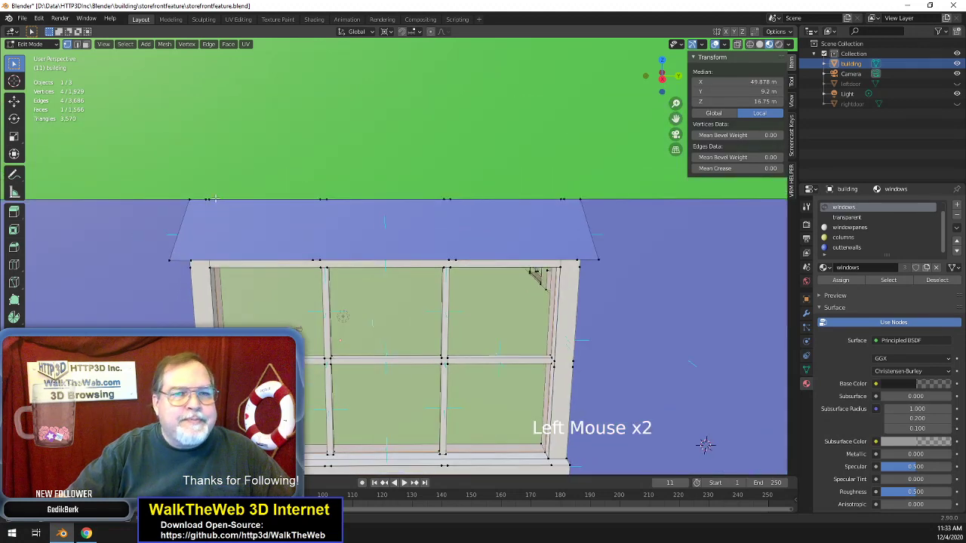
pyautogui.click(208, 200)
pyautogui.keyDown('shift'); pyautogui.click(284, 204); pyautogui.keyUp('shift')
pyautogui.keyDown('shift'); pyautogui.click(320, 201); pyautogui.keyUp('shift')
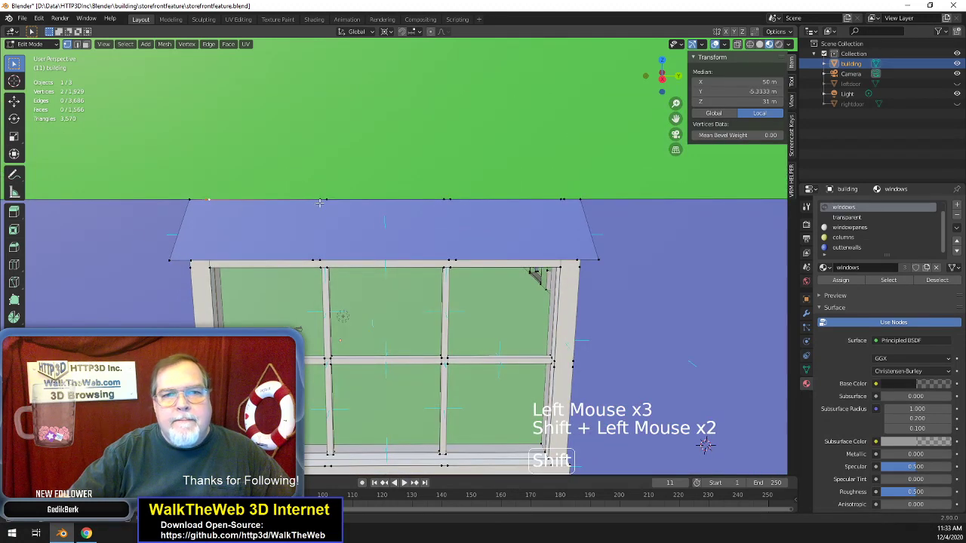
pyautogui.keyDown('shift'); pyautogui.click(324, 201); pyautogui.keyUp('shift')
pyautogui.keyDown('shift'); pyautogui.click(385, 200); pyautogui.keyUp('shift')
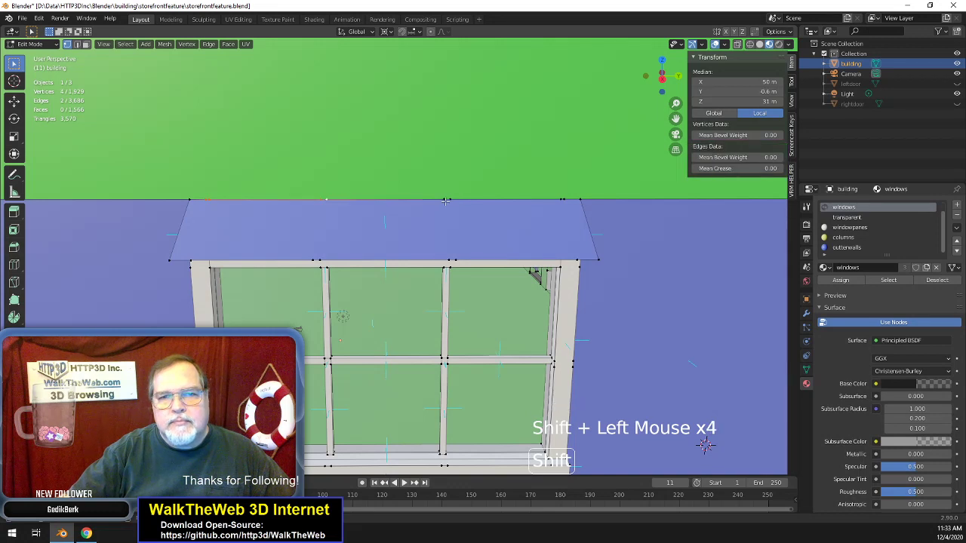
pyautogui.keyDown('shift'); pyautogui.click(450, 201); pyautogui.keyUp('shift')
pyautogui.keyDown('shift'); pyautogui.click(504, 200); pyautogui.keyUp('shift')
pyautogui.keyDown('shift'); pyautogui.click(563, 200); pyautogui.keyUp('shift')
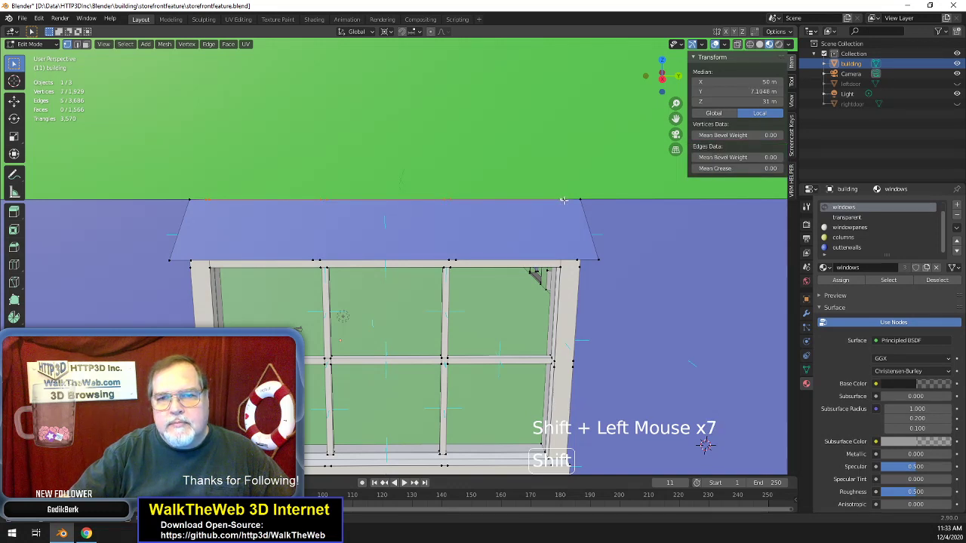
pyautogui.keyDown('shift'); pyautogui.click(582, 200); pyautogui.keyUp('shift')
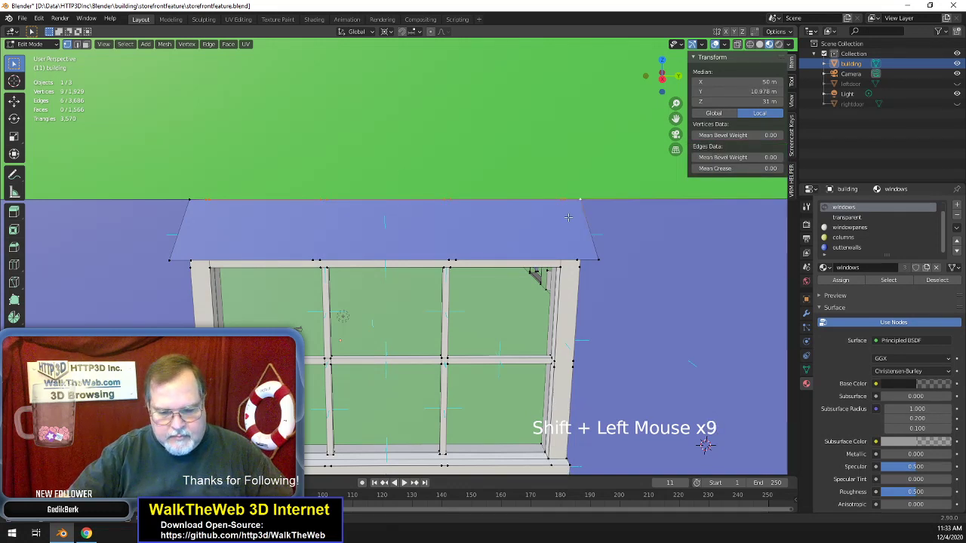
pyautogui.press('m')
pyautogui.click(568, 218)
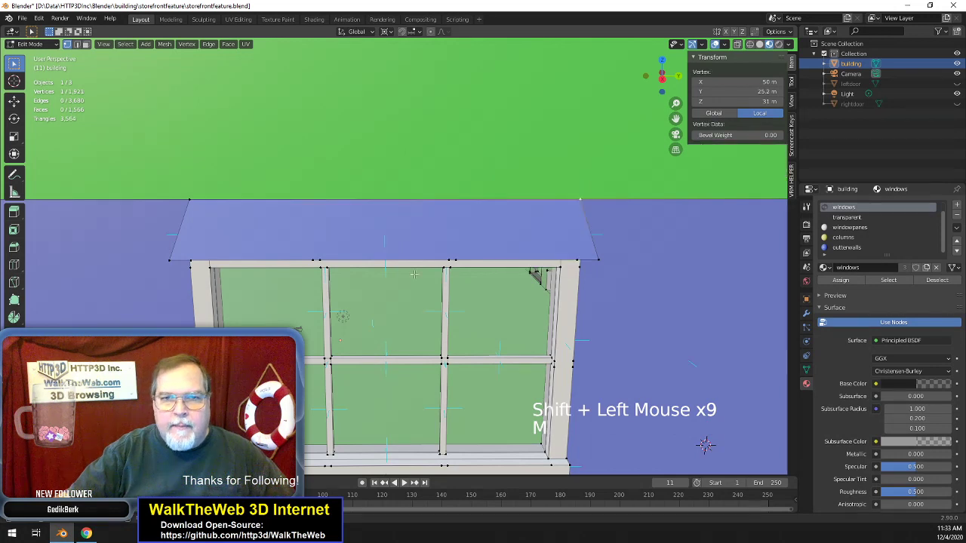
# - Merge the extra vertices along the awning's lower front edge into its +Y end corner using At Last
pyautogui.click(197, 253)
pyautogui.keyDown('shift'); pyautogui.click(314, 256); pyautogui.keyUp('shift')
pyautogui.keyDown('shift'); pyautogui.click(314, 257); pyautogui.keyUp('shift')
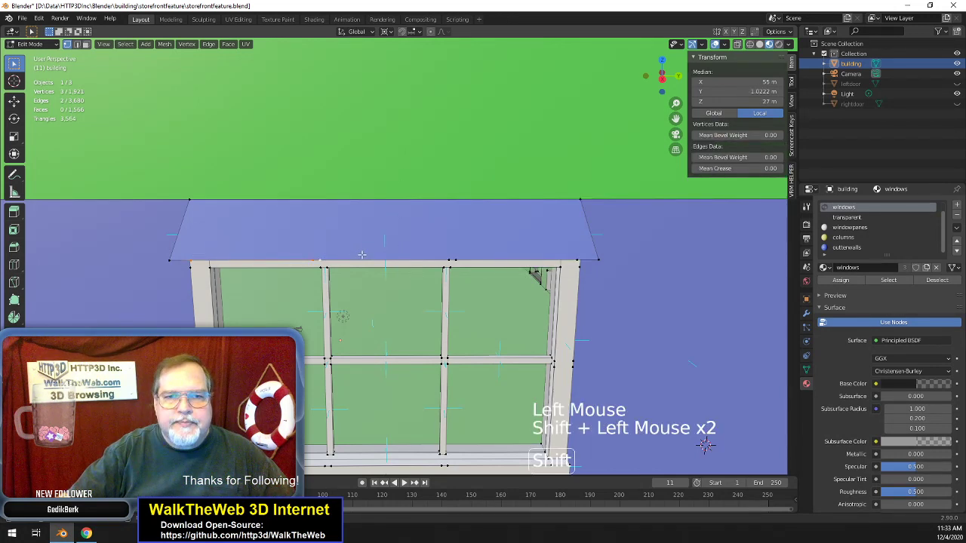
pyautogui.keyDown('shift'); pyautogui.click(510, 254); pyautogui.keyUp('shift')
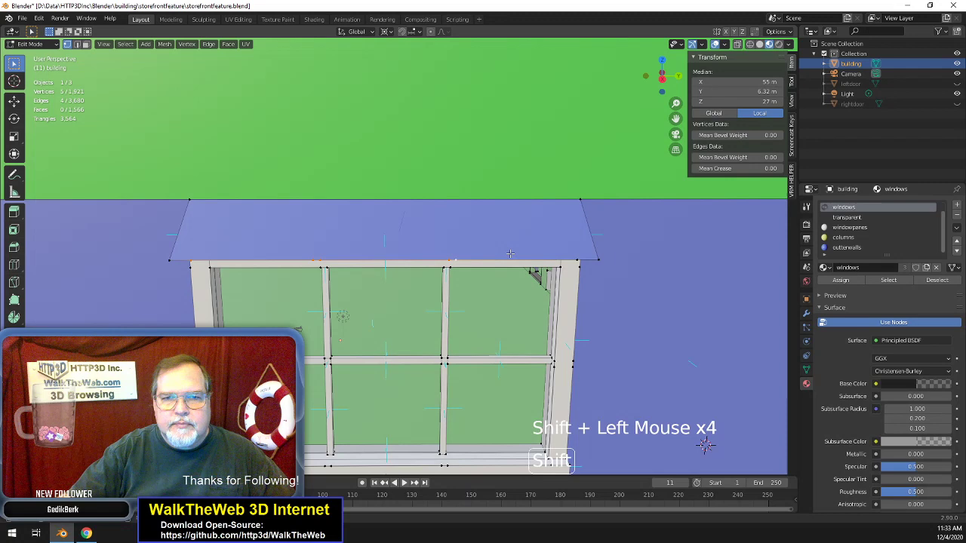
pyautogui.keyDown('shift'); pyautogui.click(577, 260); pyautogui.keyUp('shift')
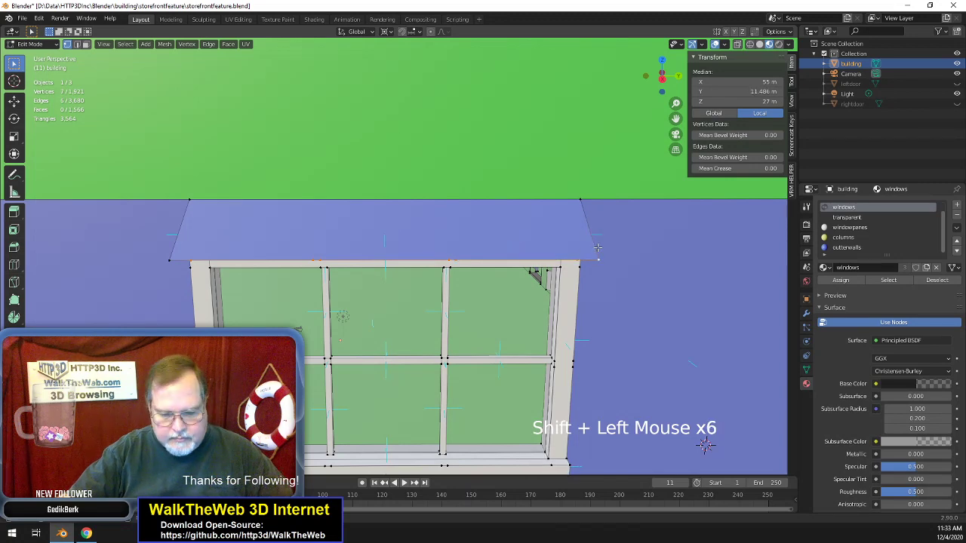
pyautogui.press('m')
pyautogui.click(596, 249)
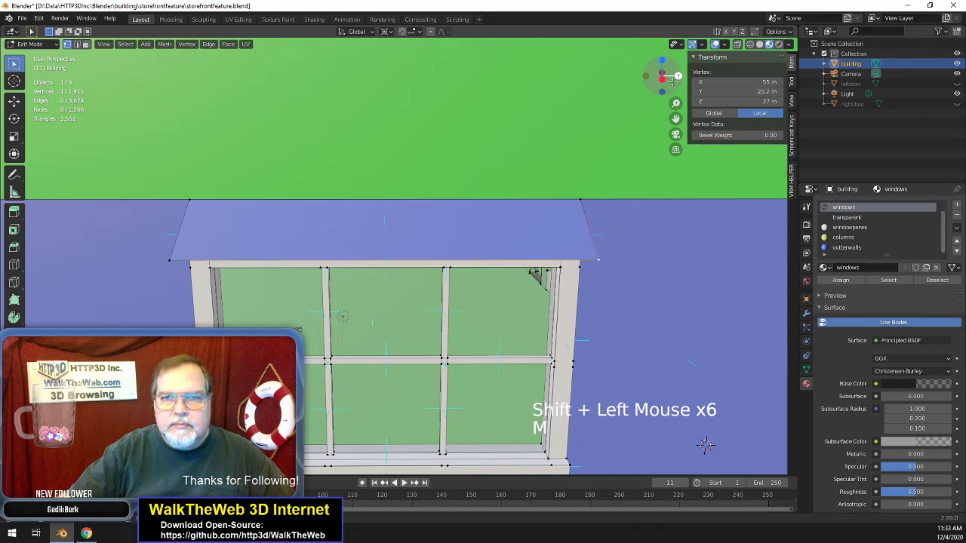
# - Merge the intermediate vertices along the upper edge of the window frame's top rail into the last vertex near the +Y upright
pyautogui.moveTo(701, 446); pyautogui.dragTo(747, 375, button='middle')
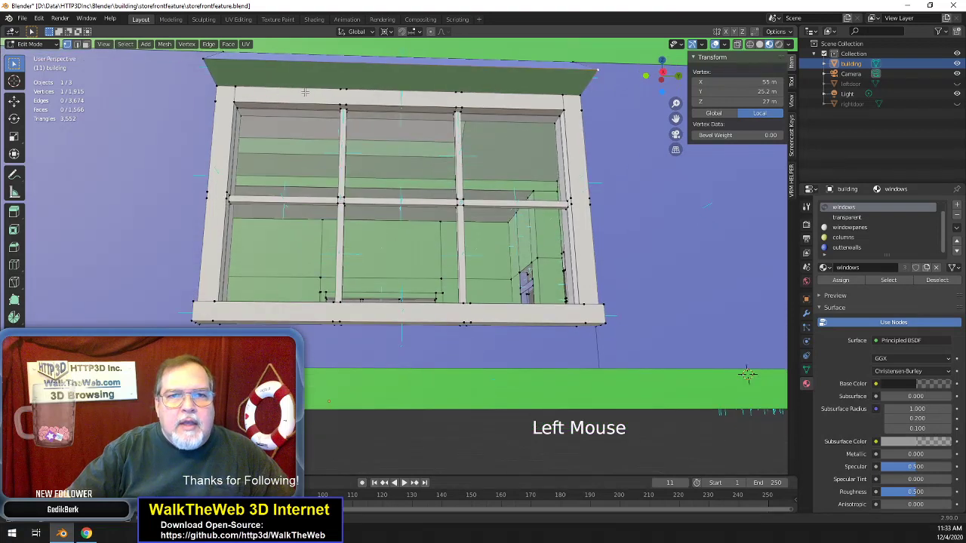
pyautogui.click(457, 110)
pyautogui.keyDown('shift'); pyautogui.click(385, 100); pyautogui.keyUp('shift')
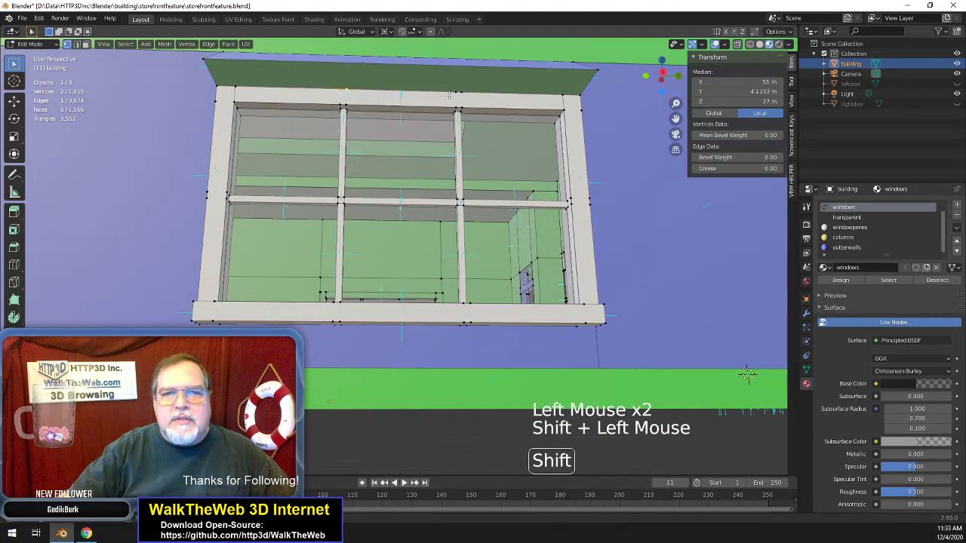
pyautogui.keyDown('shift'); pyautogui.click(563, 99); pyautogui.keyUp('shift')
pyautogui.keyDown('shift'); pyautogui.click(562, 99); pyautogui.keyUp('shift')
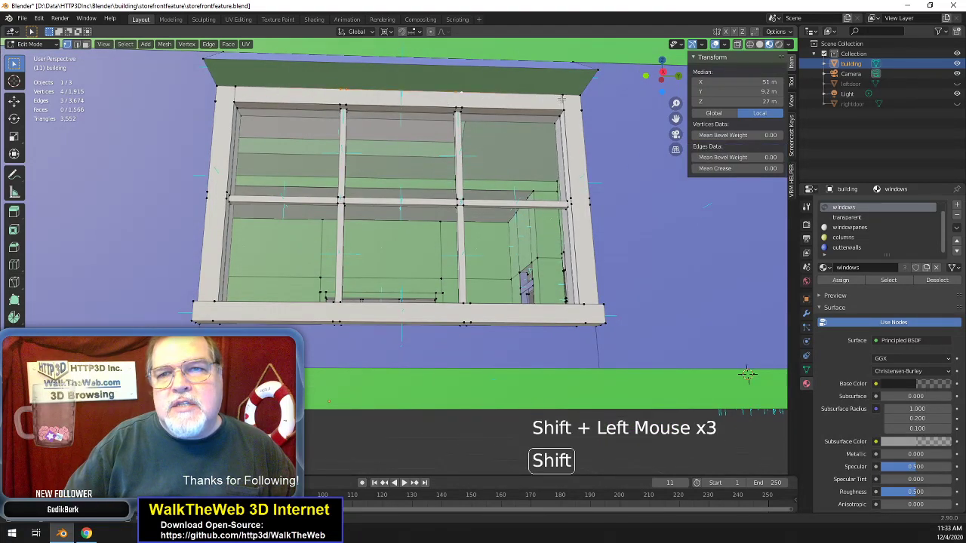
pyautogui.press('m')
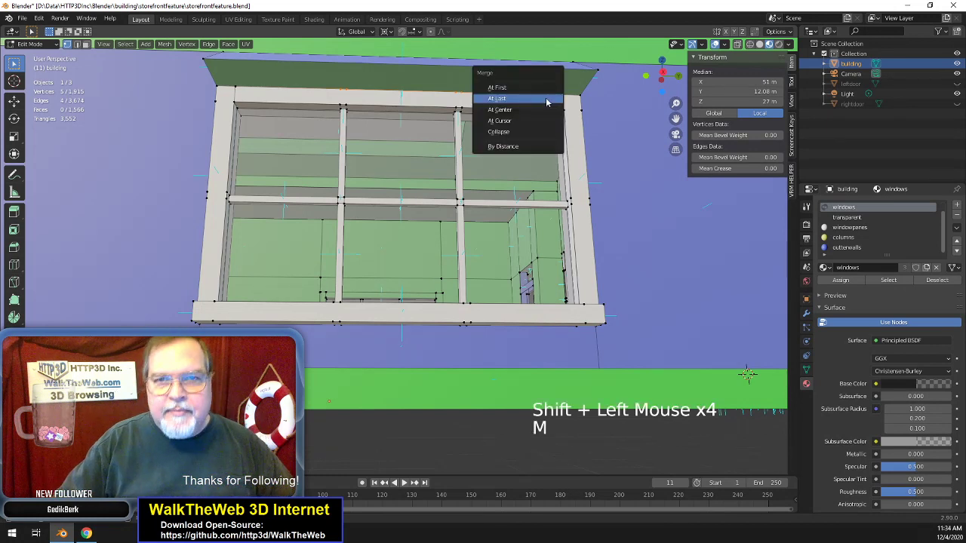
pyautogui.click(551, 100)
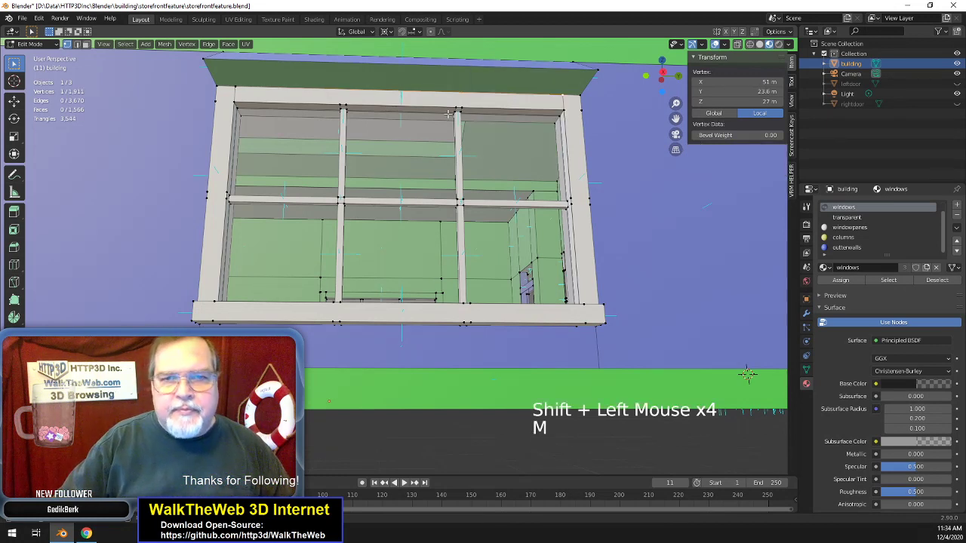
# - In edge mode, delete the four short crosswise edges under the top rail where the two vertical window bars meet it
pyautogui.click(342, 101)
pyautogui.keyDown('shift'); pyautogui.click(399, 97); pyautogui.keyUp('shift')
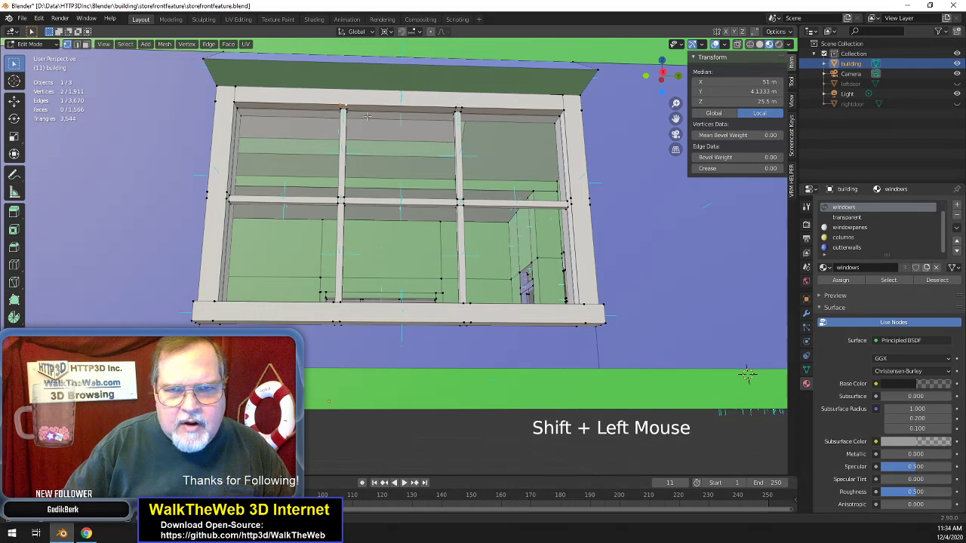
pyautogui.click(76, 44)
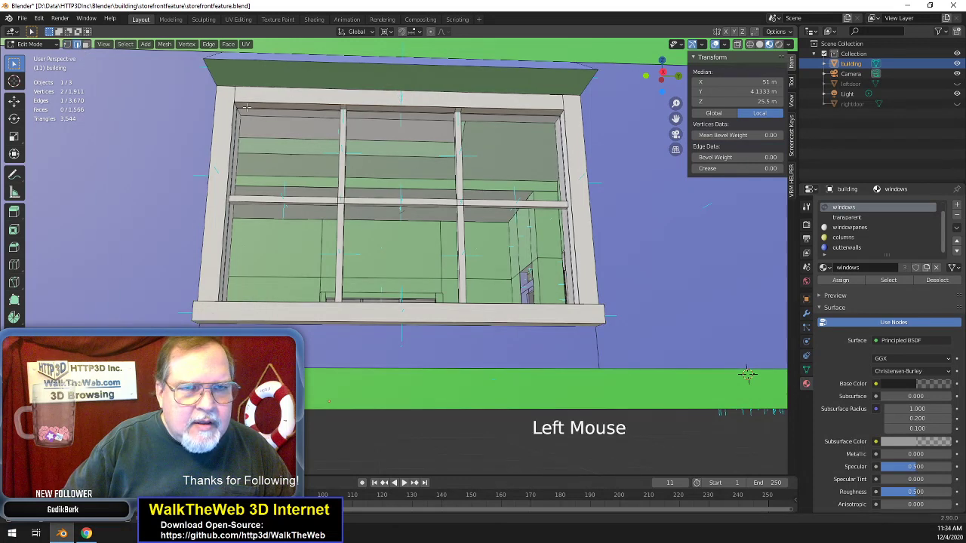
pyautogui.click(342, 110)
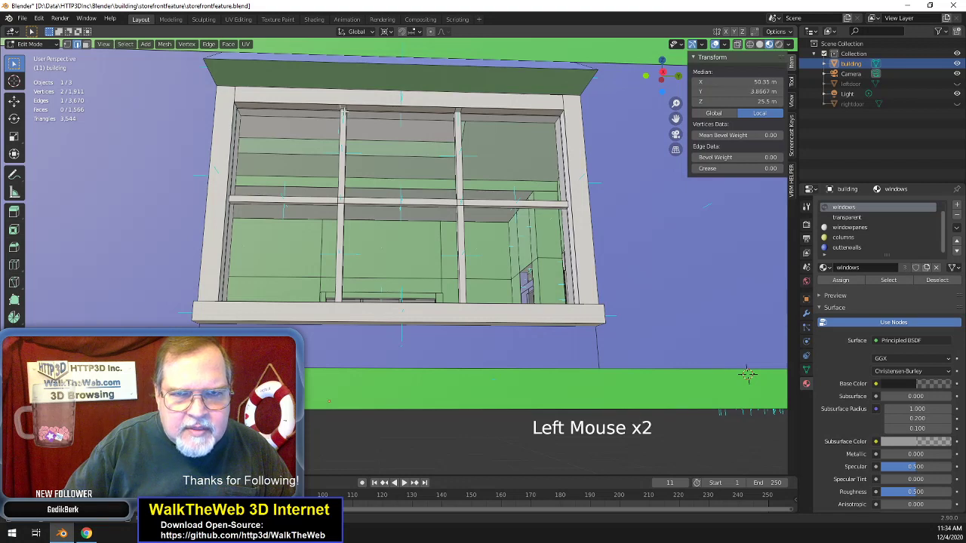
pyautogui.keyDown('shift'); pyautogui.click(374, 112); pyautogui.keyUp('shift')
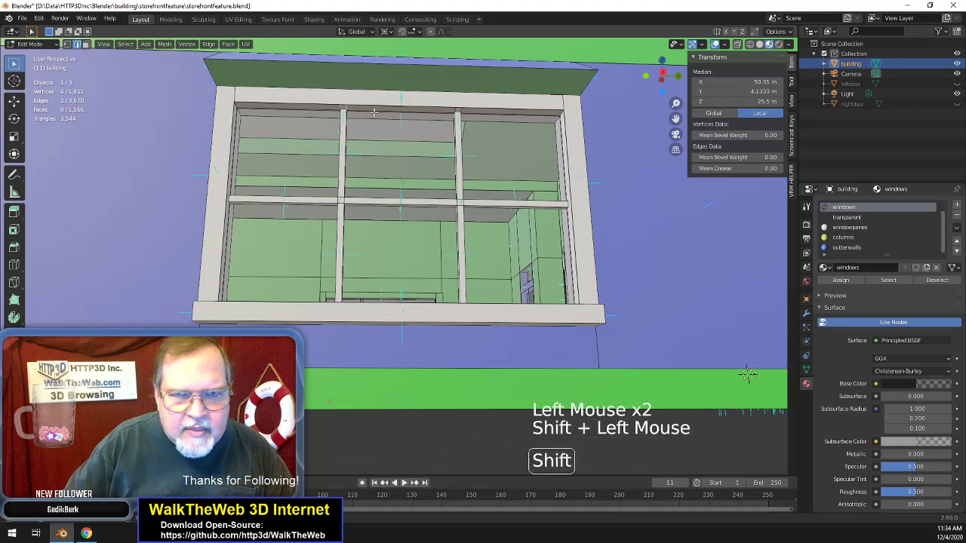
pyautogui.keyDown('shift'); pyautogui.click(457, 110); pyautogui.keyUp('shift')
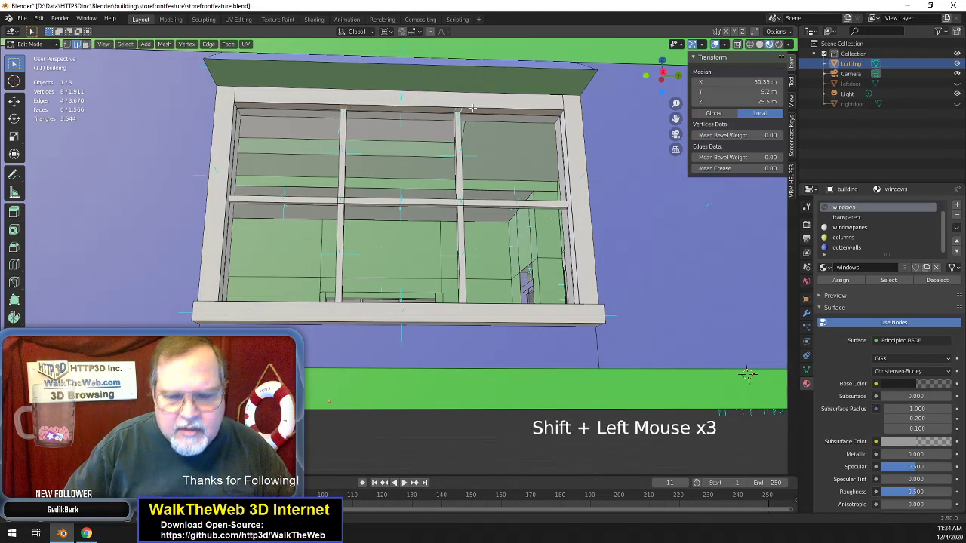
pyautogui.press('Delete')
pyautogui.click(473, 111)
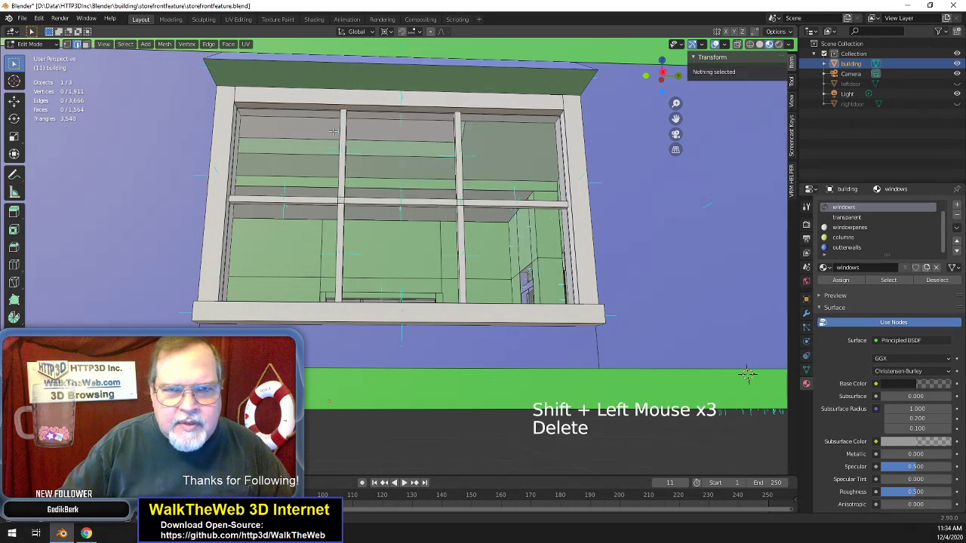
# - In vertex mode, merge the intermediate vertices along the top rail's lower edge into the vertex on the +Y upright's outer edge with At Last
pyautogui.click(68, 44)
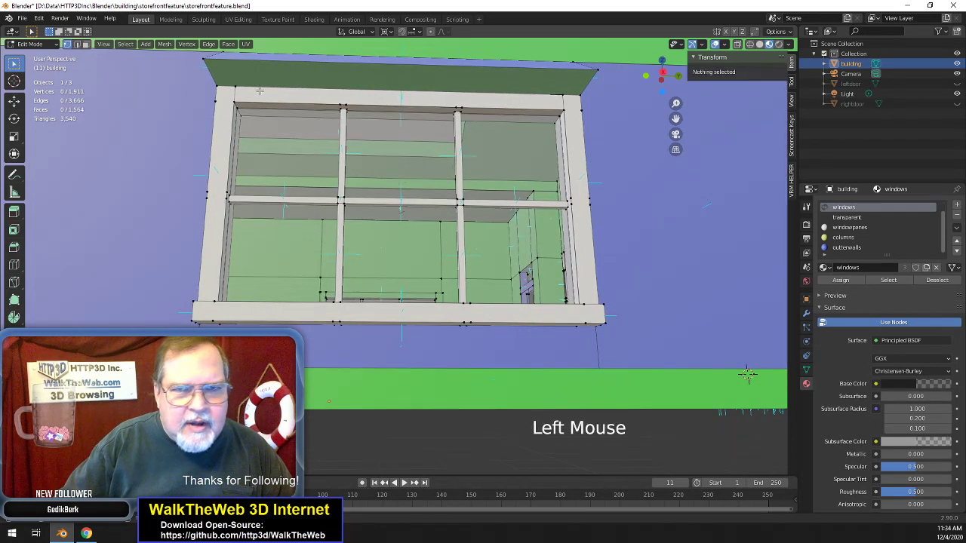
pyautogui.click(340, 105)
pyautogui.keyDown('shift'); pyautogui.click(459, 106); pyautogui.keyUp('shift')
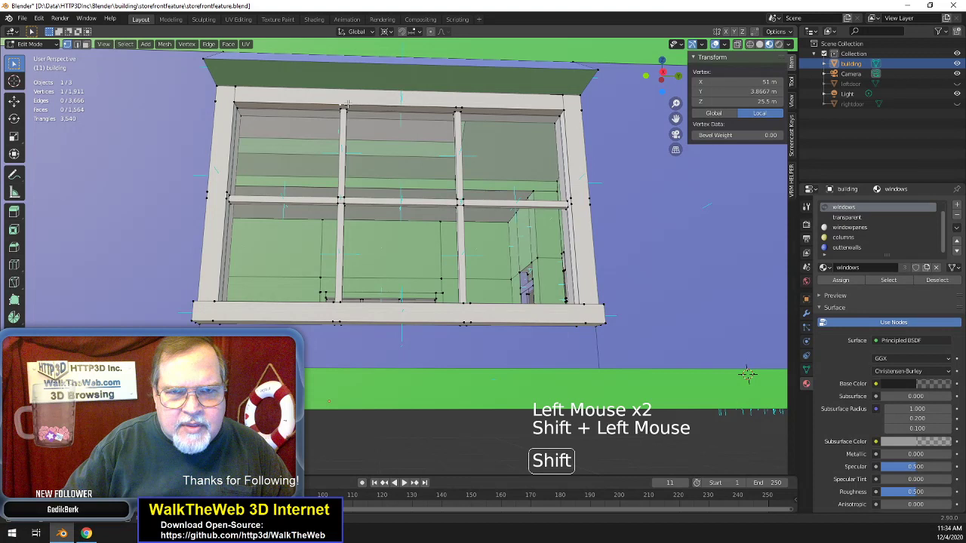
pyautogui.keyDown('shift'); pyautogui.click(480, 105); pyautogui.keyUp('shift')
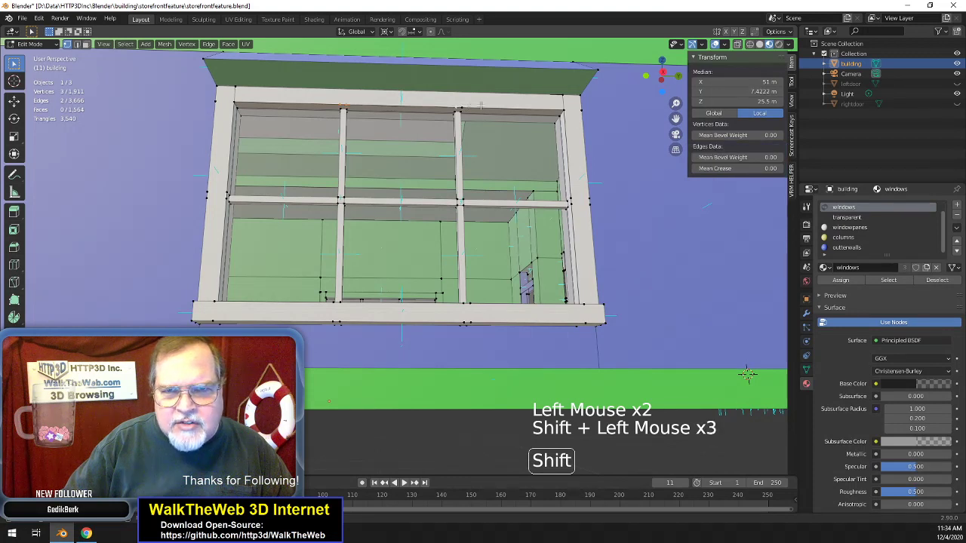
pyautogui.keyDown('shift'); pyautogui.click(568, 110); pyautogui.keyUp('shift')
pyautogui.press('m')
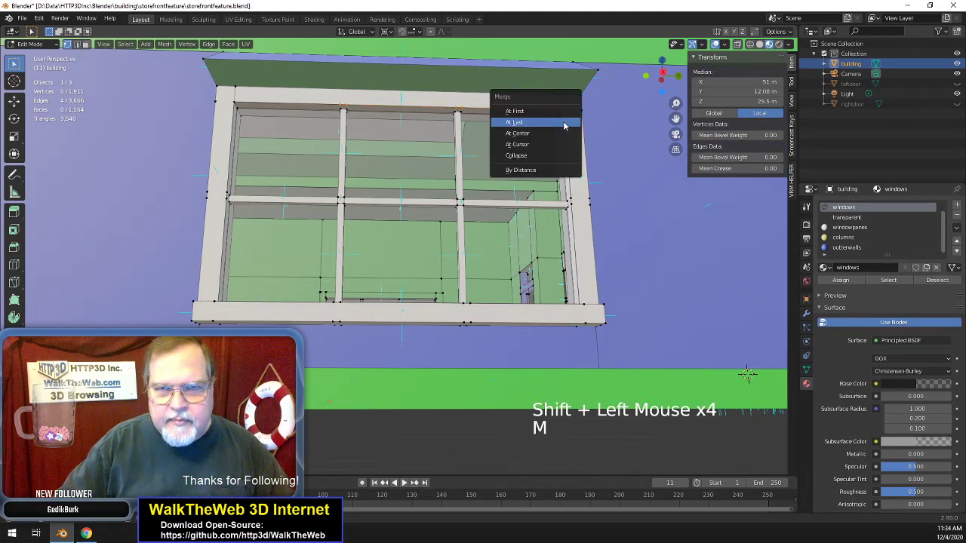
pyautogui.click(565, 126)
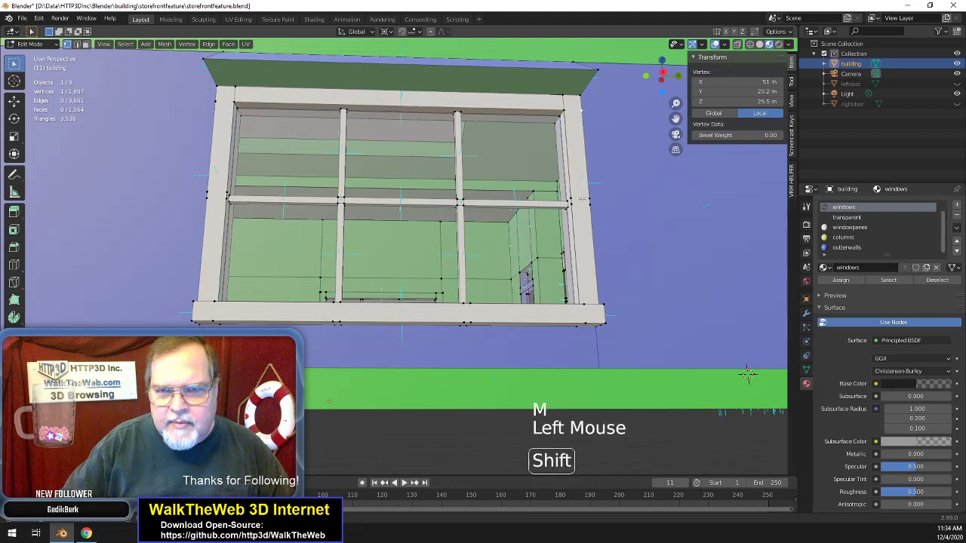
# - Merge the vertices down the outer edge of the frame's +Y upright into its bottom corner vertex
pyautogui.keyDown('shift'); pyautogui.click(582, 200); pyautogui.keyUp('shift')
pyautogui.keyDown('shift'); pyautogui.click(588, 238); pyautogui.keyUp('shift')
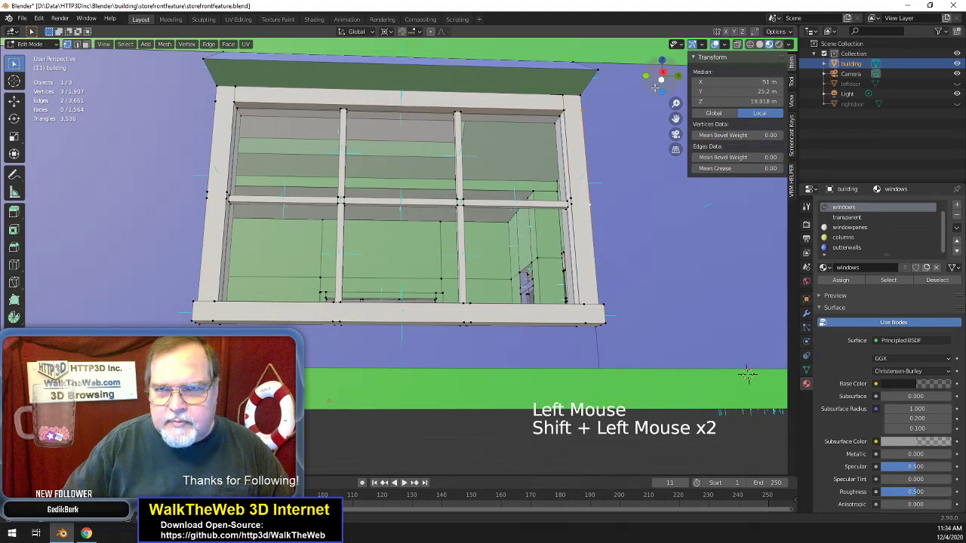
pyautogui.moveTo(667, 67); pyautogui.dragTo(666, 94)
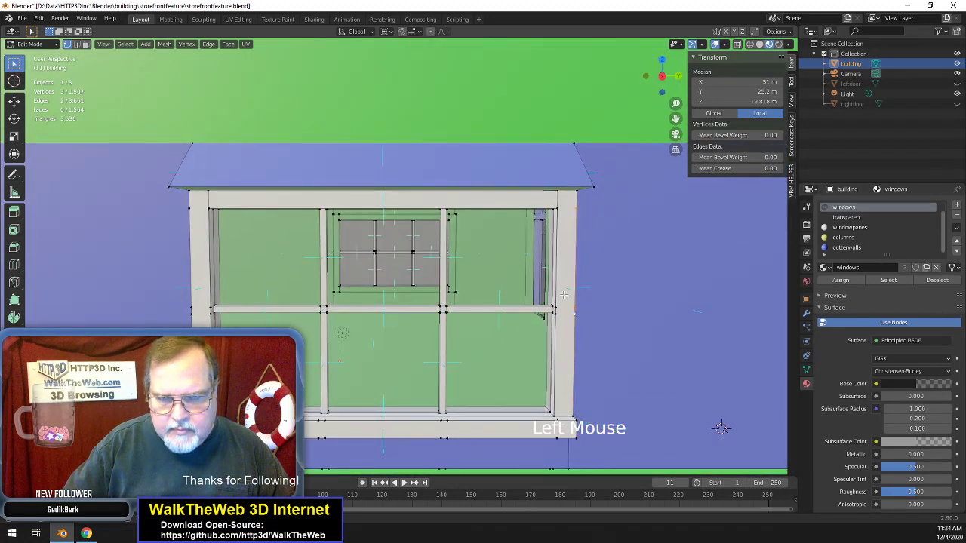
pyautogui.keyDown('shift'); pyautogui.click(569, 412); pyautogui.keyUp('shift')
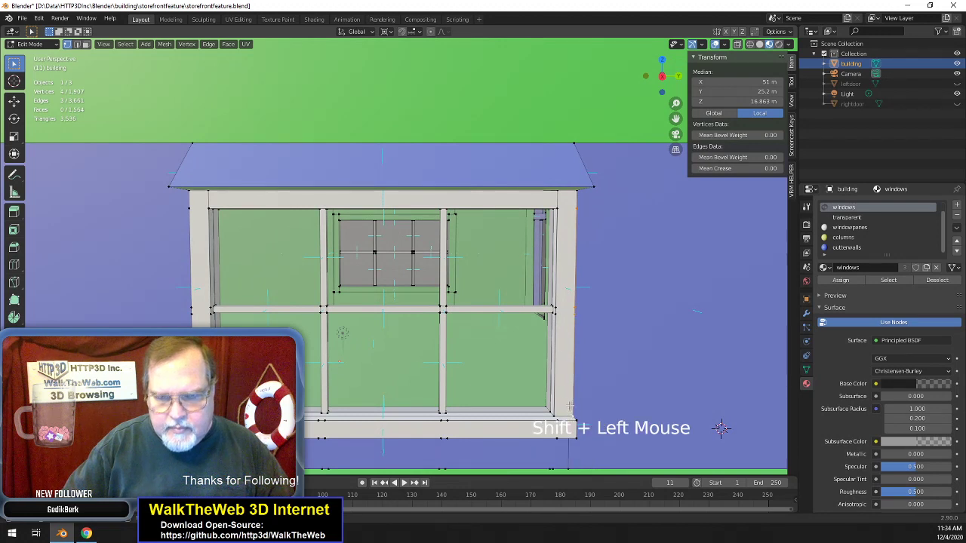
pyautogui.press('m')
pyautogui.click(570, 410)
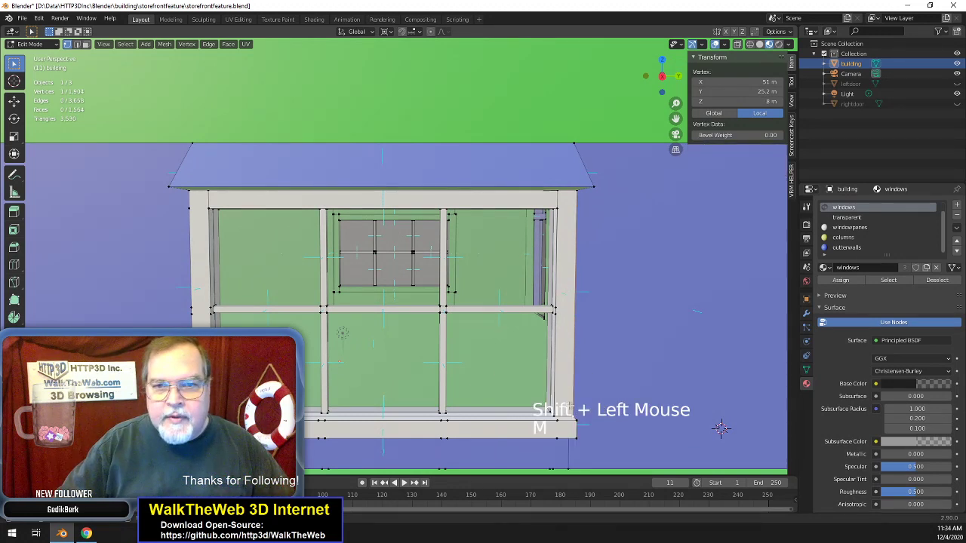
# - Merge the mid-height vertices on the inner edge of the frame's +Y upright into that edge's bottom vertex
pyautogui.click(560, 306)
pyautogui.keyDown('shift'); pyautogui.click(565, 361); pyautogui.keyUp('shift')
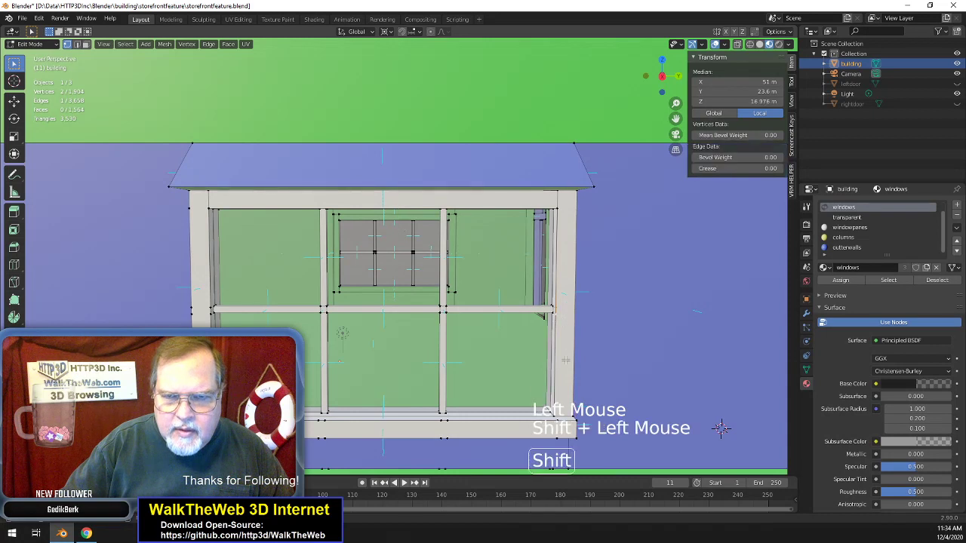
pyautogui.keyDown('shift'); pyautogui.click(556, 411); pyautogui.keyUp('shift')
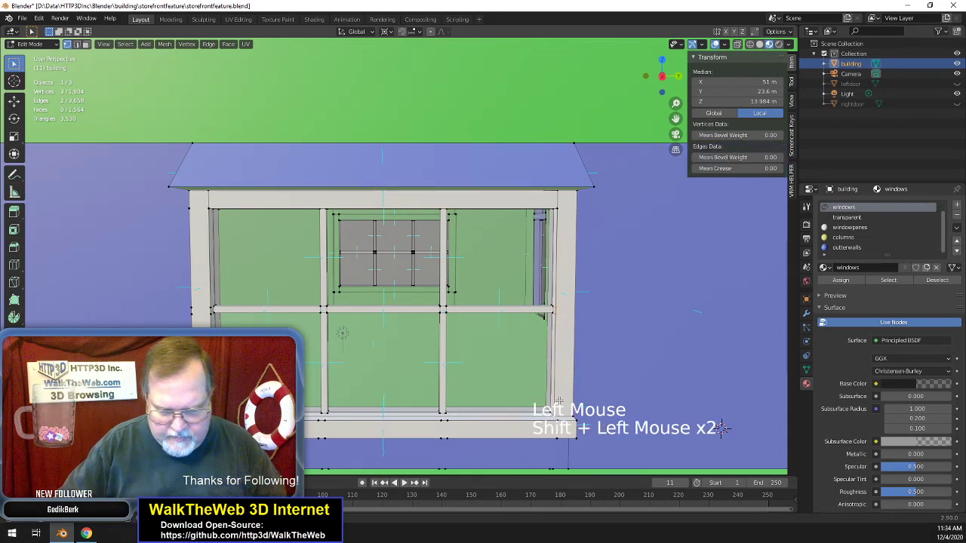
pyautogui.press('m')
pyautogui.click(559, 402)
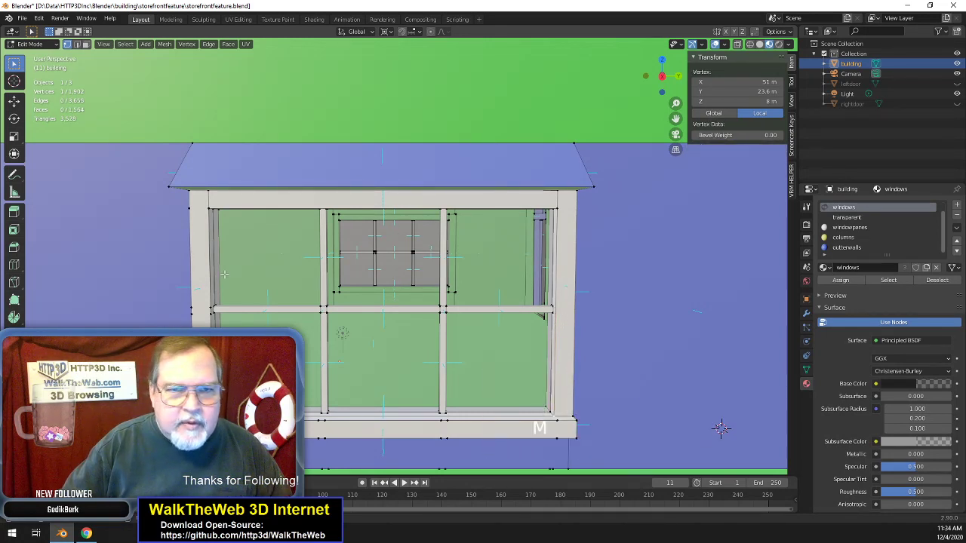
# - Merge the mid-height vertices on the inner edge of the frame's -Y upright into that edge's bottom vertex with At Last
pyautogui.click(721, 428)
pyautogui.keyDown('shift'); pyautogui.click(722, 428); pyautogui.keyUp('shift')
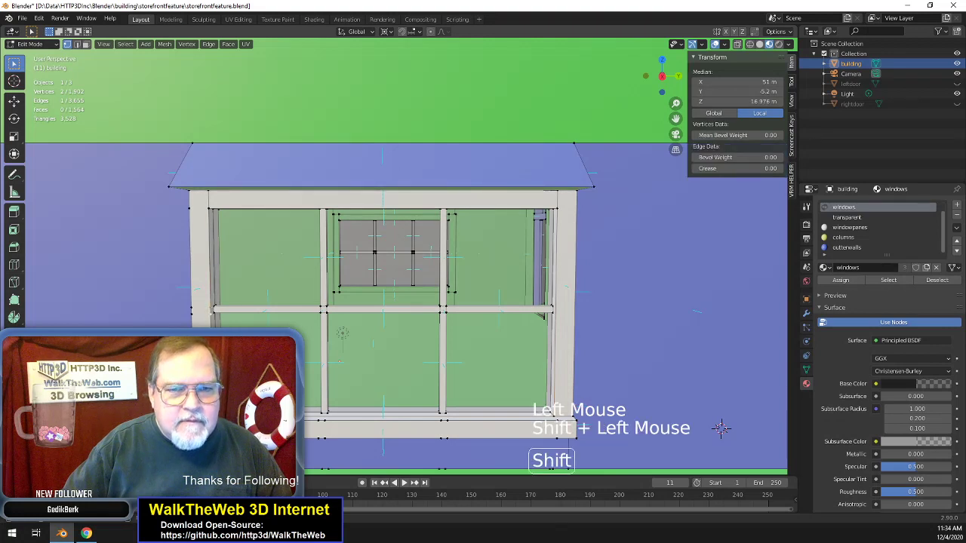
pyautogui.keyDown('shift'); pyautogui.click(722, 428); pyautogui.keyUp('shift')
pyautogui.press('m')
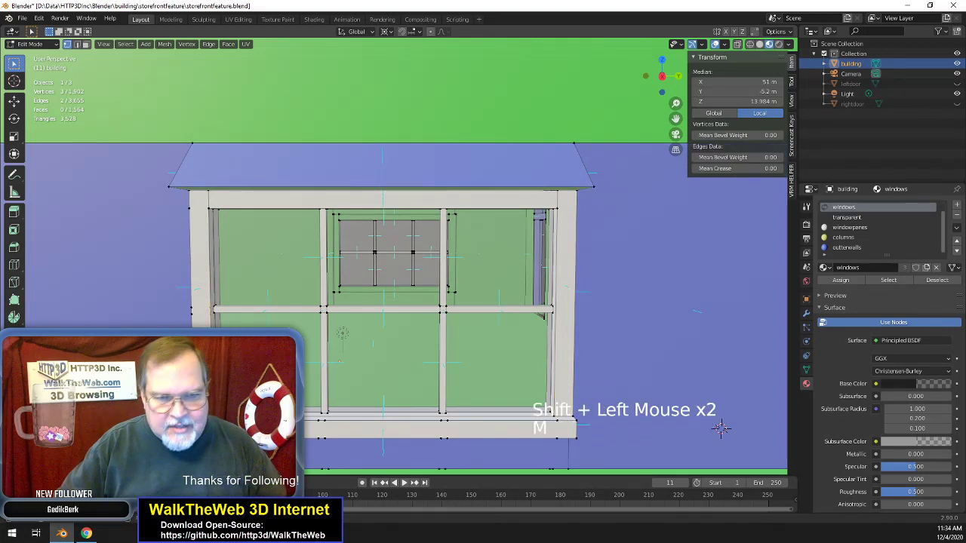
pyautogui.click(721, 428)
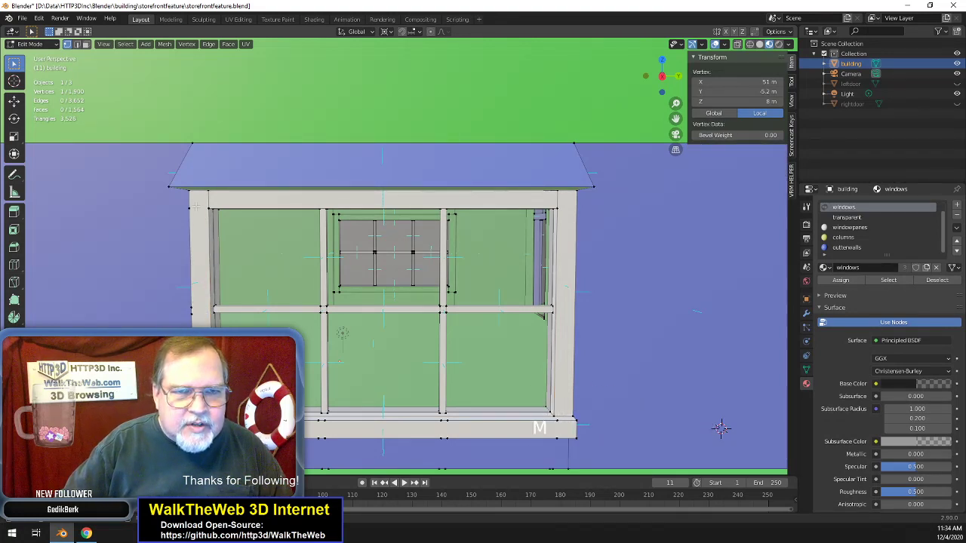
# - Merge the vertices down the outer front edge of the frame's -Y upright into its bottom vertex
pyautogui.click(720, 428)
pyautogui.keyDown('shift'); pyautogui.click(722, 428); pyautogui.keyUp('shift')
pyautogui.keyDown('shift'); pyautogui.click(722, 428); pyautogui.keyUp('shift')
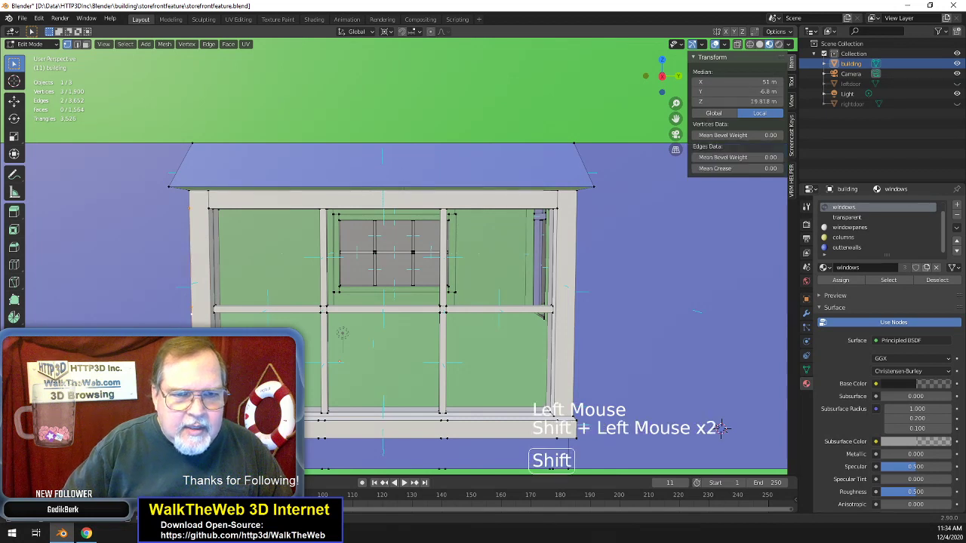
pyautogui.keyDown('shift'); pyautogui.click(723, 428); pyautogui.keyUp('shift')
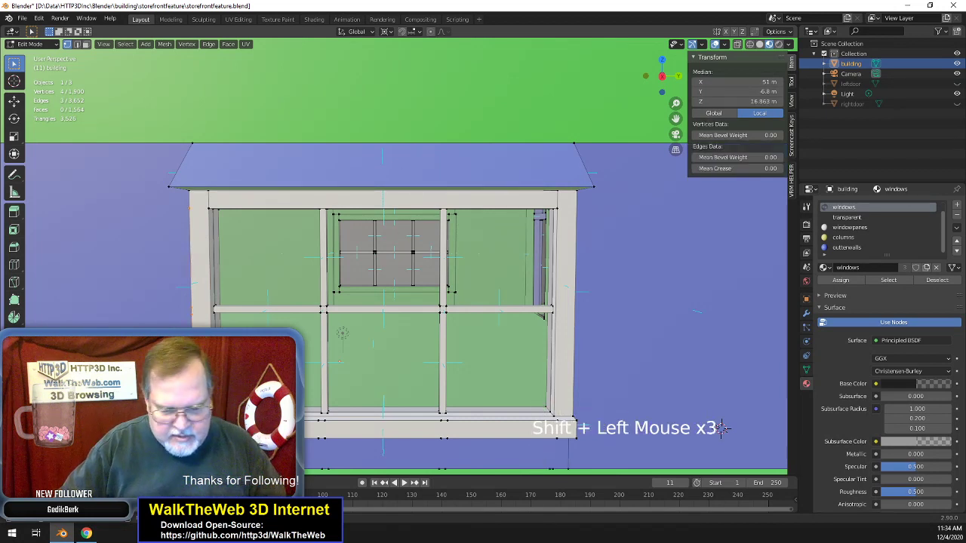
pyautogui.press('m')
pyautogui.click(721, 428)
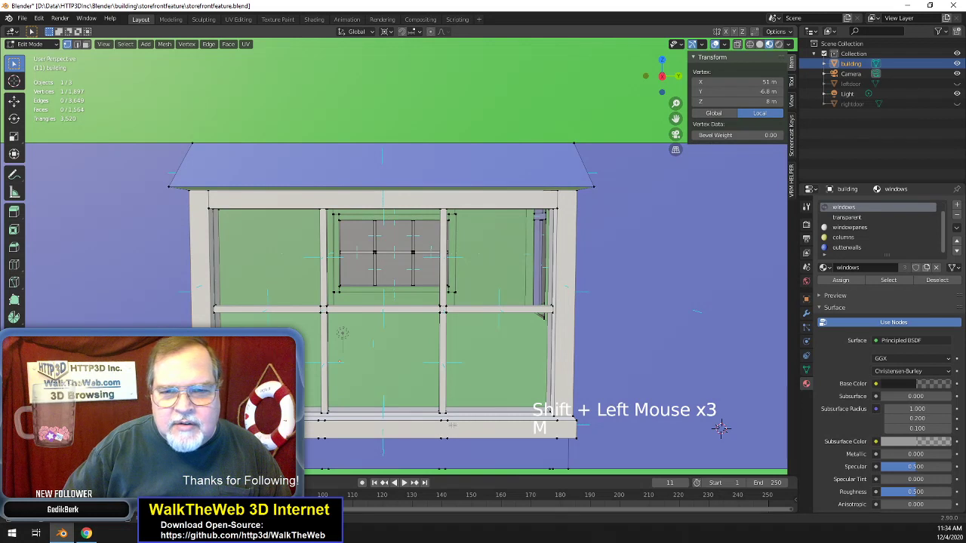
# - Merge the vertices along the sill's upper front edge into the corner vertex at its +Y end with At Last
pyautogui.click(721, 428)
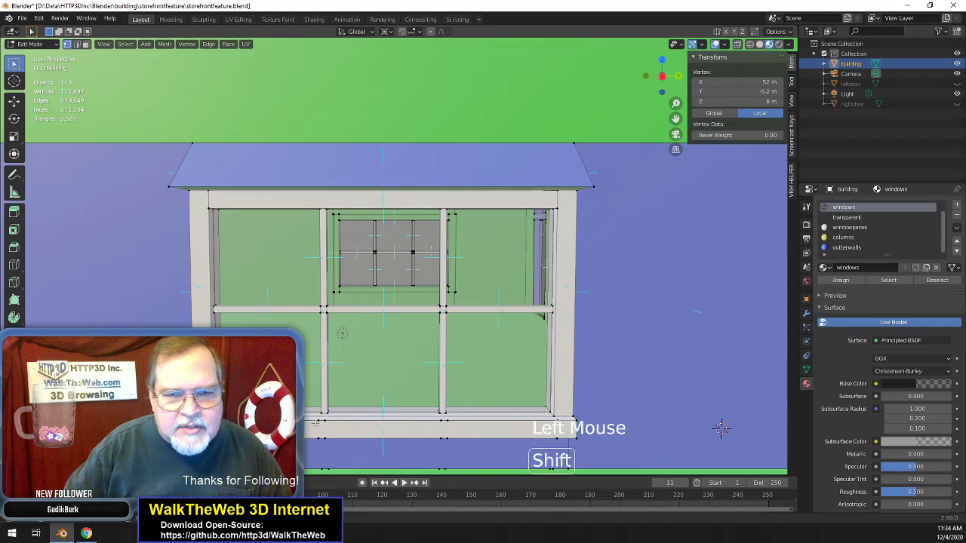
pyautogui.keyDown('shift'); pyautogui.click(721, 428); pyautogui.keyUp('shift')
pyautogui.keyDown('shift'); pyautogui.click(323, 425); pyautogui.keyUp('shift')
pyautogui.keyDown('shift'); pyautogui.click(445, 423); pyautogui.keyUp('shift')
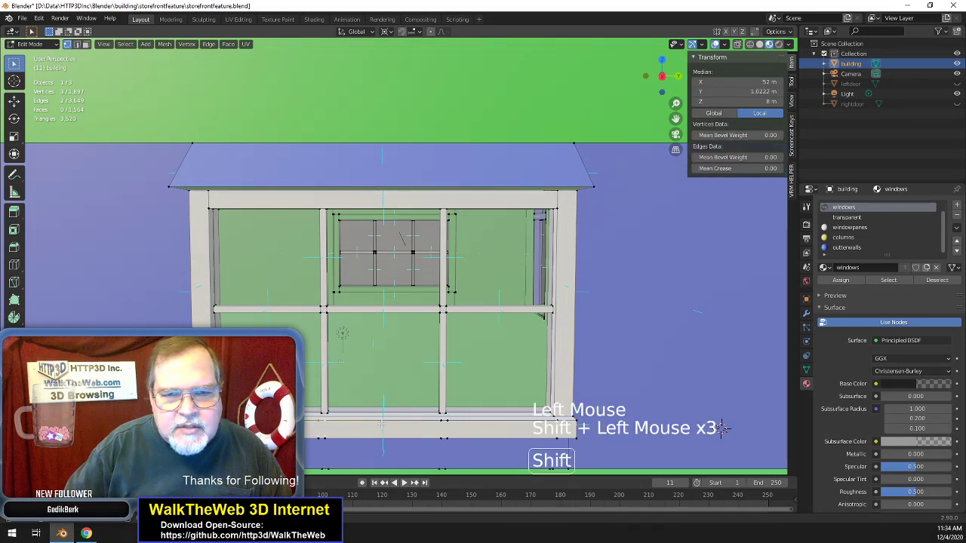
pyautogui.keyDown('shift'); pyautogui.click(444, 425); pyautogui.keyUp('shift')
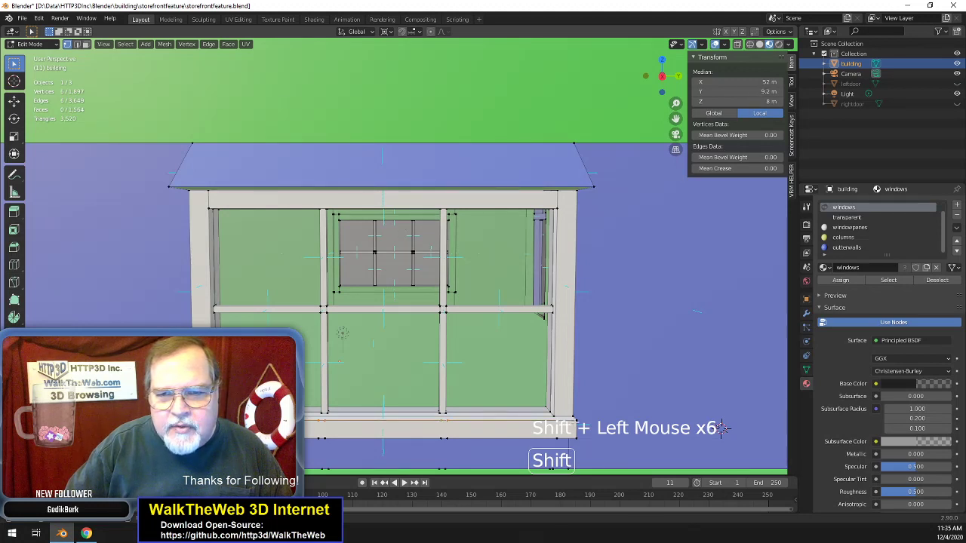
pyautogui.keyDown('shift'); pyautogui.click(721, 428); pyautogui.keyUp('shift')
pyautogui.press('m')
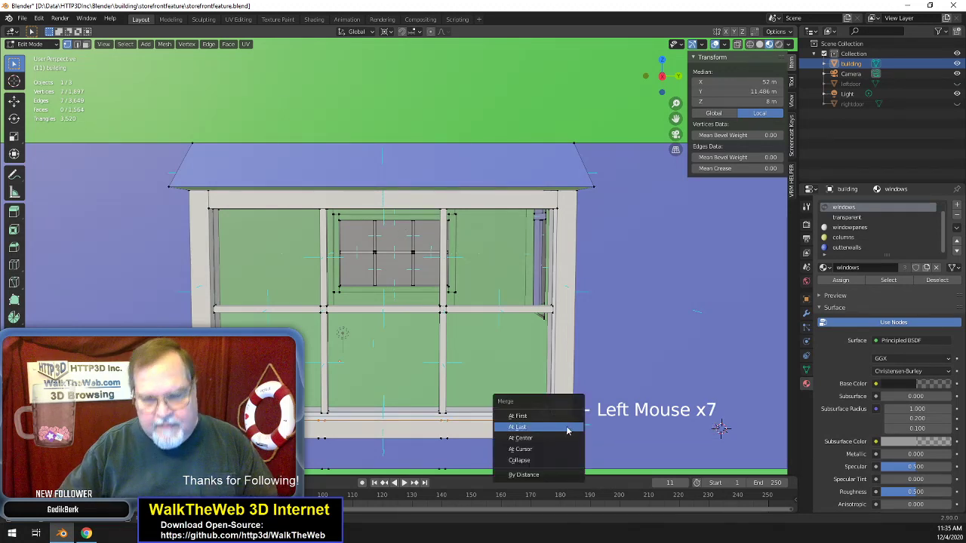
pyautogui.click(566, 428)
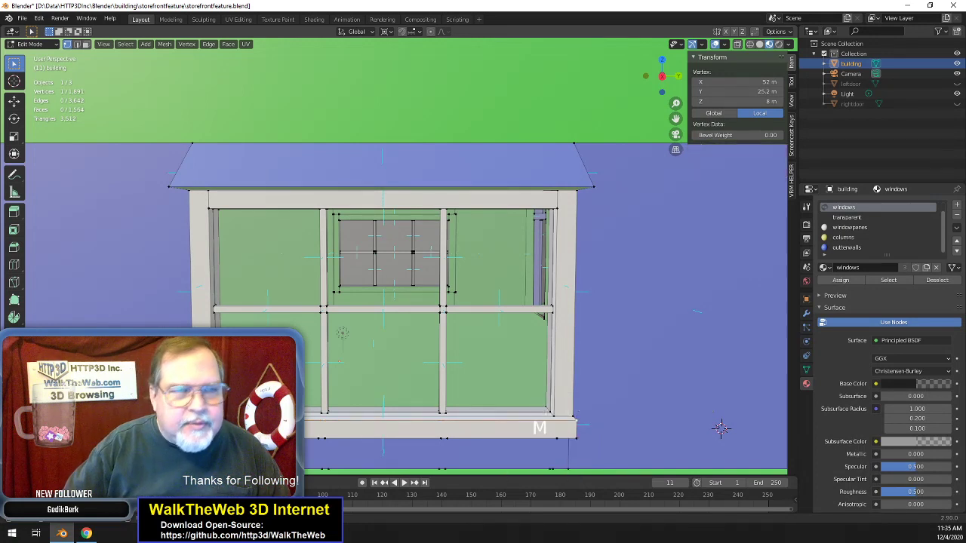
# - Merge the vertices along the sill's lower front edge into the corner vertex at its +Y end
pyautogui.click(721, 427)
pyautogui.keyDown('shift'); pyautogui.click(721, 428); pyautogui.keyUp('shift')
pyautogui.keyDown('shift'); pyautogui.click(721, 428); pyautogui.keyUp('shift')
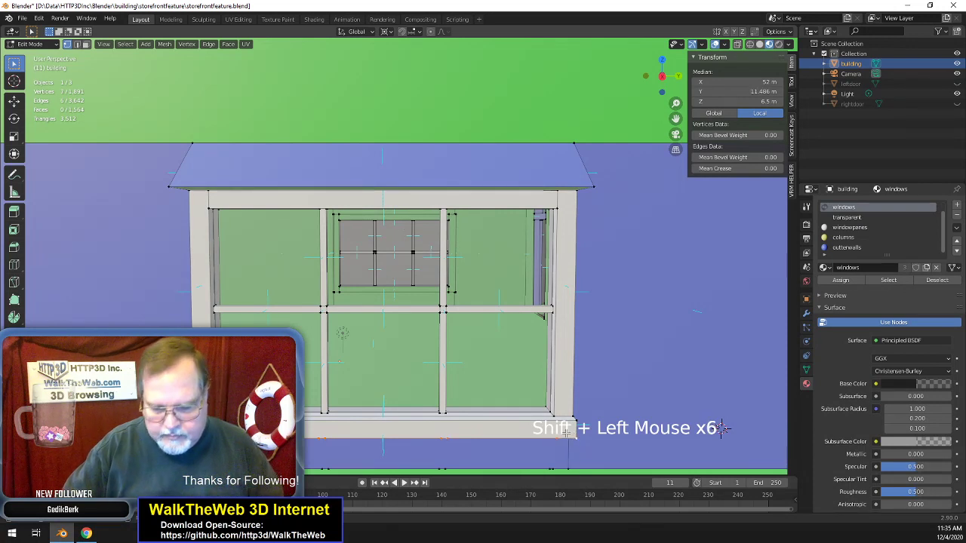
pyautogui.press('m')
pyautogui.click(566, 435)
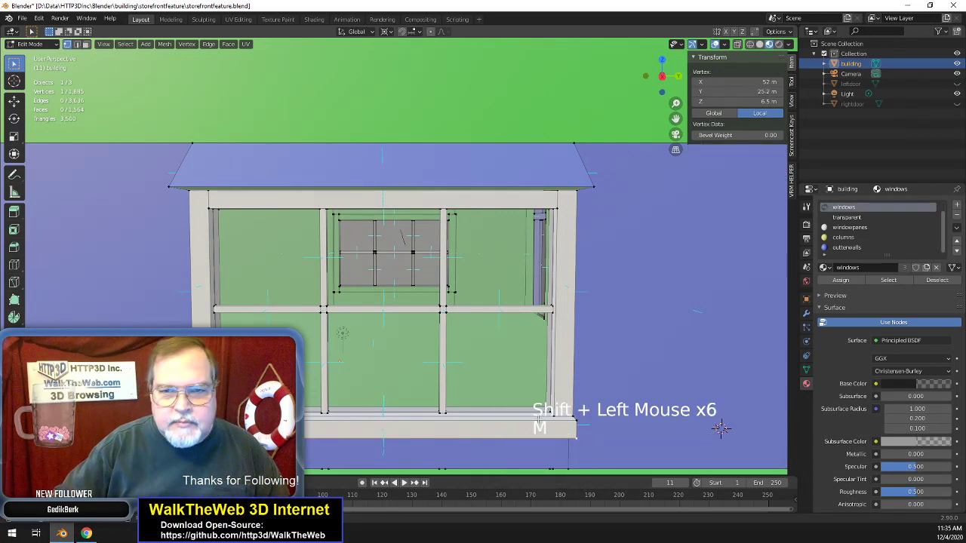
# - Merge the vertices along the sill's lower wall-side edge into the corner vertex at its +Y end
pyautogui.moveTo(662, 76); pyautogui.dragTo(287, 208)
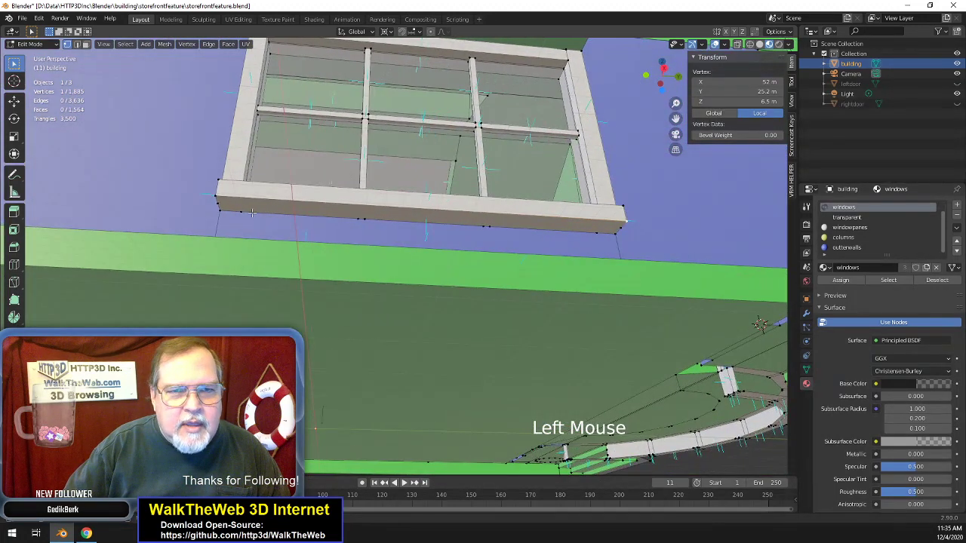
pyautogui.keyDown('shift'); pyautogui.click(365, 220); pyautogui.keyUp('shift')
pyautogui.keyDown('shift'); pyautogui.click(397, 226); pyautogui.keyUp('shift')
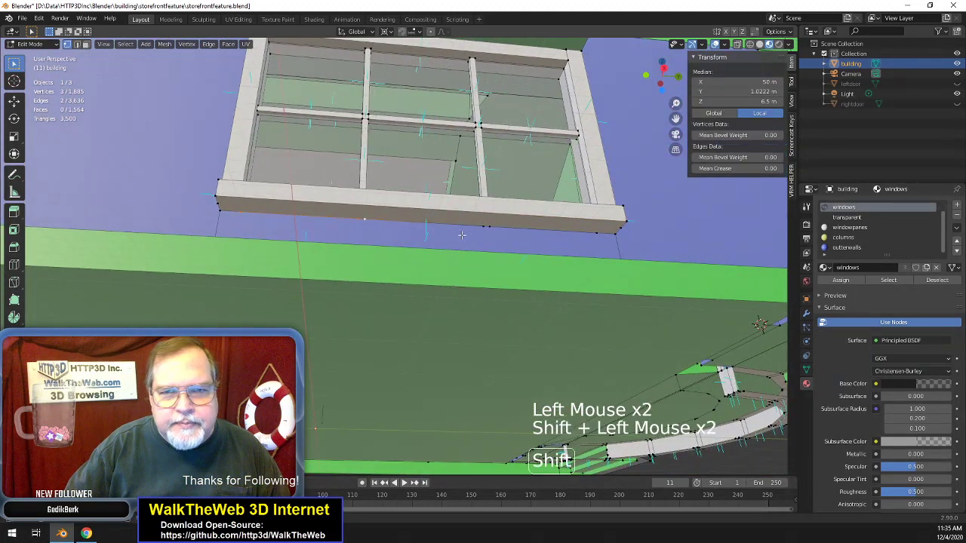
pyautogui.keyDown('shift'); pyautogui.click(485, 227); pyautogui.keyUp('shift')
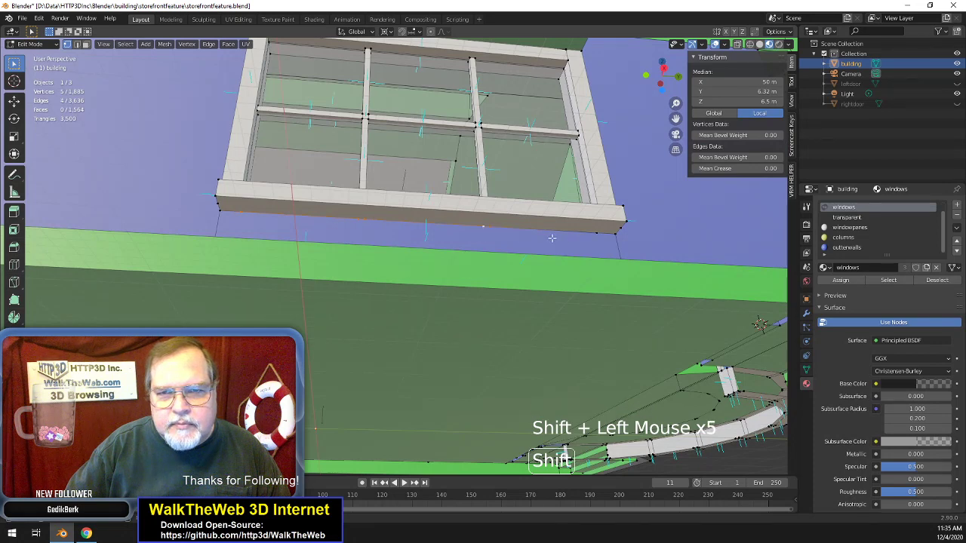
pyautogui.press('m')
pyautogui.click(613, 243)
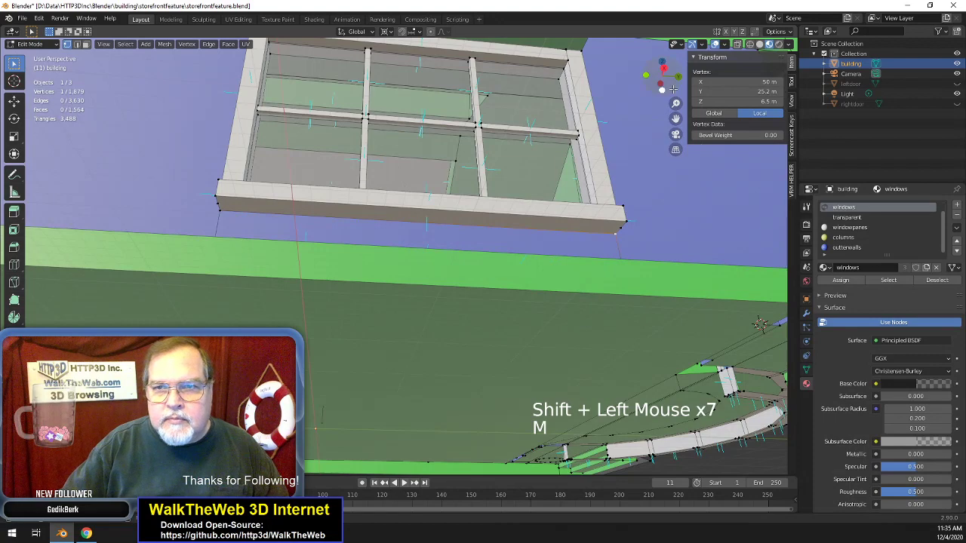
# - Merge the vertices down the wall-side outer edge of the frame's -Y upright into the vertex at the sill with At Last
pyautogui.moveTo(662, 76); pyautogui.dragTo(664, 129)
pyautogui.moveTo(699, 450); pyautogui.dragTo(672, 376)
pyautogui.click(462, 136)
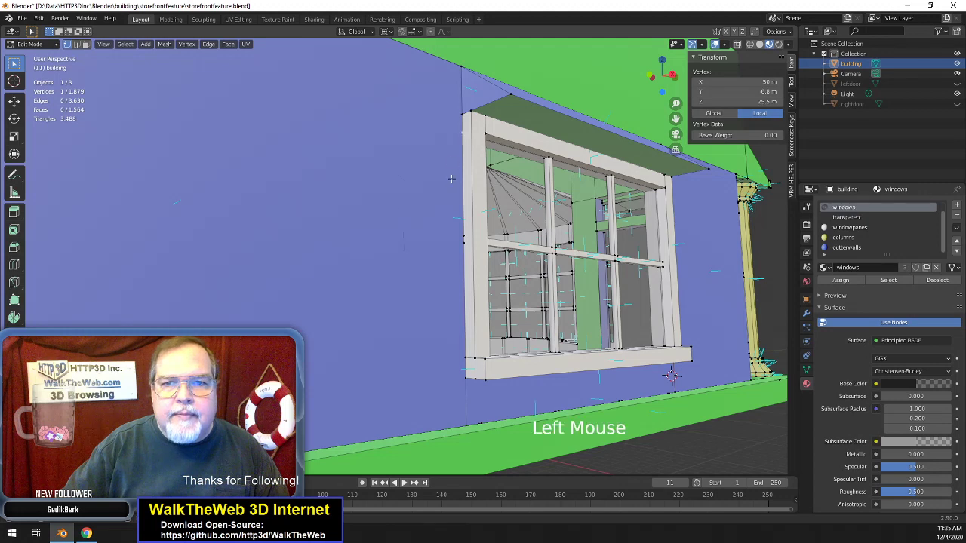
pyautogui.keyDown('shift'); pyautogui.click(456, 240); pyautogui.keyUp('shift')
pyautogui.keyDown('shift'); pyautogui.click(457, 293); pyautogui.keyUp('shift')
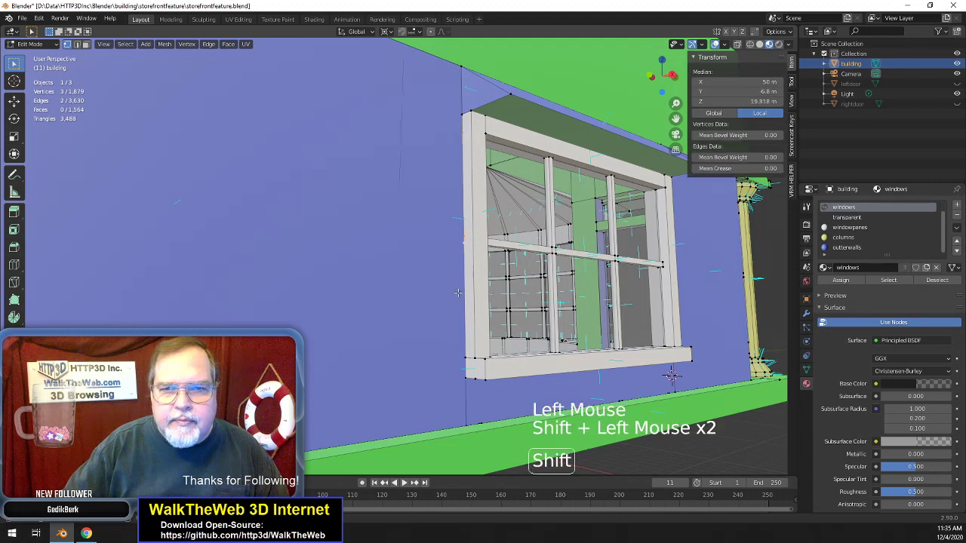
pyautogui.keyDown('shift'); pyautogui.click(458, 359); pyautogui.keyUp('shift')
pyautogui.press('m')
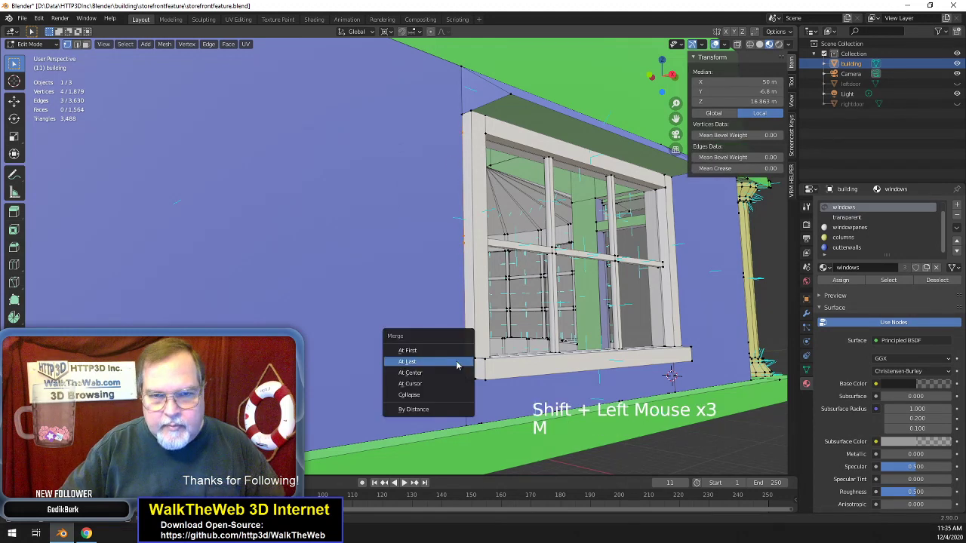
pyautogui.click(458, 368)
# - At each end of the sill's underside, merge the extra middle vertex into the wall-side corner vertex
pyautogui.keyDown('shift'); pyautogui.click(463, 383); pyautogui.keyUp('shift')
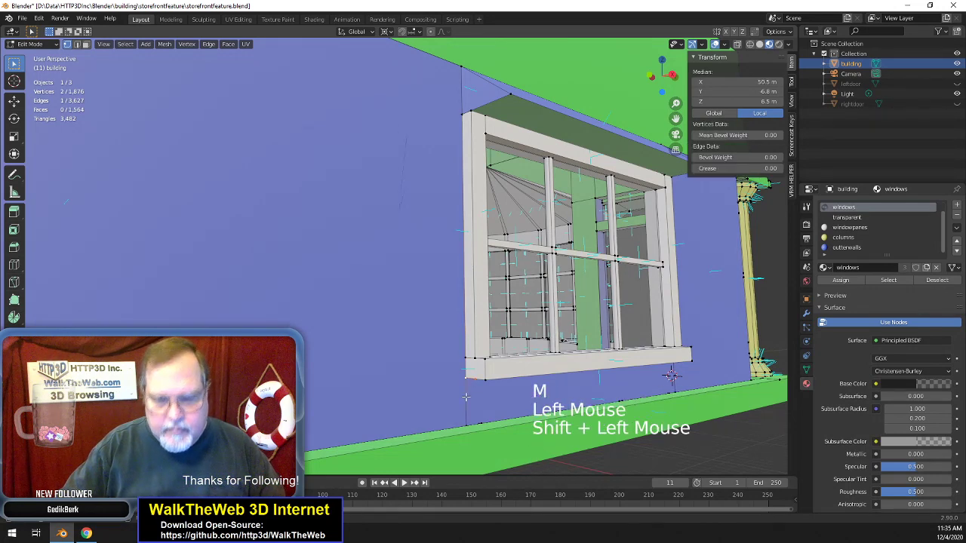
pyautogui.press('m')
pyautogui.click(465, 397)
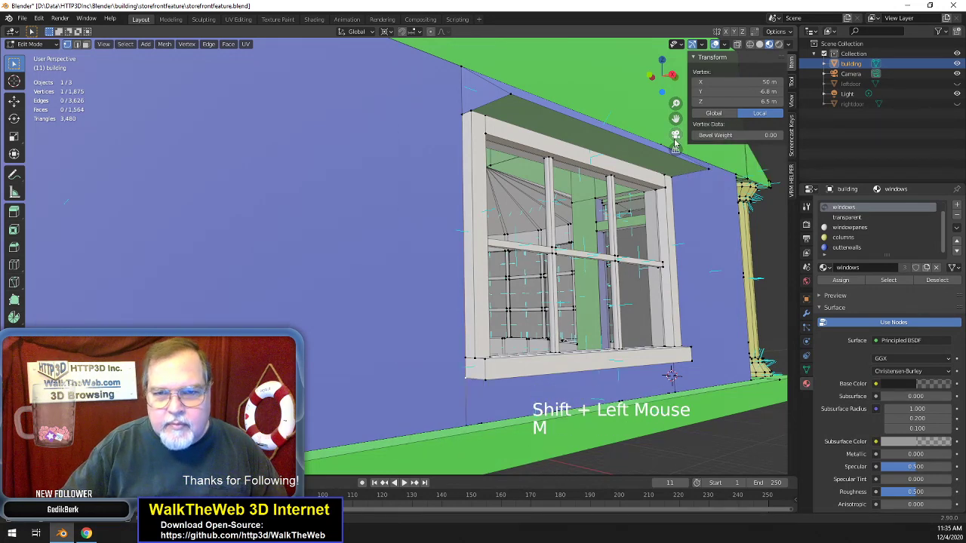
pyautogui.moveTo(665, 94); pyautogui.dragTo(509, 296)
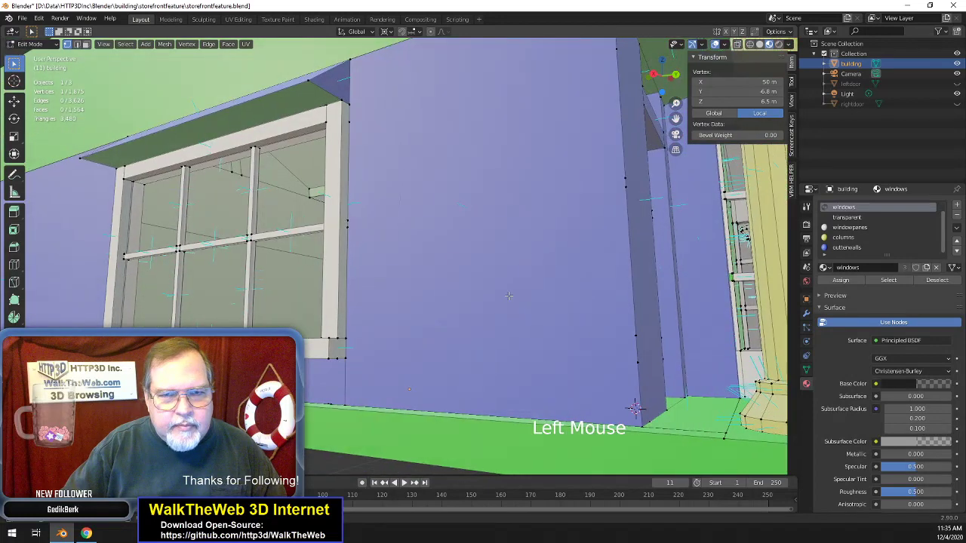
pyautogui.keyDown('shift'); pyautogui.click(348, 355); pyautogui.keyUp('shift')
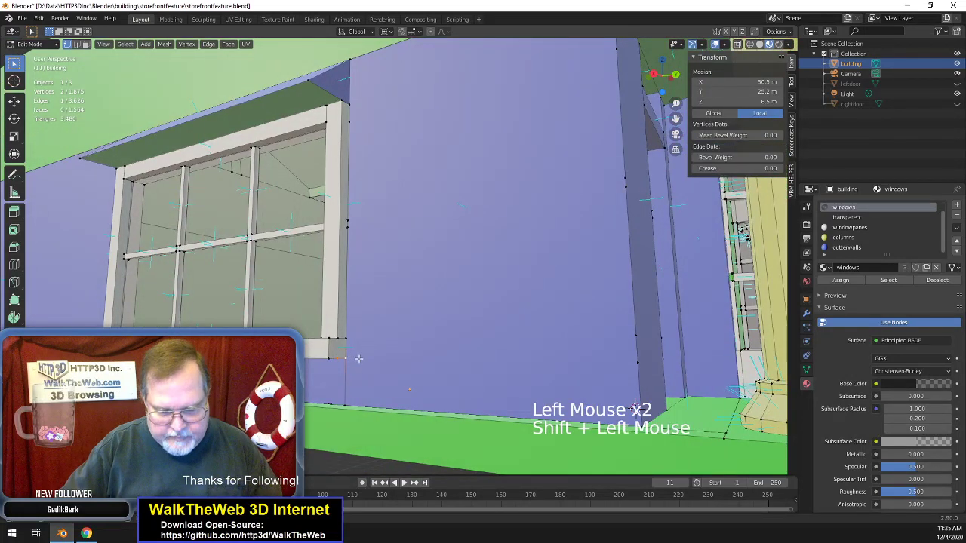
pyautogui.press('m')
pyautogui.click(356, 362)
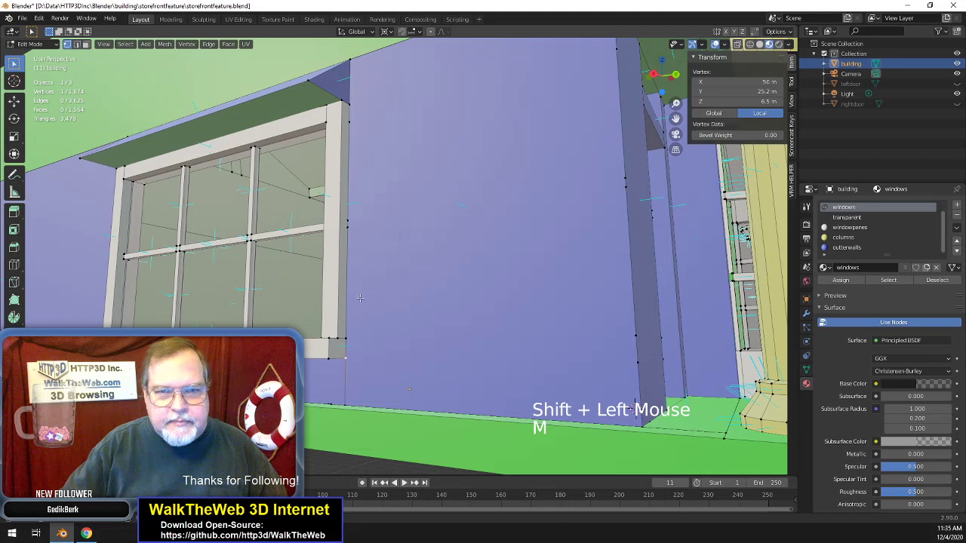
# - Merge the vertices down the wall-side outer edge of the frame's +Y upright into the vertex at the sill
pyautogui.click(357, 121)
pyautogui.keyDown('shift'); pyautogui.click(355, 219); pyautogui.keyUp('shift')
pyautogui.keyDown('shift'); pyautogui.click(359, 309); pyautogui.keyUp('shift')
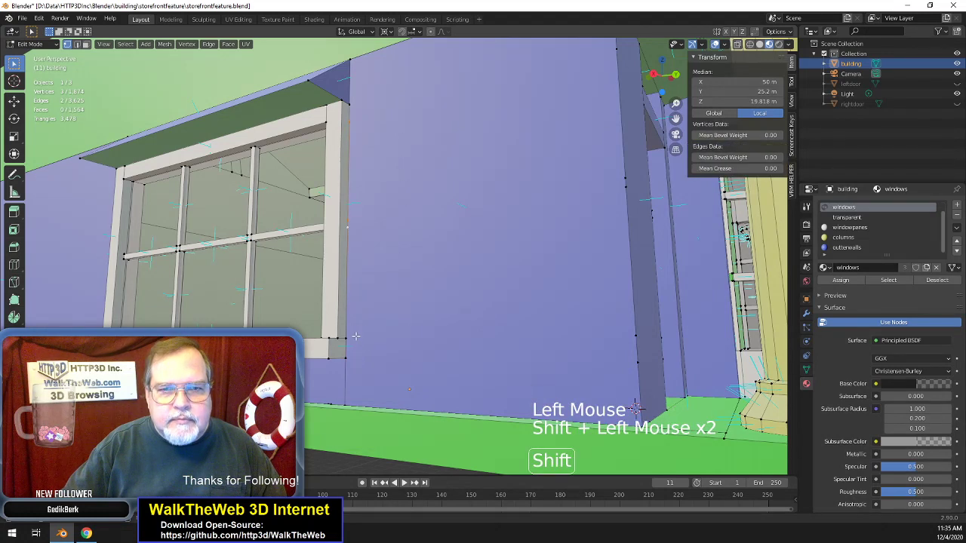
pyautogui.press('m')
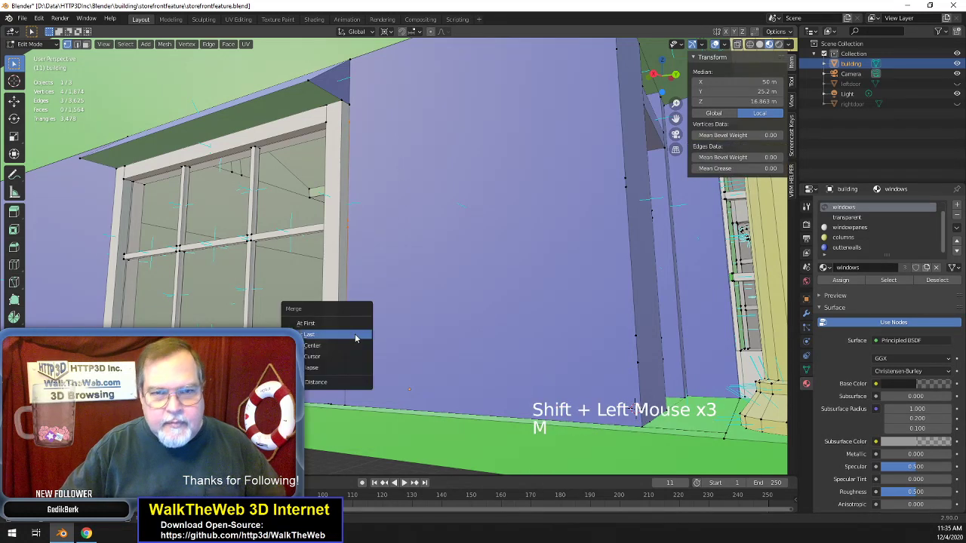
pyautogui.click(354, 334)
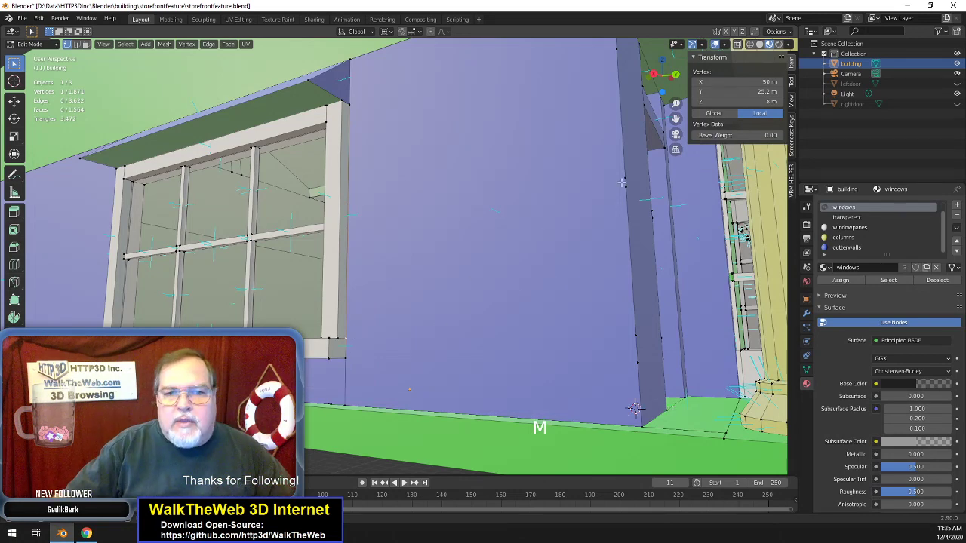
# - Merge the intermediate vertices down the outer wall's vertical corner edge beside the porch column into its bottom corner vertex with At Last
pyautogui.moveTo(677, 77); pyautogui.dragTo(663, 94)
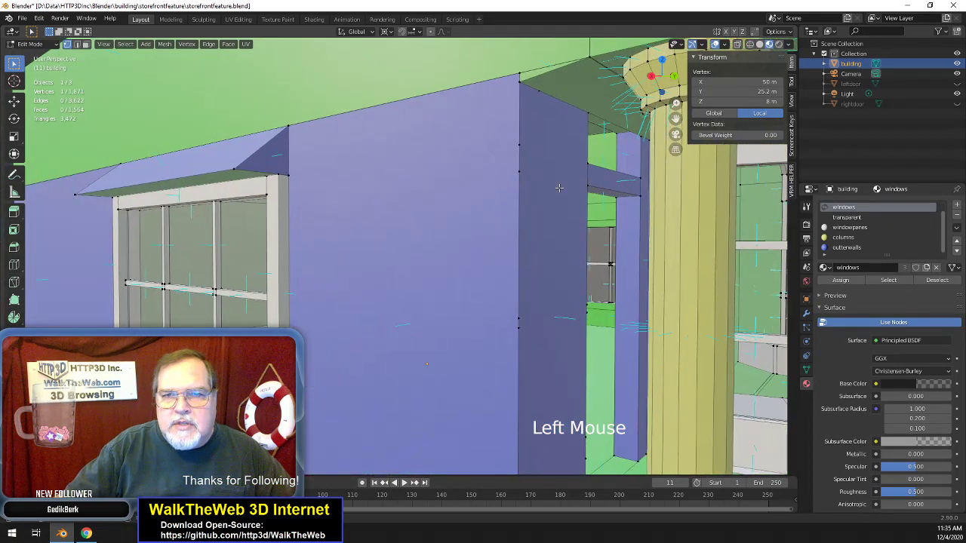
pyautogui.scroll(-2, 504, 176)
pyautogui.click(478, 181)
pyautogui.keyDown('shift'); pyautogui.click(479, 138); pyautogui.keyUp('shift')
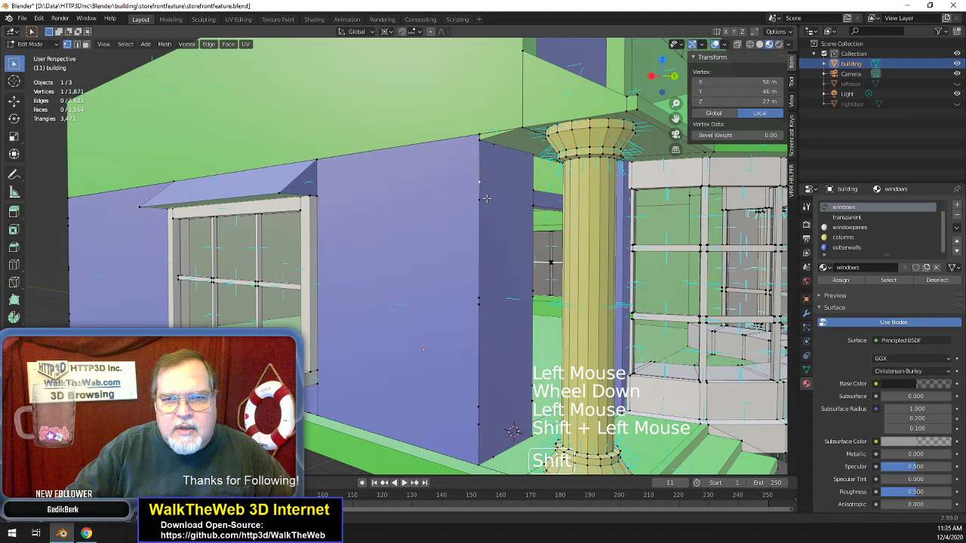
pyautogui.keyDown('shift'); pyautogui.click(478, 300); pyautogui.keyUp('shift')
pyautogui.keyDown('shift'); pyautogui.click(475, 407); pyautogui.keyUp('shift')
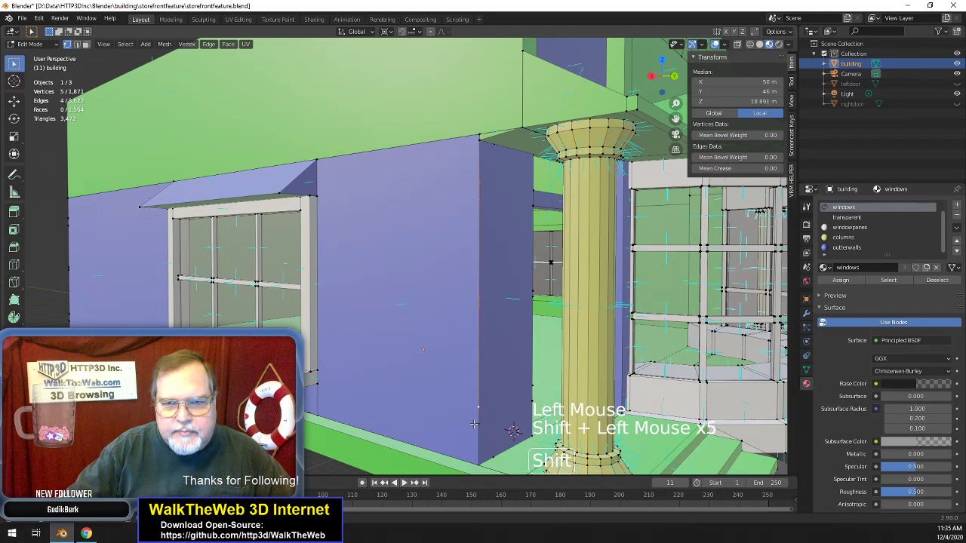
pyautogui.keyDown('shift'); pyautogui.click(474, 425); pyautogui.keyUp('shift')
pyautogui.press('m')
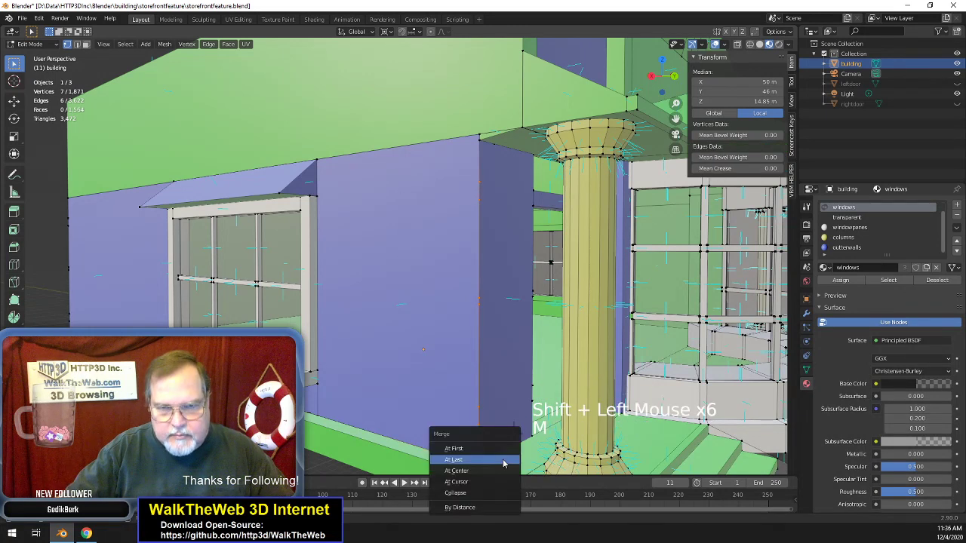
pyautogui.click(504, 462)
# - Merge the neighbouring vertex on the wall's base edge into the bottom corner vertex beside the porch column
pyautogui.keyDown('shift'); pyautogui.click(490, 467); pyautogui.keyUp('shift')
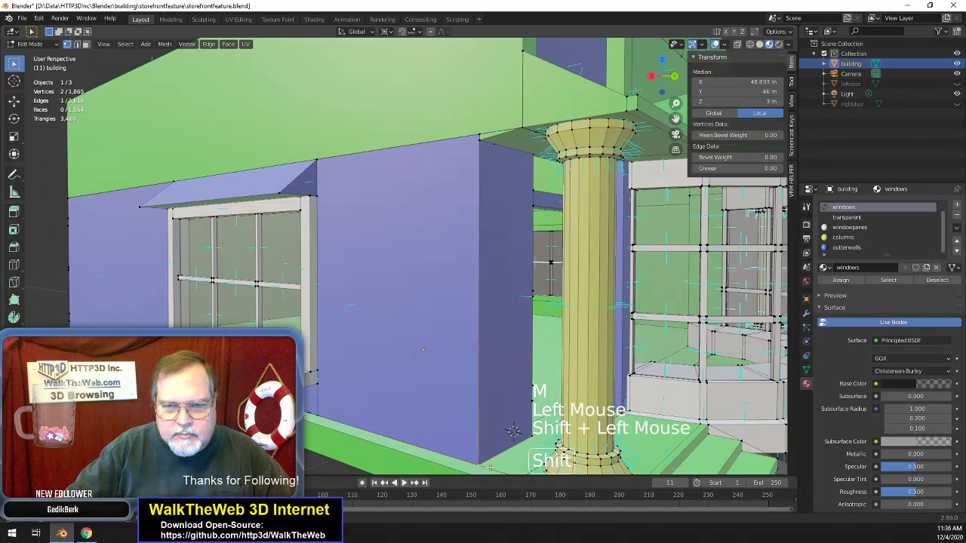
pyautogui.press('m')
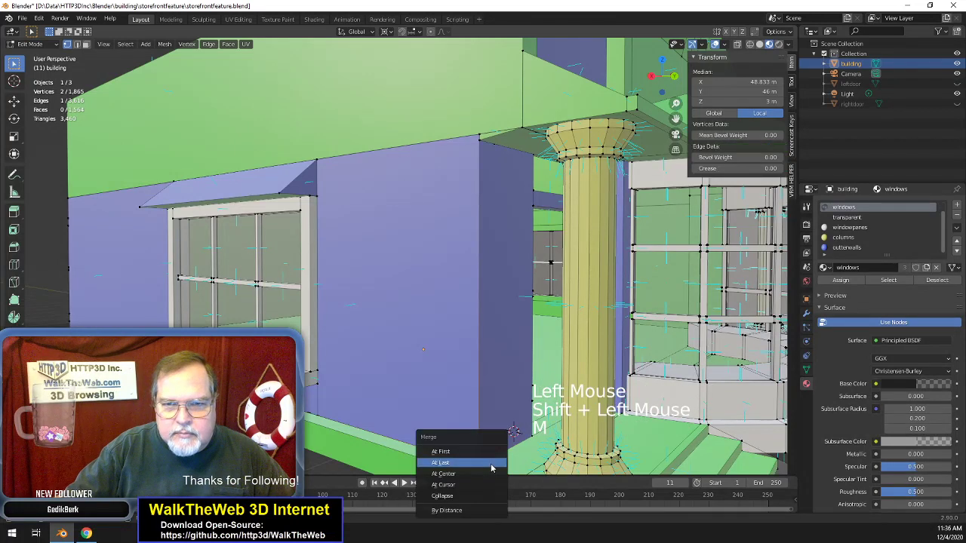
pyautogui.click(491, 468)
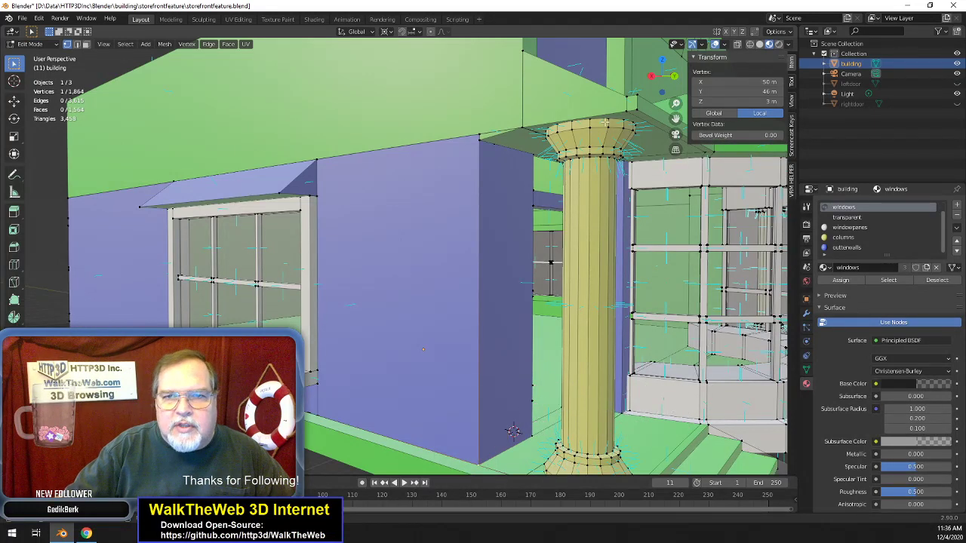
# - Merge the vertices along the outer wall's base edge below the side window into the one beneath the window's +Y end
pyautogui.moveTo(677, 89); pyautogui.dragTo(608, 196)
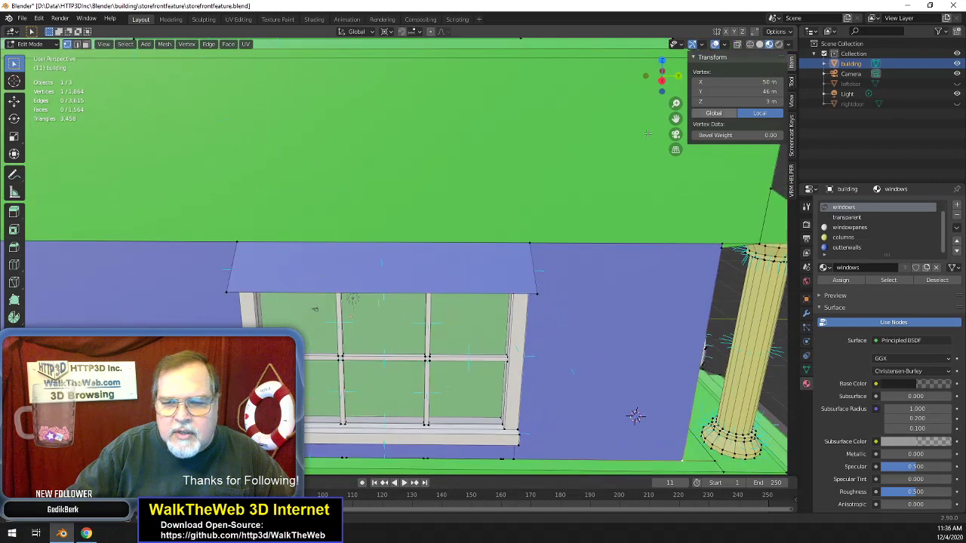
pyautogui.scroll(-2, 605, 225)
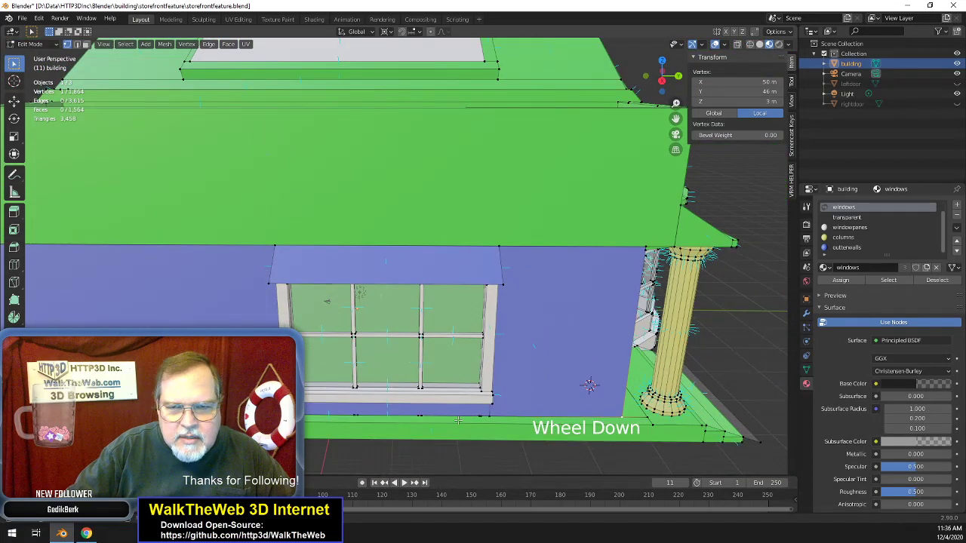
pyautogui.click(590, 385)
pyautogui.keyDown('shift'); pyautogui.click(316, 420); pyautogui.keyUp('shift')
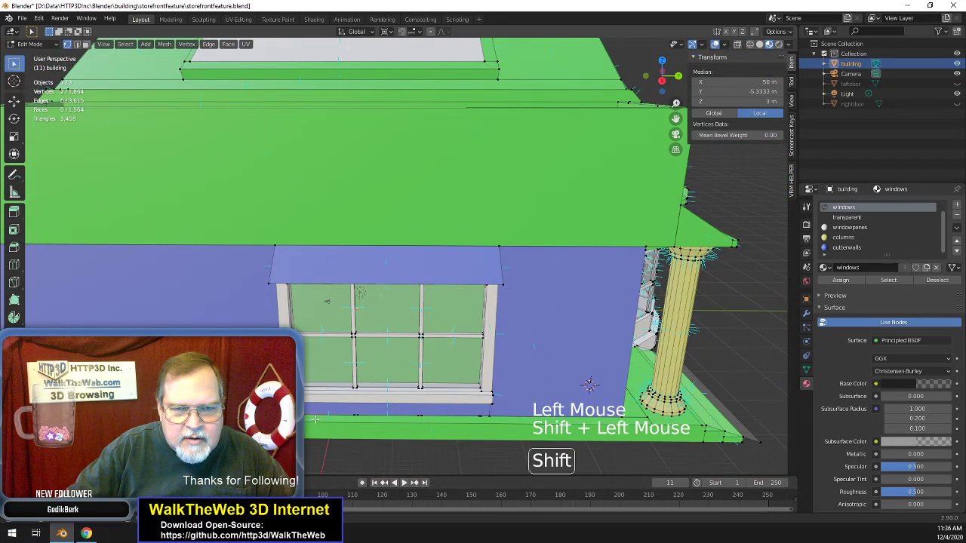
pyautogui.keyDown('shift'); pyautogui.click(354, 416); pyautogui.keyUp('shift')
pyautogui.keyDown('shift'); pyautogui.click(387, 420); pyautogui.keyUp('shift')
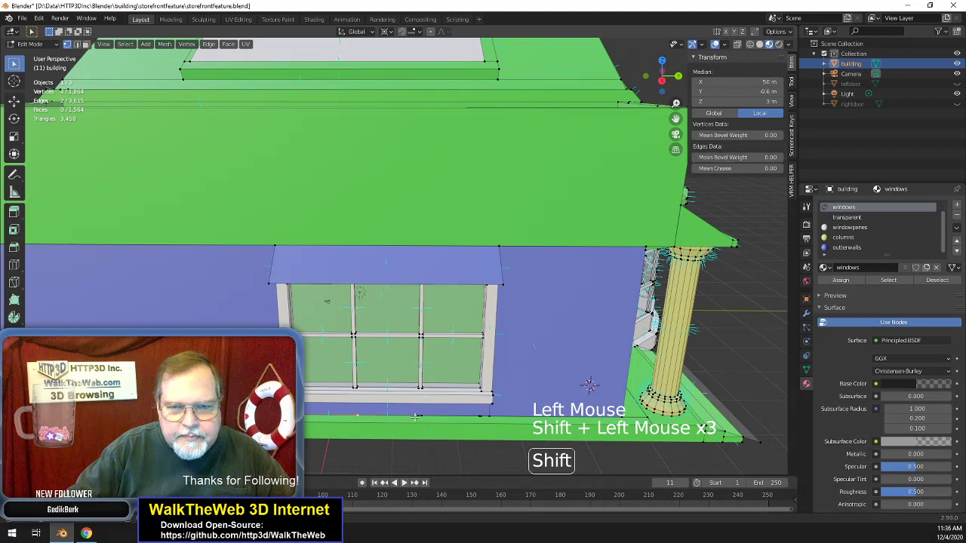
pyautogui.keyDown('shift'); pyautogui.click(423, 417); pyautogui.keyUp('shift')
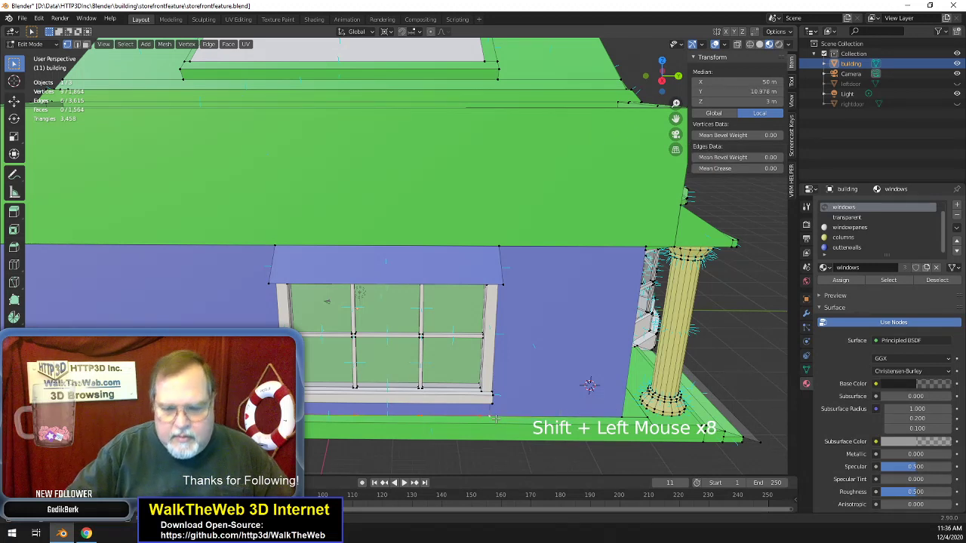
pyautogui.press('m')
pyautogui.click(495, 419)
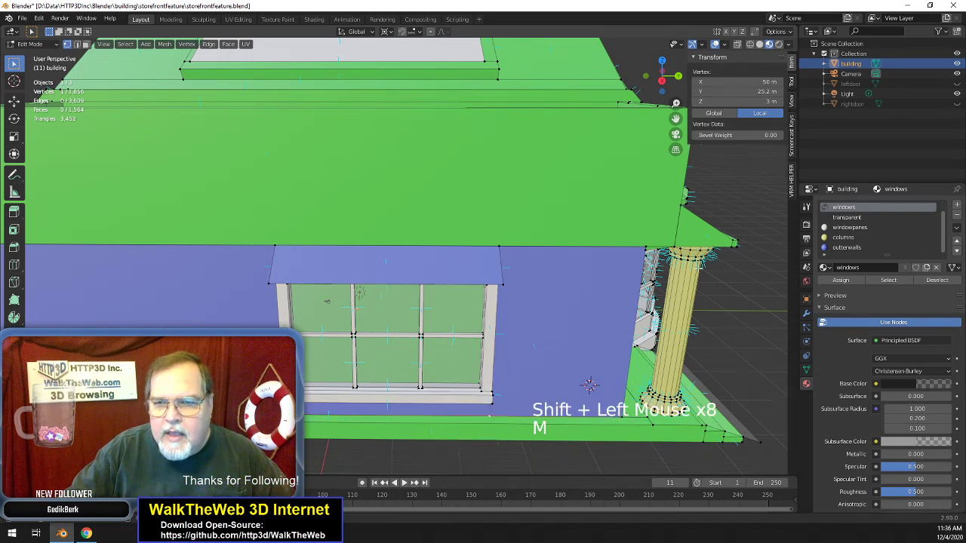
# - Merge the intermediate vertices down the building's rear +X vertical wall corner into its bottom corner vertex
pyautogui.moveTo(678, 120); pyautogui.dragTo(897, 120)
pyautogui.moveTo(775, 386); pyautogui.dragTo(765, 362, button='middle')
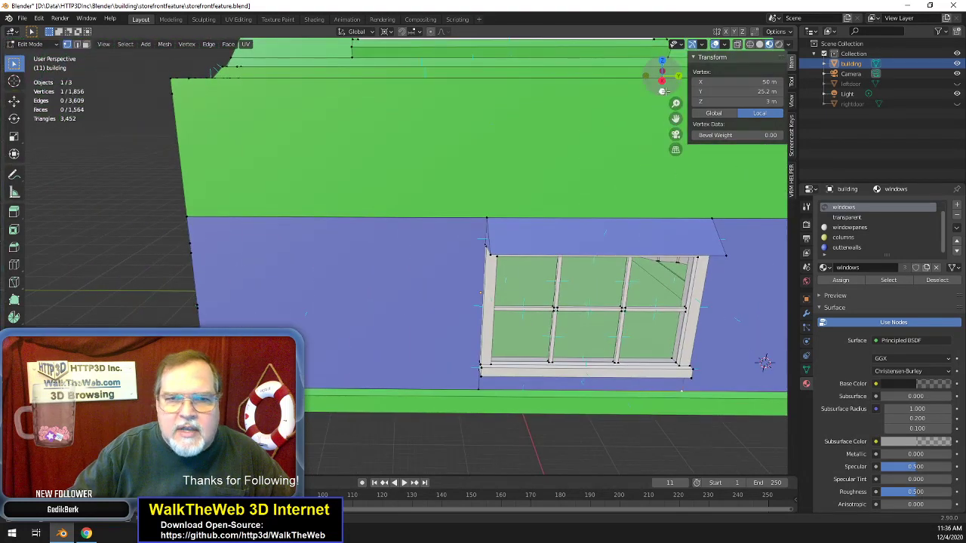
pyautogui.moveTo(663, 91); pyautogui.dragTo(420, 222)
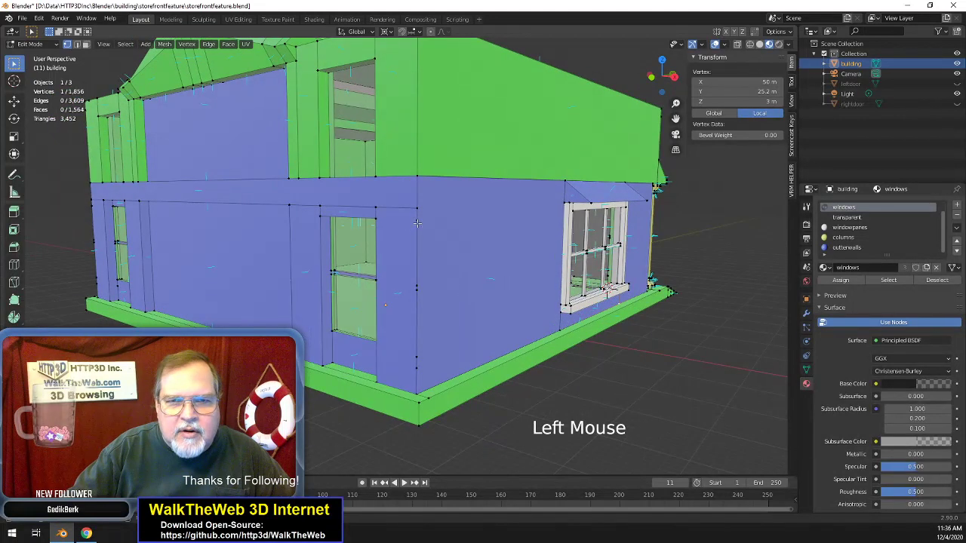
pyautogui.keyDown('shift'); pyautogui.doubleClick(417, 289); pyautogui.keyUp('shift')
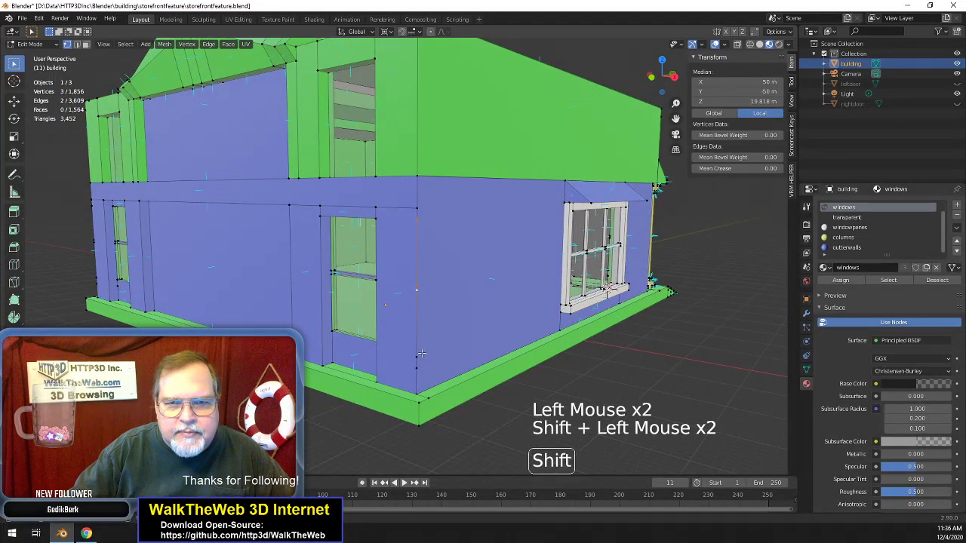
pyautogui.keyDown('shift'); pyautogui.click(422, 388); pyautogui.keyUp('shift')
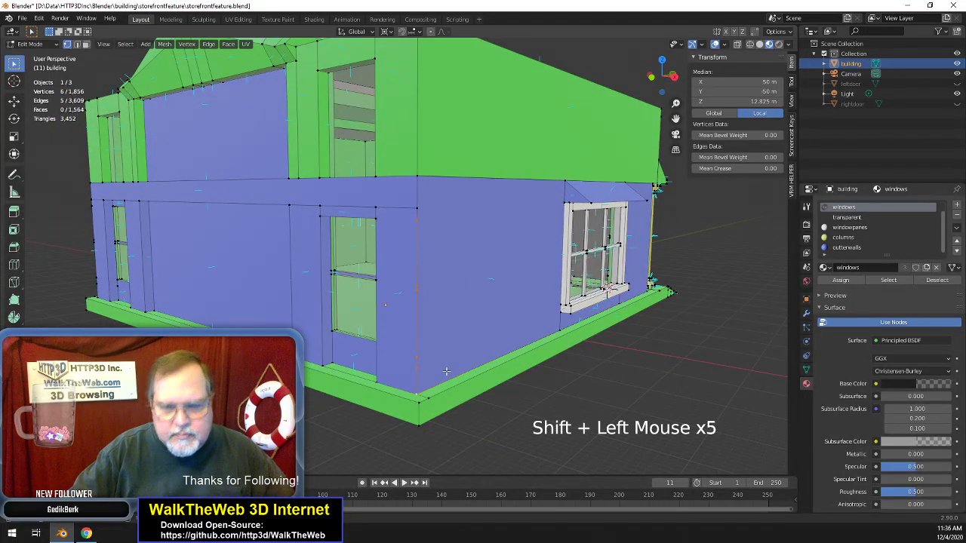
pyautogui.press('m')
pyautogui.click(447, 376)
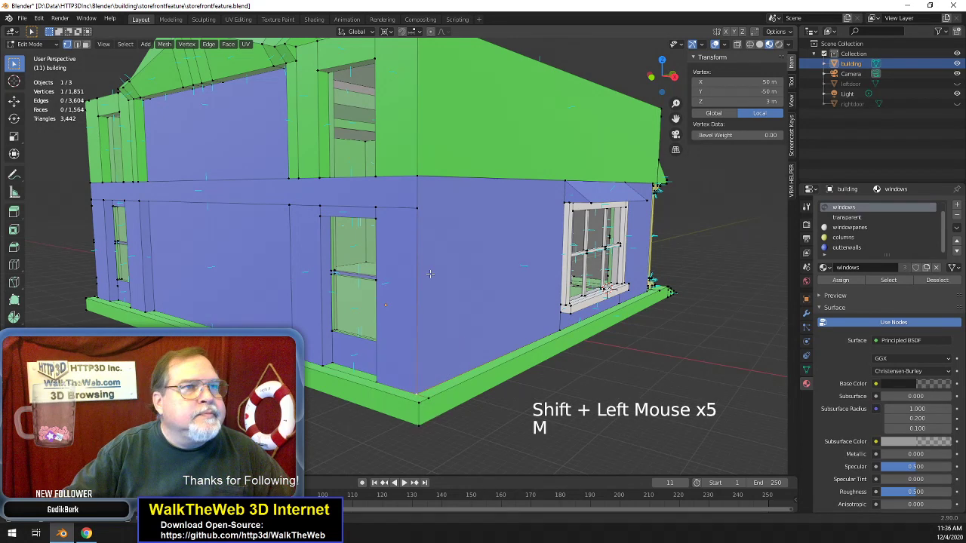
# - Merge the intermediate vertices down the rear -X vertical wall corner into the bottom corner vertex
pyautogui.moveTo(658, 76); pyautogui.dragTo(240, 287)
pyautogui.scroll(-2, 259, 284)
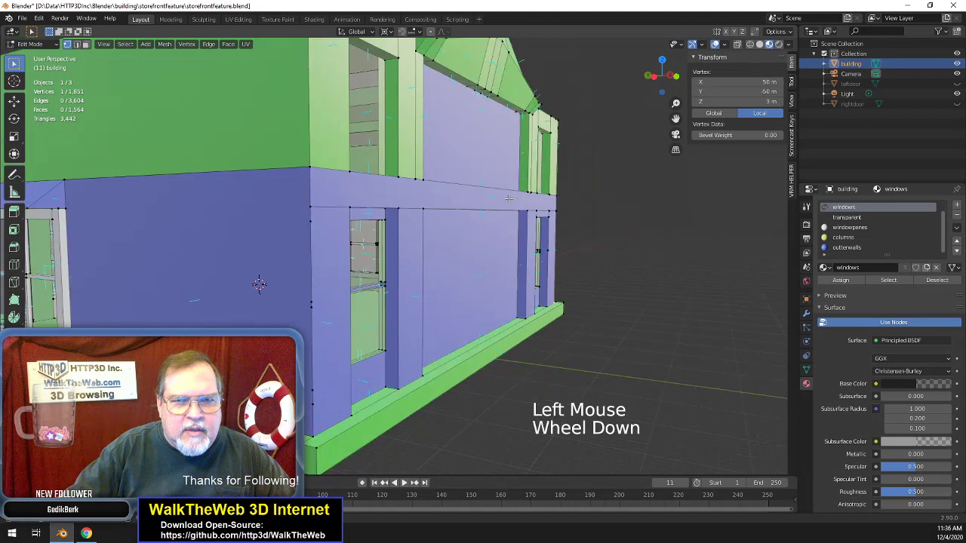
pyautogui.click(311, 231)
pyautogui.keyDown('shift'); pyautogui.click(310, 308); pyautogui.keyUp('shift')
pyautogui.keyDown('shift'); pyautogui.click(310, 330); pyautogui.keyUp('shift')
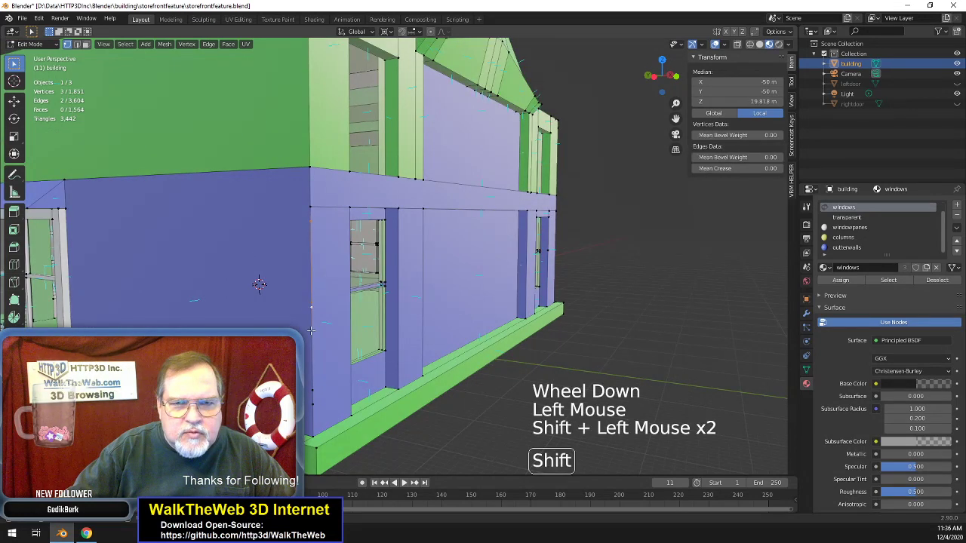
pyautogui.keyDown('shift'); pyautogui.click(315, 405); pyautogui.keyUp('shift')
pyautogui.keyDown('shift'); pyautogui.click(326, 430); pyautogui.keyUp('shift')
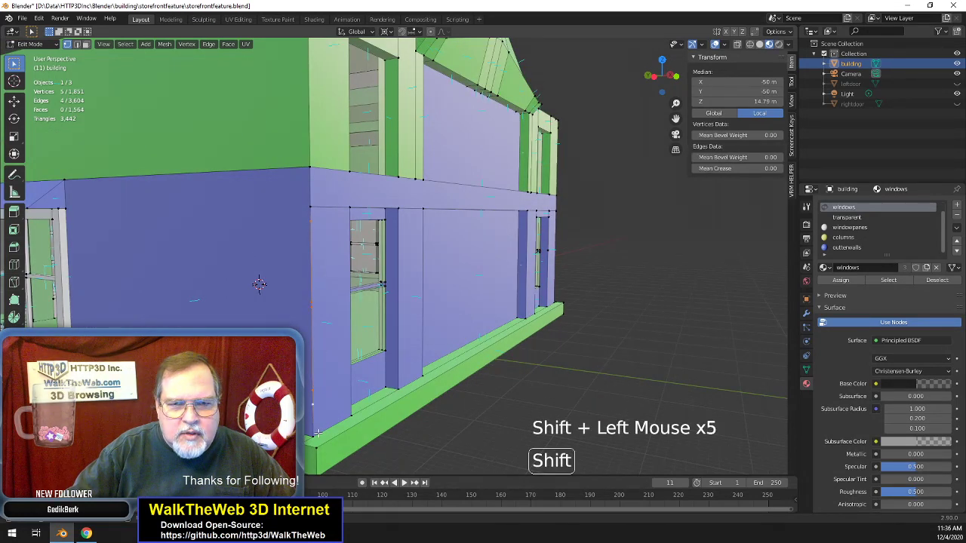
pyautogui.press('m')
pyautogui.click(326, 430)
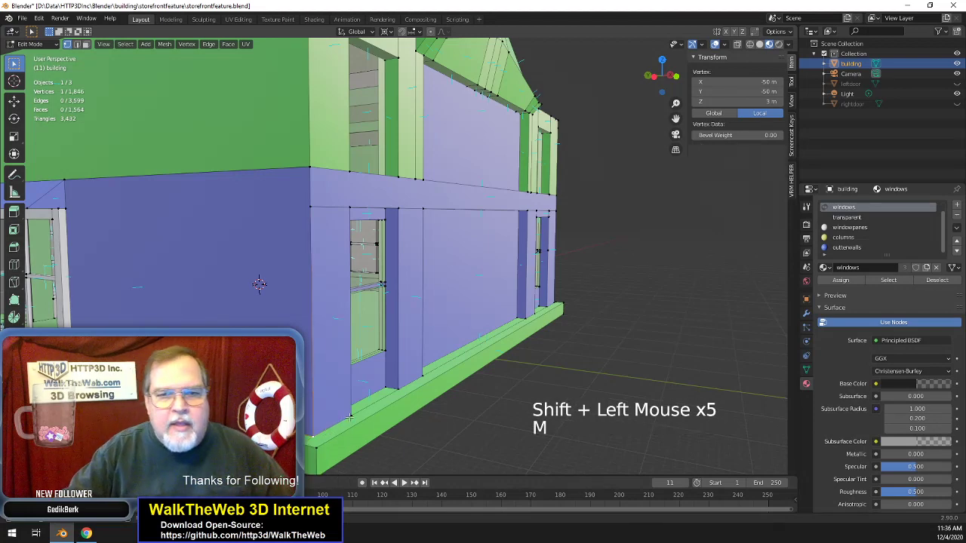
# - Merge the vertex just below the parapet's rear -X top corner into the corner vertex with At Last
pyautogui.scroll(-2, 407, 256)
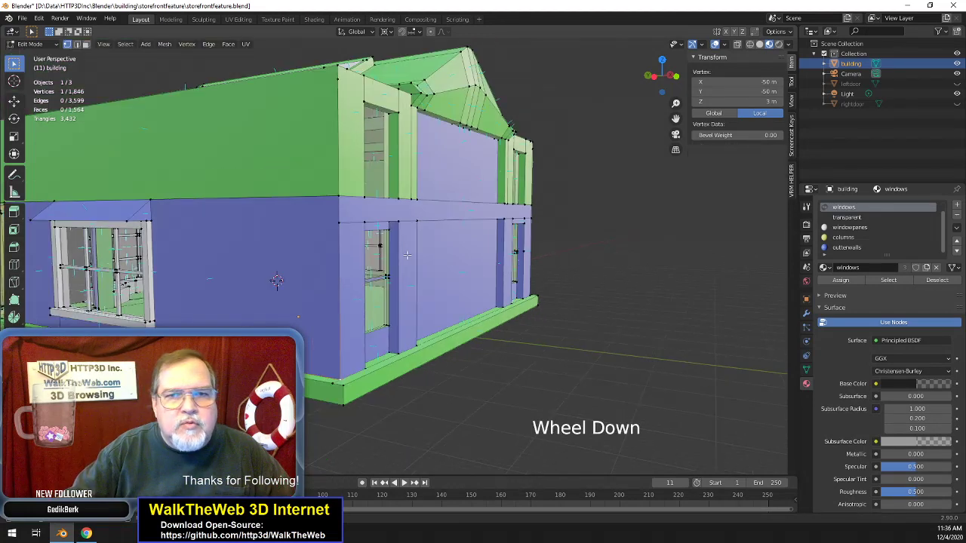
pyautogui.click(363, 160)
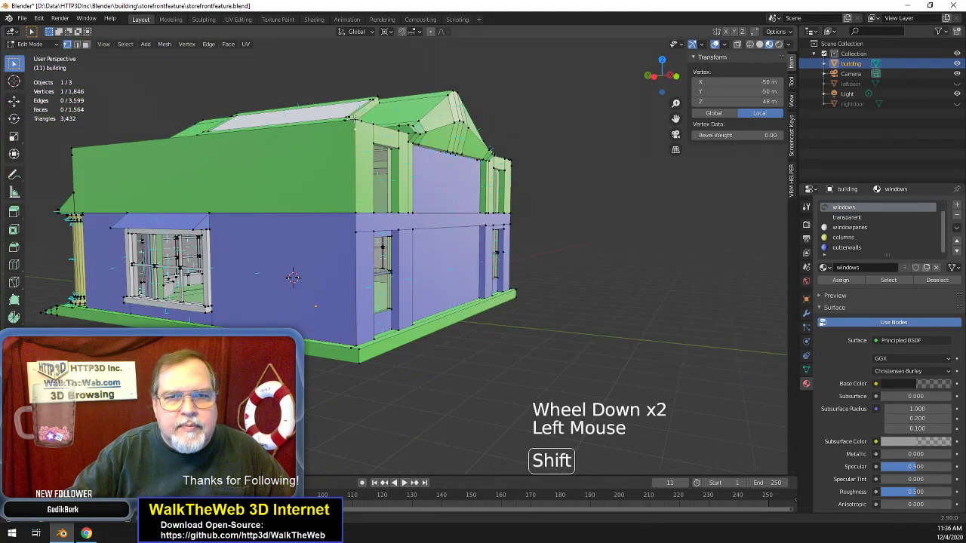
pyautogui.keyDown('shift'); pyautogui.click(359, 150); pyautogui.keyUp('shift')
pyautogui.press('m')
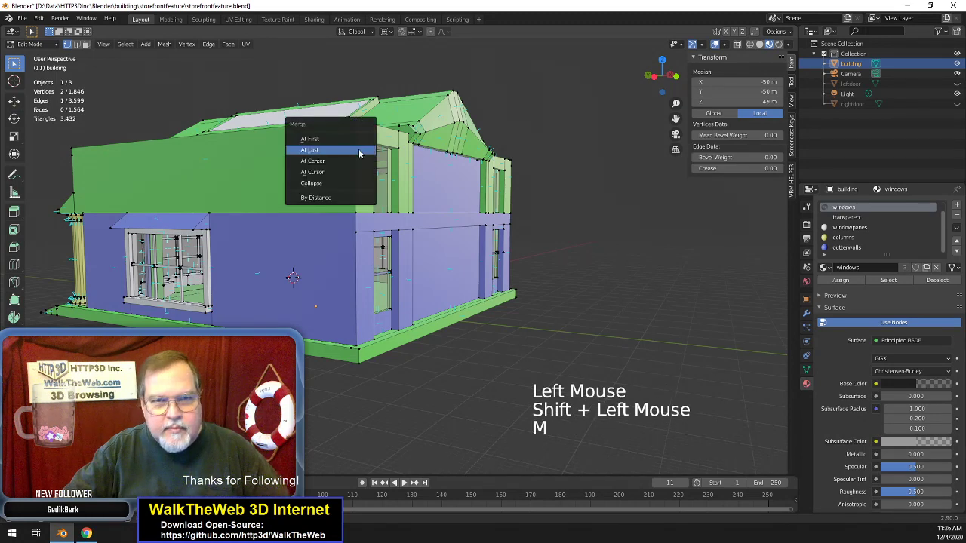
pyautogui.click(359, 151)
# - Merge the vertex just below the parapet's front -X top corner, above the porch column, into the corner vertex
pyautogui.moveTo(667, 82); pyautogui.dragTo(631, 133)
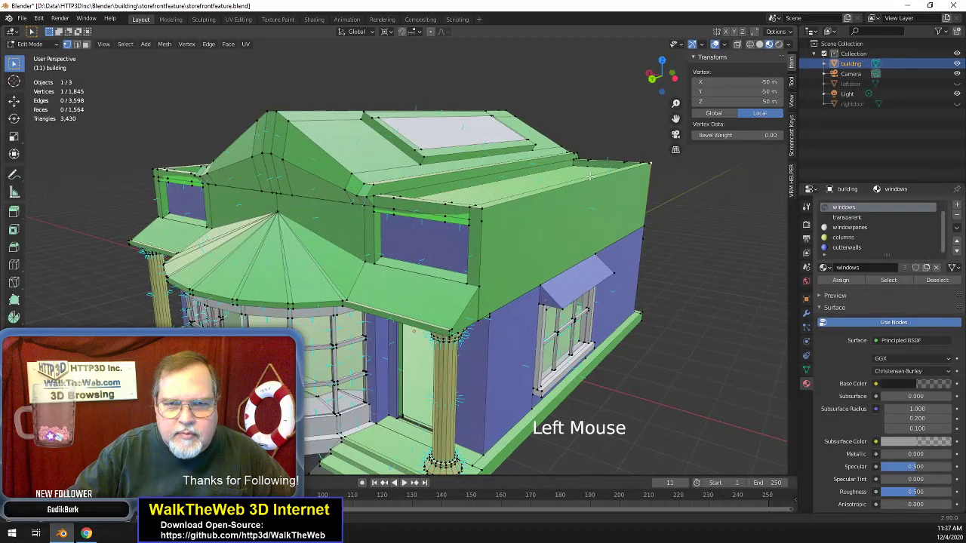
pyautogui.click(484, 222)
pyautogui.keyDown('shift'); pyautogui.click(485, 222); pyautogui.keyUp('shift')
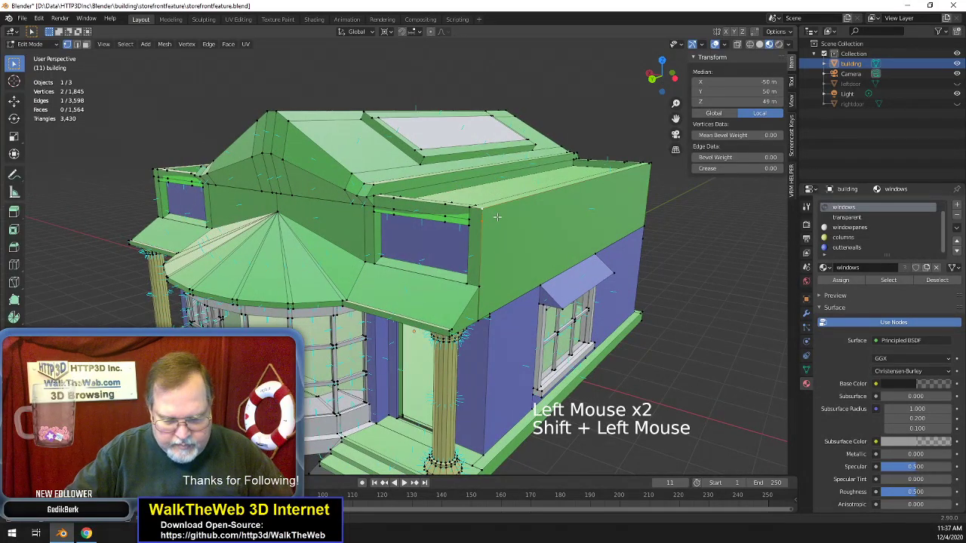
pyautogui.press('m')
pyautogui.click(498, 220)
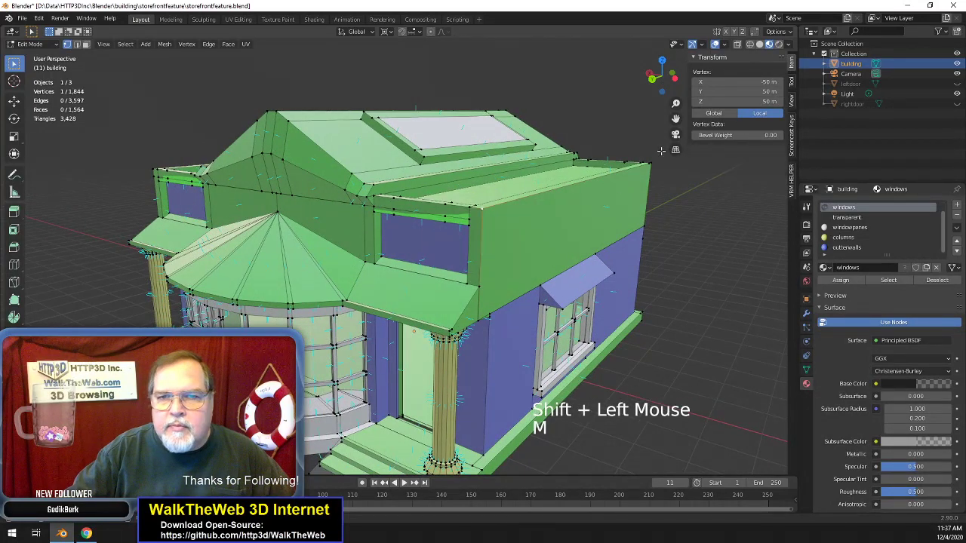
# - Merge the extra vertex on the -X parapet's long top edge into its rear corner vertex with At Last
pyautogui.moveTo(649, 75); pyautogui.dragTo(554, 228)
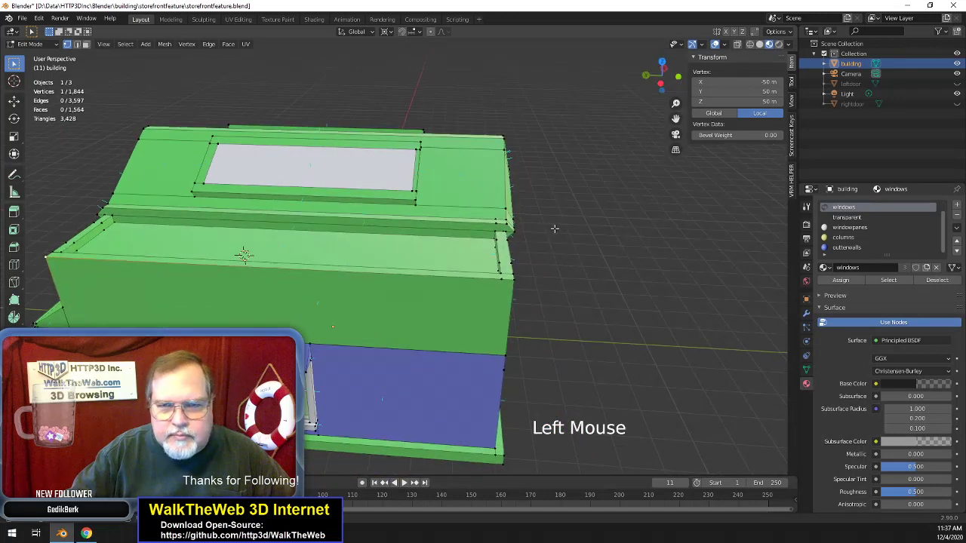
pyautogui.keyDown('shift'); pyautogui.click(512, 281); pyautogui.keyUp('shift')
pyautogui.press('m')
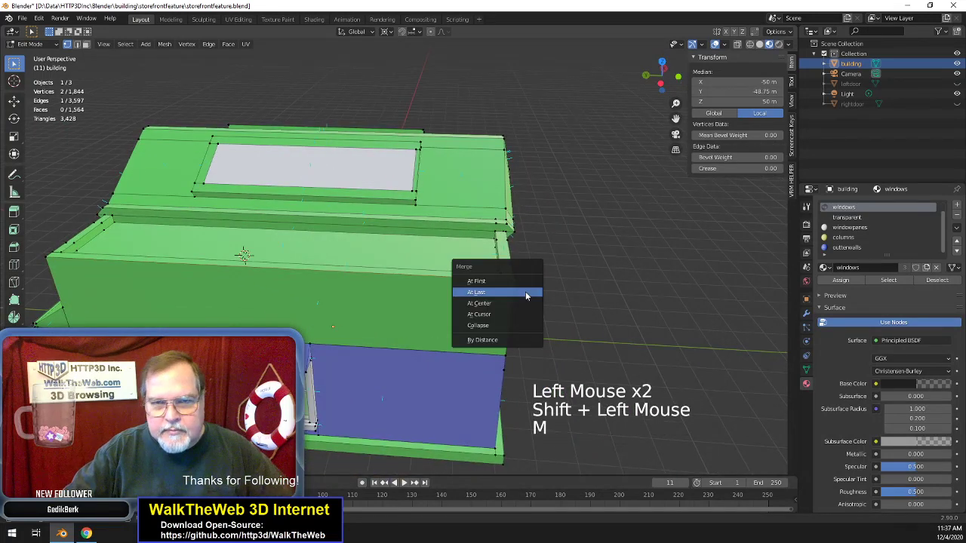
pyautogui.click(526, 296)
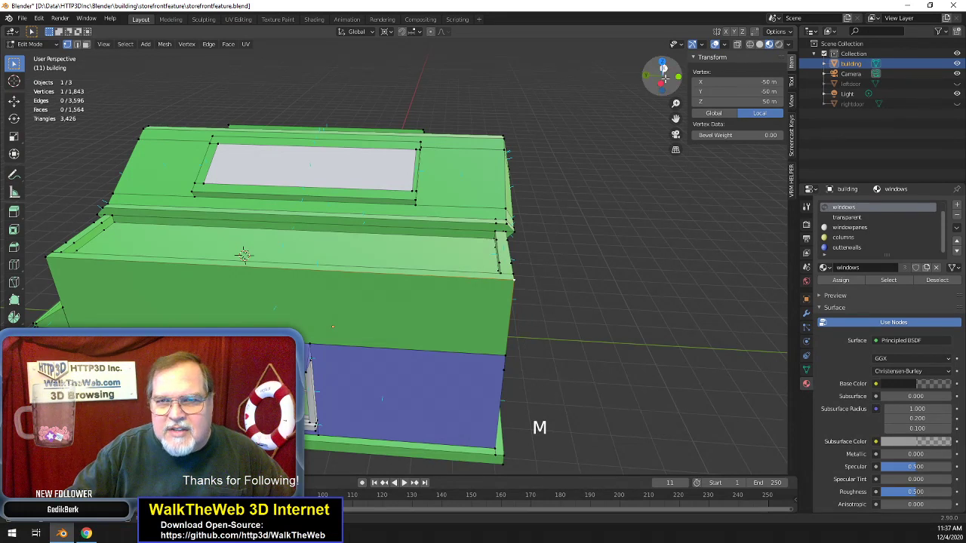
# - Merge the two neighbouring vertices, below and along the top edge, into the parapet's rear +X top corner vertex
pyautogui.moveTo(664, 78); pyautogui.dragTo(631, 102)
pyautogui.moveTo(336, 224); pyautogui.dragTo(455, 203, button='middle')
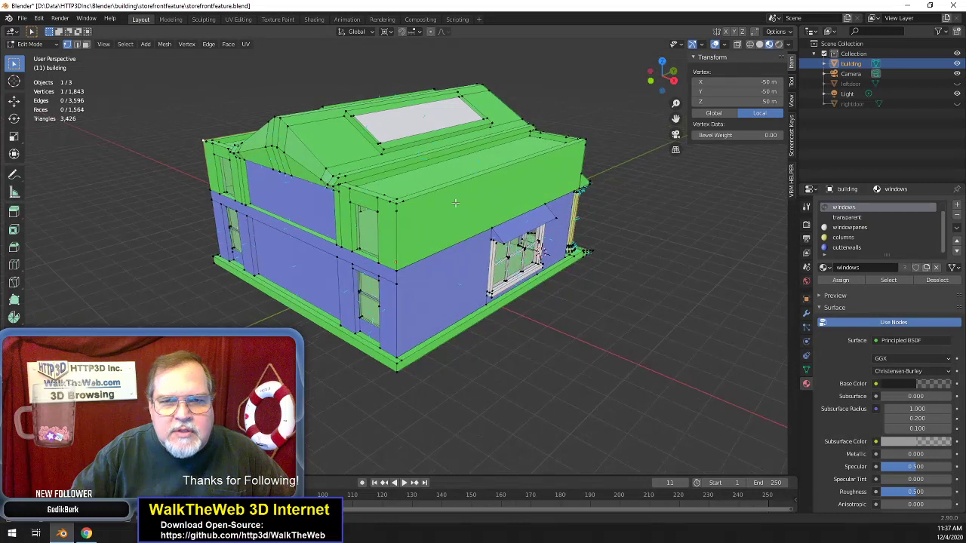
pyautogui.click(397, 216)
pyautogui.keyDown('shift'); pyautogui.click(398, 207); pyautogui.keyUp('shift')
pyautogui.keyDown('shift'); pyautogui.click(395, 203); pyautogui.keyUp('shift')
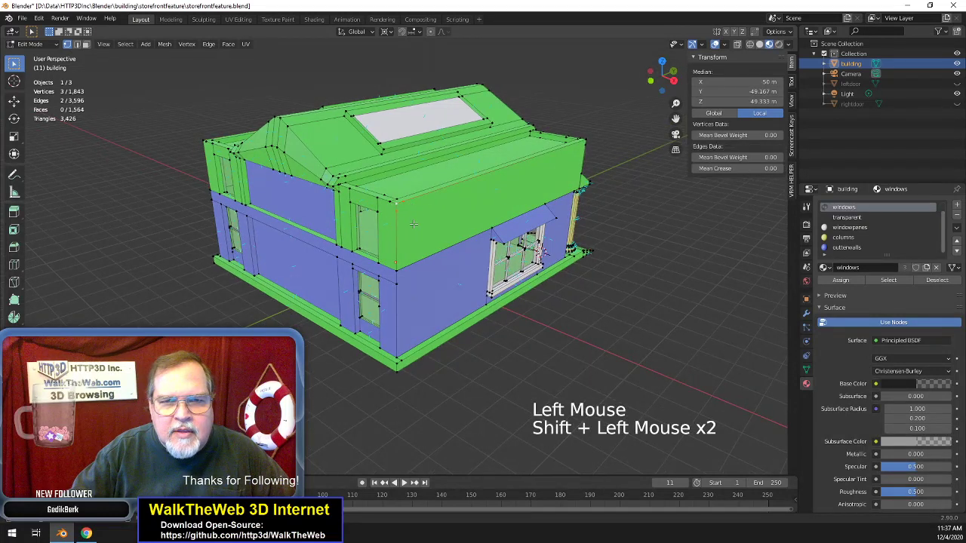
pyautogui.press('m')
pyautogui.click(414, 224)
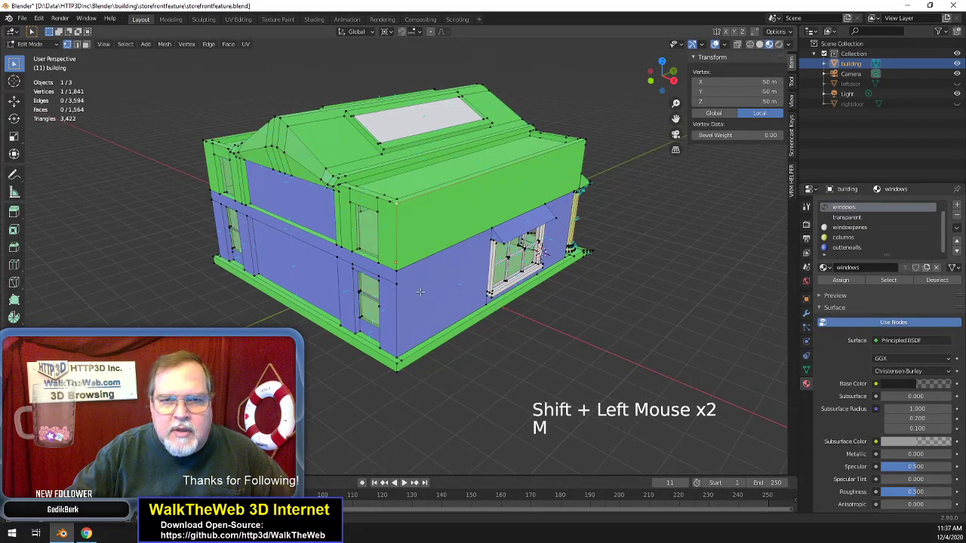
# - Dissolve the three adjoining faces on the inner side of the rear parapet beside the +X roof gutter into one face
pyautogui.scroll(3, 443, 281)
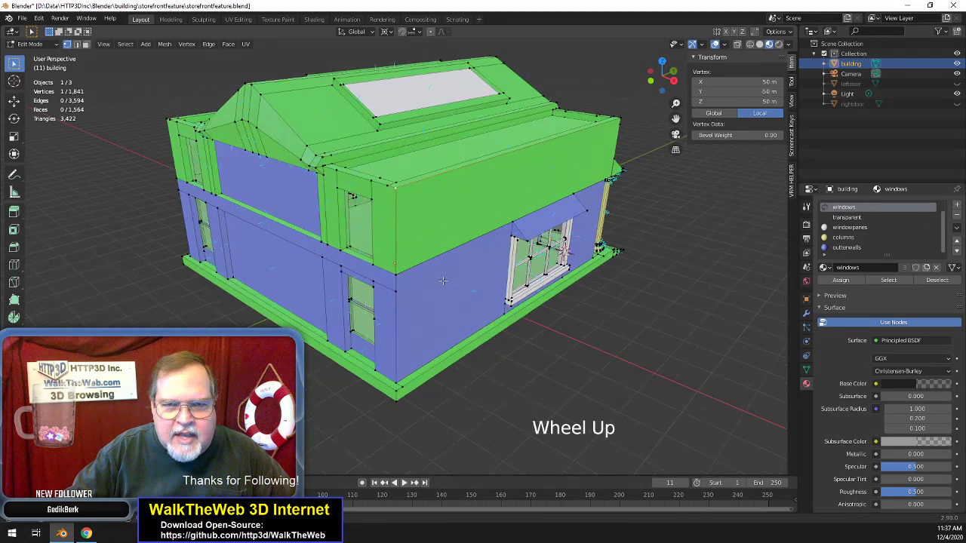
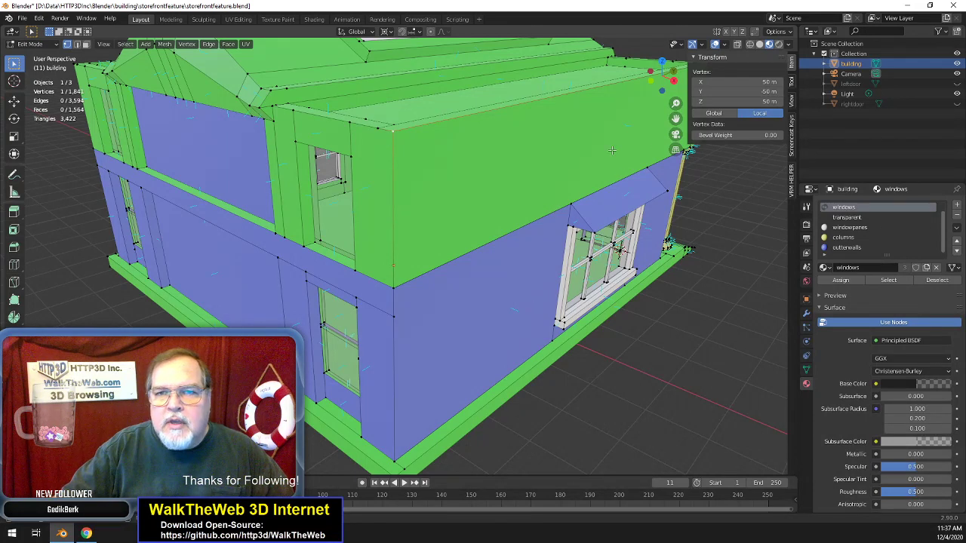
pyautogui.scroll(-2, 611, 150)
pyautogui.moveTo(655, 83)
pyautogui.mouseDown()
pyautogui.moveTo(531, 207)
pyautogui.moveTo(657, 472)
pyautogui.moveTo(664, 83)
pyautogui.moveTo(657, 113)
pyautogui.moveTo(653, 81)
pyautogui.mouseUp()
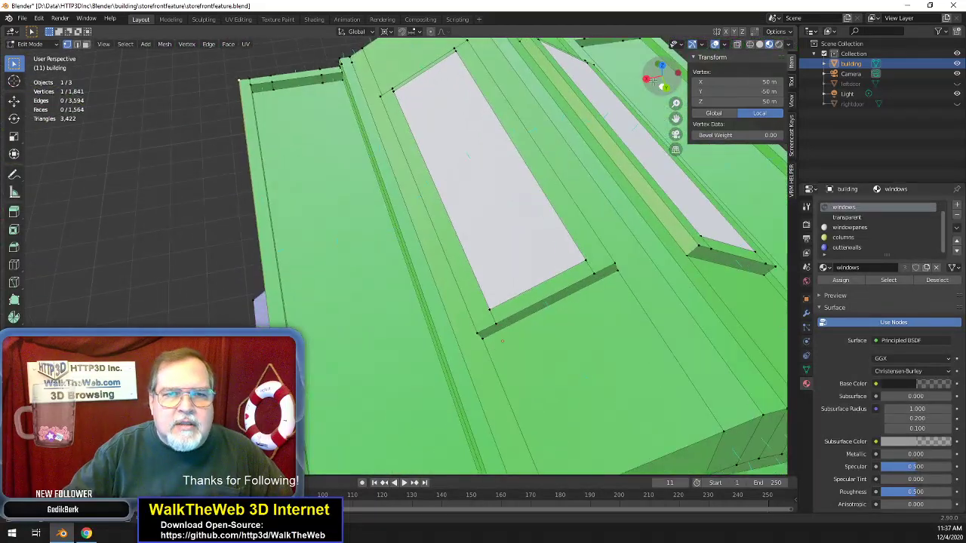
pyautogui.click(81, 45)
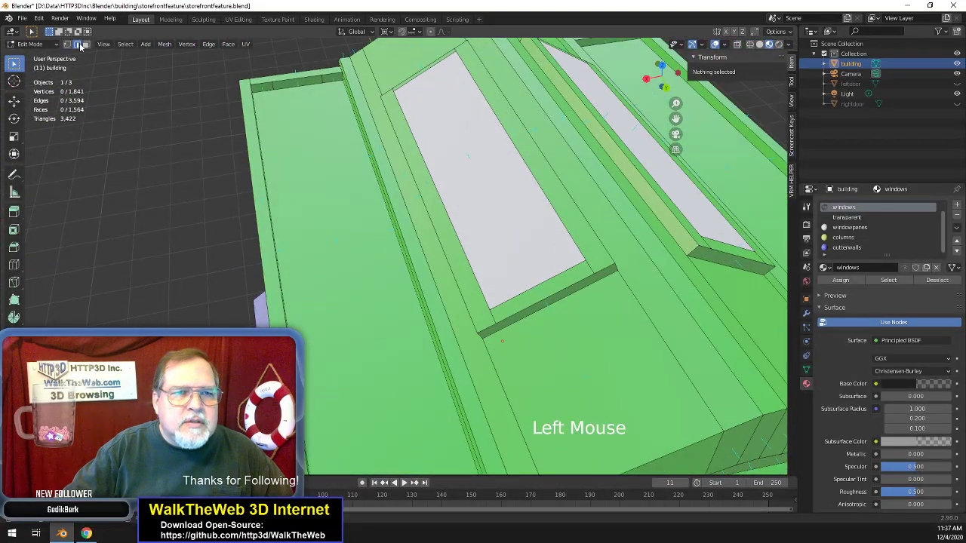
pyautogui.click(86, 45)
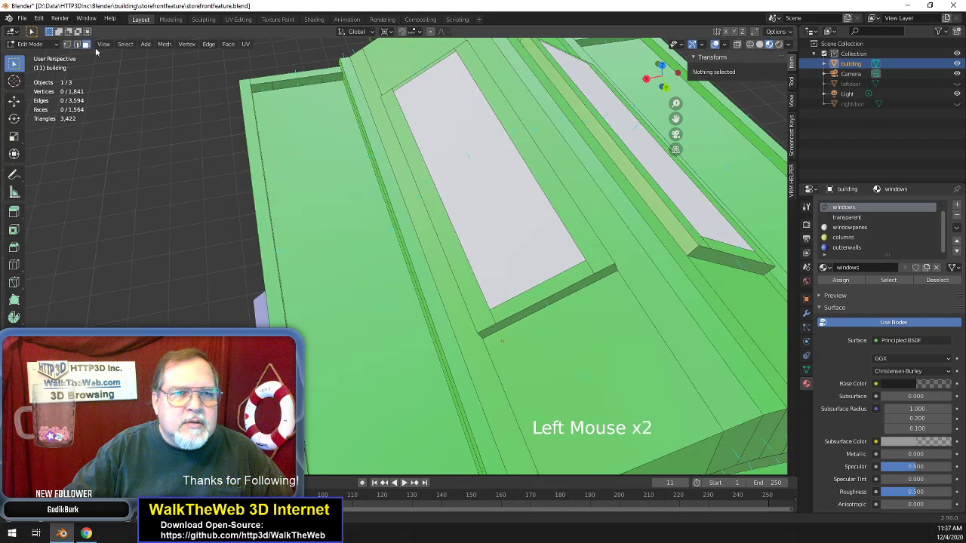
pyautogui.click(330, 78)
pyautogui.keyDown('shift'); pyautogui.click(302, 82); pyautogui.keyUp('shift')
pyautogui.keyDown('shift'); pyautogui.click(273, 89); pyautogui.keyUp('shift')
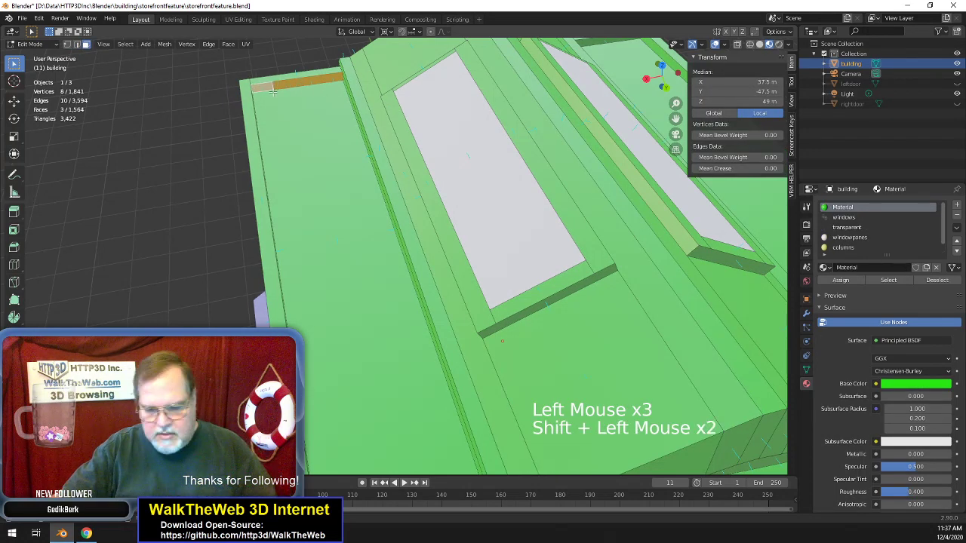
pyautogui.press('Delete')
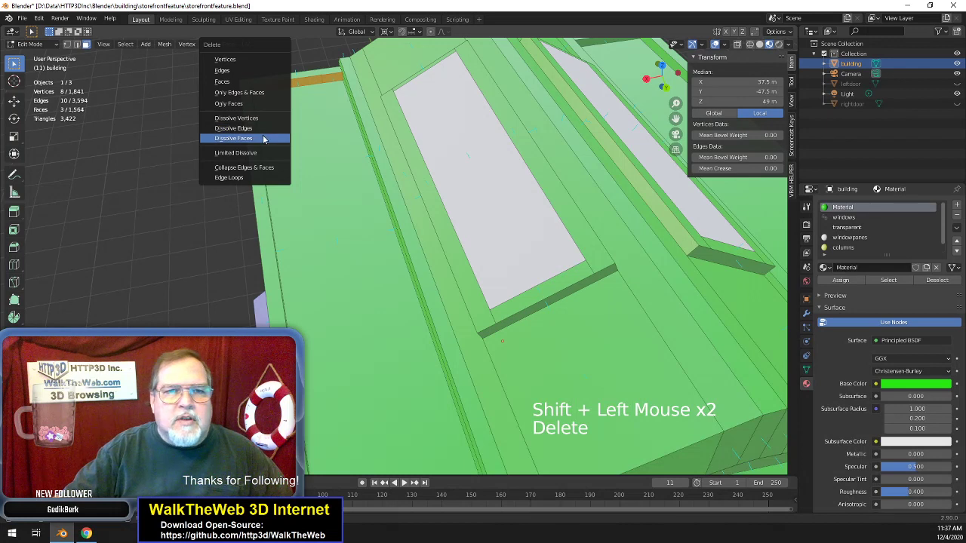
pyautogui.click(263, 139)
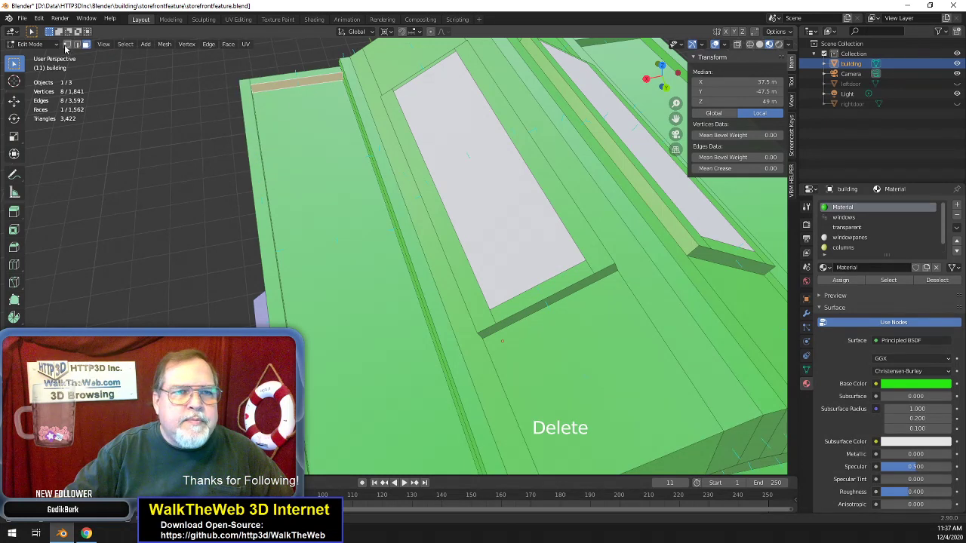
# - Merge the two extra vertices on the lower inner edge of the -Y parapet, +X roof section, into its outer +X corner vertex with At Last
pyautogui.click(66, 45)
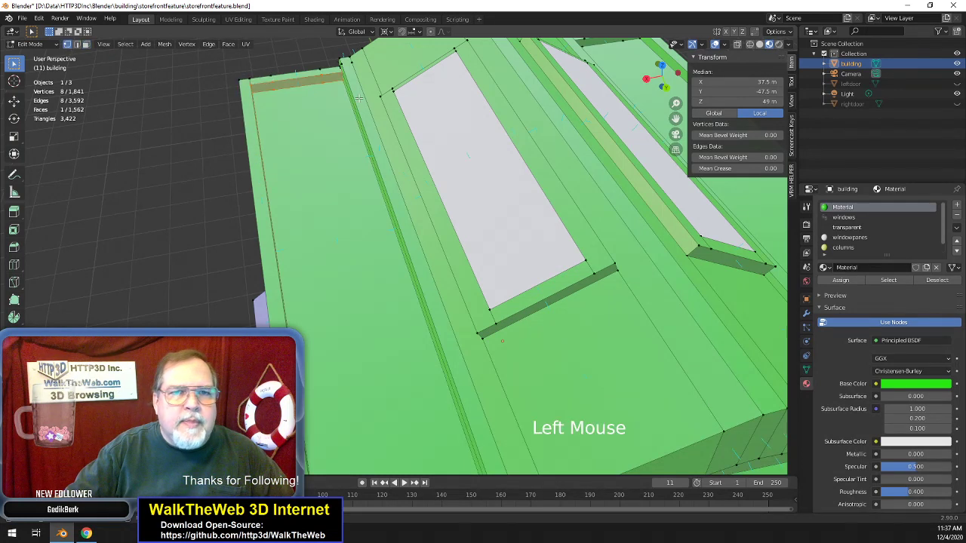
pyautogui.keyDown('shift'); pyautogui.click(261, 96); pyautogui.keyUp('shift')
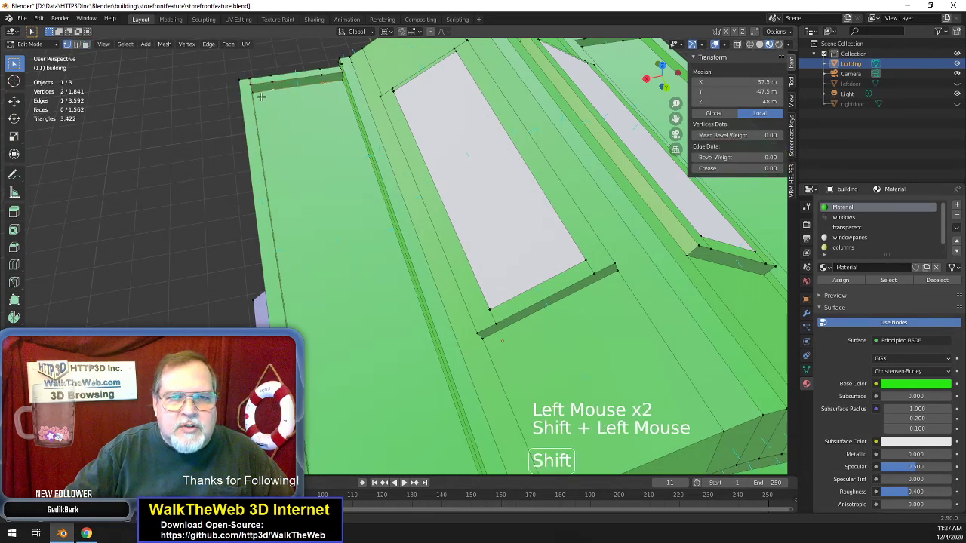
pyautogui.keyDown('shift'); pyautogui.click(261, 97); pyautogui.keyUp('shift')
pyautogui.press('m')
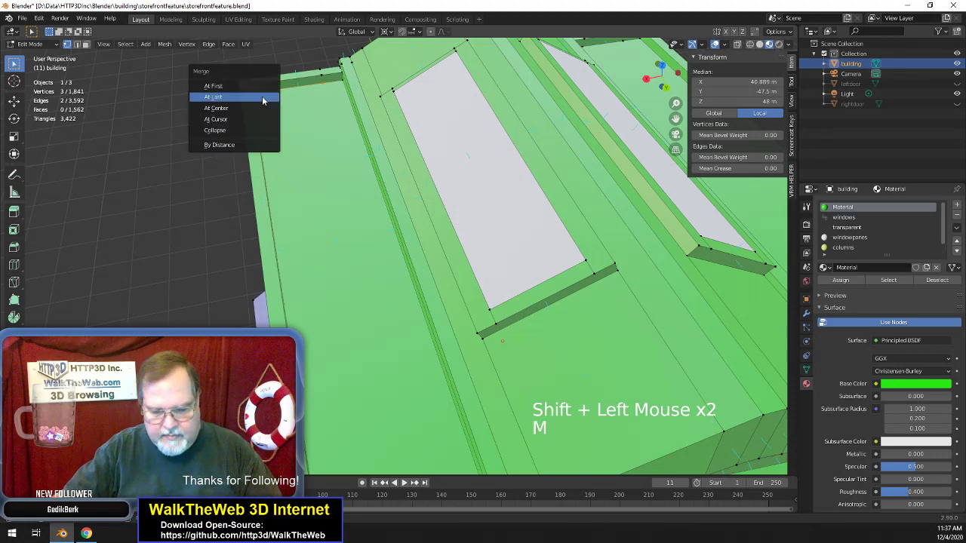
pyautogui.click(263, 98)
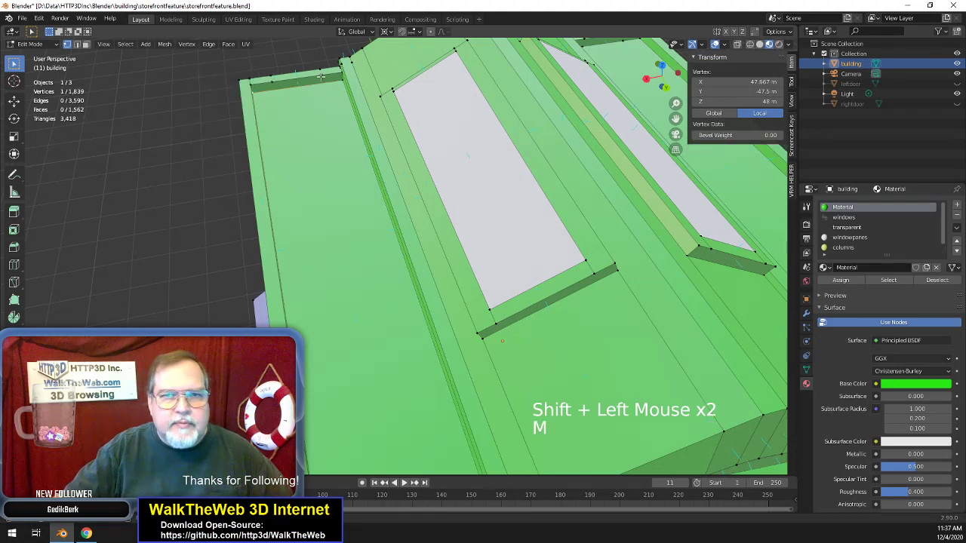
# - Merge the two extra vertices on the same -Y parapet's top inner edge into its outer +X corner vertex with At Last
pyautogui.keyDown('shift'); pyautogui.click(261, 86); pyautogui.keyUp('shift')
pyautogui.keyDown('shift'); pyautogui.click(269, 88); pyautogui.keyUp('shift')
pyautogui.press('m')
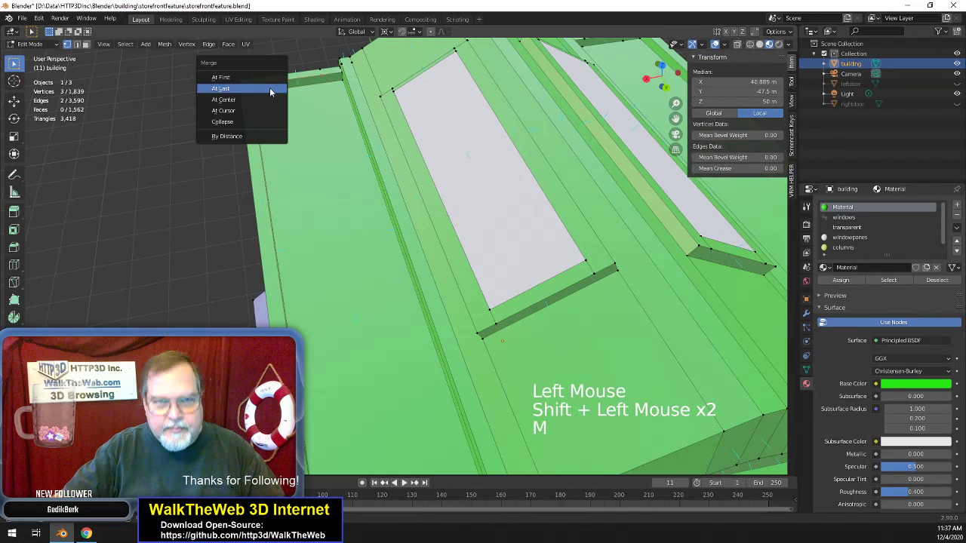
pyautogui.click(269, 88)
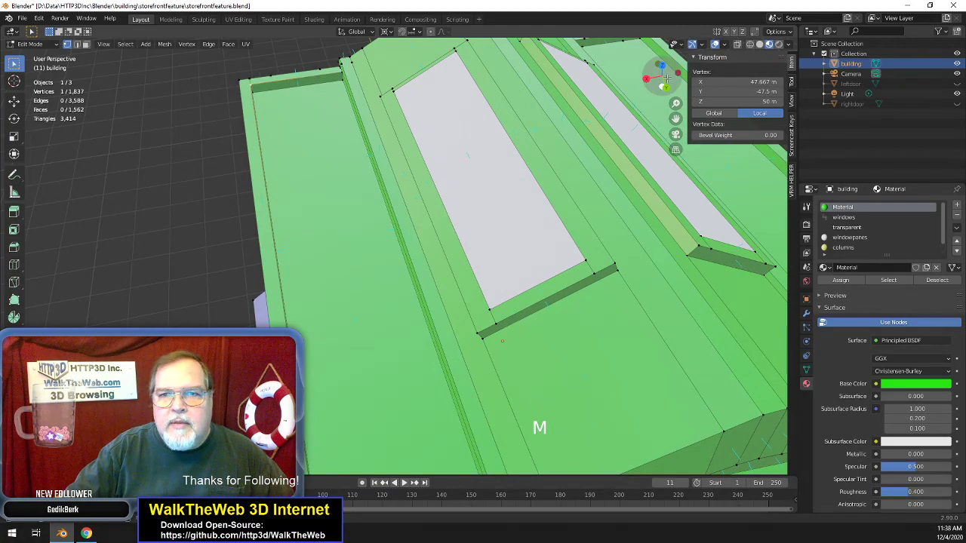
# - Merge the two extra vertices on the lower inner edge of the +Y parapet, +X roof section, into the end vertex beside the gutter
pyautogui.moveTo(660, 75); pyautogui.dragTo(581, 100)
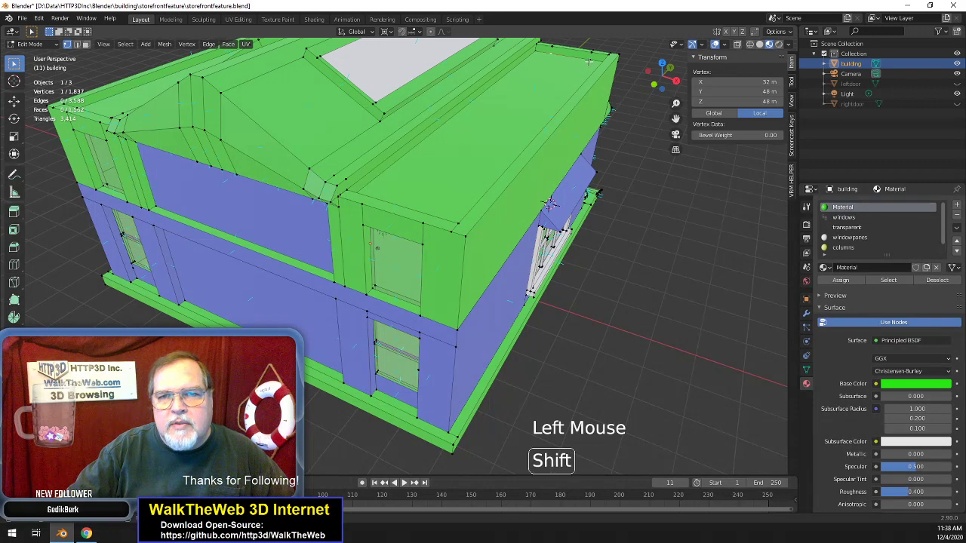
pyautogui.keyDown('shift'); pyautogui.click(561, 69); pyautogui.keyUp('shift')
pyautogui.keyDown('shift'); pyautogui.click(536, 54); pyautogui.keyUp('shift')
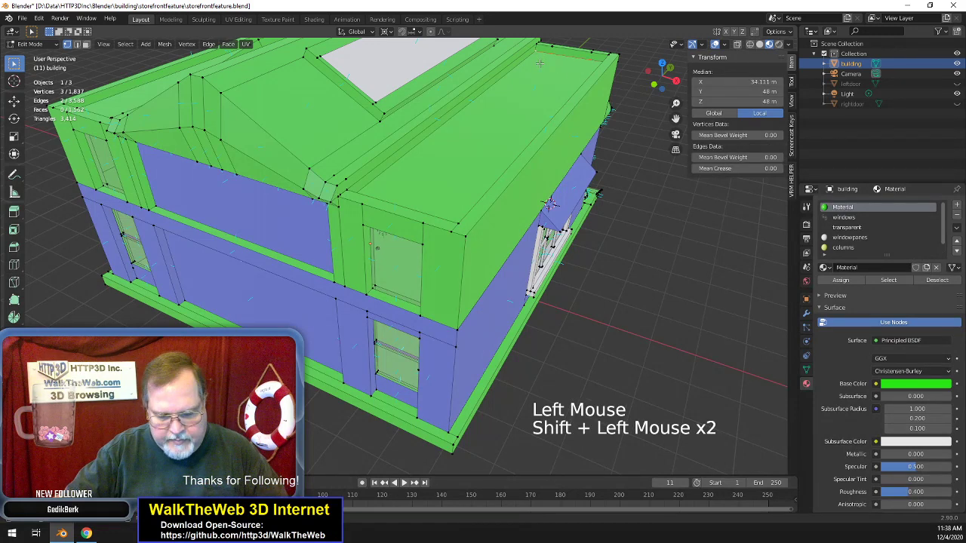
pyautogui.press('m')
pyautogui.click(556, 65)
# - Merge the two extra vertices on the top inner edge of the +X section's +Y parapet into the end vertex beside the gutter
pyautogui.click(558, 46)
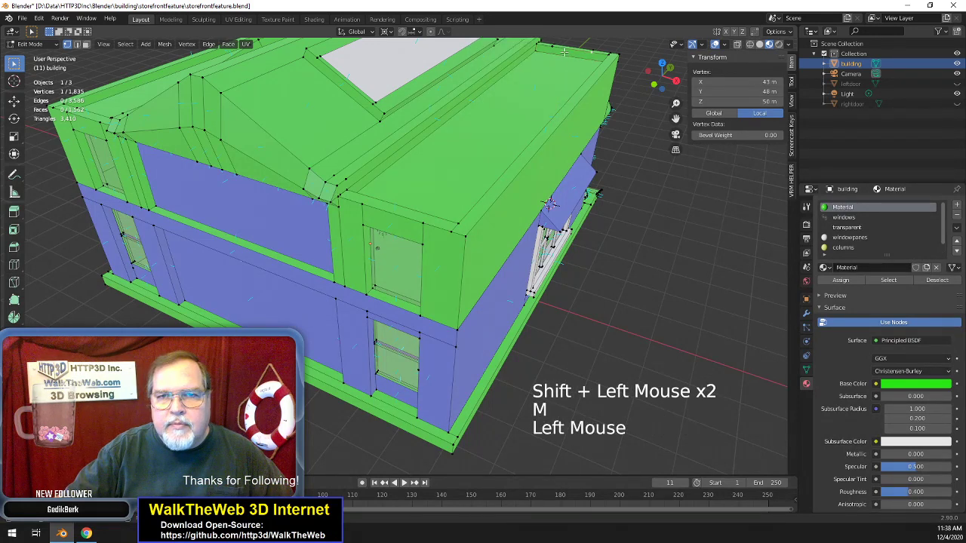
pyautogui.keyDown('shift'); pyautogui.click(555, 47); pyautogui.keyUp('shift')
pyautogui.keyDown('shift'); pyautogui.click(540, 48); pyautogui.keyUp('shift')
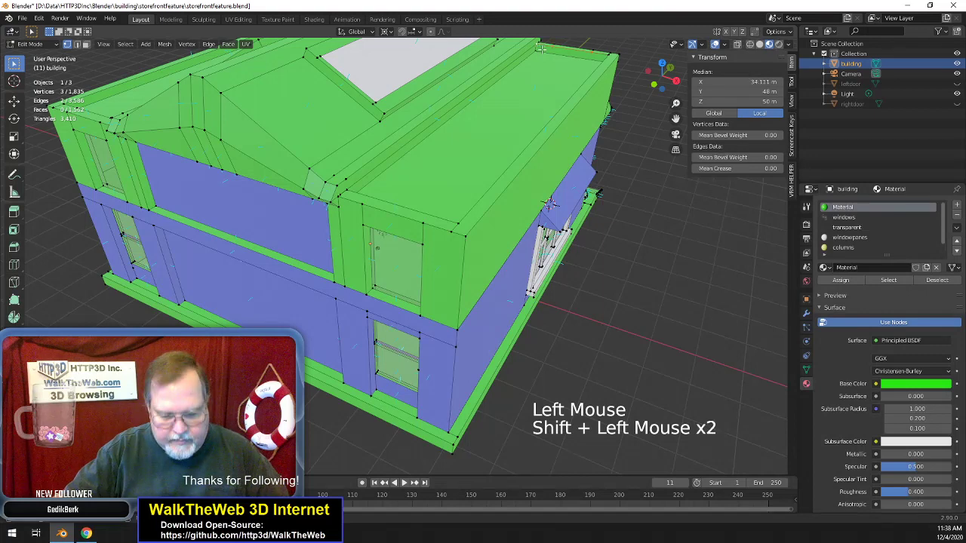
pyautogui.press('m')
pyautogui.click(541, 49)
# - Merge the two extra vertices on the lower inner edge of the +Y parapet, -X roof section, into the gutter-side end vertex with At Last
pyautogui.moveTo(677, 67); pyautogui.dragTo(256, 141)
pyautogui.scroll(5, 470, 173)
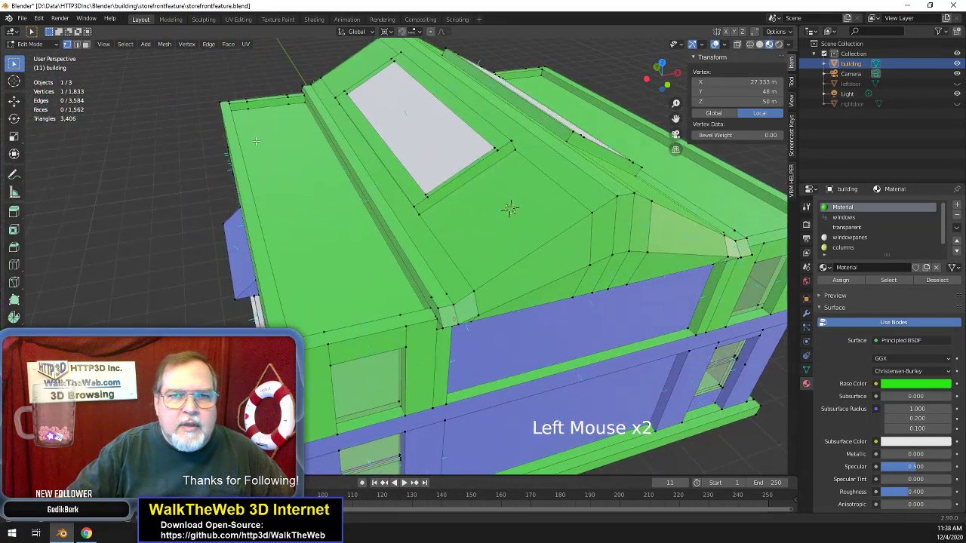
pyautogui.click(249, 110)
pyautogui.keyDown('shift'); pyautogui.click(299, 103); pyautogui.keyUp('shift')
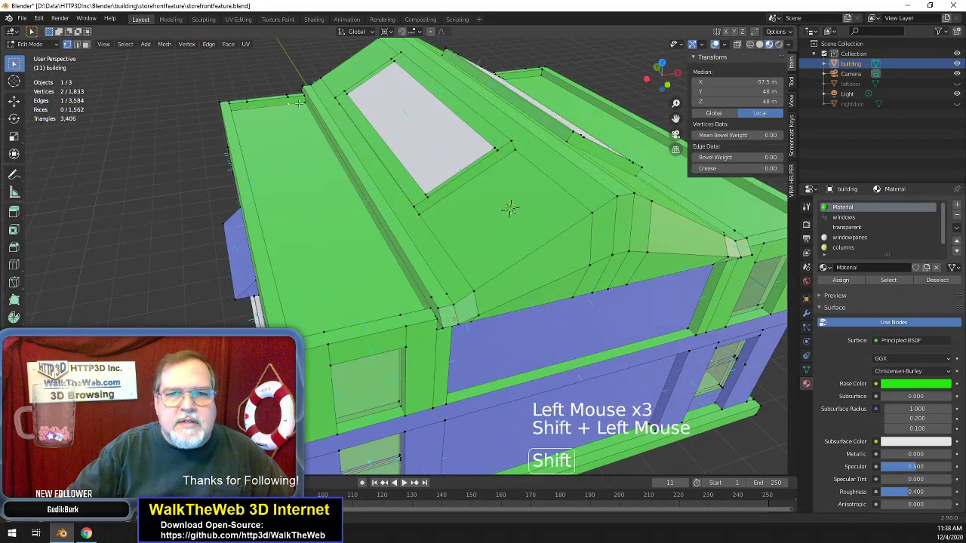
pyautogui.press('m')
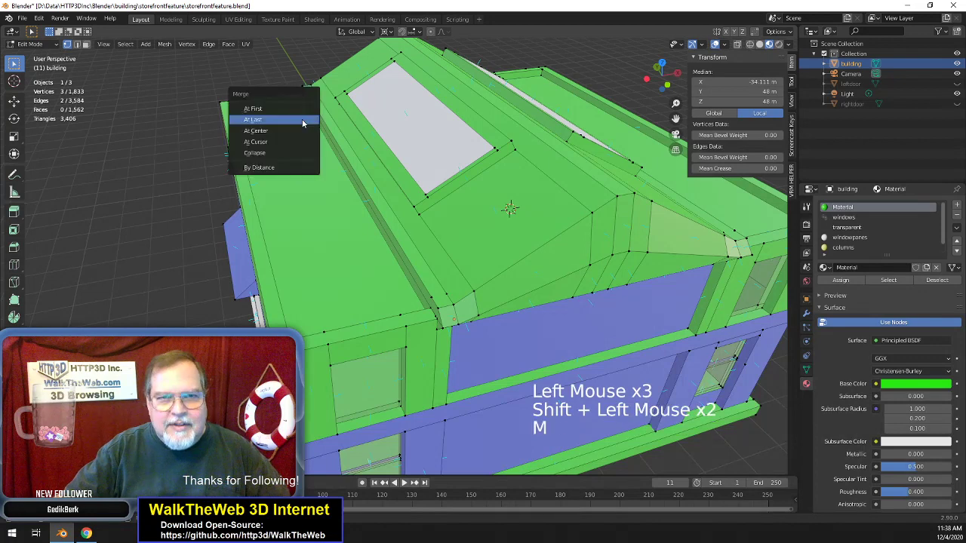
pyautogui.click(306, 122)
# - Merge the two extra vertices on the top inner edge of the -X section's +Y parapet into the gutter-side end vertex with At Last
pyautogui.click(250, 103)
pyautogui.keyDown('shift'); pyautogui.click(291, 102); pyautogui.keyUp('shift')
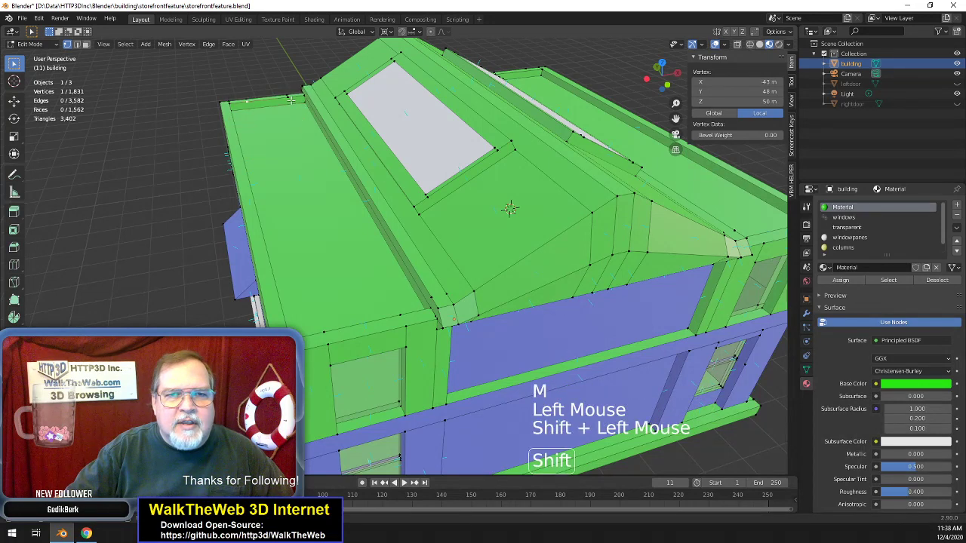
pyautogui.keyDown('shift'); pyautogui.click(304, 100); pyautogui.keyUp('shift')
pyautogui.press('m')
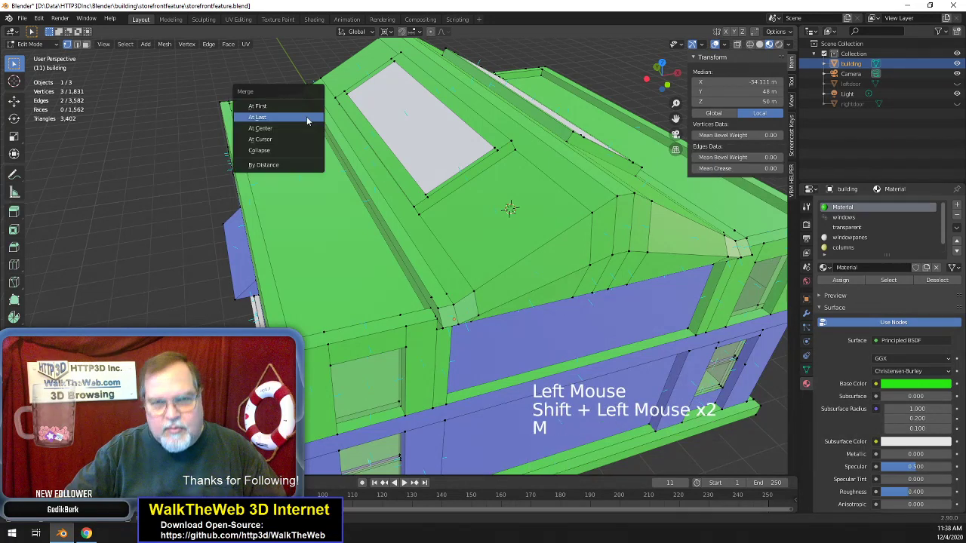
pyautogui.click(307, 117)
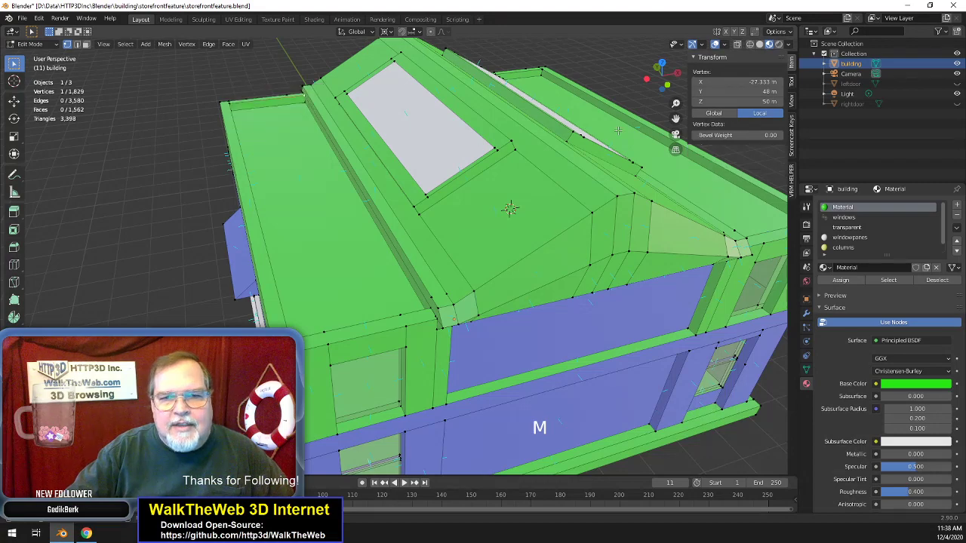
# - Merge the two extra vertices on the lower inner edge of the -Y parapet, -X roof section, into the gutter-side end vertex with At Last
pyautogui.moveTo(662, 75); pyautogui.dragTo(641, 78)
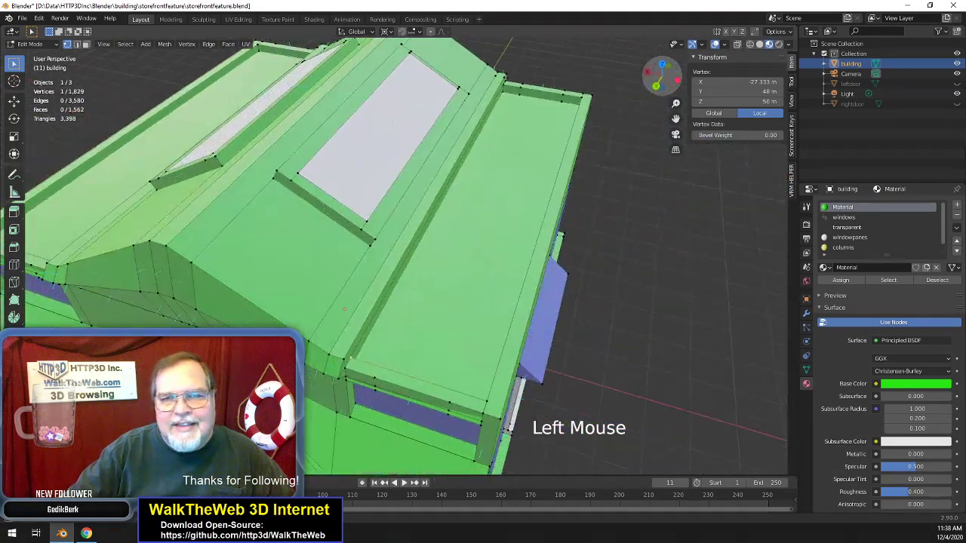
pyautogui.click(559, 102)
pyautogui.keyDown('shift'); pyautogui.click(504, 95); pyautogui.keyUp('shift')
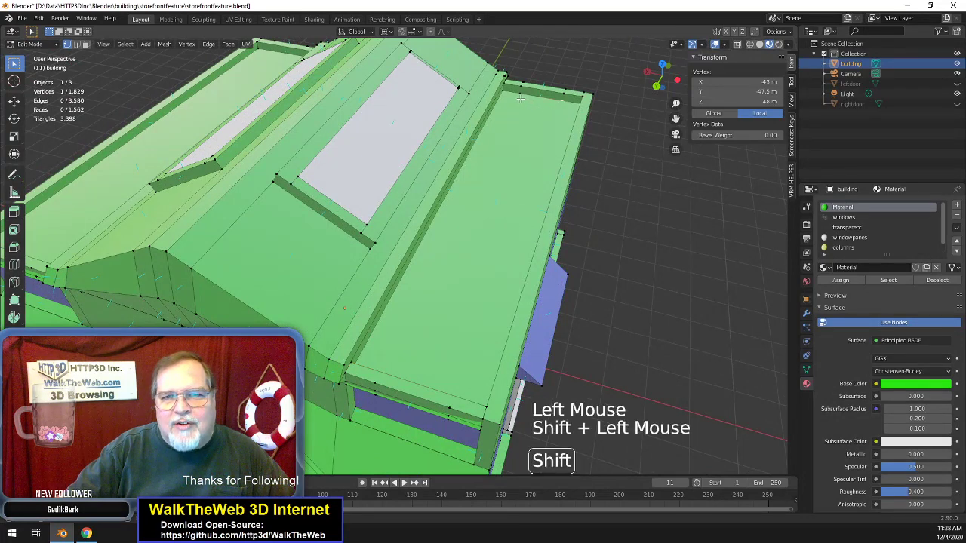
pyautogui.press('m')
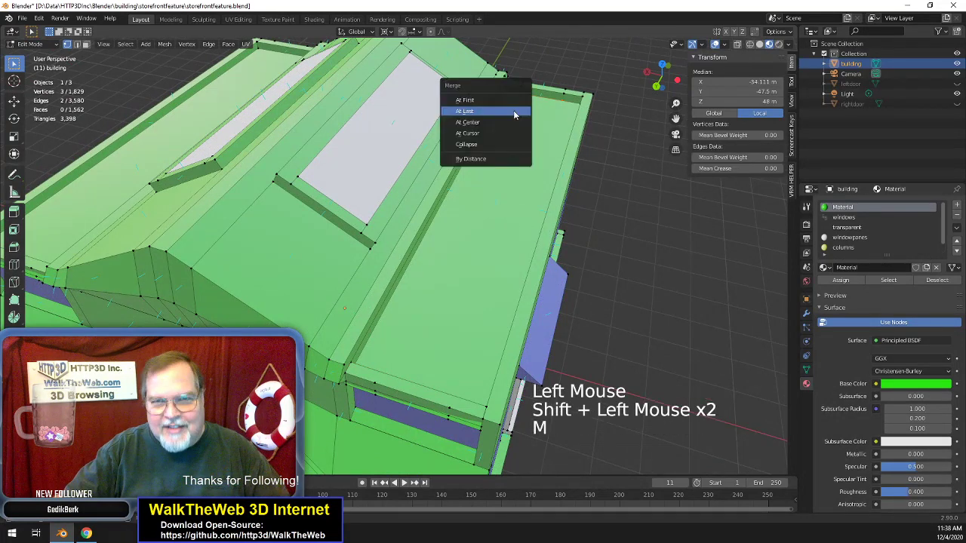
pyautogui.click(519, 112)
# - Merge the two extra vertices on the top inner edge of the -X section's -Y parapet into the end vertex beside the gutter
pyautogui.click(565, 95)
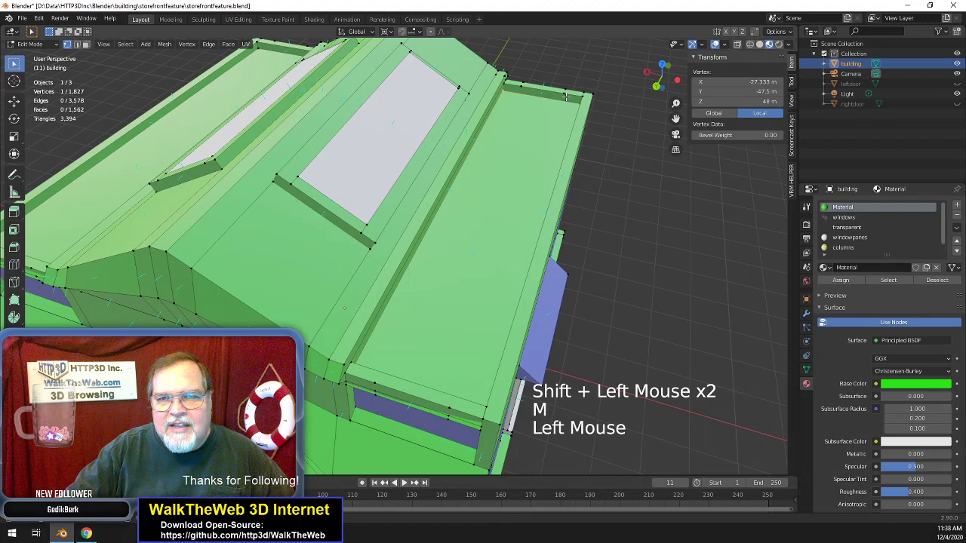
pyautogui.keyDown('shift'); pyautogui.click(514, 89); pyautogui.keyUp('shift')
pyautogui.keyDown('shift'); pyautogui.click(522, 98); pyautogui.keyUp('shift')
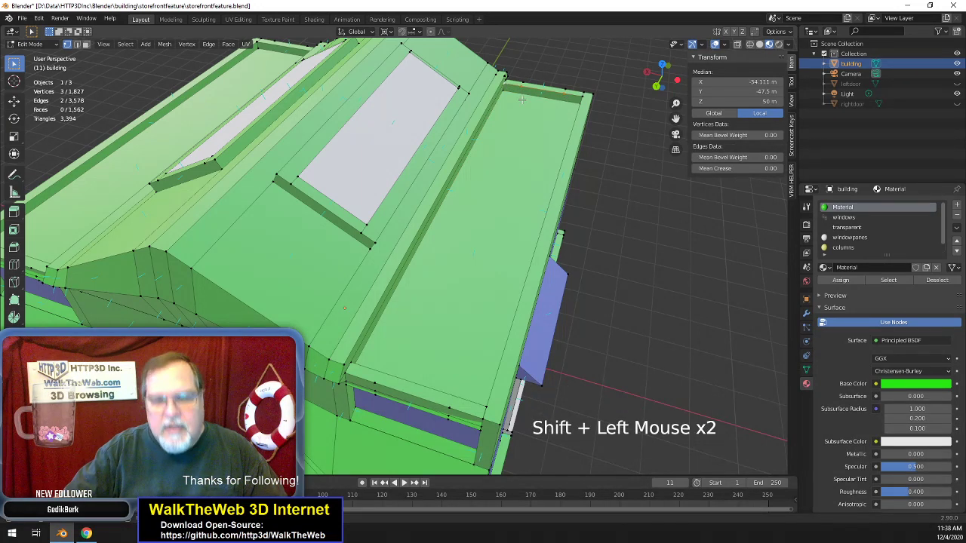
pyautogui.press('m')
pyautogui.click(521, 99)
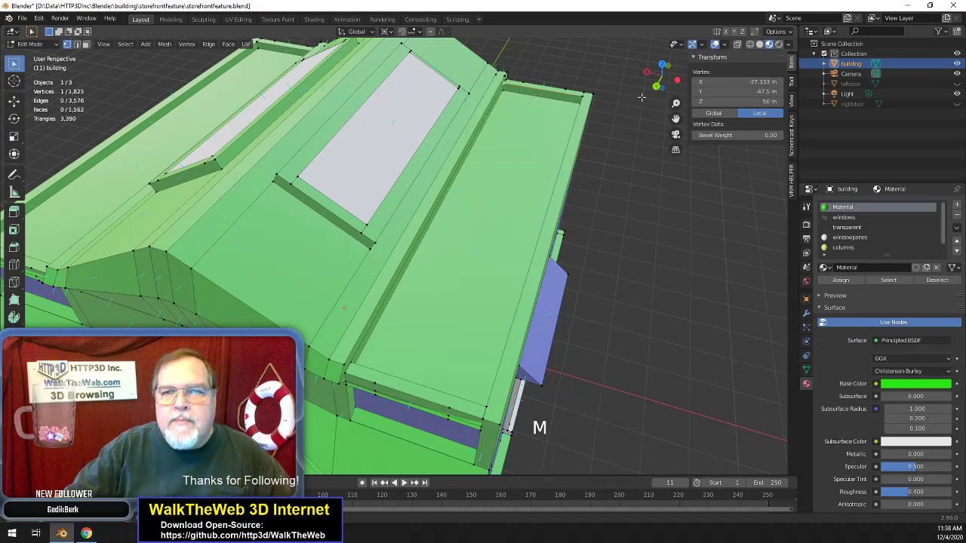
# - Dissolve the long upper face on the +X side of the -Y gable and the narrow face beside its centre strip into one face
pyautogui.moveTo(661, 75); pyautogui.dragTo(452, 125)
pyautogui.moveTo(452, 126); pyautogui.dragTo(631, 170, button='middle')
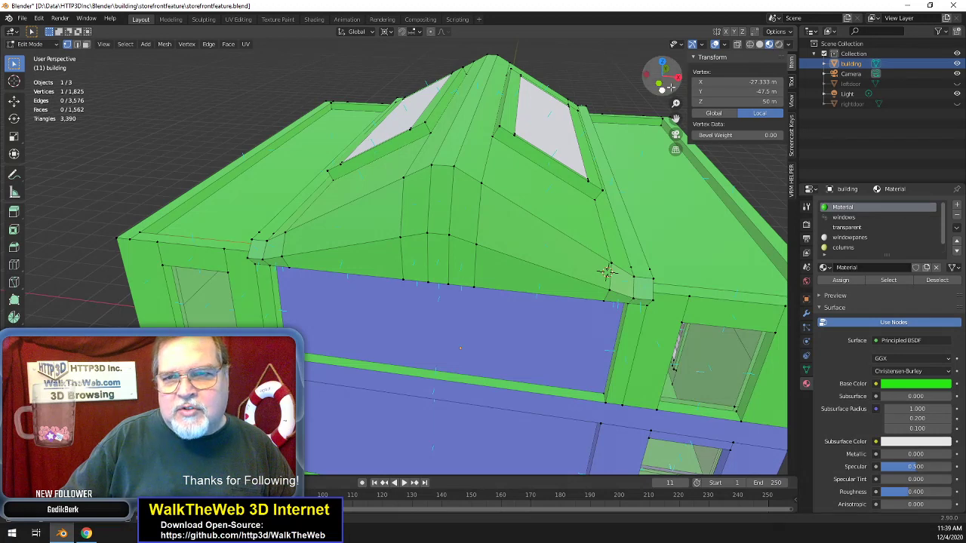
pyautogui.moveTo(662, 75)
pyautogui.mouseDown()
pyautogui.moveTo(655, 94)
pyautogui.moveTo(661, 83)
pyautogui.mouseUp()
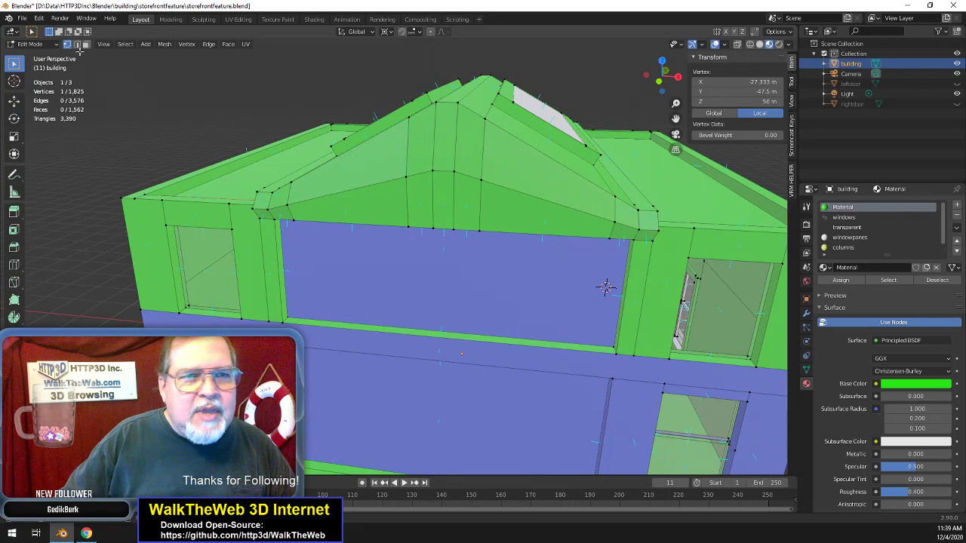
pyautogui.click(86, 44)
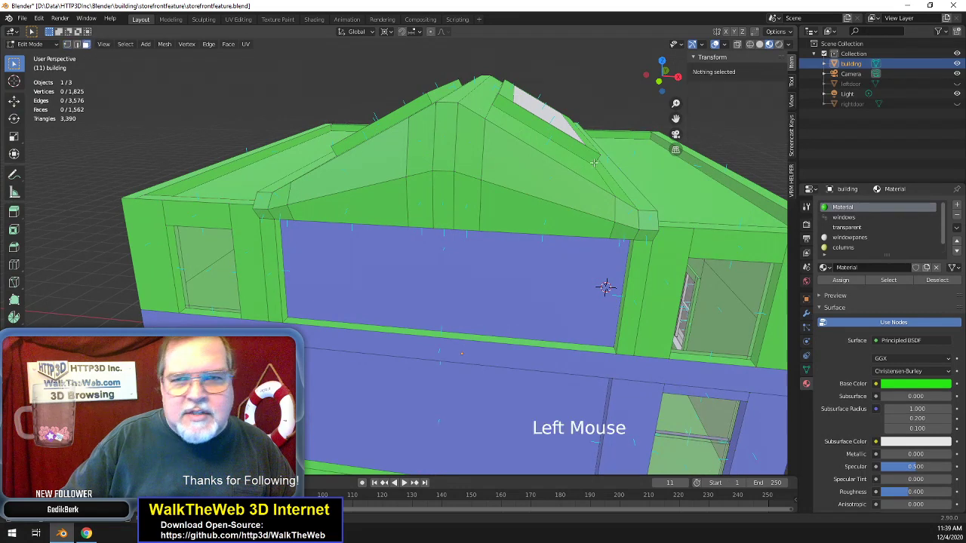
pyautogui.click(521, 166)
pyautogui.keyDown('shift'); pyautogui.click(473, 153); pyautogui.keyUp('shift')
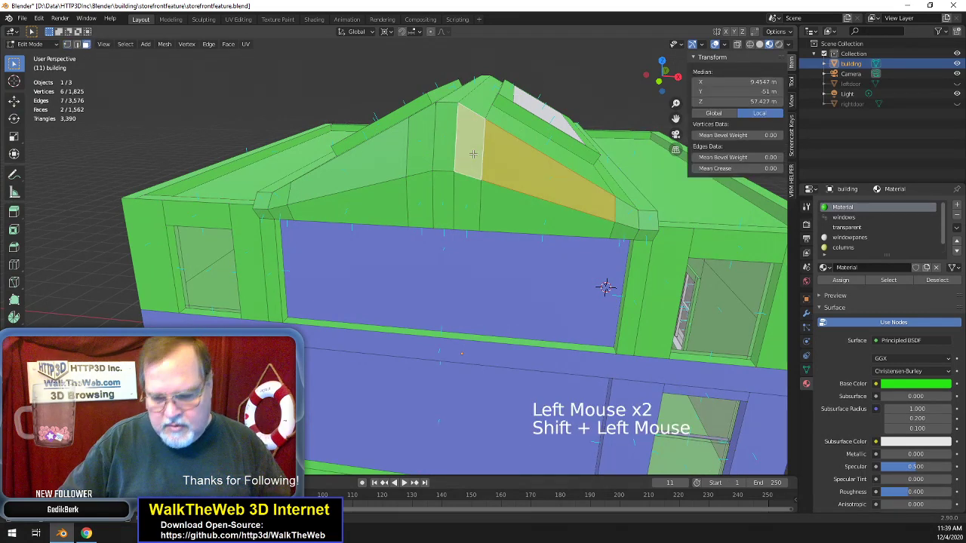
pyautogui.press('Delete')
pyautogui.click(474, 156)
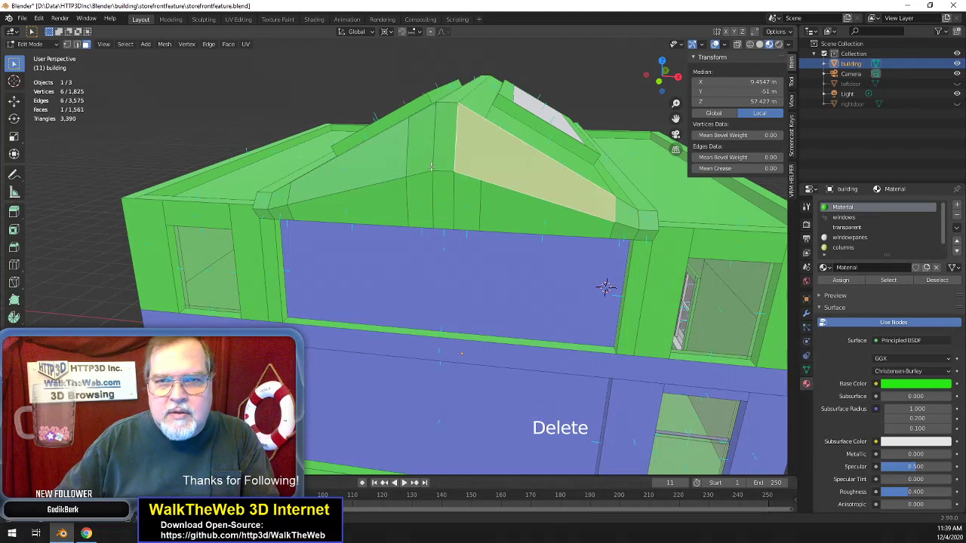
# - On the gable's -X side, dissolve the two upper faces into one face and the two lower faces below them into another
pyautogui.click(420, 156)
pyautogui.keyDown('shift'); pyautogui.click(370, 170); pyautogui.keyUp('shift')
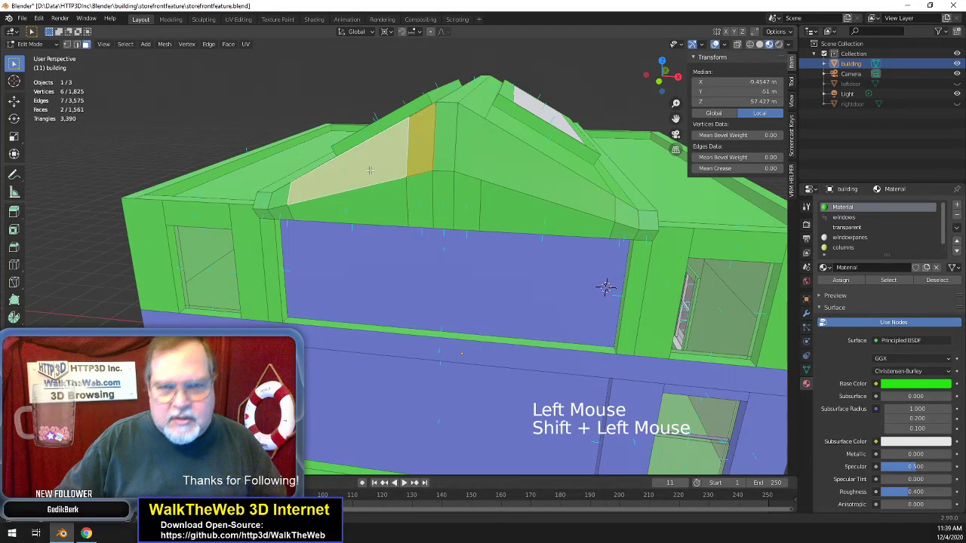
pyautogui.press('Delete')
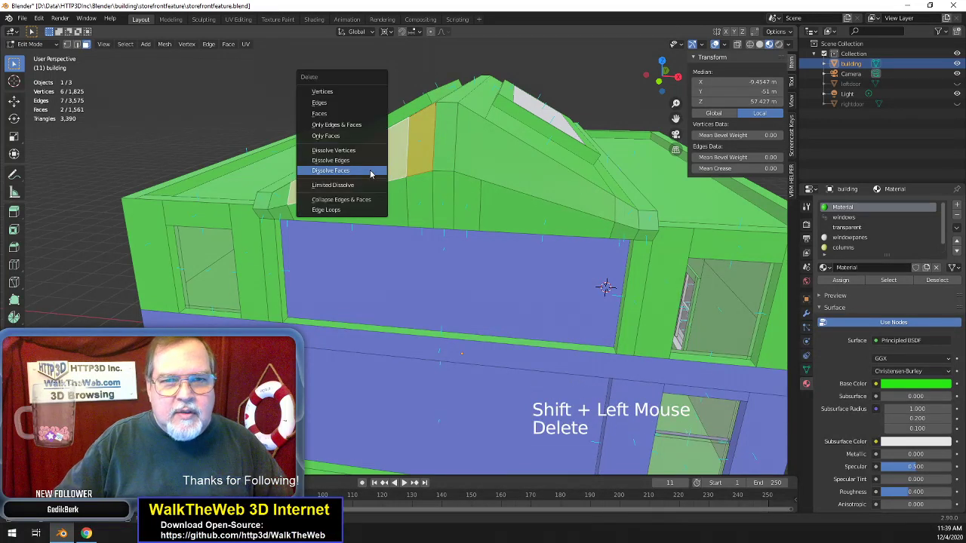
pyautogui.click(371, 172)
pyautogui.keyDown('shift'); pyautogui.click(421, 206); pyautogui.keyUp('shift')
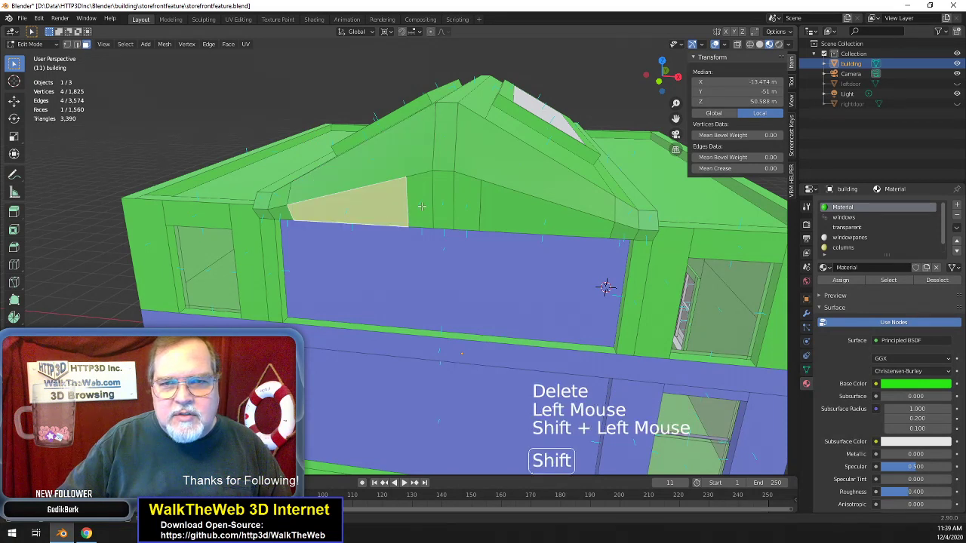
pyautogui.keyDown('shift'); pyautogui.click(421, 206); pyautogui.keyUp('shift')
pyautogui.press('Delete')
pyautogui.click(425, 209)
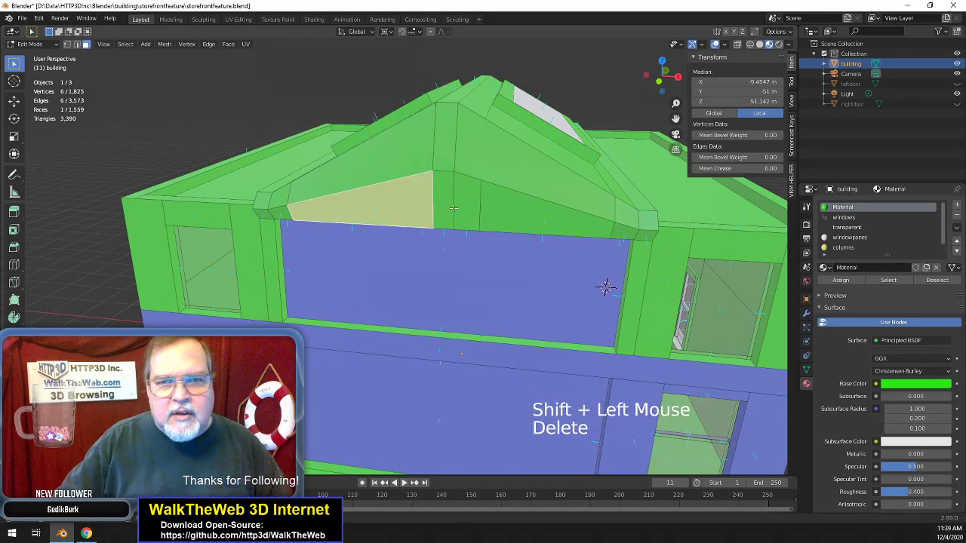
# - Dissolve the narrow and long lower faces on the gable's +X side, just above the blue wall panel, into one face
pyautogui.click(474, 210)
pyautogui.keyDown('shift'); pyautogui.click(500, 211); pyautogui.keyUp('shift')
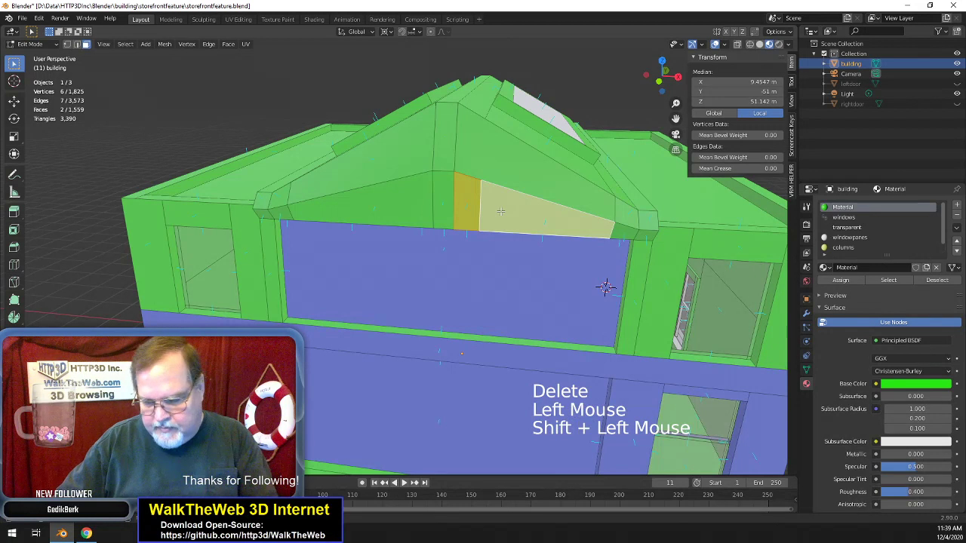
pyautogui.press('Delete')
pyautogui.click(500, 214)
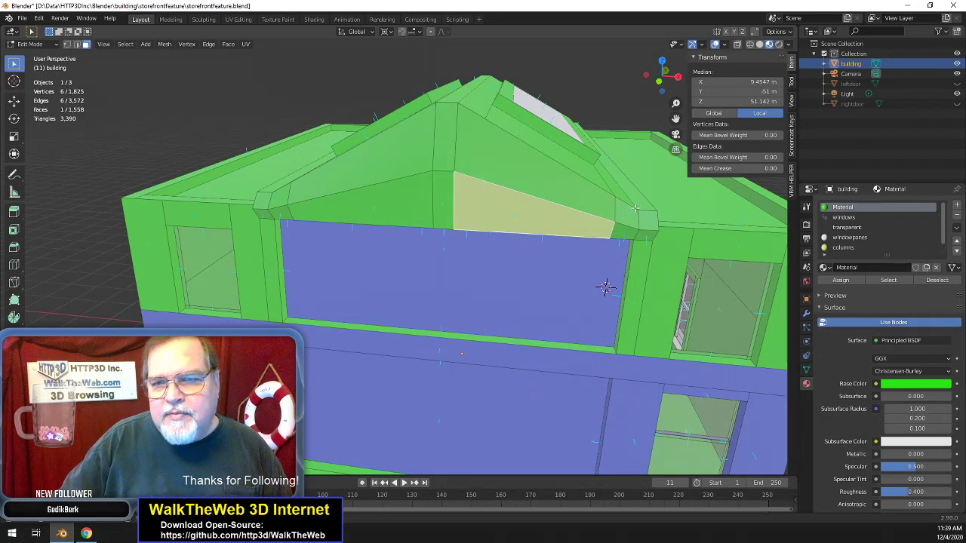
# - Dissolve the small end face beside the +X eave and the gable's upper +X face into one face
pyautogui.keyDown('shift'); pyautogui.click(591, 204); pyautogui.keyUp('shift')
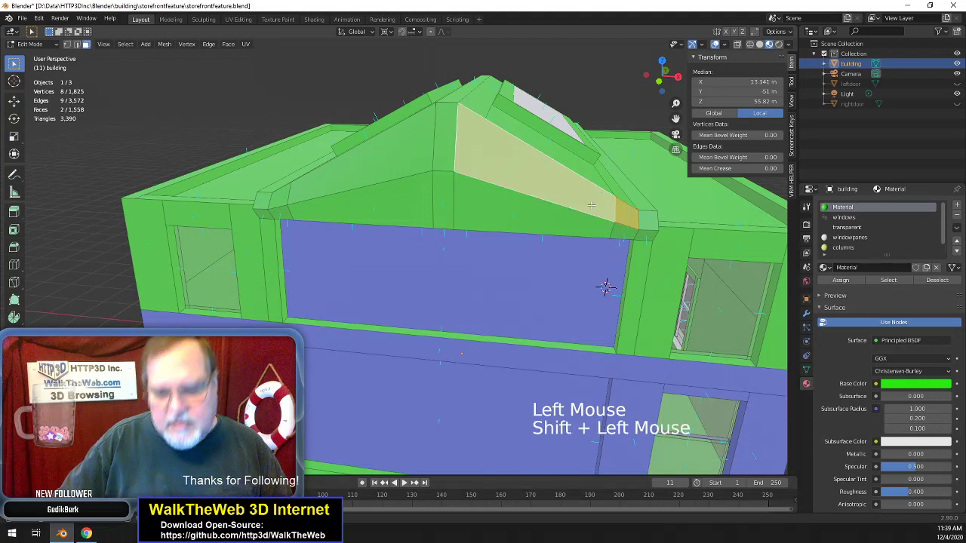
pyautogui.press('Delete')
pyautogui.click(591, 205)
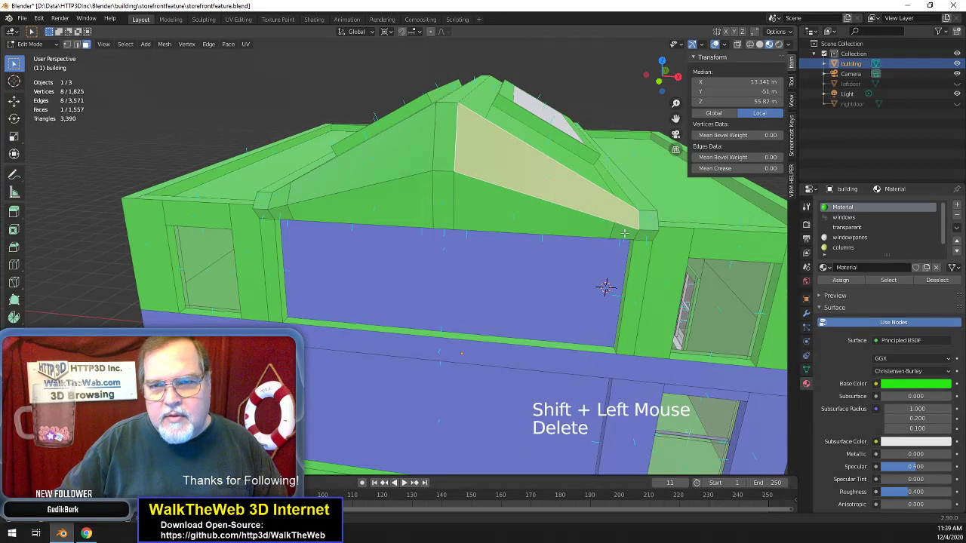
# - Dissolve the long lower face on the gable's +X side and the small end face beside the +X eave into one face
pyautogui.click(594, 229)
pyautogui.keyDown('shift'); pyautogui.click(594, 229); pyautogui.keyUp('shift')
pyautogui.press('Delete')
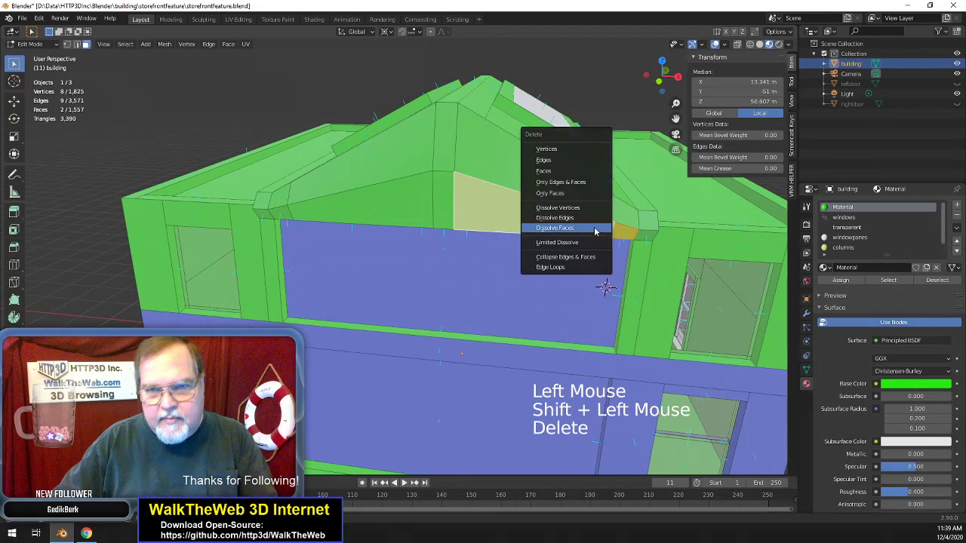
pyautogui.click(594, 232)
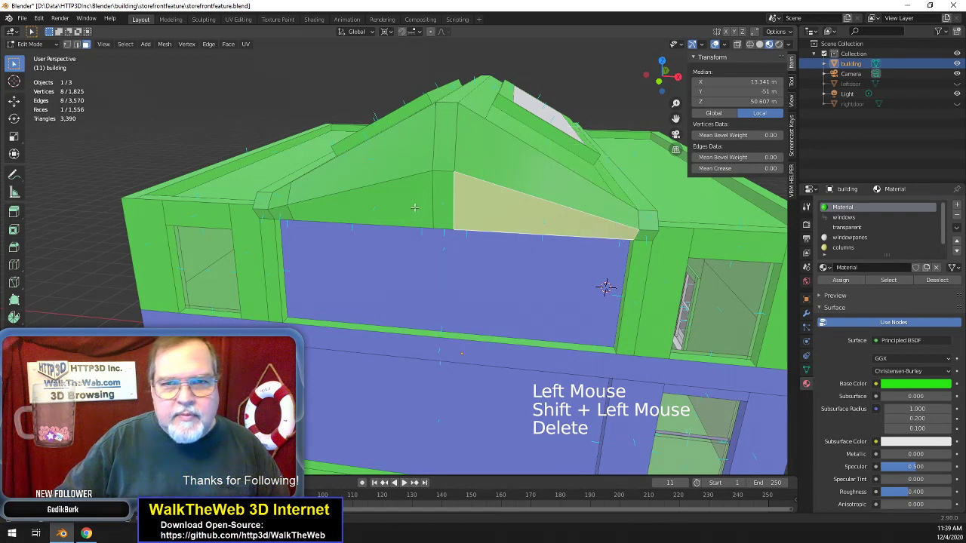
# - On the gable's -X side, dissolve the small eave end faces into the adjoining long lower face and long upper face
pyautogui.click(414, 206)
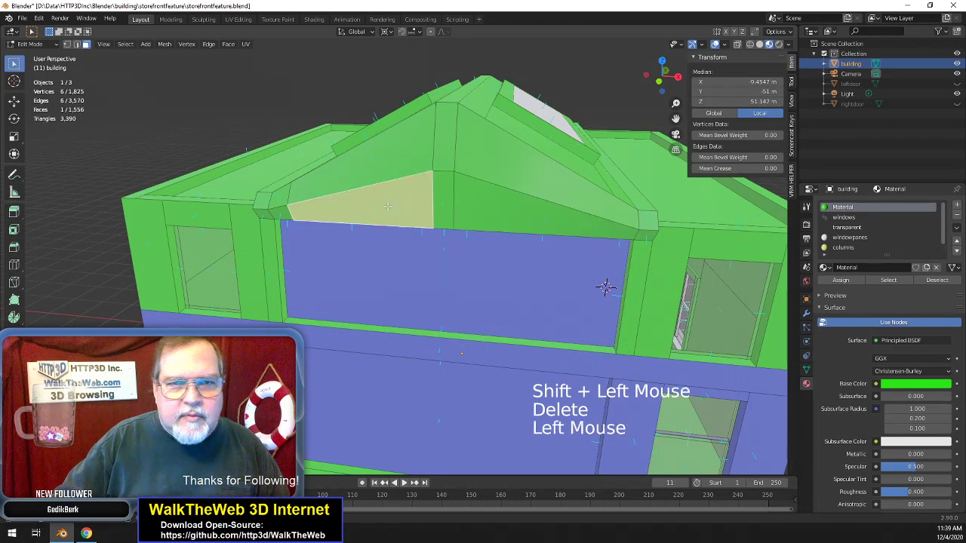
pyautogui.keyDown('shift'); pyautogui.click(286, 213); pyautogui.keyUp('shift')
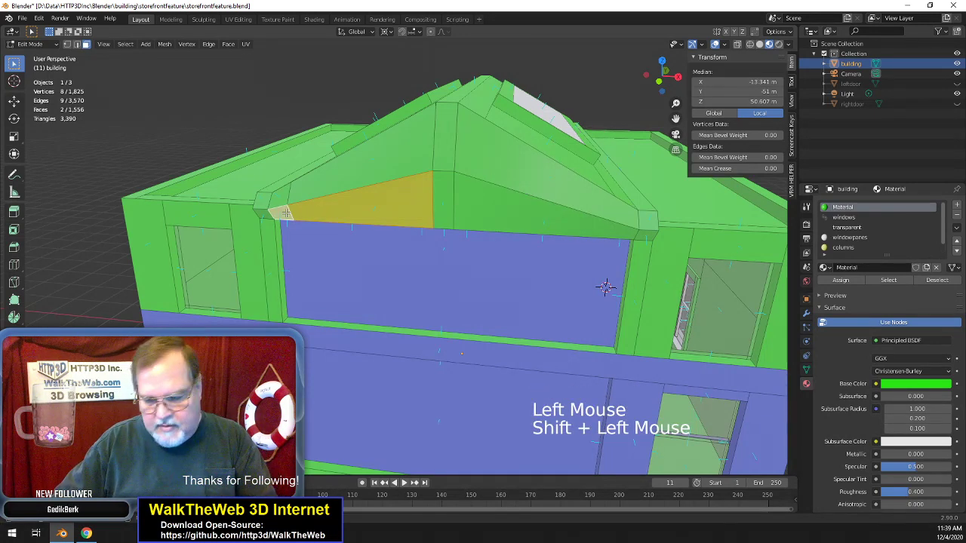
pyautogui.press('Delete')
pyautogui.click(287, 214)
pyautogui.click(290, 193)
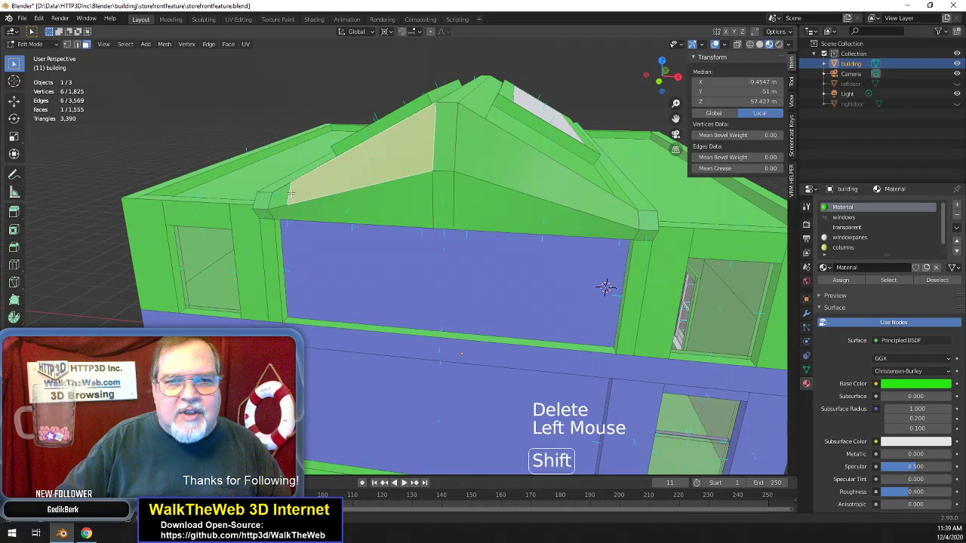
pyautogui.keyDown('shift'); pyautogui.click(289, 197); pyautogui.keyUp('shift')
pyautogui.press('Delete')
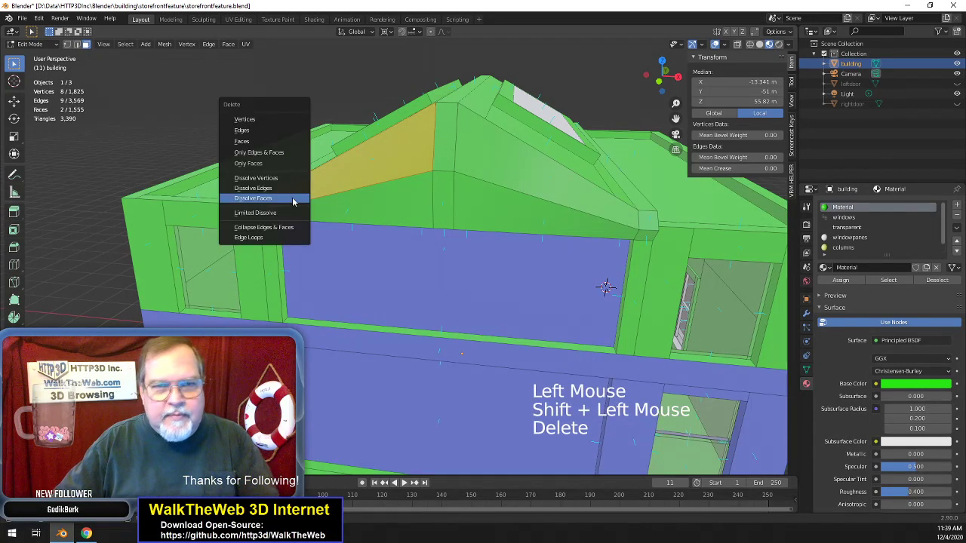
pyautogui.click(291, 195)
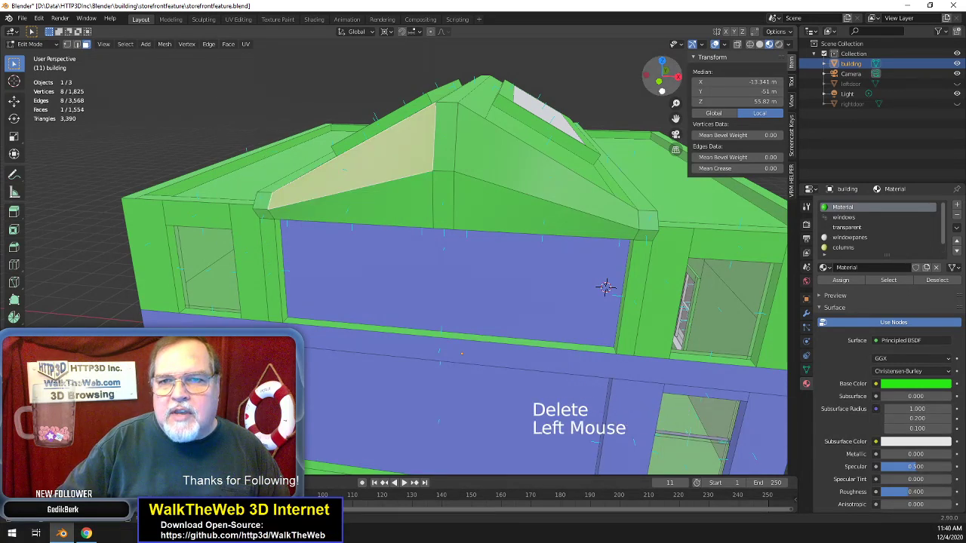
# - Dissolve the seven faces of the narrow green soffit above the upper blue wall panel into a single face
pyautogui.moveTo(607, 286); pyautogui.dragTo(610, 133, button='middle')
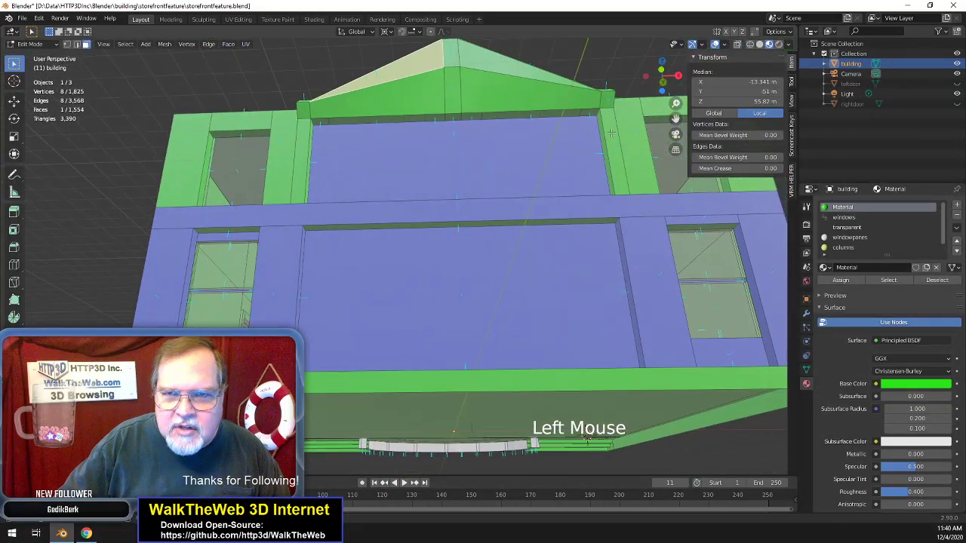
pyautogui.click(588, 114)
pyautogui.keyDown('shift'); pyautogui.click(514, 118); pyautogui.keyUp('shift')
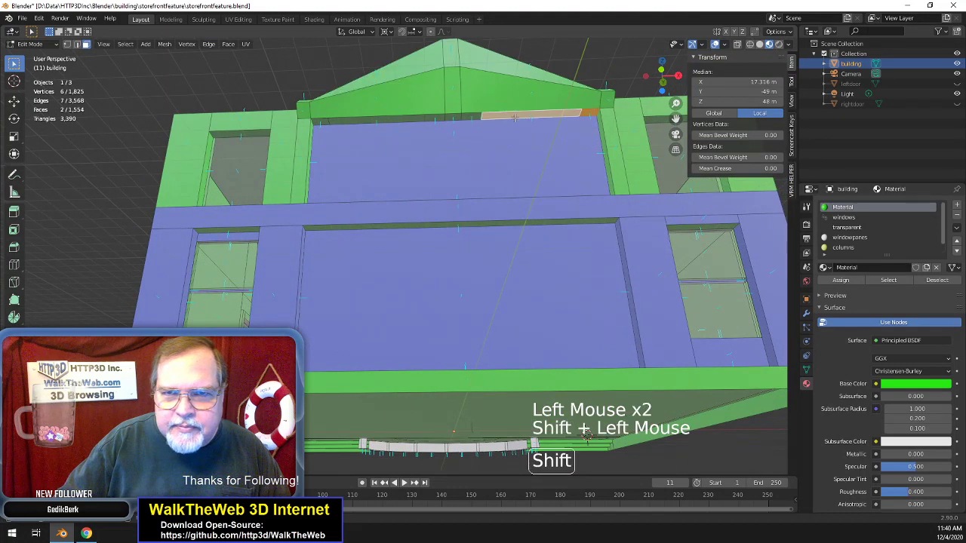
pyautogui.keyDown('shift'); pyautogui.click(472, 116); pyautogui.keyUp('shift')
pyautogui.keyDown('shift'); pyautogui.click(435, 117); pyautogui.keyUp('shift')
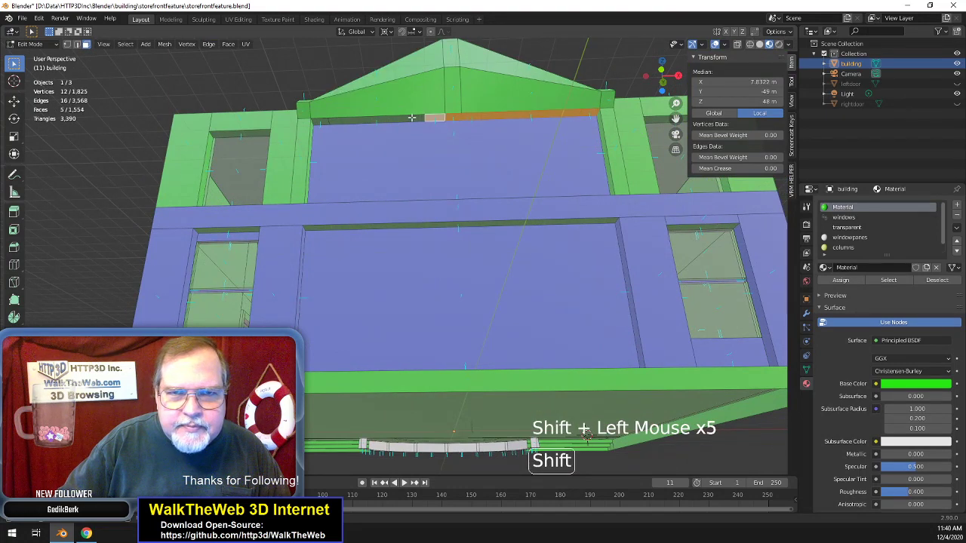
pyautogui.keyDown('shift'); pyautogui.click(324, 119); pyautogui.keyUp('shift')
pyautogui.keyDown('shift'); pyautogui.click(320, 121); pyautogui.keyUp('shift')
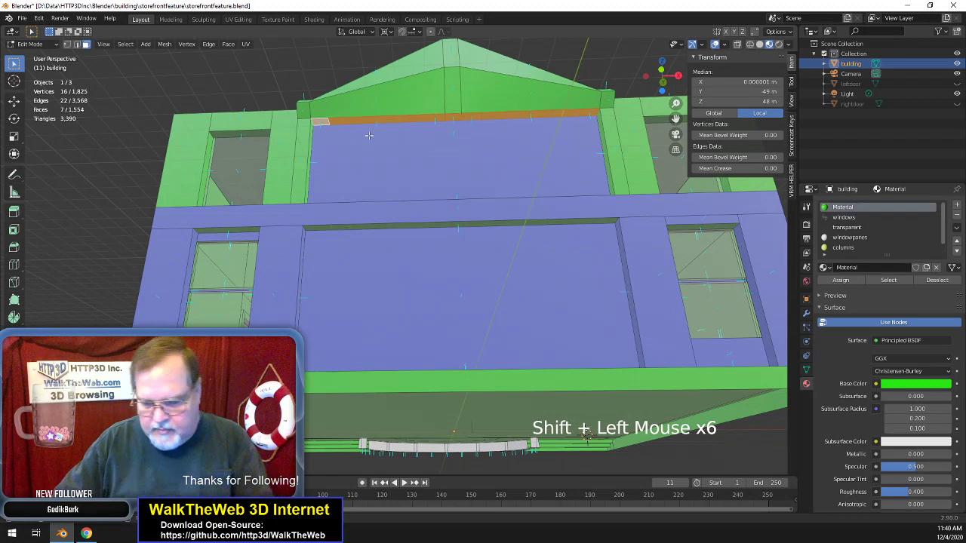
pyautogui.press('Delete')
pyautogui.click(393, 153)
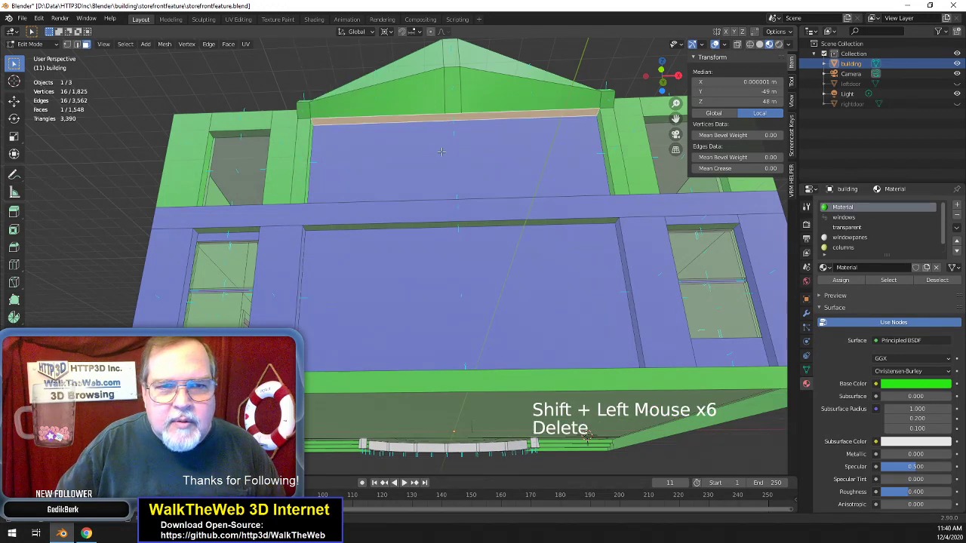
# - Merge the redundant vertices on the -X half of the soffit's inner and outer edges into their -X corner vertices with At Last
pyautogui.moveTo(662, 79); pyautogui.dragTo(564, 446)
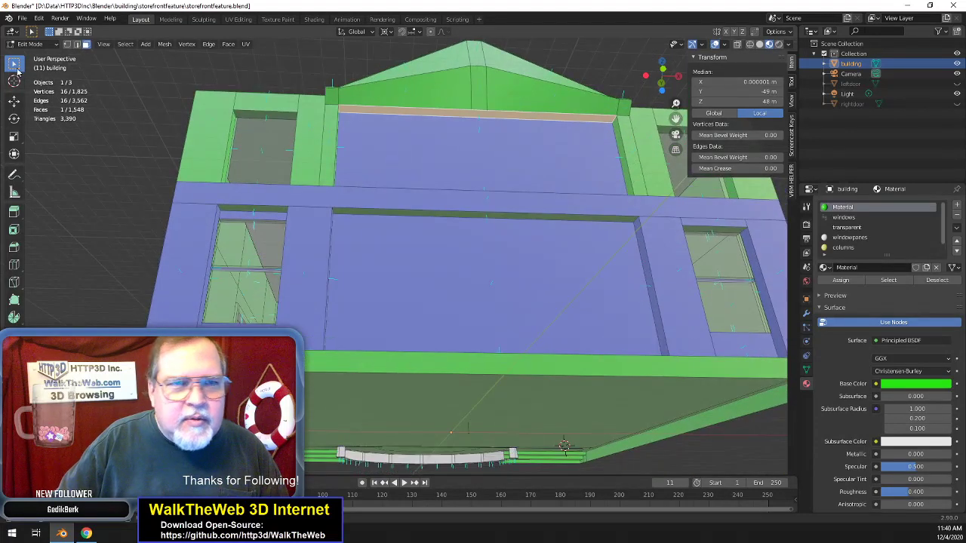
pyautogui.click(76, 44)
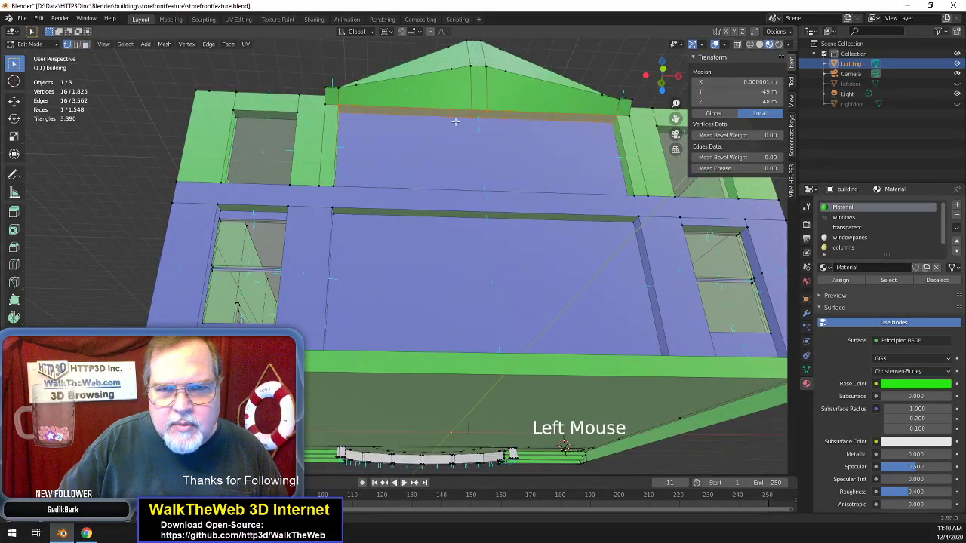
pyautogui.keyDown('shift'); pyautogui.click(344, 119); pyautogui.keyUp('shift')
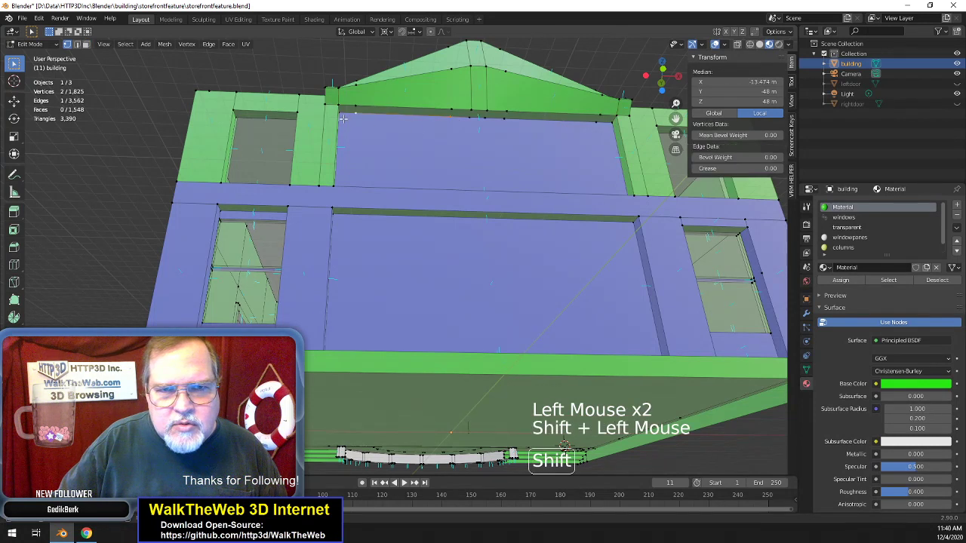
pyautogui.press('m')
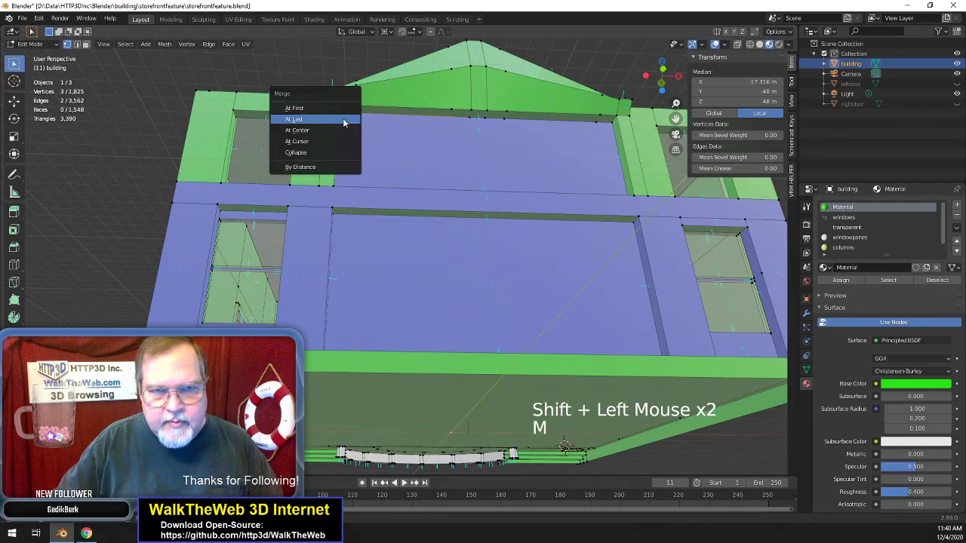
pyautogui.click(341, 123)
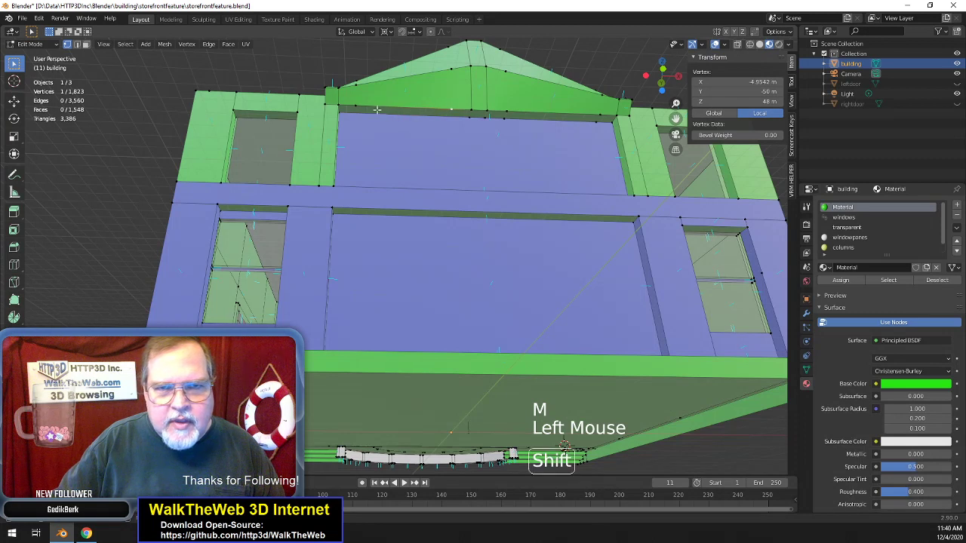
pyautogui.keyDown('shift'); pyautogui.click(359, 108); pyautogui.keyUp('shift')
pyautogui.keyDown('shift'); pyautogui.click(360, 113); pyautogui.keyUp('shift')
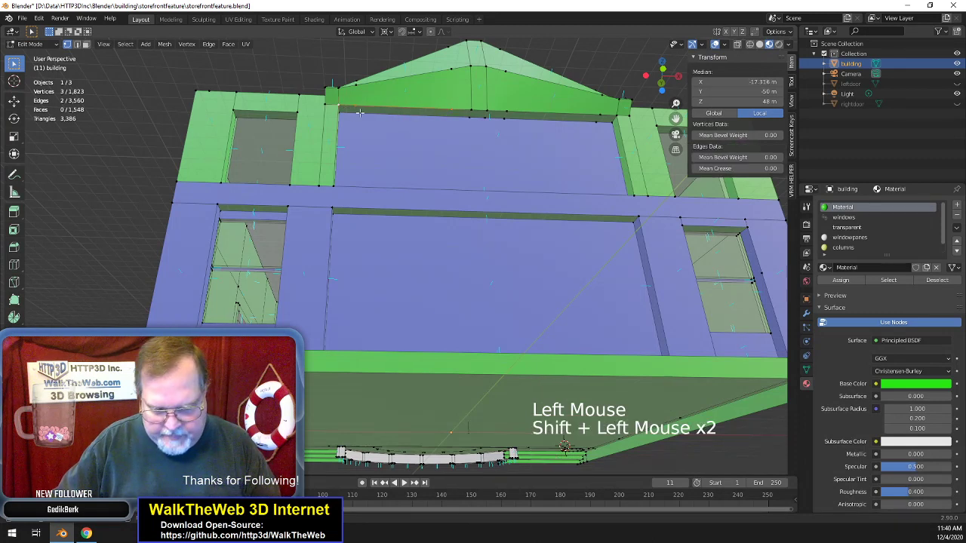
pyautogui.press('m')
pyautogui.click(360, 113)
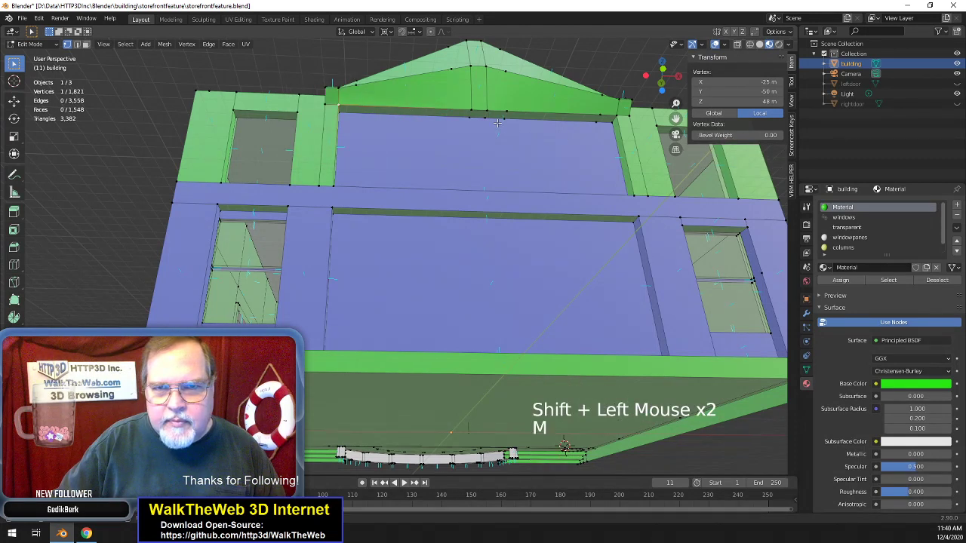
# - Merge the centre and +X vertices along the soffit's inner edge into its +X corner vertex with At Last
pyautogui.click(475, 119)
pyautogui.keyDown('shift'); pyautogui.click(504, 121); pyautogui.keyUp('shift')
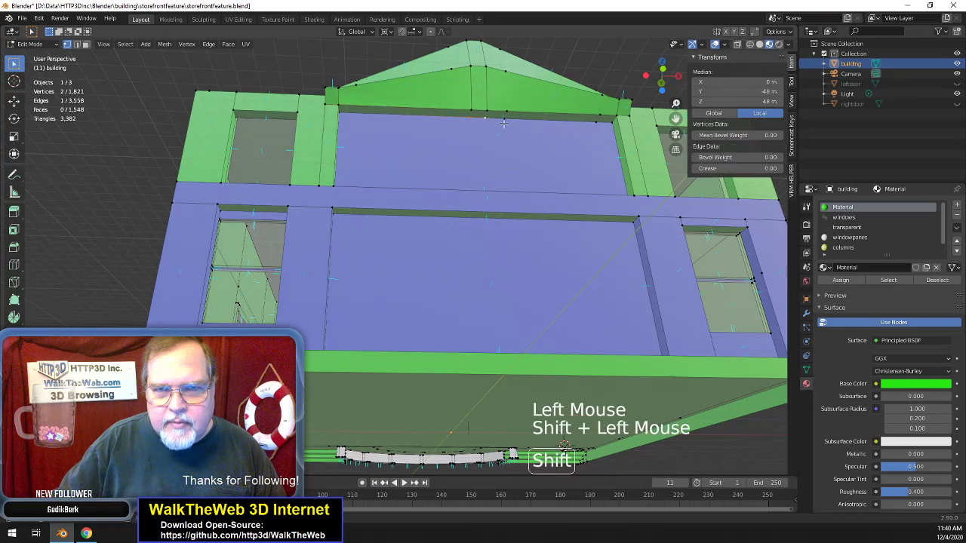
pyautogui.moveTo(665, 80)
pyautogui.mouseDown()
pyautogui.moveTo(675, 75)
pyautogui.moveTo(652, 74)
pyautogui.moveTo(672, 94)
pyautogui.mouseUp()
pyautogui.scroll(6, 677, 100)
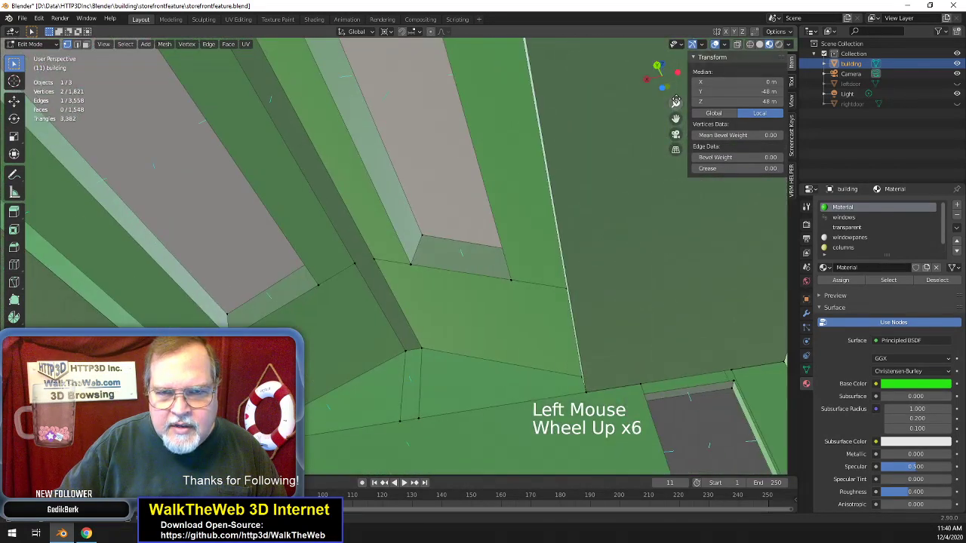
pyautogui.scroll(-6, 677, 100)
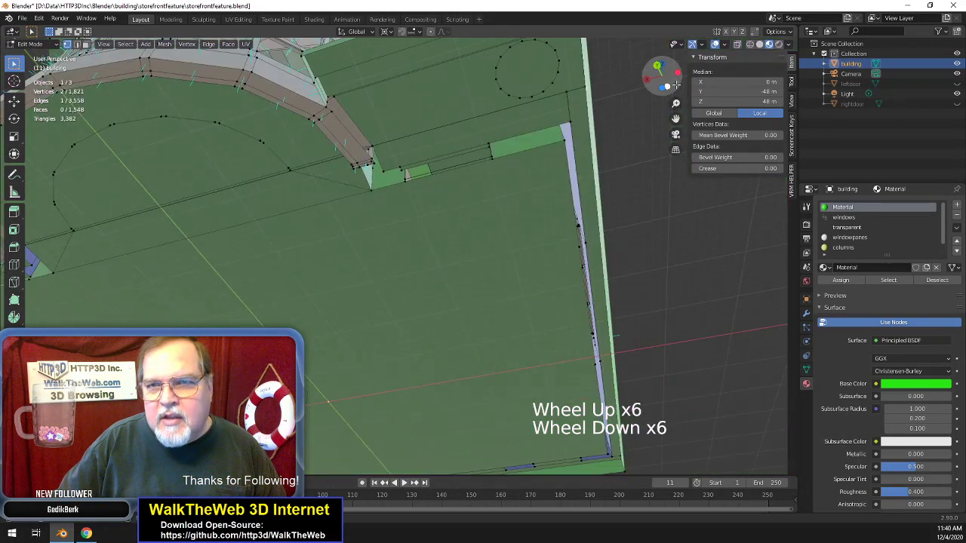
pyautogui.moveTo(664, 79); pyautogui.dragTo(543, 189)
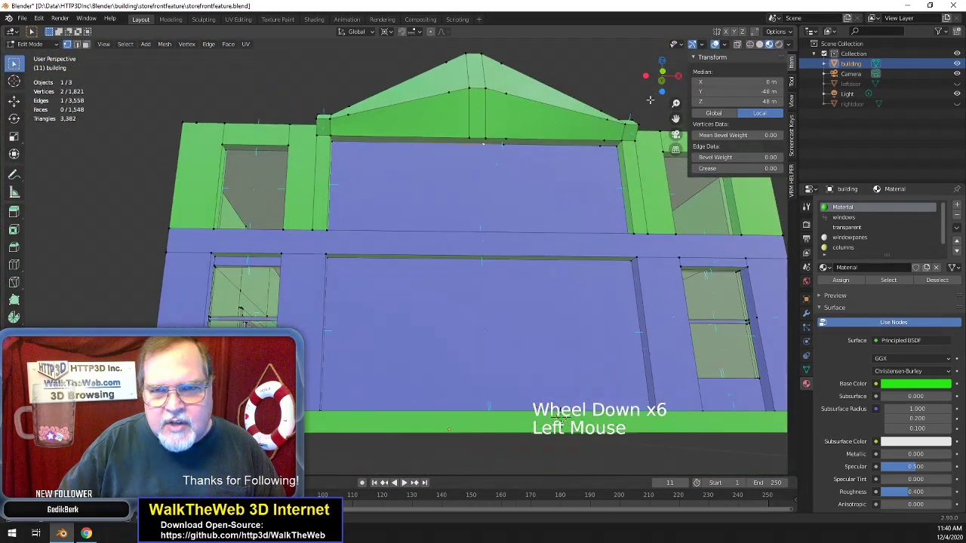
pyautogui.keyDown('shift'); pyautogui.click(517, 146); pyautogui.keyUp('shift')
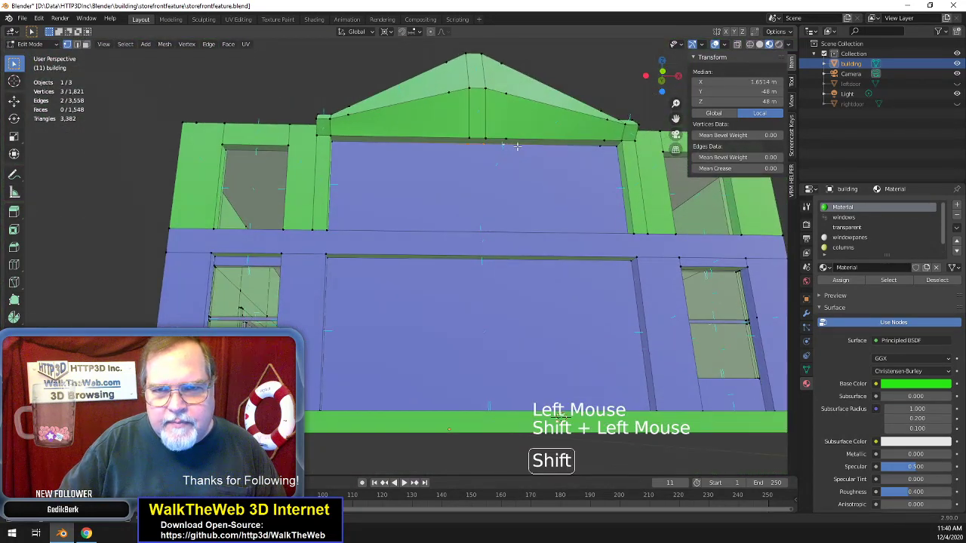
pyautogui.keyDown('shift'); pyautogui.click(616, 153); pyautogui.keyUp('shift')
pyautogui.press('m')
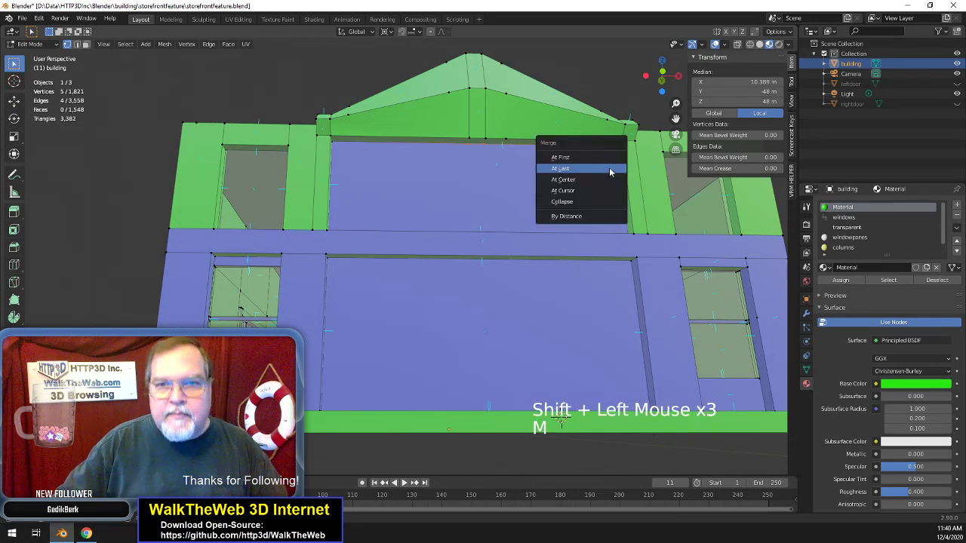
pyautogui.click(609, 168)
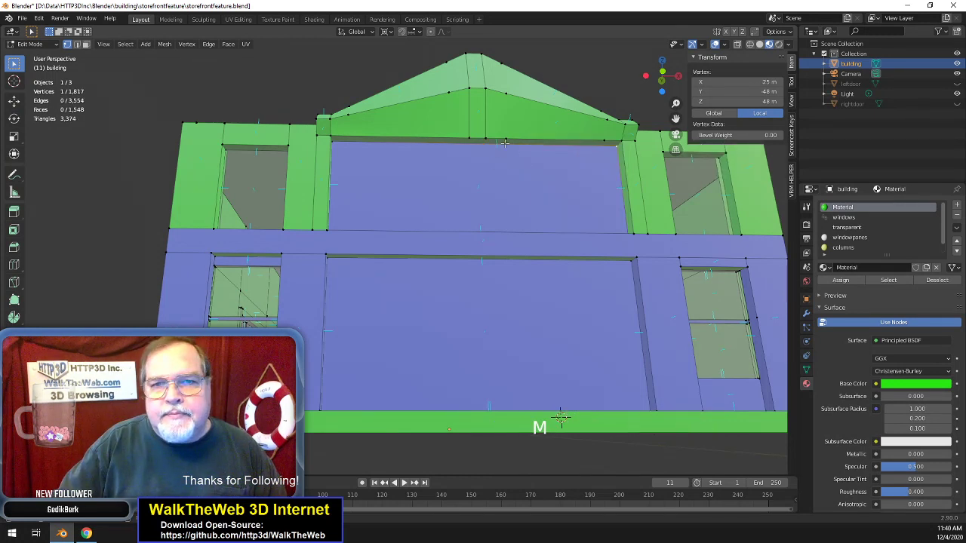
# - Merge the redundant +X vertices along the soffit's outer edge into its +X corner vertex with At Last
pyautogui.click(604, 141)
pyautogui.keyDown('shift'); pyautogui.click(625, 142); pyautogui.keyUp('shift')
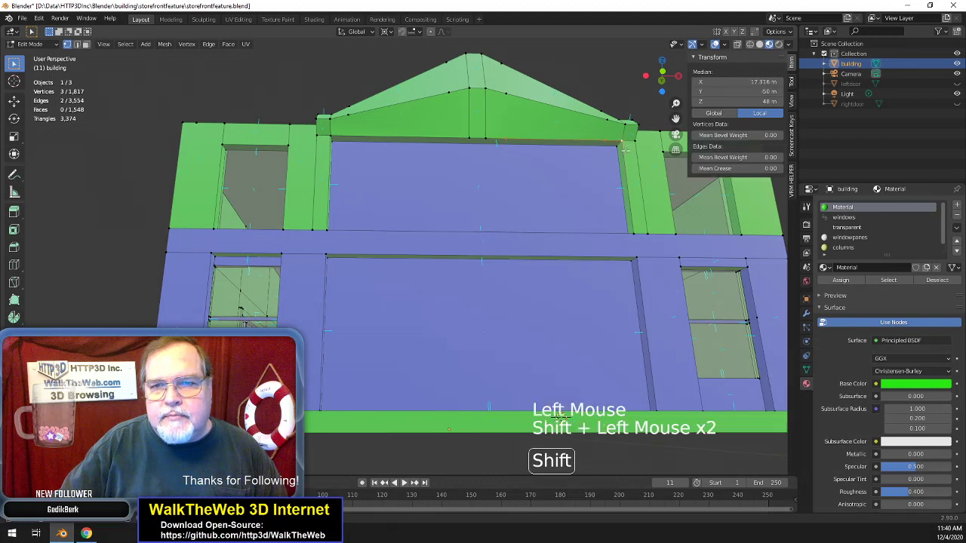
pyautogui.press('m')
pyautogui.click(625, 156)
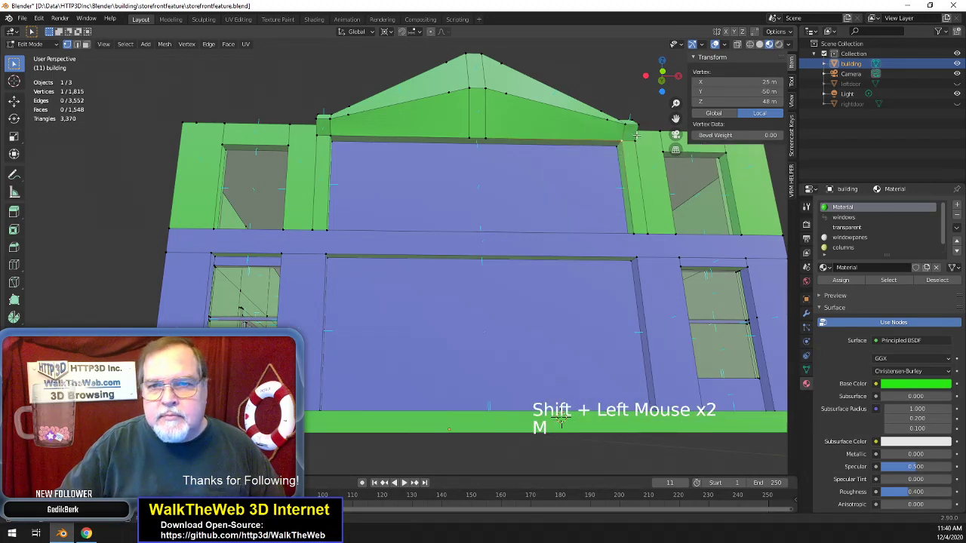
# - Merge the redundant vertices on the gable's +X crease between upper and lower faces into the vertex at the +X eave
pyautogui.moveTo(658, 82); pyautogui.dragTo(588, 172)
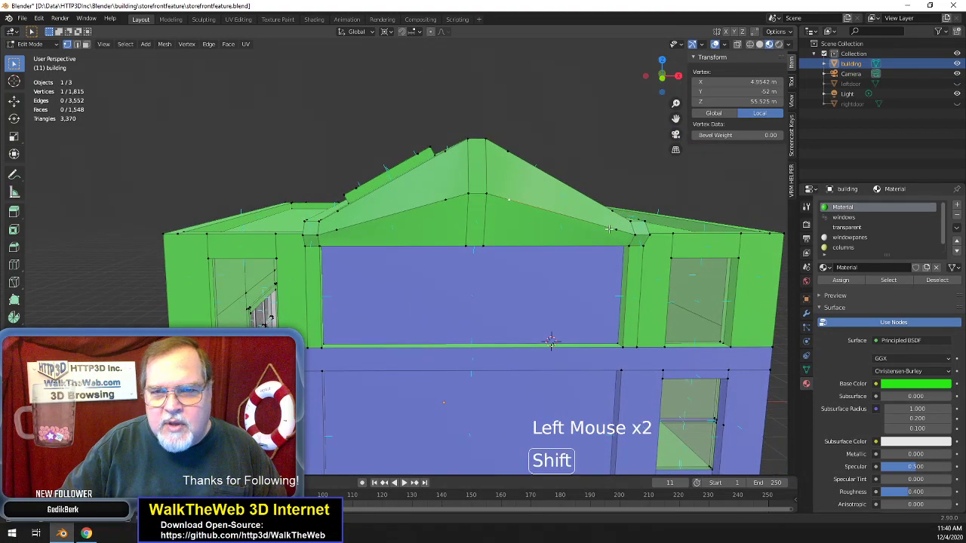
pyautogui.keyDown('shift'); pyautogui.click(634, 238); pyautogui.keyUp('shift')
pyautogui.keyDown('shift'); pyautogui.click(634, 241); pyautogui.keyUp('shift')
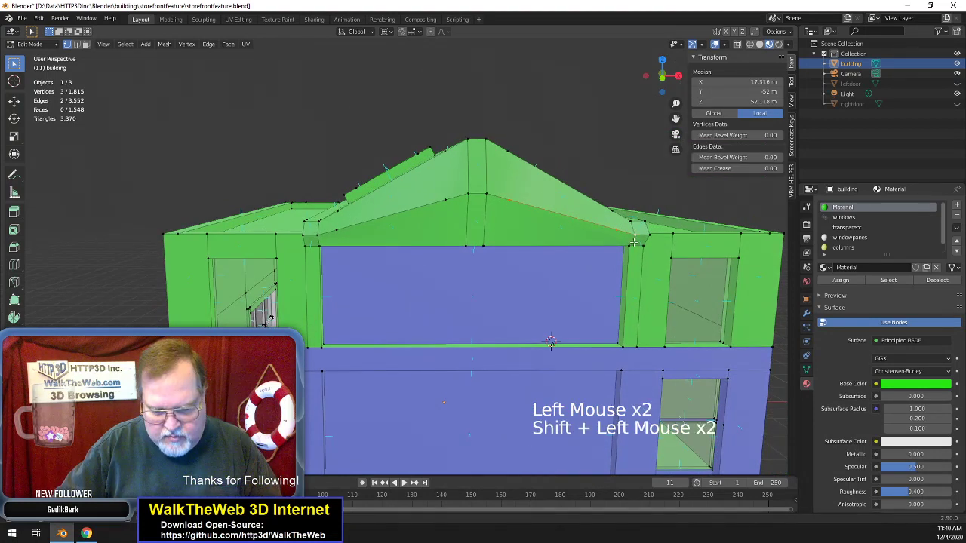
pyautogui.press('m')
pyautogui.click(634, 244)
# - Merge the redundant vertices on the gable's -X crease between upper and lower faces into the vertex at the -X eave
pyautogui.click(353, 232)
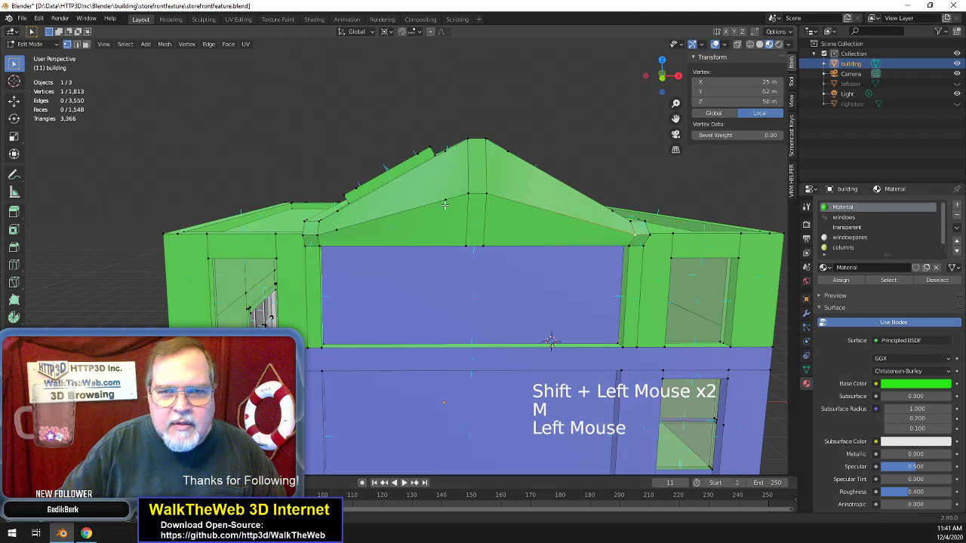
pyautogui.keyDown('shift'); pyautogui.click(338, 234); pyautogui.keyUp('shift')
pyautogui.keyDown('shift'); pyautogui.click(330, 238); pyautogui.keyUp('shift')
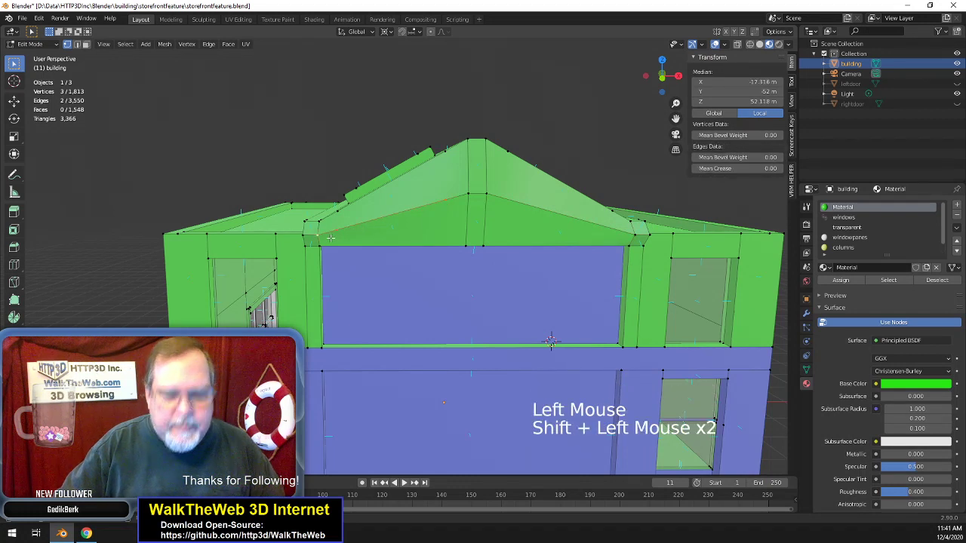
pyautogui.press('m')
pyautogui.click(330, 236)
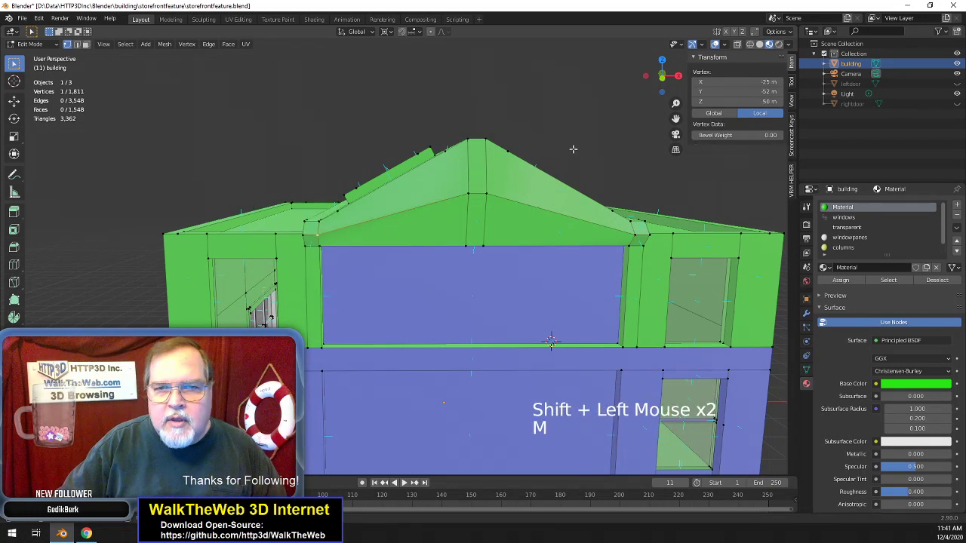
pyautogui.moveTo(656, 87); pyautogui.dragTo(554, 255)
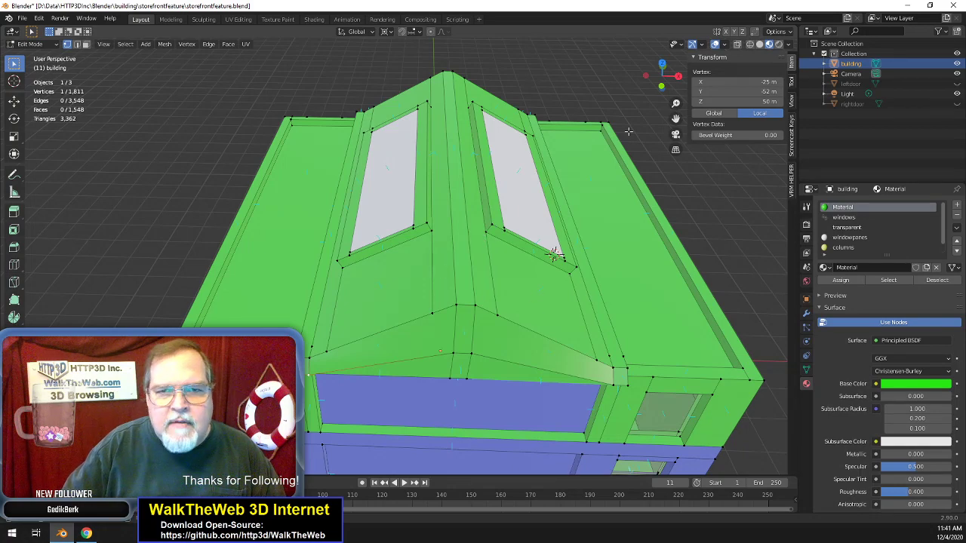
pyautogui.moveTo(661, 76); pyautogui.dragTo(220, 236)
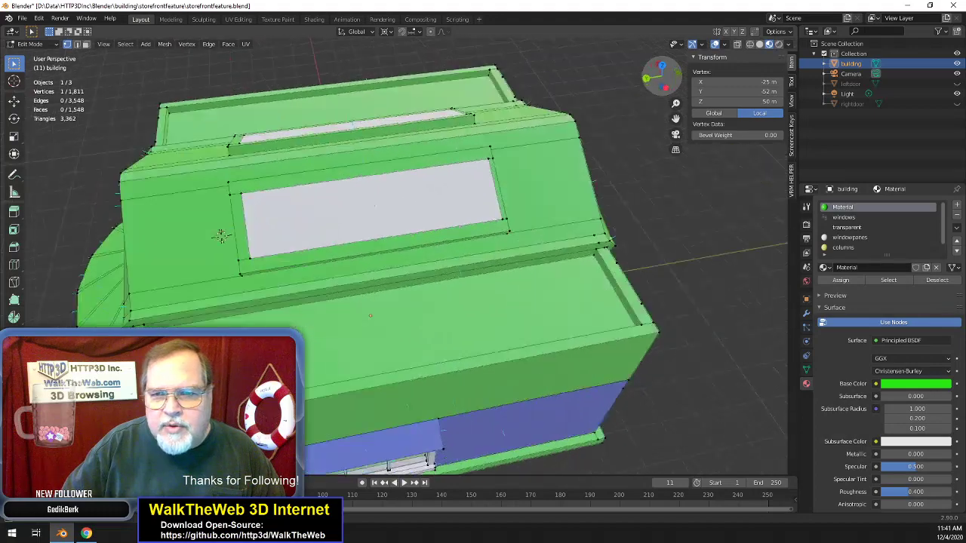
# - Dissolve the three upper faces on the -X half of the bay-window gable into one face
pyautogui.moveTo(220, 236); pyautogui.dragTo(537, 167, button='middle')
pyautogui.scroll(-1, 537, 168)
pyautogui.scroll(1, 536, 168)
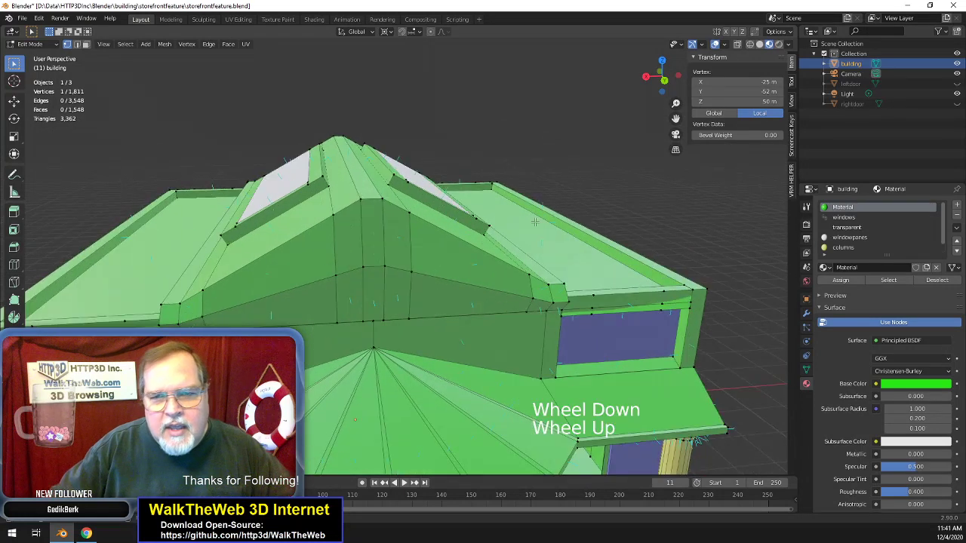
pyautogui.click(87, 43)
pyautogui.click(543, 288)
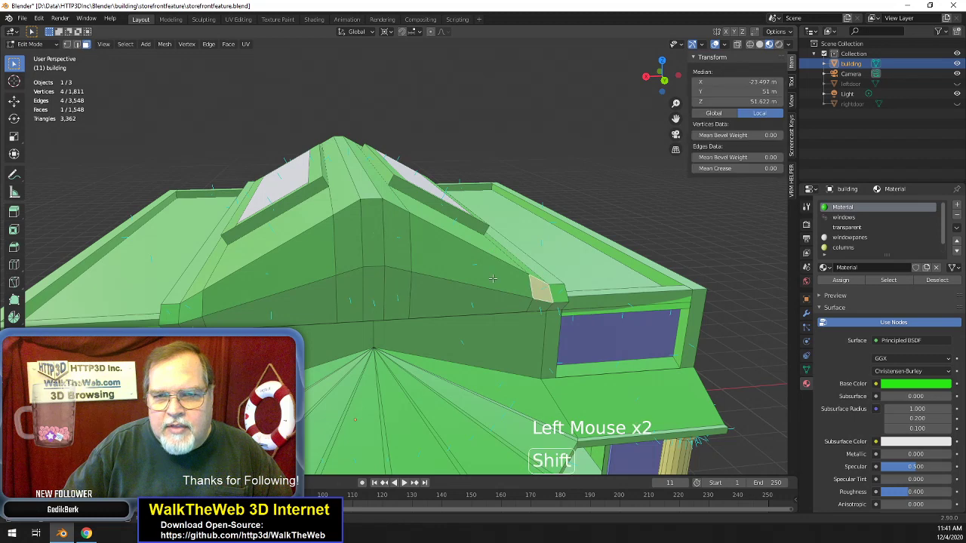
pyautogui.keyDown('shift'); pyautogui.click(468, 257); pyautogui.keyUp('shift')
pyautogui.keyDown('shift'); pyautogui.click(396, 235); pyautogui.keyUp('shift')
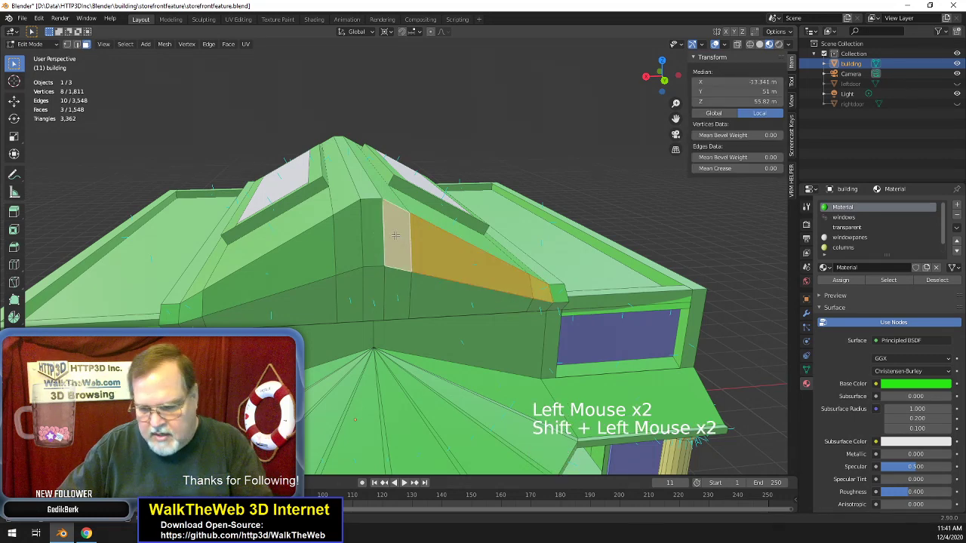
pyautogui.press('Delete')
pyautogui.click(398, 237)
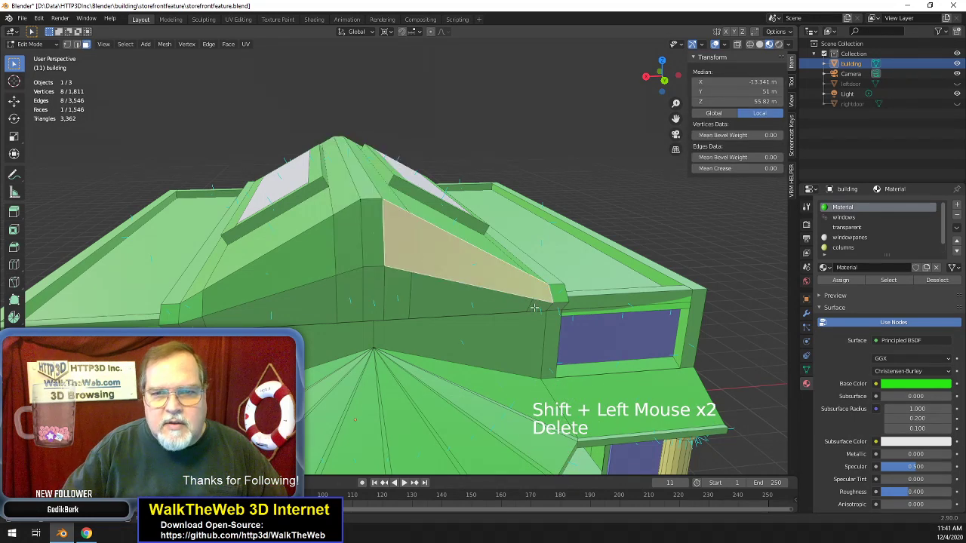
# - Dissolve the three lower faces on the -X half of the bay-window gable into one face
pyautogui.click(535, 308)
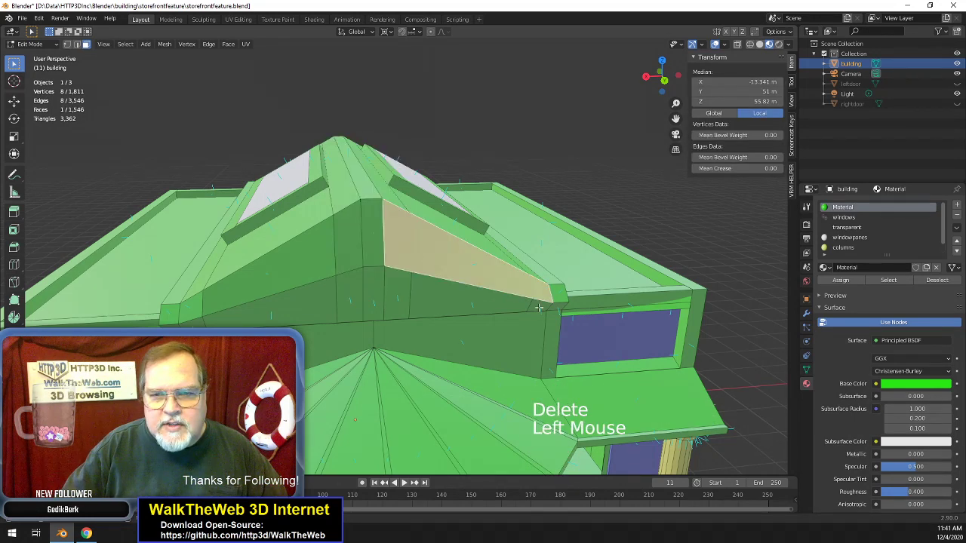
pyautogui.keyDown('shift'); pyautogui.click(476, 298); pyautogui.keyUp('shift')
pyautogui.keyDown('shift'); pyautogui.click(401, 293); pyautogui.keyUp('shift')
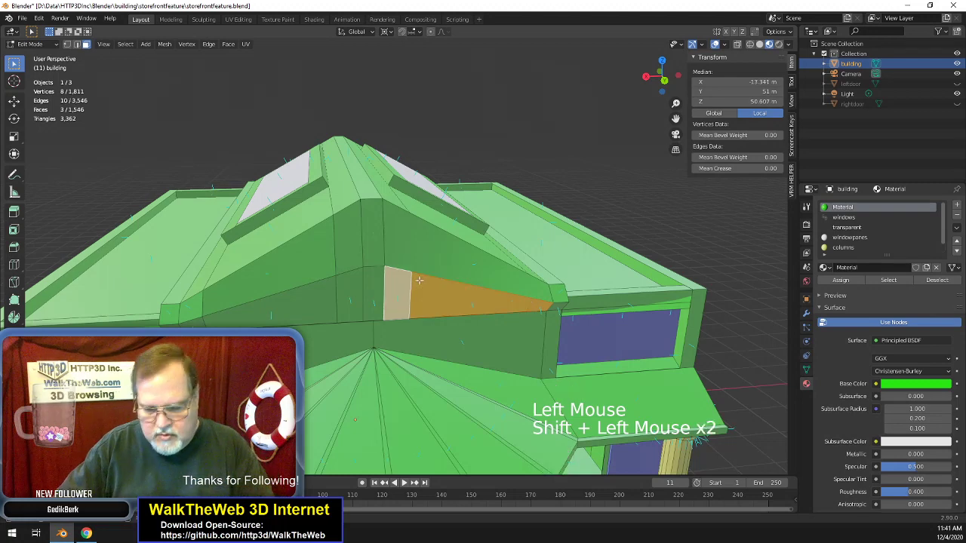
pyautogui.press('Delete')
pyautogui.click(394, 281)
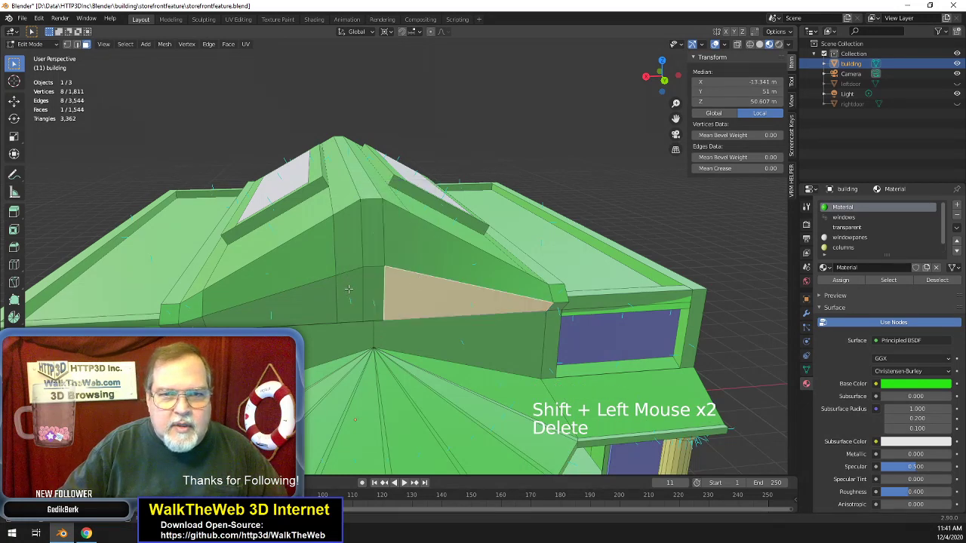
# - Dissolve the three lower faces on the +X half of the bay-window gable into one face
pyautogui.click(349, 289)
pyautogui.keyDown('shift'); pyautogui.click(246, 310); pyautogui.keyUp('shift')
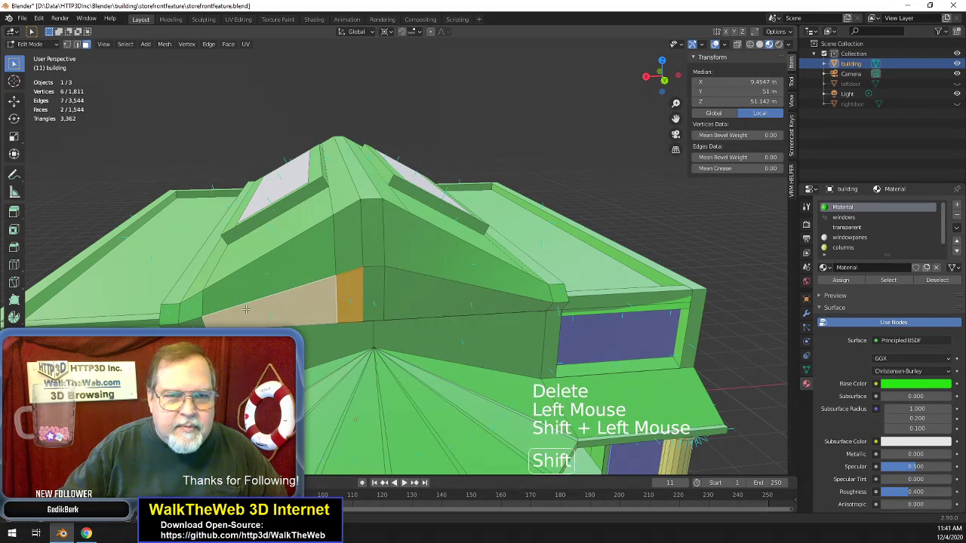
pyautogui.keyDown('shift'); pyautogui.click(201, 321); pyautogui.keyUp('shift')
pyautogui.press('Delete')
pyautogui.click(203, 321)
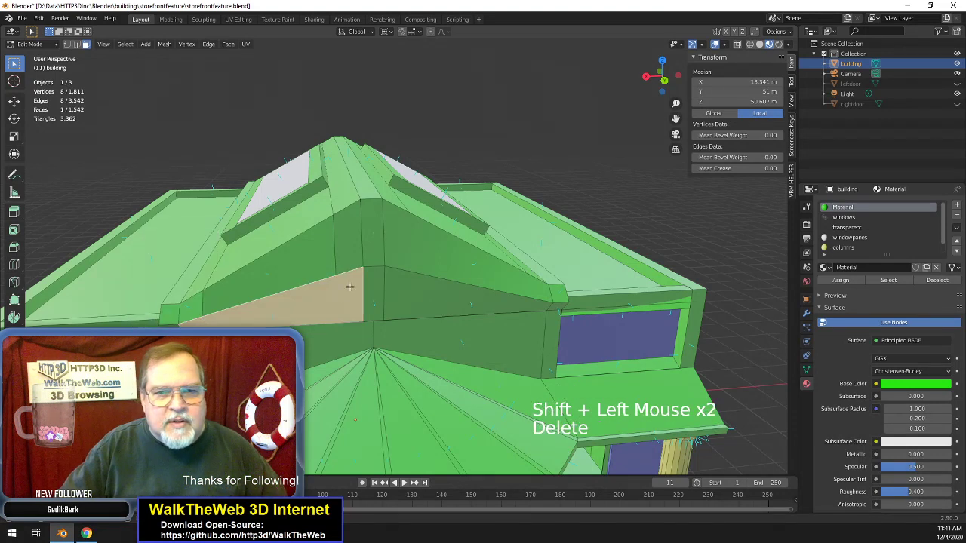
# - Dissolve the three upper faces on the +X half of the bay-window gable into one face
pyautogui.click(351, 243)
pyautogui.keyDown('shift'); pyautogui.click(275, 267); pyautogui.keyUp('shift')
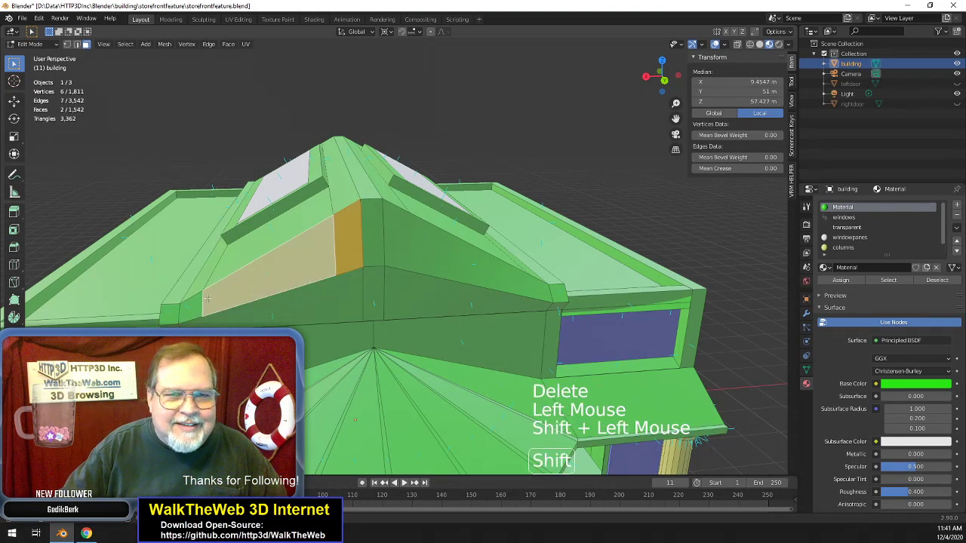
pyautogui.keyDown('shift'); pyautogui.click(185, 306); pyautogui.keyUp('shift')
pyautogui.press('Delete')
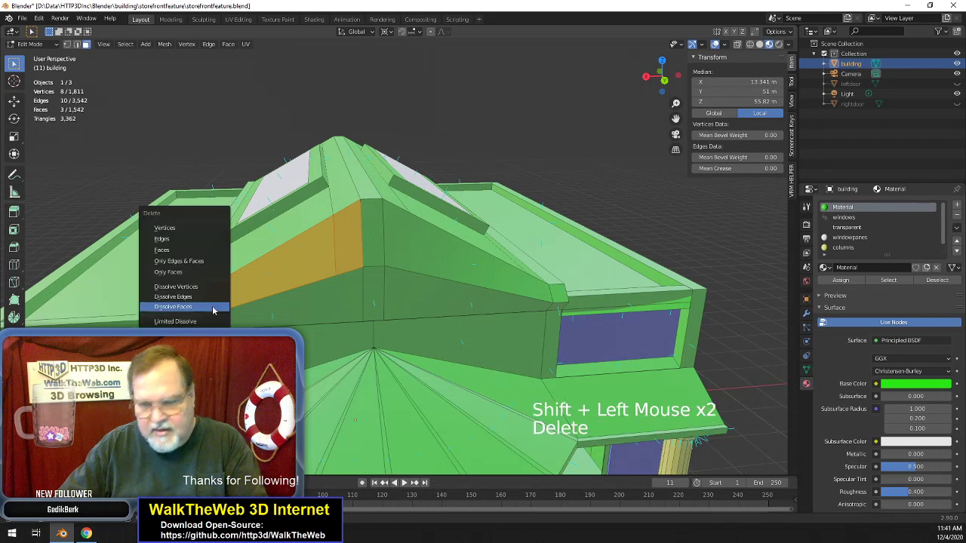
pyautogui.click(215, 308)
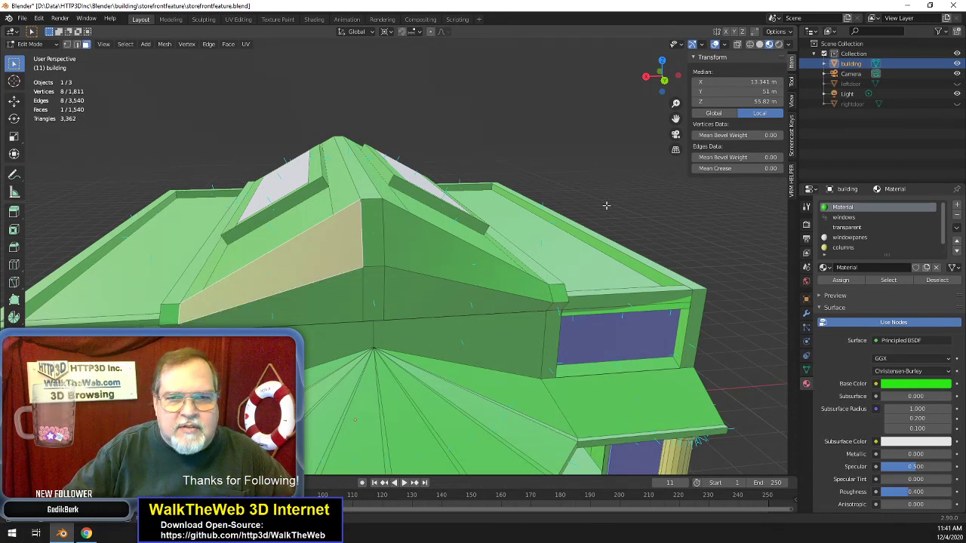
# - Merge the redundant +X vertices along the bay-window gable's horizontal base edge into its +X corner vertex with At Last
pyautogui.moveTo(662, 78); pyautogui.dragTo(664, 83)
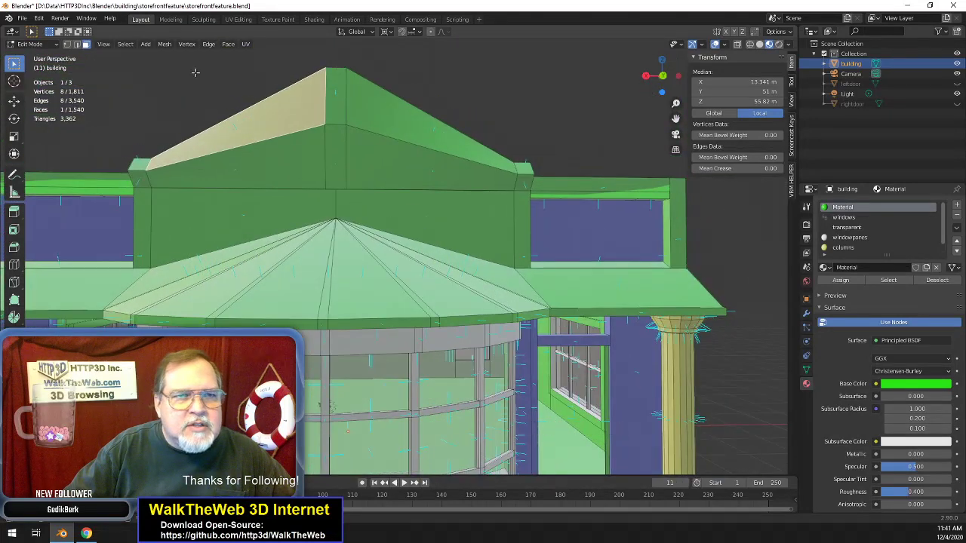
pyautogui.click(68, 44)
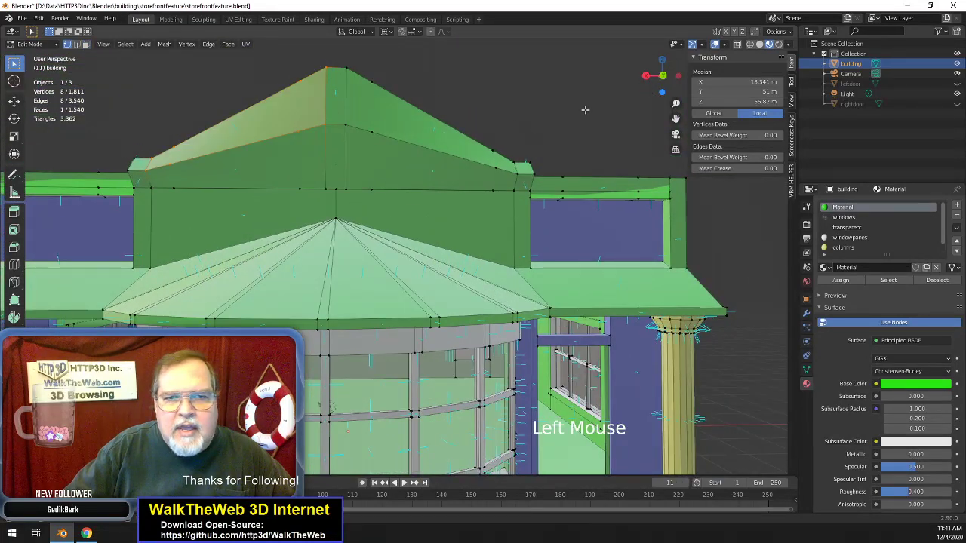
pyautogui.moveTo(662, 79); pyautogui.dragTo(662, 80)
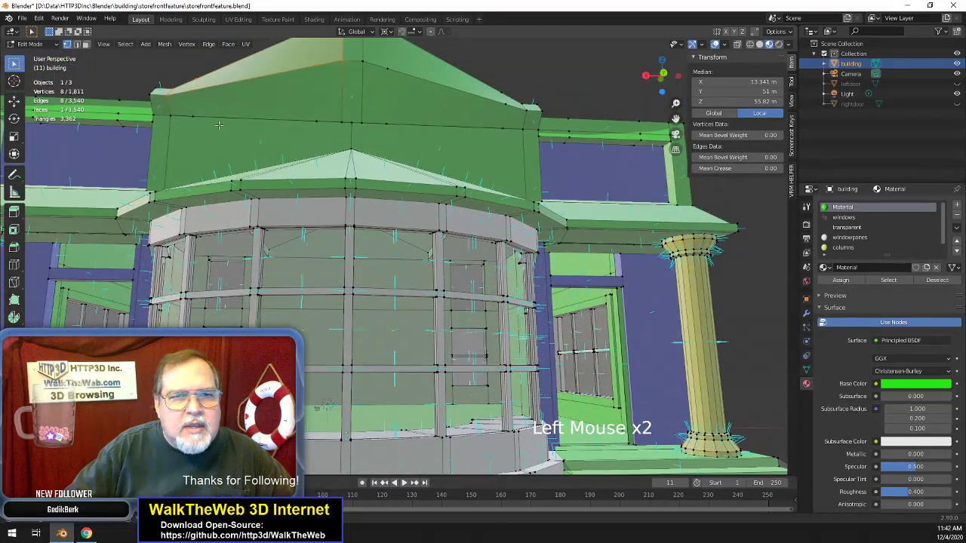
pyautogui.click(321, 122)
pyautogui.keyDown('shift'); pyautogui.click(168, 118); pyautogui.keyUp('shift')
pyautogui.keyDown('shift'); pyautogui.click(192, 117); pyautogui.keyUp('shift')
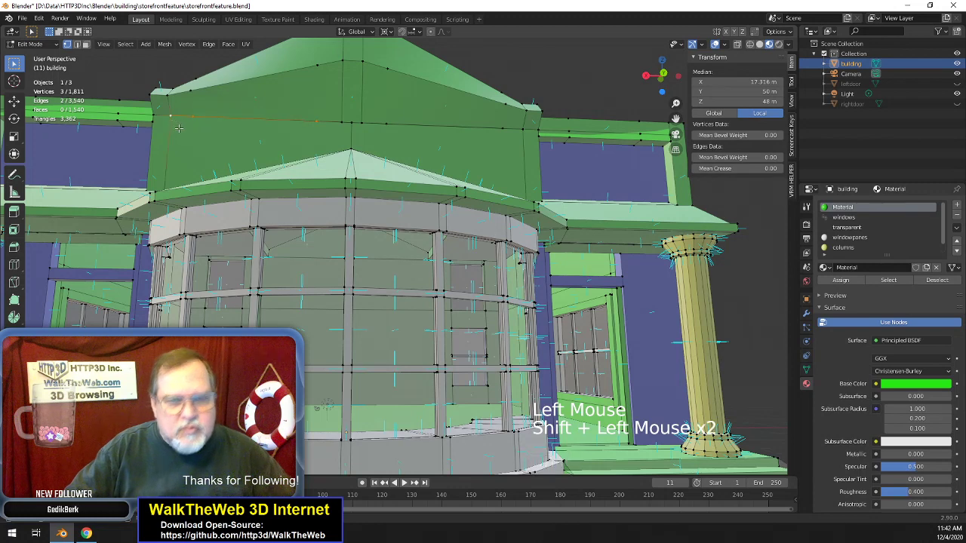
pyautogui.press('m')
pyautogui.click(179, 131)
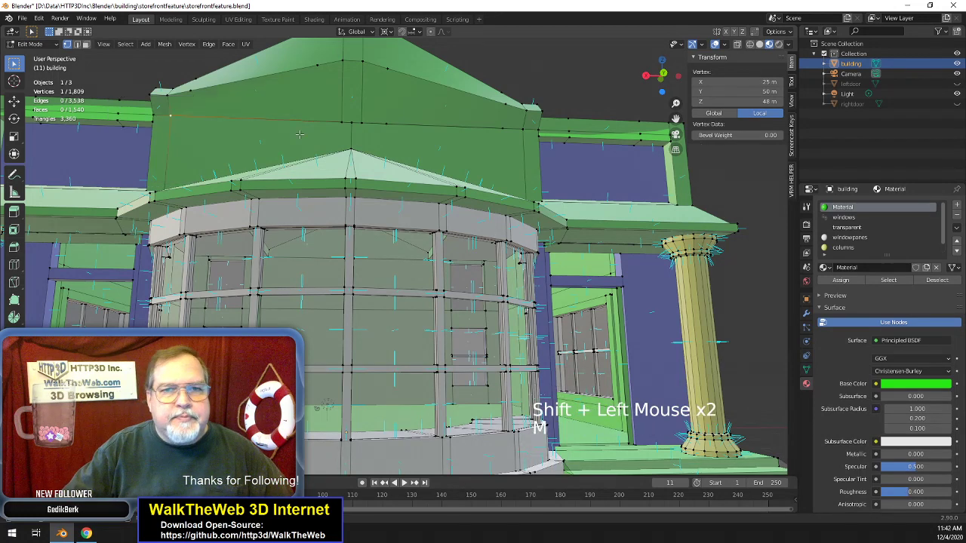
# - Merge the redundant -X vertices along the bay-window gable's horizontal base edge into its -X corner vertex with At Last
pyautogui.keyDown('shift'); pyautogui.click(504, 128); pyautogui.keyUp('shift')
pyautogui.keyDown('shift'); pyautogui.click(523, 127); pyautogui.keyUp('shift')
pyautogui.press('m')
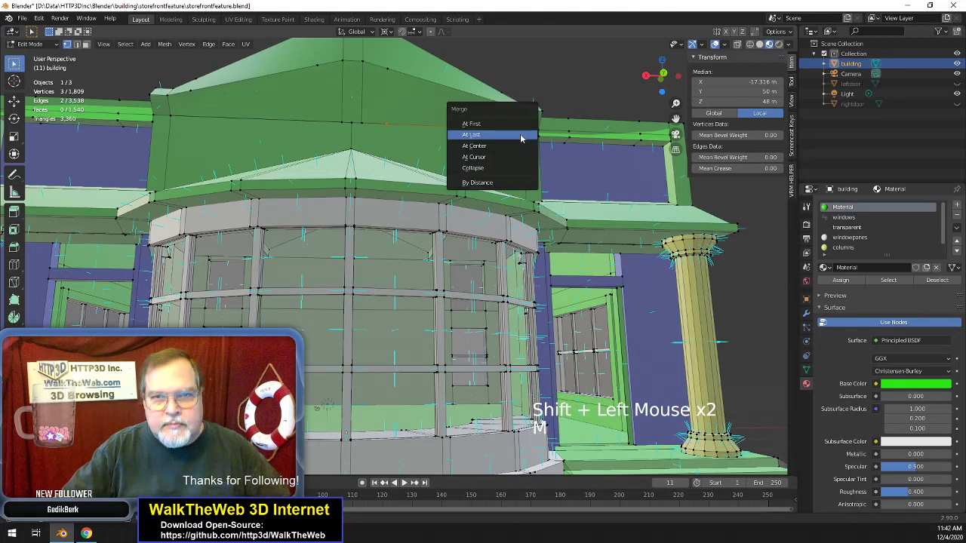
pyautogui.click(521, 137)
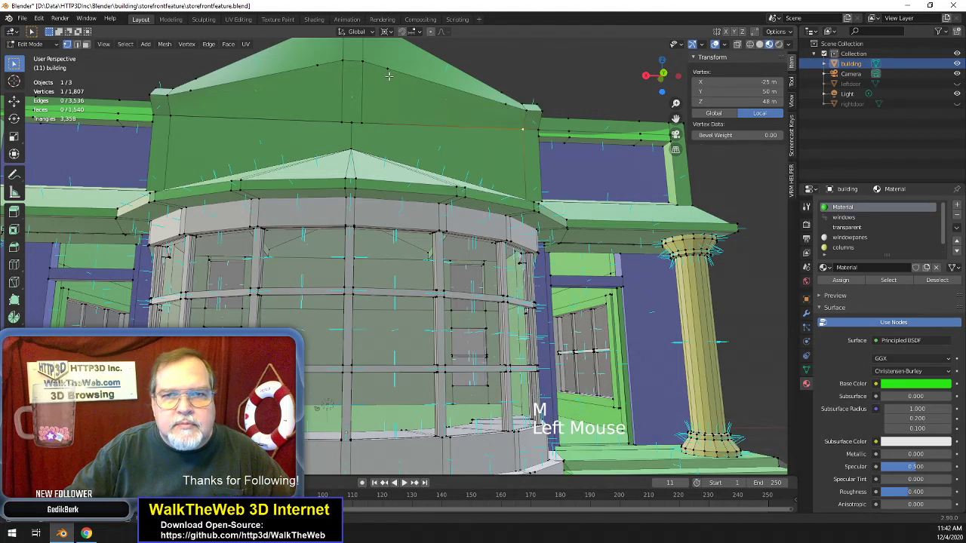
# - Merge the redundant vertices on the bay-window gable's -X crease between upper and lower faces into the -X eave vertex
pyautogui.keyDown('shift'); pyautogui.click(362, 62); pyautogui.keyUp('shift')
pyautogui.keyDown('shift'); pyautogui.click(521, 121); pyautogui.keyUp('shift')
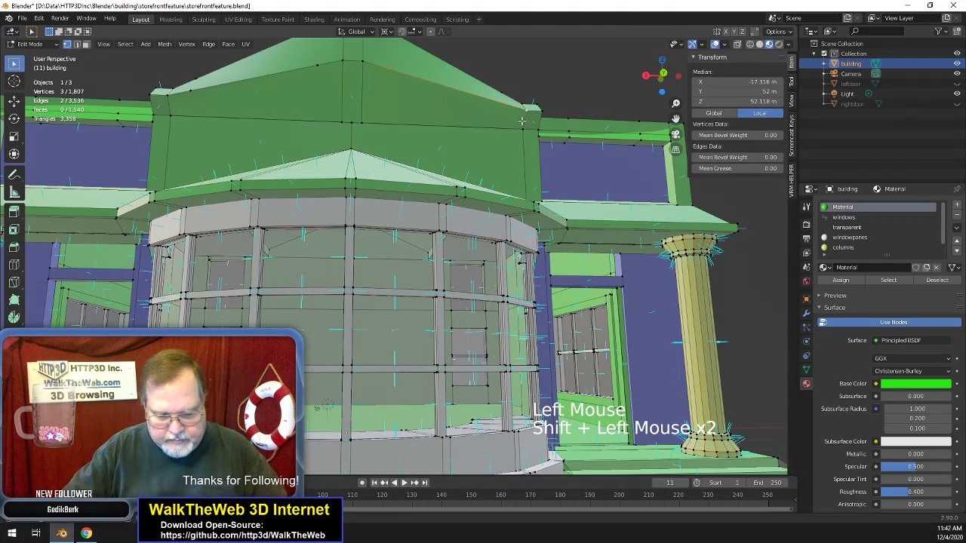
pyautogui.press('m')
pyautogui.click(522, 121)
# - Merge the redundant vertices on the bay-window gable's +X crease between upper and lower faces into the +X eave vertex
pyautogui.click(315, 67)
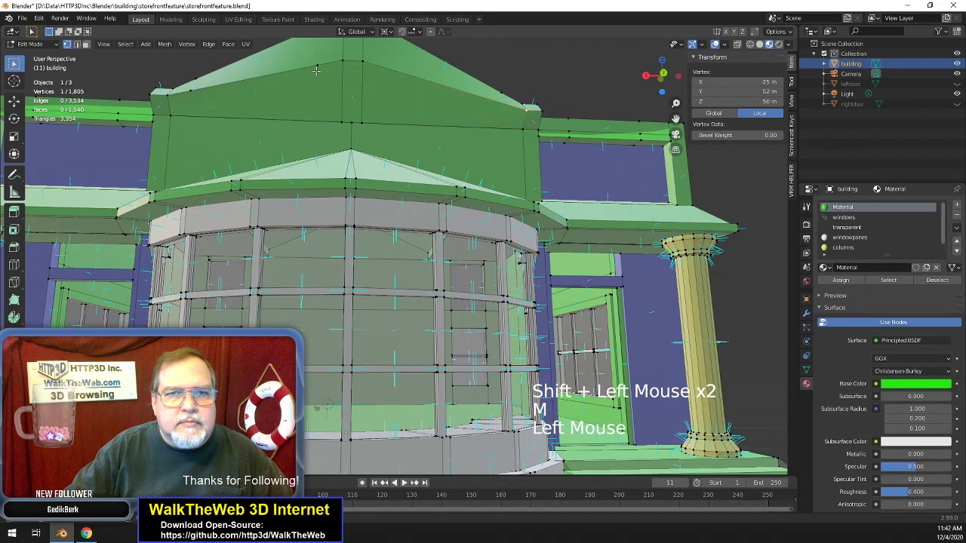
pyautogui.keyDown('shift'); pyautogui.click(187, 96); pyautogui.keyUp('shift')
pyautogui.keyDown('shift'); pyautogui.click(186, 102); pyautogui.keyUp('shift')
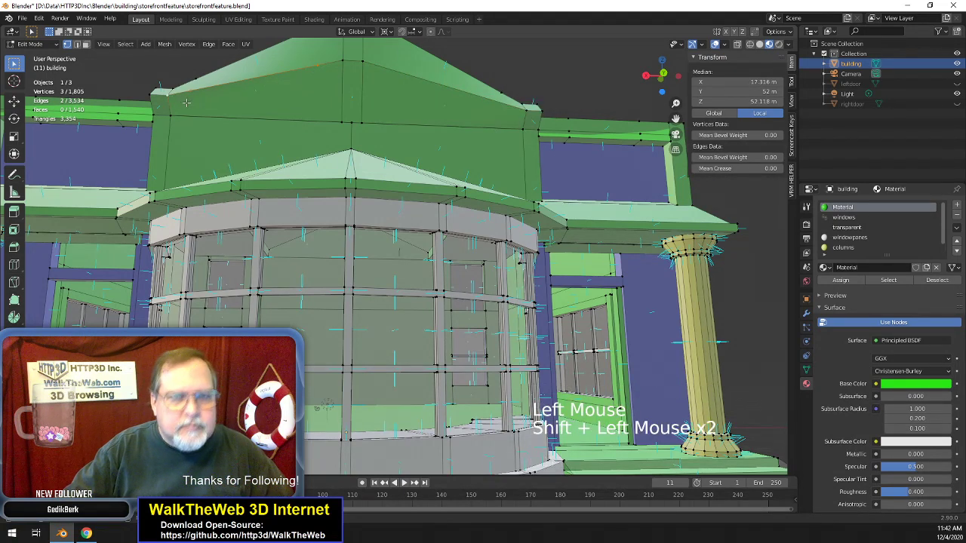
pyautogui.press('m')
pyautogui.click(186, 102)
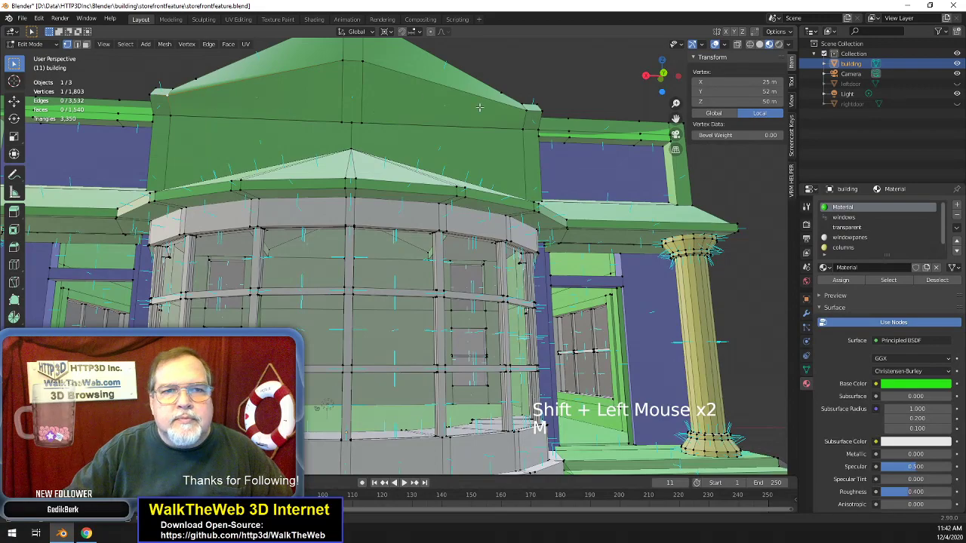
# - Dissolve the three faces forming the top reveal of the upper -X window beside the bay-window gable
pyautogui.moveTo(661, 91); pyautogui.dragTo(603, 95)
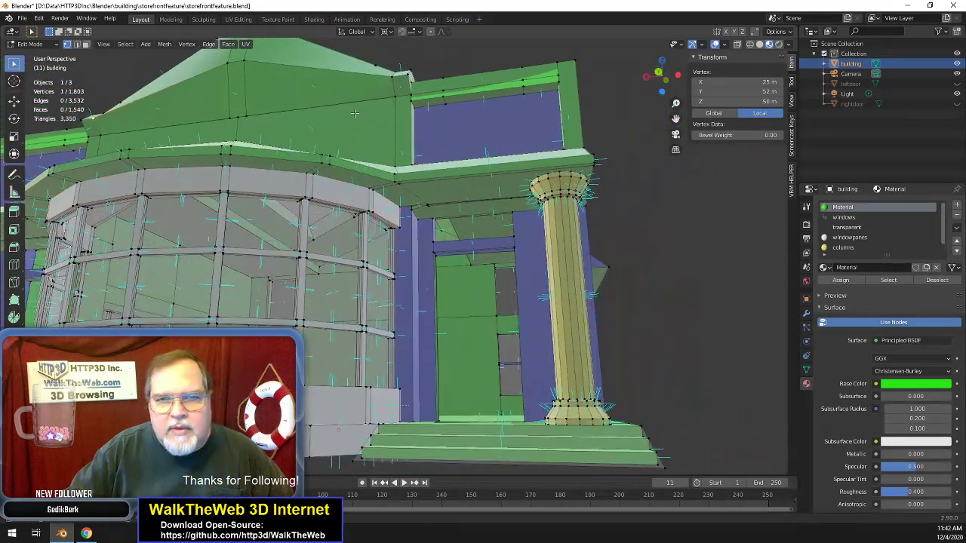
pyautogui.click(400, 124)
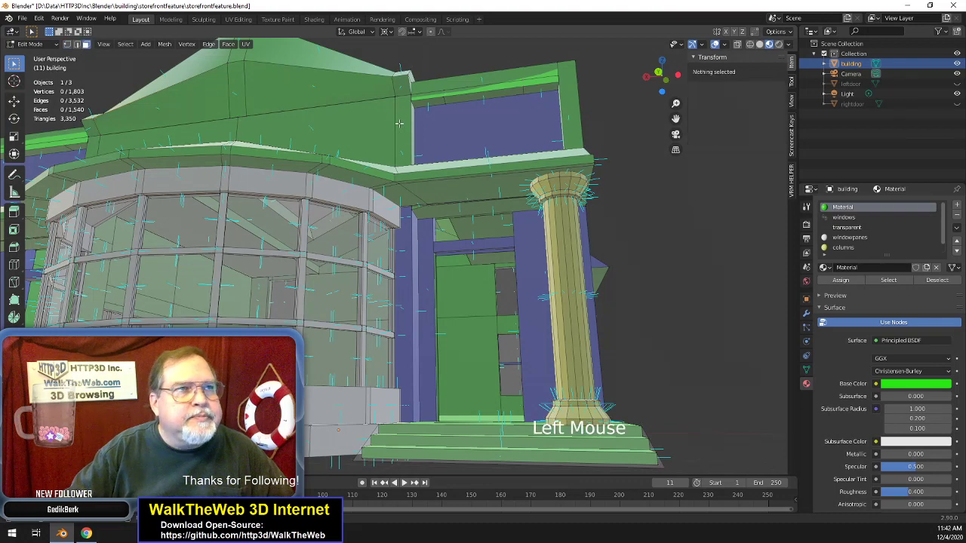
pyautogui.keyDown('shift'); pyautogui.click(535, 89); pyautogui.keyUp('shift')
pyautogui.keyDown('shift'); pyautogui.click(437, 105); pyautogui.keyUp('shift')
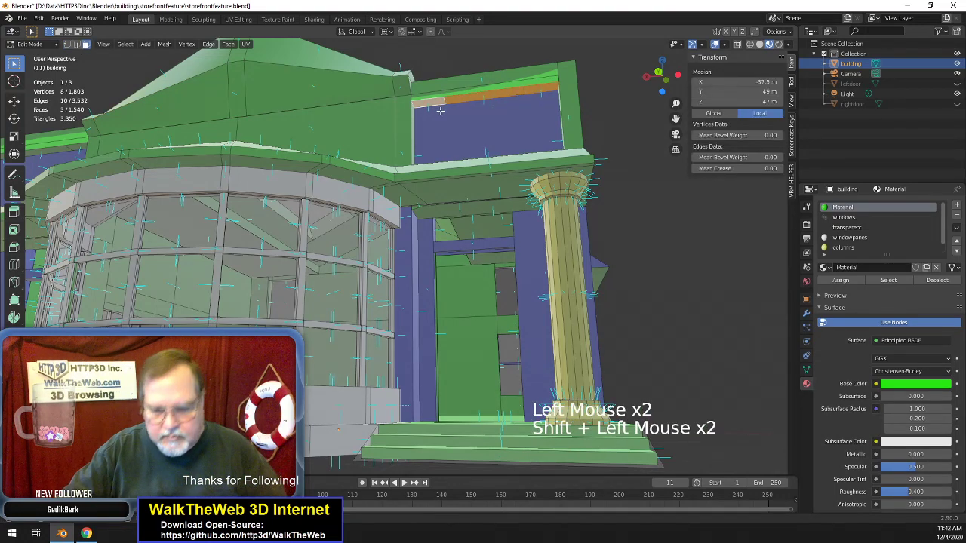
pyautogui.press('Delete')
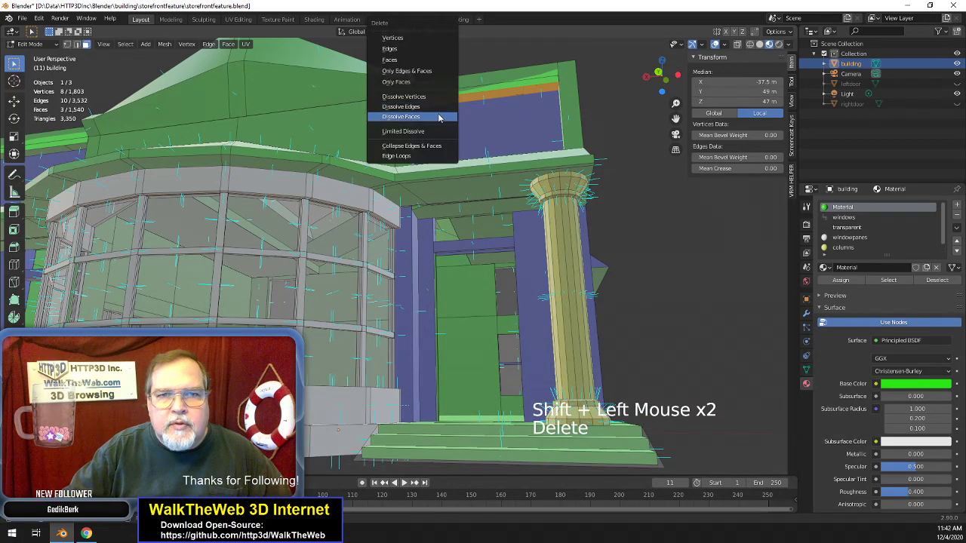
pyautogui.click(438, 118)
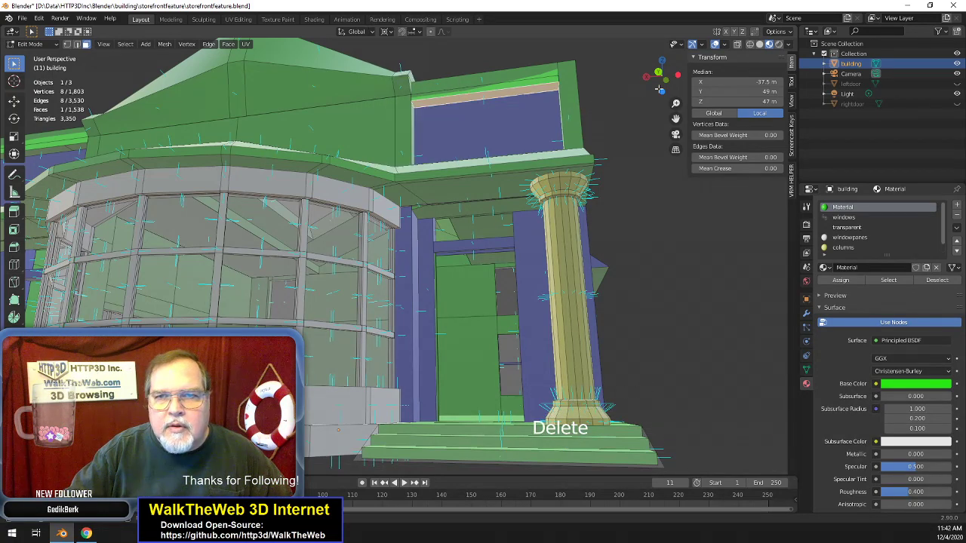
# - Dissolve the three faces forming the top reveal of the upper +X window beside the bay-window gable
pyautogui.moveTo(659, 89); pyautogui.dragTo(661, 73)
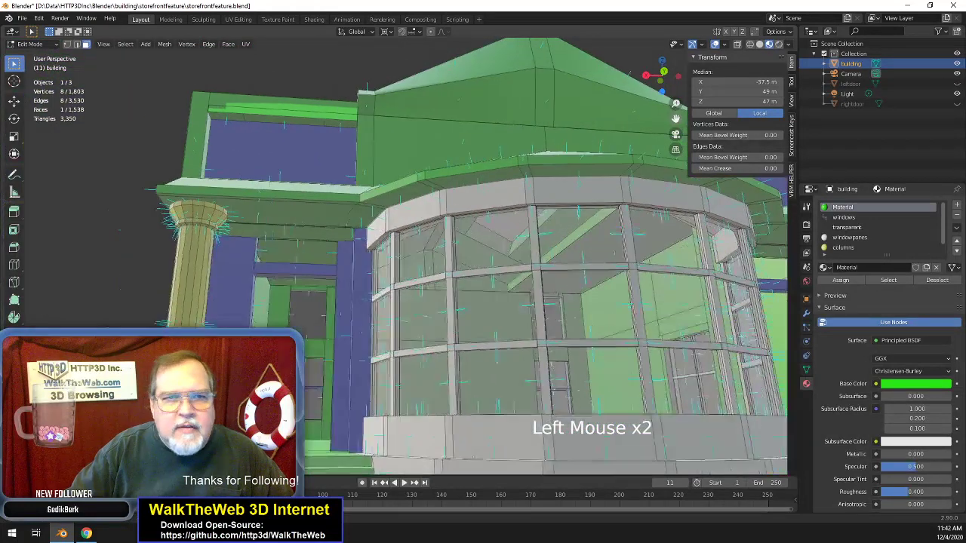
pyautogui.click(336, 122)
pyautogui.keyDown('shift'); pyautogui.click(245, 117); pyautogui.keyUp('shift')
pyautogui.keyDown('shift'); pyautogui.click(238, 117); pyautogui.keyUp('shift')
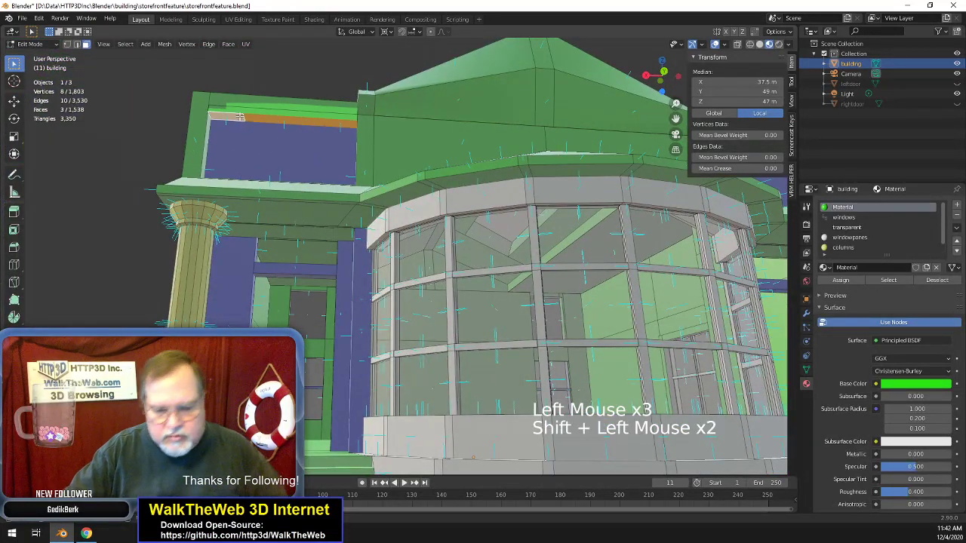
pyautogui.press('Delete')
pyautogui.click(239, 118)
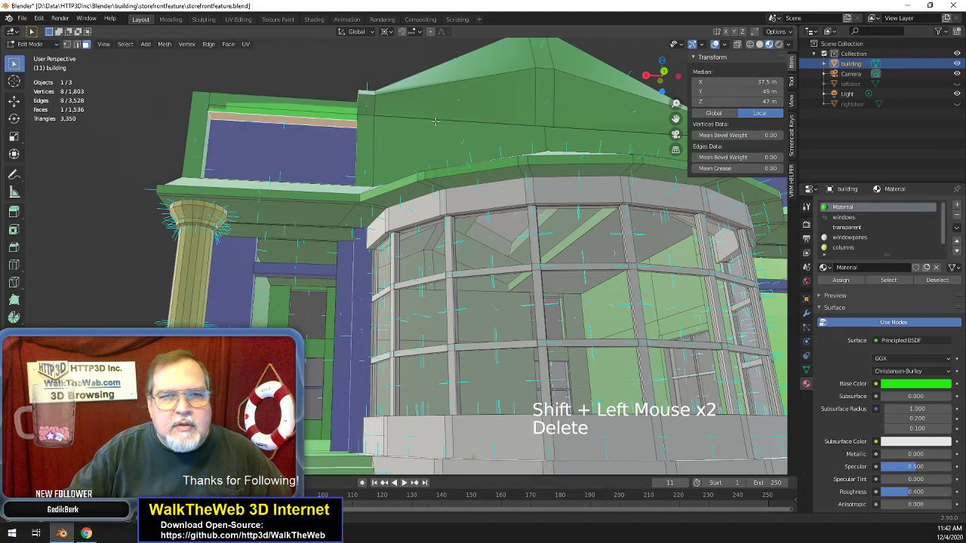
# - Select the wall face above the upper +X window beside the bay-window gable and examine its outline in wireframe
pyautogui.moveTo(677, 91); pyautogui.dragTo(507, 132)
pyautogui.click(265, 247)
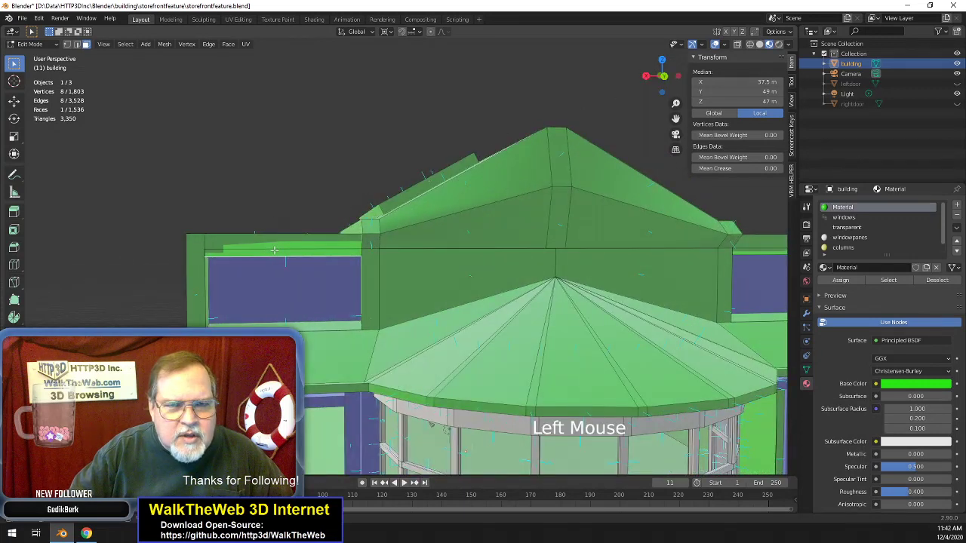
pyautogui.click(294, 249)
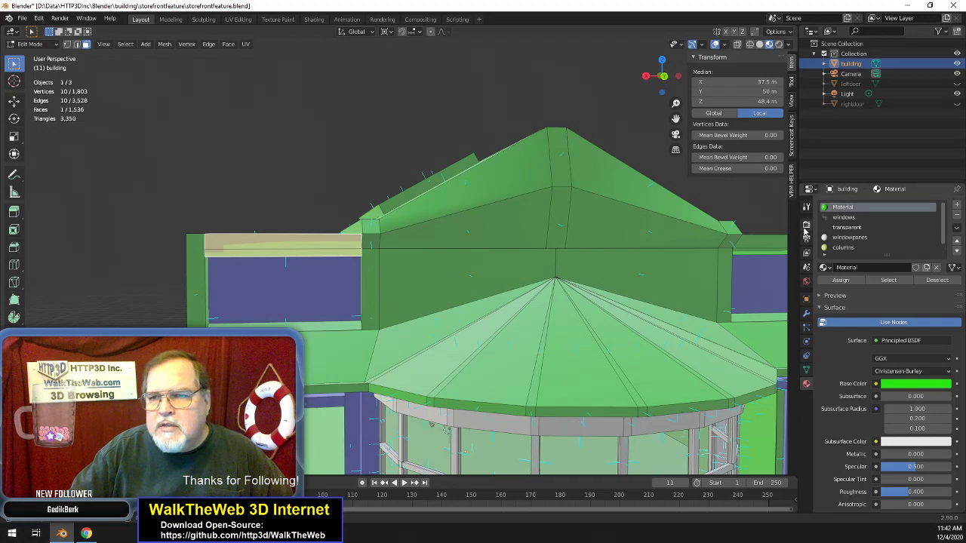
pyautogui.moveTo(662, 75); pyautogui.dragTo(429, 423)
pyautogui.moveTo(430, 423); pyautogui.dragTo(453, 422, button='middle')
pyautogui.scroll(2, 516, 220)
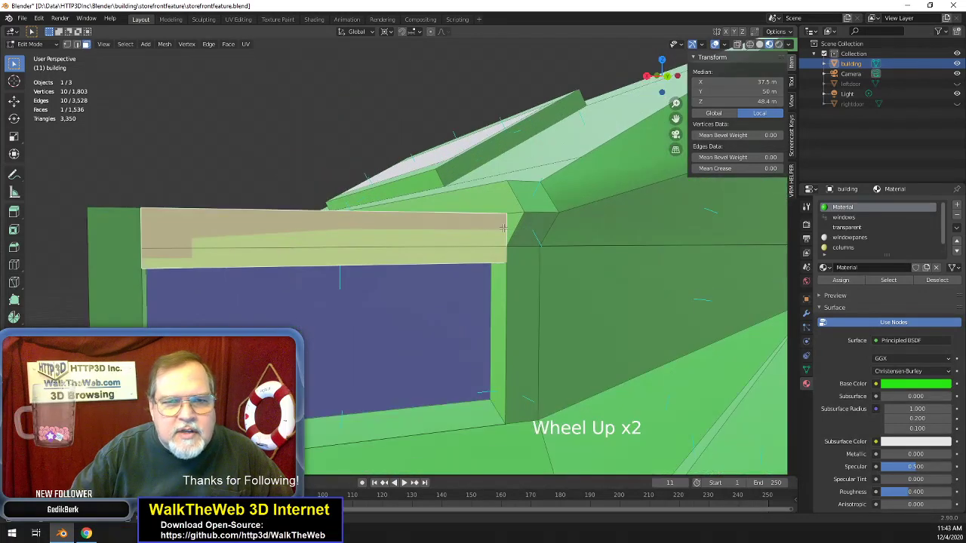
pyautogui.press('z')
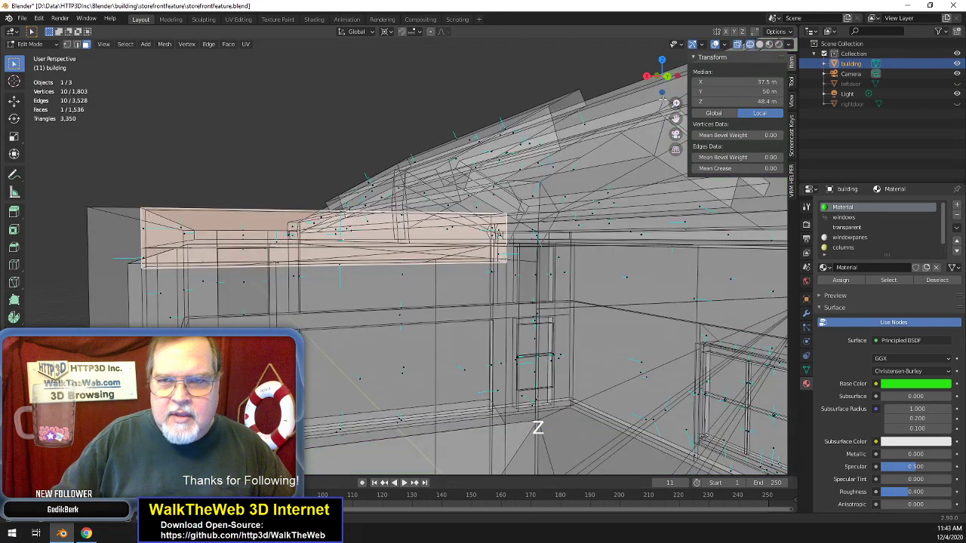
pyautogui.moveTo(663, 81); pyautogui.dragTo(651, 84)
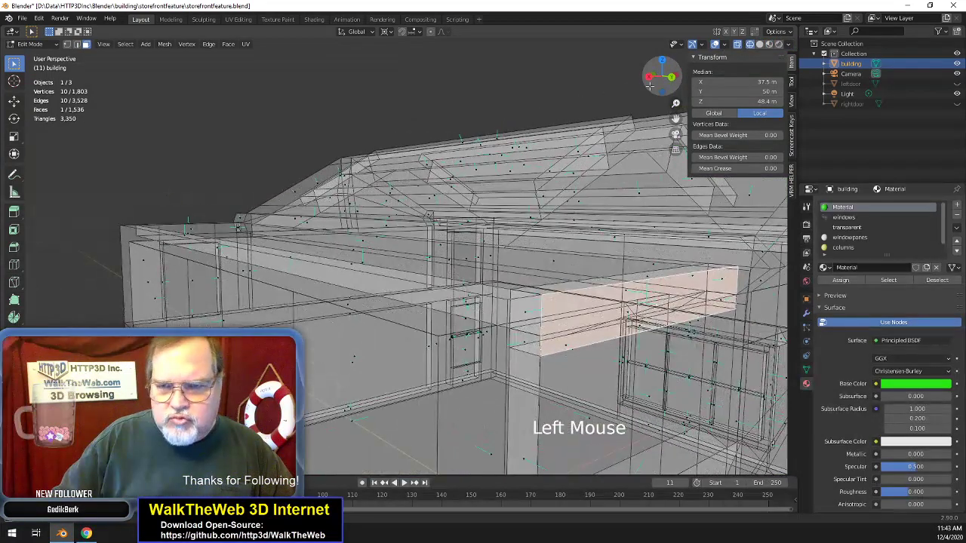
# - Examine the vertices around the face above the upper +X window in vertex select mode, comparing wireframe and material preview shading
pyautogui.click(67, 44)
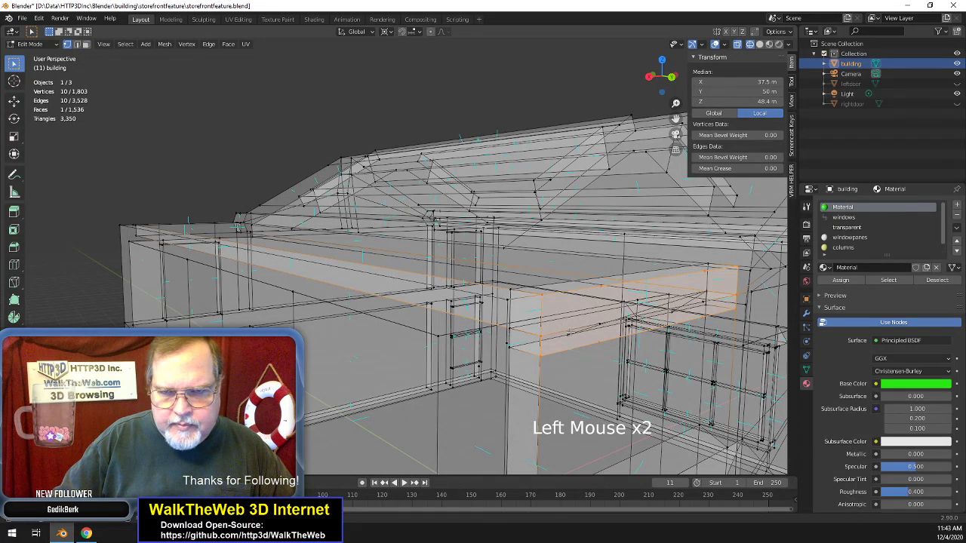
pyautogui.scroll(-2, 566, 337)
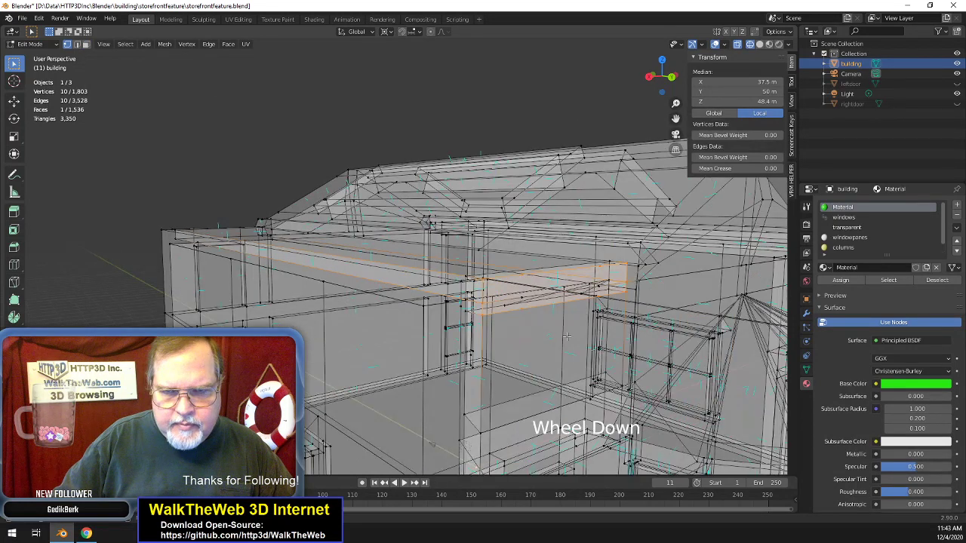
pyautogui.scroll(2, 568, 336)
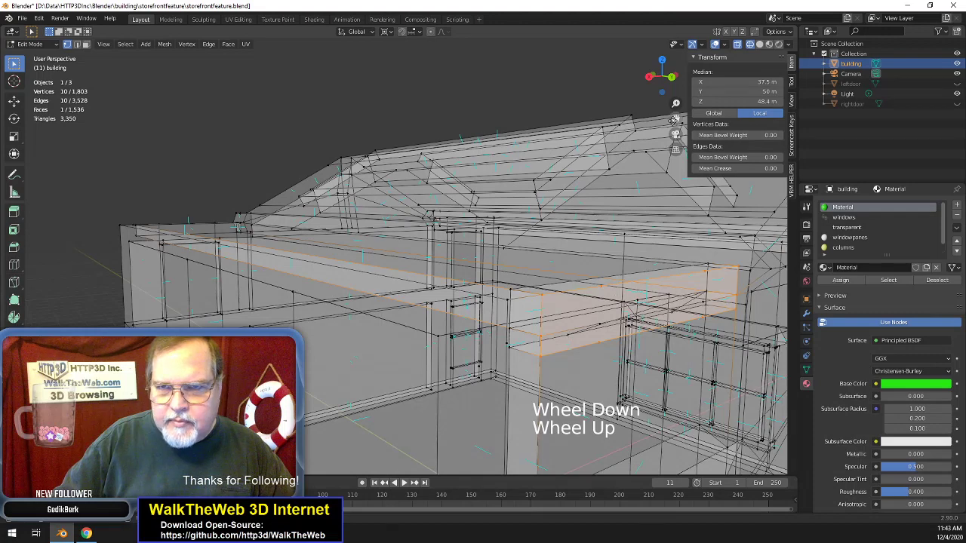
pyautogui.moveTo(676, 118)
pyautogui.mouseDown()
pyautogui.moveTo(615, 126)
pyautogui.moveTo(667, 134)
pyautogui.mouseUp()
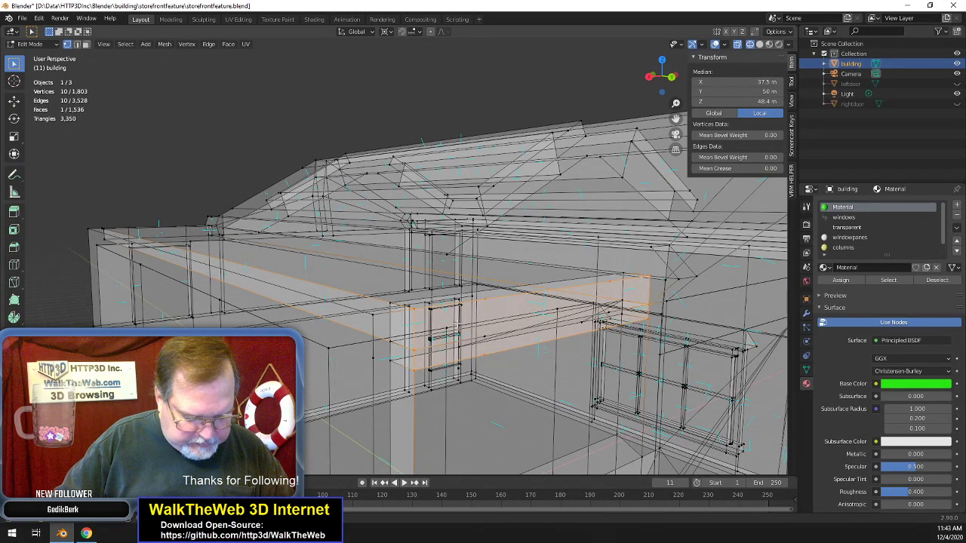
pyautogui.press('z')
pyautogui.click(456, 384)
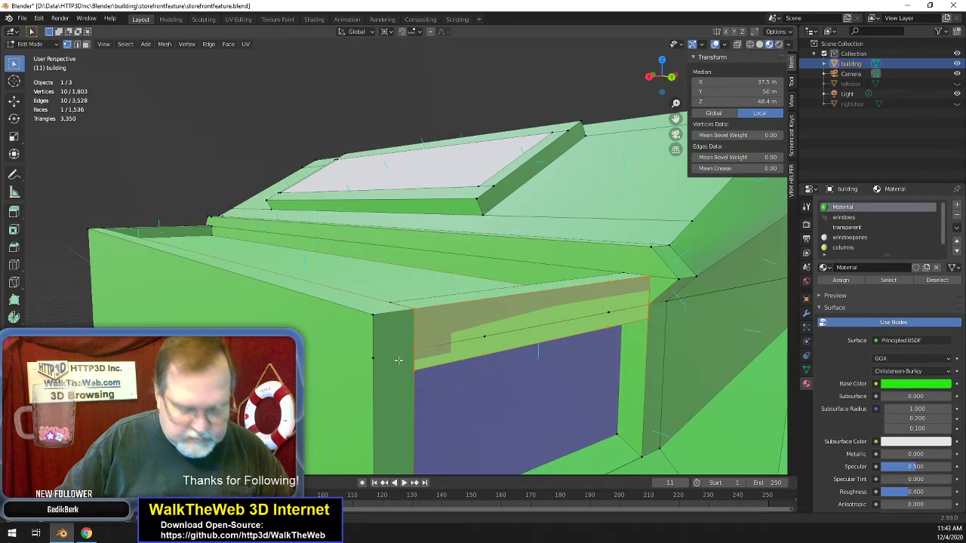
pyautogui.press('z')
pyautogui.click(329, 362)
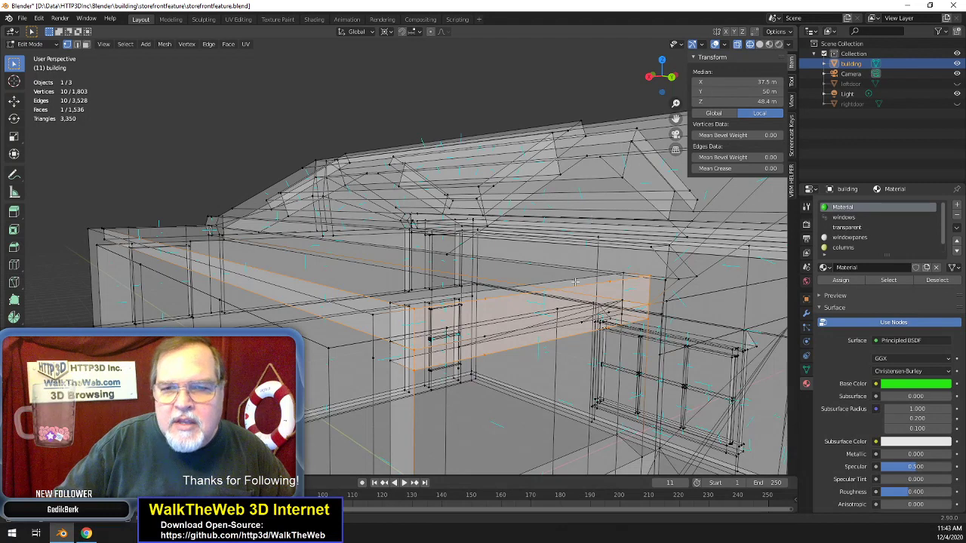
pyautogui.scroll(-2, 575, 283)
pyautogui.press('z')
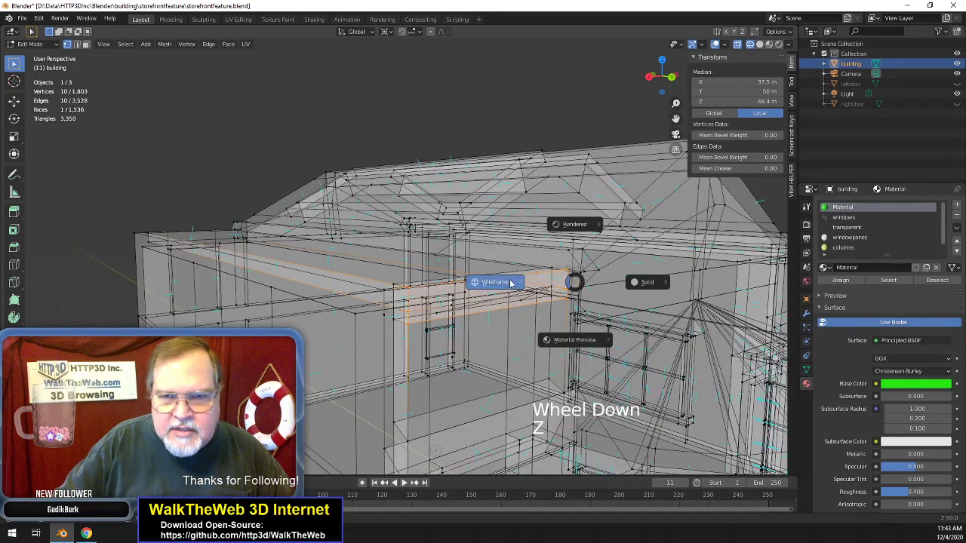
pyautogui.click(550, 337)
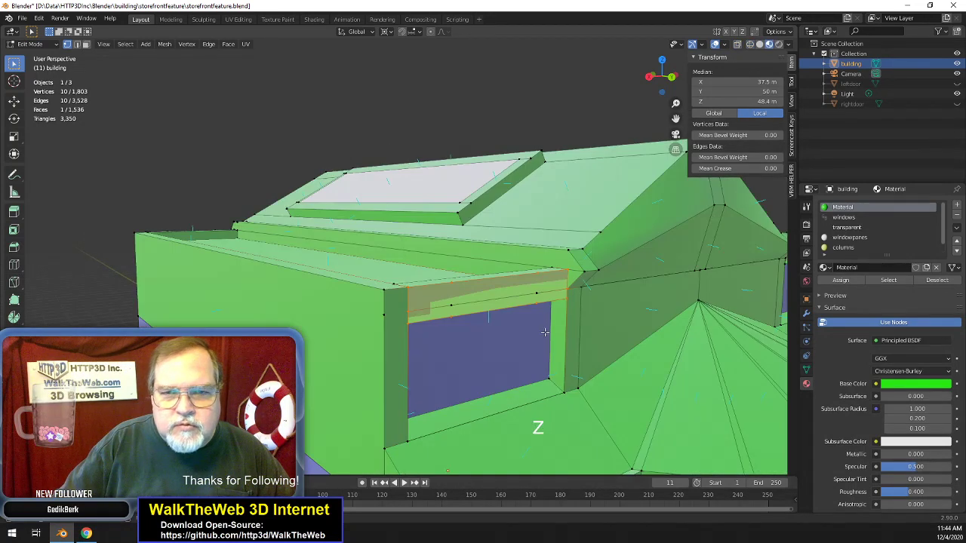
# - Merge the two redundant vertices on the horizontal edge just above the upper +X window's top edge into its gable-side end vertex
pyautogui.click(537, 290)
pyautogui.keyDown('shift'); pyautogui.click(485, 297); pyautogui.keyUp('shift')
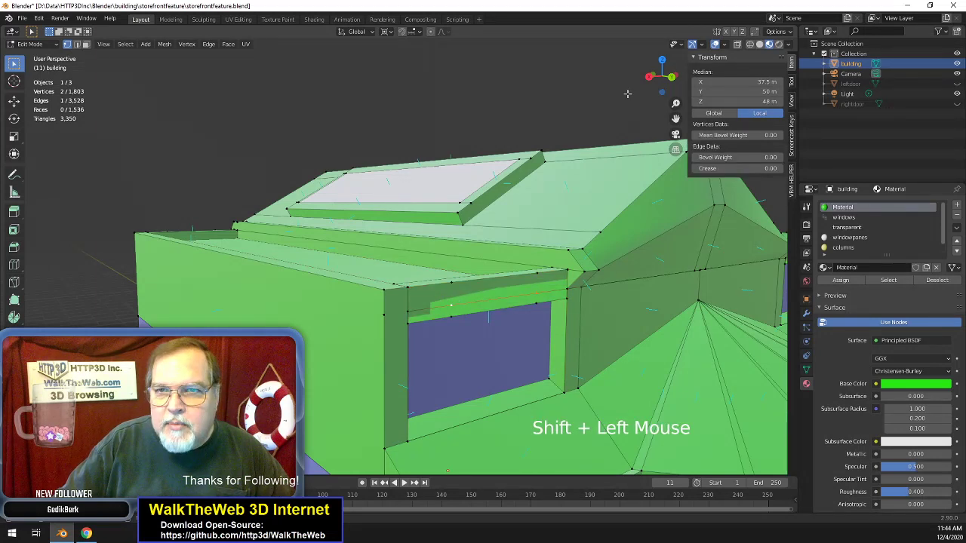
pyautogui.moveTo(662, 76); pyautogui.dragTo(626, 164)
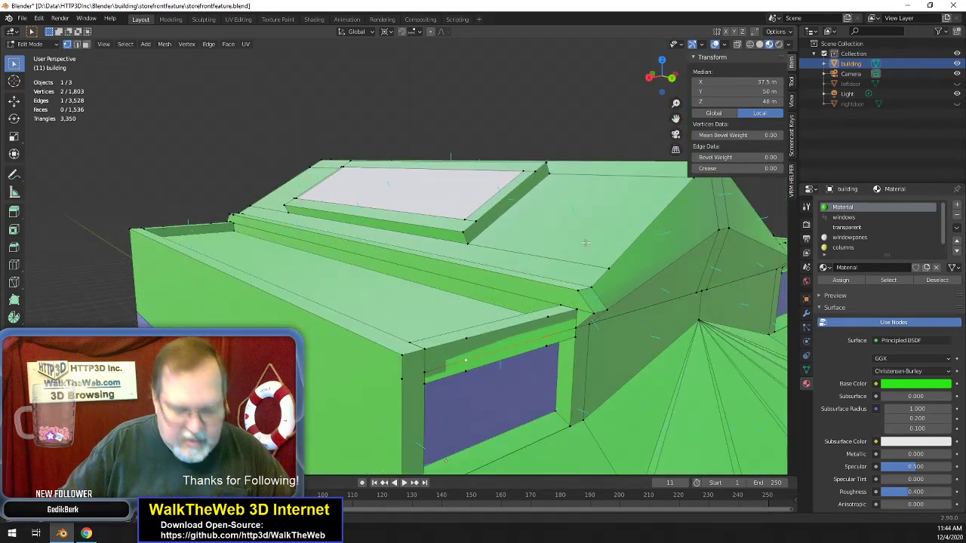
pyautogui.press('z')
pyautogui.click(510, 245)
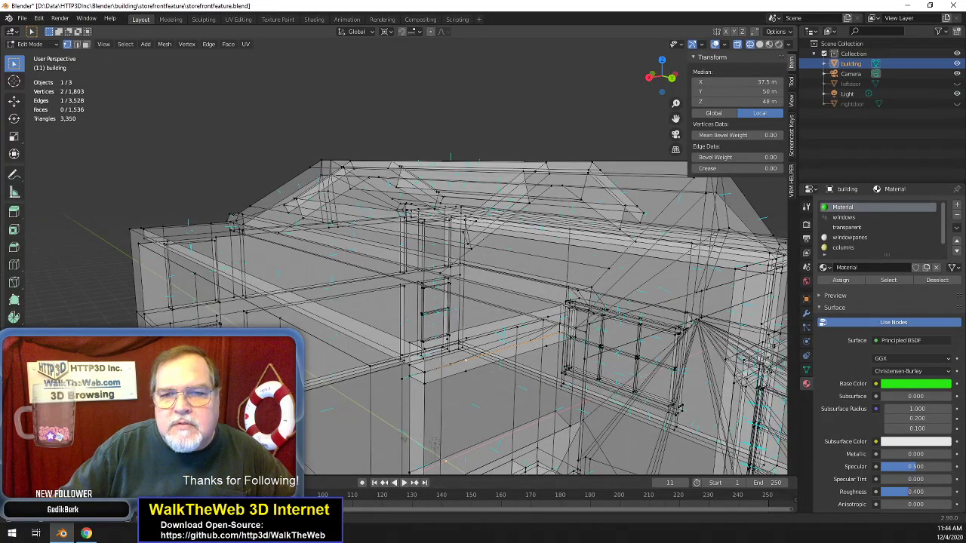
pyautogui.moveTo(661, 80); pyautogui.dragTo(642, 79)
pyautogui.moveTo(675, 119); pyautogui.dragTo(676, 156)
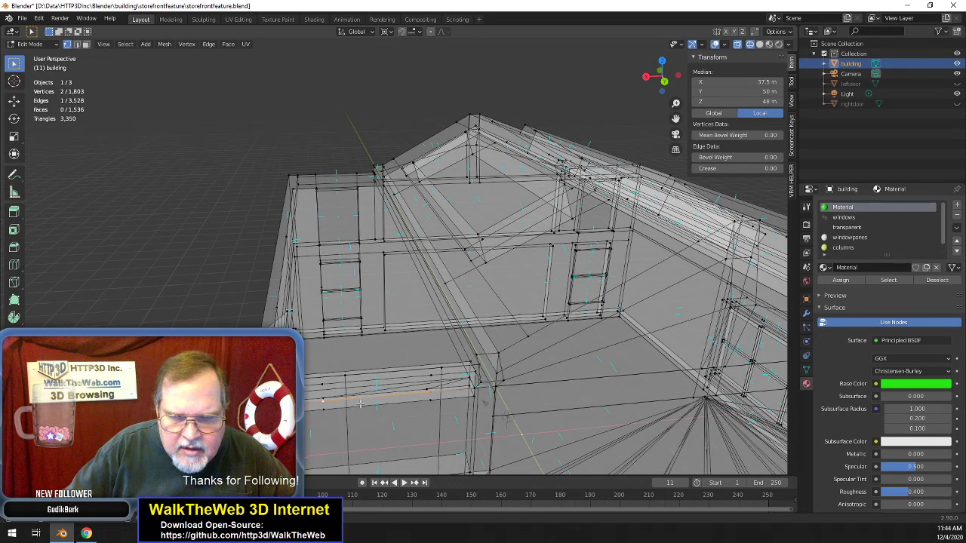
pyautogui.press('shift')
pyautogui.keyDown('shift'); pyautogui.click(470, 411); pyautogui.keyUp('shift')
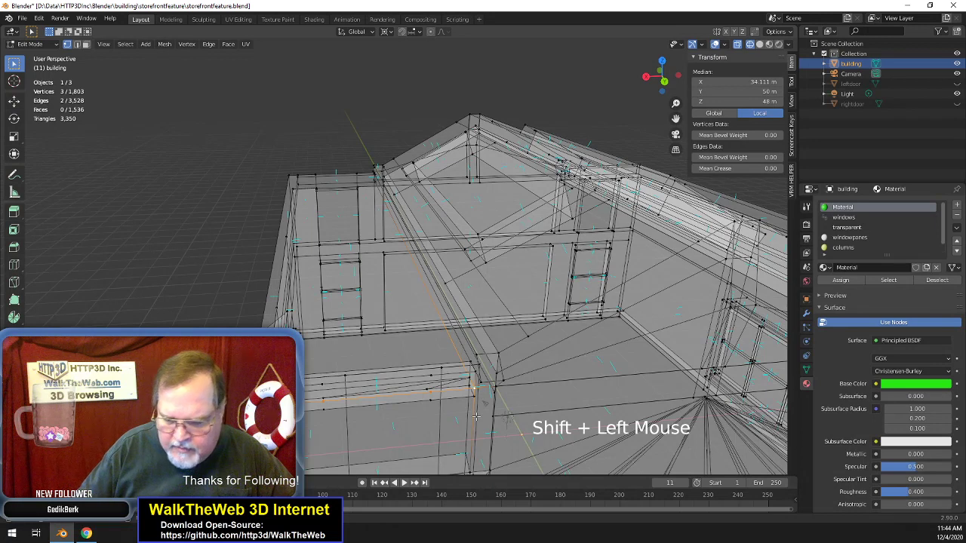
pyautogui.press('m')
pyautogui.click(478, 416)
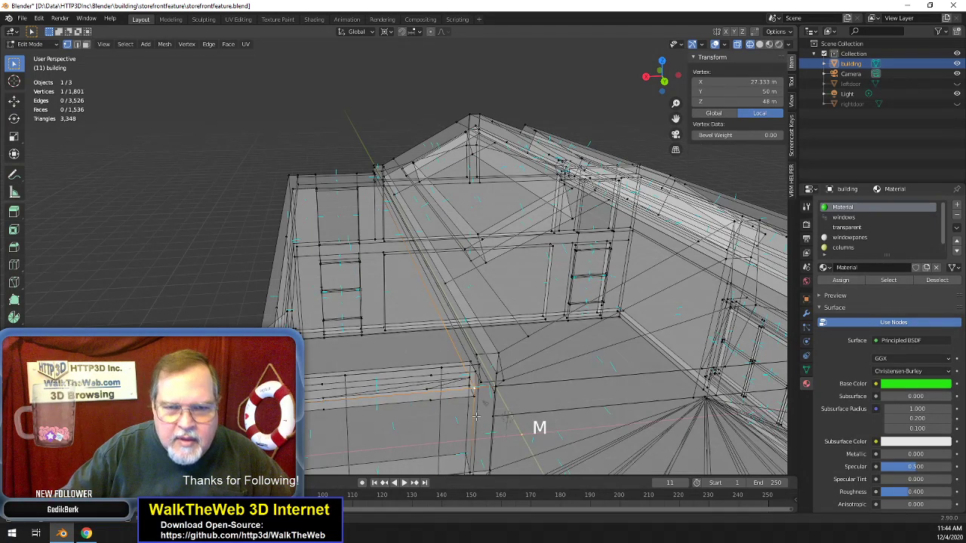
# - Merge the two redundant vertices along the upper +X window's top edge into its gable-side end vertex
pyautogui.click(325, 409)
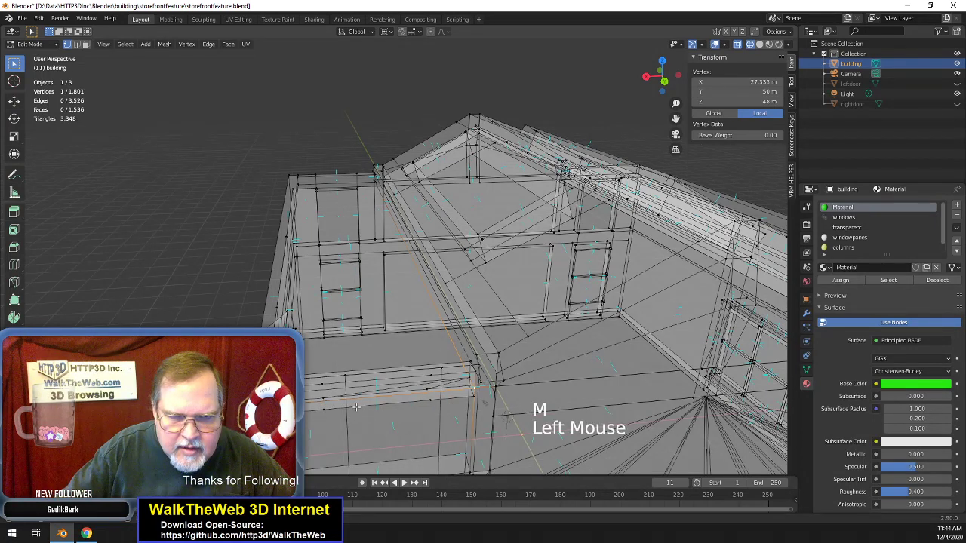
pyautogui.keyDown('shift'); pyautogui.click(432, 401); pyautogui.keyUp('shift')
pyautogui.keyDown('shift'); pyautogui.click(479, 400); pyautogui.keyUp('shift')
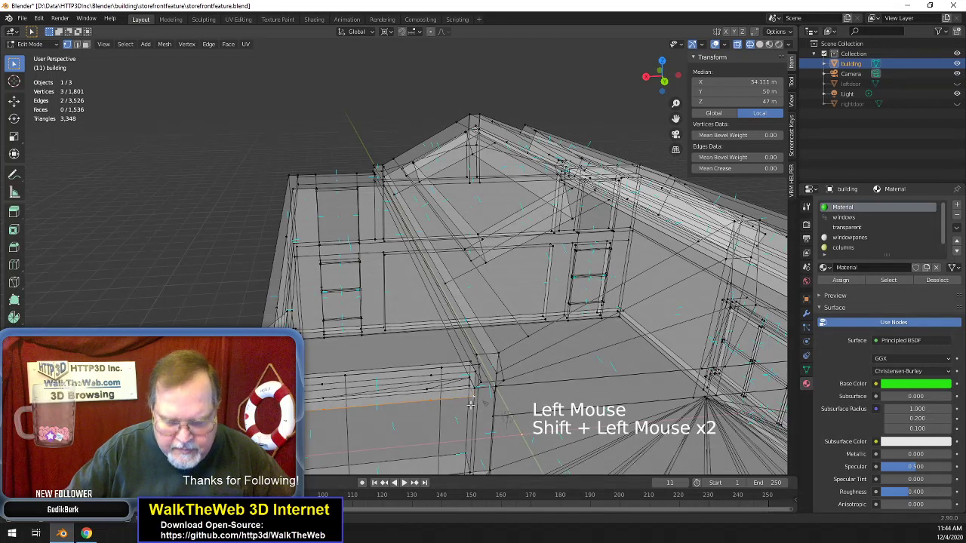
# - Merge the lower outer and inner vertex trios of the positive-X front beam At Last, at X 27.333 m, Z 47 m
pyautogui.press('m')
pyautogui.click(471, 407)
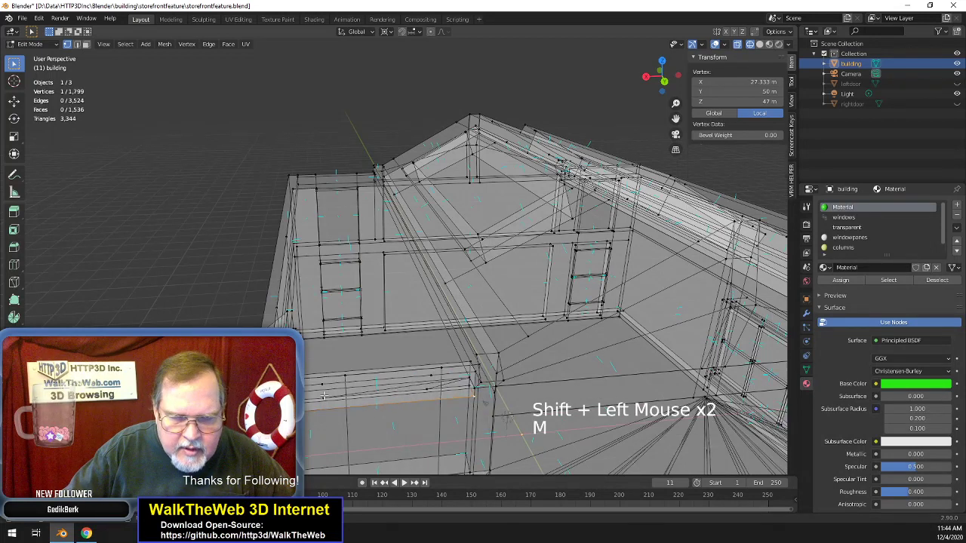
pyautogui.click(325, 395)
pyautogui.keyDown('shift'); pyautogui.click(425, 389); pyautogui.keyUp('shift')
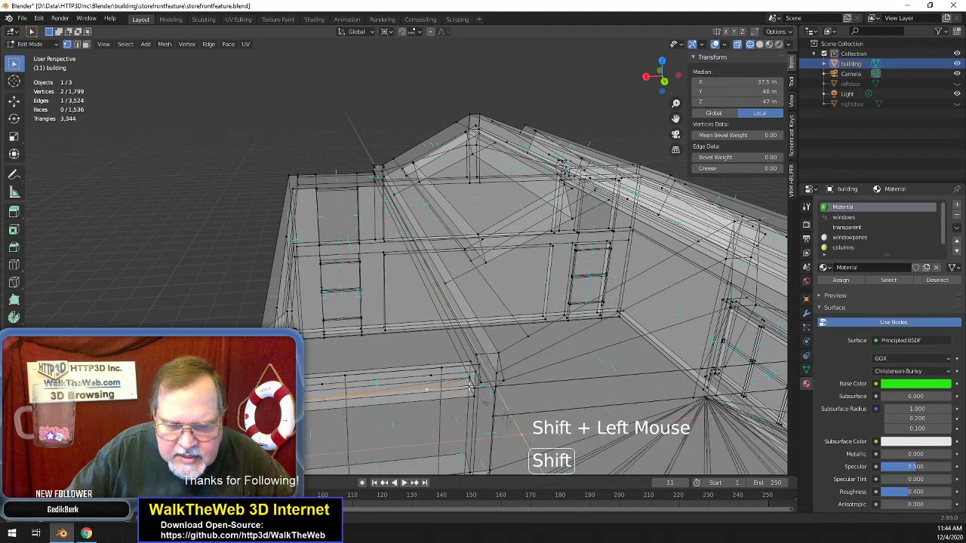
pyautogui.keyDown('shift'); pyautogui.click(469, 385); pyautogui.keyUp('shift')
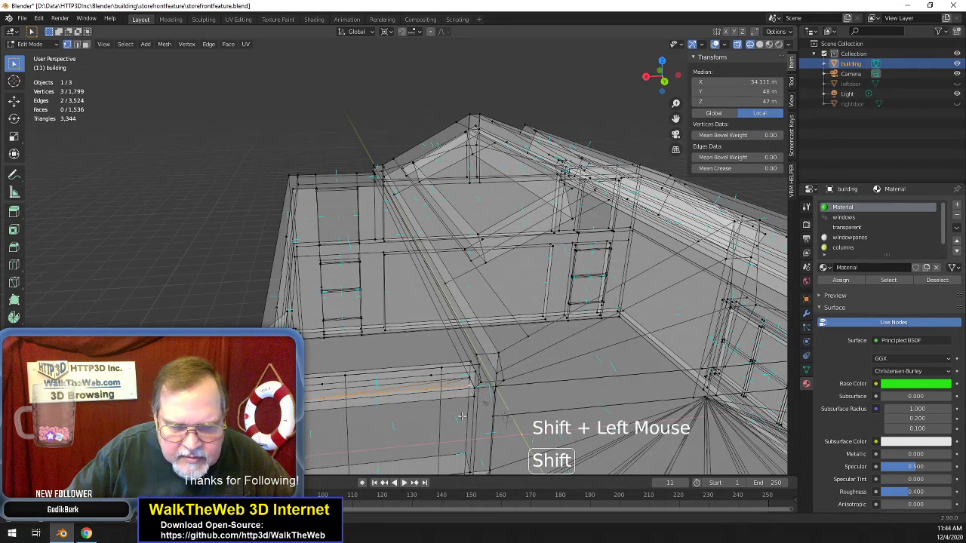
pyautogui.press('m')
pyautogui.click(460, 413)
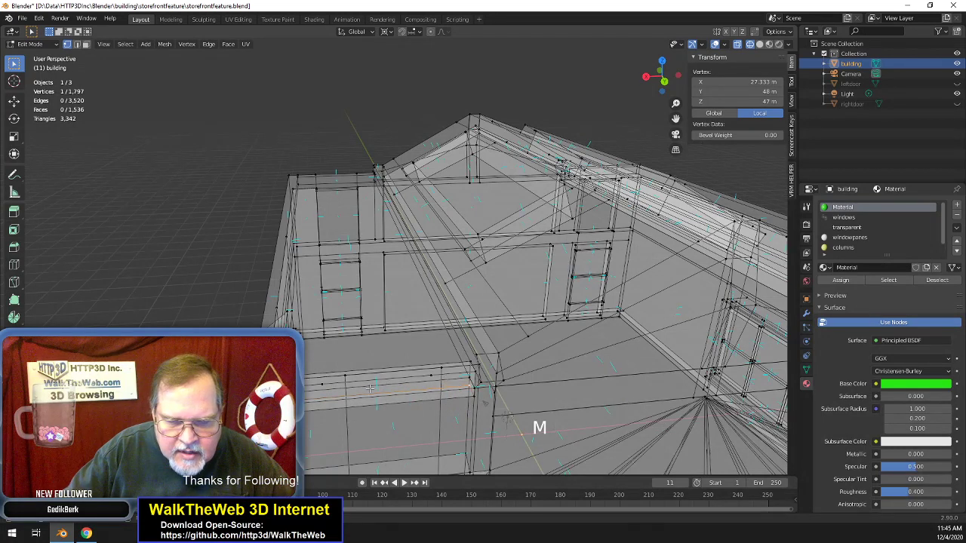
# - Merge the three upper outer vertices of the same front beam At Last, at X 27.333 m, Y 50 m, Z 50 m
pyautogui.click(323, 384)
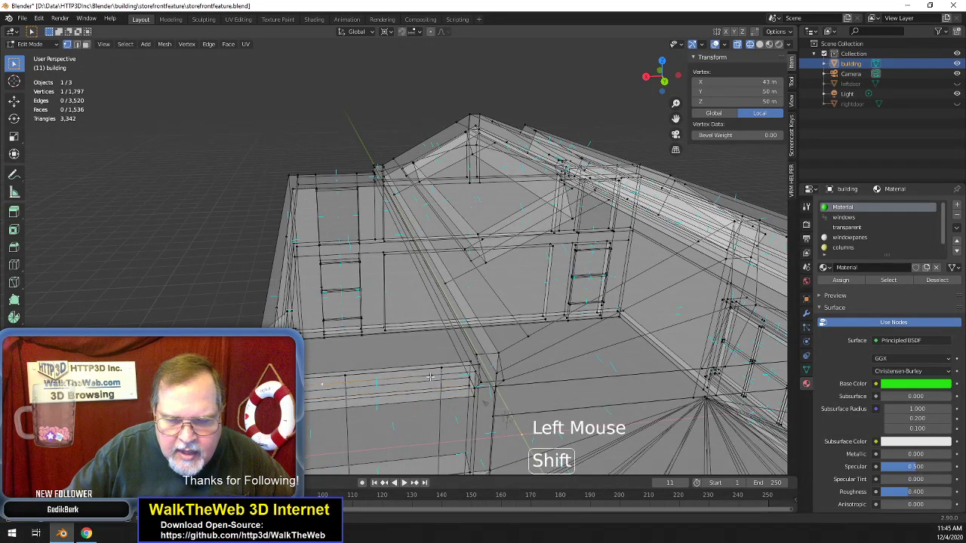
pyautogui.keyDown('shift'); pyautogui.click(480, 381); pyautogui.keyUp('shift')
pyautogui.keyDown('shift'); pyautogui.click(475, 373); pyautogui.keyUp('shift')
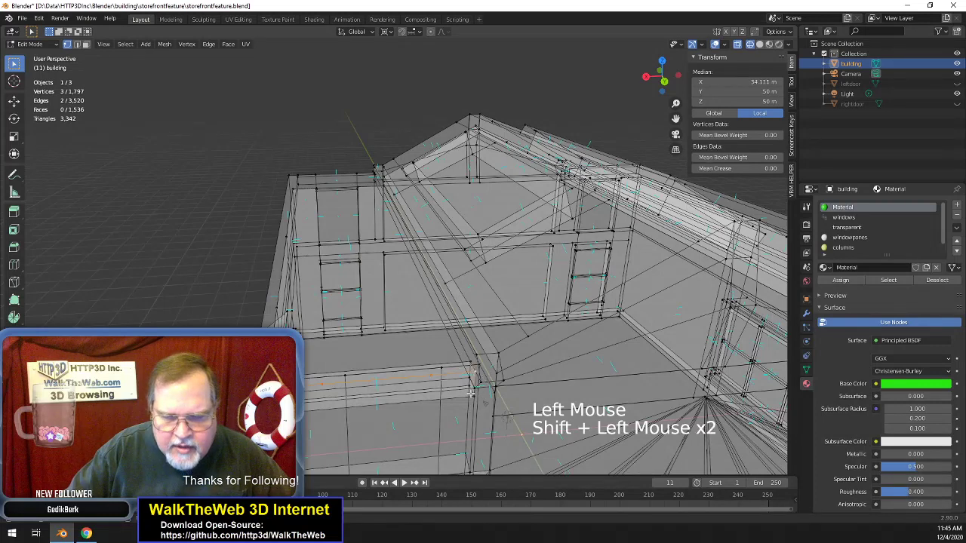
pyautogui.press('m')
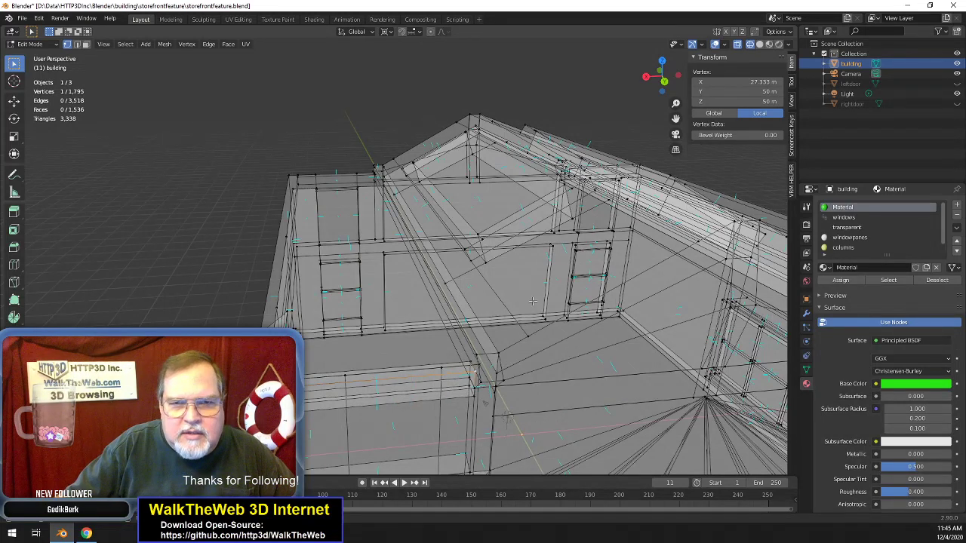
# - Merge the rear vertex at X 27.333 m, Y -47.5 m, Z 52 m into its neighbour at Y -50 m using At Last
pyautogui.moveTo(661, 81)
pyautogui.mouseDown()
pyautogui.moveTo(729, 89)
pyautogui.moveTo(660, 80)
pyautogui.mouseUp()
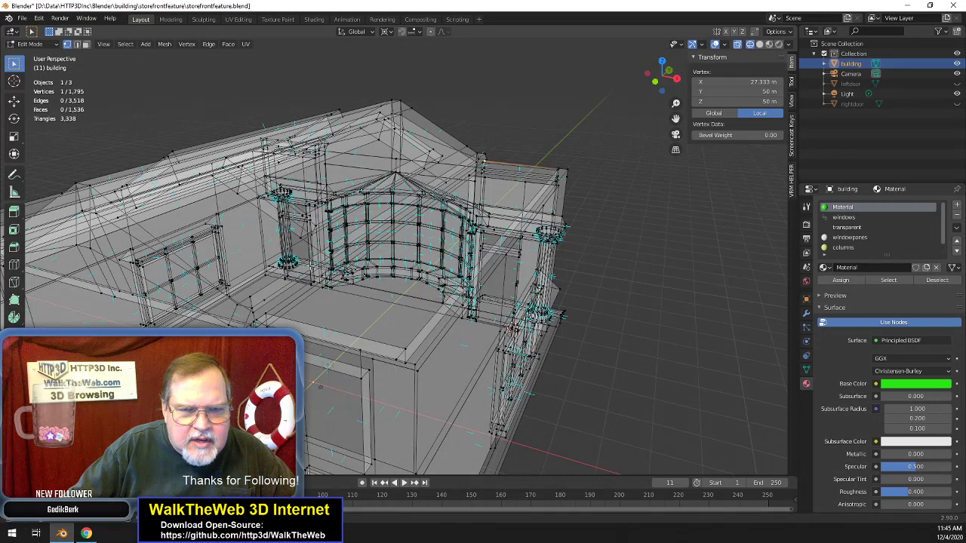
pyautogui.click(253, 306)
pyautogui.keyDown('shift'); pyautogui.click(279, 302); pyautogui.keyUp('shift')
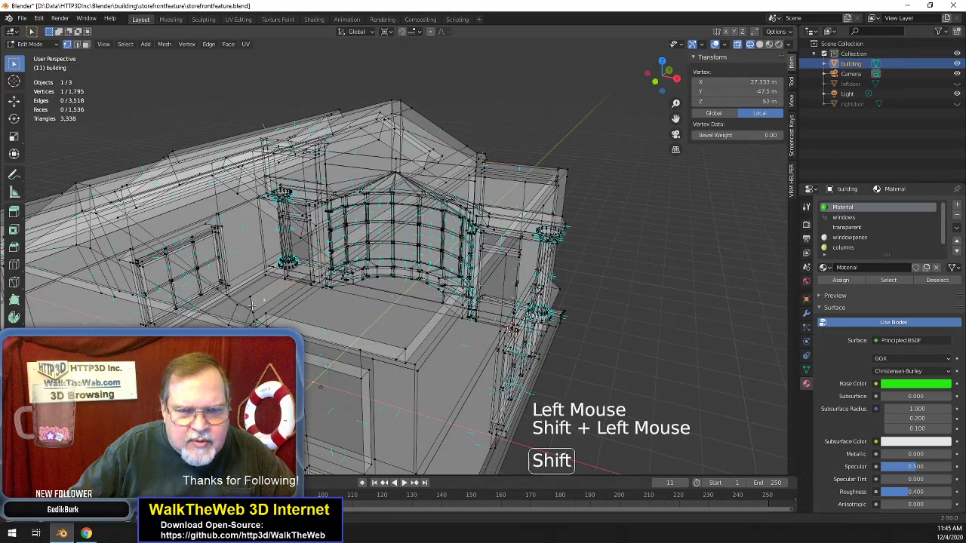
pyautogui.press('m')
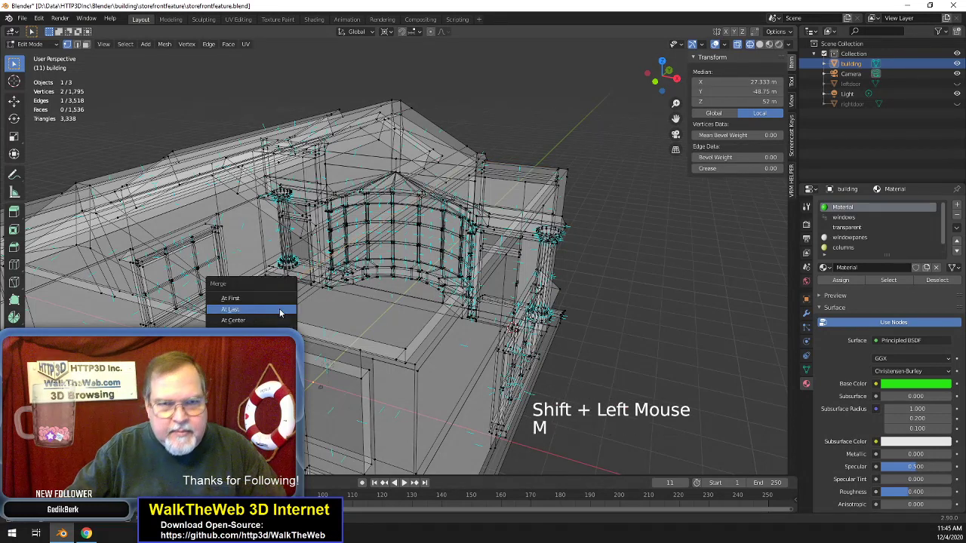
pyautogui.click(279, 306)
# - Merge the matching rear vertex at X -27.333 m, Y -47.5 m, Z 52 m into its neighbour at Y -50 m
pyautogui.moveTo(662, 78); pyautogui.dragTo(664, 77)
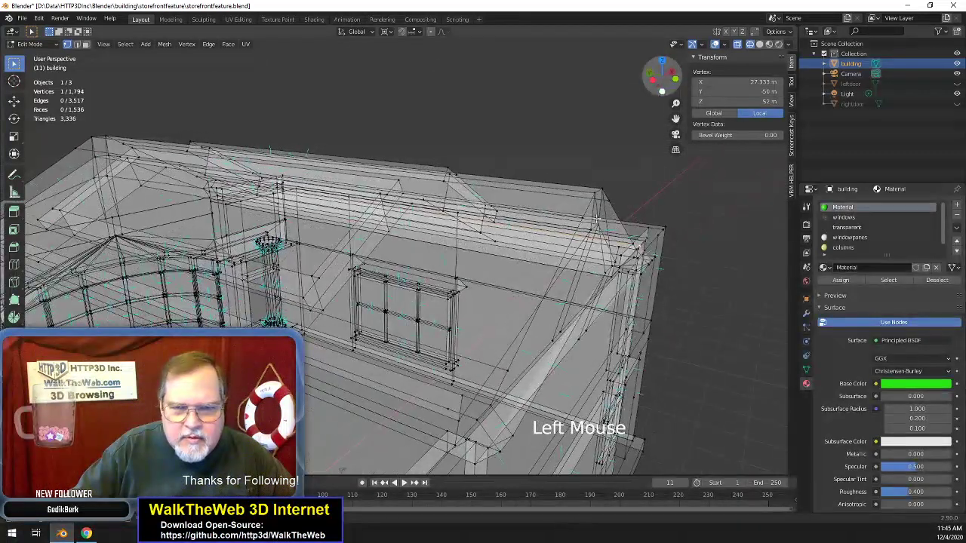
pyautogui.click(449, 408)
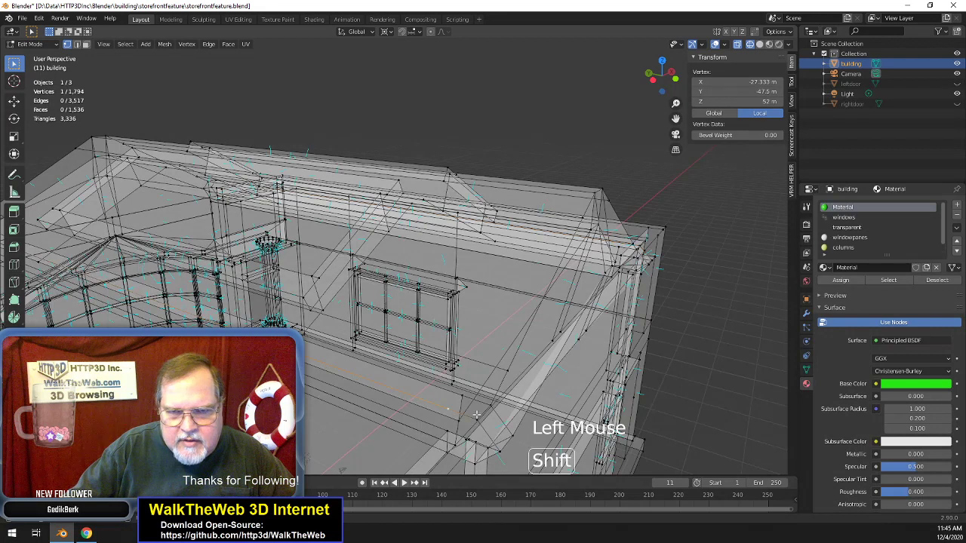
pyautogui.keyDown('shift'); pyautogui.click(477, 416); pyautogui.keyUp('shift')
pyautogui.press('m')
pyautogui.click(494, 417)
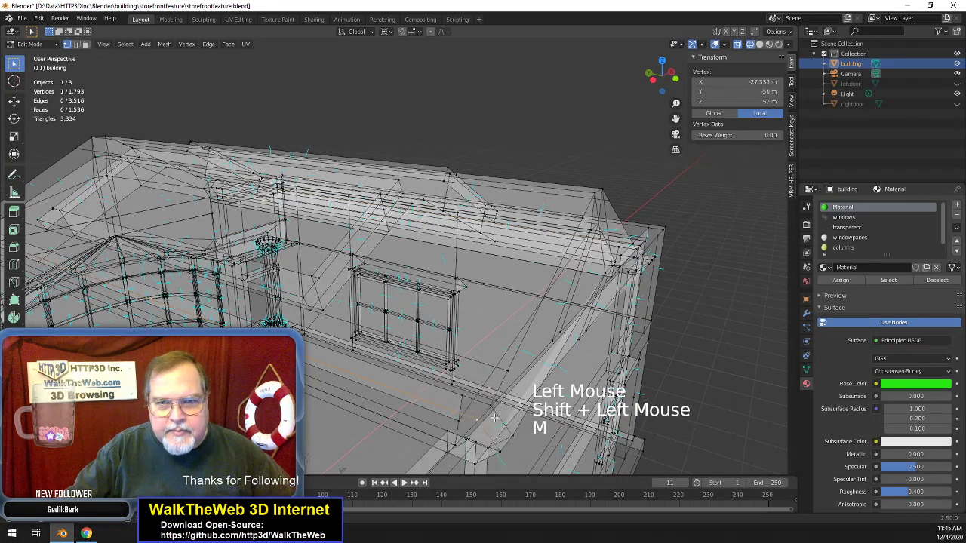
# - Show the building in Material Preview and examine the beam above the upper front window
pyautogui.scroll(-2, 503, 371)
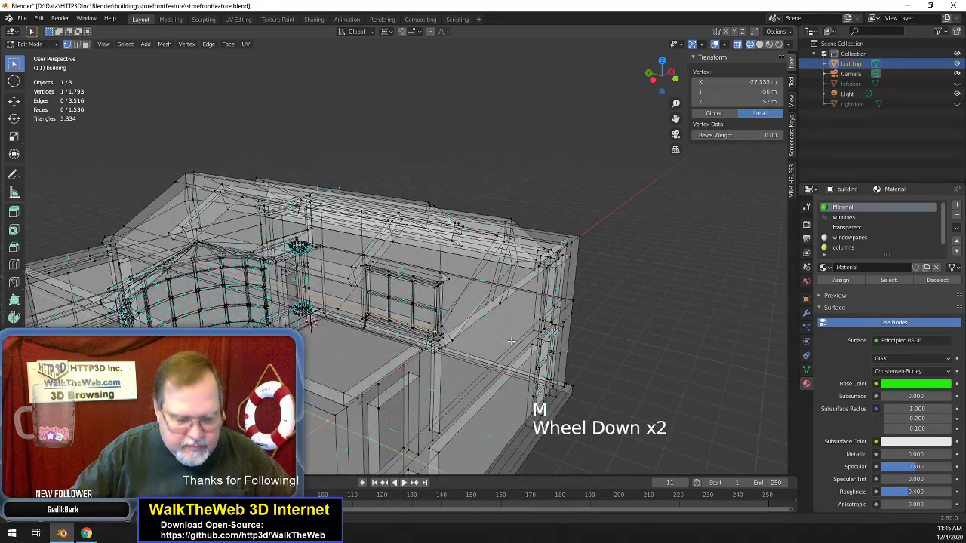
pyautogui.press('z')
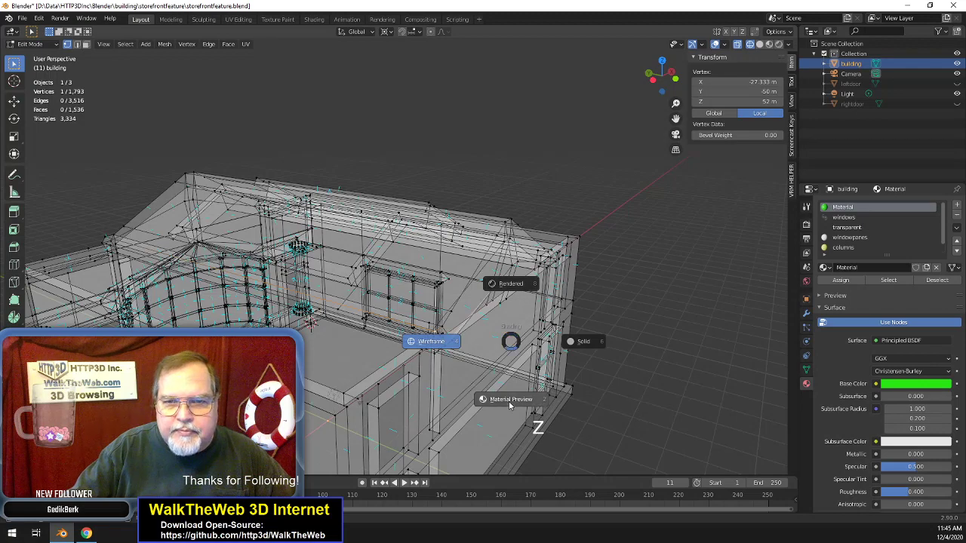
pyautogui.click(530, 394)
pyautogui.moveTo(658, 82)
pyautogui.mouseDown()
pyautogui.moveTo(610, 77)
pyautogui.moveTo(648, 75)
pyautogui.mouseUp()
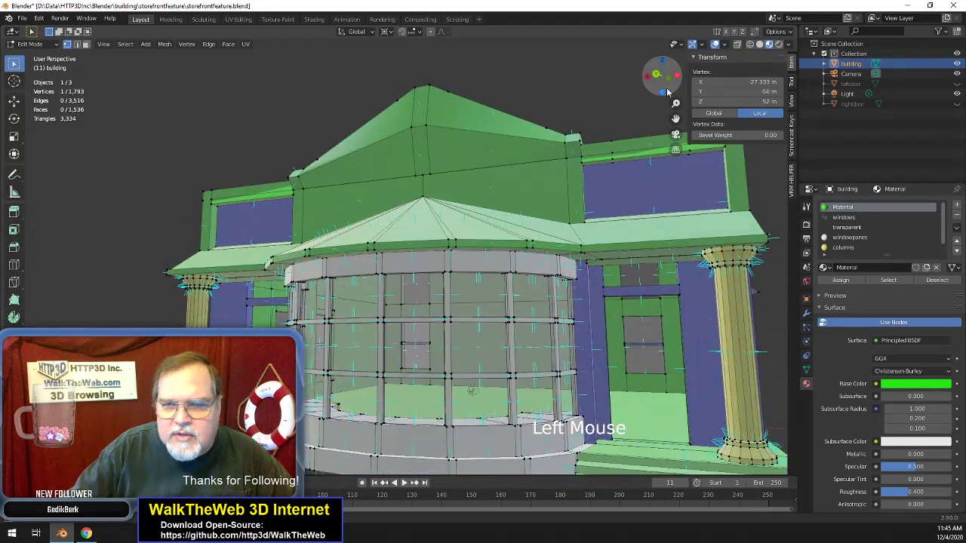
pyautogui.scroll(2, 670, 118)
pyautogui.moveTo(671, 118); pyautogui.dragTo(683, 108)
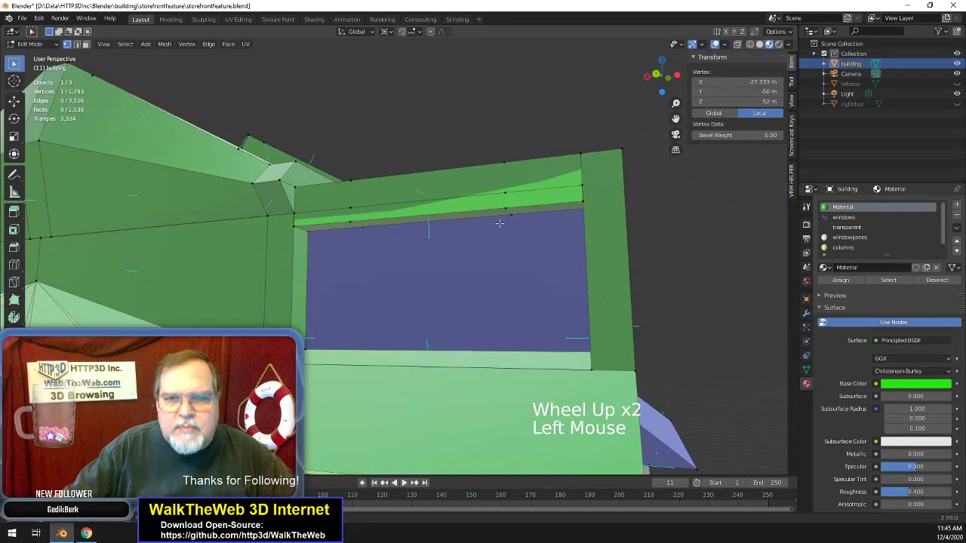
# - Return to Wireframe shading and merge the negative-X front beam's three lower inner vertices at X -27.333 m, Y 48 m, Z 47 m
pyautogui.press('z')
pyautogui.click(420, 223)
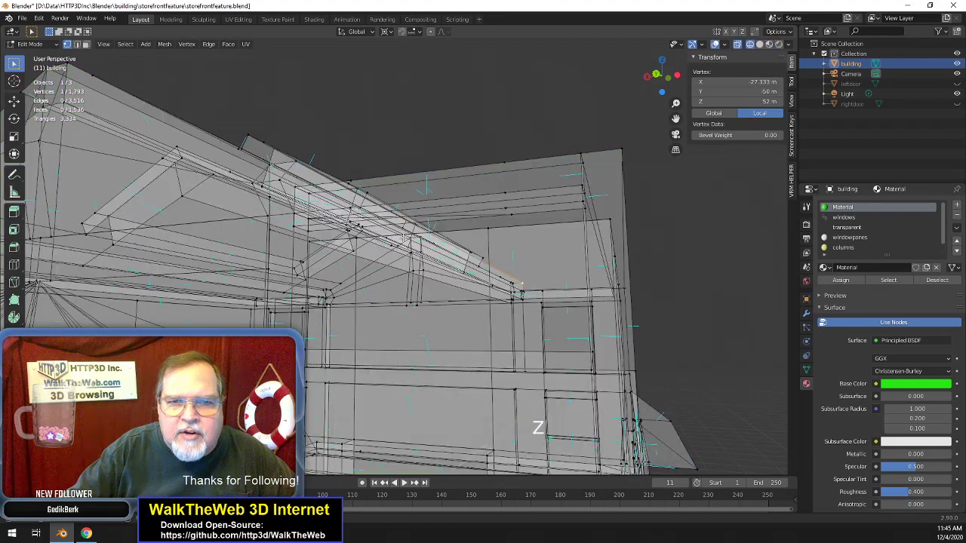
pyautogui.moveTo(658, 90); pyautogui.dragTo(659, 76)
pyautogui.moveTo(676, 118); pyautogui.dragTo(635, 74)
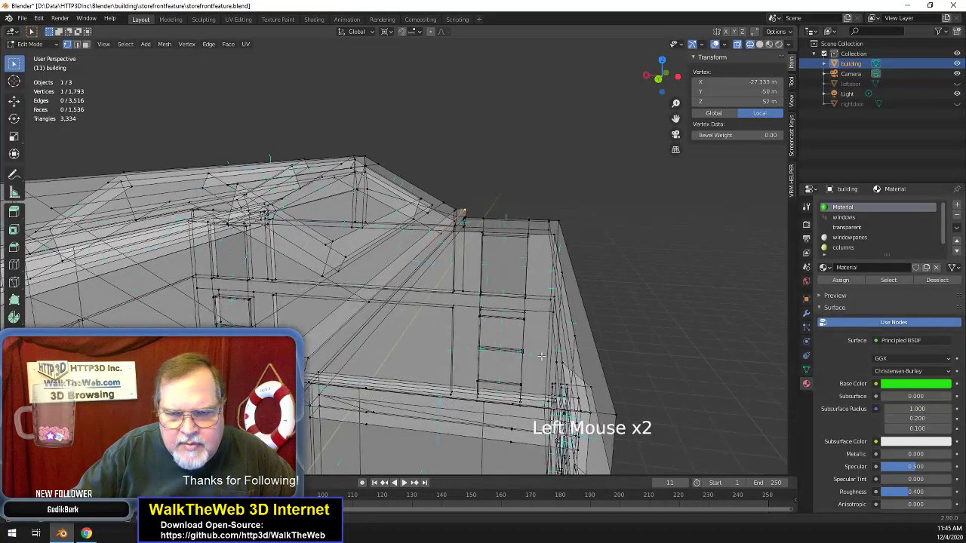
pyautogui.click(499, 431)
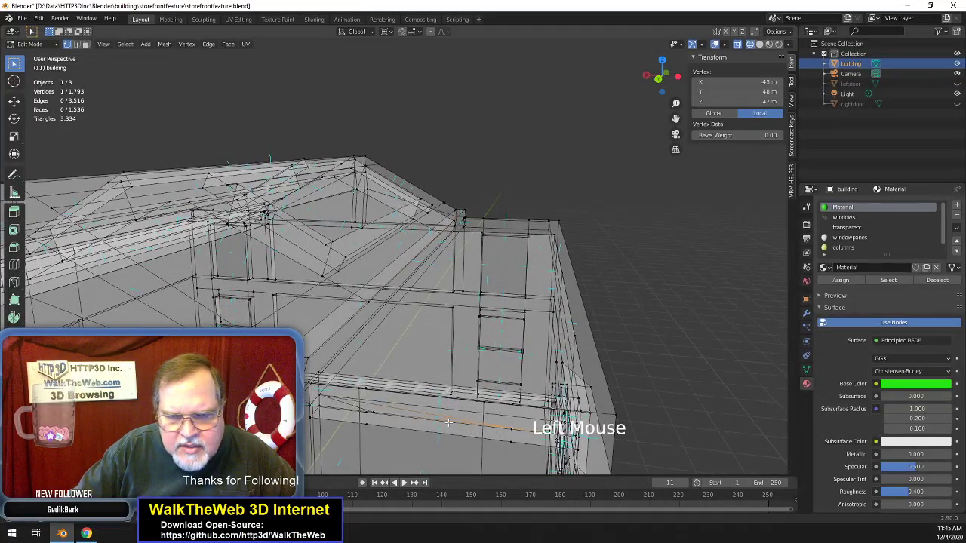
pyautogui.keyDown('shift'); pyautogui.click(376, 422); pyautogui.keyUp('shift')
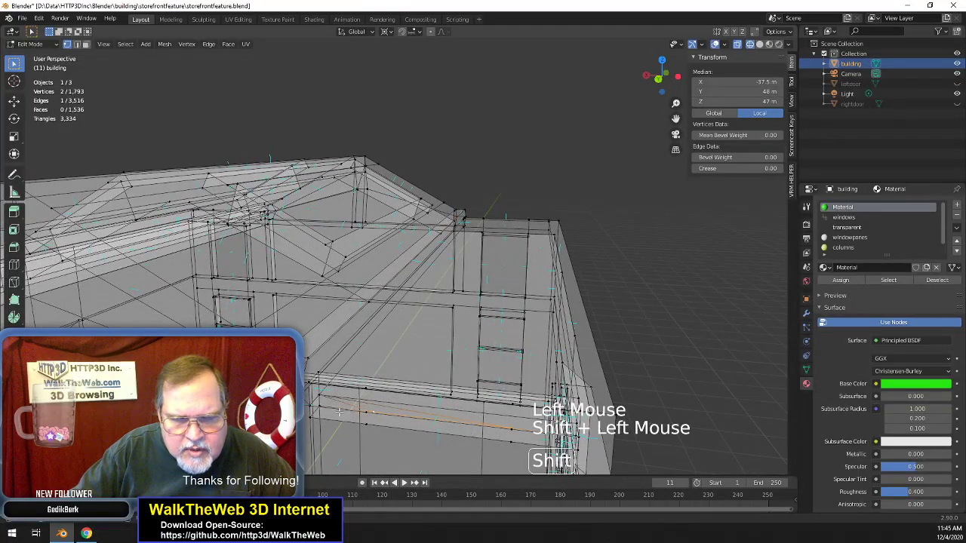
pyautogui.keyDown('shift'); pyautogui.click(344, 426); pyautogui.keyUp('shift')
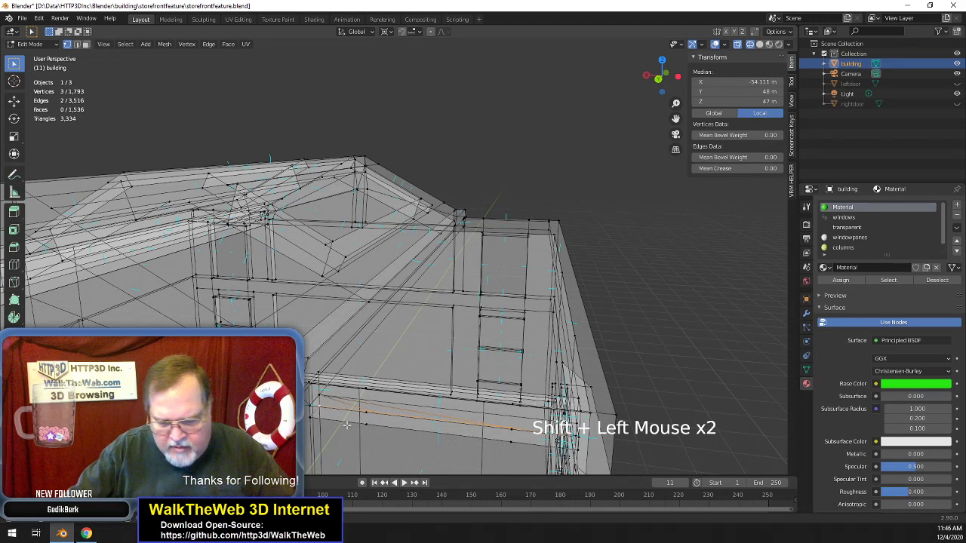
pyautogui.press('m')
pyautogui.click(347, 425)
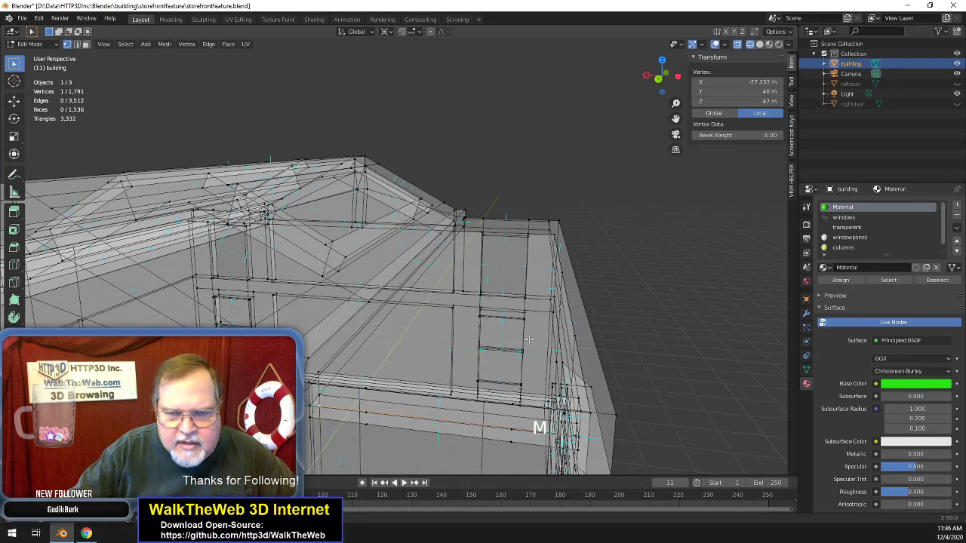
# - Merge the three lower outer vertices of the negative-X front beam, at Y 50 m and Z 47 m, using At Last
pyautogui.moveTo(674, 119); pyautogui.dragTo(637, 154)
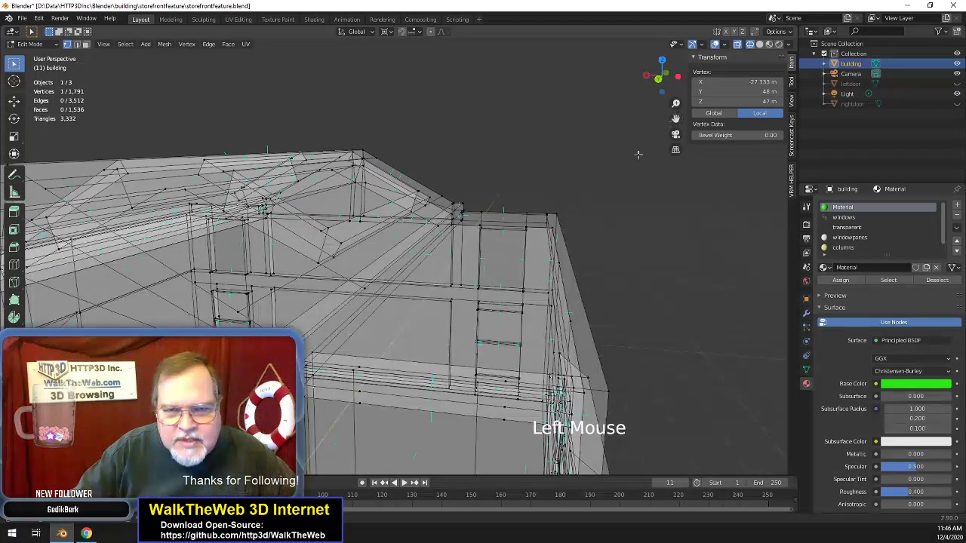
pyautogui.click(504, 417)
pyautogui.keyDown('shift'); pyautogui.click(362, 401); pyautogui.keyUp('shift')
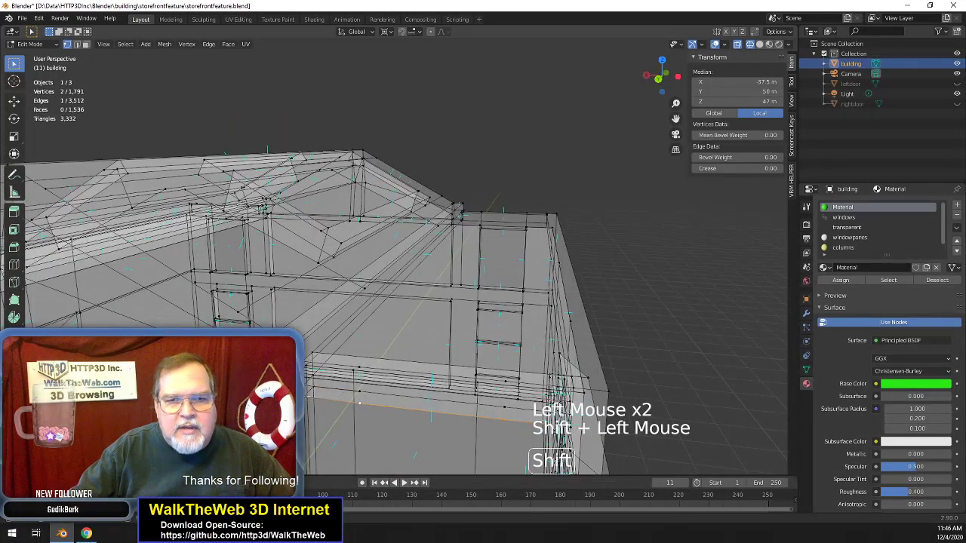
pyautogui.keyDown('shift'); pyautogui.click(336, 401); pyautogui.keyUp('shift')
pyautogui.press('m')
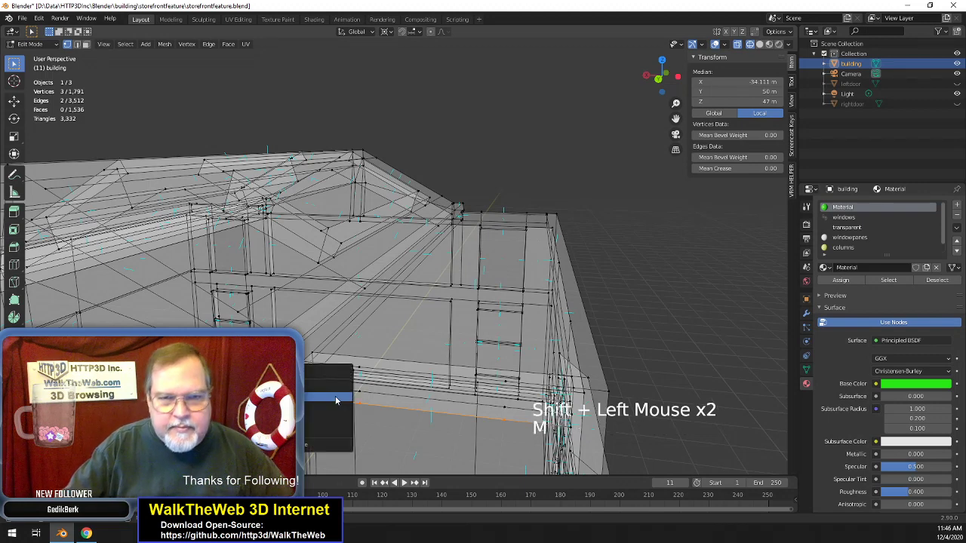
pyautogui.click(336, 398)
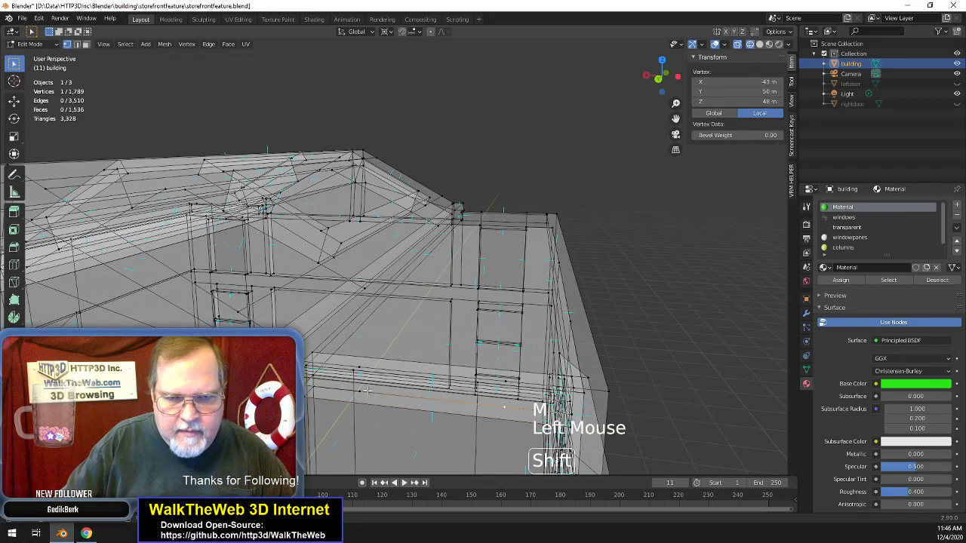
# - Merge the beam's outer vertices at Z 48 m into the inner corner vertex at X -27.333 m, Y 48 m, Z 47 m
pyautogui.keyDown('shift'); pyautogui.click(341, 391); pyautogui.keyUp('shift')
pyautogui.keyDown('shift'); pyautogui.click(337, 392); pyautogui.keyUp('shift')
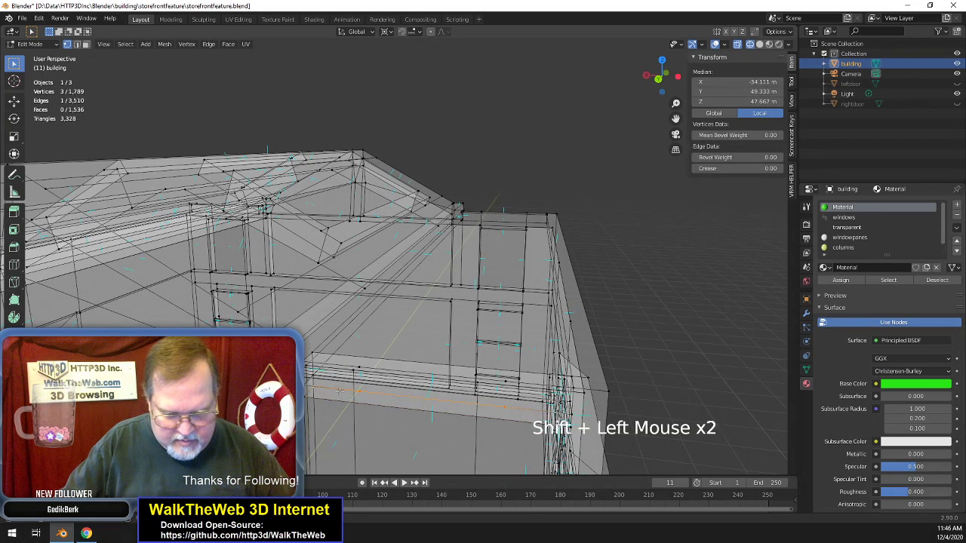
pyautogui.press('m')
pyautogui.click(345, 393)
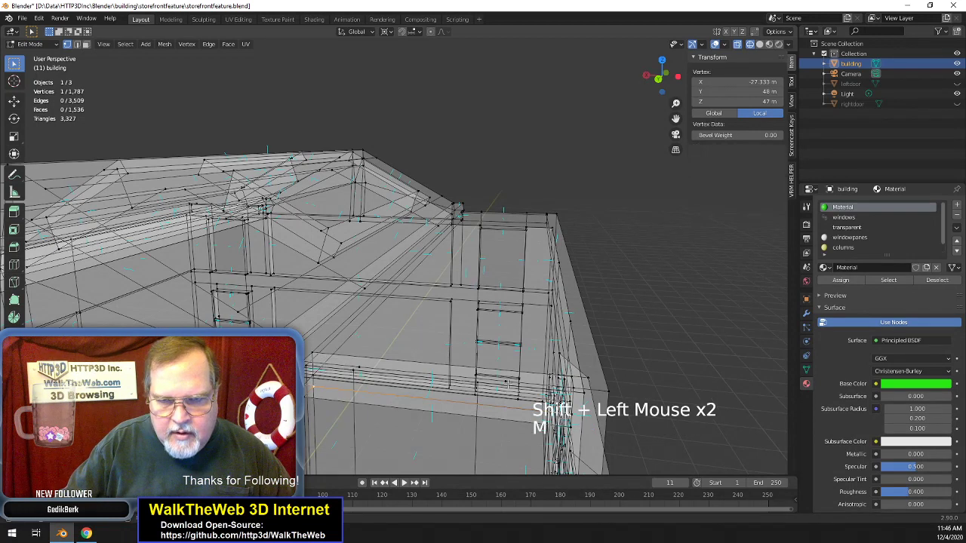
# - Merge the negative-X front beam's three upper outer vertices At Last, at X -27.333 m, Y 50 m, Z 50 m
pyautogui.click(378, 372)
pyautogui.keyDown('shift'); pyautogui.click(328, 367); pyautogui.keyUp('shift')
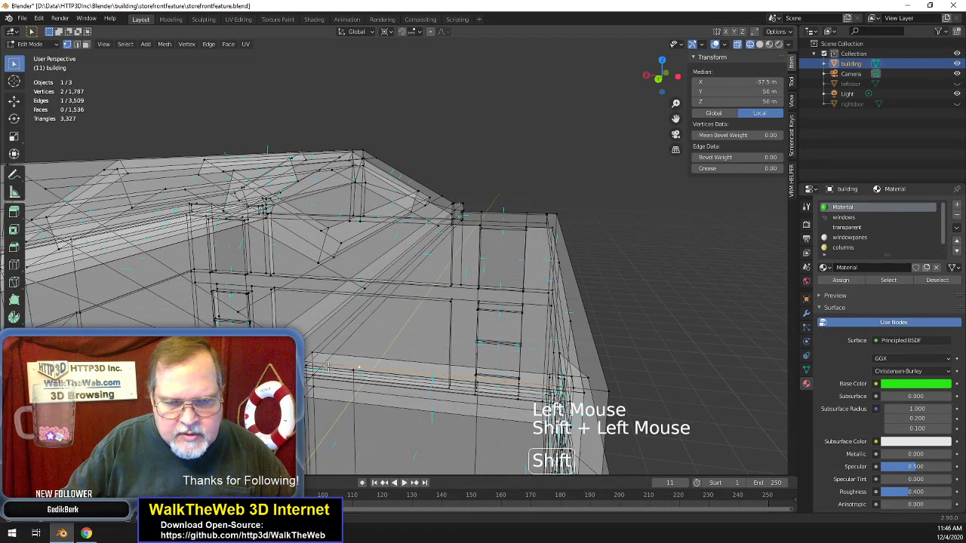
pyautogui.keyDown('shift'); pyautogui.click(348, 402); pyautogui.keyUp('shift')
pyautogui.press('m')
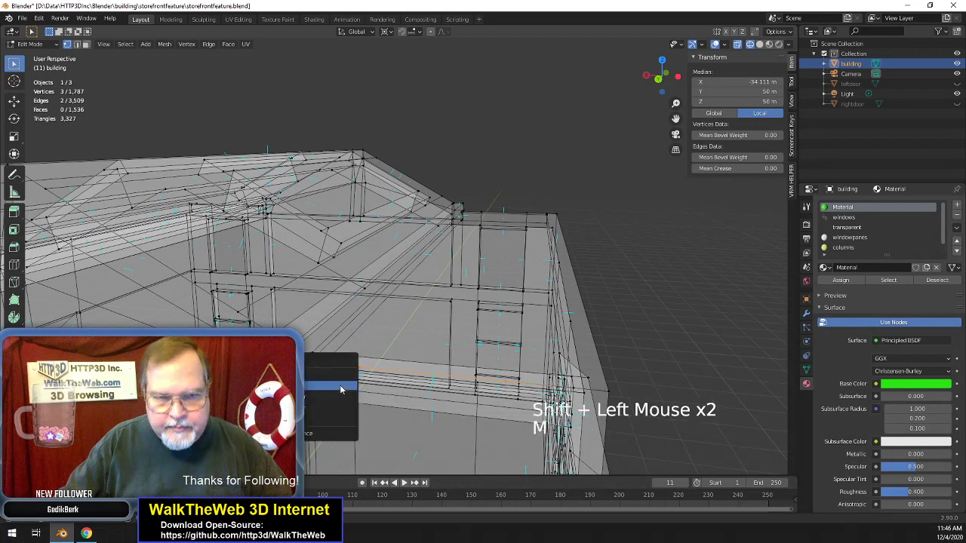
pyautogui.click(349, 406)
# - Show the building in Material Preview and examine the front beam and roof from several angles
pyautogui.press('z')
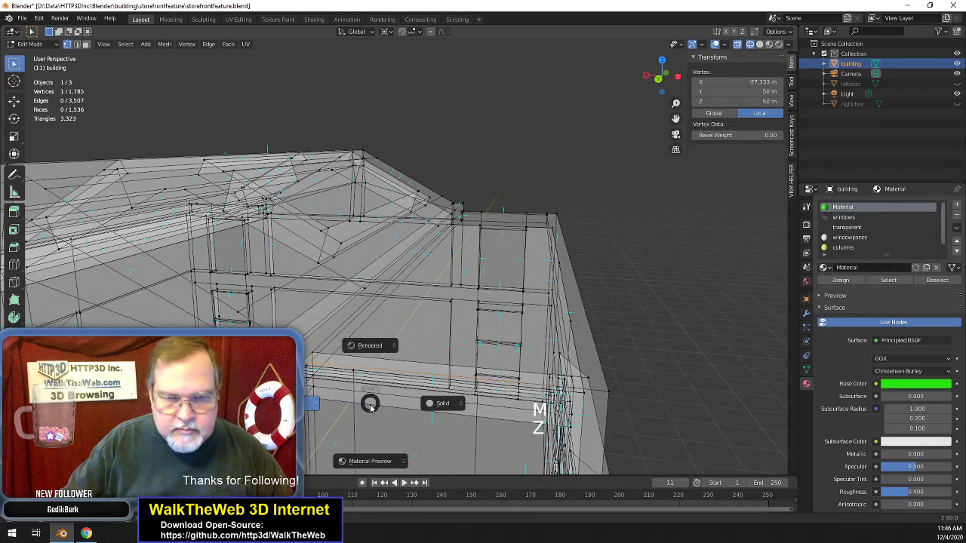
pyautogui.click(369, 463)
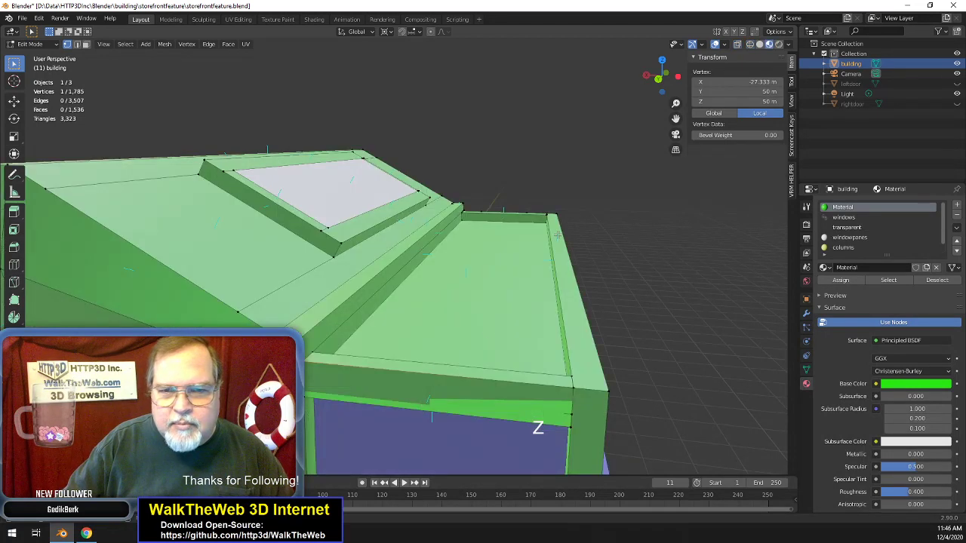
pyautogui.moveTo(662, 77); pyautogui.dragTo(582, 92)
pyautogui.moveTo(235, 308); pyautogui.dragTo(351, 241, button='middle')
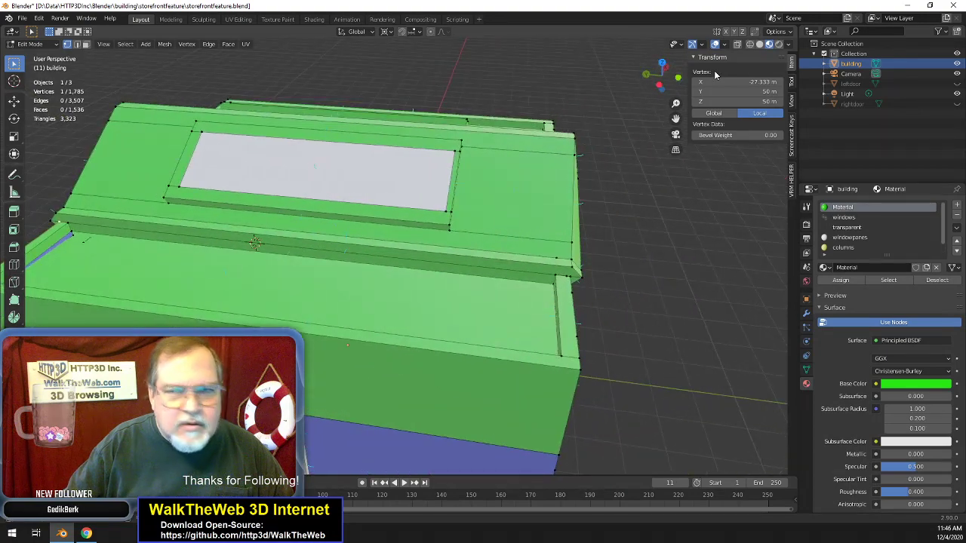
pyautogui.moveTo(662, 73); pyautogui.dragTo(654, 95)
# - Undo the merge of the front beam's upper outer vertices together with their selection
pyautogui.hotkey('ctrl', 'z')
pyautogui.hotkey('ctrl', 'z')
pyautogui.hotkey('ctrl', 'z')
pyautogui.hotkey('ctrl', 'z')
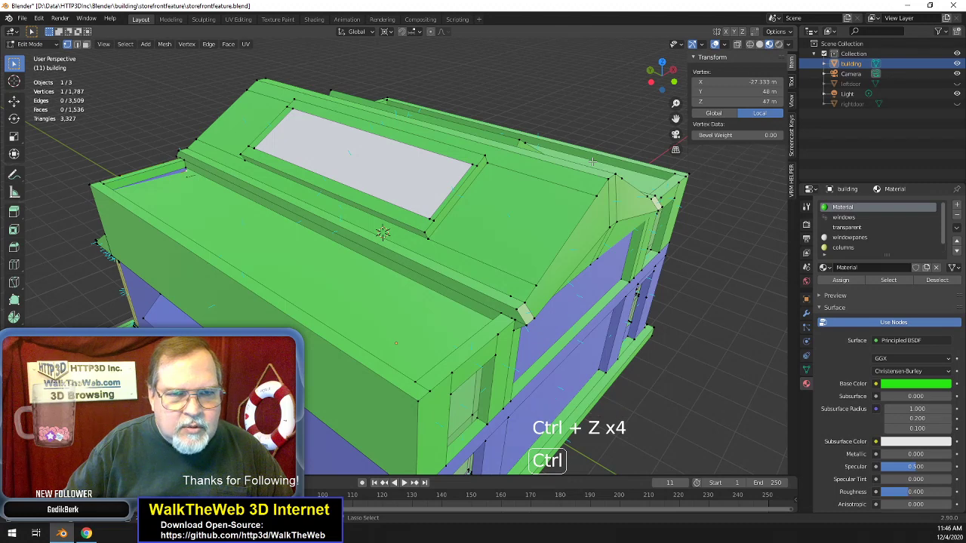
# - Undo the previous corner merge and merge the front beam's three outer vertices at Z 48 m into the one at X -27.333 m, Y 50 m
pyautogui.hotkey('ctrl', 'z')
pyautogui.moveTo(674, 88); pyautogui.dragTo(478, 315)
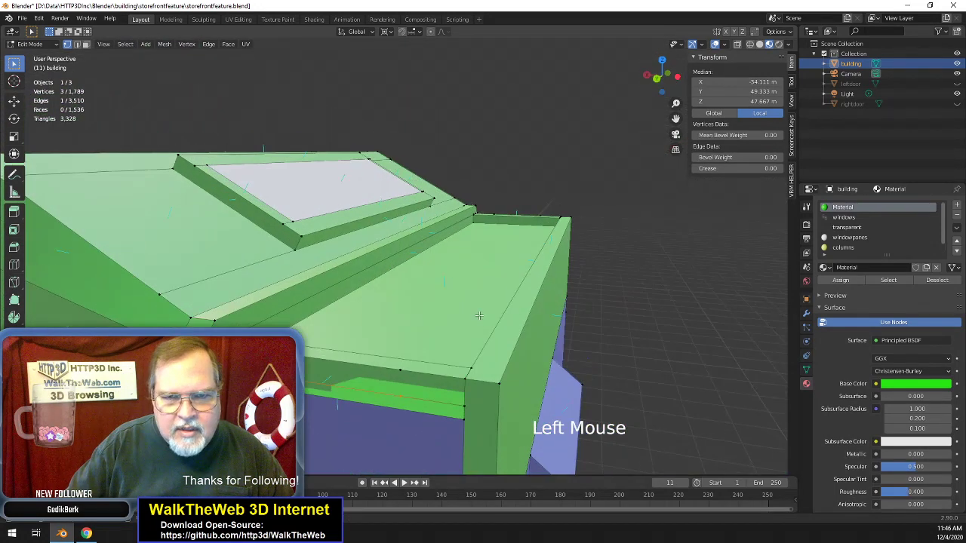
pyautogui.click(325, 391)
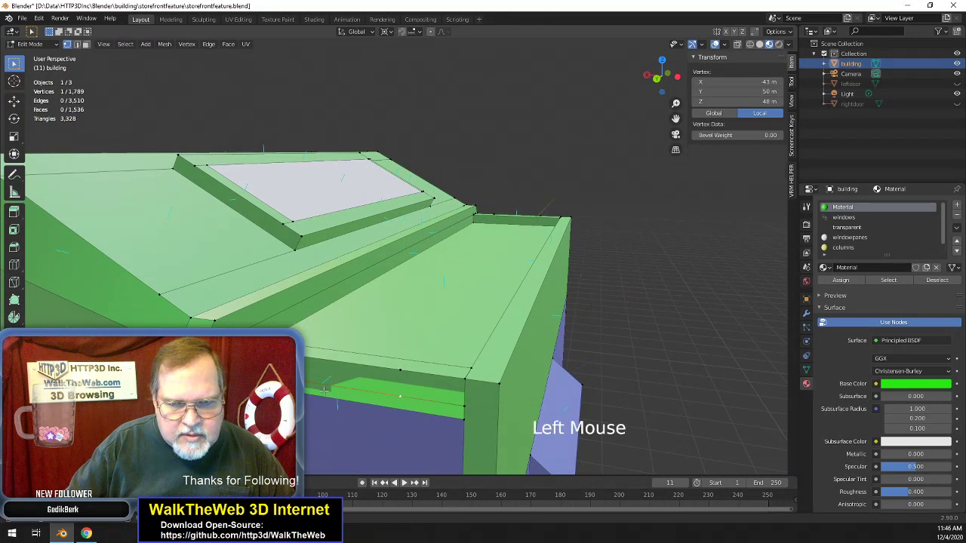
pyautogui.keyDown('shift'); pyautogui.click(325, 391); pyautogui.keyUp('shift')
pyautogui.keyDown('shift'); pyautogui.click(324, 391); pyautogui.keyUp('shift')
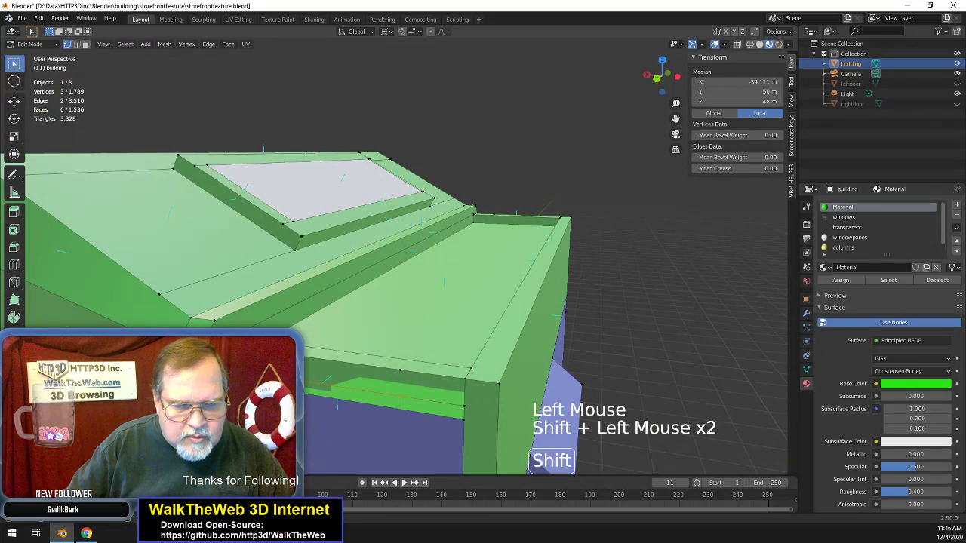
pyautogui.press('m')
pyautogui.press('Return')
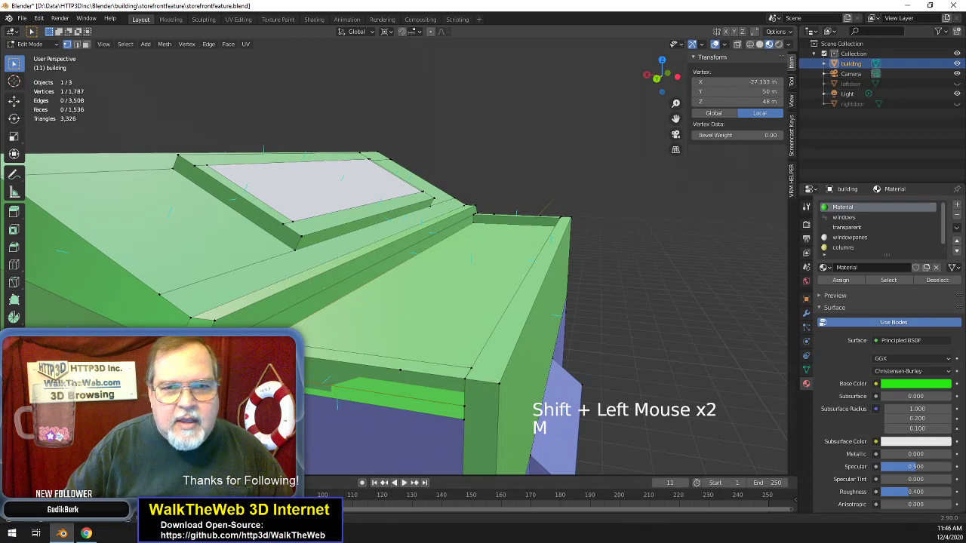
# - Merge the front beam's three upper outer vertices at Z 50 m into the one at X -27.333 m, Y 50 m
pyautogui.click(390, 369)
pyautogui.keyDown('shift'); pyautogui.click(407, 370); pyautogui.keyUp('shift')
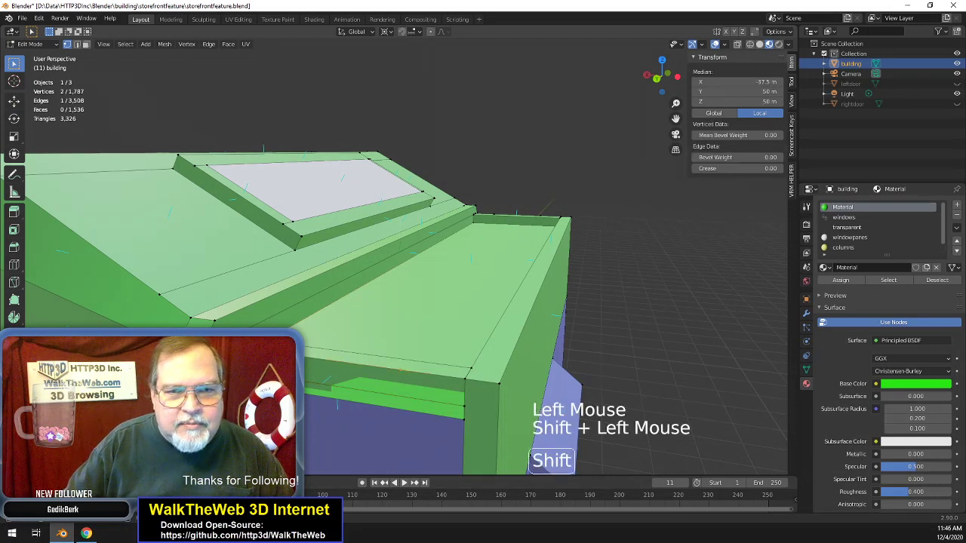
pyautogui.keyDown('shift'); pyautogui.click(200, 332); pyautogui.keyUp('shift')
pyautogui.press('m')
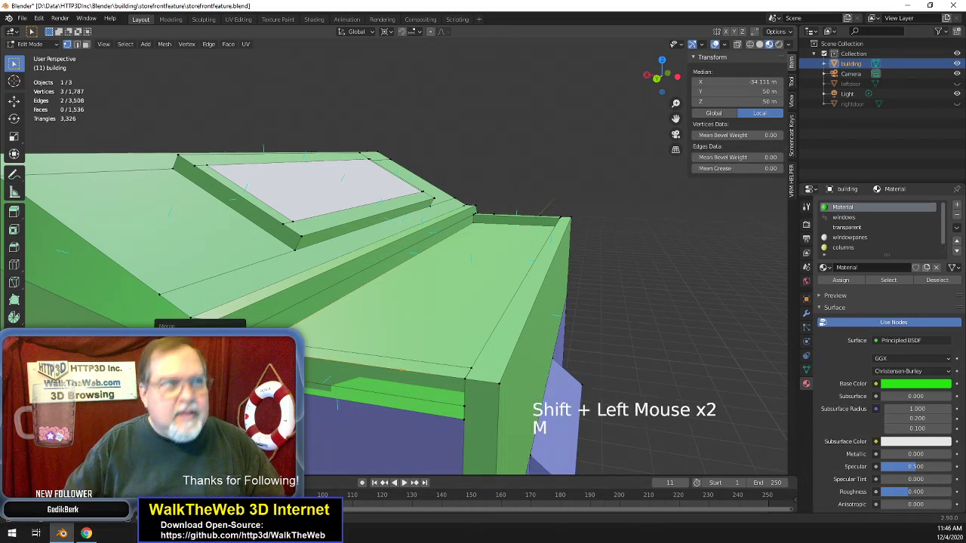
pyautogui.press('Return')
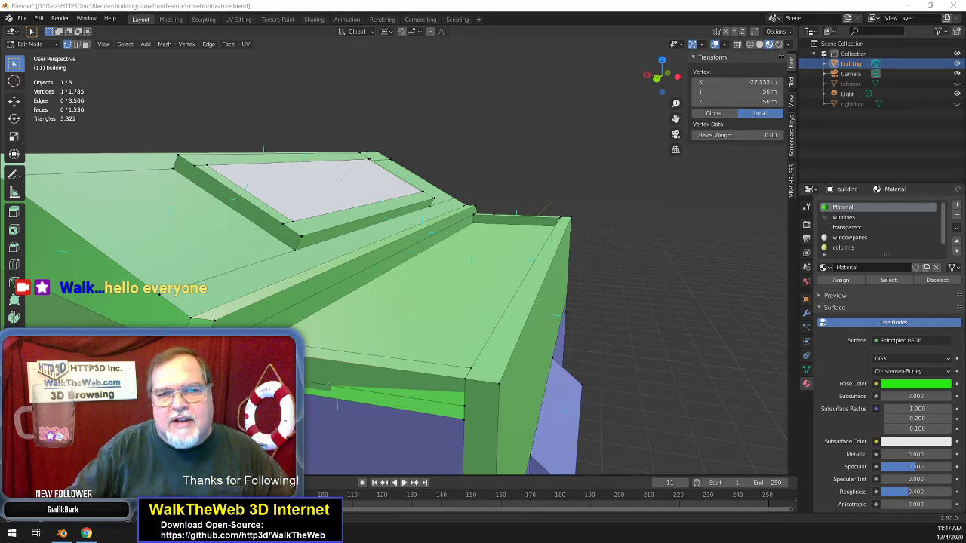
# - Examine the storefront's beams, roof and whole facade from several angles and distances
pyautogui.moveTo(662, 77); pyautogui.dragTo(541, 175)
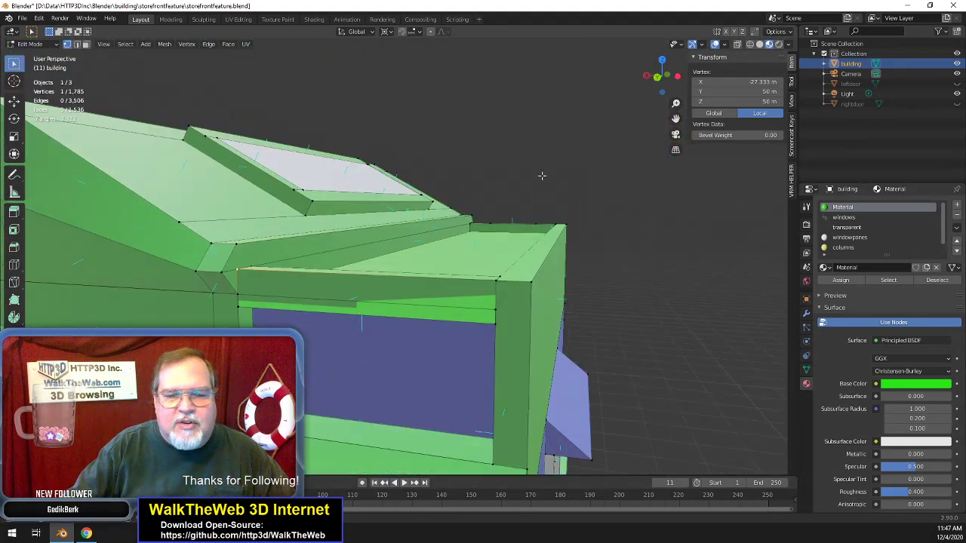
pyautogui.scroll(-5, 542, 175)
pyautogui.scroll(2, 541, 176)
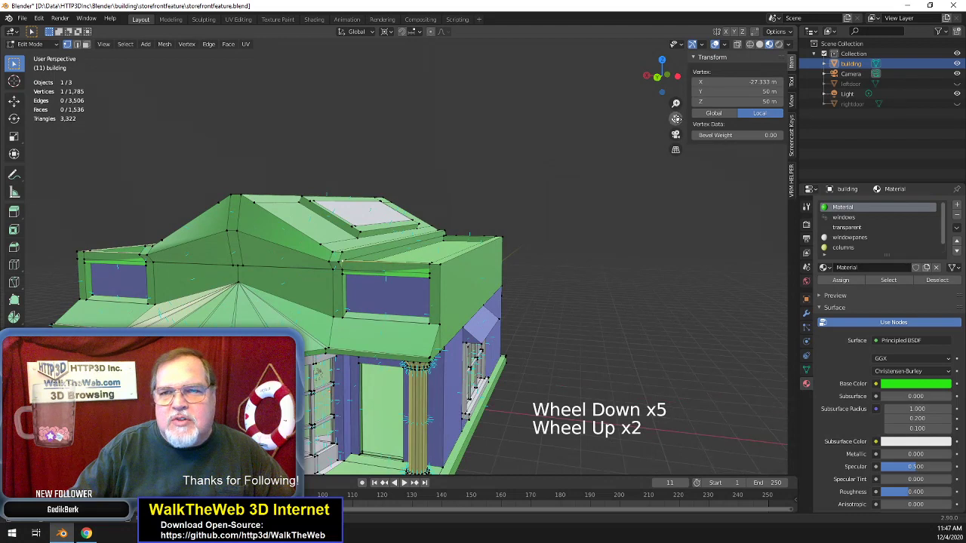
pyautogui.moveTo(677, 119); pyautogui.dragTo(547, 187)
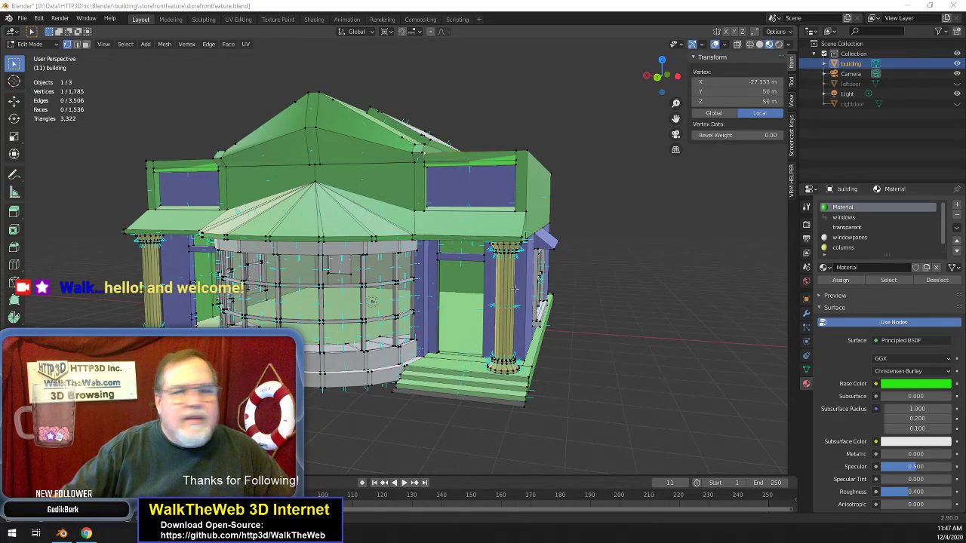
pyautogui.moveTo(663, 76); pyautogui.dragTo(652, 85)
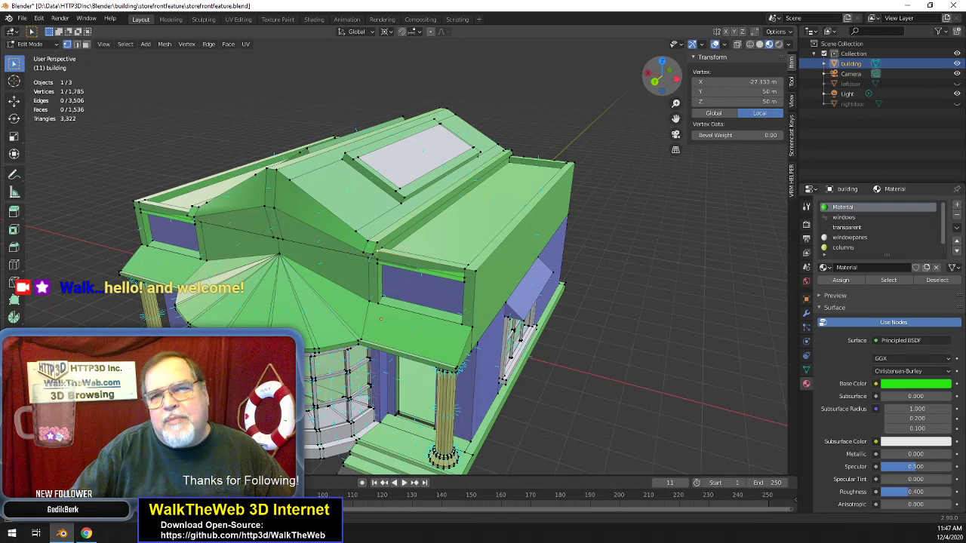
pyautogui.moveTo(653, 85); pyautogui.dragTo(667, 80)
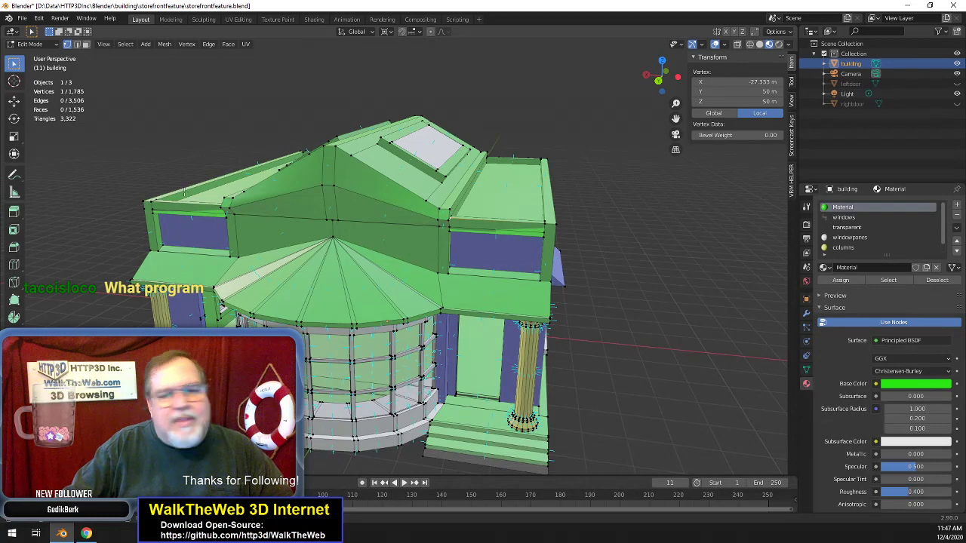
# - Switch to Chrome and open 3d.walktheweb.com in a new tab
pyautogui.click(85, 534)
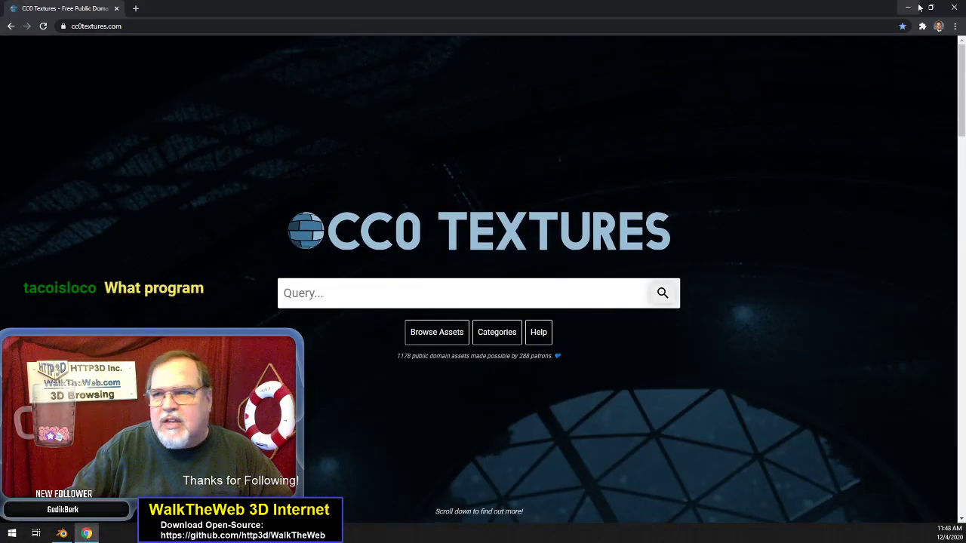
pyautogui.click(919, 7)
pyautogui.click(87, 533)
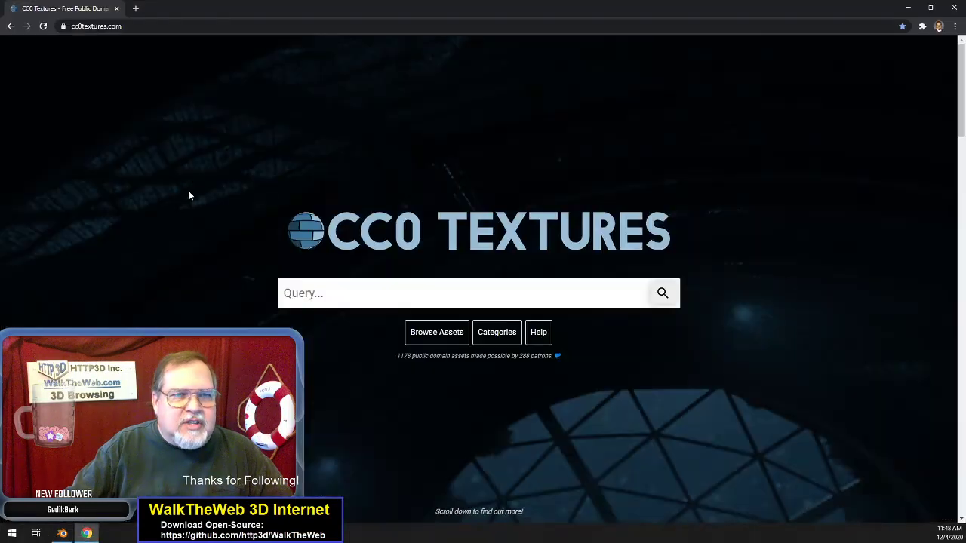
pyautogui.click(148, 13)
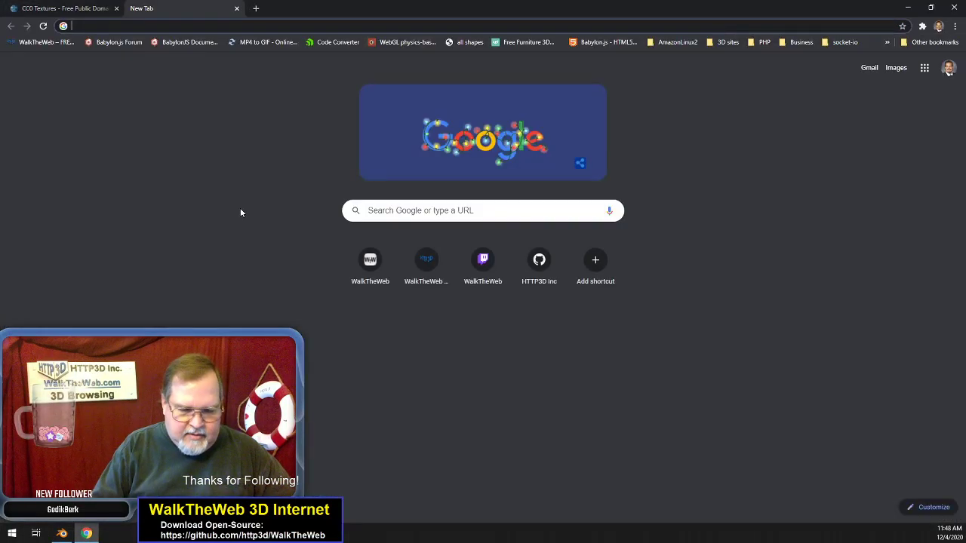
pyautogui.write('3d.walk')
pyautogui.press('Return')
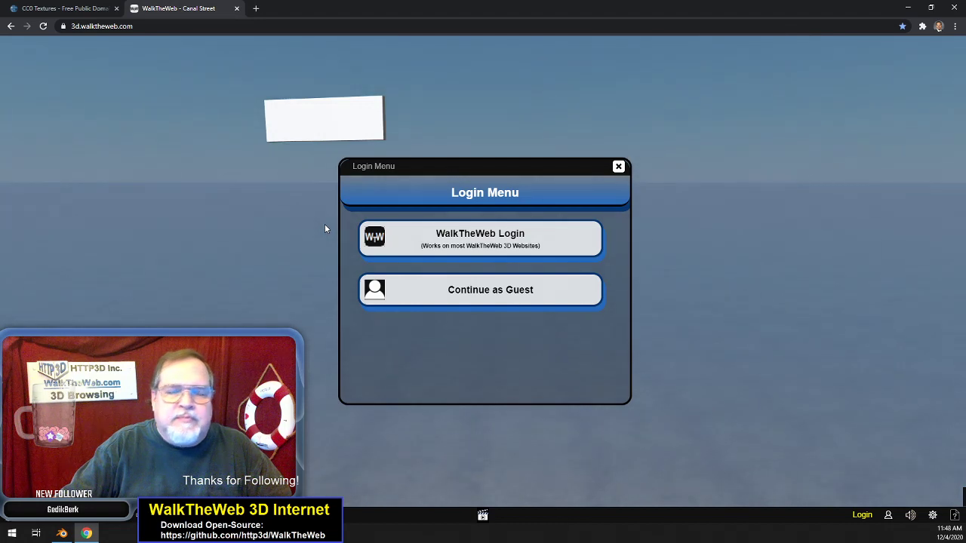
# - Log in to the 3D site with the current WalkTheWeb account and select the first saved avatar
pyautogui.click(474, 235)
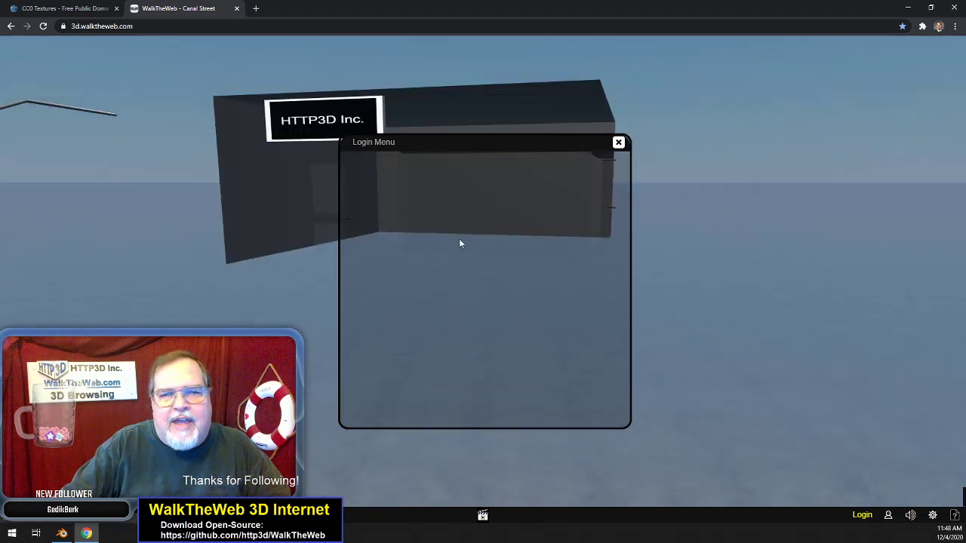
pyautogui.click(491, 335)
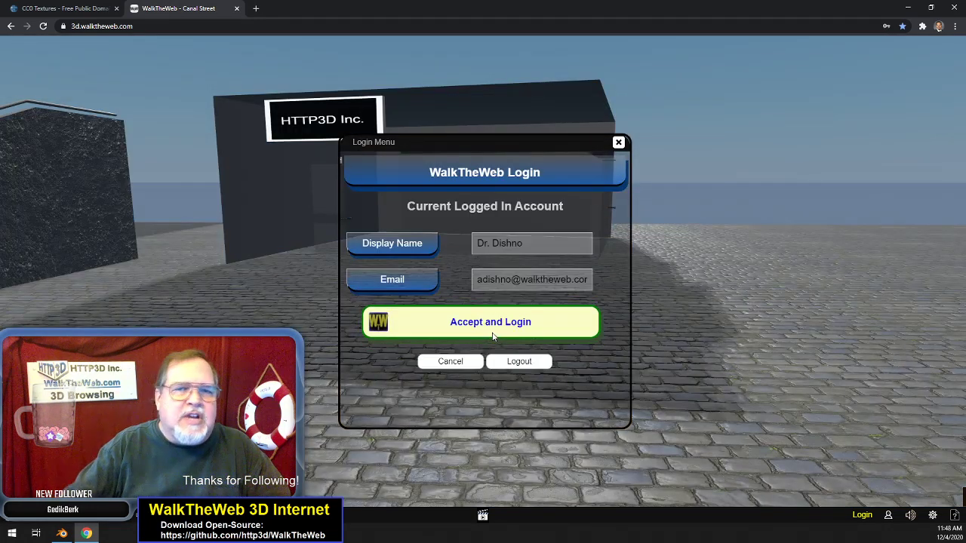
pyautogui.click(489, 325)
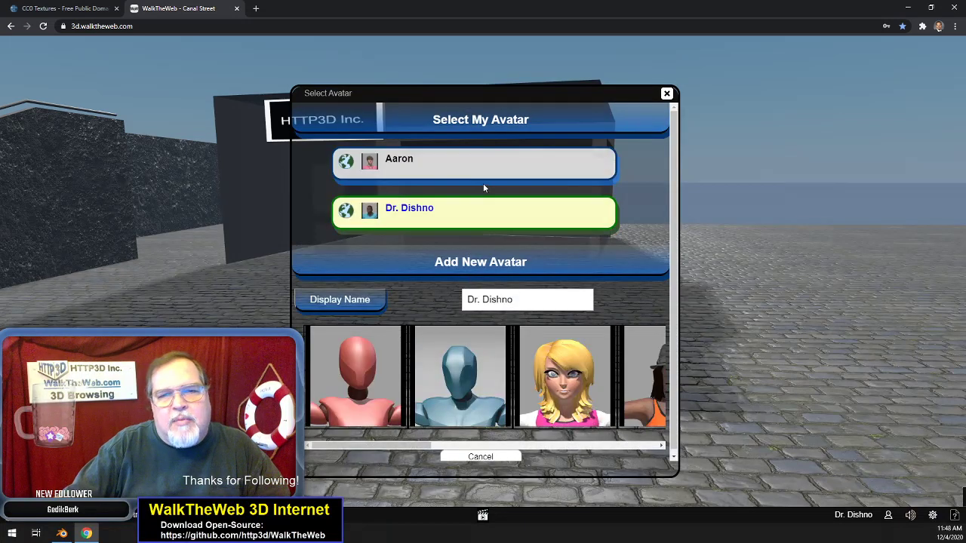
pyautogui.click(462, 193)
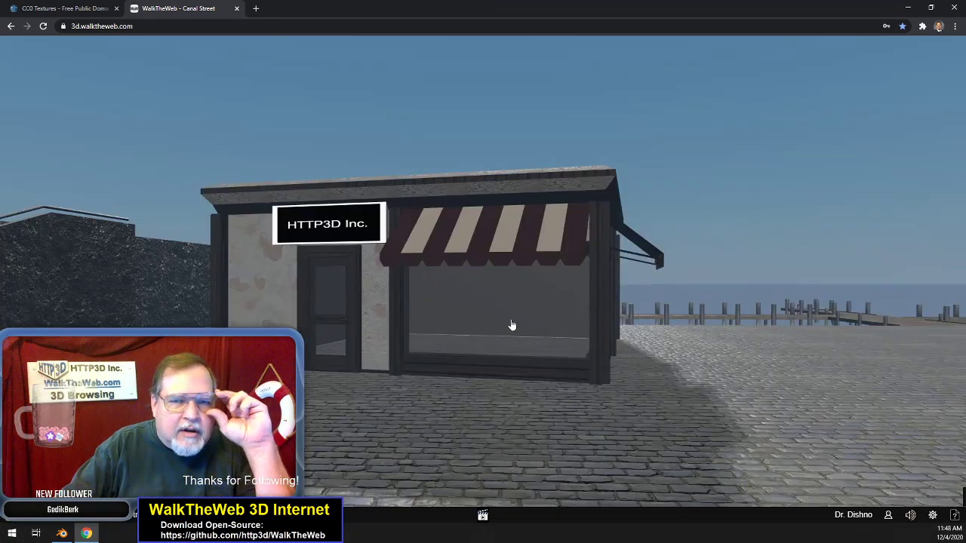
# - Walk the avatar across the cobbled street to the entrance door of the HTTP3D Inc. store
pyautogui.moveTo(550, 368); pyautogui.dragTo(497, 363)
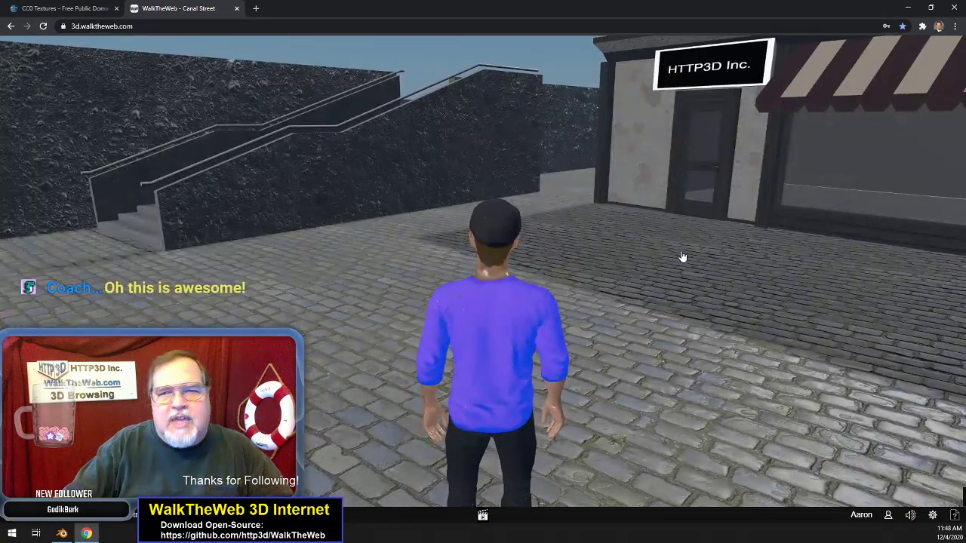
pyautogui.press('Right')
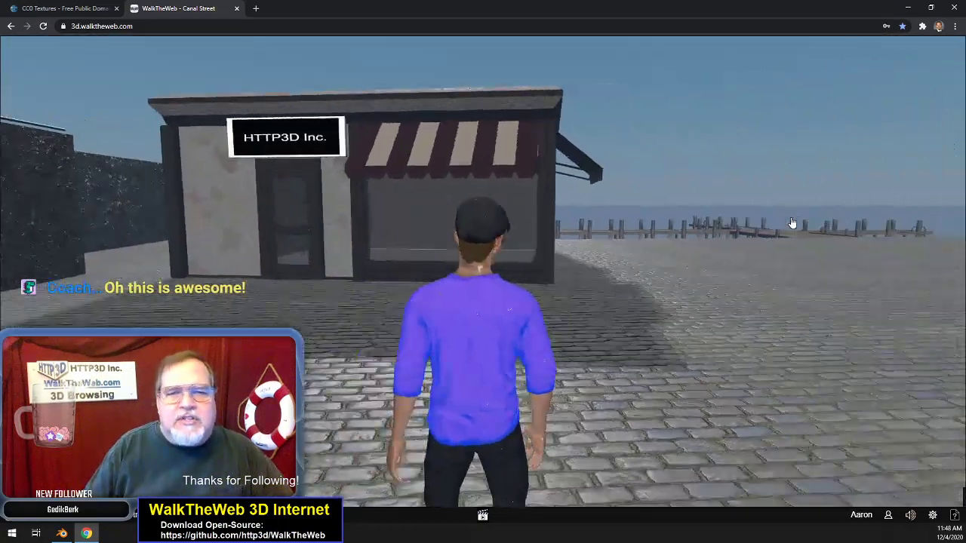
pyautogui.press('Up')
pyautogui.press('Left')
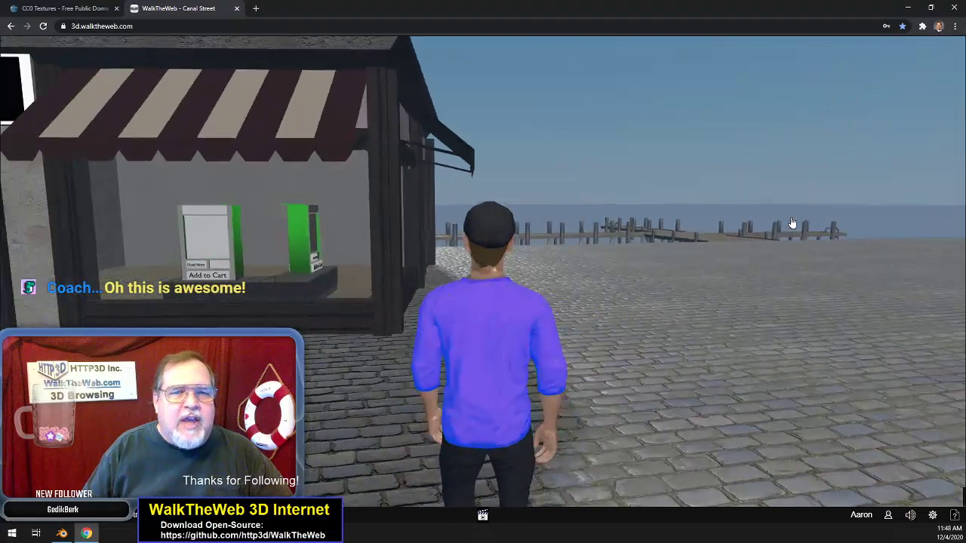
pyautogui.press('Up')
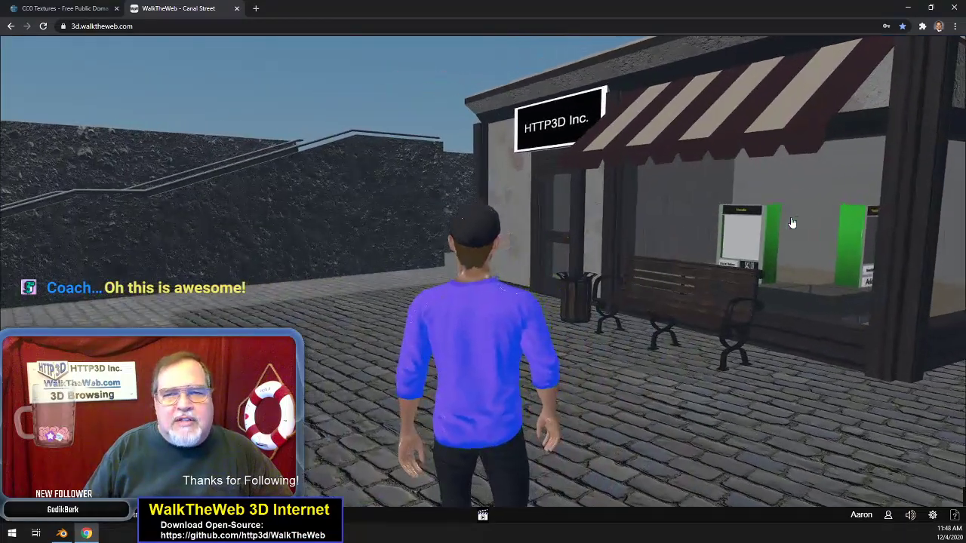
pyautogui.press('Left')
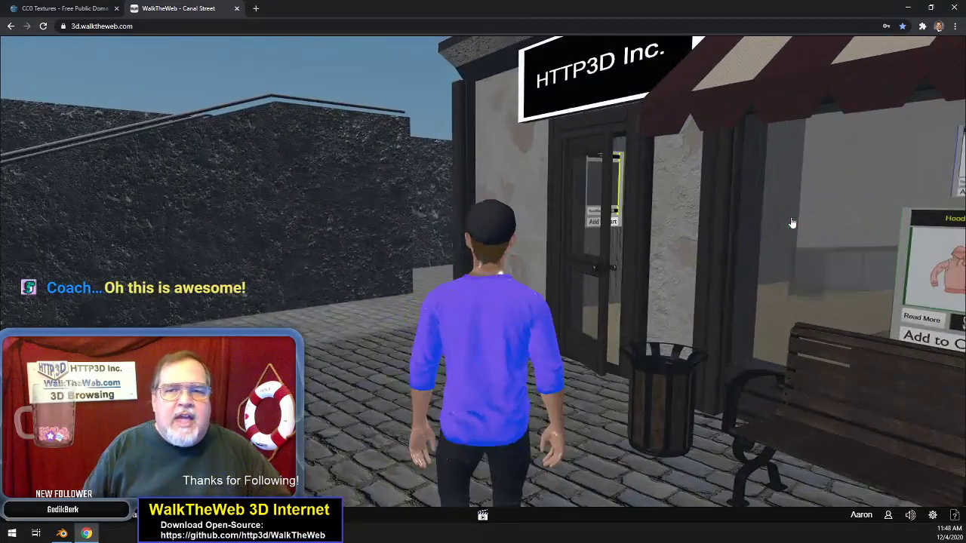
pyautogui.press('Right')
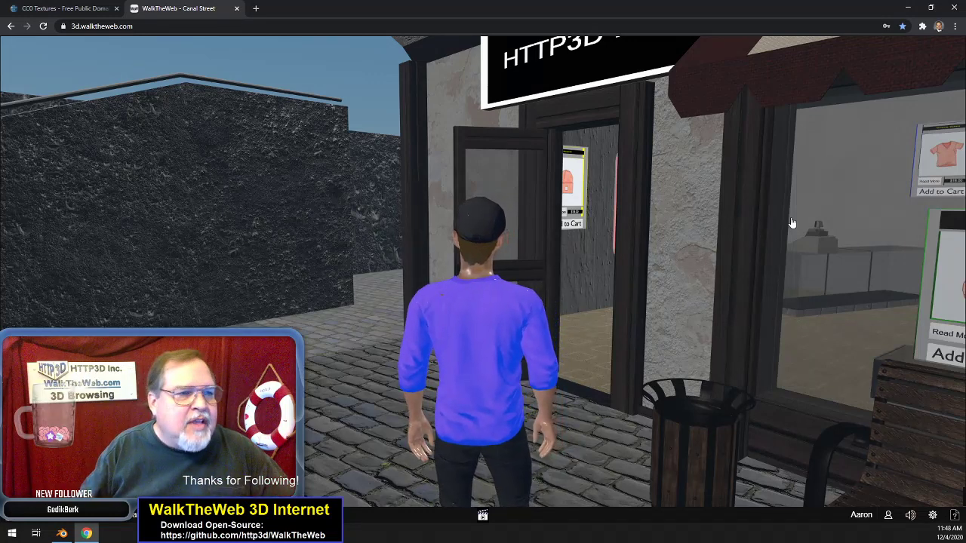
# - Enter the HTTP3D Inc. store and turn the avatar to view the wall products and the Categories board
pyautogui.press('w')
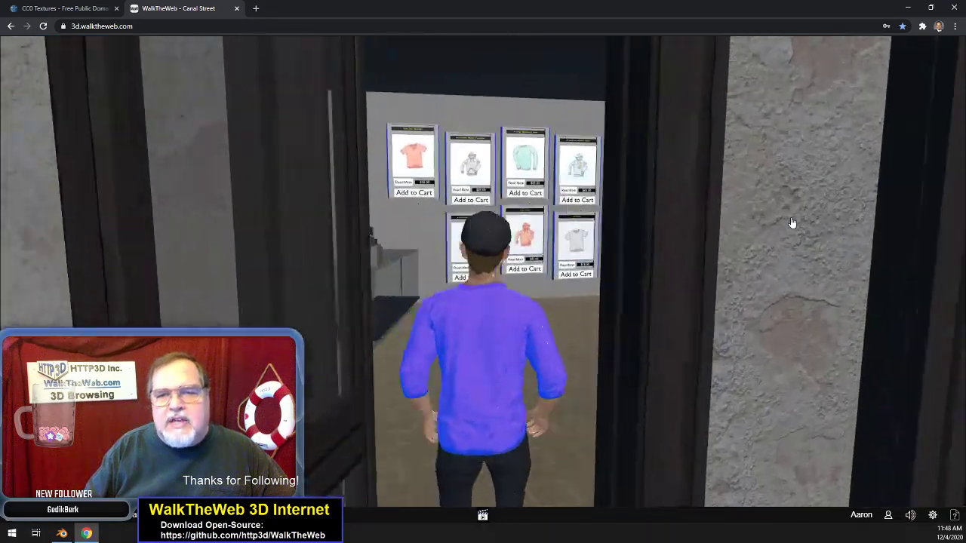
pyautogui.press('a')
pyautogui.press('a')
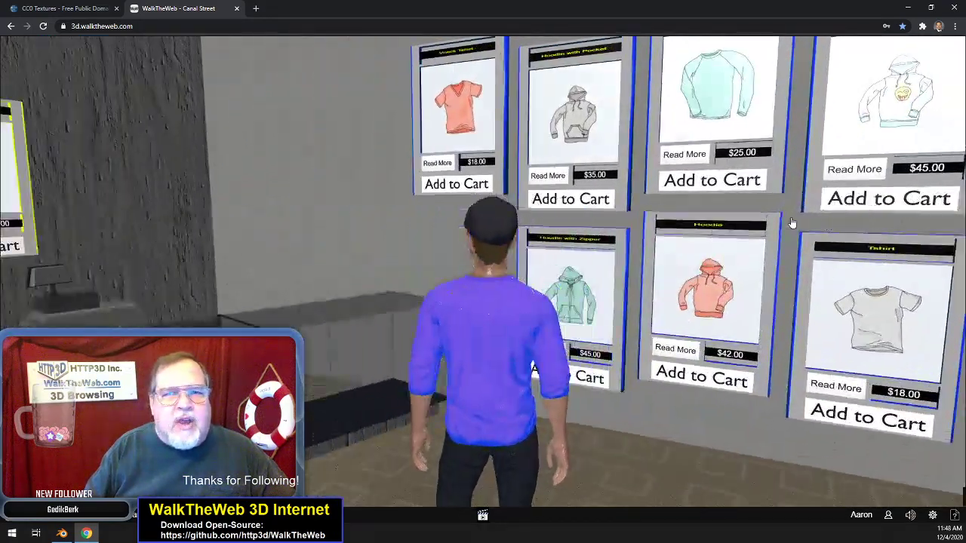
pyautogui.press('a')
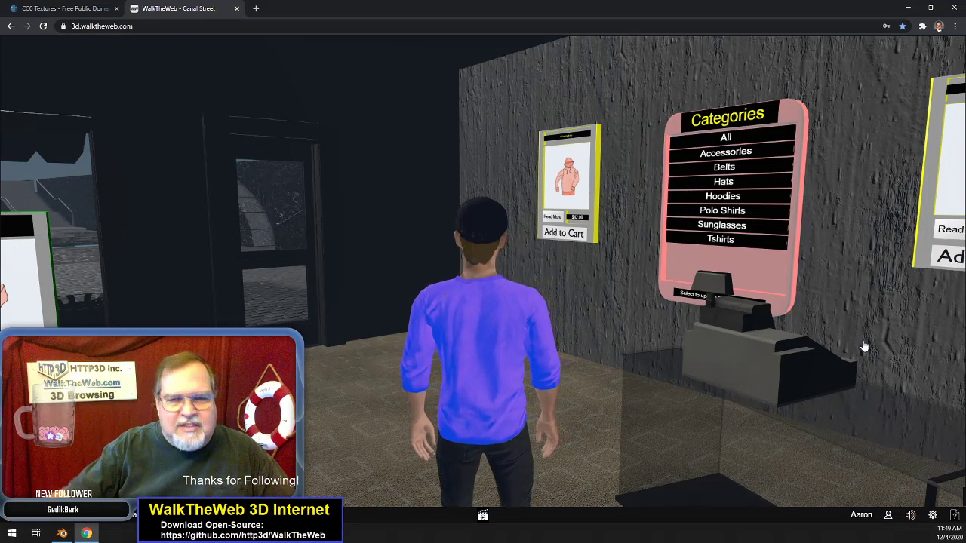
pyautogui.press('Left')
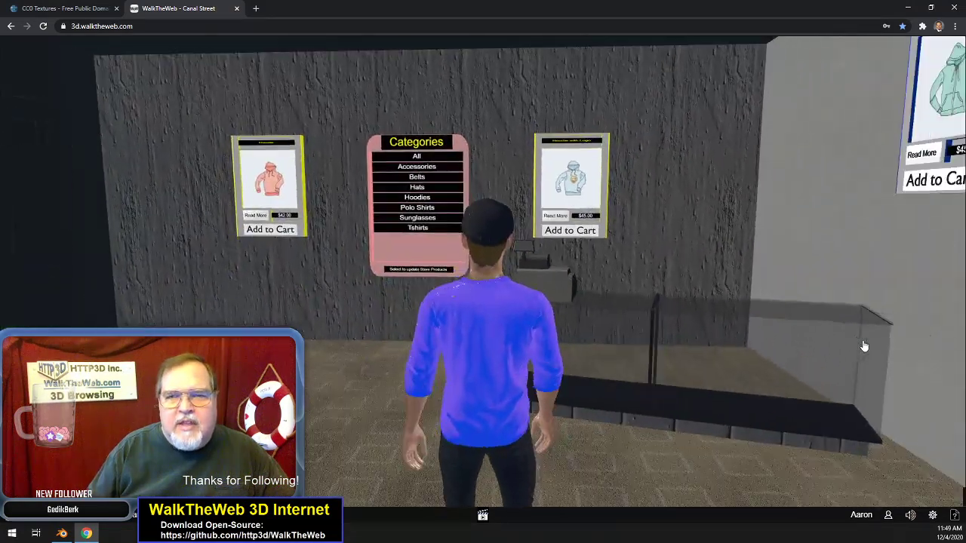
# - Open the orange hoodie's Read More page, look through its product details and close it
pyautogui.click(260, 216)
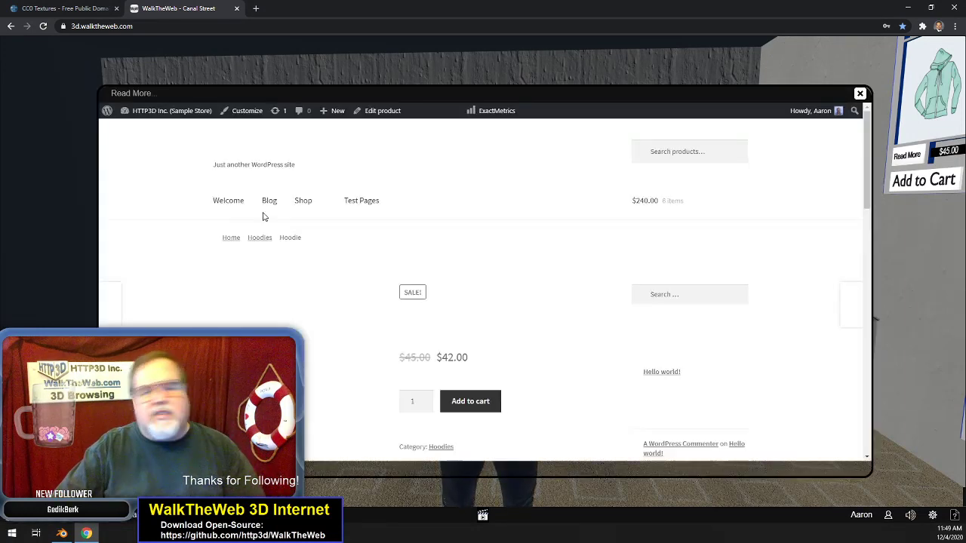
pyautogui.scroll(-3, 565, 323)
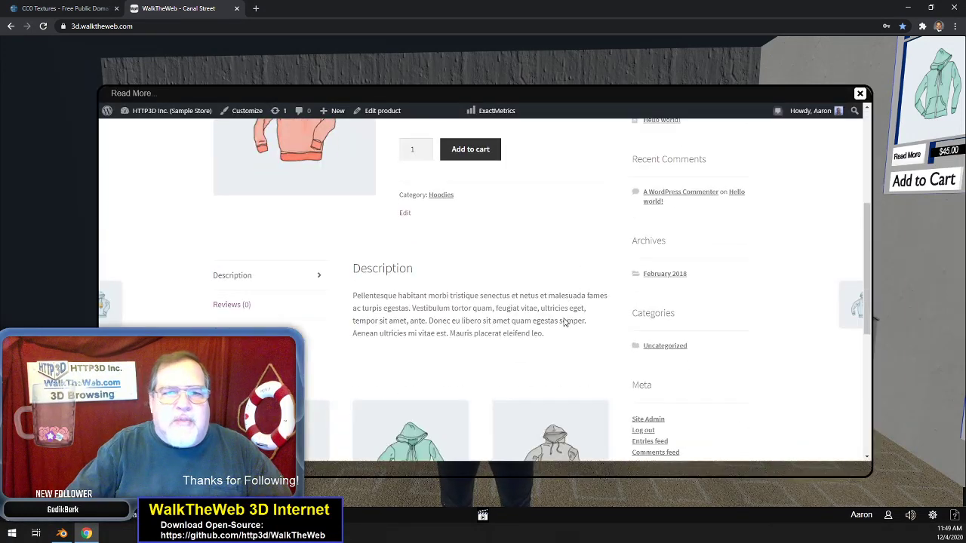
pyautogui.scroll(-3, 563, 321)
pyautogui.scroll(6, 563, 321)
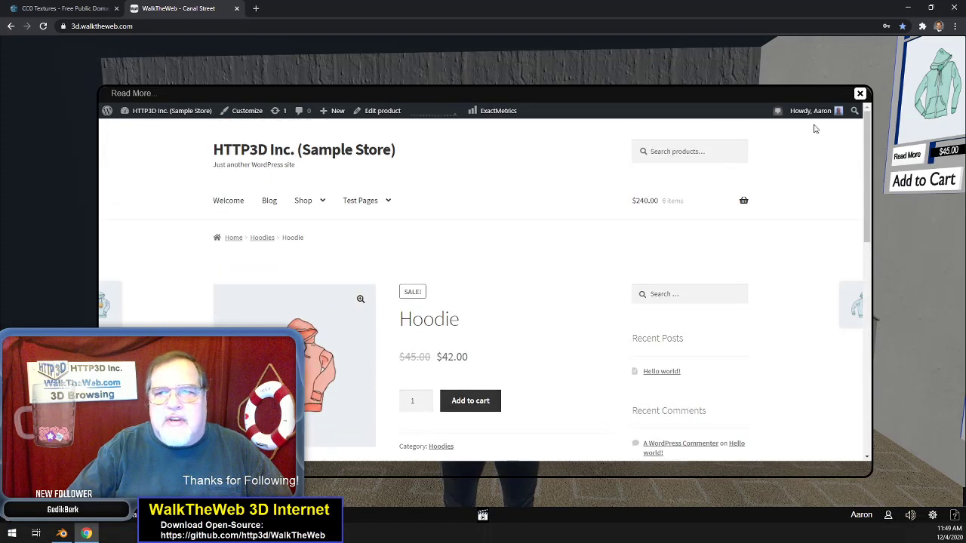
pyautogui.click(860, 93)
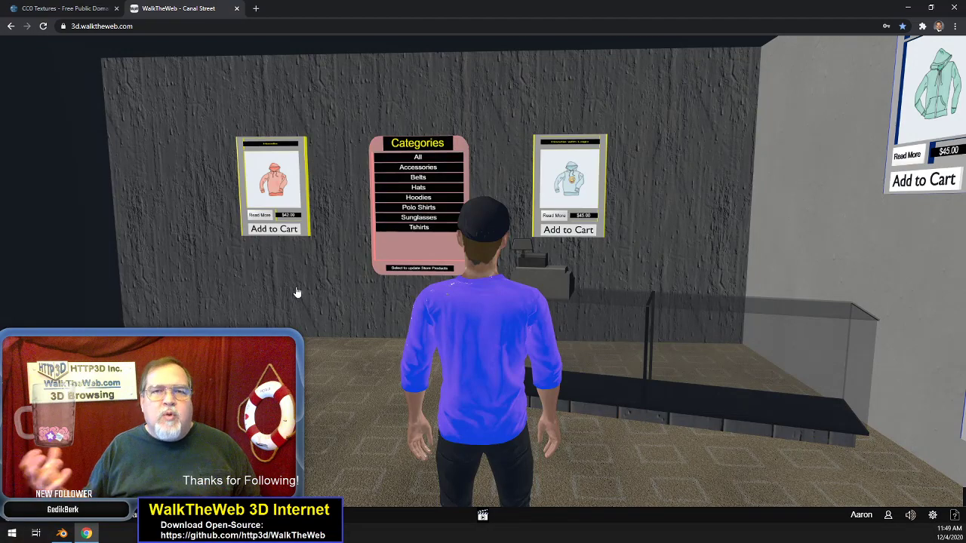
# - View the products beside the store's counter and walk the avatar back out onto the cobbled square
pyautogui.press('Up')
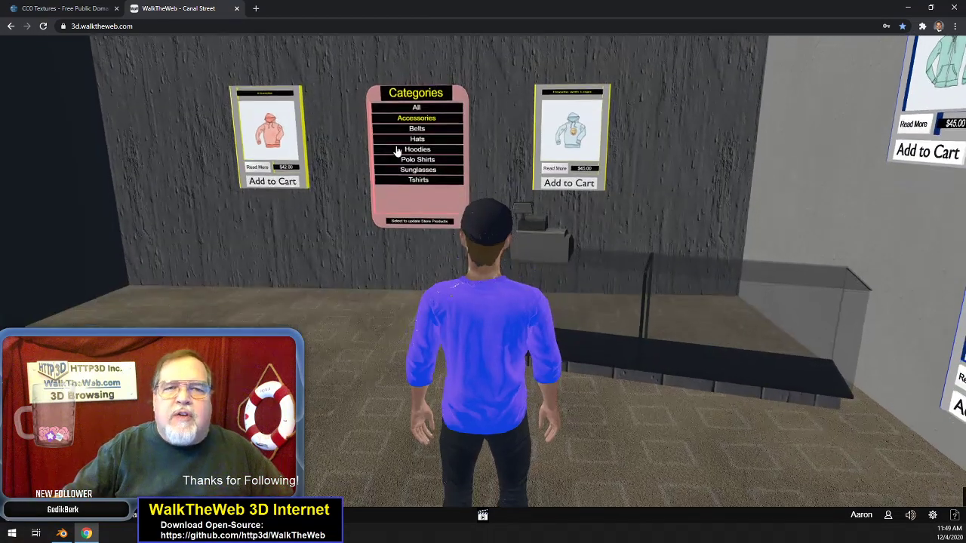
pyautogui.press('Right')
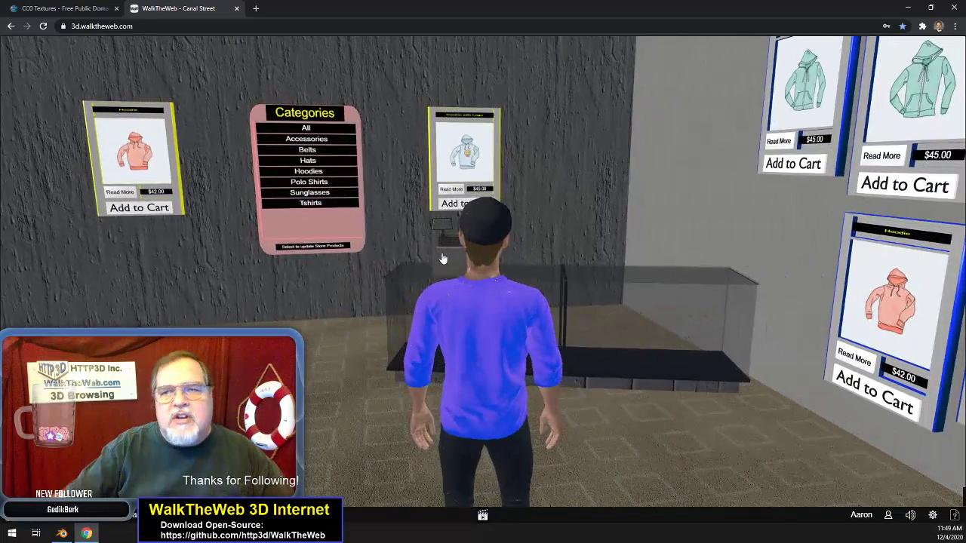
pyautogui.moveTo(593, 165); pyautogui.dragTo(188, 155)
pyautogui.press('Up')
pyautogui.press('Left')
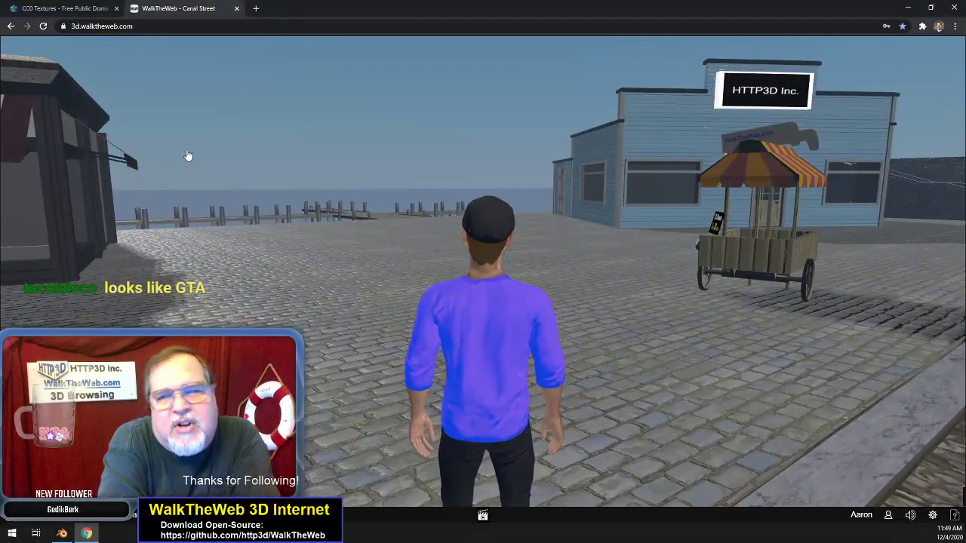
# - Look over the awning storefront and the blue HTTP3D Inc. building, and walk the avatar to the boat at the dock
pyautogui.press('Left')
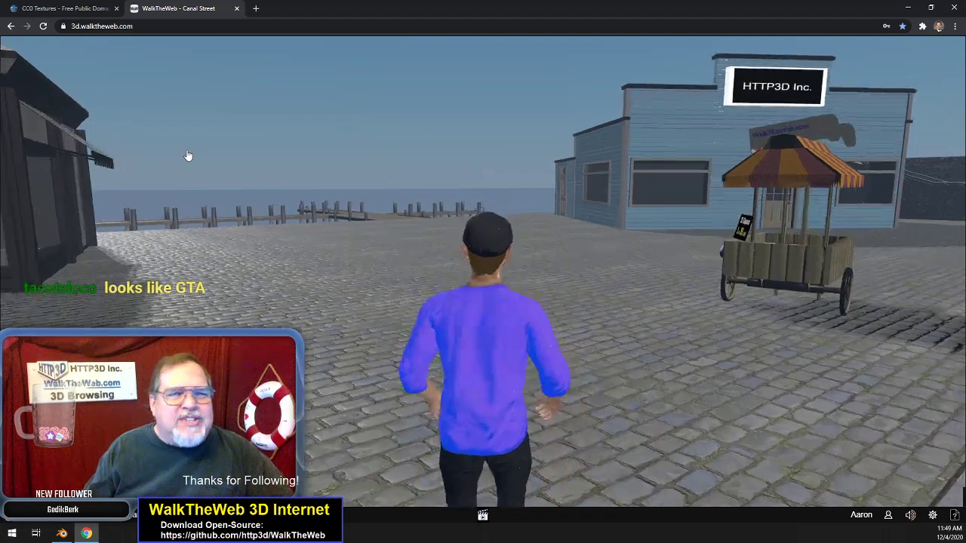
pyautogui.press('Left')
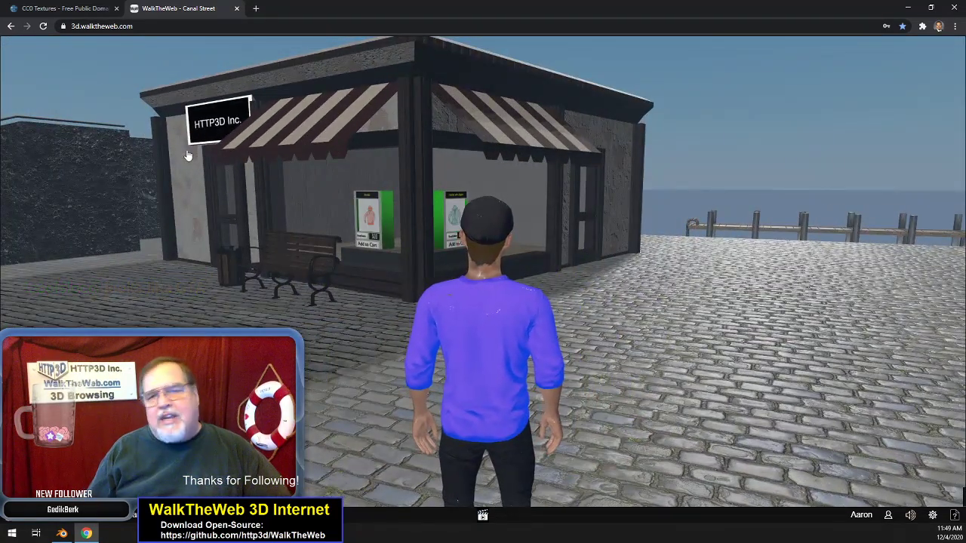
pyautogui.press('Right')
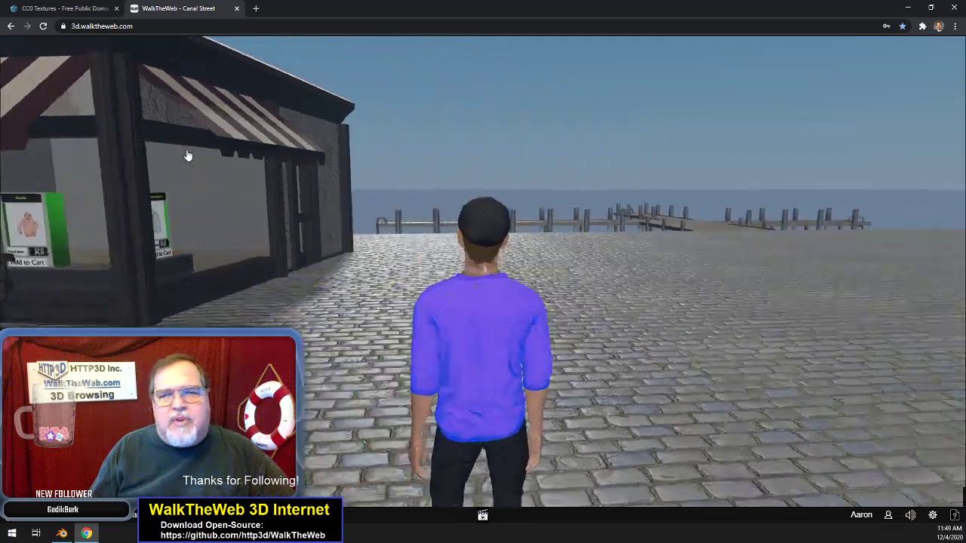
pyautogui.press('Left')
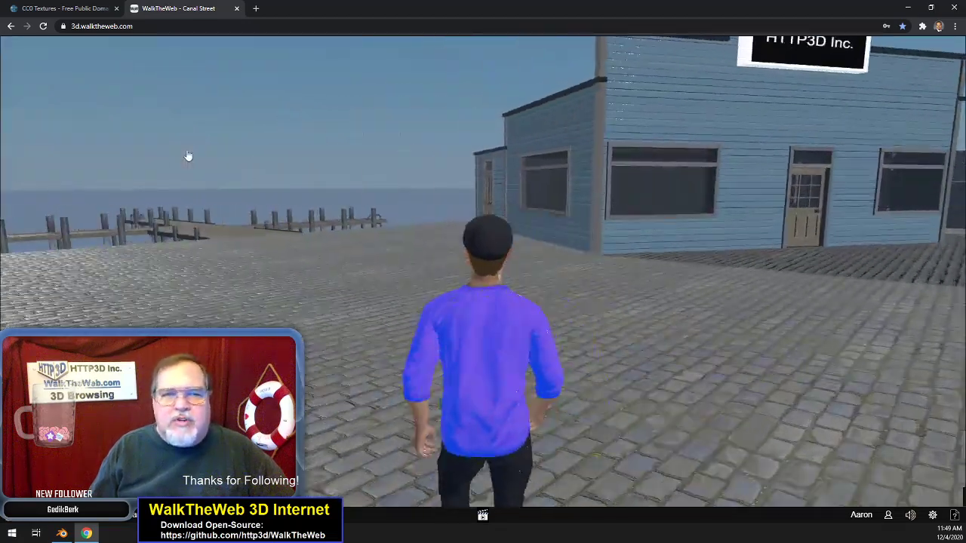
pyautogui.press('Up')
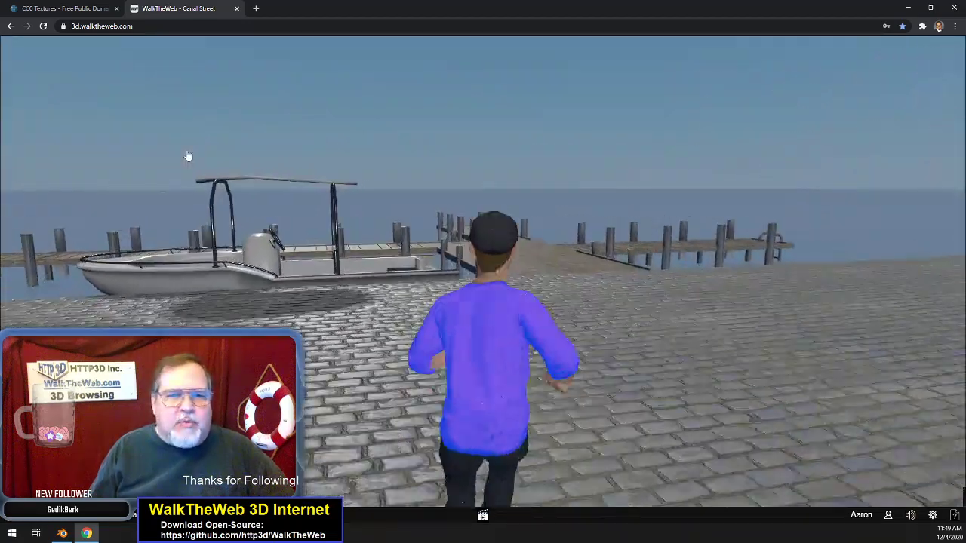
pyautogui.press('Left')
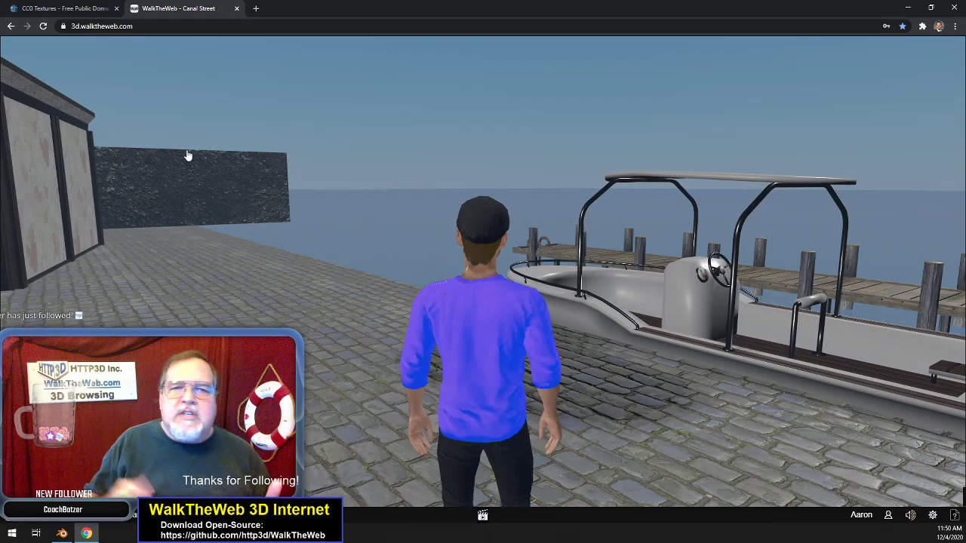
# - Walk the avatar from the boat across the square to the canal edge opposite the My Message Bouquet shop
pyautogui.press('Left')
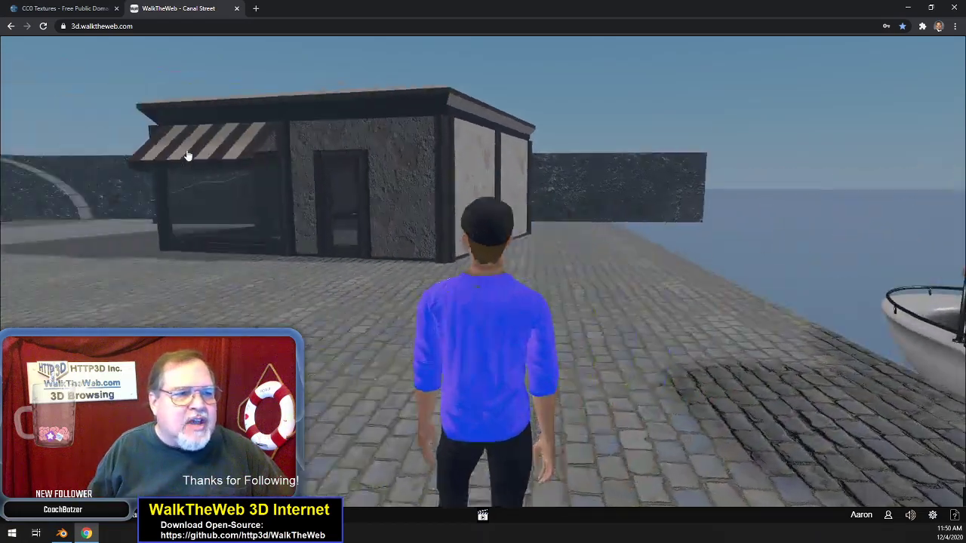
pyautogui.press('Left')
pyautogui.press('Up')
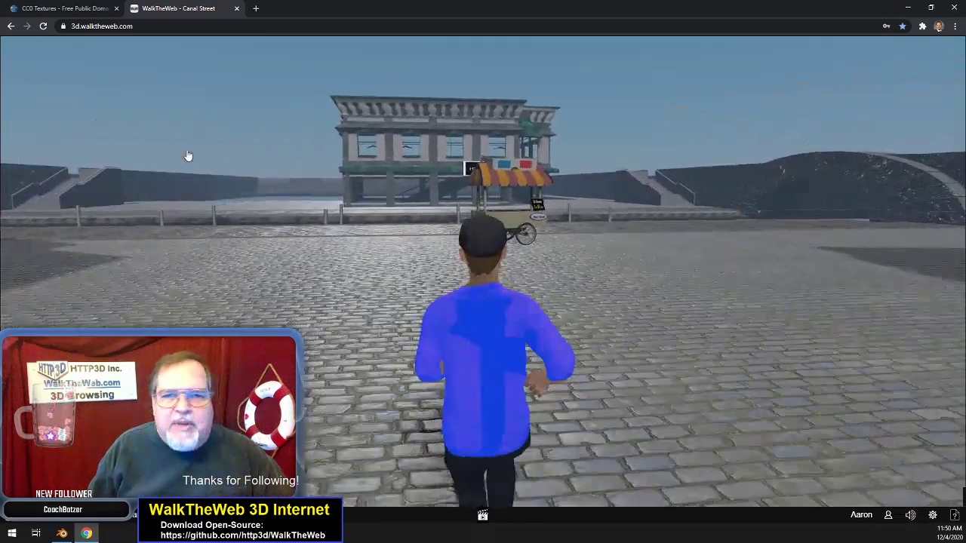
pyautogui.press('Left')
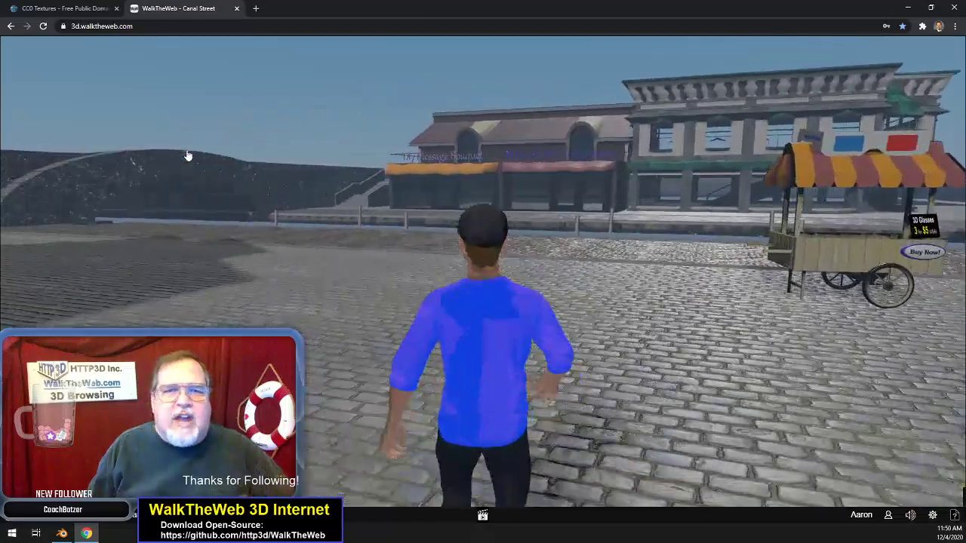
pyautogui.press('Left')
pyautogui.press('Up')
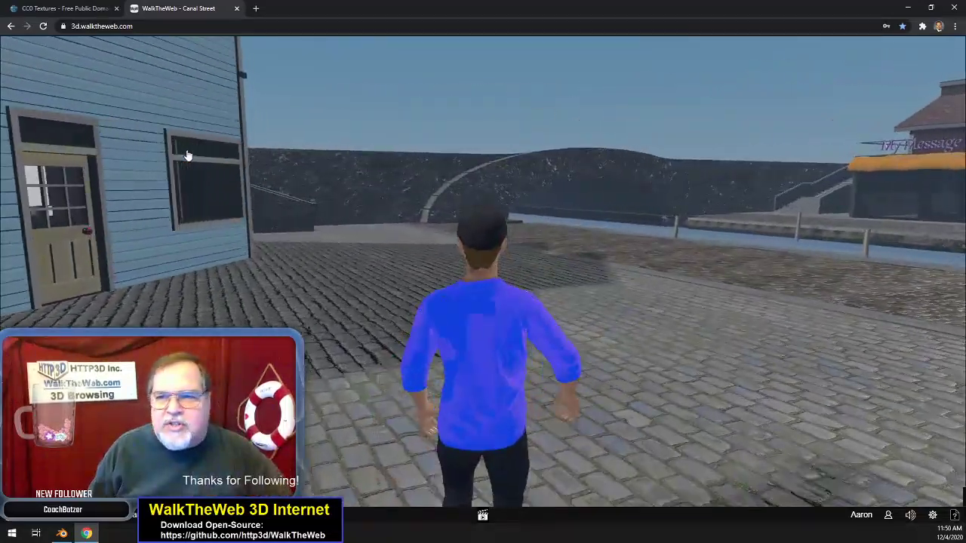
pyautogui.press('Right')
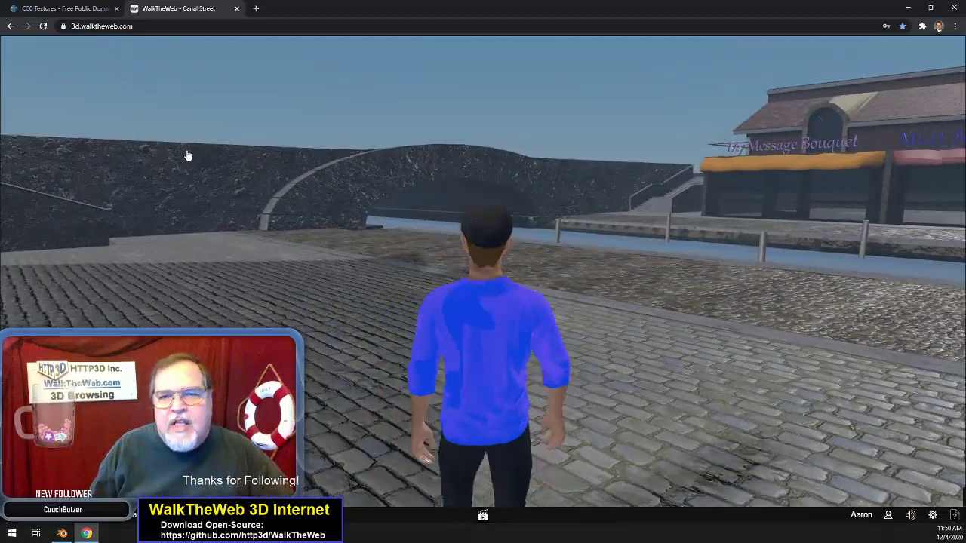
pyautogui.press('Up')
pyautogui.press('Up')
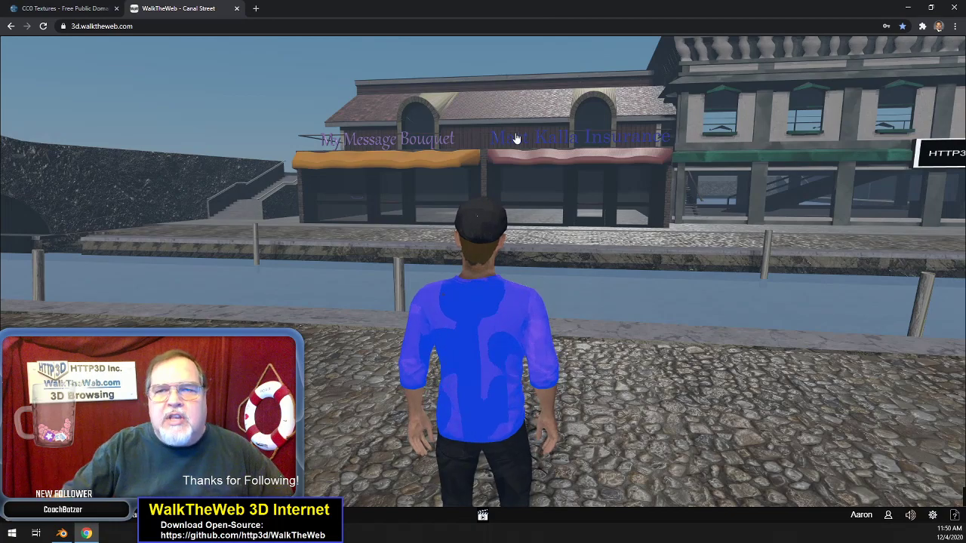
# - Take the avatar up the stone stairs and onto the raised road
pyautogui.moveTo(516, 138); pyautogui.dragTo(815, 172)
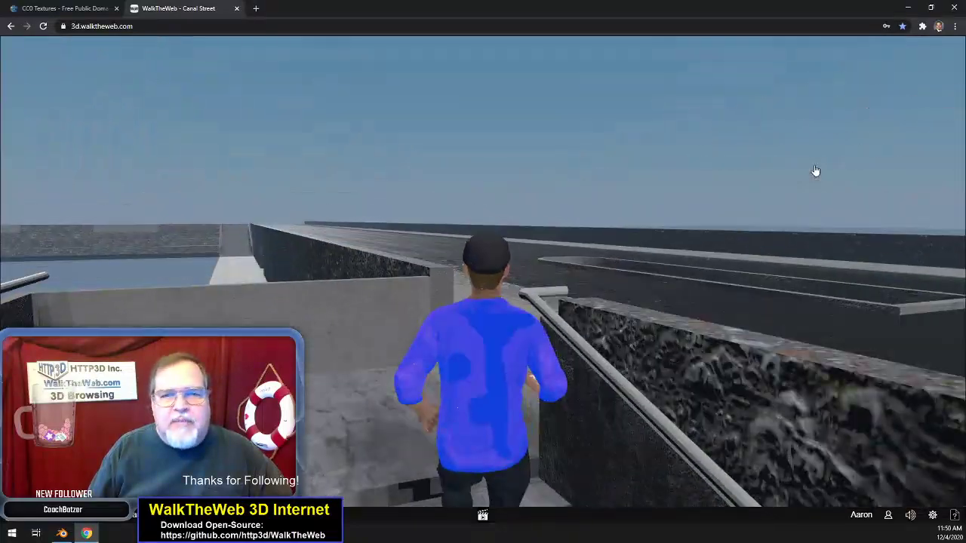
pyautogui.press('Up')
pyautogui.press('Left')
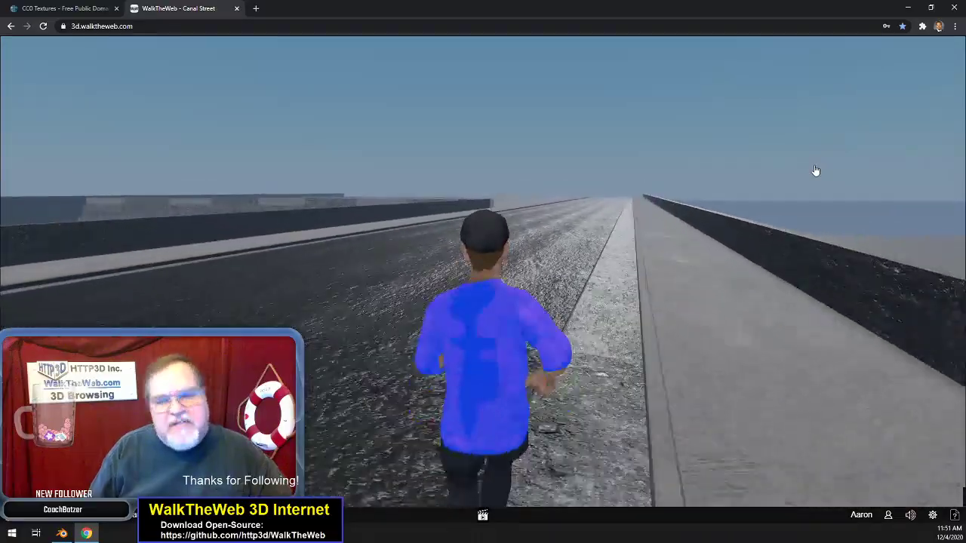
# - Run the avatar along the road to the front porch of the red HTTP3D Inc. store
pyautogui.press('w')
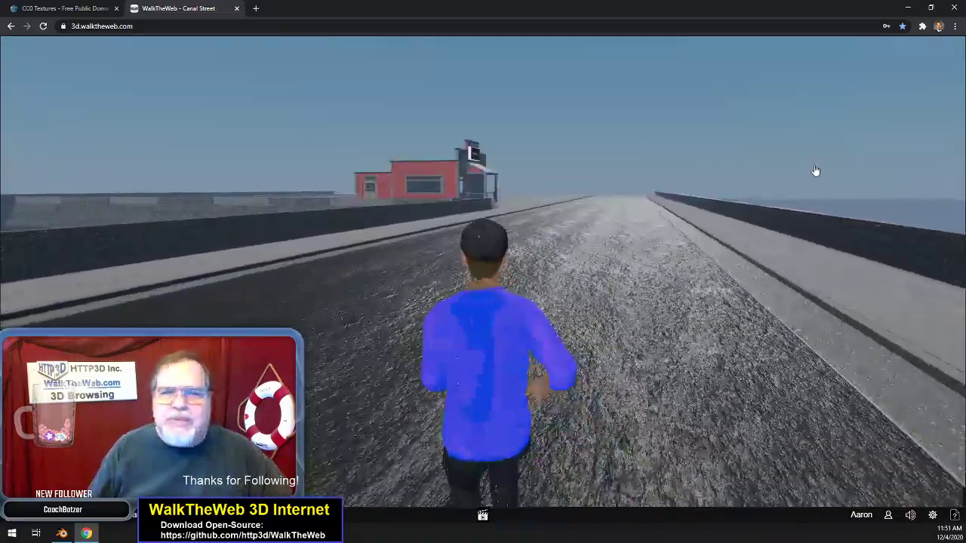
pyautogui.press('w')
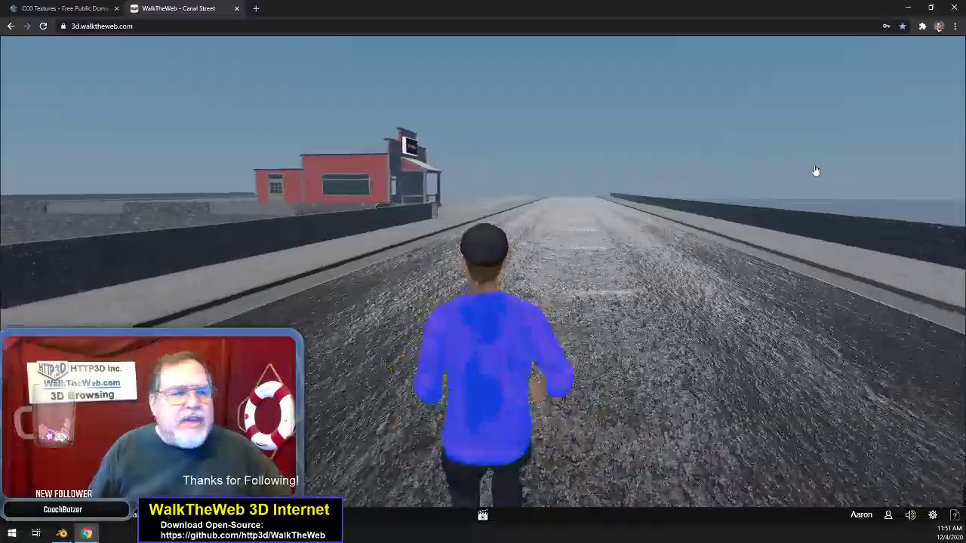
pyautogui.press('w')
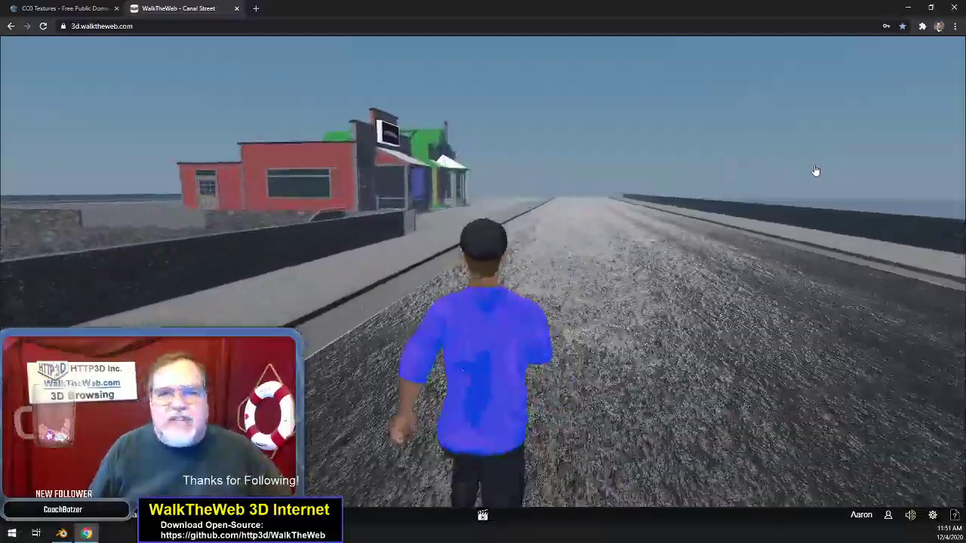
pyautogui.press('w')
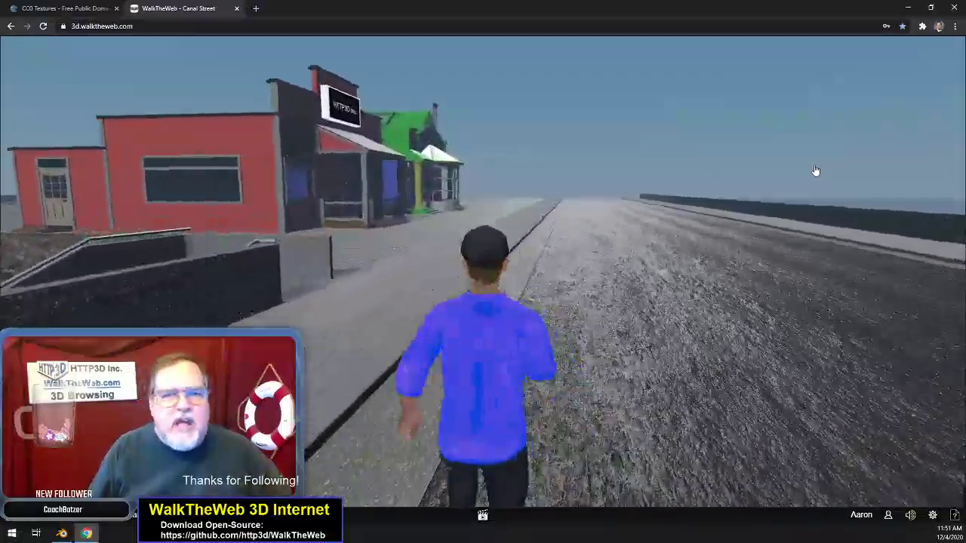
pyautogui.press('w')
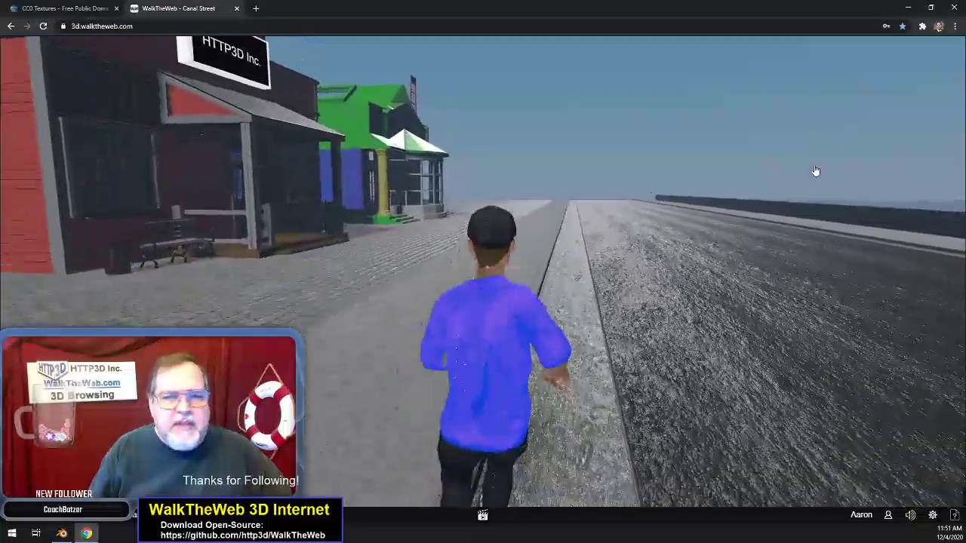
pyautogui.press('w')
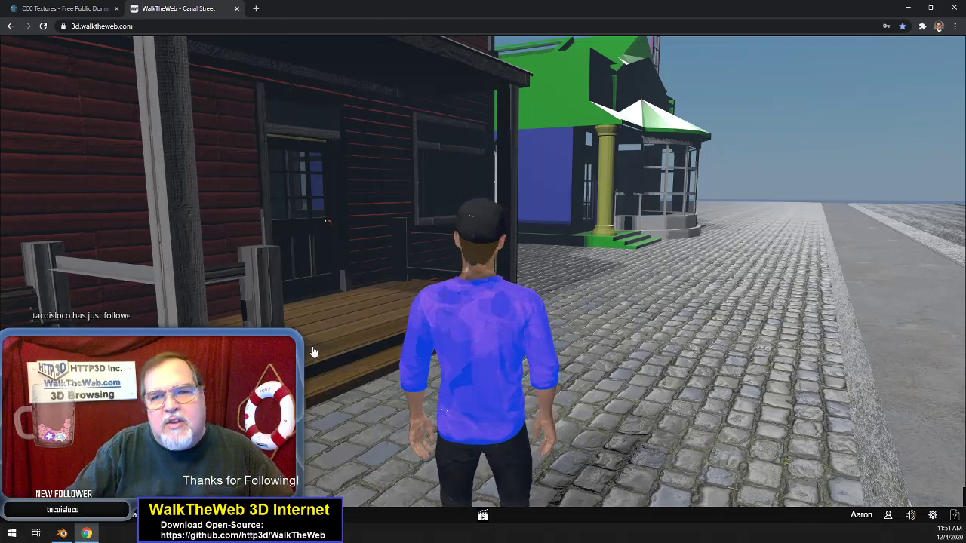
# - Enter the red store through its porch door and turn to view the Categories board, wall products and Tshirt display
pyautogui.press('w')
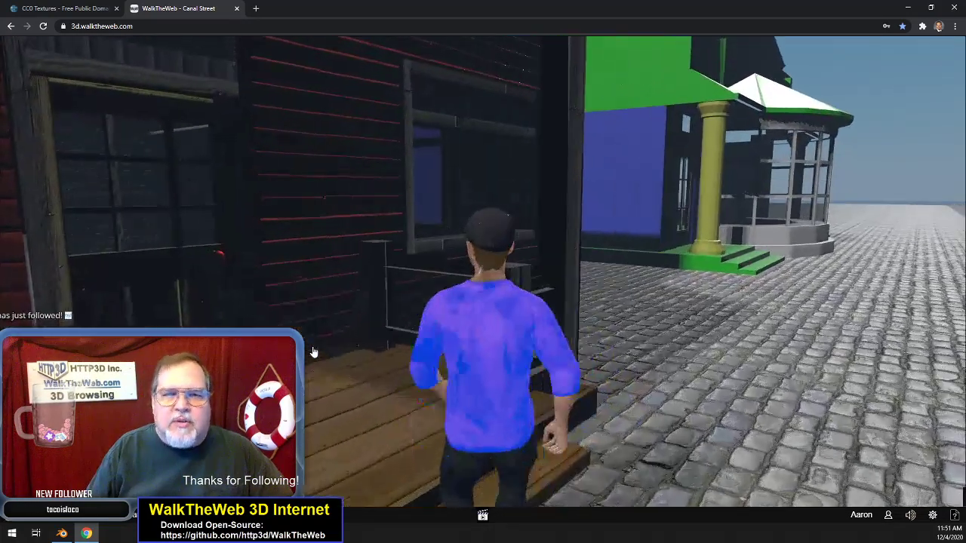
pyautogui.press('a')
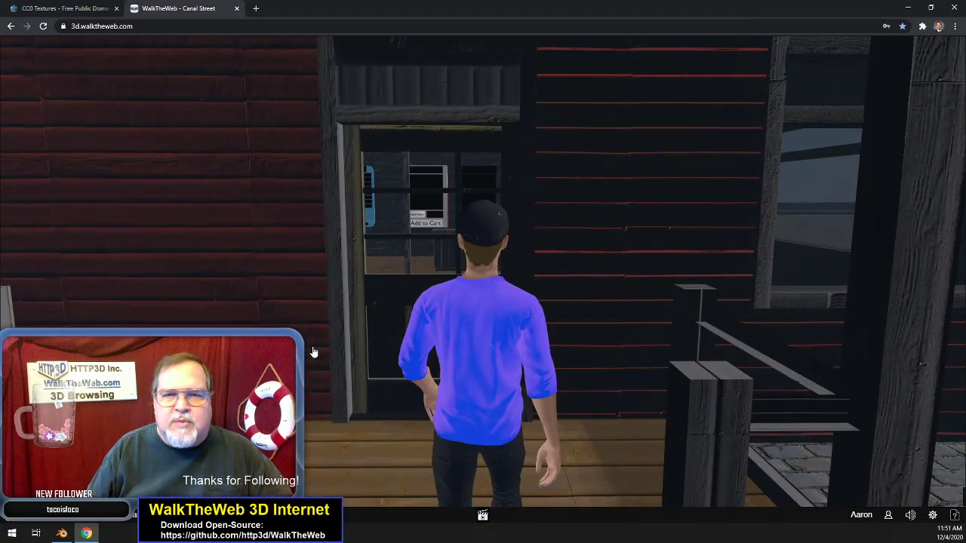
pyautogui.press('w')
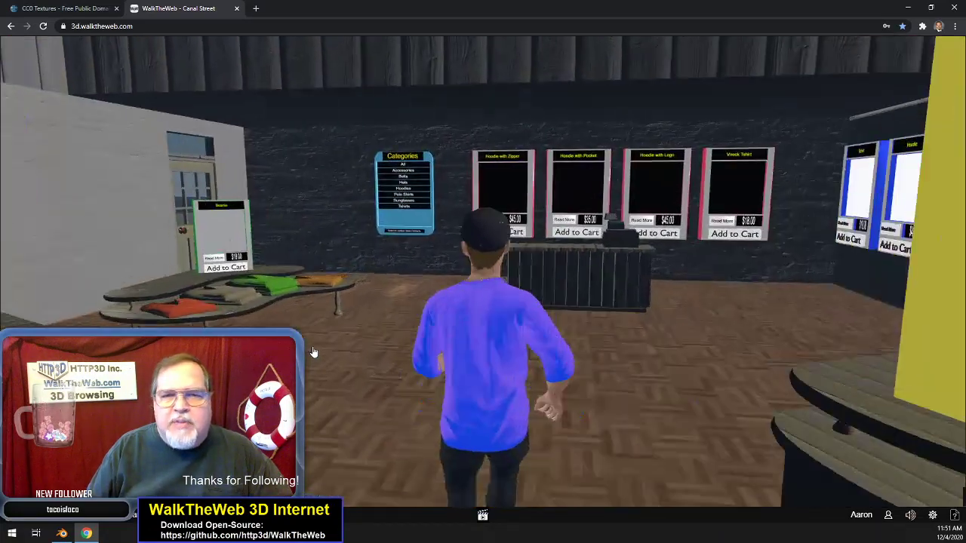
pyautogui.press('w')
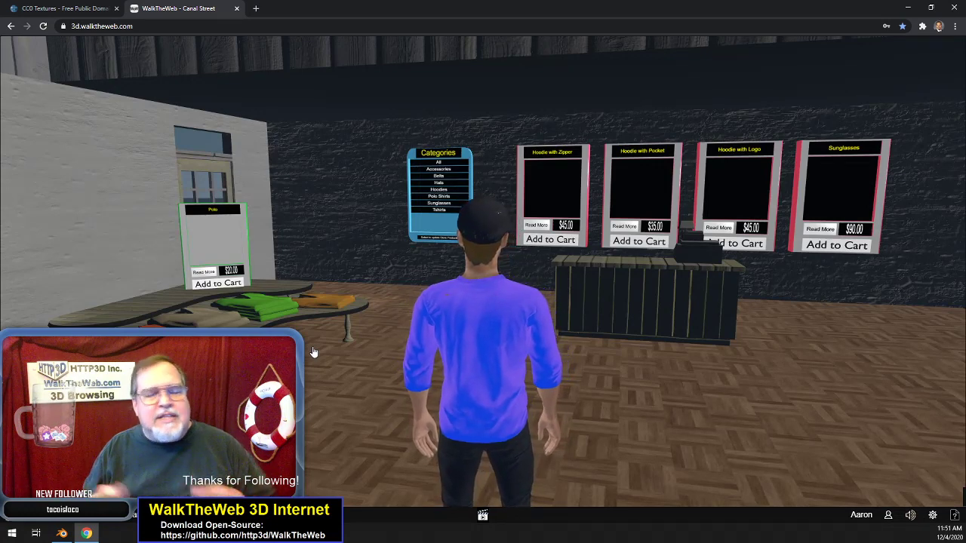
pyautogui.press('d')
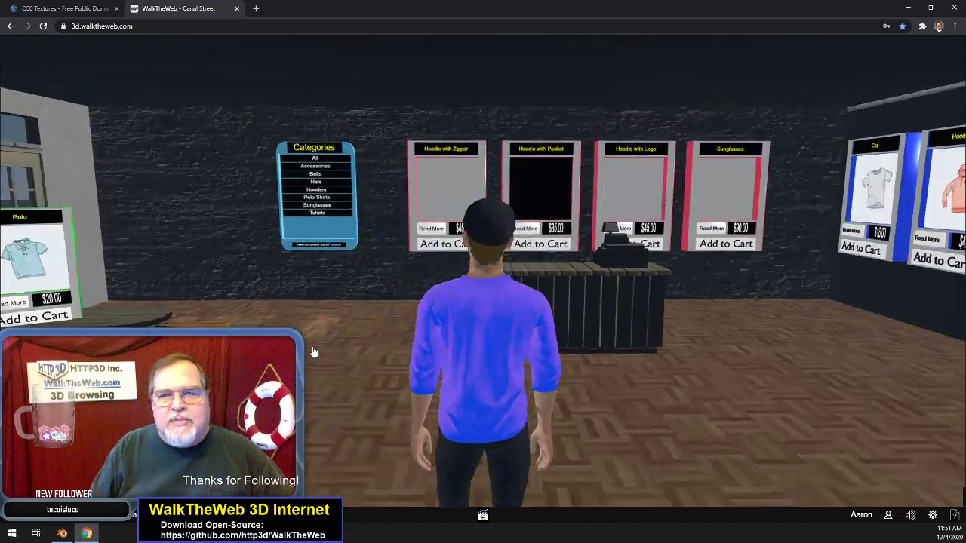
pyautogui.press('Right')
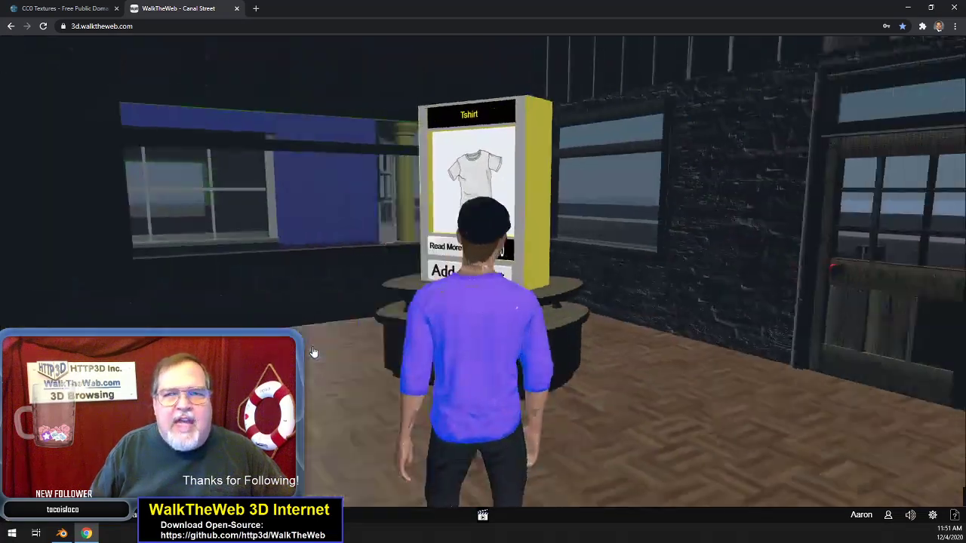
# - Walk the avatar out of the red store and onto the sidewalk near the green building
pyautogui.press('Up')
pyautogui.press('Up')
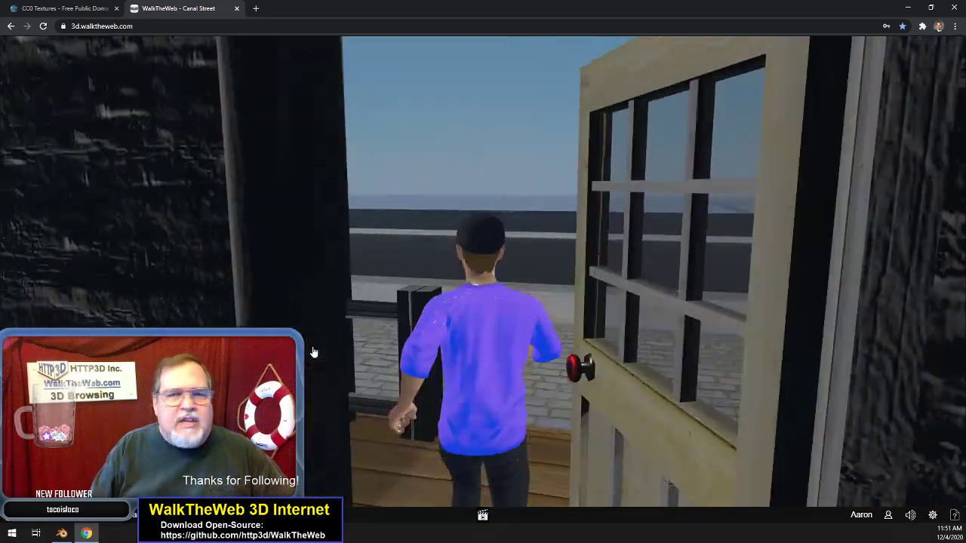
pyautogui.press('Left')
pyautogui.press('Up')
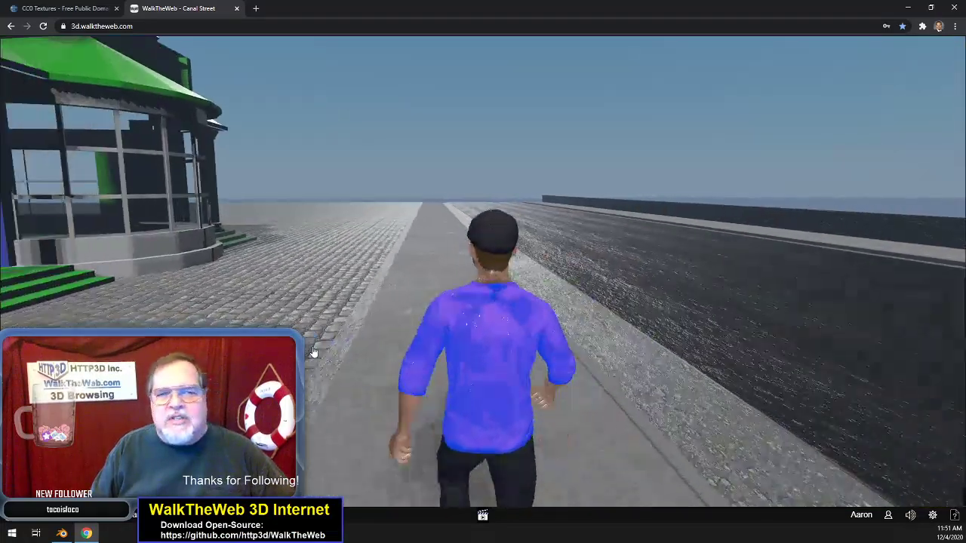
# - Turn the avatar to view the red storefront's exterior and the road leading back over the bridge
pyautogui.press('Left')
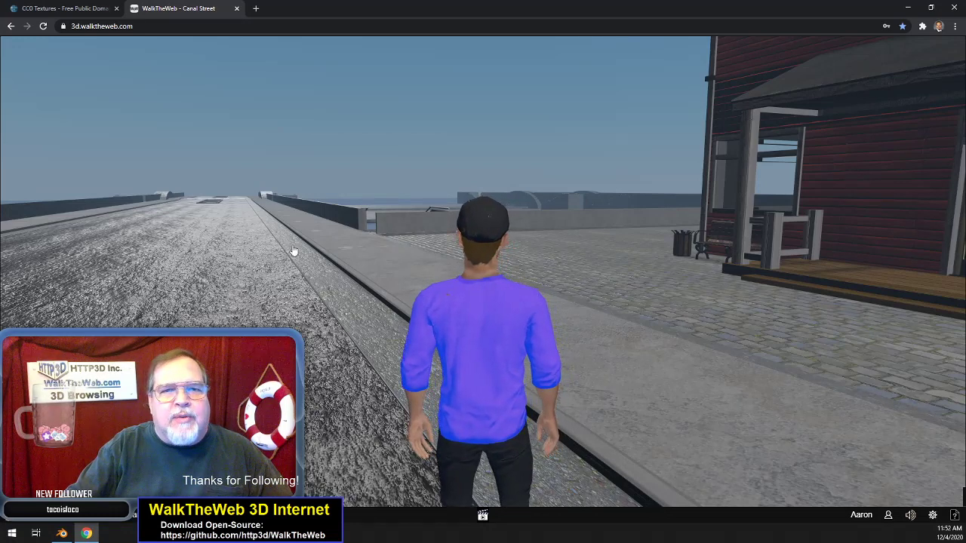
pyautogui.press('Left')
pyautogui.press('Right')
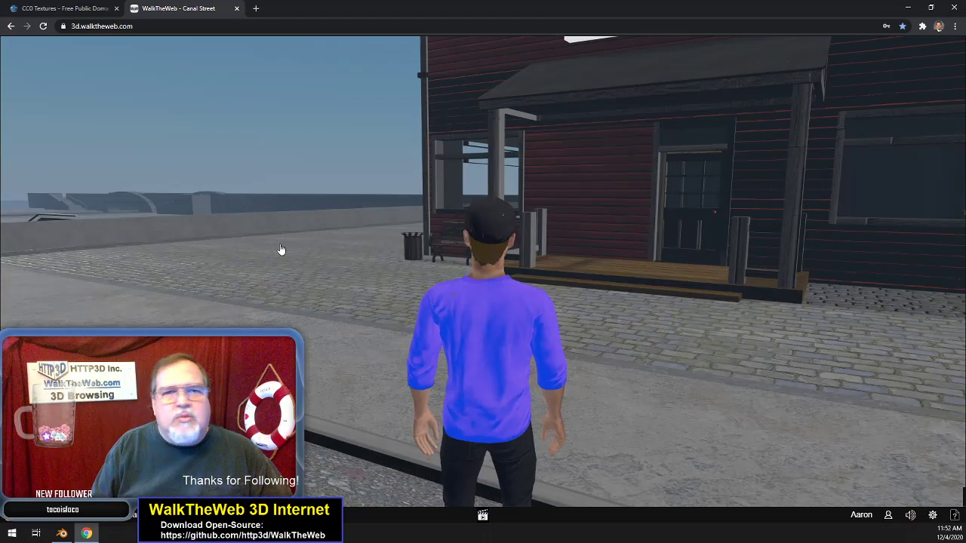
pyautogui.press('Left')
pyautogui.press('Up')
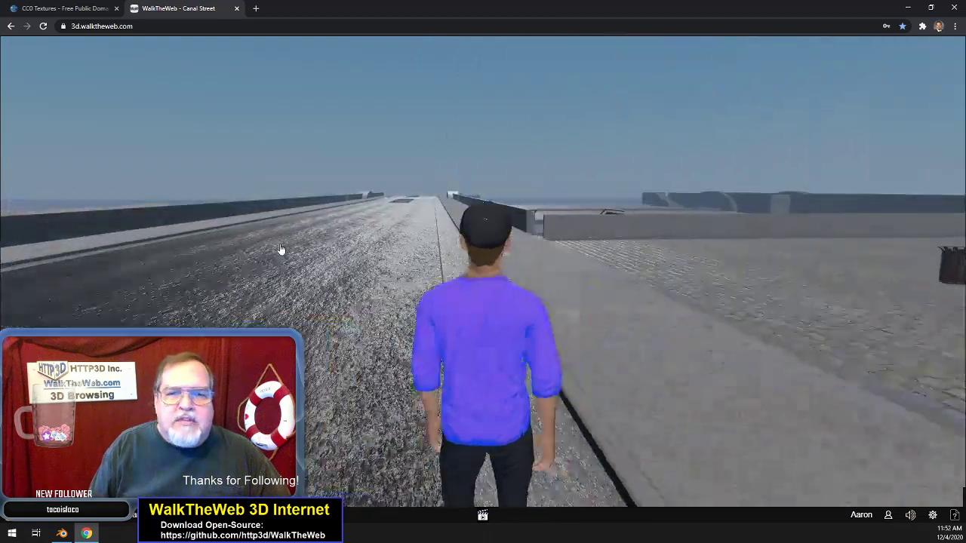
pyautogui.press('Right')
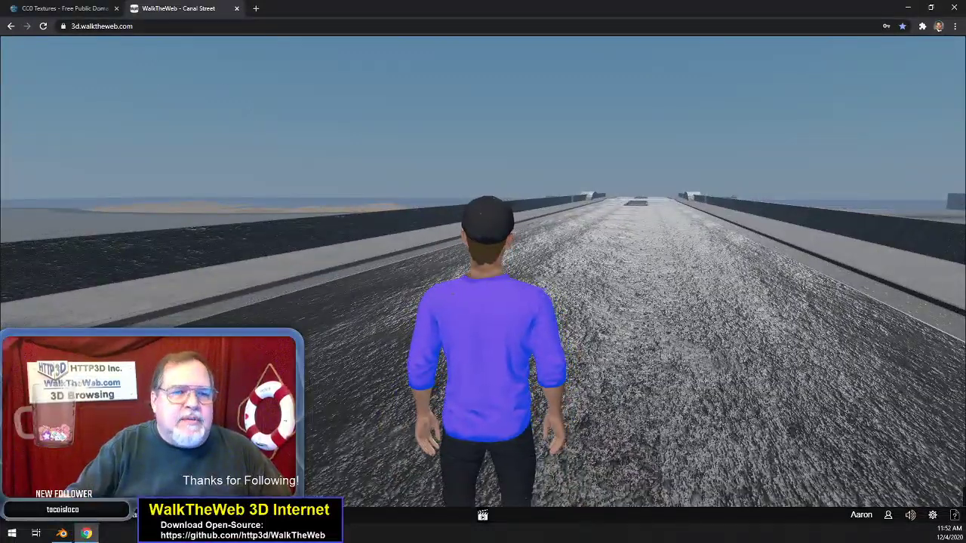
# - Load the City Streets scene at 3d.walktheweb.com/city
pyautogui.click(165, 25)
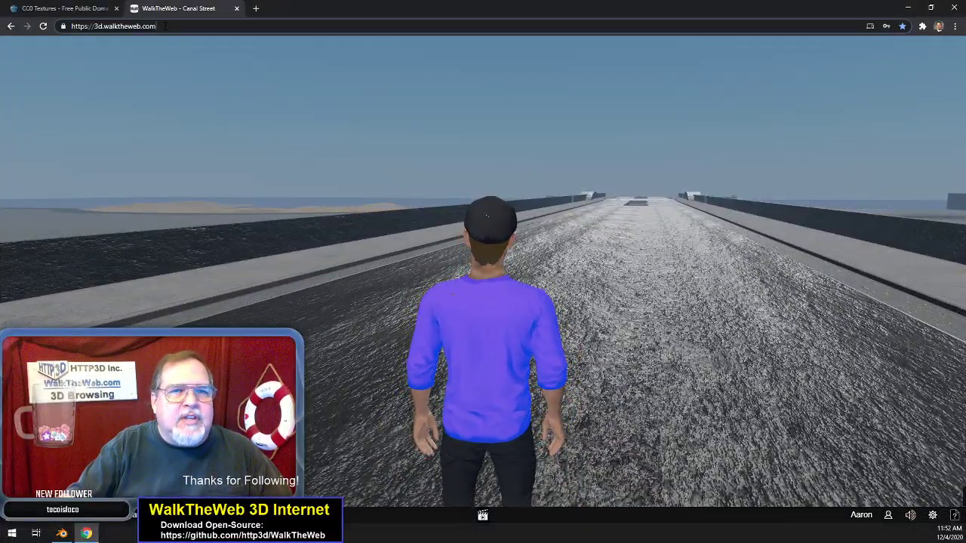
pyautogui.write('/')
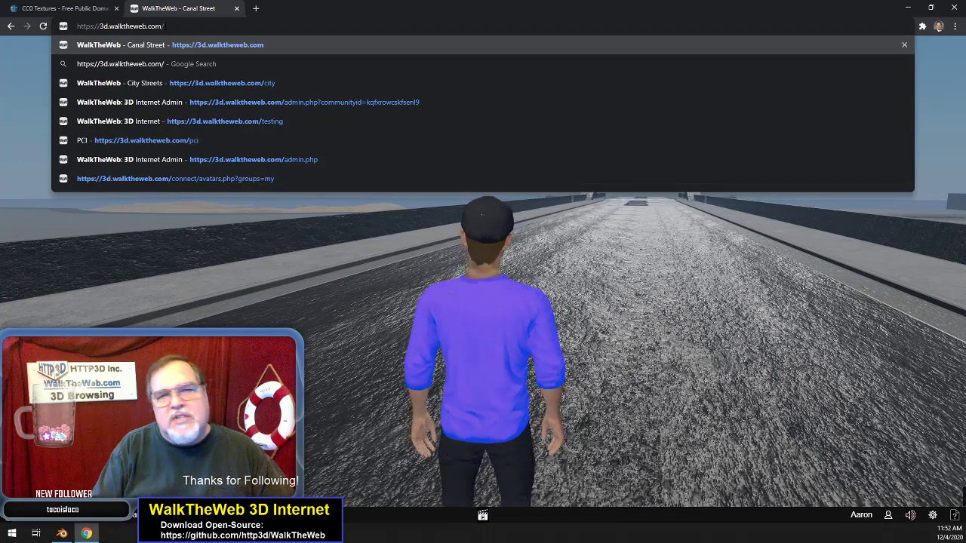
pyautogui.write('city')
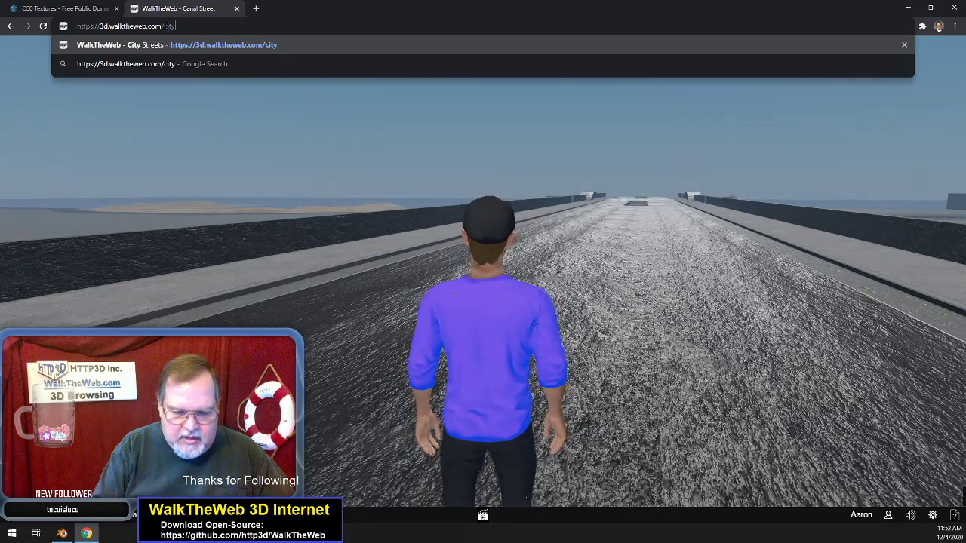
pyautogui.press('Return')
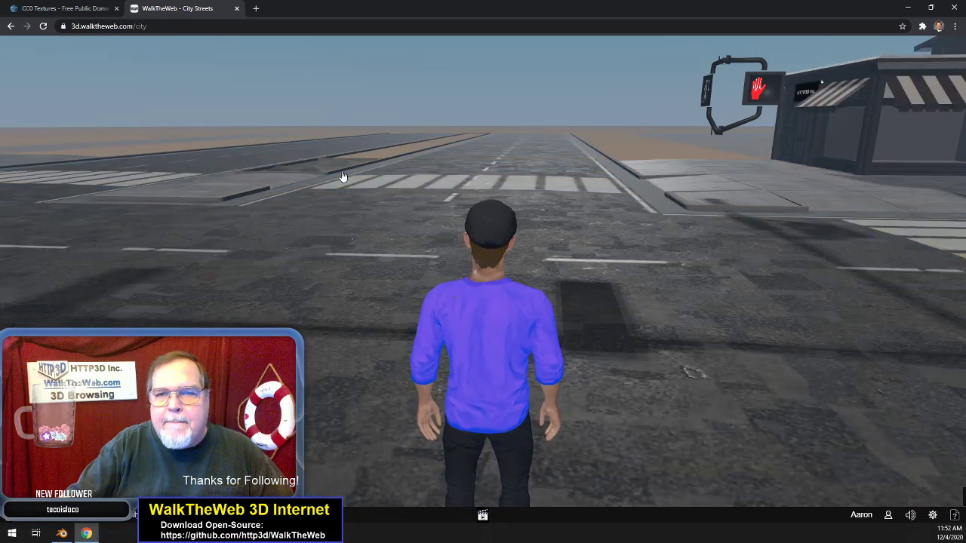
# - Turn the avatar at the intersection to view the corner storefronts, My Message Bouquet and the Arcade
pyautogui.press('Right')
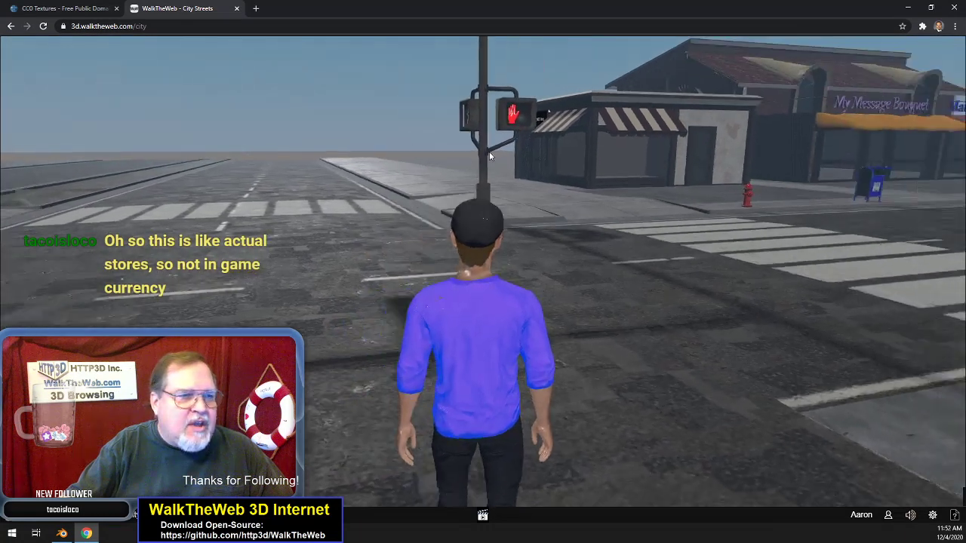
pyautogui.moveTo(490, 152); pyautogui.dragTo(408, 159)
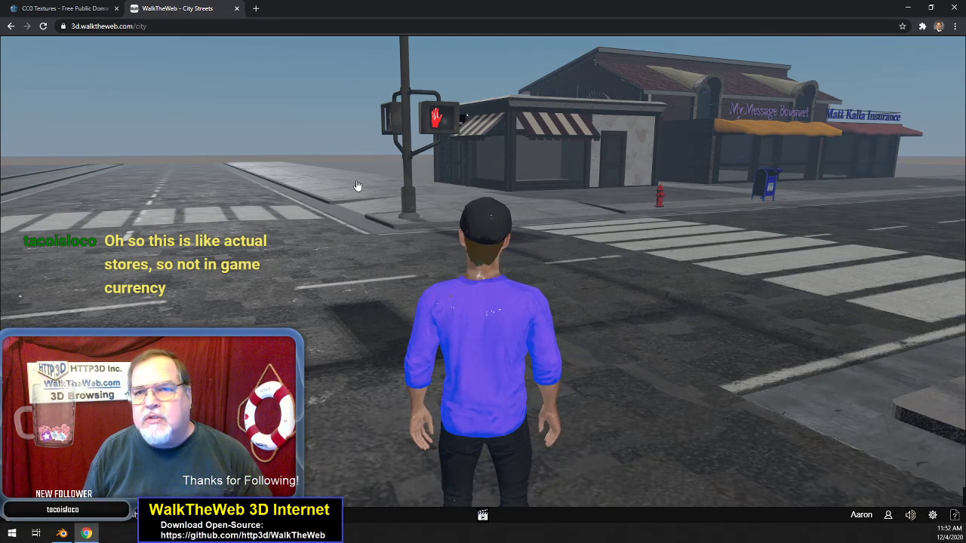
pyautogui.press('Left')
pyautogui.press('Right')
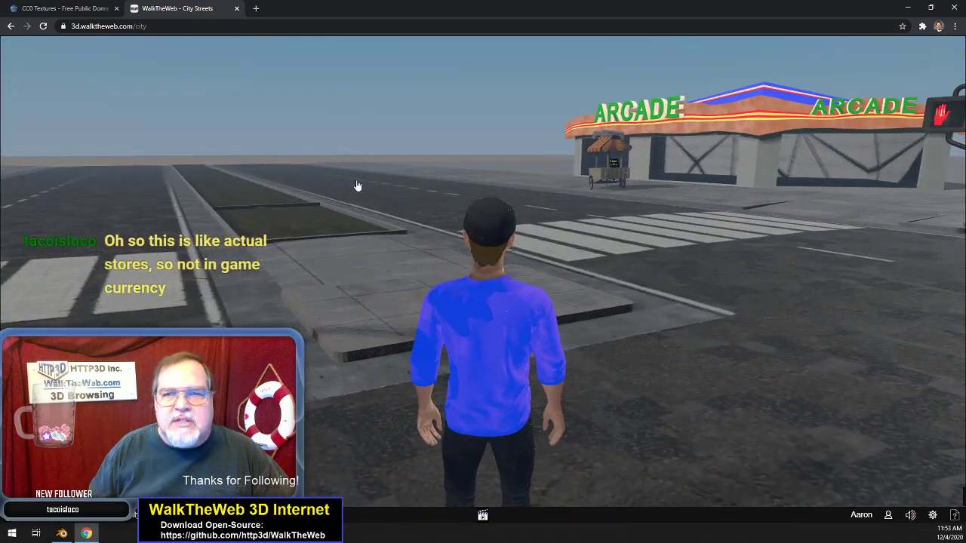
# - Run the avatar across the street to the Arcade's corner and view the game machines inside
pyautogui.press('Right')
pyautogui.press('Up')
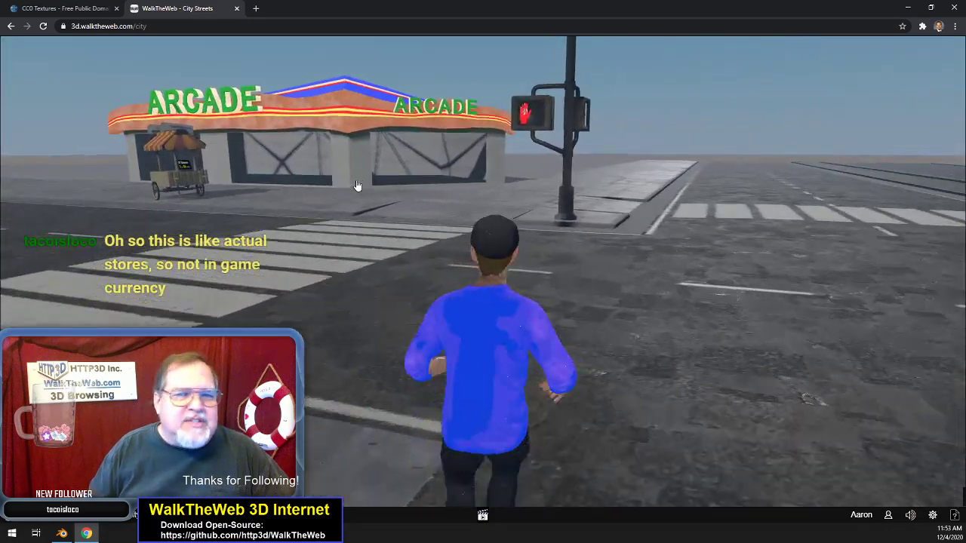
pyautogui.press('Left')
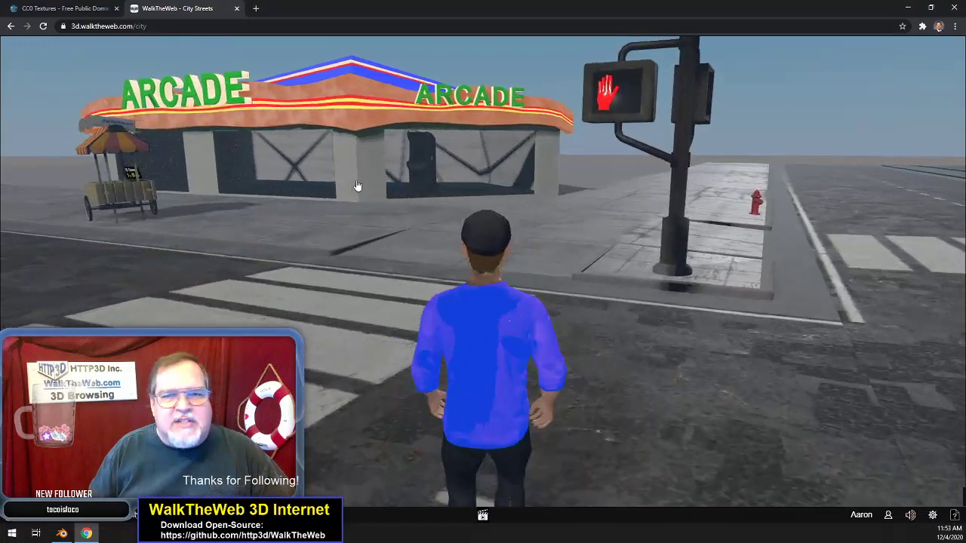
pyautogui.press('Up')
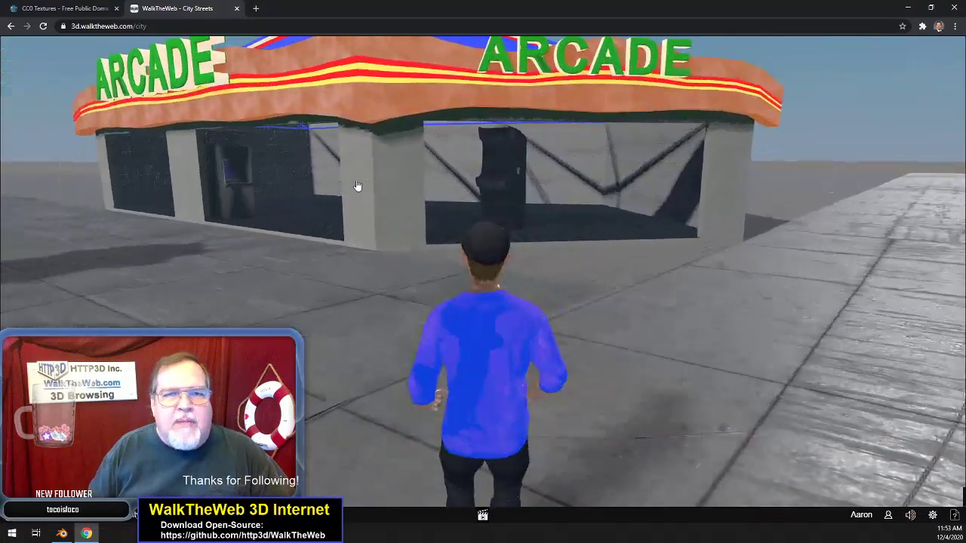
pyautogui.press('Up')
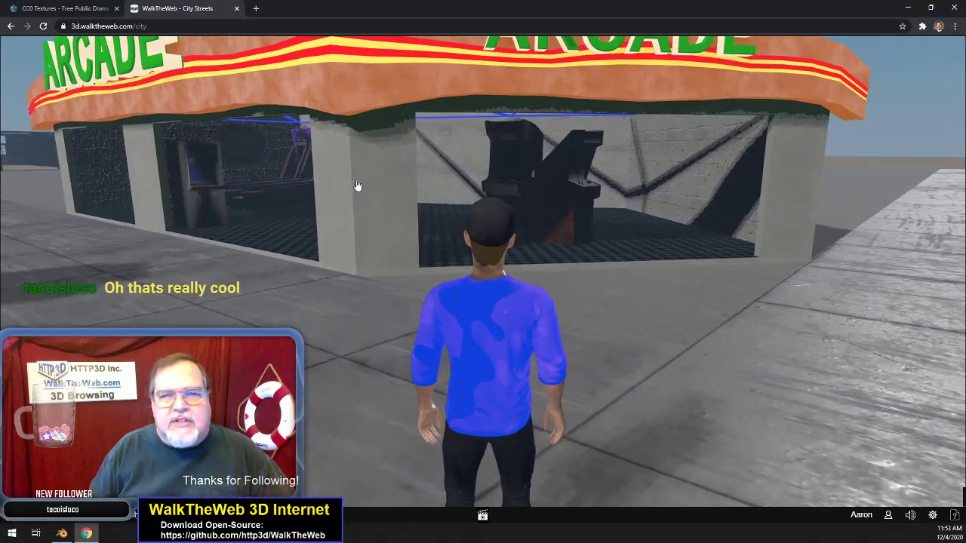
pyautogui.press('Up')
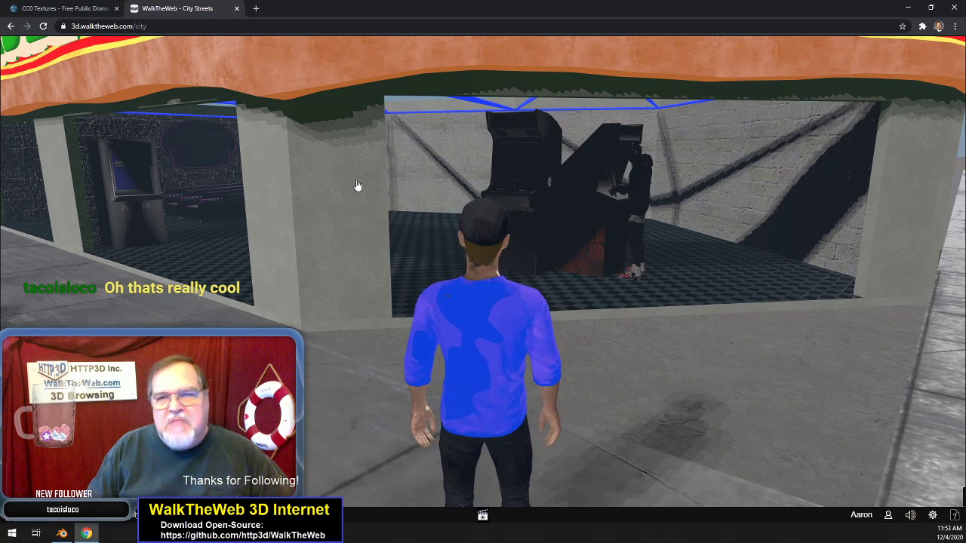
# - Walk the avatar along the sidewalk beside the Arcade, past the 3D Glasses cart, to view the ATM and the street beyond
pyautogui.press('Left')
pyautogui.press('Up')
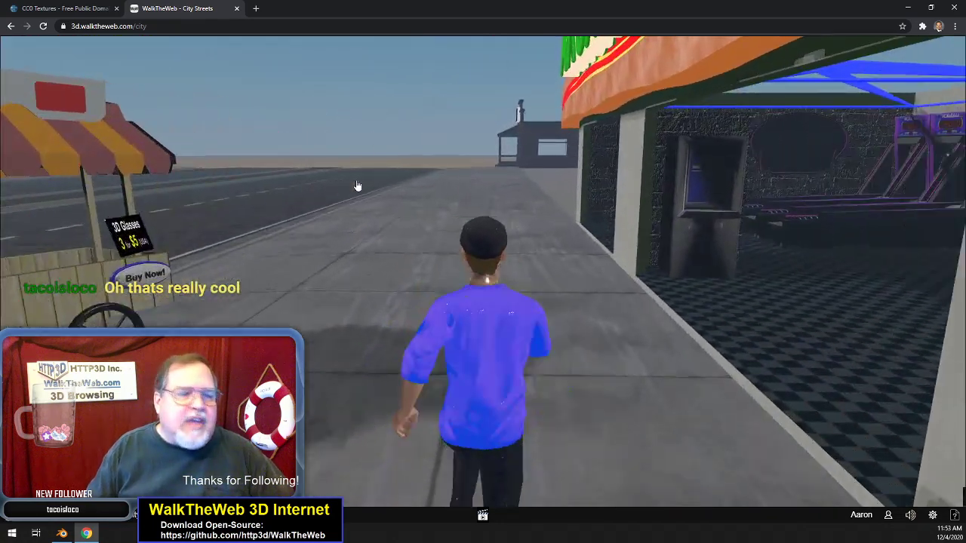
pyautogui.press('Up')
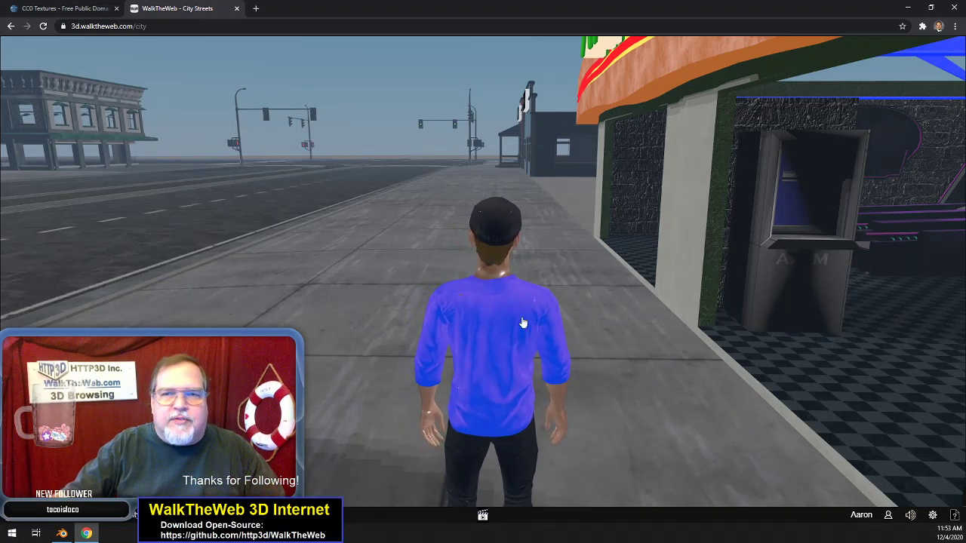
pyautogui.moveTo(457, 125); pyautogui.dragTo(564, 161)
pyautogui.press('d')
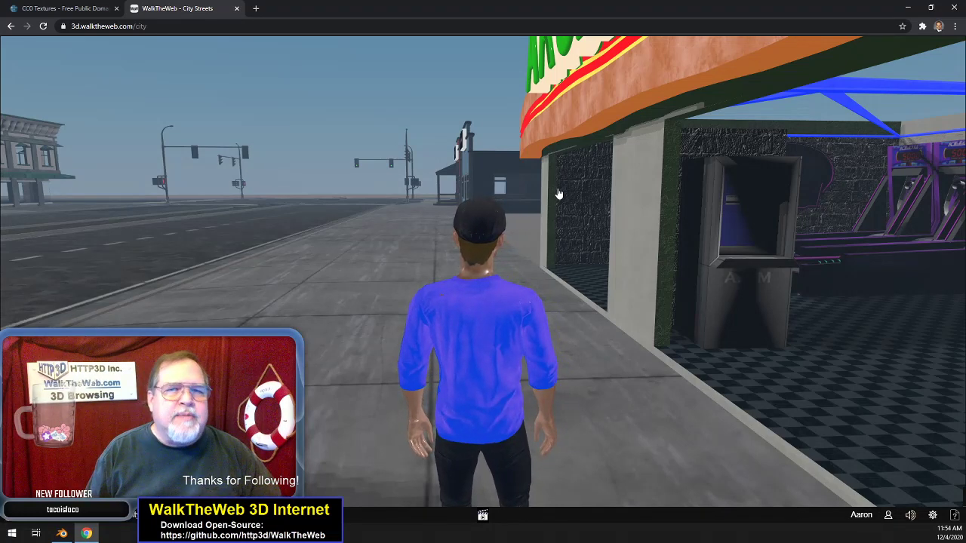
# - Run the avatar past the 3D Glasses cart to the street median and face the crosswalk leading to the corner storefronts
pyautogui.press('Left')
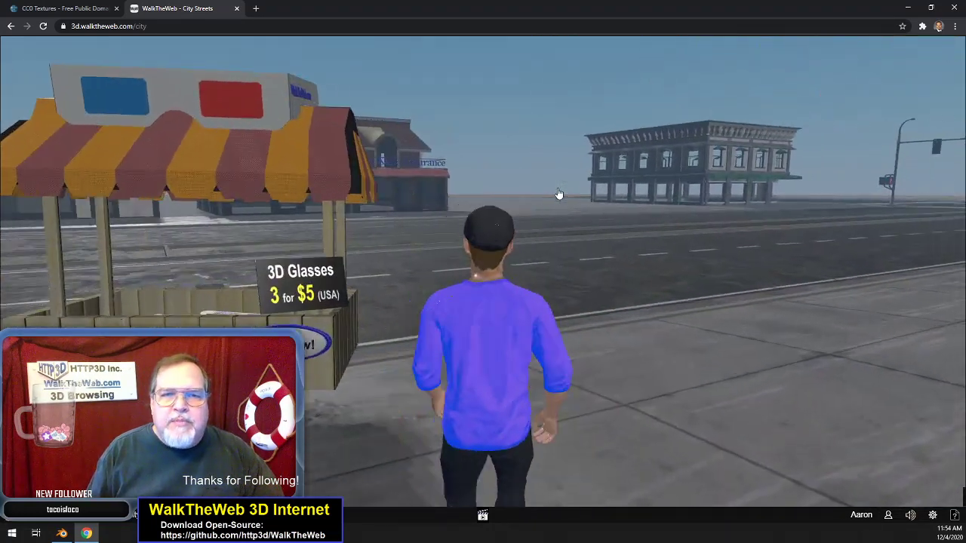
pyautogui.press('Left')
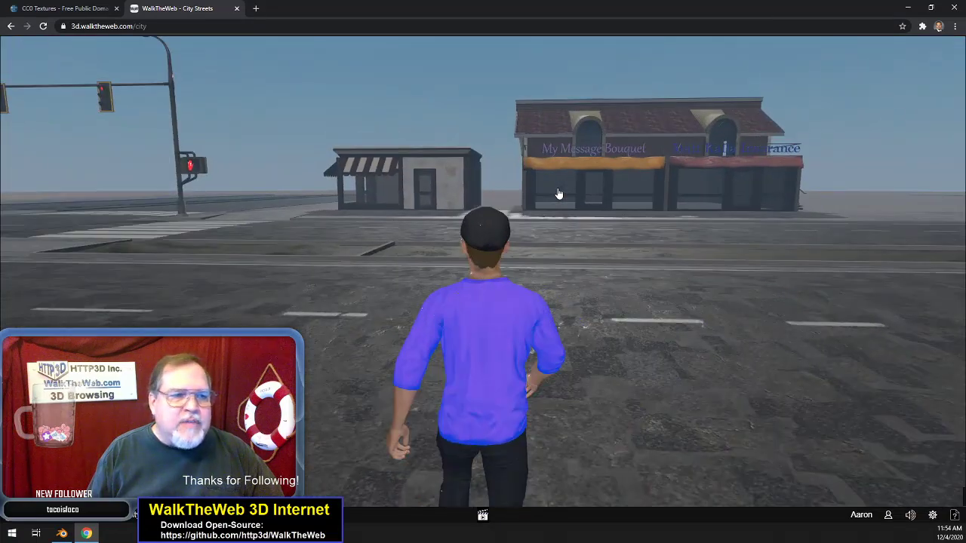
pyautogui.press('Left')
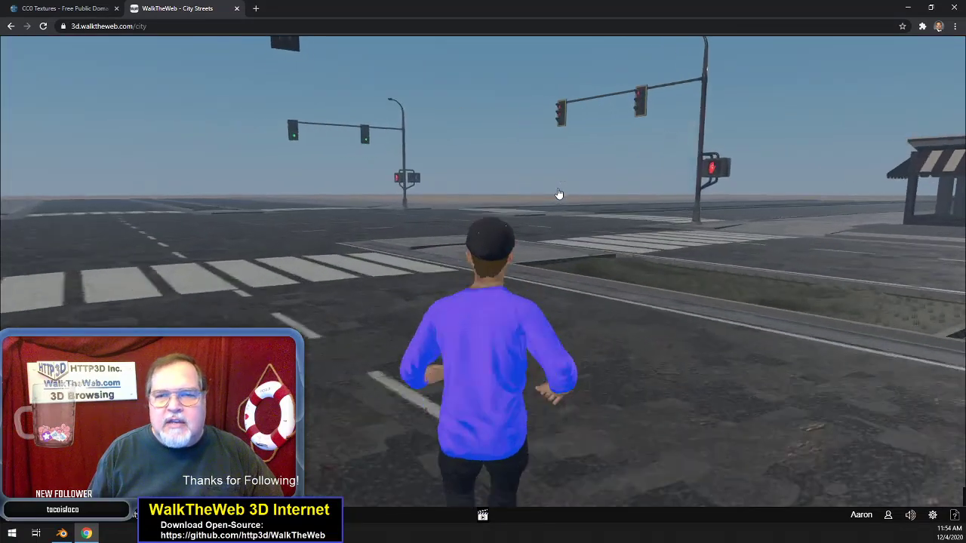
pyautogui.press('Left')
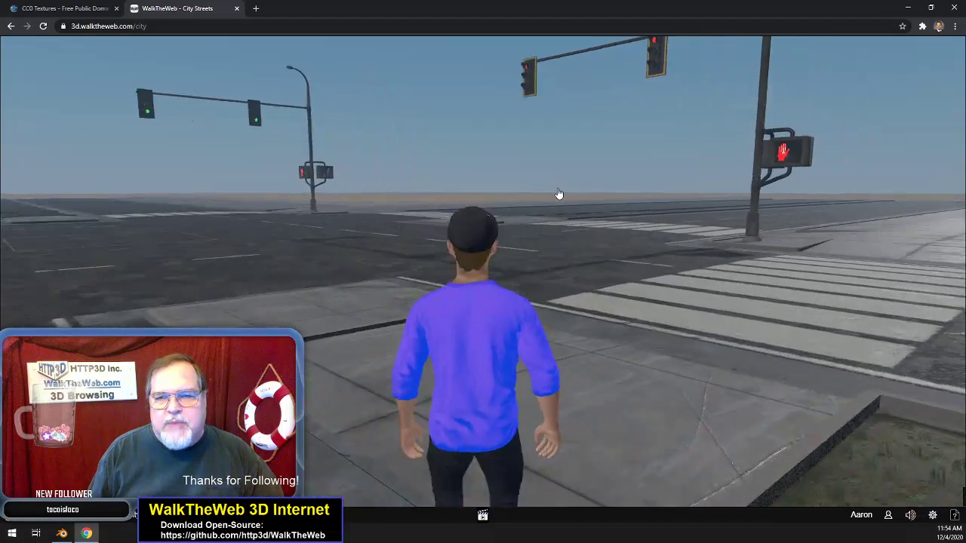
pyautogui.press('Right')
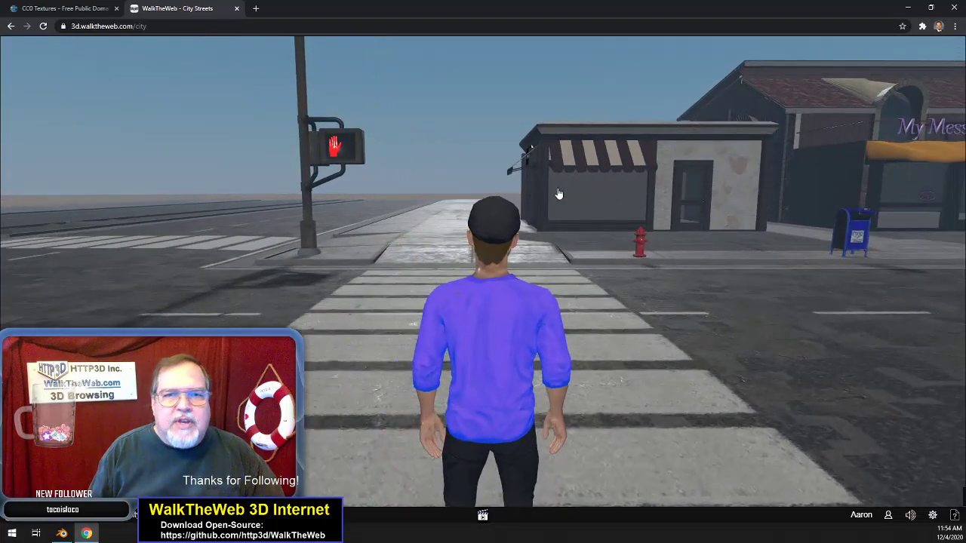
pyautogui.press('Down')
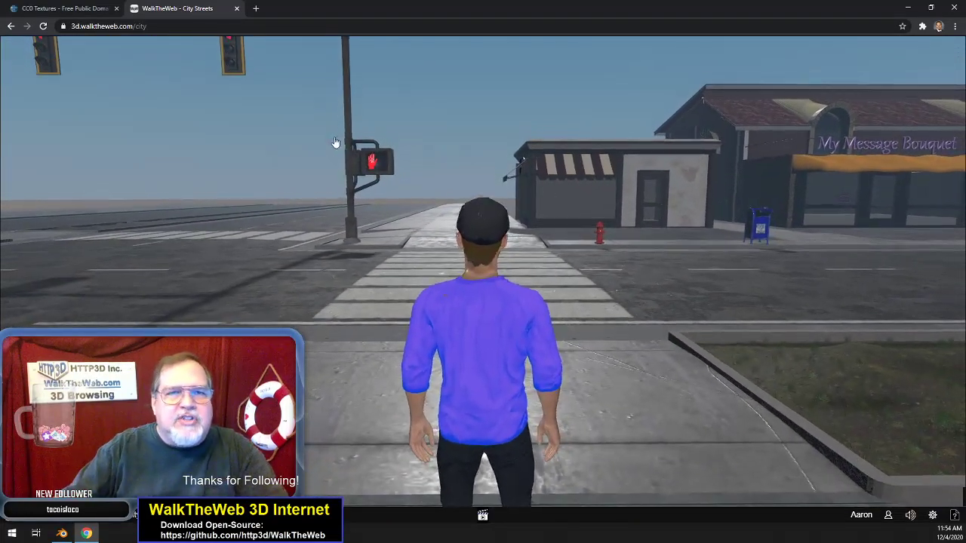
pyautogui.press('Up')
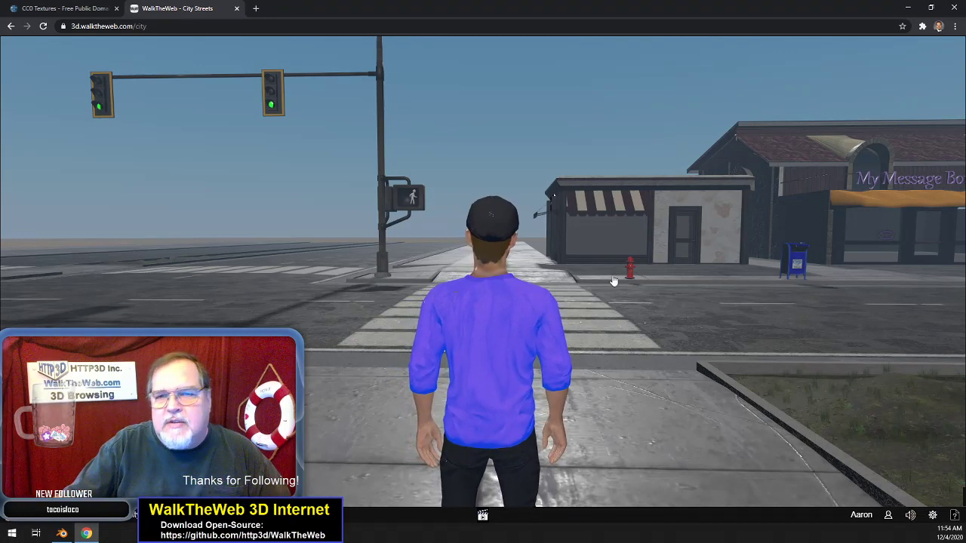
# - Run the avatar down the street past the Arcade and the blue store to the red HTTP3D Inc. store, facing the next intersection
pyautogui.moveTo(614, 282); pyautogui.dragTo(722, 282)
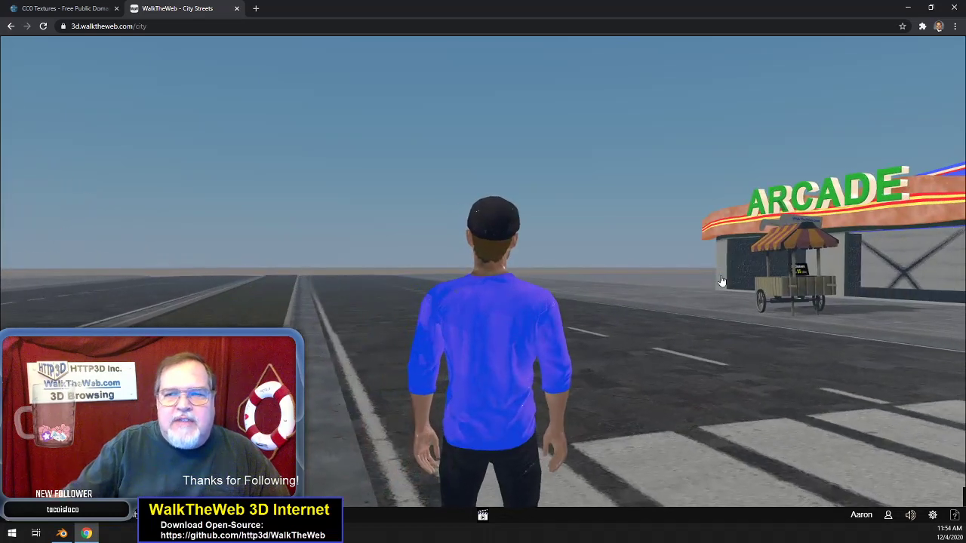
pyautogui.press('w')
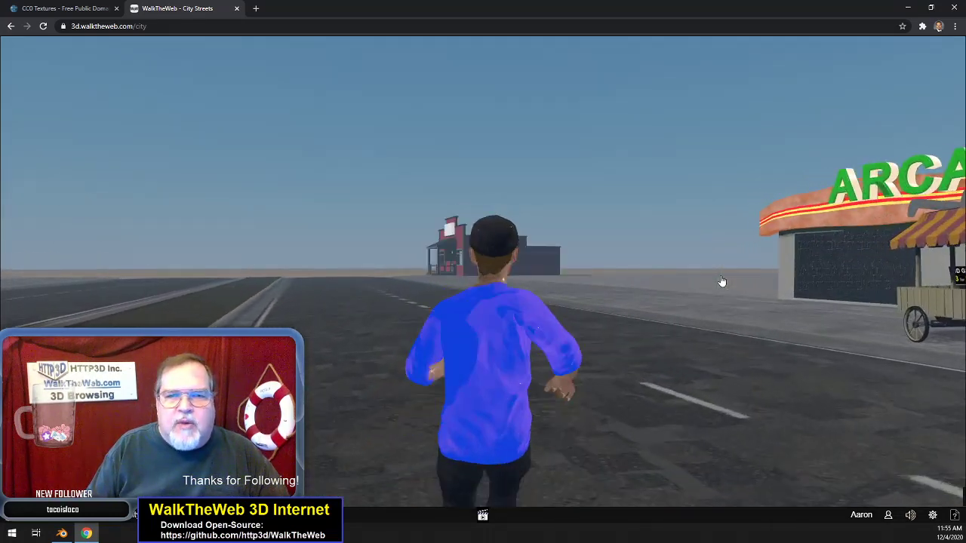
pyautogui.press('w')
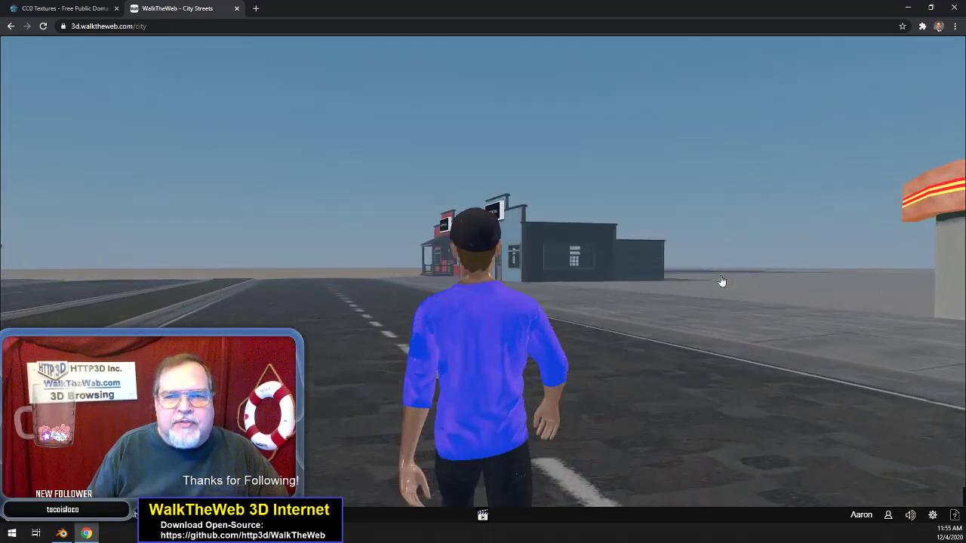
pyautogui.press('w')
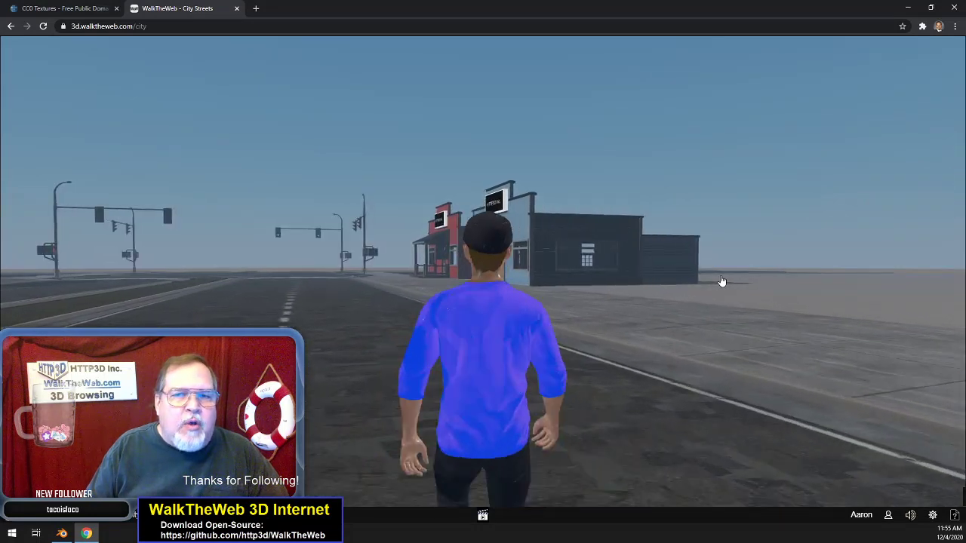
pyautogui.press('w')
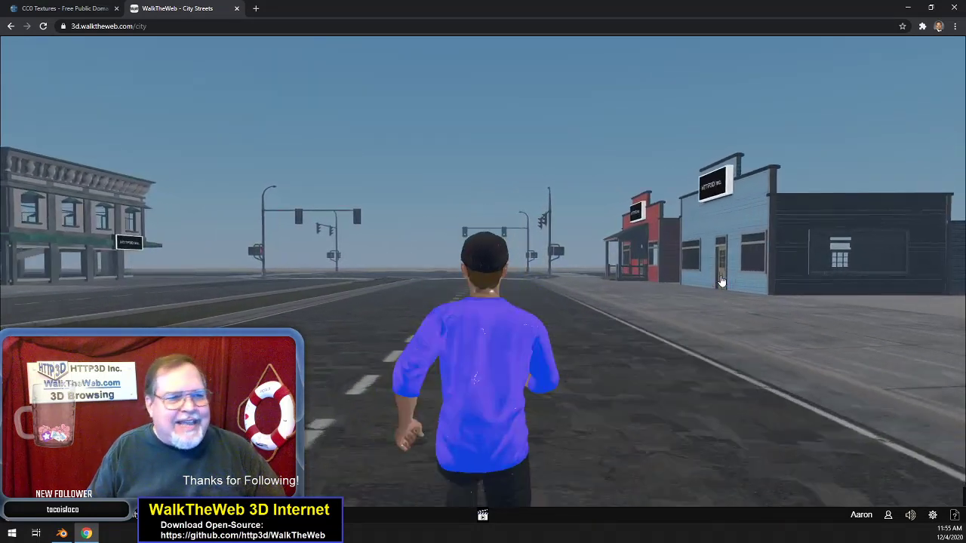
pyautogui.press('w')
pyautogui.press('w')
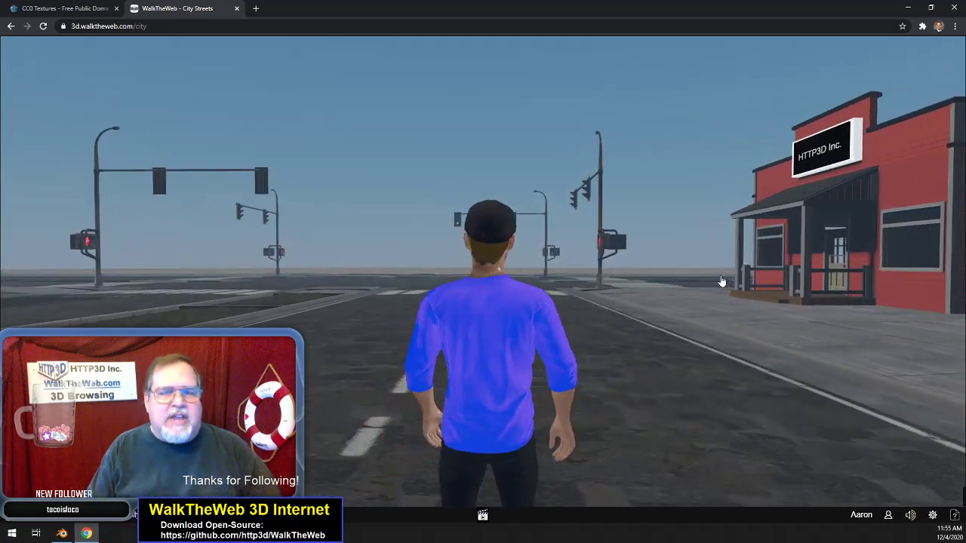
pyautogui.press('a')
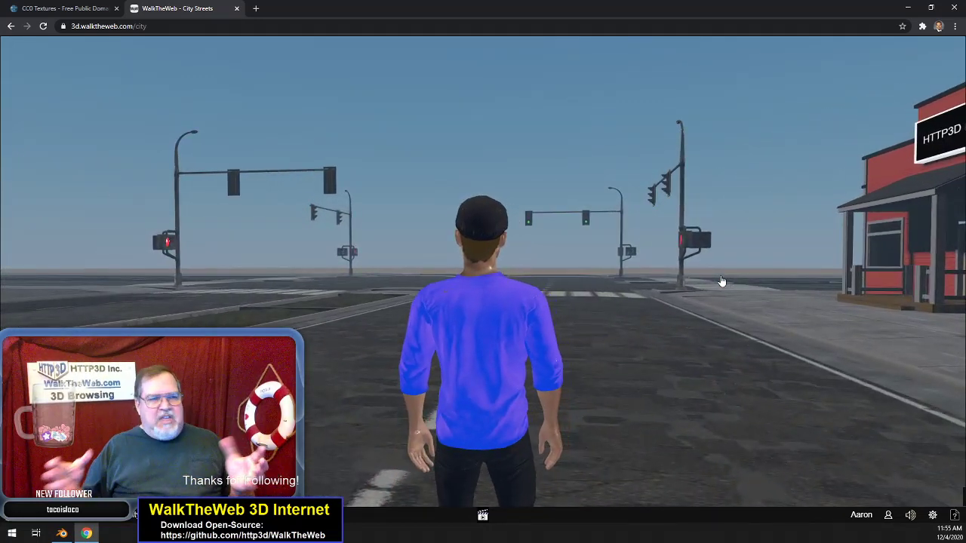
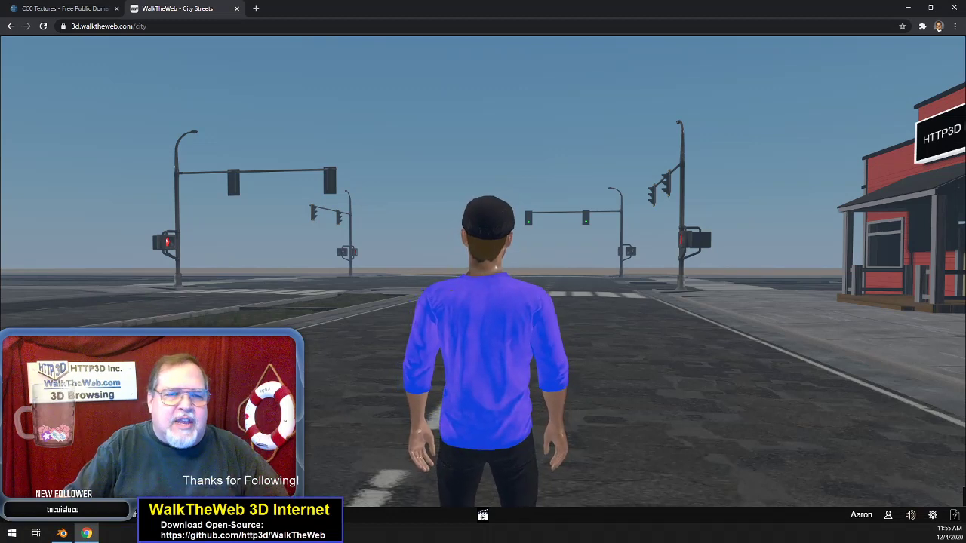
# - Open the City Streets 3D Community in the site's admin page and show the 3D Buildings options
pyautogui.press('F5')
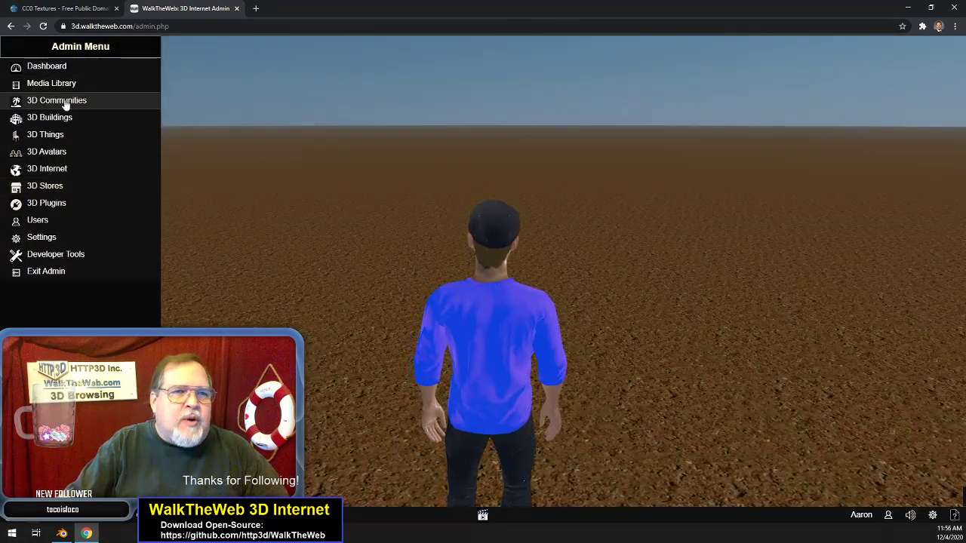
pyautogui.click(65, 106)
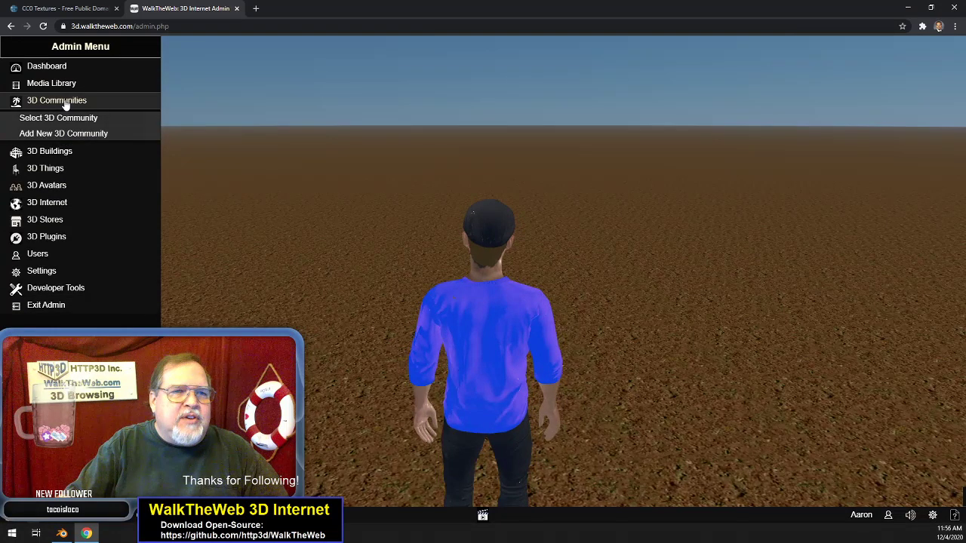
pyautogui.click(59, 118)
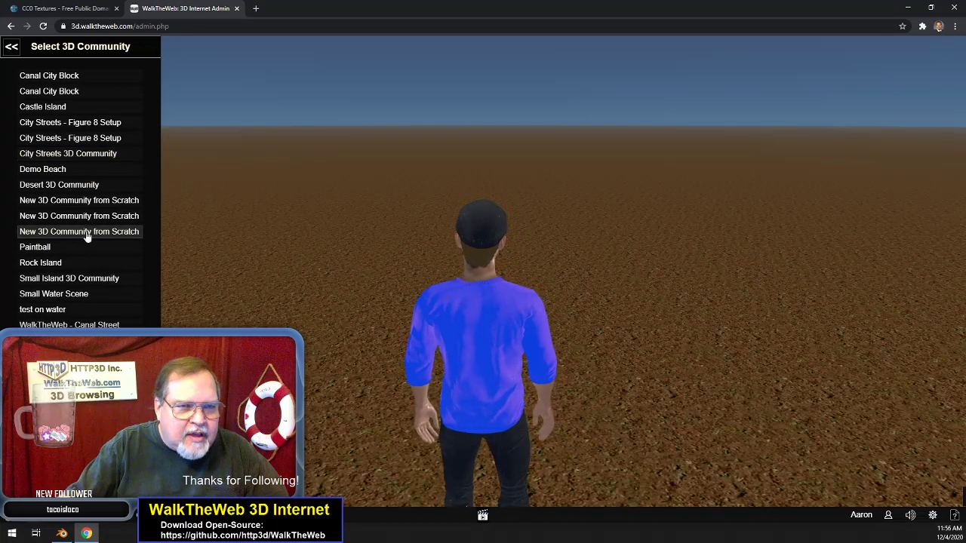
pyautogui.click(91, 155)
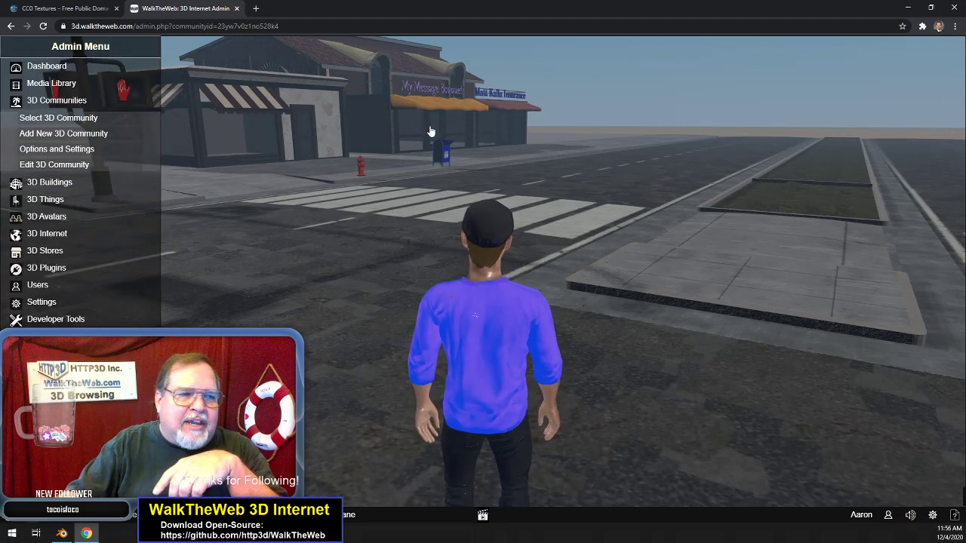
pyautogui.click(60, 184)
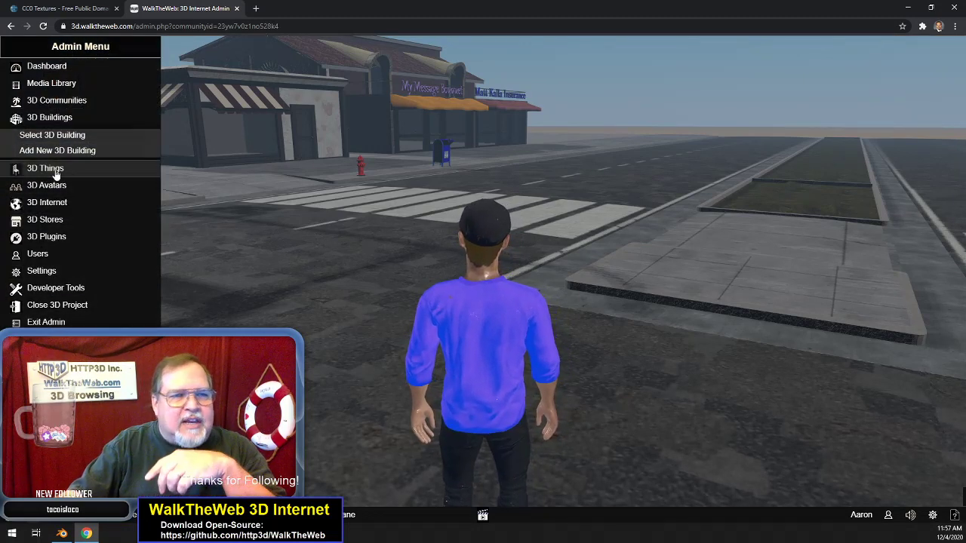
# - Show the 3D Things options, then run the avatar across the crosswalk and past the Arcade and the 3D Glasses cart
pyautogui.click(55, 169)
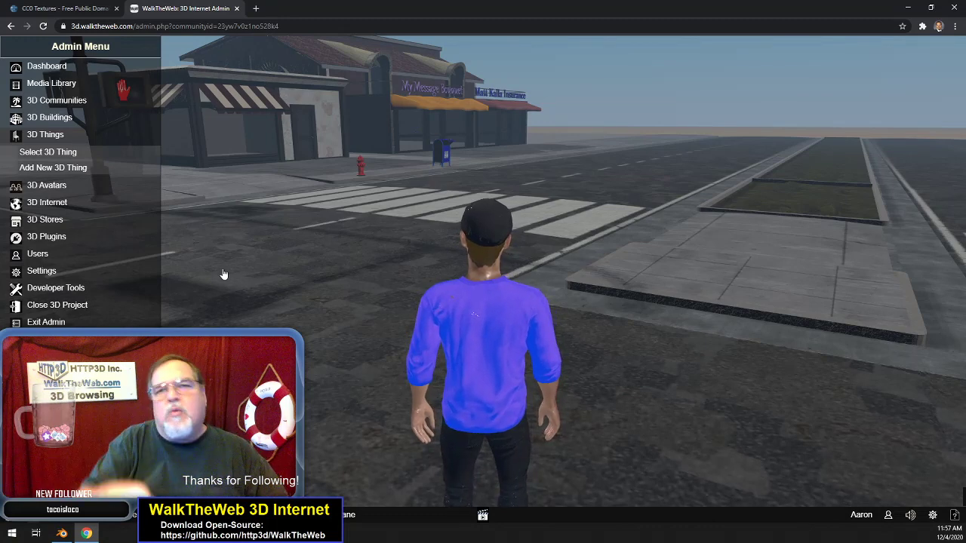
pyautogui.moveTo(295, 261); pyautogui.dragTo(257, 262)
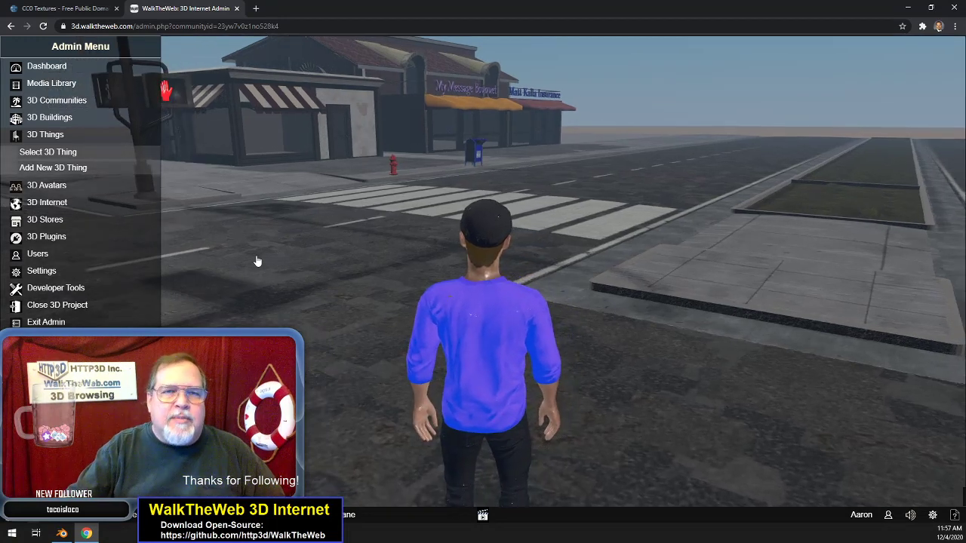
pyautogui.press('Right')
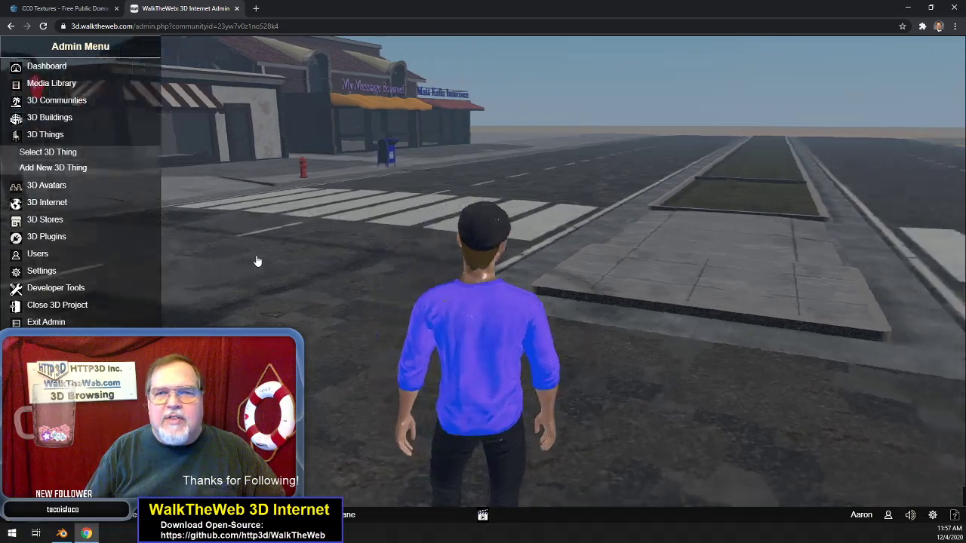
pyautogui.press('Up')
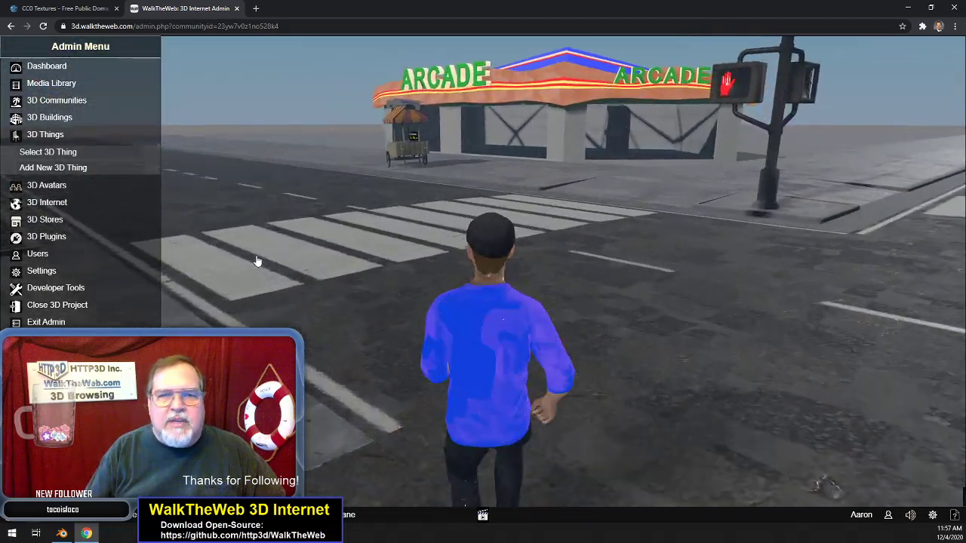
pyautogui.press('Left')
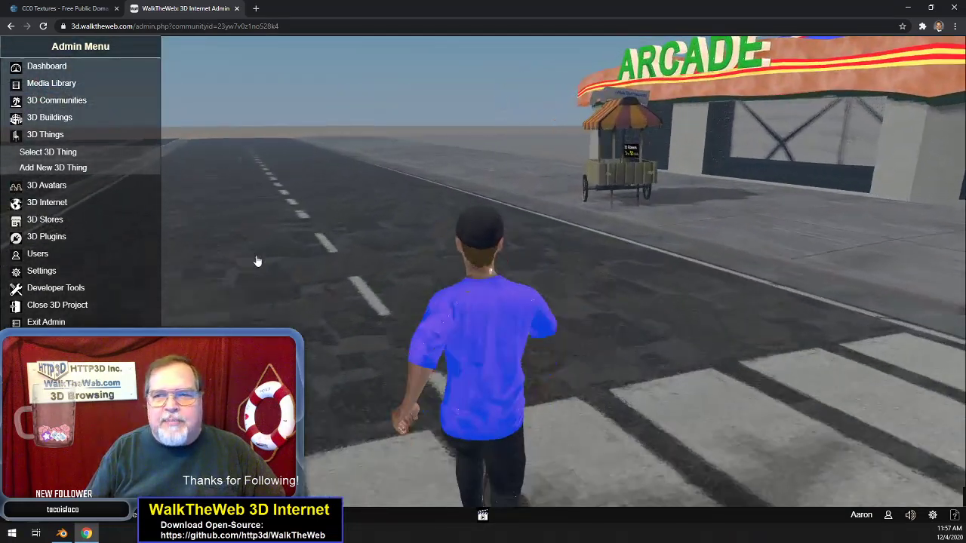
pyautogui.press('Left')
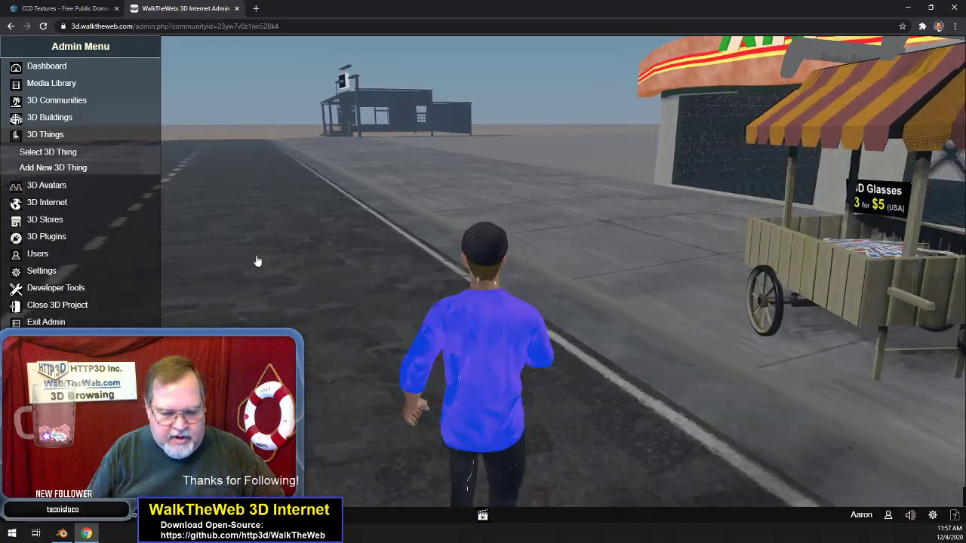
pyautogui.press('Left')
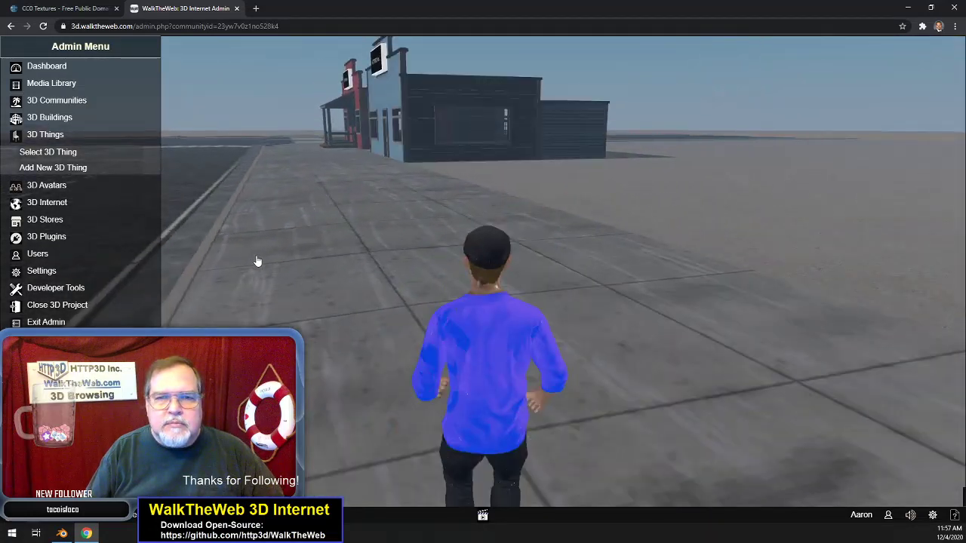
# - Run the avatar along the sidewalk to the blue store and enter it through the front door
pyautogui.press('Up')
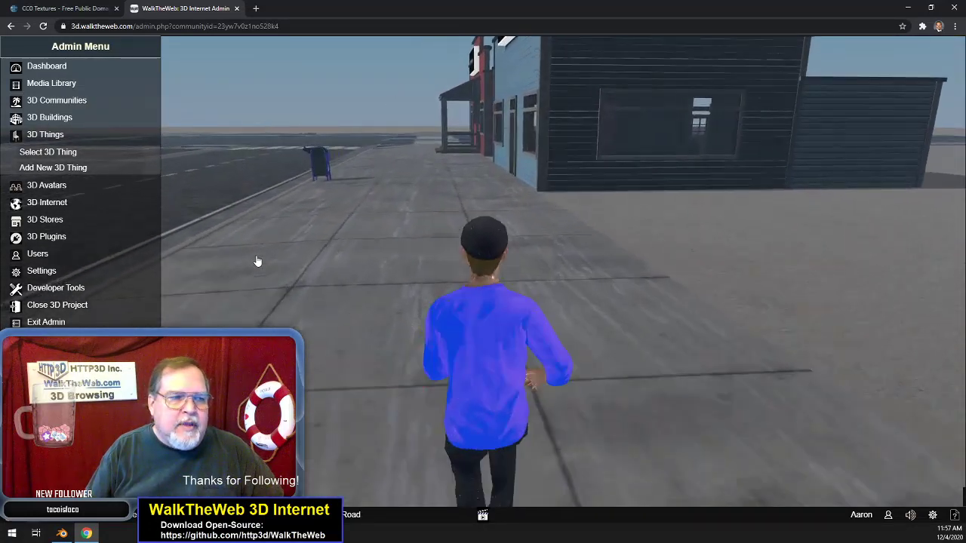
pyautogui.press('Up')
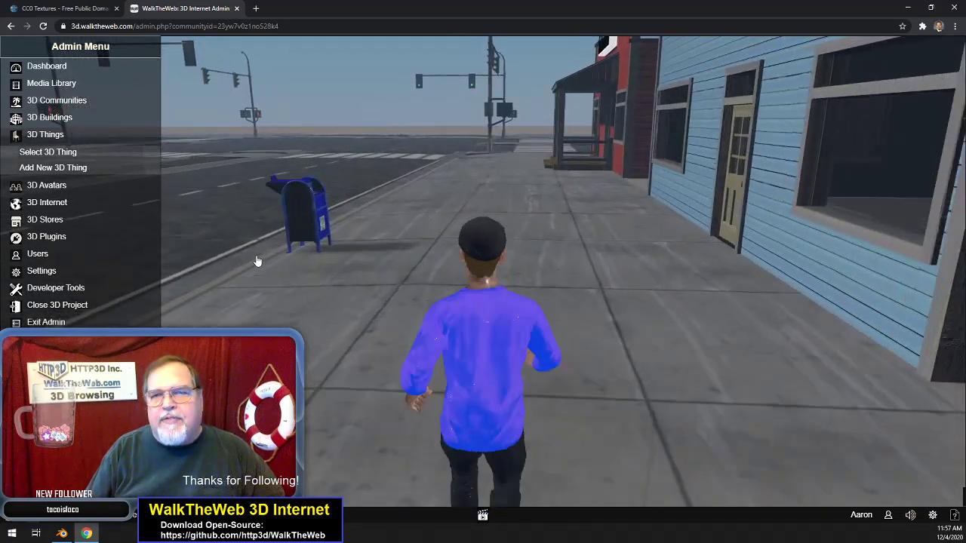
pyautogui.press('Right')
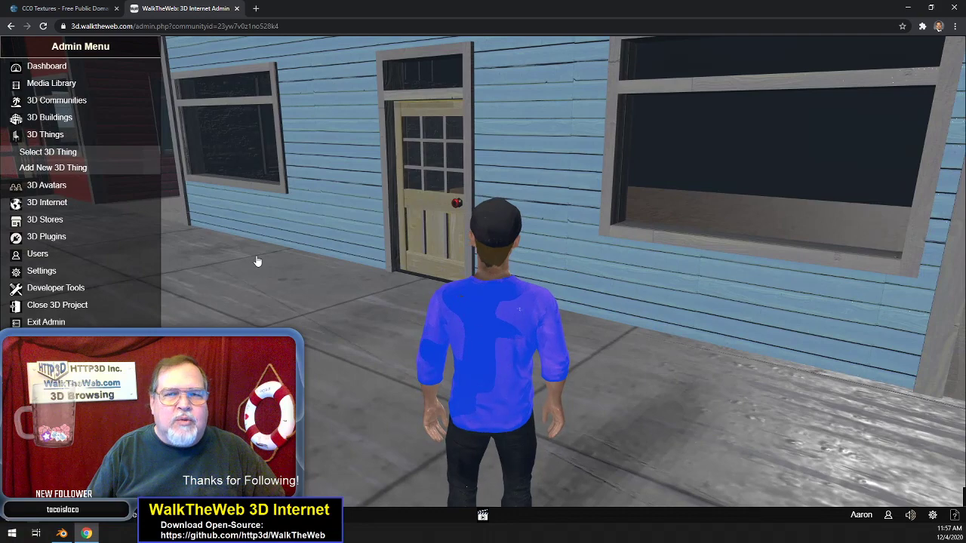
pyautogui.press('Up')
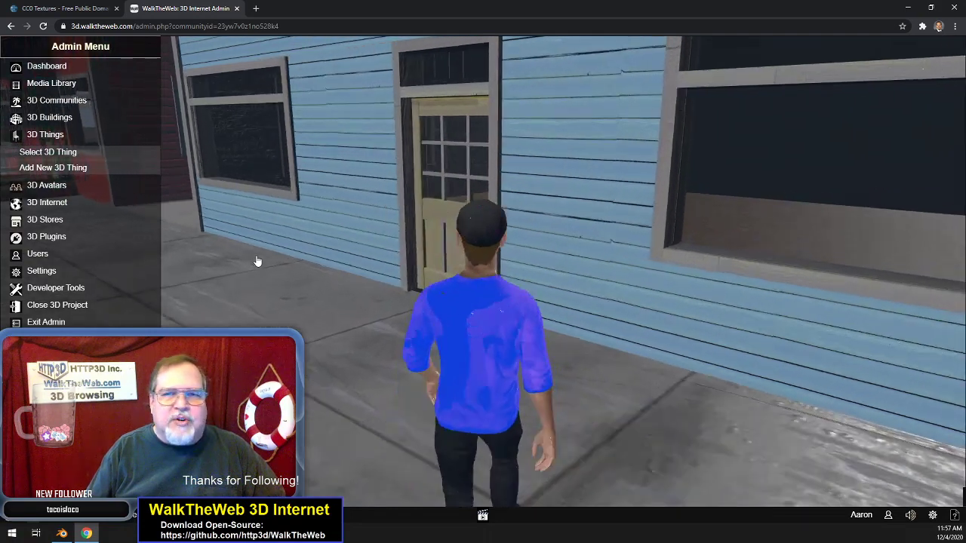
pyautogui.press('Up')
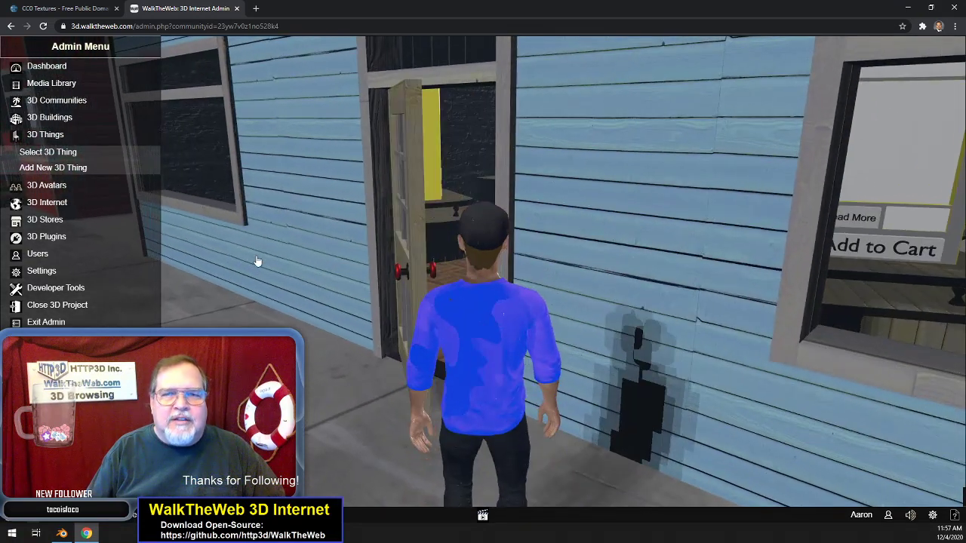
pyautogui.press('Up')
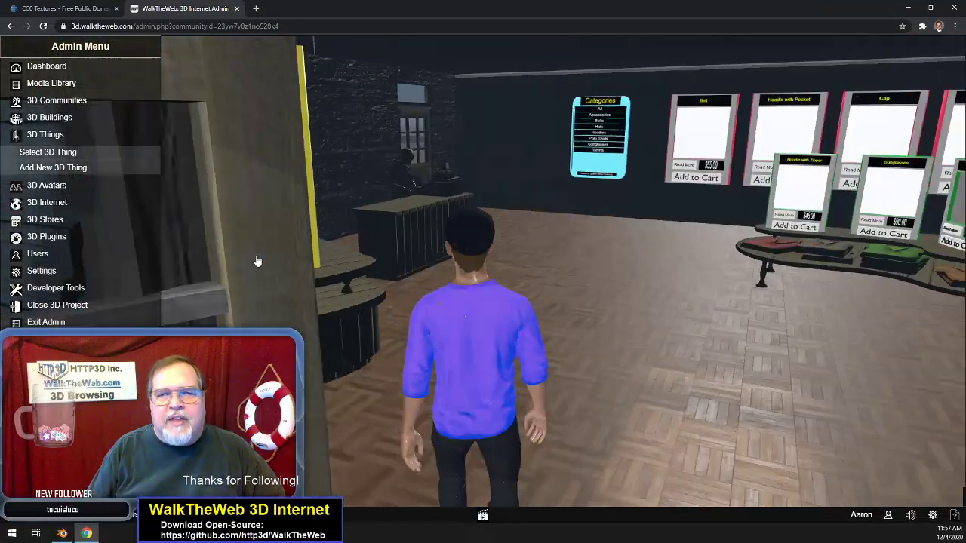
# - Move the avatar to the store's checkout counter, face the Tshirt display, and back up to view both
pyautogui.press('Left')
pyautogui.press('Left')
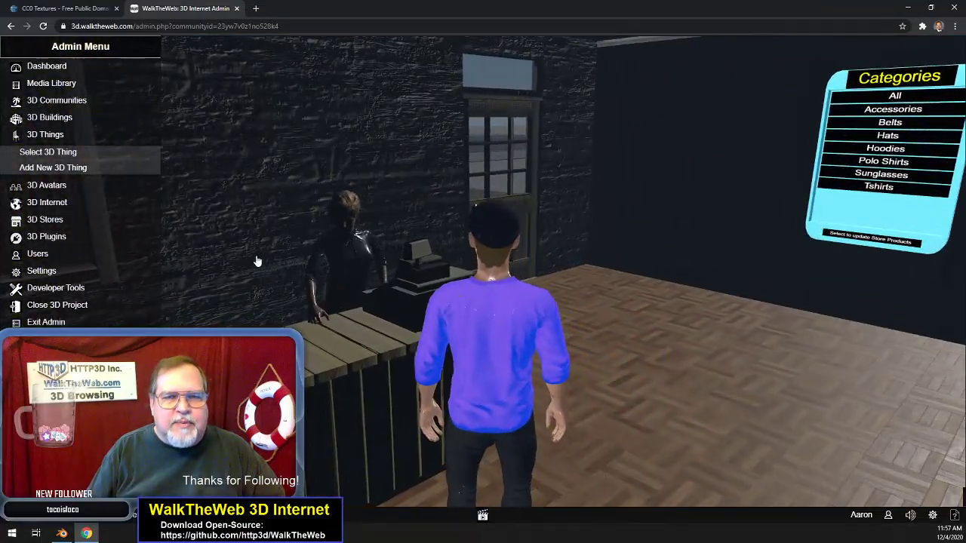
pyautogui.press('Left')
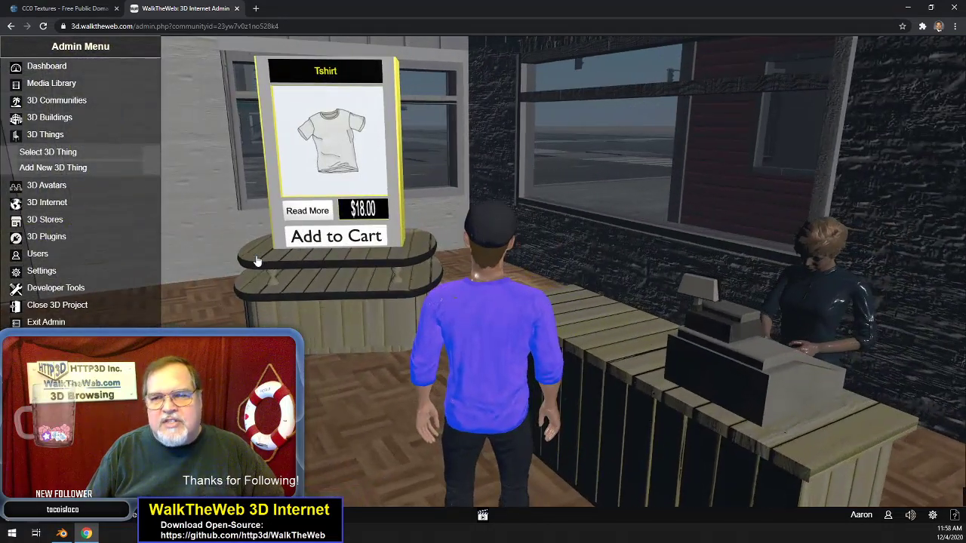
pyautogui.press('Down')
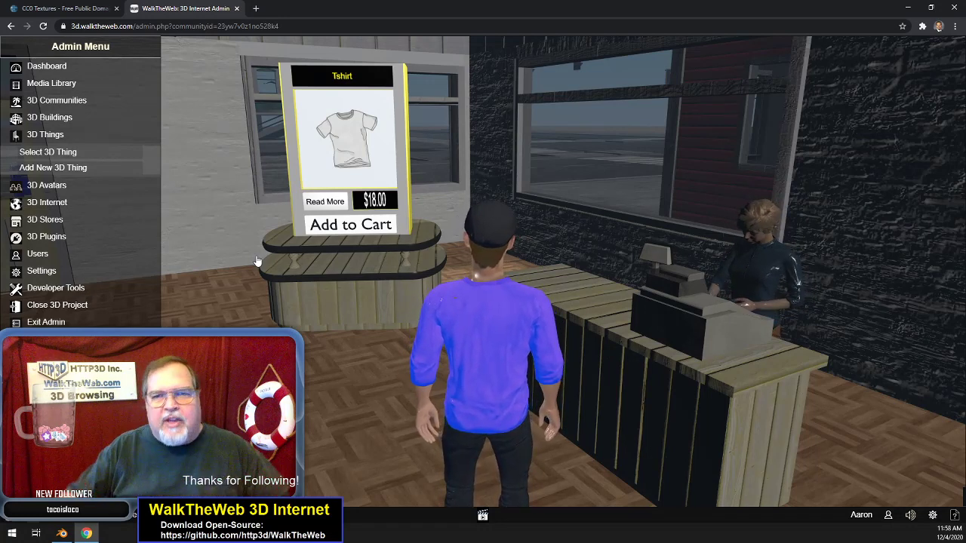
pyautogui.press('Down')
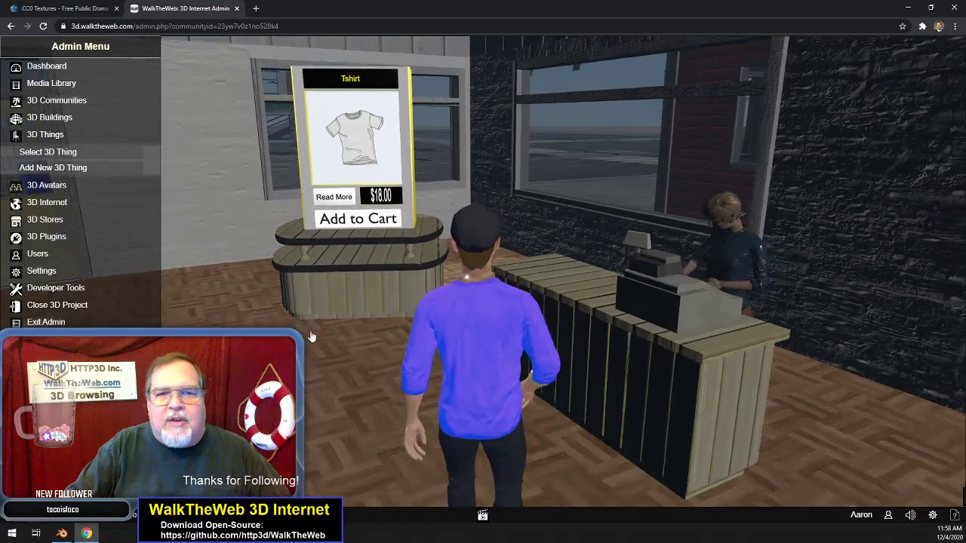
# - Walk the avatar out of the store's front door and along the sidewalk toward the traffic-light intersection
pyautogui.press('Left')
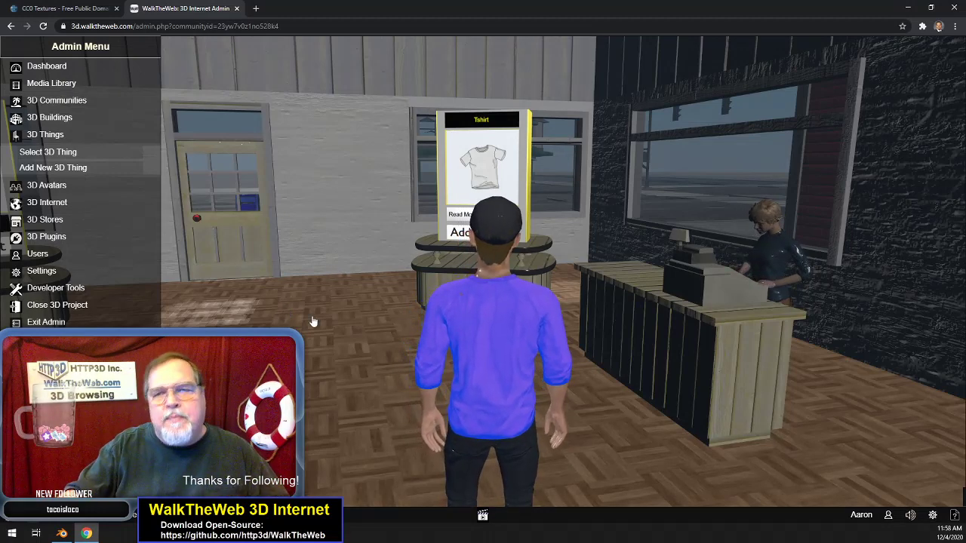
pyautogui.press('Left')
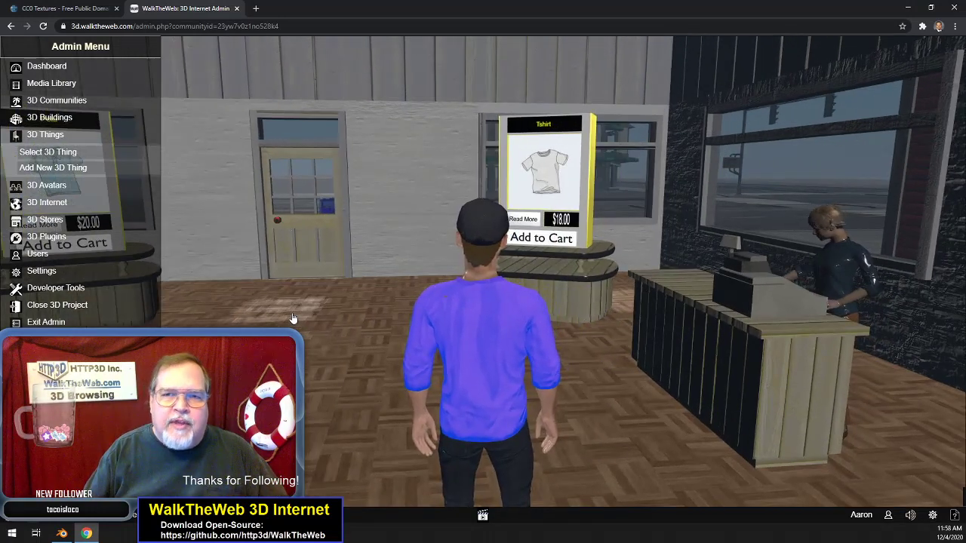
pyautogui.press('Up')
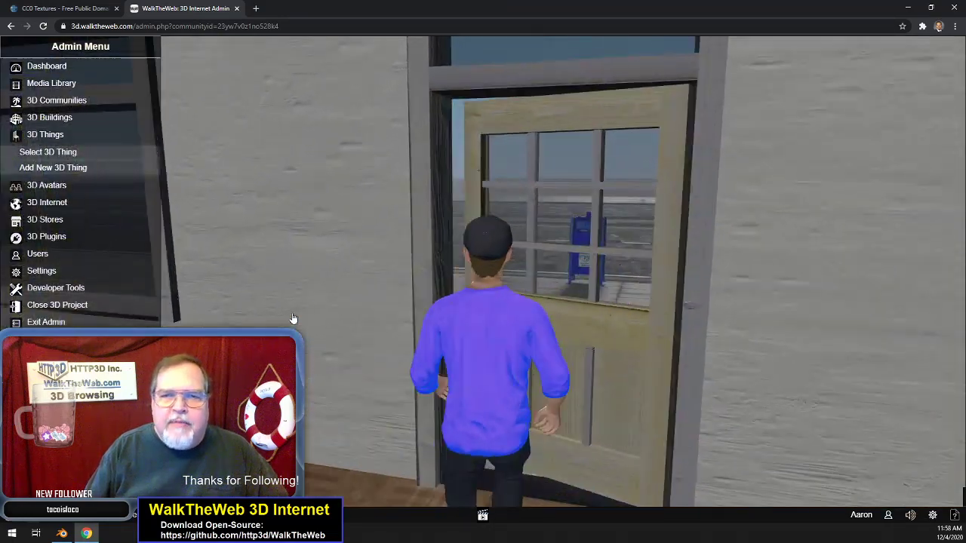
pyautogui.press('Up')
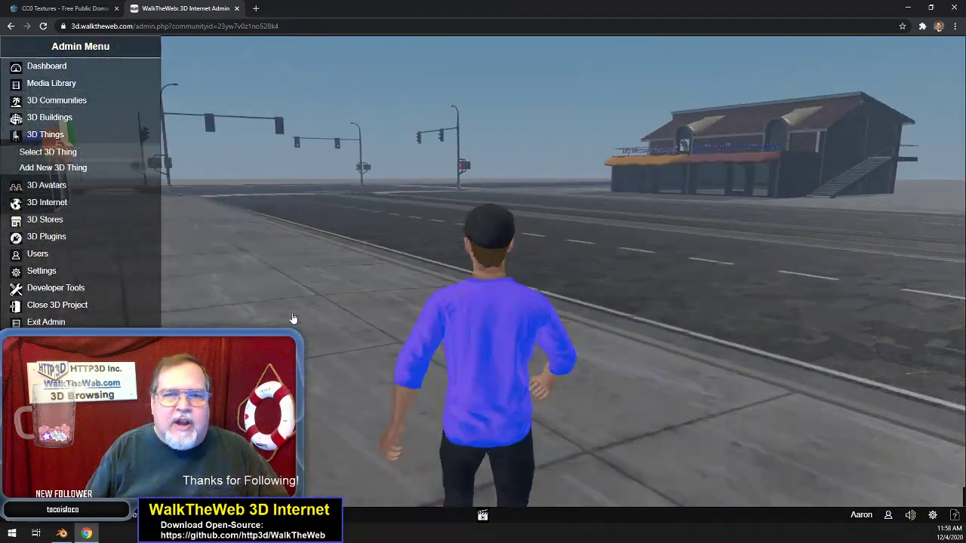
pyautogui.press('Up')
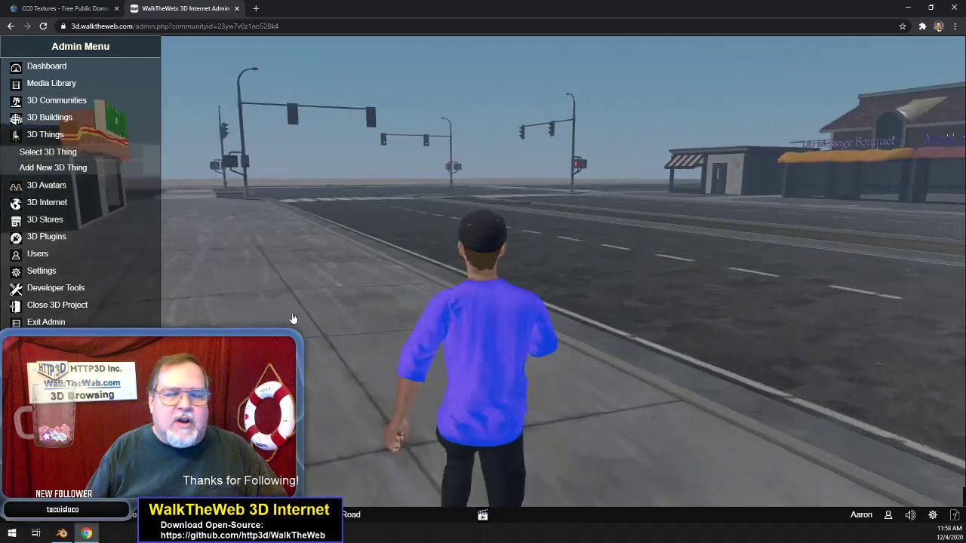
# - Run the avatar down the street past the 3D Glasses cart to the end of the median at the crosswalk
pyautogui.press('Up')
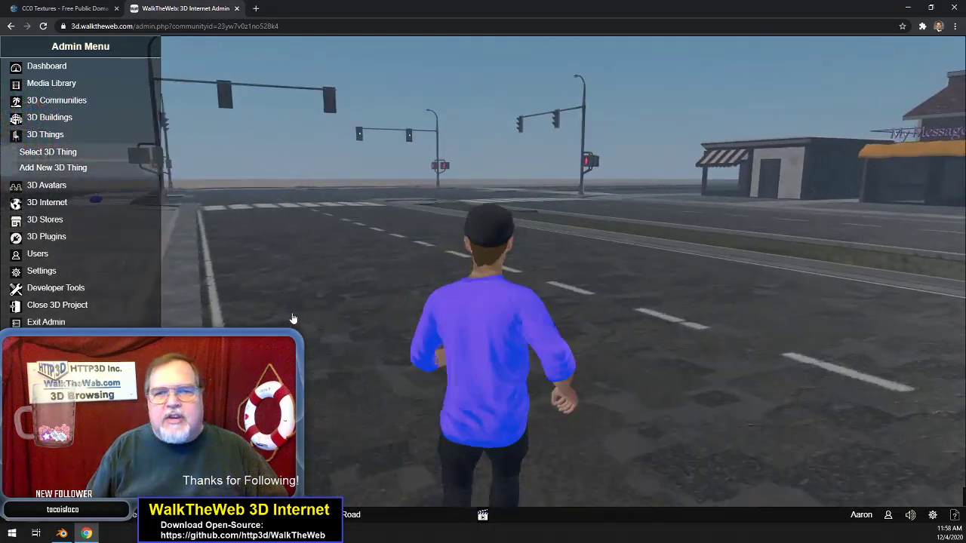
pyautogui.press('Up')
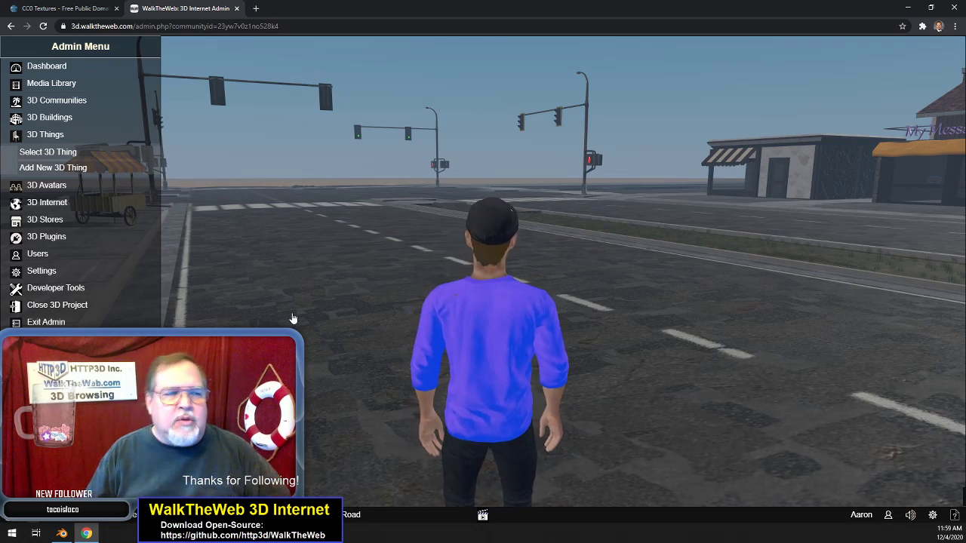
pyautogui.press('w')
pyautogui.press('w')
pyautogui.press('a')
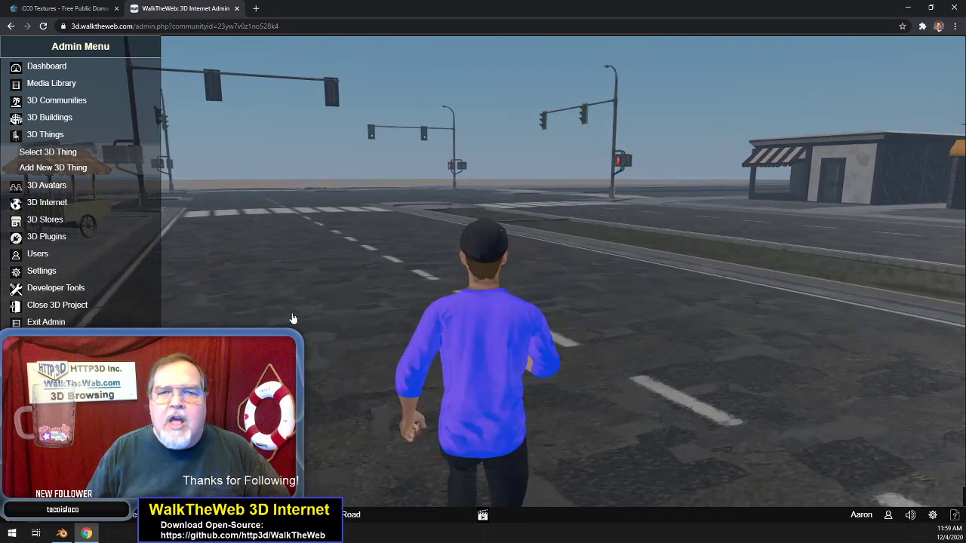
pyautogui.press('w')
pyautogui.press('a')
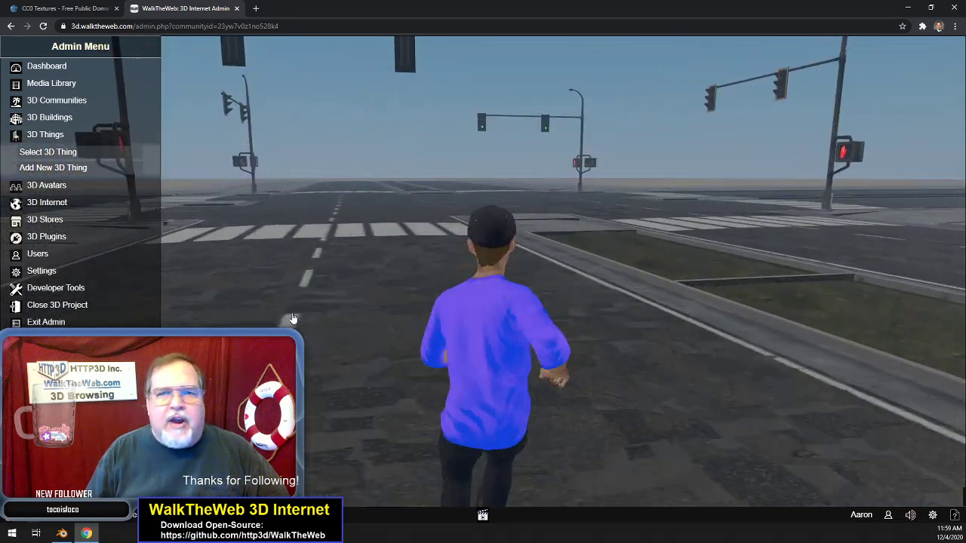
pyautogui.press('w')
pyautogui.press('d')
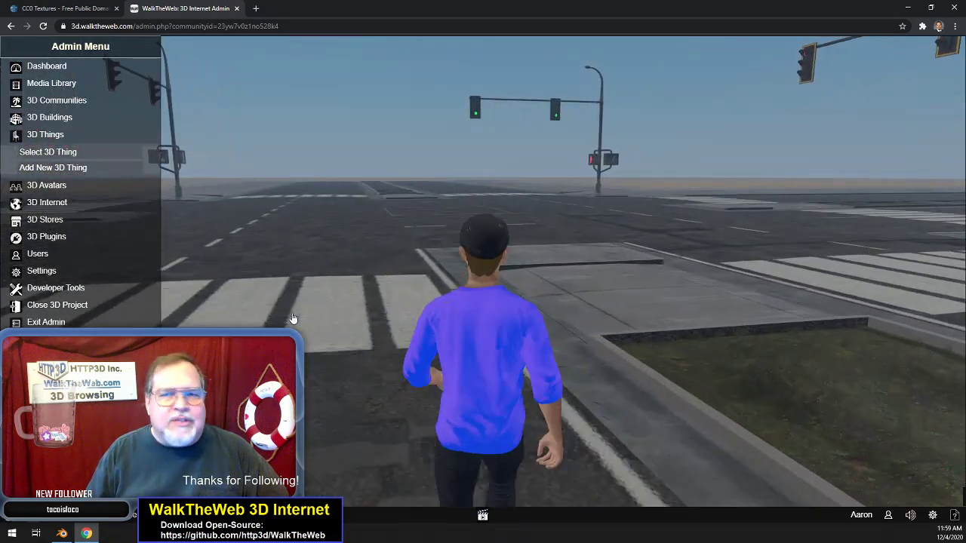
# - Walk the avatar over the median and across the crosswalk to the corner store with the striped awning
pyautogui.press('w')
pyautogui.press('d')
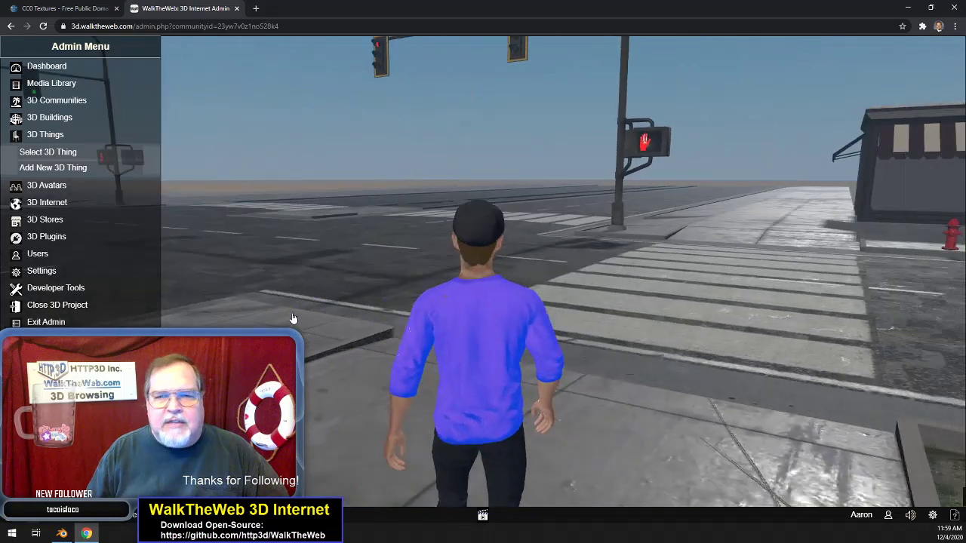
pyautogui.press('w')
pyautogui.press('d')
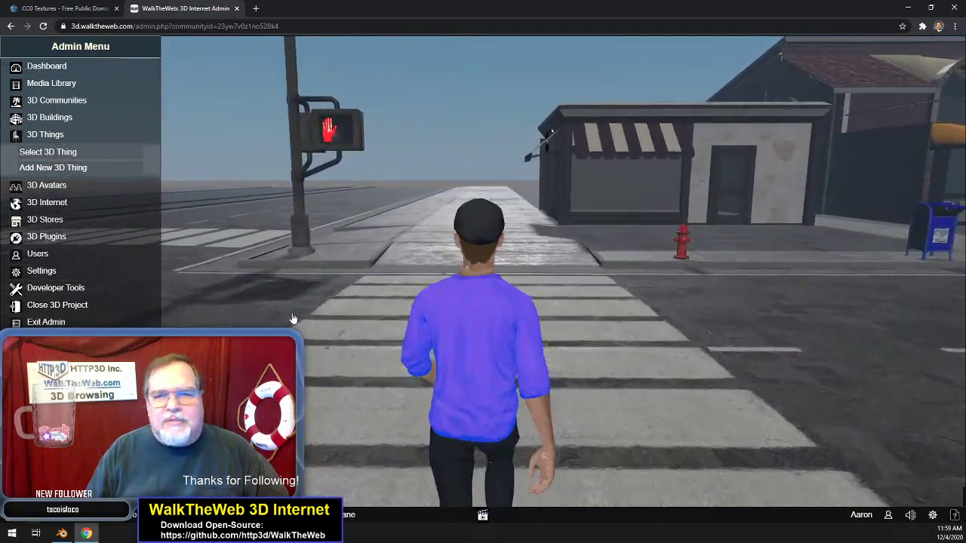
pyautogui.press('w')
pyautogui.press('d')
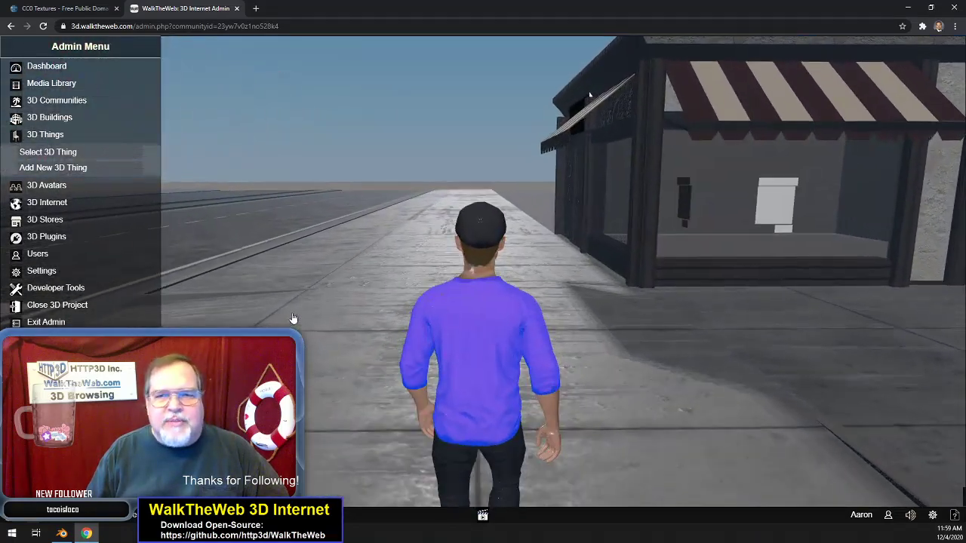
# - Walk the avatar past the fire hydrant to view the My Message Bouquet storefront, then turn back toward the corner store
pyautogui.press('d')
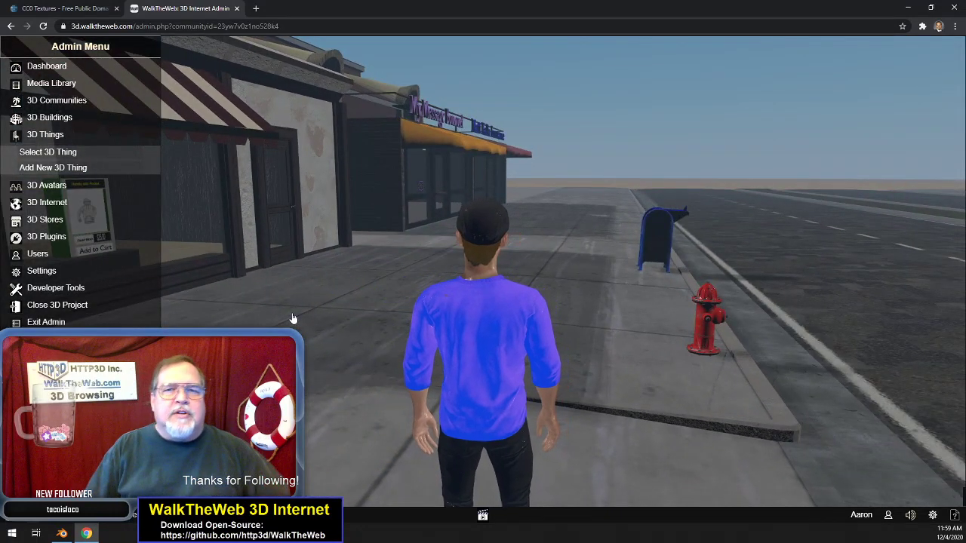
pyautogui.press('w')
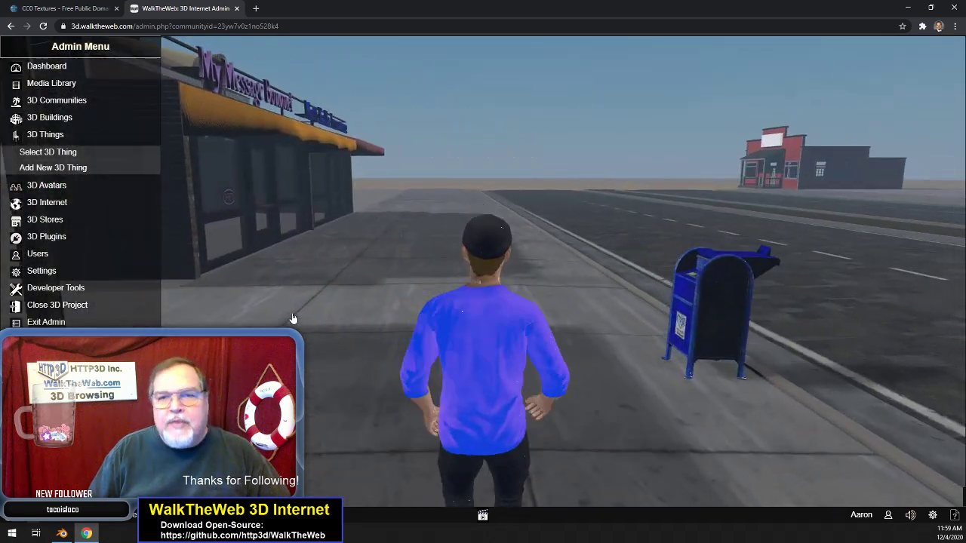
pyautogui.press('w')
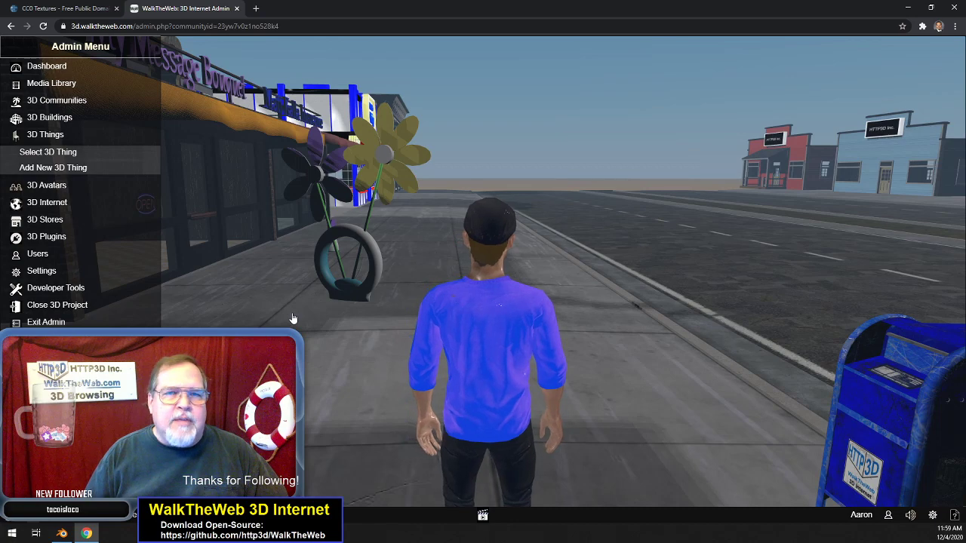
pyautogui.press('a')
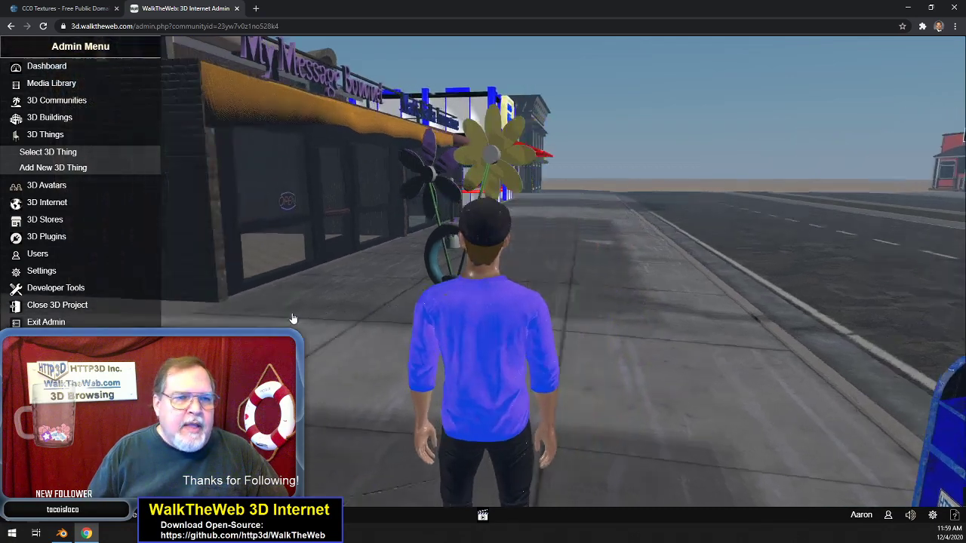
pyautogui.press('a')
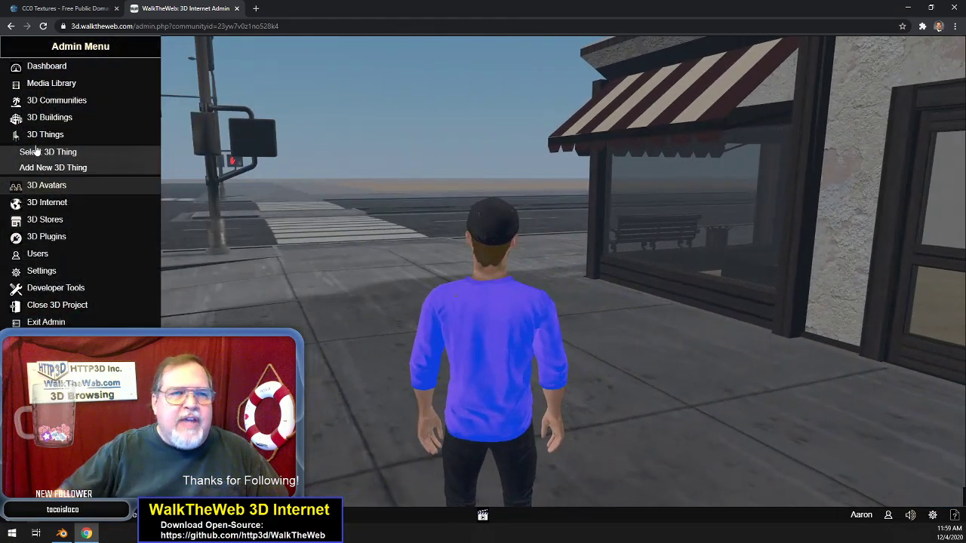
# - Browse the uploaded 3D models in the Media Library, then close the library to return to the street scene
pyautogui.click(52, 83)
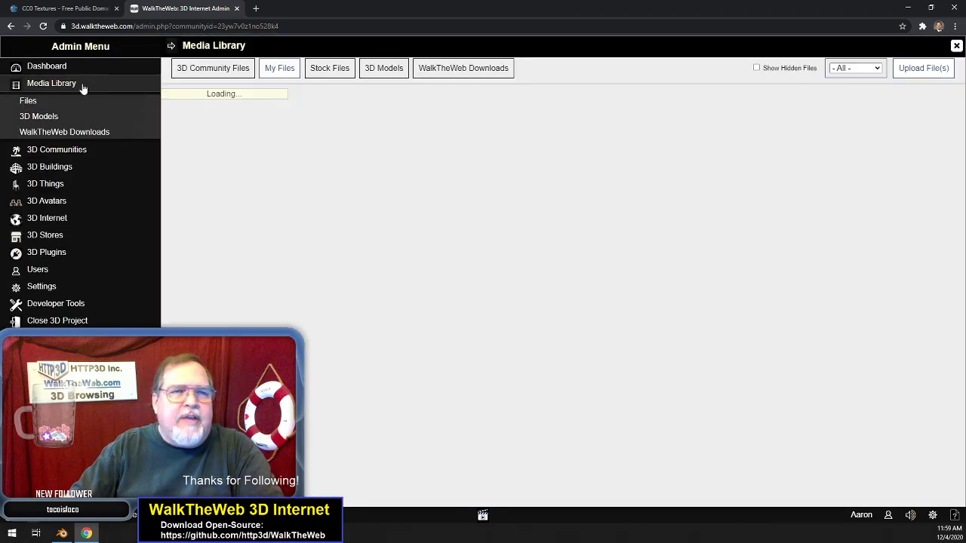
pyautogui.click(383, 70)
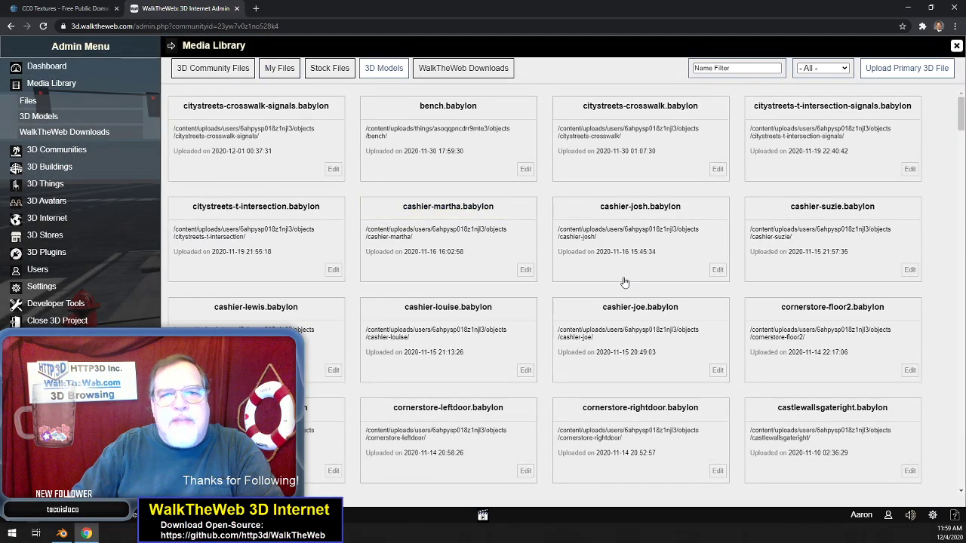
pyautogui.scroll(-5, 467, 271)
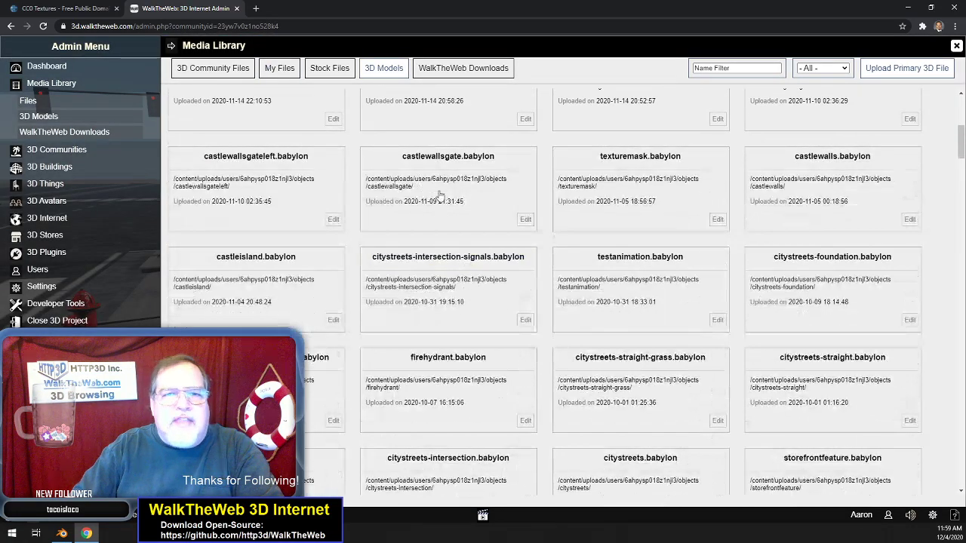
pyautogui.scroll(5, 508, 174)
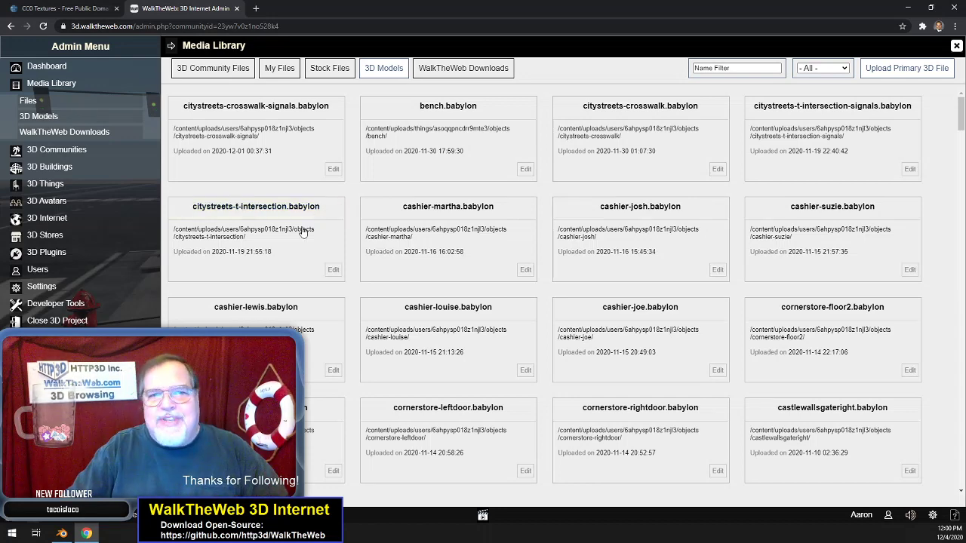
pyautogui.scroll(-3, 302, 232)
pyautogui.press('Escape')
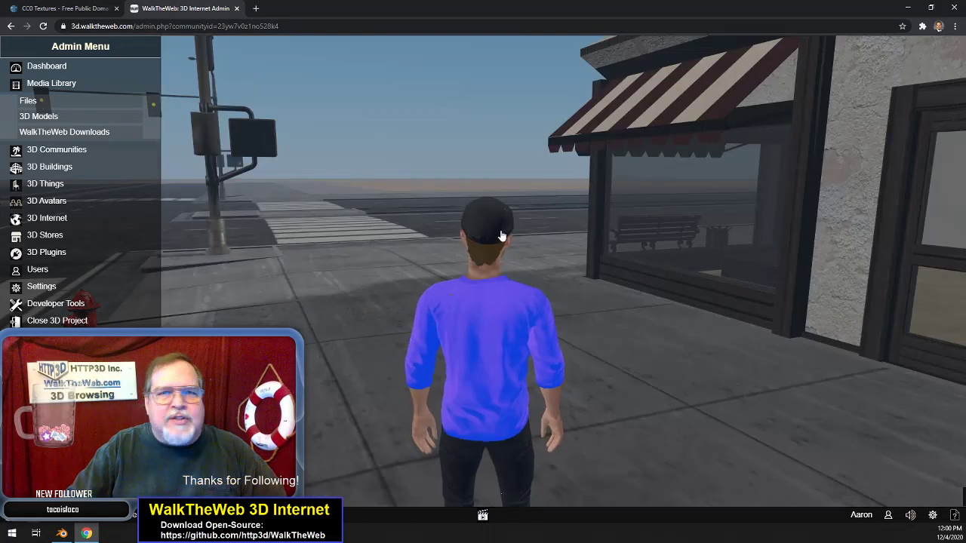
# - Turn the avatar around at the corner and walk it past the mailbox and the My Message Bouquet storefront to the insurance store
pyautogui.press('w')
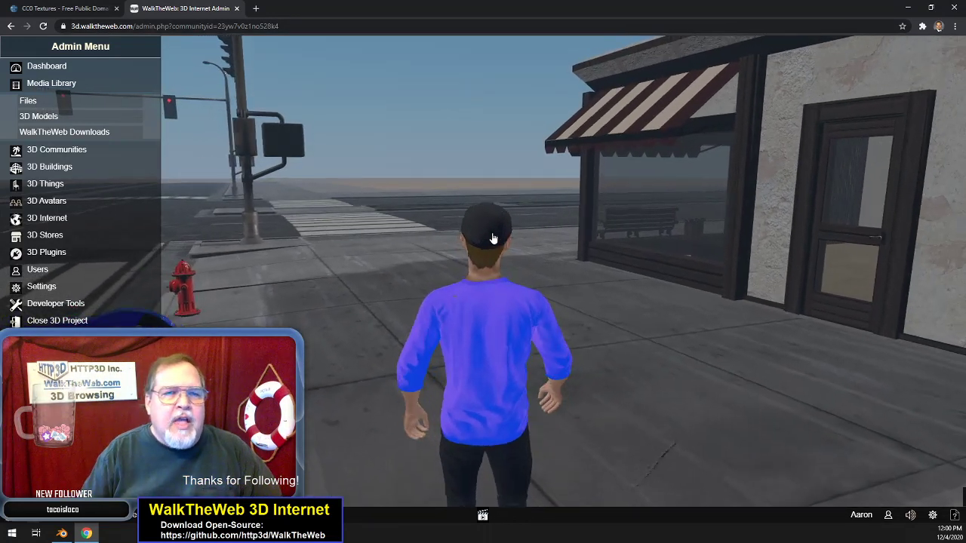
pyautogui.press('a')
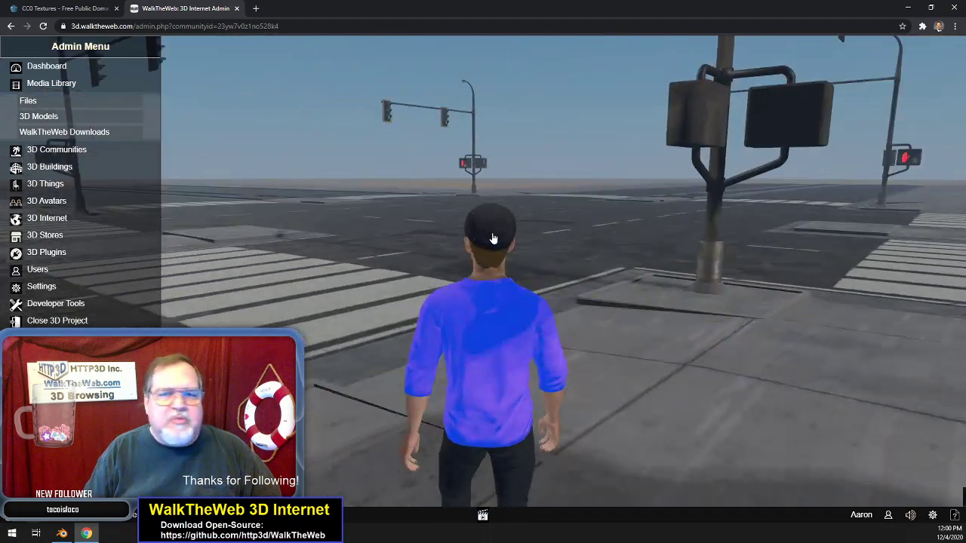
pyautogui.press('a')
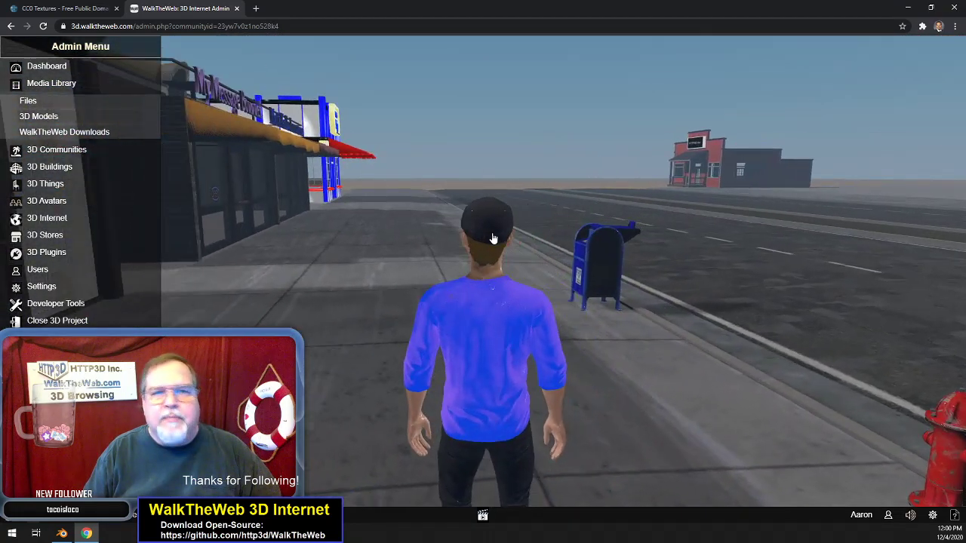
pyautogui.press('w')
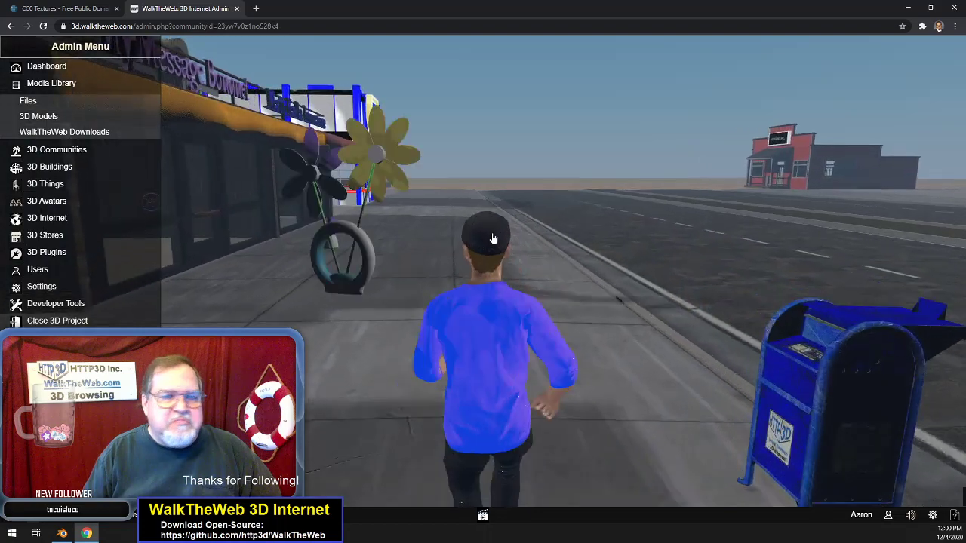
pyautogui.press('w')
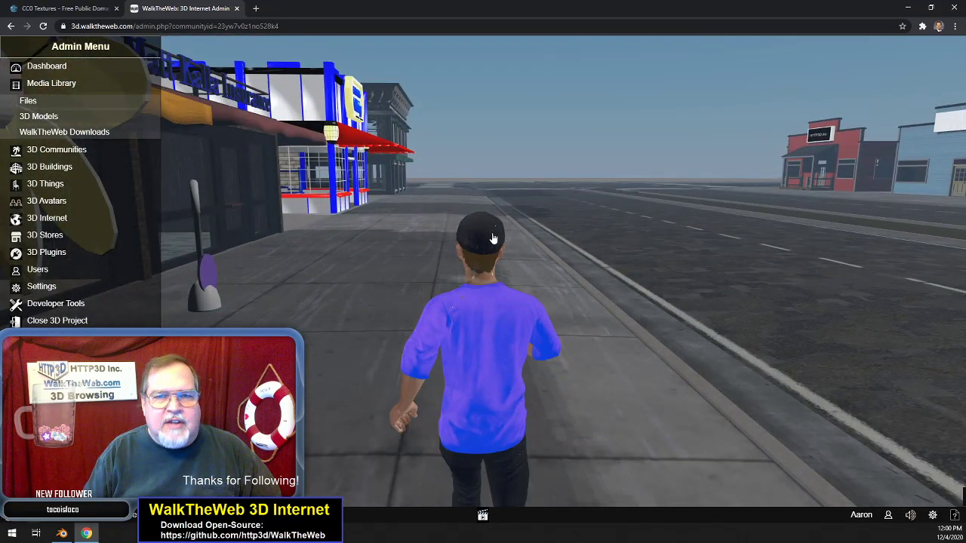
pyautogui.press('w')
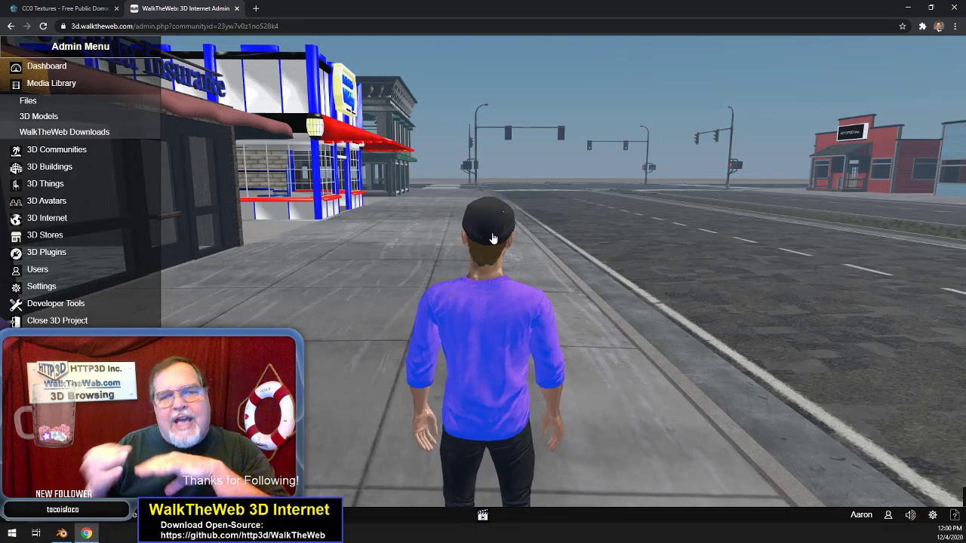
pyautogui.press('w')
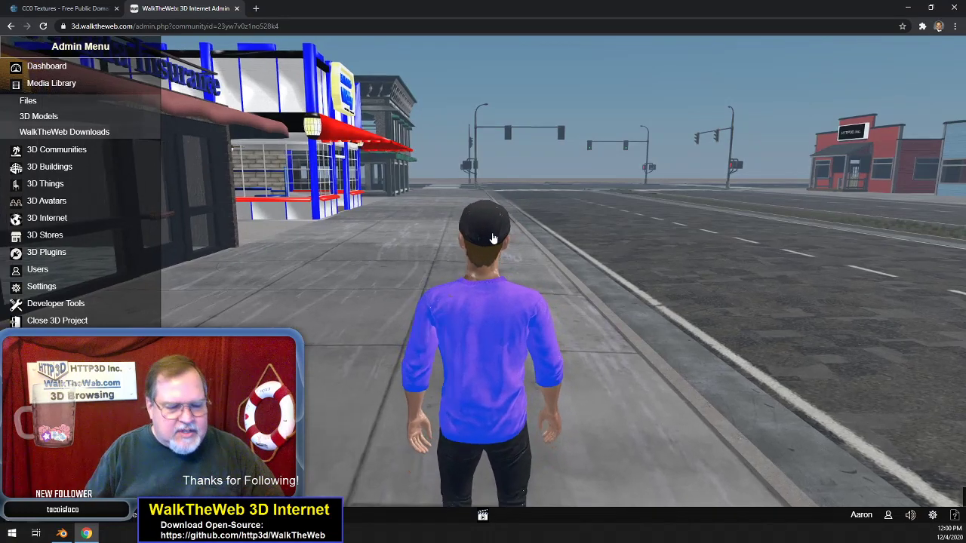
# - Walk the avatar along the sidewalk to the blue-and-white store and turn it to face the red double doors
pyautogui.press('w')
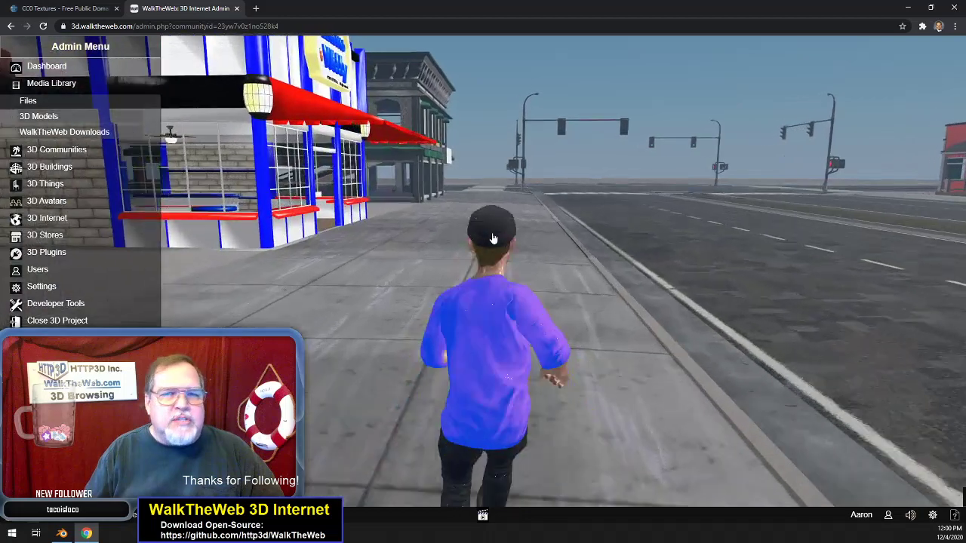
pyautogui.press('w')
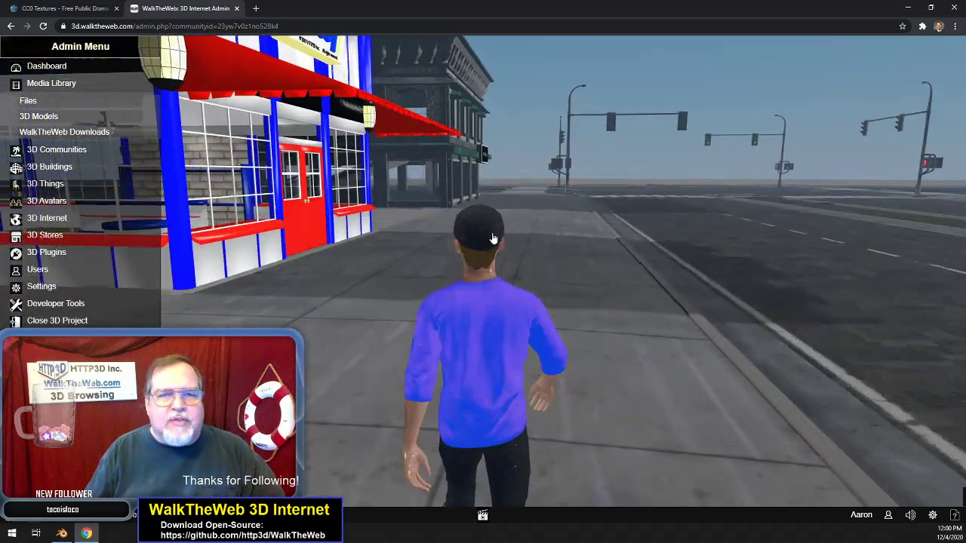
pyautogui.press('w')
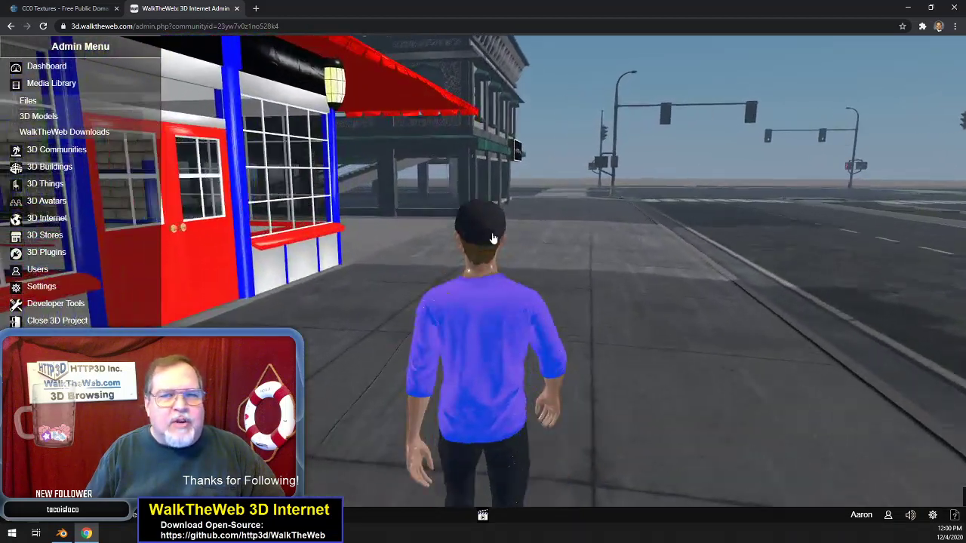
pyautogui.press('a')
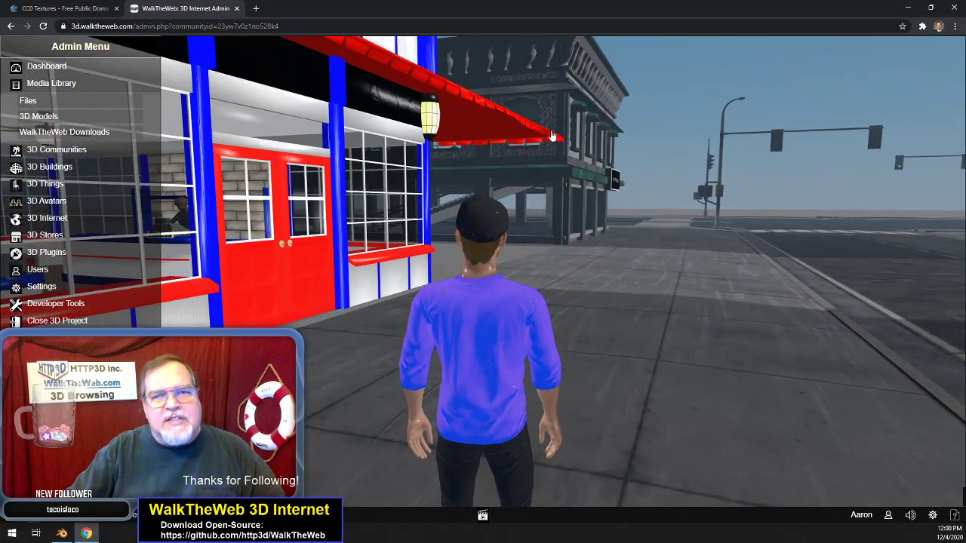
pyautogui.press('a')
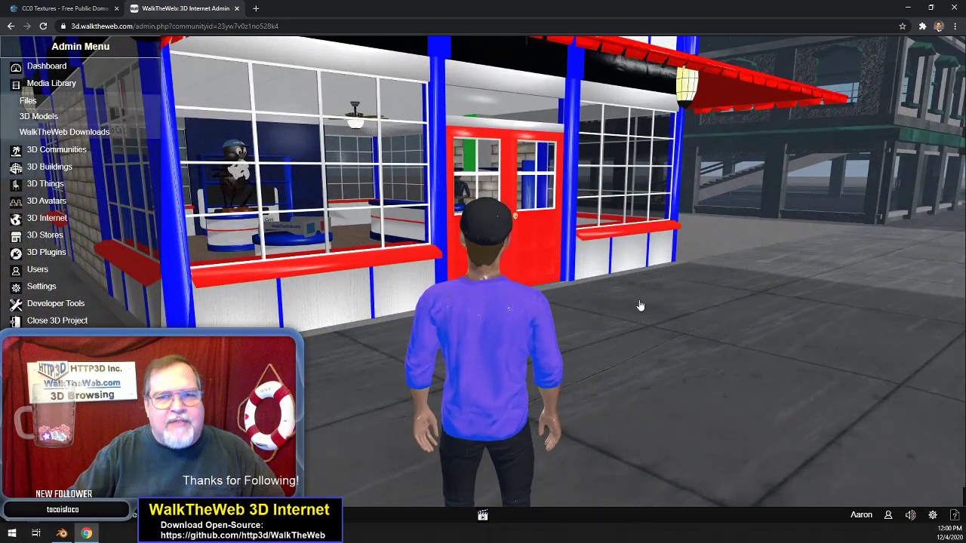
# - Walk the avatar through the red double doors into the store to view the ant mascot and cashier counter
pyautogui.press('w')
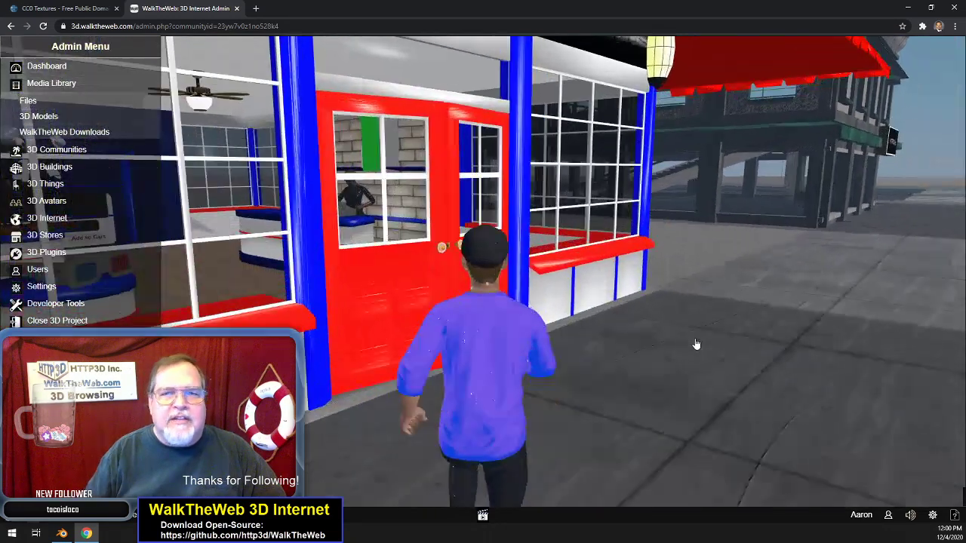
pyautogui.press('w')
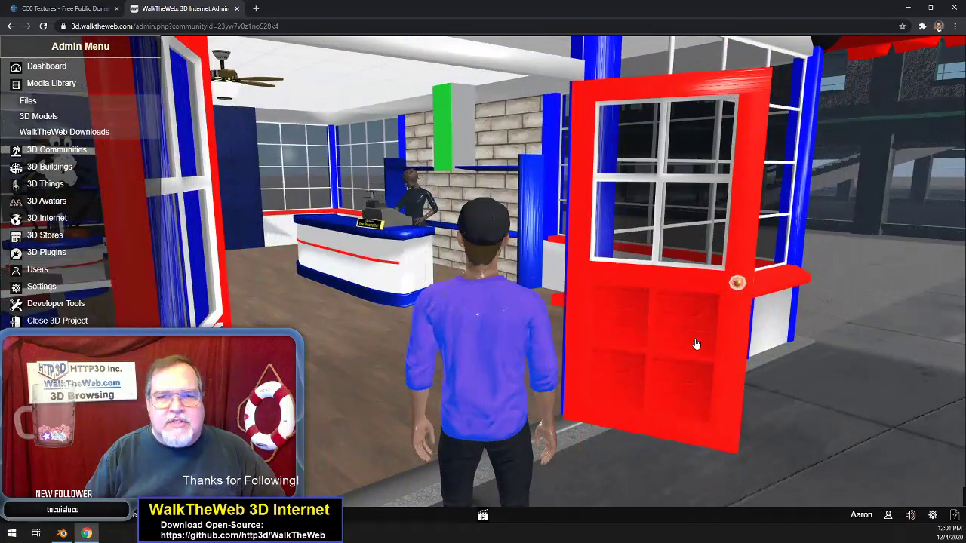
pyautogui.press('w')
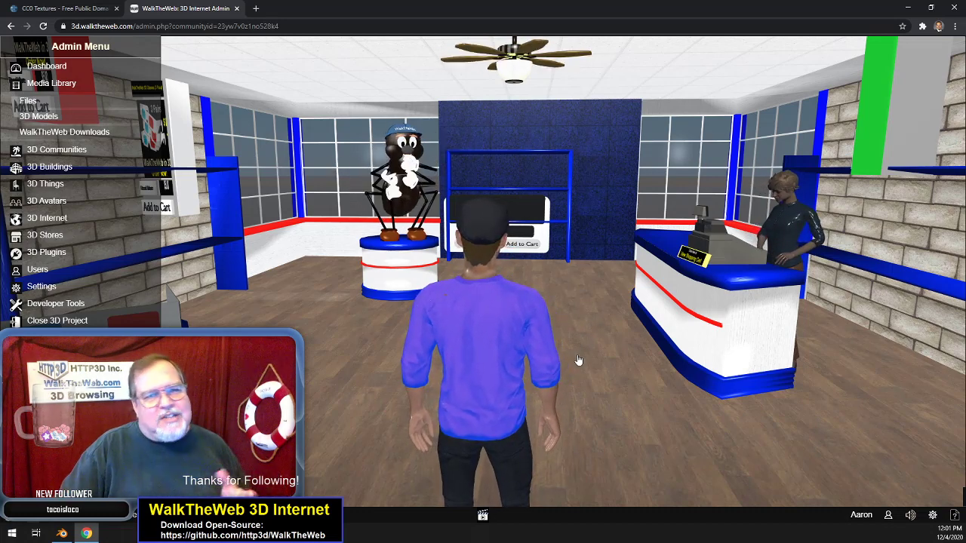
# - Back the avatar out of the store onto the sidewalk until the red doors close
pyautogui.press('Down')
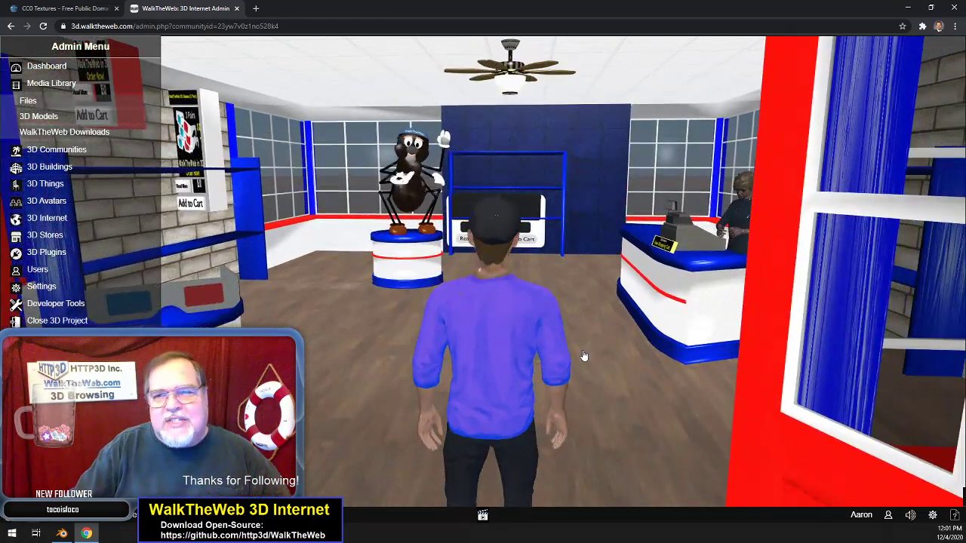
pyautogui.press('Down')
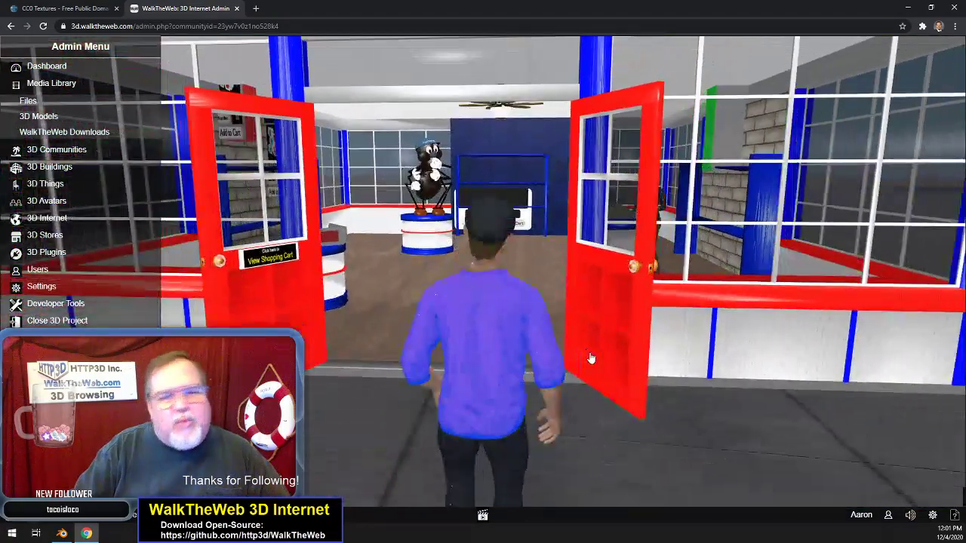
pyautogui.press('Down')
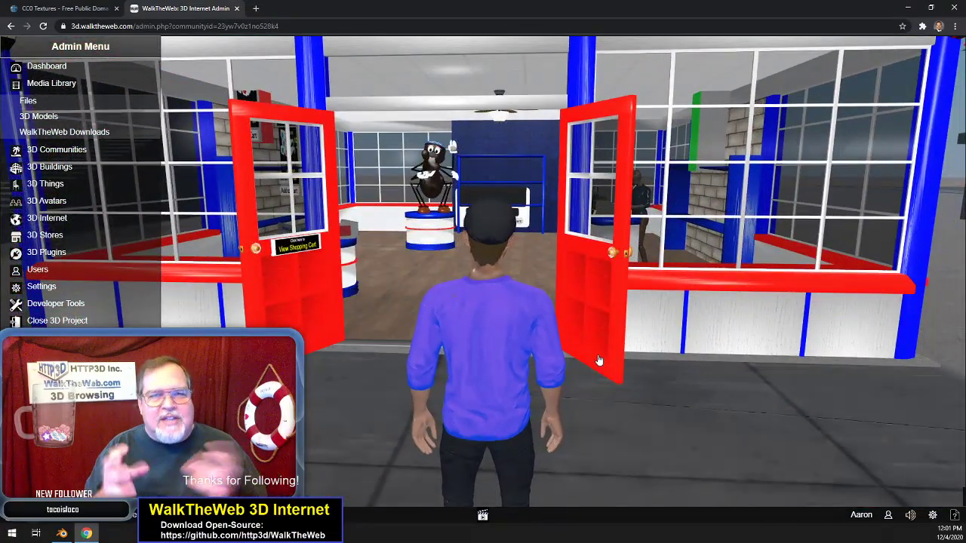
pyautogui.press('Down')
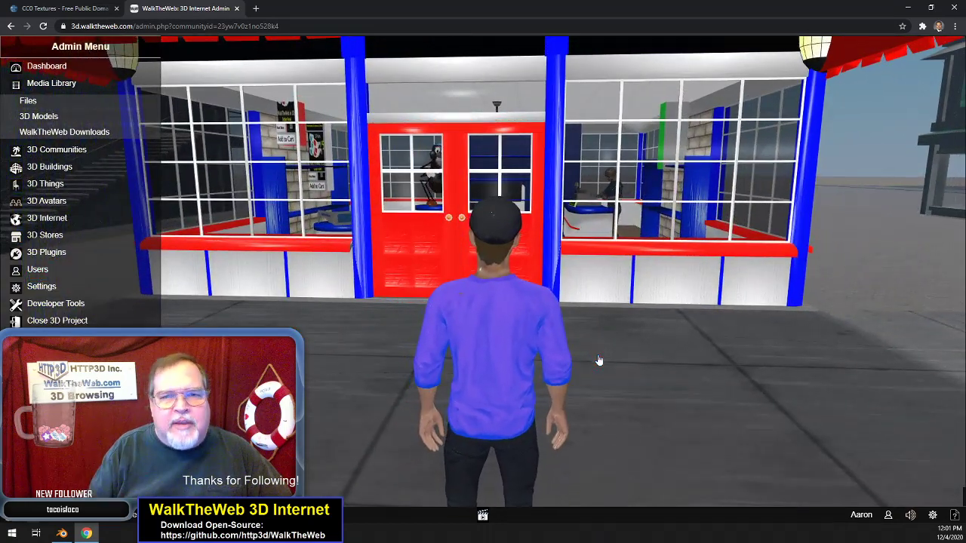
# - Walk the avatar out onto the road and back to the sidewalk beside the gray HTTP3D Inc. corner building
pyautogui.press('Right')
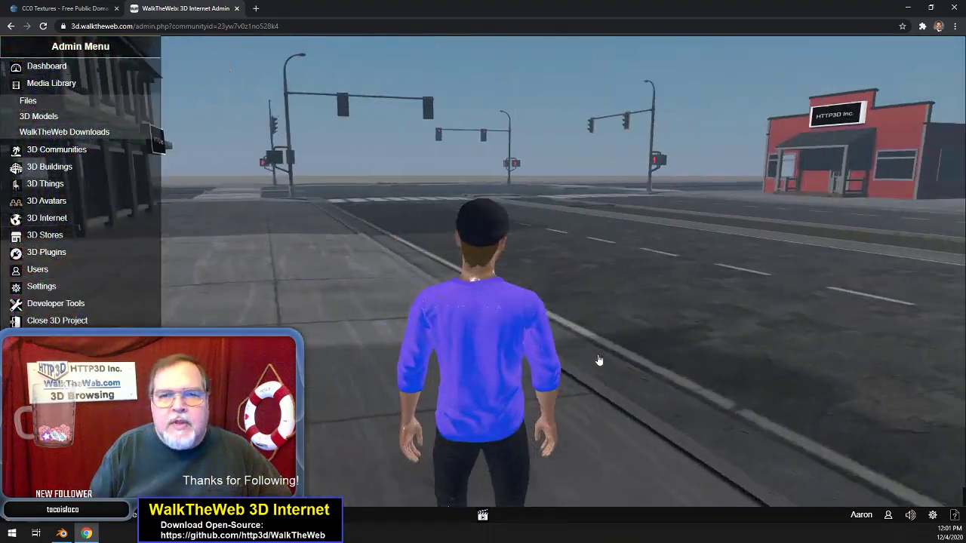
pyautogui.press('Left')
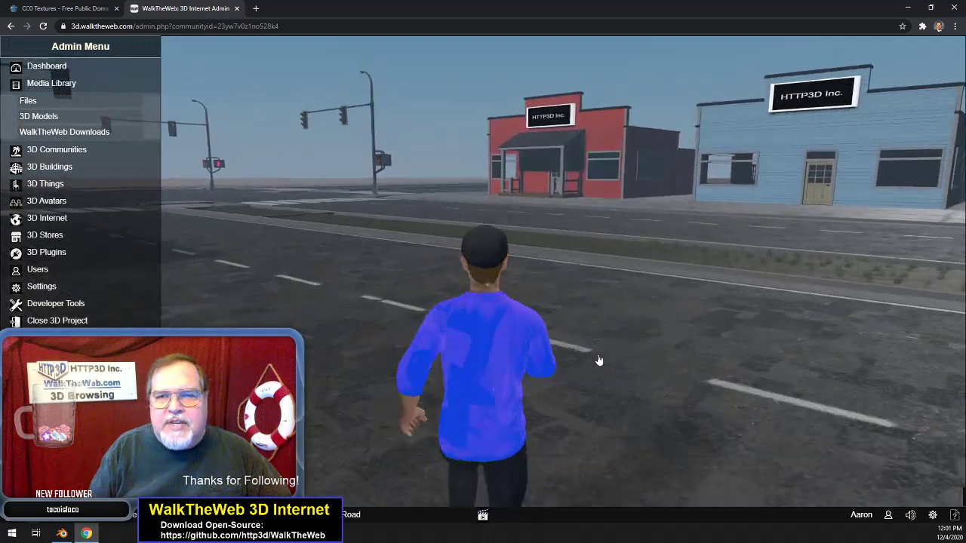
pyautogui.press('Left')
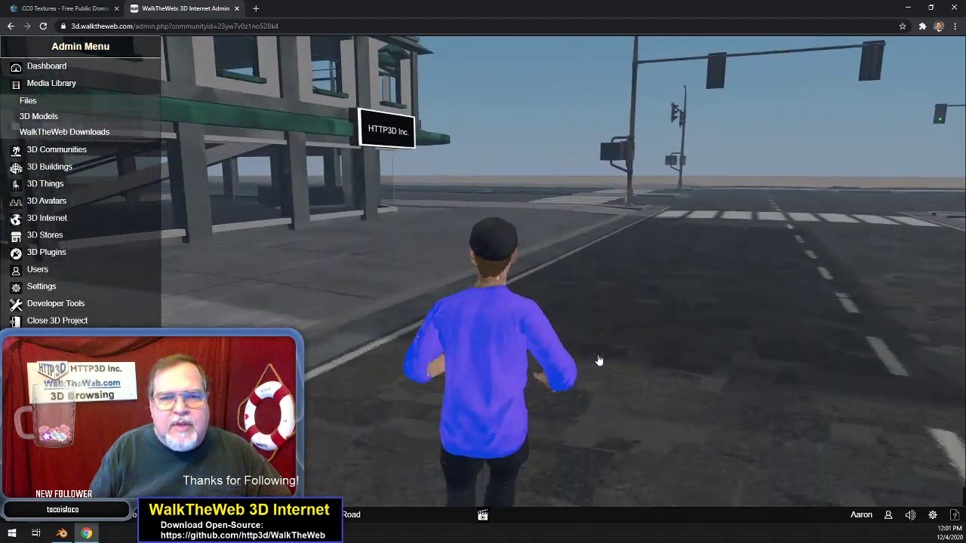
pyautogui.press('Left')
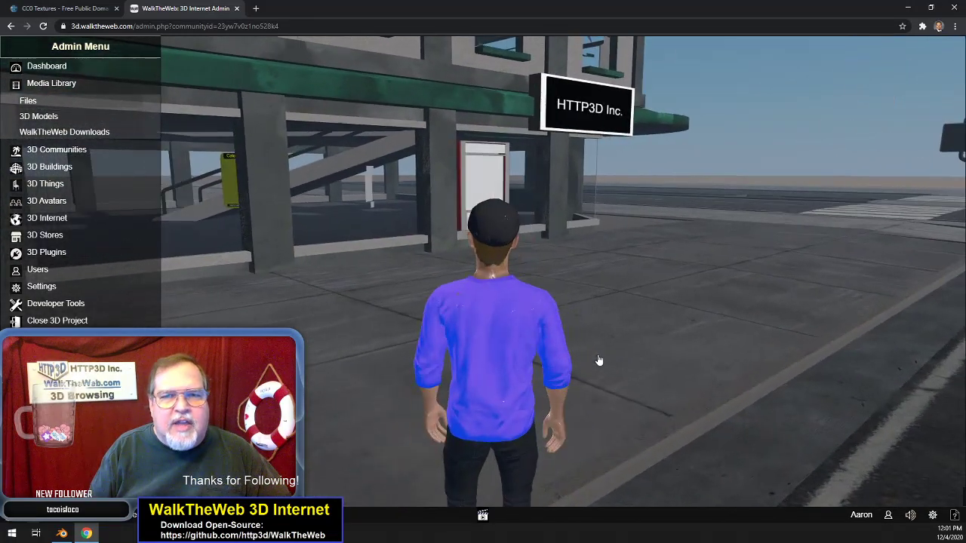
pyautogui.press('Left')
pyautogui.press('Up')
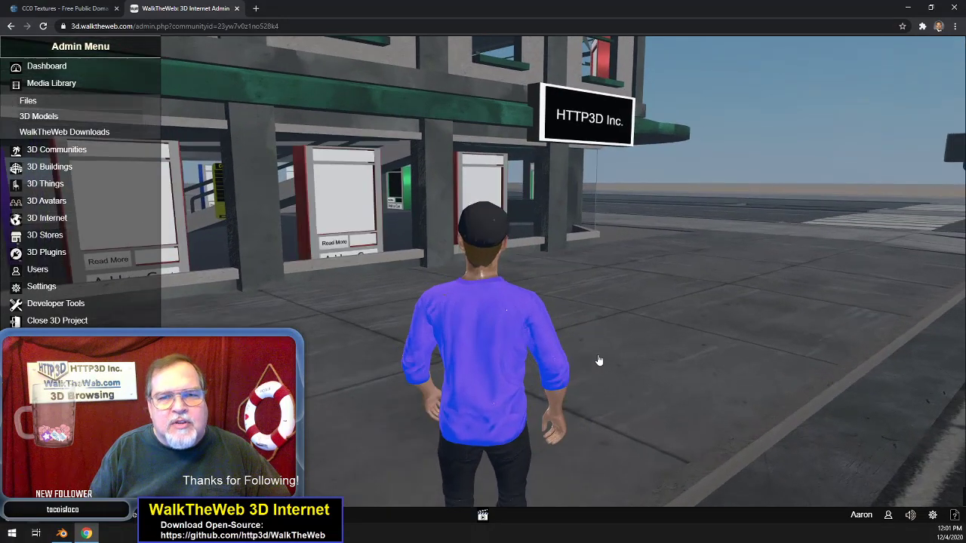
# - Walk the avatar around to the corner building's entrance and inside to view the hoodie and tee displays
pyautogui.press('Right')
pyautogui.press('Right')
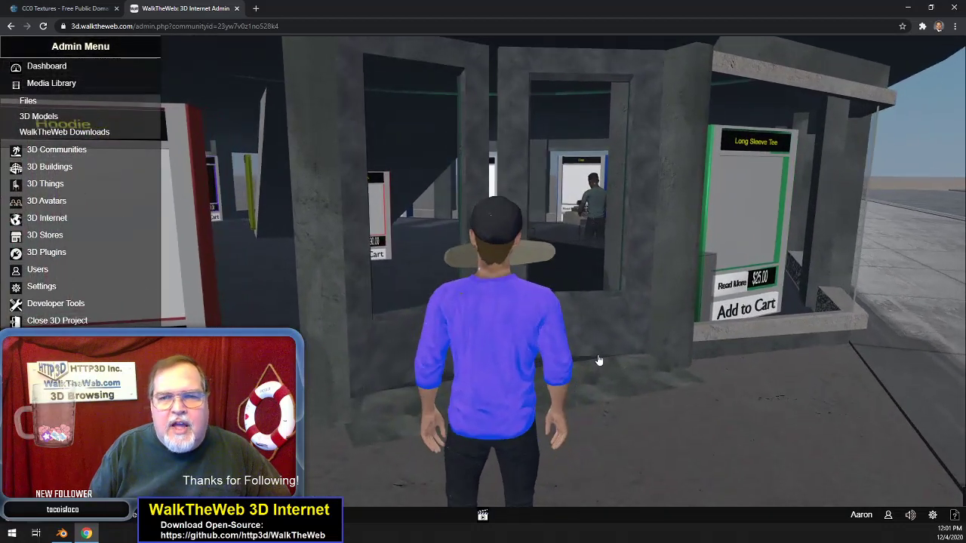
pyautogui.press('Left')
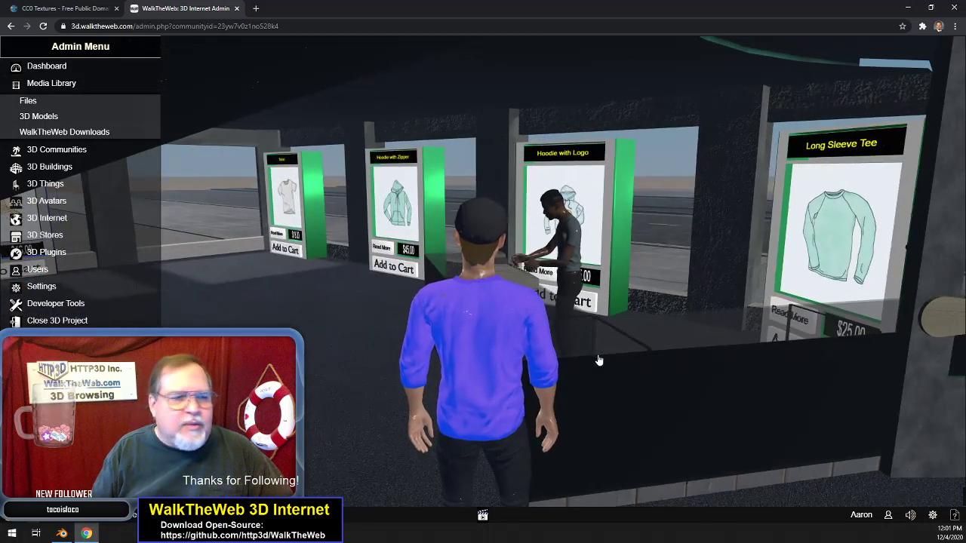
# - Walk the avatar out of the clothing store into the intersection and face the red and blue HTTP3D Inc. buildings
pyautogui.press('Right')
pyautogui.press('Up')
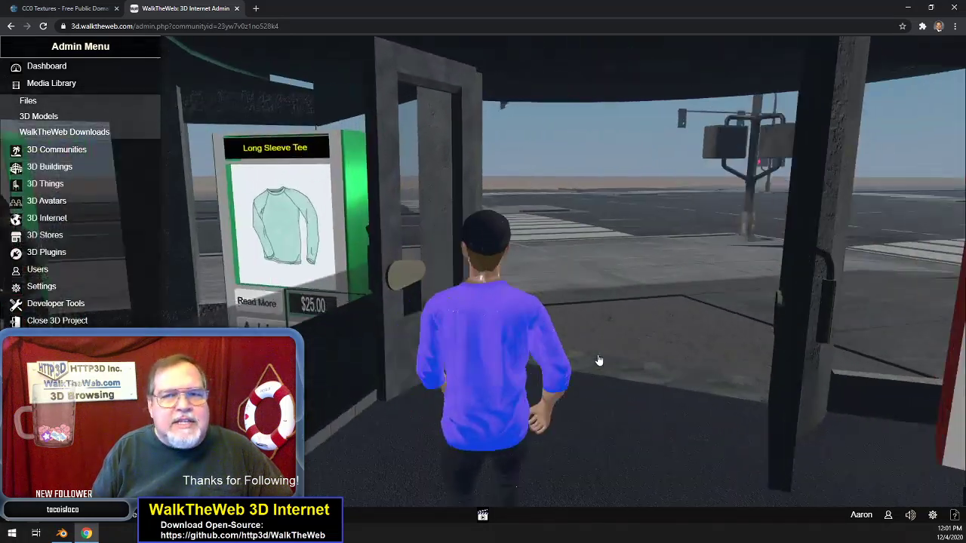
pyautogui.press('Up')
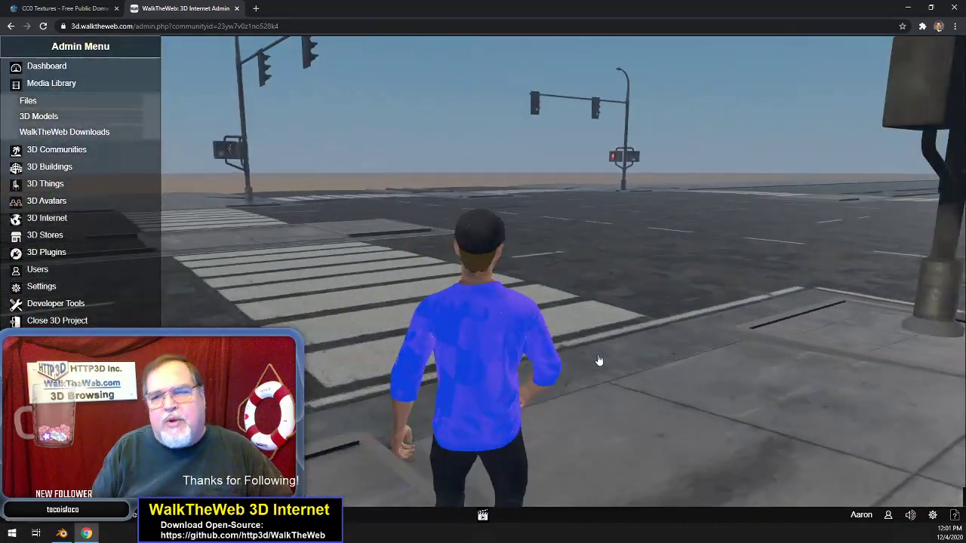
pyautogui.press('Left')
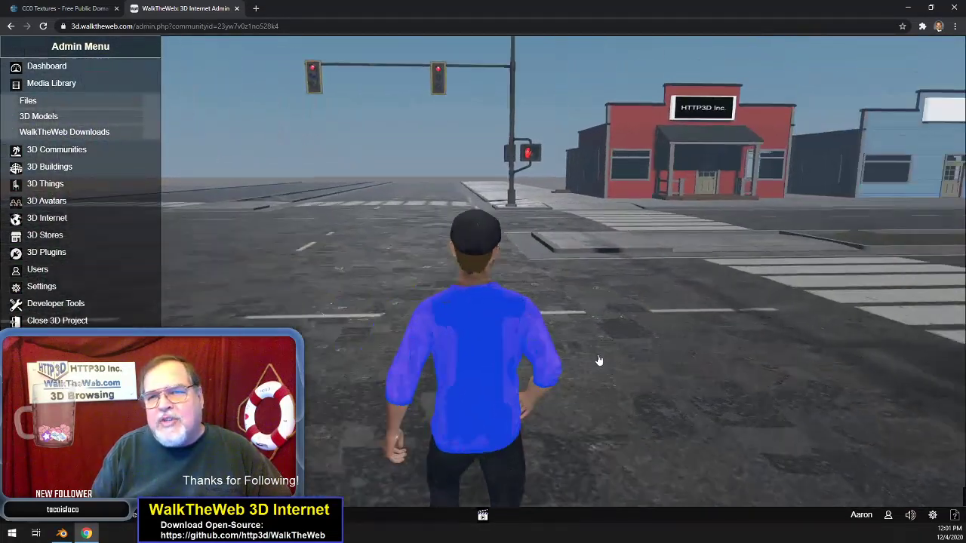
pyautogui.press('Left')
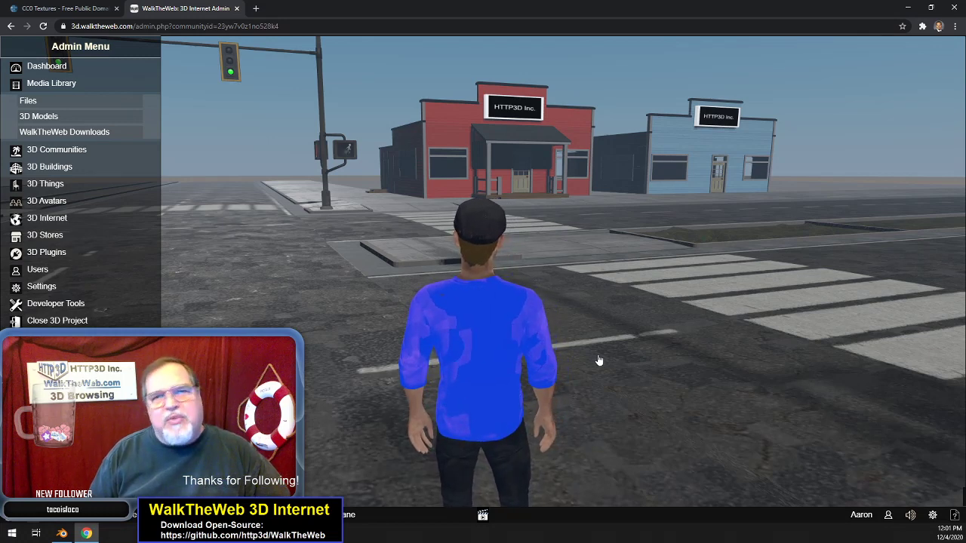
# - Turn the avatar away from the red and blue HTTP3D Inc. buildings and walk over the crosswalk onto the road beside the grass median
pyautogui.press('Right')
pyautogui.press('Up')
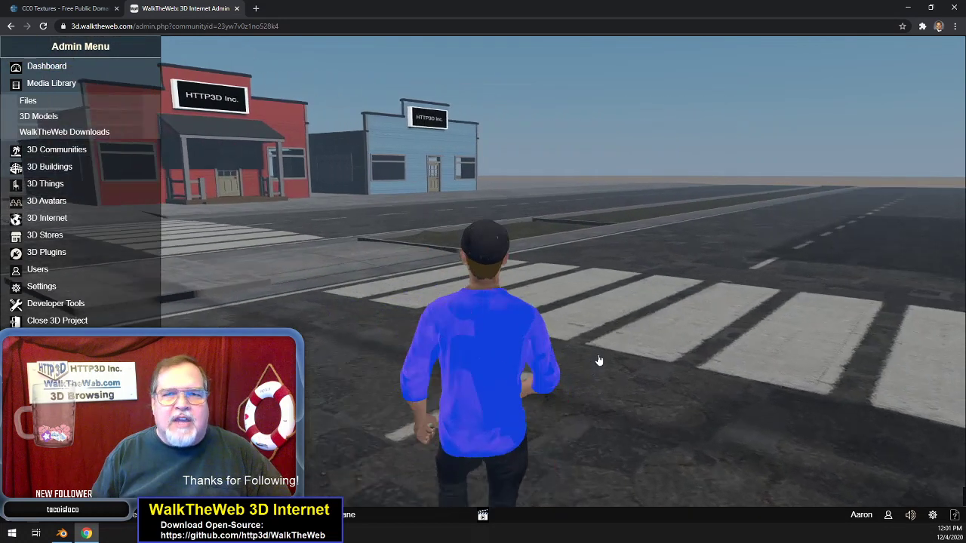
pyautogui.press('Right')
pyautogui.press('Up')
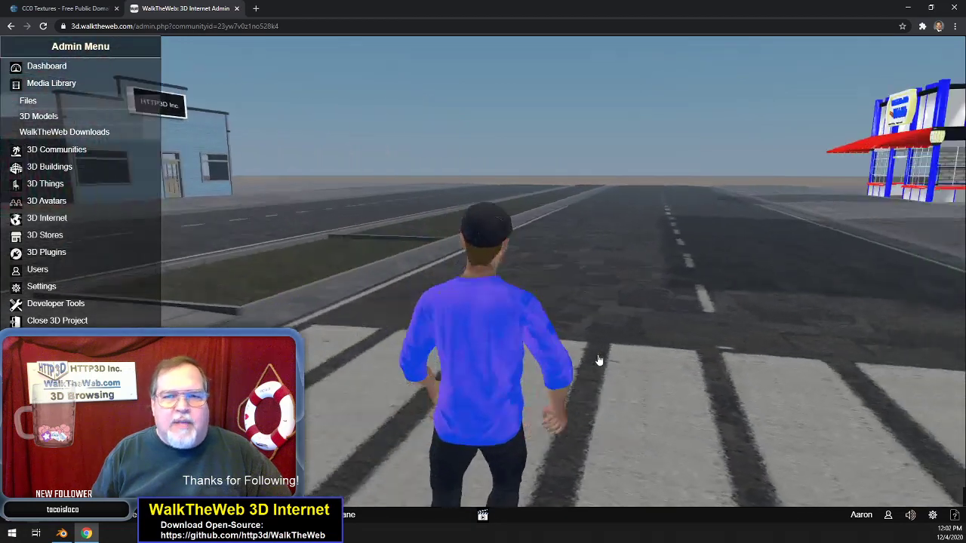
pyautogui.press('Right')
pyautogui.press('Up')
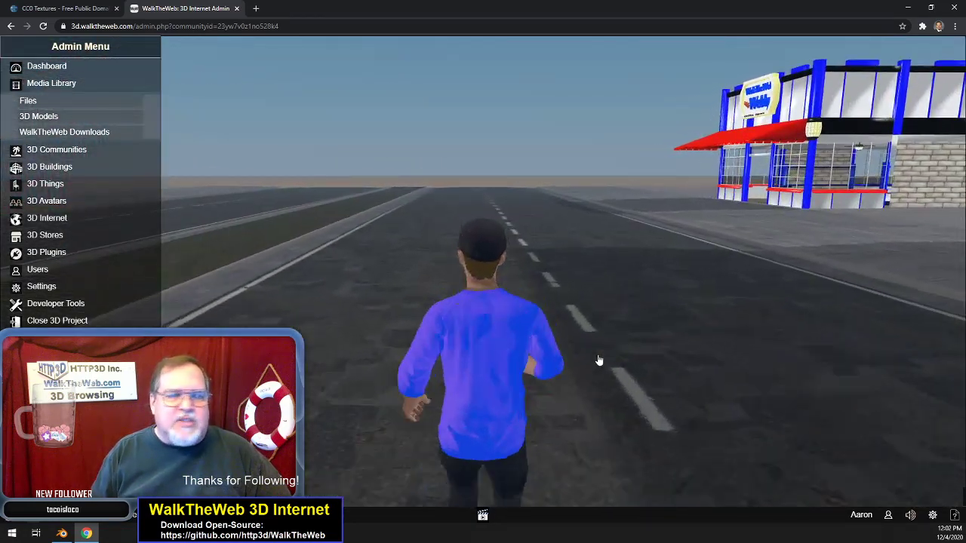
# - Walk the avatar down the road past the WalkTheWeb Webby store toward the intersection near My Message Bouquet
pyautogui.press('Up')
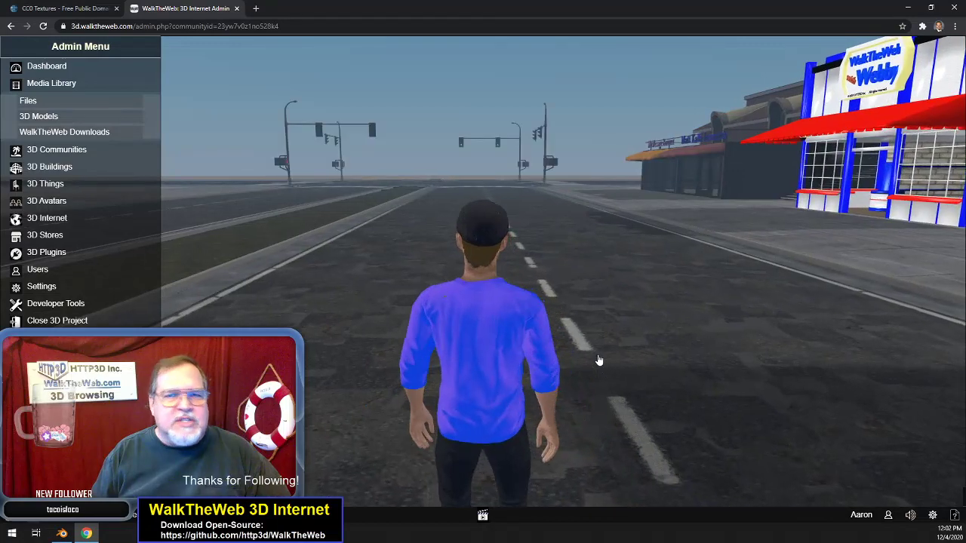
pyautogui.press('Up')
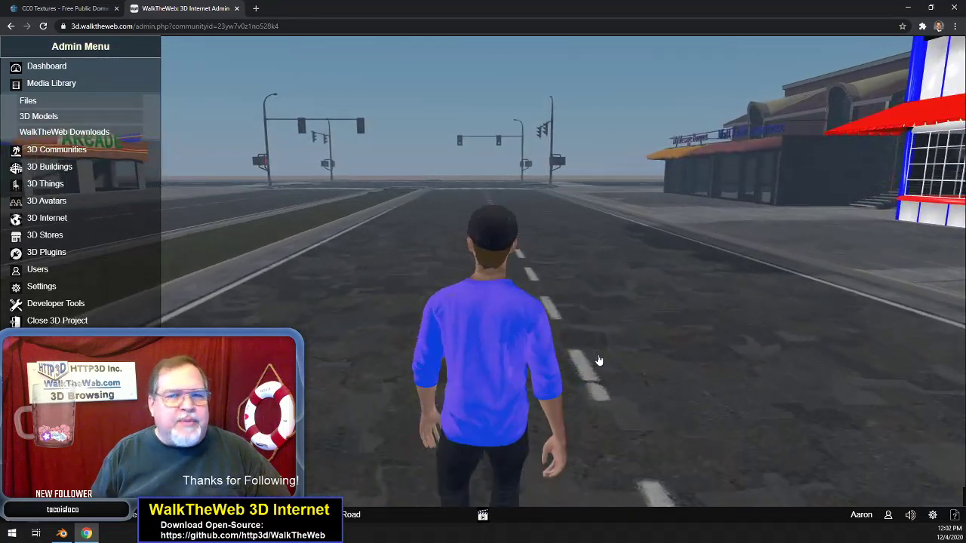
pyautogui.press('Up')
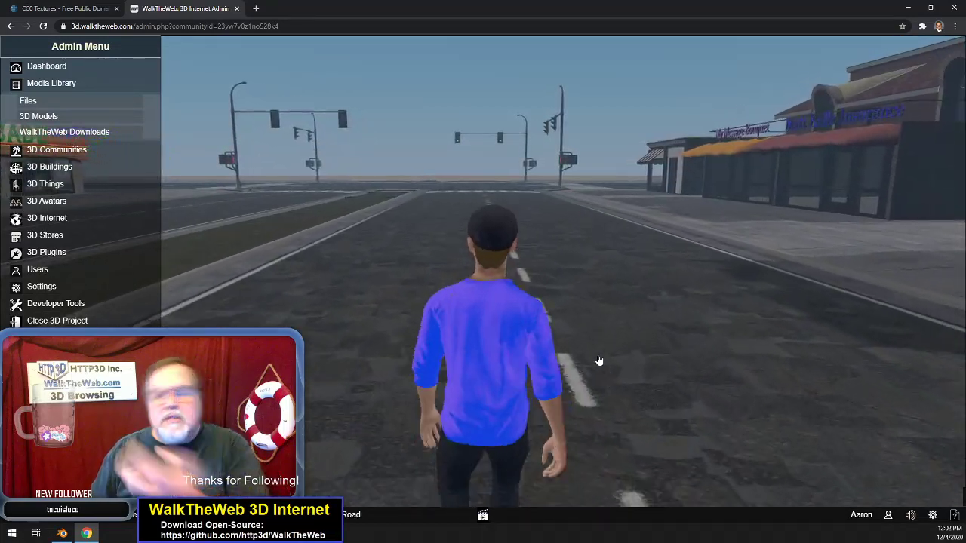
pyautogui.press('Up')
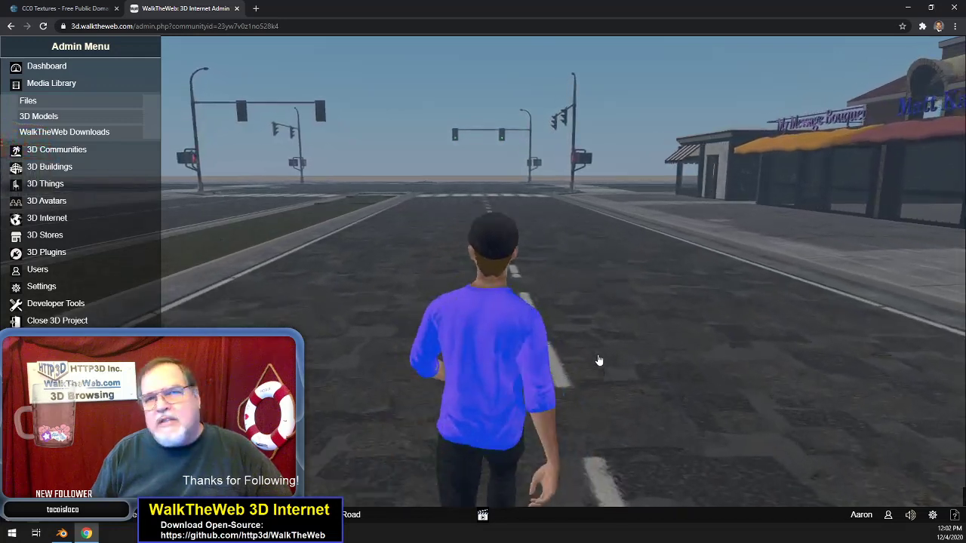
pyautogui.press('Up')
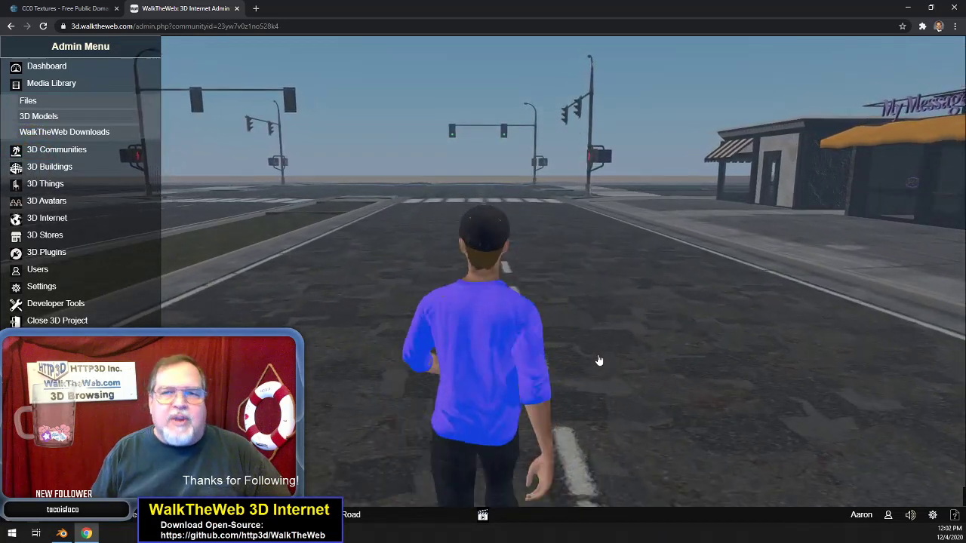
pyautogui.press('Up')
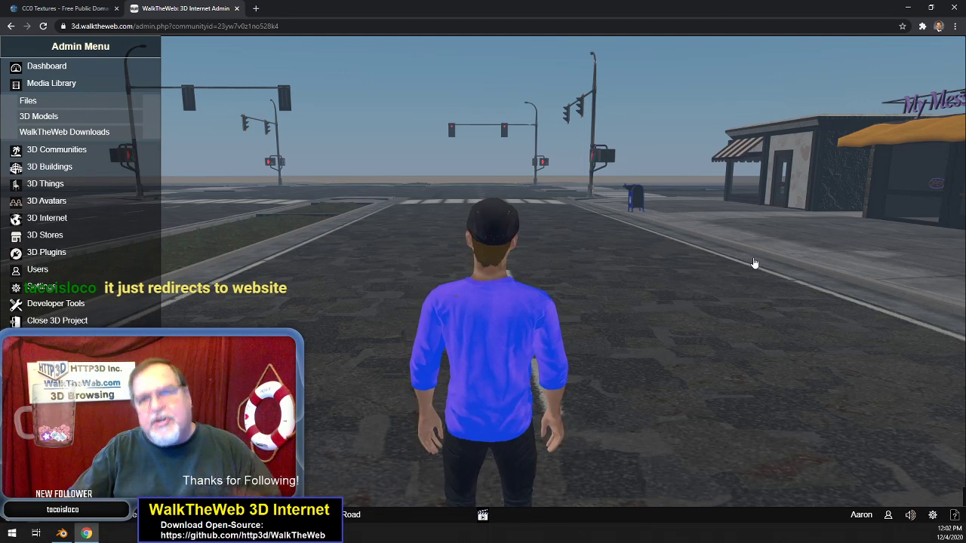
# - Walk the avatar to the corner store with the striped awning and through its door up to the Categories board
pyautogui.press('Right')
pyautogui.press('Up')
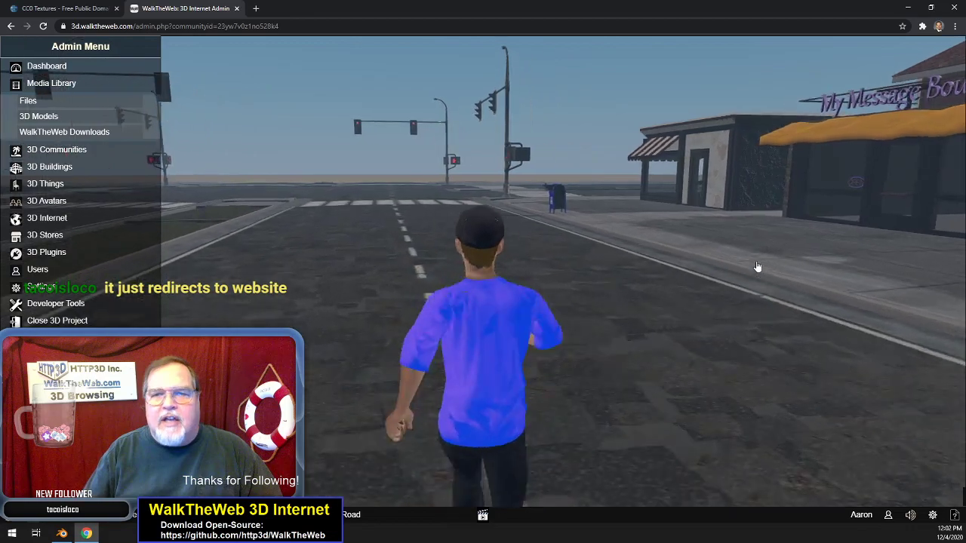
pyautogui.press('Right')
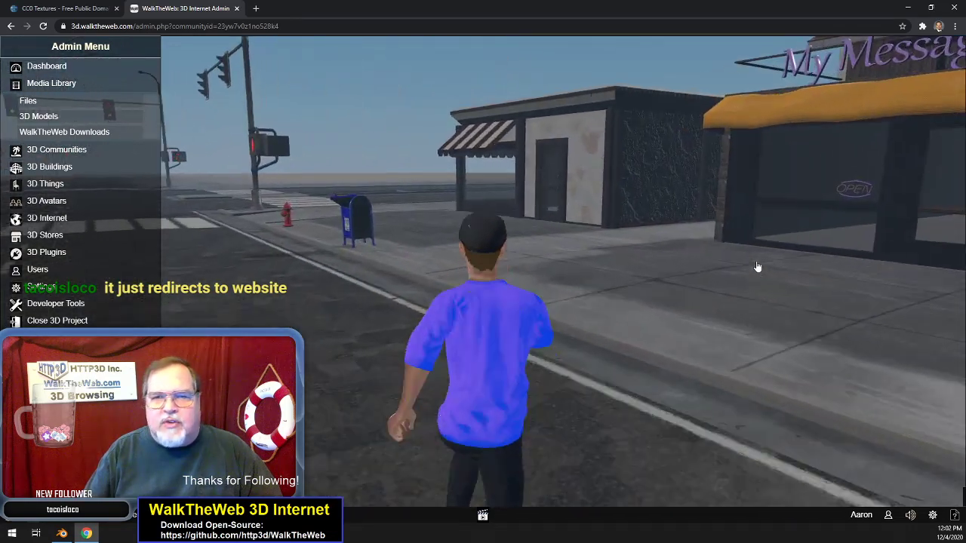
pyautogui.press('Up')
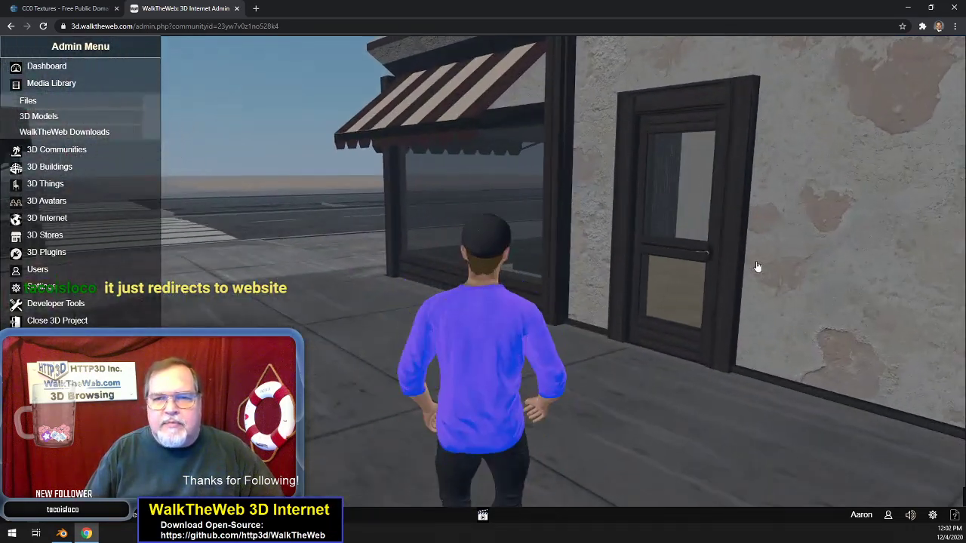
pyautogui.press('Right')
pyautogui.press('Up')
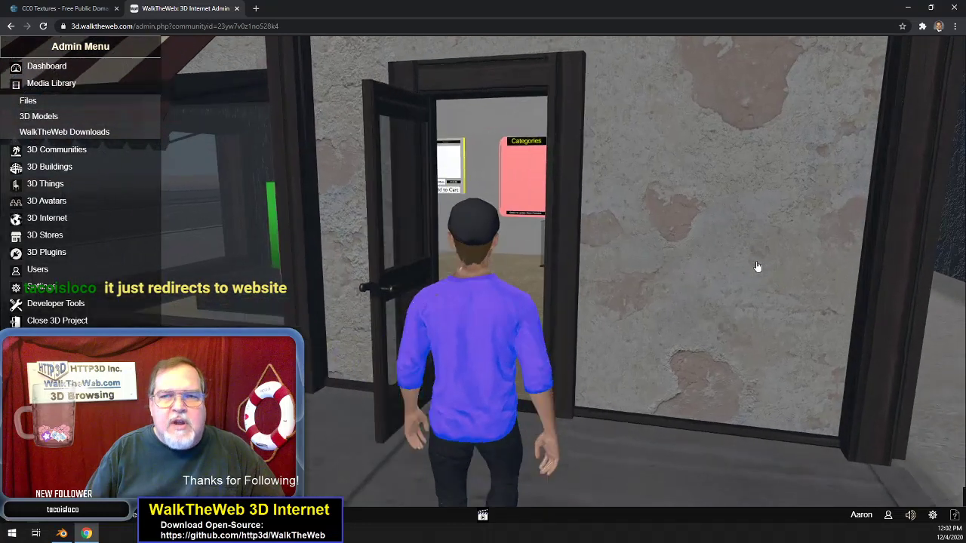
pyautogui.press('Up')
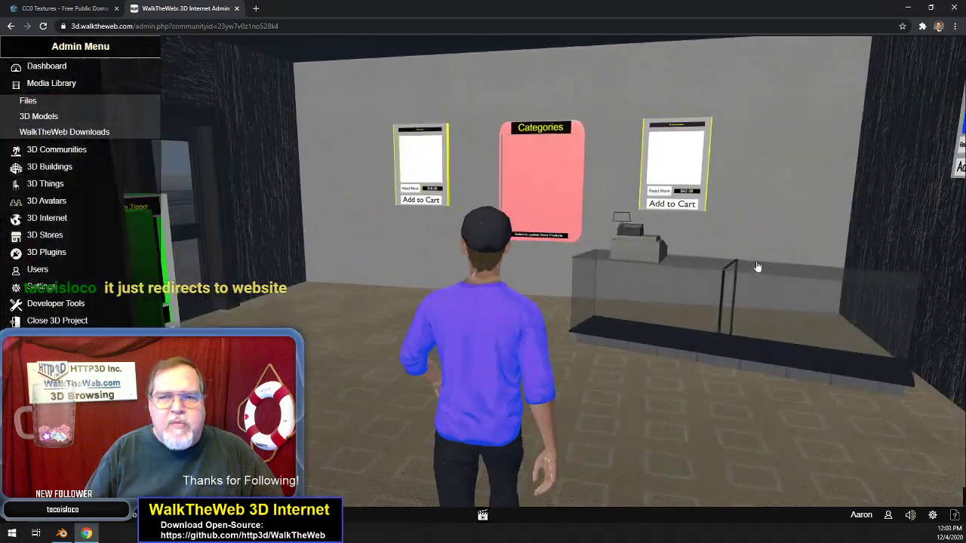
pyautogui.press('Up')
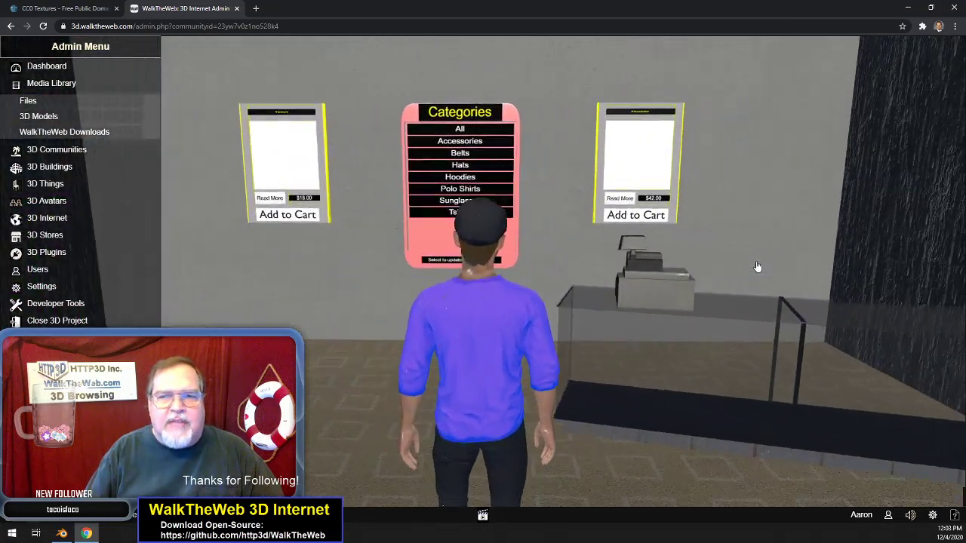
# - Look over the store's product displays and view the Polo's product details page, closing it when done
pyautogui.press('Right')
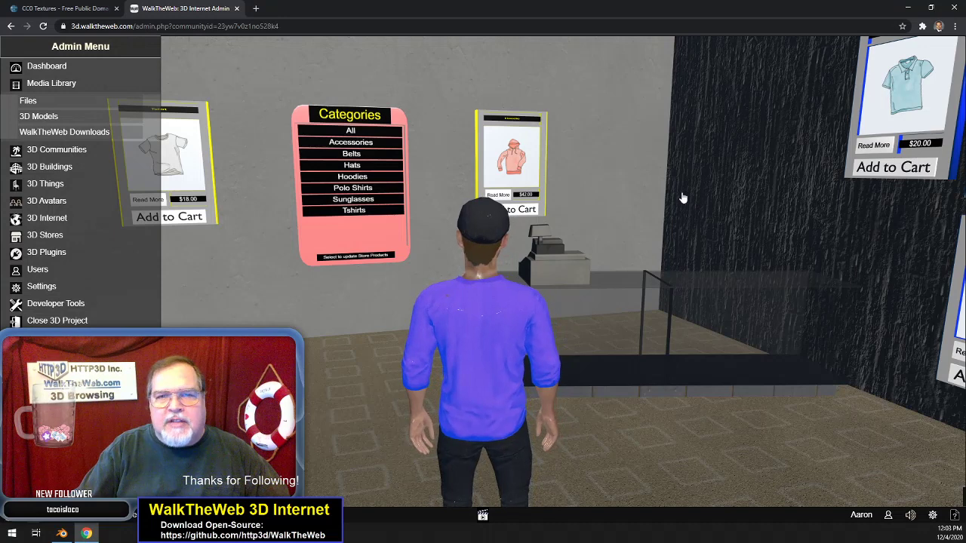
pyautogui.press('Left')
pyautogui.press('Left')
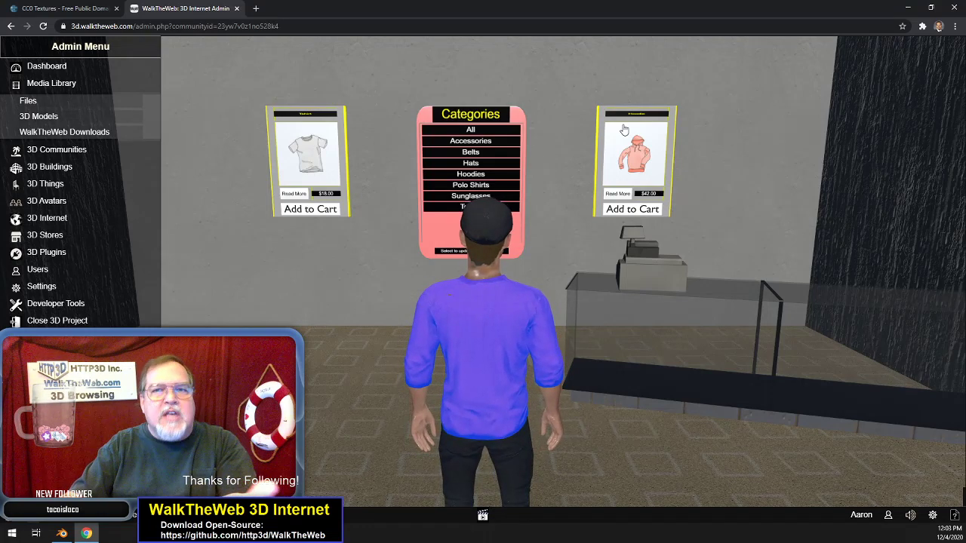
pyautogui.press('Right')
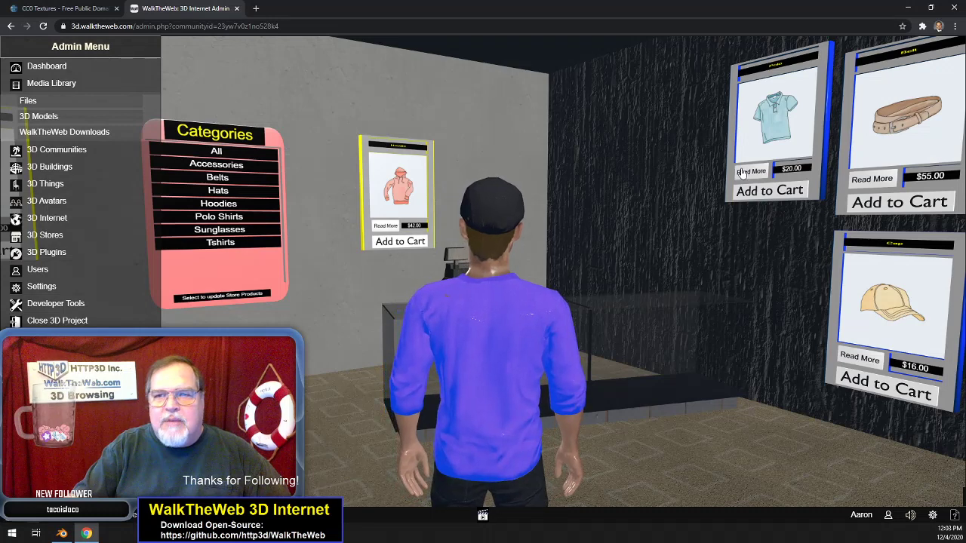
pyautogui.click(745, 172)
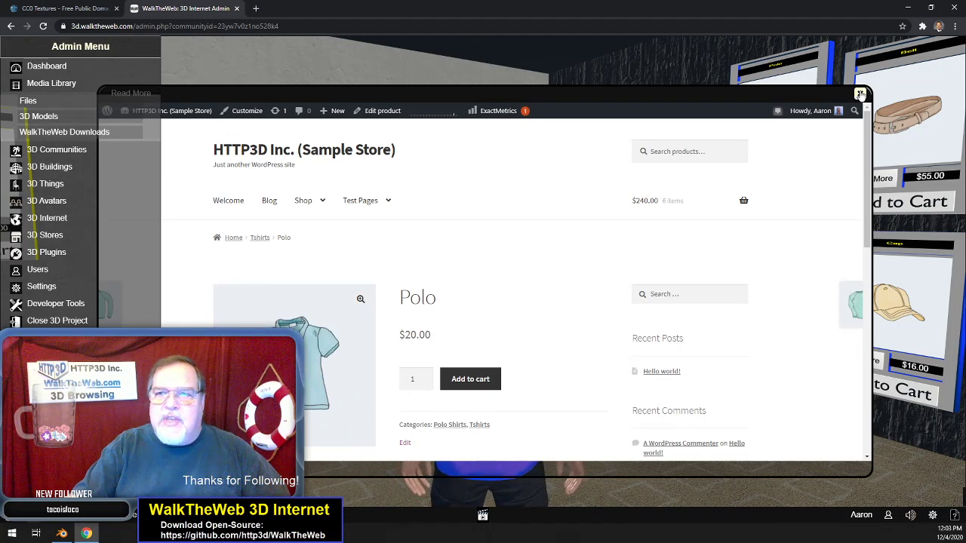
pyautogui.click(860, 93)
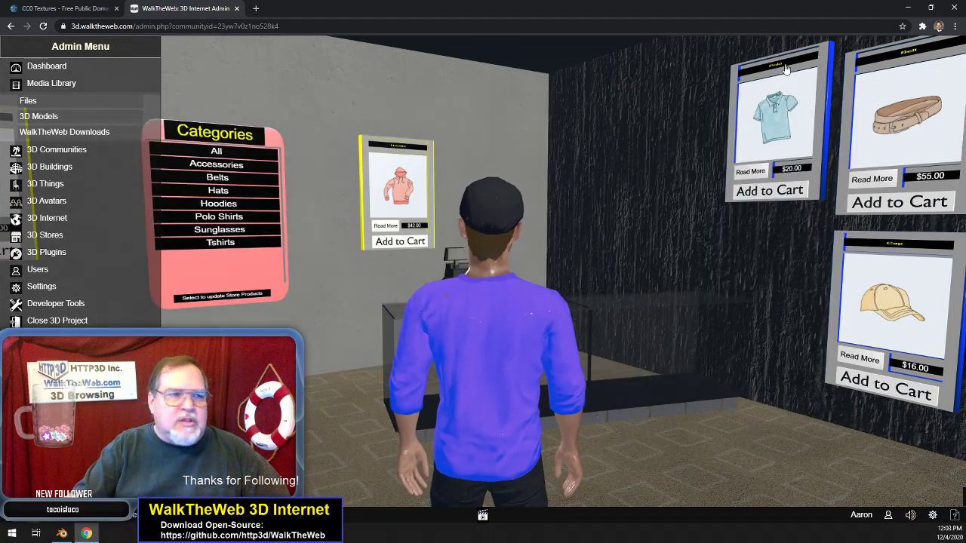
# - Add the Polo to the cart and review the shopping cart's item list before closing it
pyautogui.click(768, 191)
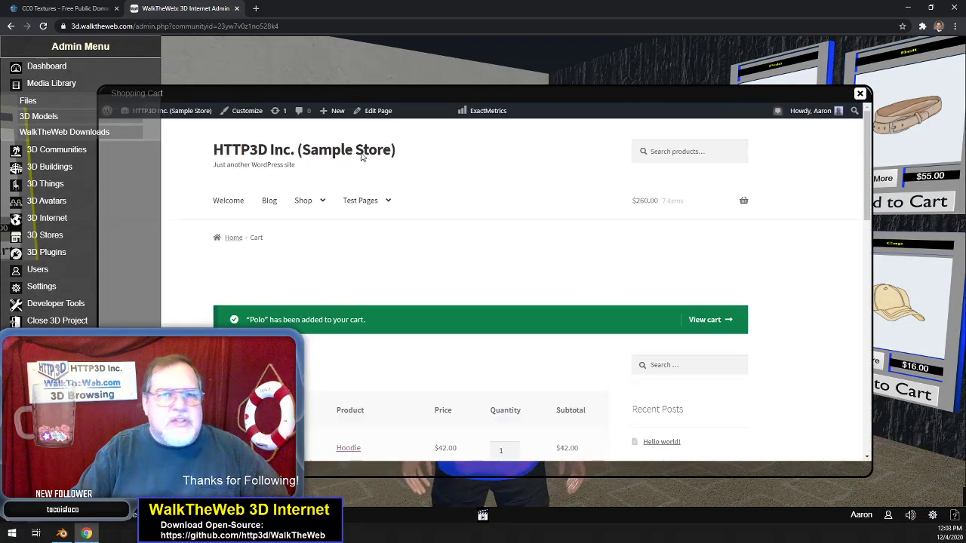
pyautogui.scroll(-3, 733, 280)
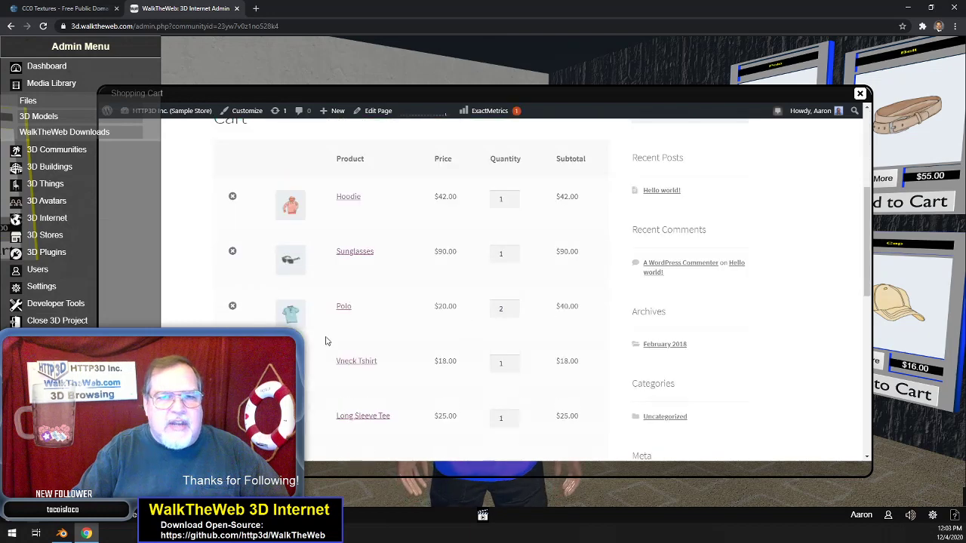
pyautogui.scroll(-2, 420, 386)
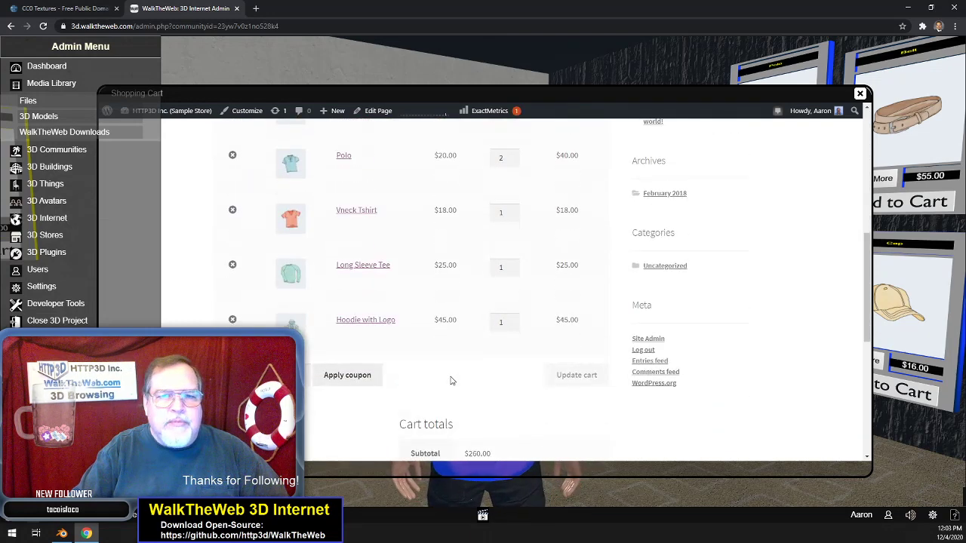
pyautogui.scroll(4, 451, 381)
pyautogui.scroll(-3, 333, 389)
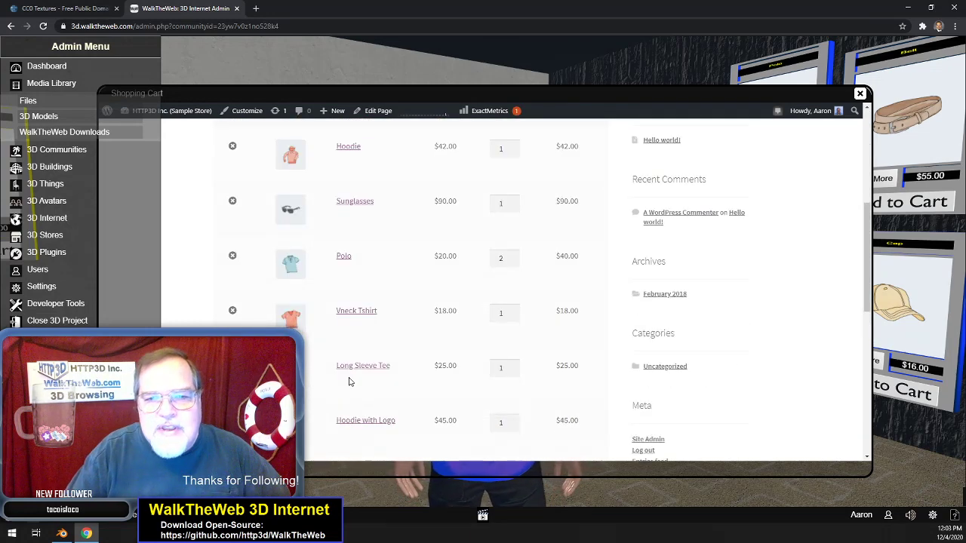
pyautogui.scroll(5, 349, 381)
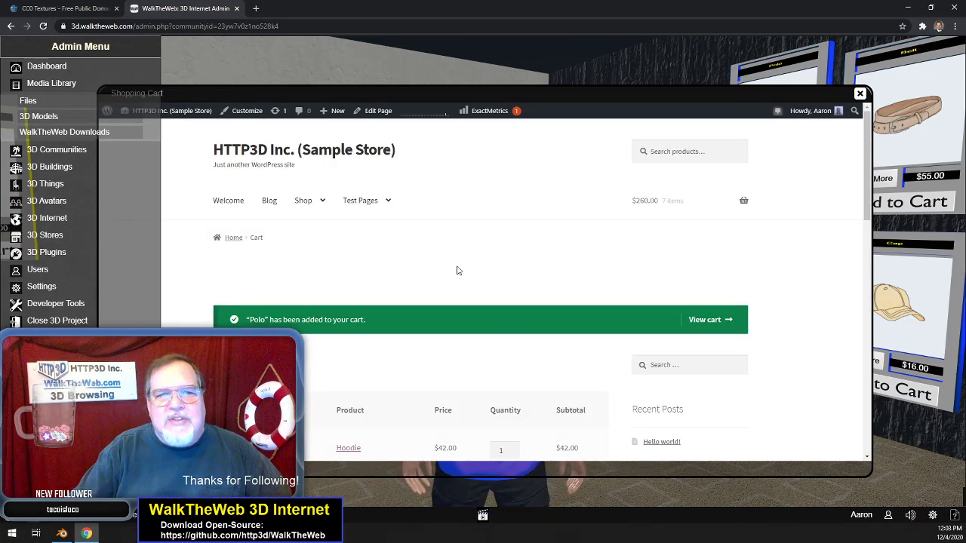
pyautogui.scroll(-2, 457, 270)
pyautogui.scroll(2, 325, 241)
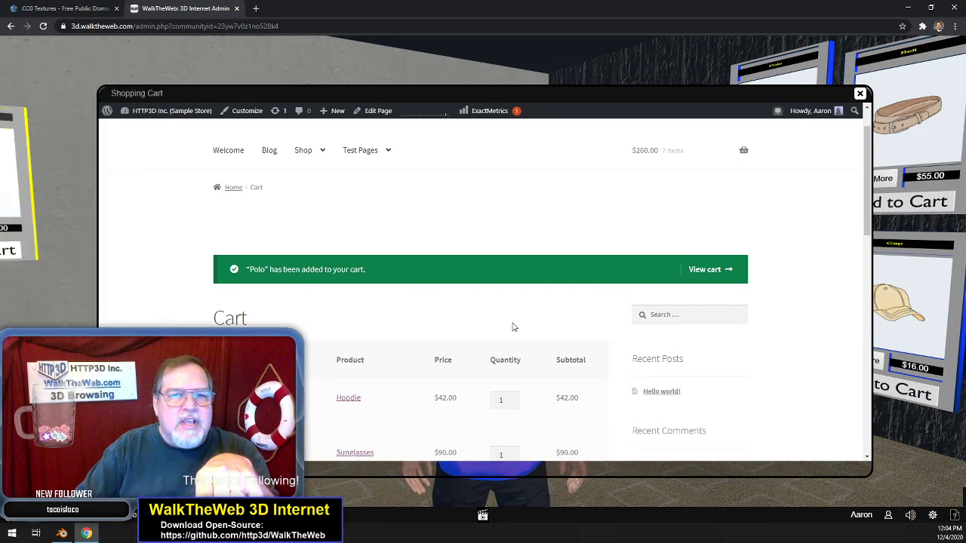
pyautogui.scroll(-2, 513, 327)
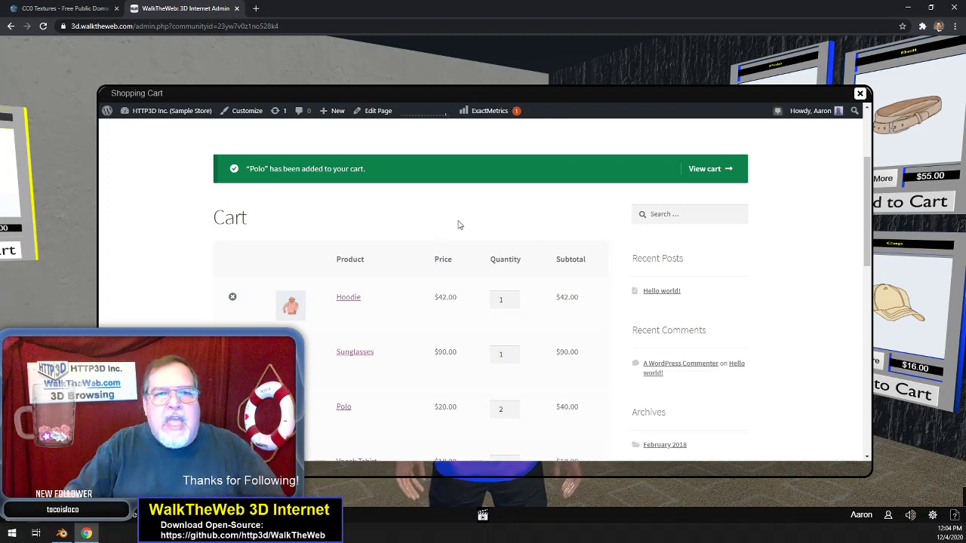
pyautogui.scroll(-3, 438, 264)
pyautogui.scroll(5, 423, 277)
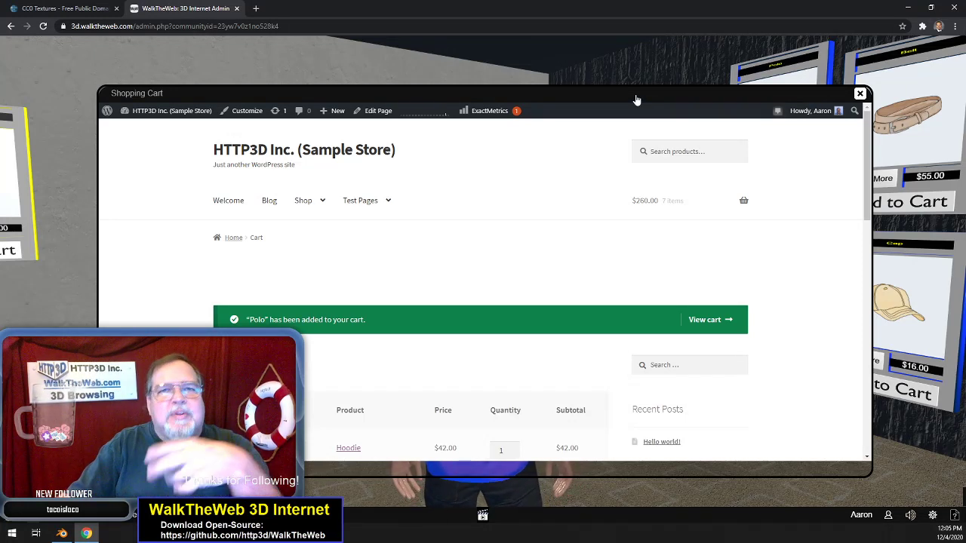
pyautogui.click(860, 93)
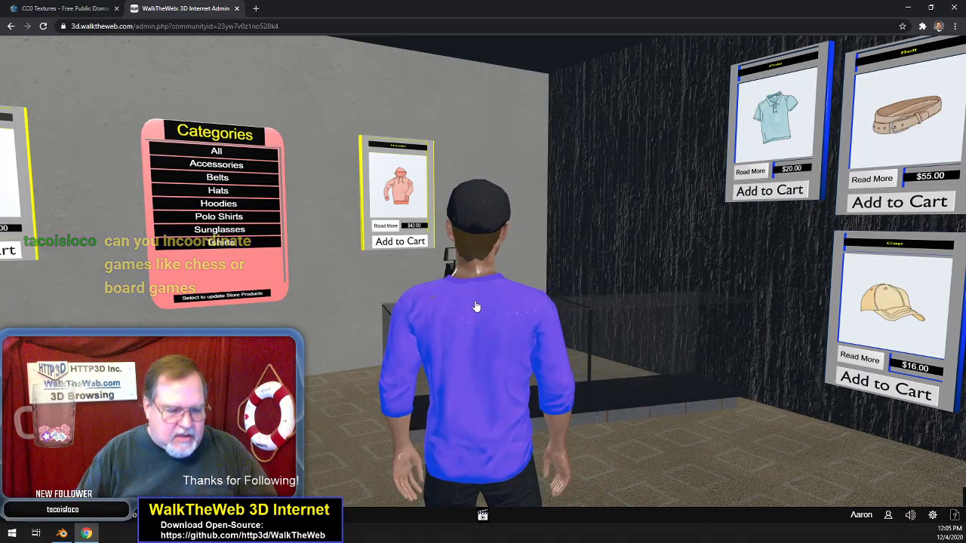
# - Turn the avatar around and walk out of the store to the street facing the arcade
pyautogui.press('Right')
pyautogui.press('Right')
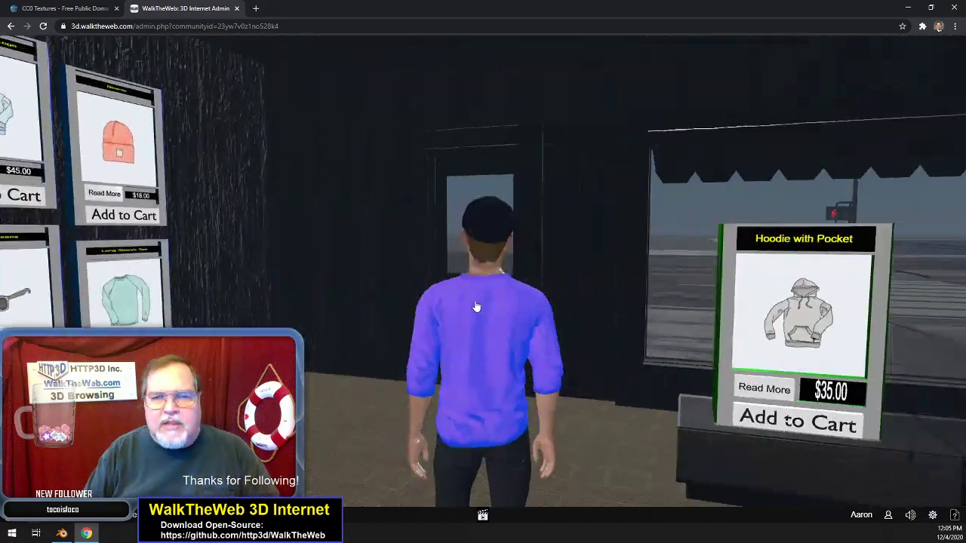
pyautogui.press('Up')
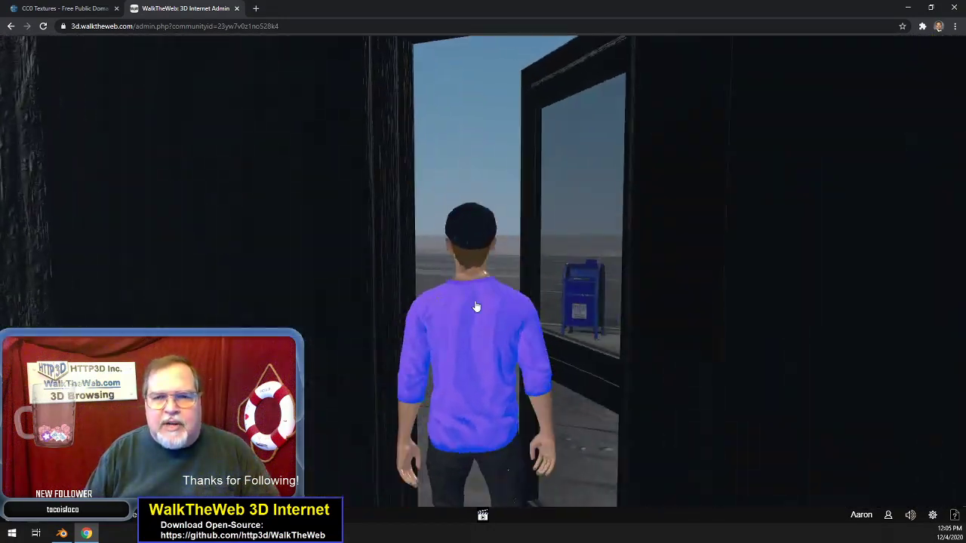
pyautogui.press('Left')
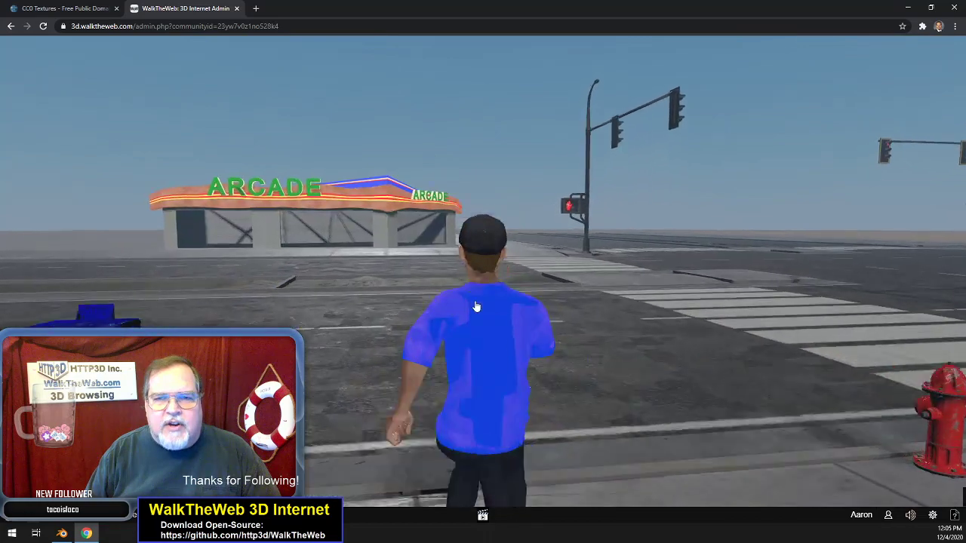
# - Walk the avatar across the street, past the 3D glasses cart, and into the arcade up to the black game cabinet
pyautogui.press('Up')
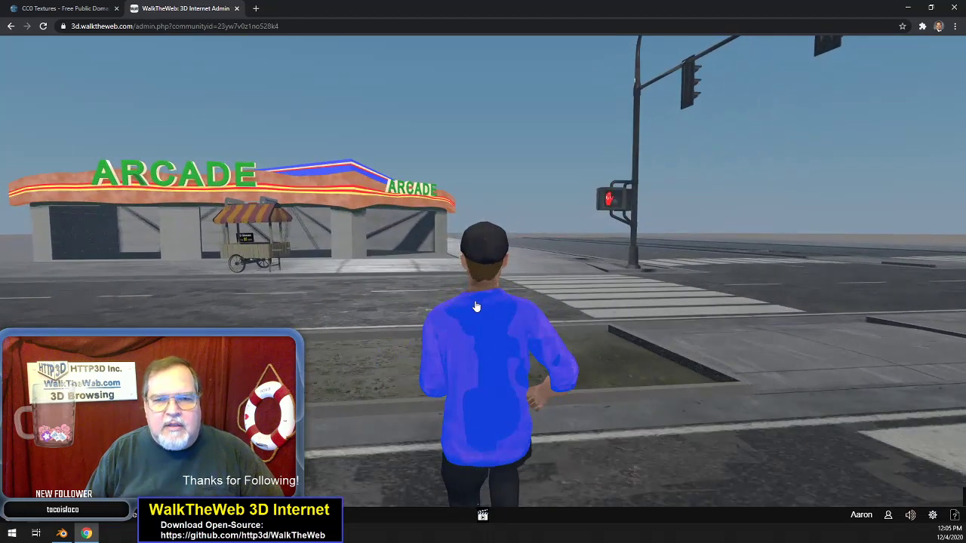
pyautogui.press('Up')
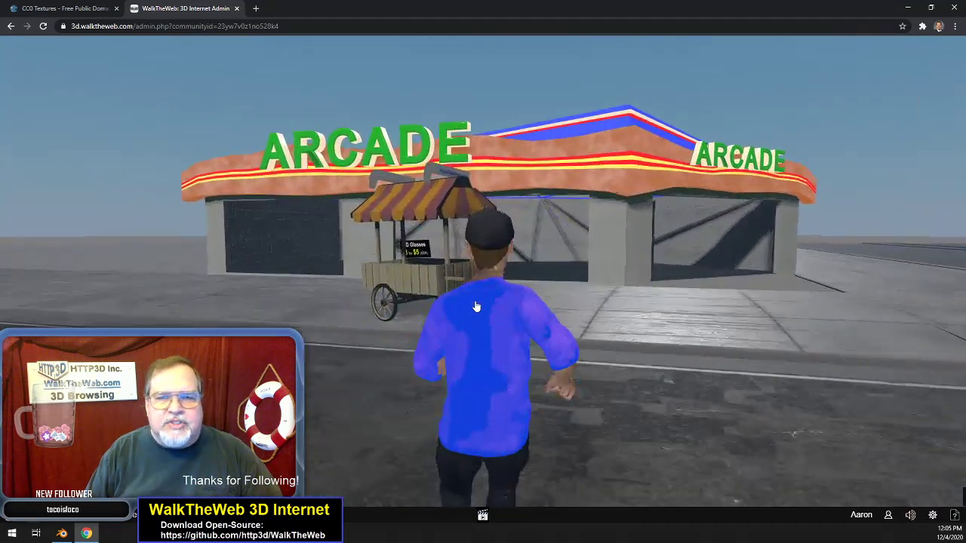
pyautogui.press('Right')
pyautogui.press('Up')
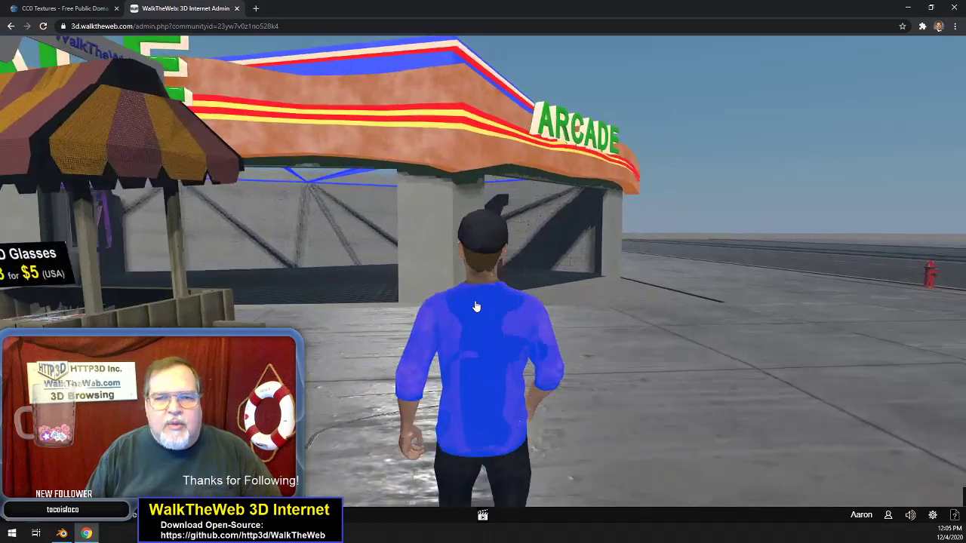
pyautogui.press('Left')
pyautogui.press('Up')
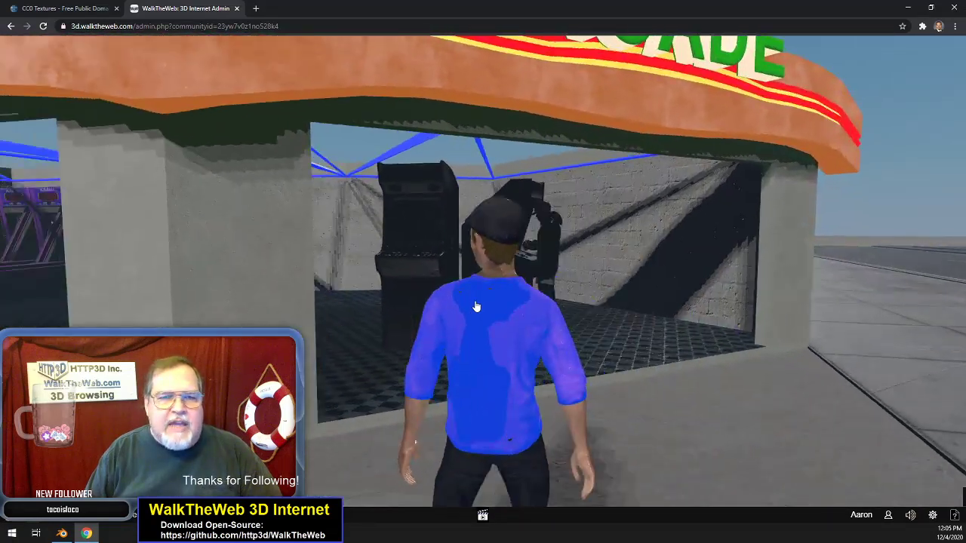
pyautogui.press('Left')
pyautogui.press('Up')
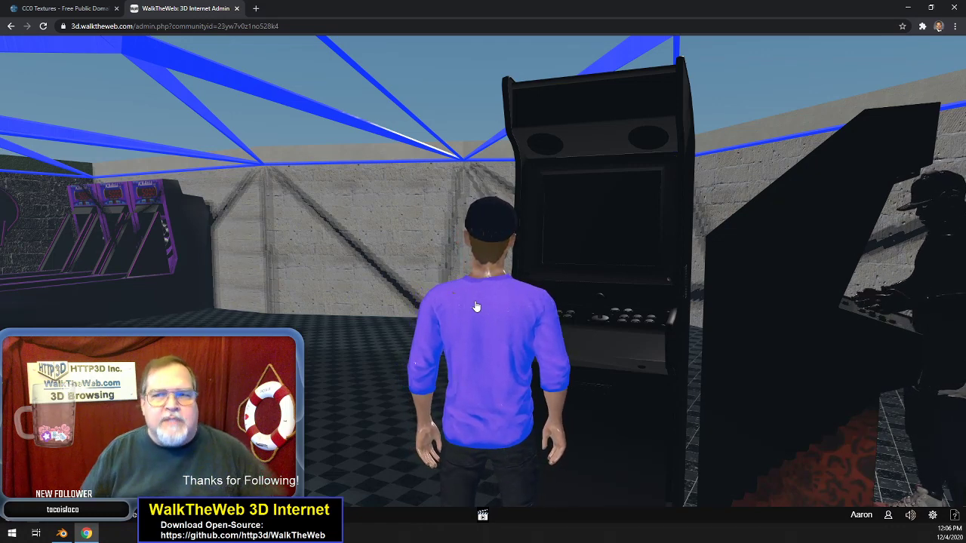
# - Walk the avatar through the arcade, away from the black cabinet, to stand facing the purple Ice Ball lanes
pyautogui.press('w')
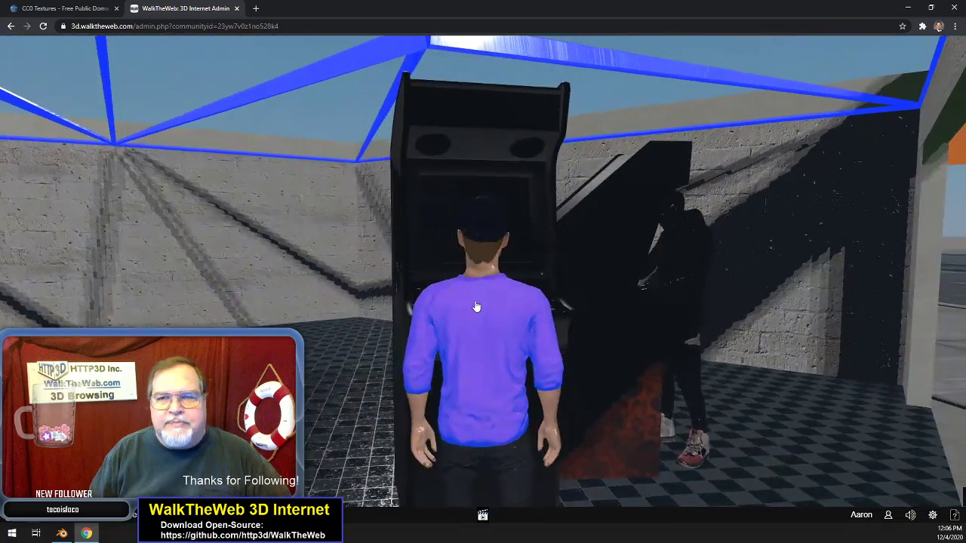
pyautogui.press('a')
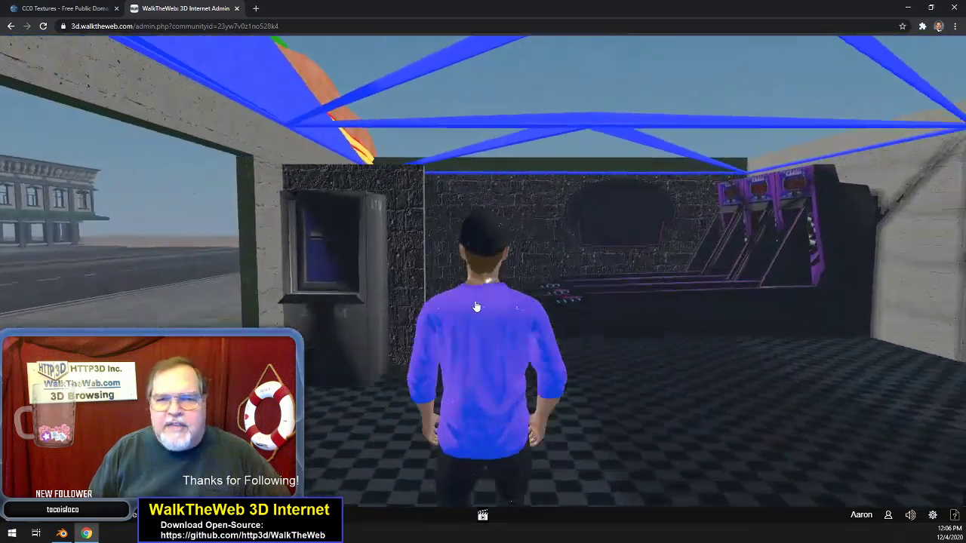
pyautogui.press('w')
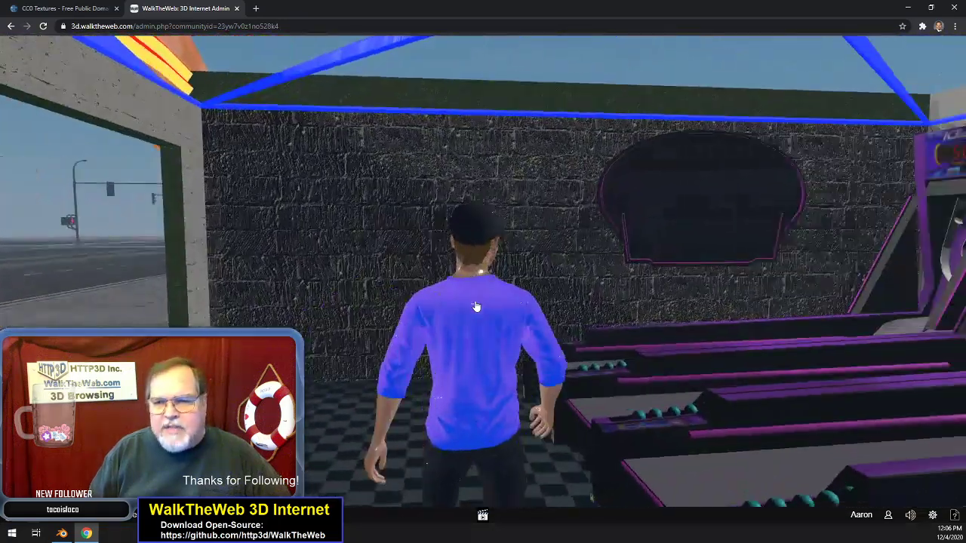
pyautogui.press('d')
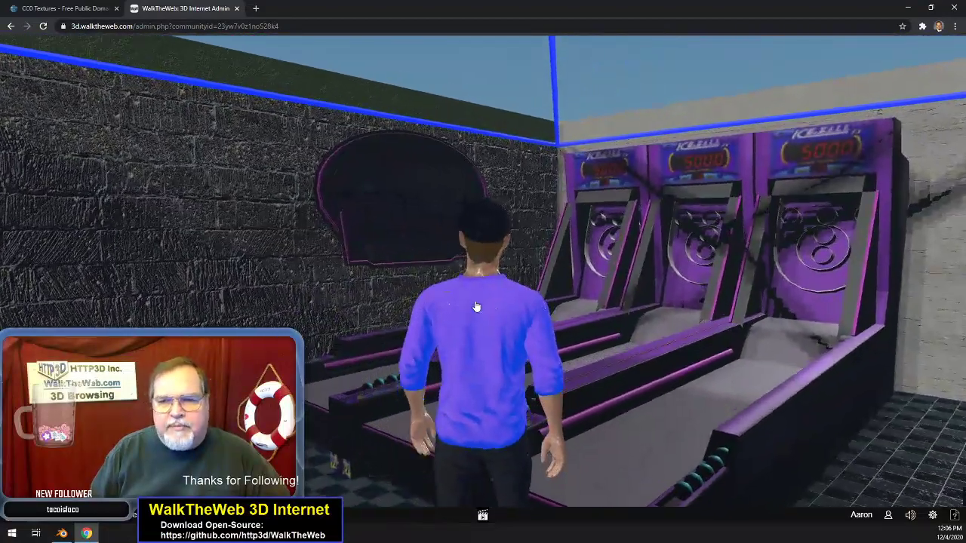
pyautogui.press('d')
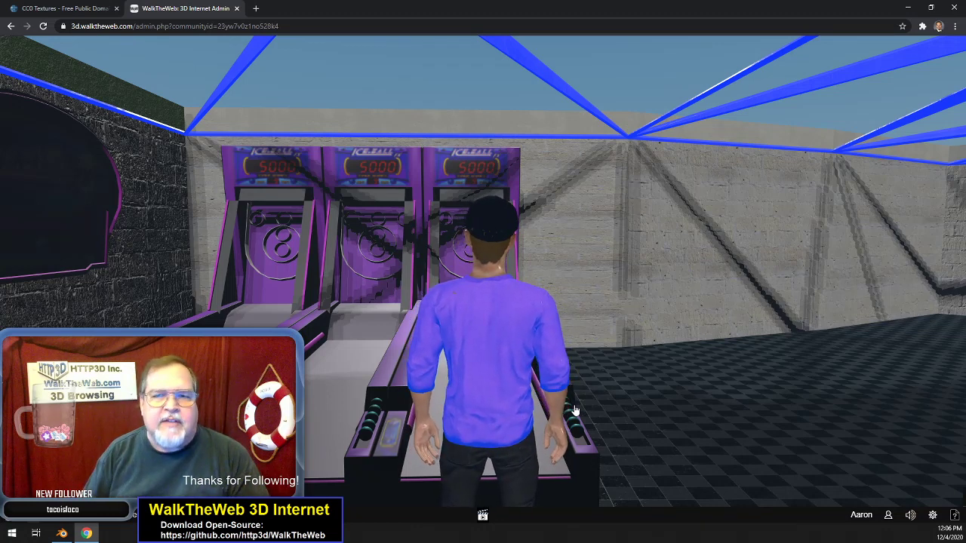
# - Open the settings and try the farthest Camera Distance before bringing the camera back close behind the avatar
pyautogui.click(933, 515)
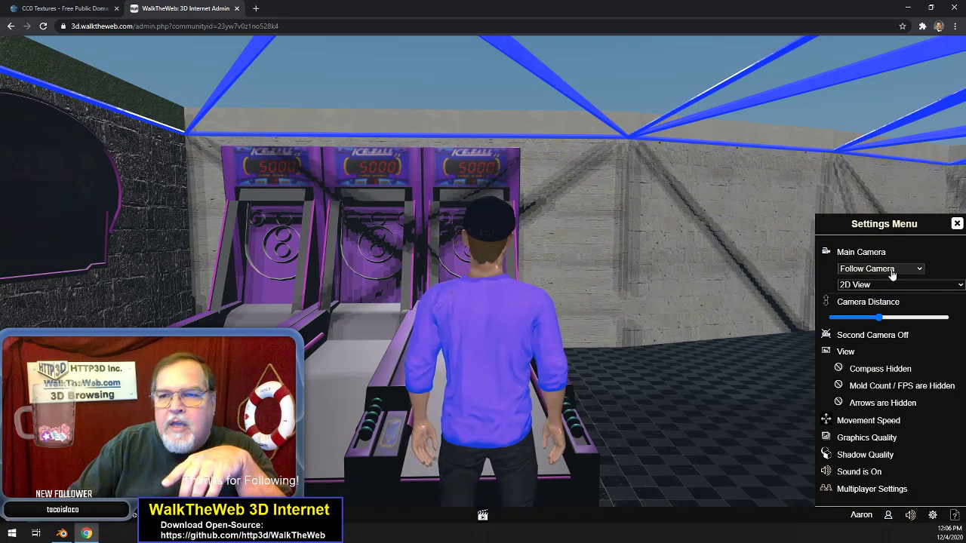
pyautogui.moveTo(879, 318); pyautogui.dragTo(785, 321)
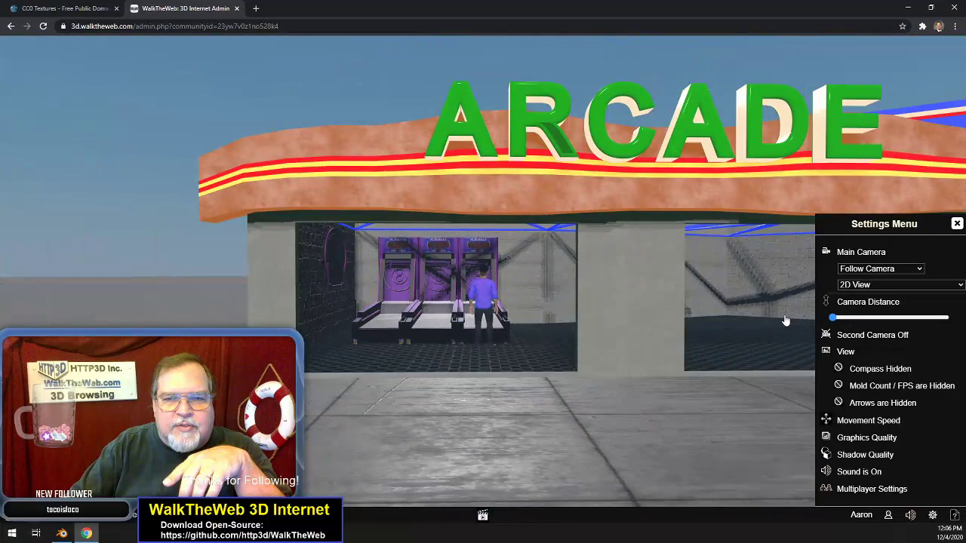
pyautogui.click(874, 318)
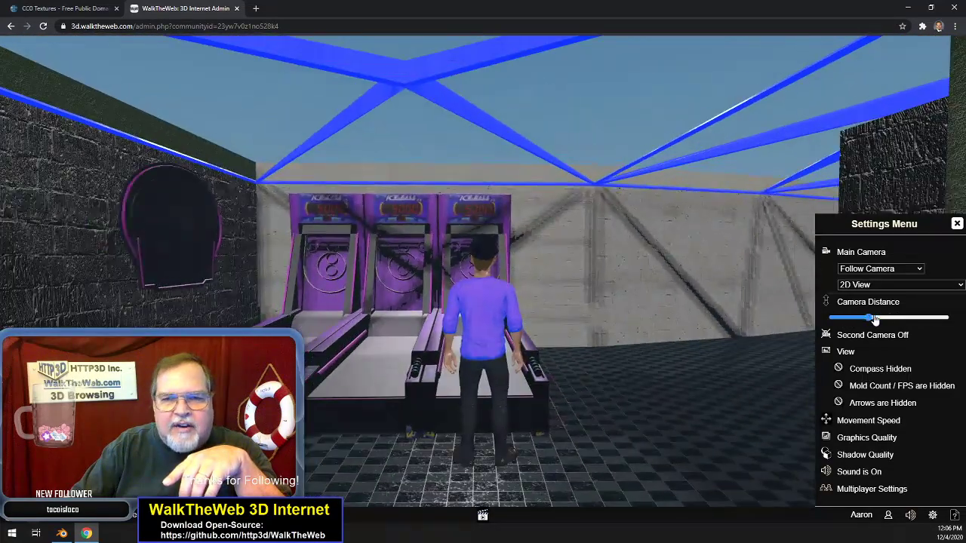
pyautogui.moveTo(874, 317); pyautogui.dragTo(879, 318)
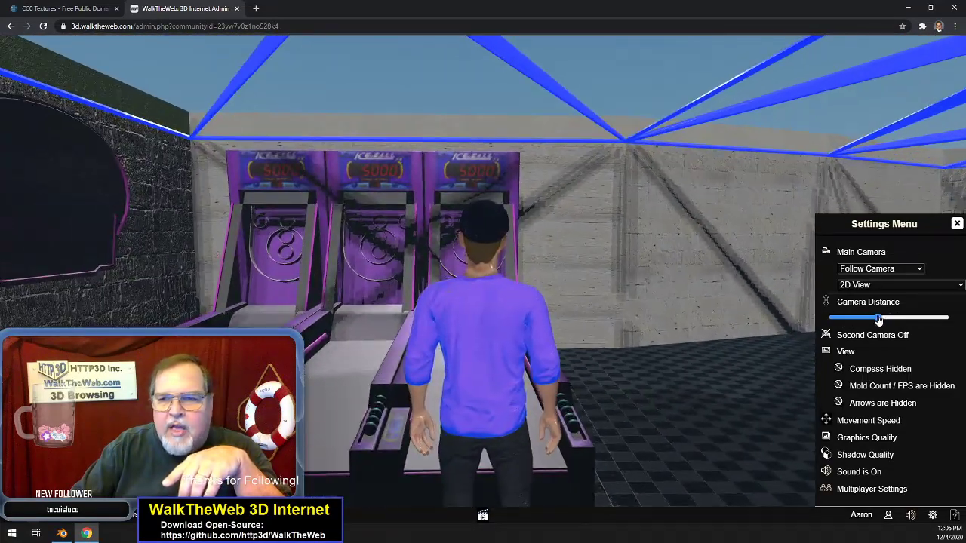
# - Try the First-Person Camera as the main camera and return to the Follow Camera
pyautogui.click(883, 269)
pyautogui.click(880, 278)
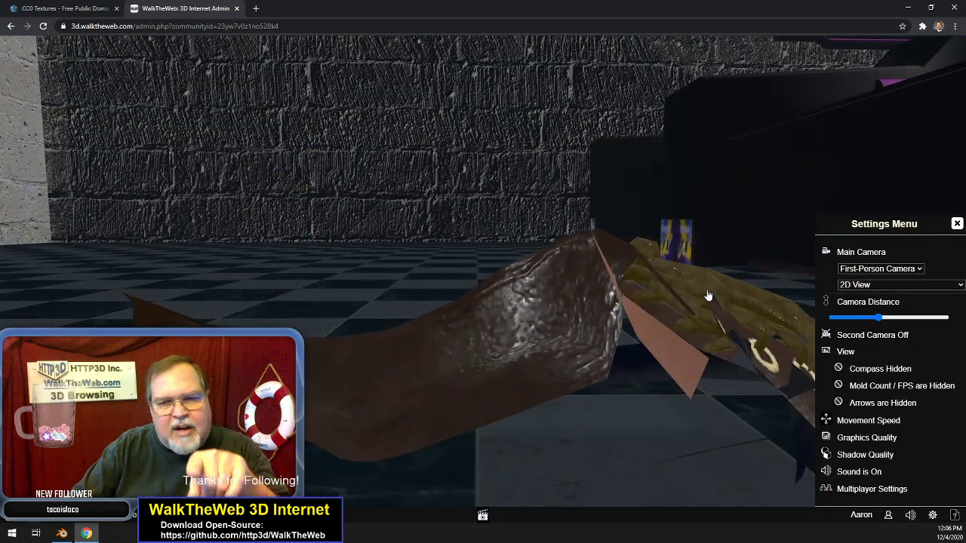
pyautogui.click(906, 270)
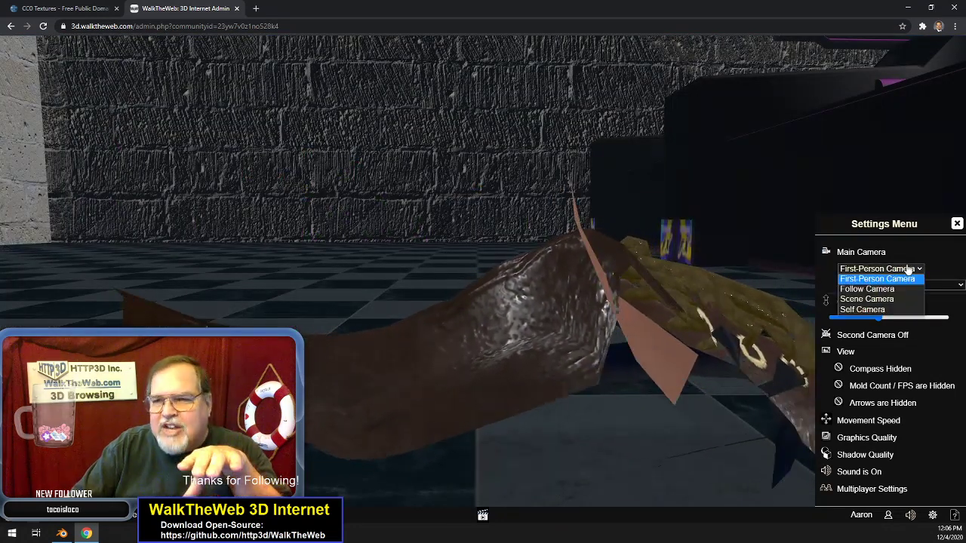
pyautogui.click(868, 289)
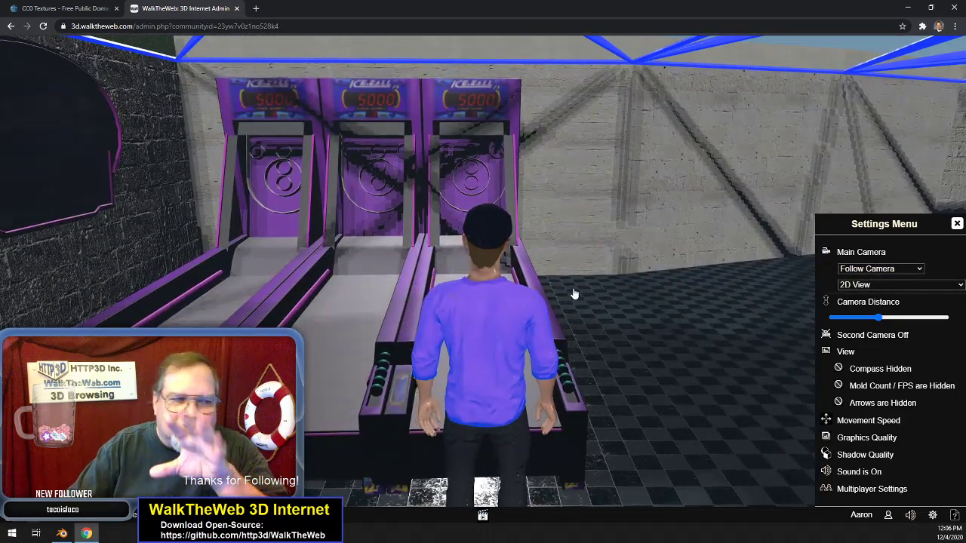
# - Preview the arcade in the 3D Glasses Anaglyph Red-Cyan view and in the 3D VR Headset view
pyautogui.click(893, 285)
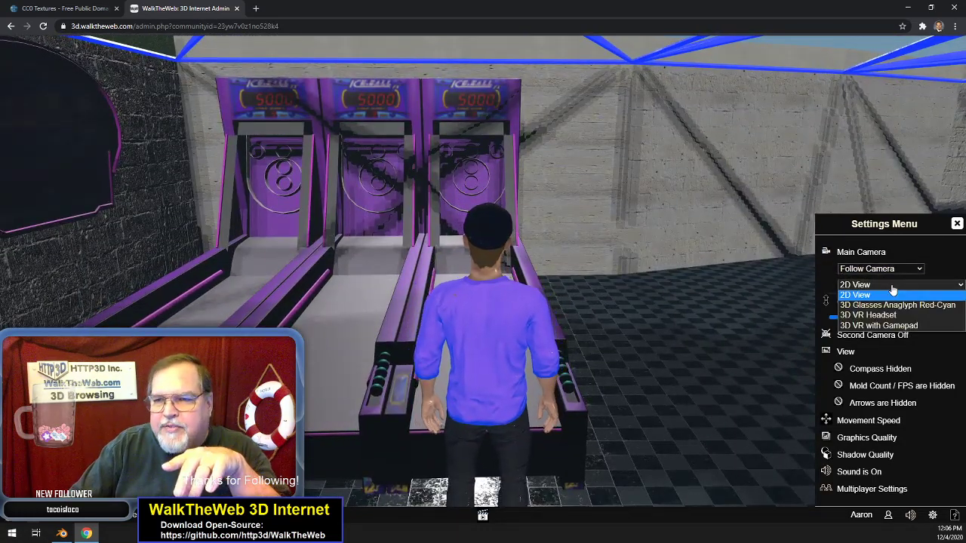
pyautogui.click(891, 305)
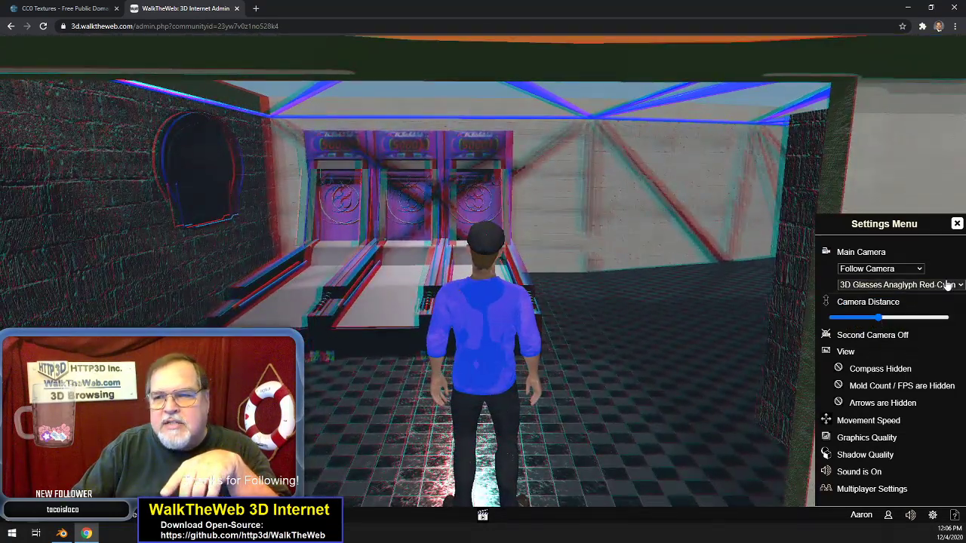
pyautogui.click(944, 284)
pyautogui.click(891, 315)
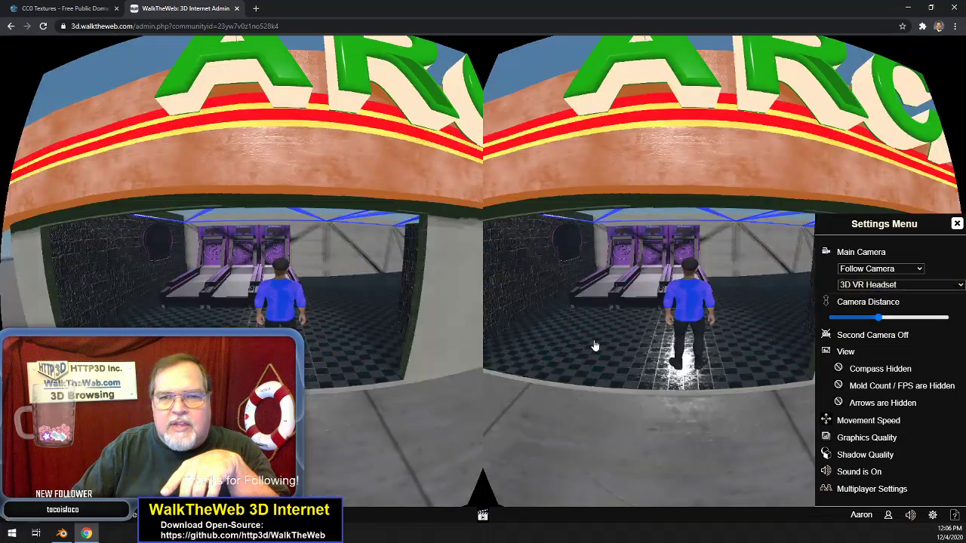
# - Switch the main camera's view to 3D VR with Gamepad and move the avatar back and forth outside the arcade
pyautogui.click(905, 285)
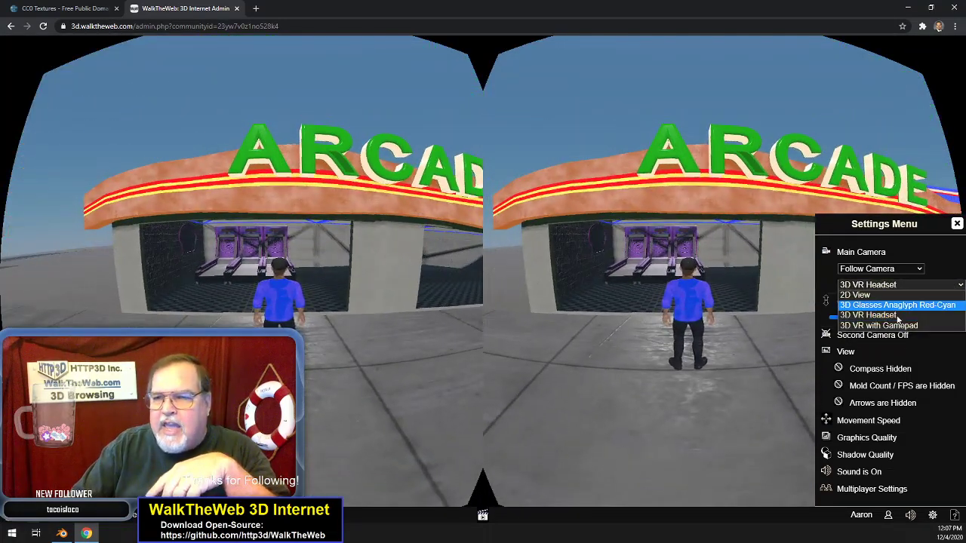
pyautogui.click(856, 339)
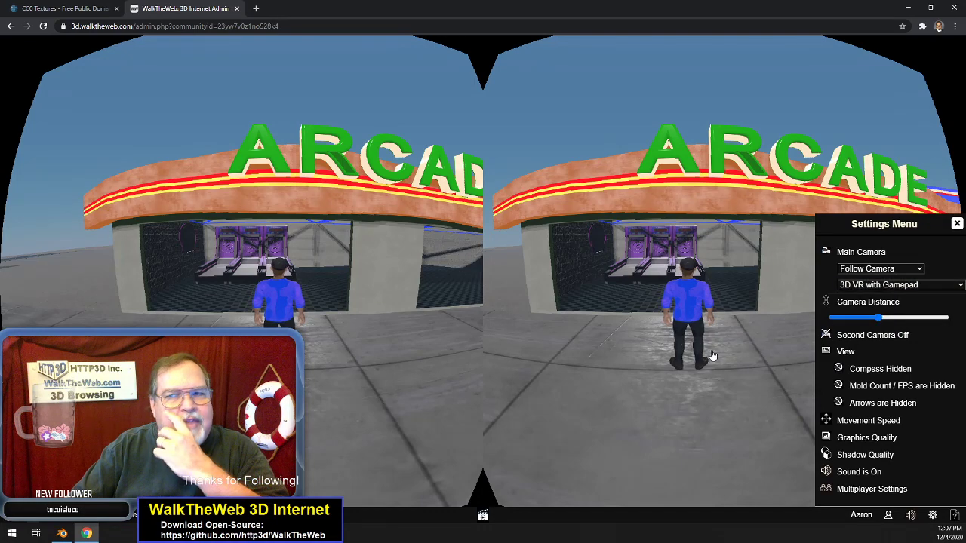
pyautogui.press('s')
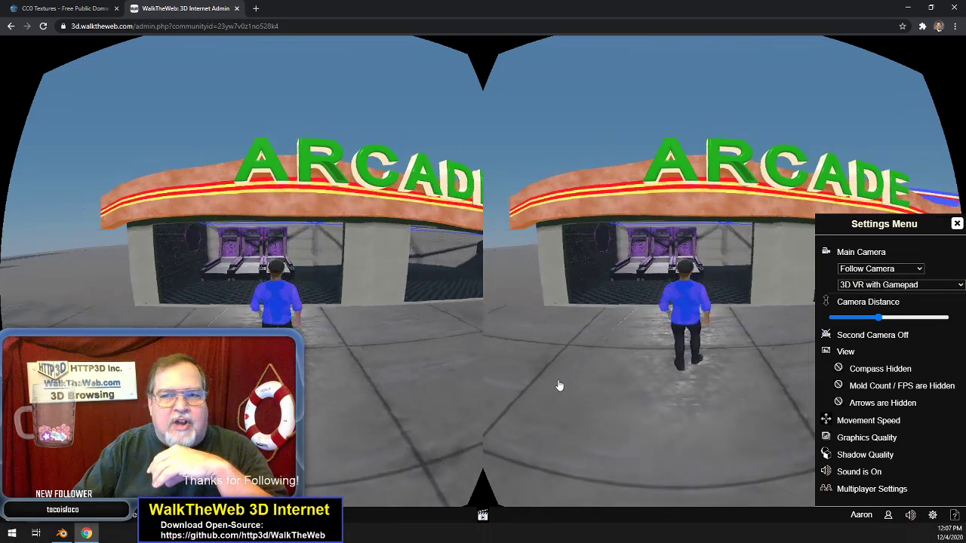
pyautogui.press('w')
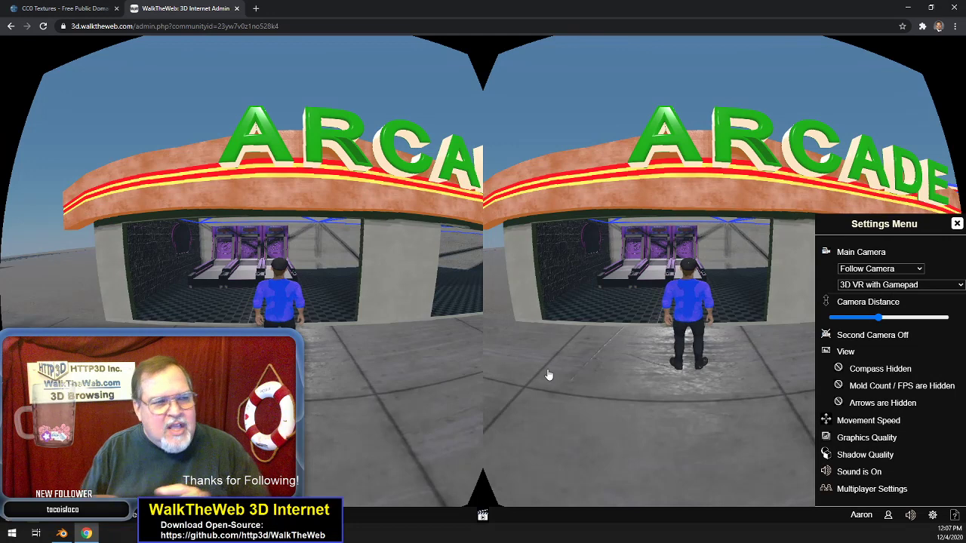
# - Hide the settings to show the full VR view, reopen them, restore the 2D View, and back the avatar away
pyautogui.click(903, 287)
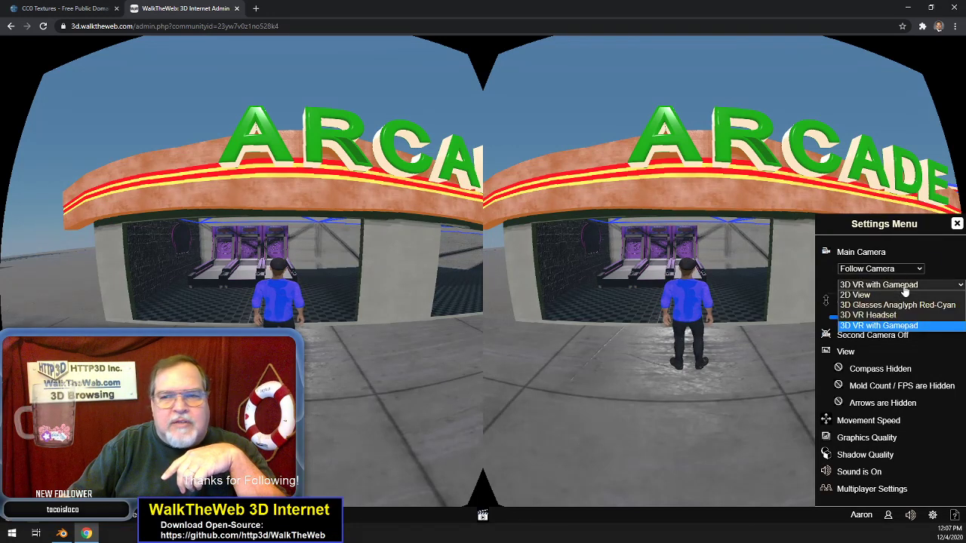
pyautogui.click(903, 286)
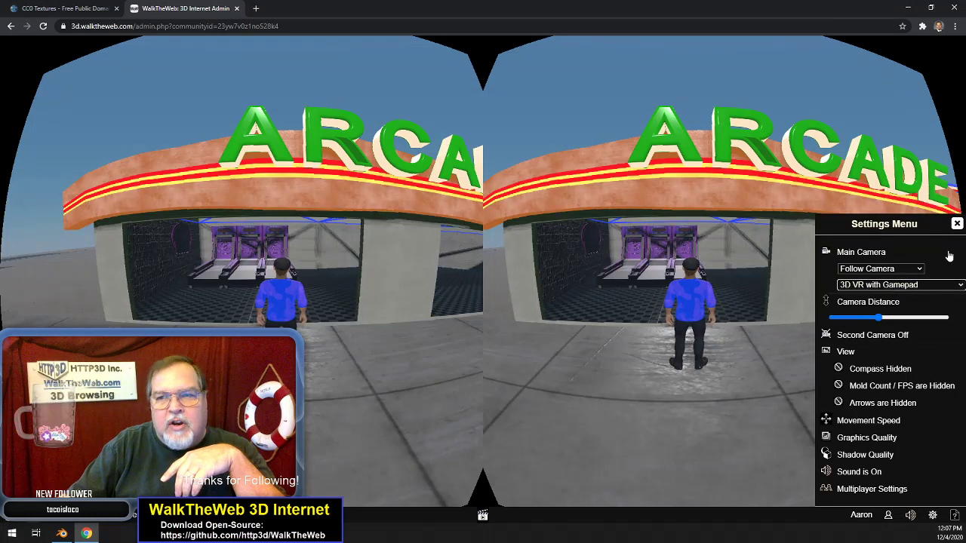
pyautogui.click(957, 224)
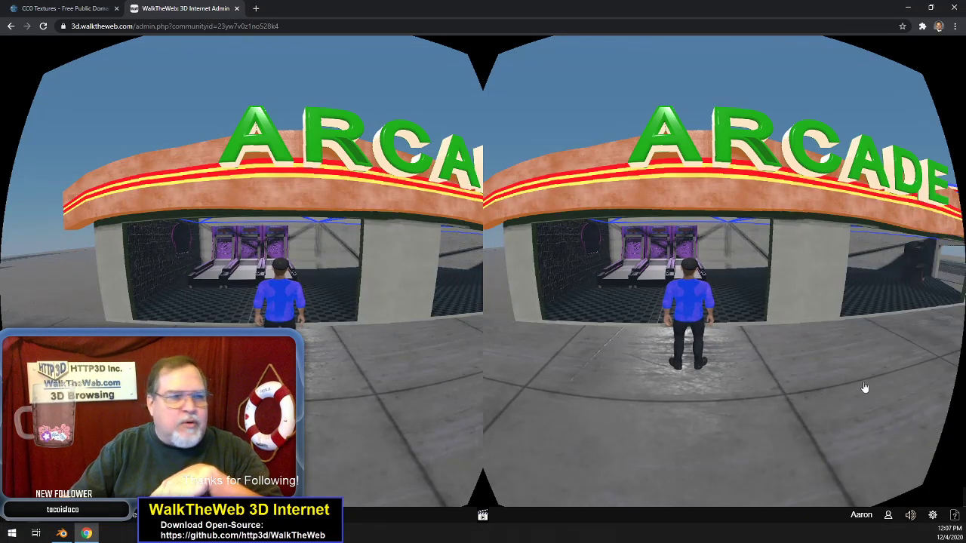
pyautogui.click(934, 519)
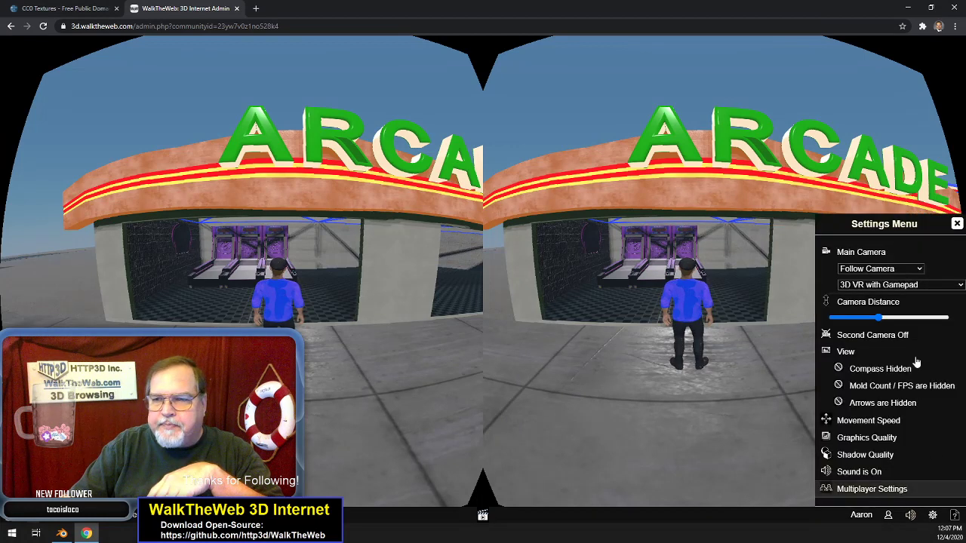
pyautogui.click(895, 285)
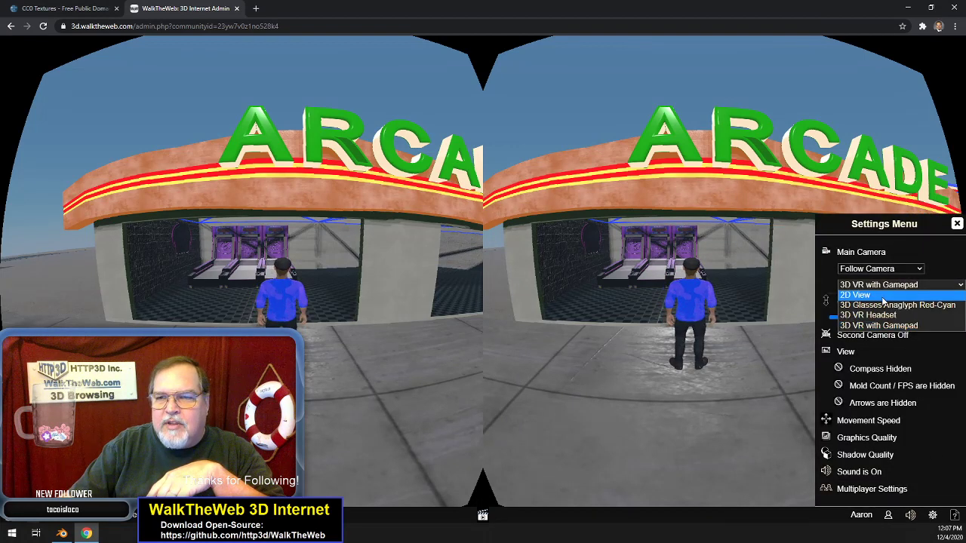
pyautogui.click(885, 295)
pyautogui.press('s')
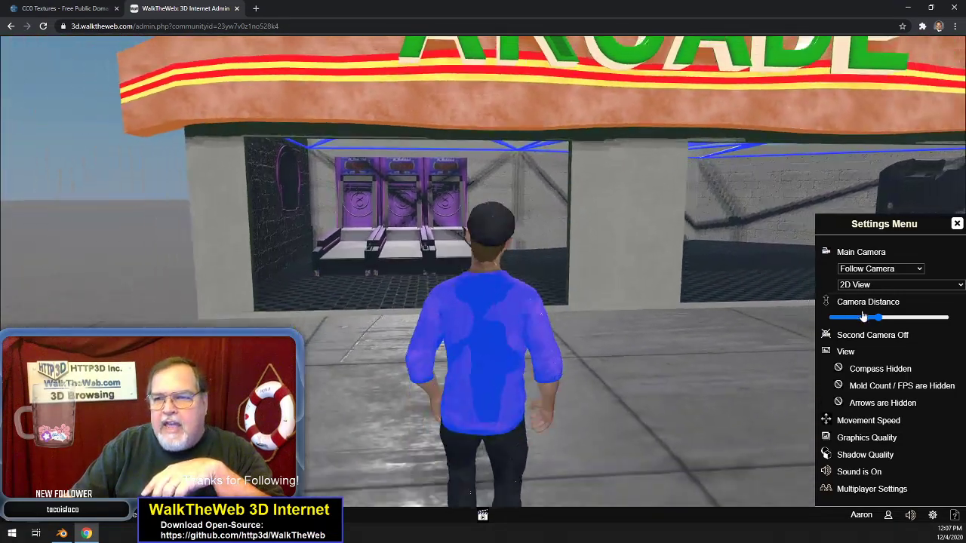
# - Turn on the second camera as a Self Camera and move the avatar in front of the arcade to demonstrate it
pyautogui.click(873, 335)
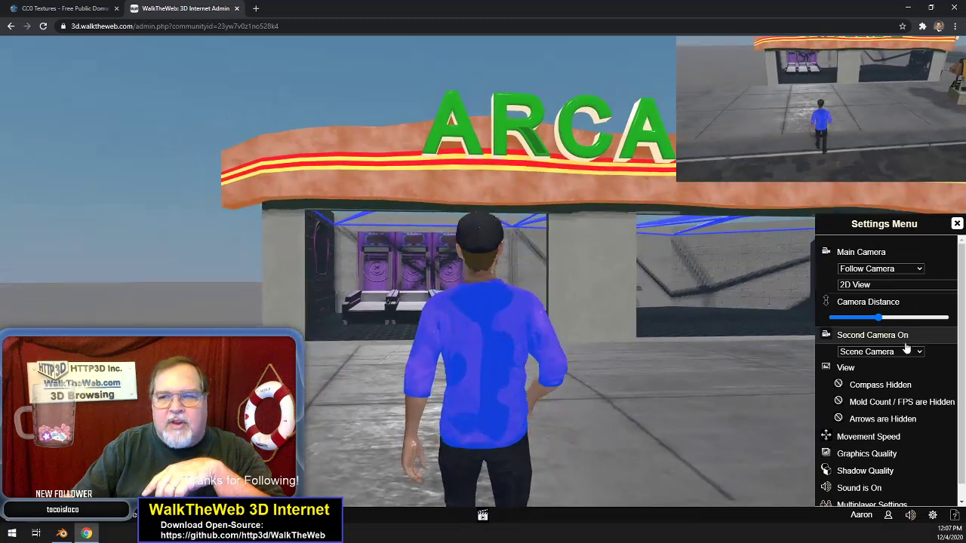
pyautogui.click(914, 352)
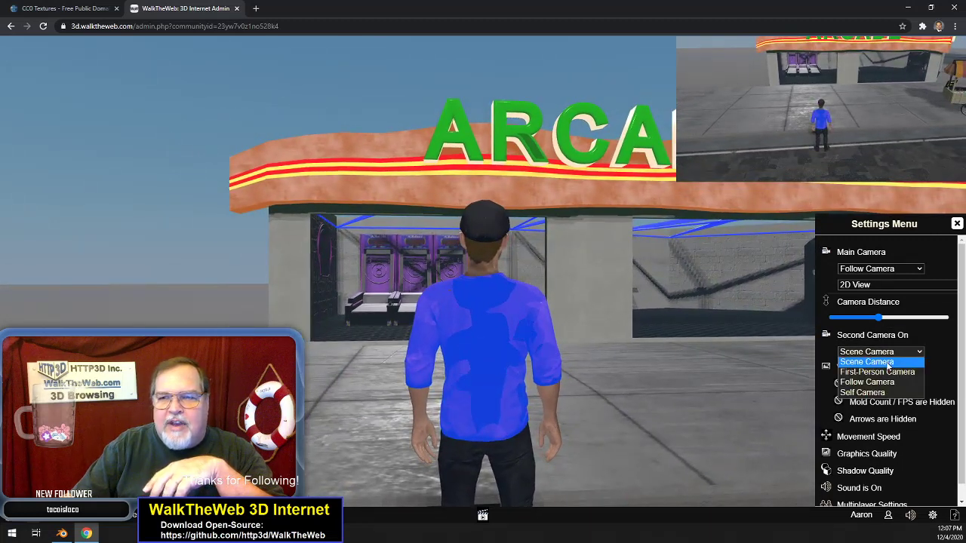
pyautogui.click(879, 393)
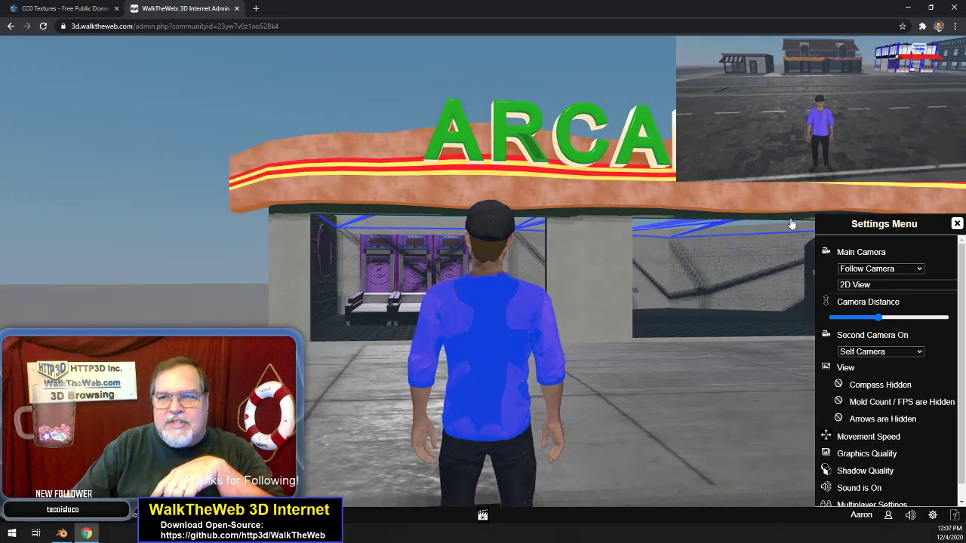
pyautogui.press('w')
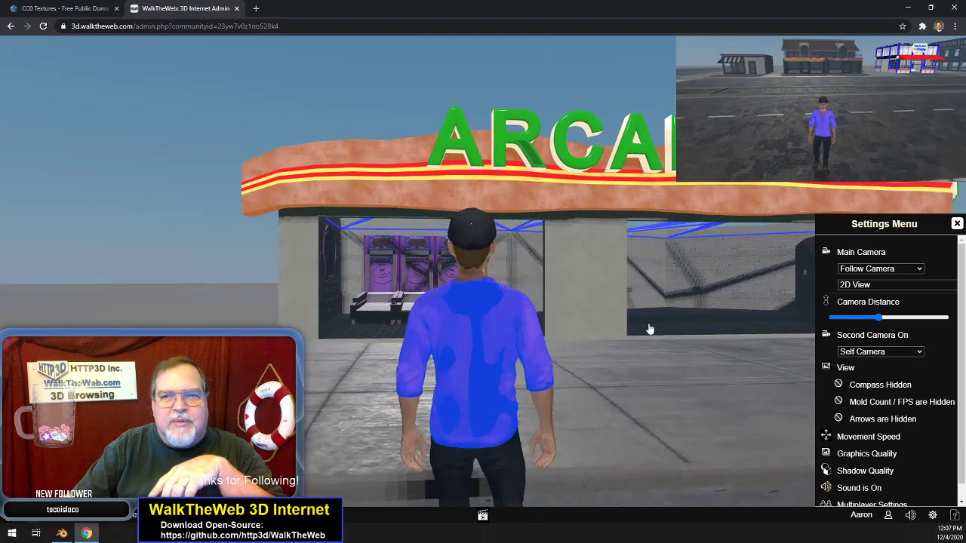
pyautogui.press('a')
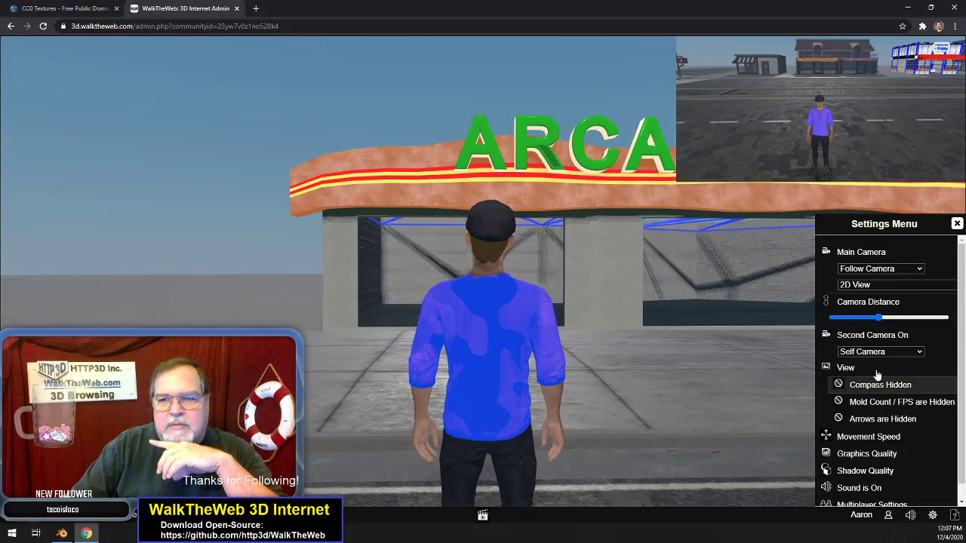
# - Turn off the second camera and close the settings
pyautogui.click(879, 336)
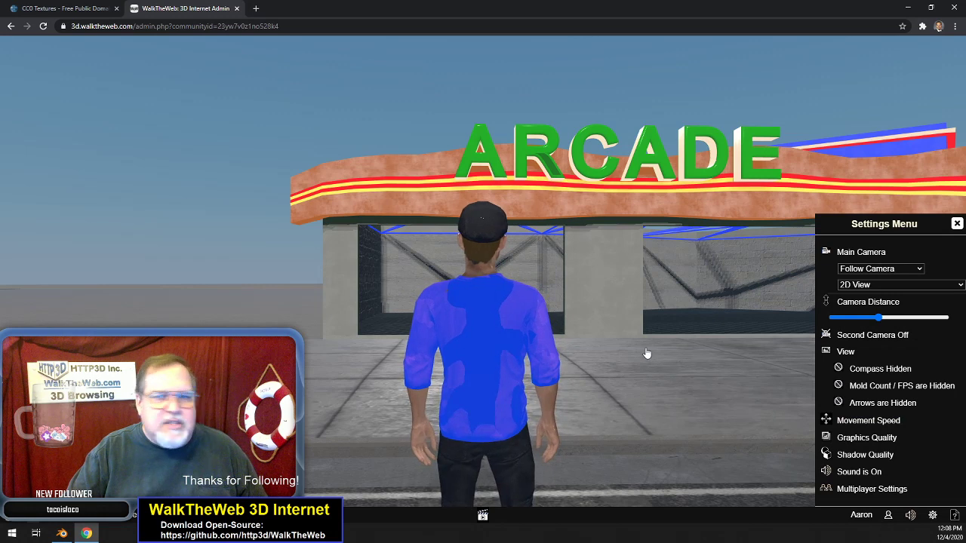
pyautogui.click(957, 224)
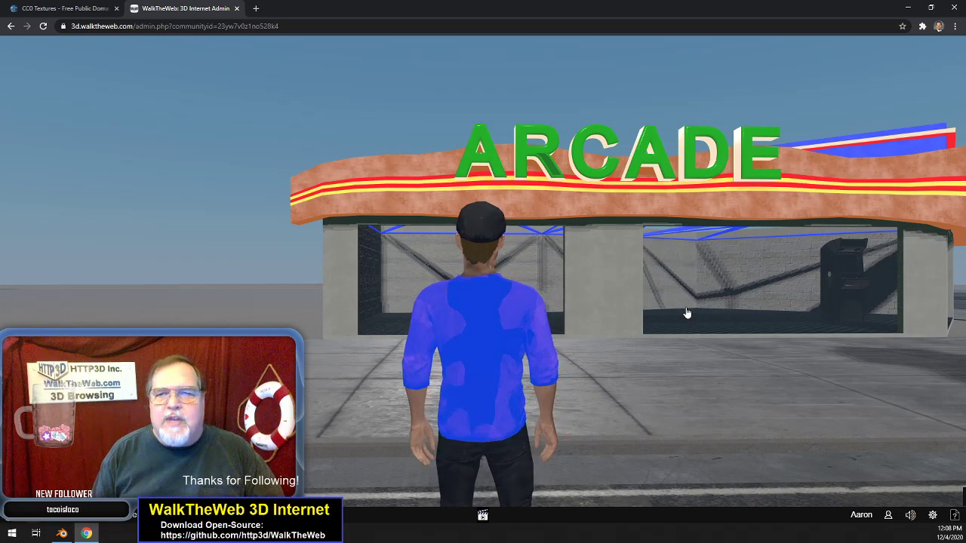
# - Turn the avatar away from the arcade and walk it up the street past the WalkTheWeb Webby store toward the intersection
pyautogui.press('Left')
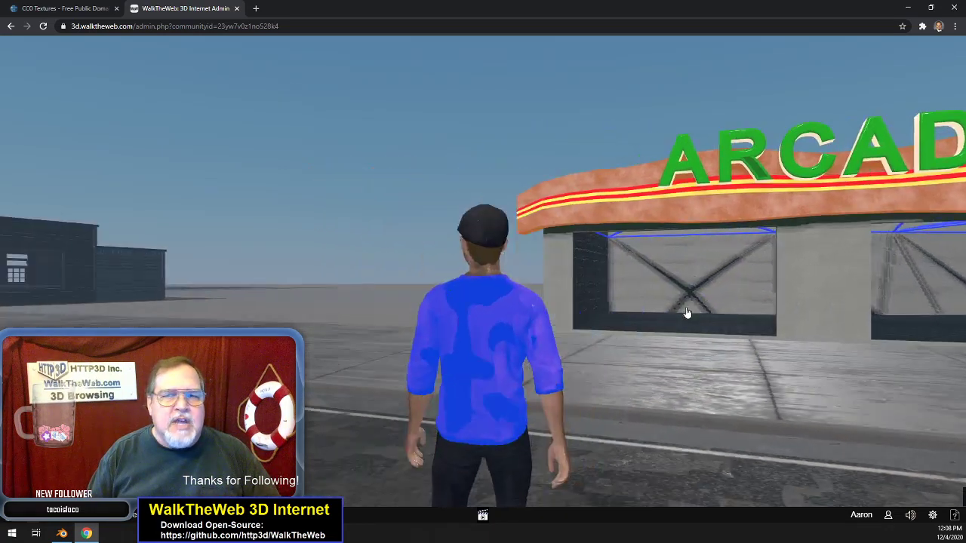
pyautogui.press('Left')
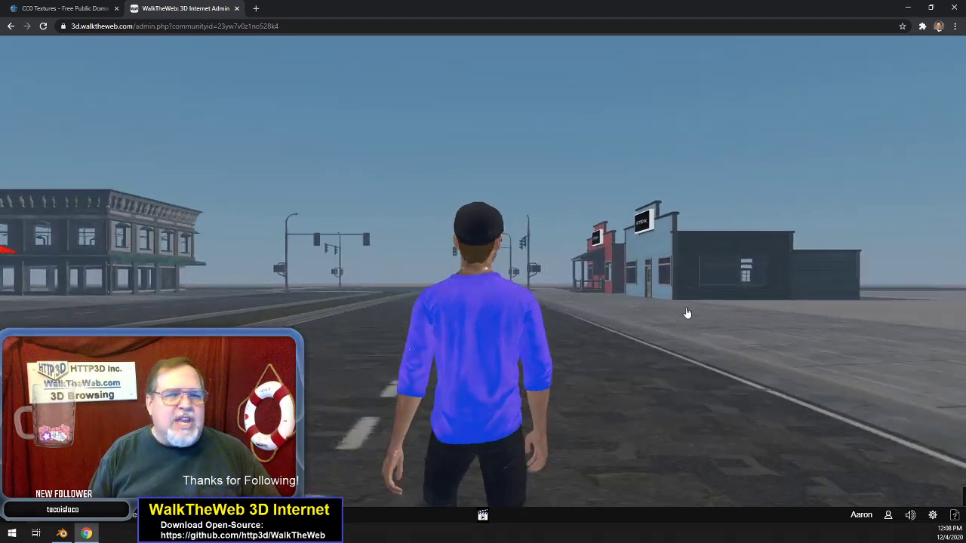
pyautogui.press('Left')
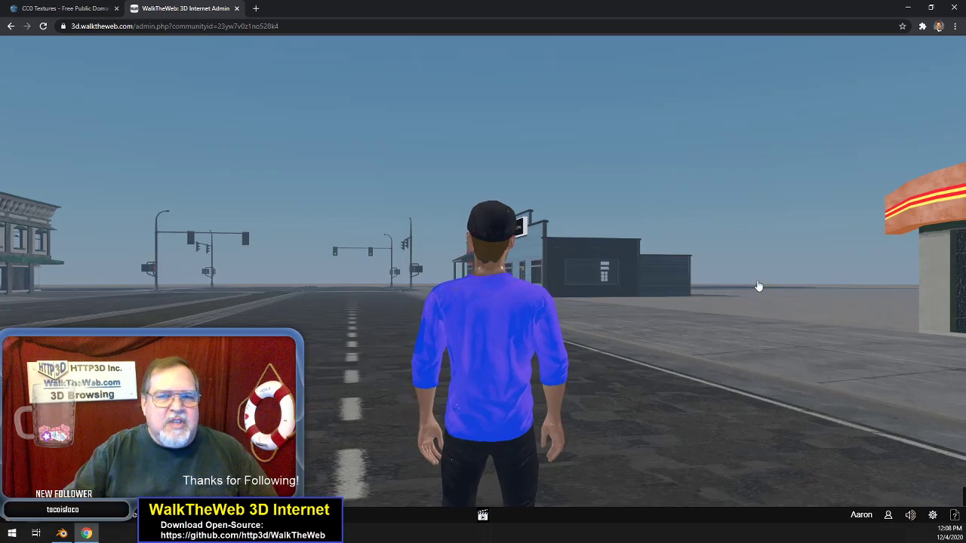
pyautogui.press('Left')
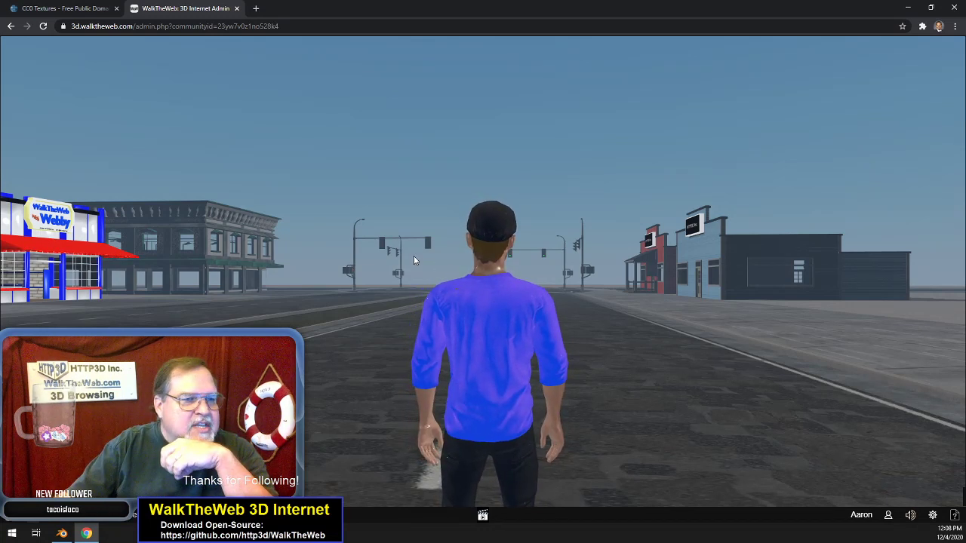
pyautogui.press('w')
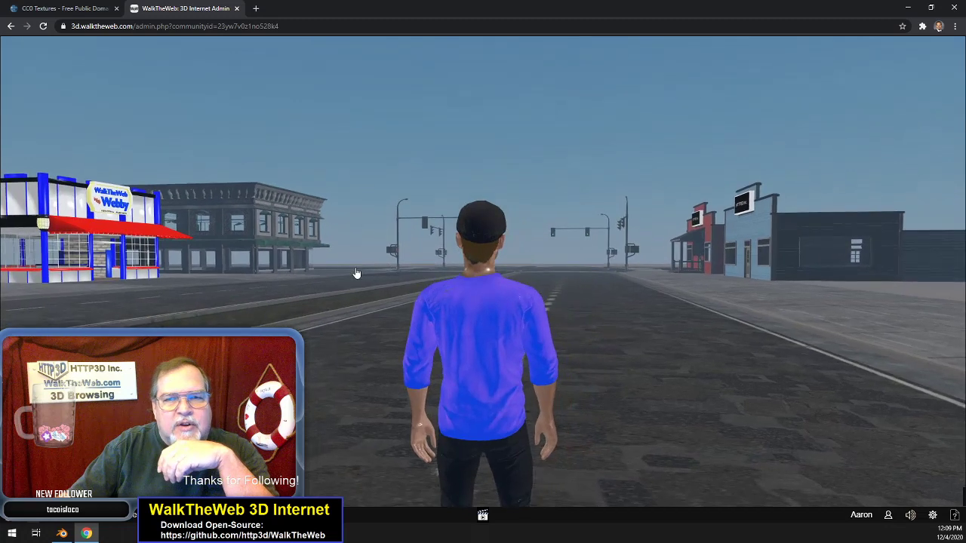
pyautogui.press('a')
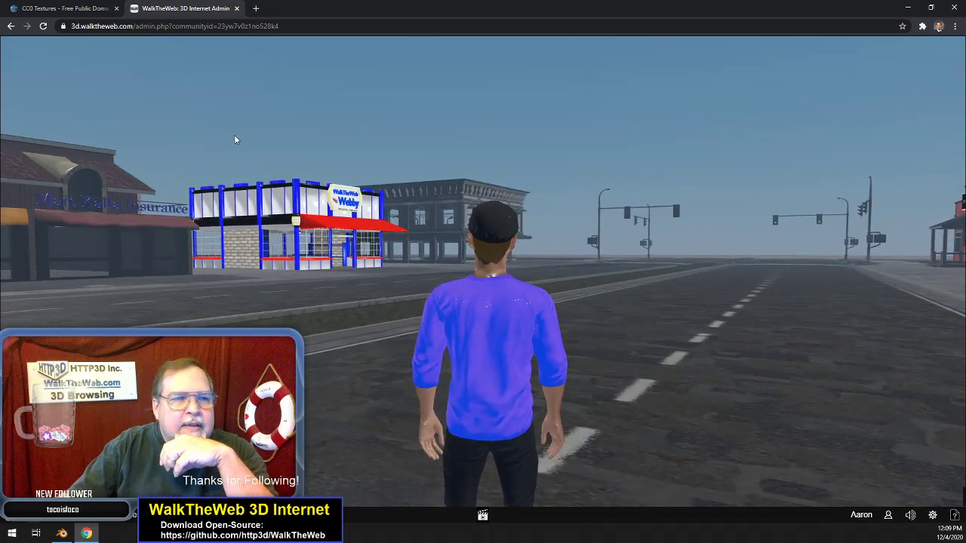
pyautogui.moveTo(234, 140); pyautogui.dragTo(318, 139)
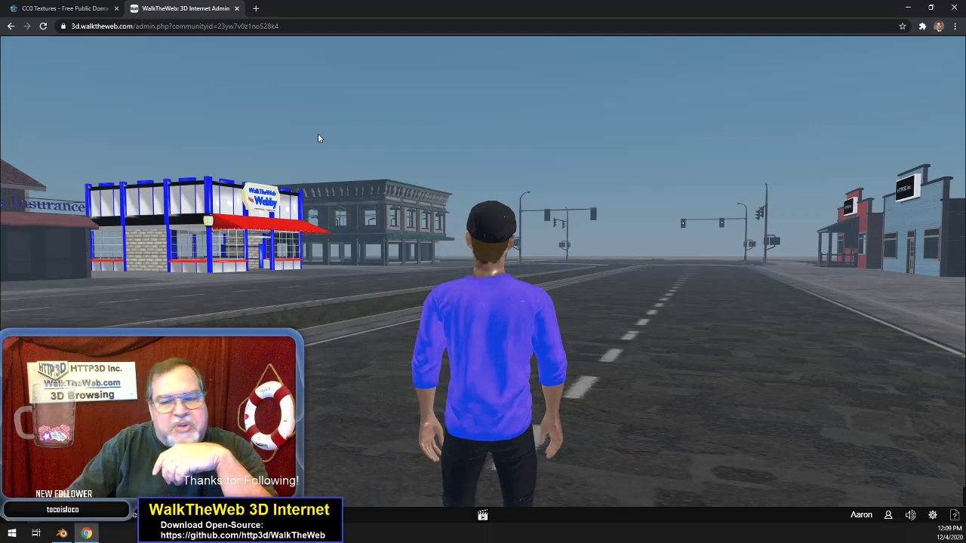
pyautogui.moveTo(318, 138); pyautogui.dragTo(390, 145)
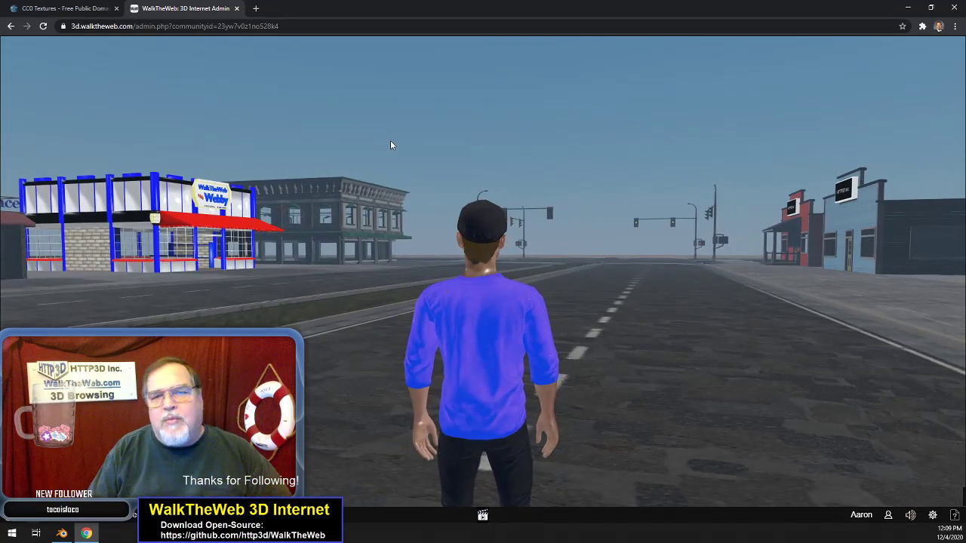
pyautogui.press('w')
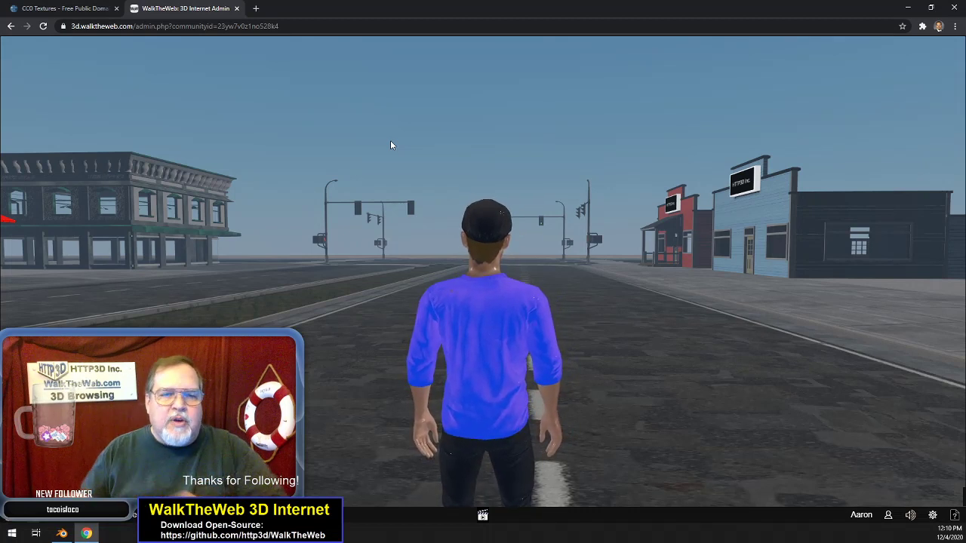
# - Review the list of all 3D plugins in the administration, then close it to return to the street scene
pyautogui.moveTo(119, 241)
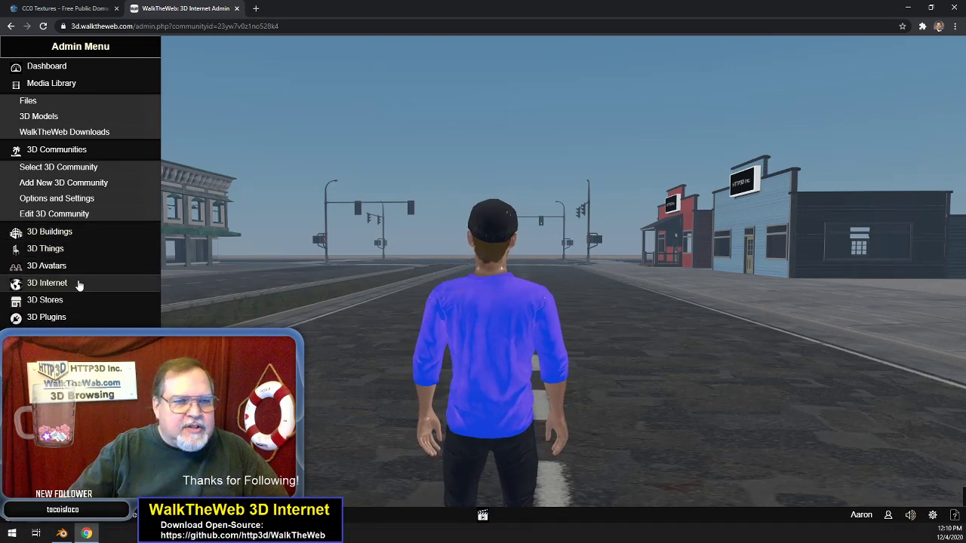
pyautogui.click(67, 325)
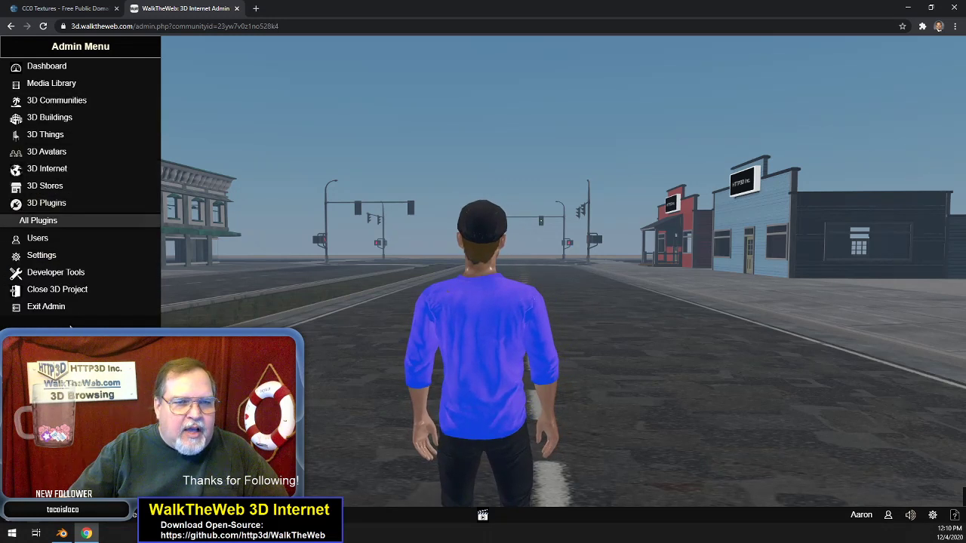
pyautogui.click(45, 221)
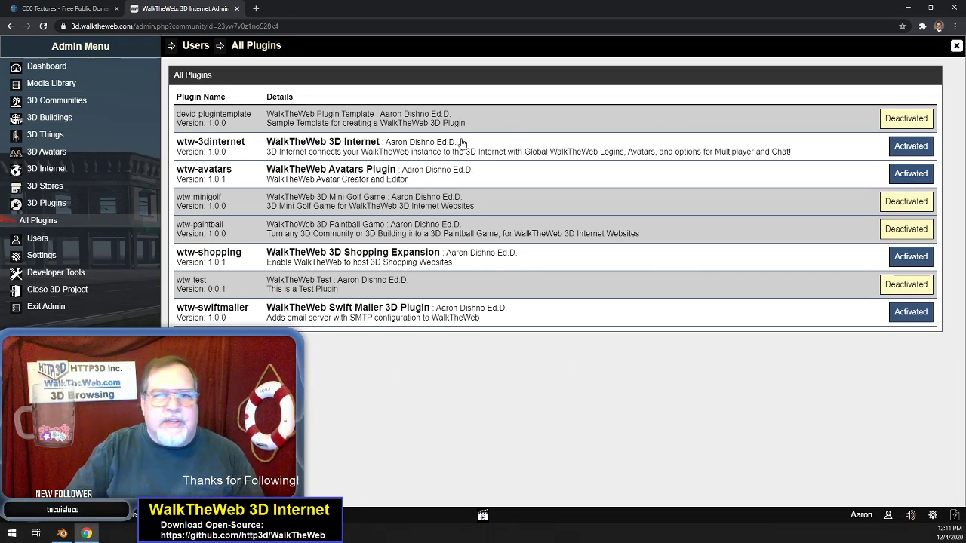
pyautogui.click(955, 47)
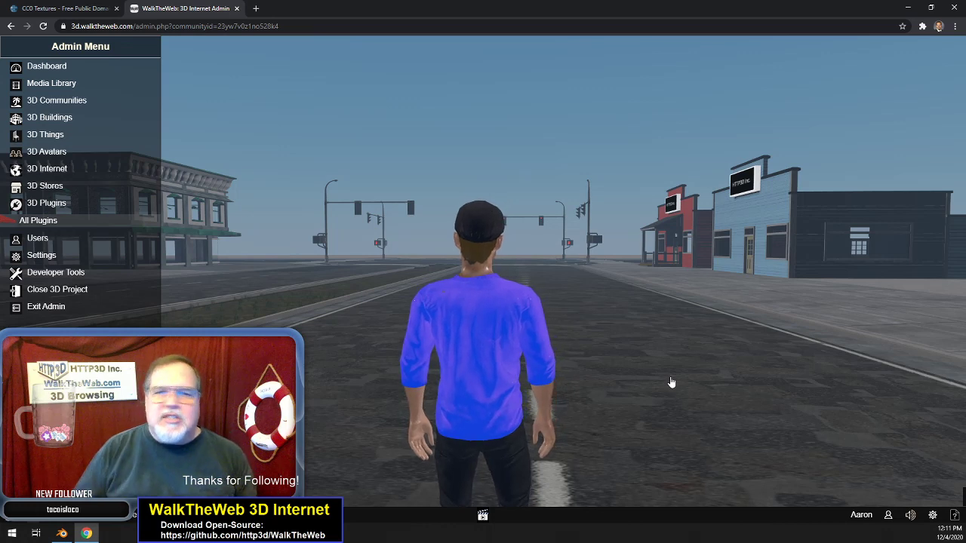
# - Walk the avatar farther up the street toward the traffic lights and swing the view toward the corner building
pyautogui.press('w')
pyautogui.press('w')
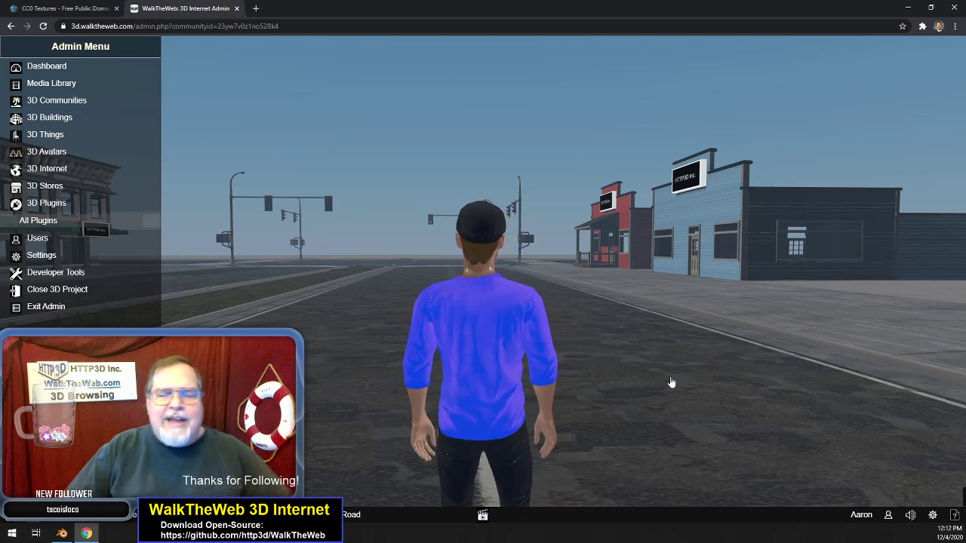
pyautogui.moveTo(619, 267); pyautogui.dragTo(537, 263)
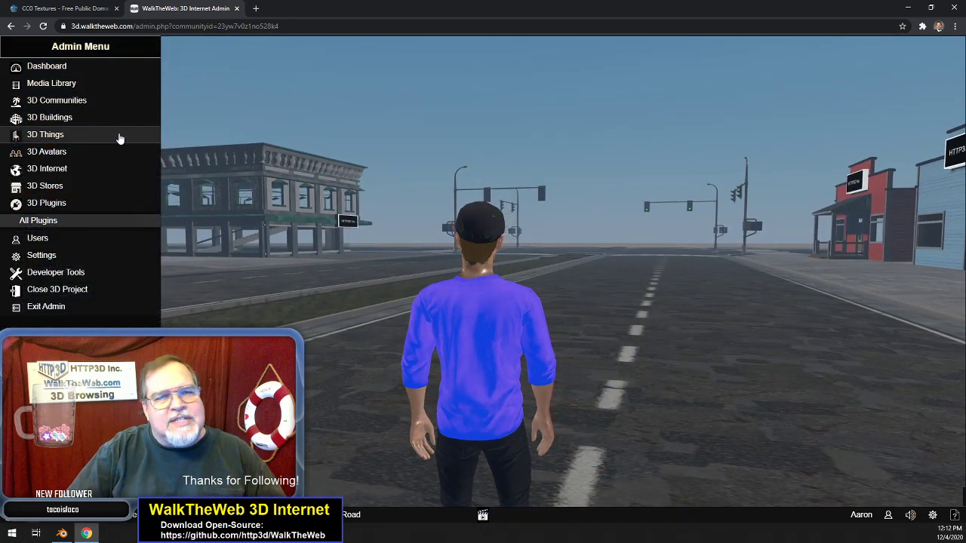
# - Switch to the City Streets 3D Community
pyautogui.click(85, 104)
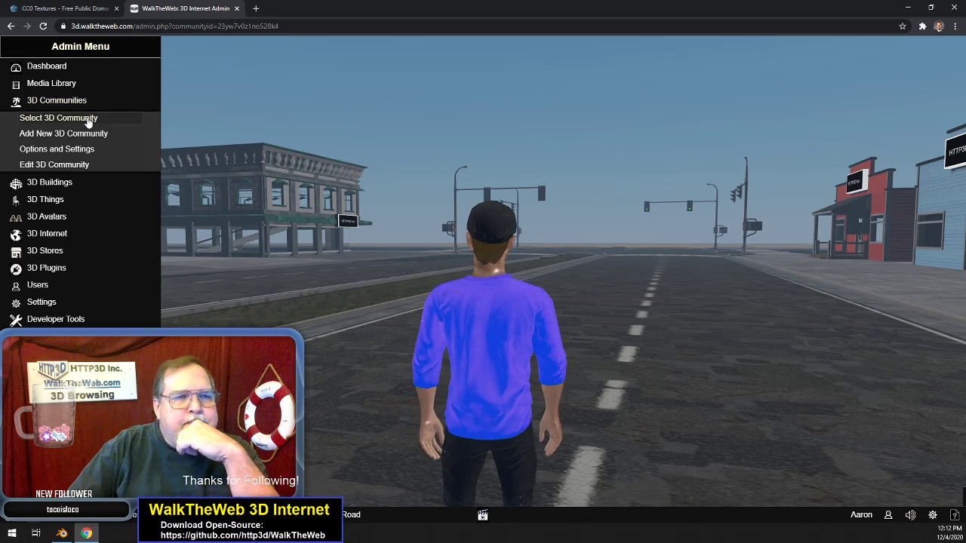
pyautogui.click(87, 119)
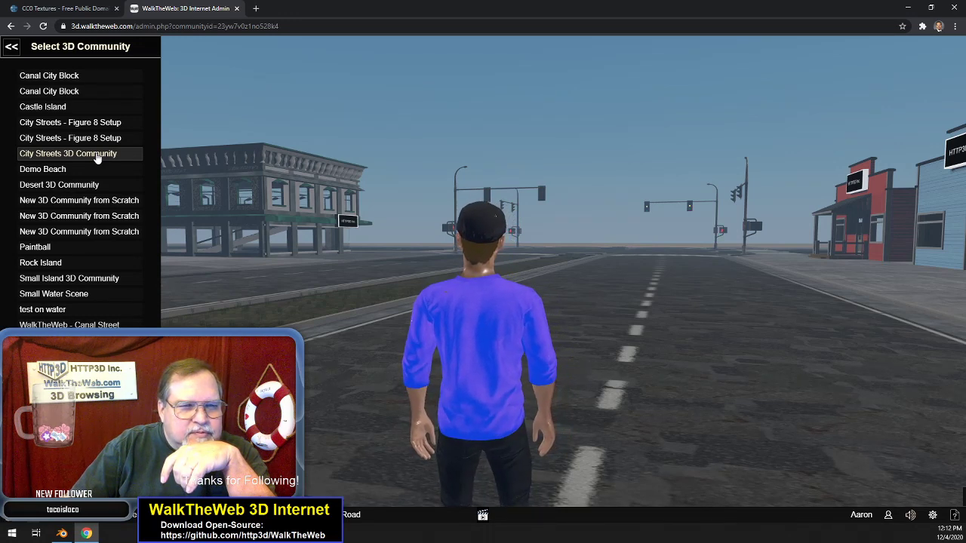
pyautogui.click(97, 154)
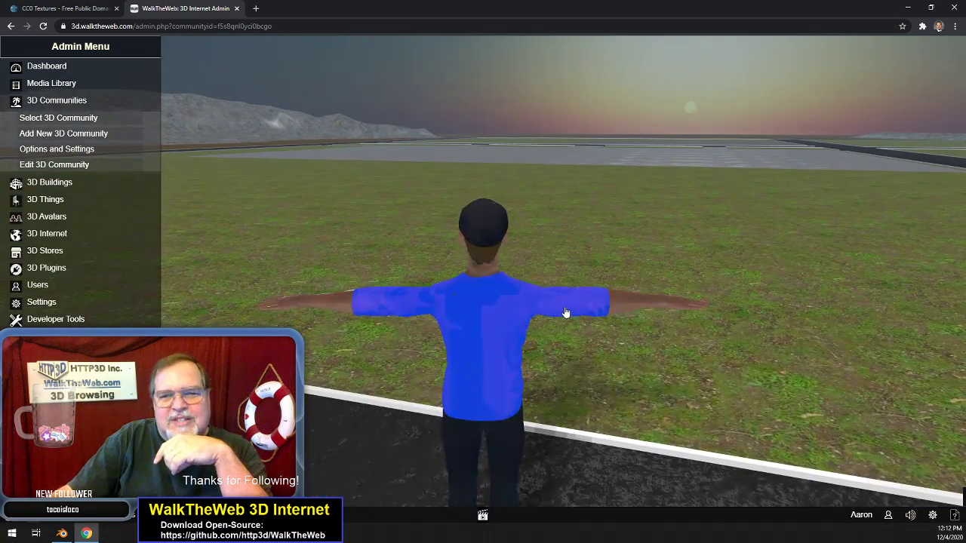
# - Run the avatar across the grass past the tree and billboard onto the road facing the WalkTheWeb Club dome
pyautogui.press('Left')
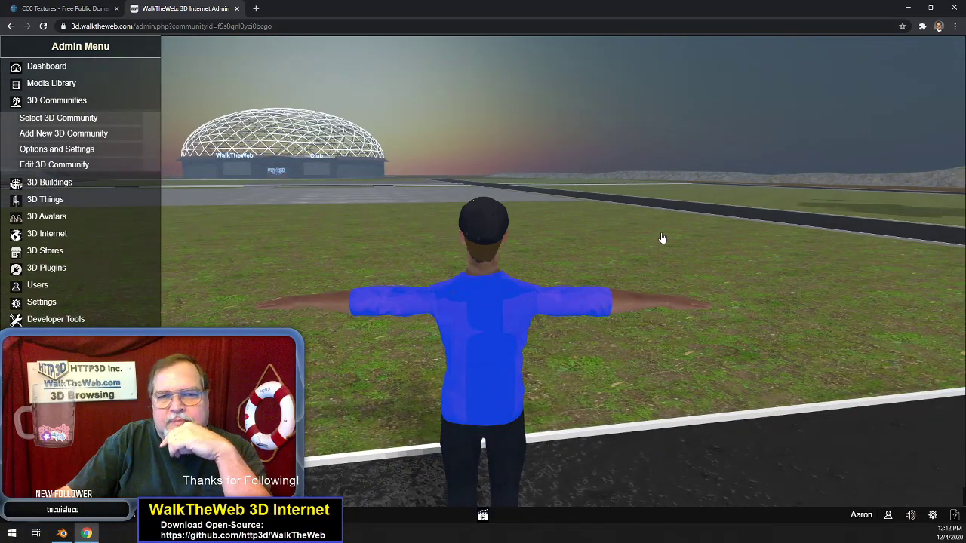
pyautogui.press('Left')
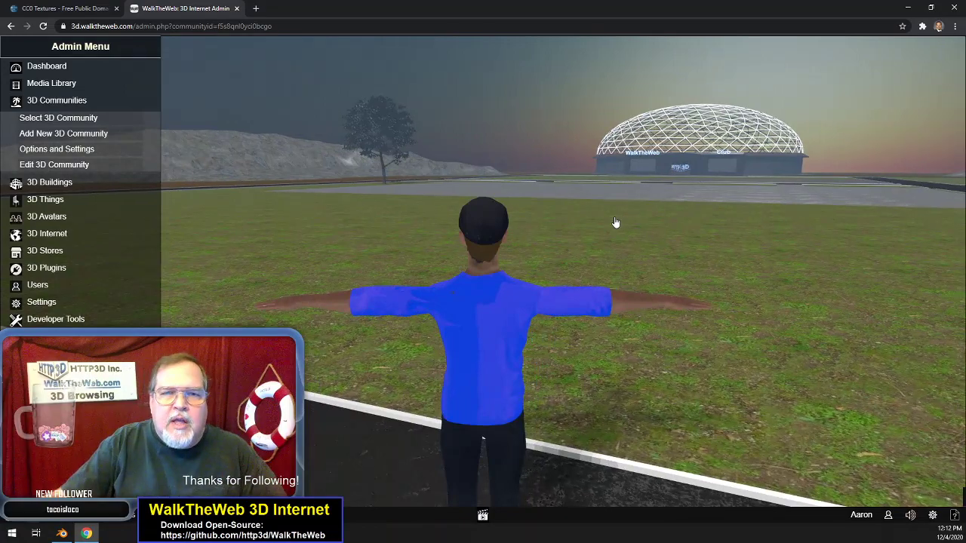
pyautogui.press('Left')
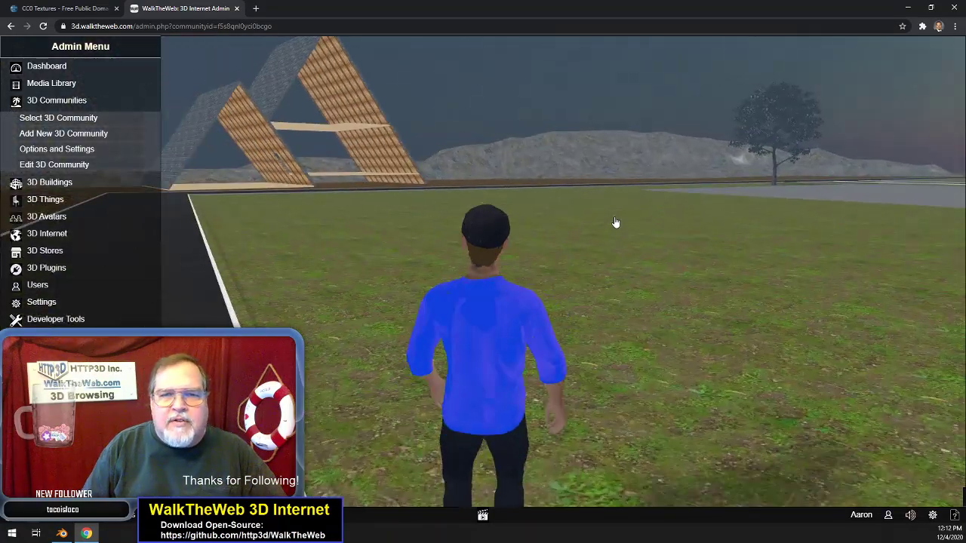
pyautogui.press('Right')
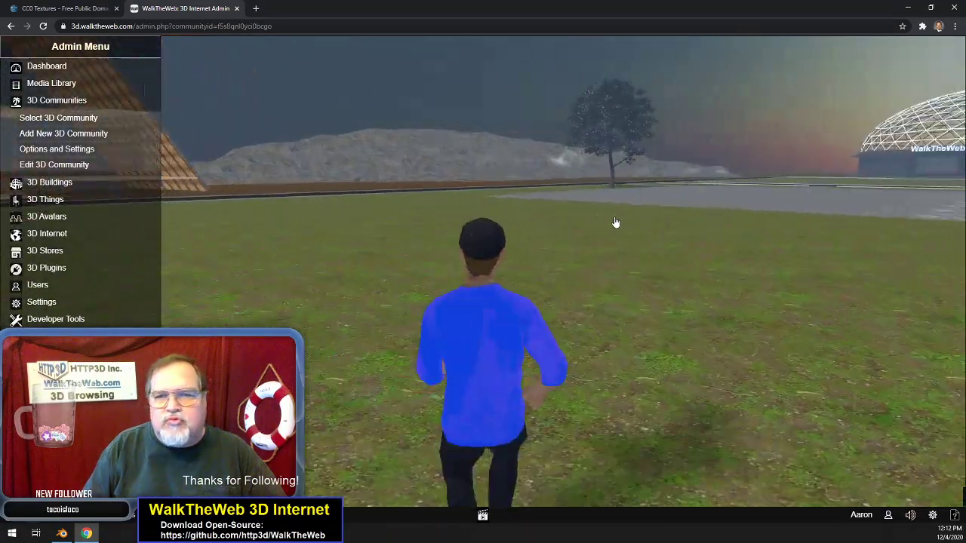
pyautogui.press('Up')
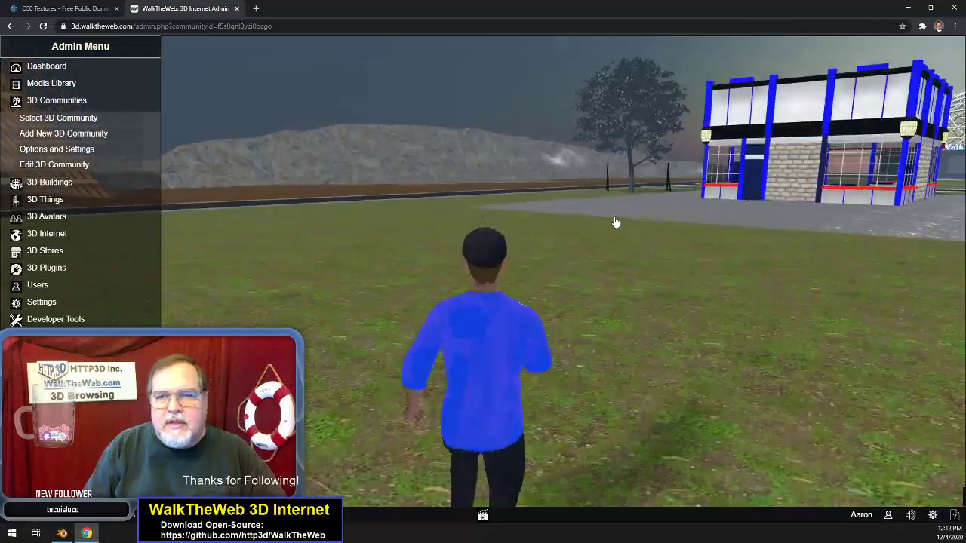
pyautogui.press('Left')
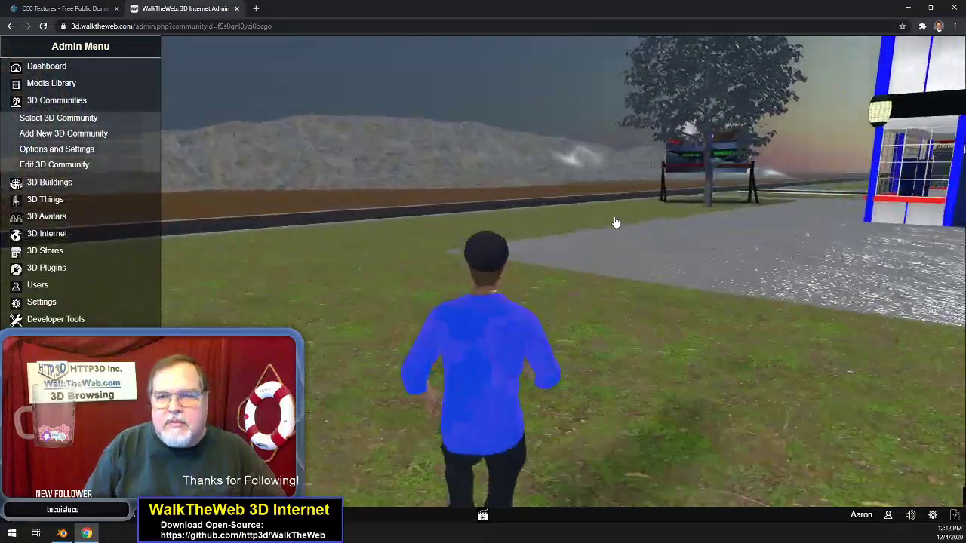
pyautogui.press('Left')
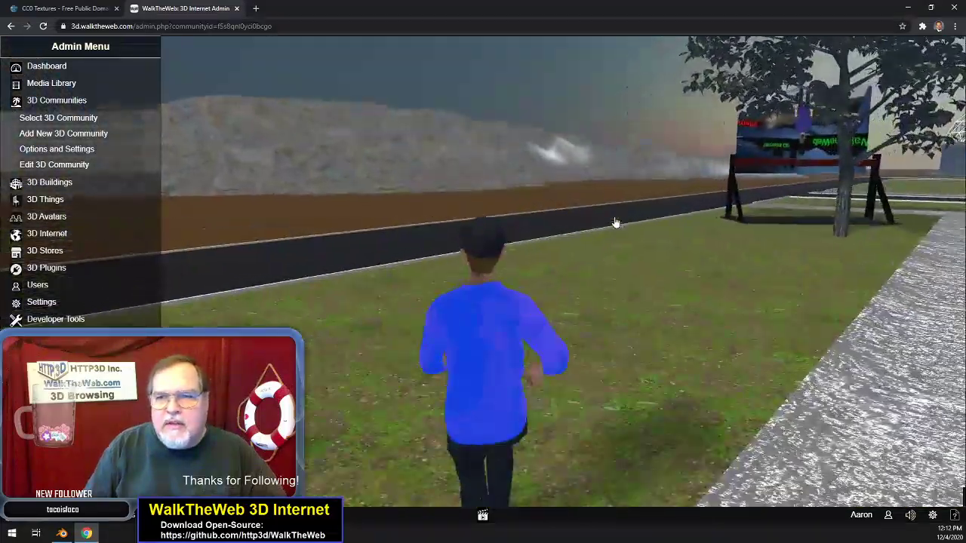
pyautogui.press('Left')
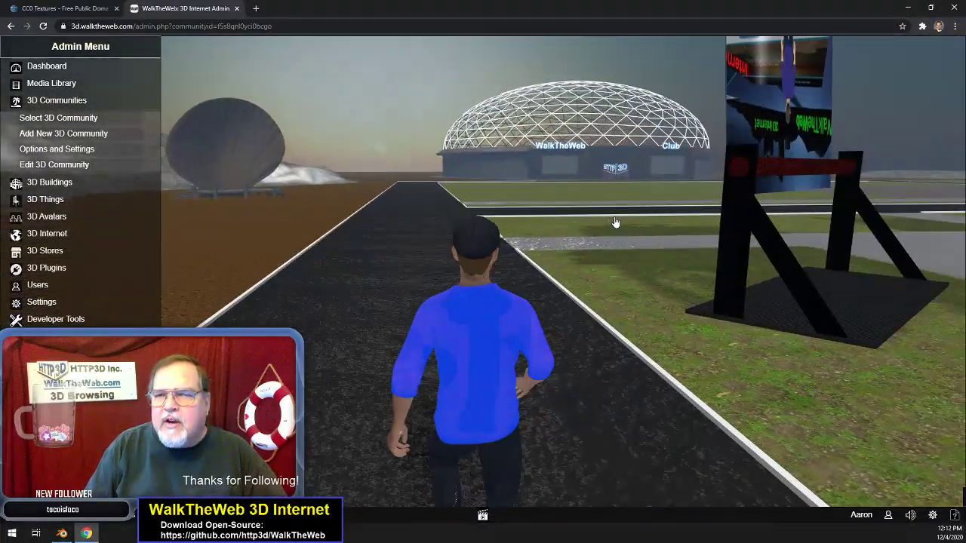
# - Turn the avatar around beside the road to examine the arcade, the billboard, the A-frame building and the red-awning store
pyautogui.press('Right')
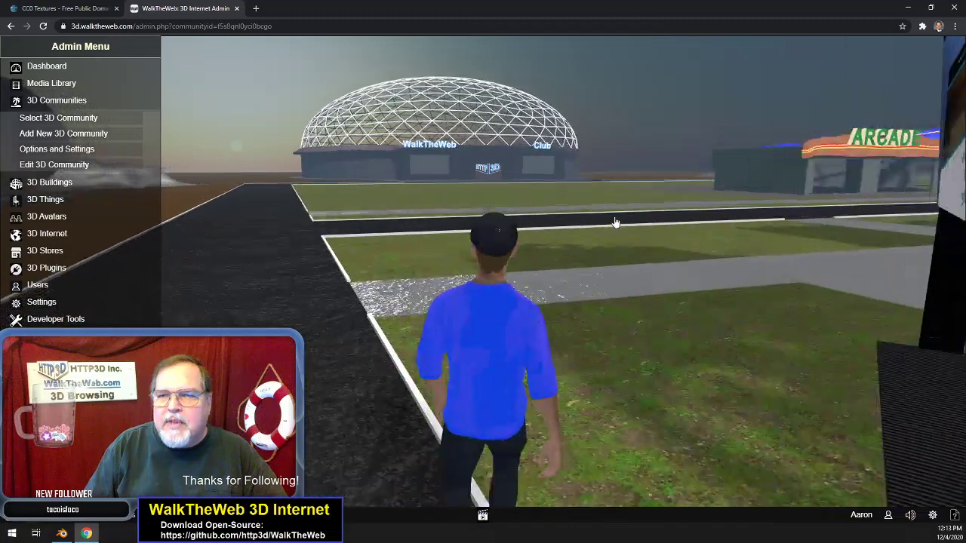
pyautogui.press('Right')
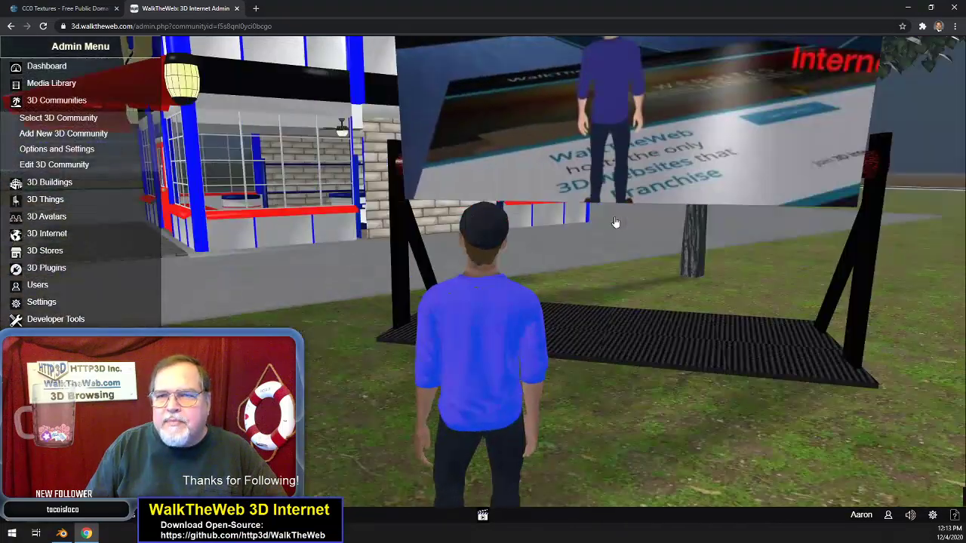
pyautogui.press('Left')
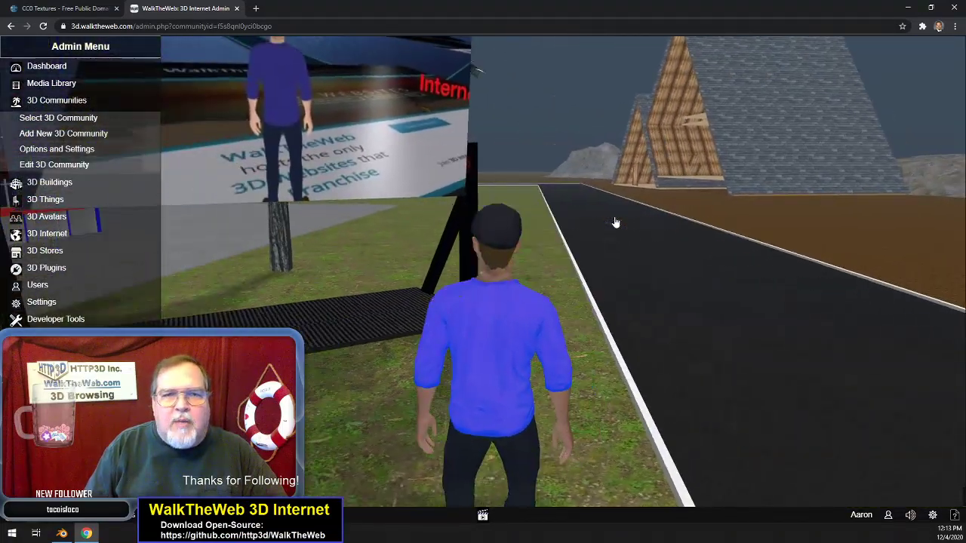
pyautogui.press('Left')
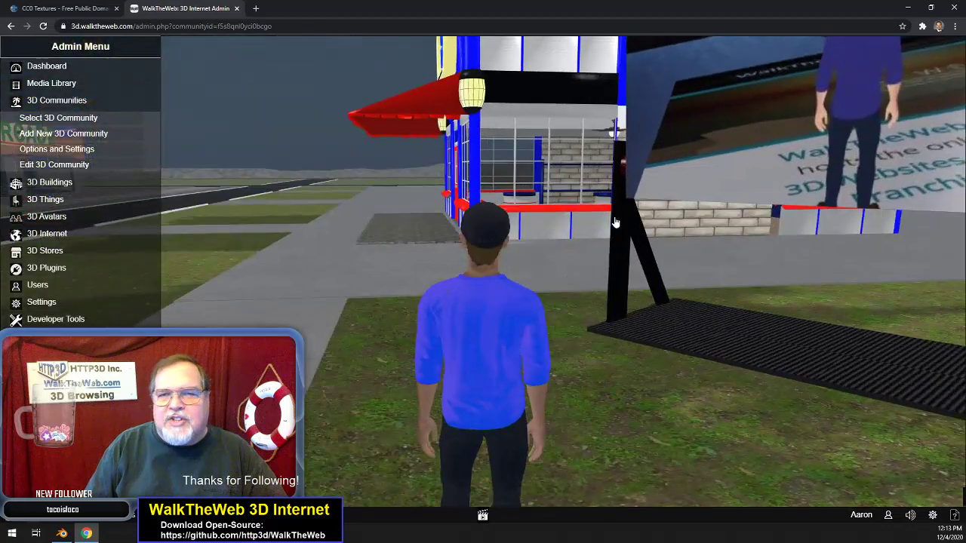
pyautogui.press('Left')
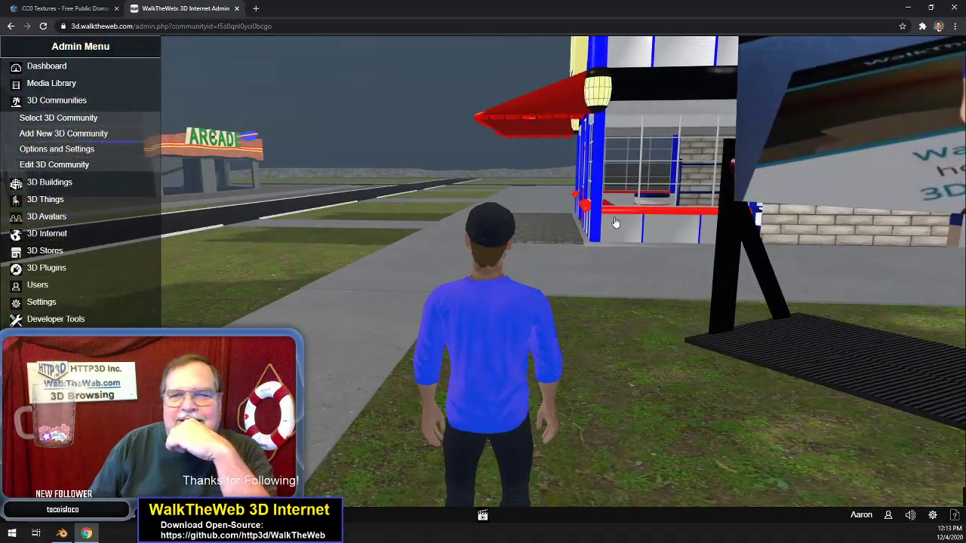
pyautogui.press('Right')
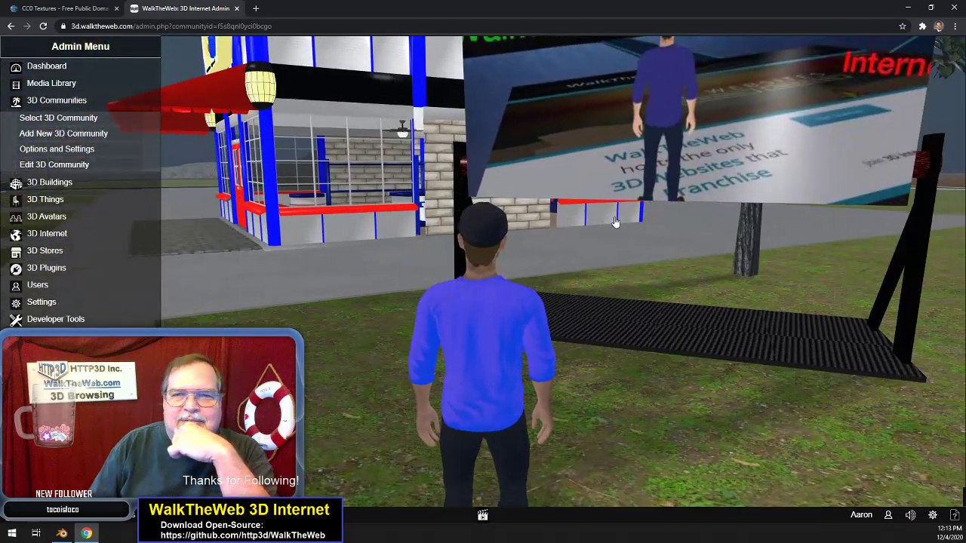
pyautogui.press('Down')
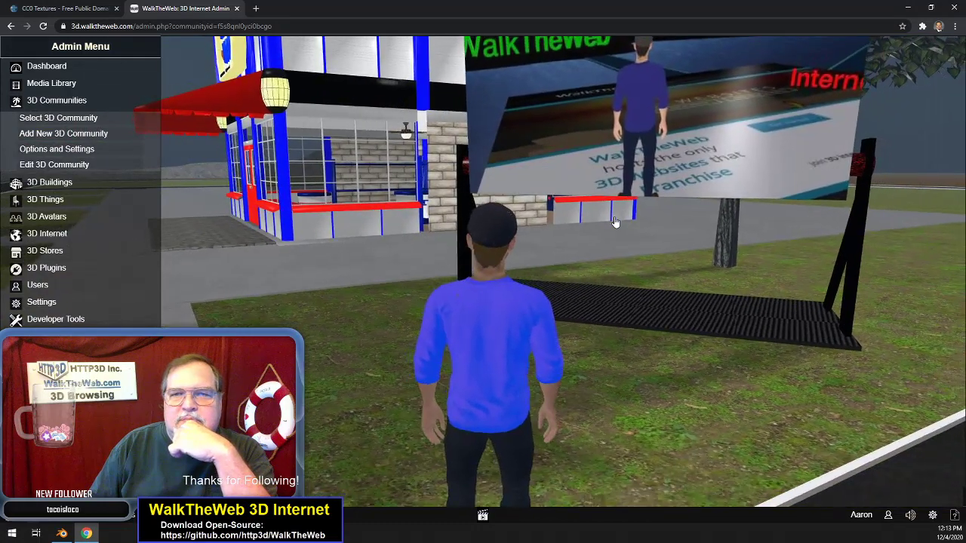
# - Back the avatar away from the billboard and swing the view past the A-frame building and thatched bar toward the rocky hills
pyautogui.press('Down')
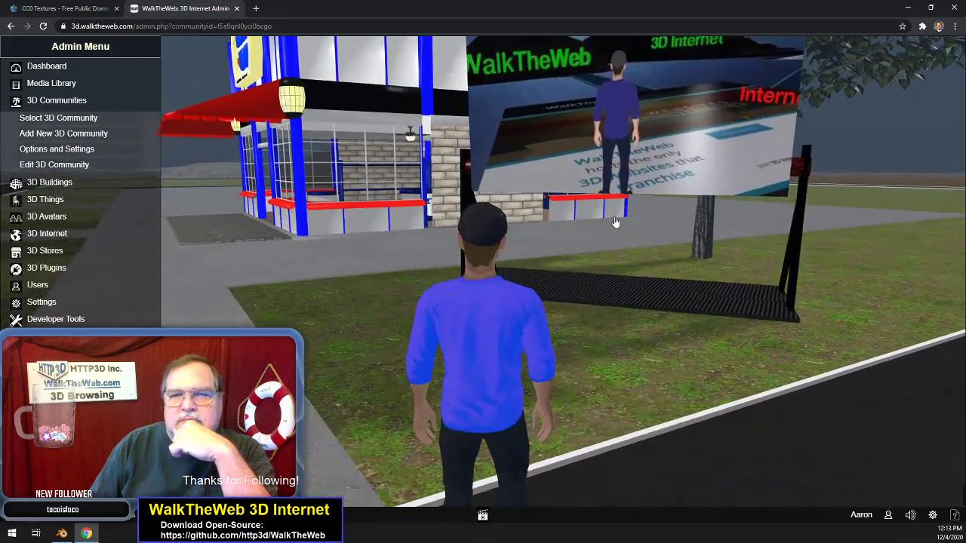
pyautogui.press('Up')
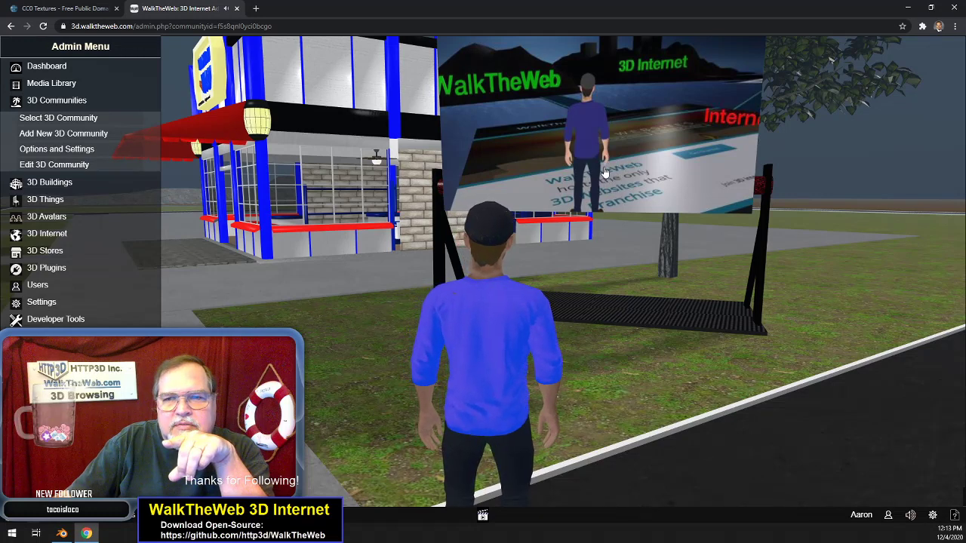
pyautogui.press('Right')
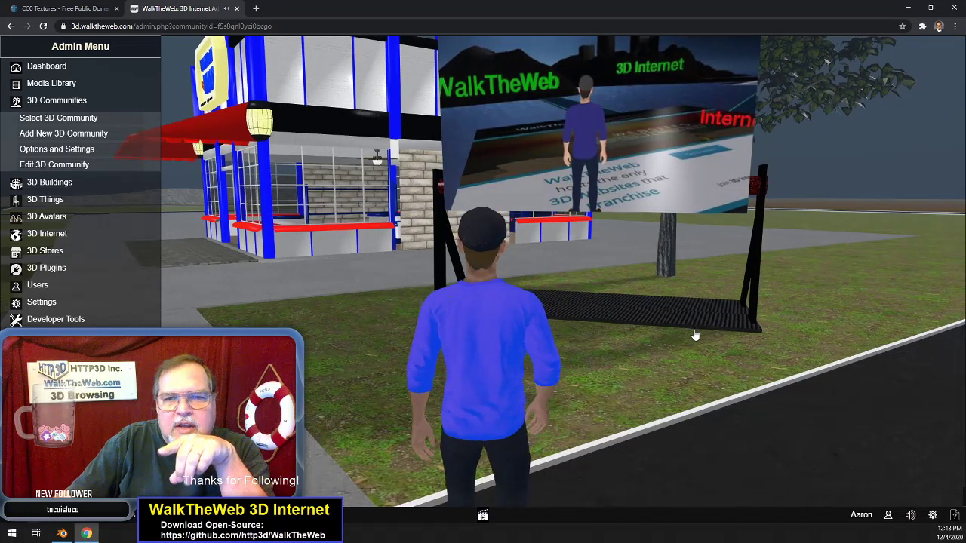
pyautogui.press('Right')
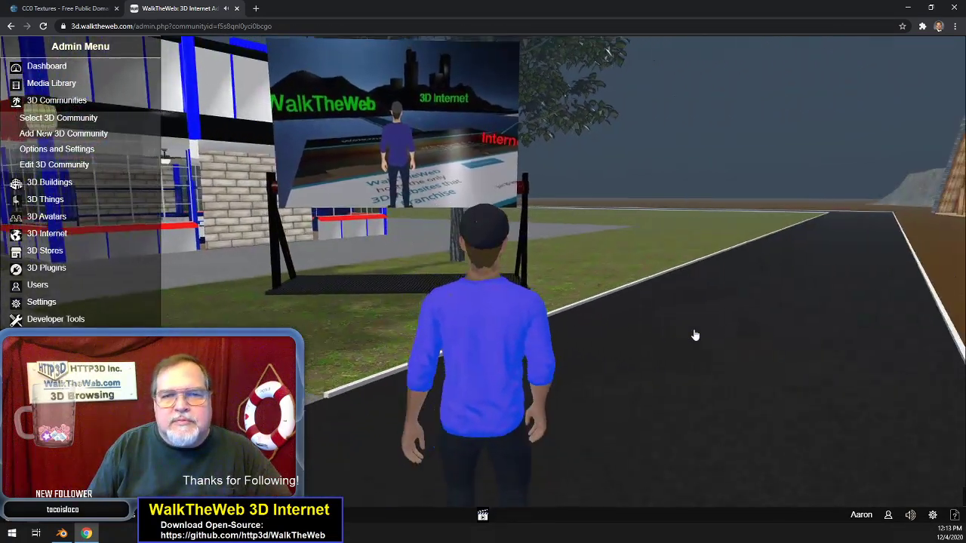
pyautogui.press('Up')
pyautogui.press('Down')
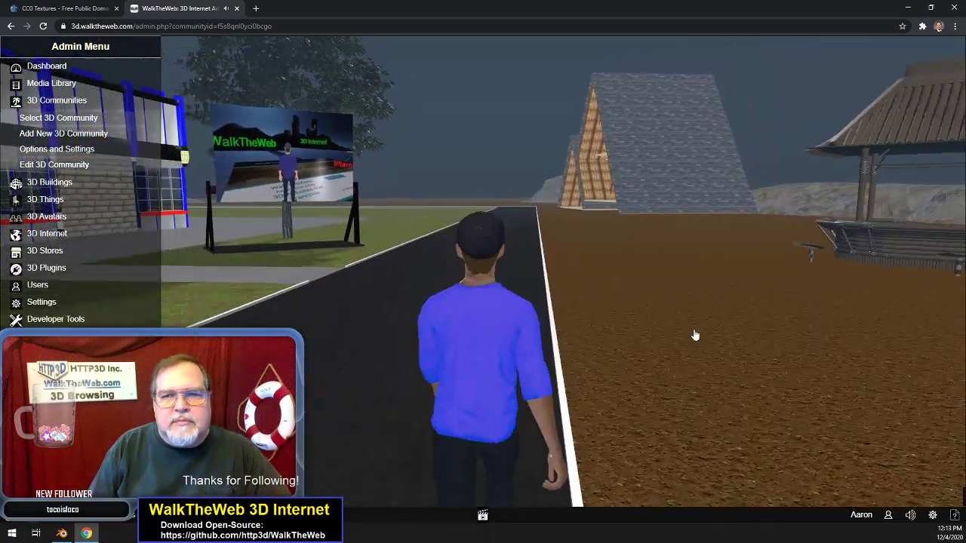
pyautogui.press('Up')
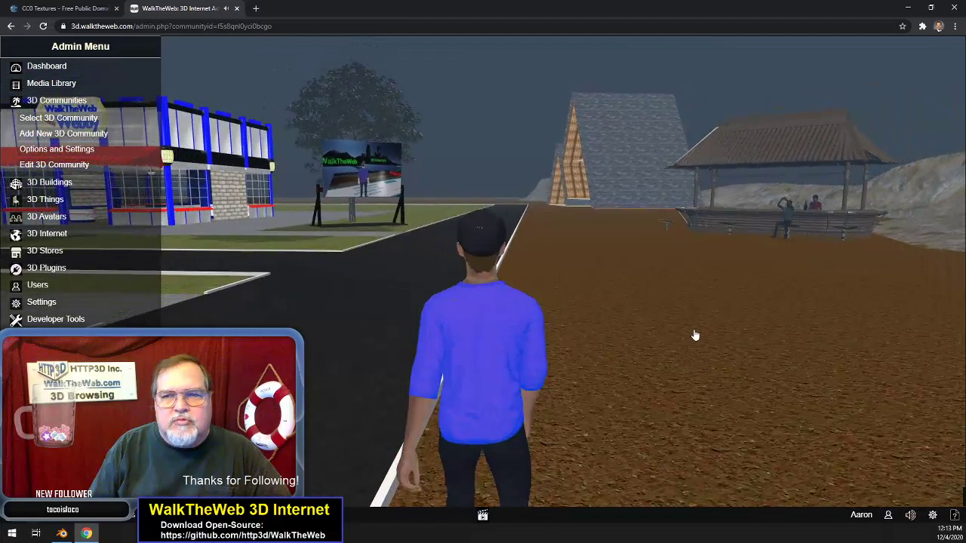
pyautogui.press('Right')
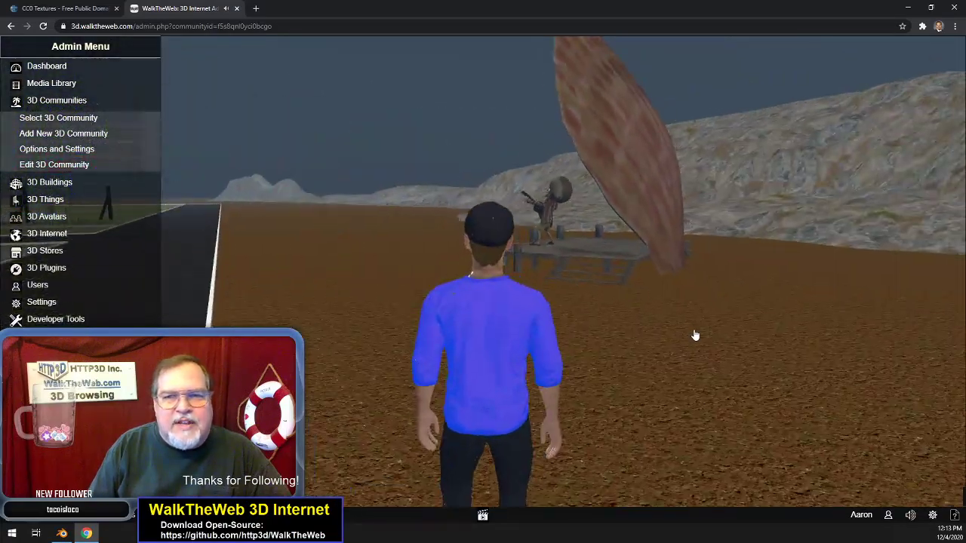
# - Turn the avatar back to the road and walk it toward the billboard, viewing the blue-and-white building and the A-frame
pyautogui.press('Left')
pyautogui.press('Left')
pyautogui.press('Up')
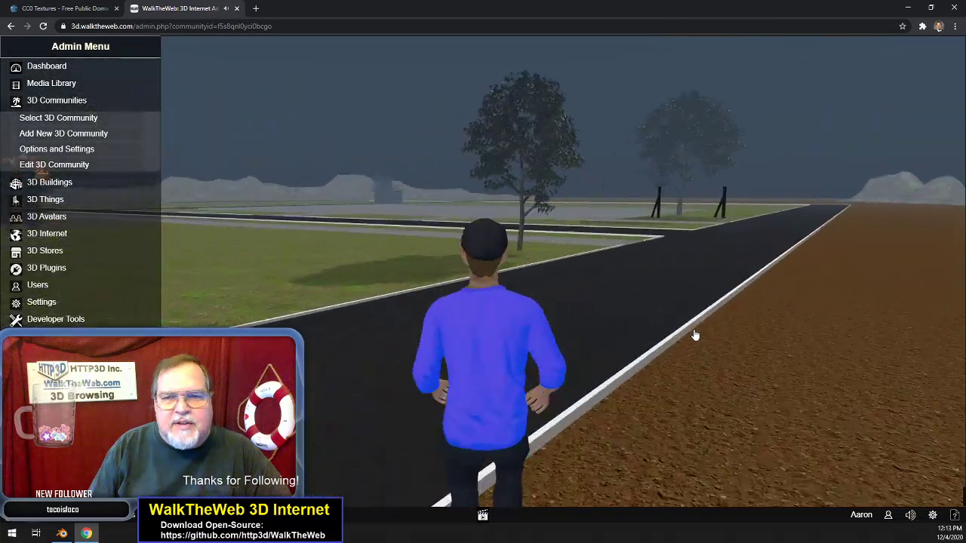
pyautogui.press('Left')
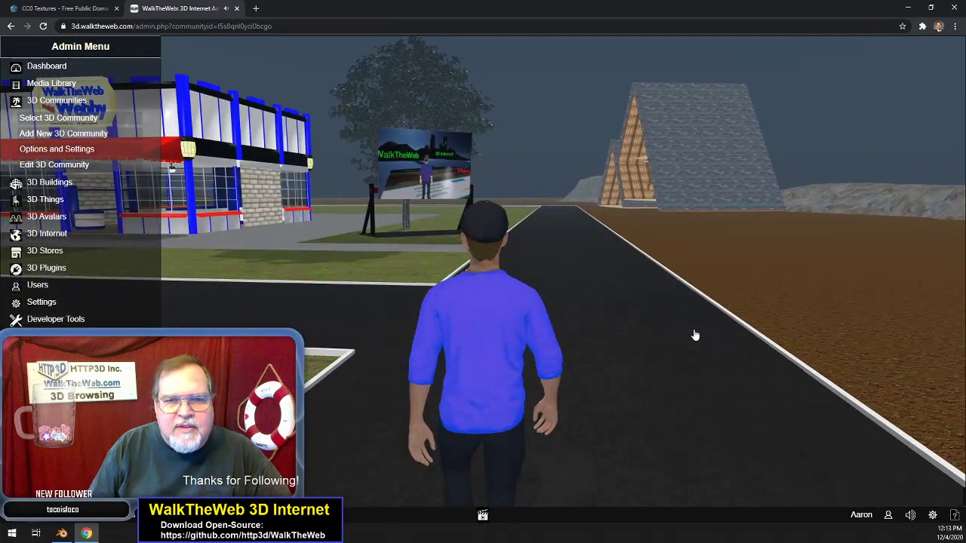
pyautogui.press('Up')
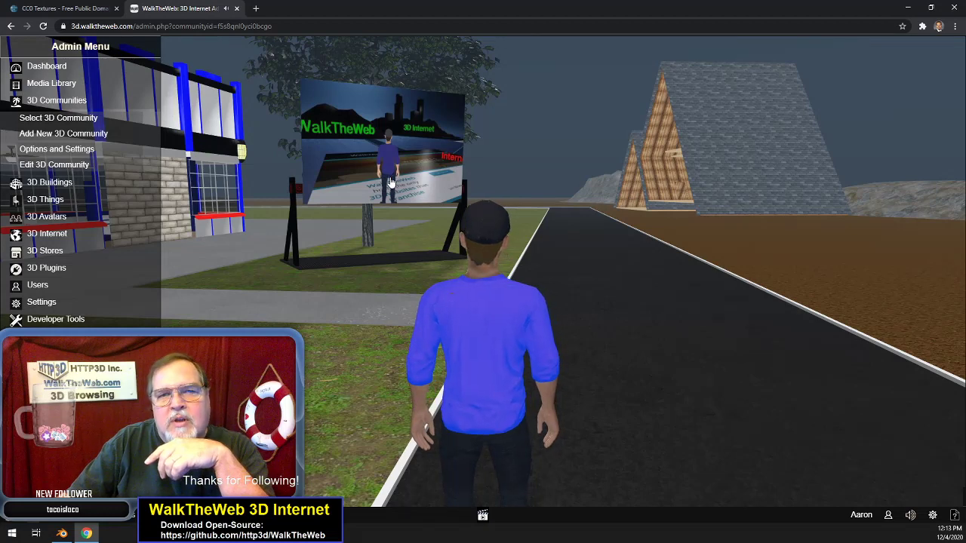
pyautogui.press('w')
pyautogui.moveTo(464, 155); pyautogui.dragTo(493, 148)
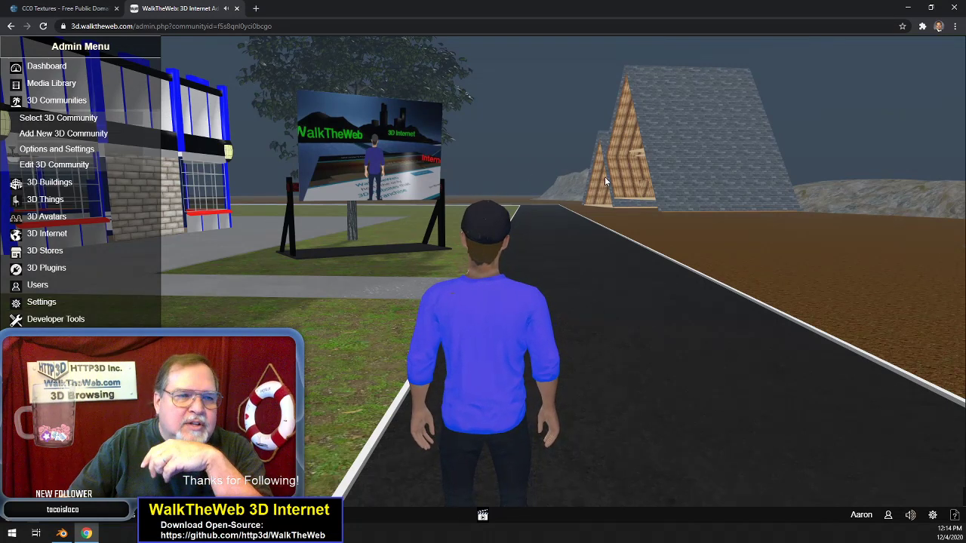
pyautogui.press('Left')
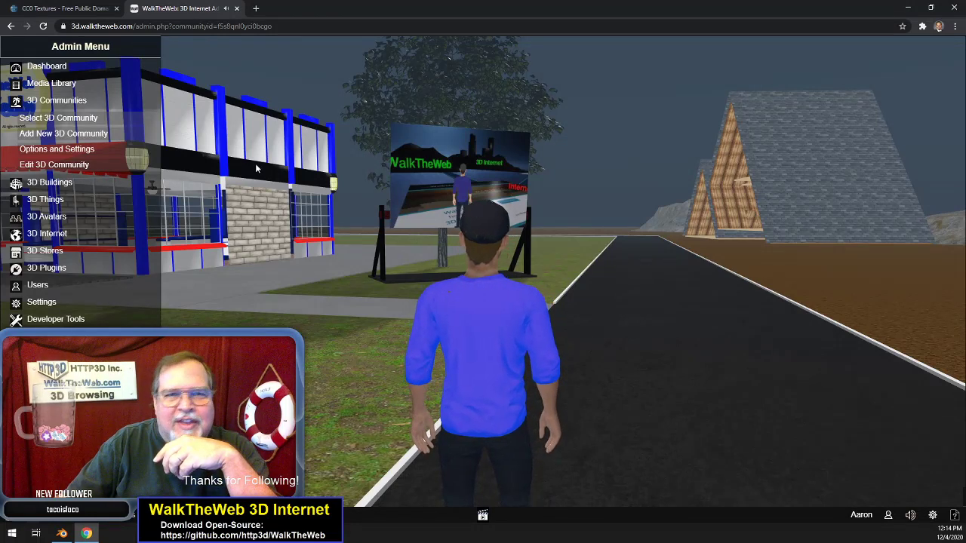
# - Switch to the 3D Community with the HTTP3D Inc. store and show the WalkTheWeb Updates page
pyautogui.click(64, 117)
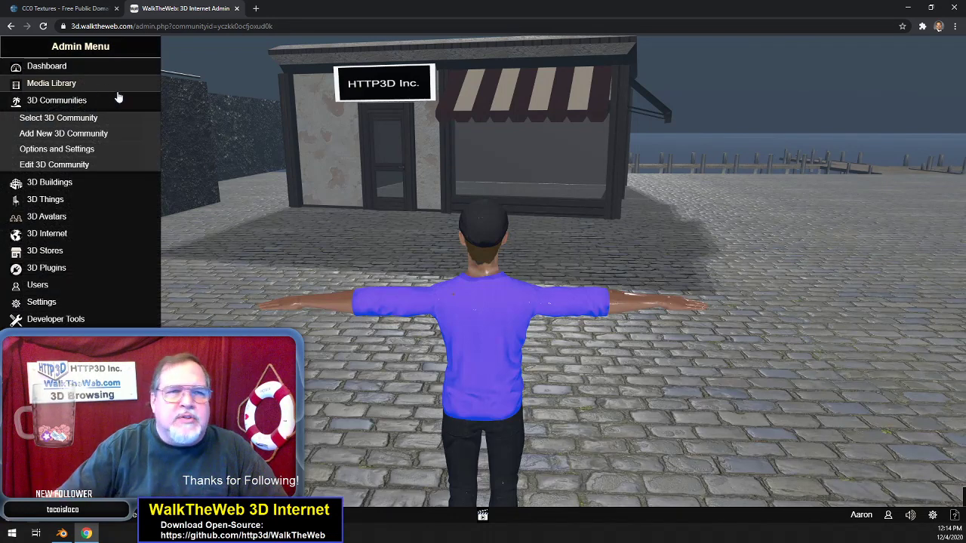
pyautogui.click(94, 73)
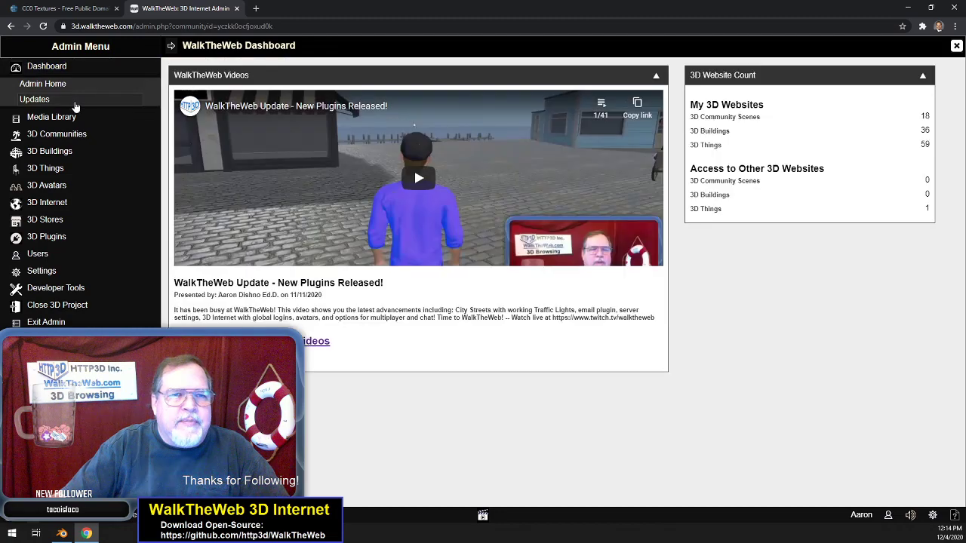
pyautogui.click(75, 105)
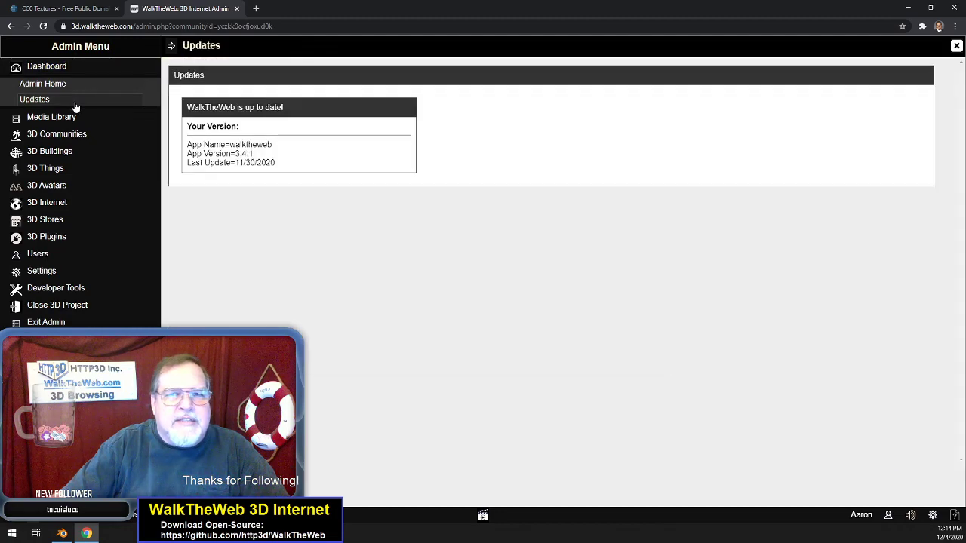
# - Examine the update details for the WalkTheWeb 3.4.2 preview and the expanded 3.4.1 release, and collapse the 3.4.1 entry
pyautogui.scroll(-2, 390, 257)
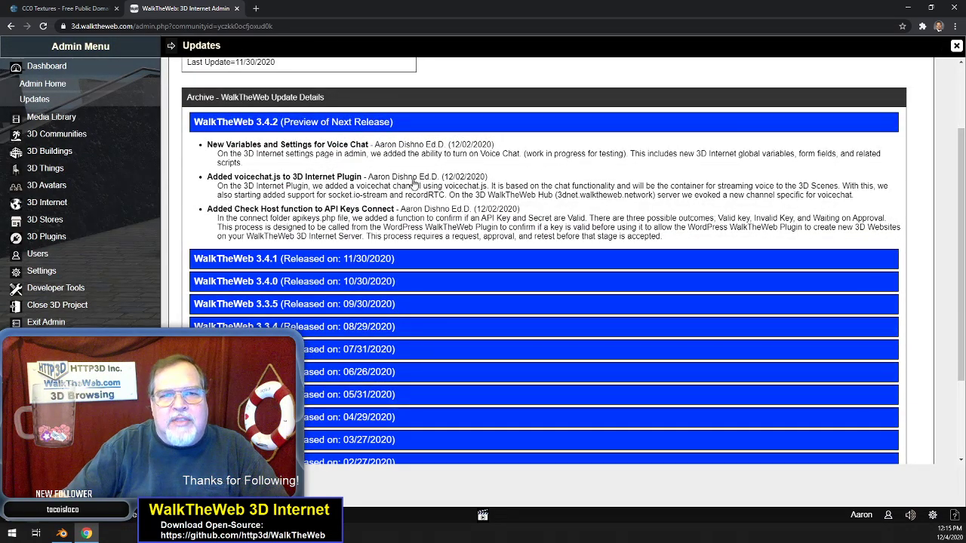
pyautogui.scroll(-2, 393, 196)
pyautogui.click(395, 157)
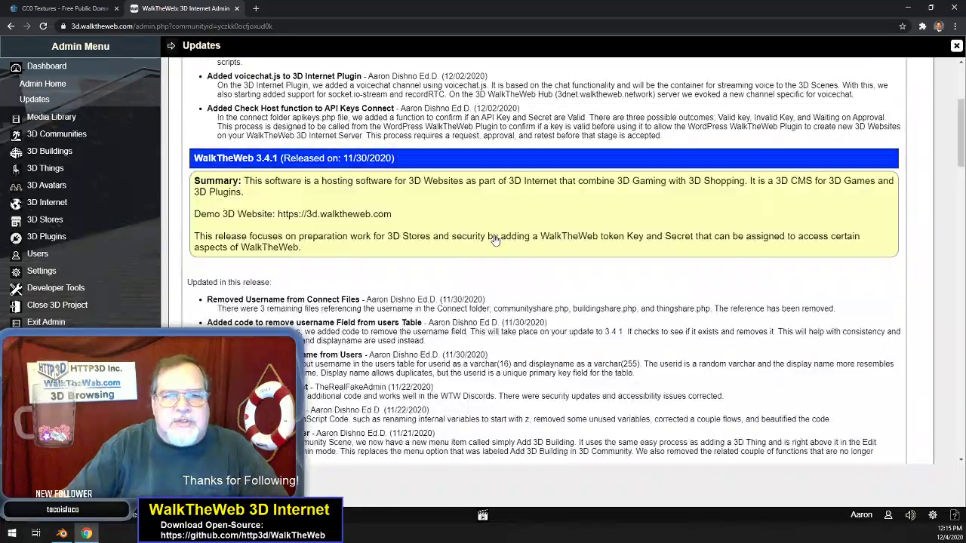
pyautogui.scroll(-15, 495, 240)
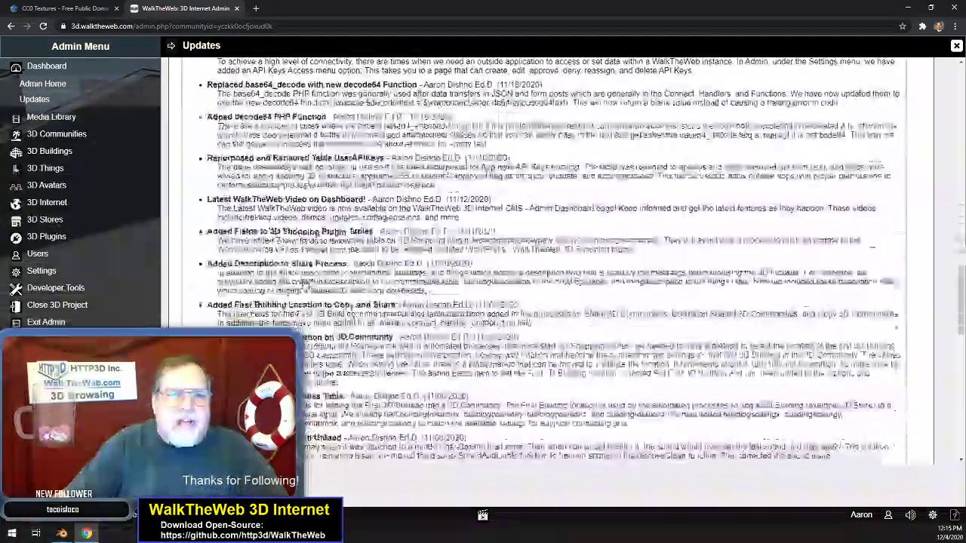
pyautogui.scroll(-10, 308, 283)
pyautogui.scroll(6, 300, 263)
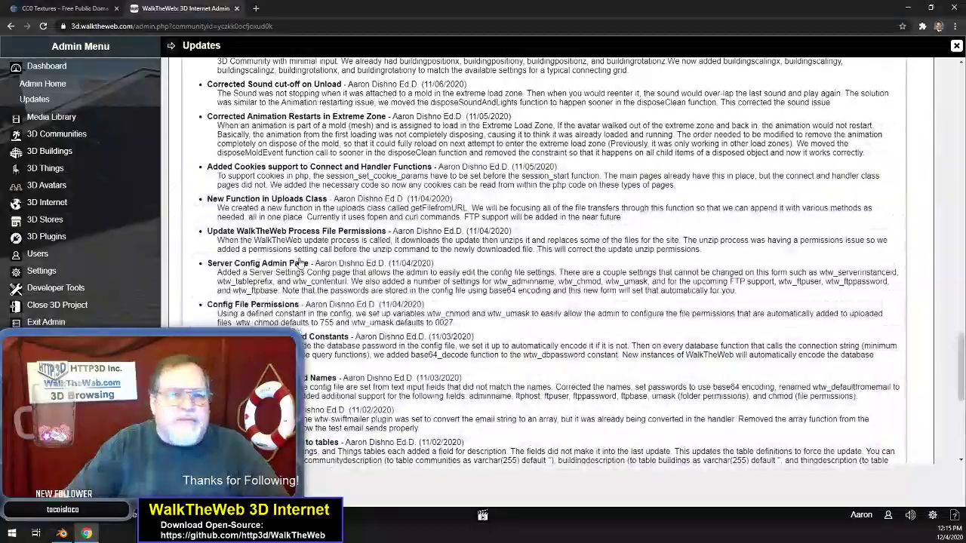
pyautogui.scroll(8, 301, 263)
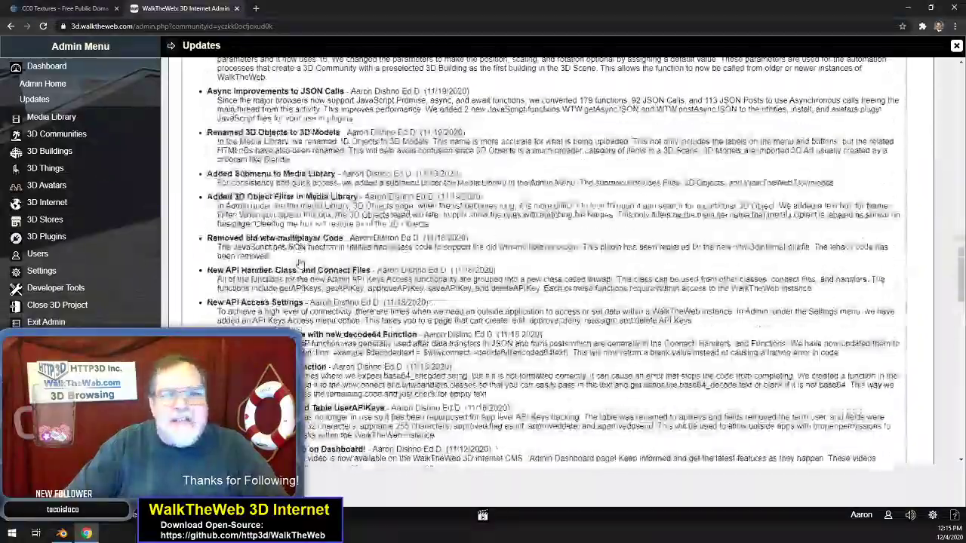
pyautogui.scroll(8, 301, 263)
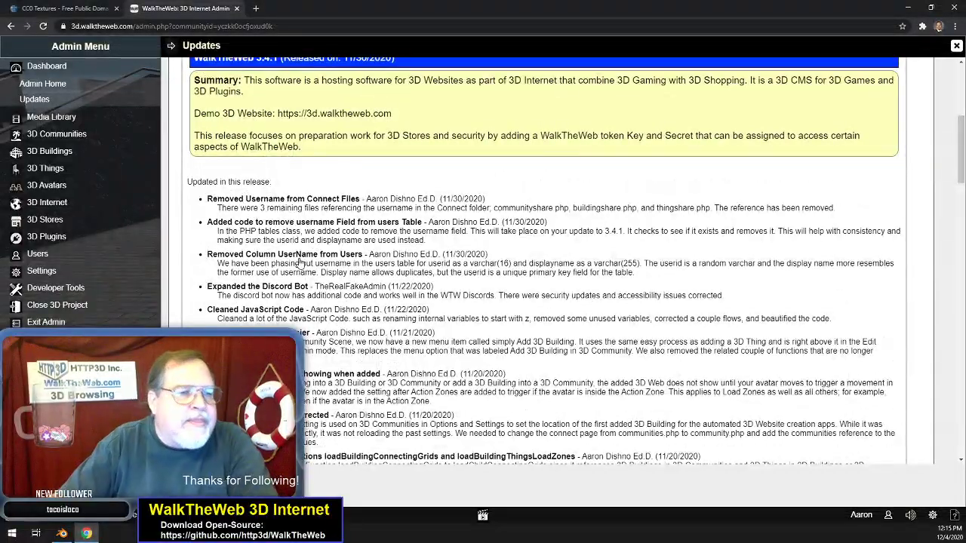
pyautogui.scroll(5, 300, 263)
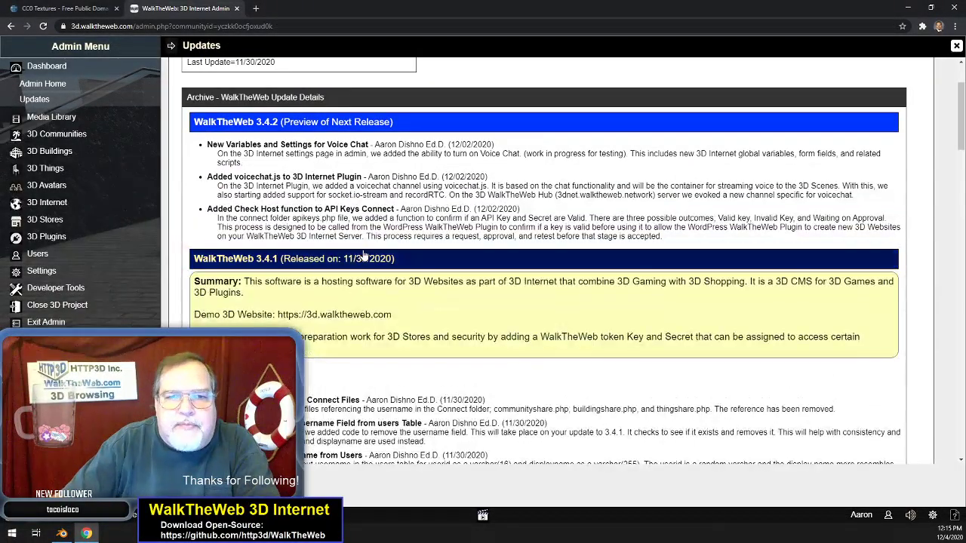
pyautogui.click(368, 259)
pyautogui.scroll(2, 437, 304)
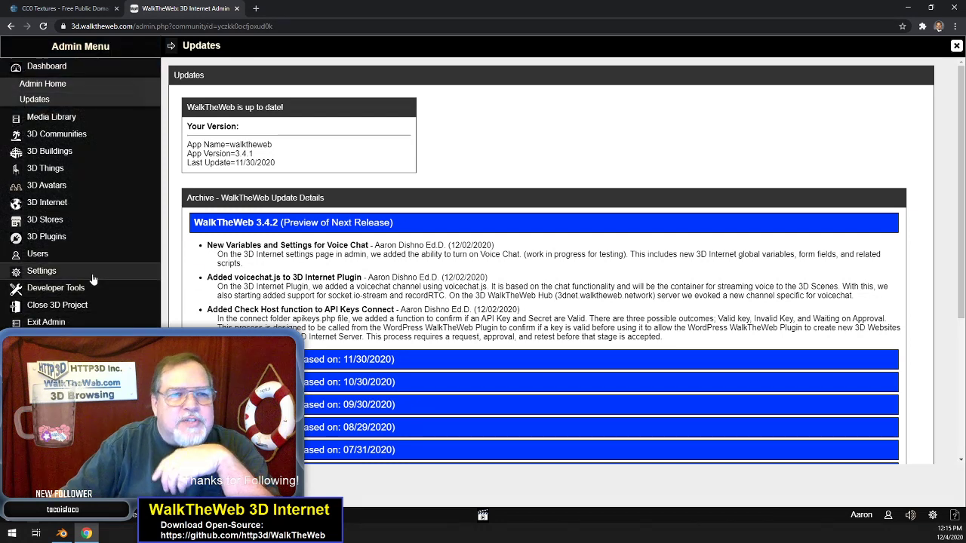
# - Show the Web Aliases settings and review the listed URLs for communities and buildings
pyautogui.click(70, 270)
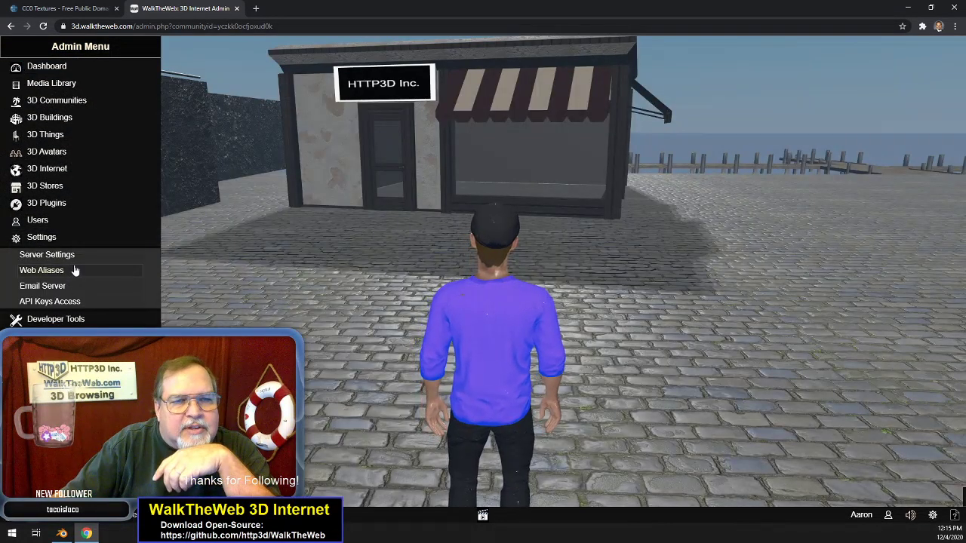
pyautogui.click(65, 272)
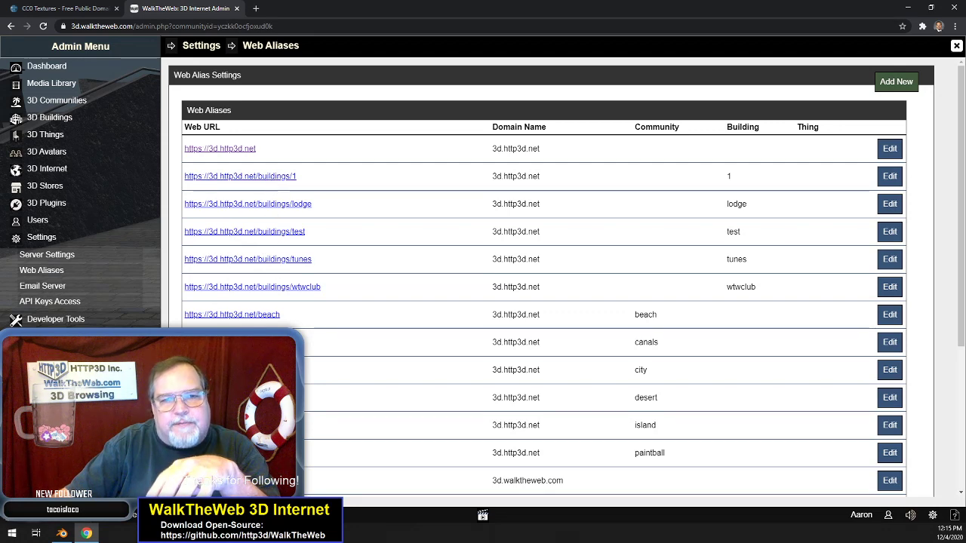
pyautogui.scroll(-2, 264, 259)
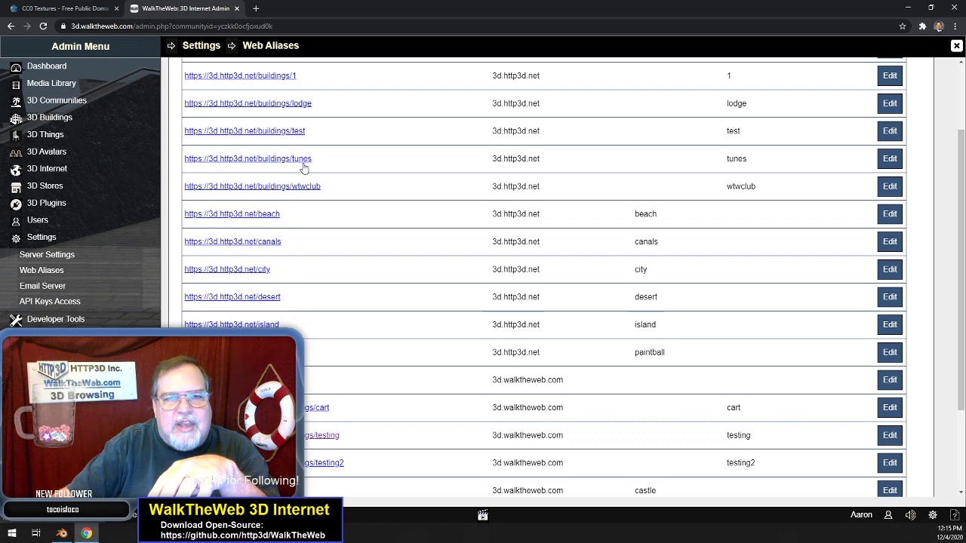
pyautogui.scroll(-1, 304, 295)
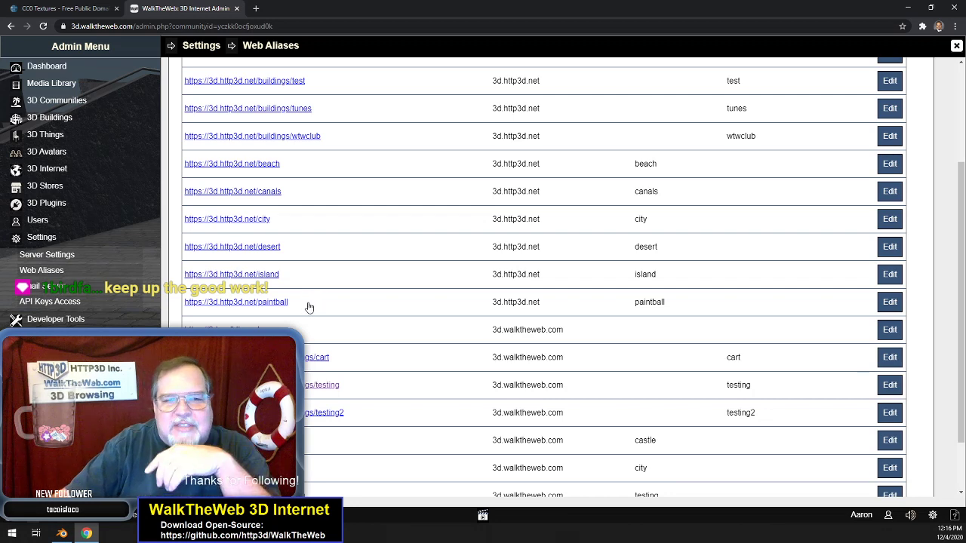
pyautogui.scroll(-1, 308, 307)
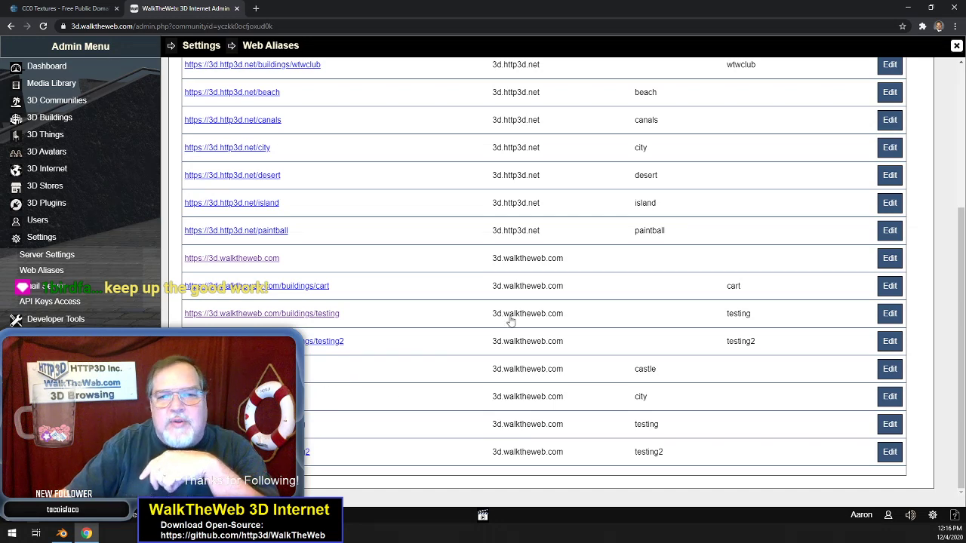
# - Start a new web alias for 3d.walktheweb.com and set its path type to Building in Community
pyautogui.scroll(3, 511, 322)
pyautogui.click(889, 85)
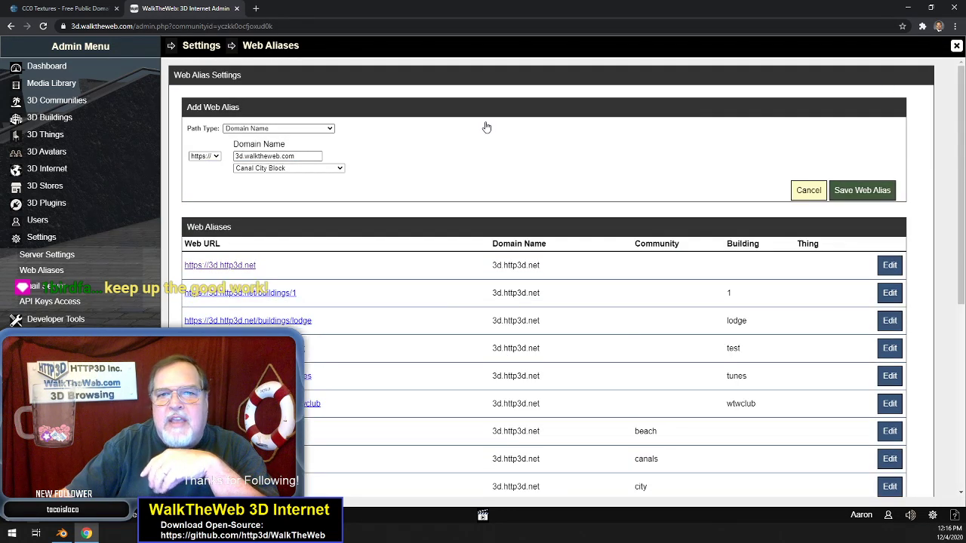
pyautogui.click(330, 130)
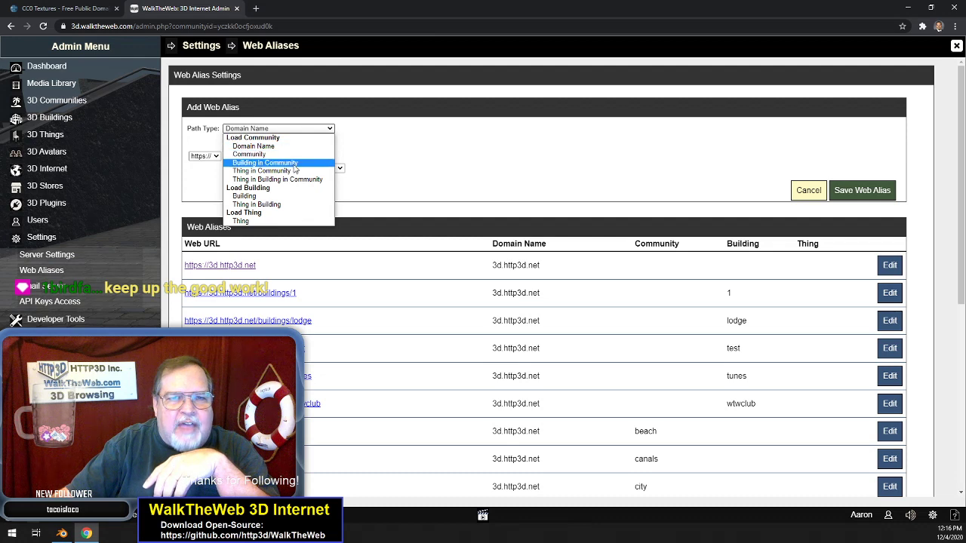
pyautogui.click(294, 163)
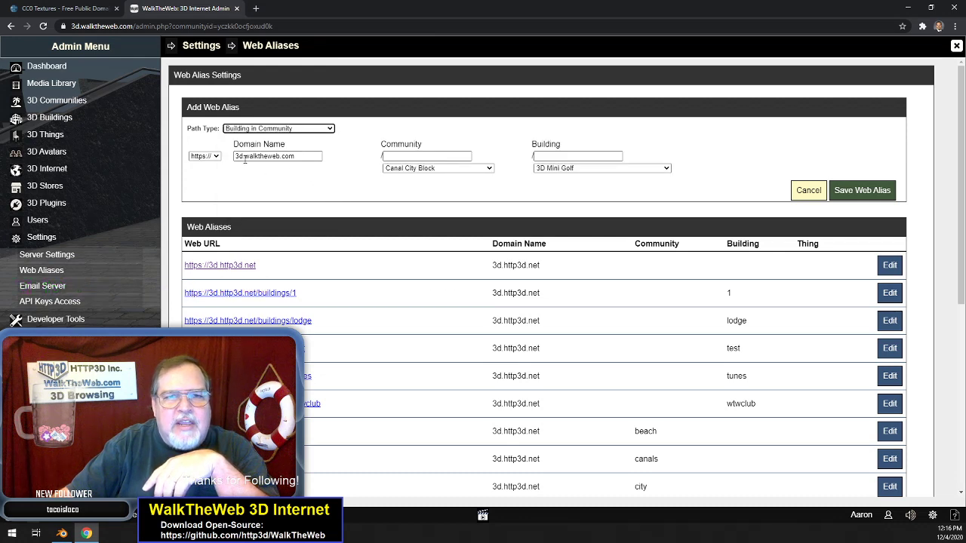
# - Examine the alias form's community and building path fields and the list of selectable 3D buildings
pyautogui.click(428, 155)
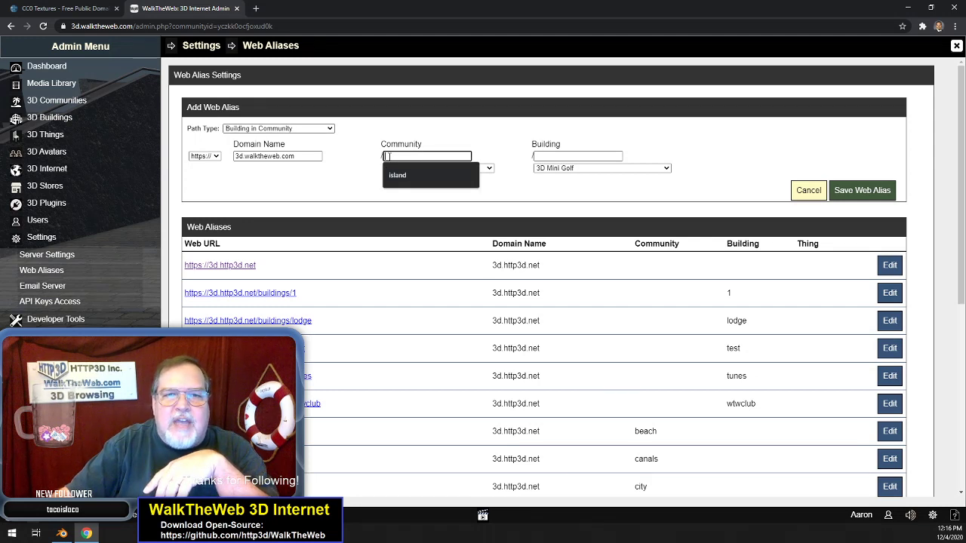
pyautogui.click(429, 142)
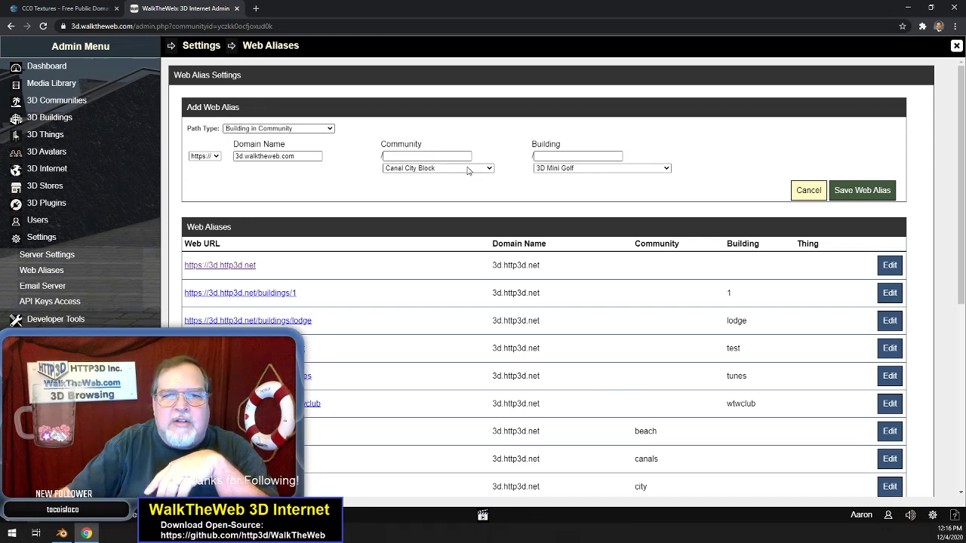
pyautogui.click(604, 169)
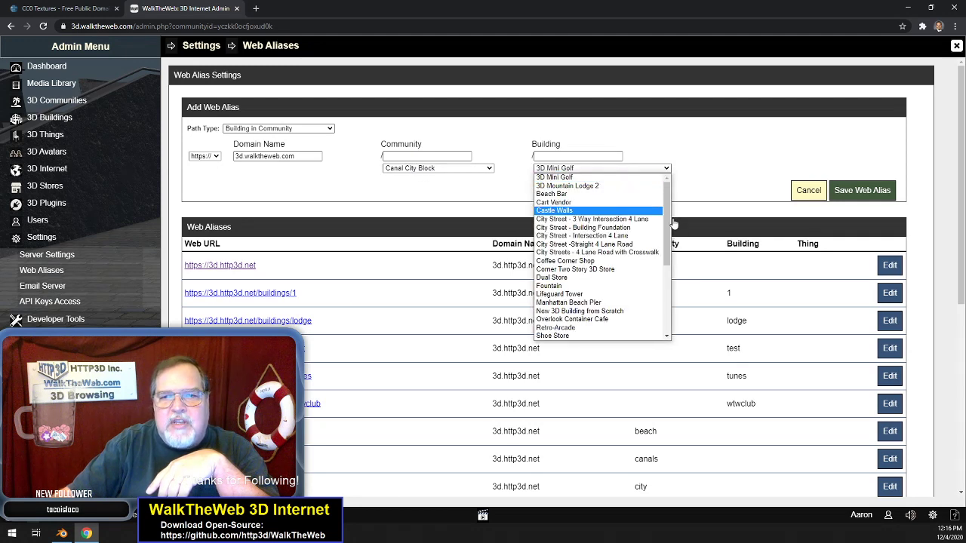
pyautogui.moveTo(667, 225); pyautogui.dragTo(675, 187)
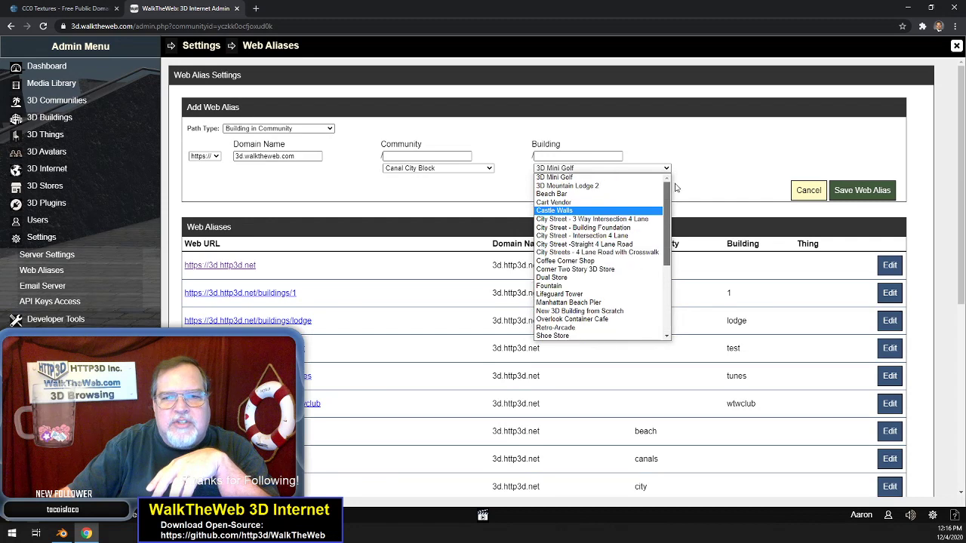
pyautogui.click(675, 136)
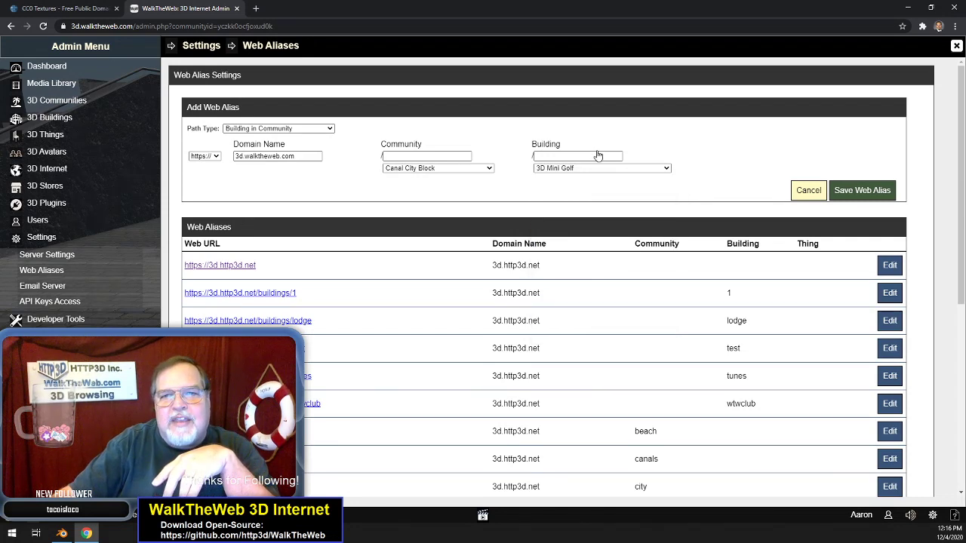
pyautogui.click(563, 157)
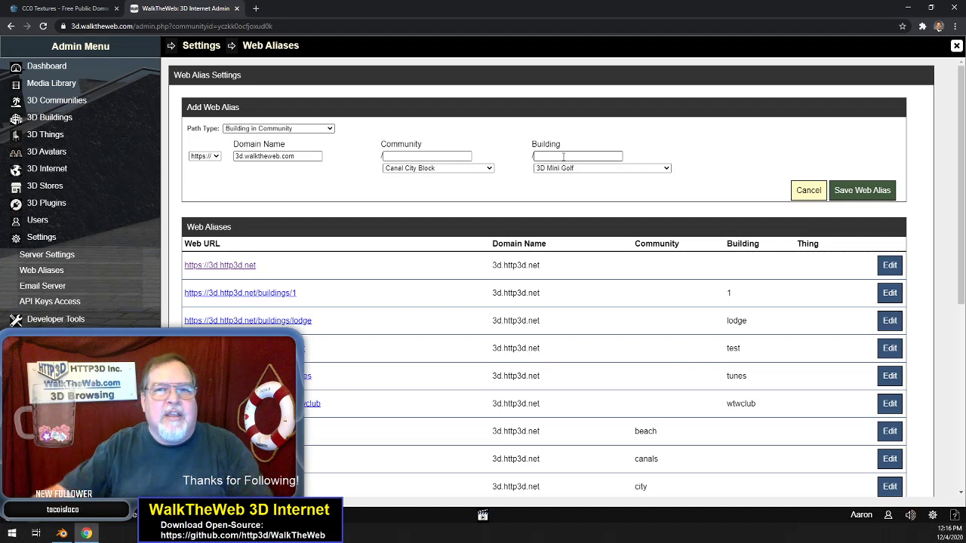
pyautogui.click(389, 155)
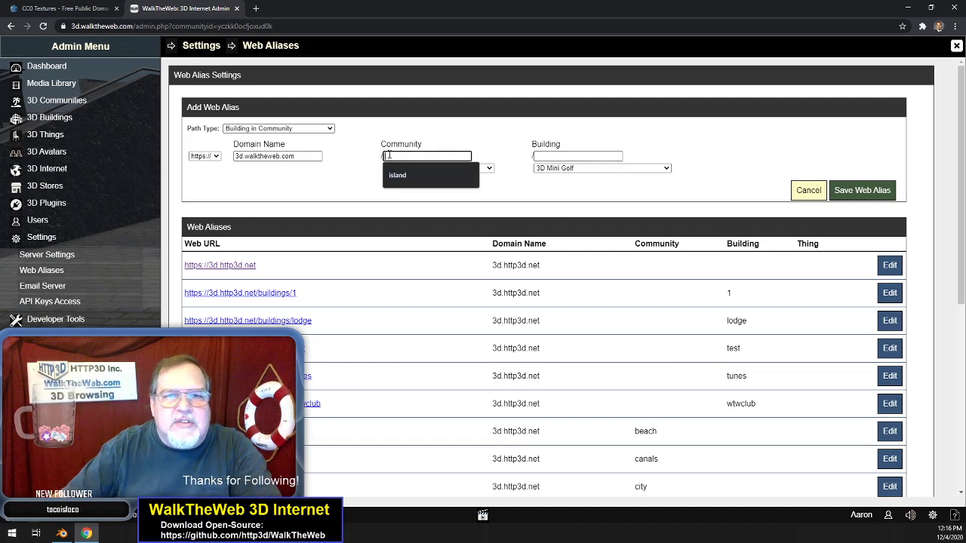
pyautogui.click(573, 155)
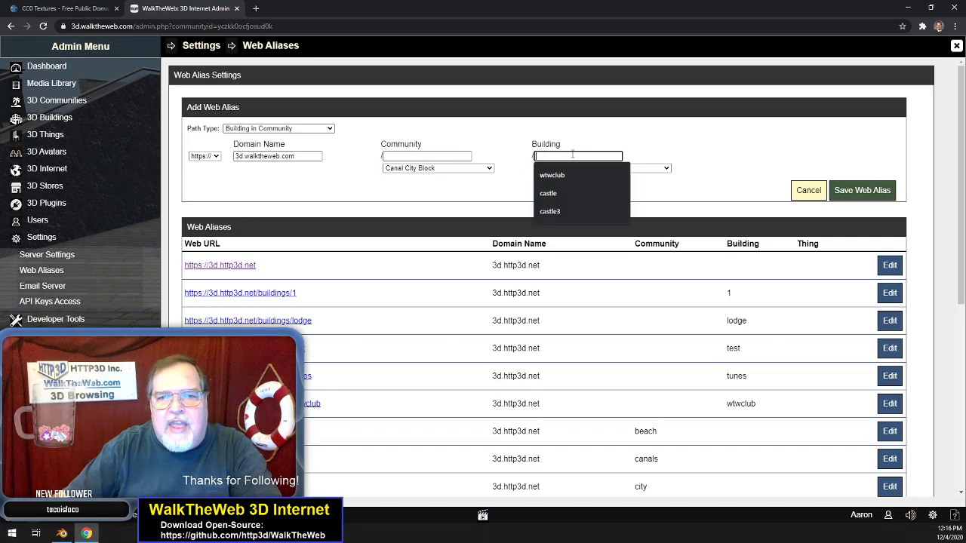
pyautogui.click(624, 141)
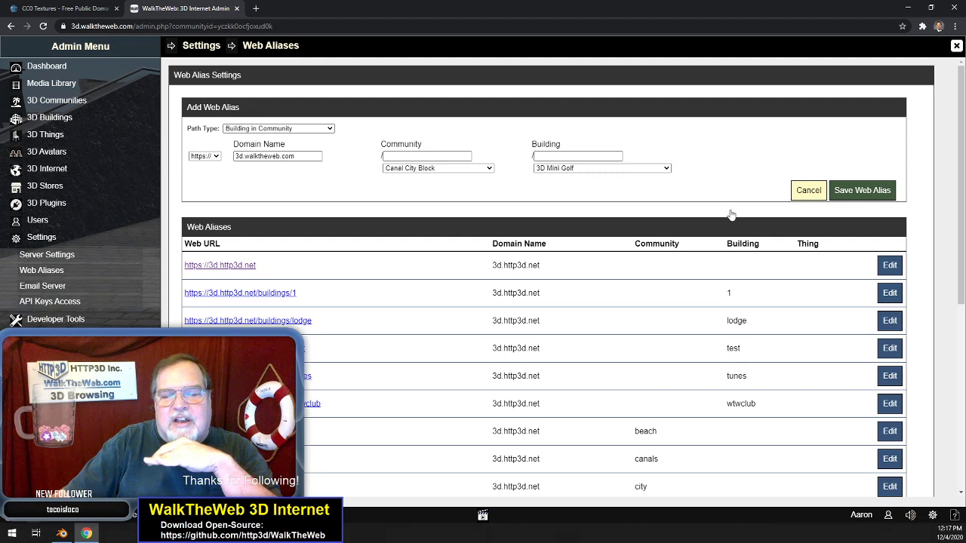
# - Cancel the new web alias, close the Web Aliases settings and view the HTTP3D Inc. store in the 3D scene
pyautogui.scroll(-3, 655, 290)
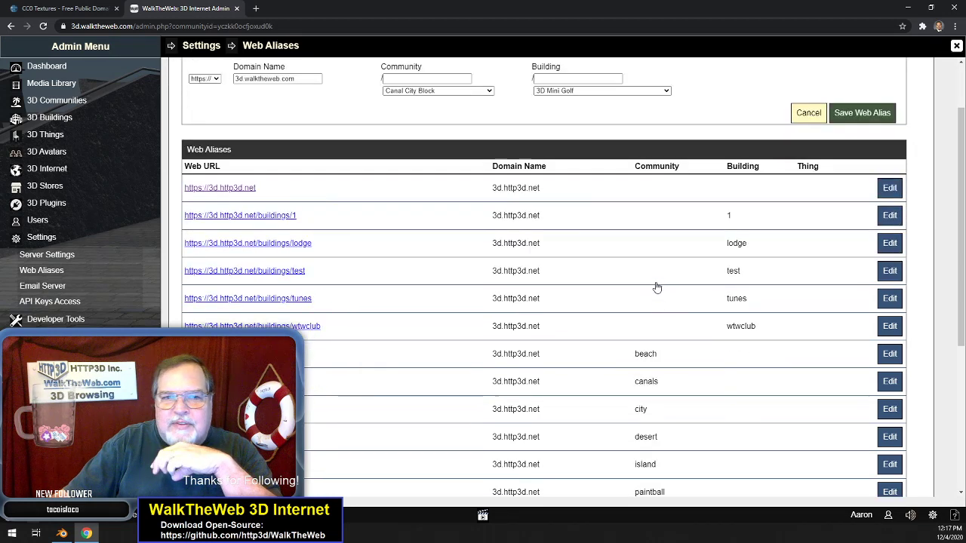
pyautogui.scroll(3, 655, 294)
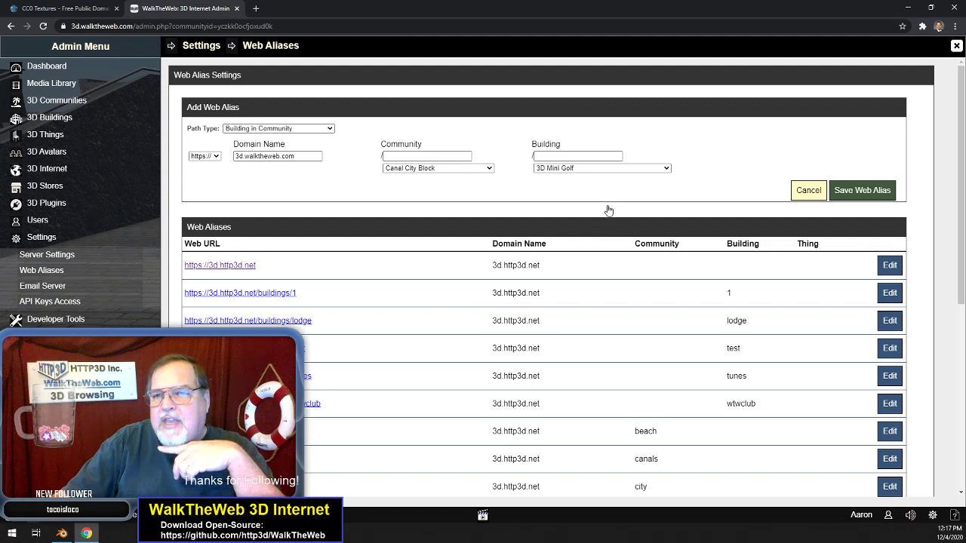
pyautogui.click(807, 192)
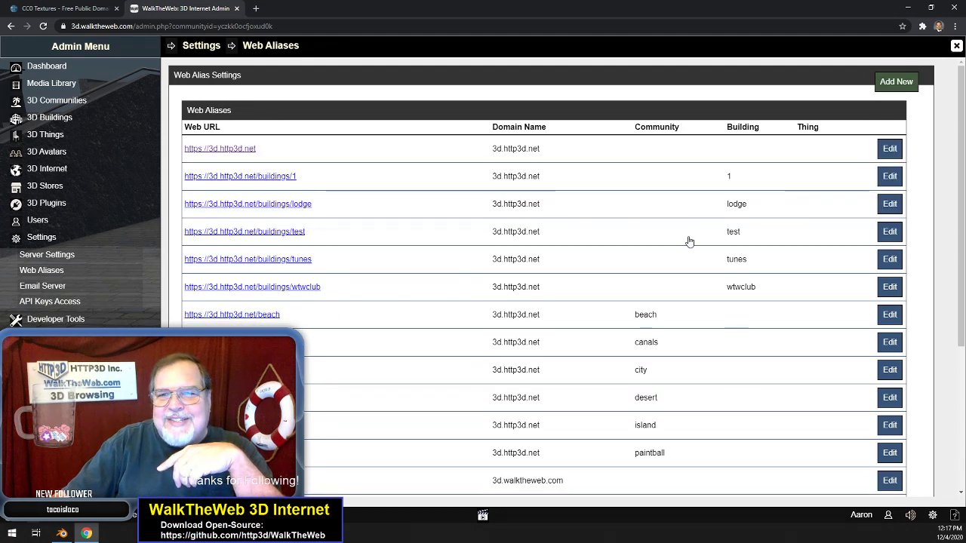
pyautogui.click(956, 47)
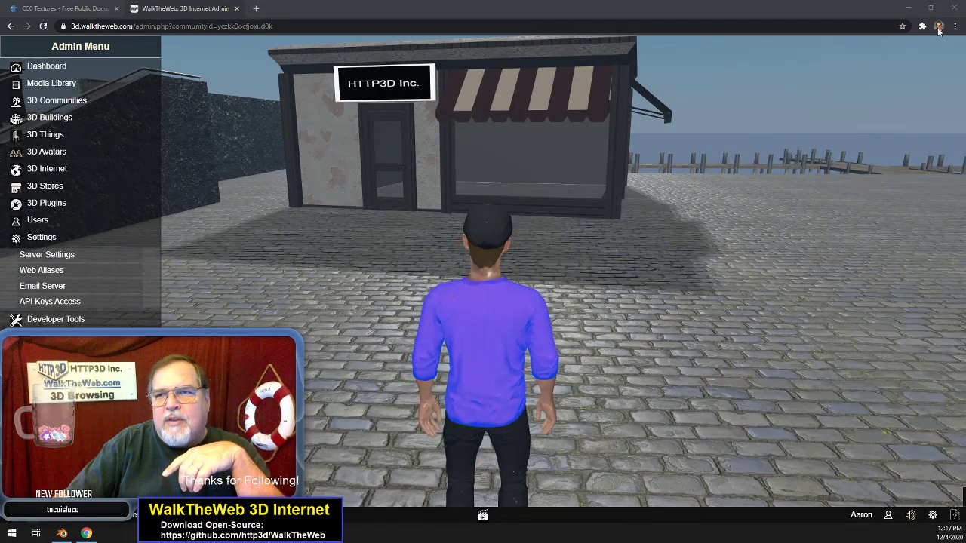
pyautogui.click(779, 184)
pyautogui.moveTo(779, 184)
pyautogui.mouseDown()
pyautogui.moveTo(758, 161)
pyautogui.moveTo(761, 189)
pyautogui.mouseUp()
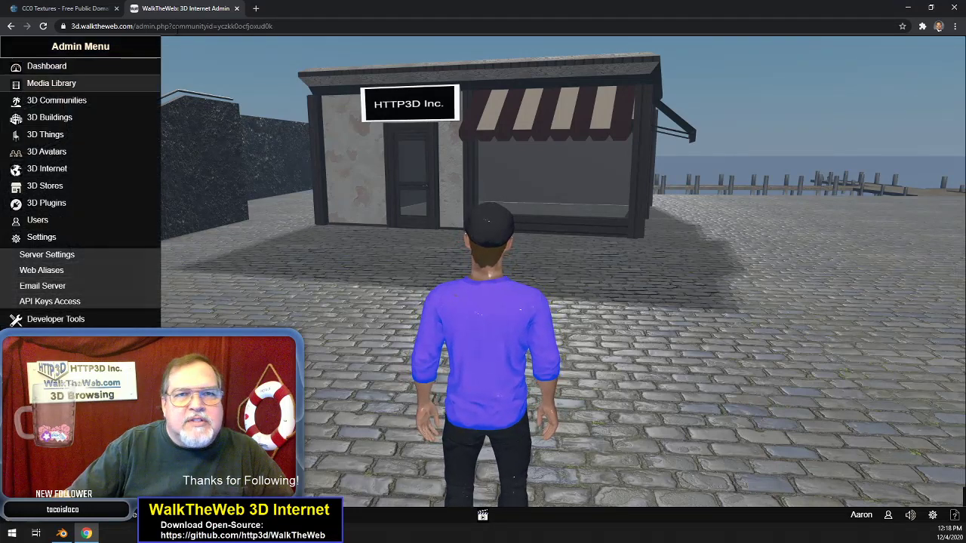
# - Load walktheweb.tv in a new browser tab to show the WalkTheWeb Twitch channel
pyautogui.click(257, 9)
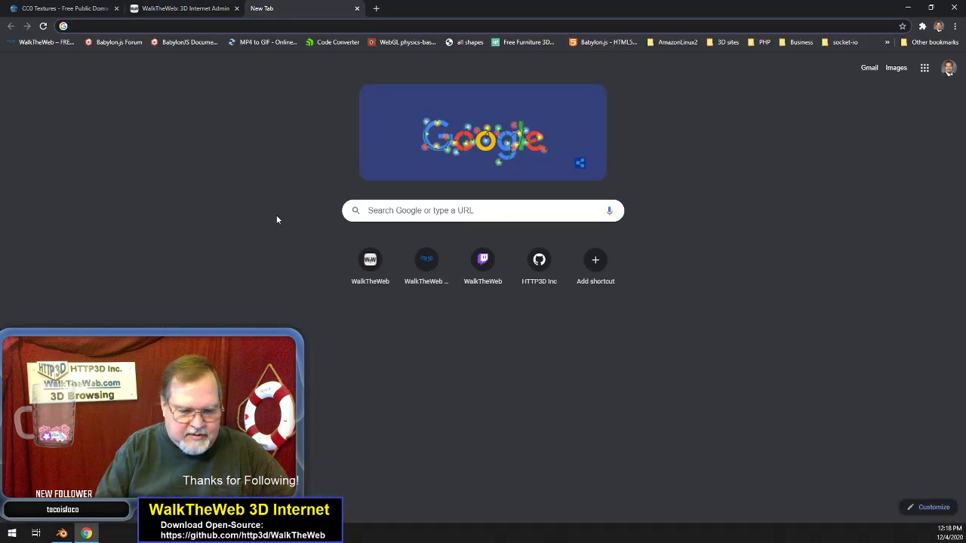
pyautogui.write('walkt')
pyautogui.write('heweb.tv')
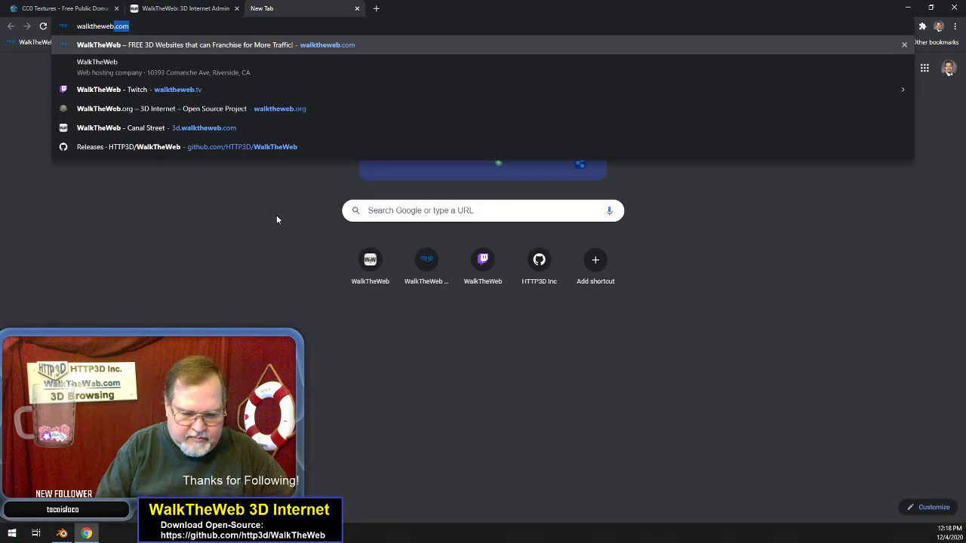
pyautogui.press('Return')
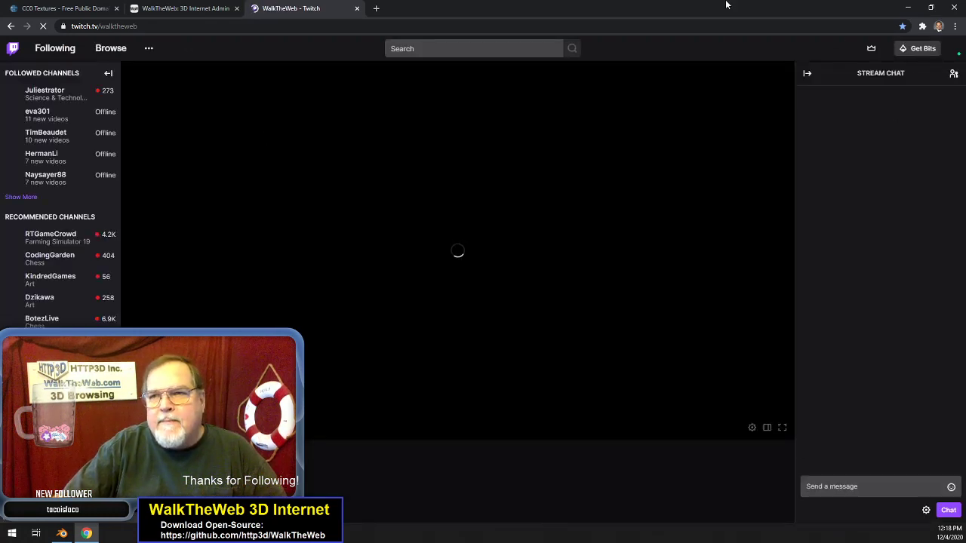
# - Dismiss the browser window and switch back to the storefront building model in Blender
pyautogui.moveTo(725, 6); pyautogui.dragTo(261, 77)
pyautogui.hotkey('alt', 'F4')
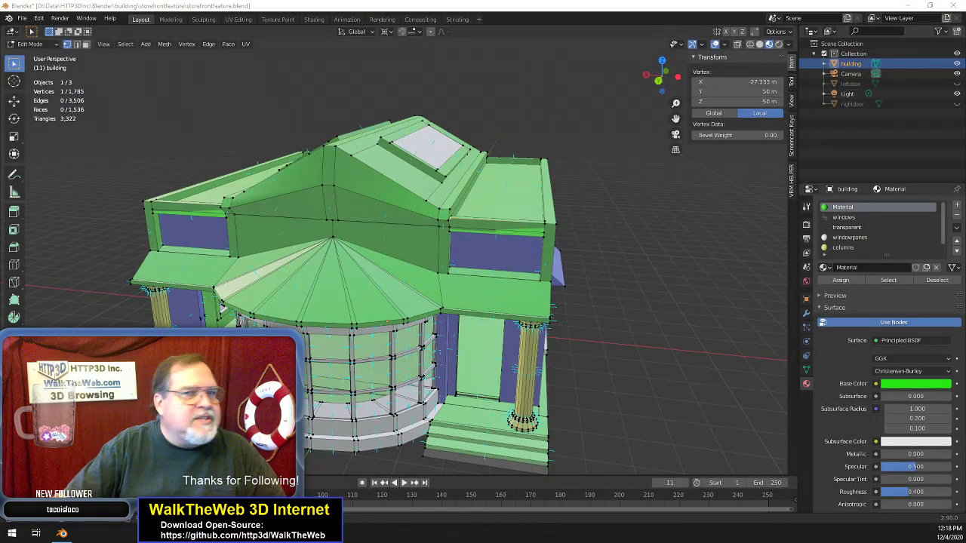